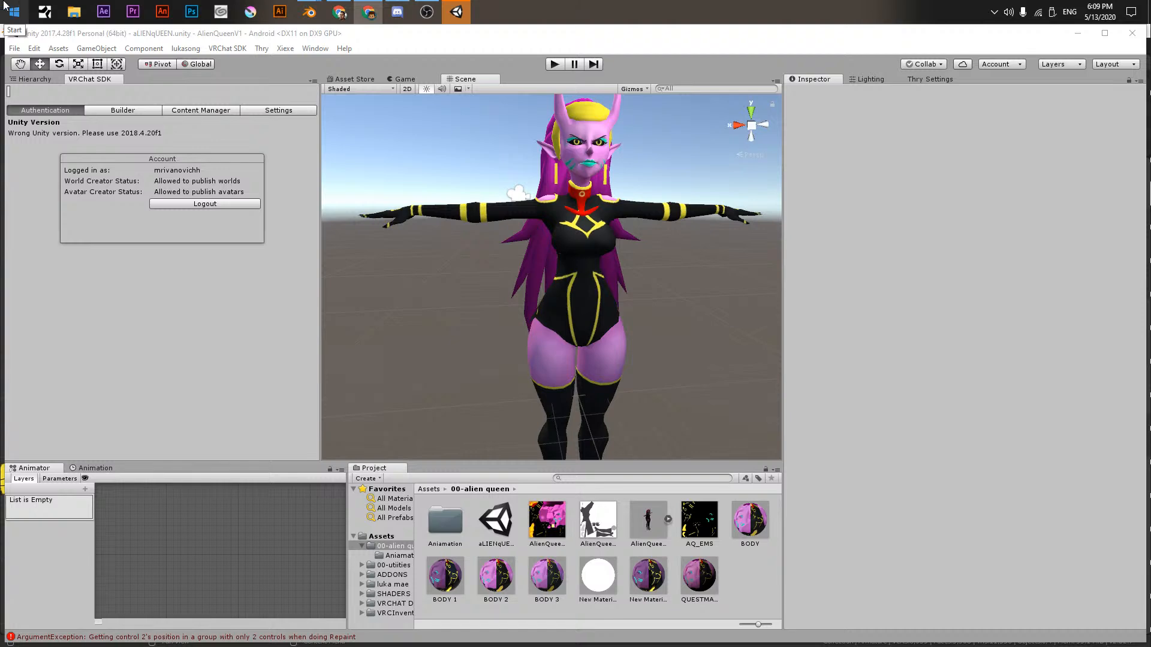
pyautogui.doubleClick(453, 36)
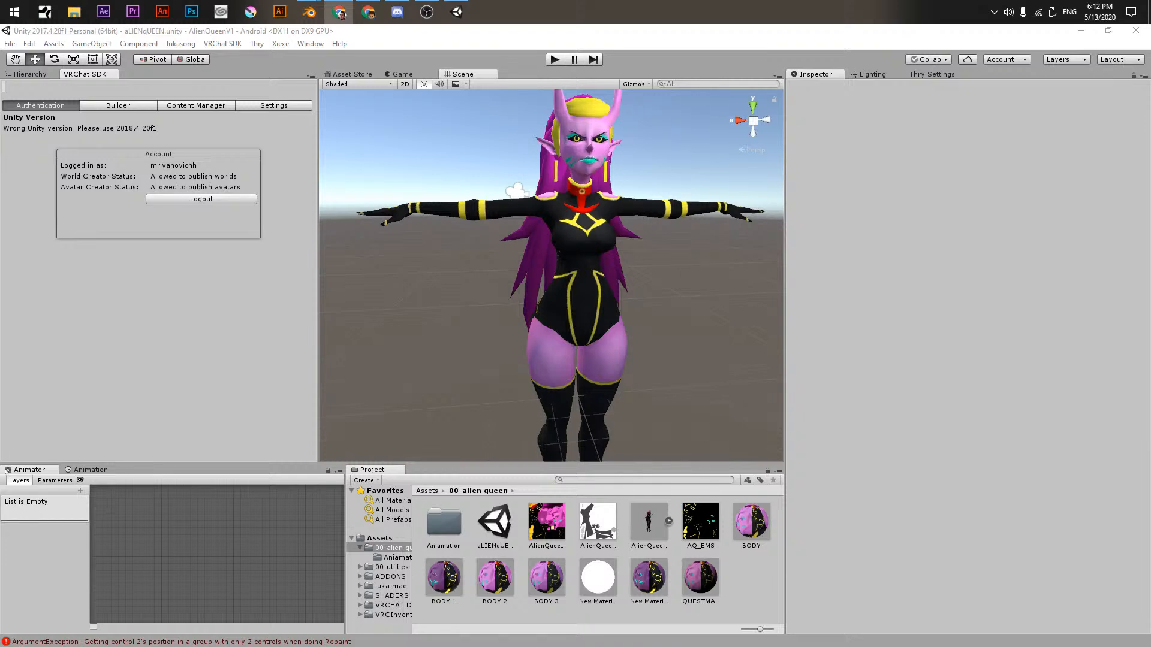
pyautogui.hotkey('alt', 'Tab')
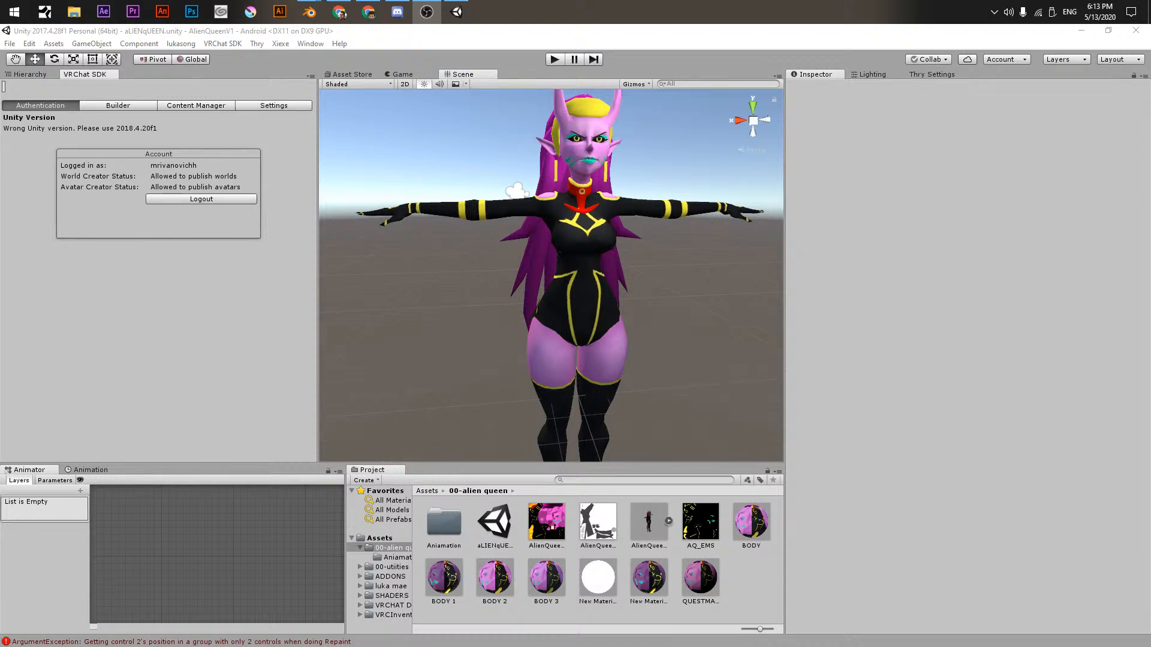
pyautogui.hotkey('alt', 'Tab')
pyautogui.hotkey('alt', 'Tab')
pyautogui.hotkey('alt', 'Tab')
pyautogui.hotkey('alt', 'Tab')
pyautogui.press('super')
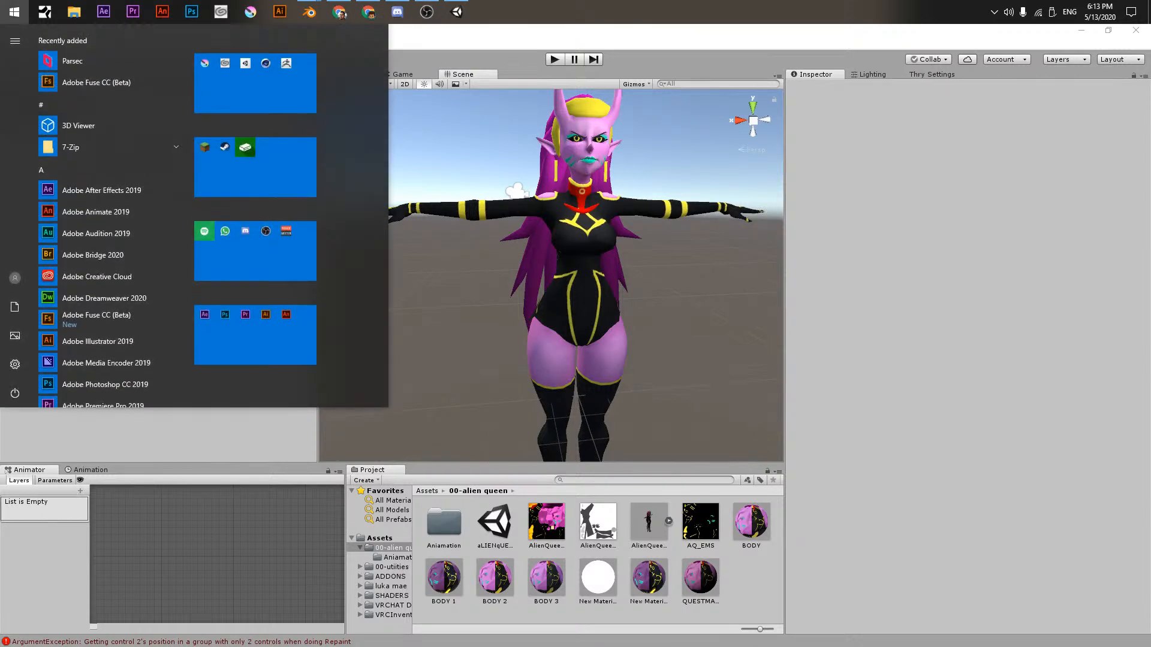
pyautogui.press('super')
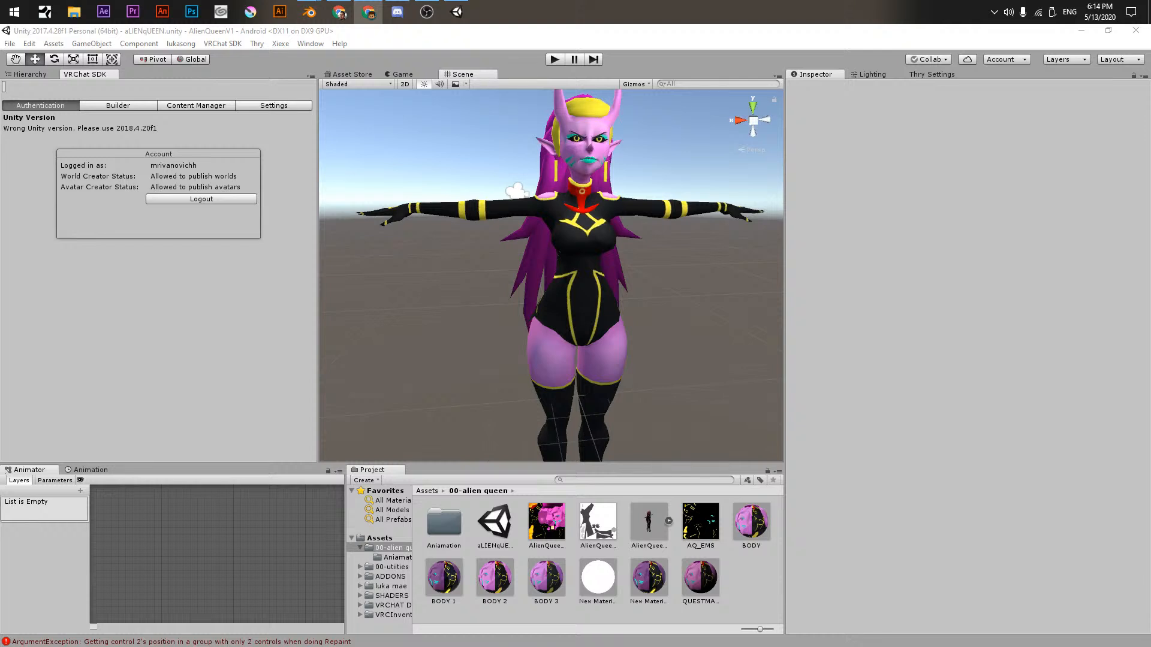
pyautogui.moveTo(634, 204); pyautogui.dragTo(615, 246, button='middle')
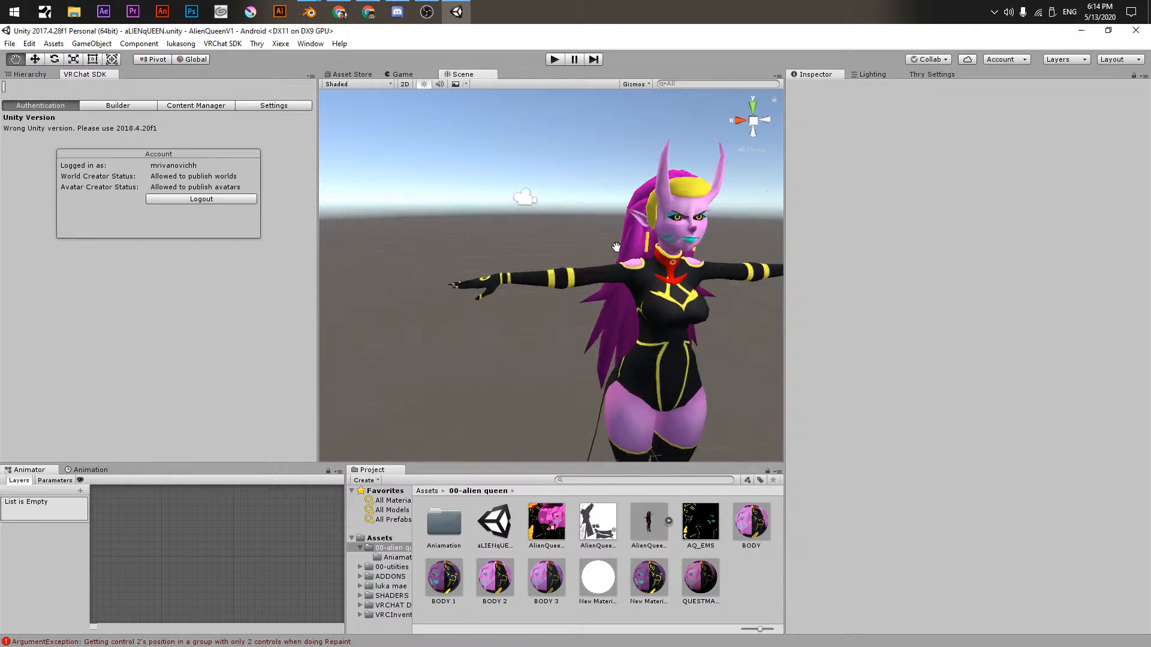
pyautogui.keyDown('alt'); pyautogui.moveTo(615, 246); pyautogui.dragTo(543, 249); pyautogui.keyUp('alt')
pyautogui.moveTo(750, 295); pyautogui.dragTo(662, 271, button='middle')
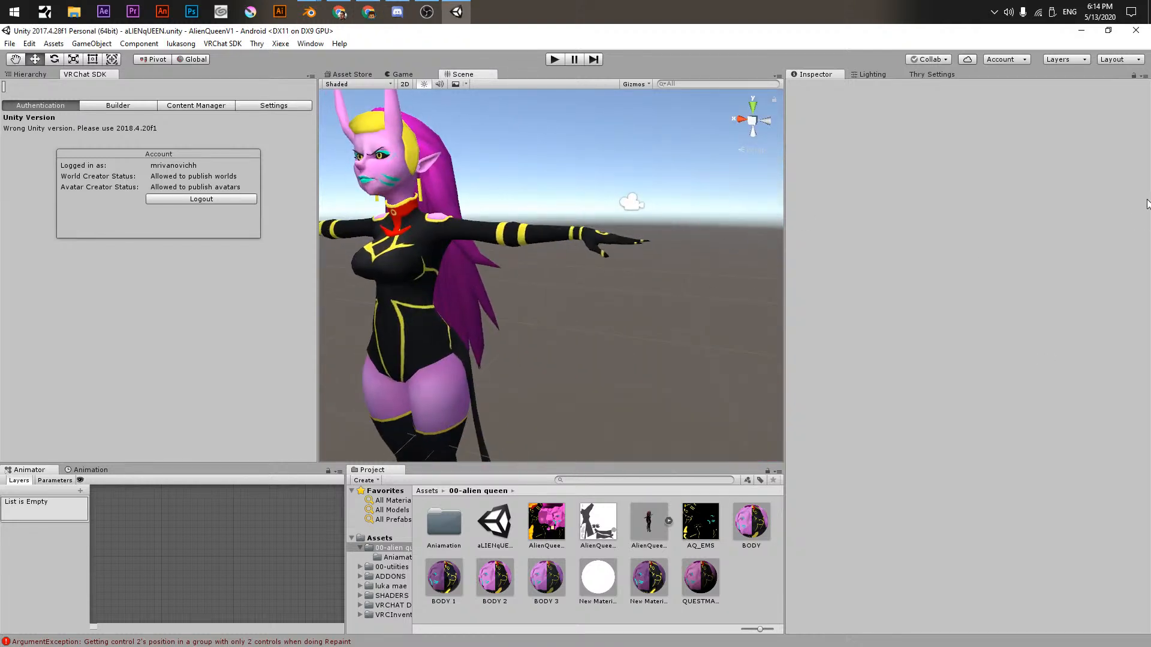
pyautogui.click(368, 12)
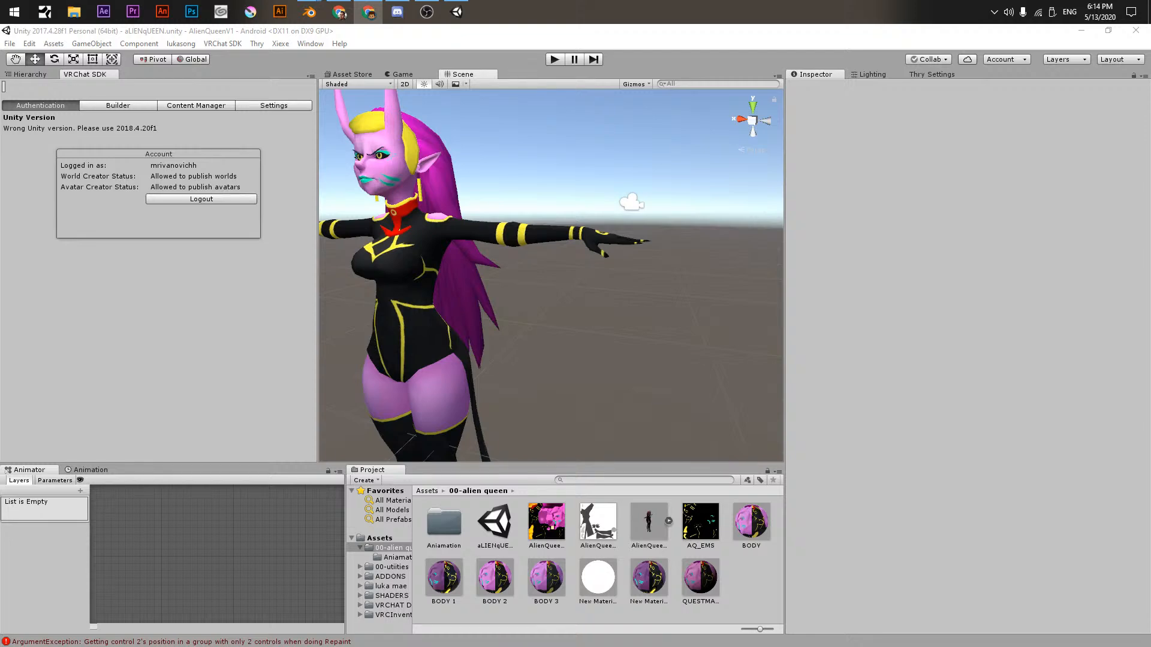
pyautogui.hotkey('alt', 'Tab')
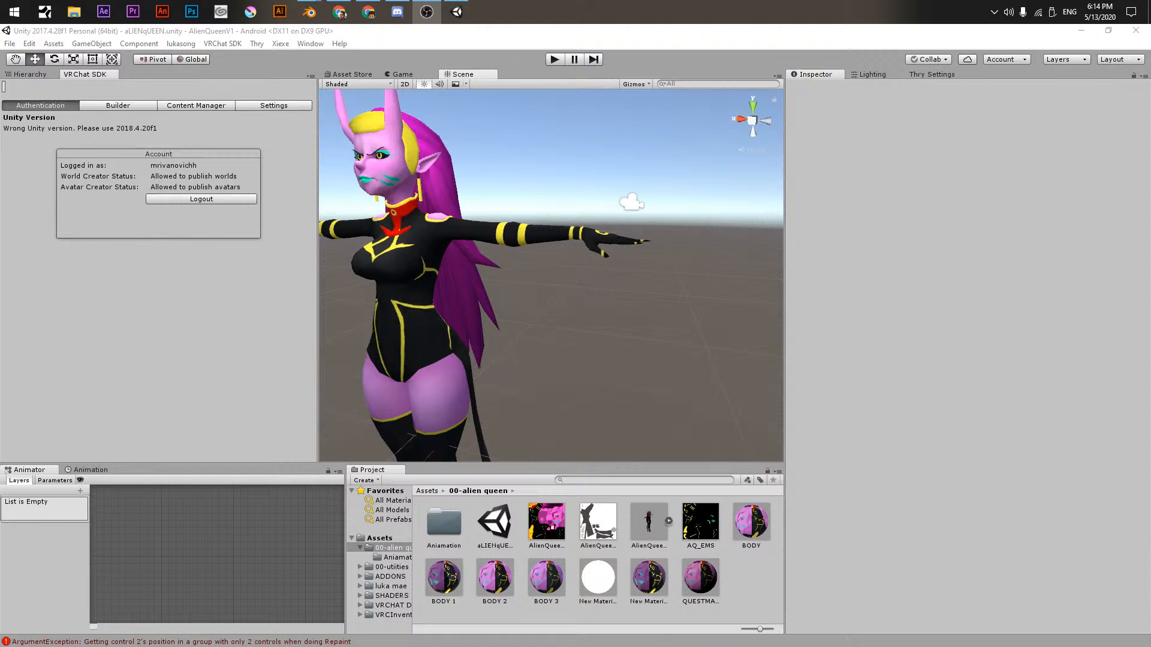
pyautogui.hotkey('alt', 'Tab')
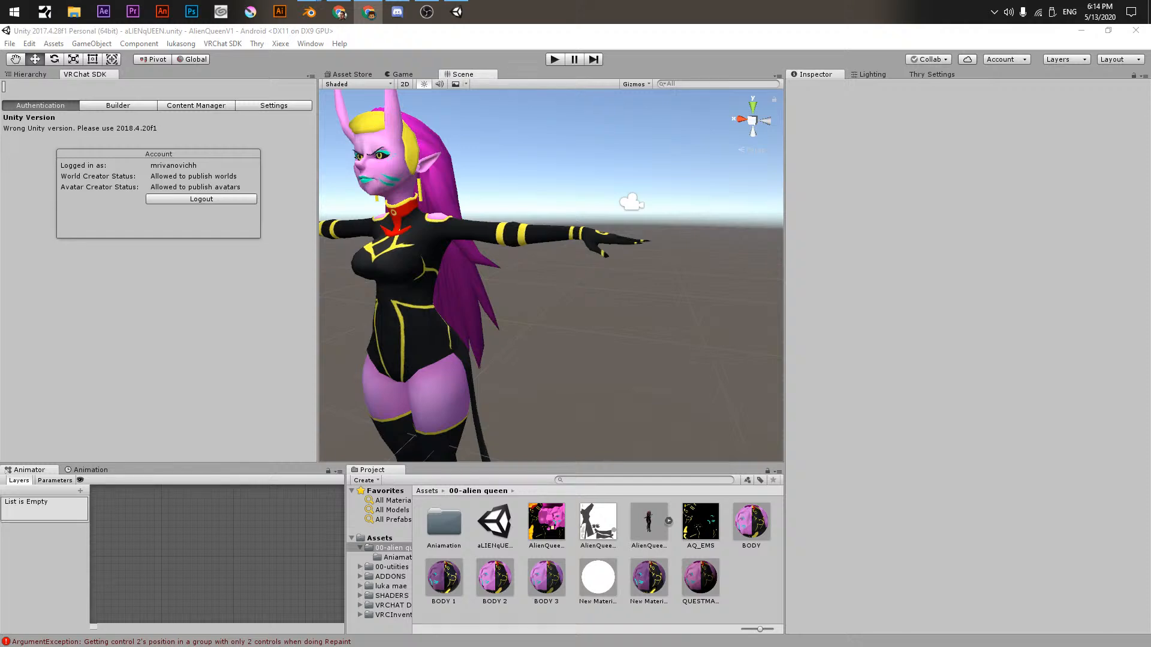
pyautogui.hotkey('alt', 'Tab')
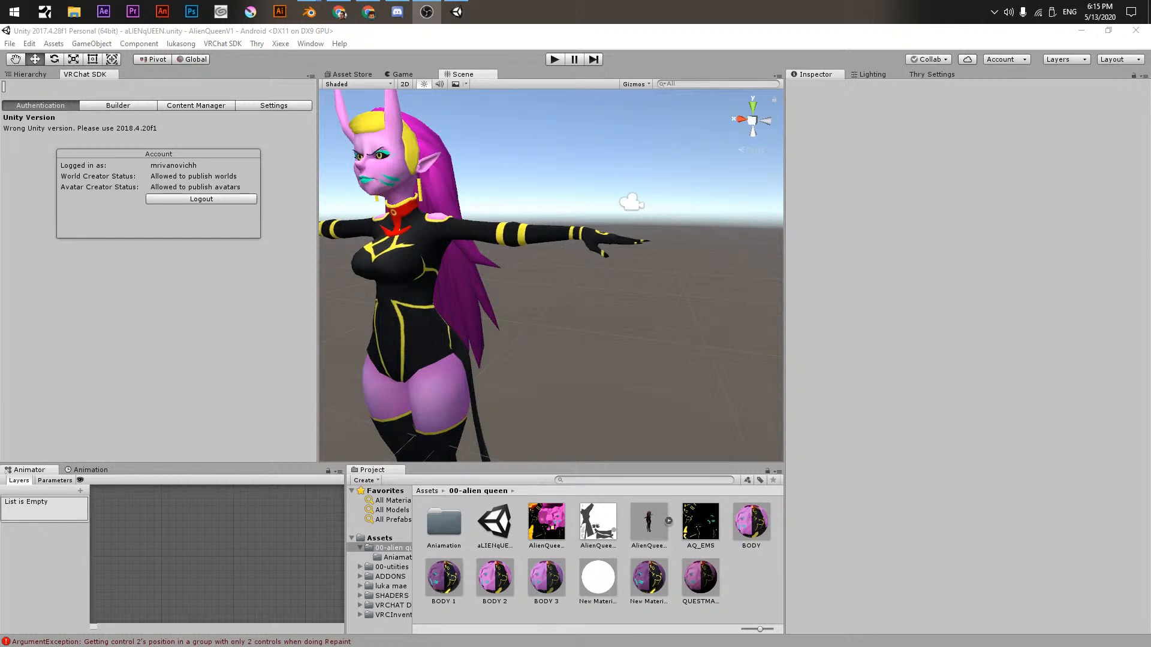
pyautogui.hotkey('alt', 'Tab')
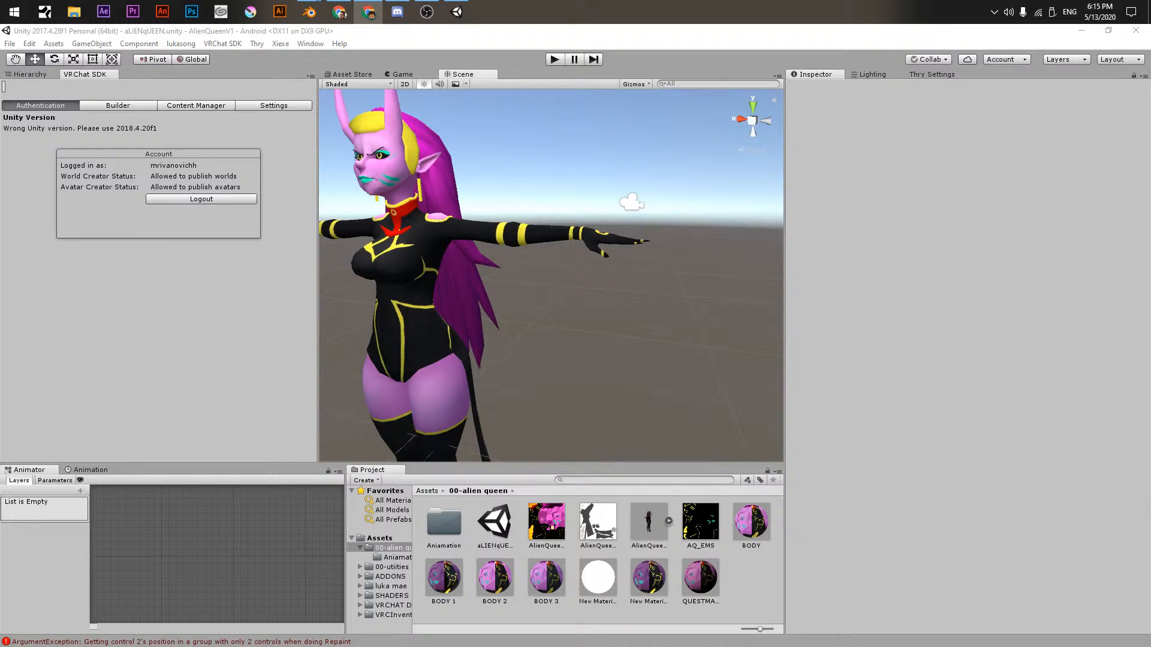
pyautogui.hotkey('alt', 'Tab')
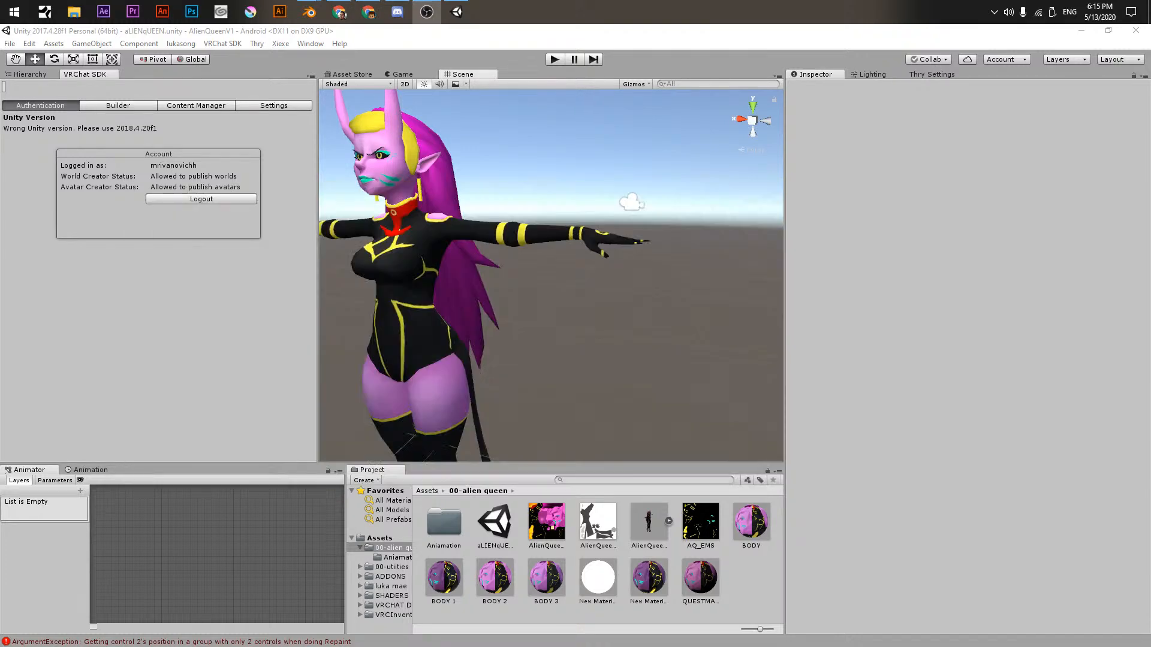
pyautogui.hotkey('alt', 'Tab')
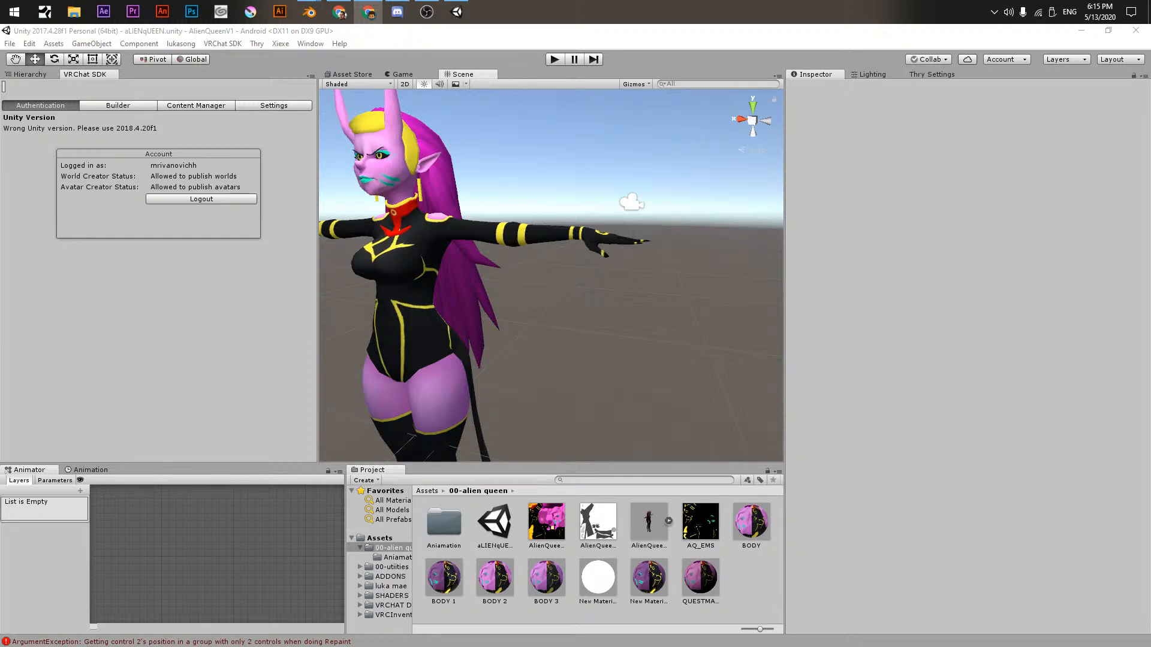
pyautogui.hotkey('alt', 'Tab')
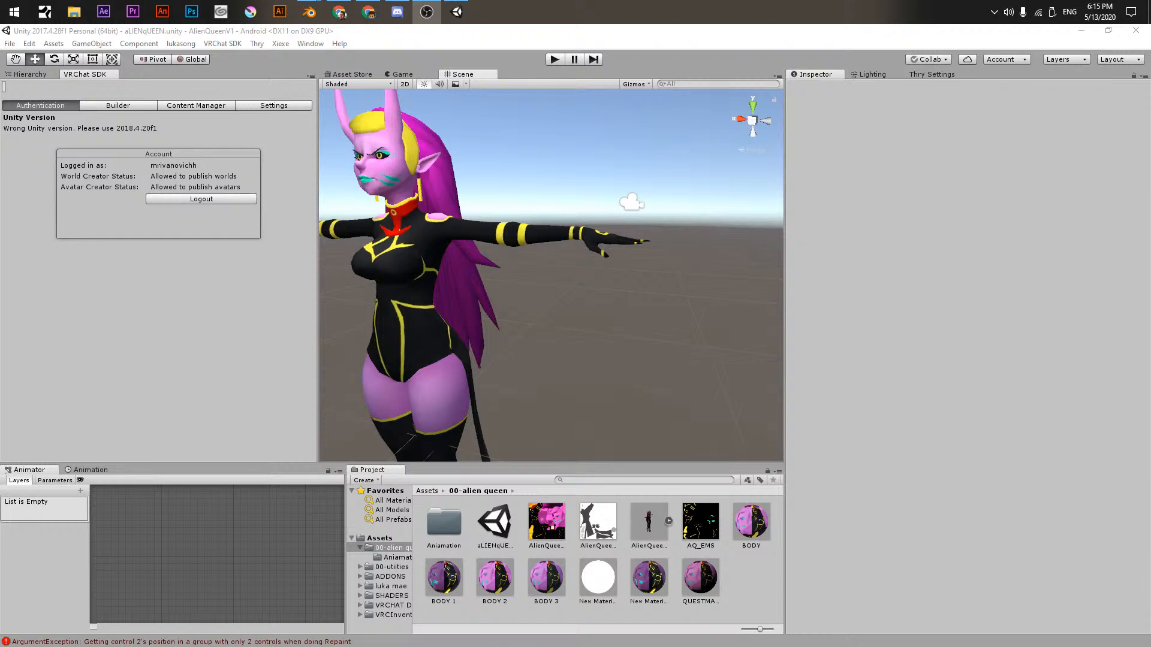
pyautogui.click(684, 32)
pyautogui.keyDown('alt'); pyautogui.moveTo(584, 183); pyautogui.dragTo(606, 257); pyautogui.keyUp('alt')
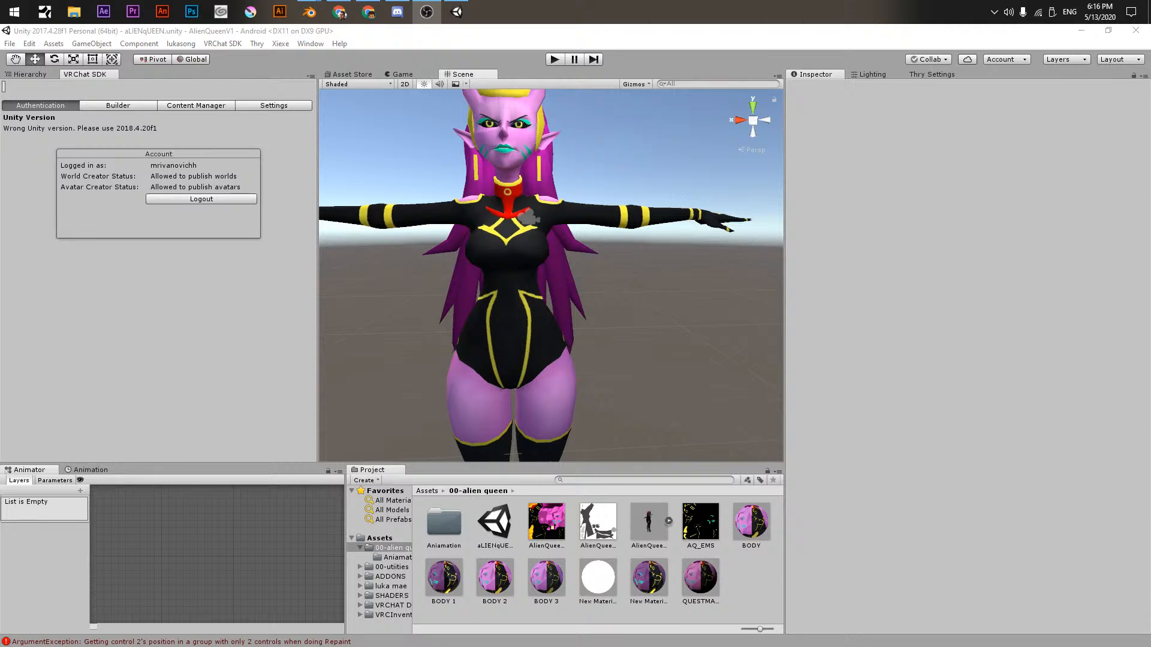
pyautogui.hotkey('alt', 'Tab')
pyautogui.hotkey('alt', 'Tab')
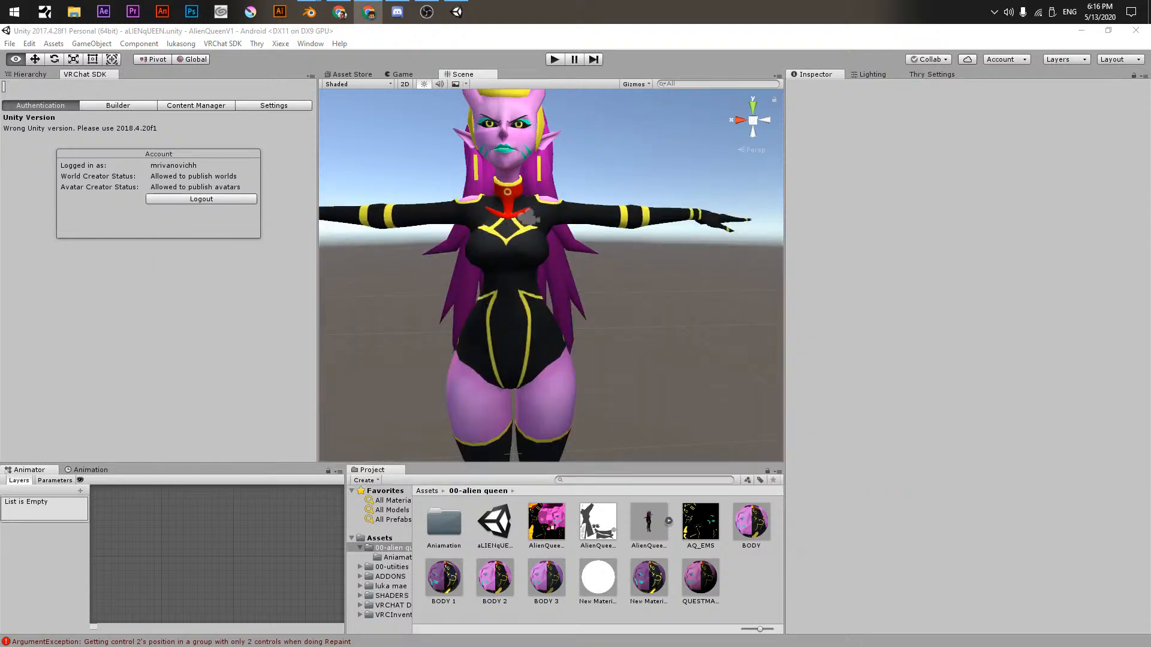
# - Examine the avatar versions in the scene hierarchy, from AlienQueenUnity QUEST to the AlienQueenUnity object and its components
pyautogui.click(469, 324)
pyautogui.scroll(-3, 480, 332)
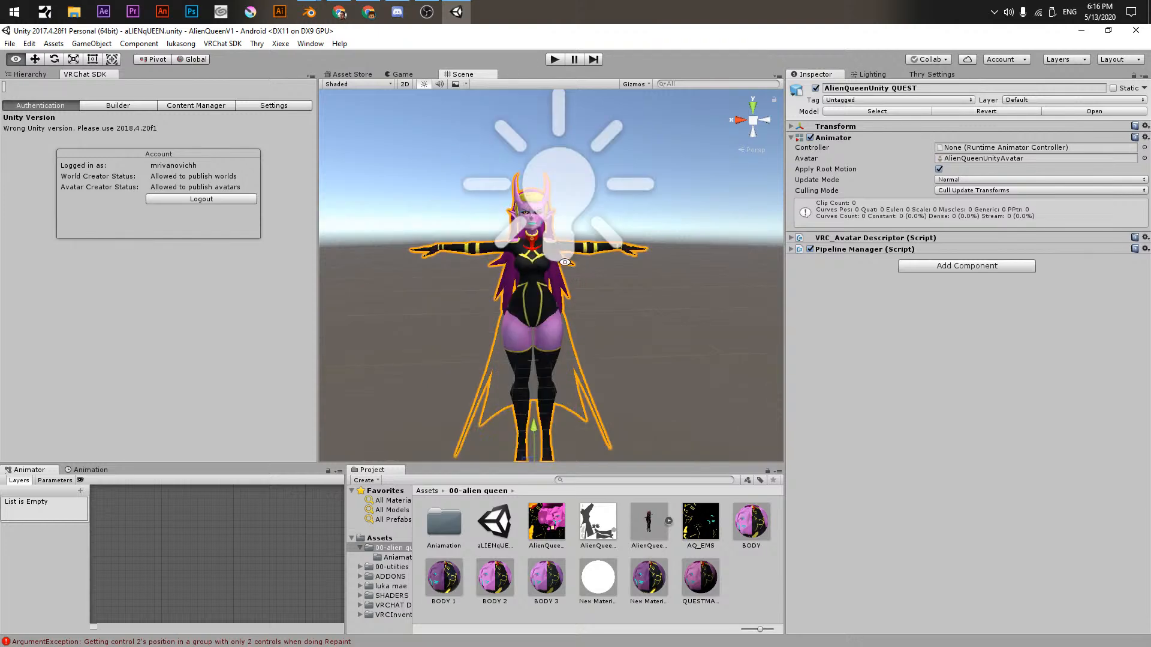
pyautogui.moveTo(502, 341); pyautogui.dragTo(508, 270, button='middle')
pyautogui.scroll(-3, 507, 270)
pyautogui.click(28, 73)
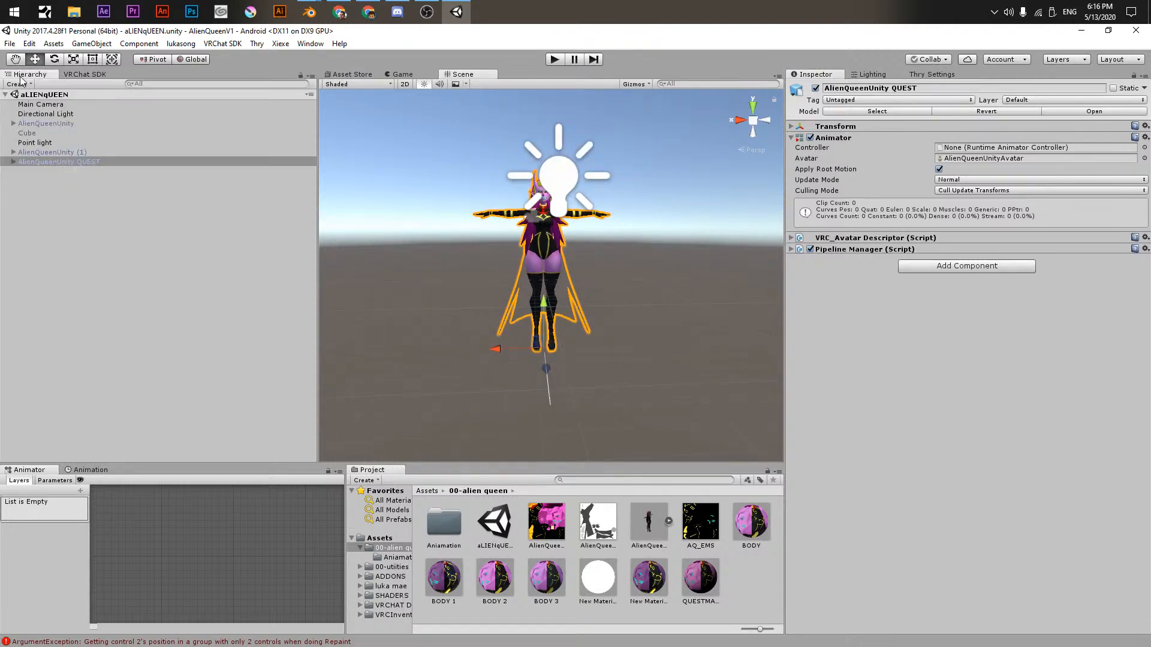
pyautogui.click(29, 152)
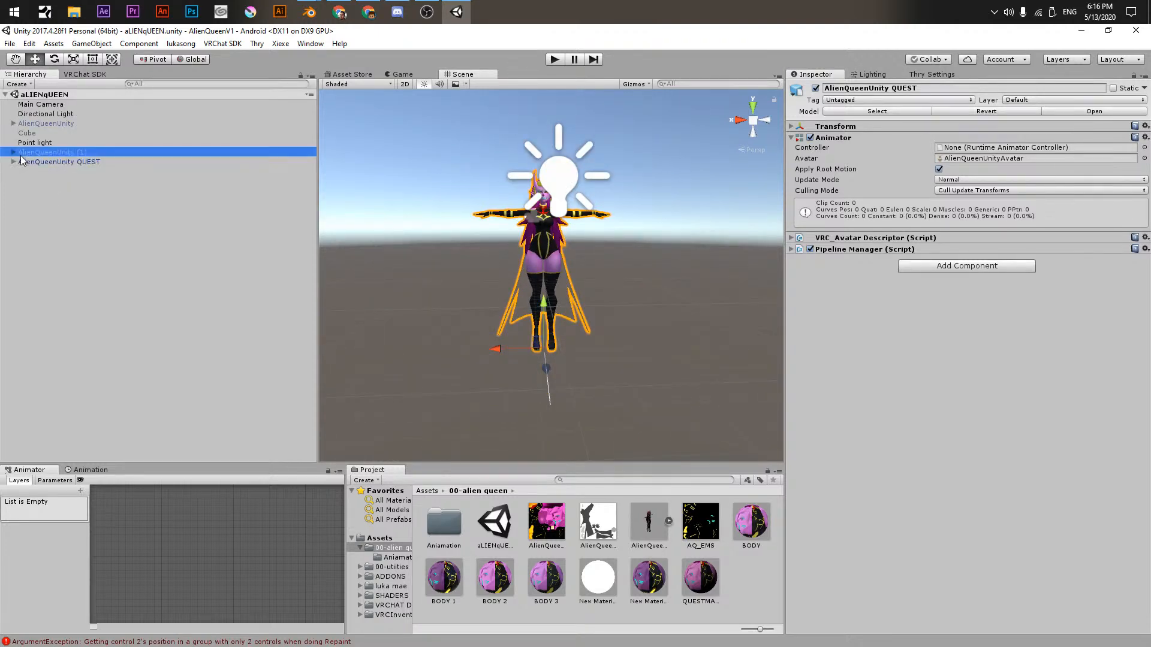
pyautogui.click(36, 114)
pyautogui.click(36, 123)
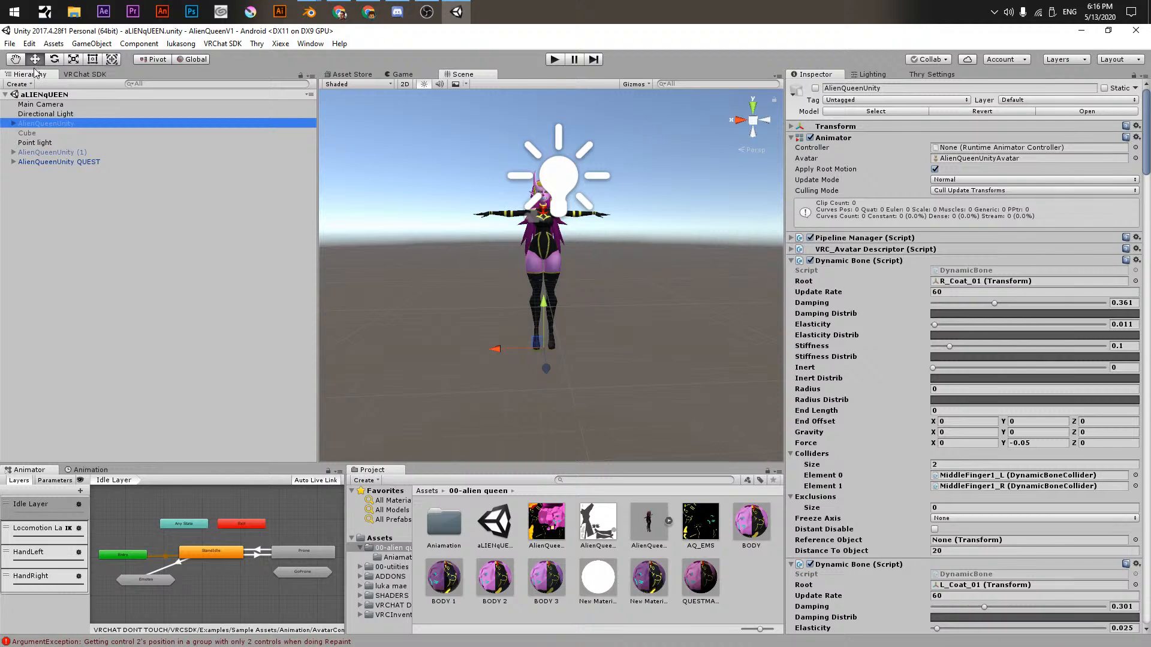
# - Switch the project's build platform to PC, Mac & Linux Standalone and close the build settings
pyautogui.click(9, 44)
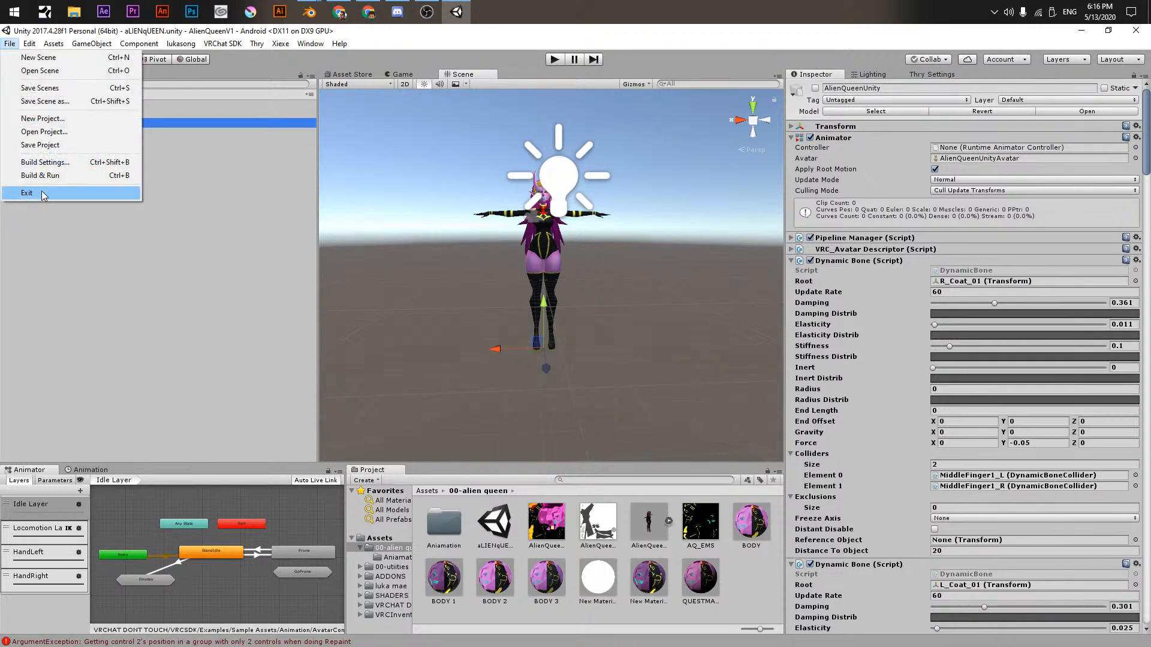
pyautogui.click(37, 162)
pyautogui.click(559, 201)
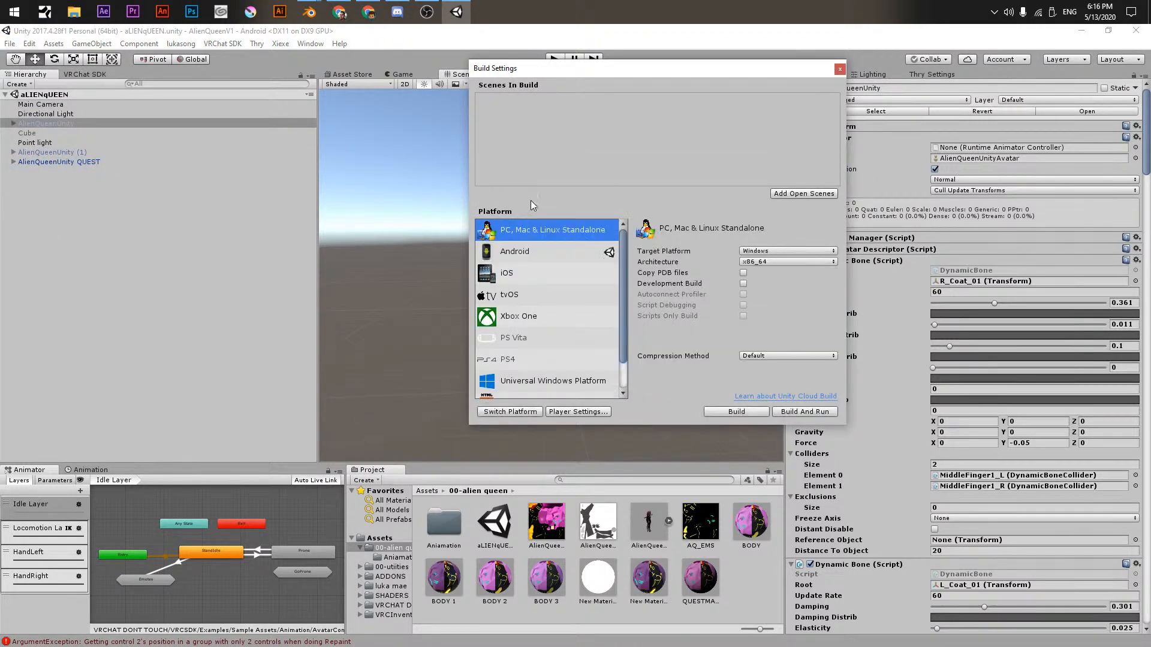
pyautogui.click(513, 412)
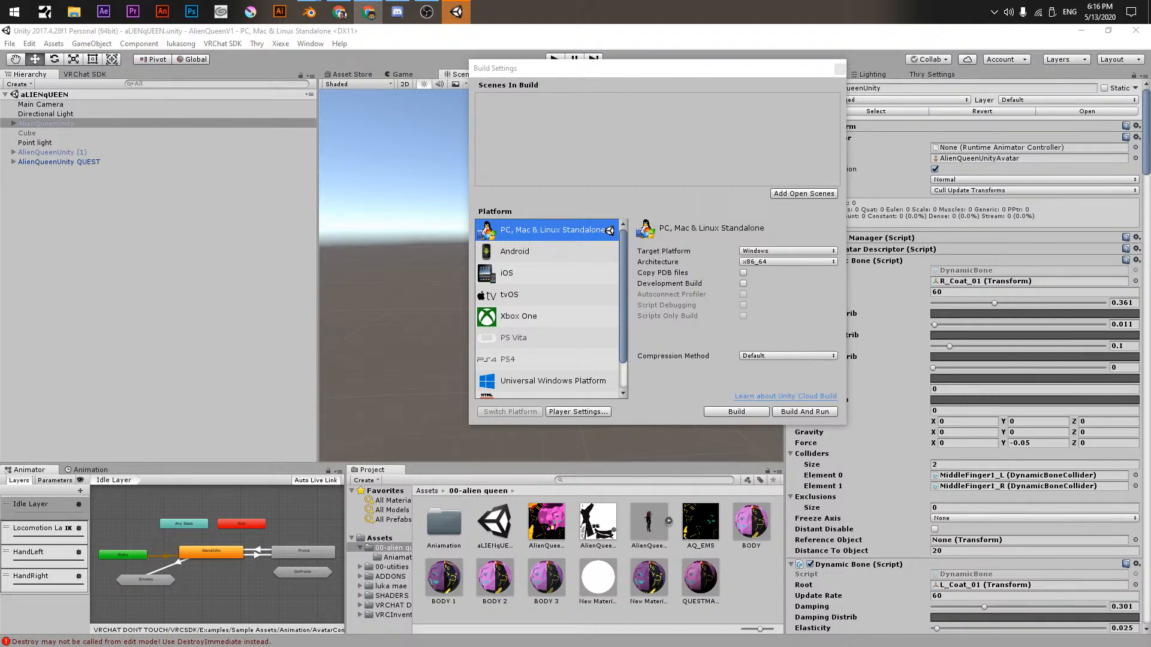
pyautogui.click(838, 69)
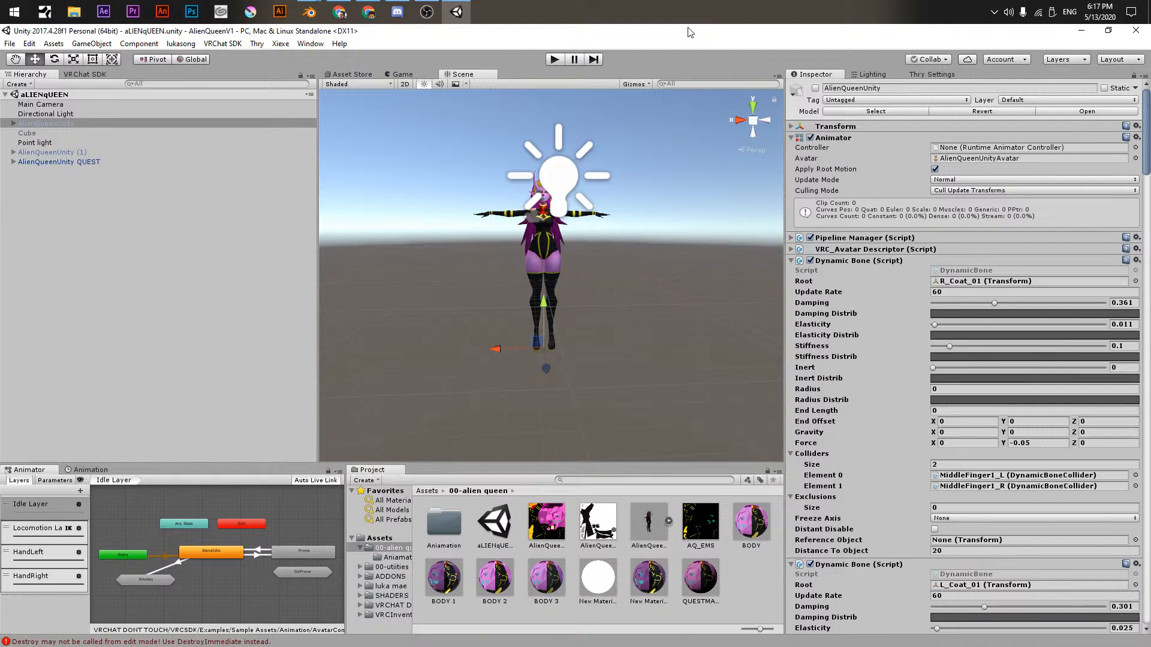
# - Activate the AlienQueenUnity avatar in the scene and deactivate AlienQueenUnity QUEST
pyautogui.click(76, 217)
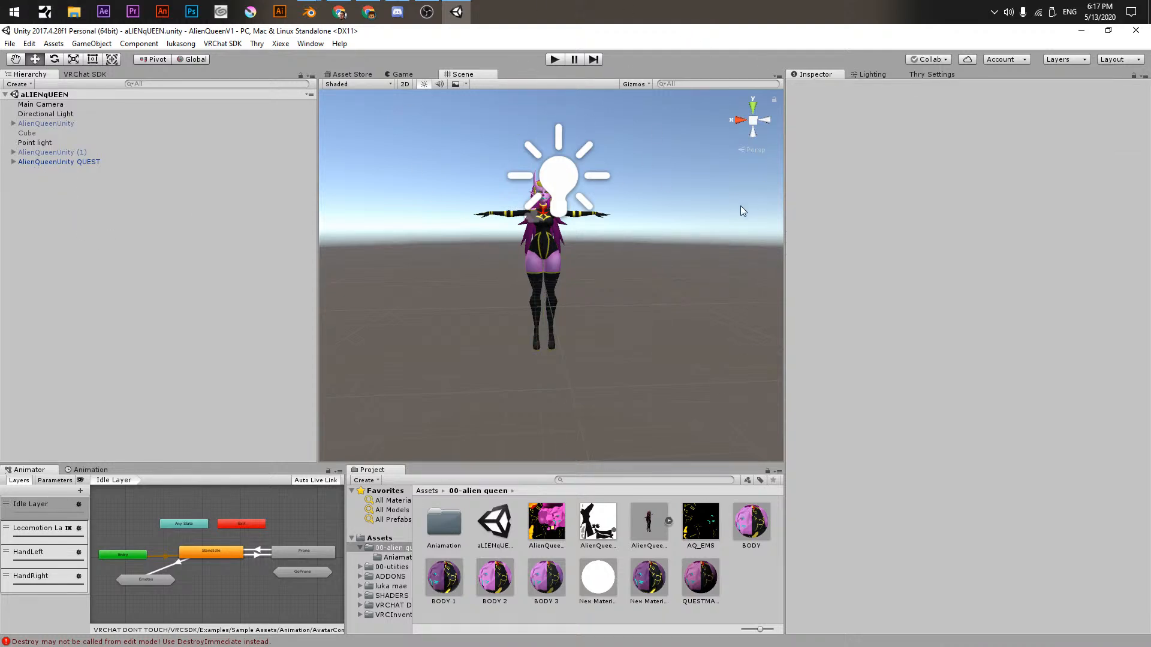
pyautogui.click(52, 124)
pyautogui.click(815, 88)
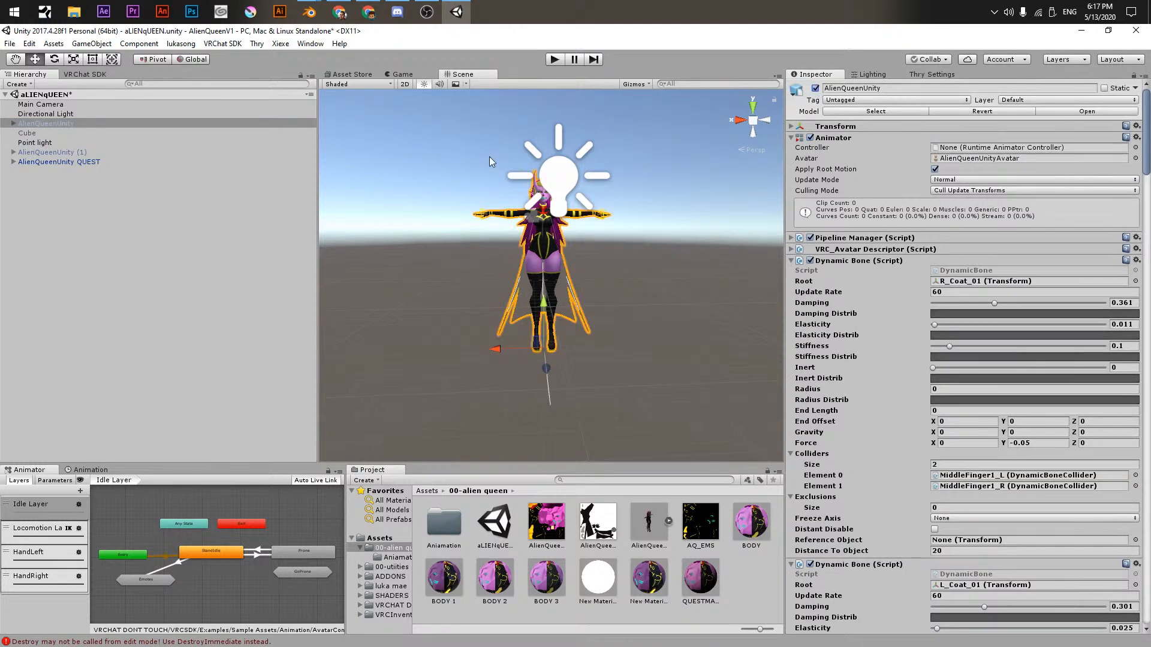
pyautogui.click(56, 162)
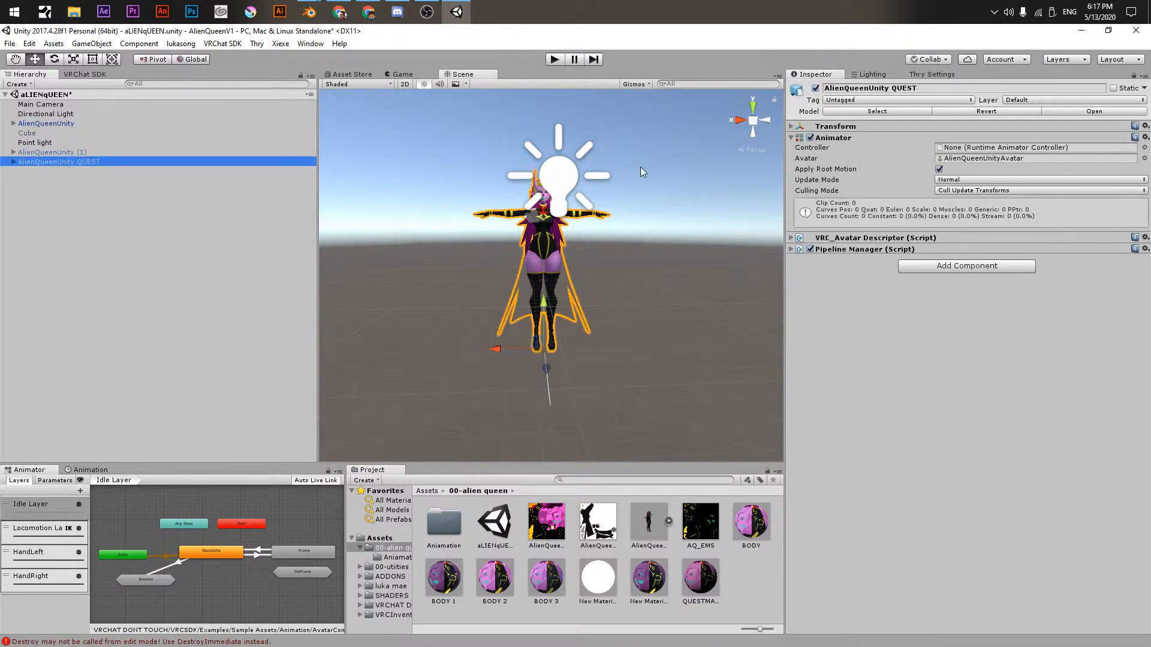
pyautogui.click(816, 88)
pyautogui.click(815, 88)
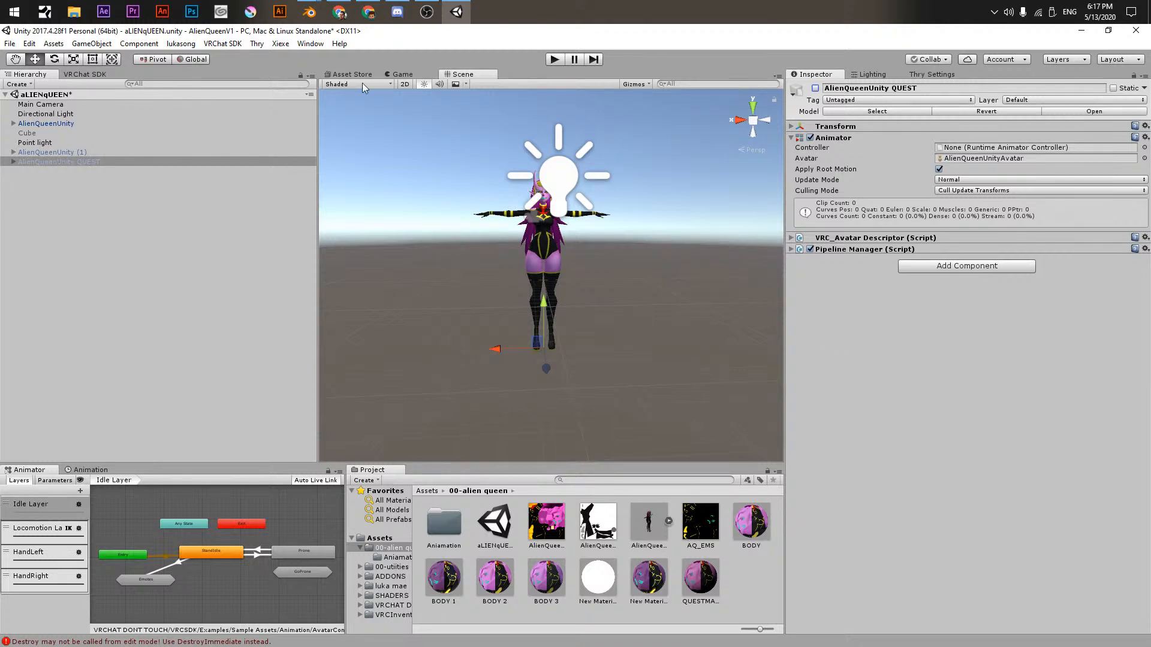
pyautogui.keyDown('alt'); pyautogui.moveTo(524, 297); pyautogui.dragTo(511, 272); pyautogui.keyUp('alt')
pyautogui.keyDown('alt'); pyautogui.moveTo(594, 270); pyautogui.dragTo(658, 267, button='right'); pyautogui.keyUp('alt')
pyautogui.moveTo(527, 237); pyautogui.dragTo(580, 296, button='middle')
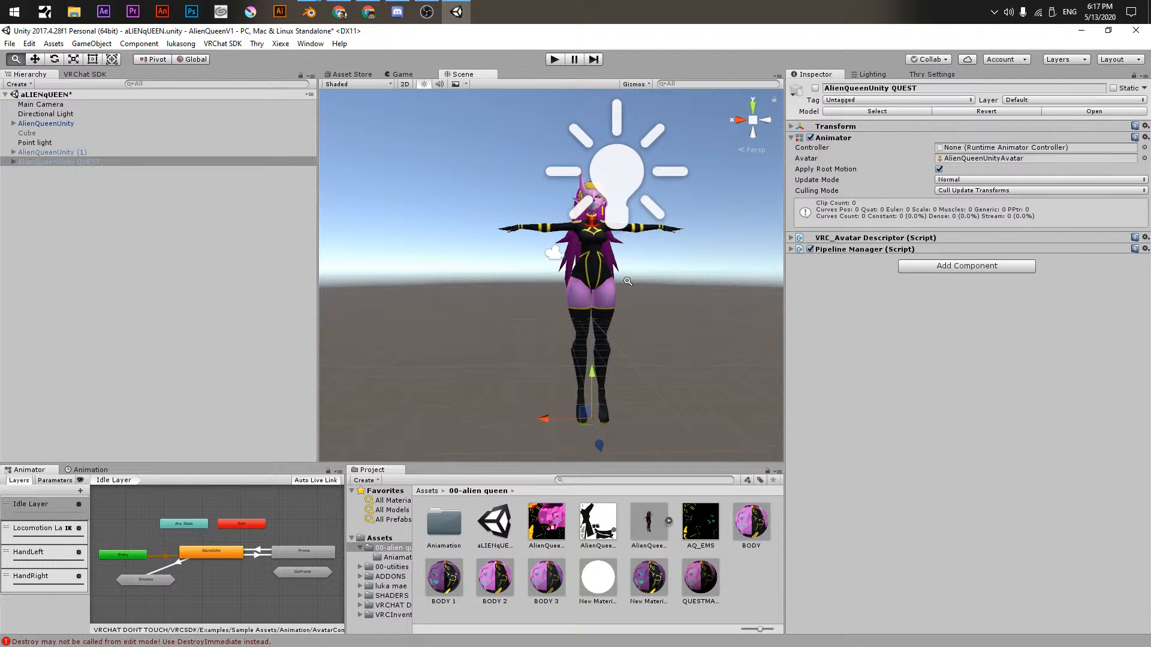
pyautogui.keyDown('alt'); pyautogui.moveTo(562, 181); pyautogui.dragTo(551, 138, button='right'); pyautogui.keyUp('alt')
pyautogui.keyDown('alt'); pyautogui.moveTo(659, 344); pyautogui.dragTo(634, 339, button='middle'); pyautogui.keyUp('alt')
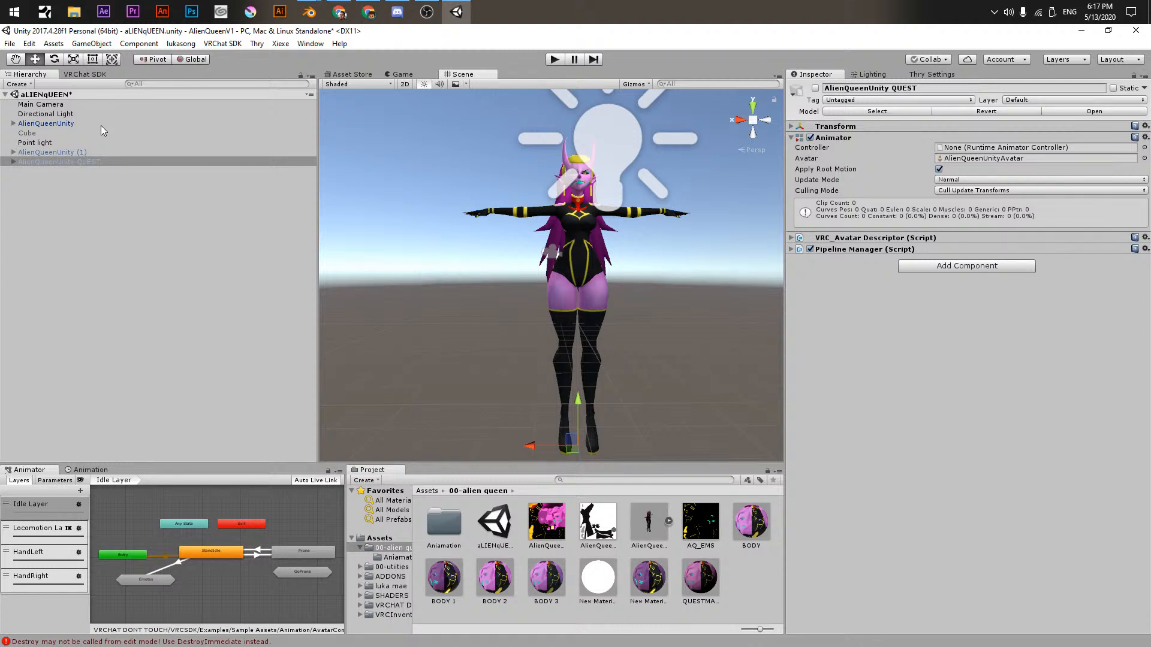
# - Create a folder named Light SHOW inside the 00-alien queen assets folder and open it
pyautogui.click(359, 549)
pyautogui.rightClick(739, 566)
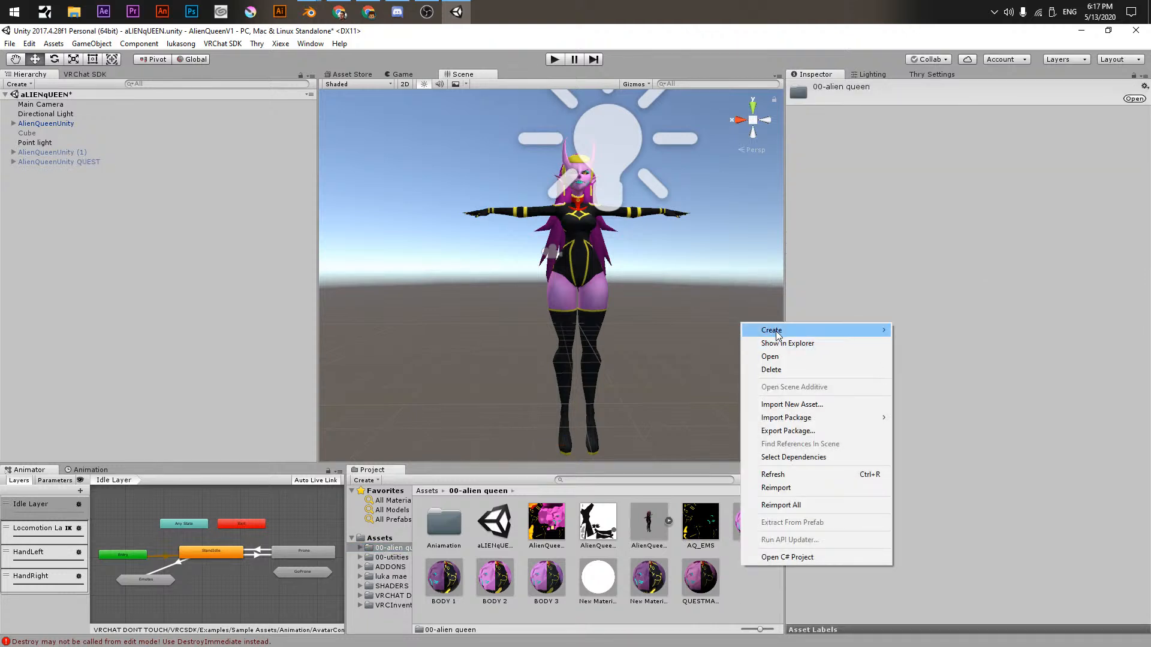
pyautogui.moveTo(776, 330)
pyautogui.click(944, 236)
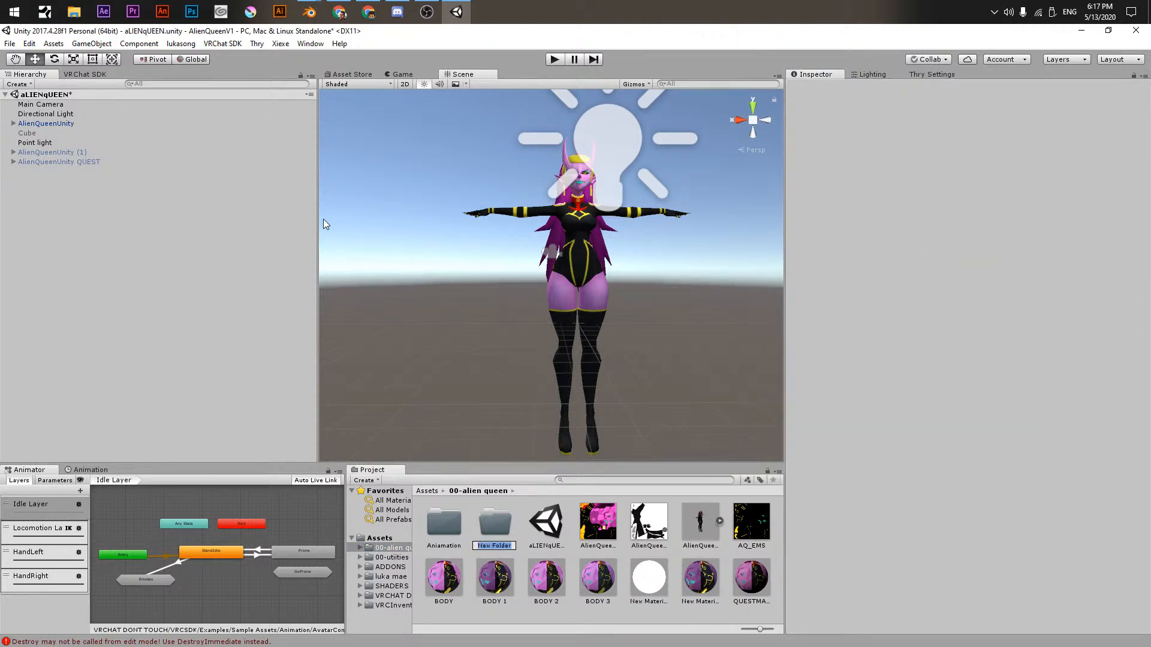
pyautogui.write('Light SHOW')
pyautogui.press('Return')
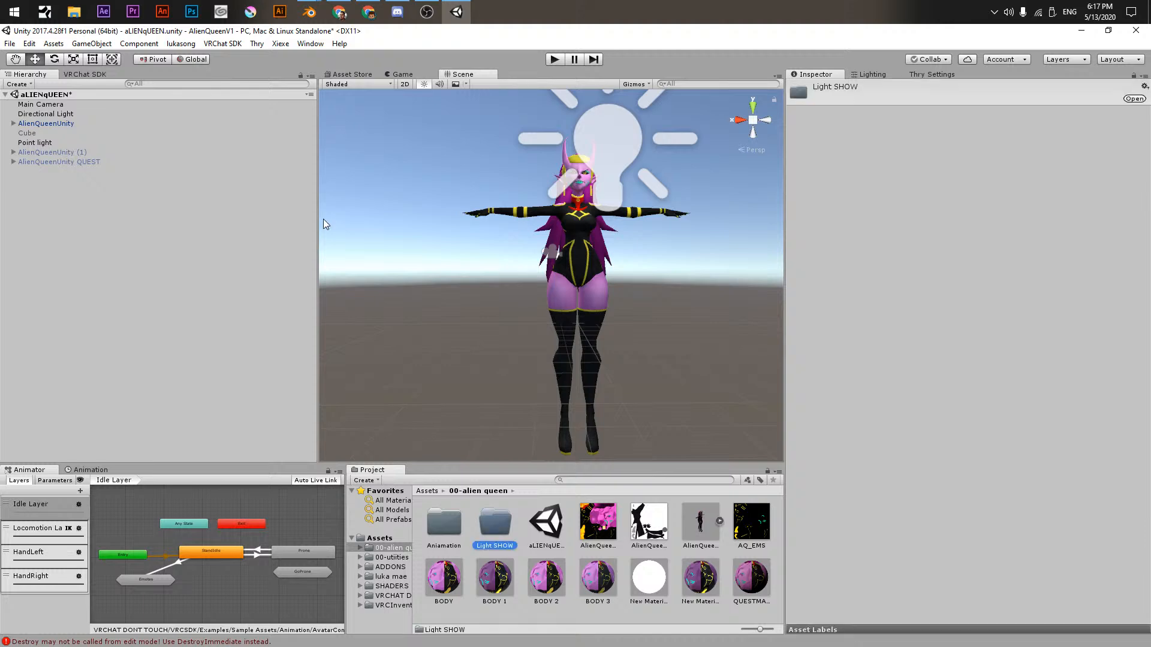
pyautogui.press('Return')
# - Import the Electric Daisy audio file from the 3D MODELS/Alien Queen folder as a new asset in the Light SHOW folder
pyautogui.rightClick(545, 498)
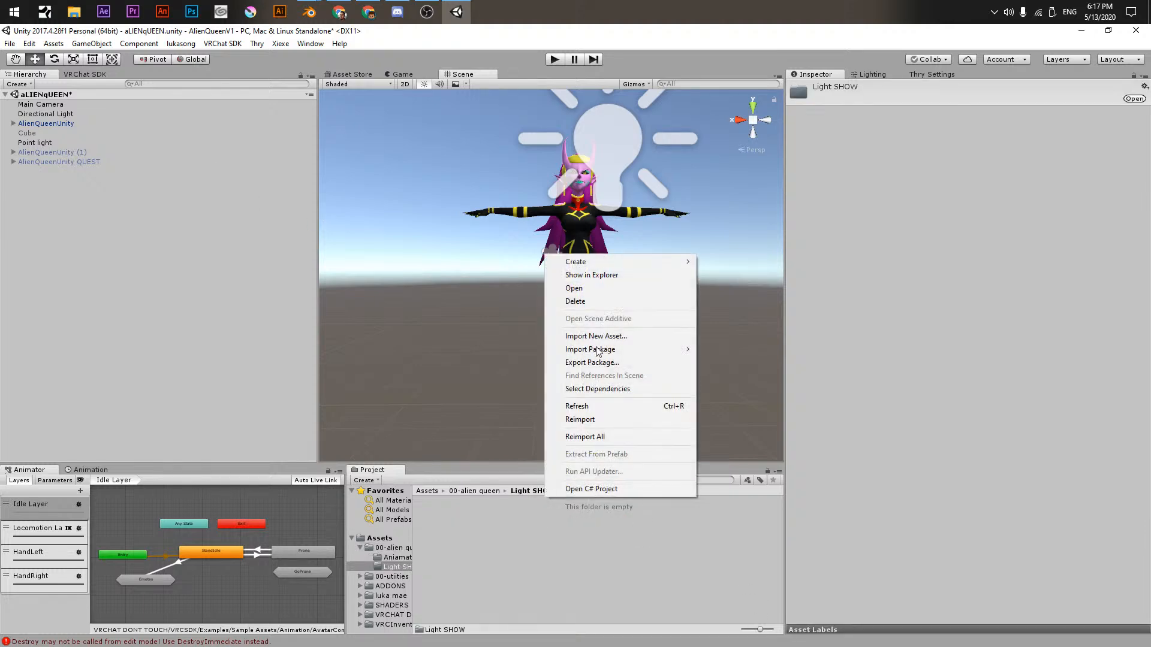
pyautogui.click(596, 336)
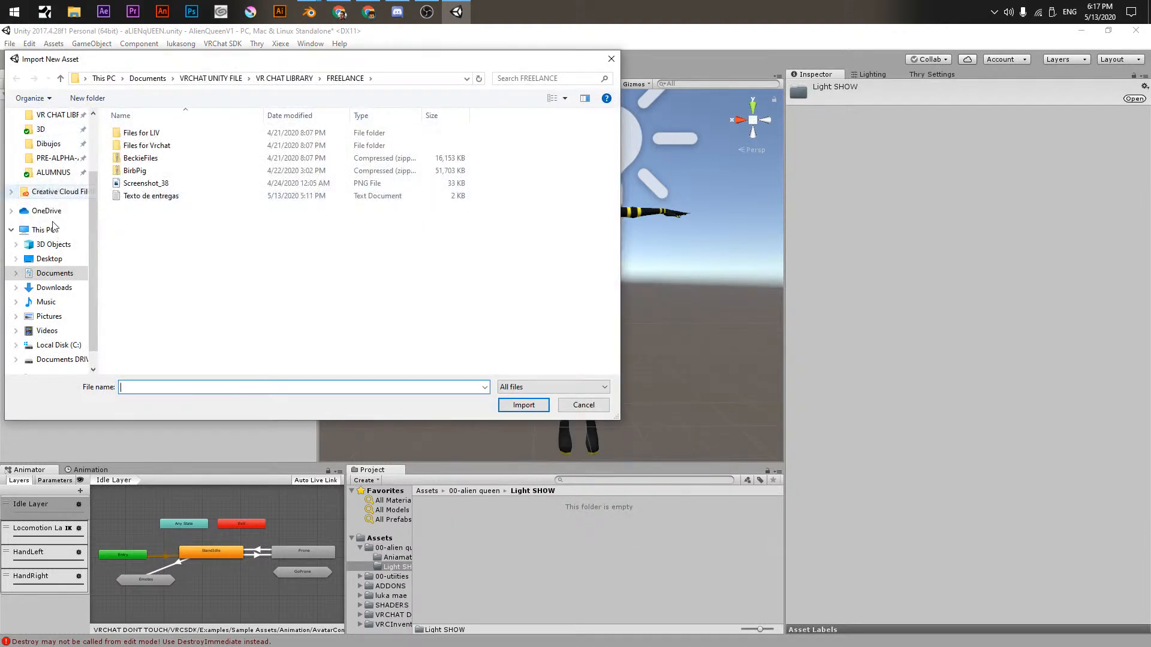
pyautogui.scroll(3, 54, 226)
pyautogui.click(57, 169)
pyautogui.moveTo(57, 169); pyautogui.dragTo(54, 207)
pyautogui.click(41, 211)
pyautogui.doubleClick(141, 150)
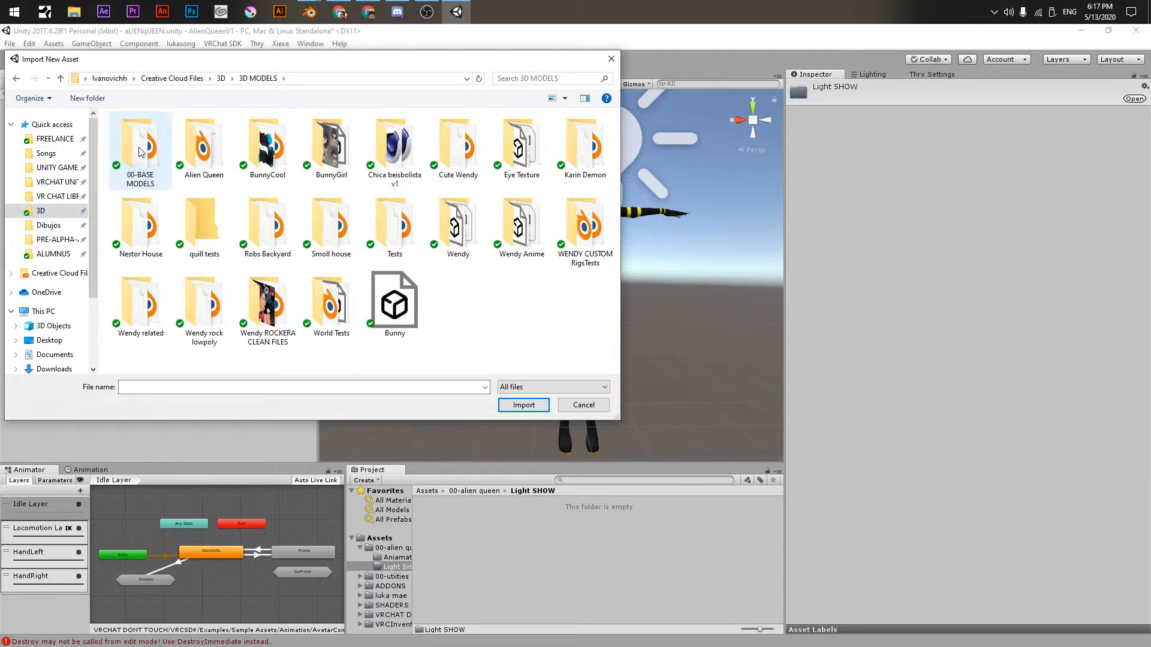
pyautogui.doubleClick(217, 148)
pyautogui.scroll(-5, 473, 327)
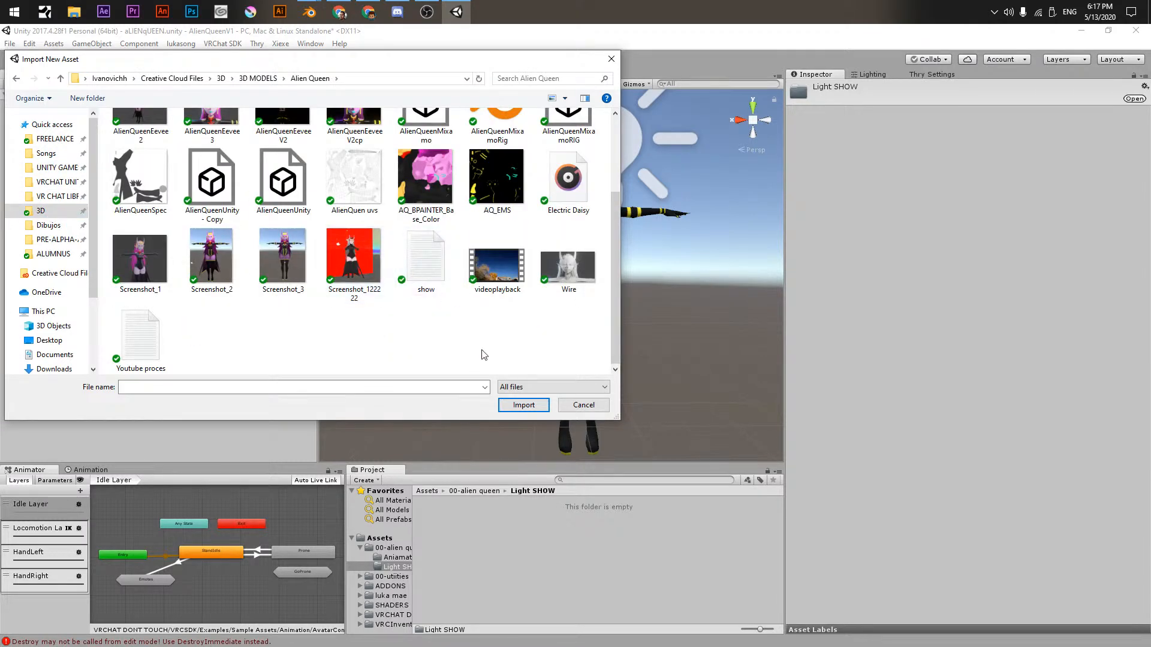
pyautogui.scroll(3, 480, 354)
pyautogui.scroll(-3, 477, 355)
pyautogui.doubleClick(572, 186)
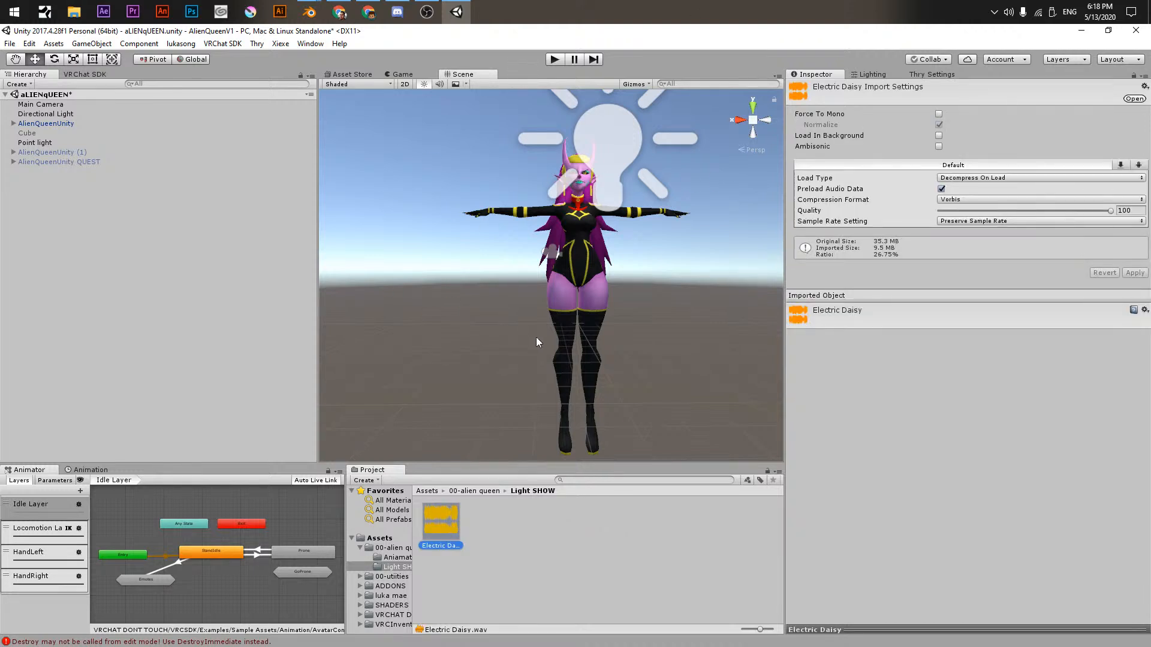
# - Create an empty object at the root of the scene hierarchy and name it Light Show
pyautogui.rightClick(134, 258)
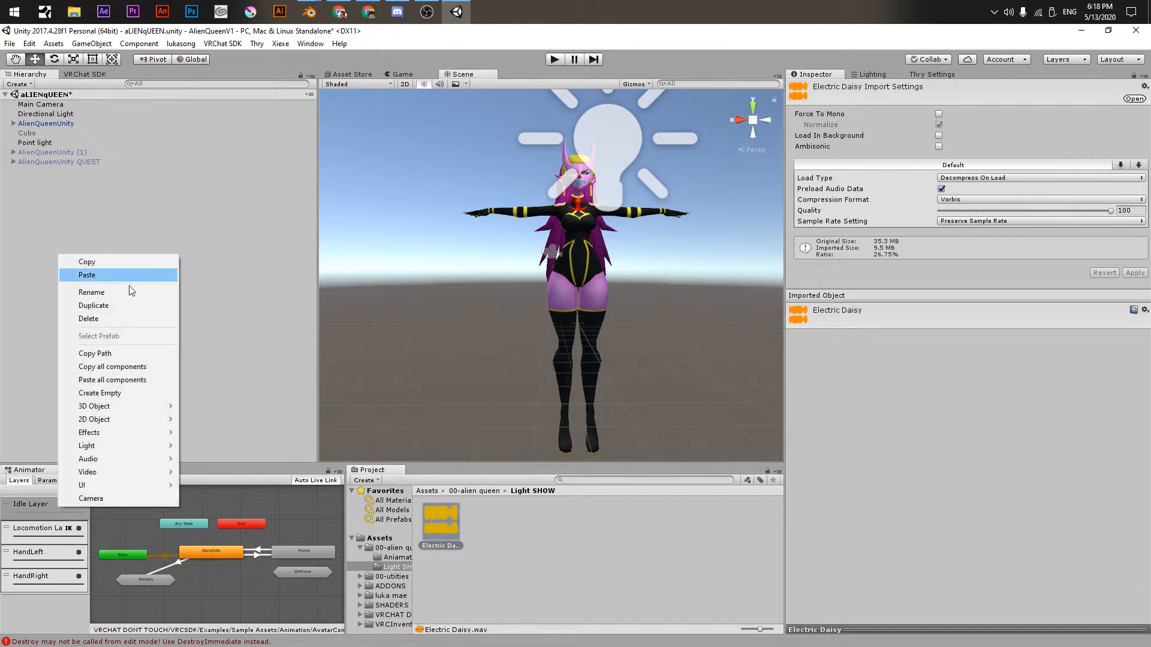
pyautogui.click(124, 394)
pyautogui.click(39, 171)
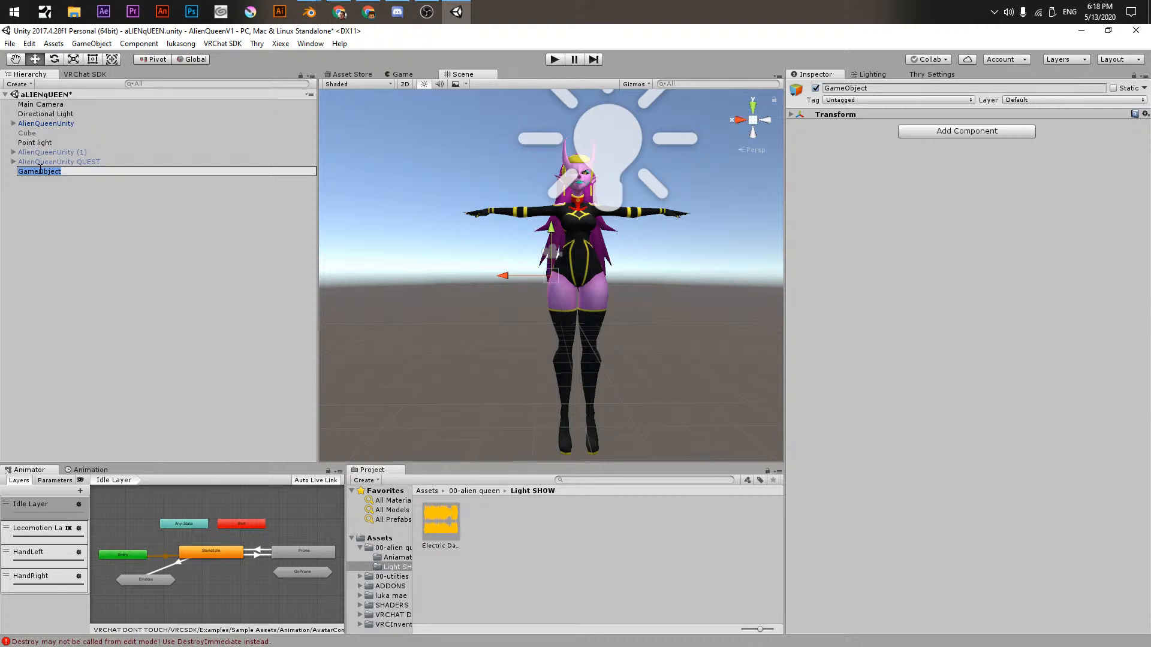
pyautogui.write('Light  Show')
pyautogui.press('Return')
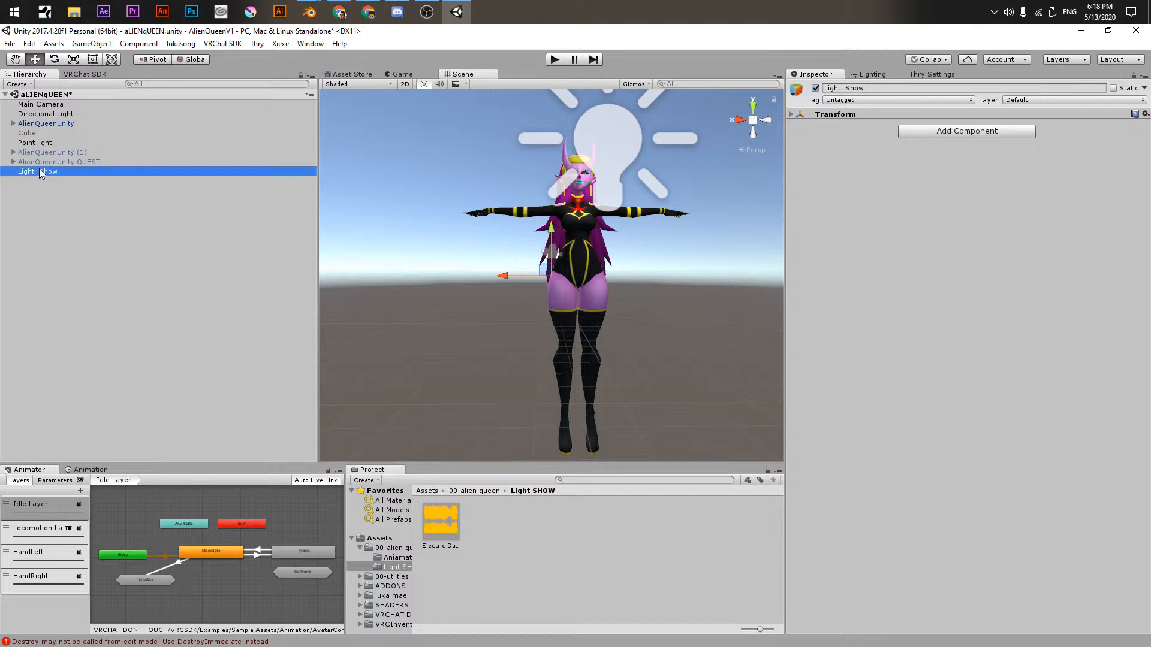
pyautogui.click(13, 123)
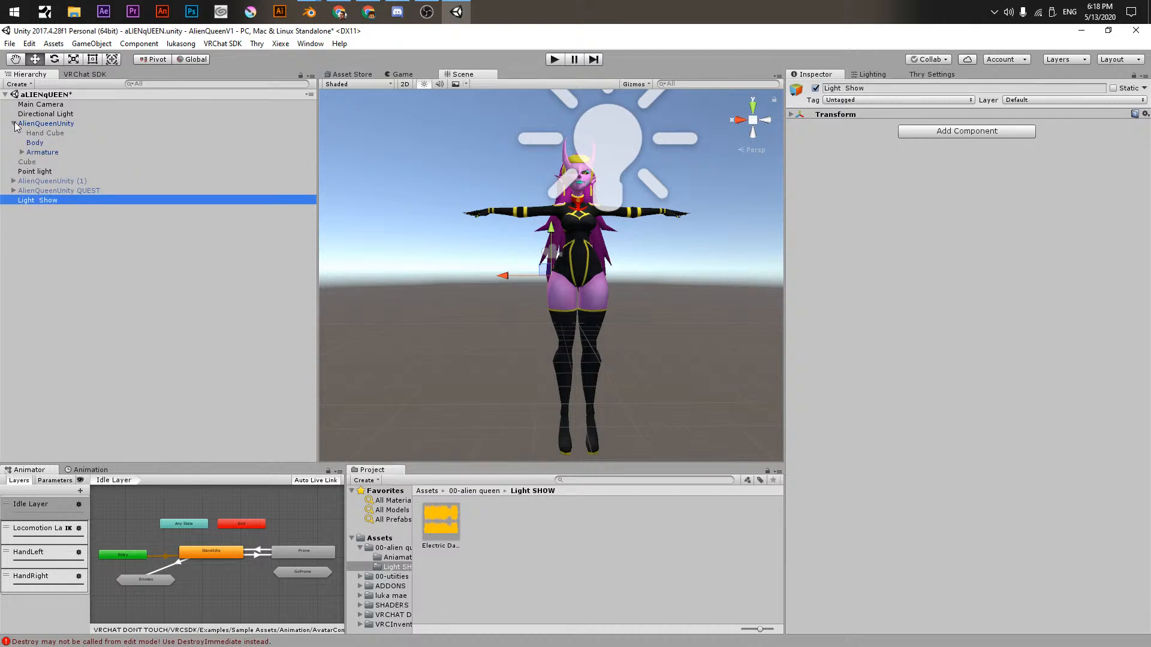
pyautogui.click(13, 124)
pyautogui.click(107, 210)
# - Set the Light Show object's position to 0 on the X, Y and Z axes
pyautogui.click(48, 172)
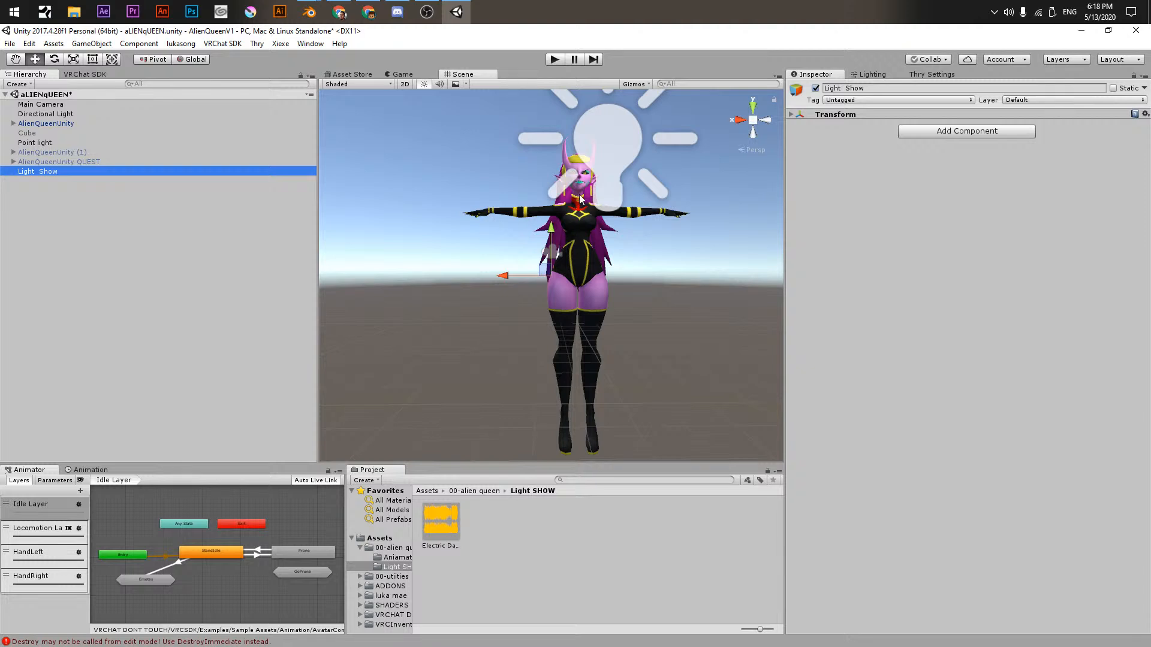
pyautogui.click(791, 114)
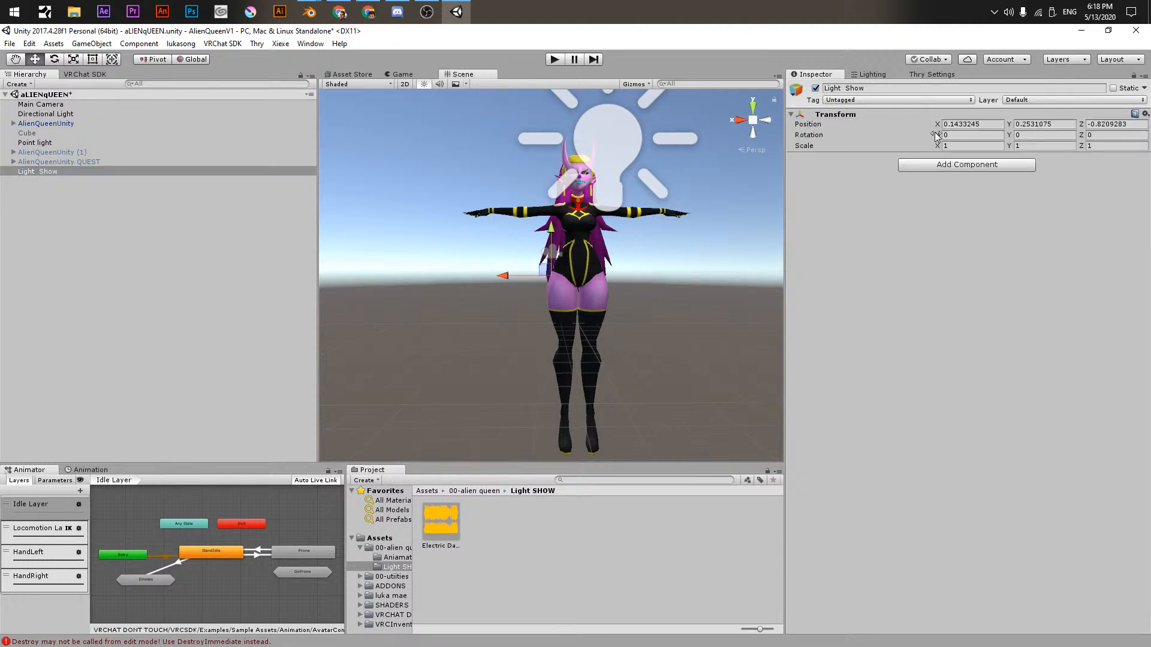
pyautogui.click(971, 135)
pyautogui.click(972, 125)
pyautogui.write('0')
pyautogui.press('Tab')
pyautogui.write('0')
pyautogui.press('Tab')
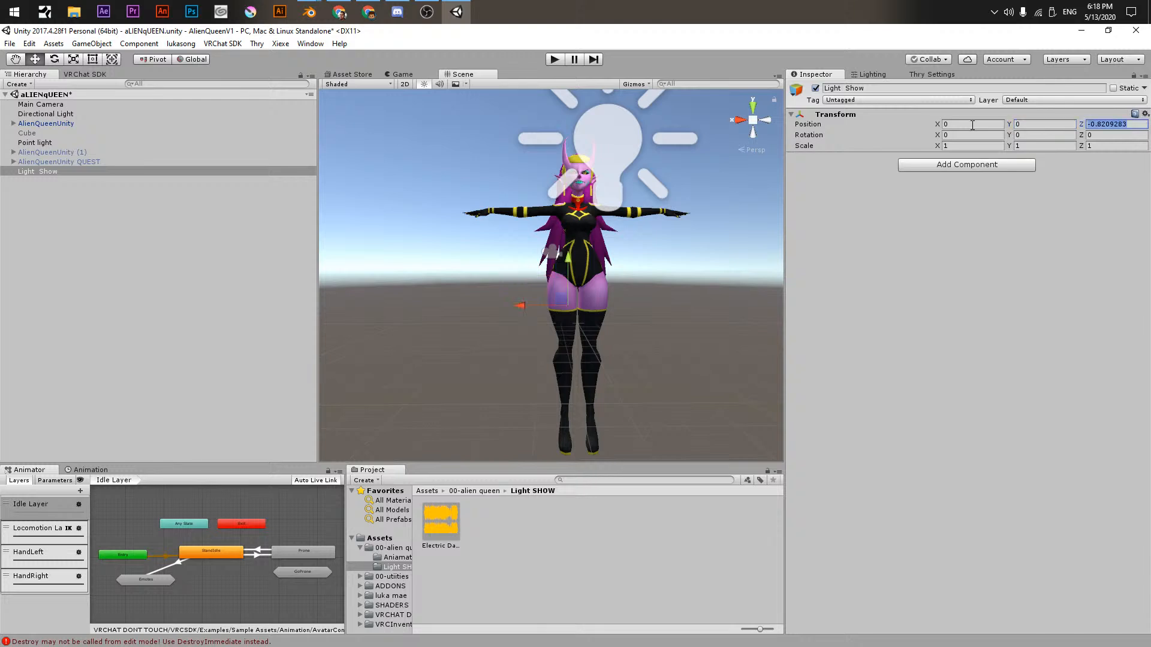
pyautogui.write('0')
pyautogui.click(214, 280)
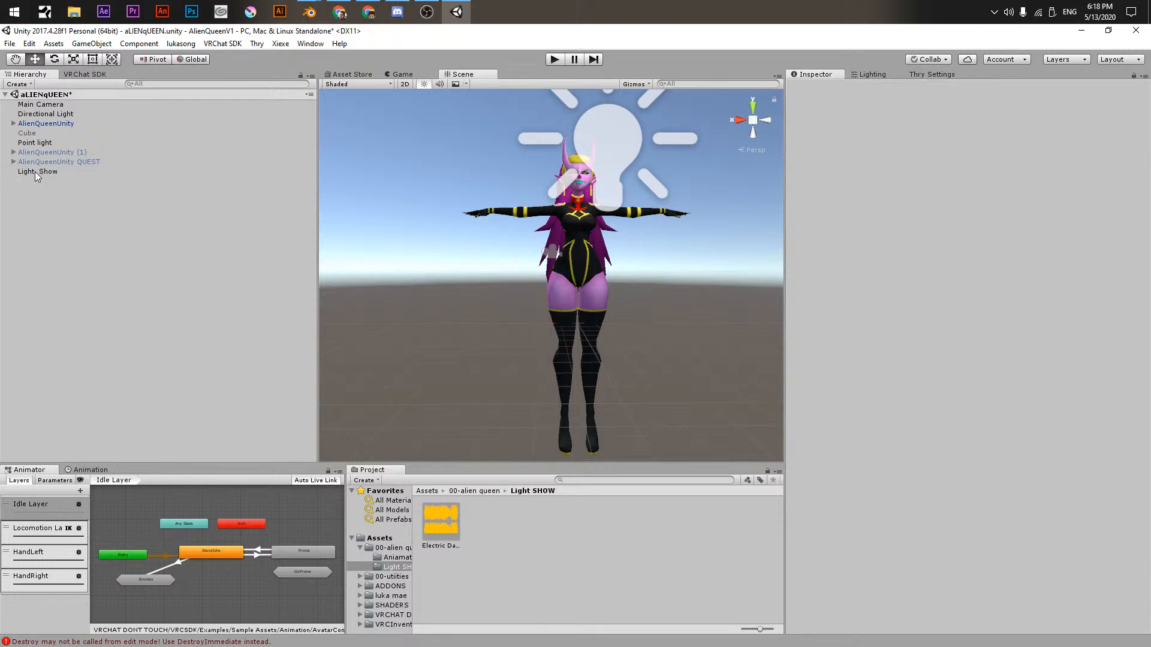
# - Examine where the Light Show object's origin sits relative to the avatar from several angles
pyautogui.click(34, 164)
pyautogui.click(31, 174)
pyautogui.keyDown('alt'); pyautogui.moveTo(650, 297); pyautogui.dragTo(640, 339); pyautogui.keyUp('alt')
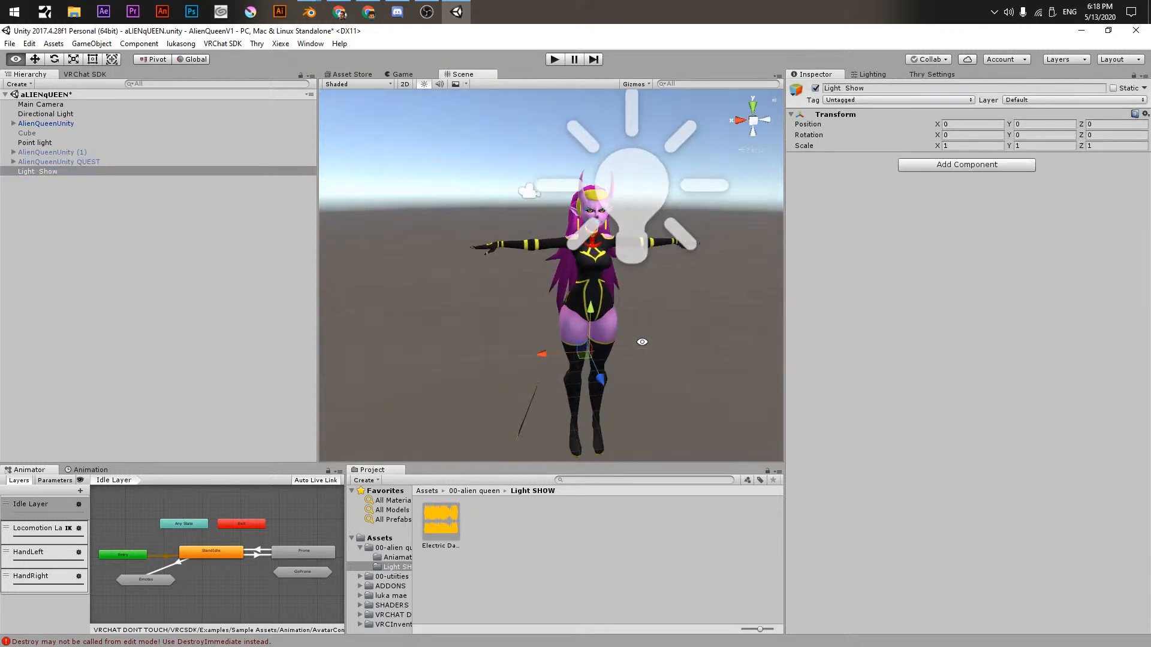
pyautogui.keyDown('alt'); pyautogui.moveTo(640, 340); pyautogui.dragTo(465, 254, button='middle'); pyautogui.keyUp('alt')
pyautogui.keyDown('alt'); pyautogui.moveTo(466, 254); pyautogui.dragTo(784, 265, button='right'); pyautogui.keyUp('alt')
pyautogui.keyDown('alt'); pyautogui.moveTo(494, 279); pyautogui.dragTo(642, 332, button='middle'); pyautogui.keyUp('alt')
pyautogui.keyDown('alt'); pyautogui.moveTo(642, 332); pyautogui.dragTo(606, 306); pyautogui.keyUp('alt')
pyautogui.keyDown('alt'); pyautogui.moveTo(606, 306); pyautogui.dragTo(577, 297, button='middle'); pyautogui.keyUp('alt')
pyautogui.keyDown('alt'); pyautogui.moveTo(578, 298); pyautogui.dragTo(647, 301, button='right'); pyautogui.keyUp('alt')
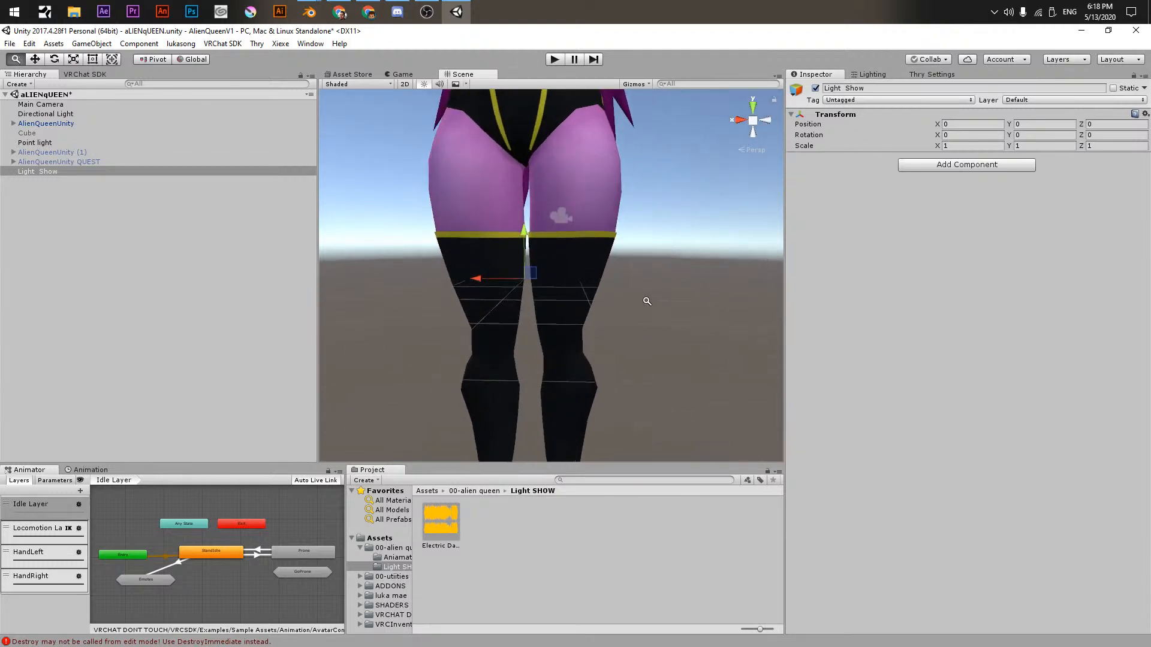
# - Compare the BODY 2 and BODY 3 materials from 00-alien queen on the avatar, apply BODY 3, and save the scene
pyautogui.click(393, 548)
pyautogui.moveTo(563, 576); pyautogui.dragTo(574, 209)
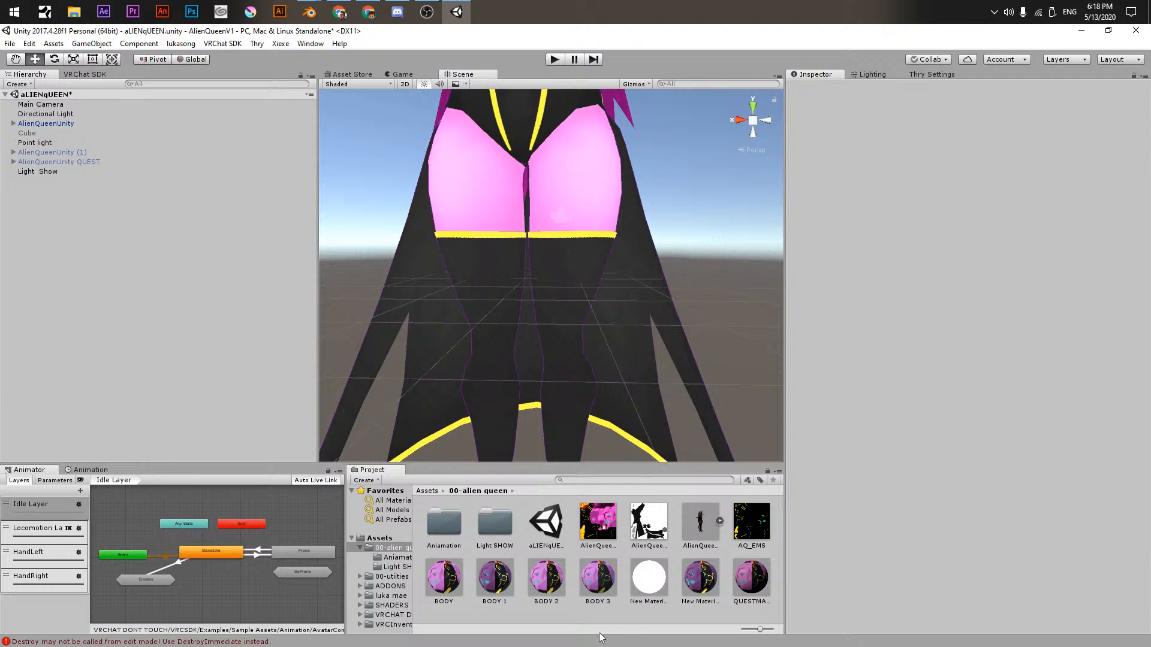
pyautogui.moveTo(598, 596); pyautogui.dragTo(585, 336)
pyautogui.moveTo(555, 584); pyautogui.dragTo(572, 271)
pyautogui.scroll(-10, 577, 278)
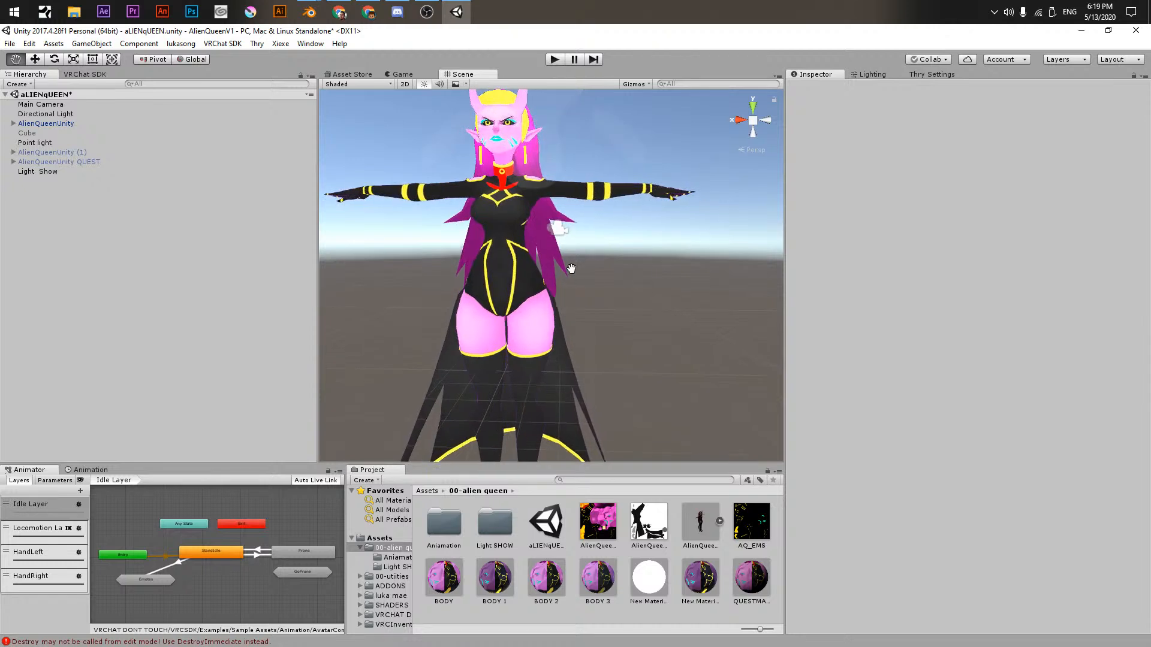
pyautogui.moveTo(571, 269); pyautogui.dragTo(587, 283, button='middle')
pyautogui.moveTo(598, 583)
pyautogui.mouseDown()
pyautogui.moveTo(536, 338)
pyautogui.moveTo(769, 357)
pyautogui.moveTo(542, 359)
pyautogui.mouseUp()
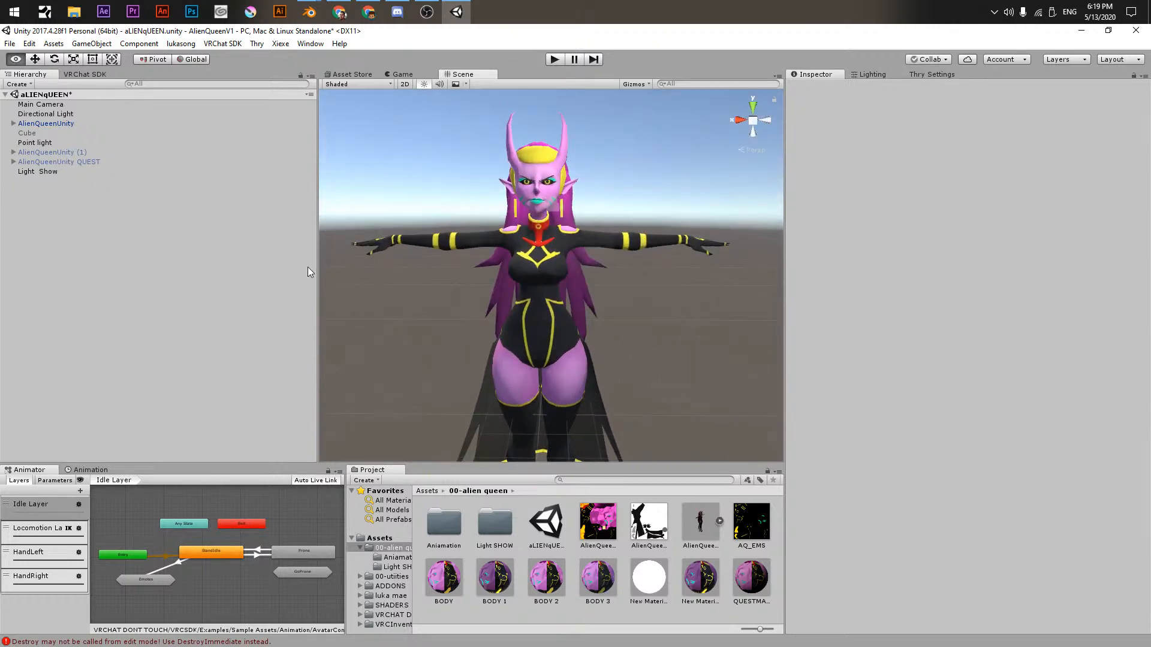
pyautogui.click(60, 174)
pyautogui.click(159, 246)
pyautogui.hotkey('ctrl', 's')
# - Create an empty child object under Light Show and name it Group Audio
pyautogui.click(41, 172)
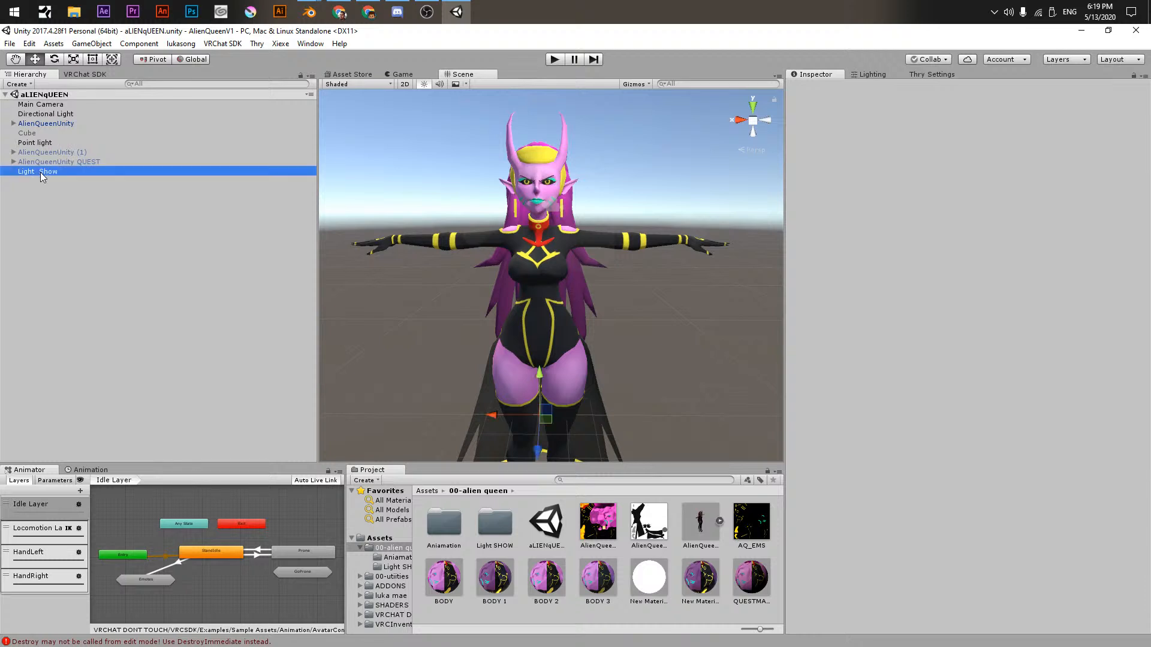
pyautogui.rightClick(41, 172)
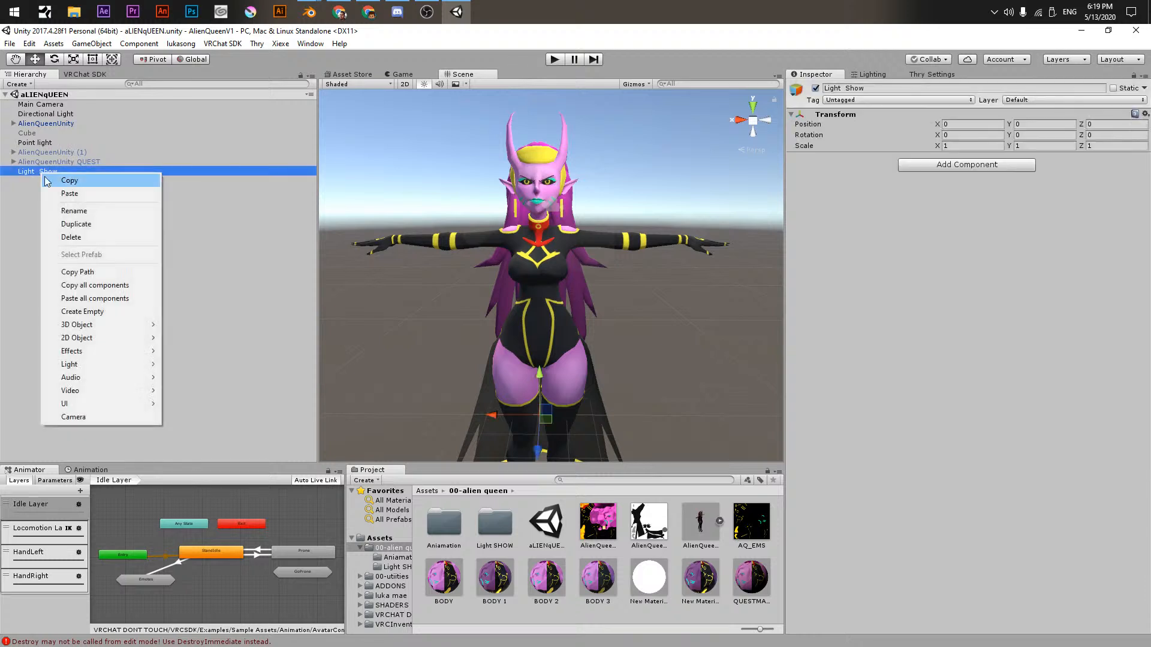
pyautogui.click(82, 311)
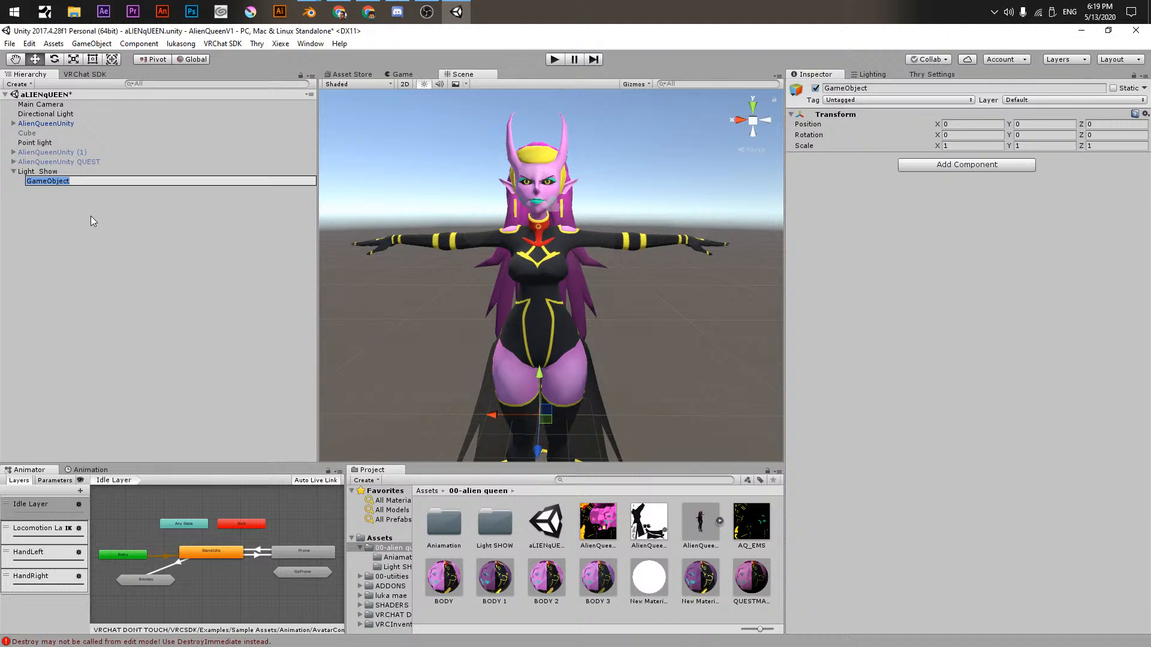
pyautogui.write('Group')
pyautogui.press('Return')
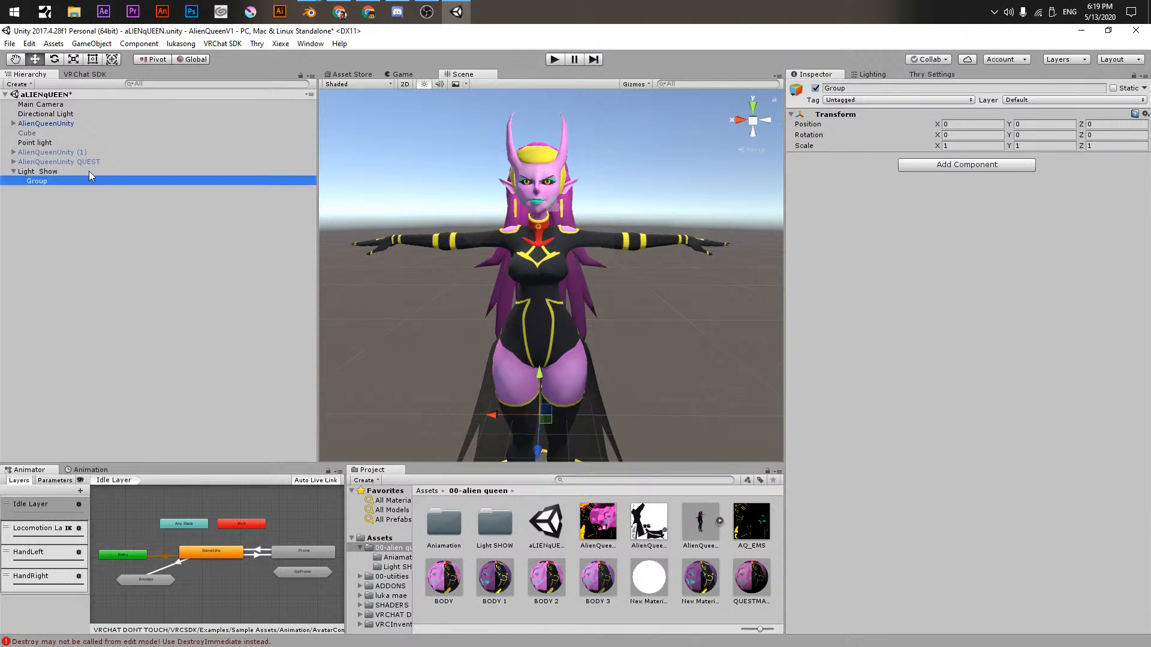
pyautogui.click(37, 180)
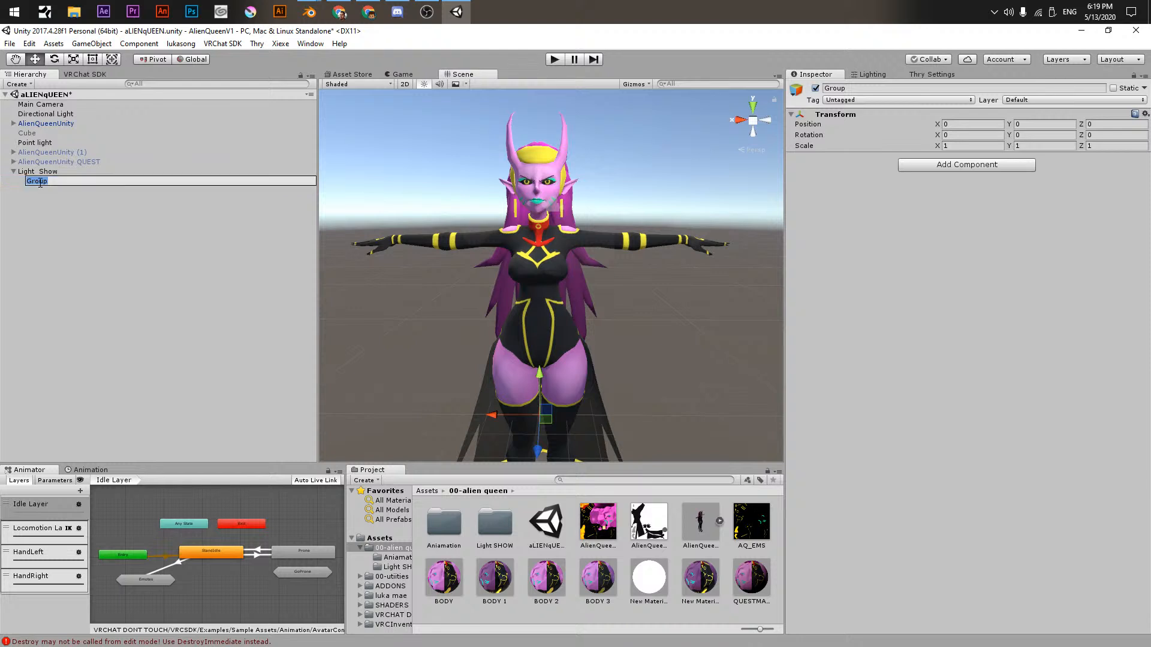
pyautogui.click(51, 183)
pyautogui.write('Audio')
pyautogui.press('Return')
# - Add an Audio Source component to Group Audio and assign the Electric Daisy clip from the Light SHOW folder to it
pyautogui.click(954, 167)
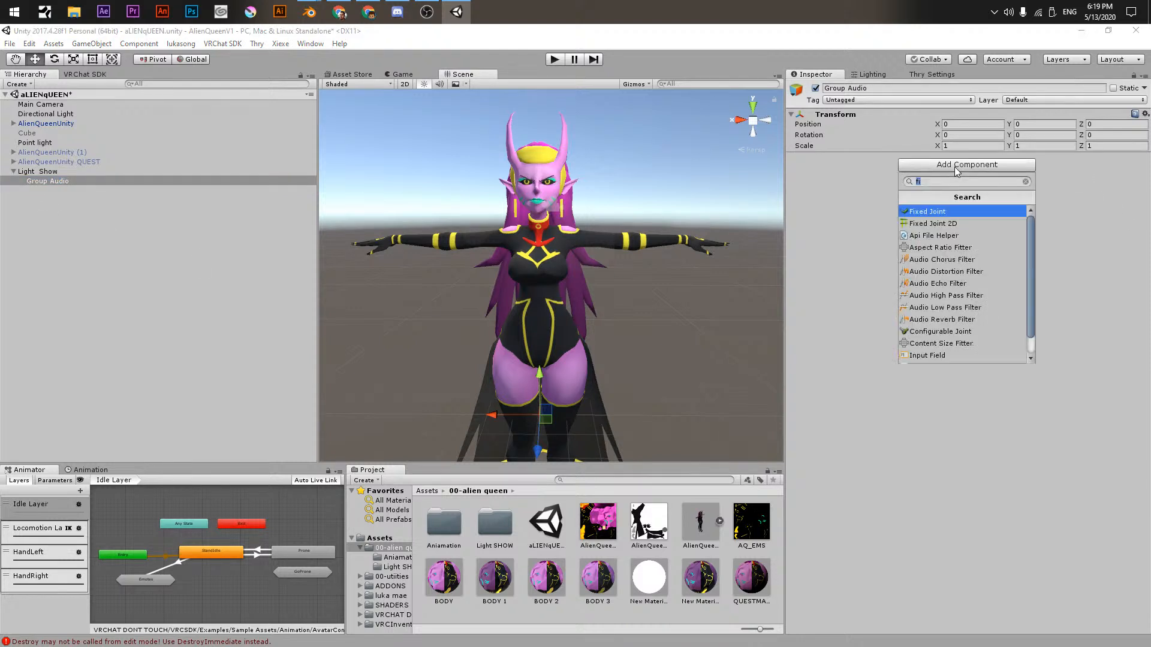
pyautogui.write('audi')
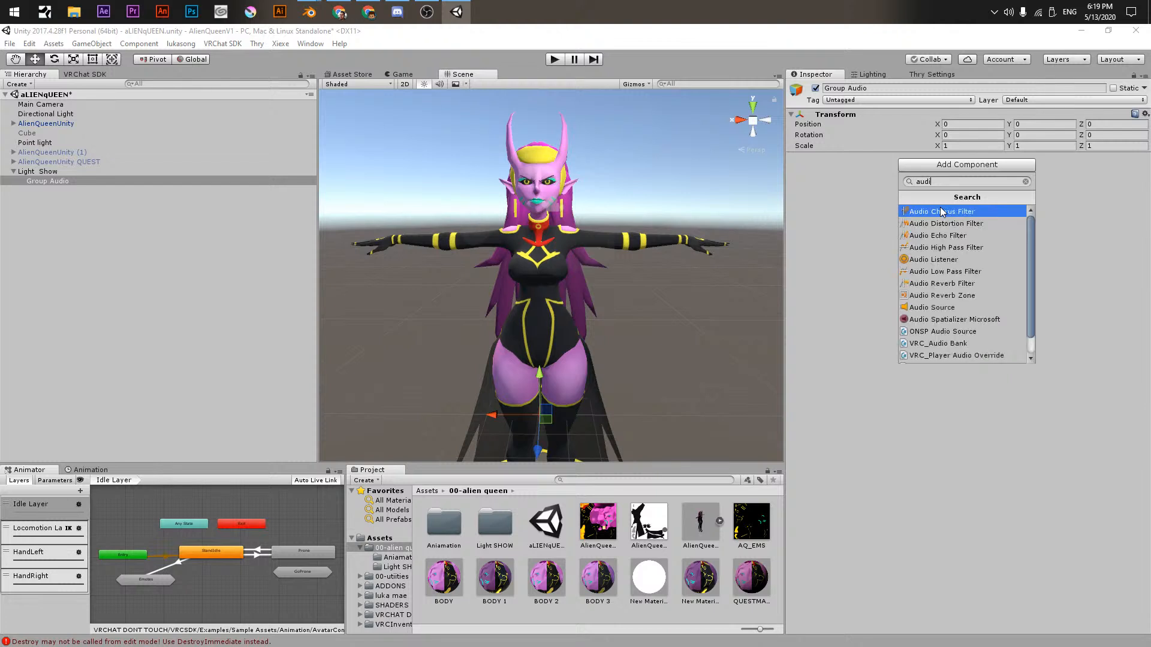
pyautogui.write('o')
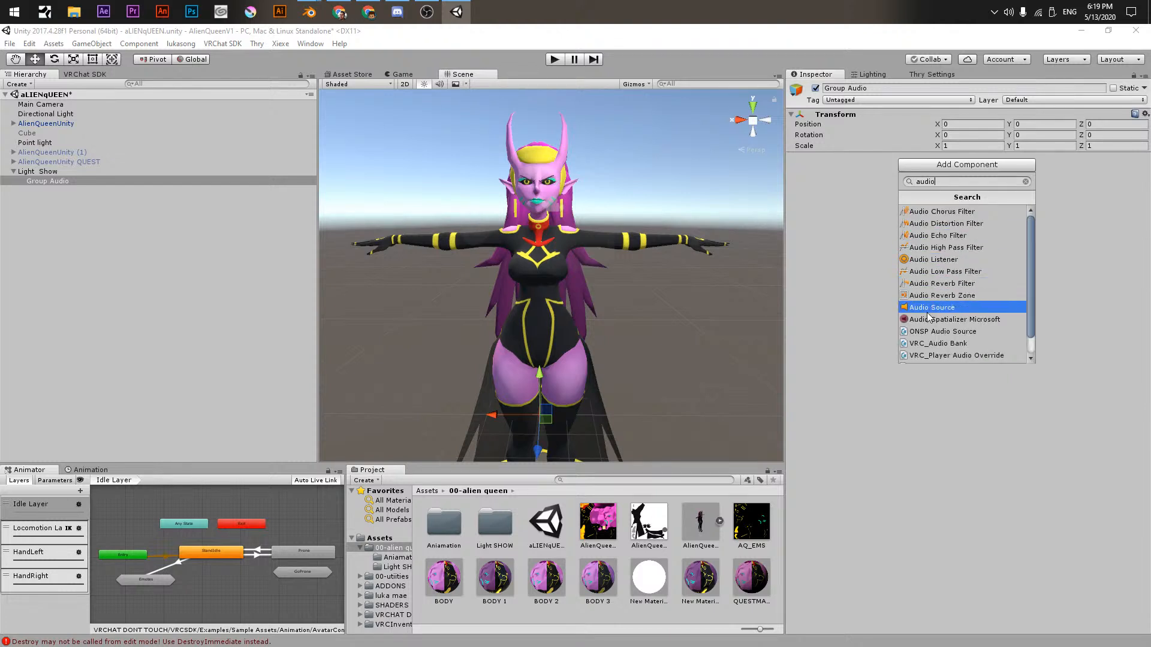
pyautogui.click(926, 307)
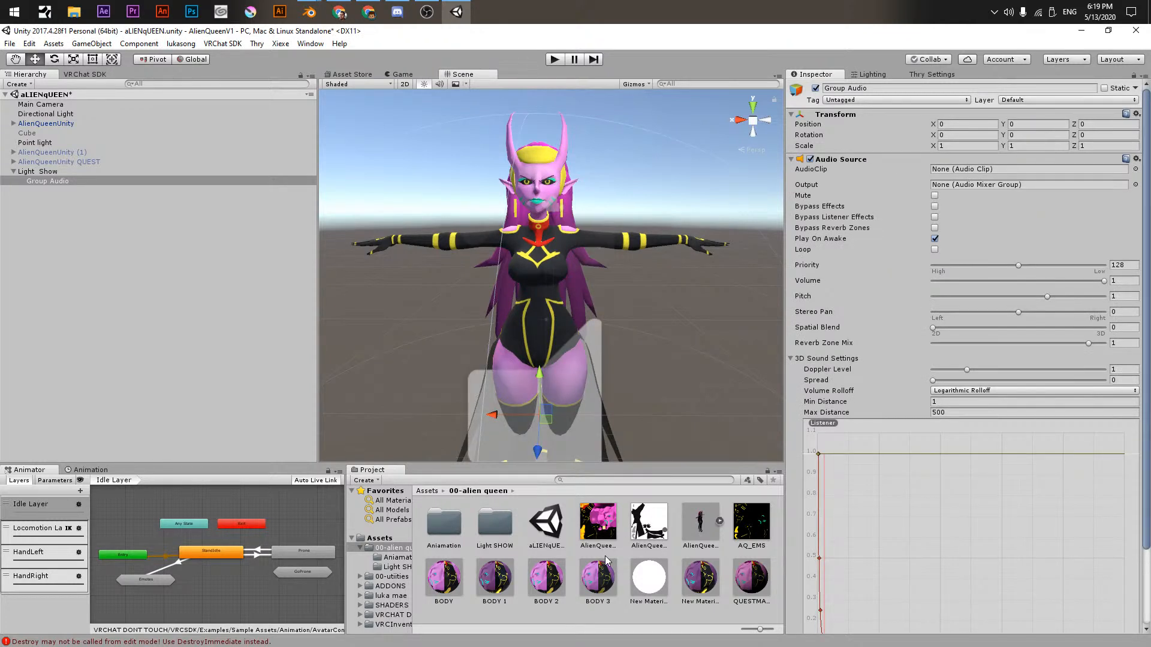
pyautogui.doubleClick(495, 526)
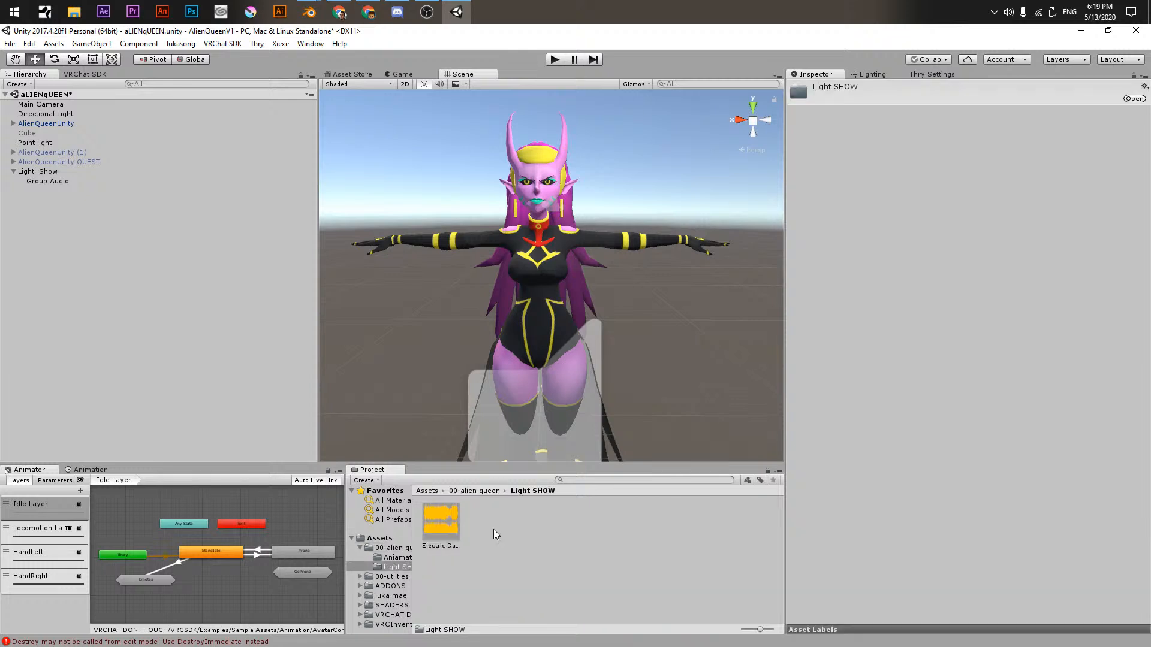
pyautogui.click(46, 180)
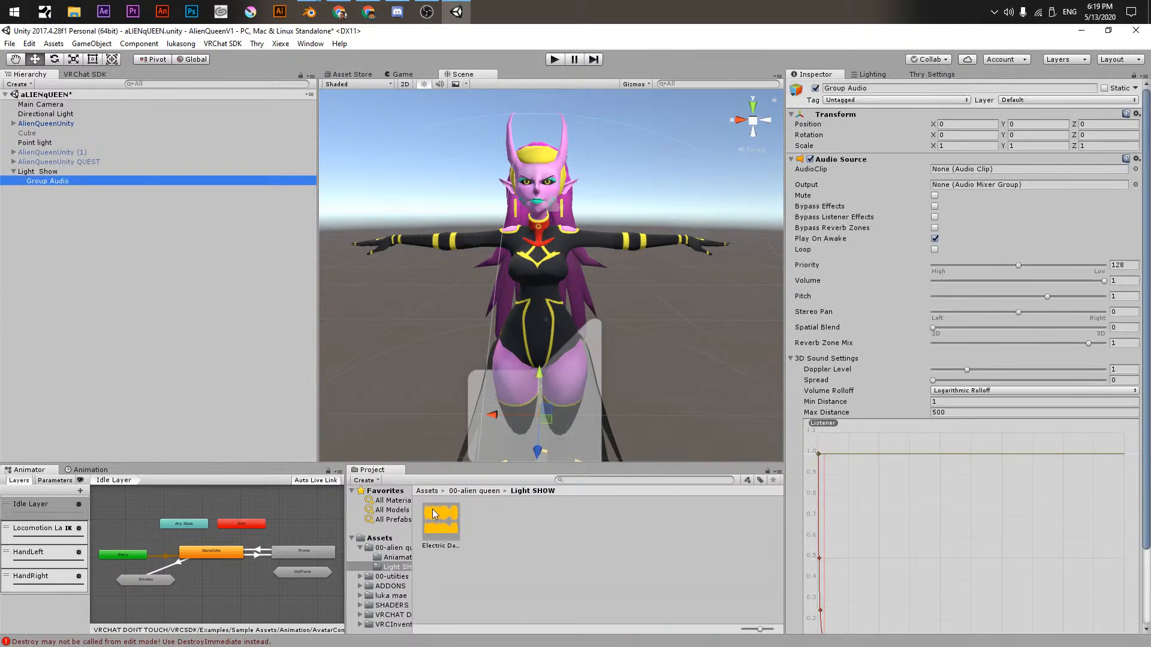
pyautogui.moveTo(964, 262); pyautogui.dragTo(939, 174)
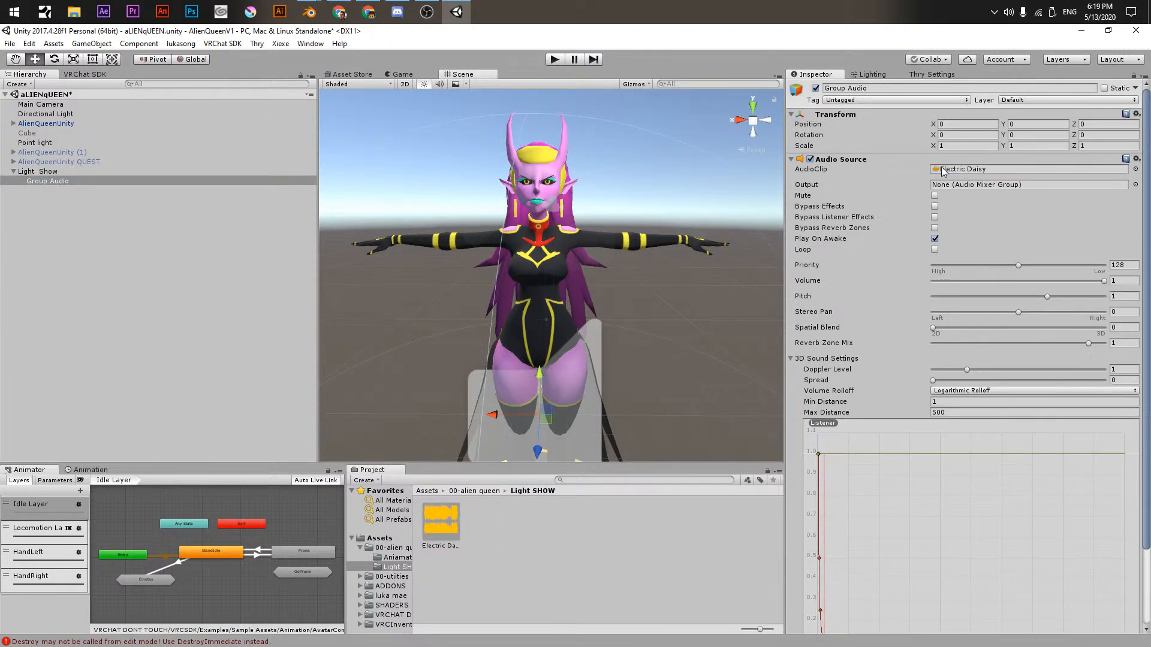
# - Run the scene to test the audio, check the Game view, and stop playback back in the Scene view
pyautogui.click(554, 59)
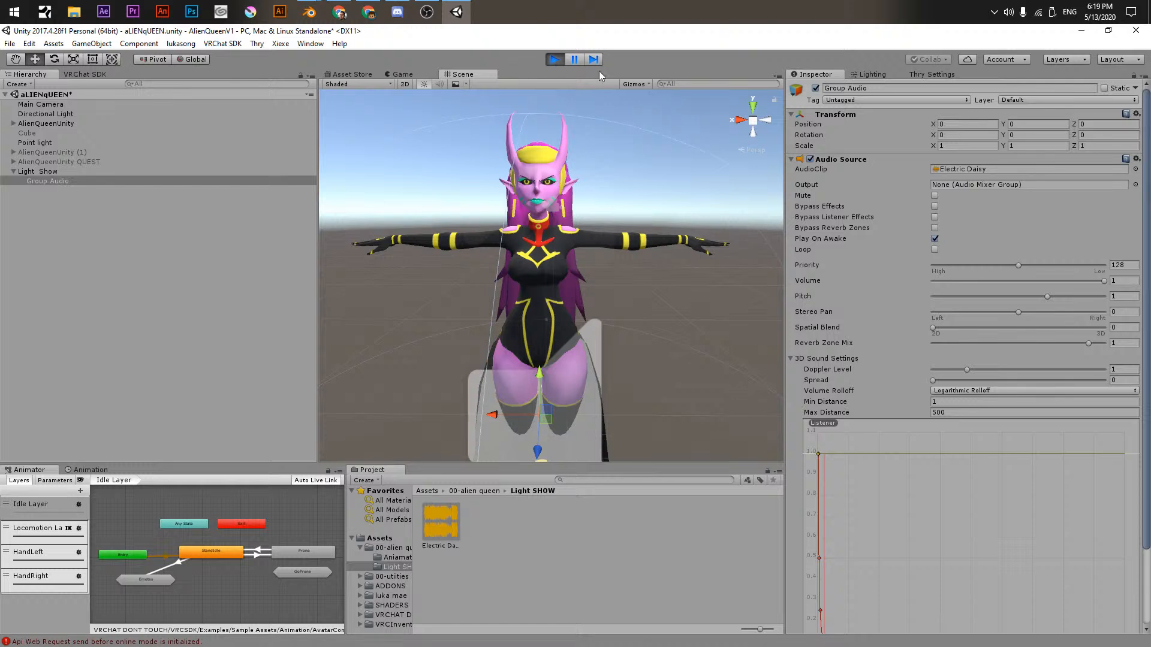
pyautogui.click(419, 75)
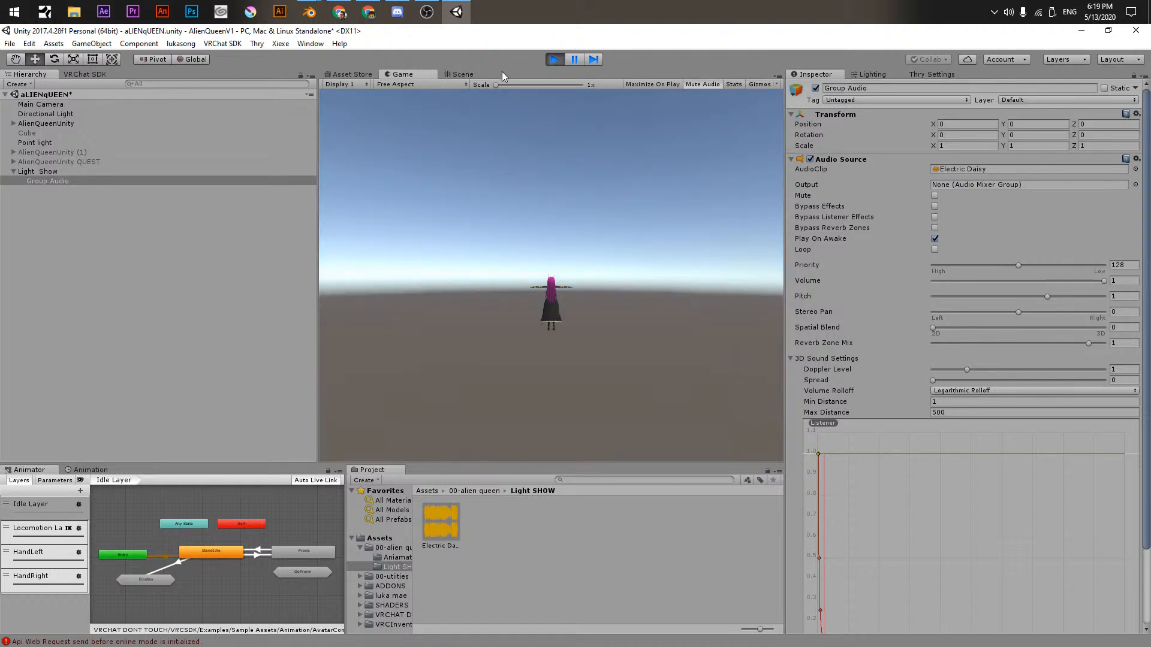
pyautogui.click(470, 74)
pyautogui.click(554, 59)
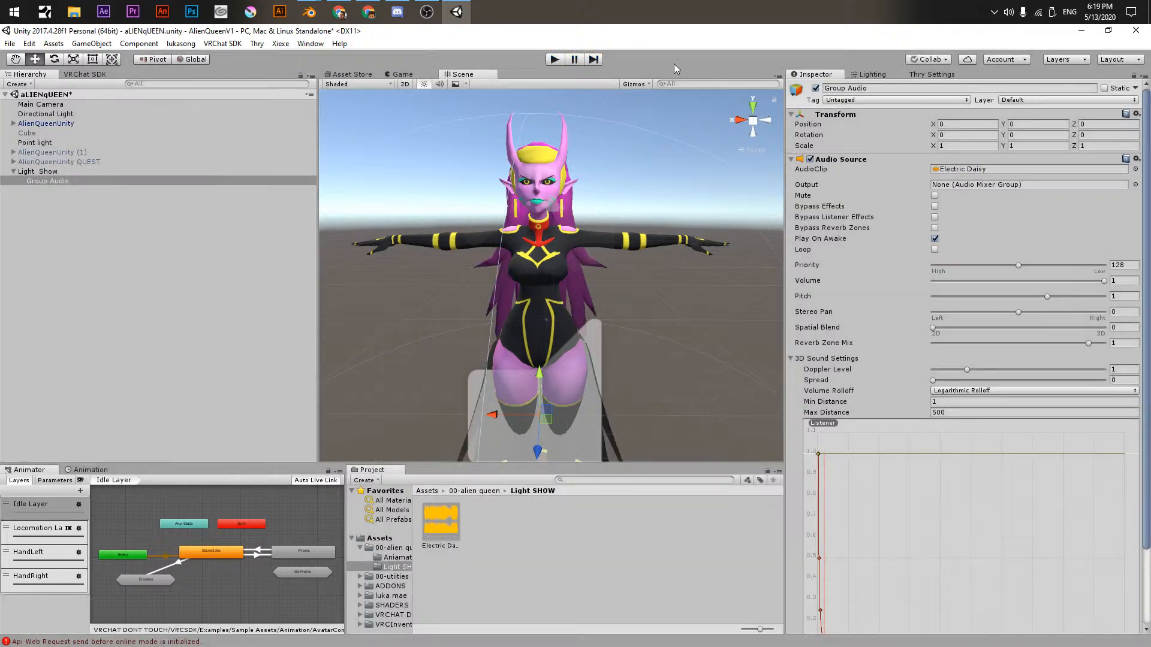
# - Save the scene with the audio setup and switch to the Chrome browser
pyautogui.keyDown('alt'); pyautogui.moveTo(543, 259); pyautogui.dragTo(618, 228); pyautogui.keyUp('alt')
pyautogui.hotkey('ctrl', 's')
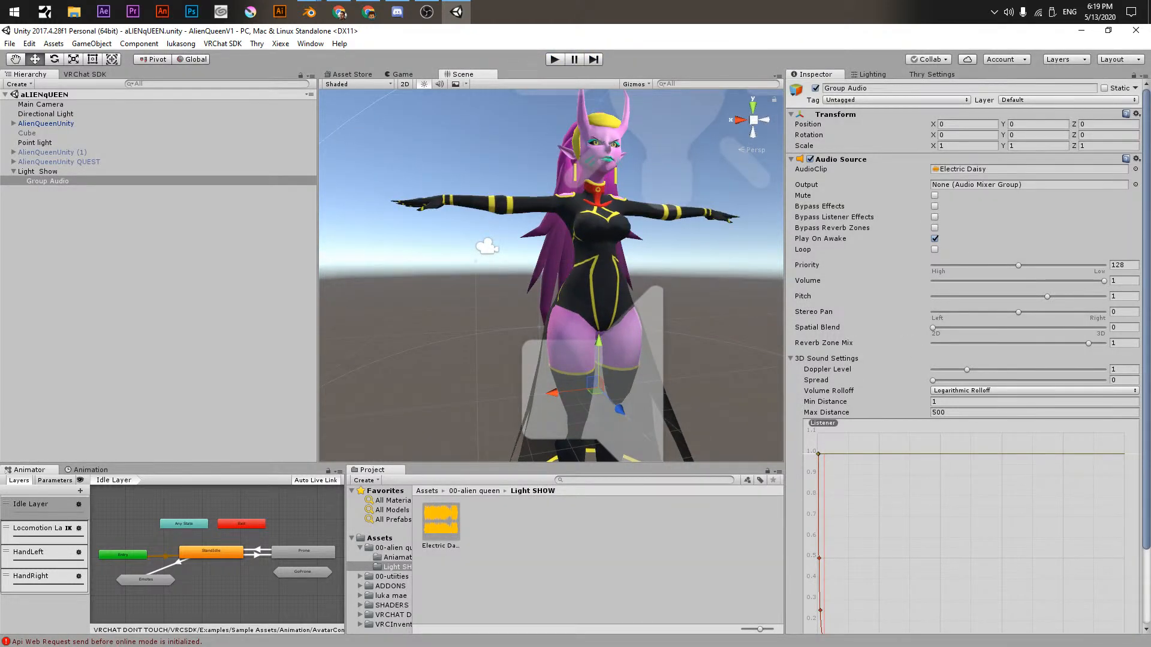
pyautogui.hotkey('alt', 'Tab')
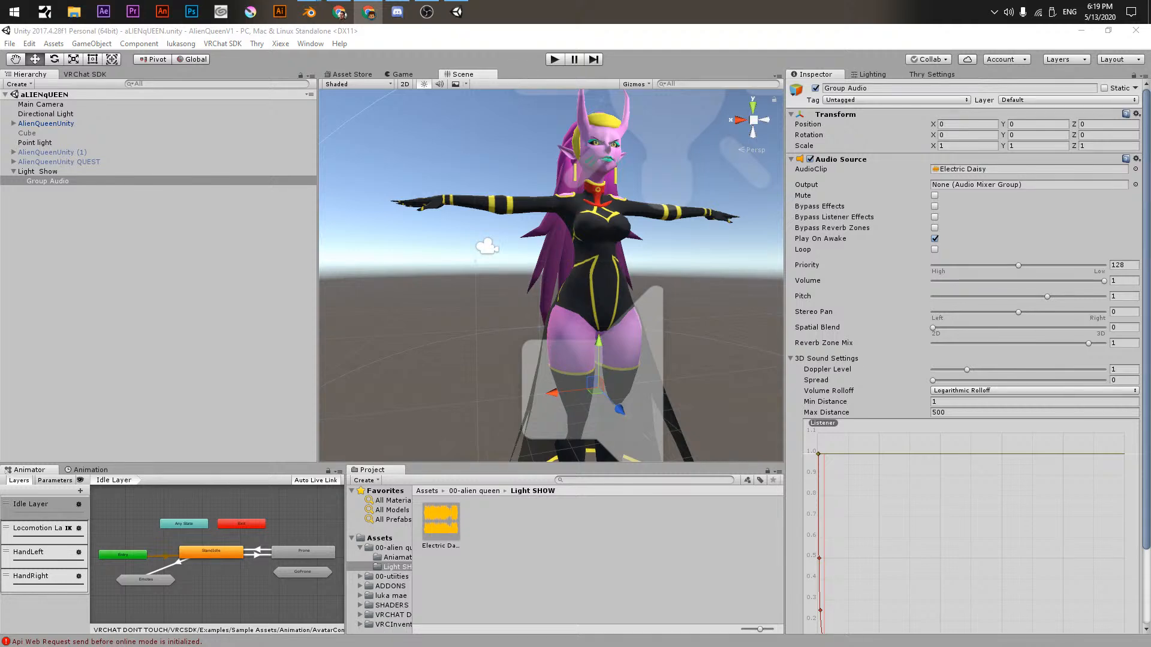
# - Add a 3D sphere to the scene outside the Light Show group
pyautogui.click(118, 222)
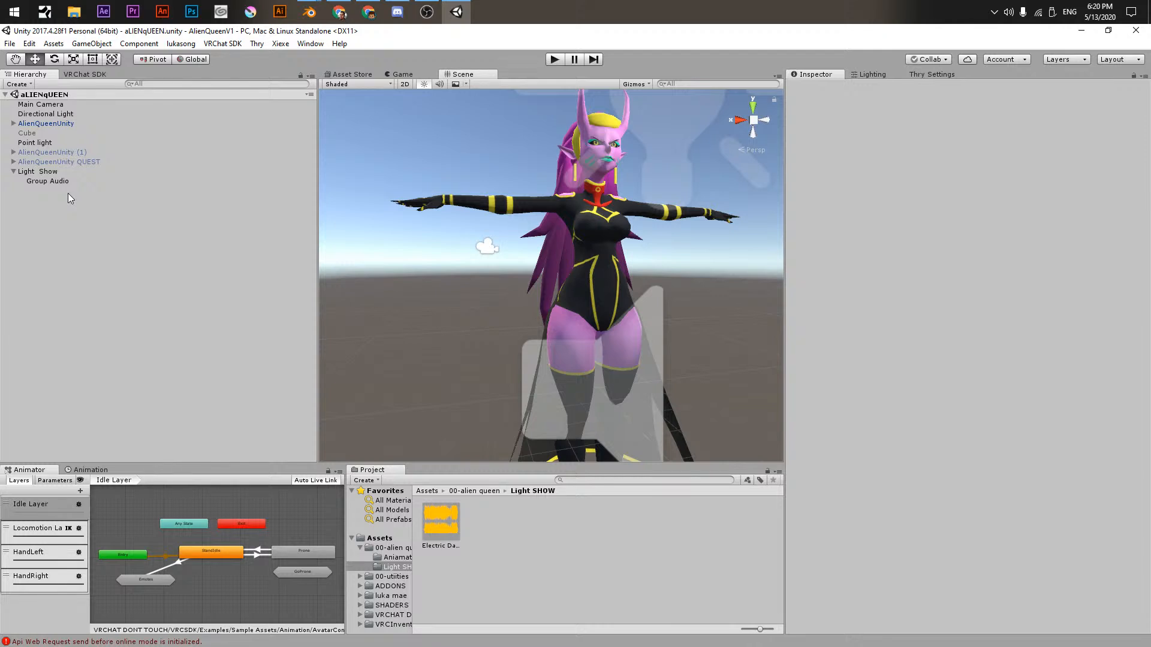
pyautogui.rightClick(45, 204)
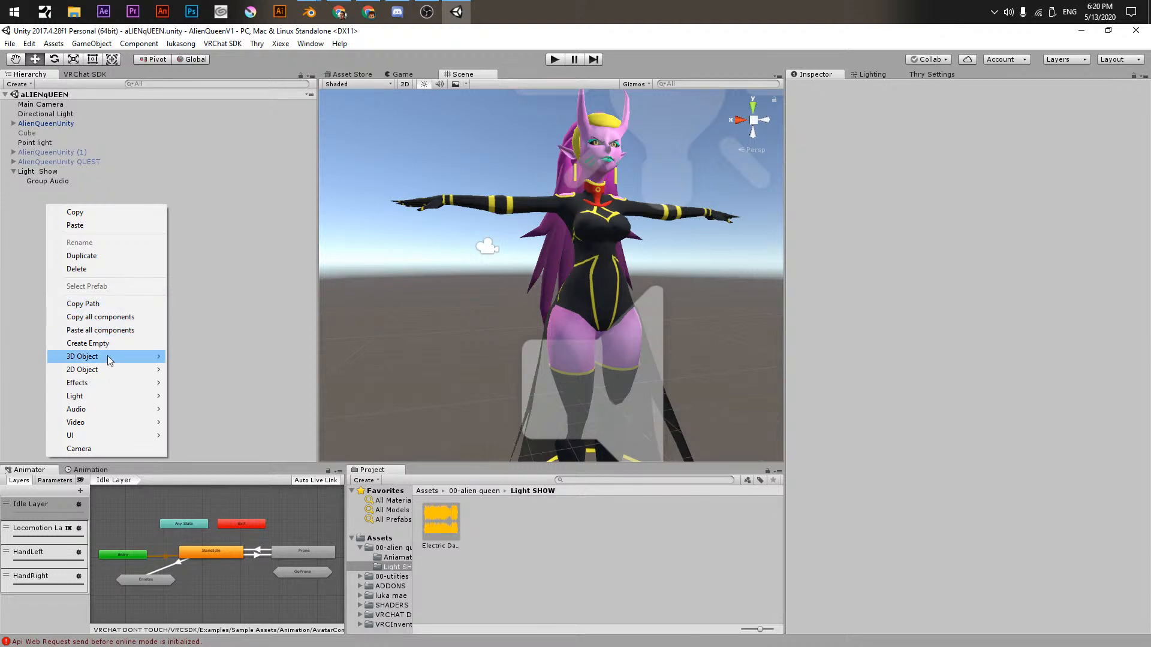
pyautogui.moveTo(122, 357)
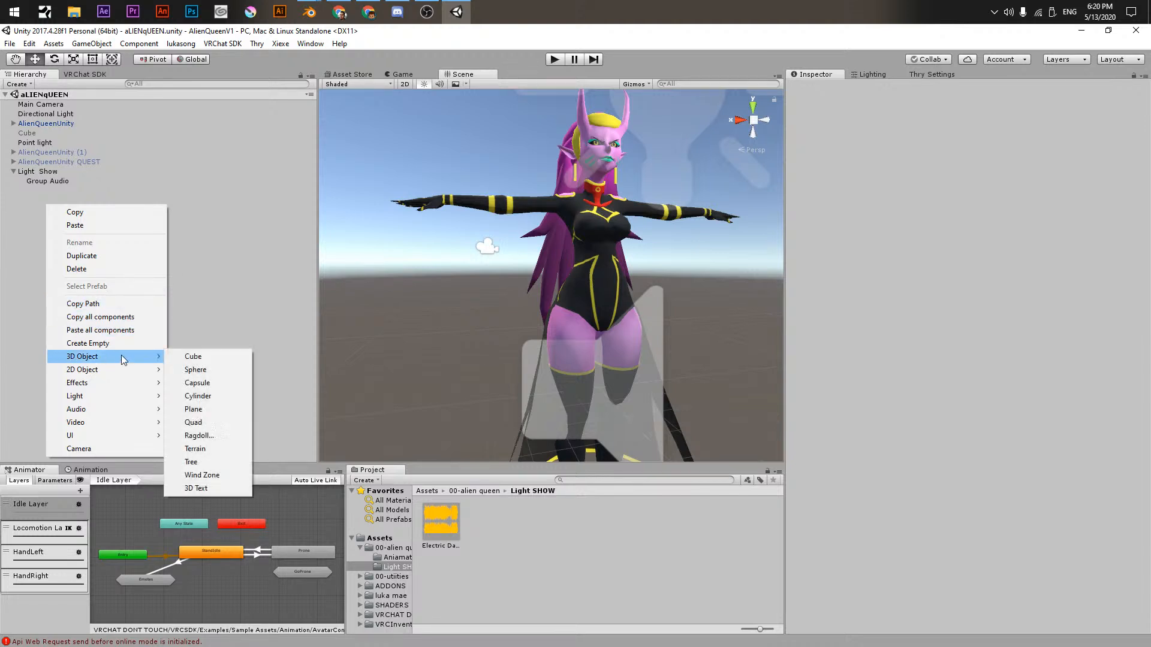
pyautogui.click(190, 370)
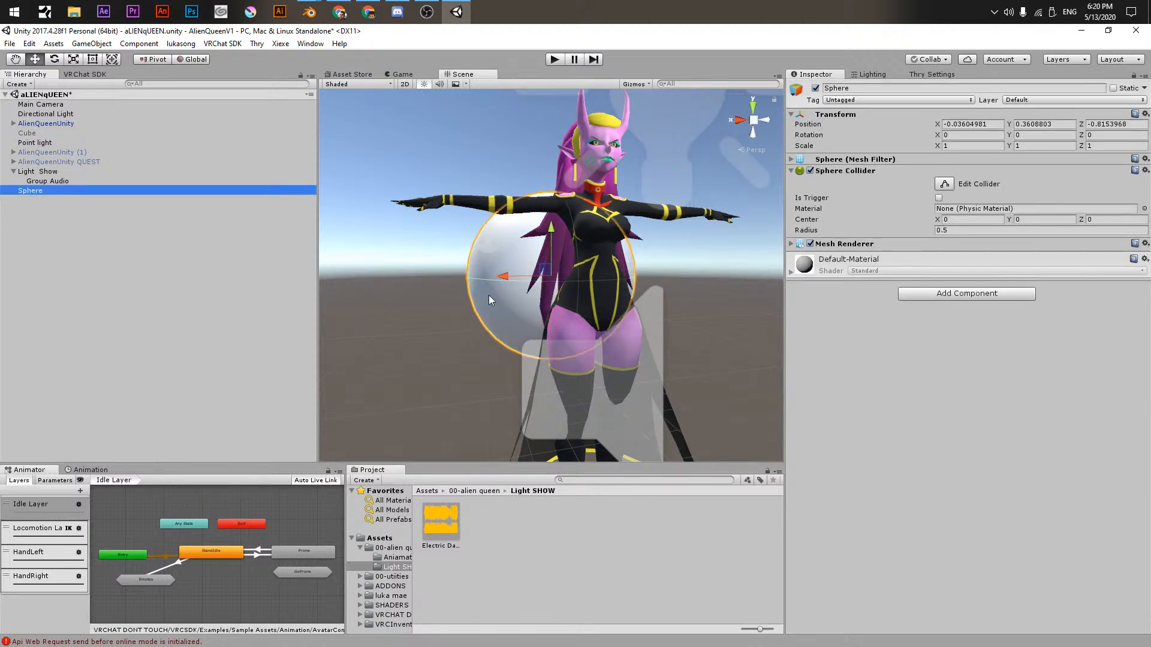
# - Set the sphere's X, Y and Z position to 0
pyautogui.keyDown('alt'); pyautogui.moveTo(489, 295); pyautogui.dragTo(698, 351); pyautogui.keyUp('alt')
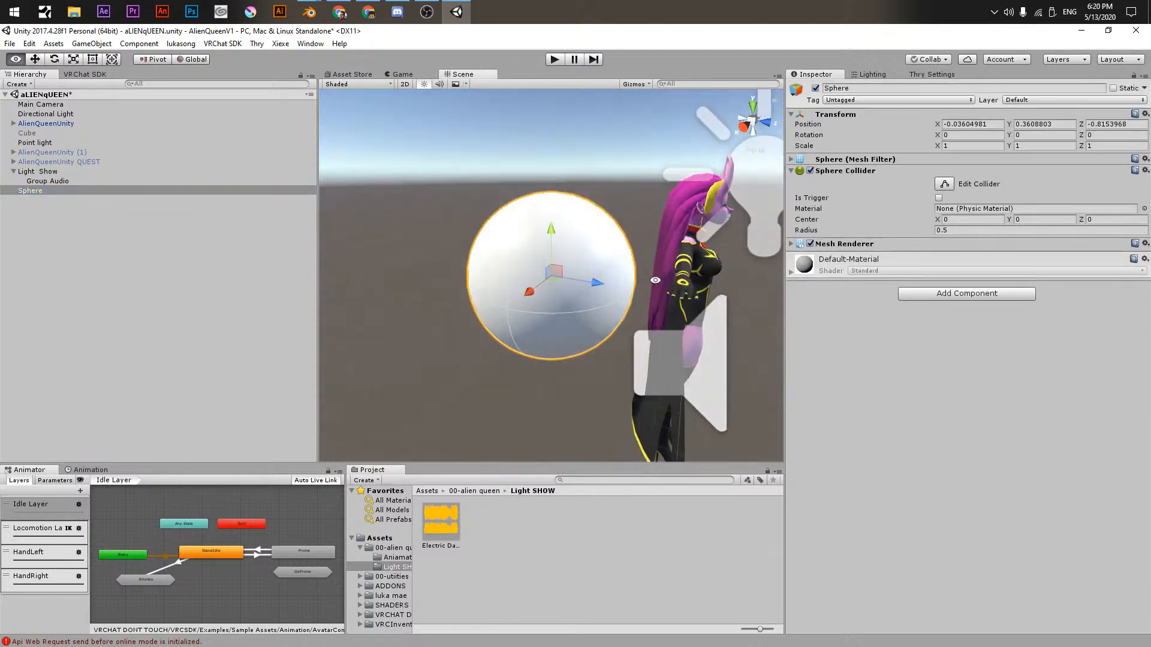
pyautogui.click(956, 124)
pyautogui.write('0')
pyautogui.press('Tab')
pyautogui.write('0')
pyautogui.press('Tab')
pyautogui.write('0')
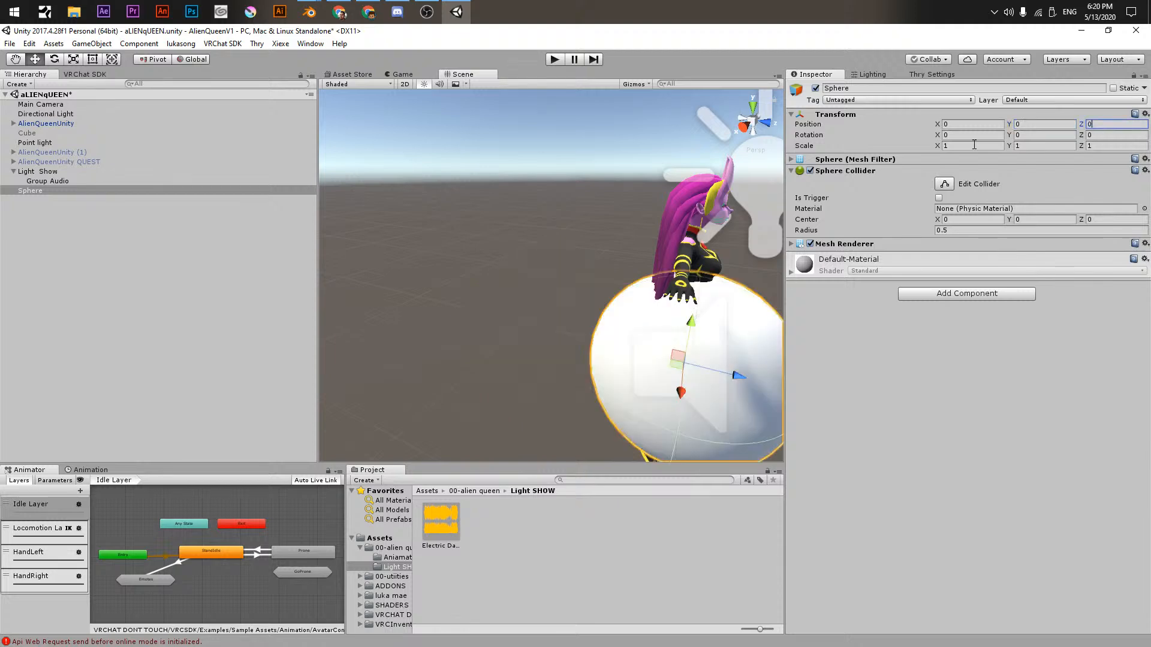
# - Scale the sphere up uniformly to about 6.19 so it surrounds the whole avatar
pyautogui.moveTo(696, 372); pyautogui.dragTo(620, 285, button='middle')
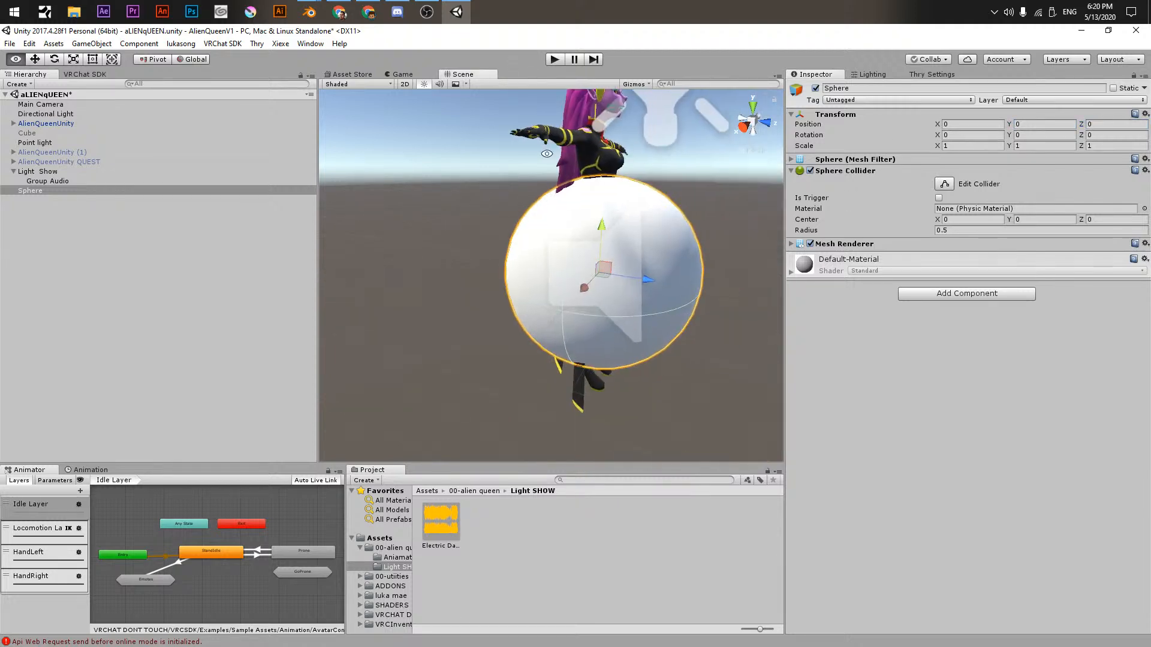
pyautogui.keyDown('alt'); pyautogui.moveTo(620, 285); pyautogui.dragTo(656, 253); pyautogui.keyUp('alt')
pyautogui.press('r')
pyautogui.moveTo(572, 270); pyautogui.dragTo(572, 180, button='middle')
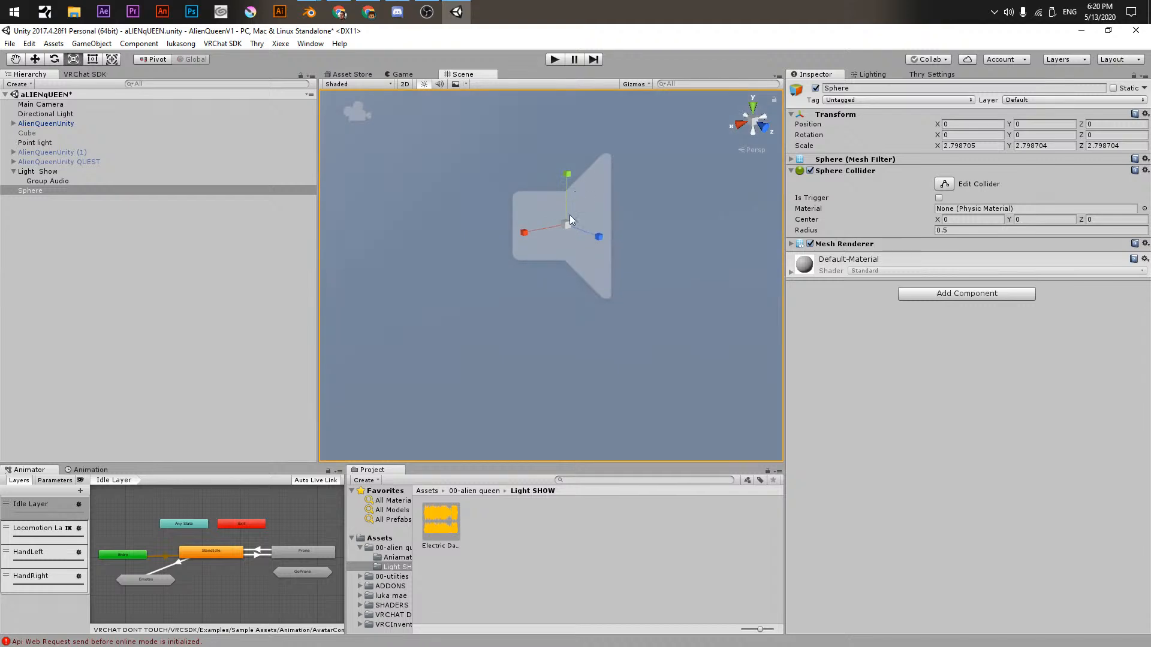
pyautogui.scroll(-4, 568, 216)
pyautogui.click(562, 226)
pyautogui.click(414, 258)
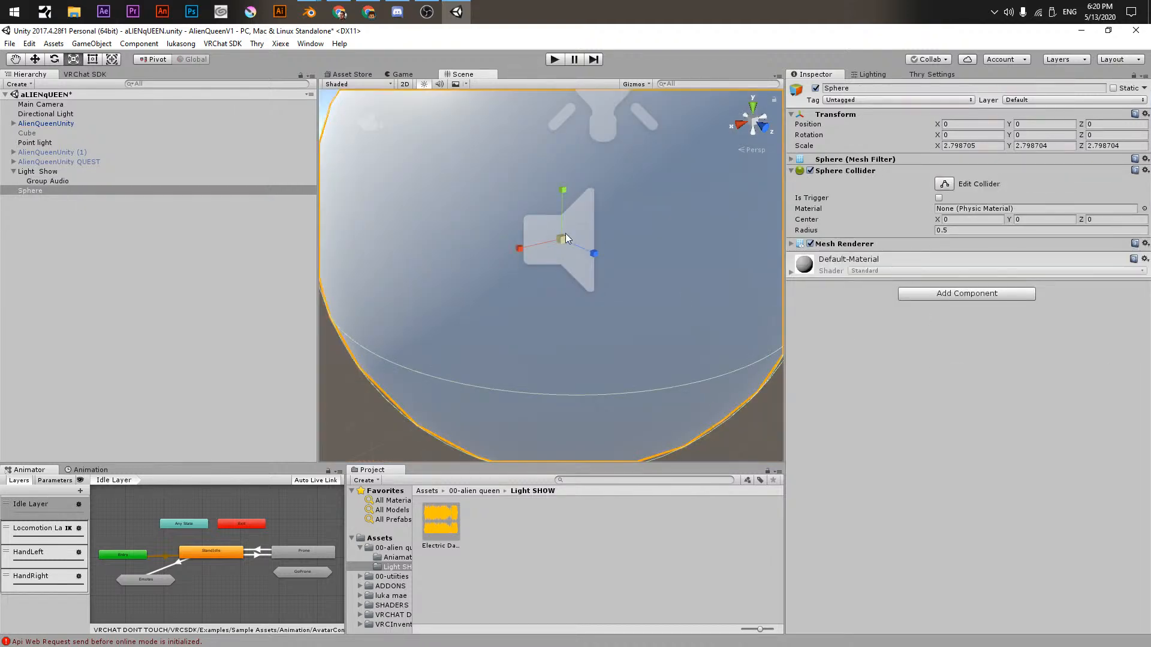
pyautogui.moveTo(566, 235); pyautogui.dragTo(624, 214)
# - Rename the sphere VFX SHADERS and make it a child of Light Show
pyautogui.click(24, 191)
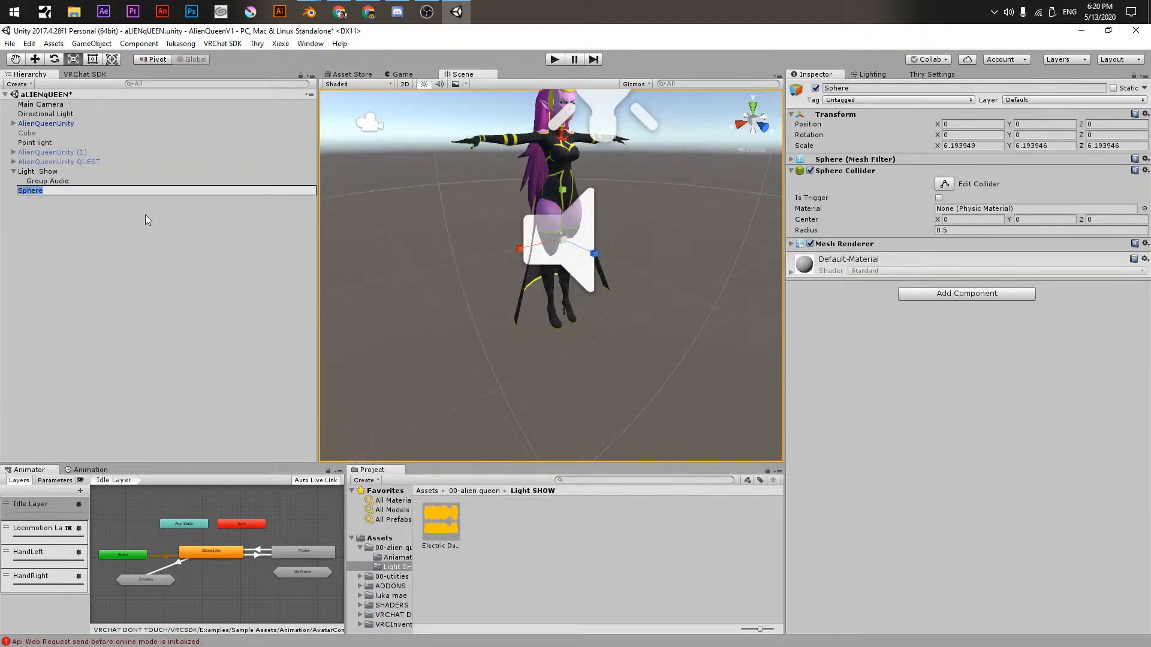
pyautogui.write('VFX SHADERS')
pyautogui.press('Return')
pyautogui.moveTo(47, 189); pyautogui.dragTo(48, 177)
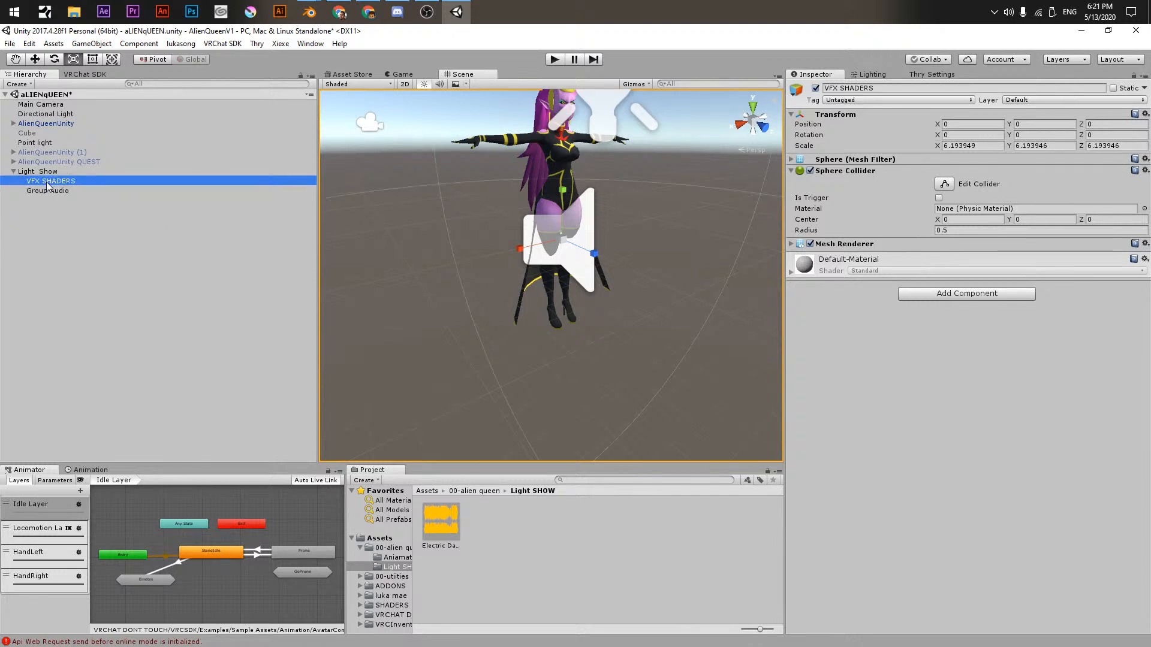
# - Create a new material in the Light SHOW folder and set its shader to !luka/mae
pyautogui.rightClick(531, 541)
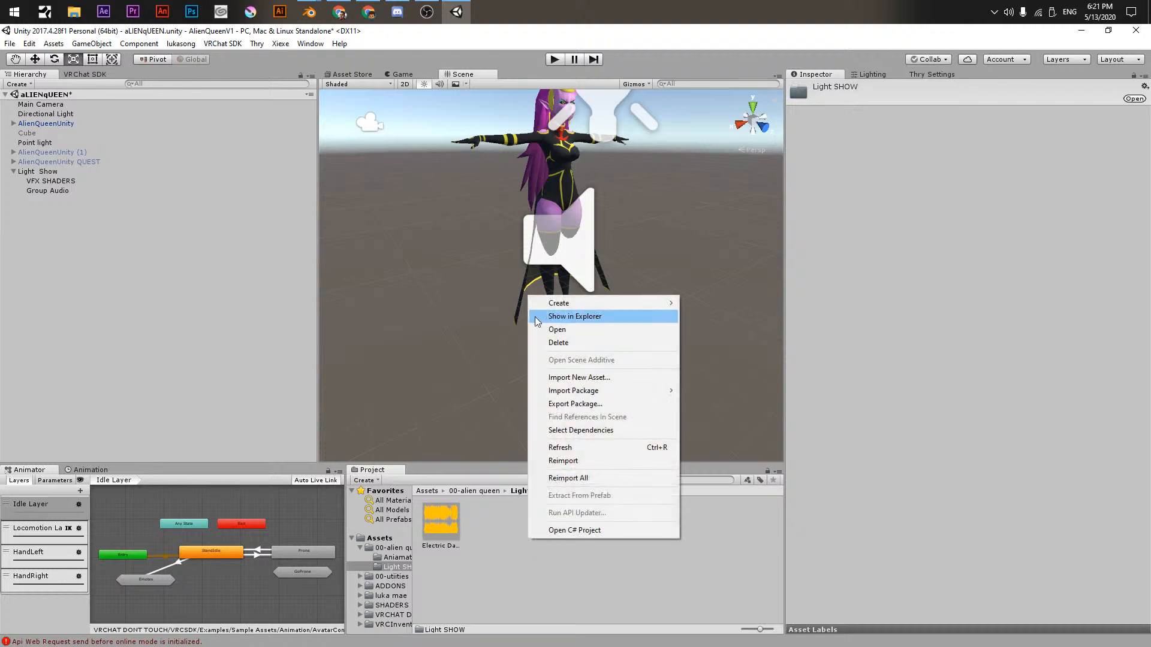
pyautogui.moveTo(562, 304)
pyautogui.click(710, 372)
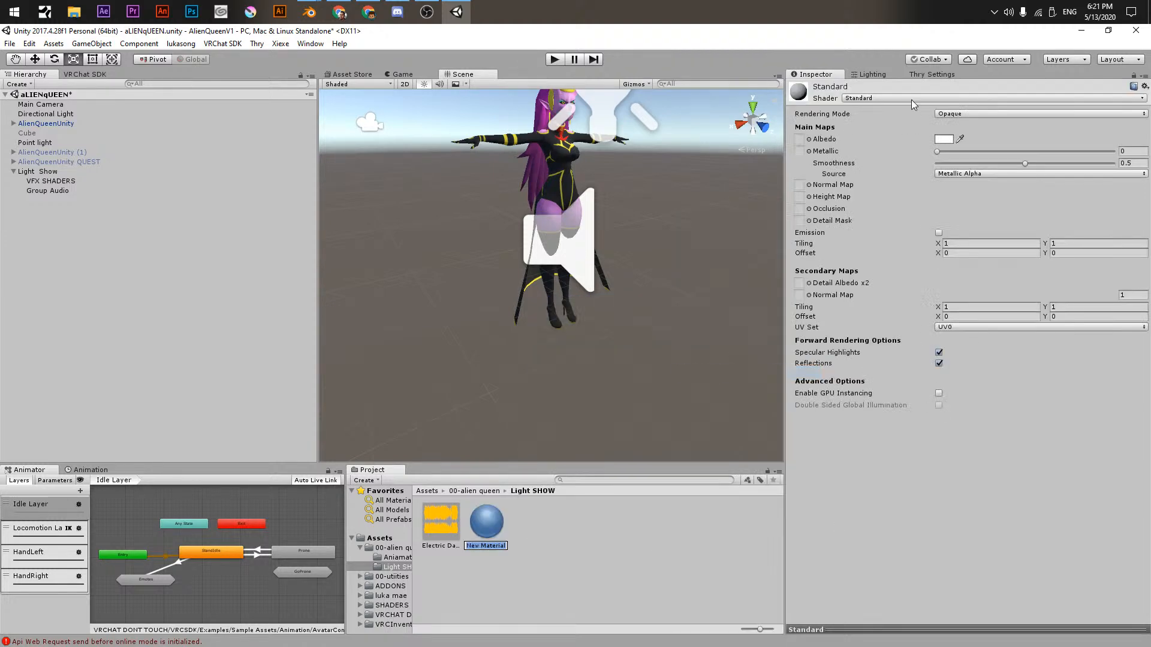
pyautogui.click(909, 98)
pyautogui.moveTo(887, 165)
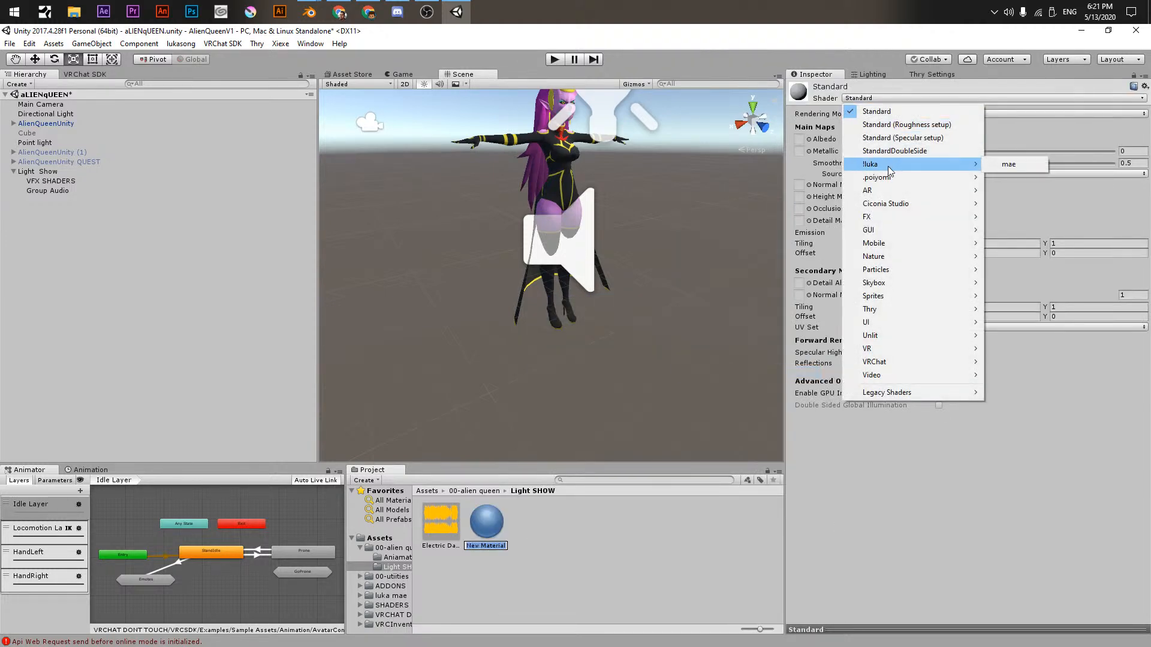
pyautogui.click(1009, 166)
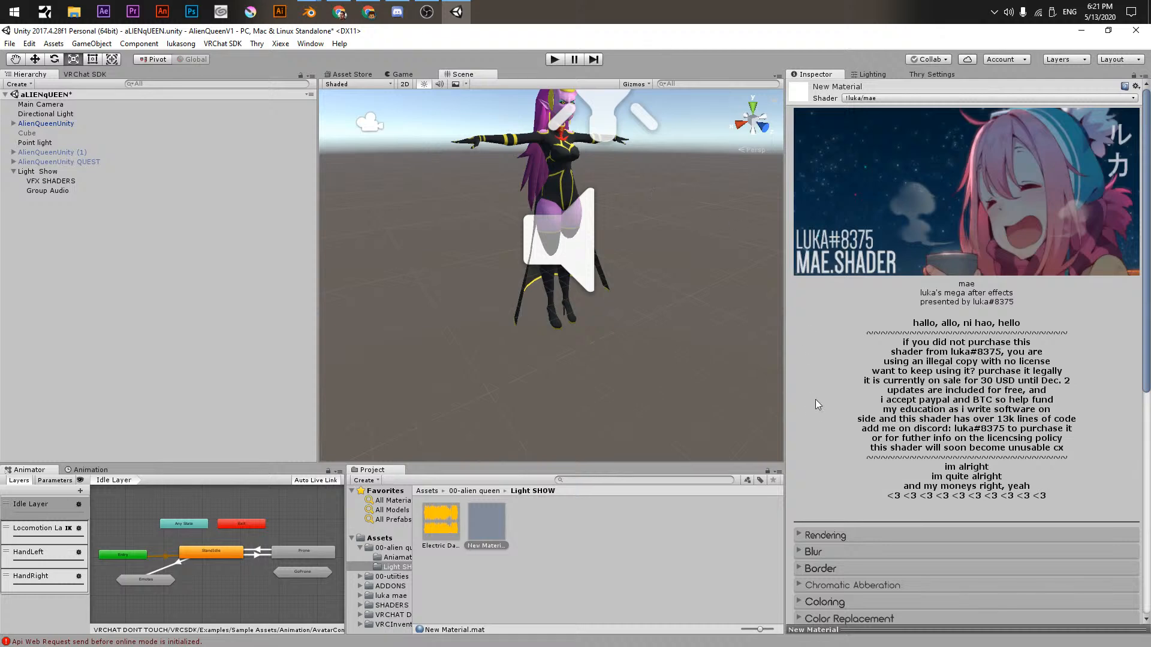
# - Enable RGB Split in the new material's Chromatic Abberation settings and try out the CA Samples amount
pyautogui.scroll(-10, 815, 400)
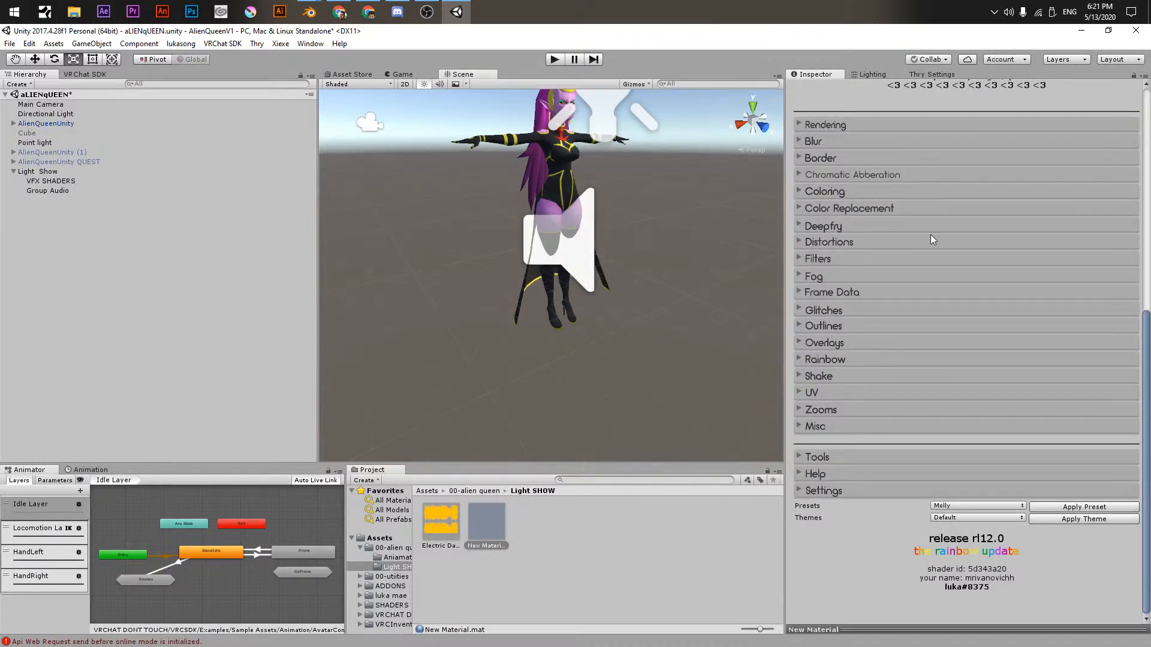
pyautogui.click(801, 178)
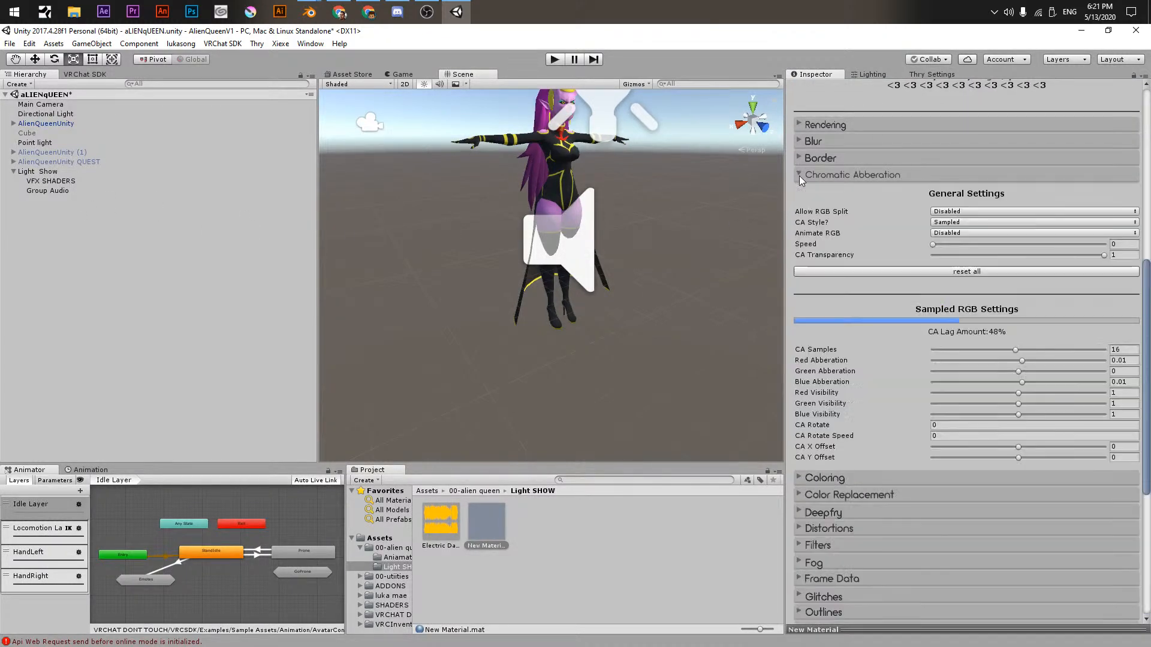
pyautogui.click(944, 212)
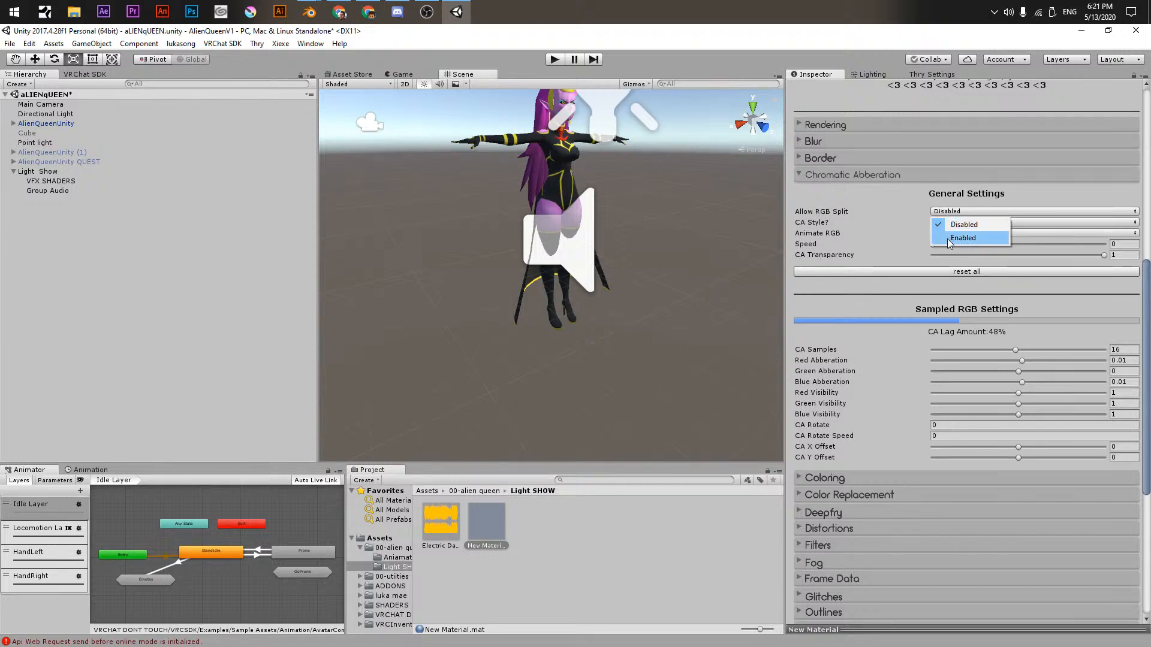
pyautogui.click(947, 239)
pyautogui.click(1015, 350)
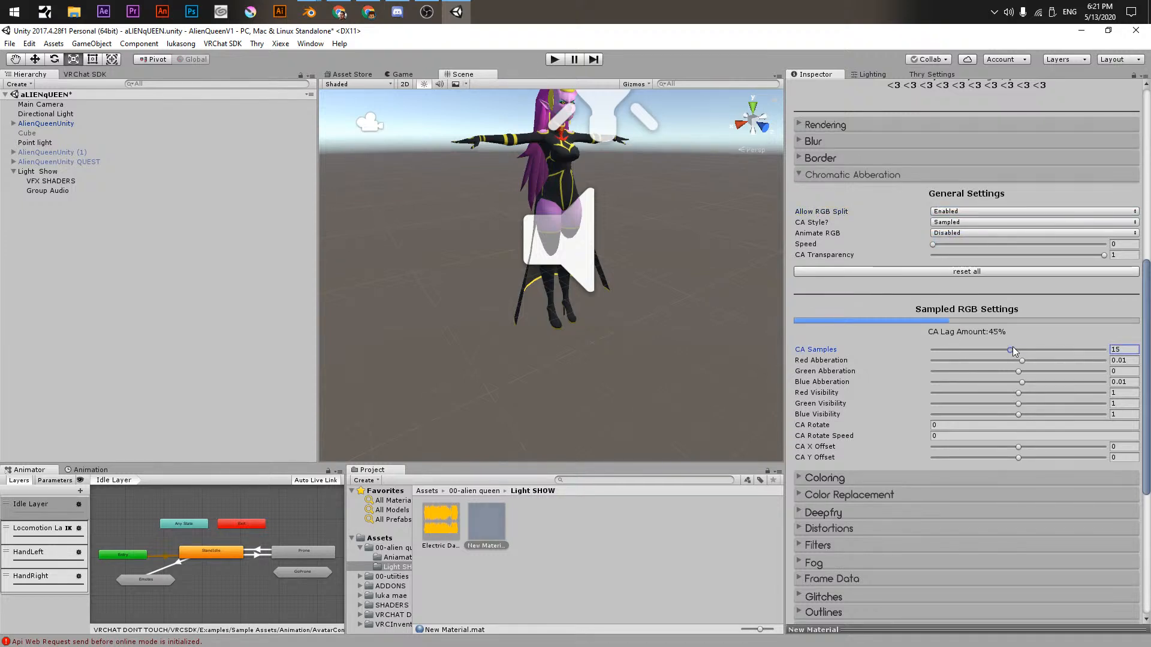
pyautogui.click(919, 271)
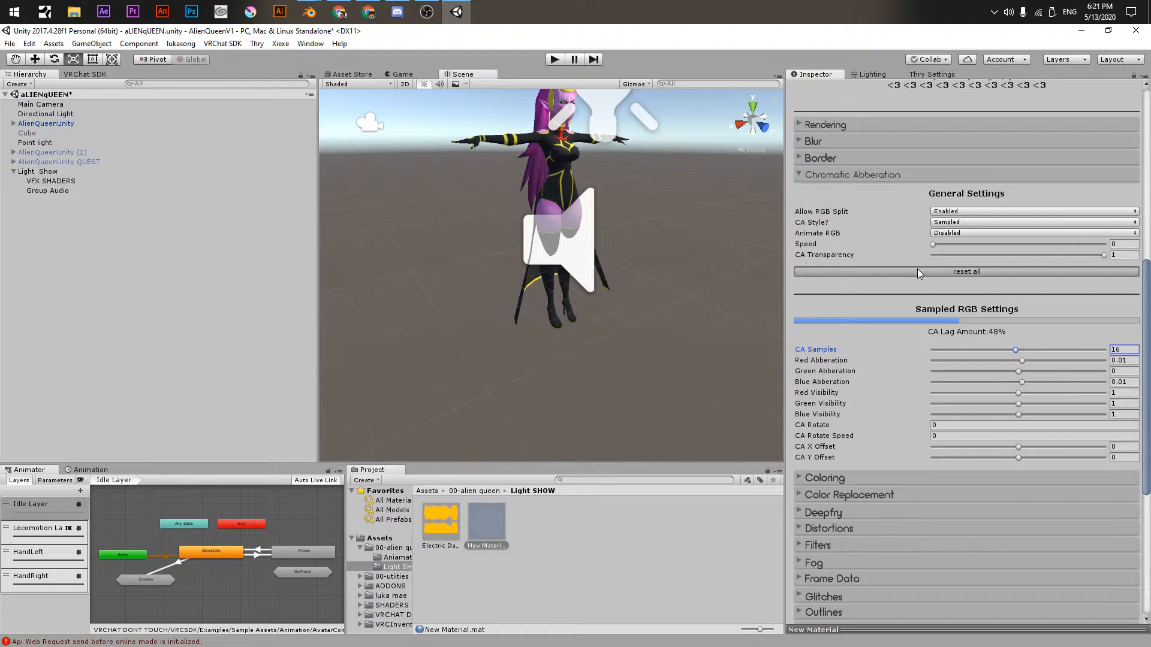
pyautogui.click(952, 244)
pyautogui.click(858, 175)
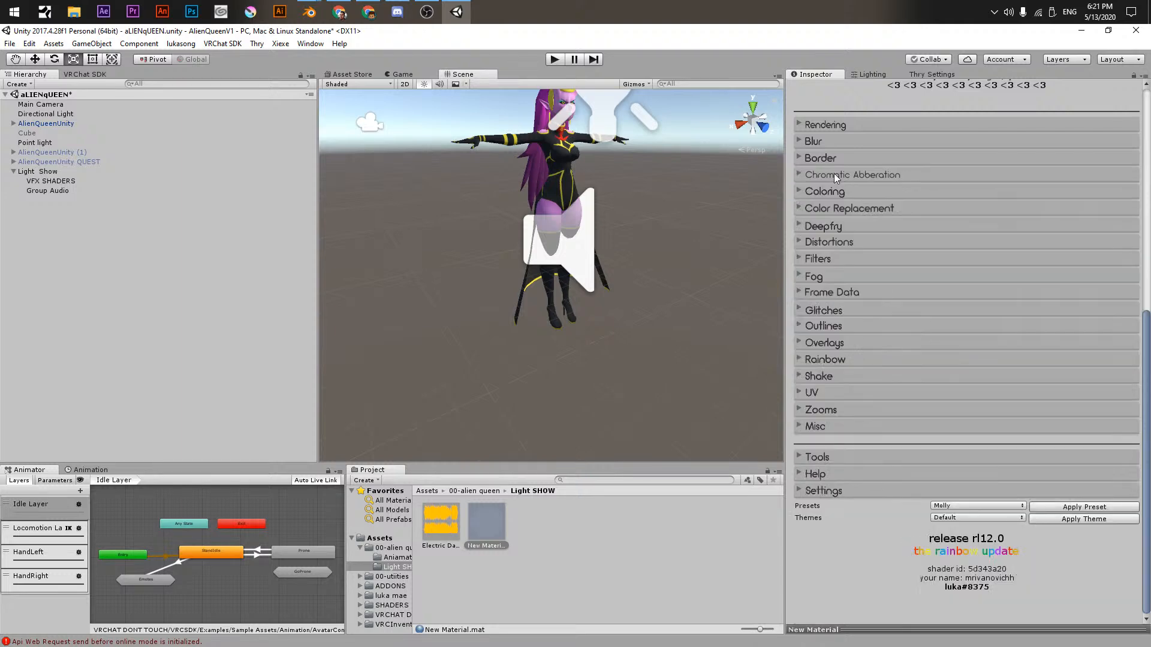
# - Look through the material's Border and Blur settings
pyautogui.click(822, 158)
pyautogui.click(801, 157)
pyautogui.click(810, 142)
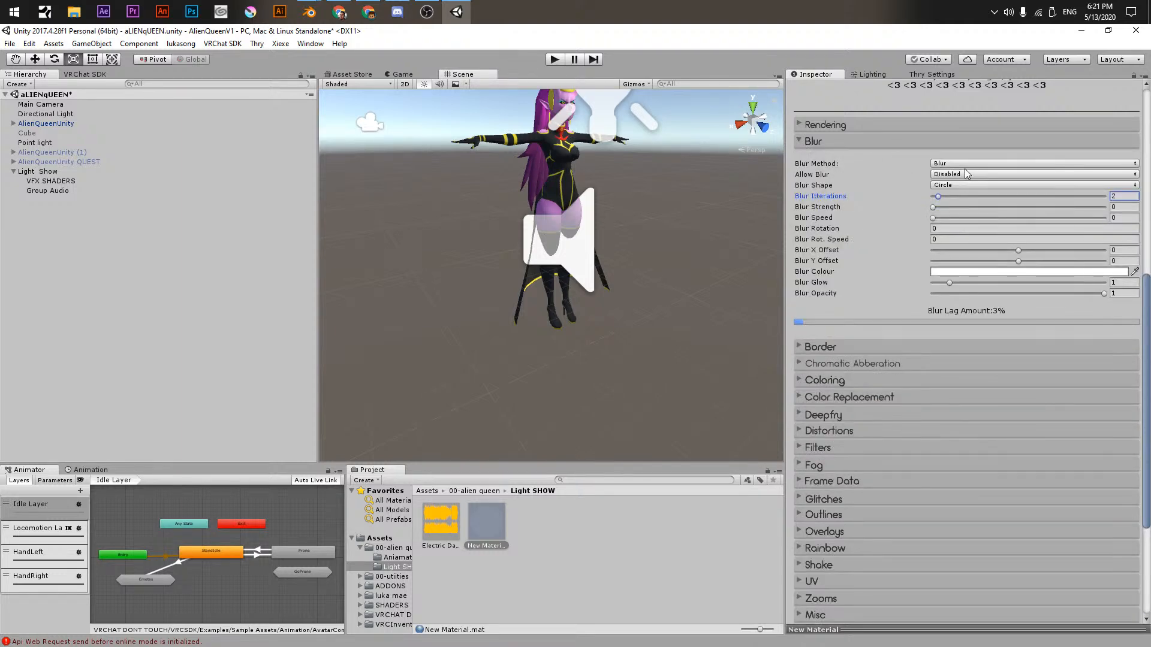
pyautogui.scroll(5, 860, 273)
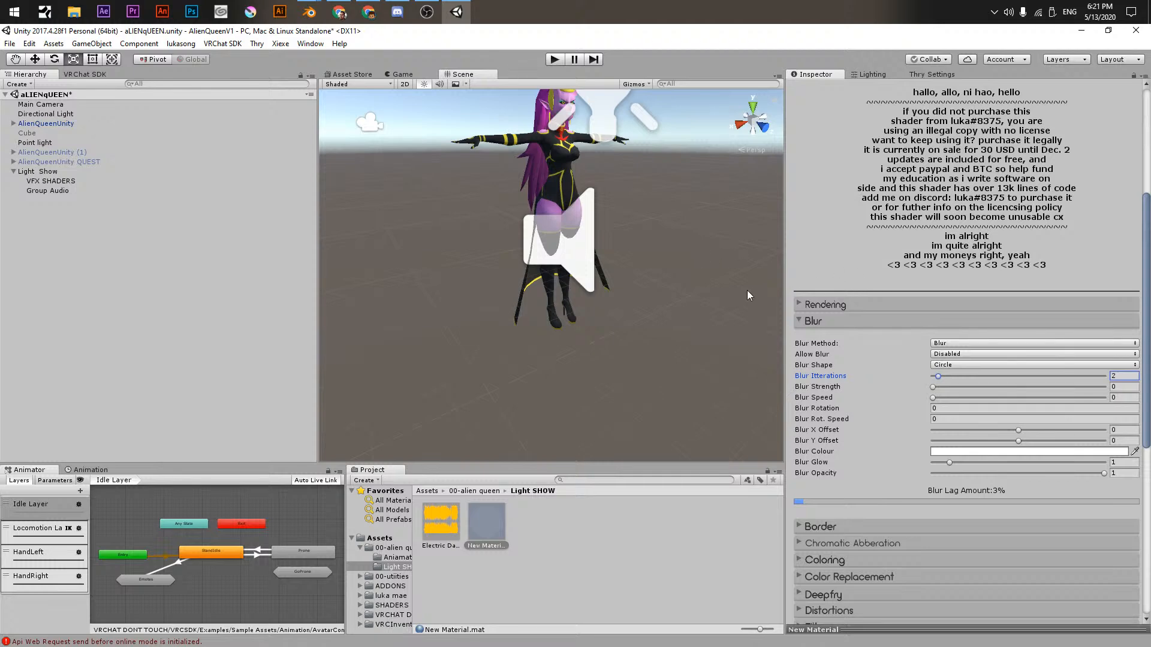
pyautogui.click(836, 321)
# - Set the material's Coloring values to Hue 0.364, Saturation 1 and Value 1
pyautogui.click(829, 372)
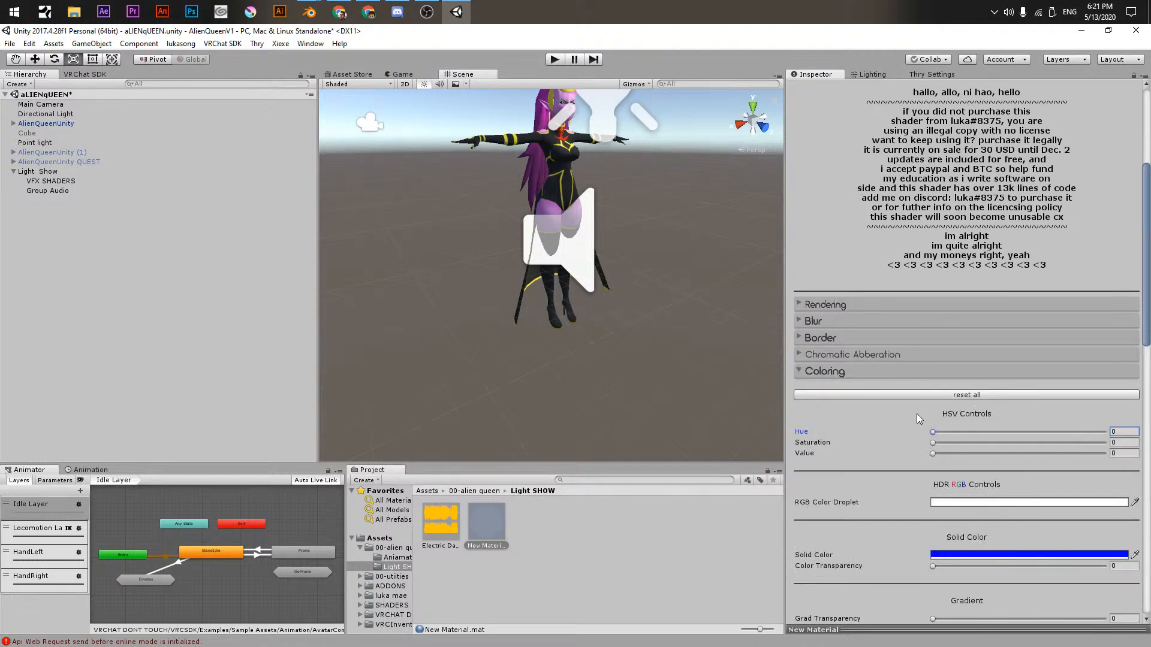
pyautogui.scroll(-4, 926, 411)
pyautogui.moveTo(944, 295); pyautogui.dragTo(1108, 310)
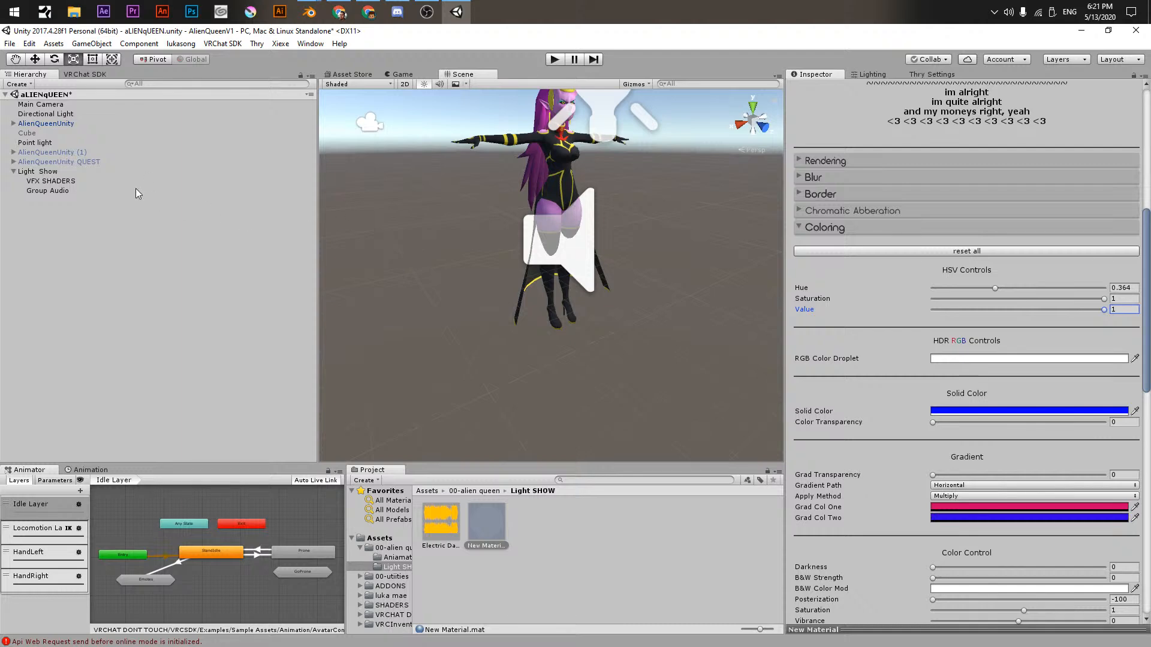
# - Try moving Group Audio and VFX SHADERS out of Light Show directly into AlienQueenUnity
pyautogui.click(60, 190)
pyautogui.press('f')
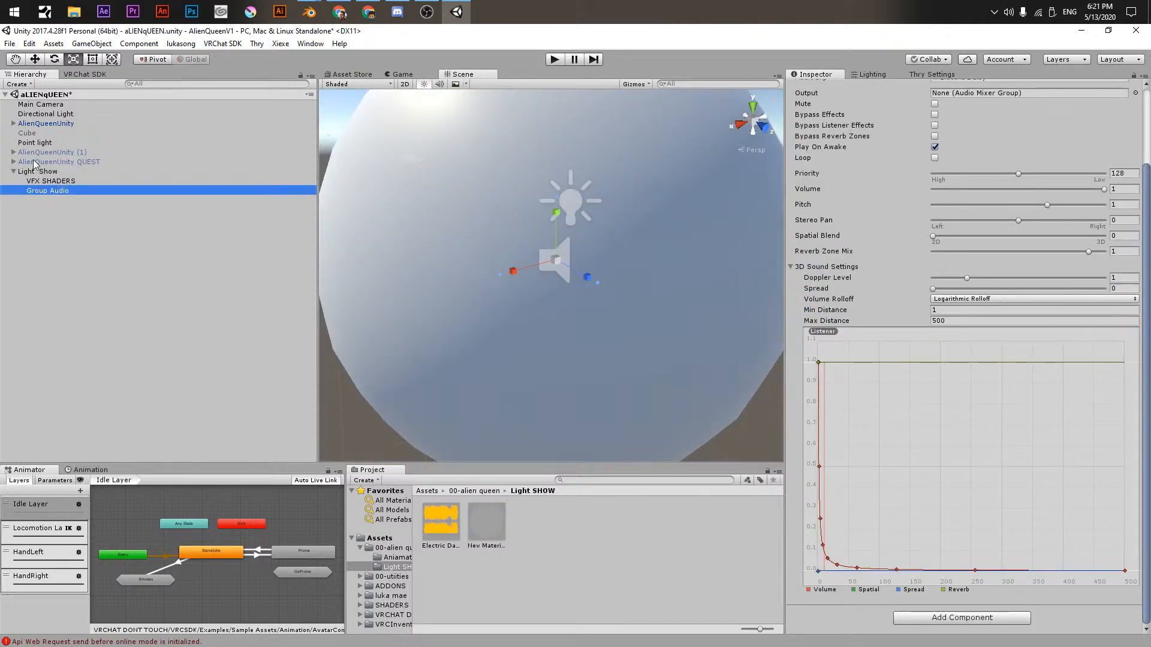
pyautogui.click(13, 122)
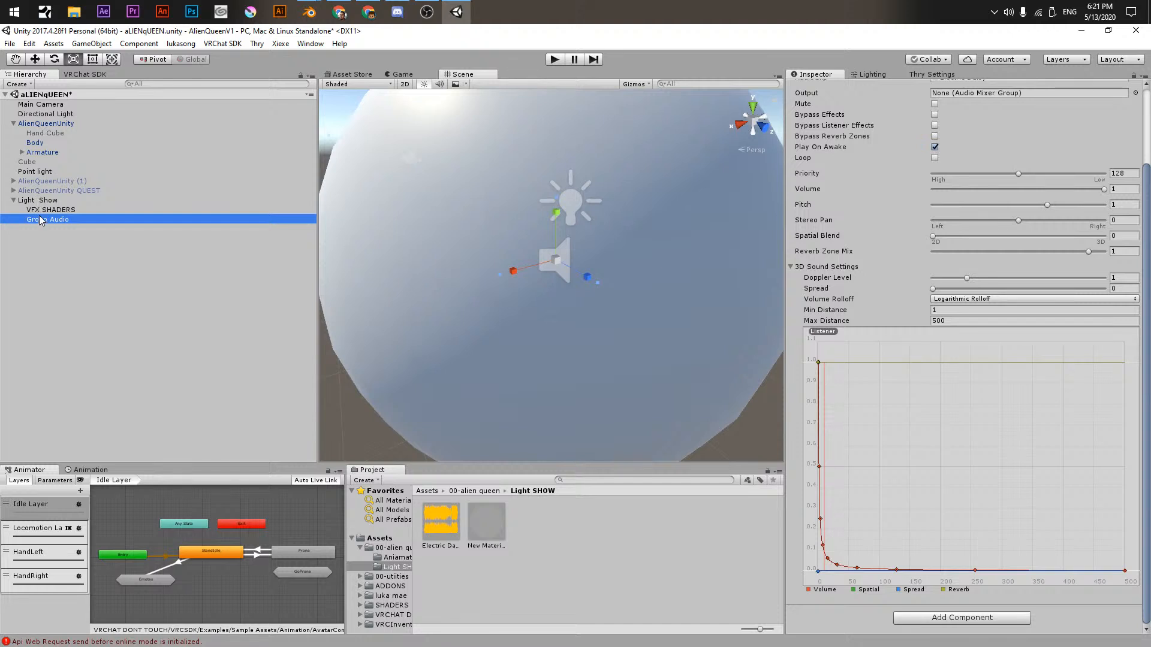
pyautogui.moveTo(40, 219); pyautogui.dragTo(43, 124)
pyautogui.scroll(5, 590, 322)
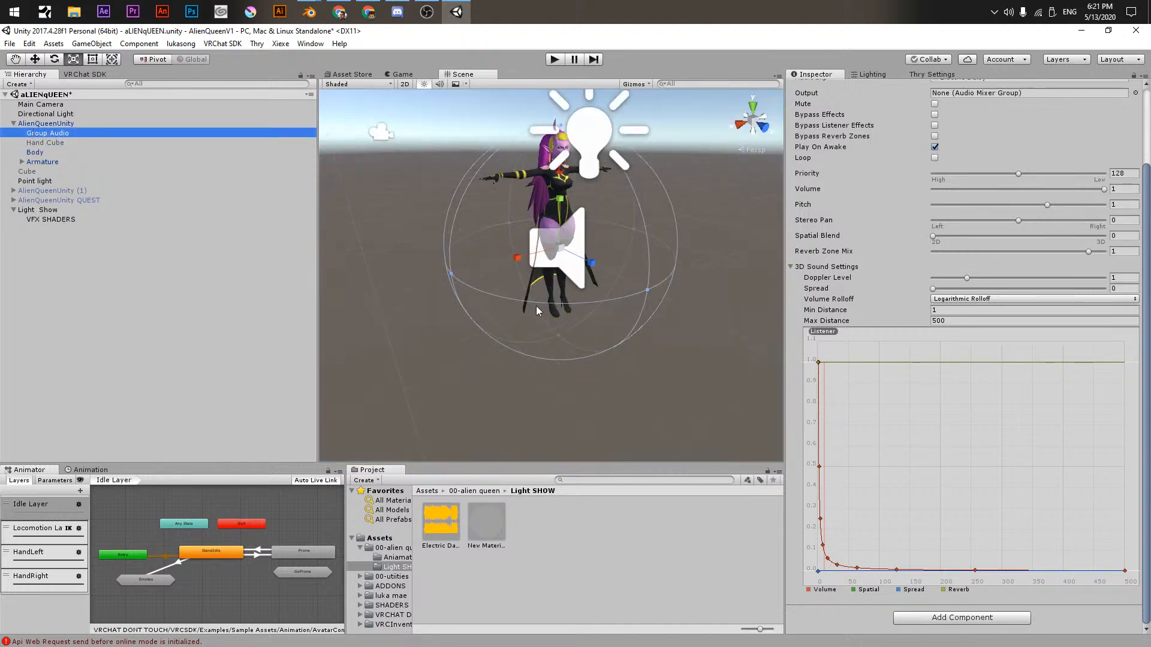
pyautogui.moveTo(42, 221); pyautogui.dragTo(51, 128)
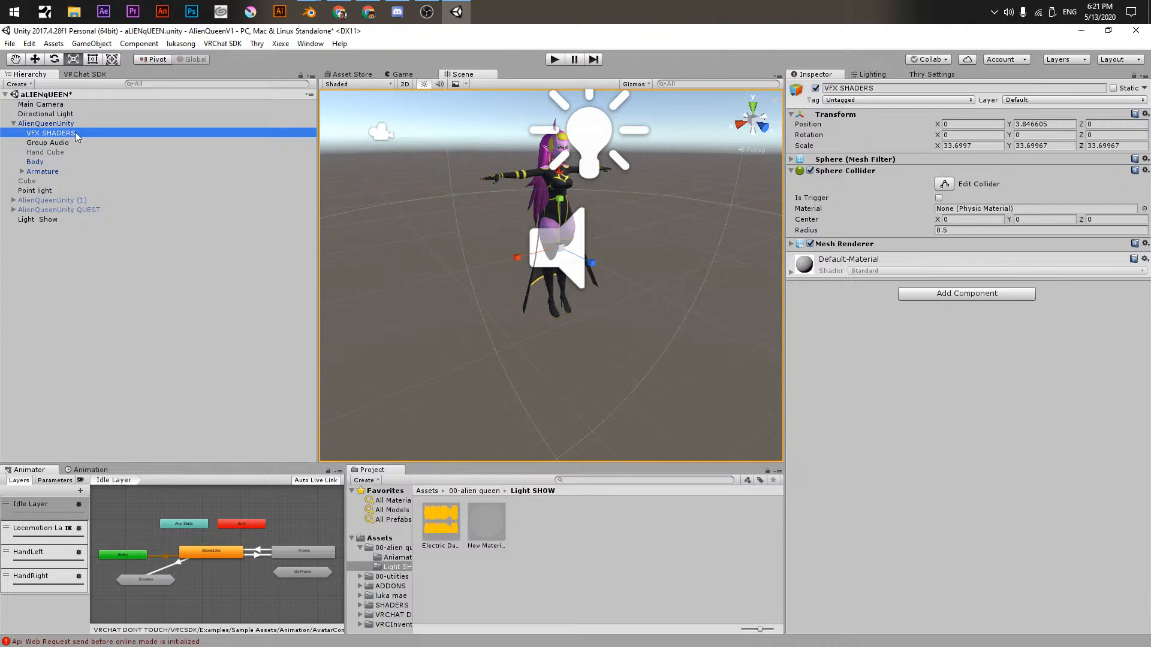
# - Undo the moves of VFX SHADERS and Group Audio into AlienQueenUnity
pyautogui.hotkey('ctrl', 'z')
pyautogui.hotkey('ctrl', 'z')
pyautogui.hotkey('ctrl', 'z')
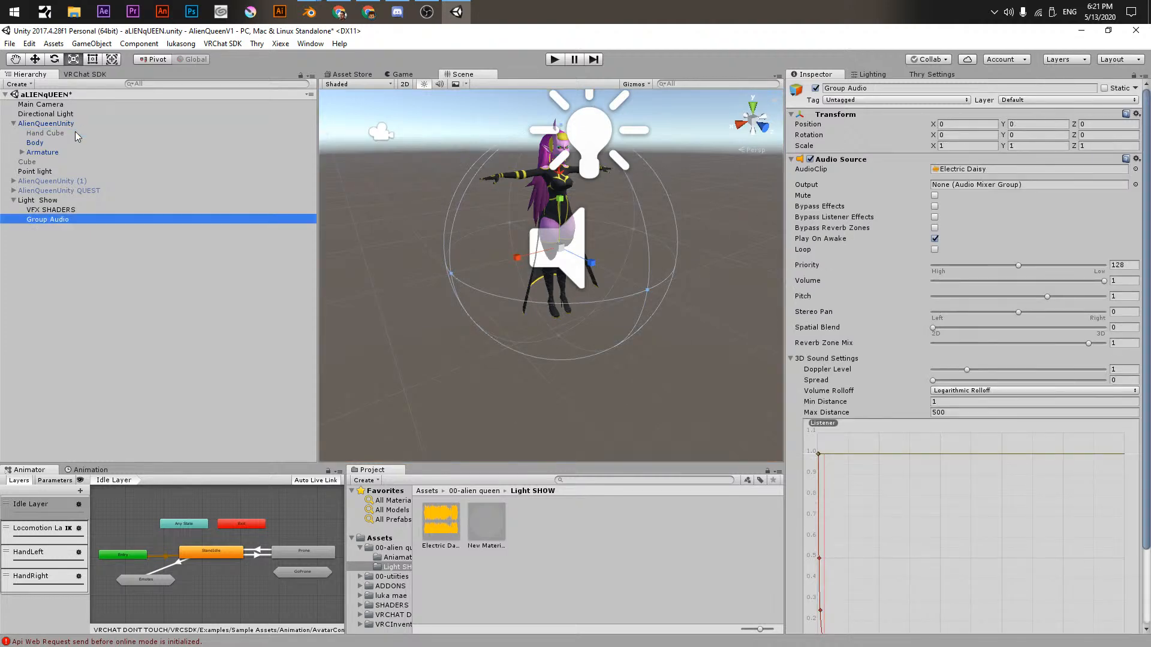
# - Apply the new !luka/mae material to VFX SHADERS and expand its shader settings
pyautogui.click(494, 528)
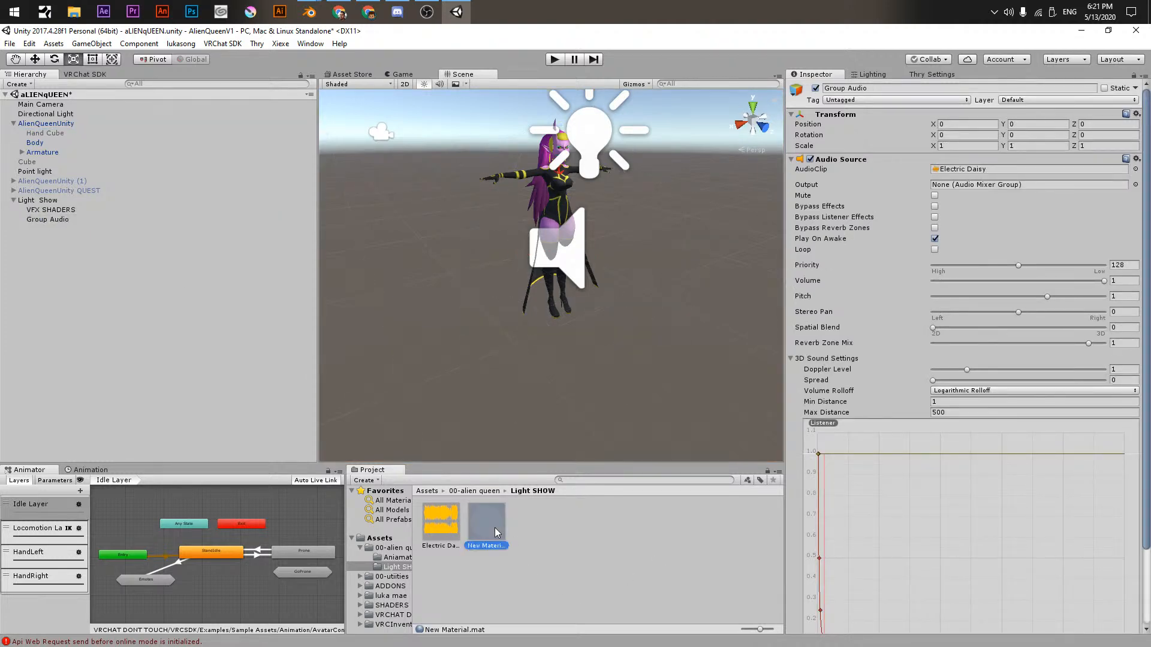
pyautogui.click(57, 220)
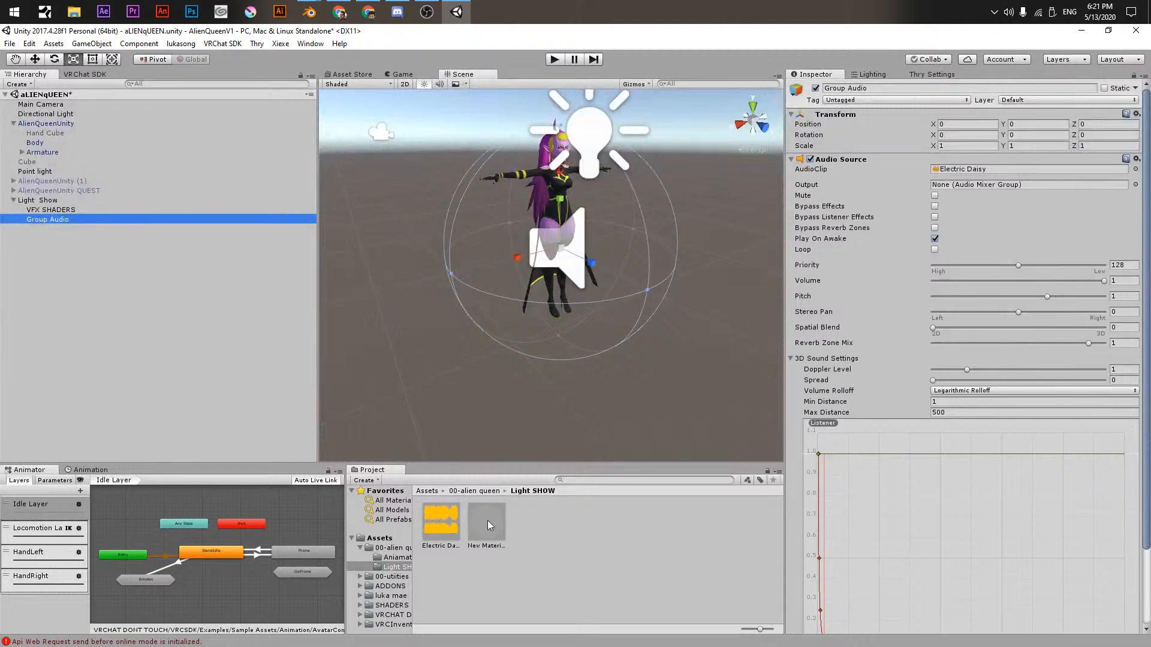
pyautogui.moveTo(489, 524); pyautogui.dragTo(36, 221)
pyautogui.click(60, 209)
pyautogui.moveTo(488, 522); pyautogui.dragTo(63, 212)
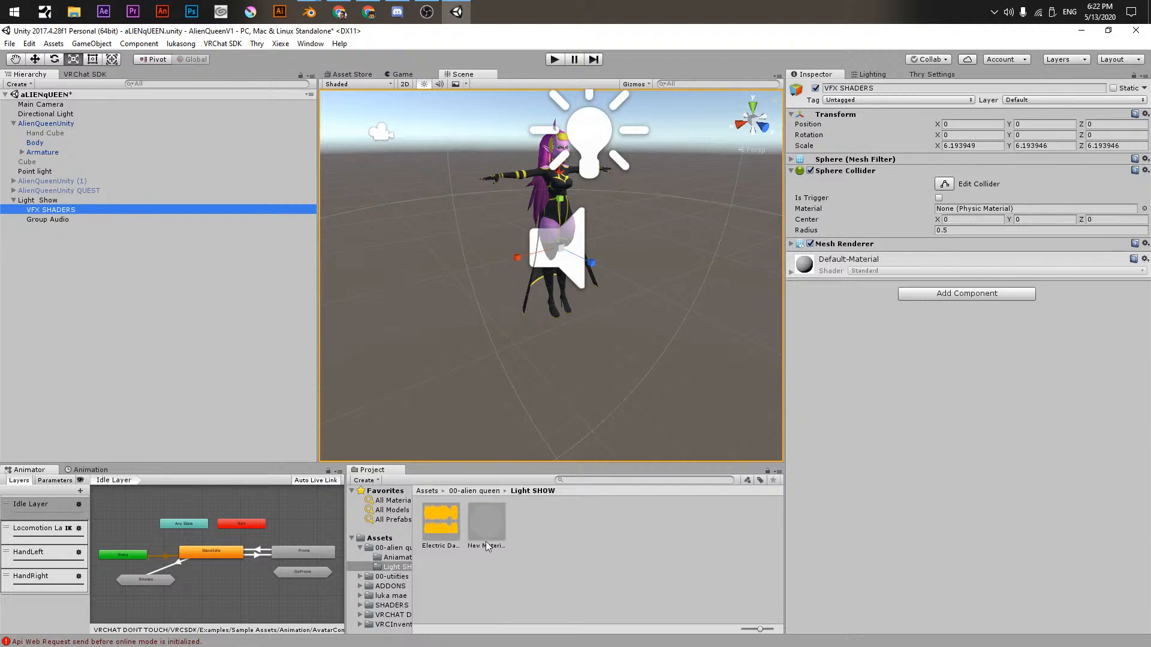
pyautogui.moveTo(486, 540); pyautogui.dragTo(51, 210)
pyautogui.click(51, 209)
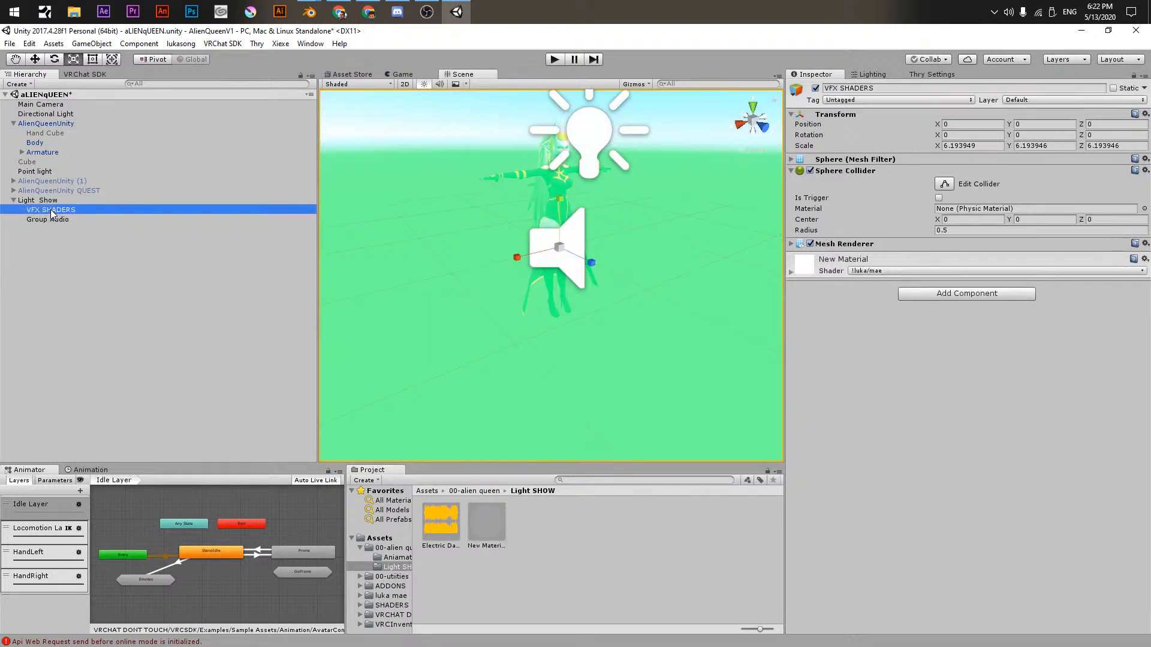
pyautogui.press('Return')
pyautogui.click(792, 271)
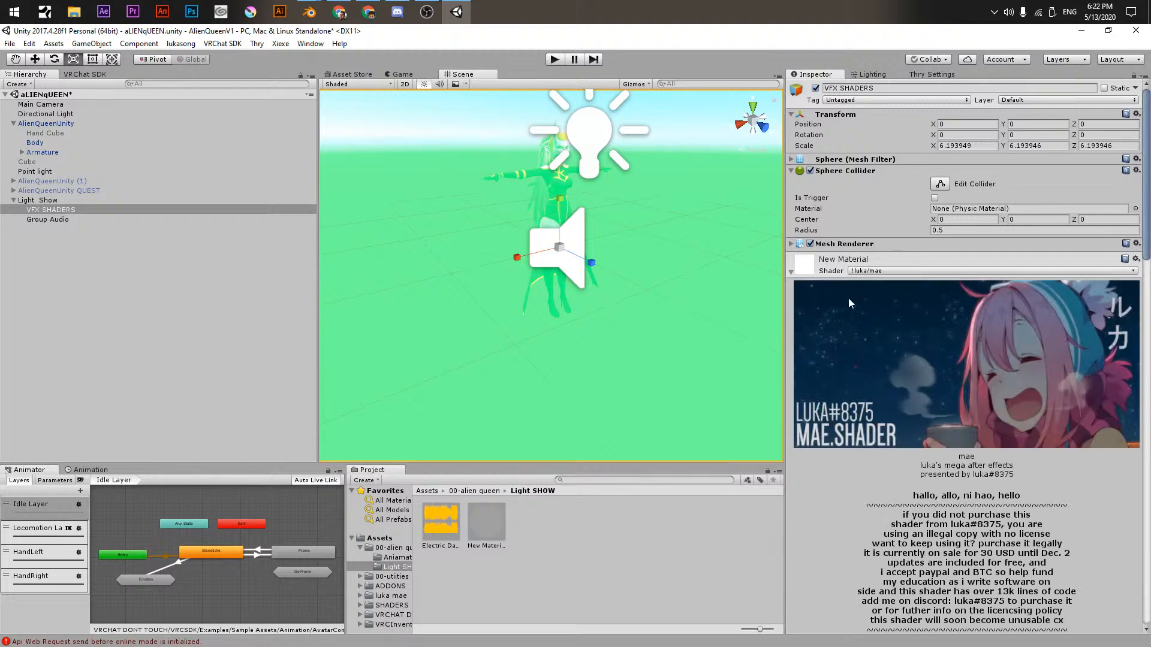
# - Reset the mae material's Coloring settings, with Hue, Saturation, Value and Color Transparency at 0, and collapse the Coloring section
pyautogui.scroll(-15, 876, 481)
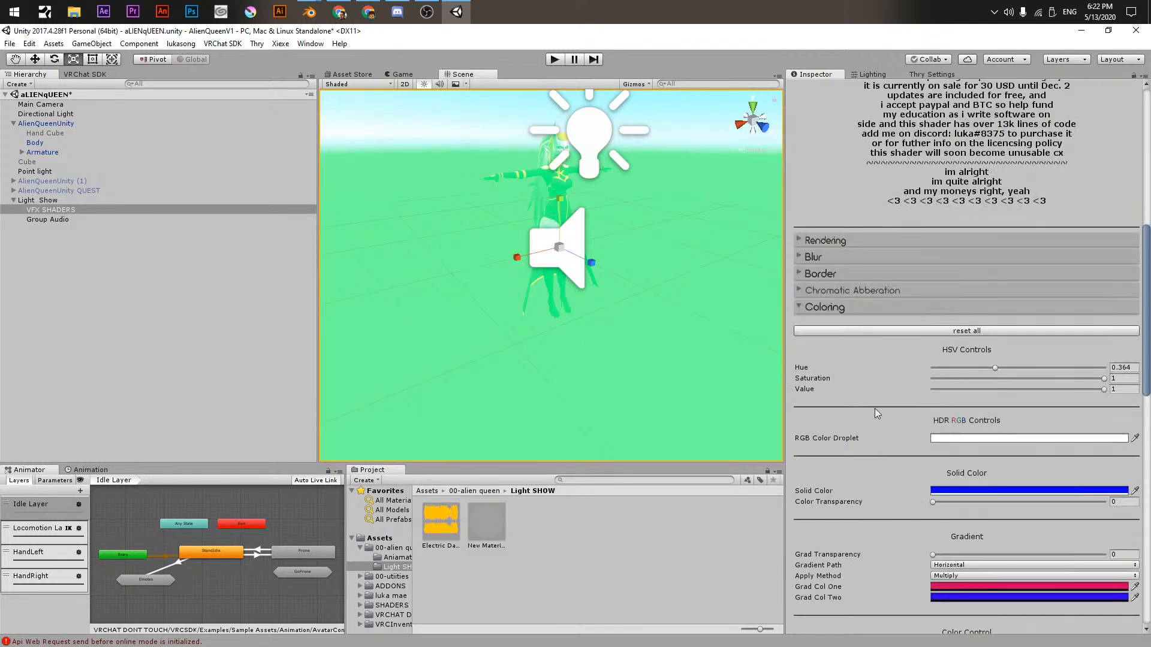
pyautogui.moveTo(952, 190); pyautogui.dragTo(885, 200)
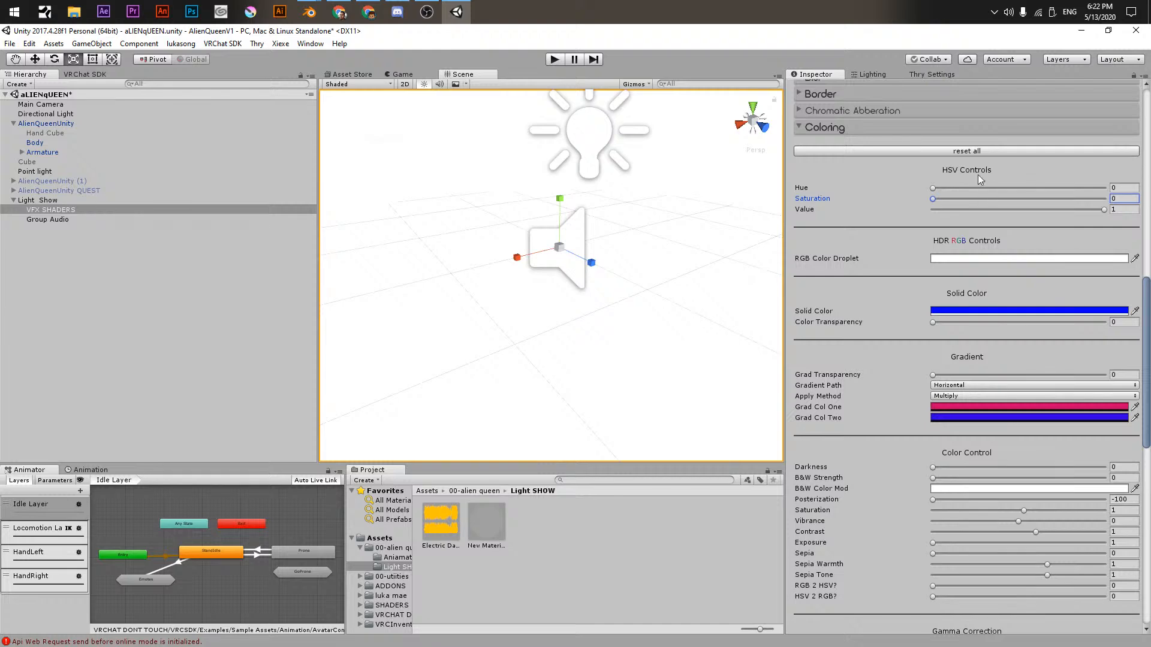
pyautogui.click(937, 151)
pyautogui.moveTo(932, 322); pyautogui.dragTo(835, 201)
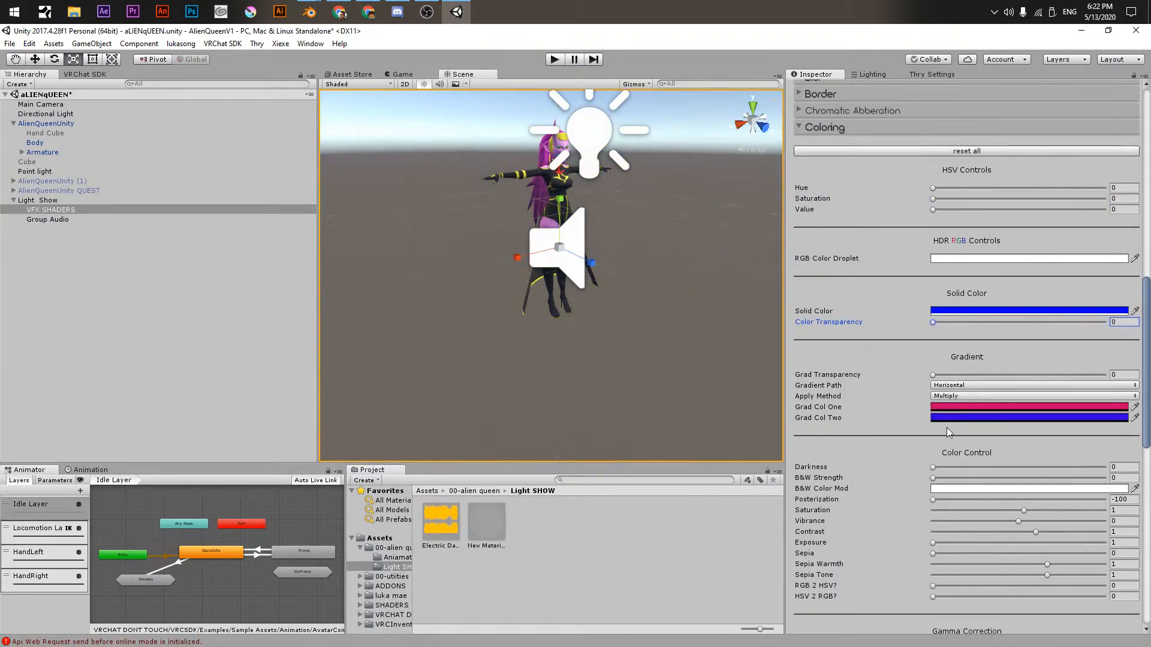
pyautogui.scroll(-5, 947, 427)
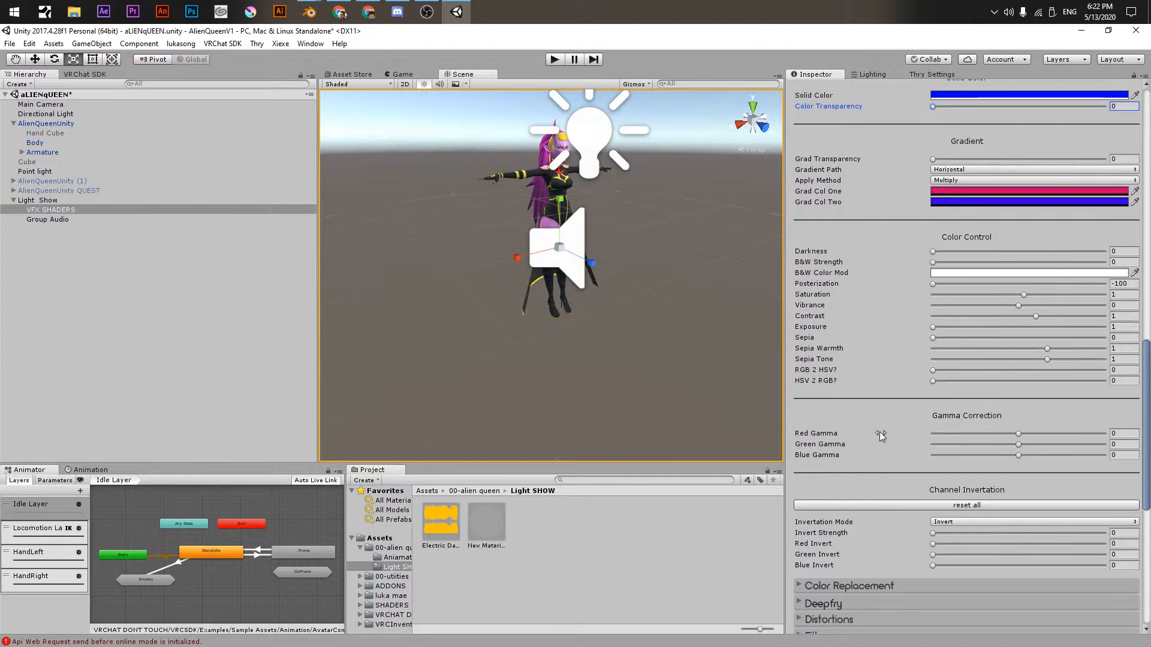
pyautogui.scroll(6, 879, 434)
pyautogui.click(815, 165)
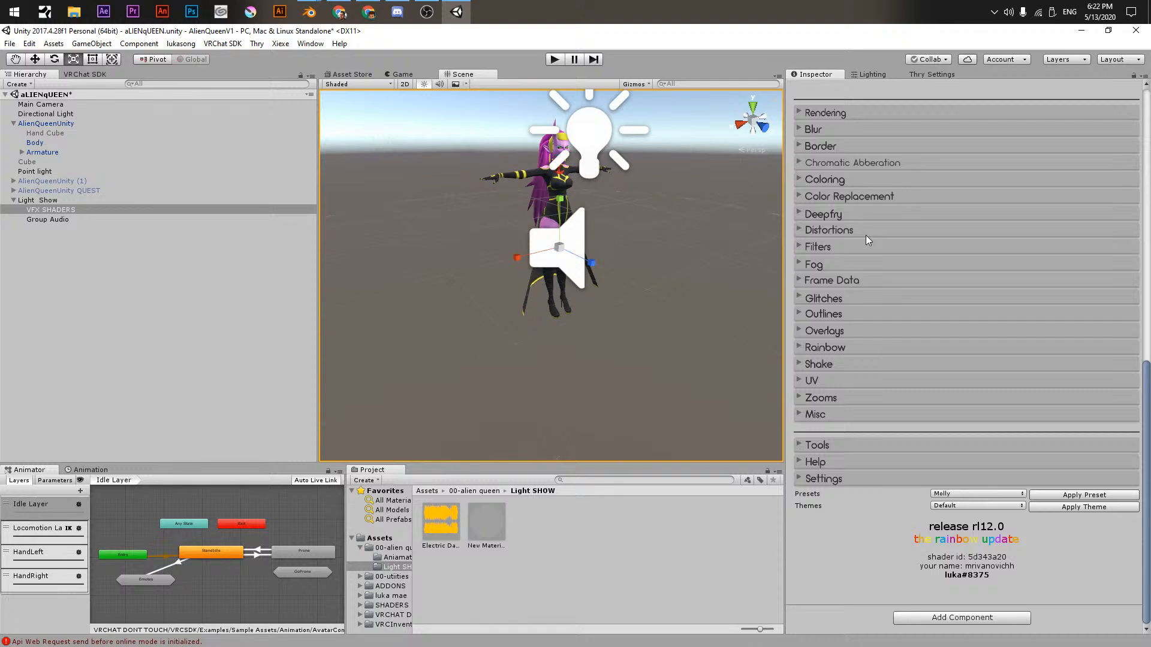
# - Duplicate the VFX SHADERS sphere inside Light Show and rename the copy VFX SHADERS 2
pyautogui.click(66, 257)
pyautogui.click(56, 211)
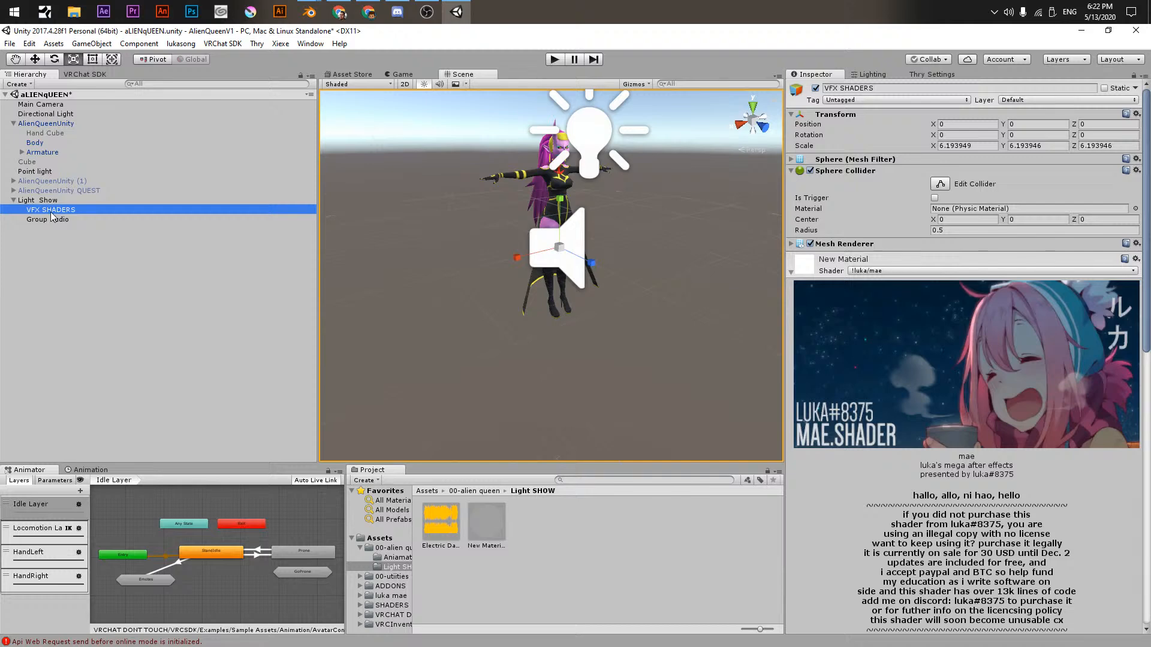
pyautogui.hotkey('ctrl', 'd')
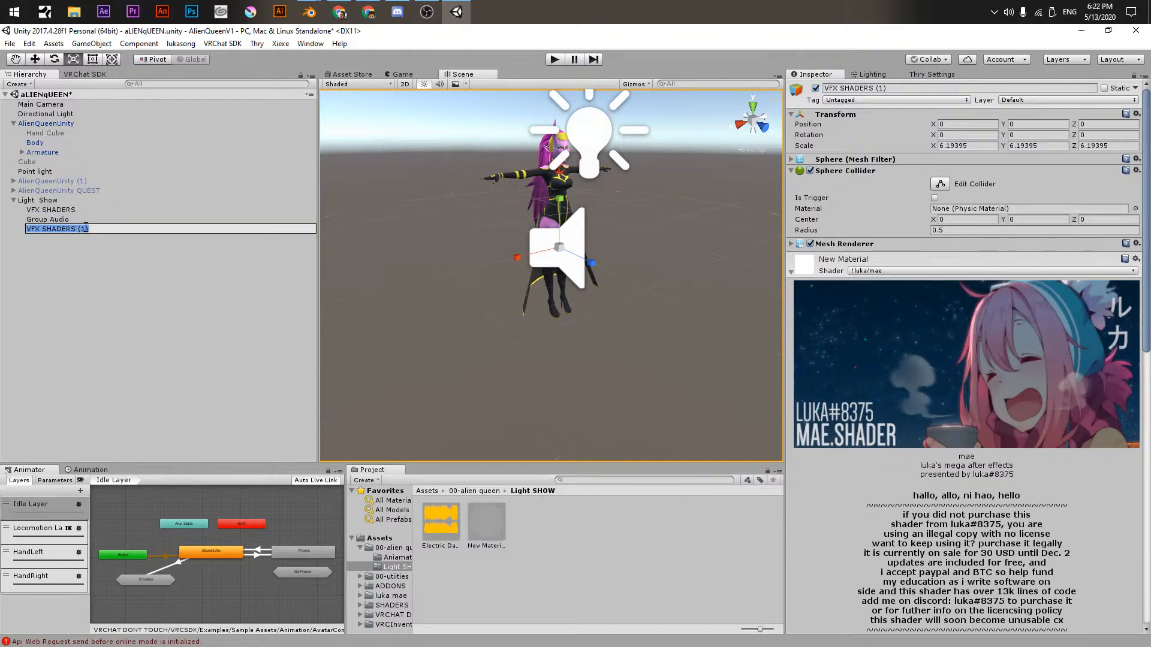
pyautogui.moveTo(76, 230); pyautogui.dragTo(110, 231)
pyautogui.write('2')
pyautogui.press('Return')
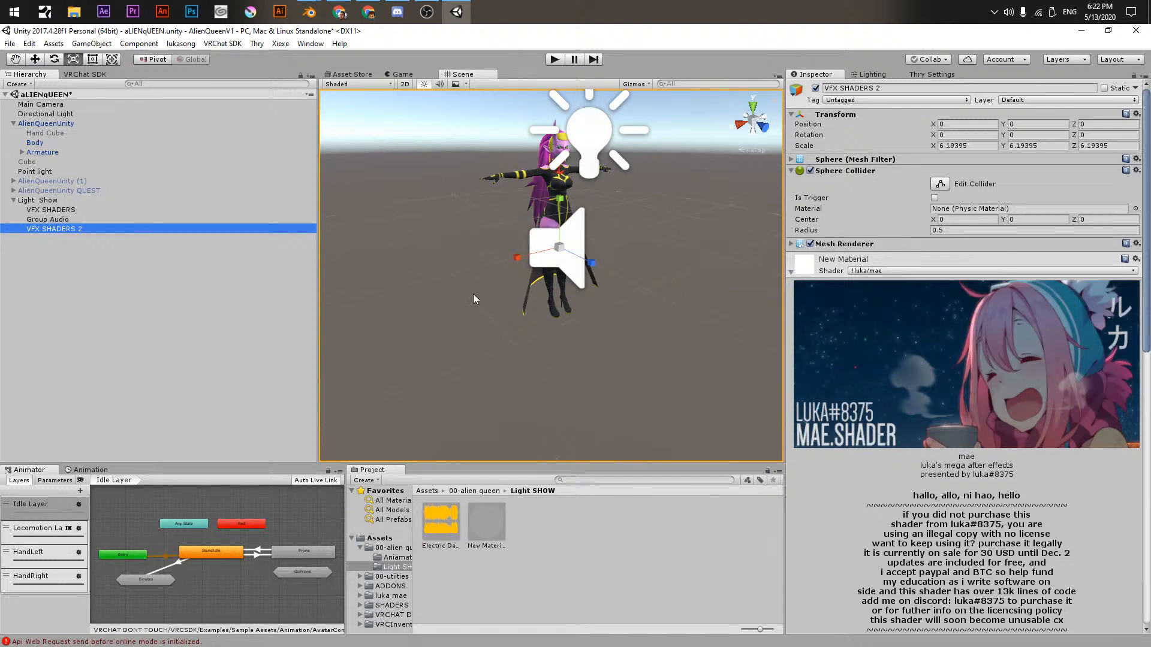
# - Rename the New Material asset in the Light SHOW folder as VFX 1
pyautogui.click(491, 544)
pyautogui.click(489, 547)
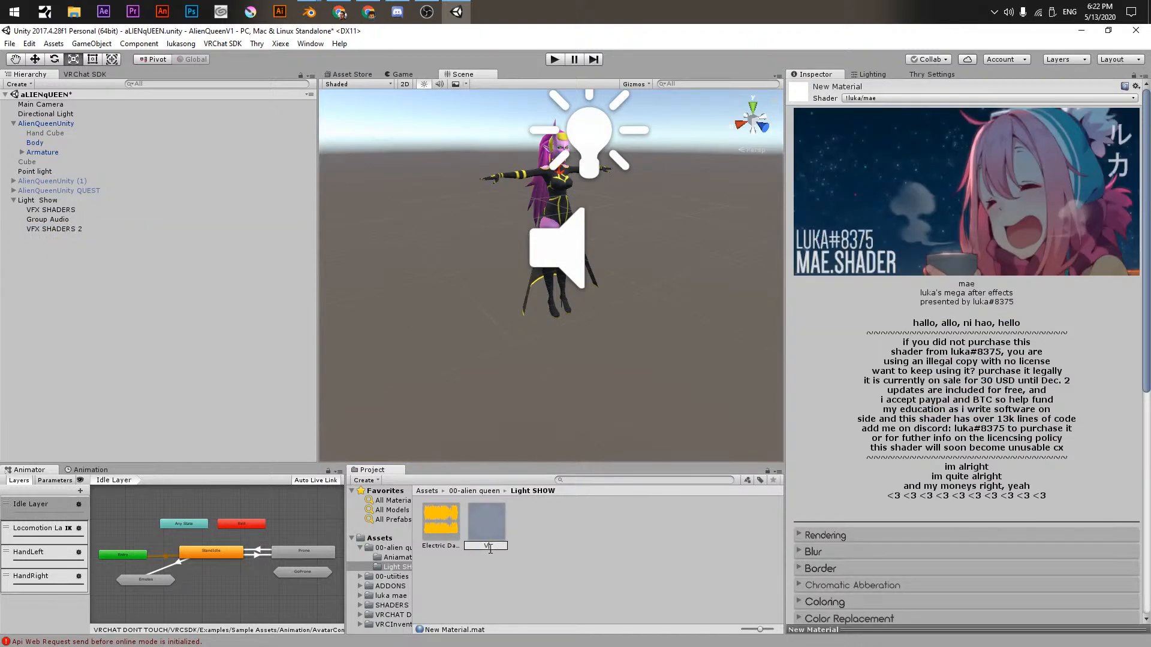
pyautogui.write('VFX 1')
pyautogui.press('Return')
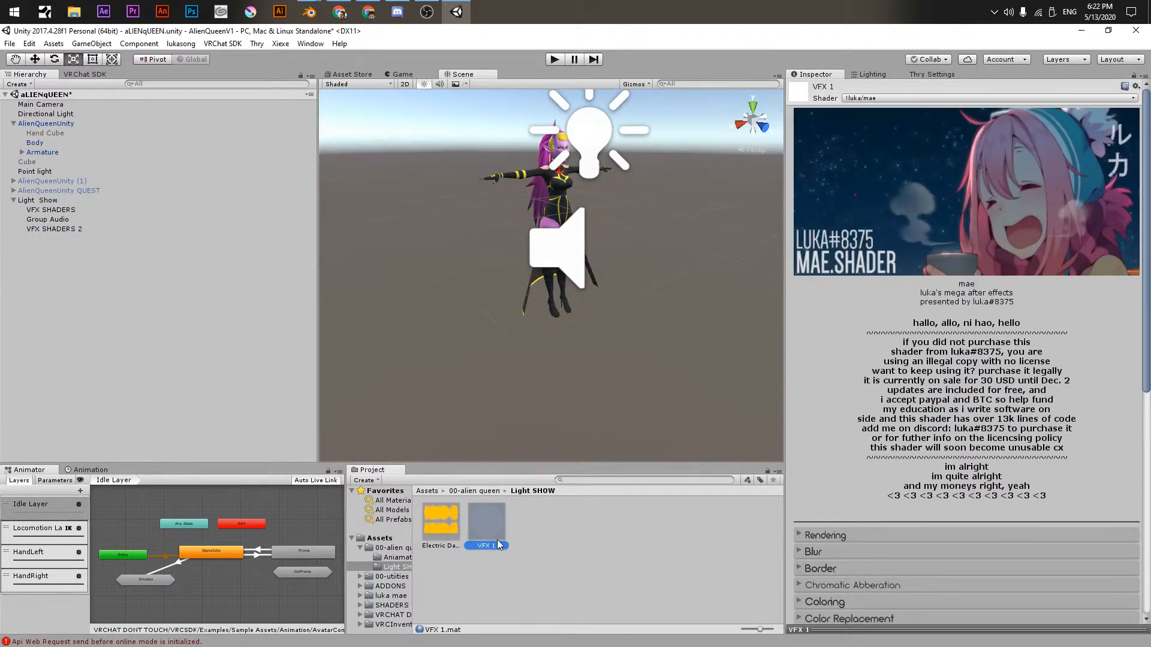
# - Create a second material named VFX 2 in the Light SHOW folder and give it the !luka/mae shader
pyautogui.moveTo(535, 547); pyautogui.dragTo(521, 545)
pyautogui.click(544, 524)
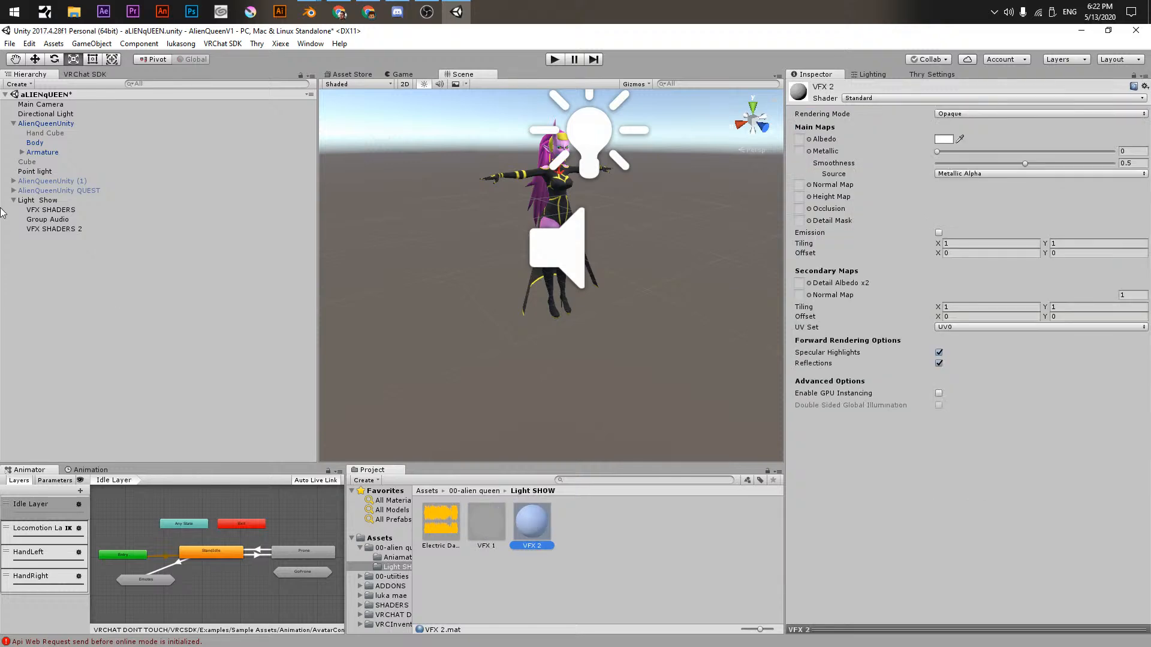
pyautogui.click(858, 99)
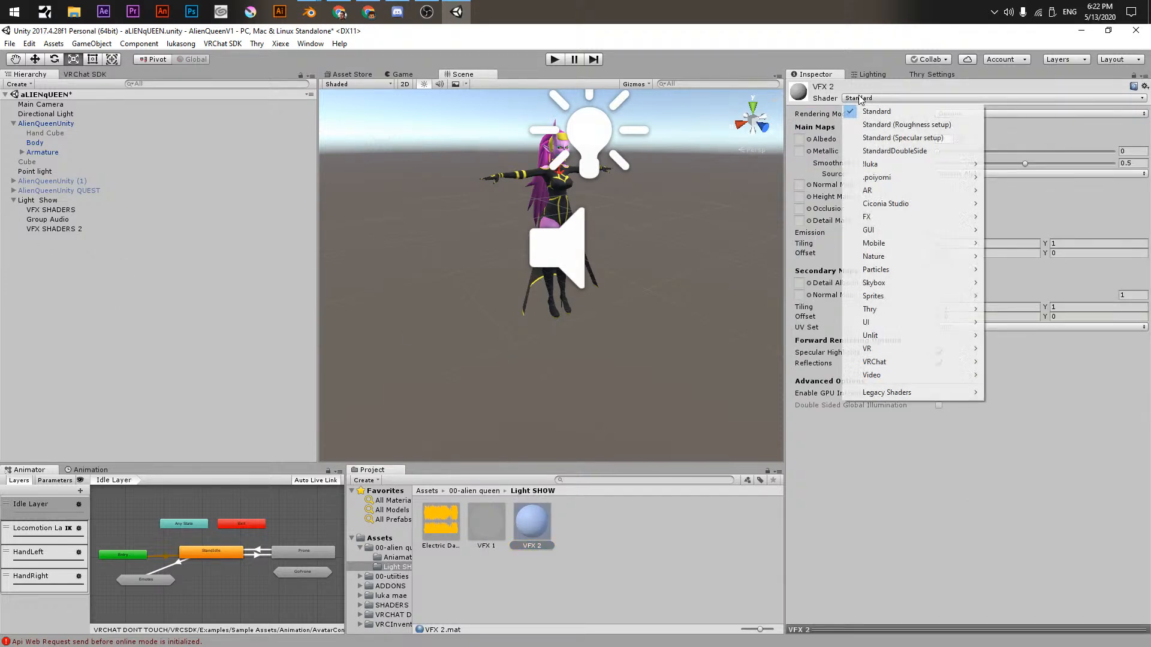
pyautogui.moveTo(891, 164)
pyautogui.click(1007, 165)
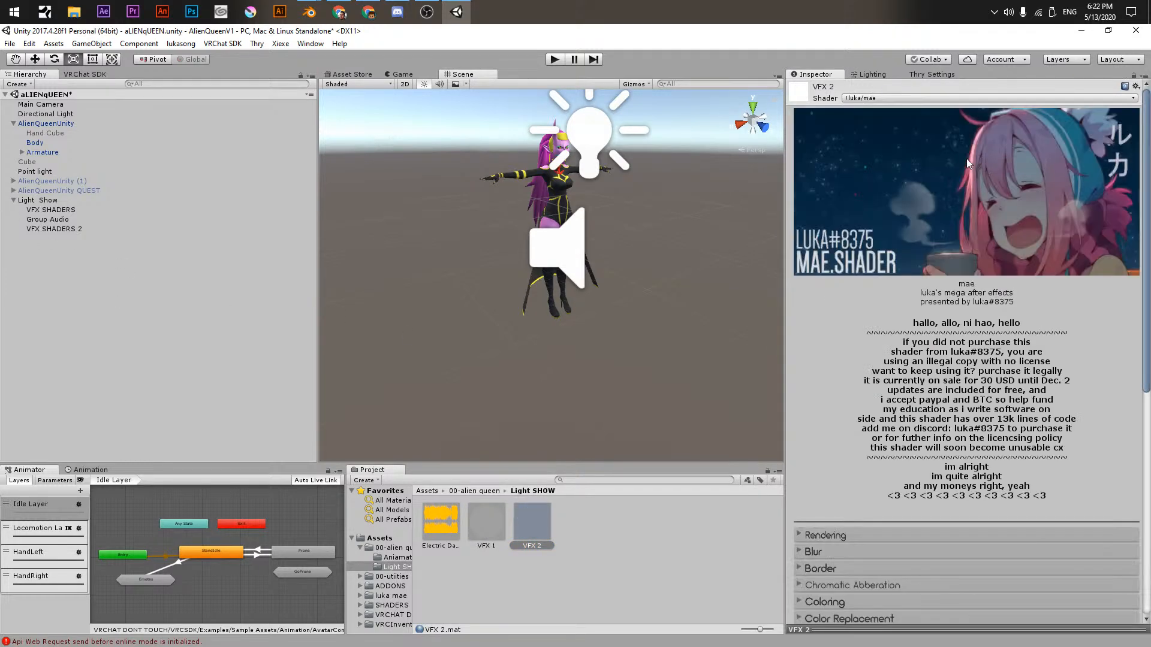
pyautogui.scroll(-10, 814, 473)
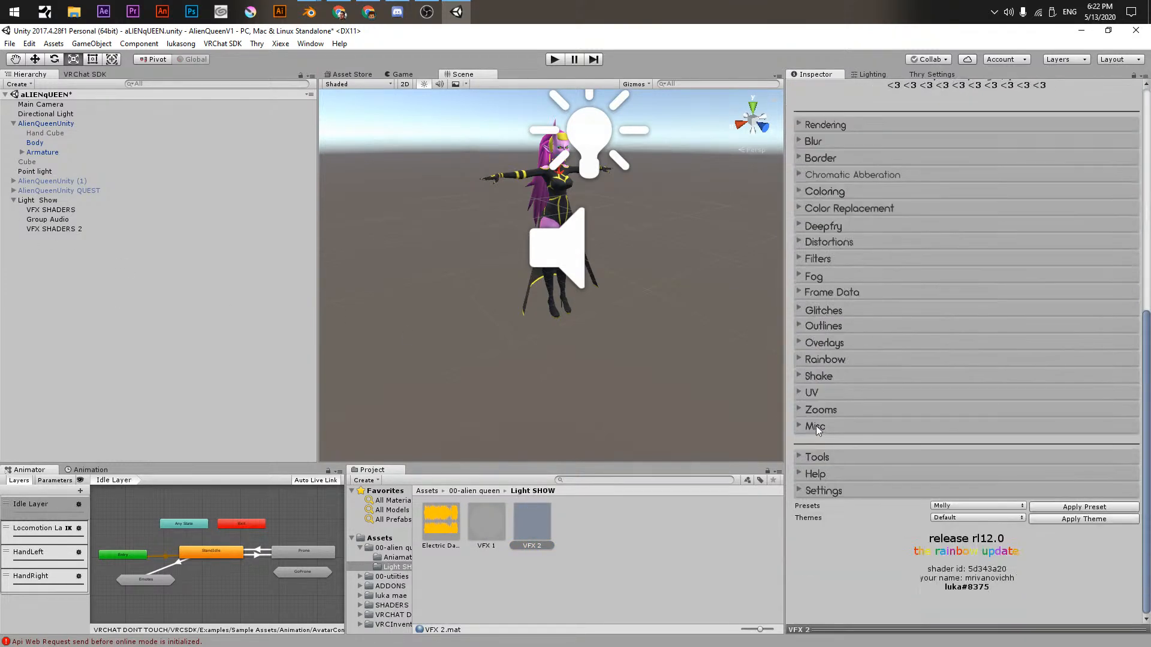
# - Set the VFX SHADERS sphere's Coloring to Color Transparency 0.438, Hue 0.815, Saturation 1 and Value 0.595
pyautogui.click(53, 212)
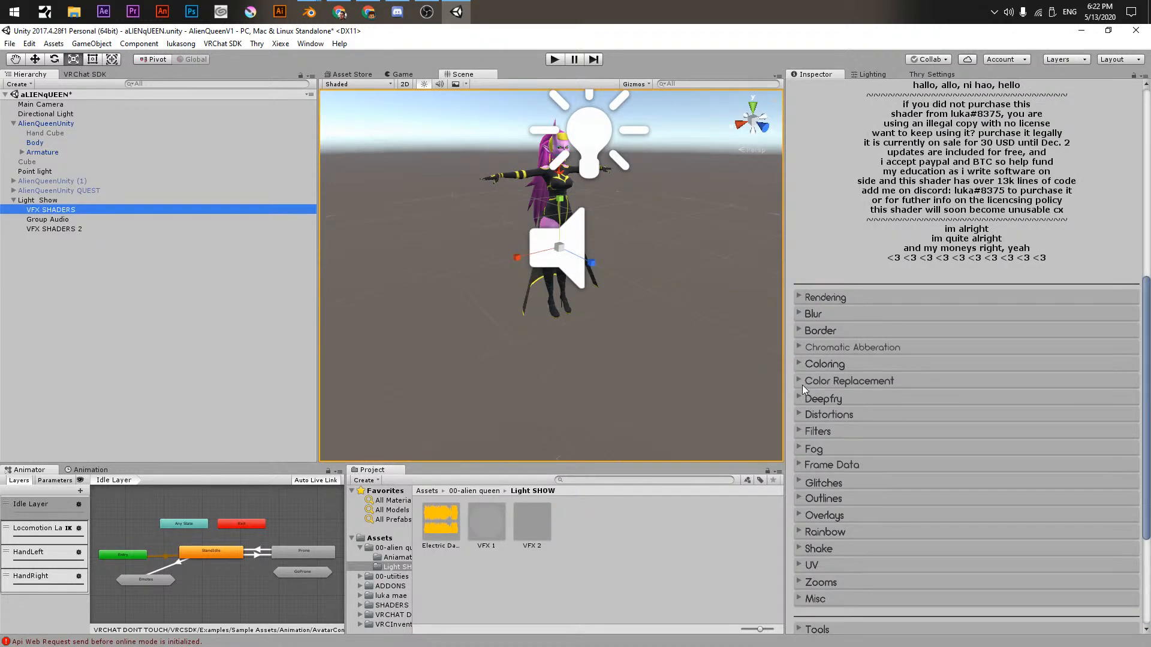
pyautogui.click(799, 363)
pyautogui.scroll(-5, 855, 423)
pyautogui.moveTo(970, 380); pyautogui.dragTo(1007, 379)
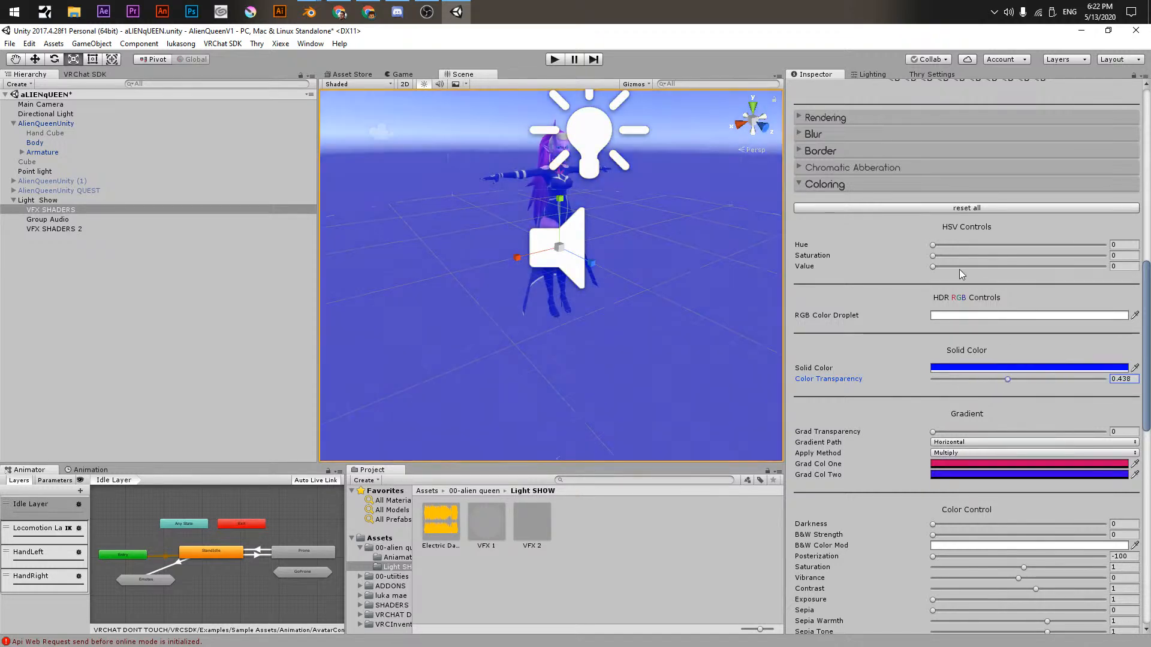
pyautogui.moveTo(955, 256); pyautogui.dragTo(1141, 265)
# - Set the VFX 2 material's Darkness to 0.888, Grad Transparency to 1 and Color Transparency to 0.857
pyautogui.click(53, 229)
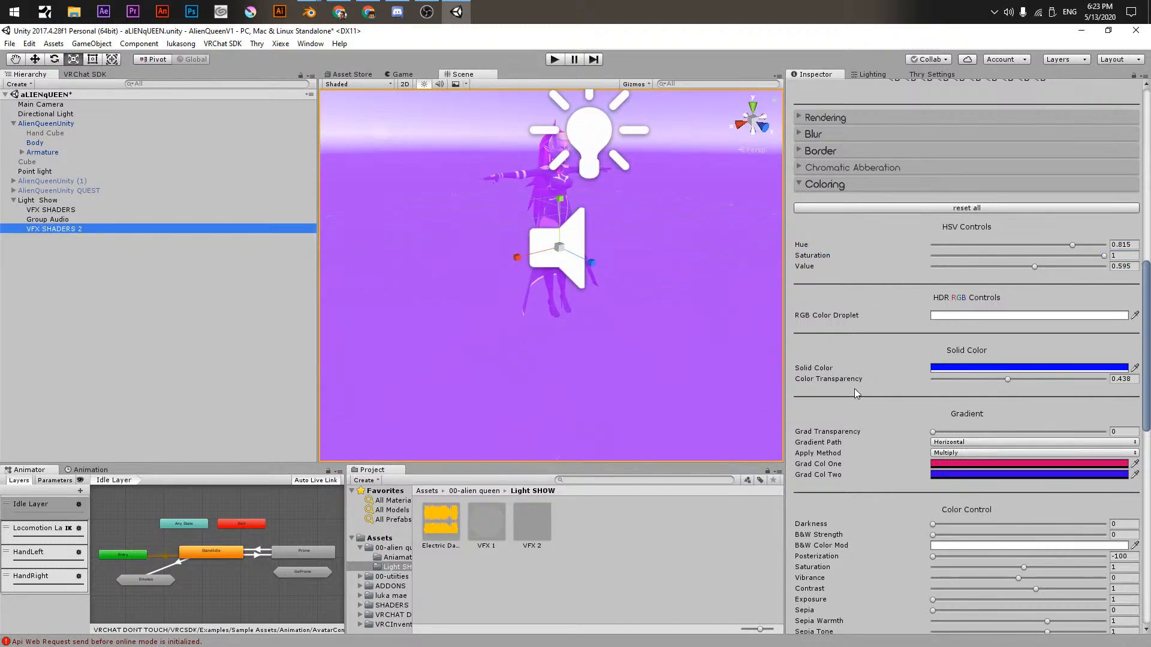
pyautogui.click(473, 537)
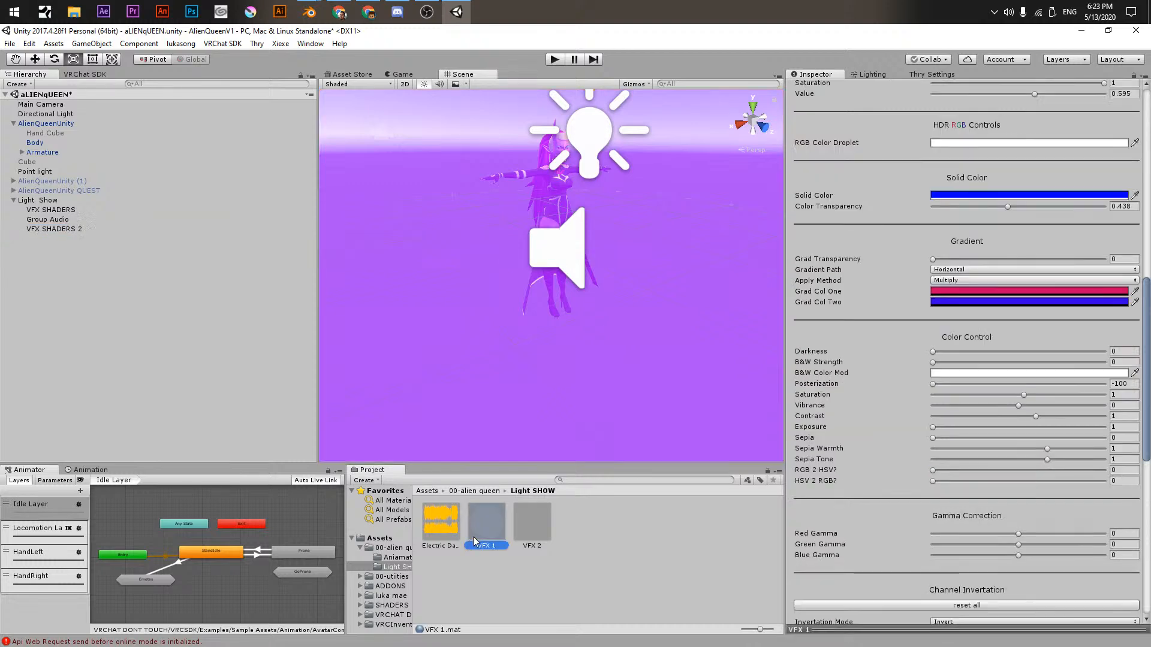
pyautogui.click(532, 519)
pyautogui.scroll(-5, 863, 371)
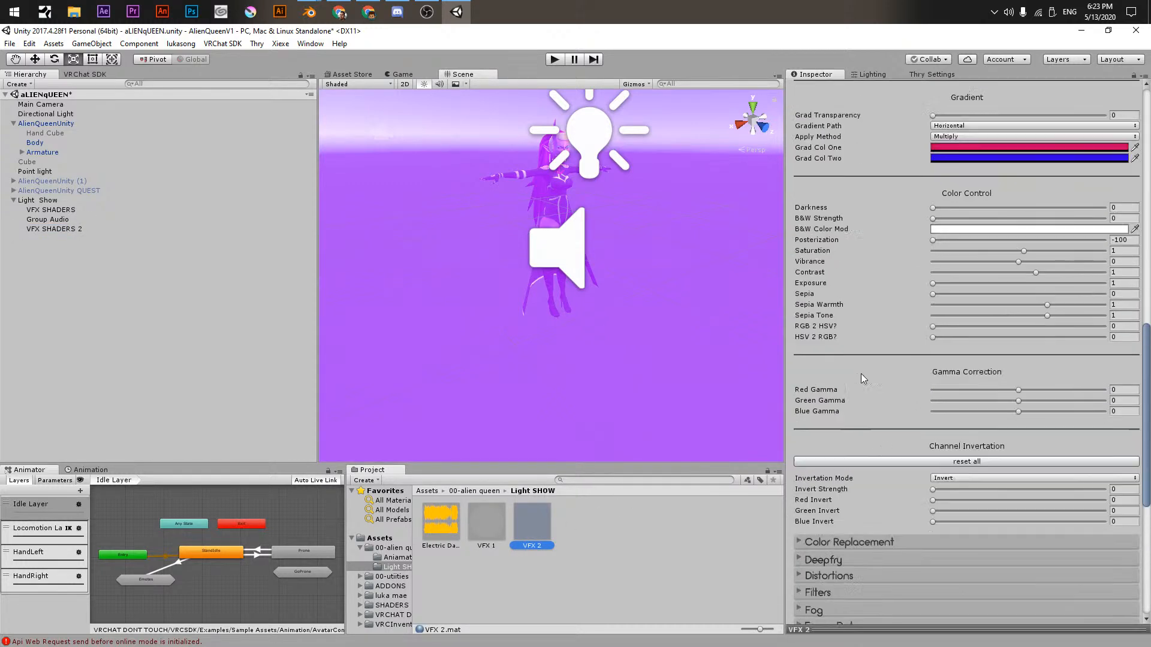
pyautogui.moveTo(957, 208); pyautogui.dragTo(1086, 207)
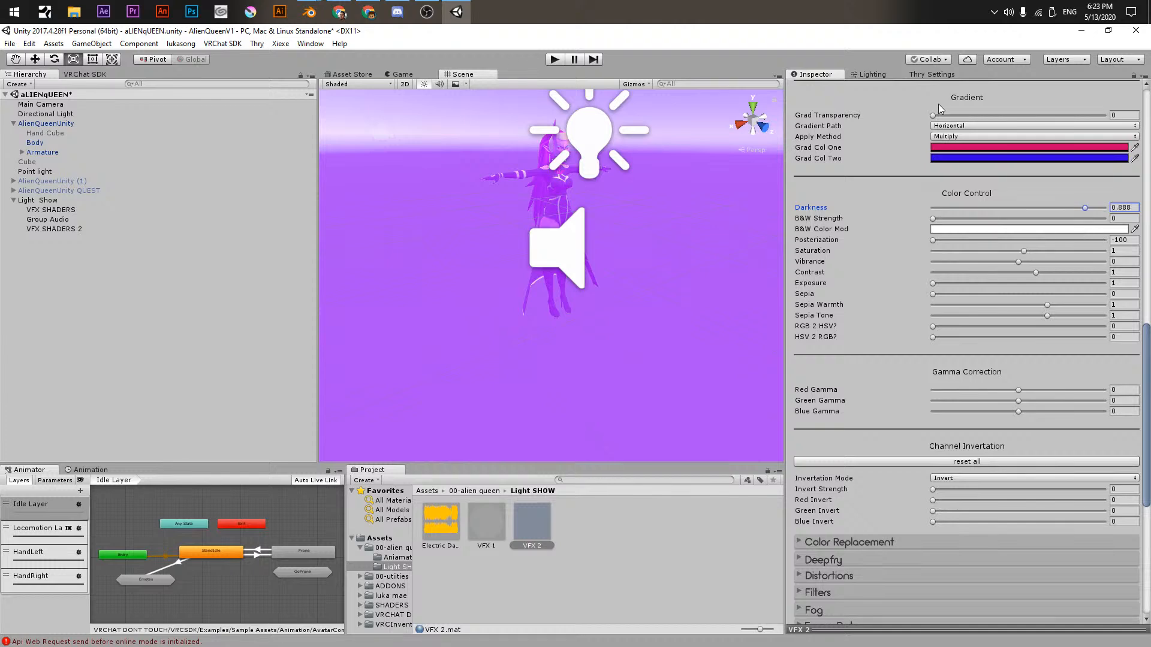
pyautogui.moveTo(941, 115); pyautogui.dragTo(1107, 115)
pyautogui.scroll(5, 844, 247)
pyautogui.moveTo(935, 207); pyautogui.dragTo(1079, 207)
pyautogui.scroll(-2, 595, 273)
# - Enlarge the VFX SHADERS 2 sphere to a scale of about 9.236 so it surrounds the first sphere
pyautogui.scroll(-4, 595, 273)
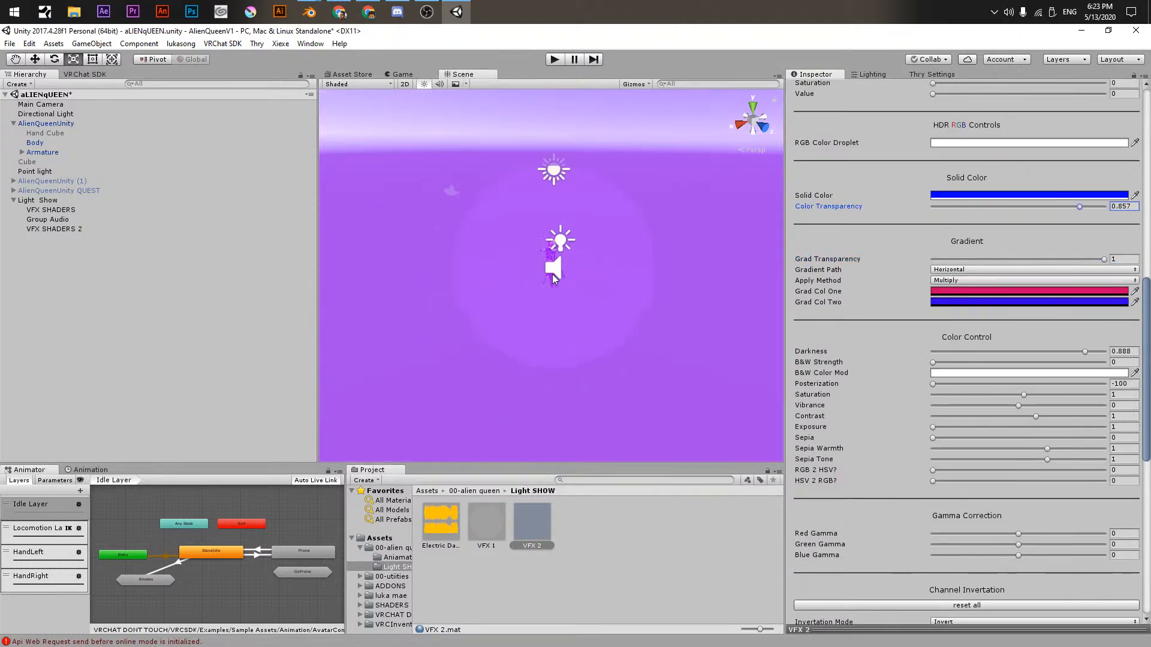
pyautogui.click(60, 229)
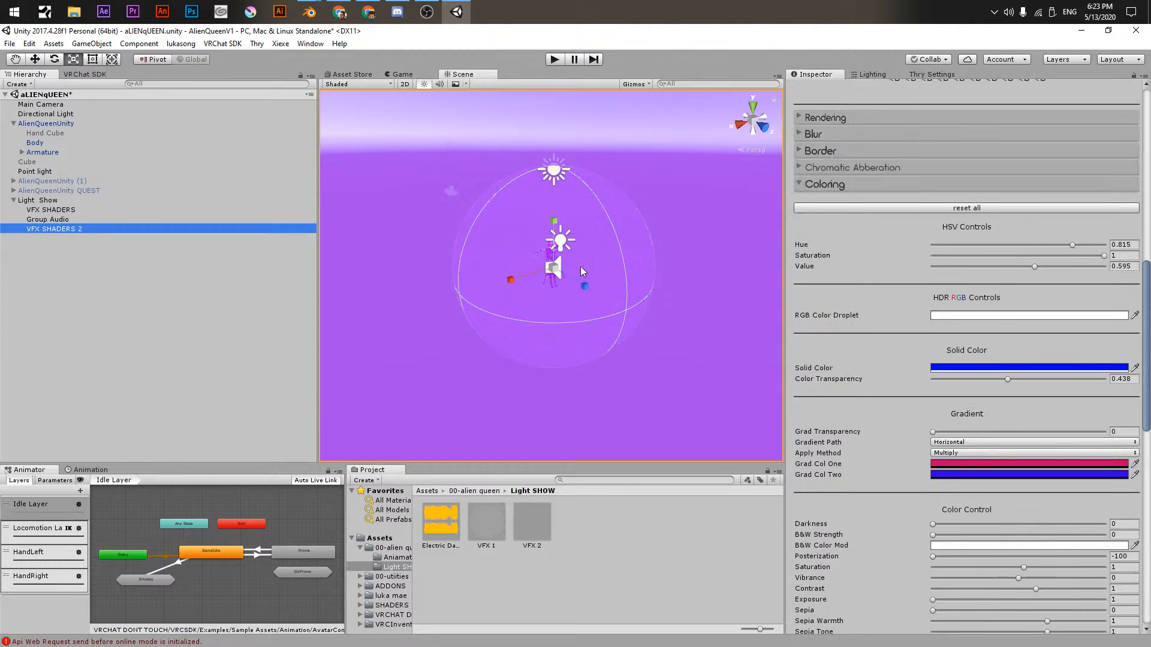
pyautogui.press('f')
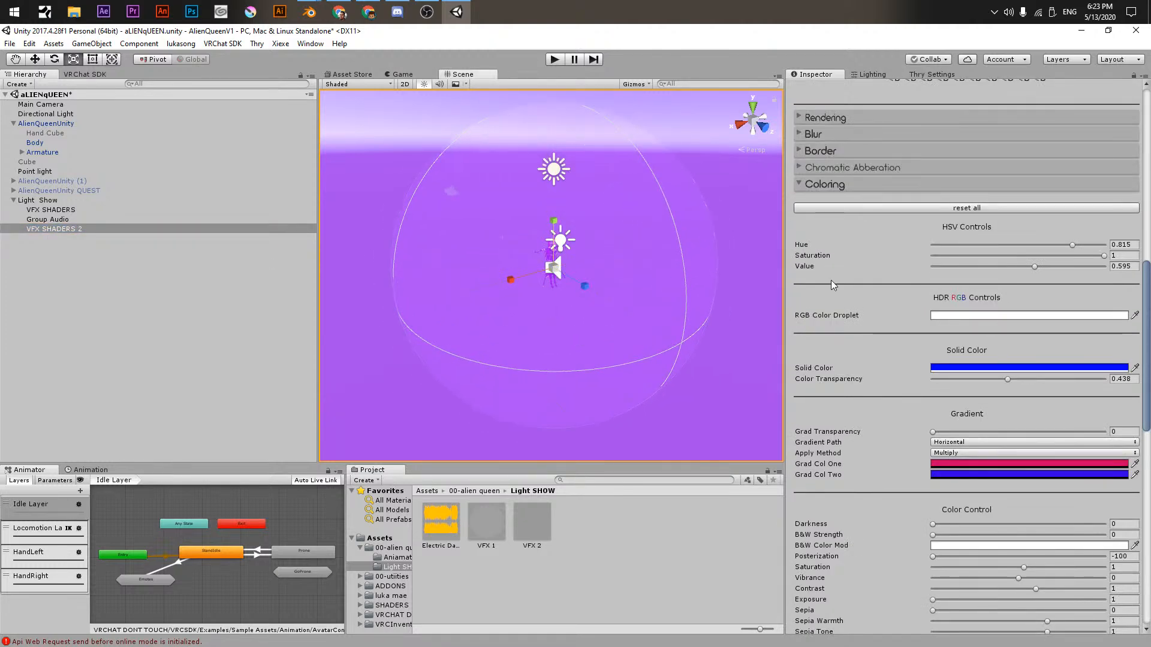
# - Disable and re-enable VFX SHADERS and VFX SHADERS 2 one at a time to compare their effects in the scene
pyautogui.click(27, 208)
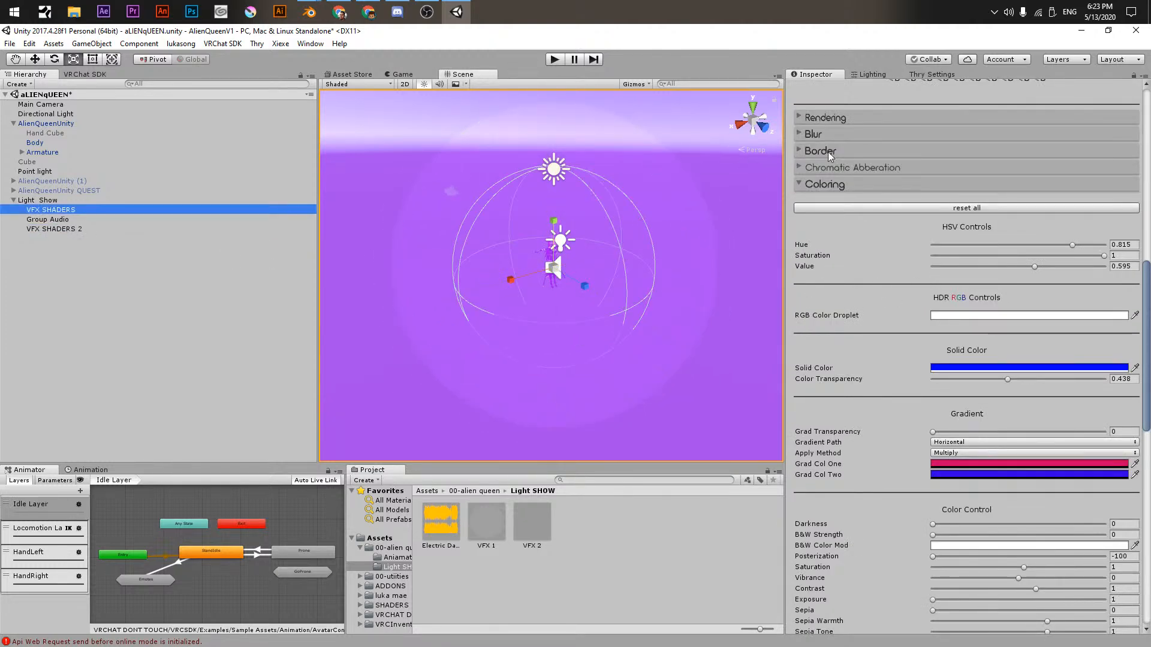
pyautogui.scroll(6, 813, 115)
pyautogui.scroll(5, 813, 115)
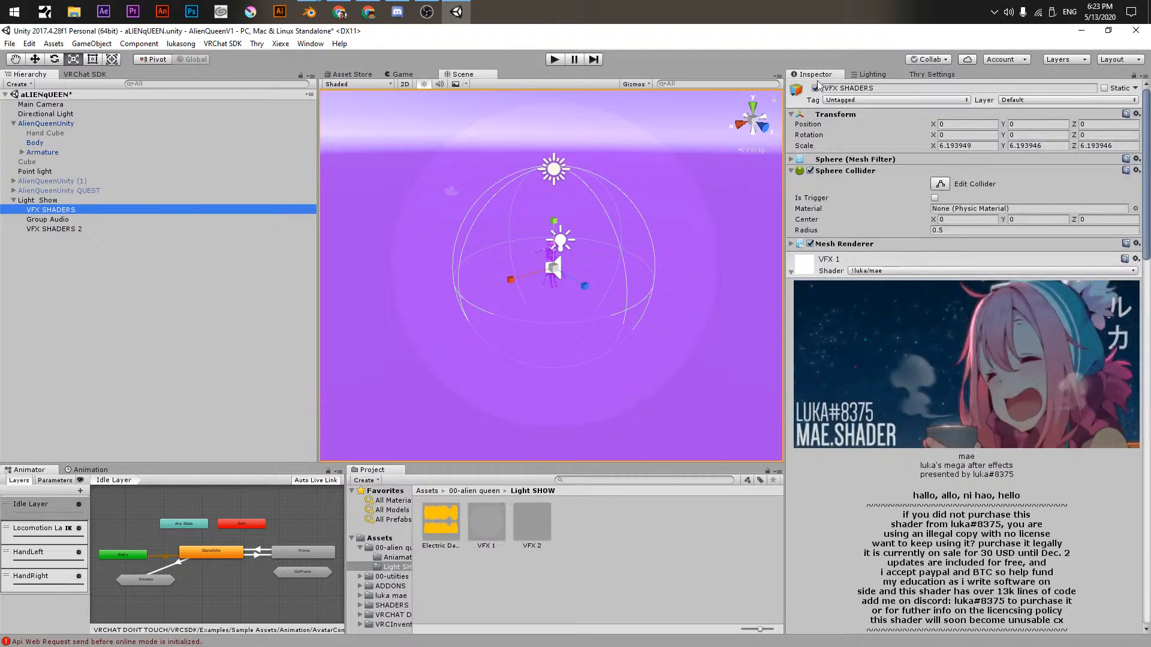
pyautogui.click(815, 88)
pyautogui.click(815, 88)
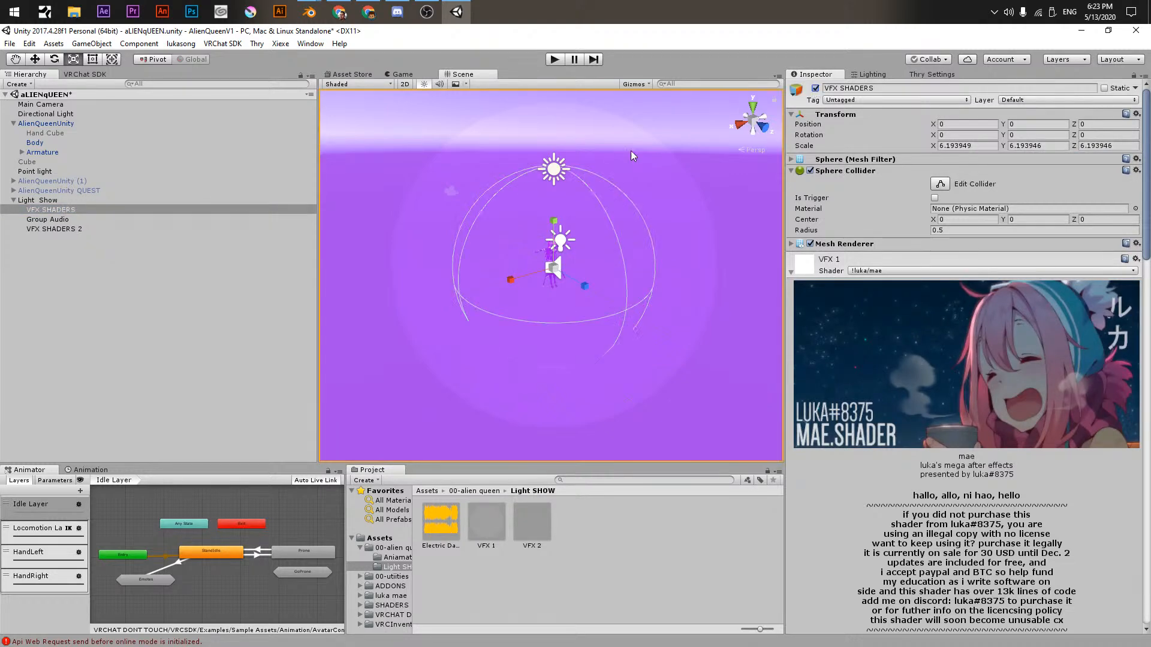
pyautogui.click(126, 229)
pyautogui.click(814, 88)
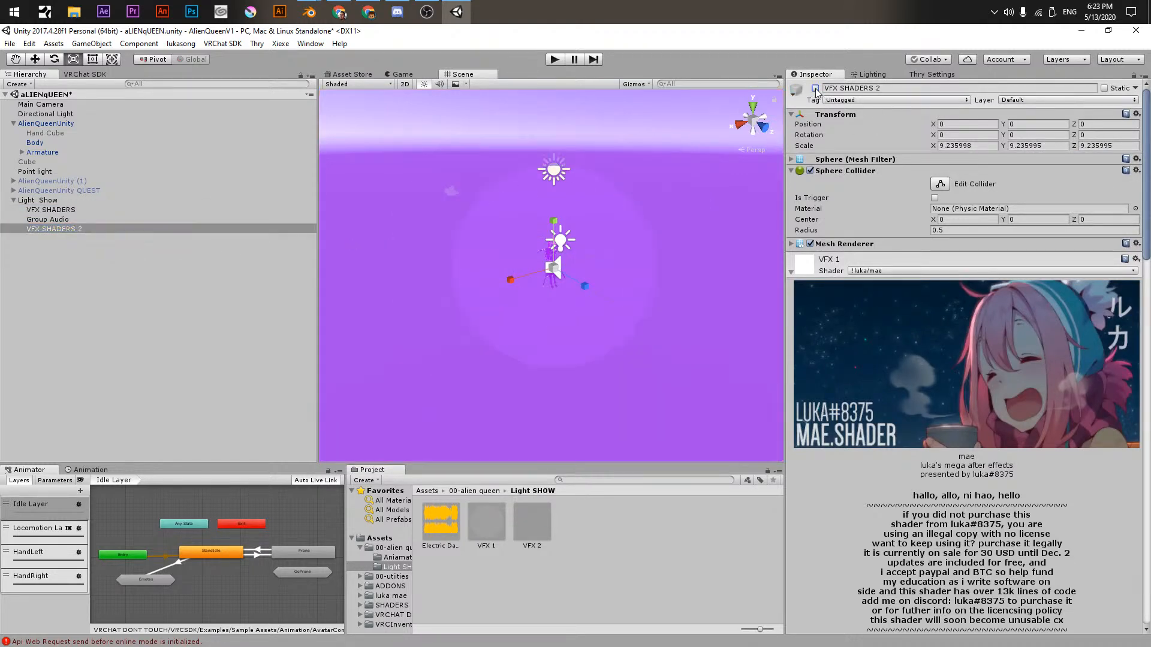
pyautogui.click(815, 88)
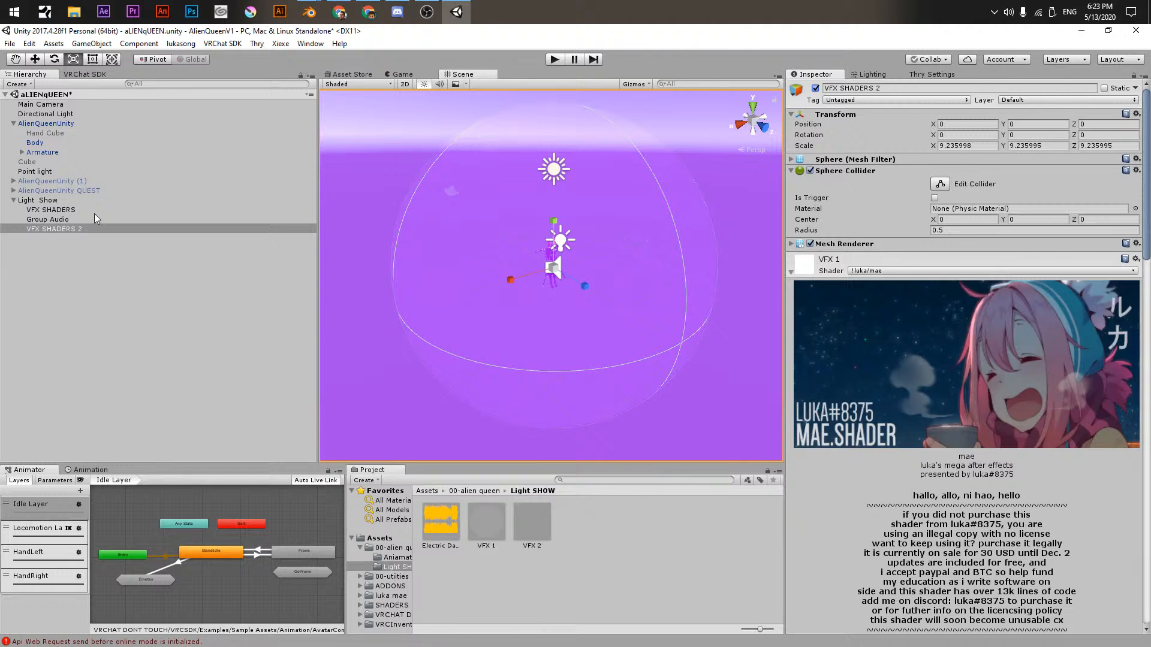
# - Apply the VFX 2 material to the VFX SHADERS 2 sphere
pyautogui.moveTo(536, 538); pyautogui.dragTo(47, 231)
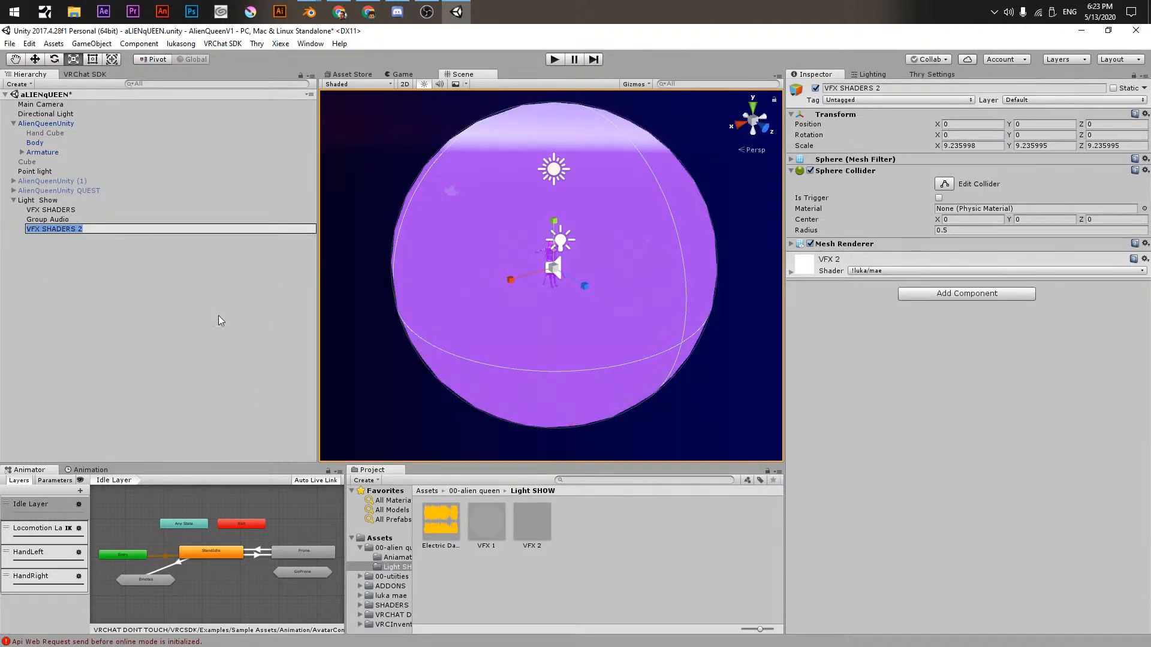
pyautogui.click(96, 247)
pyautogui.click(89, 230)
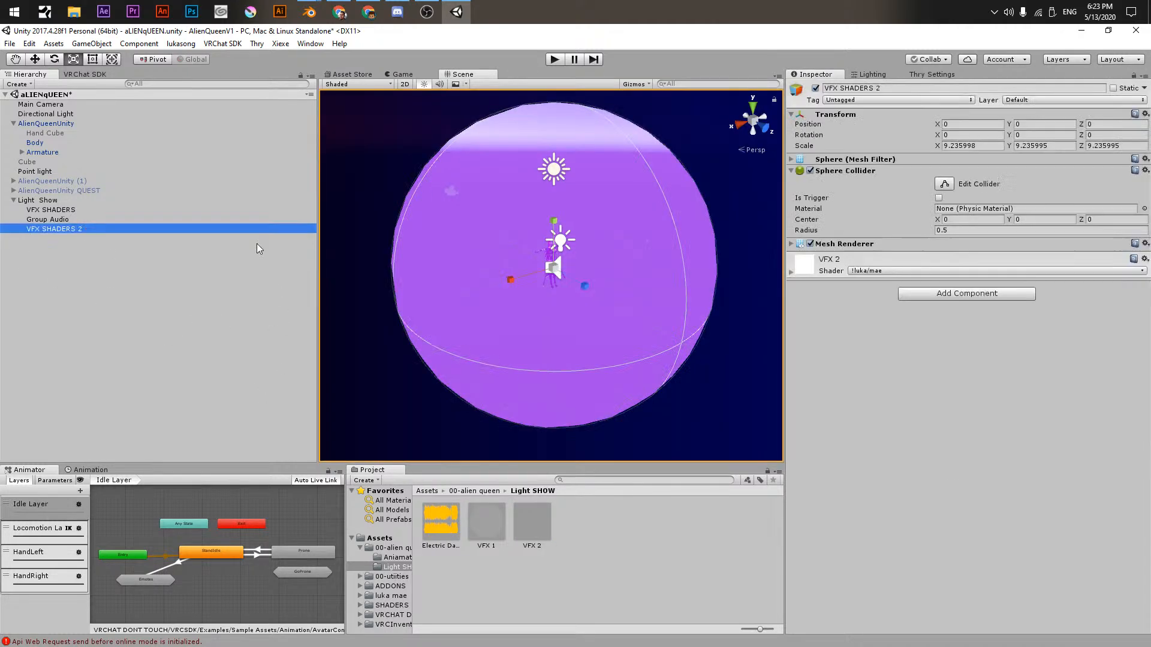
# - Check how the VFX 1 and VFX 2 effects combine by switching each sphere off and back on
pyautogui.click(816, 88)
pyautogui.click(77, 210)
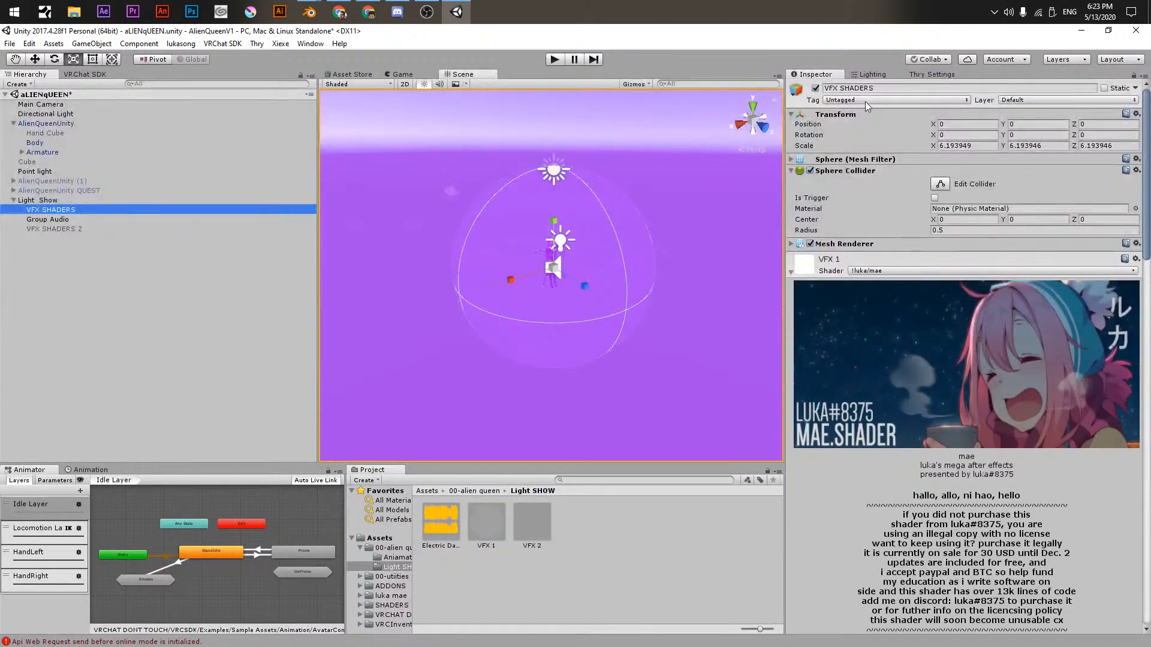
pyautogui.click(815, 88)
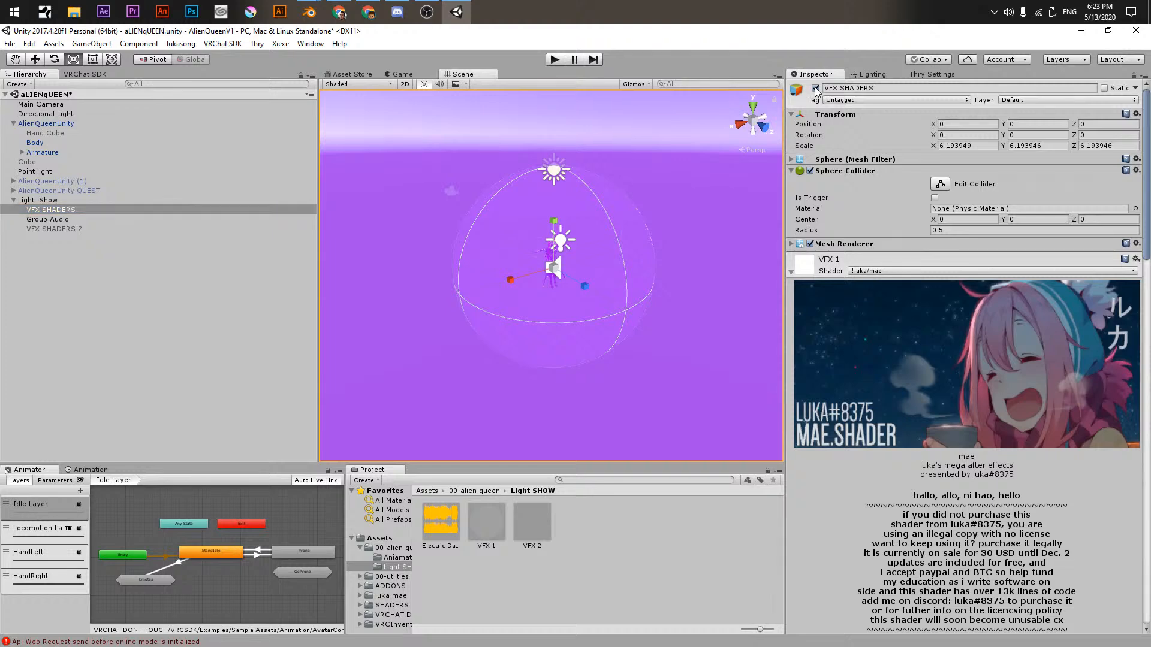
pyautogui.click(815, 88)
pyautogui.click(40, 226)
pyautogui.click(815, 88)
pyautogui.click(816, 88)
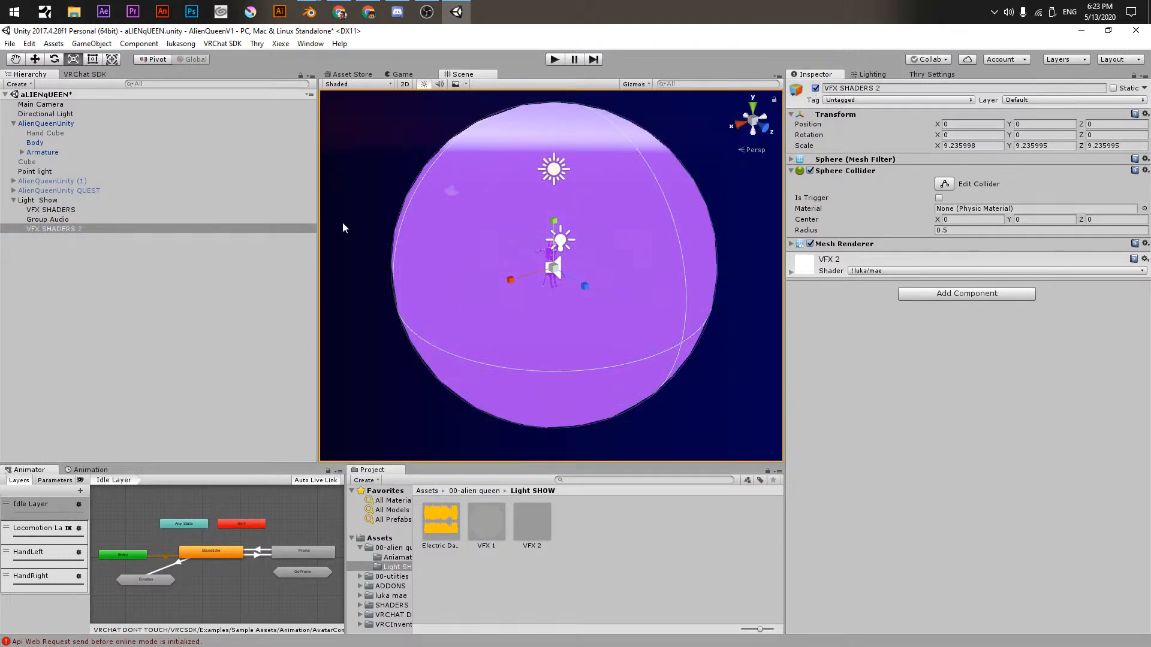
# - Shrink the VFX SHADERS 2 sphere uniformly to a scale of about 4.035, smaller than VFX SHADERS
pyautogui.moveTo(556, 270); pyautogui.dragTo(530, 274)
pyautogui.click(107, 211)
pyautogui.click(80, 229)
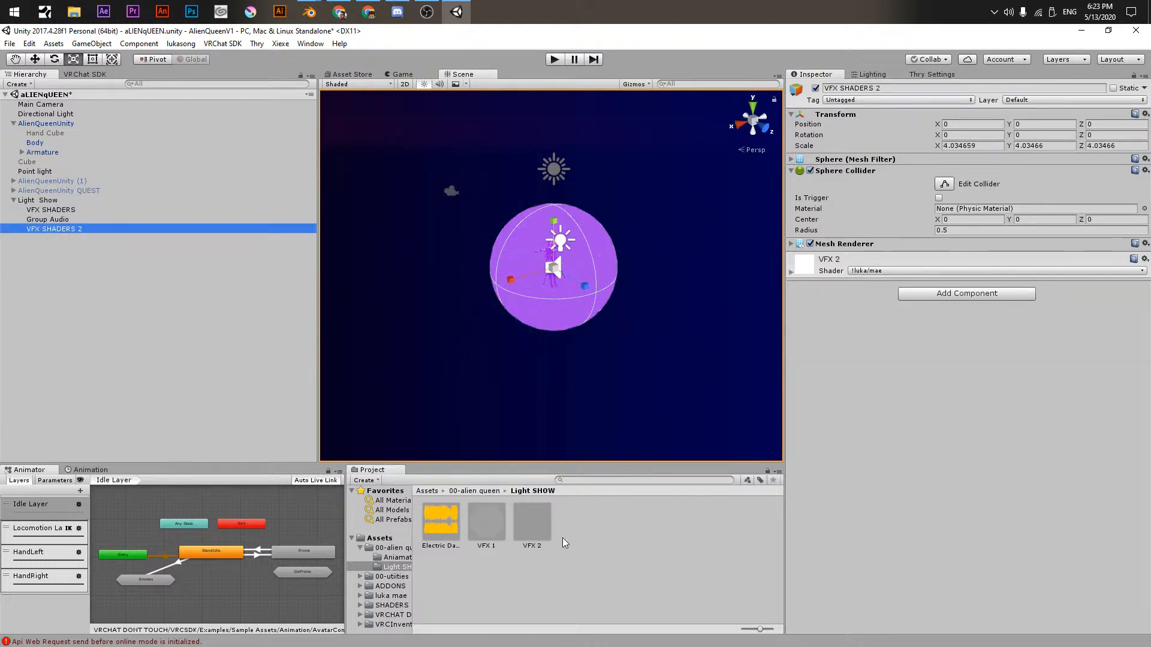
# - Enable Distortion in the Distortions settings of the VFX 2 material
pyautogui.click(532, 523)
pyautogui.scroll(-5, 899, 395)
pyautogui.scroll(-5, 886, 402)
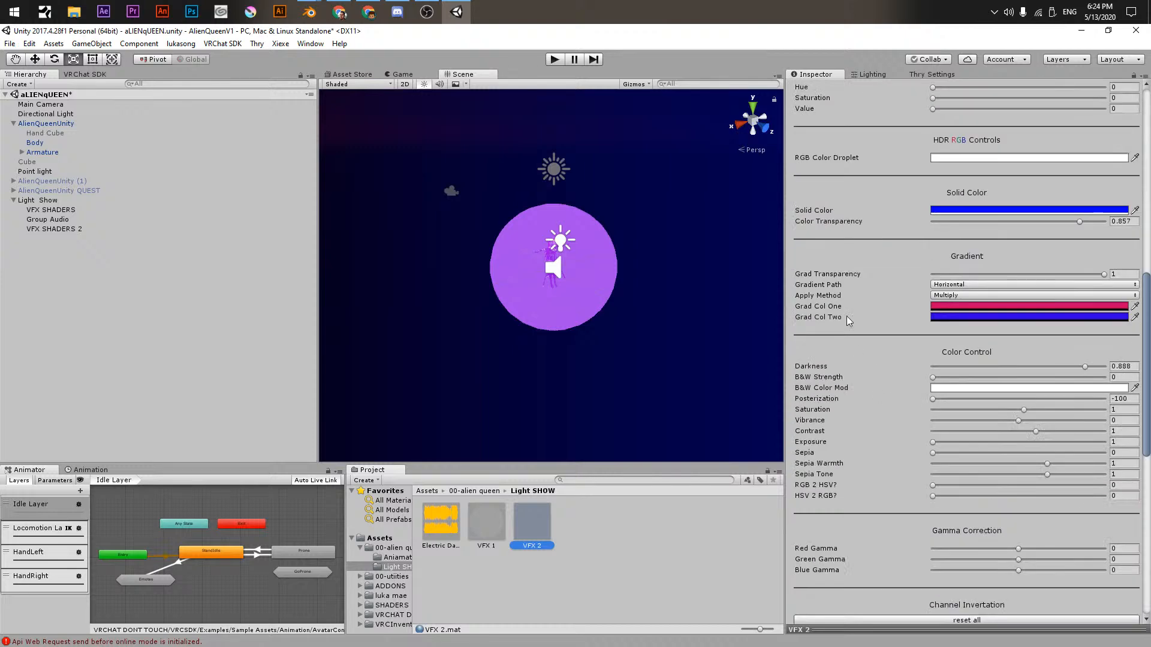
pyautogui.scroll(3, 846, 315)
pyautogui.click(799, 135)
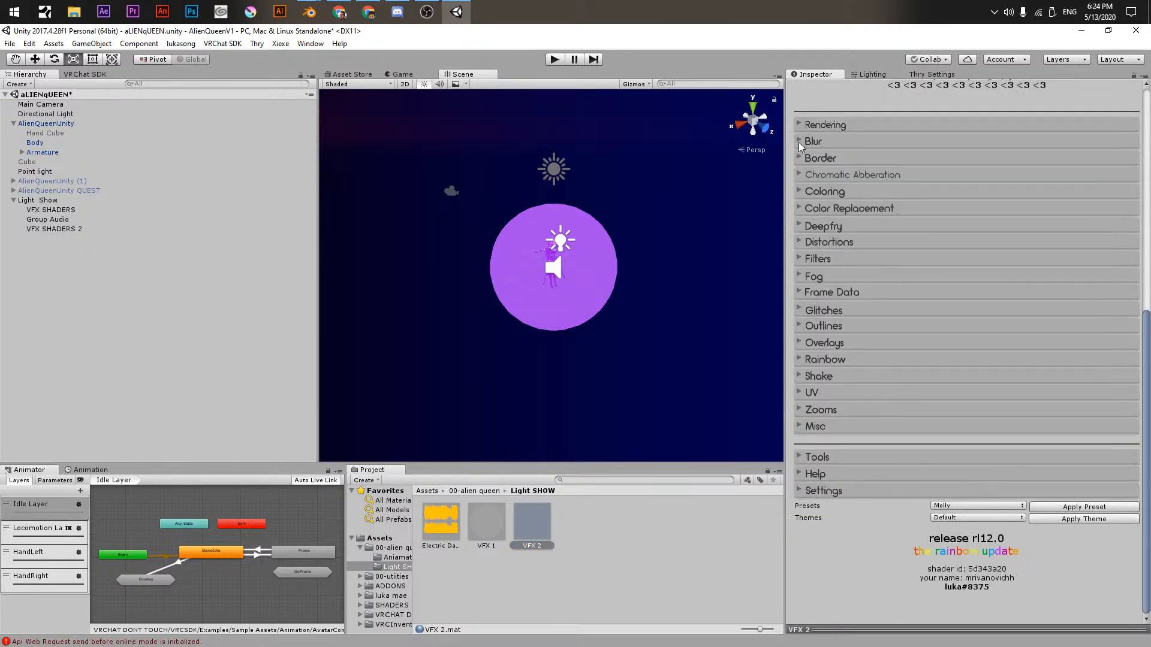
pyautogui.click(804, 144)
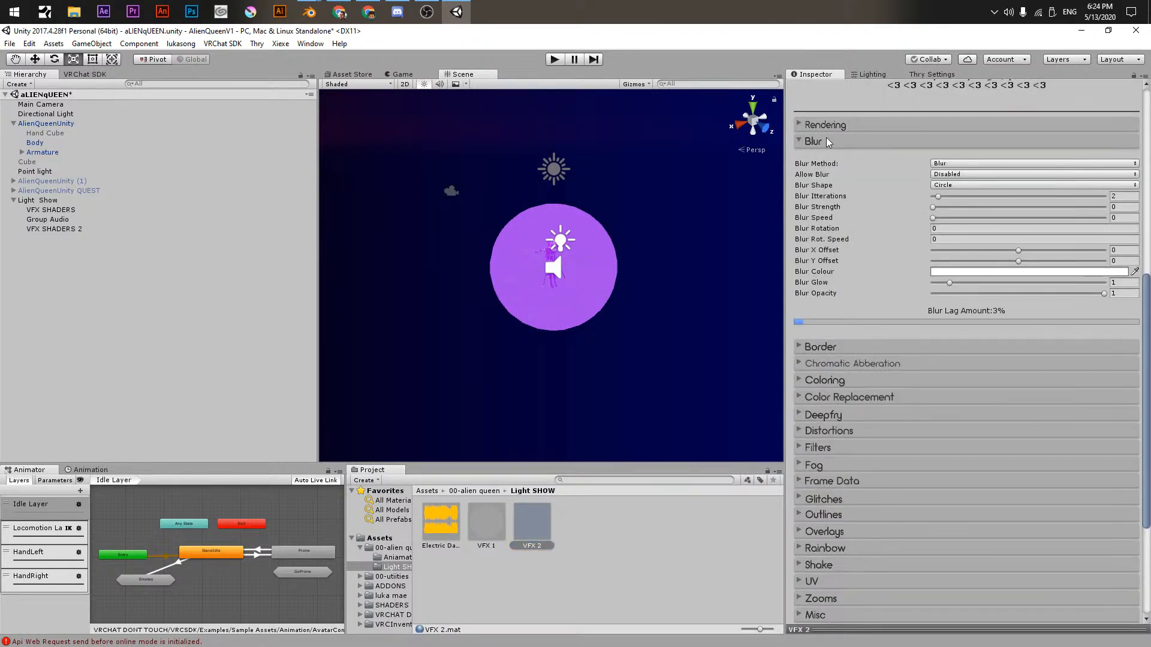
pyautogui.click(826, 142)
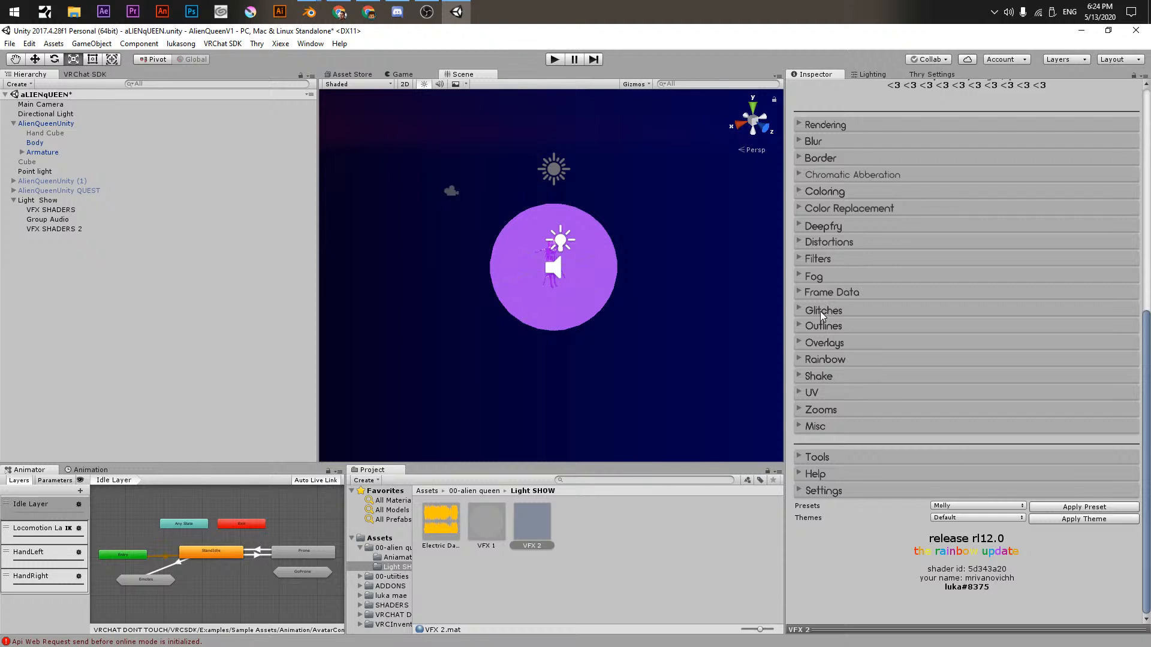
pyautogui.click(802, 244)
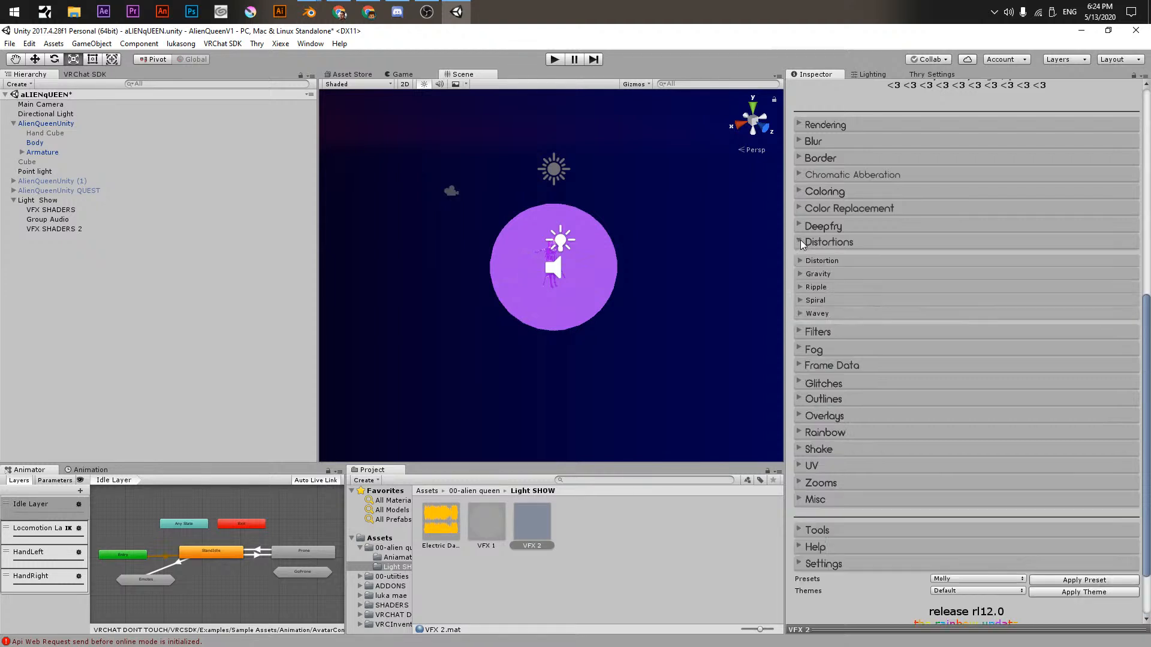
pyautogui.click(819, 261)
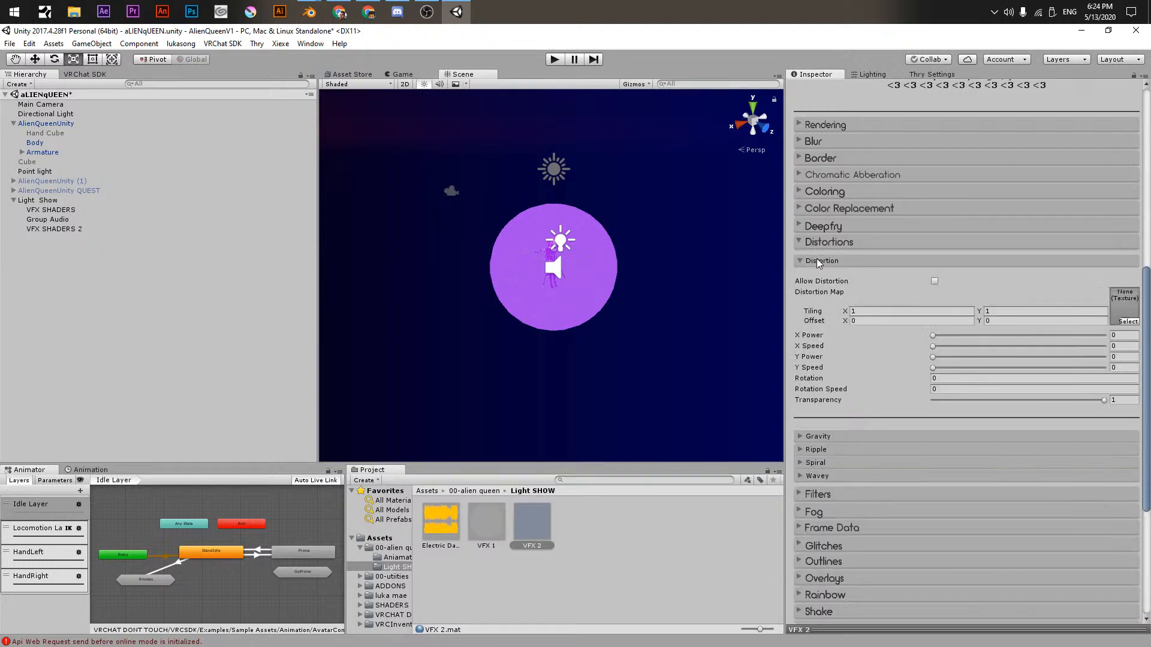
pyautogui.click(933, 281)
pyautogui.click(935, 281)
# - Assign a grey, rough-patterned texture as the Distortion Map of the VFX 2 material
pyautogui.click(1128, 321)
pyautogui.scroll(-10, 639, 445)
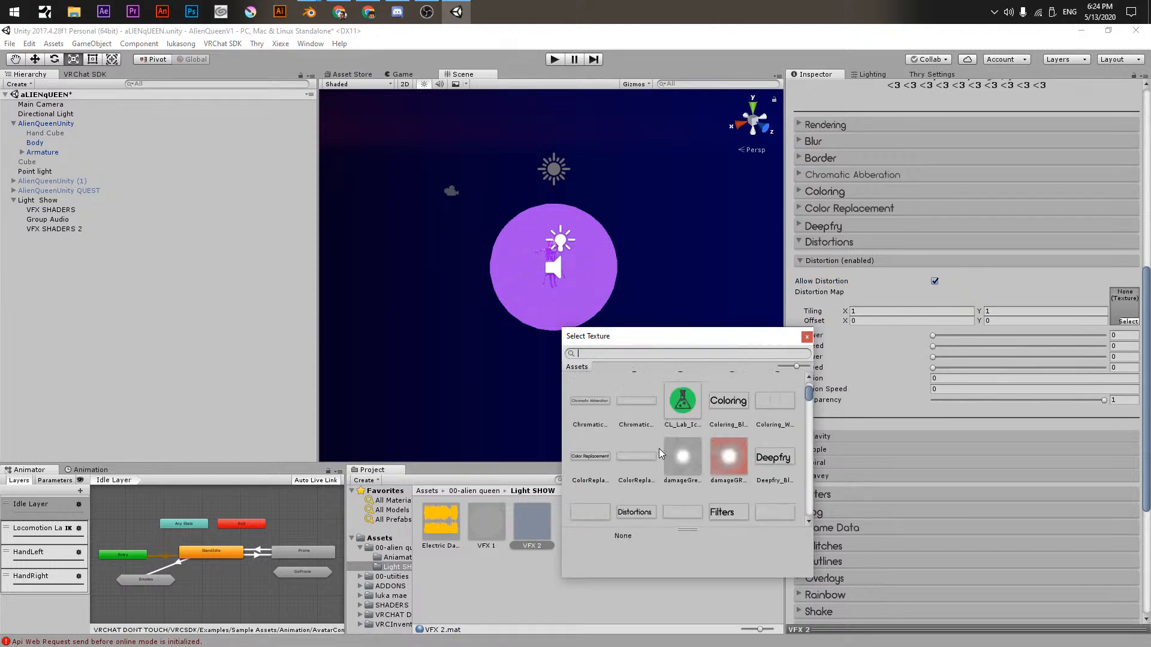
pyautogui.doubleClick(776, 427)
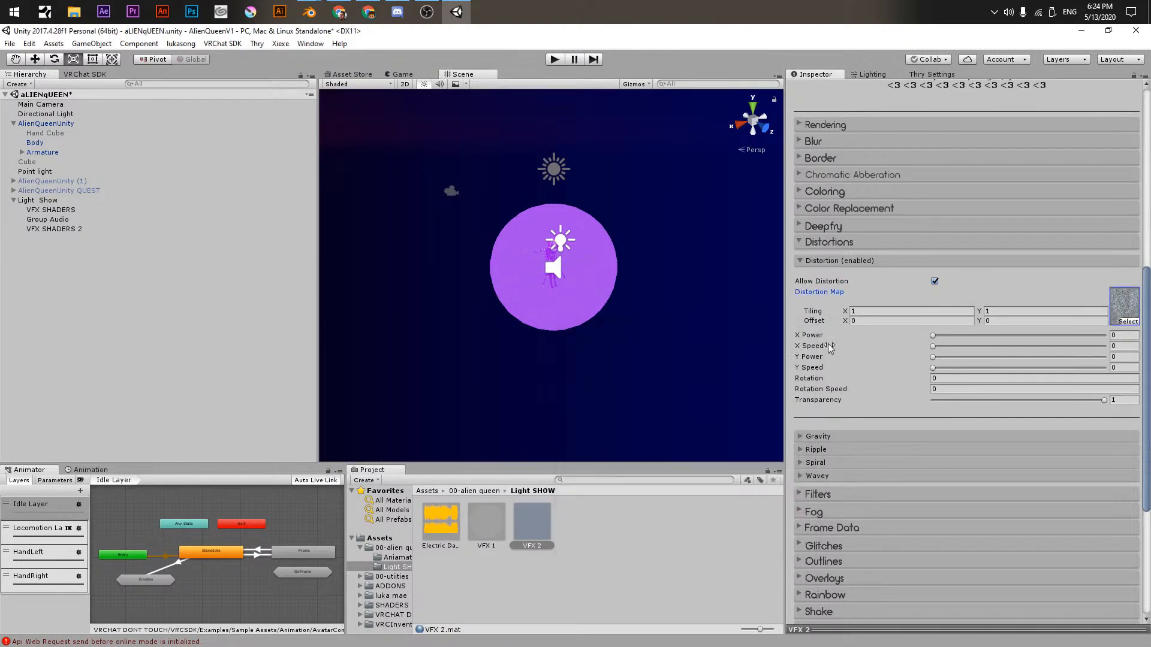
# - Set the VFX 2 distortion to X Power 0.518, X Speed 1.21, Y Power 0.235 and Y Speed 1.33
pyautogui.moveTo(933, 336); pyautogui.dragTo(978, 368)
pyautogui.scroll(6, 508, 294)
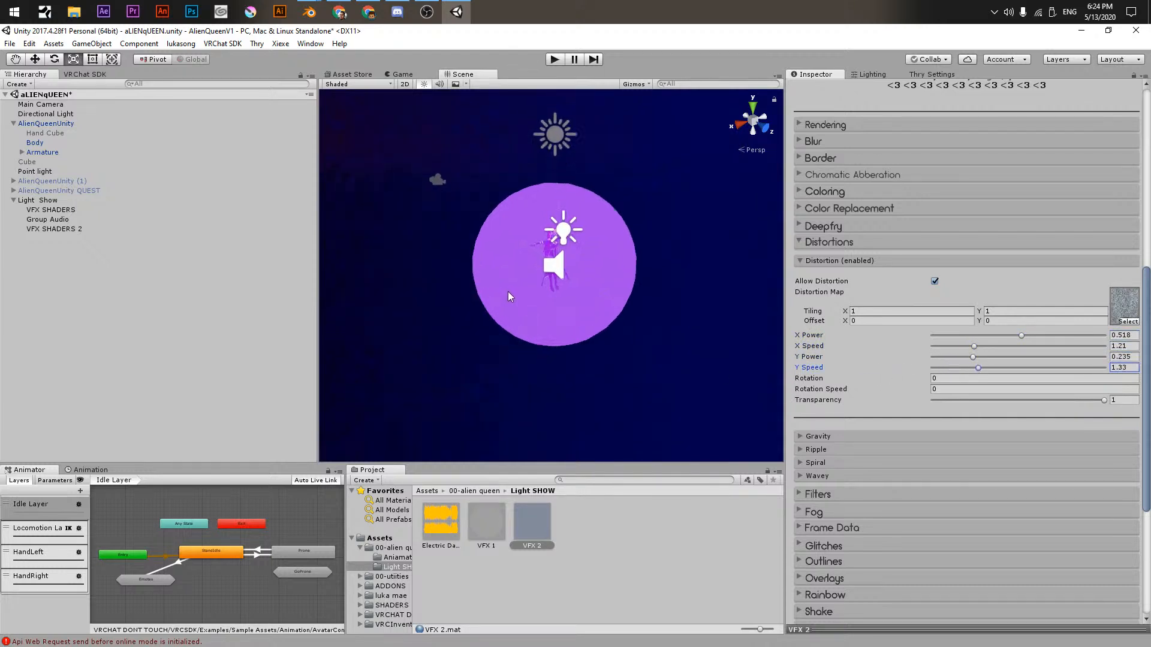
pyautogui.scroll(-2, 554, 311)
pyautogui.scroll(-1, 554, 311)
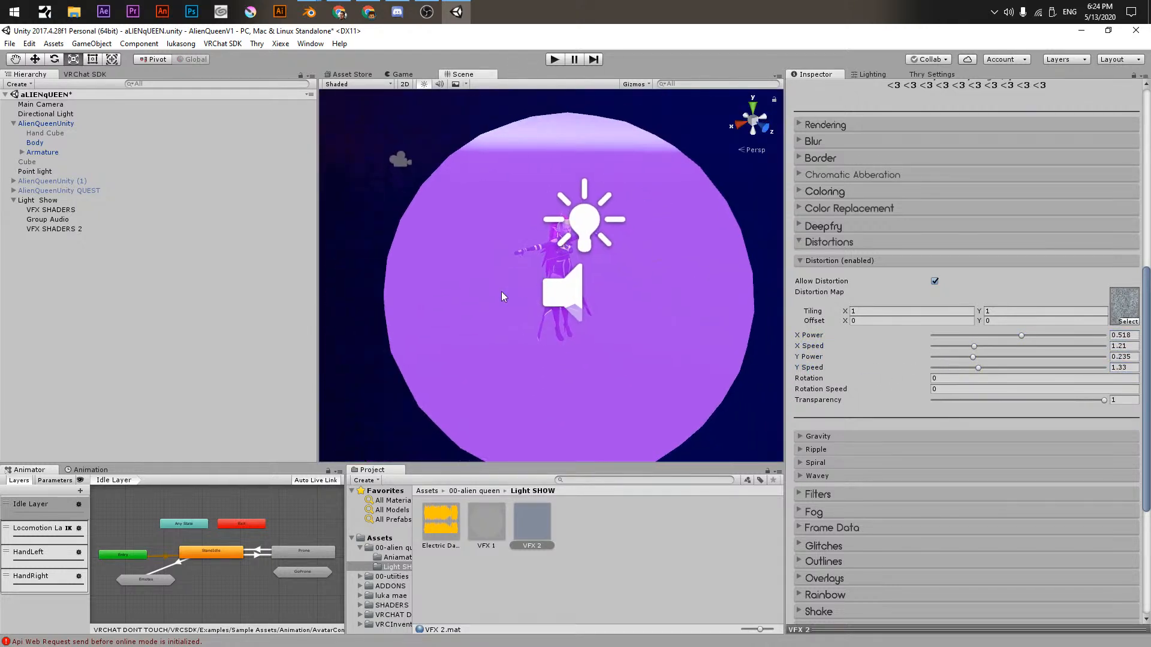
# - Disable the VFX SHADERS sphere to view the VFX SHADERS 2 effect on its own
pyautogui.click(60, 210)
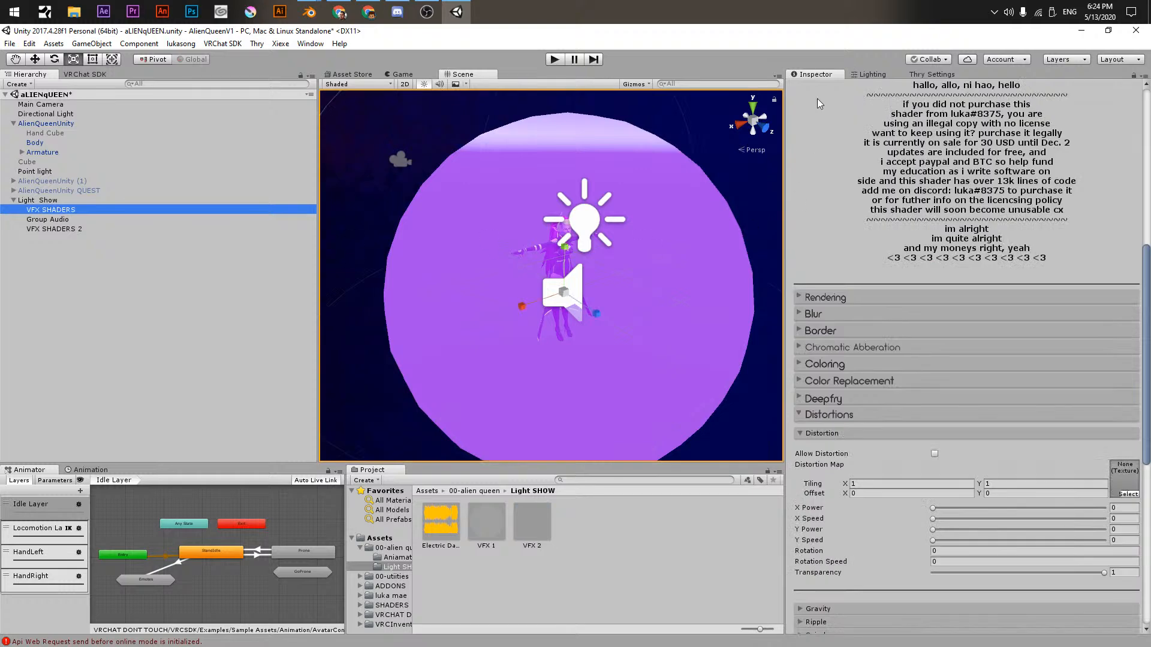
pyautogui.scroll(10, 833, 199)
pyautogui.click(815, 88)
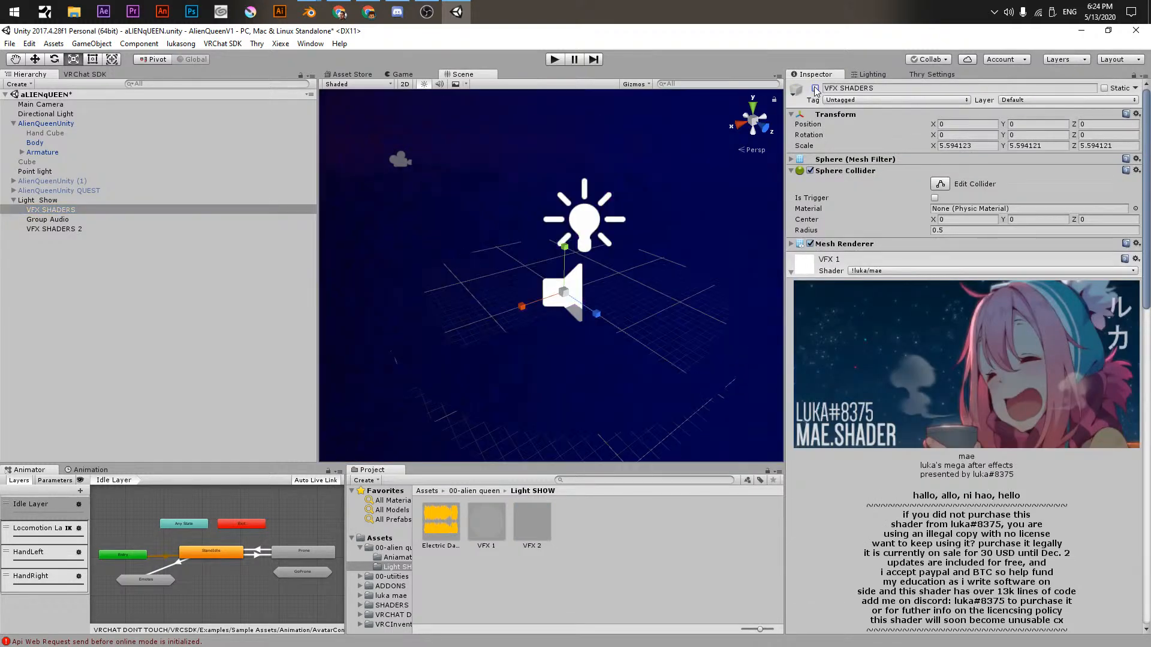
pyautogui.scroll(5, 532, 257)
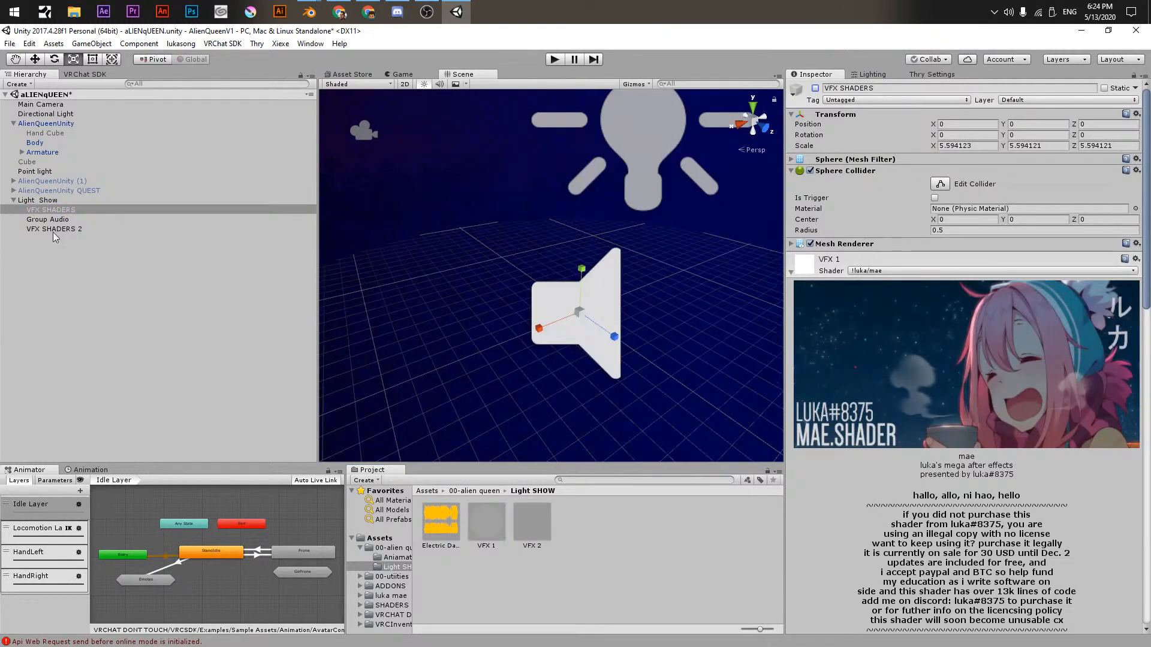
# - Reset all Coloring settings of the VFX 2 material on the VFX SHADERS 2 sphere
pyautogui.click(593, 285)
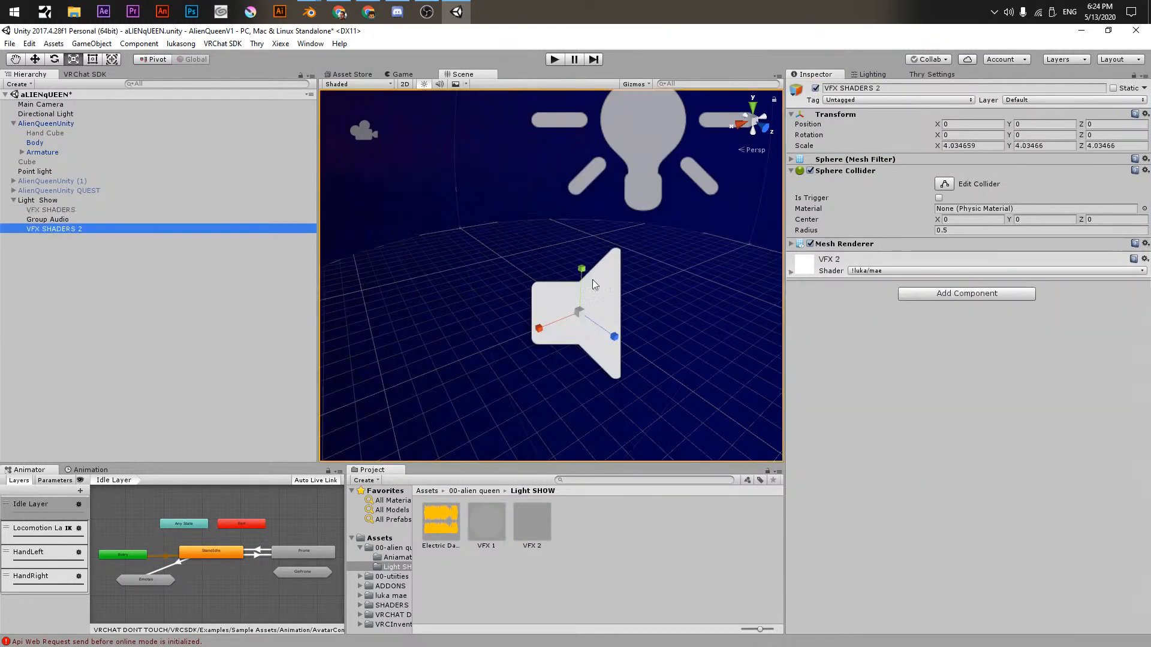
pyautogui.click(791, 273)
pyautogui.scroll(-5, 839, 385)
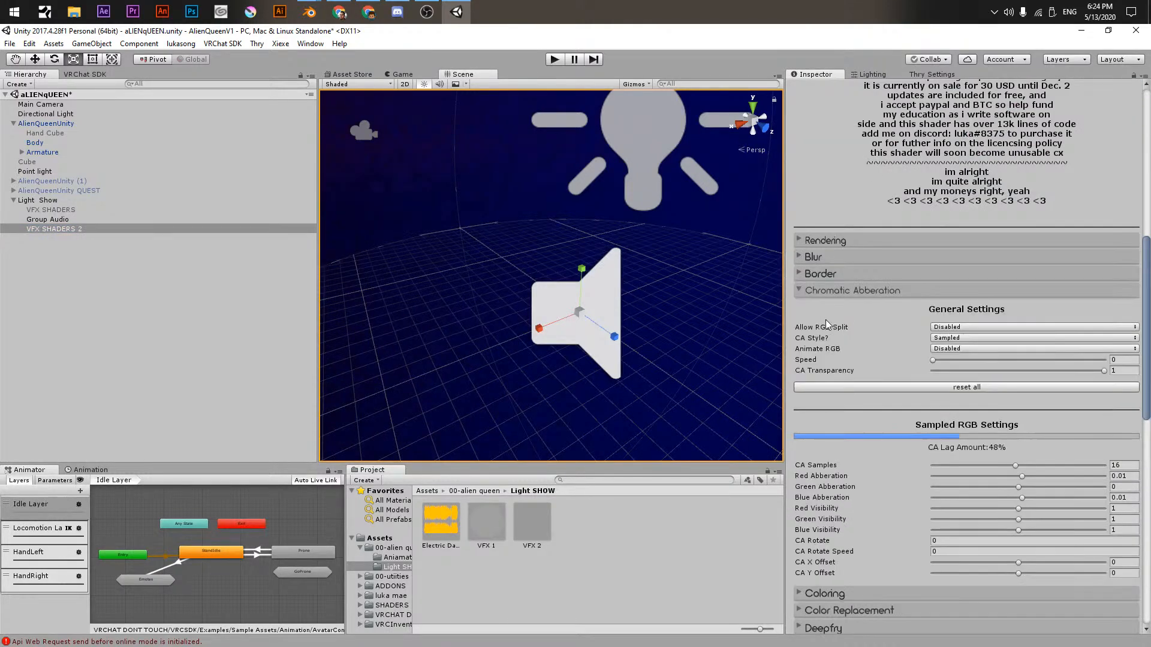
pyautogui.scroll(-4, 845, 330)
pyautogui.scroll(2, 940, 257)
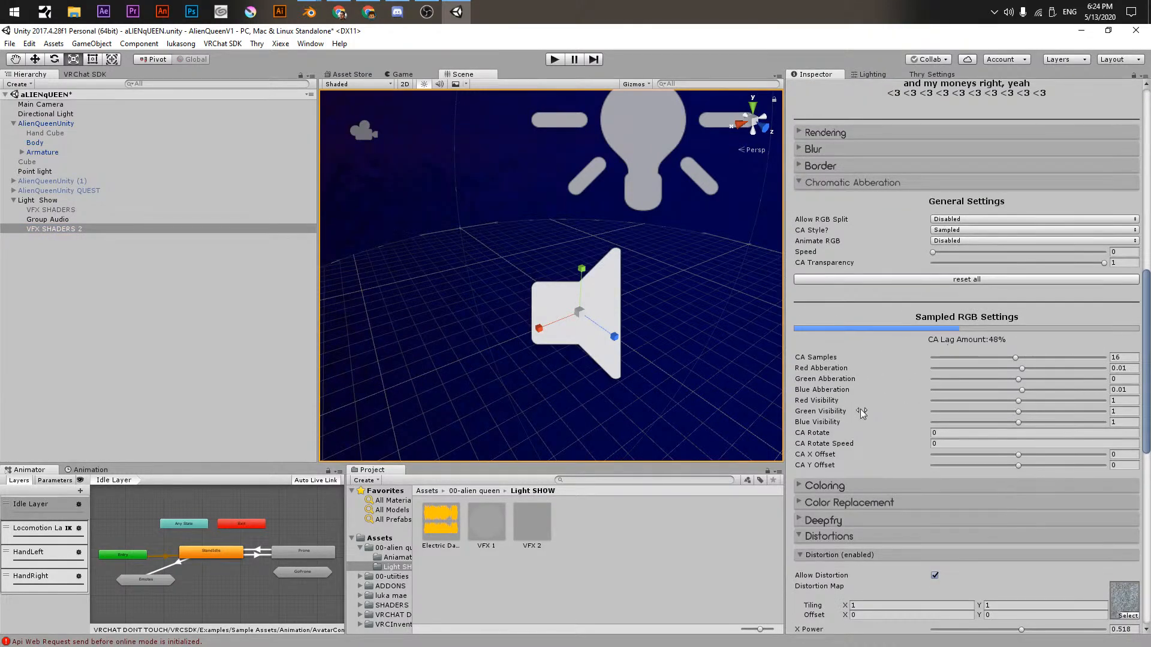
pyautogui.scroll(-3, 861, 409)
pyautogui.click(854, 308)
pyautogui.scroll(-3, 887, 302)
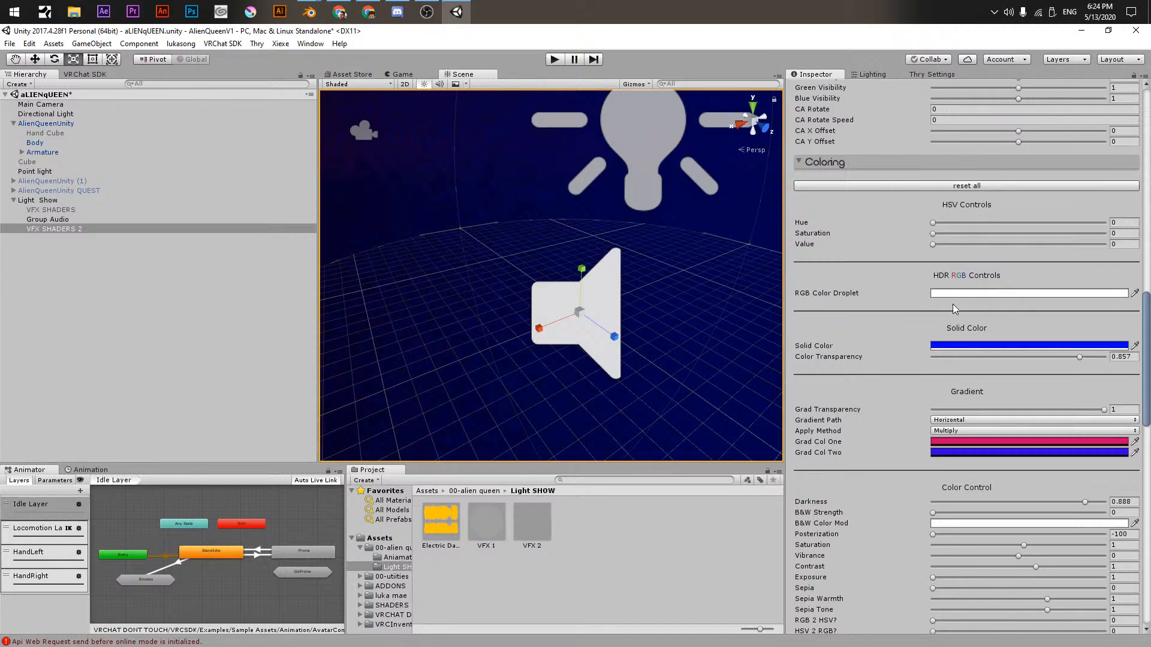
pyautogui.click(921, 186)
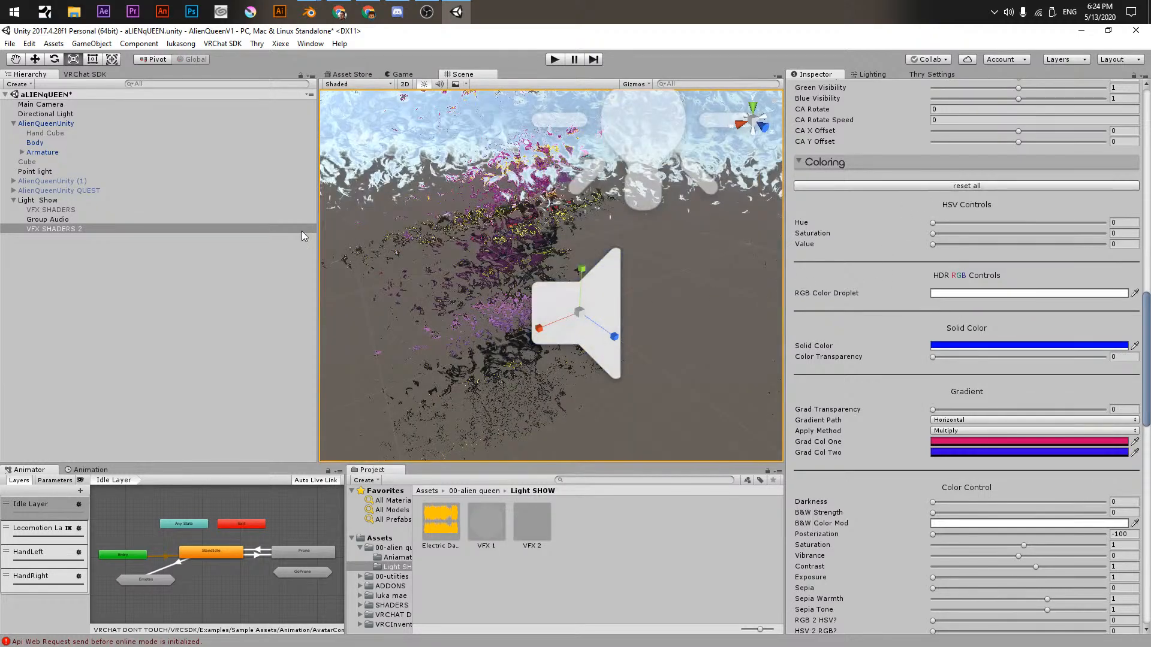
# - Re-enable the VFX SHADERS sphere and check how its colours combine with the distortion of VFX SHADERS 2
pyautogui.click(41, 210)
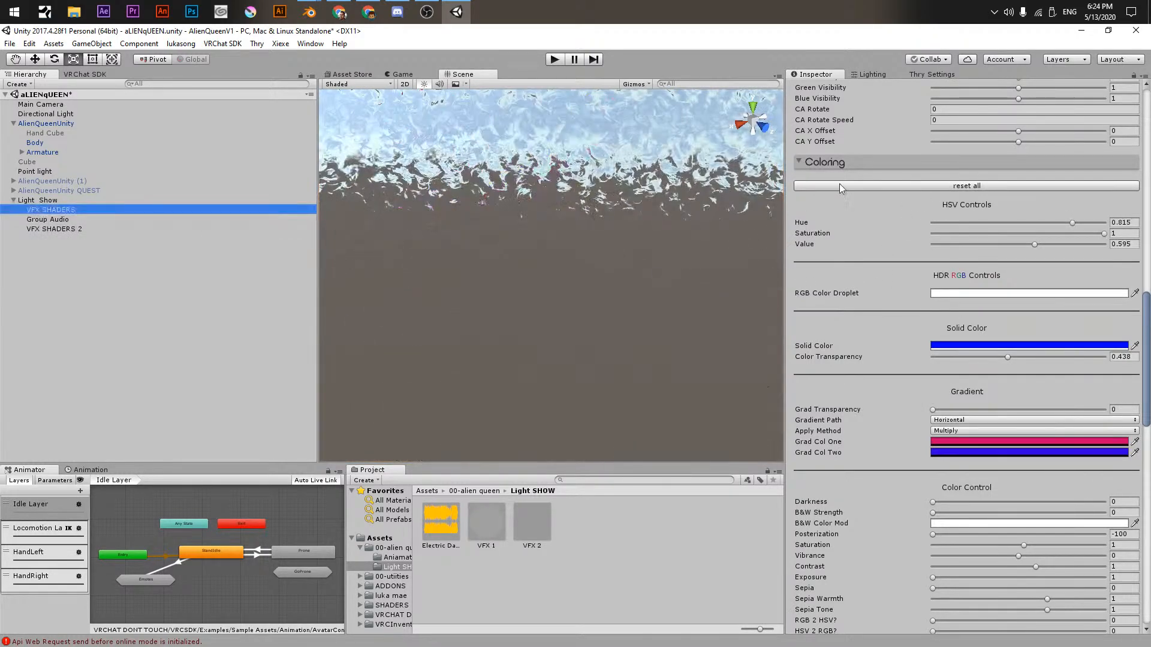
pyautogui.scroll(-5, 683, 256)
pyautogui.scroll(2, 557, 275)
pyautogui.moveTo(558, 275); pyautogui.dragTo(591, 350, button='middle')
pyautogui.scroll(-3, 610, 266)
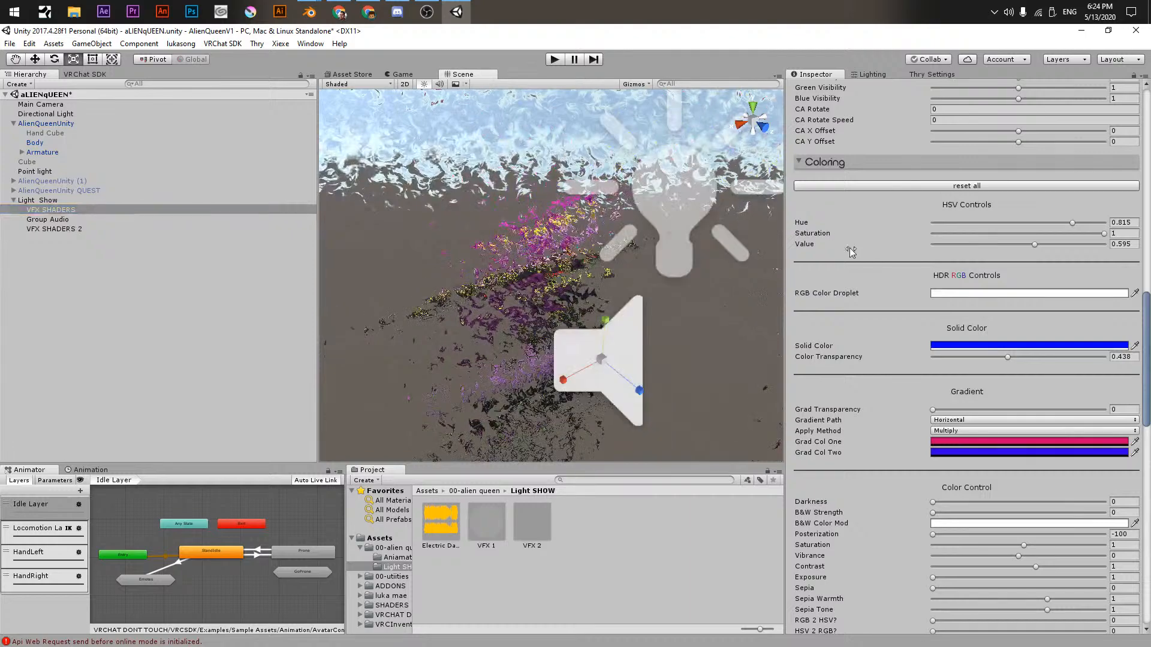
pyautogui.scroll(15, 839, 228)
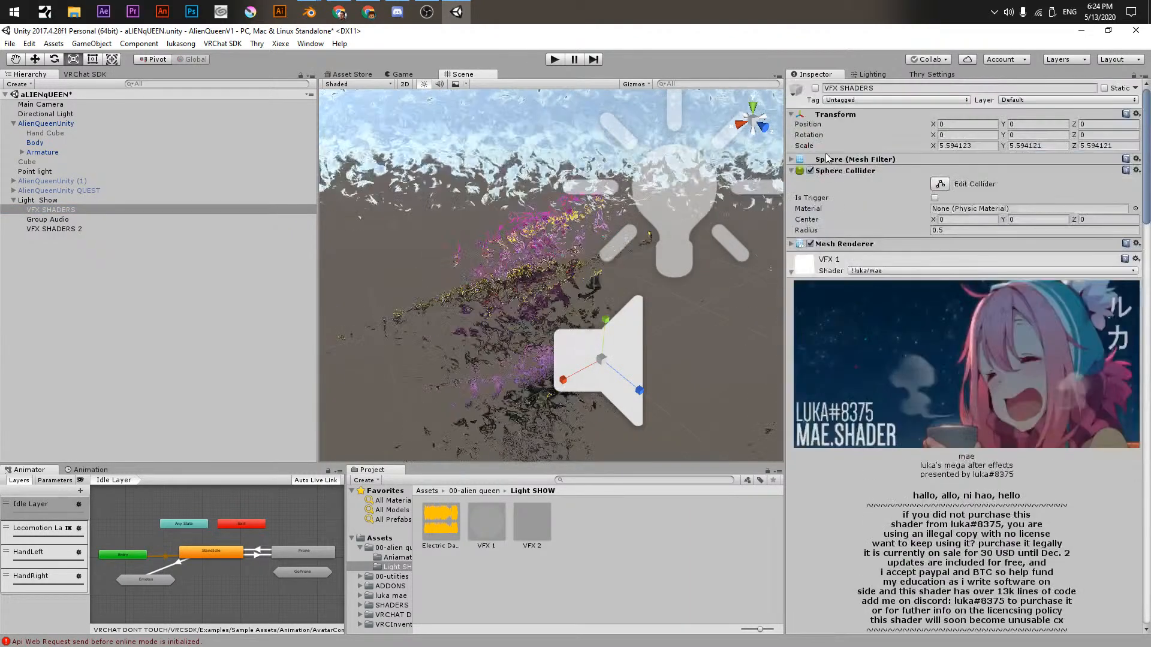
pyautogui.click(816, 88)
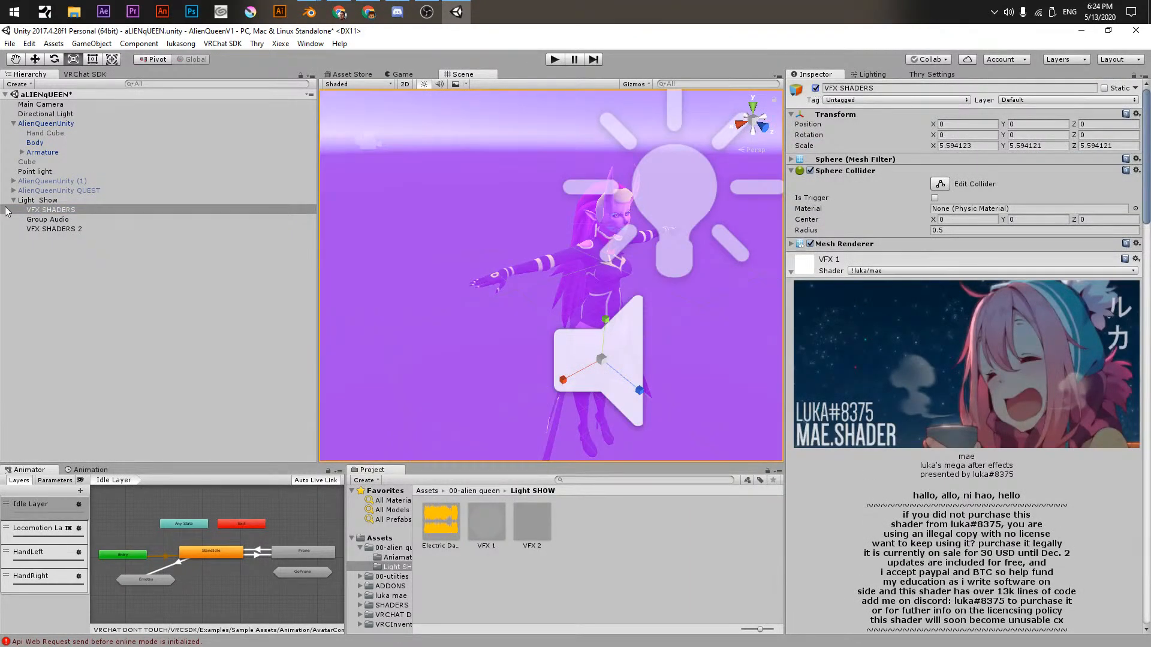
pyautogui.scroll(-6, 484, 245)
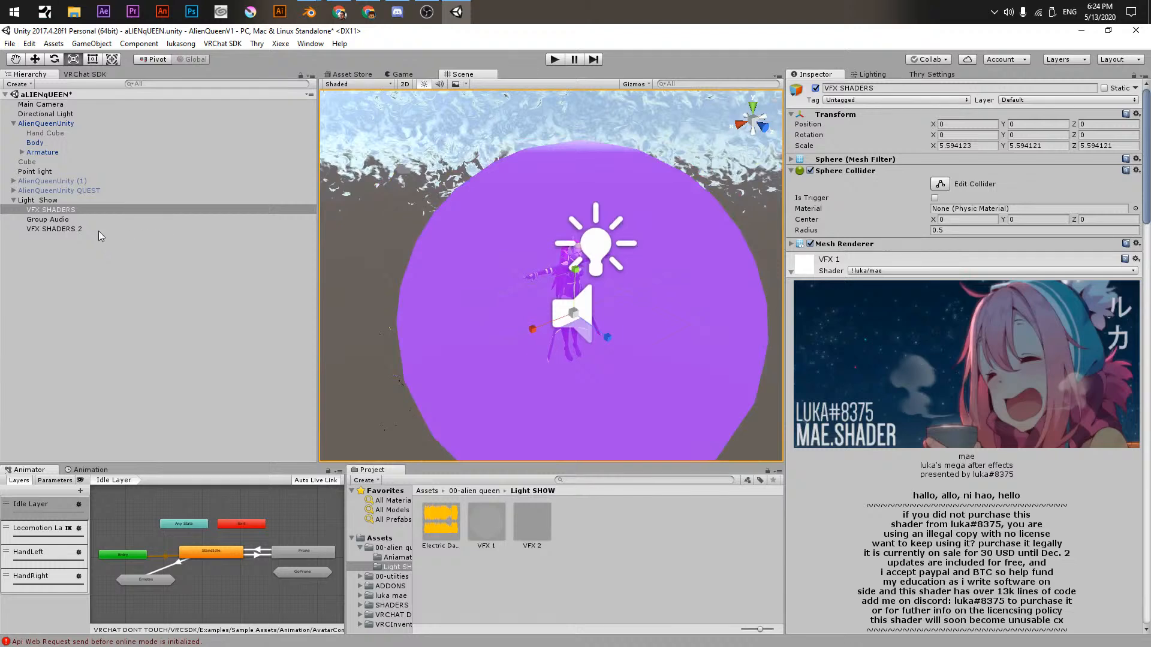
# - Place VFX SHADERS 2 above VFX SHADERS in the Light Show group and shrink it uniformly to a scale of about 2.302
pyautogui.moveTo(75, 228); pyautogui.dragTo(69, 208)
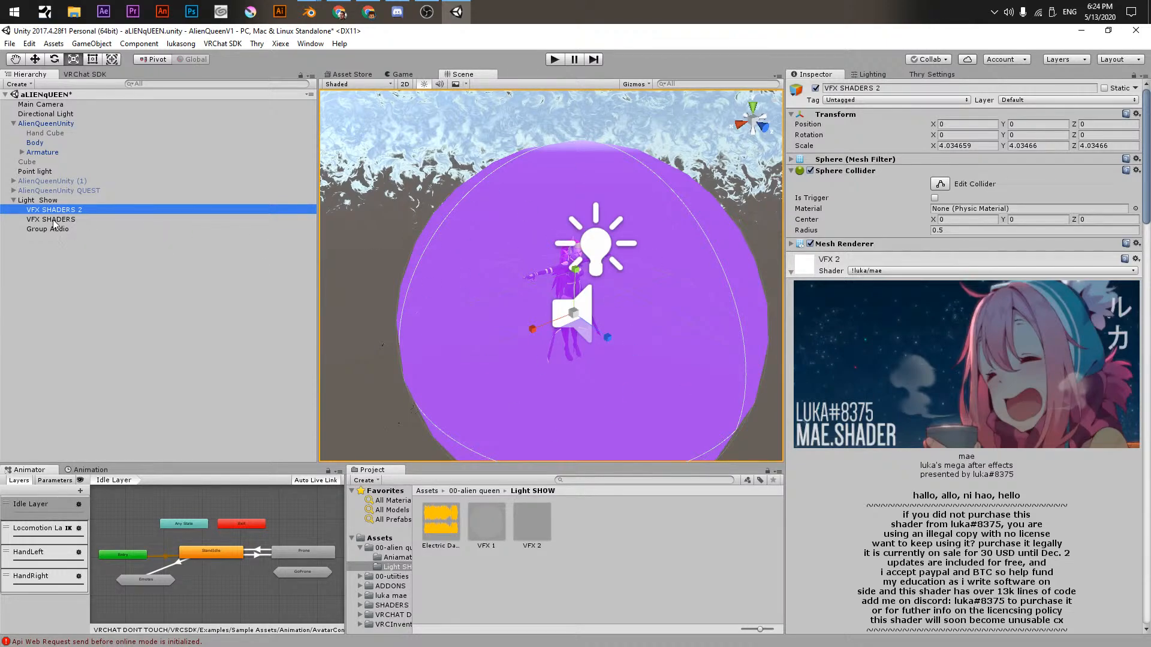
pyautogui.moveTo(573, 312)
pyautogui.mouseDown()
pyautogui.moveTo(631, 280)
pyautogui.moveTo(524, 329)
pyautogui.moveTo(551, 318)
pyautogui.mouseUp()
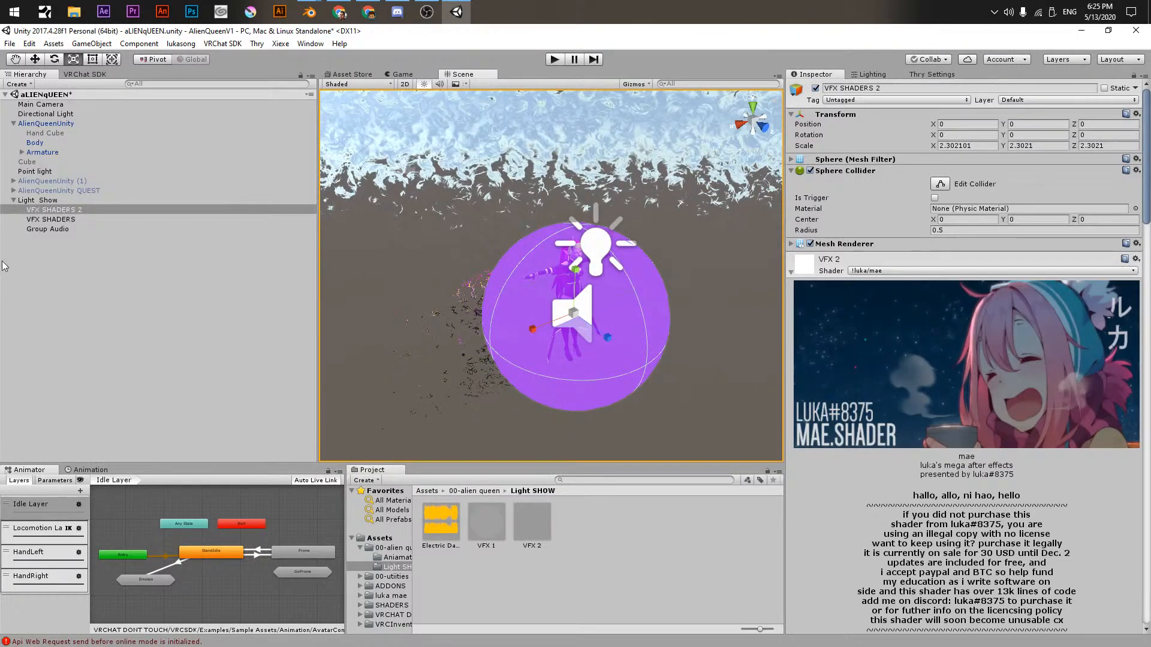
pyautogui.click(48, 230)
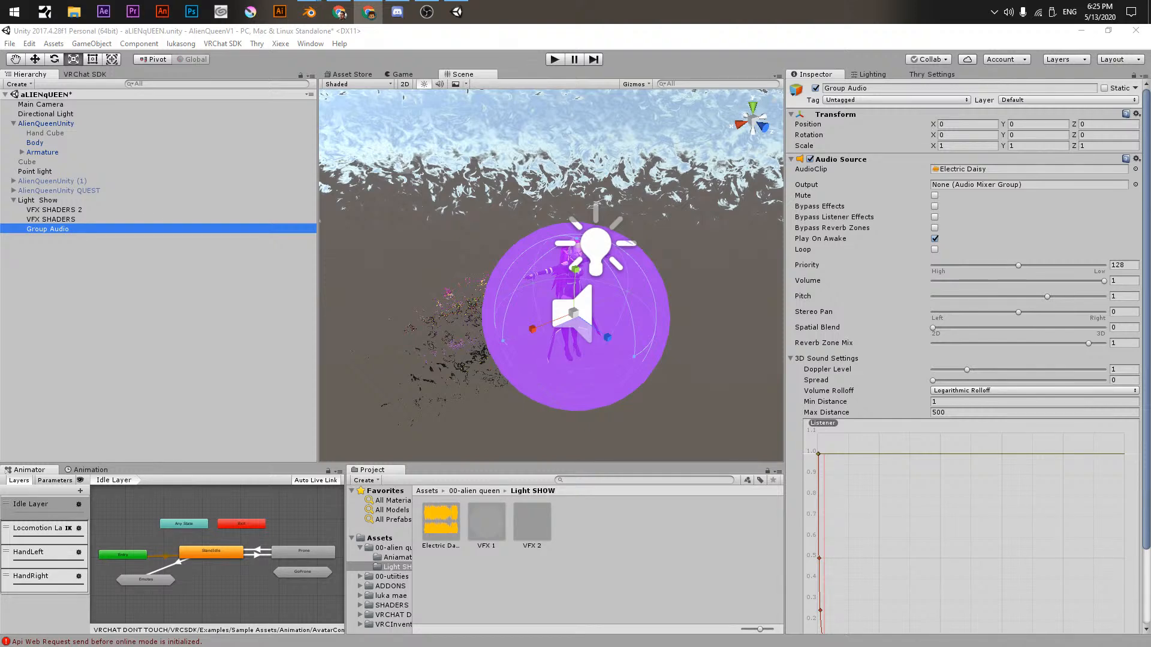
pyautogui.keyDown('alt'); pyautogui.click(654, 432); pyautogui.keyUp('alt')
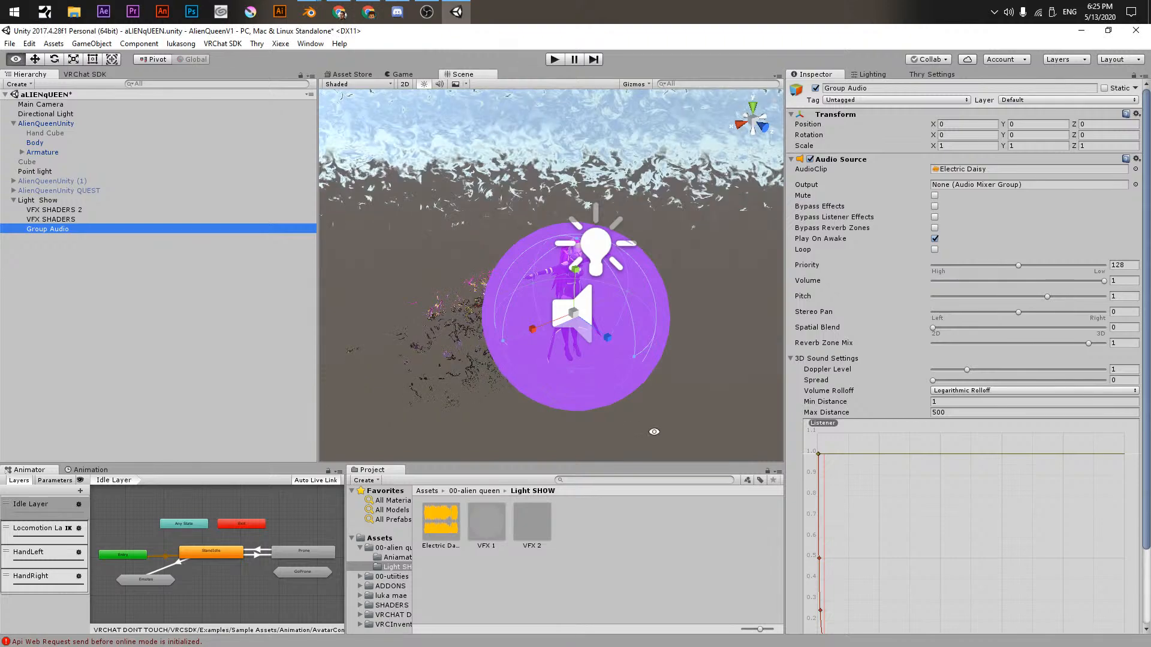
pyautogui.keyDown('alt'); pyautogui.moveTo(654, 432); pyautogui.dragTo(619, 297); pyautogui.keyUp('alt')
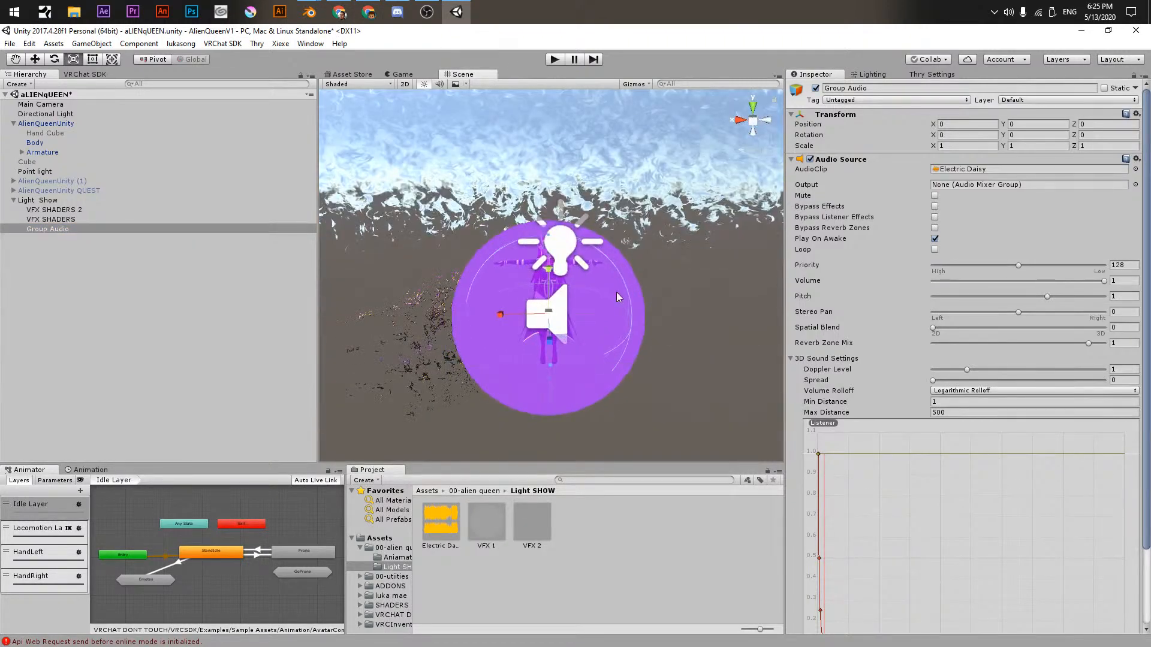
# - Disable the VFX SHADERS 2 object in the Light Show group
pyautogui.click(70, 219)
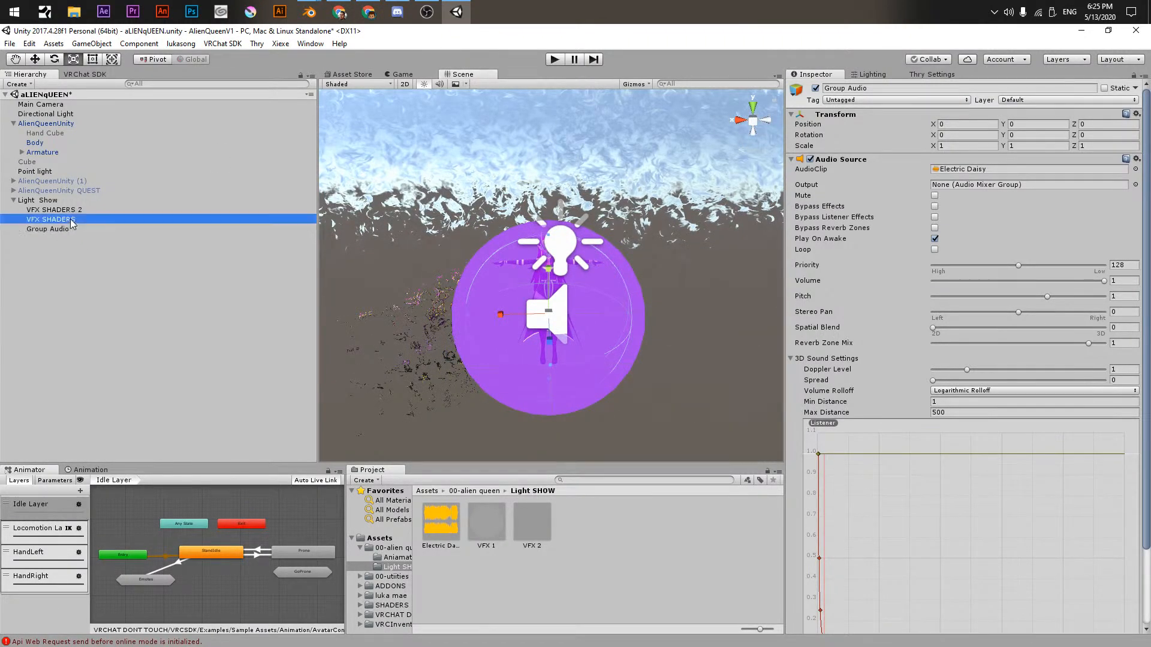
pyautogui.click(54, 209)
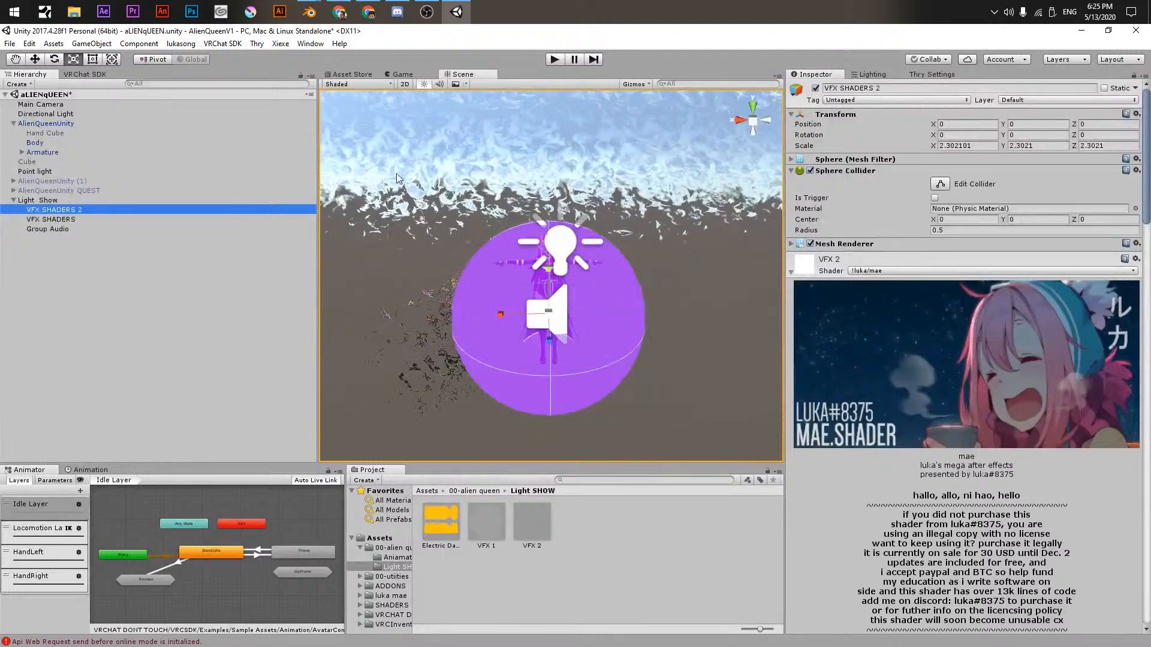
pyautogui.click(816, 89)
# - Collapse the Transform and Sphere Collider details of VFX SHADERS and disable that sphere
pyautogui.click(51, 219)
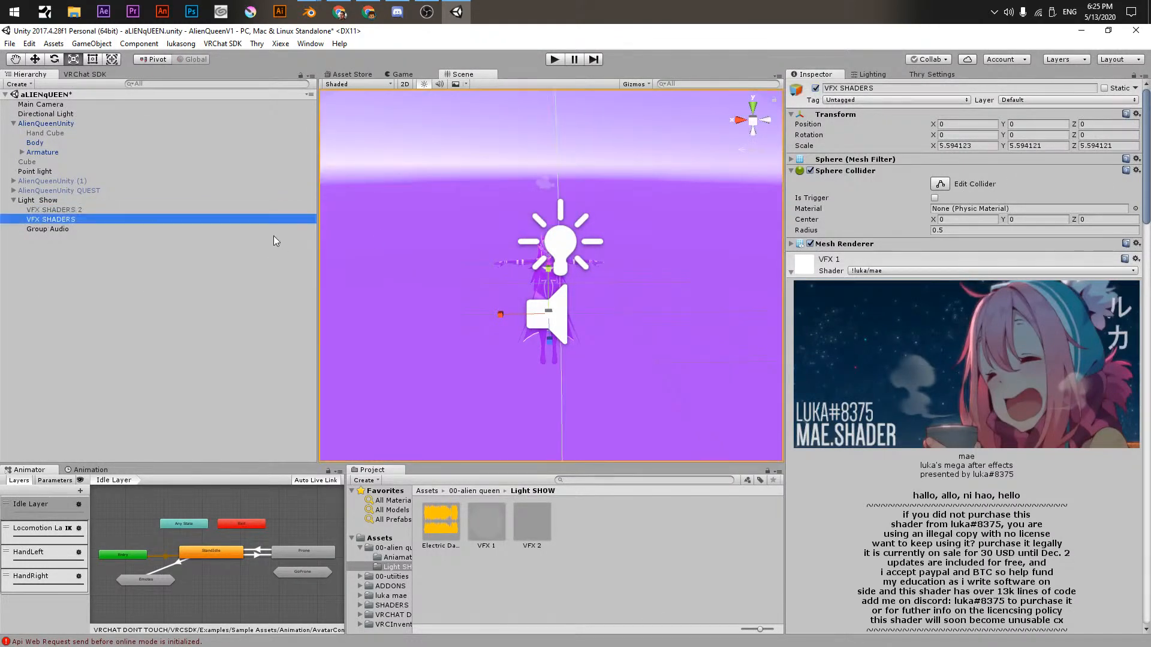
pyautogui.click(790, 171)
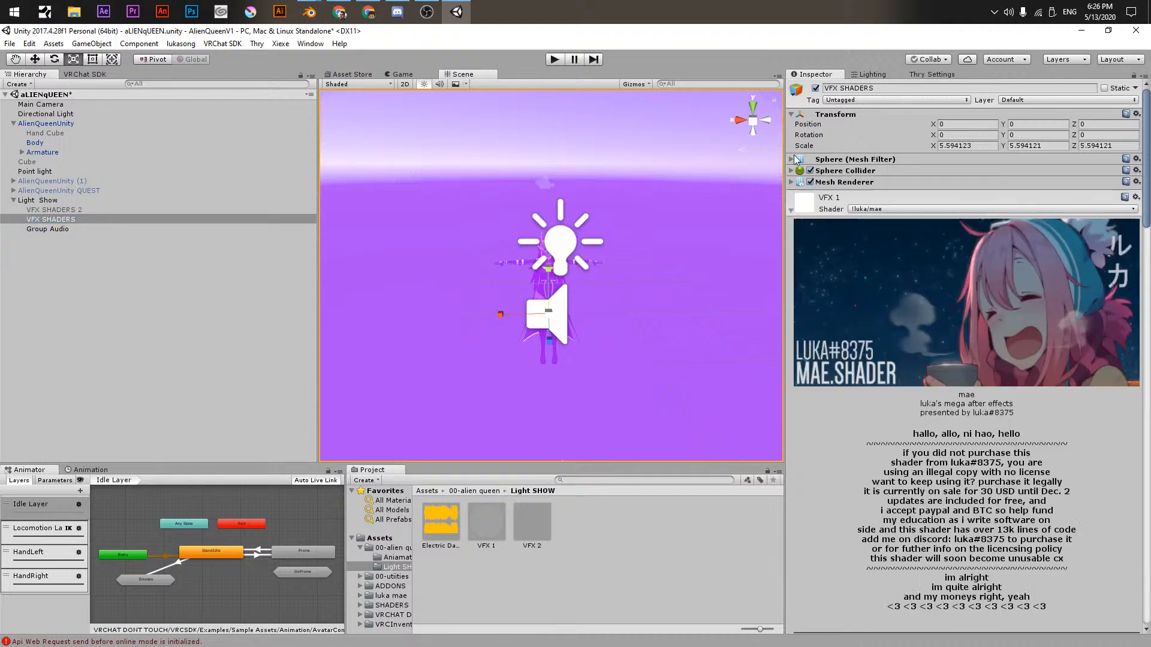
pyautogui.click(791, 114)
pyautogui.click(790, 150)
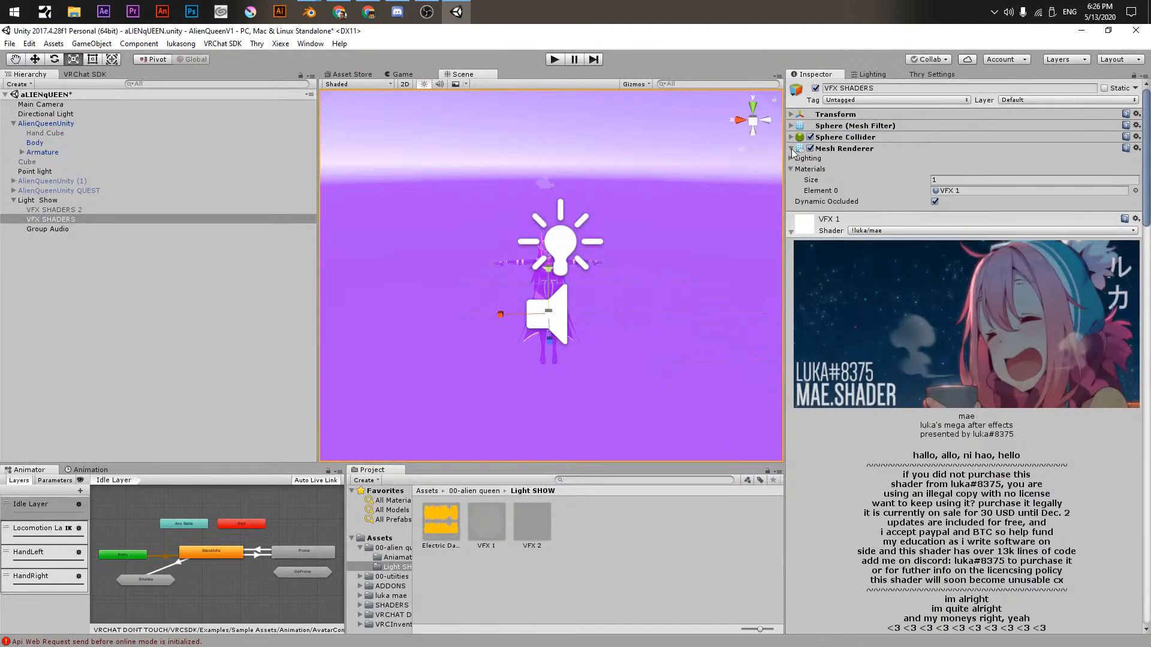
pyautogui.click(792, 150)
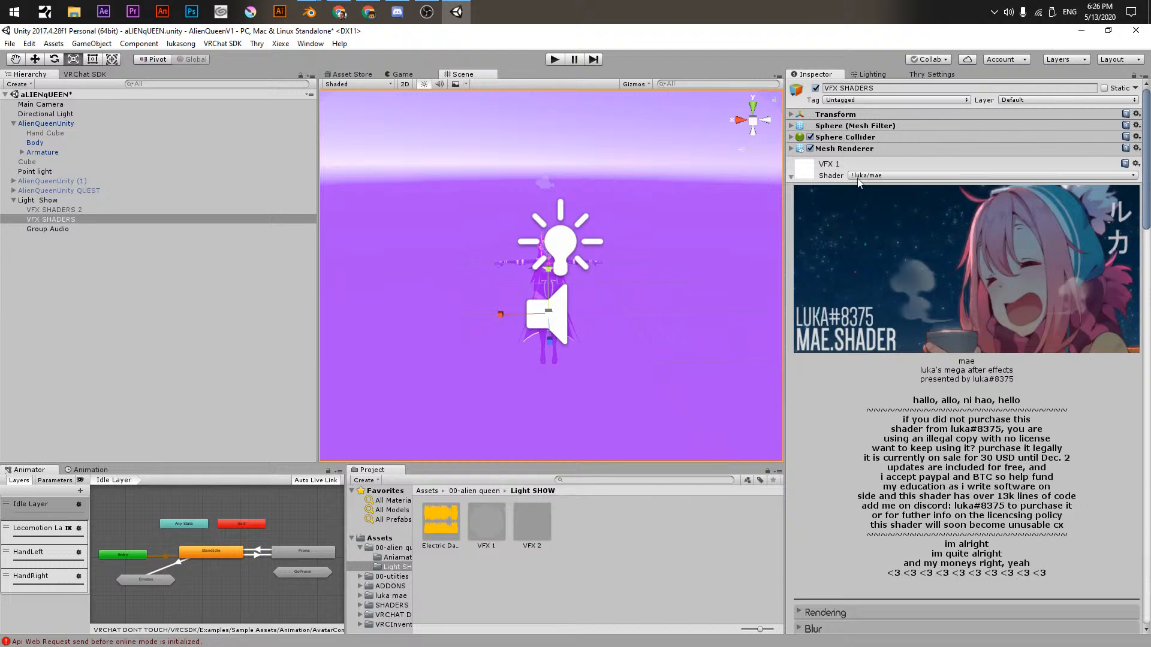
pyautogui.click(815, 88)
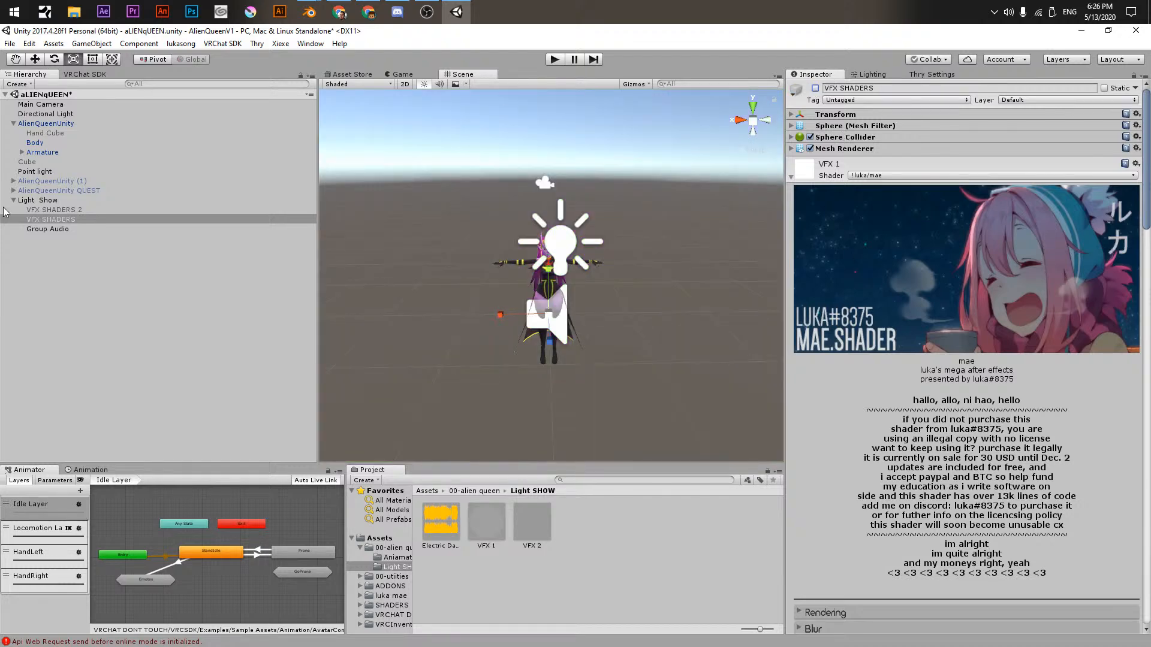
# - Briefly enable the VFX SHADERS 2 sphere to preview its distortion, and disable it again
pyautogui.click(53, 211)
pyautogui.click(815, 89)
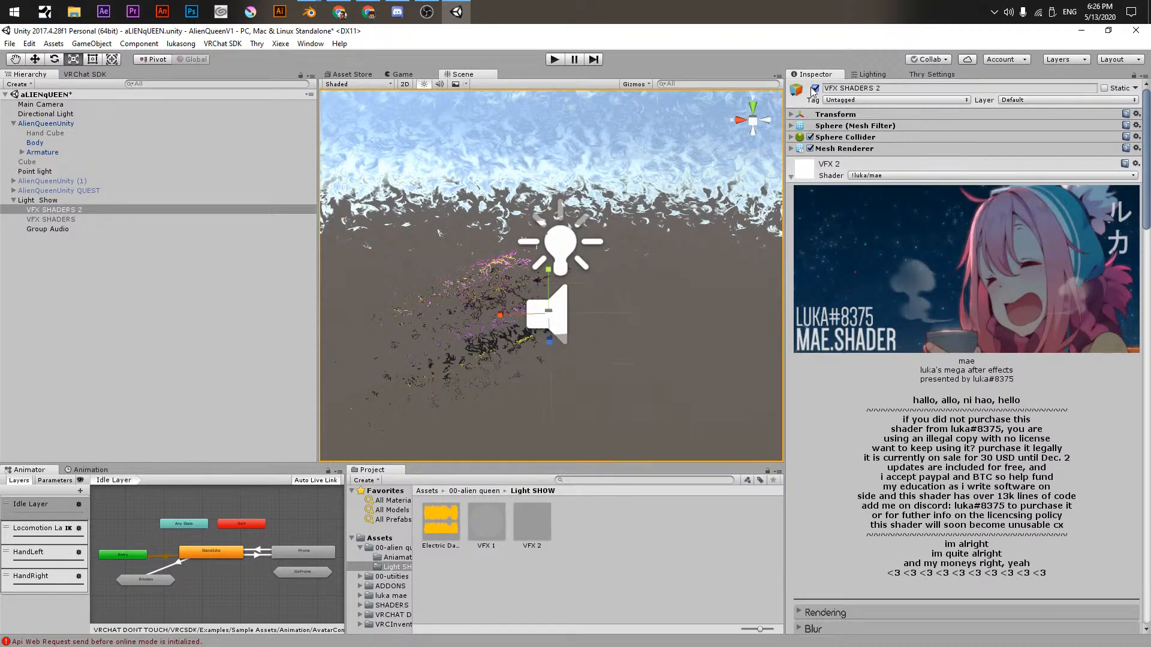
pyautogui.click(816, 88)
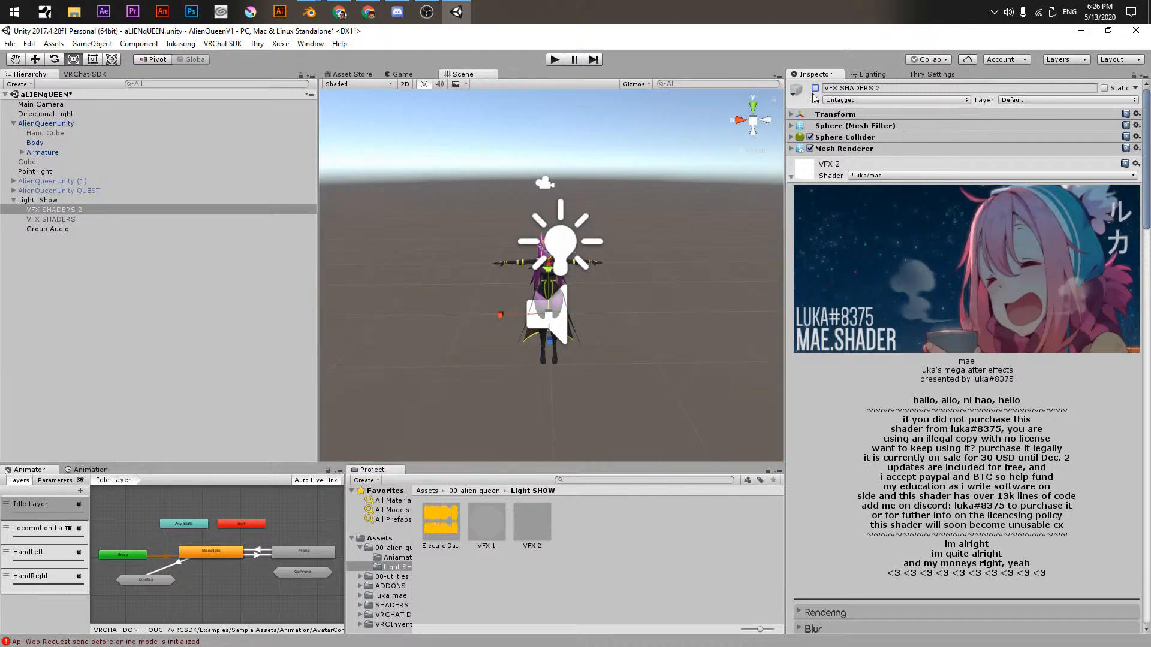
# - Add a Particle System as a child of the Light Show group
pyautogui.click(54, 228)
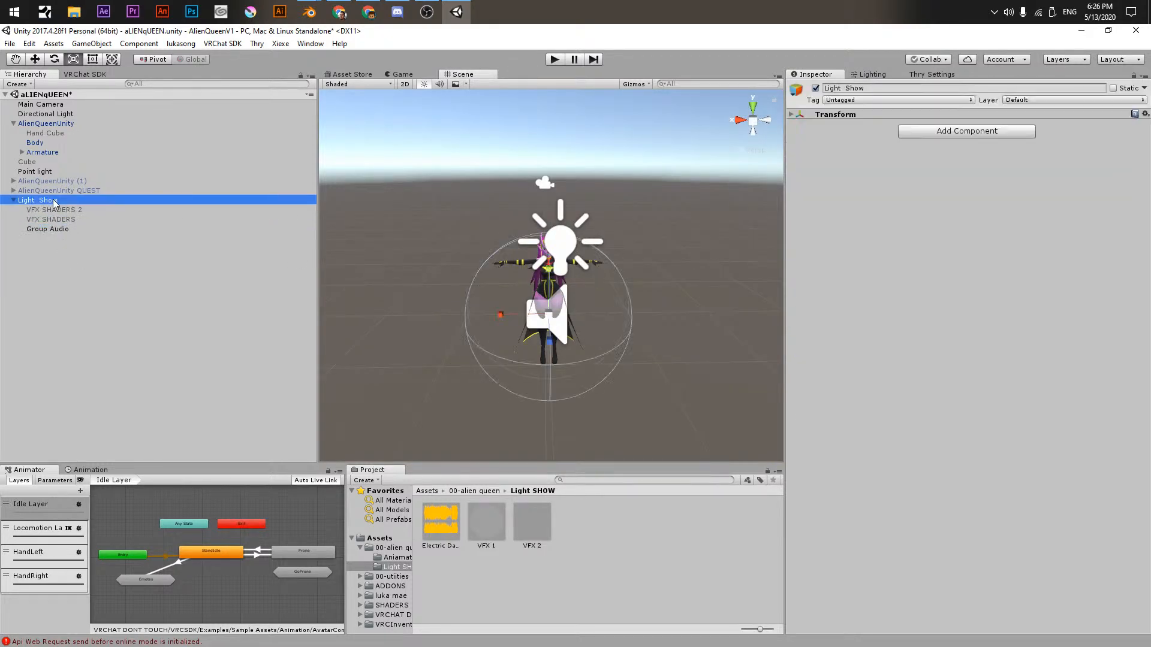
pyautogui.rightClick(54, 201)
pyautogui.moveTo(101, 354)
pyautogui.moveTo(106, 380)
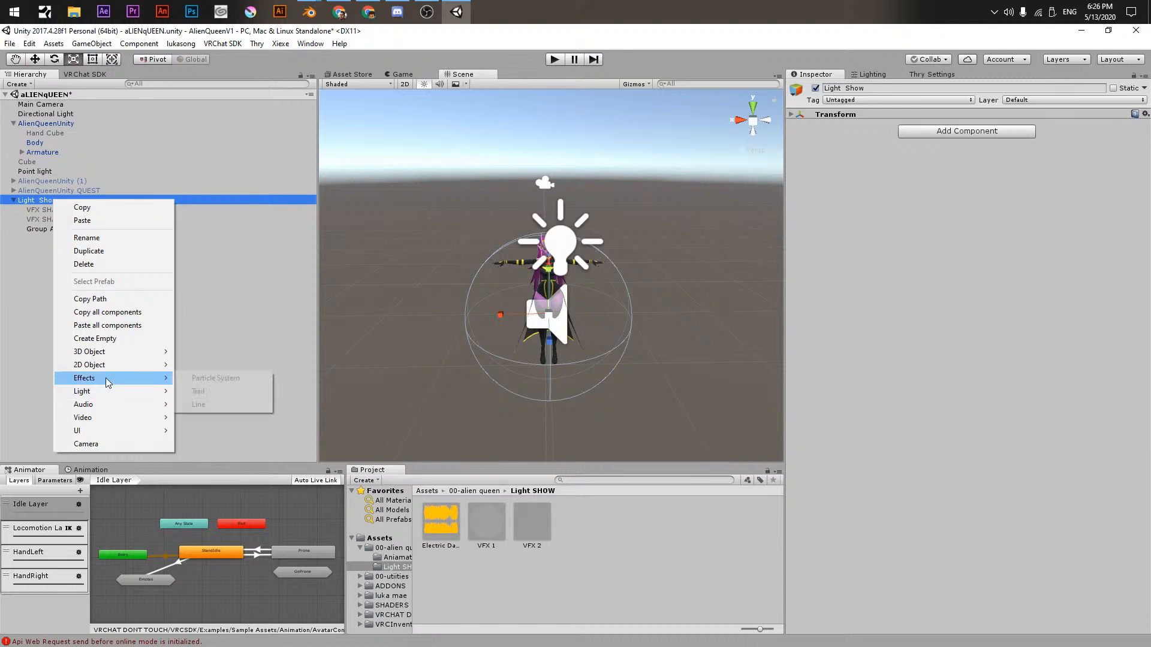
pyautogui.click(217, 377)
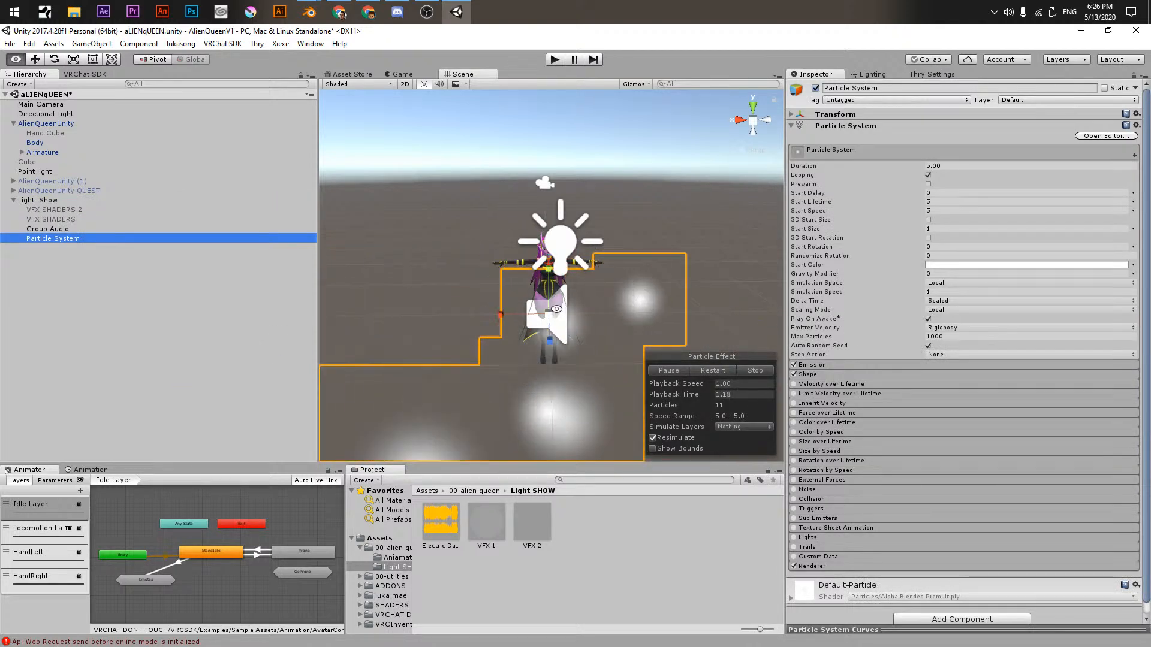
pyautogui.keyDown('alt'); pyautogui.moveTo(420, 354); pyautogui.dragTo(436, 315); pyautogui.keyUp('alt')
pyautogui.scroll(-5, 436, 315)
pyautogui.moveTo(436, 315); pyautogui.dragTo(373, 326, button='middle')
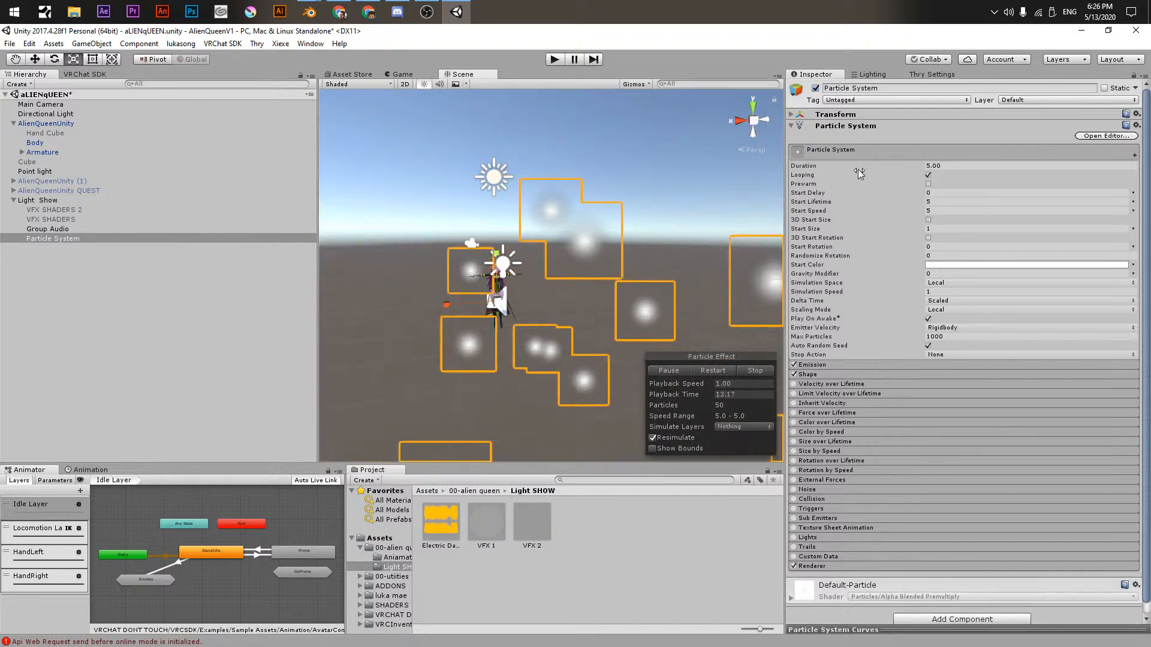
# - Set the particle system's Simulation Space to World and its Scaling Mode to Hierarchy
pyautogui.scroll(-1, 850, 175)
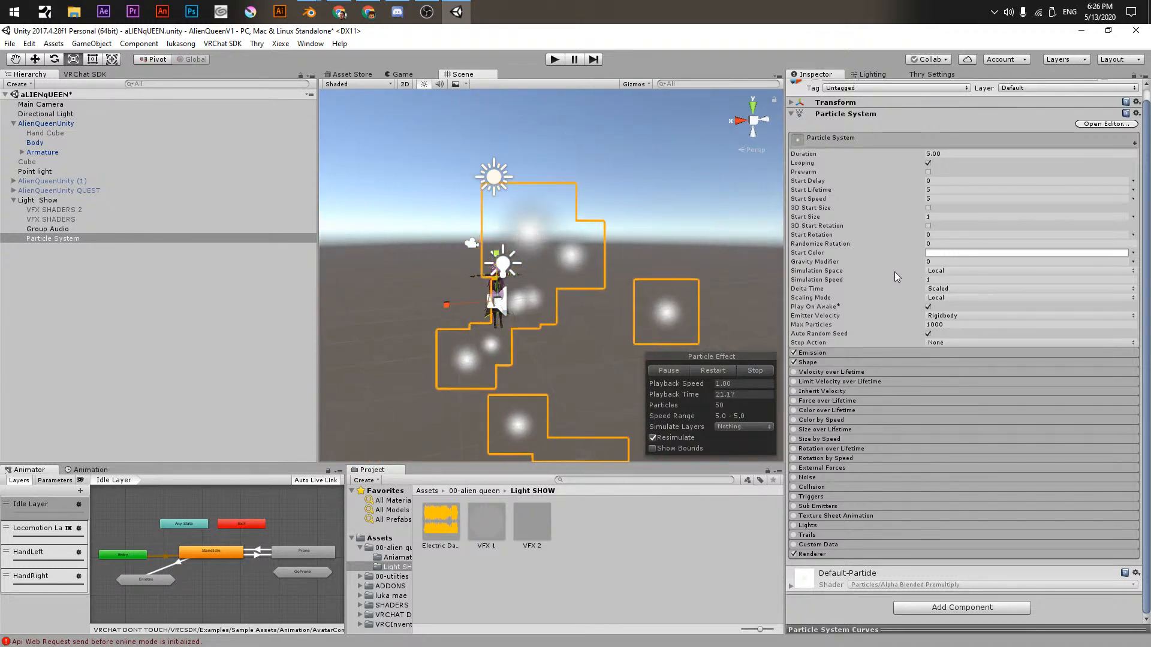
pyautogui.click(932, 271)
pyautogui.click(953, 296)
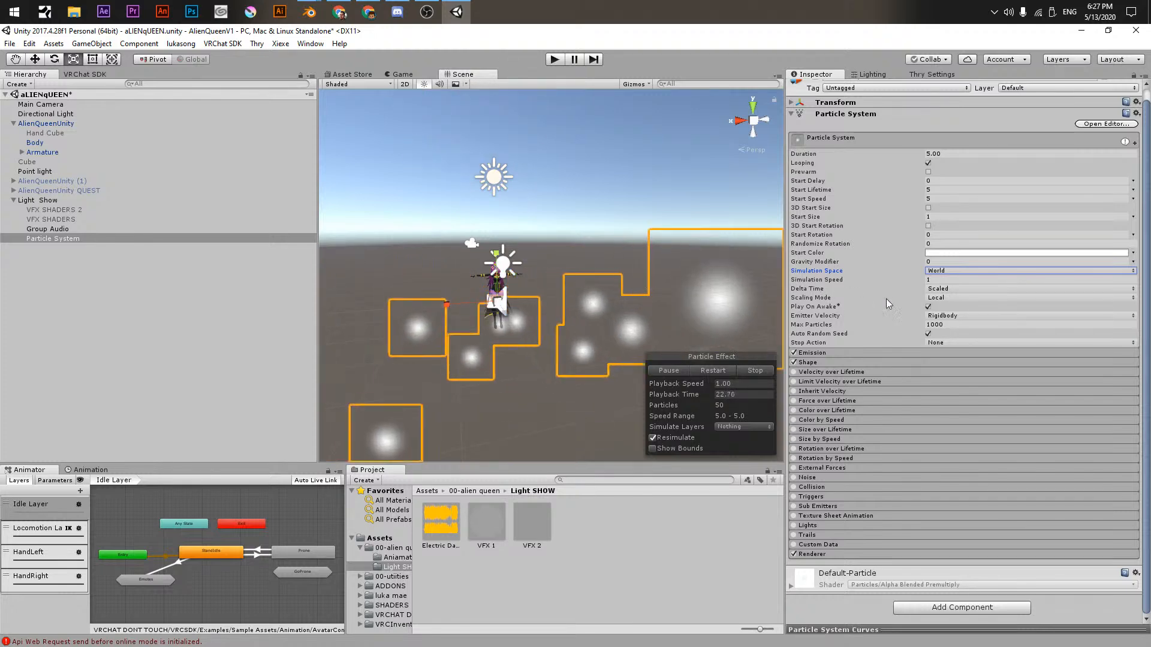
pyautogui.click(940, 299)
pyautogui.click(943, 309)
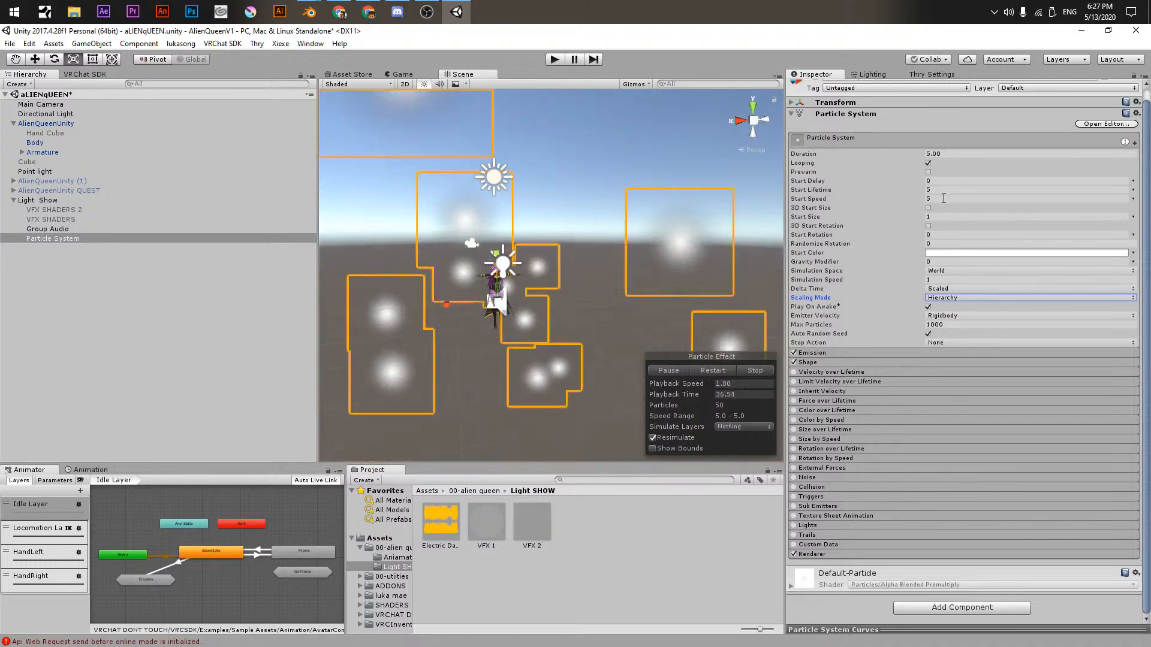
# - Set the particles' Start Speed to 1 and the emission Rate over Time to 15
pyautogui.click(844, 198)
pyautogui.write('1')
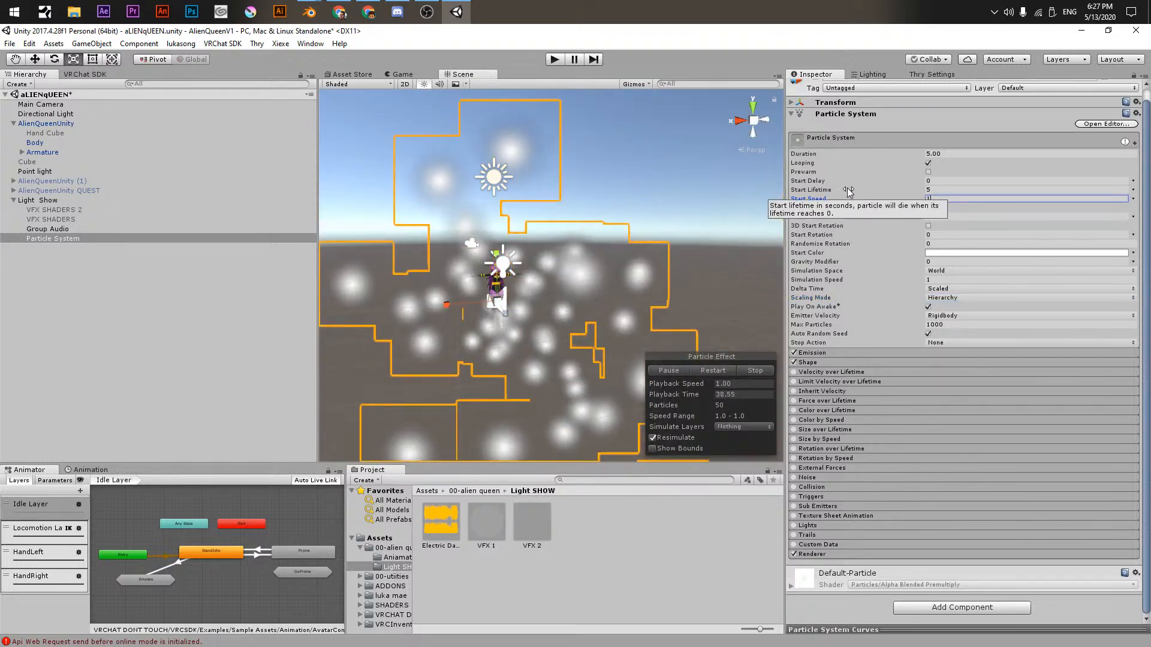
pyautogui.click(815, 352)
pyautogui.click(989, 364)
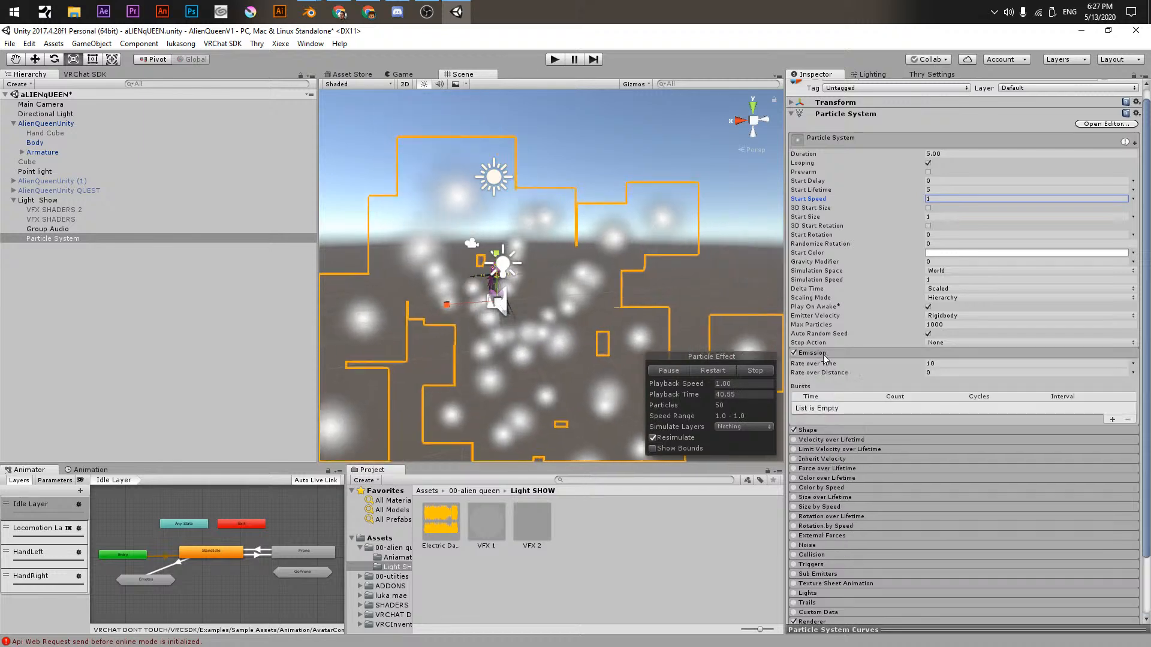
pyautogui.write('15')
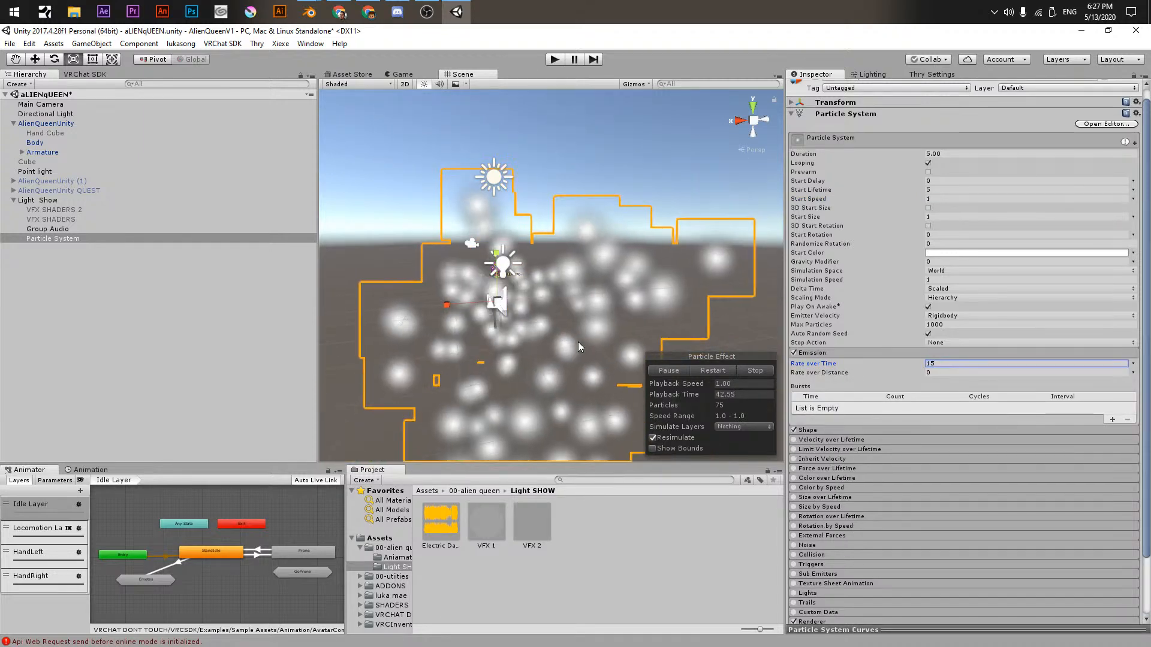
# - Shorten the particle system's Duration to 2 and its Start Lifetime to 2
pyautogui.click(894, 154)
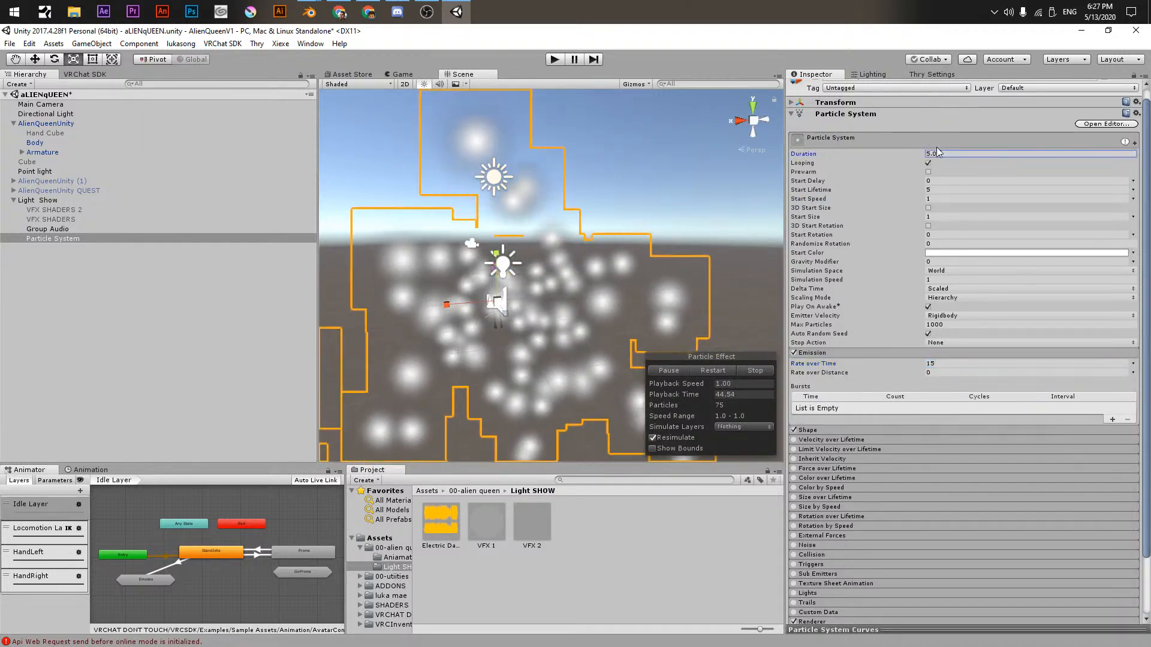
pyautogui.write('2')
pyautogui.press('Tab')
pyautogui.press('Tab')
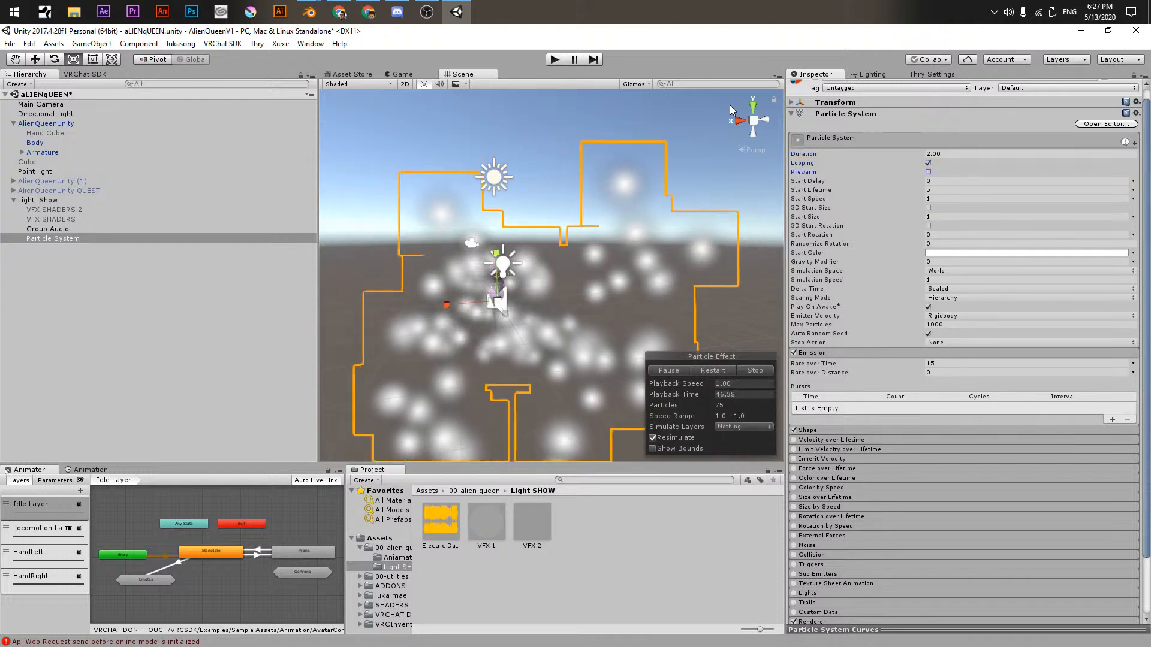
pyautogui.write('2')
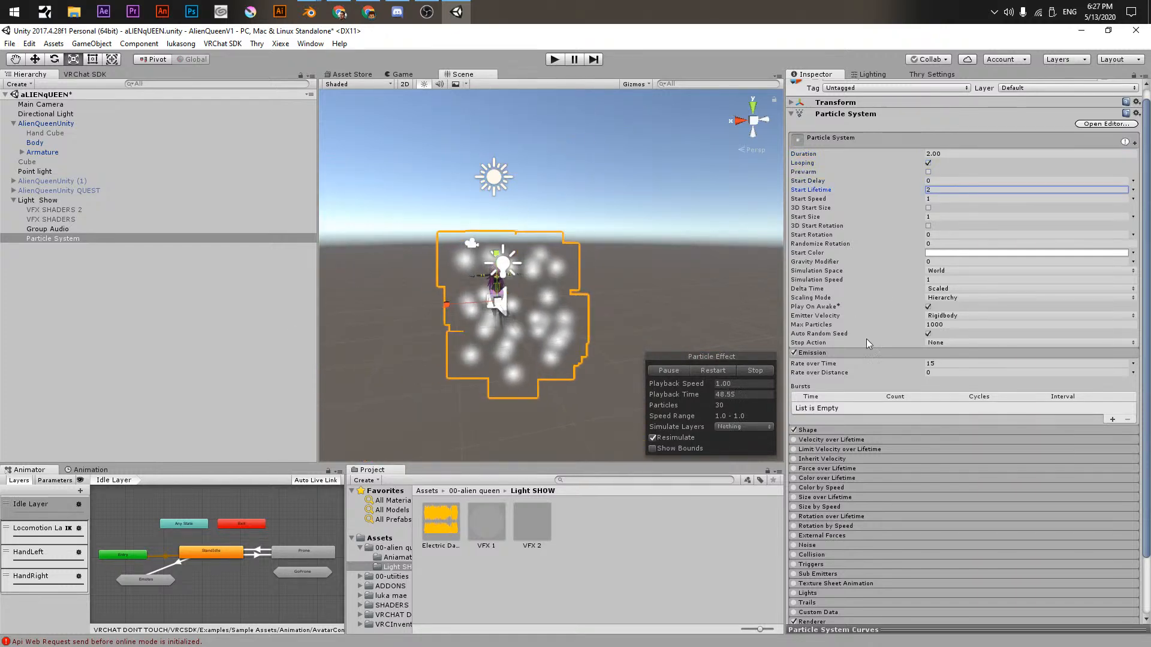
# - Change the particle emitter's Shape to Edge and shrink its Radius to 0.01
pyautogui.scroll(3, 493, 313)
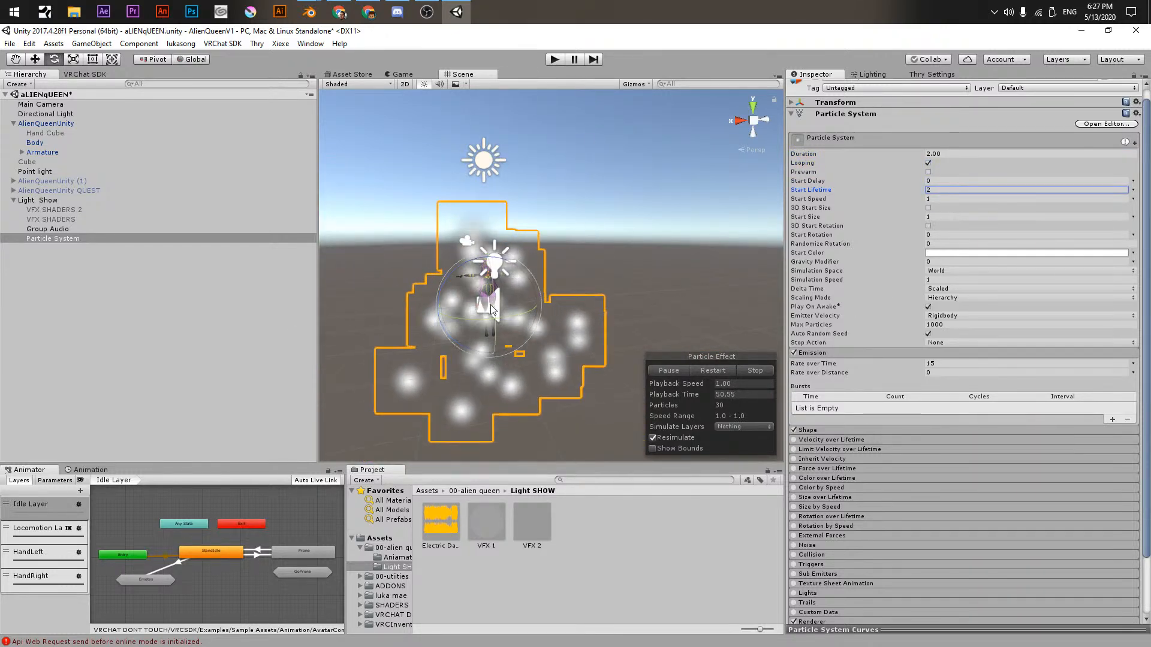
pyautogui.press('w')
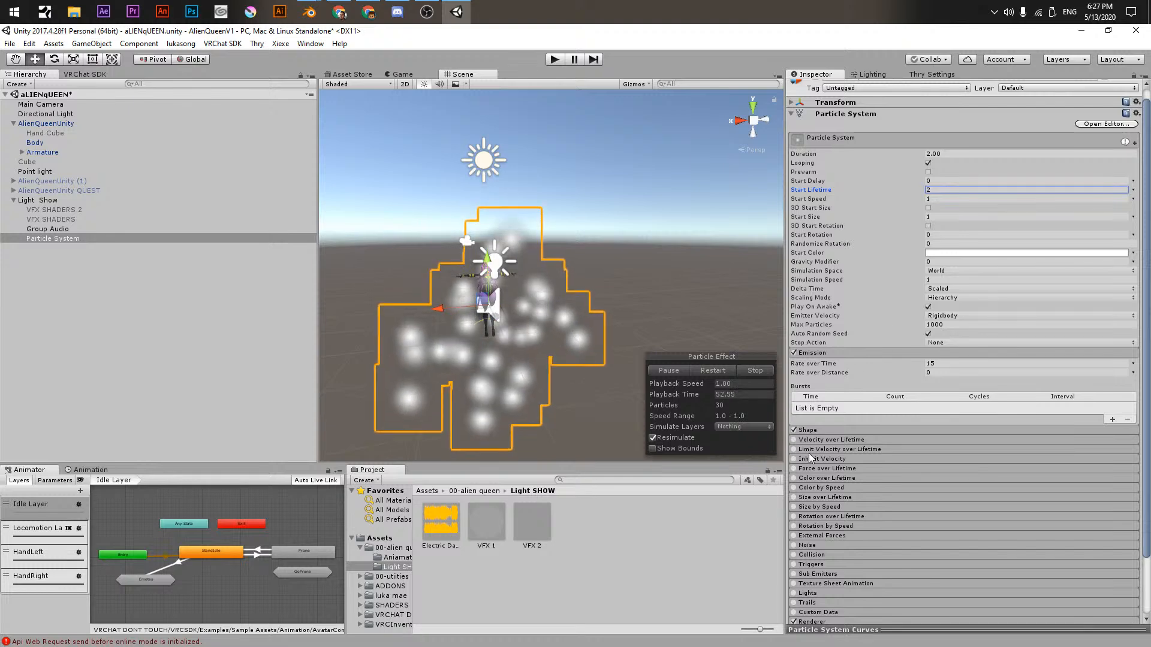
pyautogui.click(809, 430)
pyautogui.click(938, 441)
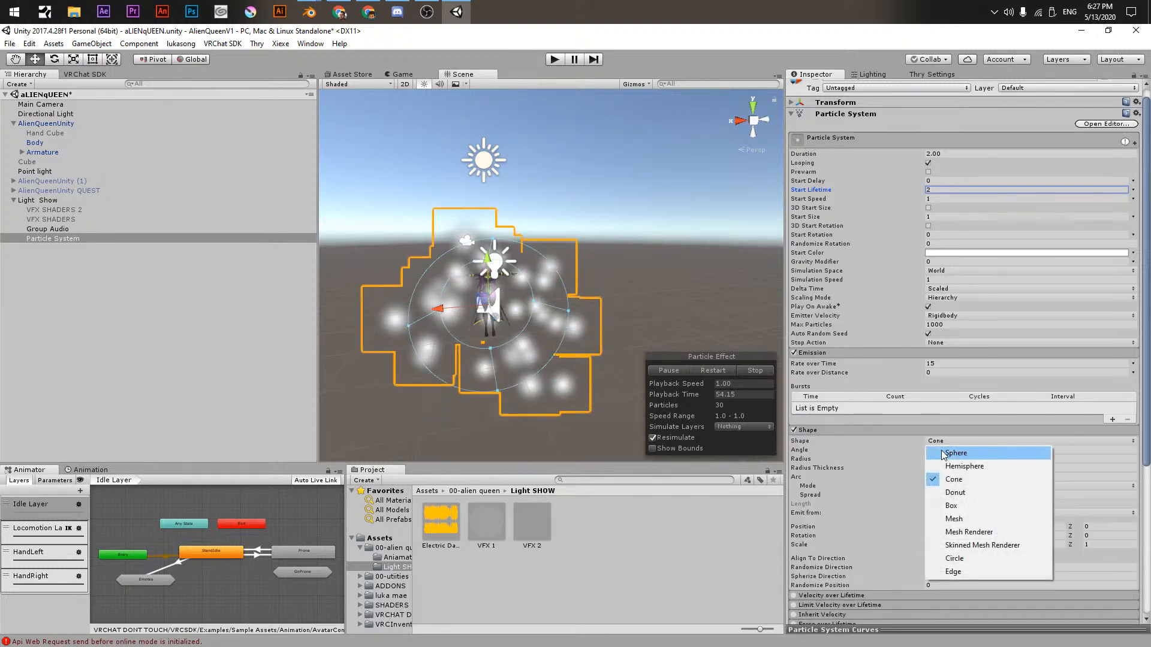
pyautogui.click(954, 572)
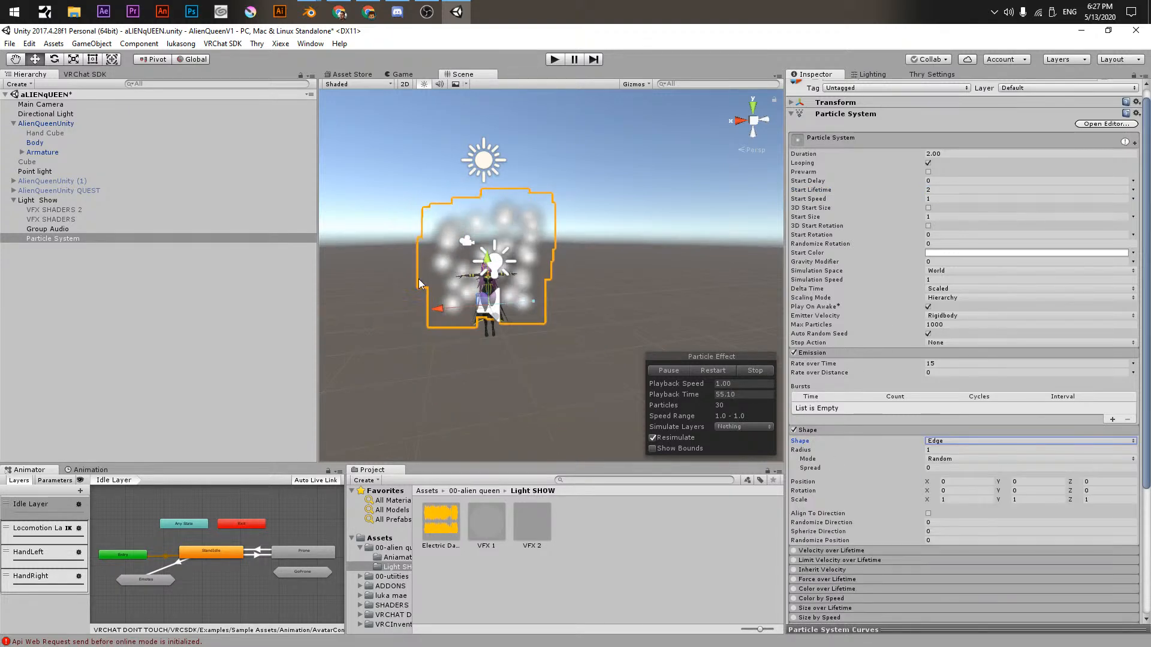
pyautogui.keyDown('alt'); pyautogui.moveTo(418, 279); pyautogui.dragTo(541, 318); pyautogui.keyUp('alt')
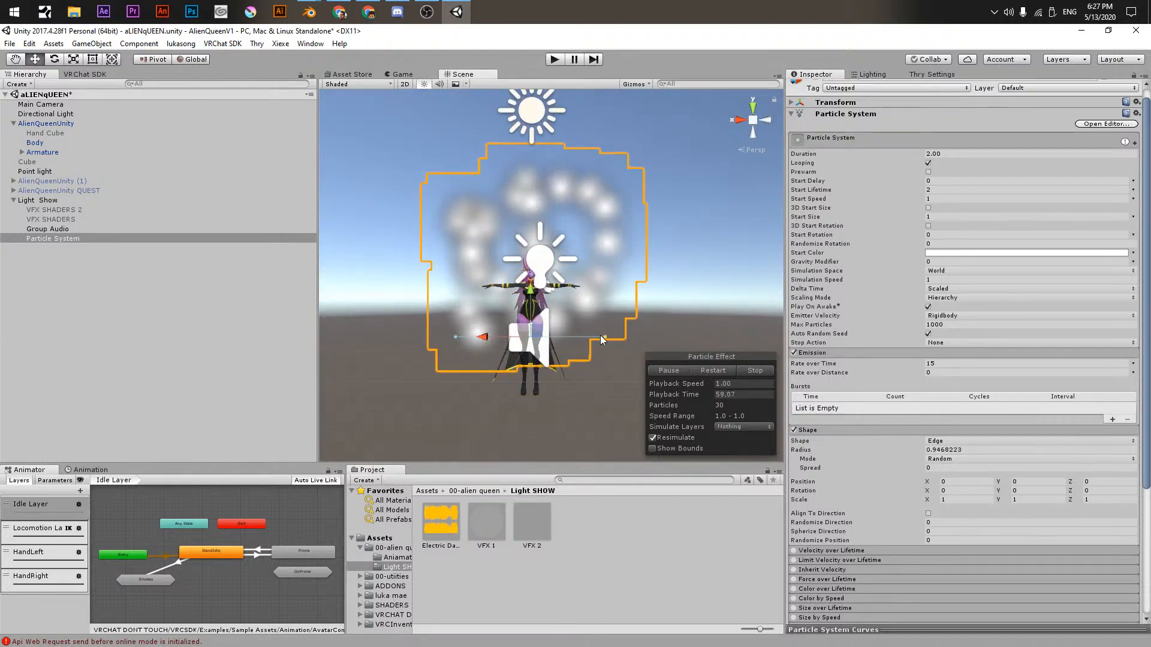
pyautogui.moveTo(609, 337); pyautogui.dragTo(536, 252)
# - Try moving the particle emitter around the avatar to test its world-space trail, and return it to its original position
pyautogui.hotkey('ctrl', 'z')
pyautogui.hotkey('ctrl', 'z')
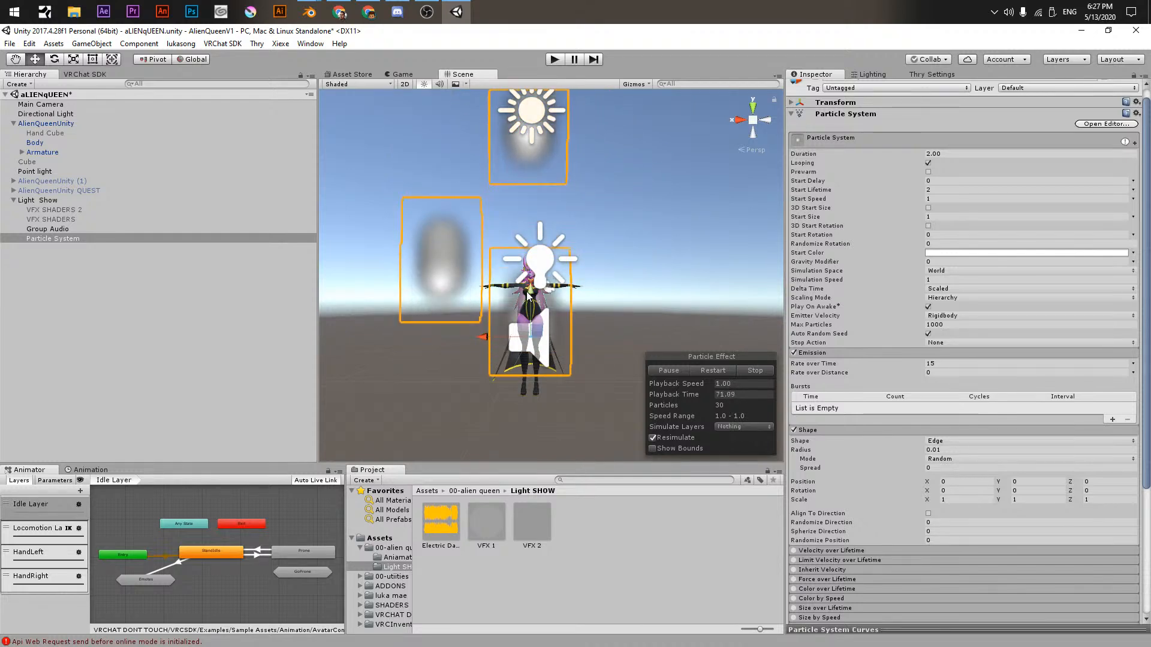
pyautogui.moveTo(532, 300); pyautogui.dragTo(534, 200)
pyautogui.keyDown('alt'); pyautogui.moveTo(478, 223); pyautogui.dragTo(674, 272); pyautogui.keyUp('alt')
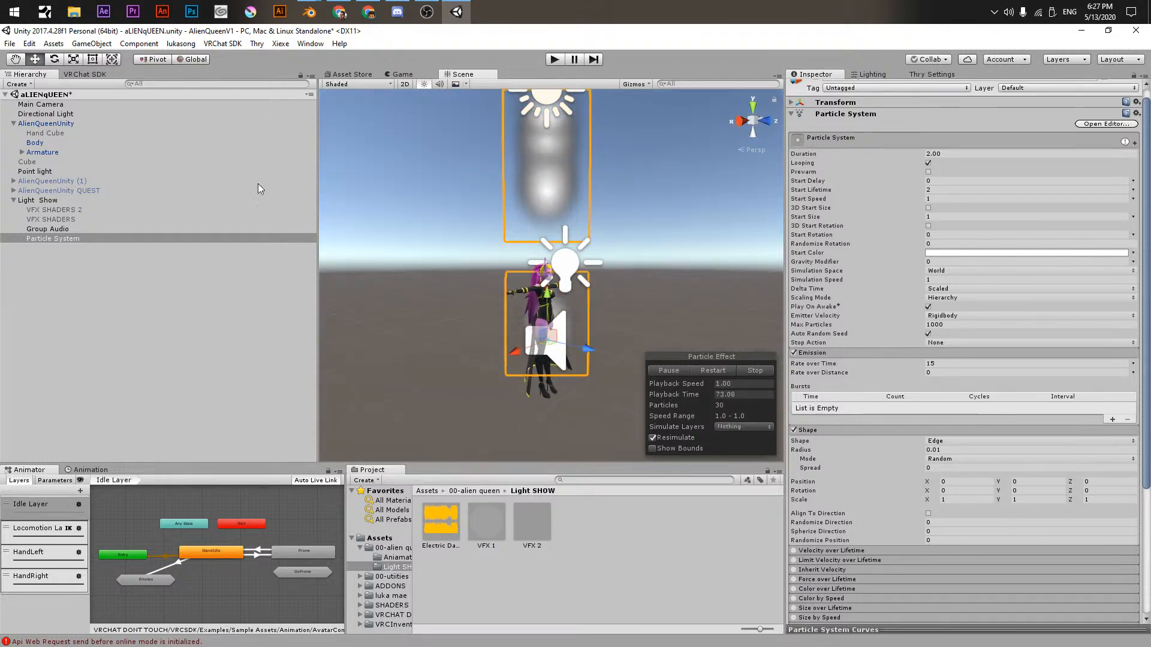
# - Disable the AlienQueenUnity avatar so that only the particles show in the scene
pyautogui.click(62, 124)
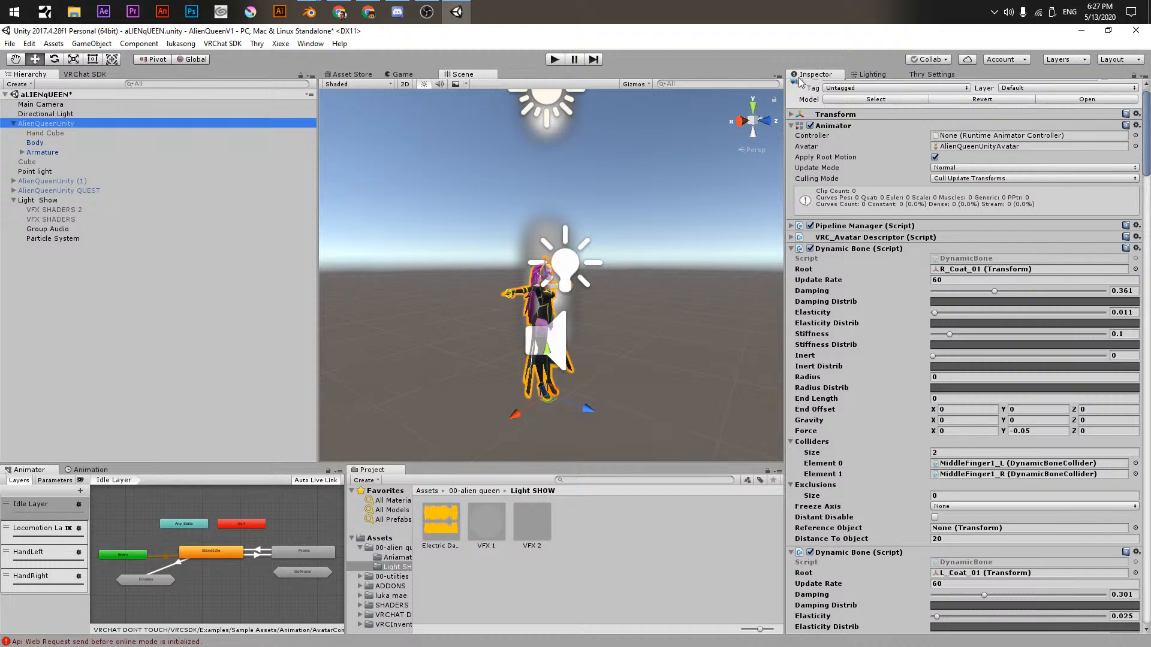
pyautogui.scroll(1, 810, 102)
pyautogui.click(815, 89)
pyautogui.scroll(3, 698, 302)
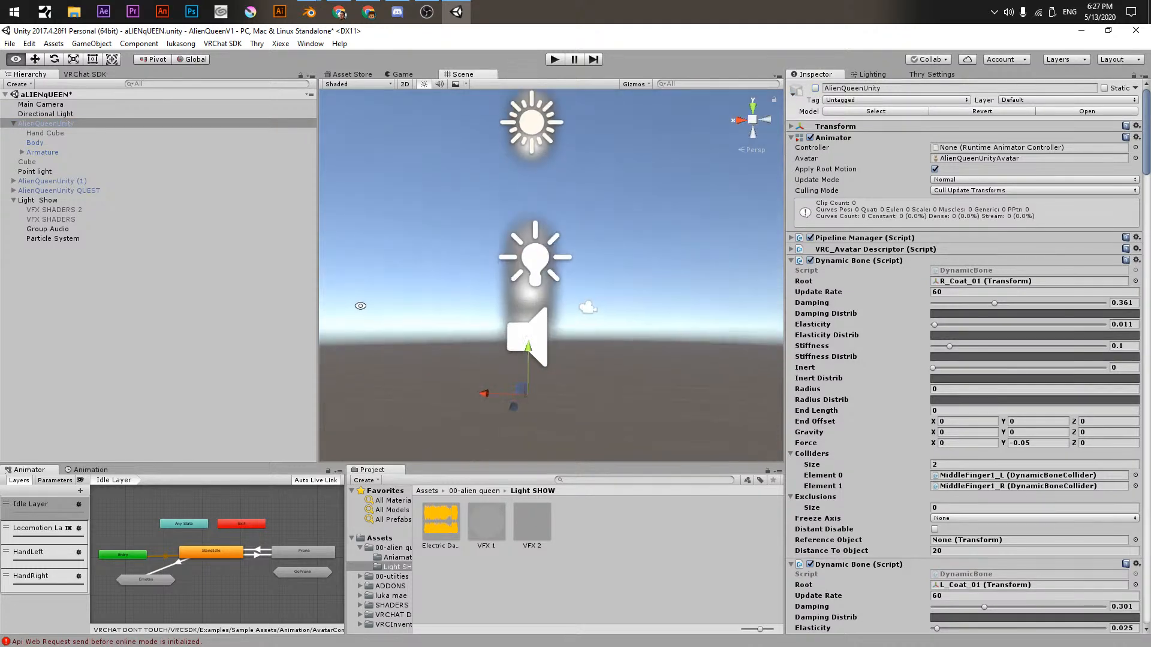
# - Disable the Group Audio object in the Light Show group and rename it MasterAudio
pyautogui.click(40, 230)
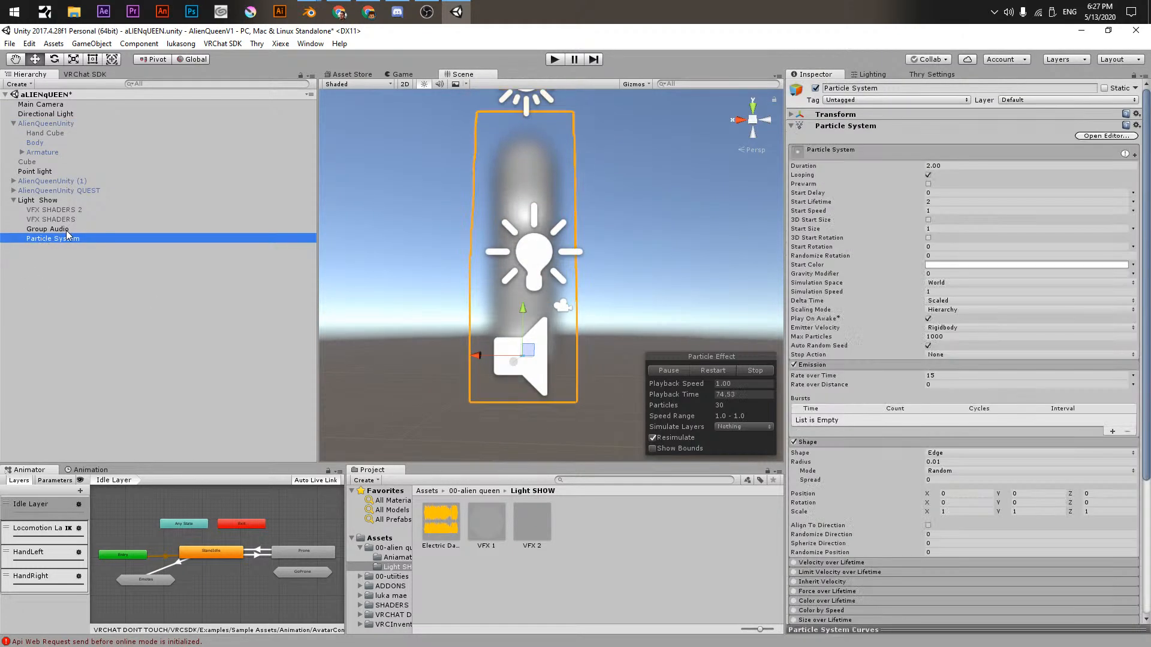
pyautogui.click(815, 88)
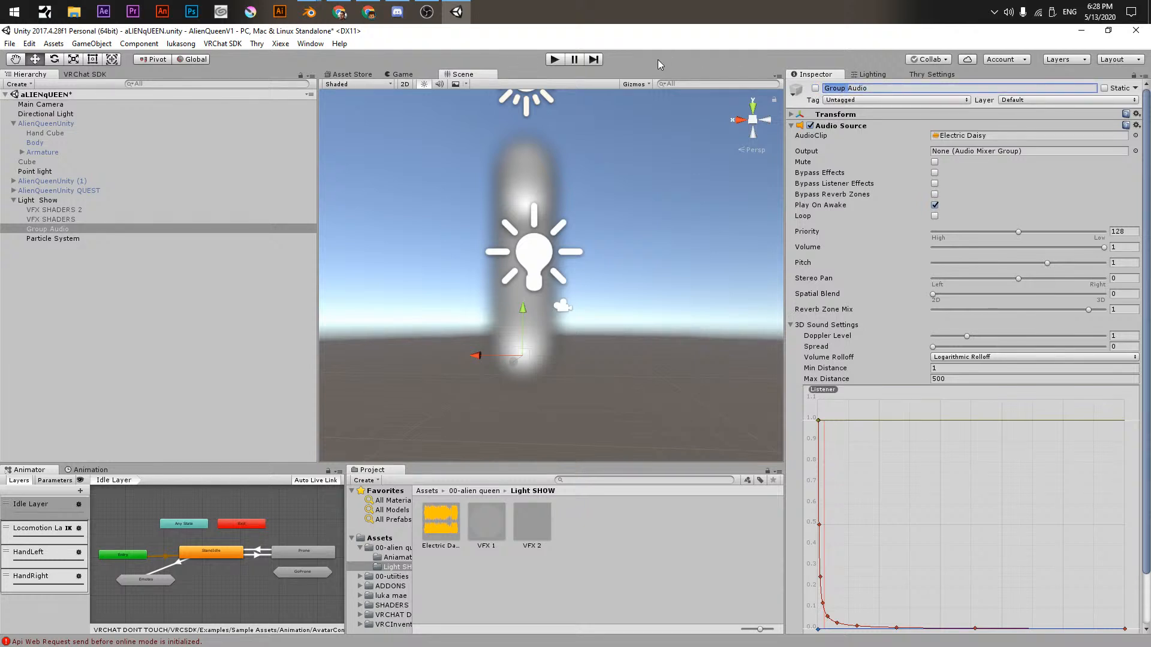
pyautogui.write('Maste')
pyautogui.keyDown('alt'); pyautogui.moveTo(528, 341); pyautogui.dragTo(552, 345); pyautogui.keyUp('alt')
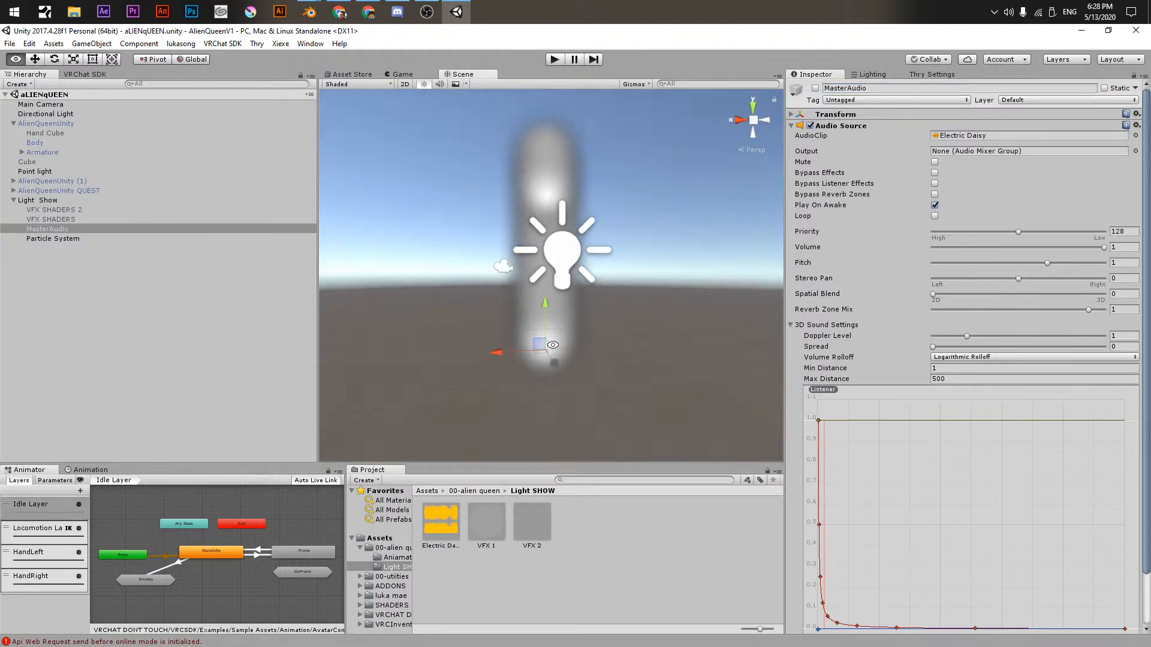
# - Create an empty child object named Particles in the Light Show group and nest the Particle System inside it
pyautogui.click(18, 240)
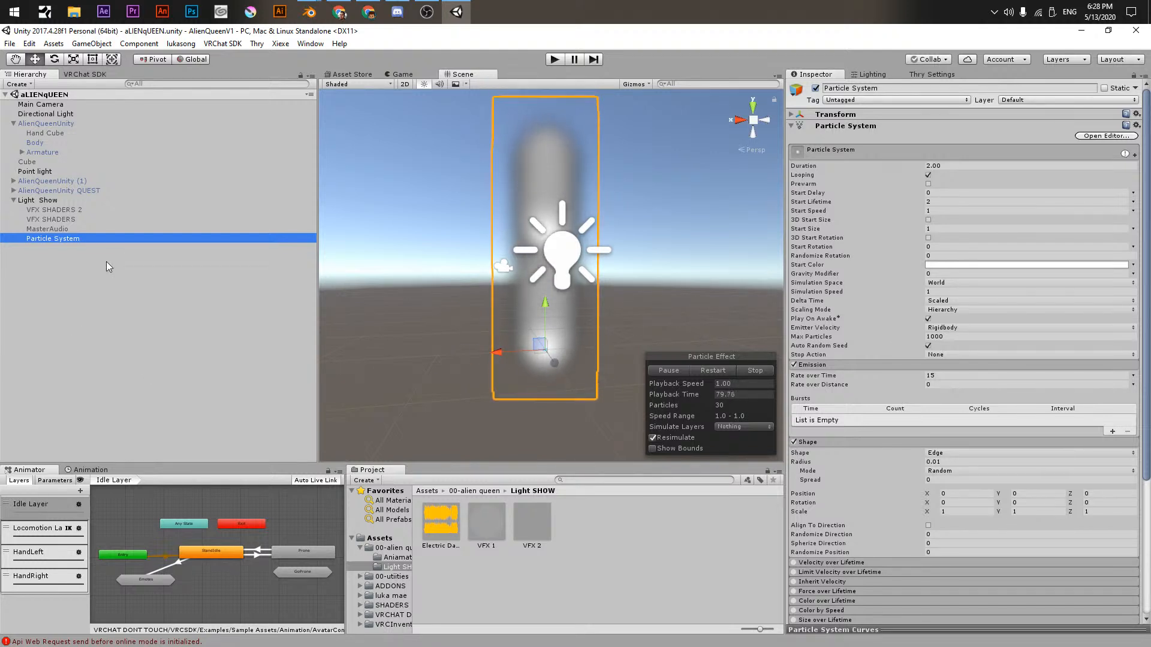
pyautogui.rightClick(39, 201)
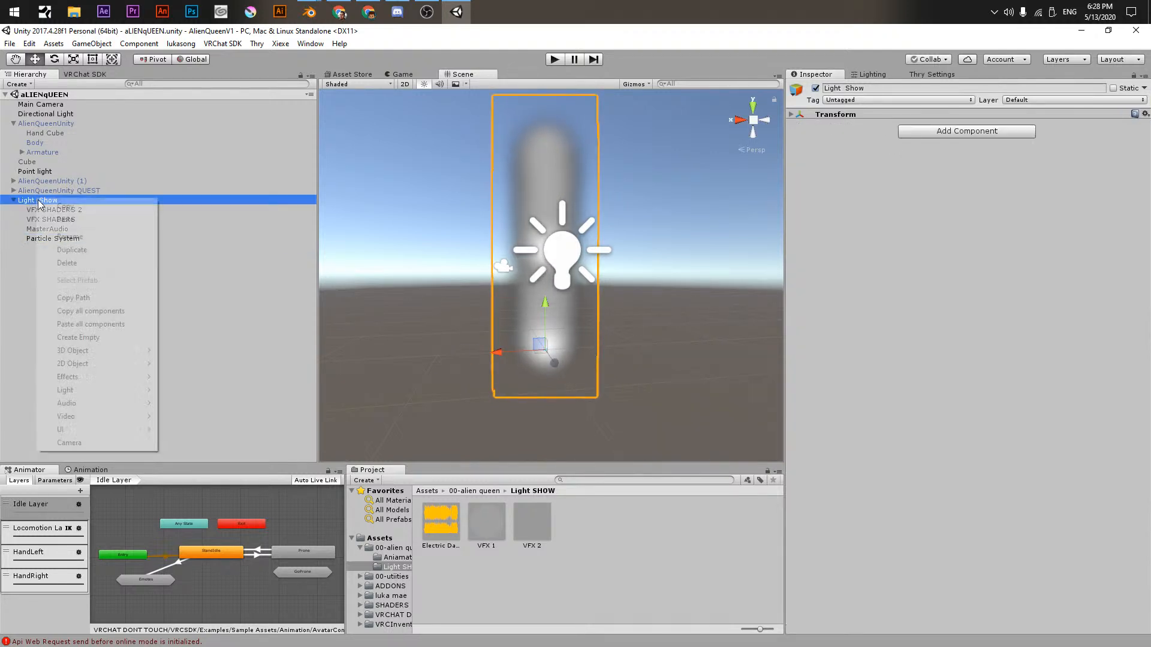
pyautogui.click(84, 338)
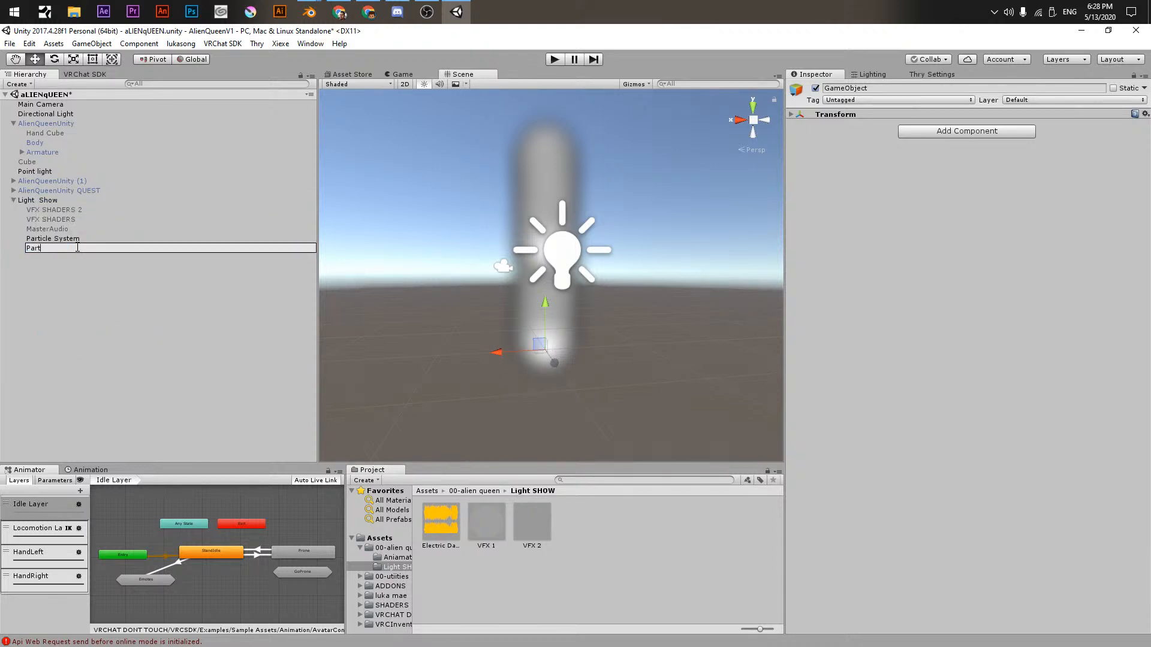
pyautogui.moveTo(72, 238); pyautogui.dragTo(63, 247)
pyautogui.press('F2')
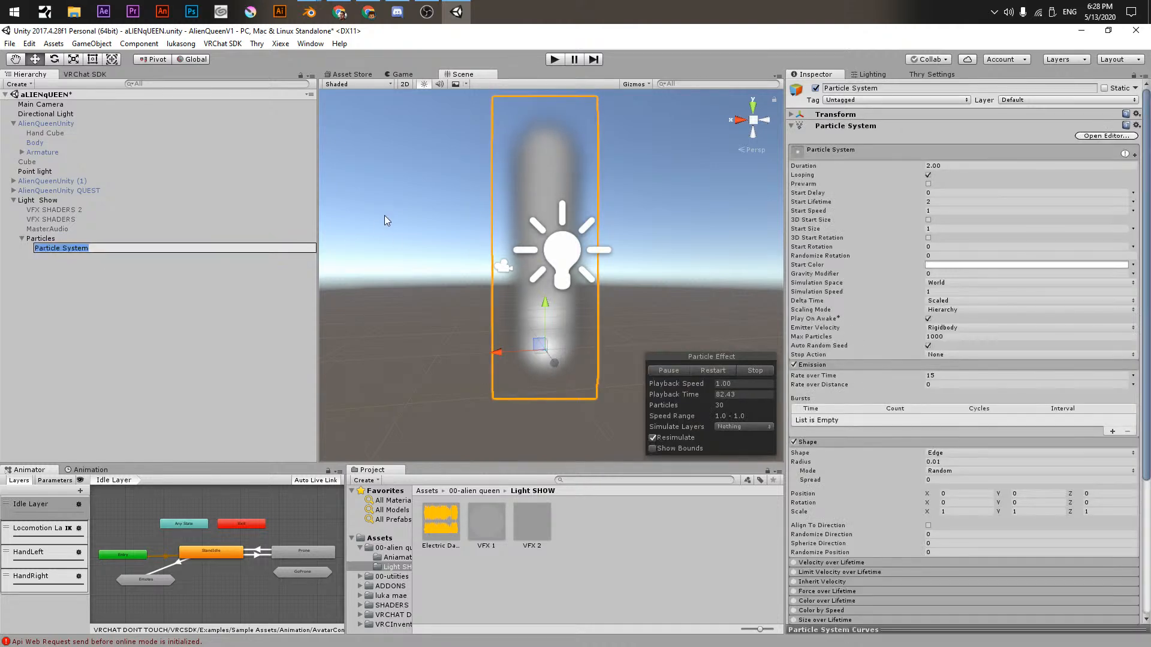
pyautogui.click(323, 331)
# - Enable the Noise module on the Particle System and expand its settings
pyautogui.click(61, 248)
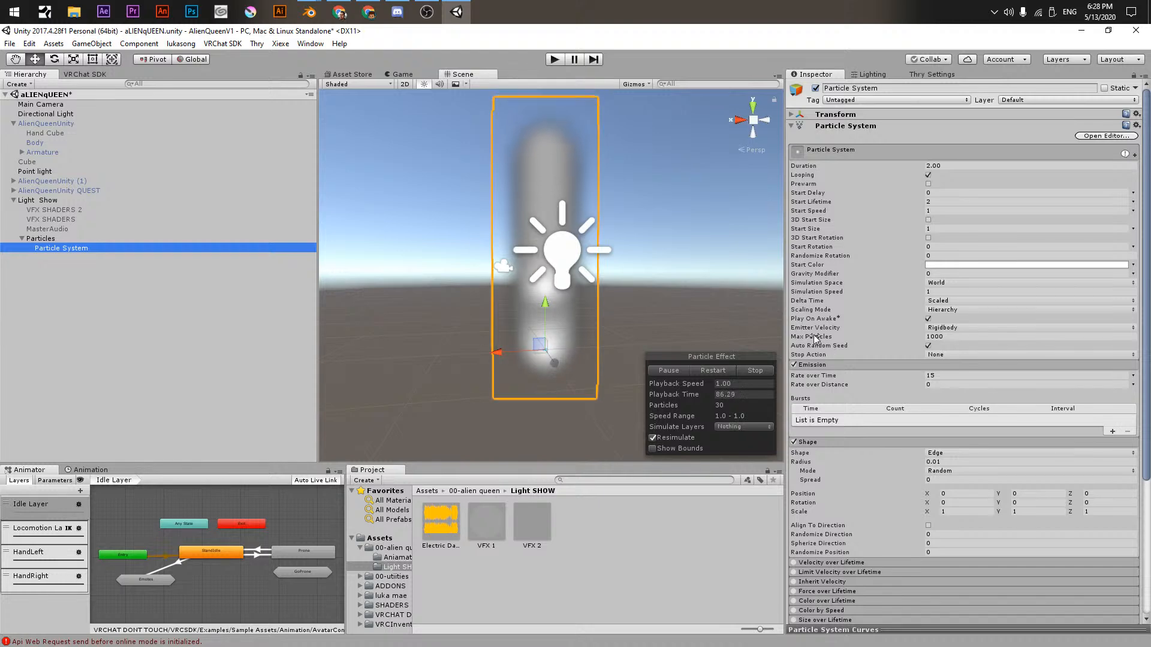
pyautogui.scroll(-5, 851, 343)
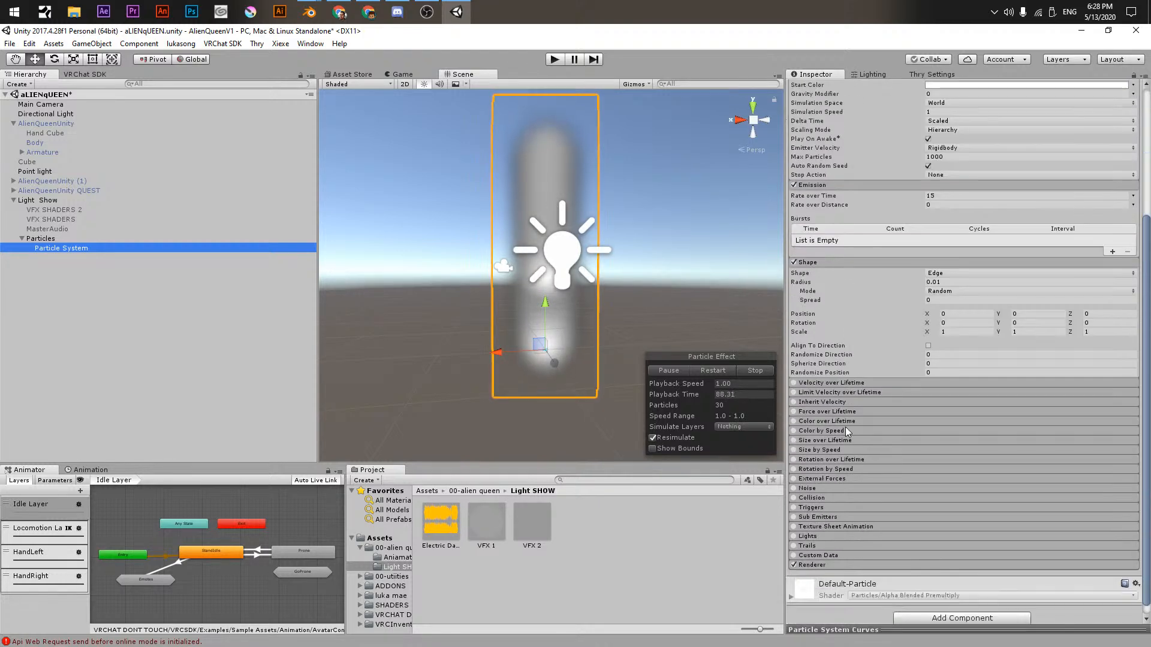
pyautogui.click(794, 488)
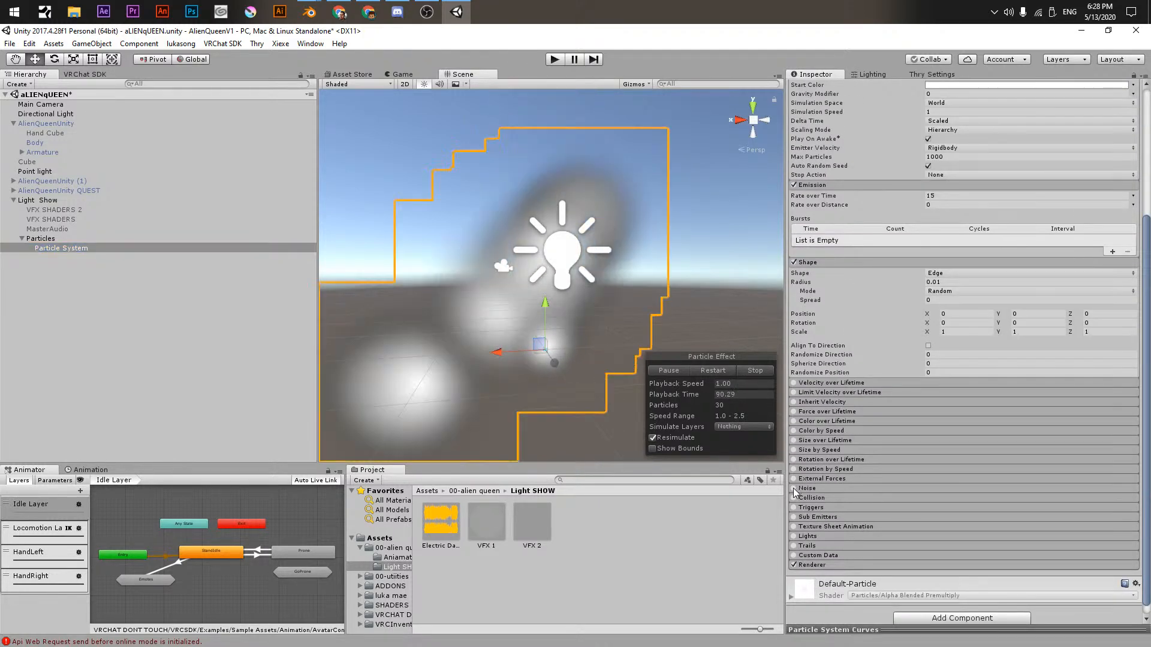
pyautogui.click(807, 488)
pyautogui.scroll(-2, 645, 306)
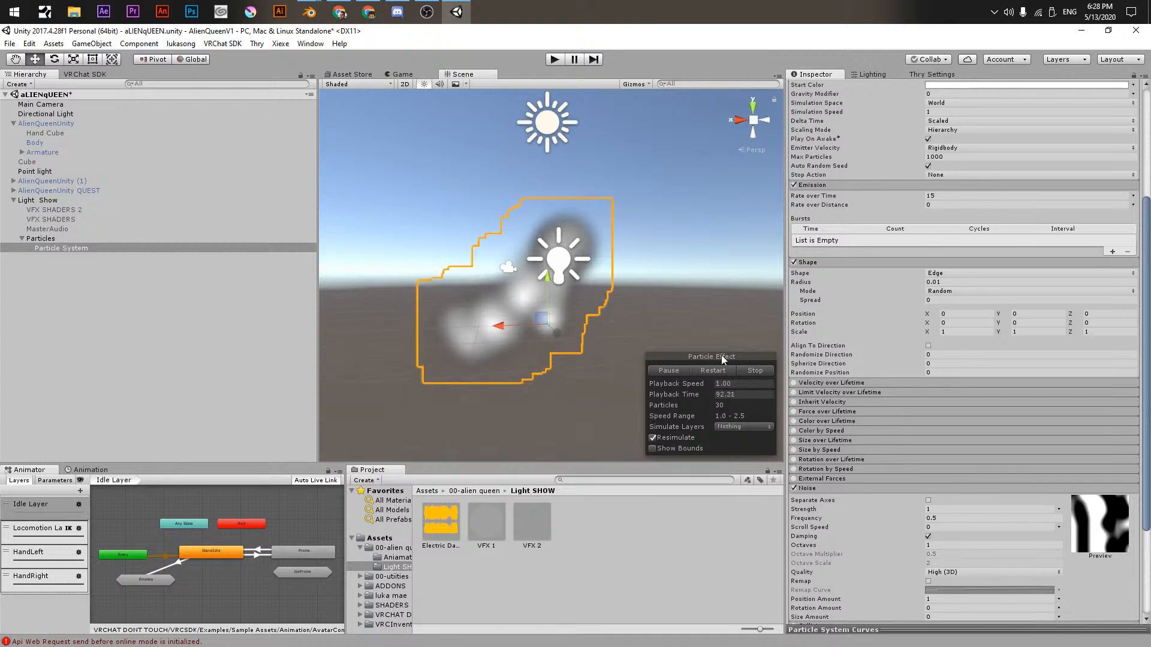
# - Set the Noise strength to -0.78 and try a frequency of 4.25, leaving Separate Axes off
pyautogui.click(928, 501)
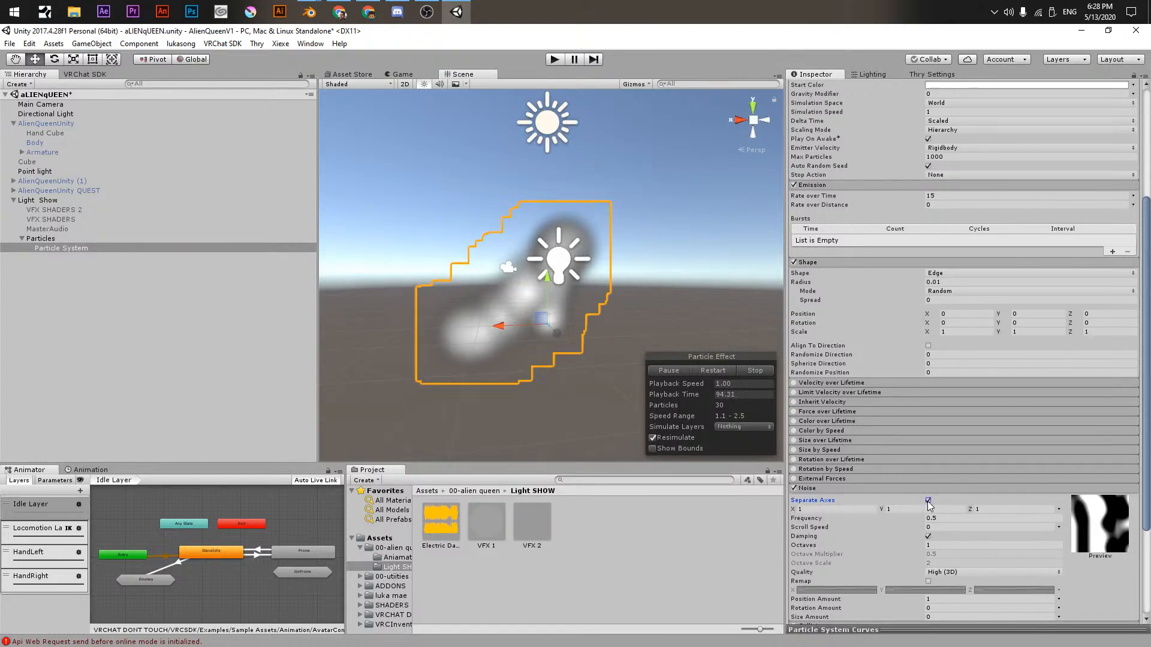
pyautogui.click(928, 501)
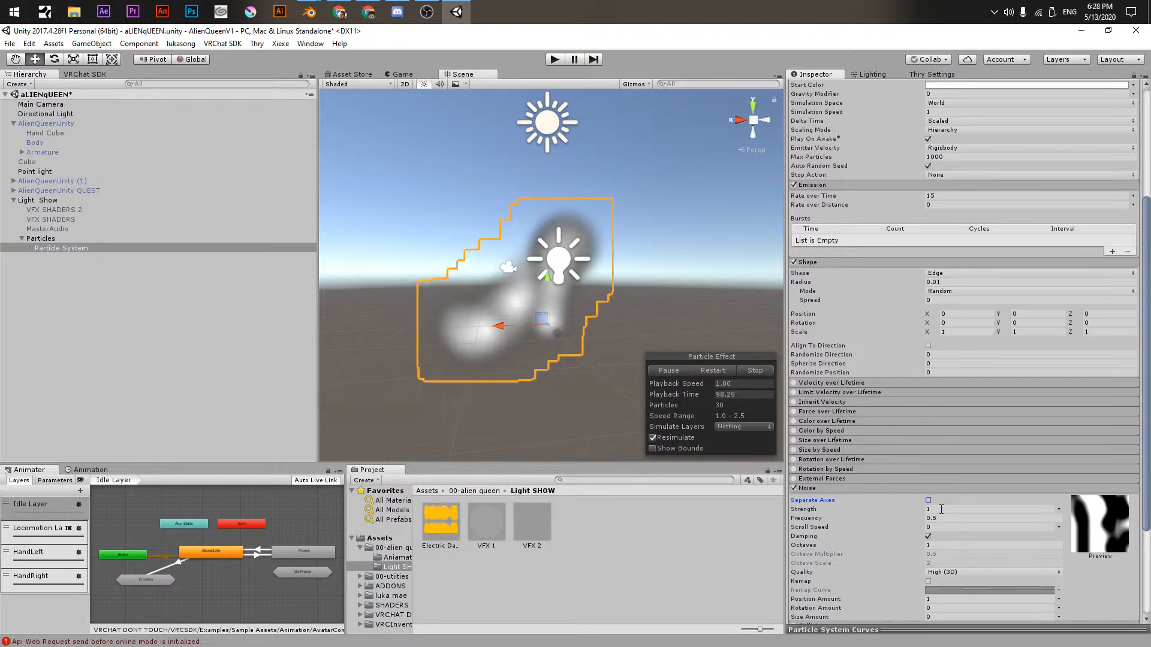
pyautogui.moveTo(827, 519); pyautogui.dragTo(889, 521)
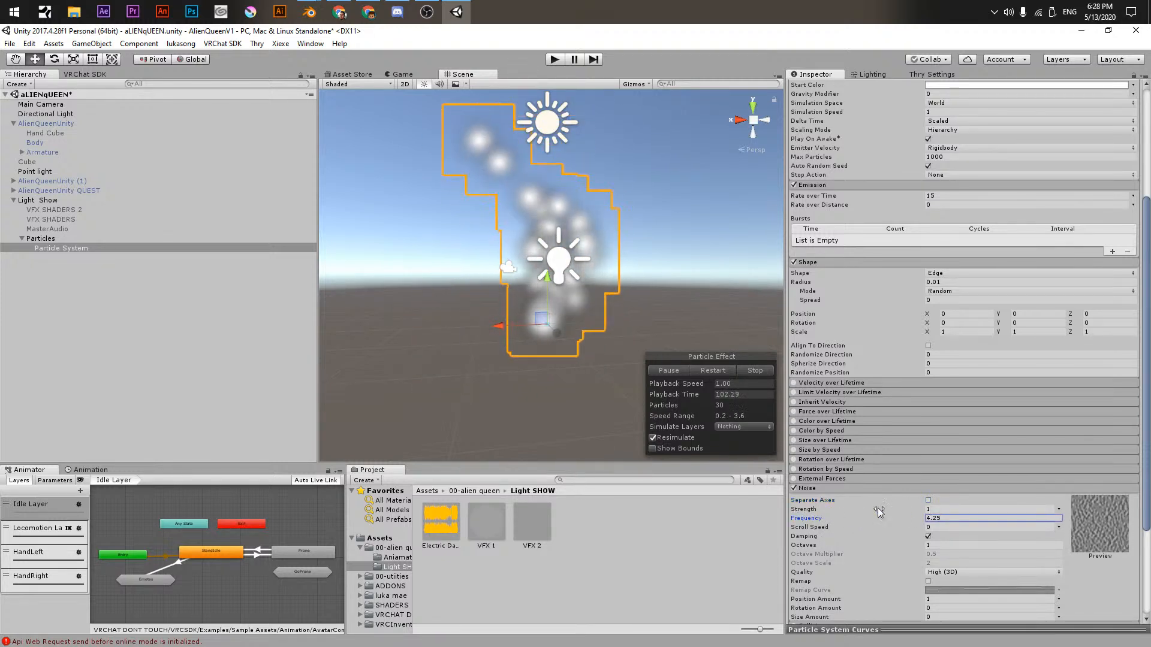
pyautogui.moveTo(800, 510); pyautogui.dragTo(764, 505)
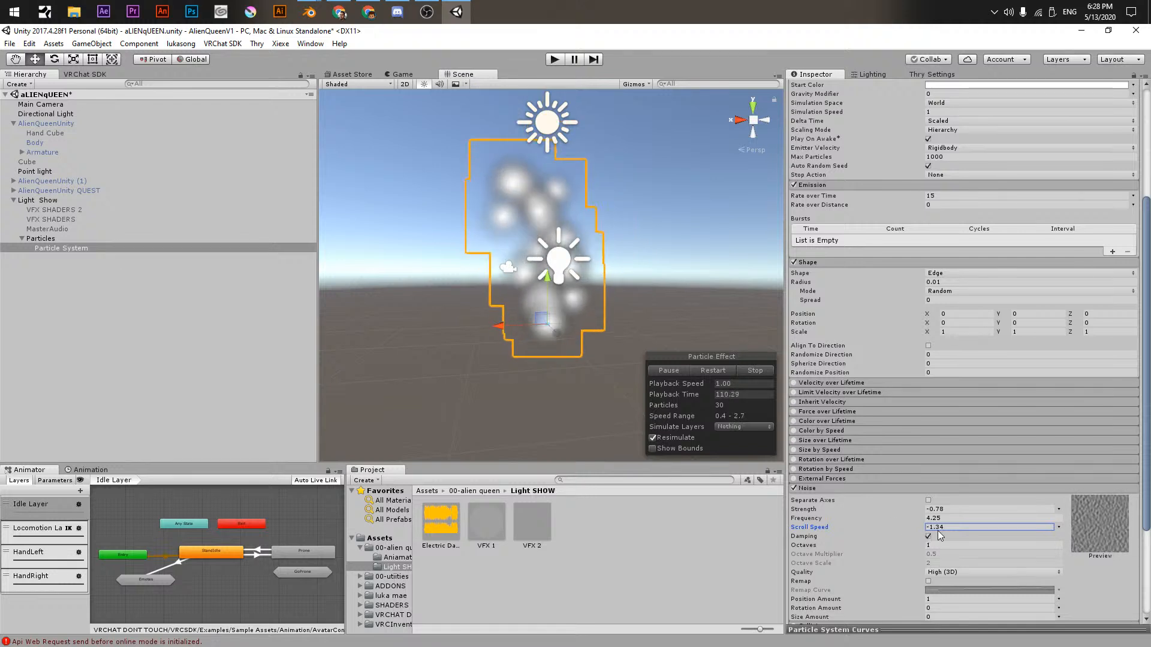
# - Set the Noise scroll speed to 0.01 and the octaves to 4
pyautogui.moveTo(952, 528); pyautogui.dragTo(905, 526)
pyautogui.write('0.01')
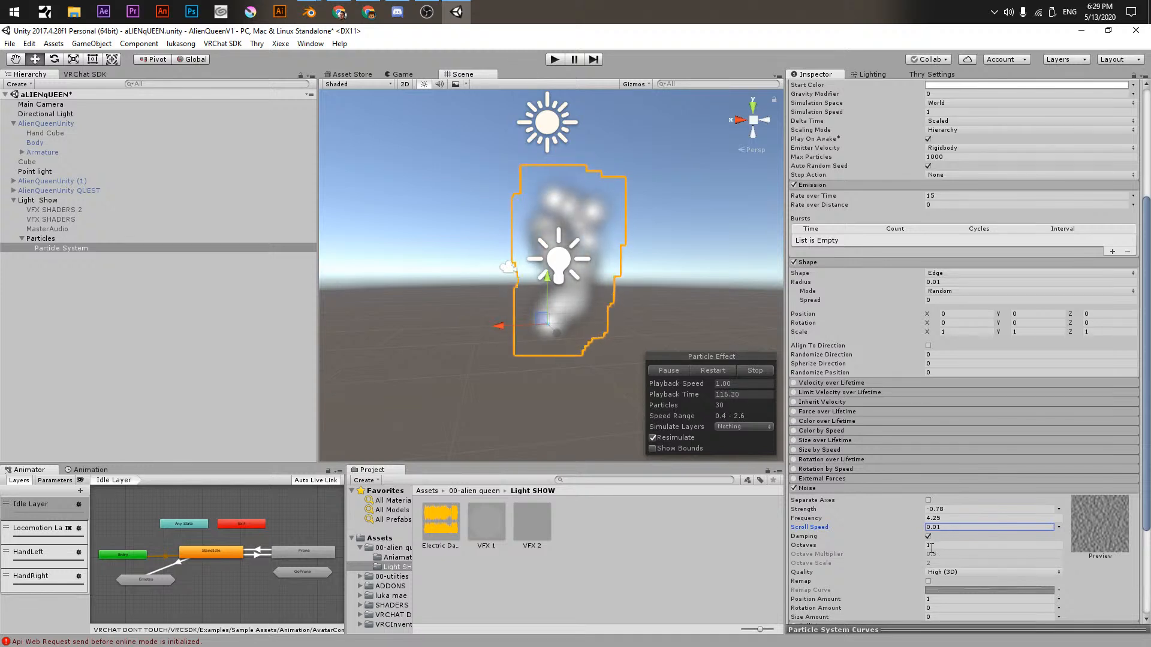
pyautogui.moveTo(851, 548); pyautogui.dragTo(1098, 561)
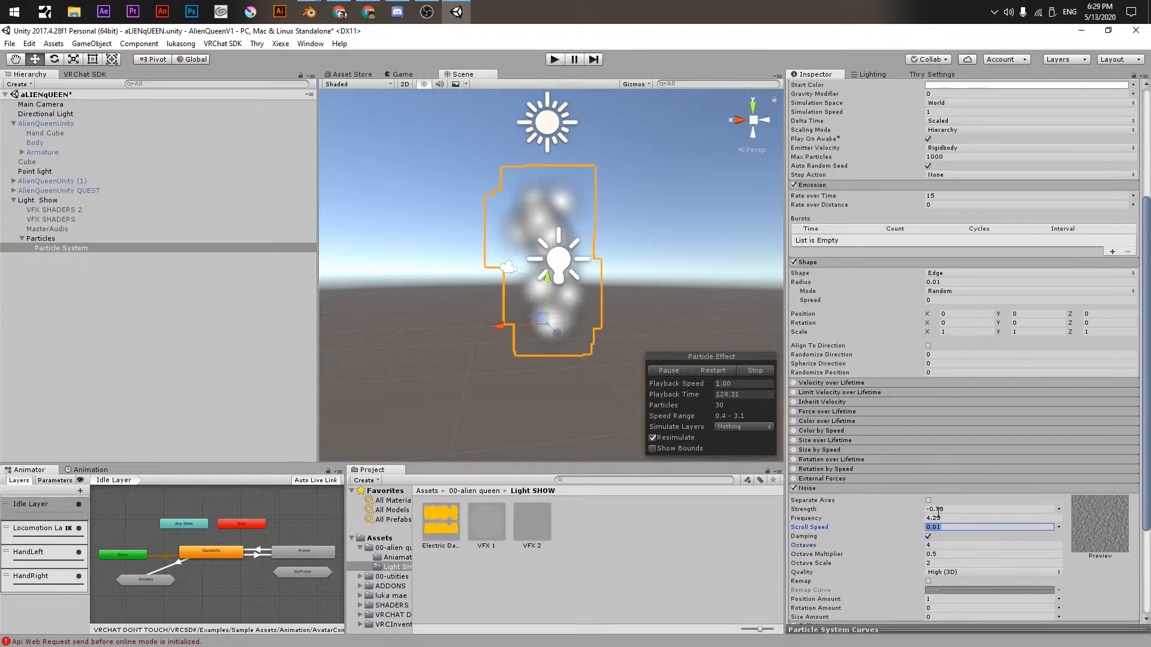
# - Try a Noise frequency of 0.01, and settle on a frequency of 1
pyautogui.write('0')
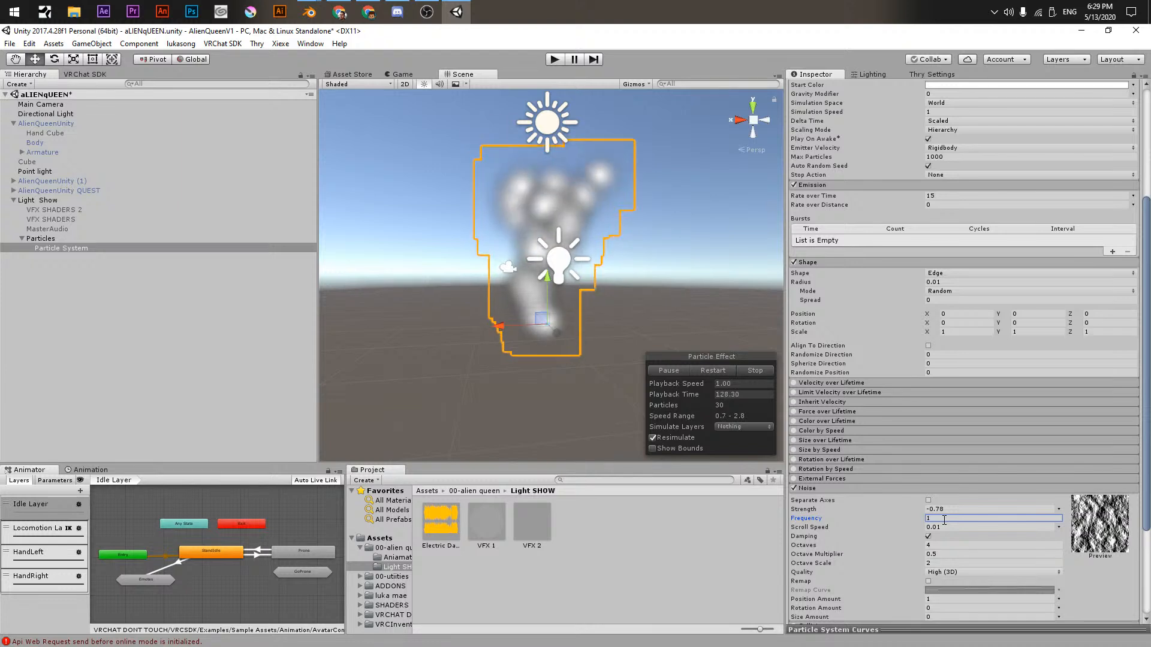
pyautogui.write('0.01')
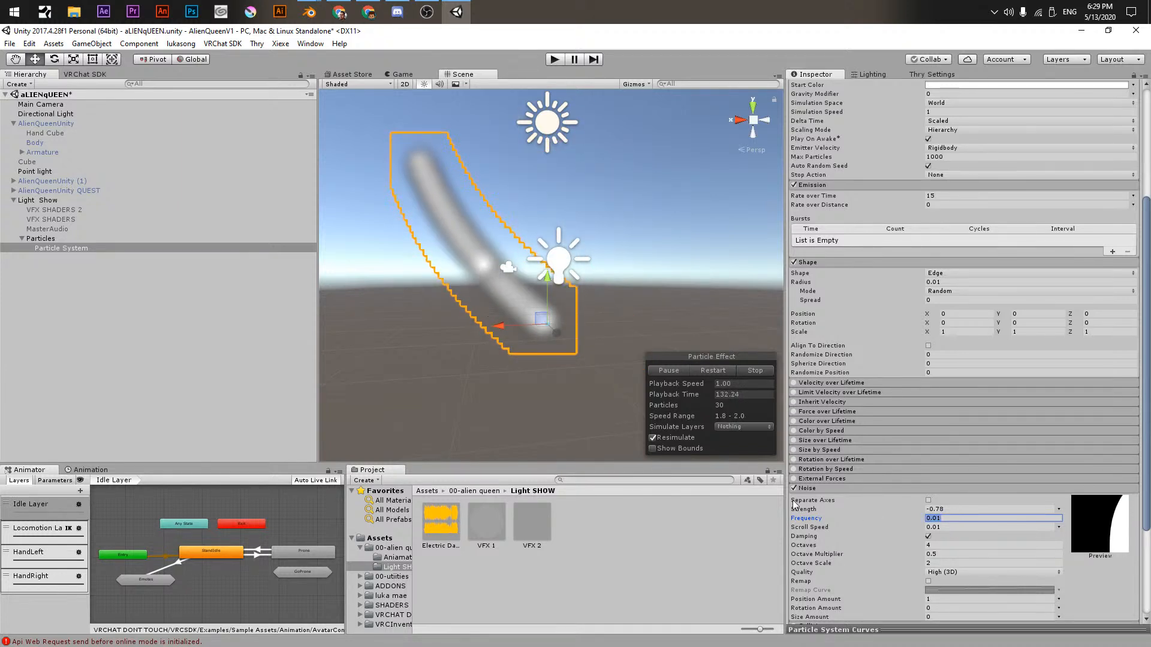
pyautogui.write('1')
# - Try Noise Position Amount values of 0 and 0.5, and restore it to 1
pyautogui.scroll(-3, 862, 570)
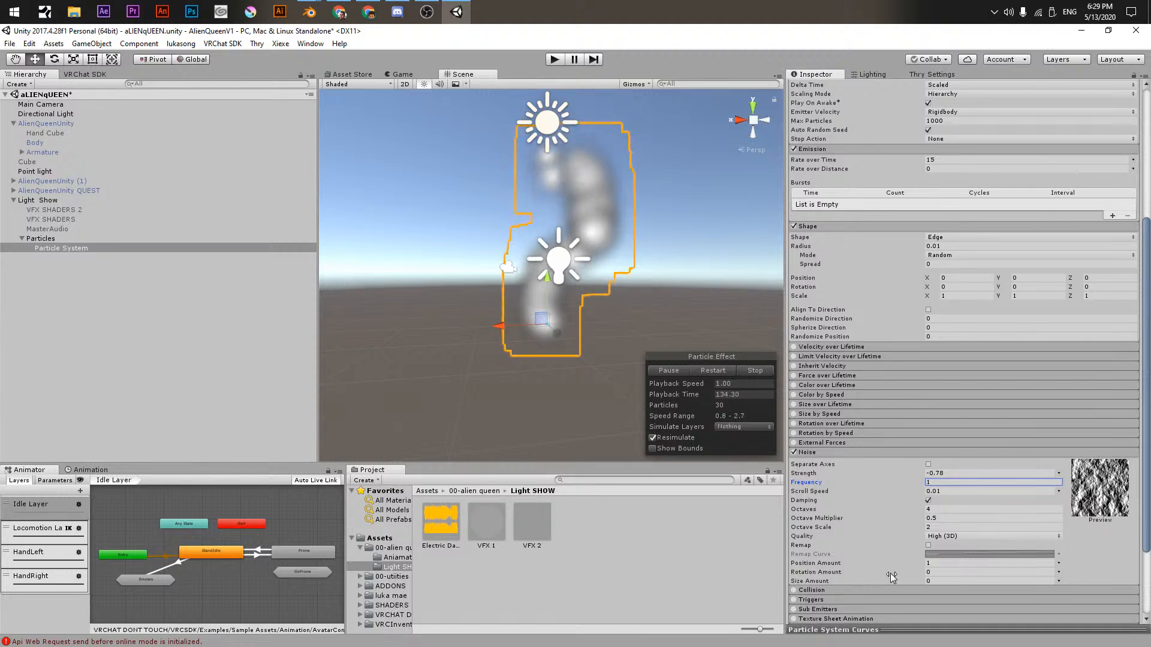
pyautogui.click(932, 563)
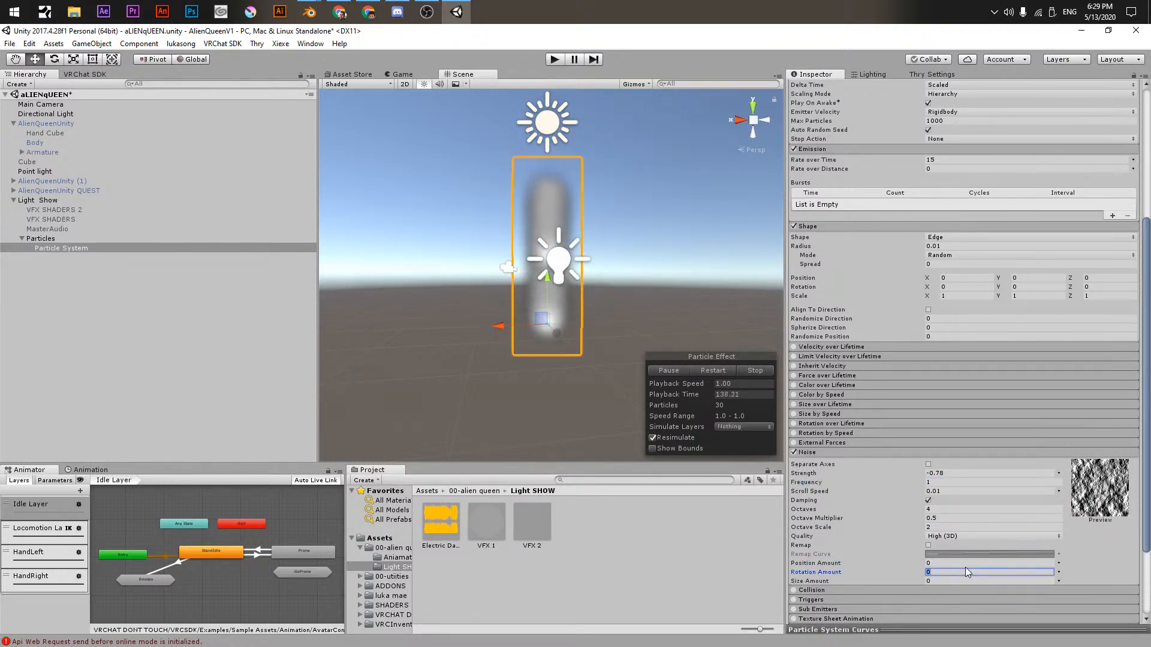
pyautogui.click(949, 563)
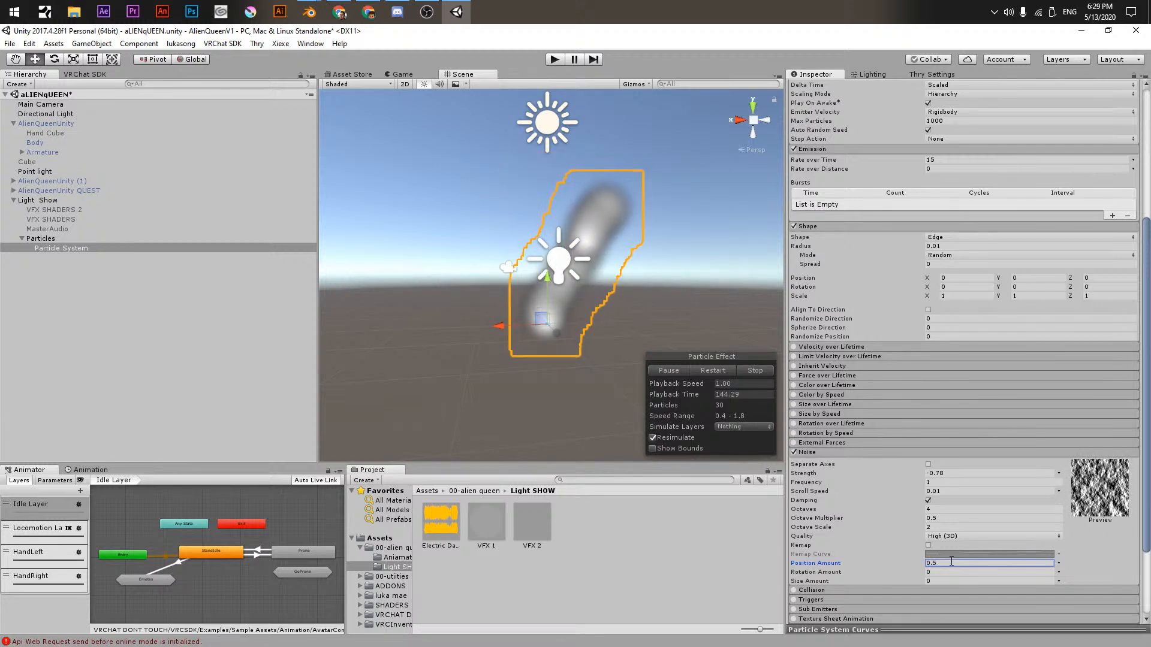
pyautogui.write('.')
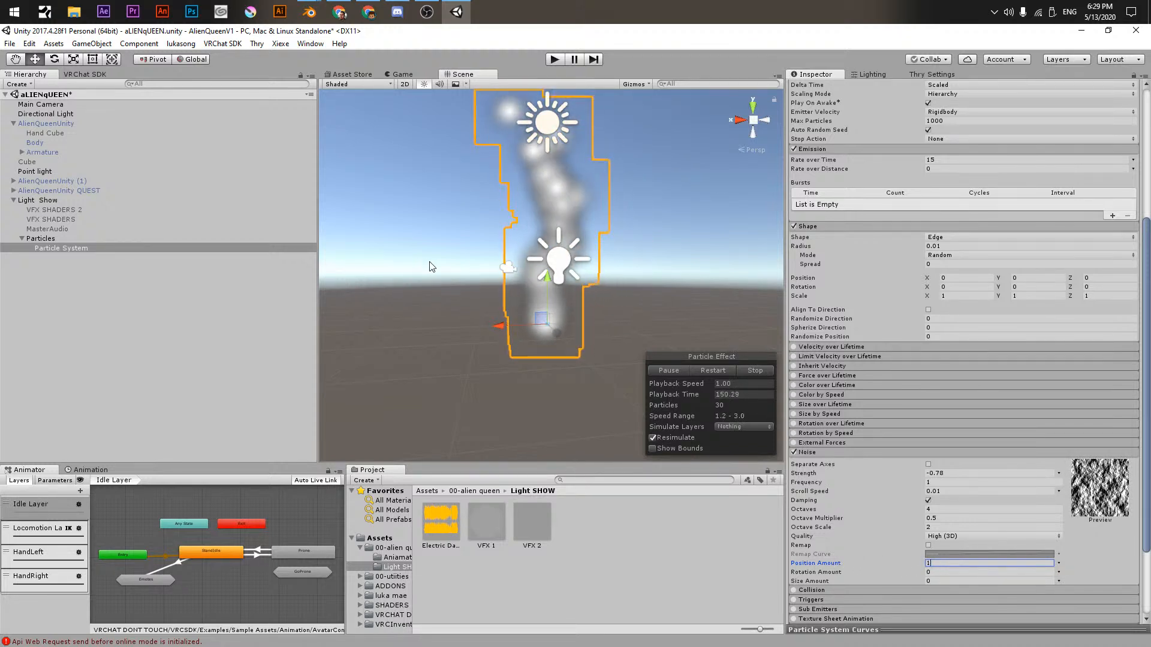
# - Collapse the Noise settings, enable Size over Lifetime and bring up its size curve for editing
pyautogui.click(808, 452)
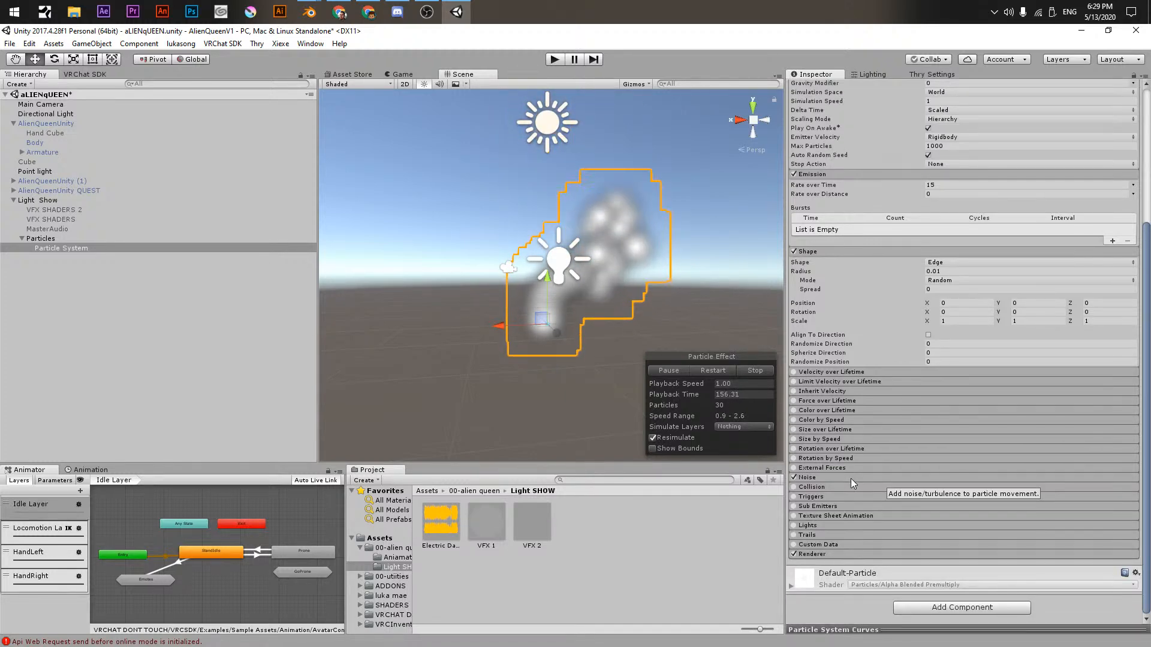
pyautogui.click(807, 431)
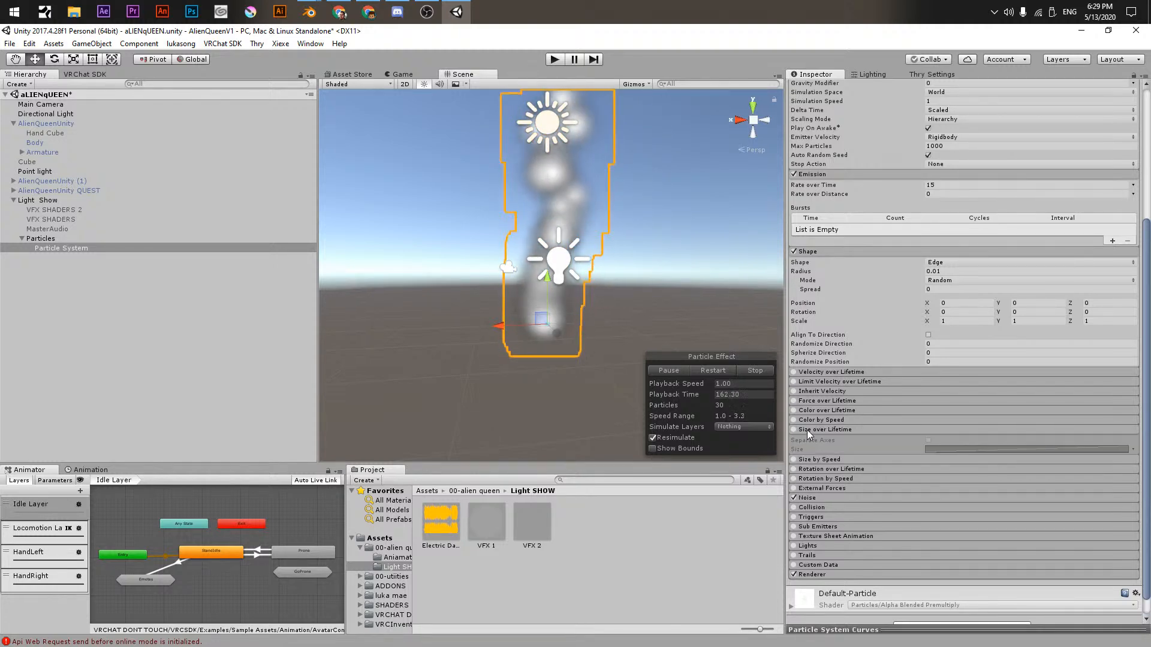
pyautogui.click(1132, 449)
pyautogui.click(967, 451)
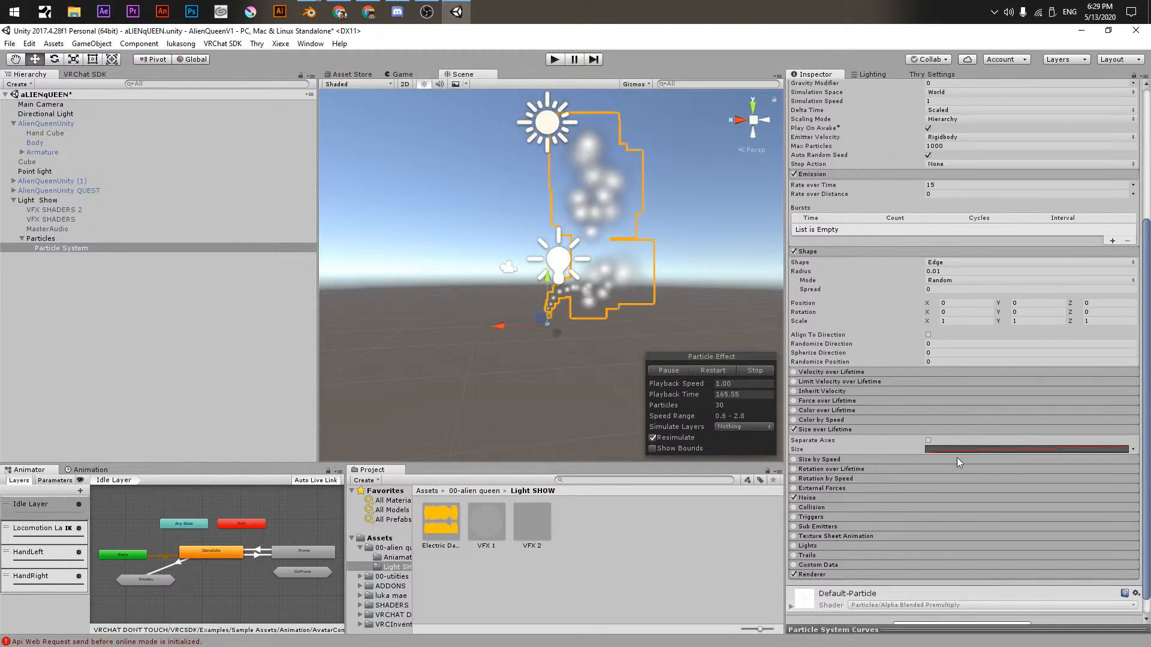
pyautogui.moveTo(943, 629); pyautogui.dragTo(943, 513)
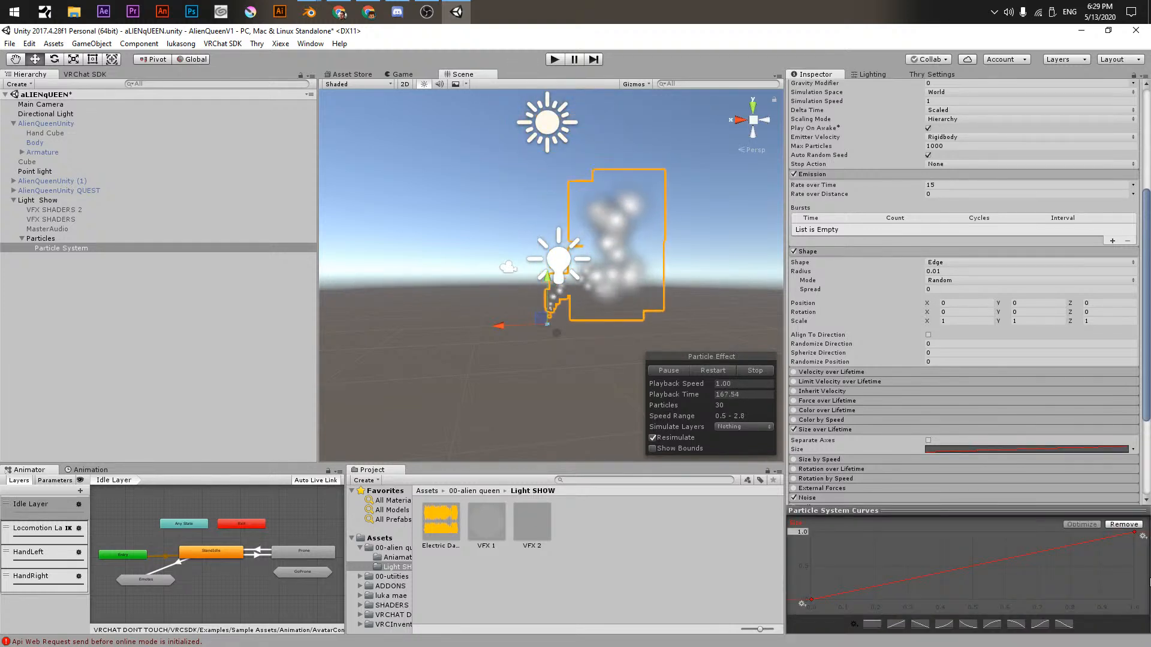
# - Shape the size curve to rise from 0 to a 1.0 peak at about 0.6 of the lifetime and fall back to 0 at the end
pyautogui.doubleClick(1001, 560)
pyautogui.moveTo(1134, 532); pyautogui.dragTo(1134, 599)
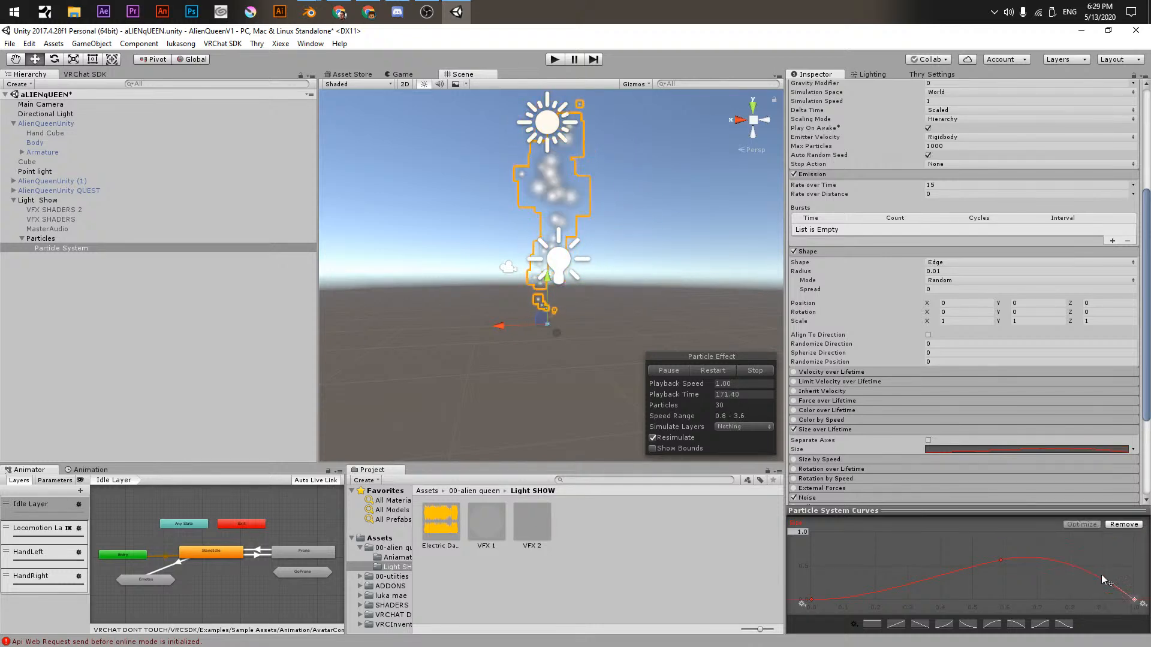
pyautogui.moveTo(1001, 561); pyautogui.dragTo(1005, 530)
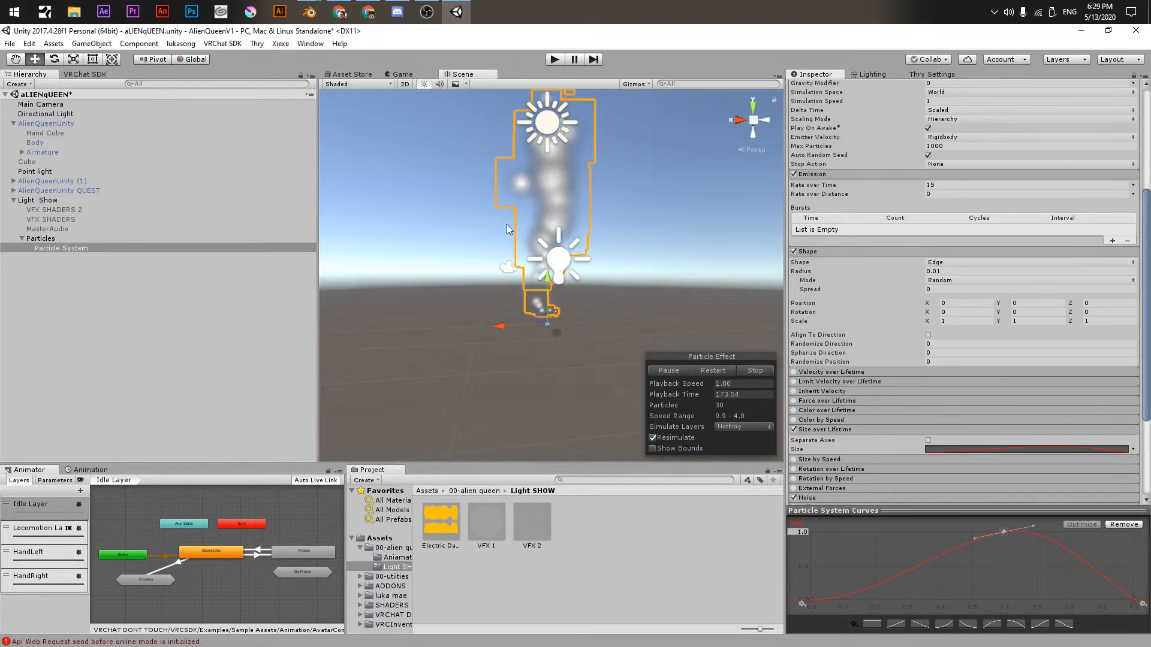
pyautogui.keyDown('alt'); pyautogui.moveTo(601, 214); pyautogui.dragTo(624, 309); pyautogui.keyUp('alt')
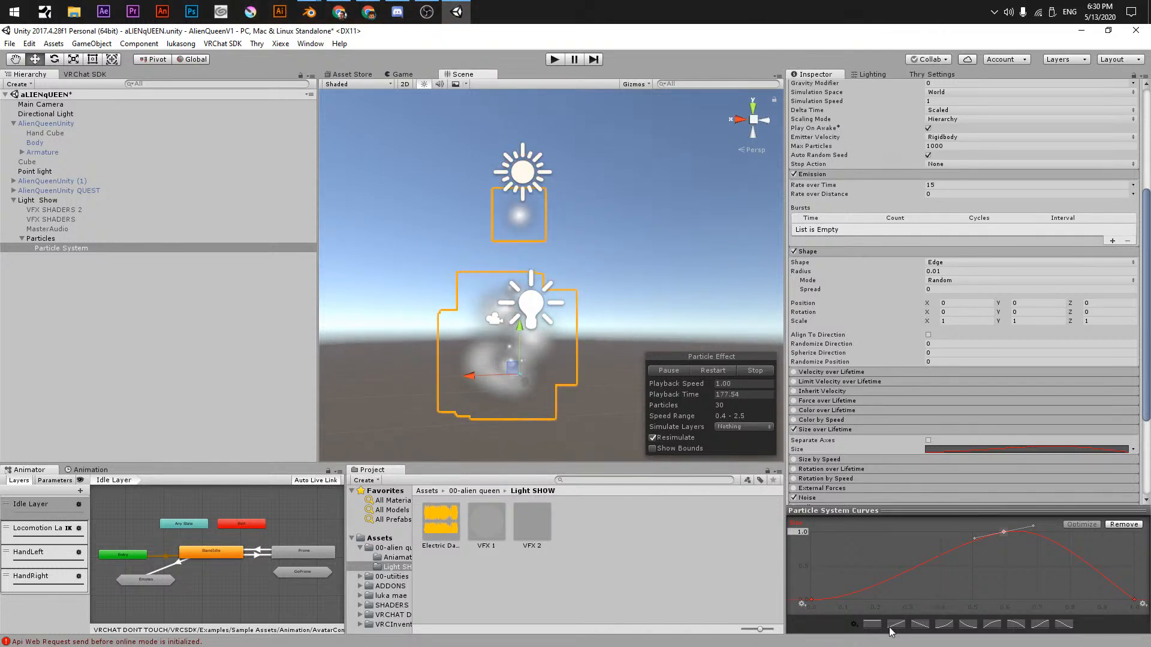
pyautogui.click(811, 431)
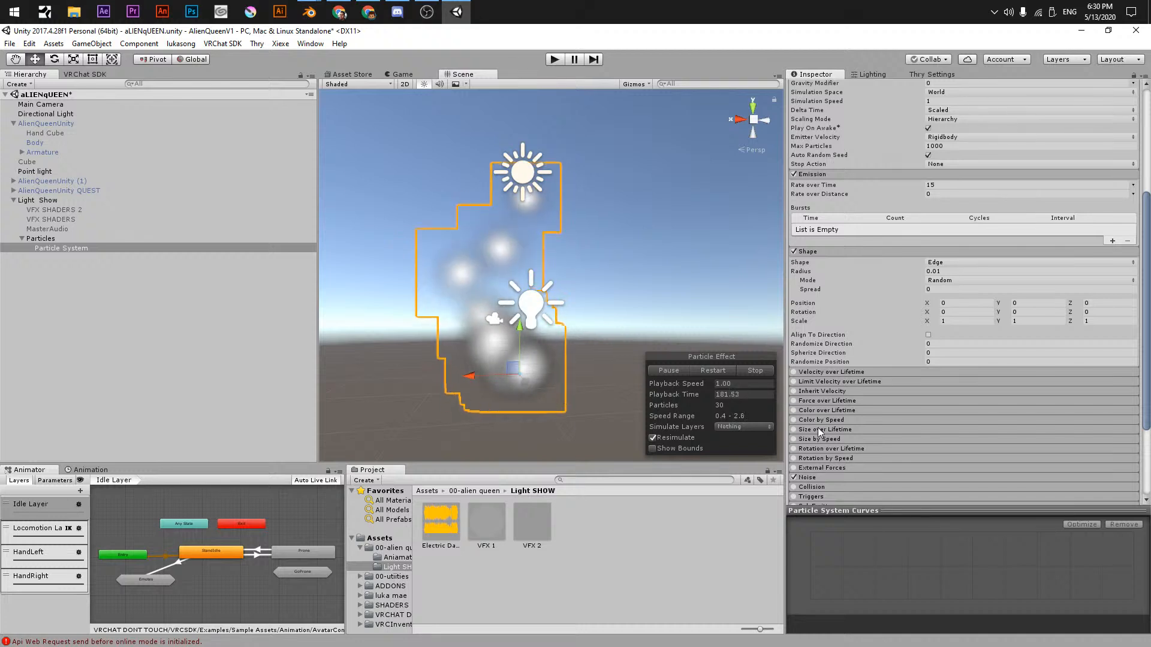
pyautogui.click(794, 429)
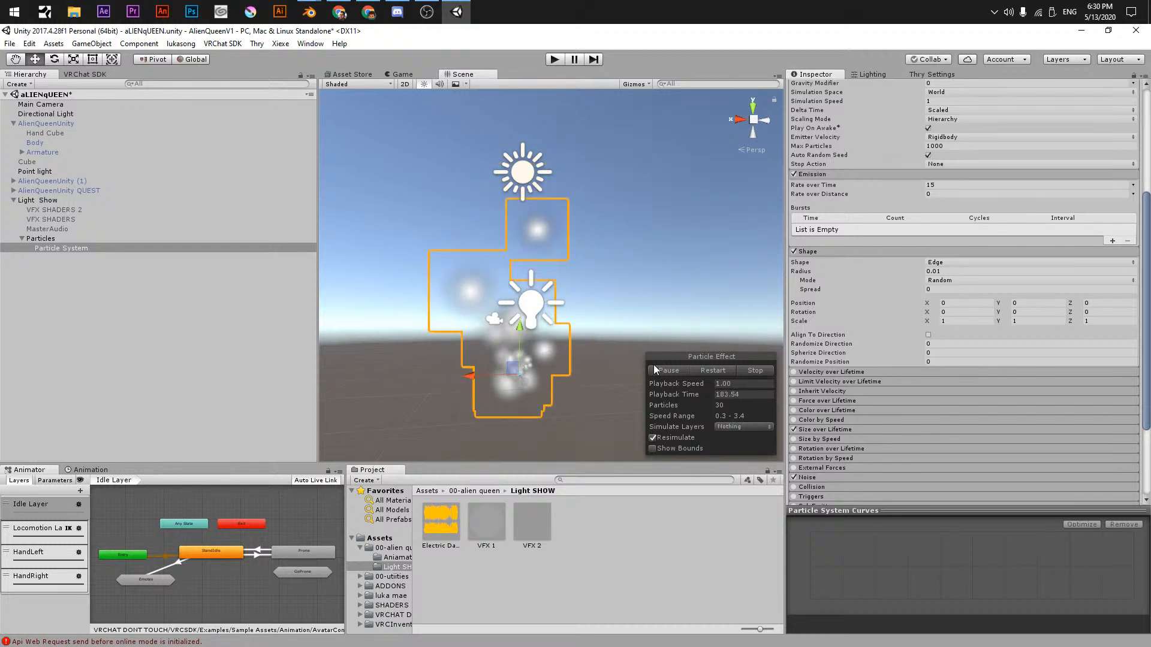
# - Enable Color over Lifetime and fade its white gradient out with an alpha of 0 at the 100% location
pyautogui.click(794, 411)
pyautogui.click(823, 410)
pyautogui.click(955, 421)
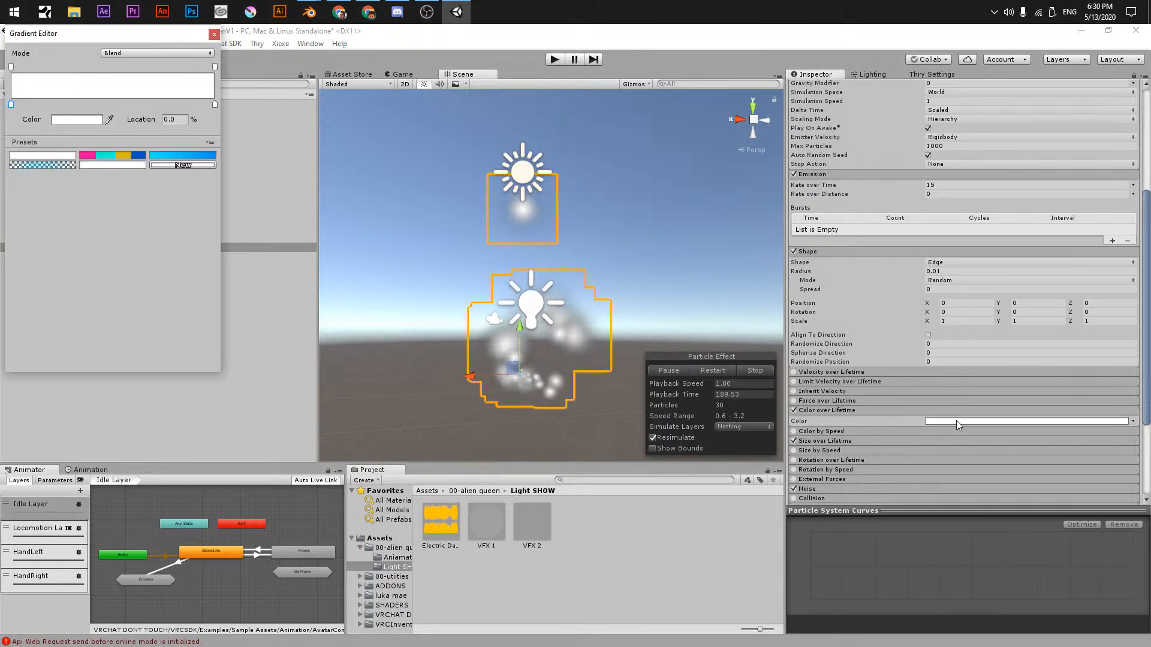
pyautogui.click(11, 67)
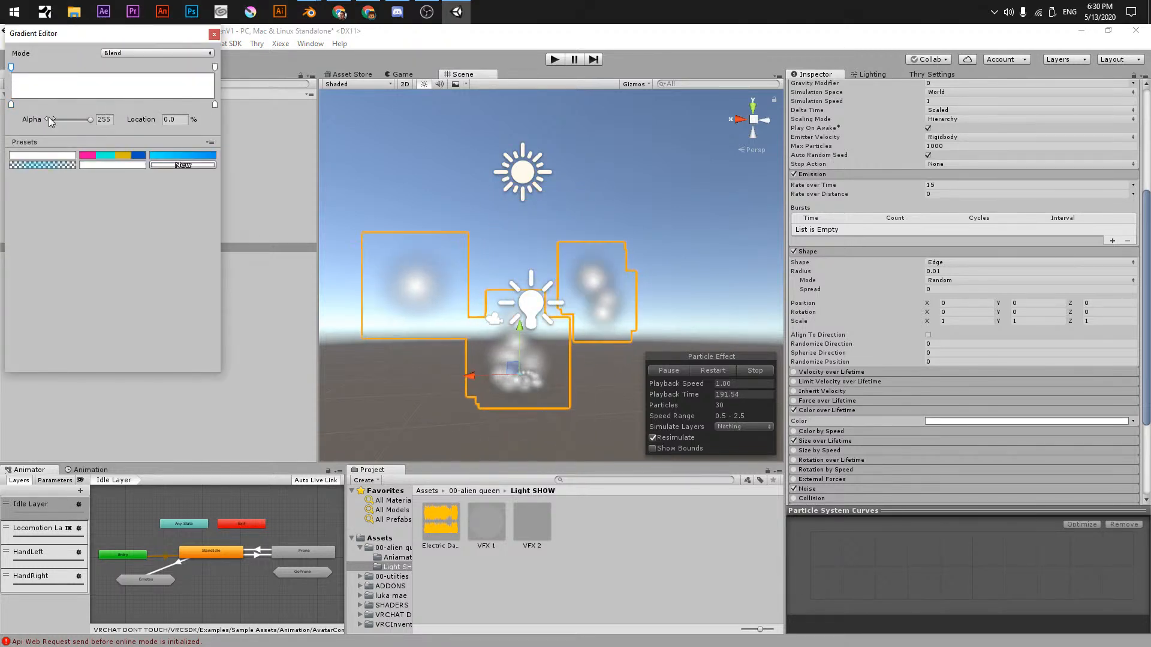
pyautogui.moveTo(91, 120); pyautogui.dragTo(51, 120)
pyautogui.click(214, 69)
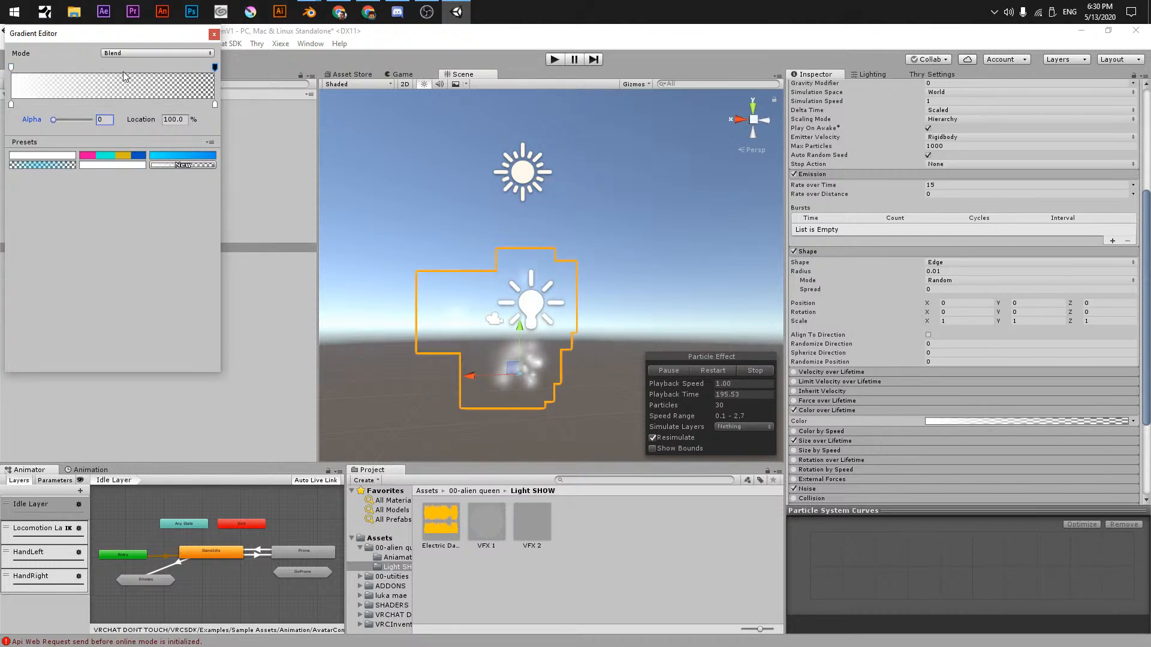
pyautogui.click(214, 35)
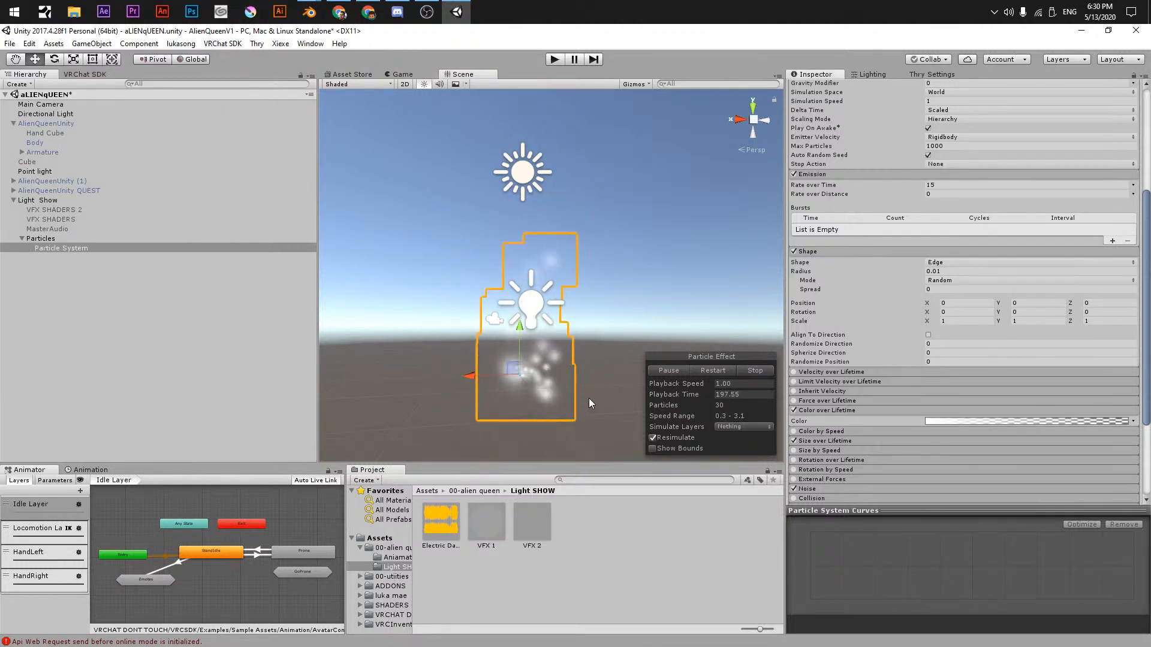
pyautogui.click(846, 411)
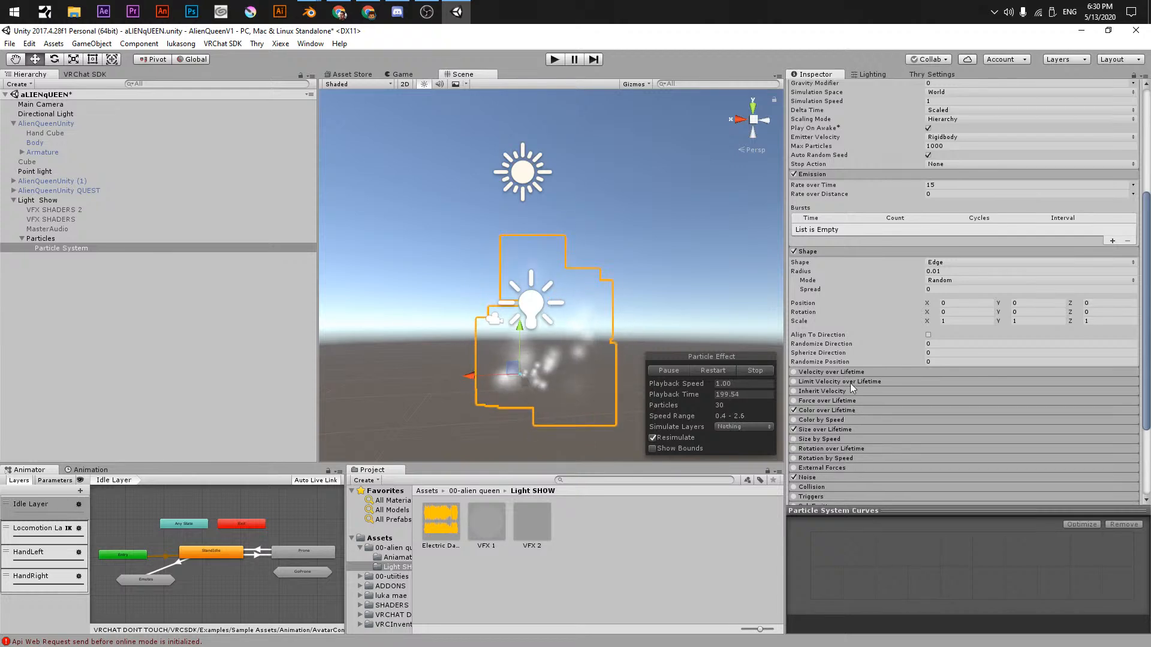
# - Set the Particle System's Start Size to 0.6
pyautogui.scroll(6, 850, 383)
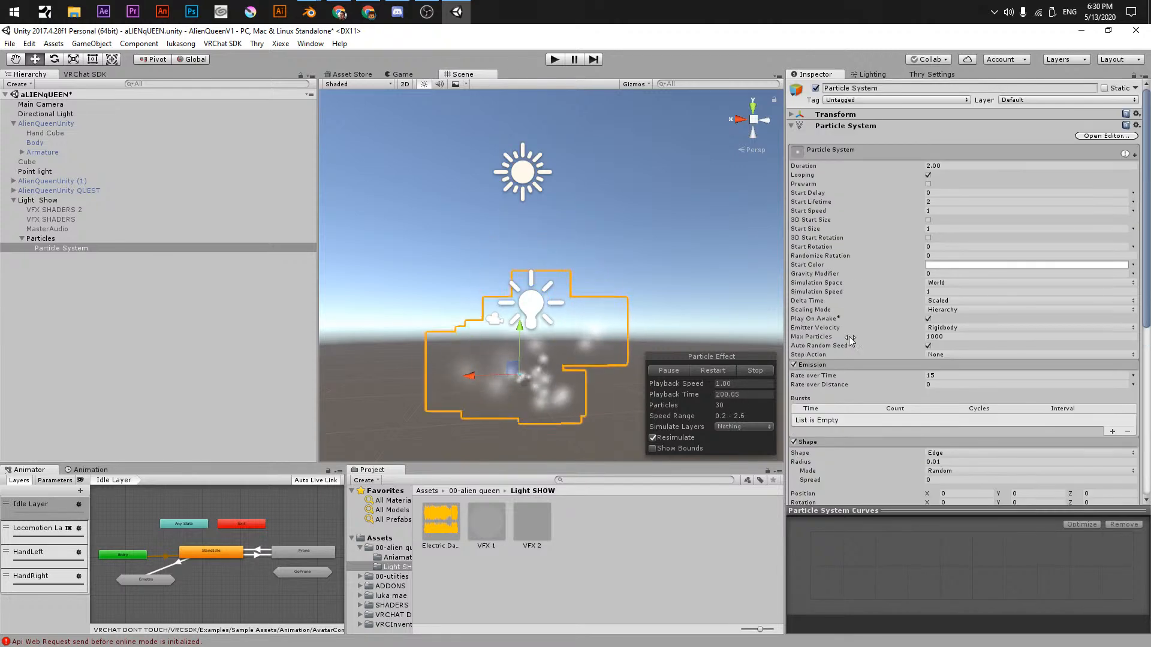
pyautogui.click(932, 229)
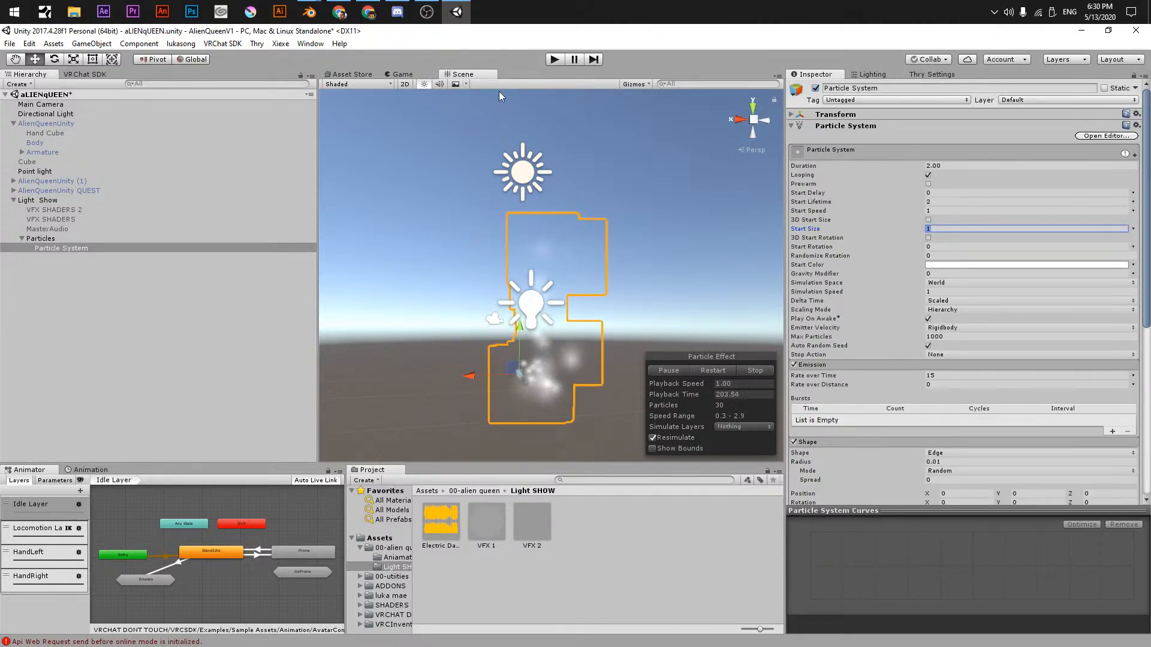
pyautogui.press('BackSpace')
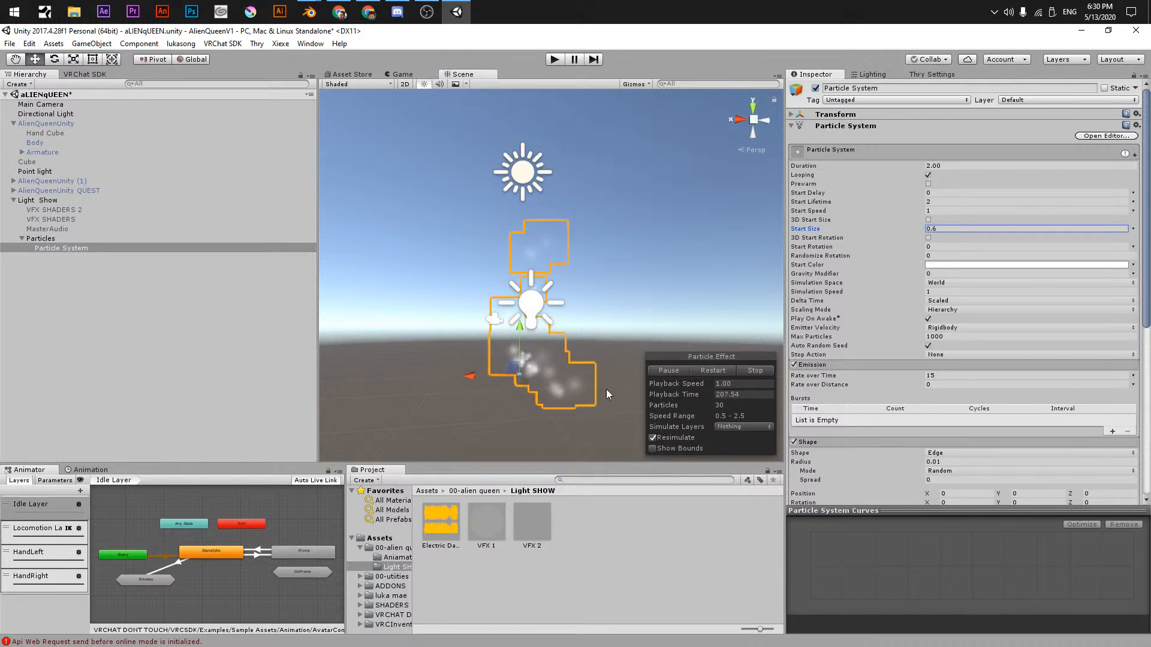
# - Examine the particle motion and fade up close in the scene, with and without the selection outline
pyautogui.scroll(3, 542, 375)
pyautogui.moveTo(542, 376); pyautogui.dragTo(535, 310, button='middle')
pyautogui.click(373, 293)
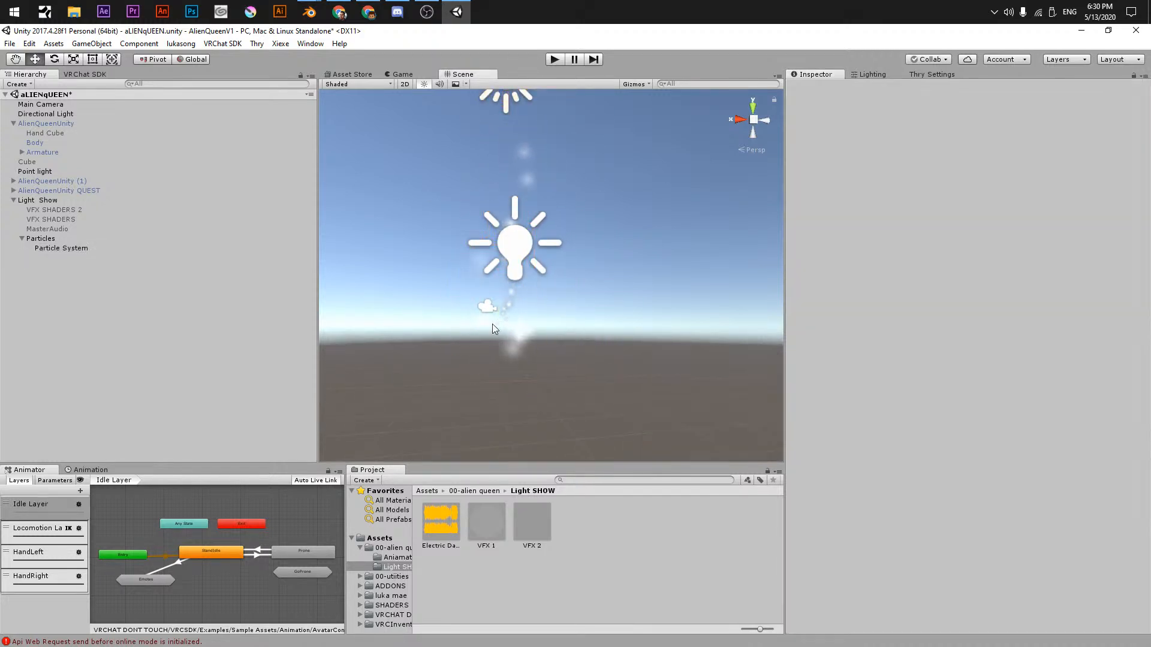
pyautogui.click(492, 324)
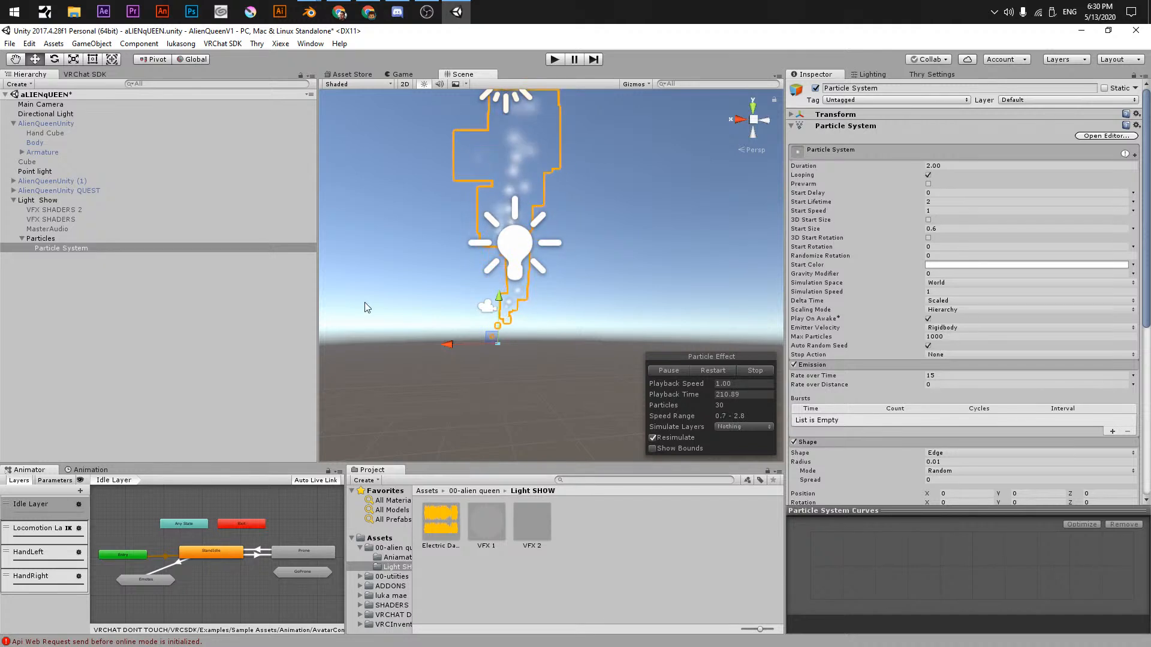
pyautogui.click(47, 239)
pyautogui.click(42, 248)
pyautogui.moveTo(541, 311); pyautogui.dragTo(537, 318, button='middle')
pyautogui.keyDown('alt'); pyautogui.moveTo(577, 323); pyautogui.dragTo(614, 324); pyautogui.keyUp('alt')
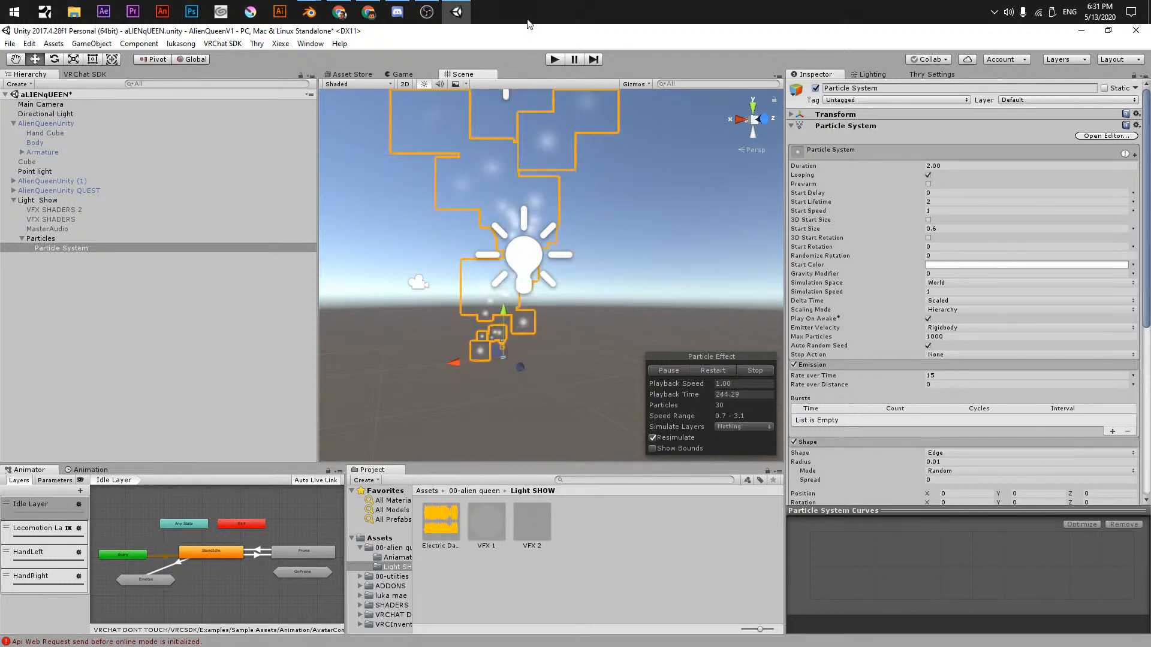
# - Duplicate the Particle System inside the Particles object
pyautogui.click(66, 248)
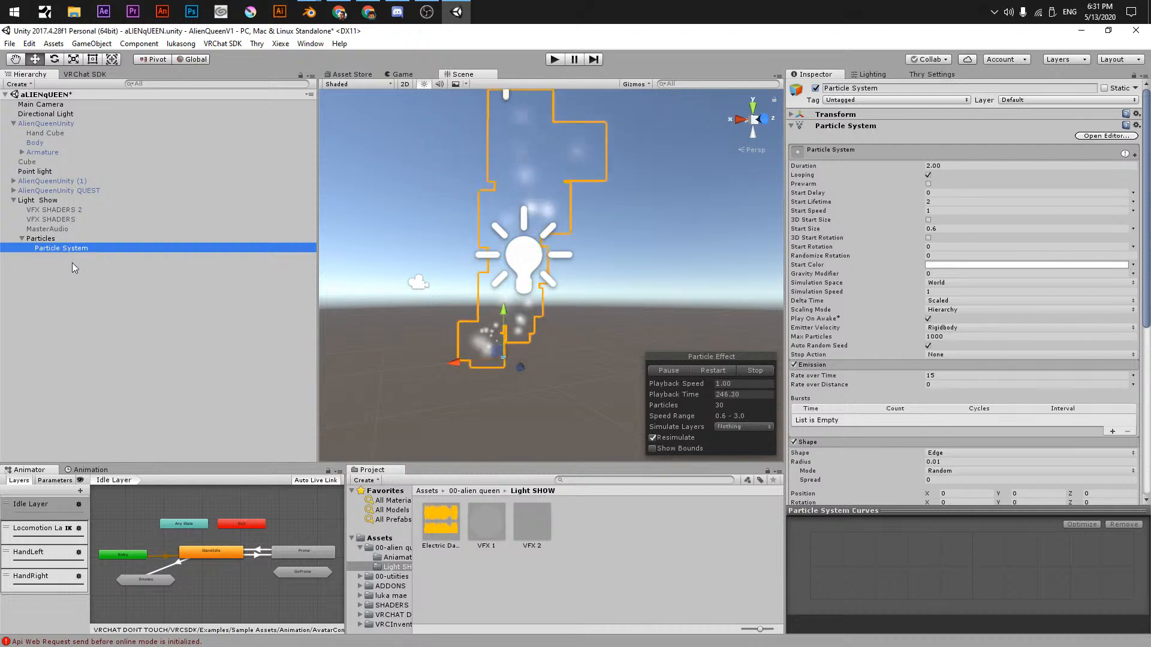
pyautogui.hotkey('ctrl', 'd')
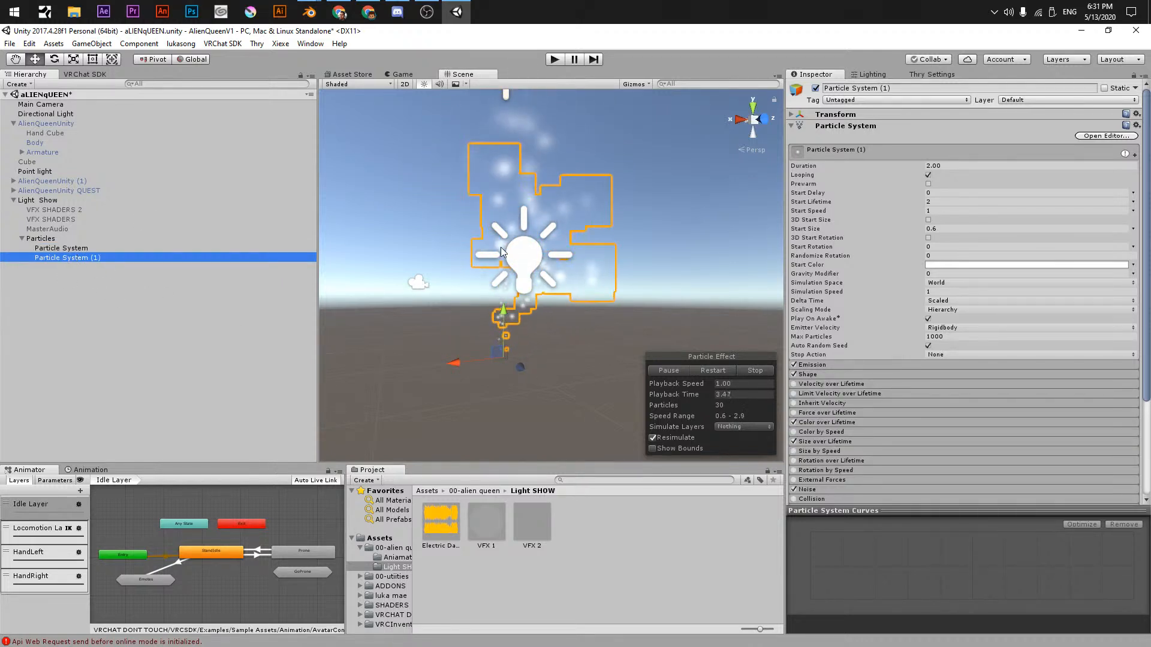
pyautogui.scroll(-5, 866, 402)
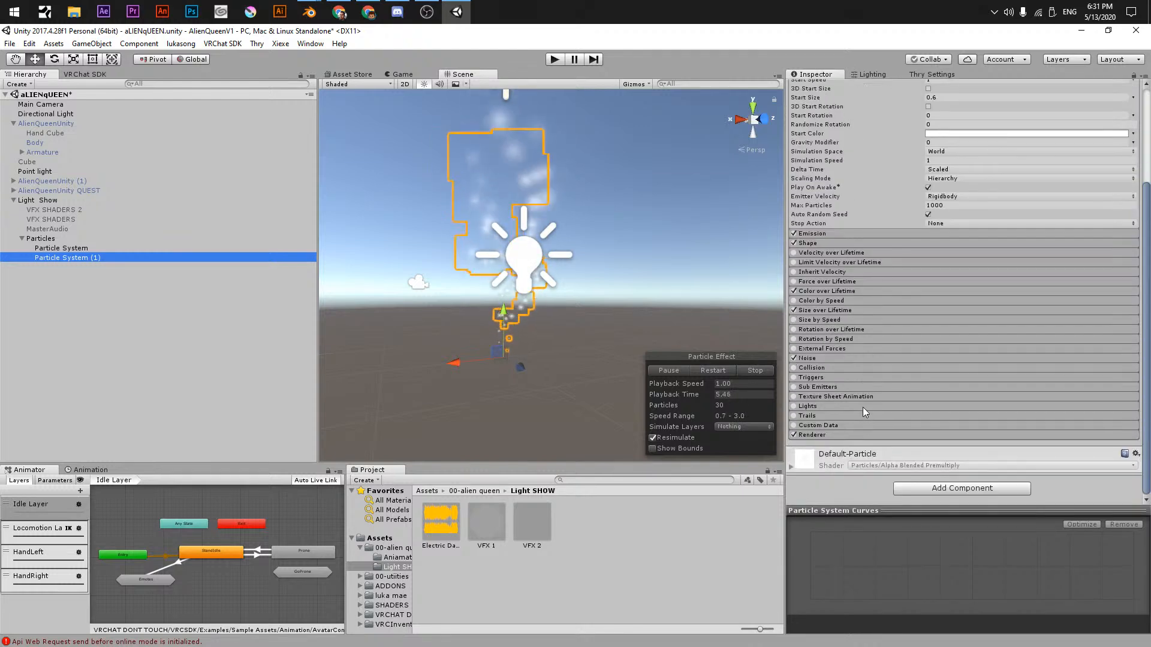
# - Enable Trails on the duplicated particle system and turn on World Space for the trails
pyautogui.click(795, 416)
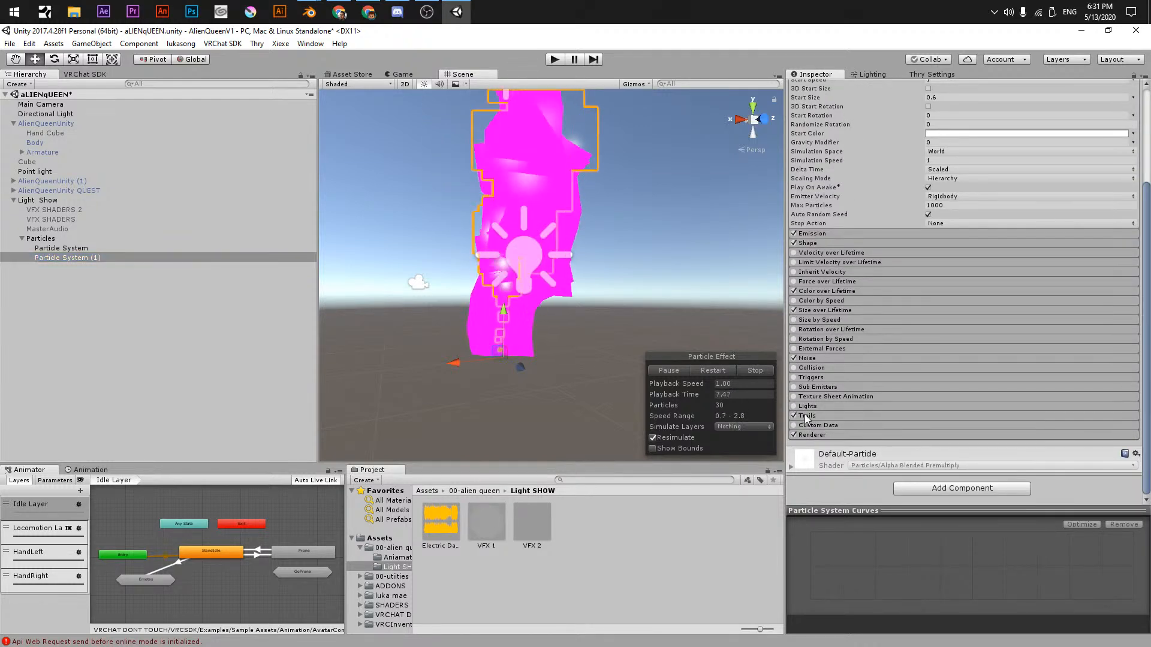
pyautogui.click(807, 416)
pyautogui.scroll(-3, 932, 357)
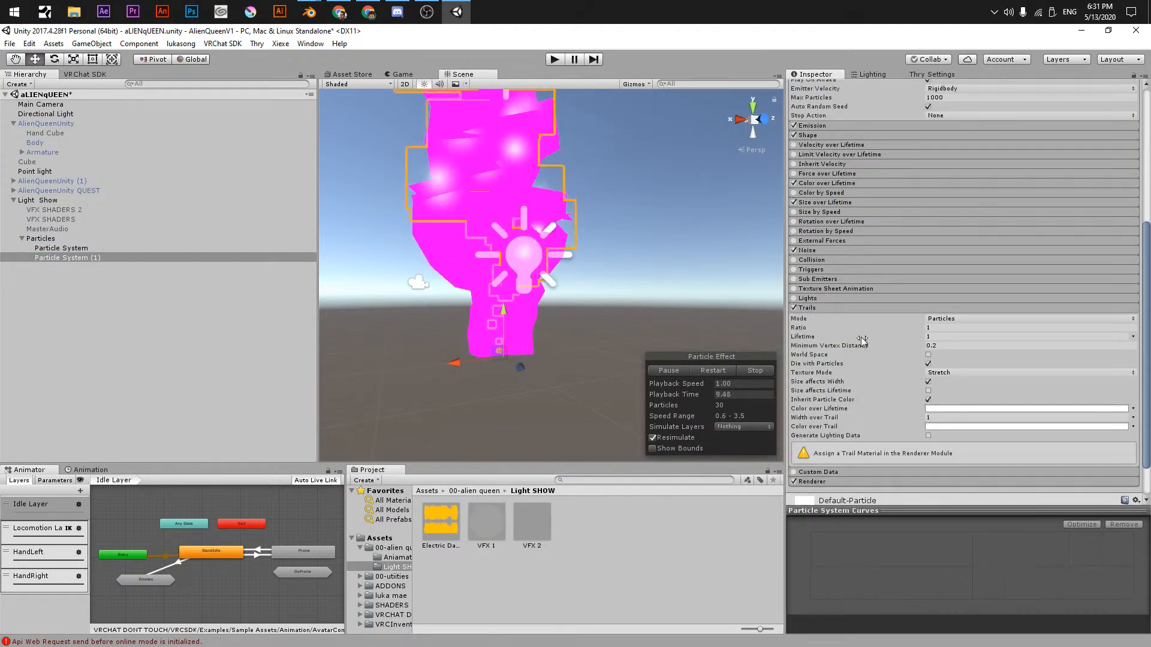
pyautogui.click(928, 355)
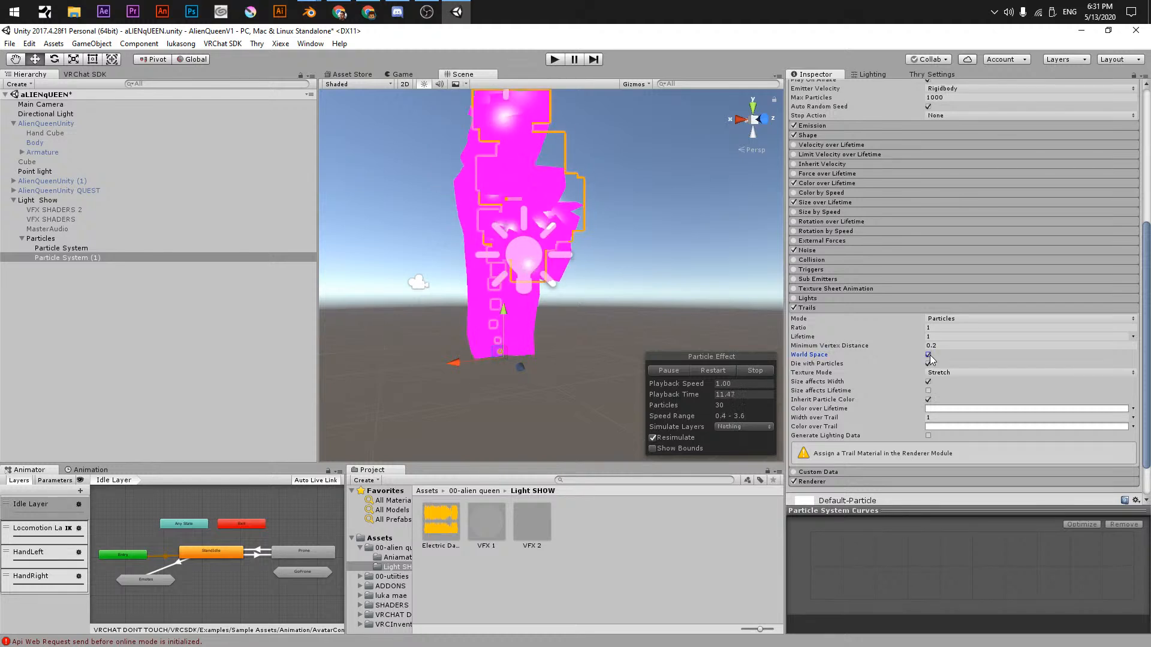
pyautogui.moveTo(801, 330)
pyautogui.mouseDown()
pyautogui.moveTo(790, 331)
pyautogui.moveTo(807, 331)
pyautogui.mouseUp()
pyautogui.click(806, 337)
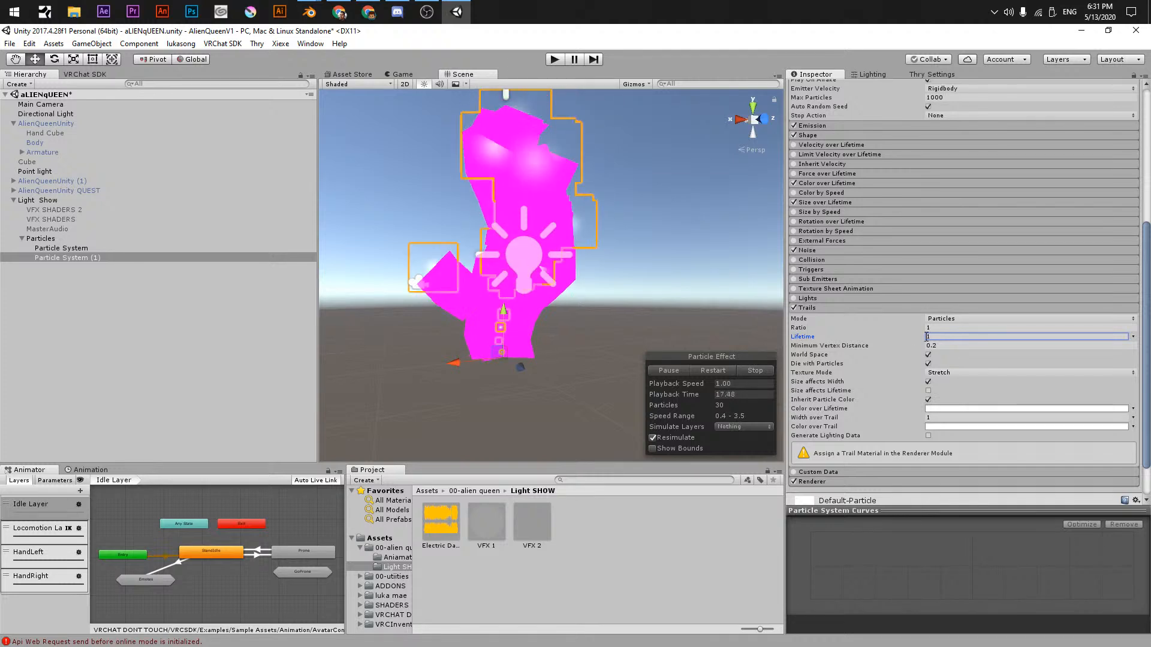
# - Try the Ribbon trail mode, set Width over Trail to 0.09 and return the mode to Particles
pyautogui.click(948, 318)
pyautogui.click(954, 343)
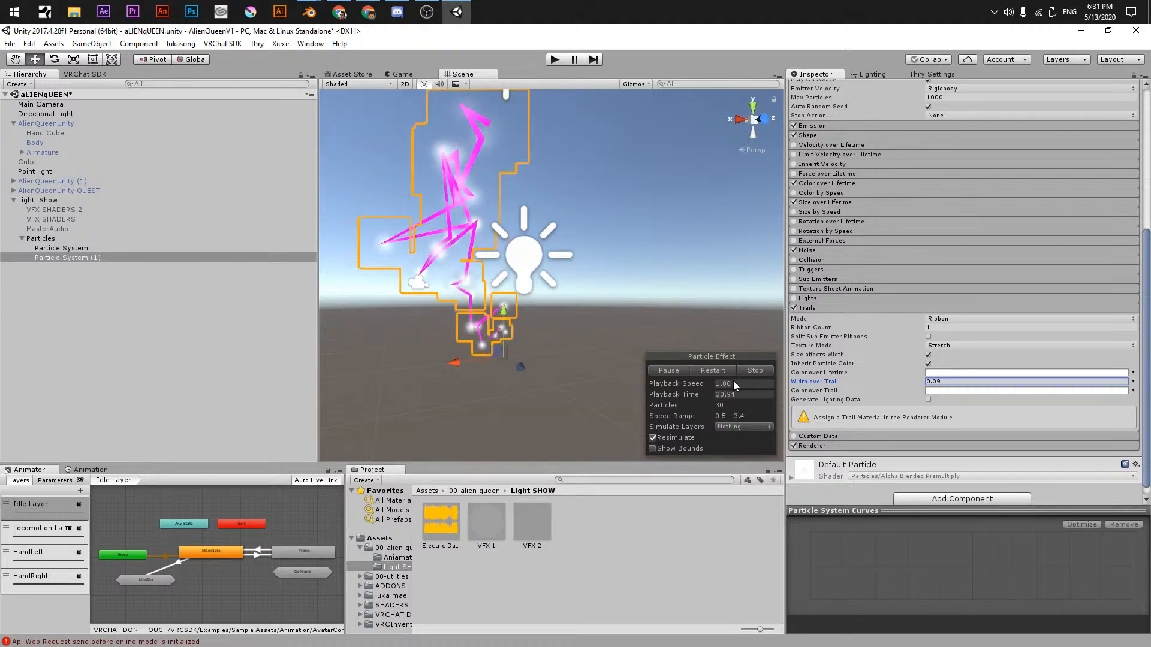
pyautogui.click(946, 332)
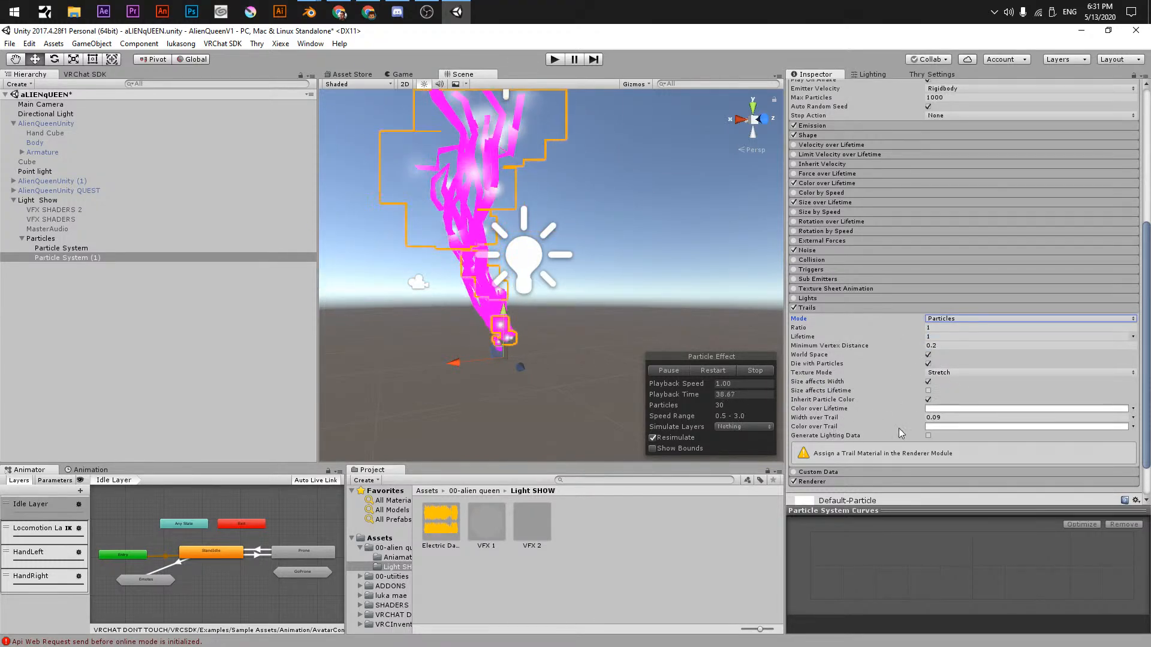
# - Expand the particle system's Renderer settings and create a new material named Trail in the Light SHOW folder
pyautogui.scroll(-2, 854, 436)
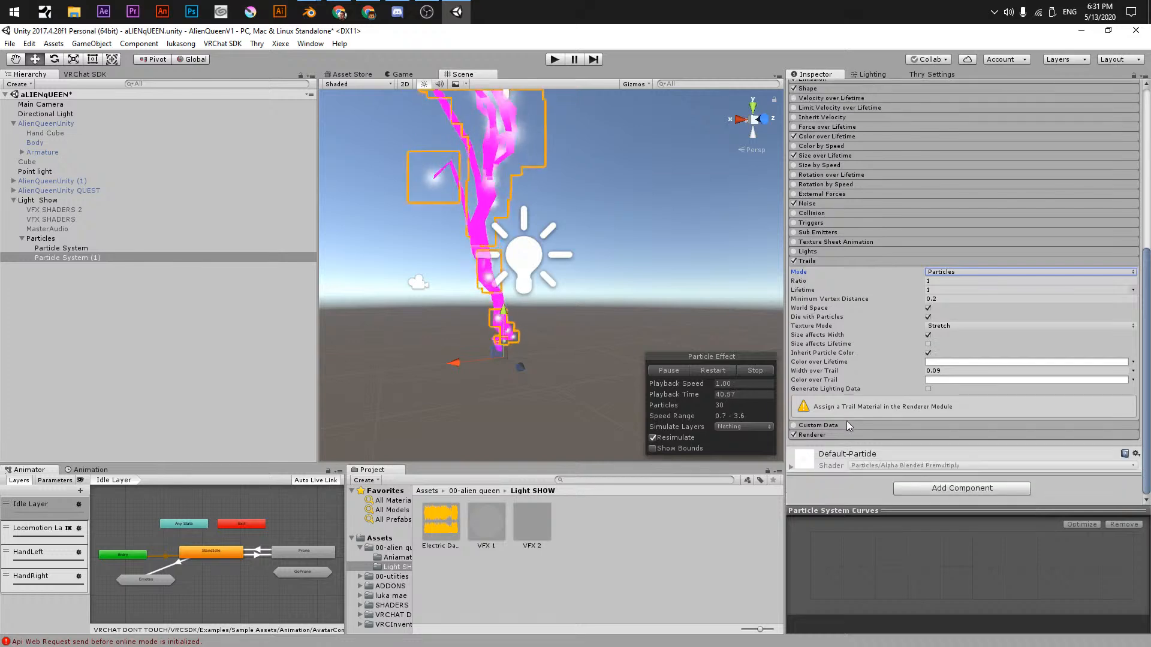
pyautogui.click(846, 431)
pyautogui.scroll(-6, 863, 407)
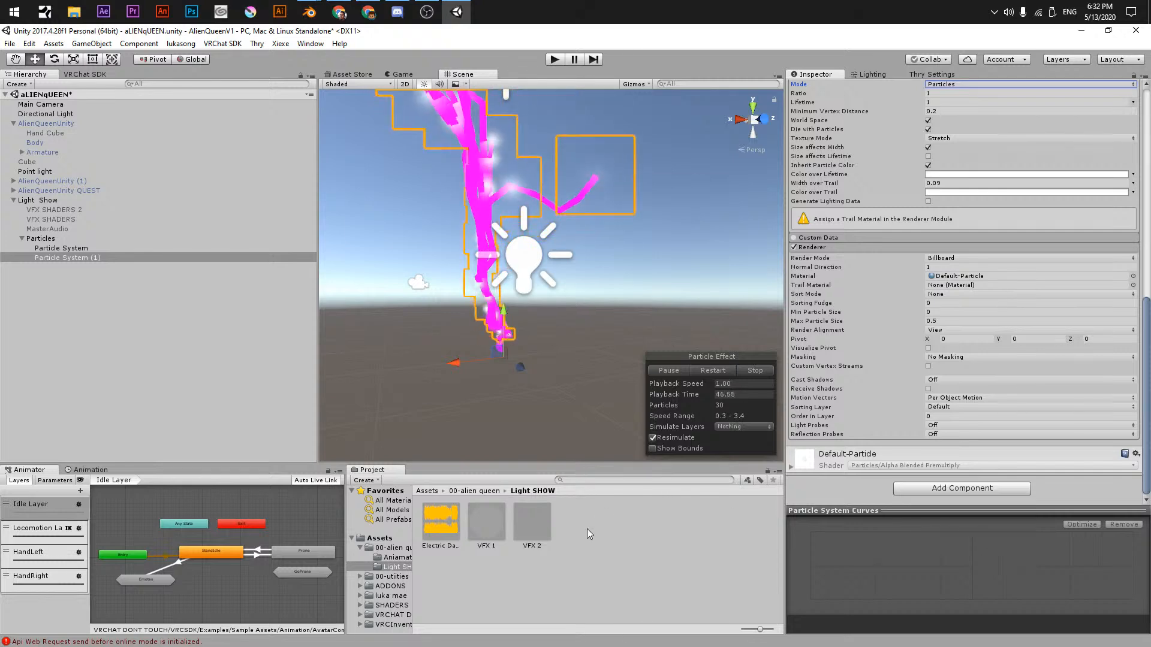
pyautogui.rightClick(564, 548)
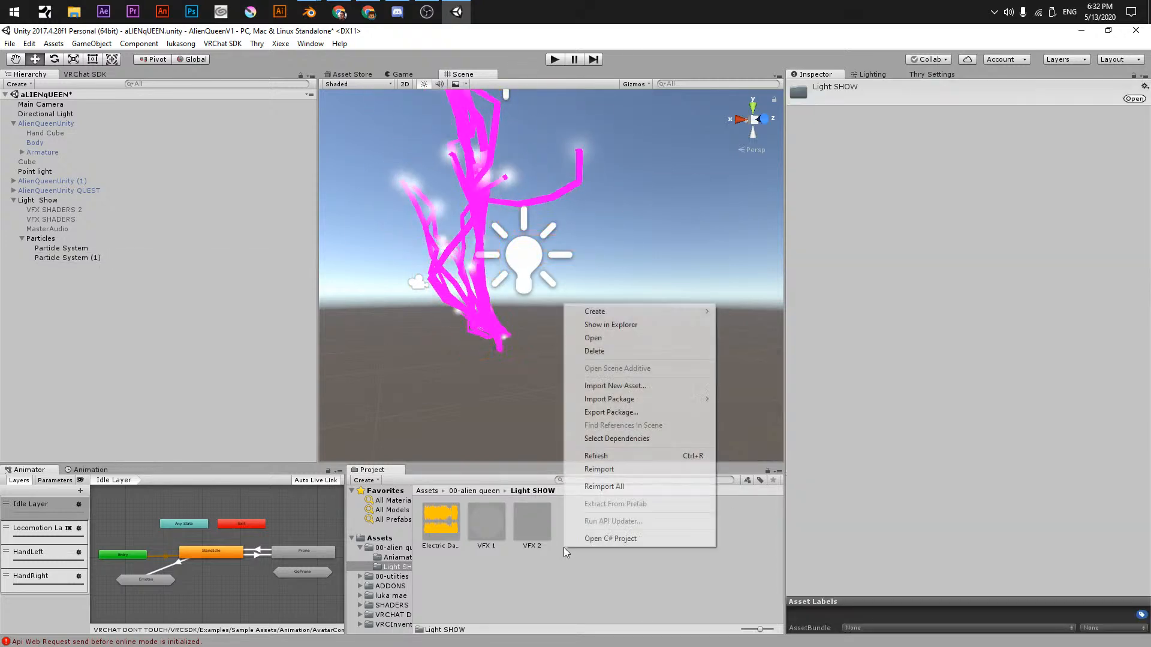
pyautogui.moveTo(632, 317)
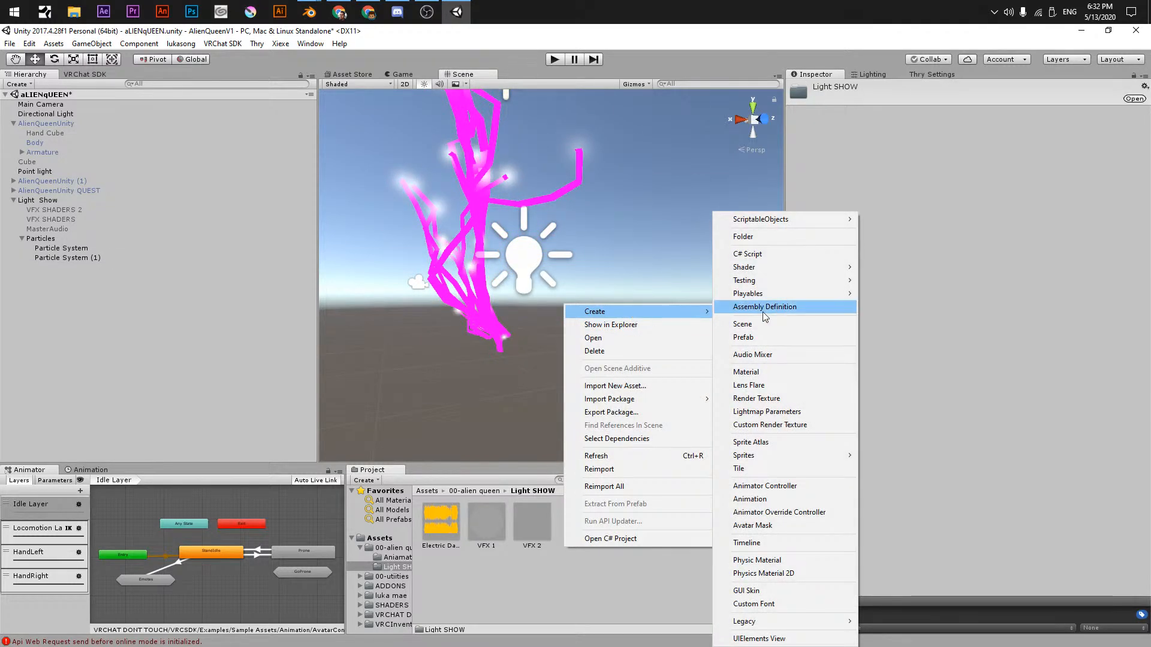
pyautogui.click(754, 373)
pyautogui.write('Trail')
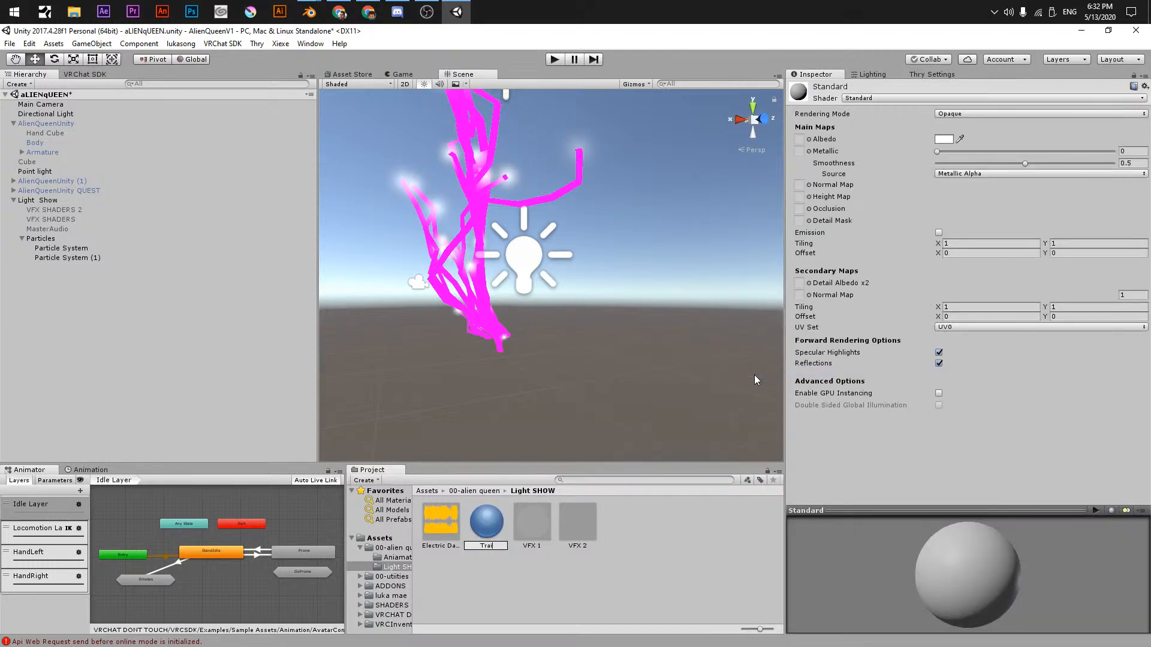
pyautogui.press('Return')
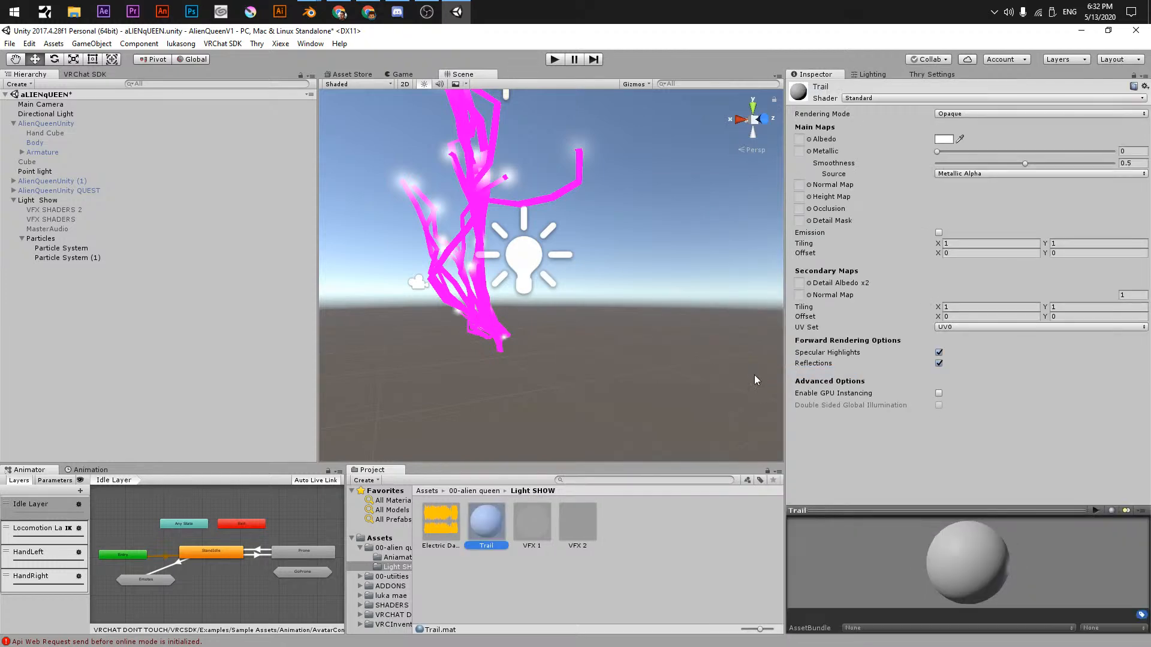
# - Assign the Trail material as the Trail Material of Particle System (1)
pyautogui.click(51, 258)
pyautogui.scroll(-15, 816, 475)
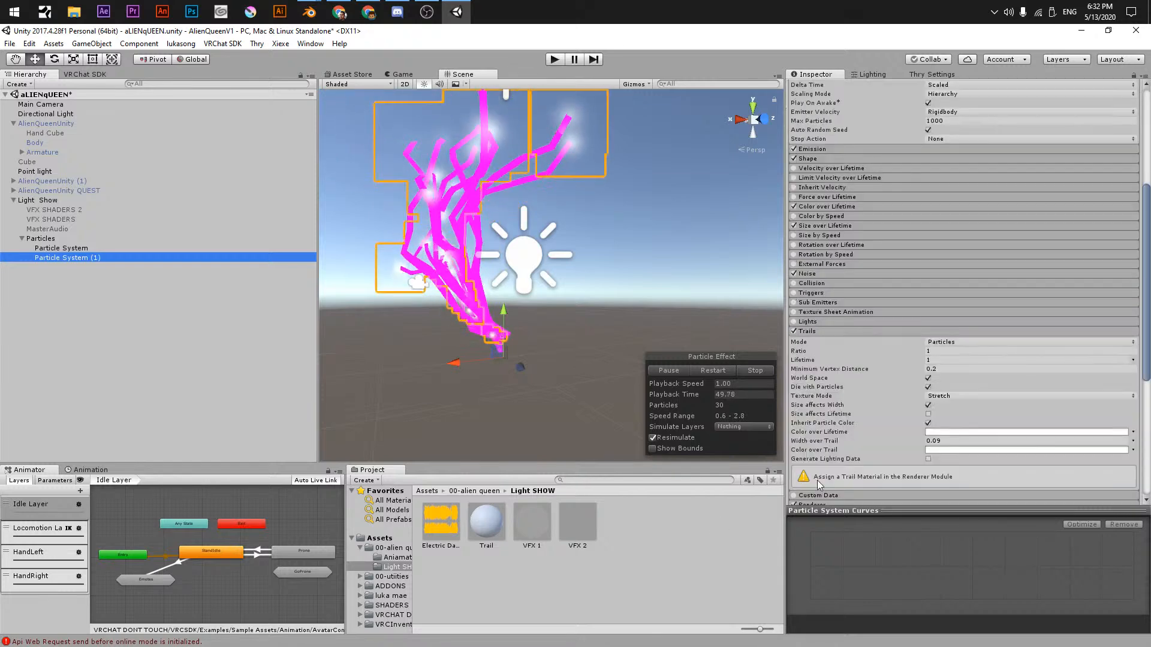
pyautogui.moveTo(487, 528); pyautogui.dragTo(923, 286)
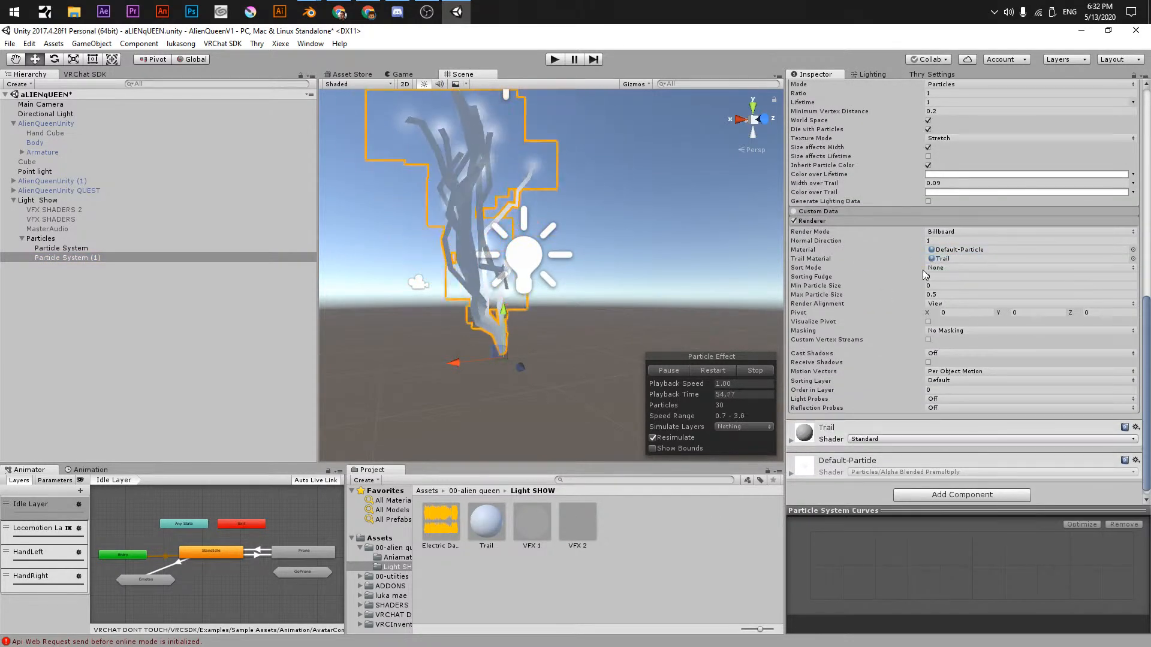
# - Change the Trail material's shader to VRChat/Mobile/Particles/Additive
pyautogui.click(496, 526)
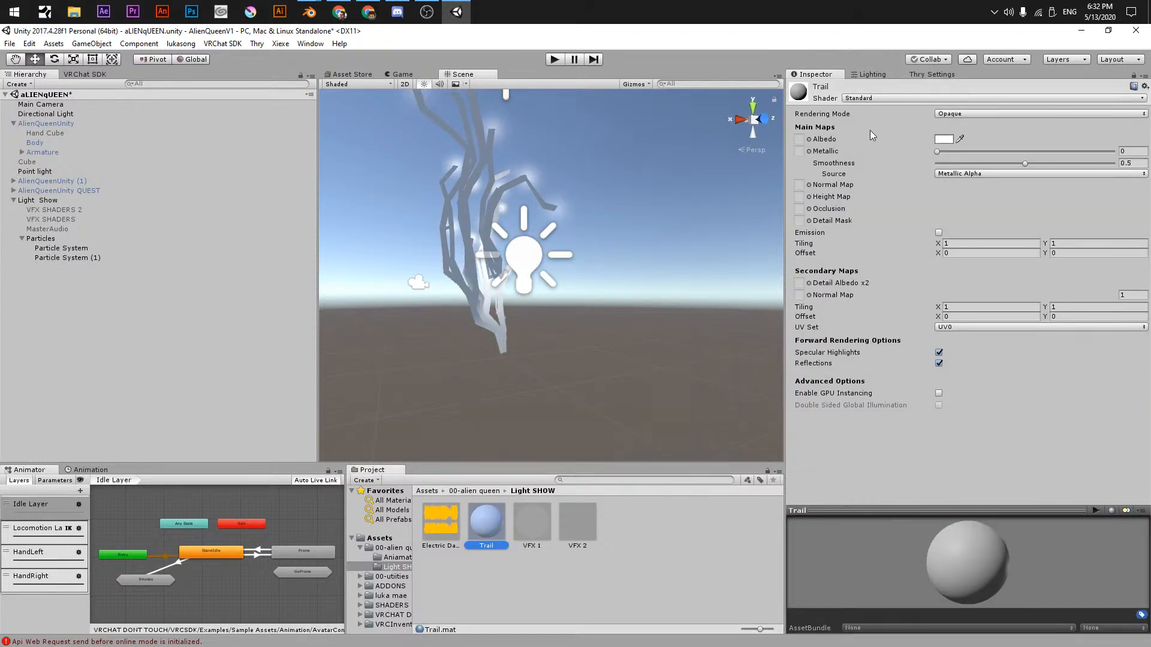
pyautogui.click(98, 259)
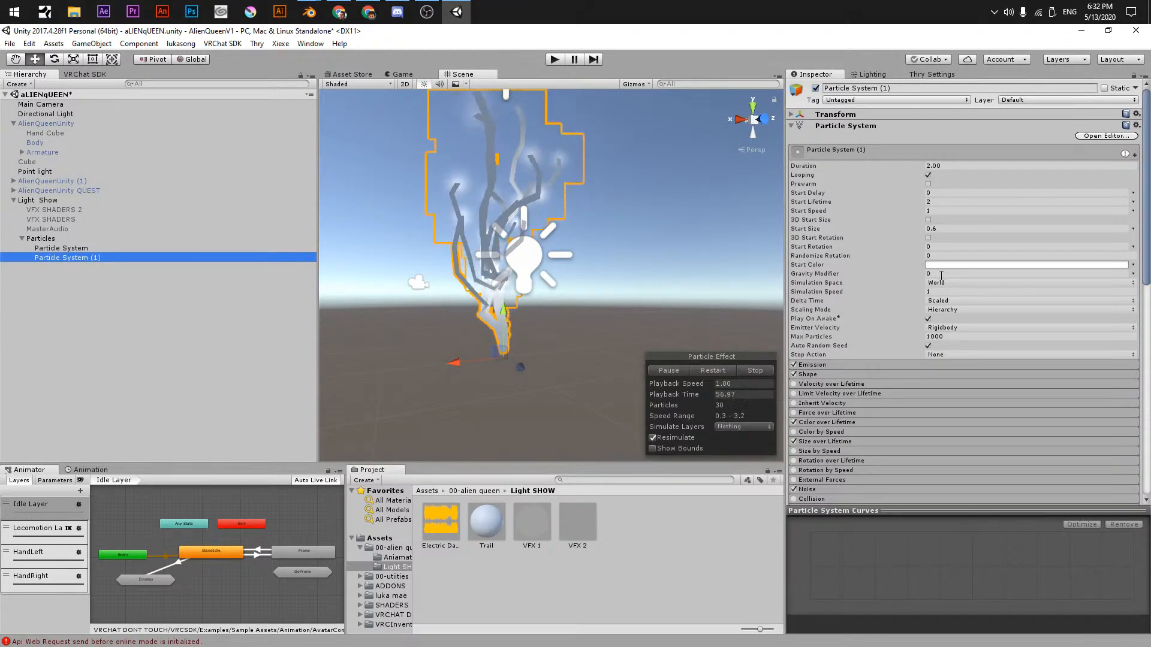
pyautogui.scroll(-5, 848, 392)
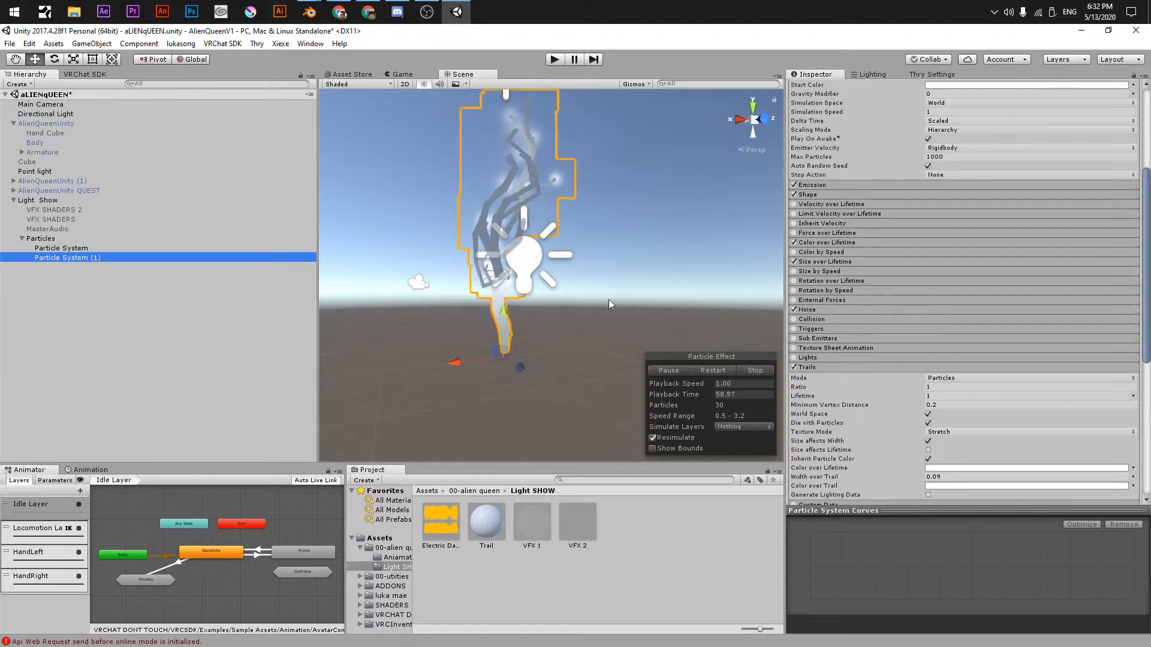
pyautogui.click(486, 524)
pyautogui.click(870, 97)
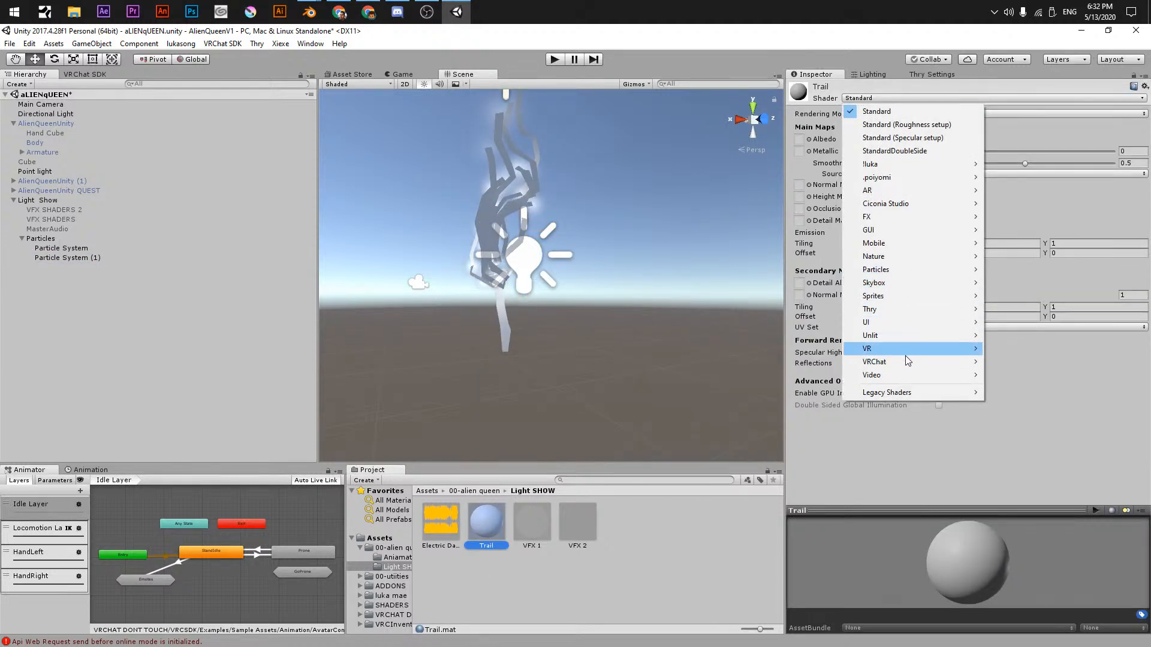
pyautogui.moveTo(960, 361)
pyautogui.moveTo(1007, 363)
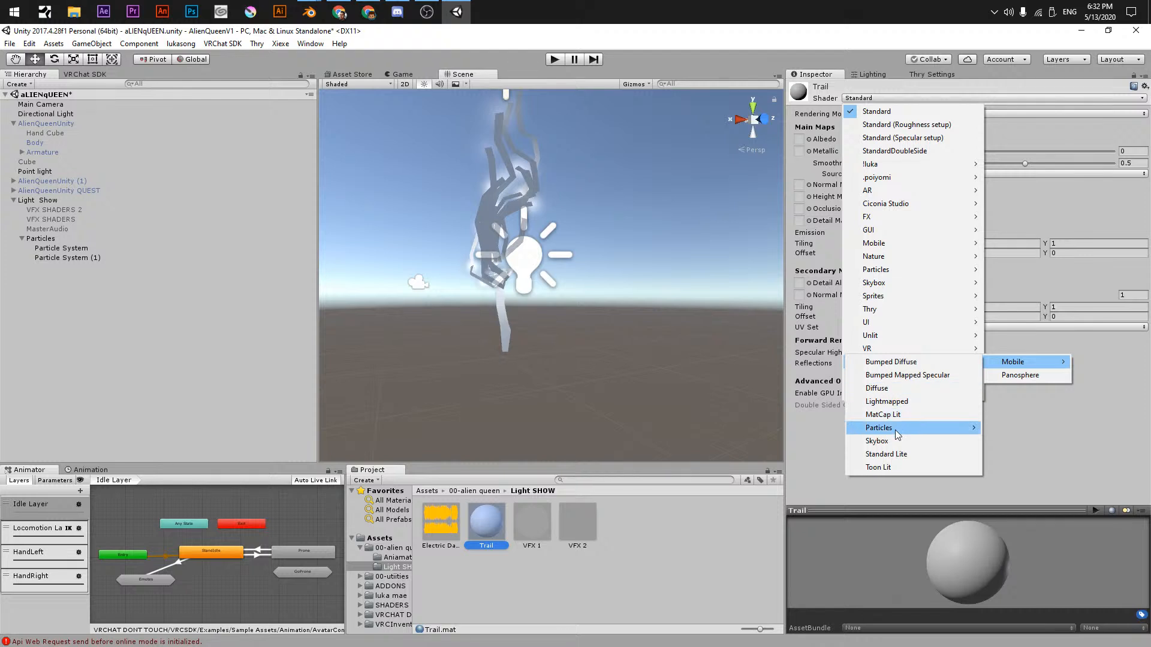
pyautogui.click(1000, 430)
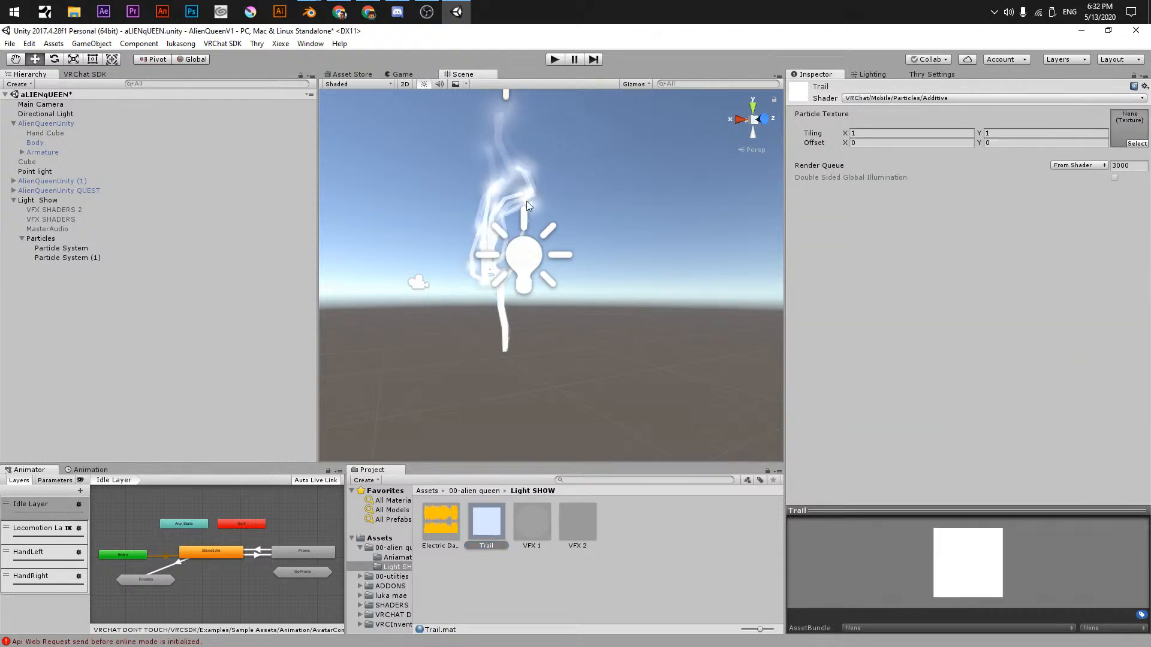
# - Try the trails of Particle System (1) without Die with Particles and with the Tile and DistributePerSegment texture modes
pyautogui.click(86, 257)
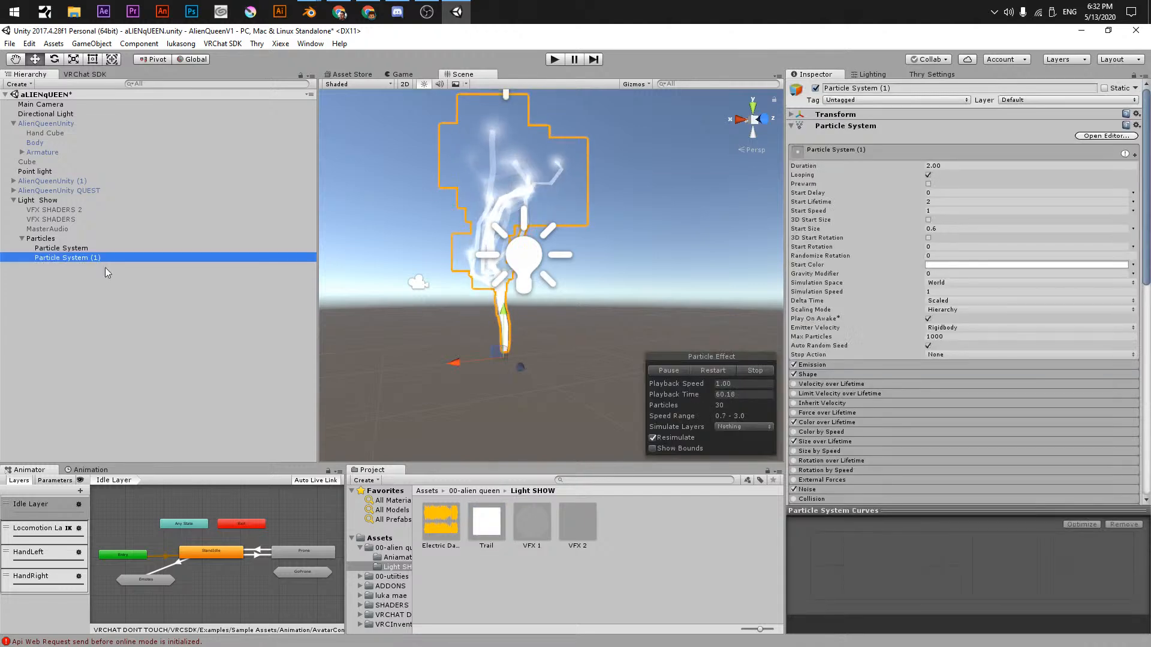
pyautogui.scroll(3, 470, 264)
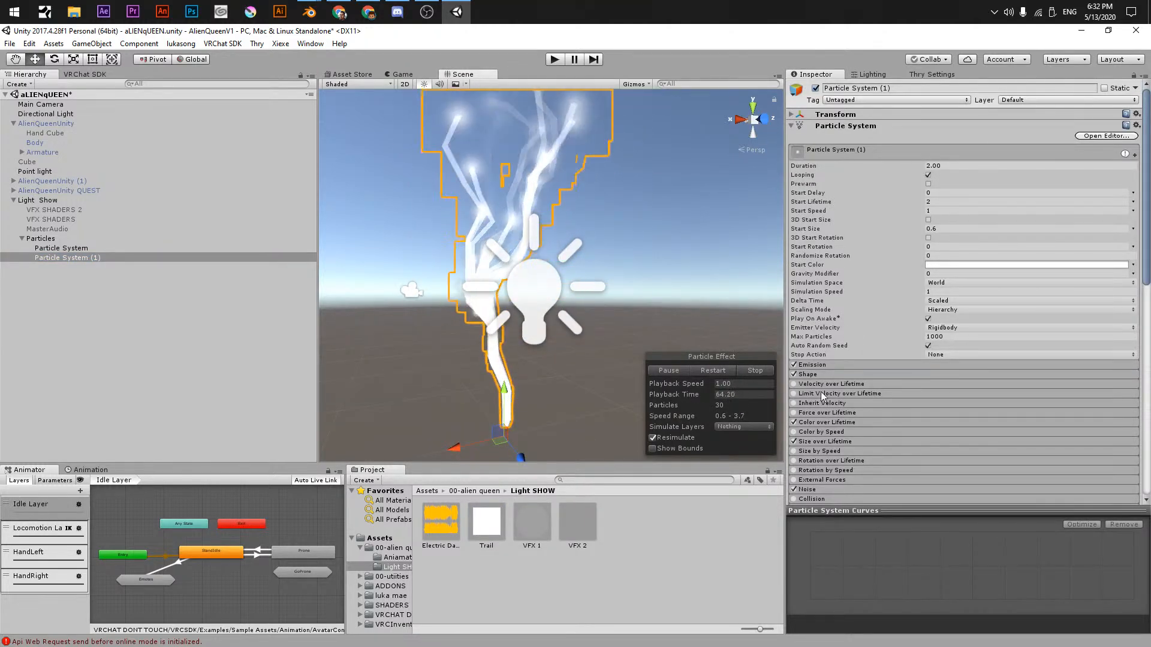
pyautogui.scroll(-10, 827, 392)
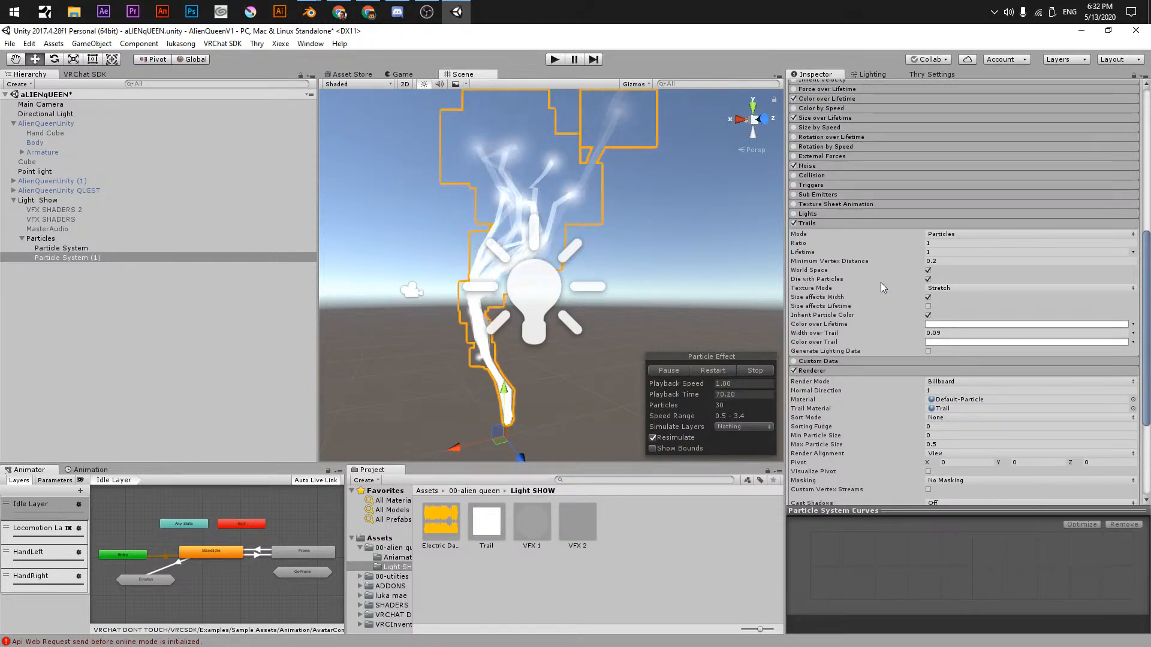
pyautogui.click(929, 279)
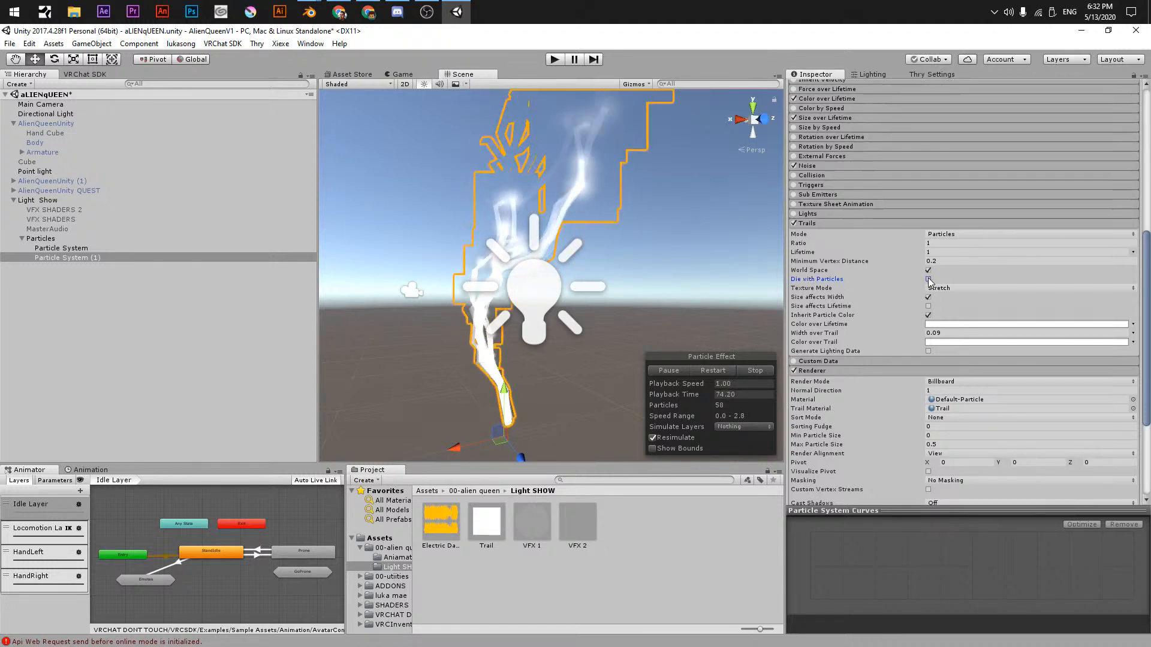
pyautogui.click(937, 289)
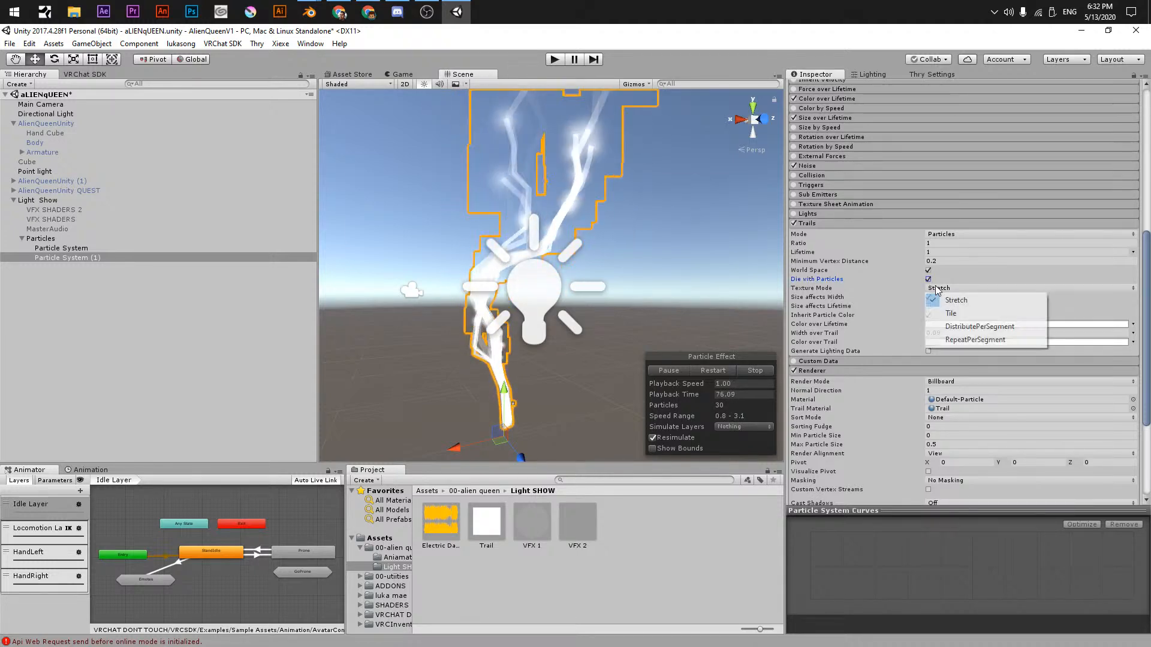
pyautogui.click(953, 314)
pyautogui.click(948, 289)
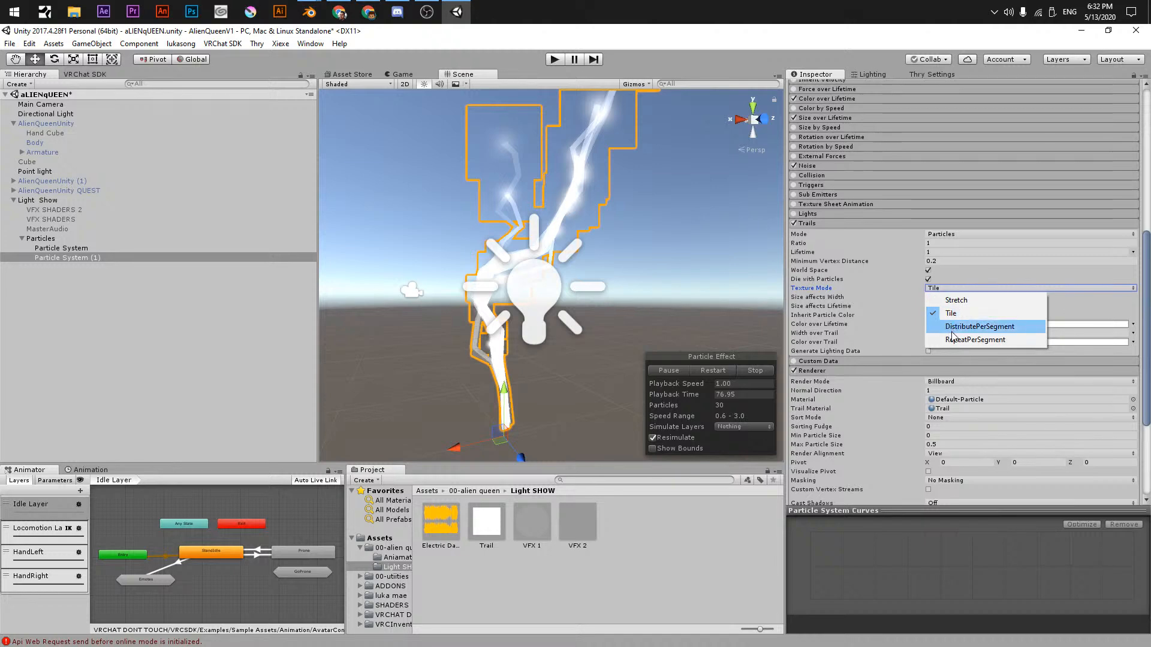
pyautogui.click(952, 329)
pyautogui.click(947, 288)
pyautogui.click(955, 299)
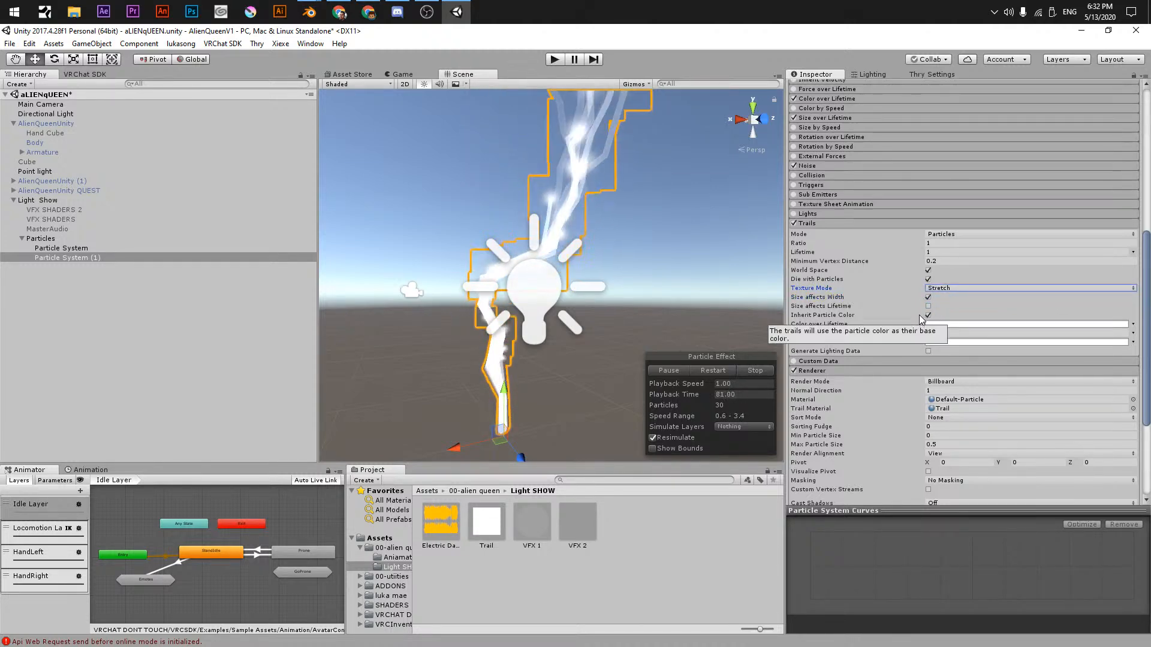
# - Turn on Size affects Lifetime for the trails and deselect the particle system
pyautogui.click(928, 306)
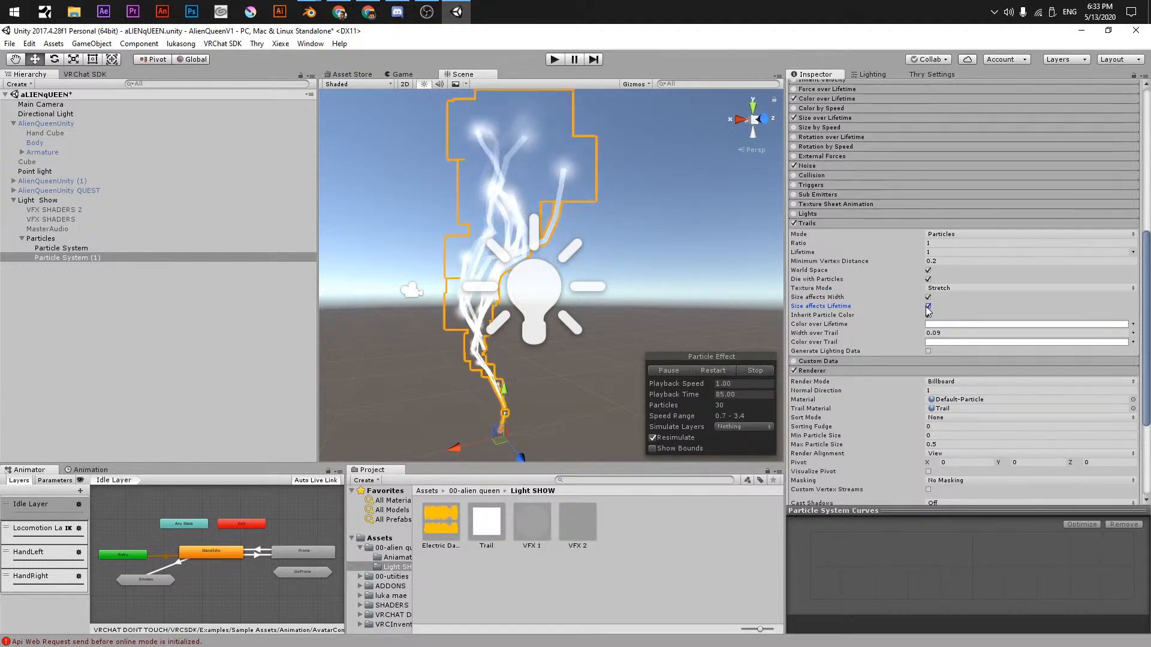
pyautogui.click(687, 547)
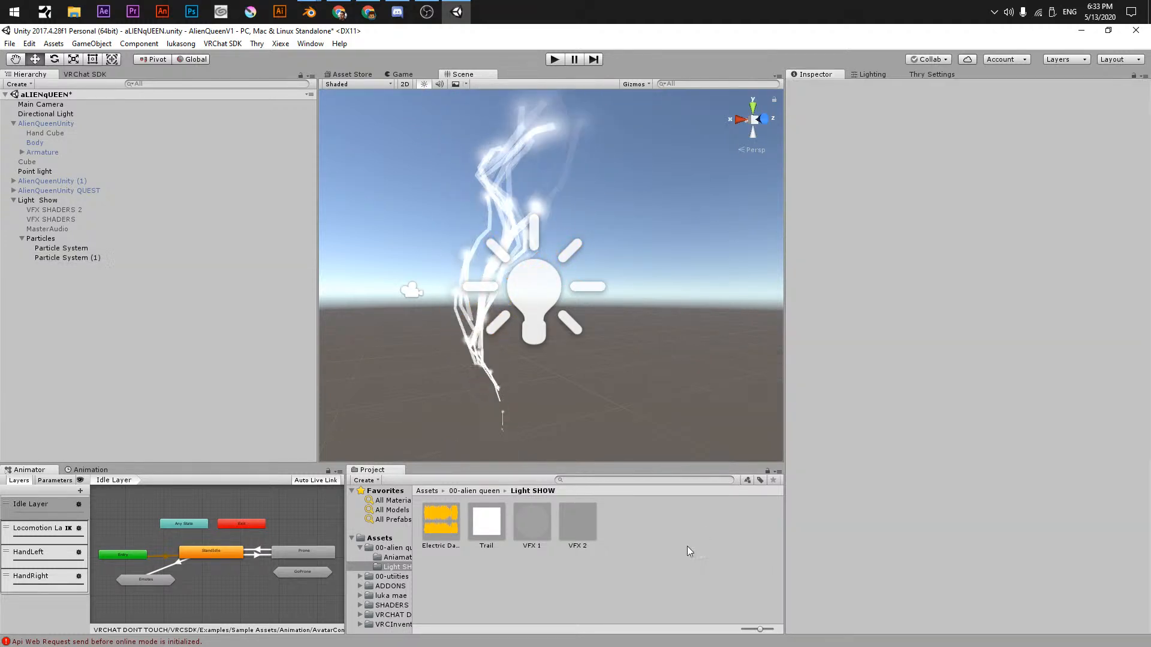
# - Examine the particle trails up close and from farther away in the scene, with and without the selection outline
pyautogui.scroll(3, 517, 430)
pyautogui.moveTo(496, 415); pyautogui.dragTo(505, 340, button='middle')
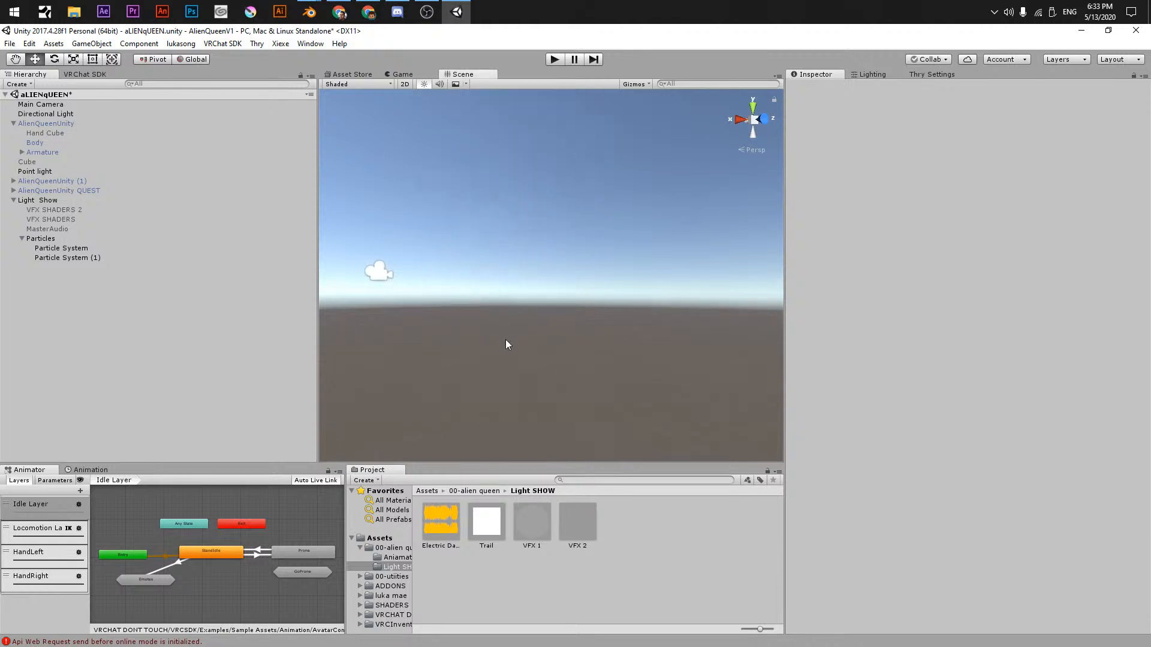
pyautogui.scroll(-5, 574, 340)
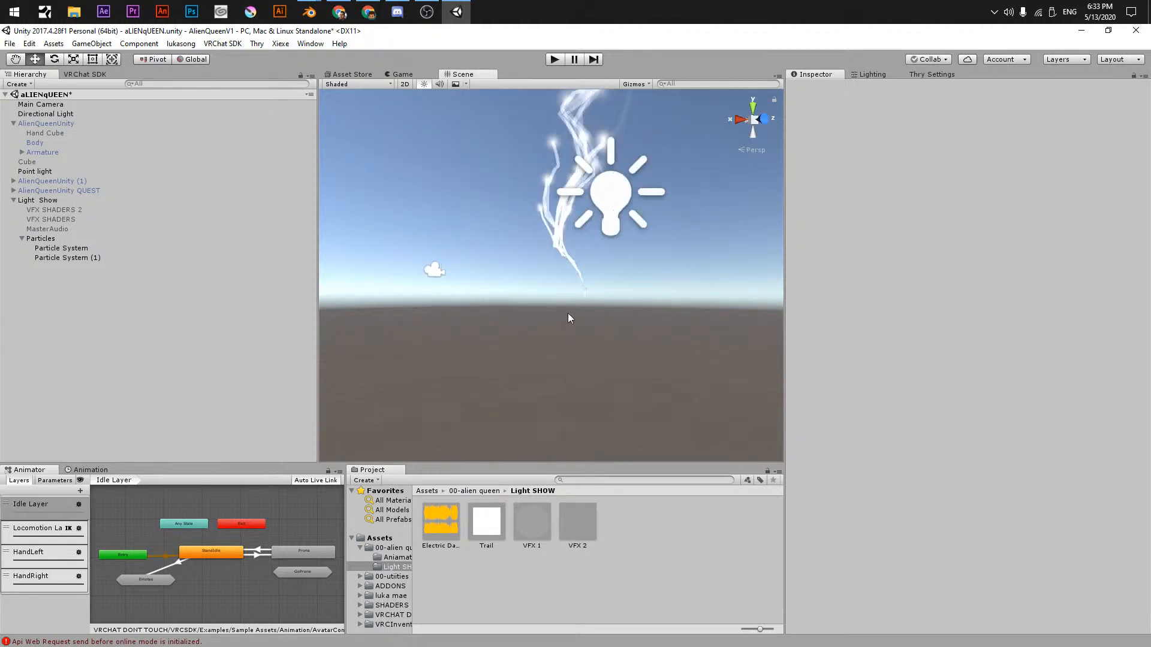
pyautogui.scroll(4, 582, 199)
pyautogui.moveTo(641, 285); pyautogui.dragTo(617, 249, button='middle')
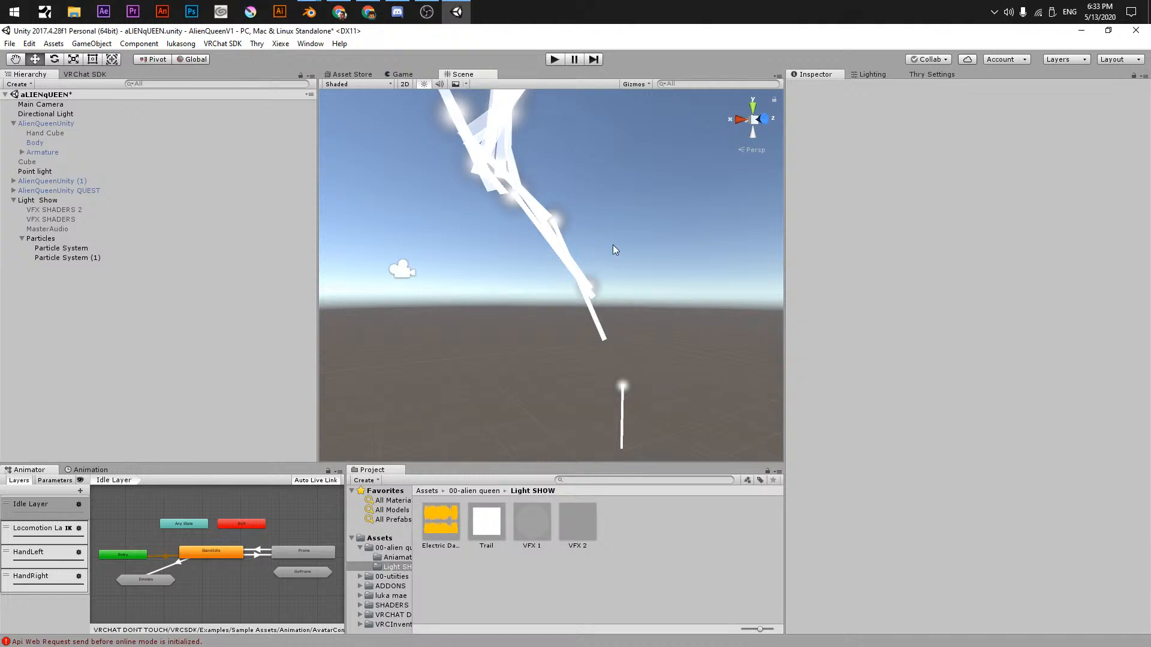
pyautogui.scroll(-3, 445, 232)
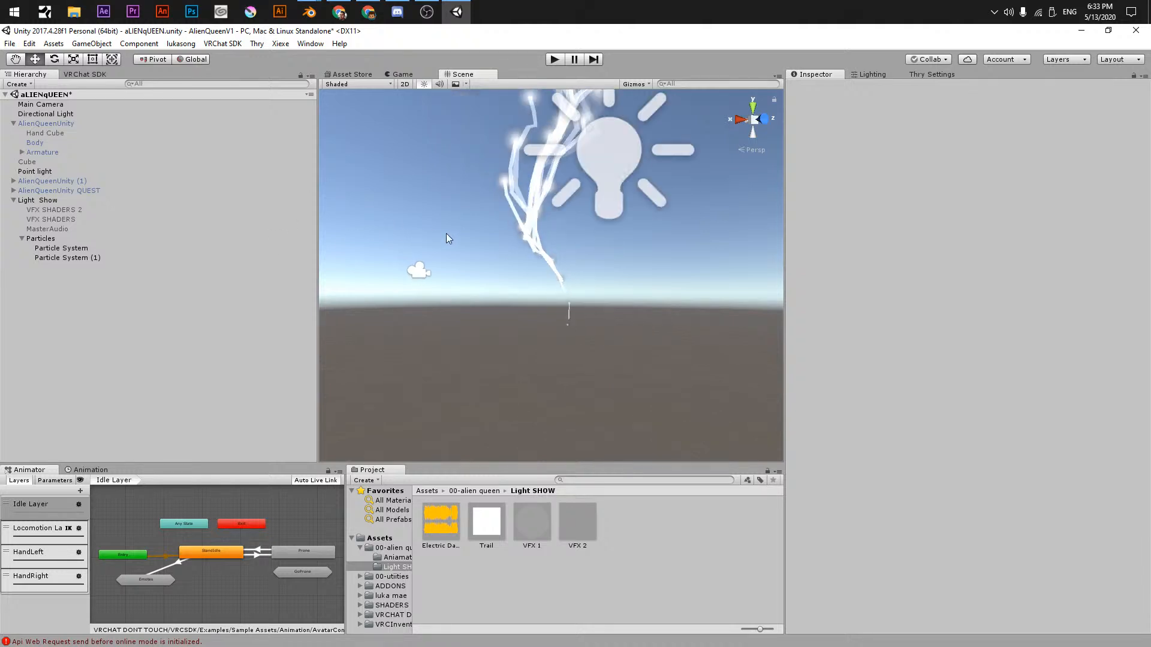
pyautogui.moveTo(573, 205); pyautogui.dragTo(540, 301, button='middle')
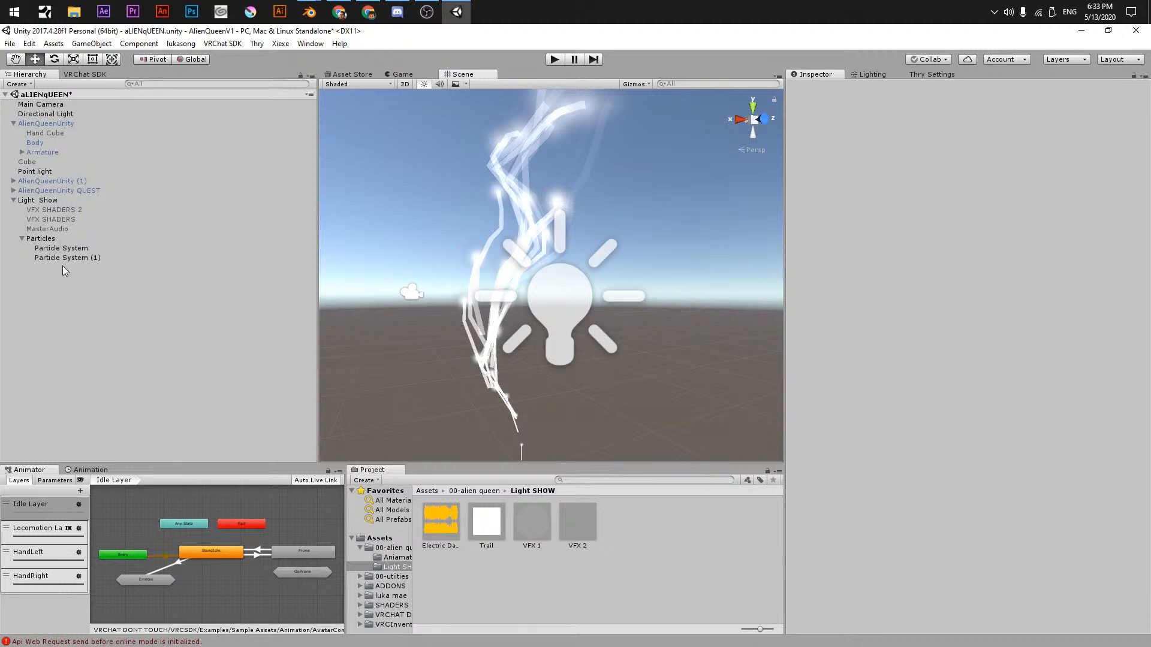
pyautogui.click(97, 257)
pyautogui.scroll(-2, 540, 270)
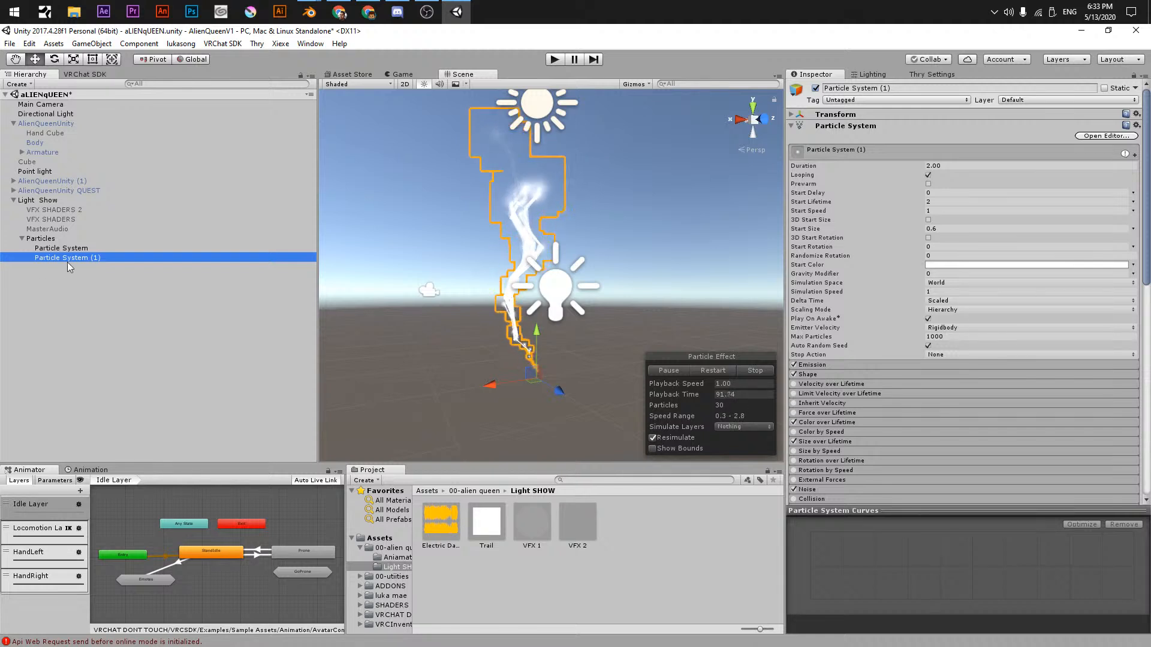
# - Duplicate Particle System (1) inside the Particles group, compare the original with its copy, and select the copy
pyautogui.hotkey('ctrl', 'd')
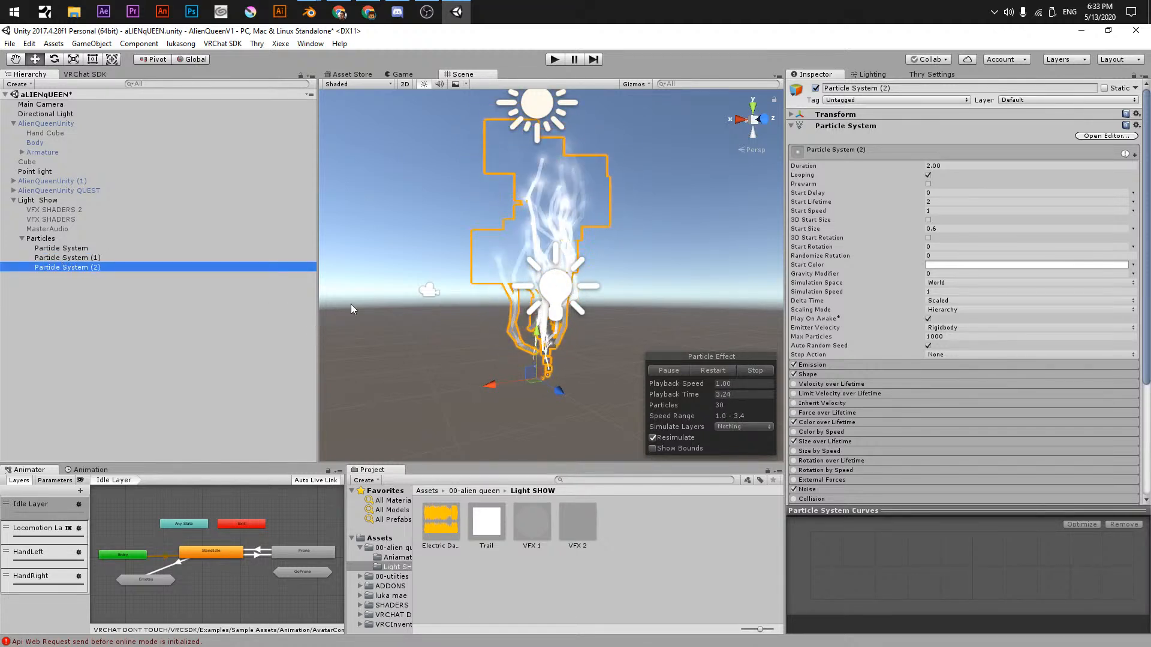
pyautogui.click(72, 257)
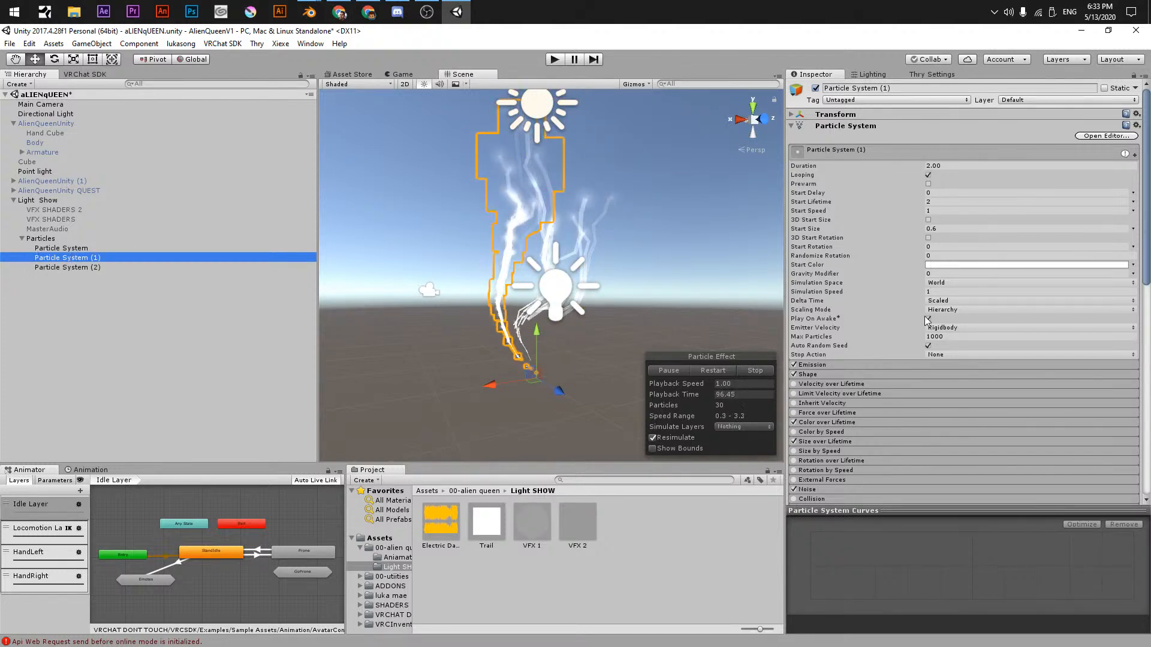
pyautogui.moveTo(845, 309)
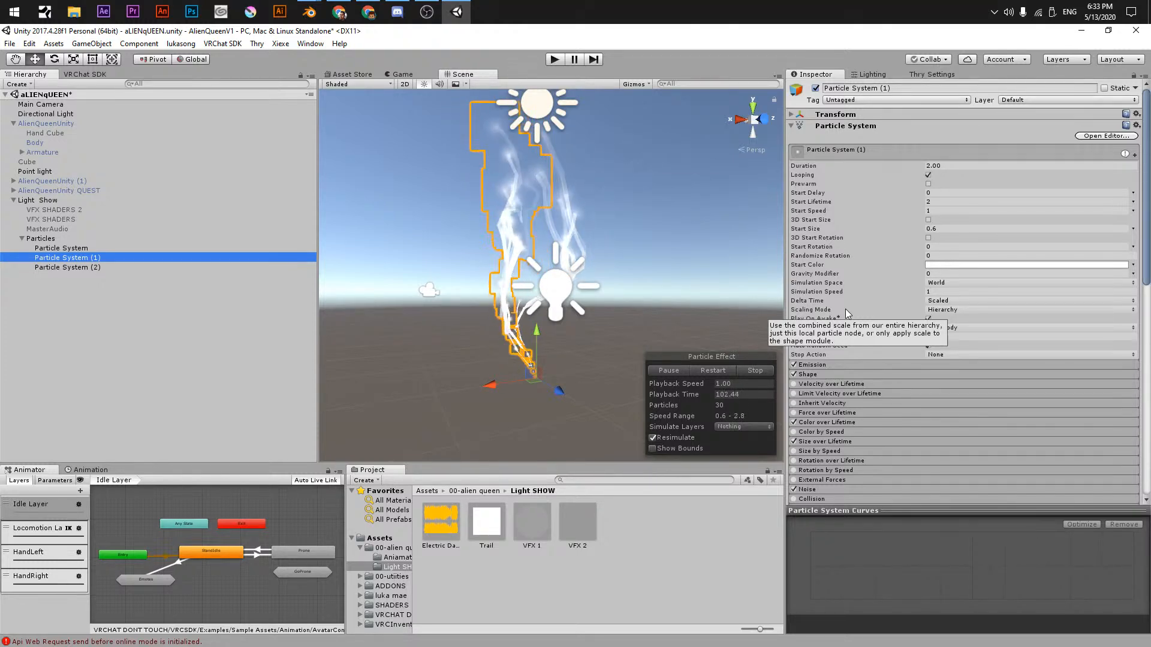
pyautogui.click(98, 266)
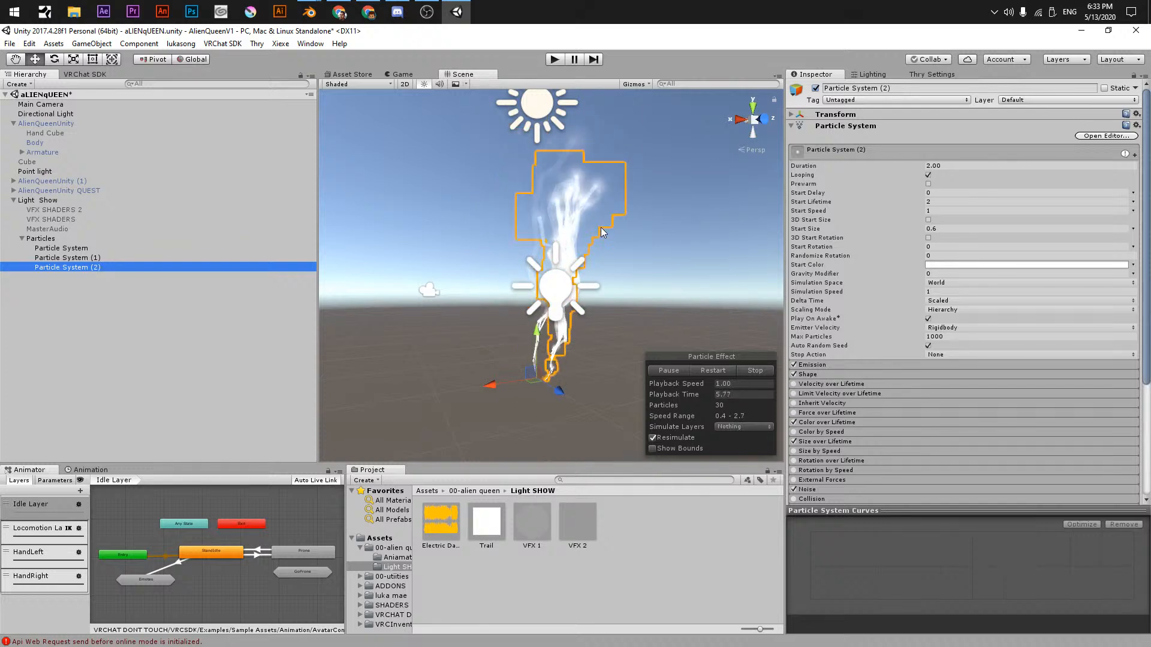
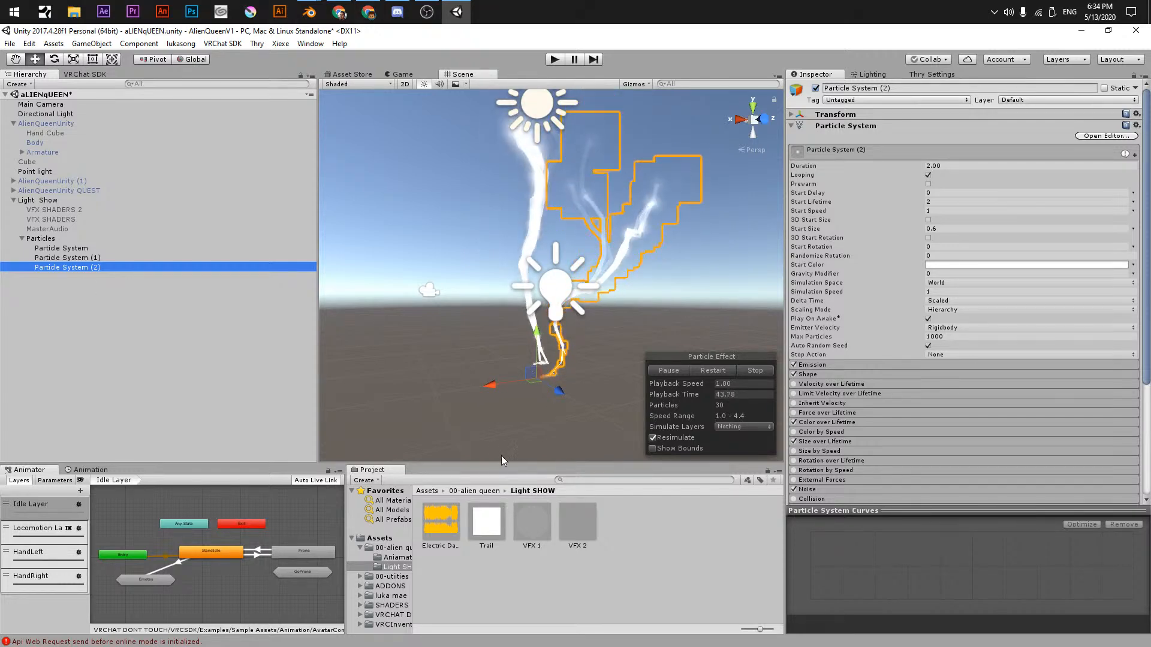
# - Enable Color by Speed on Particle System (2) with the cyan-to-blue gradient preset and recolour its start key magenta (FF00E3)
pyautogui.scroll(-3, 927, 362)
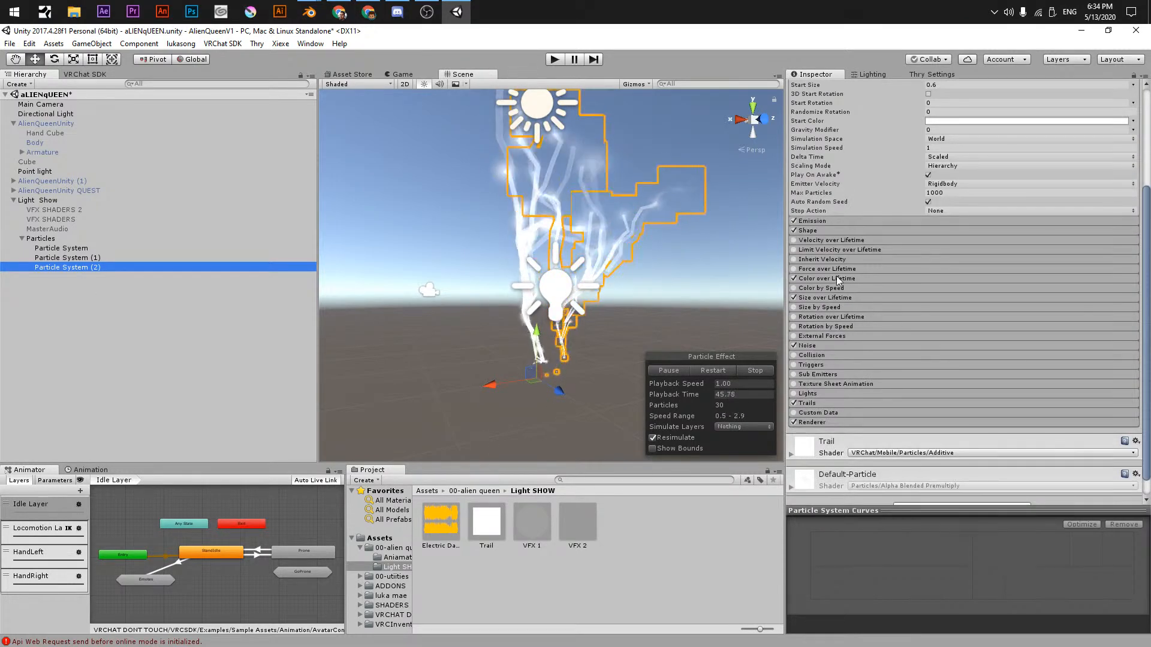
pyautogui.click(796, 289)
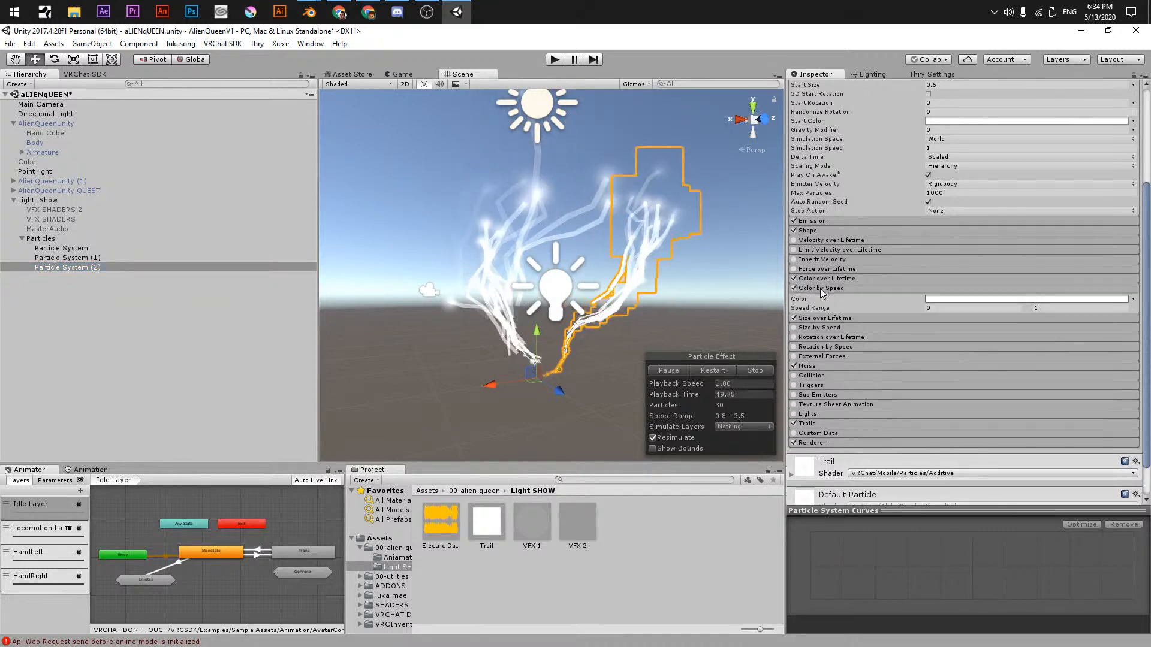
pyautogui.click(995, 299)
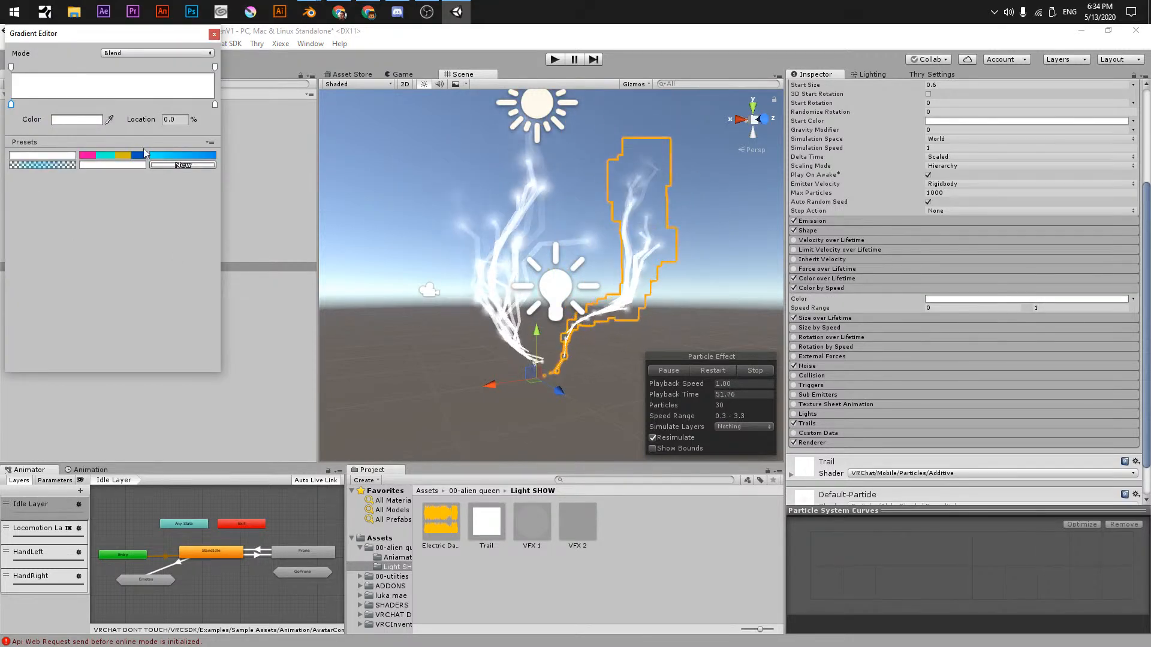
pyautogui.click(182, 155)
pyautogui.doubleClick(11, 103)
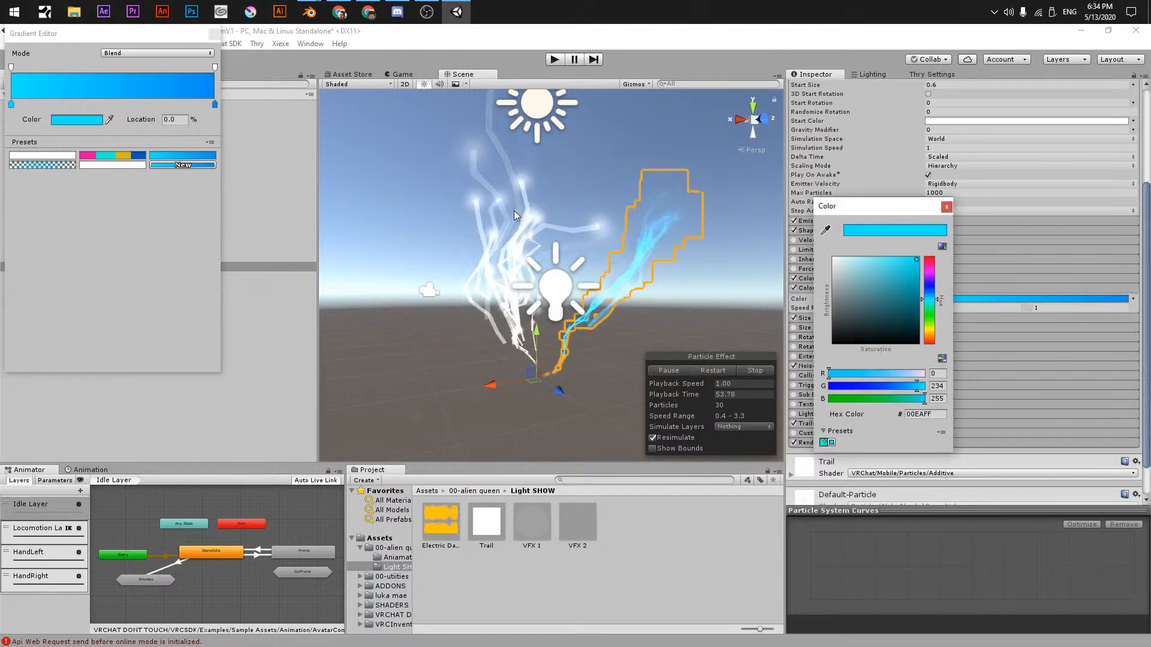
pyautogui.click(937, 275)
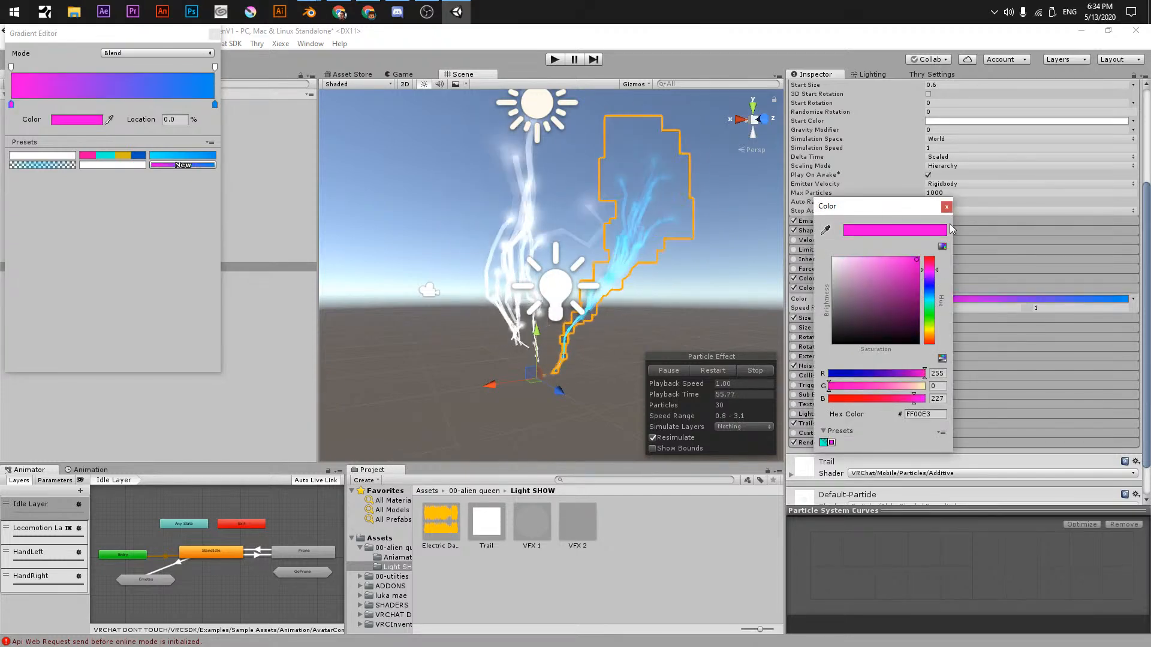
pyautogui.click(247, 45)
pyautogui.click(214, 34)
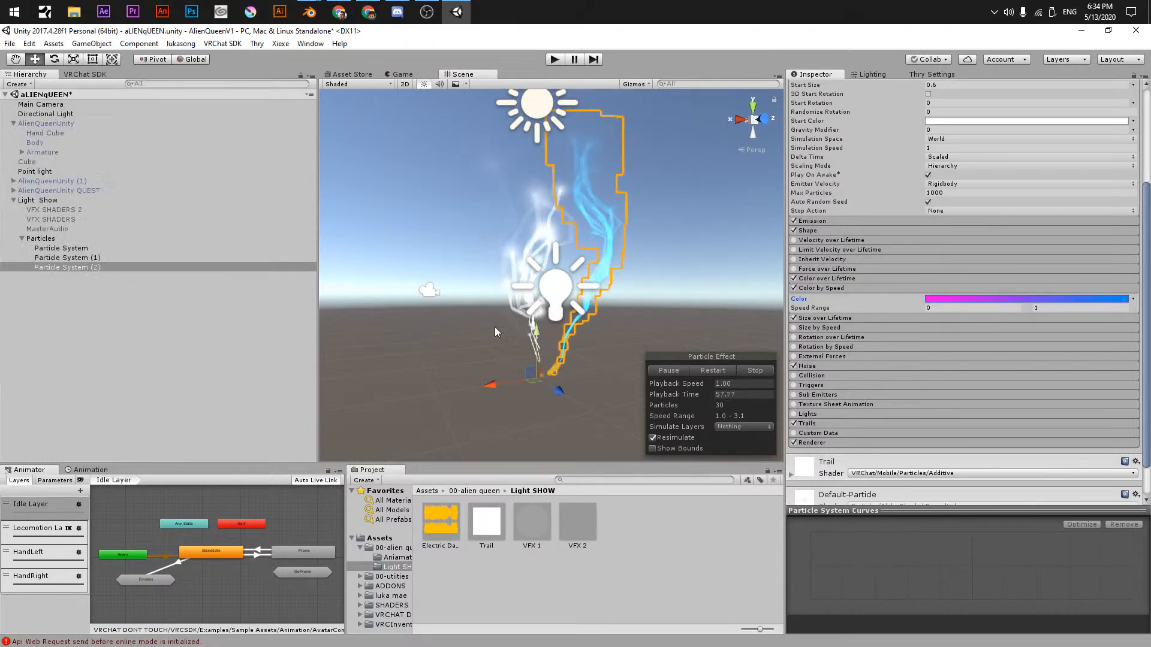
# - Compare the coloured trails of Particle System (2) with the other two particle systems, with and without selection outlines
pyautogui.click(106, 268)
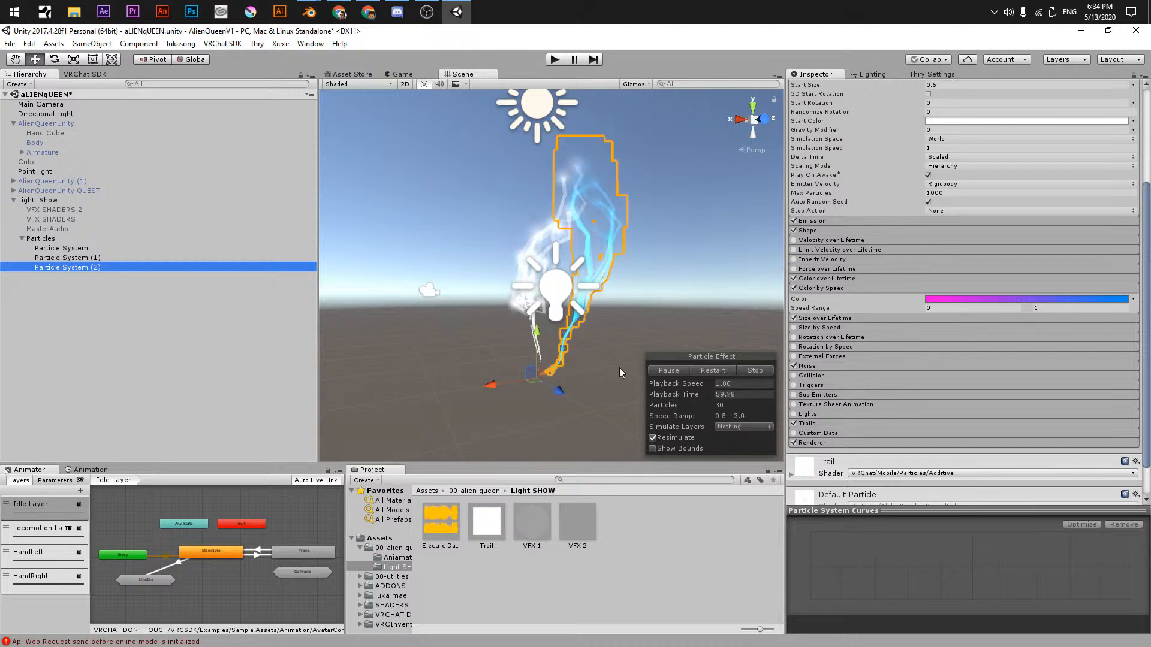
pyautogui.moveTo(620, 368); pyautogui.dragTo(569, 336, button='middle')
pyautogui.click(113, 291)
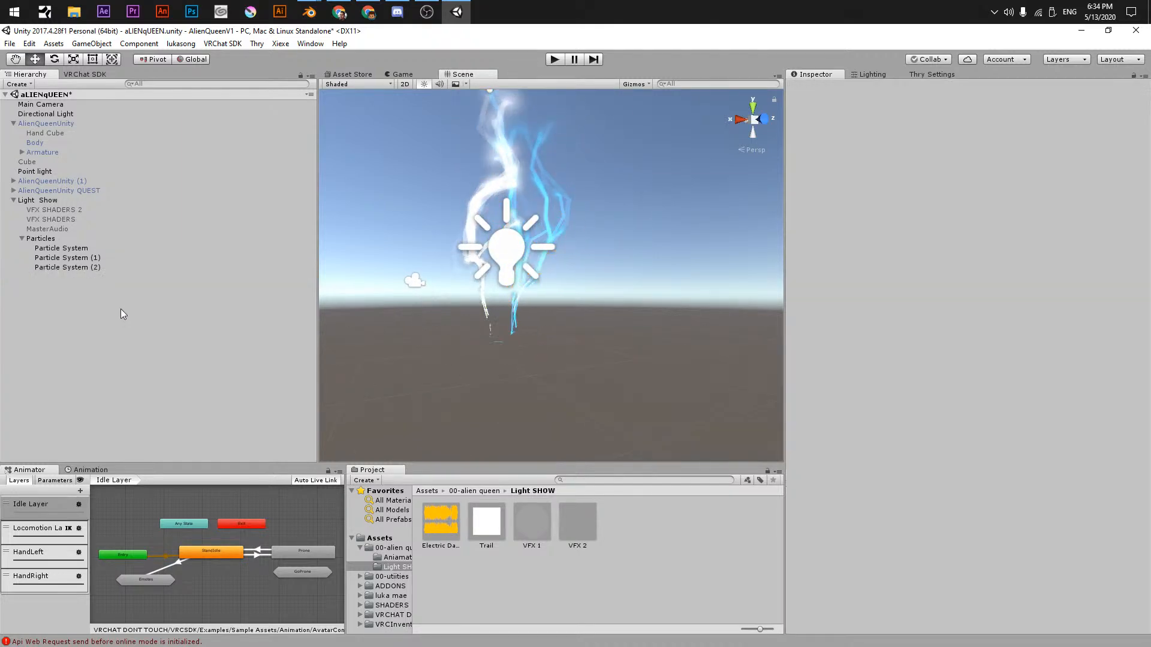
pyautogui.click(506, 247)
pyautogui.click(422, 334)
pyautogui.click(77, 256)
pyautogui.click(77, 249)
pyautogui.click(77, 268)
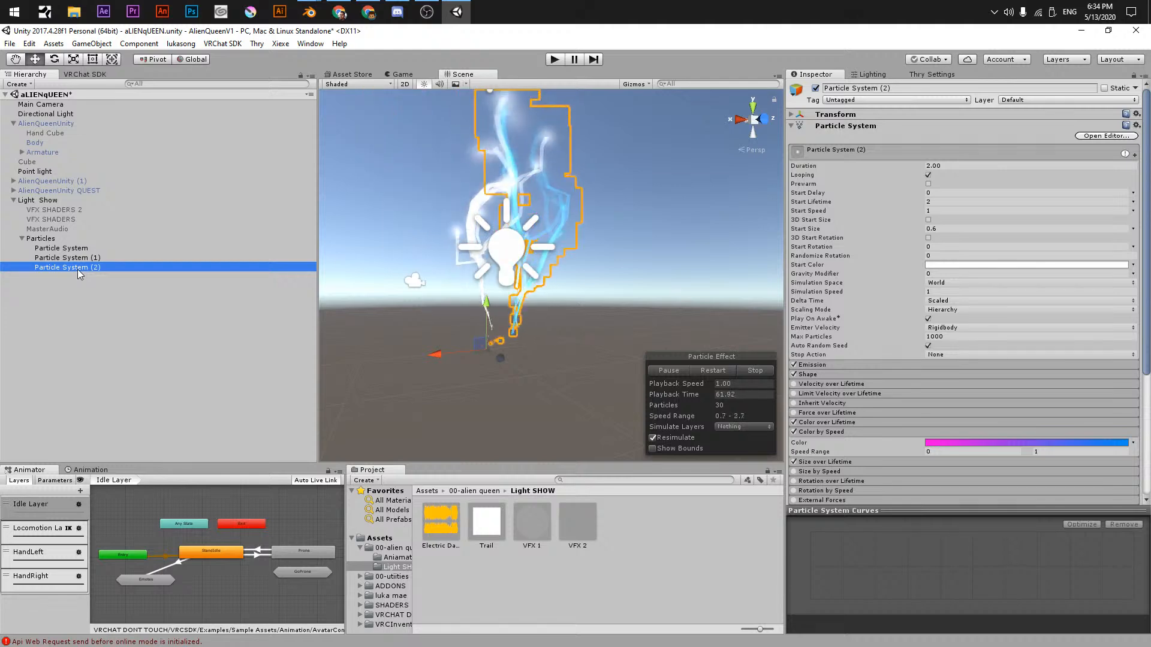
pyautogui.click(131, 257)
# - Deactivate Particle System and Particle System (1), and examine the trails of Particle System (2) on their own
pyautogui.click(126, 247)
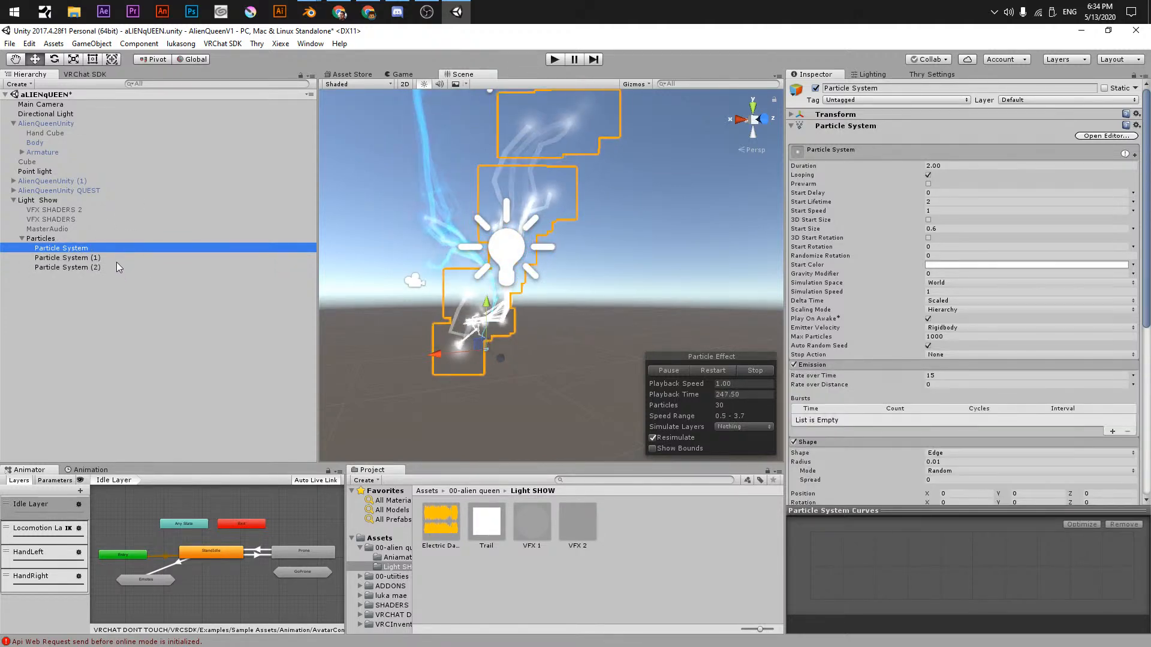
pyautogui.hotkey('alt', 'shift', 'a')
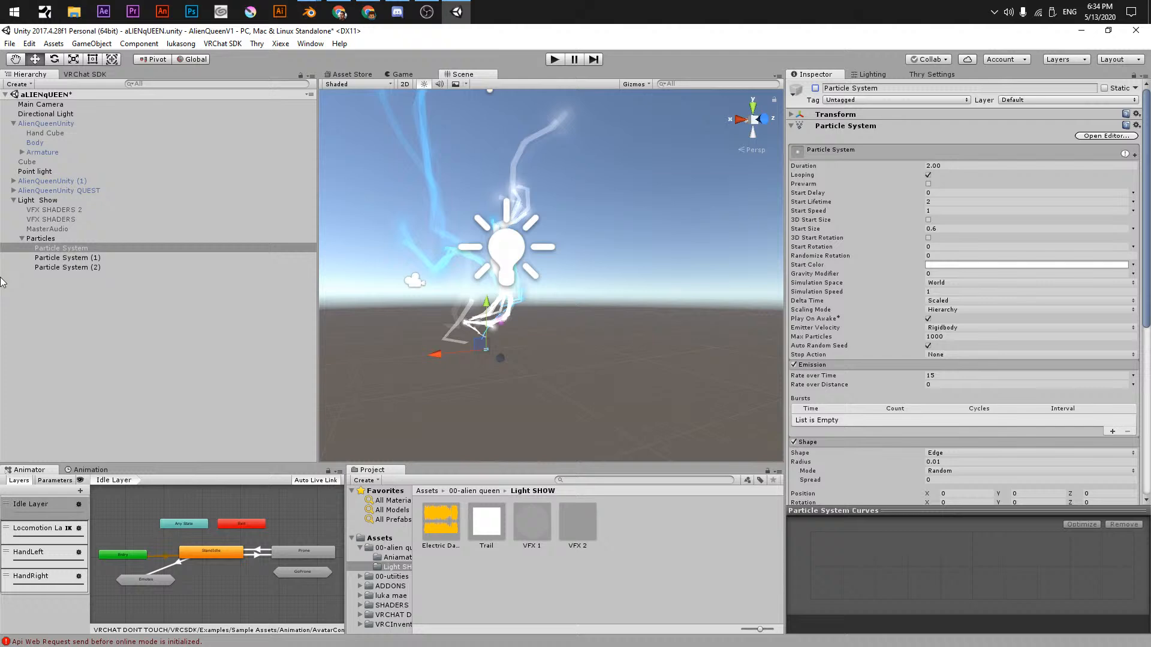
pyautogui.click(90, 257)
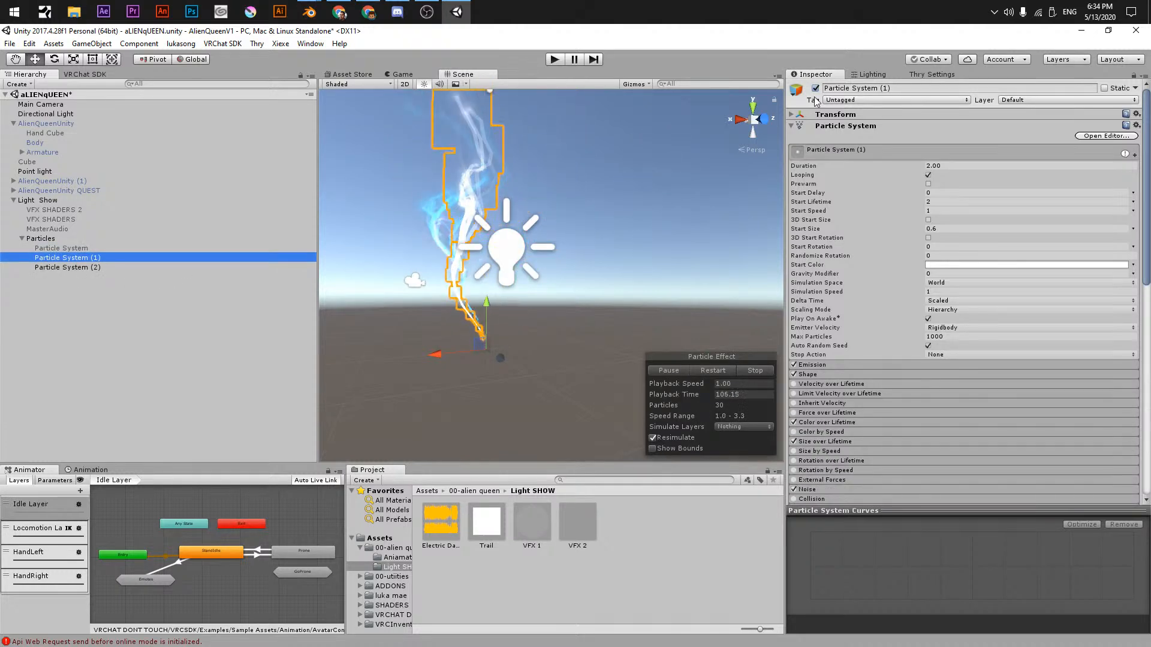
pyautogui.click(815, 88)
pyautogui.click(90, 267)
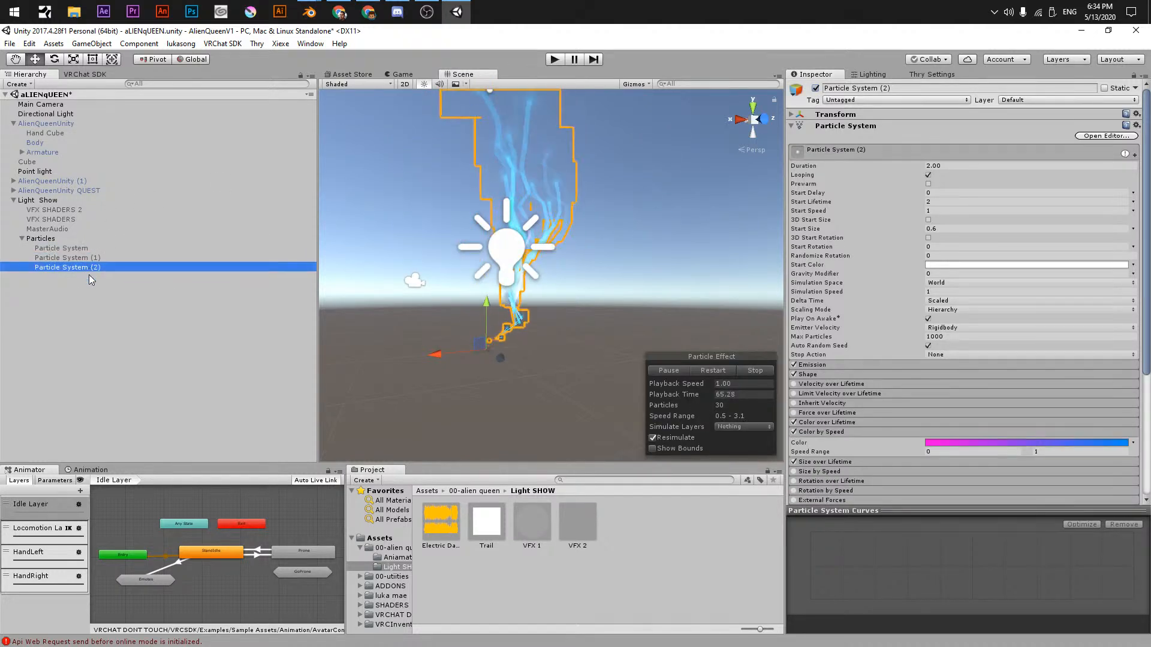
pyautogui.scroll(5, 566, 347)
pyautogui.moveTo(566, 347); pyautogui.dragTo(547, 274, button='middle')
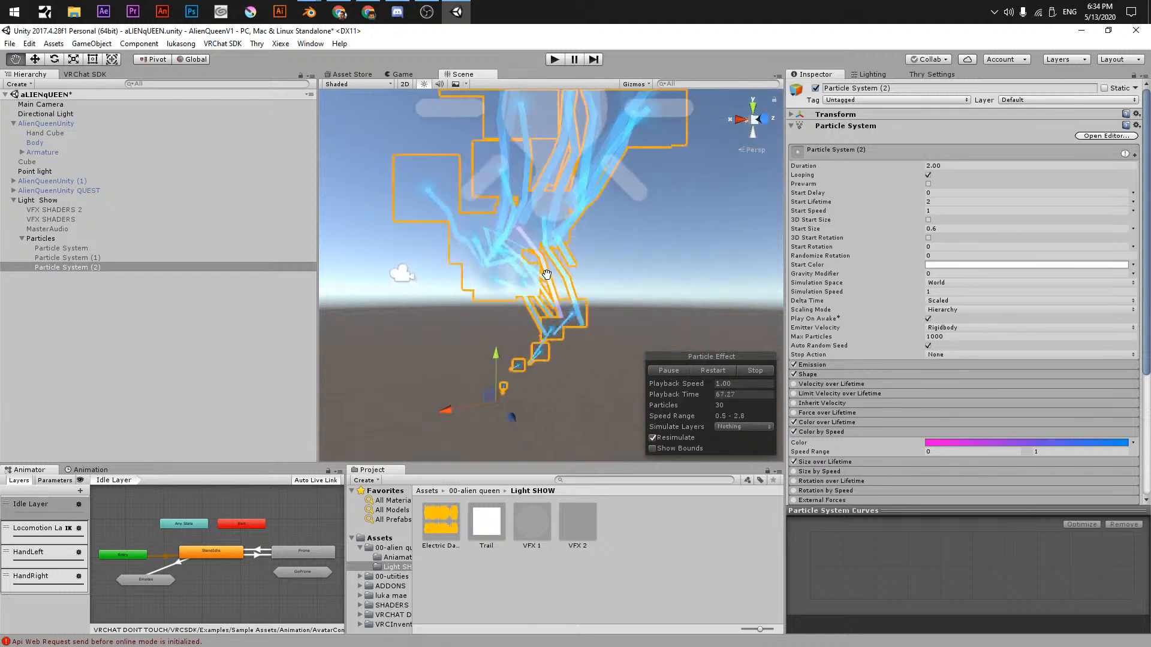
pyautogui.scroll(-4, 542, 300)
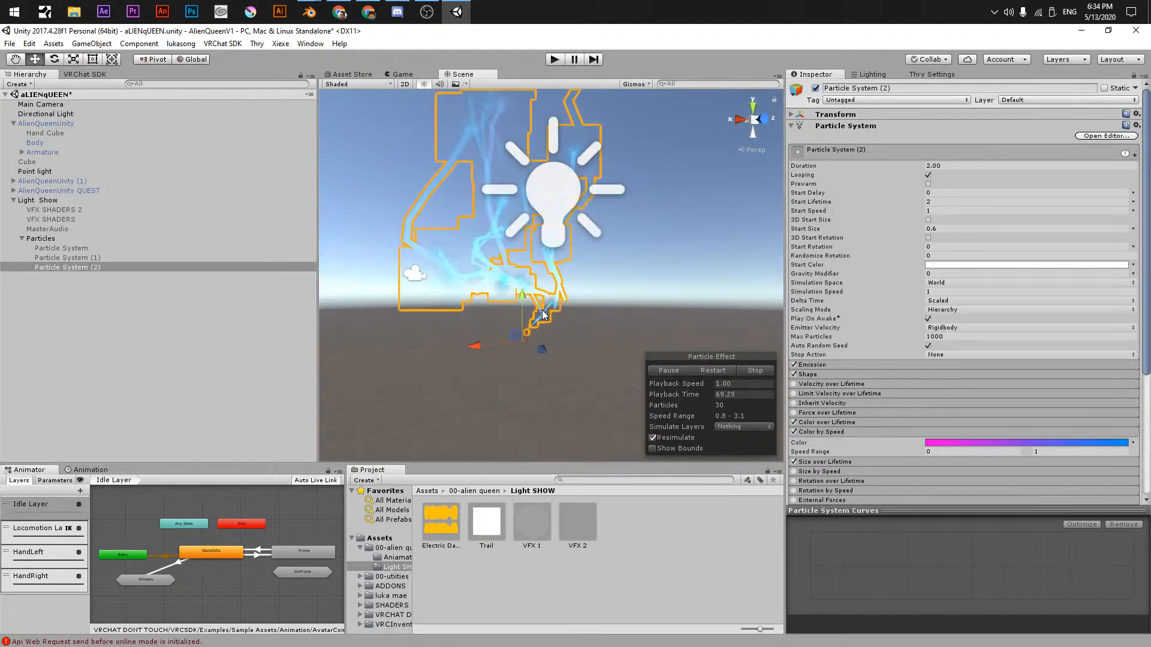
pyautogui.scroll(-1, 552, 303)
pyautogui.moveTo(595, 260); pyautogui.dragTo(591, 292, button='middle')
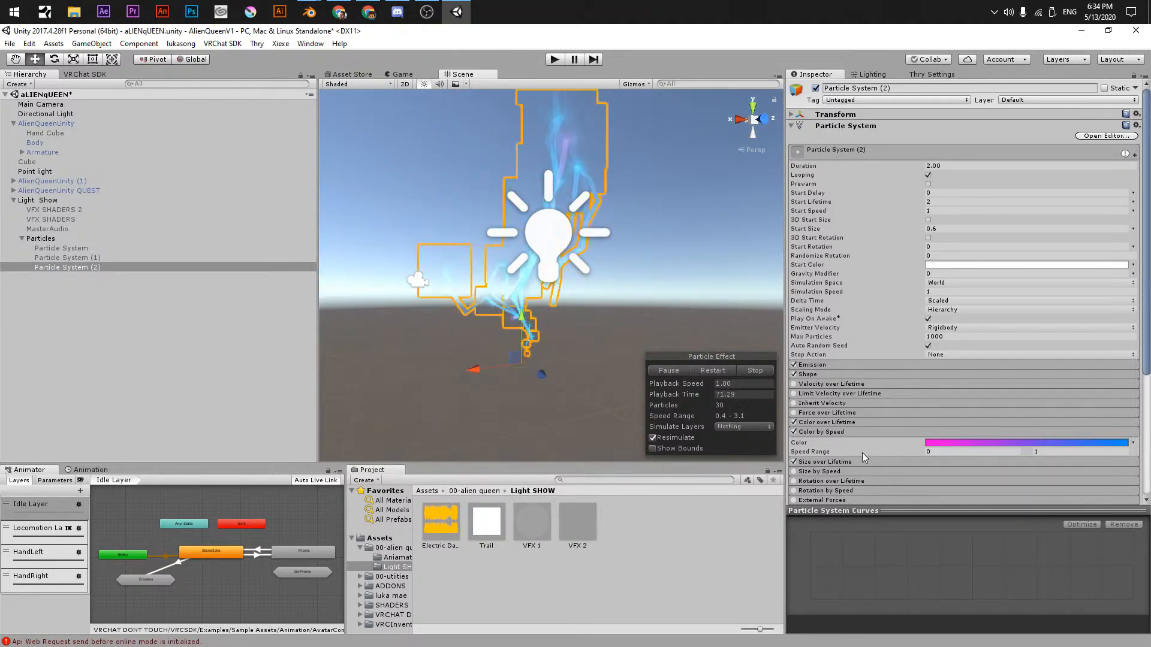
# - Try Velocity over Lifetime on Particle System (2) with X at -1 and Speed Modifier at 0.01, and switch the module off
pyautogui.scroll(-3, 862, 453)
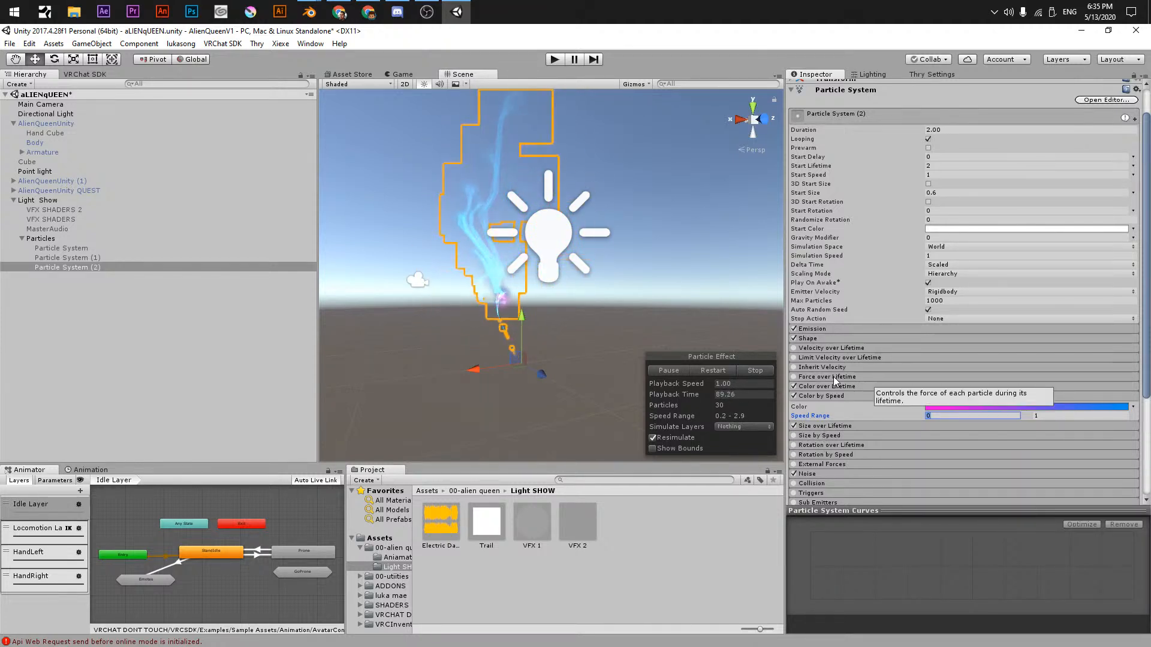
pyautogui.click(830, 349)
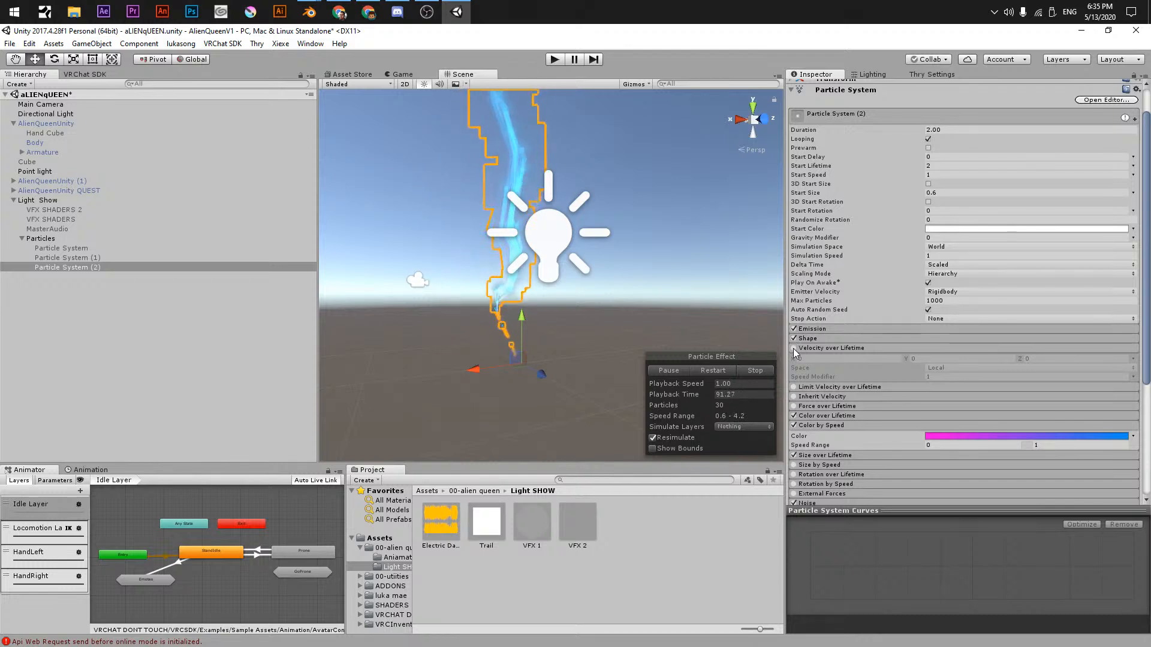
pyautogui.click(794, 348)
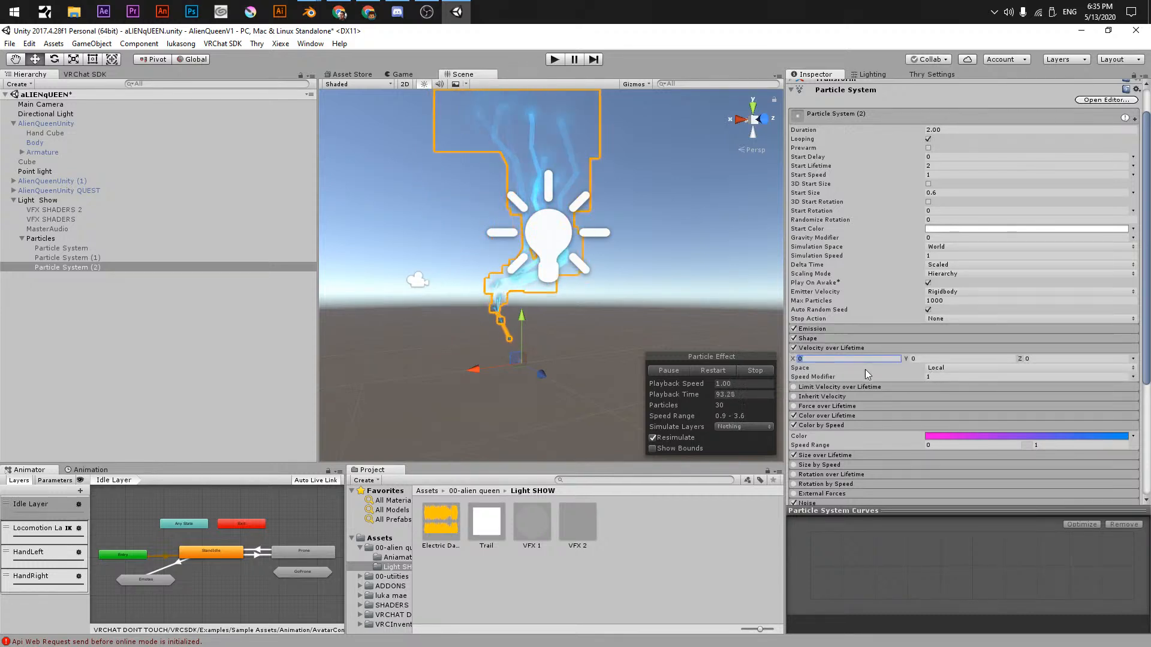
pyautogui.click(825, 359)
pyautogui.write('-0.7')
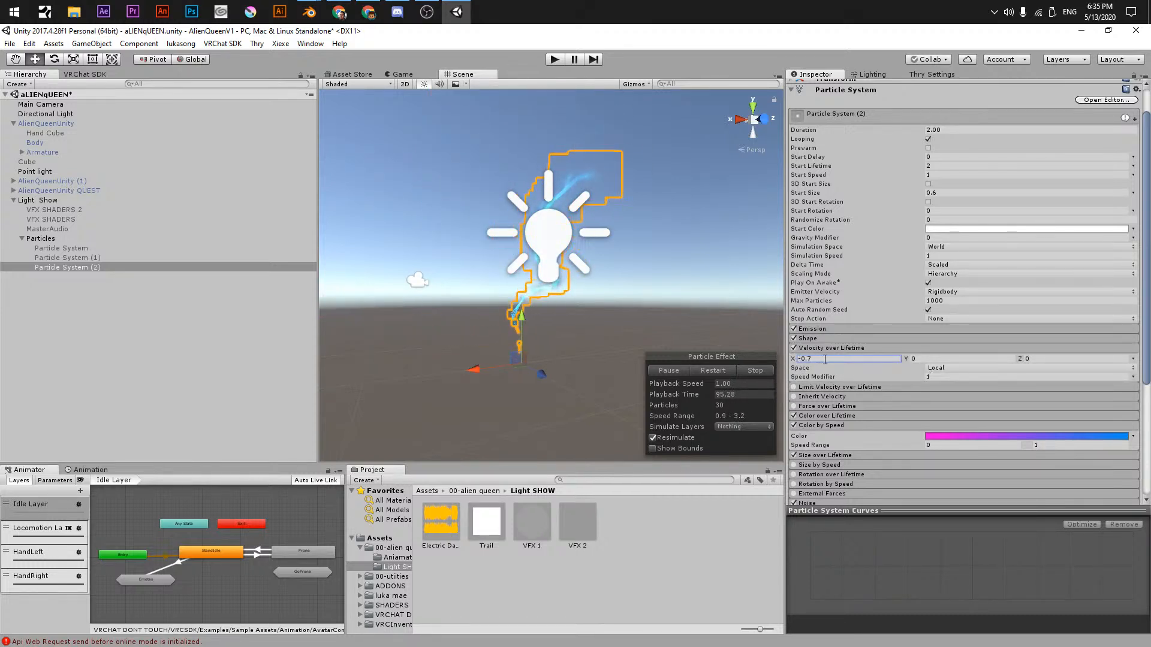
pyautogui.write('-1')
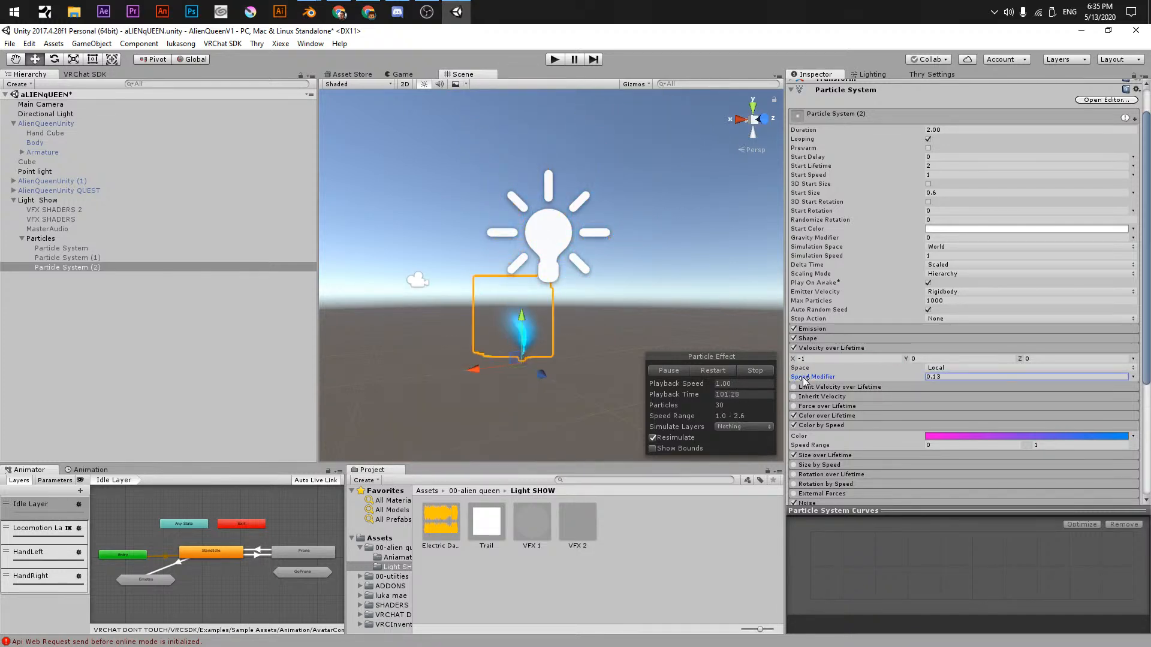
pyautogui.click(794, 348)
pyautogui.click(794, 349)
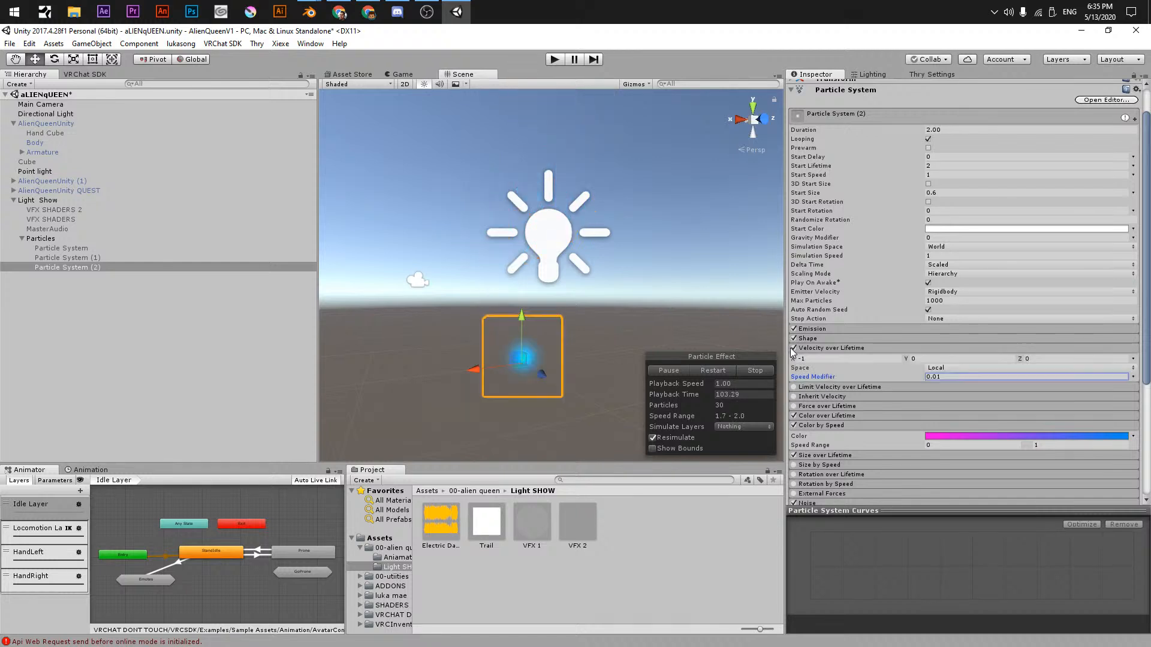
pyautogui.click(794, 349)
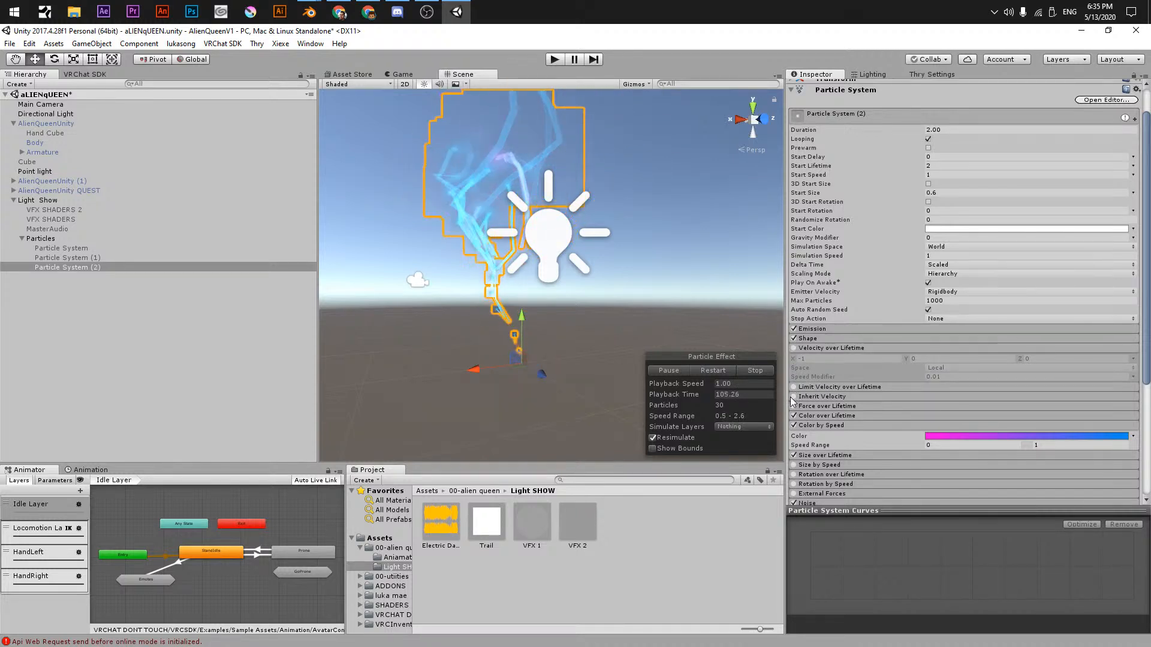
# - Enable Limit Velocity over Lifetime on Particle System (2) with Separate Axes, Dampen 0.58 and Space set to World
pyautogui.click(812, 387)
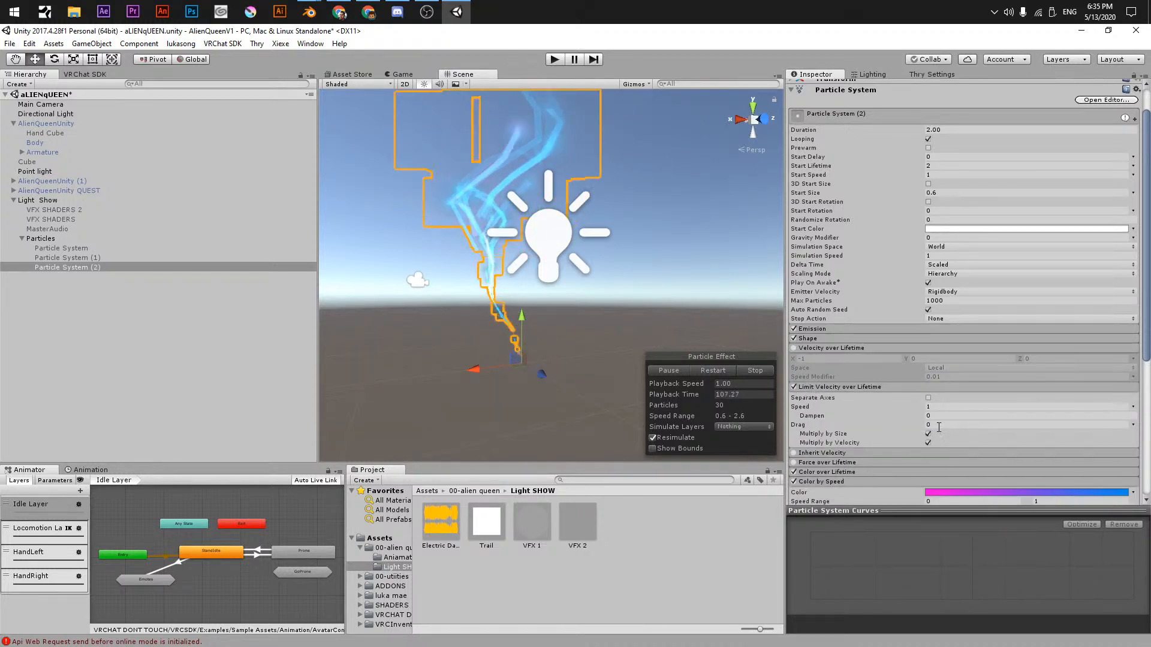
pyautogui.click(928, 398)
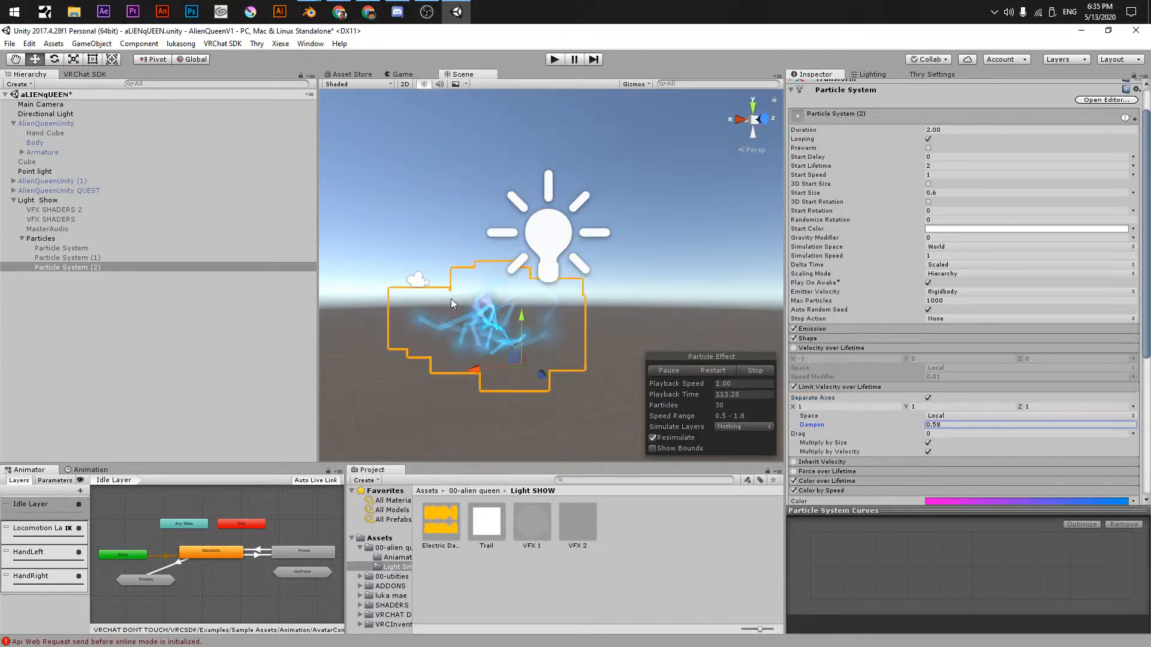
pyautogui.scroll(4, 519, 350)
pyautogui.keyDown('alt'); pyautogui.moveTo(519, 349); pyautogui.dragTo(539, 336); pyautogui.keyUp('alt')
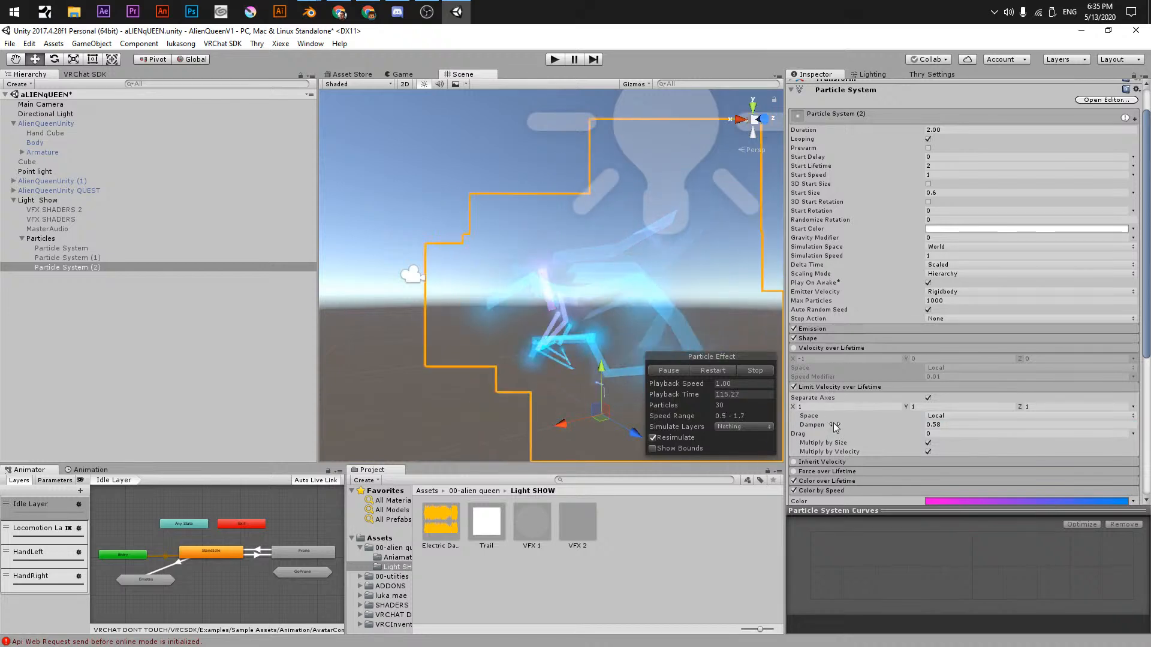
pyautogui.click(937, 416)
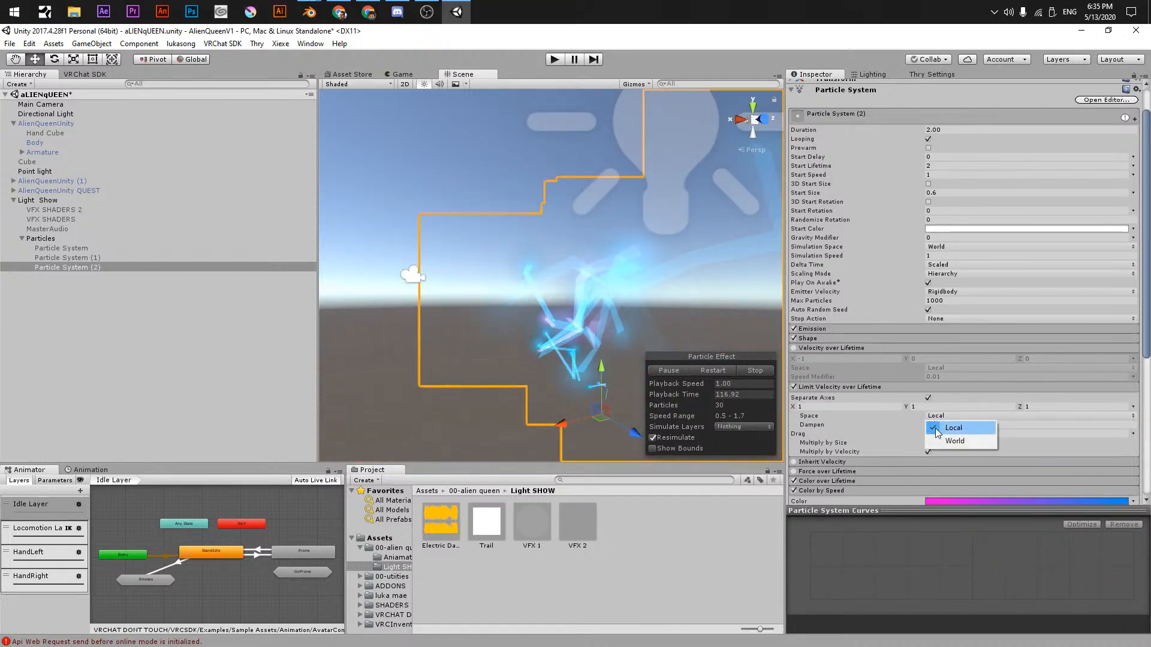
pyautogui.click(938, 440)
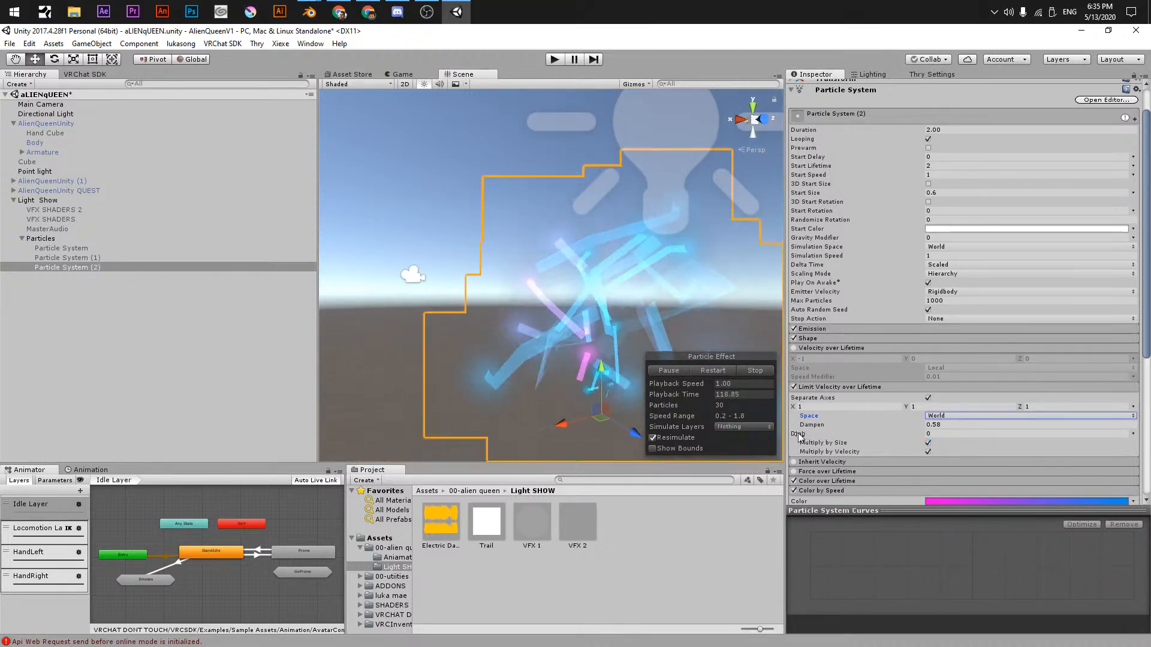
# - Try Limit Velocity over Lifetime with Drag 8.45, Y at 1 and Multiply by Velocity off, and switch the module off
pyautogui.moveTo(799, 436); pyautogui.dragTo(972, 443)
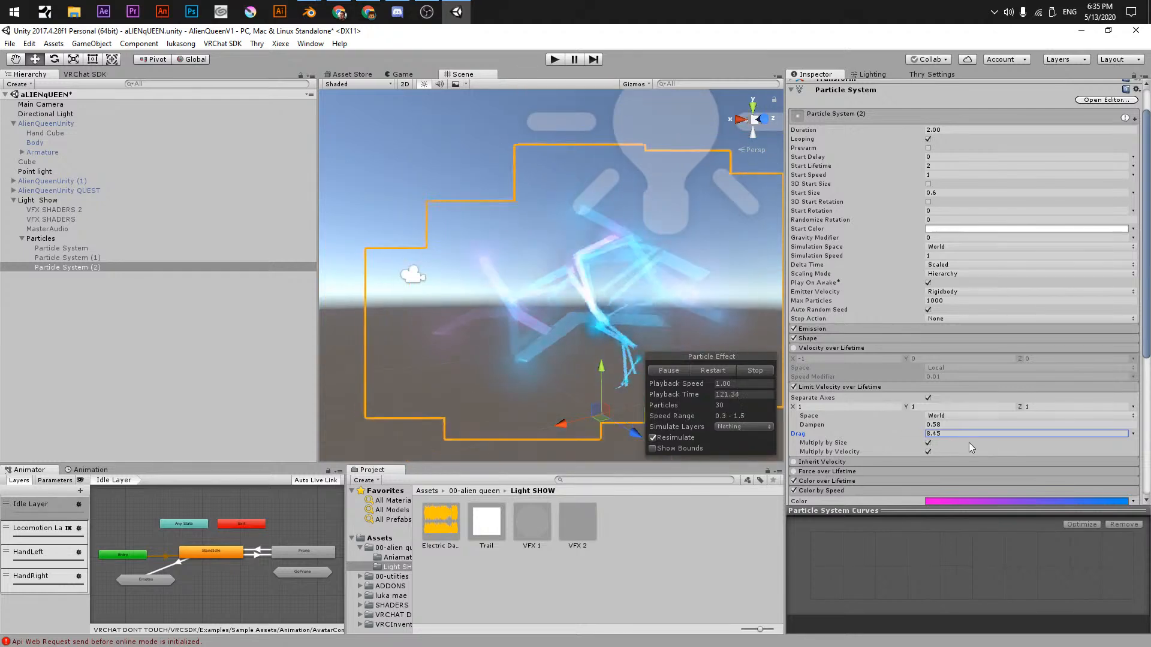
pyautogui.click(928, 443)
pyautogui.click(915, 407)
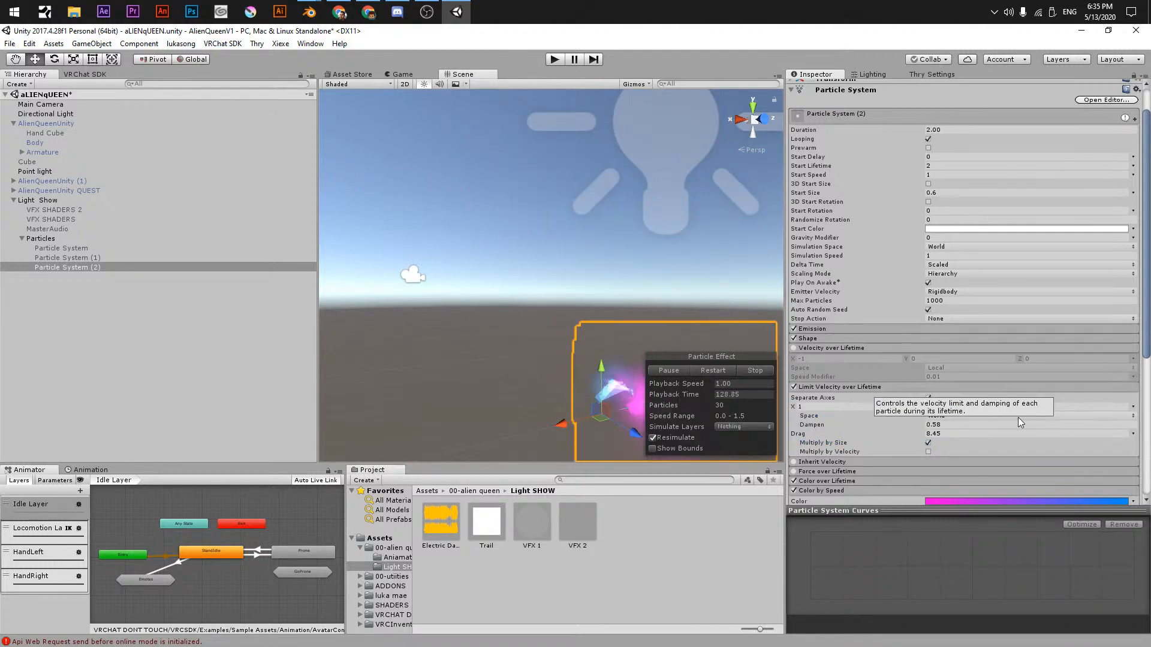
pyautogui.write('1')
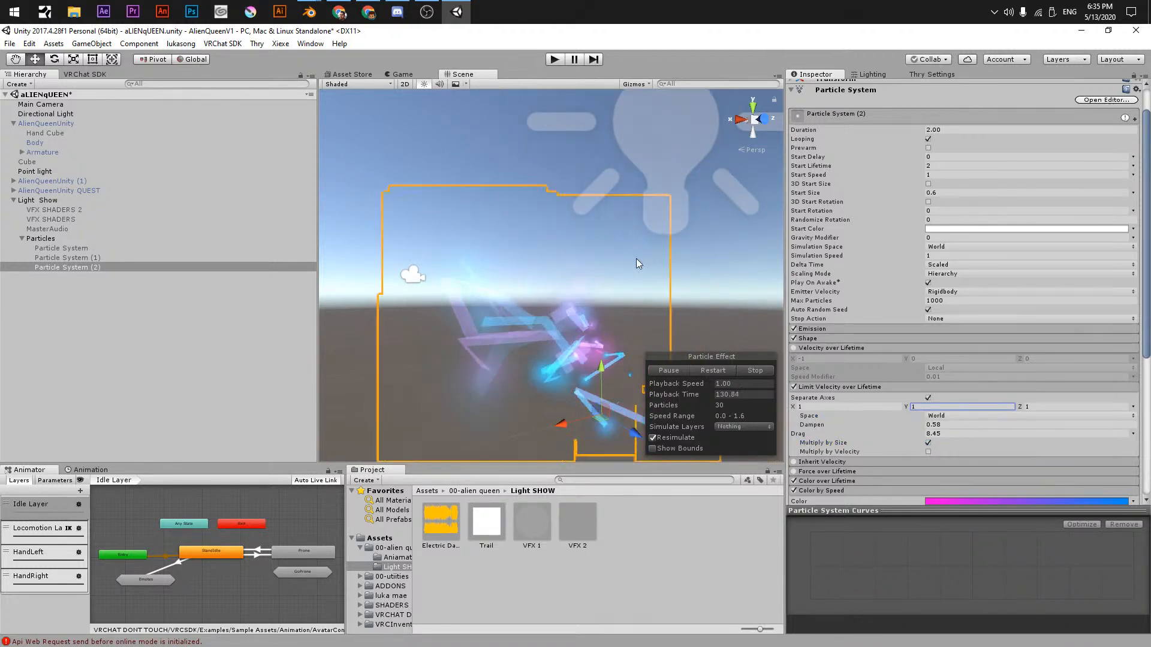
pyautogui.scroll(-2, 632, 300)
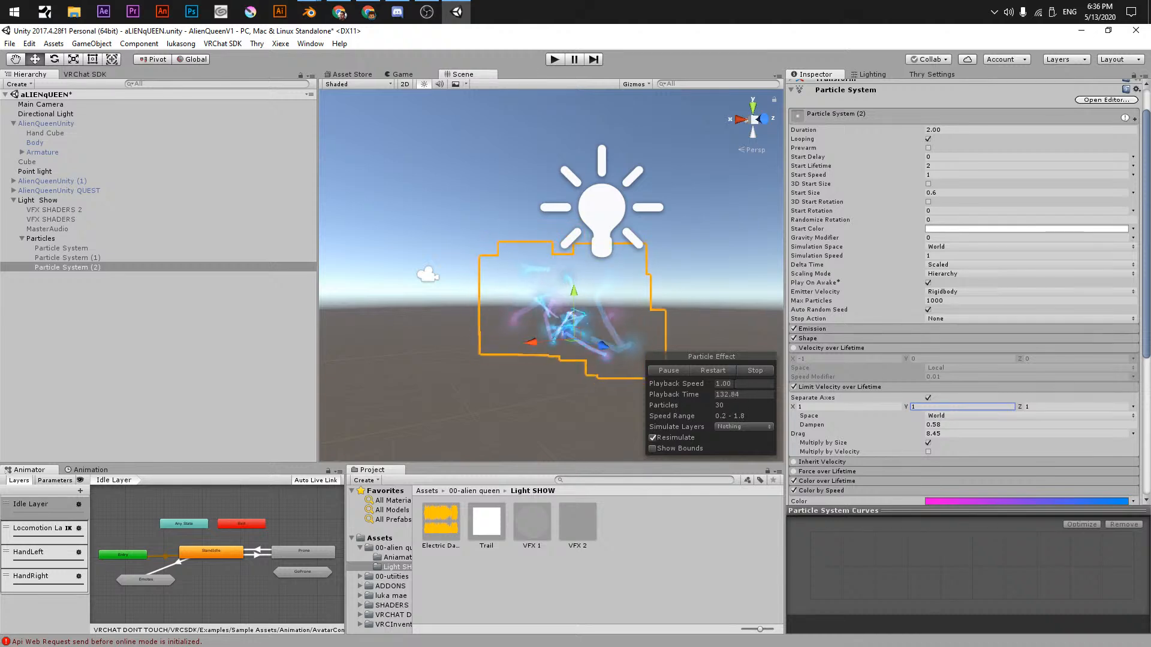
pyautogui.click(795, 388)
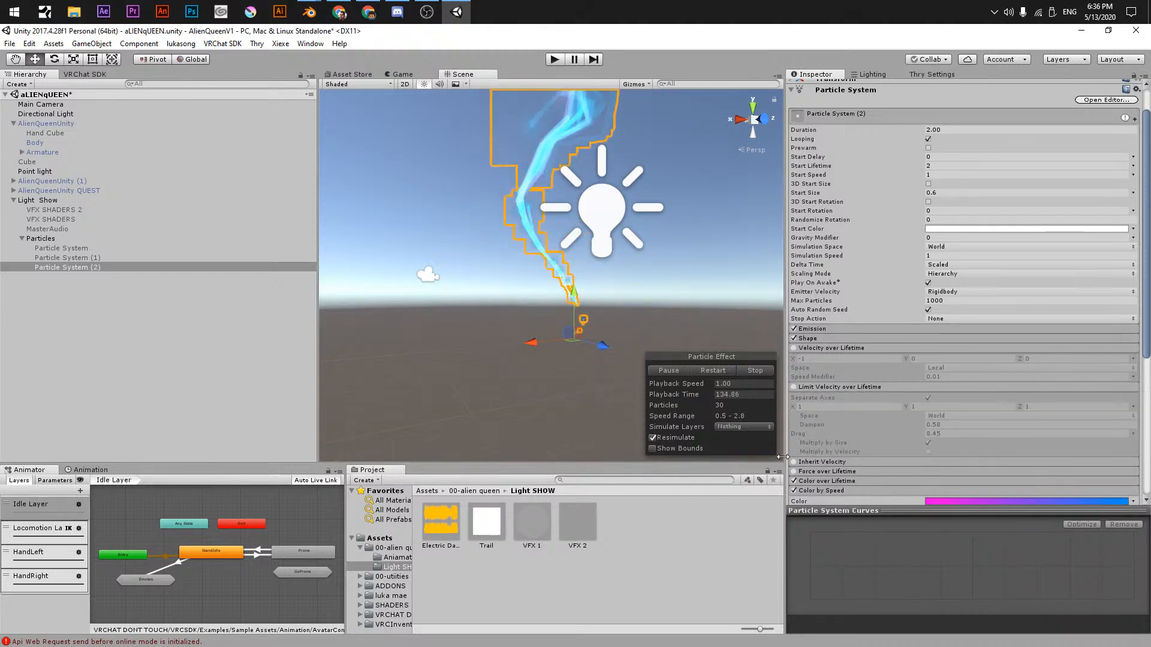
# - Disable Color by Speed on Particle System (2) and set its Width over Trail to 0.007 in the Trails module
pyautogui.click(794, 490)
pyautogui.scroll(-4, 806, 464)
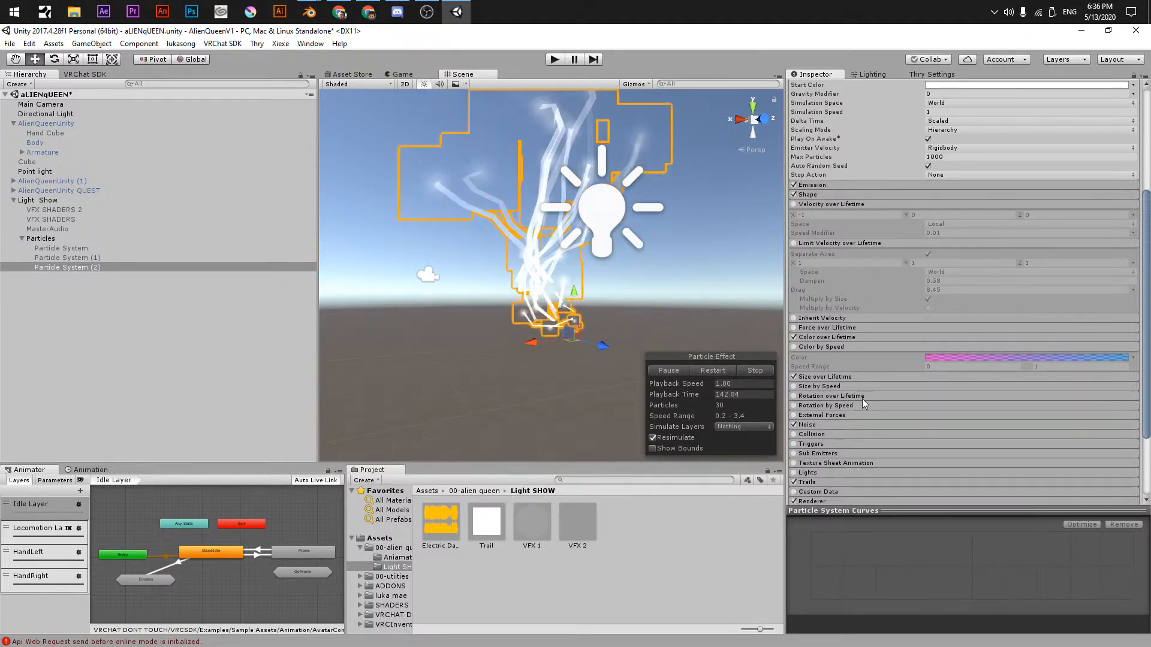
pyautogui.scroll(-2, 831, 419)
pyautogui.click(811, 410)
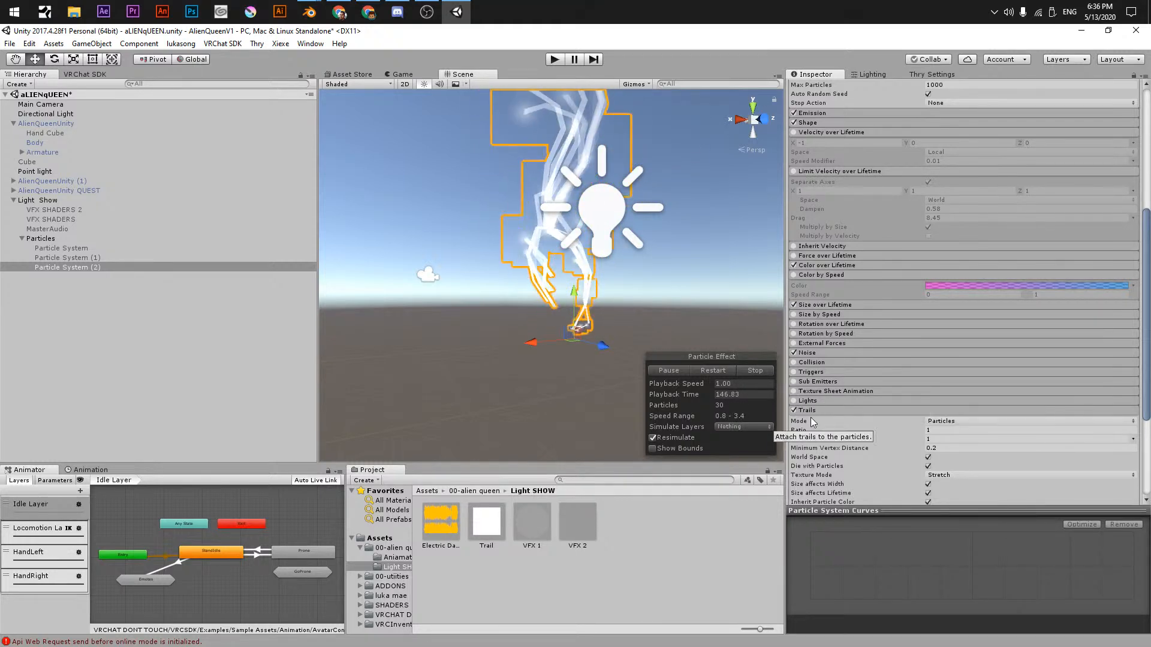
pyautogui.scroll(-2, 797, 443)
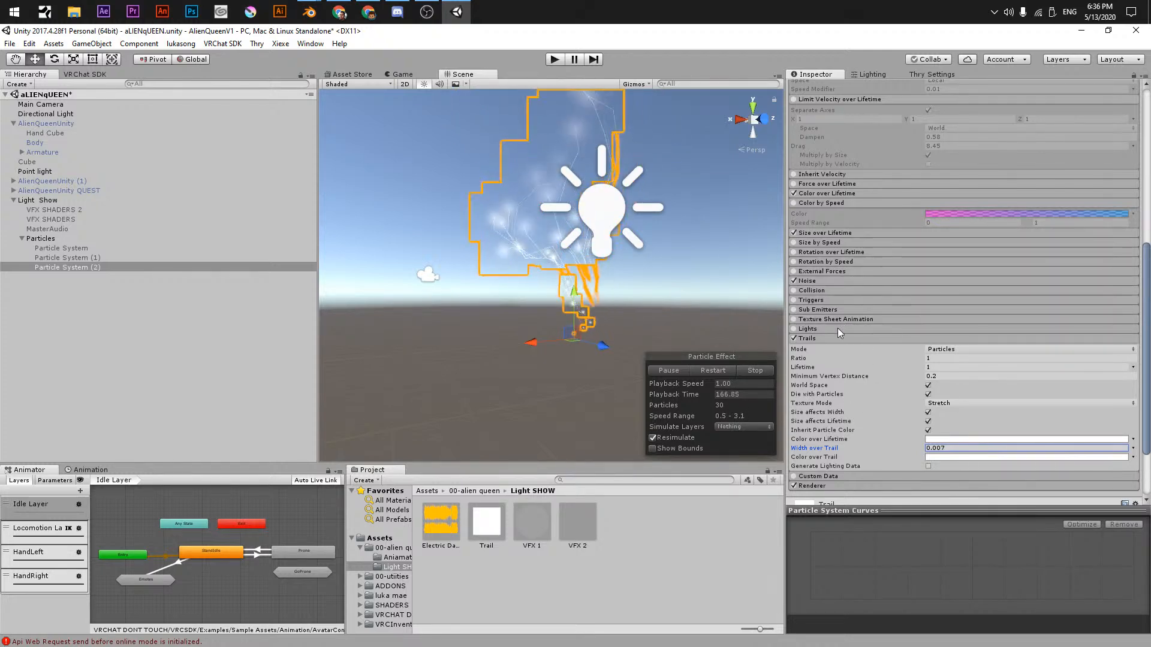
# - Set the emission shape of Particle System (2) to Sphere and check the particles without selection outlines
pyautogui.scroll(10, 840, 333)
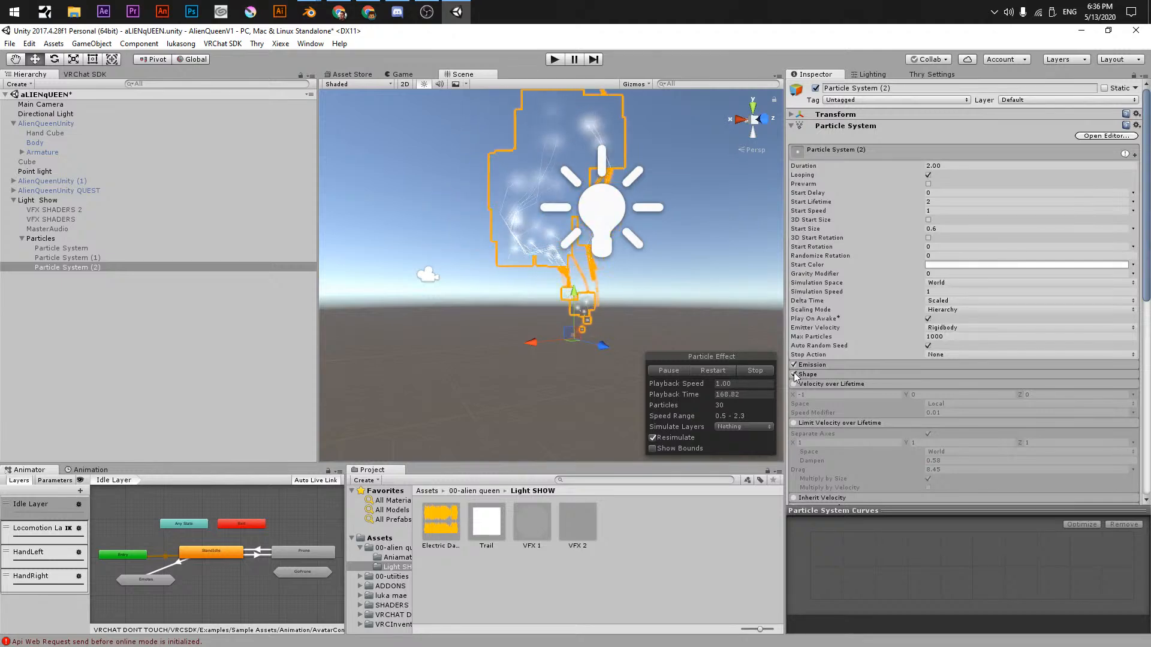
pyautogui.click(808, 375)
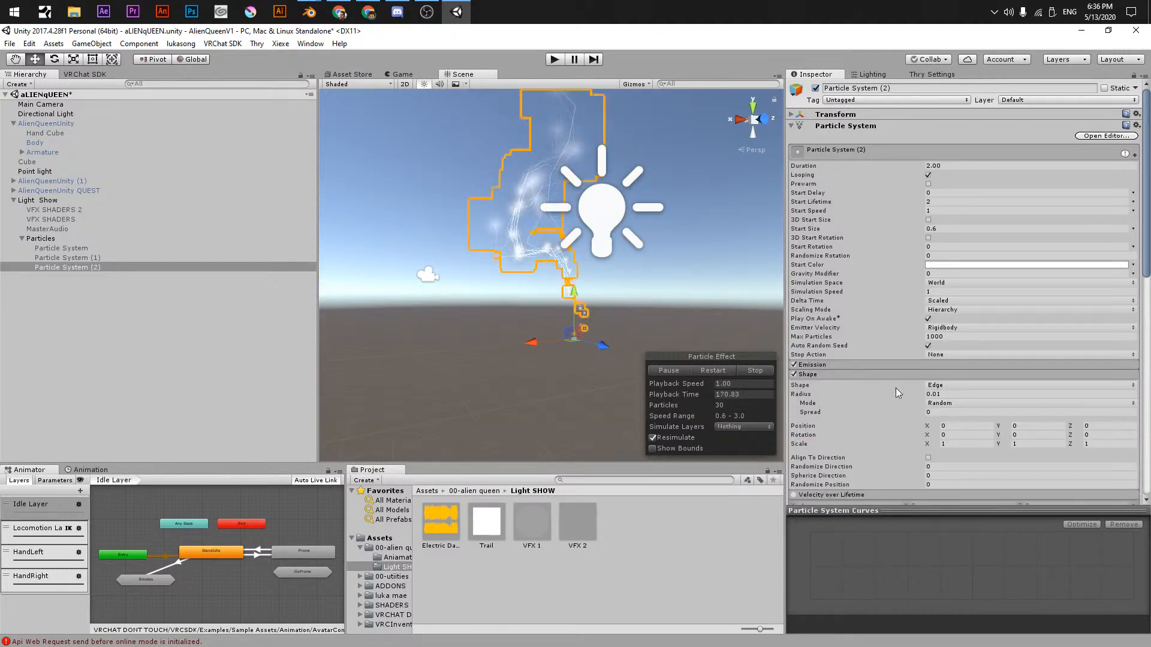
pyautogui.click(939, 386)
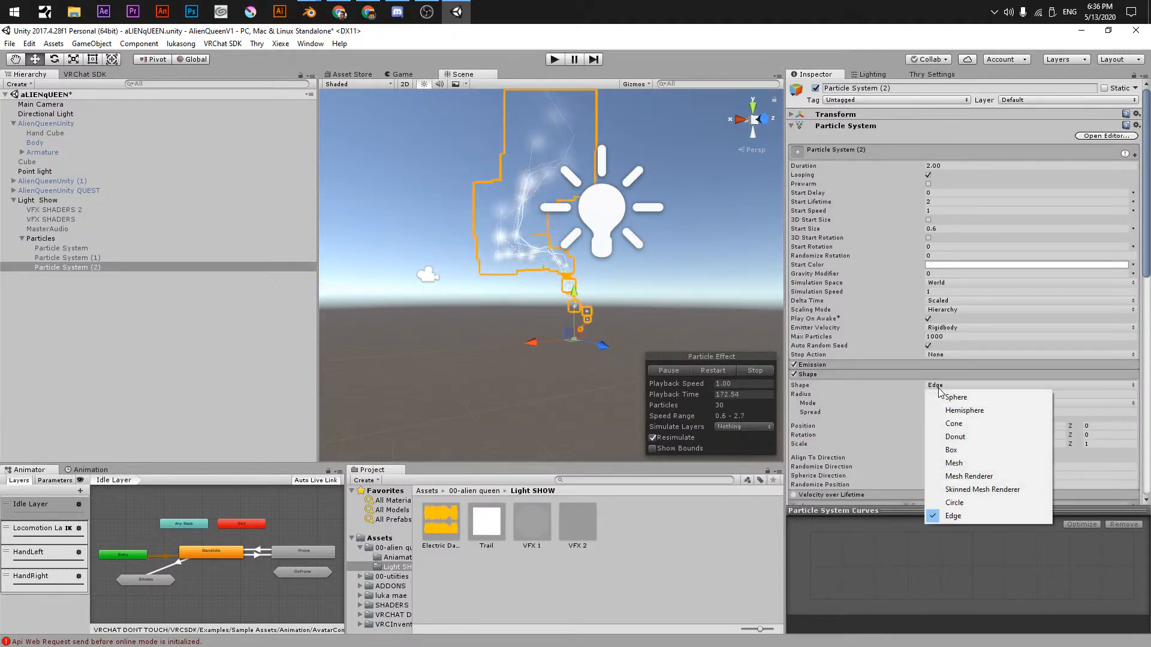
pyautogui.click(956, 397)
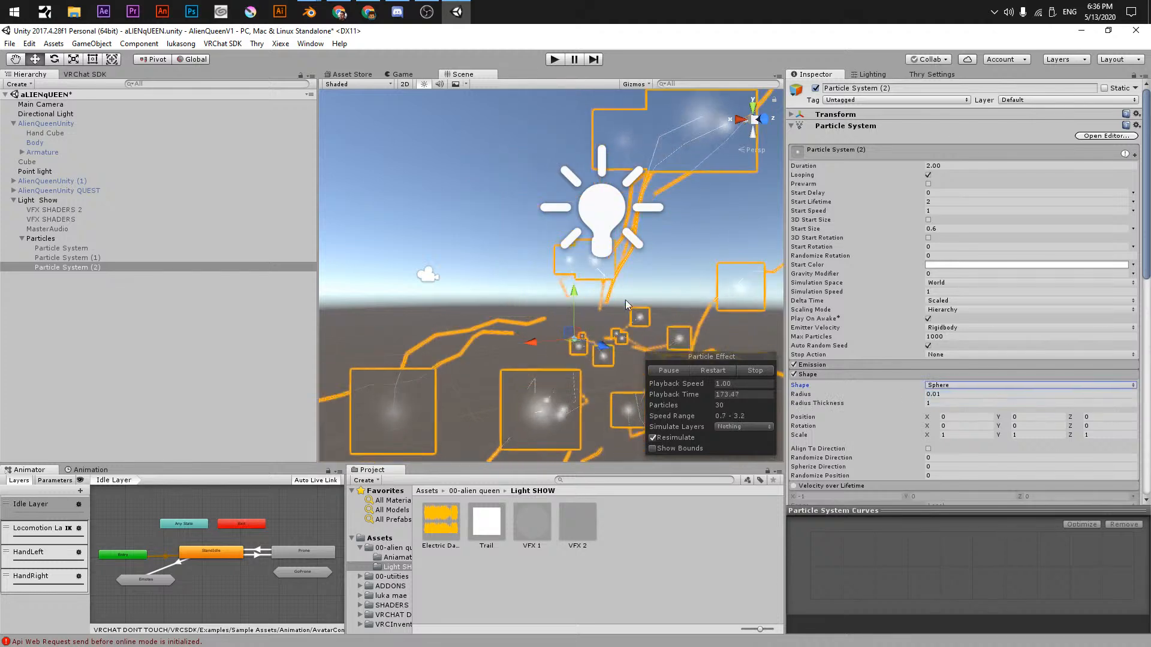
pyautogui.click(533, 318)
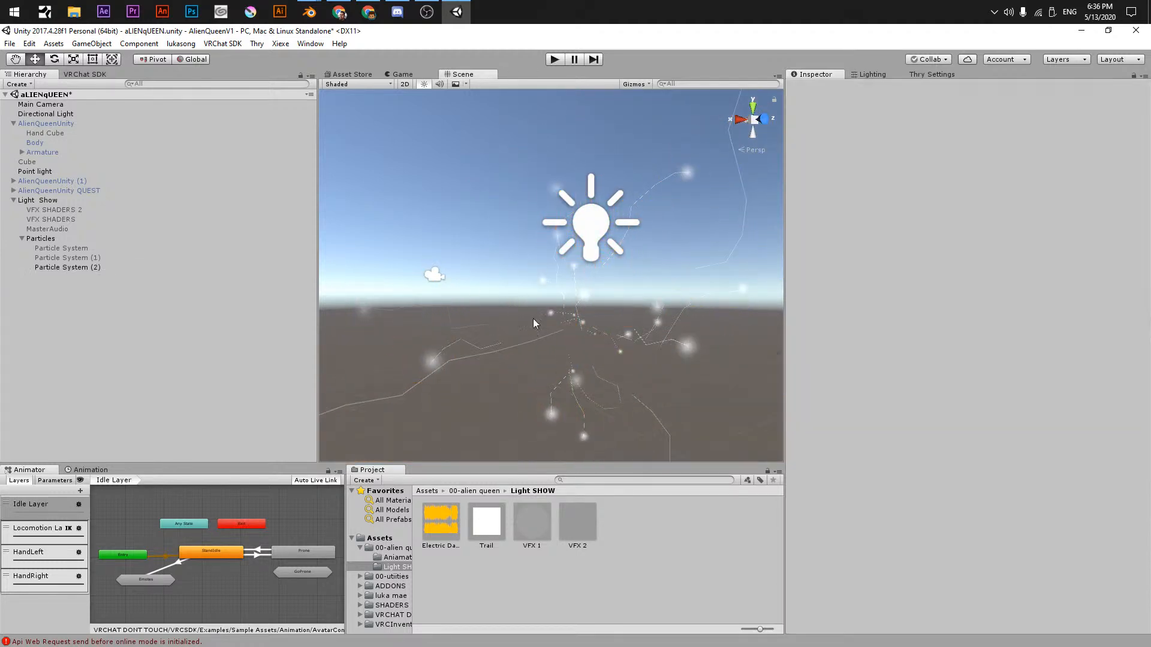
# - Keep the trail mode of Particle System (2) at Particles and set its Renderer's Render Mode to None
pyautogui.click(77, 267)
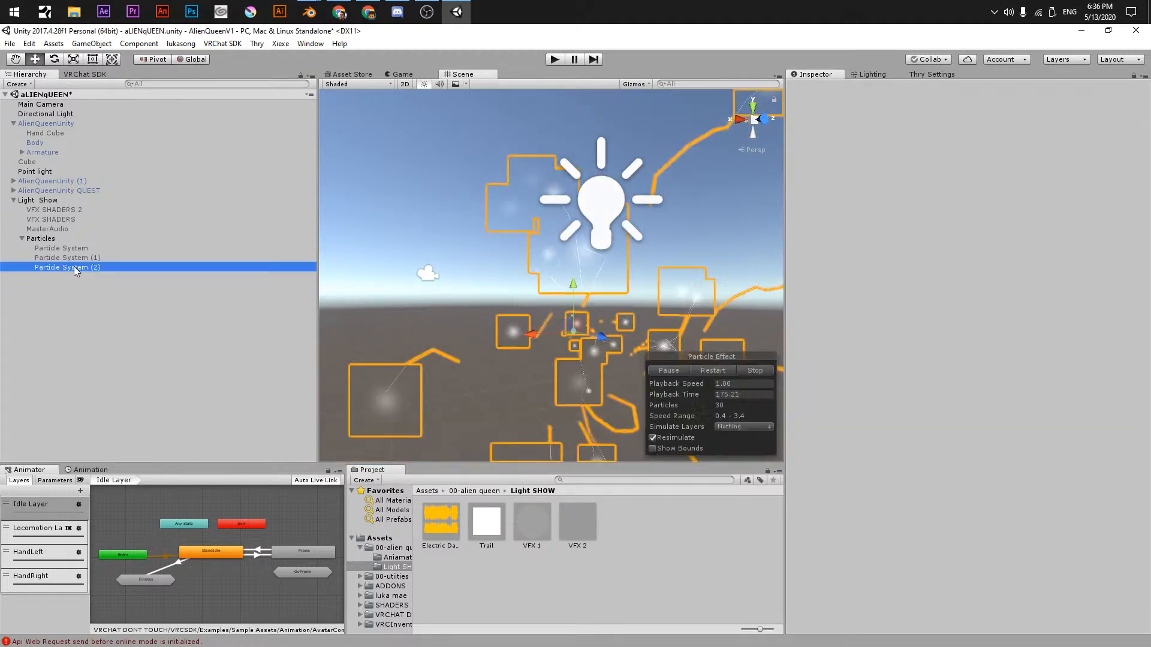
pyautogui.scroll(-10, 876, 466)
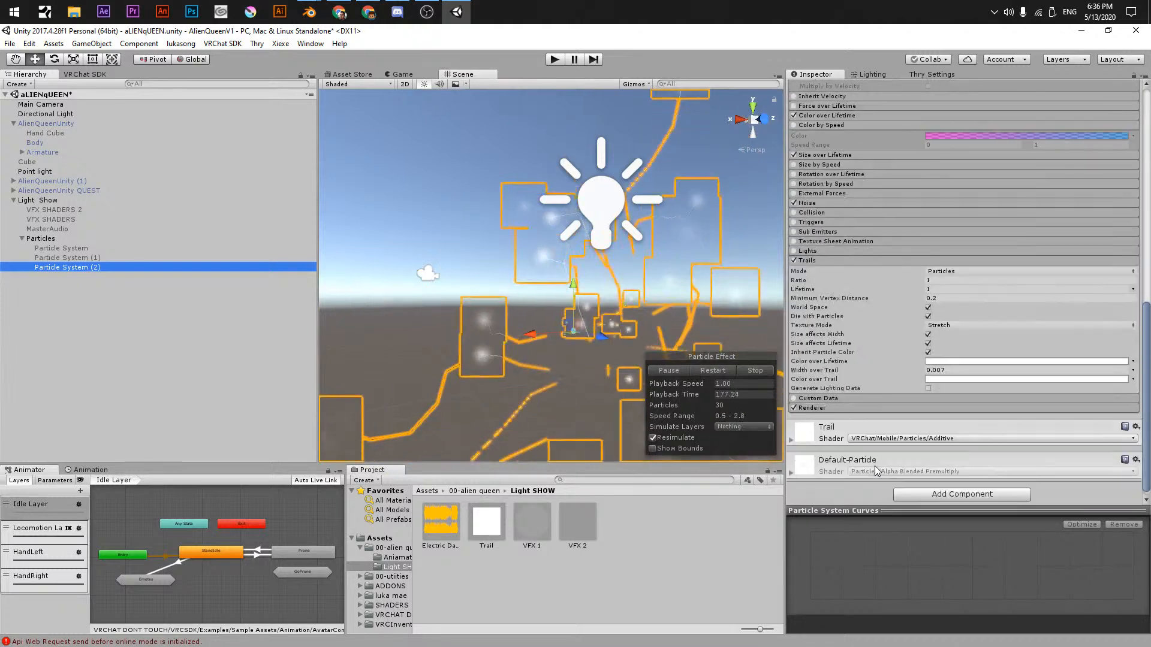
pyautogui.click(940, 266)
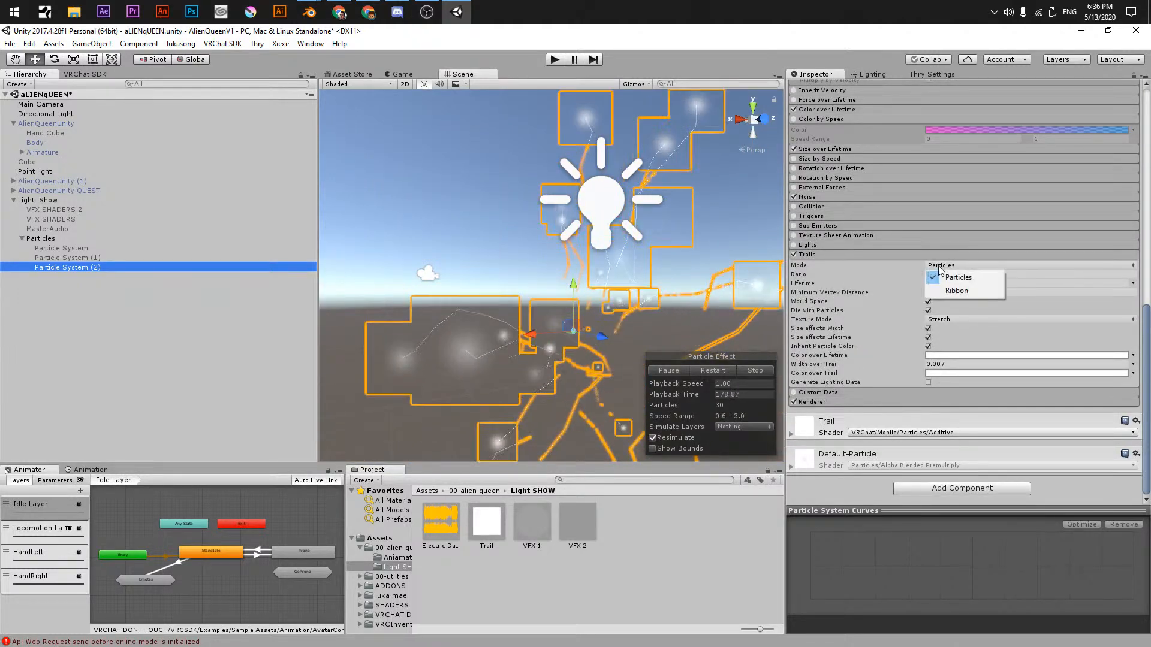
pyautogui.click(958, 277)
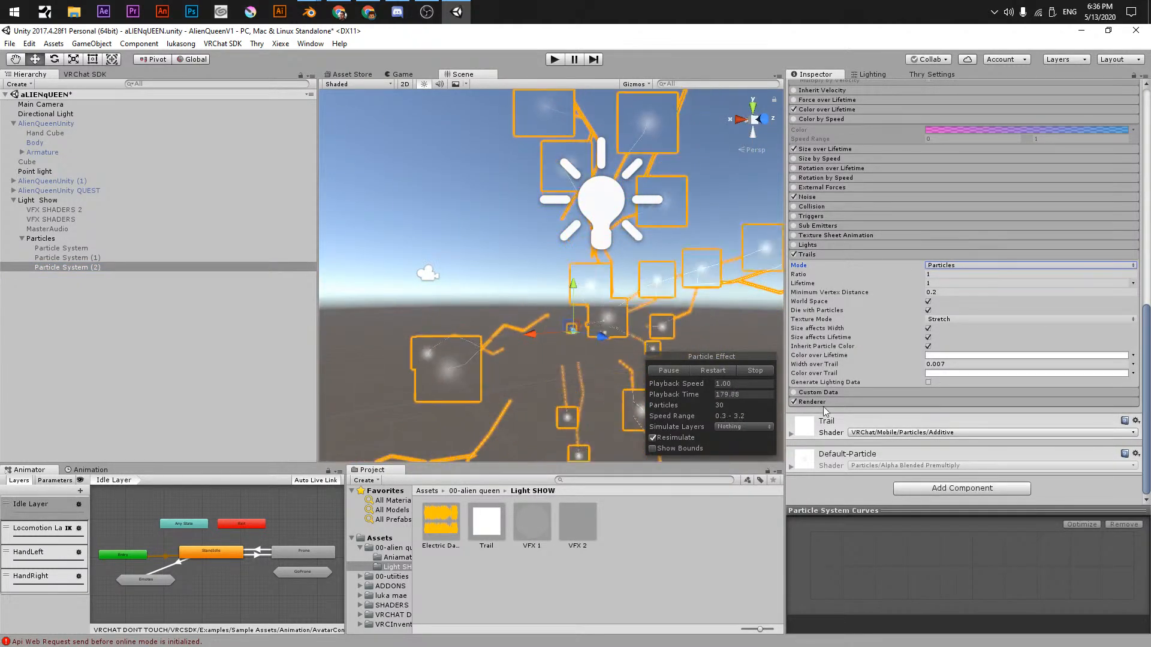
pyautogui.scroll(-3, 912, 389)
pyautogui.click(1049, 323)
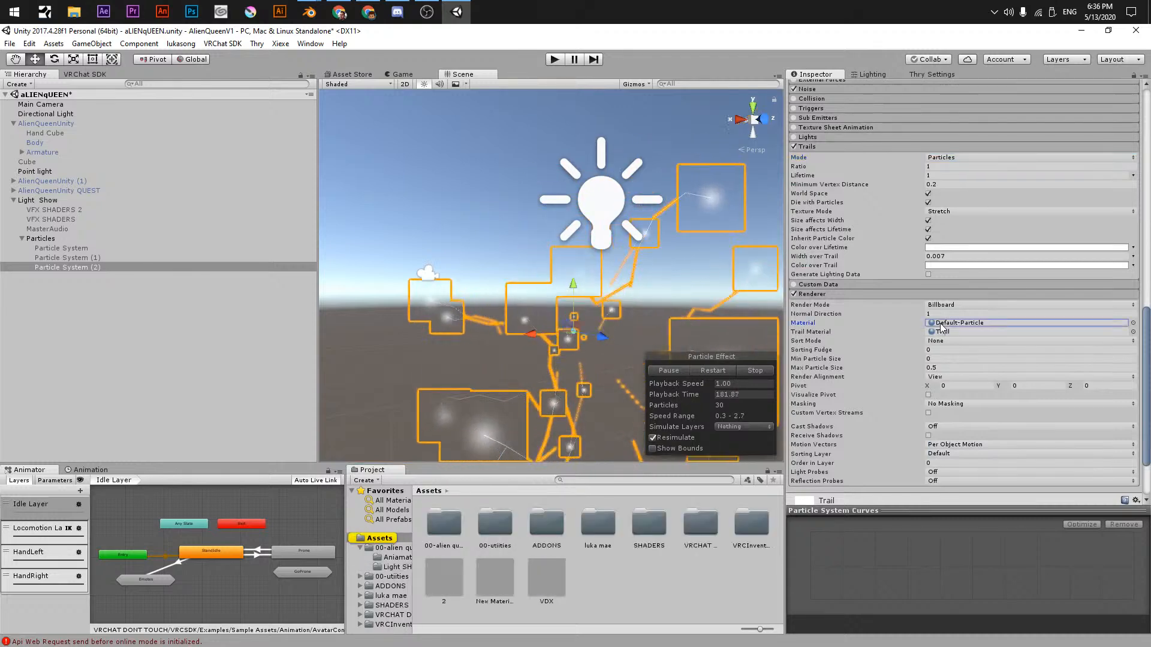
pyautogui.click(945, 306)
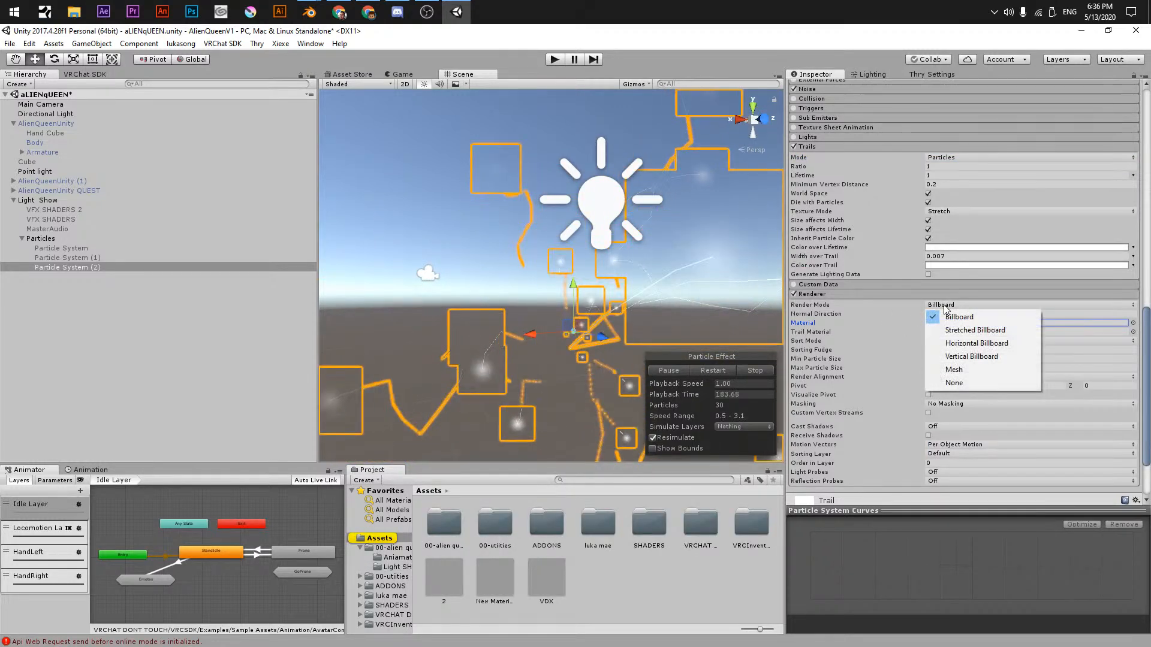
pyautogui.click(955, 383)
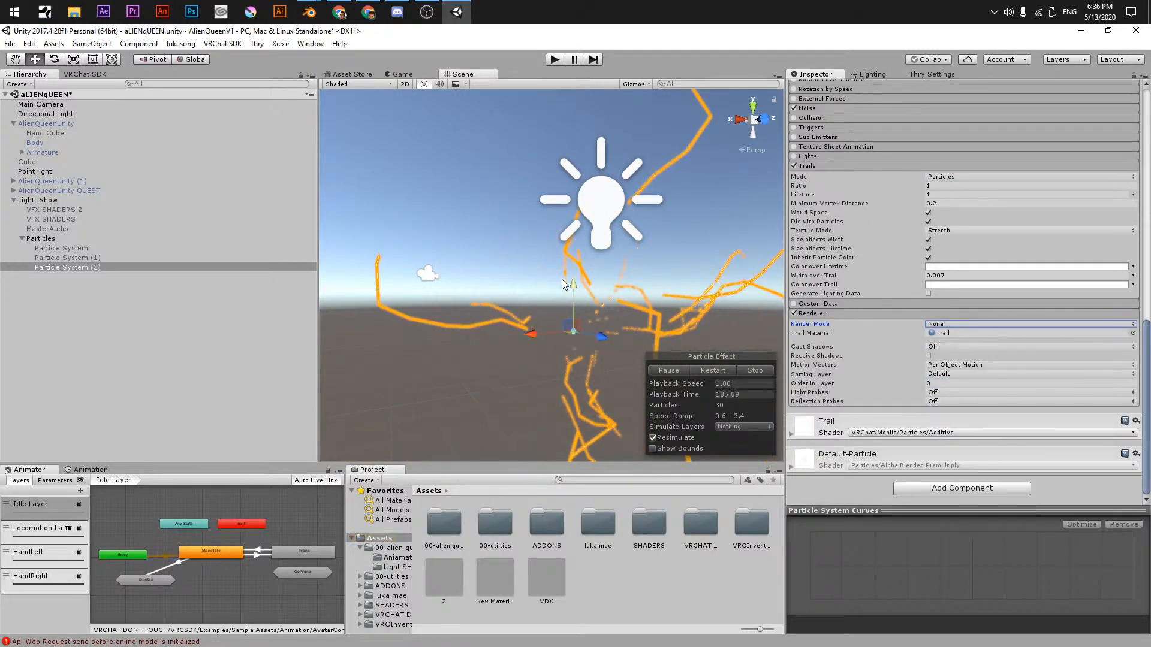
pyautogui.click(485, 409)
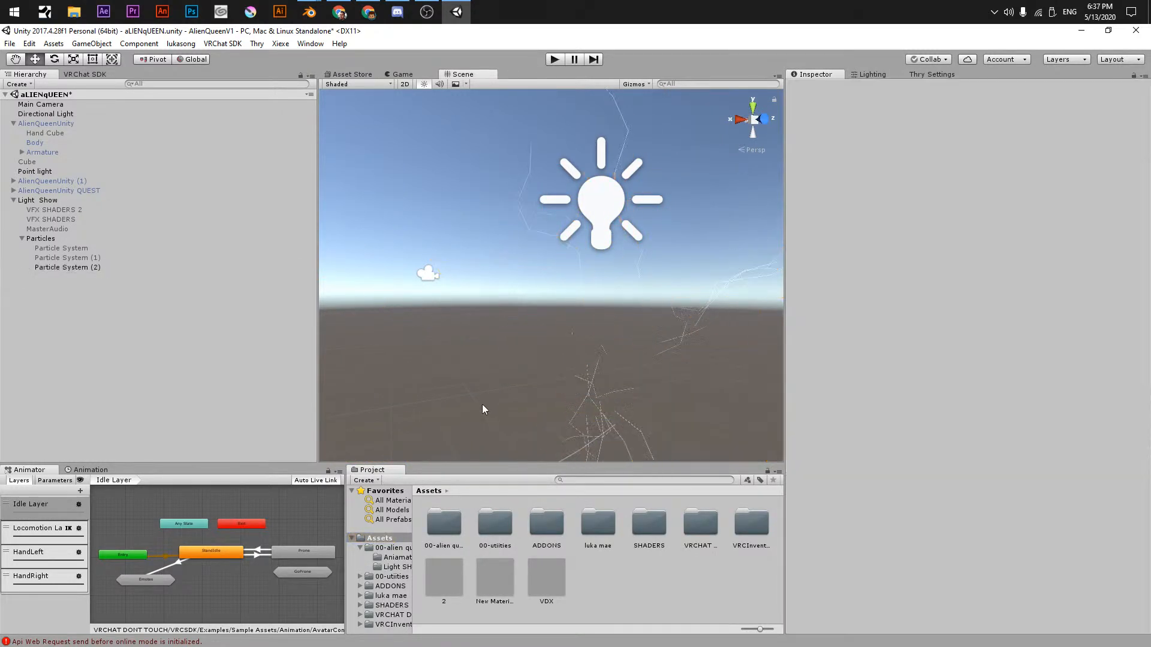
# - Examine the trails and module settings of Particle System (2) from different angles, with and without selection outlines
pyautogui.click(58, 267)
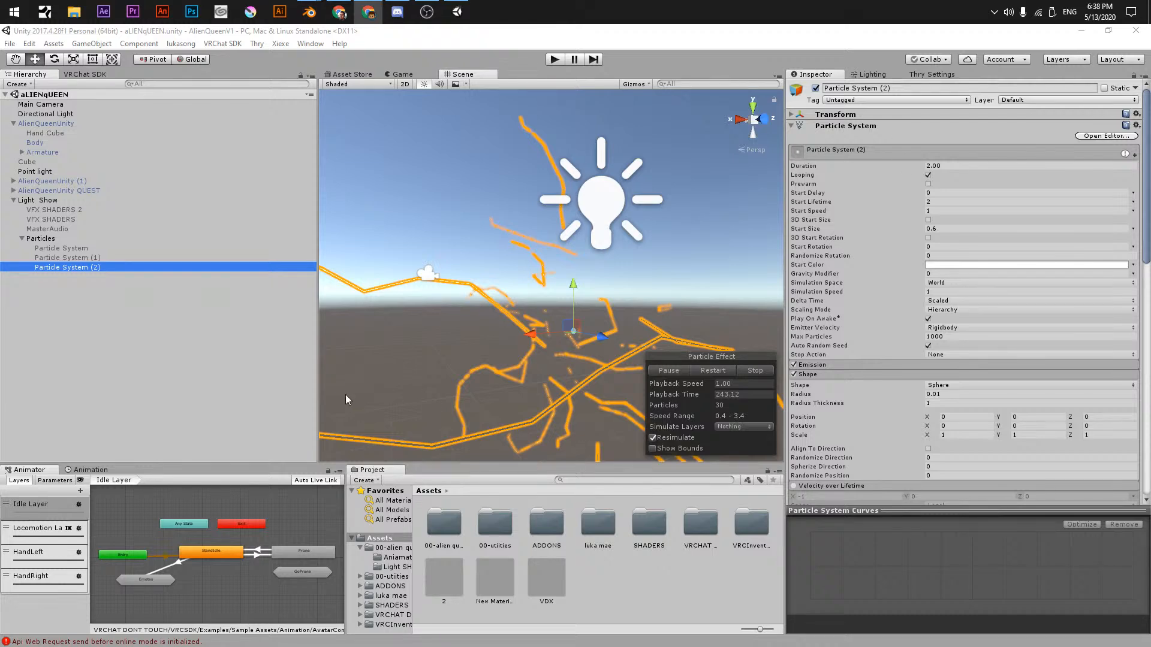
pyautogui.click(249, 350)
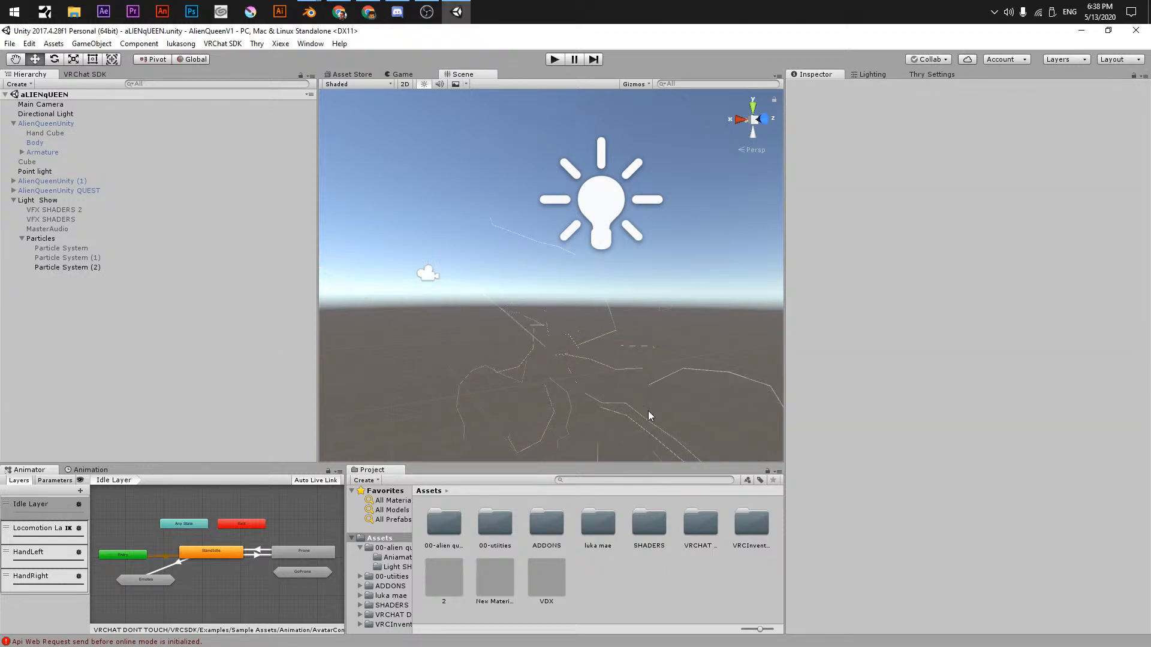
pyautogui.click(96, 268)
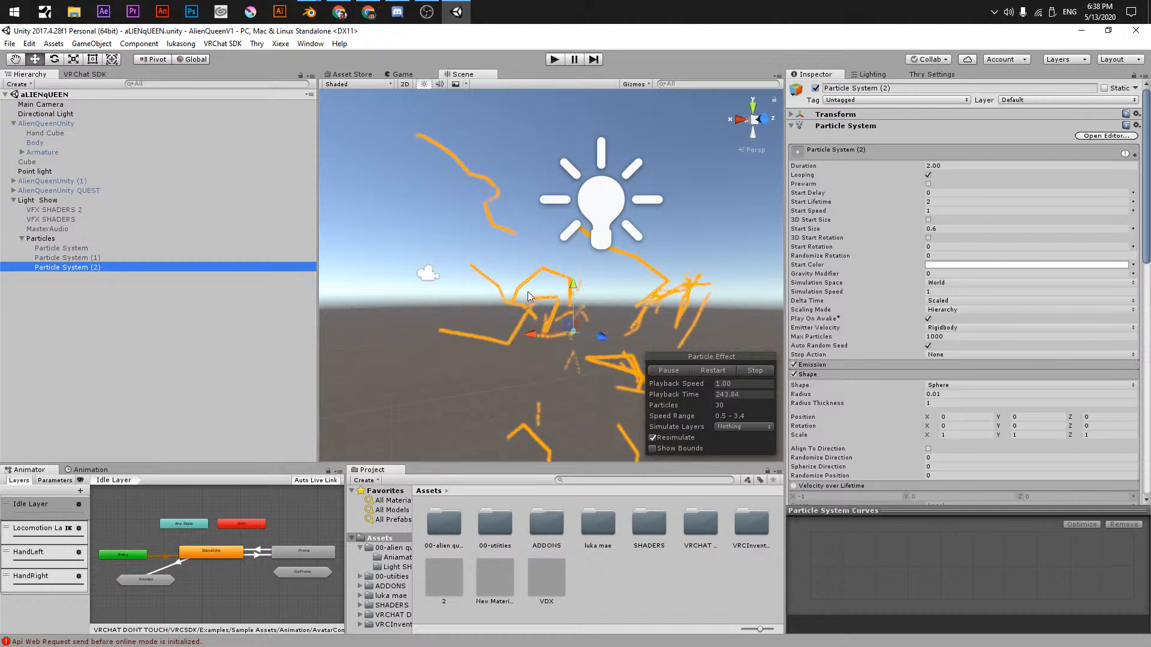
pyautogui.scroll(-10, 881, 315)
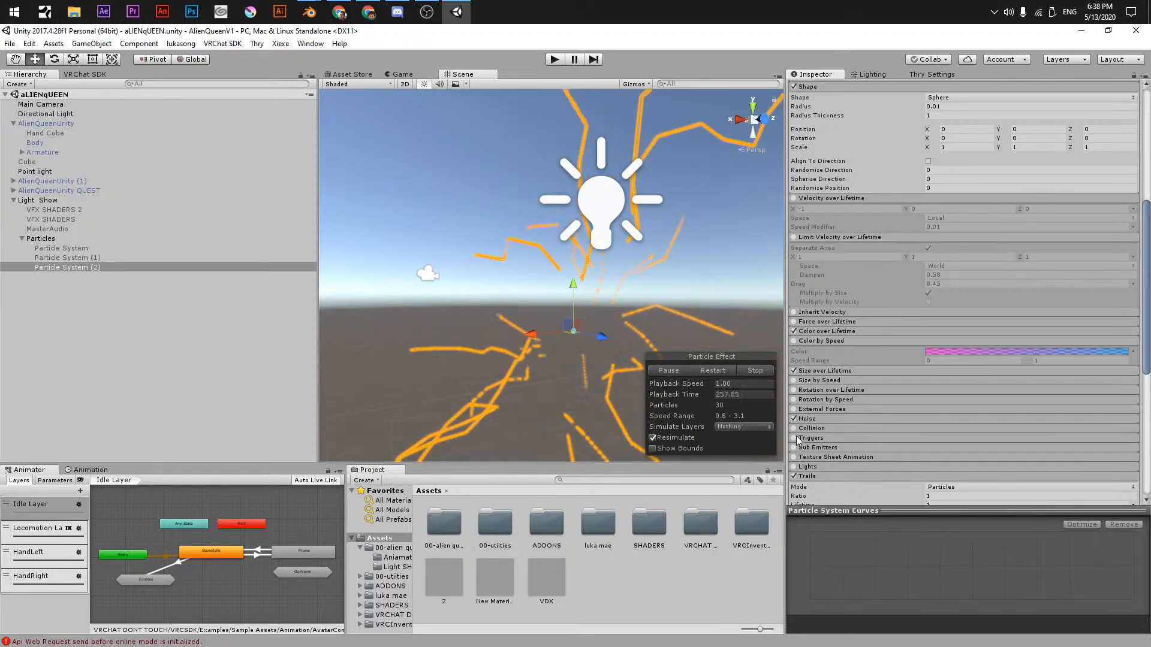
pyautogui.scroll(-3, 808, 407)
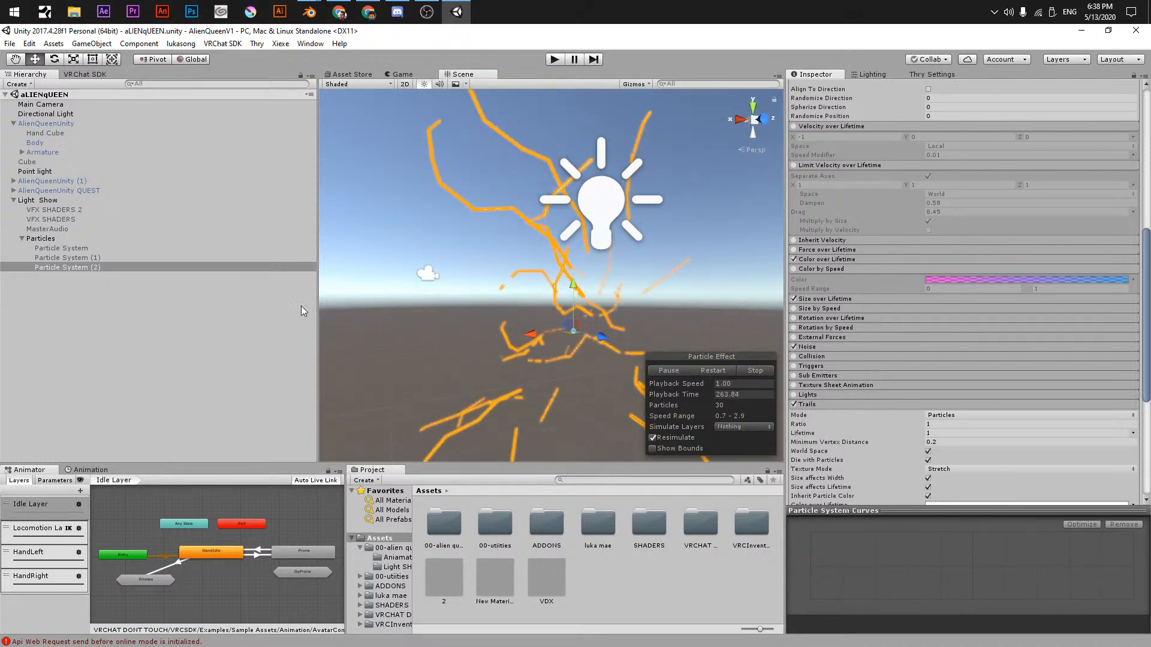
pyautogui.scroll(10, 840, 180)
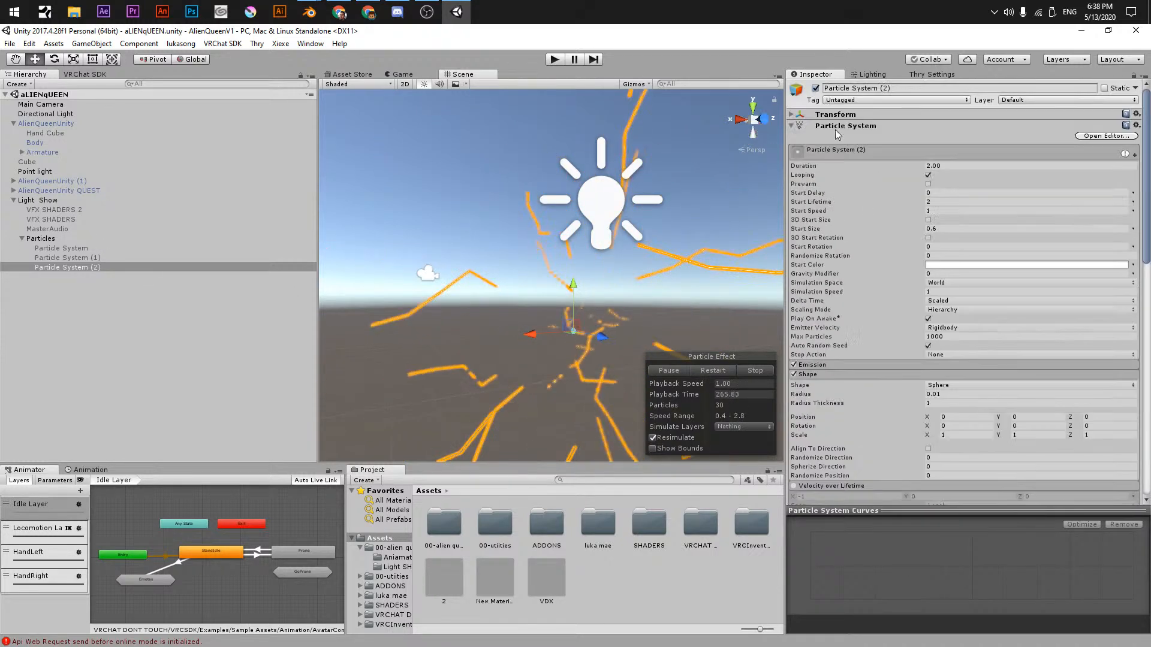
pyautogui.moveTo(708, 248); pyautogui.dragTo(563, 201, button='right')
pyautogui.click(553, 196)
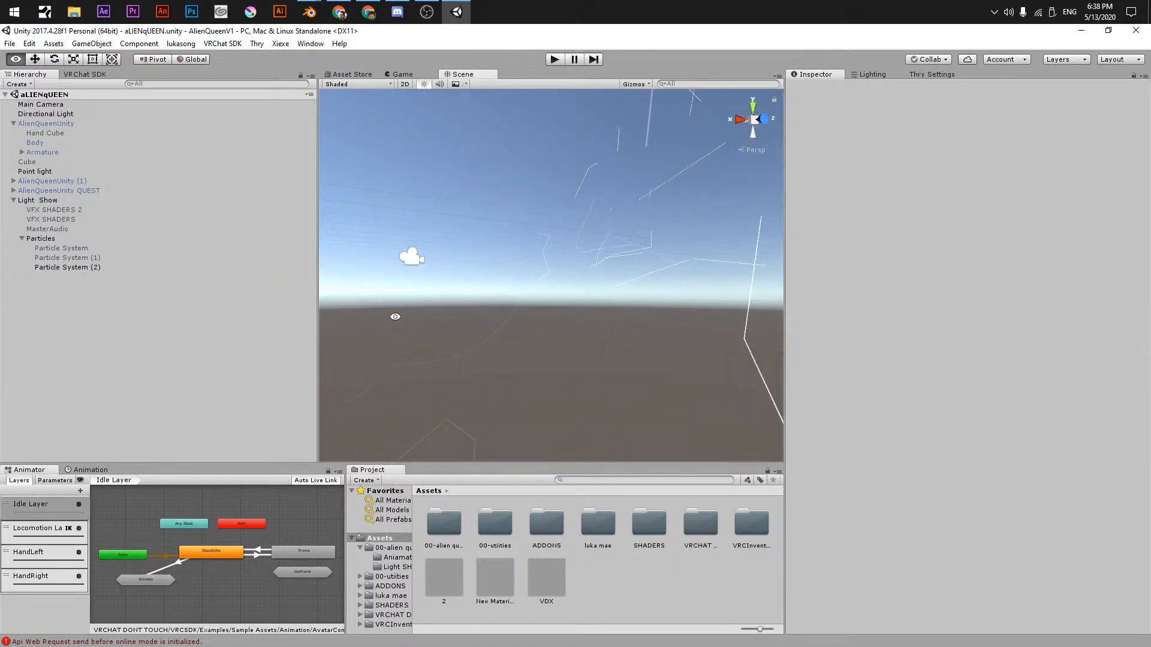
pyautogui.moveTo(395, 316); pyautogui.dragTo(589, 285, button='right')
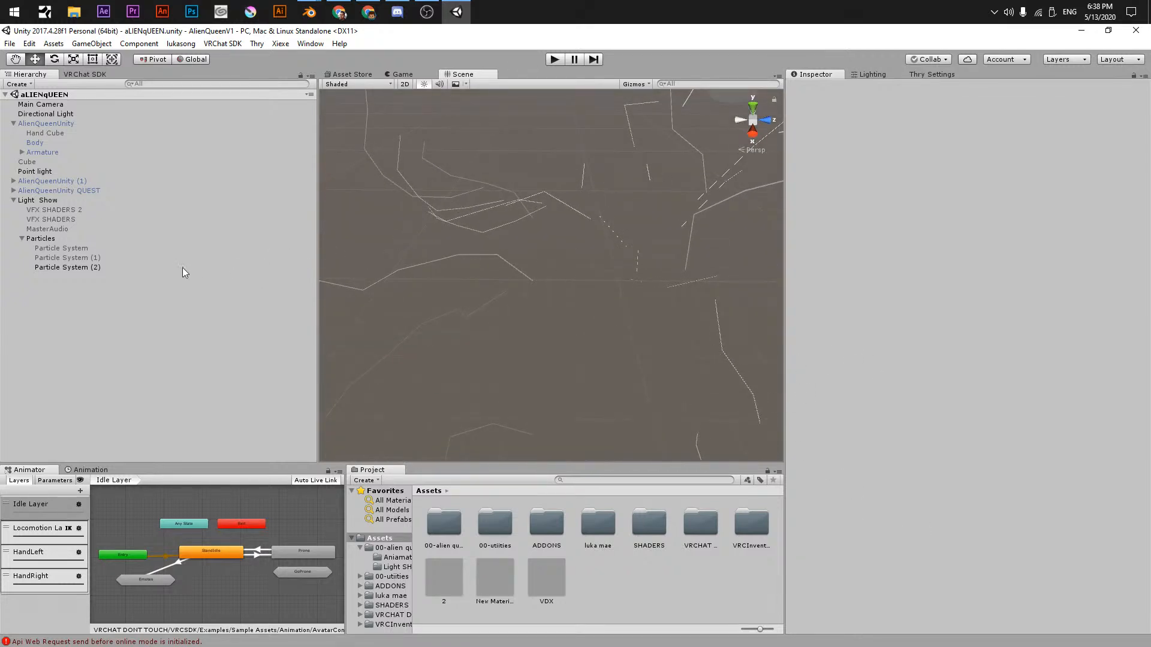
pyautogui.click(180, 267)
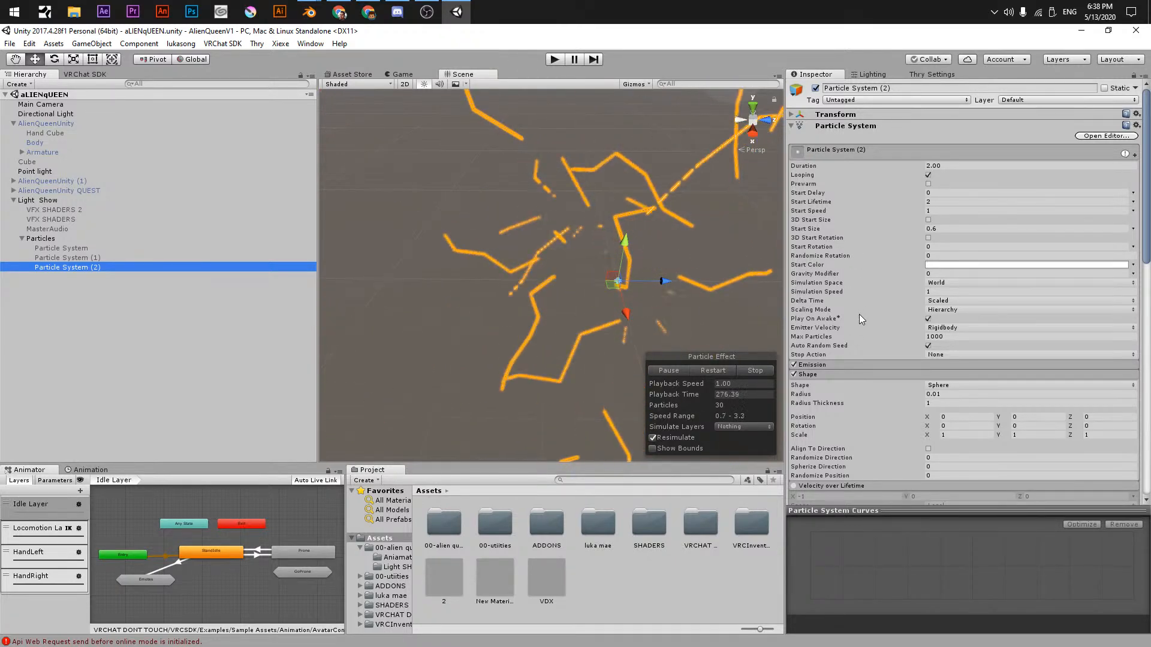
pyautogui.scroll(-15, 858, 314)
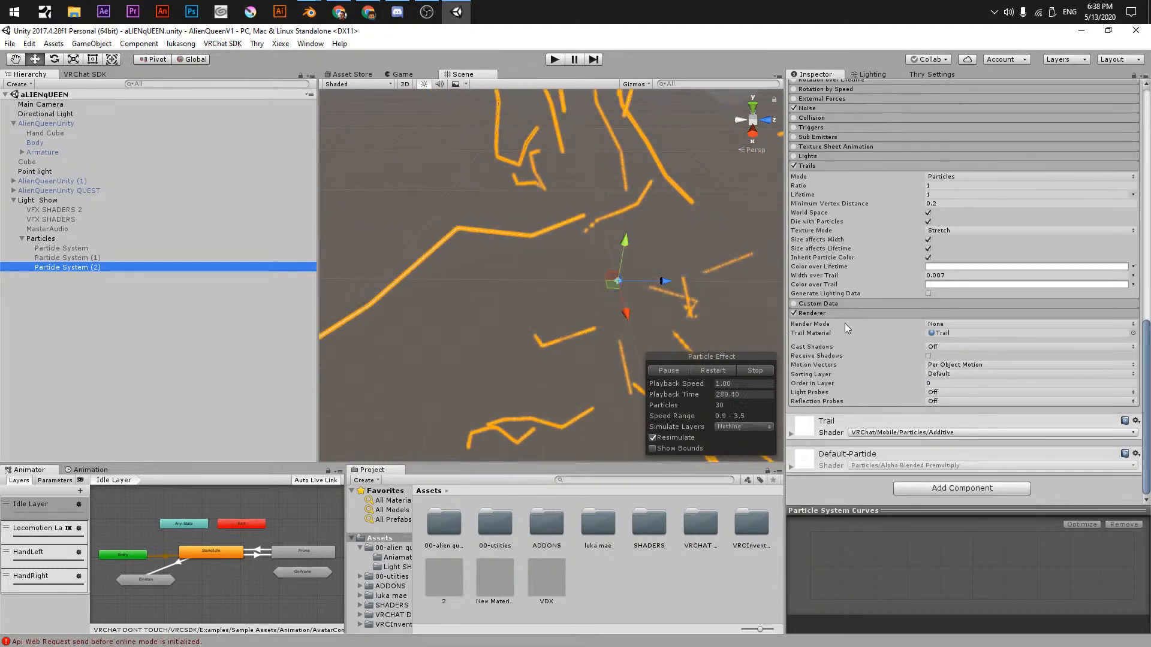
pyautogui.click(101, 281)
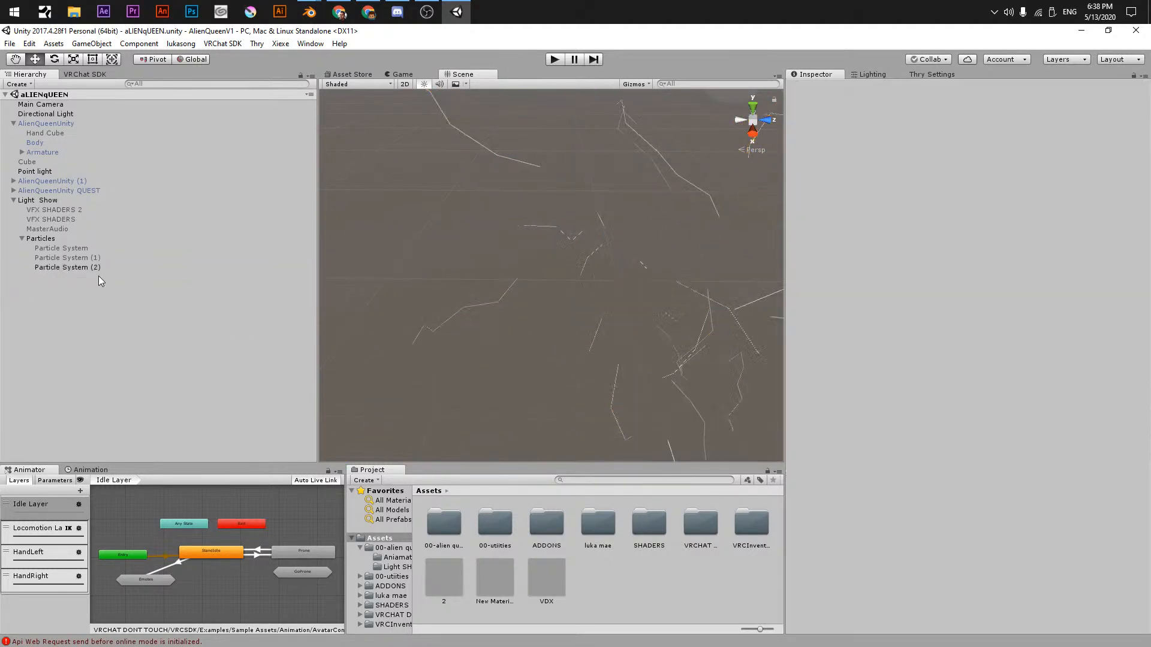
pyautogui.click(90, 268)
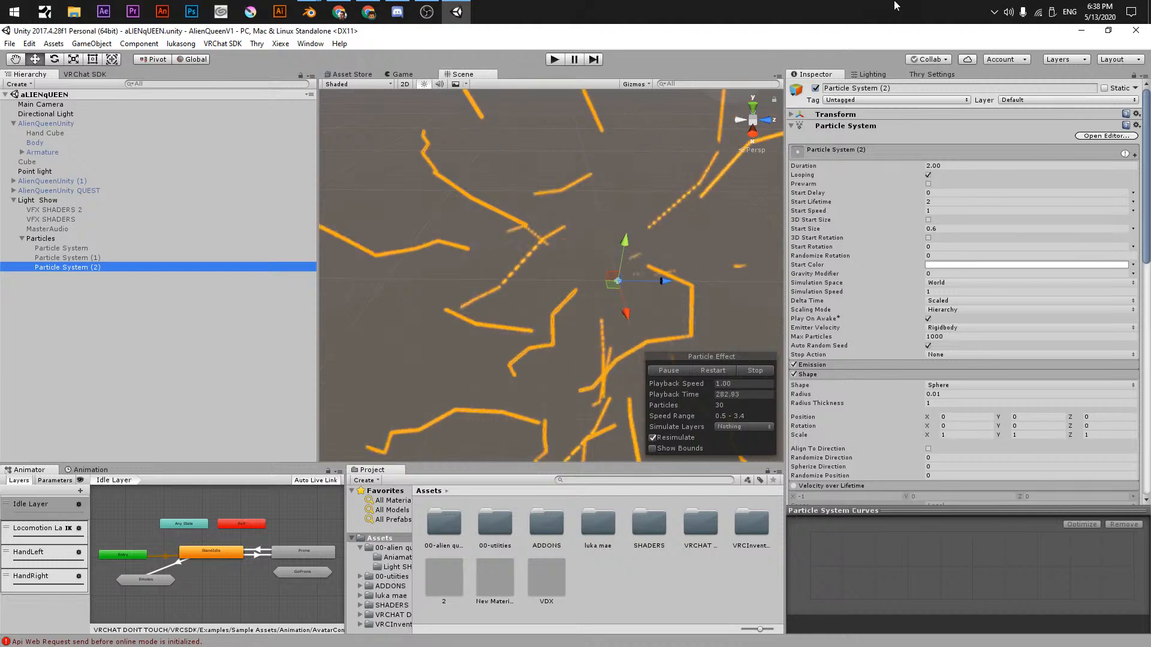
# - Add a new particle system as a child of the Particles object
pyautogui.rightClick(63, 239)
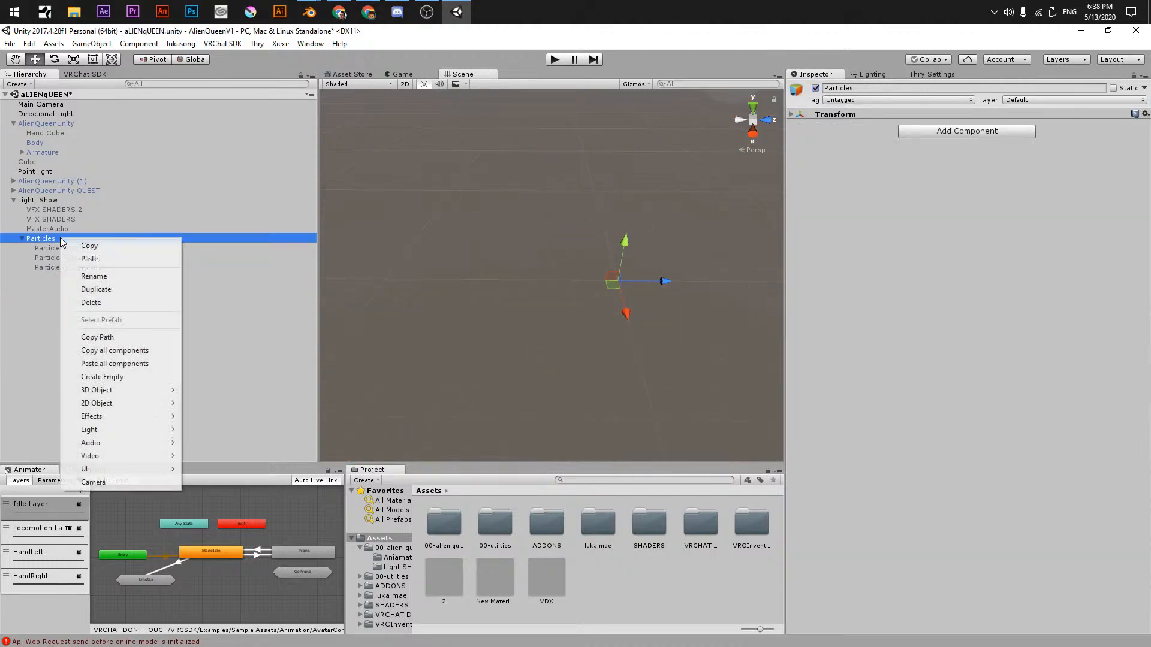
pyautogui.click(52, 292)
pyautogui.rightClick(52, 239)
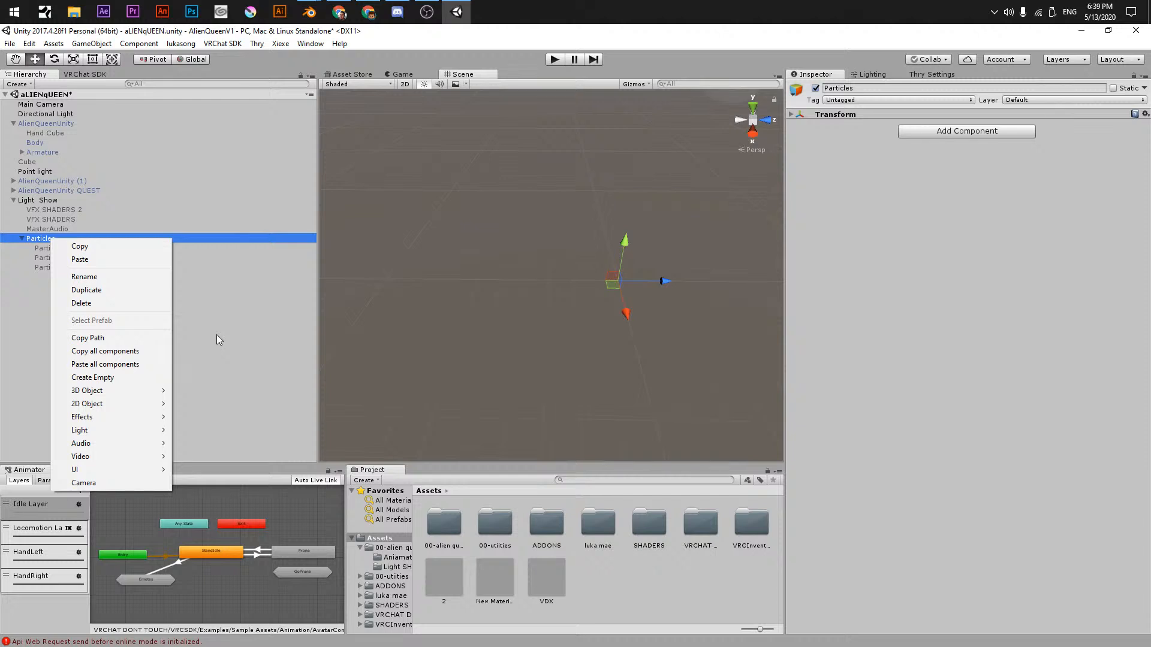
pyautogui.moveTo(94, 421)
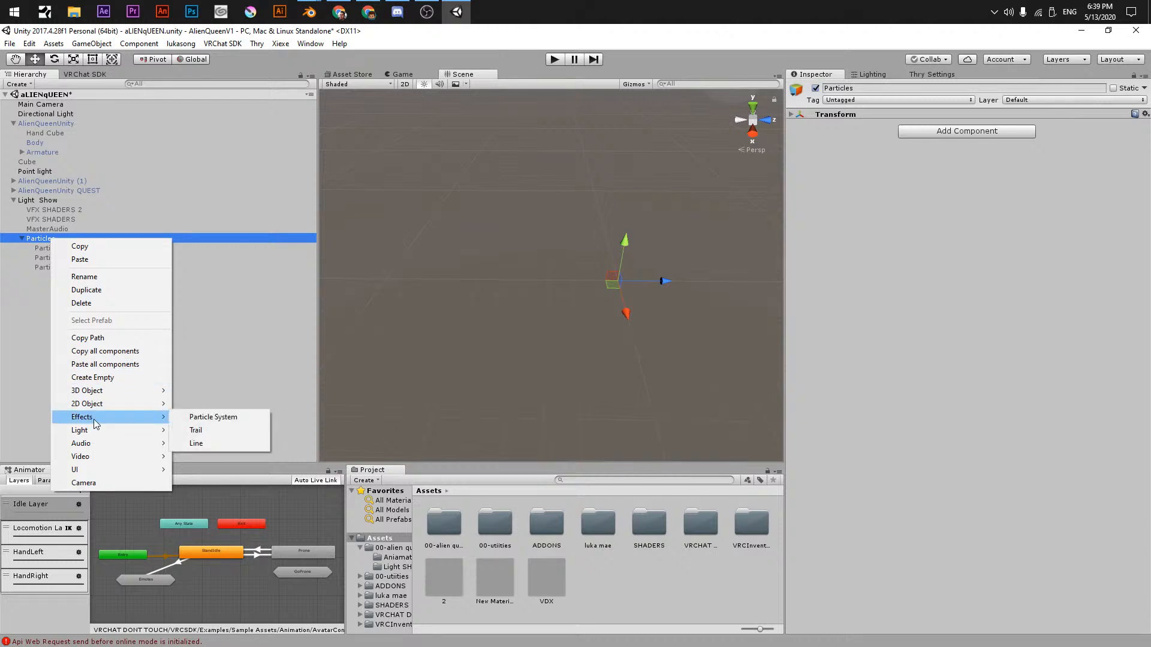
pyautogui.click(214, 417)
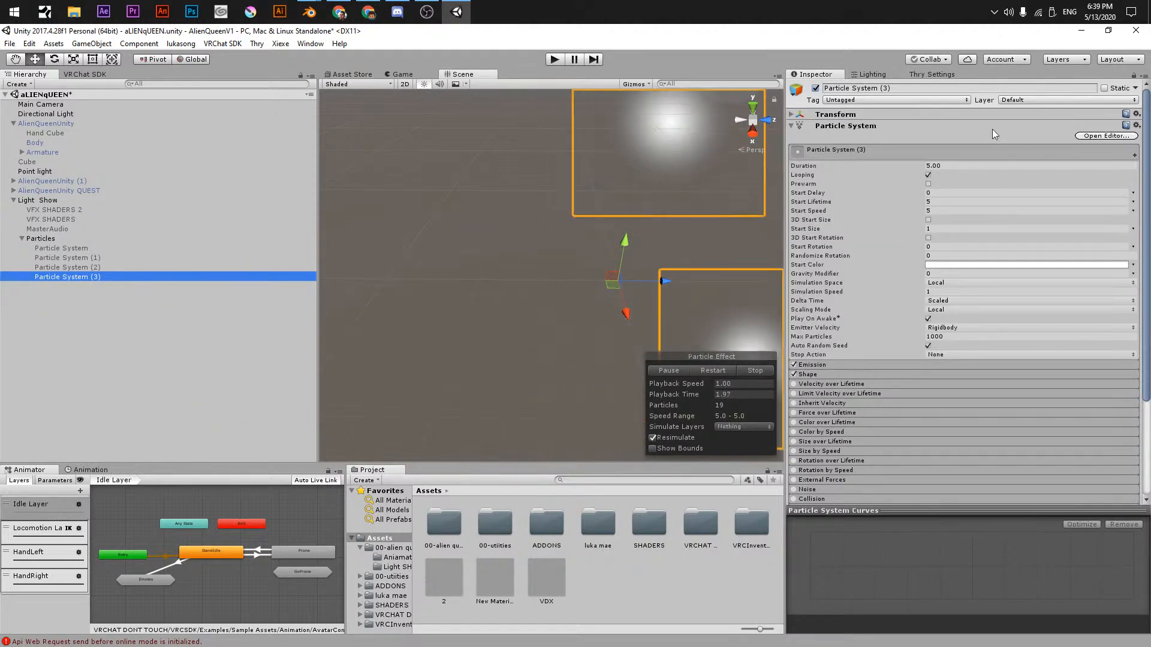
# - Set the new particle system's Duration to 1, Start Lifetime to 1 and Start Speed to 0.01
pyautogui.keyDown('alt'); pyautogui.moveTo(651, 333); pyautogui.dragTo(507, 276); pyautogui.keyUp('alt')
pyautogui.scroll(-5, 507, 276)
pyautogui.moveTo(506, 277); pyautogui.dragTo(487, 279, button='middle')
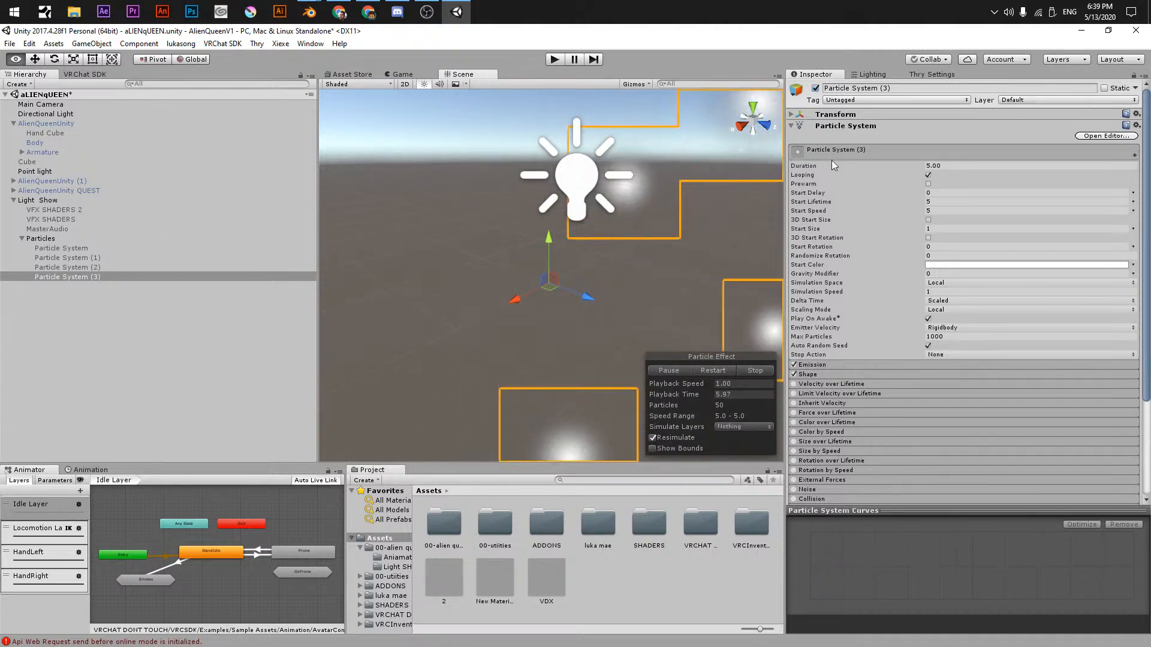
pyautogui.click(961, 165)
pyautogui.press('Tab')
pyautogui.press('Tab')
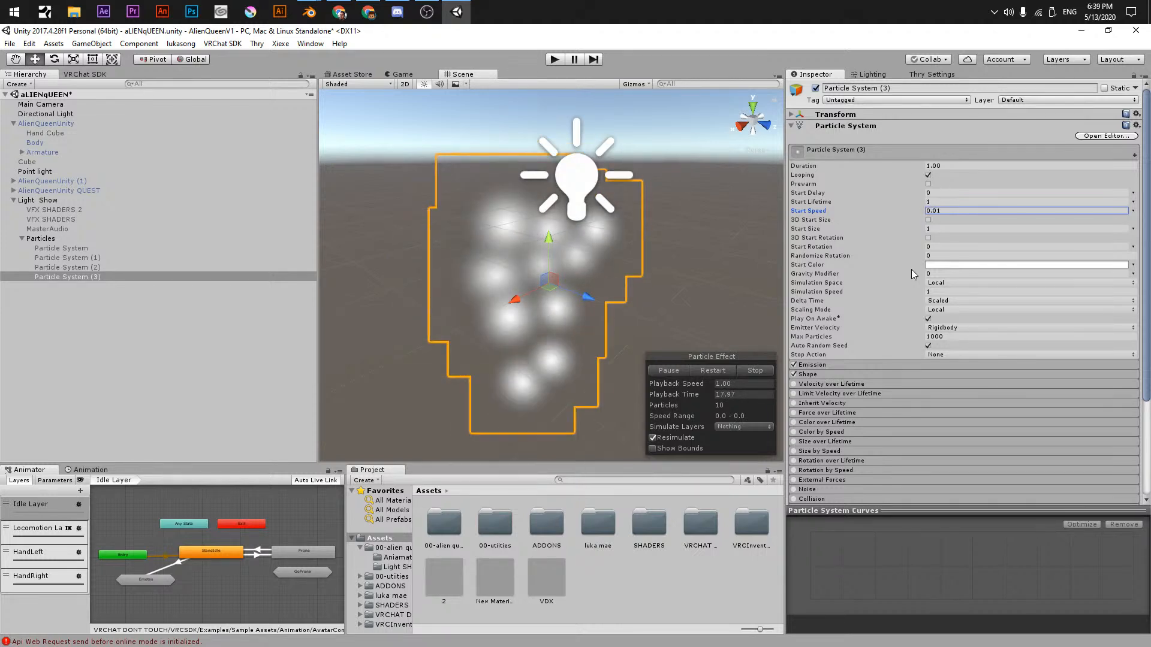
# - Set the emission shape of Particle System (3) to Hemisphere
pyautogui.click(845, 366)
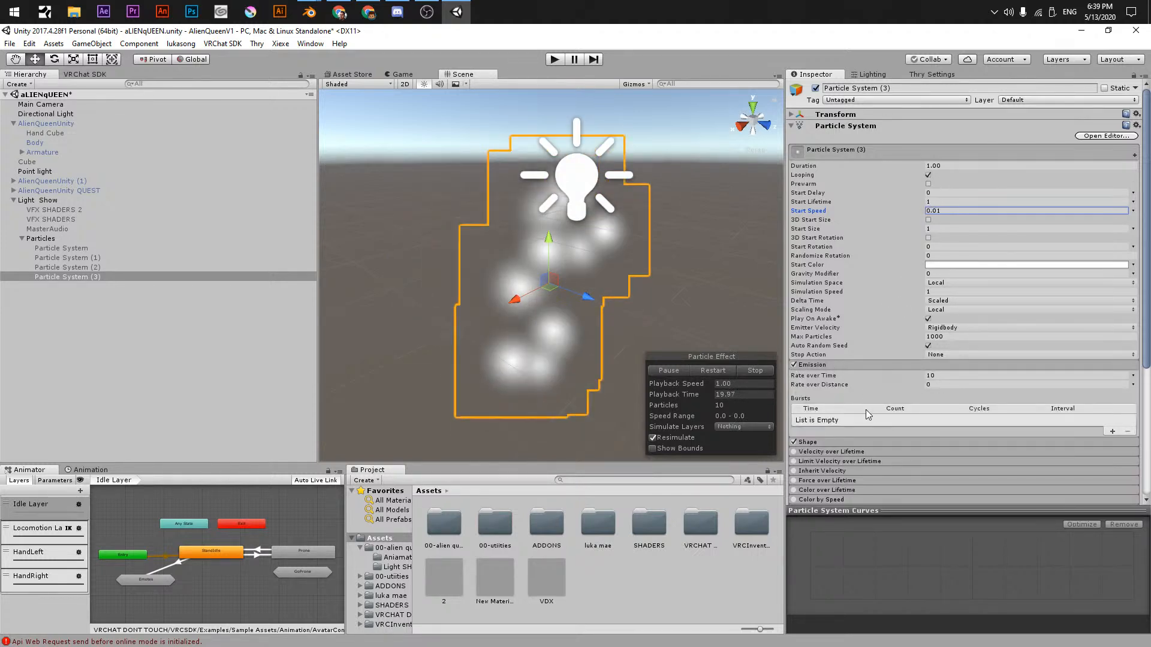
pyautogui.click(813, 365)
pyautogui.click(810, 374)
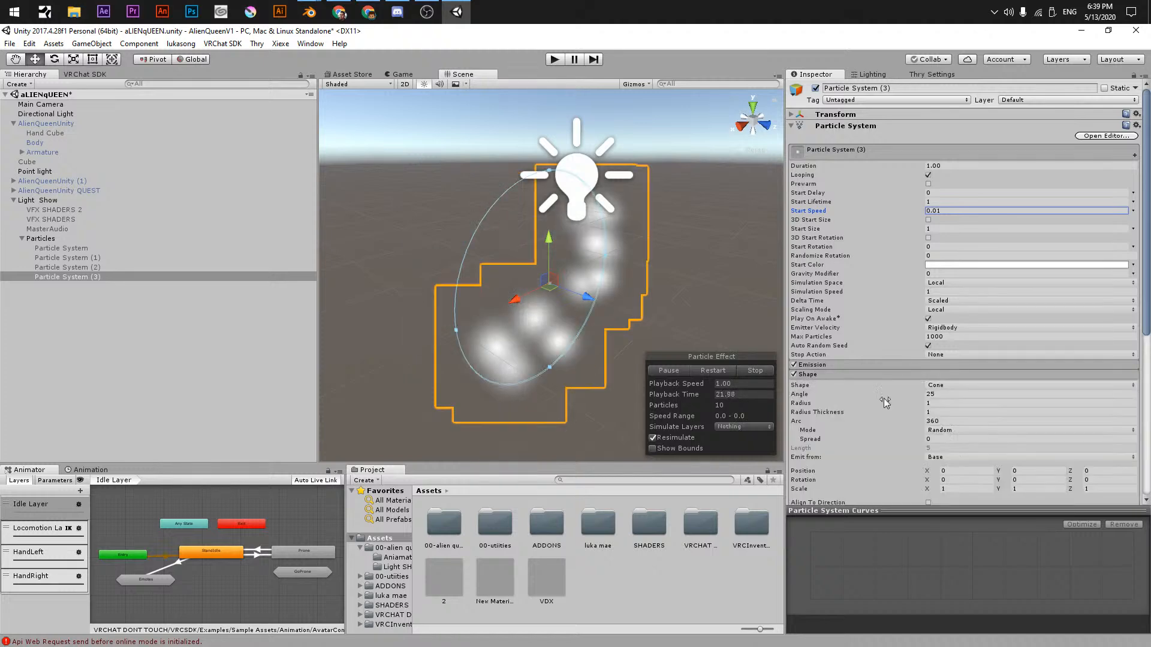
pyautogui.click(946, 386)
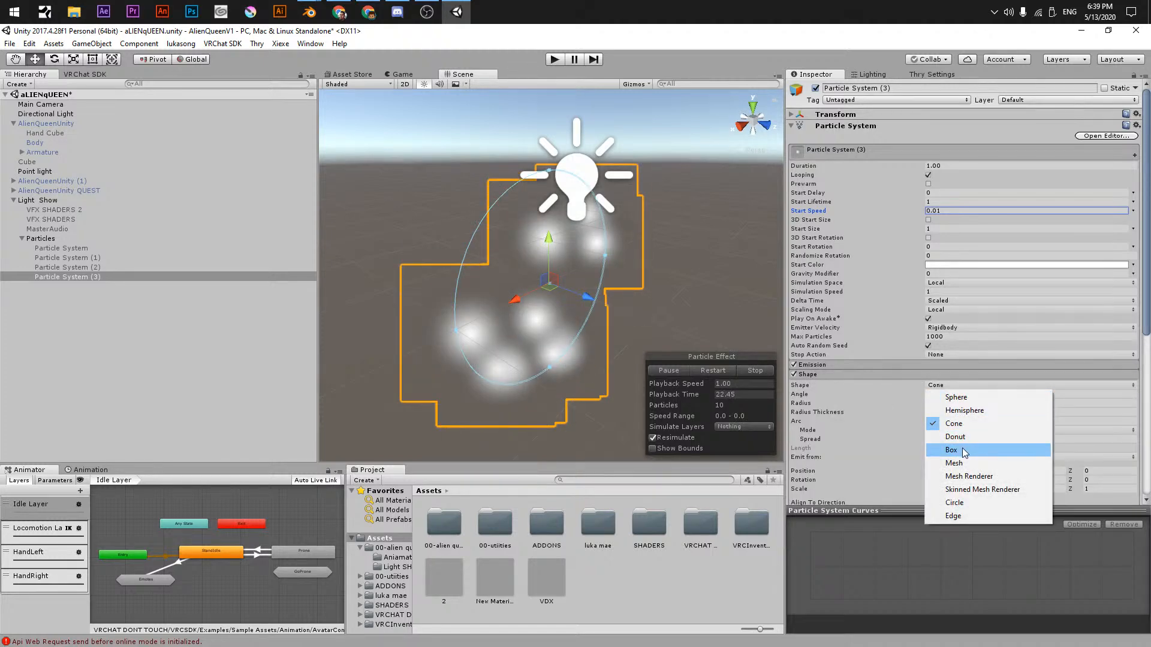
pyautogui.click(963, 411)
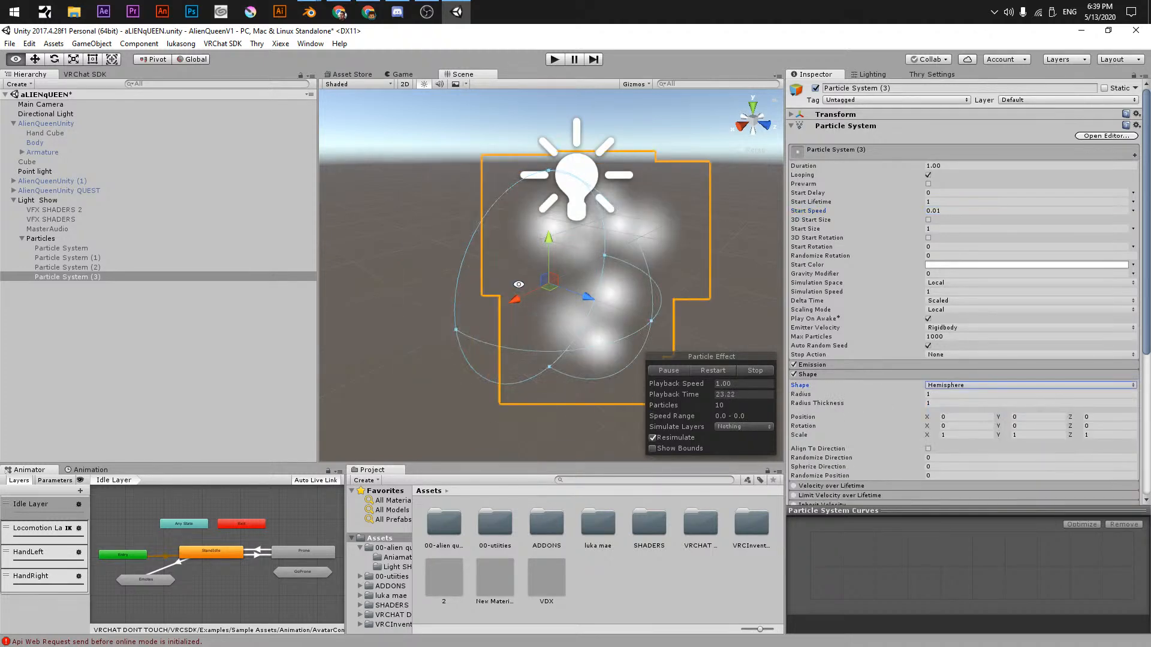
# - Enlarge the hemisphere emitter of Particle System (3) to a radius of about 1.54
pyautogui.keyDown('alt'); pyautogui.moveTo(624, 324); pyautogui.dragTo(511, 294); pyautogui.keyUp('alt')
pyautogui.press('e')
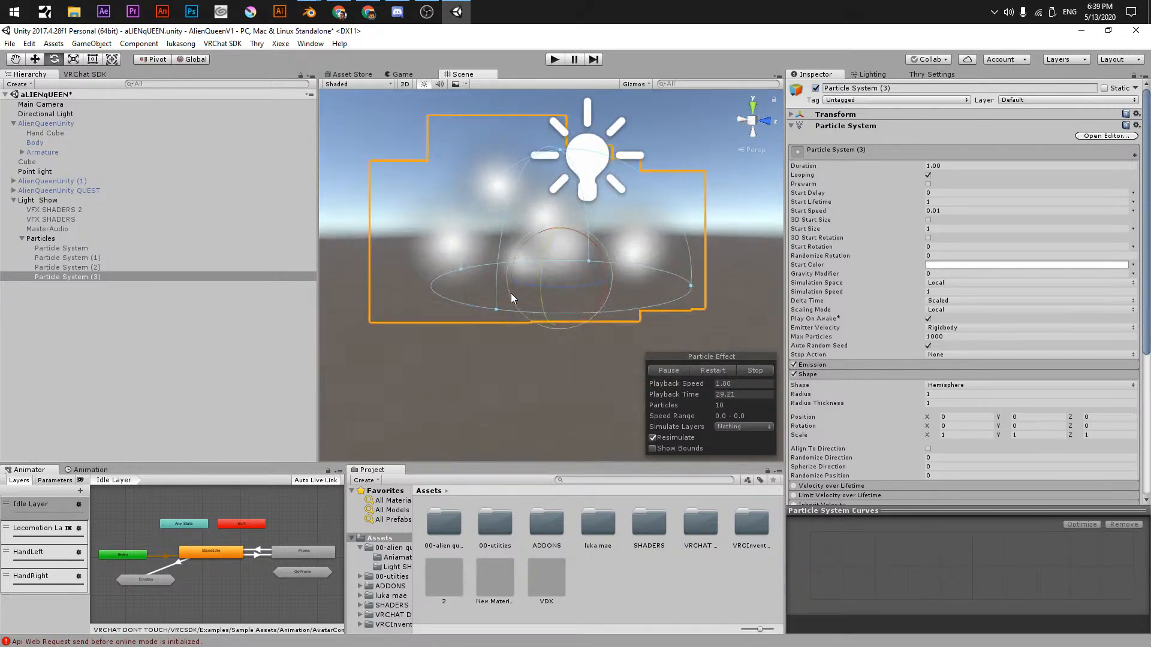
pyautogui.scroll(5, 515, 291)
pyautogui.moveTo(597, 258)
pyautogui.mouseDown()
pyautogui.moveTo(646, 235)
pyautogui.moveTo(588, 250)
pyautogui.moveTo(624, 258)
pyautogui.moveTo(611, 264)
pyautogui.mouseUp()
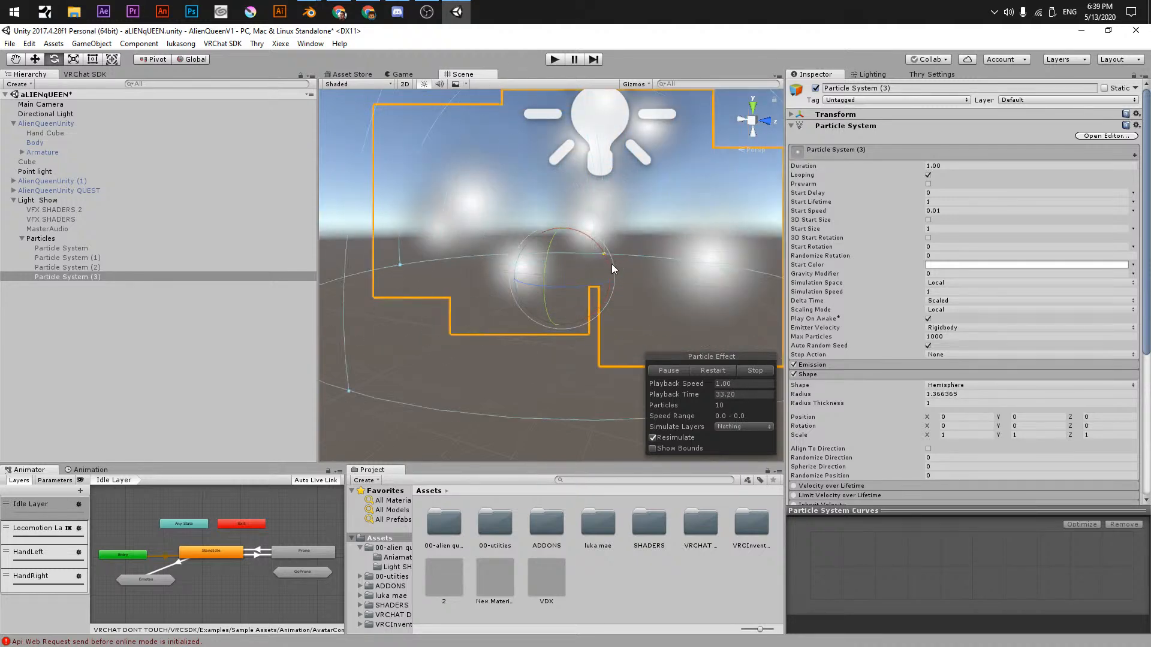
pyautogui.keyDown('alt'); pyautogui.moveTo(501, 375); pyautogui.dragTo(584, 365); pyautogui.keyUp('alt')
pyautogui.keyDown('alt'); pyautogui.moveTo(573, 313); pyautogui.dragTo(554, 377, button='middle'); pyautogui.keyUp('alt')
pyautogui.keyDown('alt'); pyautogui.moveTo(554, 376); pyautogui.dragTo(579, 349); pyautogui.keyUp('alt')
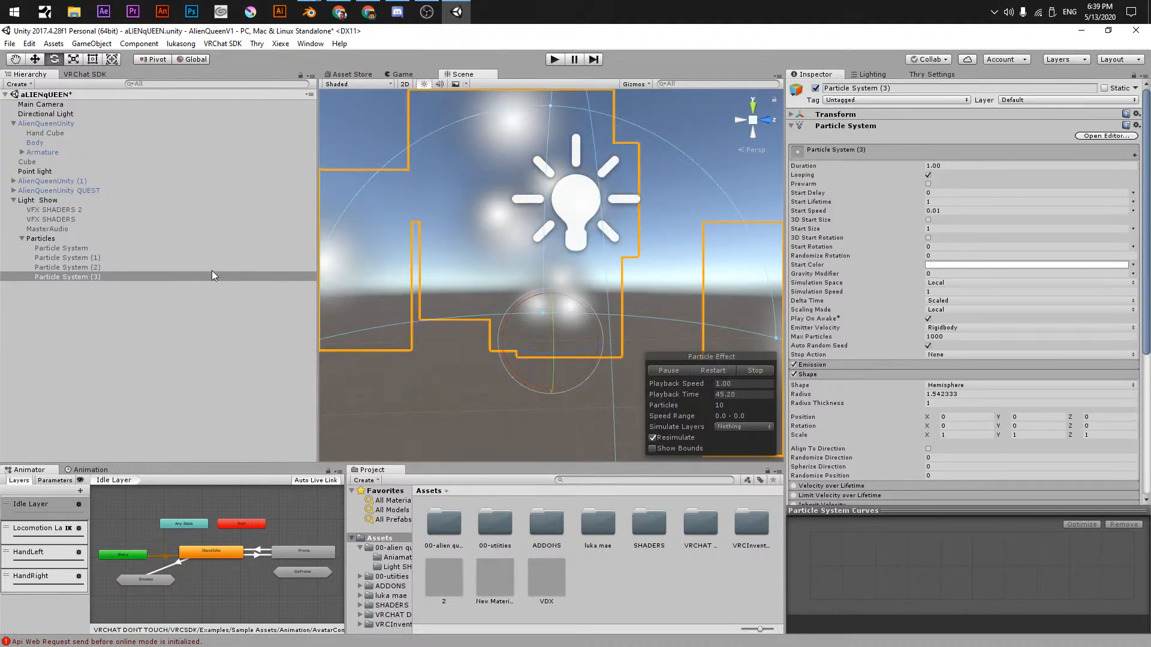
# - Rename Particle System (3) to "Slow field" and save the scene
pyautogui.click(151, 275)
pyautogui.write('Slow fiel')
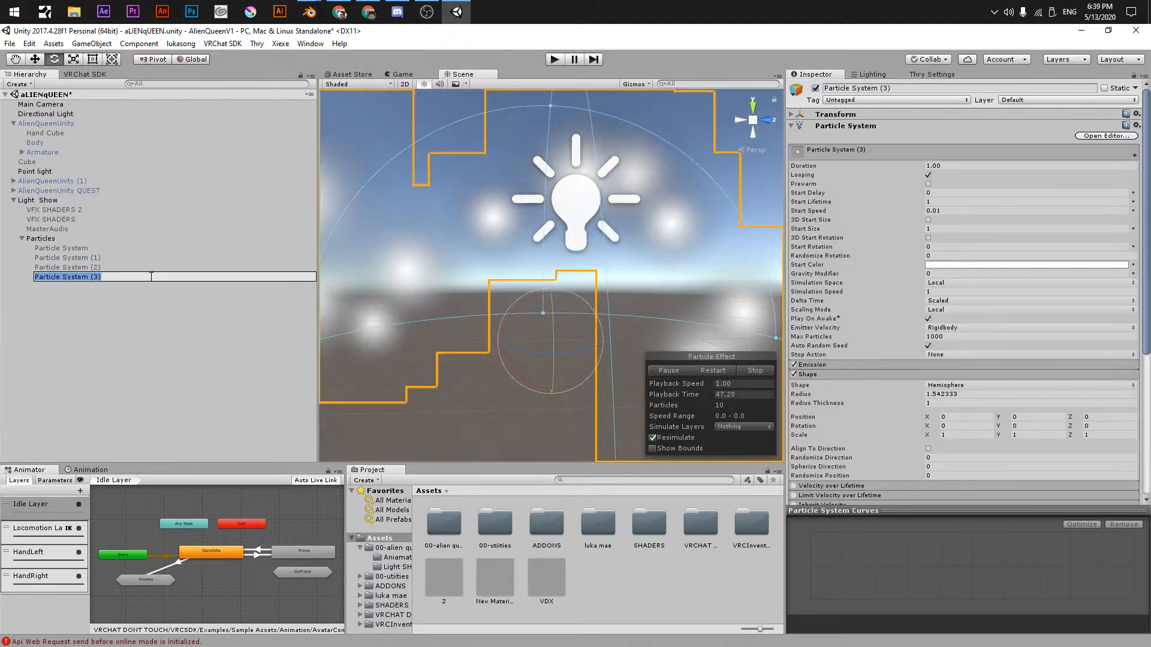
pyautogui.write('d')
pyautogui.press('Return')
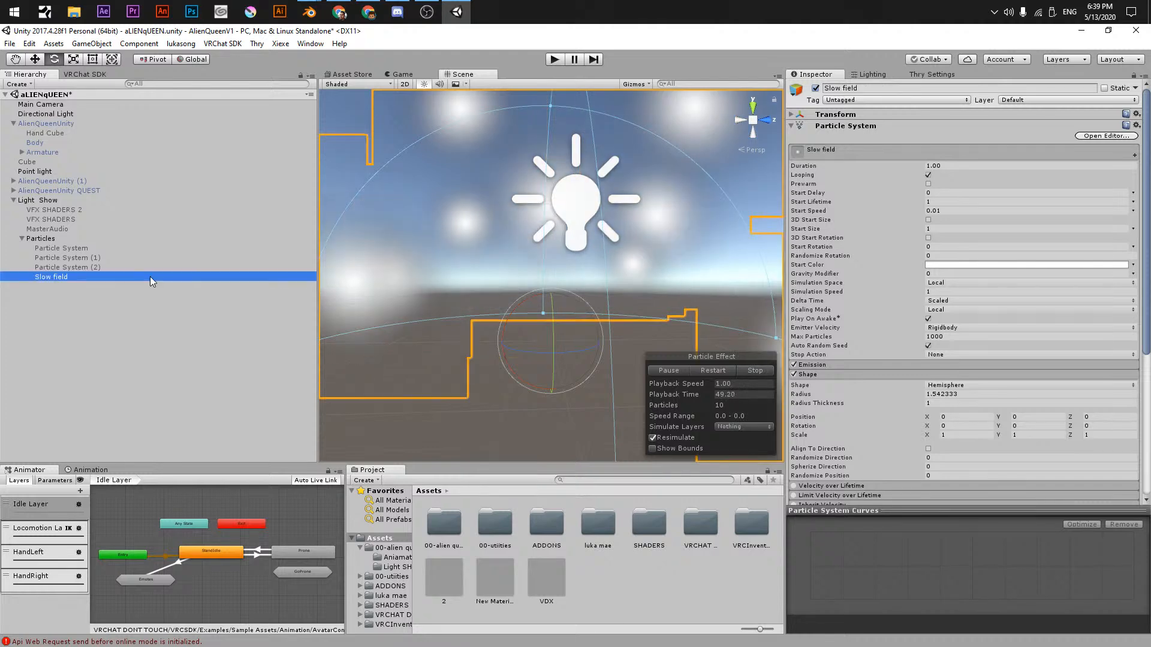
pyautogui.hotkey('ctrl', 's')
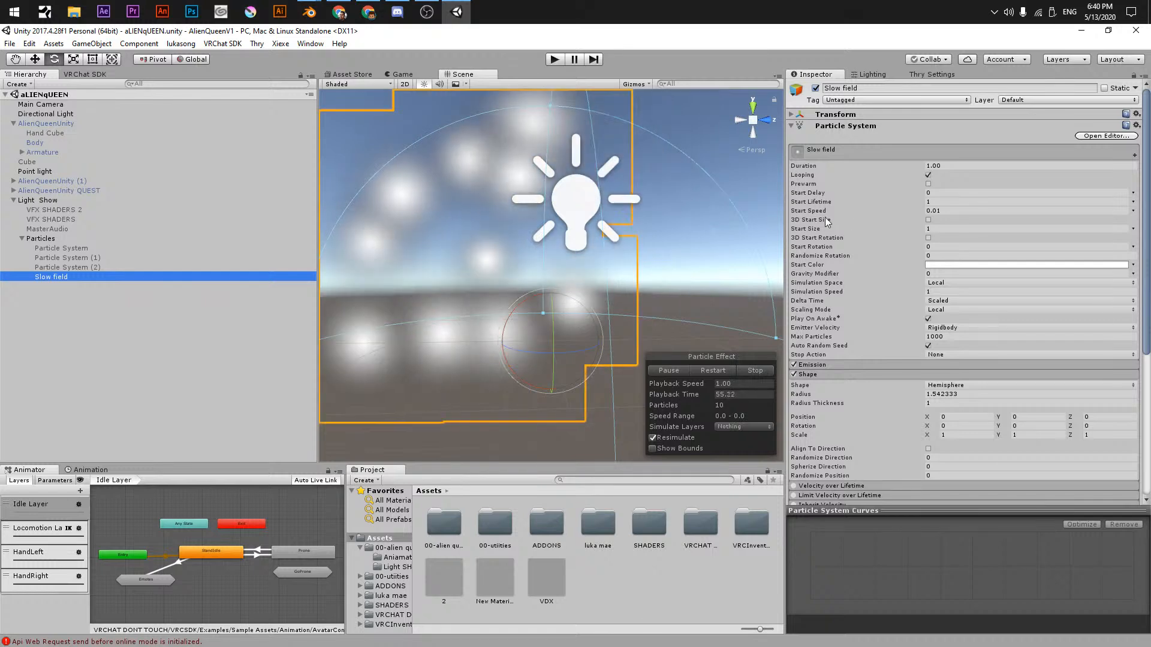
# - Enable the Color over Lifetime module on Slow field and open its color gradient
pyautogui.scroll(-5, 850, 314)
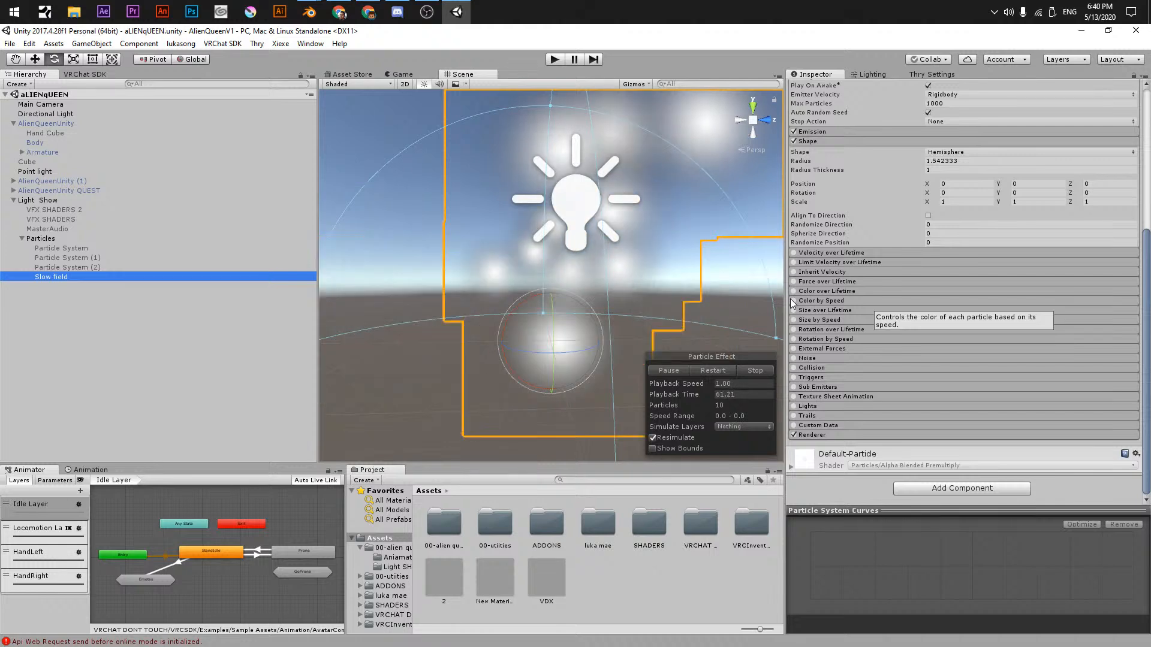
pyautogui.click(793, 292)
pyautogui.click(811, 292)
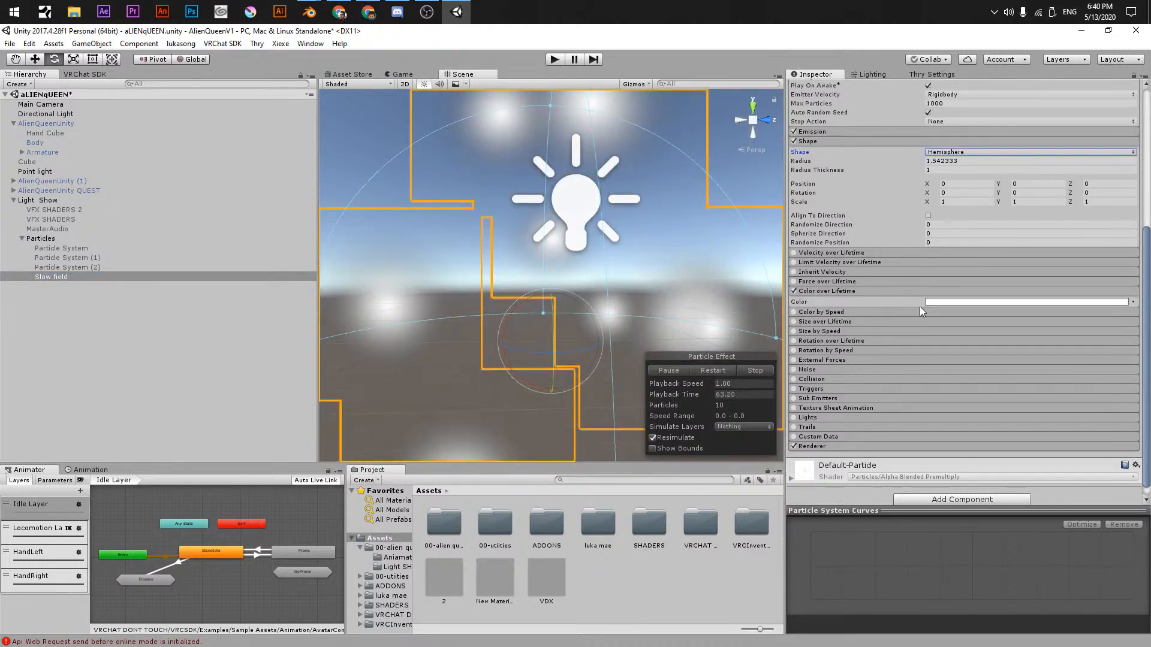
pyautogui.click(954, 301)
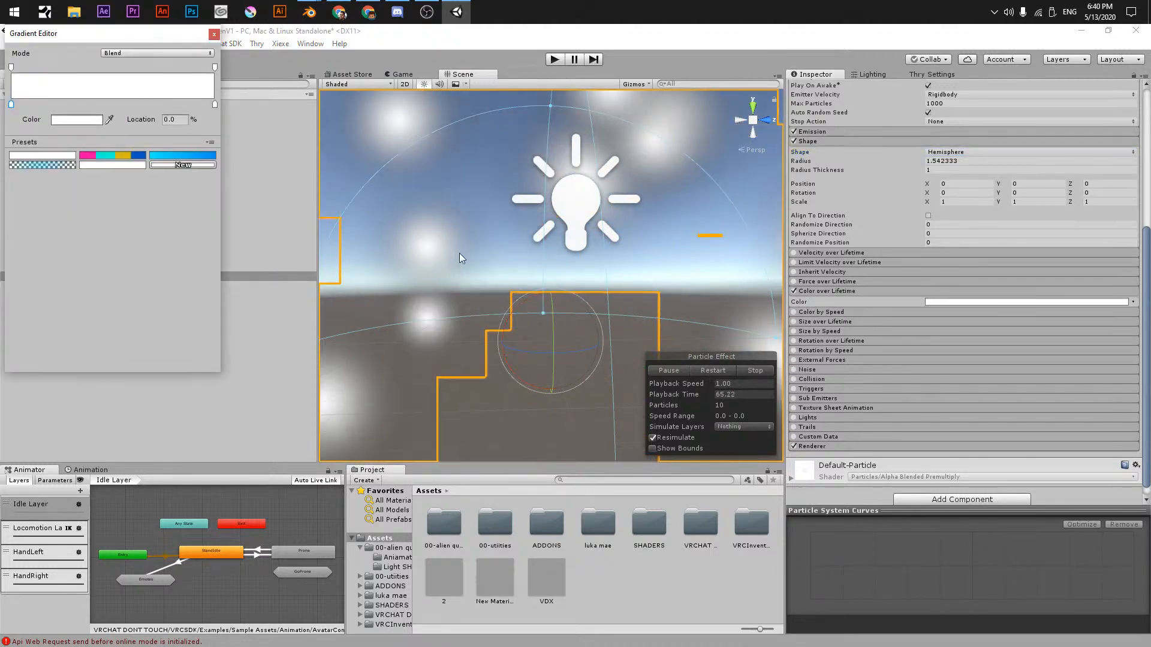
pyautogui.moveTo(42, 36); pyautogui.dragTo(923, 160)
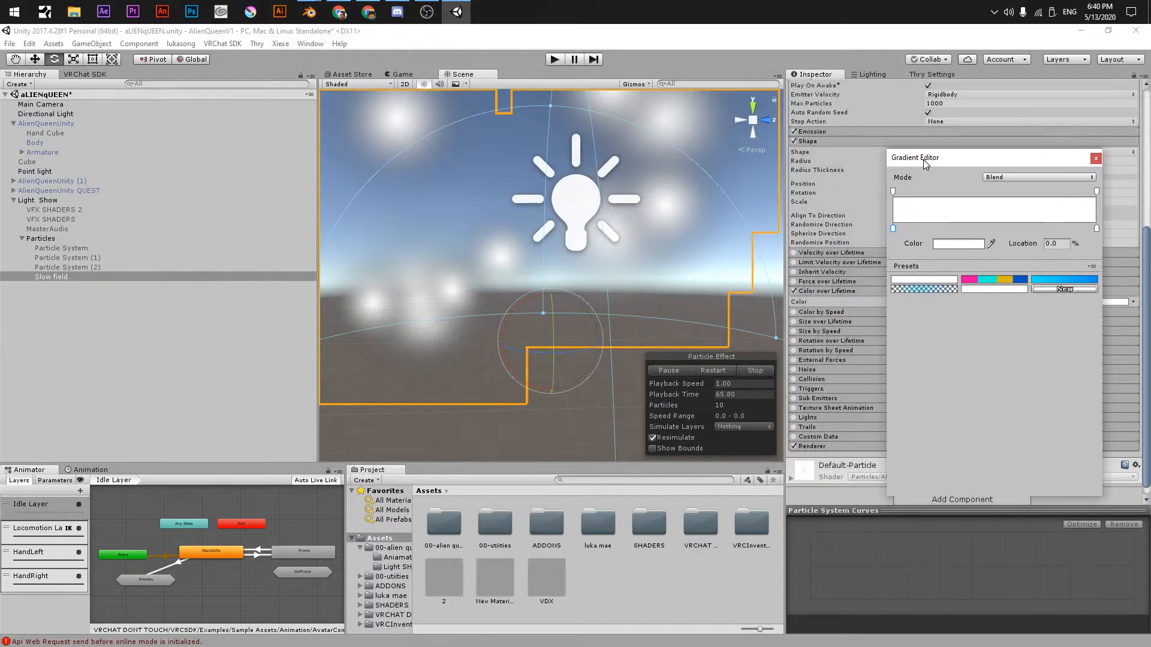
# - Fade the gradient to alpha 0 at both ends and add a middle alpha key of 255 at 46.5%
pyautogui.click(893, 192)
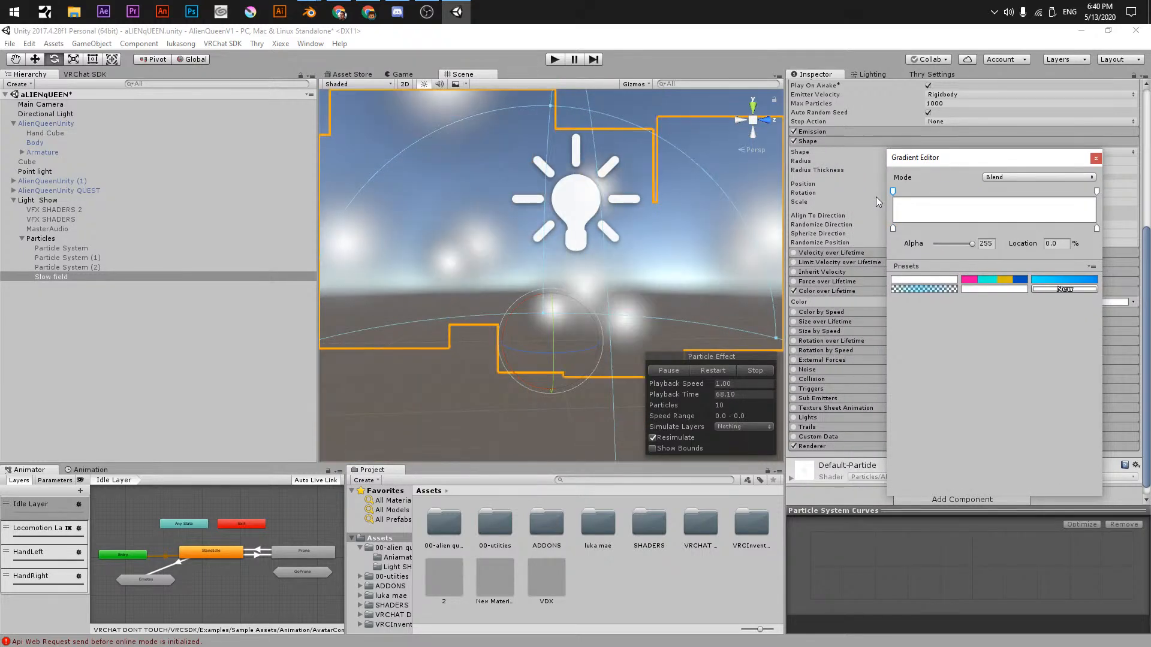
pyautogui.click(1096, 191)
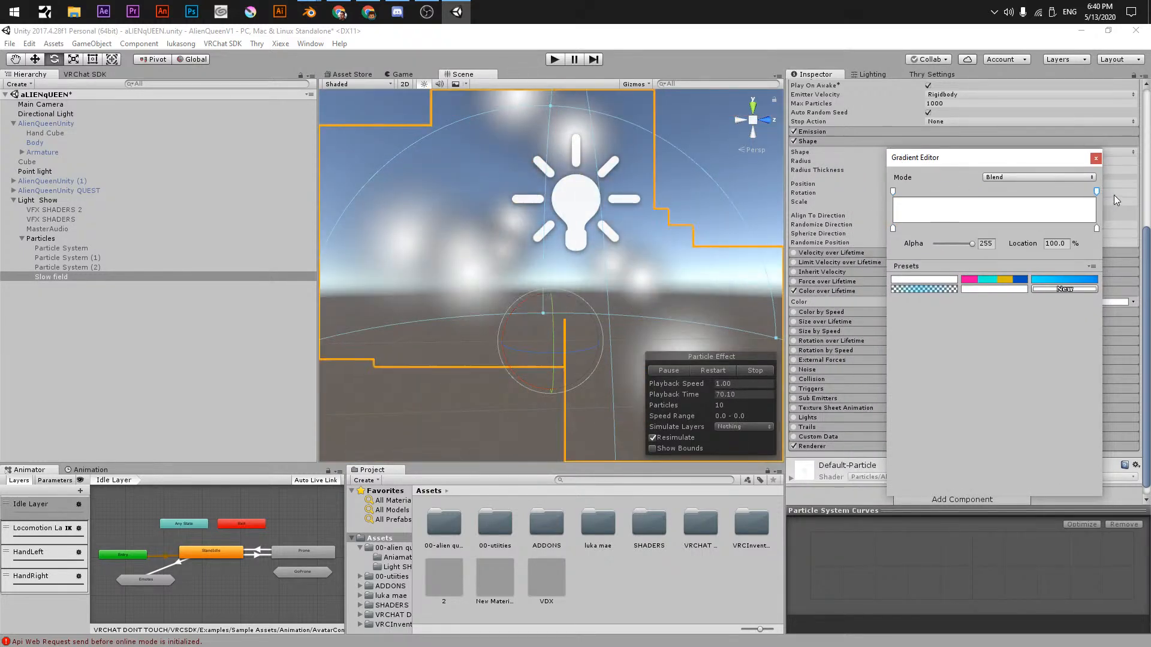
pyautogui.click(893, 191)
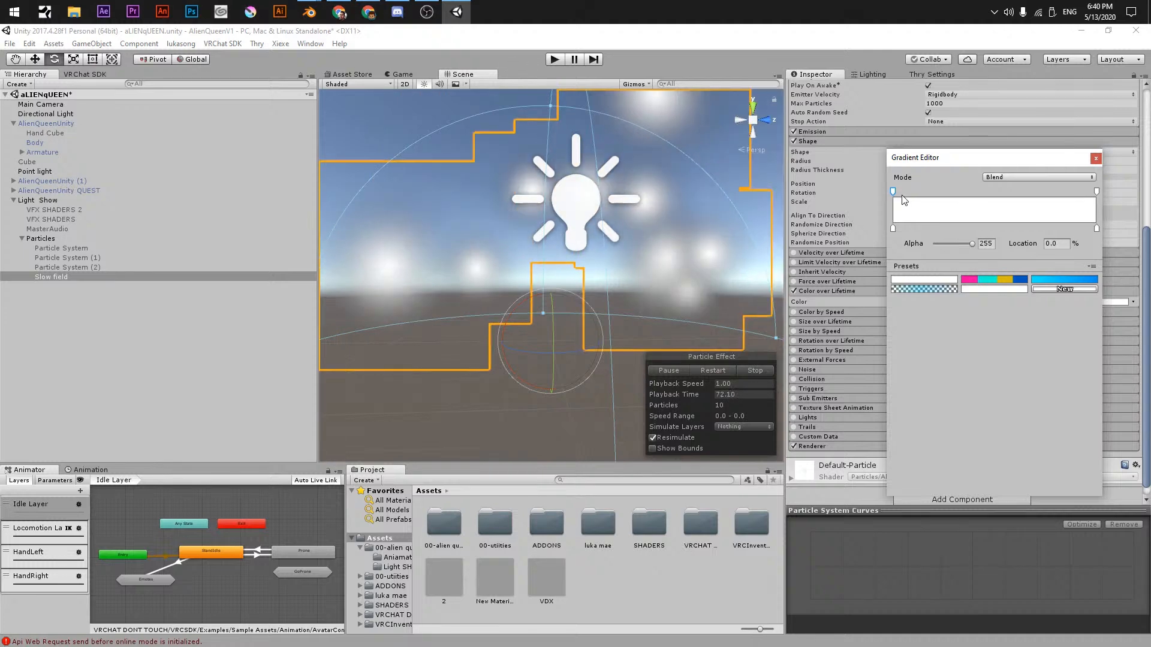
pyautogui.click(893, 228)
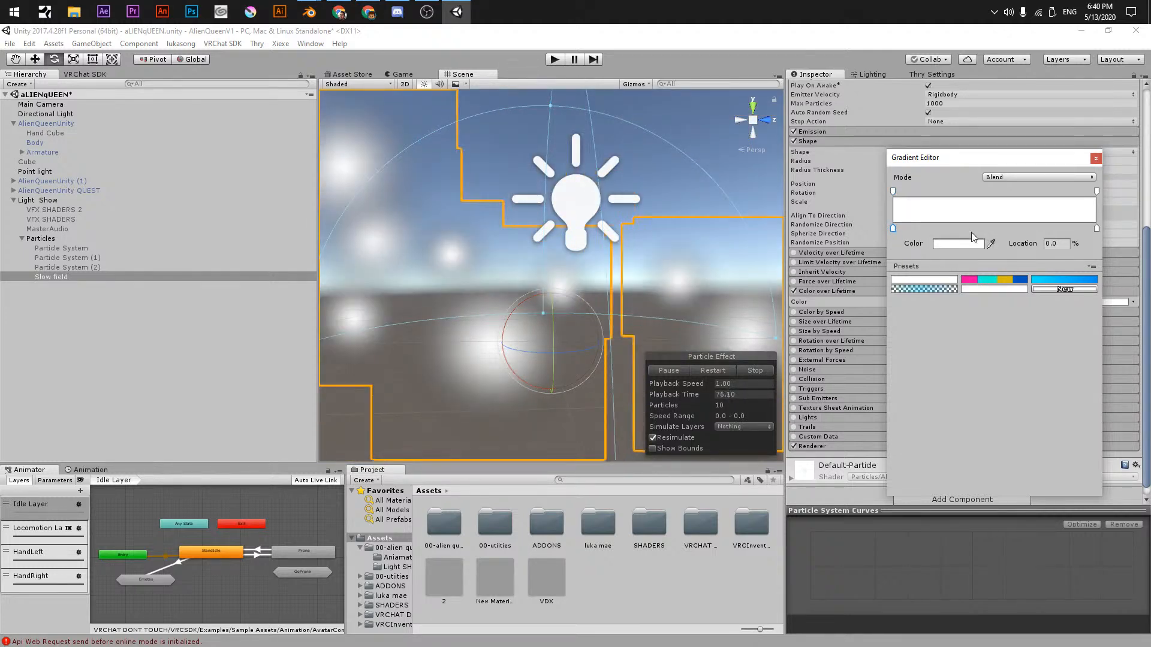
pyautogui.click(892, 191)
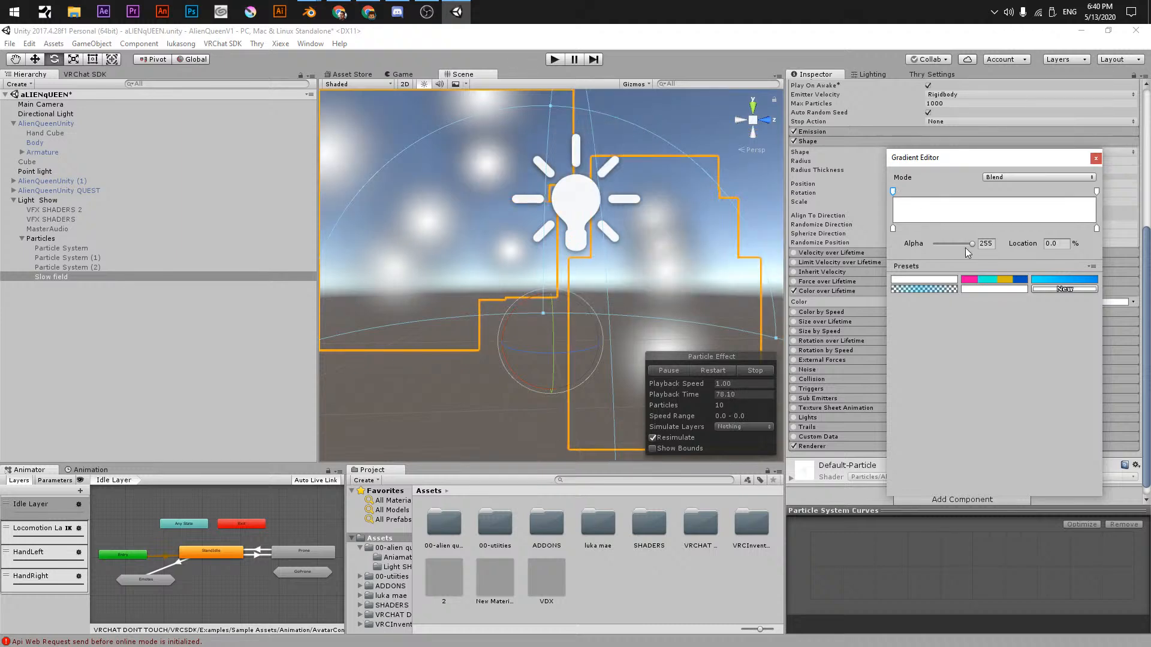
pyautogui.moveTo(970, 245); pyautogui.dragTo(898, 244)
pyautogui.click(1096, 191)
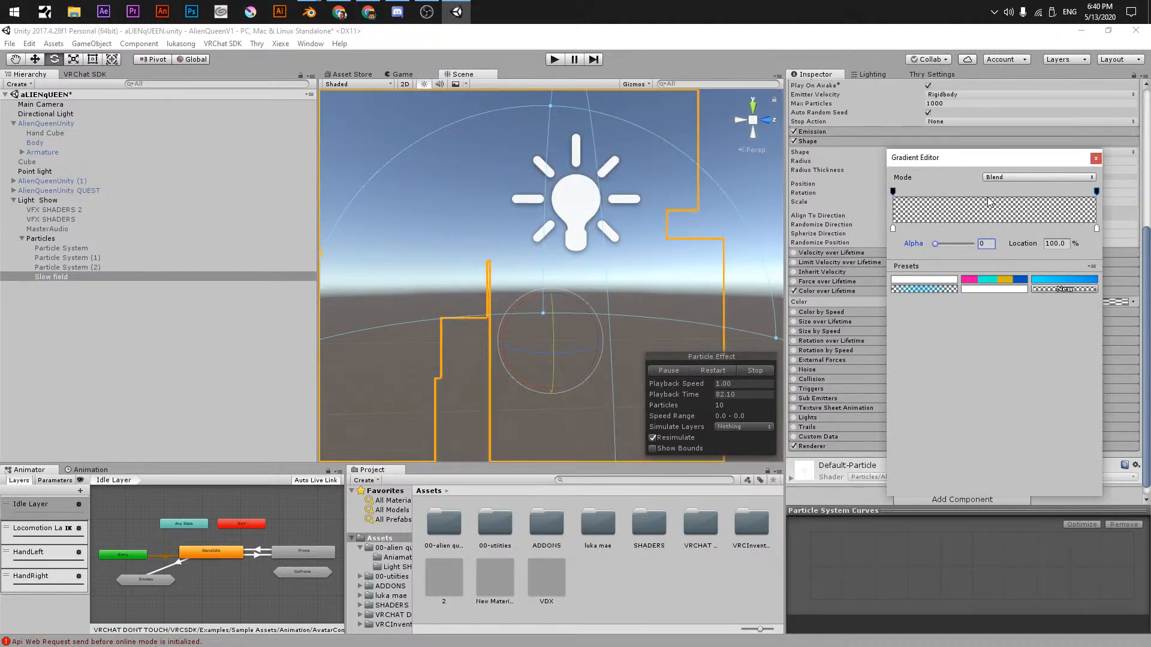
pyautogui.moveTo(951, 244); pyautogui.dragTo(972, 245)
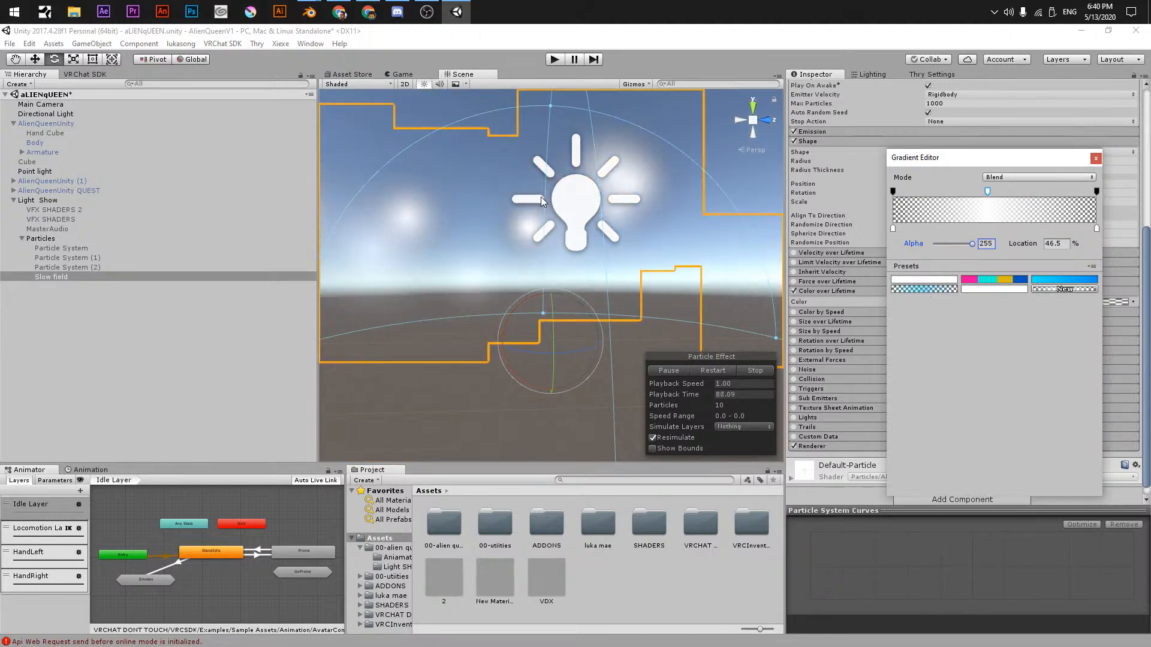
# - Add a color key at 47.6% of the Slow field gradient and set it to cyan (00FFFF)
pyautogui.click(990, 228)
pyautogui.doubleClick(991, 227)
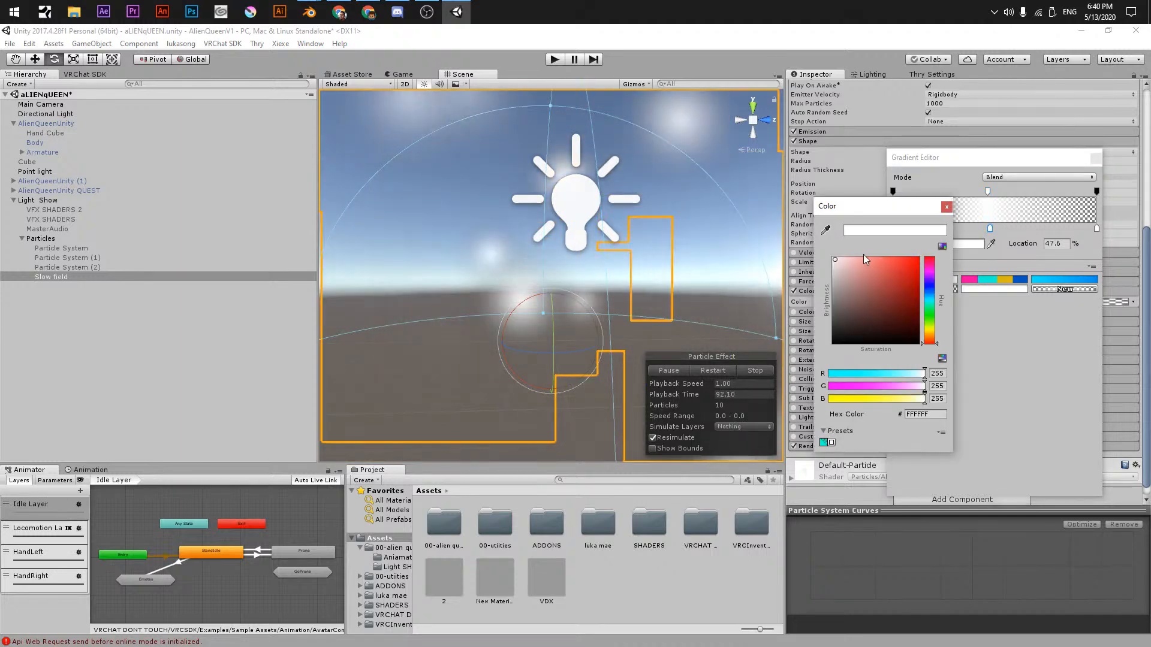
pyautogui.moveTo(930, 311)
pyautogui.mouseDown()
pyautogui.moveTo(922, 256)
pyautogui.moveTo(929, 302)
pyautogui.mouseUp()
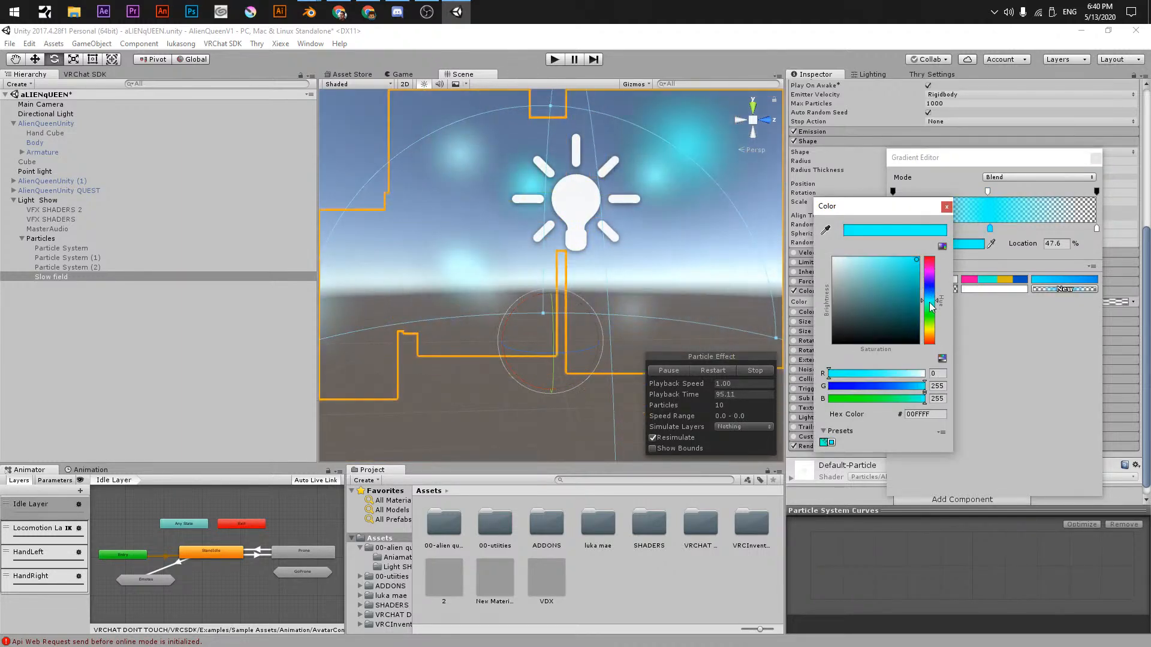
# - Remove the original end colour keys from the Color over Lifetime gradient and place cyan keys at 0% and 100%
pyautogui.click(947, 207)
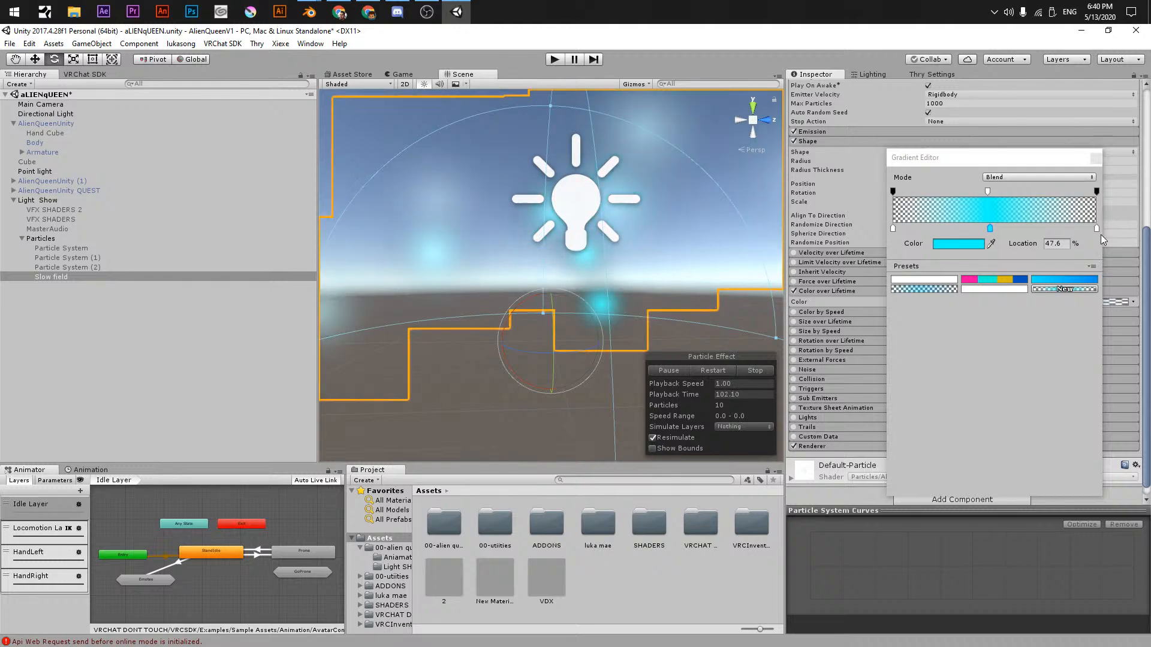
pyautogui.moveTo(1096, 229); pyautogui.dragTo(1096, 262)
pyautogui.moveTo(893, 229); pyautogui.dragTo(859, 426)
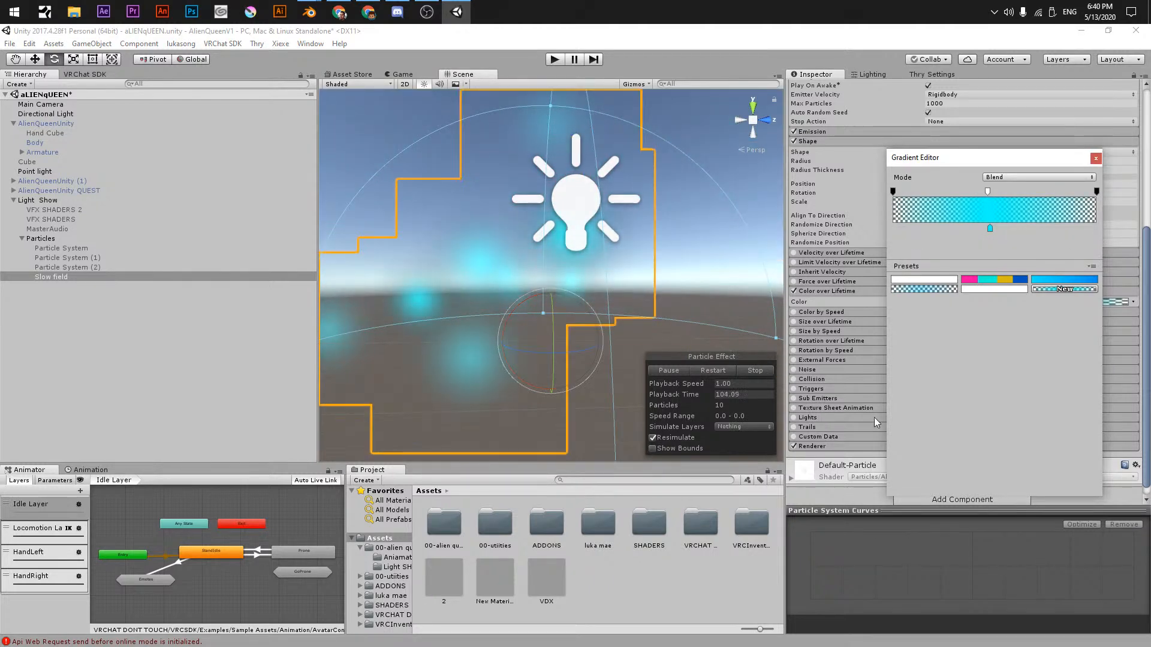
pyautogui.moveTo(989, 229); pyautogui.dragTo(884, 243)
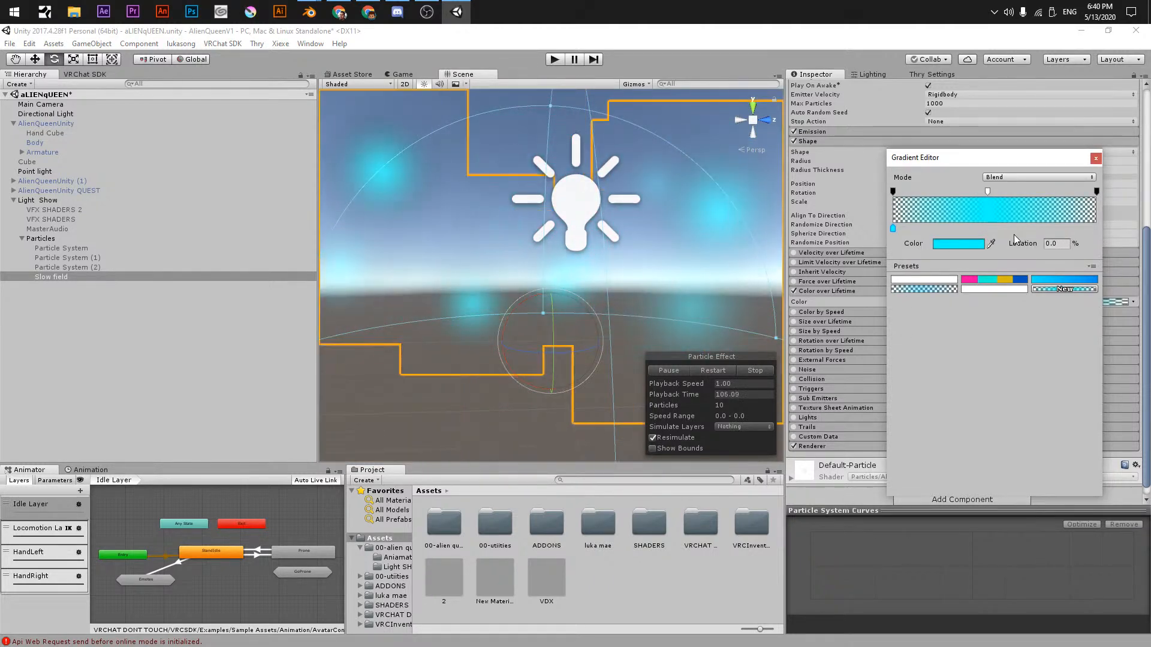
pyautogui.moveTo(991, 229); pyautogui.dragTo(1100, 230)
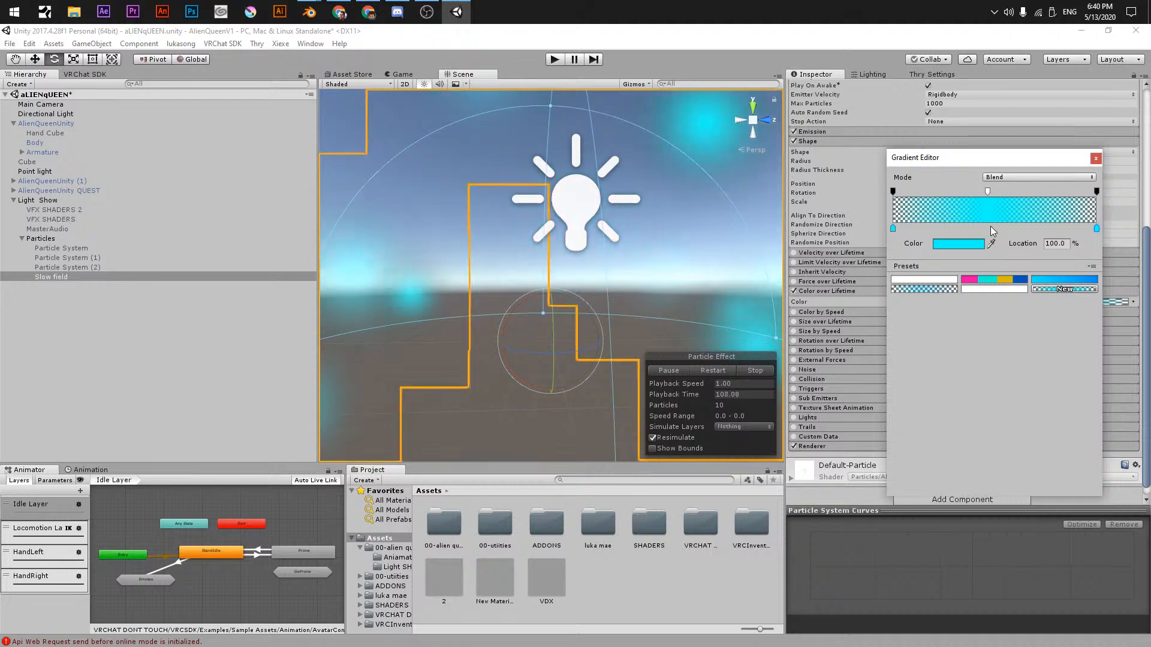
# - Add a colour key at 47.9% of the gradient and set it to light cyan 76FFFF
pyautogui.doubleClick(990, 228)
pyautogui.moveTo(911, 257)
pyautogui.mouseDown()
pyautogui.moveTo(854, 258)
pyautogui.moveTo(879, 259)
pyautogui.mouseUp()
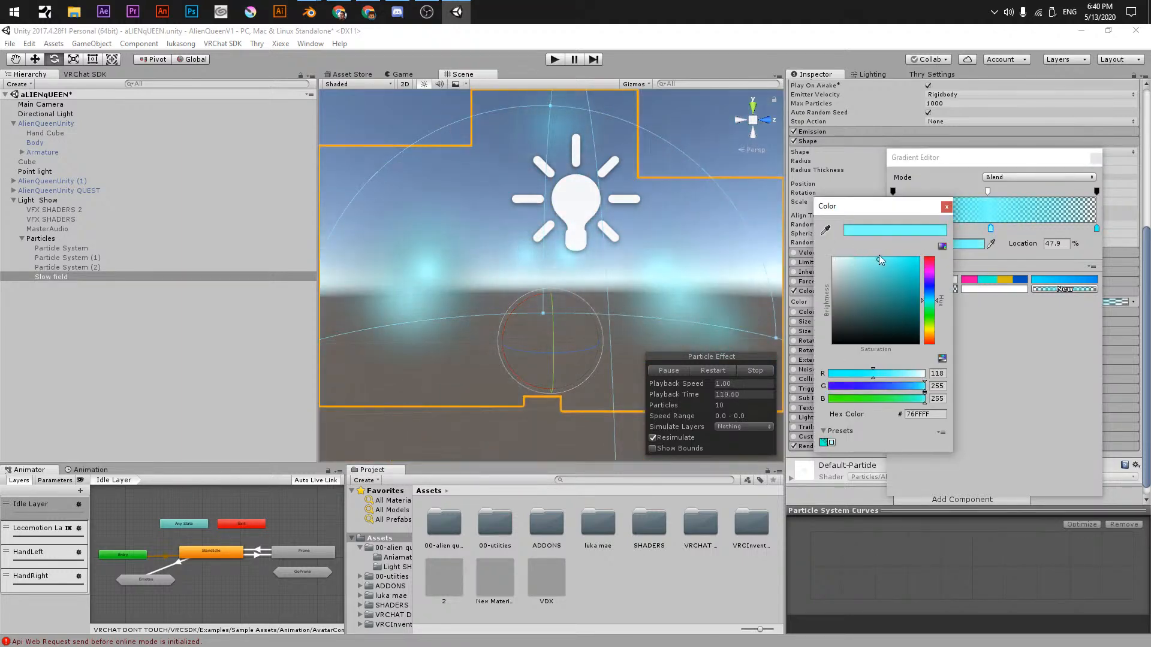
pyautogui.click(947, 207)
pyautogui.click(1114, 156)
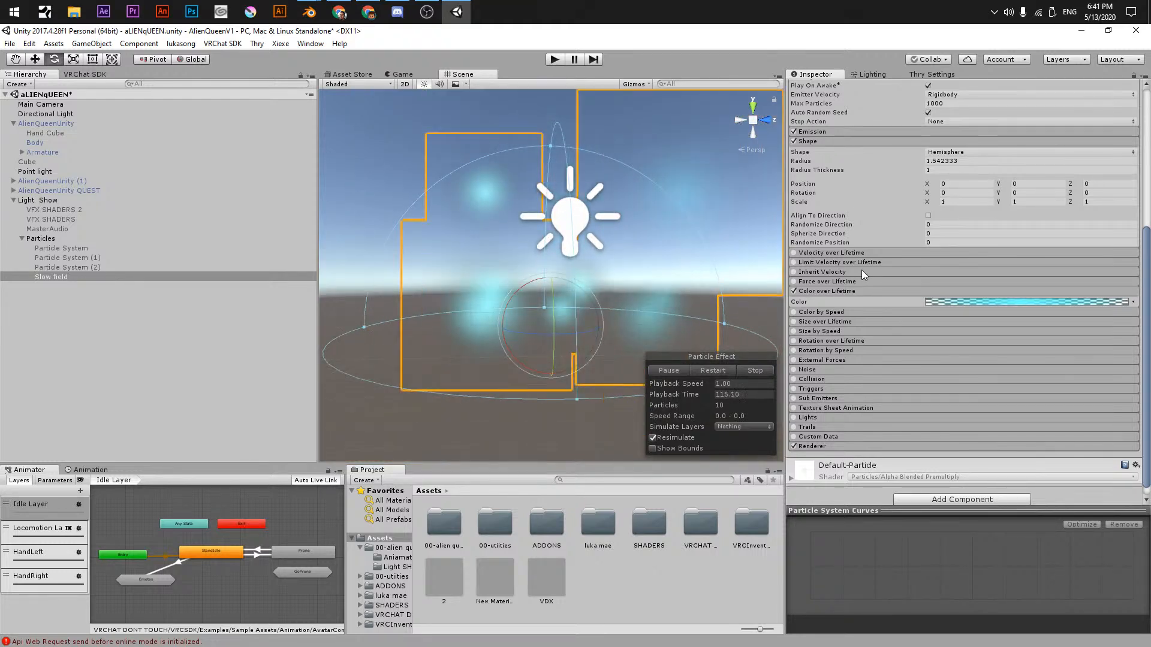
# - Set the Slow field particle system's Start Lifetime and Duration to 8, restarting its preview and saving the scene
pyautogui.scroll(10, 863, 311)
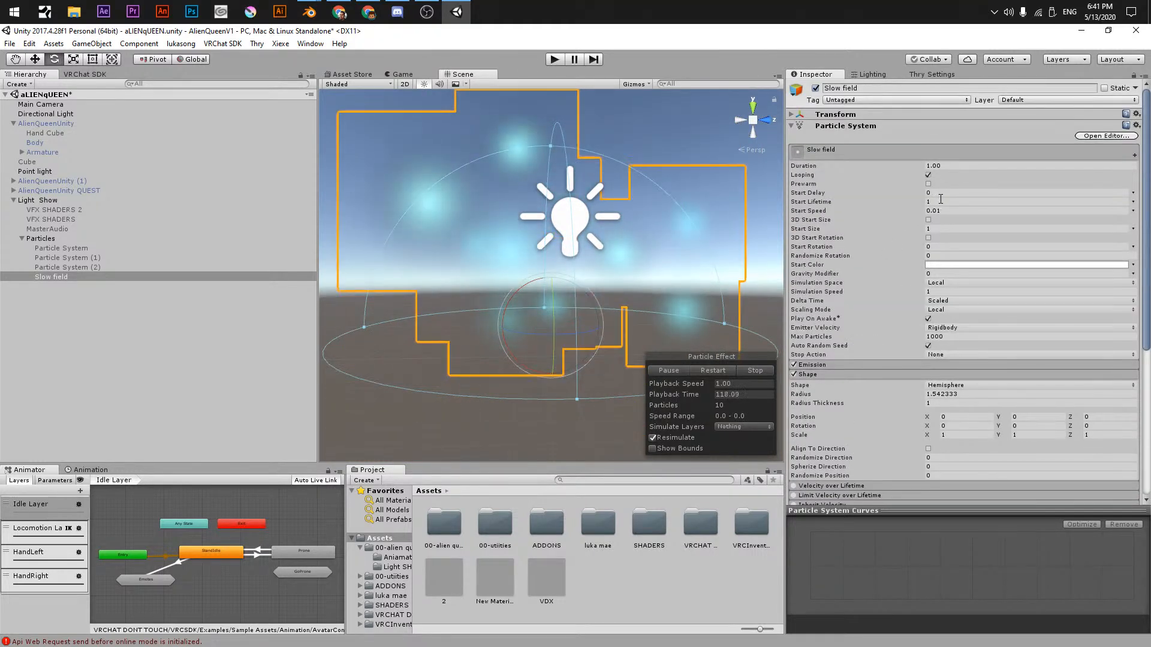
pyautogui.moveTo(939, 202); pyautogui.dragTo(787, 181)
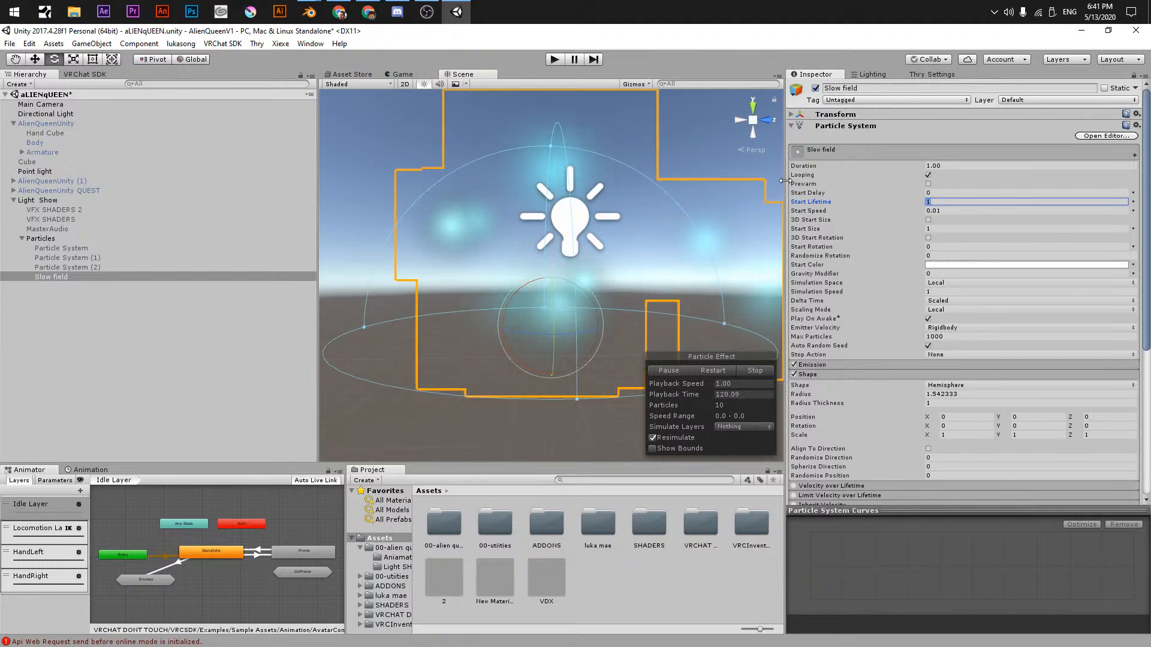
pyautogui.write('8')
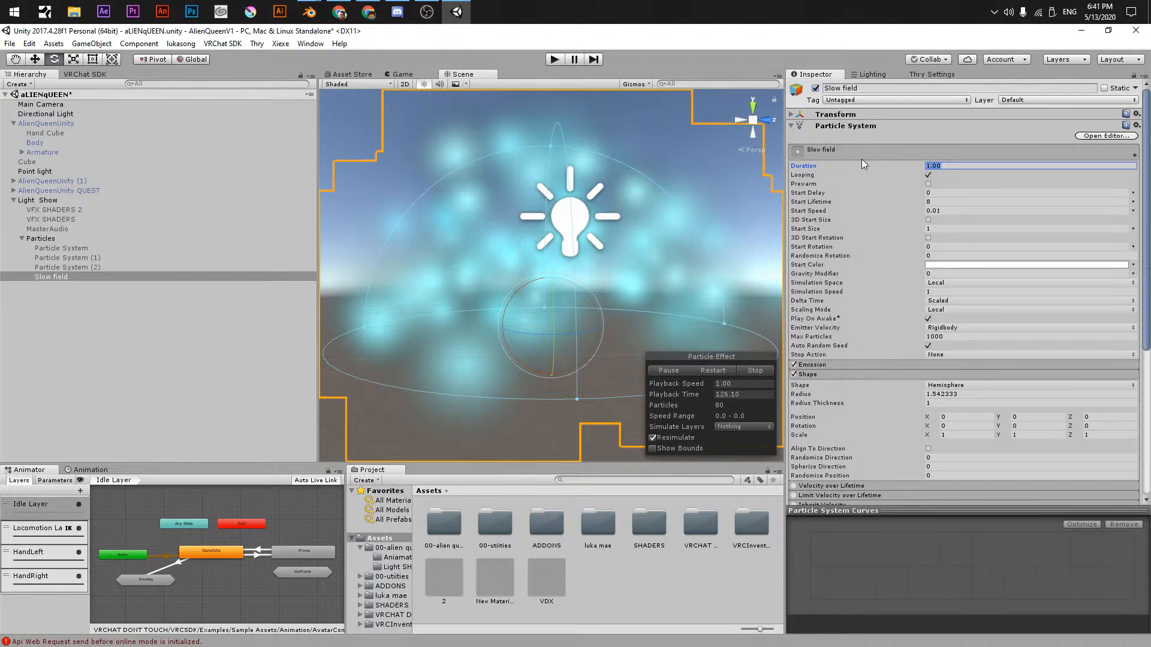
pyautogui.write('8')
pyautogui.press('Return')
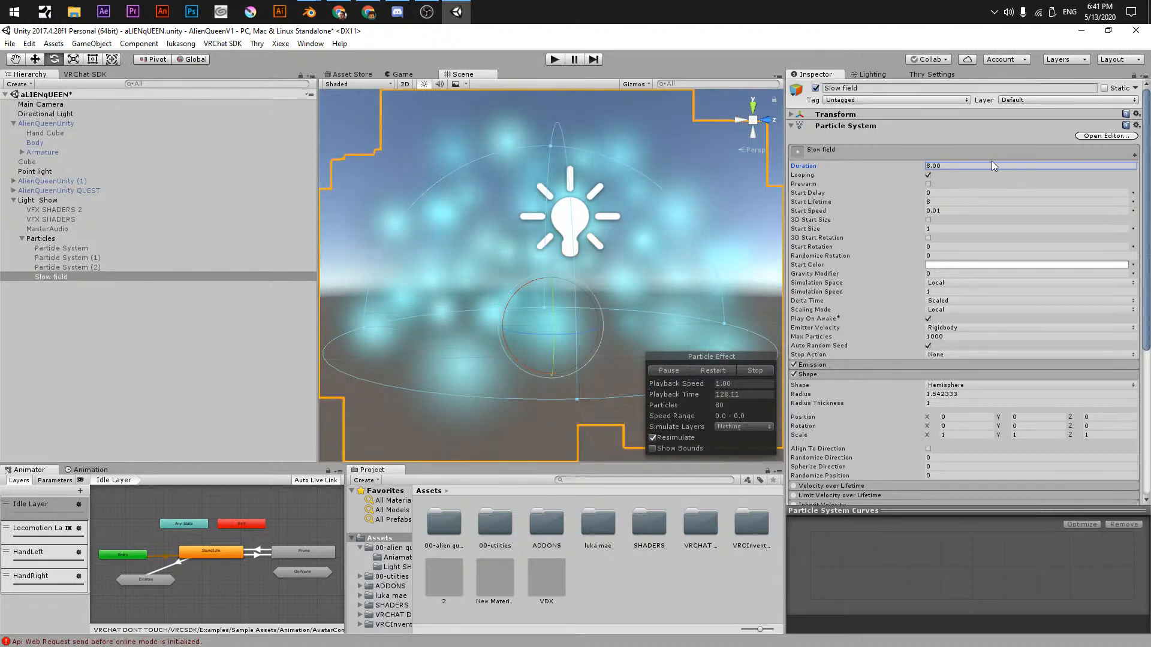
pyautogui.click(706, 368)
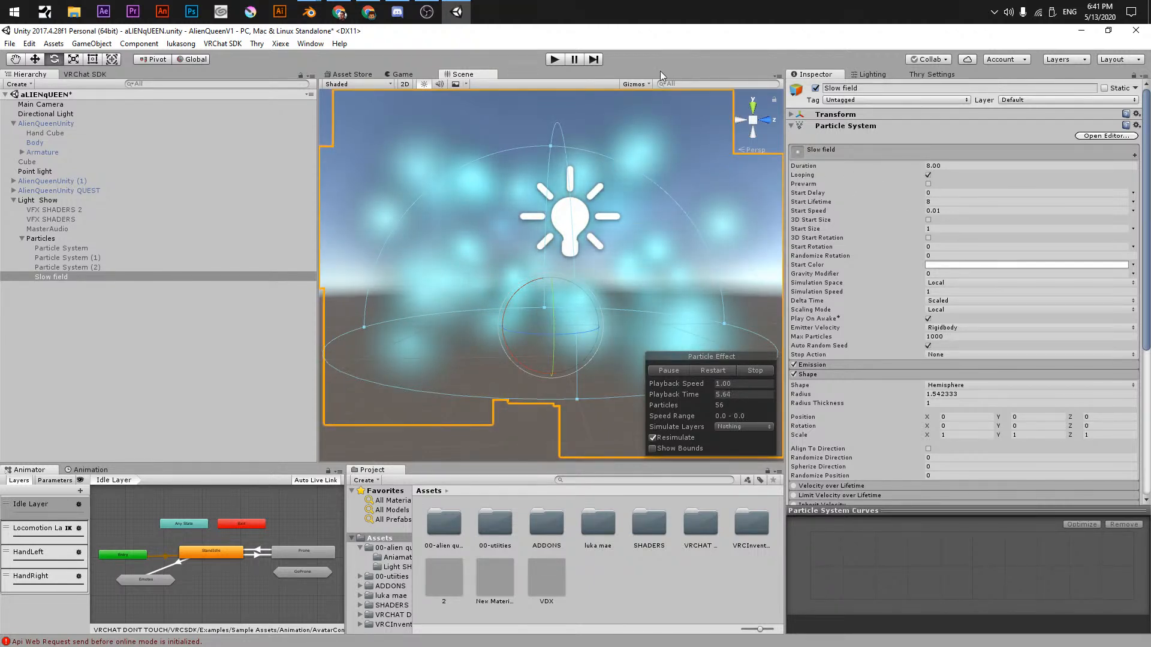
pyautogui.hotkey('ctrl', 's')
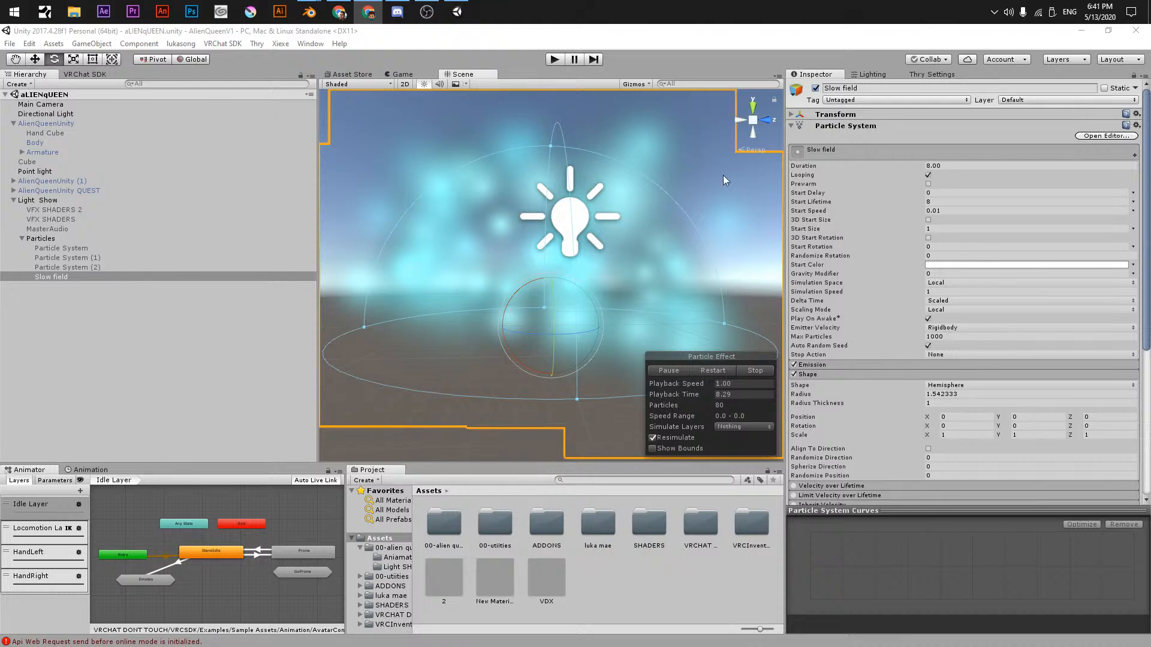
# - Reduce the Start Size of the Slow field particles to 0.07
pyautogui.click(637, 58)
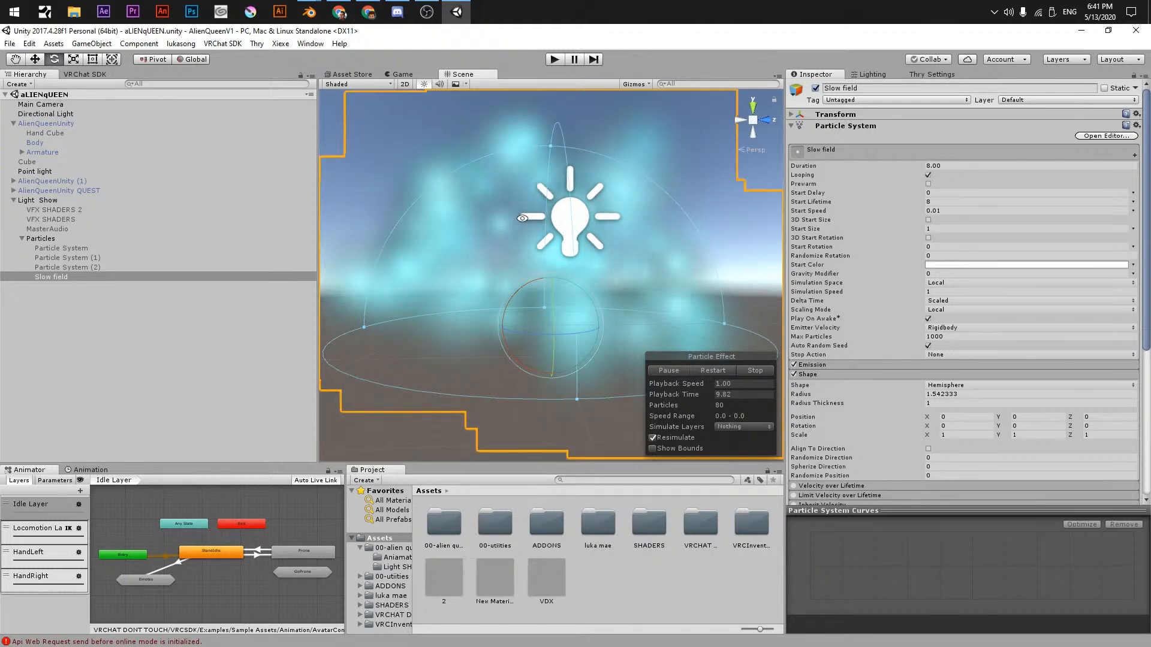
pyautogui.keyDown('alt'); pyautogui.moveTo(522, 218); pyautogui.dragTo(514, 219); pyautogui.keyUp('alt')
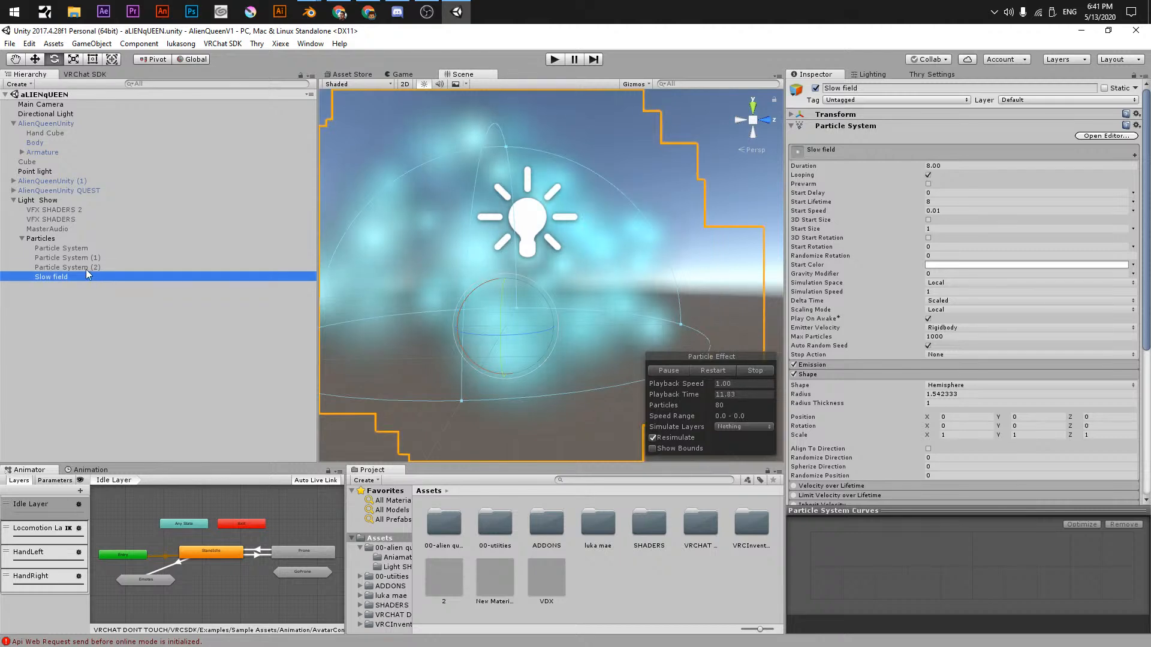
pyautogui.click(82, 288)
pyautogui.click(69, 278)
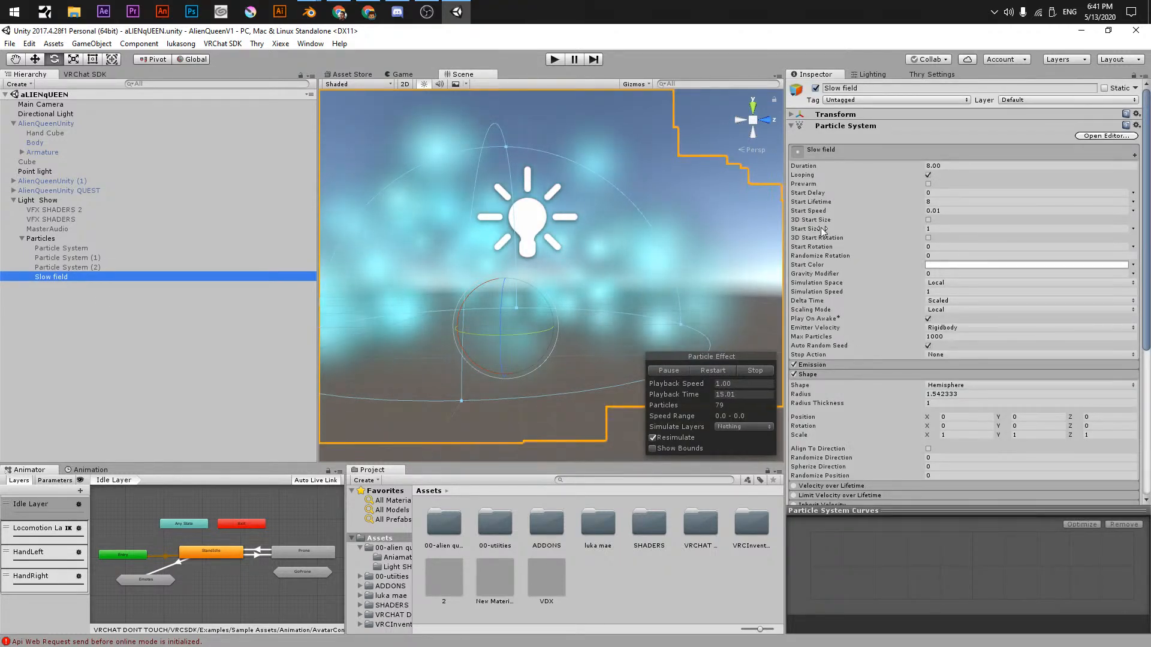
pyautogui.moveTo(821, 228); pyautogui.dragTo(792, 230)
pyautogui.moveTo(561, 271); pyautogui.dragTo(642, 288, button='middle')
pyautogui.scroll(3, 569, 267)
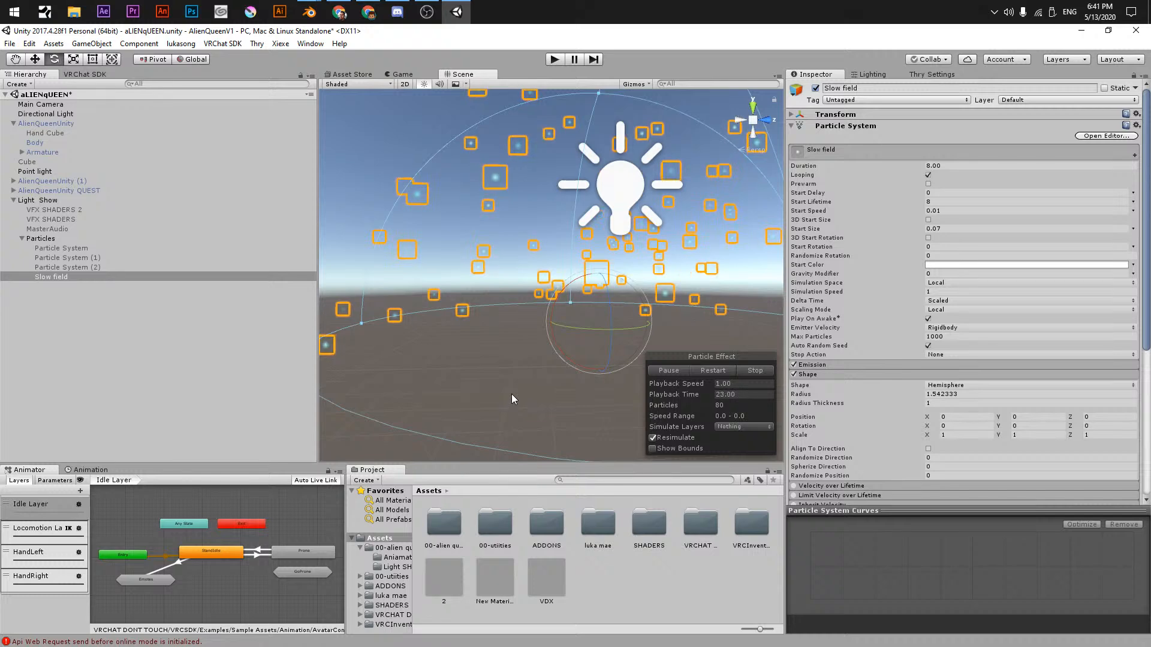
# - Try a Radius Thickness of 0 for the Slow field's hemisphere emitter shape
pyautogui.scroll(-3, 841, 414)
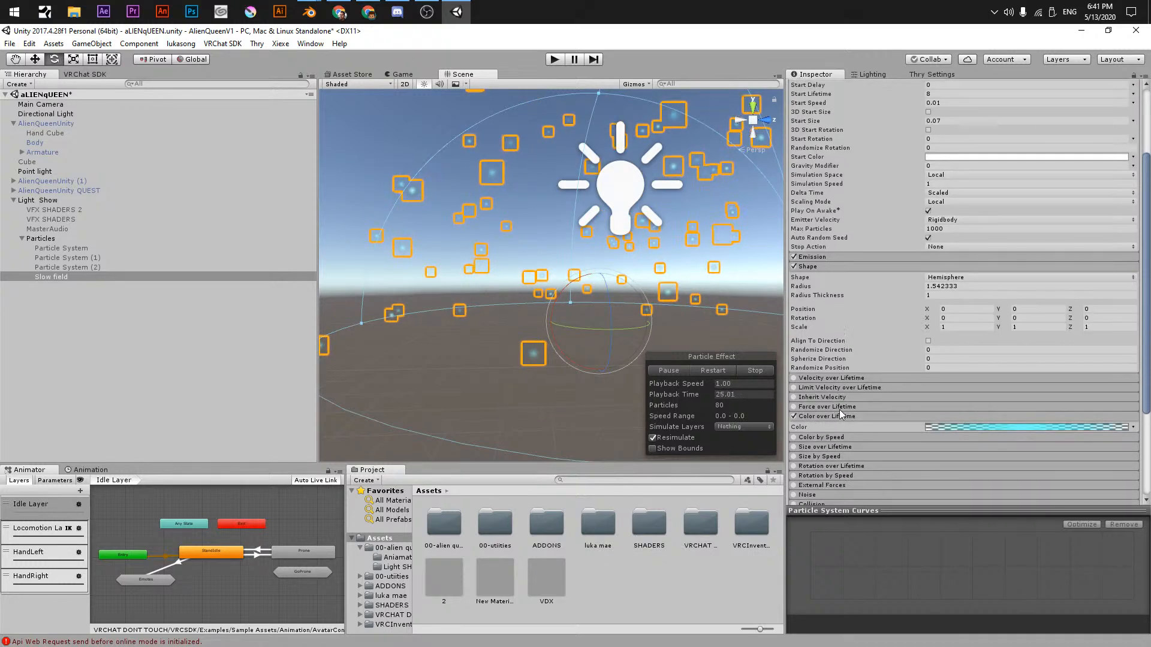
pyautogui.click(825, 296)
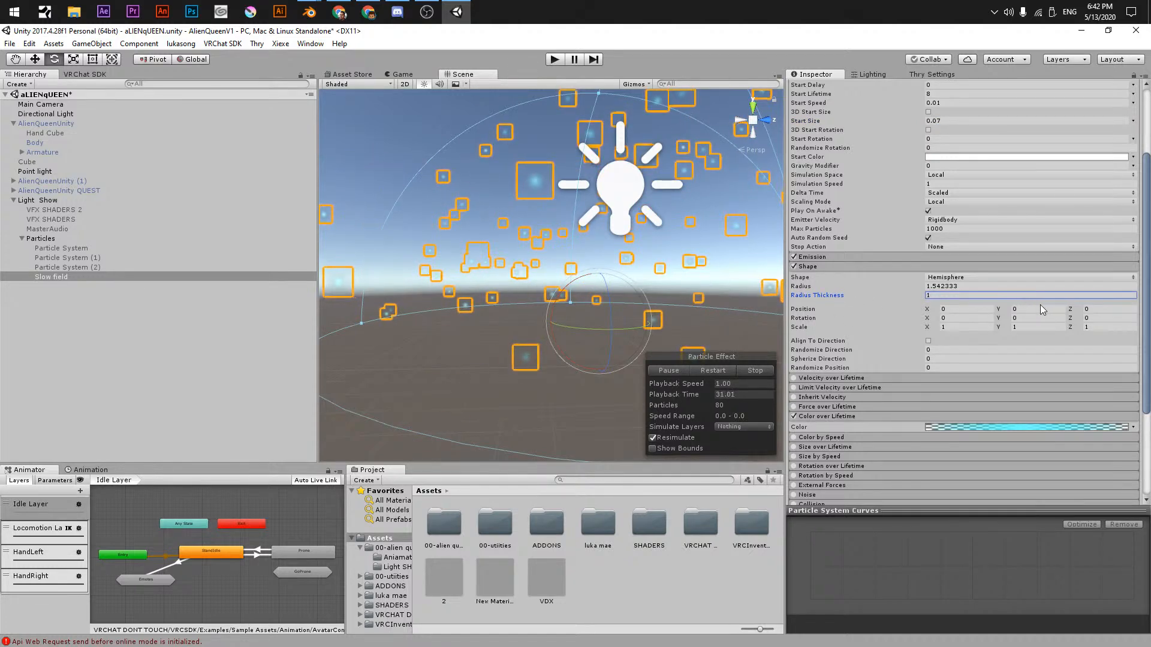
pyautogui.scroll(-8, 575, 293)
pyautogui.keyDown('alt'); pyautogui.moveTo(563, 294); pyautogui.dragTo(707, 179); pyautogui.keyUp('alt')
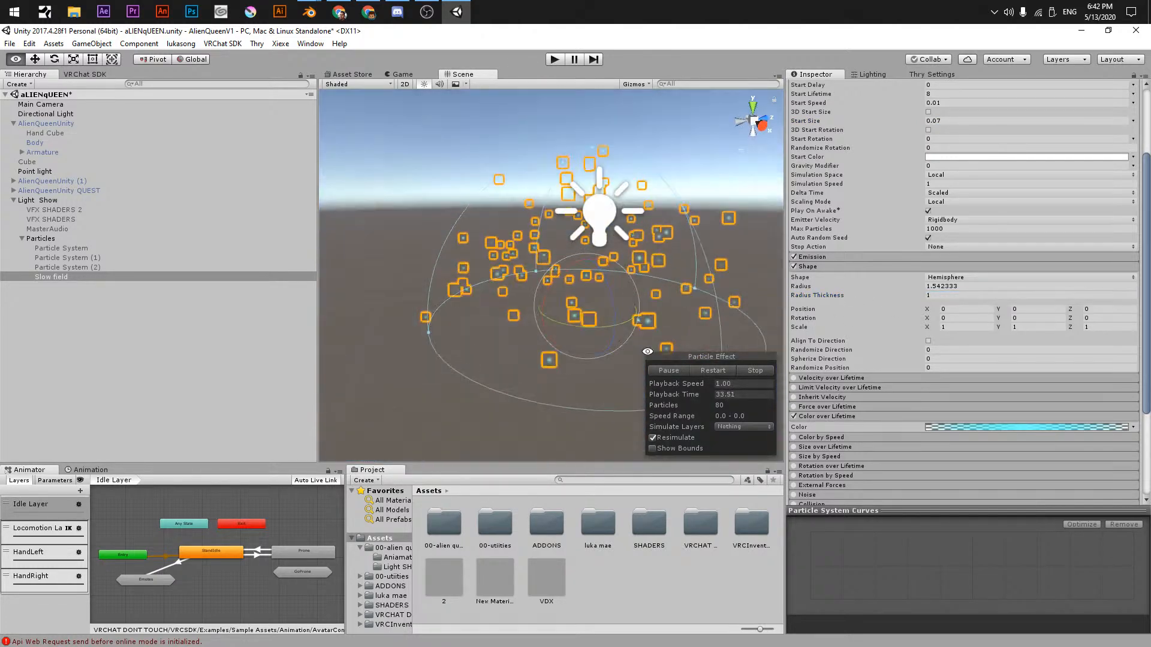
pyautogui.moveTo(814, 288); pyautogui.dragTo(770, 291)
pyautogui.click(801, 295)
pyautogui.write('0')
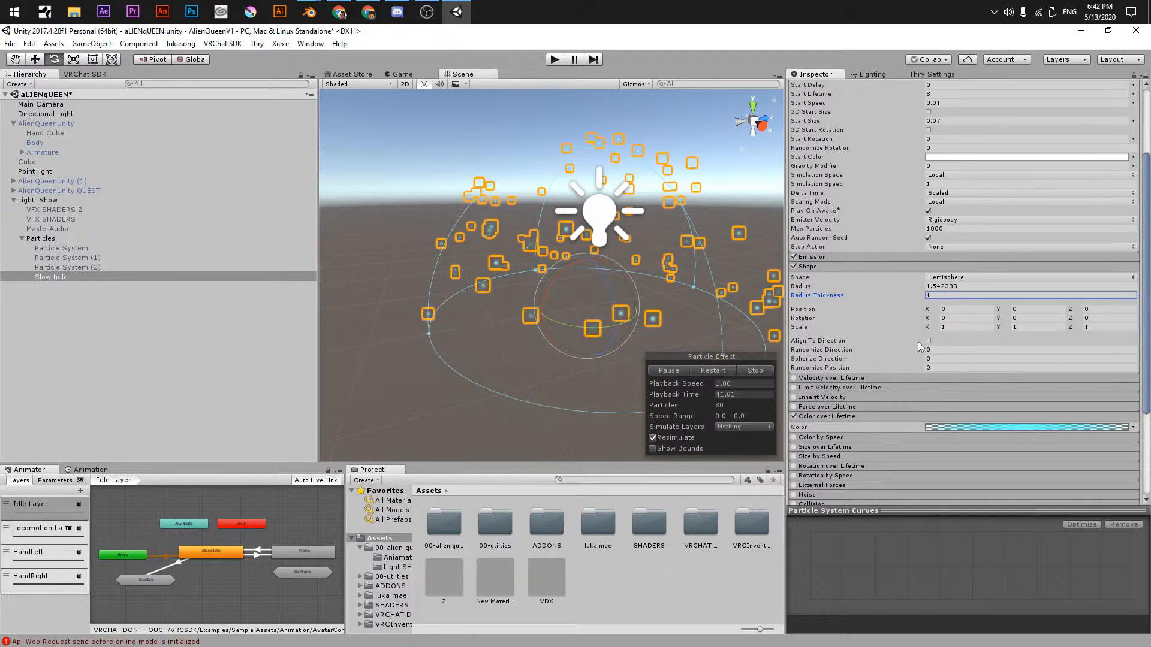
# - Try an Emission Rate over Time of 989.8 on Slow field and inspect the particle density around the scene
pyautogui.click(811, 257)
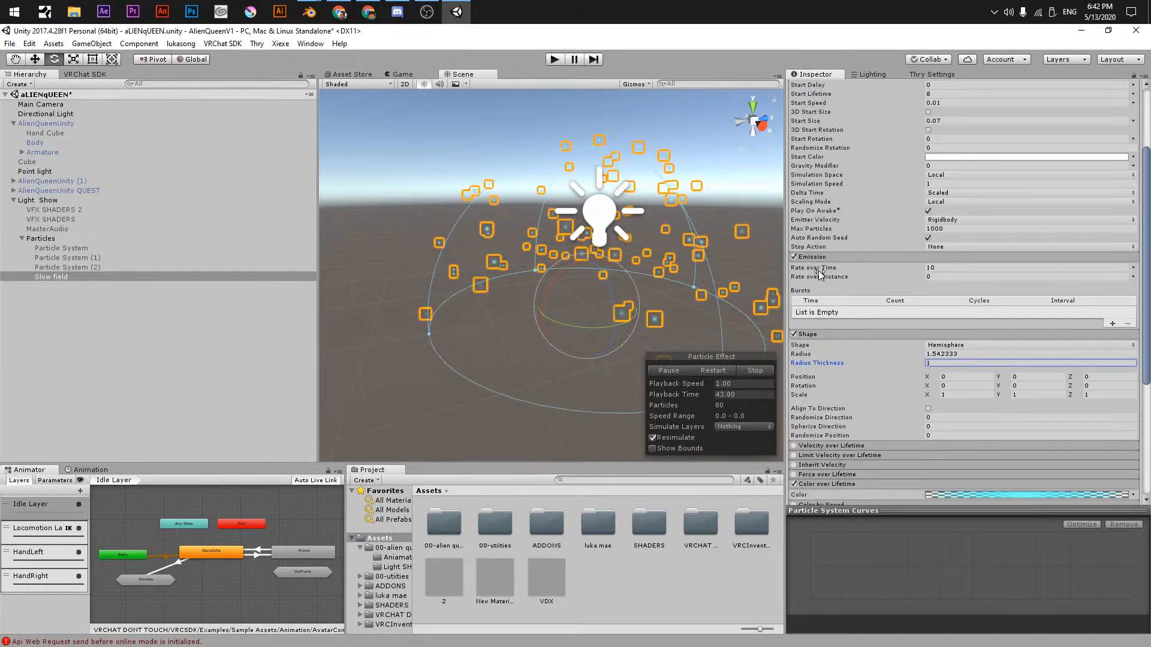
pyautogui.moveTo(829, 271); pyautogui.dragTo(972, 289)
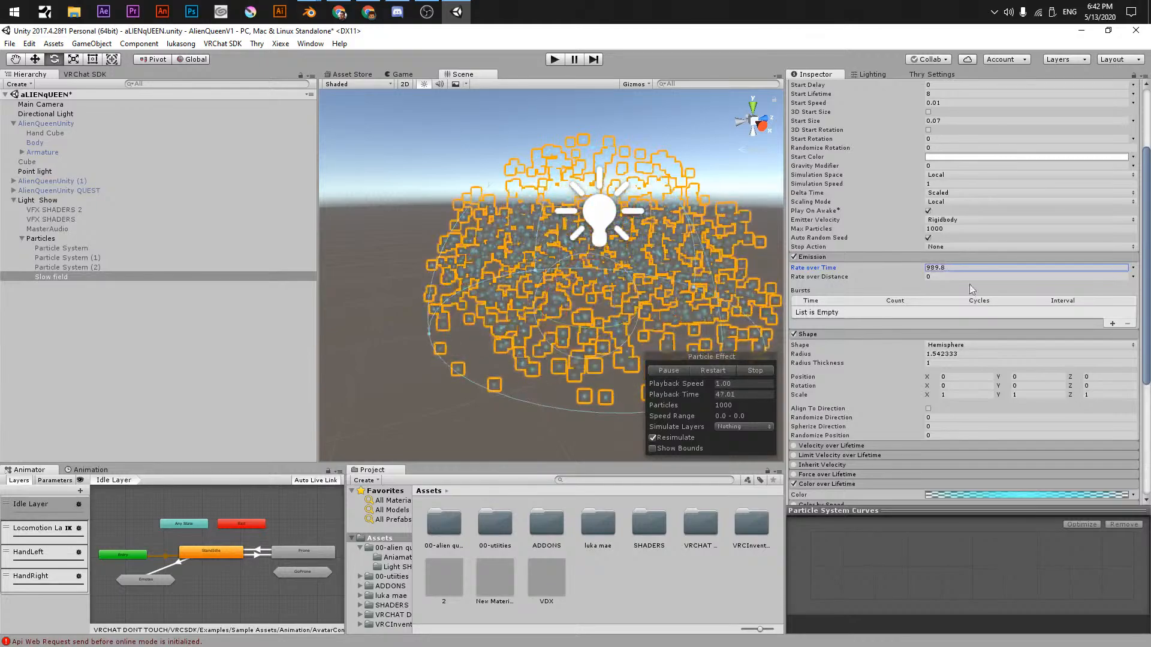
pyautogui.scroll(10, 528, 259)
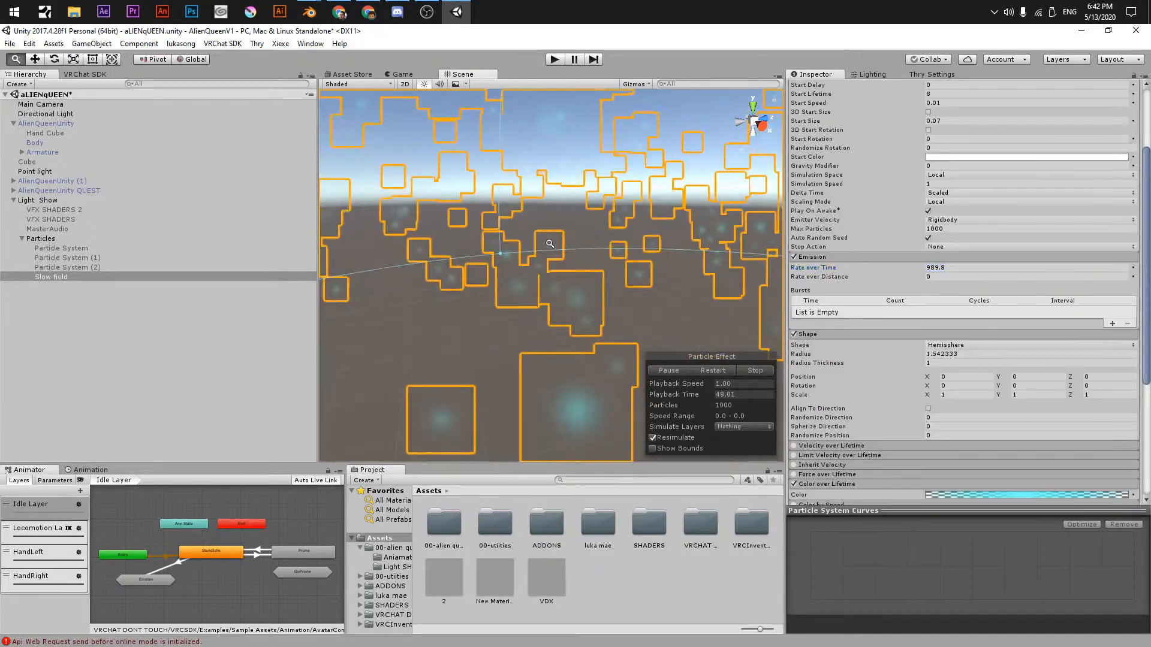
pyautogui.moveTo(547, 246); pyautogui.dragTo(206, 335, button='right')
pyautogui.keyDown('alt'); pyautogui.moveTo(206, 335); pyautogui.dragTo(658, 272); pyautogui.keyUp('alt')
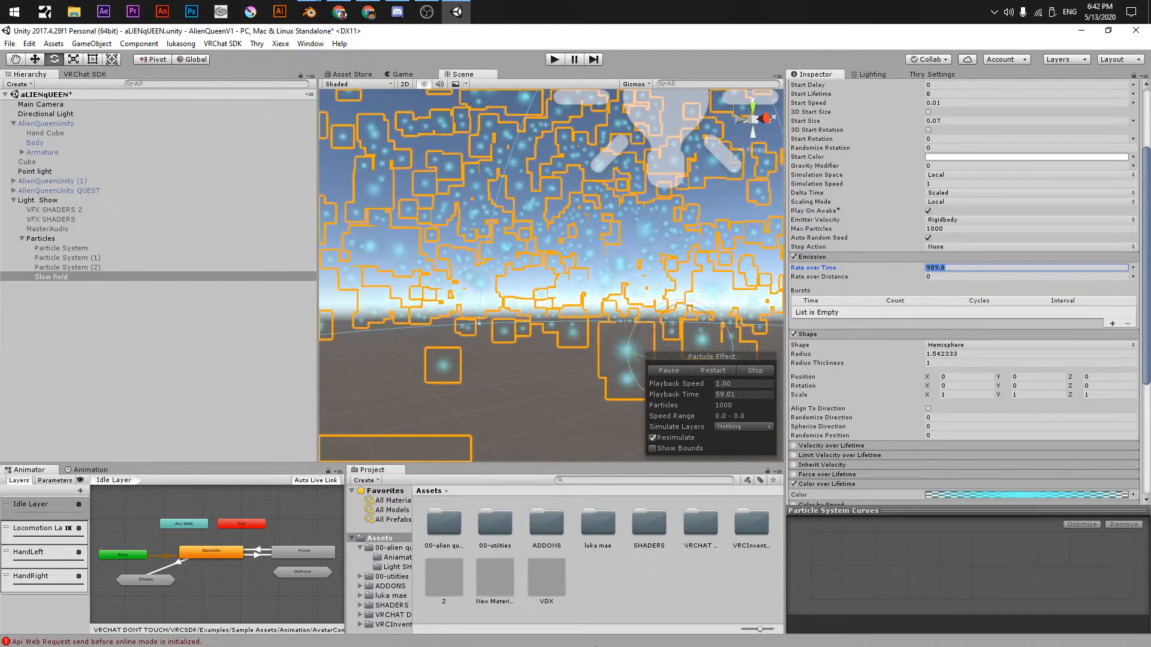
# - Set the Slow field's Rate over Time to 15 and save the scene
pyautogui.write('15')
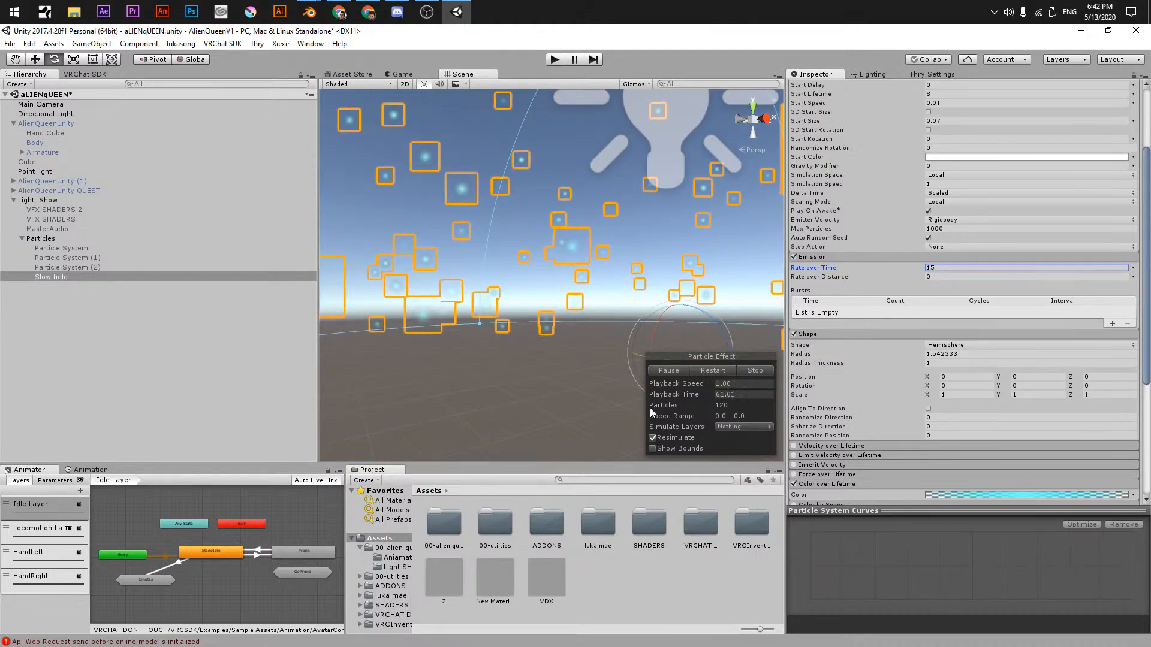
pyautogui.hotkey('ctrl', 's')
pyautogui.keyDown('alt'); pyautogui.moveTo(674, 235); pyautogui.dragTo(520, 217); pyautogui.keyUp('alt')
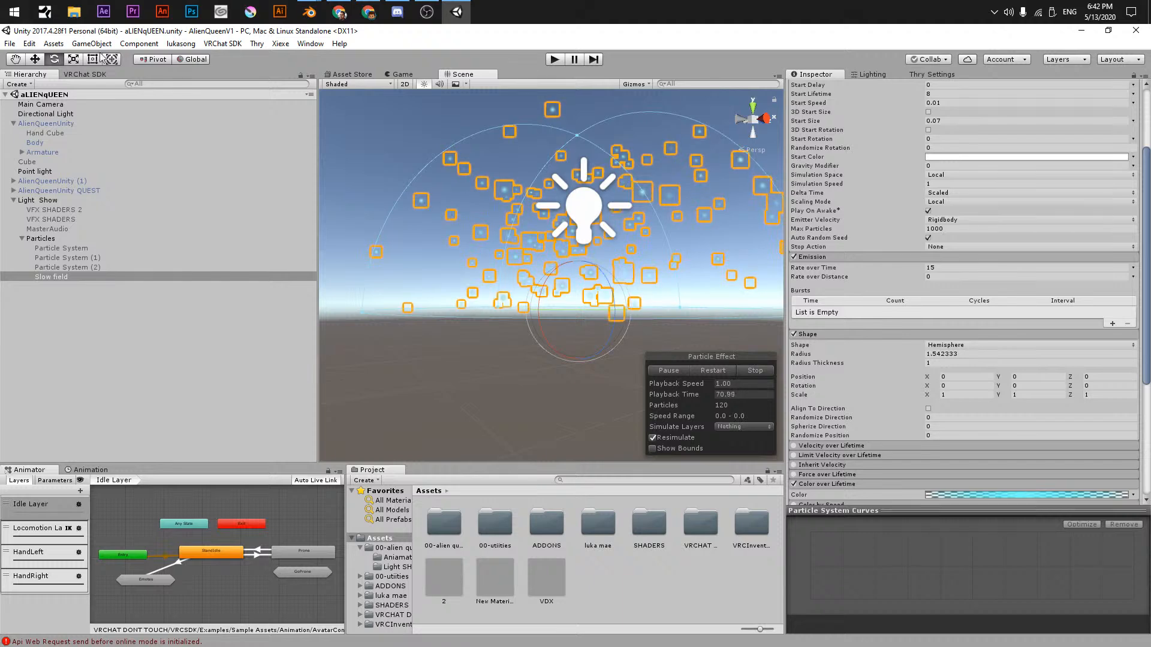
# - Check the VRChat SDK builder for buildable content, including with the AlienQueenUnity QUEST object selected
pyautogui.click(77, 75)
pyautogui.click(84, 105)
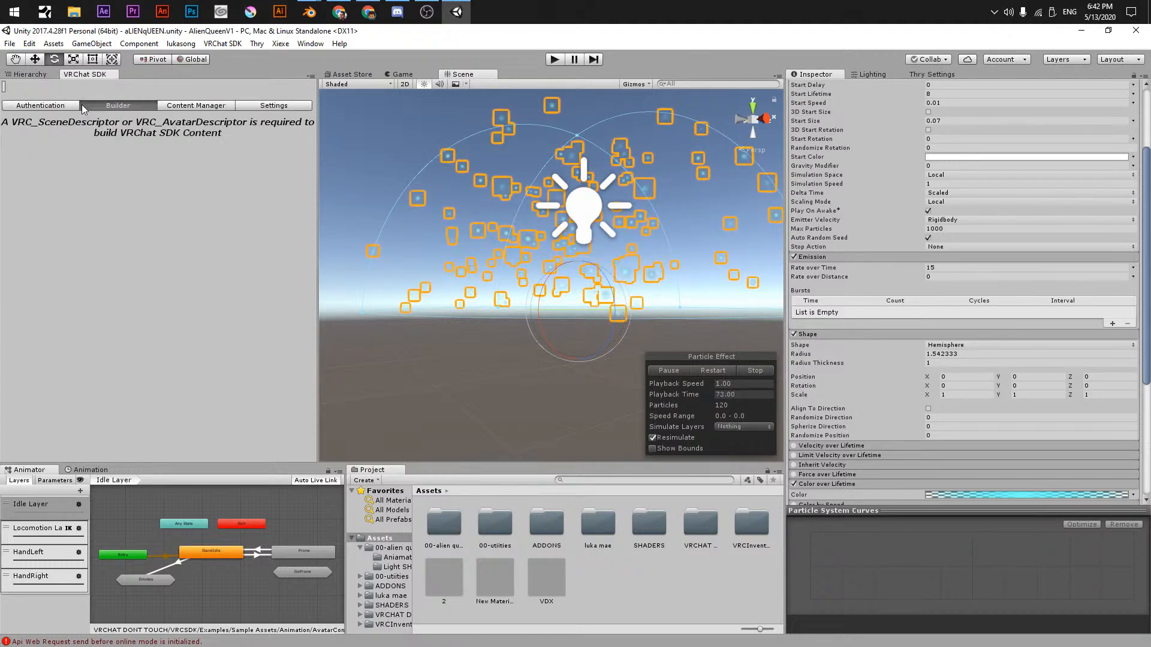
pyautogui.click(30, 74)
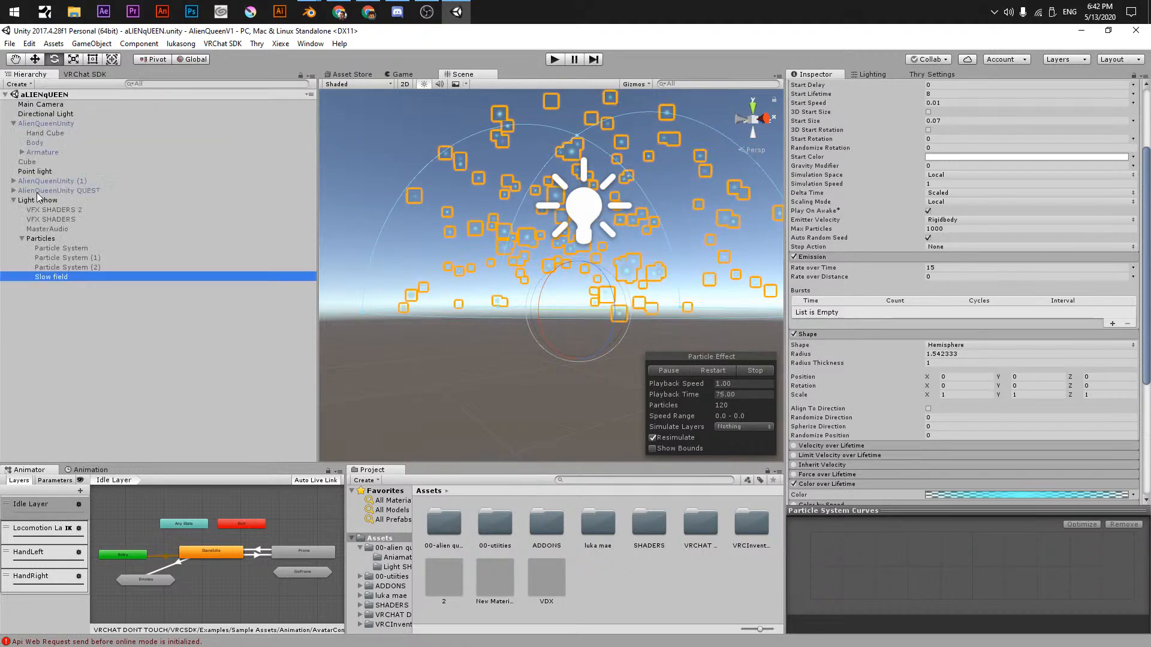
pyautogui.click(48, 192)
pyautogui.click(81, 74)
pyautogui.click(41, 73)
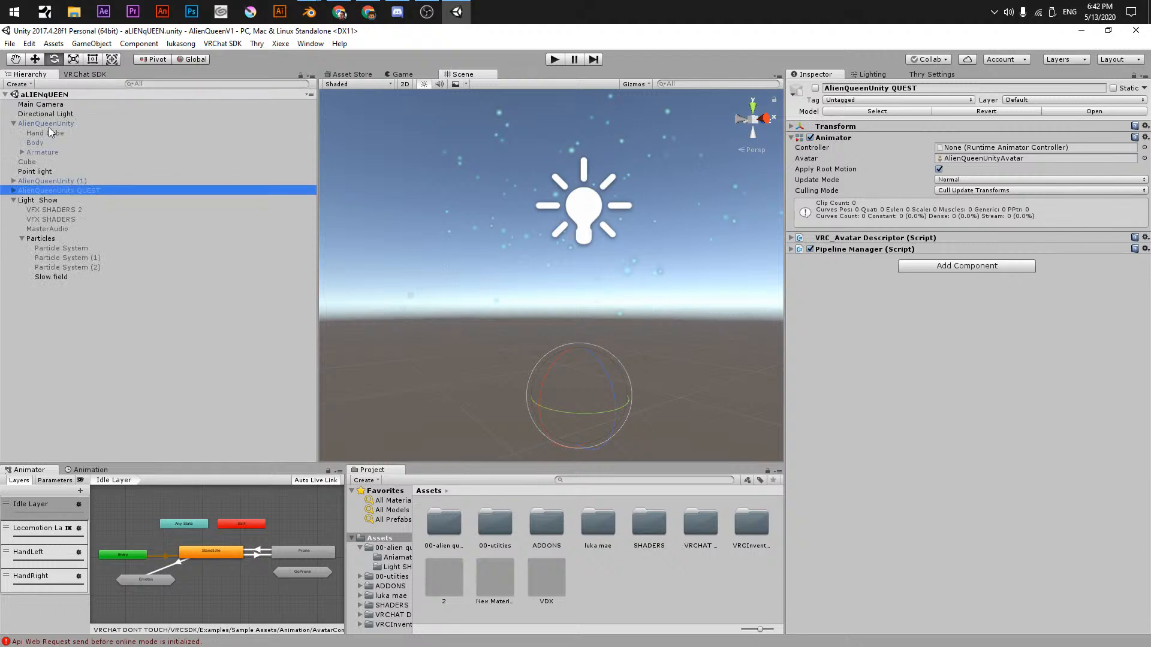
# - Activate the AlienQueenUnity avatar and review its performance warnings in the VRChat SDK builder
pyautogui.click(48, 124)
pyautogui.click(815, 88)
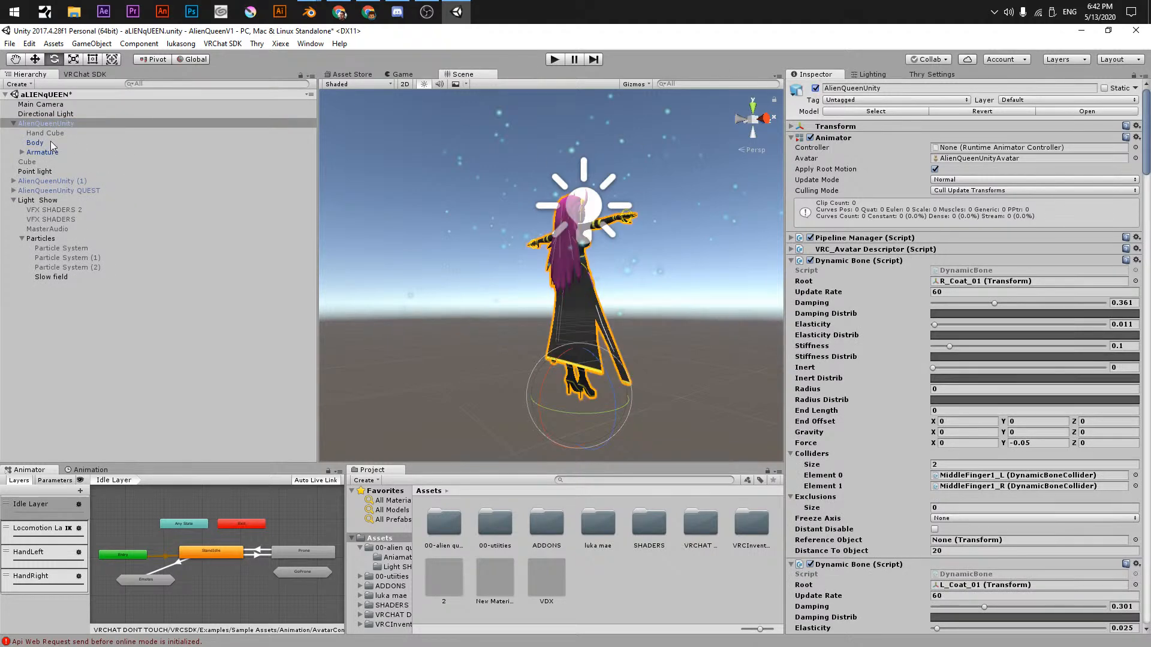
pyautogui.click(84, 74)
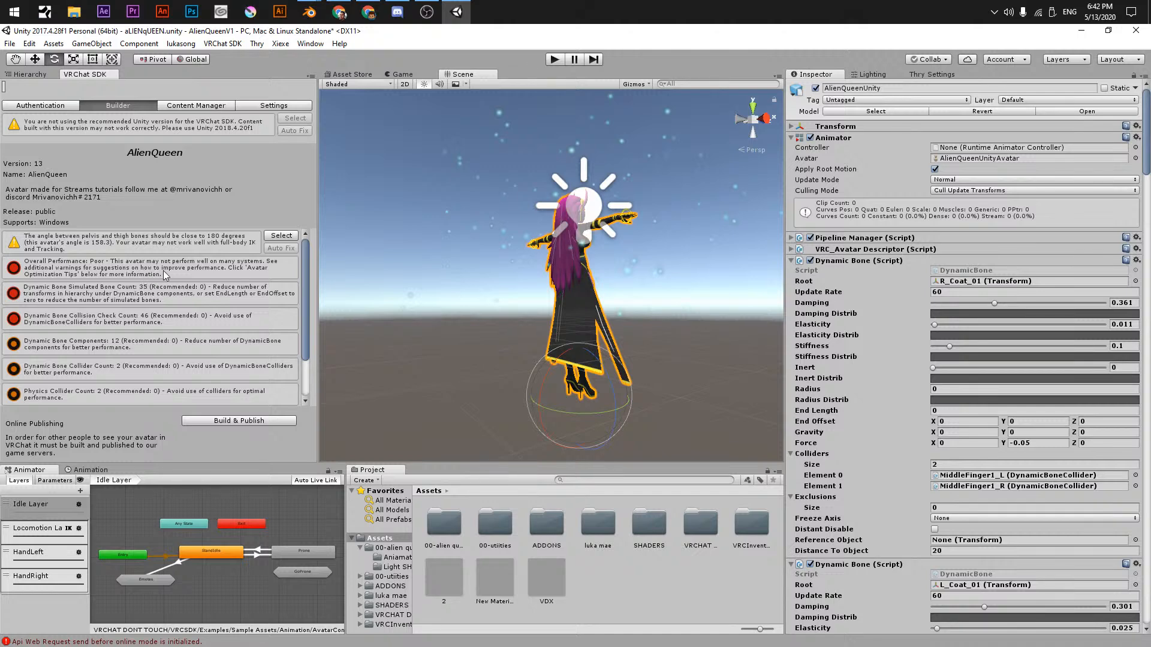
pyautogui.scroll(-3, 120, 338)
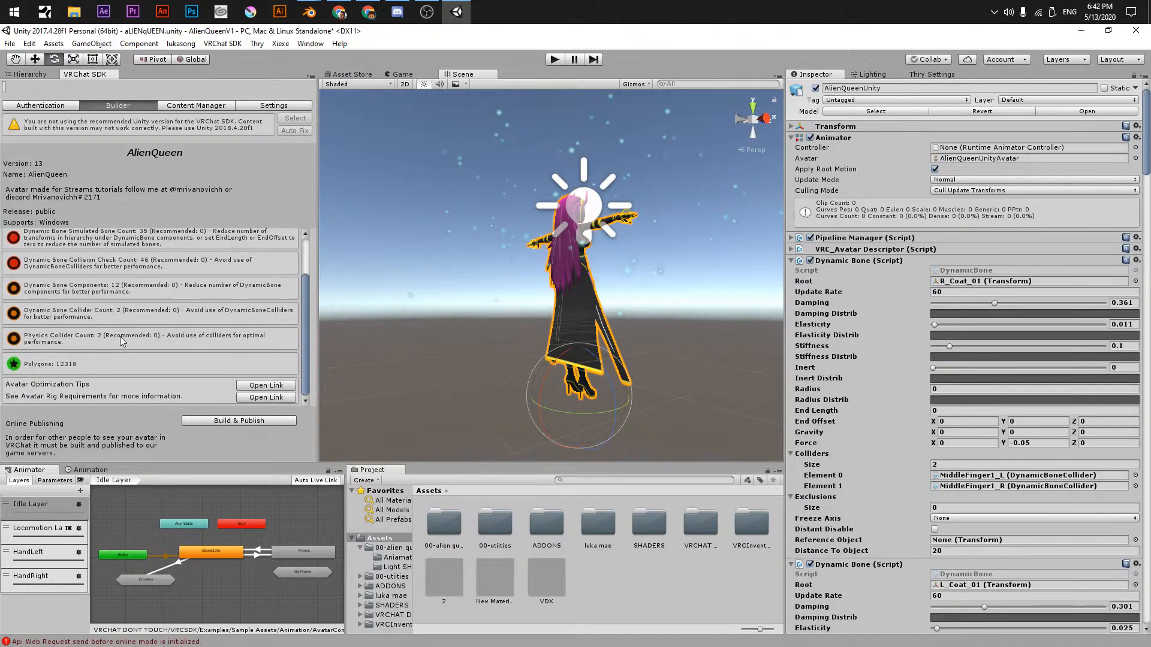
# - Make the Light Show object a child of AlienQueenUnity and review the avatar's performance warnings in the VRChat SDK builder
pyautogui.click(24, 75)
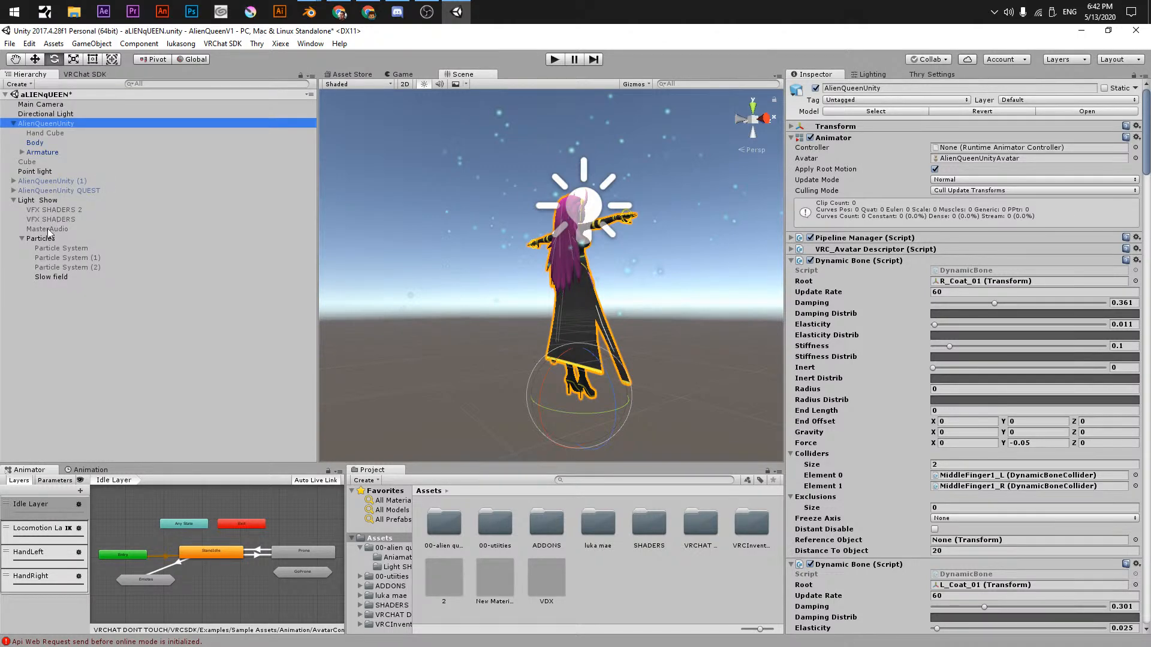
pyautogui.moveTo(42, 200); pyautogui.dragTo(48, 124)
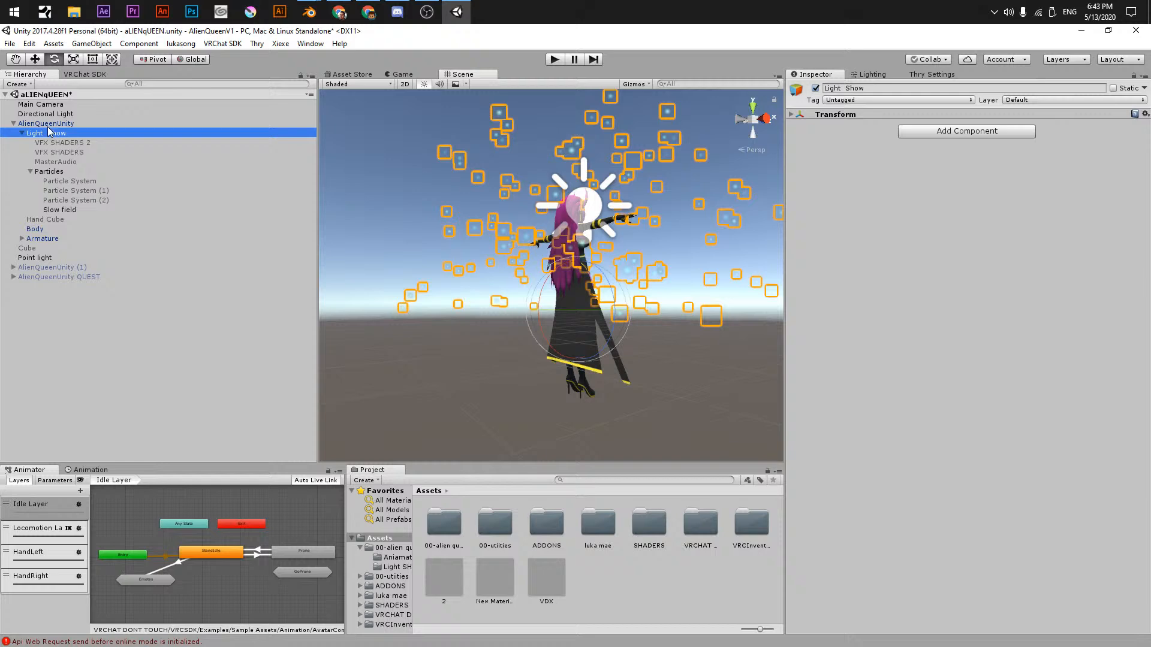
pyautogui.click(82, 74)
pyautogui.scroll(3, 171, 312)
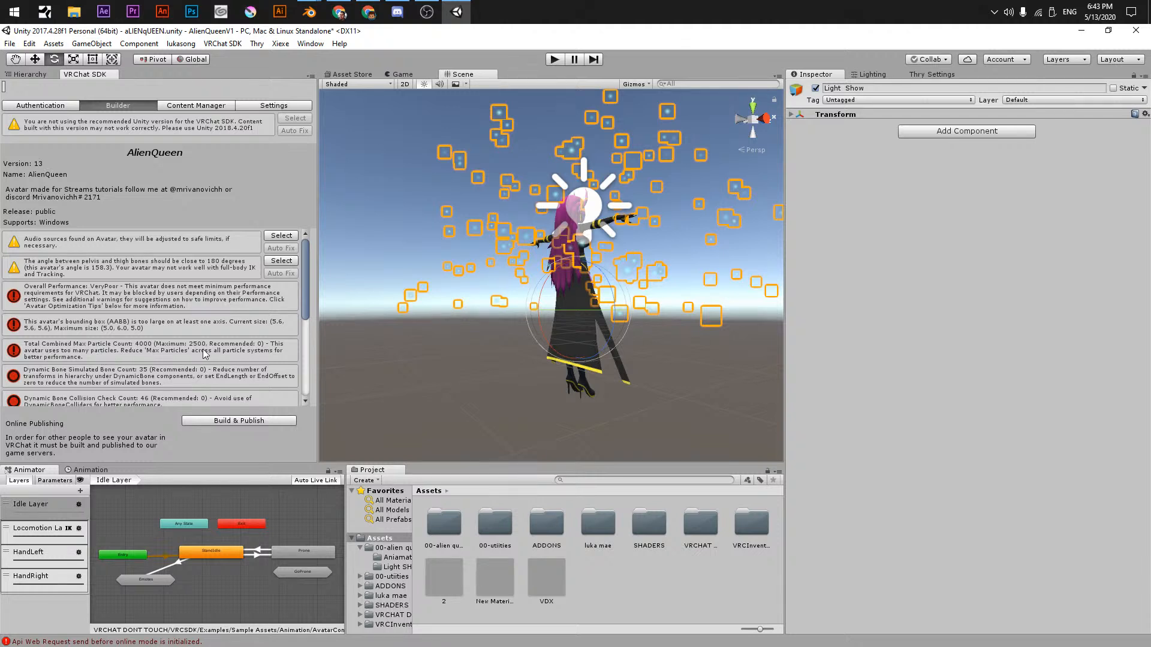
# - Set the Slow field's Max Particles to 200 and review the avatar's particle count warning in the VRChat SDK builder
pyautogui.click(30, 74)
pyautogui.click(51, 180)
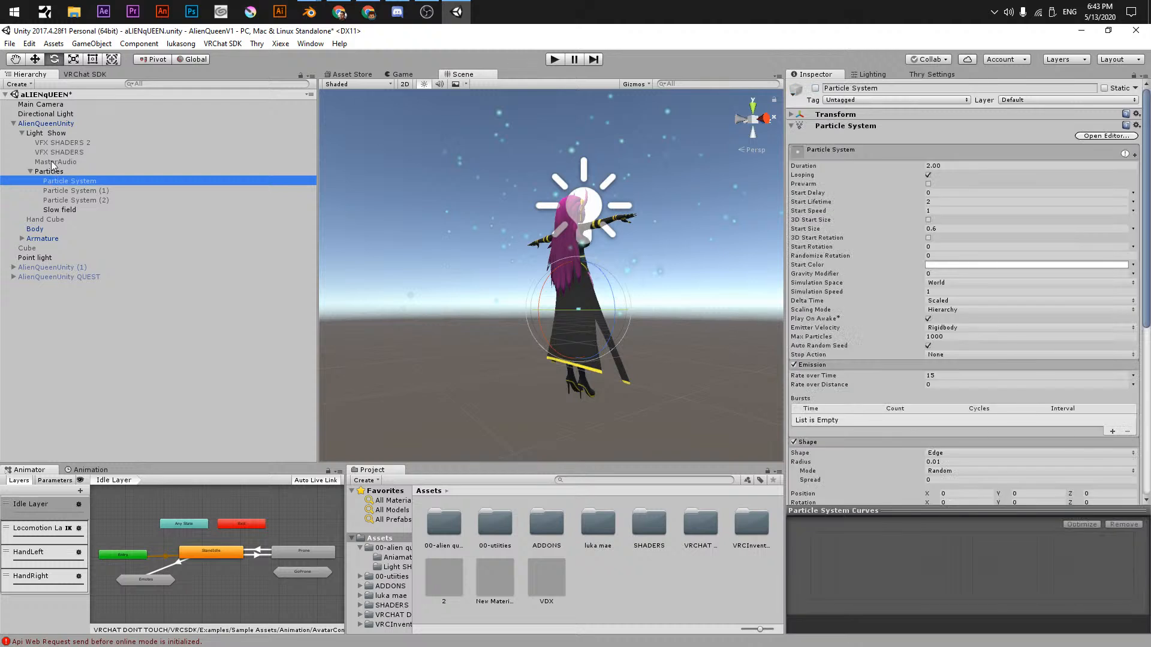
pyautogui.click(60, 209)
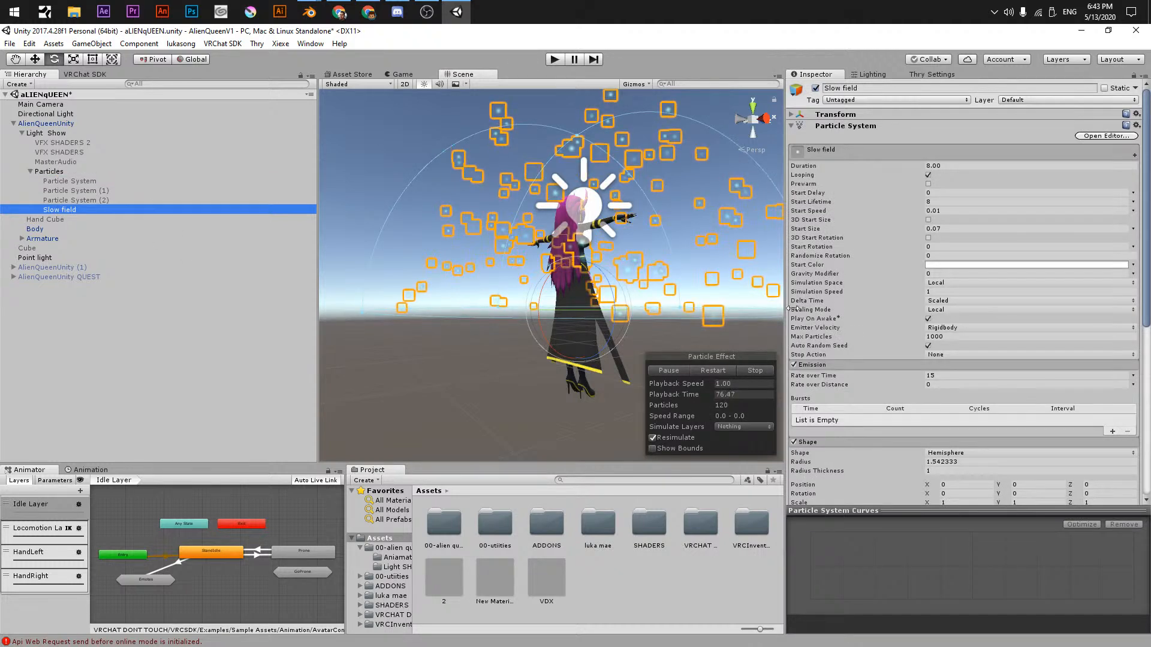
pyautogui.scroll(-1, 856, 345)
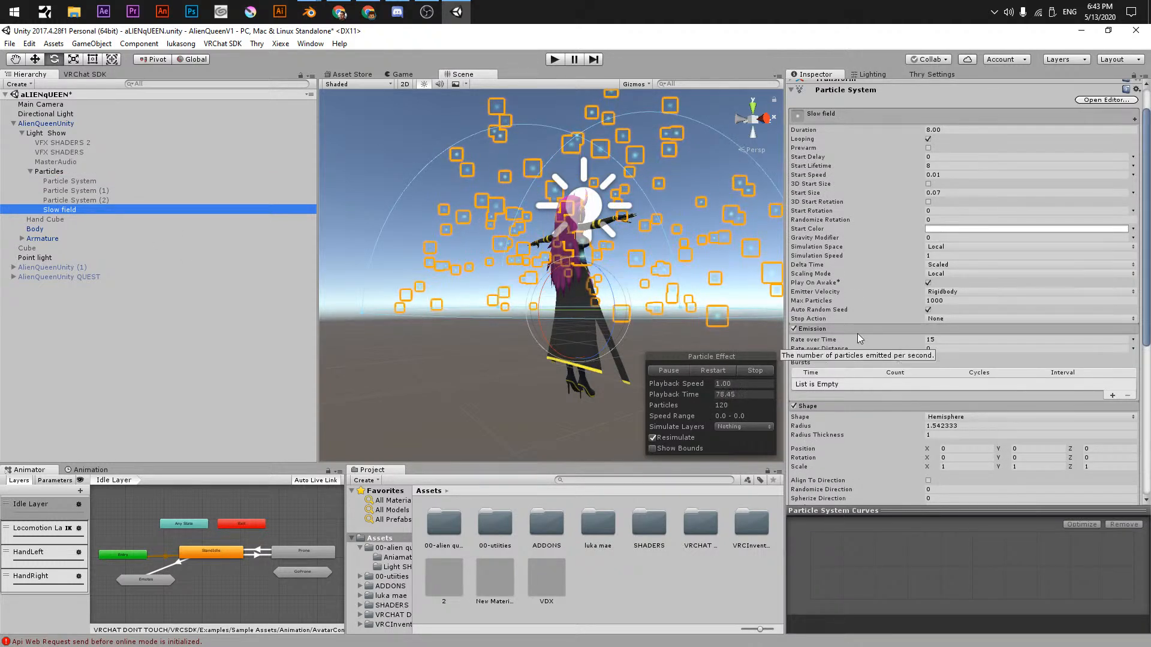
pyautogui.click(966, 300)
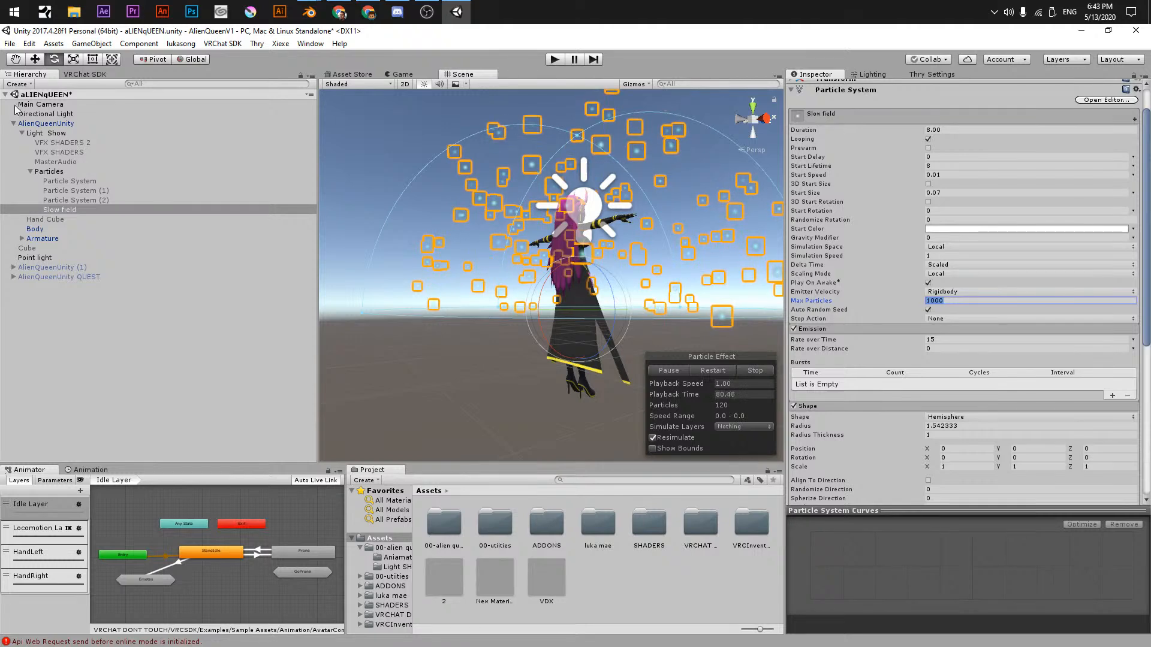
pyautogui.click(77, 71)
pyautogui.click(84, 75)
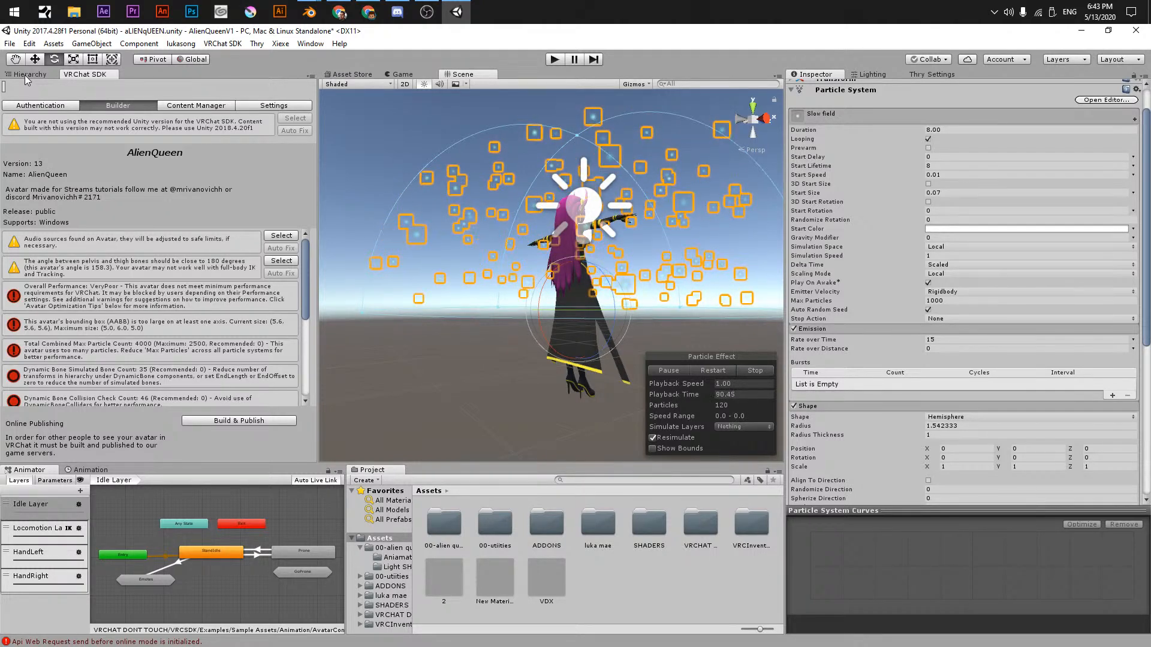
pyautogui.click(24, 74)
pyautogui.click(958, 302)
pyautogui.write('200')
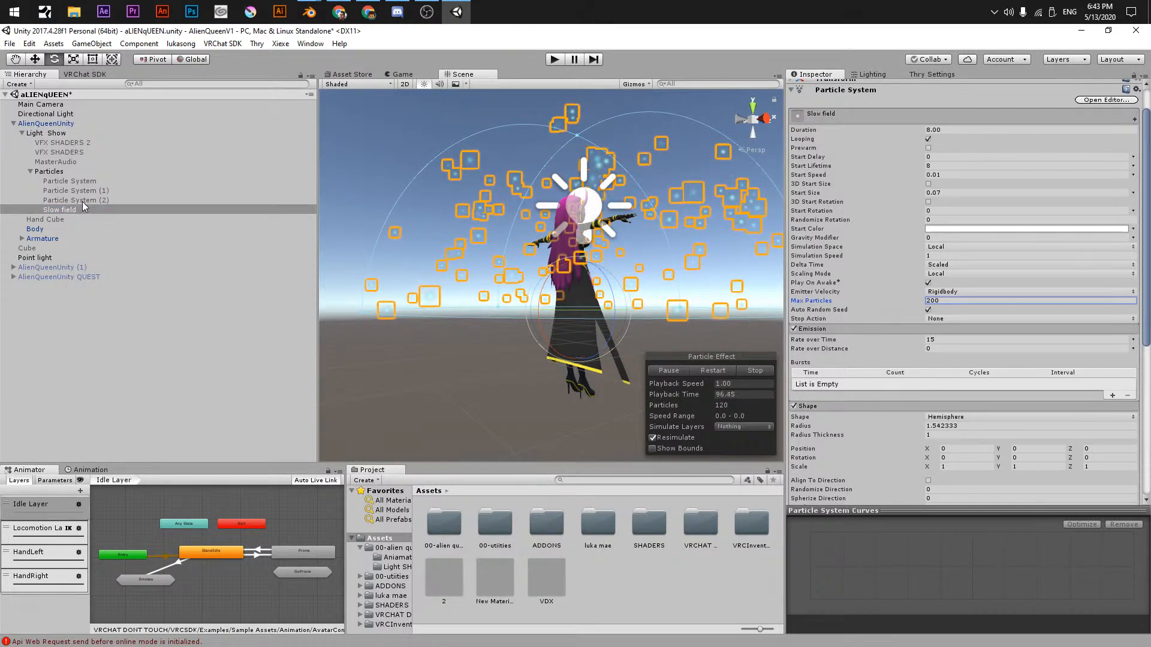
pyautogui.click(75, 76)
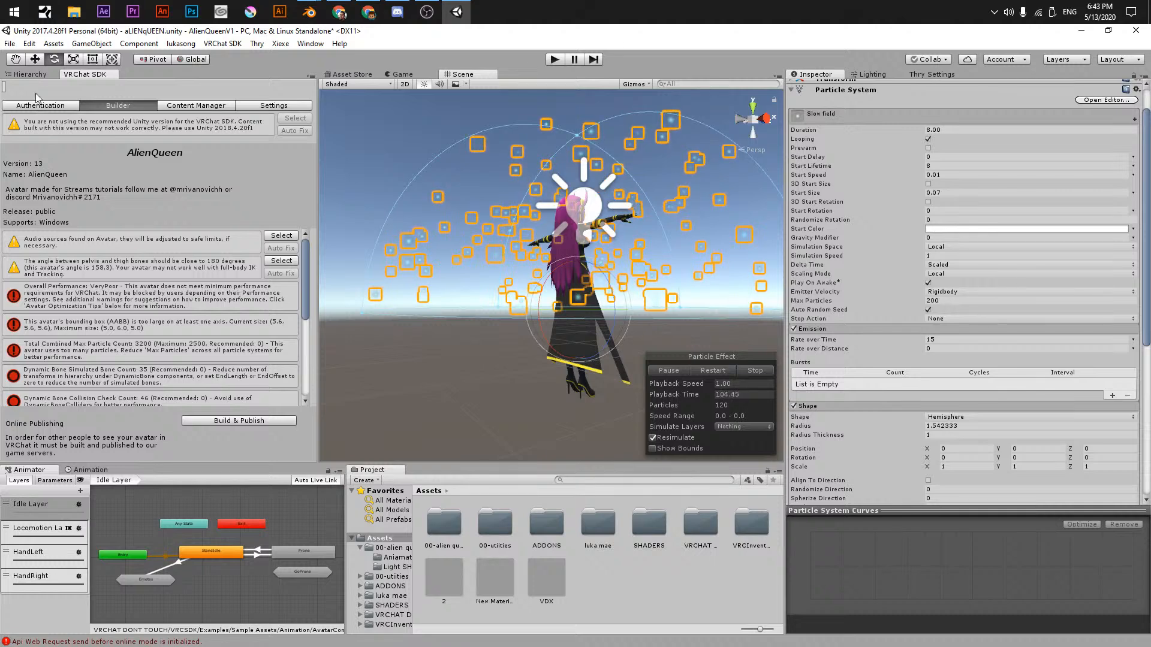
# - Set Max Particles to 200 on Particle System (2), Particle System (1) and Particle System in the Particles group
pyautogui.click(28, 74)
pyautogui.click(86, 200)
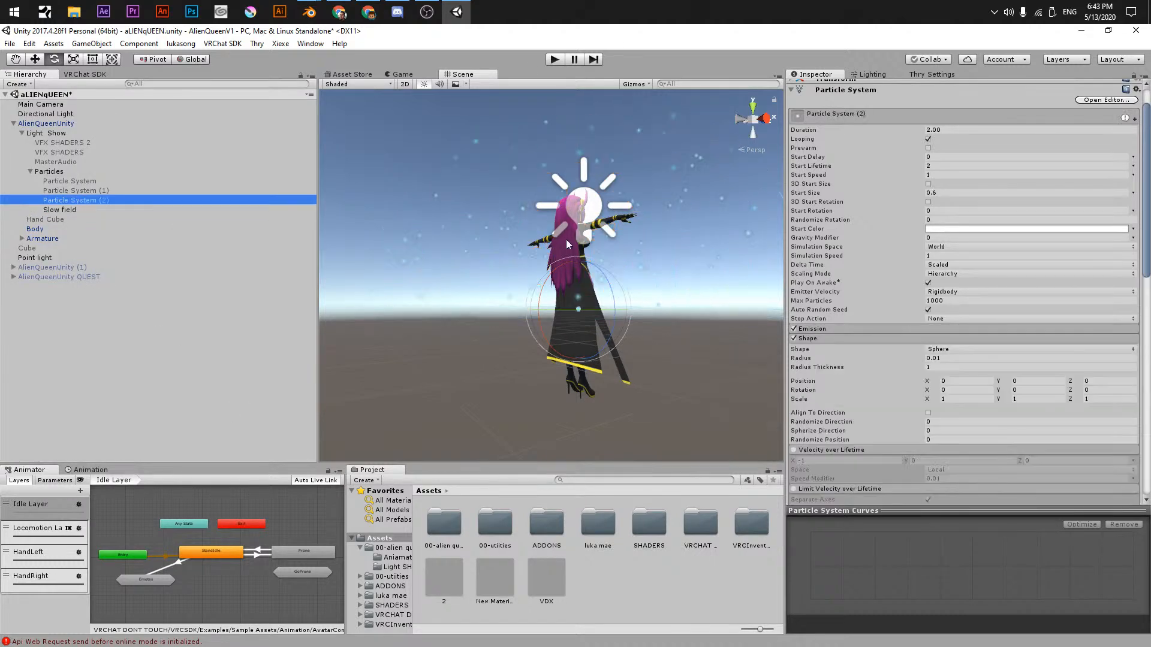
pyautogui.click(955, 302)
pyautogui.write('20')
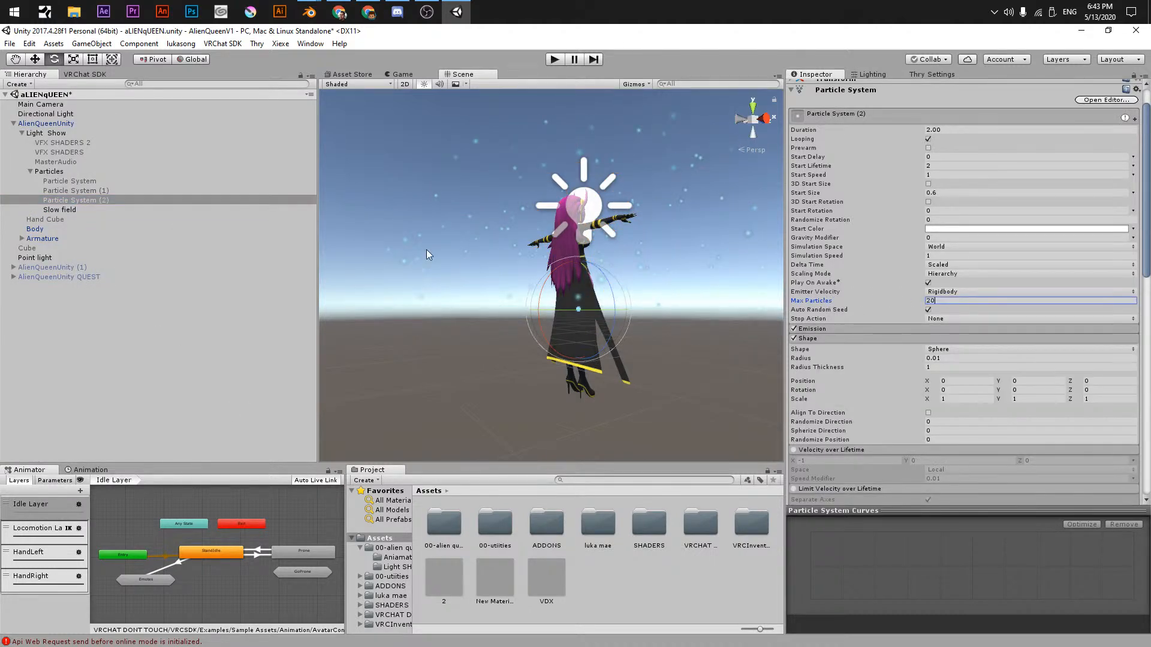
pyautogui.click(96, 191)
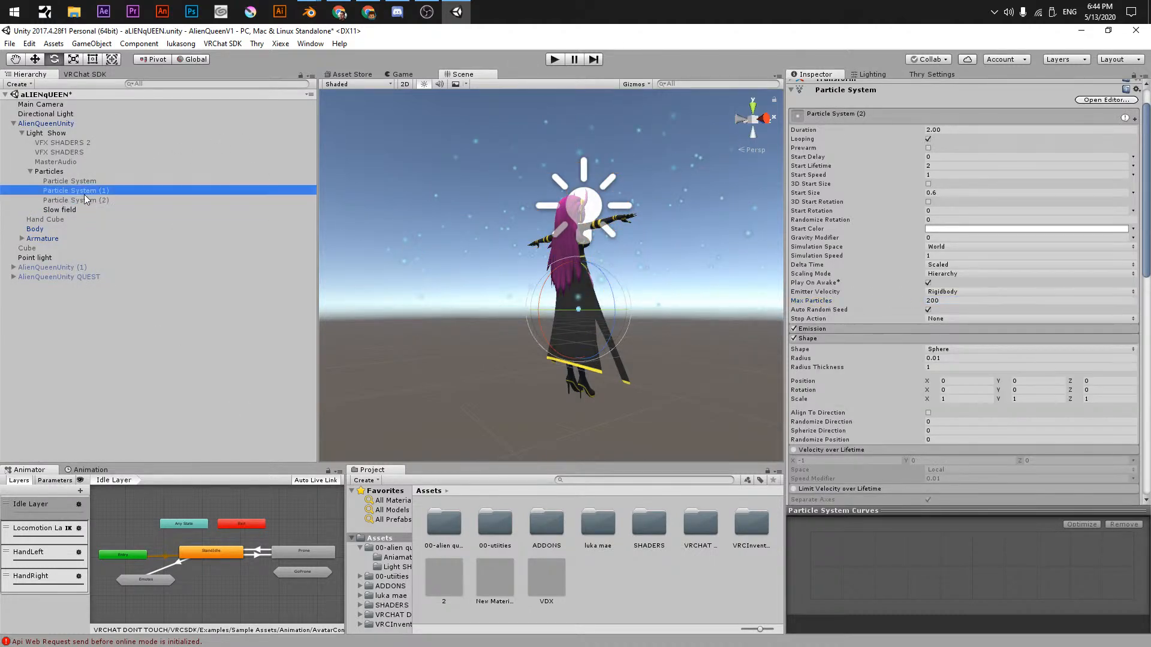
pyautogui.click(953, 301)
pyautogui.write('20')
pyautogui.click(205, 181)
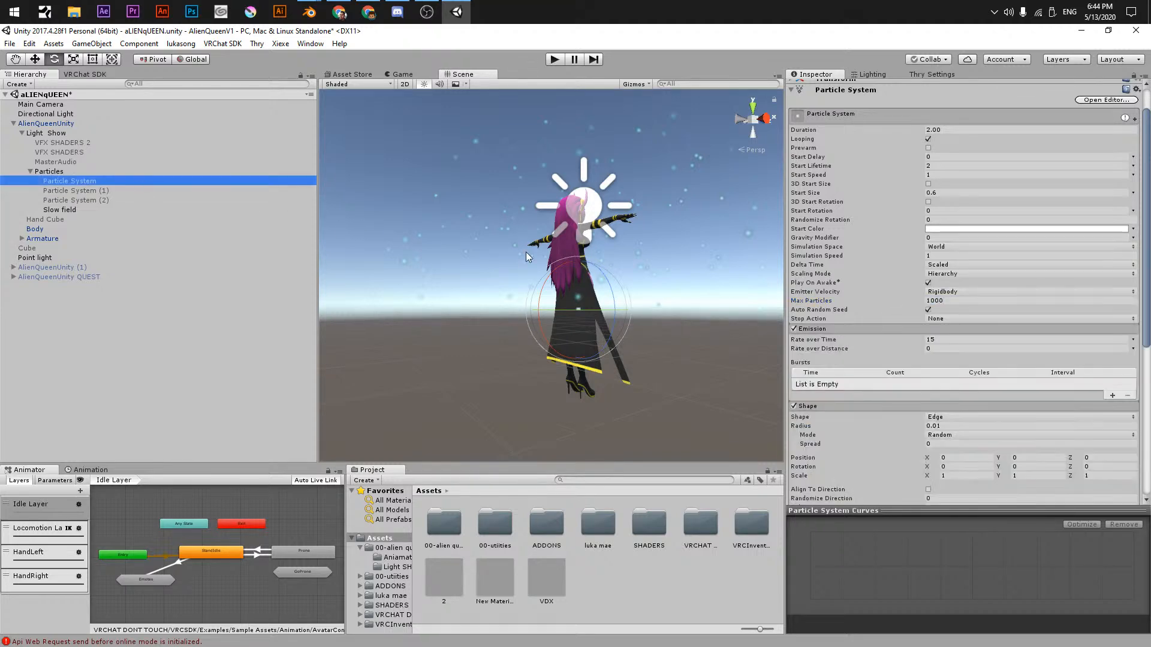
pyautogui.click(1000, 301)
pyautogui.write('20')
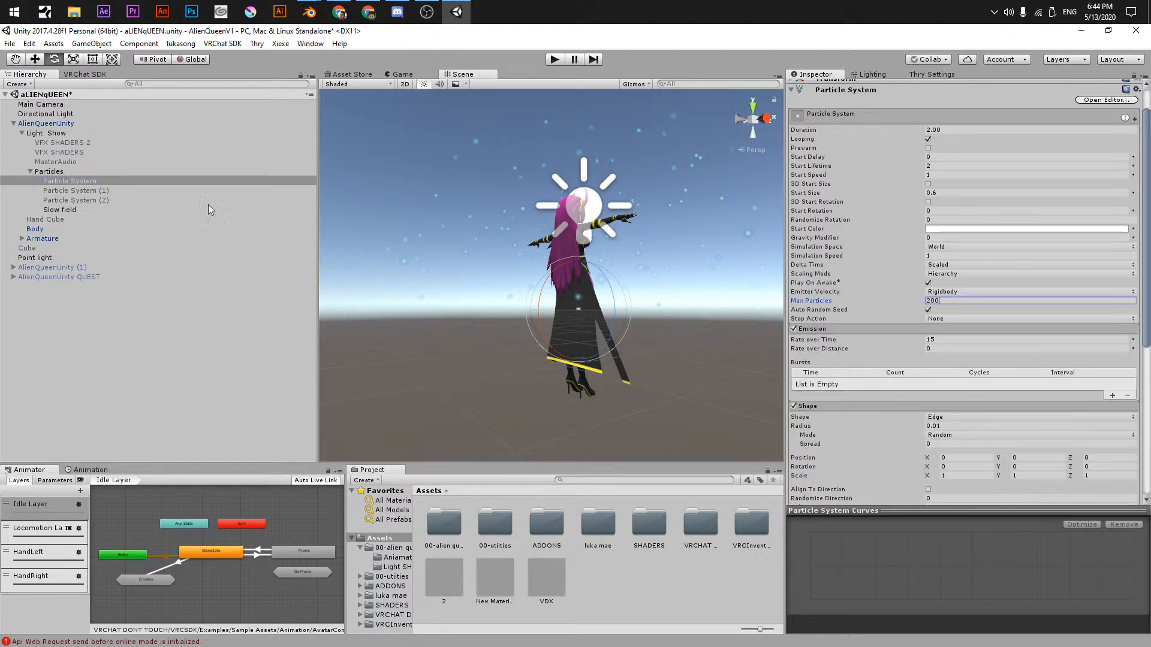
# - Review the avatar's full list of performance warnings in the VRChat SDK builder
pyautogui.click(75, 200)
pyautogui.click(84, 74)
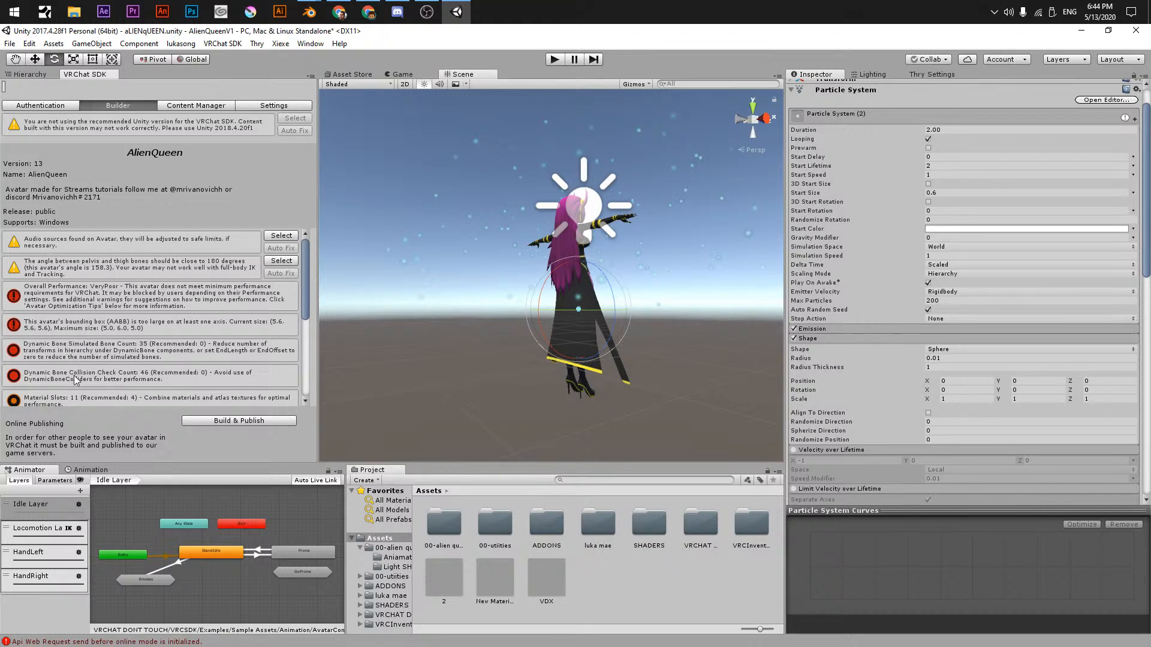
pyautogui.scroll(-3, 116, 304)
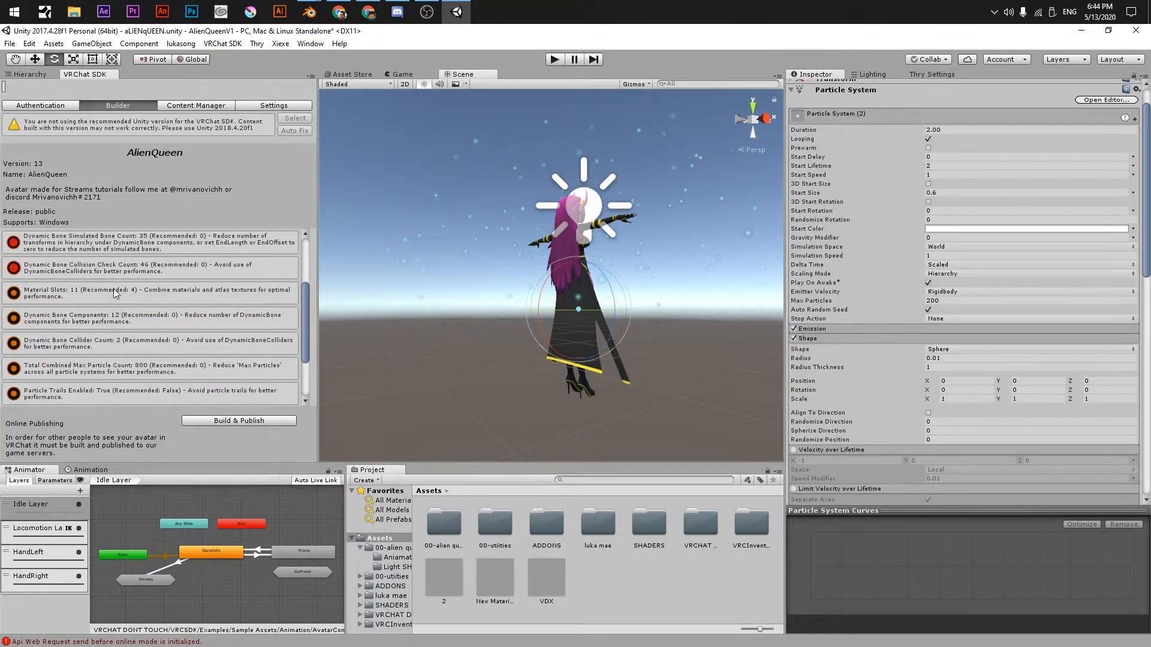
pyautogui.scroll(2, 117, 293)
pyautogui.scroll(1, 111, 356)
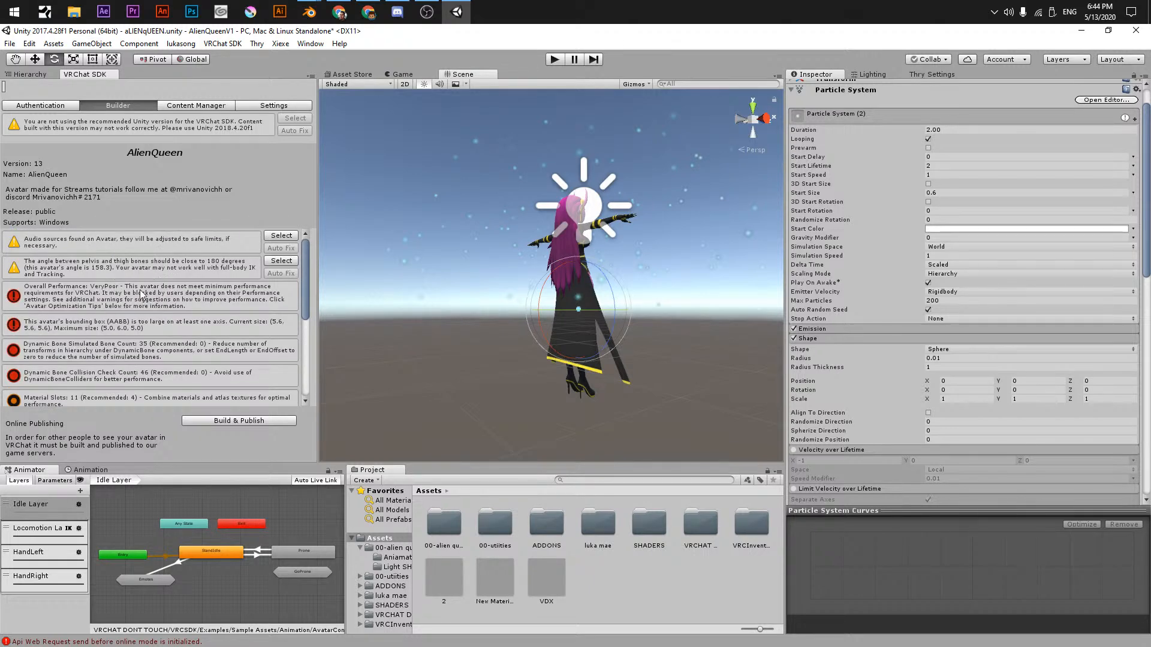
pyautogui.scroll(-5, 136, 291)
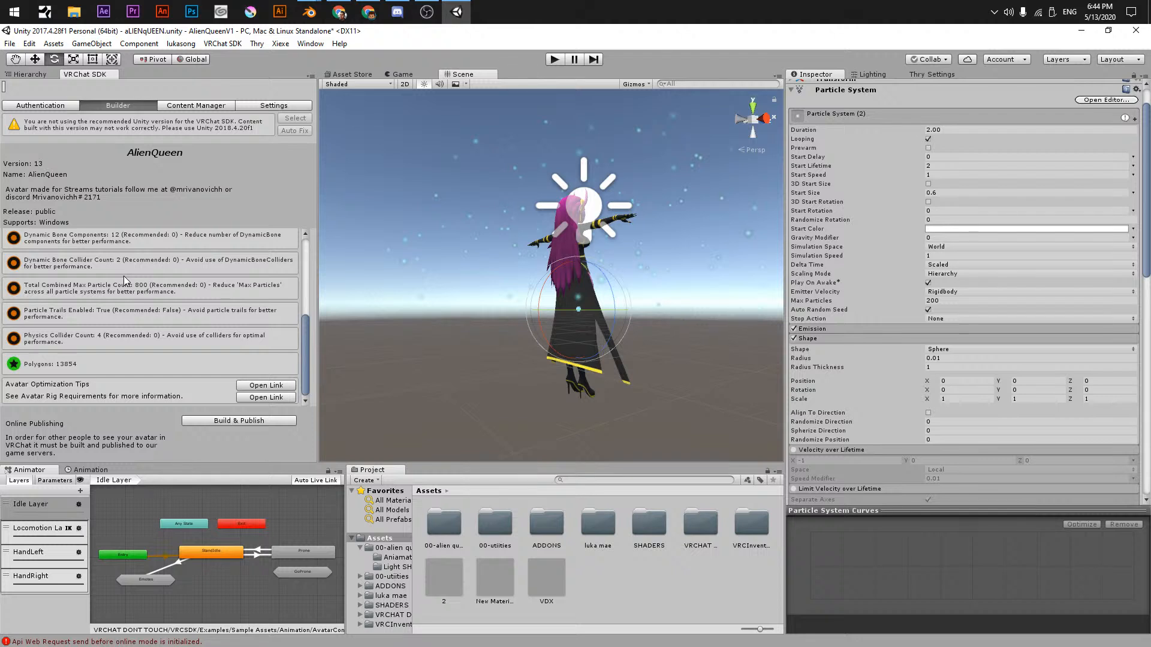
# - Create a new particle system at the top level of the scene
pyautogui.click(30, 74)
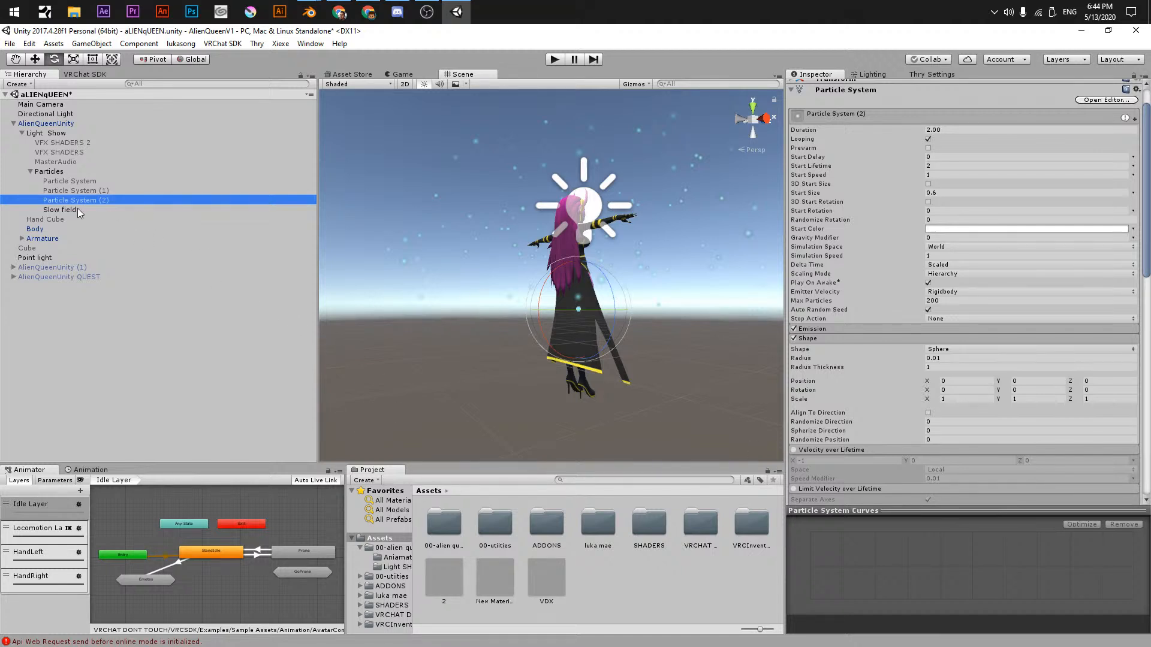
pyautogui.rightClick(142, 330)
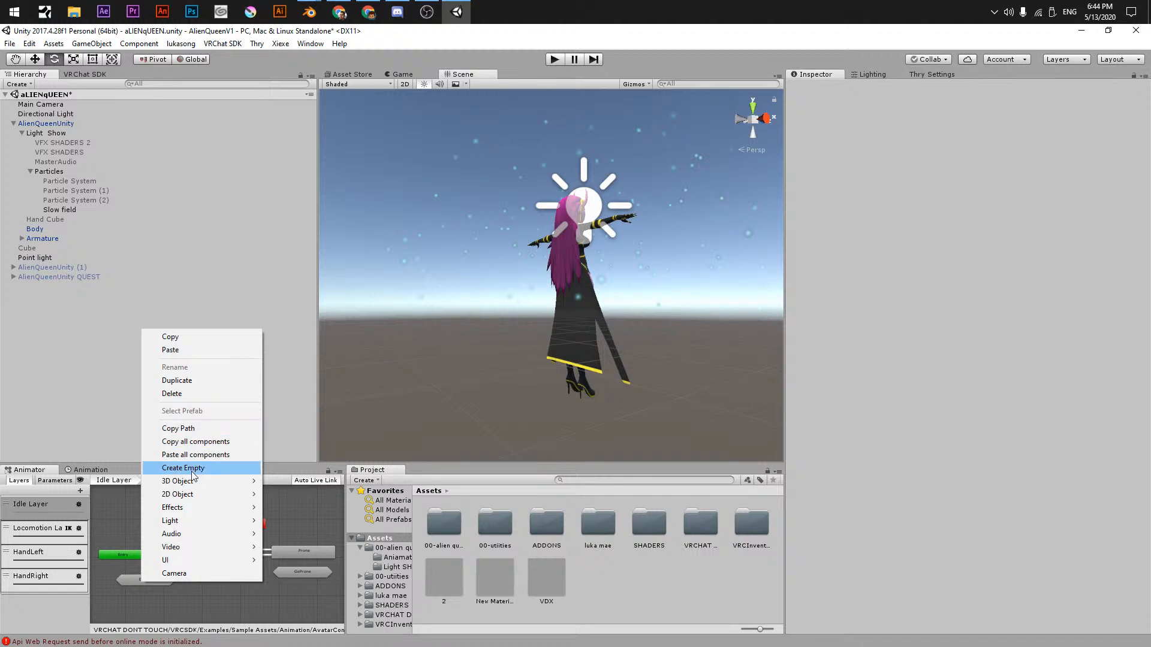
pyautogui.moveTo(189, 483)
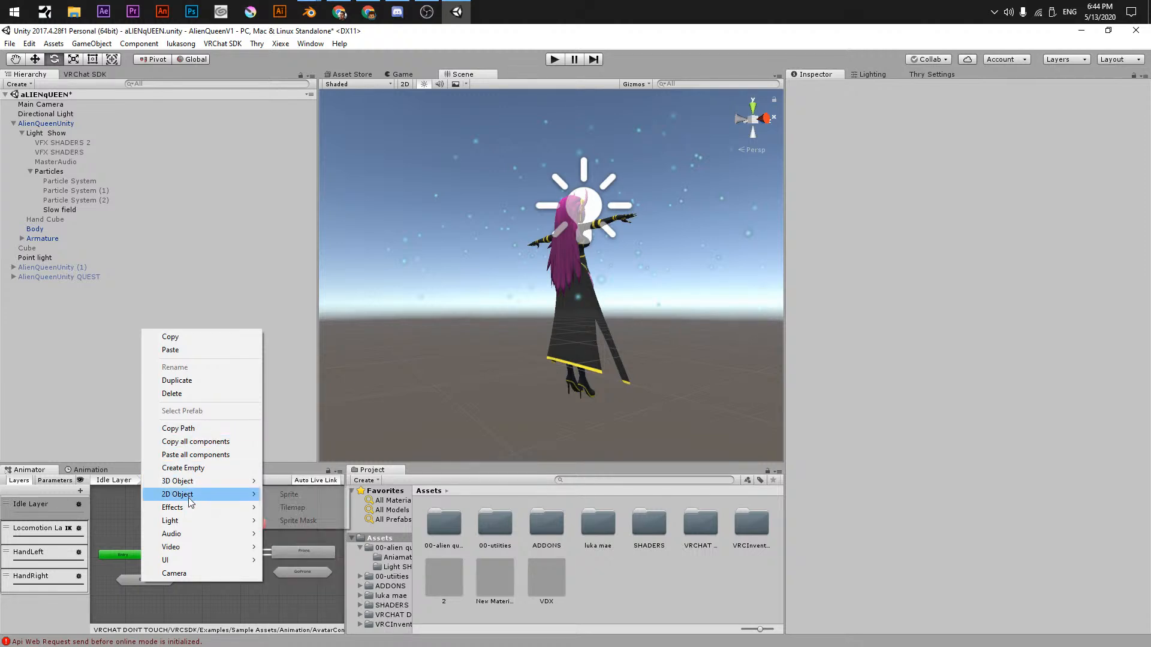
pyautogui.moveTo(188, 507)
pyautogui.click(303, 508)
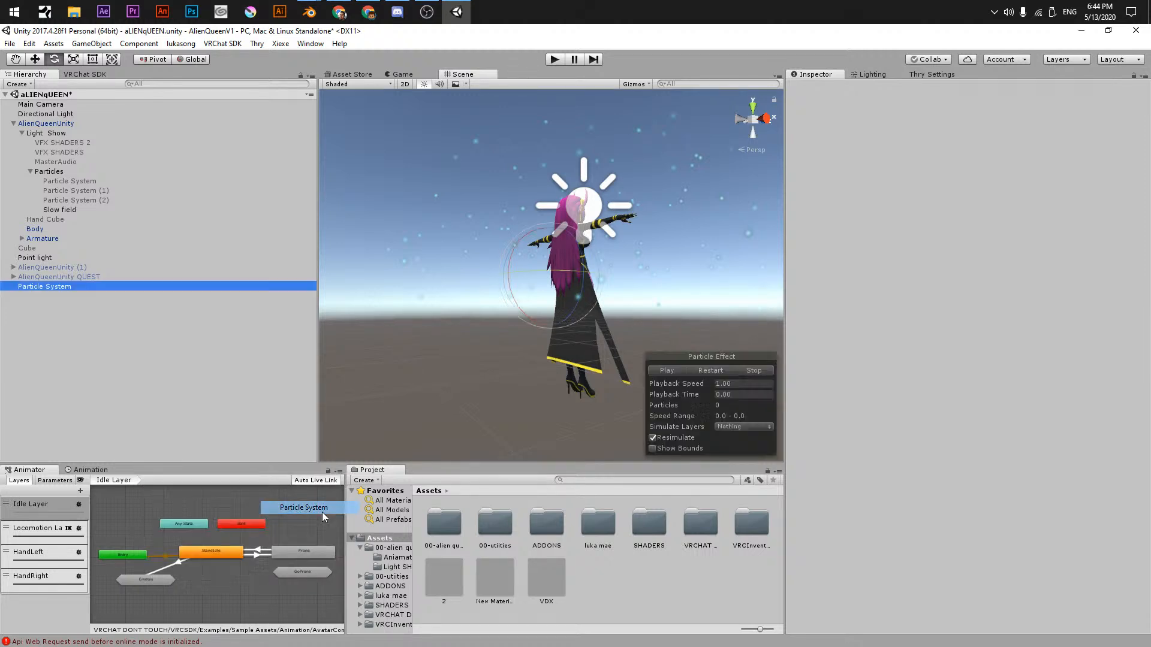
# - Move the Particles group out of Light Show to the scene's top level and place the new Particle System inside it above Slow field
pyautogui.moveTo(45, 134); pyautogui.dragTo(69, 302)
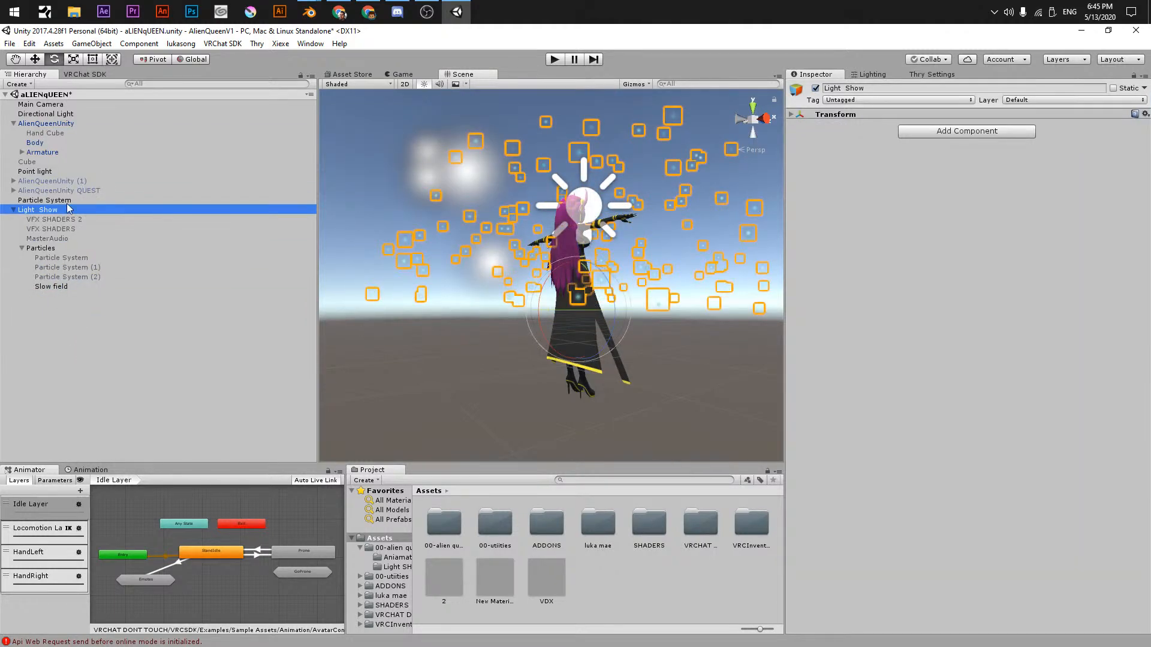
pyautogui.hotkey('ctrl', 'z')
pyautogui.moveTo(50, 172); pyautogui.dragTo(95, 359)
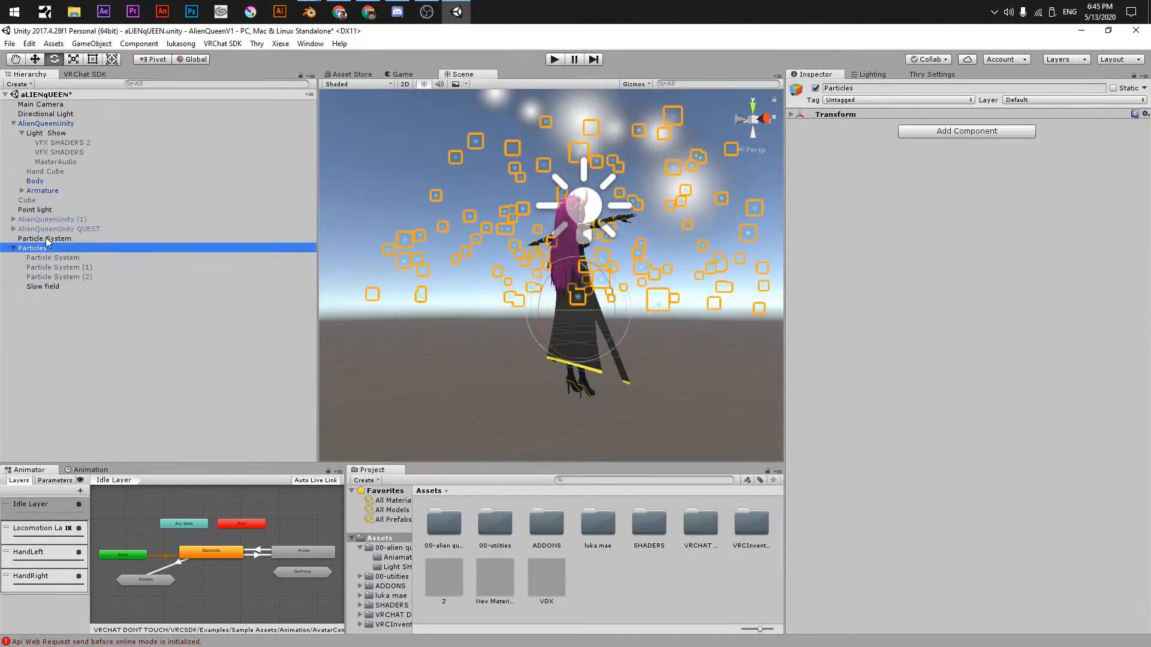
pyautogui.moveTo(47, 241); pyautogui.dragTo(46, 282)
# - Rename the new particle system as CRASH
pyautogui.click(46, 277)
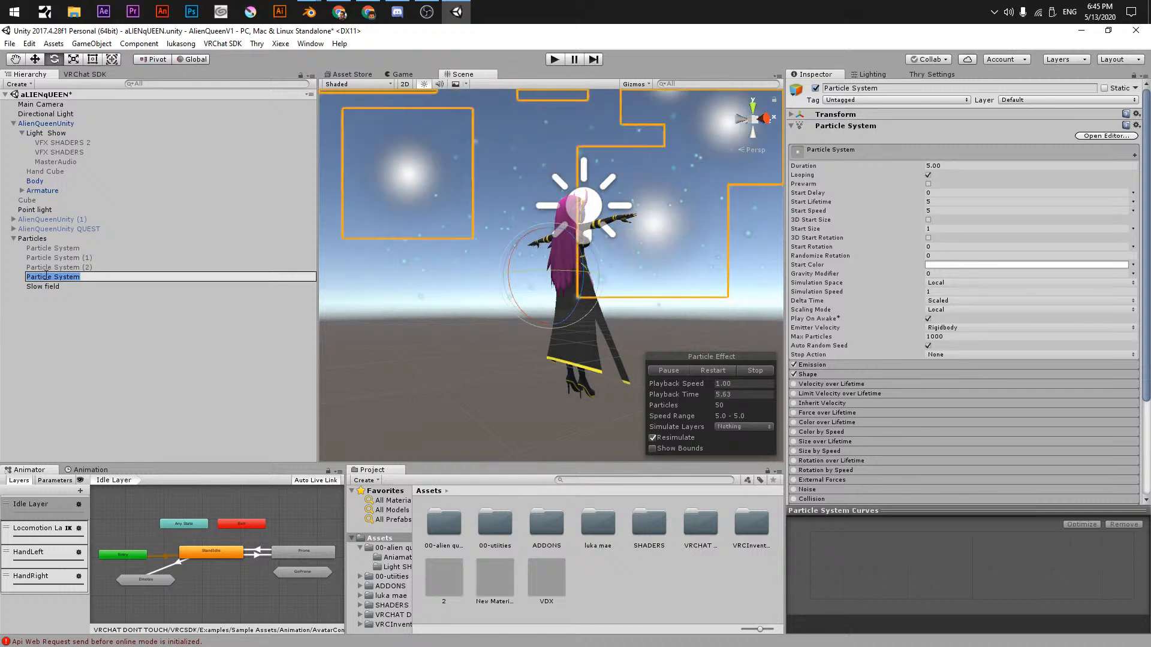
pyautogui.write('CRASH')
pyautogui.press('Return')
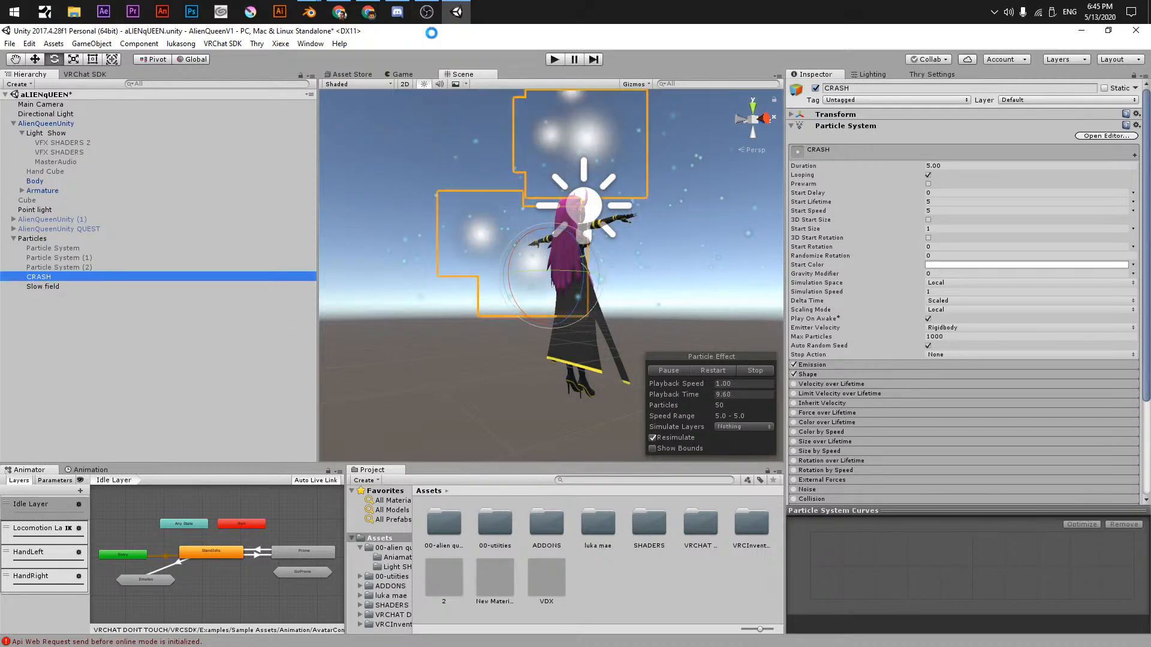
pyautogui.click(961, 336)
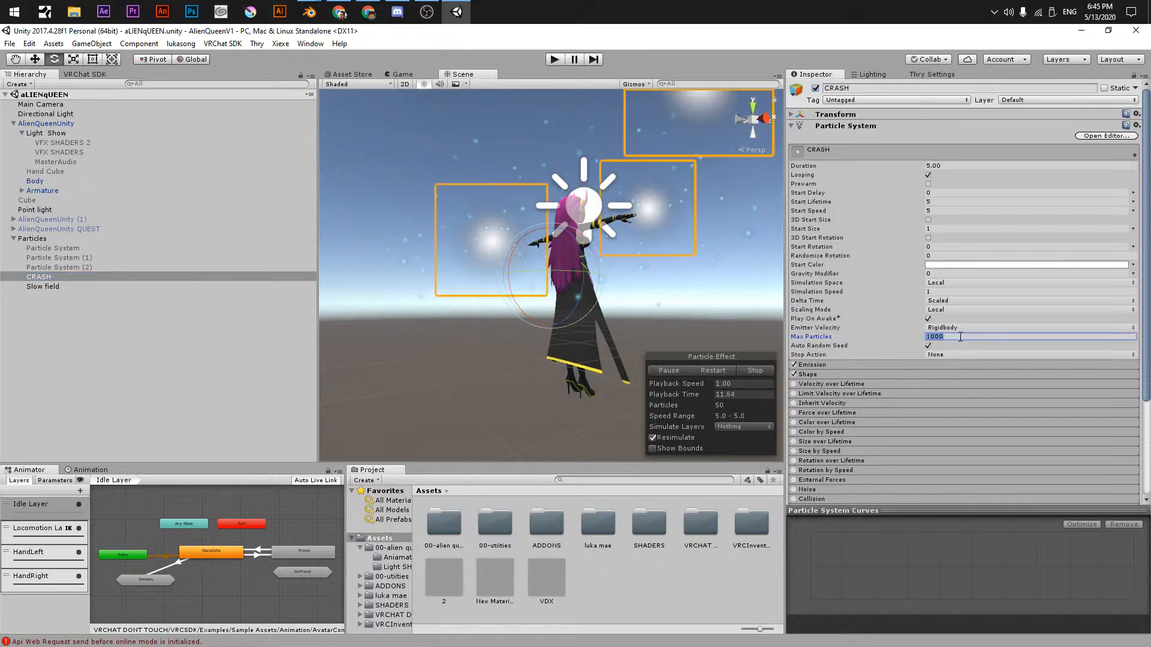
pyautogui.write('0')
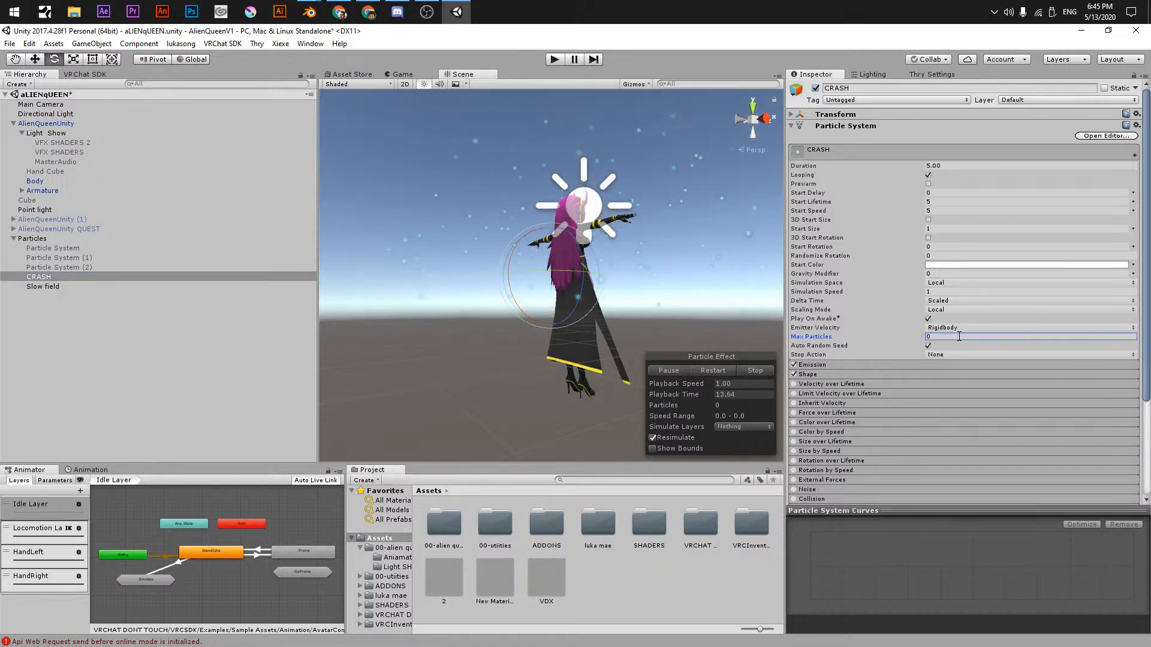
pyautogui.click(885, 328)
pyautogui.click(934, 337)
pyautogui.write('10000')
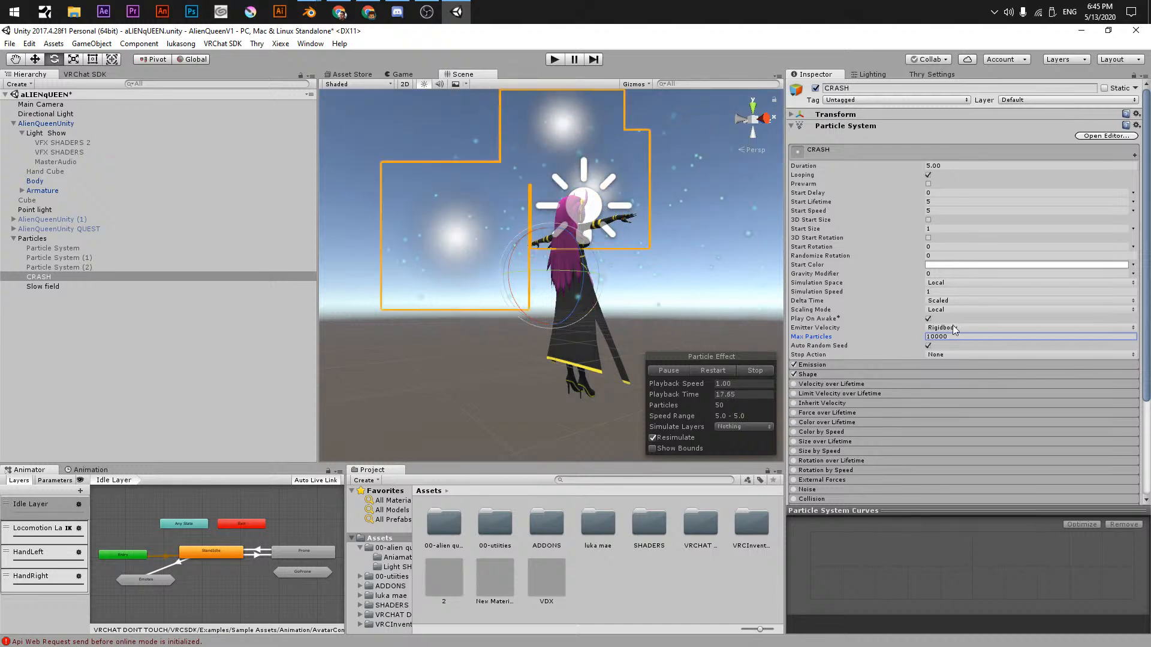
pyautogui.write('0')
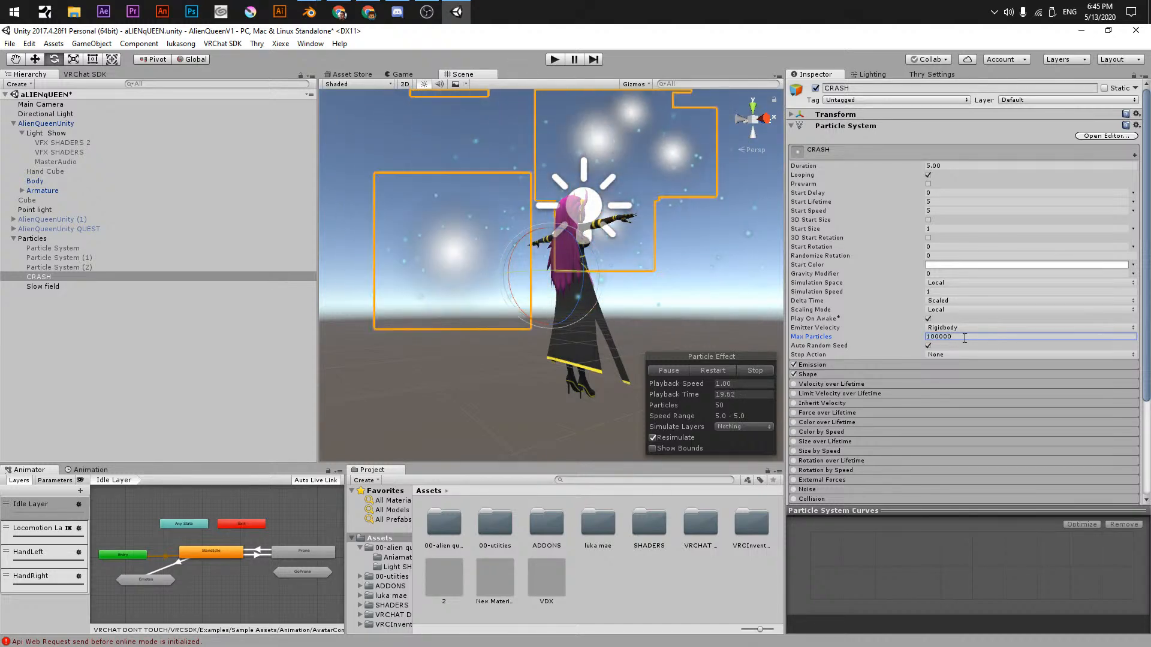
pyautogui.write('0')
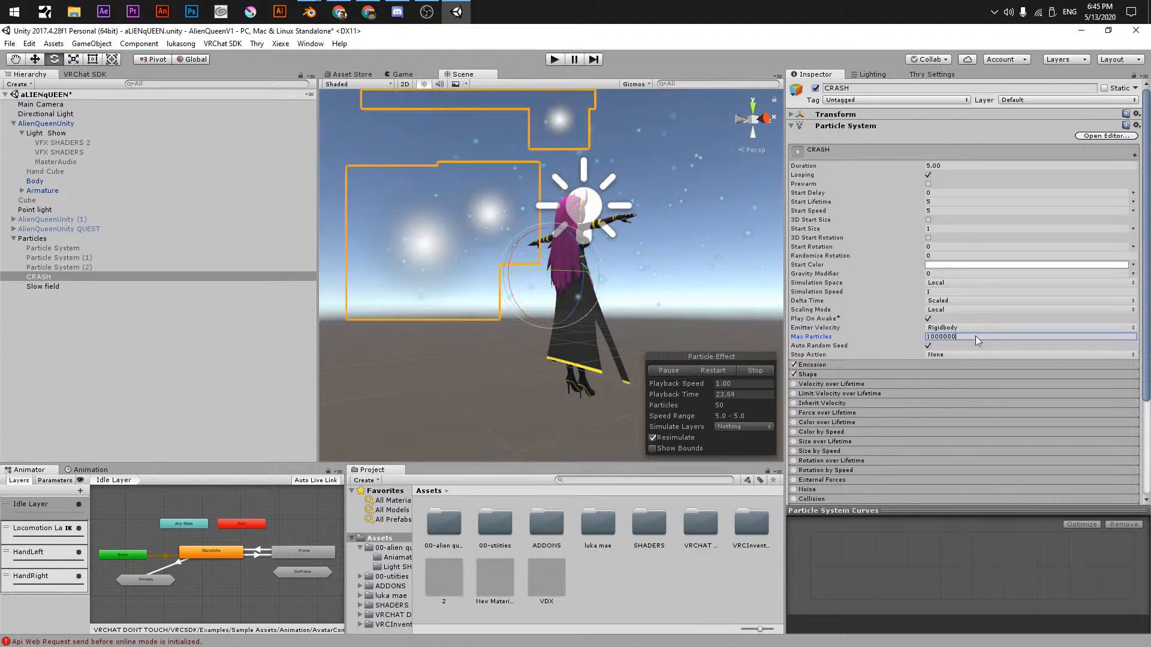
pyautogui.write('0')
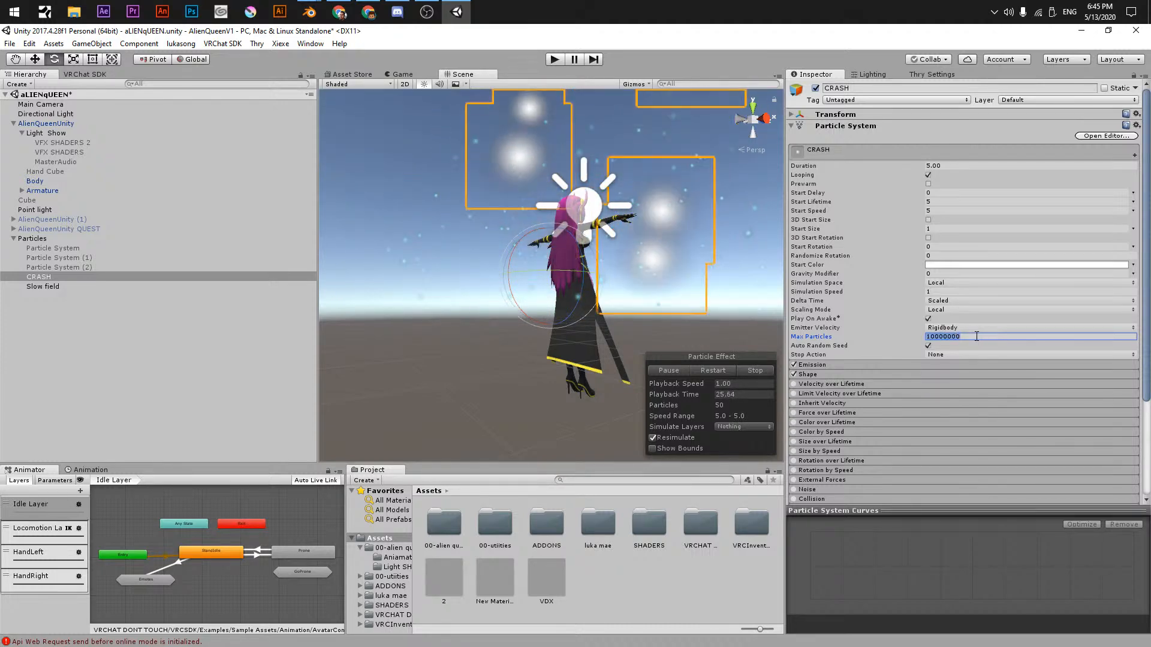
pyautogui.write('0')
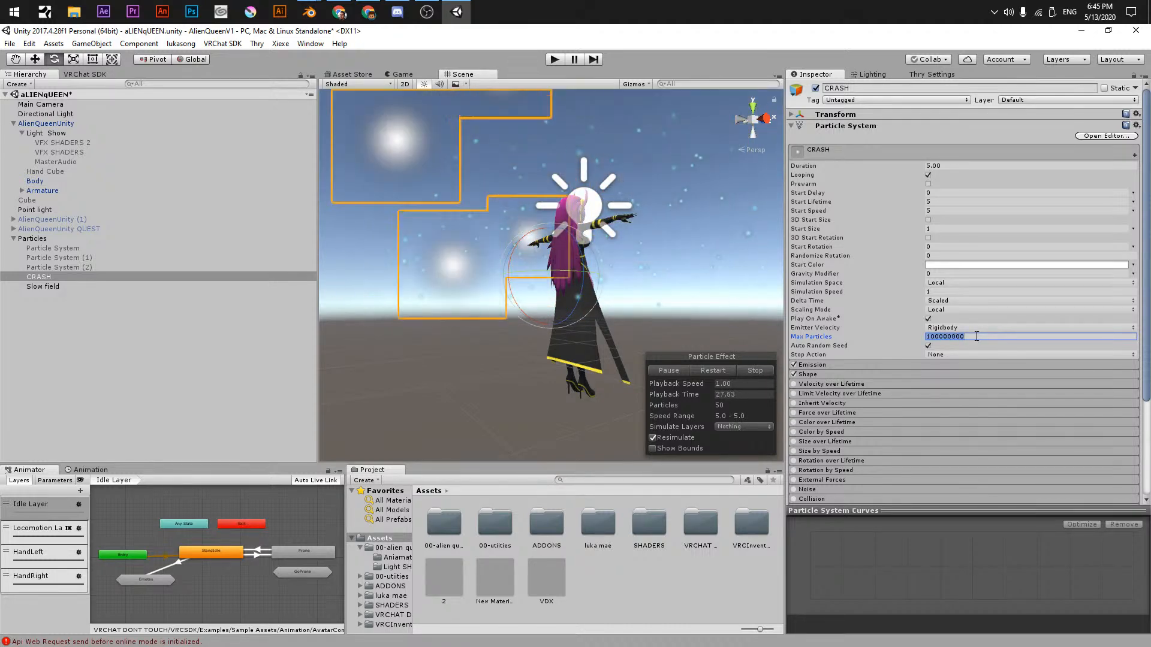
pyautogui.write('0')
pyautogui.doubleClick(977, 336)
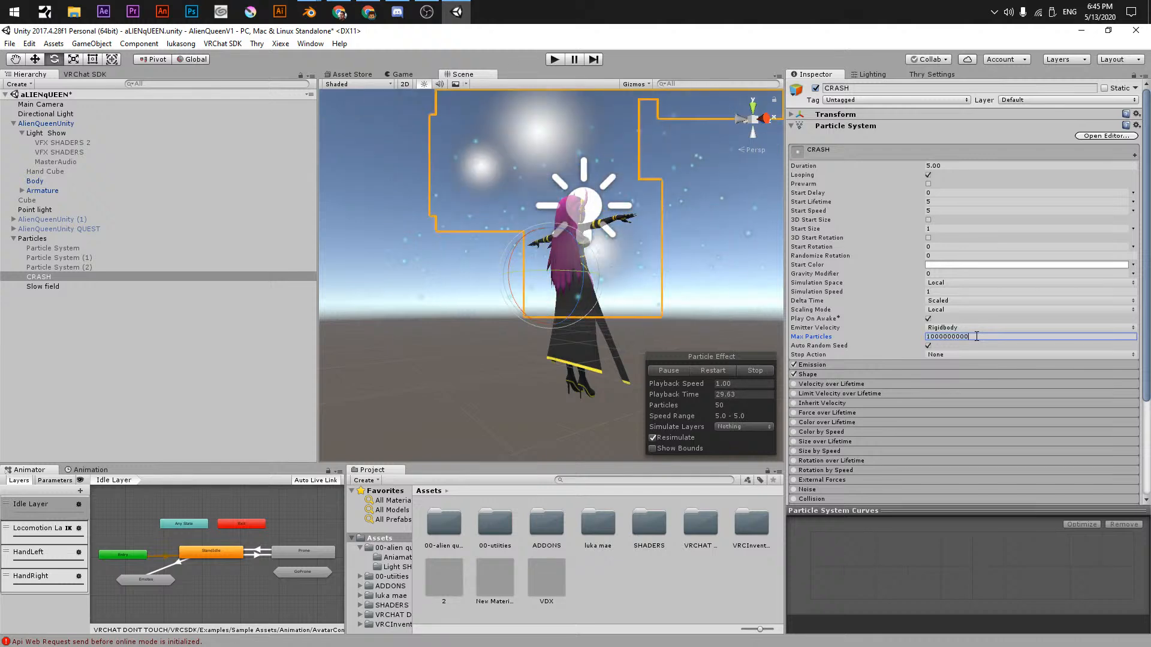
pyautogui.write('0')
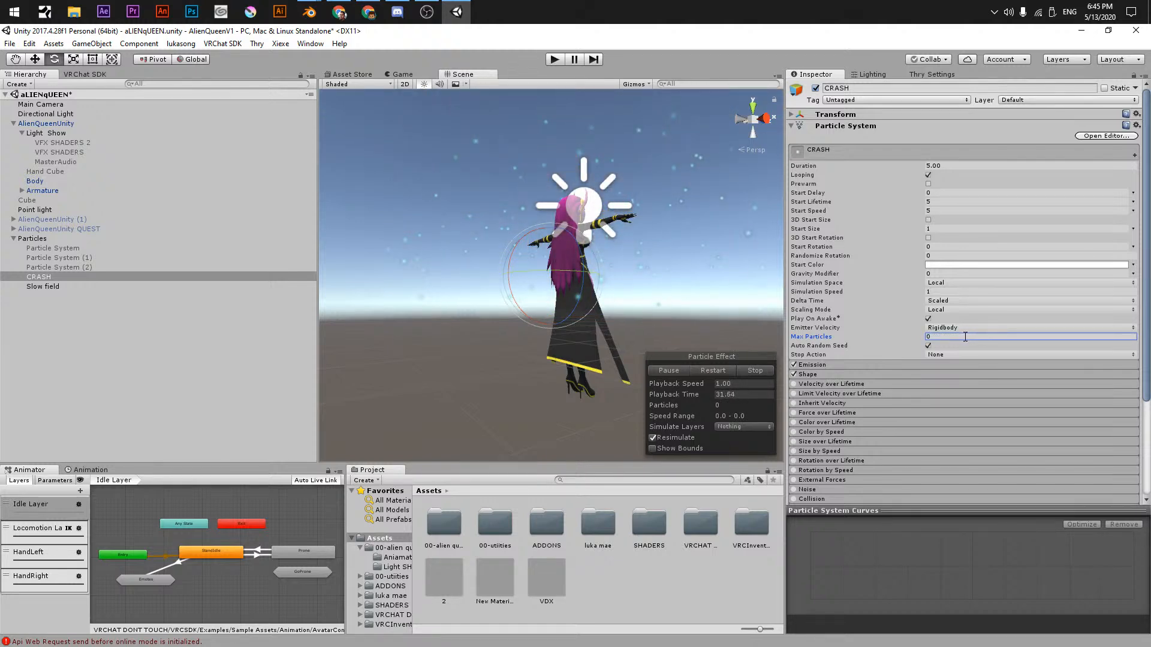
pyautogui.hotkey('ctrl', 'z')
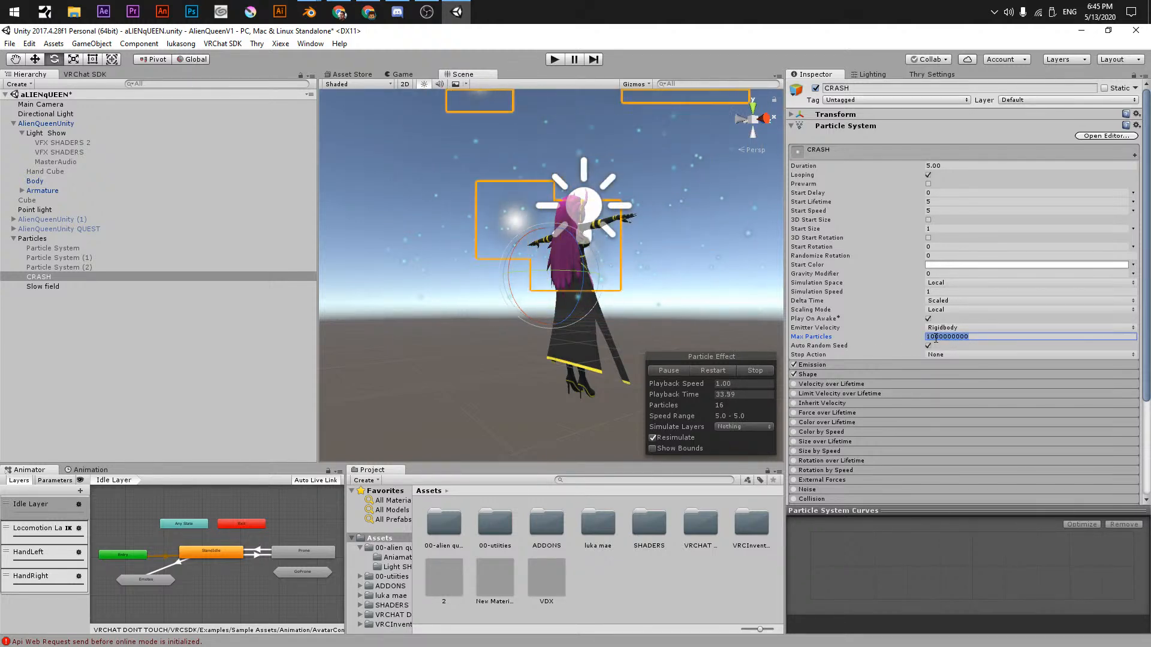
pyautogui.press('BackSpace')
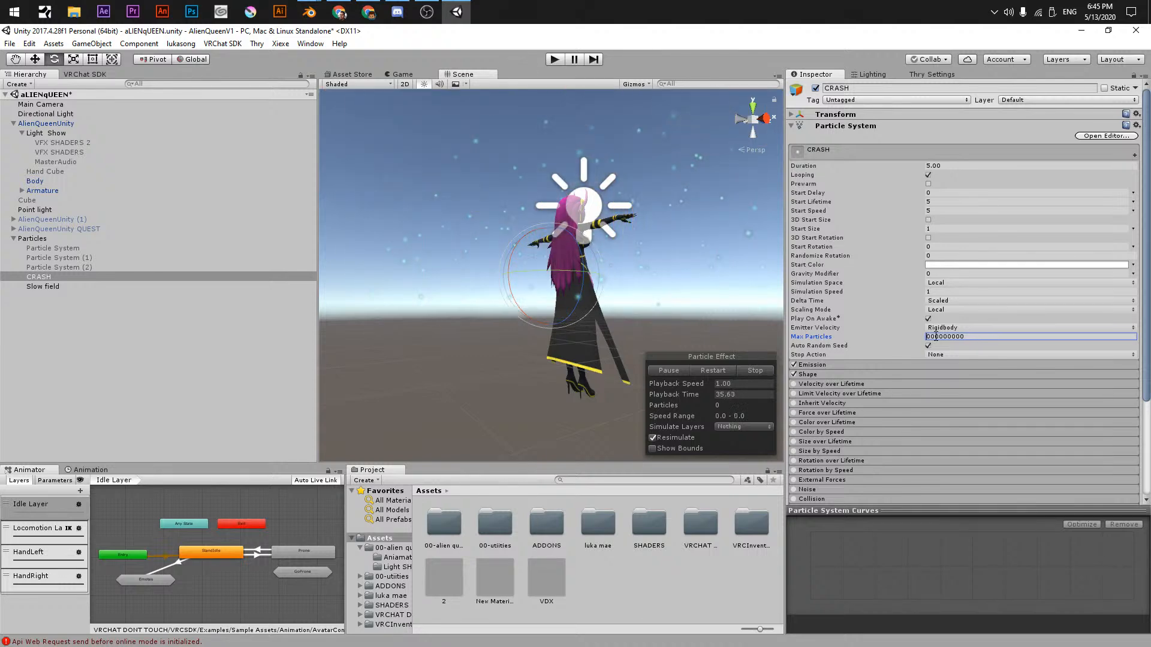
pyautogui.press('Return')
pyautogui.click(940, 330)
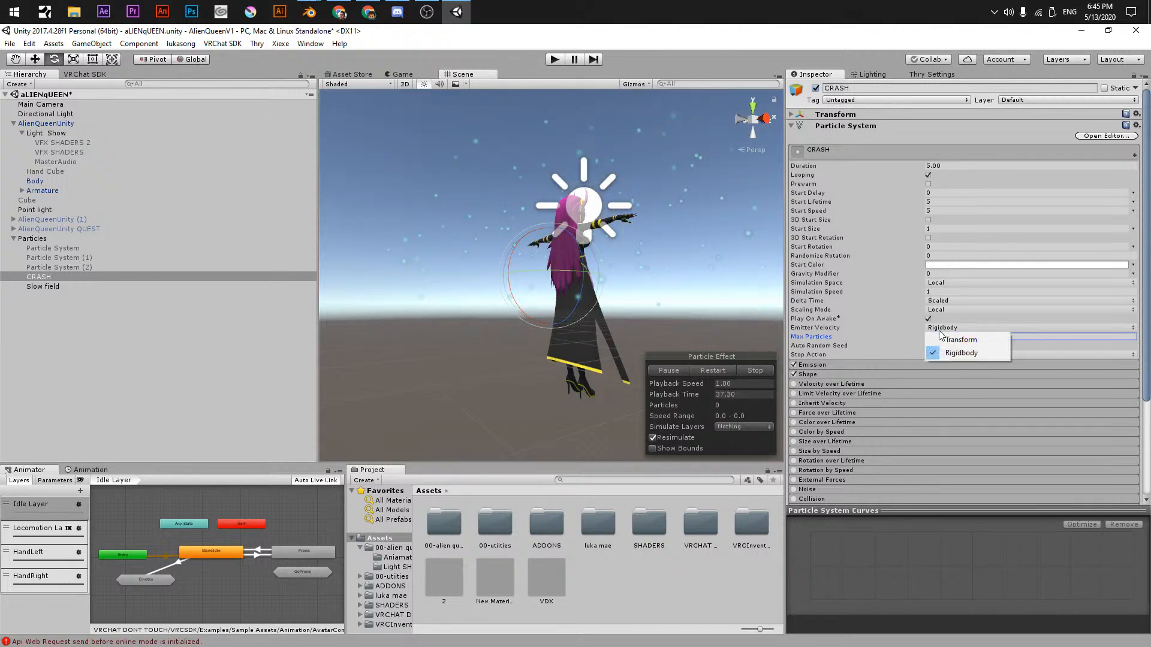
pyautogui.click(858, 329)
pyautogui.hotkey('ctrl', 'z')
pyautogui.click(932, 338)
pyautogui.click(931, 338)
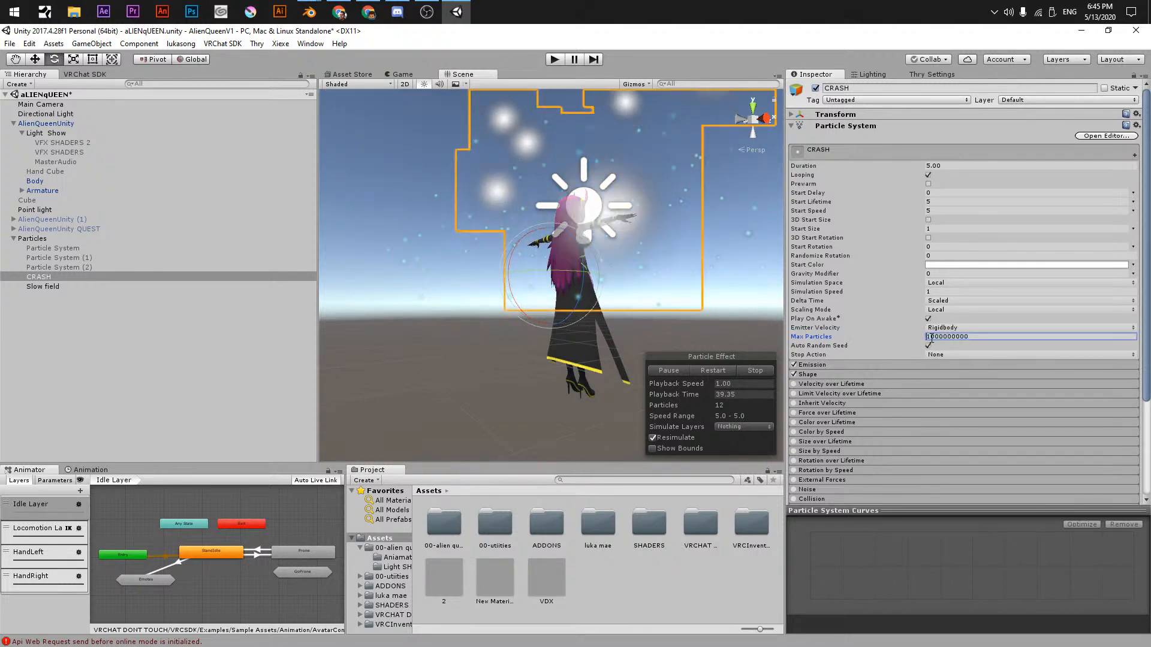
pyautogui.press('BackSpace')
pyautogui.write('2')
# - Try a leading digit of 3 in the CRASH system's Max Particles, undo it, and deselect the system
pyautogui.moveTo(927, 337); pyautogui.dragTo(933, 333)
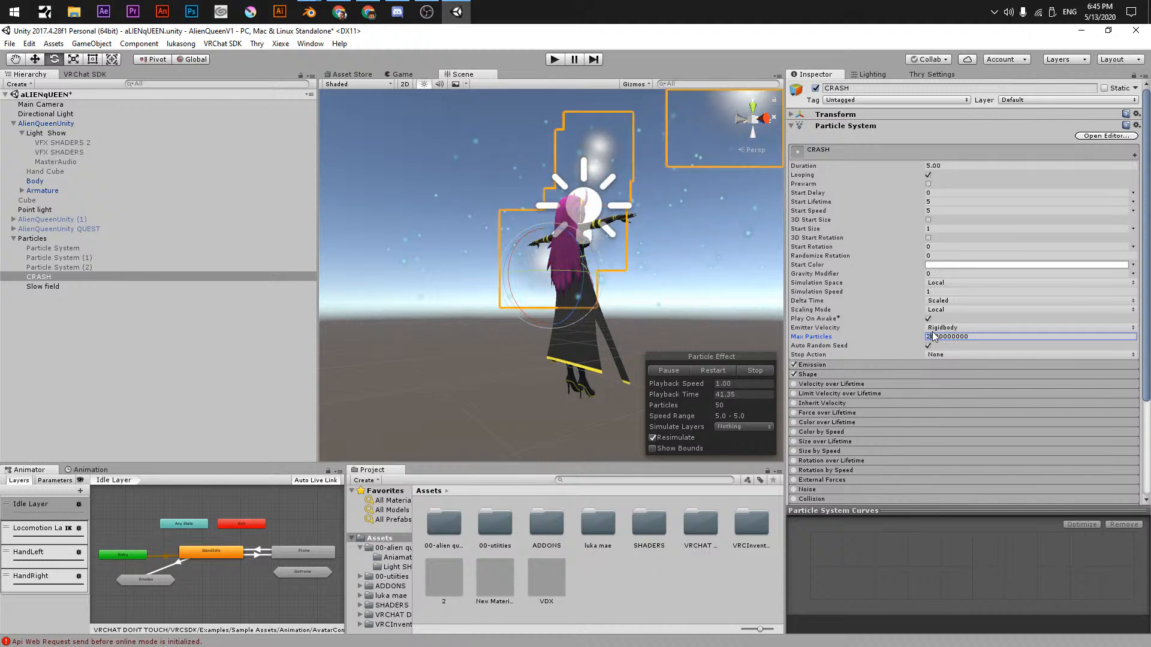
pyautogui.write('3')
pyautogui.press('Return')
pyautogui.hotkey('ctrl', 'z')
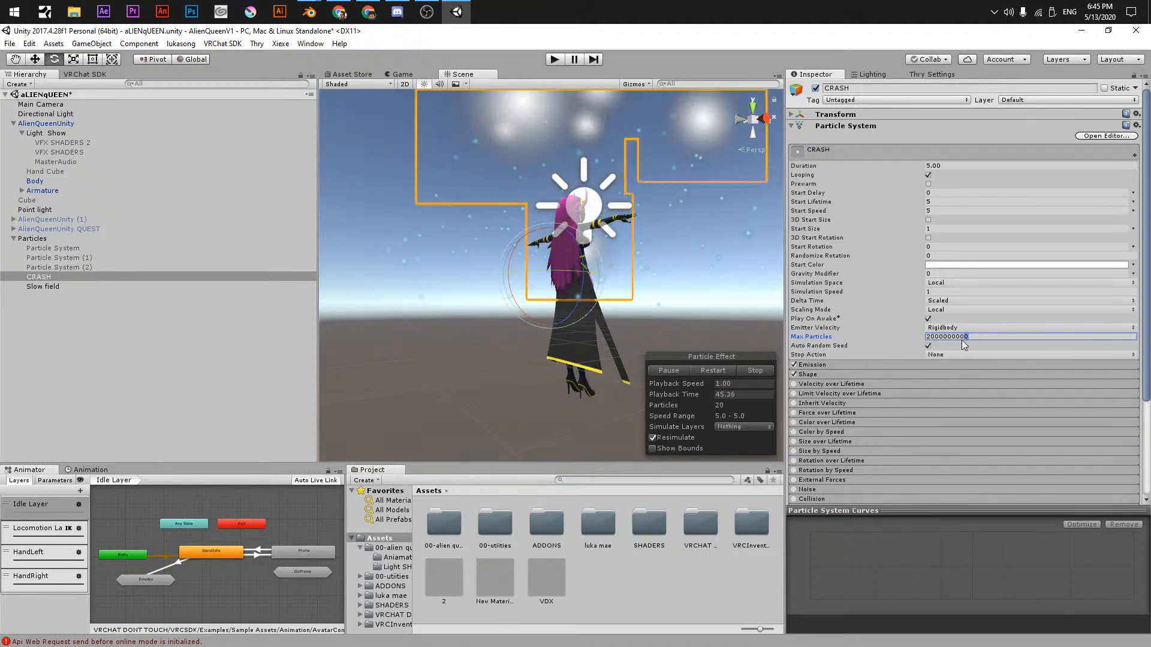
pyautogui.moveTo(970, 337); pyautogui.dragTo(946, 337)
pyautogui.click(957, 337)
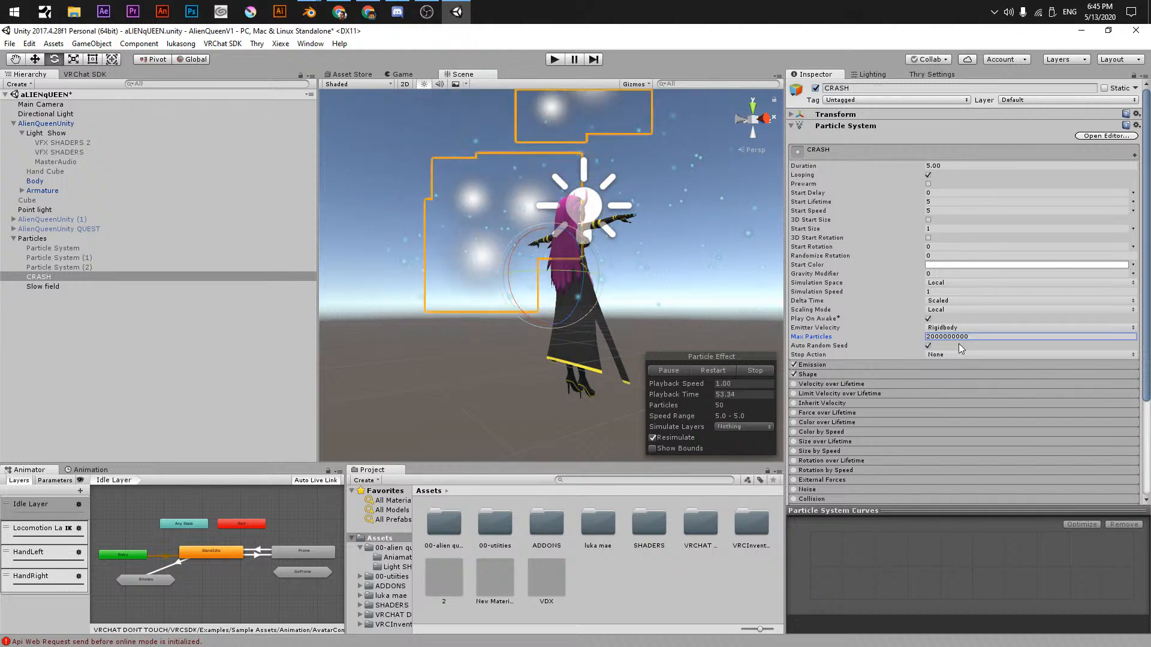
pyautogui.click(216, 305)
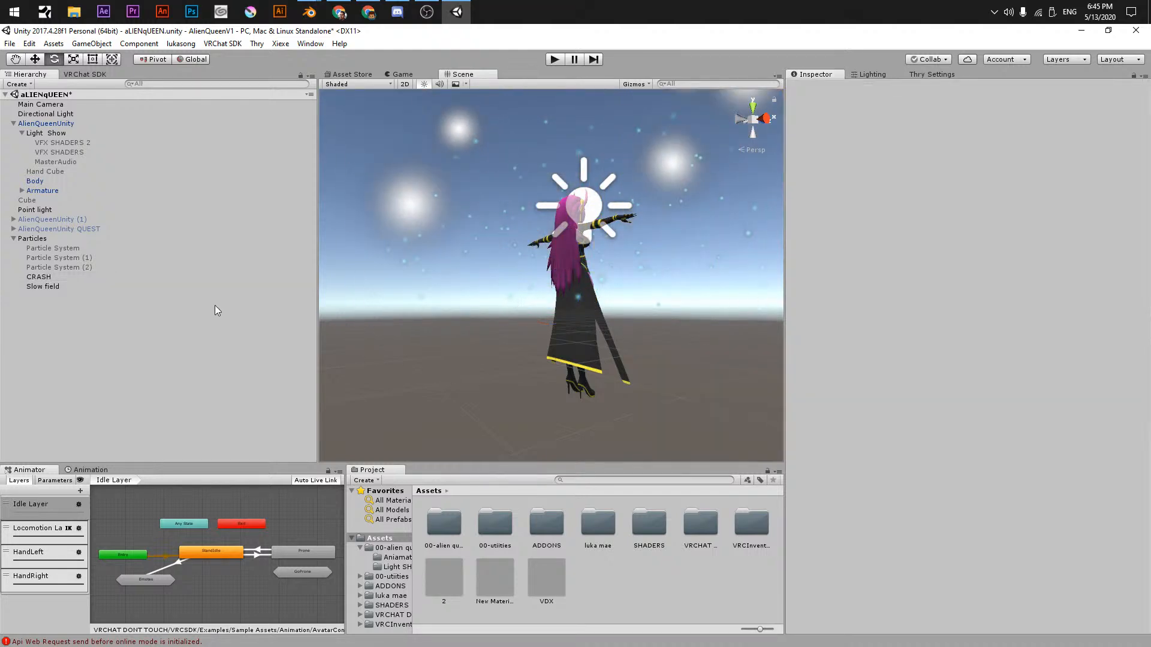
# - Duplicate the CRASH particle system six times and arrange all copies directly beneath it, above Slow field in the Particles group
pyautogui.click(63, 277)
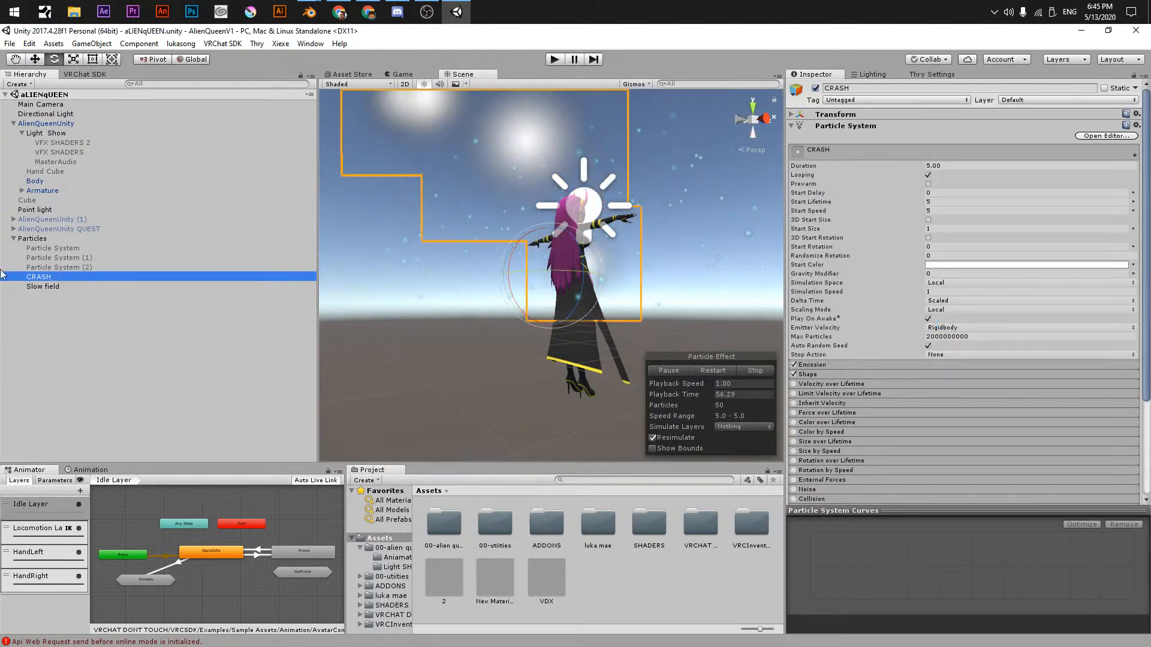
pyautogui.hotkey('ctrl', 'd')
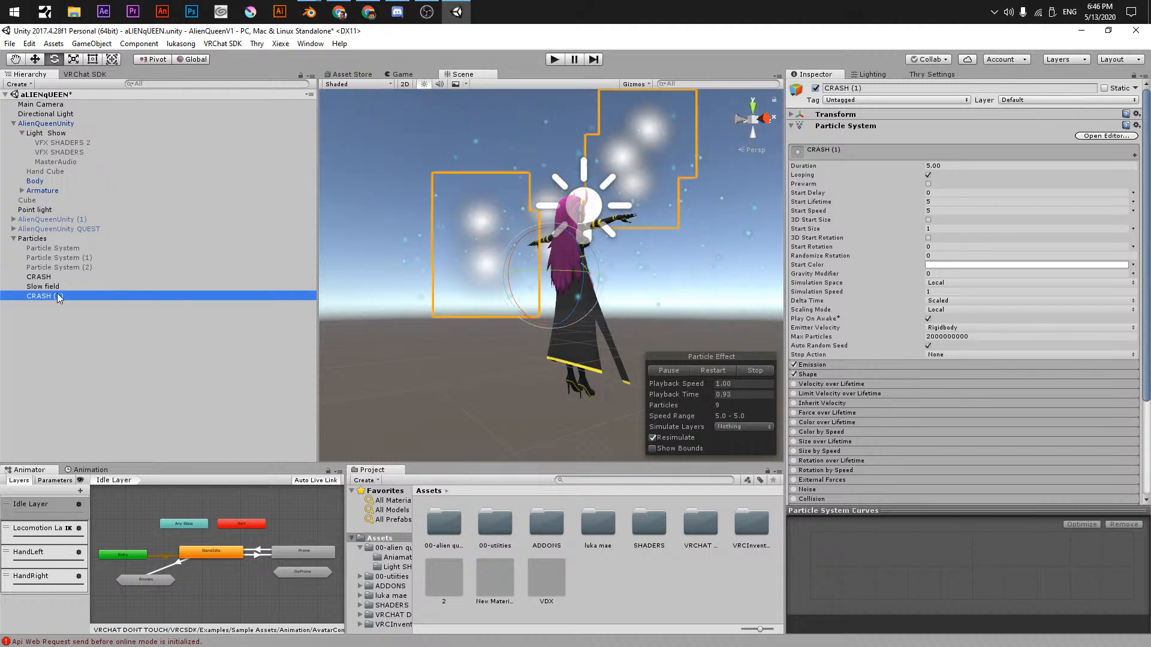
pyautogui.moveTo(60, 298); pyautogui.dragTo(57, 285)
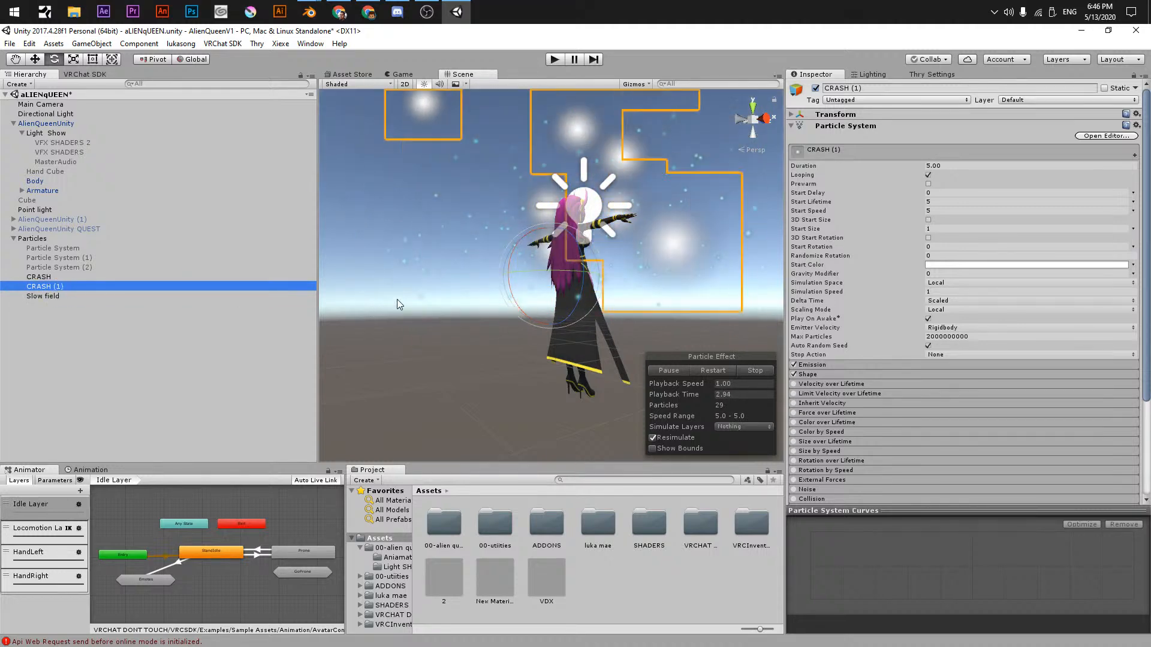
pyautogui.hotkey('ctrl', 'd')
pyautogui.hotkey('ctrl', 'd')
pyautogui.hotkey('ctrl', 'd')
pyautogui.hotkey('ctrl', 'd')
pyautogui.hotkey('ctrl', 'd')
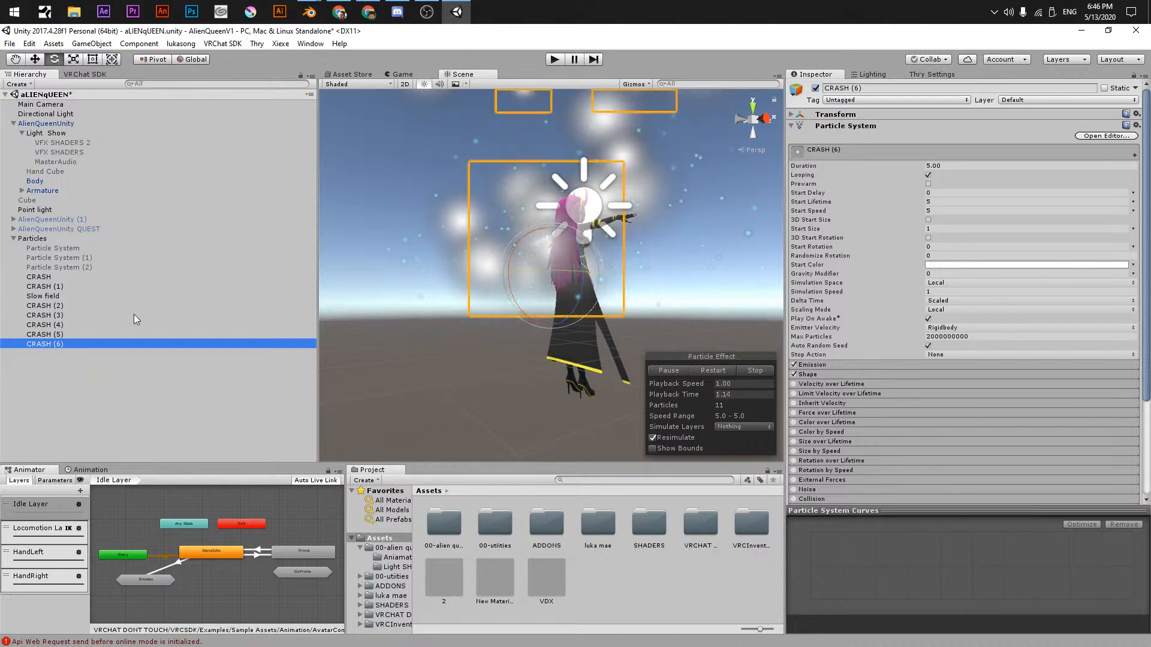
pyautogui.keyDown('shift'); pyautogui.click(60, 305); pyautogui.keyUp('shift')
pyautogui.moveTo(60, 305); pyautogui.dragTo(51, 294)
# - Set the Emission Rate over Time of all seven CRASH particle systems to 10000
pyautogui.click(39, 276)
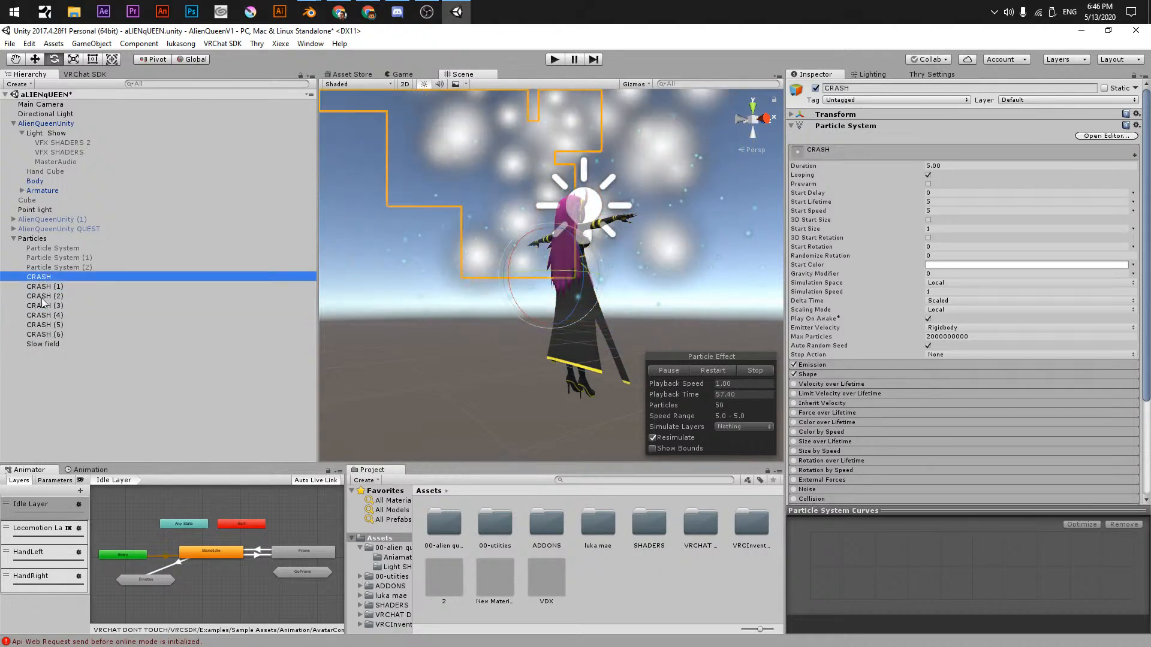
pyautogui.keyDown('shift'); pyautogui.click(204, 329); pyautogui.keyUp('shift')
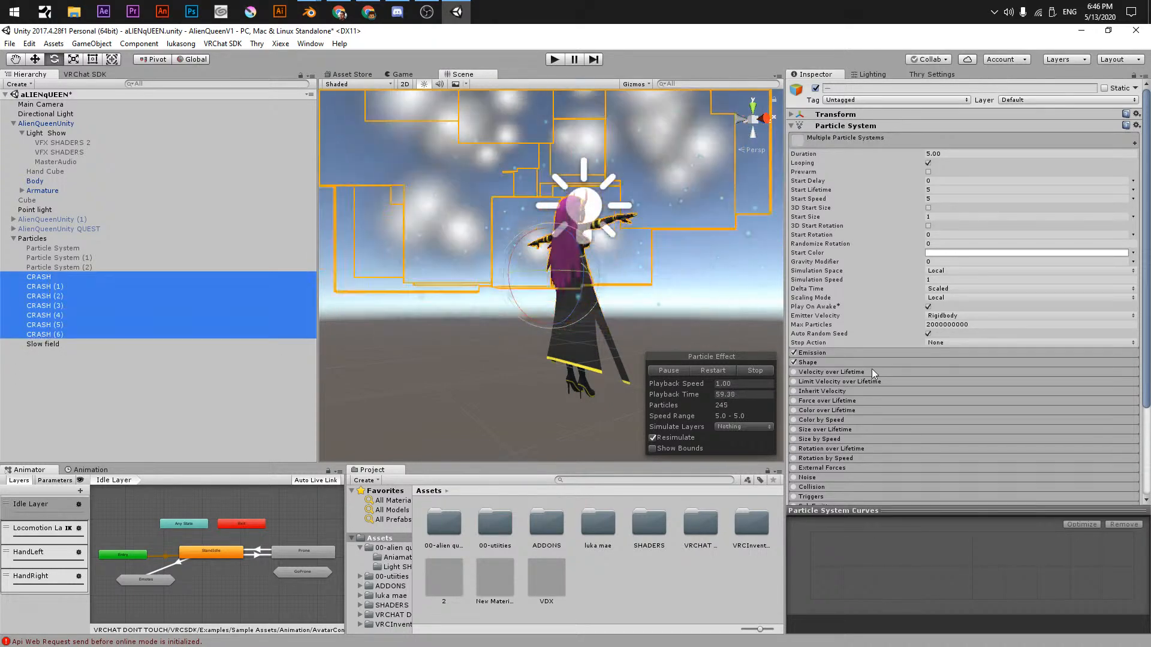
pyautogui.click(826, 354)
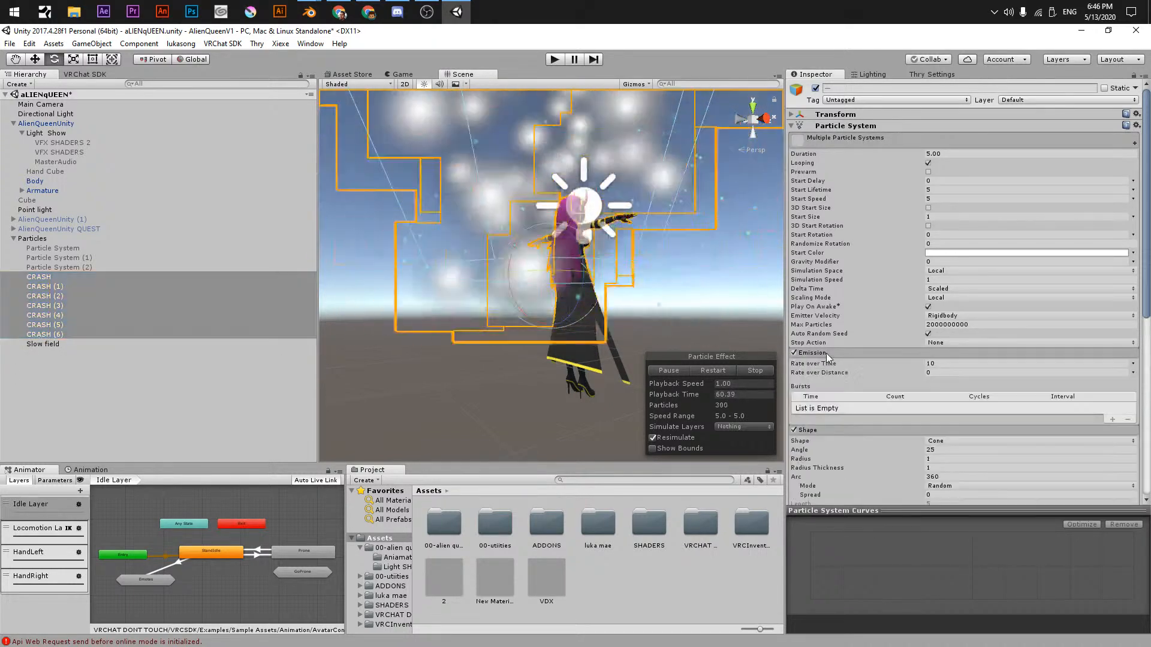
pyautogui.click(942, 364)
pyautogui.write('1000')
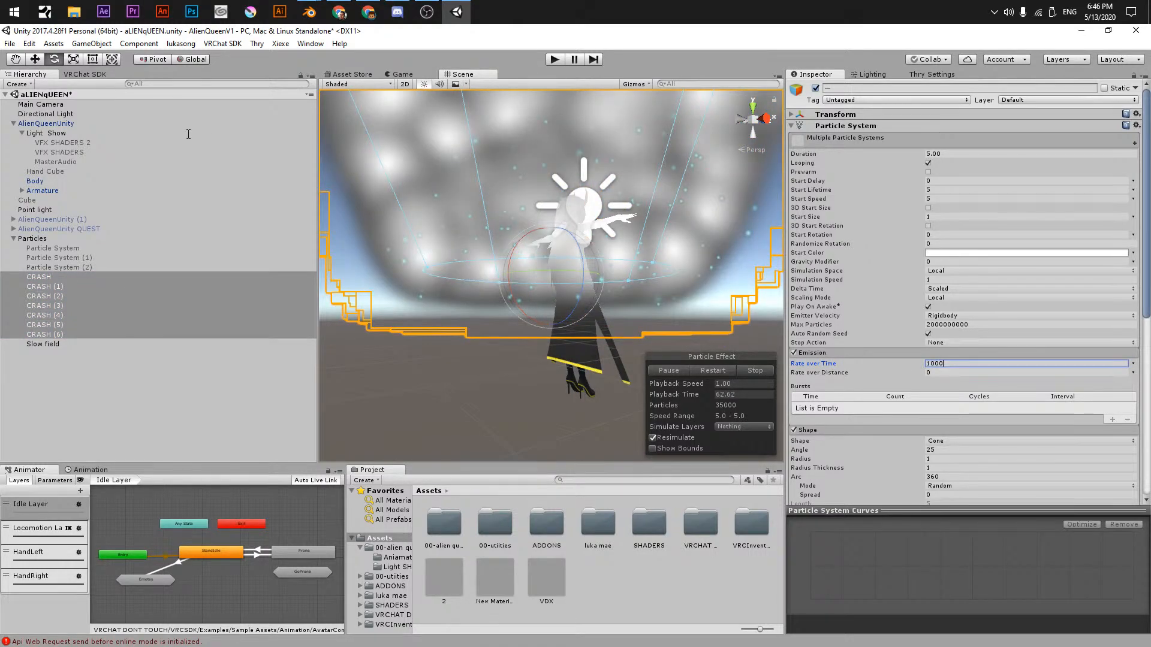
pyautogui.write('0')
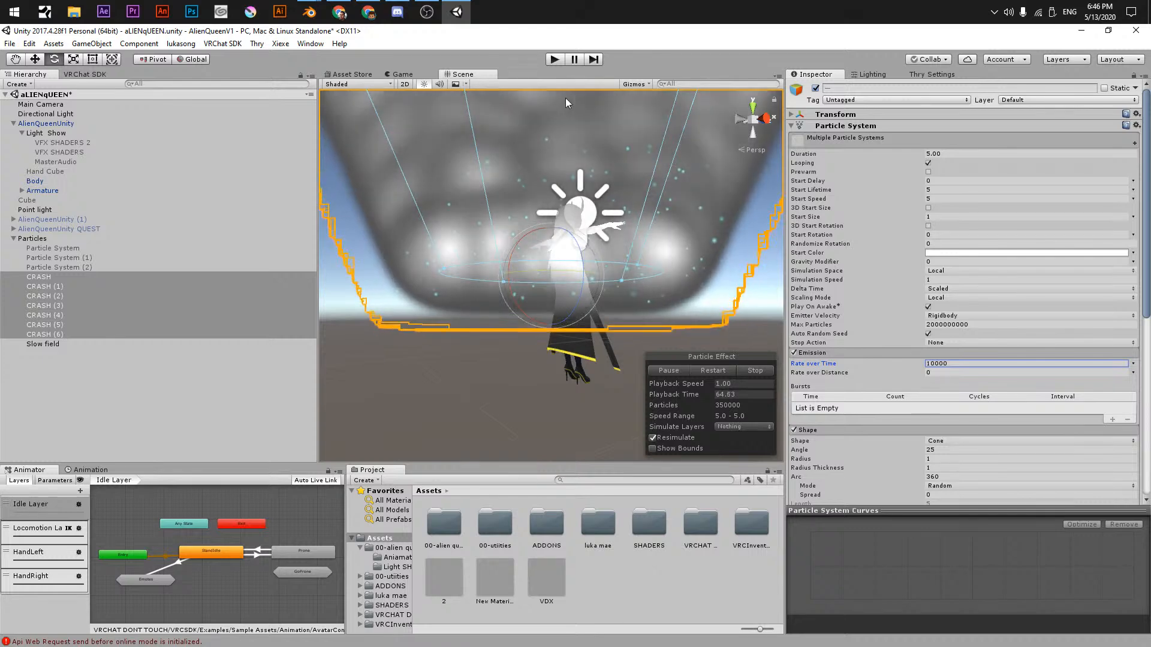
pyautogui.click(136, 372)
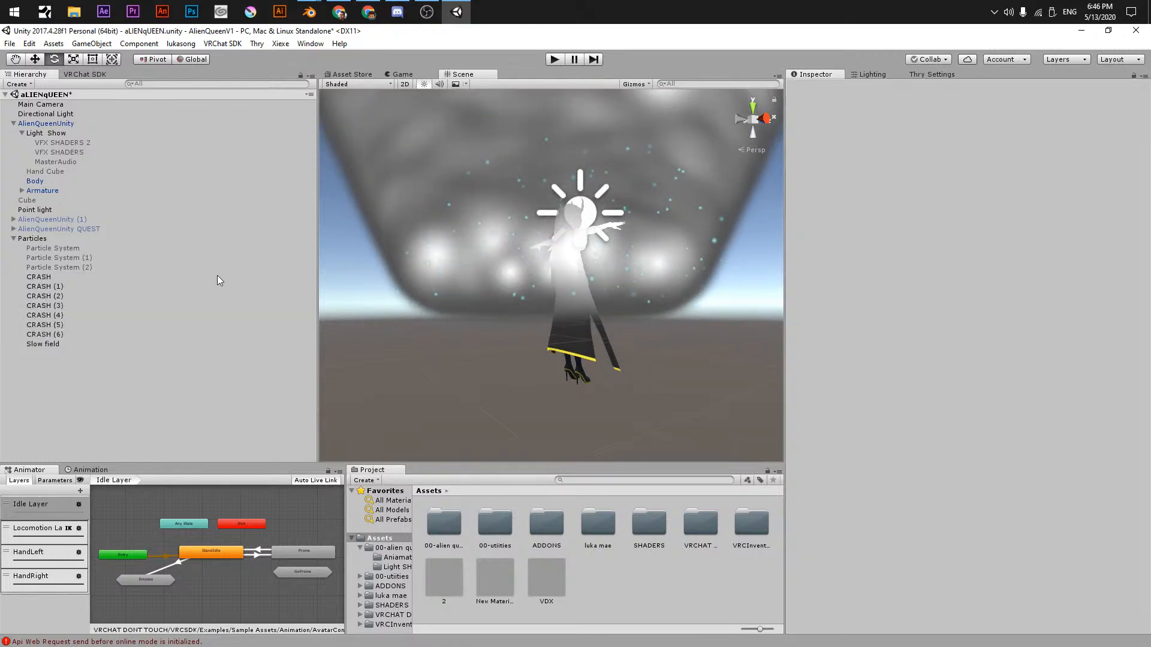
# - Change the emitter shape of all seven CRASH particle systems to Sphere
pyautogui.click(39, 278)
pyautogui.keyDown('shift'); pyautogui.click(204, 334); pyautogui.keyUp('shift')
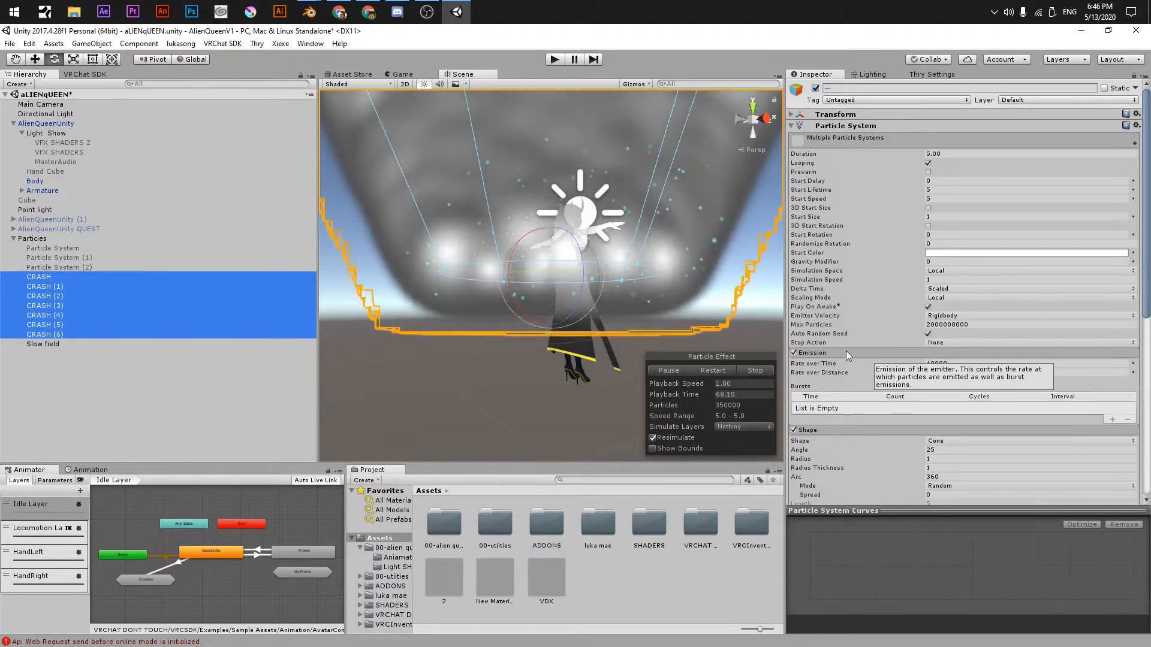
pyautogui.click(958, 442)
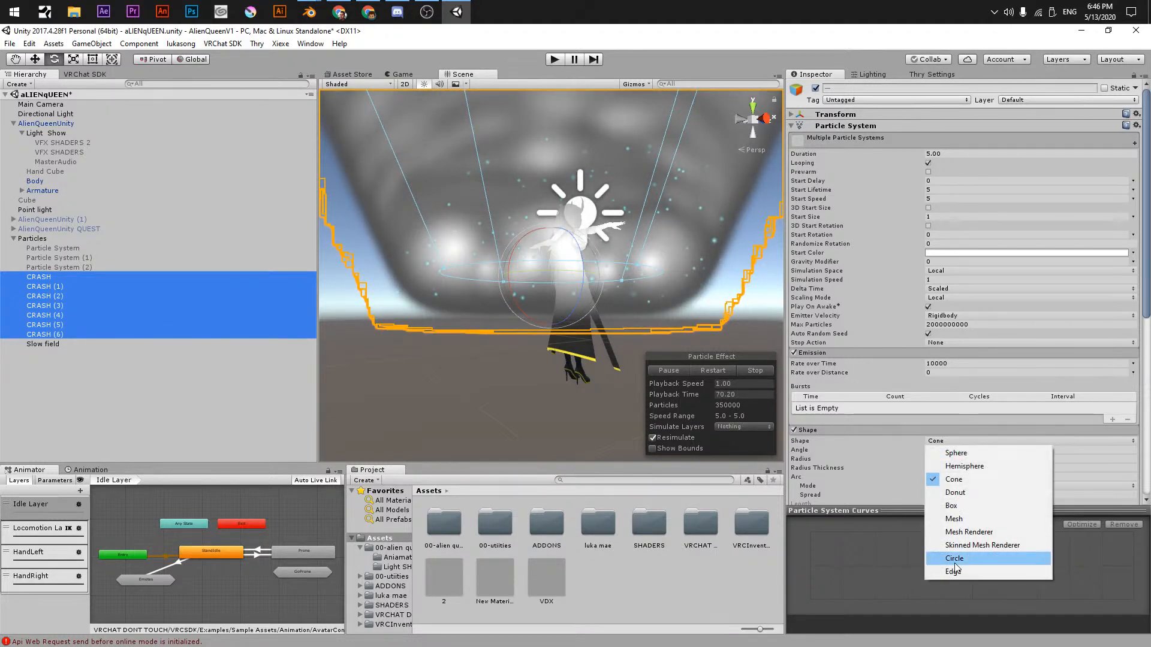
pyautogui.click(957, 453)
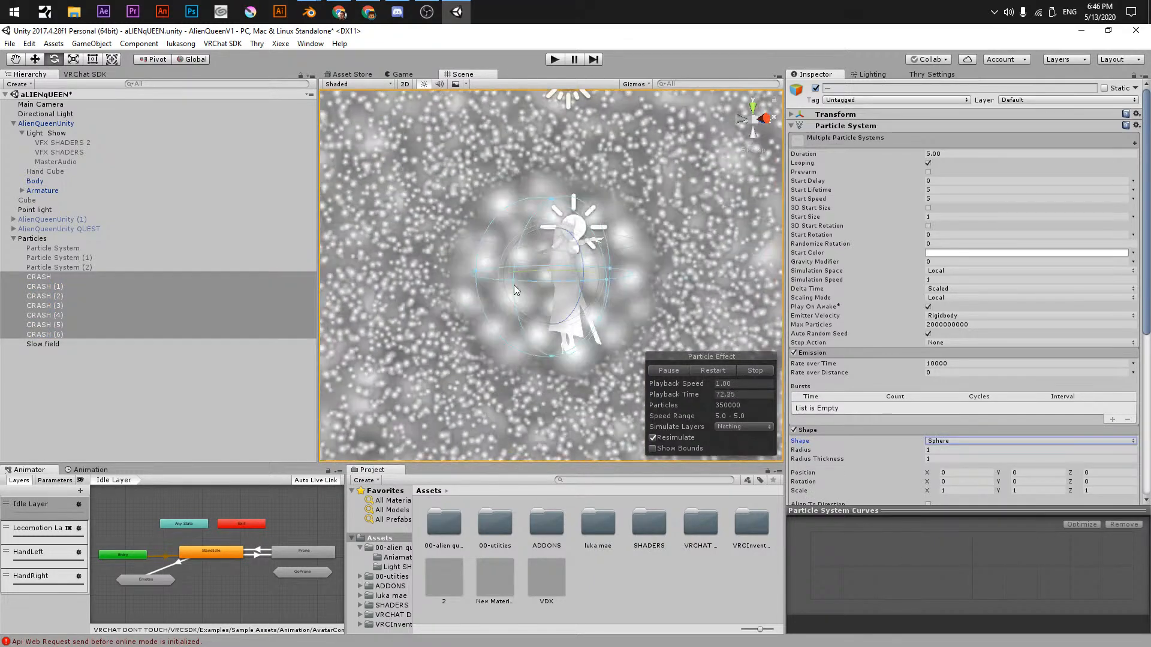
pyautogui.click(143, 437)
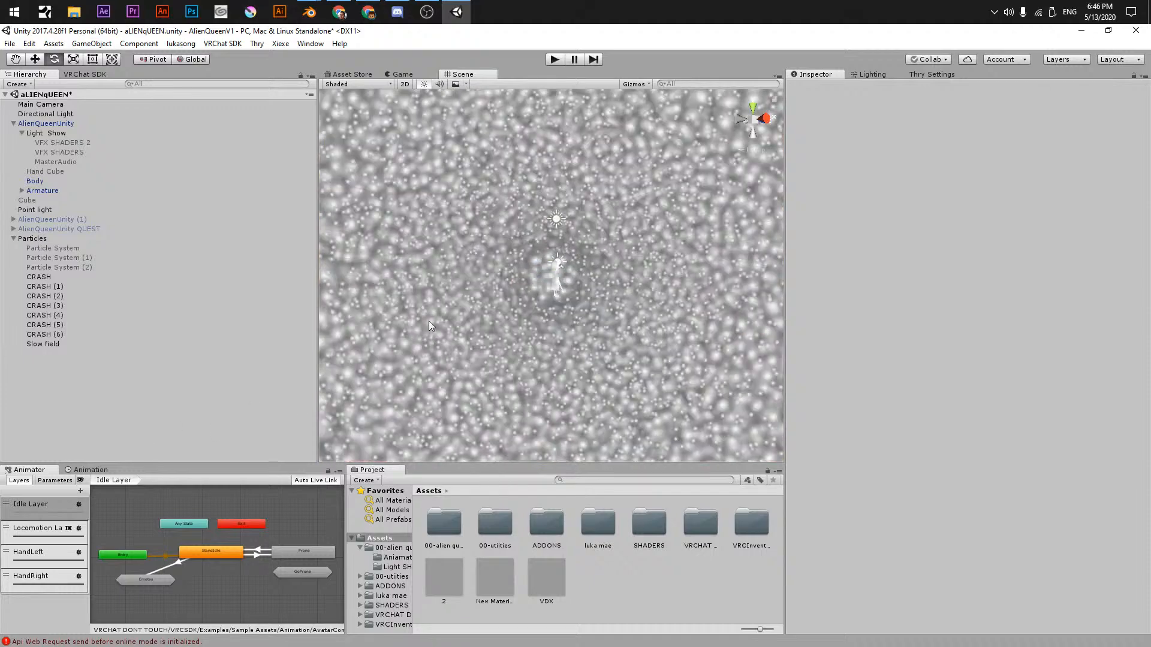
pyautogui.scroll(-10, 484, 299)
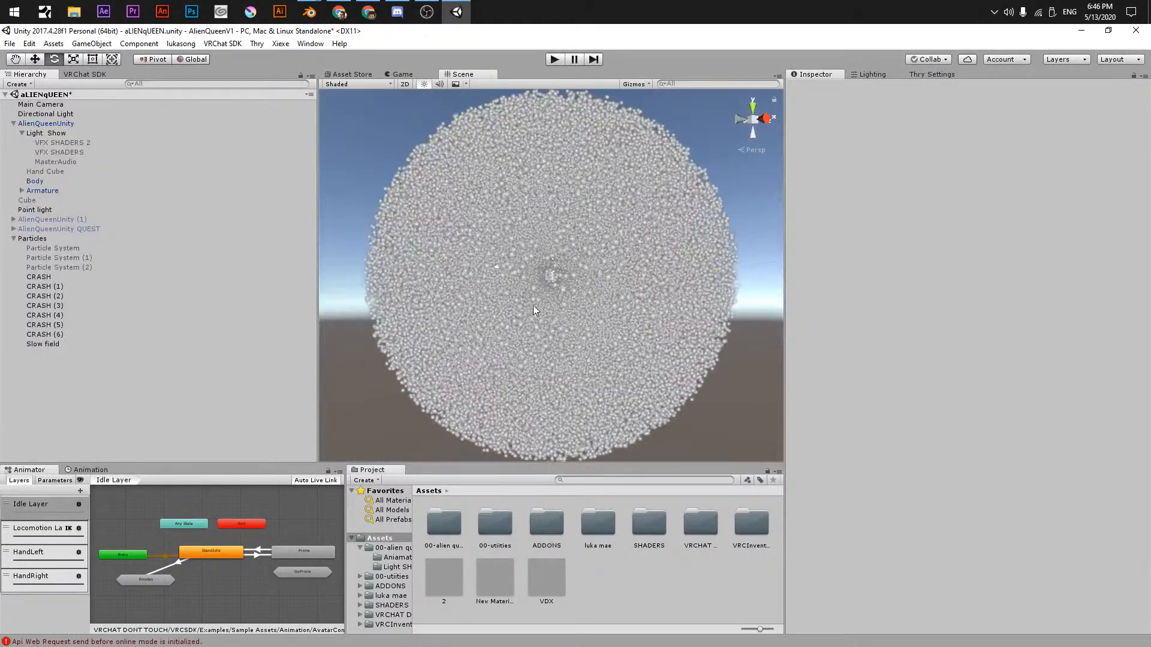
pyautogui.scroll(3, 535, 310)
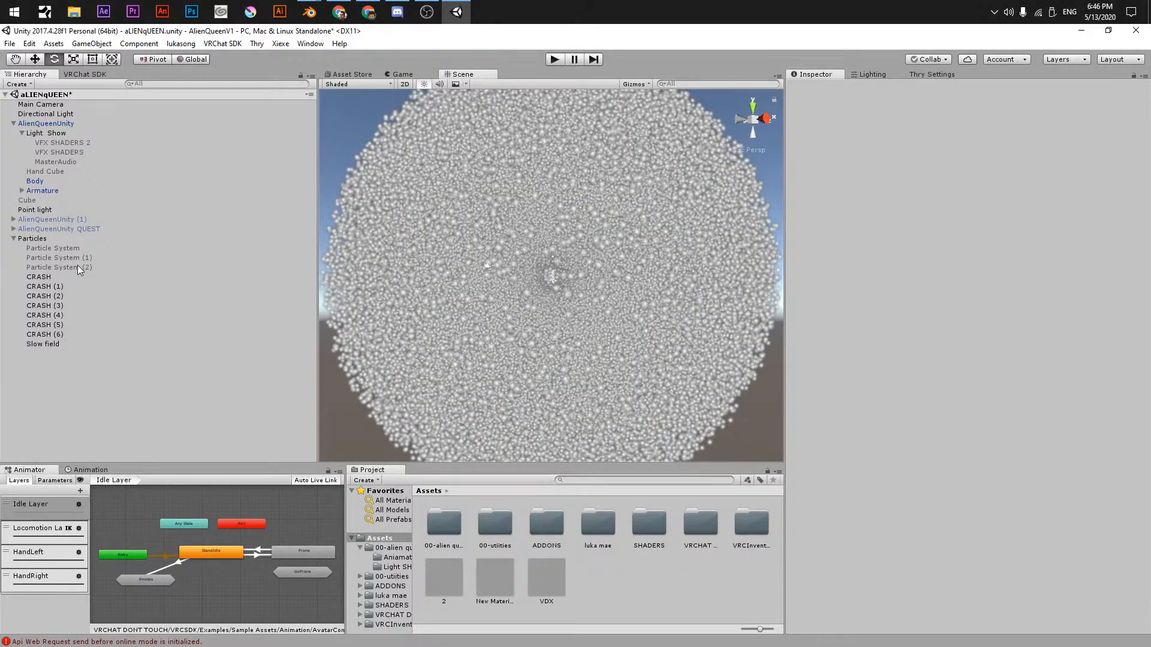
# - Move the Particles group with its CRASH systems into the AlienQueenUnity avatar, above Light Show
pyautogui.click(56, 274)
pyautogui.keyDown('shift'); pyautogui.click(47, 332); pyautogui.keyUp('shift')
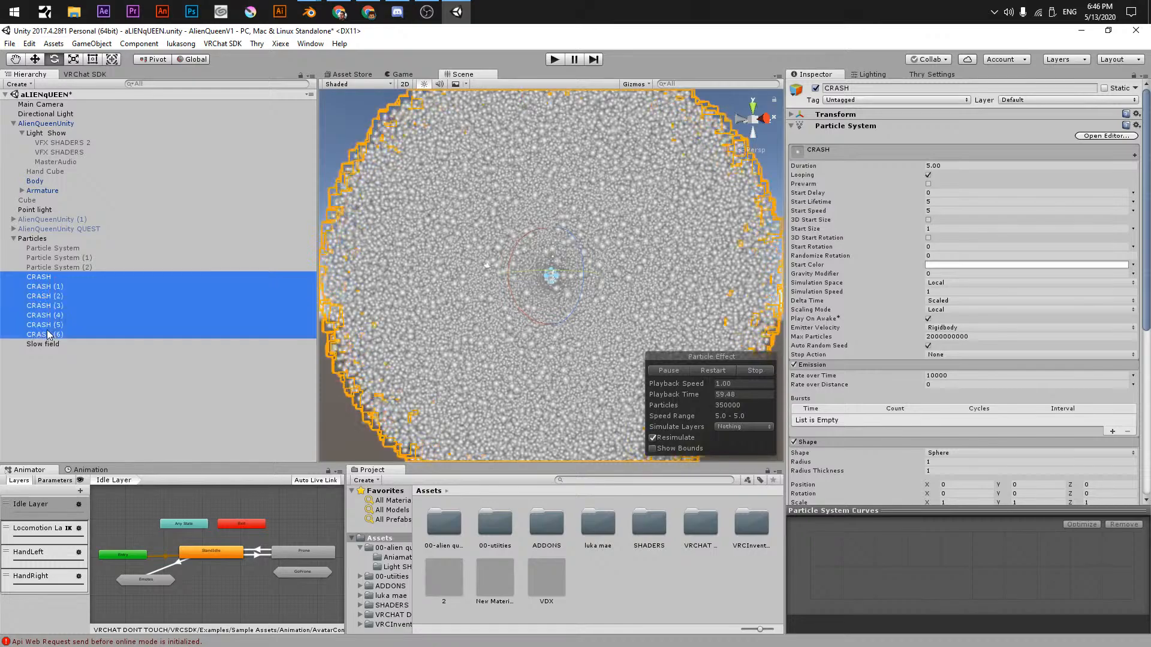
pyautogui.moveTo(33, 238); pyautogui.dragTo(40, 128)
# - Check the AlienQueenUnity avatar's performance warnings in the VRChat SDK Builder, including the combined Max Particle count
pyautogui.click(40, 123)
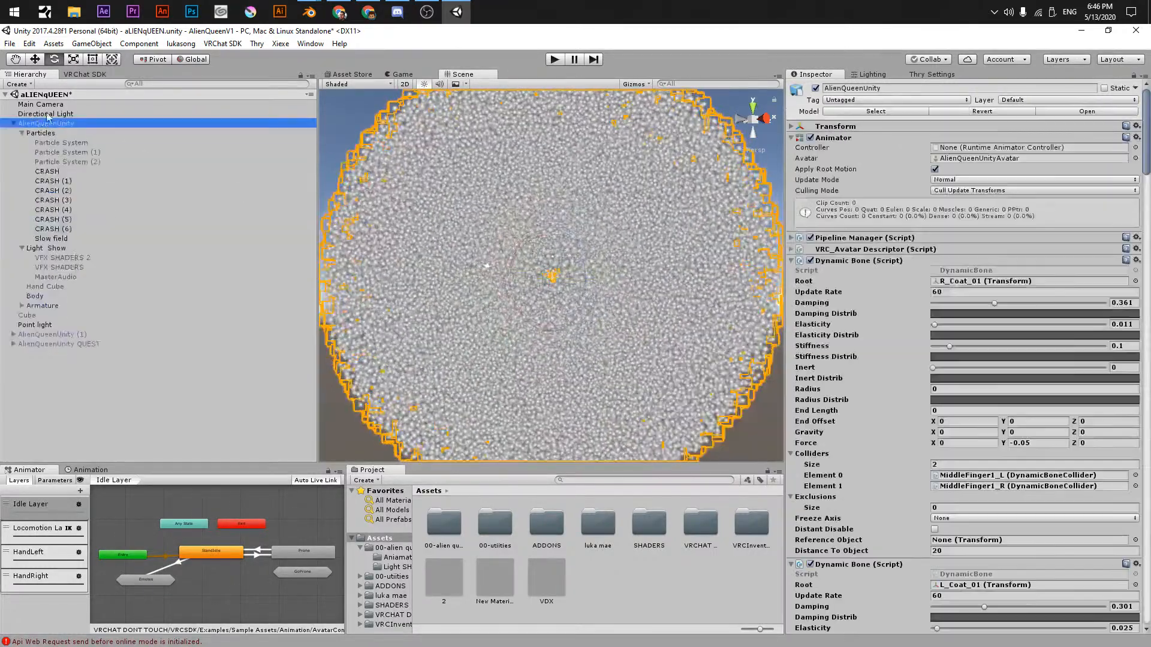
pyautogui.click(71, 73)
pyautogui.scroll(5, 167, 351)
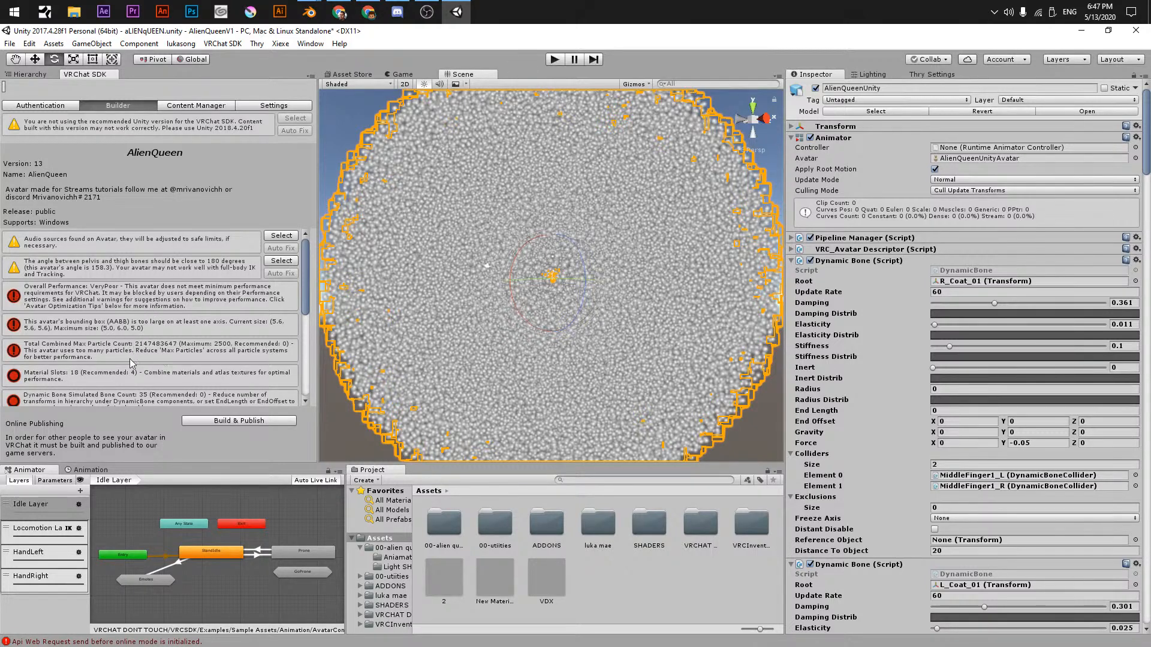
pyautogui.click(52, 106)
pyautogui.click(28, 74)
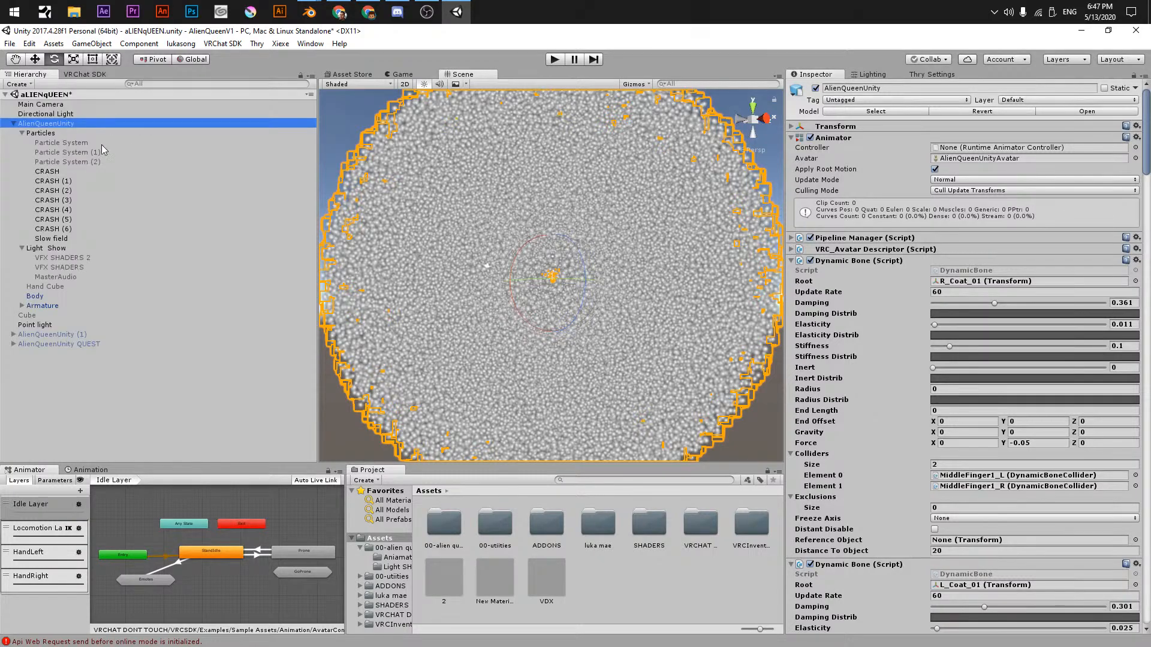
# - Create an empty object at the top level of the scene and name it Crash aprticles
pyautogui.click(90, 172)
pyautogui.keyDown('shift'); pyautogui.click(77, 229); pyautogui.keyUp('shift')
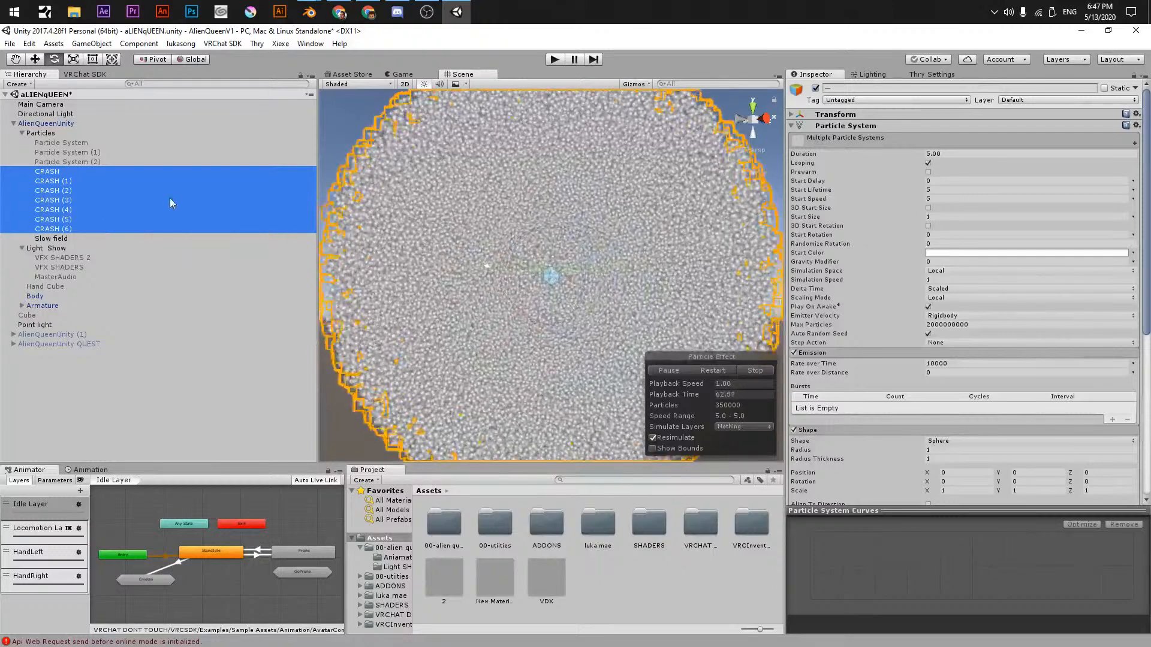
pyautogui.rightClick(100, 434)
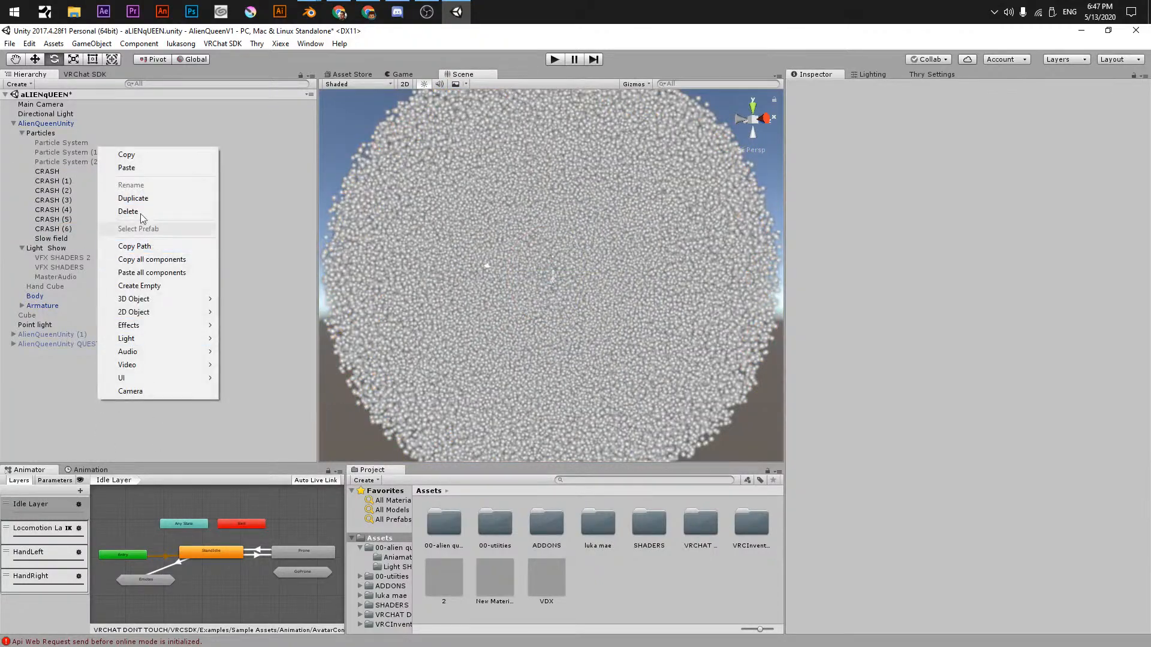
pyautogui.click(150, 288)
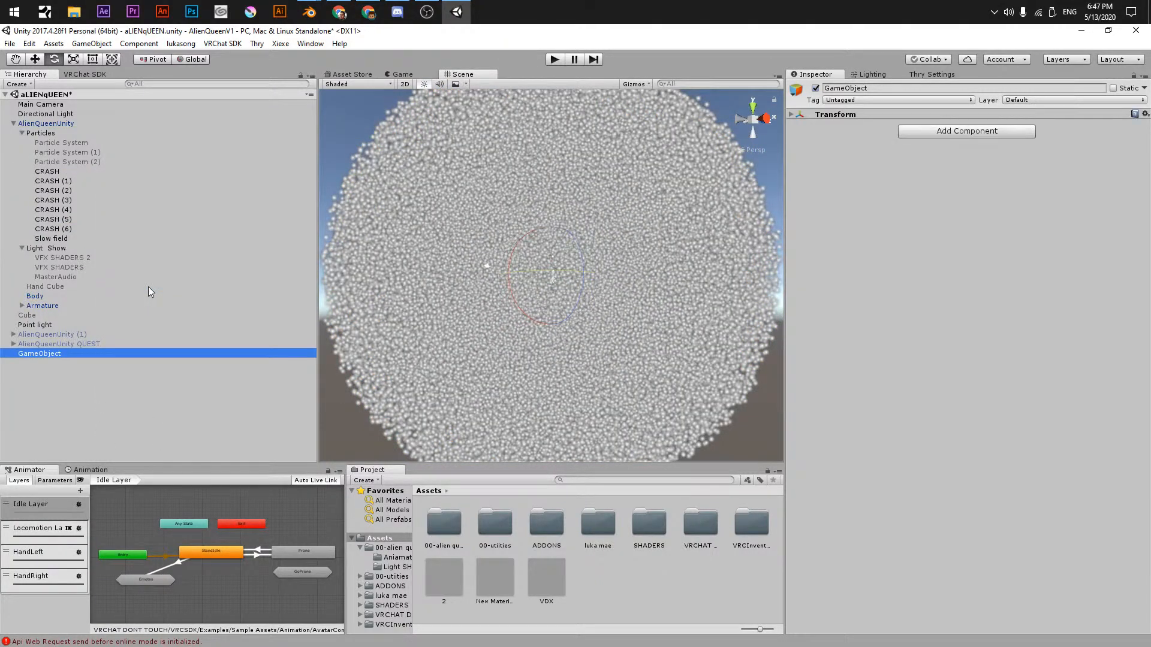
pyautogui.click(39, 354)
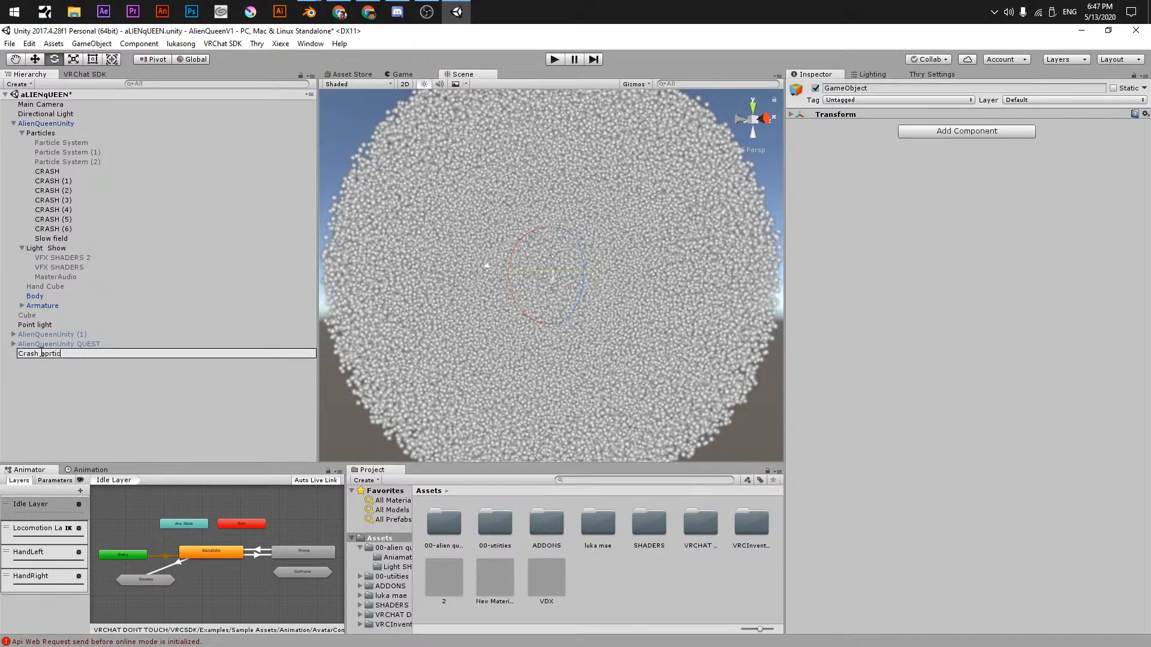
# - Set the Start Speed of the first CRASH particle system to 0.1
pyautogui.click(48, 172)
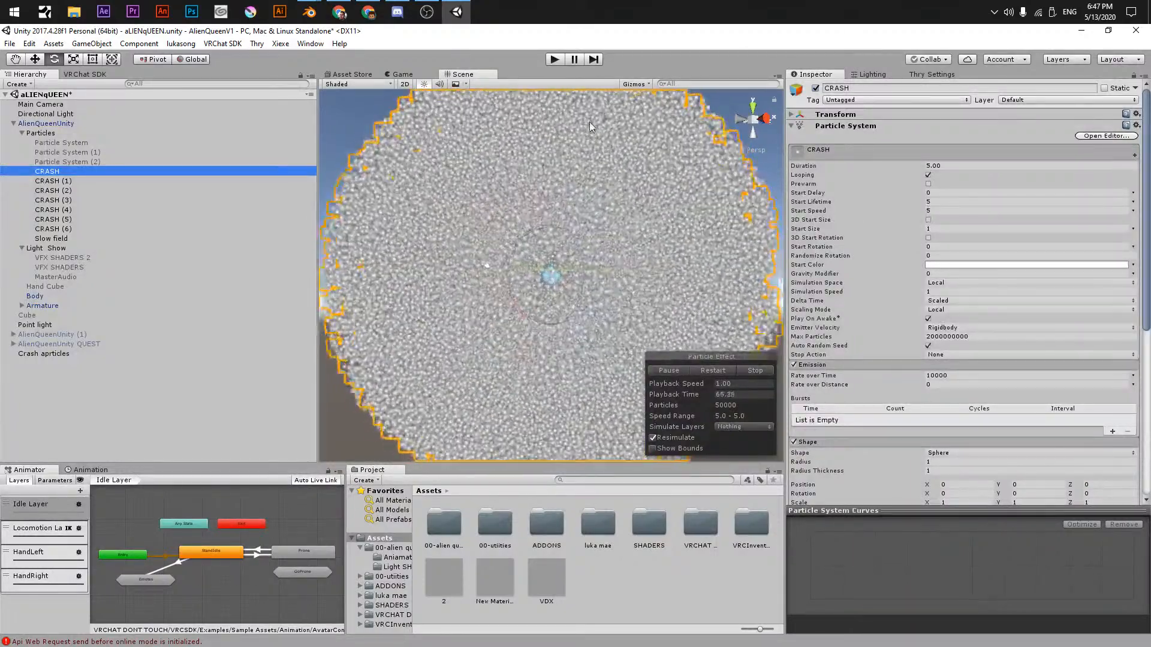
pyautogui.click(926, 211)
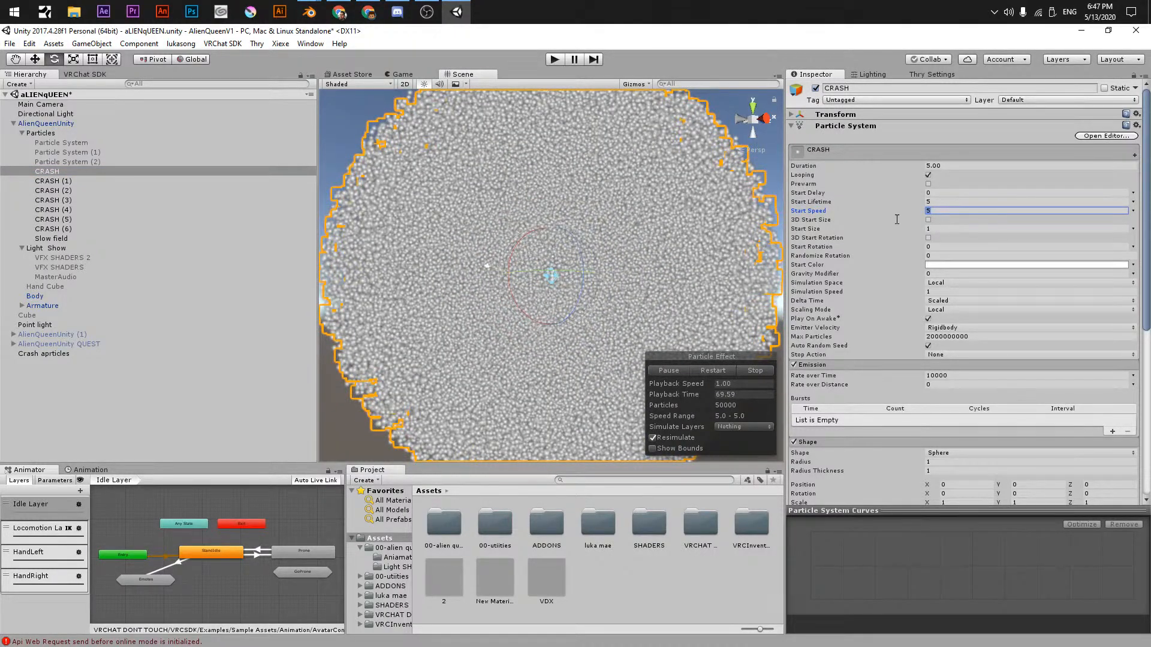
pyautogui.press('BackSpace')
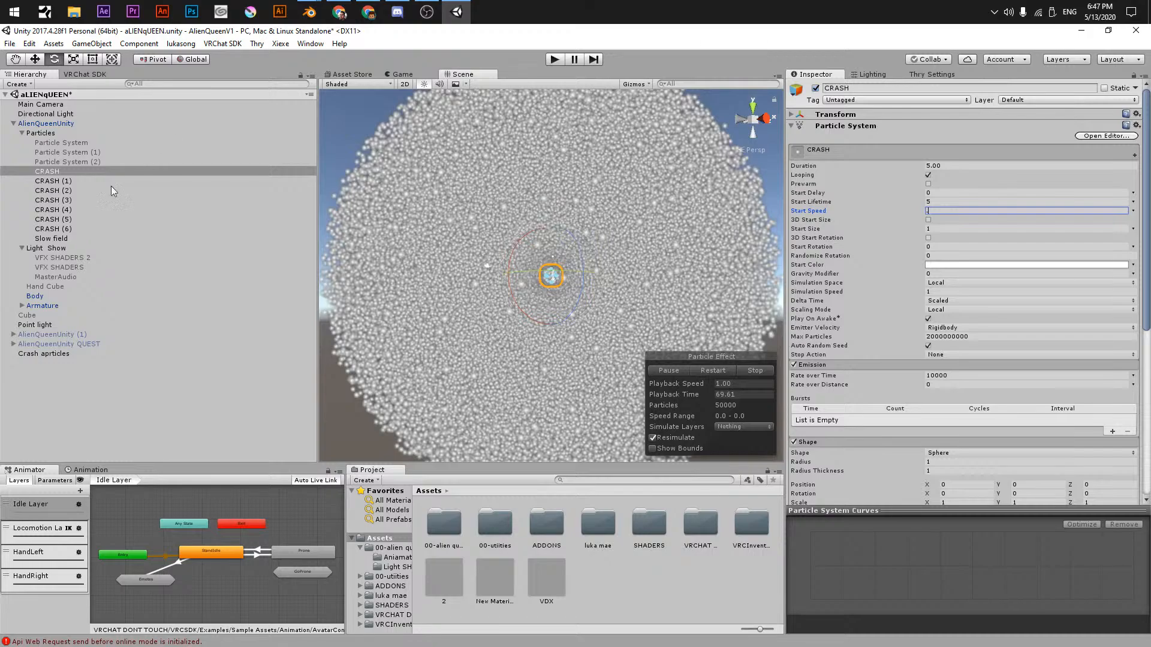
pyautogui.click(79, 392)
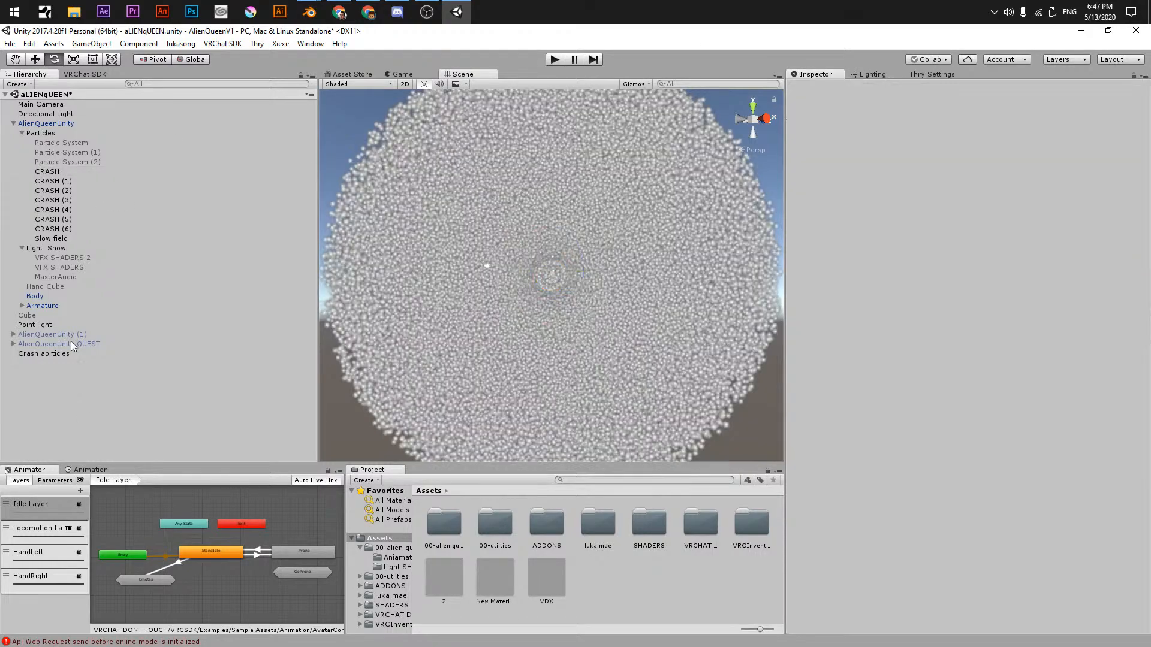
pyautogui.scroll(10, 590, 322)
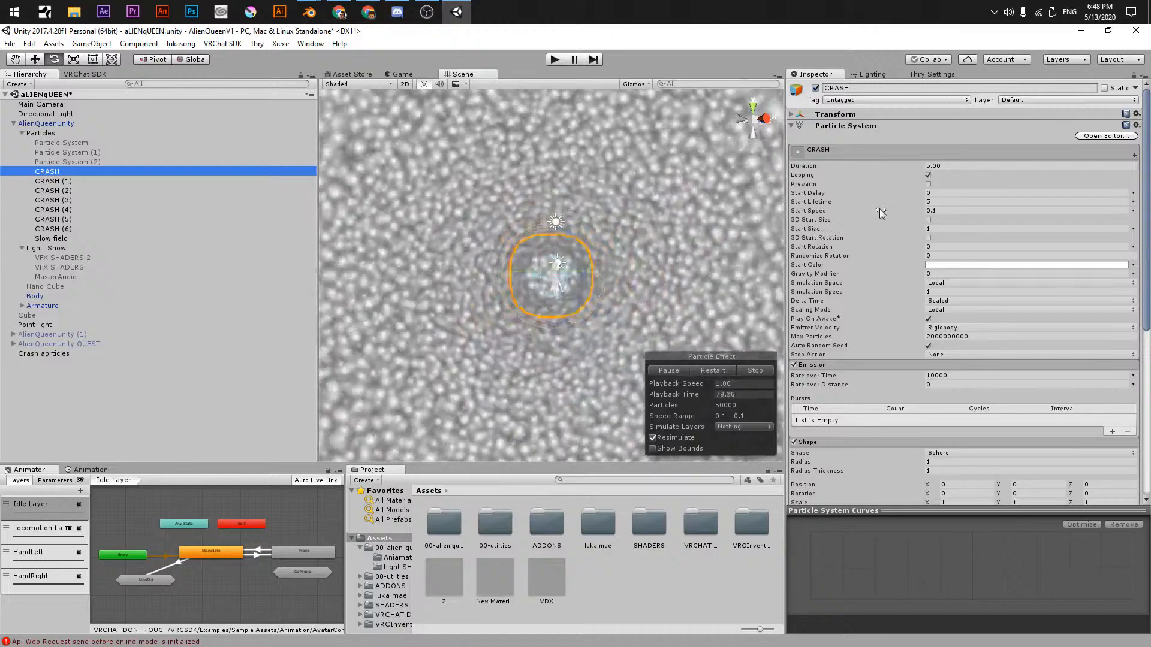
# - Set the CRASH system's Start Size to 0.91 and look through its remaining particle modules
pyautogui.click(803, 229)
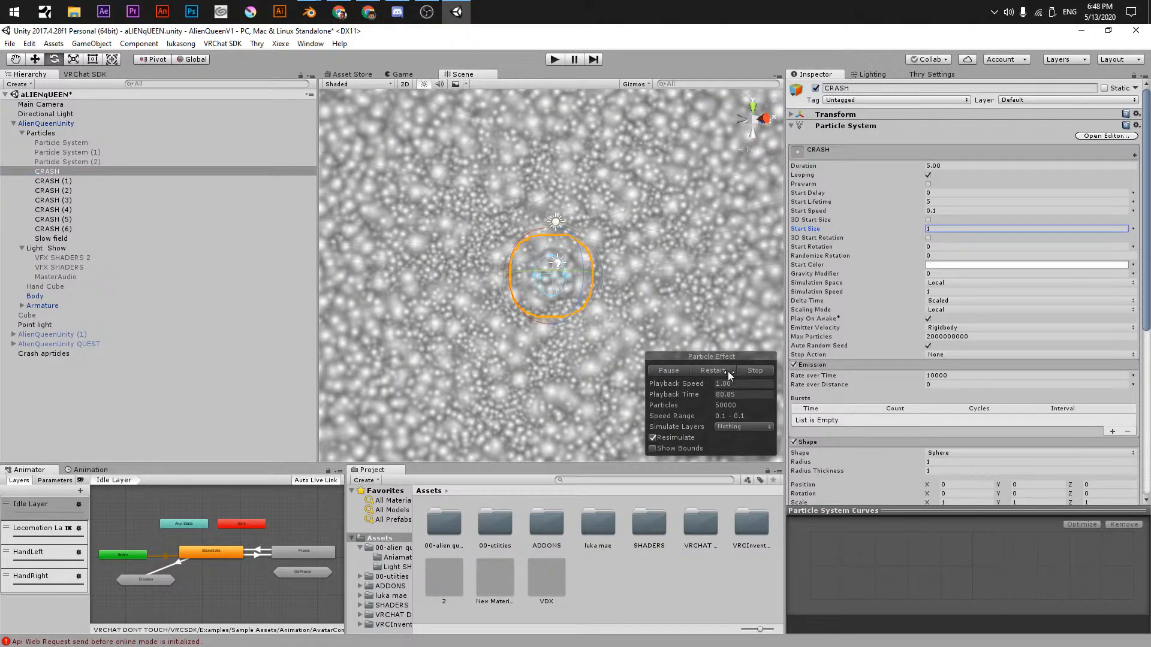
pyautogui.write('0.91')
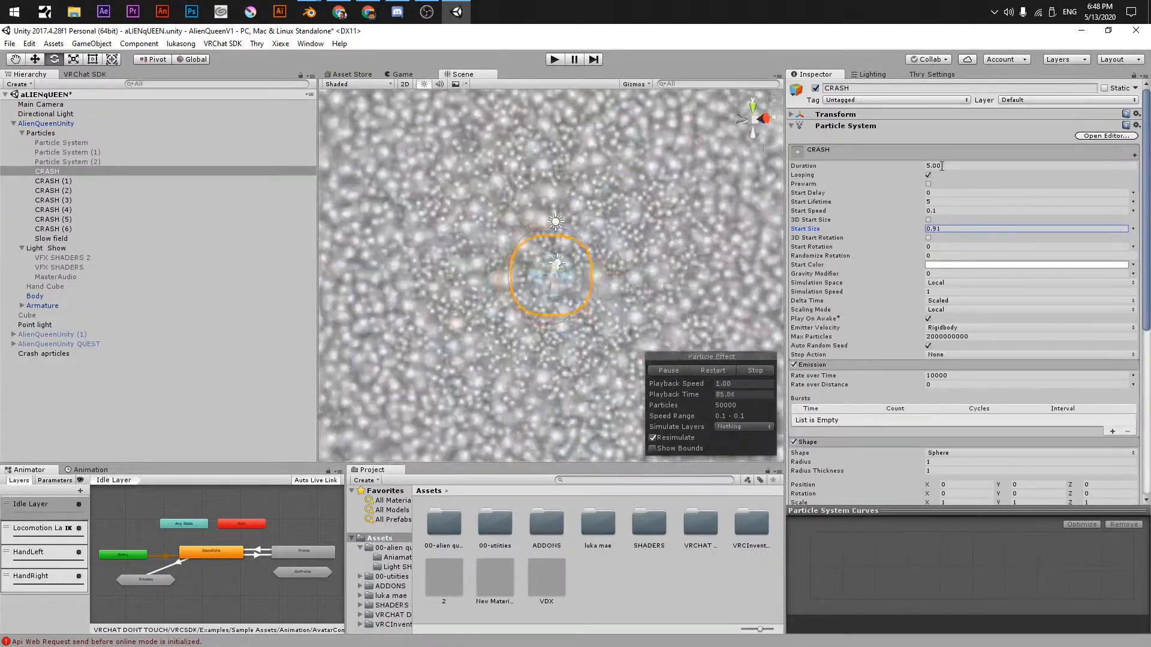
pyautogui.click(940, 166)
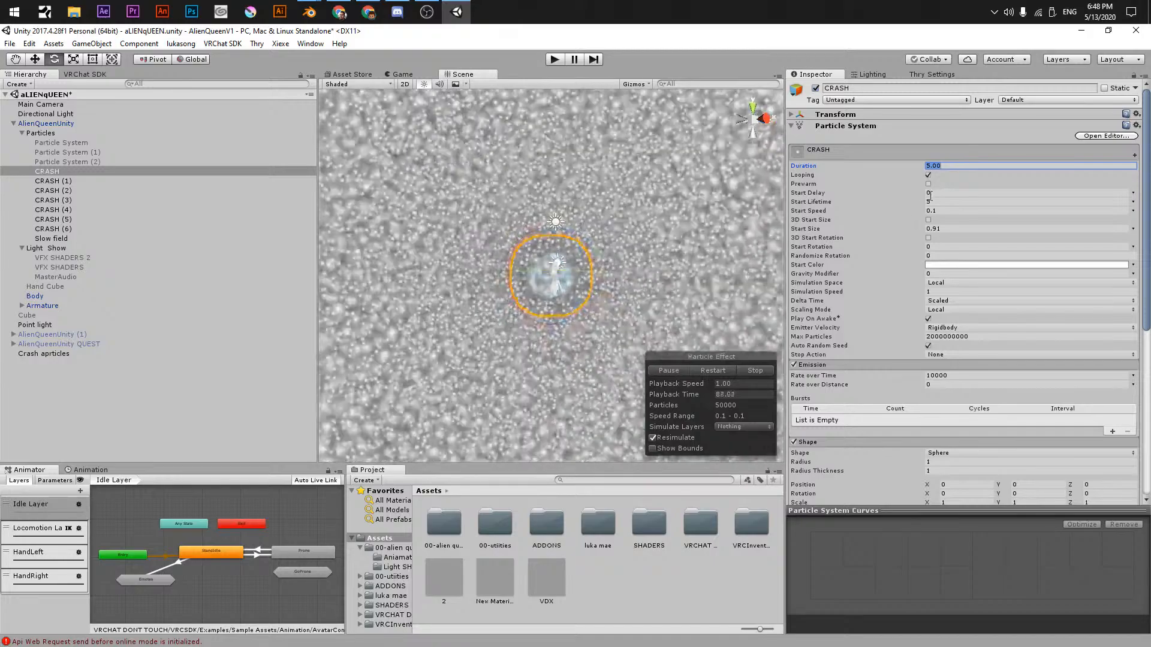
pyautogui.scroll(-5, 841, 354)
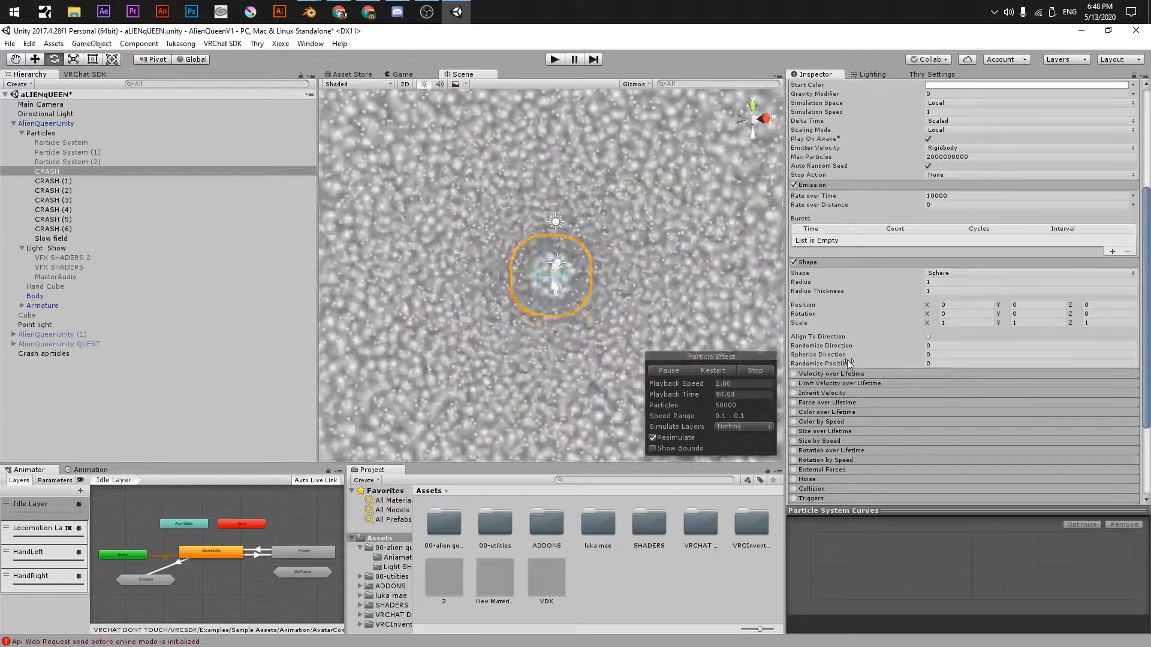
pyautogui.scroll(5, 842, 347)
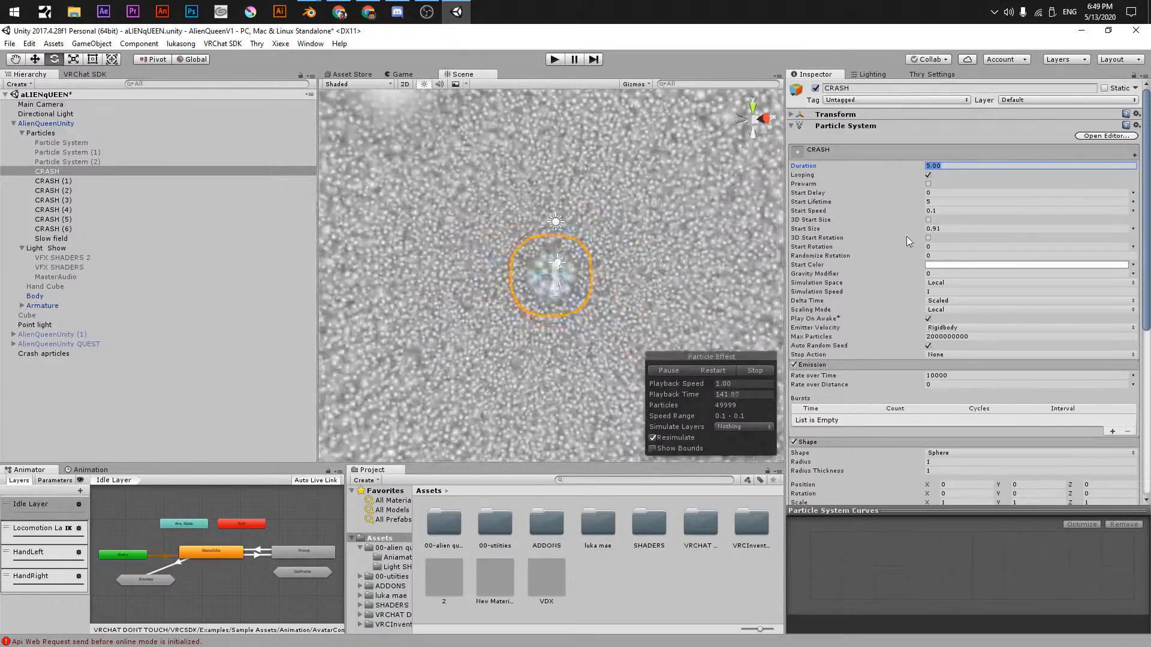
# - Set the first CRASH particle system's Start Speed to 0
pyautogui.click(939, 211)
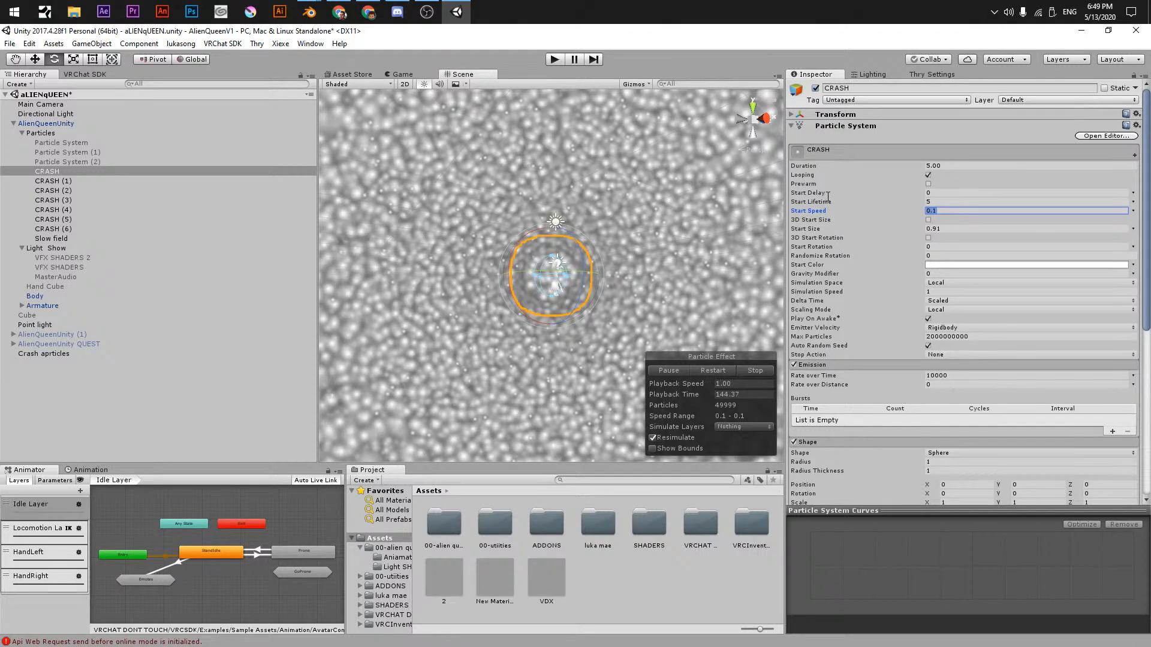
pyautogui.write('0')
pyautogui.press('Return')
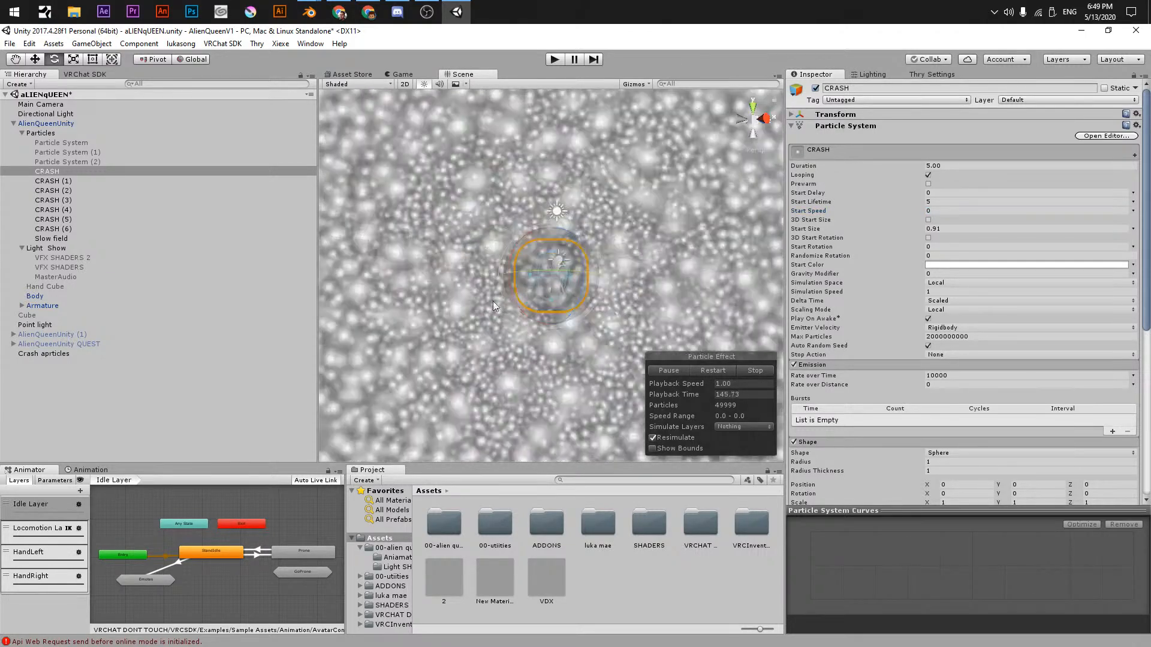
# - Reduce the emission Rate over Time of the first CRASH particle system to 10
pyautogui.click(61, 171)
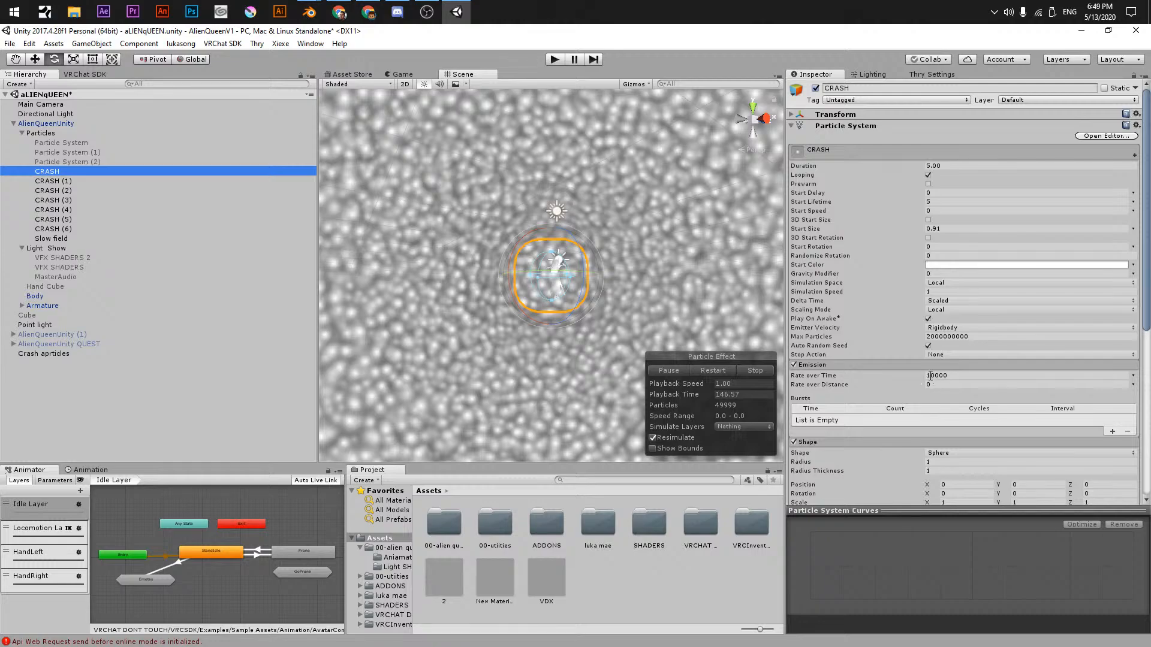
pyautogui.scroll(-3, 911, 383)
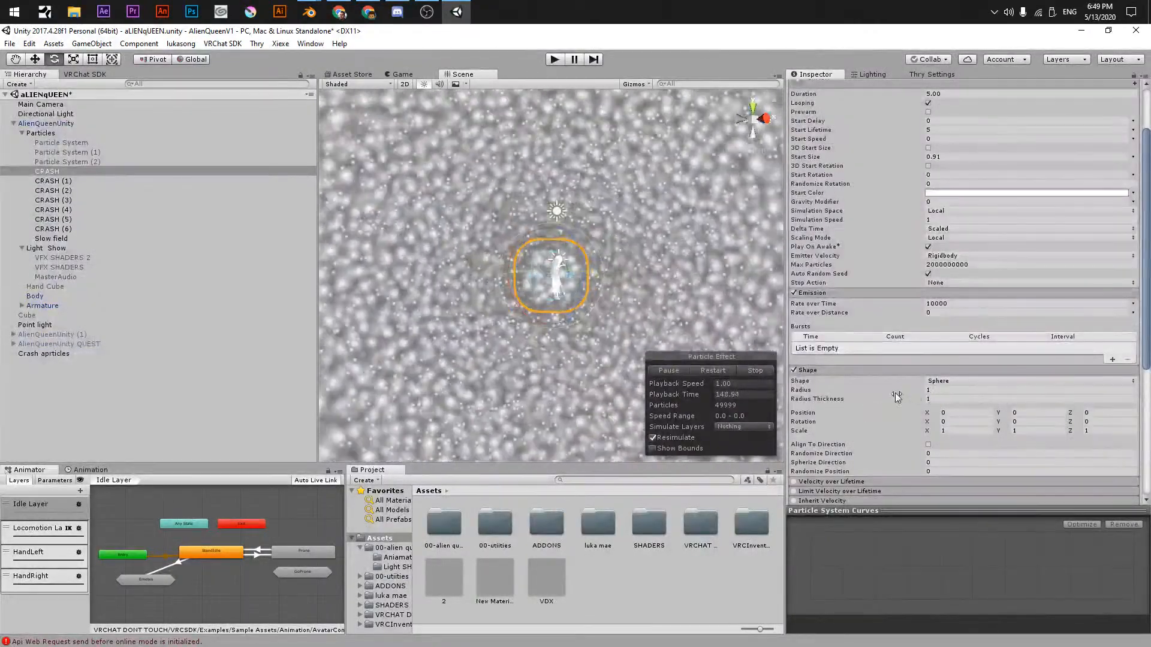
pyautogui.click(943, 303)
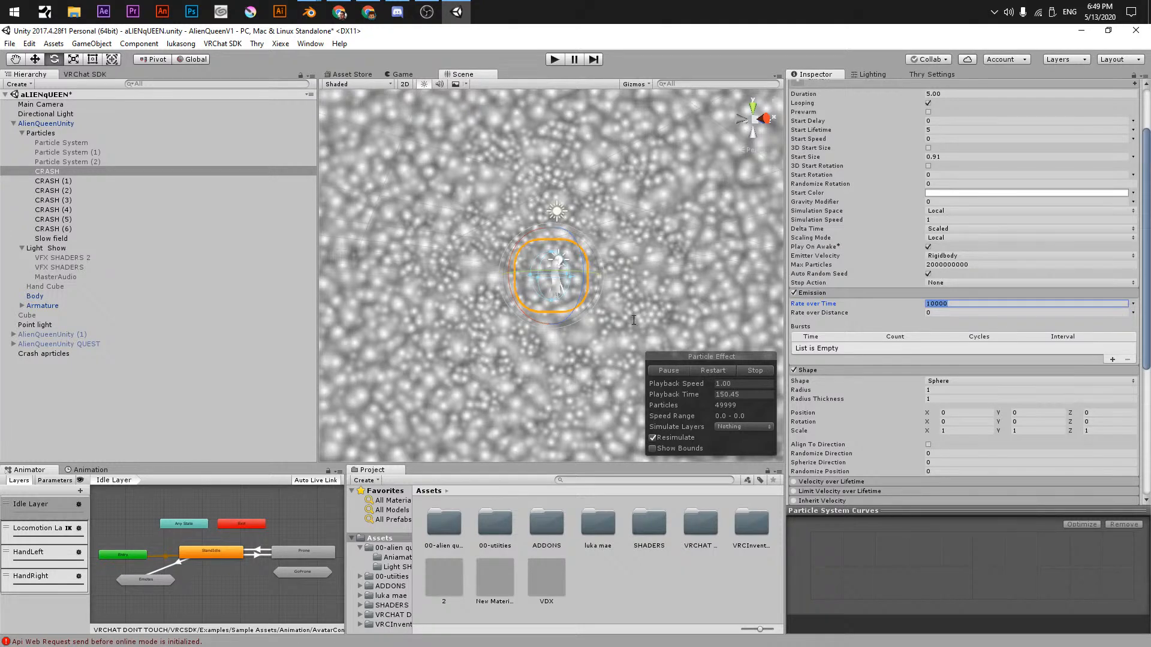
pyautogui.write('1')
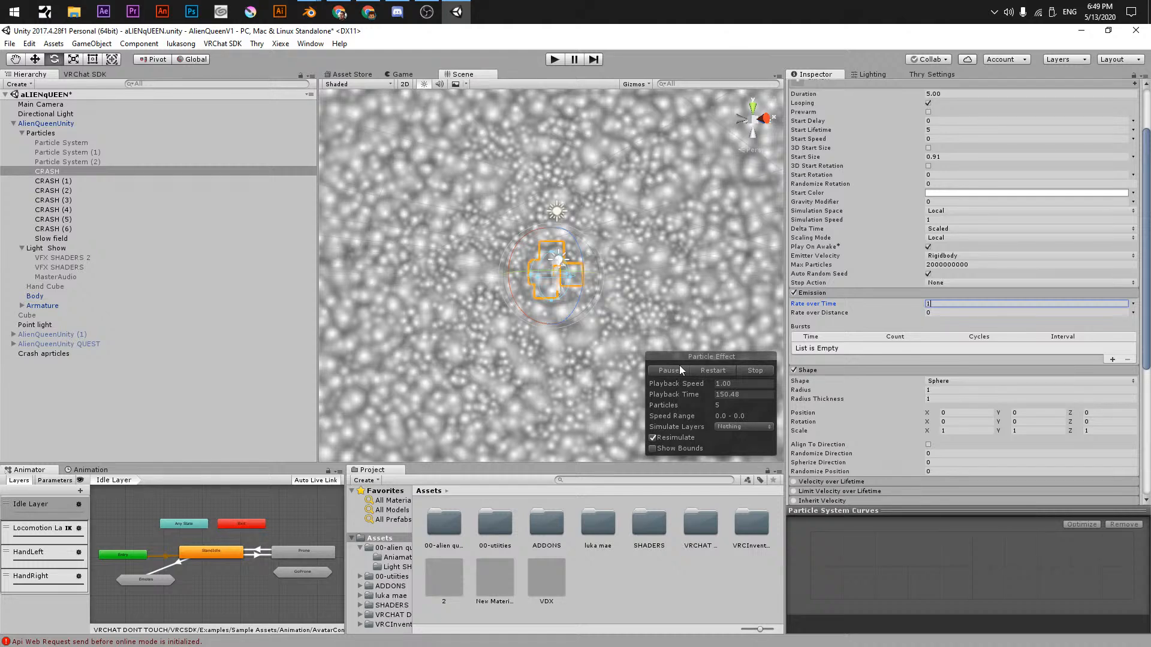
pyautogui.click(175, 219)
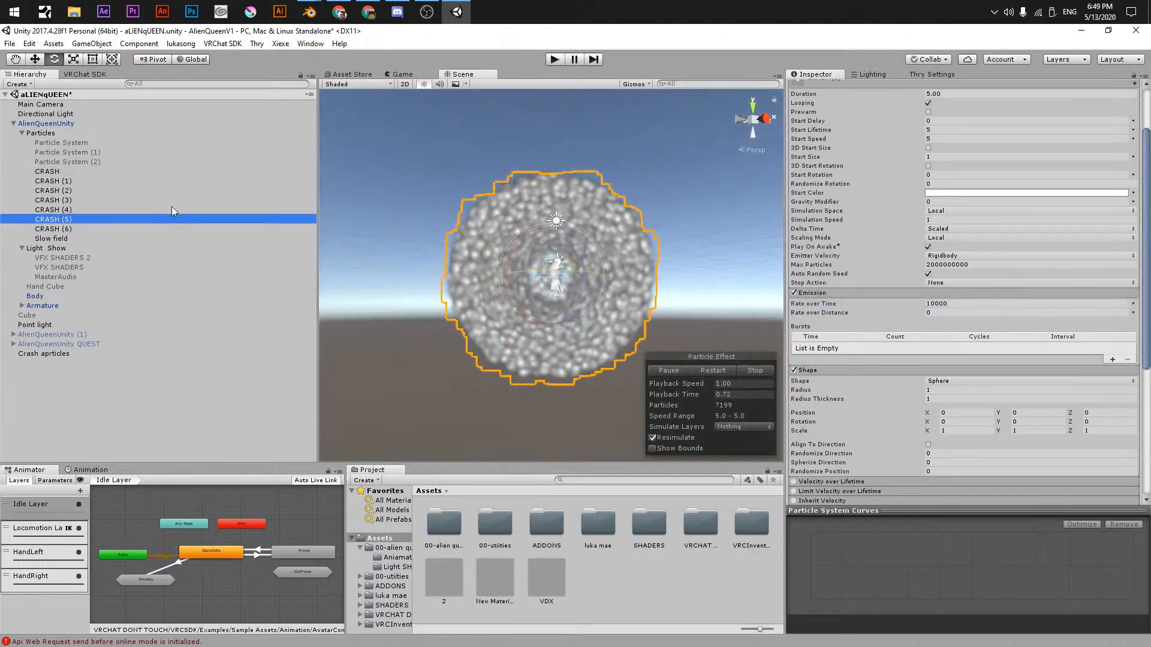
pyautogui.click(170, 323)
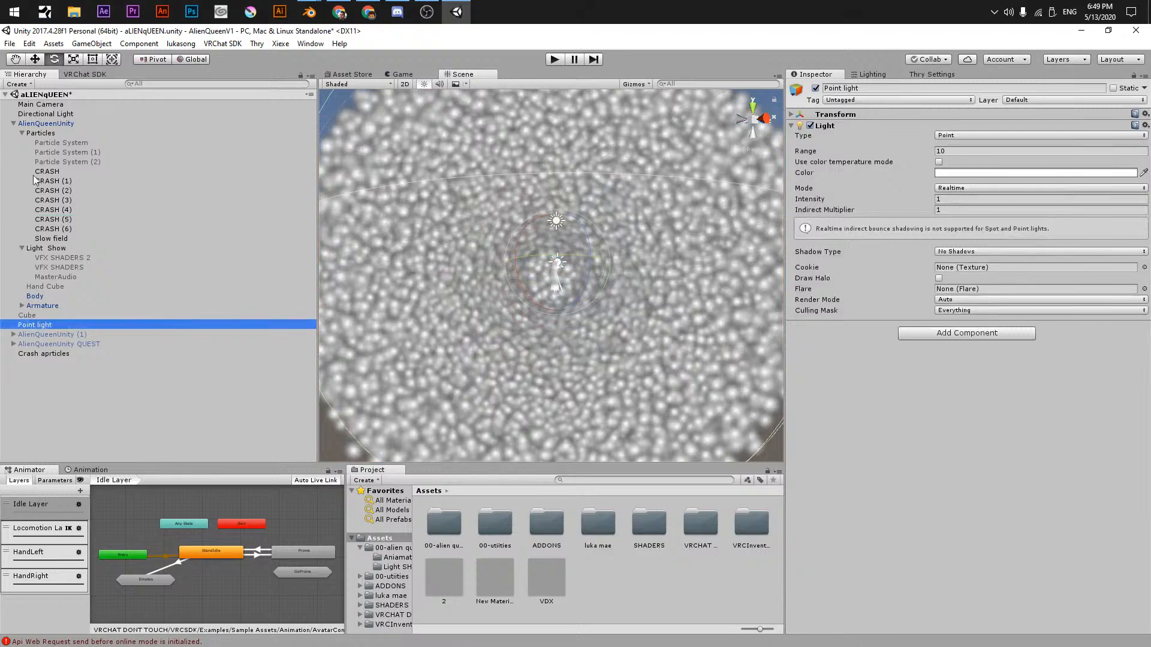
pyautogui.click(67, 170)
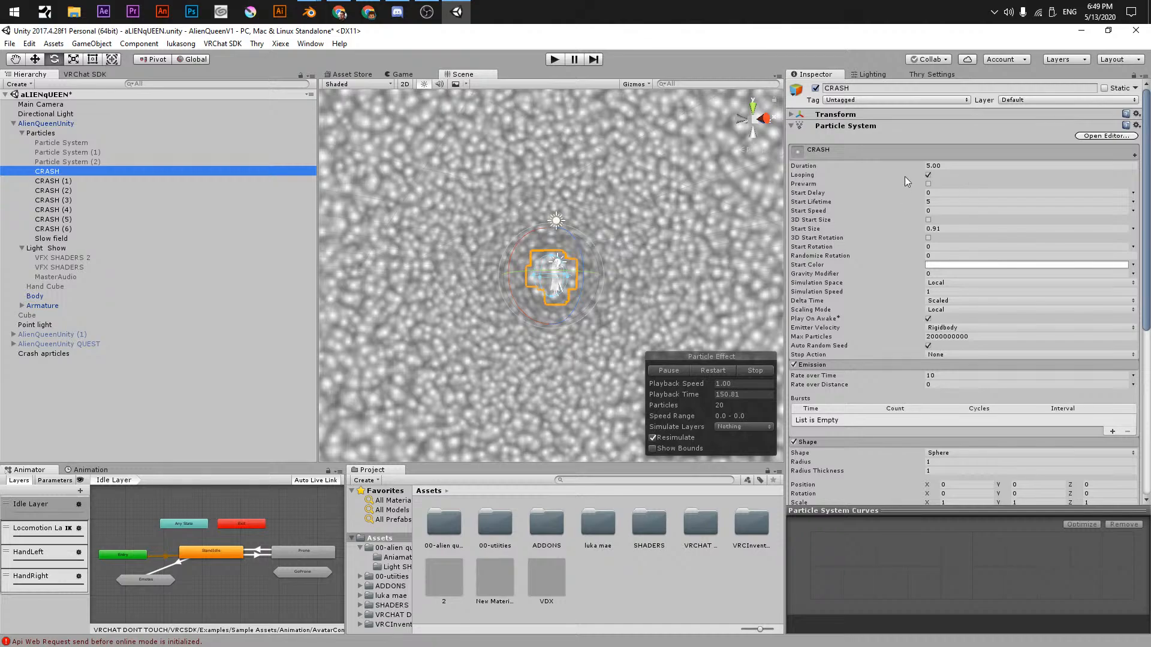
pyautogui.rightClick(339, 227)
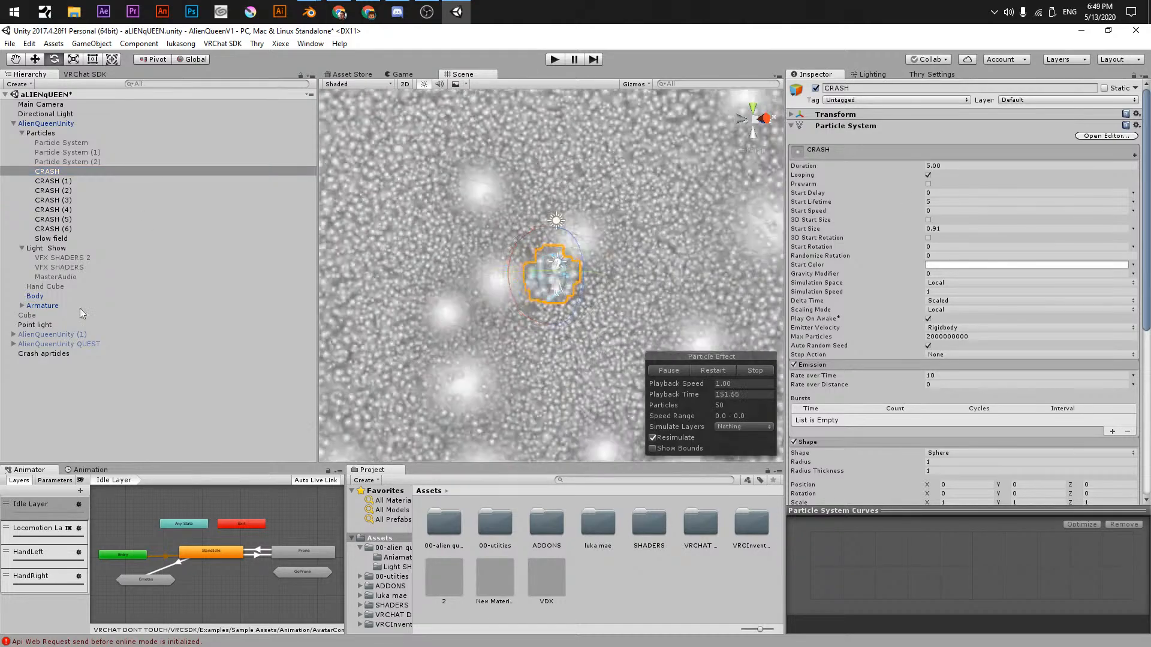
# - Limit the first CRASH particle system to a Max Particles value of 1
pyautogui.click(936, 336)
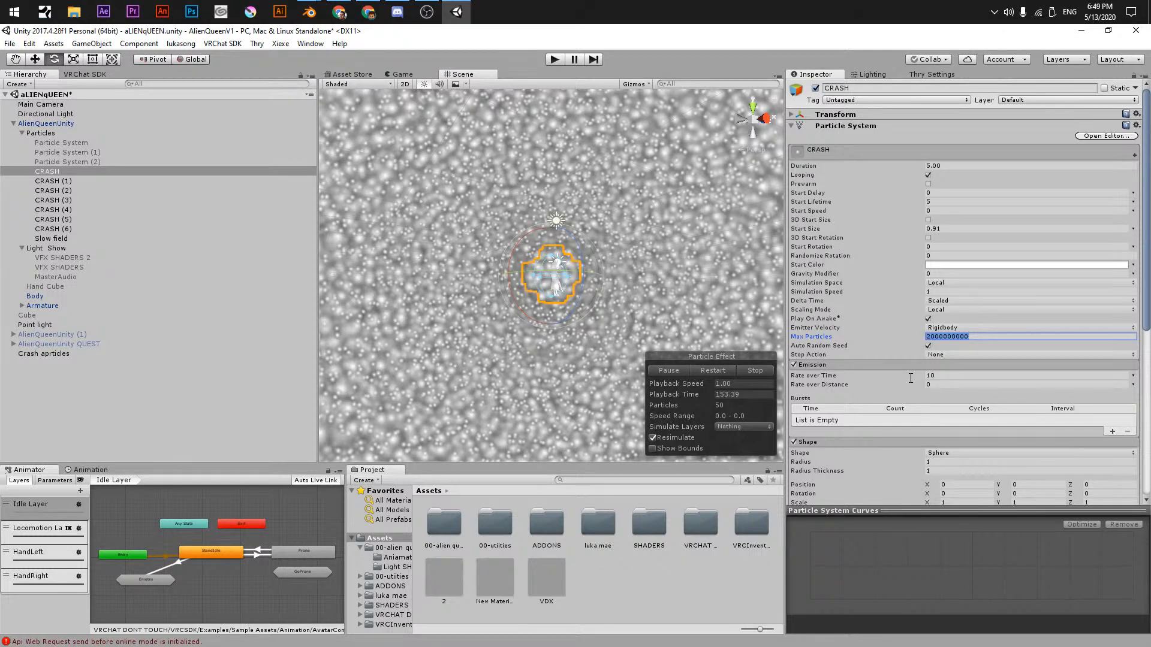
pyautogui.write('0')
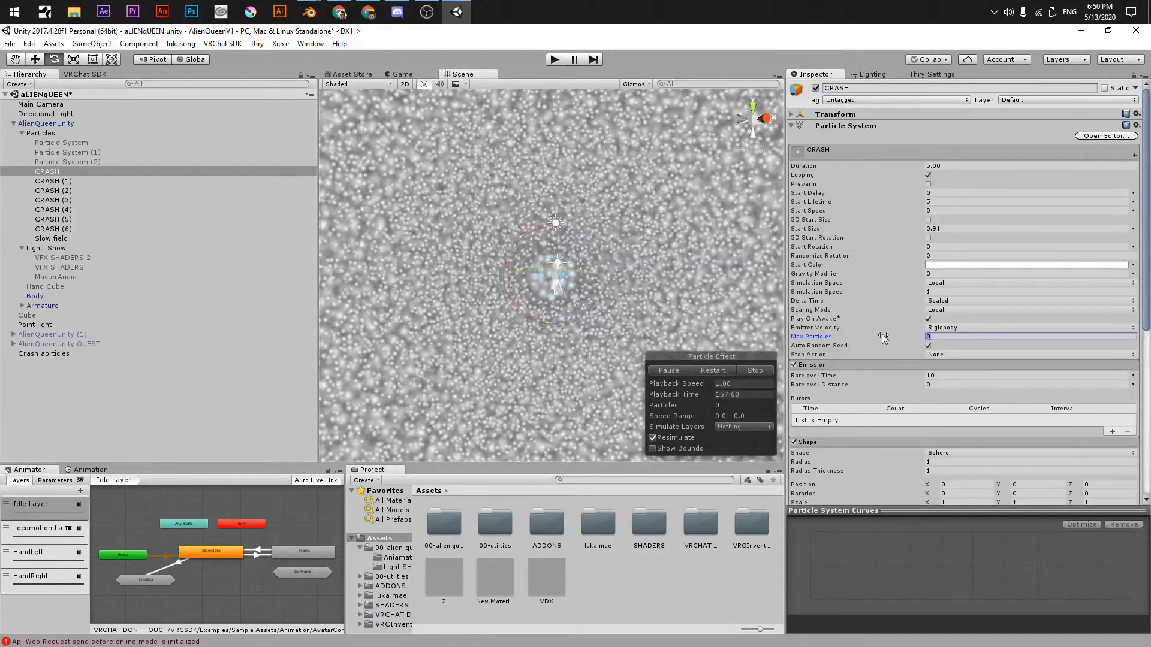
pyautogui.click(70, 173)
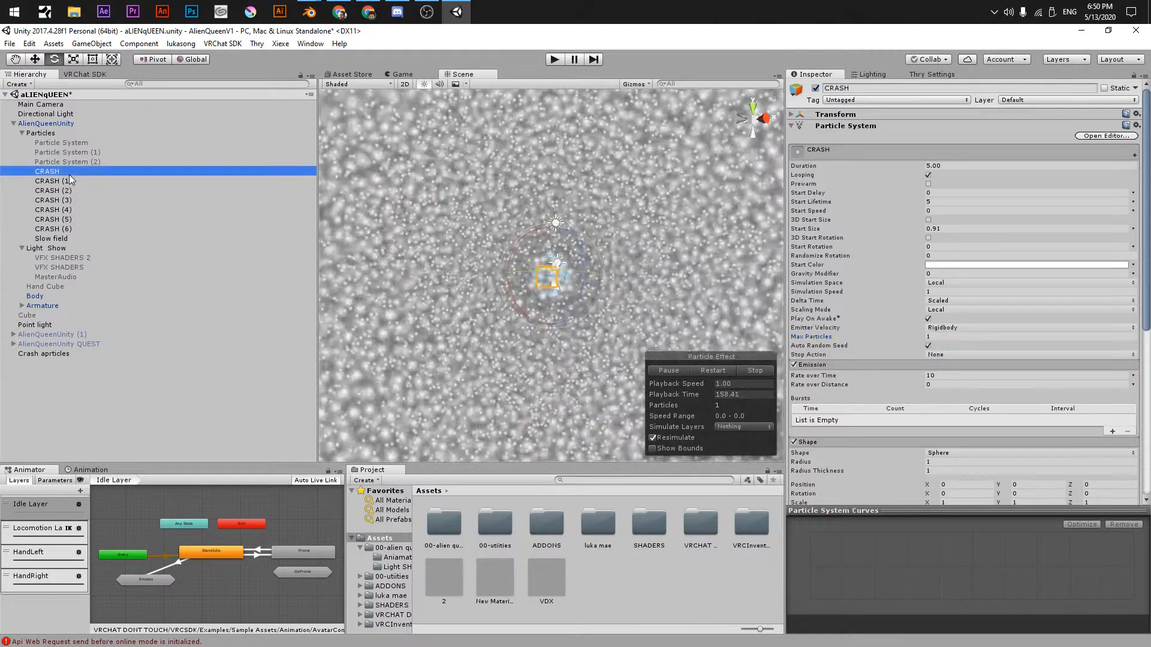
pyautogui.click(54, 162)
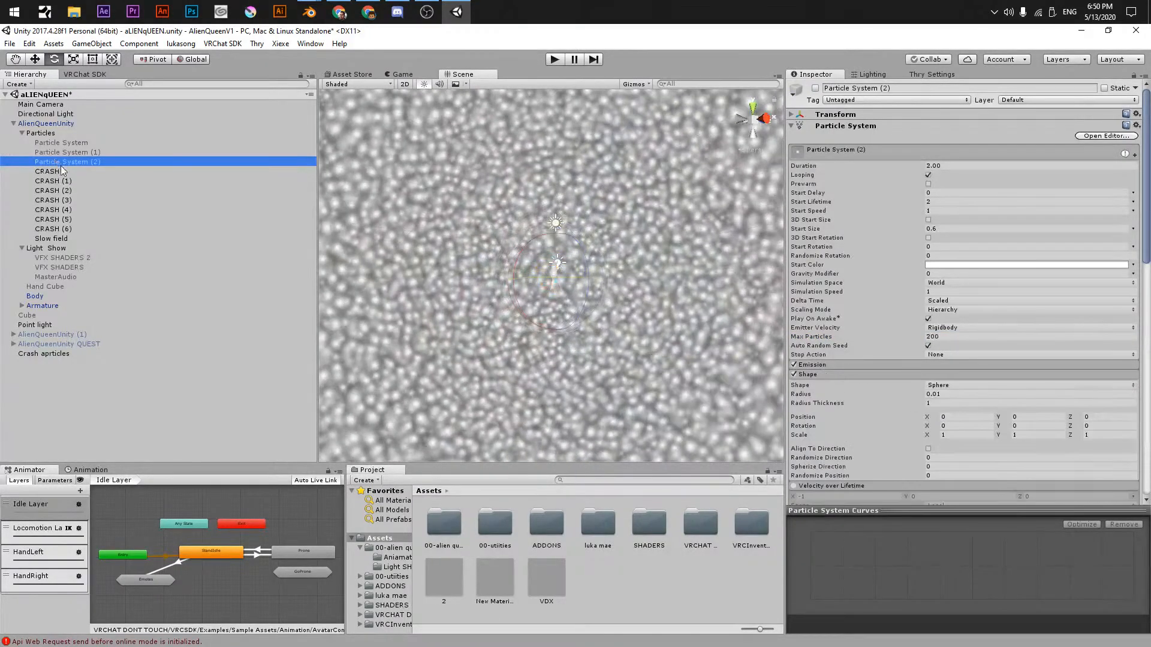
# - Delete all seven CRASH particle systems from the avatar's Particles group, keeping Slow field
pyautogui.click(16, 231)
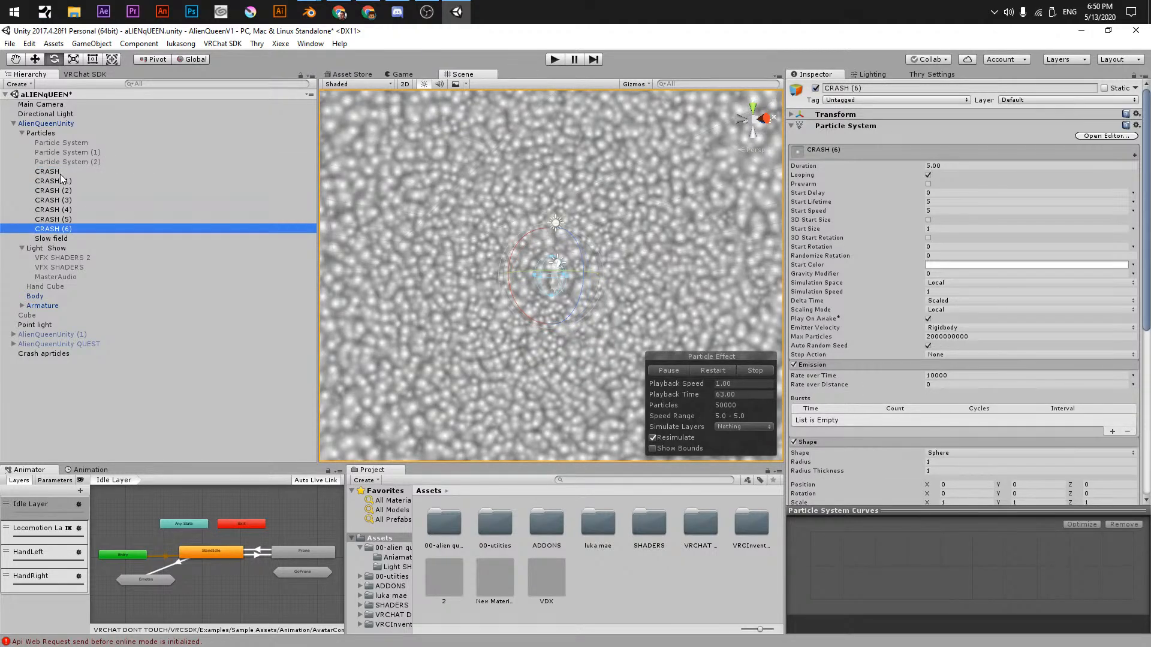
pyautogui.keyDown('shift'); pyautogui.click(284, 209); pyautogui.keyUp('shift')
pyautogui.press('Delete')
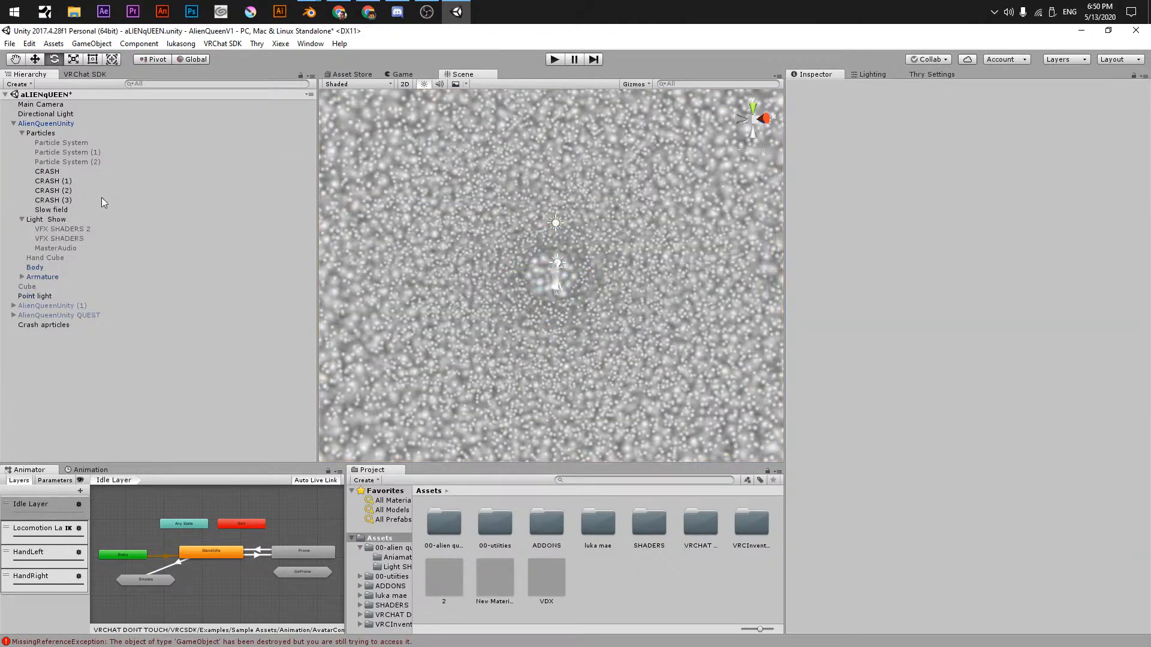
pyautogui.press('Delete')
pyautogui.click(73, 192)
pyautogui.press('Delete')
pyautogui.click(62, 182)
pyautogui.press('Delete')
pyautogui.click(57, 174)
pyautogui.press('Delete')
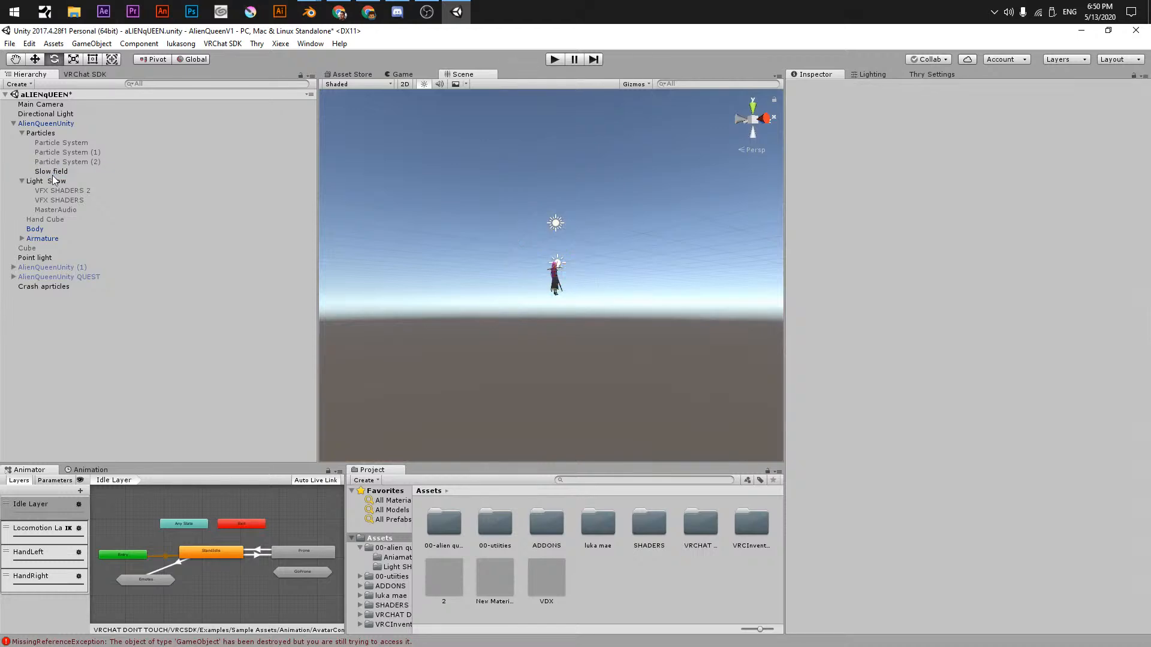
# - Select the Slow field particle system, save the scene and inspect the particles around the avatar
pyautogui.click(57, 173)
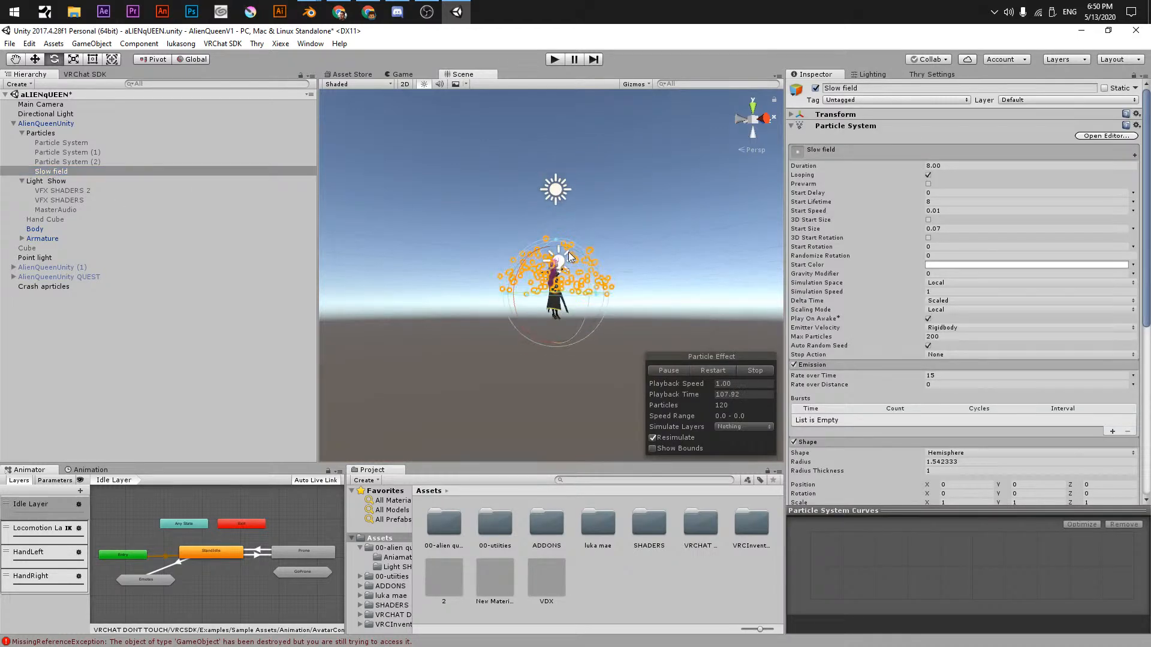
pyautogui.keyDown('alt'); pyautogui.moveTo(568, 252); pyautogui.dragTo(408, 350); pyautogui.keyUp('alt')
pyautogui.scroll(10, 407, 350)
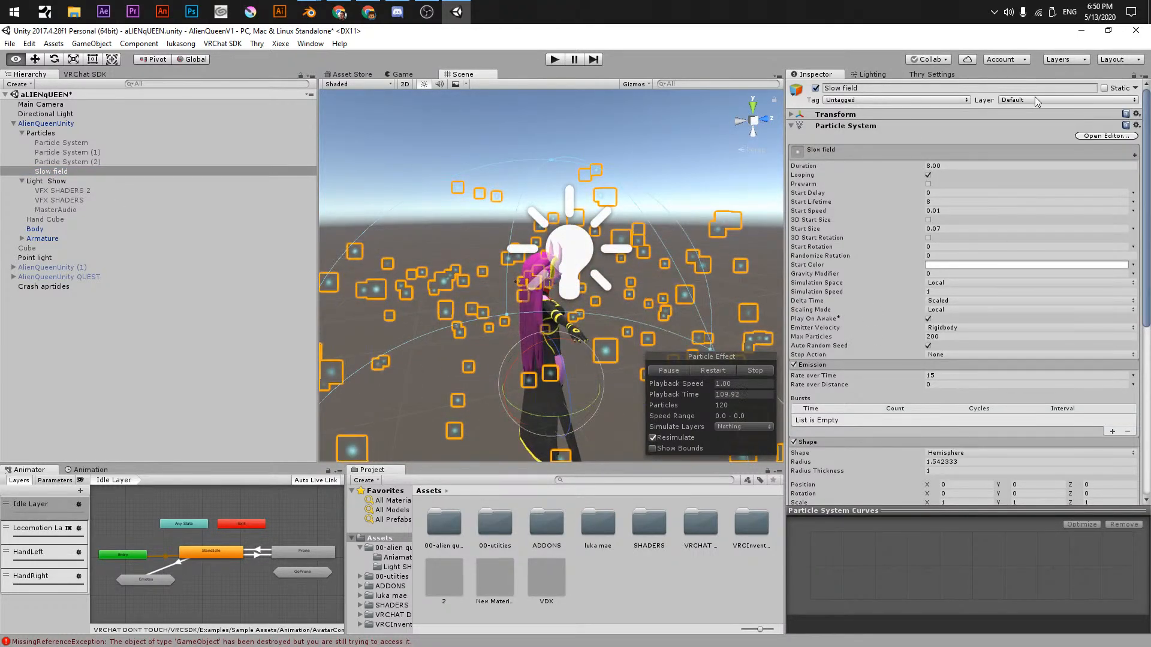
pyautogui.hotkey('ctrl', 's')
pyautogui.keyDown('alt'); pyautogui.moveTo(741, 345); pyautogui.dragTo(640, 331); pyautogui.keyUp('alt')
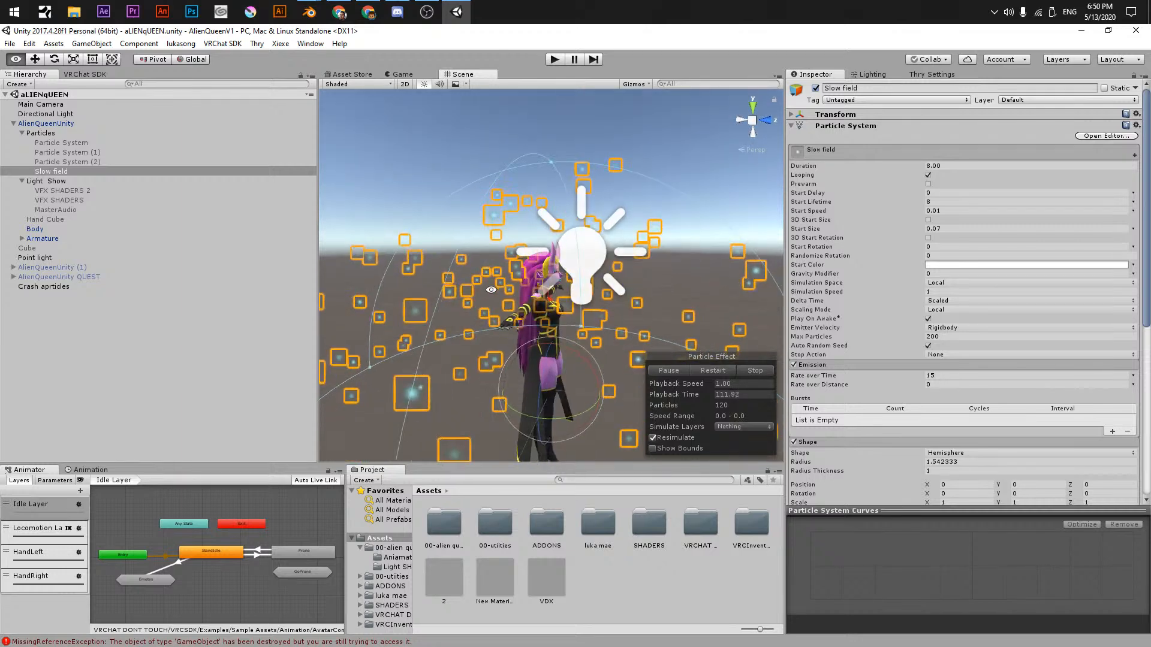
pyautogui.keyDown('alt'); pyautogui.moveTo(641, 331); pyautogui.dragTo(678, 337, button='right'); pyautogui.keyUp('alt')
pyautogui.keyDown('alt'); pyautogui.moveTo(634, 383); pyautogui.dragTo(616, 251, button='middle'); pyautogui.keyUp('alt')
pyautogui.keyDown('alt'); pyautogui.moveTo(615, 252); pyautogui.dragTo(475, 280, button='right'); pyautogui.keyUp('alt')
# - Duplicate the Slow field particle system and deactivate the original
pyautogui.click(54, 172)
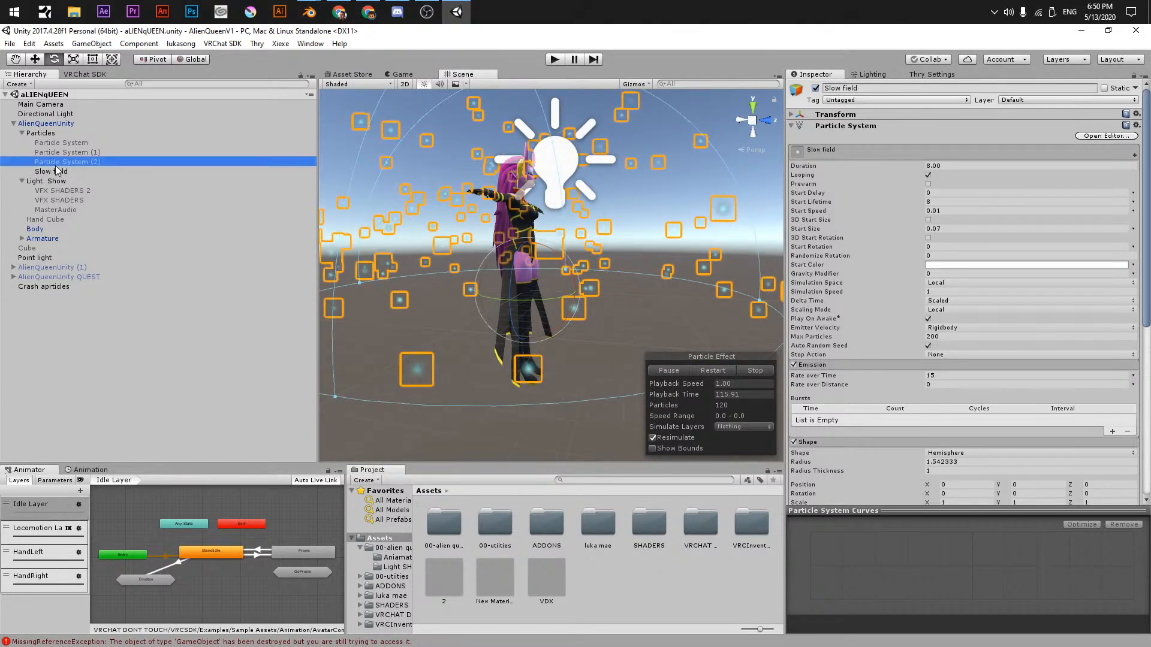
pyautogui.hotkey('ctrl', 'd')
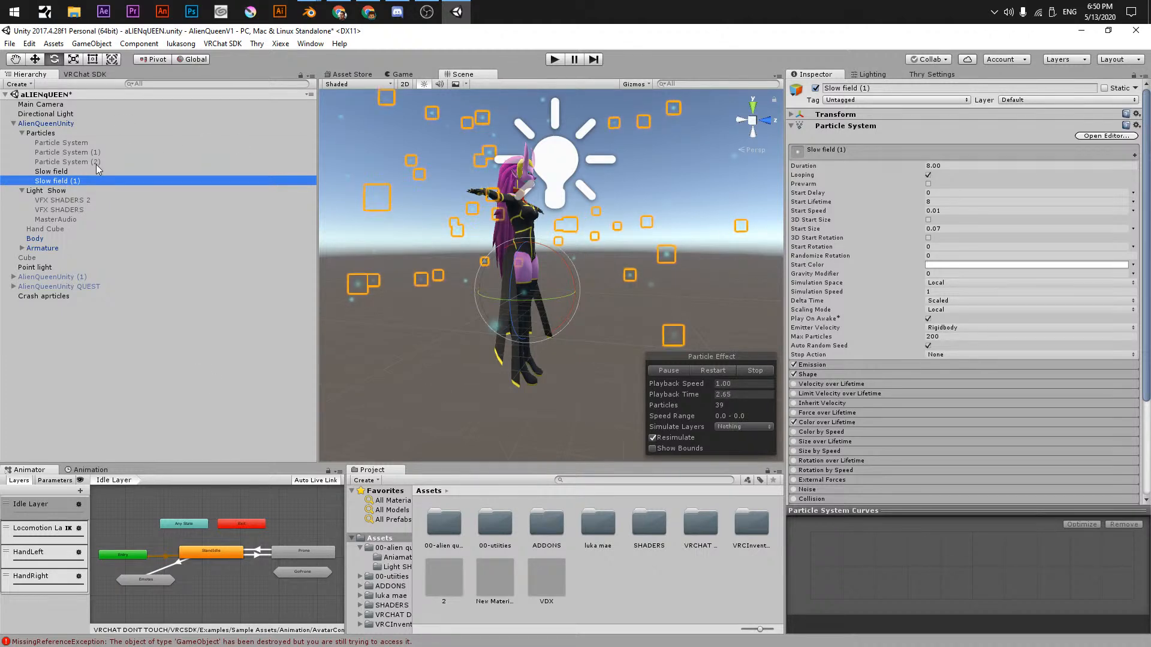
pyautogui.click(93, 170)
pyautogui.click(815, 87)
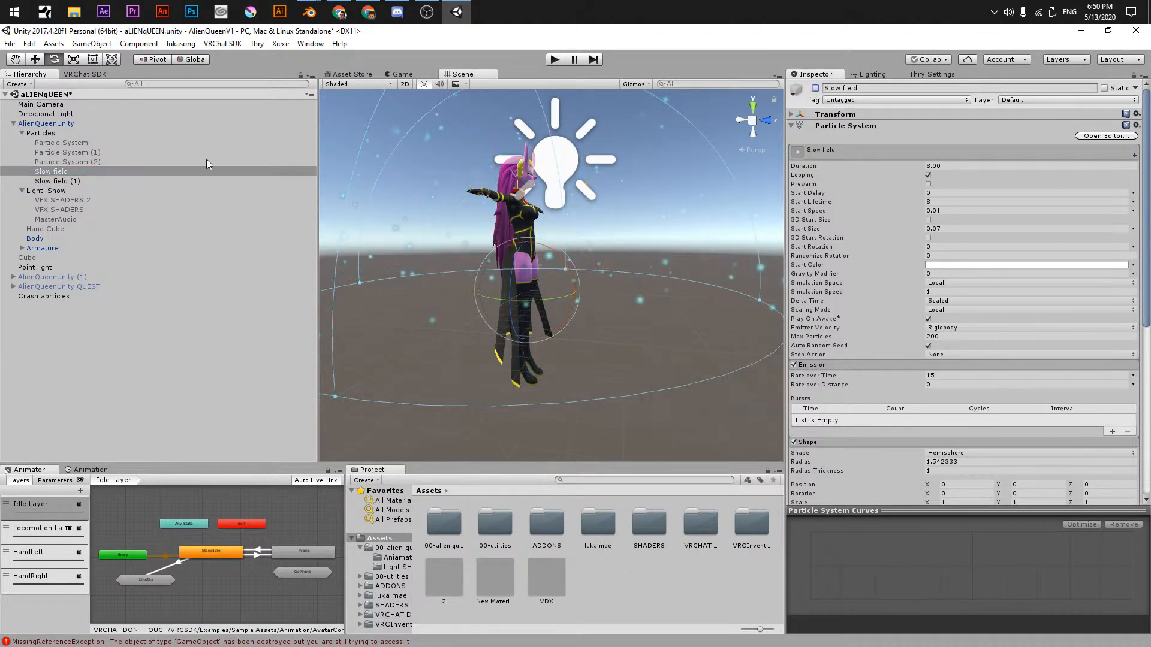
# - Enable the Noise module on the duplicated Slow field system and expand its settings
pyautogui.click(85, 182)
pyautogui.scroll(-5, 836, 397)
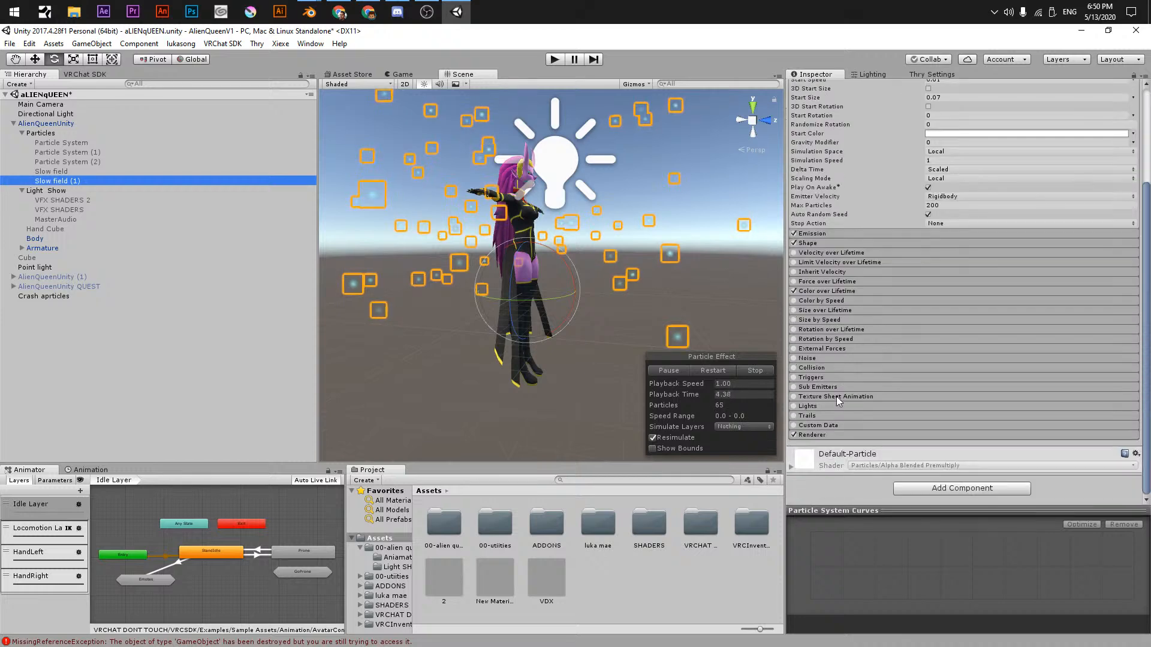
pyautogui.click(794, 358)
pyautogui.click(807, 359)
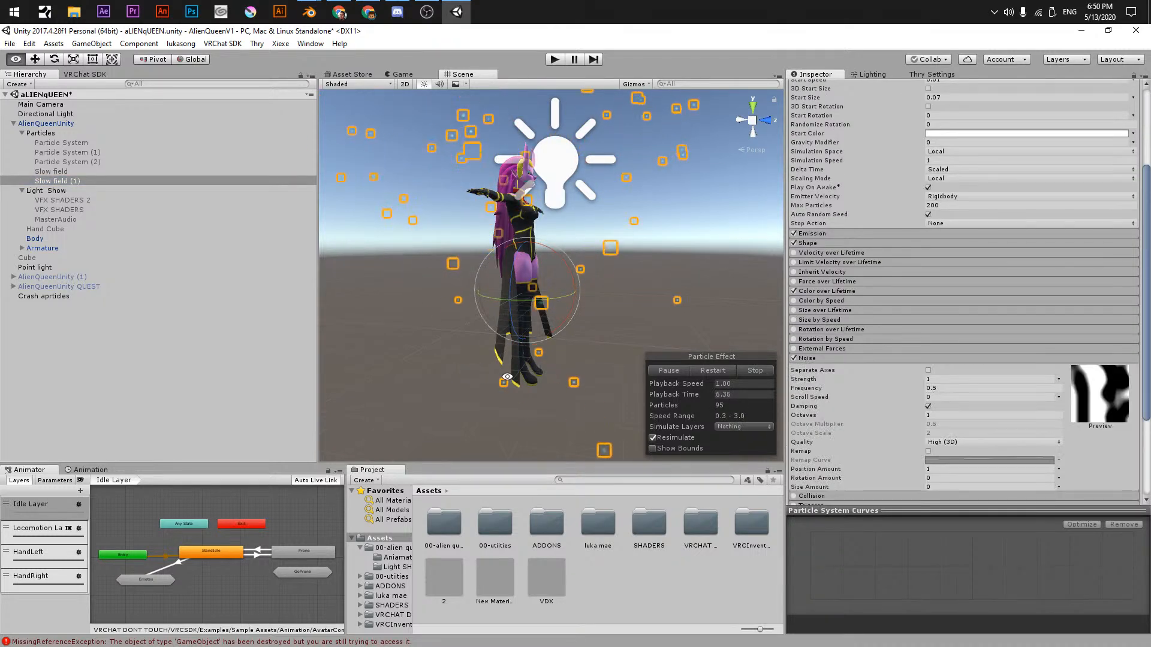
# - Try a Noise strength of 11.62 on the duplicated Slow field system and watch the particles around the avatar
pyautogui.keyDown('alt'); pyautogui.moveTo(539, 323); pyautogui.dragTo(424, 290); pyautogui.keyUp('alt')
pyautogui.scroll(-4, 464, 290)
pyautogui.moveTo(465, 290); pyautogui.dragTo(457, 324, button='middle')
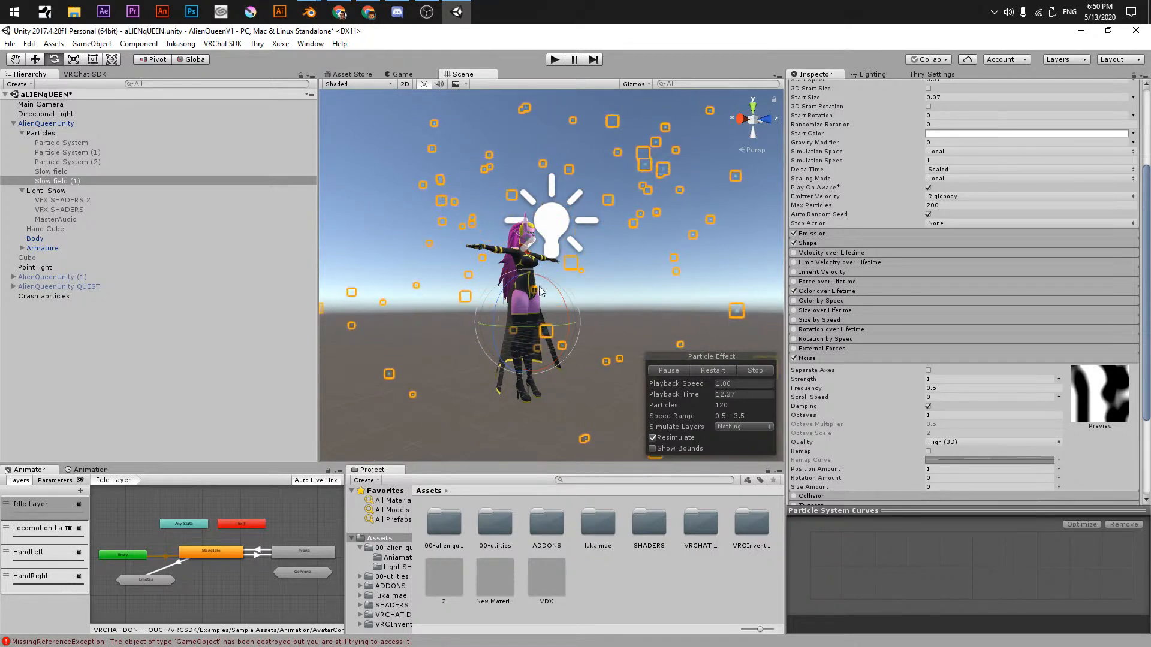
pyautogui.keyDown('alt'); pyautogui.moveTo(687, 310); pyautogui.dragTo(540, 319); pyautogui.keyUp('alt')
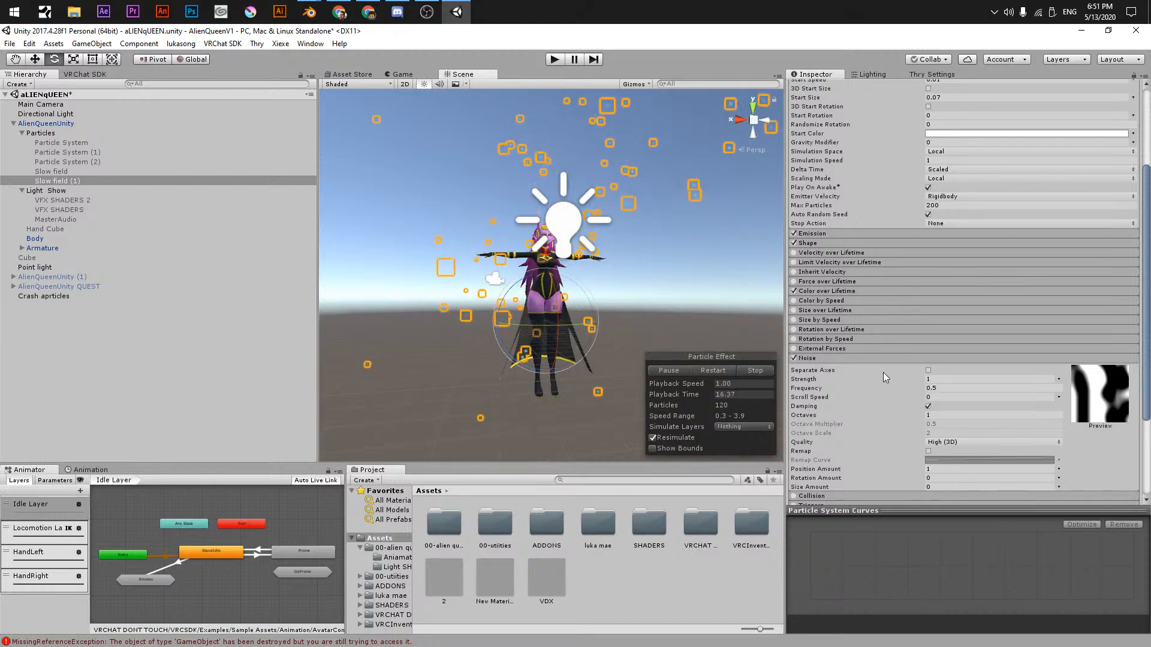
pyautogui.moveTo(813, 380); pyautogui.dragTo(1025, 389)
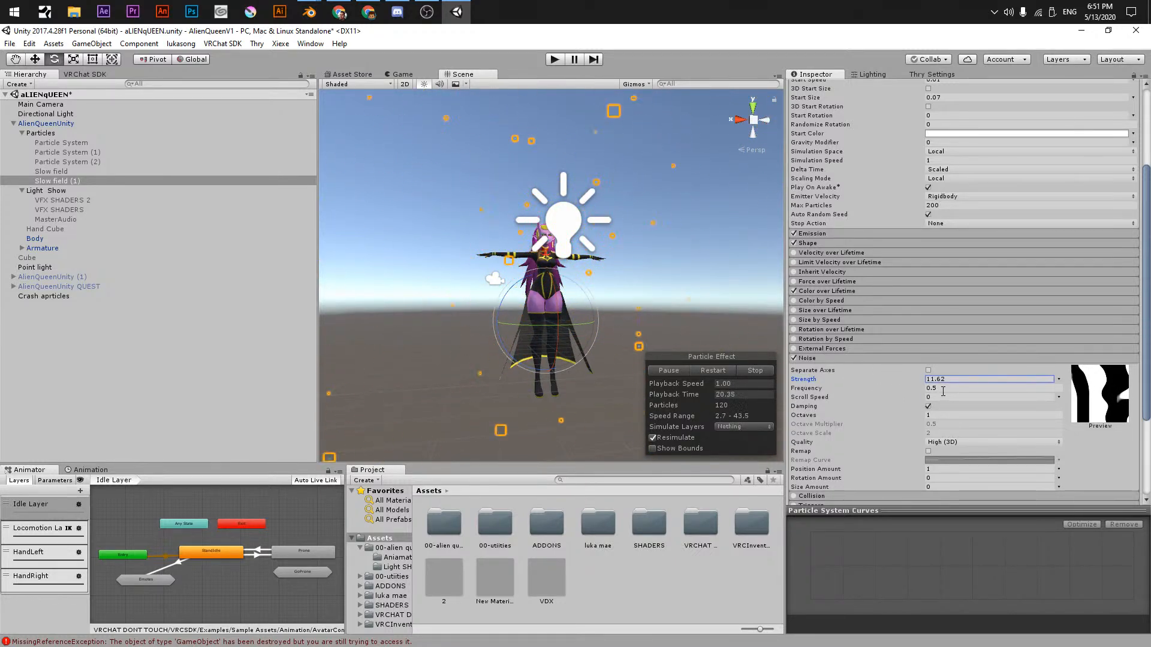
pyautogui.click(813, 388)
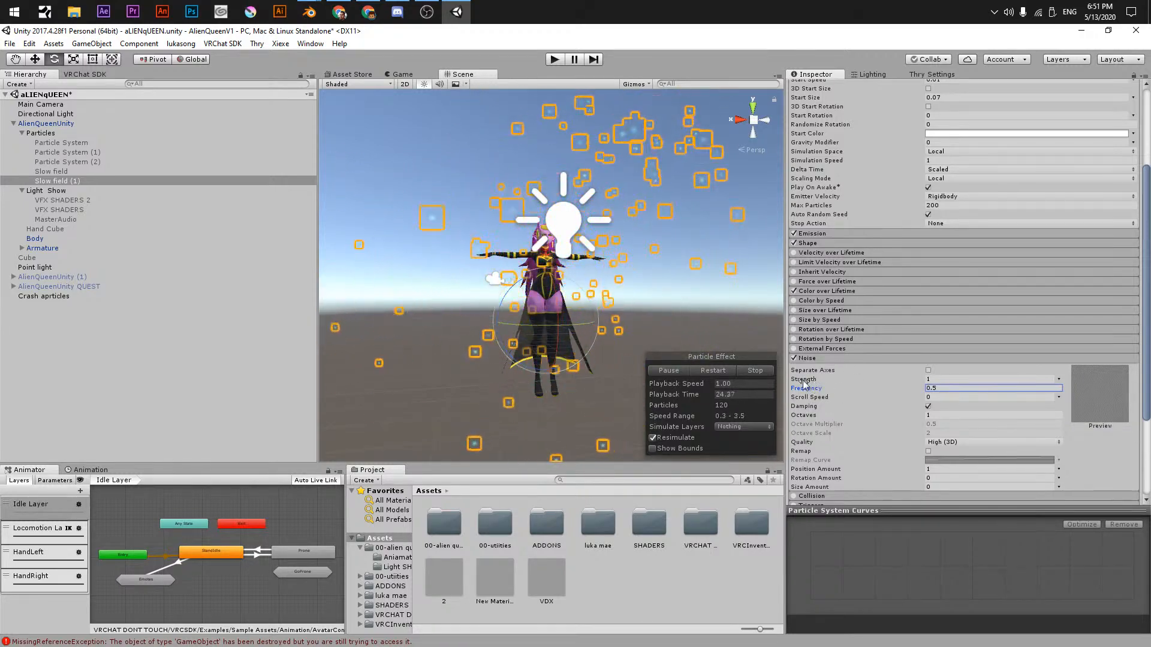
# - Lower the duplicate's Noise strength to 0.11 and raise its frequency to 6.44
pyautogui.moveTo(808, 380); pyautogui.dragTo(725, 374)
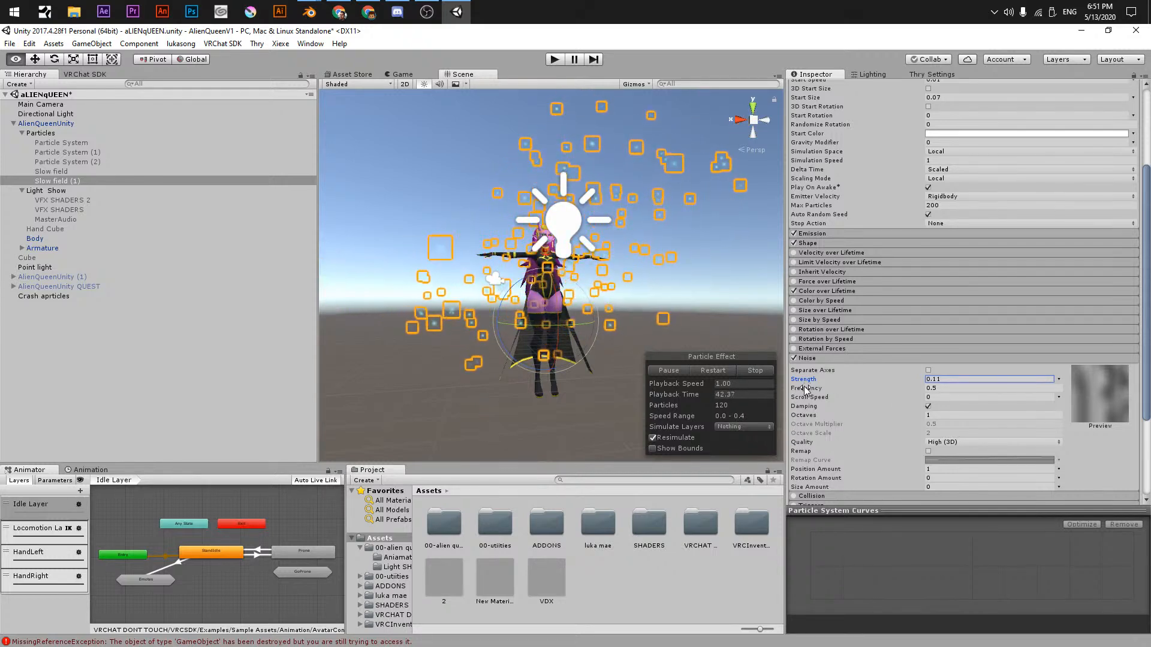
pyautogui.click(1019, 388)
pyautogui.write('3.13')
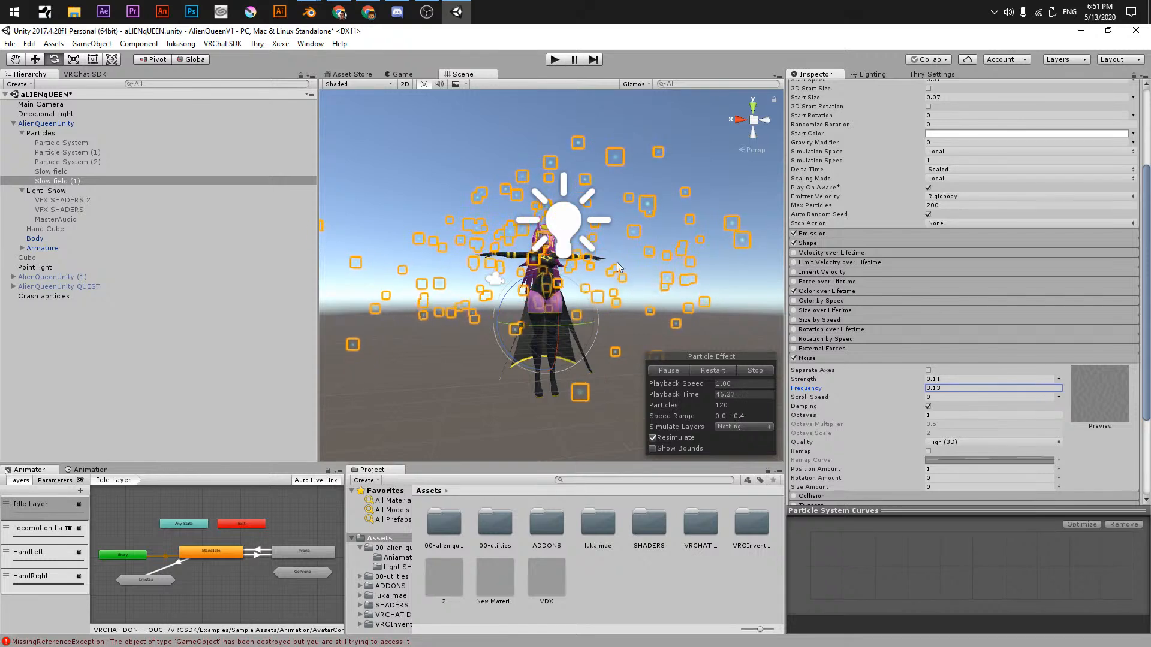
pyautogui.keyDown('alt'); pyautogui.moveTo(805, 389); pyautogui.dragTo(965, 378); pyautogui.keyUp('alt')
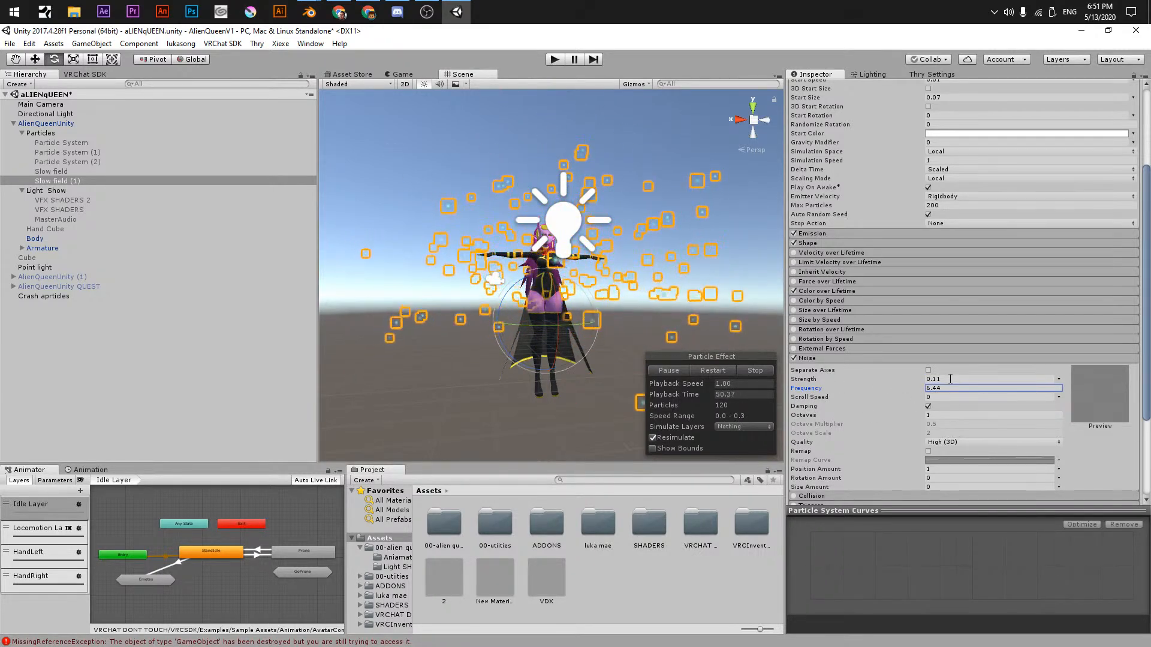
# - Fine-tune the duplicate's Noise strength by trying 0.01 and settling on 0.05
pyautogui.click(995, 380)
pyautogui.press('BackSpace')
pyautogui.press('BackSpace')
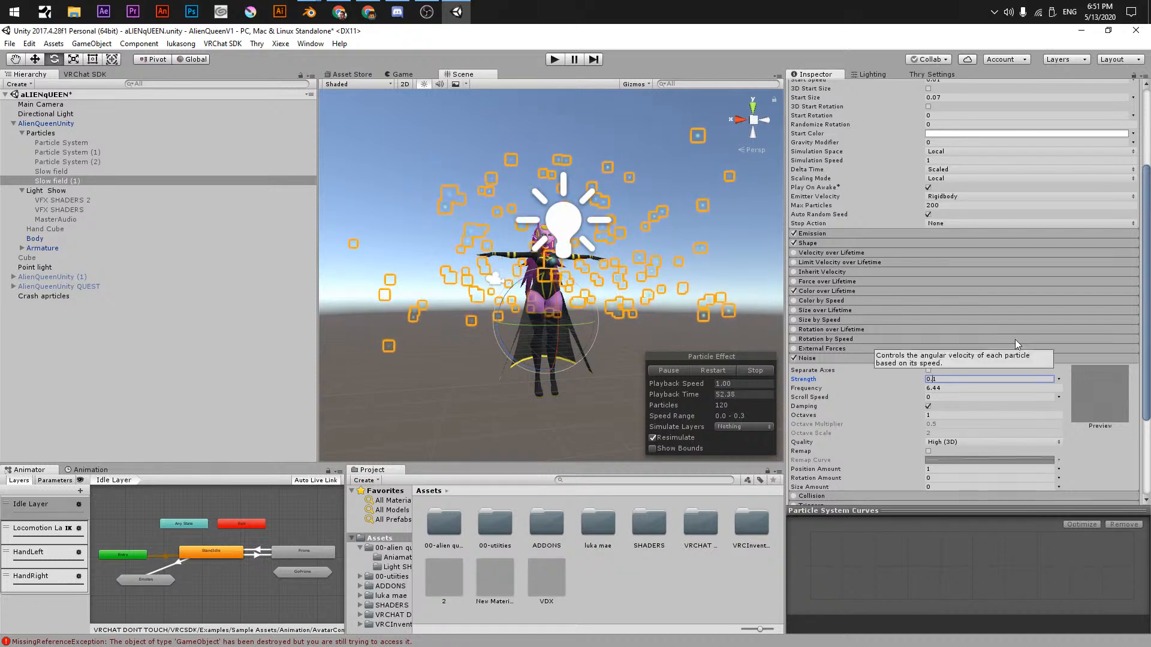
pyautogui.write('01')
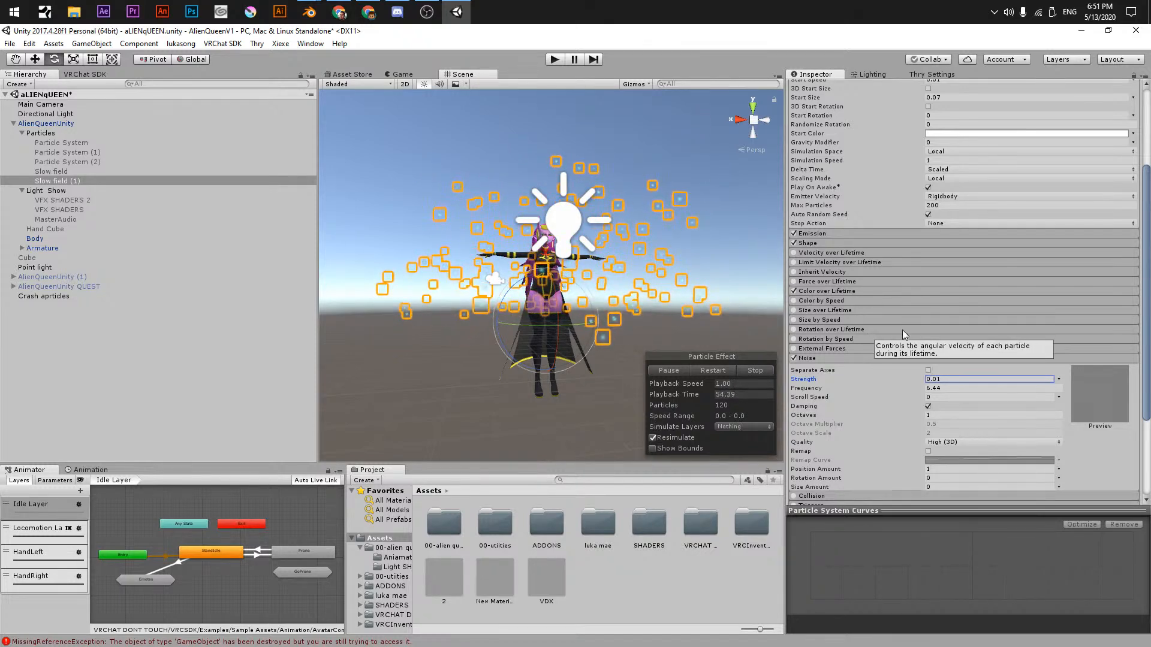
pyautogui.press('BackSpace')
pyautogui.write('5')
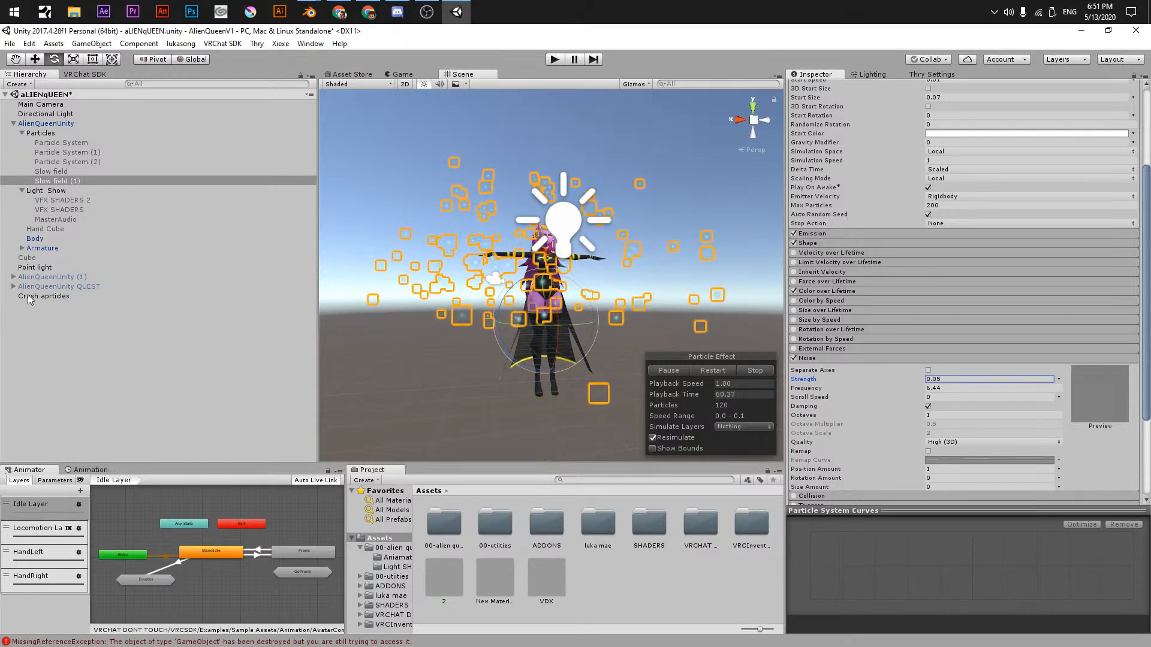
# - Inspect the noisy duplicate's particles around the avatar from several angles, with and without their selection outlines
pyautogui.click(42, 172)
pyautogui.click(43, 180)
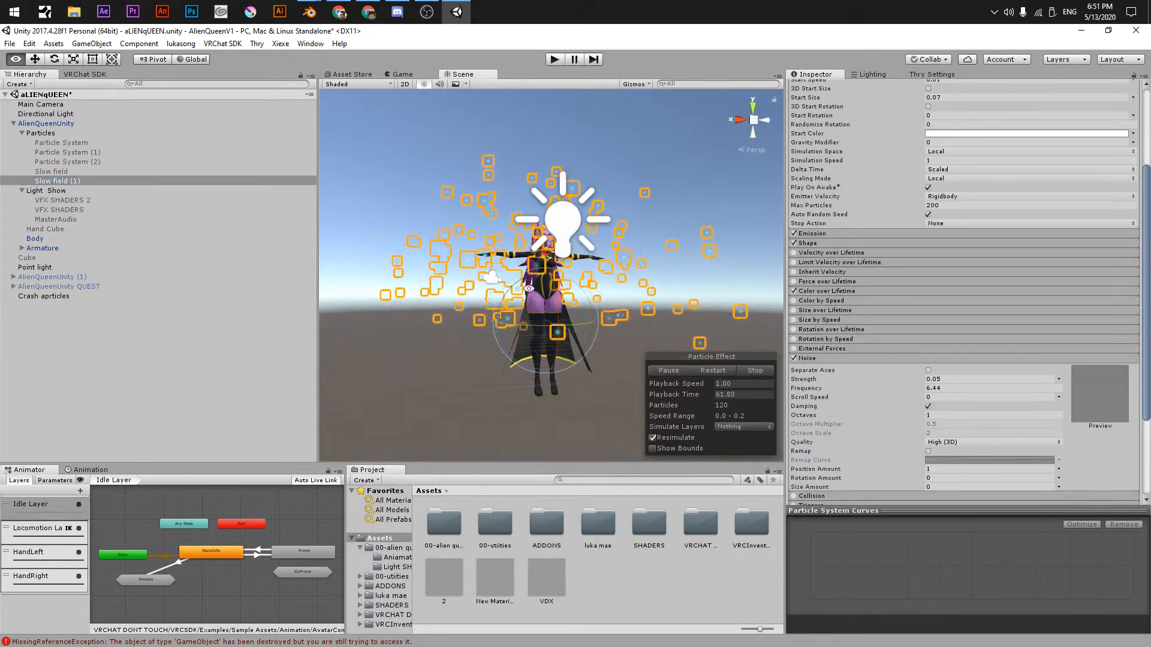
pyautogui.keyDown('alt'); pyautogui.moveTo(532, 287); pyautogui.dragTo(480, 282); pyautogui.keyUp('alt')
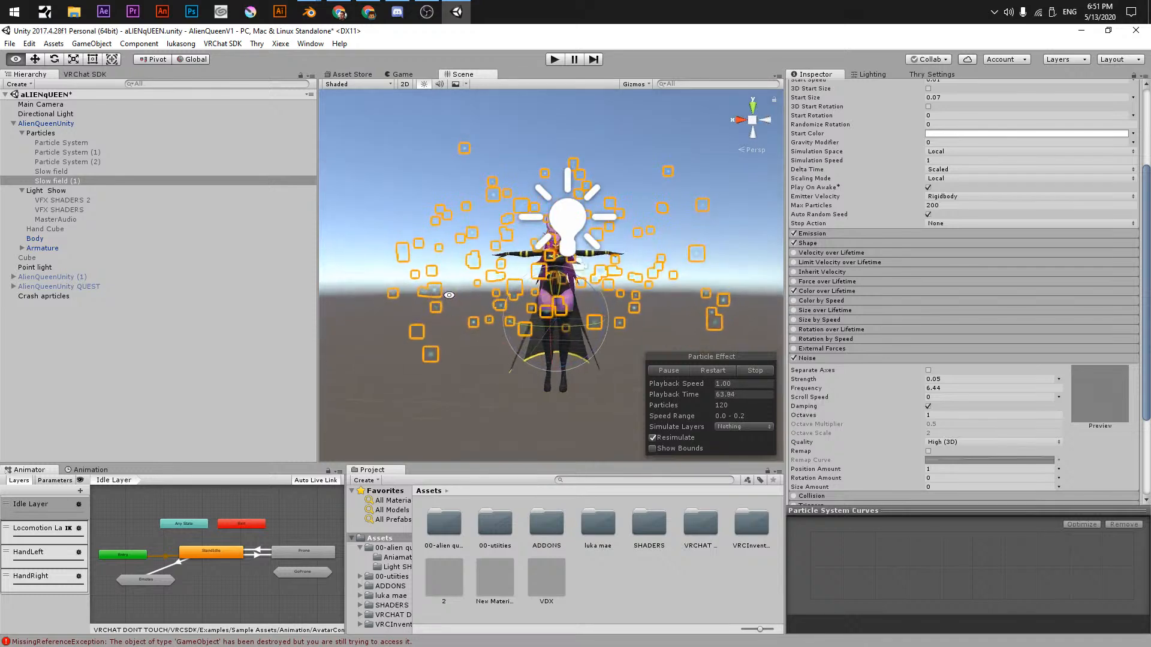
pyautogui.scroll(3, 479, 282)
pyautogui.click(56, 172)
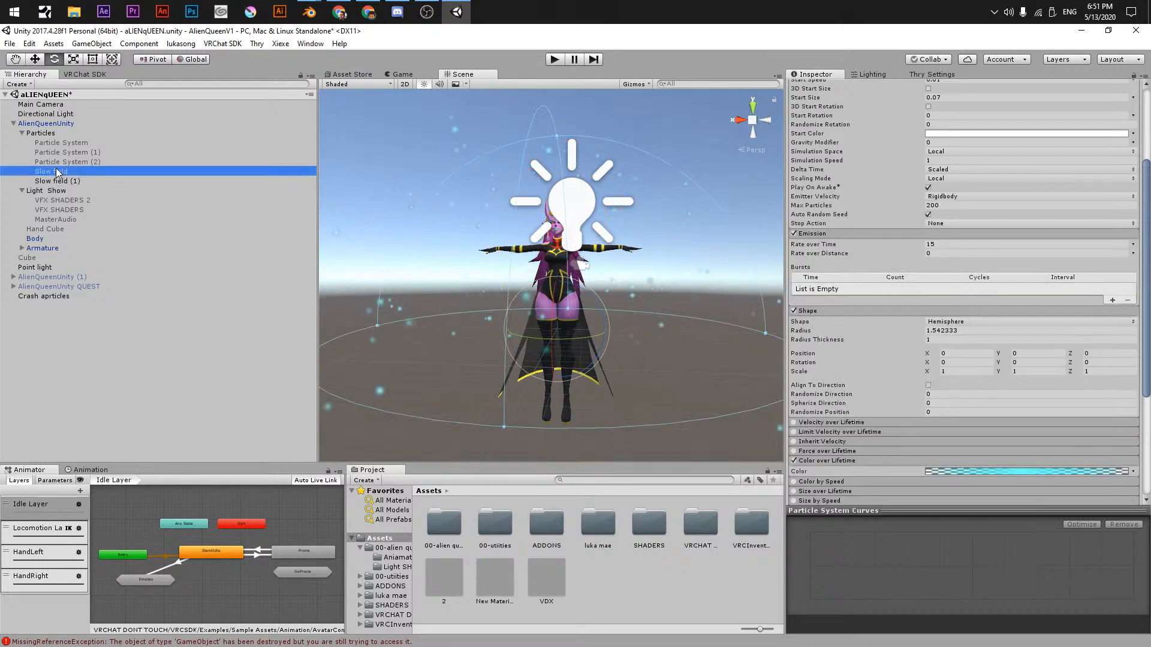
pyautogui.scroll(8, 510, 368)
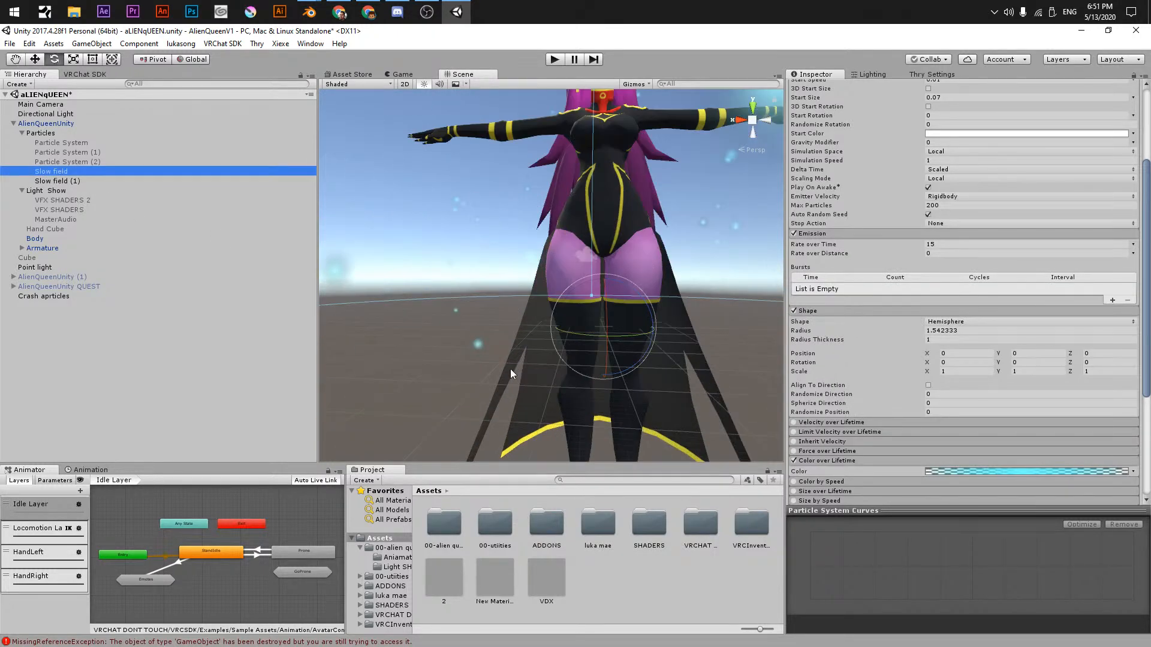
pyautogui.keyDown('alt'); pyautogui.moveTo(458, 341); pyautogui.dragTo(418, 329); pyautogui.keyUp('alt')
# - Reactivate the original Slow field particle system and view its particles around the whole avatar
pyautogui.click(68, 171)
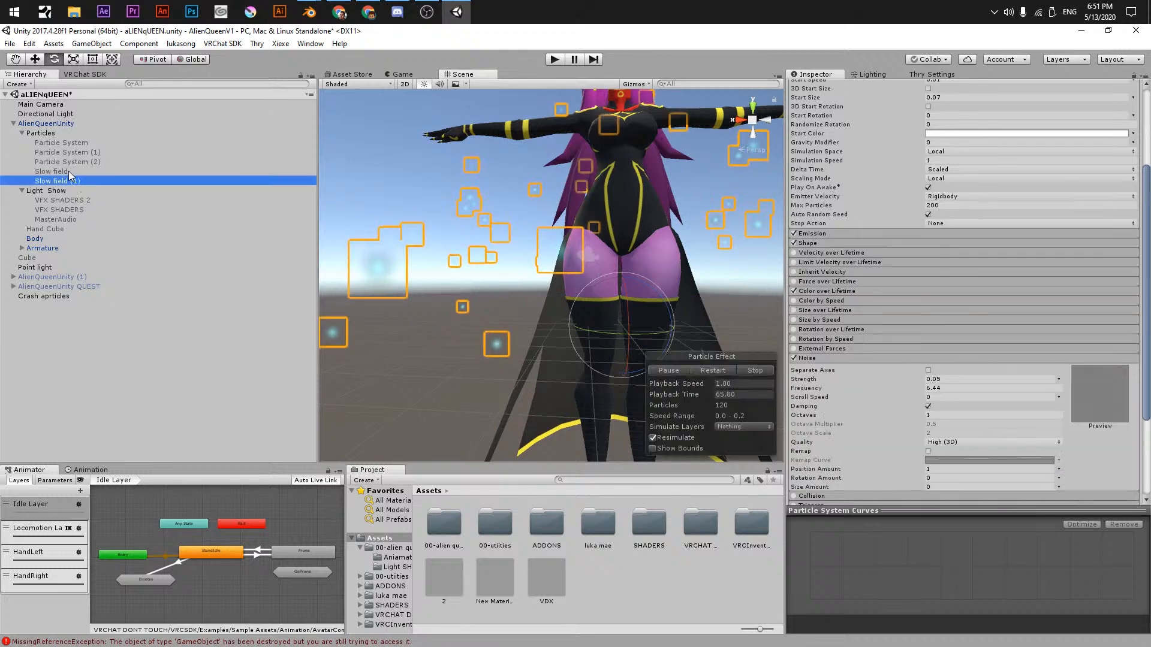
pyautogui.scroll(5, 824, 135)
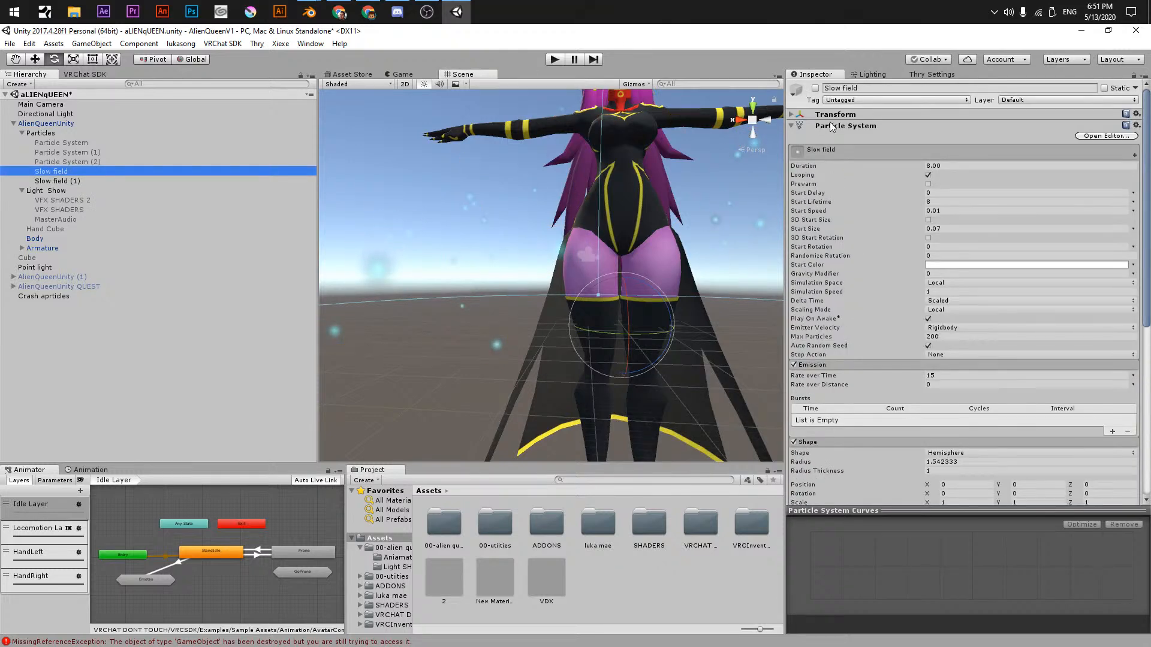
pyautogui.click(815, 88)
pyautogui.scroll(-5, 719, 269)
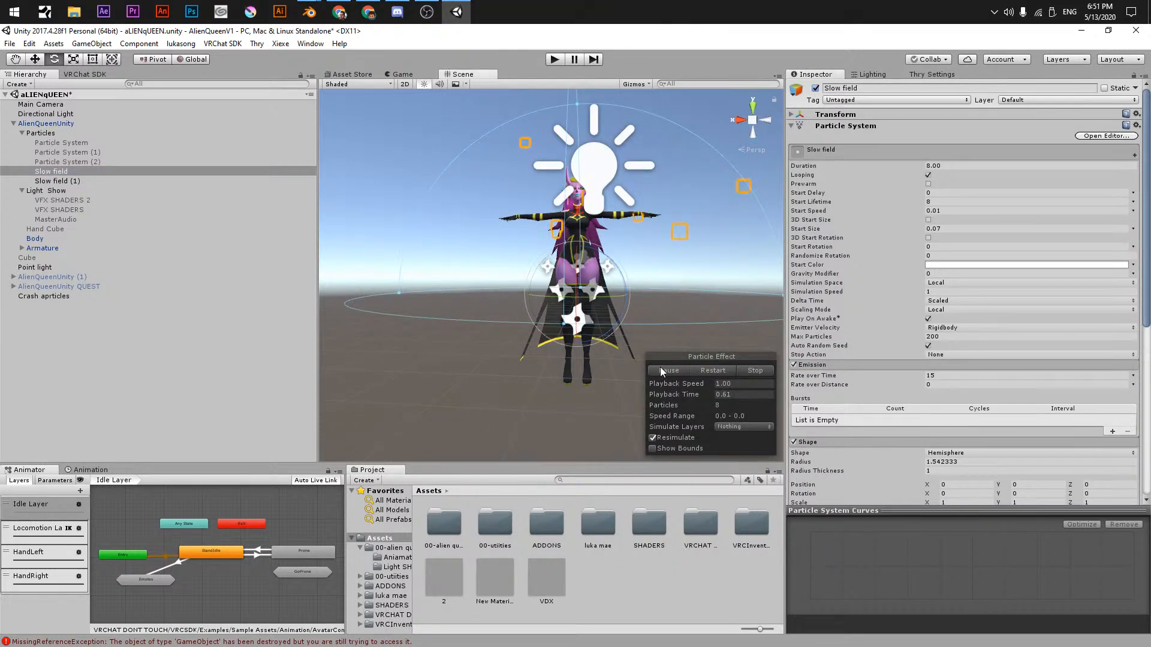
pyautogui.scroll(4, 630, 298)
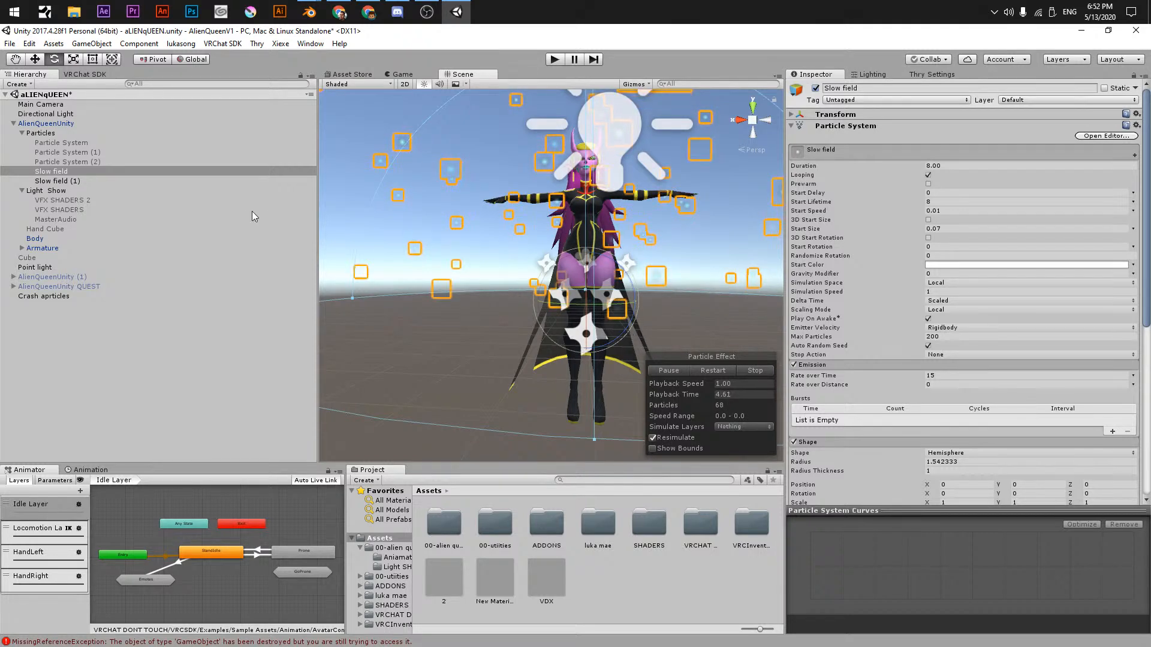
# - Rename the duplicated Slow field particle system as Firefly
pyautogui.click(239, 181)
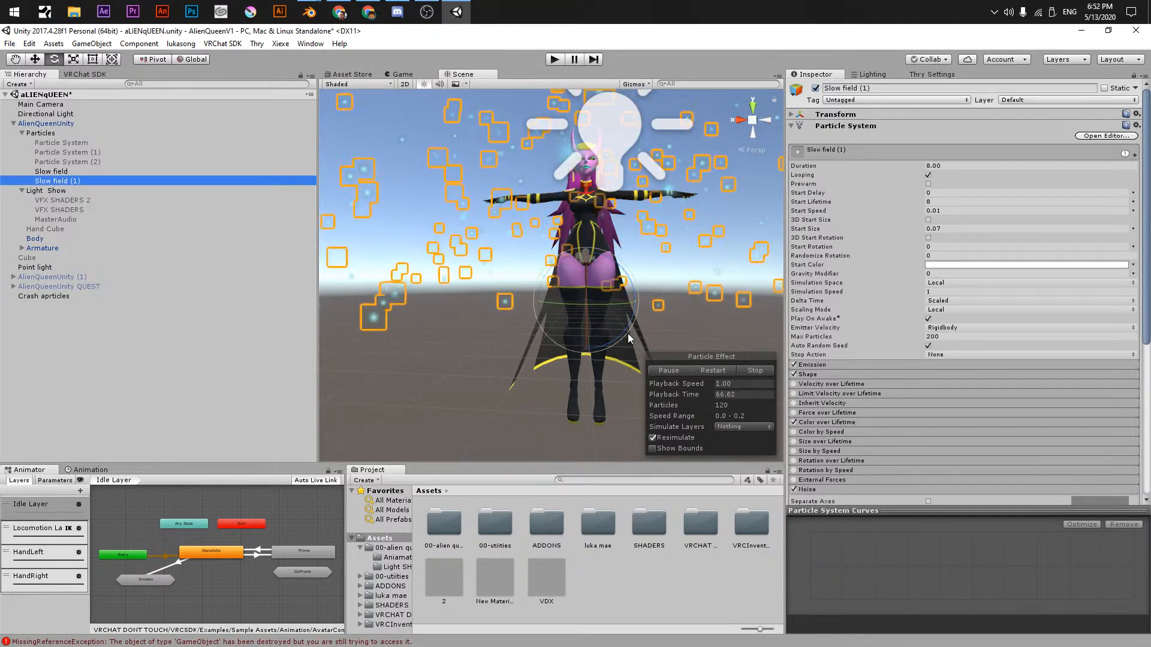
pyautogui.click(93, 181)
pyautogui.write('Fireflu')
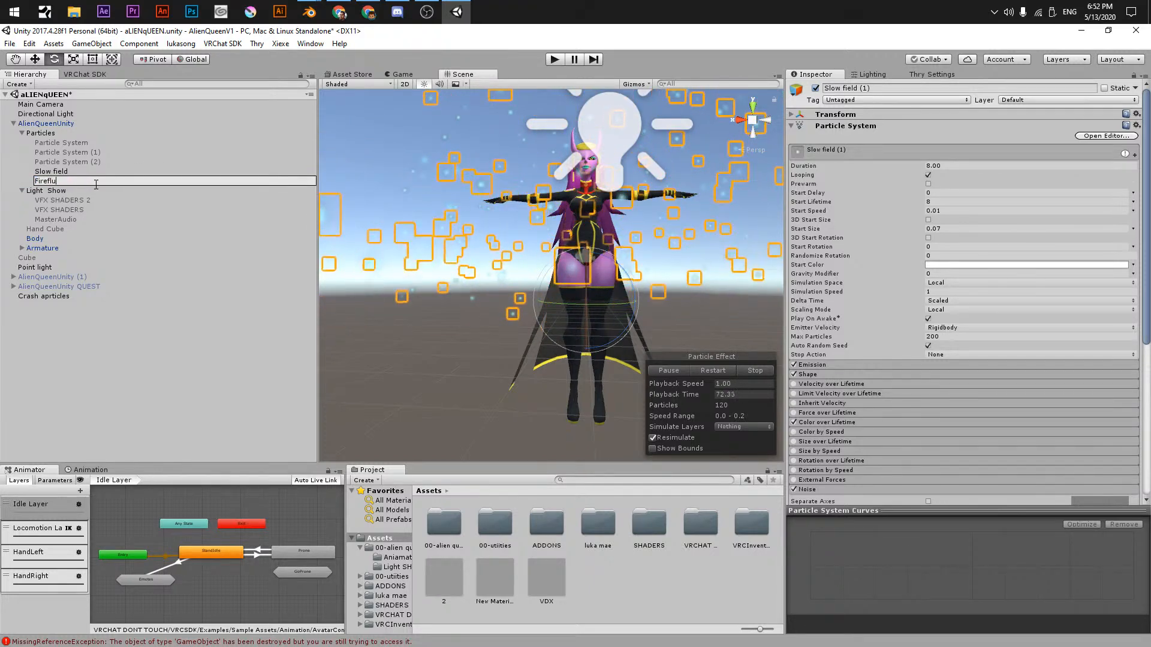
pyautogui.press('BackSpace')
pyautogui.write('y')
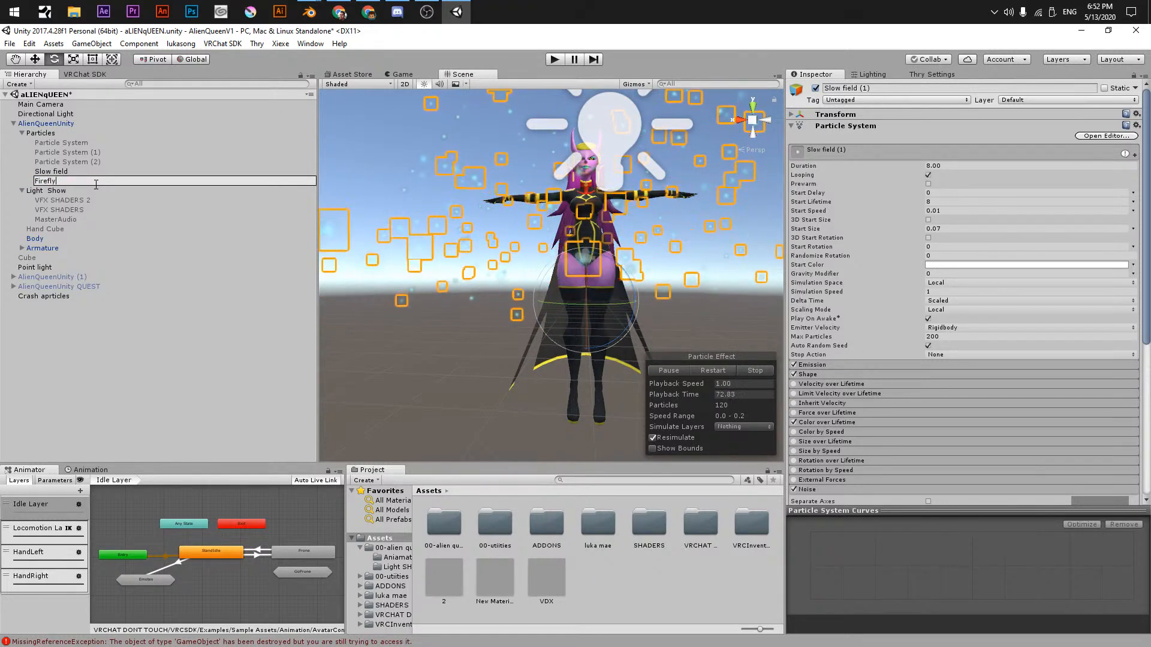
pyautogui.press('Return')
# - Rename the original Slow field particle system as Dust and save the scene
pyautogui.click(53, 172)
pyautogui.click(53, 172)
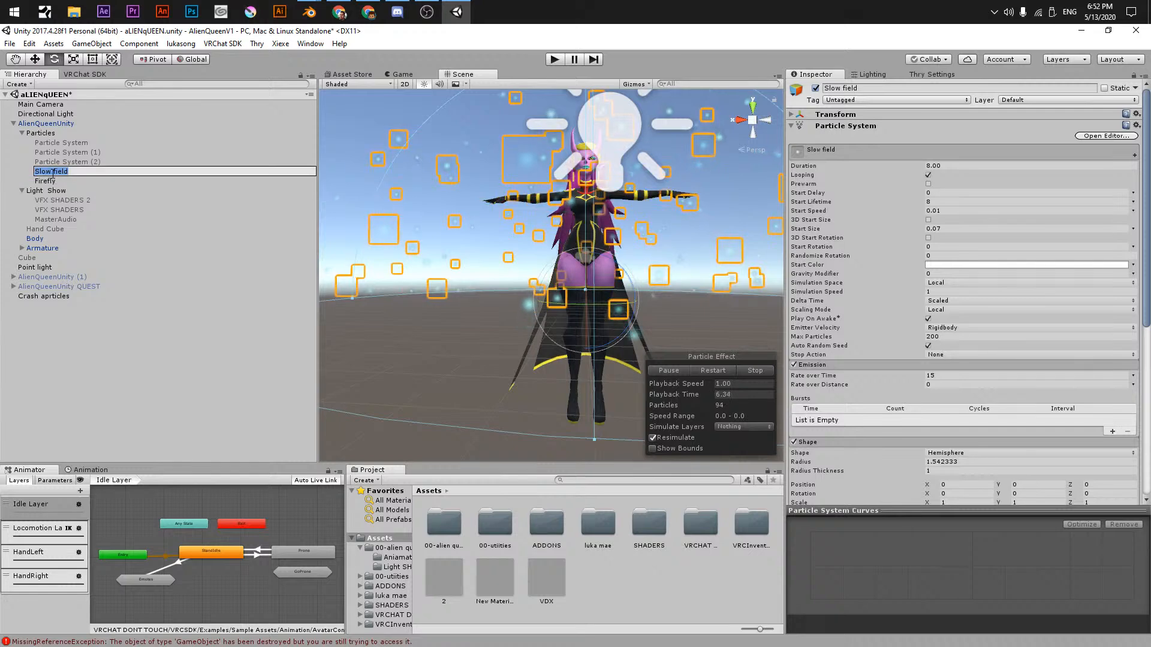
pyautogui.write('Dust')
pyautogui.press('Return')
pyautogui.hotkey('ctrl', 's')
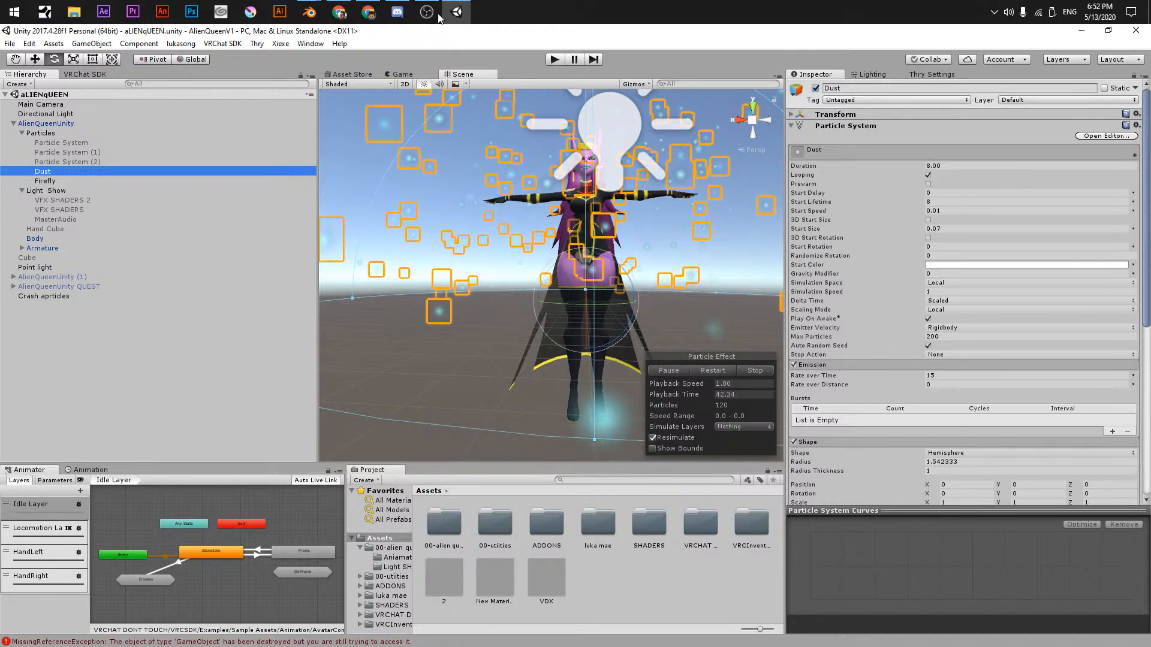
# - Select the Firefly particle system and review its Noise settings and remaining modules
pyautogui.moveTo(456, 9)
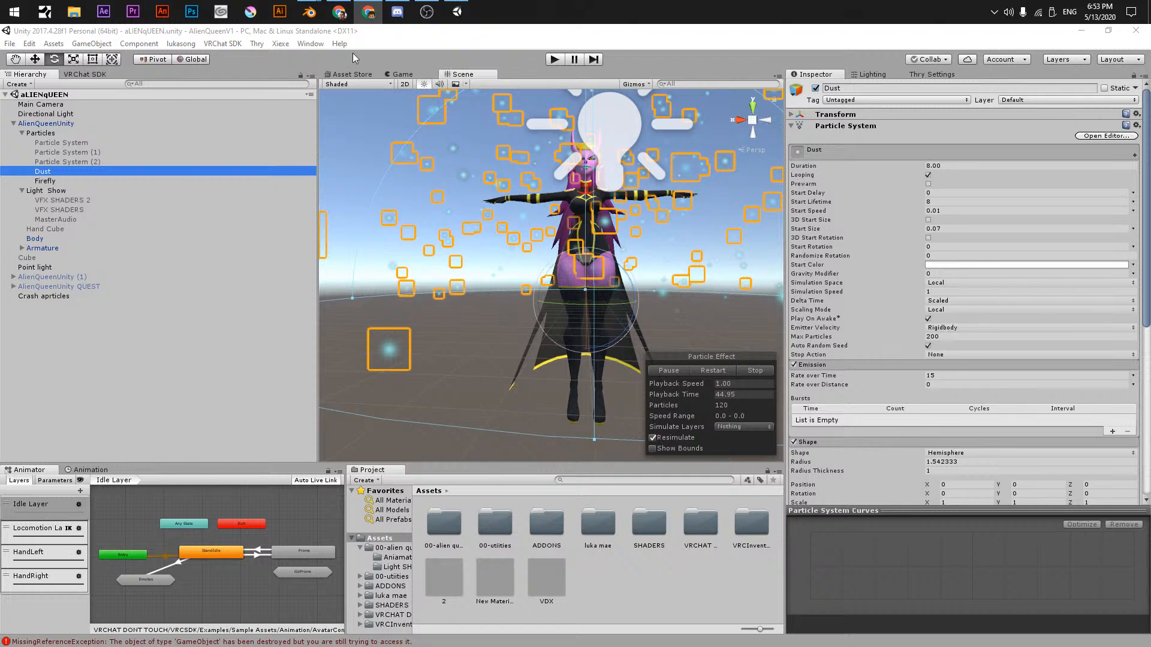
pyautogui.keyDown('alt'); pyautogui.moveTo(461, 241); pyautogui.dragTo(524, 296); pyautogui.keyUp('alt')
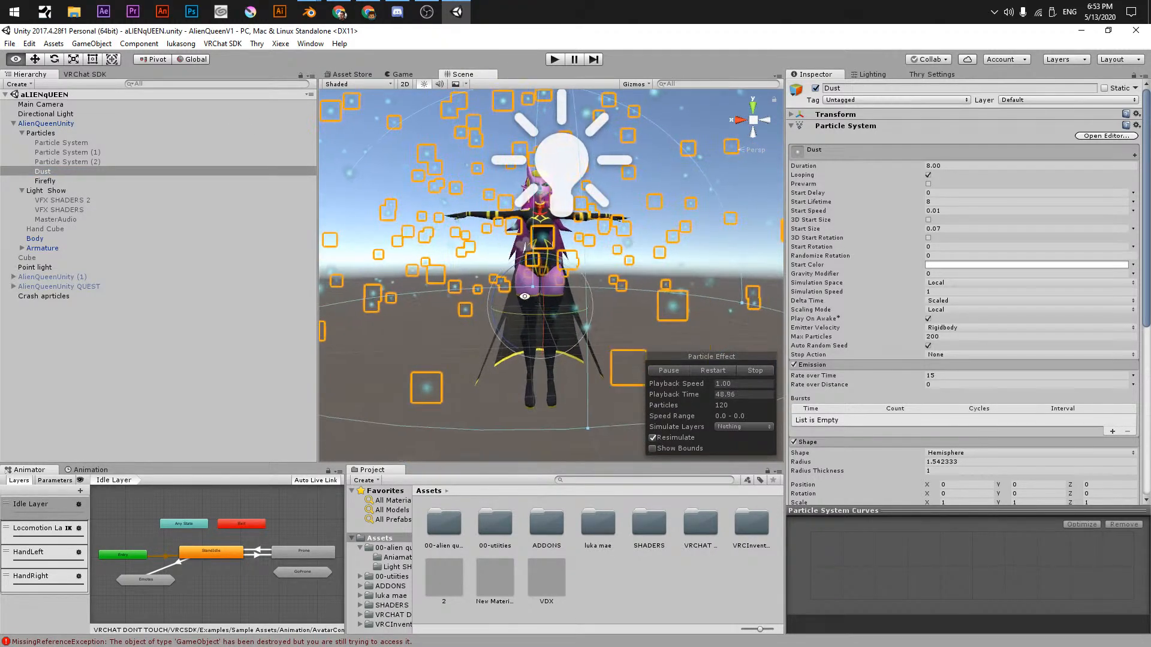
pyautogui.click(54, 181)
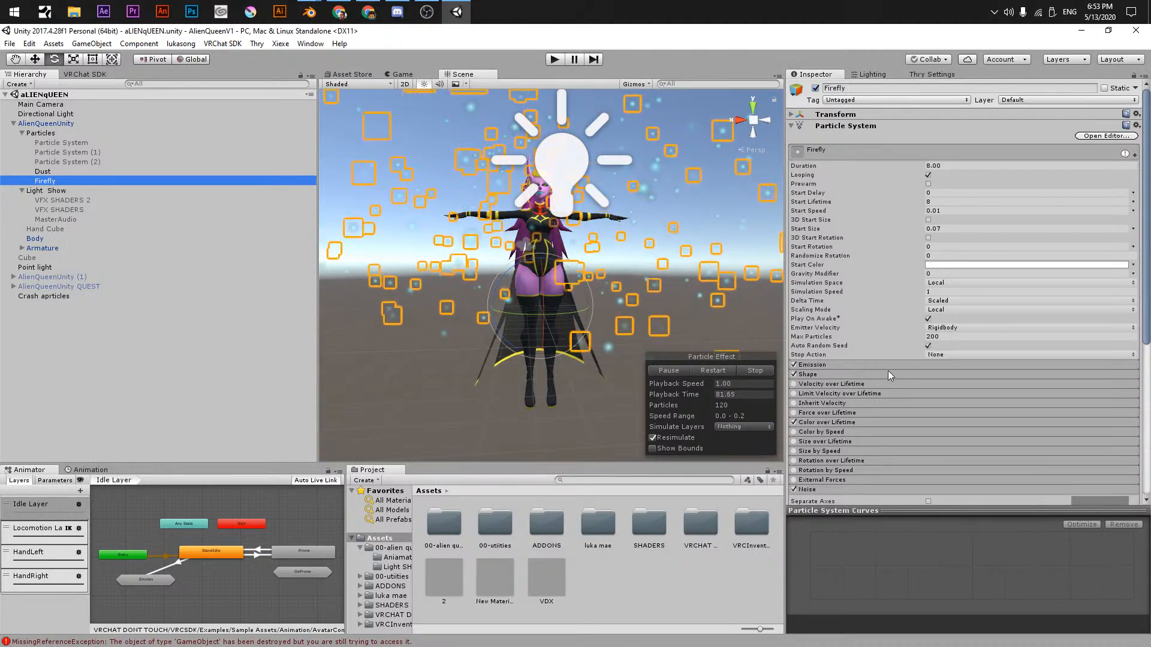
pyautogui.click(837, 489)
pyautogui.scroll(-5, 837, 372)
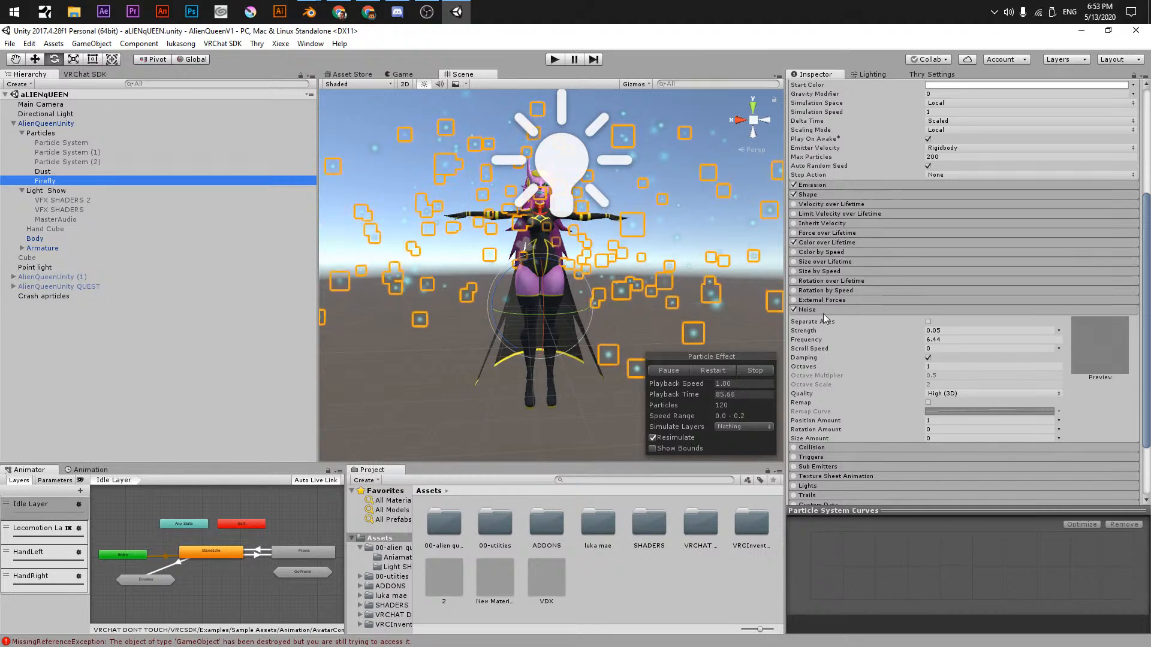
pyautogui.scroll(-2, 864, 366)
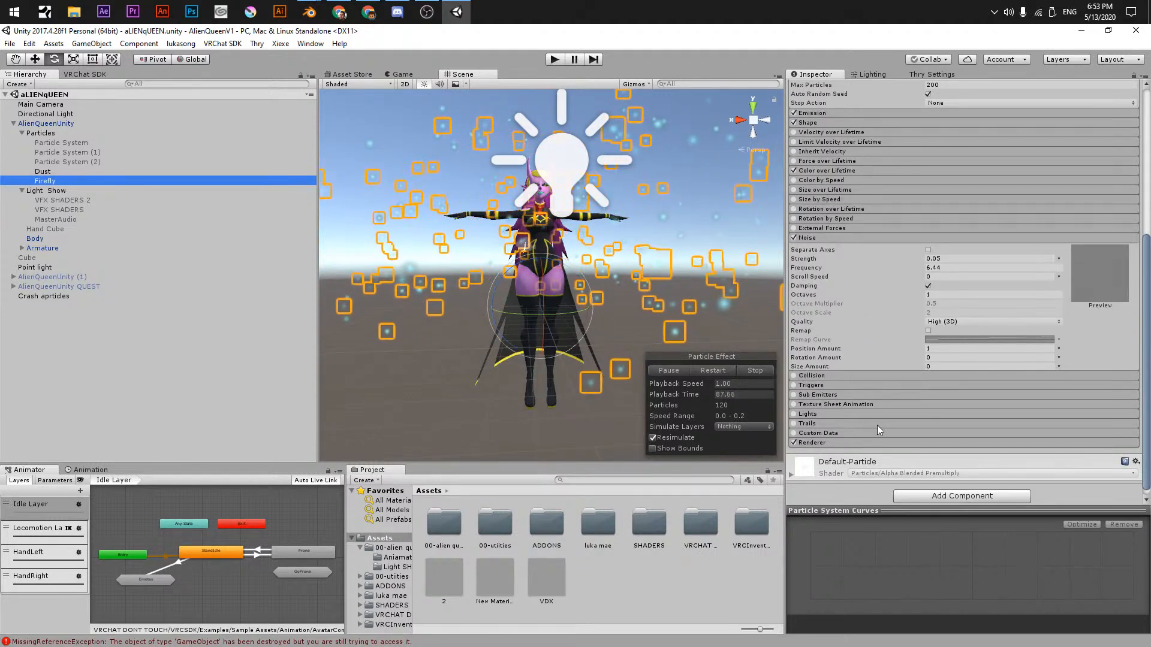
pyautogui.scroll(-1, 866, 419)
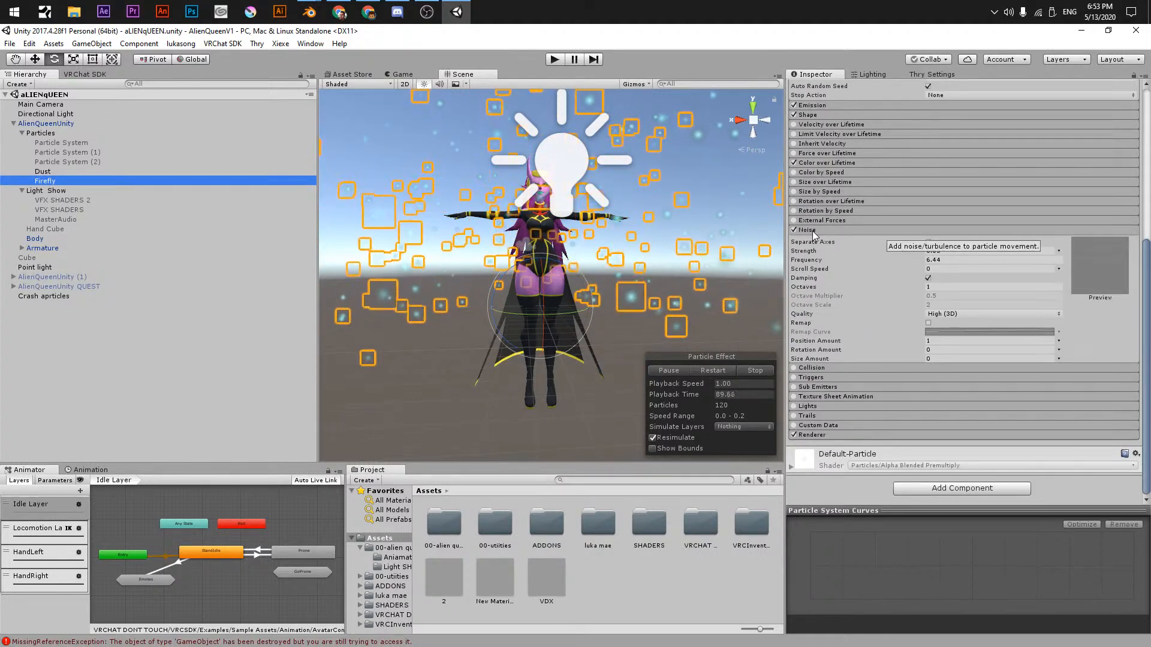
# - Recolor the middle key of Firefly's Color over Lifetime gradient to a saturated green
pyautogui.click(836, 161)
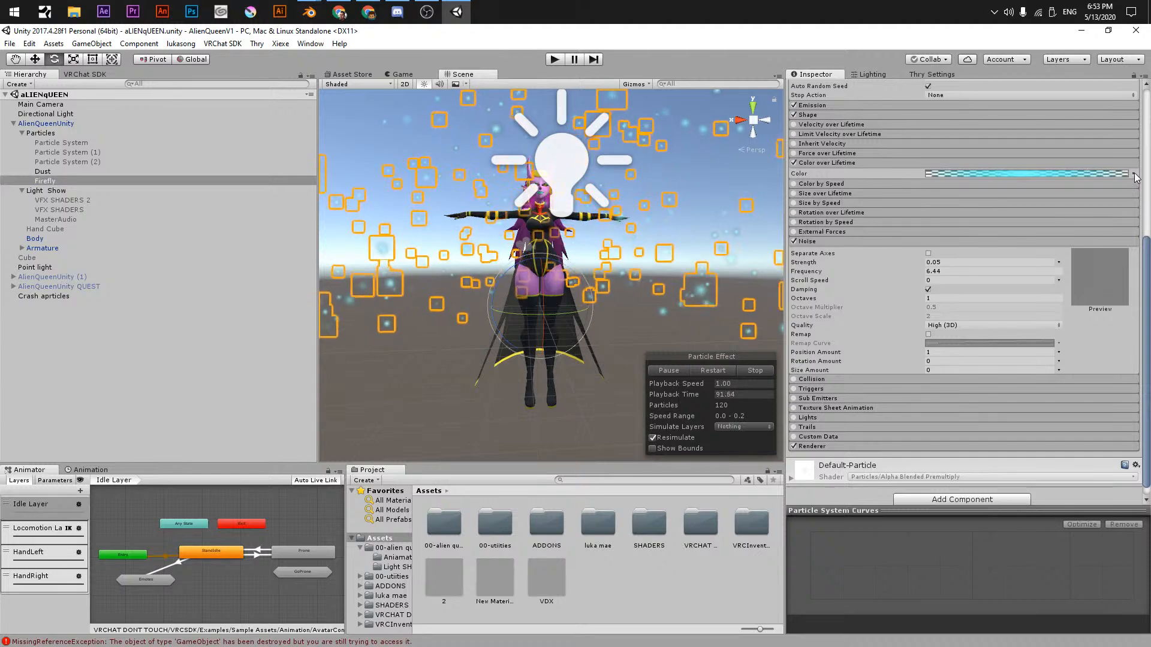
pyautogui.click(1134, 174)
pyautogui.click(955, 178)
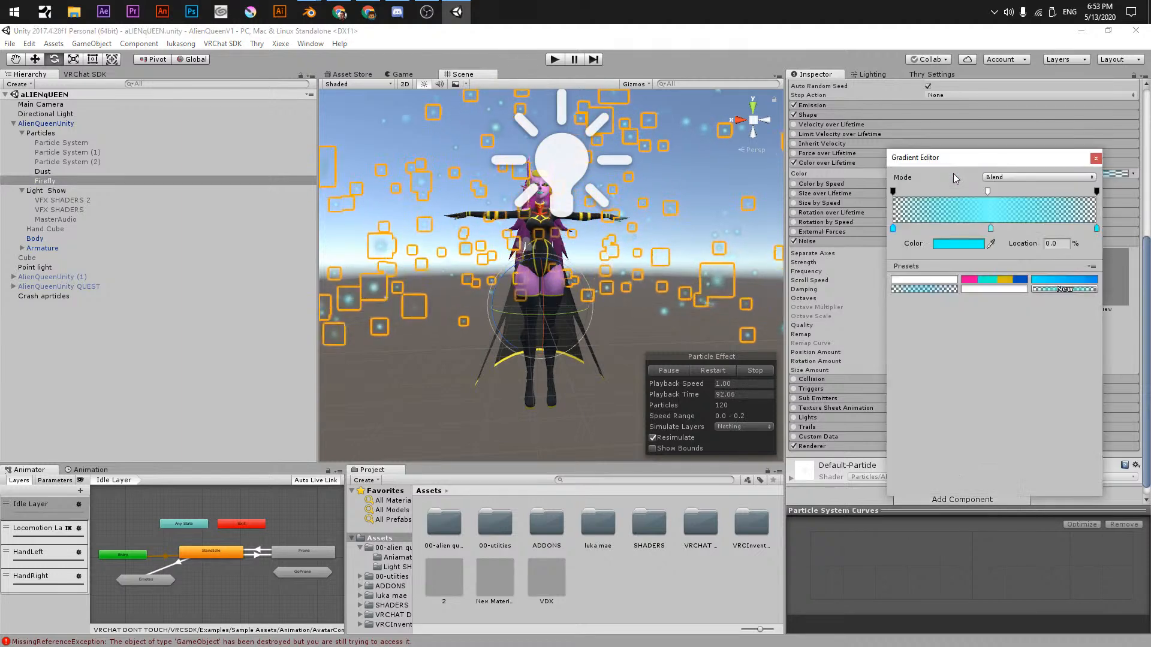
pyautogui.doubleClick(990, 229)
pyautogui.moveTo(929, 310); pyautogui.dragTo(930, 321)
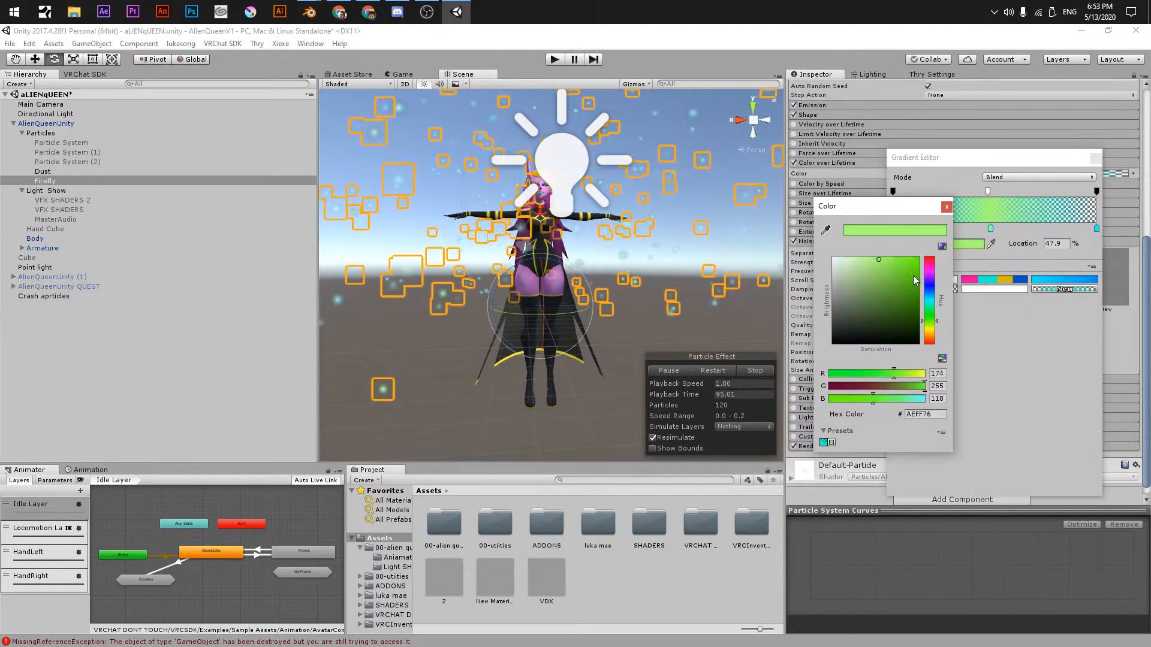
pyautogui.click(915, 281)
pyautogui.click(946, 206)
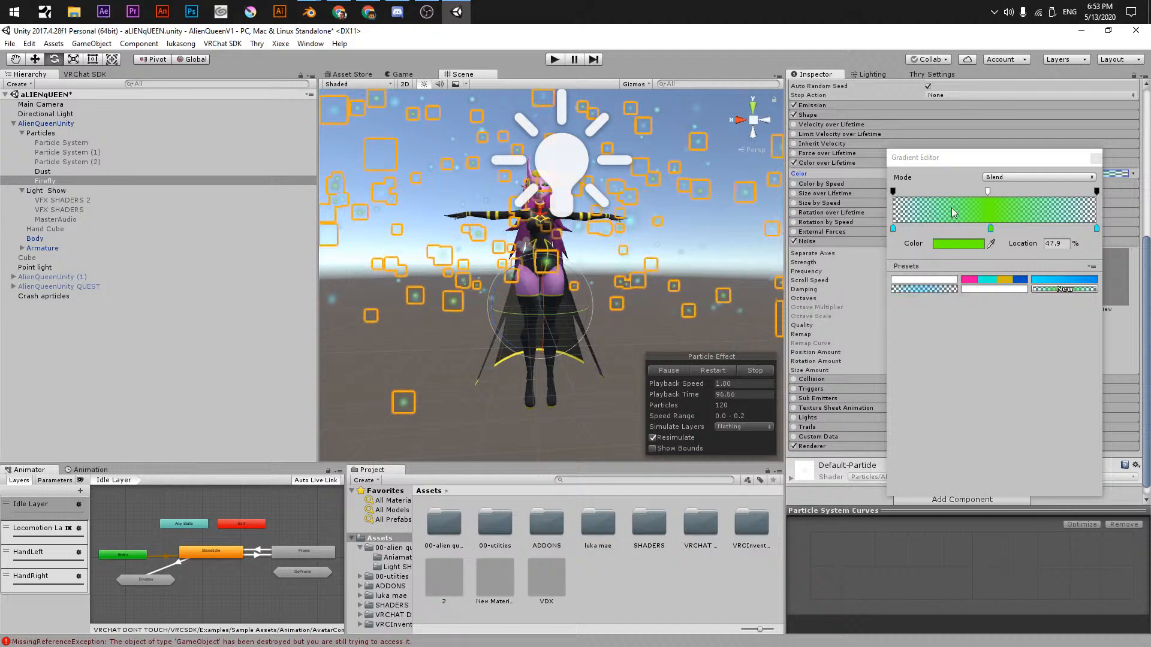
# - Move Firefly's saturated green peak early in the Color over Lifetime gradient, with a color key and an alpha 242 key at 14.4%
pyautogui.click(923, 229)
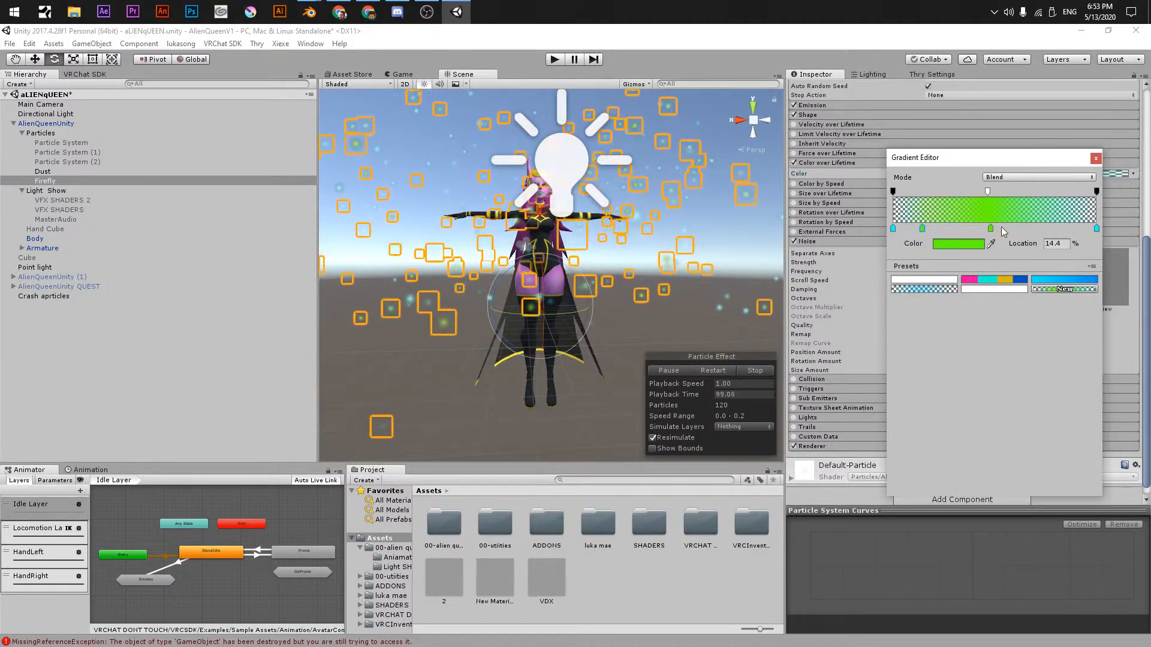
pyautogui.click(922, 193)
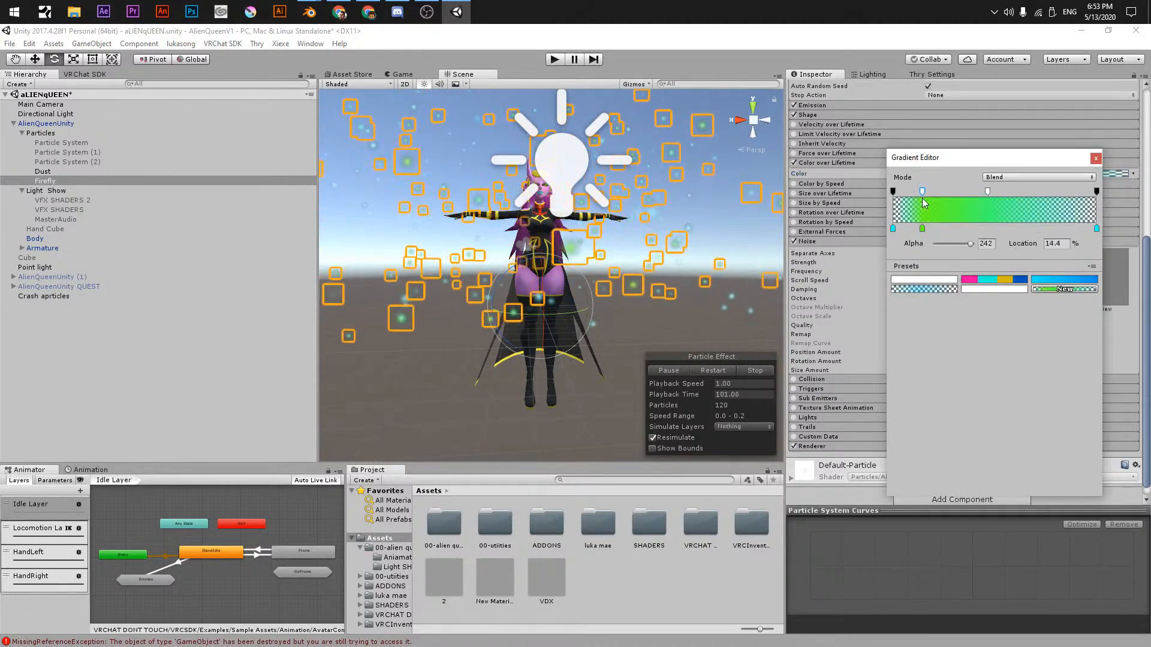
pyautogui.moveTo(894, 229)
pyautogui.mouseDown()
pyautogui.moveTo(866, 329)
pyautogui.moveTo(898, 235)
pyautogui.moveTo(875, 235)
pyautogui.mouseUp()
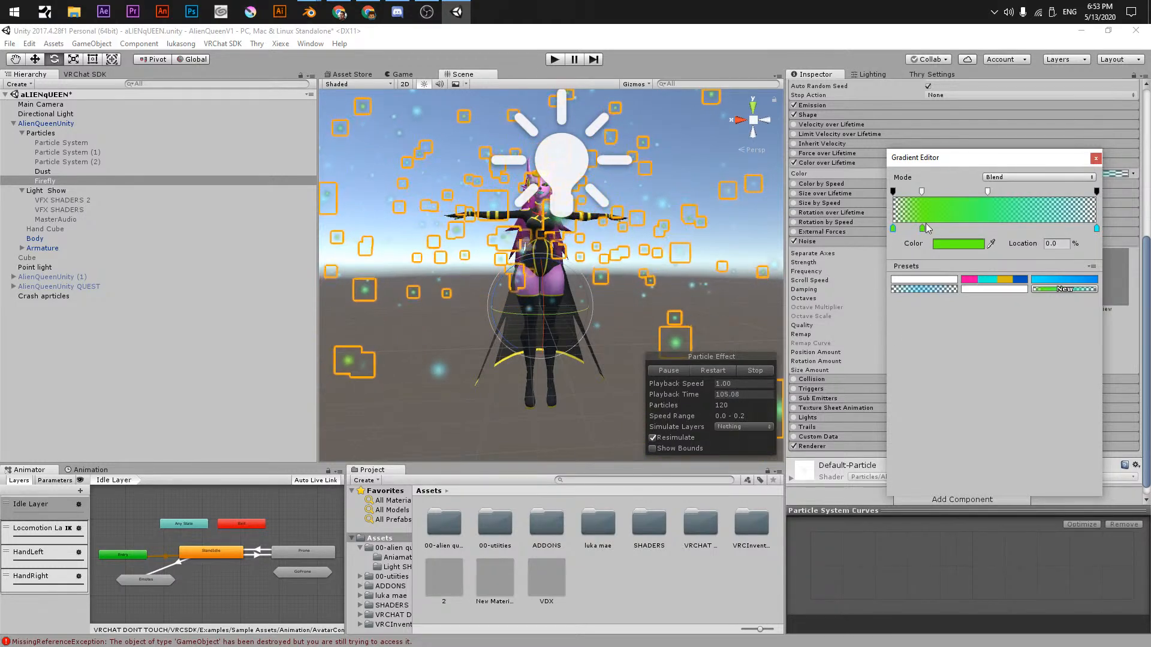
# - Try to recolor the gradient's first color key to a pale green
pyautogui.doubleClick(893, 228)
pyautogui.click(846, 259)
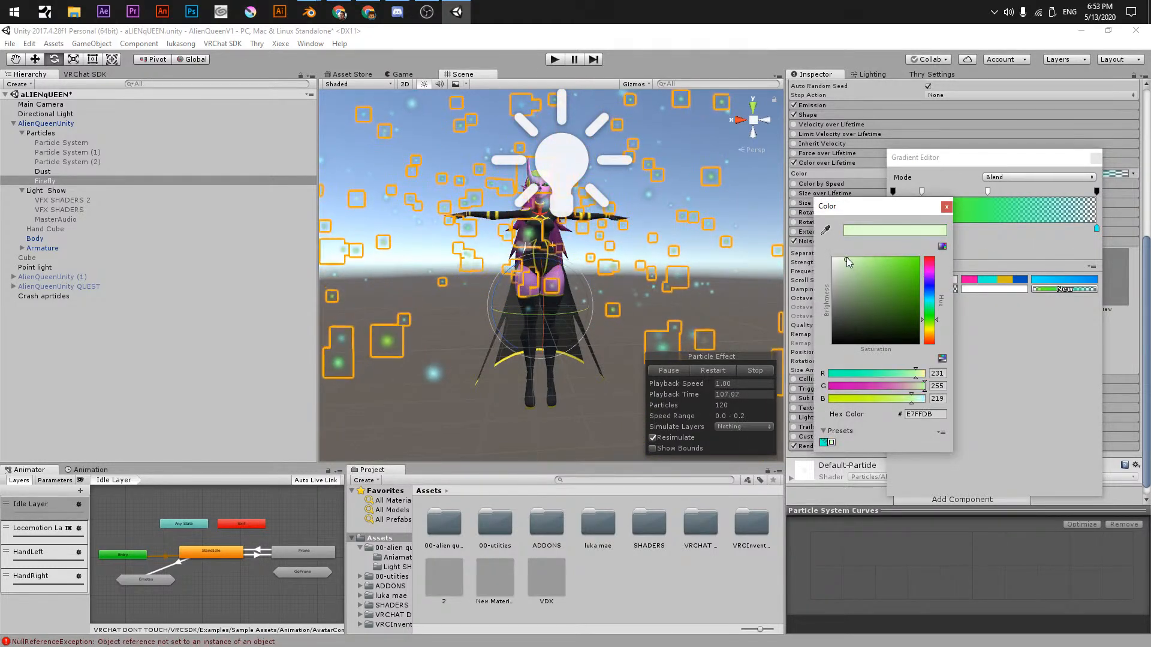
pyautogui.click(946, 207)
pyautogui.doubleClick(922, 228)
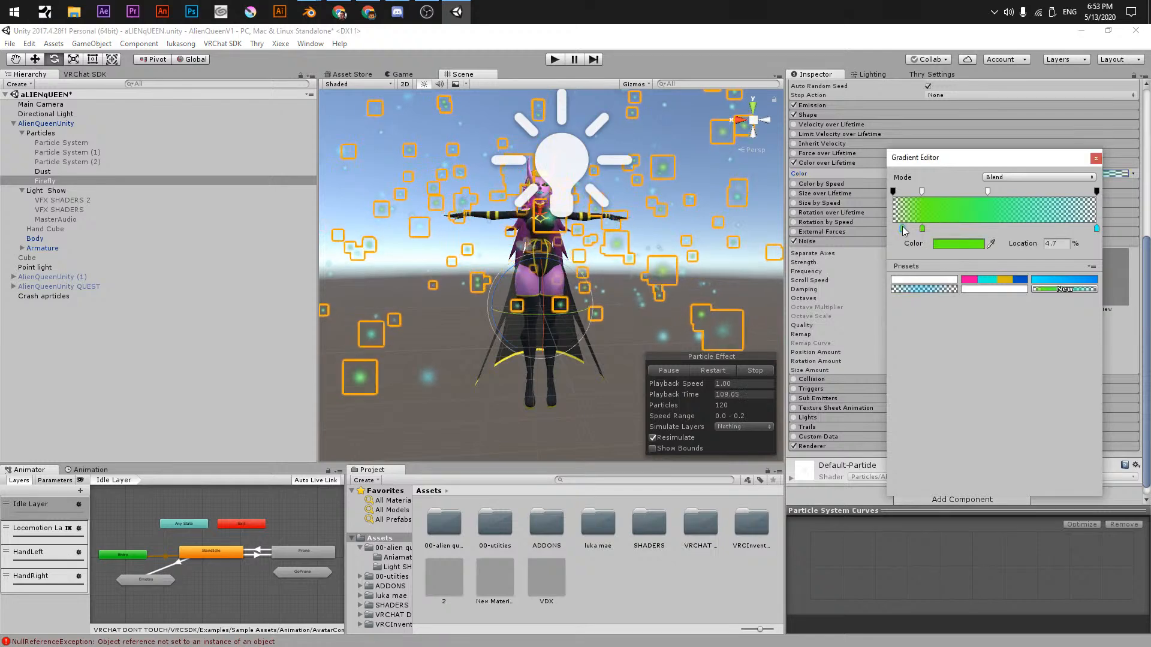
pyautogui.click(835, 258)
pyautogui.click(865, 259)
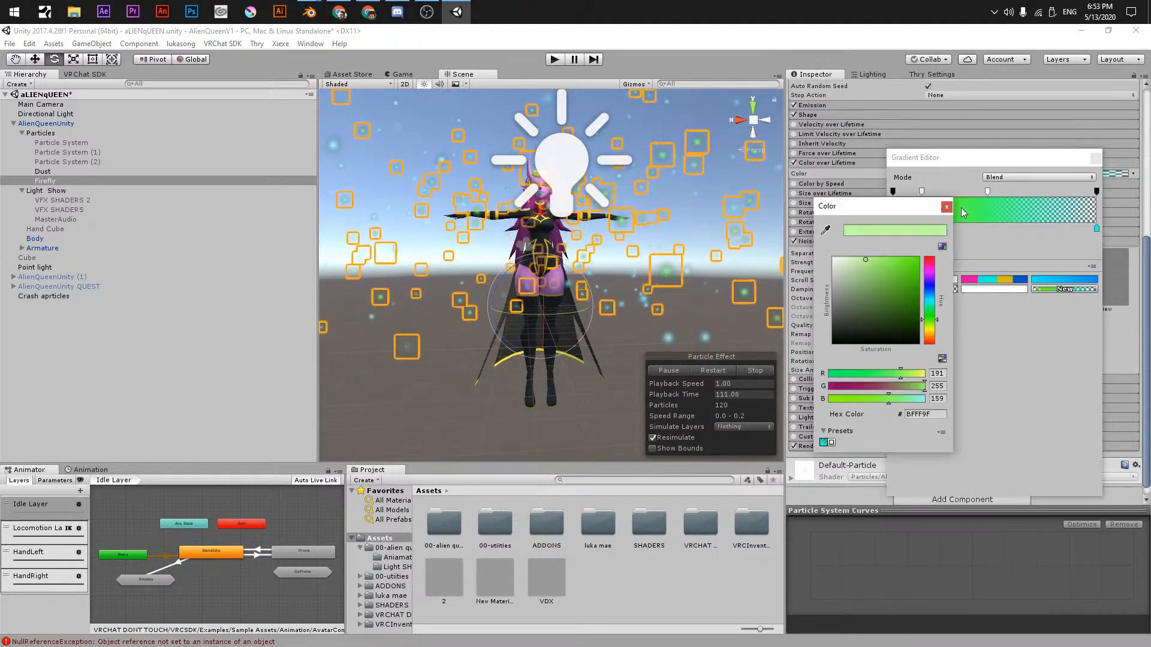
pyautogui.click(946, 207)
# - Position the gradient's first color key at 6.8% and recolor it pale green
pyautogui.click(904, 227)
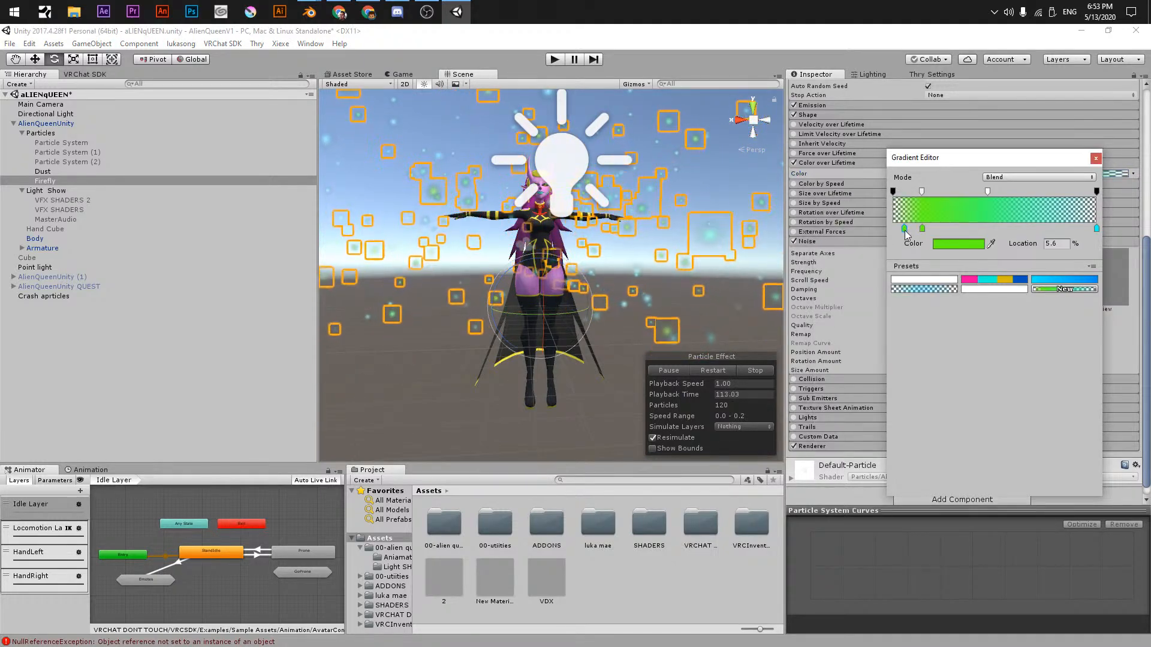
pyautogui.doubleClick(906, 229)
pyautogui.click(855, 256)
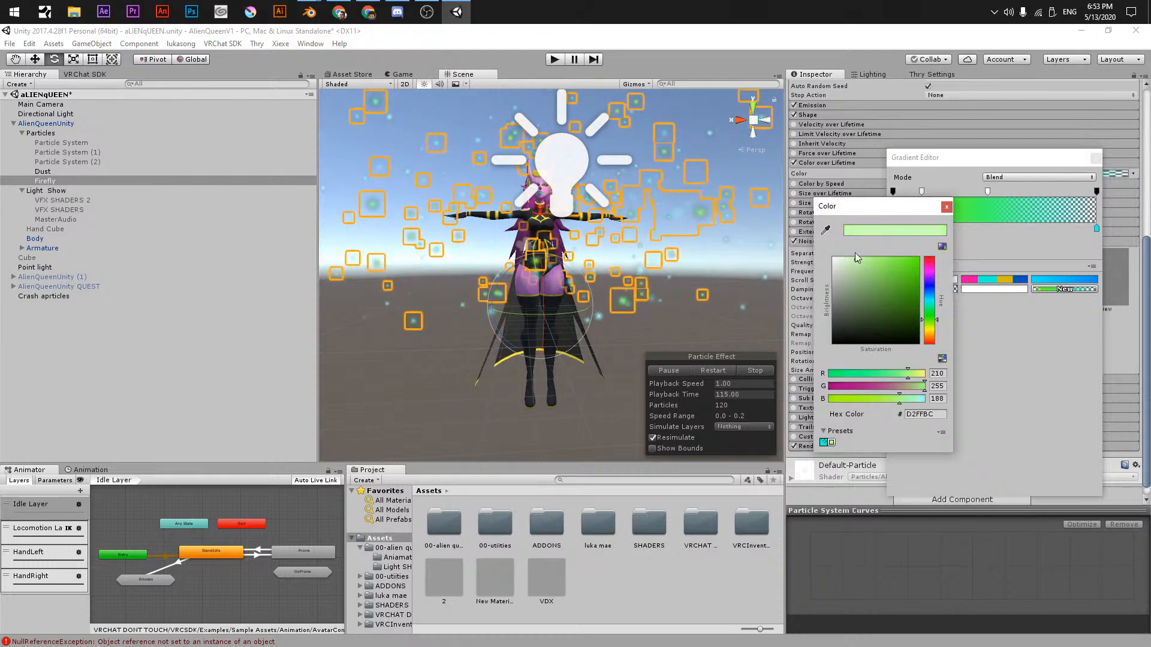
pyautogui.click(947, 207)
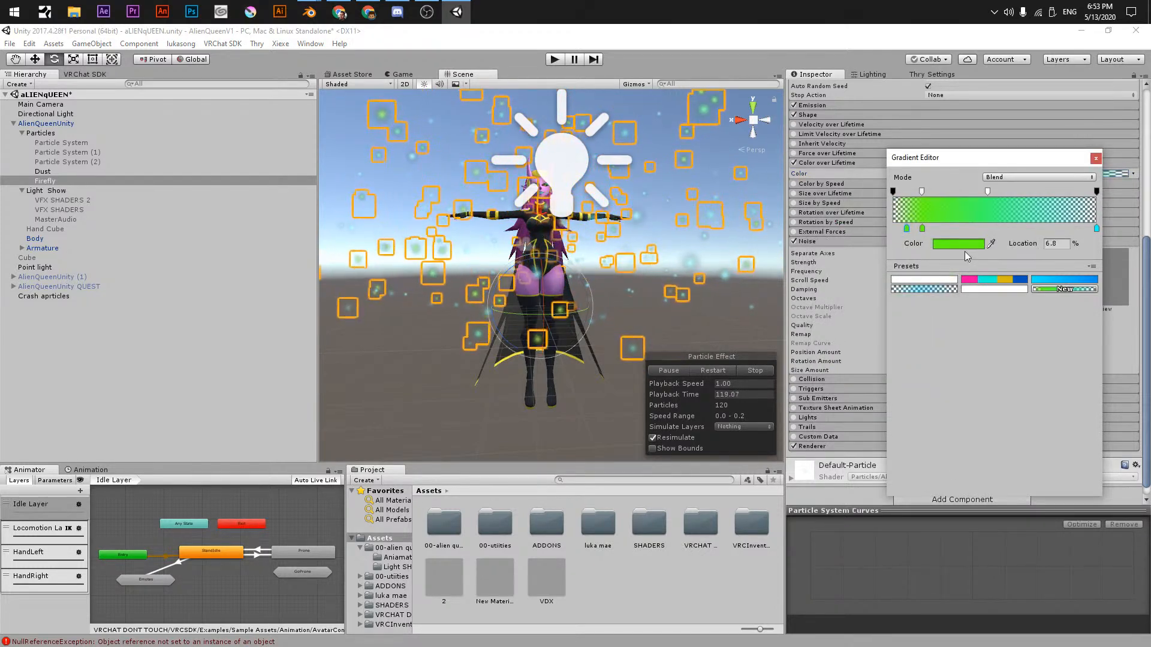
pyautogui.click(959, 244)
pyautogui.click(861, 258)
pyautogui.click(1012, 254)
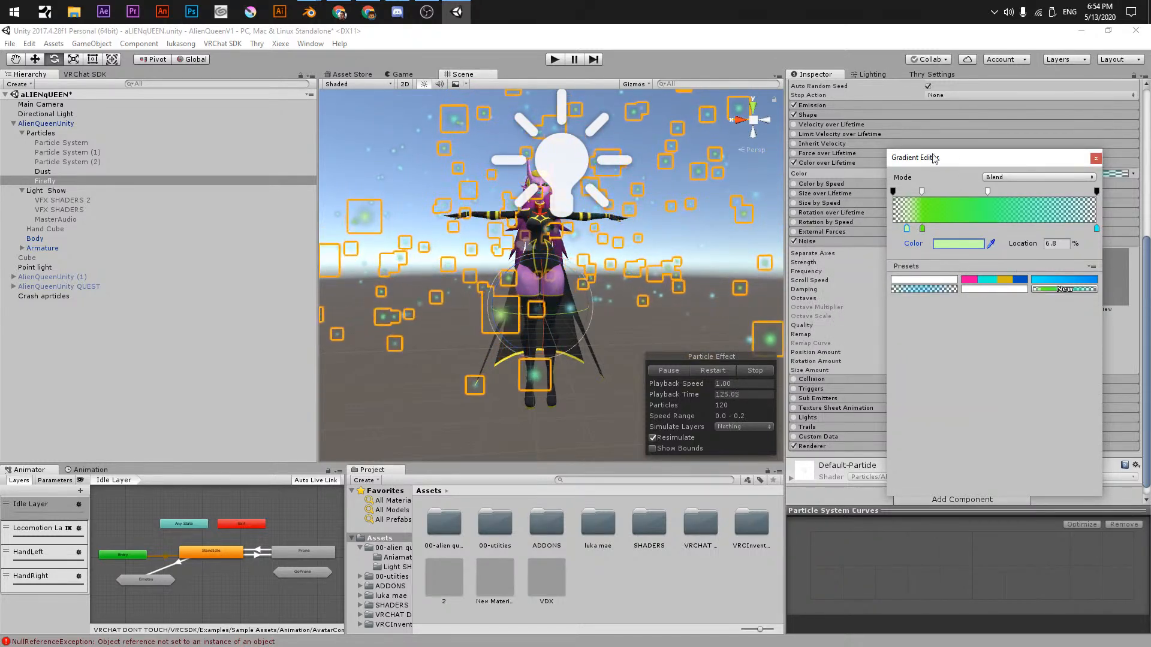
# - Replace the cyan end key with alternating greens: pale at 39.7%, saturated at 64.7% and pale at the gradient's end
pyautogui.click(930, 228)
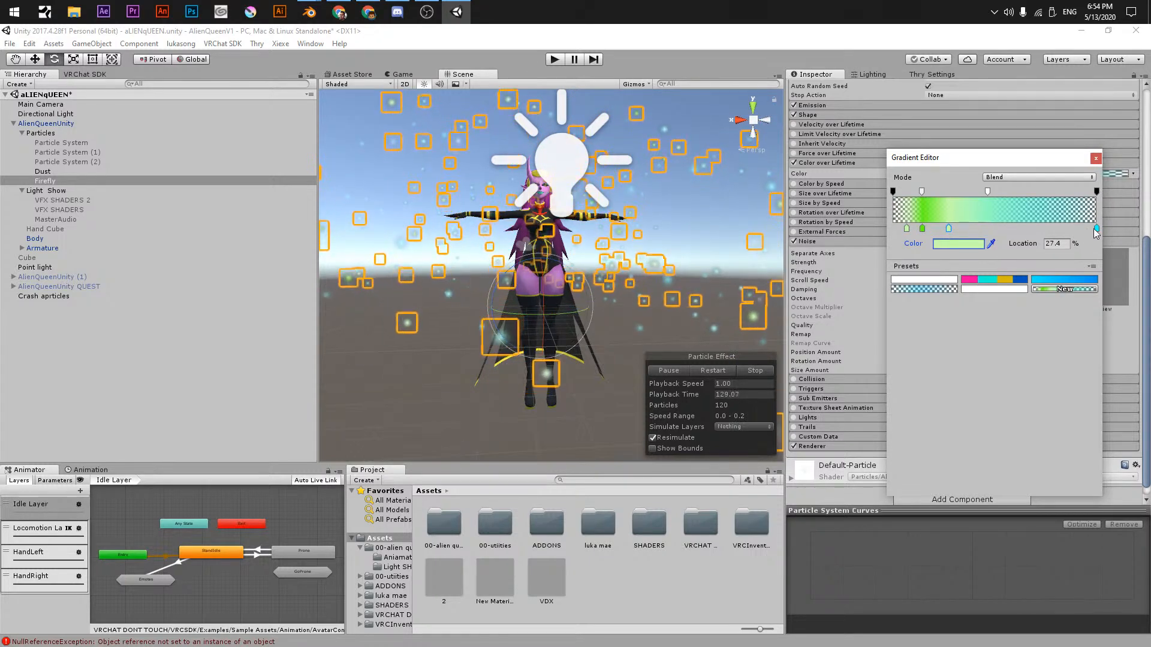
pyautogui.click(1095, 229)
pyautogui.press('Delete')
pyautogui.click(934, 229)
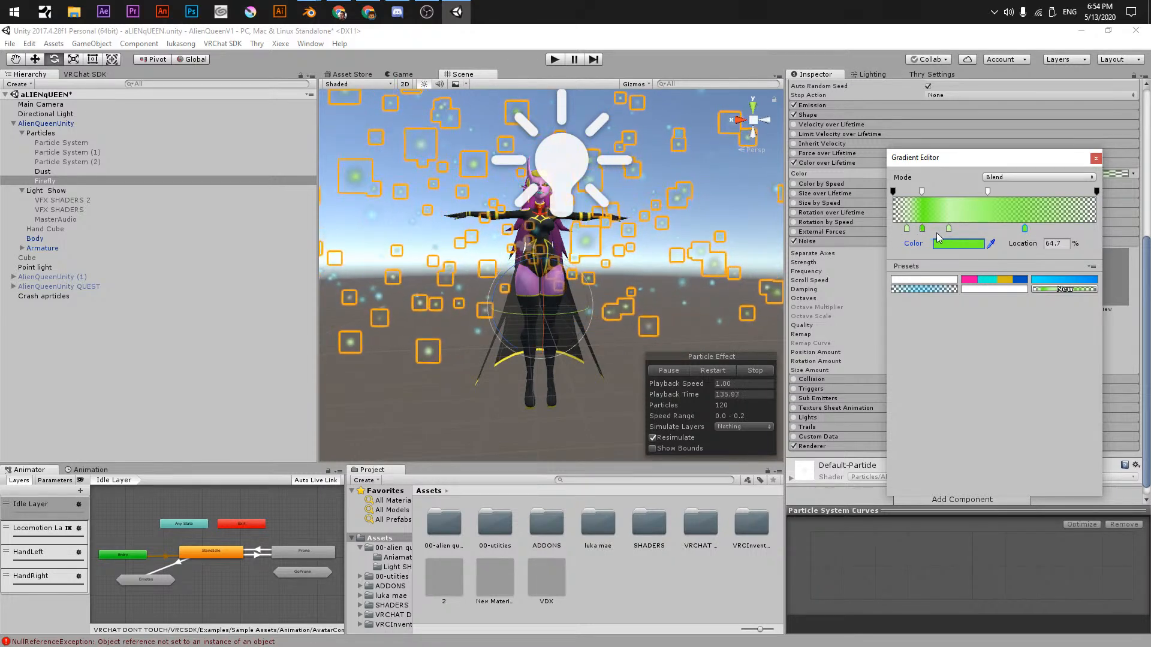
pyautogui.moveTo(949, 228); pyautogui.dragTo(974, 229)
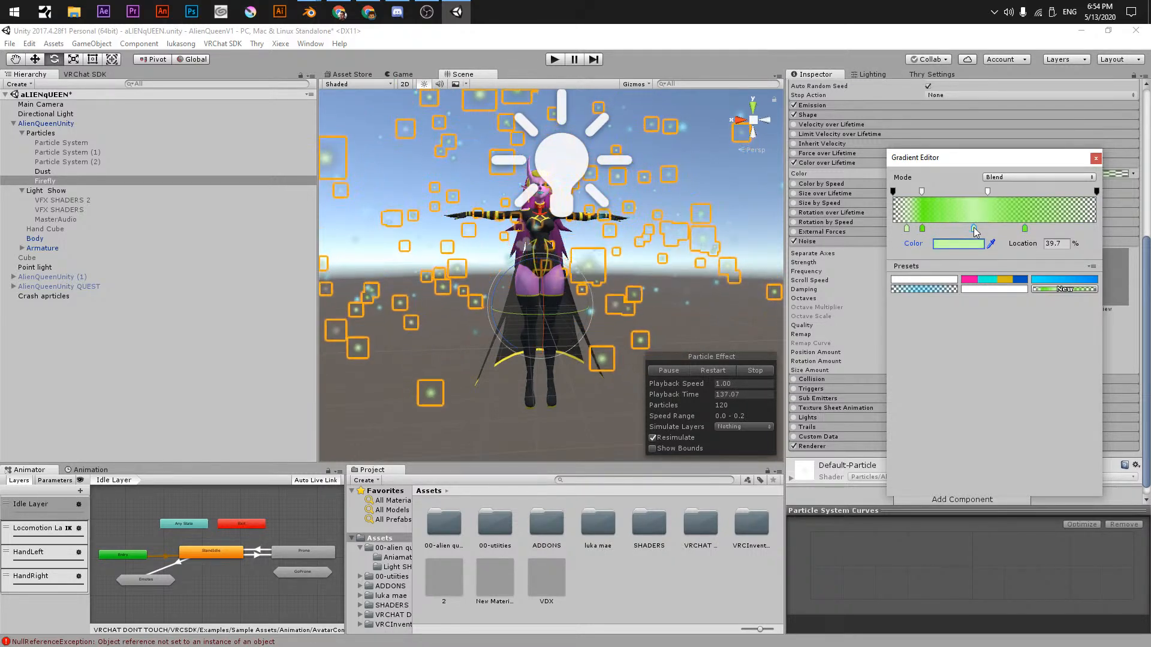
pyautogui.moveTo(897, 230); pyautogui.dragTo(1098, 230)
# - Make the gradient blink by setting alpha 0 at 39.1% and alpha 230 at 64.4%, and shift the first transparent key slightly inward
pyautogui.moveTo(987, 192); pyautogui.dragTo(919, 137)
pyautogui.moveTo(935, 192); pyautogui.dragTo(974, 192)
pyautogui.click(893, 192)
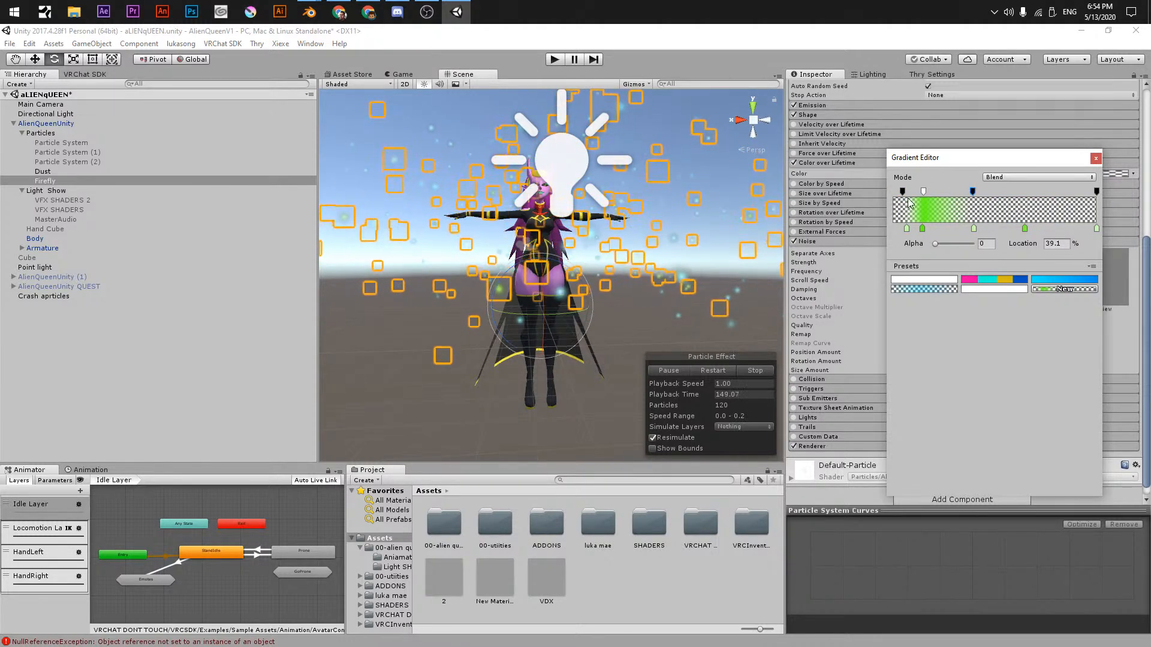
pyautogui.click(1024, 192)
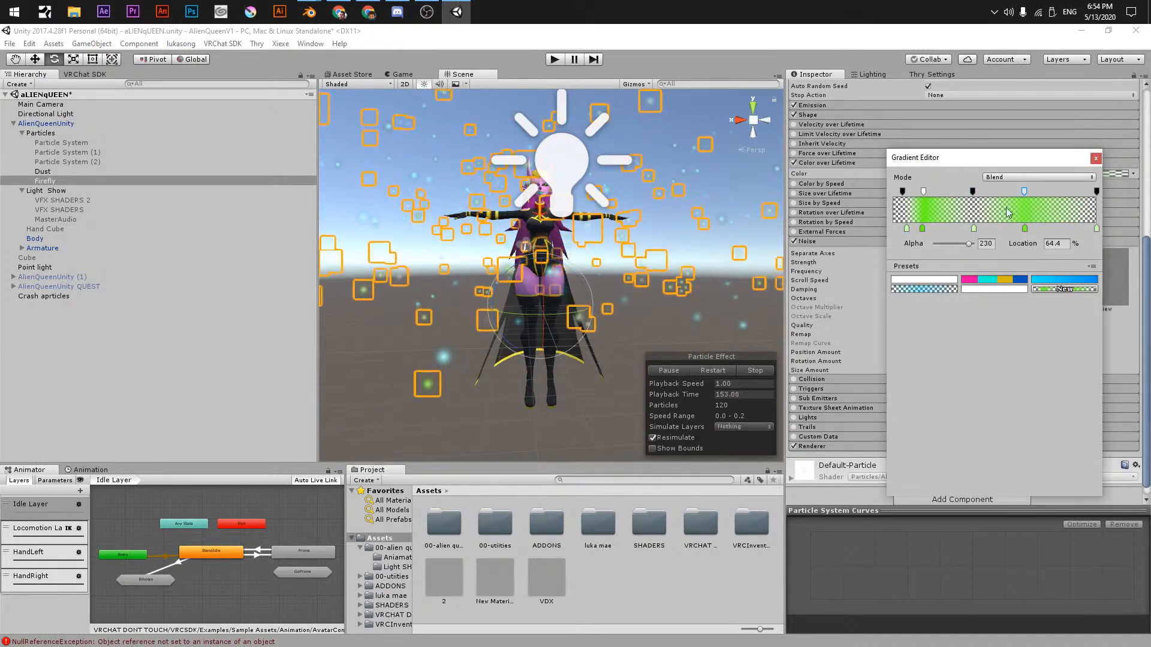
# - Check the blinking Firefly particles around the avatar and save the scene
pyautogui.scroll(5, 627, 298)
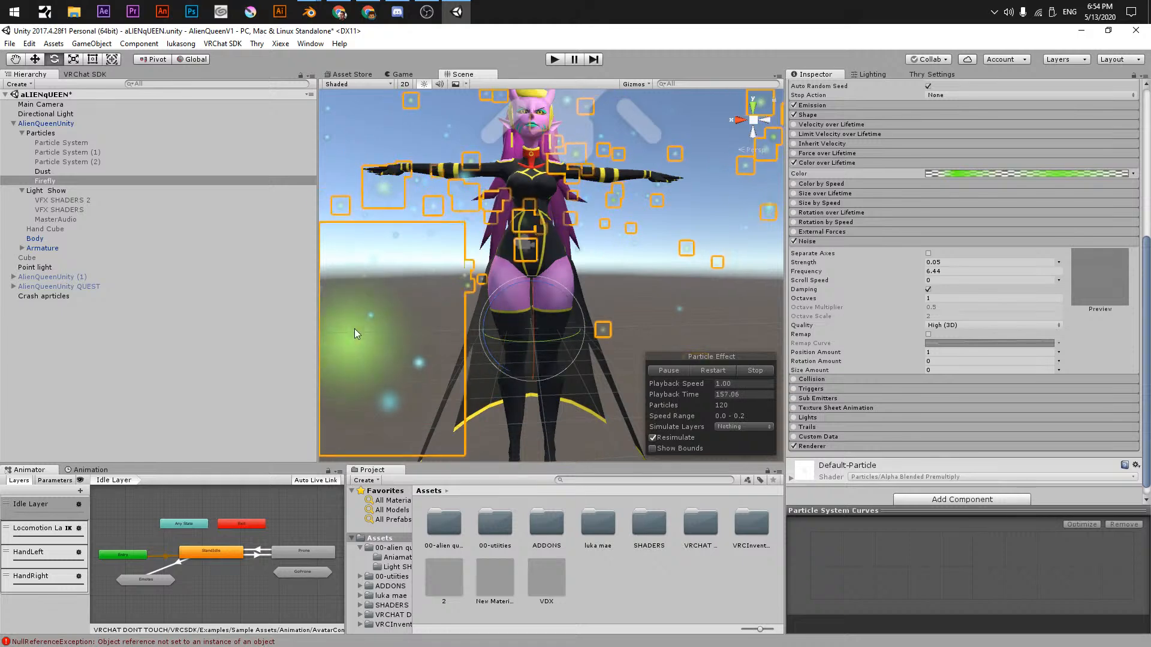
pyautogui.scroll(-5, 462, 326)
pyautogui.hotkey('ctrl', 's')
pyautogui.scroll(2, 479, 290)
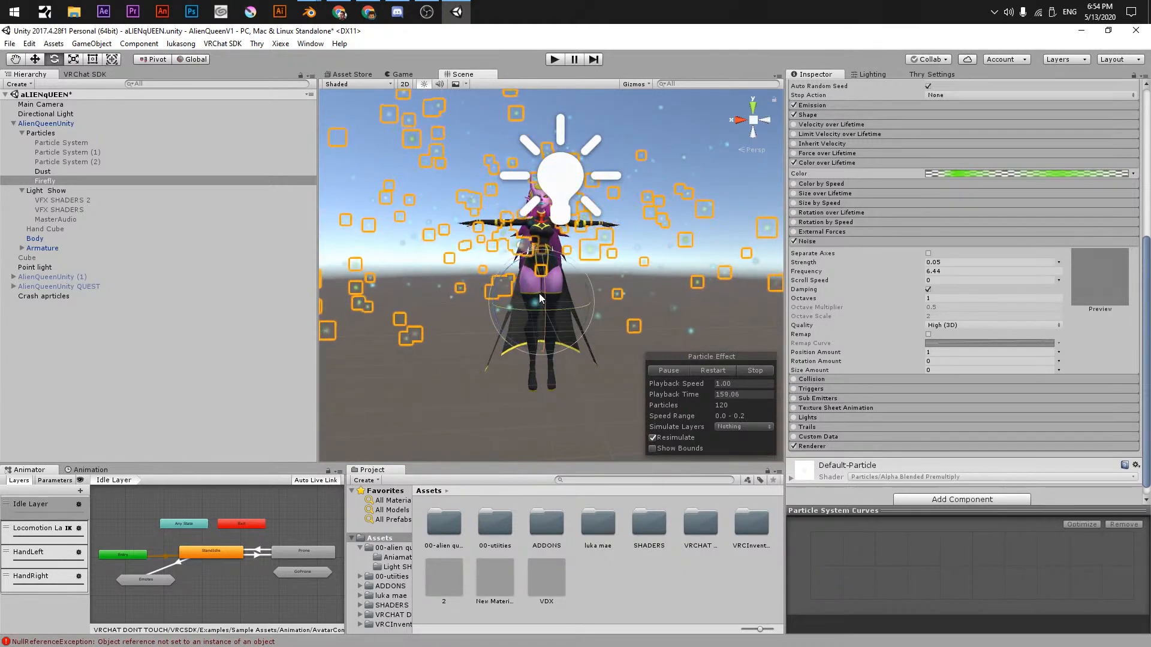
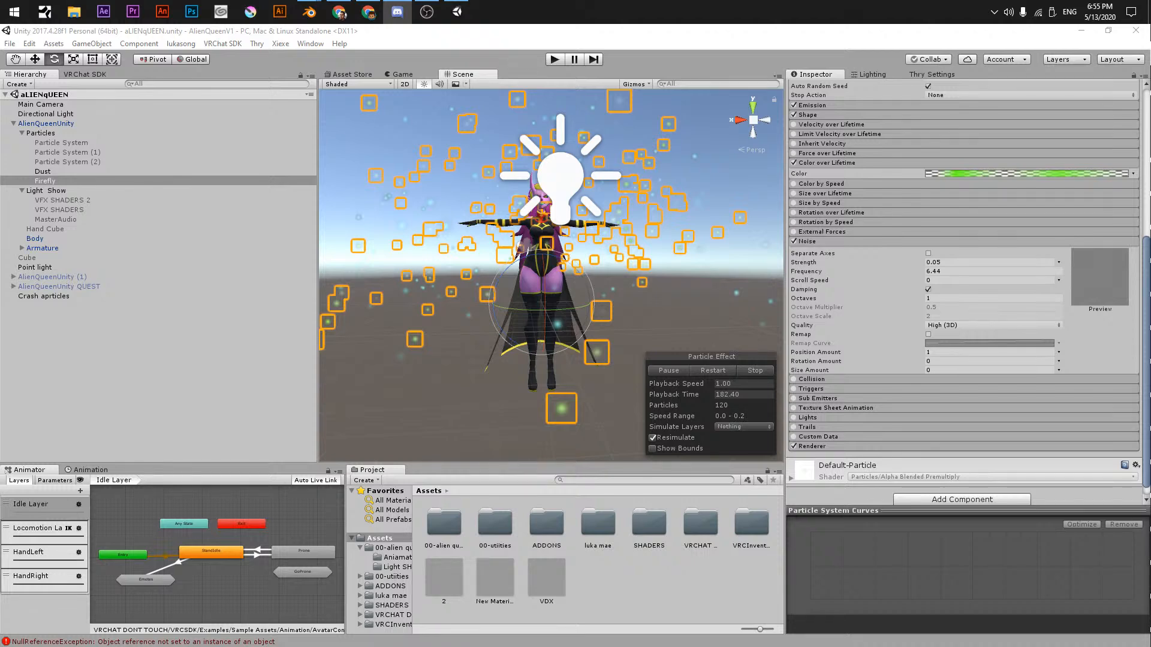
# - Examine the combined particles around the avatar and select the Dust particle system
pyautogui.hotkey('alt', 'Tab')
pyautogui.hotkey('alt', 'Tab')
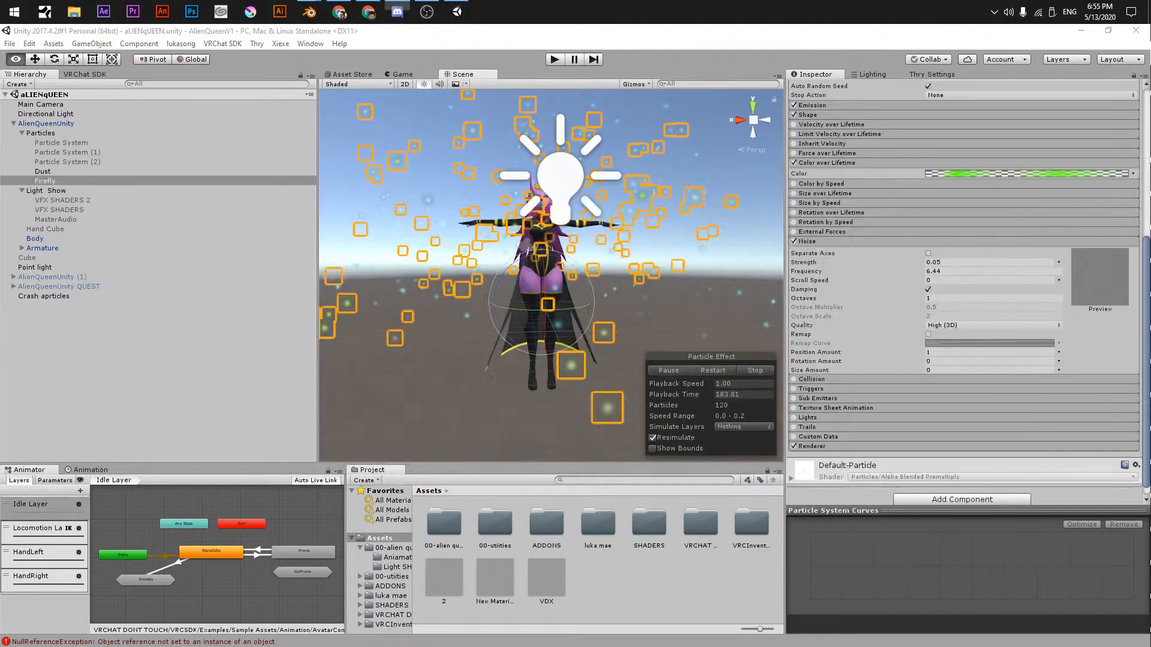
pyautogui.hotkey('alt', 'Tab')
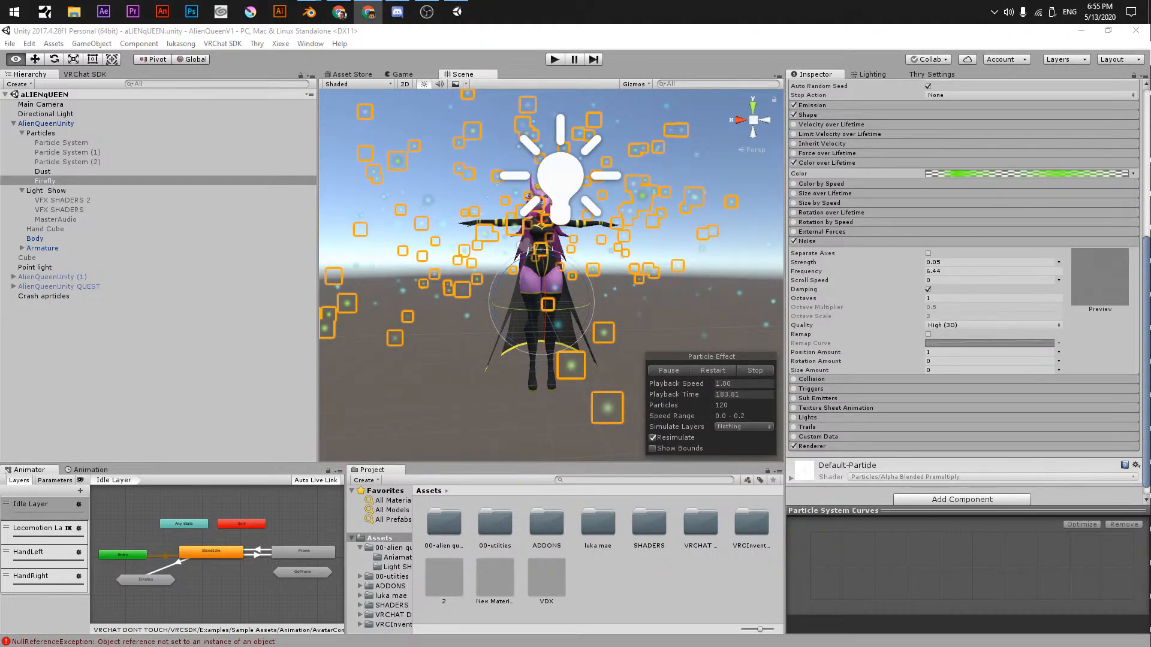
pyautogui.click(391, 57)
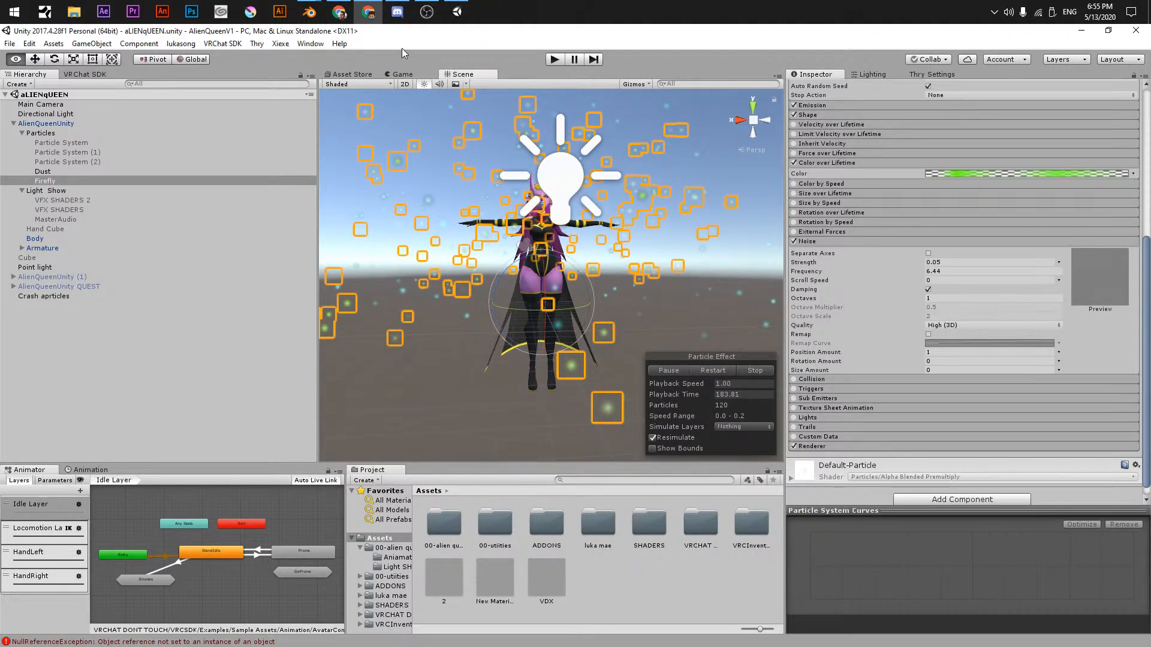
pyautogui.scroll(3, 488, 282)
pyautogui.keyDown('alt'); pyautogui.moveTo(510, 298); pyautogui.dragTo(516, 278); pyautogui.keyUp('alt')
pyautogui.scroll(-3, 516, 278)
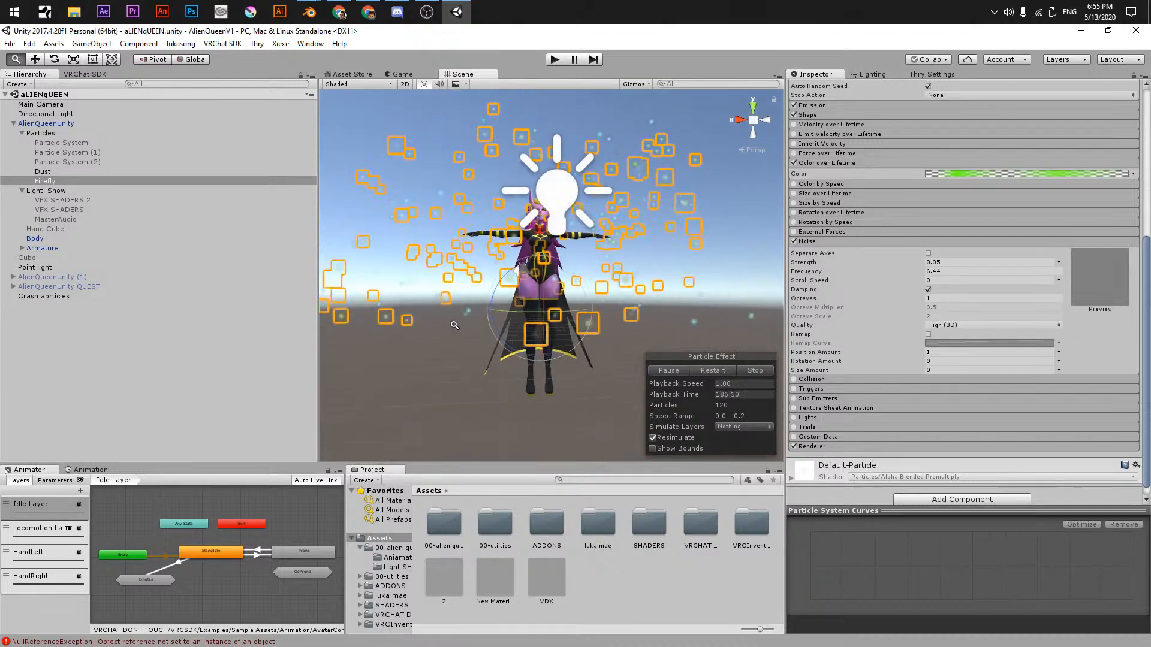
pyautogui.click(101, 172)
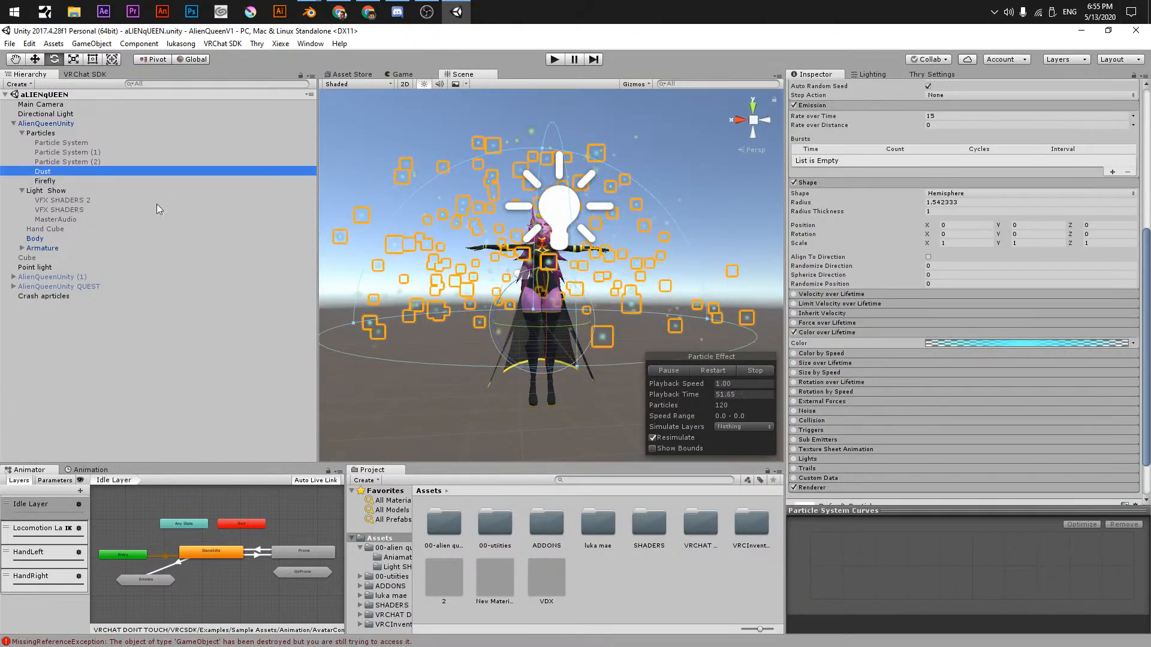
# - Switch to the YouTube video "CRAZIEST Avatar Showcase in VRChat!", play it full screen and skip through its opening
pyautogui.hotkey('alt', 'Tab')
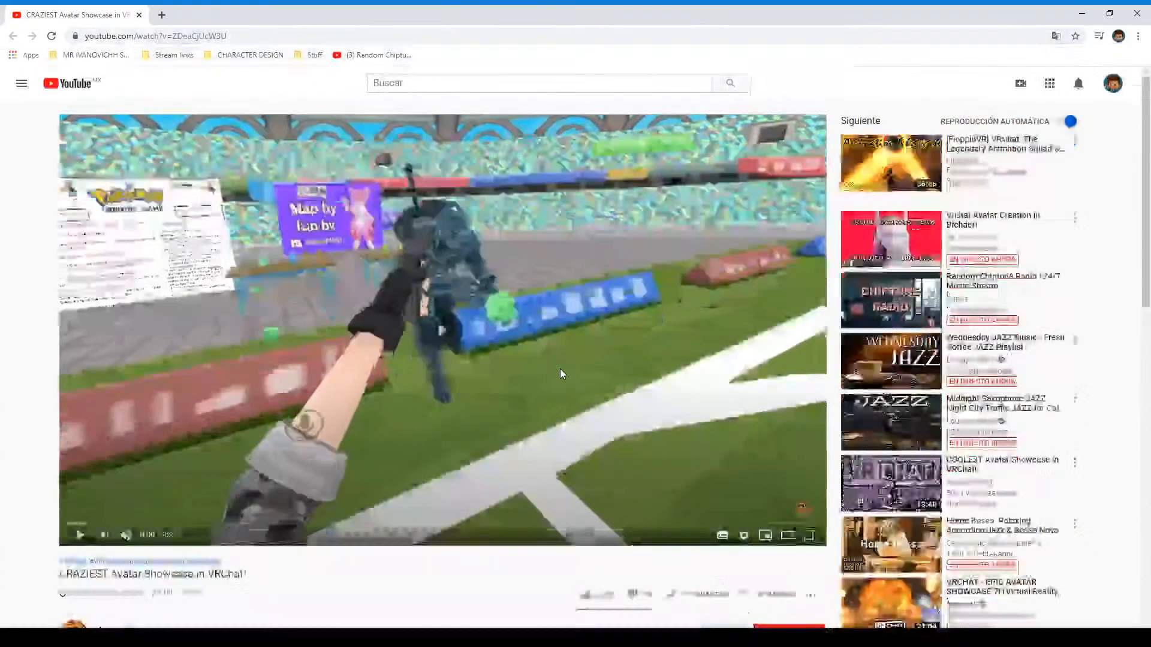
pyautogui.doubleClick(560, 369)
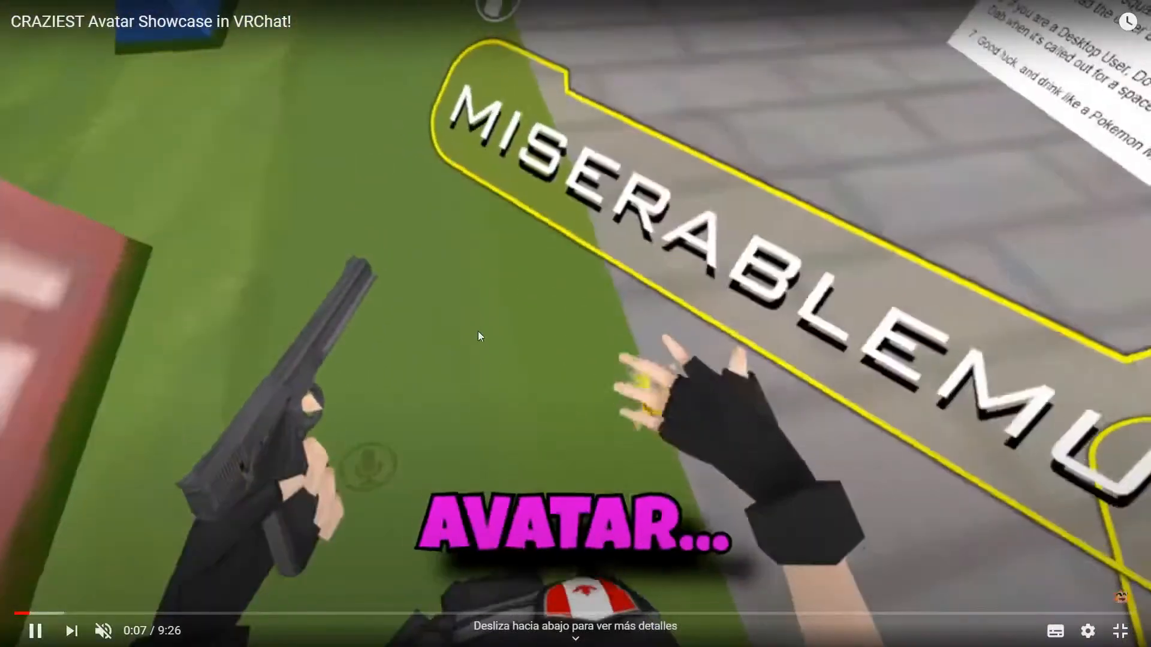
pyautogui.click(485, 340)
pyautogui.press('Right')
pyautogui.click(486, 340)
pyautogui.press('Right')
pyautogui.press('Right')
pyautogui.press('Right')
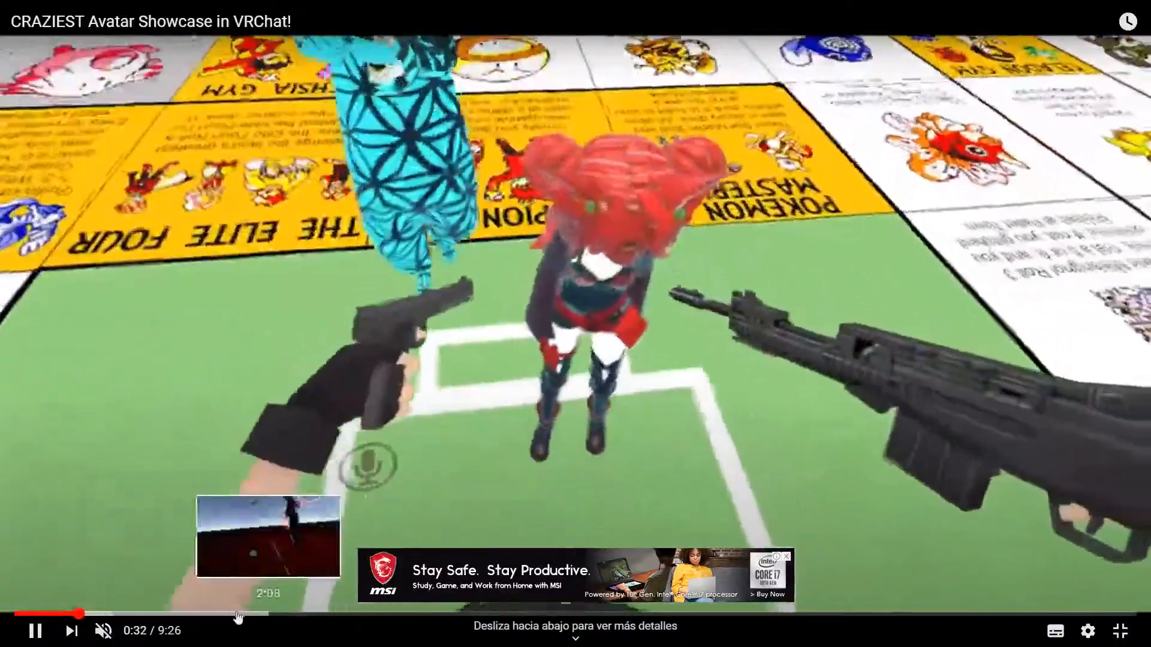
# - Skip forward through the showcase video to about 4:26 to look at the avatars' visual effects
pyautogui.click(234, 615)
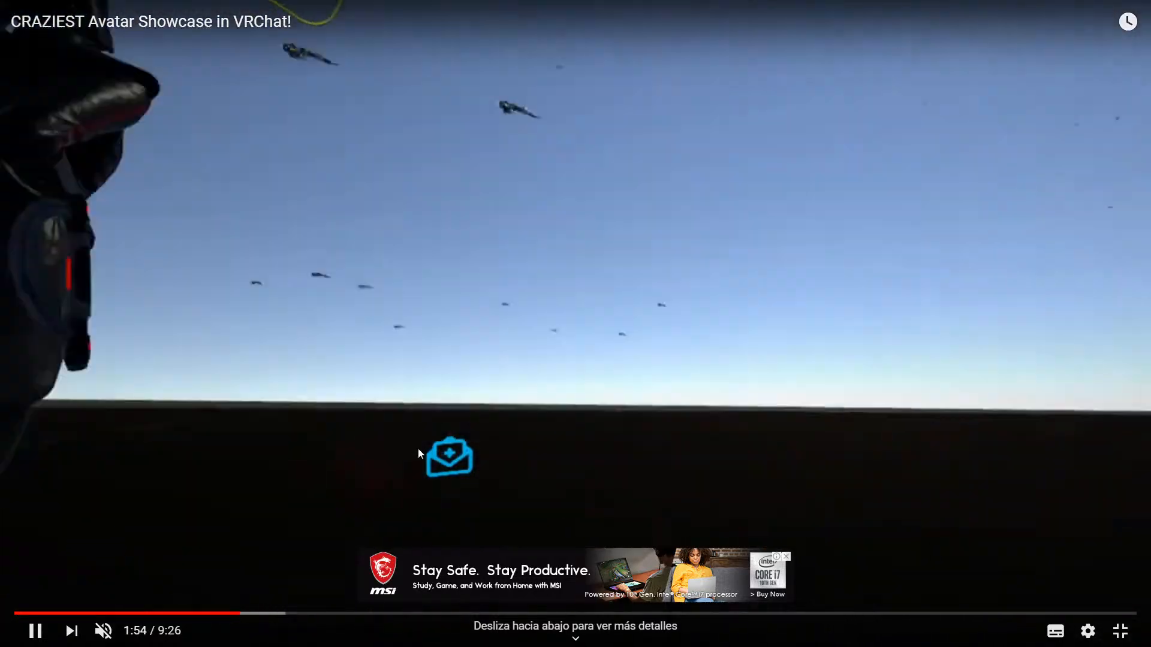
pyautogui.click(317, 617)
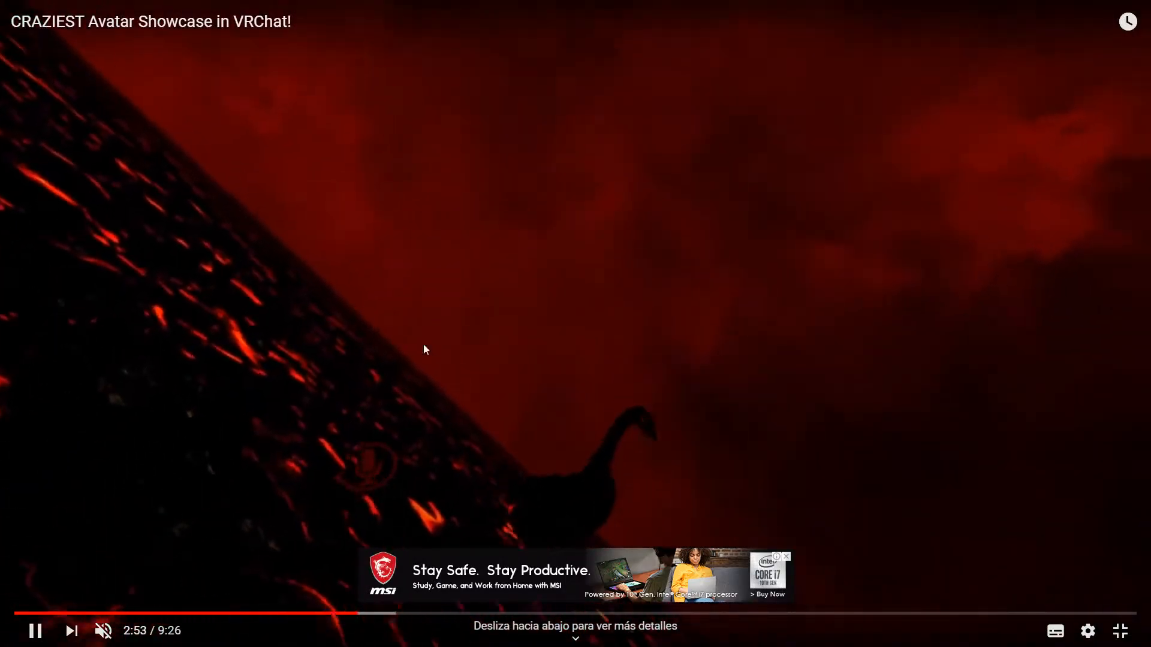
pyautogui.click(421, 615)
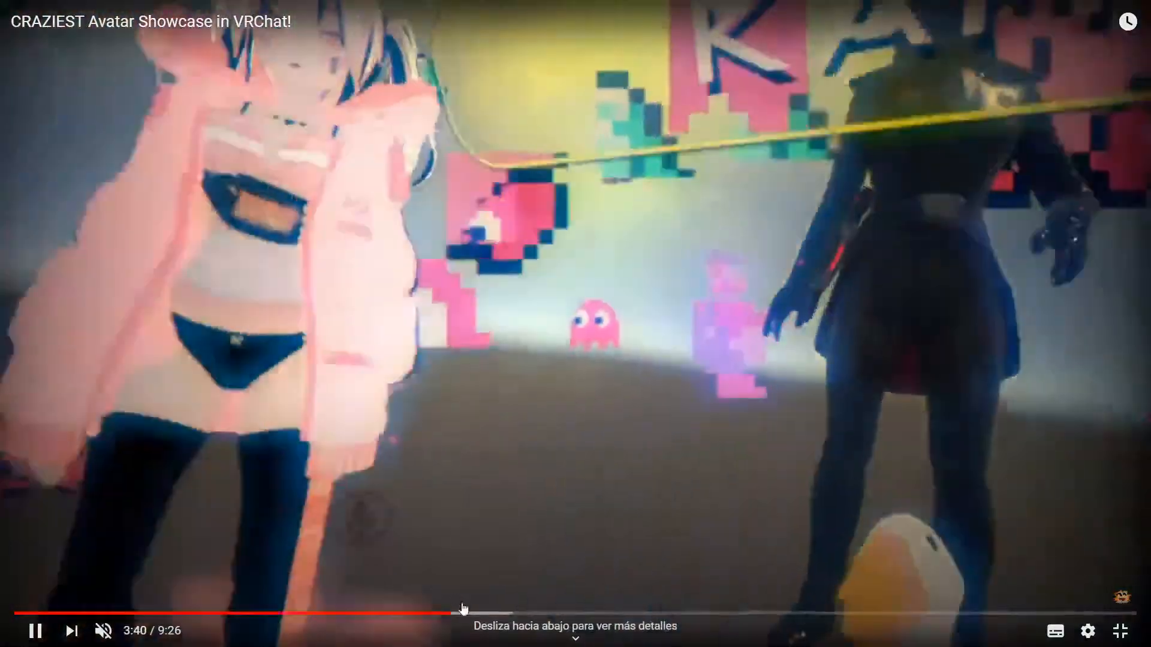
pyautogui.click(480, 612)
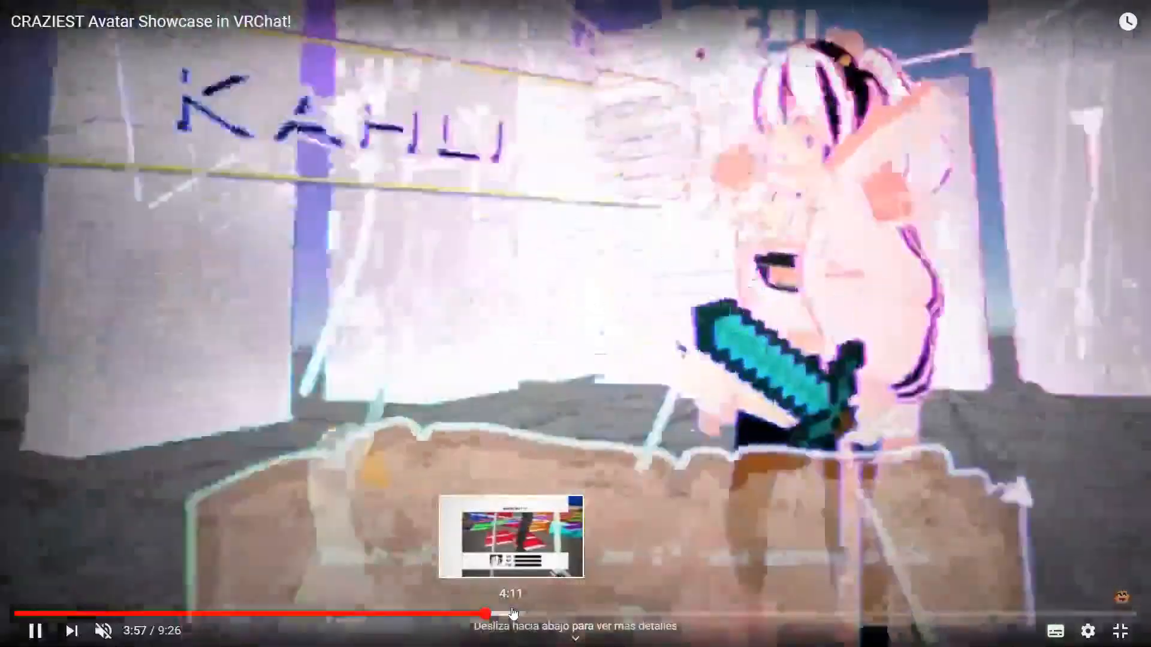
pyautogui.click(542, 613)
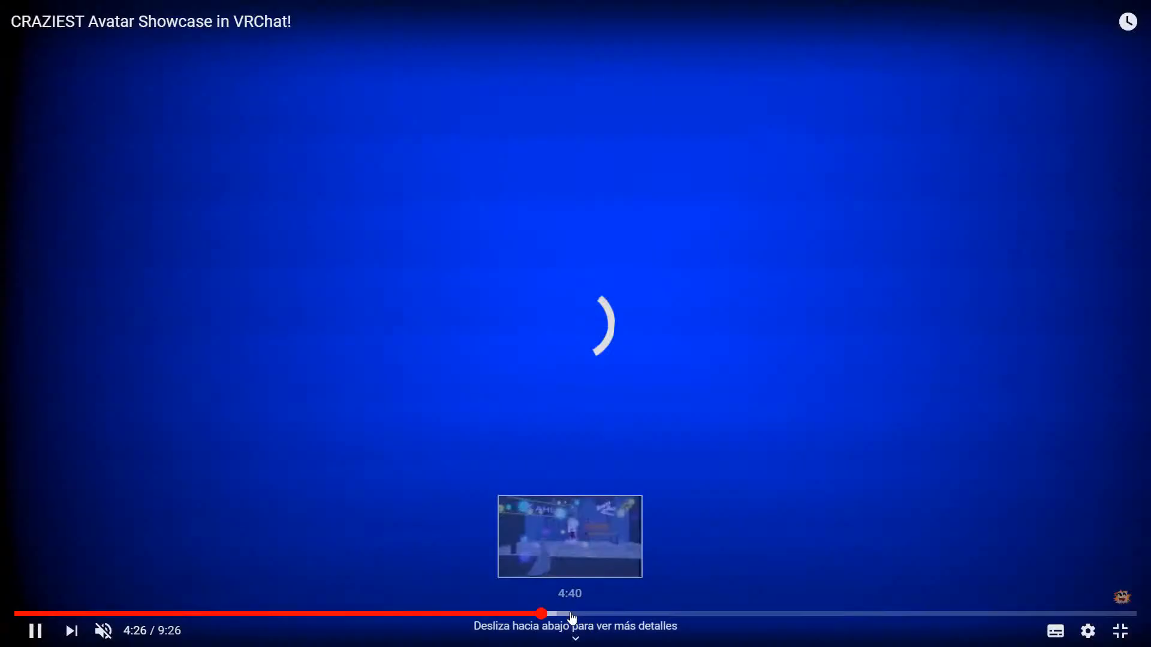
# - View the glowing-particle stage performance in the video from 4:40 onward, skipping ahead to about 5:24
pyautogui.click(569, 614)
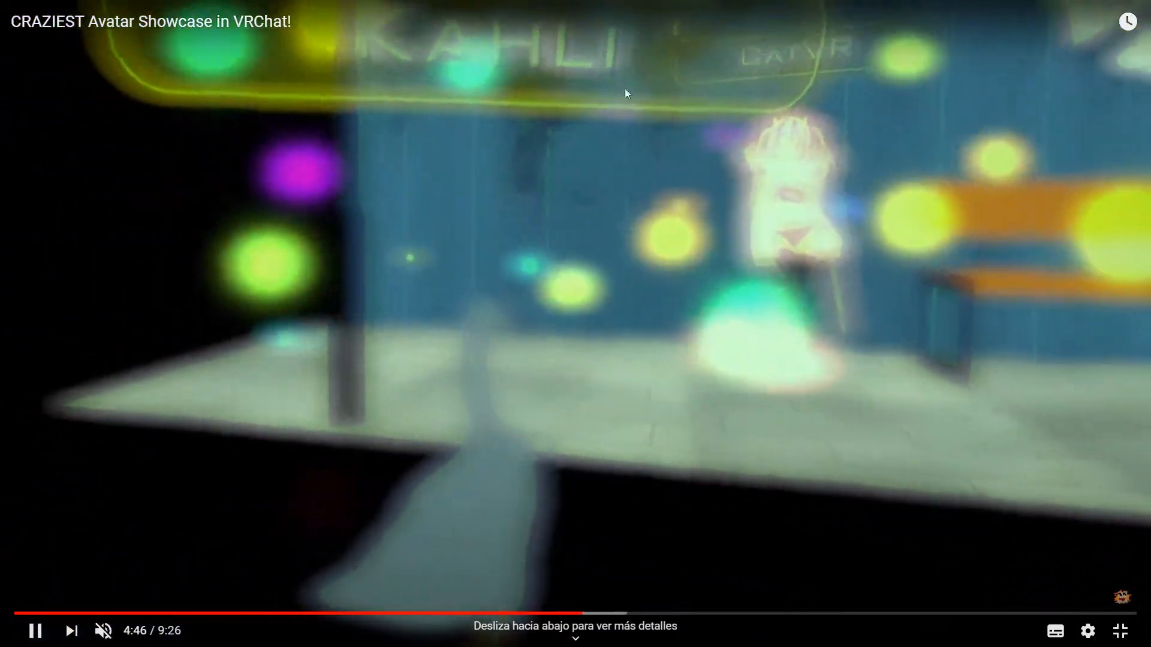
pyautogui.moveTo(596, 7)
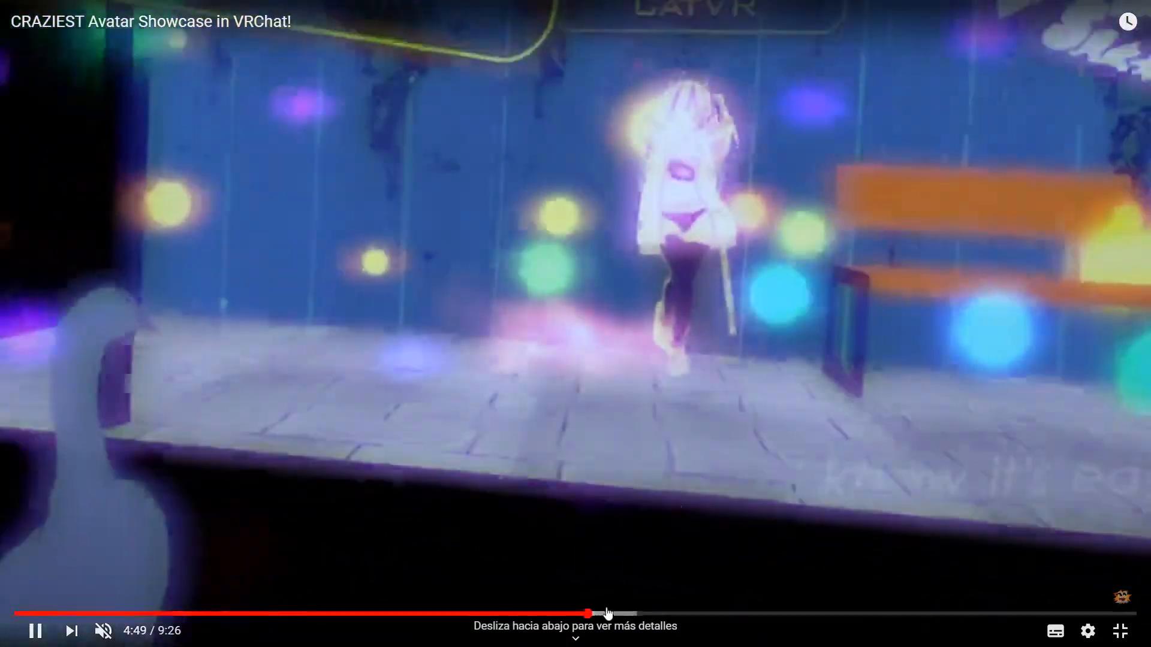
pyautogui.click(614, 615)
pyautogui.click(632, 616)
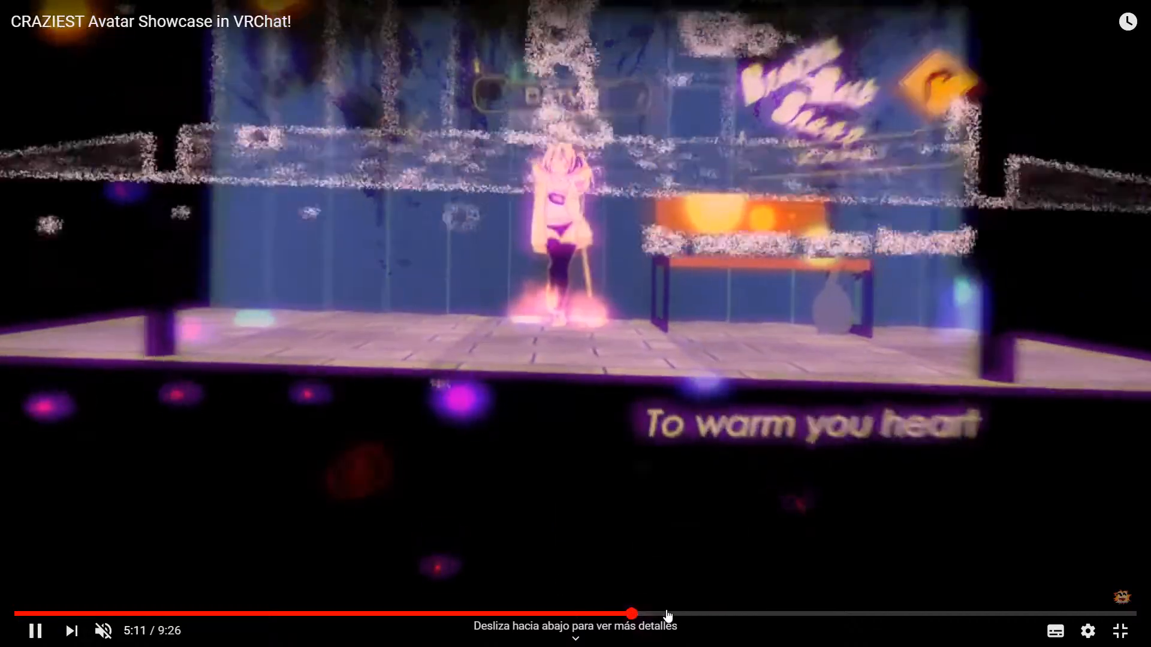
pyautogui.click(657, 615)
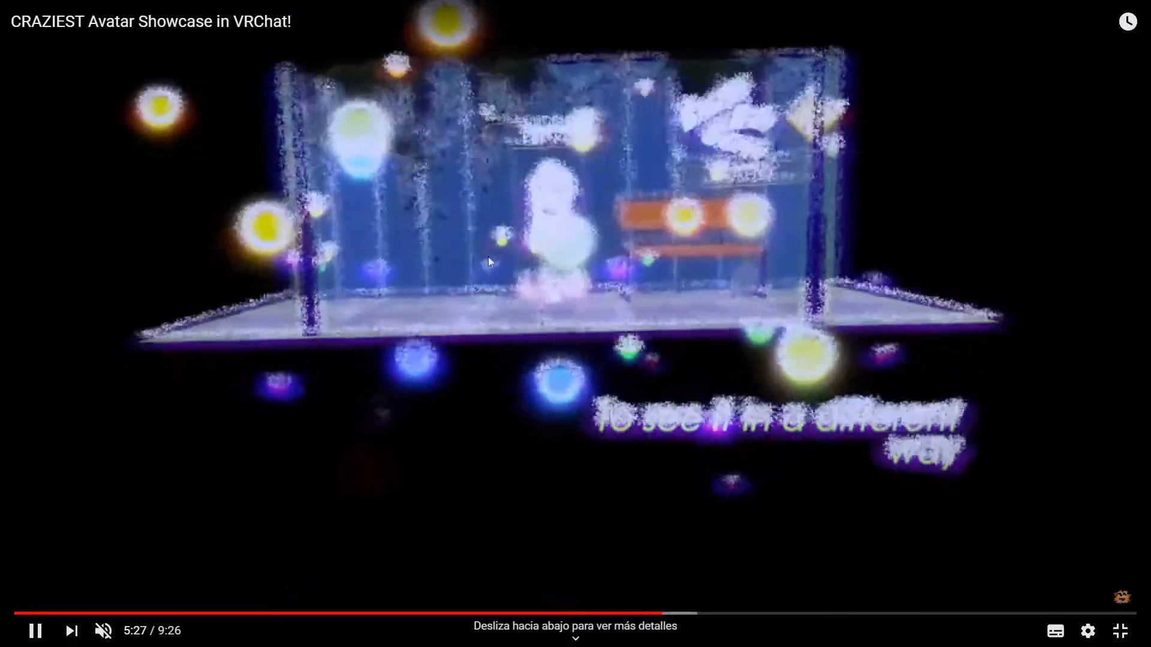
# - Skip forward through the showcase video from 5:40 to about 6:35, returning to about 6:04 to look at the swimming scene
pyautogui.click(688, 613)
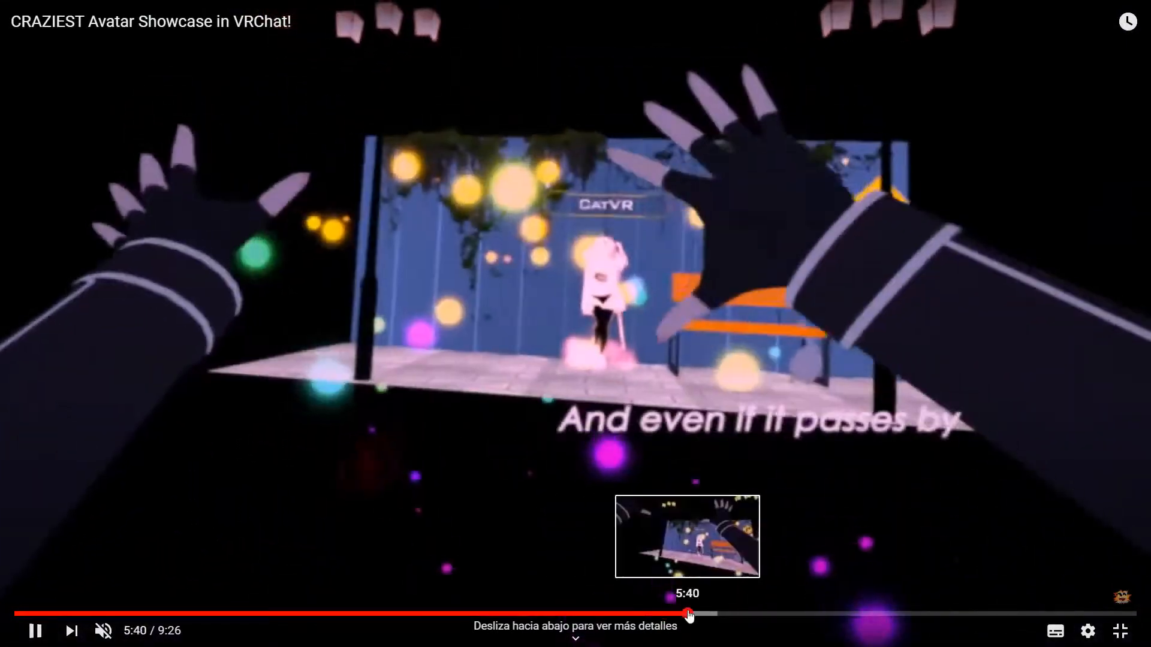
pyautogui.click(730, 614)
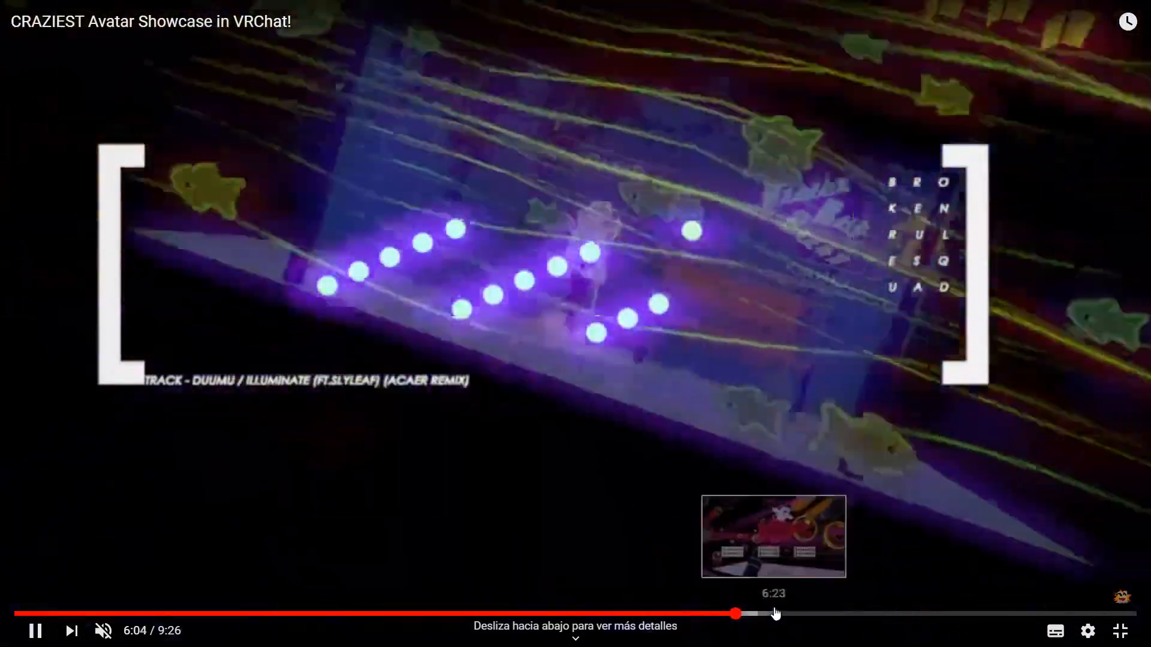
pyautogui.click(774, 614)
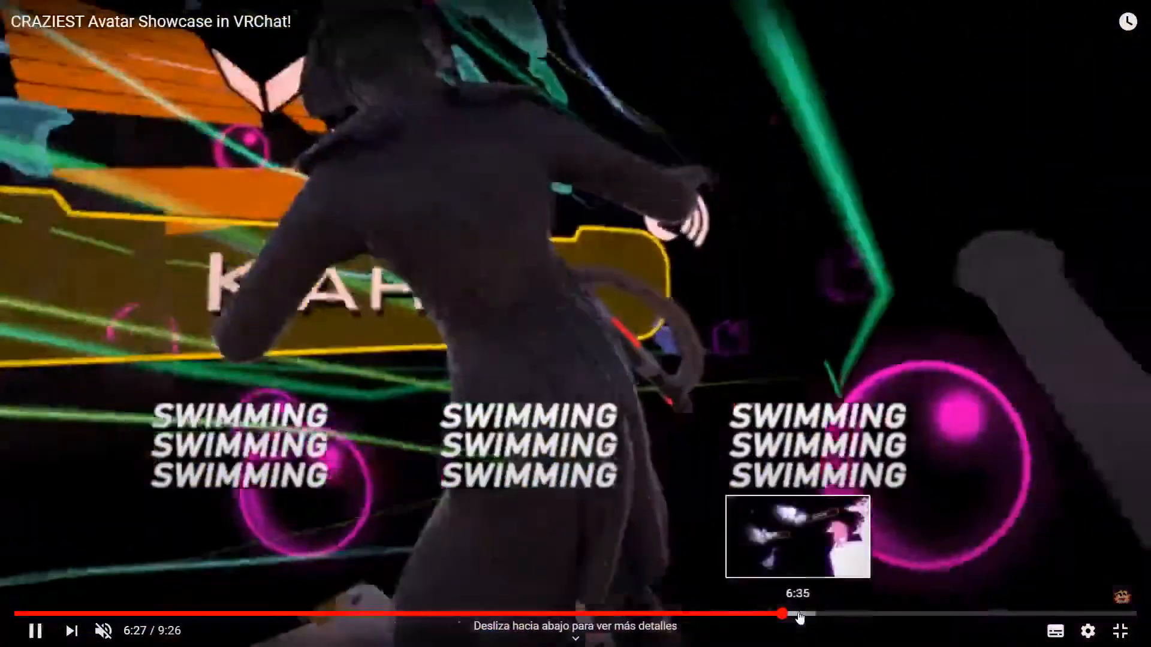
pyautogui.click(799, 614)
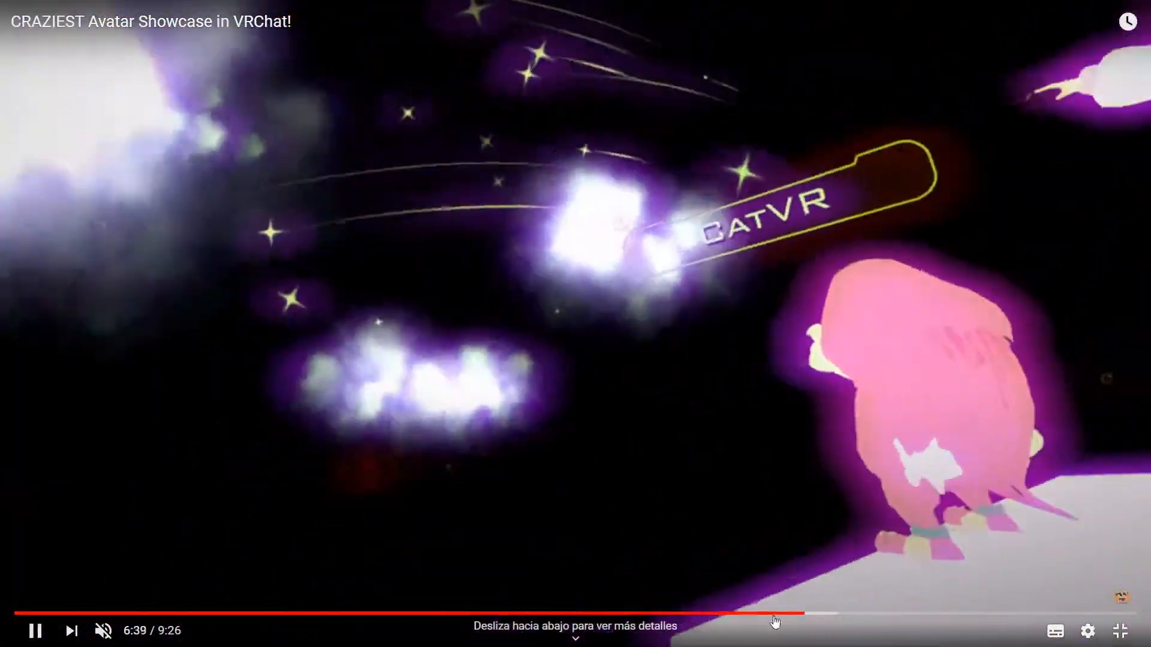
pyautogui.click(756, 614)
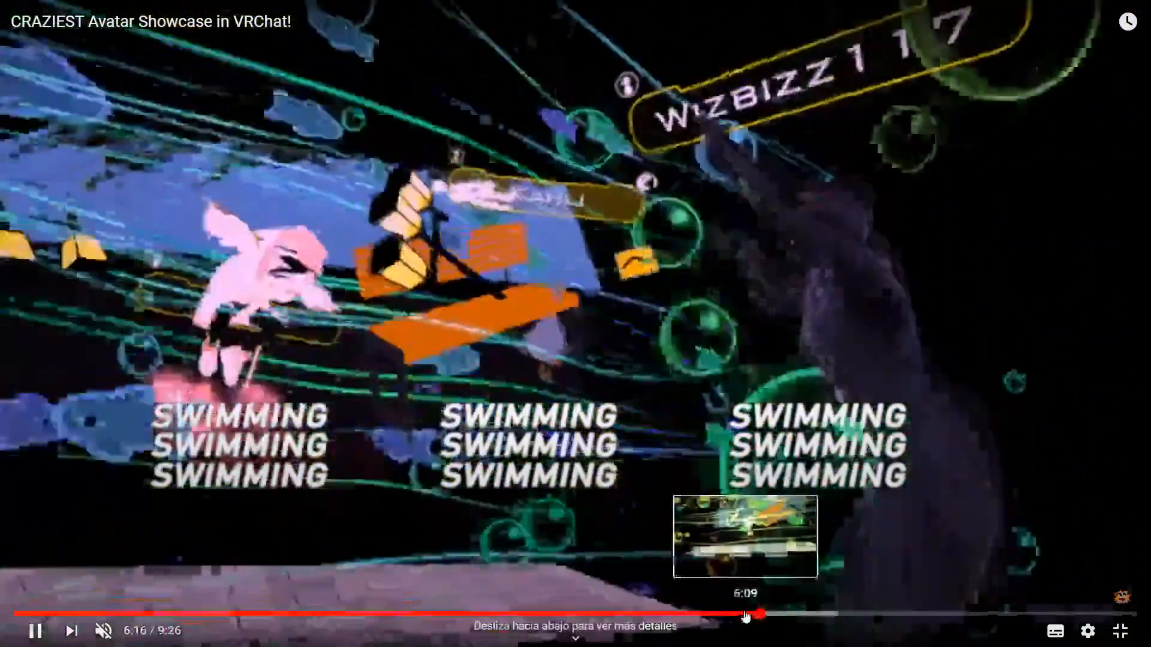
pyautogui.click(735, 614)
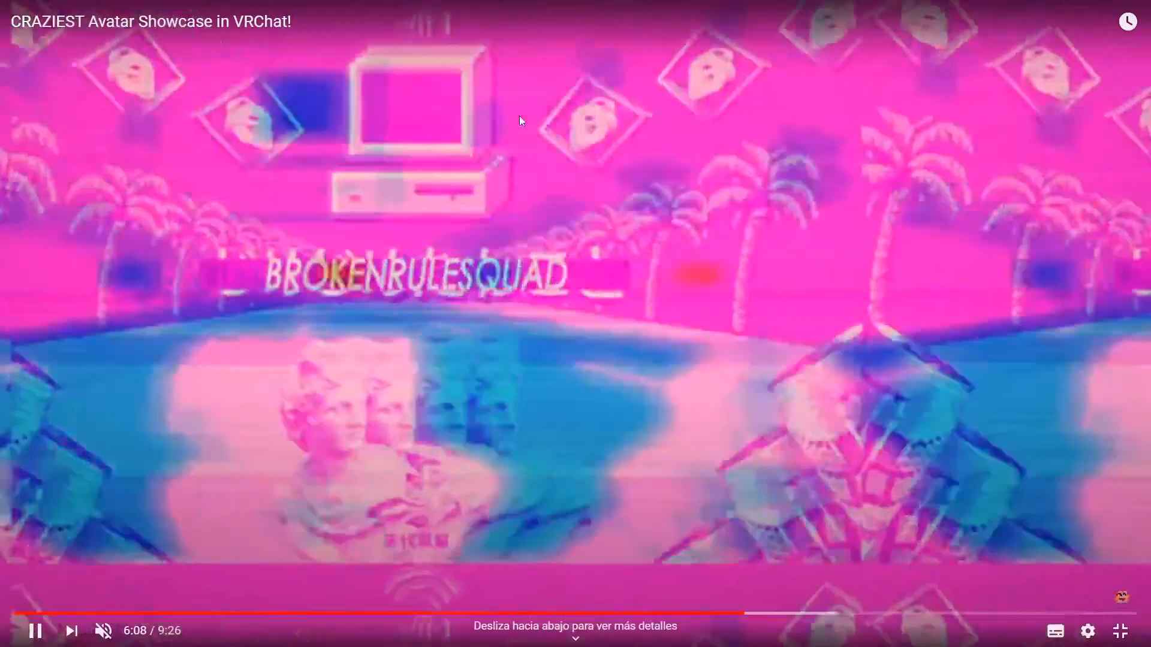
# - Examine the fish and bubble effects frozen at about 6:23 and jump ahead to the glowing particle scene at about 6:46
pyautogui.click(545, 184)
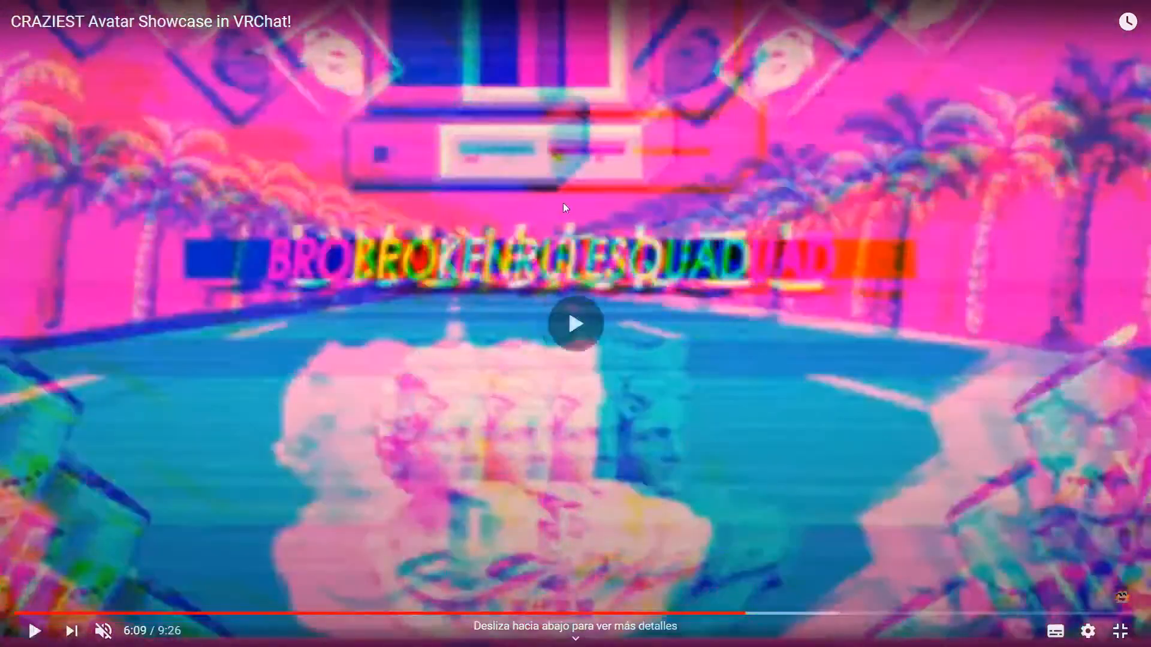
pyautogui.click(563, 209)
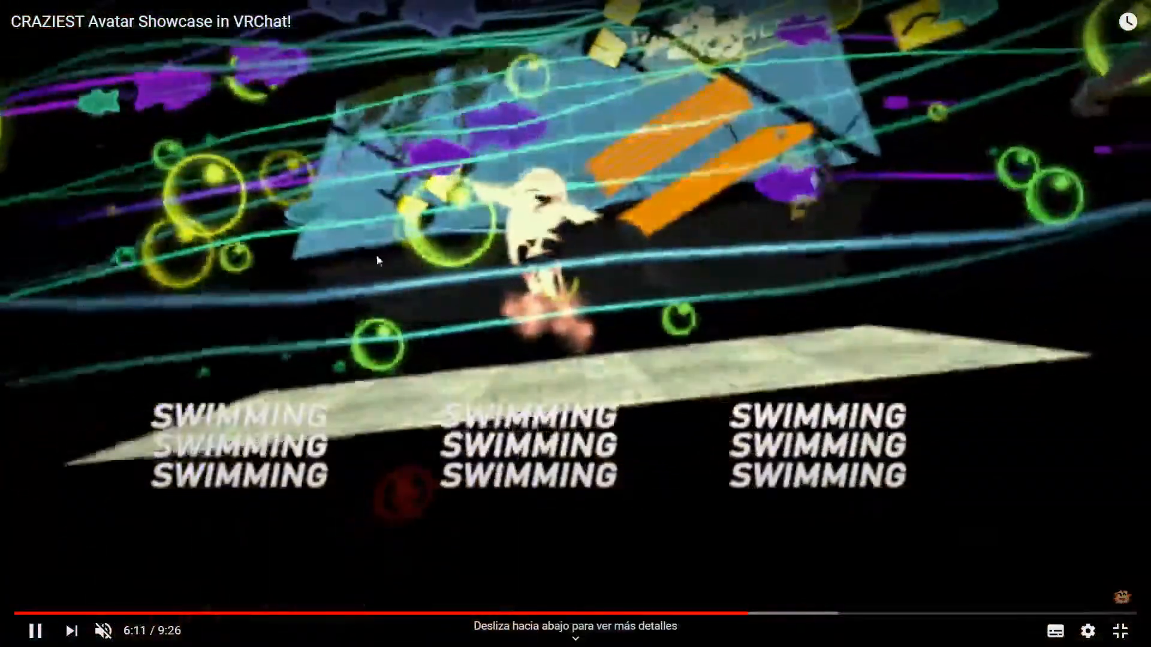
pyautogui.click(358, 264)
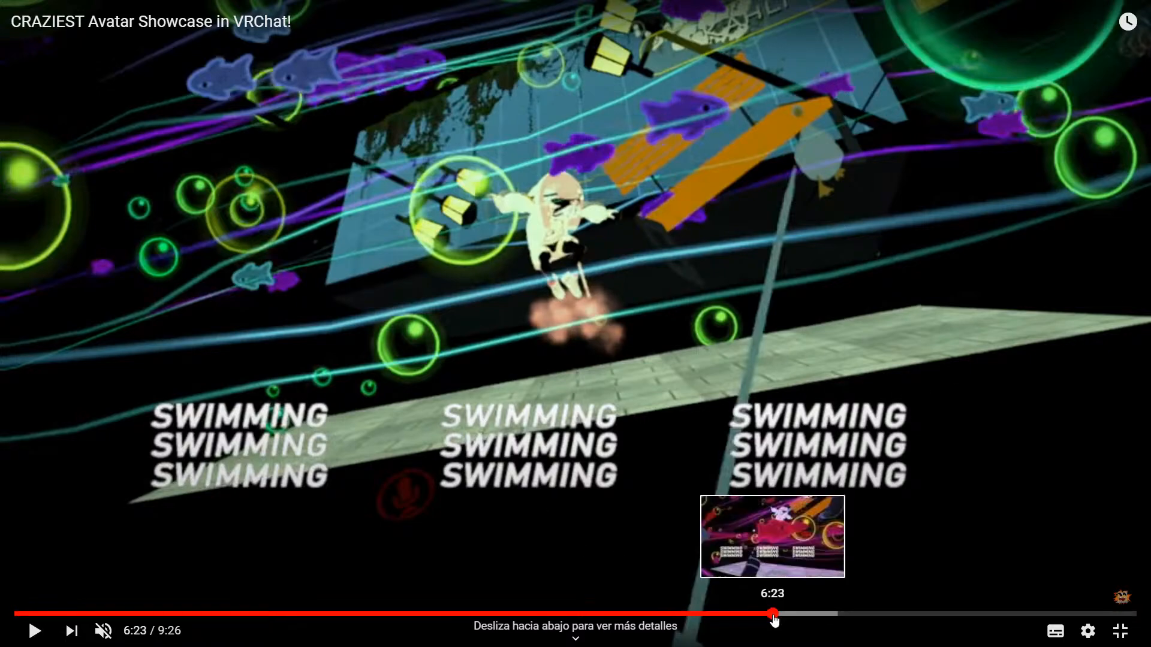
pyautogui.click(805, 585)
pyautogui.click(806, 586)
pyautogui.click(819, 615)
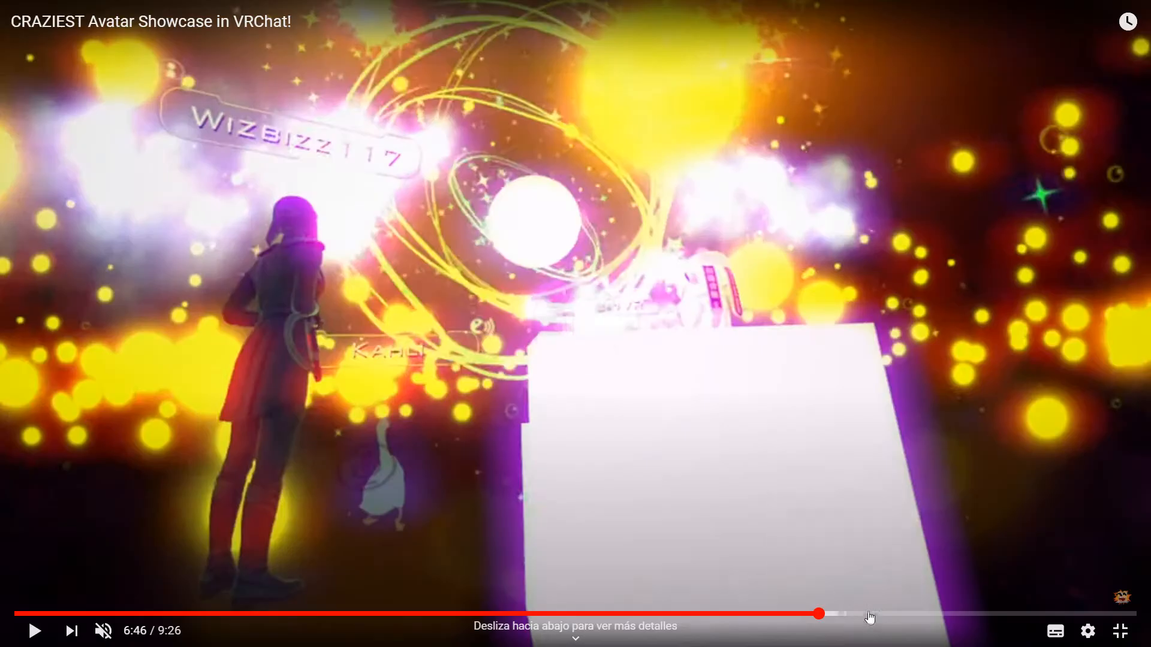
pyautogui.click(853, 562)
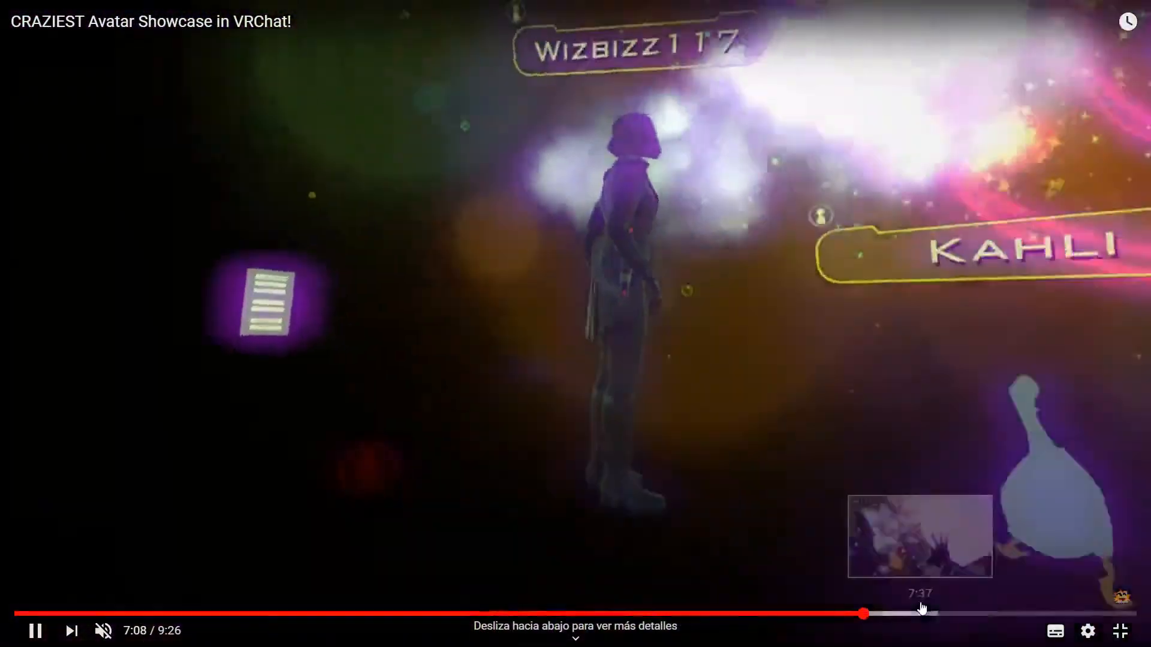
# - Skip through the remaining particle effects from about 7:31 to past 8:24 in the showcase video, and leave full screen
pyautogui.click(909, 613)
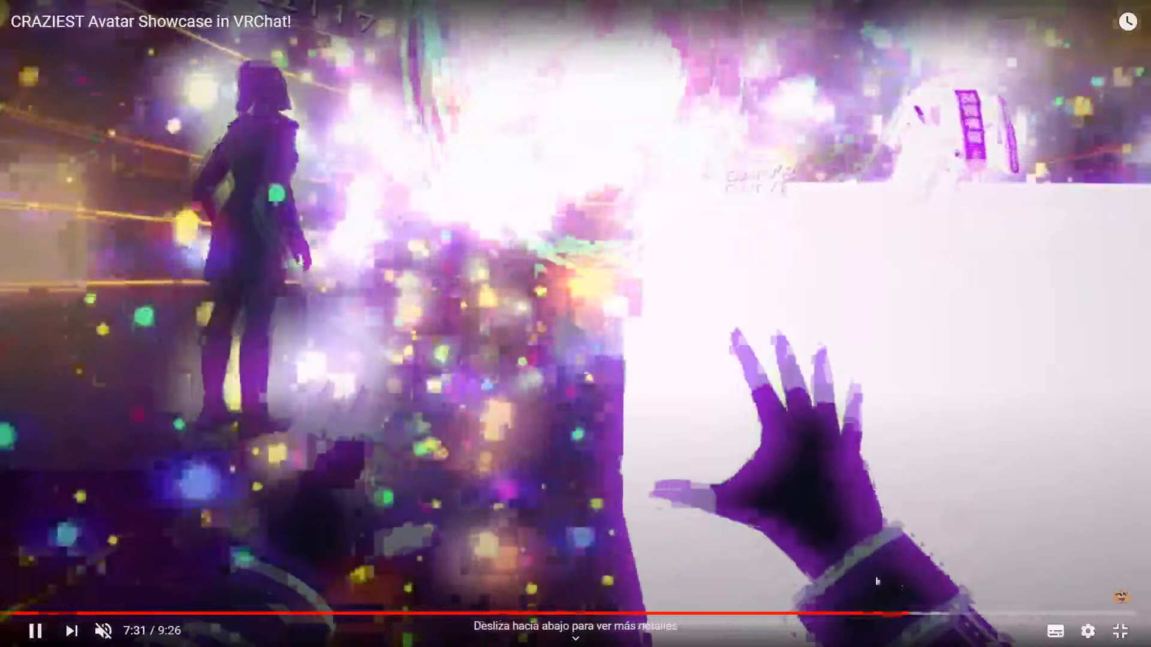
pyautogui.press('Right')
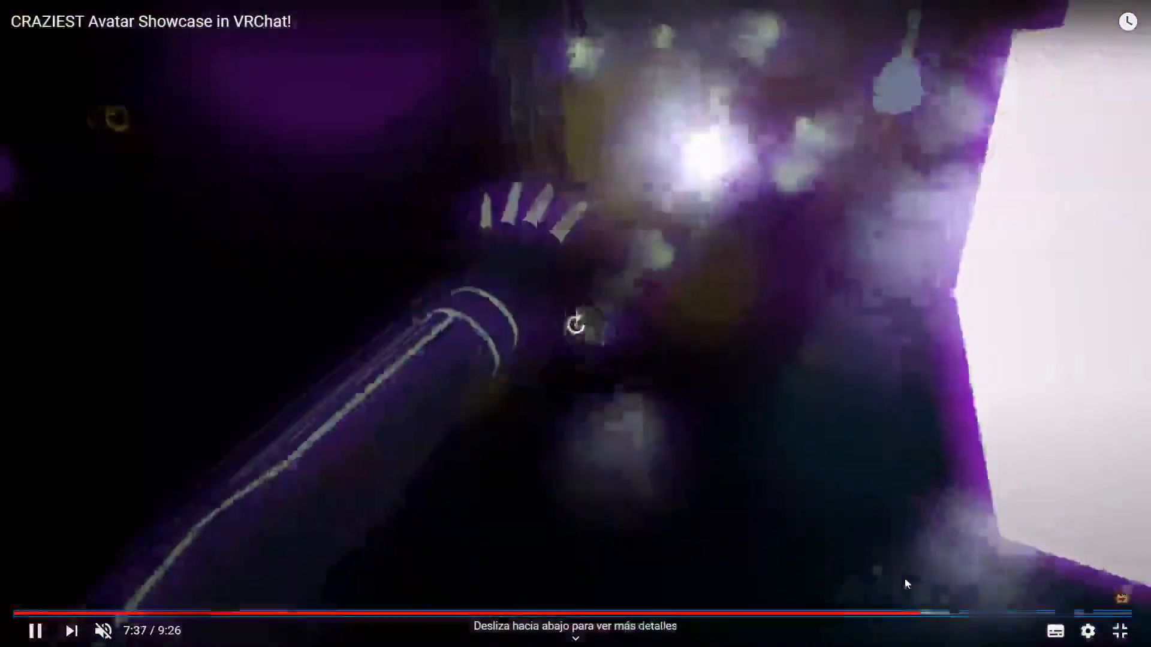
pyautogui.click(857, 410)
pyautogui.click(687, 317)
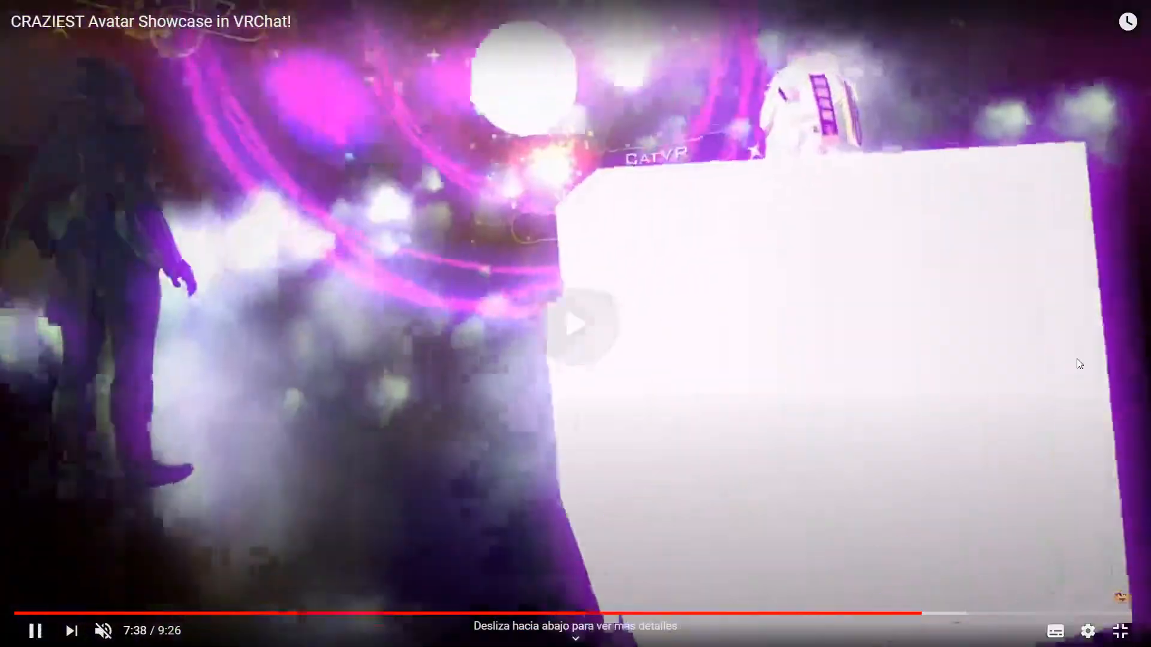
pyautogui.press('Right')
pyautogui.press('Right')
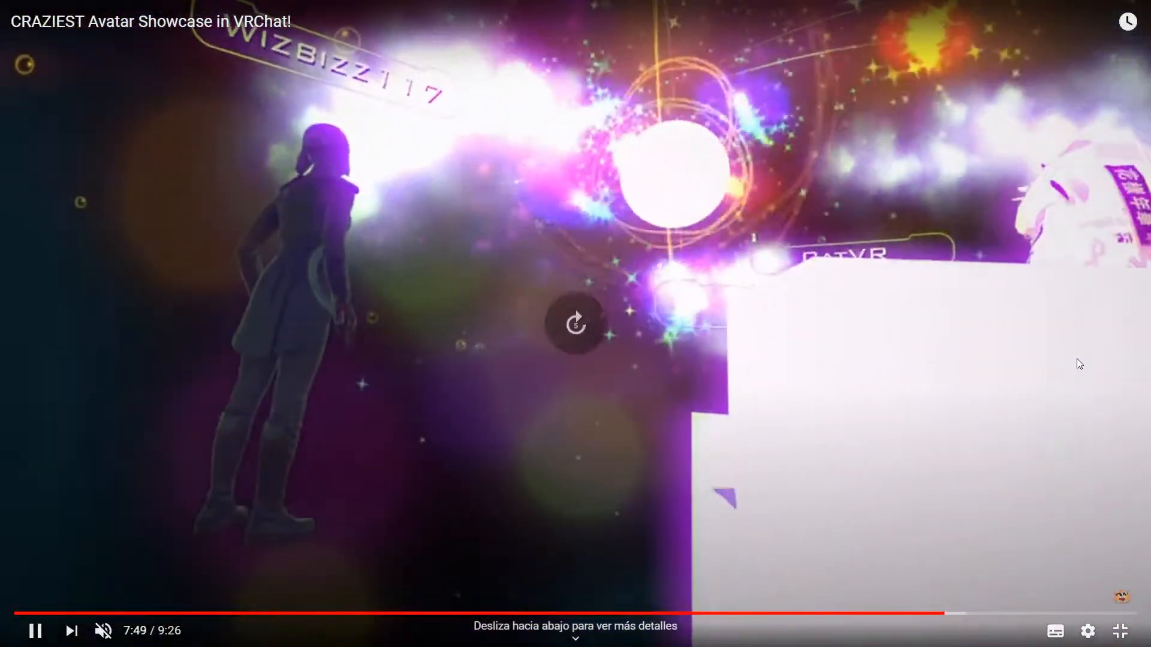
pyautogui.press('Right')
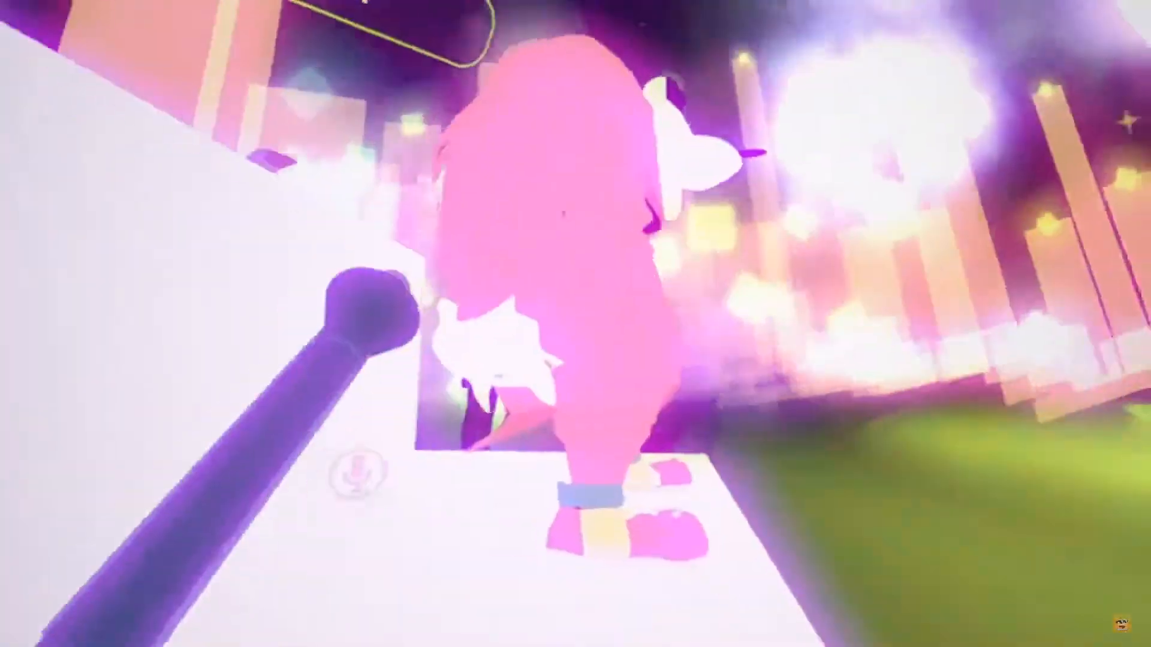
pyautogui.press('Right')
pyautogui.press('Right')
pyautogui.press('Right')
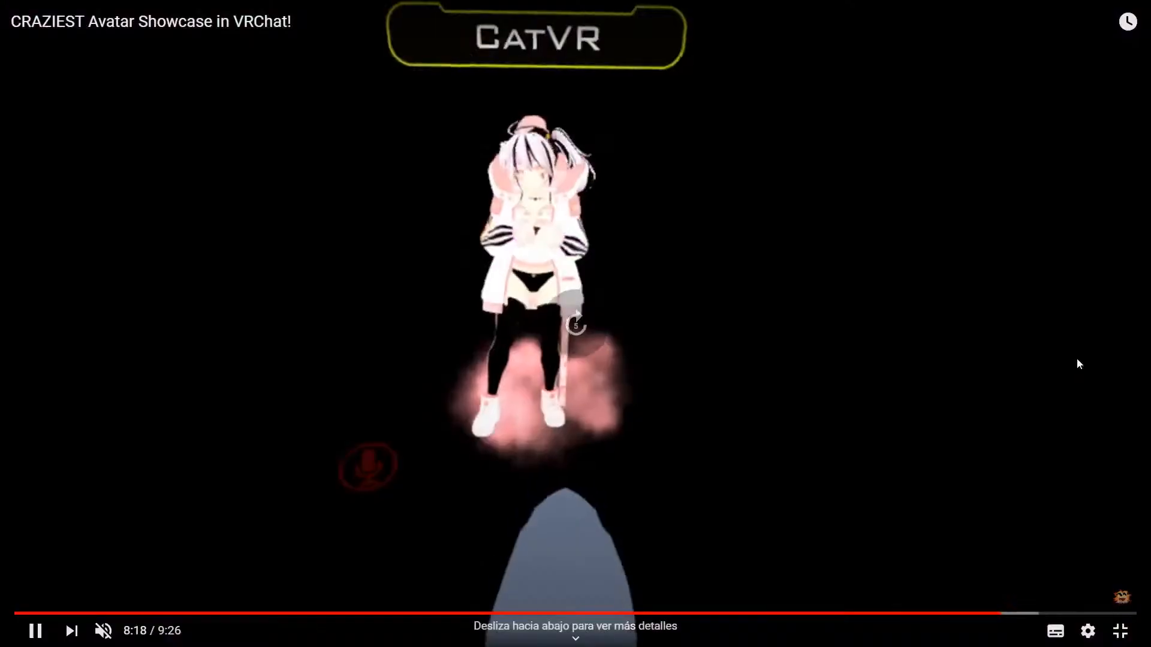
pyautogui.press('Right')
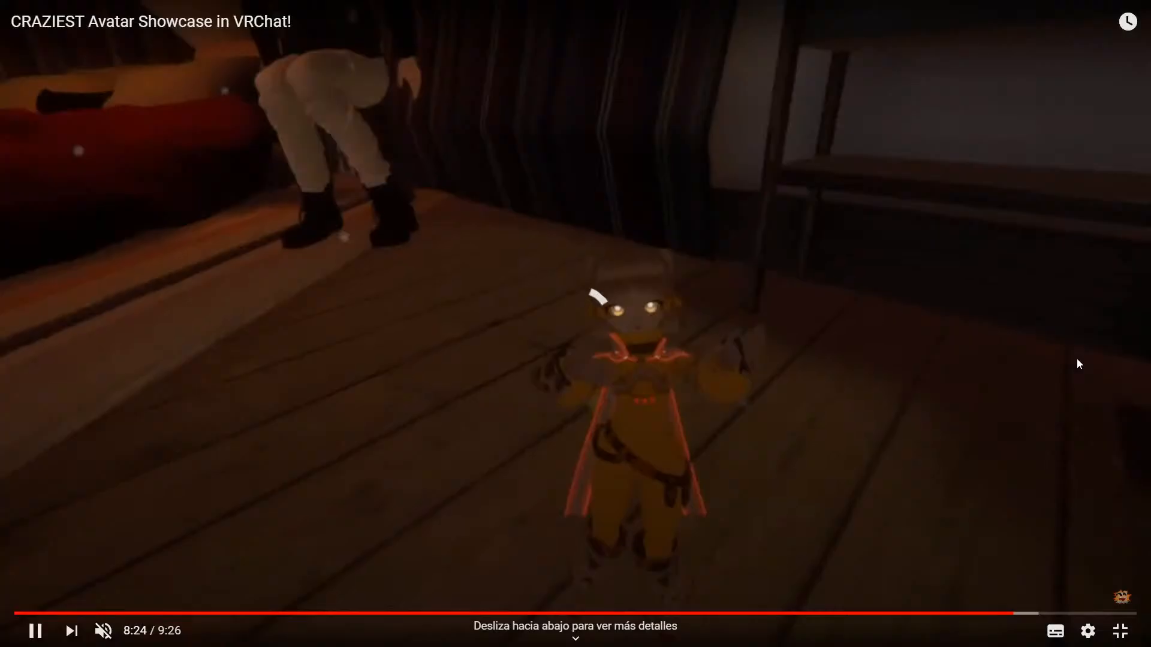
pyautogui.press('Escape')
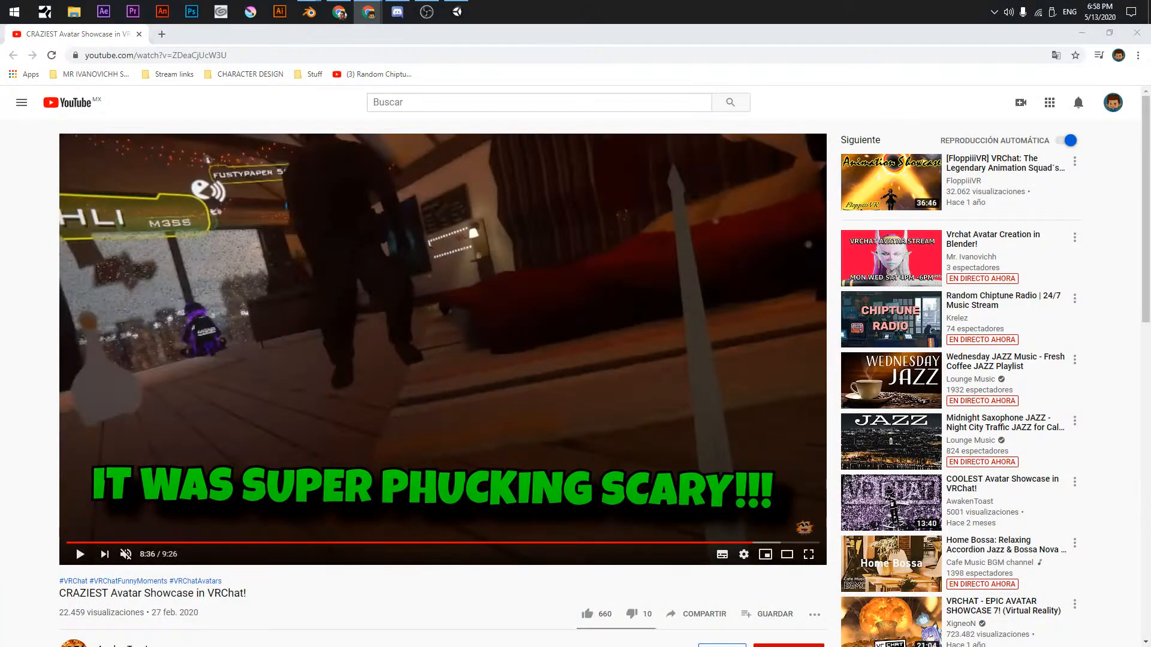
# - Play "VRCHAT - EPIC AVATAR SHOWCASE 8! (Virtual Reality)" full screen up to the blue fire avatar at about 3:15, and leave full screen
pyautogui.moveTo(1150, 60); pyautogui.dragTo(353, 46)
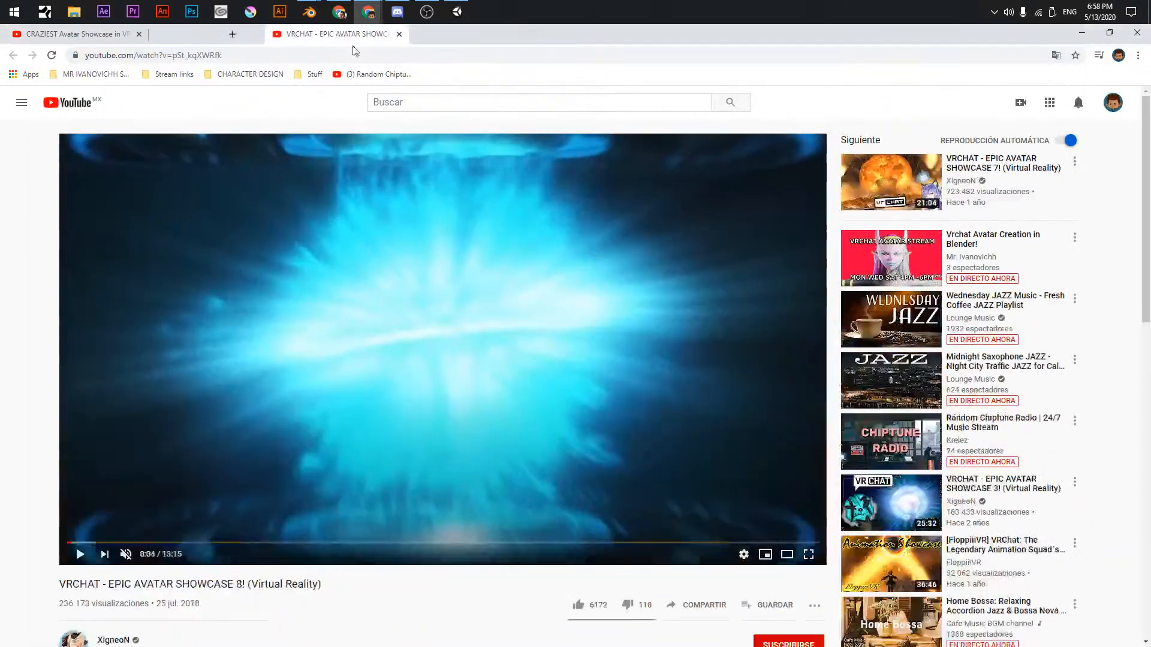
pyautogui.doubleClick(450, 355)
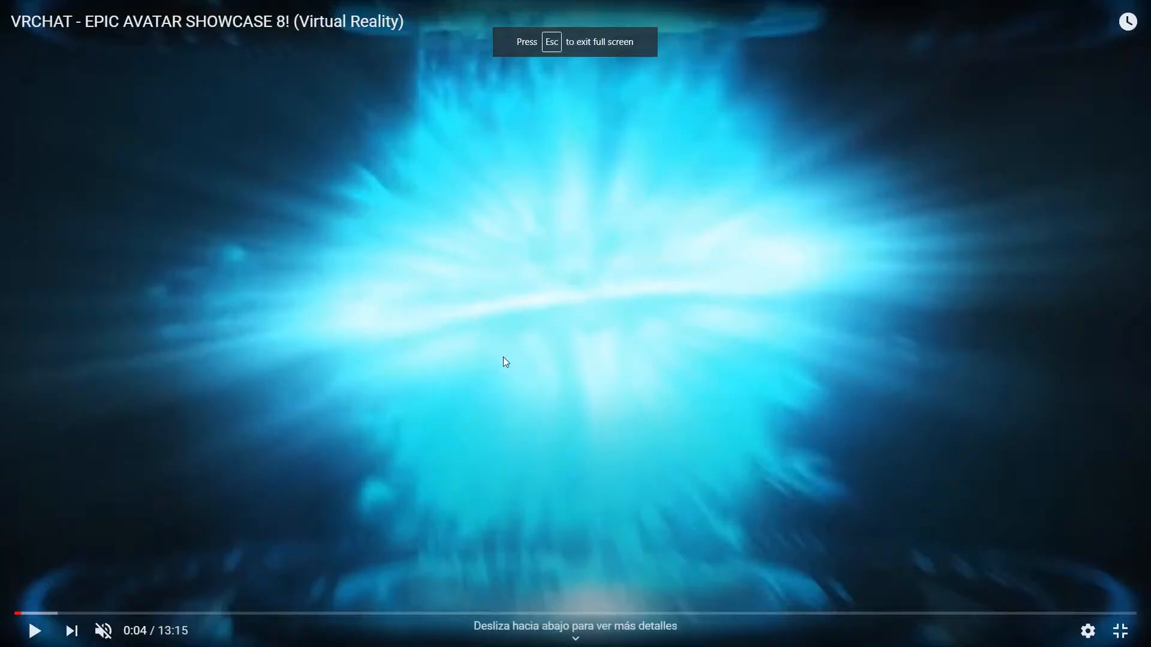
pyautogui.click(503, 360)
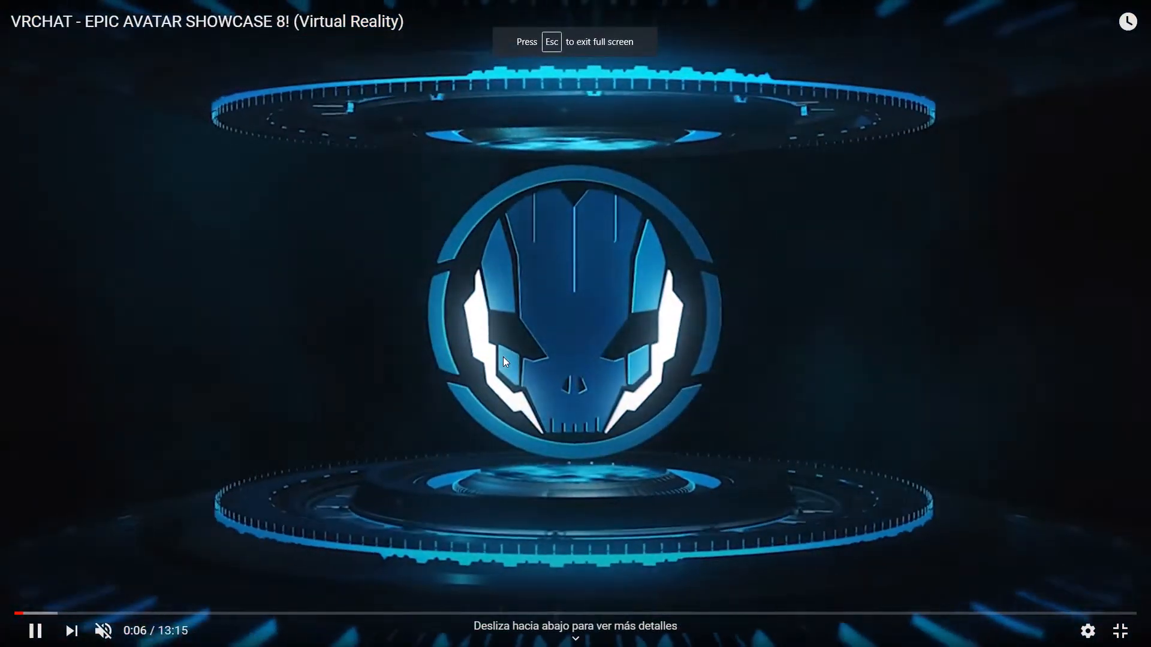
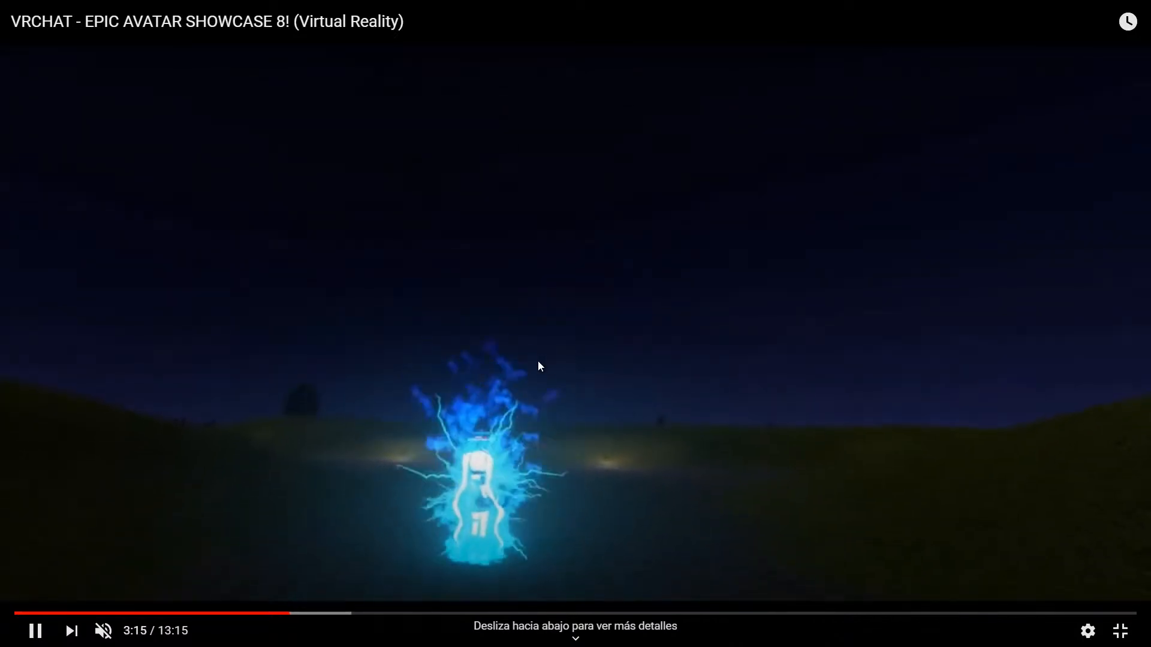
pyautogui.press('Escape')
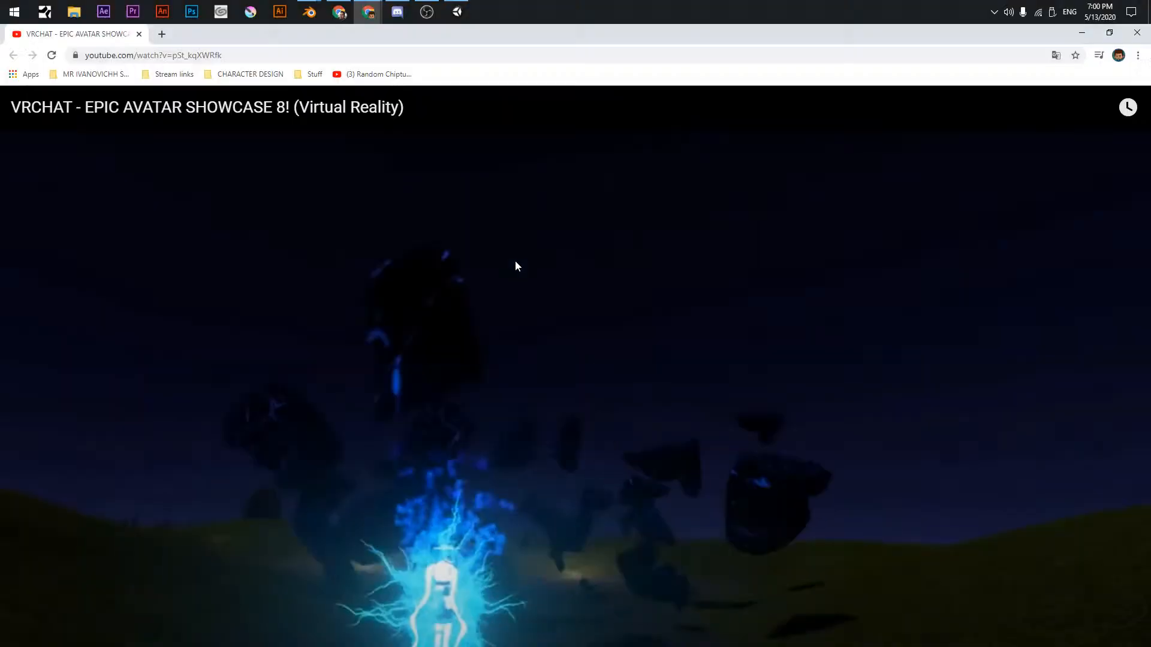
pyautogui.click(478, 233)
# - Switch to Unity and create a new particle system named "Smoke" under the avatar's Particles object
pyautogui.hotkey('alt', 'Tab')
pyautogui.hotkey('alt', 'Tab')
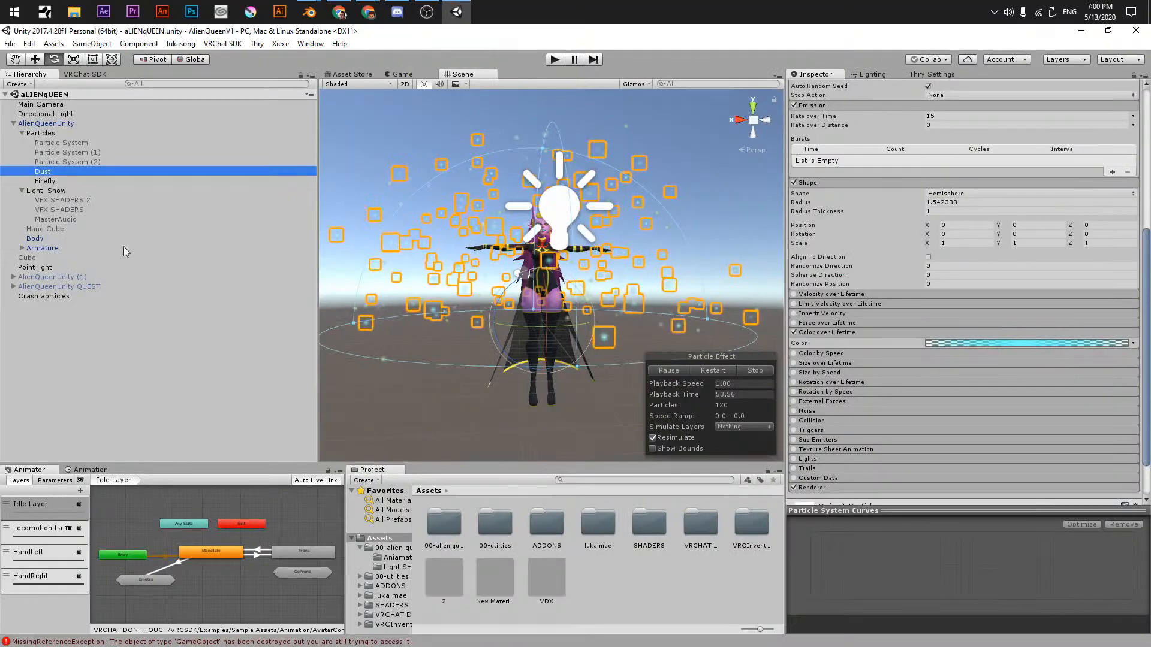
pyautogui.click(41, 133)
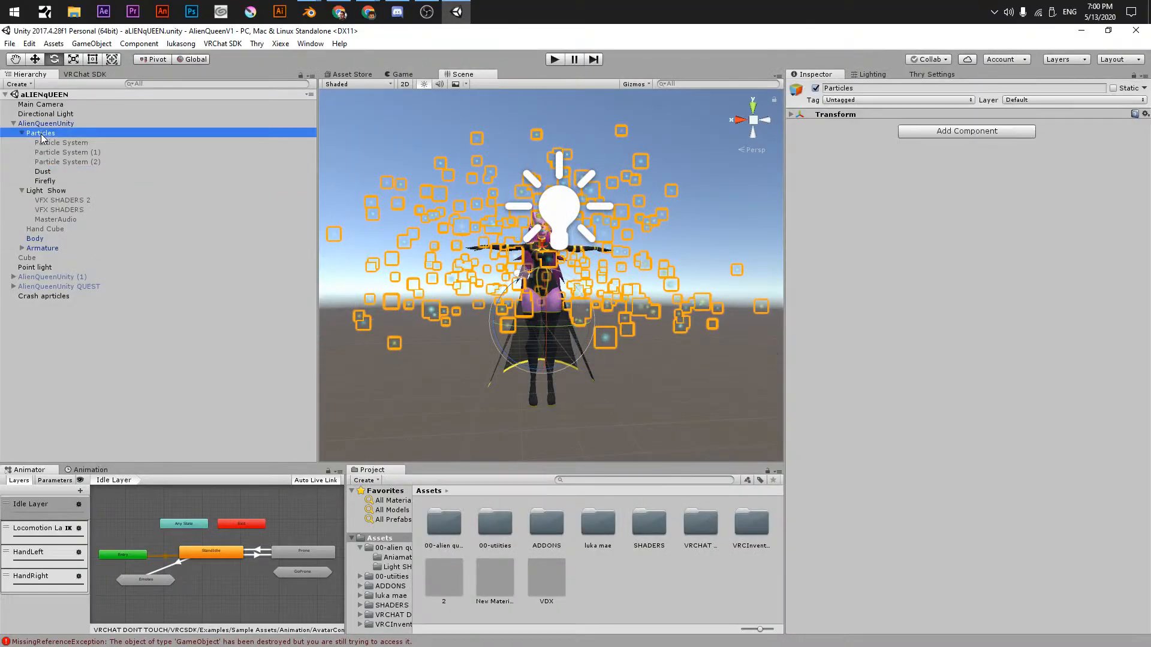
pyautogui.click(53, 180)
pyautogui.rightClick(41, 133)
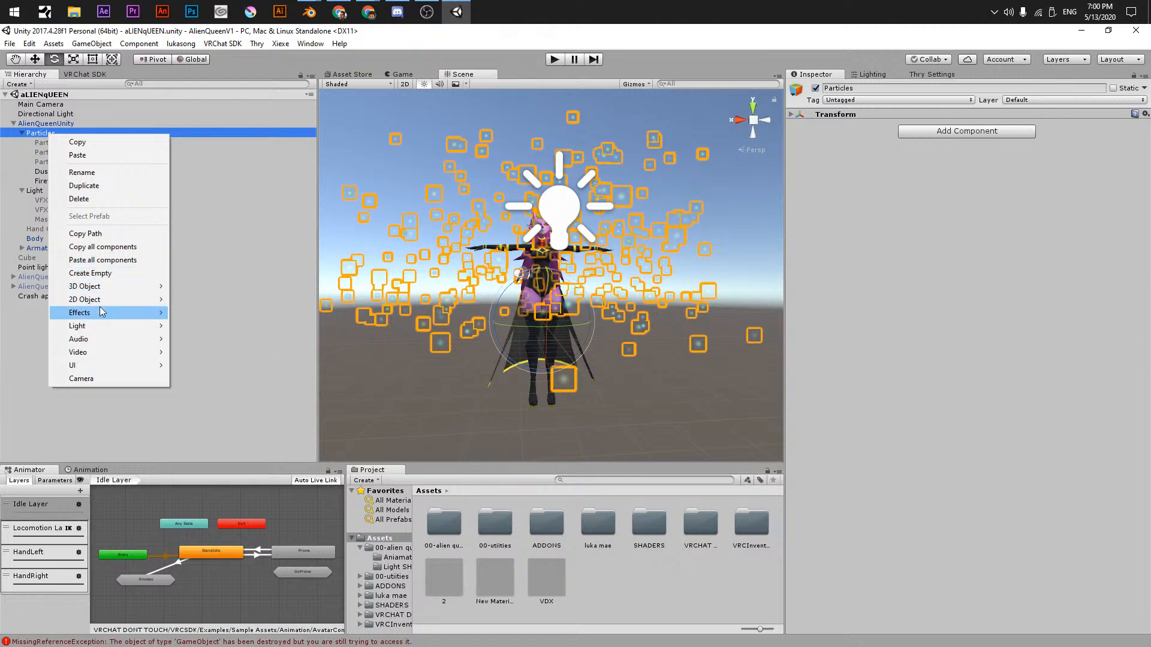
pyautogui.click(183, 315)
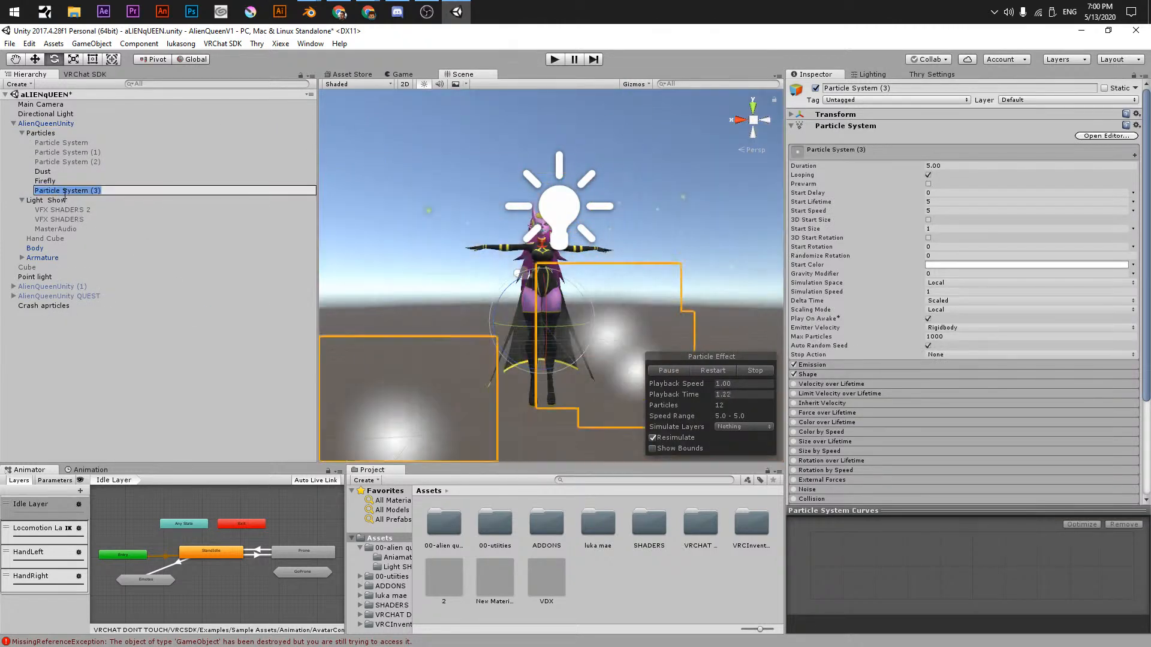
pyautogui.write('Smoke')
pyautogui.press('Return')
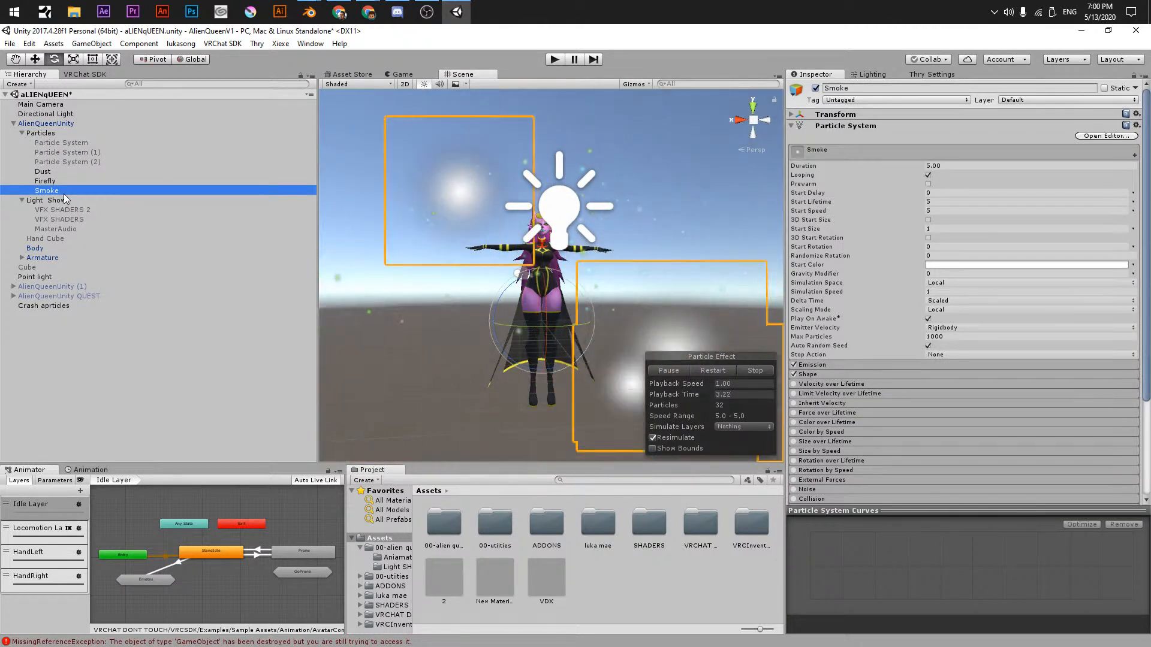
# - Duplicate the Smoke particle system and rename the copy "BLue fire"
pyautogui.hotkey('ctrl', 'd')
pyautogui.click(66, 200)
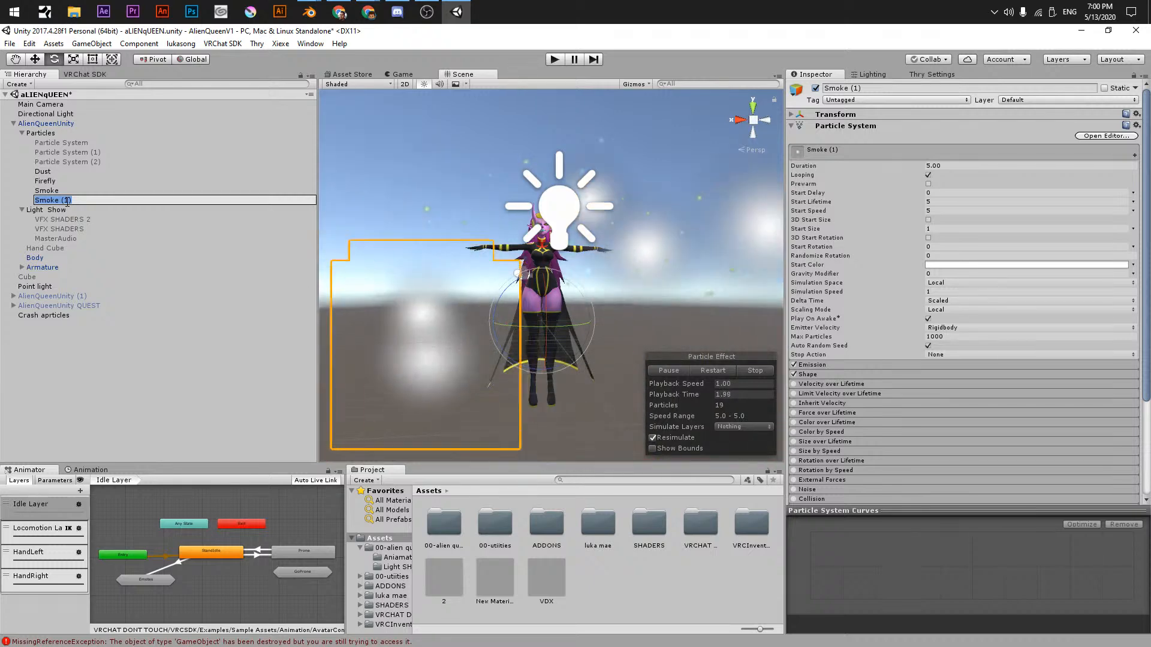
pyautogui.write('BLue fire')
pyautogui.press('Return')
pyautogui.hotkey('ctrl', 'd')
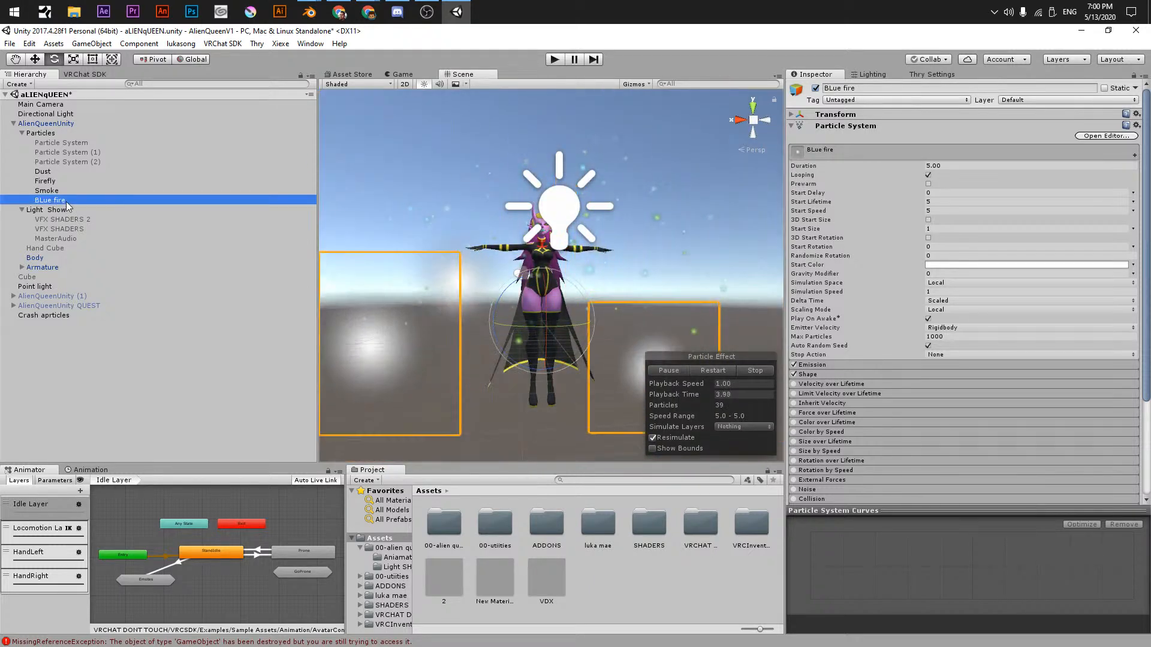
# - Switch back to the Epic Avatar Showcase 8 video and examine the blue fire and lightning avatar effect around 3:18
pyautogui.hotkey('alt', 'Tab')
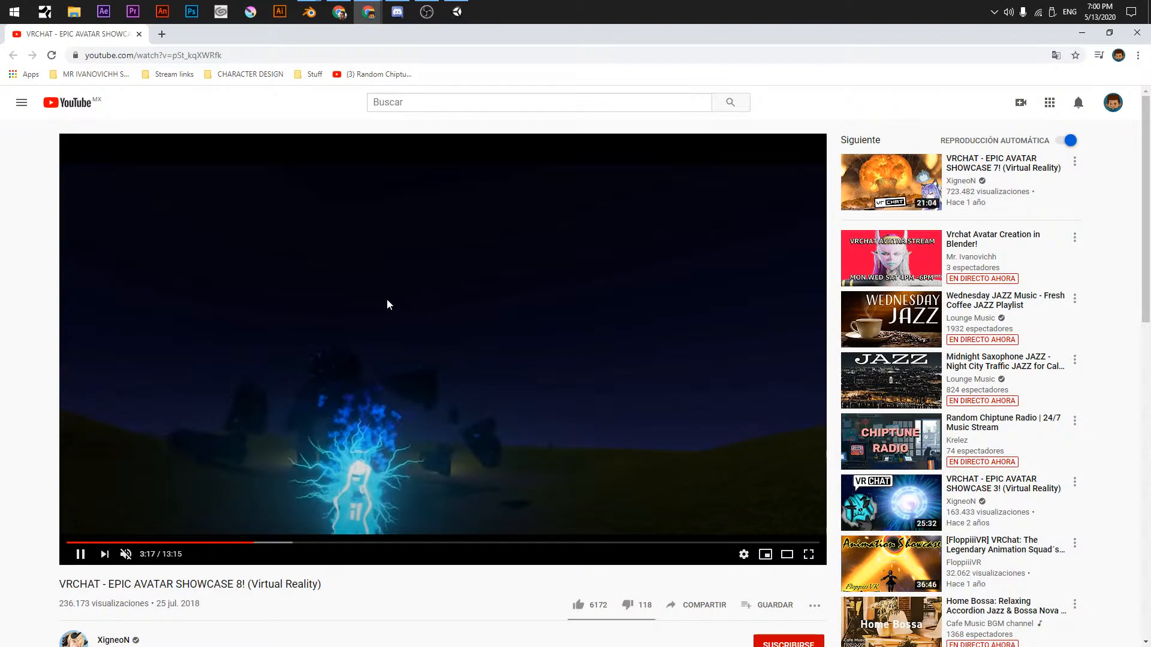
pyautogui.click(381, 304)
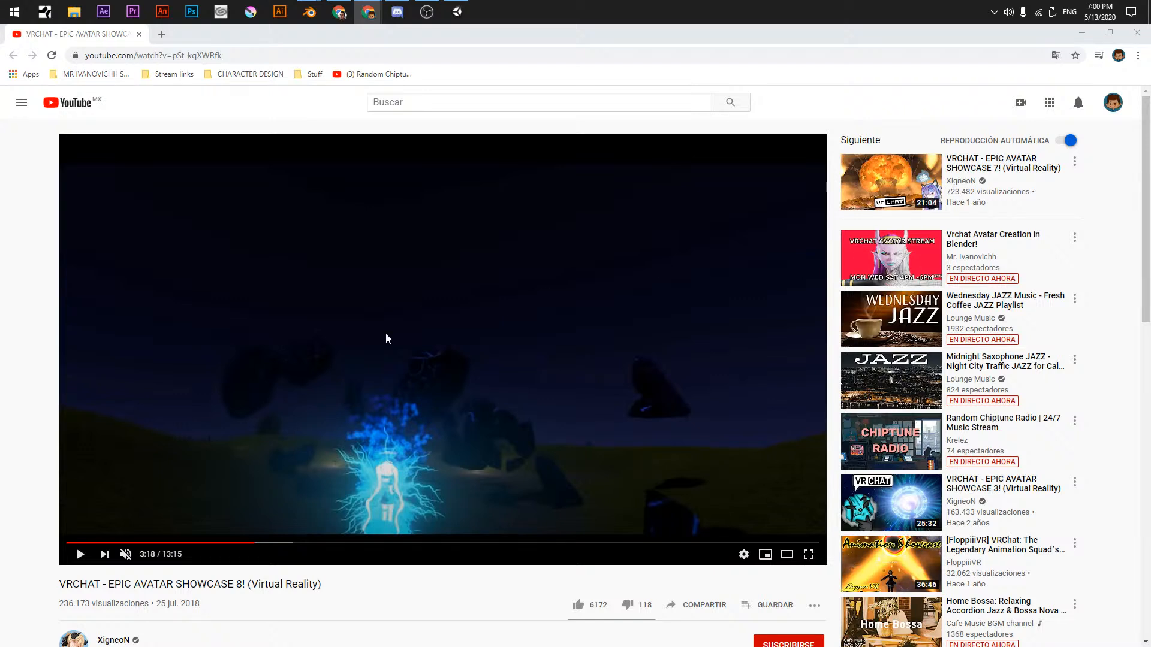
pyautogui.click(132, 384)
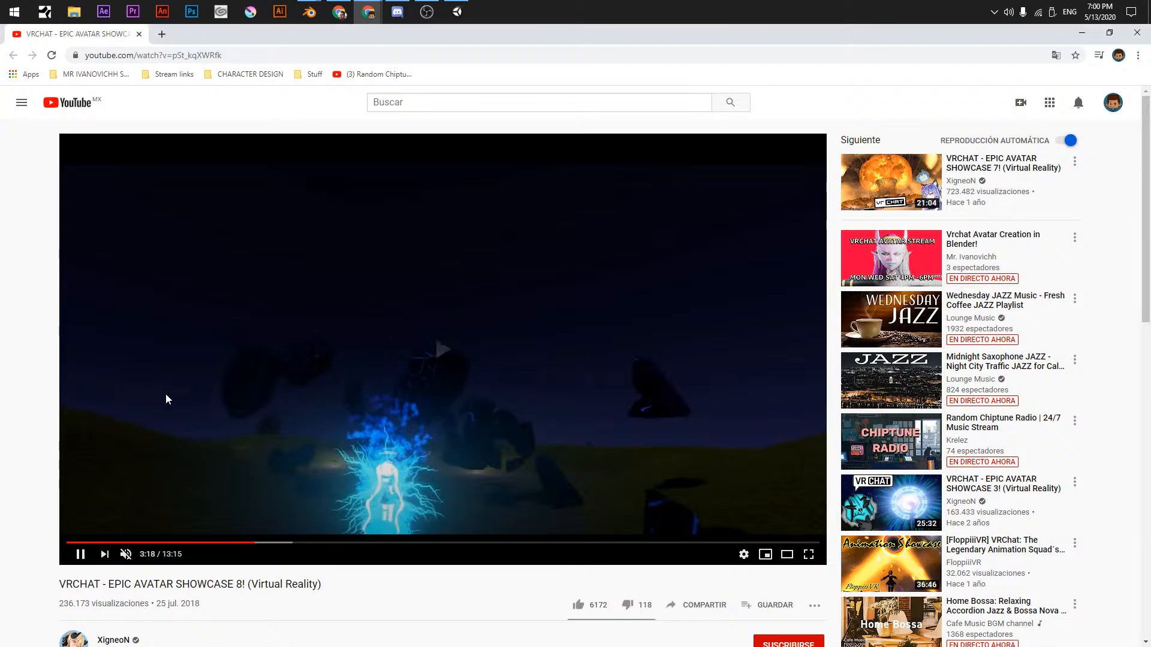
pyautogui.doubleClick(279, 436)
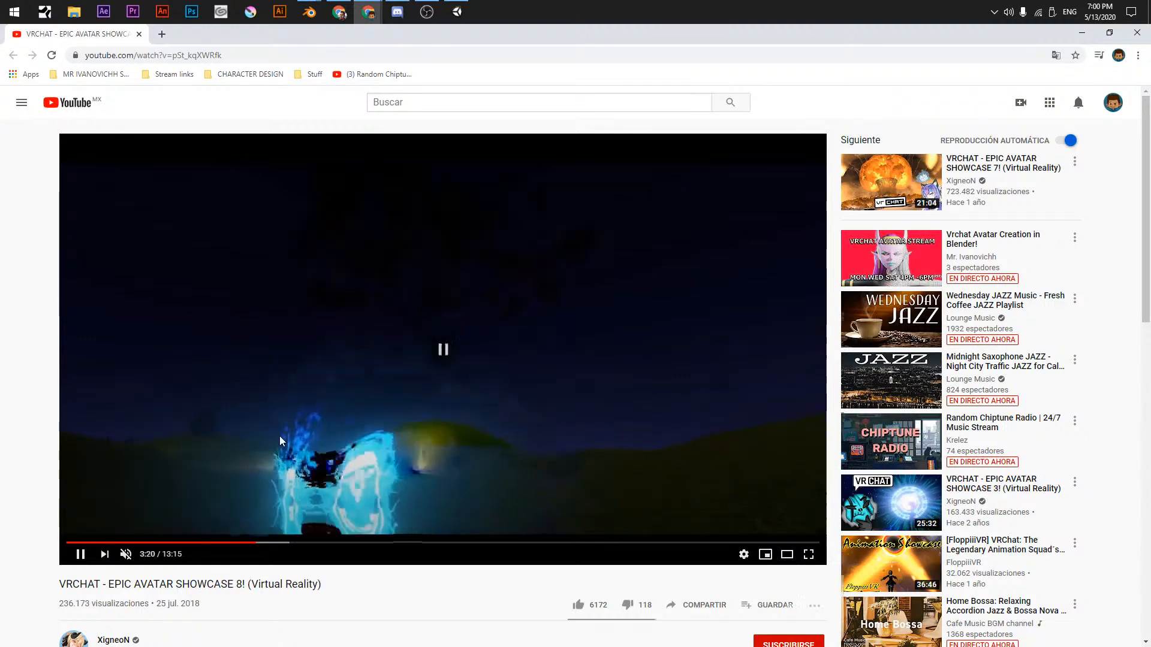
# - Skip forward in the Epic Avatar Showcase 8 video and leave full screen
pyautogui.press('Right')
pyautogui.press('Right')
pyautogui.press('Right')
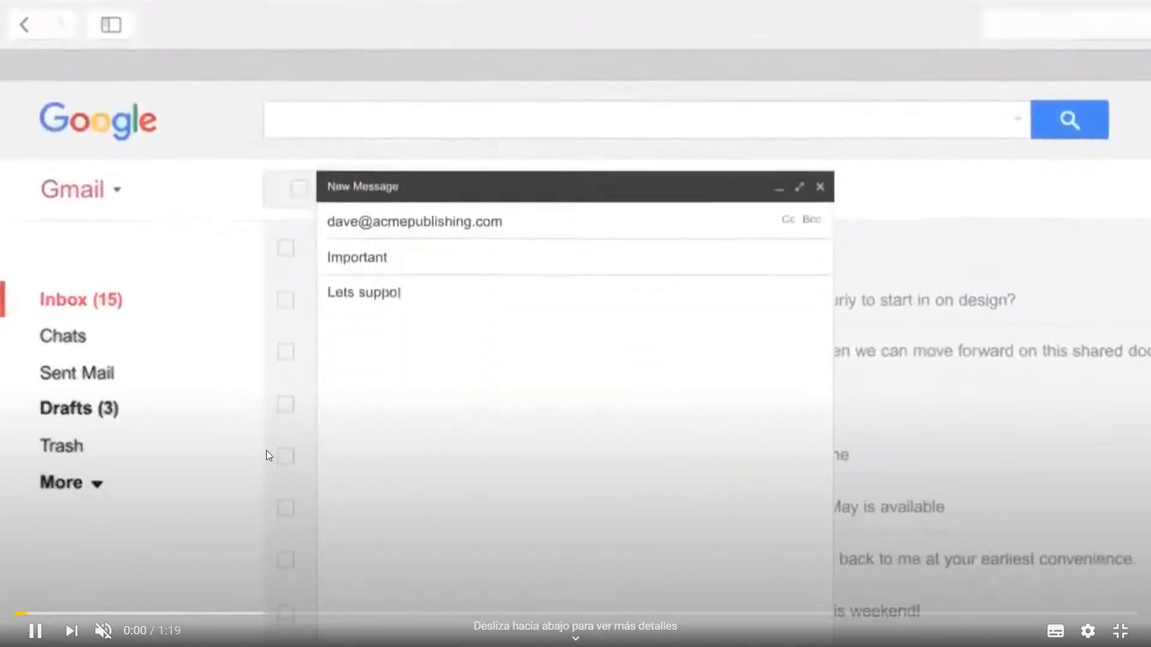
pyautogui.press('Escape')
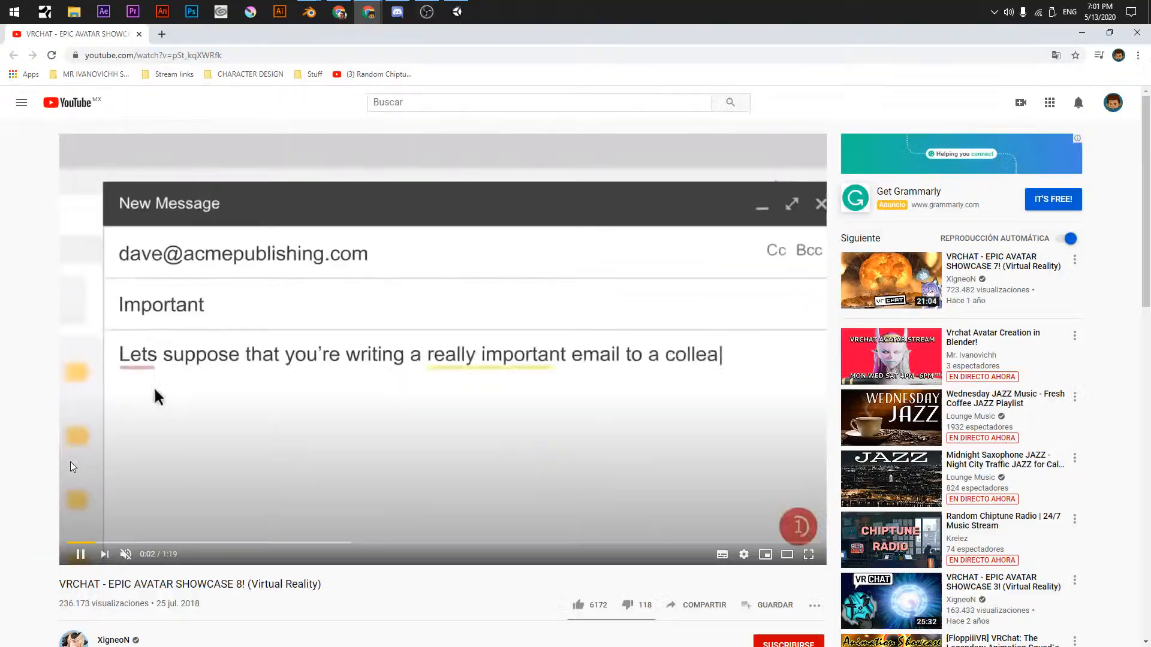
# - Switch to Unity, duplicate the BLue fire particle system and rename the copy "Sumoning circles"
pyautogui.hotkey('alt', 'Tab')
pyautogui.hotkey('alt', 'Tab')
pyautogui.hotkey('alt', 'Tab')
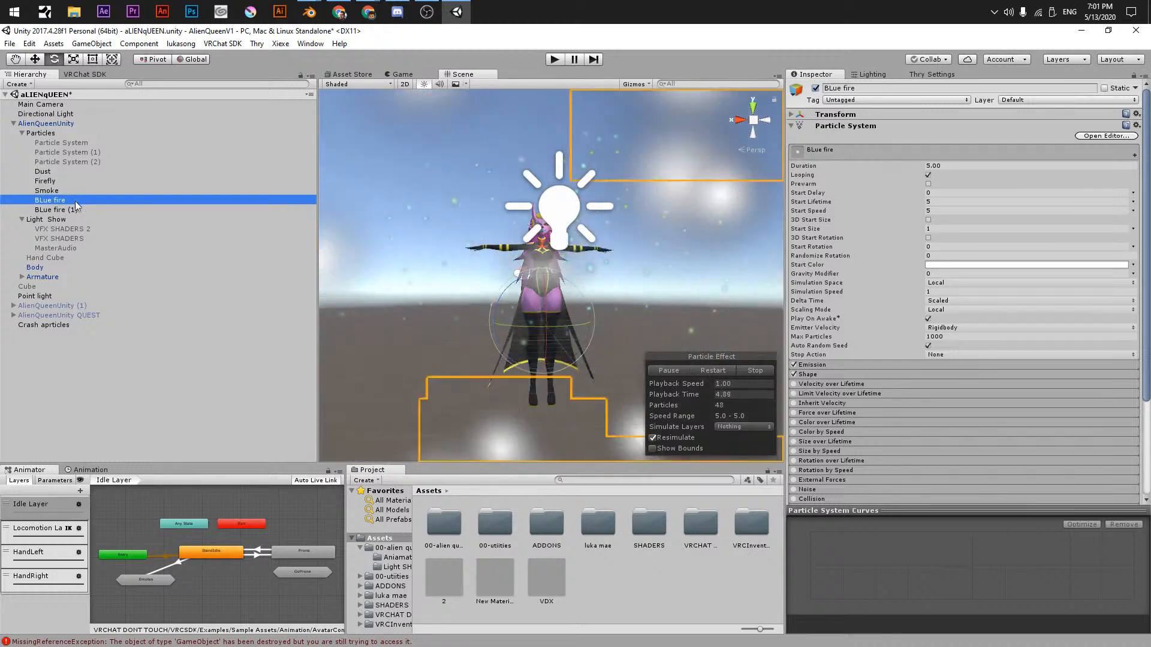
pyautogui.click(75, 210)
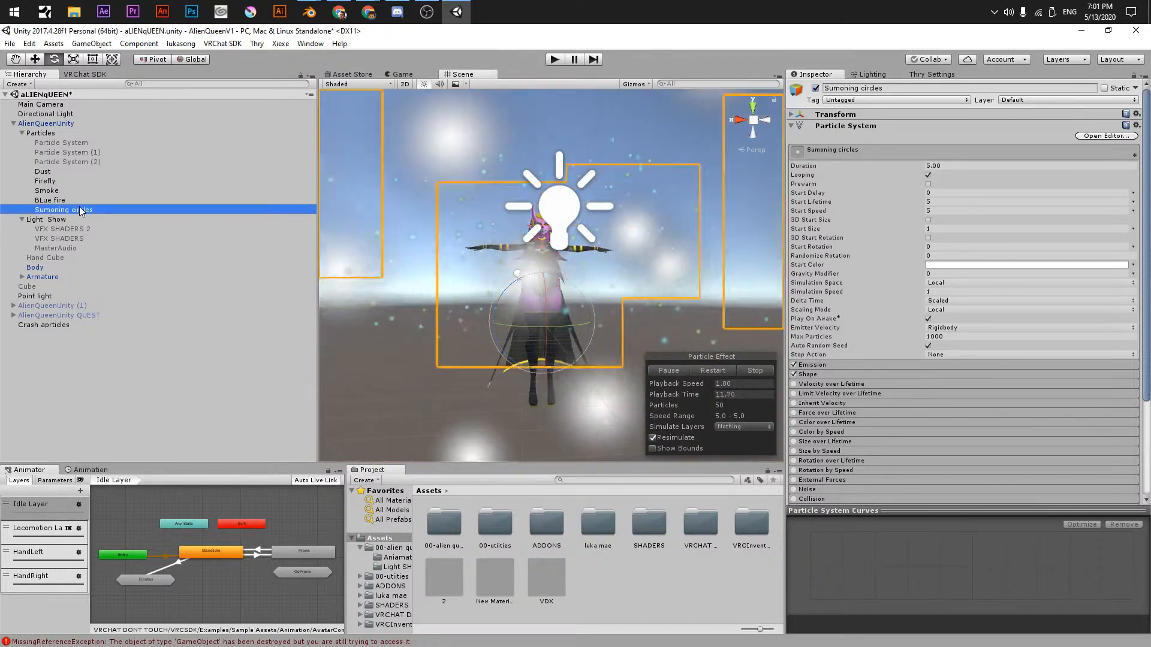
# - Duplicate Sumoning circles as "Animated rings", and duplicate Animated rings as "One Shot particles"
pyautogui.click(78, 220)
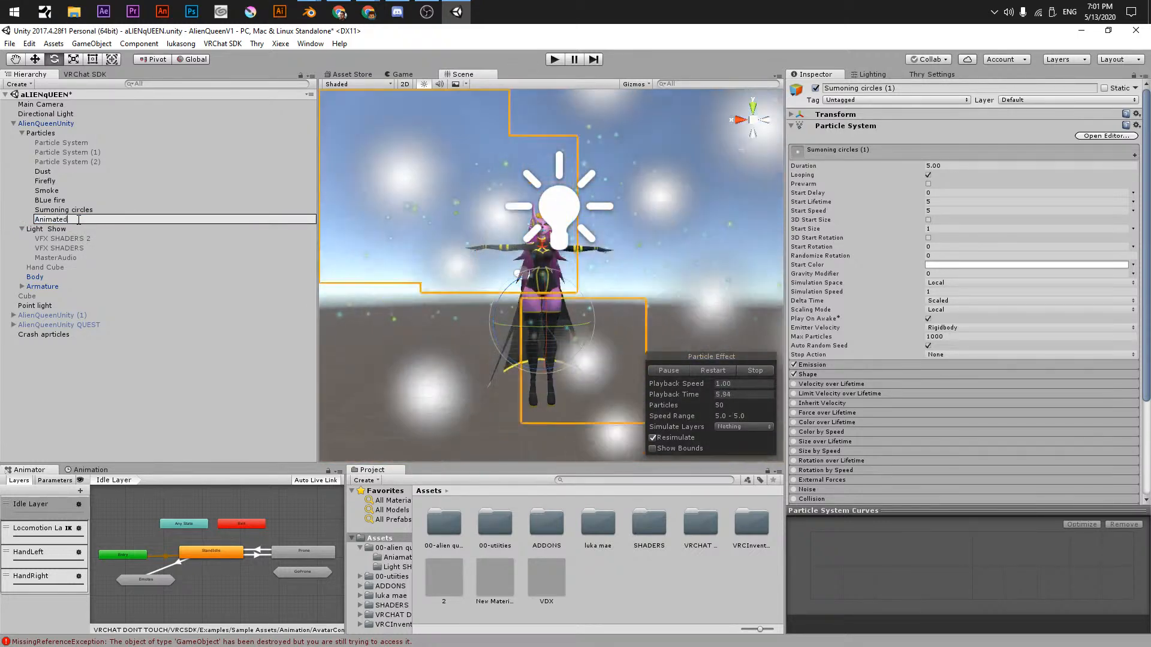
pyautogui.write('Animated rings')
pyautogui.hotkey('ctrl', 'd')
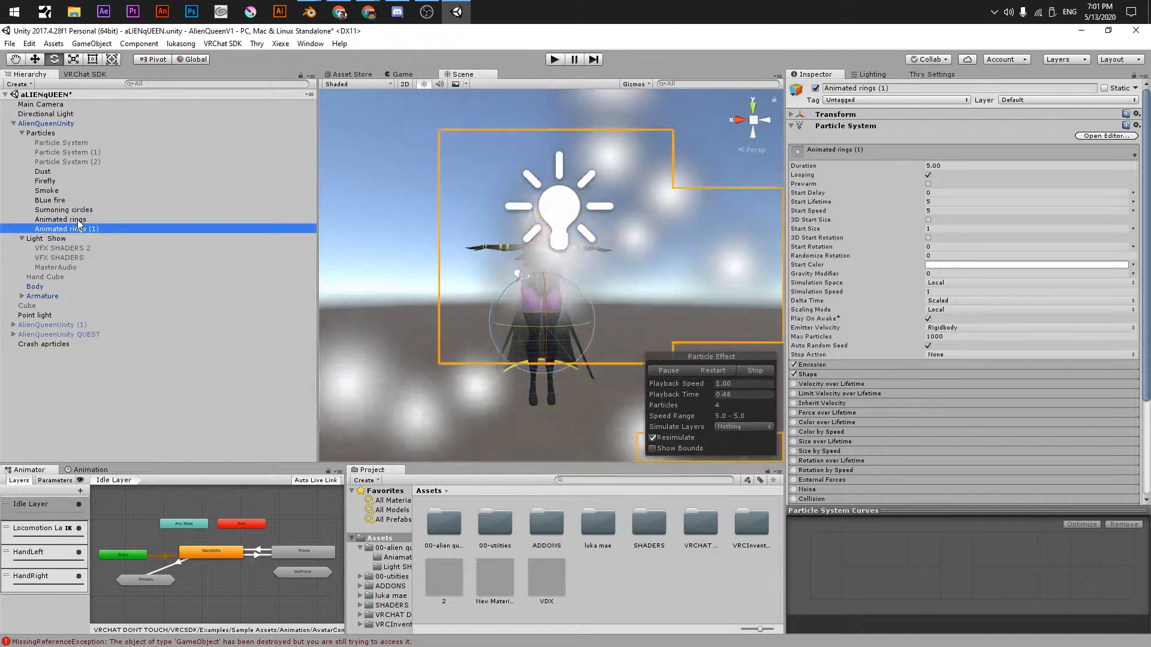
pyautogui.write('One Shot')
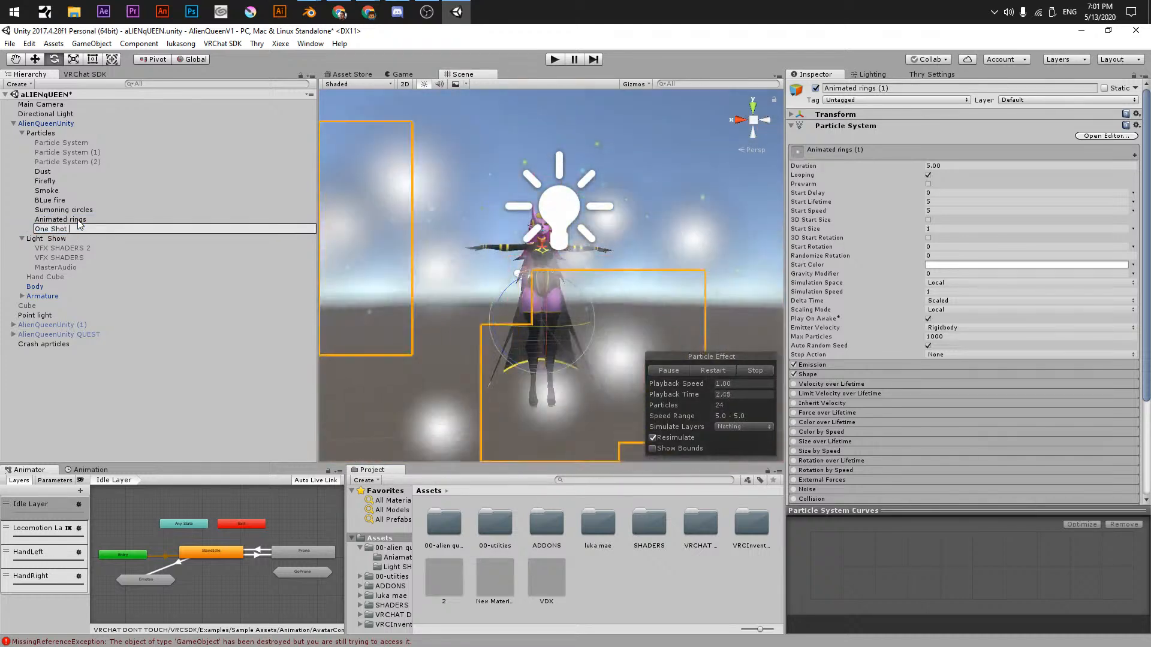
pyautogui.write(' particler')
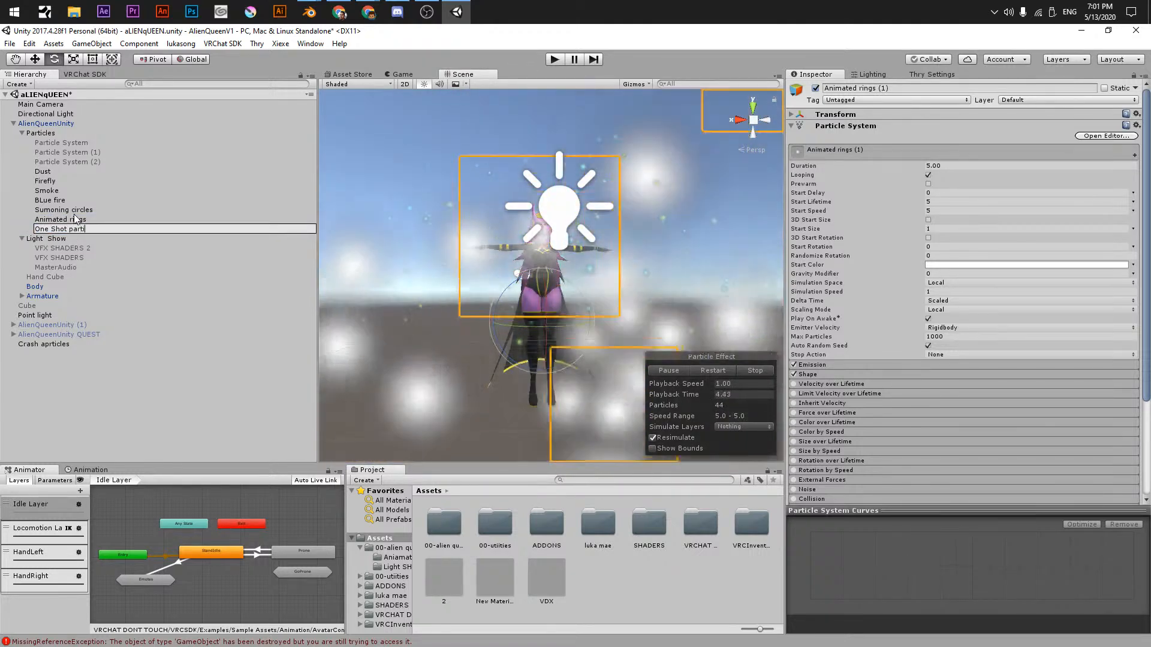
pyautogui.press('Return')
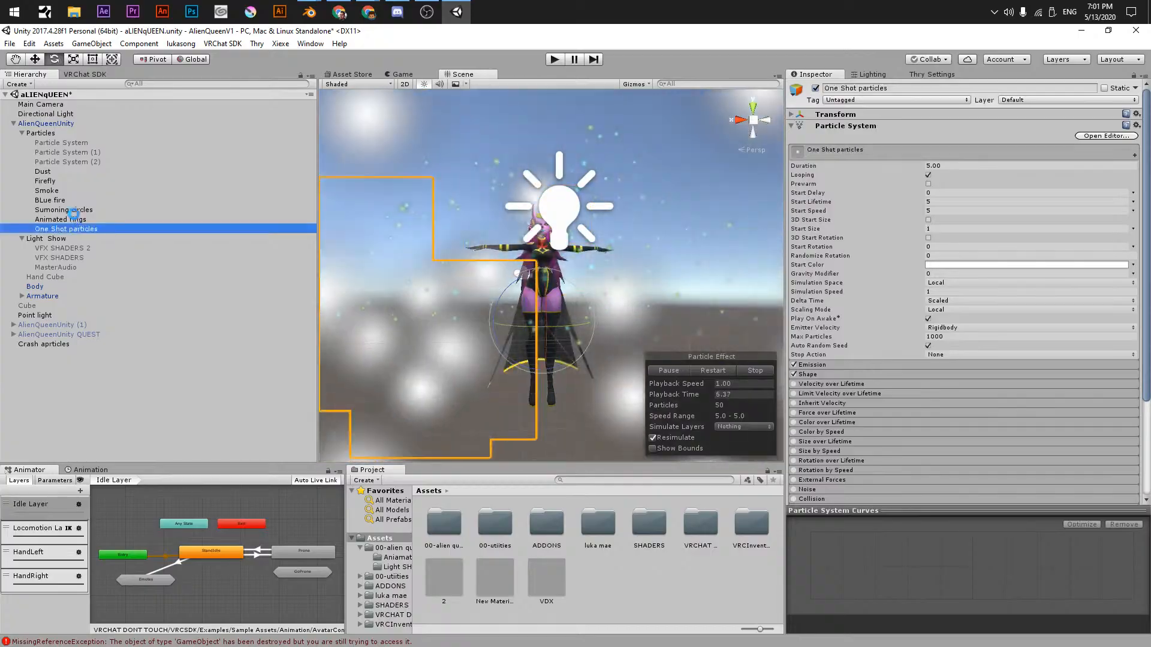
pyautogui.hotkey('alt', 'Tab')
pyautogui.hotkey('alt', 'Tab')
pyautogui.hotkey('alt', 'Tab')
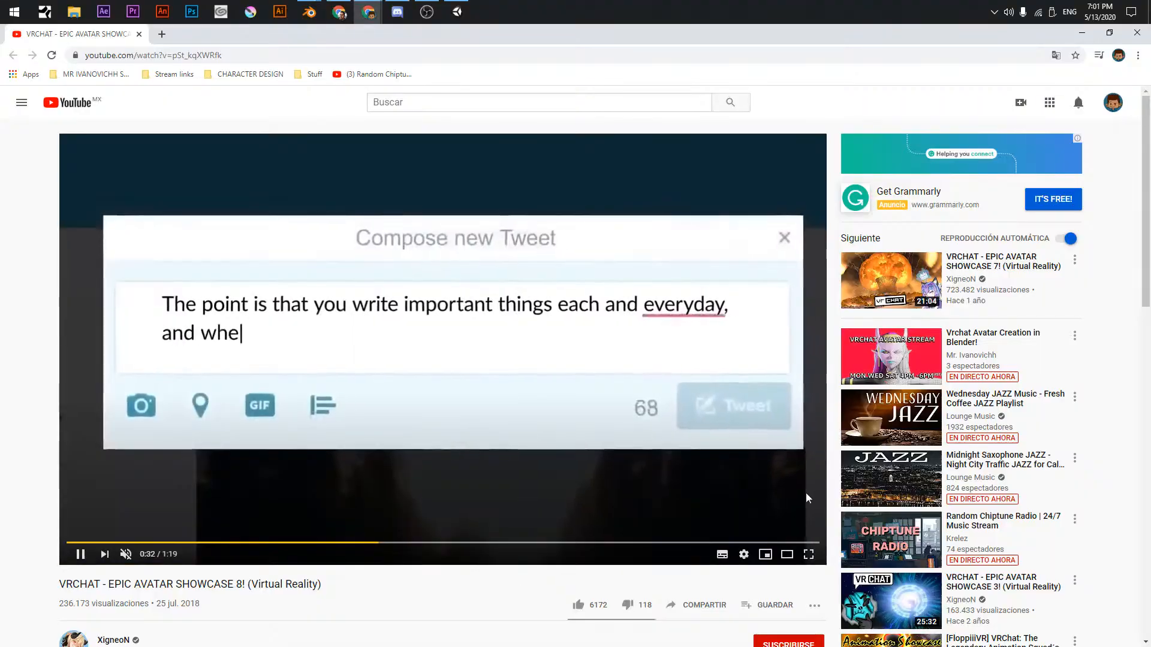
pyautogui.hotkey('alt', 'Tab')
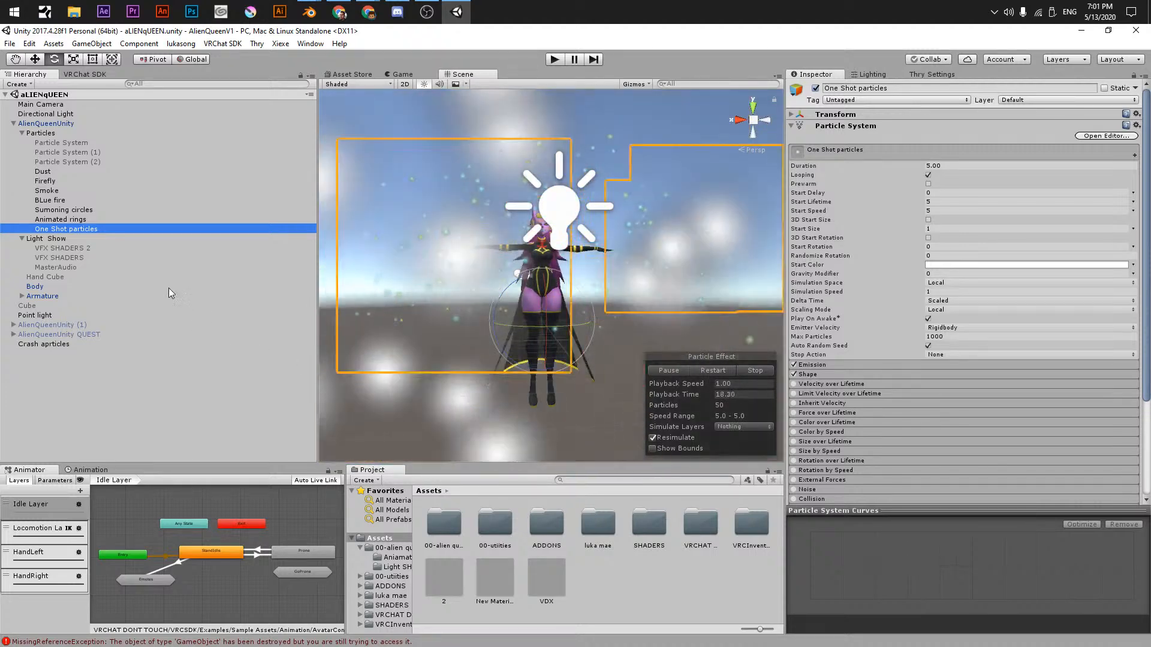
# - Select the Firefly particle system under Particles and stop its preview in the scene
pyautogui.click(51, 133)
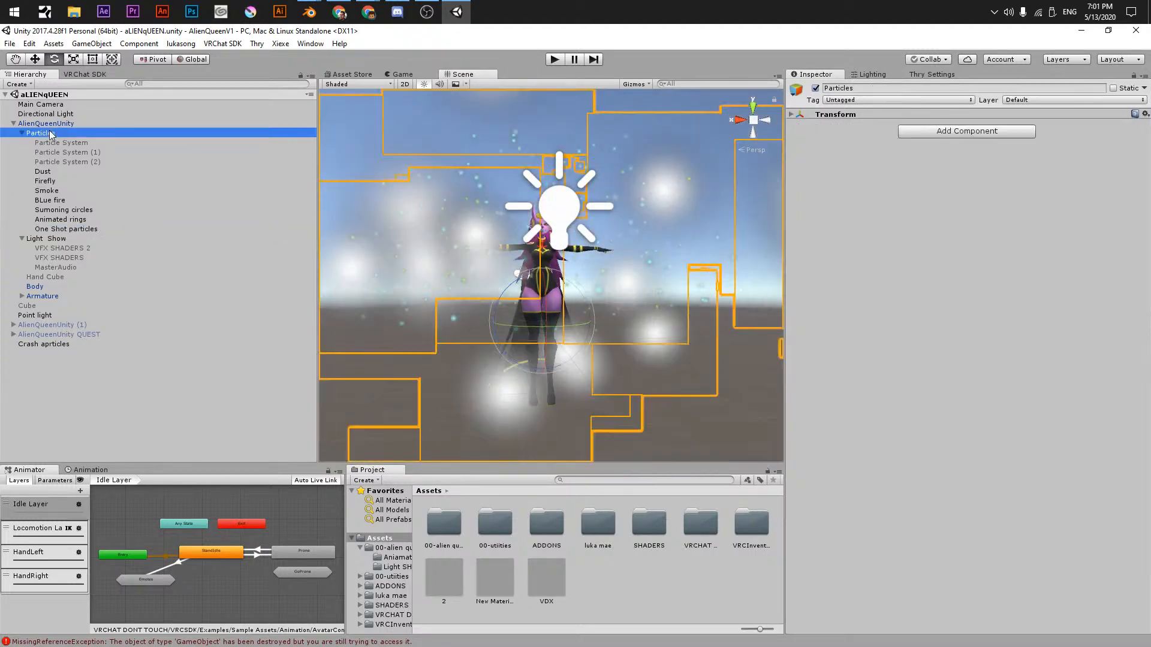
pyautogui.click(86, 190)
pyautogui.click(86, 180)
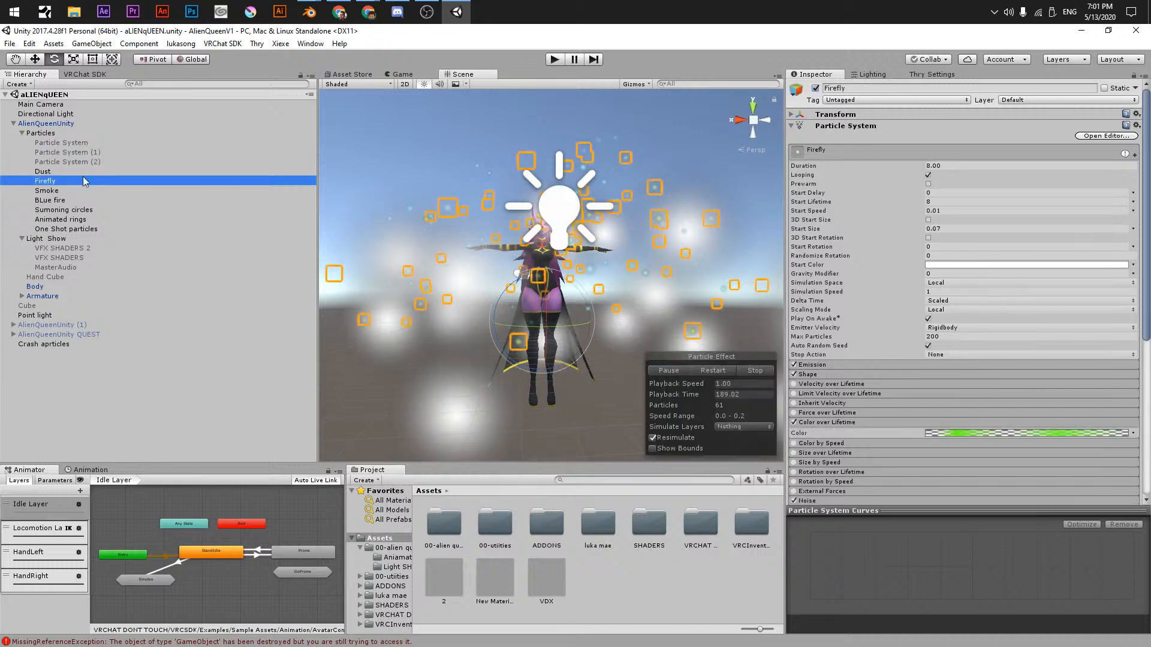
pyautogui.click(743, 371)
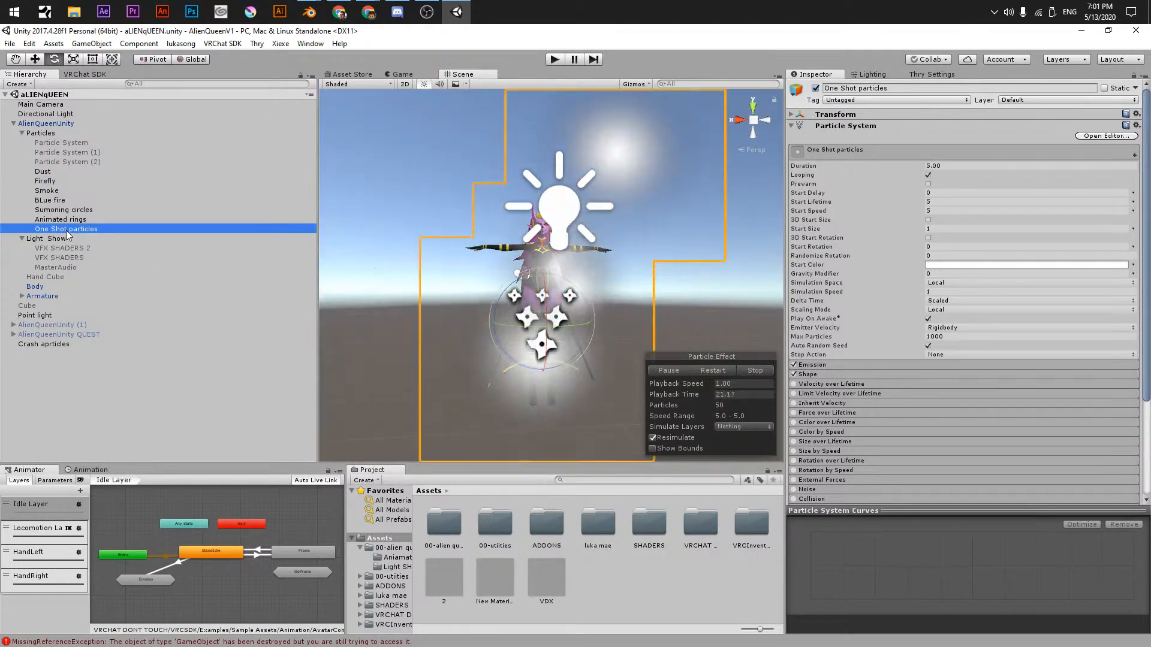
# - Disable Looping on the One Shot particles system, replay its preview and stop it
pyautogui.click(928, 175)
pyautogui.click(706, 370)
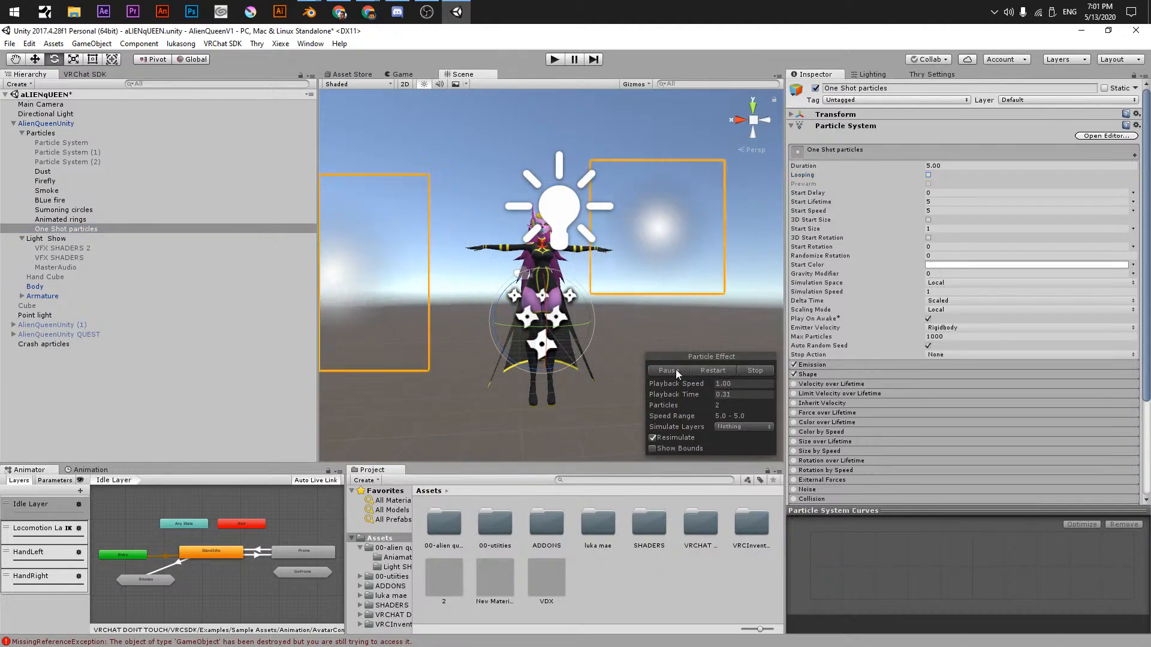
pyautogui.click(713, 371)
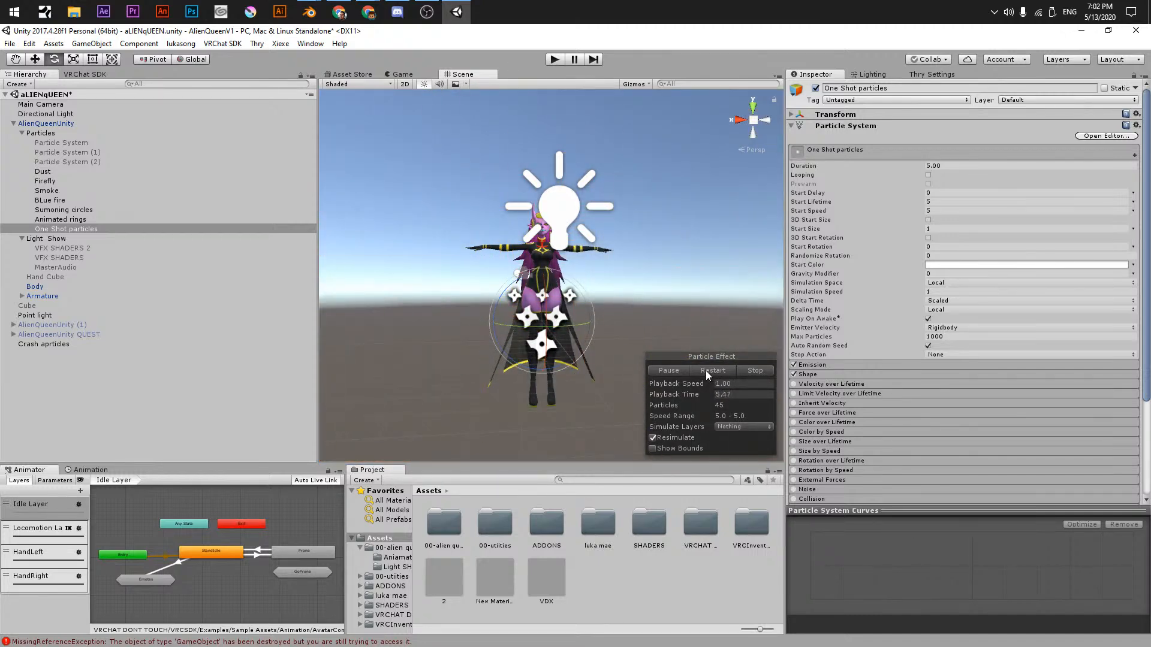
pyautogui.click(700, 370)
pyautogui.click(749, 372)
pyautogui.hotkey('alt', 'Tab')
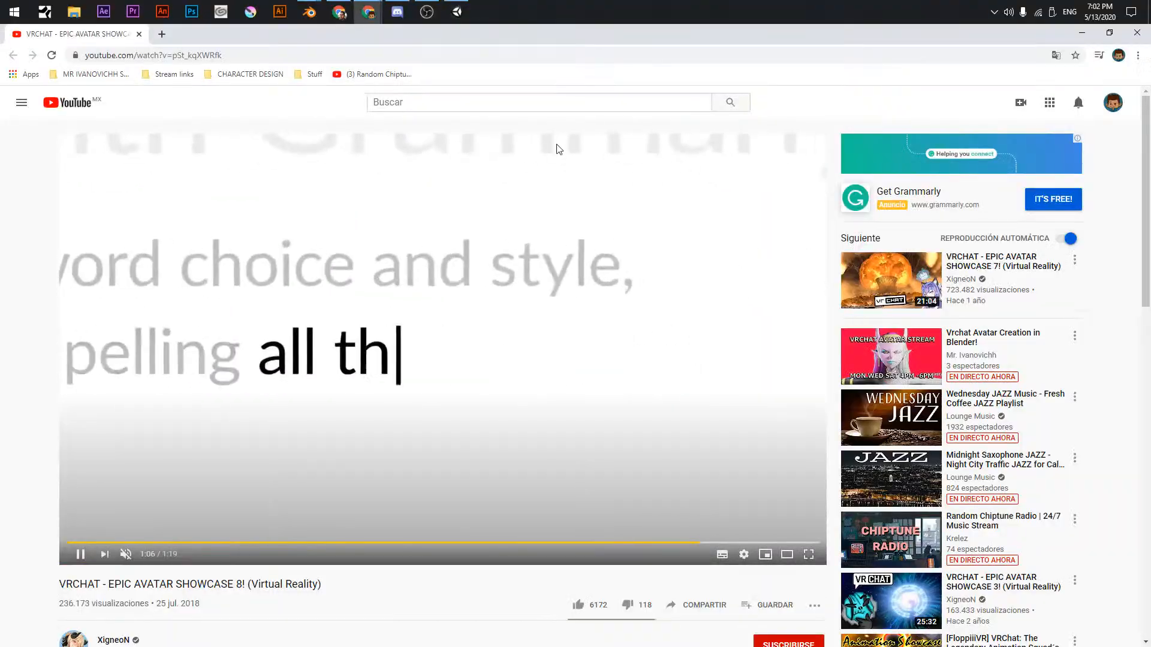
pyautogui.hotkey('alt', 'Tab')
pyautogui.hotkey('alt', 'Tab')
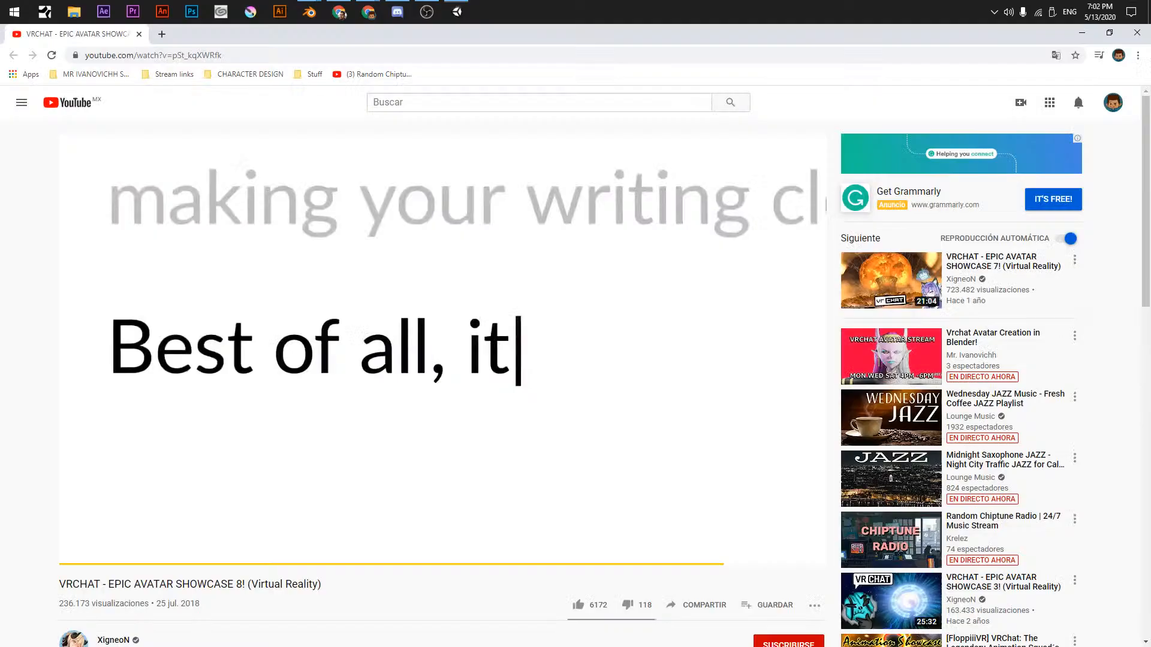
pyautogui.hotkey('alt', 'Tab')
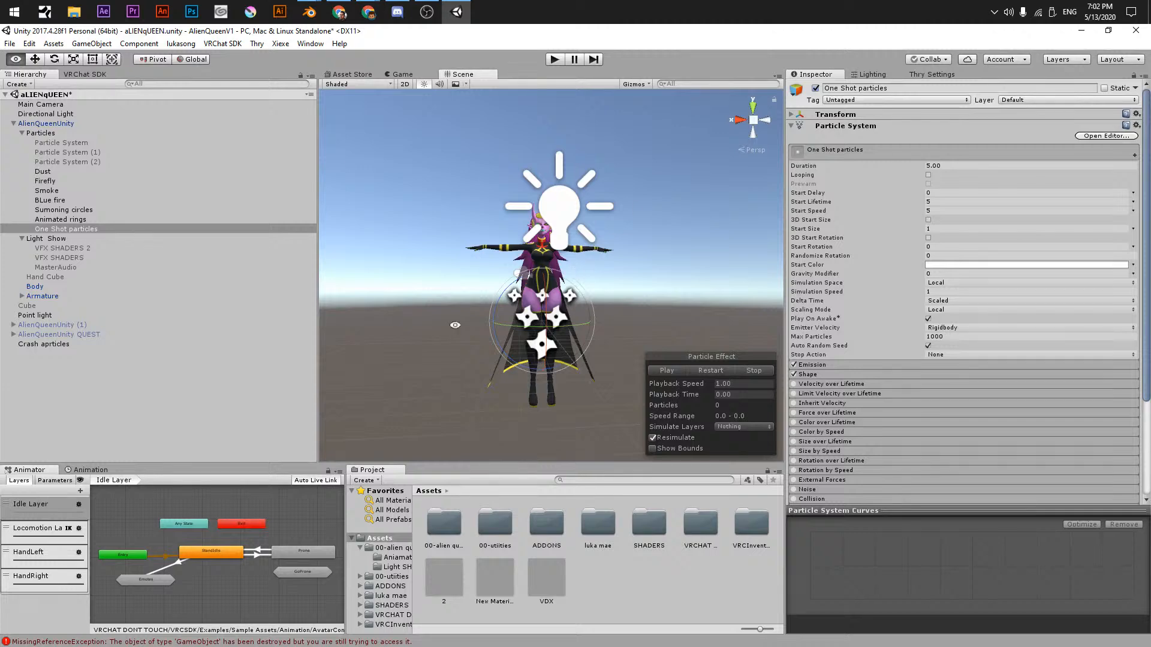
# - View the avatar from the side and replay the One Shot particles preview to examine how it plays without looping
pyautogui.keyDown('alt'); pyautogui.moveTo(455, 325); pyautogui.dragTo(520, 345); pyautogui.keyUp('alt')
pyautogui.click(59, 228)
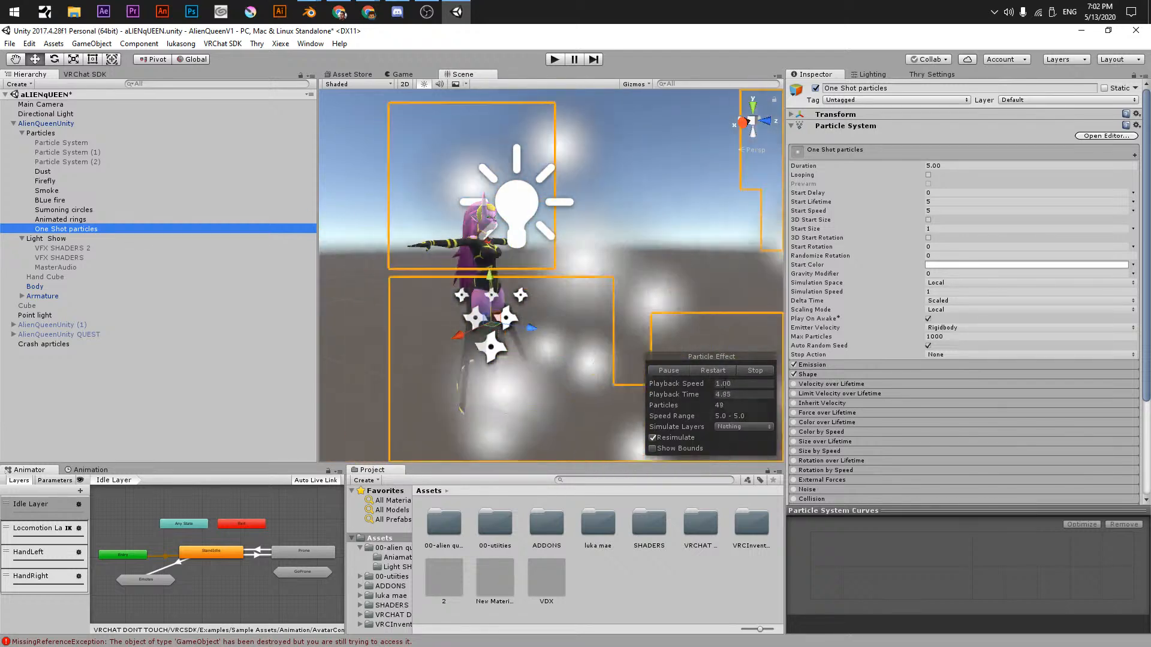
pyautogui.click(700, 370)
pyautogui.click(665, 371)
pyautogui.click(667, 371)
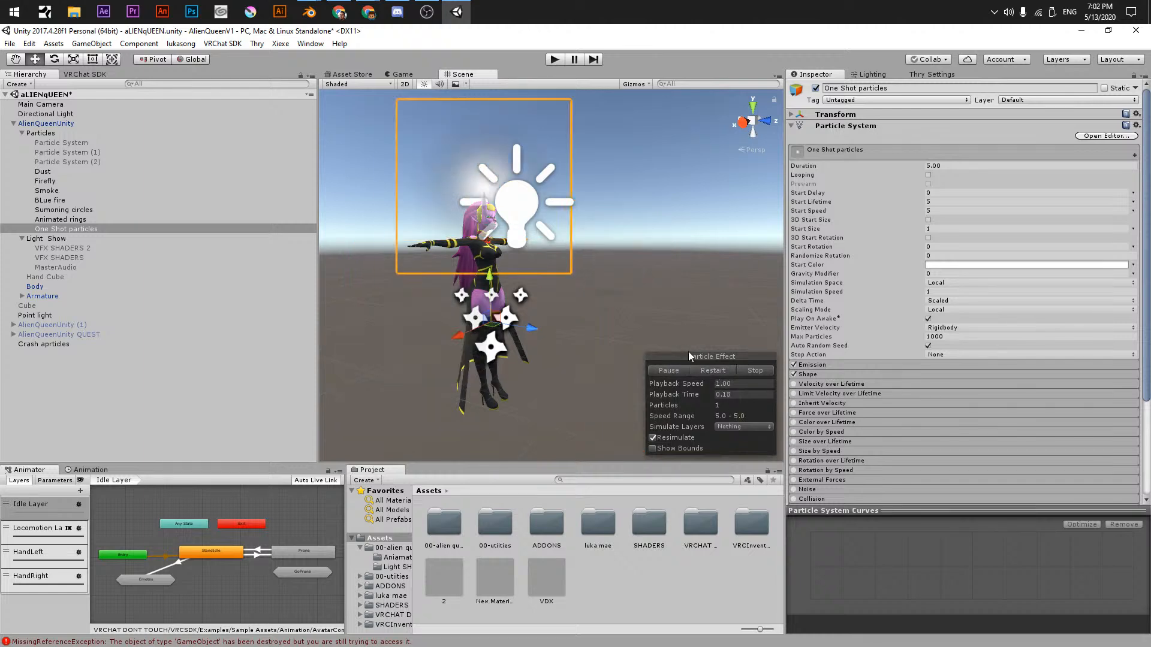
pyautogui.click(678, 369)
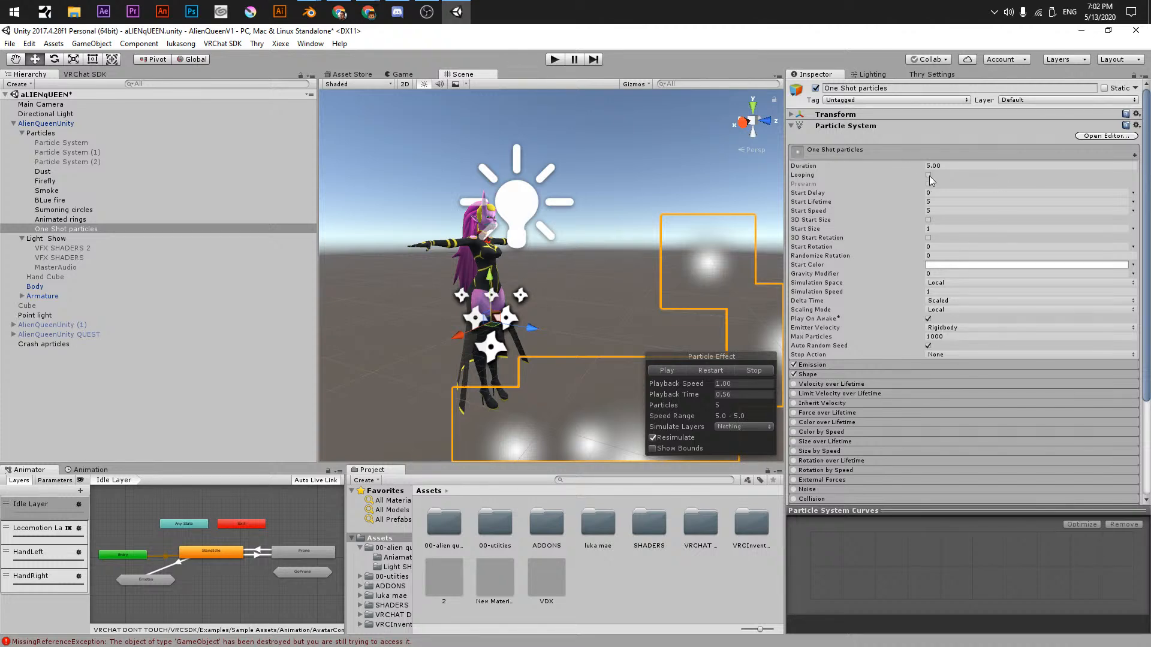
pyautogui.click(702, 372)
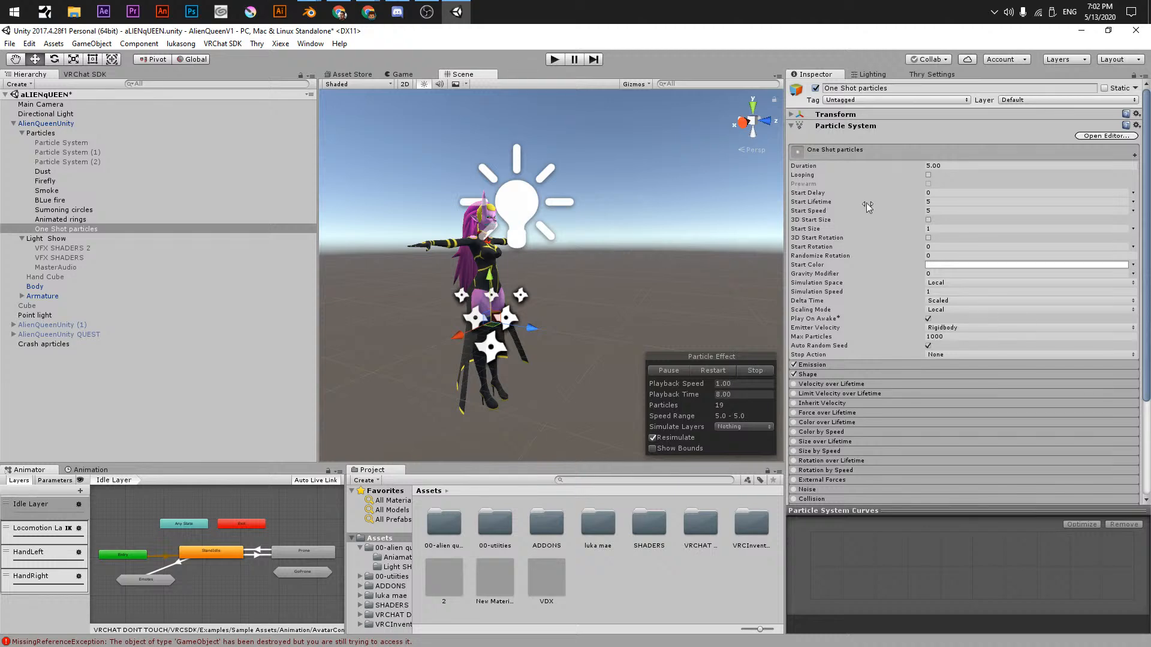
# - Set the Duration and Start Lifetime of the One Shot particles to 1 and replay the preview
pyautogui.click(928, 175)
pyautogui.click(956, 167)
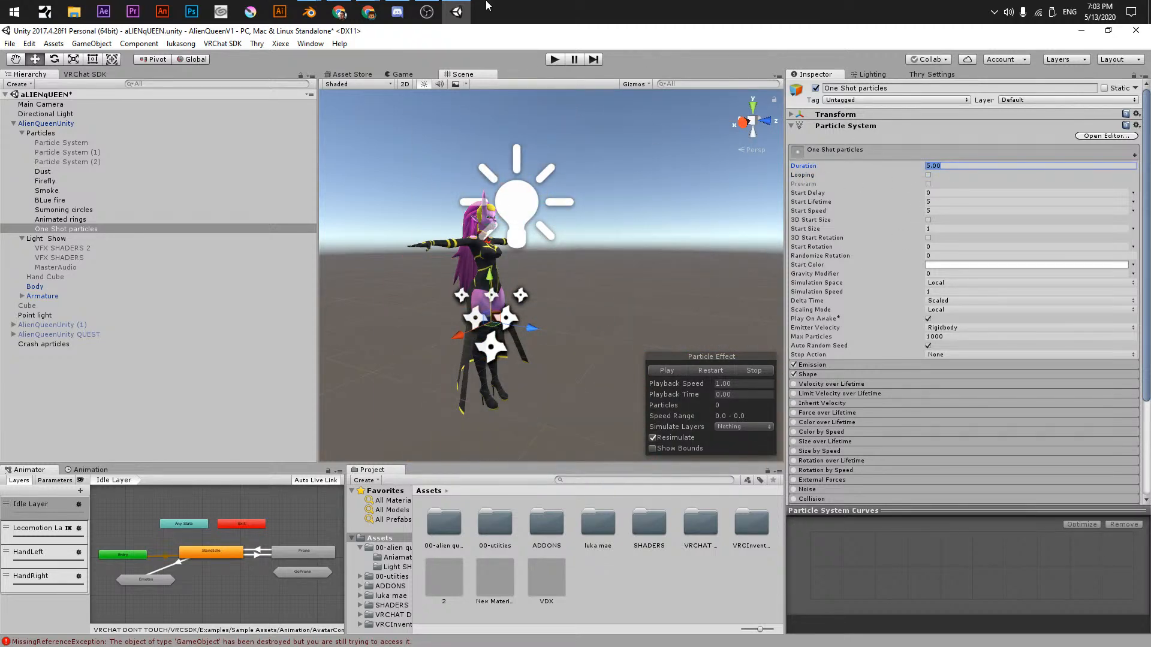
pyautogui.write('1')
pyautogui.press('Tab')
pyautogui.press('Tab')
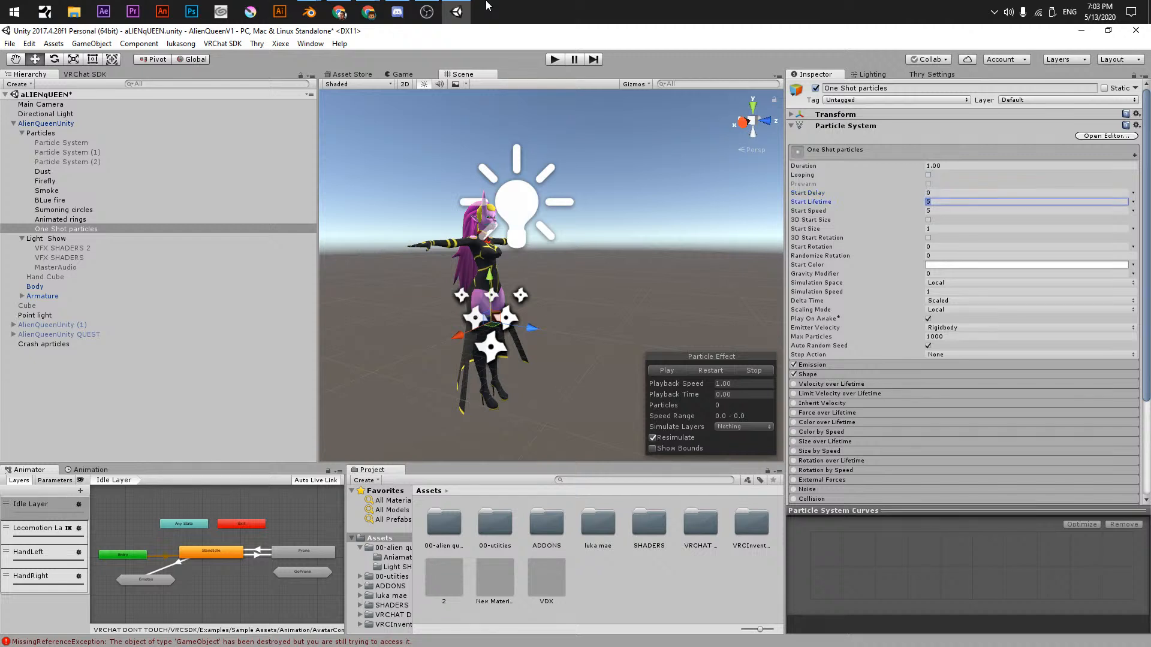
pyautogui.click(704, 375)
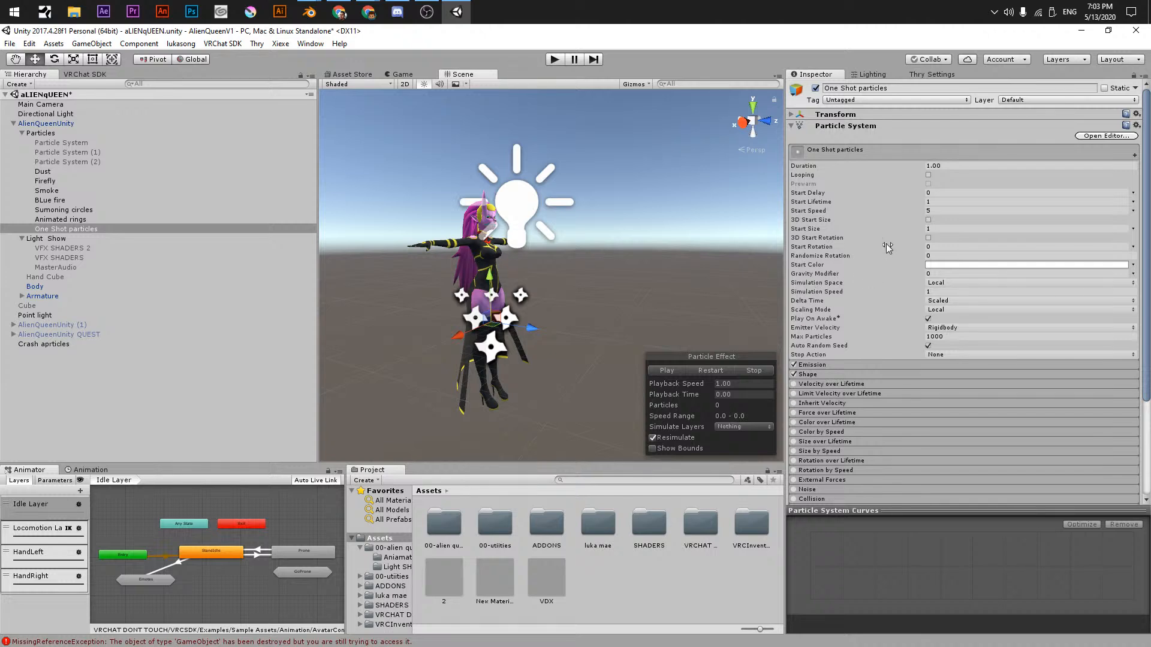
# - Set the Start Speed of the One Shot particles to 15 and preview the burst
pyautogui.scroll(-3, 584, 275)
pyautogui.moveTo(585, 276); pyautogui.dragTo(516, 270, button='middle')
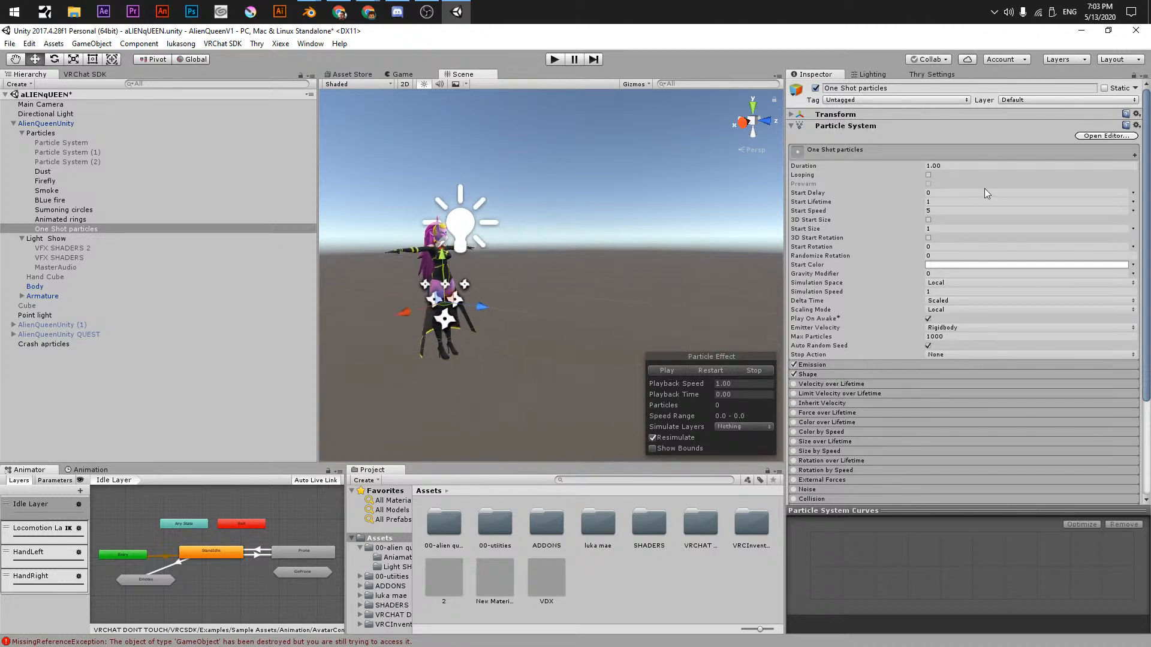
pyautogui.click(934, 210)
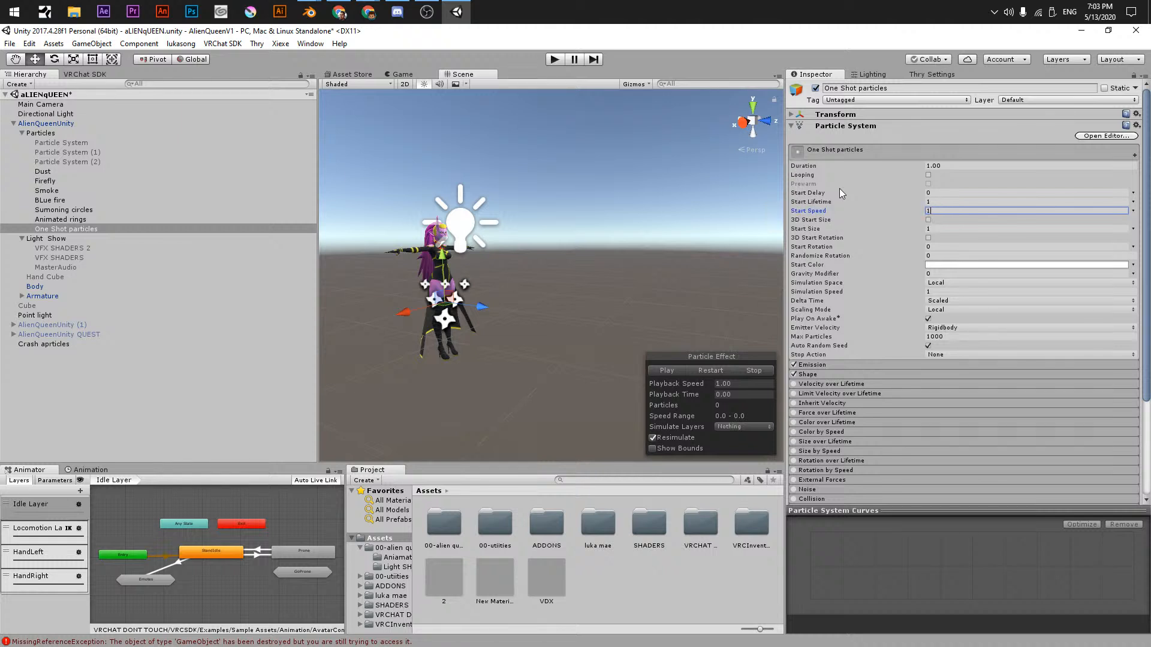
pyautogui.click(708, 372)
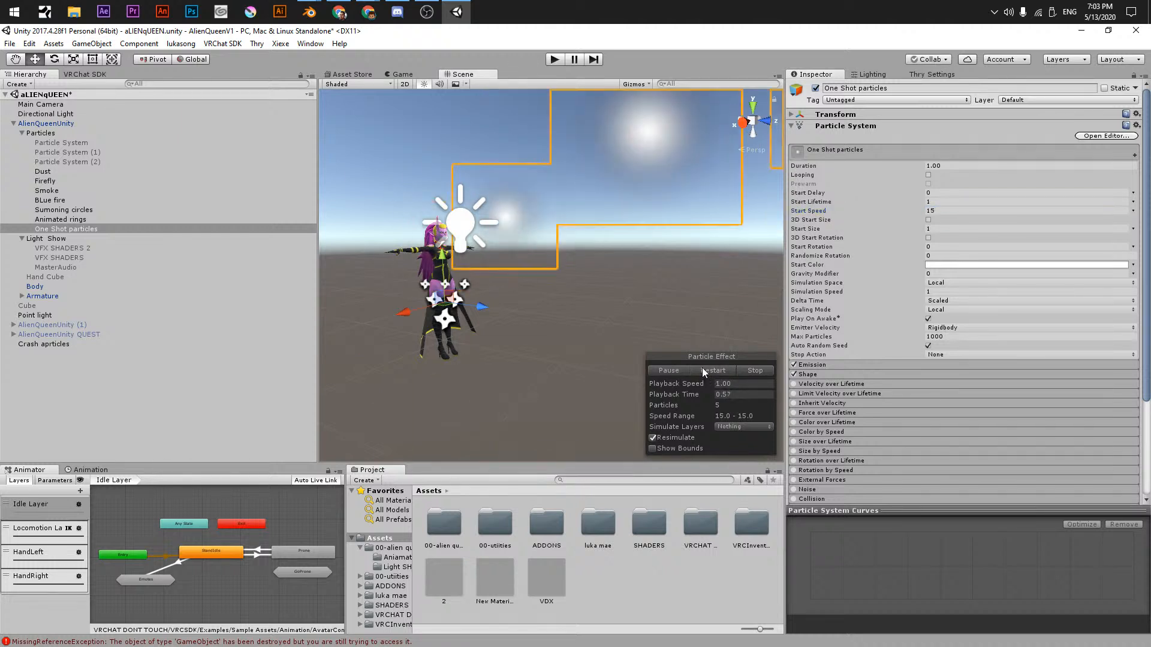
# - Set the emission Rate over Time of the One Shot particles to 30 and replay the preview
pyautogui.click(824, 367)
pyautogui.write('30')
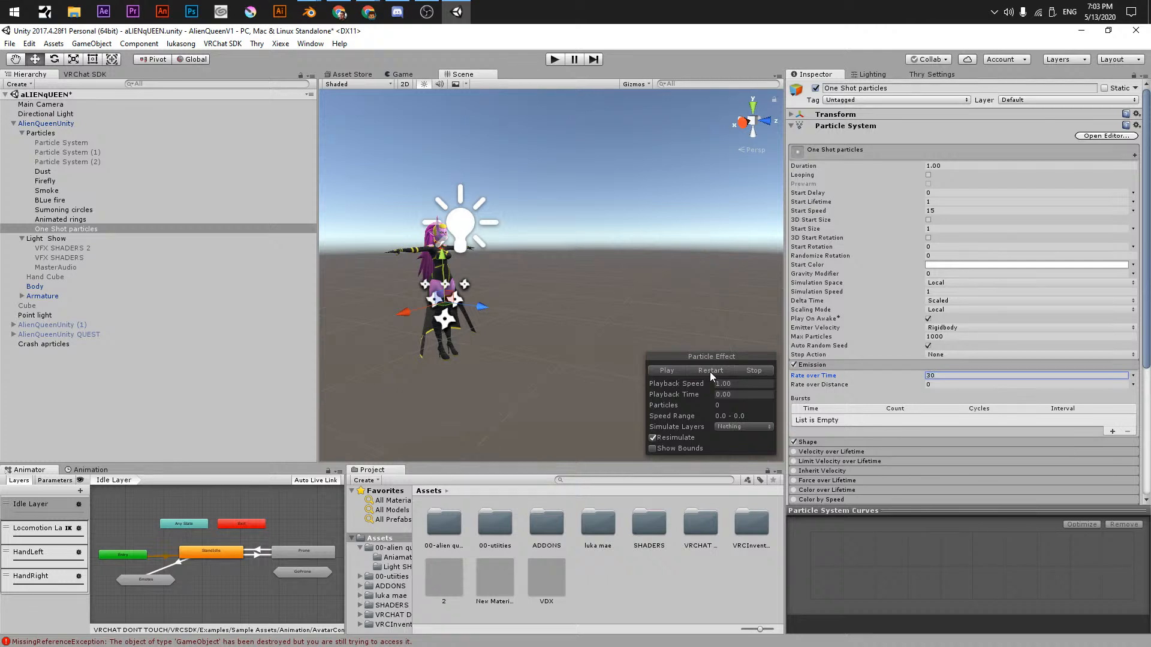
pyautogui.click(709, 371)
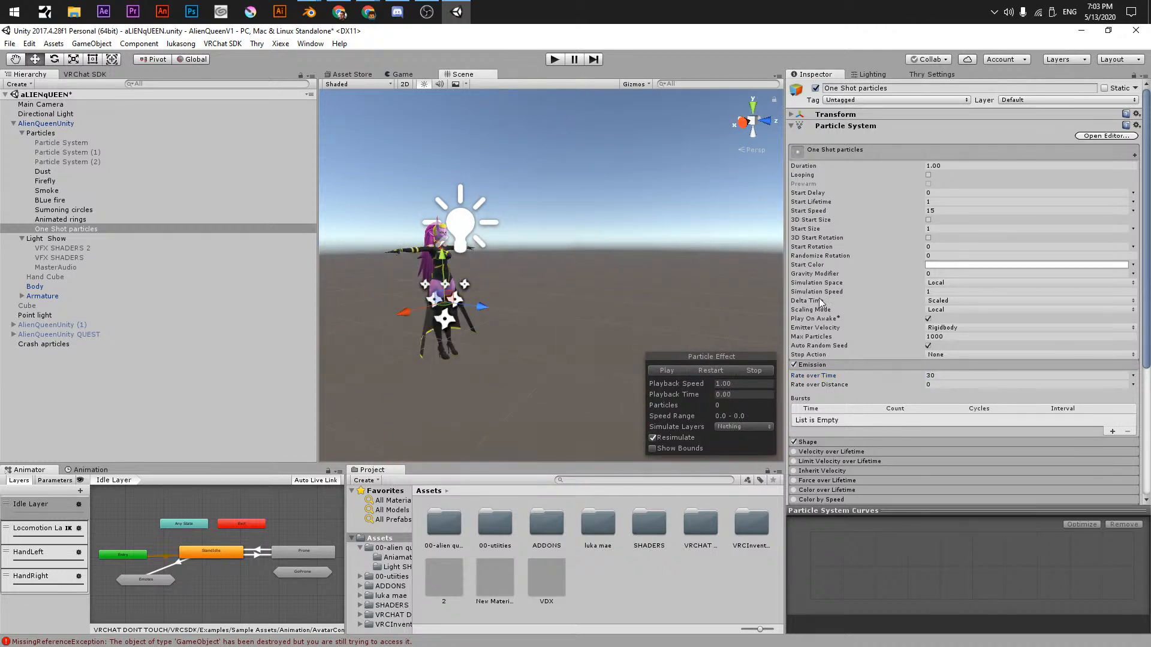
# - Set the Duration and Start Lifetime of the One Shot particles to 0.1 and replay the burst several times
pyautogui.moveTo(949, 167); pyautogui.dragTo(757, 126)
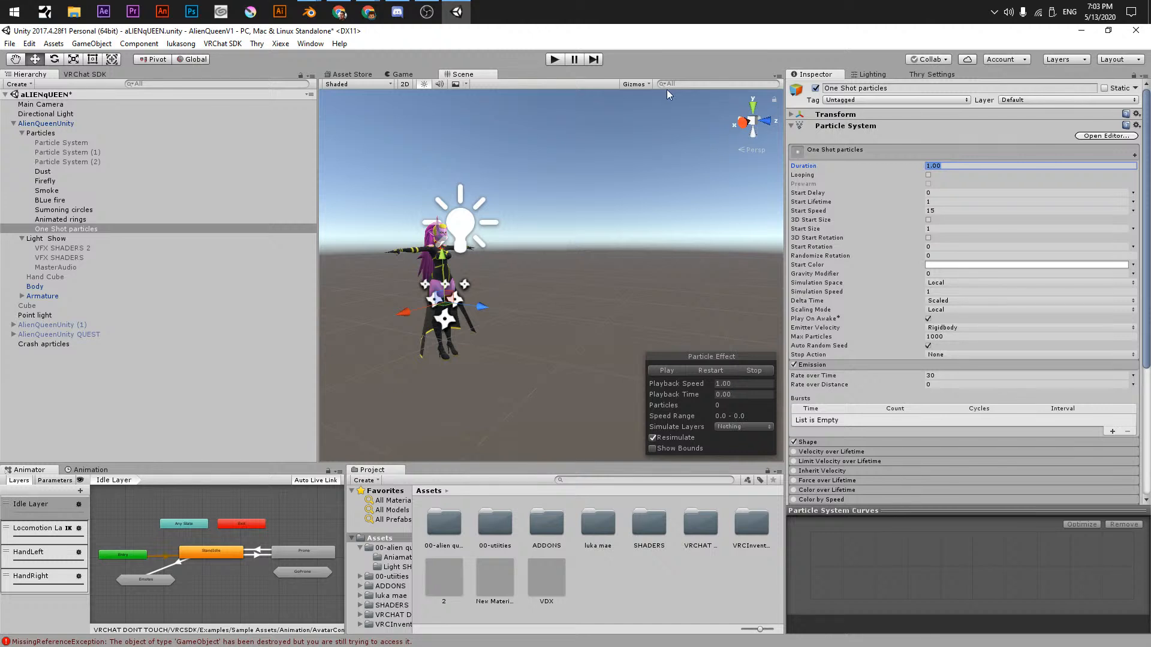
pyautogui.write('0.1')
pyautogui.press('Tab')
pyautogui.press('Tab')
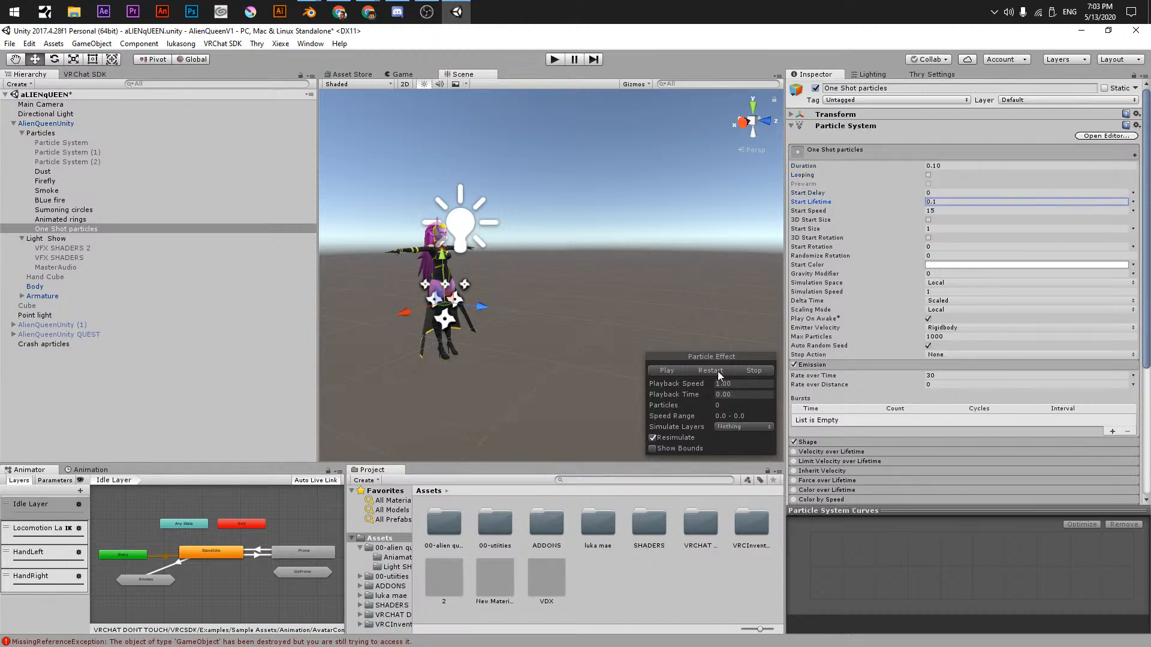
pyautogui.click(672, 368)
pyautogui.click(702, 368)
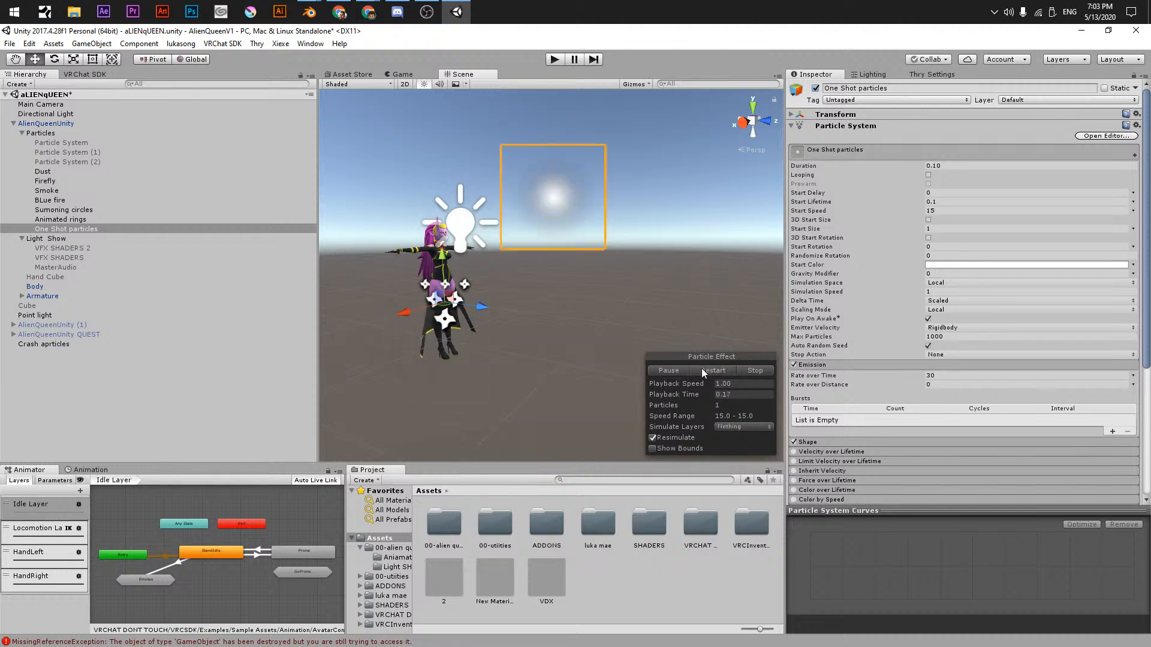
pyautogui.click(701, 368)
pyautogui.click(701, 368)
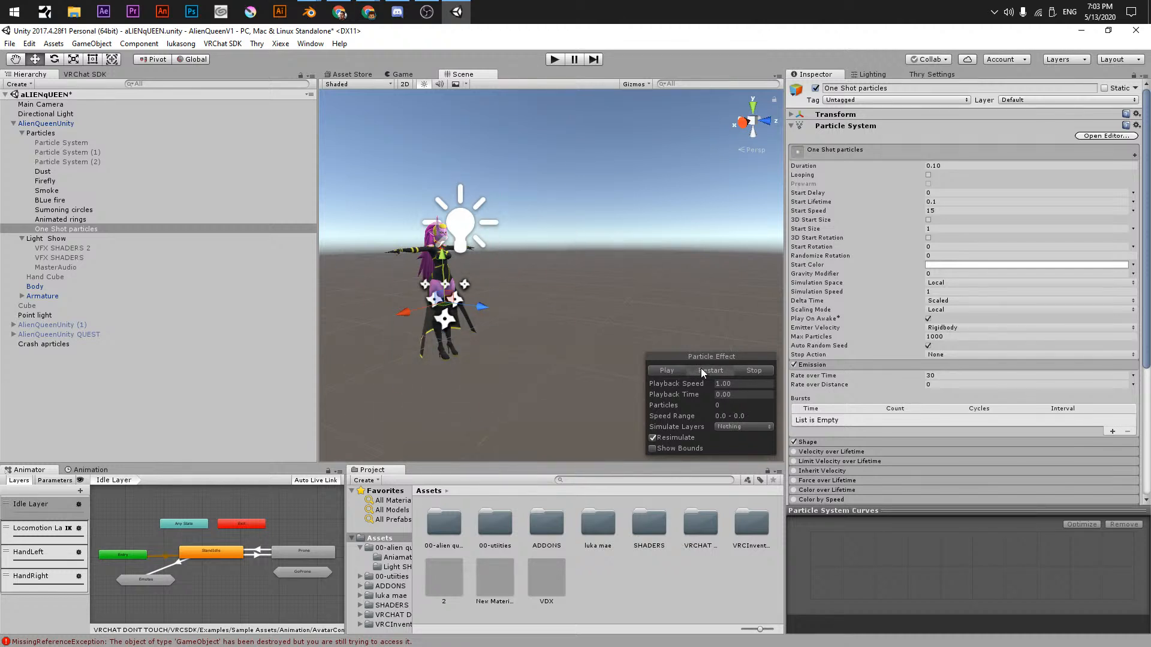
# - Set the Start Lifetime of the One Shot particles to 0.5 and replay the burst from a wider view
pyautogui.scroll(-3, 528, 345)
pyautogui.moveTo(527, 344); pyautogui.dragTo(498, 330, button='middle')
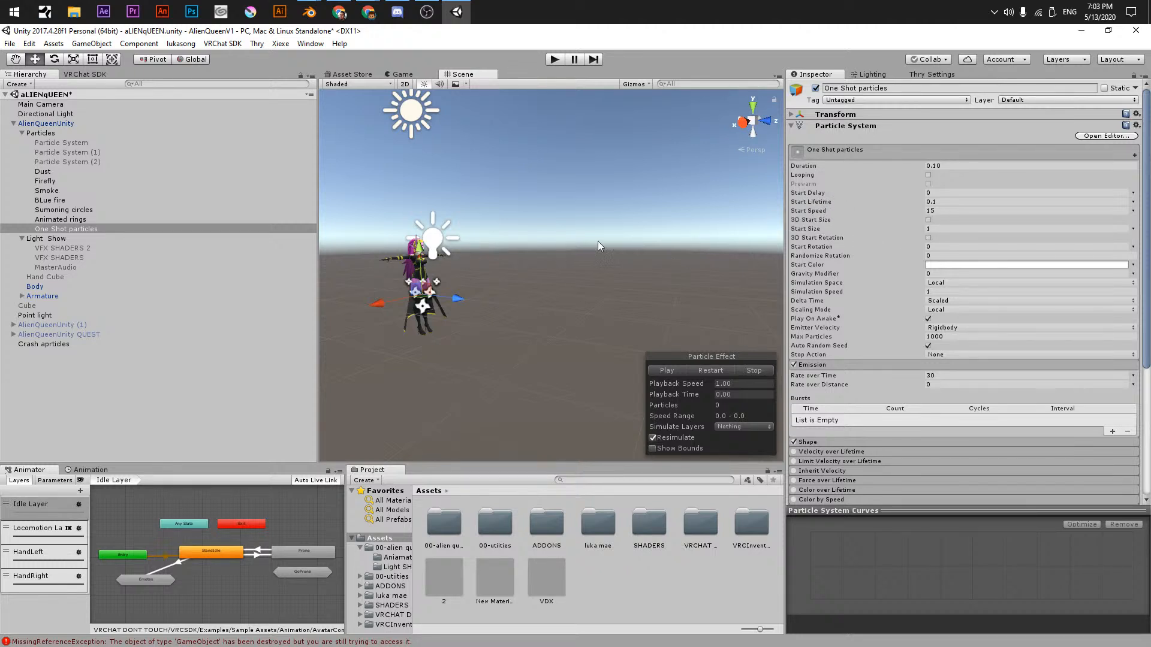
pyautogui.click(941, 201)
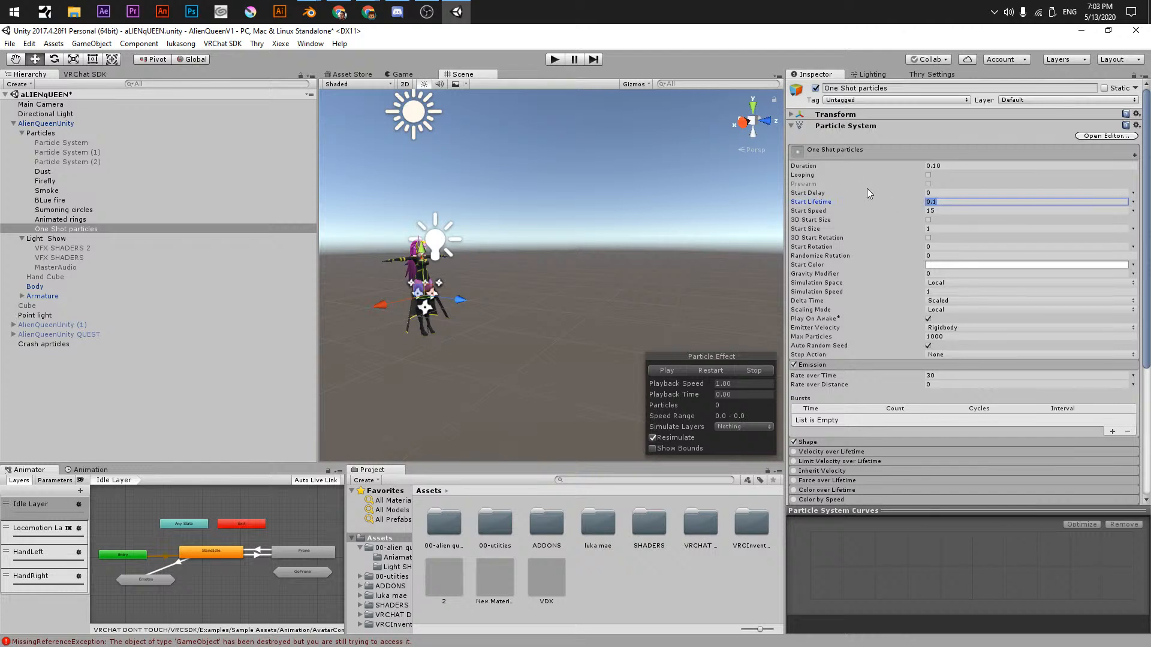
pyautogui.write('0.5')
pyautogui.scroll(-2, 626, 357)
pyautogui.click(714, 372)
pyautogui.scroll(-1, 606, 304)
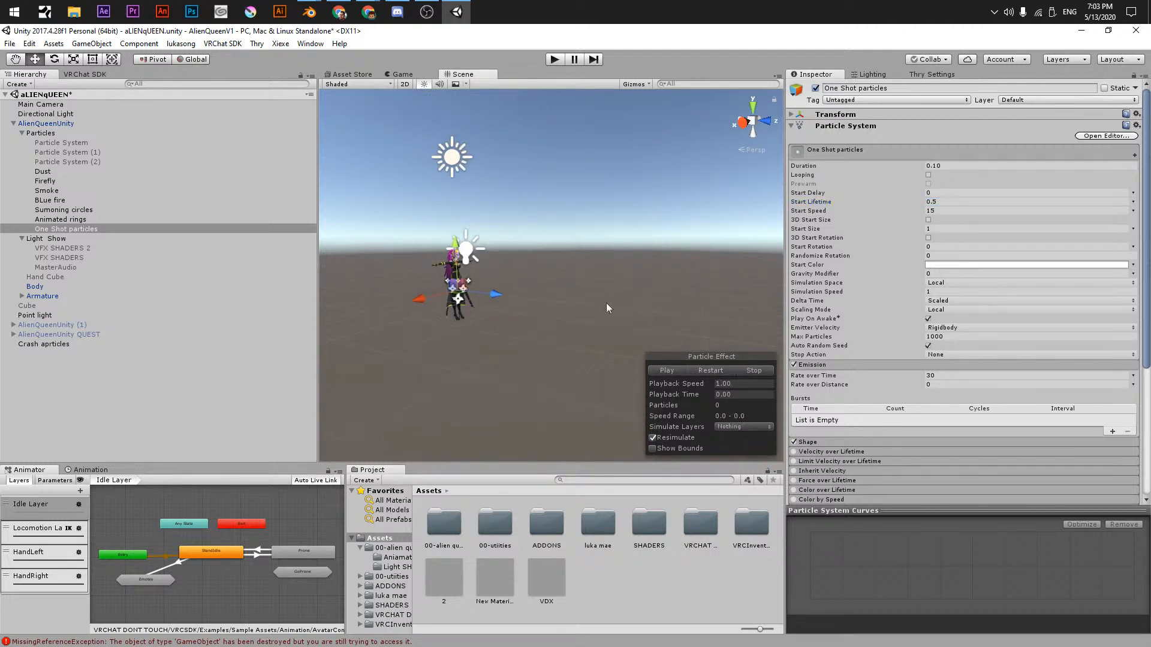
pyautogui.moveTo(606, 303); pyautogui.dragTo(583, 269, button='middle')
pyautogui.click(703, 371)
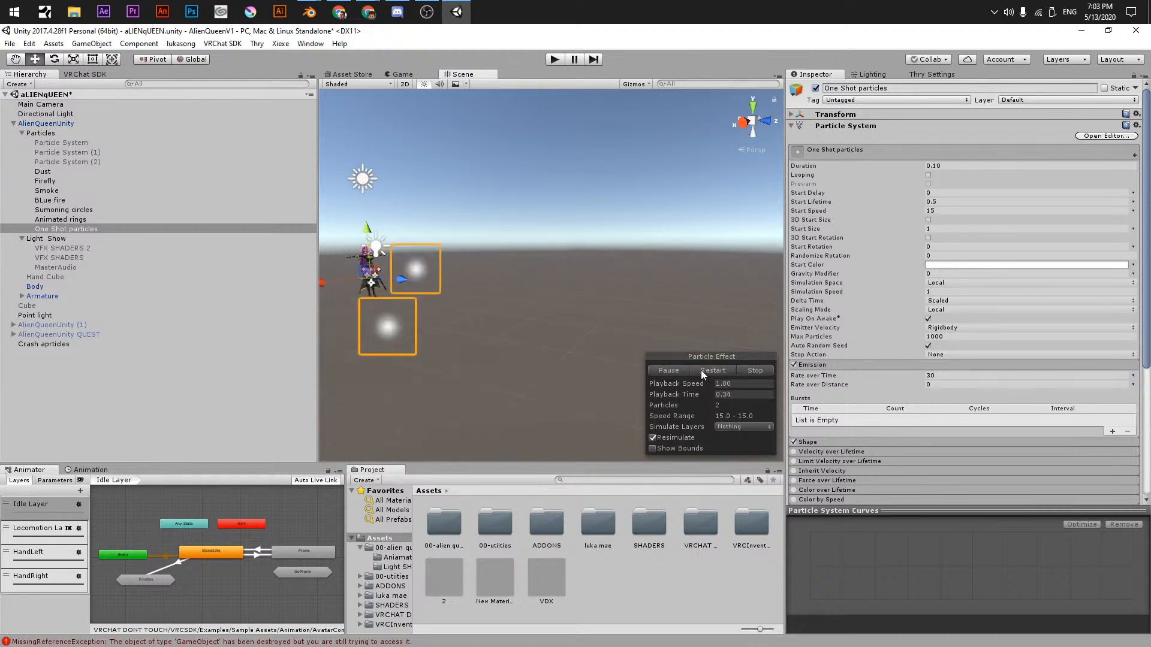
# - Return the Start Lifetime of the One Shot particles to 0.1 and replay the burst
pyautogui.click(955, 200)
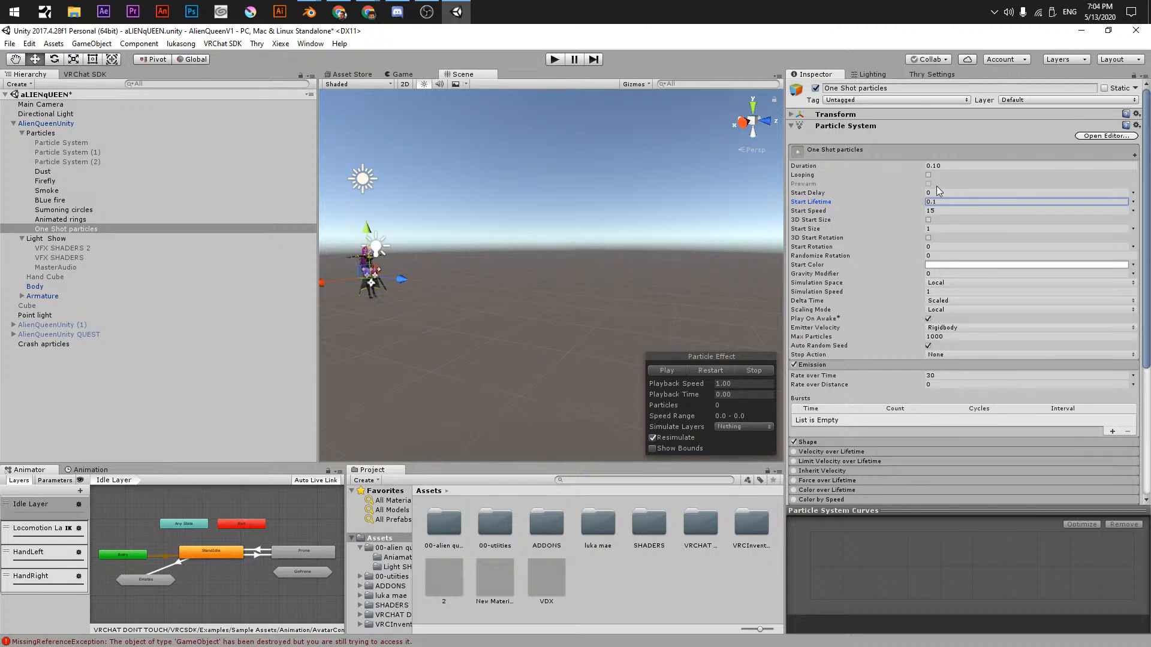
pyautogui.click(710, 371)
pyautogui.moveTo(433, 266); pyautogui.dragTo(525, 325, button='middle')
pyautogui.scroll(5, 525, 326)
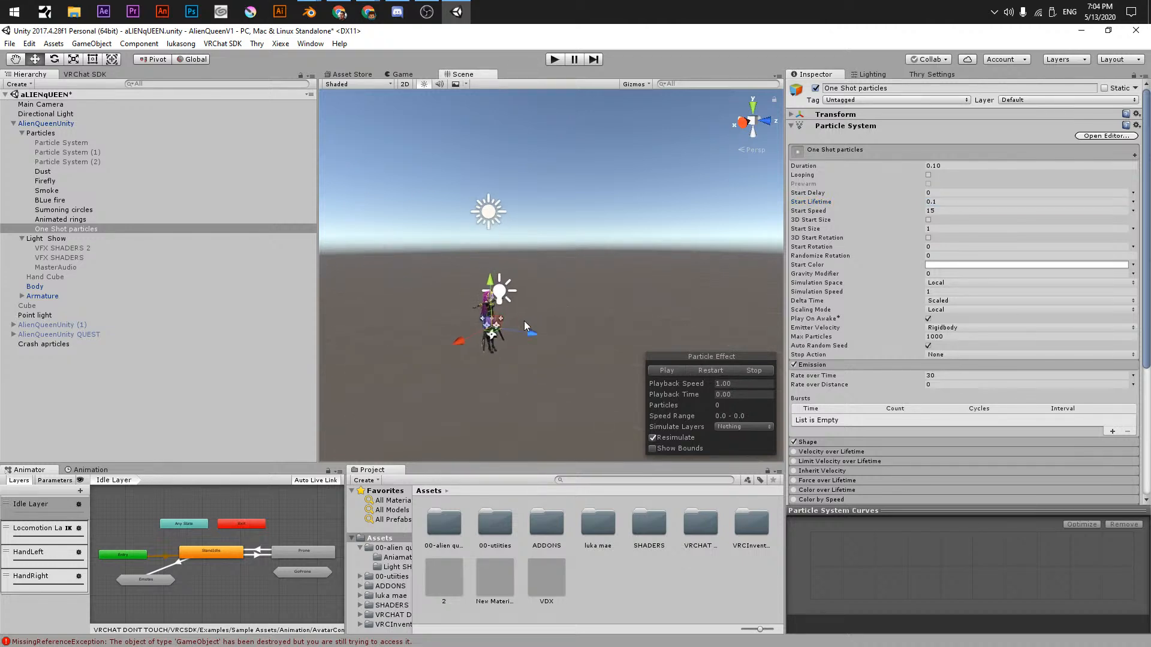
pyautogui.scroll(4, 528, 322)
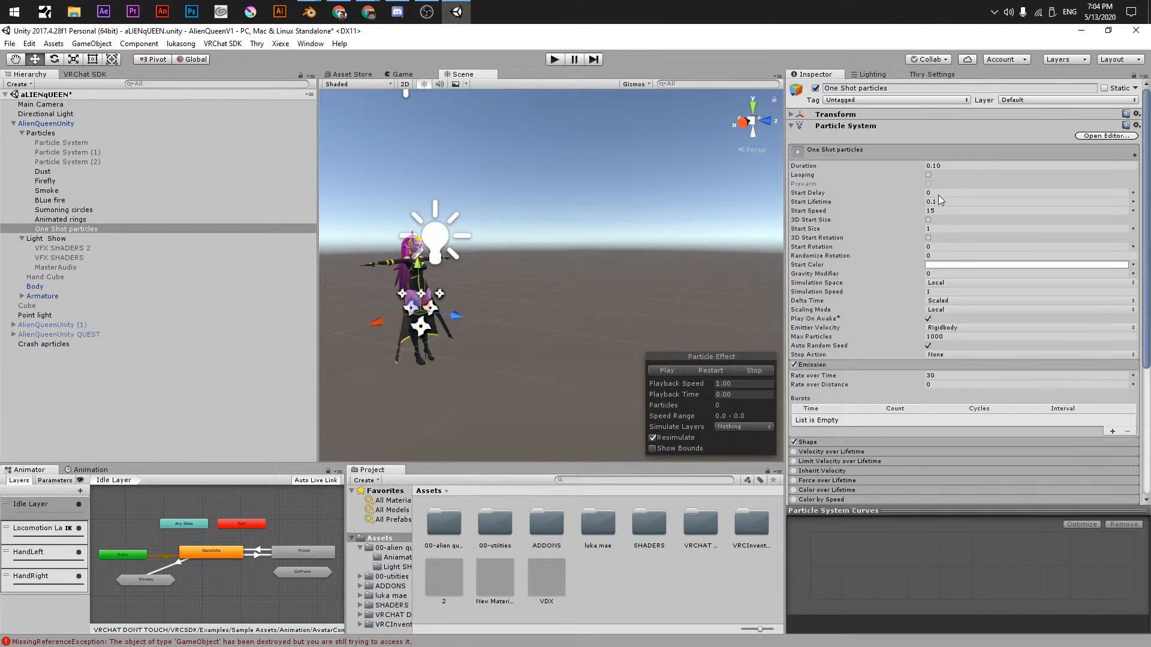
# - Try a Duration of 0.5 on the One Shot particles, replay the burst, and restore the Duration to 0.1
pyautogui.click(946, 153)
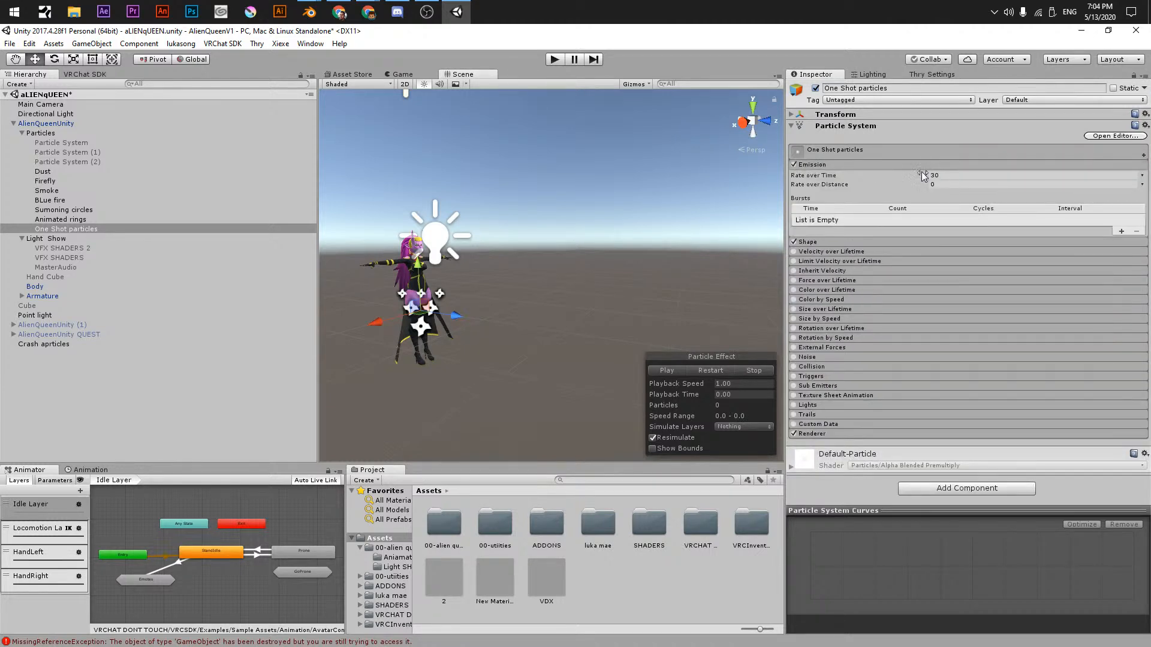
pyautogui.click(840, 151)
pyautogui.click(940, 165)
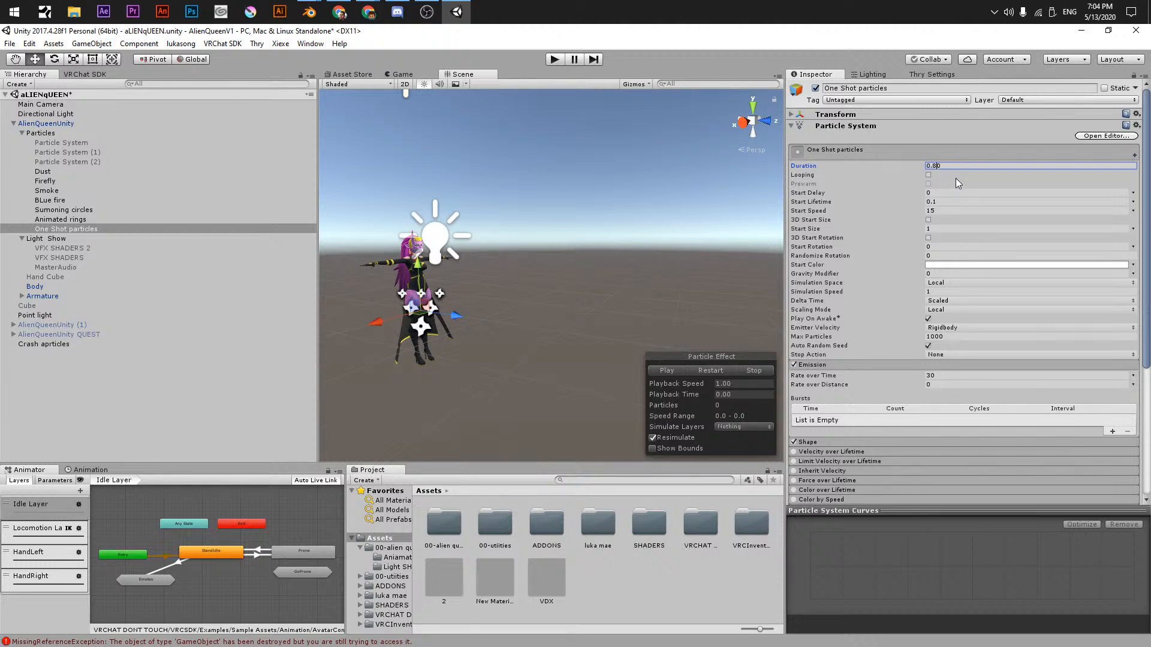
pyautogui.click(705, 372)
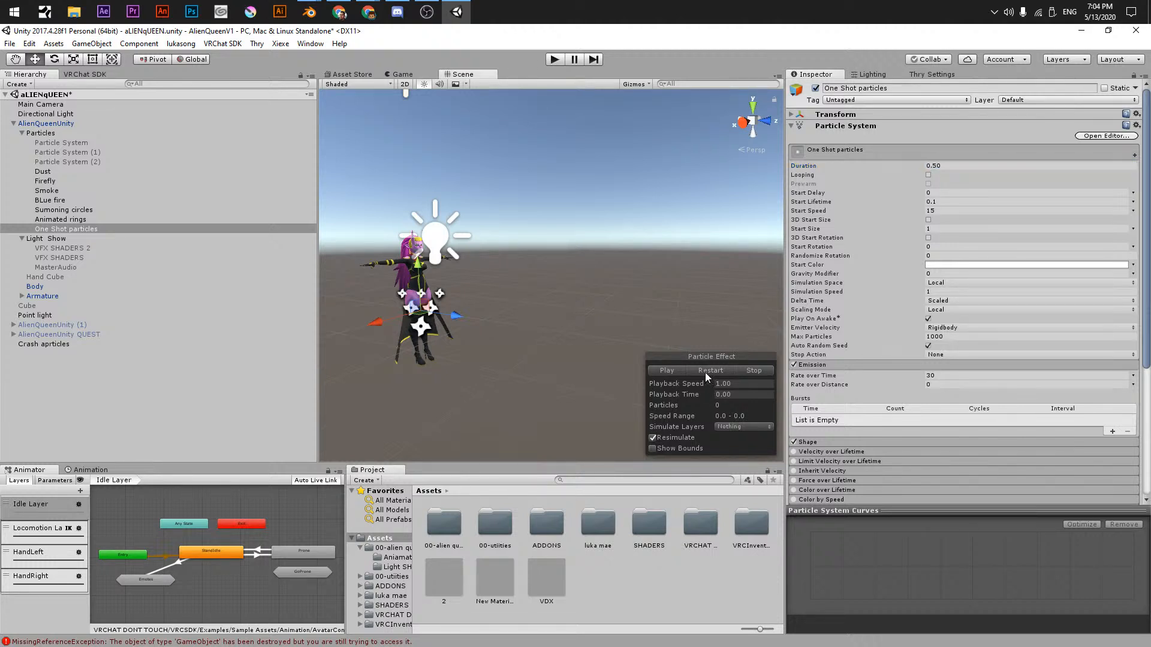
pyautogui.click(702, 372)
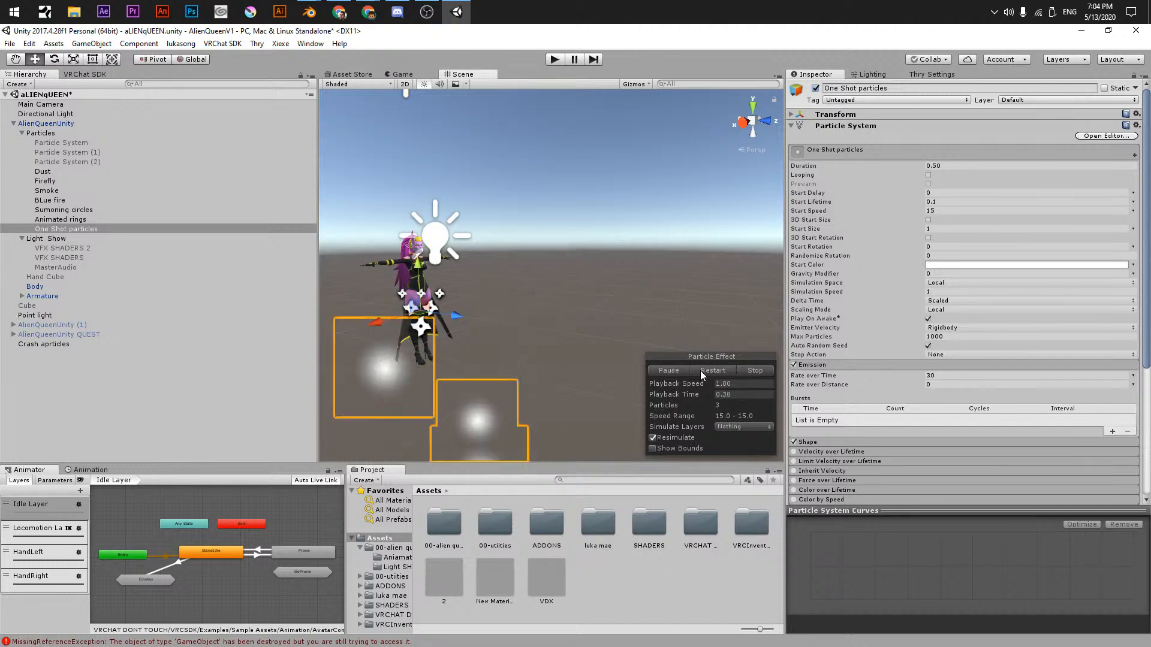
pyautogui.click(955, 165)
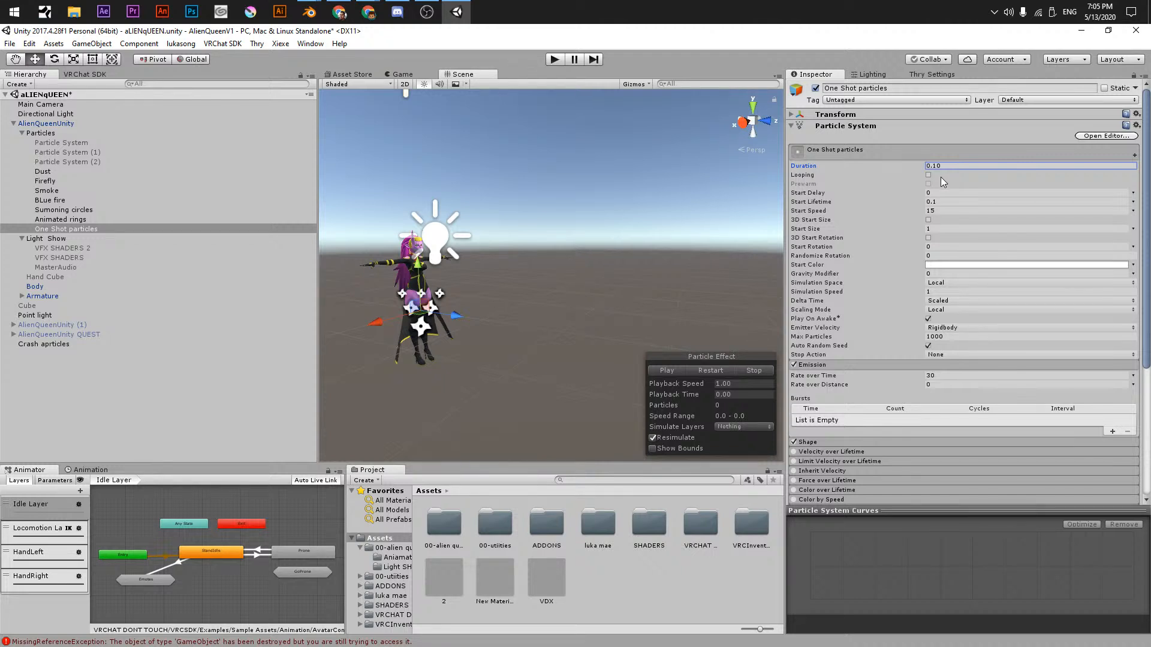
# - Compare the preview of the looping Animated rings system with that of the One Shot particles
pyautogui.click(88, 228)
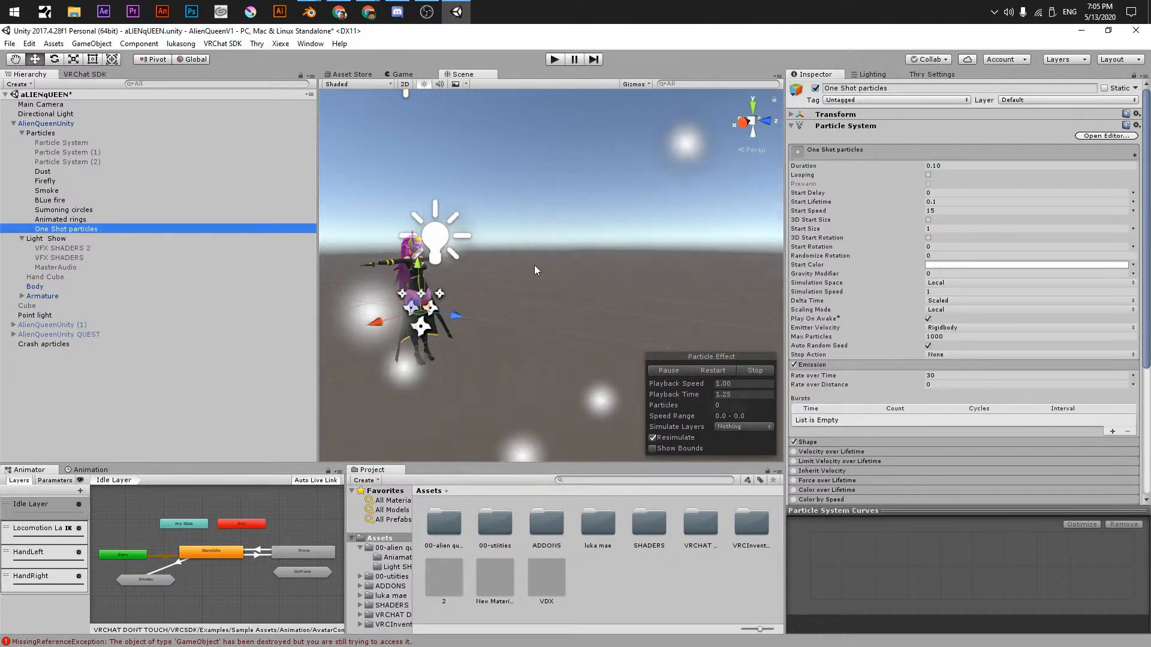
pyautogui.click(174, 220)
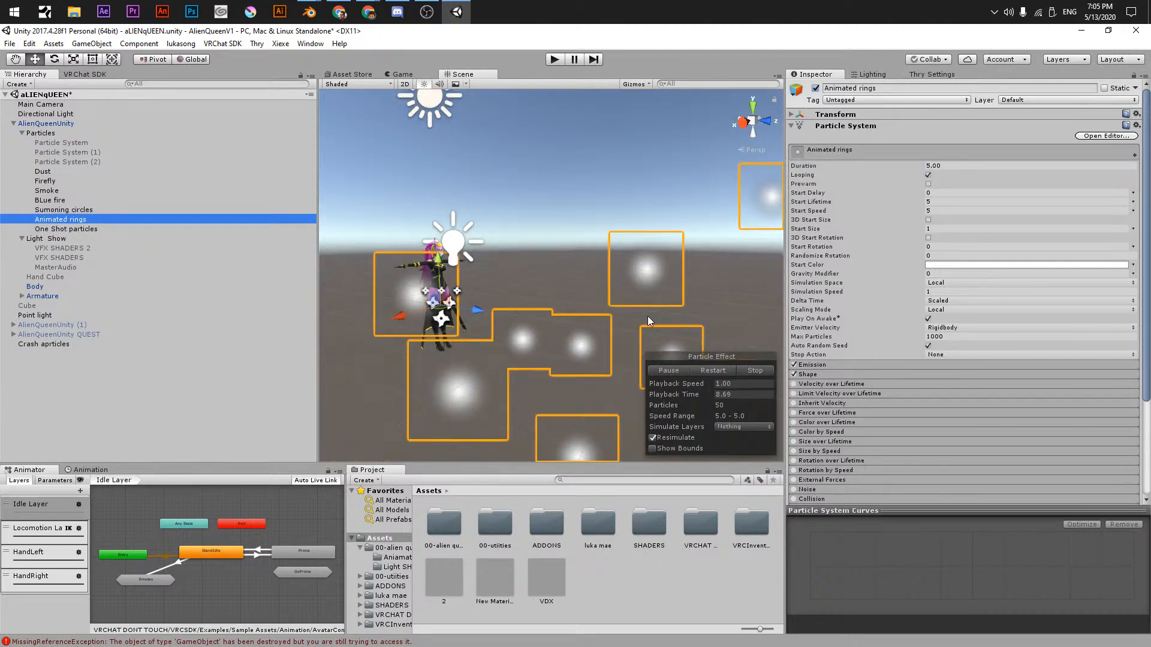
pyautogui.click(721, 369)
pyautogui.click(90, 228)
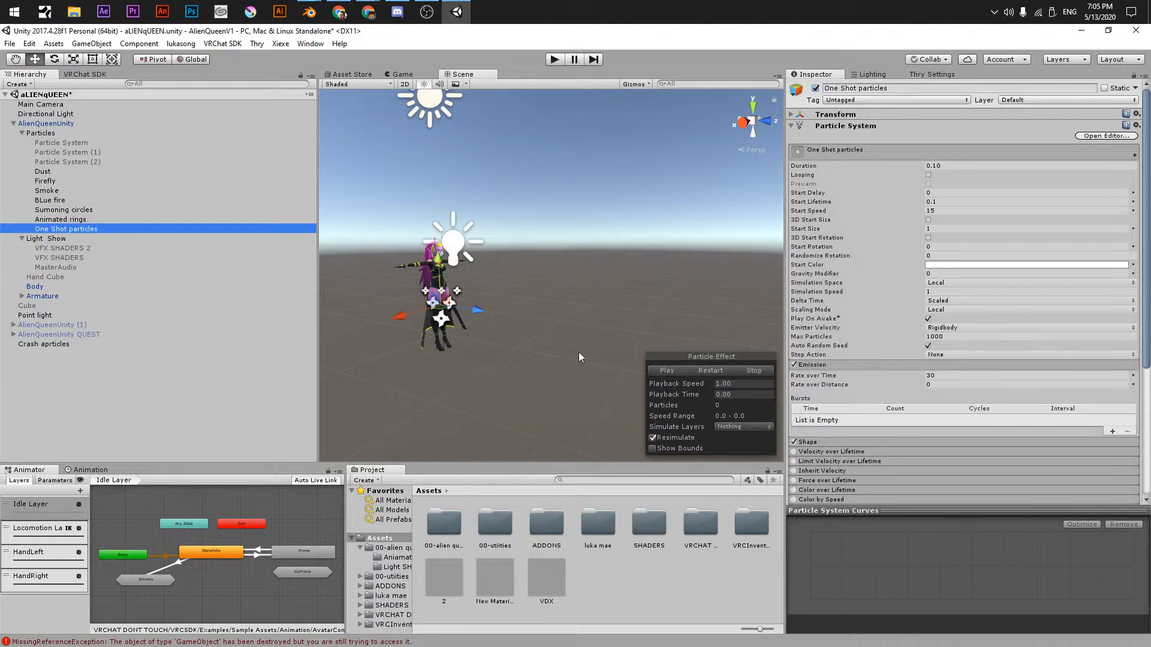
pyautogui.click(711, 373)
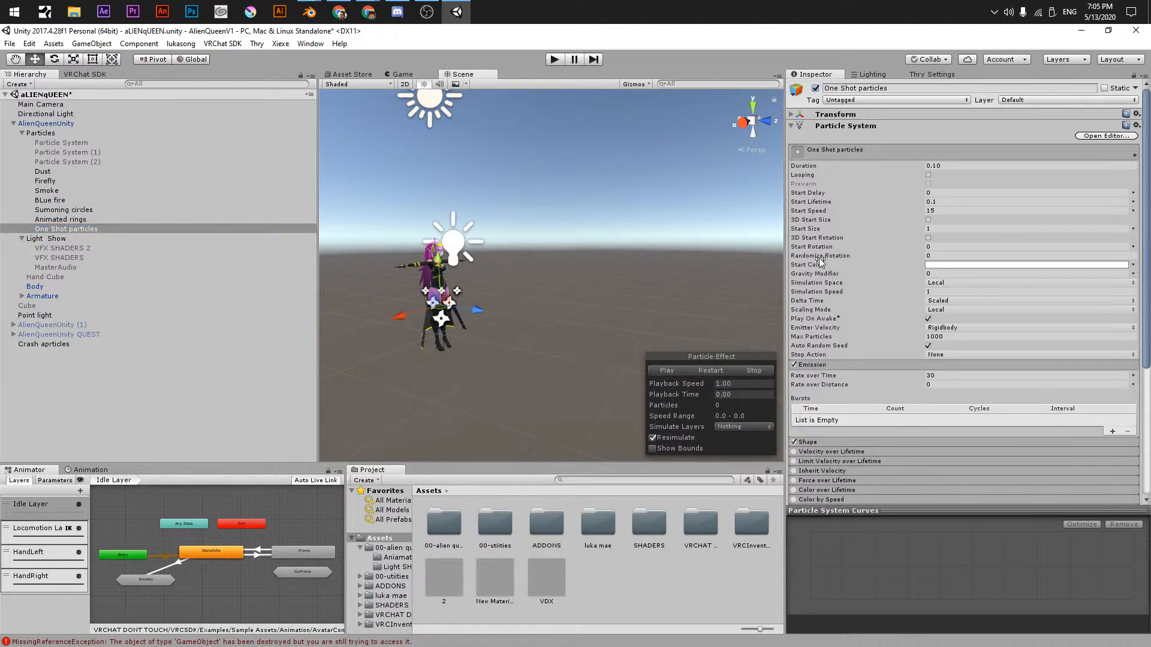
# - Set the One Shot particles' Rate over Time to 250 and Max Particles to 200, and replay the burst
pyautogui.click(940, 377)
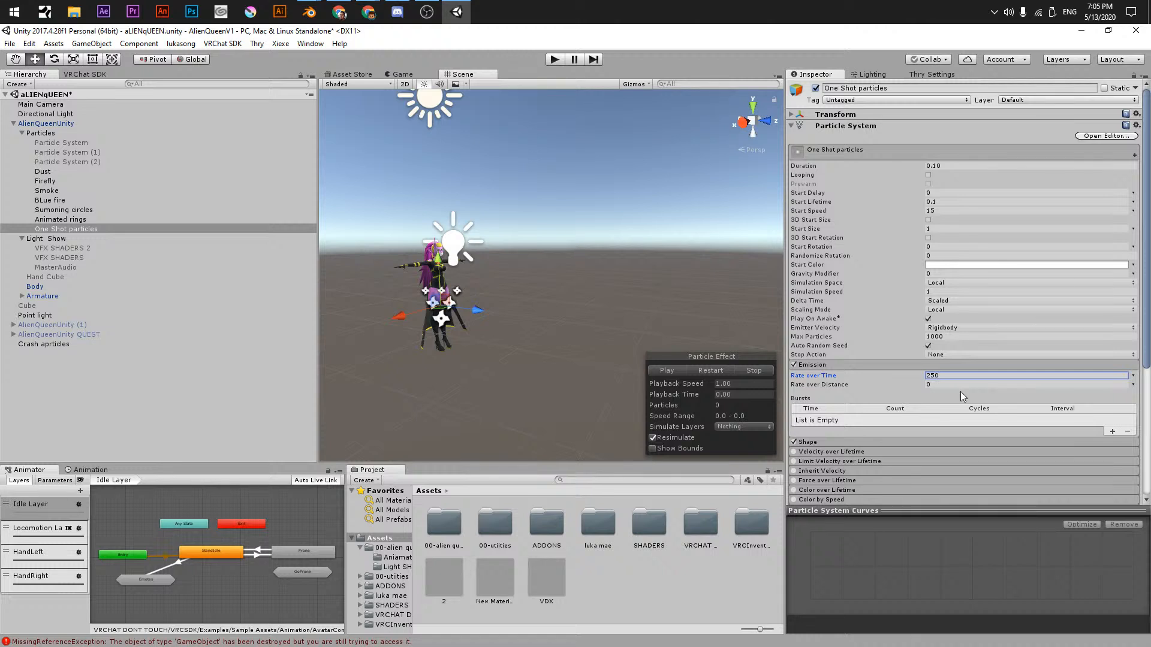
pyautogui.click(934, 337)
pyautogui.write('2')
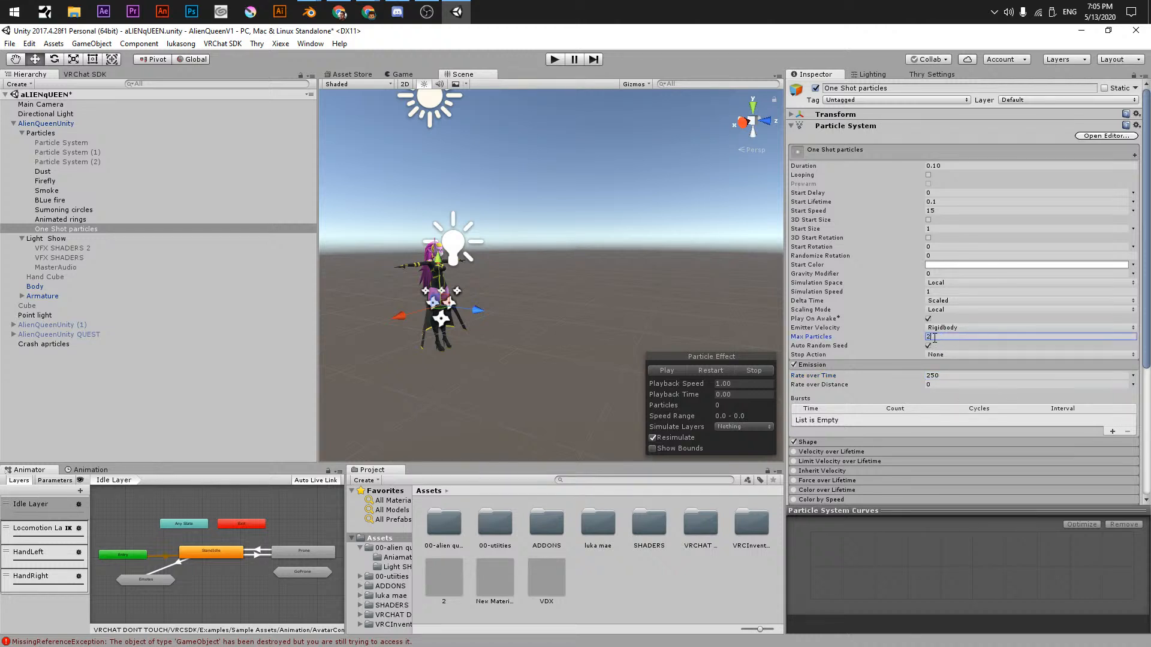
pyautogui.write('00')
pyautogui.click(704, 368)
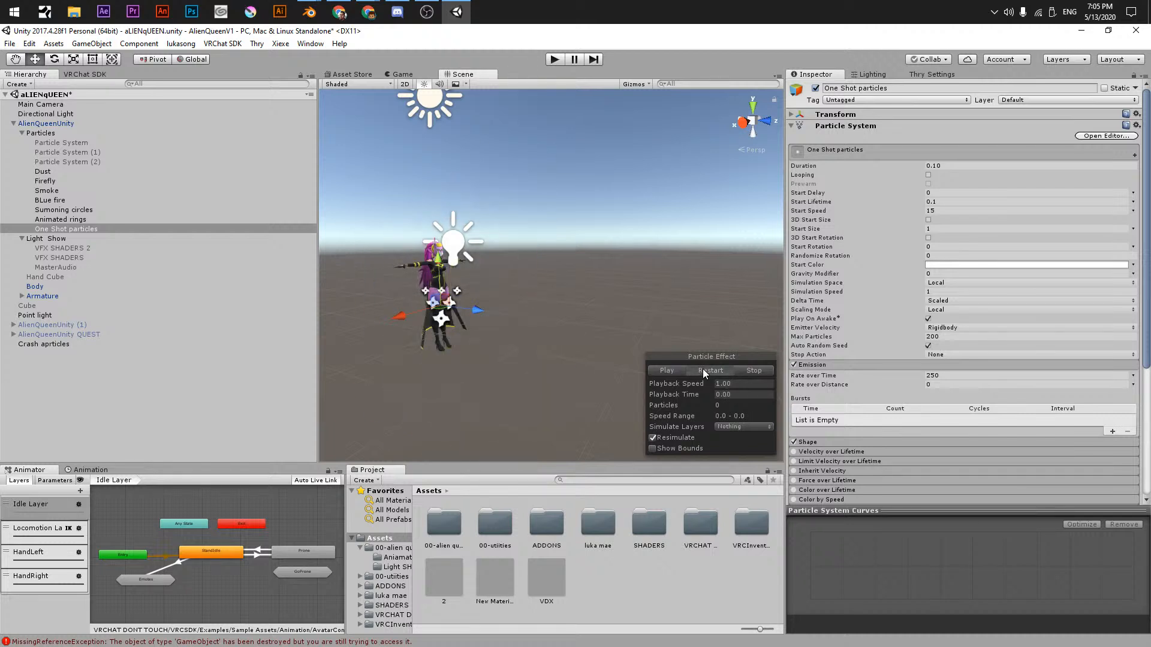
pyautogui.click(702, 369)
# - Lengthen the Start Lifetime of the One Shot particles to 0.5 and replay the dense burst several times
pyautogui.click(947, 202)
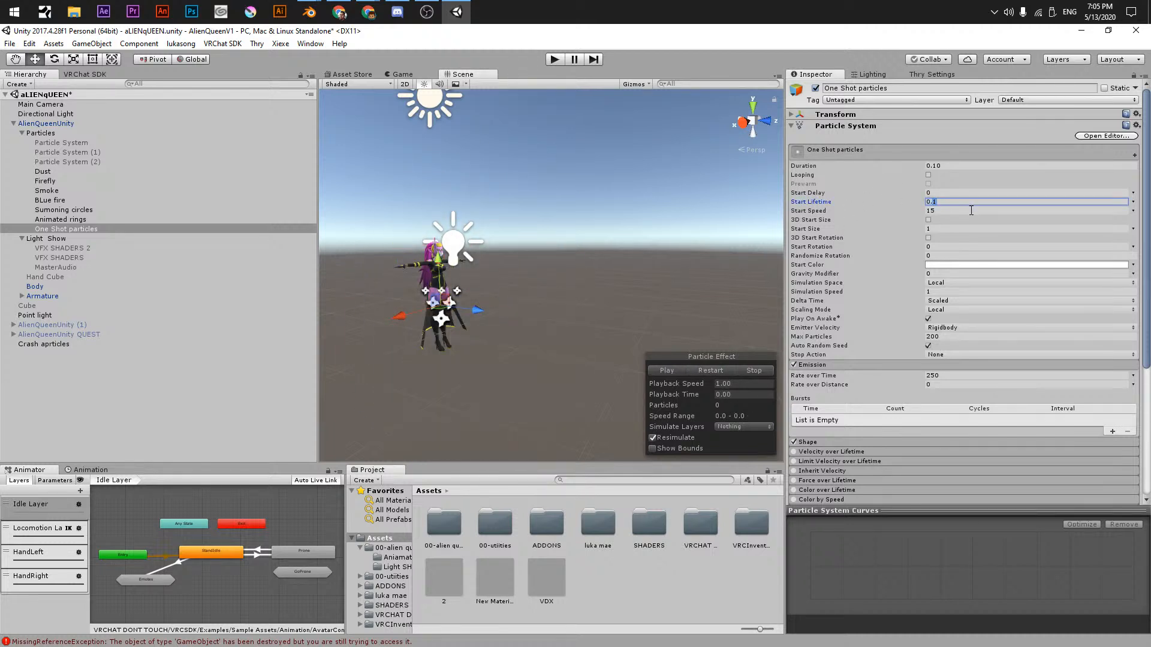
pyautogui.write('0.5')
pyautogui.click(712, 370)
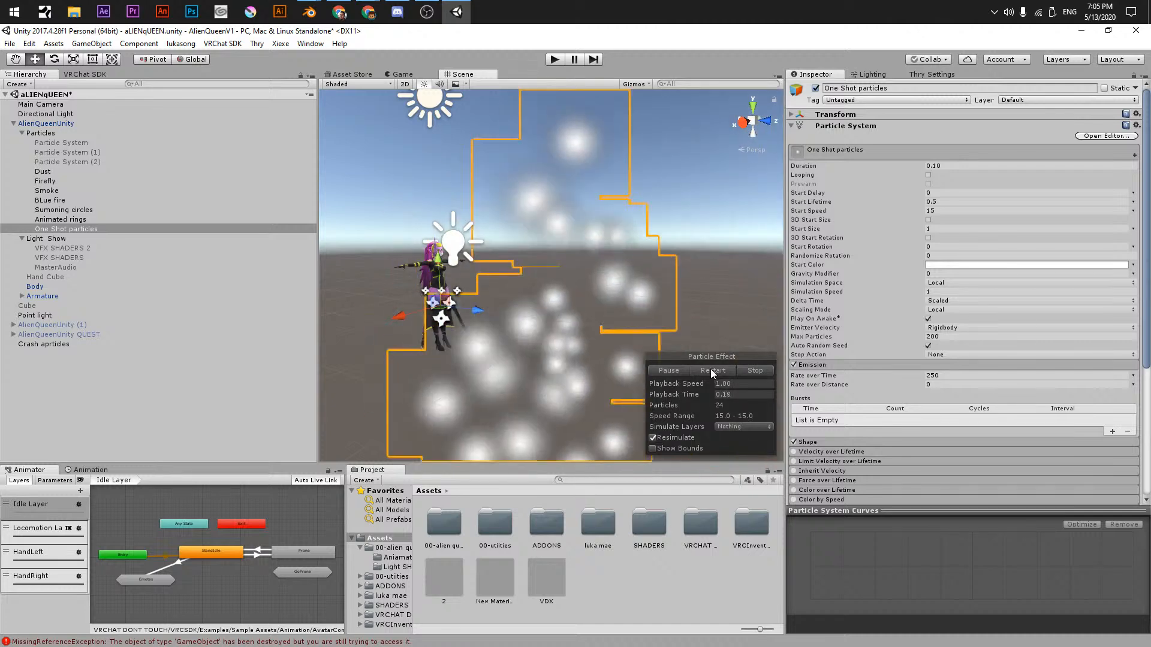
pyautogui.click(710, 368)
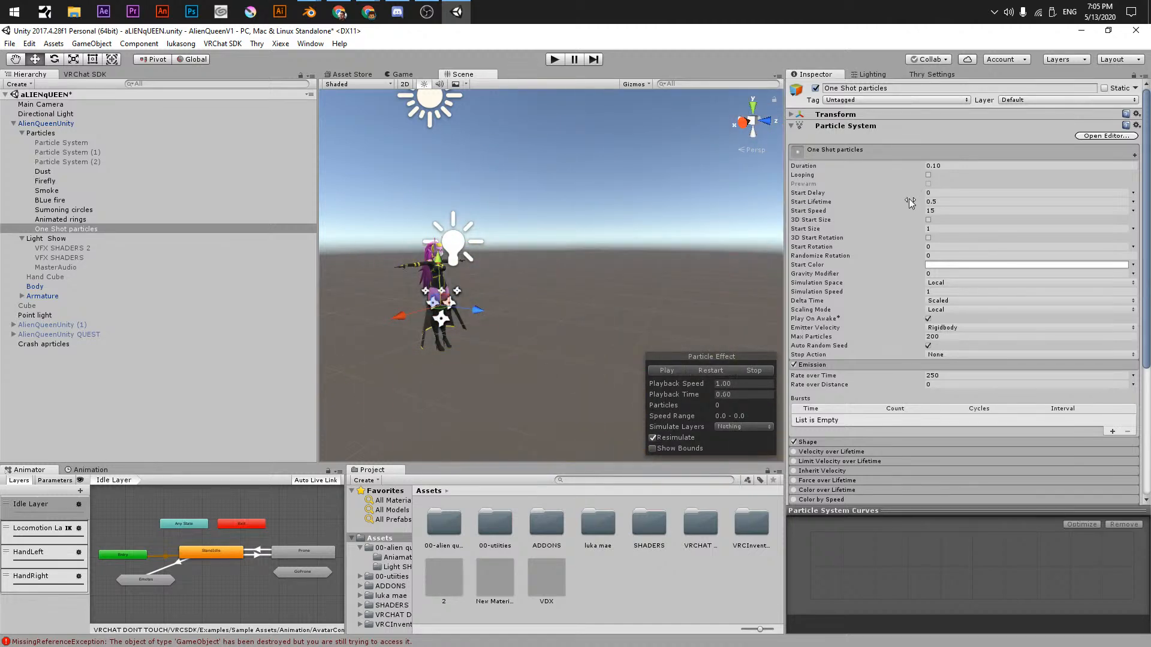
pyautogui.moveTo(512, 273)
pyautogui.keyDown('alt'); pyautogui.mouseDown()
pyautogui.moveTo(581, 278)
pyautogui.moveTo(521, 281)
pyautogui.mouseUp(); pyautogui.keyUp('alt')
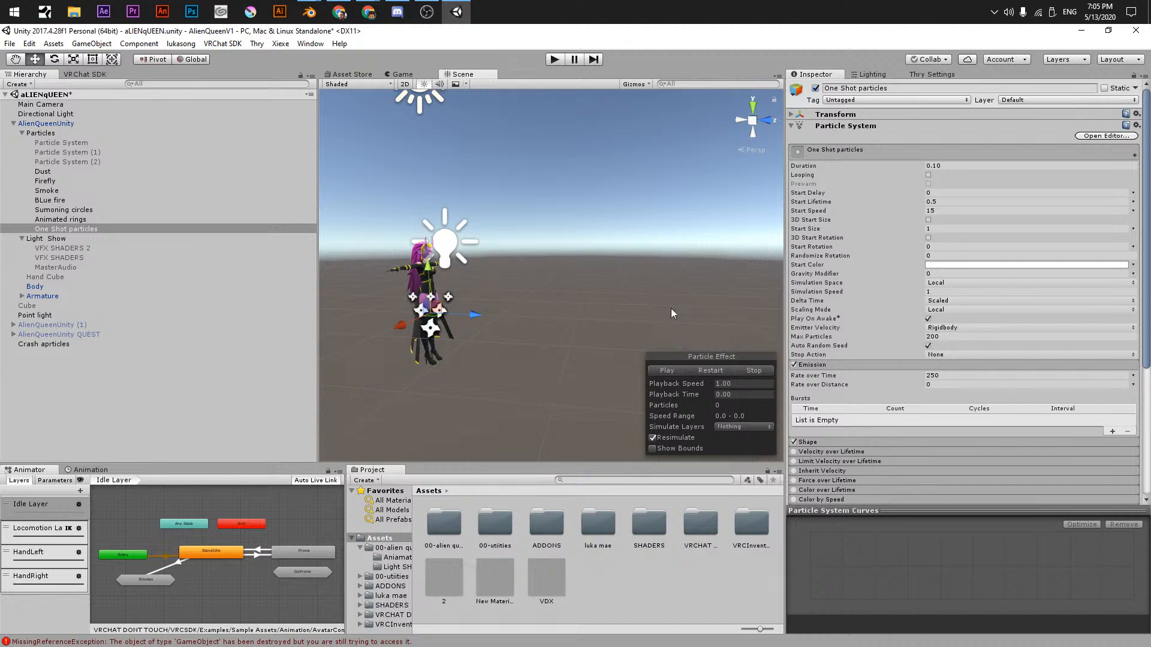
pyautogui.click(700, 370)
# - Set the Simulation Space of the One Shot particles to World and the Scaling Mode to Hierarchy
pyautogui.click(936, 283)
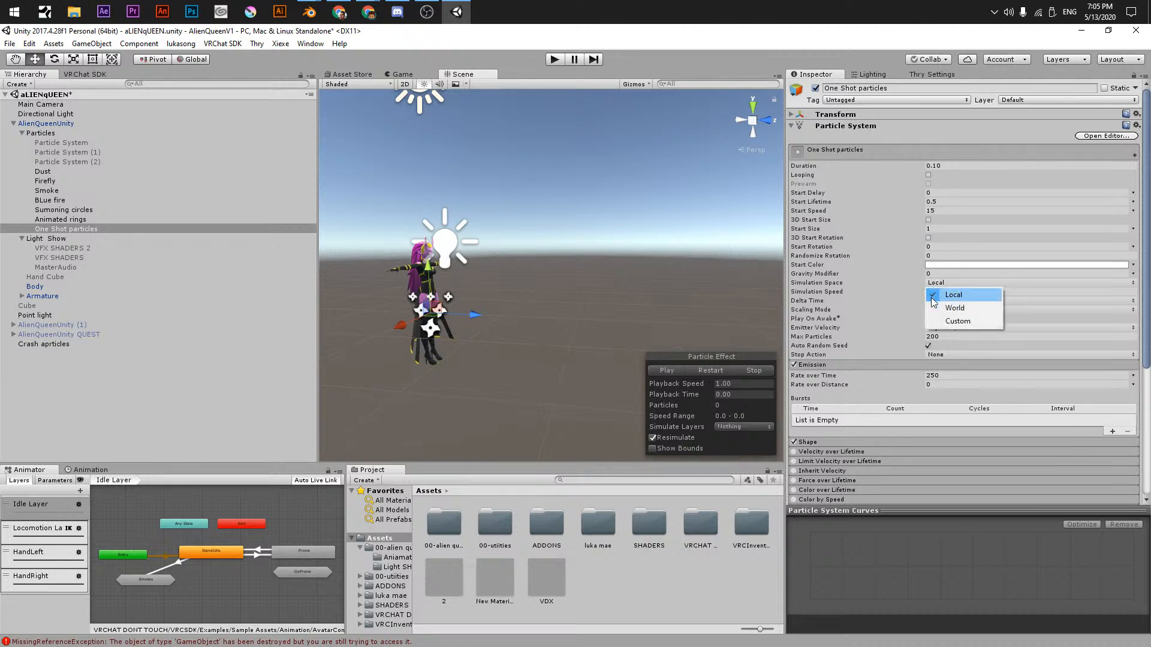
pyautogui.click(944, 304)
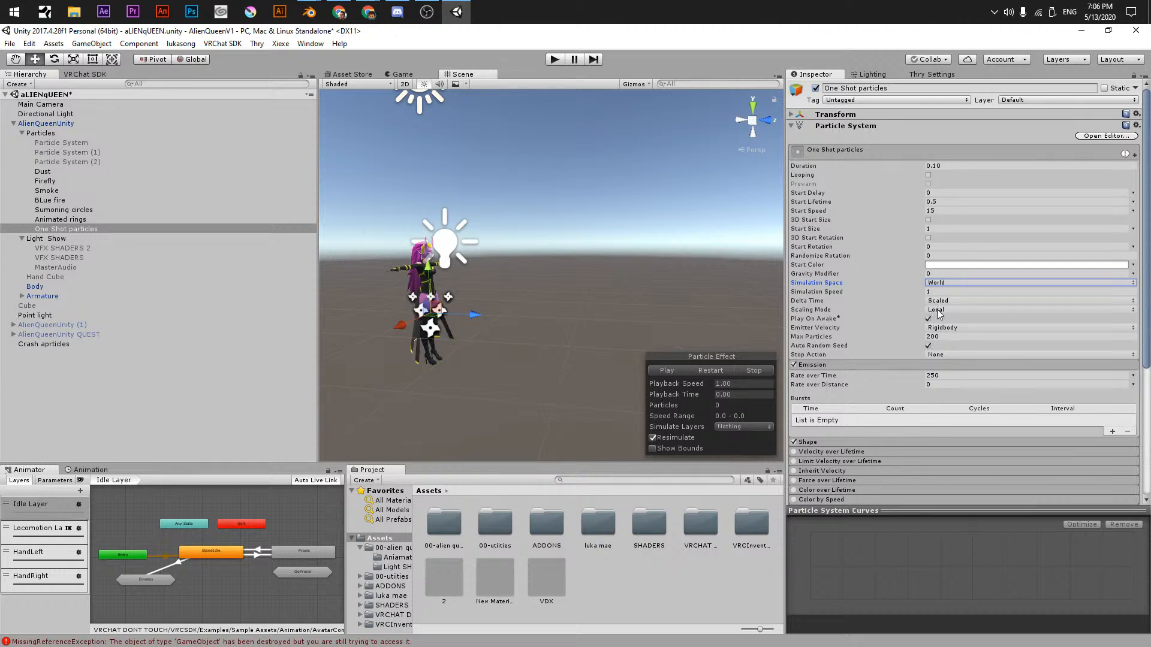
pyautogui.click(939, 309)
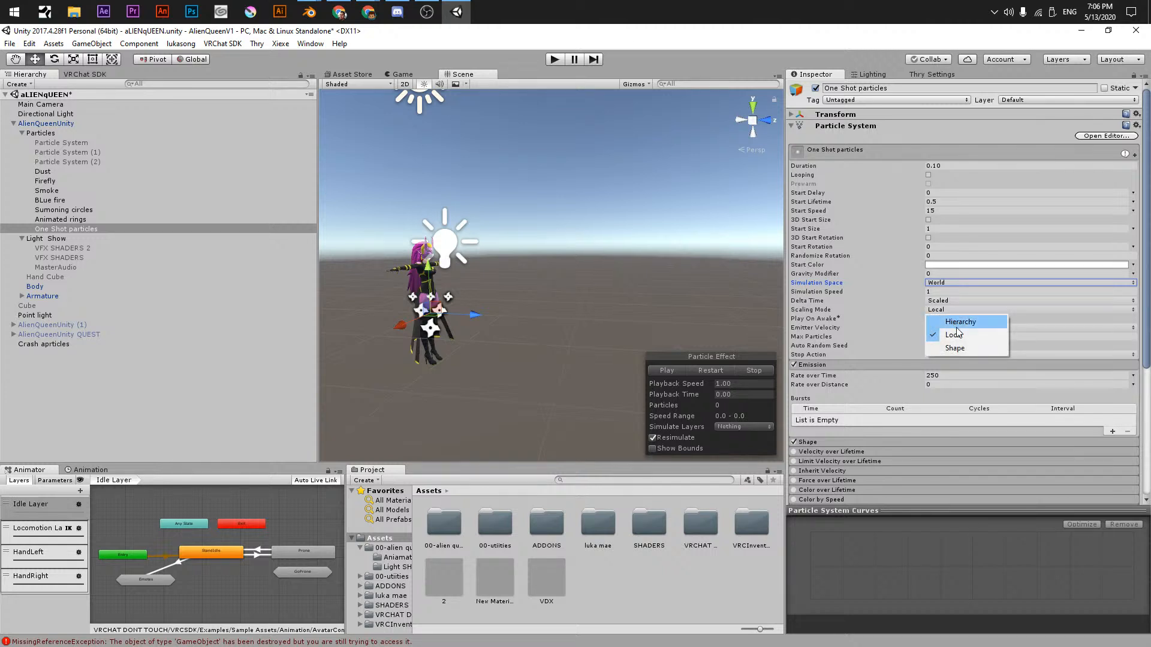
pyautogui.click(958, 323)
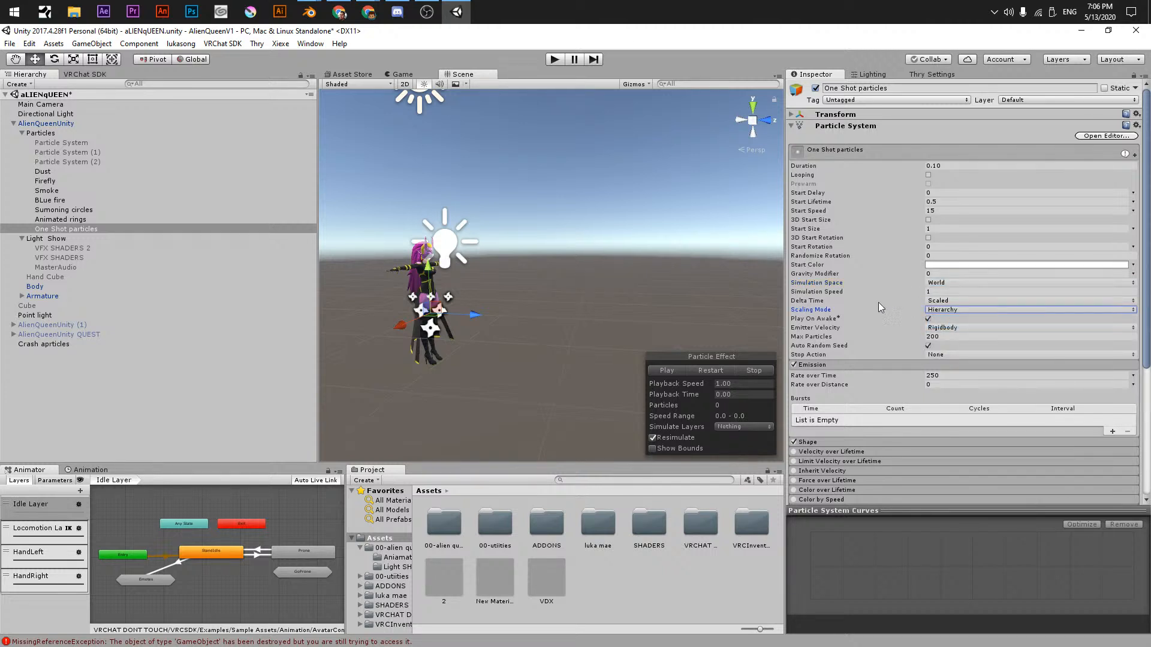
# - Test Simulation Speeds of 0.2 and 15 on the One Shot particles with replays, and restore the speed to 1
pyautogui.click(901, 291)
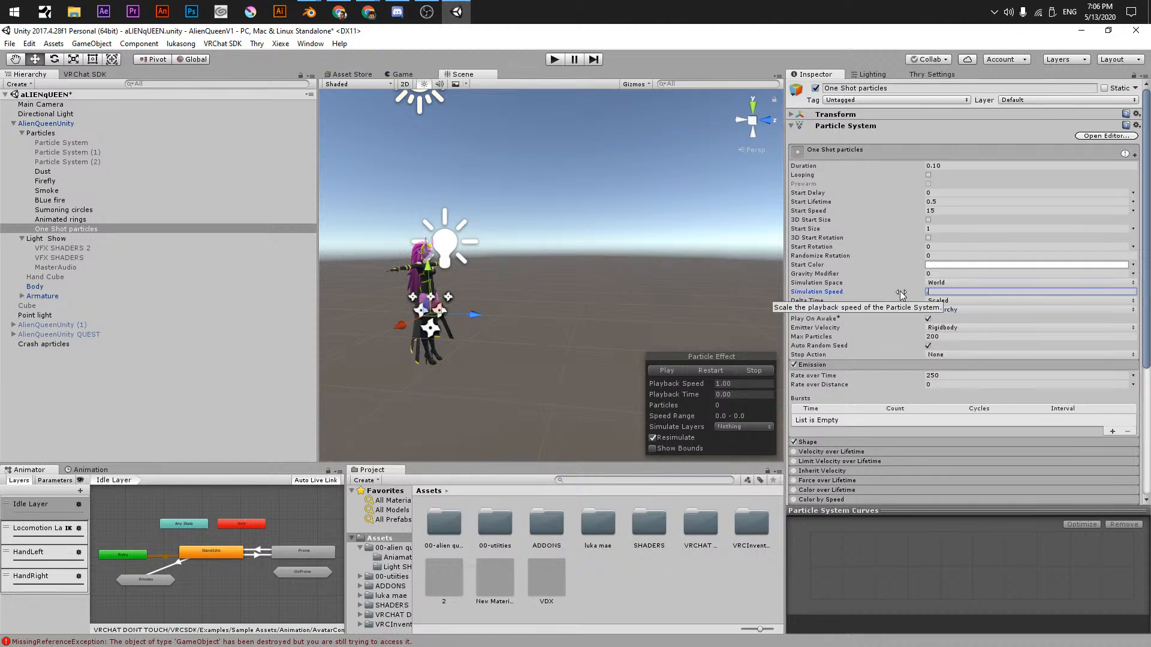
pyautogui.click(714, 370)
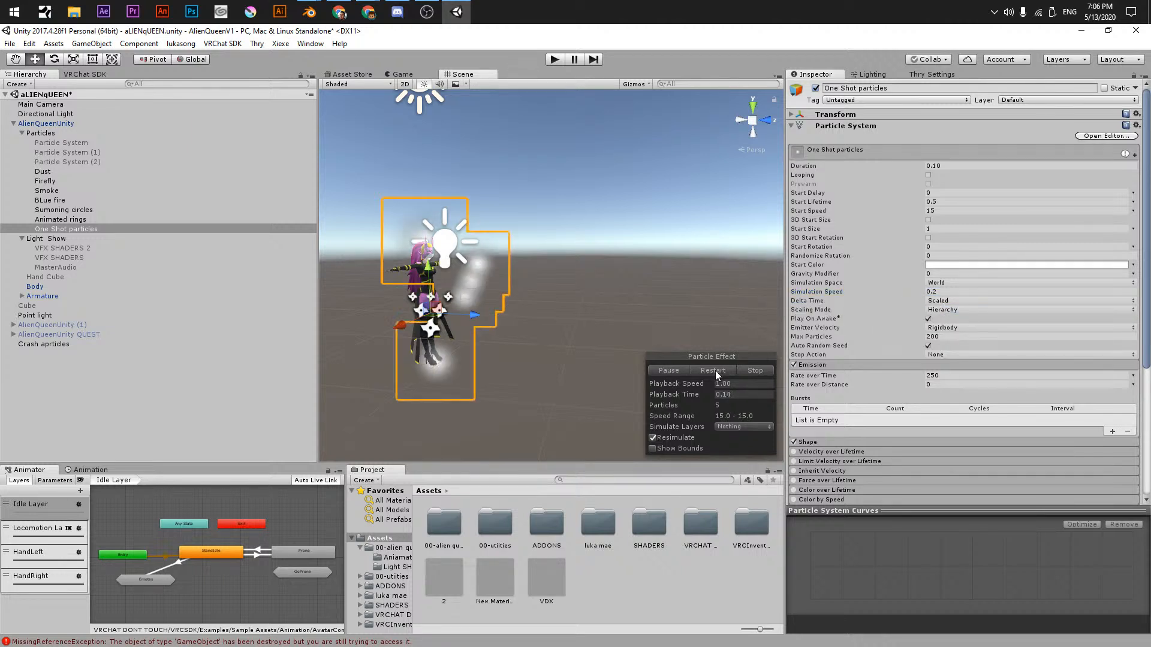
pyautogui.click(944, 293)
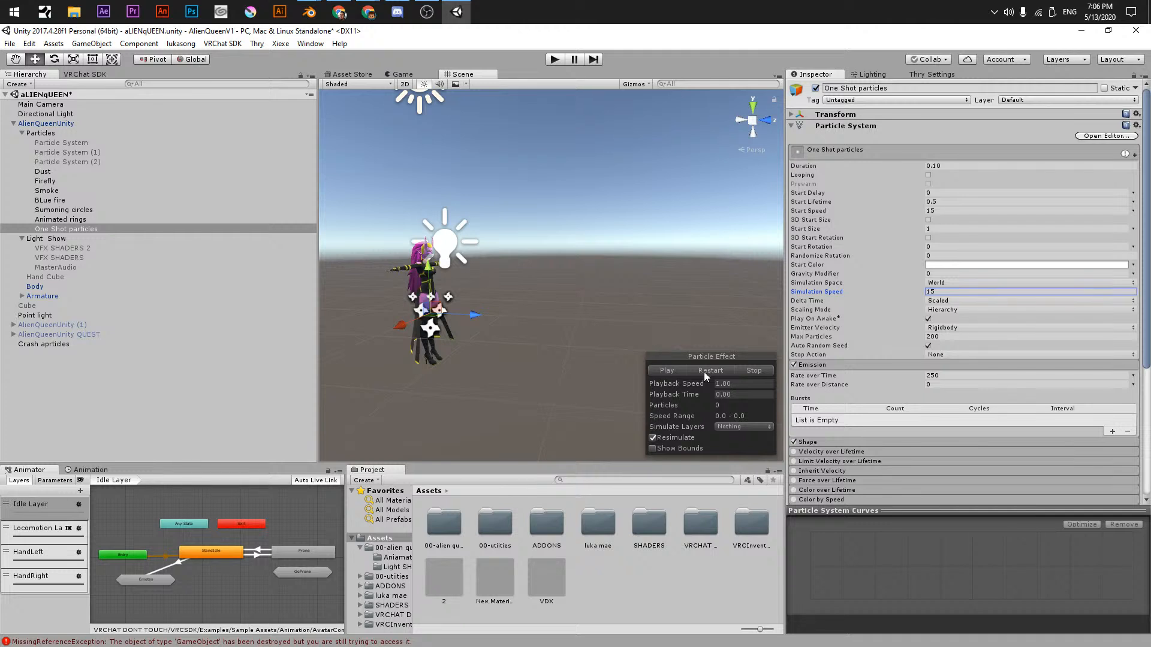
pyautogui.press('Return')
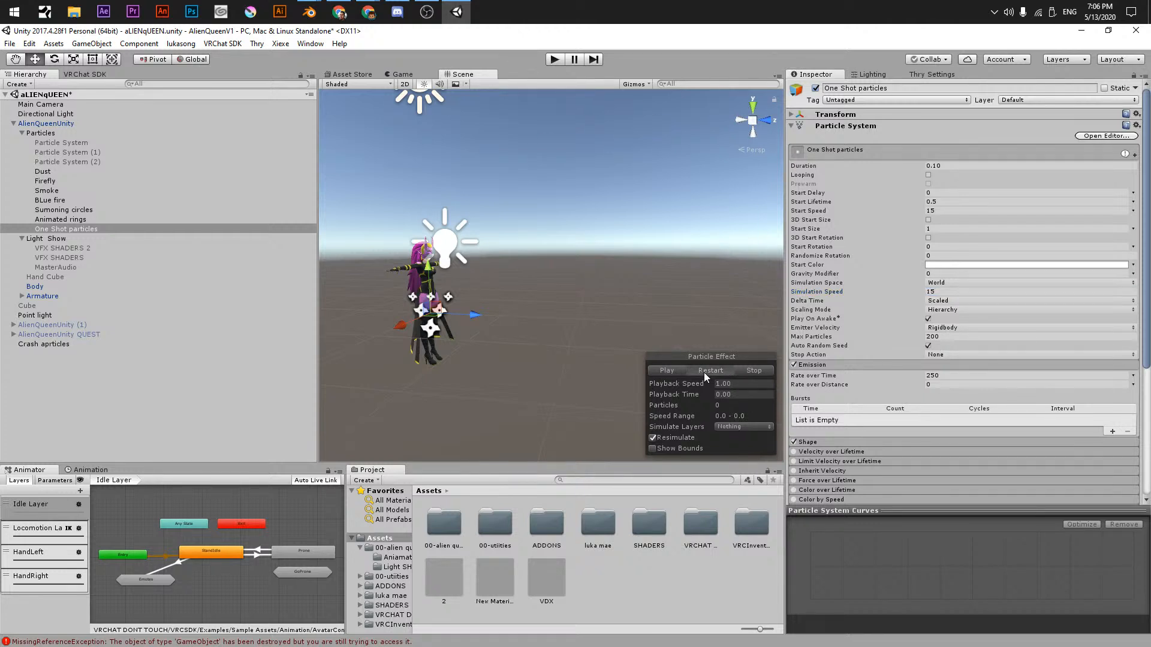
pyautogui.click(704, 373)
pyautogui.hotkey('shift', 'Tab')
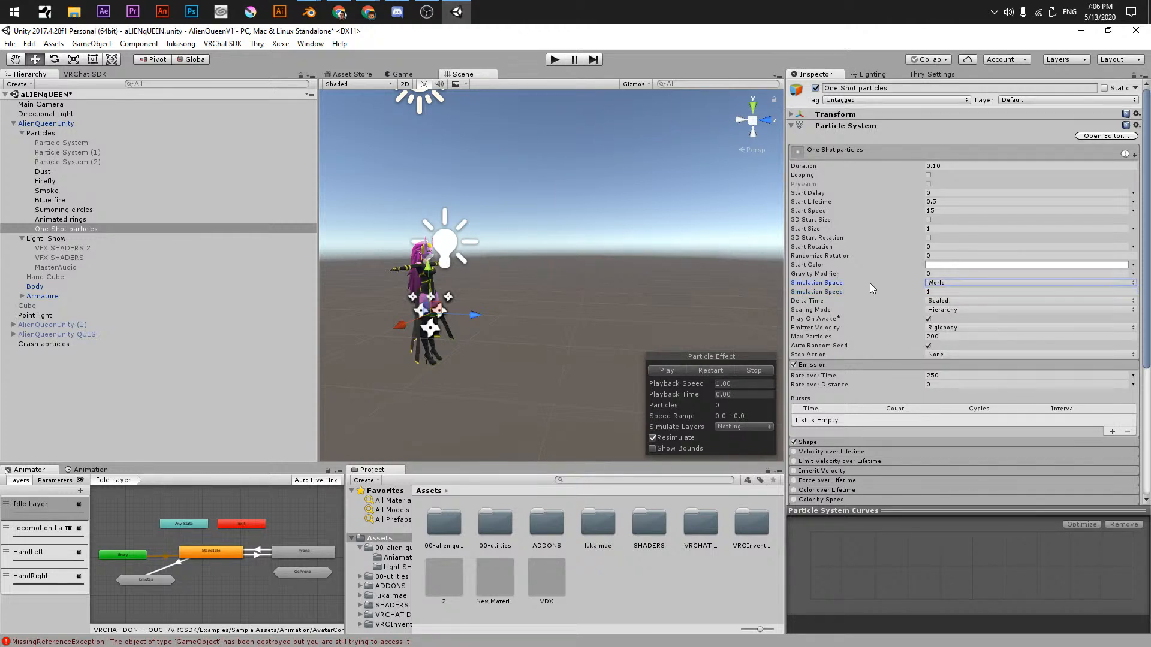
# - Set the Gravity Modifier of the One Shot particles to 1.26, replay the burst, and raise the modifier to 4.7
pyautogui.moveTo(853, 273); pyautogui.dragTo(746, 333)
pyautogui.click(701, 370)
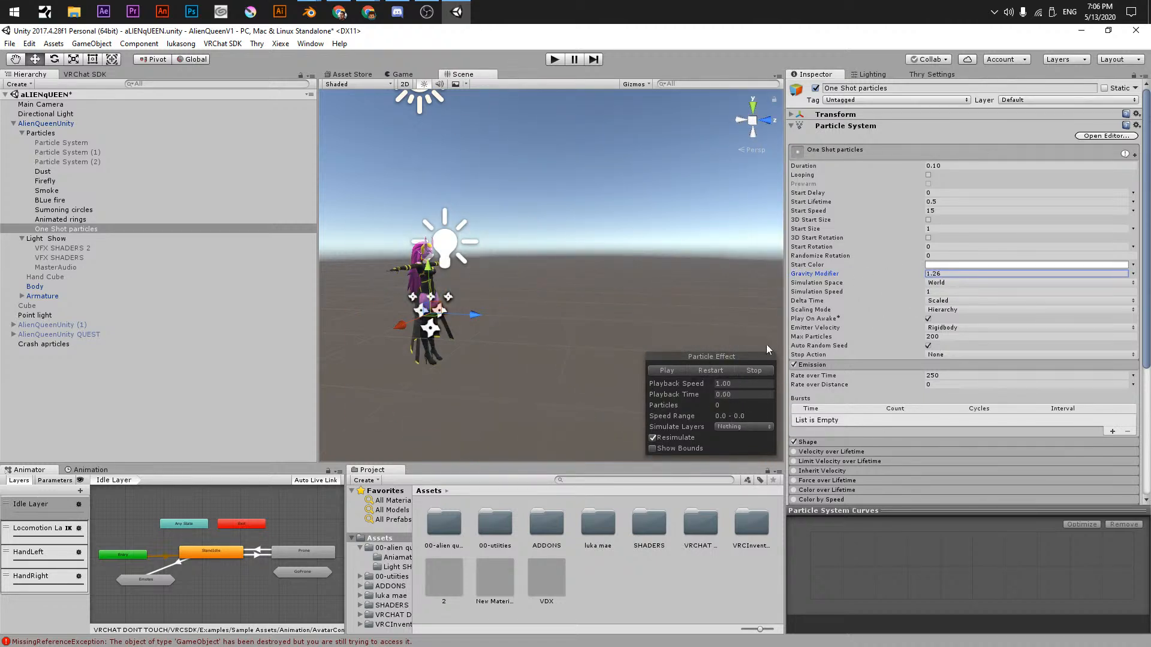
pyautogui.click(707, 372)
pyautogui.scroll(-2, 554, 305)
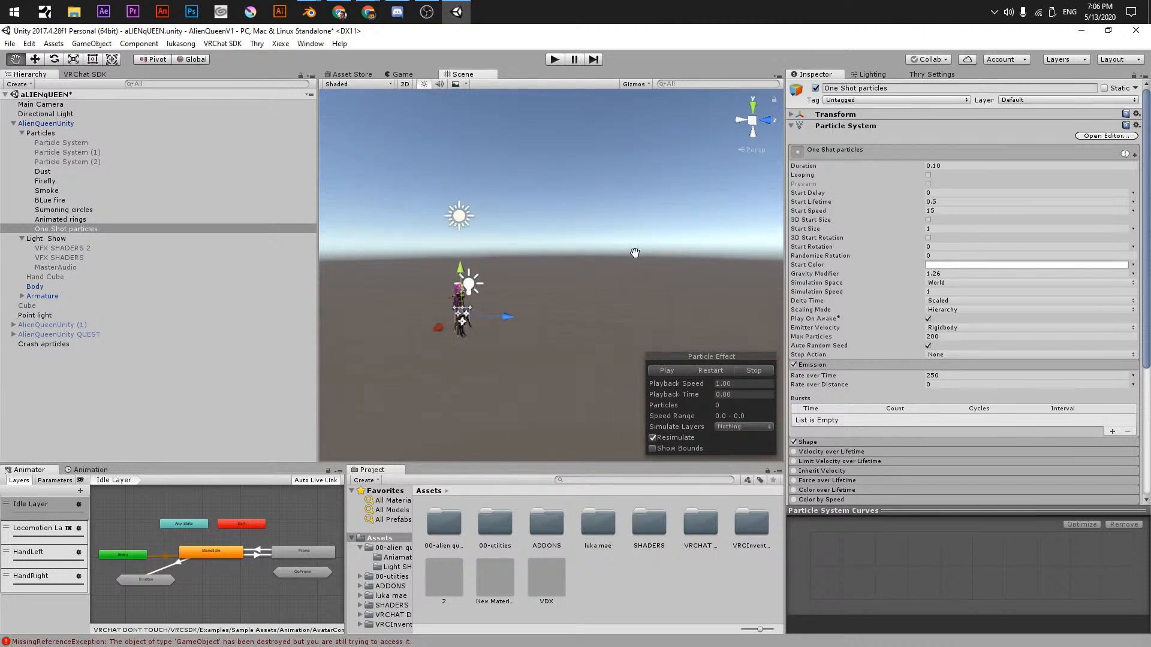
pyautogui.moveTo(856, 272); pyautogui.dragTo(860, 274)
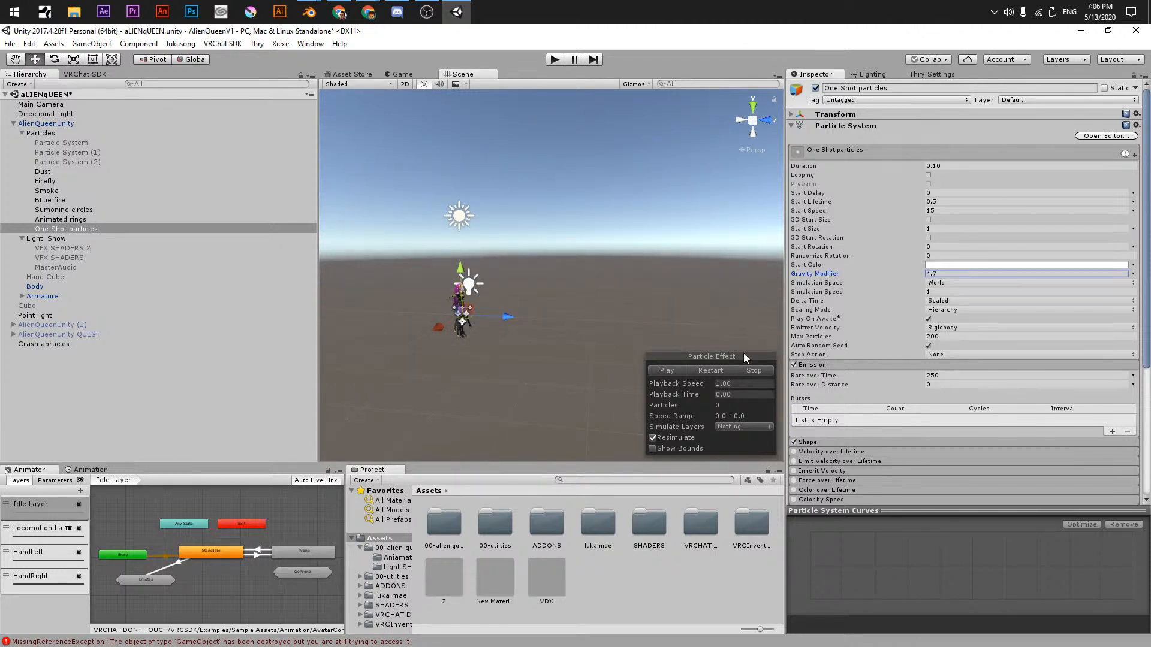
# - Replay the One Shot particles burst several times with the raised gravity, and reset the Gravity Modifier to 0
pyautogui.click(700, 367)
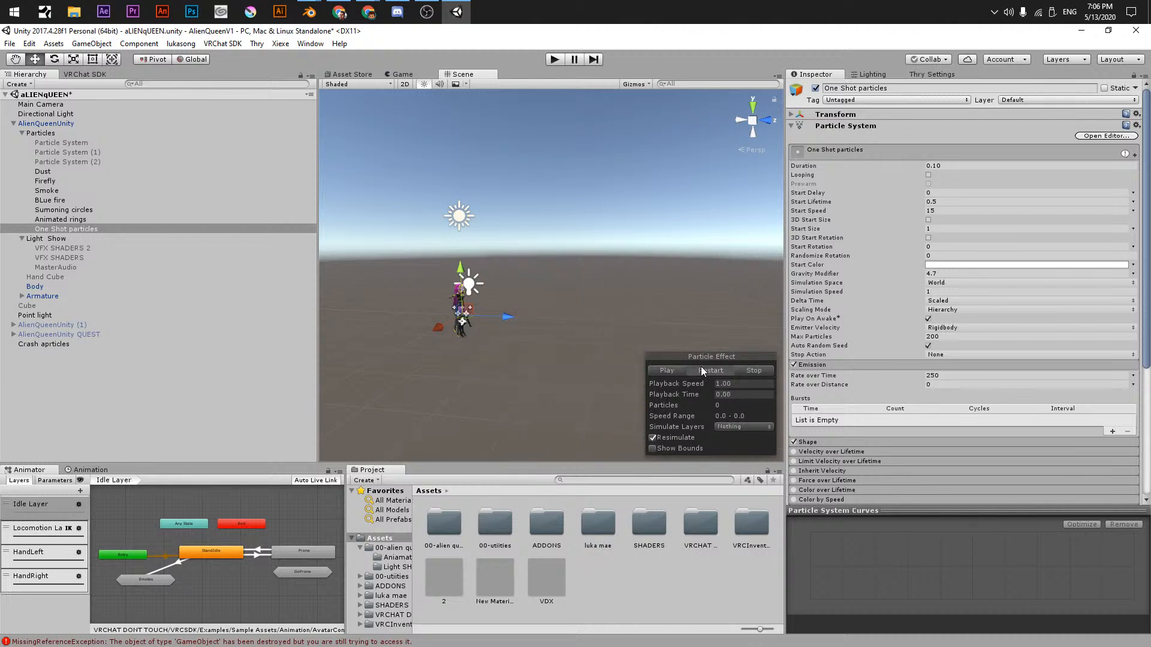
pyautogui.click(701, 367)
pyautogui.click(702, 367)
pyautogui.click(710, 371)
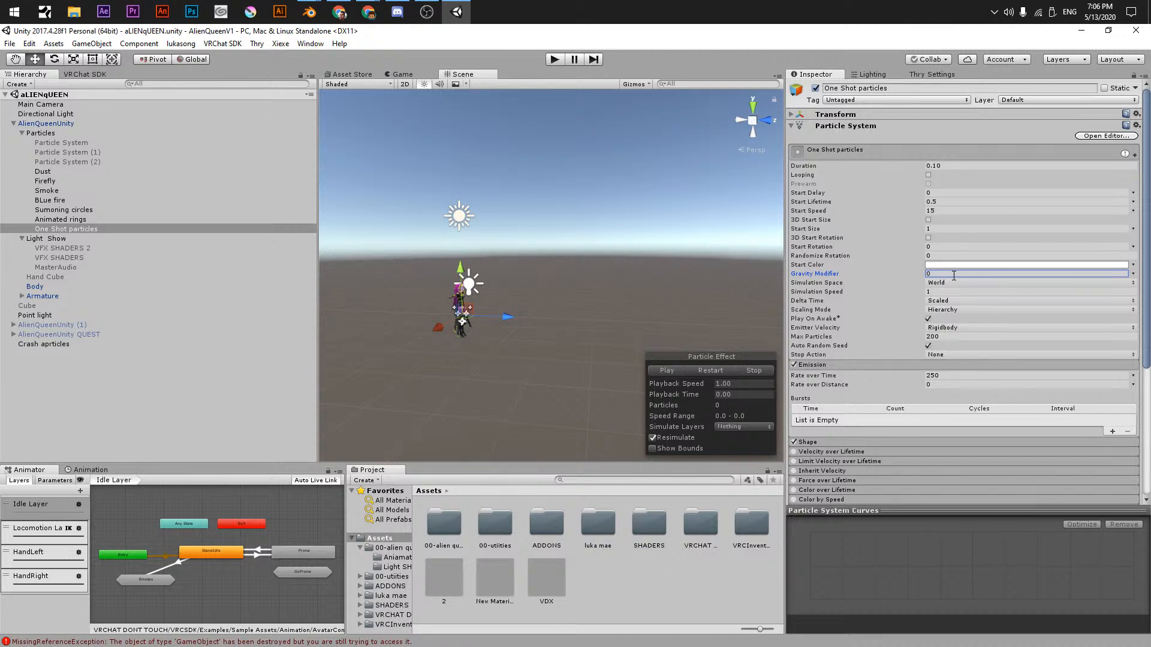
pyautogui.click(107, 227)
# - Switch to the VRChat avatar showcase video in Chrome, show it full screen, and play it from 4:28
pyautogui.hotkey('alt', 'Tab')
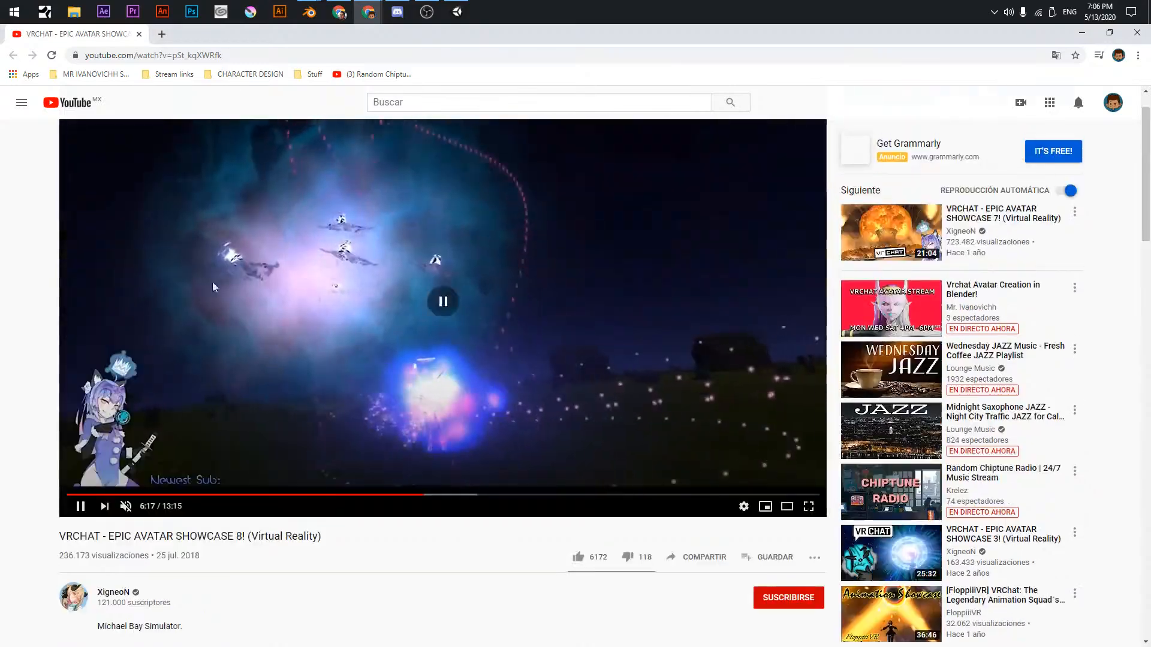
pyautogui.scroll(1, 212, 282)
pyautogui.doubleClick(433, 493)
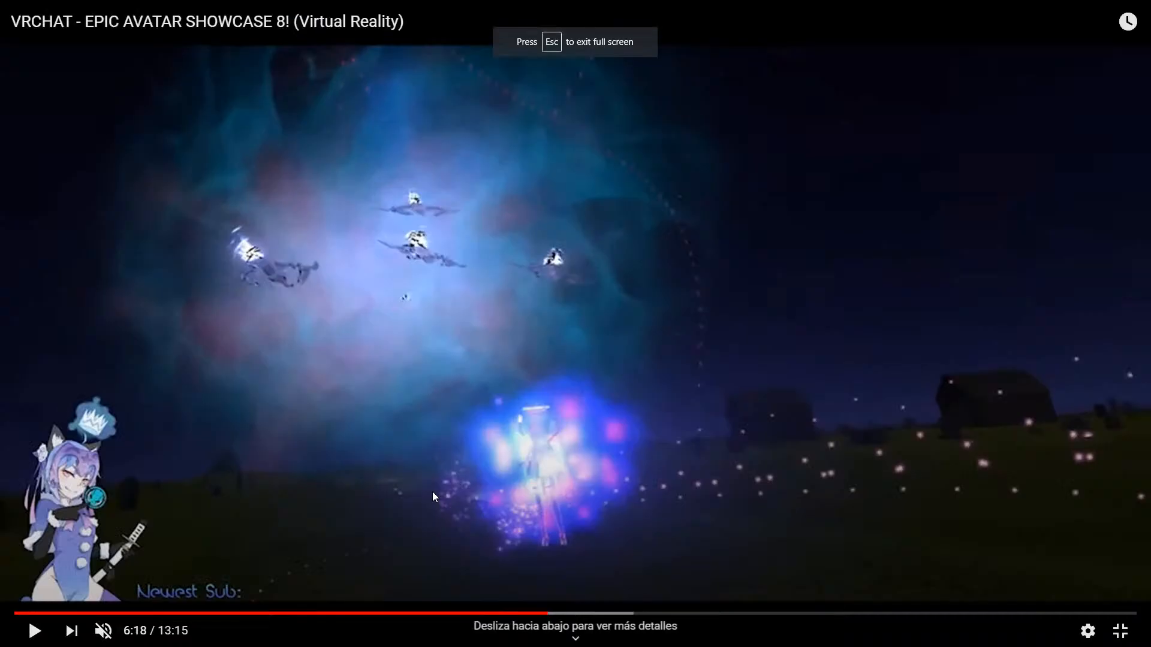
pyautogui.press('Left')
pyautogui.press('Left')
pyautogui.press('Left')
pyautogui.press('Left')
pyautogui.press('Left')
pyautogui.press('Left')
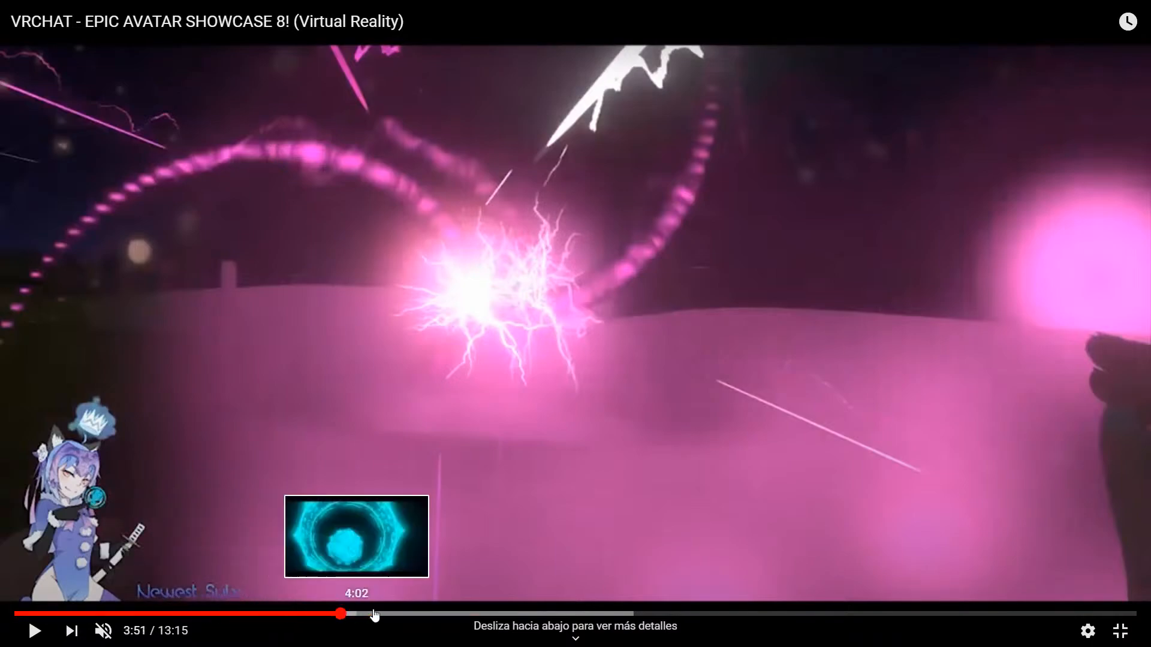
pyautogui.click(393, 614)
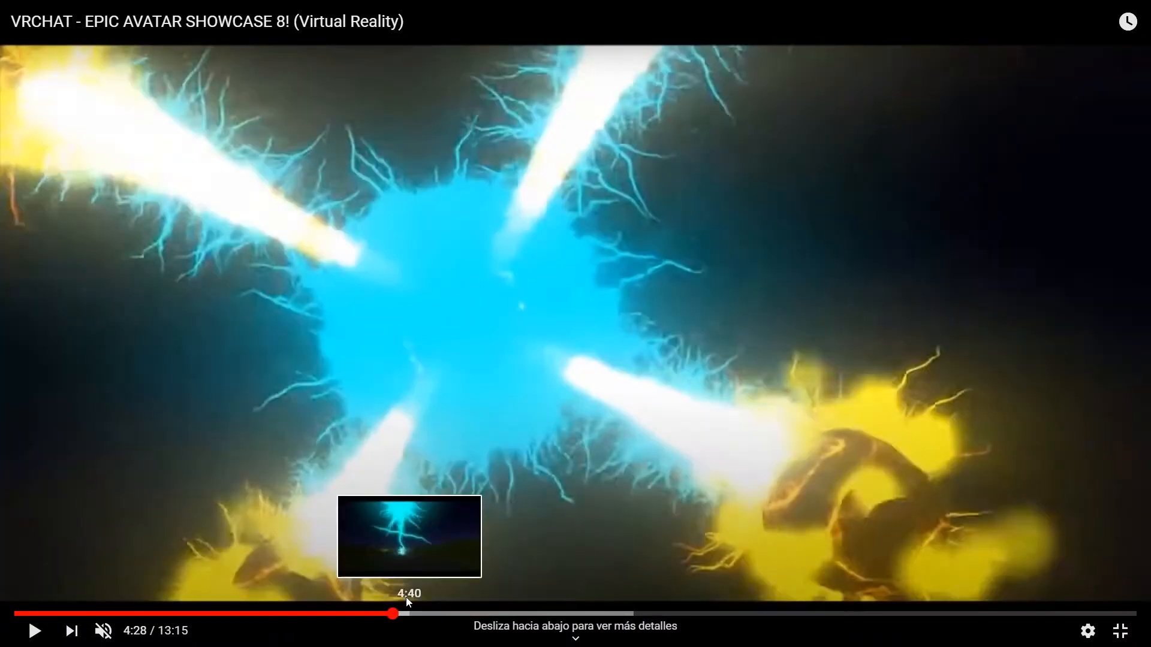
pyautogui.click(596, 522)
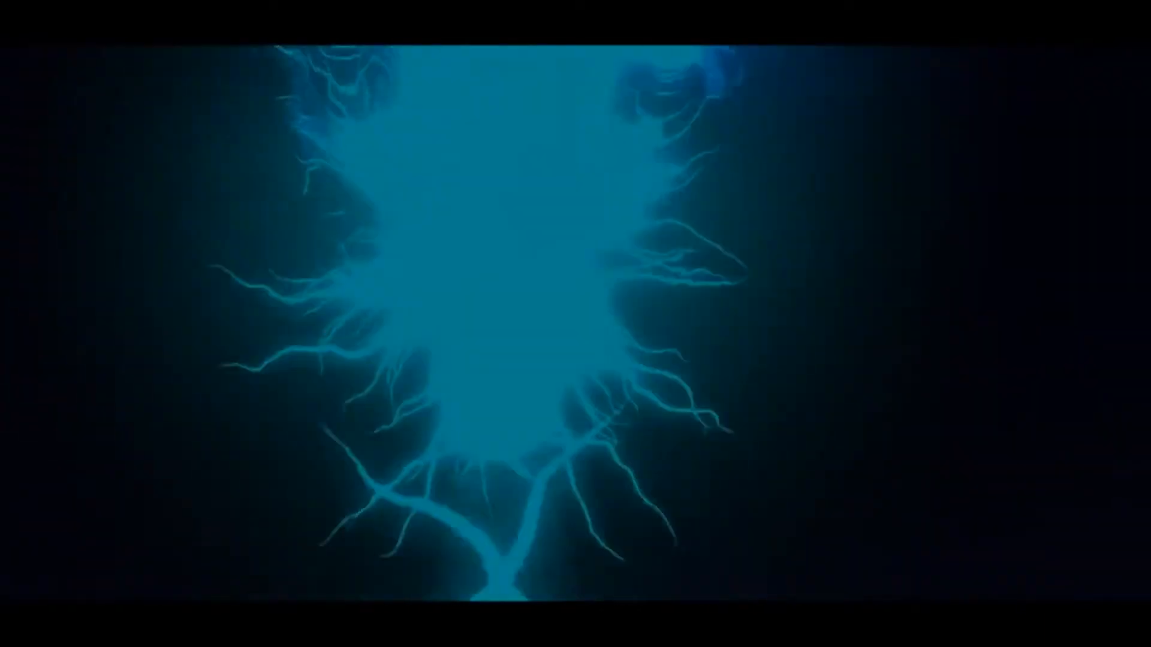
# - Skip ahead in the showcase video to the pink explosion around 5:13 and replay its burst of streaks
pyautogui.press('Right')
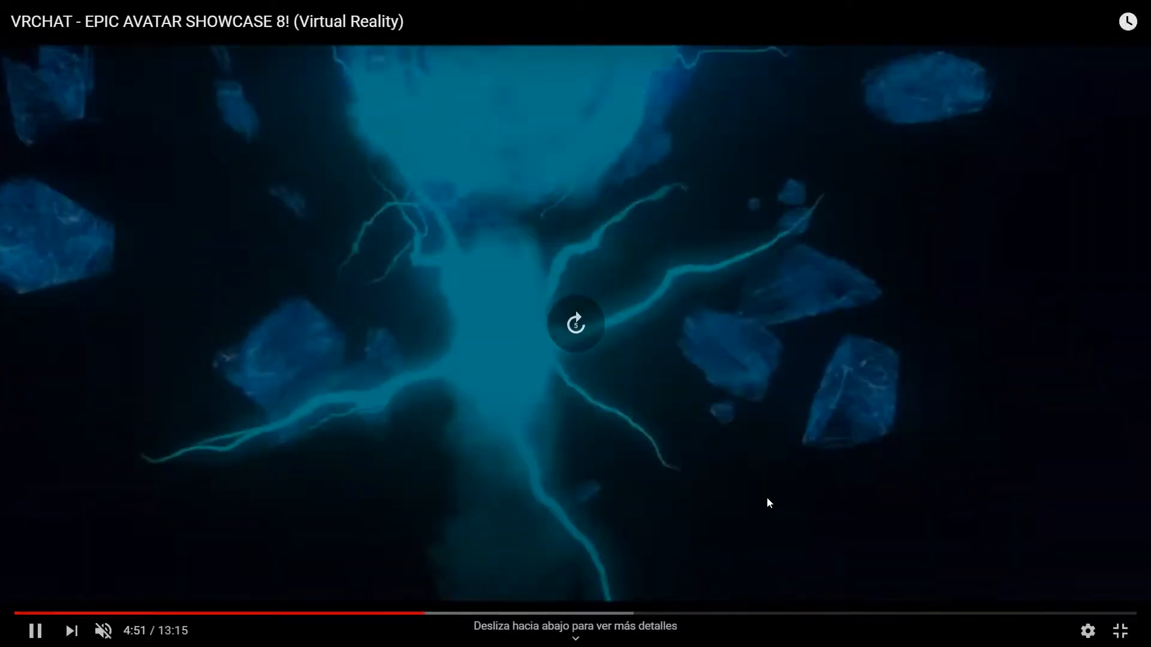
pyautogui.press('Right')
pyautogui.press('Right')
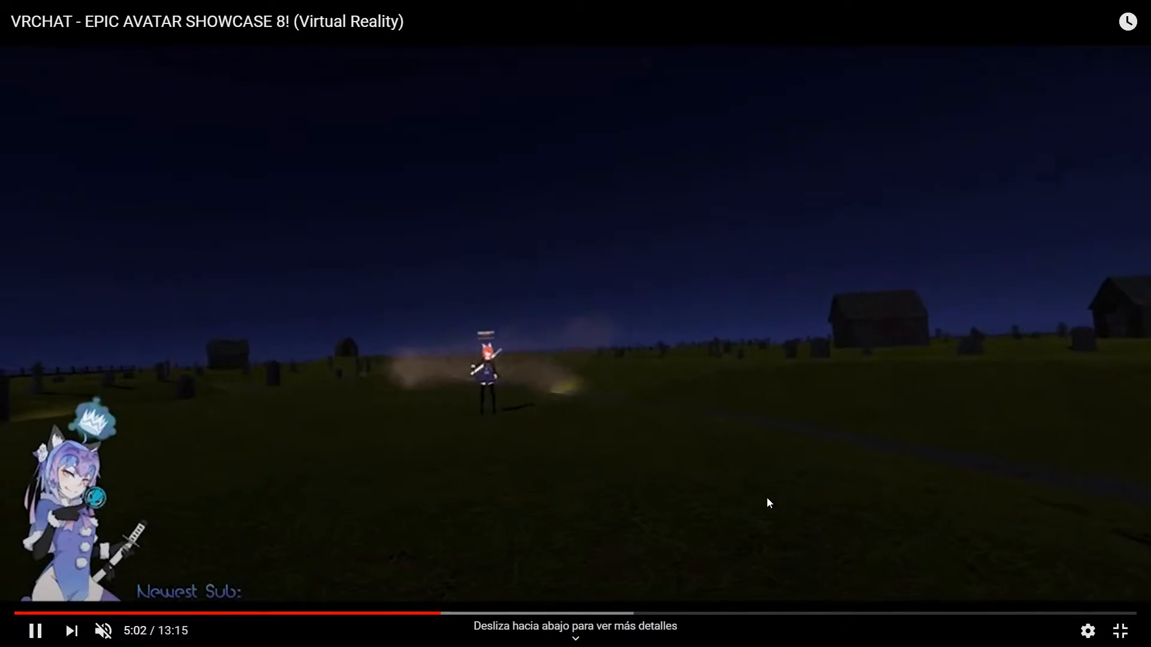
pyautogui.press('Right')
pyautogui.press('Right')
pyautogui.press('Left')
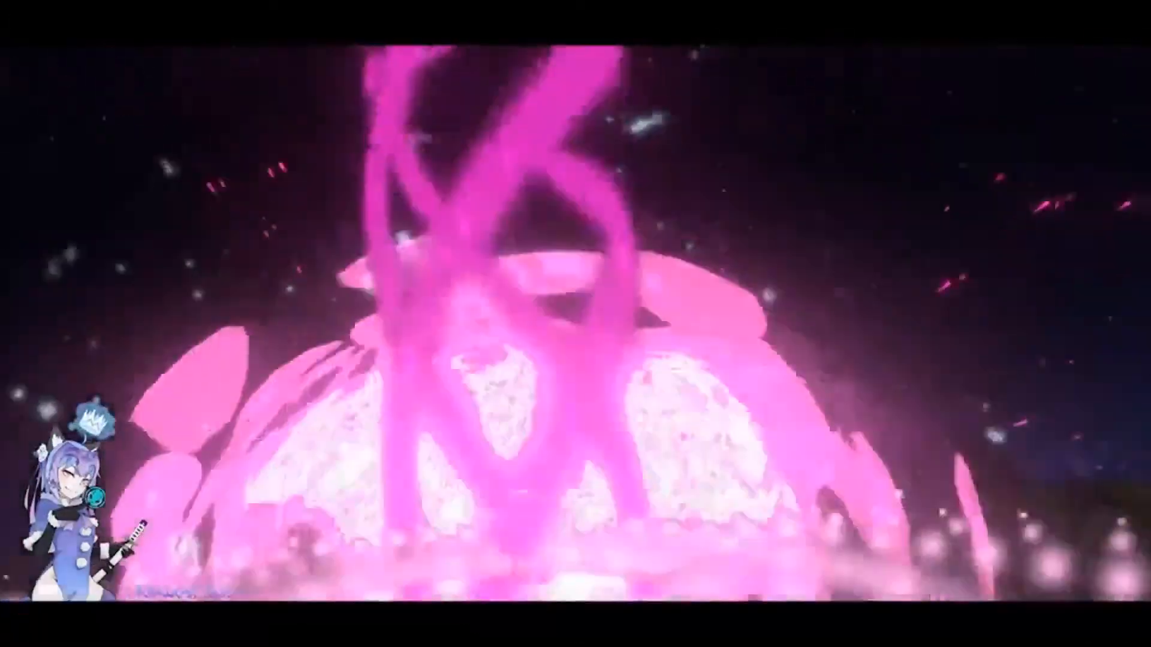
pyautogui.press('Left')
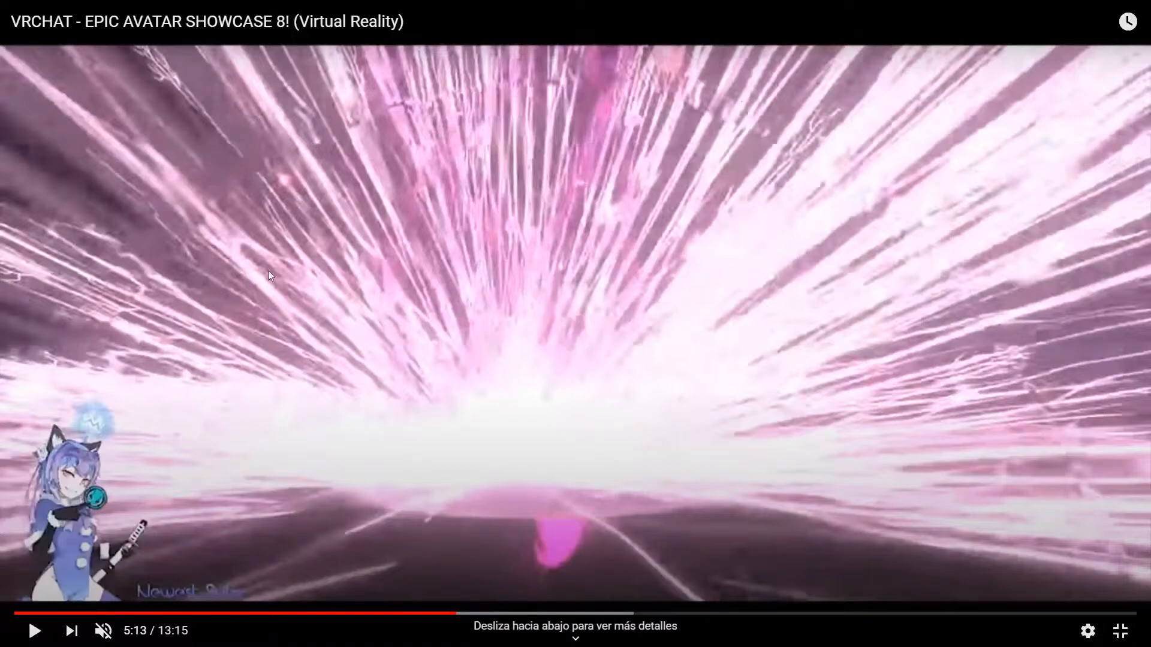
pyautogui.press('k')
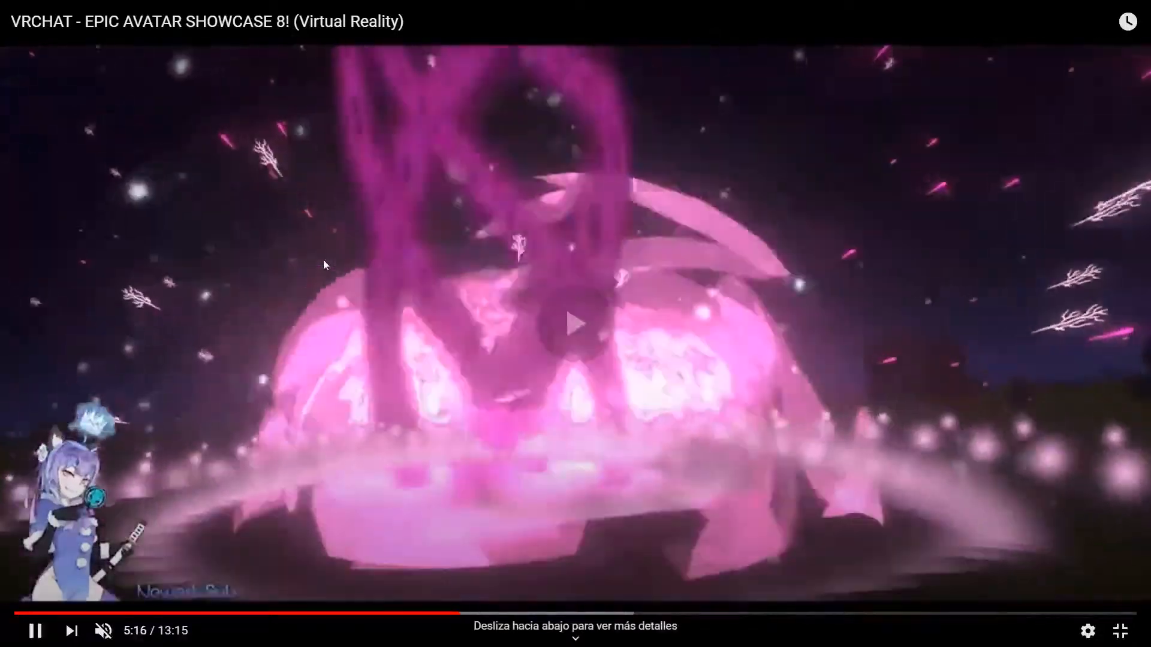
pyautogui.press('Left')
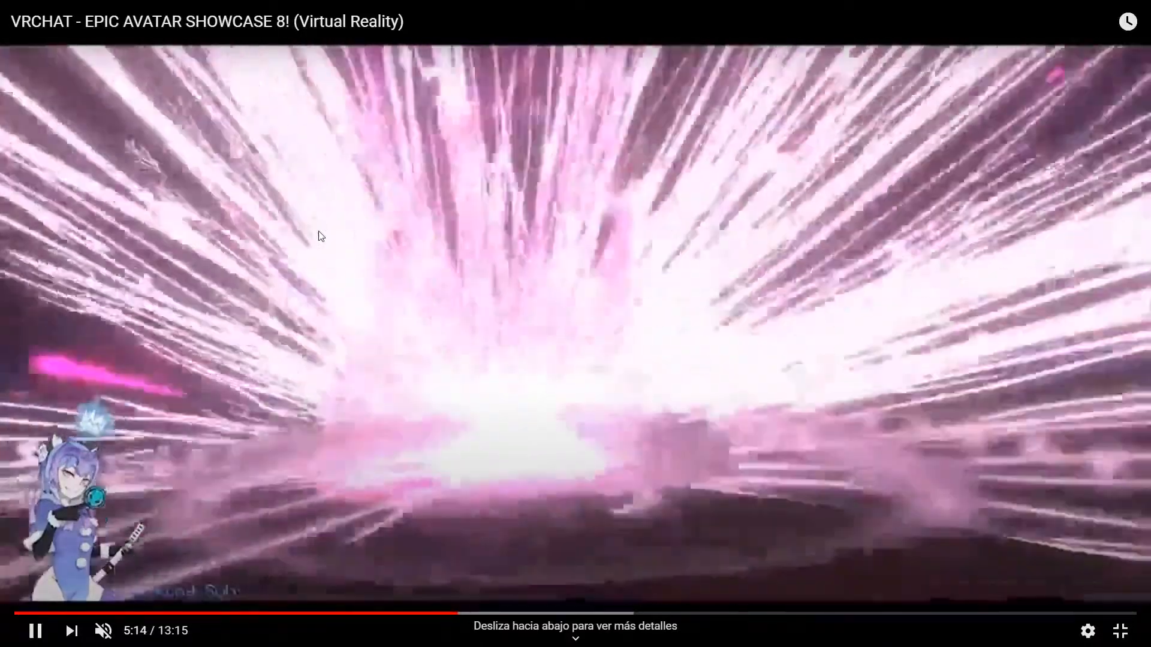
# - Examine the pink explosion between 5:15 and 5:17 in short bursts of playback, studying its rings, trails, shell and floating particles
pyautogui.press('space')
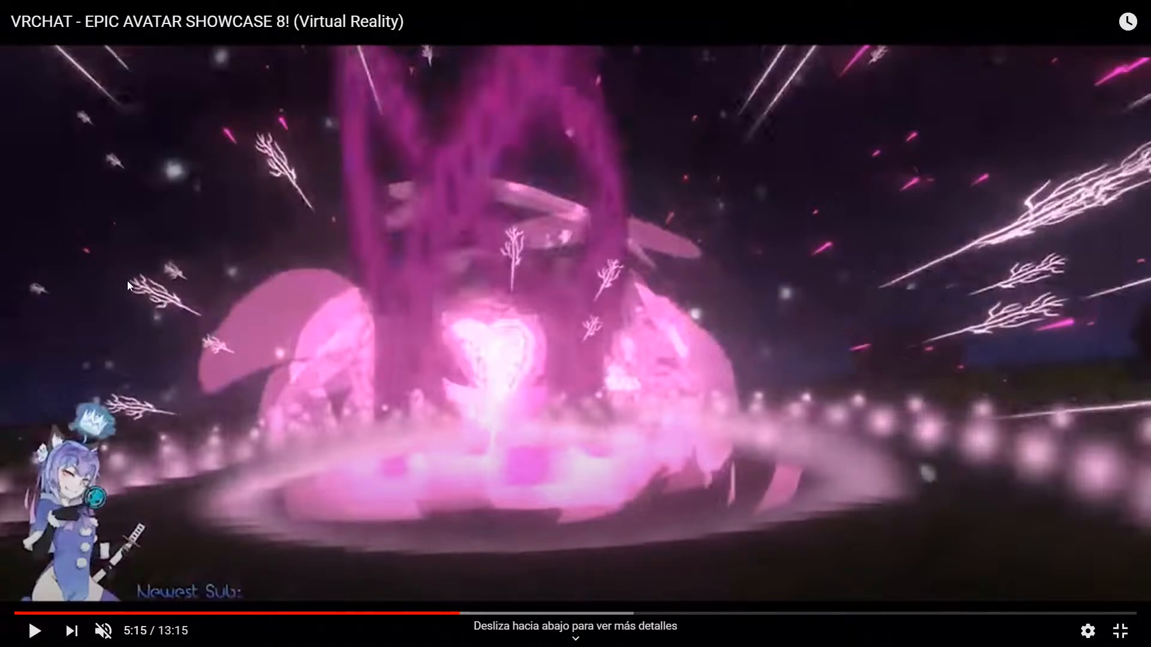
pyautogui.press('space')
pyautogui.press('space')
pyautogui.press('space')
pyautogui.press('space')
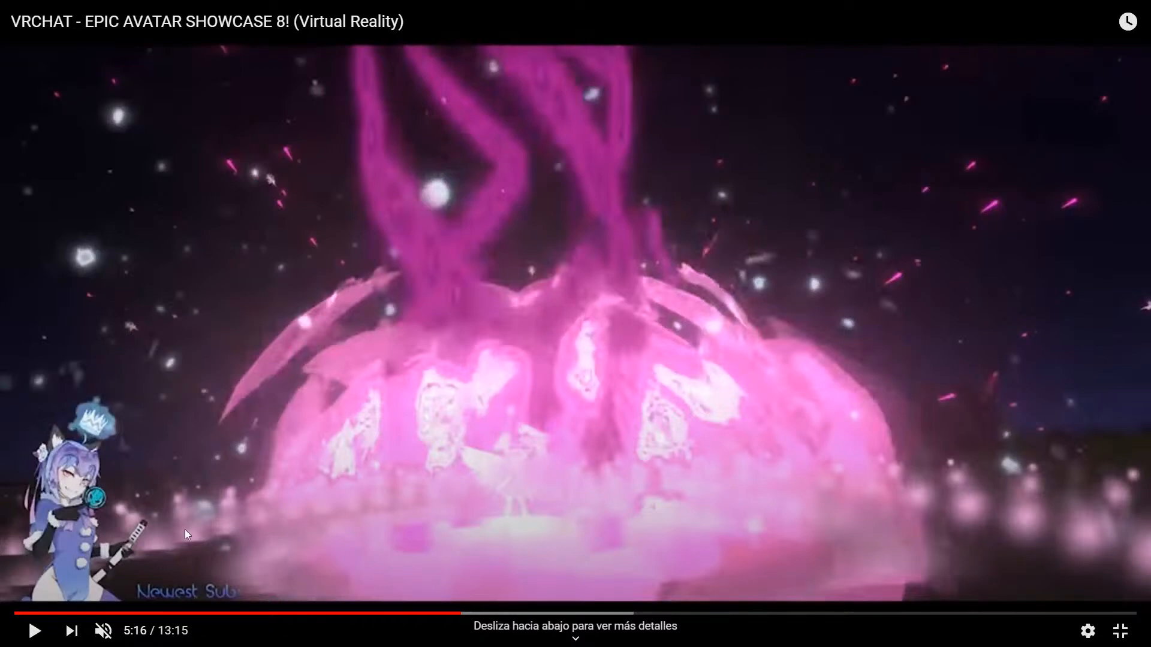
pyautogui.press('space')
pyautogui.press('space')
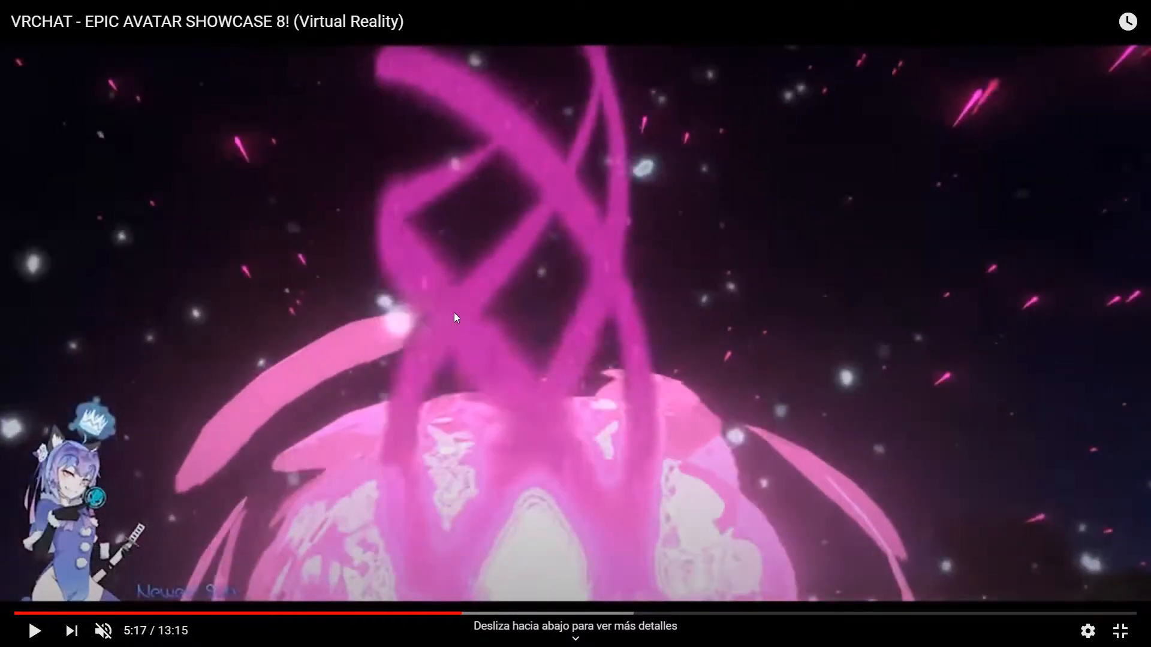
pyautogui.press('space')
pyautogui.press('space')
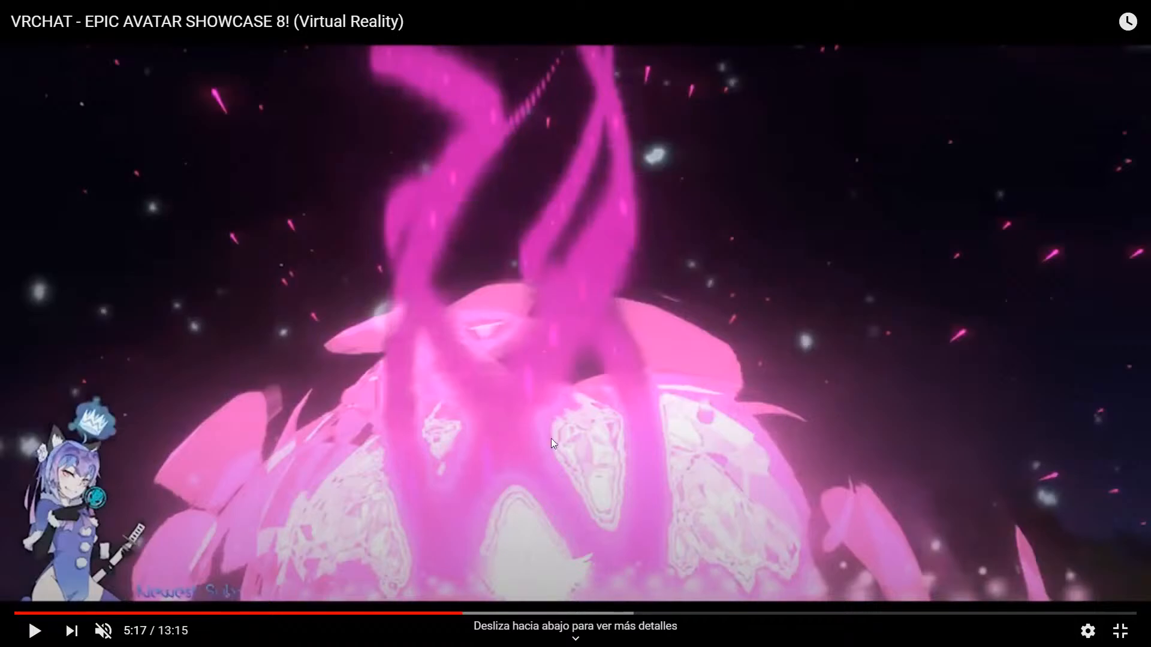
pyautogui.press('space')
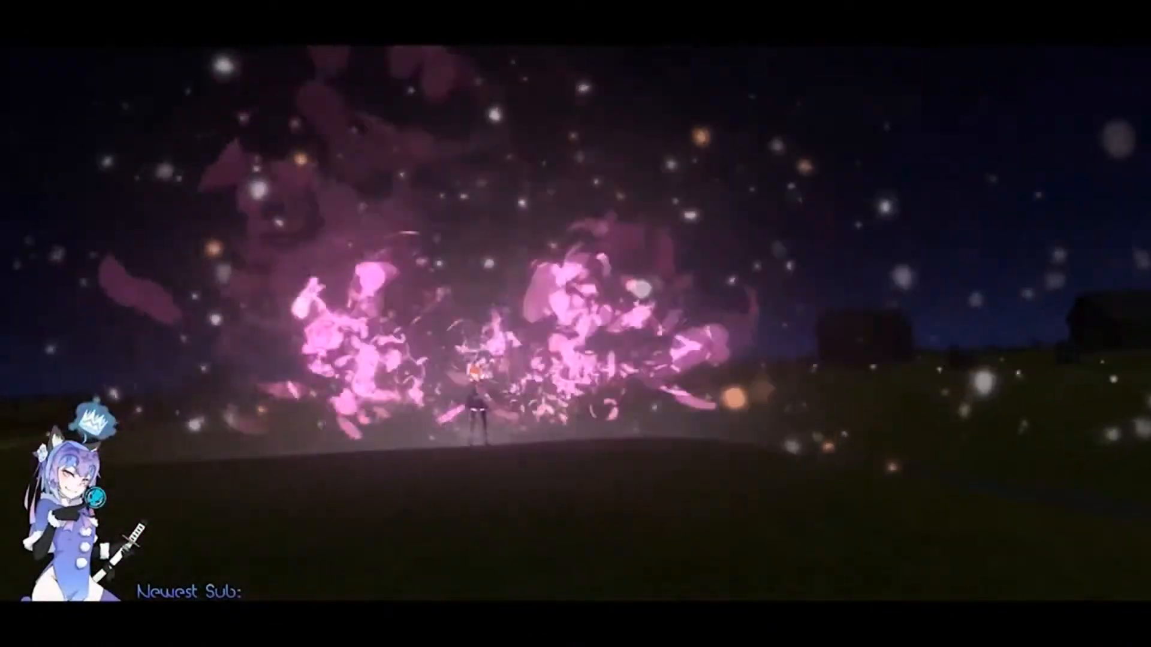
# - Examine the scattering pink pieces at 5:26 and the glowing light with its lens flare at 5:32
pyautogui.click(653, 280)
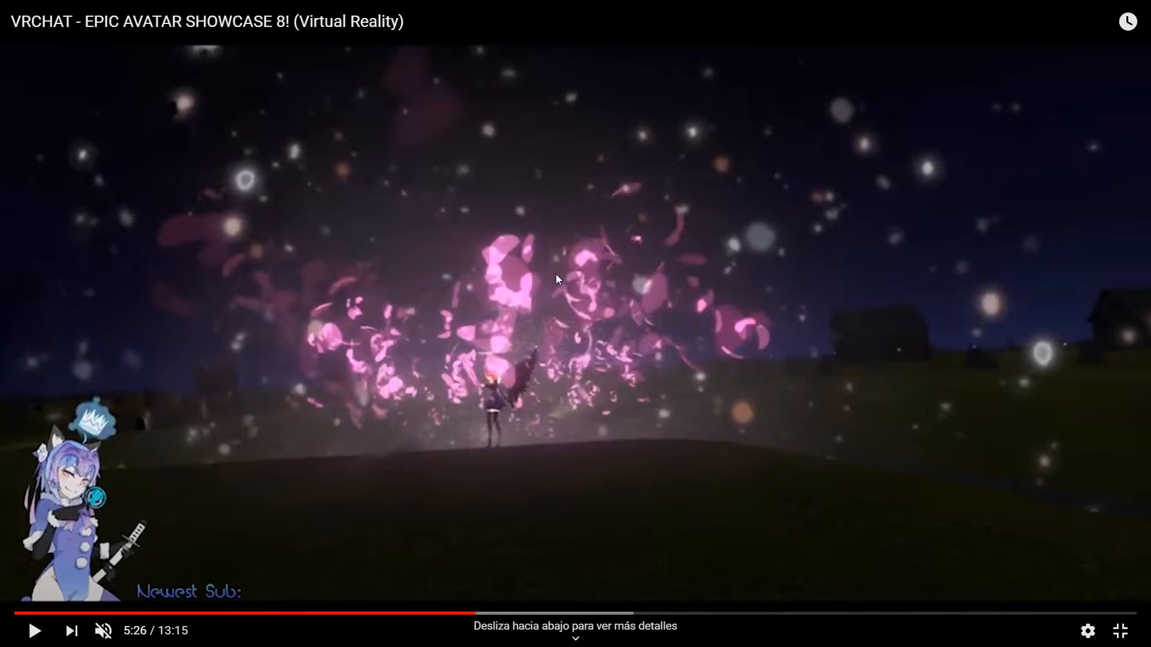
pyautogui.click(542, 291)
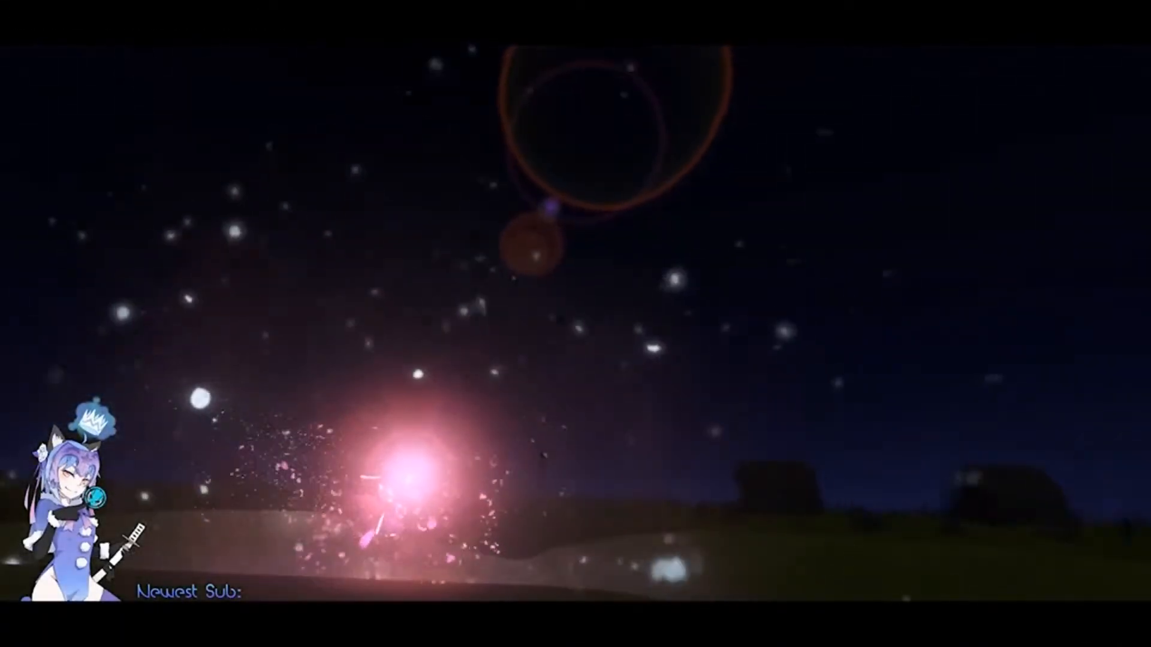
pyautogui.click(542, 292)
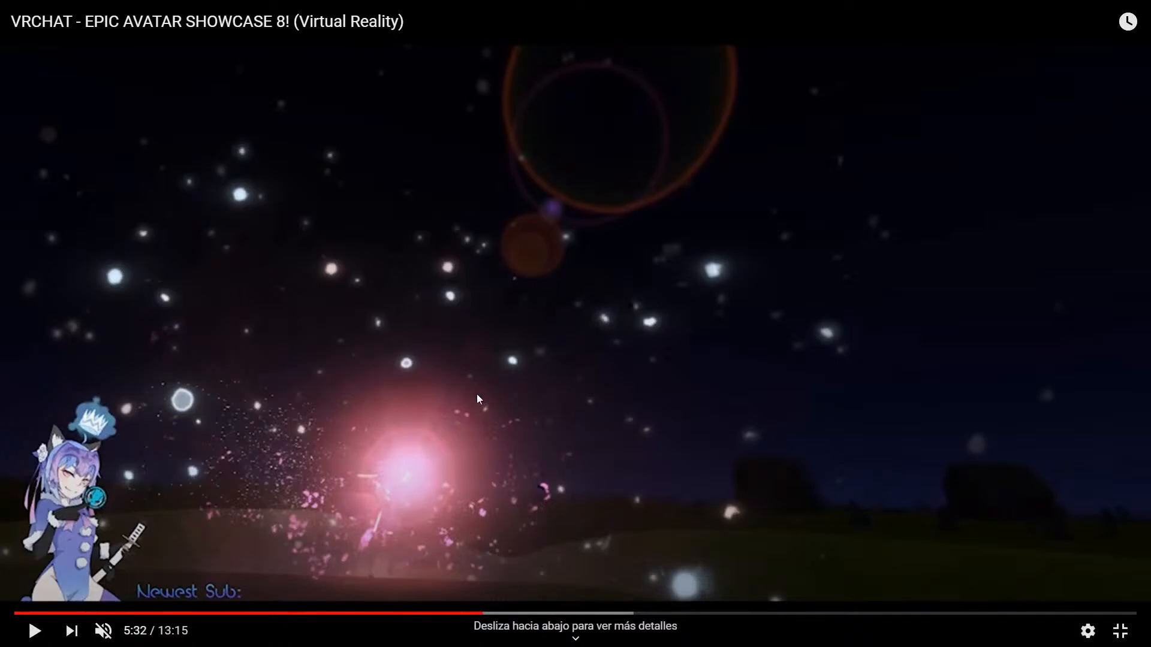
# - Return to Unity, duplicate the One Shot particles object, and rename the copy LENS FLARE
pyautogui.hotkey('alt', 'Tab')
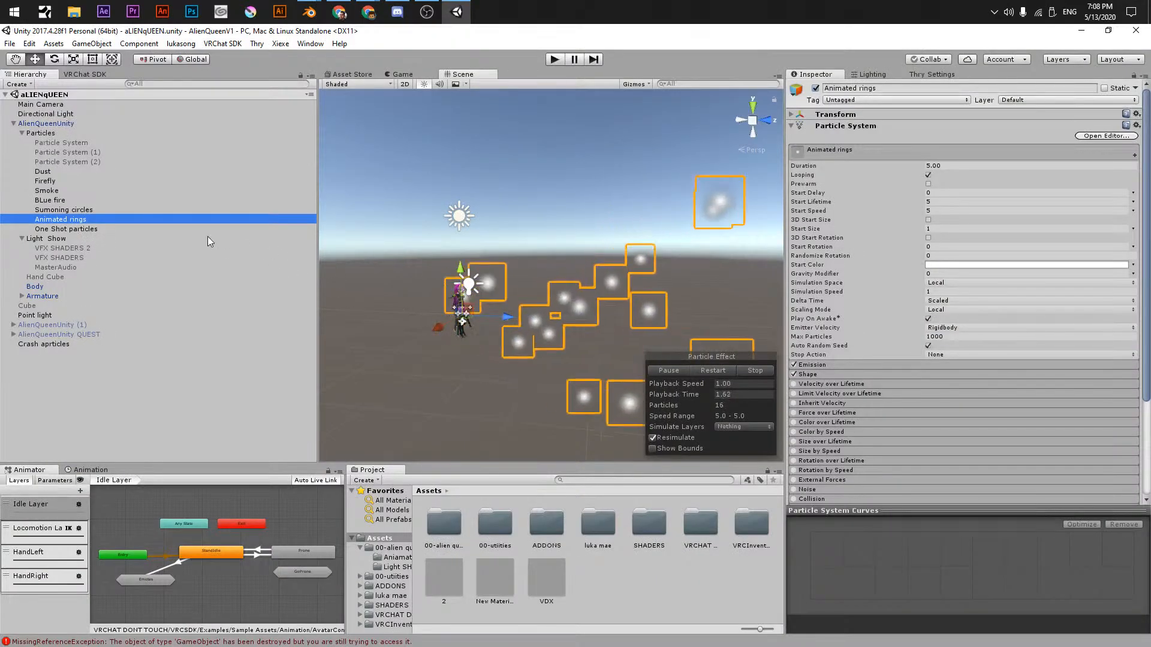
pyautogui.click(84, 229)
pyautogui.hotkey('ctrl', 'd')
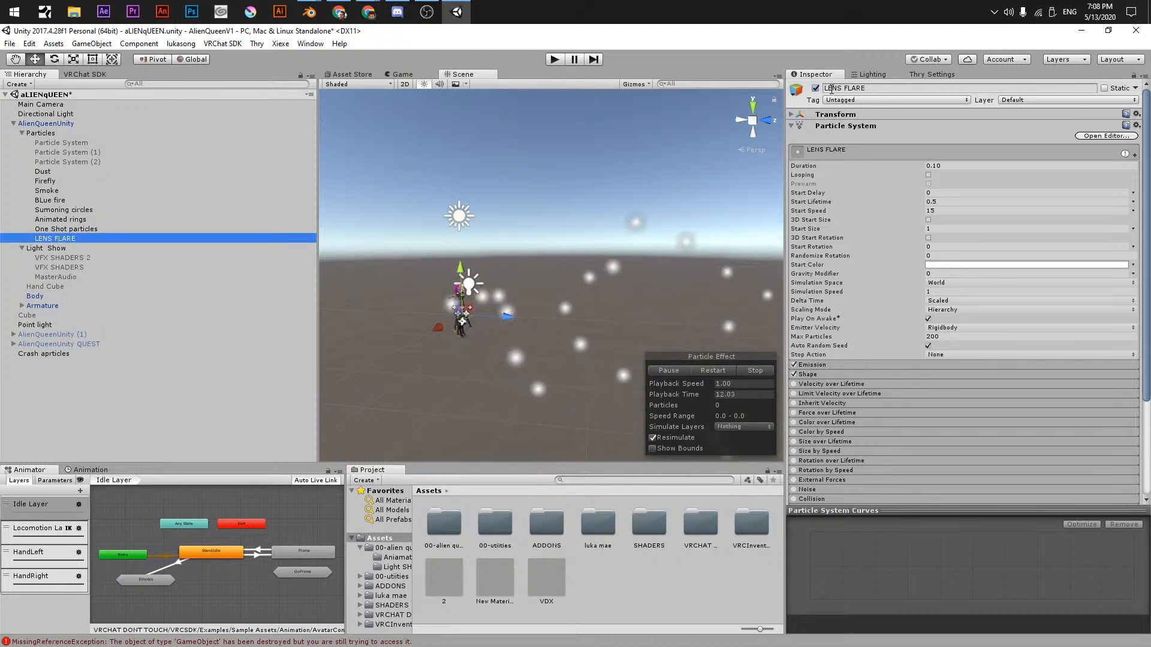
# - Switch back to the showcase video and examine the pink beam, lightning core and curved trails between 5:43 and 5:59
pyautogui.hotkey('alt', 'Tab')
pyautogui.click(459, 279)
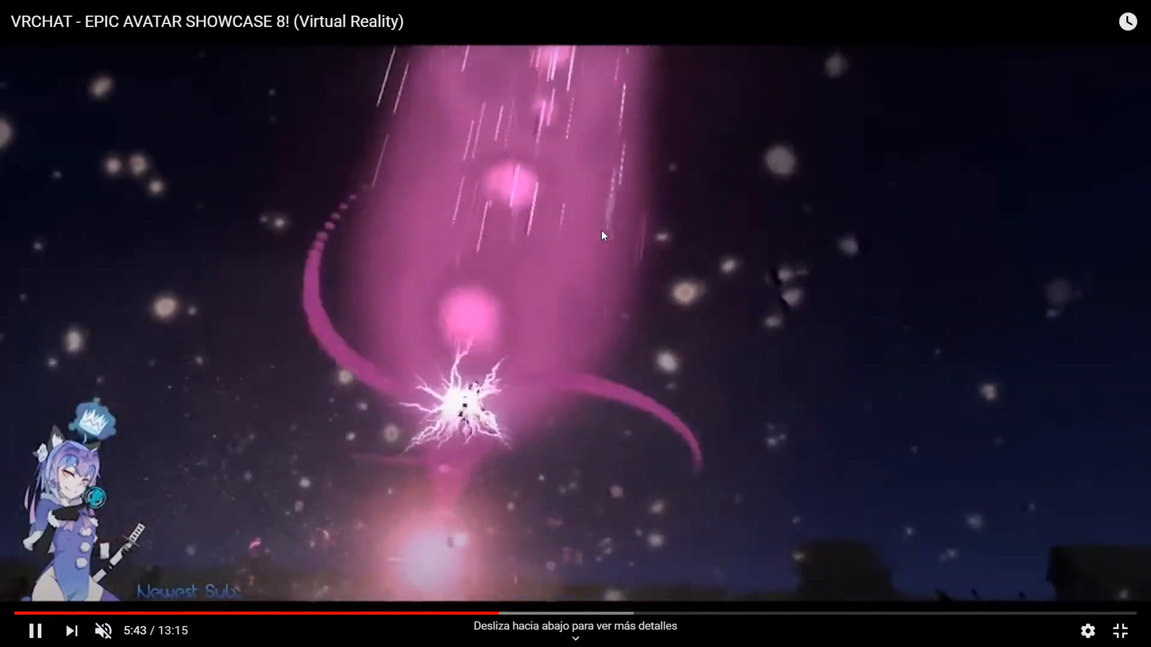
pyautogui.click(560, 430)
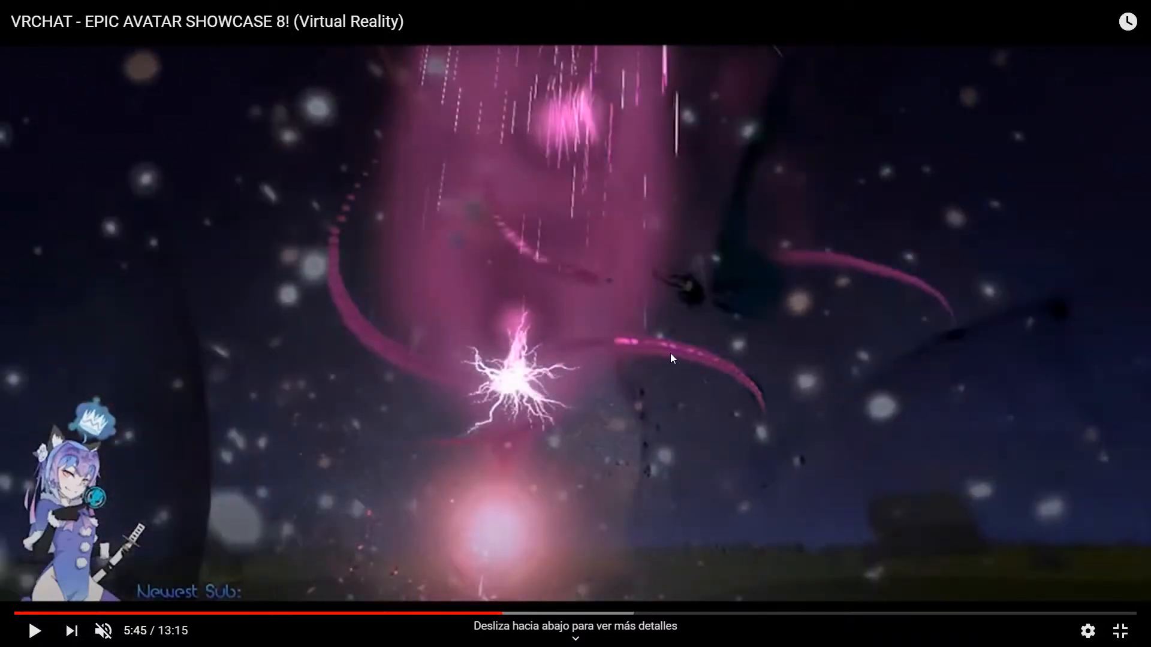
pyautogui.click(522, 310)
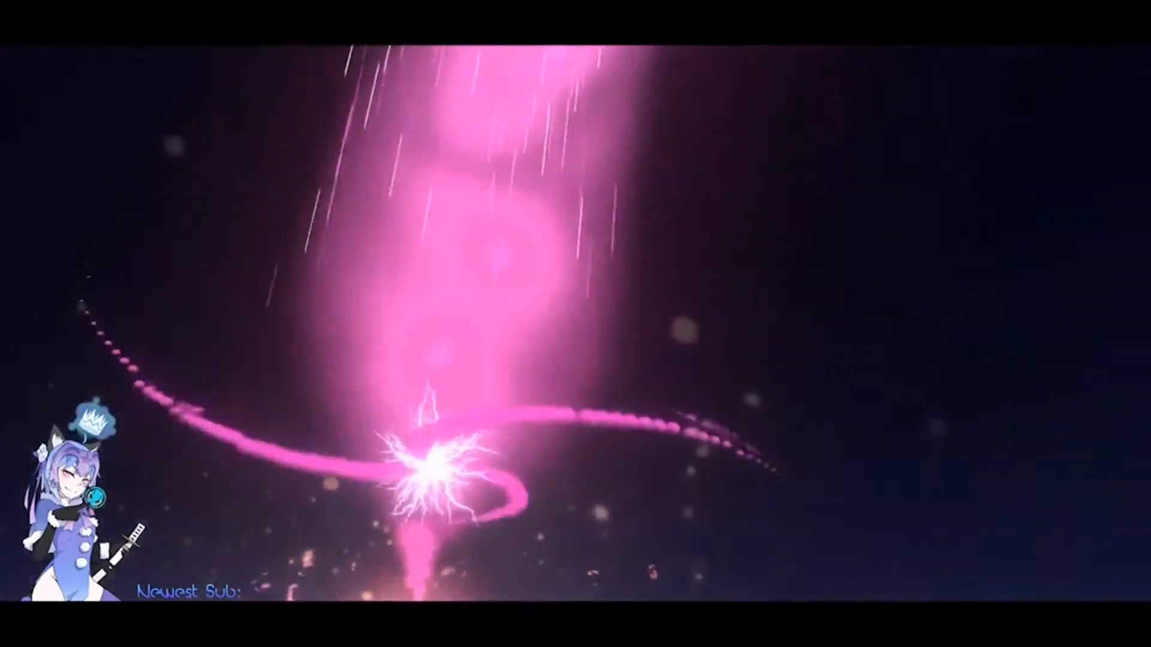
pyautogui.moveTo(329, 354)
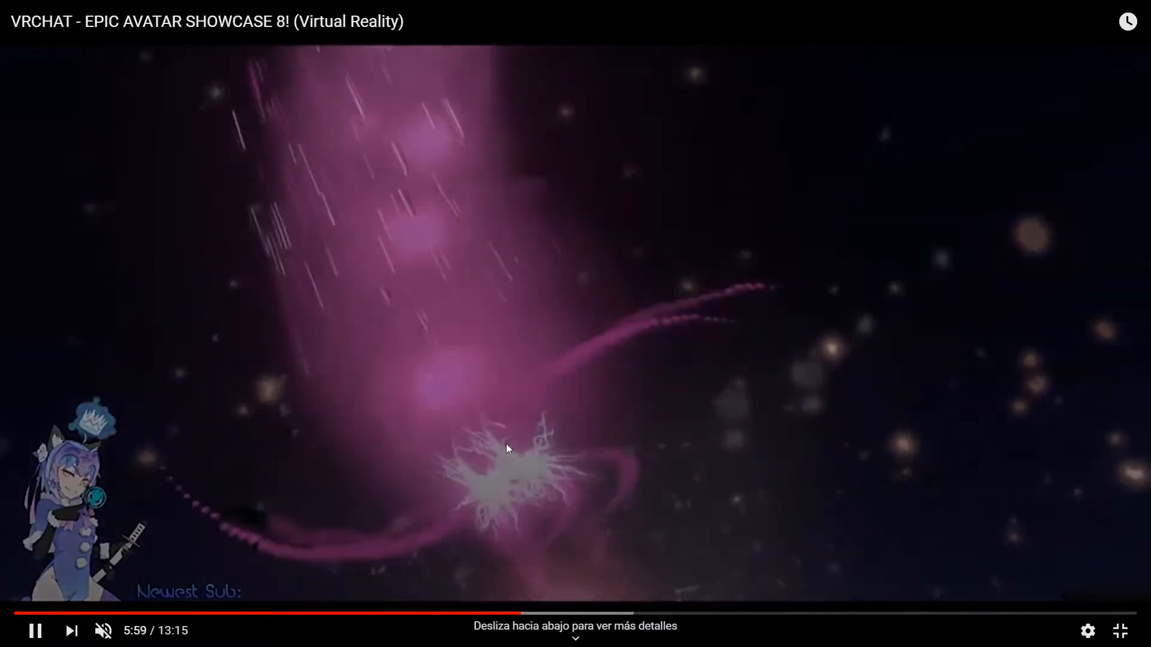
pyautogui.click(502, 480)
pyautogui.click(502, 481)
pyautogui.press('Left')
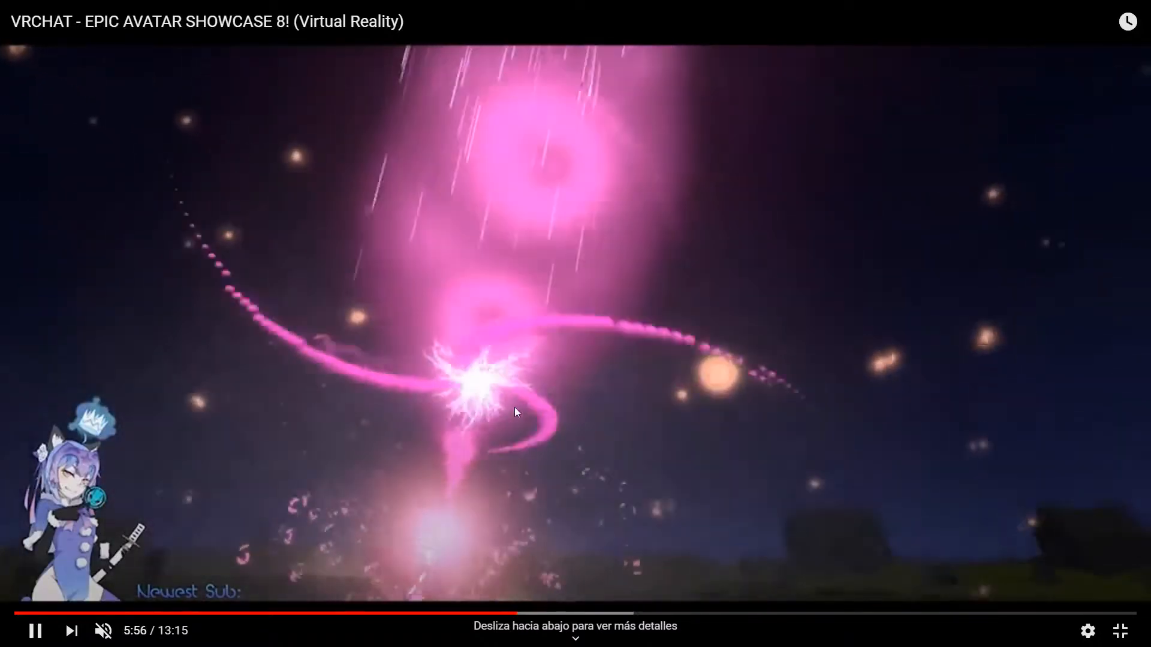
pyautogui.click(550, 332)
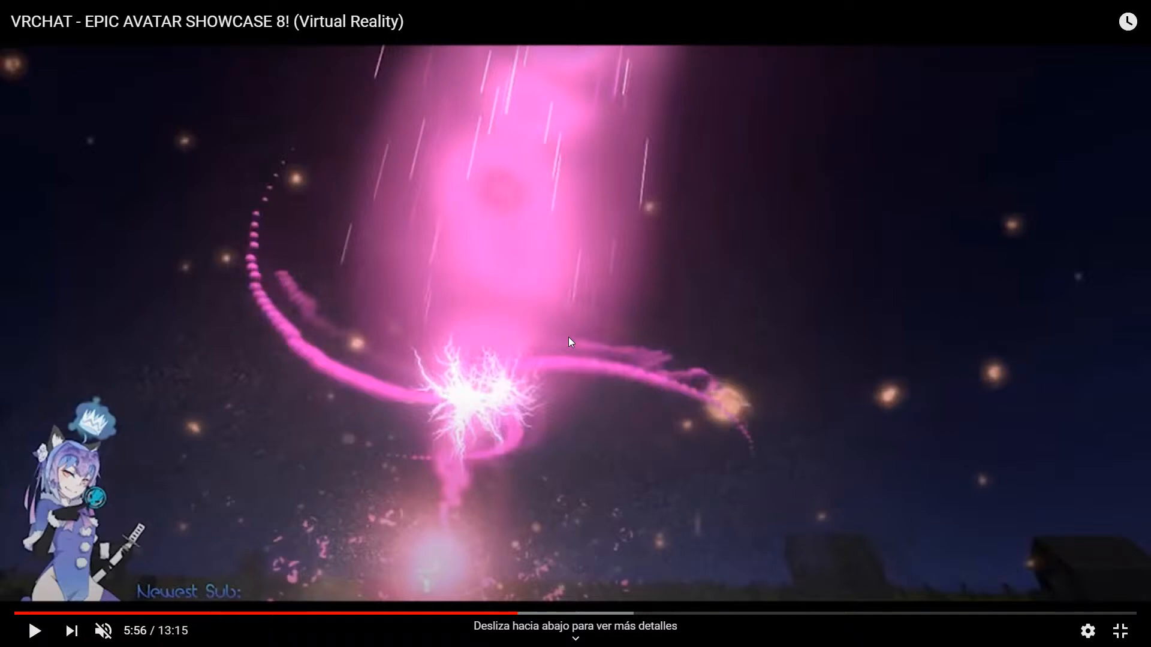
pyautogui.click(568, 341)
# - Skip on through the showcase video past 6:02 to examine the blue sphere, nebula and fiery explosion effects
pyautogui.press('Right')
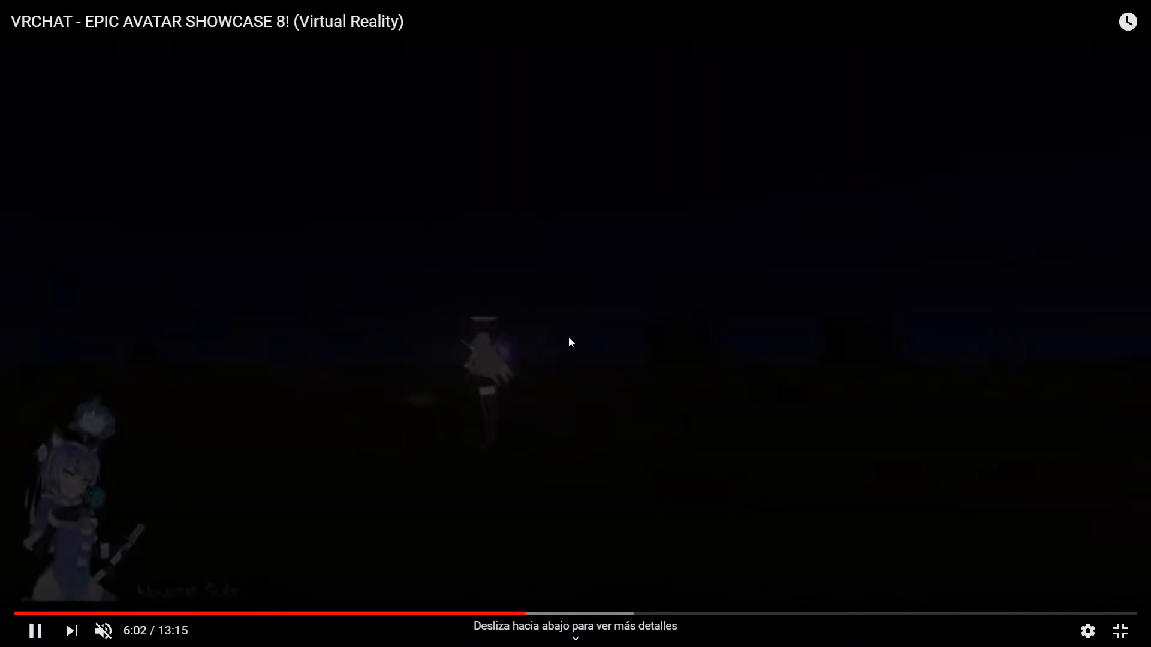
pyautogui.press('Right')
pyautogui.press('Left')
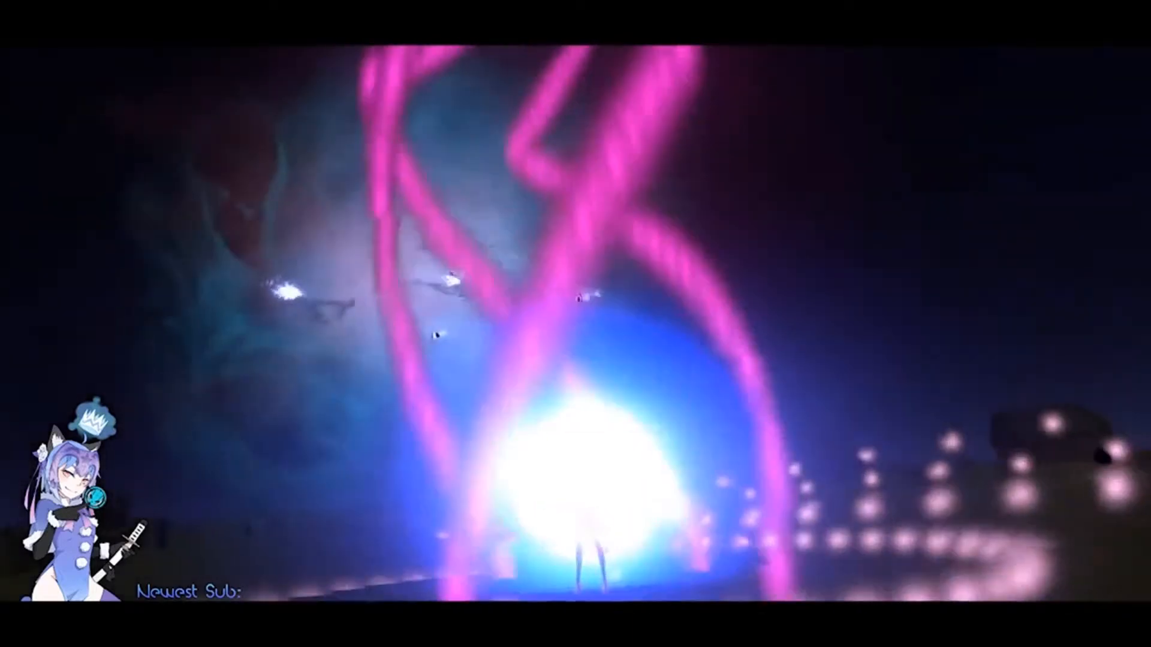
pyautogui.moveTo(569, 337)
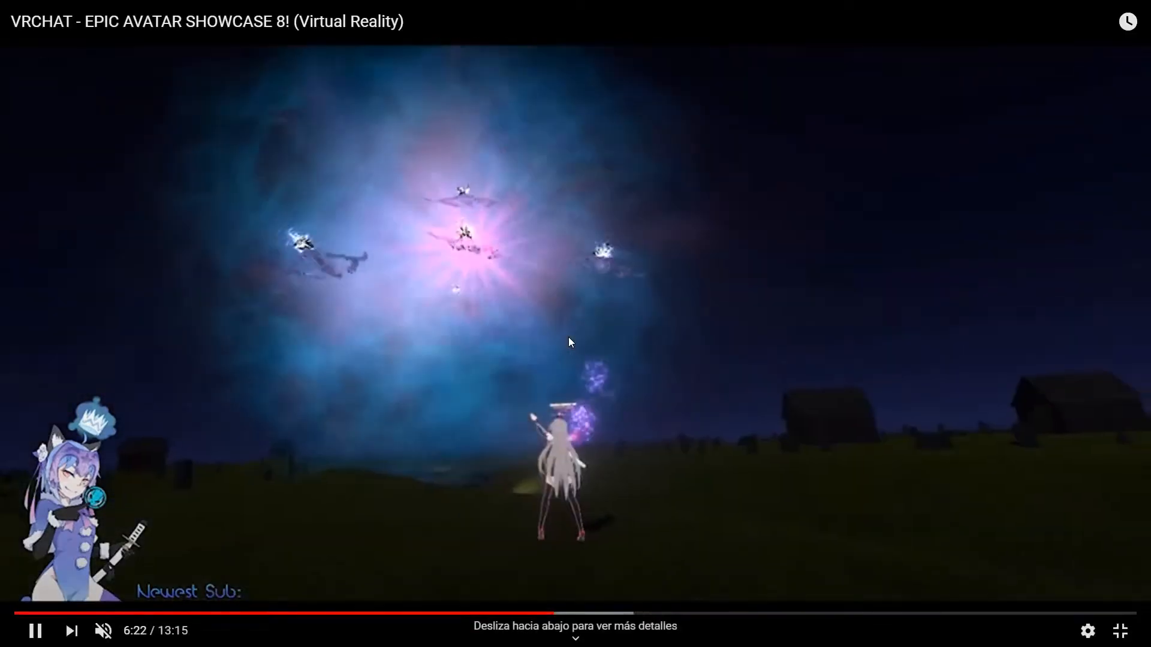
pyautogui.press('Right')
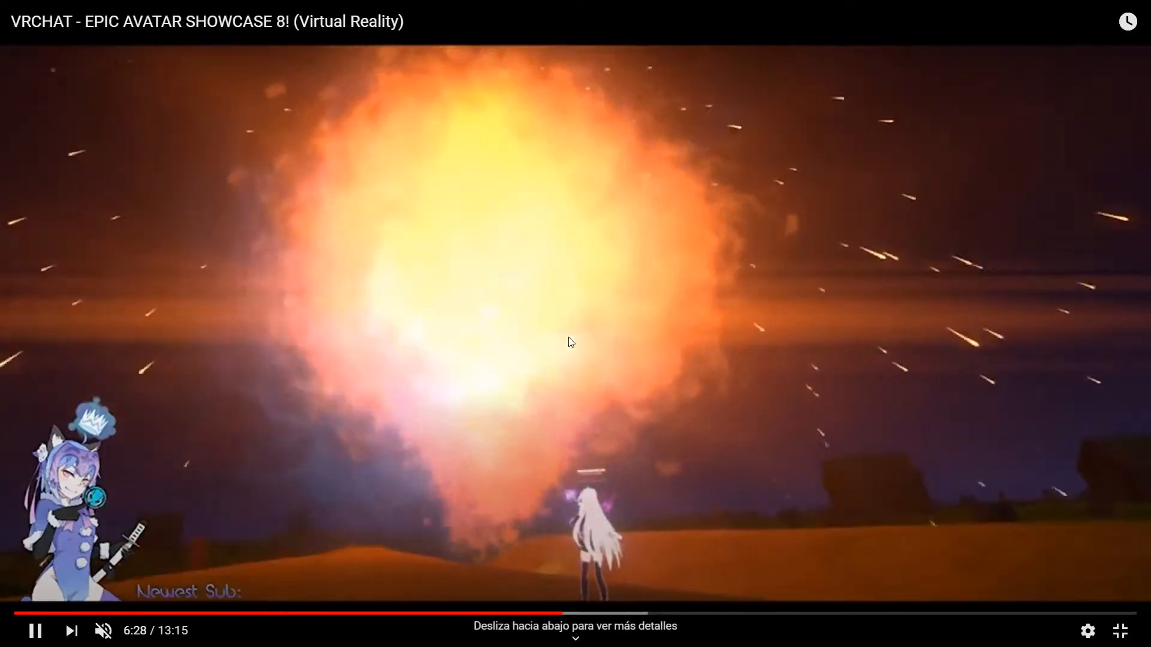
pyautogui.press('Left')
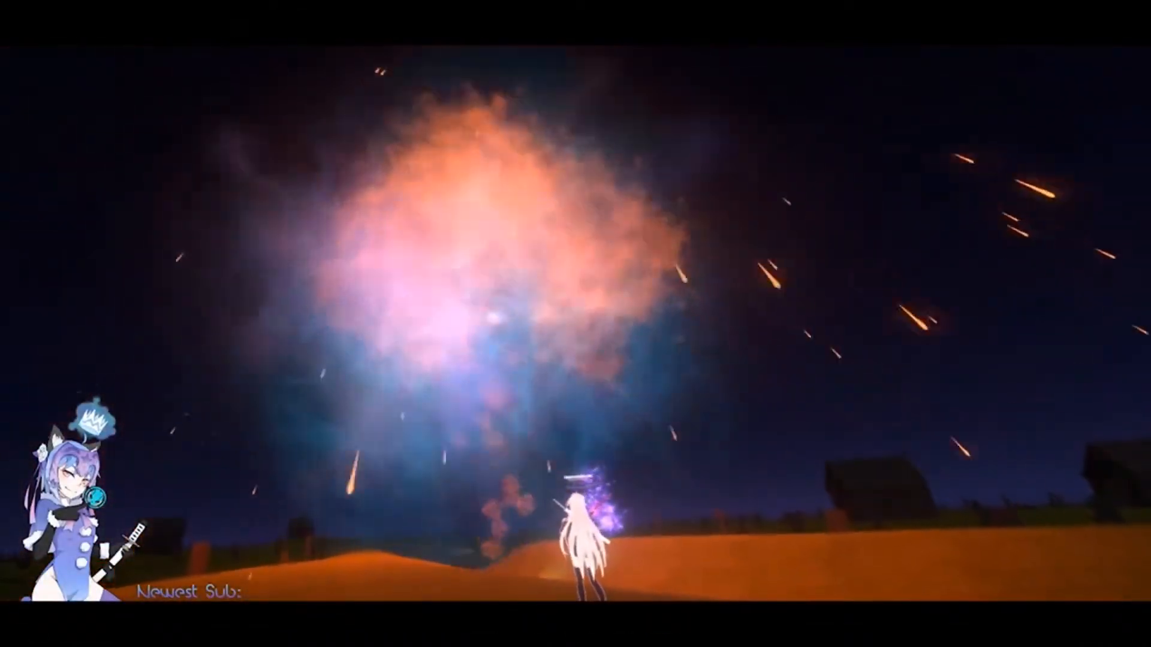
pyautogui.press('Right')
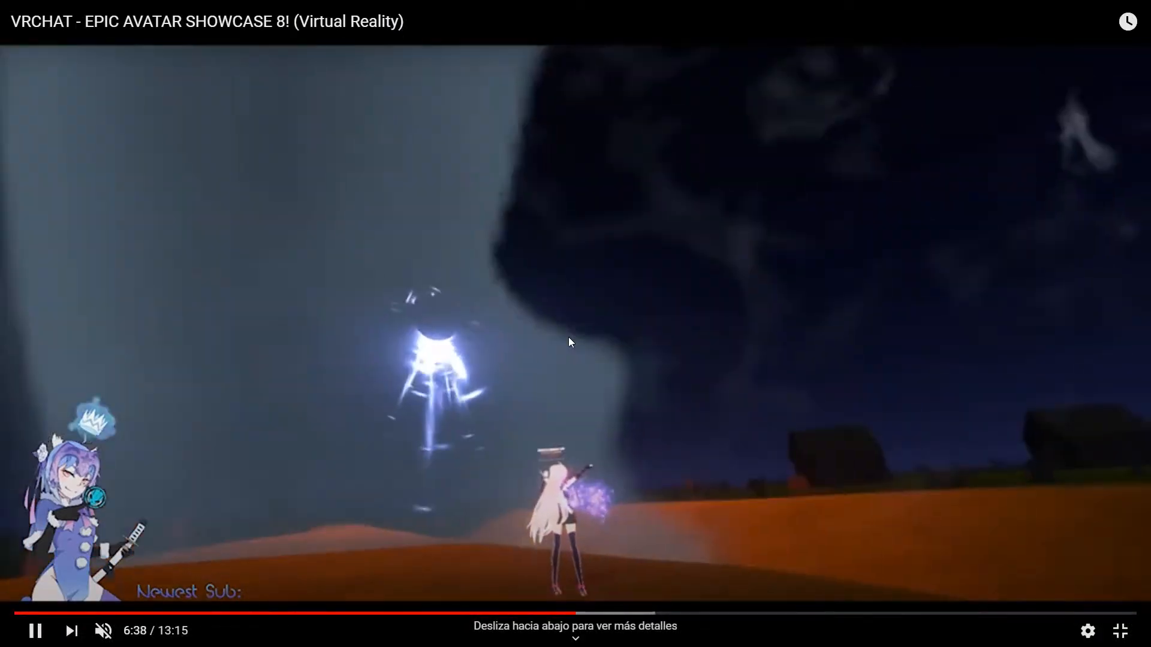
# - Rewind the showcase video to 6:29 and pause it to examine the fiery explosion and its scattering sparks
pyautogui.press('Left')
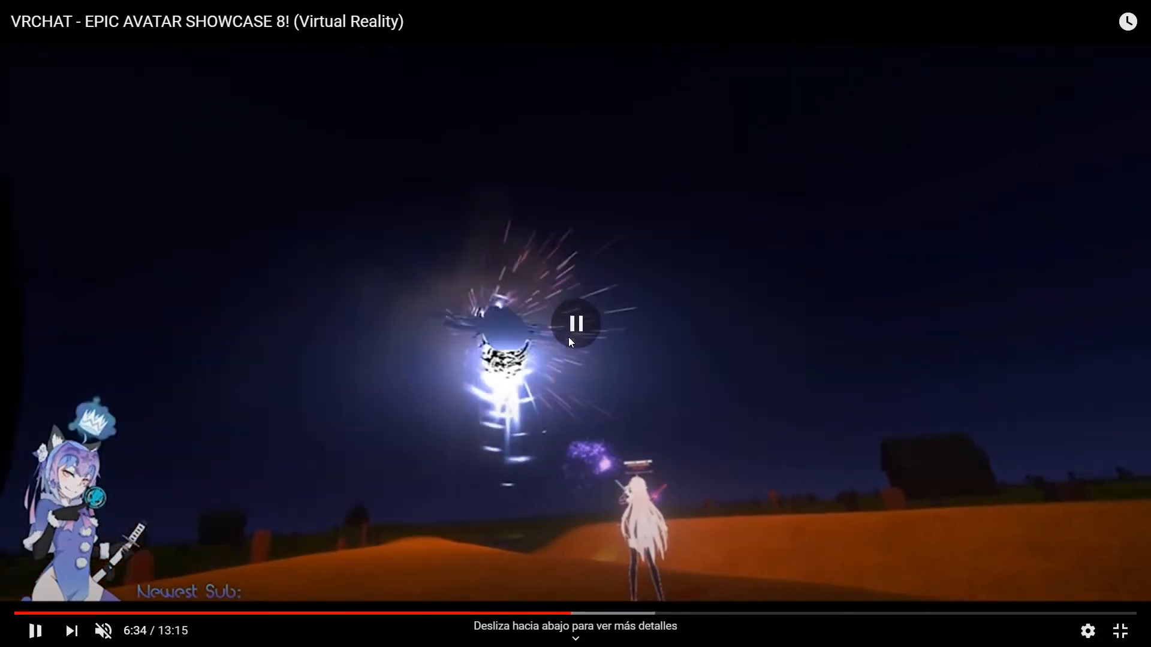
pyautogui.press('space')
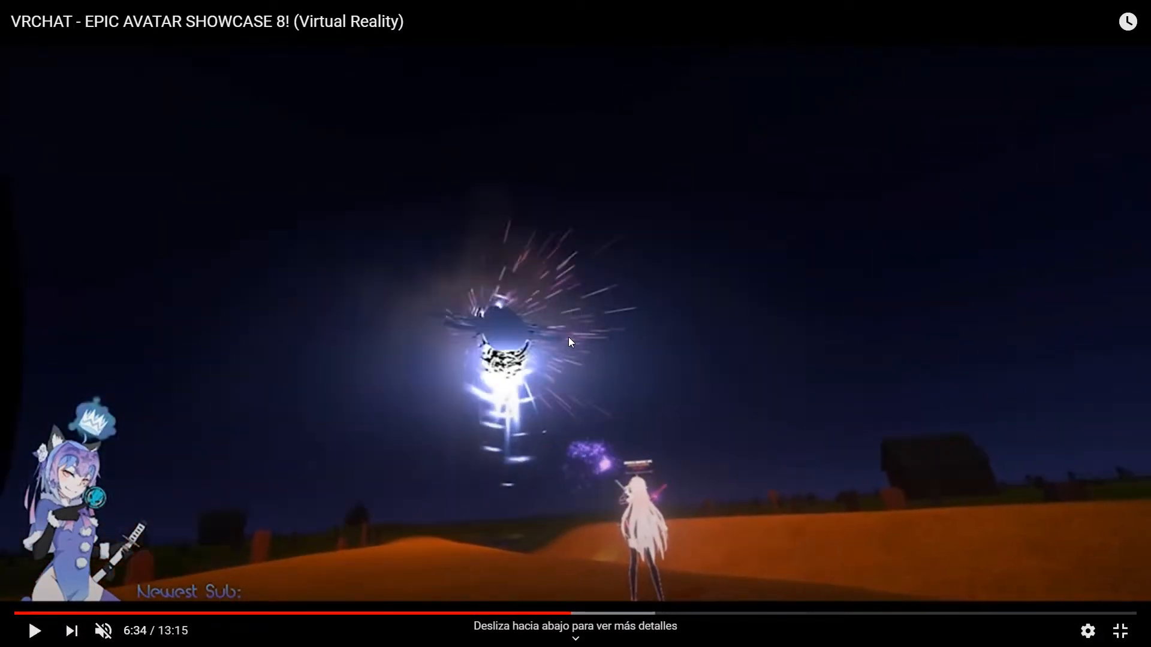
pyautogui.press('Left')
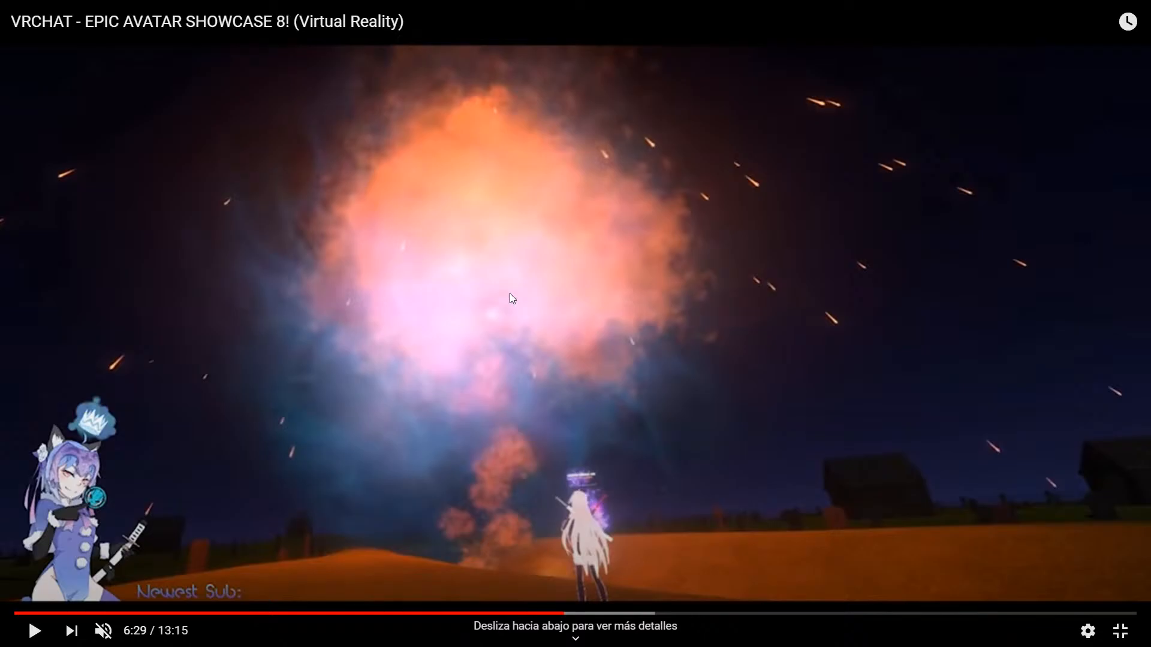
# - Switch to Unity, duplicate the Sumoning circles particle object, and rename the copy sPARKELS WITH GRAVITY COLISSION
pyautogui.hotkey('alt', 'Tab')
pyautogui.click(100, 227)
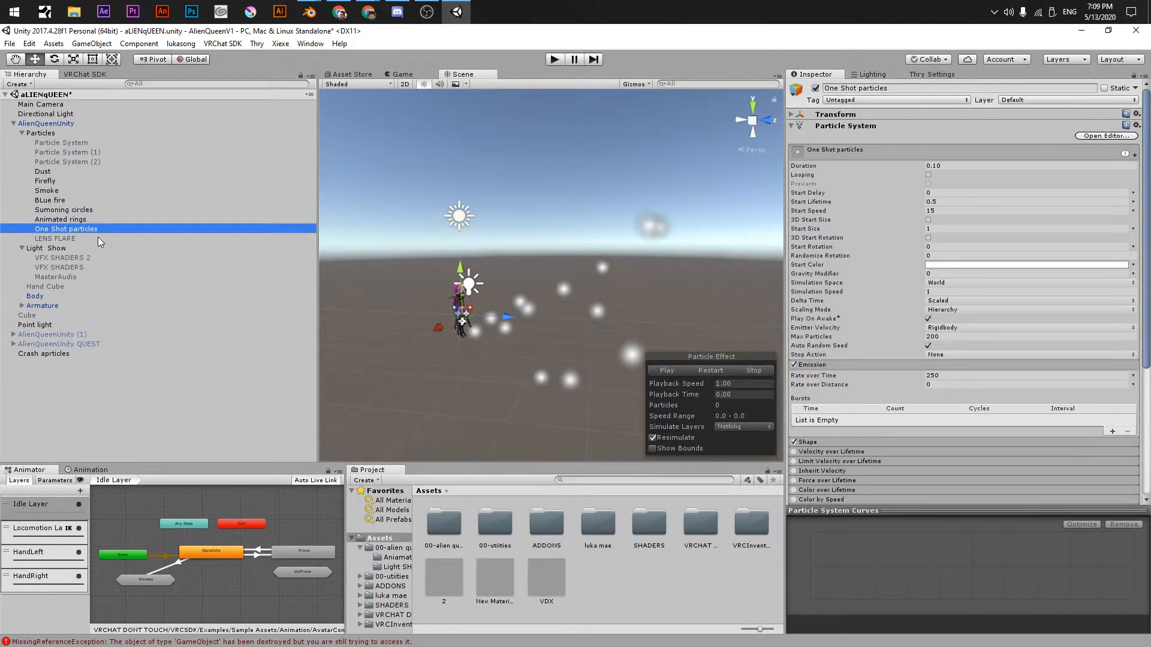
pyautogui.click(73, 211)
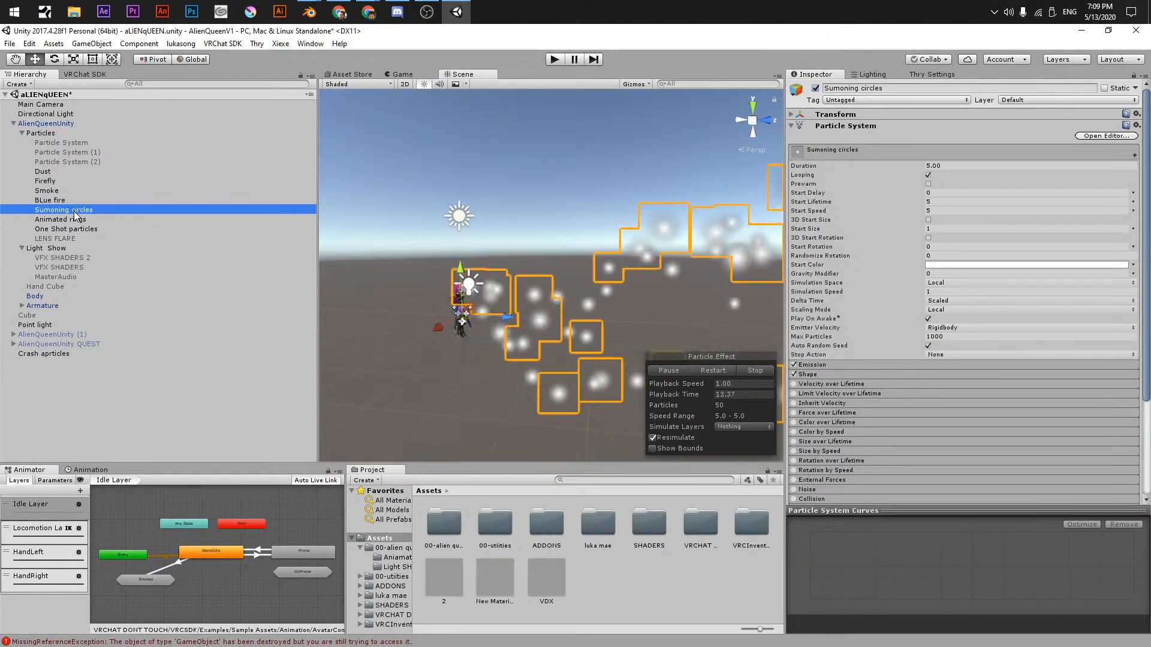
pyautogui.hotkey('ctrl', 'd')
pyautogui.click(70, 247)
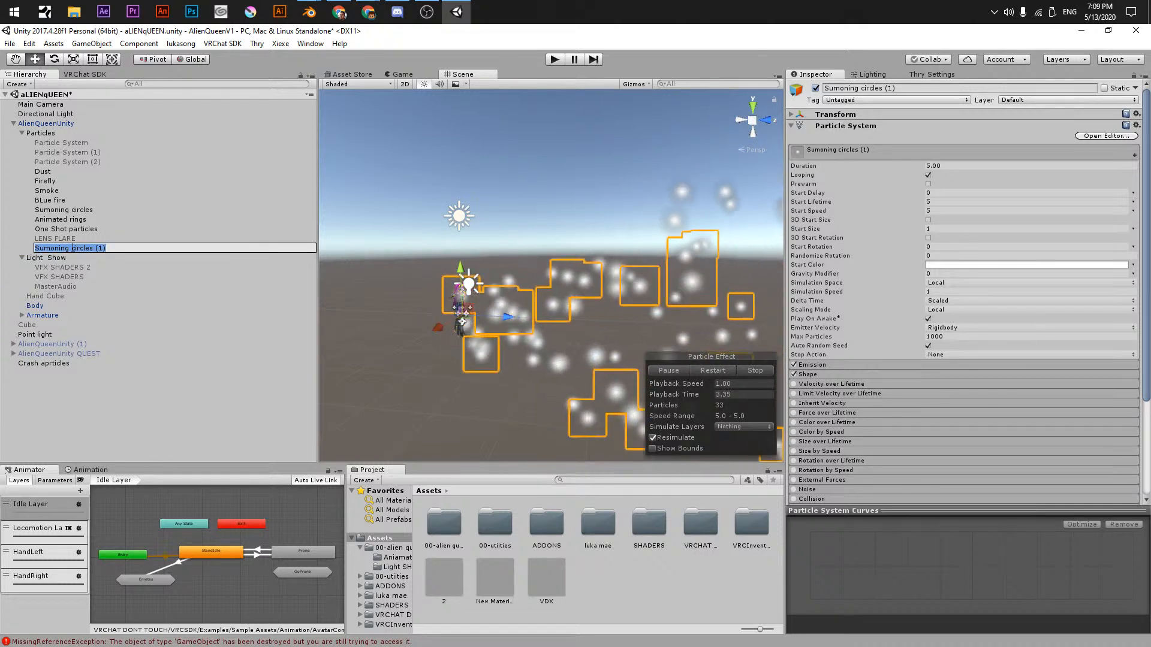
pyautogui.write('s')
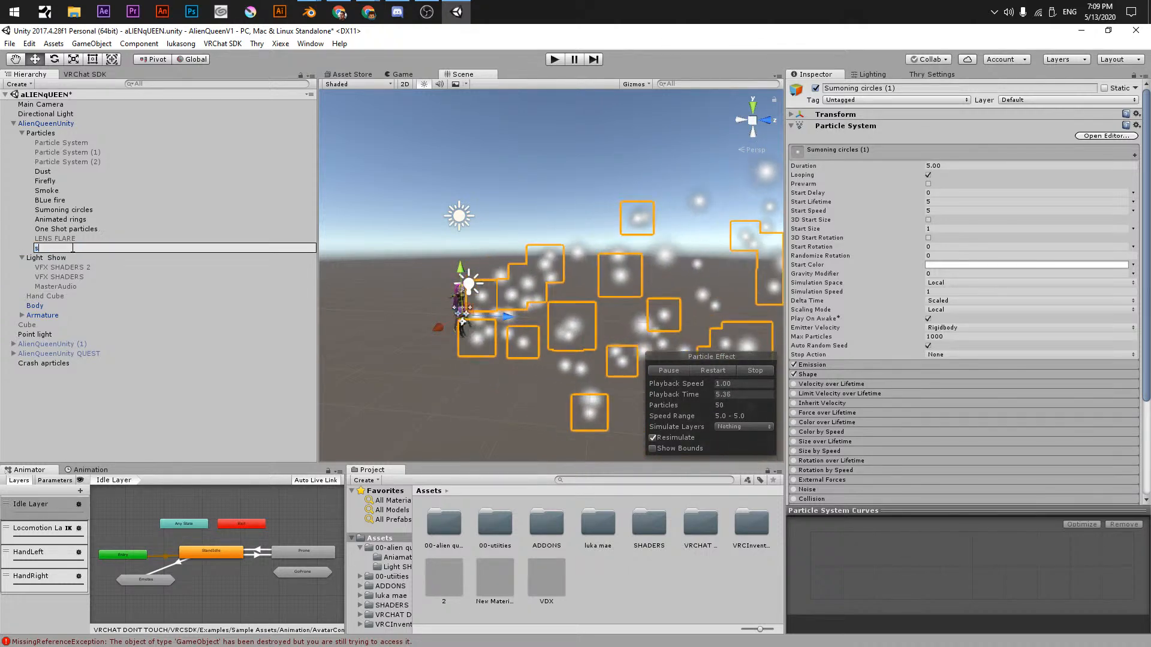
pyautogui.write('PARKELS')
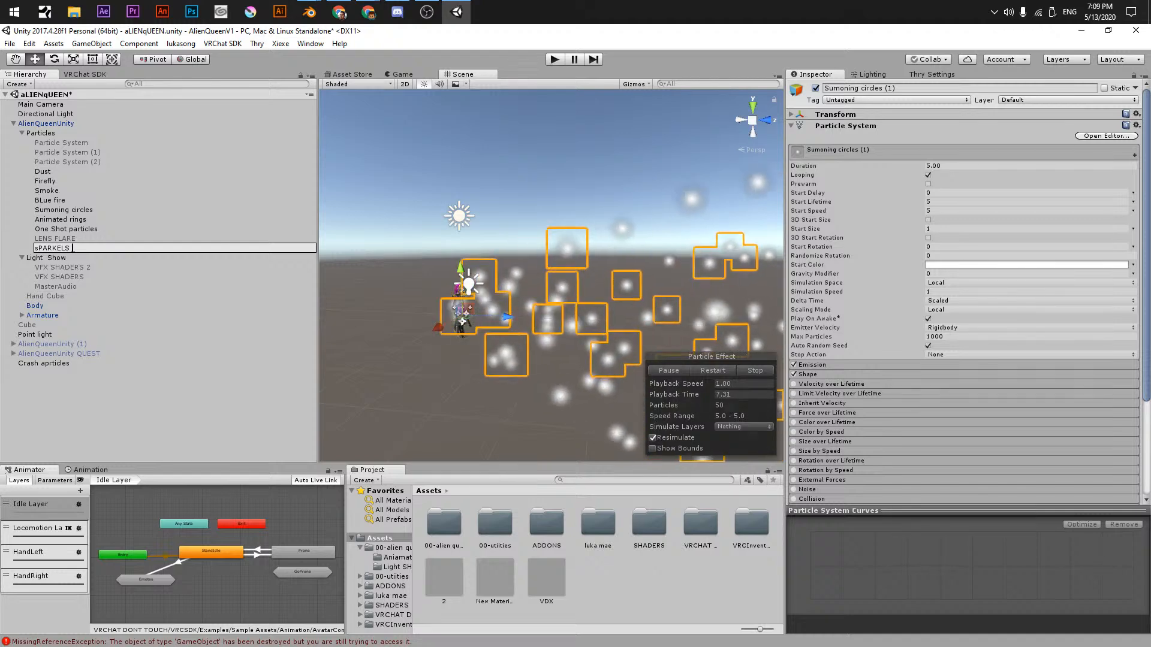
pyautogui.write(' WITH ')
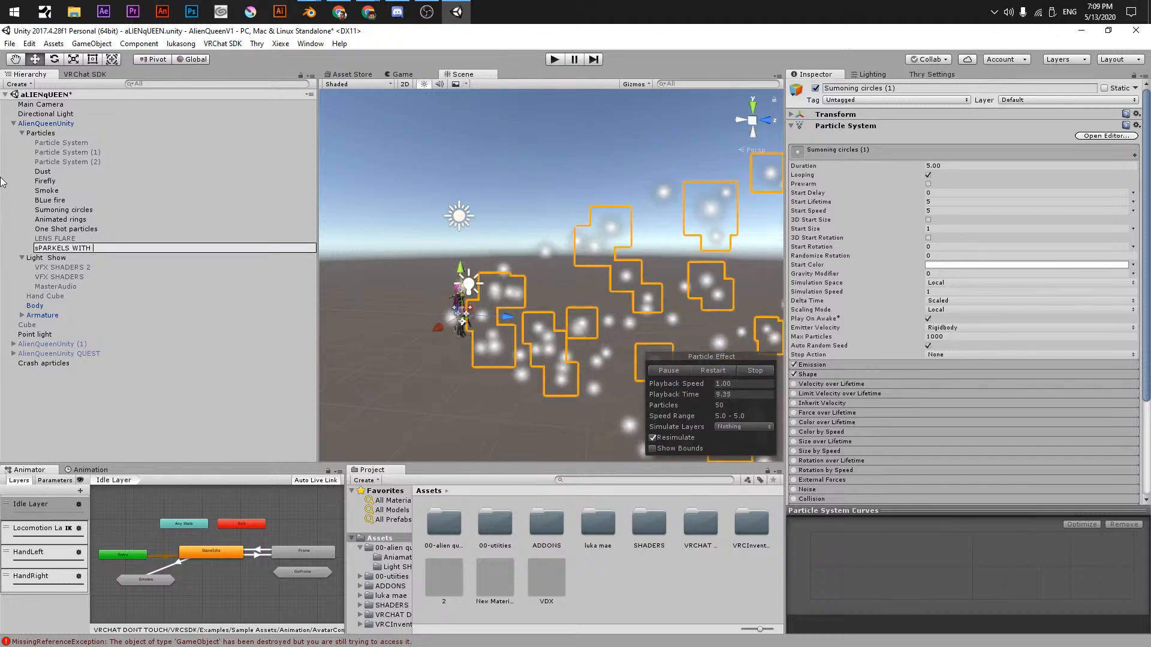
pyautogui.write('GRAVITY COLISSION')
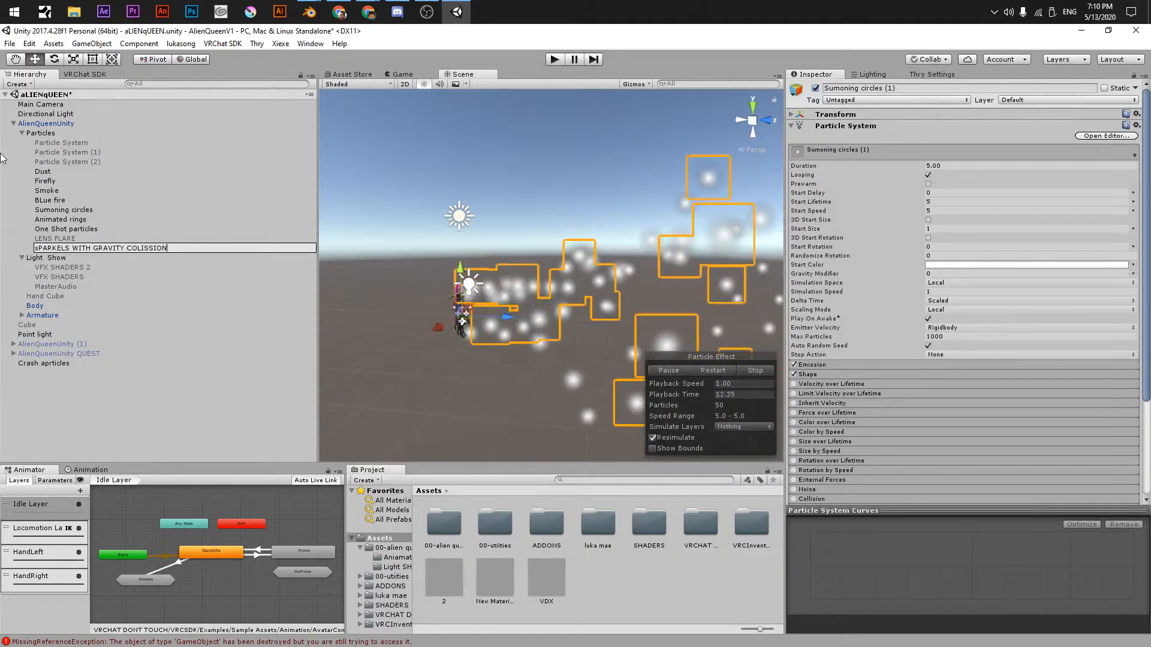
pyautogui.press('Return')
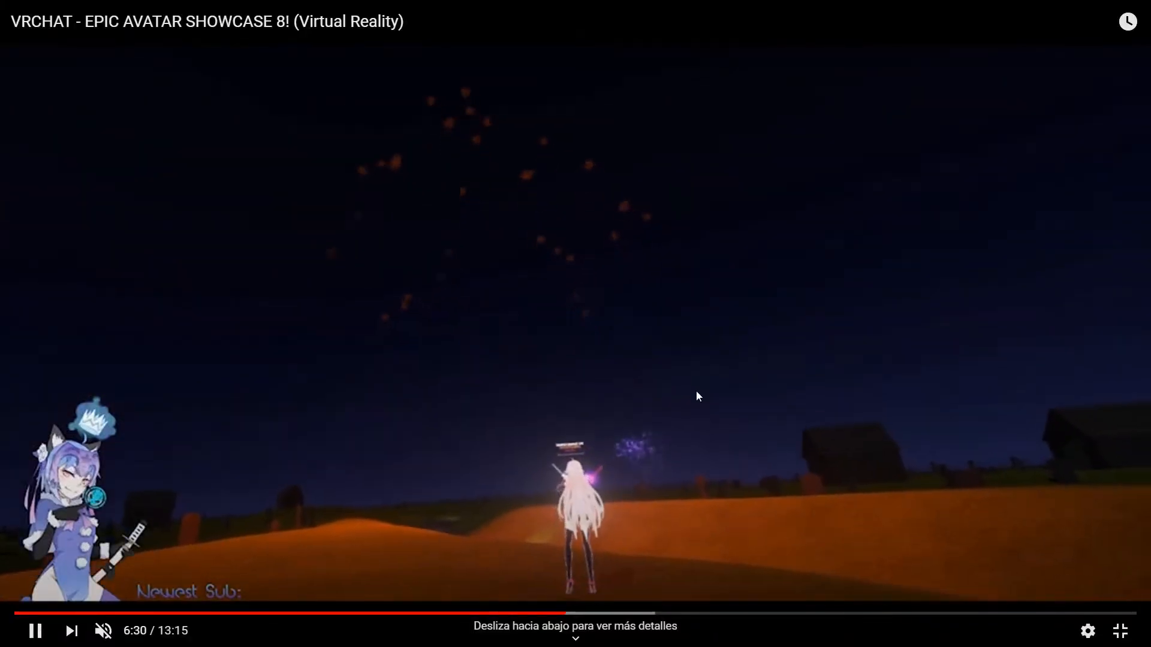
# - Return to the showcase video and examine the lightning burst at 6:32 and the glowing spheres between 6:52 and 6:58
pyautogui.click(658, 400)
pyautogui.click(633, 393)
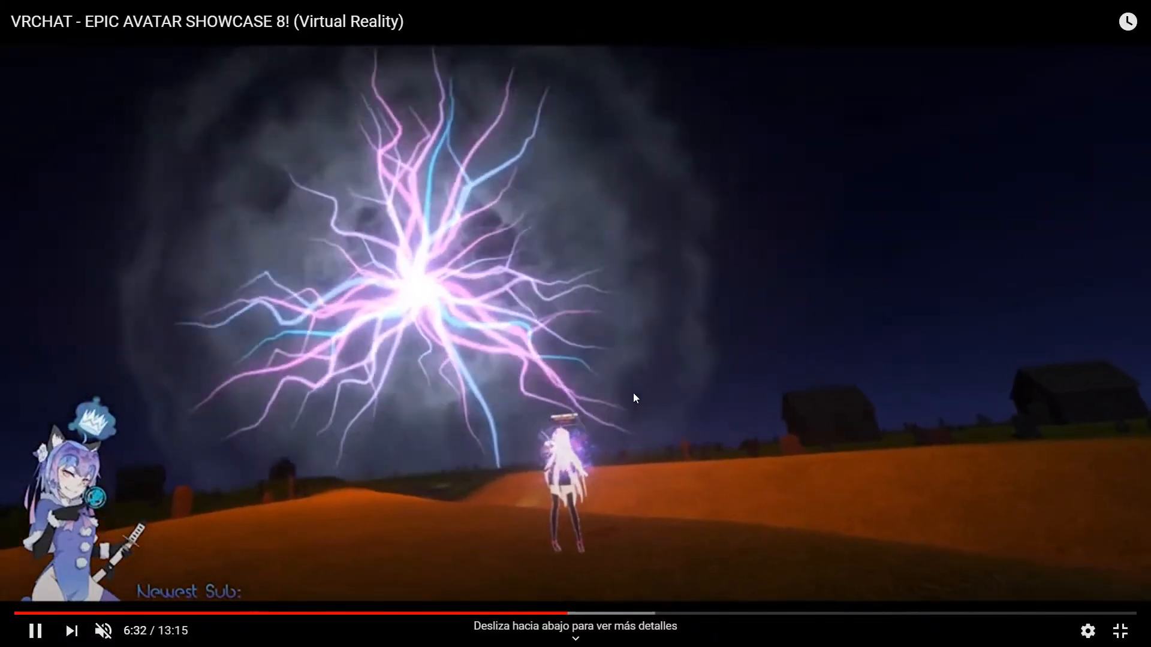
pyautogui.press('Right')
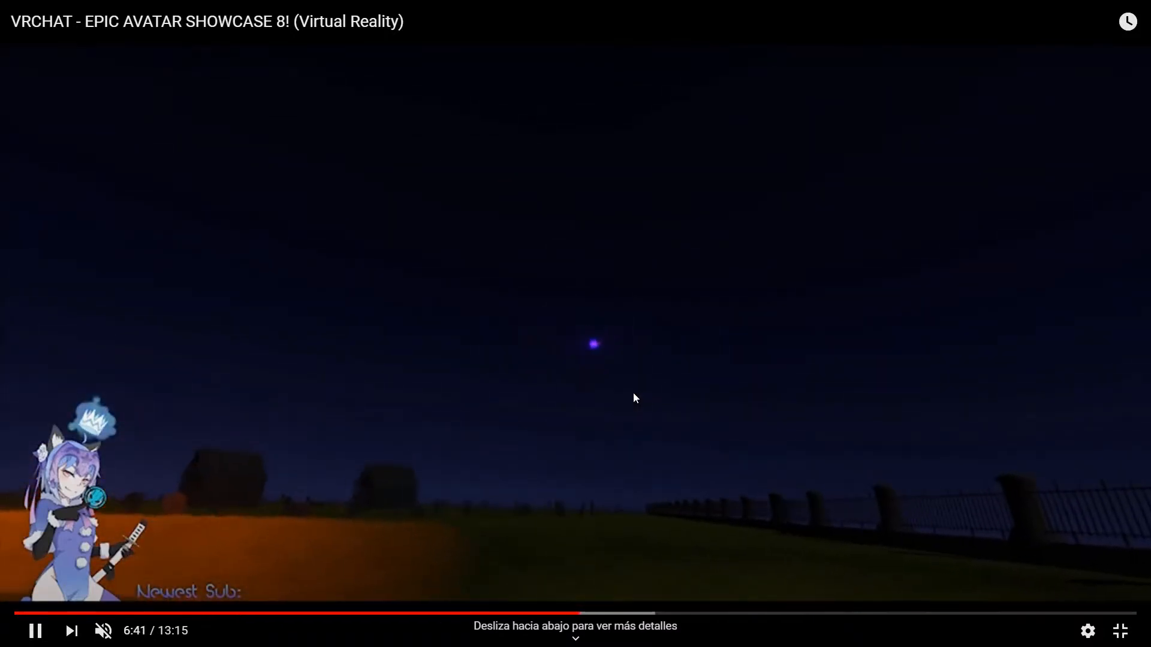
pyautogui.press('Right')
pyautogui.press('Right')
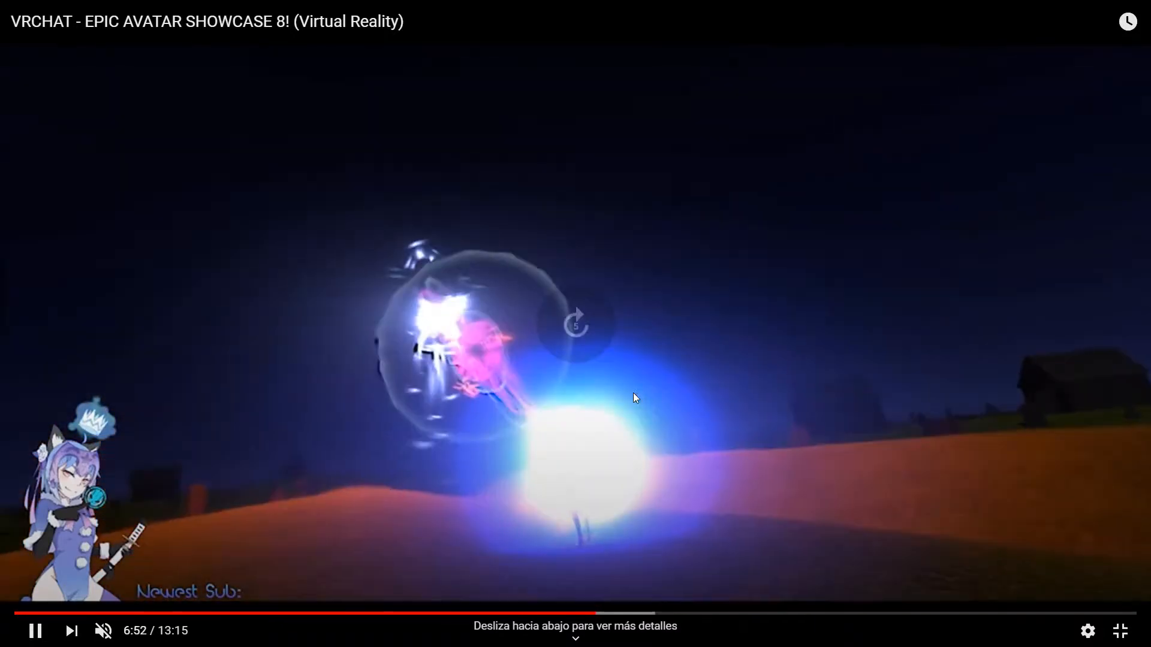
pyautogui.press('Right')
pyautogui.press('space')
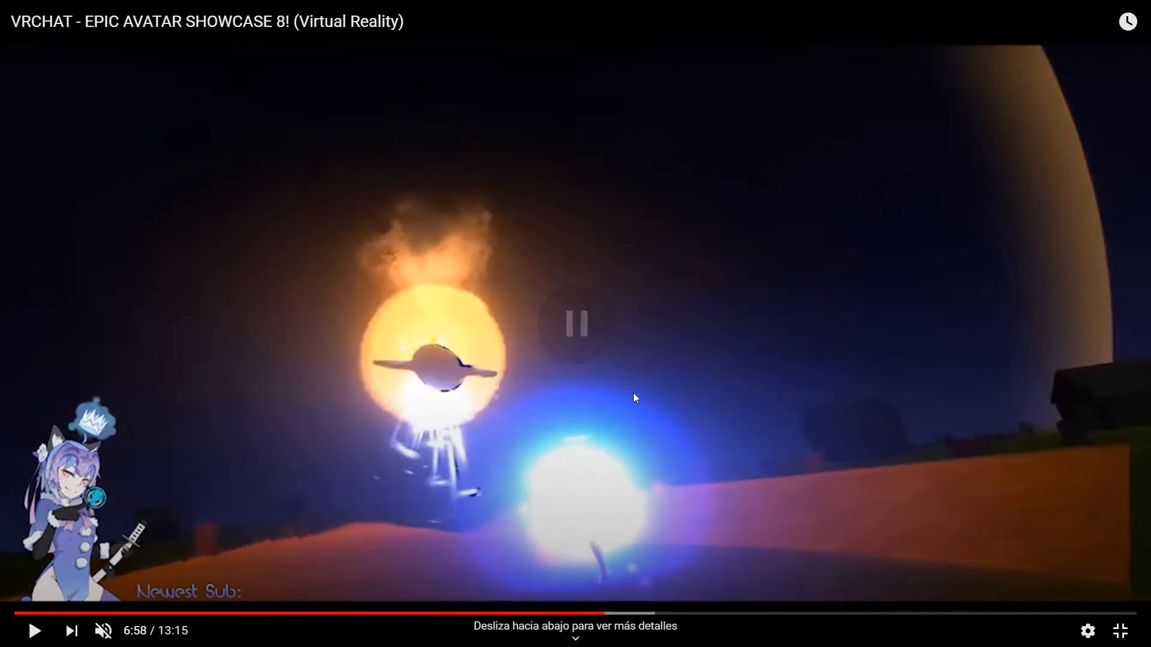
# - Switch to Unity, duplicate the Smoke particle object, and rename the copy Light speed particles Stwarwatrs
pyautogui.hotkey('alt', 'Tab')
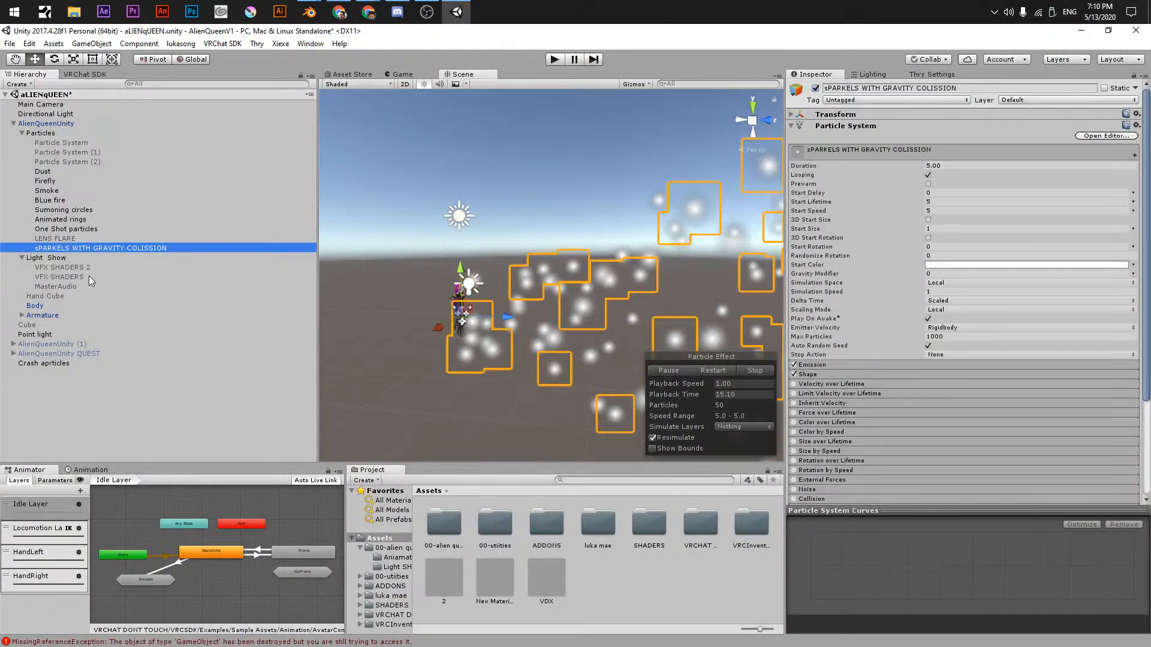
pyautogui.press('F2')
pyautogui.click(77, 256)
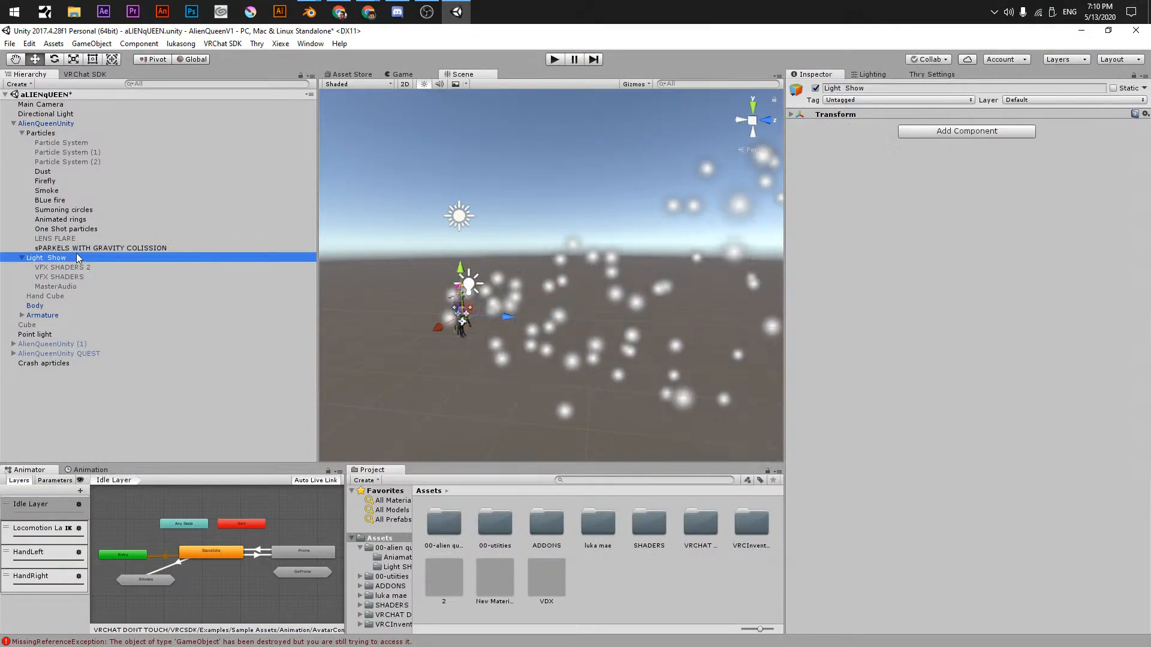
pyautogui.click(70, 247)
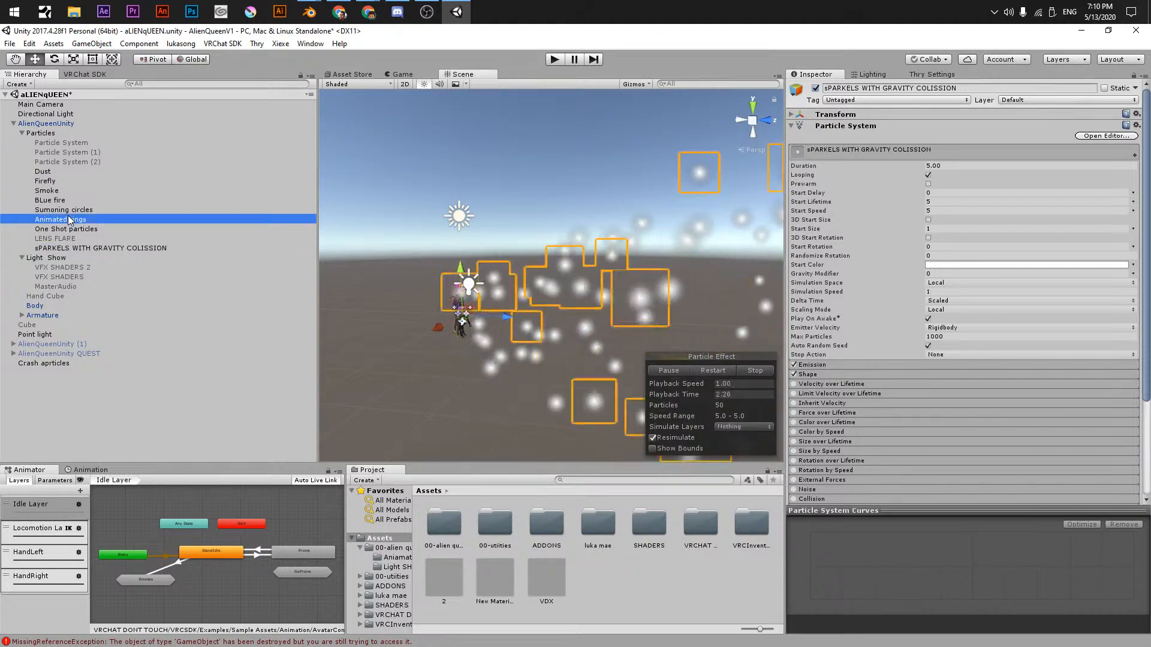
pyautogui.click(67, 171)
pyautogui.click(66, 189)
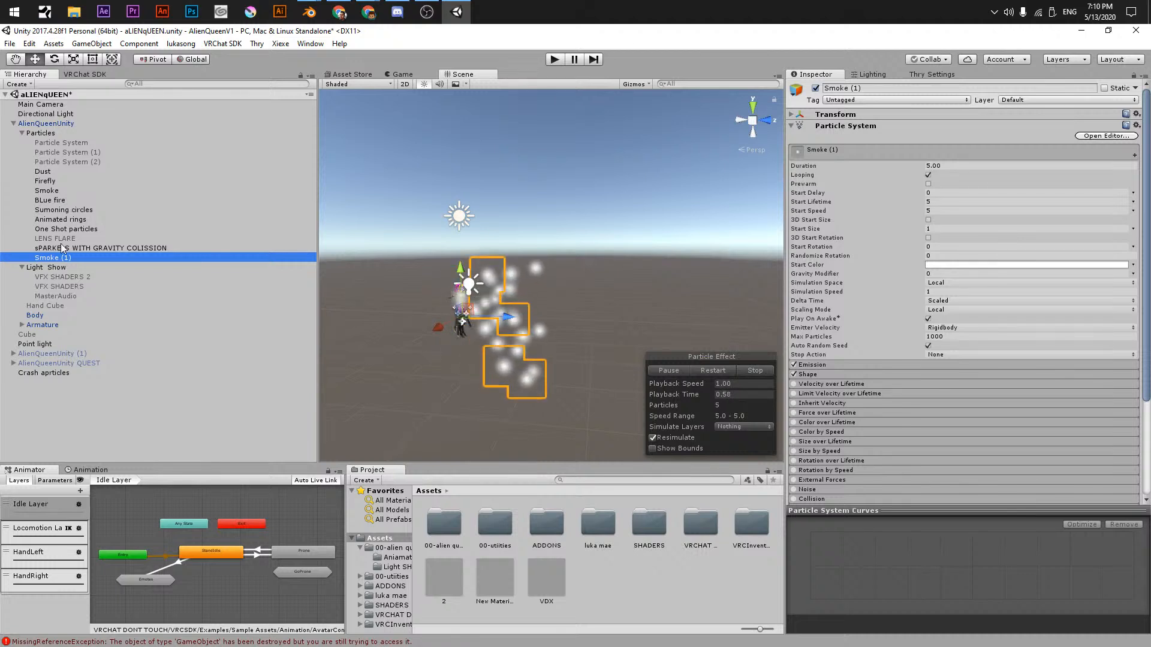
pyautogui.click(56, 257)
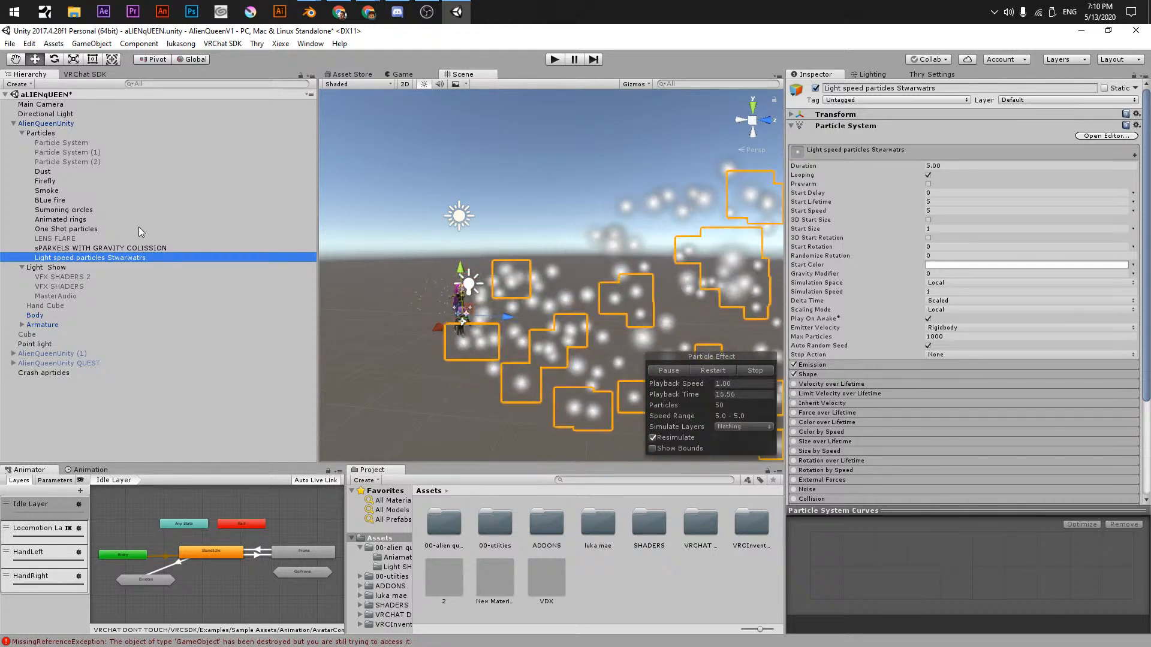
# - Switch back to the showcase video and examine the glowing butterflies and their curved trails around 7:20
pyautogui.hotkey('alt', 'Tab')
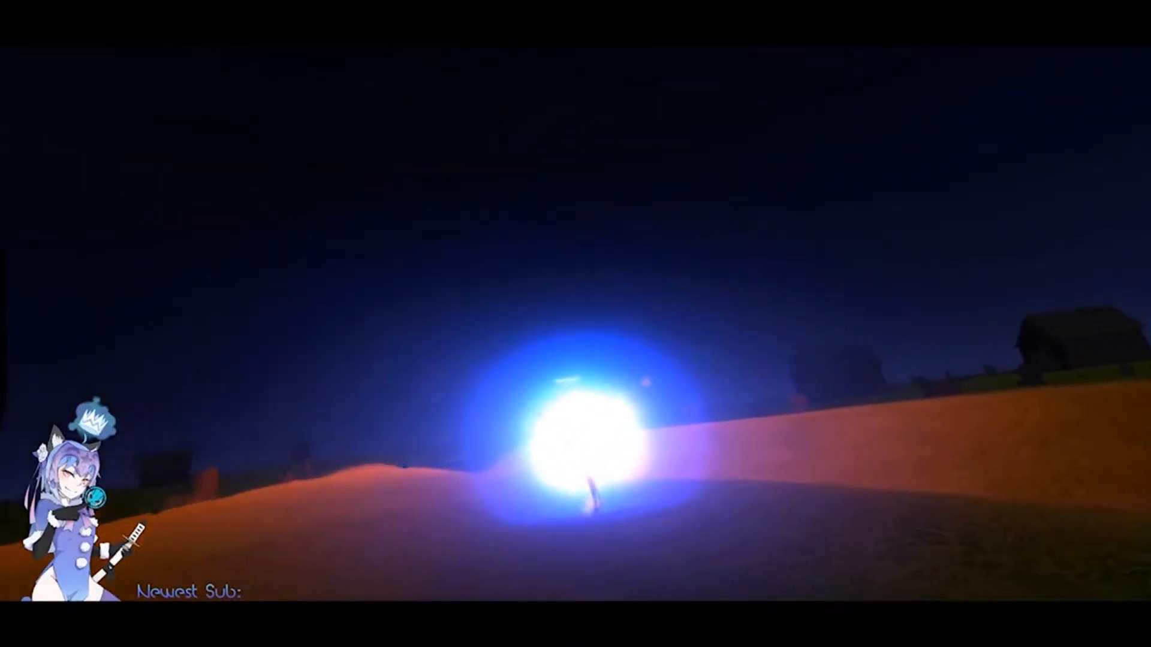
pyautogui.press('Right')
pyautogui.press('Right')
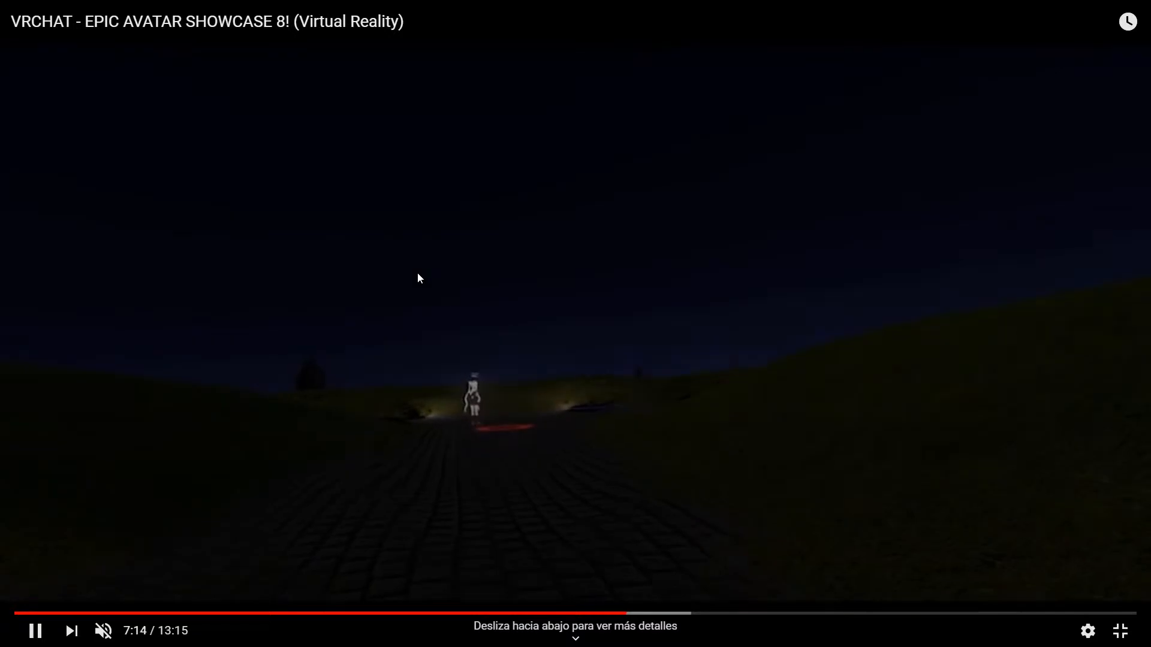
pyautogui.press('Right')
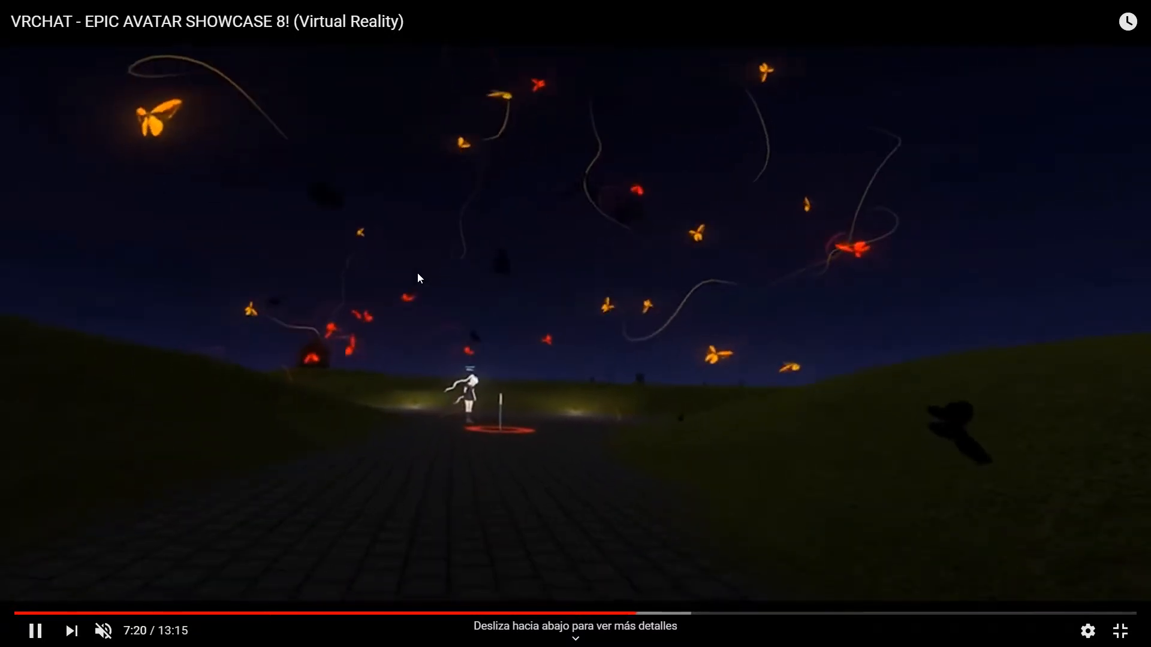
pyautogui.press('Left')
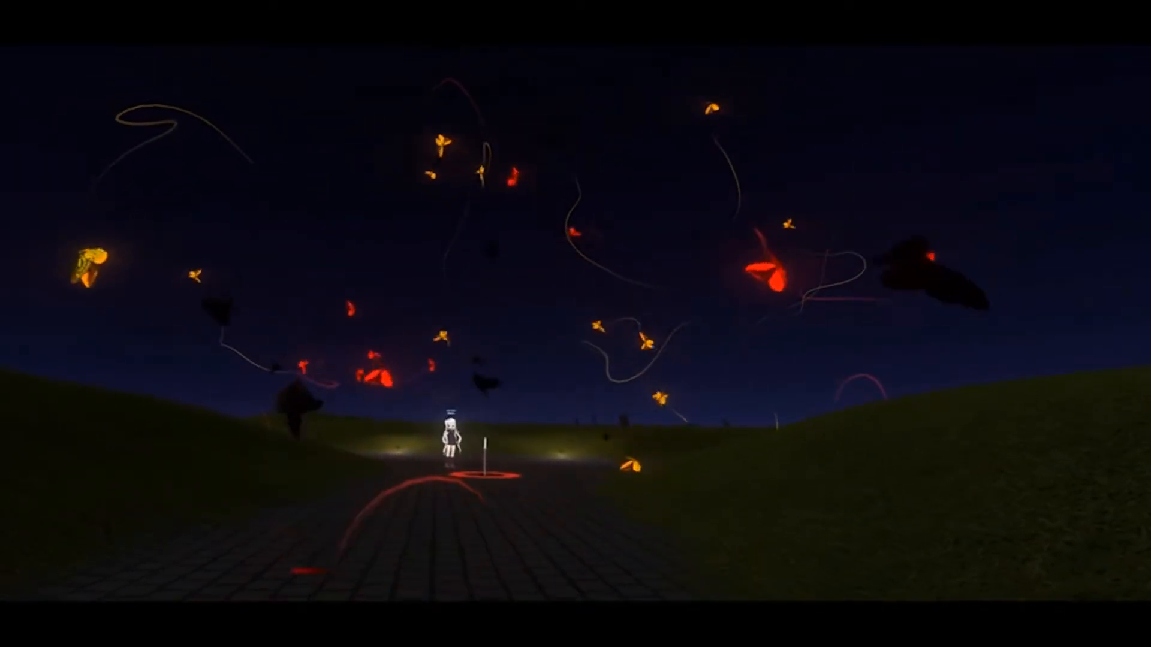
pyautogui.press('Right')
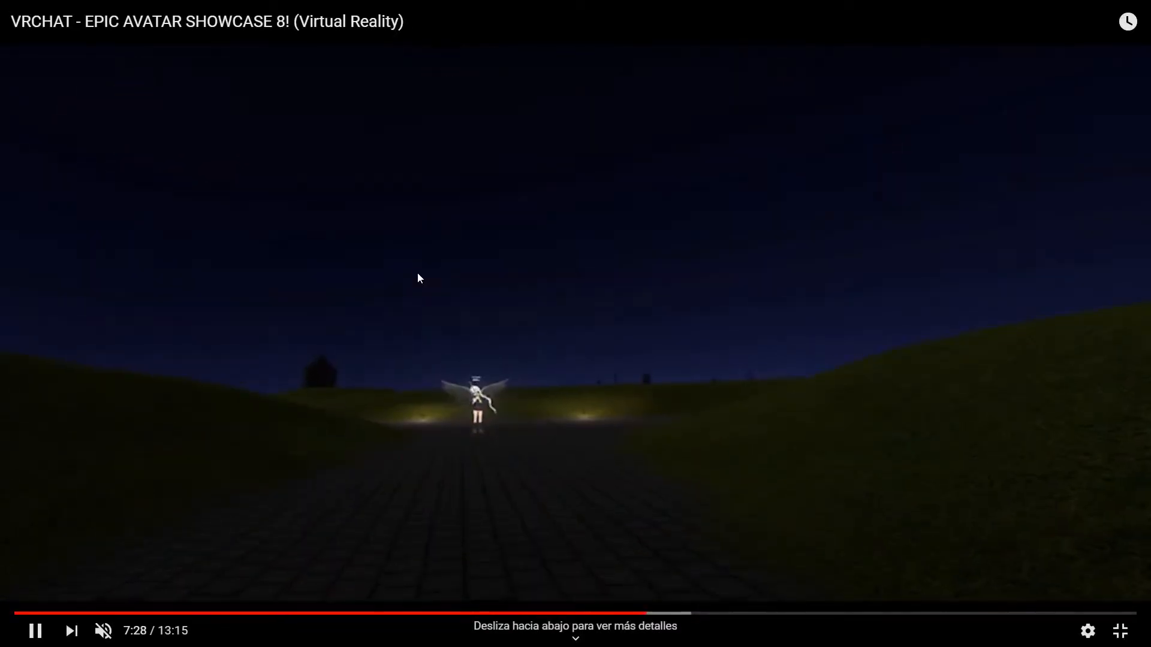
# - Skip on through the showcase video from 7:28 to 8:32, examining the blue beam, glowing ring and yellow lightning effects
pyautogui.press('Right')
pyautogui.press('Right')
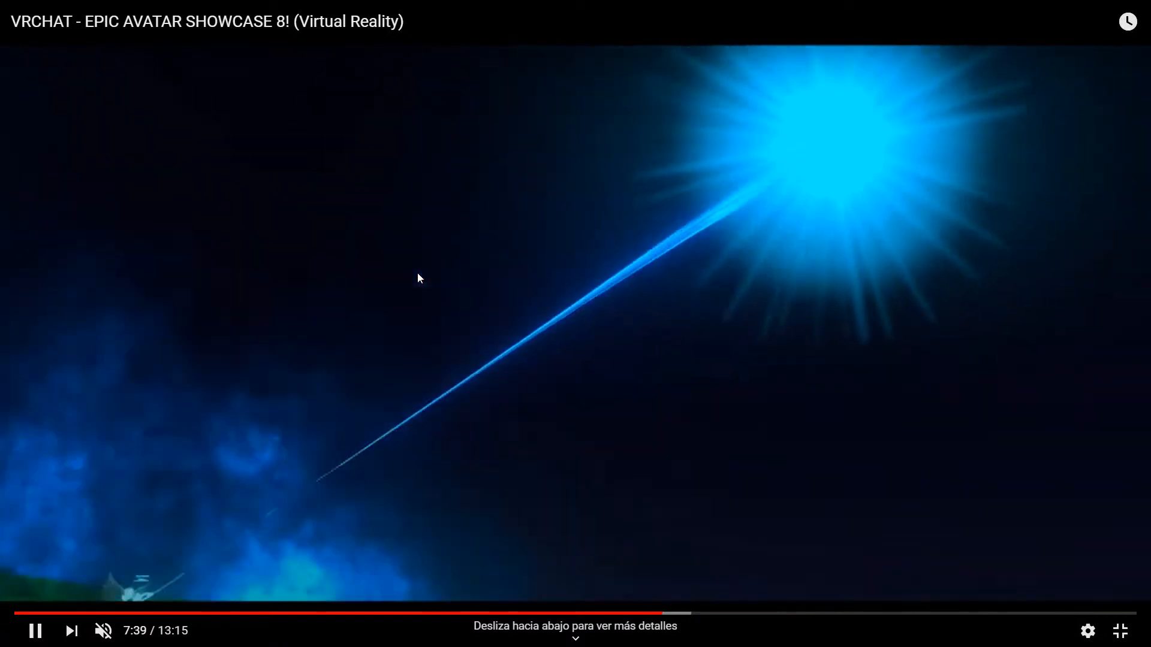
pyautogui.press('Right')
pyautogui.press('Right')
pyautogui.press('Right')
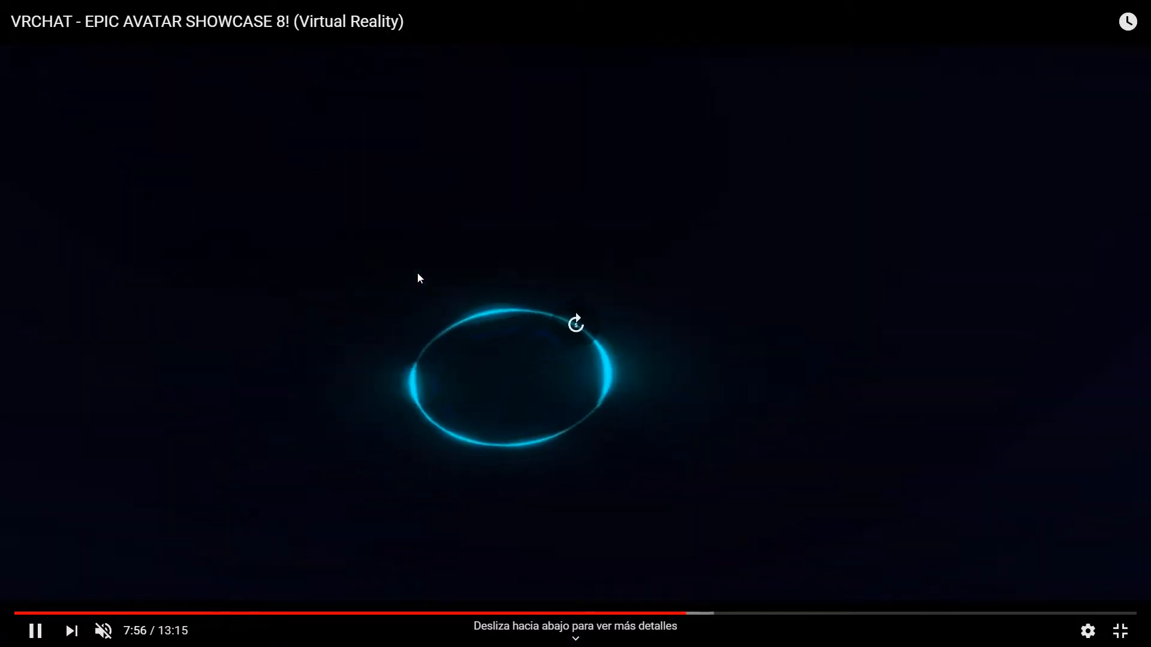
pyautogui.press('Right')
pyautogui.press('Right')
pyautogui.press('Right')
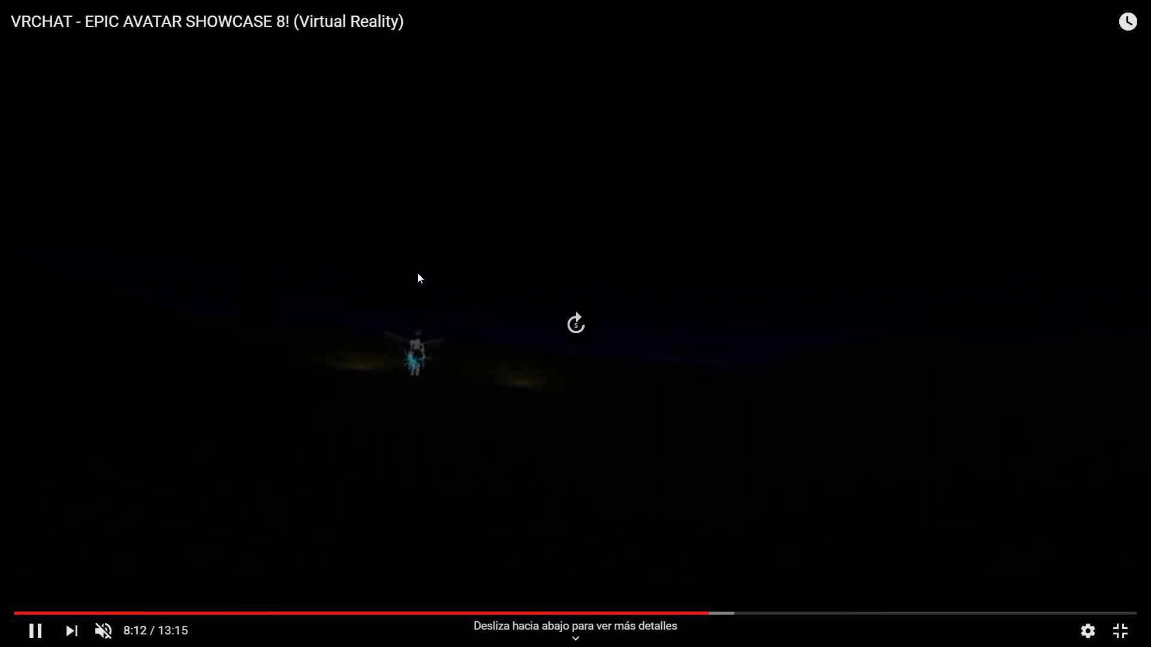
pyautogui.press('Right')
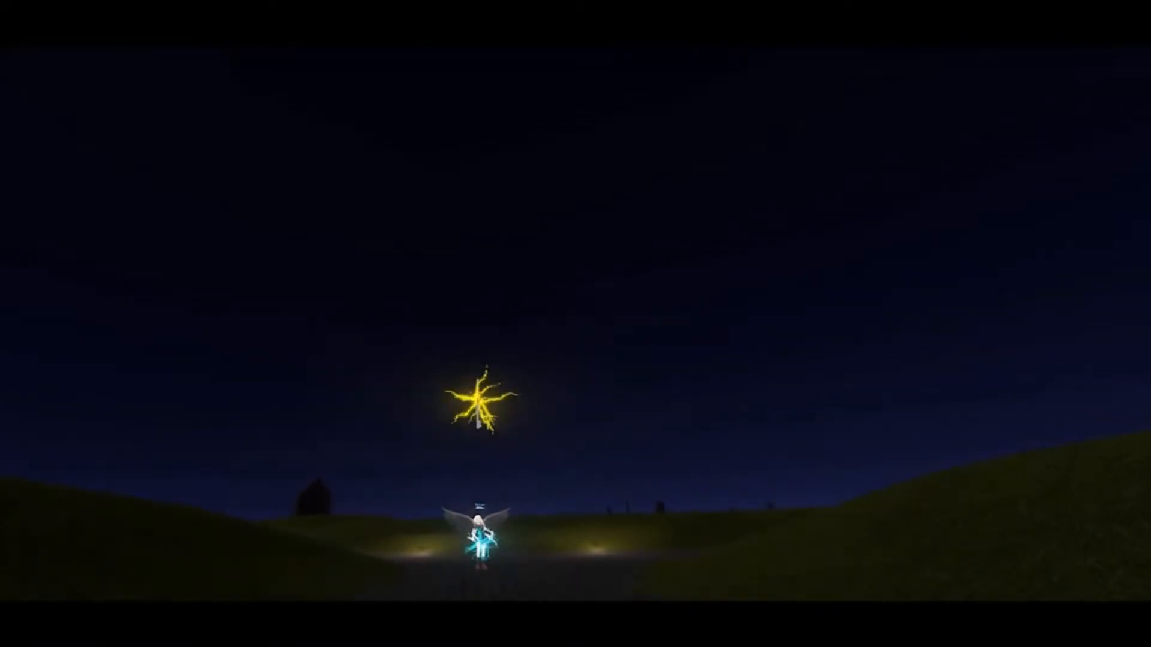
pyautogui.press('Right')
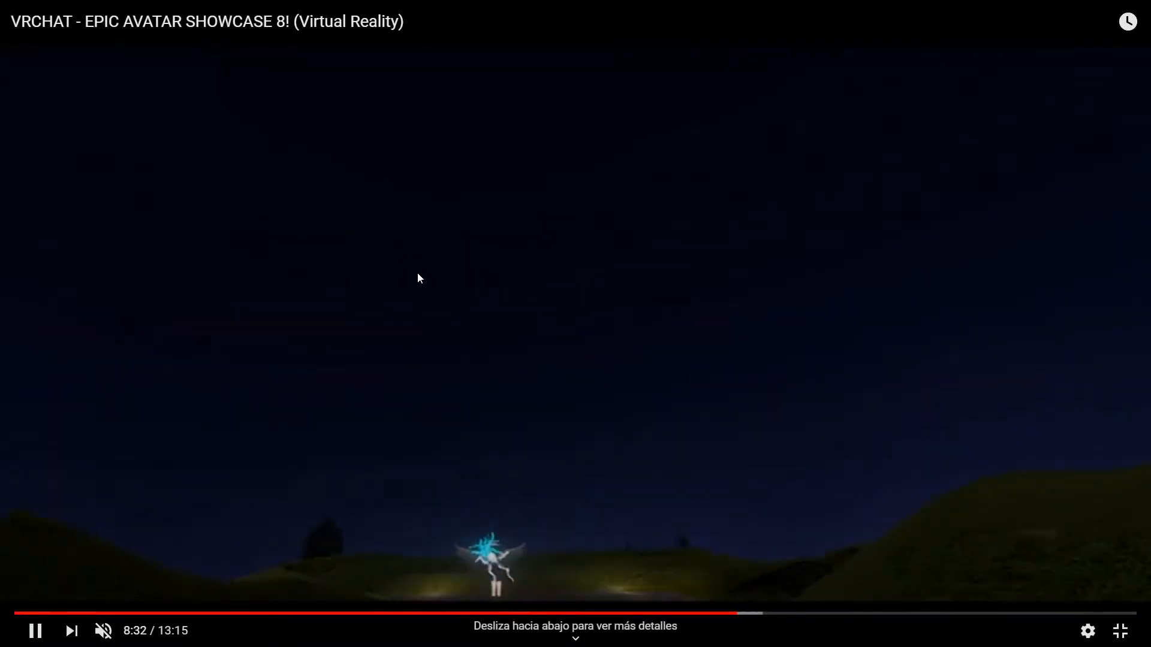
# - Examine the particle effects in the avatar showcase video from about 8:32, then pause playback
pyautogui.press('Right')
pyautogui.press('Left')
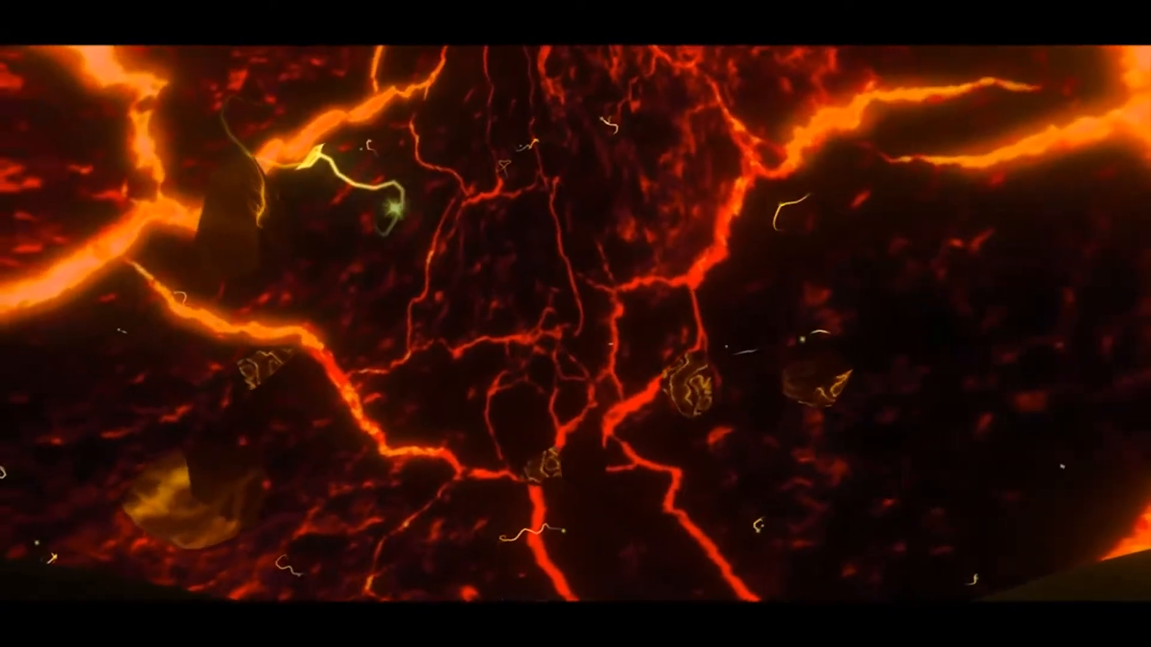
pyautogui.click(418, 277)
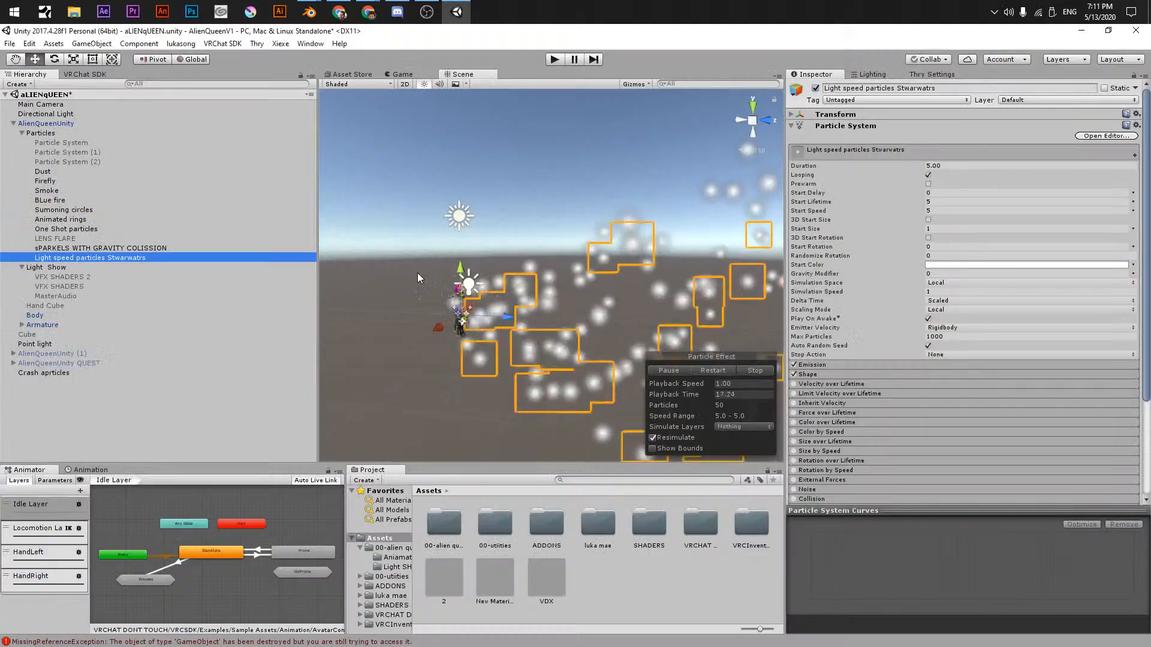
# - In Unity, duplicate the "Light speed particles Stwarwatrs" particle system and rename the copy "Summon Geometry on colision"
pyautogui.click(90, 249)
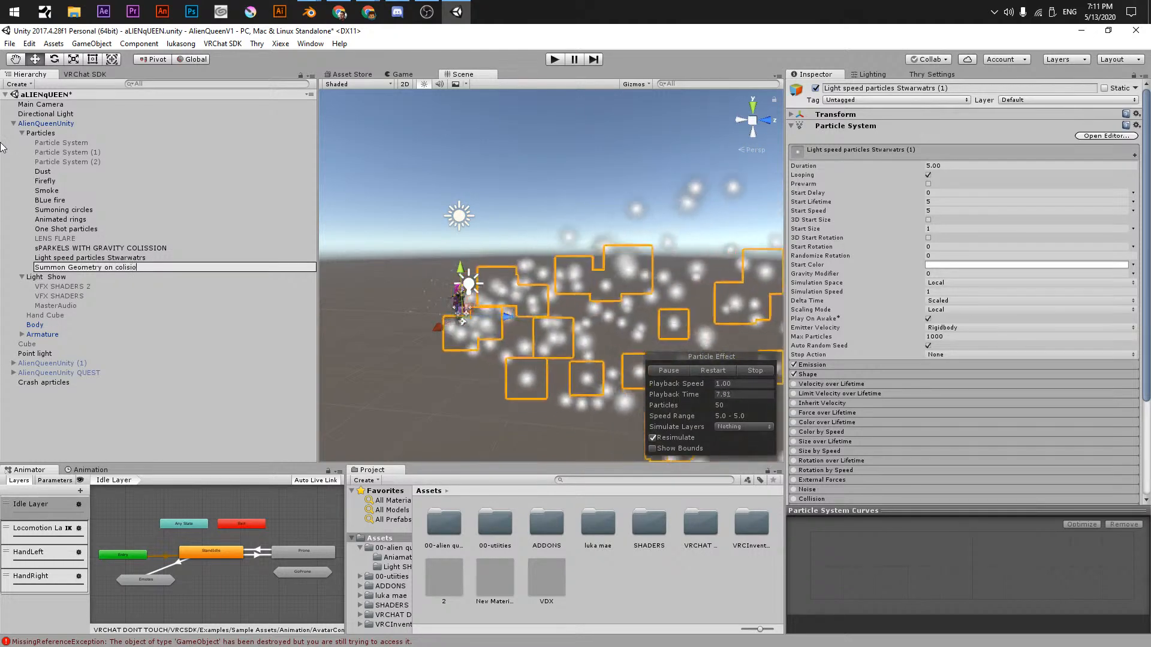
pyautogui.hotkey('alt', 'Tab')
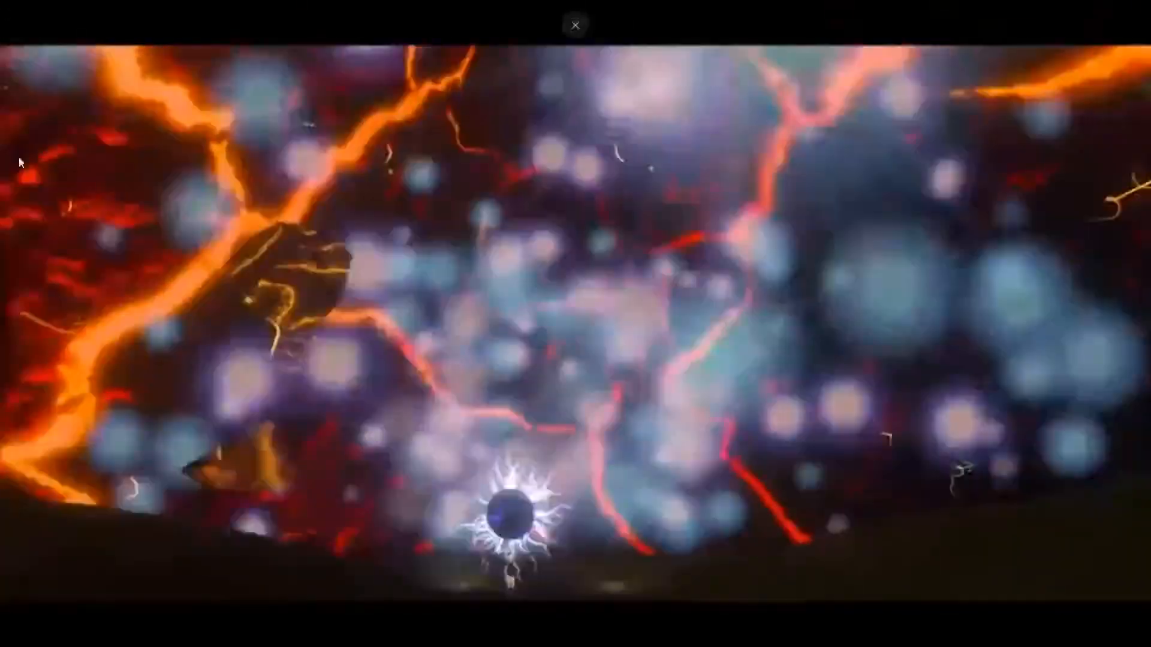
# - Skim the showcase video from about 8:48, examining the lightning, explosion and magic circle effects
pyautogui.click(74, 216)
pyautogui.click(73, 216)
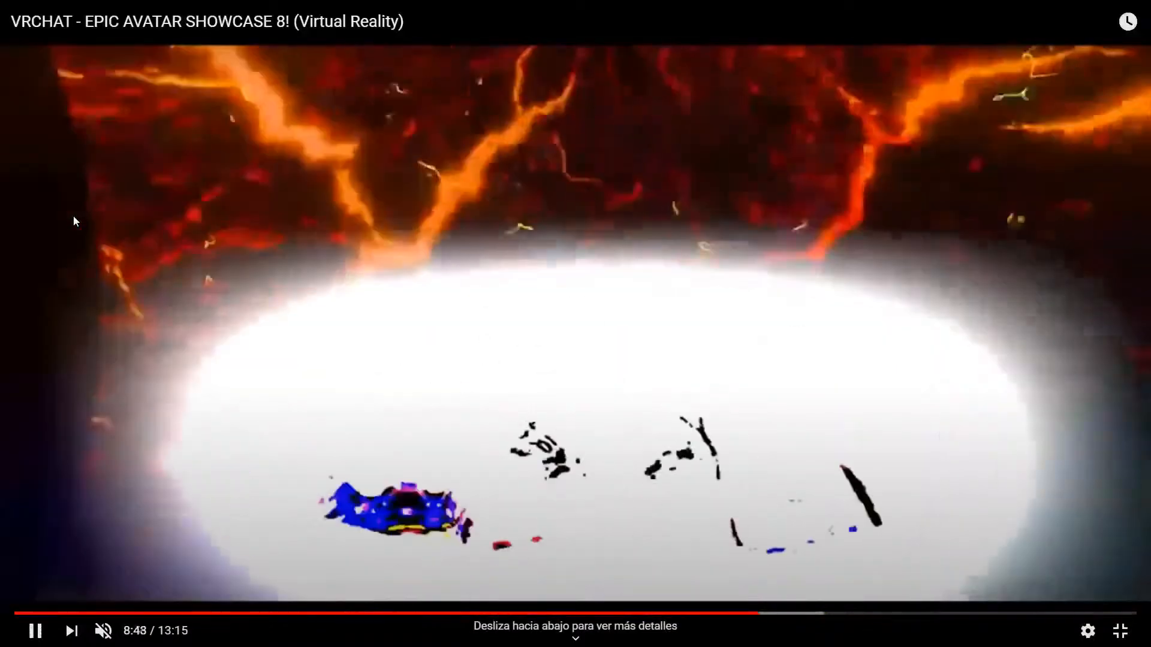
pyautogui.press('Right')
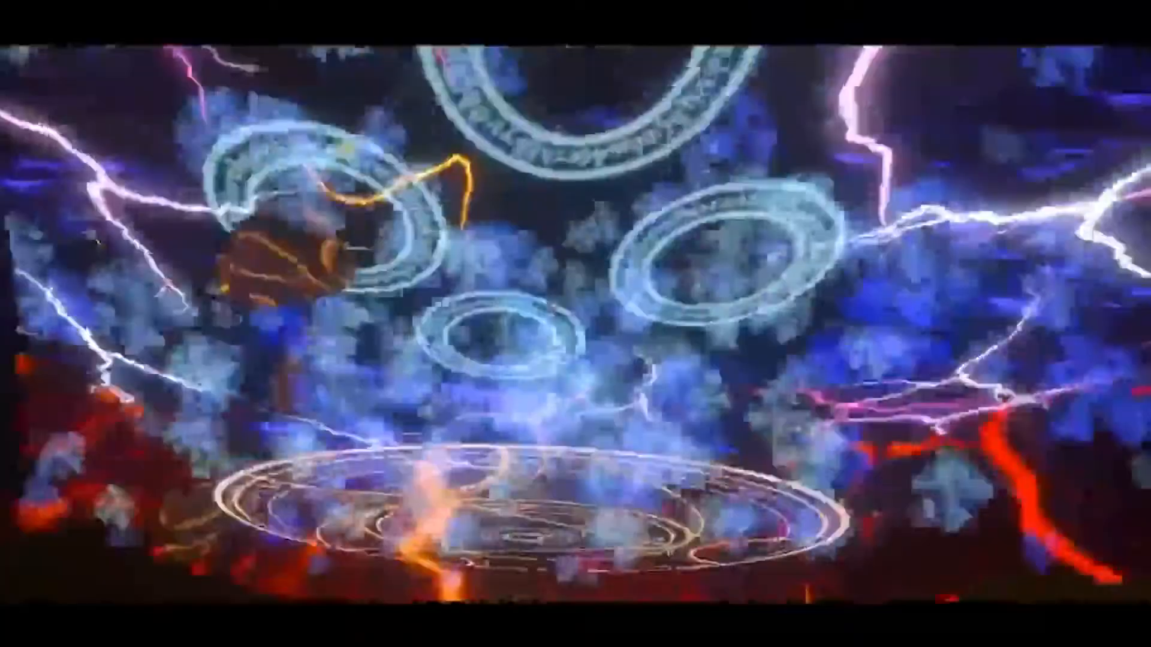
pyautogui.moveTo(73, 215)
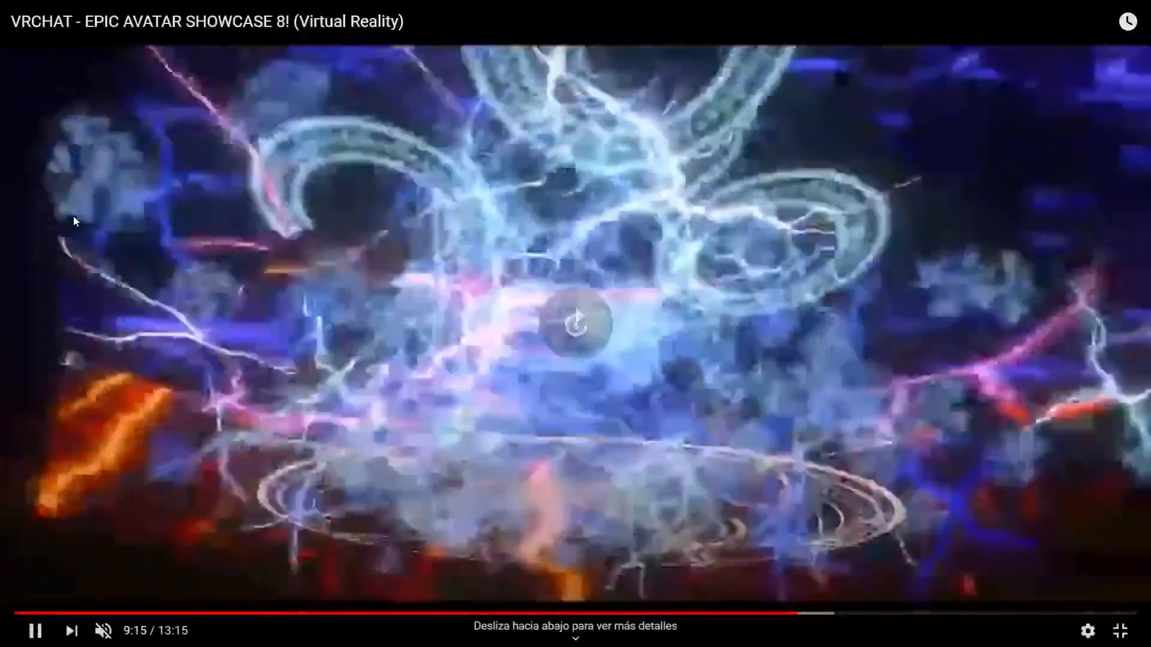
pyautogui.press('Right')
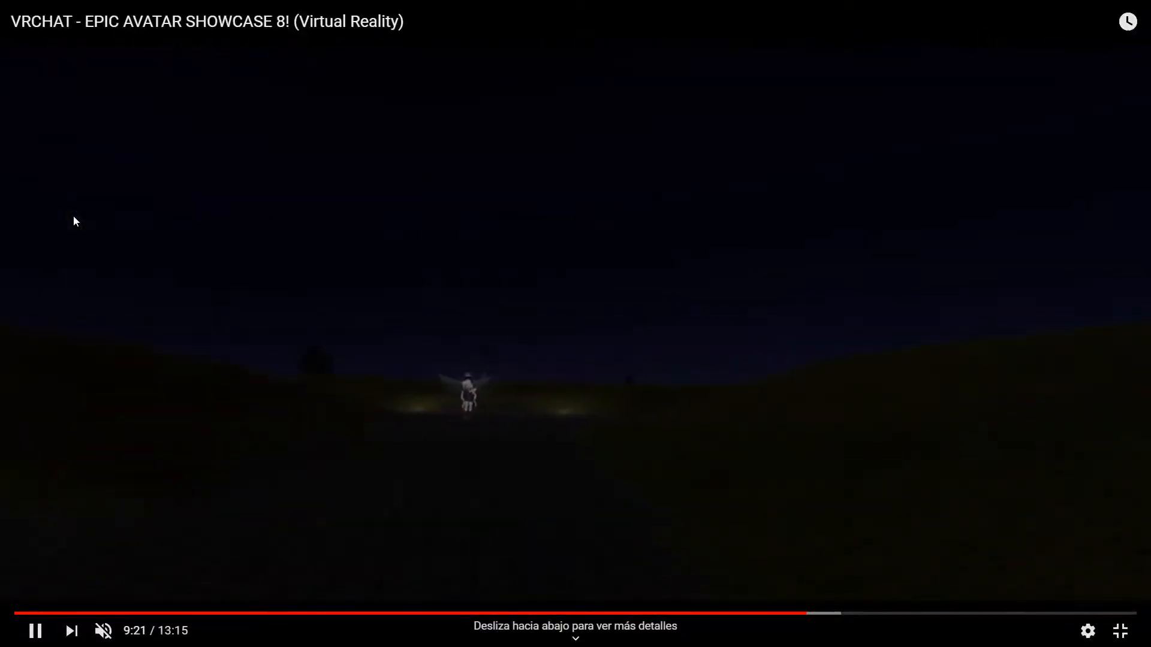
pyautogui.press('Right')
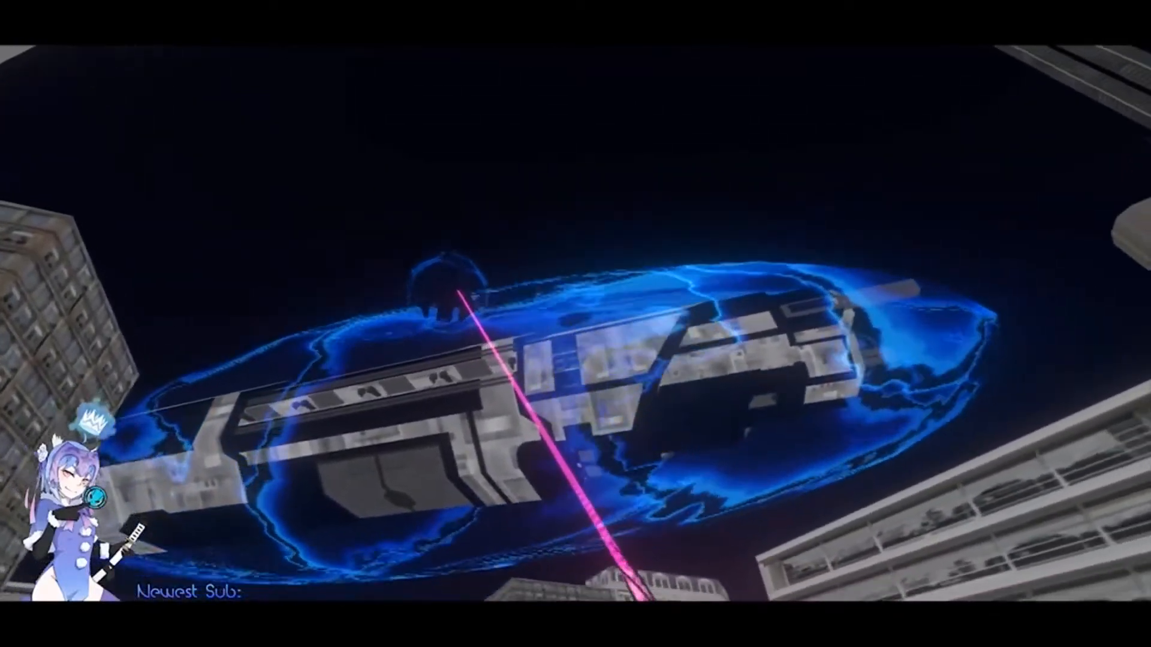
# - Skim the spaceship battle part of the showcase video from about 10:17, examining the shield, beam and fire effects
pyautogui.click(587, 316)
pyautogui.click(783, 285)
pyautogui.press('Right')
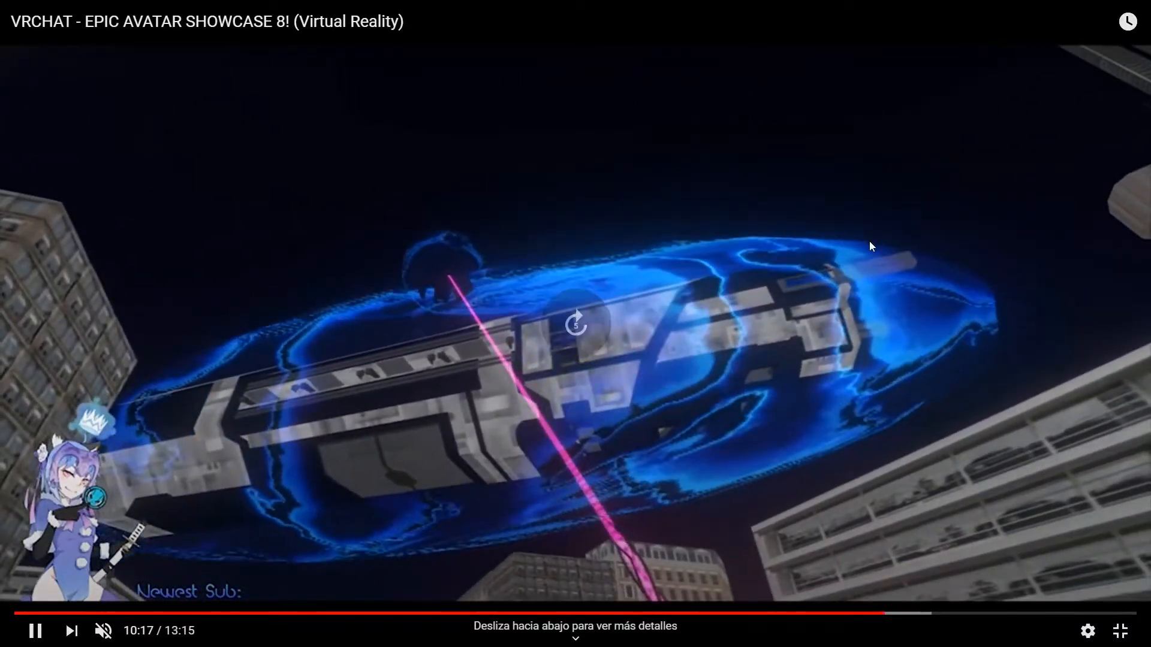
pyautogui.press('Right')
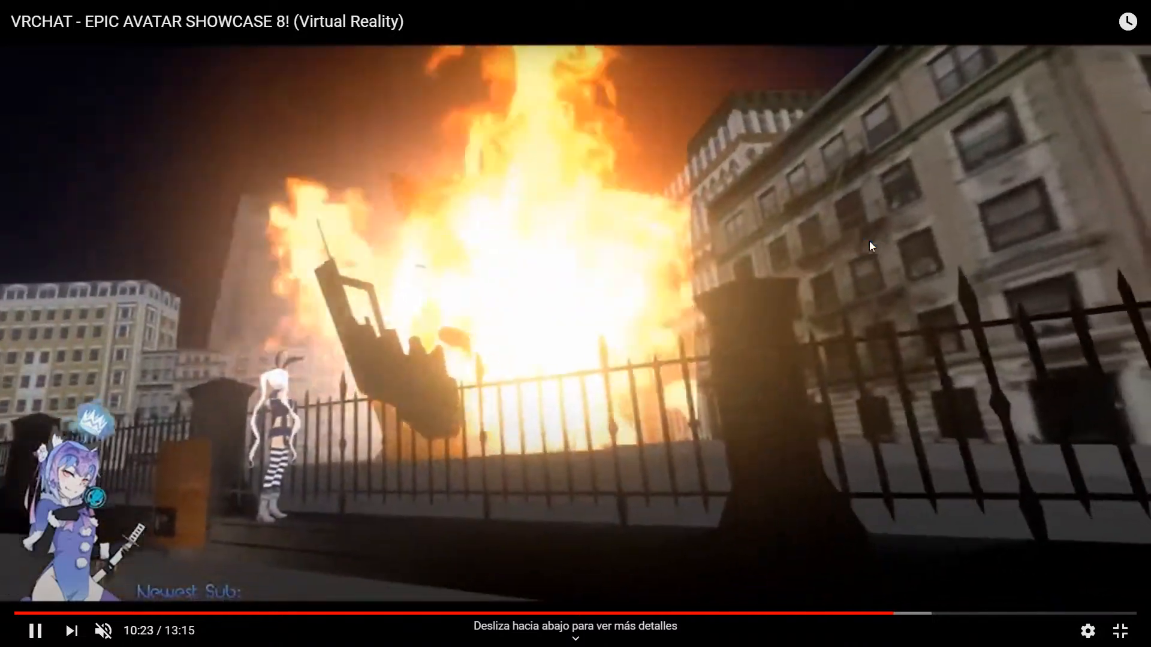
pyautogui.press('Right')
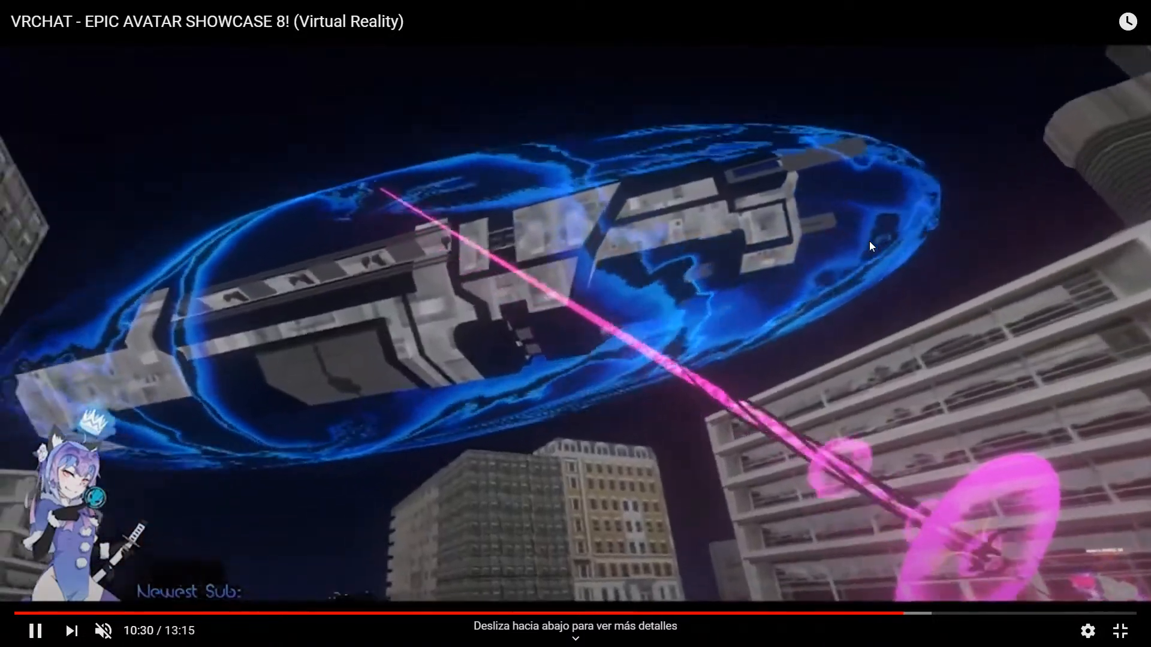
pyautogui.press('Right')
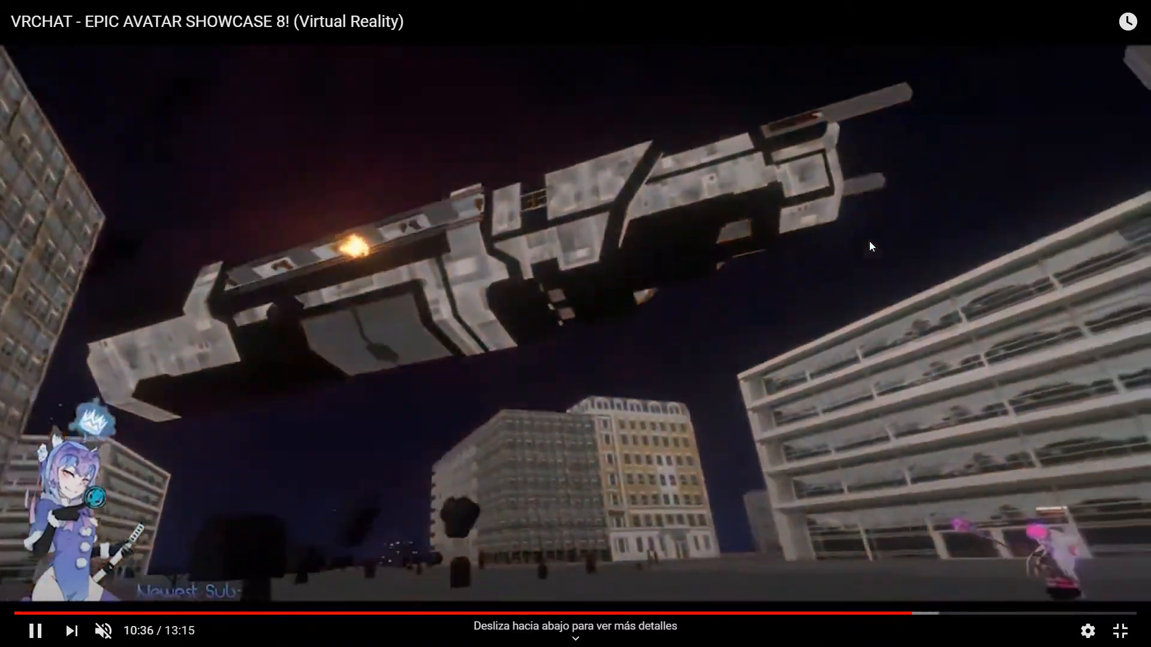
pyautogui.press('Right')
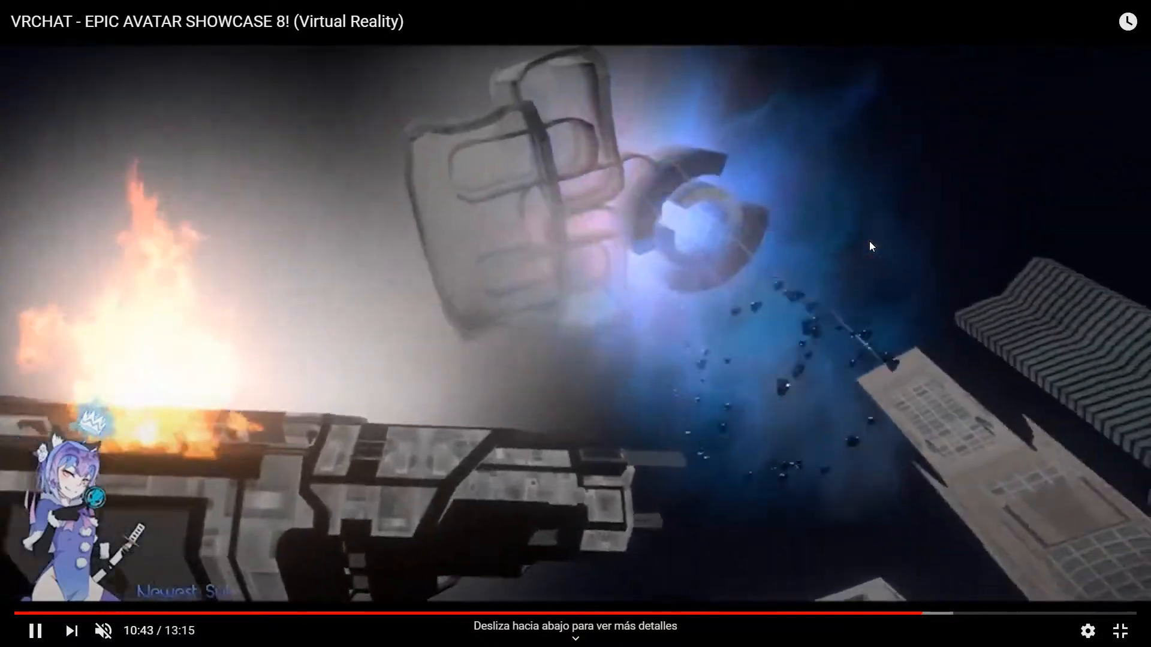
pyautogui.press('Right')
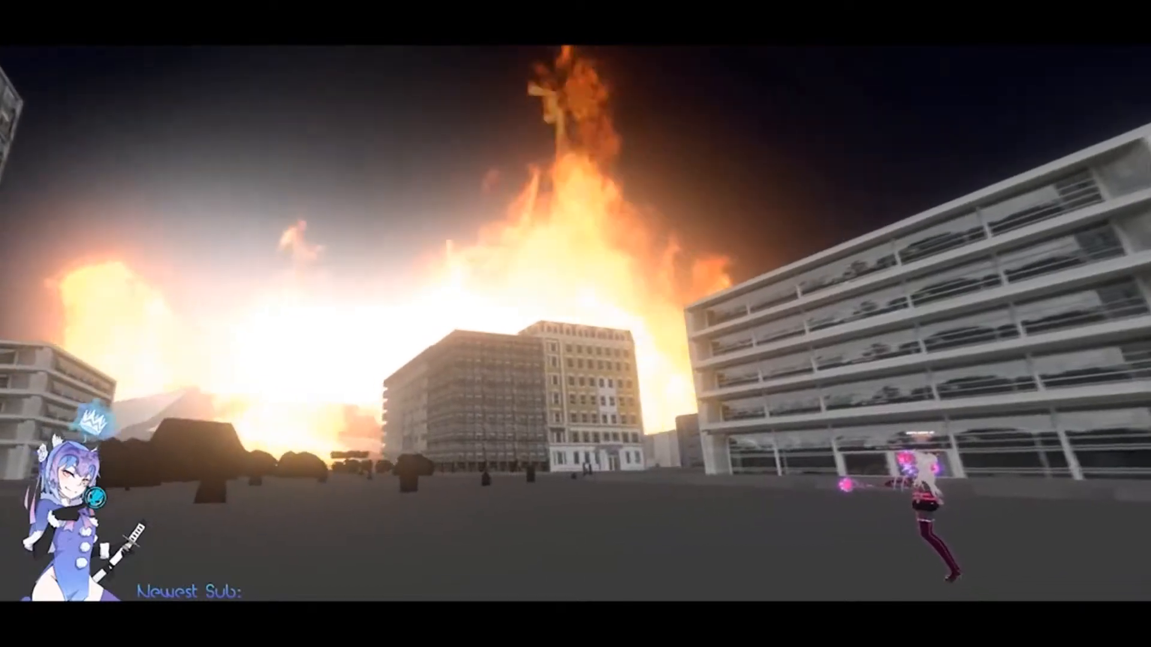
pyautogui.press('Right')
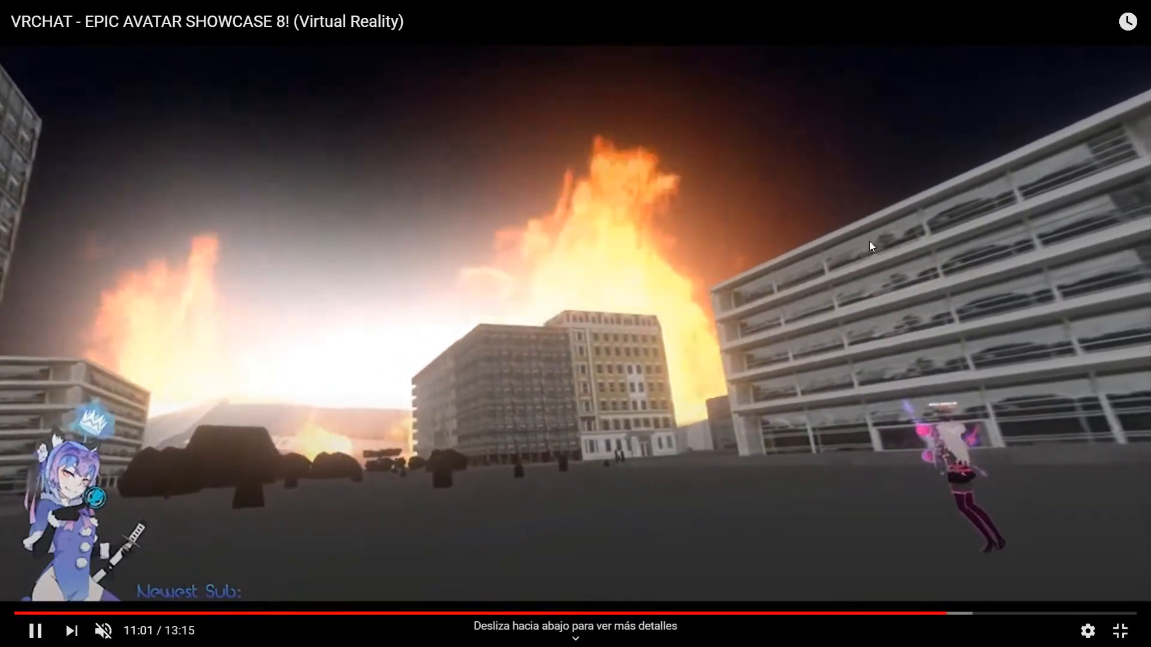
pyautogui.press('Right')
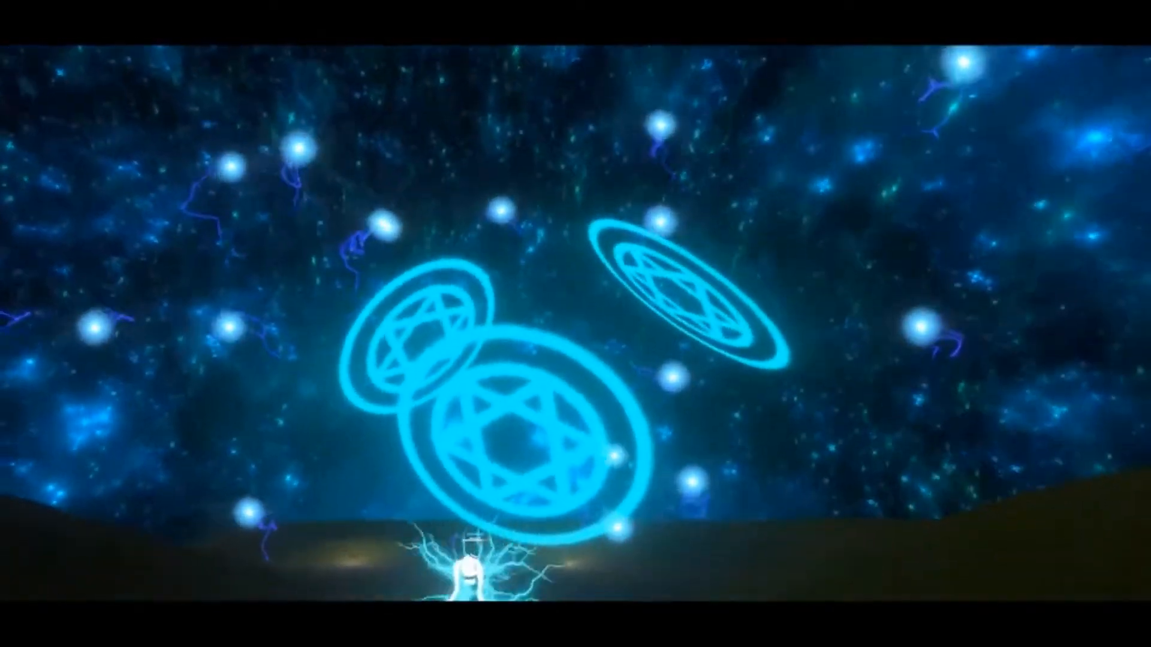
# - Replay the blue starfield scene with the magic circles to study its animated sky, and pause at 11:40
pyautogui.press('Left')
pyautogui.press('Left')
pyautogui.press('Left')
pyautogui.press('Left')
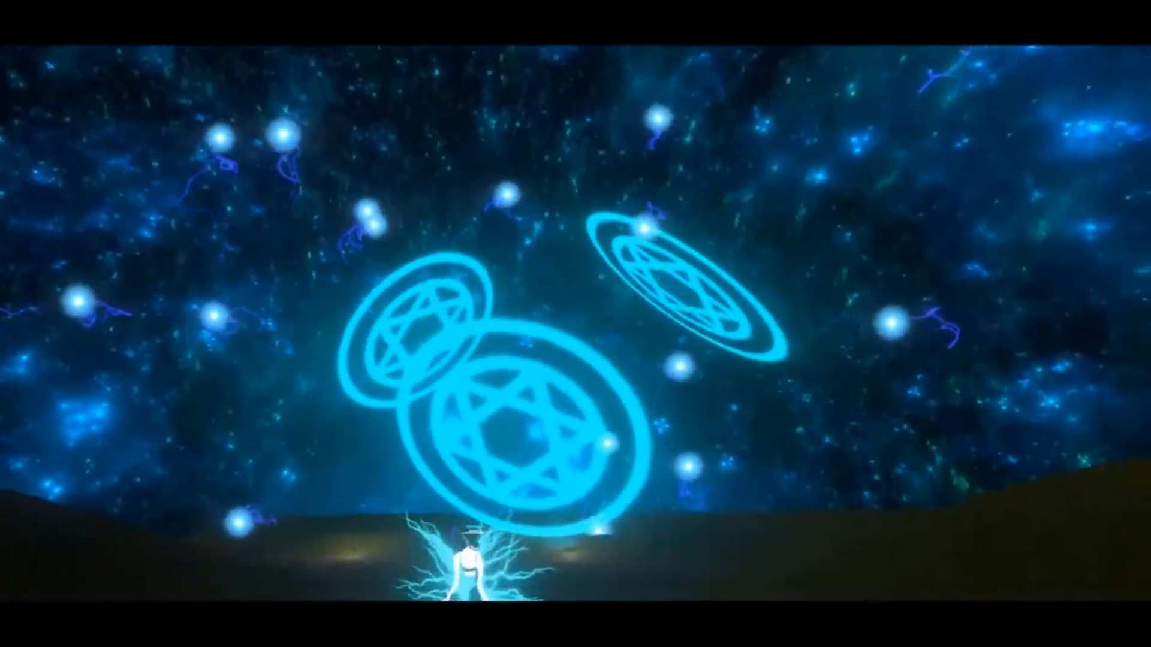
pyautogui.press('Right')
pyautogui.press('Right')
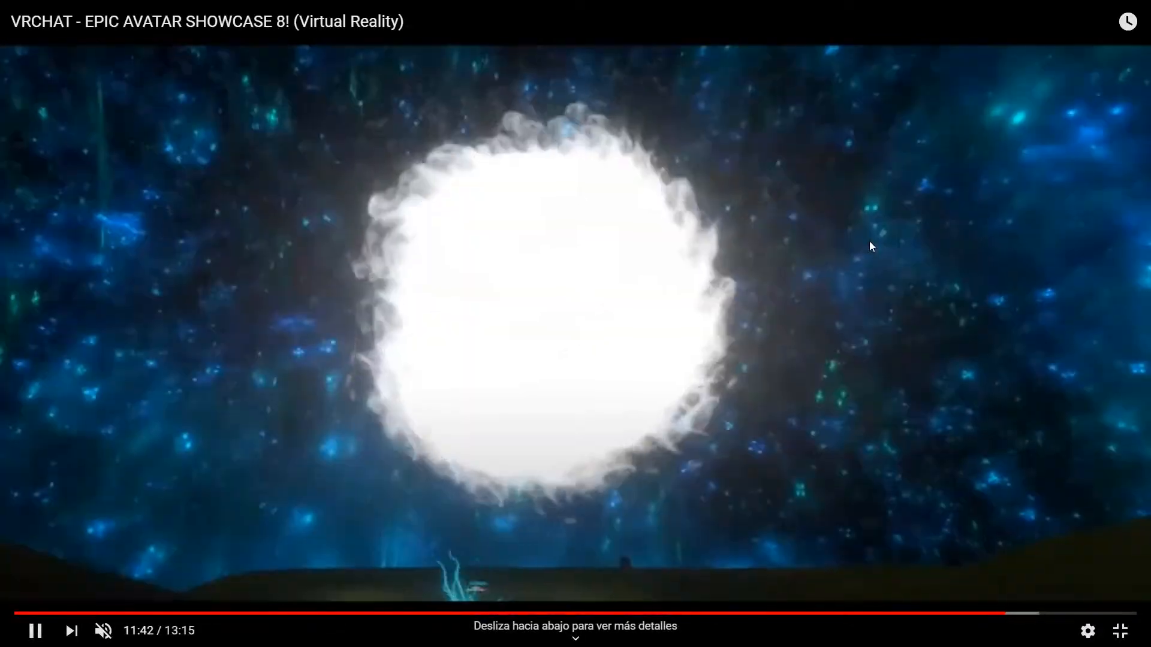
pyautogui.press('Left')
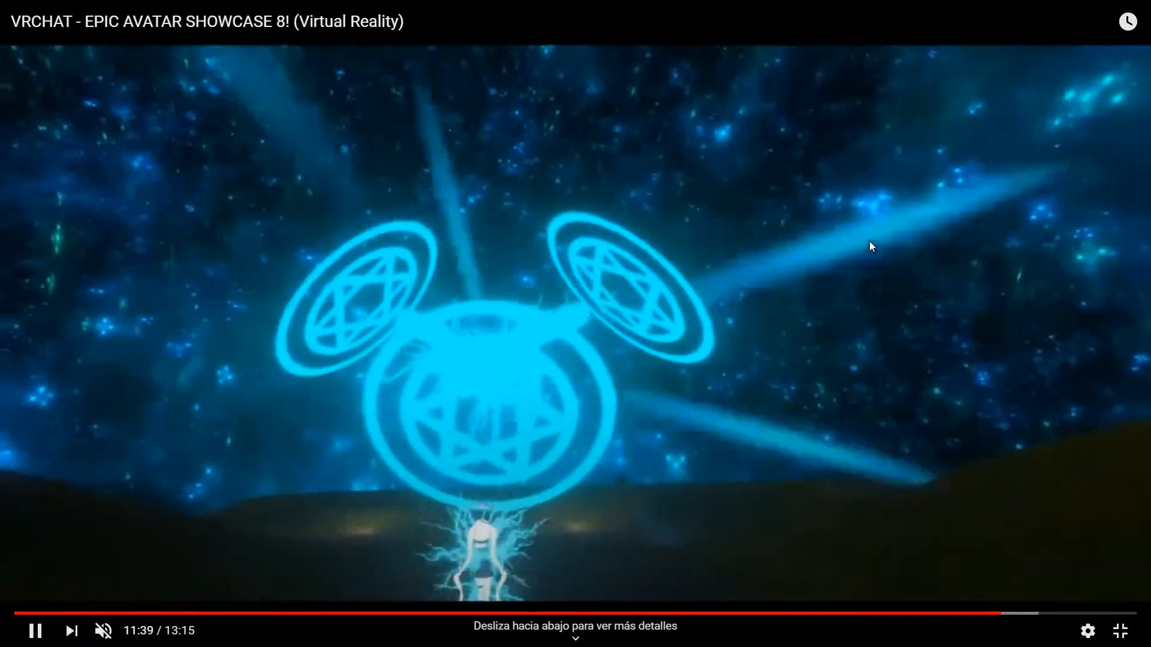
pyautogui.hotkey('alt', 'Tab')
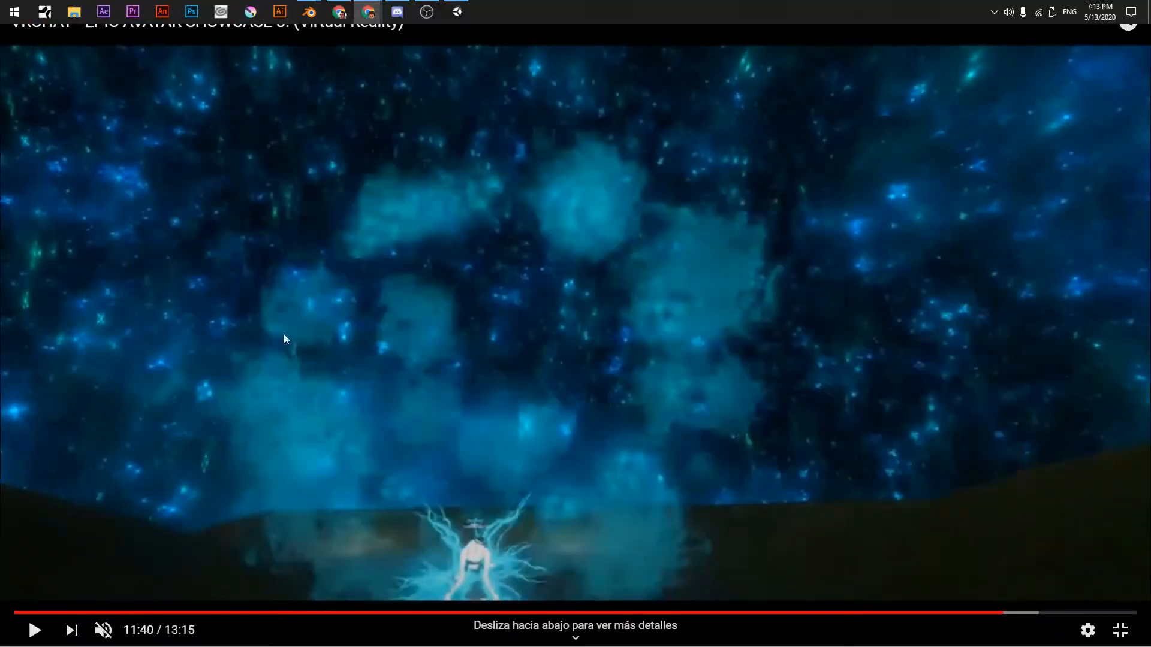
# - Switch to the Unity scene and deselect the "Summon Geometry on colision" particle system
pyautogui.hotkey('alt', 'Tab')
pyautogui.hotkey('alt', 'Tab')
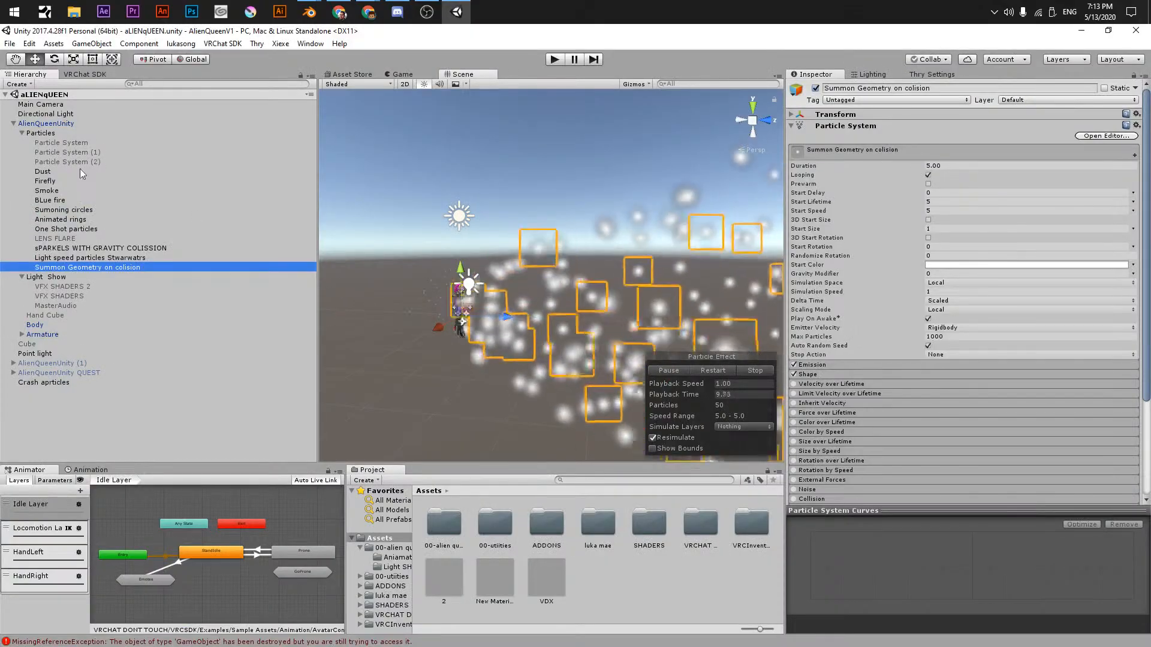
pyautogui.click(77, 268)
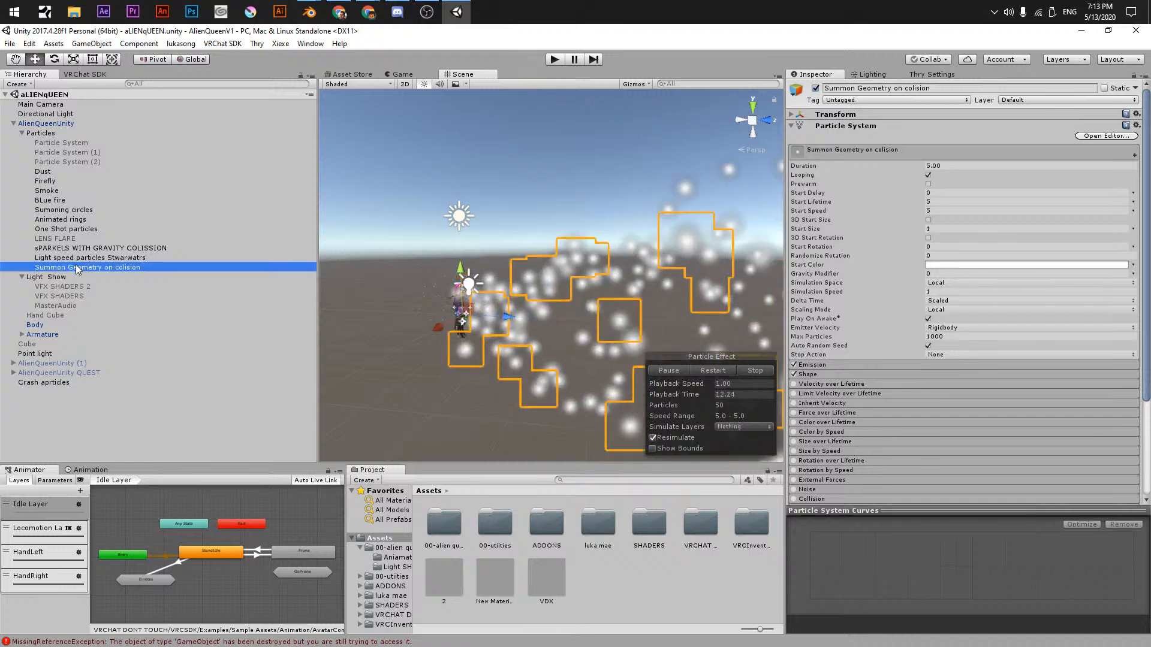
pyautogui.click(88, 442)
pyautogui.rightClick(78, 413)
pyautogui.click(34, 428)
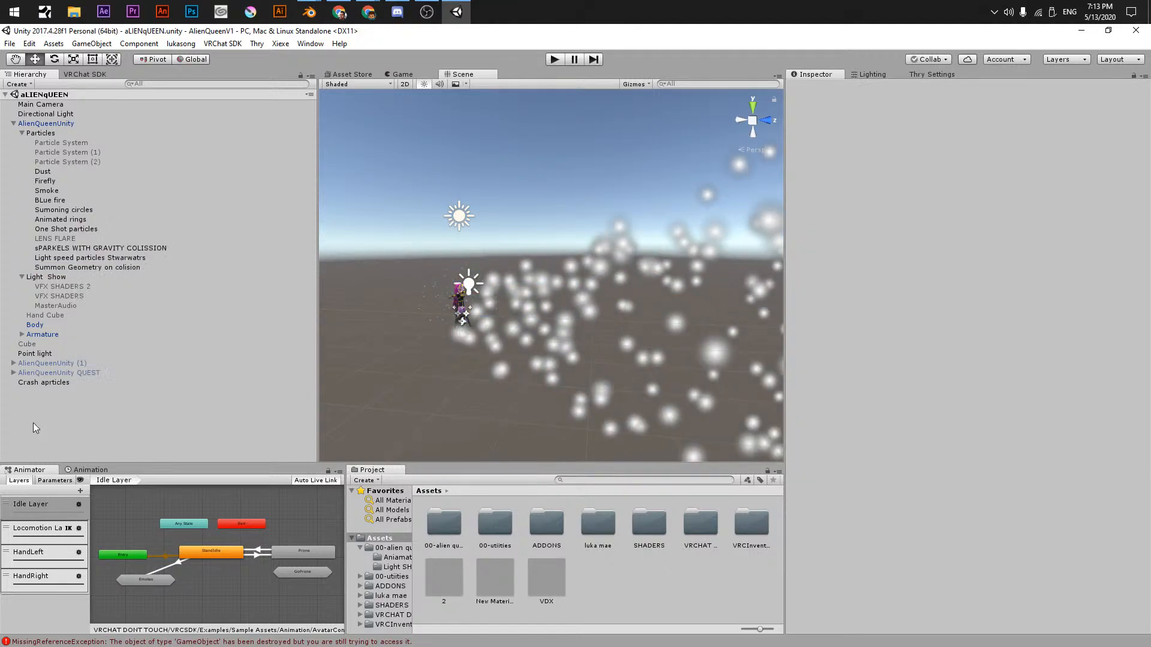
# - Open the show notes in Notepad, place the window beside the Unity scene and insert two blank lines above the Avatar heading
pyautogui.click(74, 11)
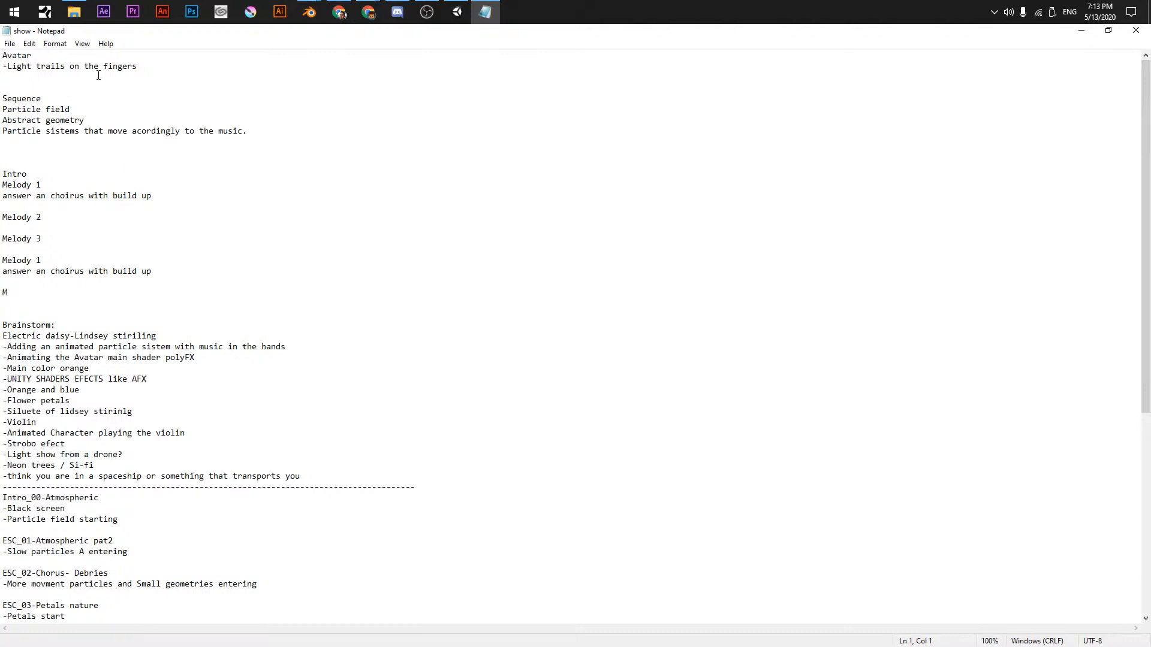
pyautogui.moveTo(137, 32); pyautogui.dragTo(709, 90)
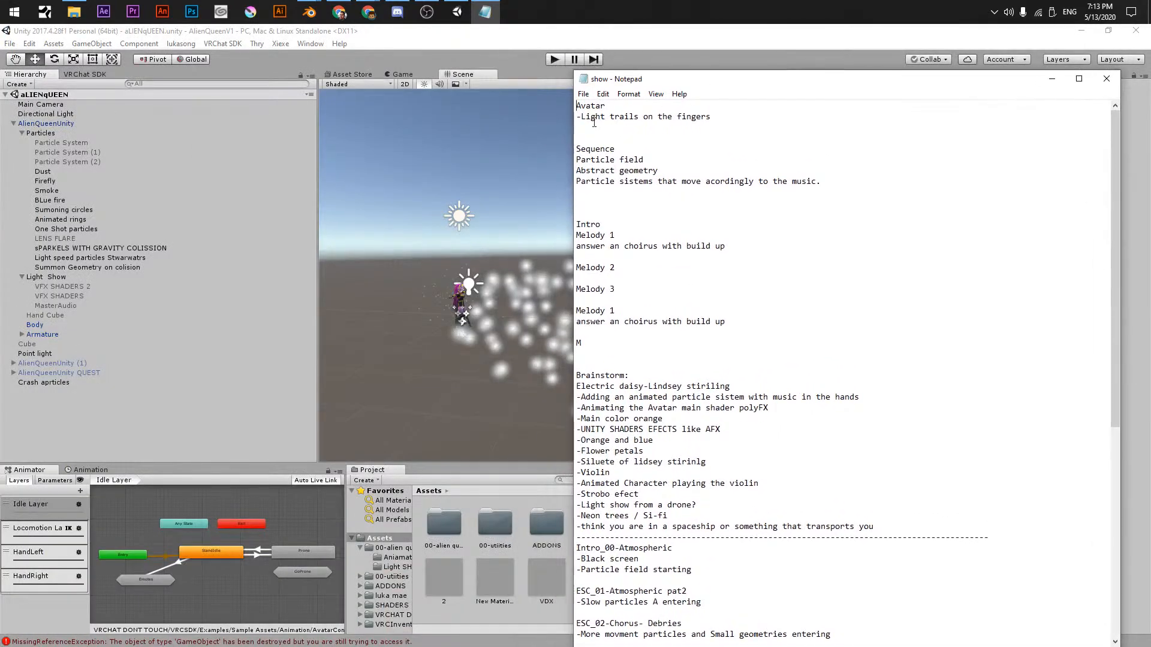
pyautogui.press('Return')
pyautogui.press('Return')
pyautogui.press('Up')
pyautogui.press('Up')
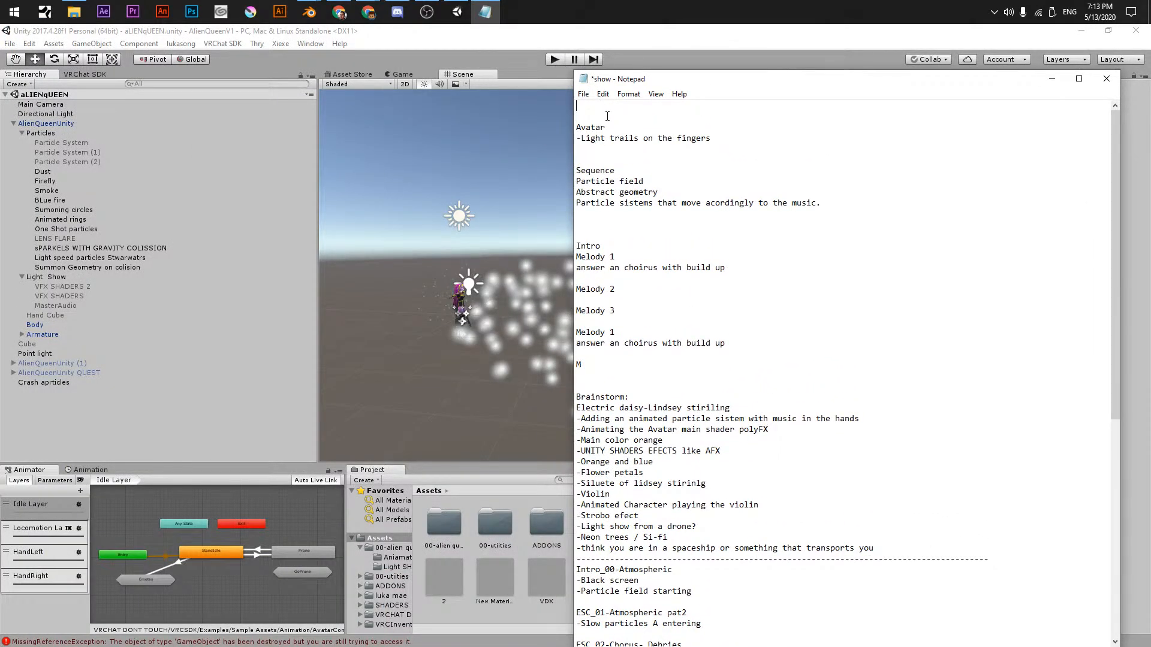
# - Add the note "Research Skydome aniamted starfield" as the first line of the show notes and save the file
pyautogui.write('Research Sky')
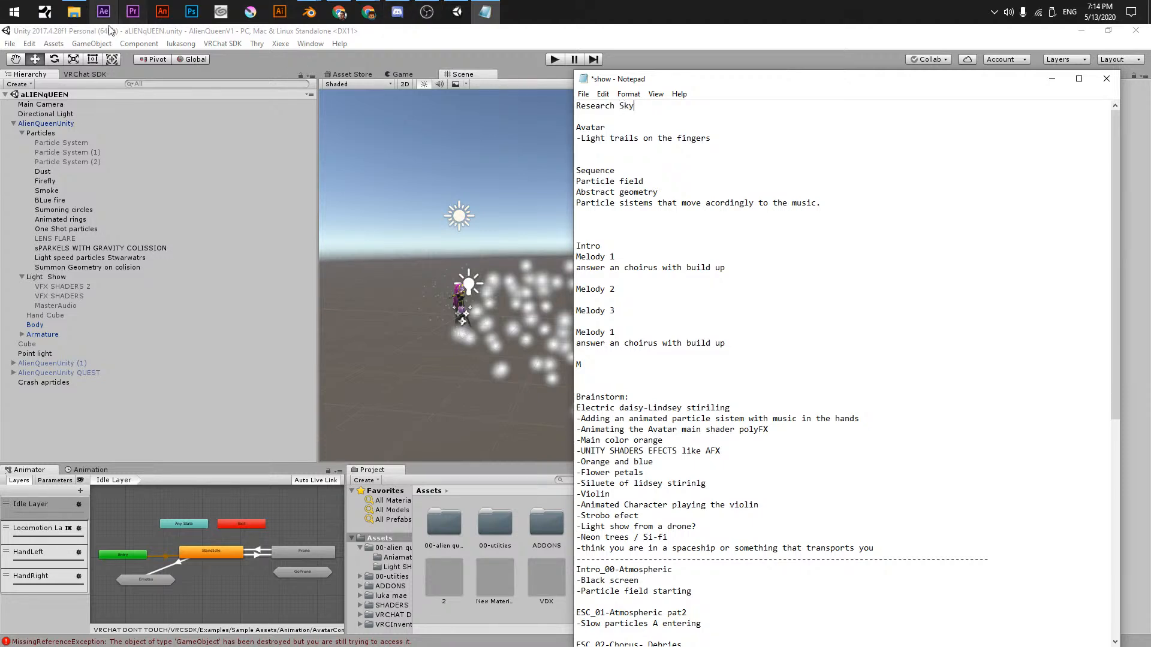
pyautogui.write('dome aniamted st')
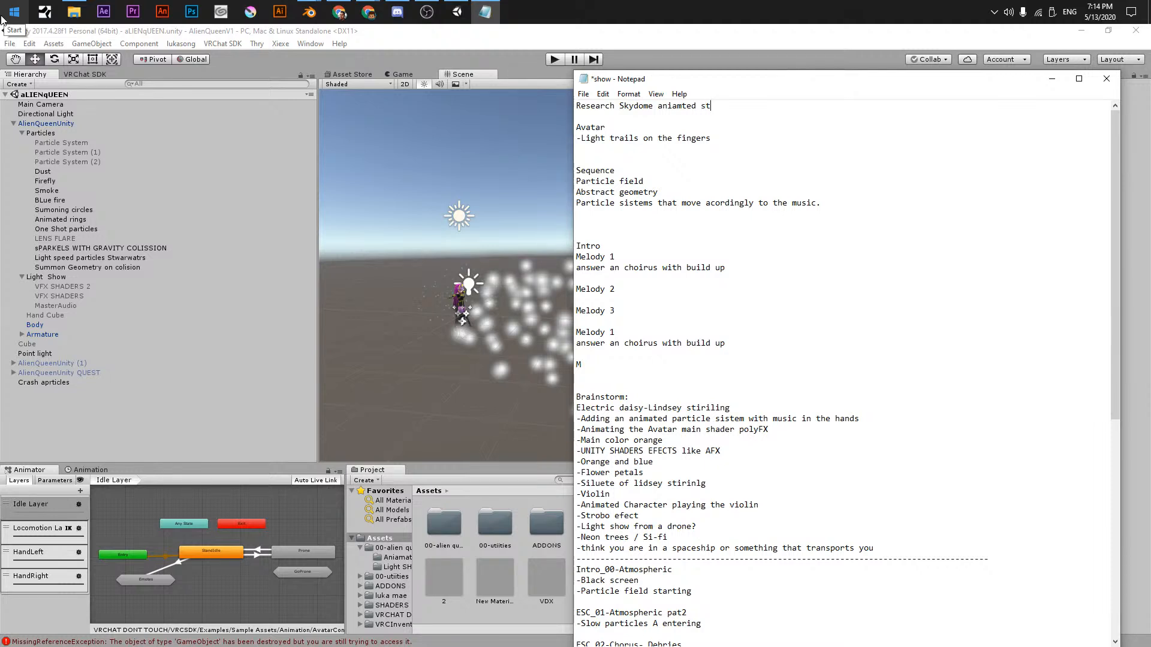
pyautogui.write('arfield')
pyautogui.hotkey('ctrl', 's')
# - Switch to the VRChat avatar showcase video and skim the rest from 11:40 to the end screen for effect ideas
pyautogui.hotkey('alt', 'Tab')
pyautogui.hotkey('alt', 'Tab')
pyautogui.hotkey('alt', 'Tab')
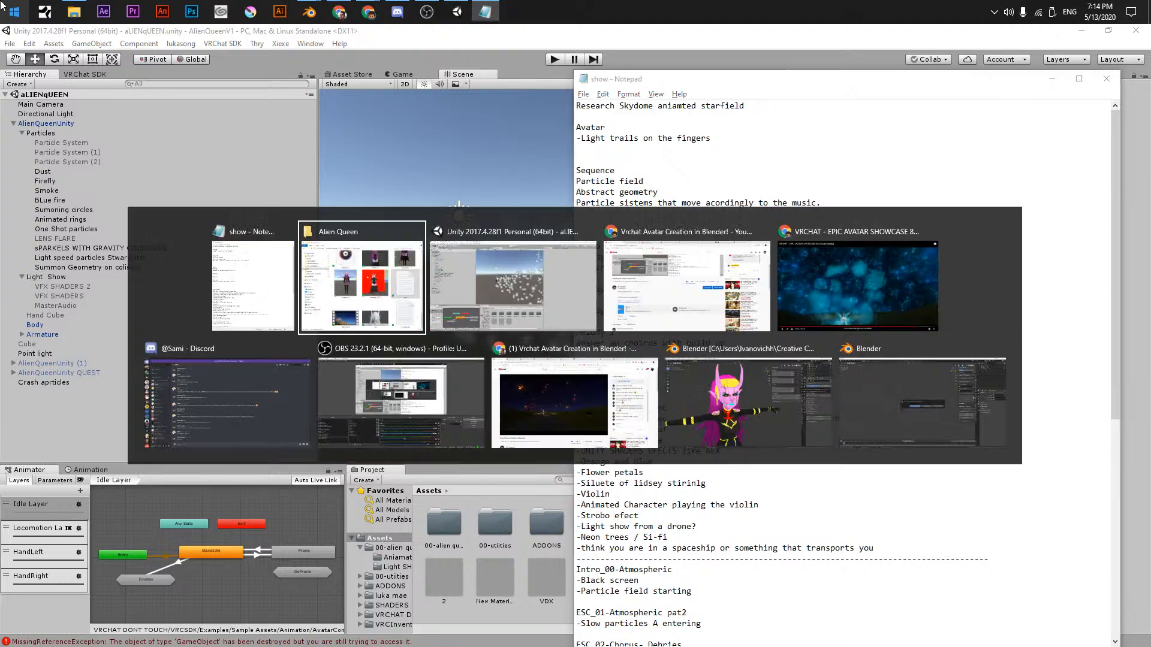
pyautogui.hotkey('alt', 'Tab')
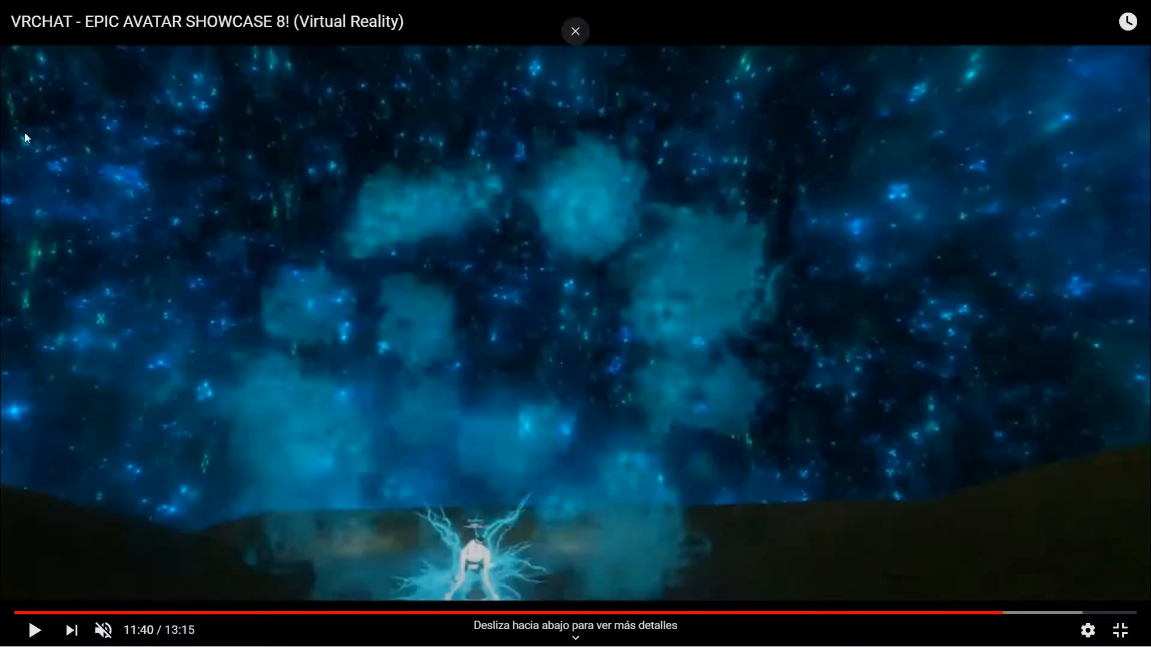
pyautogui.click(831, 97)
pyautogui.click(860, 171)
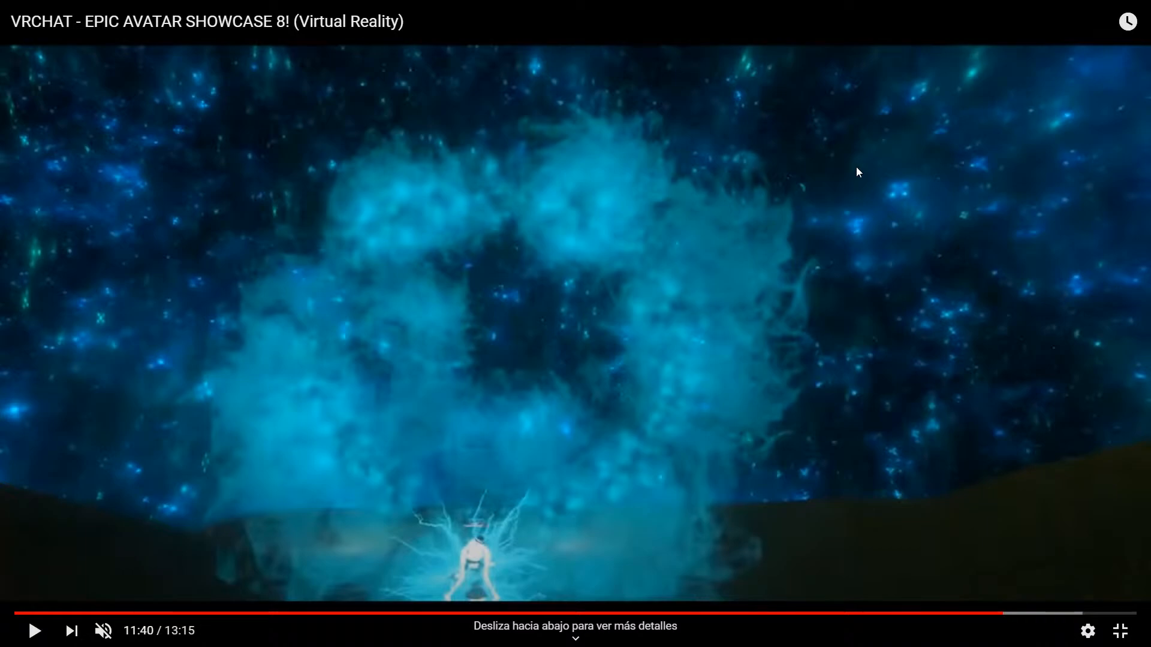
pyautogui.click(858, 172)
pyautogui.press('Right')
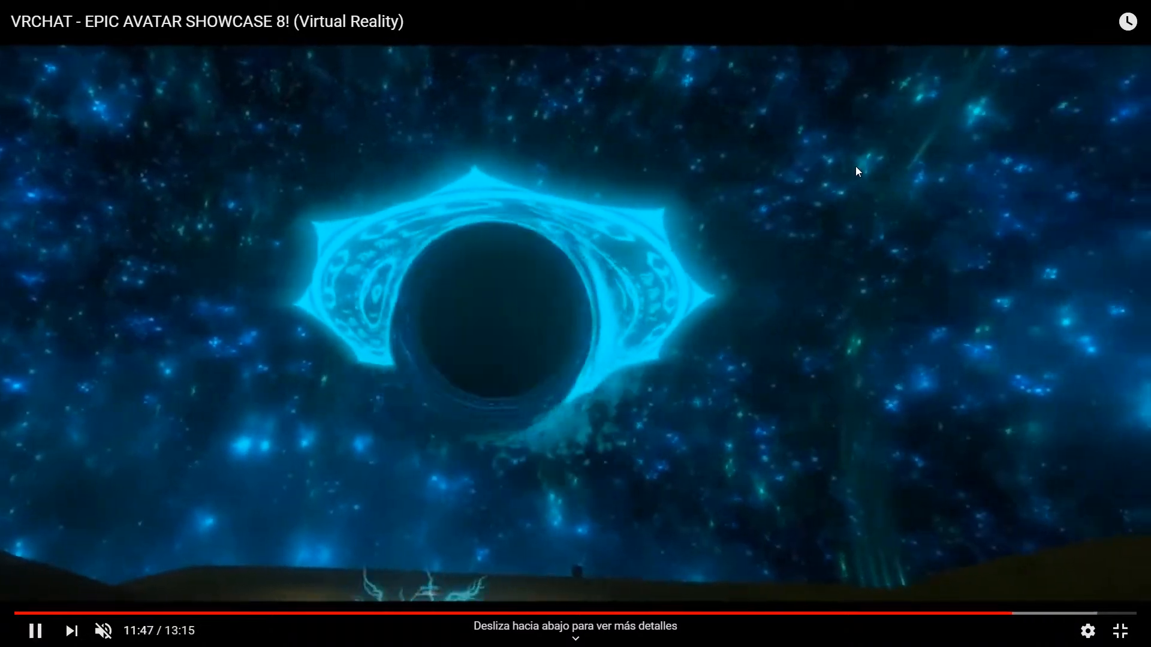
pyautogui.press('Right')
pyautogui.press('Right')
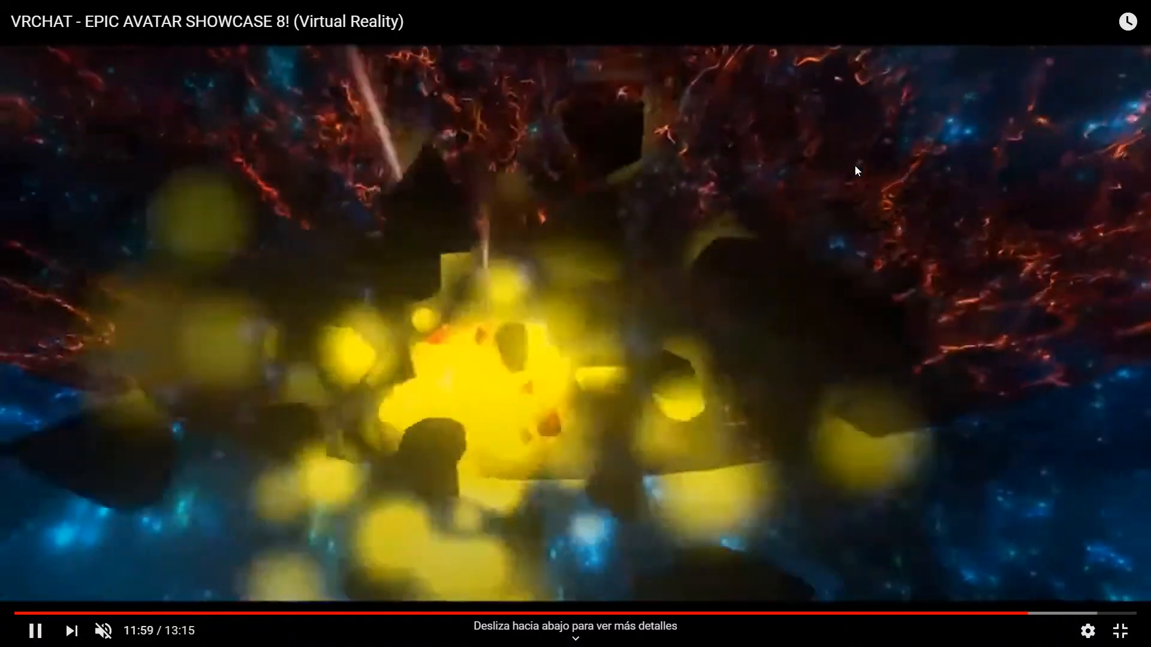
pyautogui.press('Right')
pyautogui.press('Right')
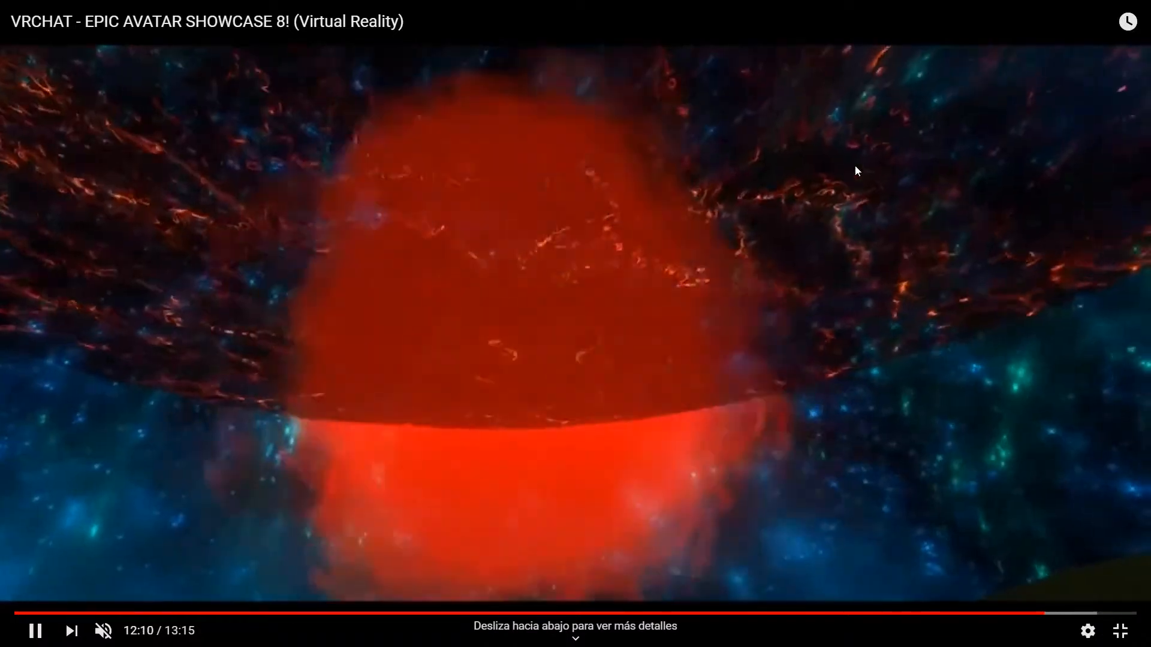
pyautogui.press('Right')
pyautogui.press('Right')
pyautogui.press('Right')
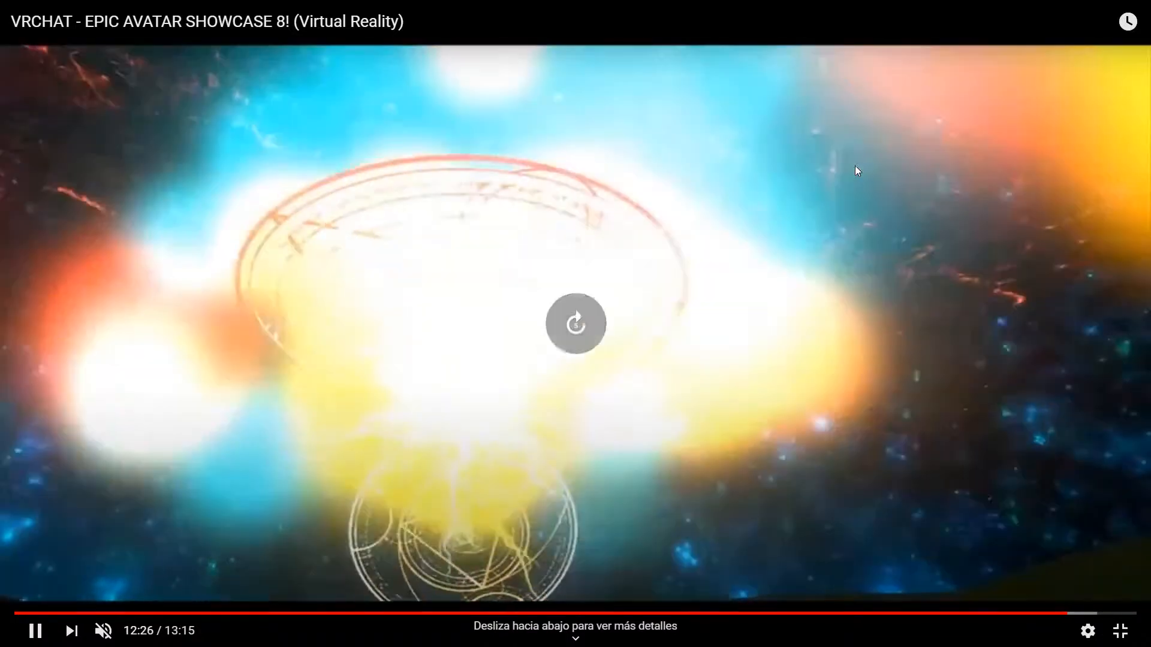
pyautogui.press('Right')
pyautogui.press('Right')
pyautogui.press('Right')
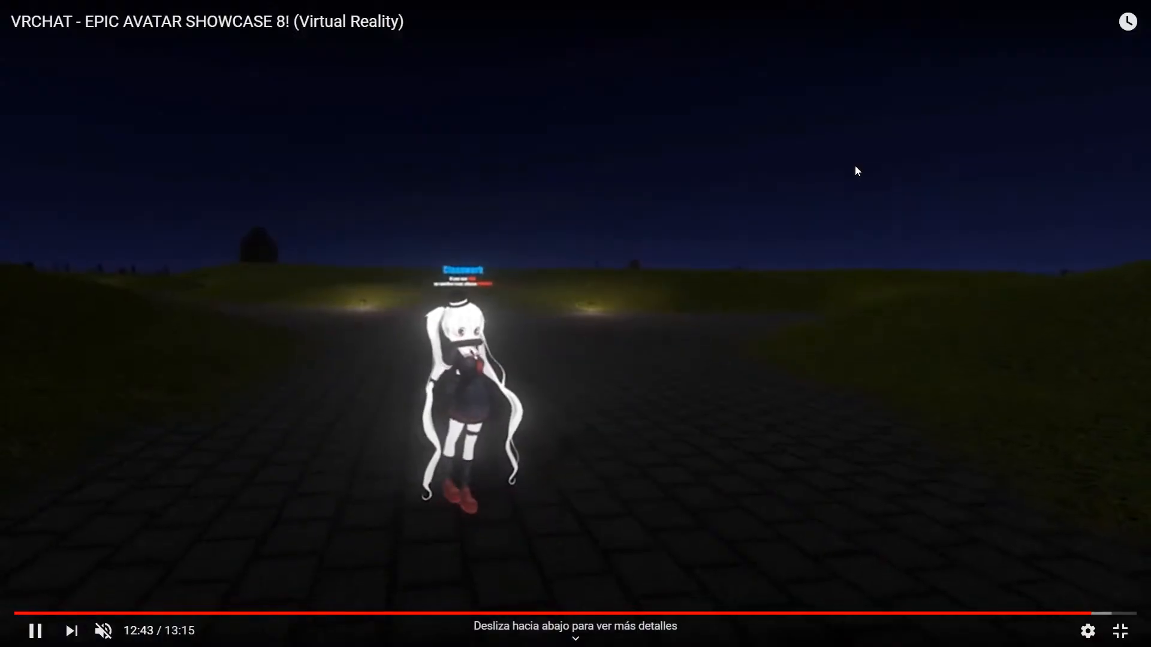
pyautogui.press('Right')
pyautogui.press('Right')
pyautogui.press('Right')
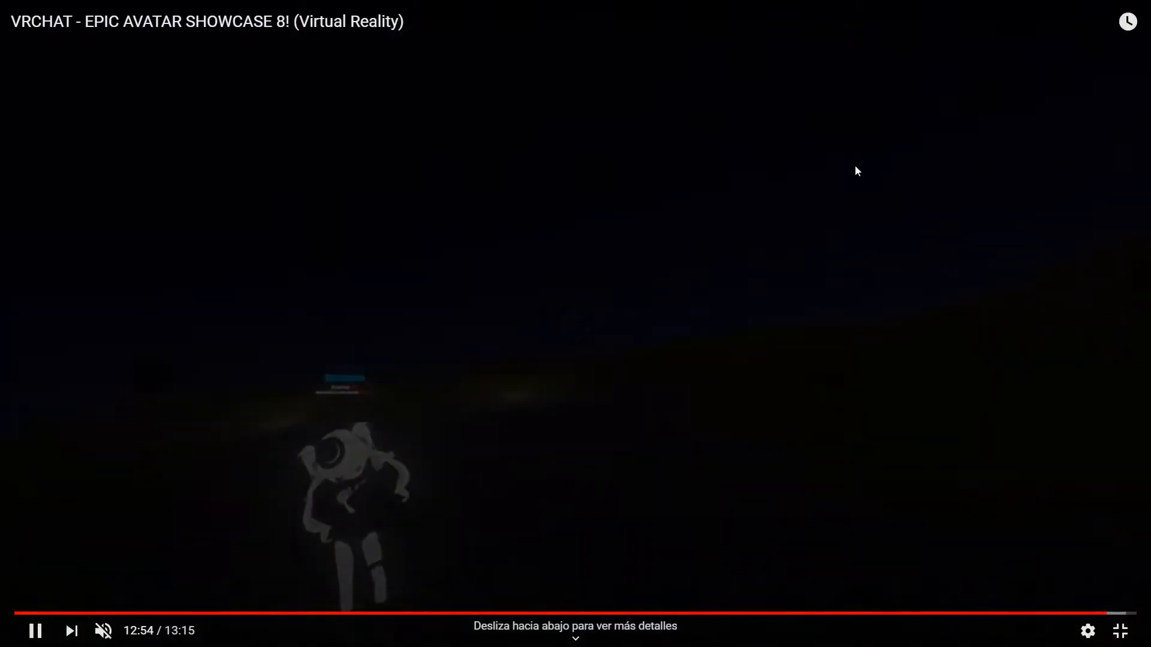
pyautogui.press('Right')
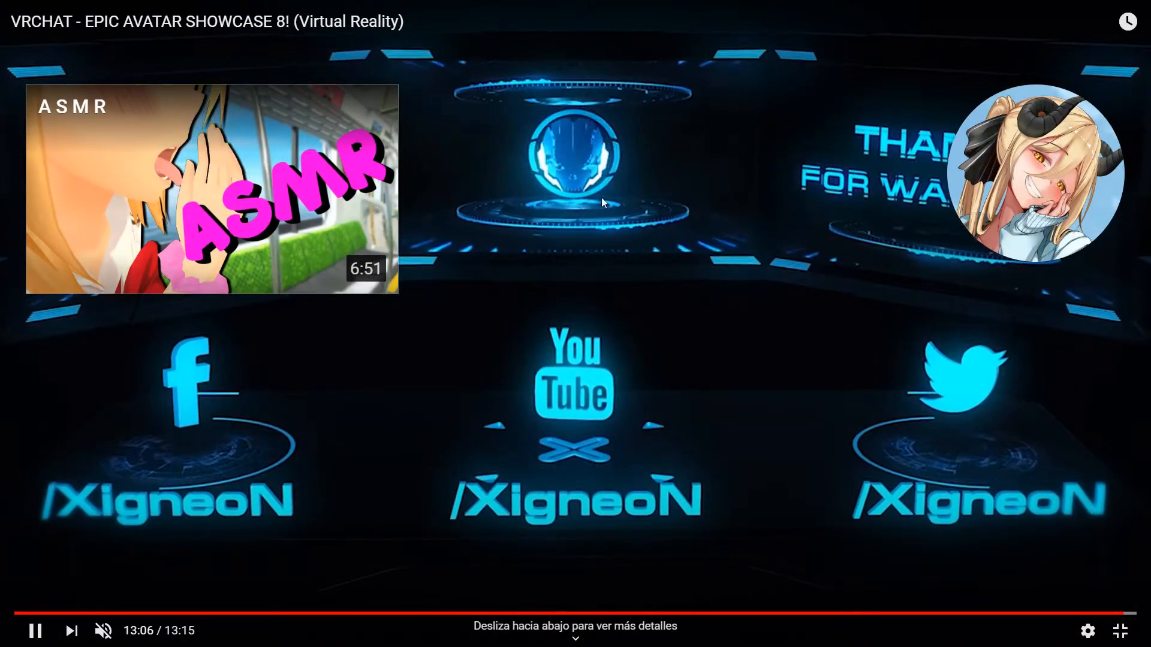
# - Leave the full-screen video, hide the browser and show notes, and frame the avatar with its surrounding particles in the Unity scene
pyautogui.press('Escape')
pyautogui.click(138, 33)
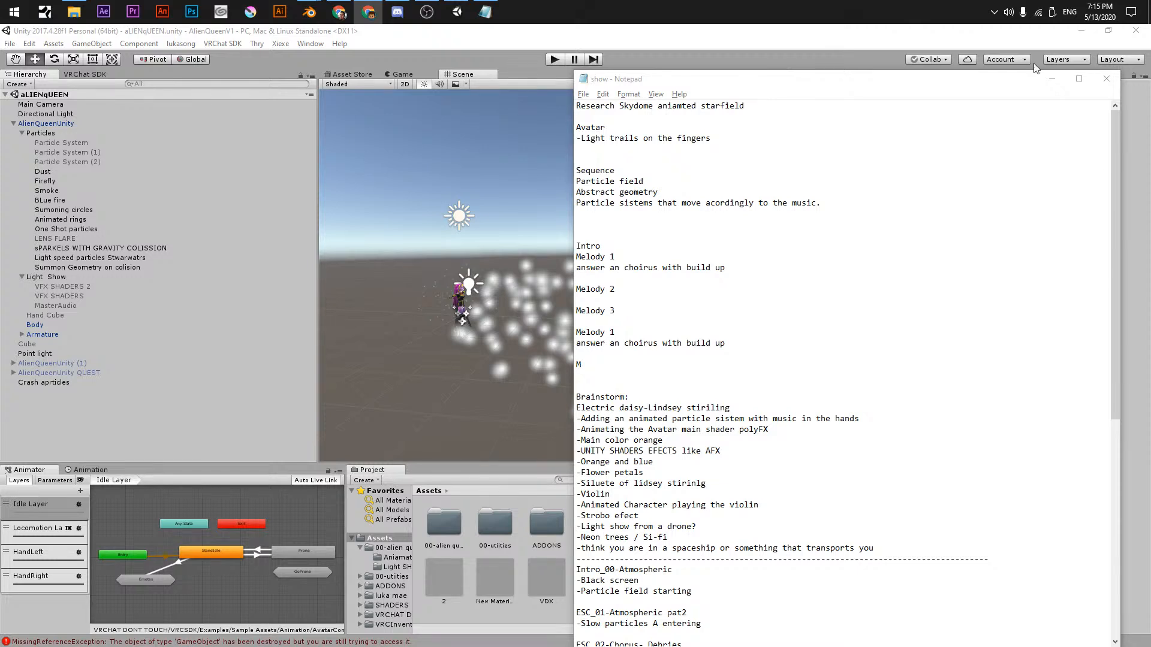
pyautogui.click(485, 12)
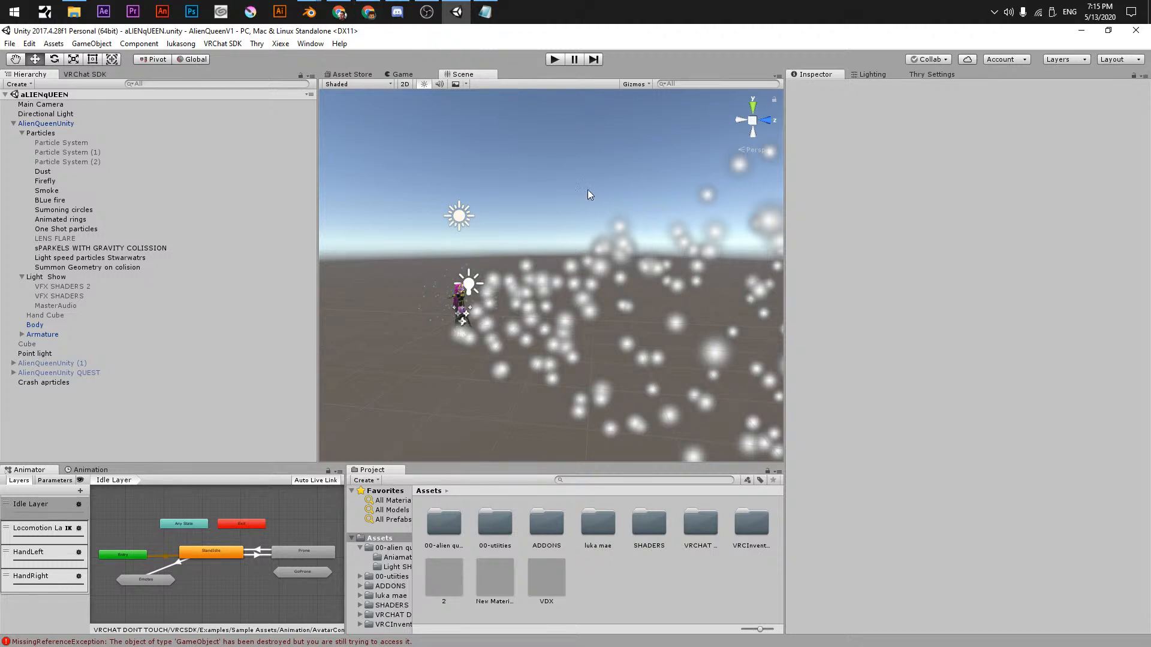
pyautogui.keyDown('alt'); pyautogui.moveTo(519, 350); pyautogui.dragTo(342, 345); pyautogui.keyUp('alt')
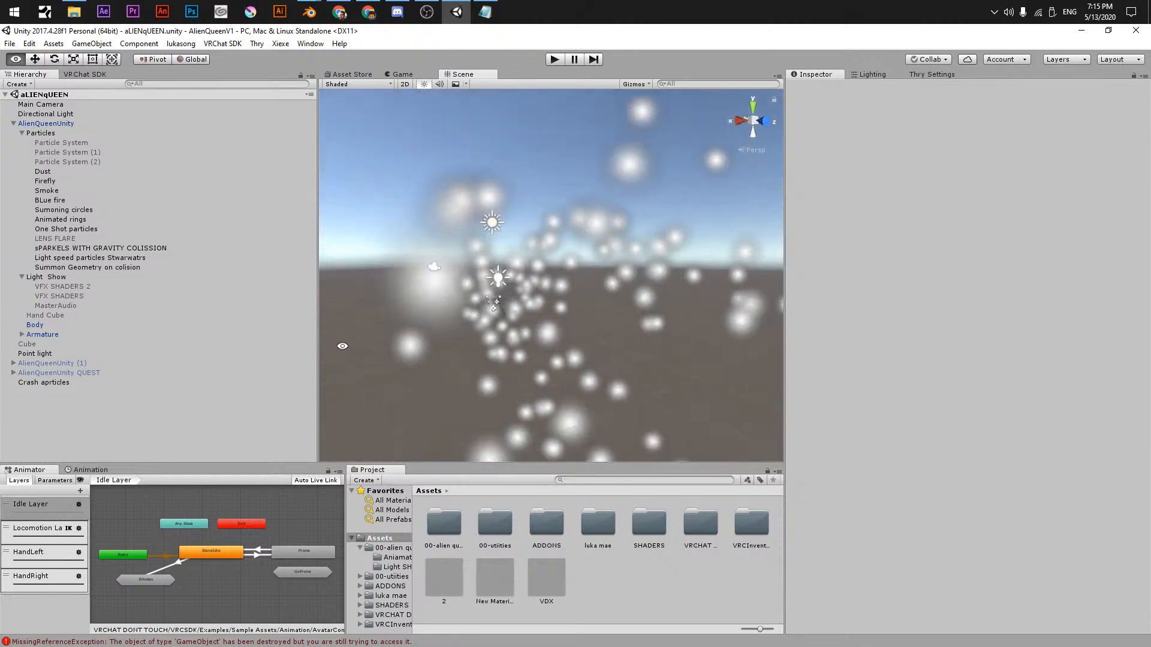
pyautogui.keyDown('alt'); pyautogui.moveTo(653, 265); pyautogui.dragTo(704, 310, button='right'); pyautogui.keyUp('alt')
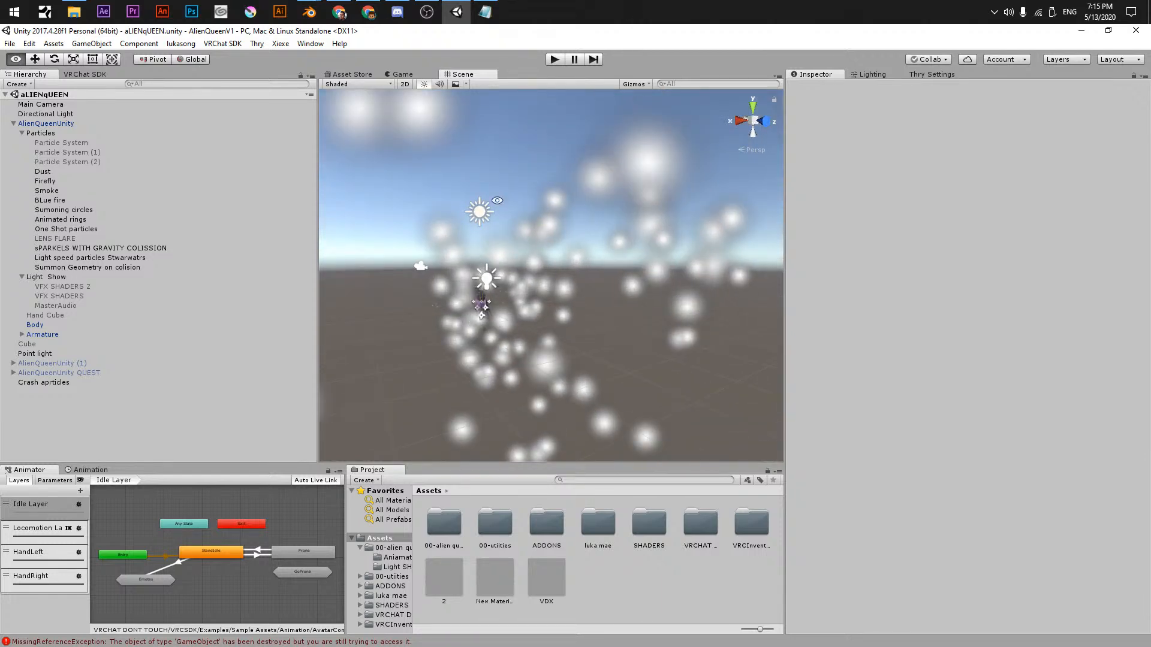
pyautogui.keyDown('alt'); pyautogui.moveTo(504, 263); pyautogui.dragTo(650, 262); pyautogui.keyUp('alt')
pyautogui.keyDown('alt'); pyautogui.moveTo(650, 263); pyautogui.dragTo(672, 267, button='right'); pyautogui.keyUp('alt')
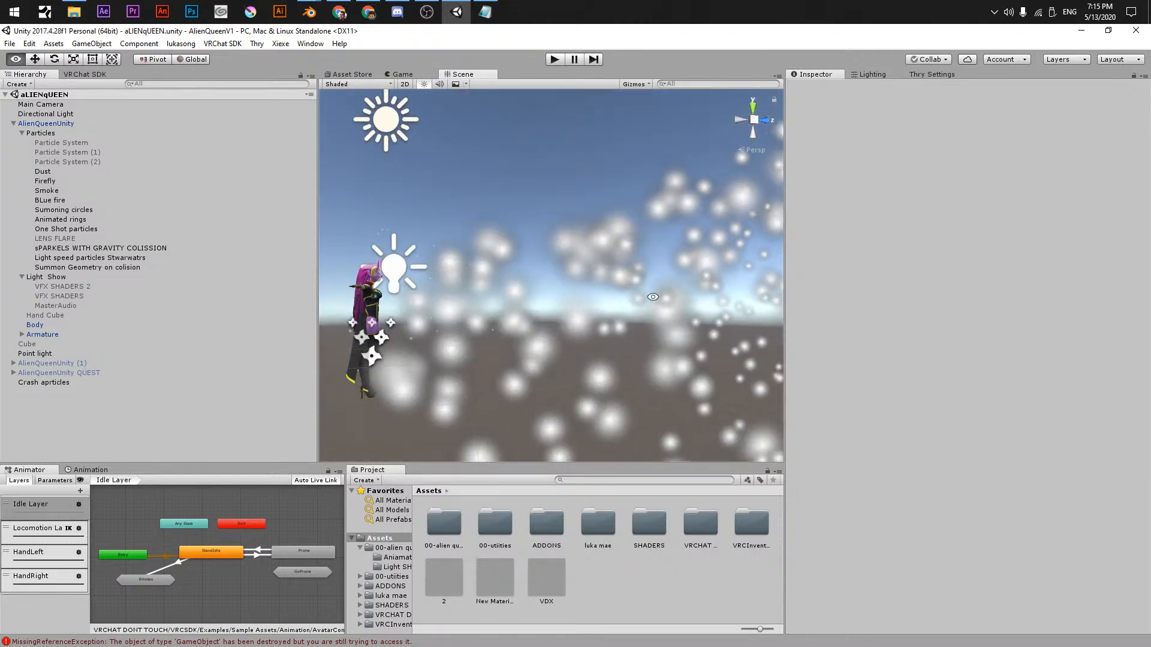
pyautogui.keyDown('alt'); pyautogui.moveTo(594, 285); pyautogui.dragTo(630, 284); pyautogui.keyUp('alt')
pyautogui.keyDown('alt'); pyautogui.moveTo(635, 276); pyautogui.dragTo(689, 253, button='right'); pyautogui.keyUp('alt')
pyautogui.keyDown('alt'); pyautogui.moveTo(689, 253); pyautogui.dragTo(632, 281); pyautogui.keyUp('alt')
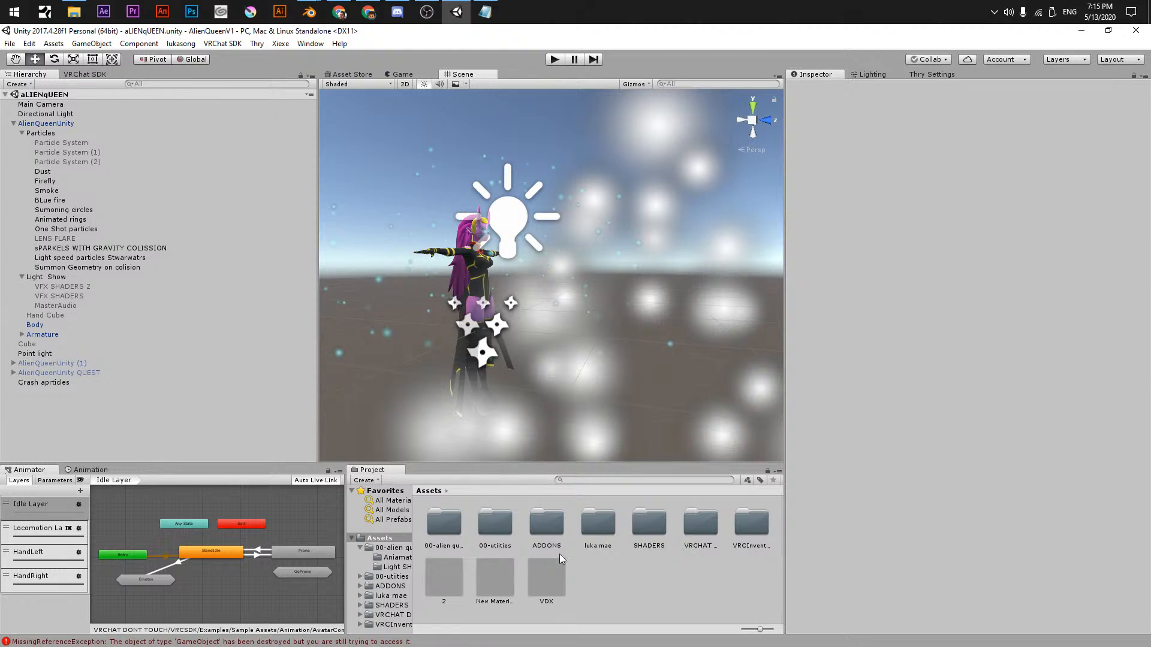
# - Preview the Firefly and Dust particle systems around the avatar
pyautogui.click(48, 160)
pyautogui.click(49, 181)
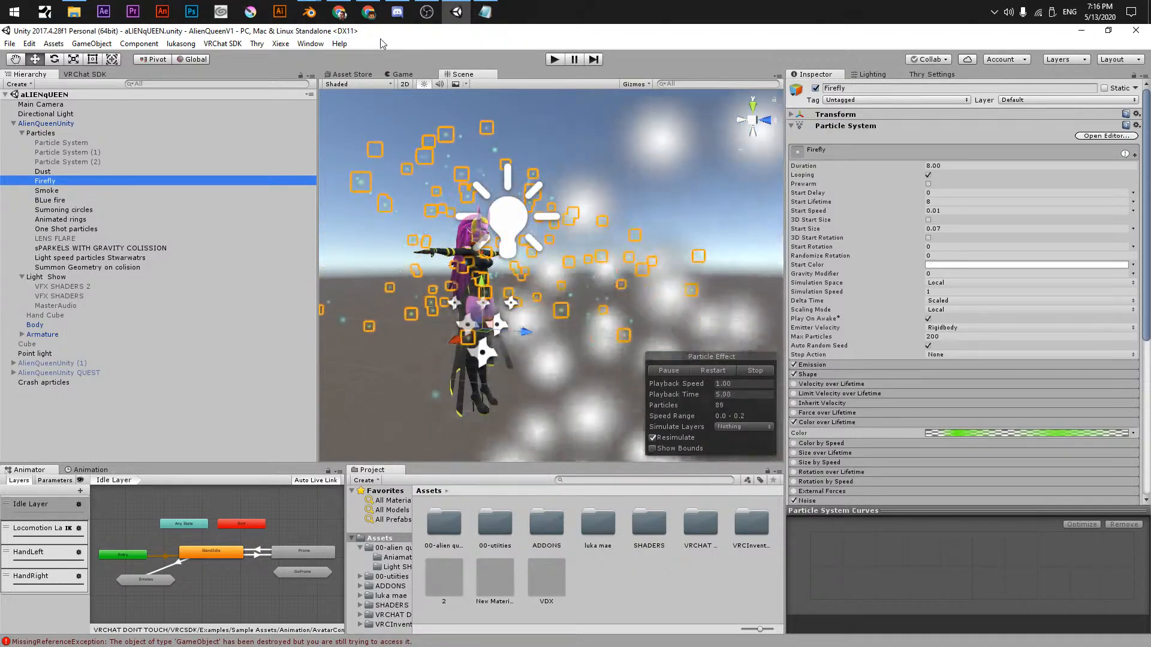
pyautogui.keyDown('alt'); pyautogui.moveTo(548, 312); pyautogui.dragTo(453, 325); pyautogui.keyUp('alt')
pyautogui.moveTo(452, 326); pyautogui.dragTo(498, 315, button='middle')
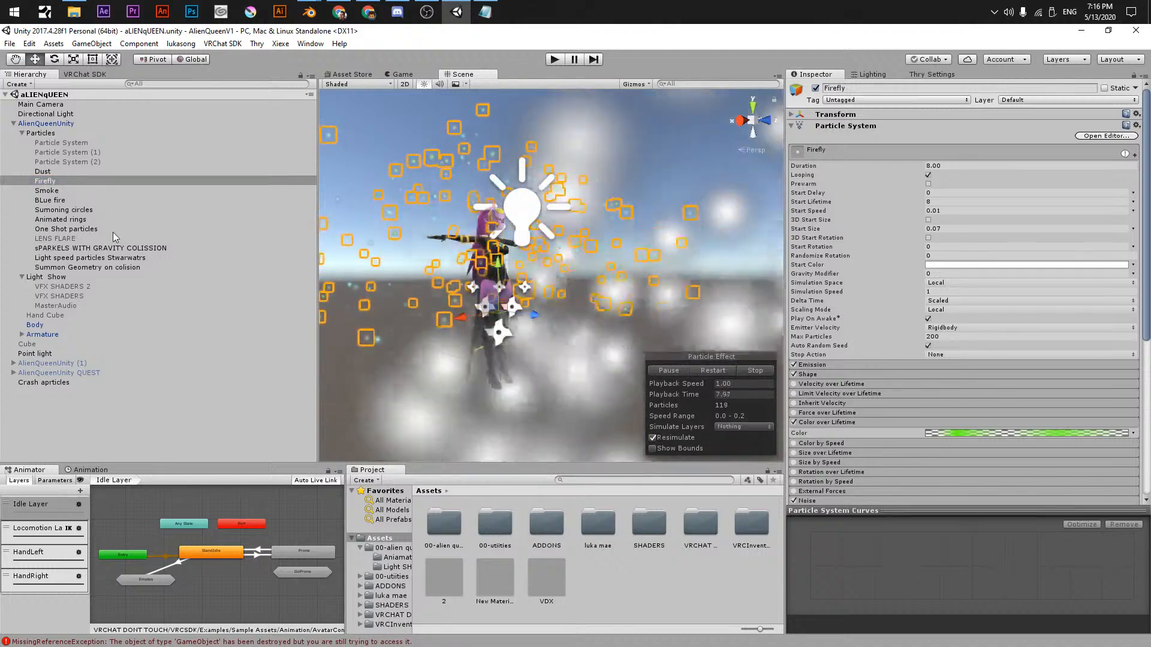
pyautogui.click(51, 172)
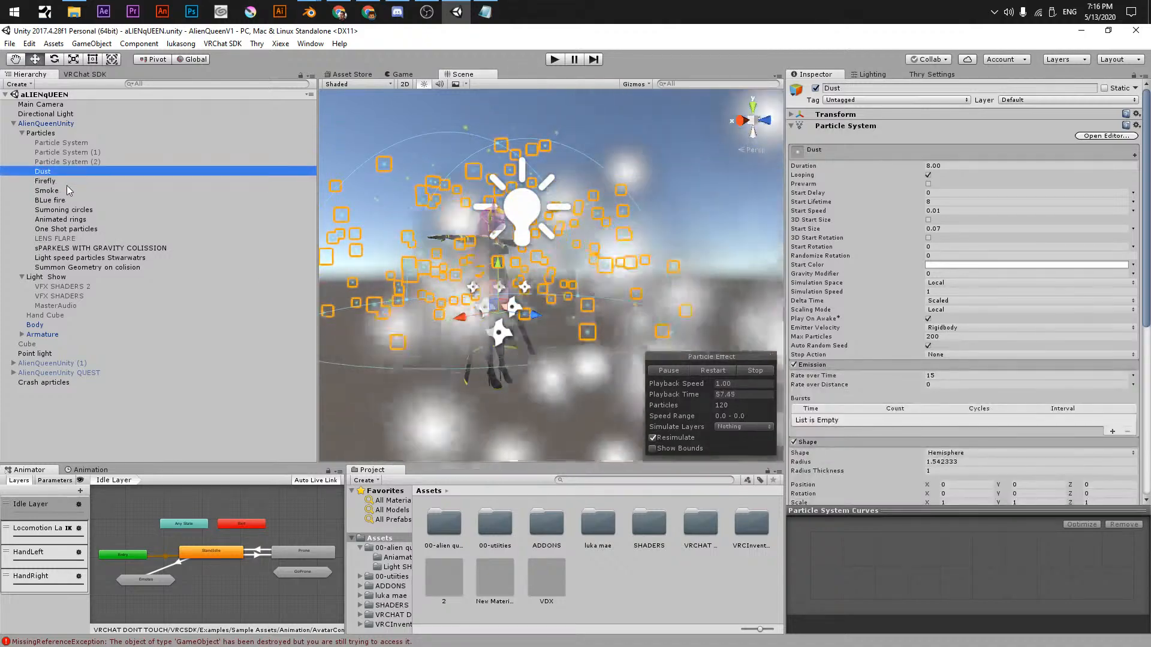
pyautogui.click(67, 182)
# - Select and replay the Smoke particle system, set its simulation space to World and scaling mode to Hierarchy, and keep delta time Scaled
pyautogui.click(67, 191)
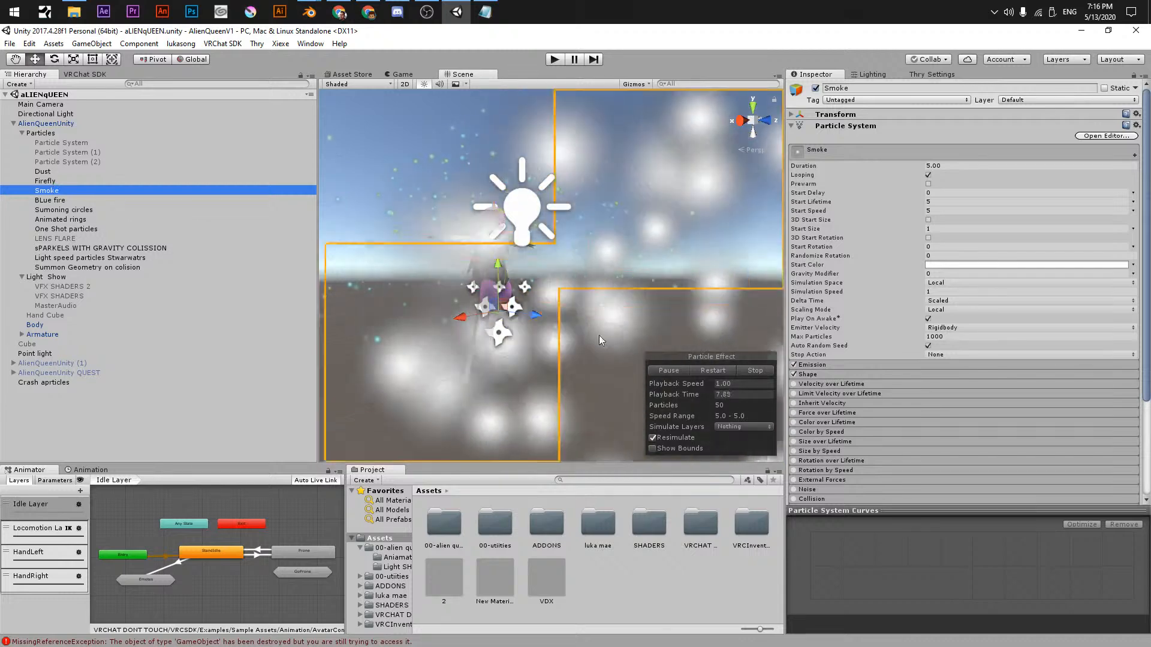
pyautogui.click(753, 370)
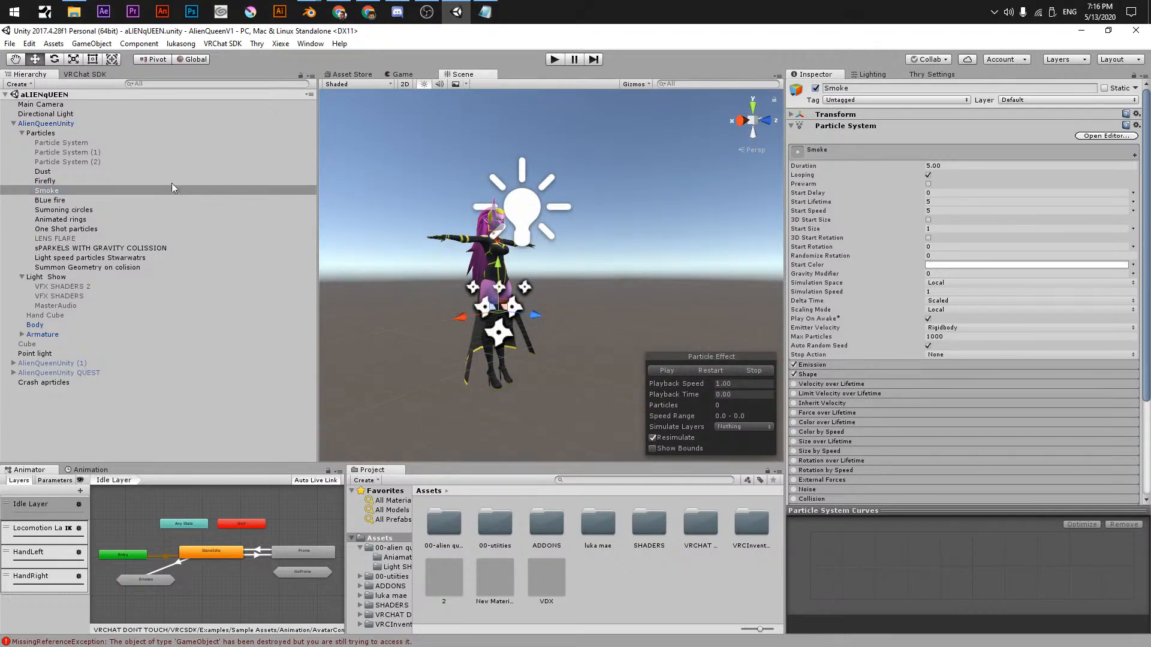
pyautogui.click(668, 370)
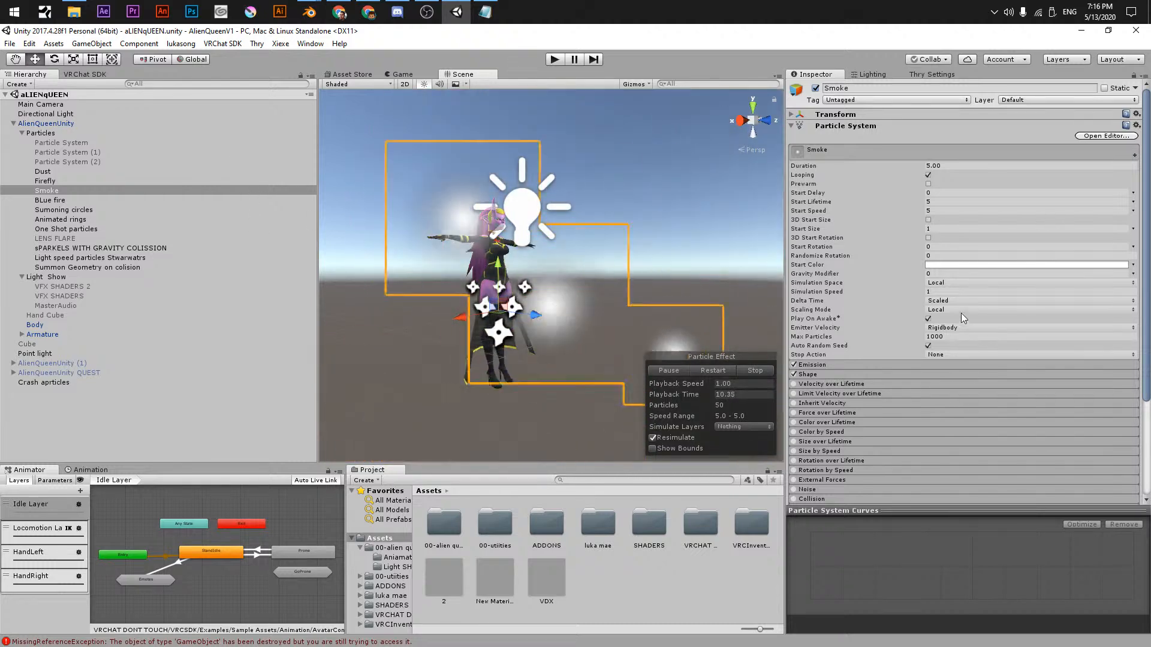
pyautogui.click(960, 282)
pyautogui.click(939, 301)
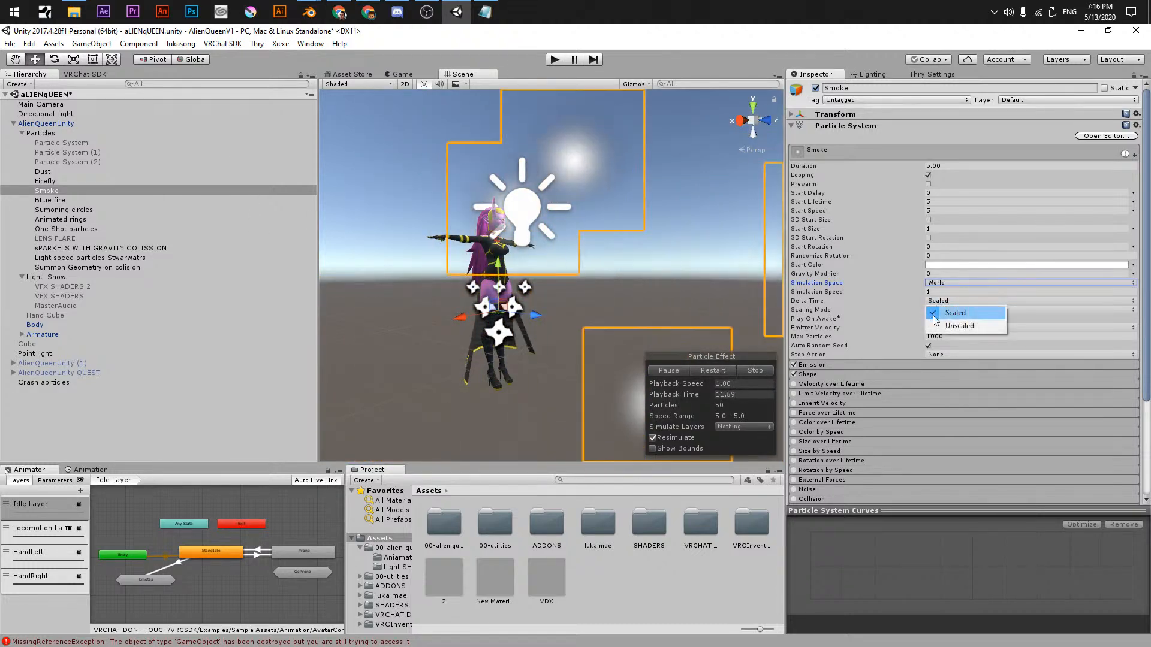
pyautogui.click(937, 316)
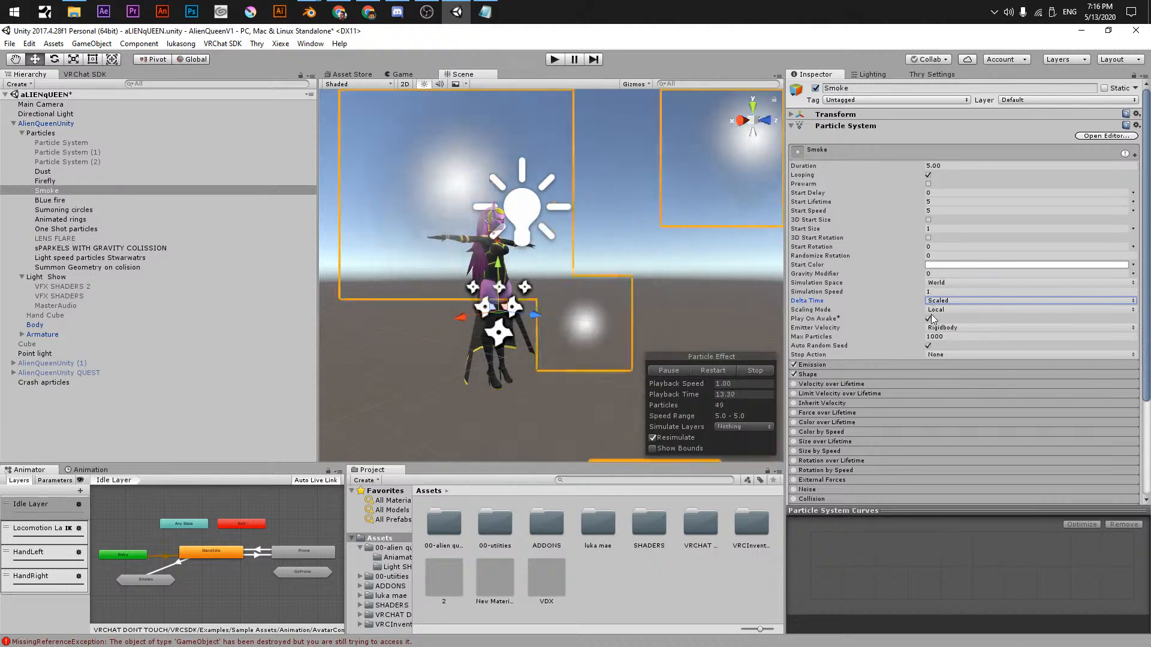
pyautogui.click(933, 311)
pyautogui.click(938, 323)
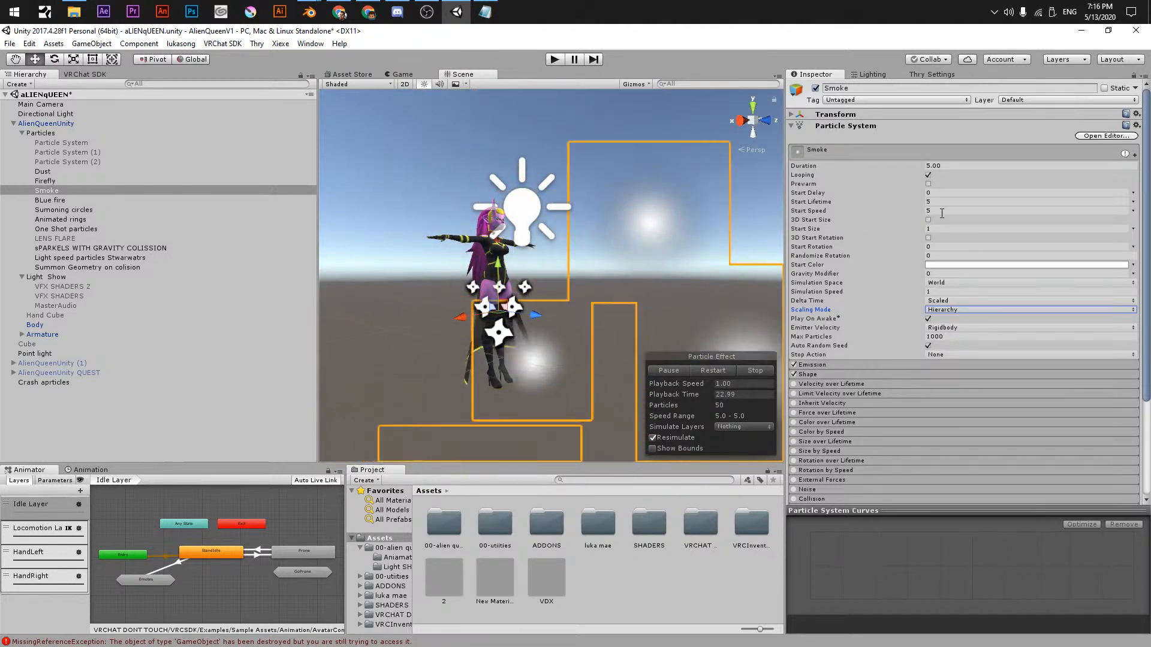
# - Set the Smoke particle system's start speed to 0 and its gravity modifier to -1
pyautogui.moveTo(850, 274); pyautogui.dragTo(809, 274)
pyautogui.moveTo(940, 211); pyautogui.dragTo(838, 190)
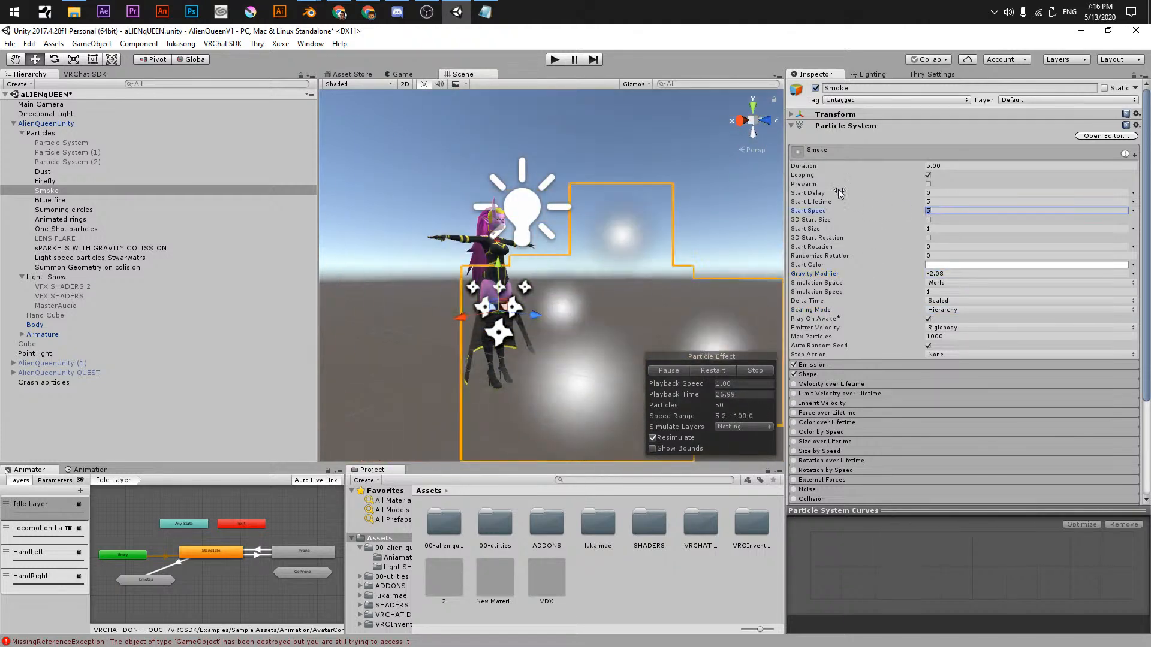
pyautogui.write('0')
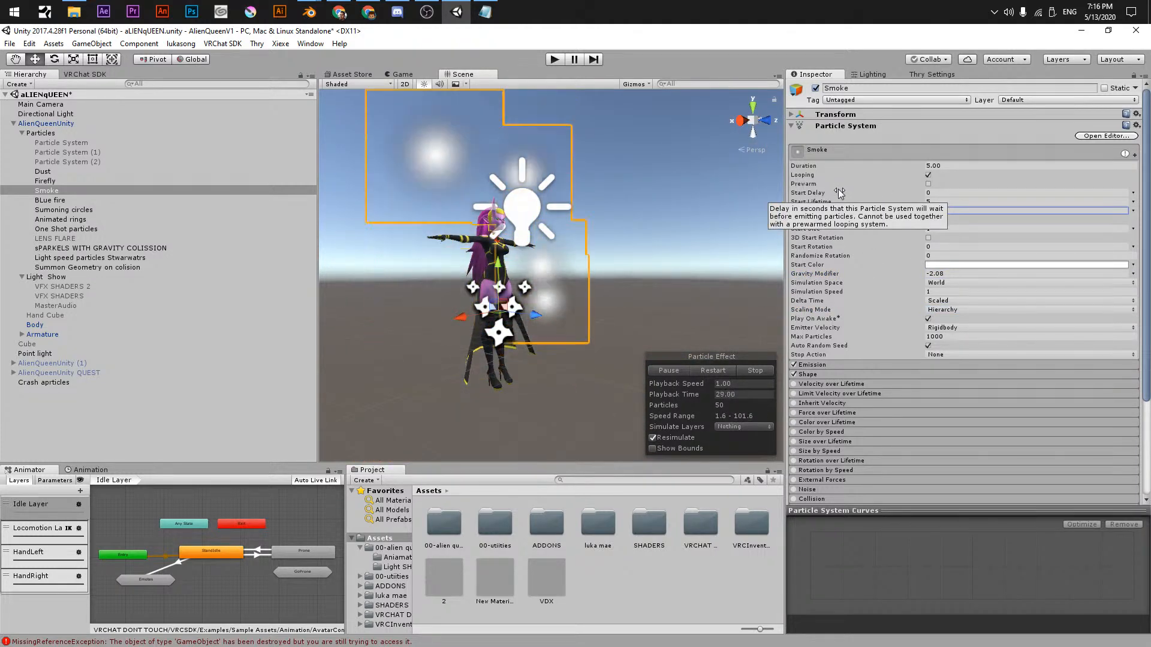
pyautogui.click(943, 274)
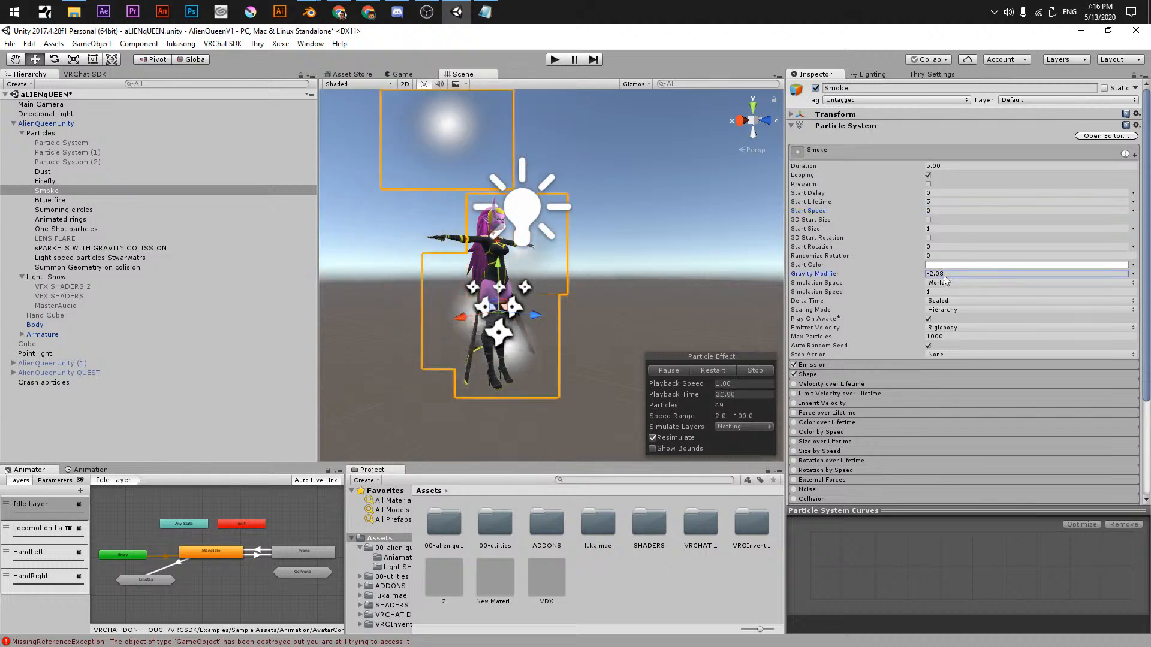
pyautogui.write('-1')
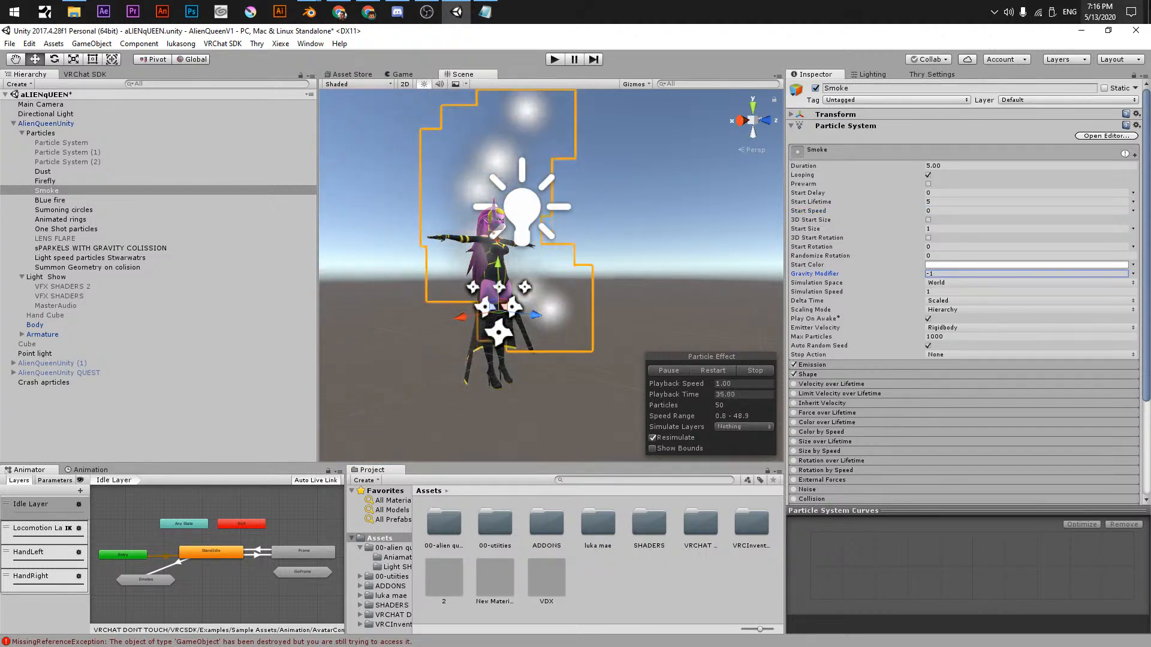
# - Set the Smoke particle system's gravity modifier to -0.5 and its simulation speed to 0.7
pyautogui.keyDown('alt'); pyautogui.moveTo(524, 395); pyautogui.dragTo(516, 288); pyautogui.keyUp('alt')
pyautogui.keyDown('alt'); pyautogui.moveTo(515, 288); pyautogui.dragTo(537, 262, button='right'); pyautogui.keyUp('alt')
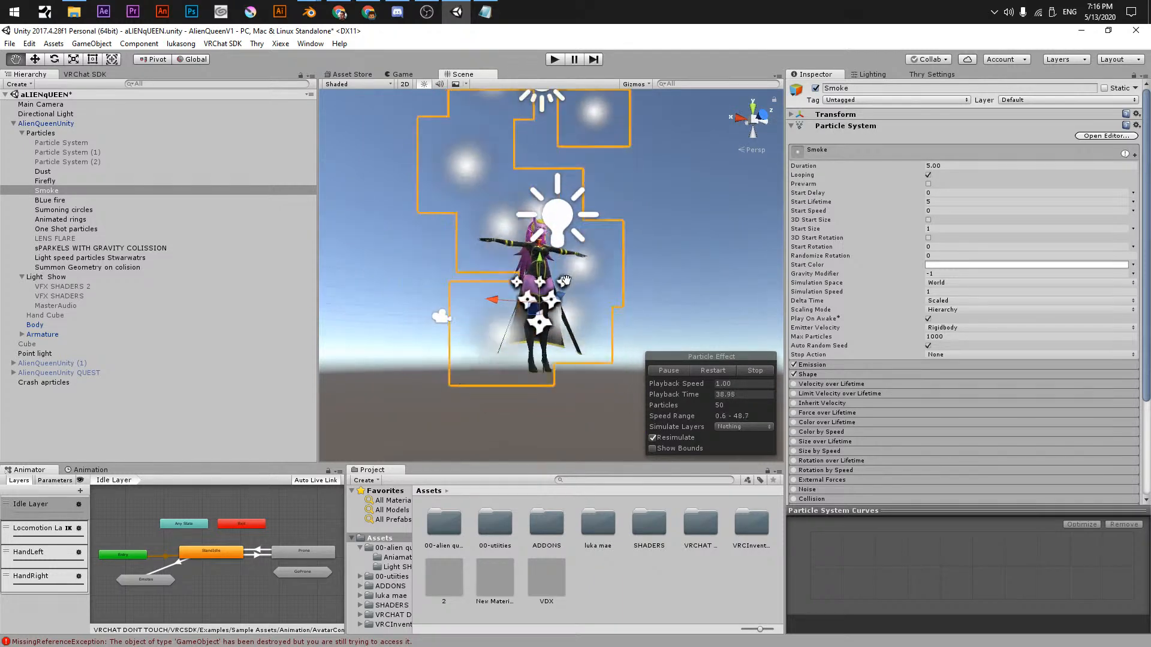
pyautogui.moveTo(501, 306); pyautogui.dragTo(505, 283, button='middle')
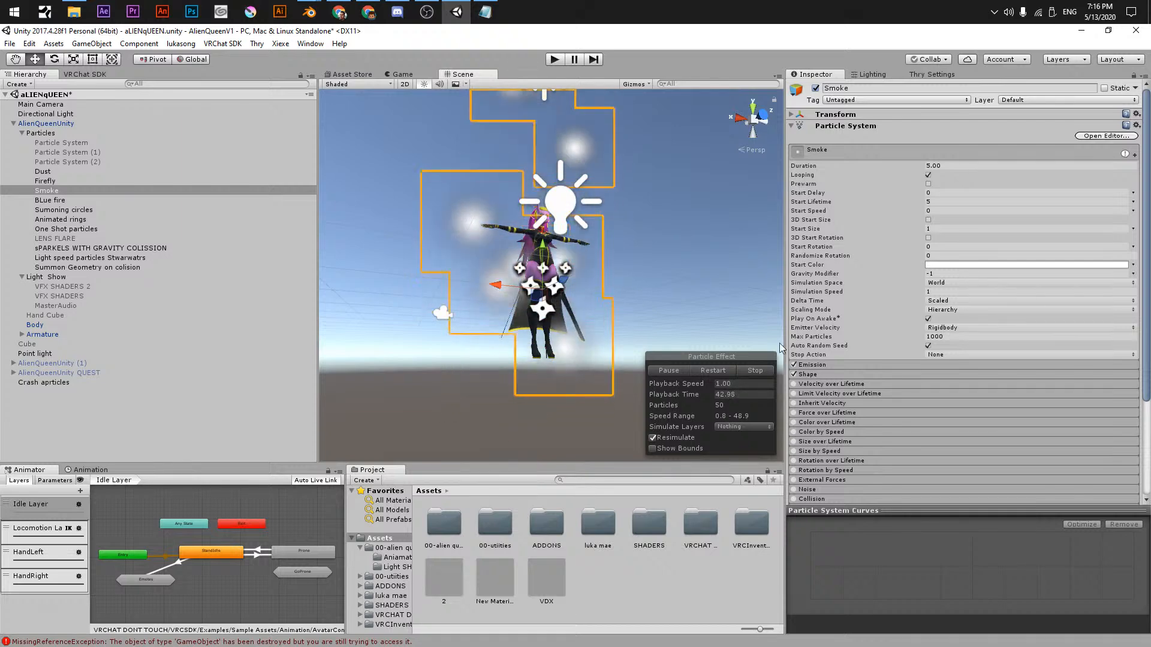
pyautogui.write('-')
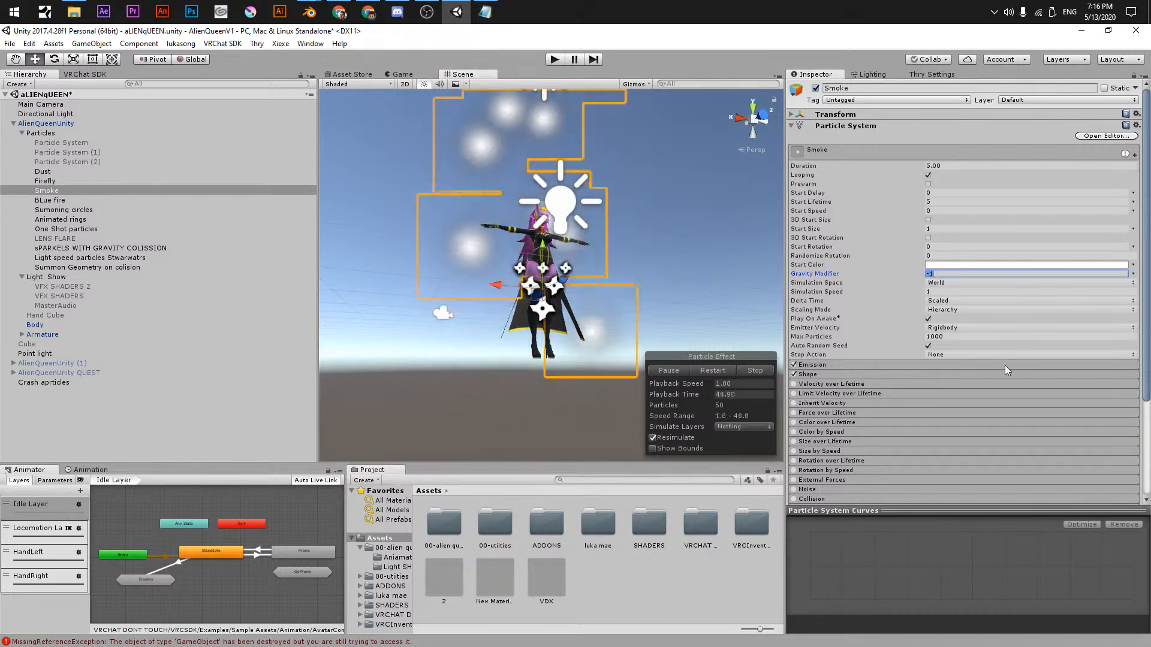
pyautogui.write('0.5')
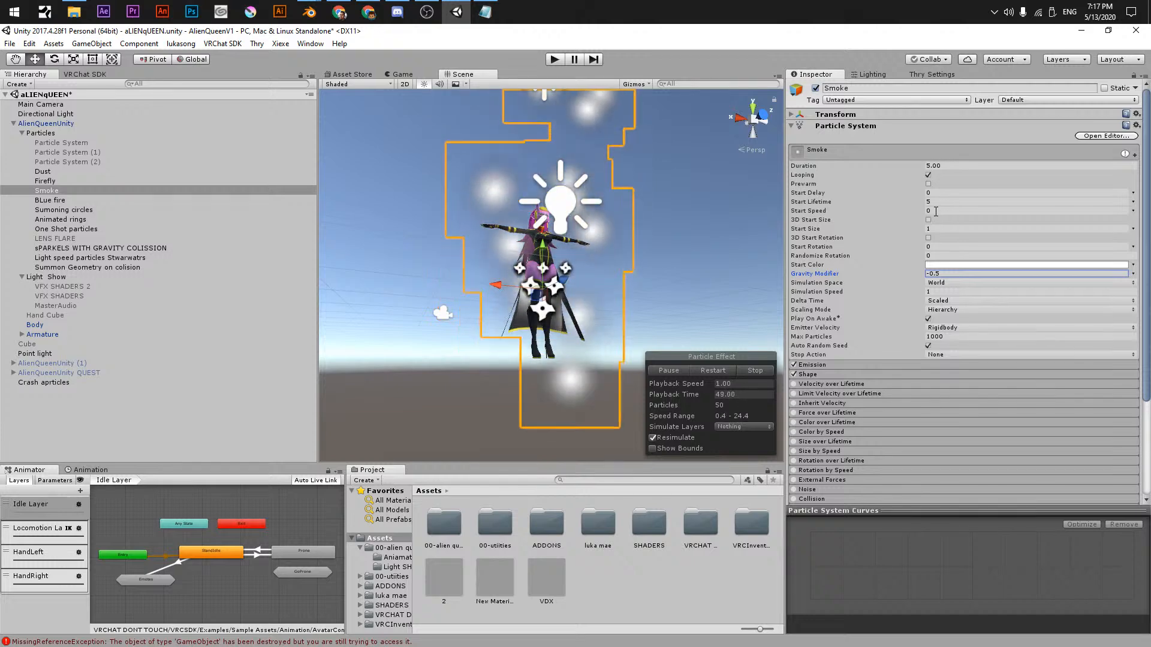
pyautogui.moveTo(817, 294); pyautogui.dragTo(802, 295)
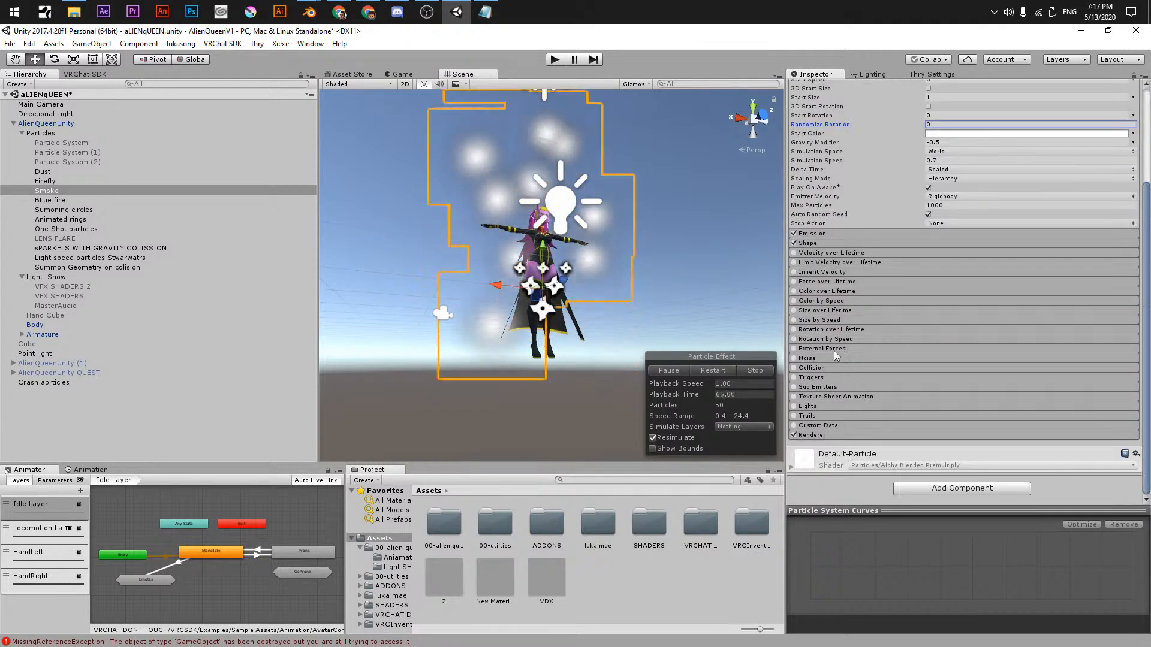
# - Import the smoke cloud PNG image into the project's Assets folder
pyautogui.click(617, 588)
pyautogui.rightClick(585, 571)
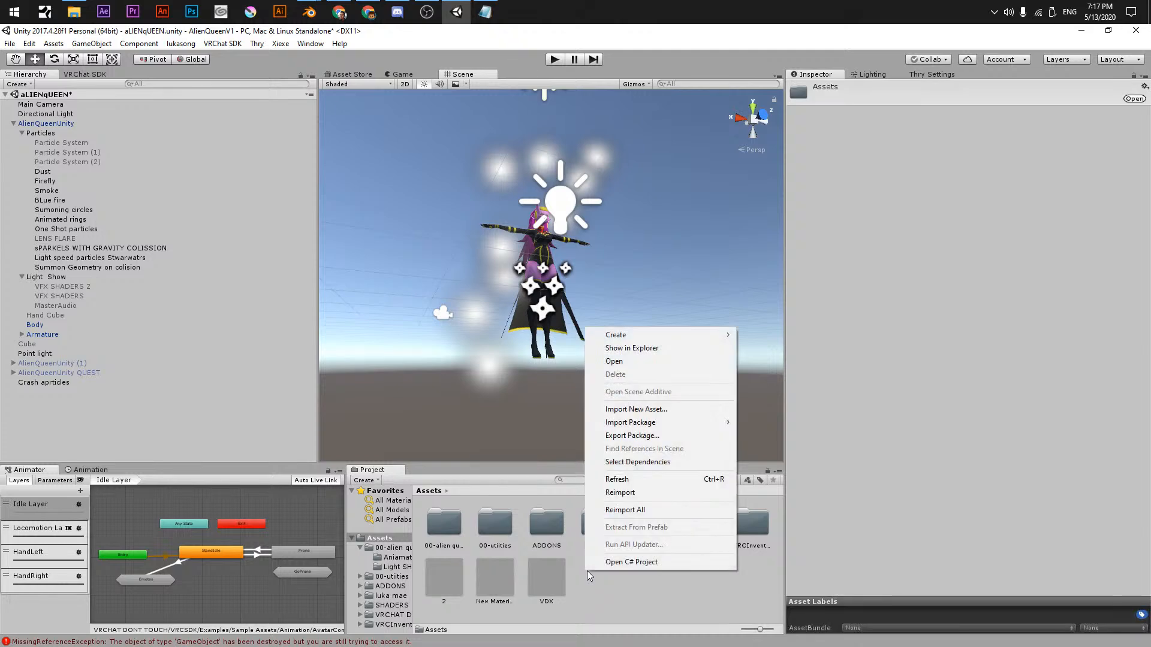
pyautogui.moveTo(628, 429)
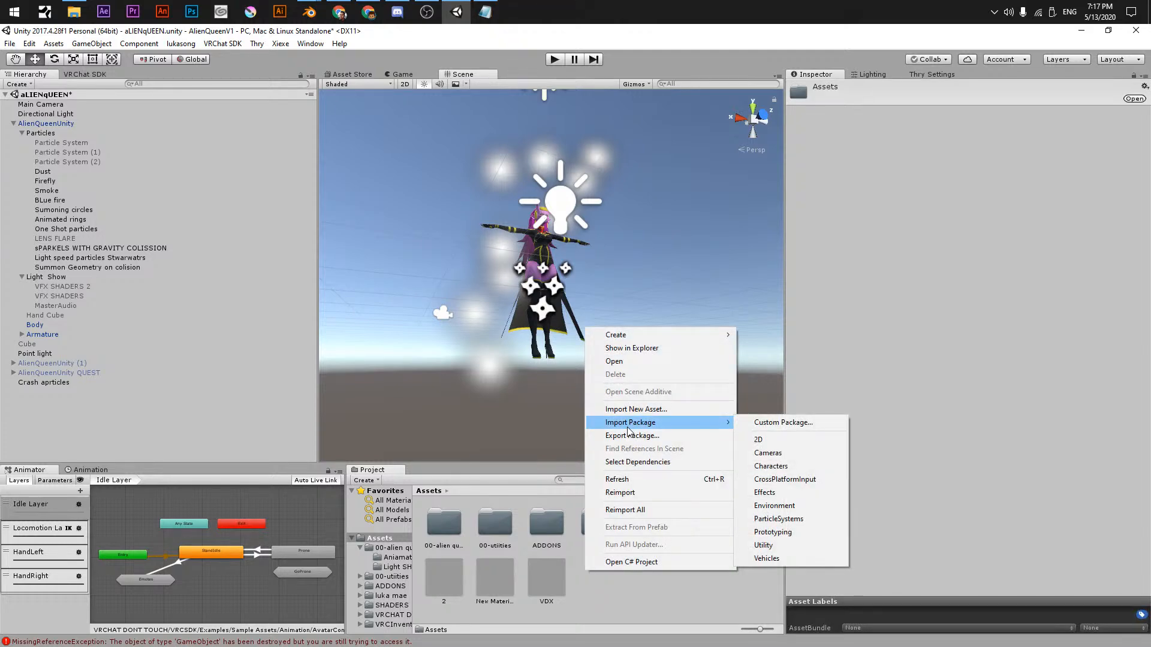
pyautogui.click(637, 409)
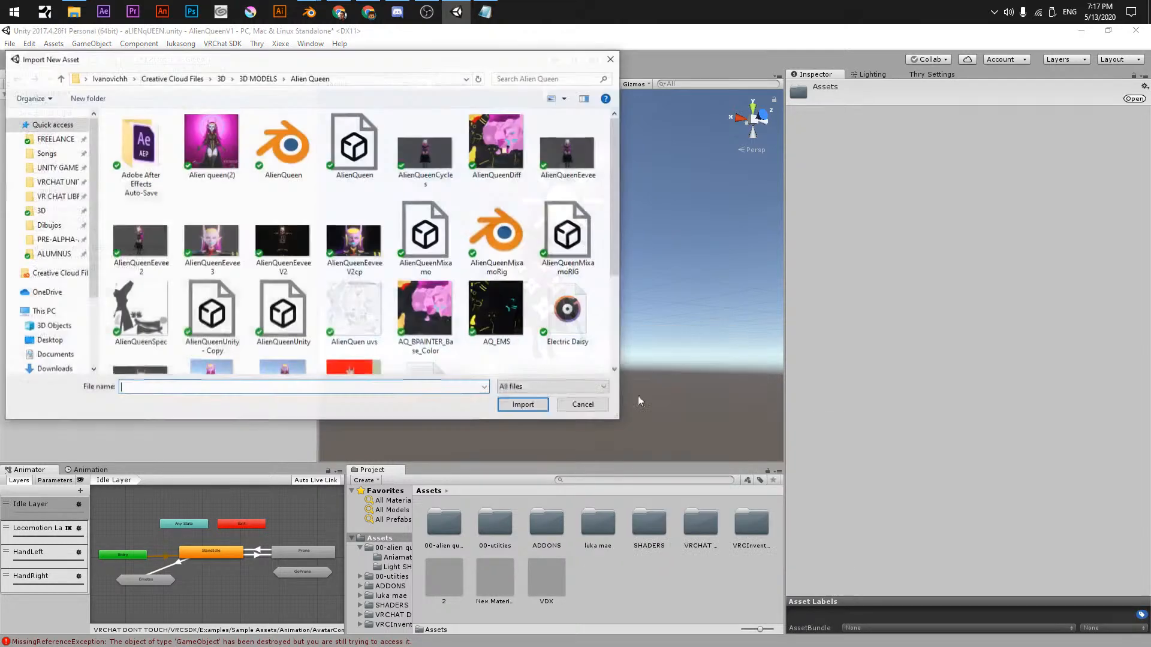
pyautogui.press('Escape')
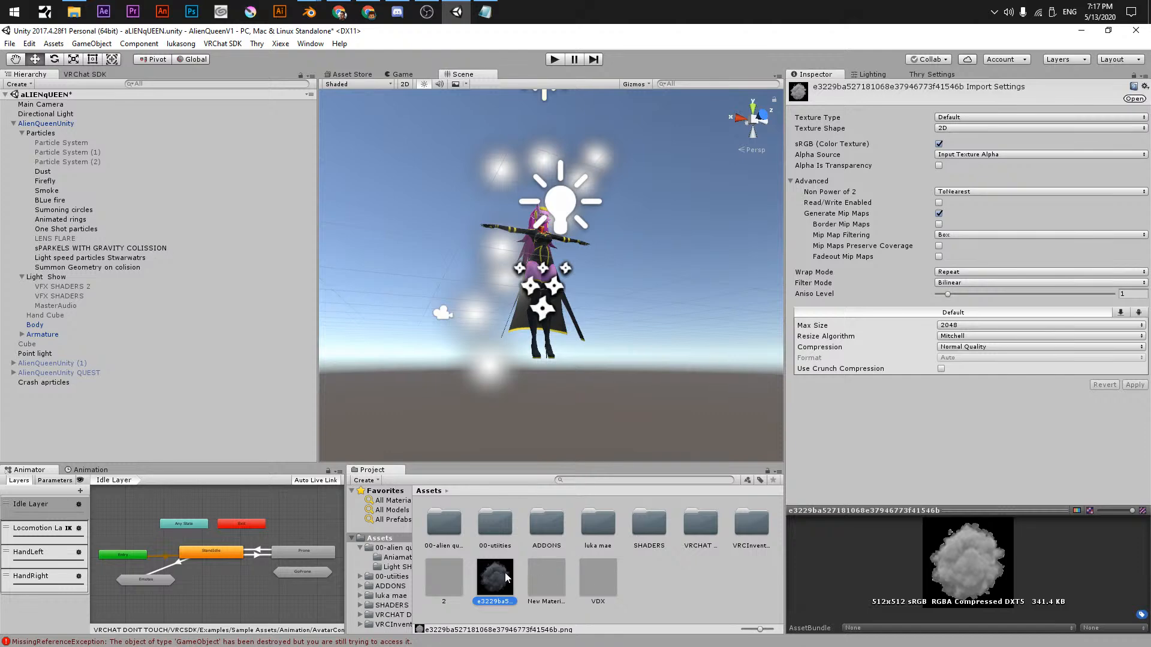
# - Set the smoke image's texture type to Sprite (2D and UI) and apply the import settings
pyautogui.click(965, 117)
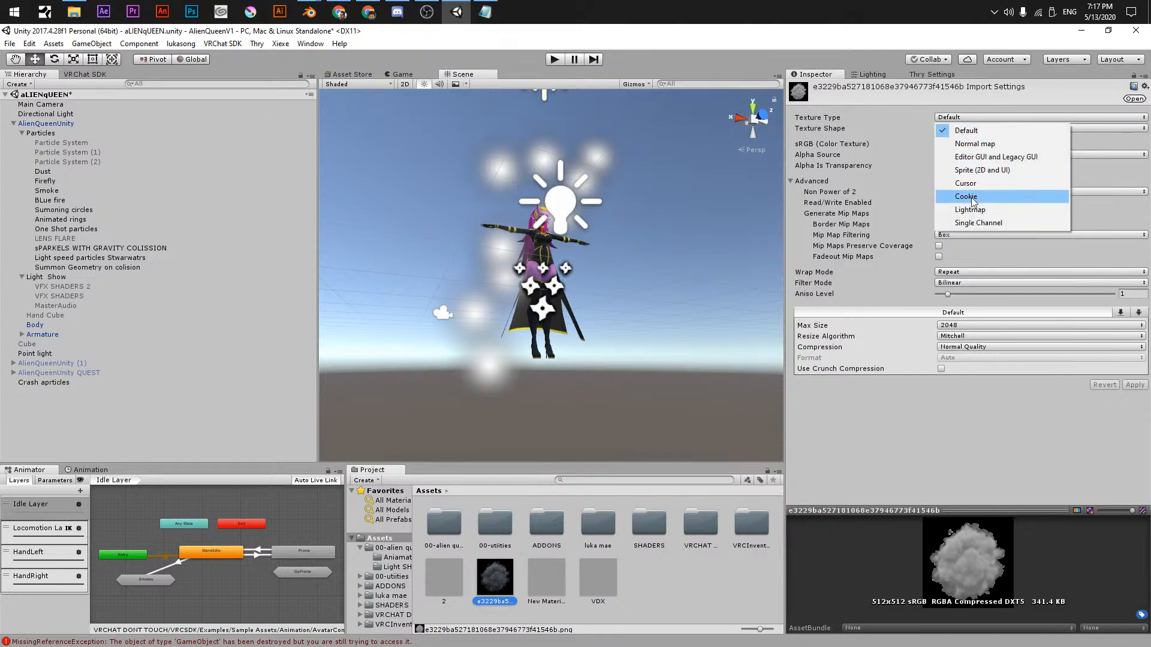
pyautogui.click(988, 170)
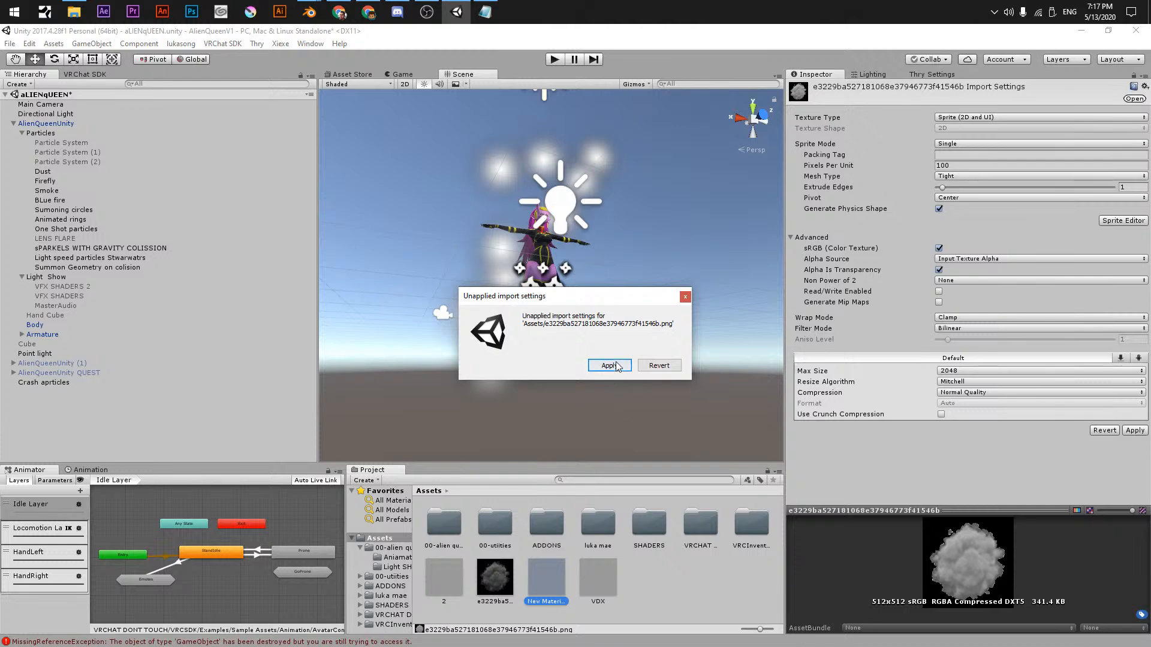
pyautogui.click(609, 365)
pyautogui.click(496, 594)
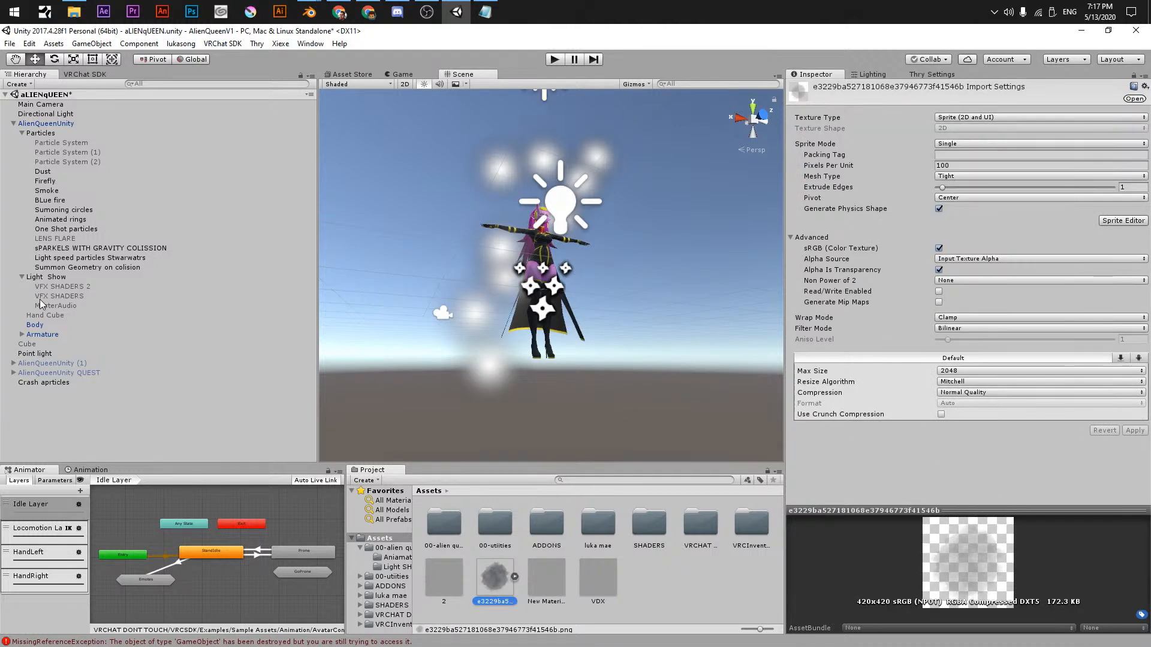
# - Create a new material named Smoke in the Assets folder
pyautogui.rightClick(638, 586)
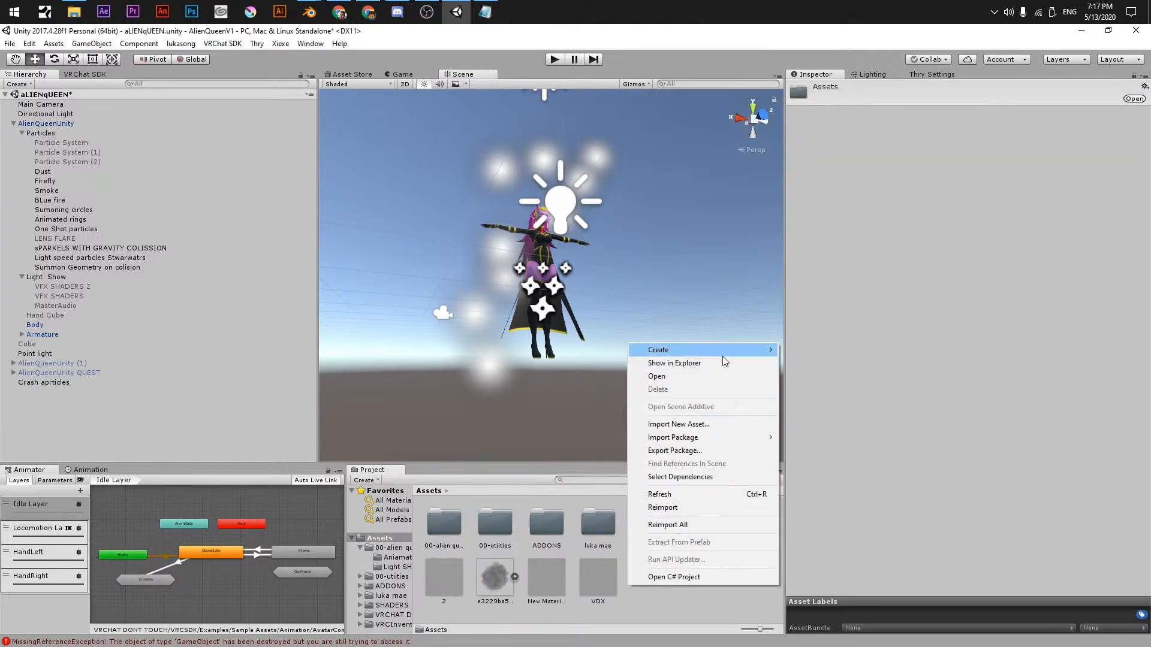
pyautogui.moveTo(721, 350)
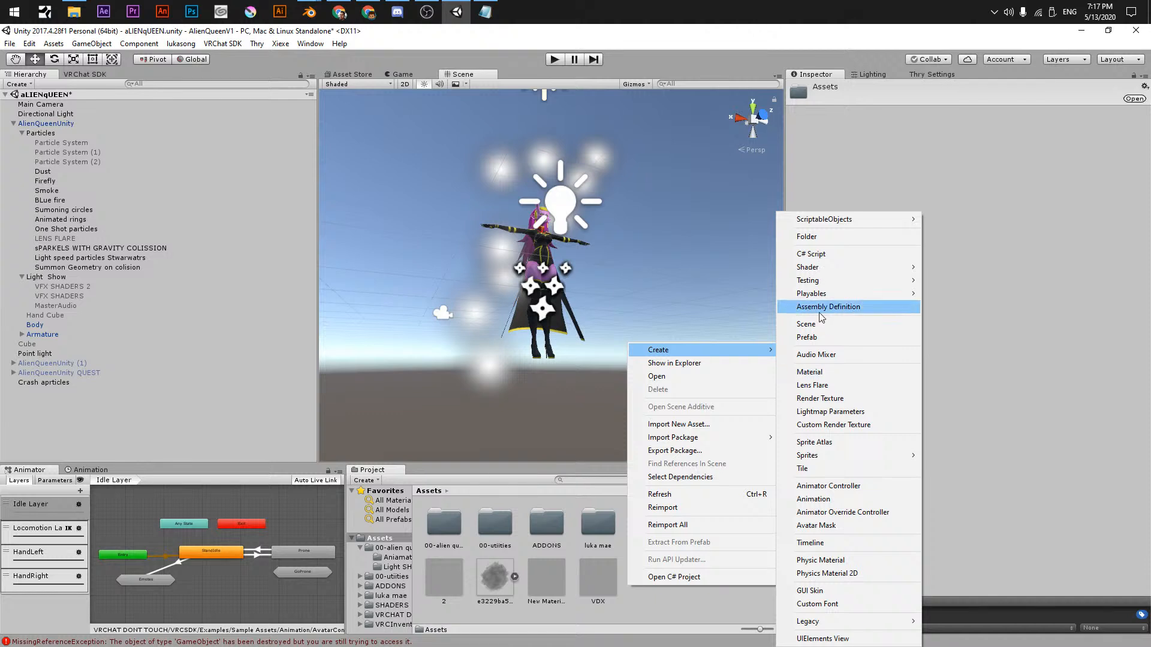
pyautogui.click(819, 373)
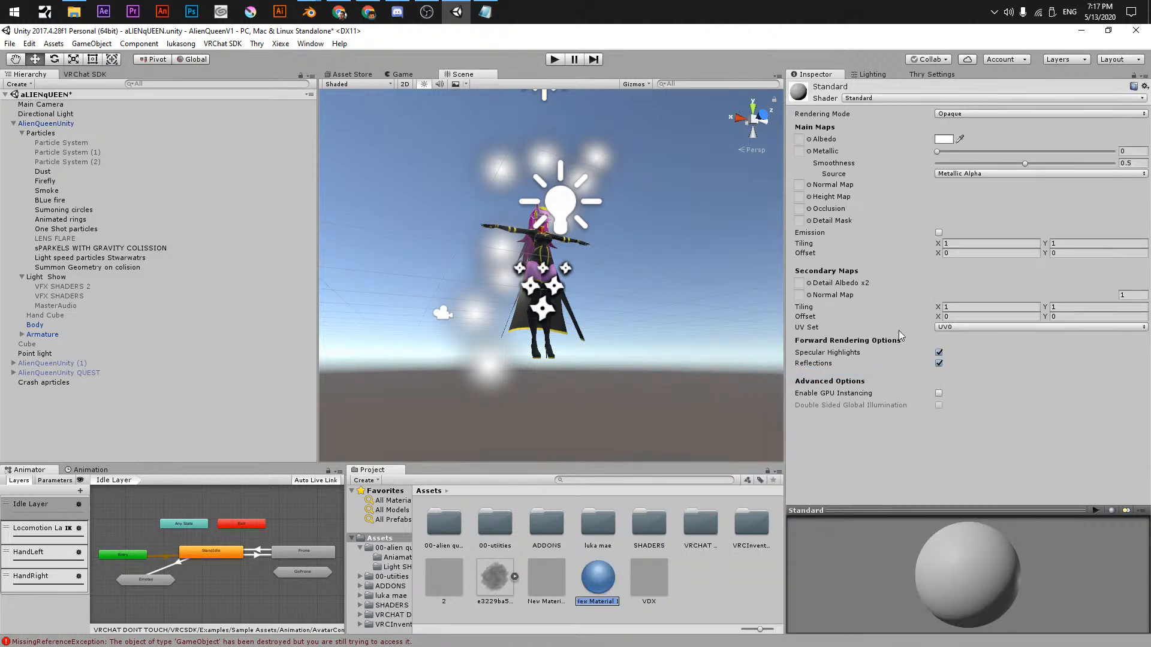
pyautogui.write('Smoke')
pyautogui.press('Return')
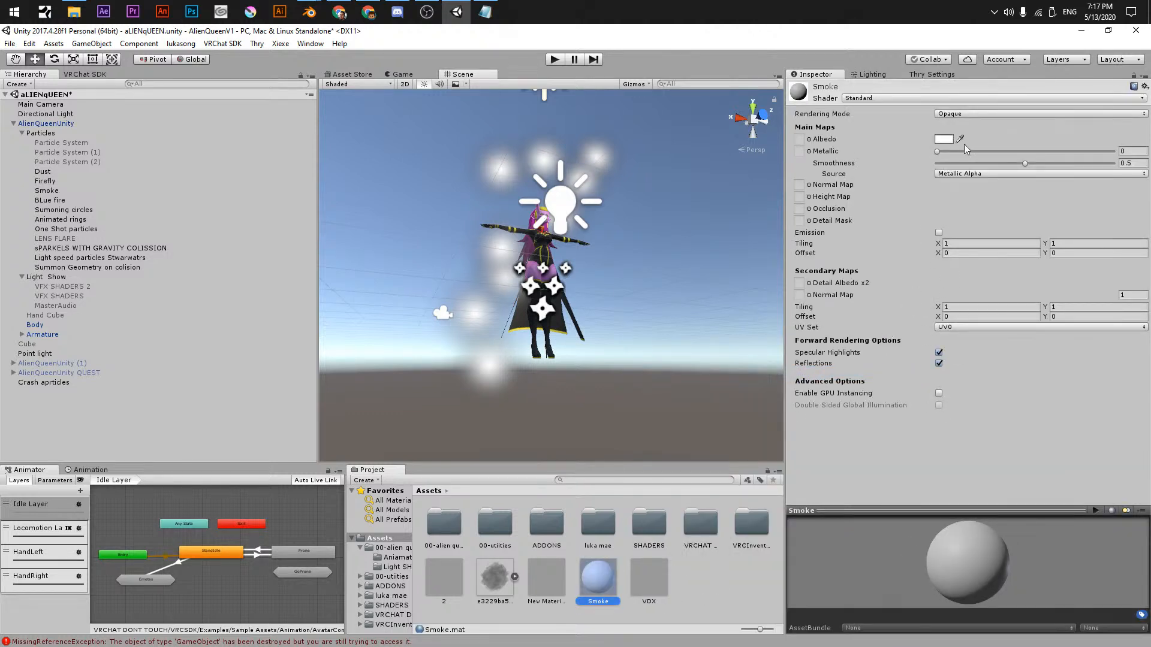
# - Set the Smoke material's shader to Particles/Additive (Soft) and assign the smoke cloud image as its particle texture
pyautogui.click(920, 100)
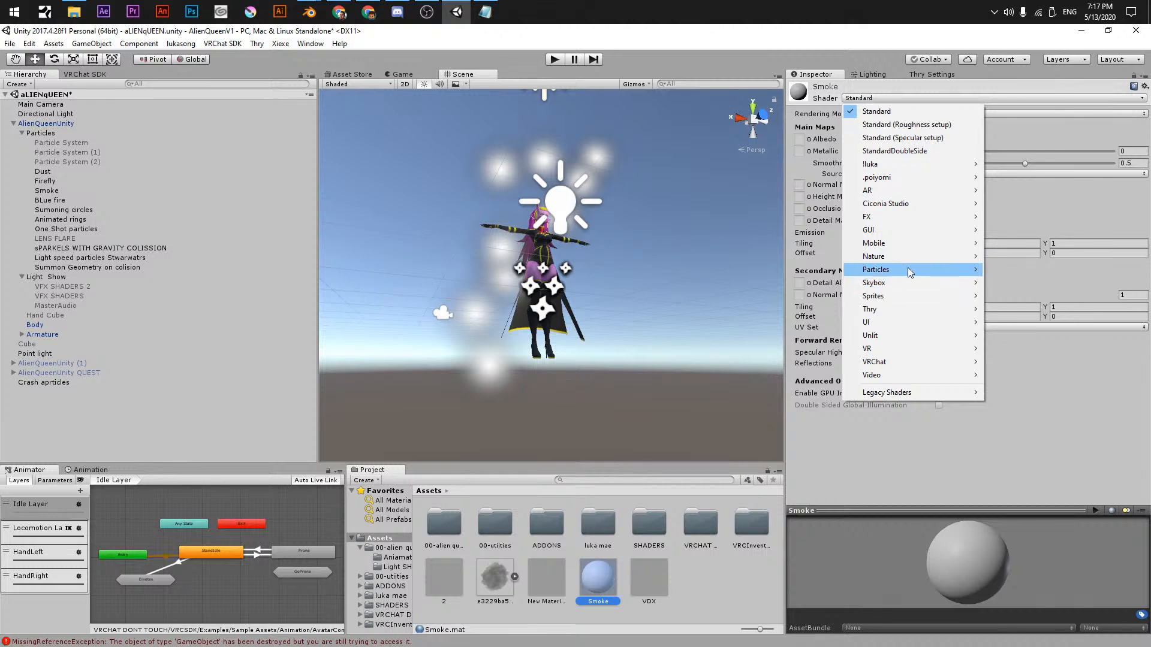
pyautogui.moveTo(908, 271)
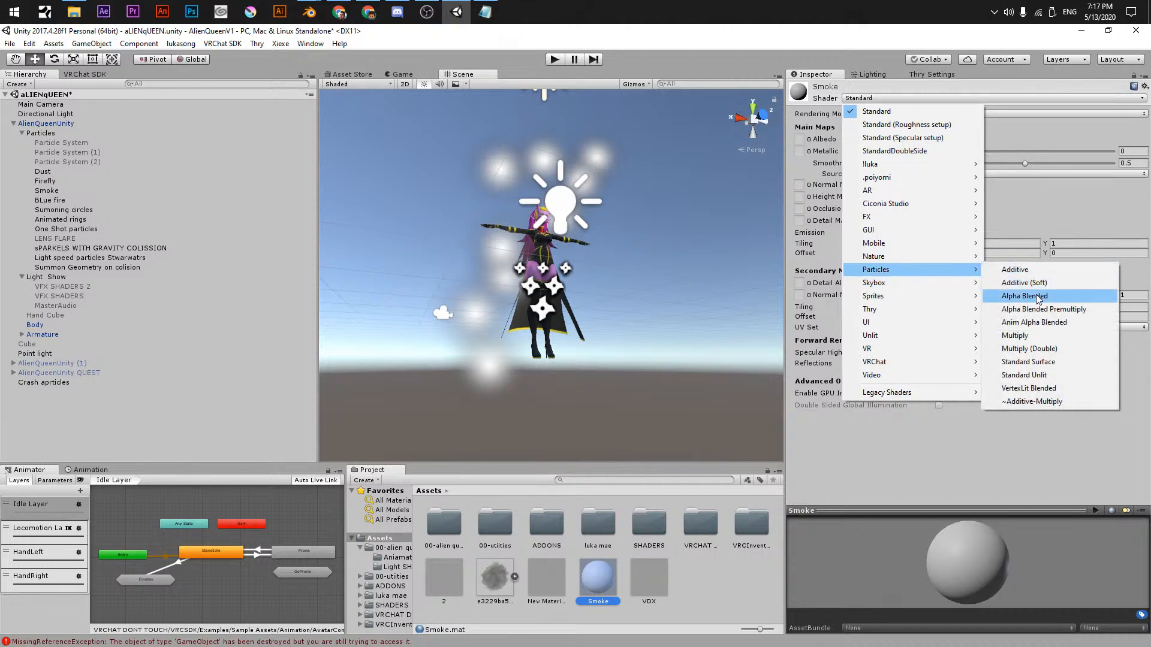
pyautogui.click(1031, 284)
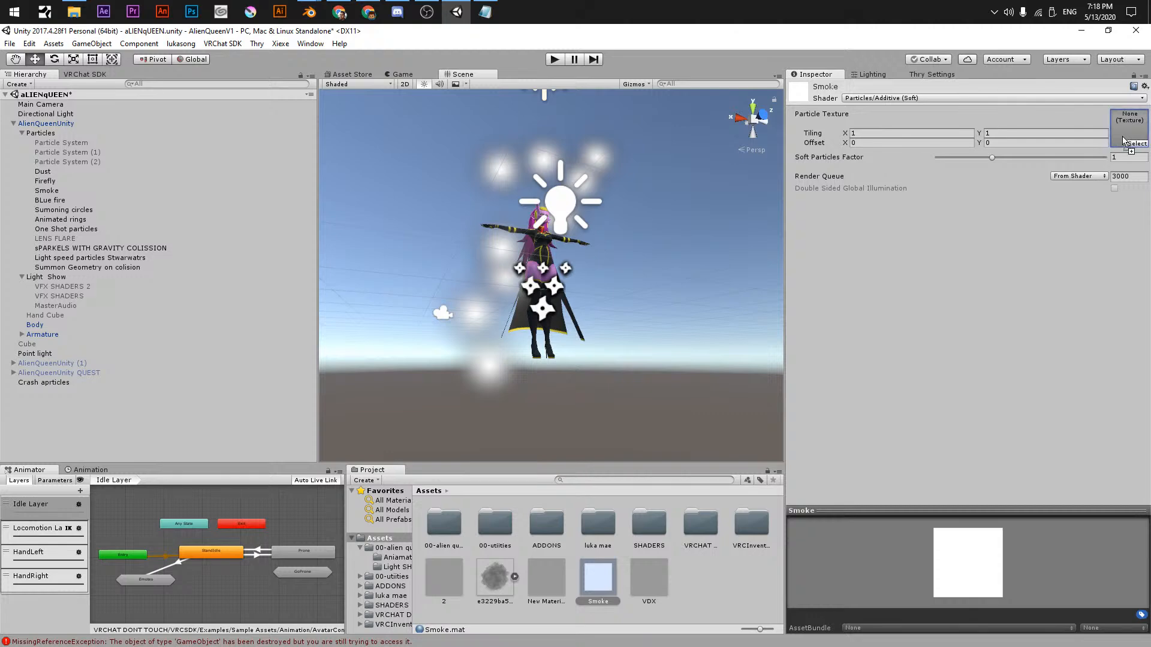
pyautogui.moveTo(1125, 141); pyautogui.dragTo(1125, 141)
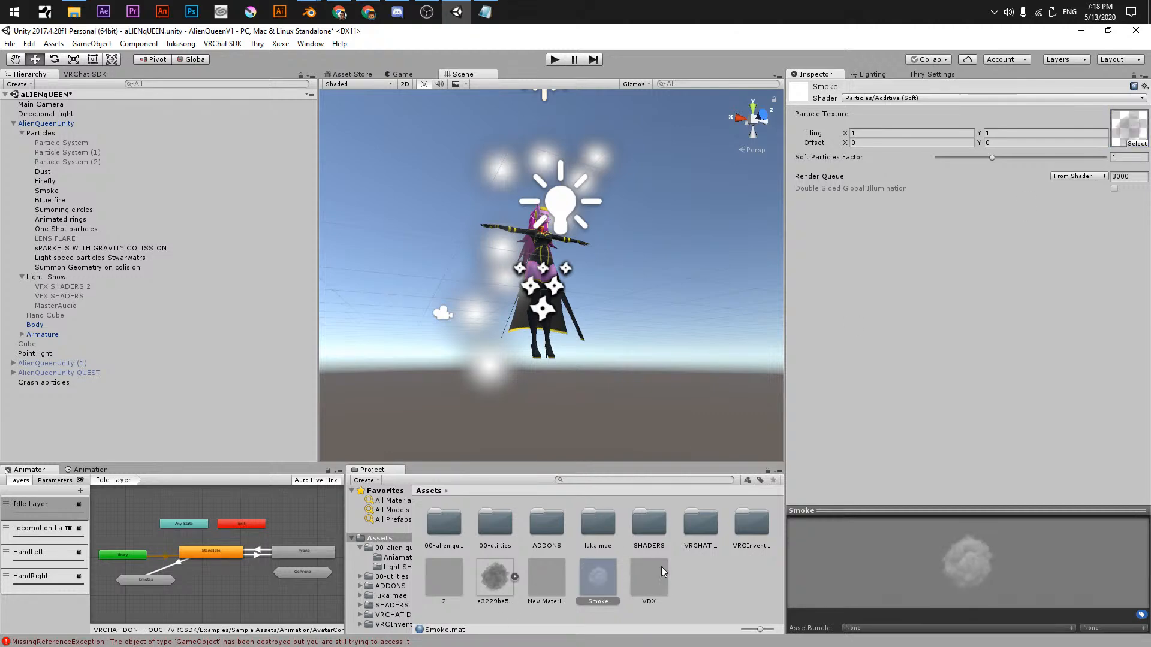
# - Assign the Smoke material to the renderer of the Smoke particle system
pyautogui.click(51, 192)
pyautogui.scroll(-5, 858, 374)
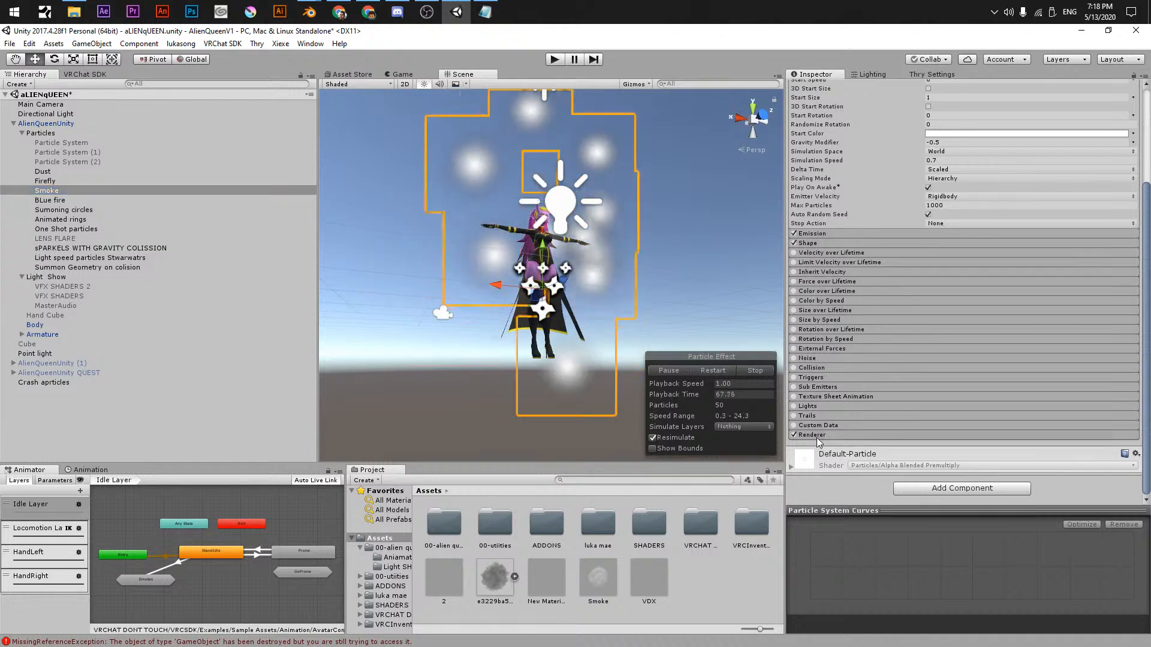
pyautogui.click(812, 434)
pyautogui.scroll(-5, 843, 426)
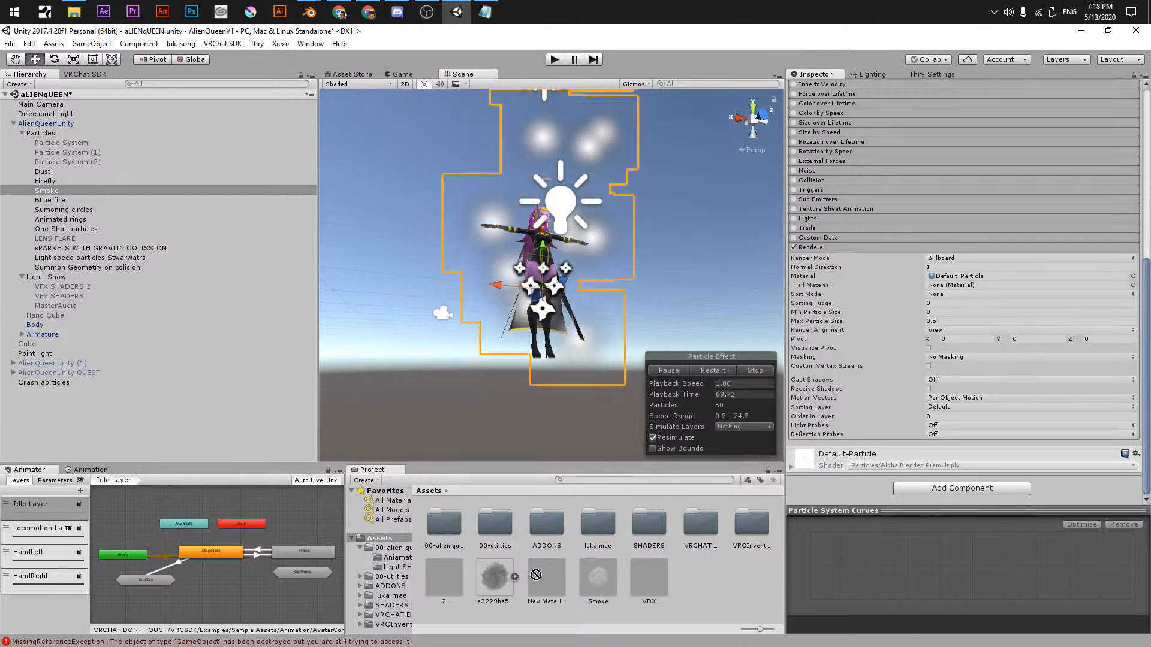
pyautogui.moveTo(535, 575); pyautogui.dragTo(947, 276)
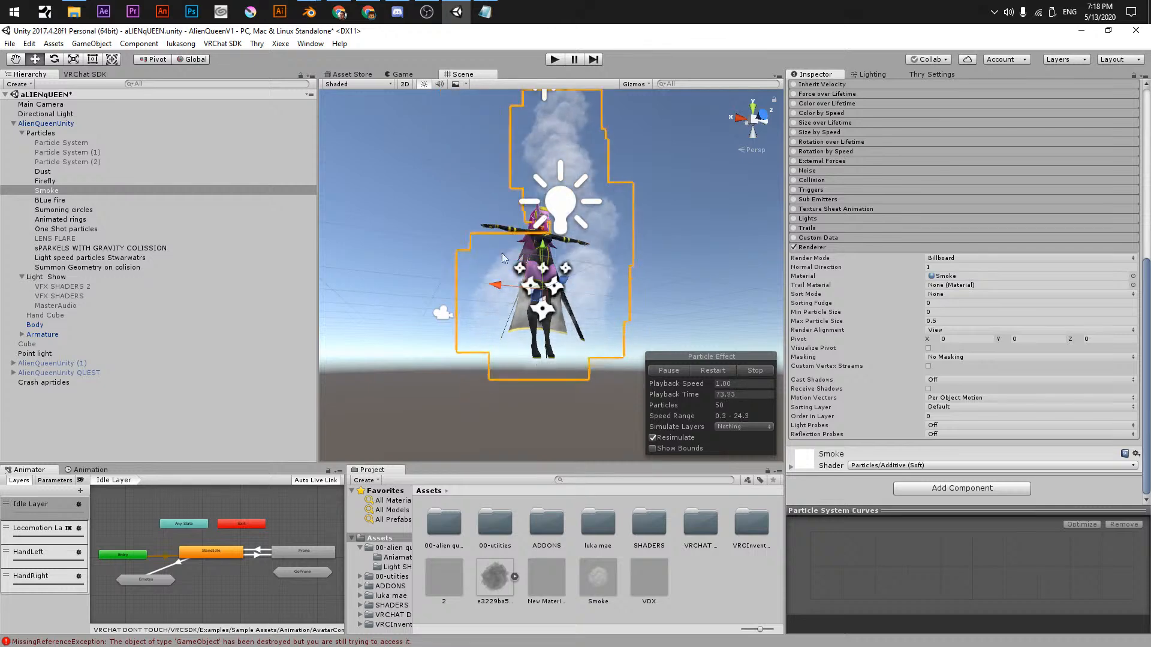
# - Set the Smoke particle system's randomize rotation to 1 and enable rotation over lifetime with an angular velocity of 52.71
pyautogui.scroll(2, 502, 253)
pyautogui.scroll(10, 879, 112)
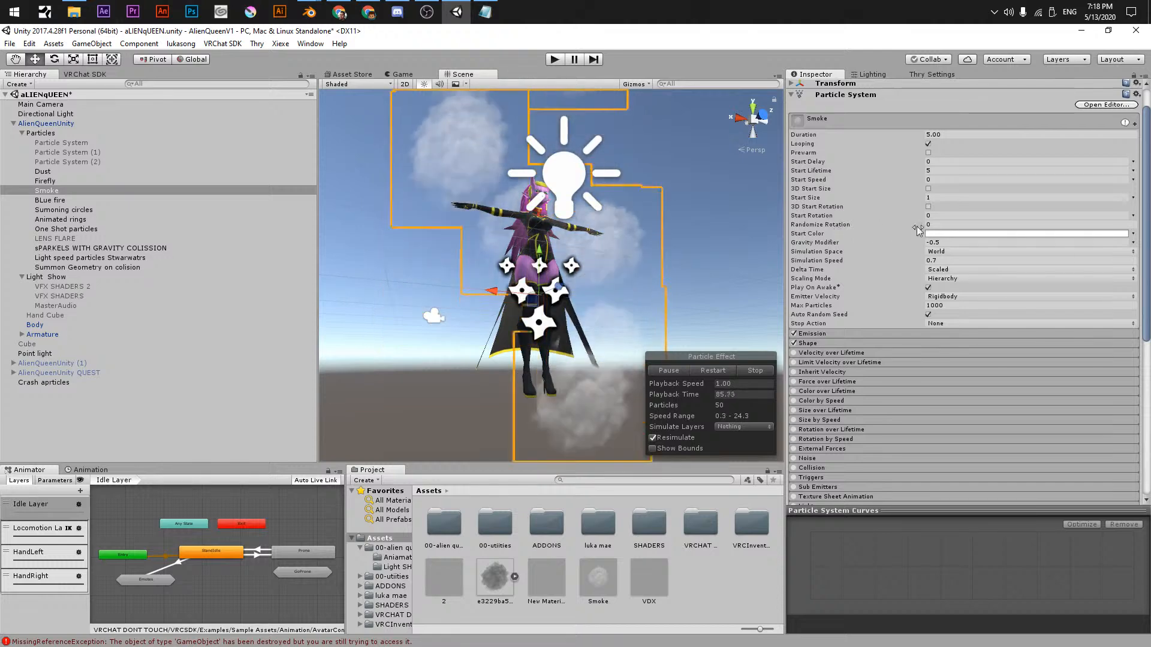
pyautogui.moveTo(817, 225); pyautogui.dragTo(924, 231)
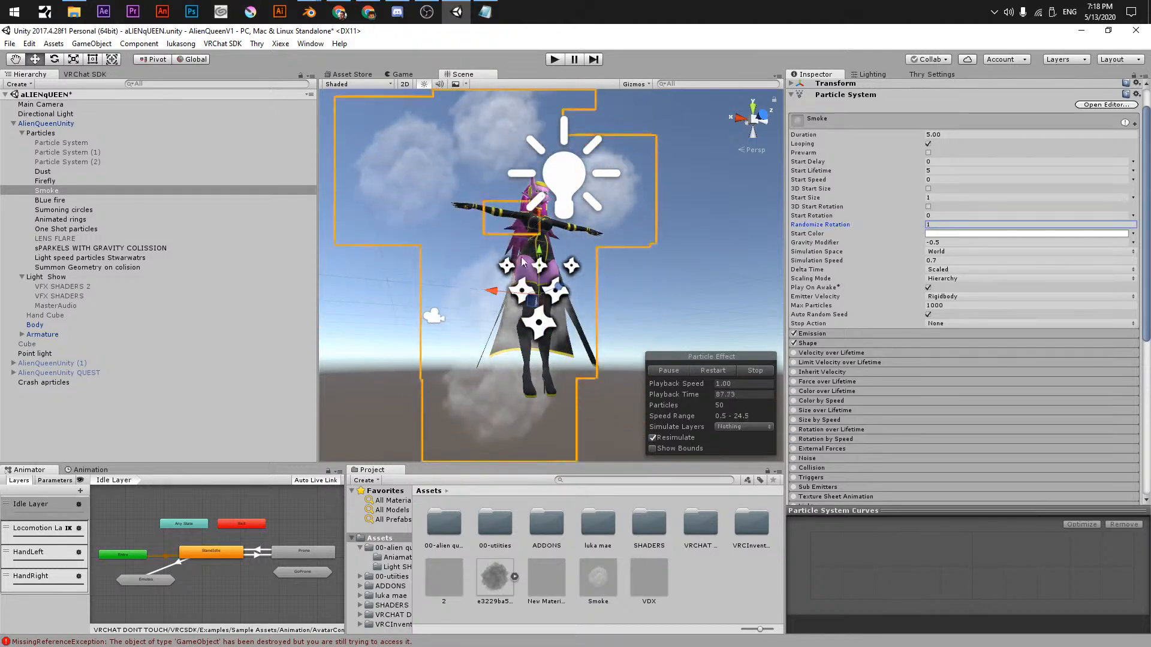
pyautogui.click(795, 429)
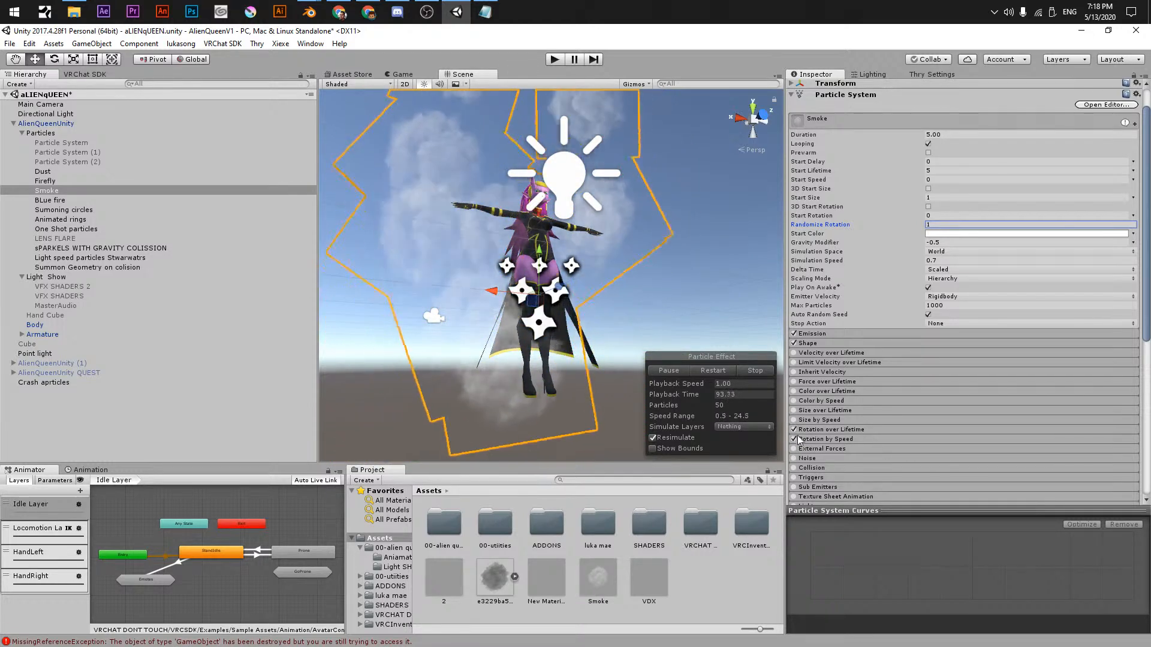
pyautogui.click(810, 429)
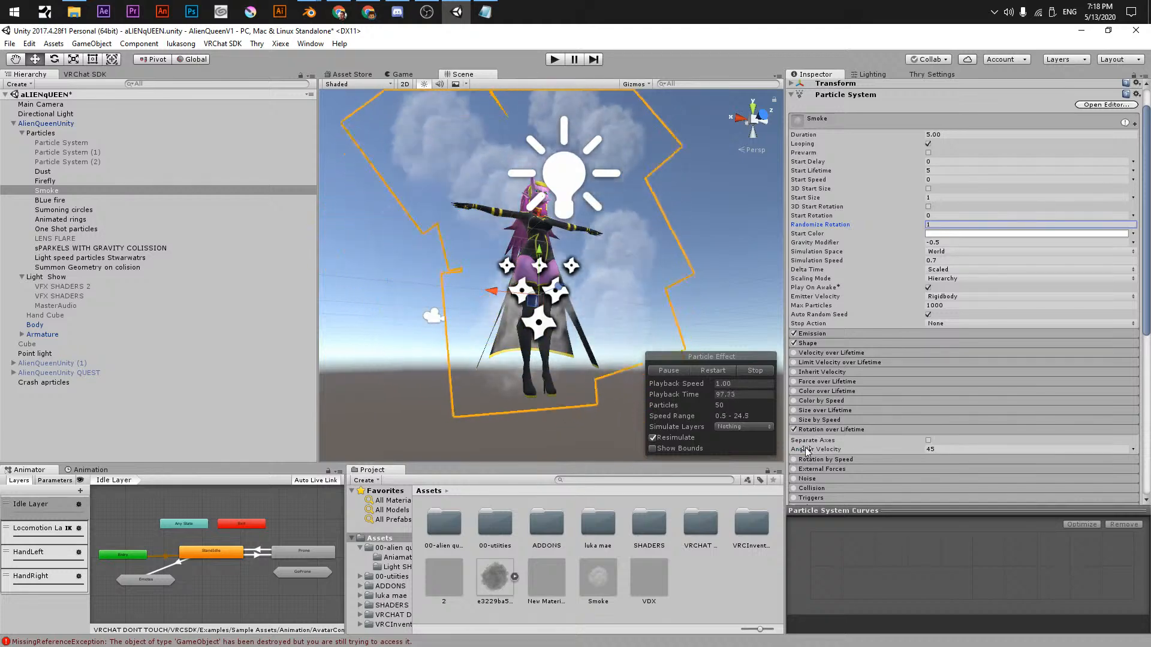
pyautogui.moveTo(806, 451); pyautogui.dragTo(839, 449)
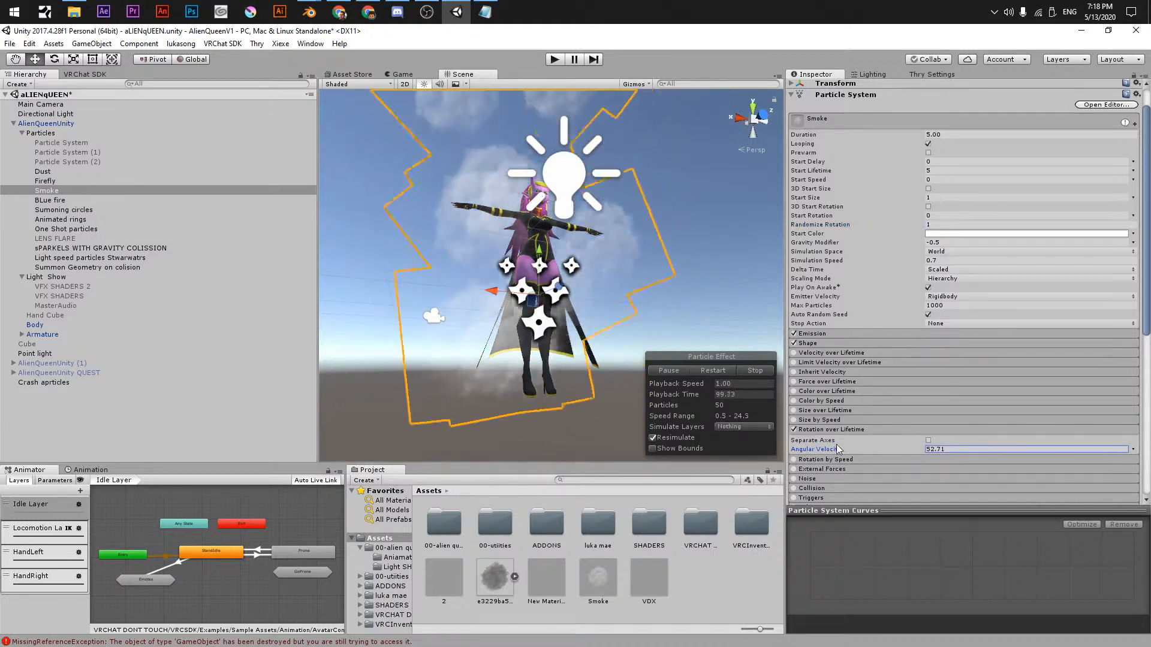
# - Separate the axes of the rotation over lifetime, try an X value of -40.3, and reset X to 0
pyautogui.click(917, 440)
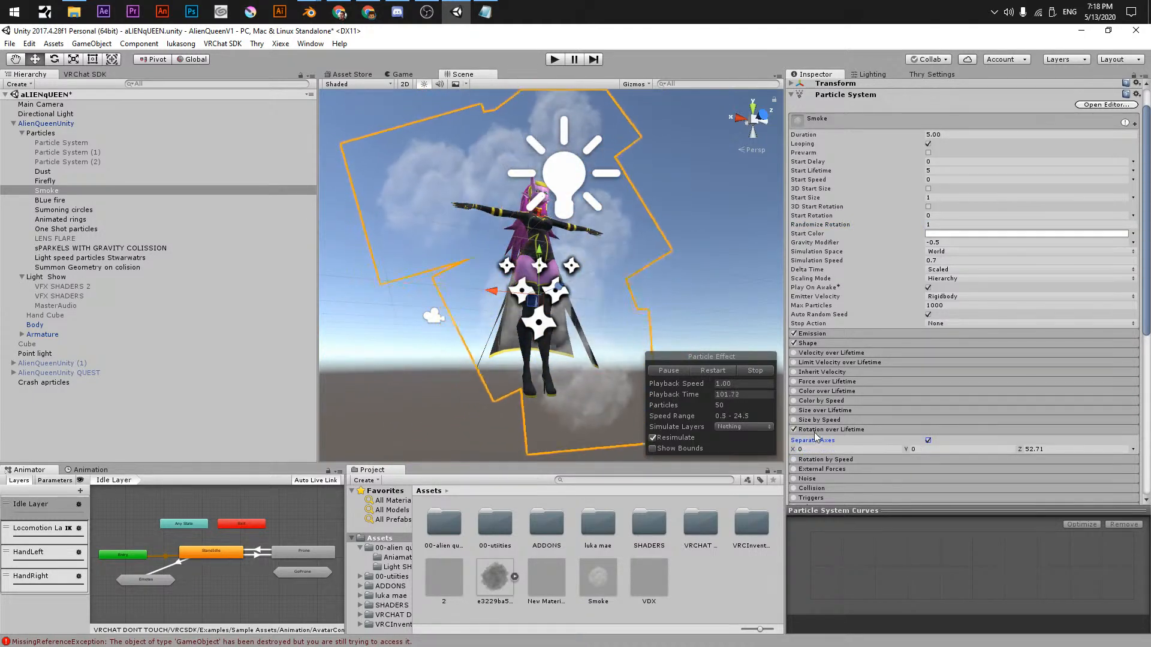
pyautogui.moveTo(797, 451); pyautogui.dragTo(755, 448)
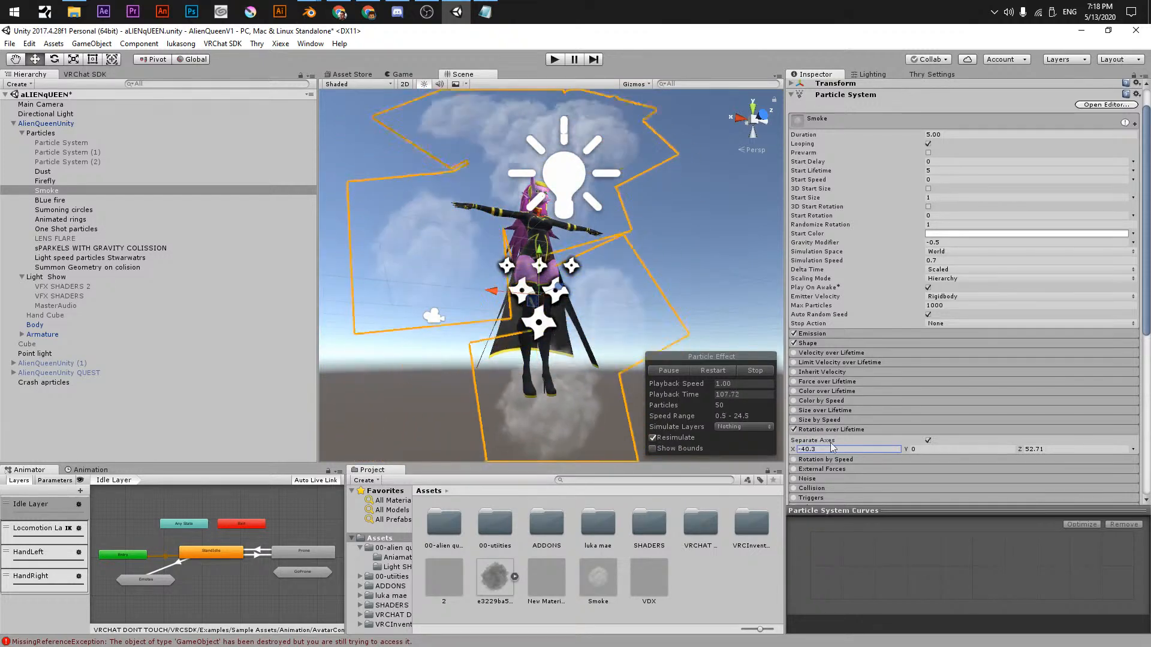
pyautogui.click(795, 429)
pyautogui.click(794, 430)
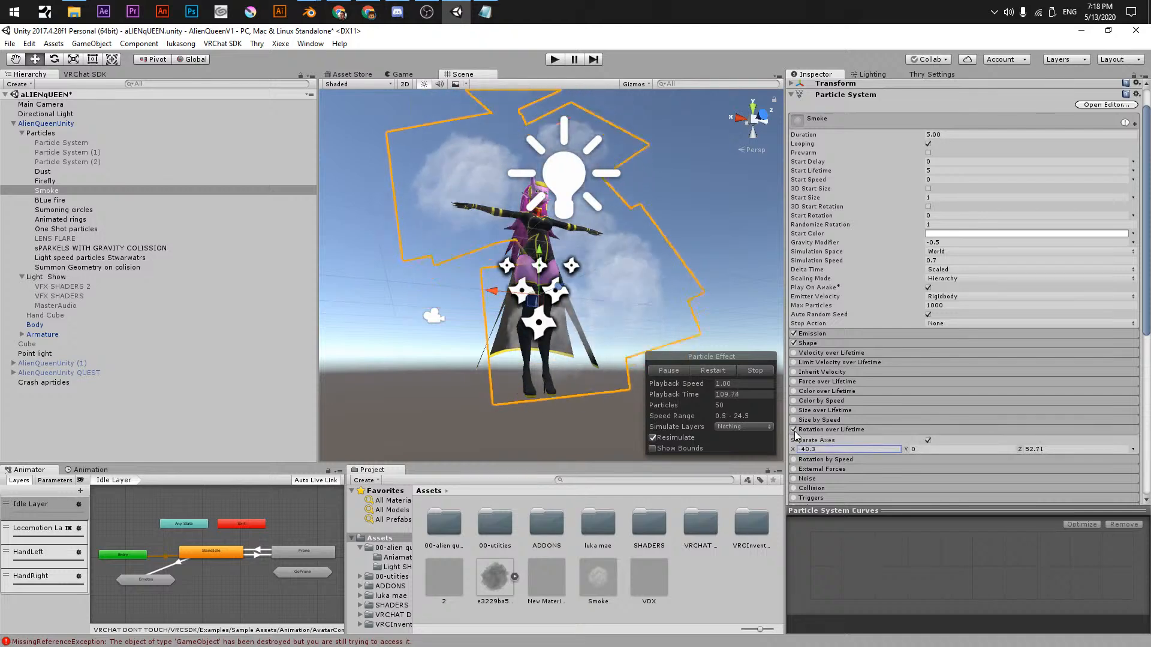
pyautogui.write('0')
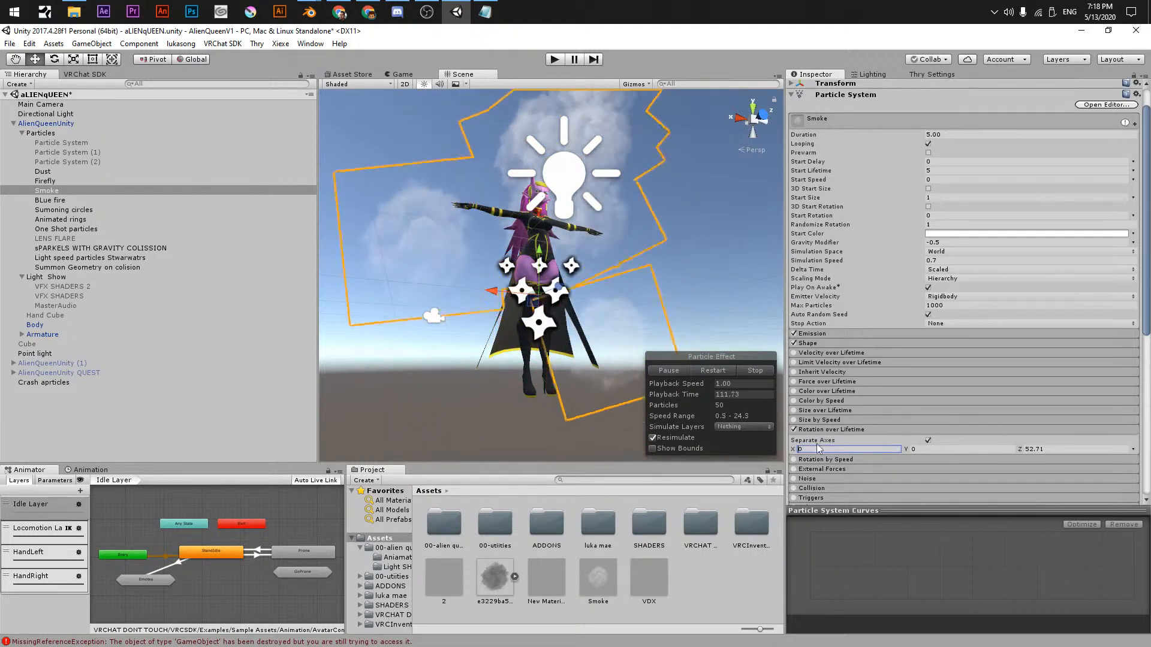
# - Enable rotation by speed on the Smoke particle system with an angular velocity of 50
pyautogui.click(815, 431)
pyautogui.click(816, 440)
pyautogui.click(794, 440)
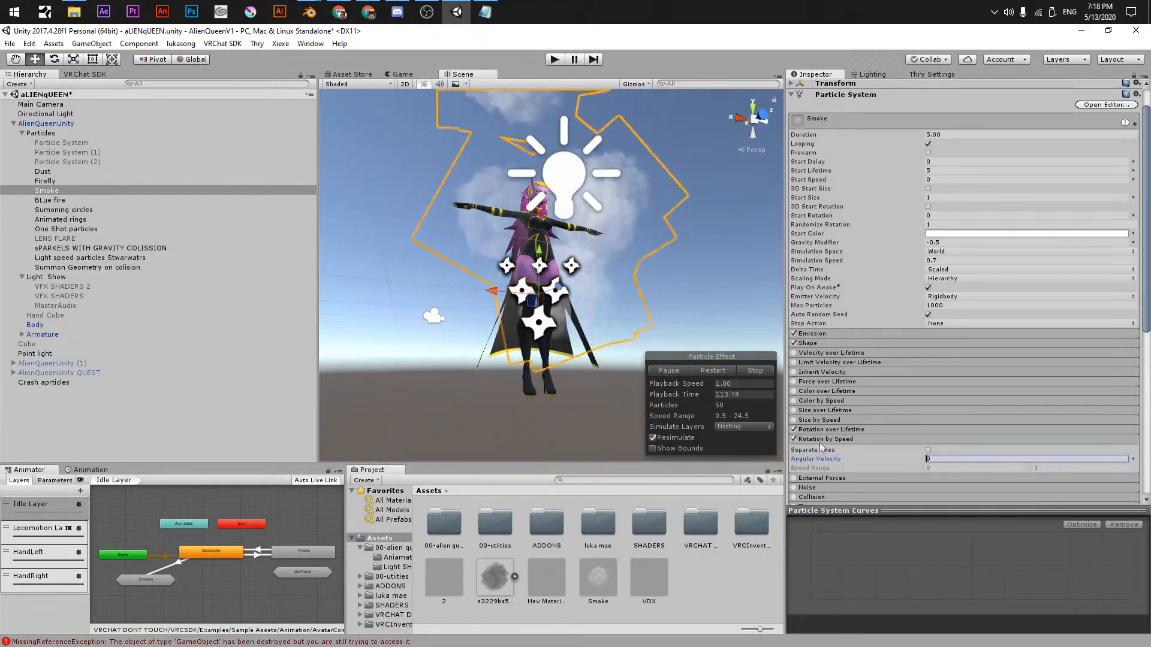
pyautogui.write('50')
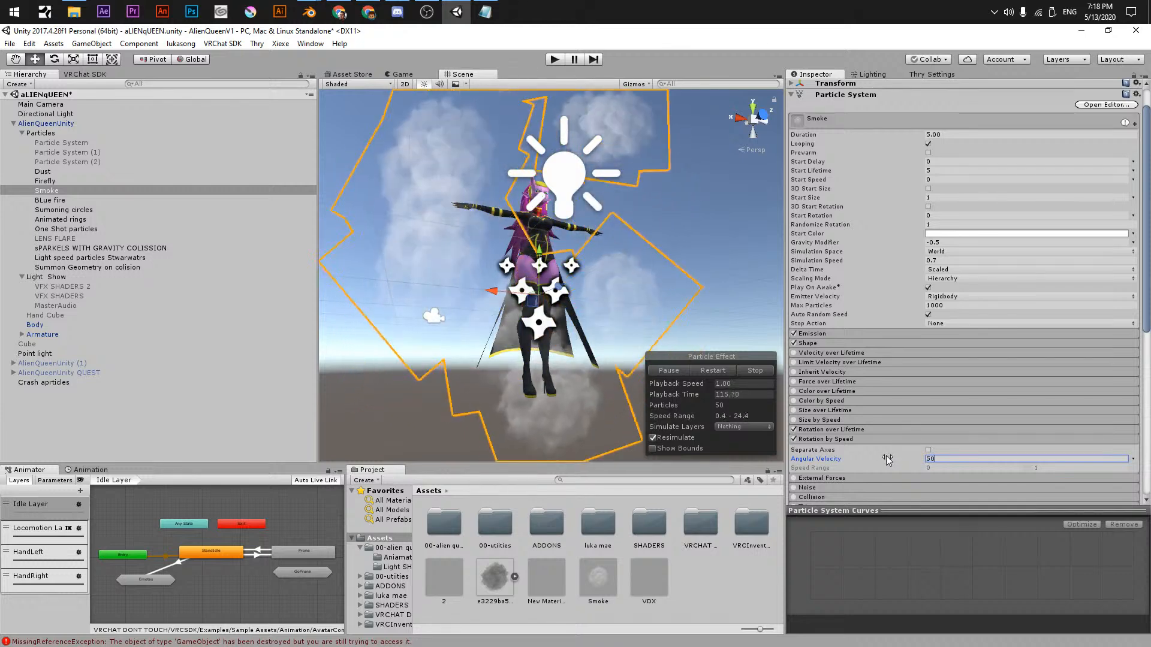
pyautogui.click(840, 440)
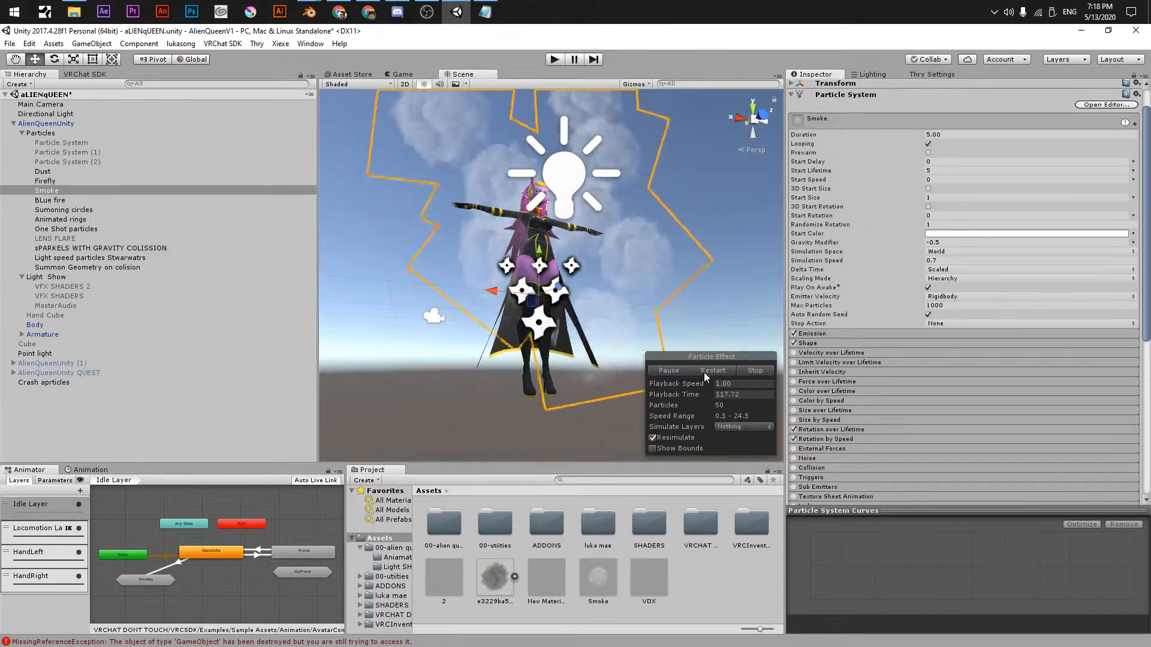
pyautogui.scroll(-2, 599, 245)
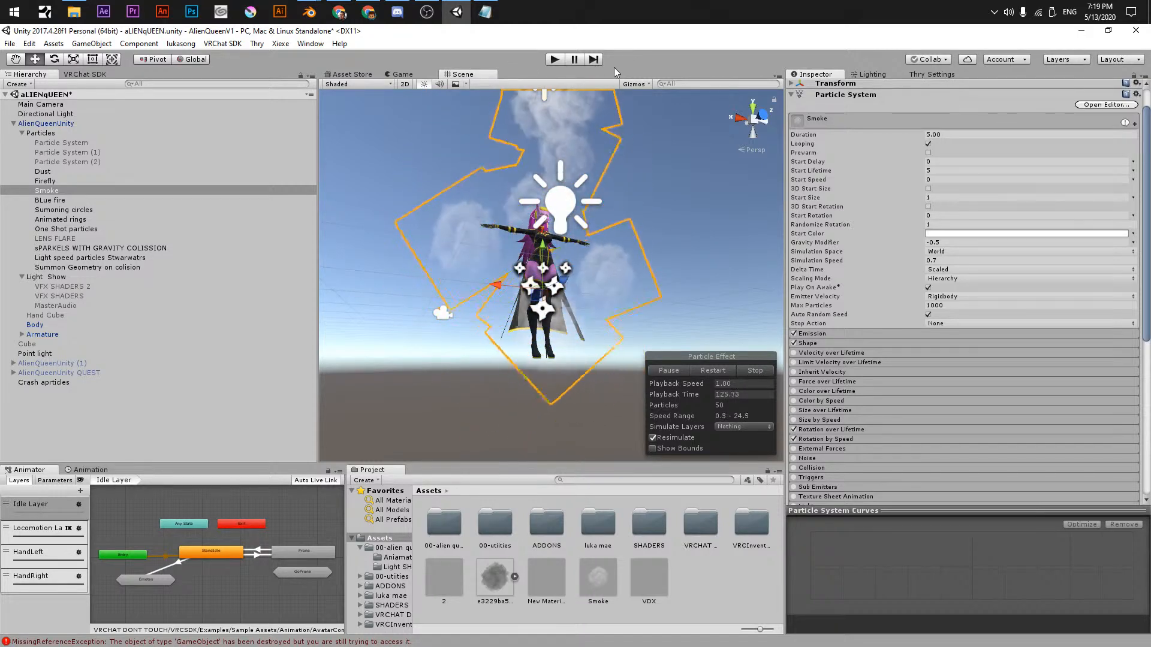
# - Set the Smoke particle system's max particles to 50 and its emission rate over time to 50
pyautogui.click(152, 229)
pyautogui.click(77, 191)
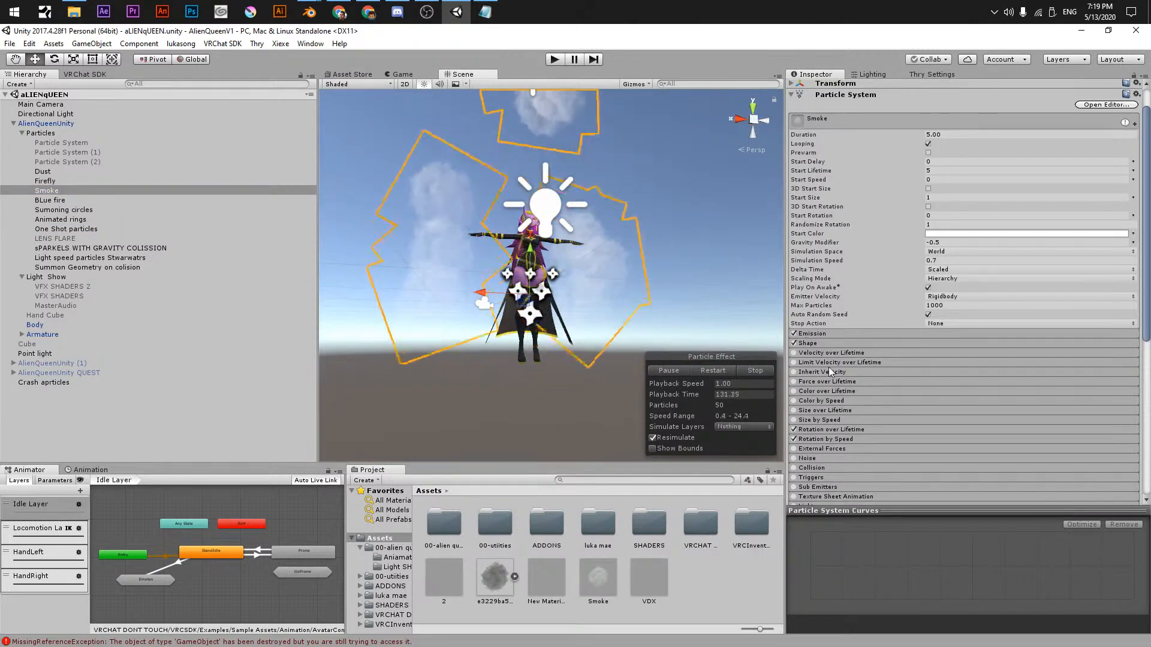
pyautogui.scroll(2, 912, 370)
pyautogui.click(935, 336)
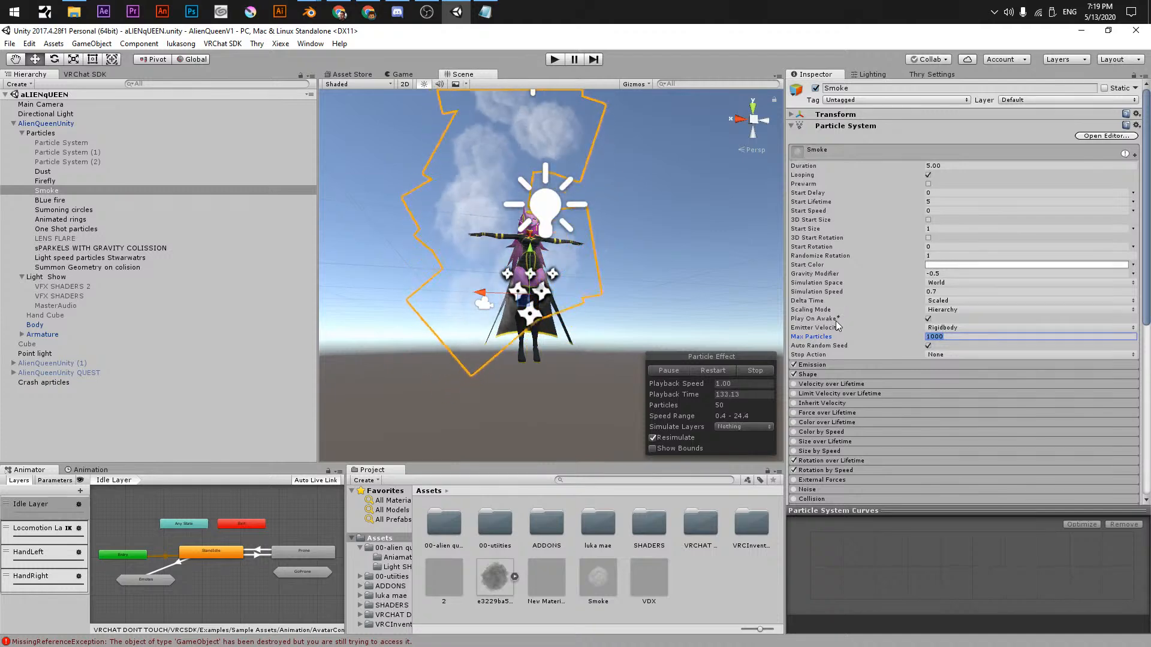
pyautogui.write('50')
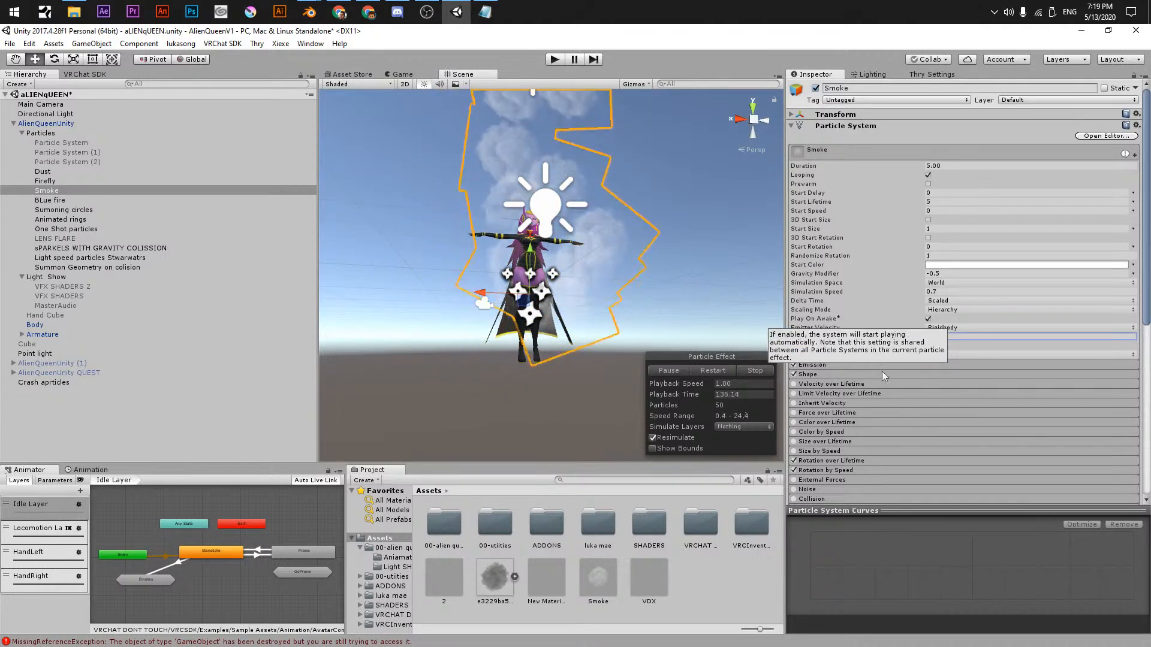
pyautogui.click(911, 363)
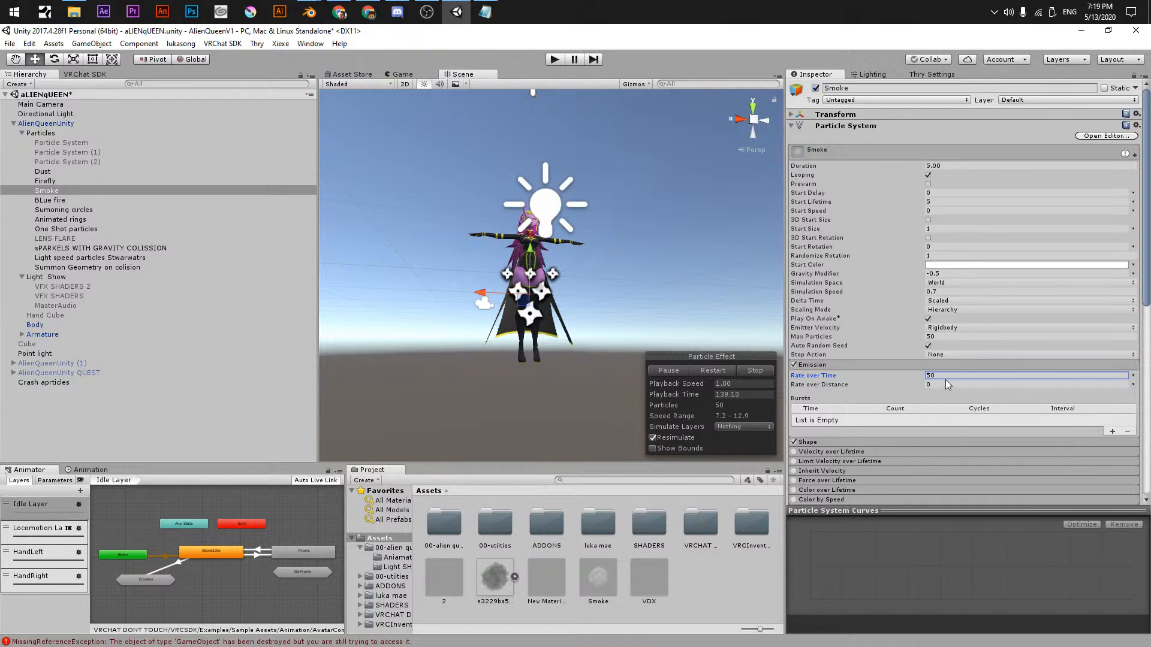
# - Set the Smoke particle system's emission rate over time to 30, duration and start lifetime to 1, and max particles to 50
pyautogui.write('1')
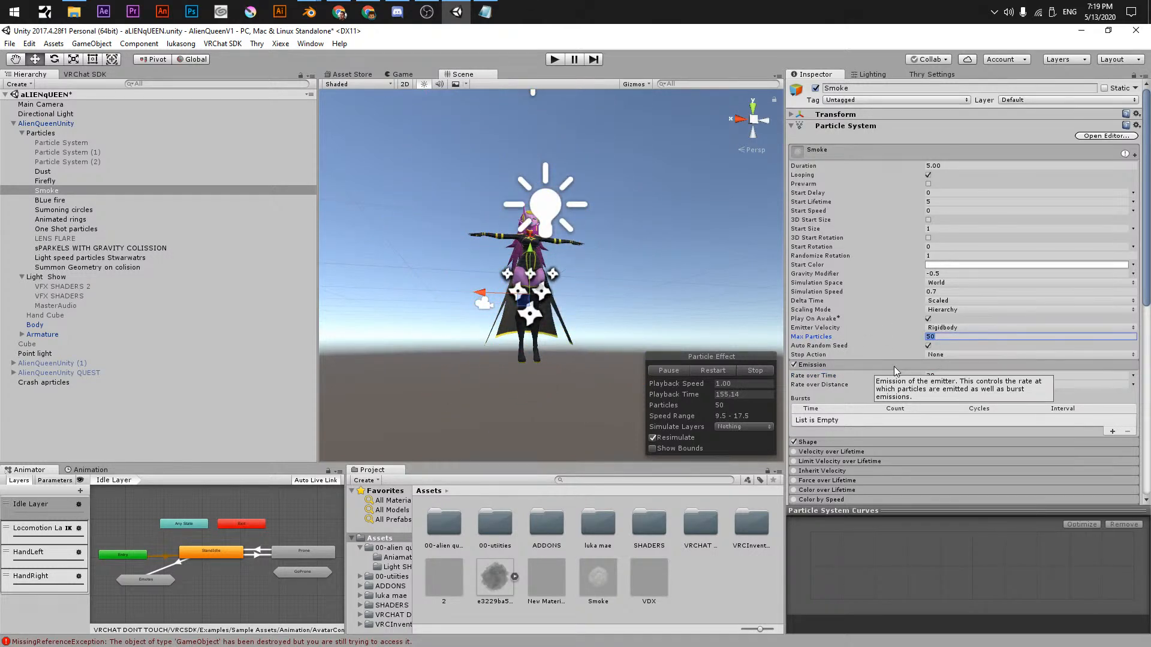
pyautogui.write('150')
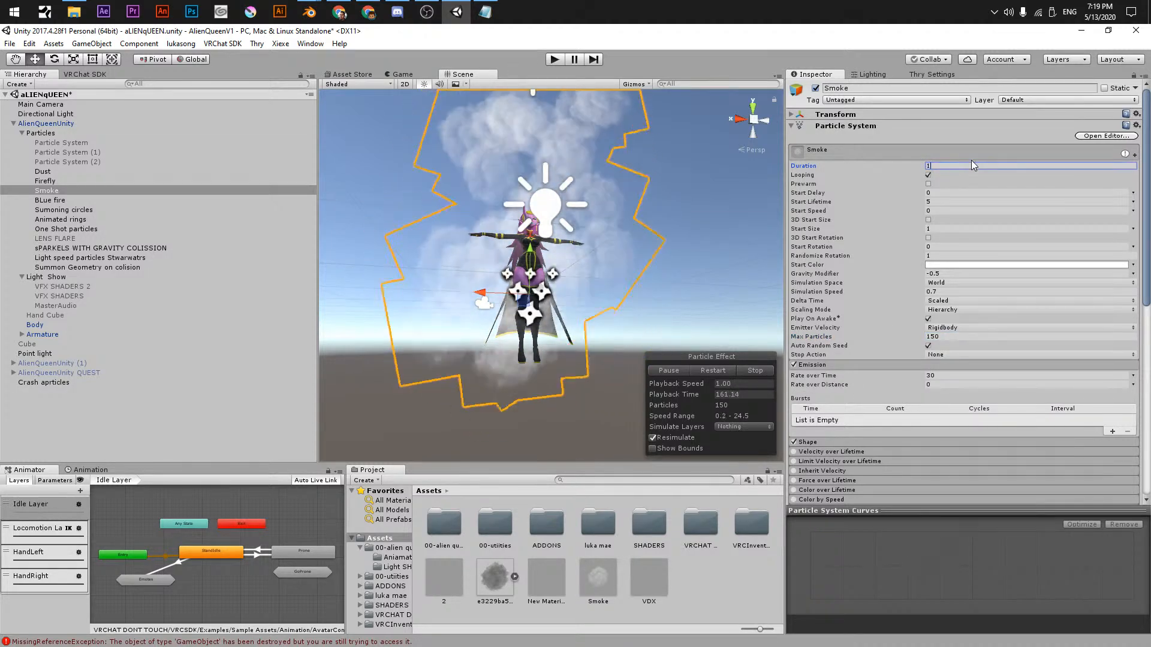
pyautogui.write('1')
pyautogui.click(934, 204)
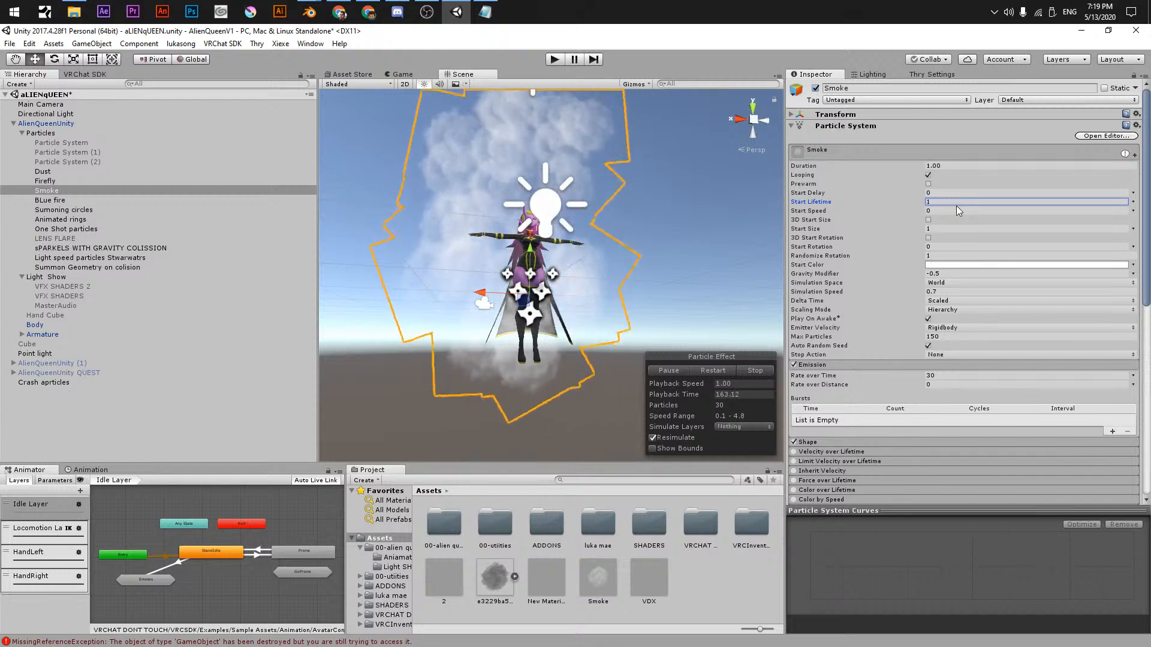
pyautogui.click(941, 338)
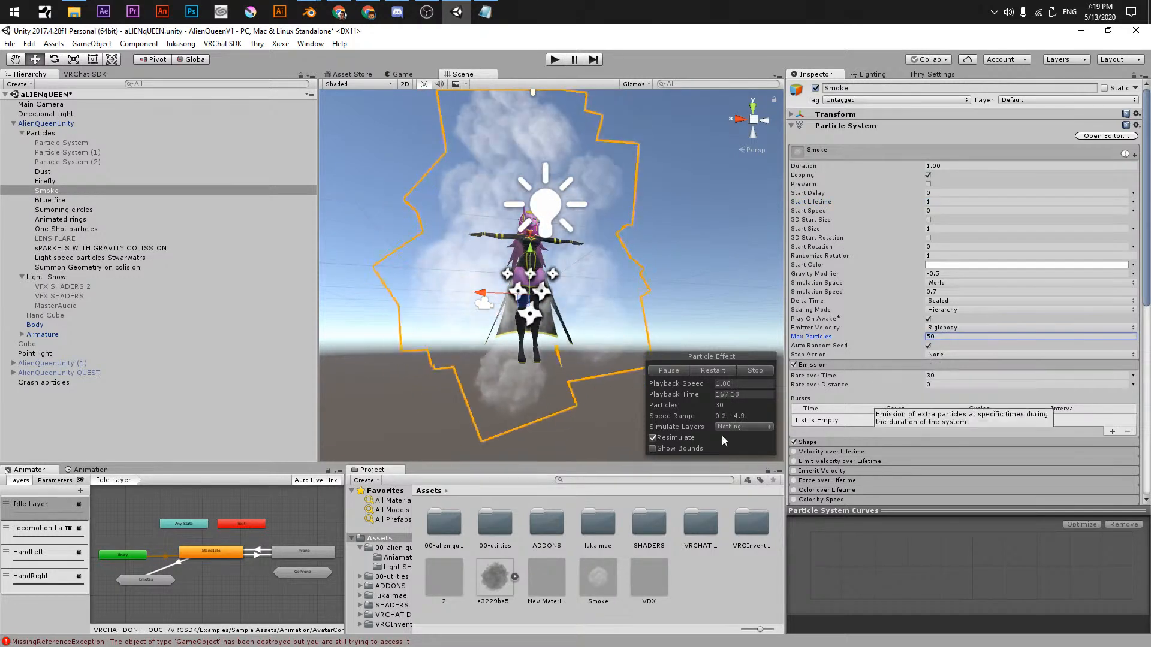
# - Try the Smoke effect with looping disabled, play it once in the scene, and enable looping again
pyautogui.click(670, 373)
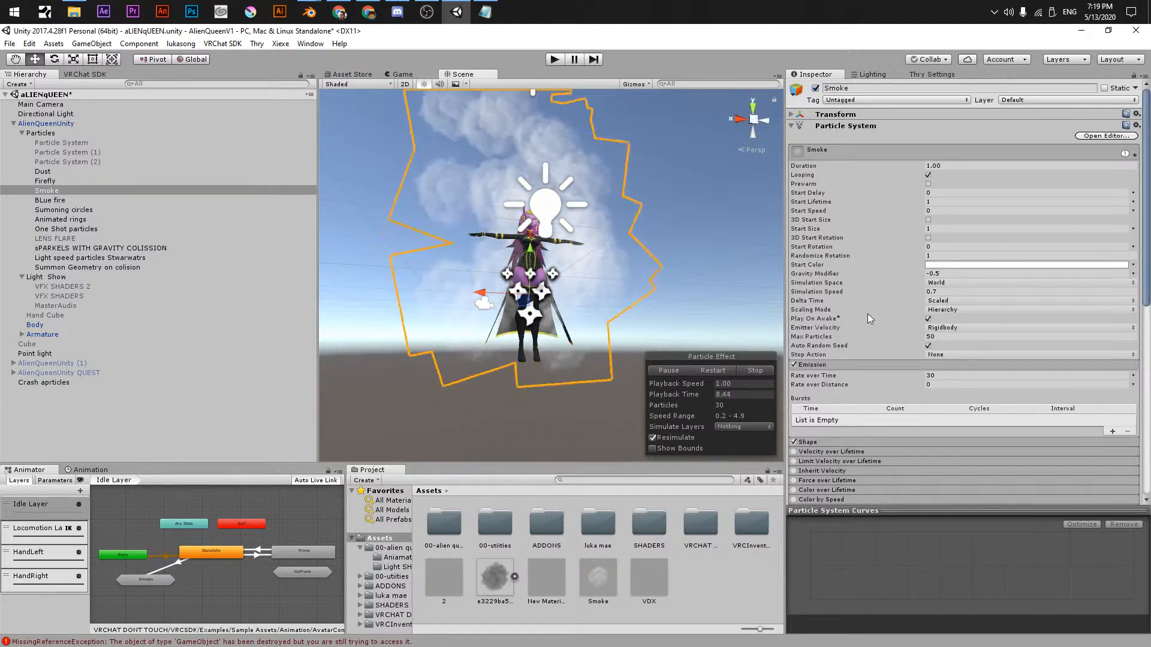
pyautogui.click(928, 175)
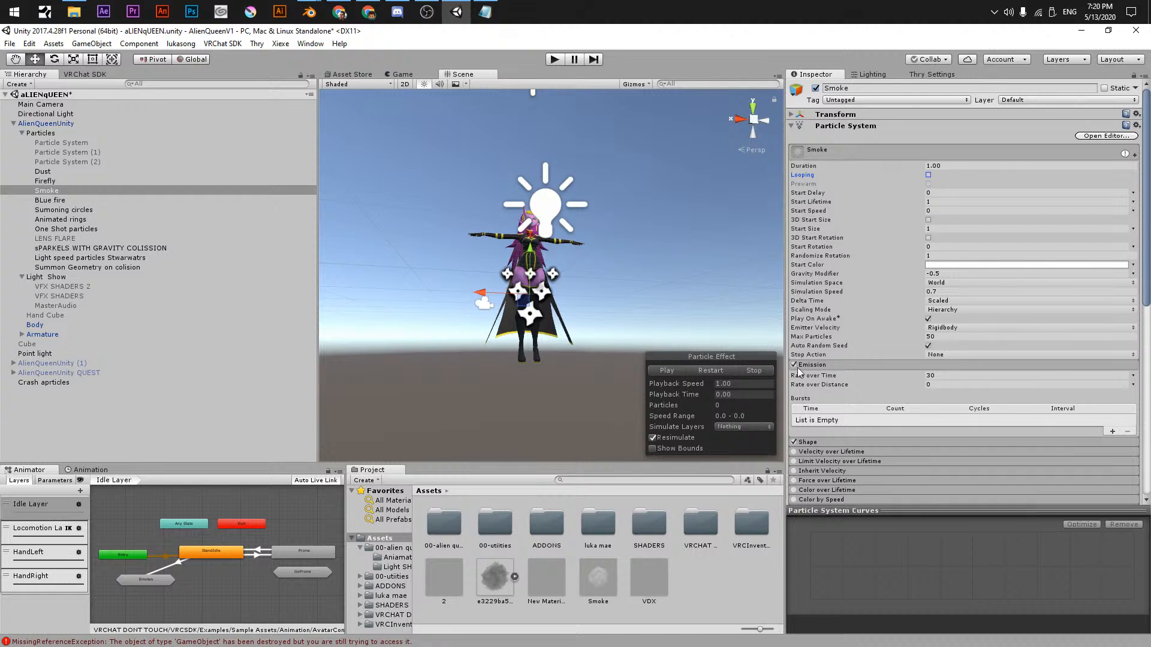
pyautogui.click(699, 373)
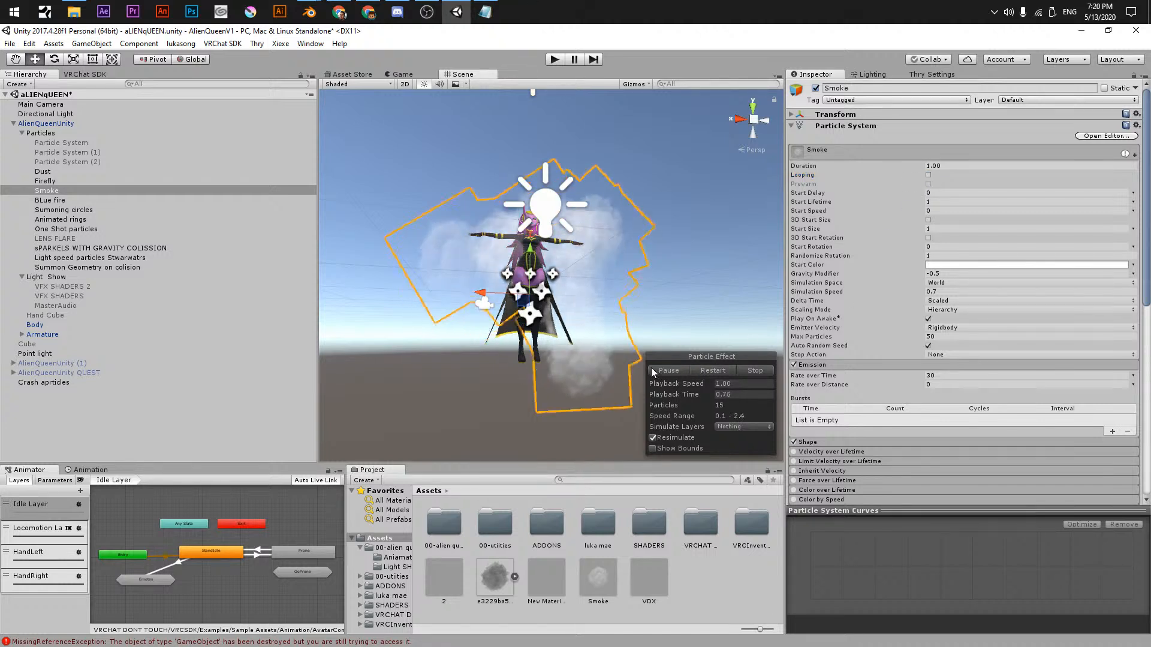
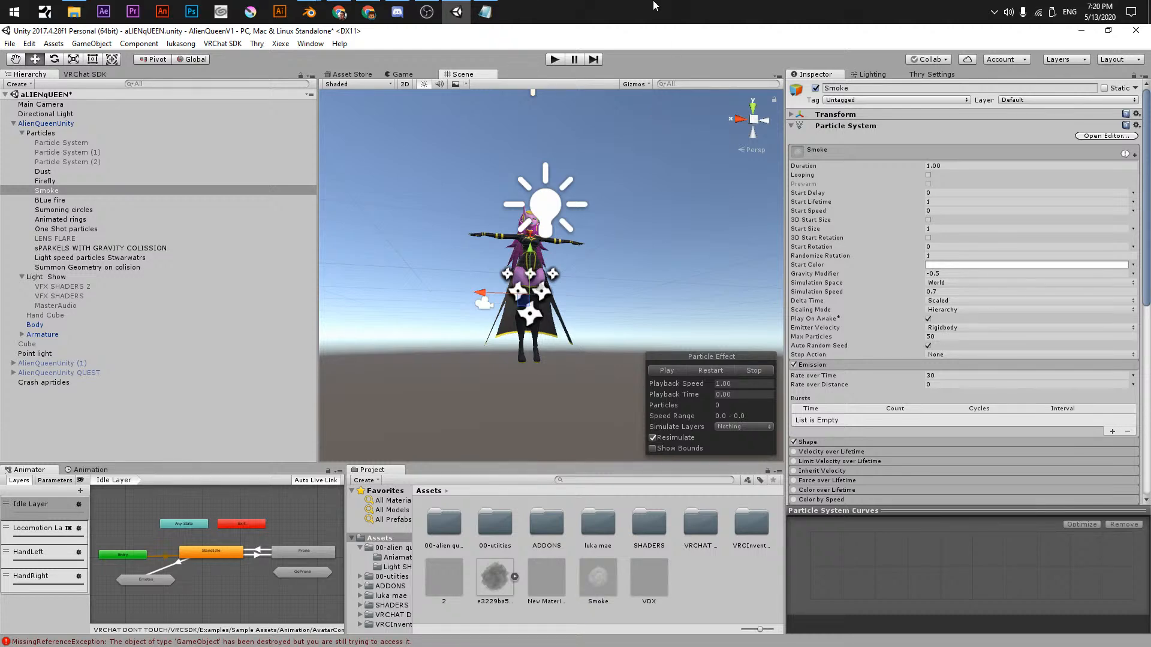
pyautogui.moveTo(430, 5)
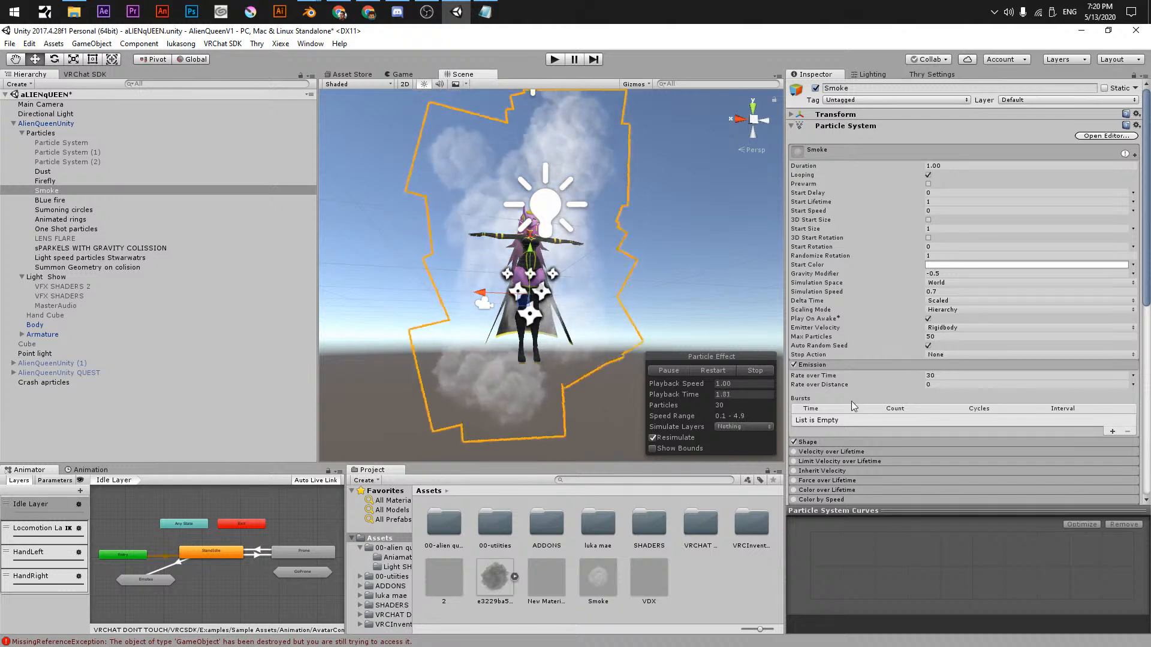
# - Enable color over lifetime on Smoke and add two fully opaque alpha keys to its gradient, one at 55% and one nearer the start
pyautogui.scroll(-7, 859, 436)
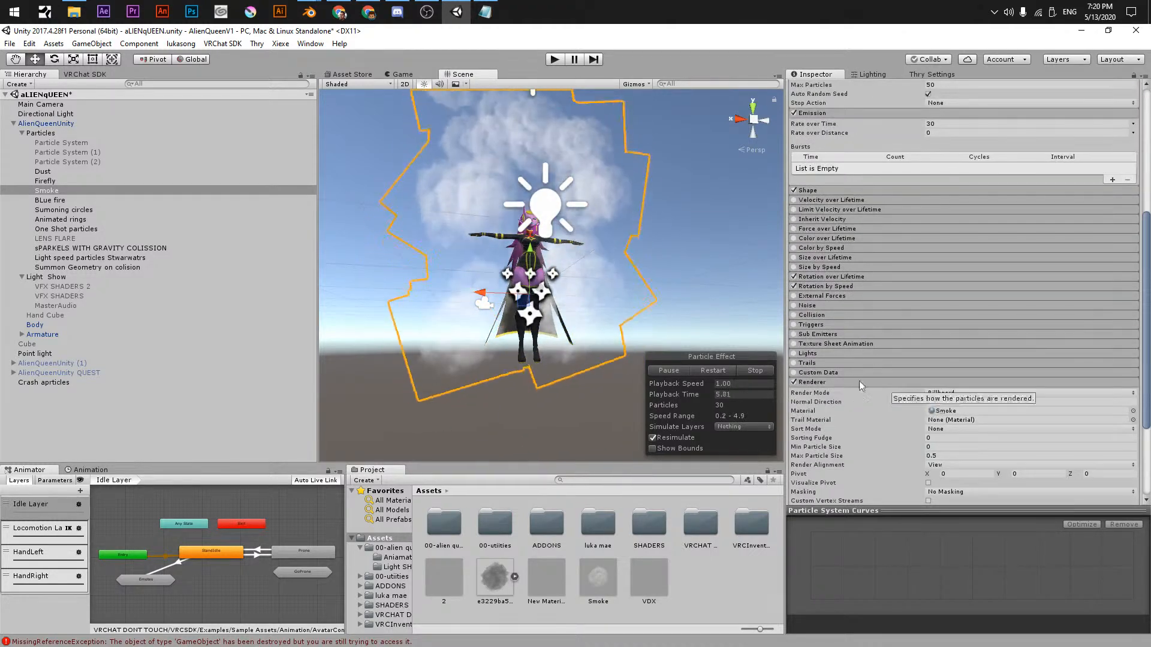
pyautogui.scroll(-3, 813, 395)
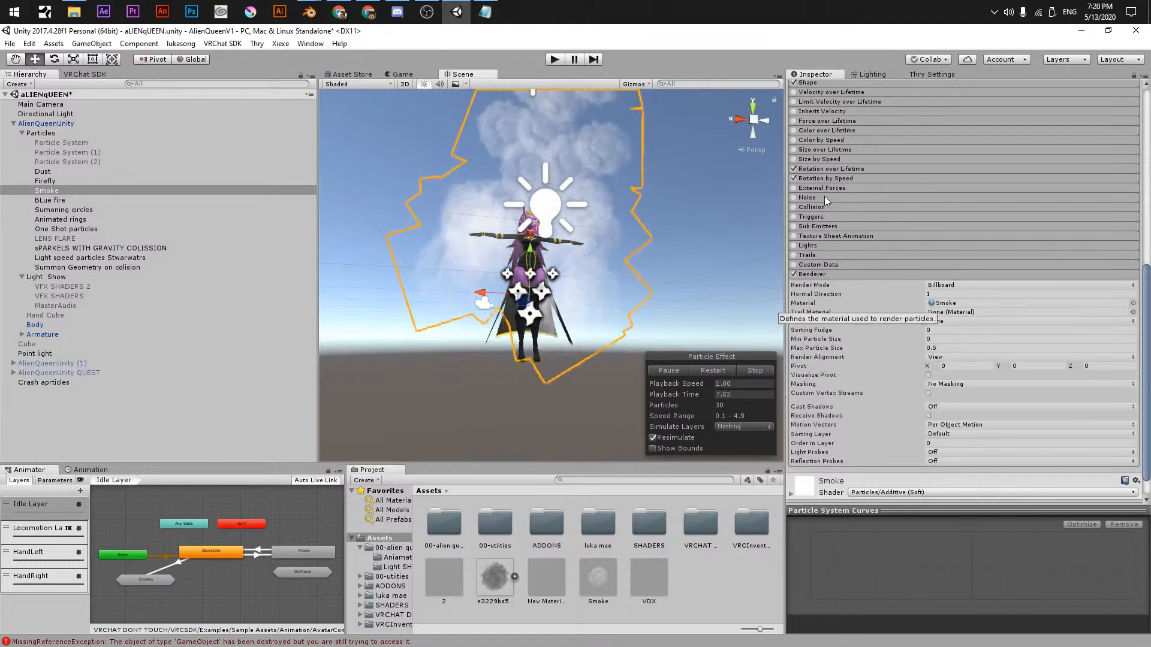
pyautogui.click(794, 130)
pyautogui.click(814, 130)
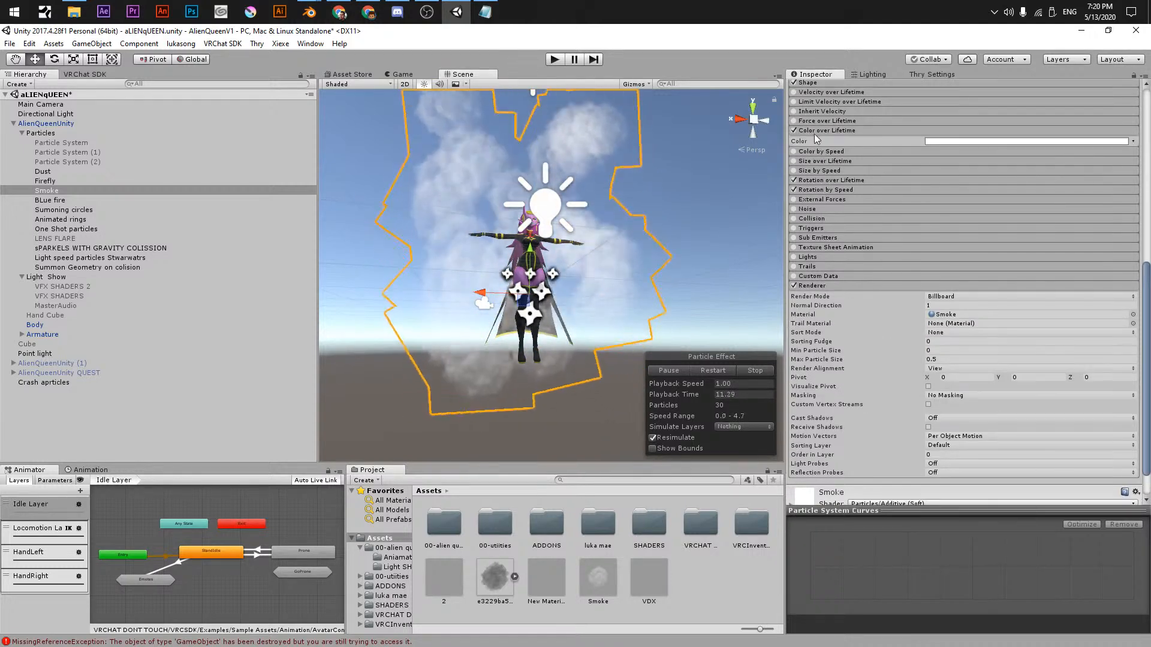
pyautogui.click(963, 142)
pyautogui.click(1005, 192)
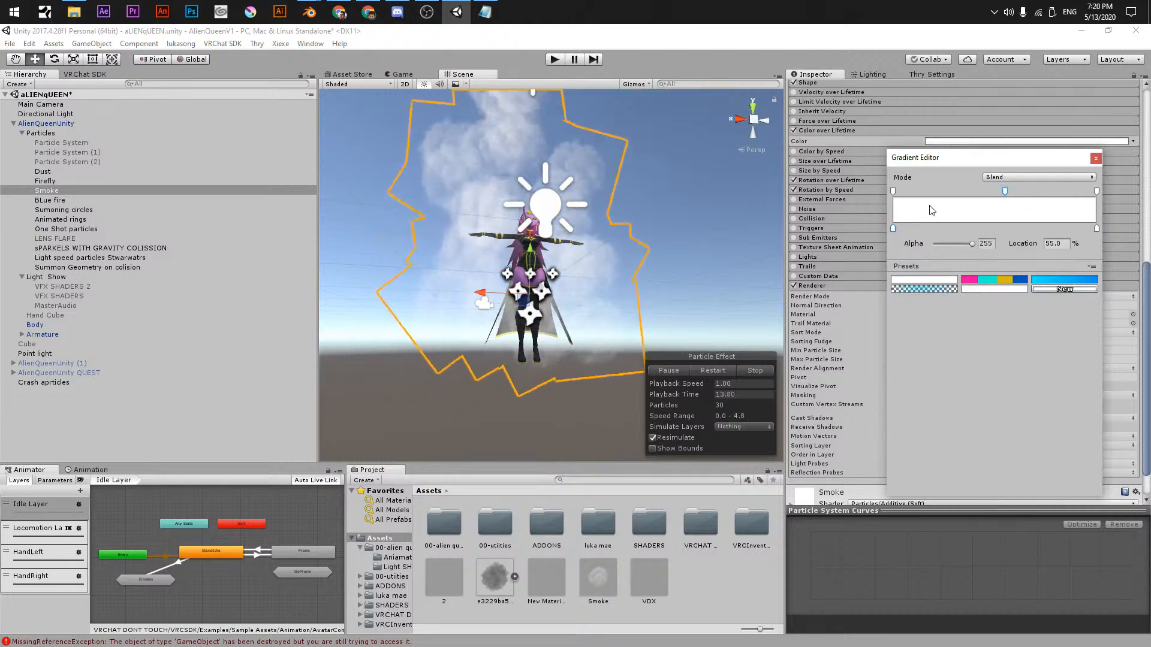
pyautogui.click(952, 193)
# - Set the alpha of the color gradient's first and last keys to 0 so the smoke fades in and out
pyautogui.click(893, 193)
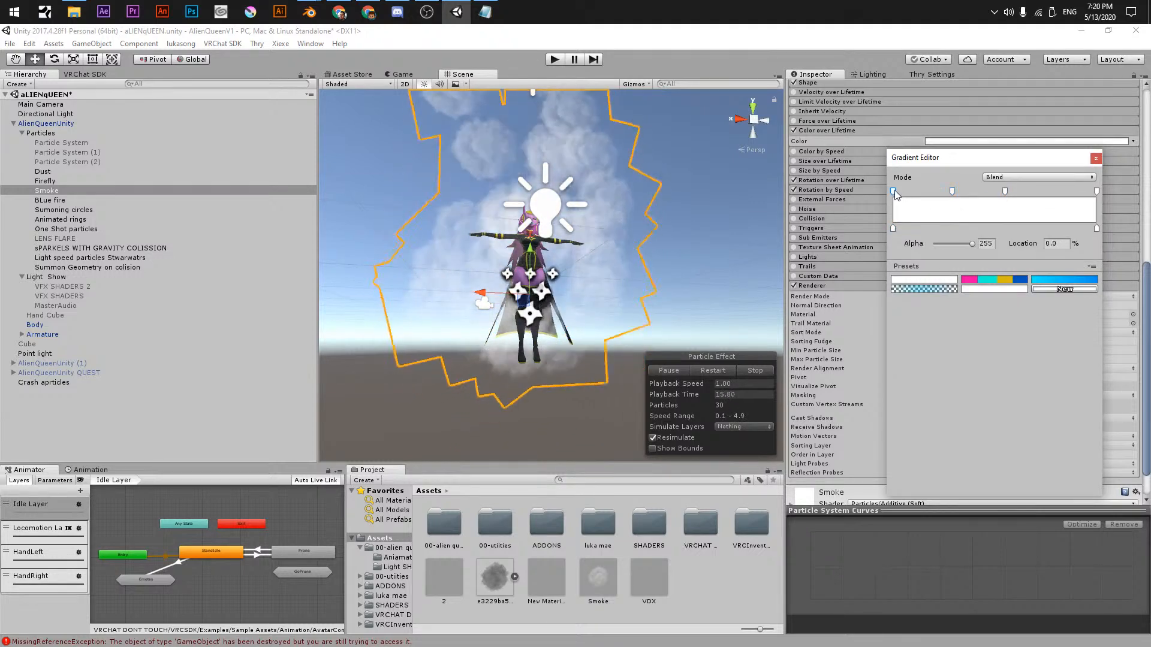
pyautogui.moveTo(950, 246)
pyautogui.mouseDown()
pyautogui.moveTo(927, 247)
pyautogui.moveTo(938, 246)
pyautogui.mouseUp()
pyautogui.click(1097, 191)
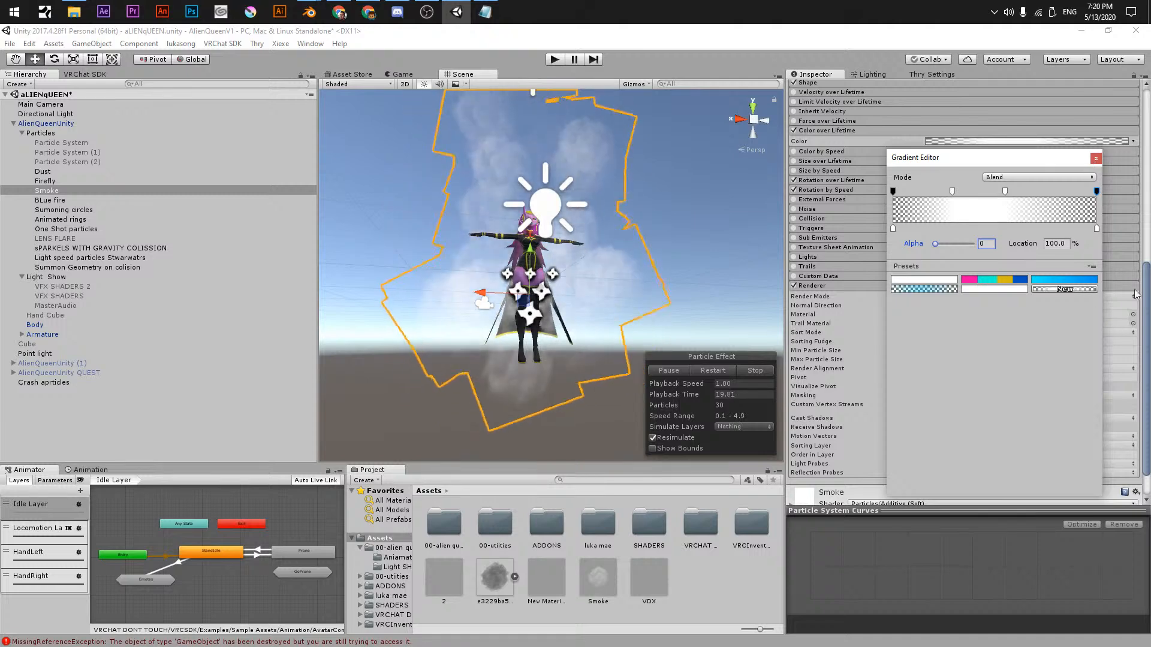
pyautogui.click(1144, 274)
# - Change the Smoke particle system's emitter shape to Sphere
pyautogui.keyDown('alt'); pyautogui.moveTo(590, 294); pyautogui.dragTo(591, 330); pyautogui.keyUp('alt')
pyautogui.scroll(6, 888, 240)
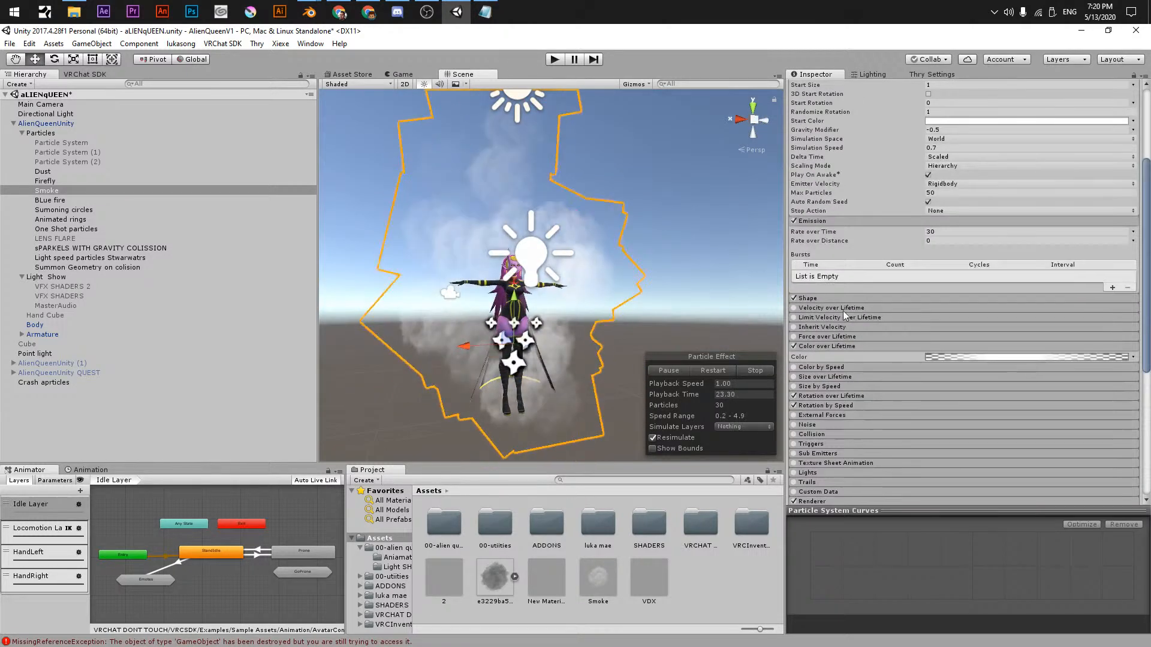
pyautogui.click(808, 300)
pyautogui.scroll(-1, 887, 341)
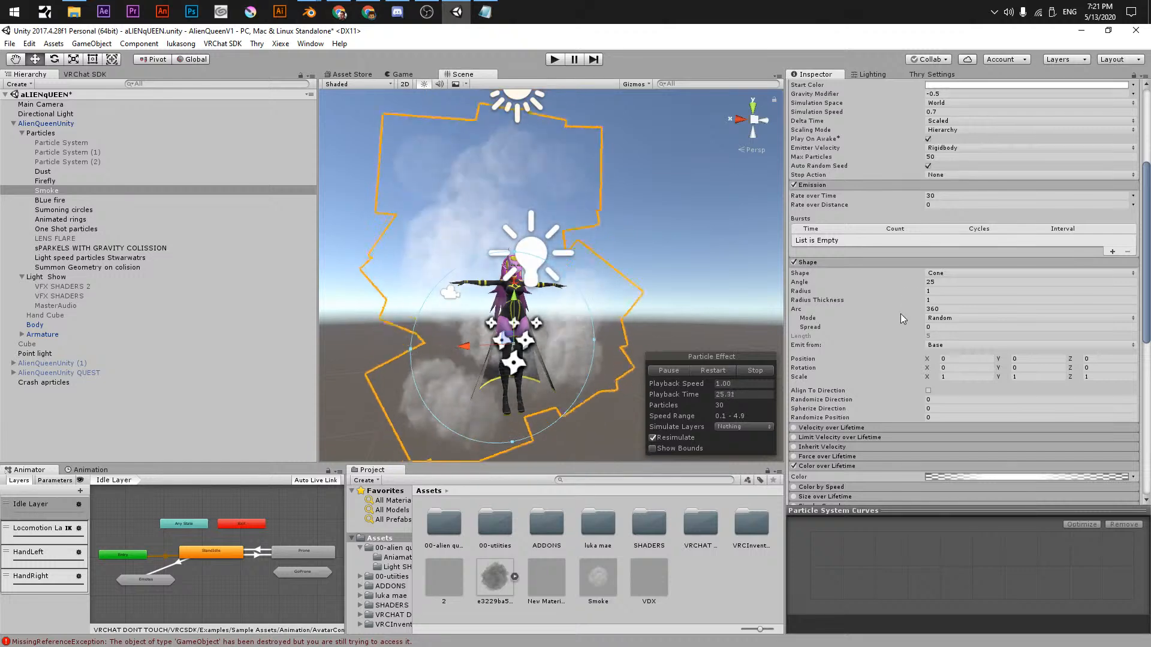
pyautogui.keyDown('alt'); pyautogui.moveTo(577, 343); pyautogui.dragTo(678, 354); pyautogui.keyUp('alt')
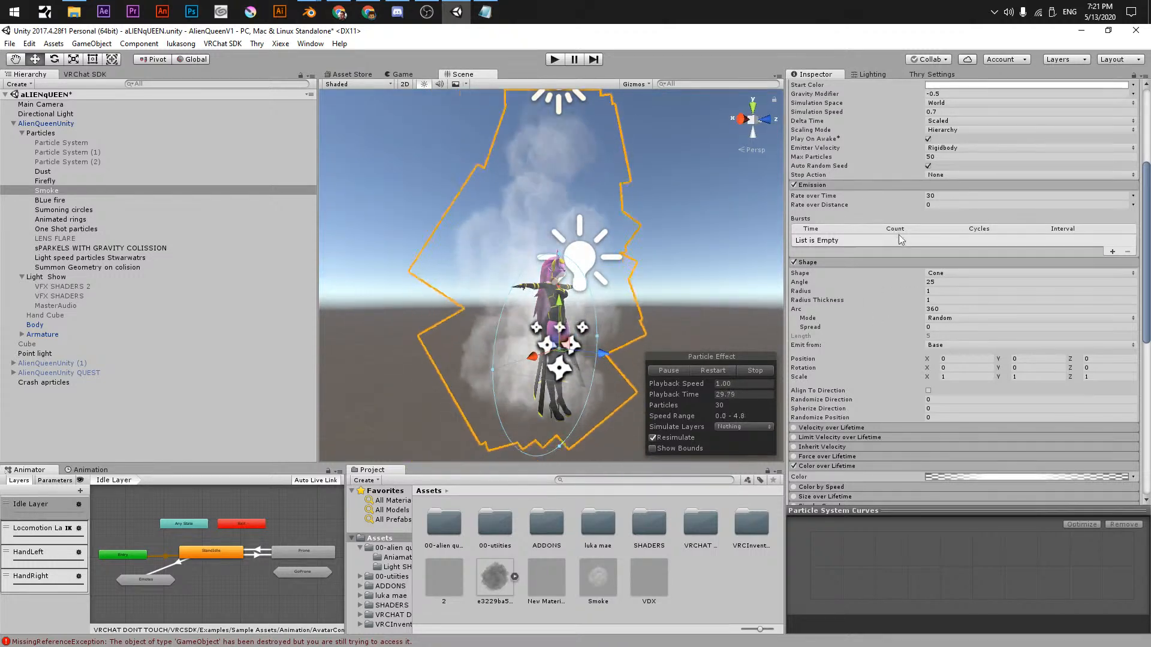
pyautogui.scroll(5, 892, 197)
pyautogui.click(827, 113)
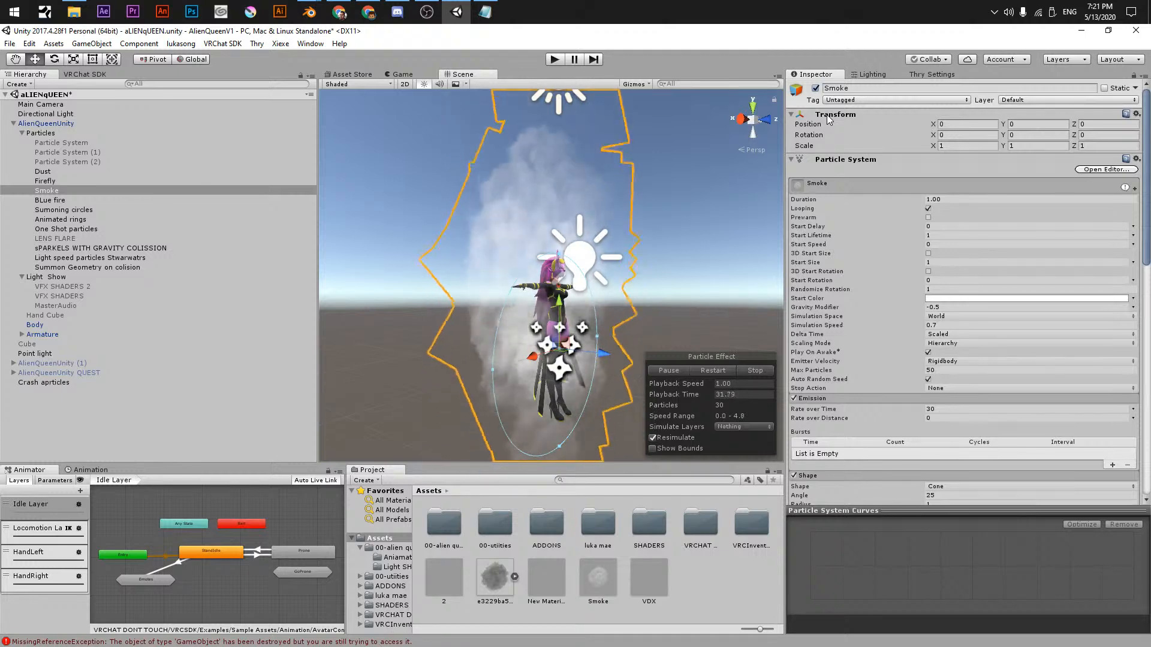
pyautogui.click(827, 114)
pyautogui.scroll(-7, 876, 419)
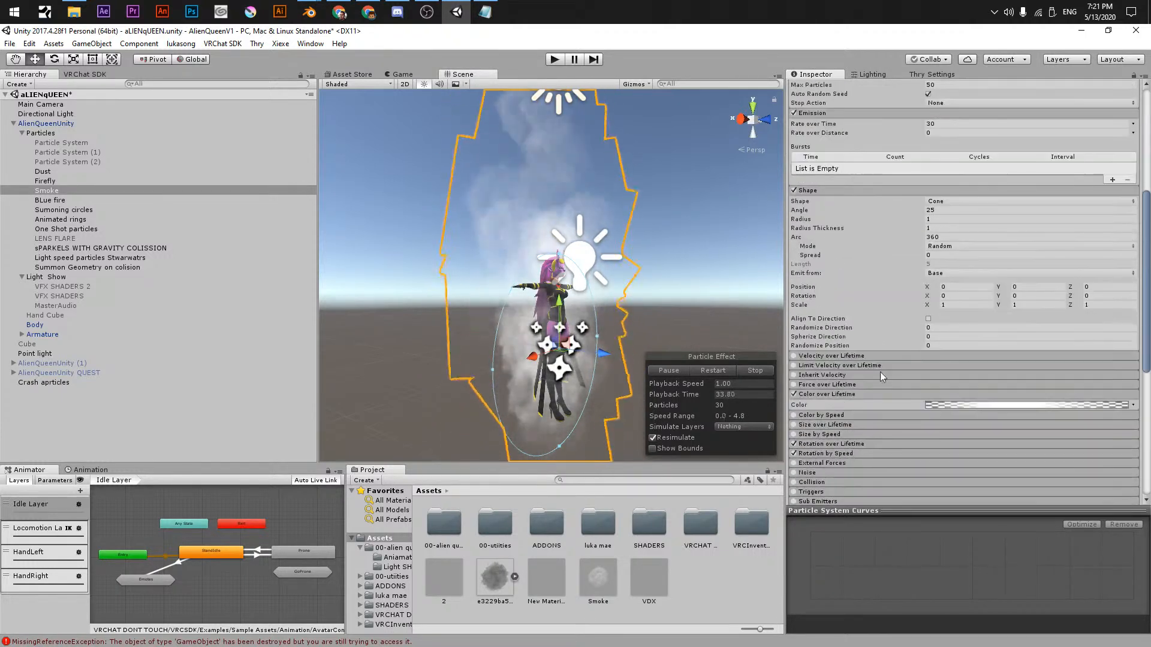
pyautogui.click(941, 200)
pyautogui.click(959, 213)
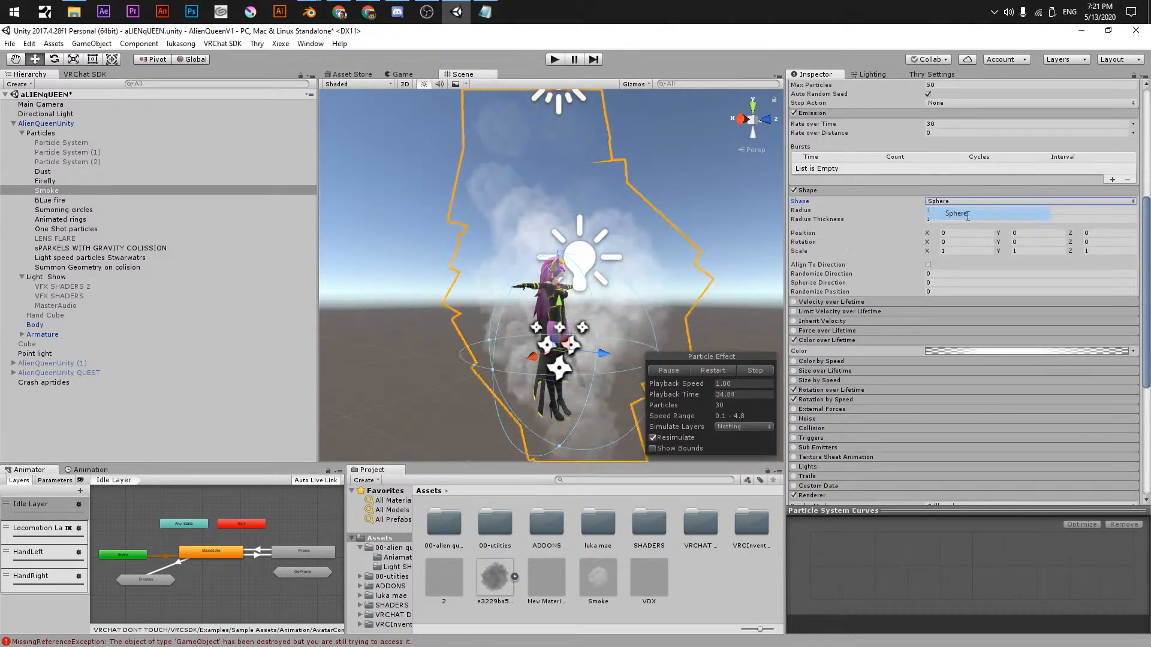
# - Shrink the Smoke emitter's sphere radius to about 0.14, try raising the emitter to the avatar's head, and undo that move
pyautogui.moveTo(672, 276)
pyautogui.keyDown('alt'); pyautogui.mouseDown()
pyautogui.moveTo(708, 277)
pyautogui.moveTo(532, 283)
pyautogui.moveTo(852, 295)
pyautogui.moveTo(818, 341)
pyautogui.moveTo(695, 273)
pyautogui.mouseUp(); pyautogui.keyUp('alt')
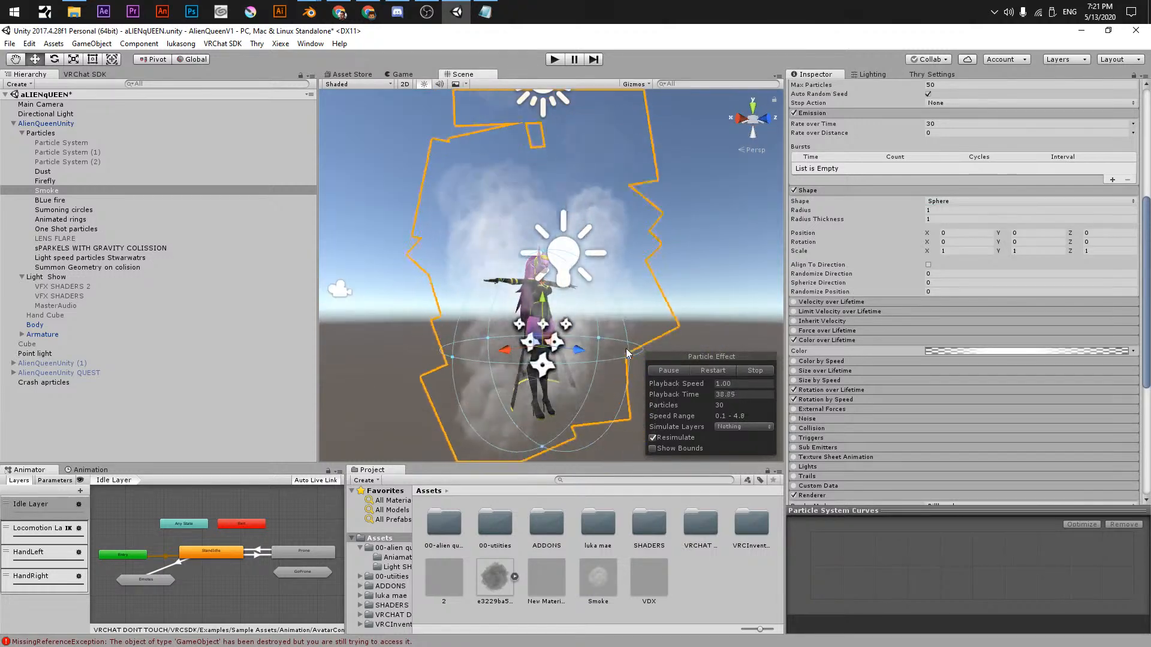
pyautogui.moveTo(626, 352); pyautogui.dragTo(567, 355)
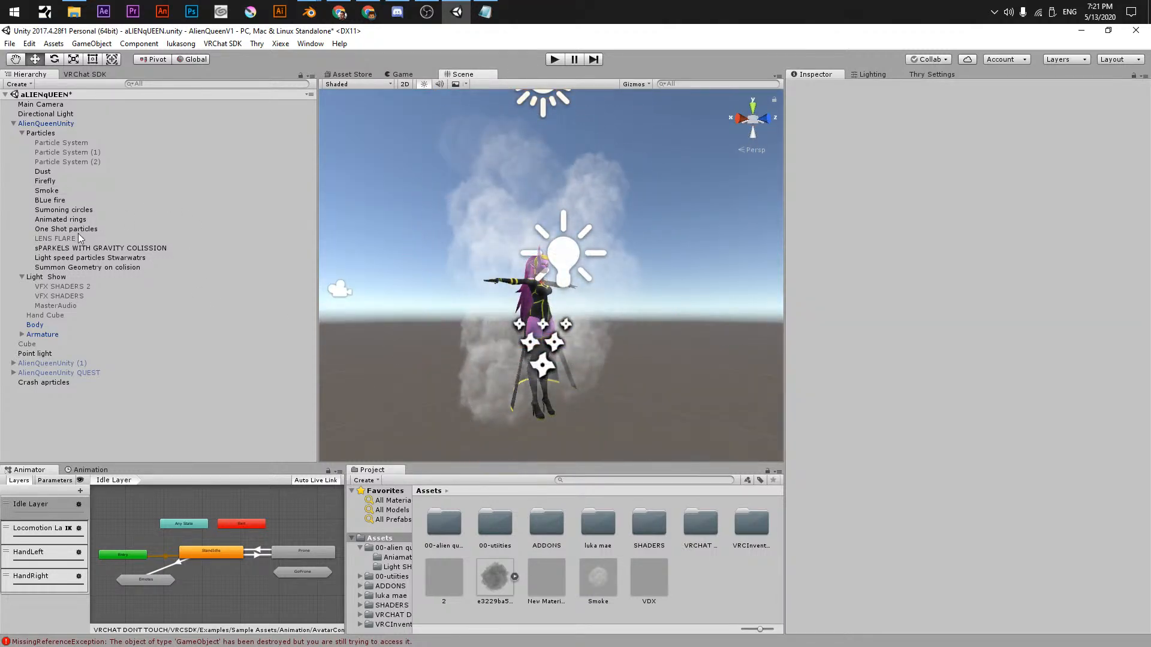
pyautogui.click(55, 187)
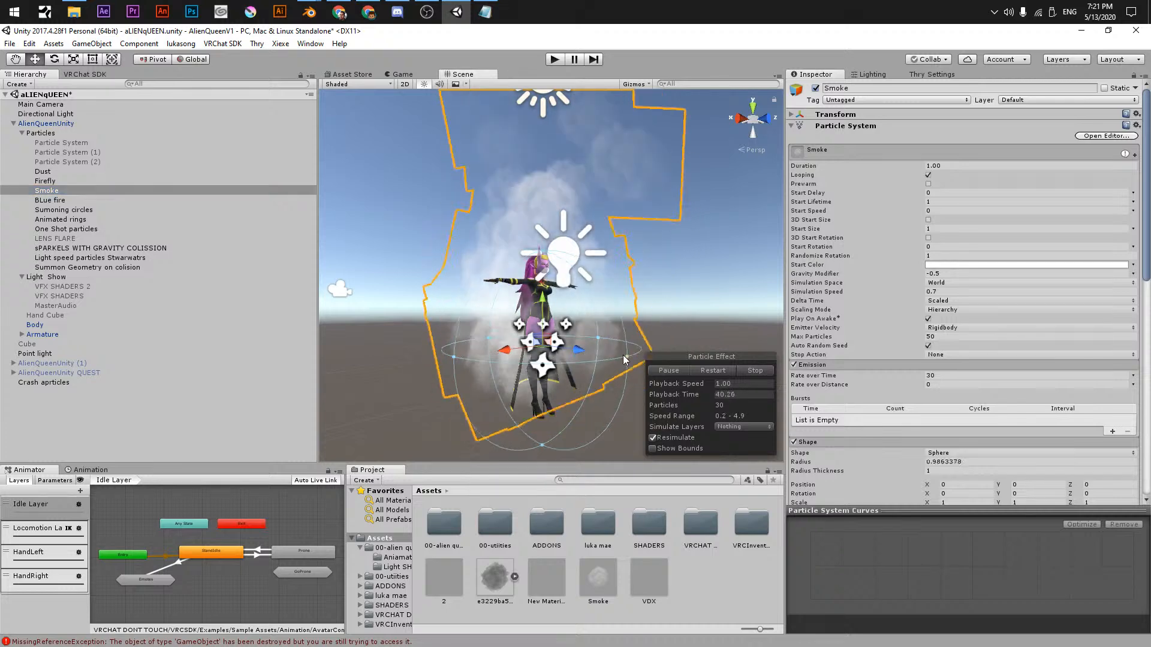
pyautogui.moveTo(570, 359); pyautogui.dragTo(544, 235)
pyautogui.keyDown('alt'); pyautogui.moveTo(689, 226); pyautogui.dragTo(564, 239); pyautogui.keyUp('alt')
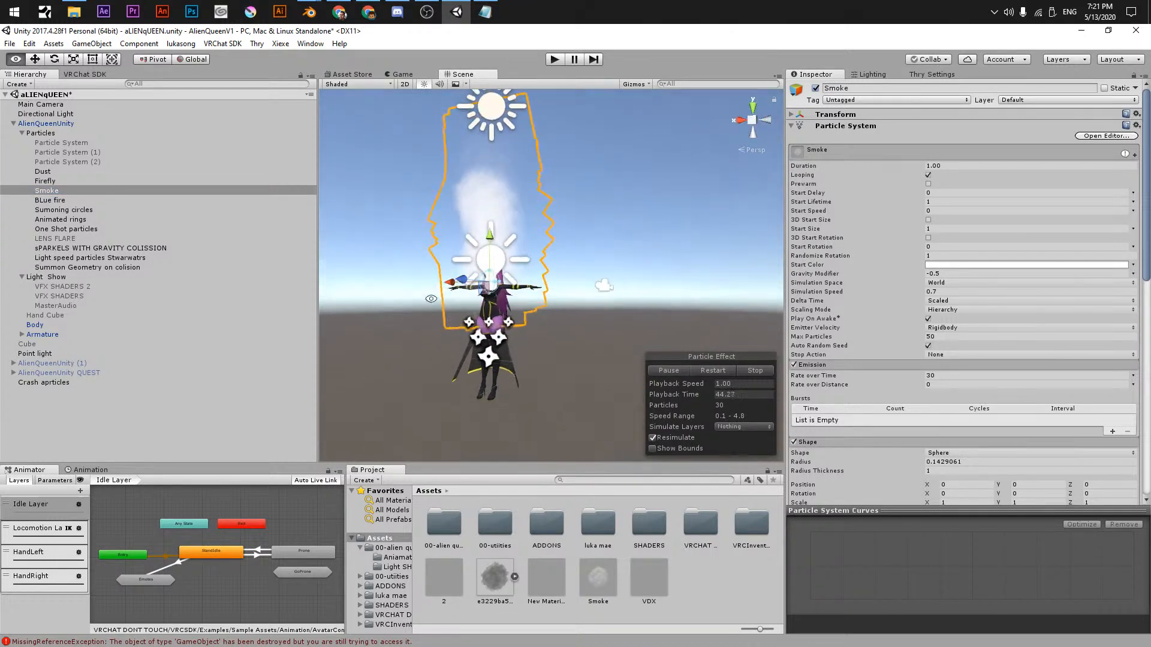
pyautogui.keyDown('alt'); pyautogui.moveTo(563, 238); pyautogui.dragTo(600, 238, button='right'); pyautogui.keyUp('alt')
pyautogui.keyDown('alt'); pyautogui.moveTo(540, 249); pyautogui.dragTo(610, 282); pyautogui.keyUp('alt')
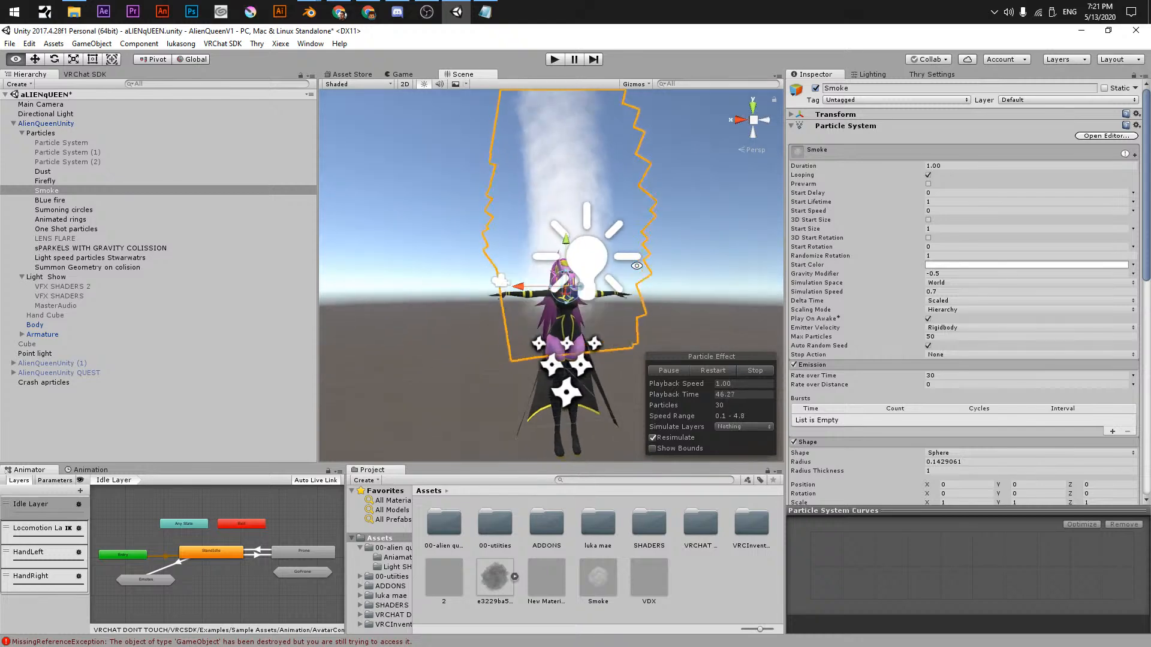
pyautogui.hotkey('ctrl', 'z')
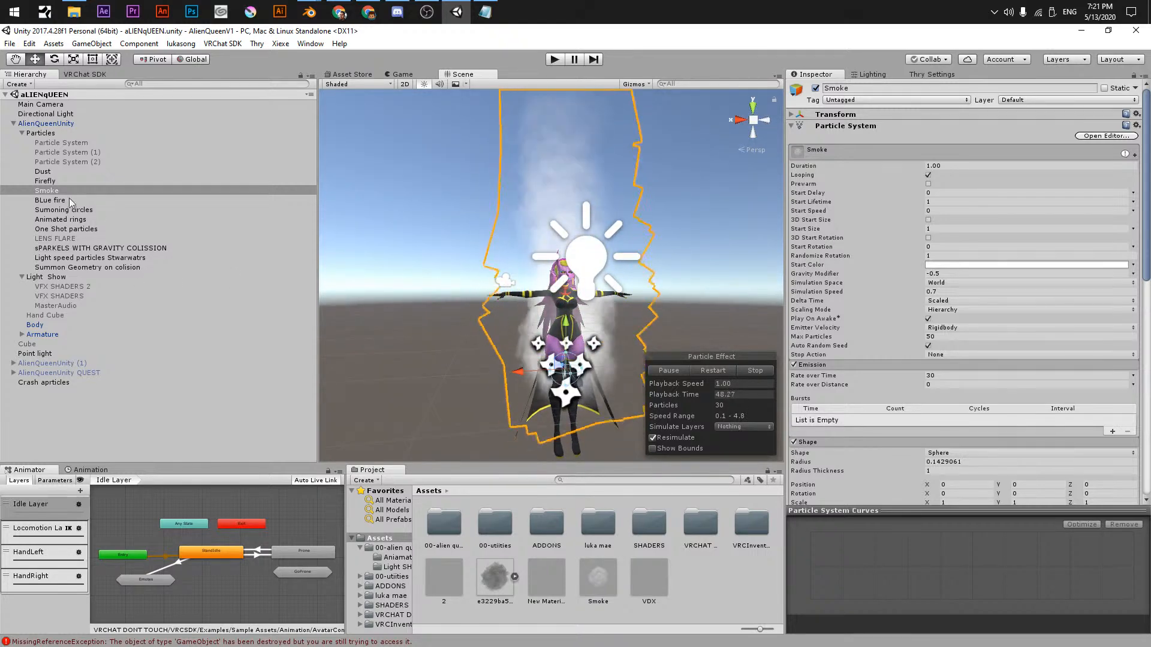
# - Replace the existing BLue fire particle system with a duplicate of Smoke, placed directly below Smoke in the hierarchy and renamed Blue Fire
pyautogui.click(66, 201)
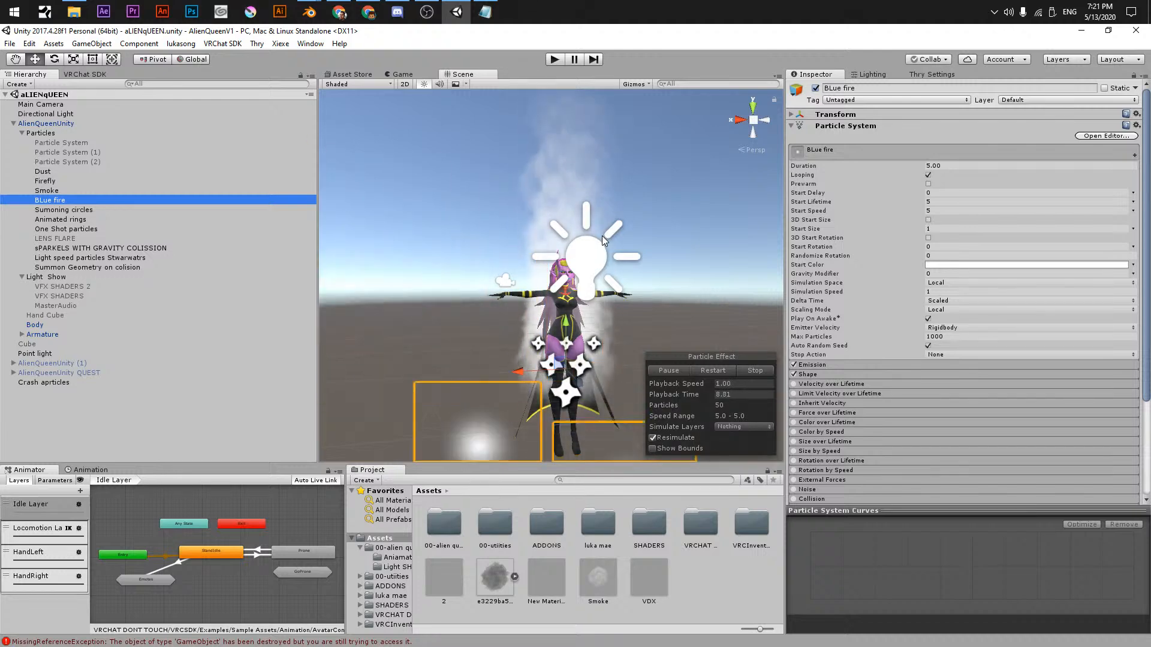
pyautogui.press('Delete')
pyautogui.click(59, 192)
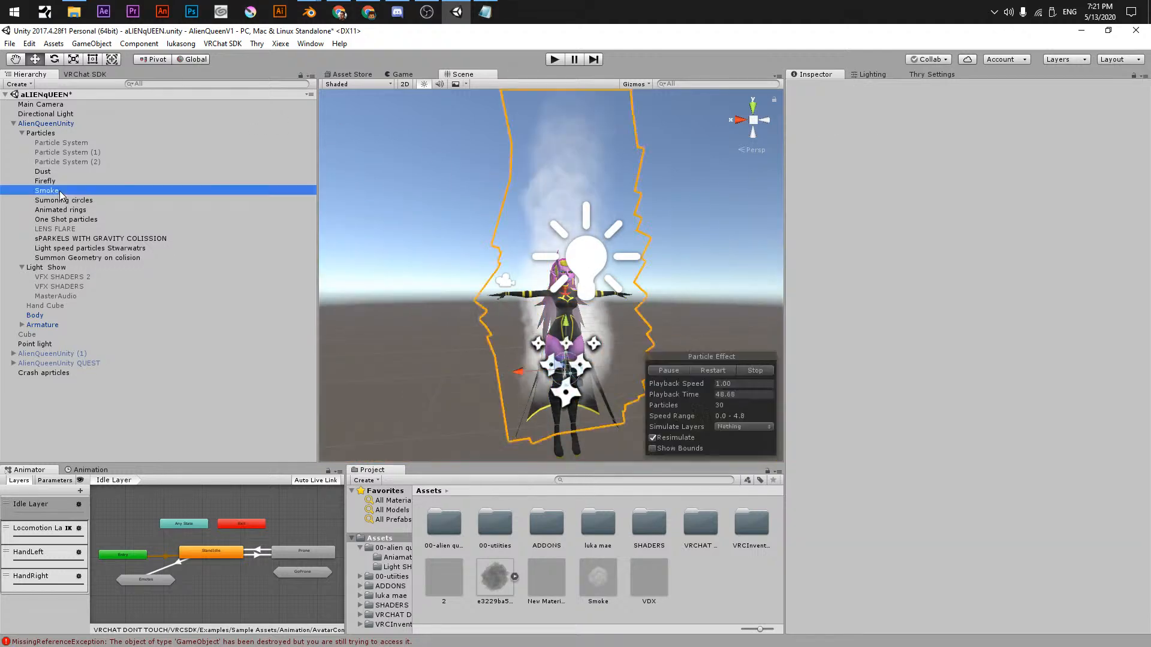
pyautogui.hotkey('ctrl', 'd')
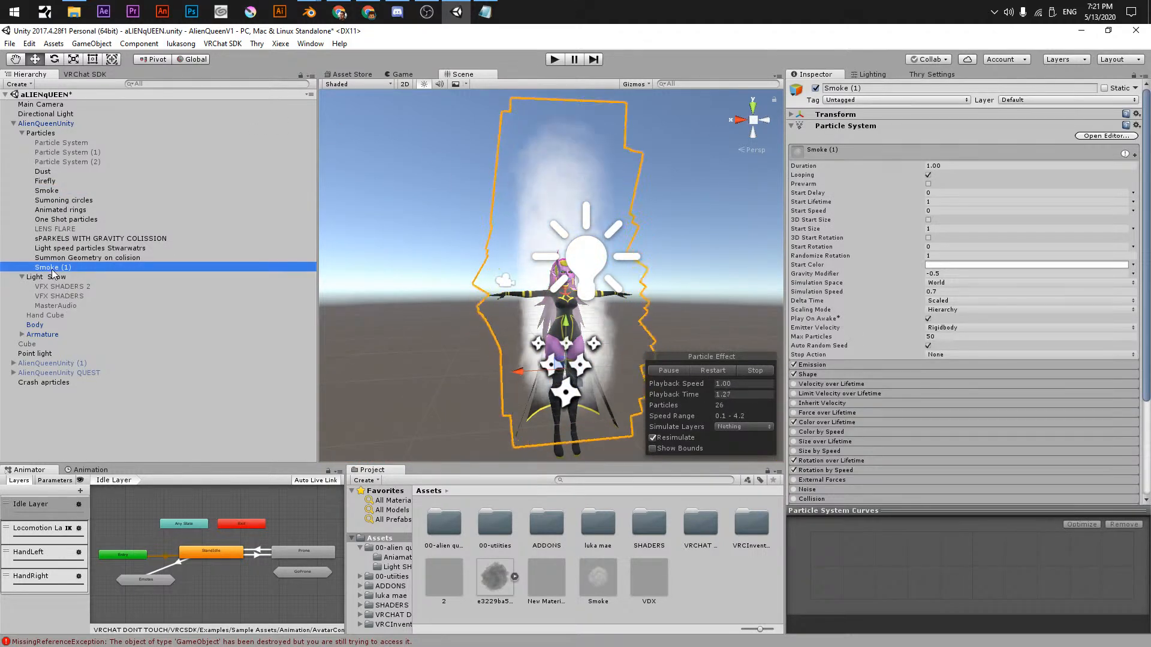
pyautogui.moveTo(62, 202); pyautogui.dragTo(53, 205)
pyautogui.click(52, 200)
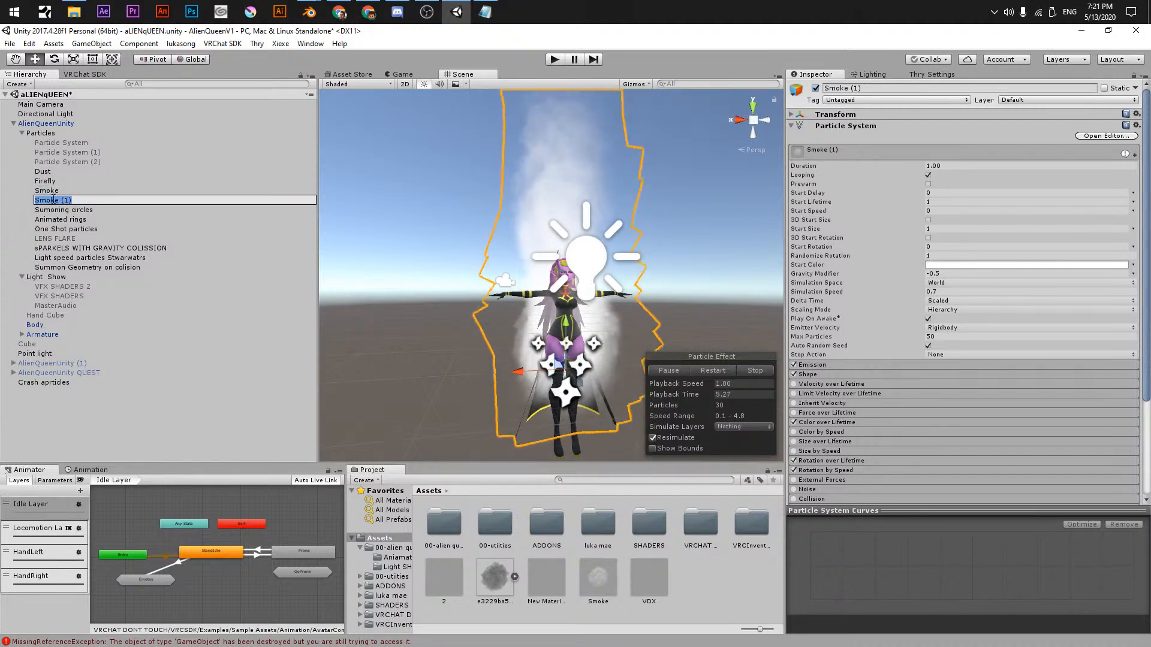
pyautogui.write('Blue Fire')
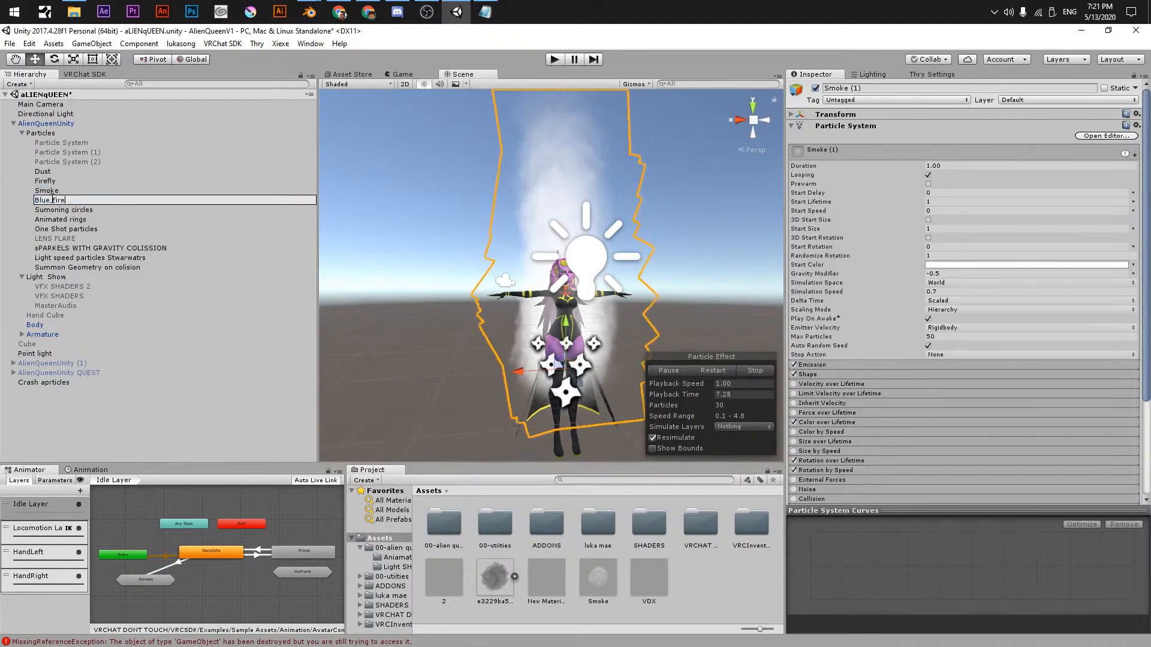
pyautogui.press('Return')
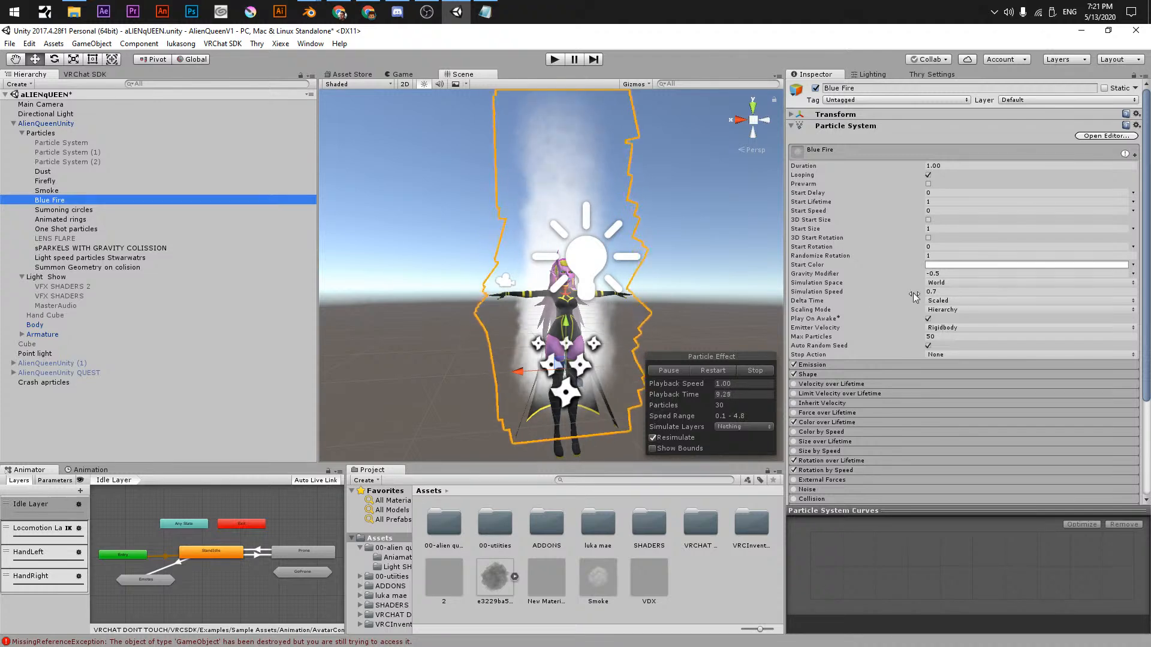
# - Add a light blue color key (70DCFF) at 41.8% in Blue Fire's Color over Lifetime gradient
pyautogui.scroll(-5, 893, 308)
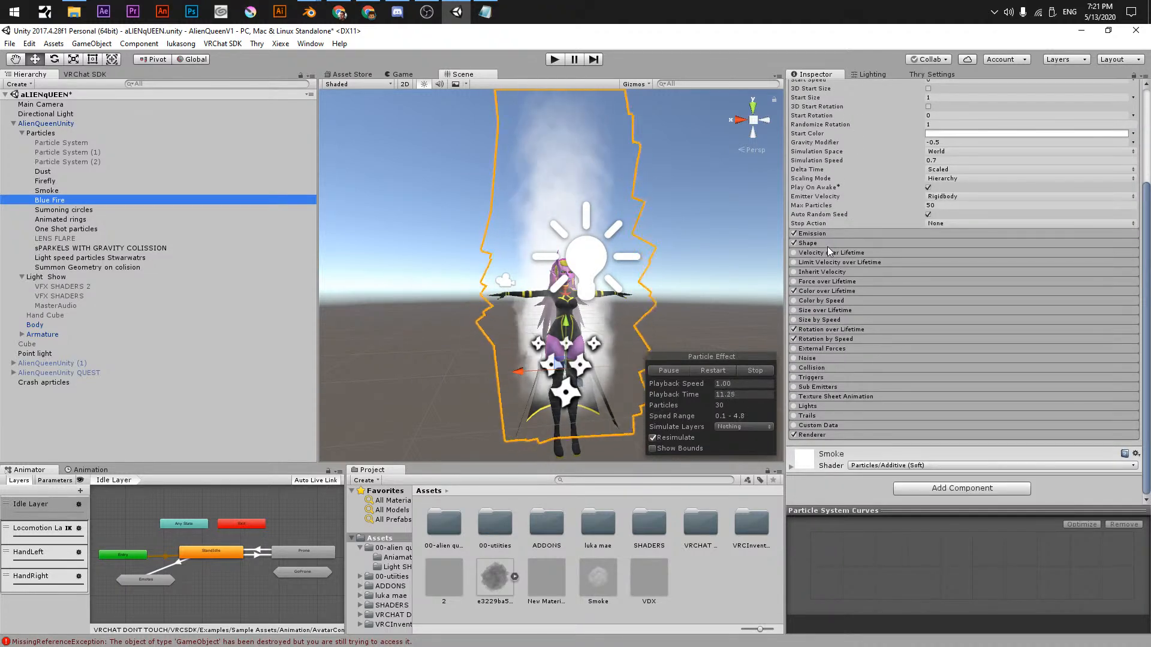
pyautogui.click(848, 292)
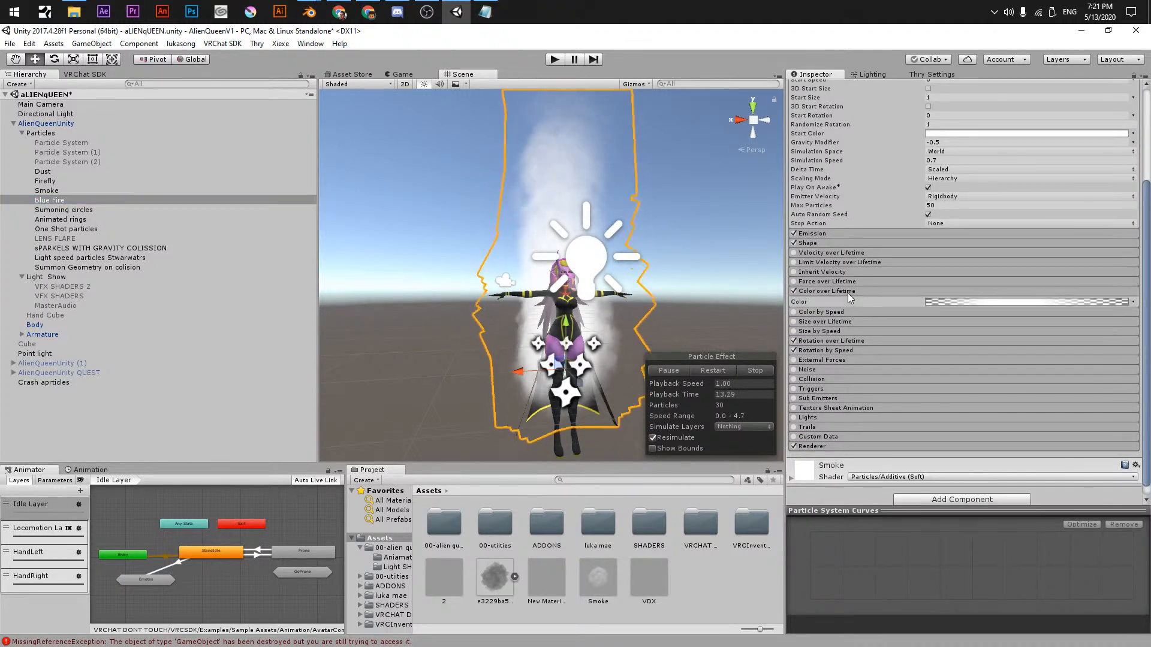
pyautogui.click(1015, 301)
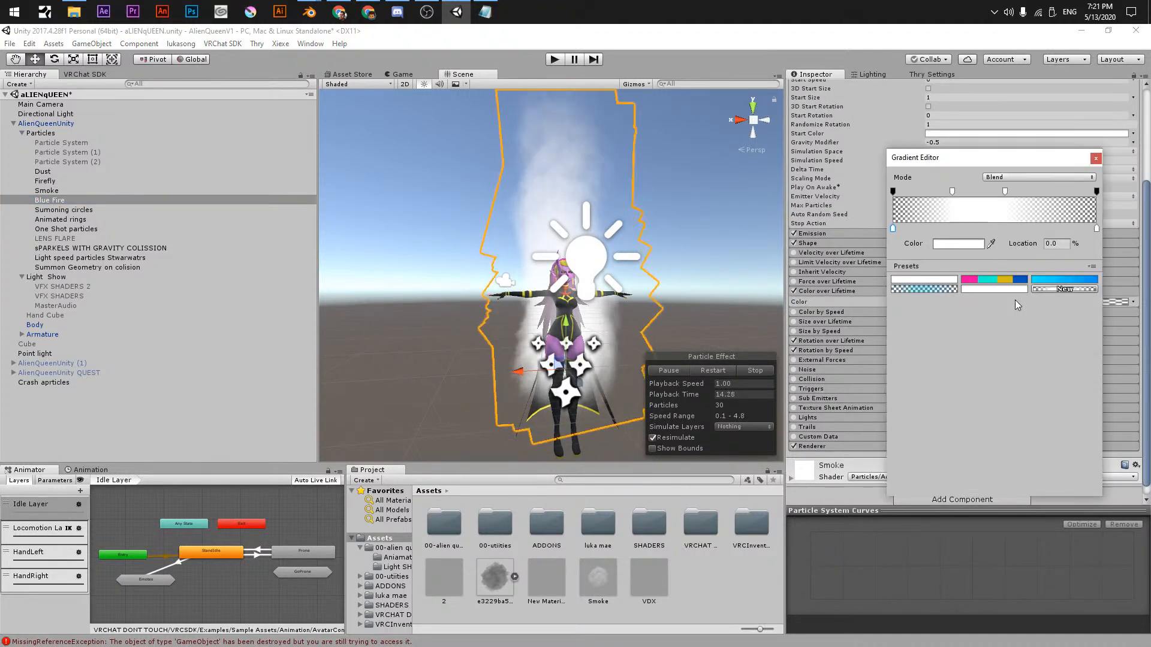
pyautogui.doubleClick(977, 229)
pyautogui.click(931, 297)
pyautogui.moveTo(909, 262); pyautogui.dragTo(881, 258)
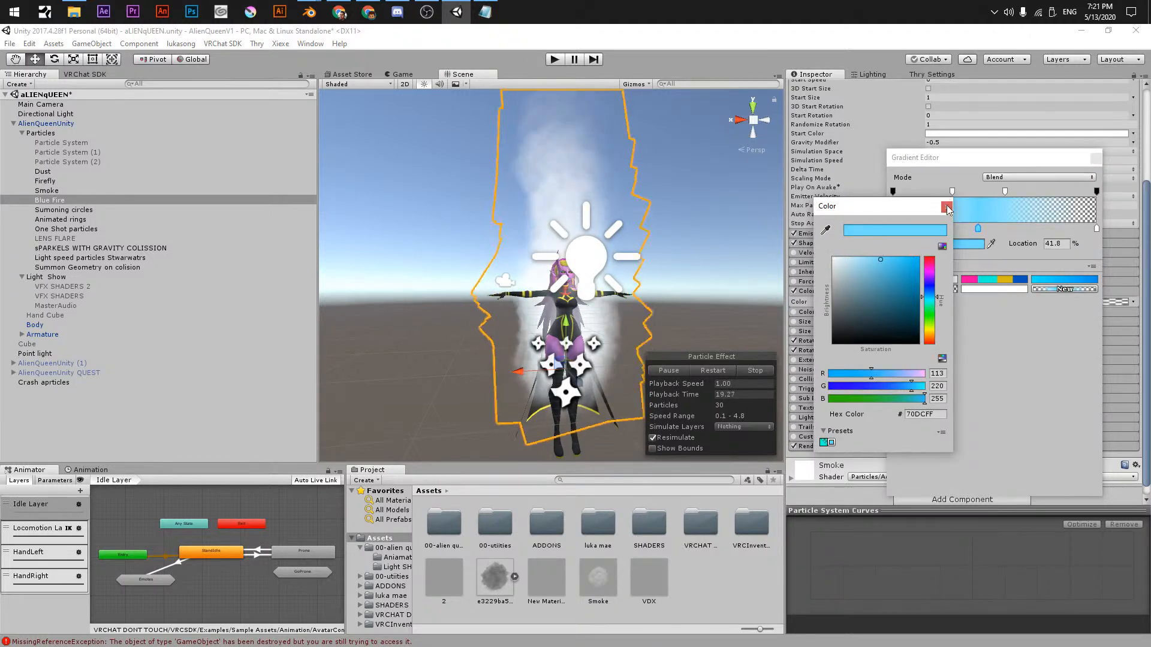
pyautogui.click(946, 207)
pyautogui.click(1096, 158)
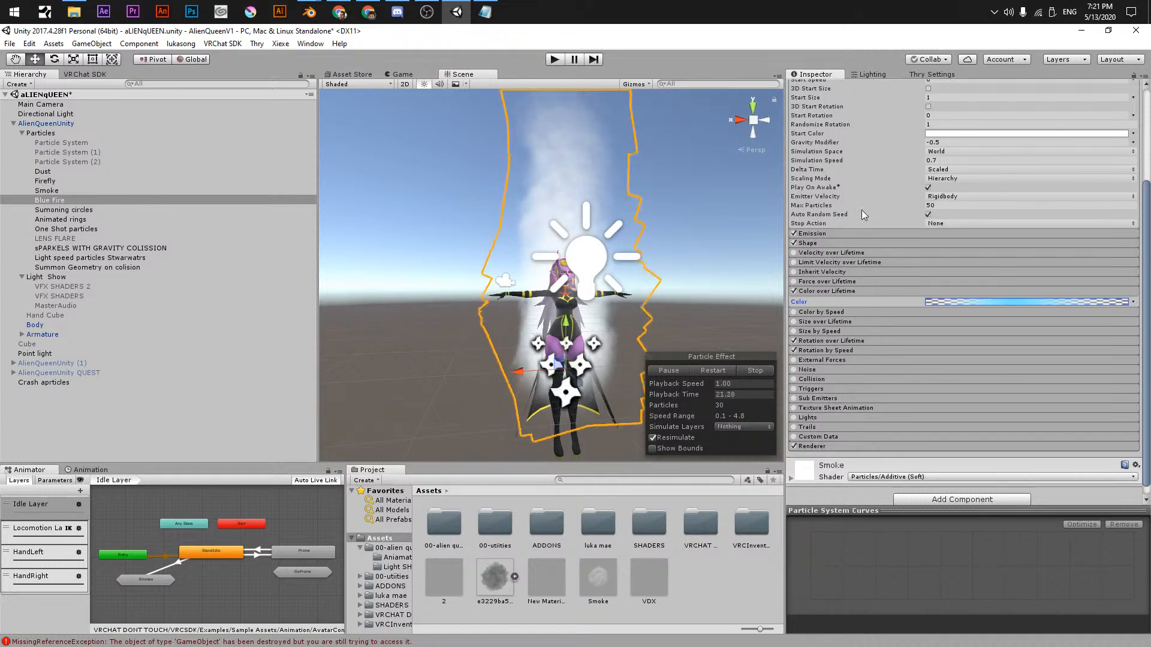
pyautogui.click(81, 190)
pyautogui.click(90, 200)
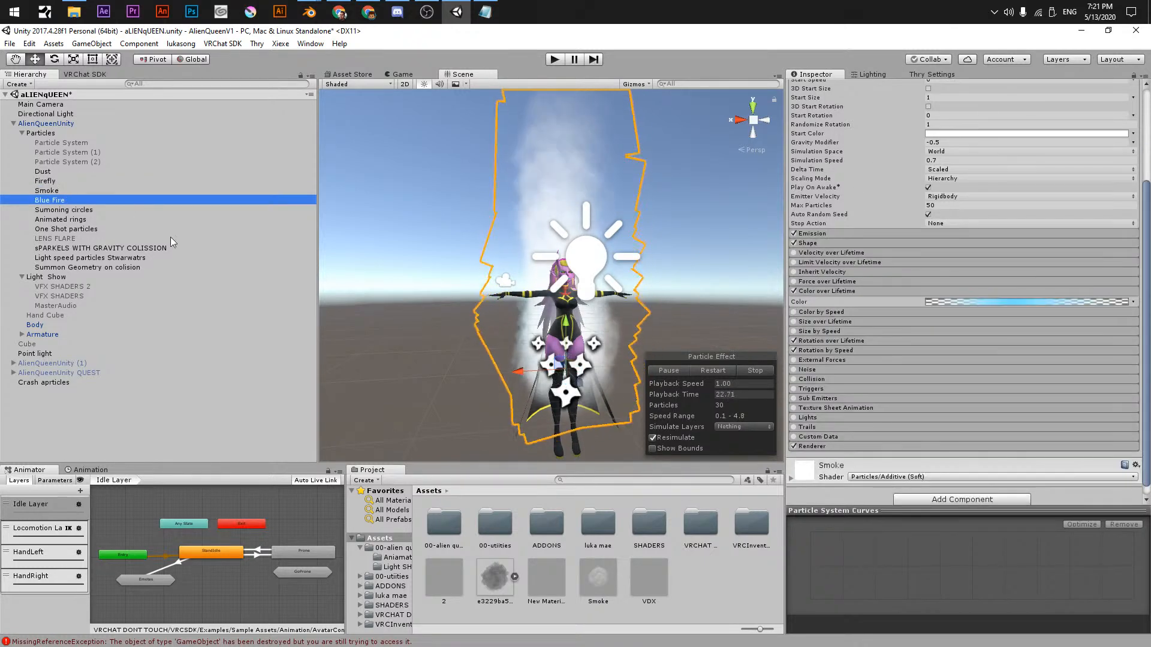
pyautogui.click(963, 301)
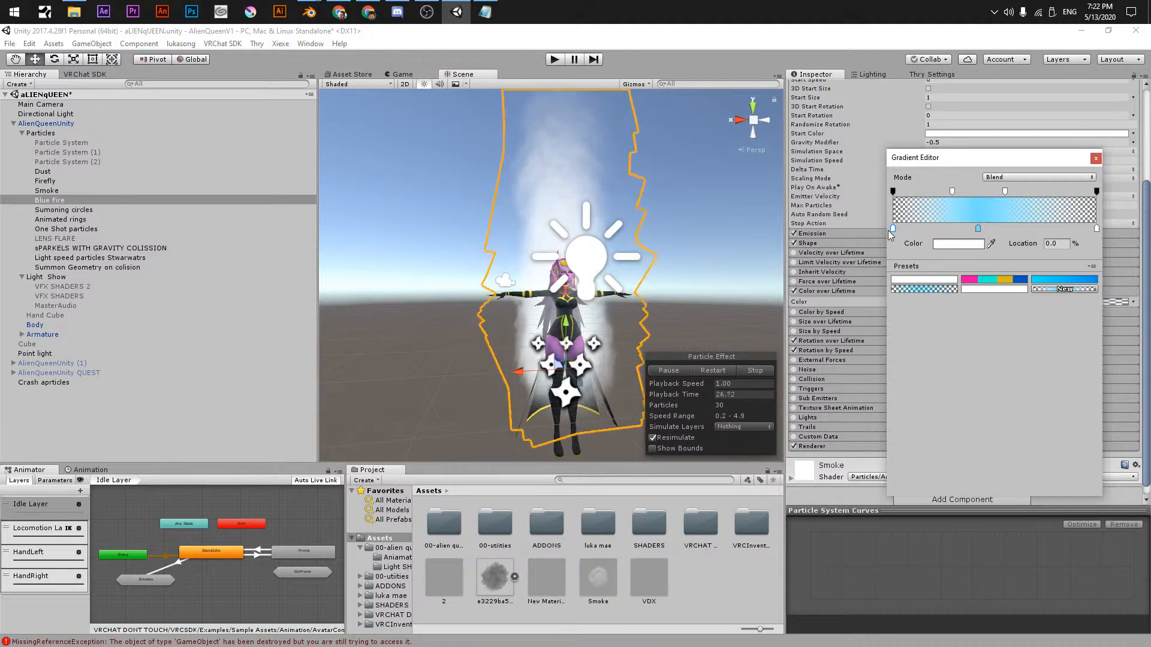
pyautogui.moveTo(899, 230); pyautogui.dragTo(897, 256)
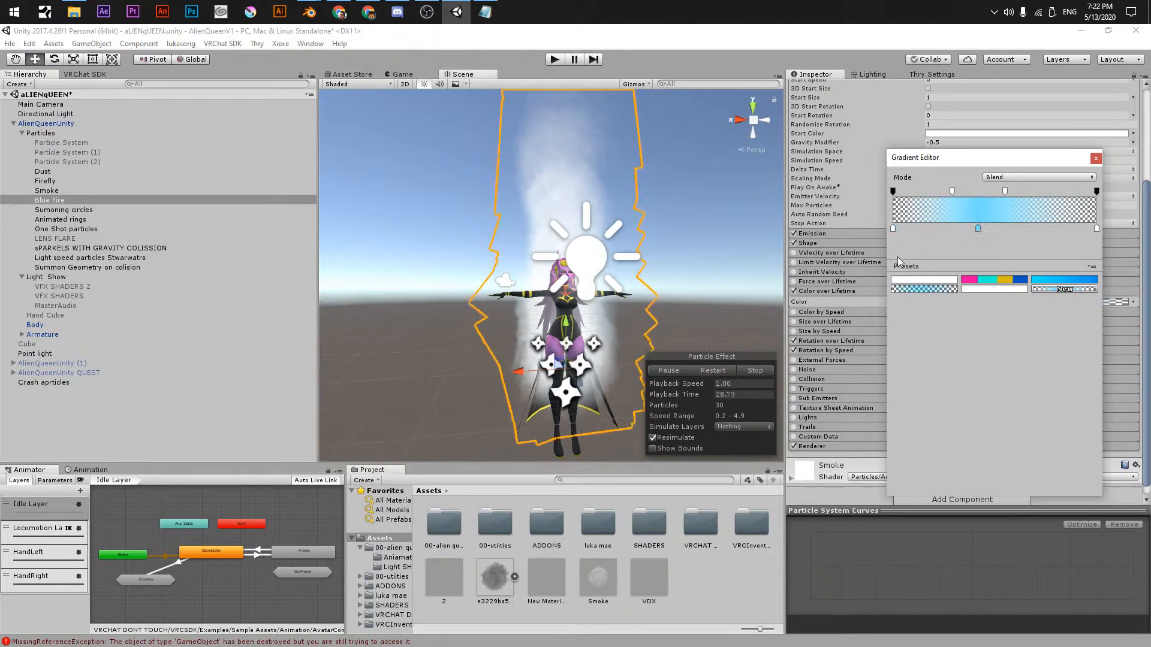
pyautogui.click(978, 228)
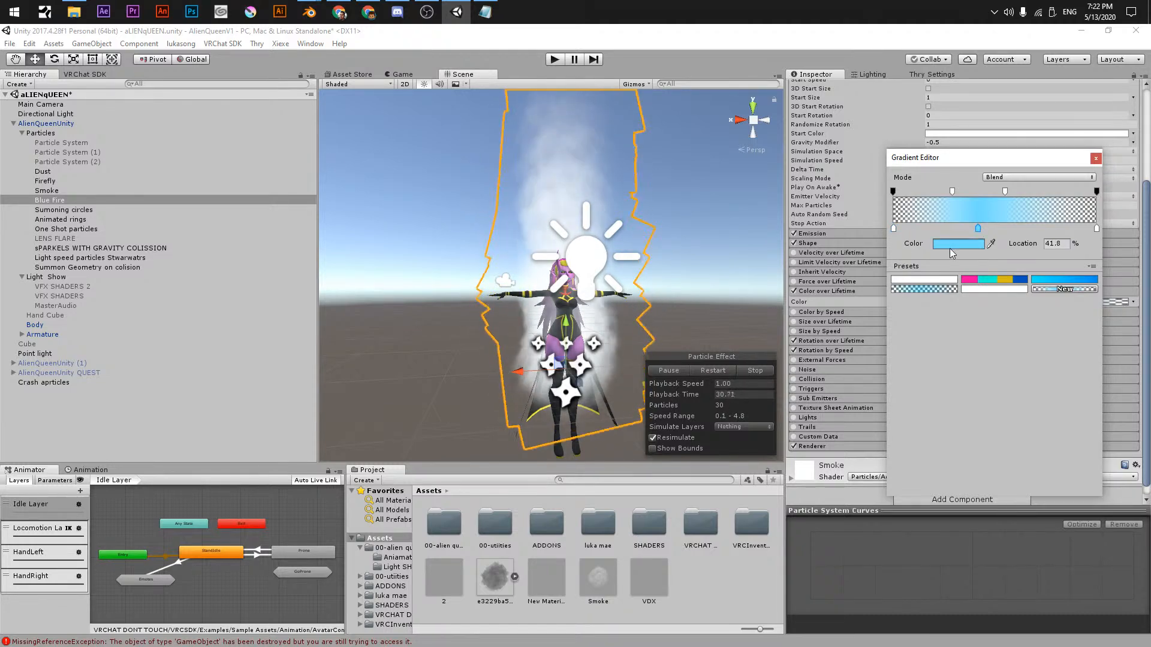
pyautogui.click(1096, 159)
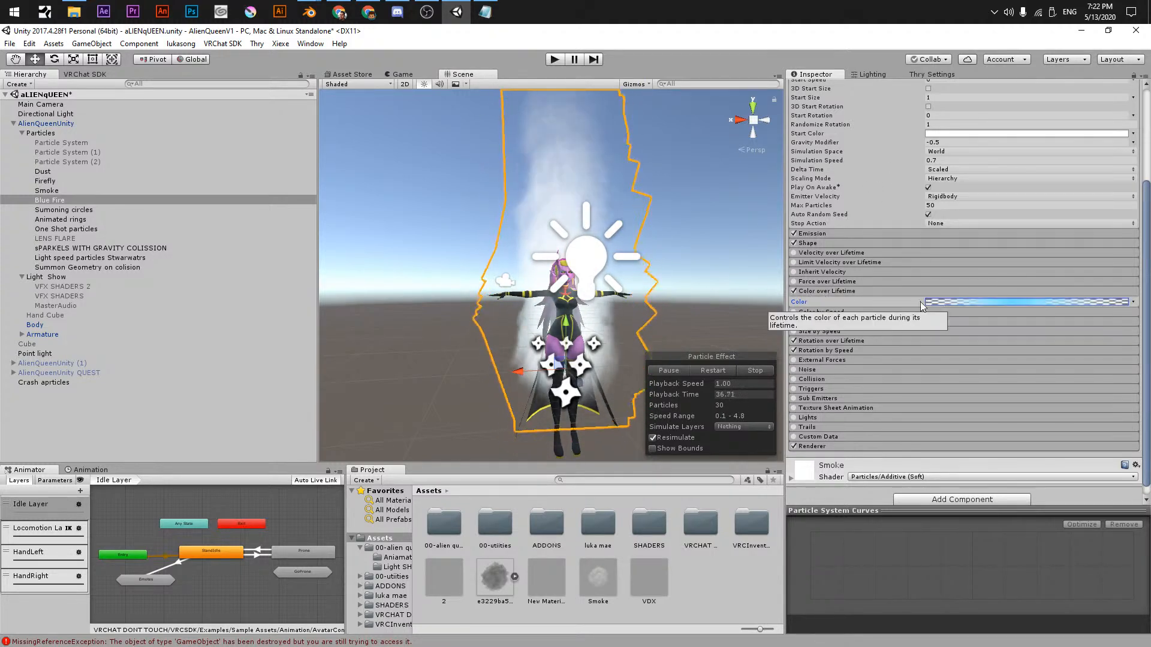
# - Change the middle color key of Blue Fire's Color over Lifetime gradient to saturated cyan (00EAFF)
pyautogui.click(972, 310)
pyautogui.click(1024, 302)
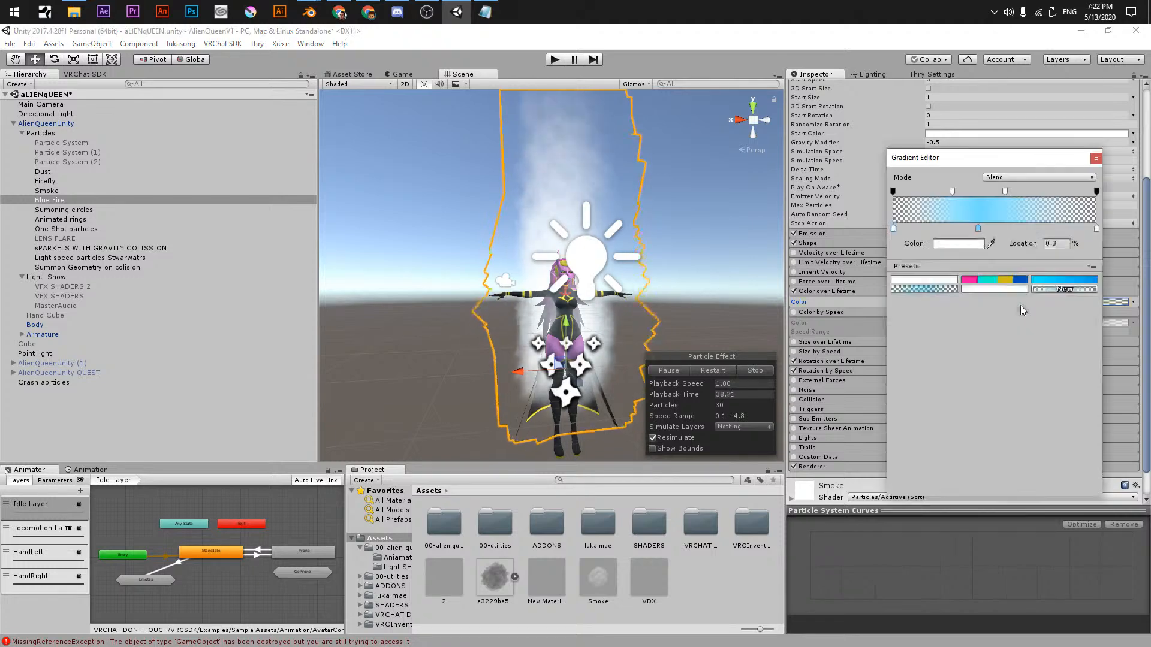
pyautogui.click(977, 228)
pyautogui.click(967, 245)
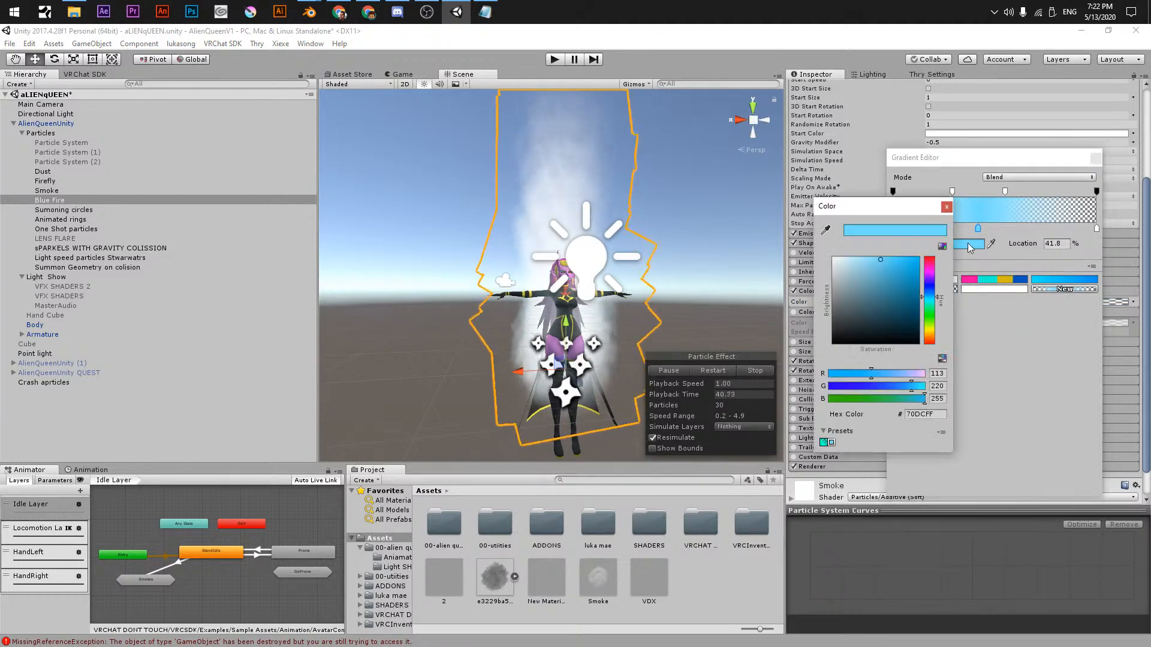
pyautogui.moveTo(929, 298); pyautogui.dragTo(931, 327)
pyautogui.moveTo(899, 263); pyautogui.dragTo(954, 234)
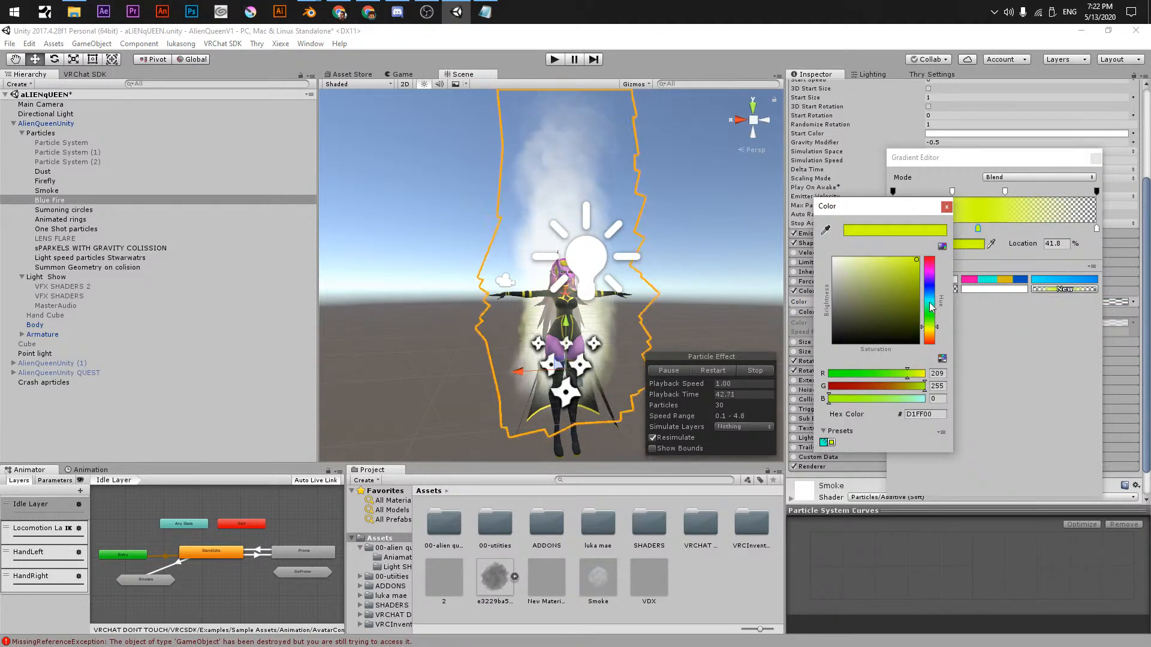
pyautogui.moveTo(931, 306)
pyautogui.mouseDown()
pyautogui.moveTo(932, 351)
pyautogui.moveTo(932, 264)
pyautogui.moveTo(934, 304)
pyautogui.mouseUp()
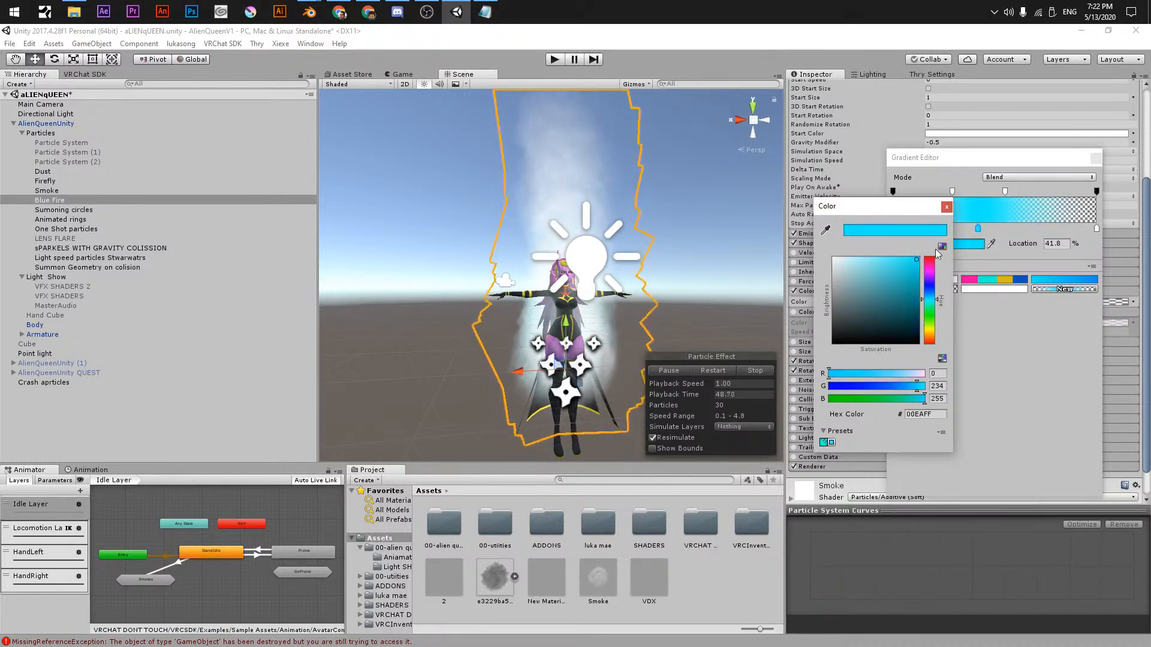
pyautogui.click(947, 206)
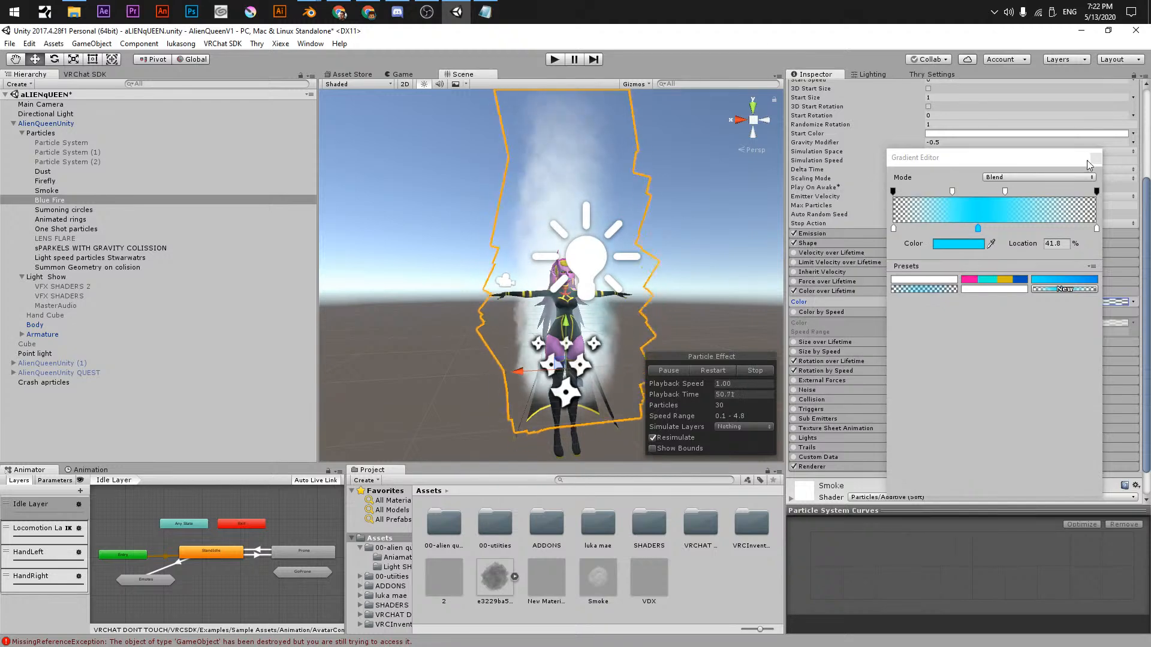
pyautogui.click(1096, 159)
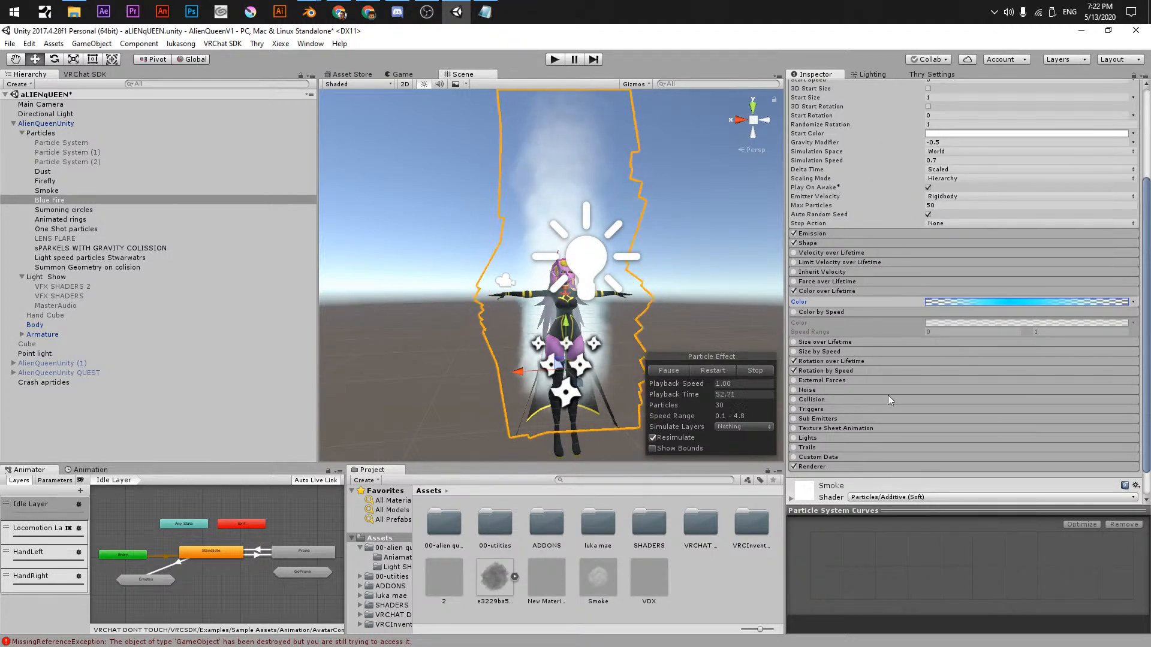
# - Set the Blue Fire particle system's start color to teal green, keeping looping on and playing the effect preview
pyautogui.scroll(-2, 886, 401)
pyautogui.scroll(8, 857, 387)
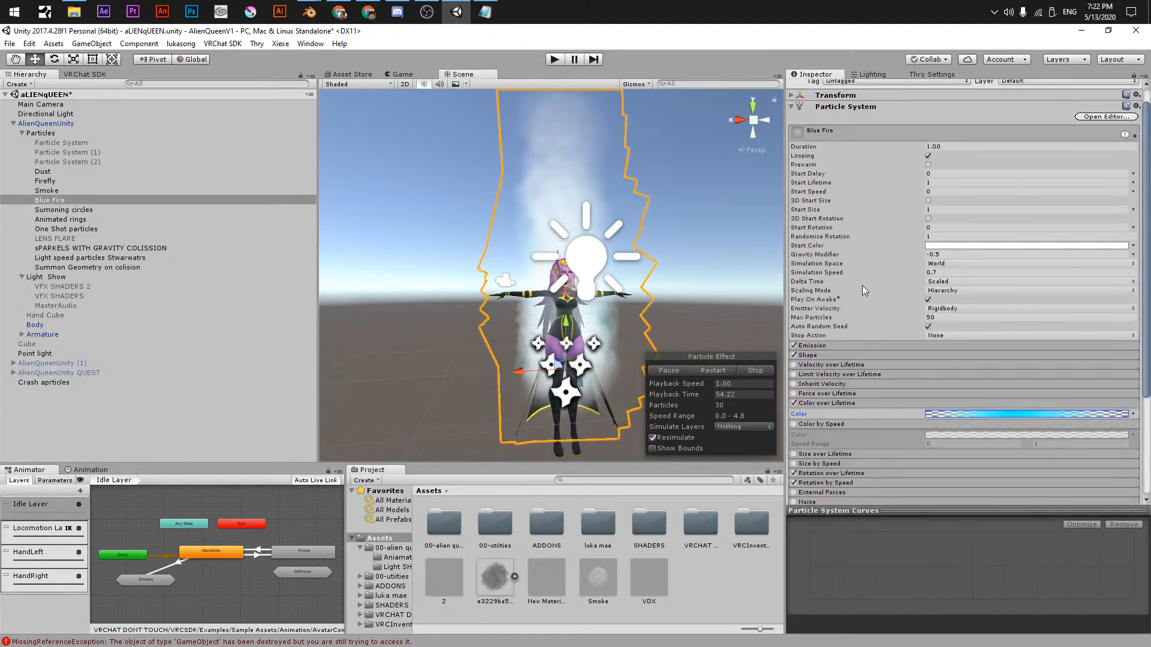
pyautogui.click(837, 346)
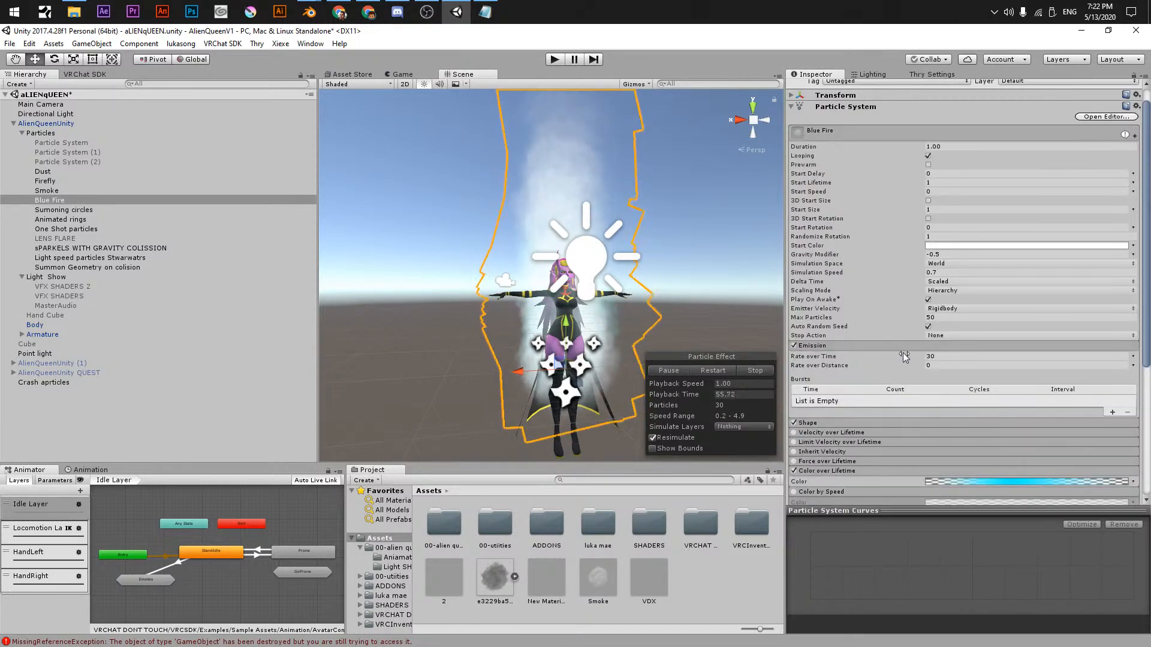
pyautogui.click(929, 156)
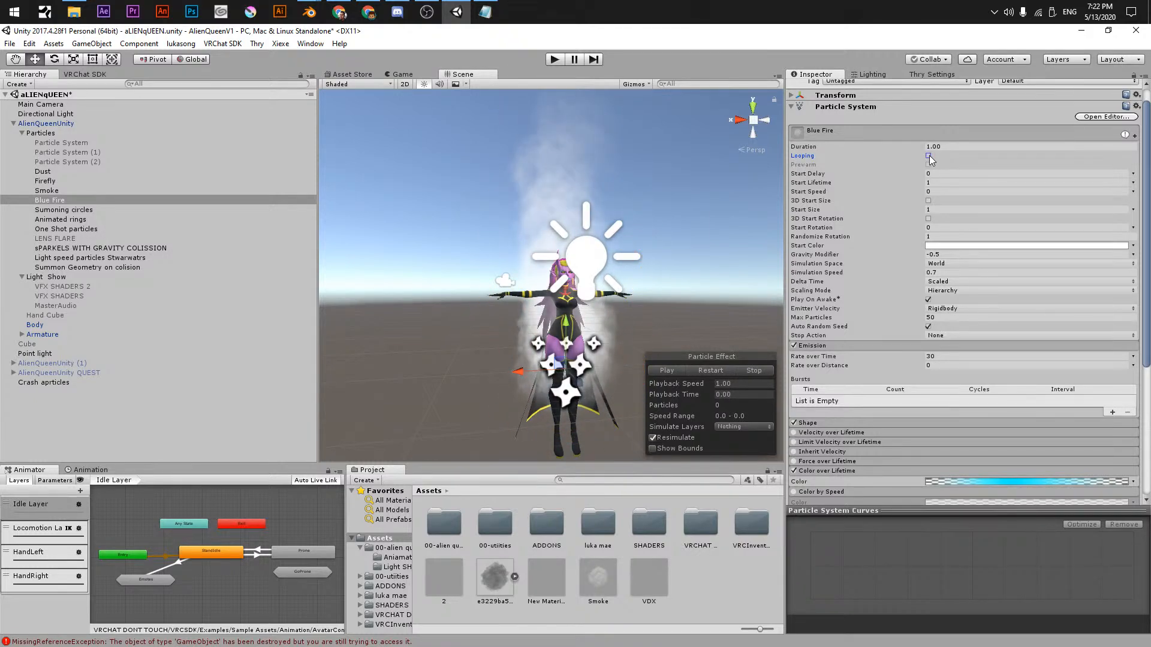
pyautogui.click(940, 246)
pyautogui.click(929, 297)
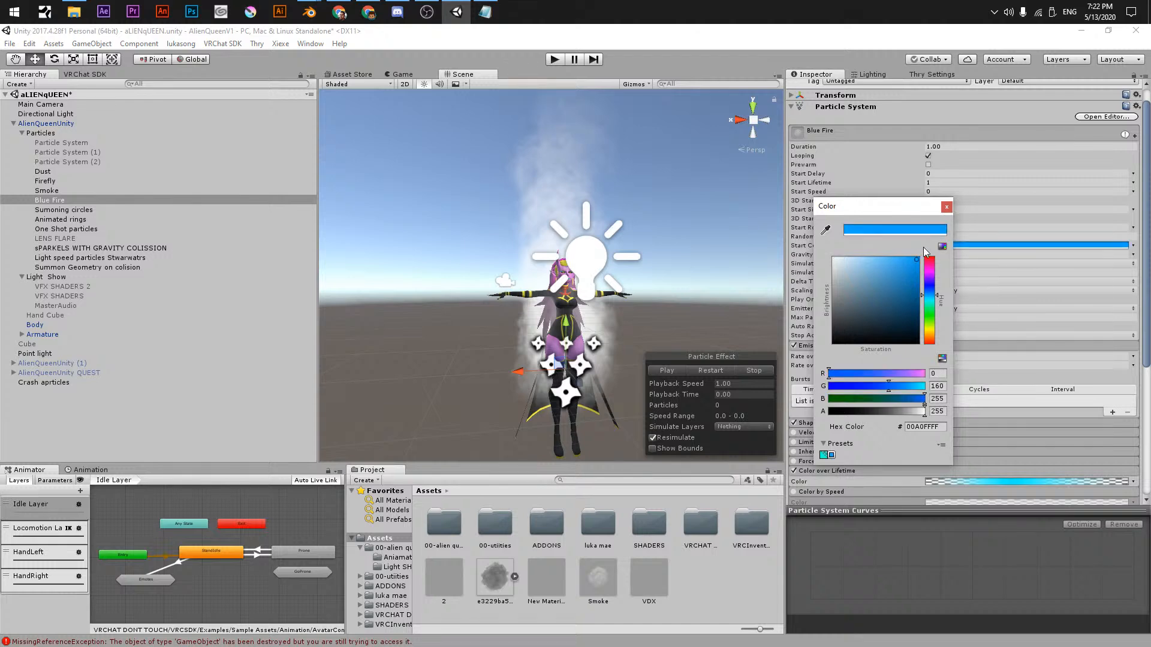
pyautogui.click(947, 207)
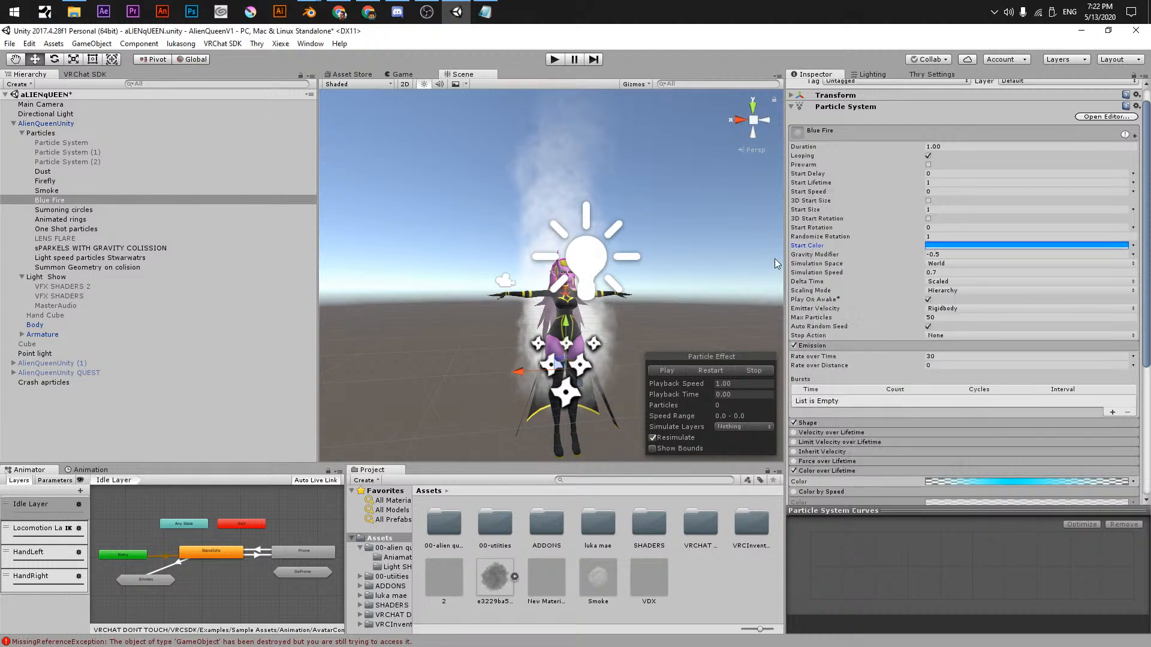
pyautogui.click(699, 371)
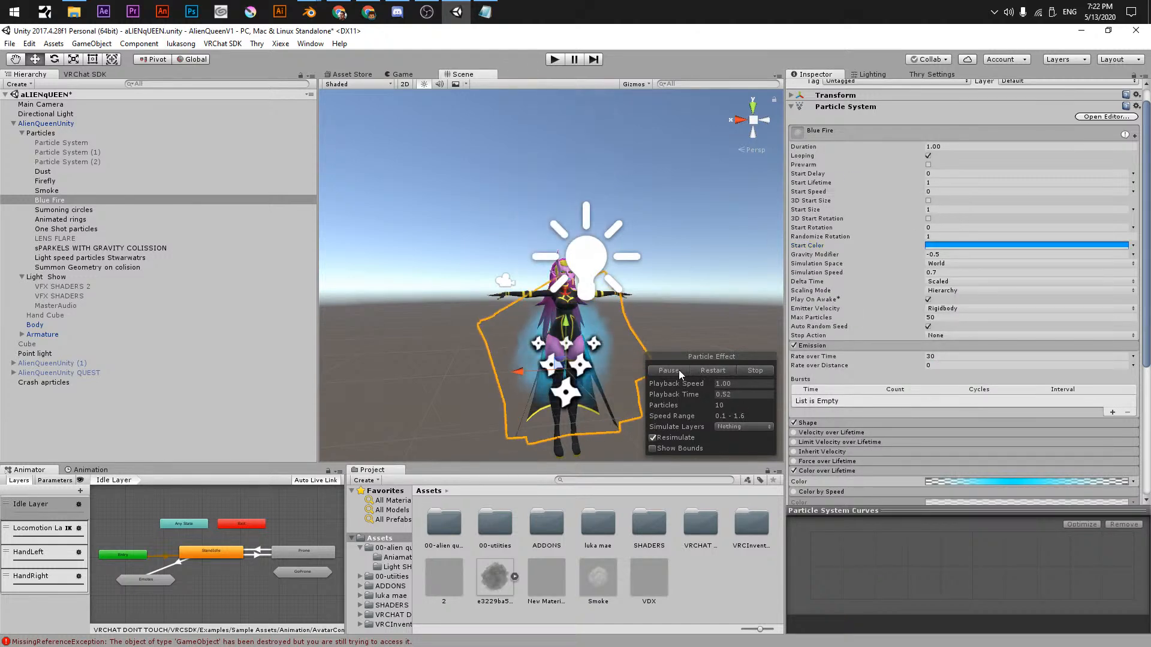
pyautogui.click(939, 246)
pyautogui.moveTo(916, 279); pyautogui.dragTo(936, 306)
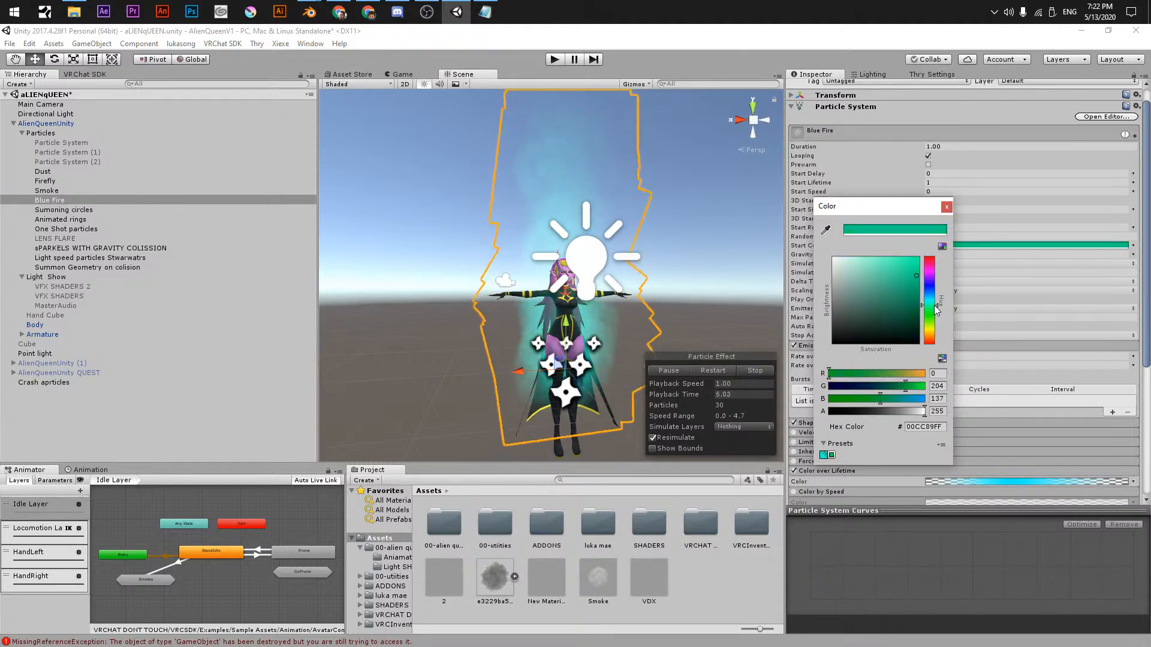
pyautogui.click(947, 207)
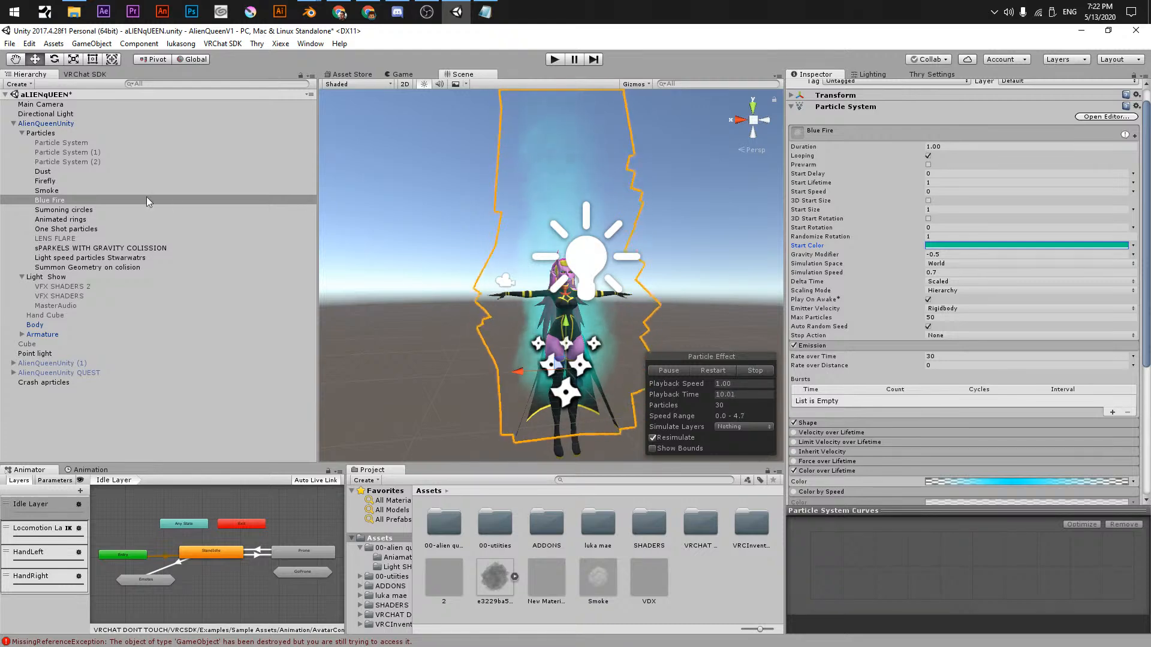
# - Duplicate Blue Fire and nest the copy under the original Blue Fire object
pyautogui.click(60, 202)
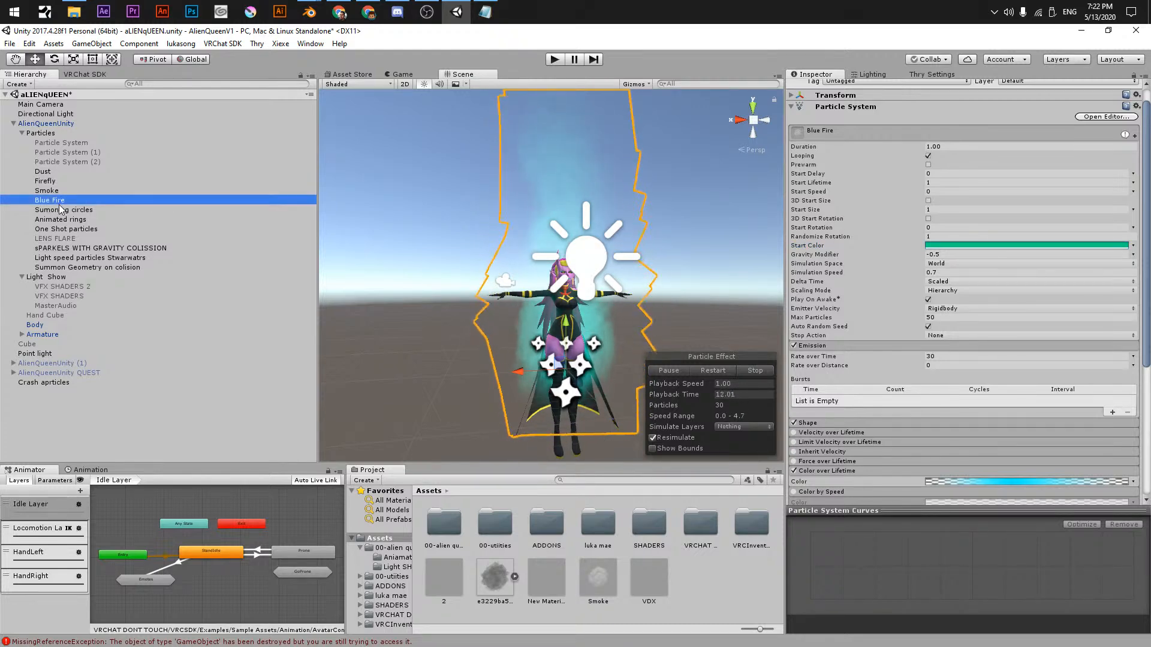
pyautogui.hotkey('ctrl', 'd')
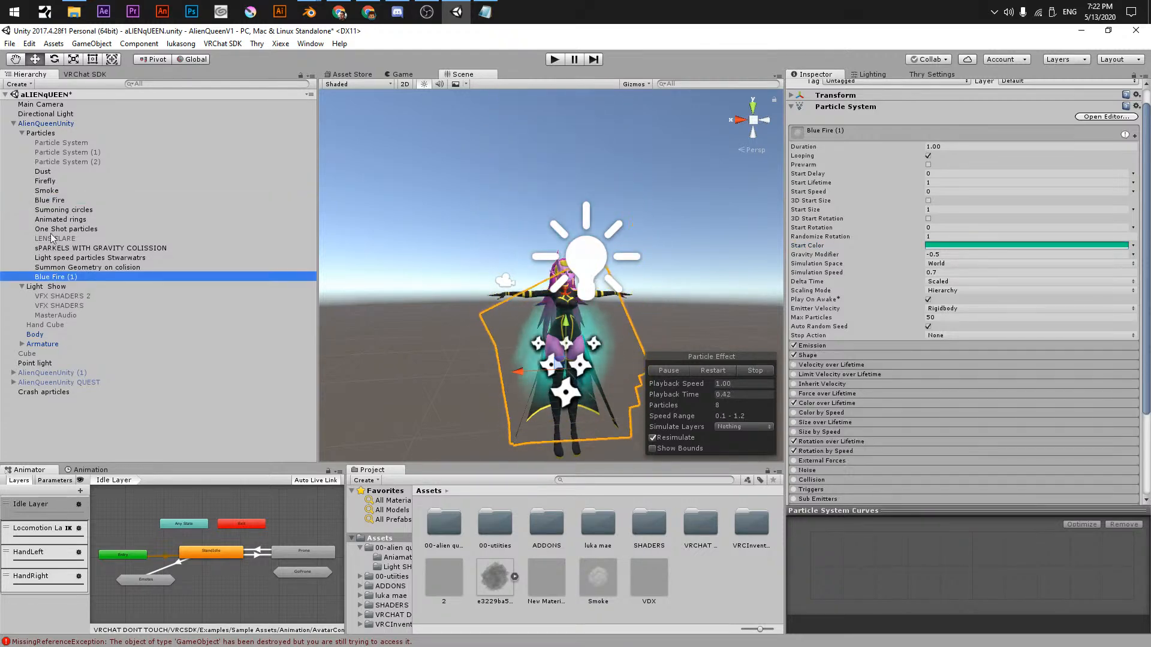
pyautogui.moveTo(54, 277); pyautogui.dragTo(60, 201)
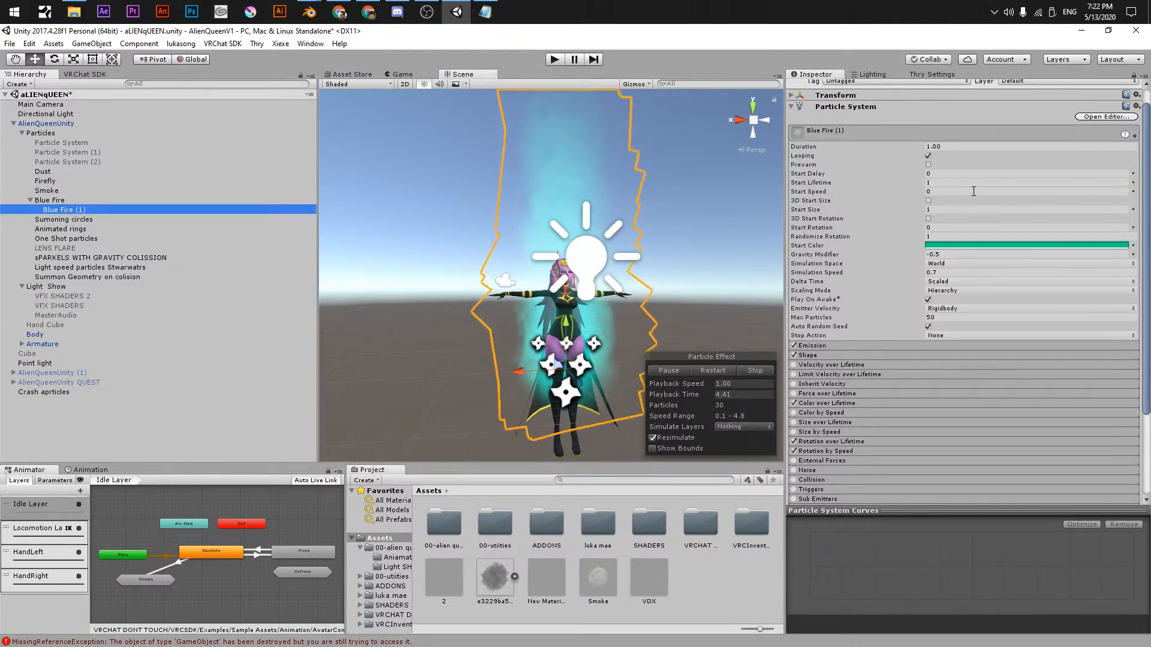
# - Set the nested Blue Fire copy's start size to 0.4 and its start color to bright cyan (4BFFFF)
pyautogui.scroll(3, 447, 306)
pyautogui.moveTo(623, 419); pyautogui.dragTo(602, 355, button='middle')
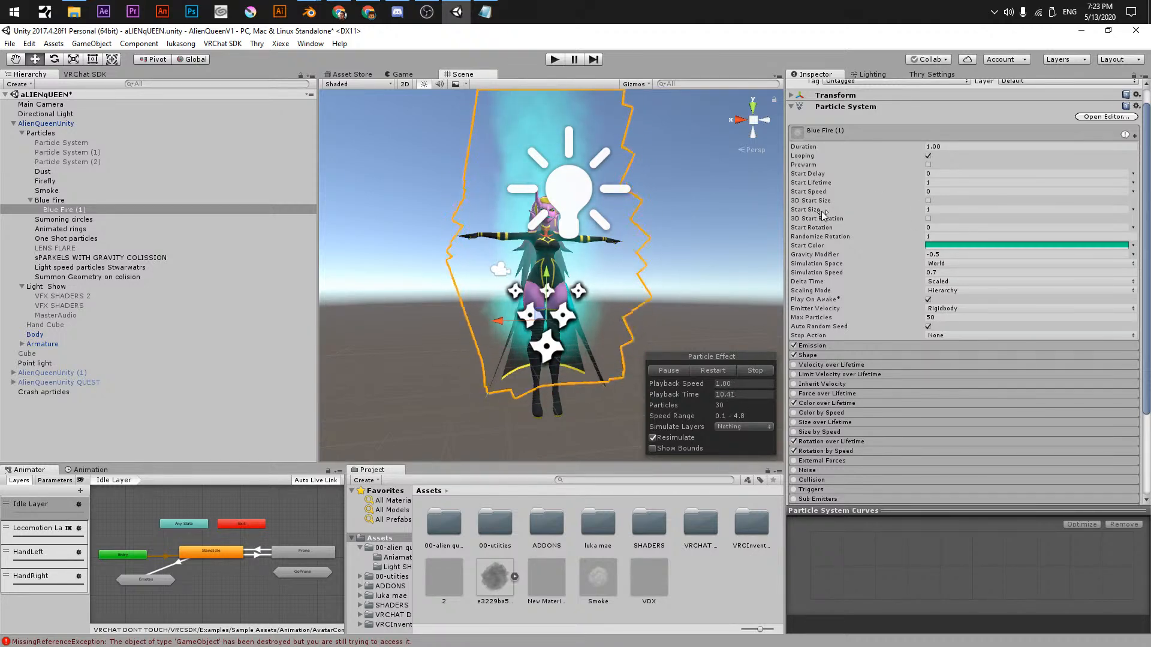
pyautogui.click(937, 210)
pyautogui.press('BackSpace')
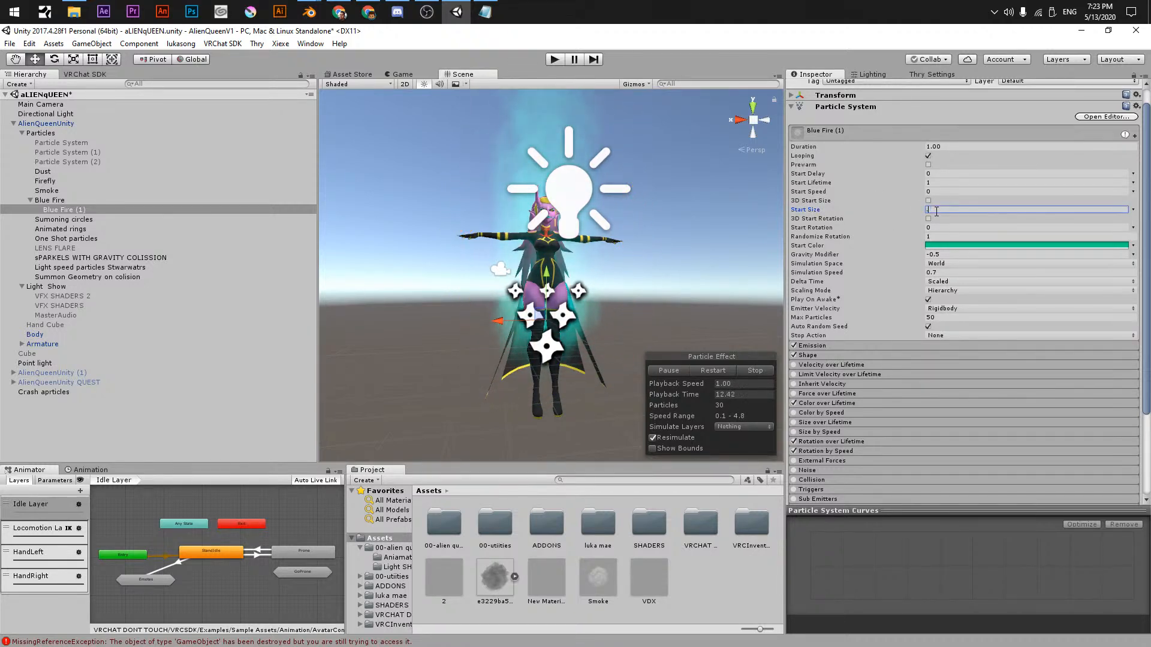
pyautogui.click(942, 246)
pyautogui.moveTo(916, 280)
pyautogui.mouseDown()
pyautogui.moveTo(916, 259)
pyautogui.moveTo(893, 259)
pyautogui.mouseUp()
pyautogui.click(922, 300)
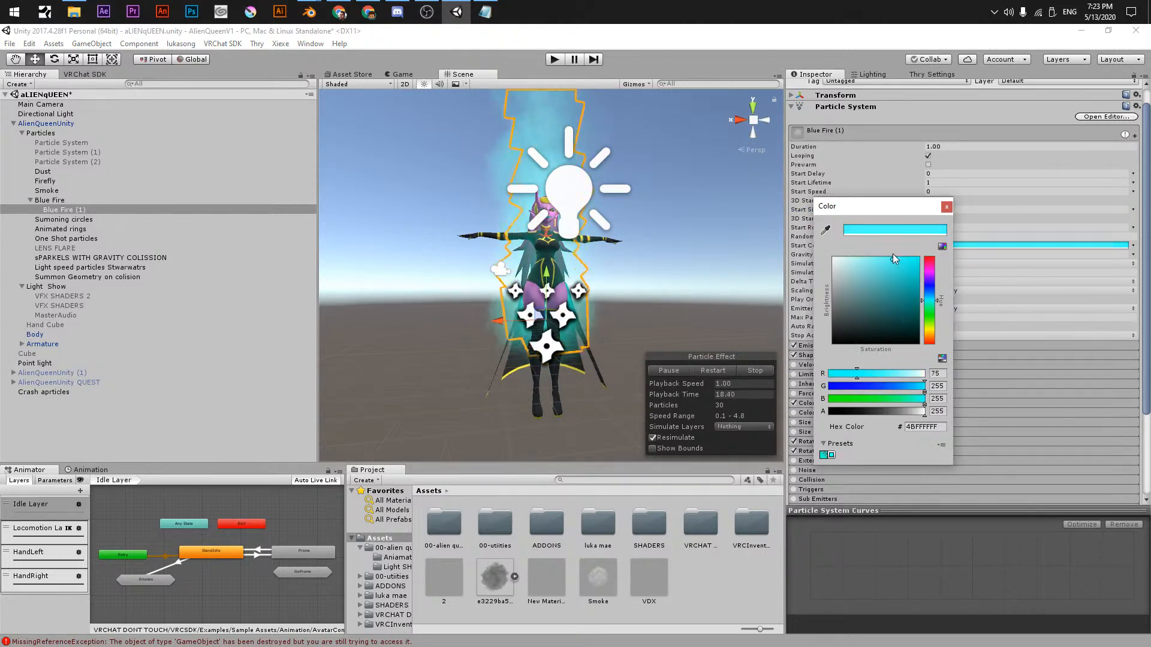
pyautogui.click(949, 211)
# - Move the parent Blue Fire object, together with its nested copy, clear of the avatar to the area behind it
pyautogui.keyDown('alt'); pyautogui.moveTo(467, 257); pyautogui.dragTo(738, 294); pyautogui.keyUp('alt')
pyautogui.moveTo(606, 240); pyautogui.dragTo(593, 300, button='middle')
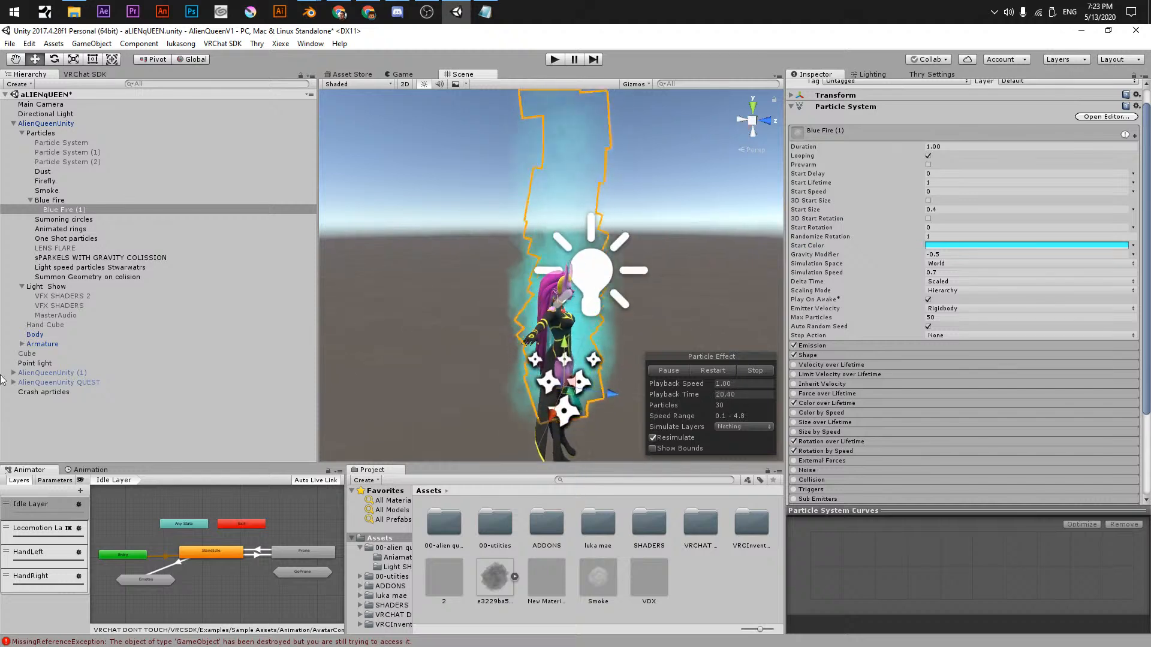
pyautogui.click(48, 202)
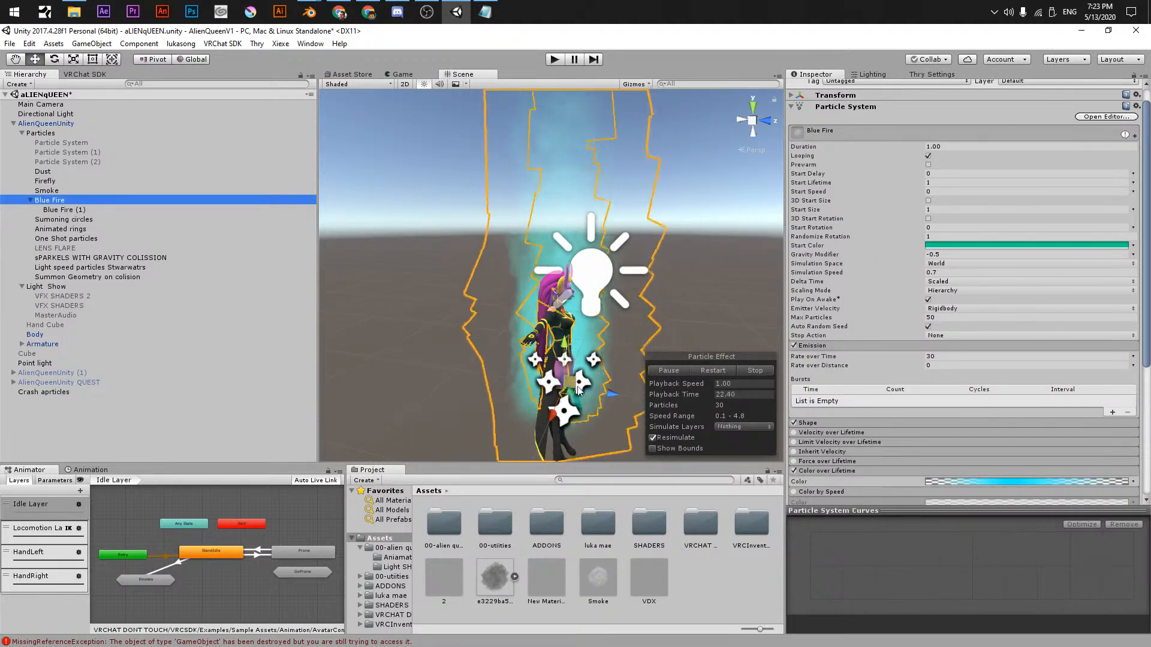
# - Lighten the nested Blue Fire copy's start color to pale cyan (92FFFF)
pyautogui.click(66, 210)
pyautogui.click(960, 245)
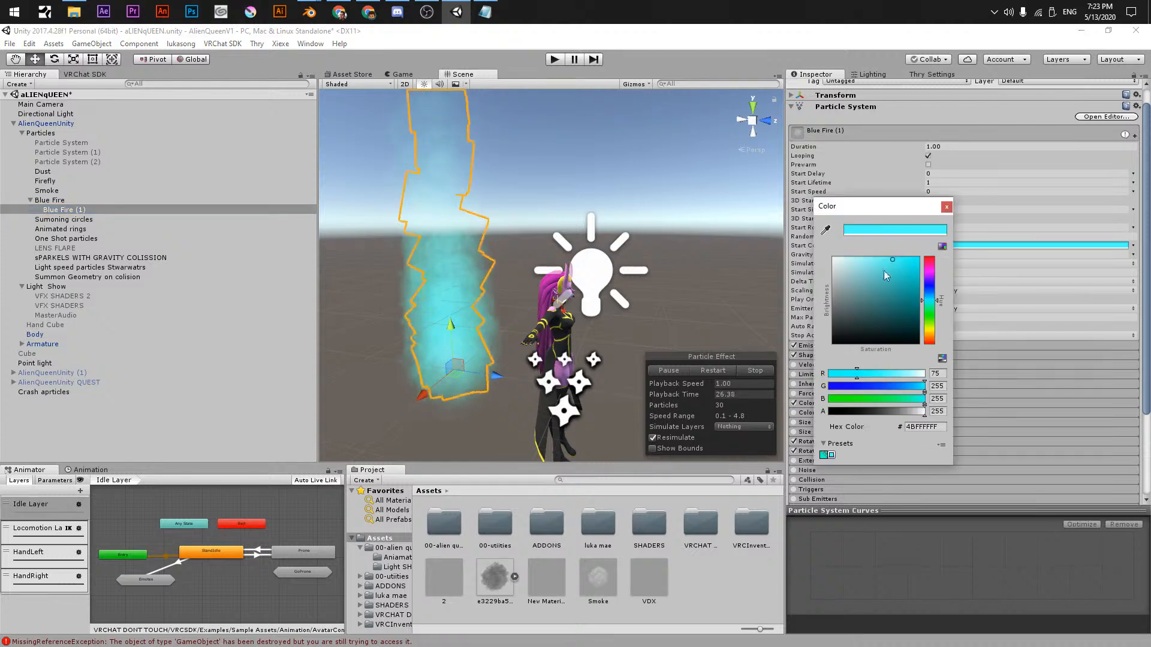
pyautogui.click(865, 266)
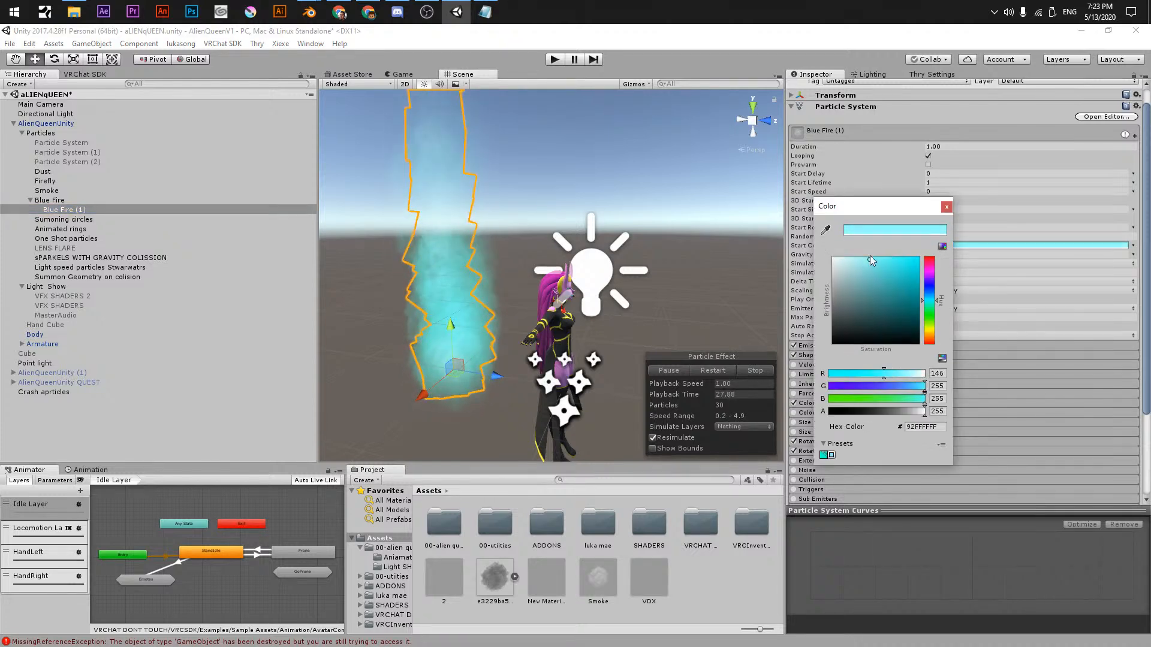
pyautogui.click(947, 207)
# - Recolor the middle stop of the nested Blue Fire copy's Color over Lifetime gradient to green (76F200)
pyautogui.scroll(-3, 887, 280)
pyautogui.click(820, 292)
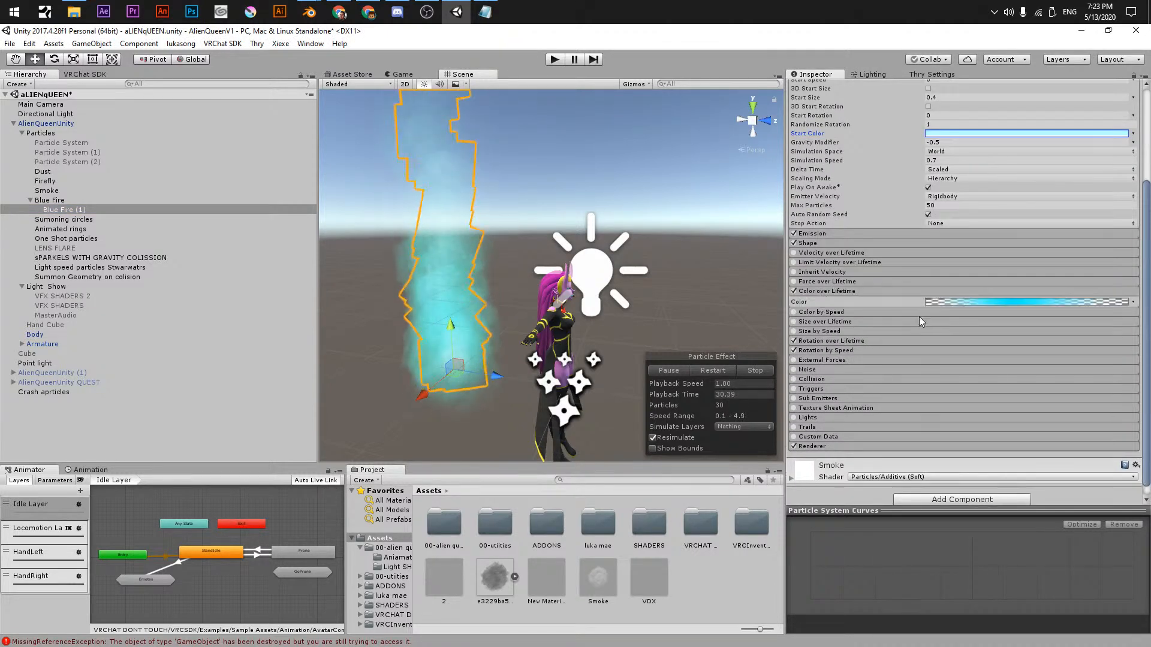
pyautogui.click(1002, 312)
pyautogui.click(1003, 302)
pyautogui.click(978, 228)
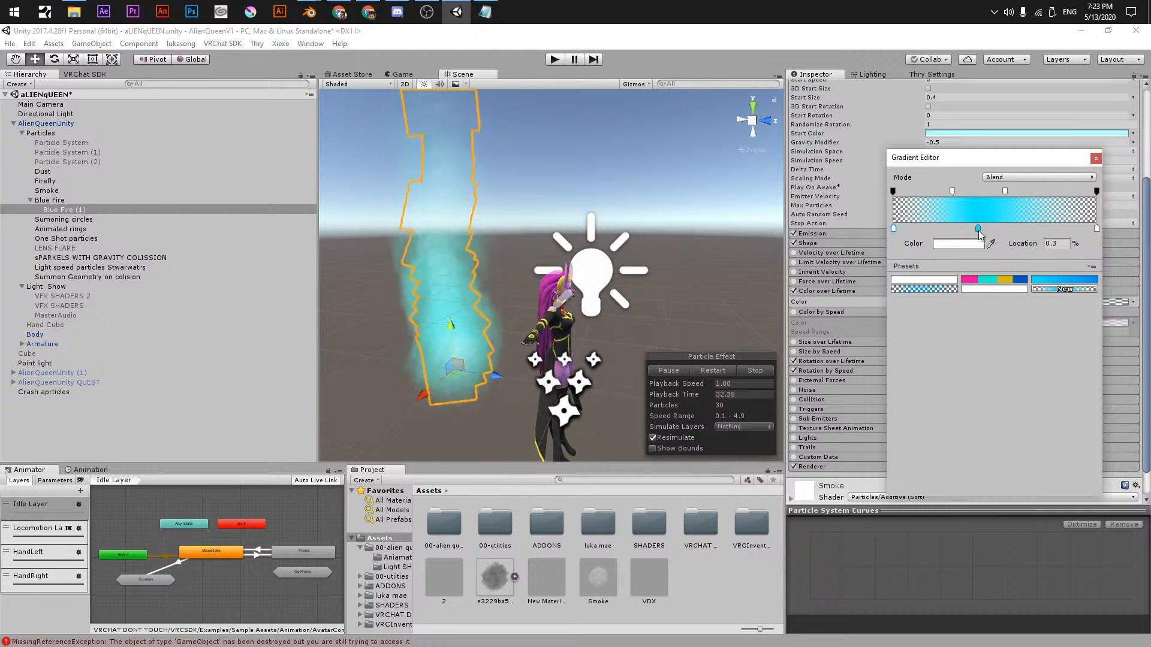
pyautogui.click(958, 243)
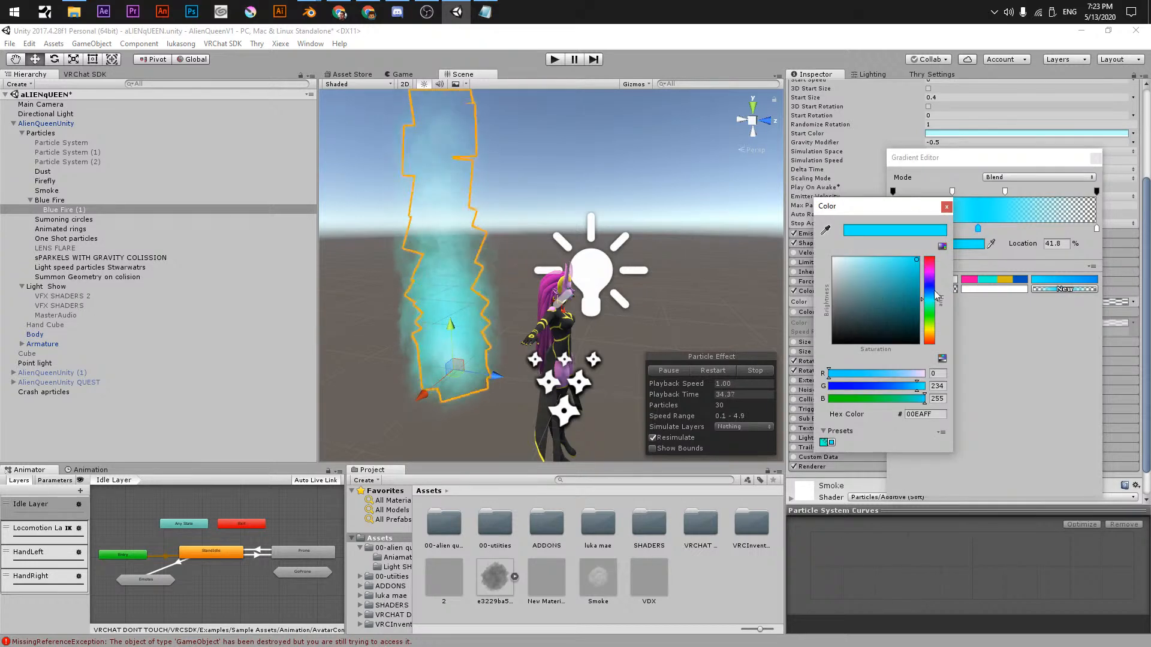
pyautogui.click(930, 339)
pyautogui.moveTo(930, 340)
pyautogui.mouseDown()
pyautogui.moveTo(931, 272)
pyautogui.moveTo(932, 322)
pyautogui.mouseUp()
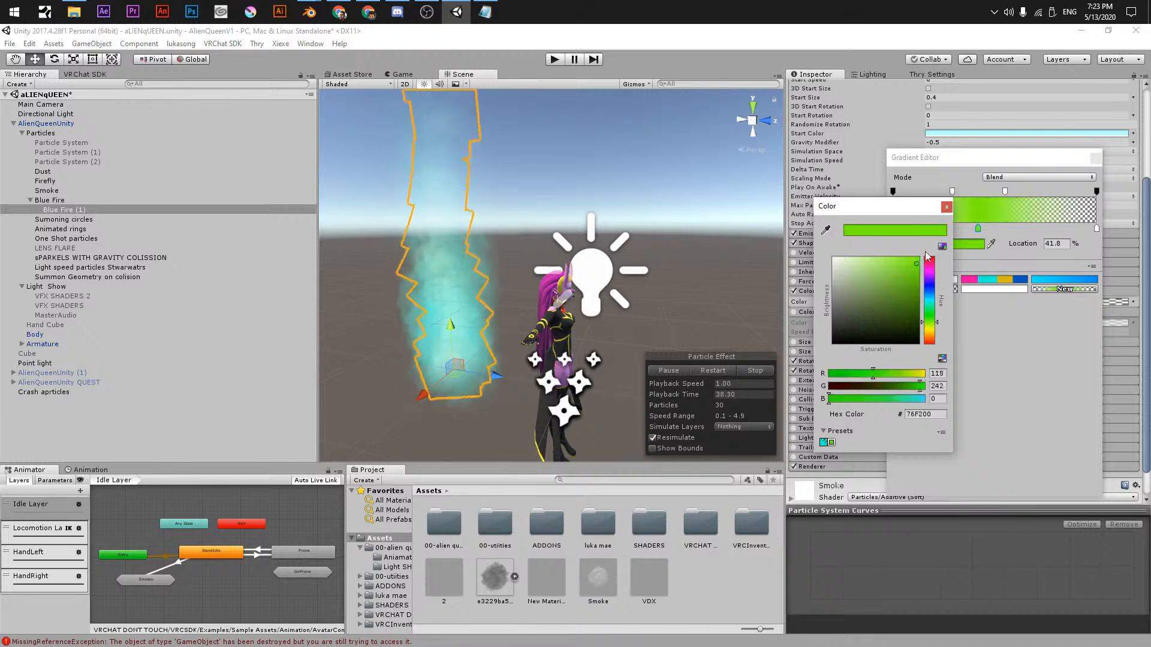
pyautogui.click(947, 208)
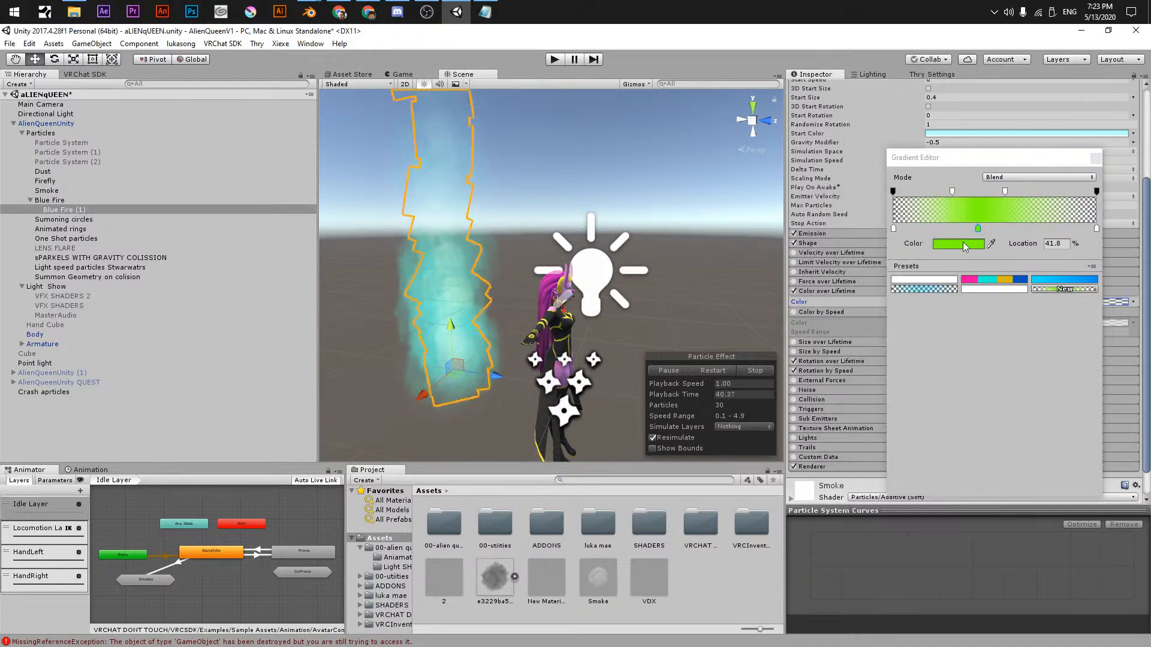
# - Remove the gradient's white color stops so green spans its full length, and spread the opaque stops out toward both ends
pyautogui.moveTo(895, 230); pyautogui.dragTo(925, 289)
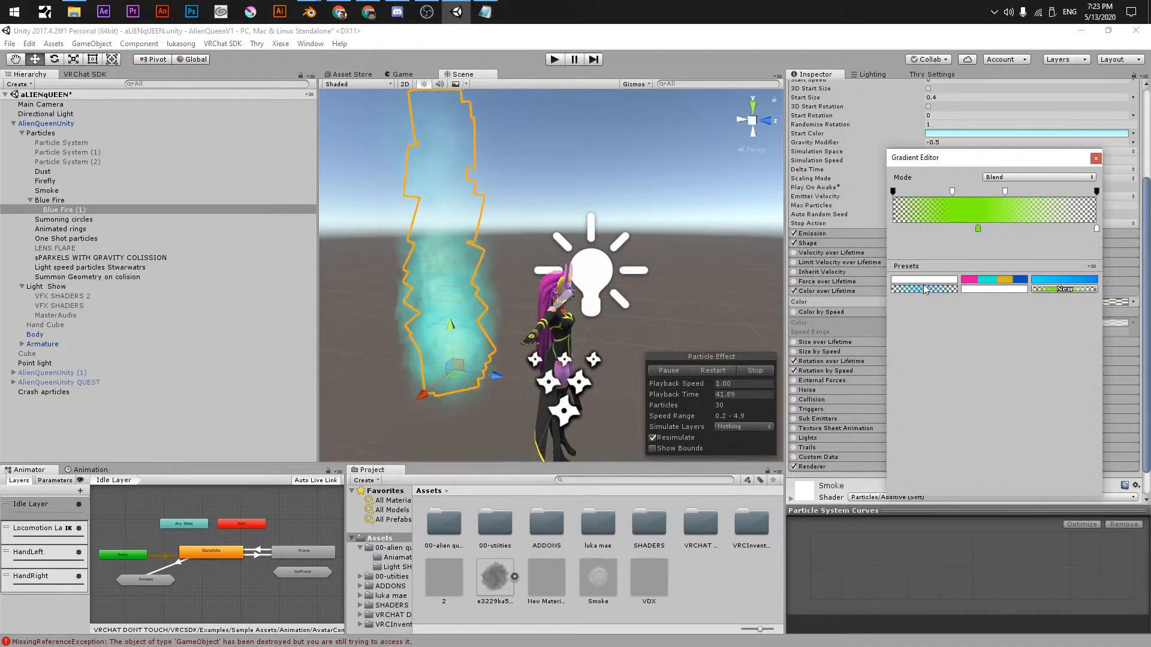
pyautogui.click(1097, 158)
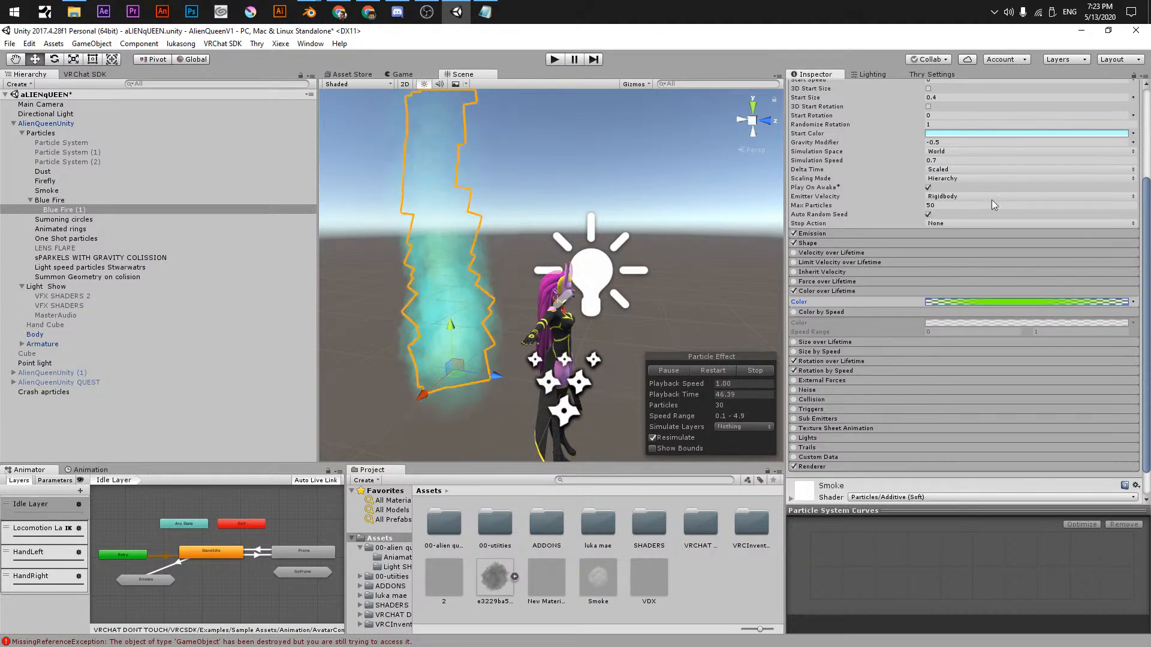
pyautogui.scroll(3, 852, 190)
pyautogui.scroll(-4, 852, 270)
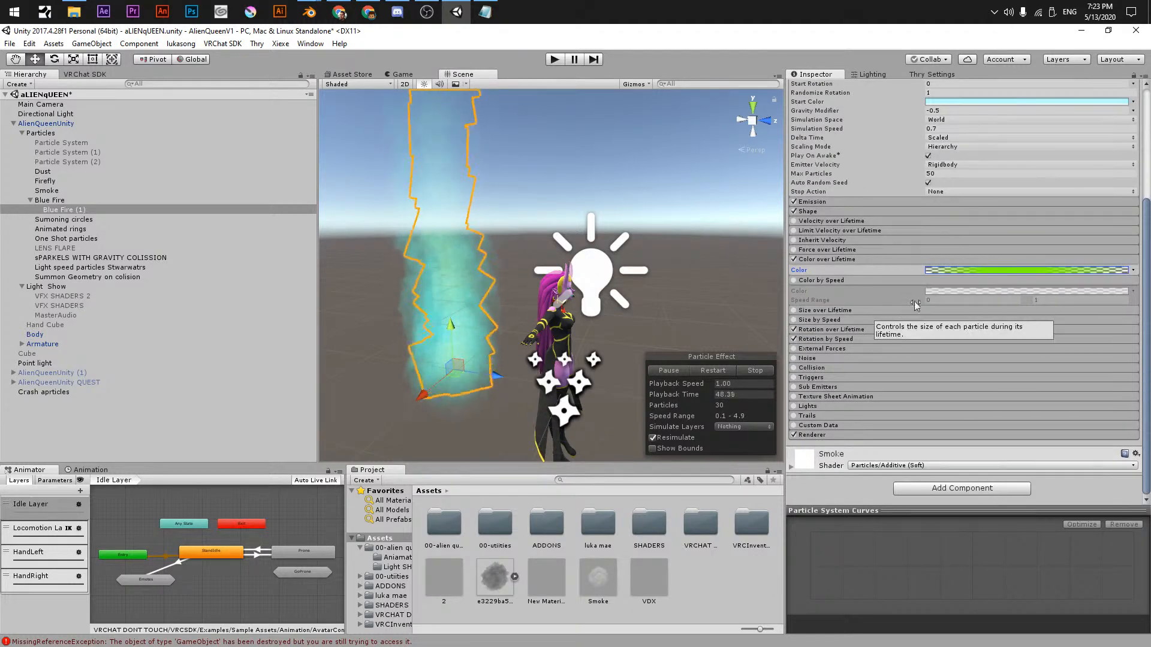
pyautogui.click(976, 271)
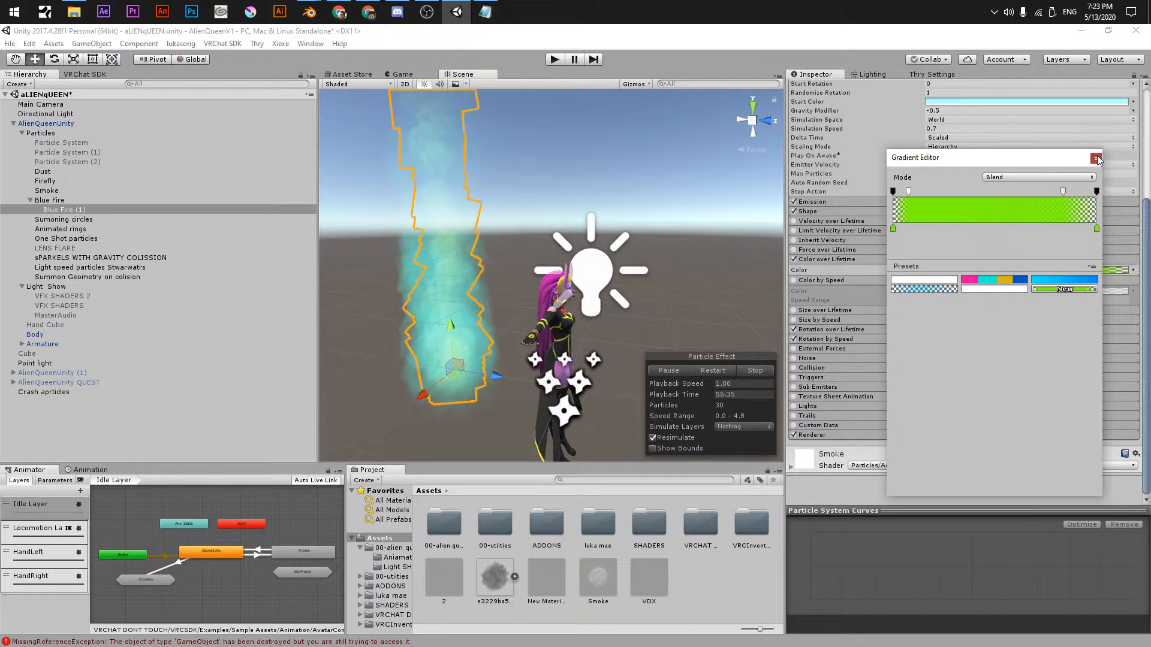
# - Try the Fixed mode on the green lifetime gradient and return it to Blend
pyautogui.click(1041, 178)
pyautogui.click(1007, 208)
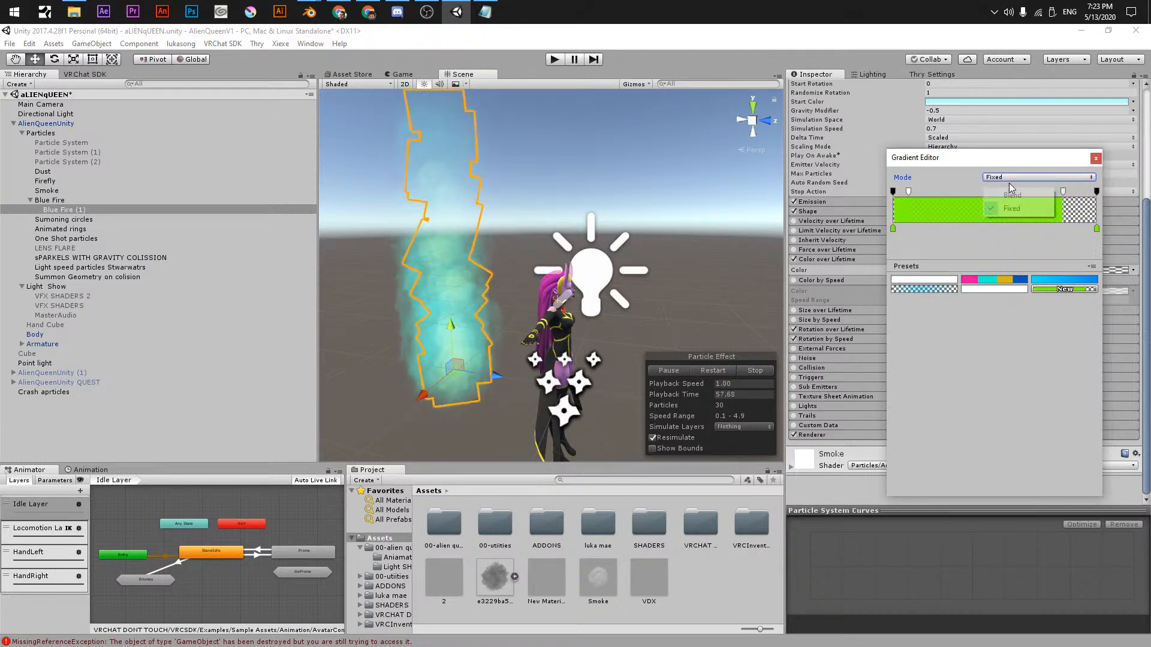
pyautogui.click(1005, 197)
pyautogui.click(1095, 158)
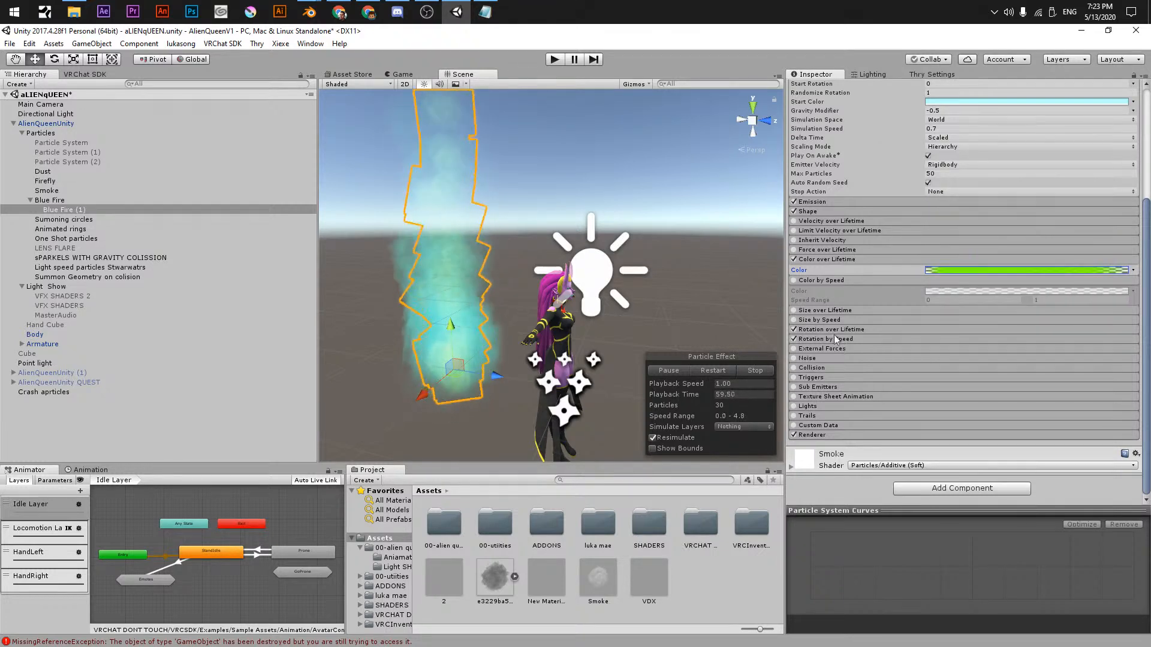
# - Examine the nested Blue Fire copy's Renderer settings, including the options for sort mode and render alignment
pyautogui.click(825, 436)
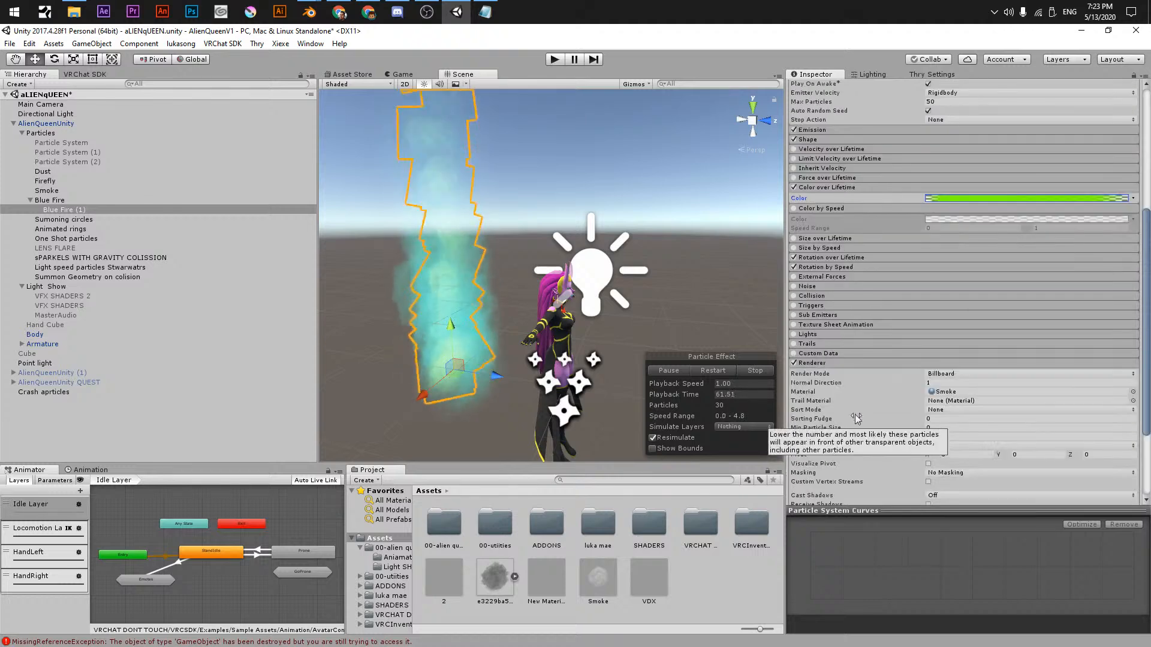
pyautogui.scroll(-3, 856, 416)
pyautogui.click(945, 373)
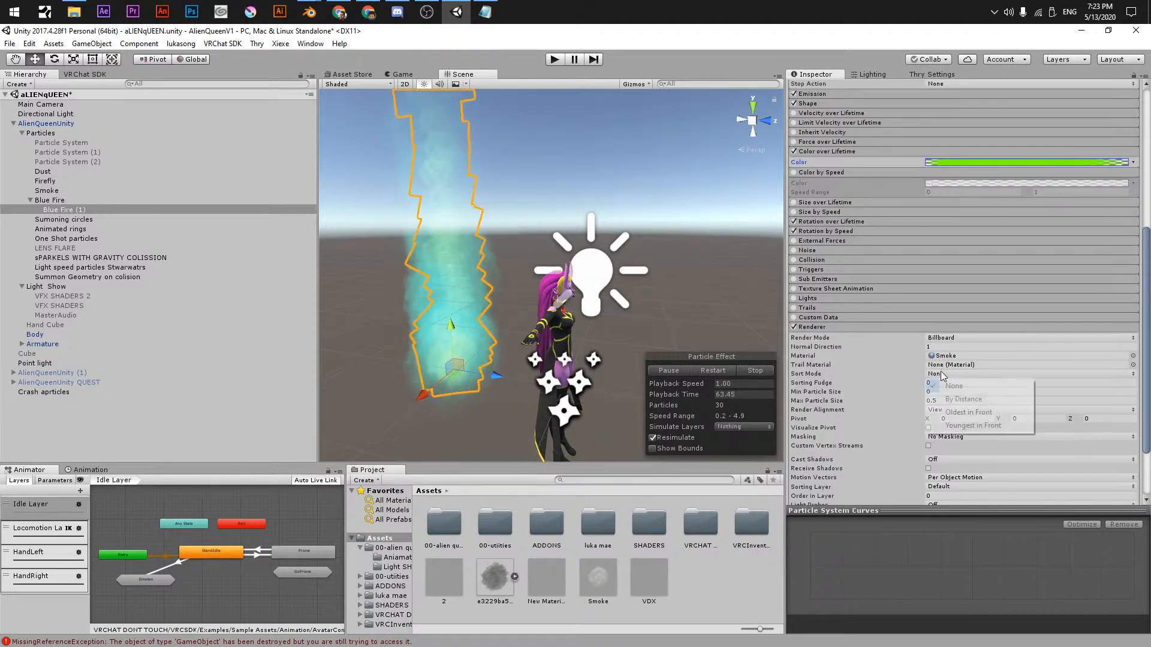
pyautogui.click(949, 373)
pyautogui.click(947, 367)
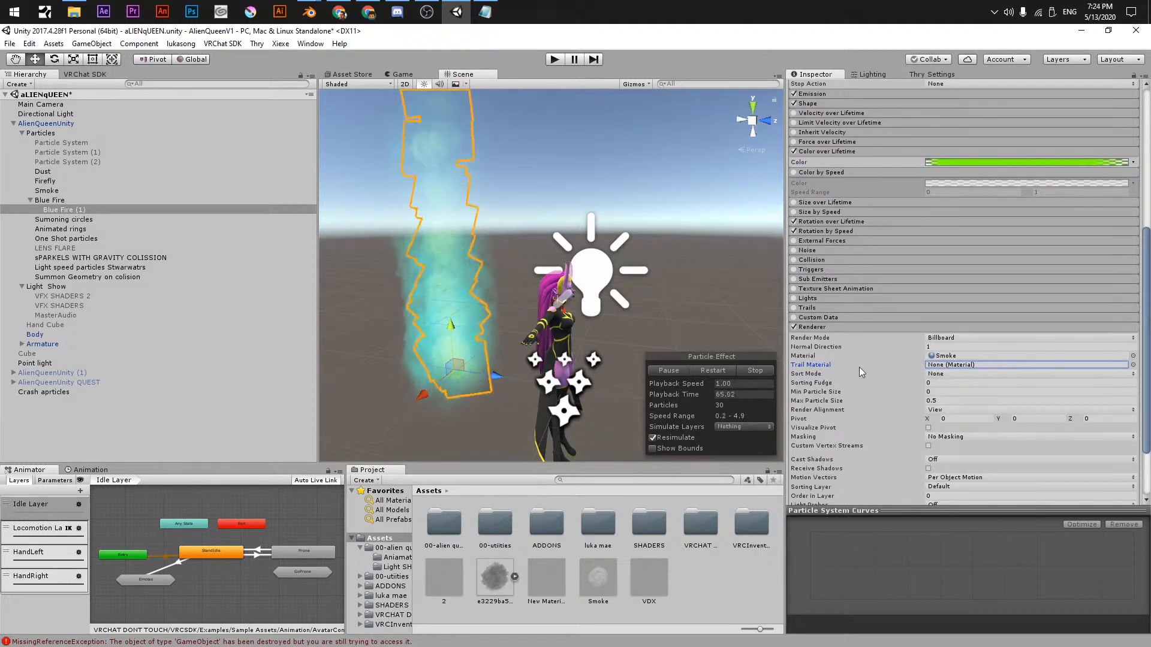
pyautogui.click(939, 411)
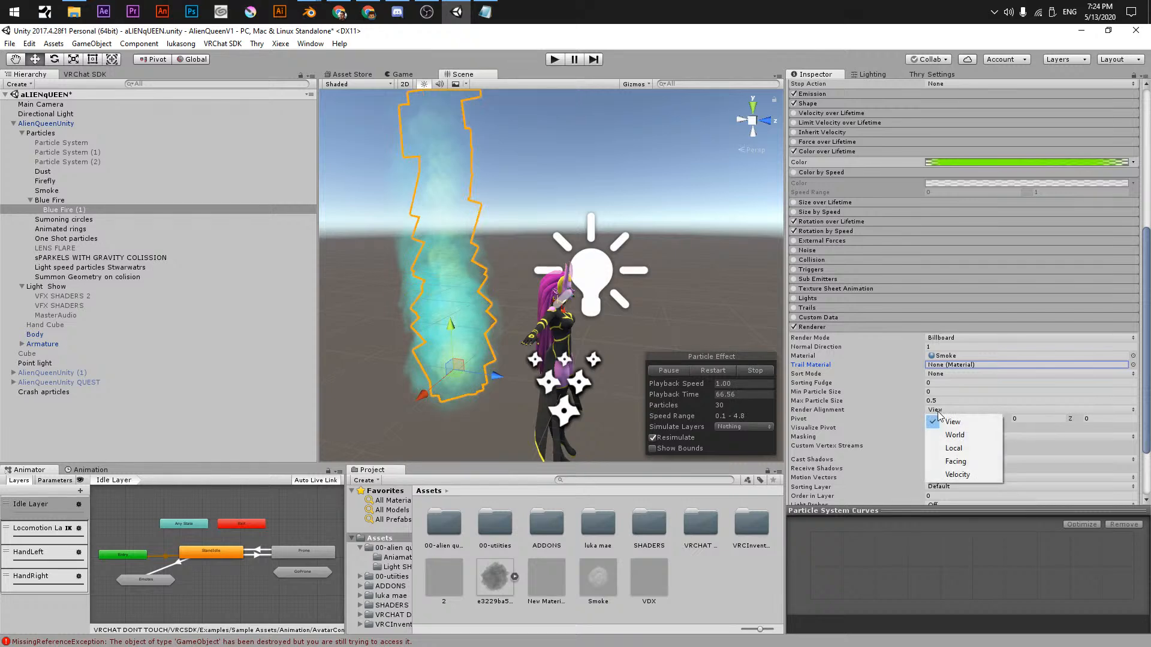
pyautogui.click(887, 408)
pyautogui.scroll(-3, 886, 409)
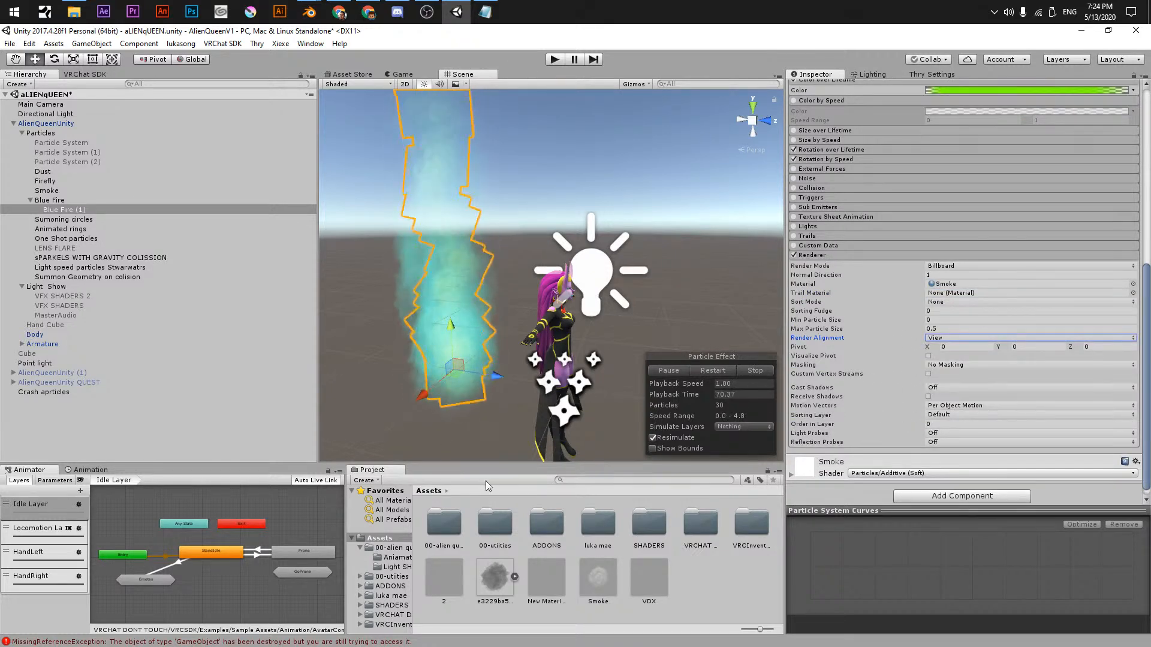
# - Collapse the Blue Fire group, select the Sumoning circles particle system and expand its Emission and Shape settings
pyautogui.click(30, 201)
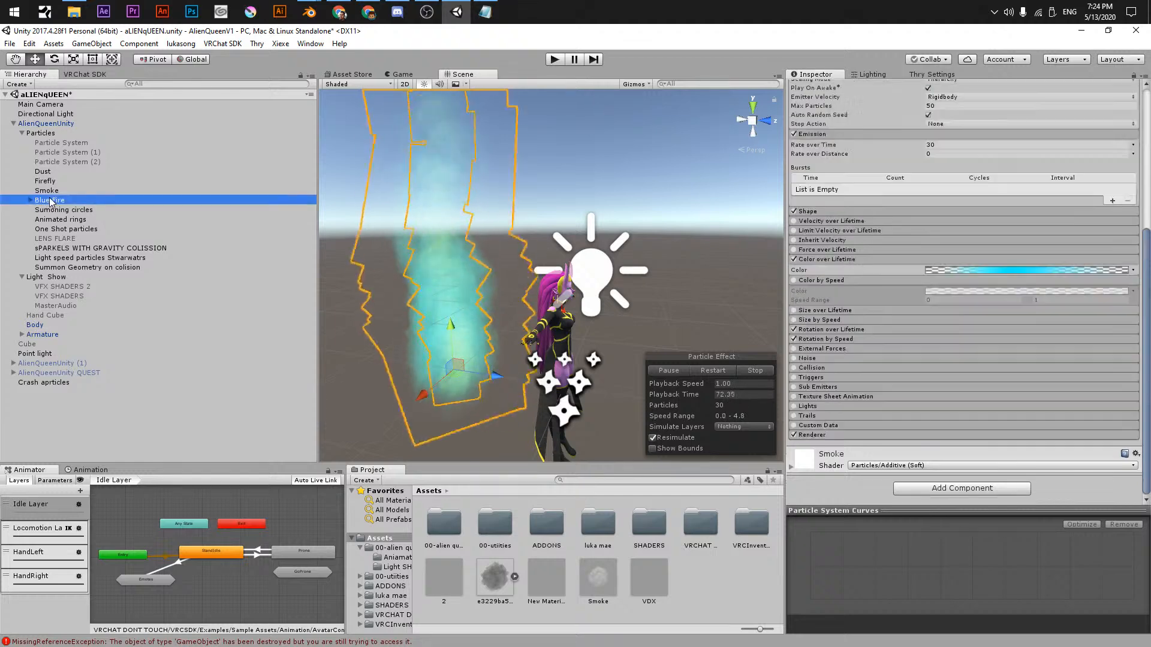
pyautogui.click(57, 210)
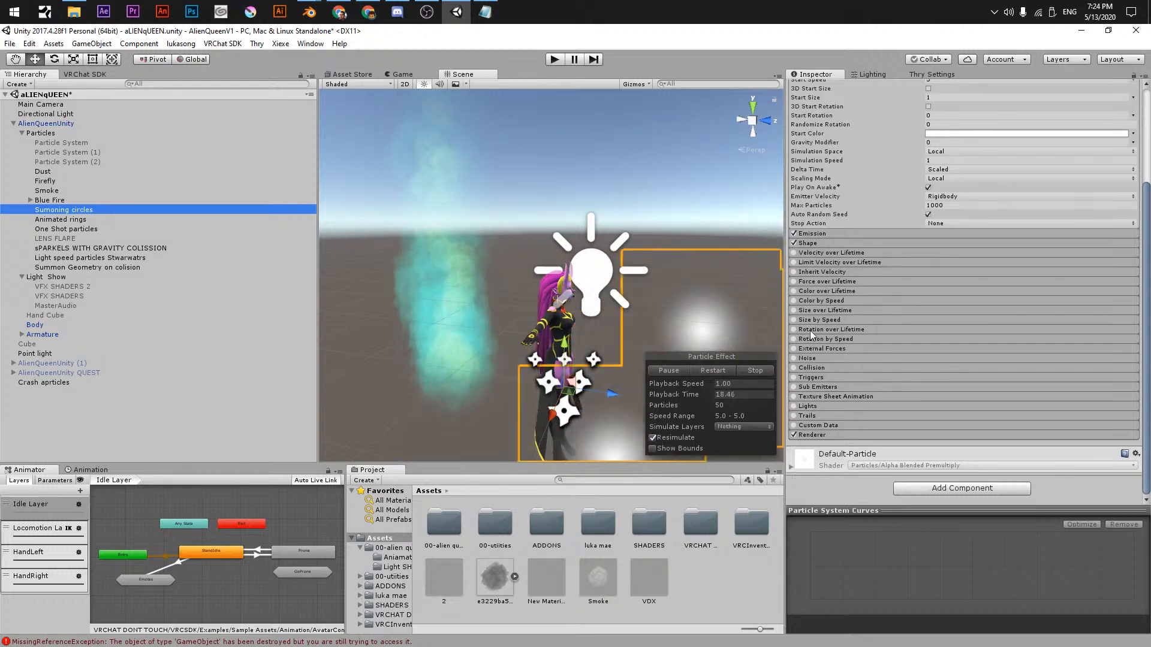
pyautogui.click(725, 372)
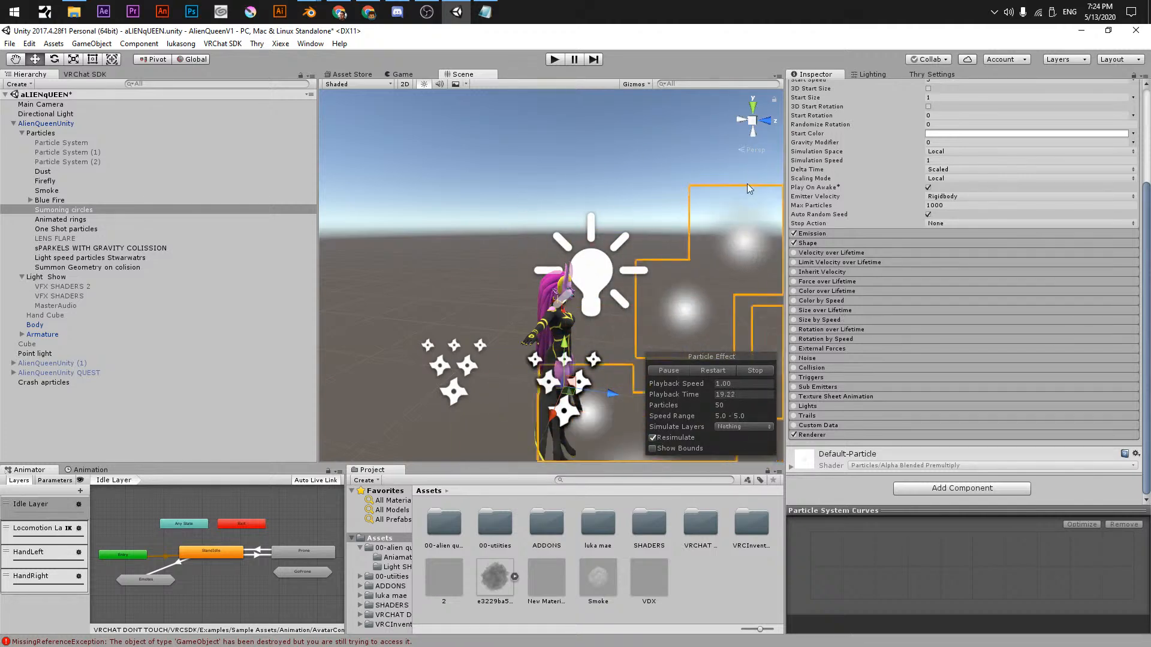
pyautogui.scroll(5, 803, 253)
pyautogui.click(809, 364)
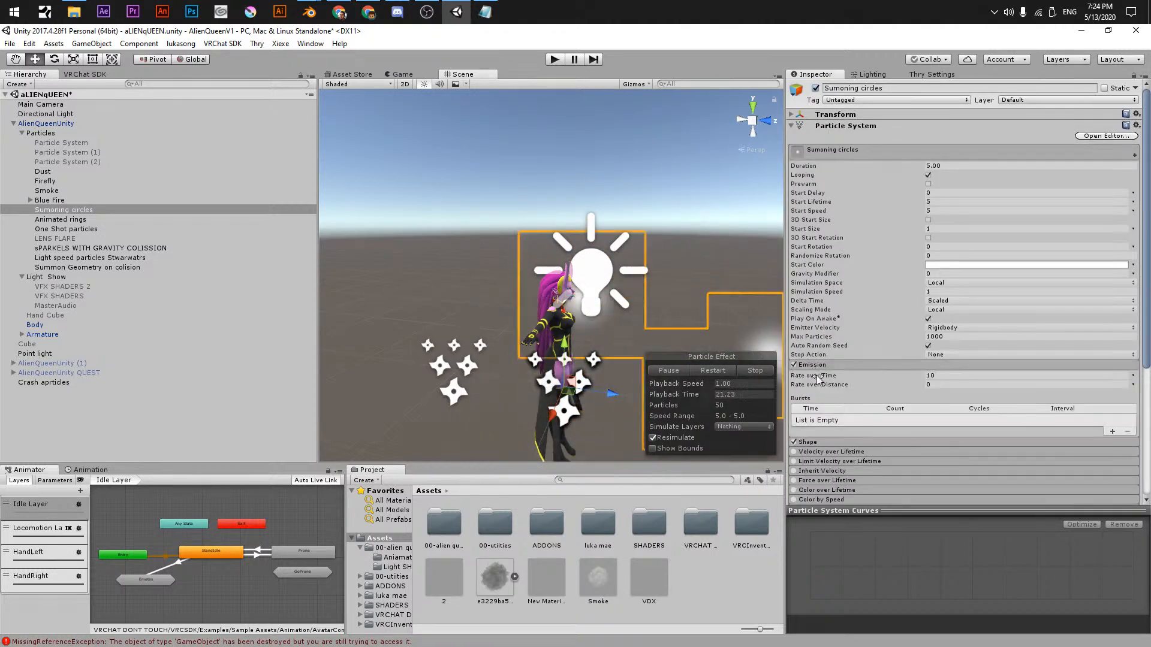
pyautogui.click(826, 440)
pyautogui.scroll(-3, 863, 441)
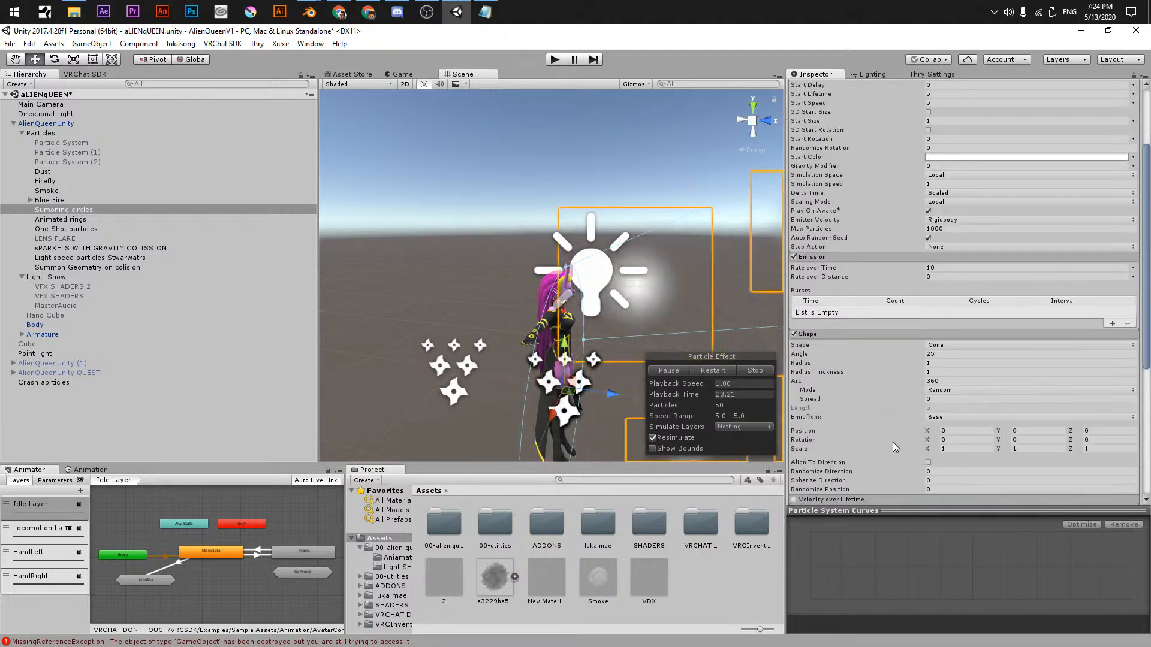
# - Try Circle as the emitter shape of Sumoning circles and view it from the avatar's front
pyautogui.click(942, 342)
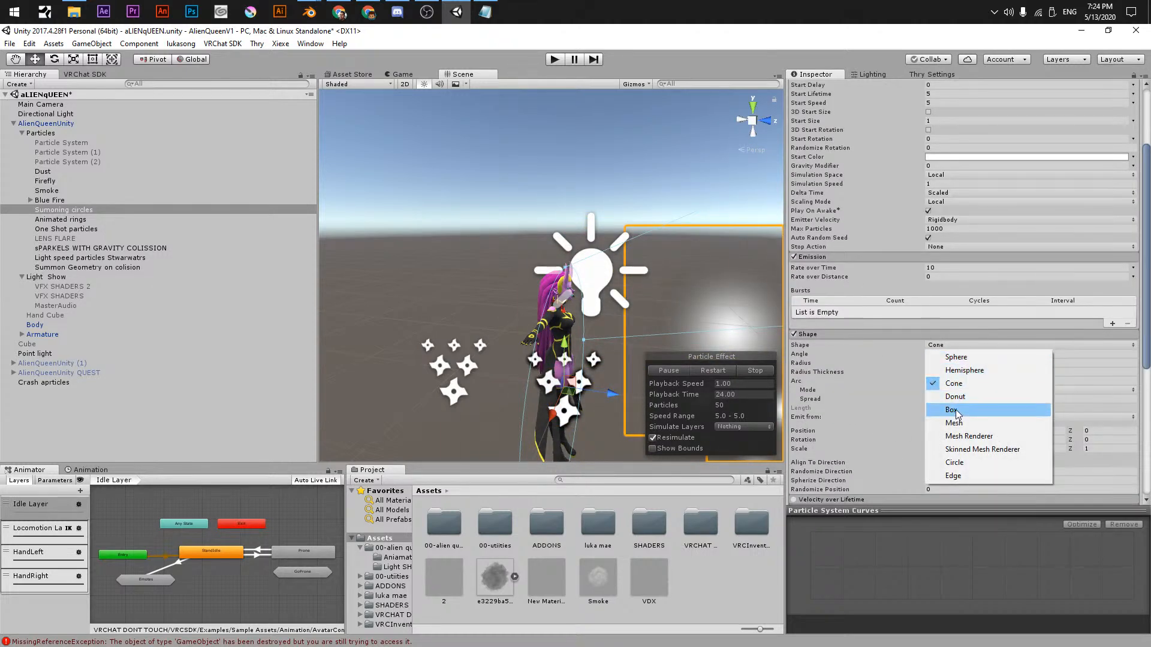
pyautogui.click(973, 467)
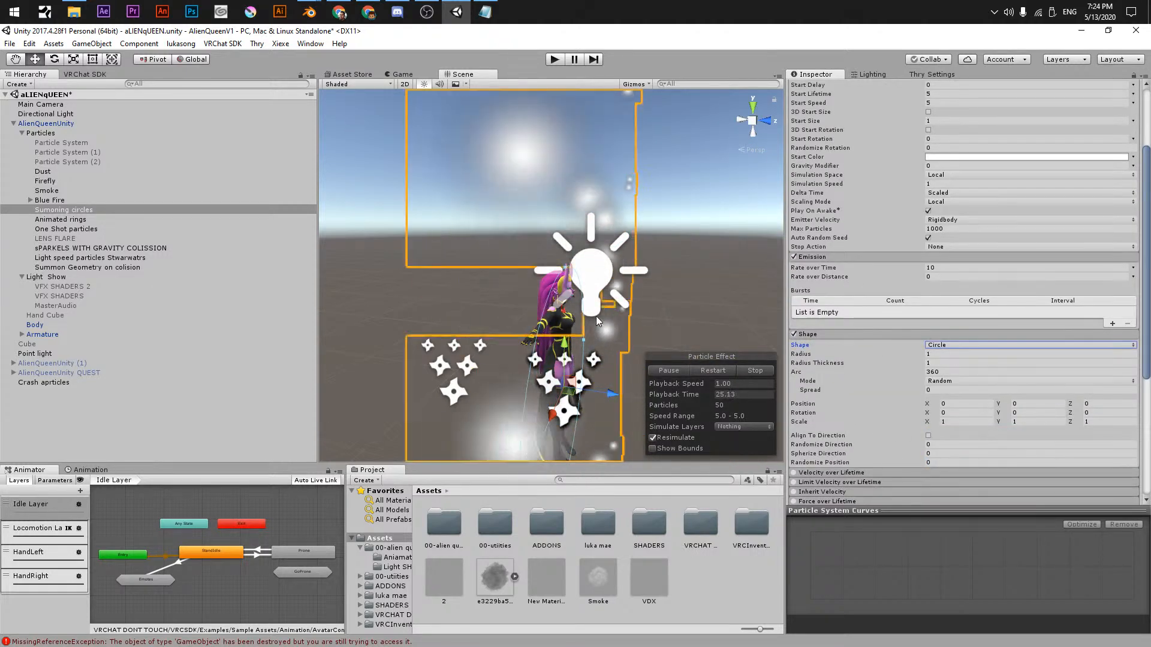
pyautogui.keyDown('alt'); pyautogui.moveTo(596, 315); pyautogui.dragTo(440, 256); pyautogui.keyUp('alt')
pyautogui.keyDown('alt'); pyautogui.moveTo(441, 256); pyautogui.dragTo(408, 252, button='right'); pyautogui.keyUp('alt')
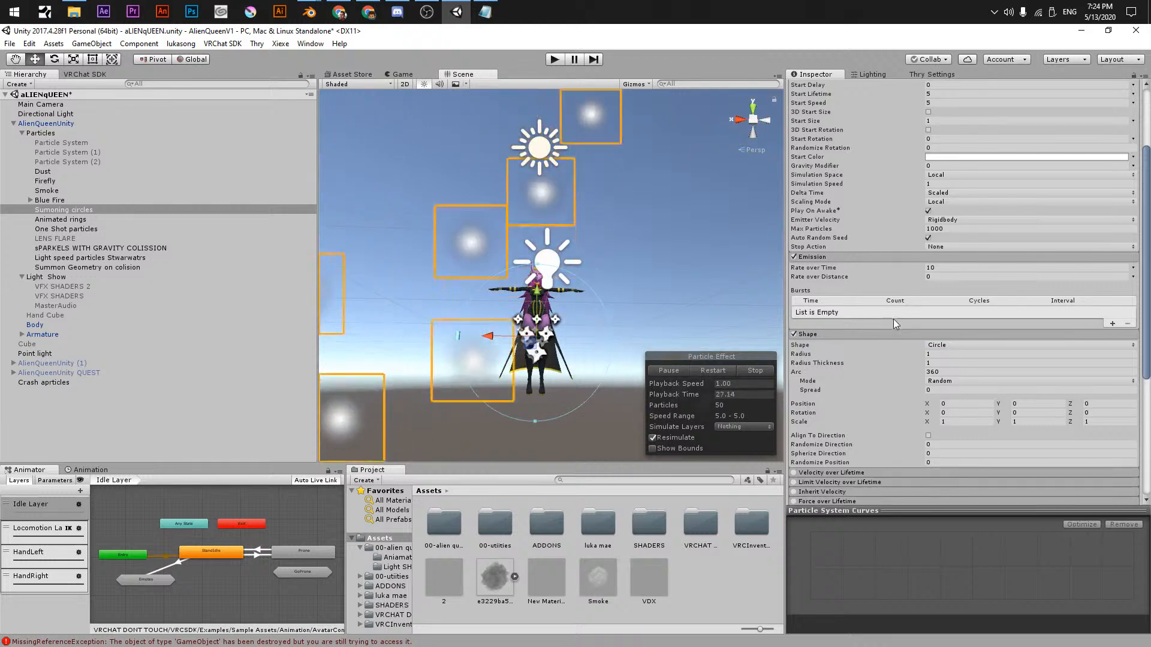
# - Set the start speed of Sumoning circles to 0
pyautogui.scroll(3, 930, 353)
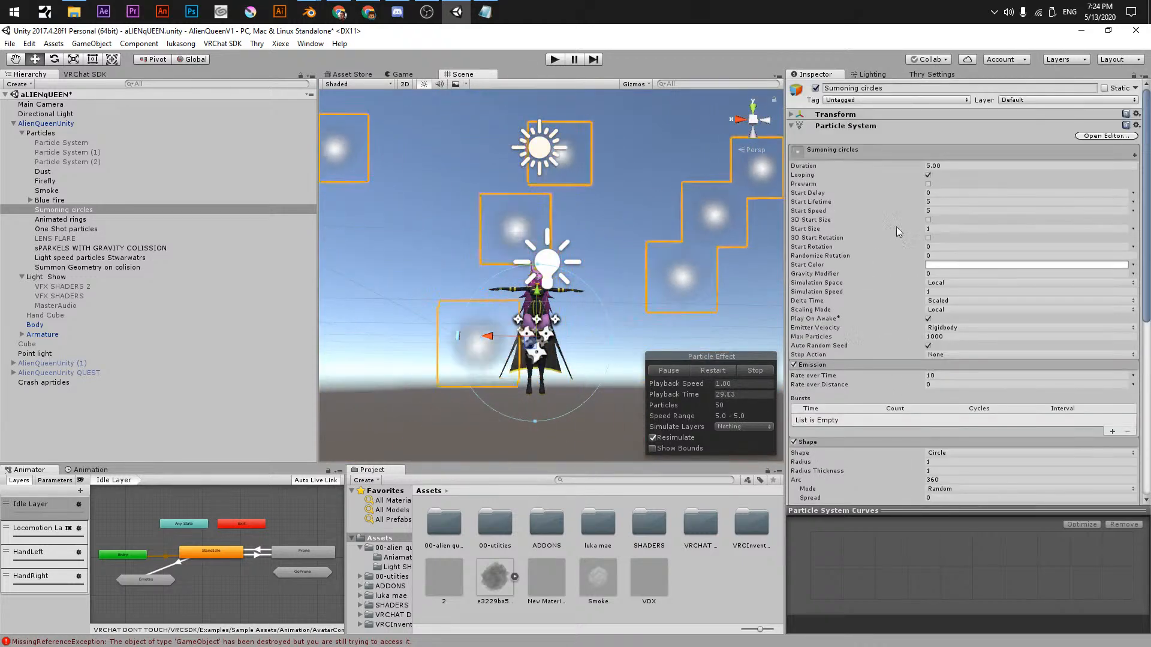
pyautogui.click(947, 213)
pyautogui.write('0')
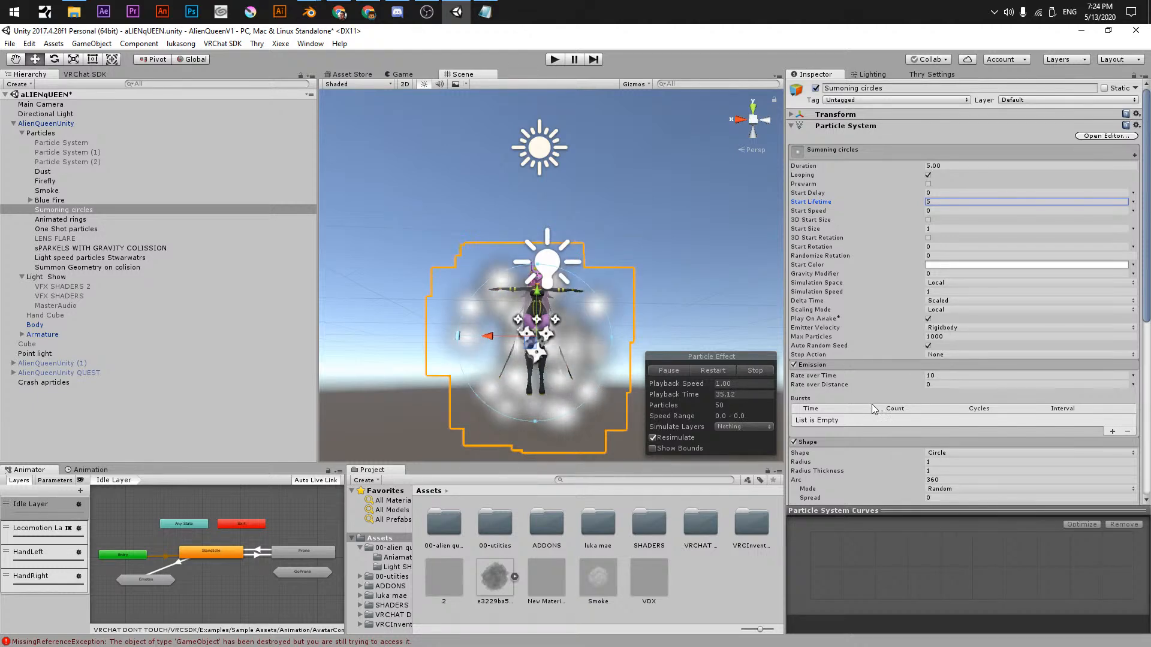
# - Try Box as the emitter shape of Sumoning circles
pyautogui.scroll(-1, 875, 409)
pyautogui.click(939, 417)
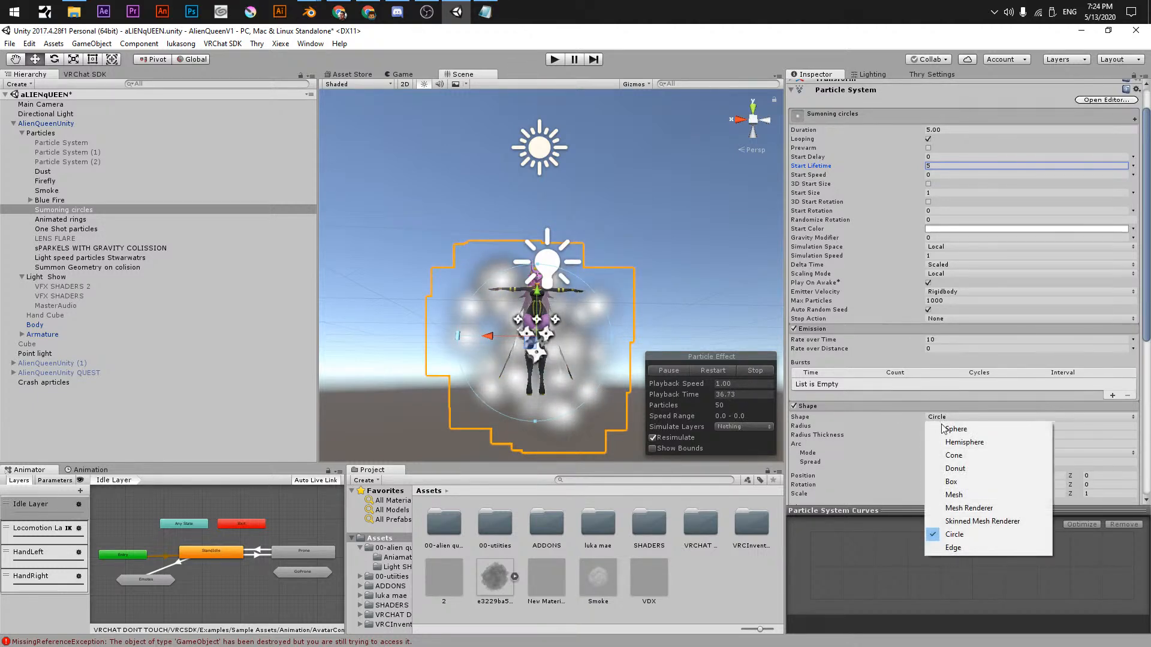
pyautogui.click(952, 482)
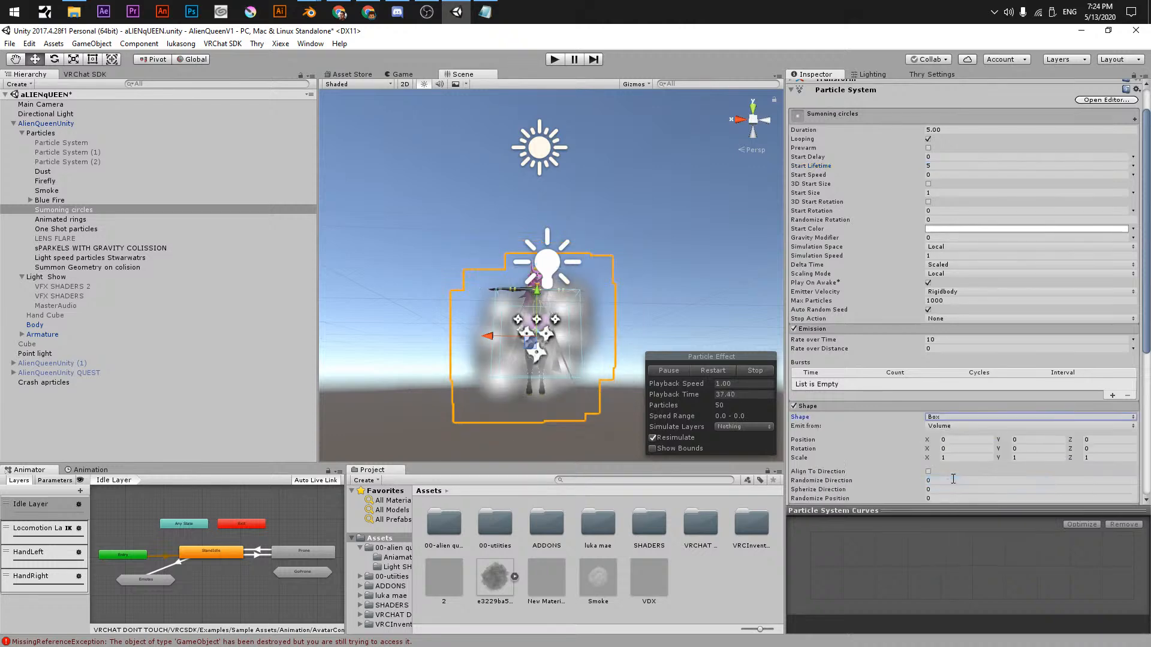
# - Change the Sumoning circles emitter shape to Hemisphere with a radius of 0.01 and a radius thickness of 0
pyautogui.click(950, 418)
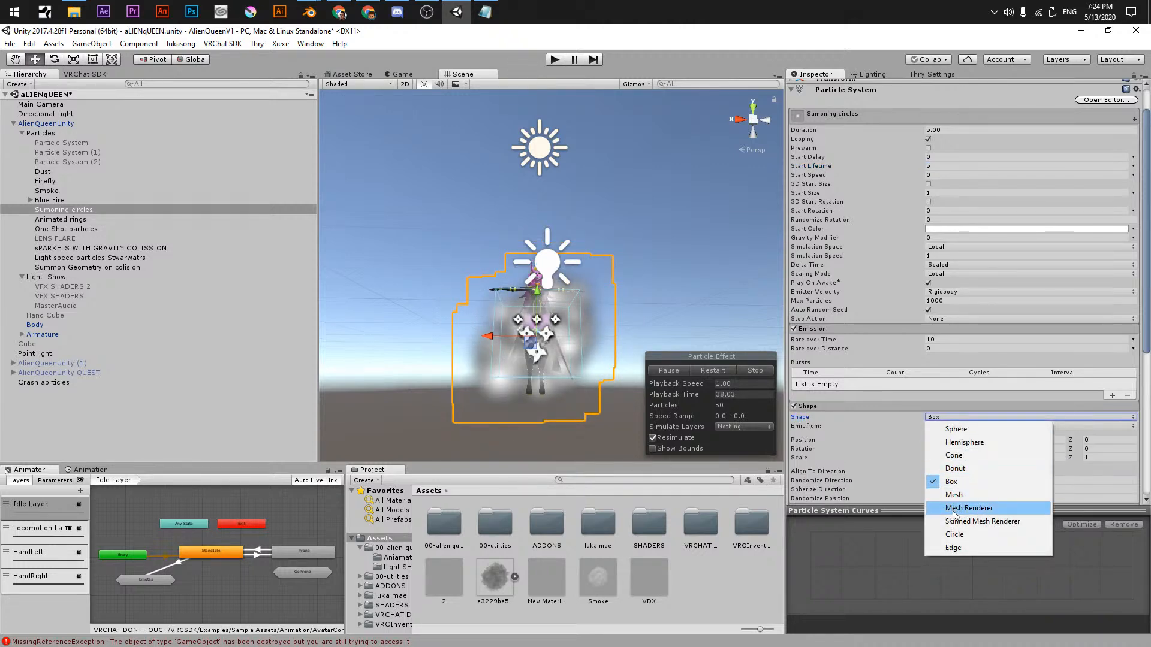
pyautogui.click(963, 443)
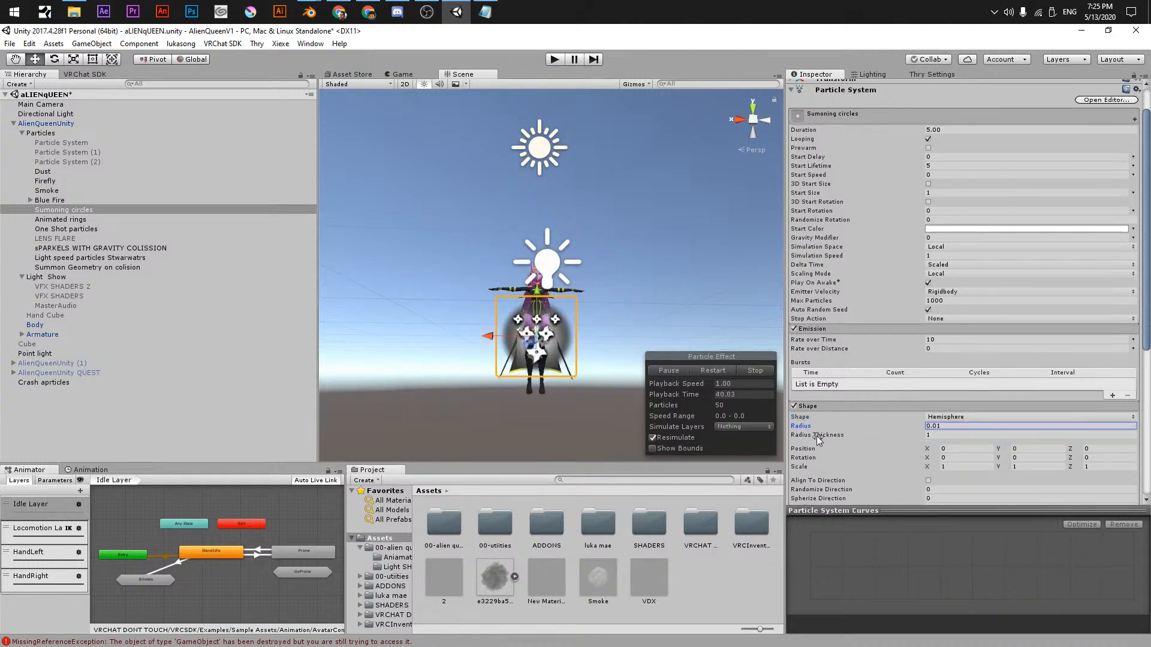
pyautogui.scroll(10, 600, 425)
pyautogui.moveTo(585, 382); pyautogui.dragTo(591, 258, button='middle')
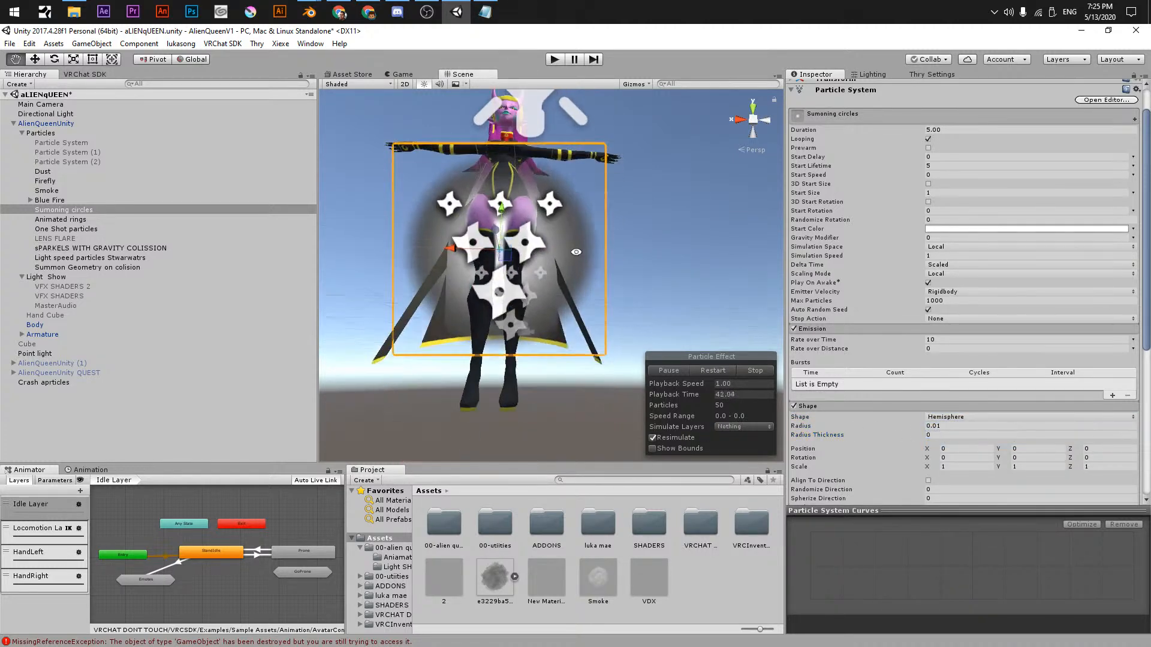
pyautogui.keyDown('alt'); pyautogui.moveTo(591, 282); pyautogui.dragTo(575, 249); pyautogui.keyUp('alt')
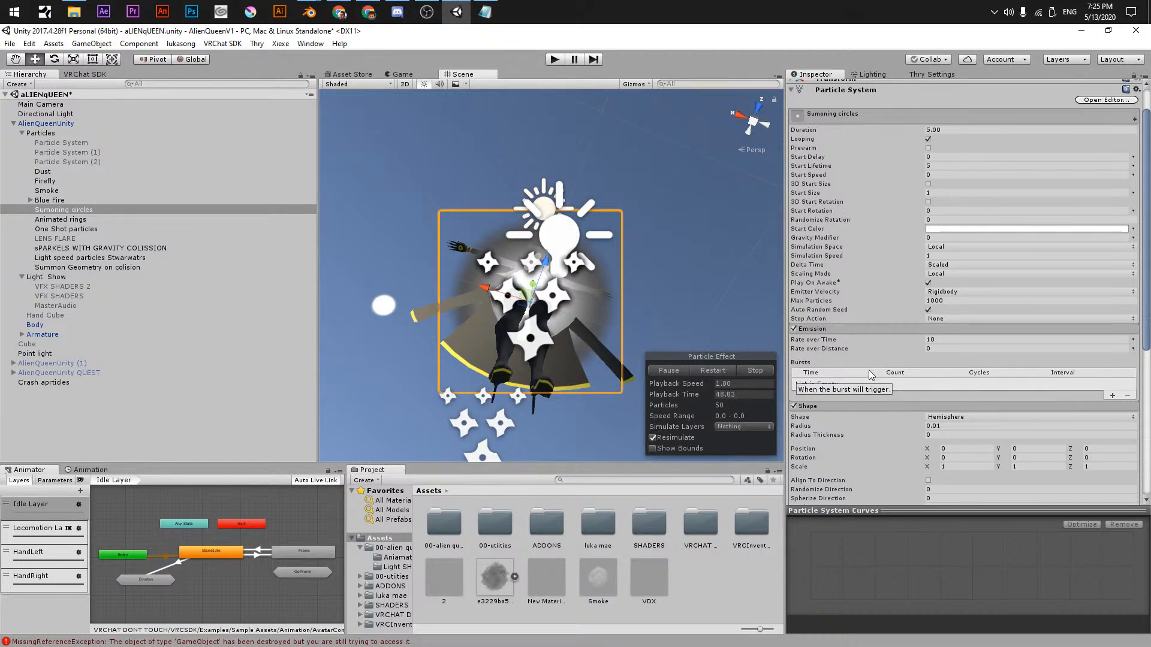
# - Enable Size over Lifetime for Sumoning circles and expand its size curve settings
pyautogui.scroll(-5, 857, 378)
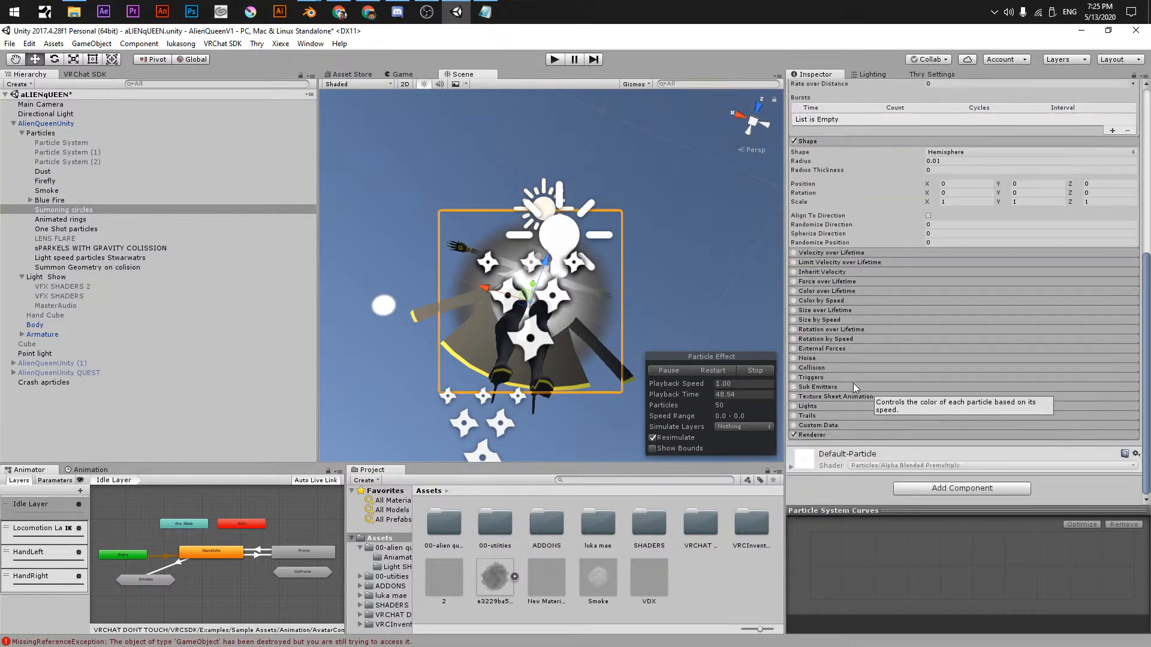
pyautogui.click(793, 311)
pyautogui.click(814, 309)
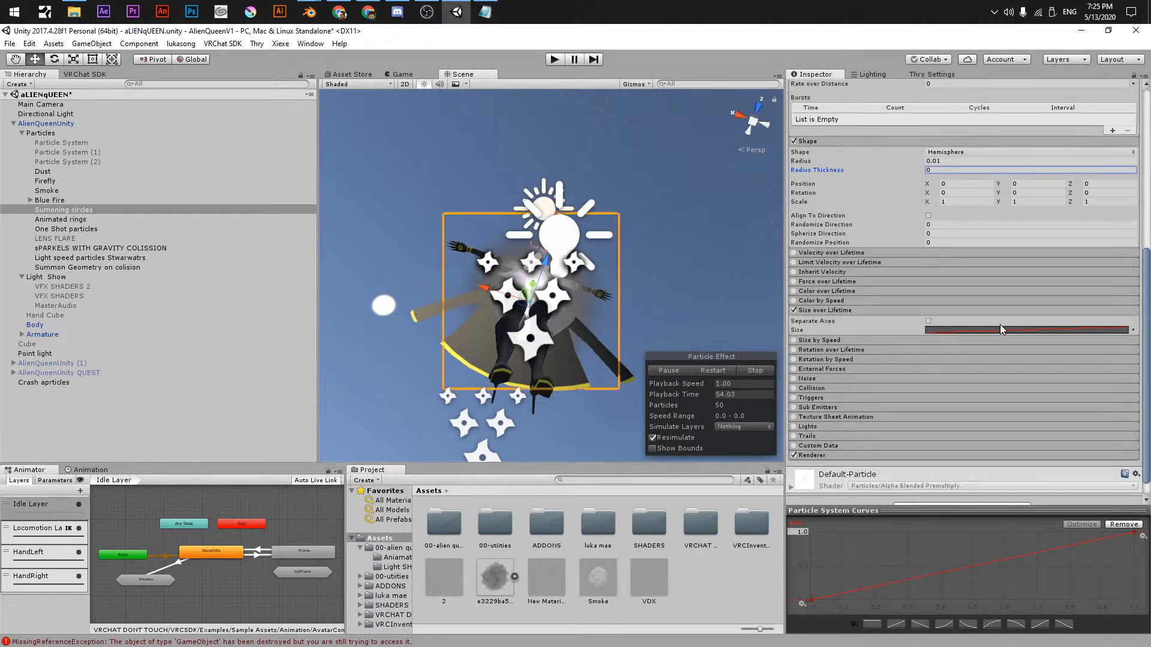
# - Enable Color over Lifetime for Sumoning circles and fade the gradient's alpha to 0 at the 100% location
pyautogui.click(794, 291)
pyautogui.click(826, 292)
pyautogui.click(963, 302)
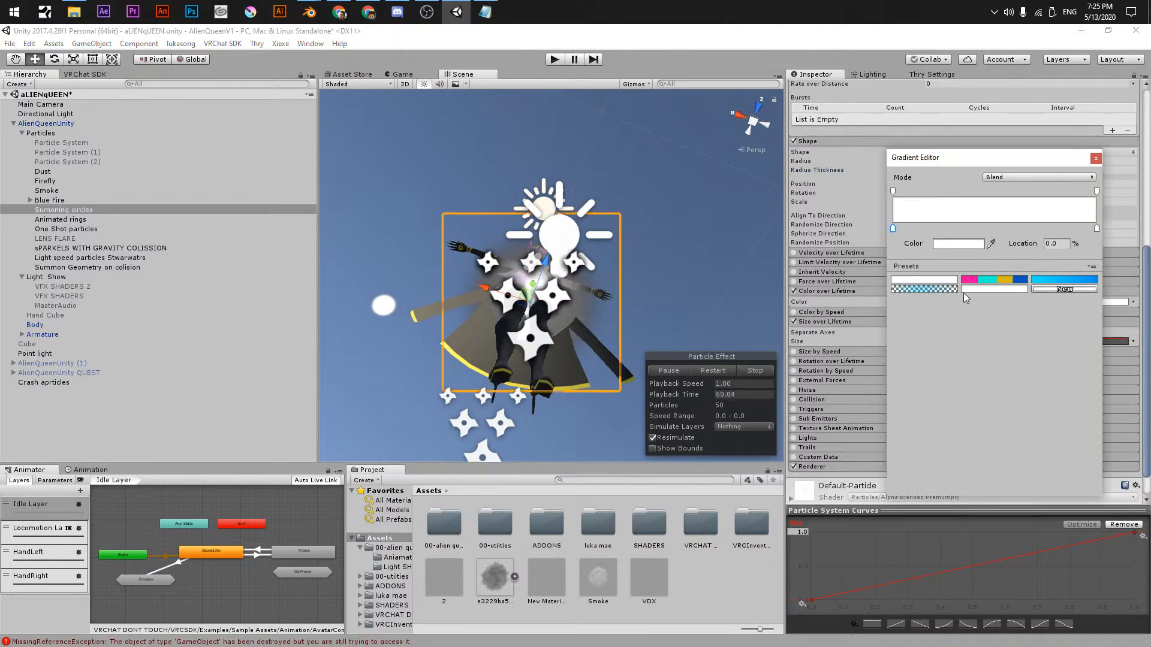
pyautogui.click(1097, 191)
pyautogui.moveTo(949, 243); pyautogui.dragTo(934, 244)
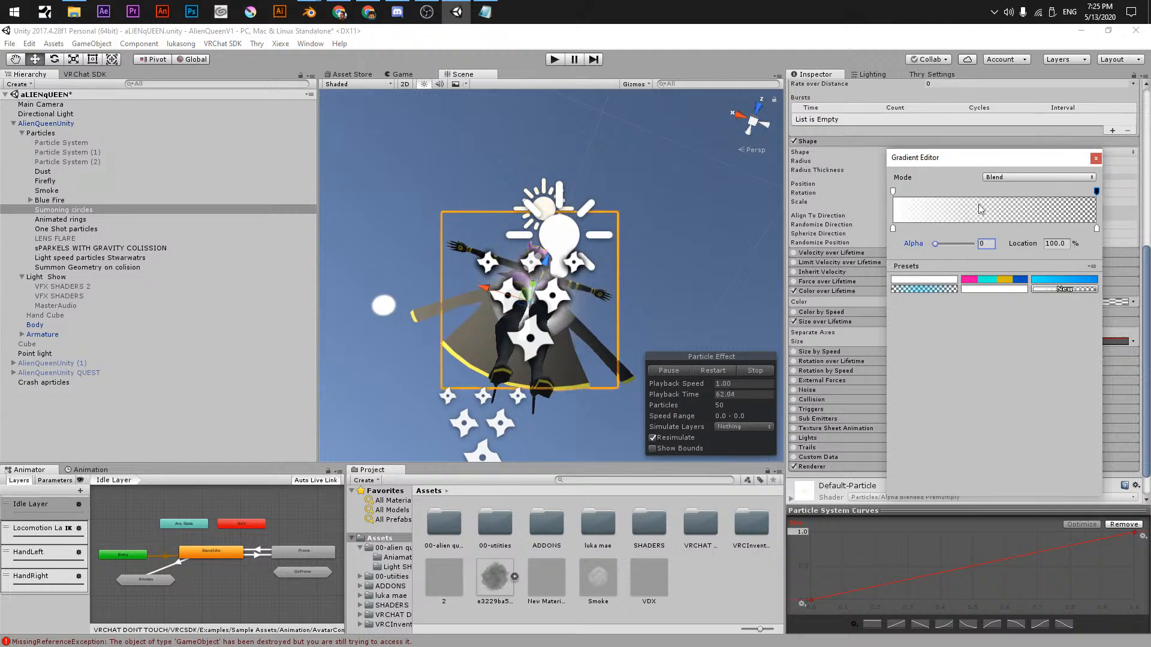
pyautogui.click(1096, 158)
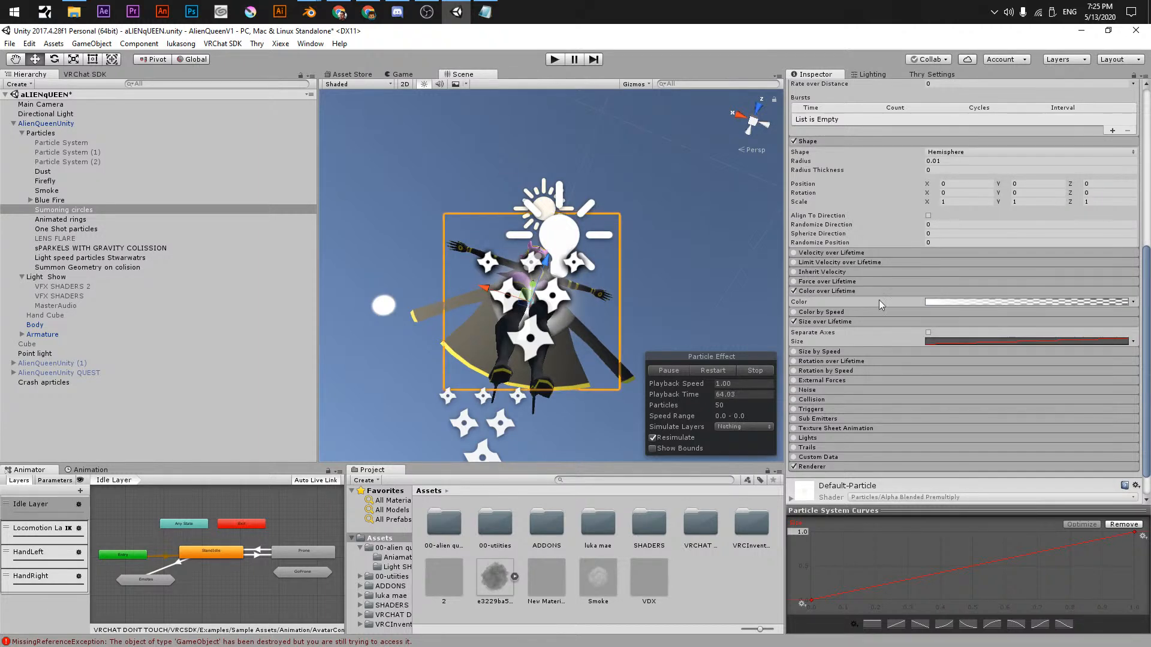
# - Set the start size of Sumoning circles to 15.1
pyautogui.scroll(10, 875, 298)
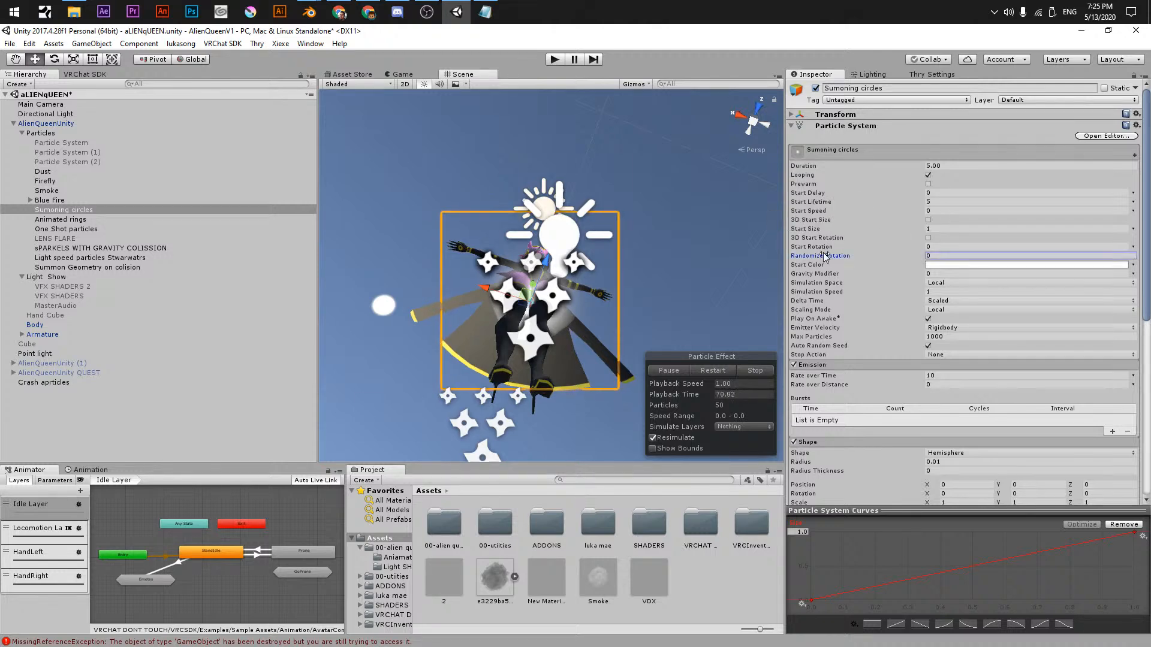
pyautogui.moveTo(804, 227); pyautogui.dragTo(1023, 236)
pyautogui.keyDown('alt'); pyautogui.moveTo(623, 240); pyautogui.dragTo(544, 468); pyautogui.keyUp('alt')
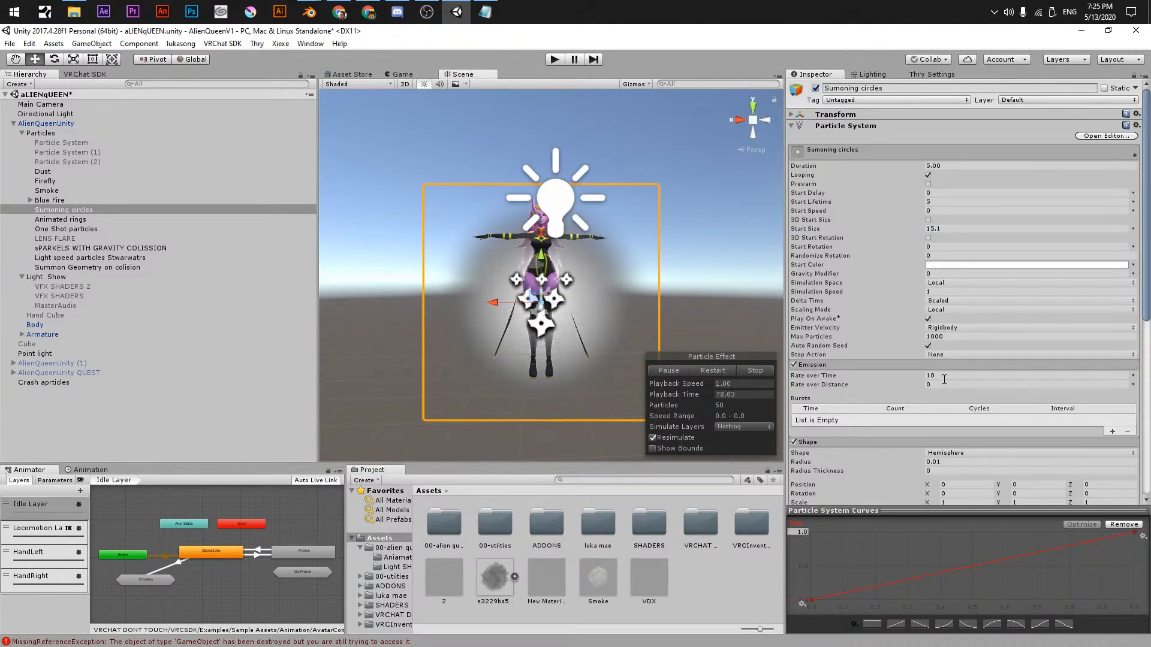
# - Collapse the Emission settings of Sumoning circles and set both its duration and start lifetime to 1
pyautogui.click(847, 365)
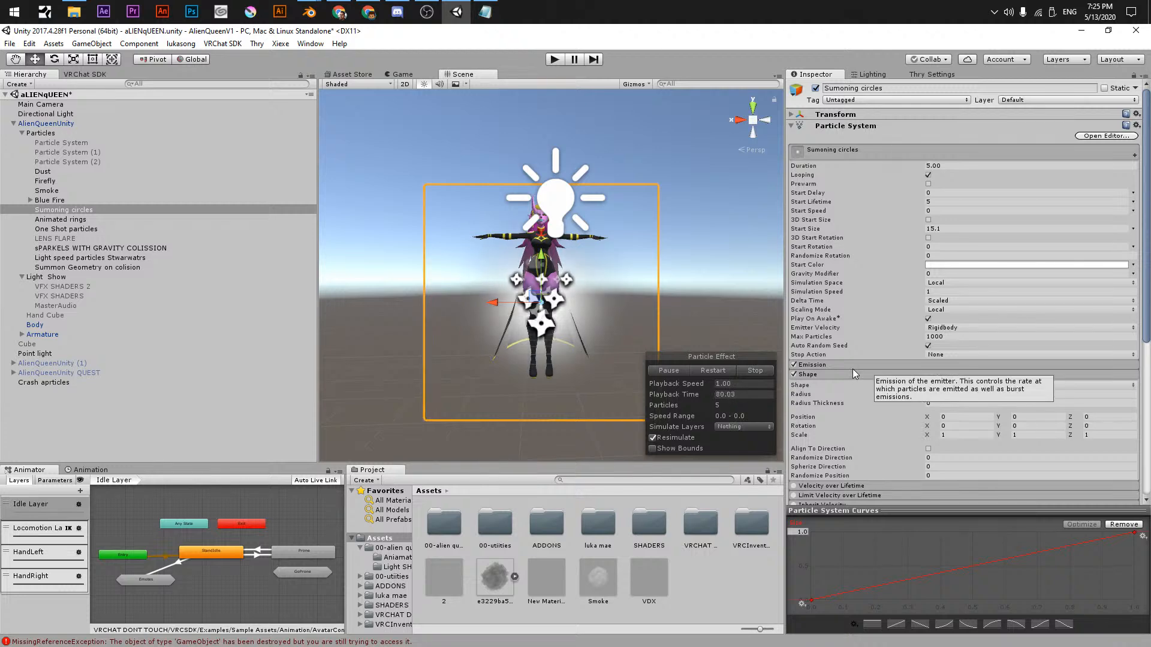
pyautogui.scroll(7, 528, 322)
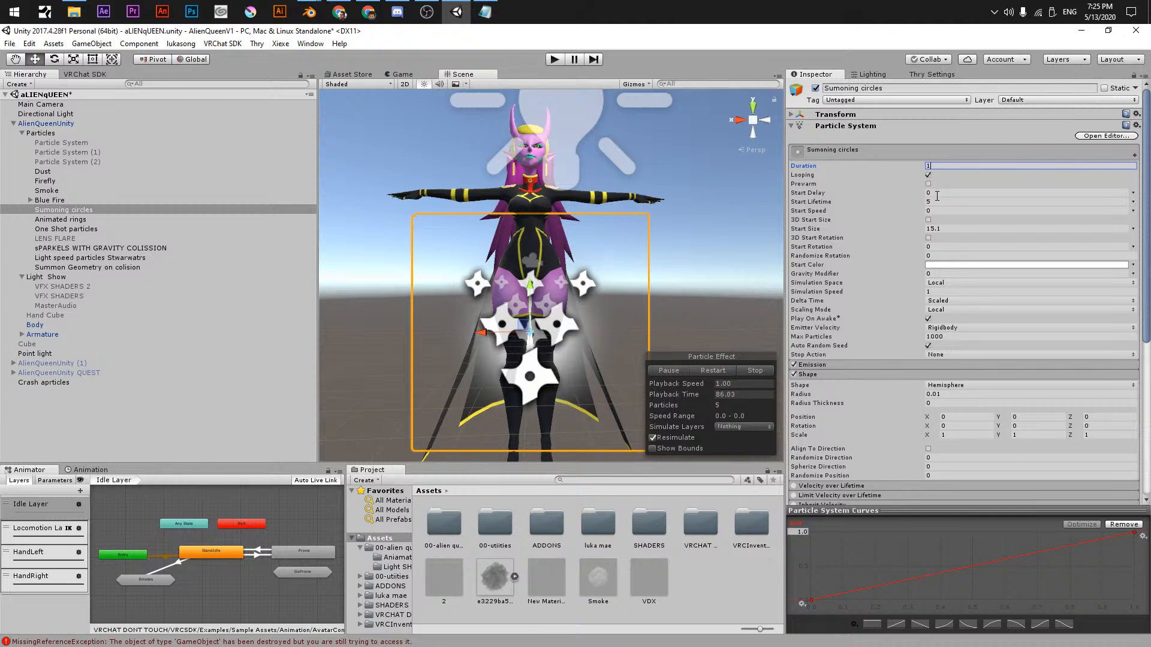
pyautogui.write('1')
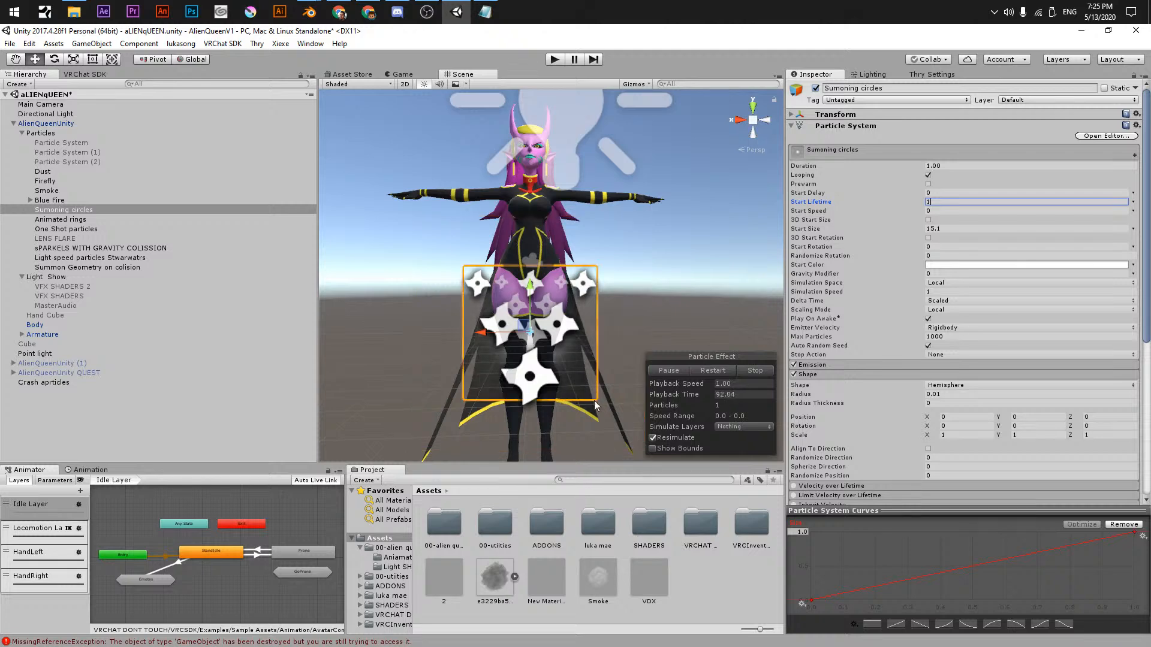
# - Preview the Animated rings and One Shot particles effects around the avatar, replaying the one-shot burst
pyautogui.click(90, 219)
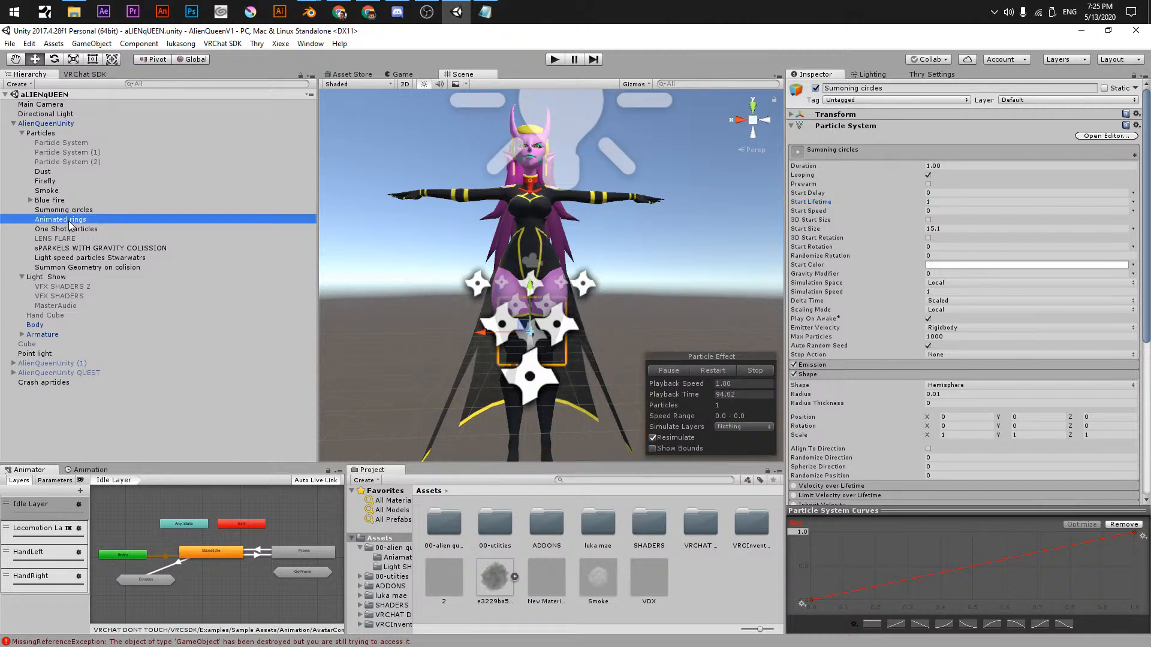
pyautogui.scroll(-10, 484, 264)
pyautogui.keyDown('alt'); pyautogui.moveTo(496, 272); pyautogui.dragTo(679, 372); pyautogui.keyUp('alt')
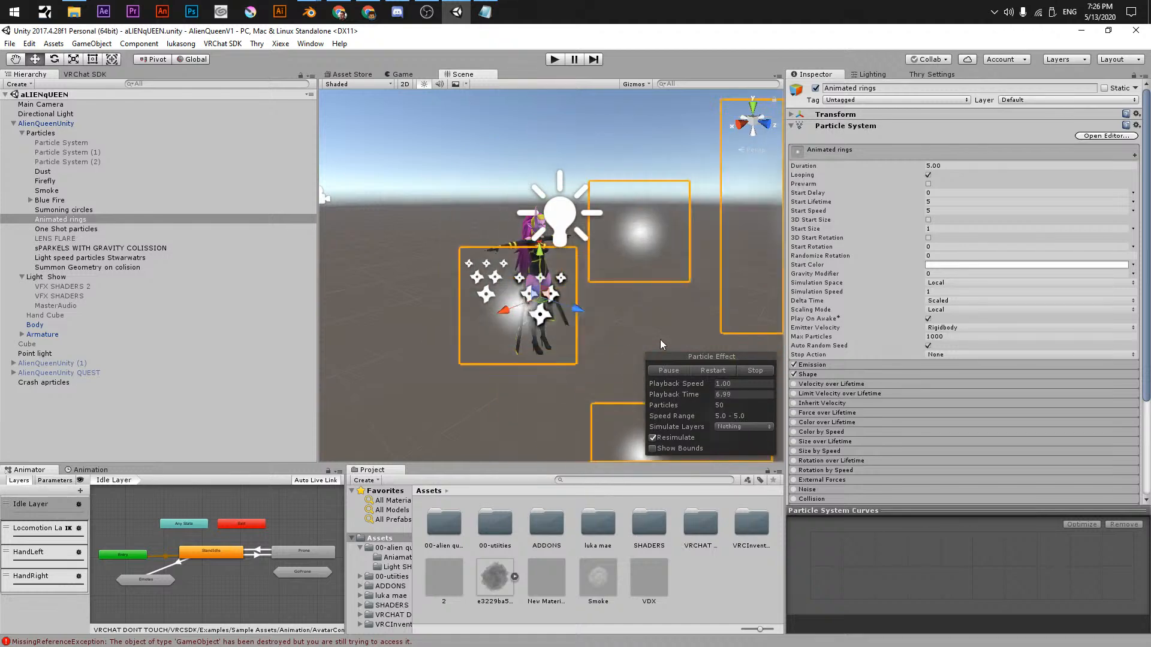
pyautogui.click(72, 229)
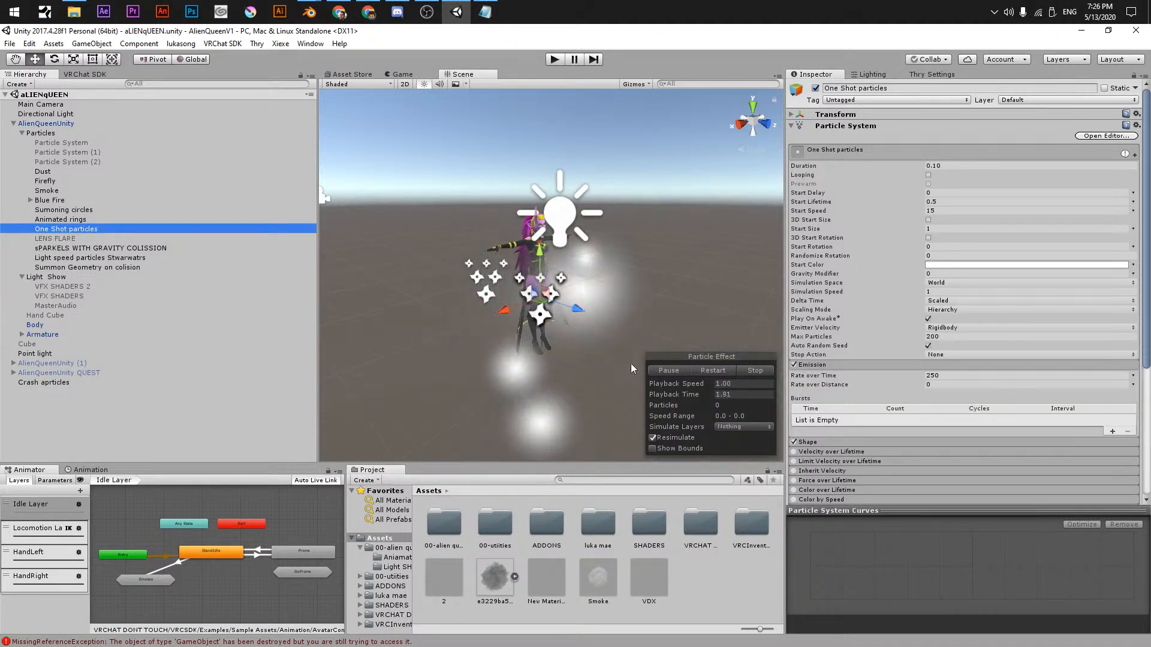
pyautogui.click(712, 372)
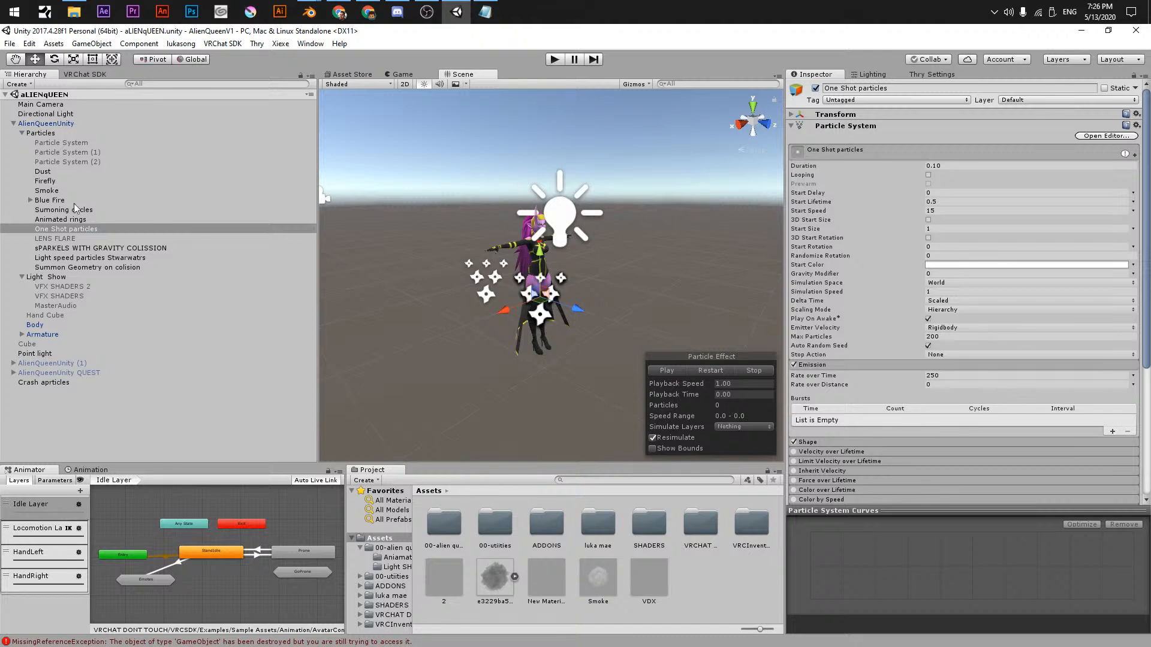
# - Set the simulation space of sPARKELS WITH GRAVITY COLISSION to World and its scaling mode to Hierarchy
pyautogui.click(71, 239)
pyautogui.click(57, 247)
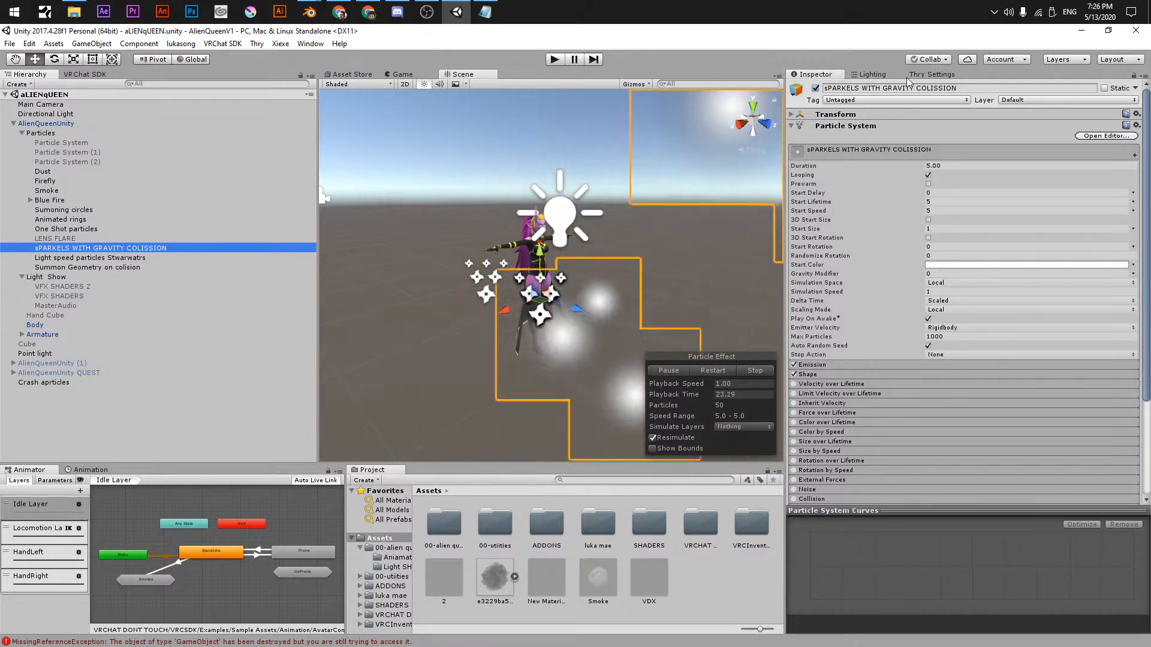
pyautogui.click(940, 283)
pyautogui.click(942, 303)
pyautogui.click(939, 310)
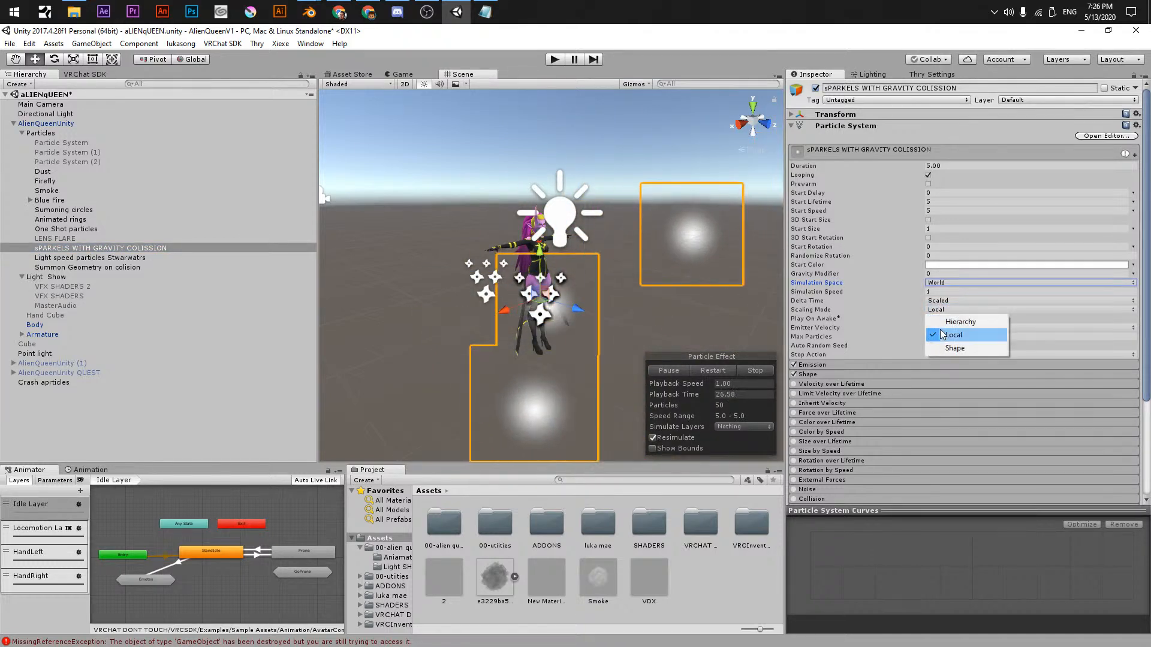
pyautogui.click(942, 319)
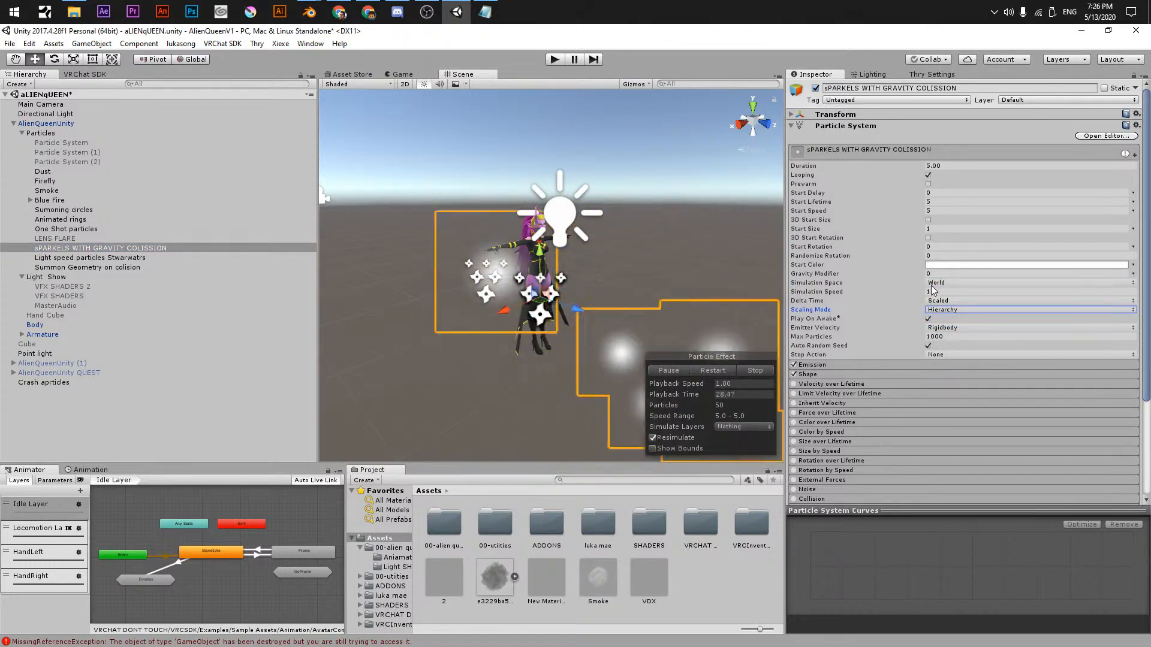
# - Set the sparkles' gravity modifier to 1 and enable their Collision module
pyautogui.moveTo(825, 274); pyautogui.dragTo(844, 276)
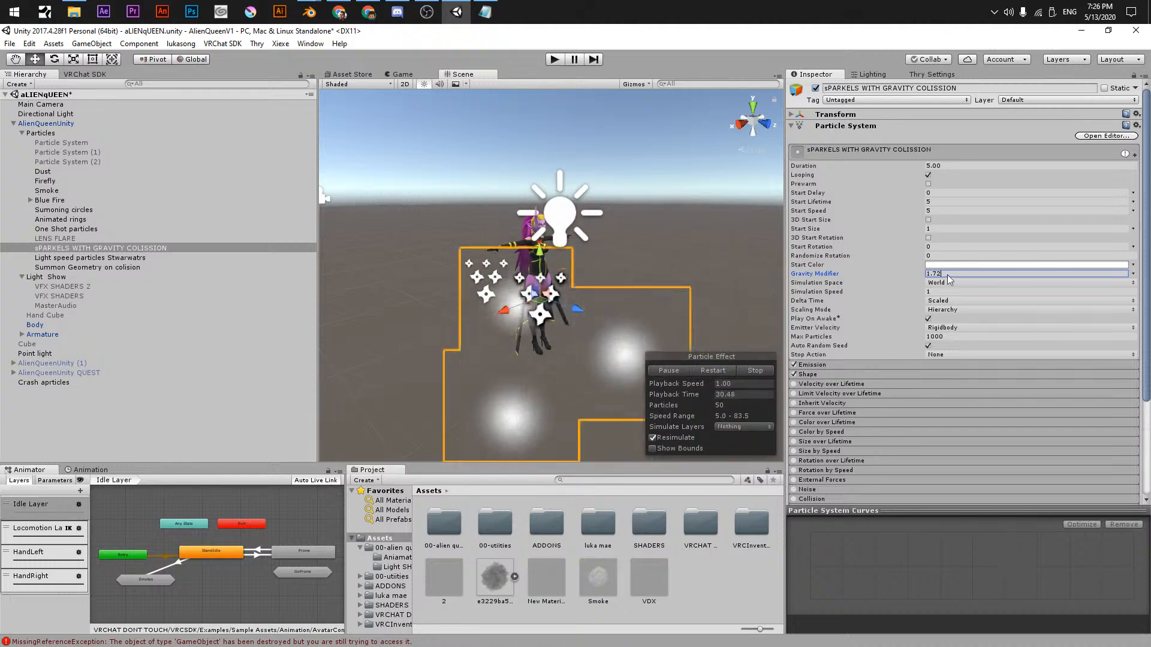
pyautogui.moveTo(950, 275); pyautogui.dragTo(873, 262)
pyautogui.write('1')
pyautogui.click(857, 263)
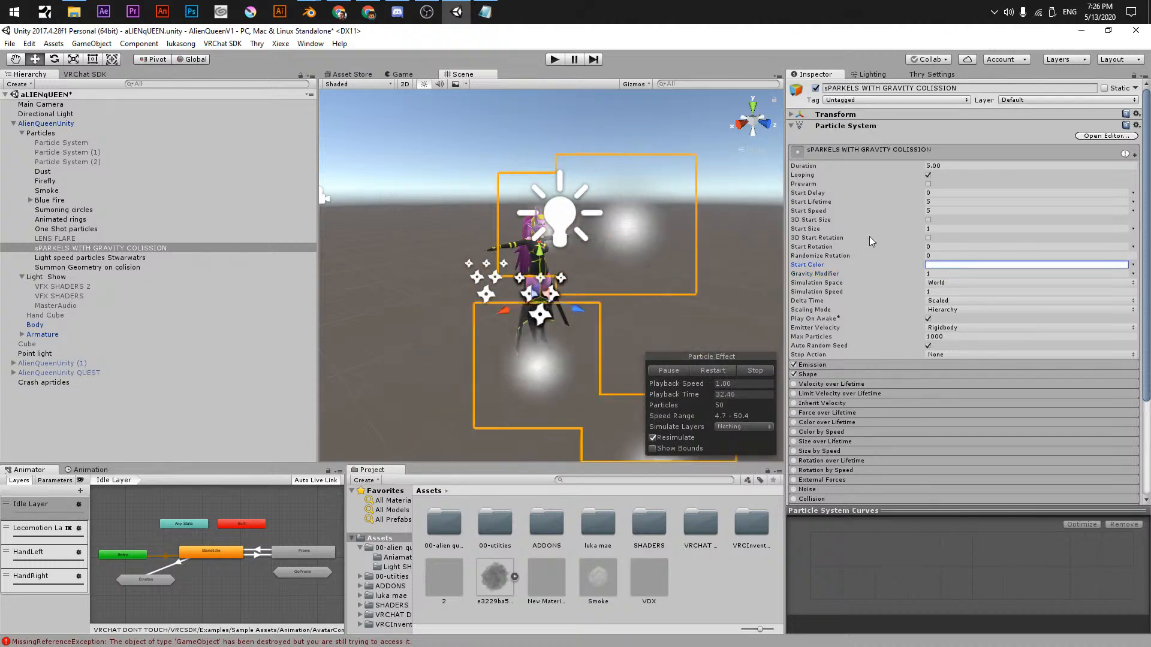
pyautogui.scroll(-3, 843, 383)
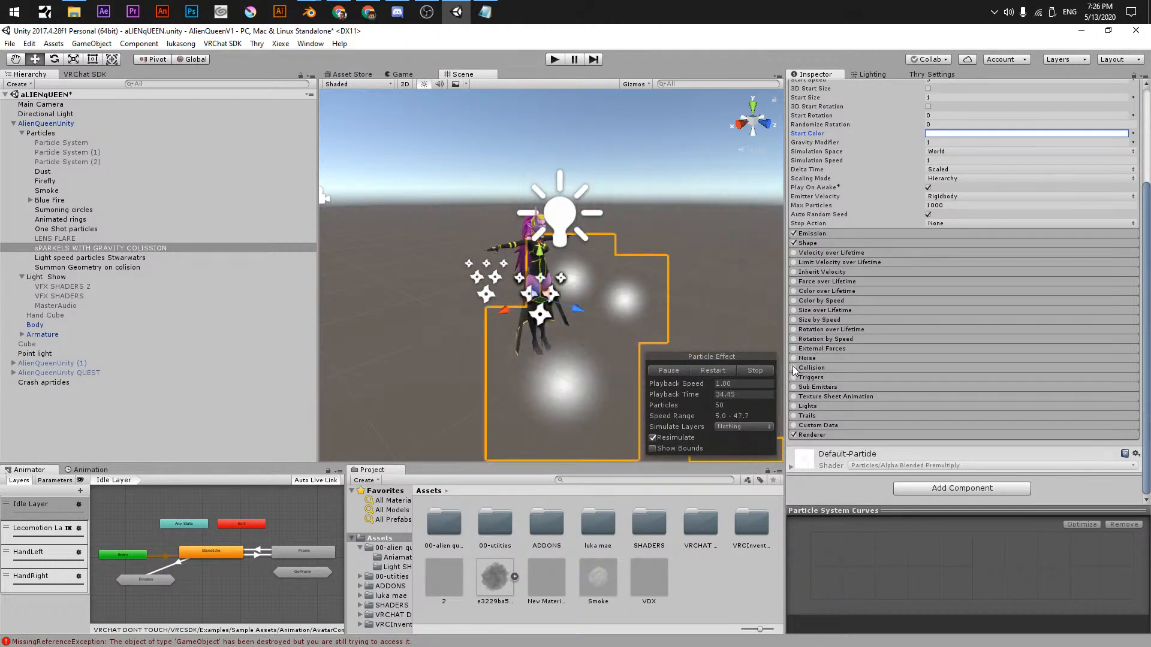
pyautogui.click(805, 367)
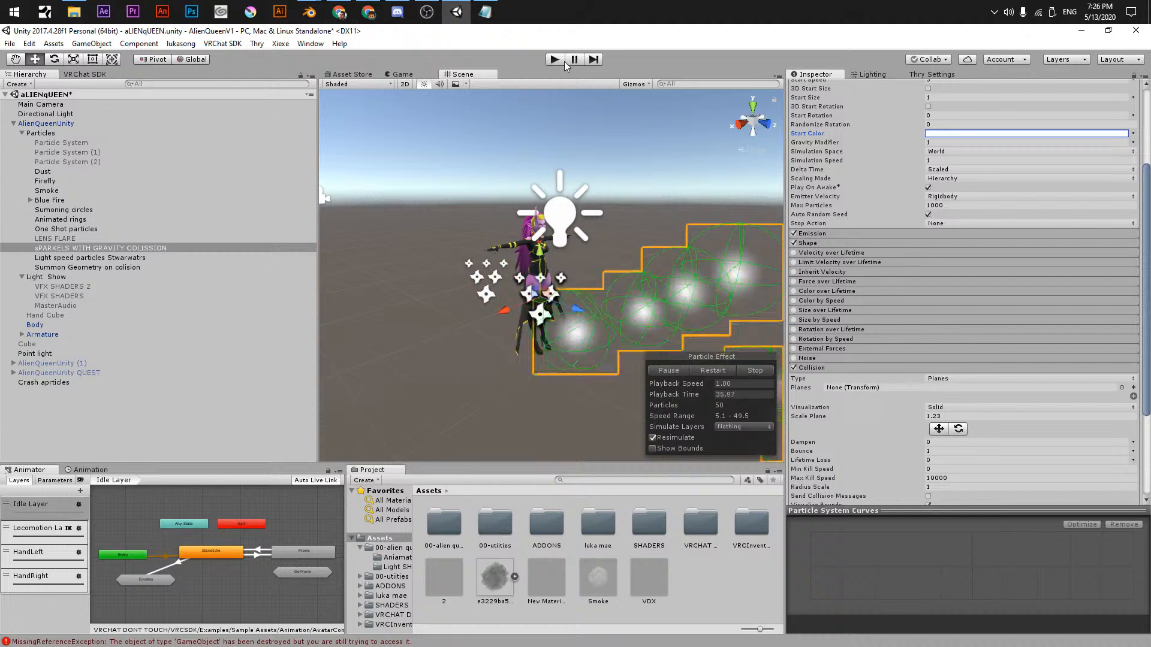
# - Add a 3D Plane to the scene as a floor beneath the avatar for the sparkles to collide with
pyautogui.click(472, 305)
pyautogui.rightClick(217, 439)
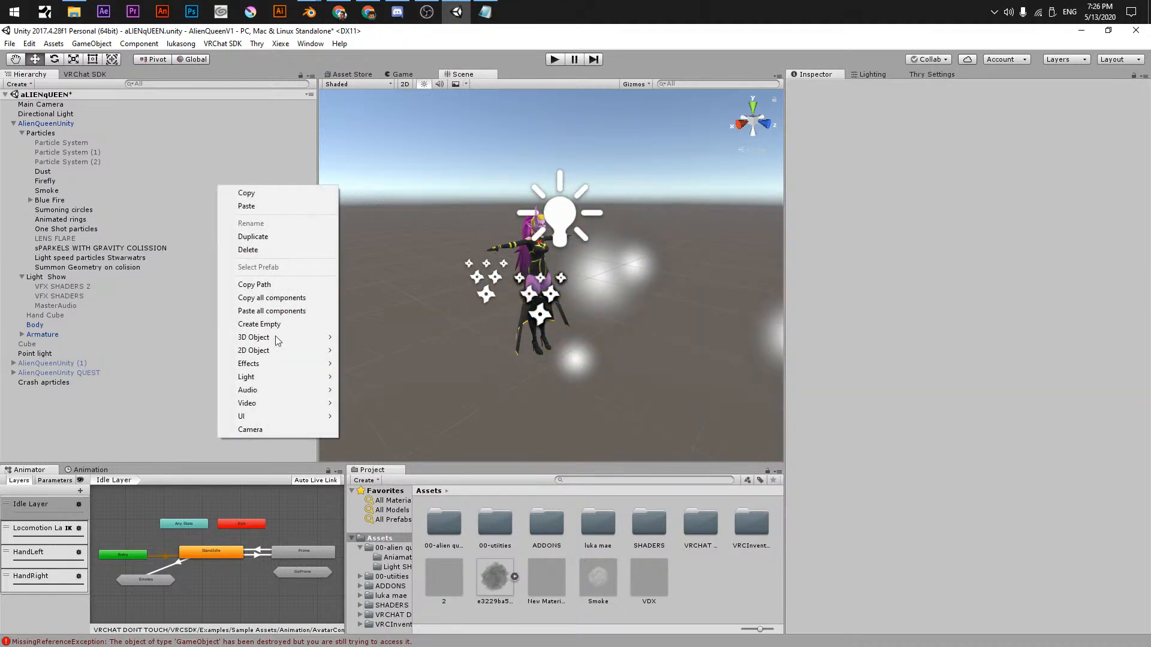
pyautogui.moveTo(256, 340)
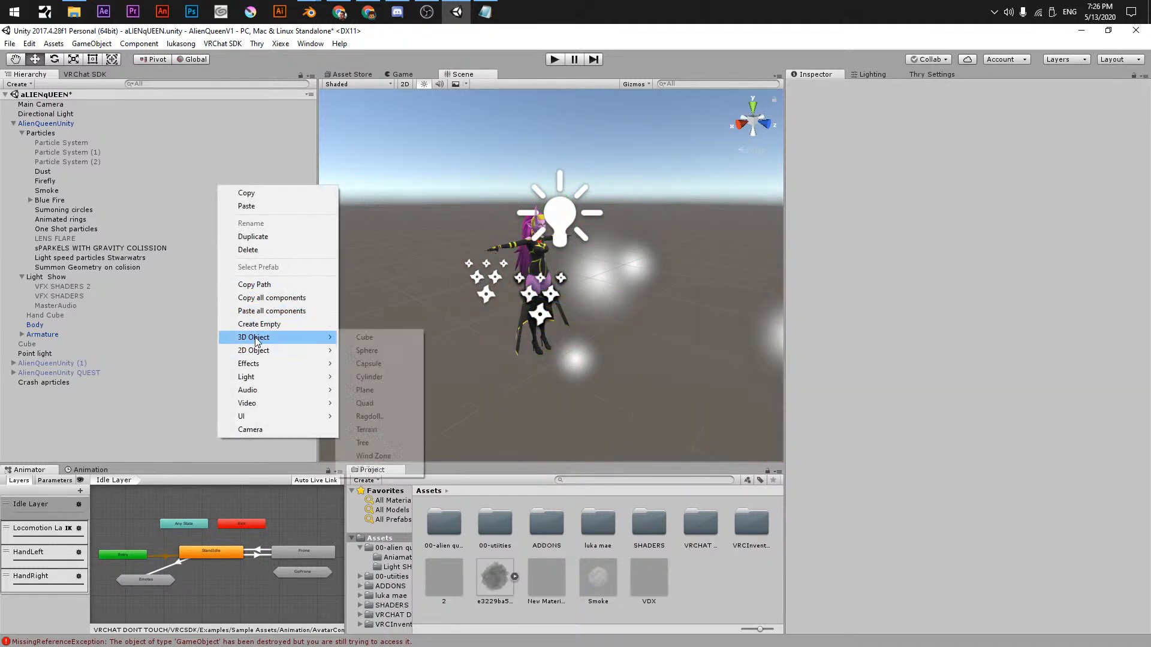
pyautogui.click(362, 390)
pyautogui.keyDown('alt'); pyautogui.moveTo(549, 242); pyautogui.dragTo(548, 354); pyautogui.keyUp('alt')
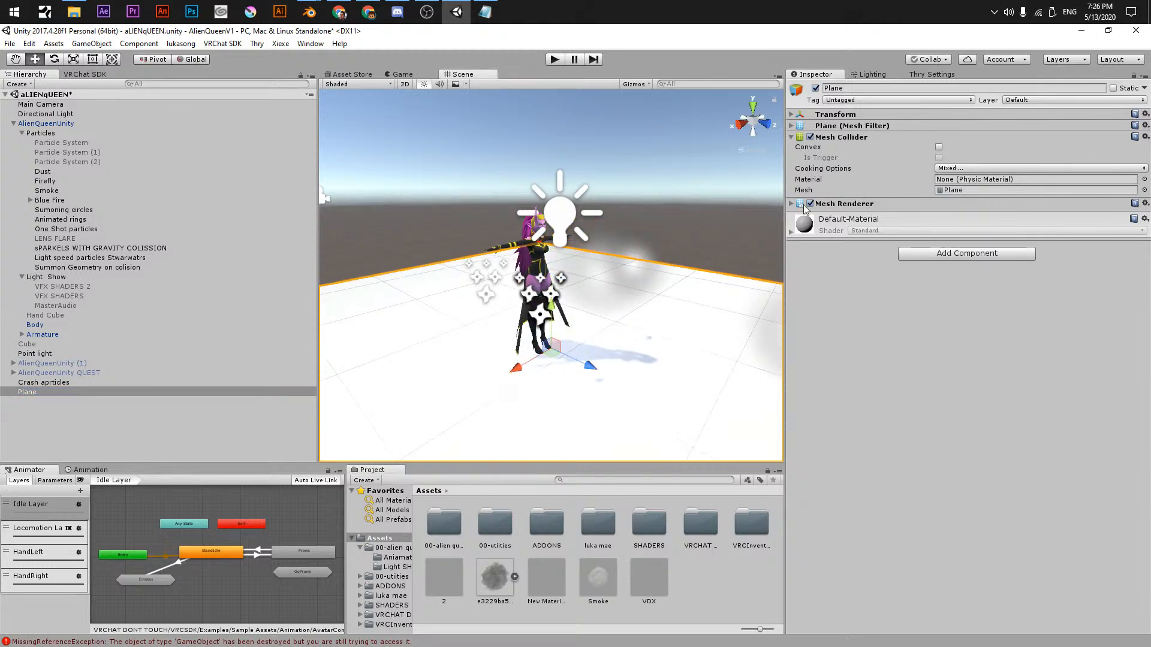
pyautogui.click(925, 254)
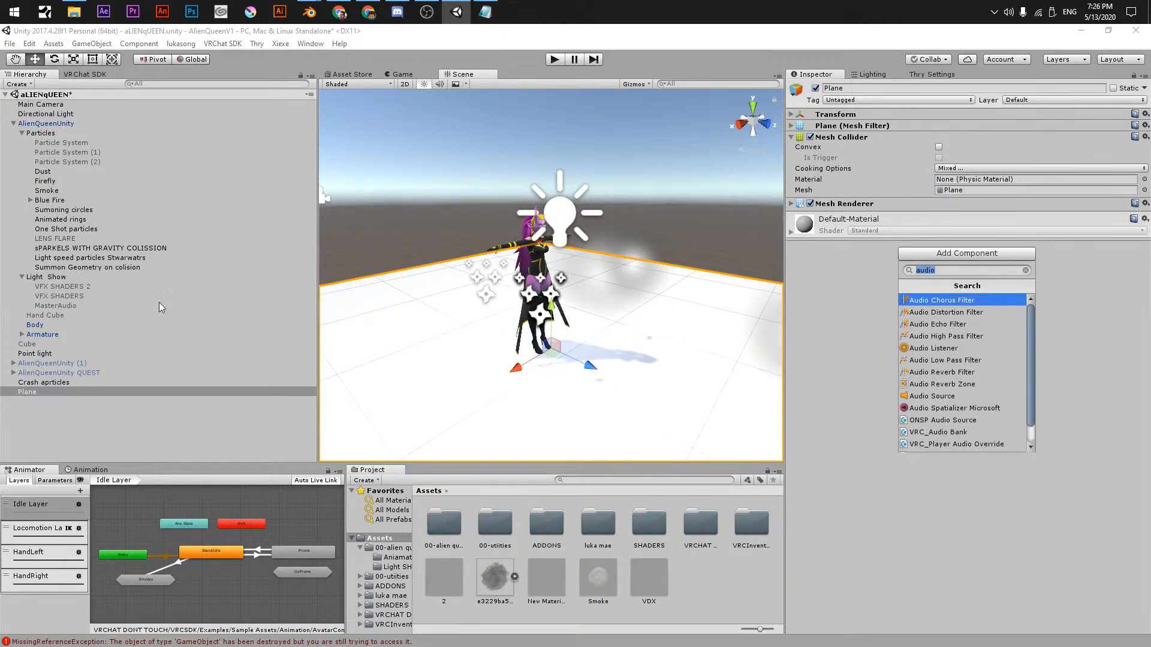
pyautogui.middleClick(574, 294)
pyautogui.moveTo(581, 300); pyautogui.dragTo(396, 255, button='middle')
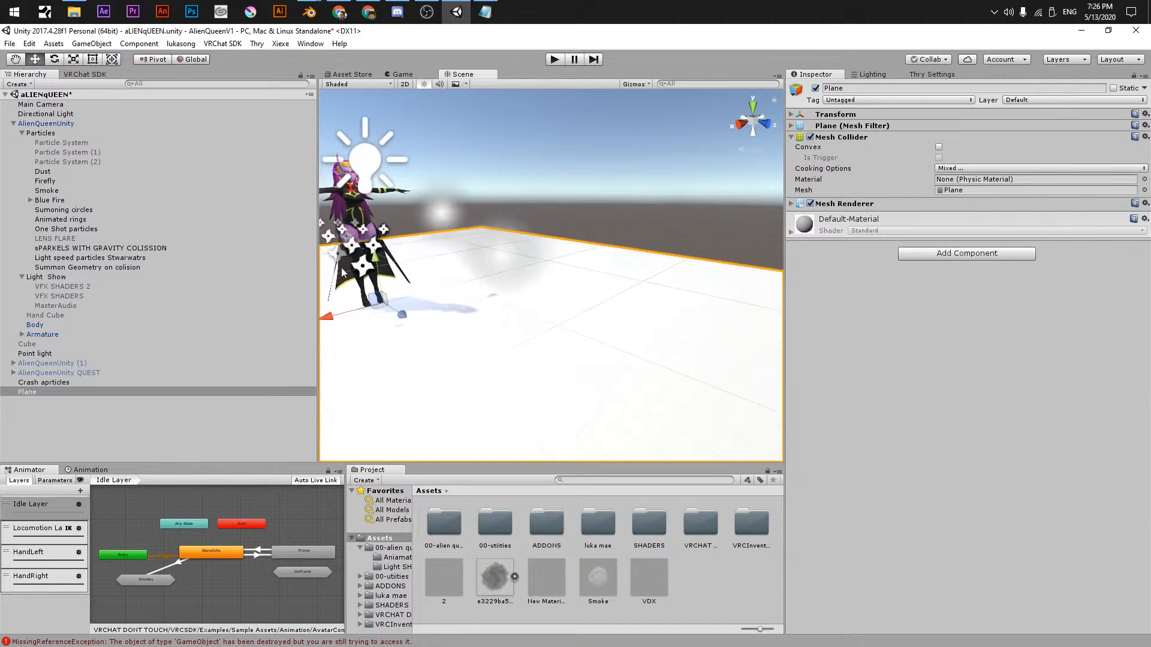
# - Change the start color of sPARKELS WITH GRAVITY COLISSION to yellow
pyautogui.click(56, 249)
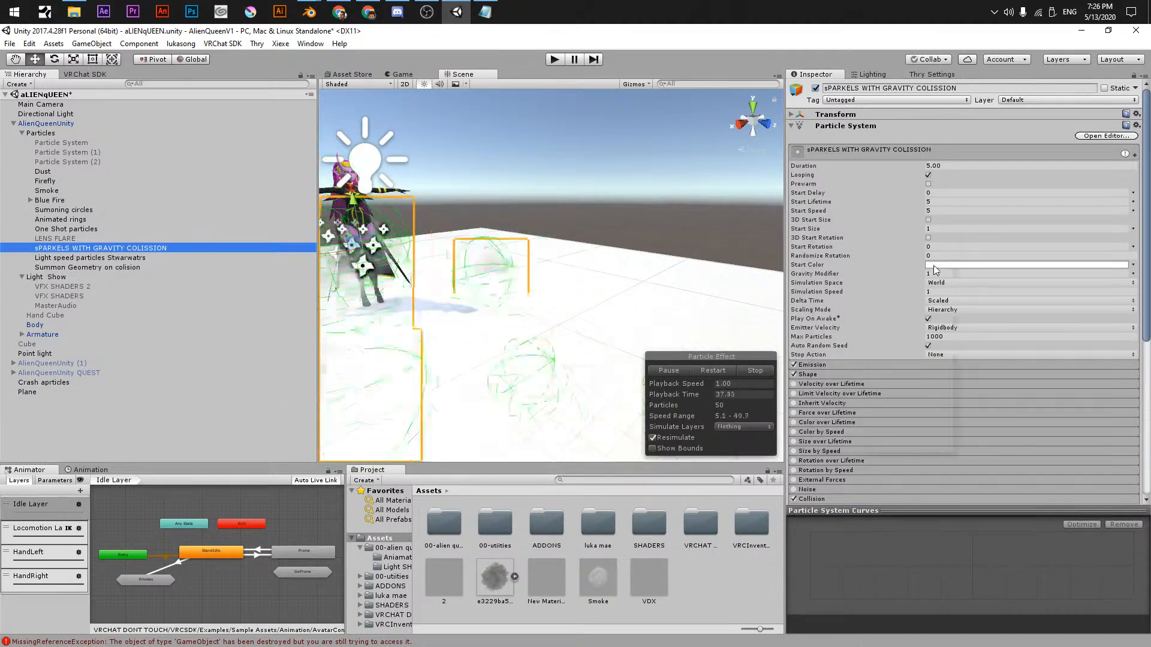
pyautogui.click(971, 265)
pyautogui.moveTo(930, 321); pyautogui.dragTo(936, 336)
pyautogui.click(917, 260)
pyautogui.click(932, 328)
pyautogui.click(946, 207)
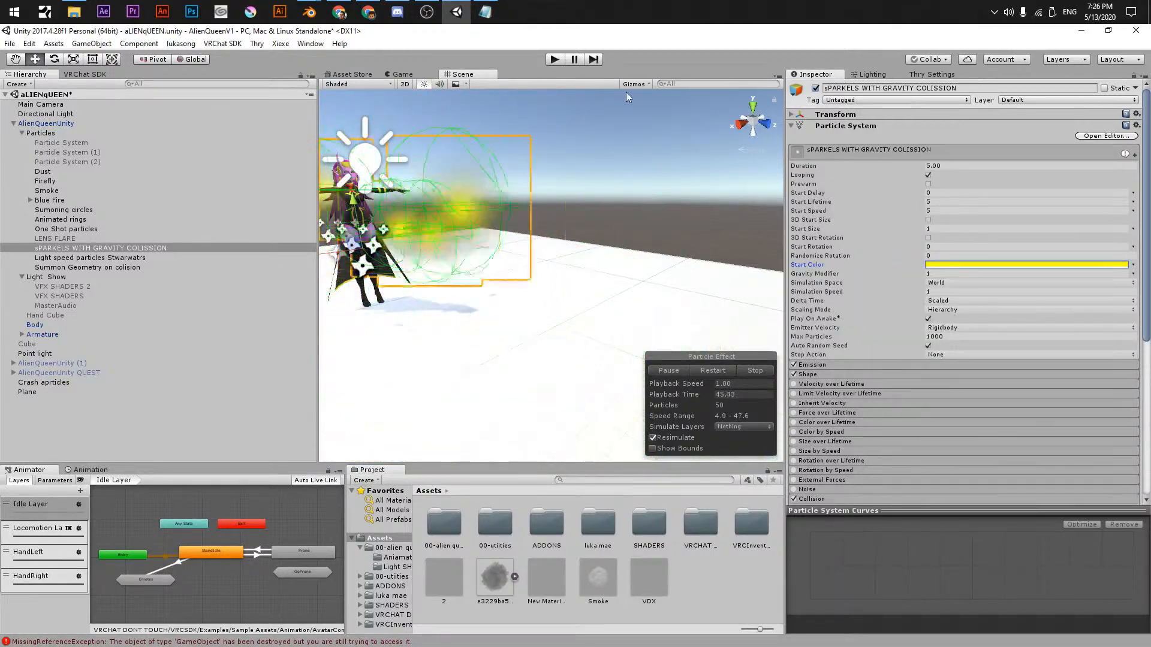
# - Set the sparkles' collision type to World and check how the particles meet the floor plane
pyautogui.keyDown('alt'); pyautogui.moveTo(624, 163); pyautogui.dragTo(806, 242); pyautogui.keyUp('alt')
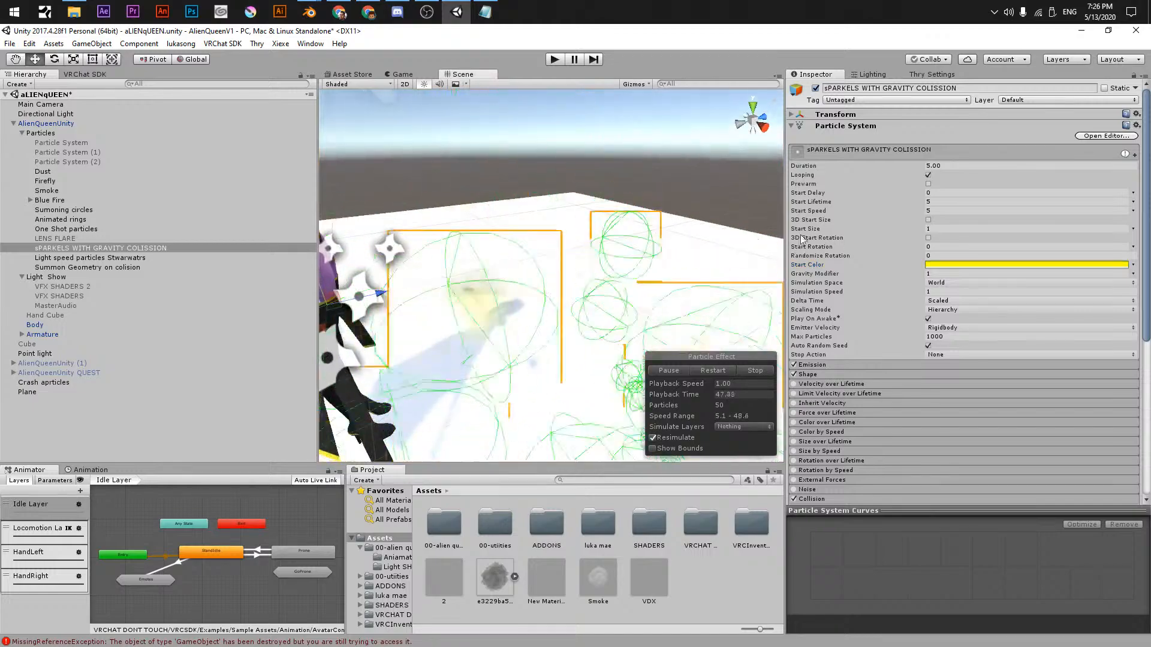
pyautogui.click(839, 499)
pyautogui.scroll(-3, 848, 332)
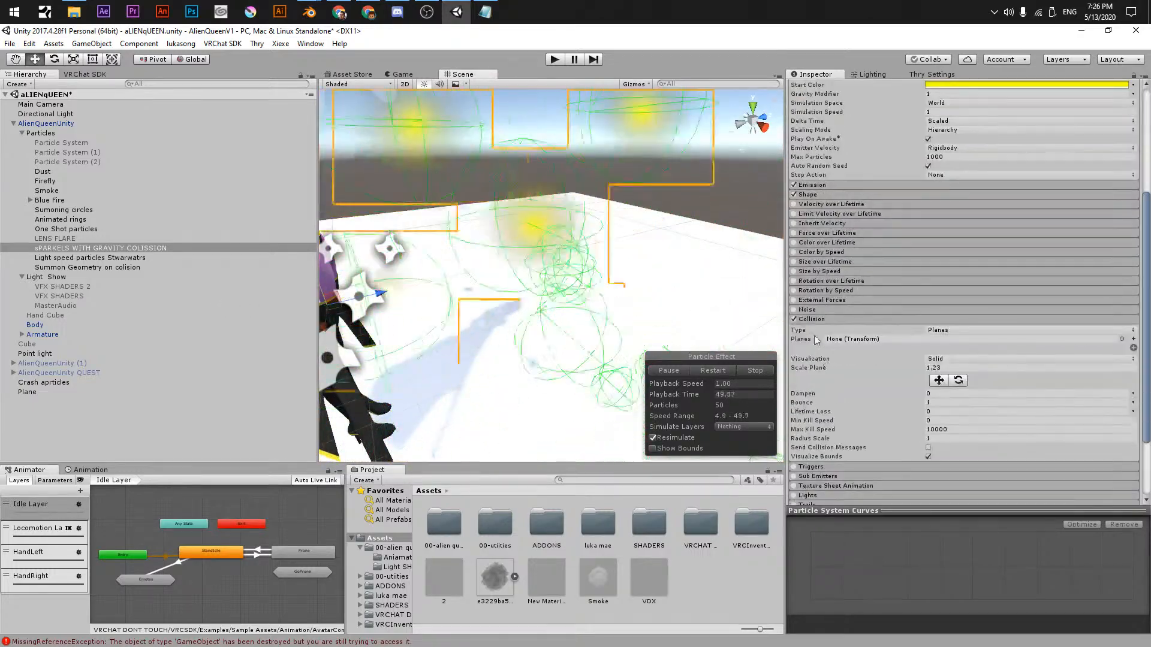
pyautogui.click(948, 330)
pyautogui.click(945, 352)
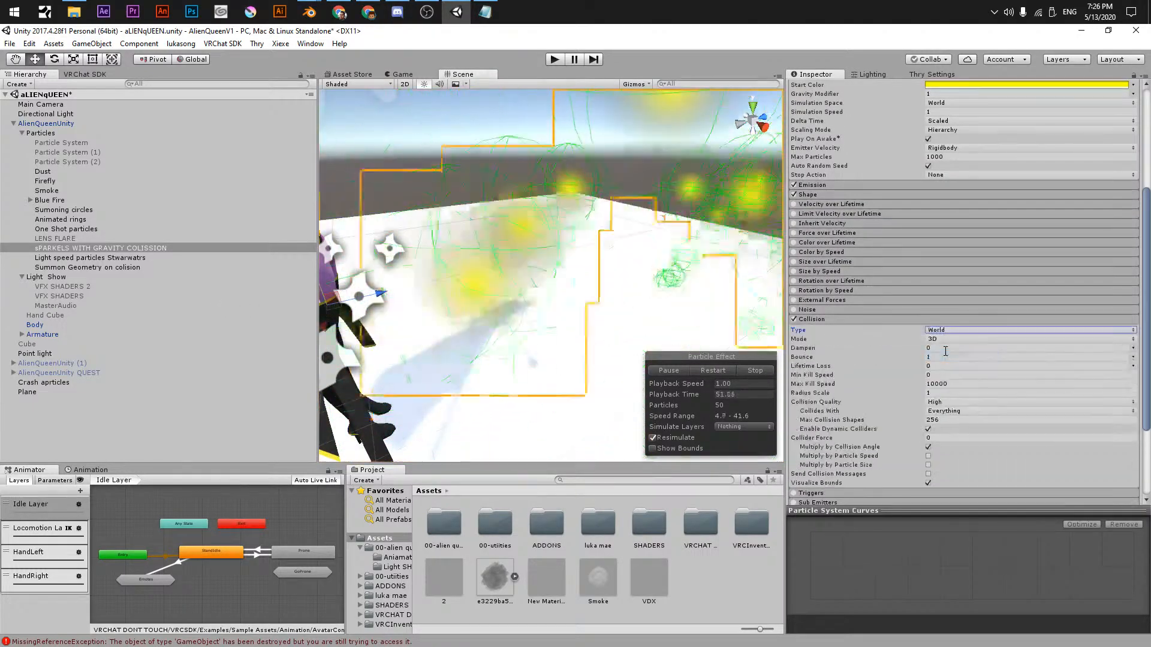
pyautogui.keyDown('alt'); pyautogui.moveTo(707, 316); pyautogui.dragTo(501, 235); pyautogui.keyUp('alt')
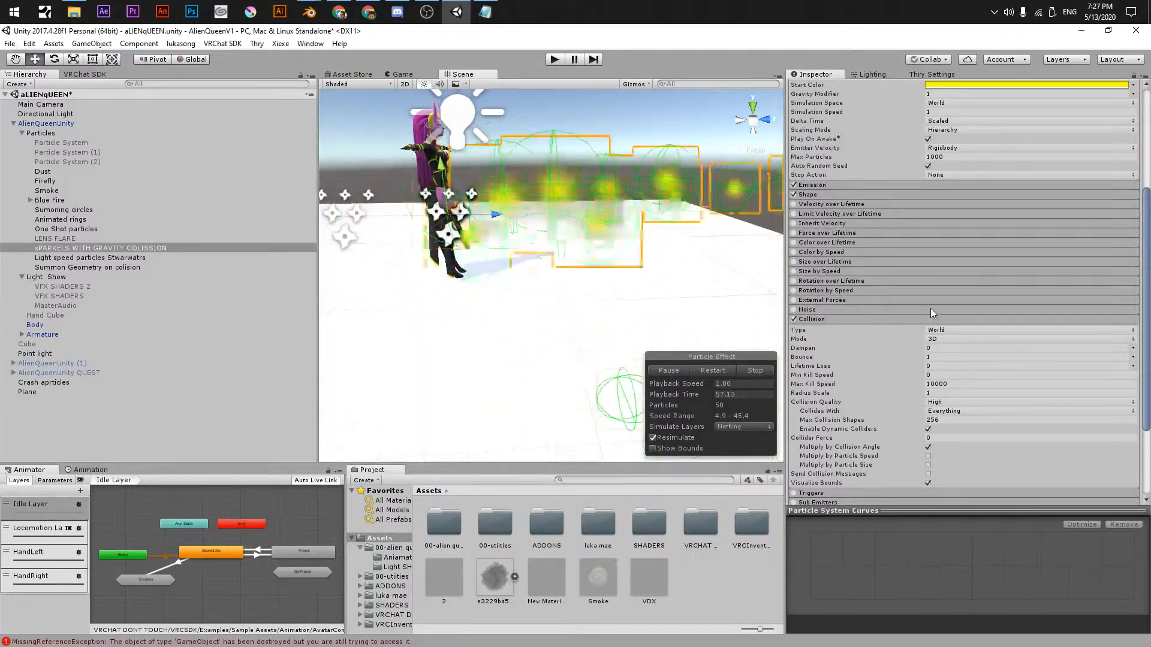
# - Try a max kill speed of 10 for the sparkles' collision, and then set it to 0
pyautogui.click(937, 385)
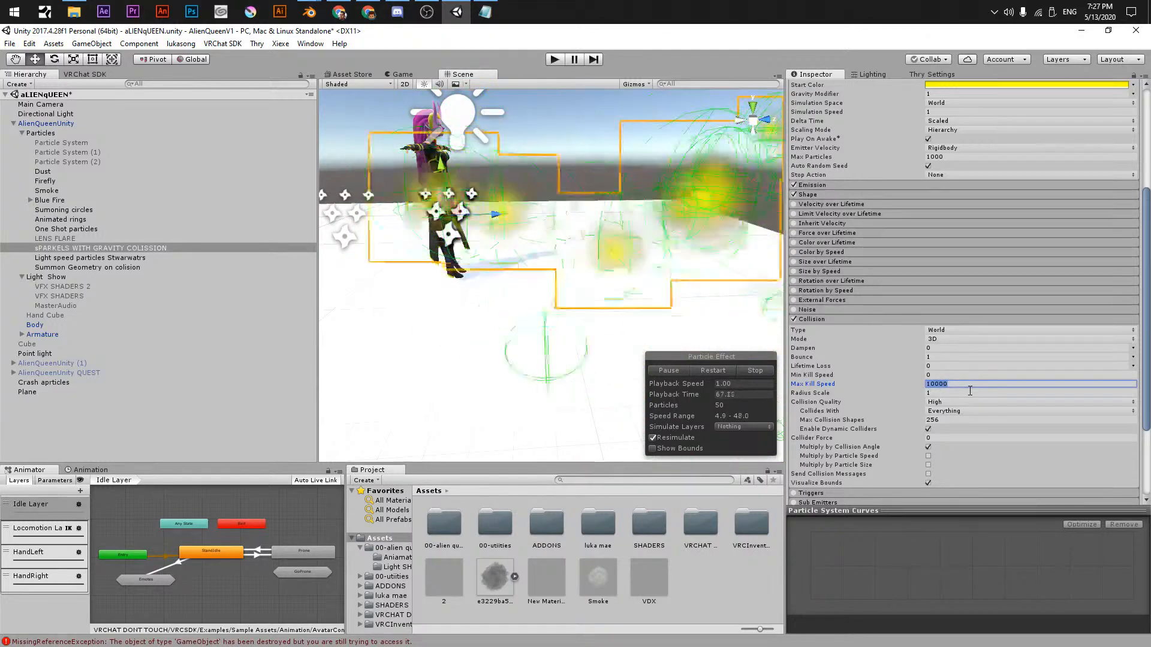
pyautogui.write('10')
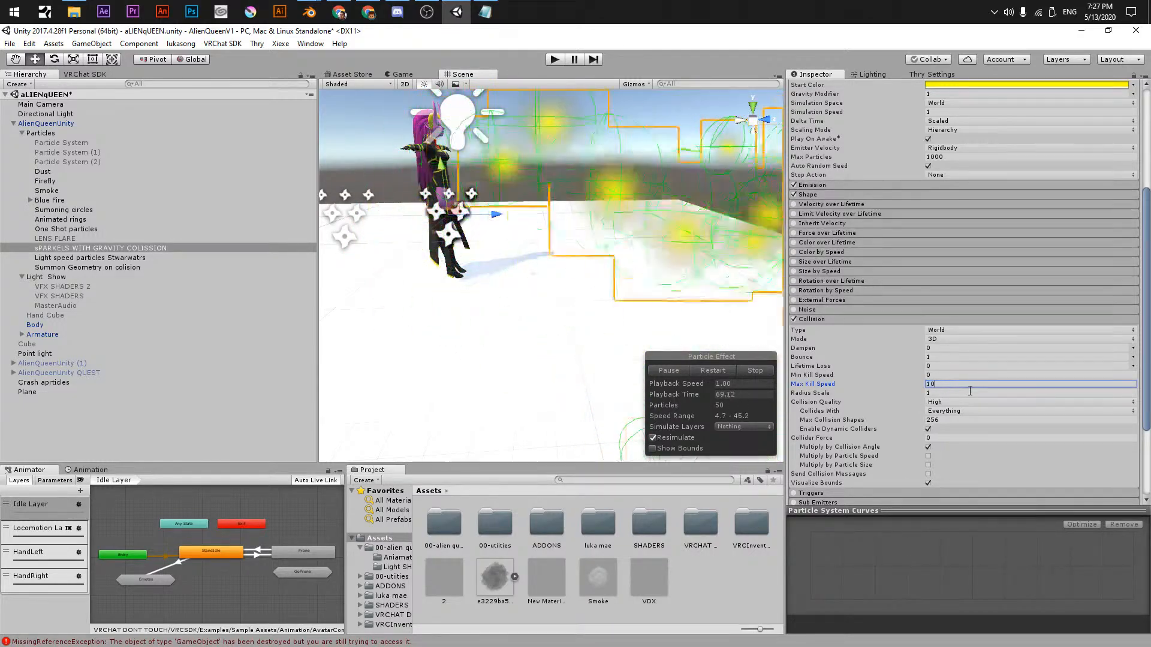
pyautogui.press('Tab')
pyautogui.moveTo(939, 384); pyautogui.dragTo(901, 382)
pyautogui.write('0')
# - Try a min kill speed of 10 for the sparkles' collision, and then raise it to 30
pyautogui.click(901, 378)
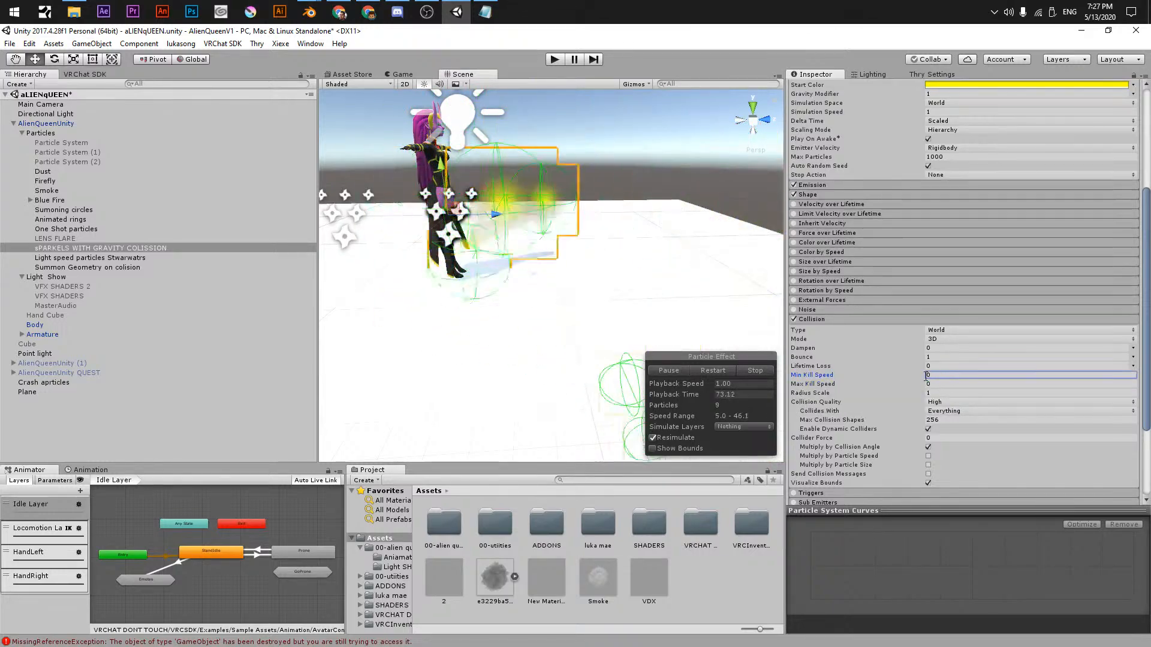
pyautogui.write('10')
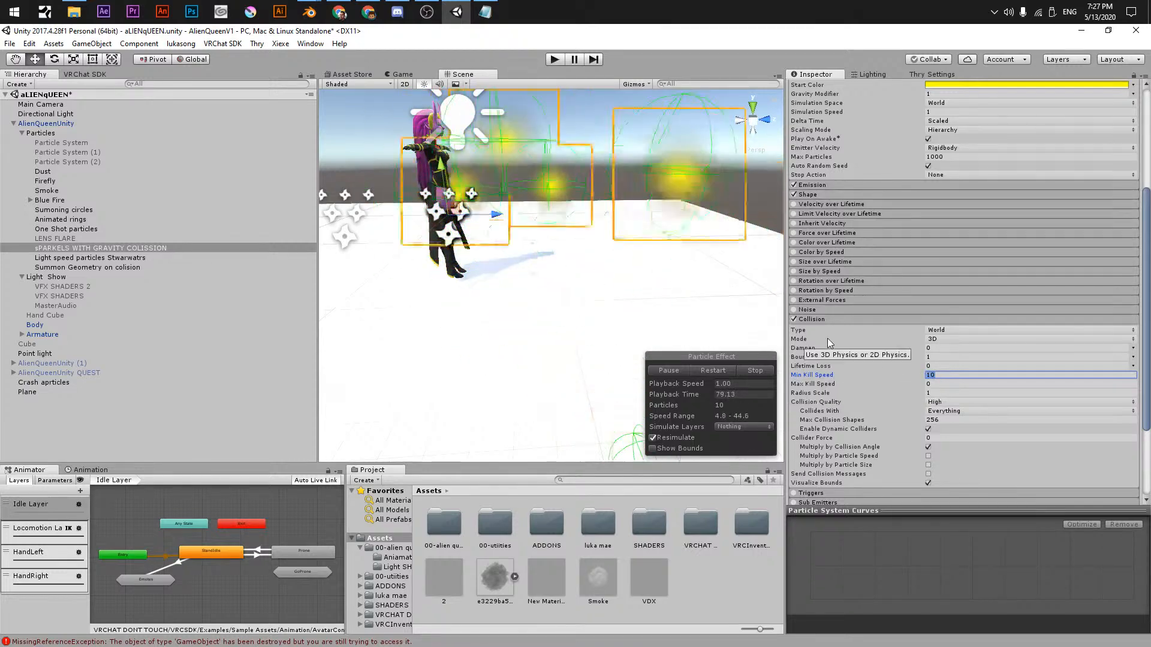
pyautogui.write('30')
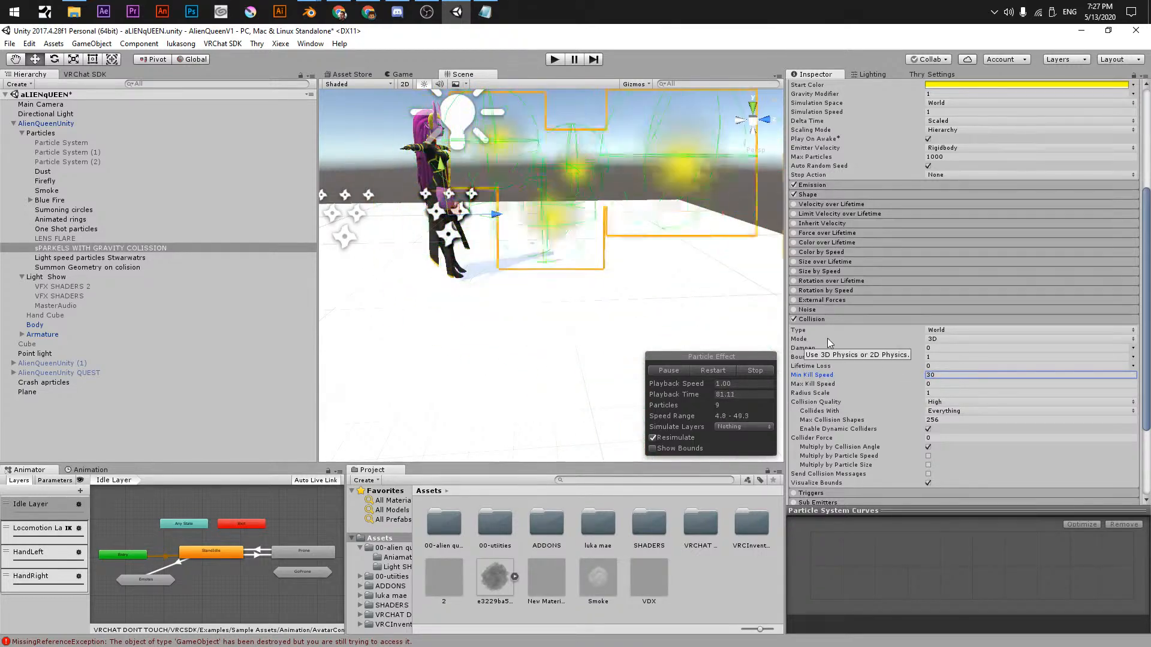
# - Set the sparkles' collision min kill speed to 3000, and then nudge it up to 3063
pyautogui.moveTo(948, 375); pyautogui.dragTo(801, 342)
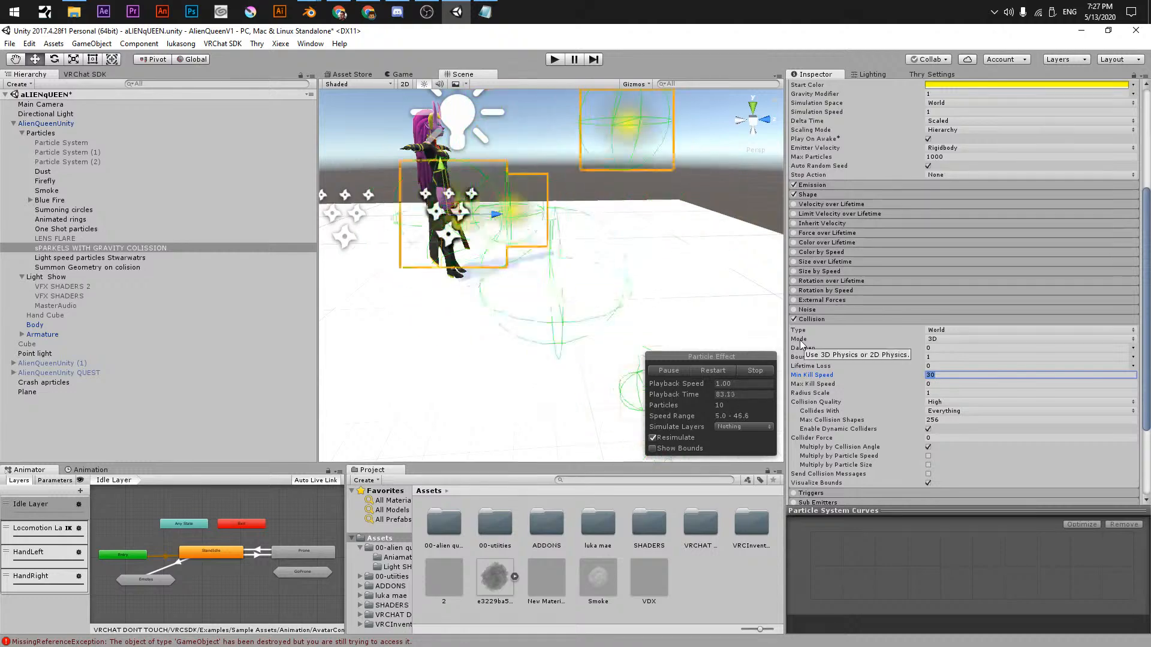
pyautogui.write('3000')
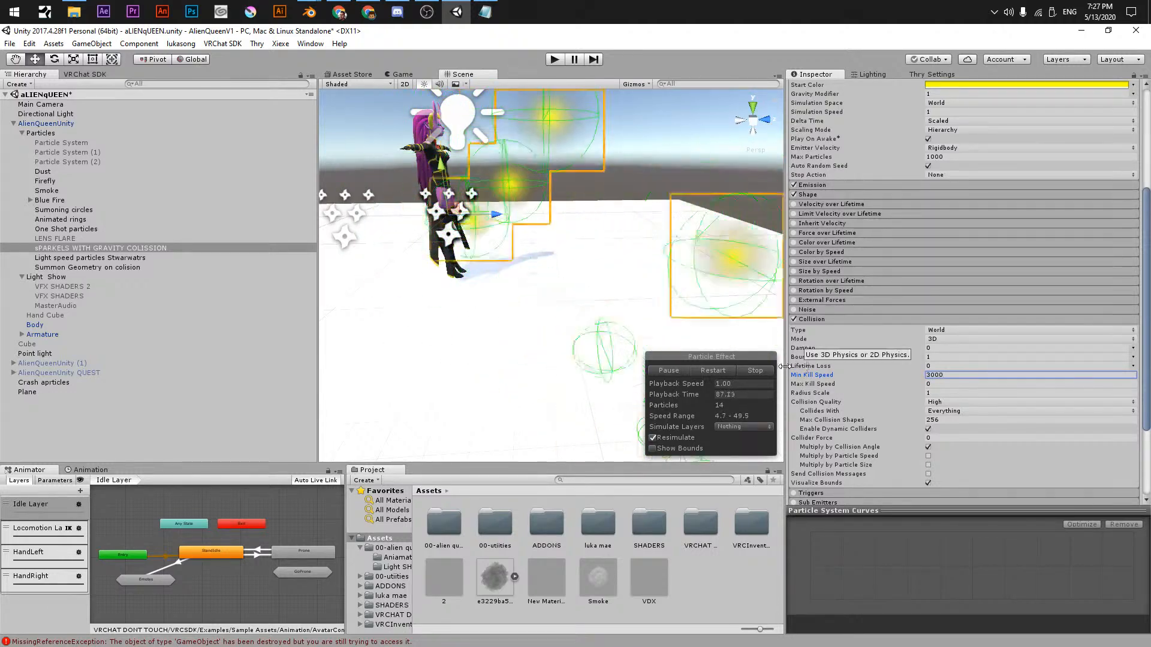
pyautogui.click(824, 358)
pyautogui.click(823, 376)
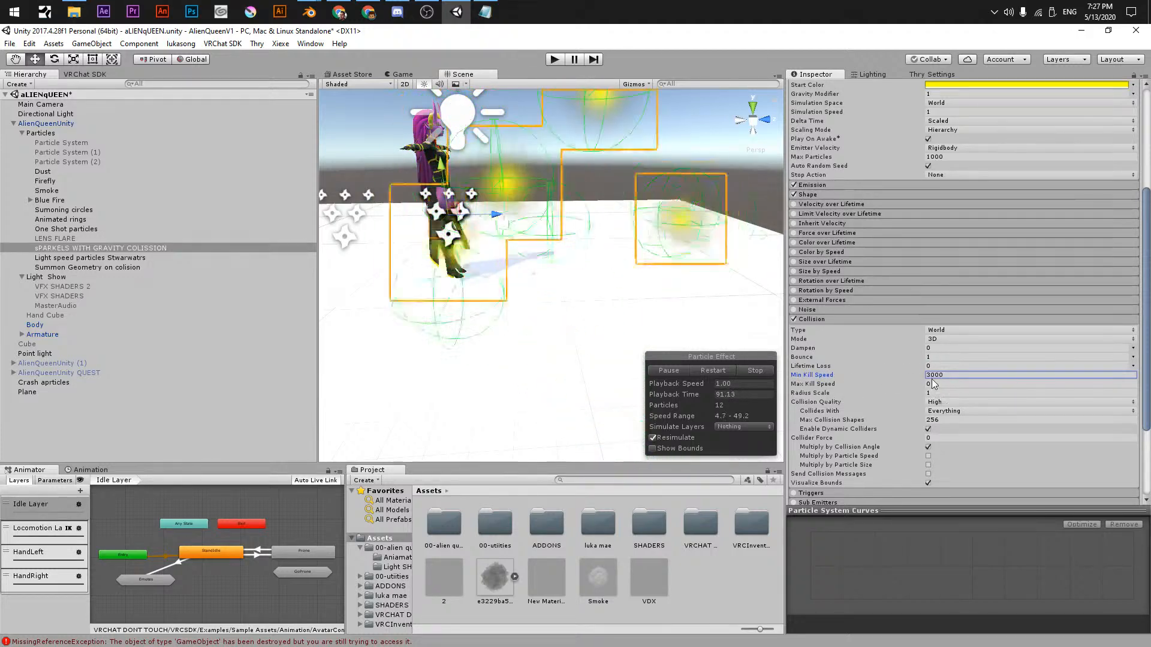
pyautogui.click(868, 382)
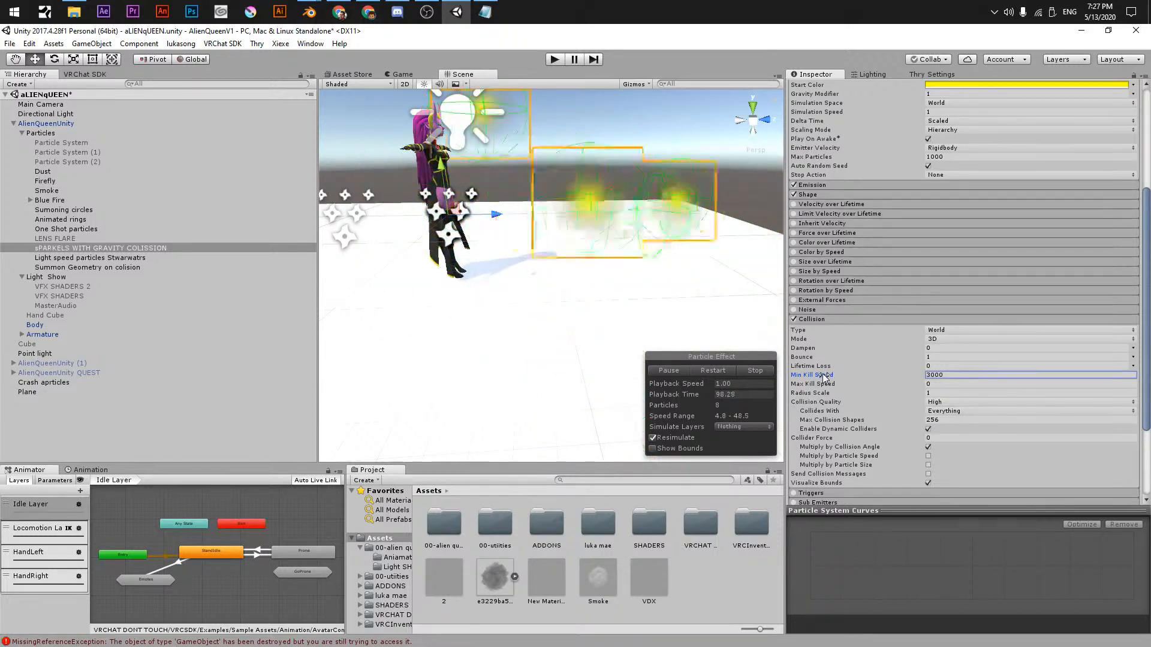
pyautogui.moveTo(823, 376); pyautogui.dragTo(916, 376)
pyautogui.moveTo(804, 377); pyautogui.dragTo(3, 579)
pyautogui.hotkey('ctrl', 'z')
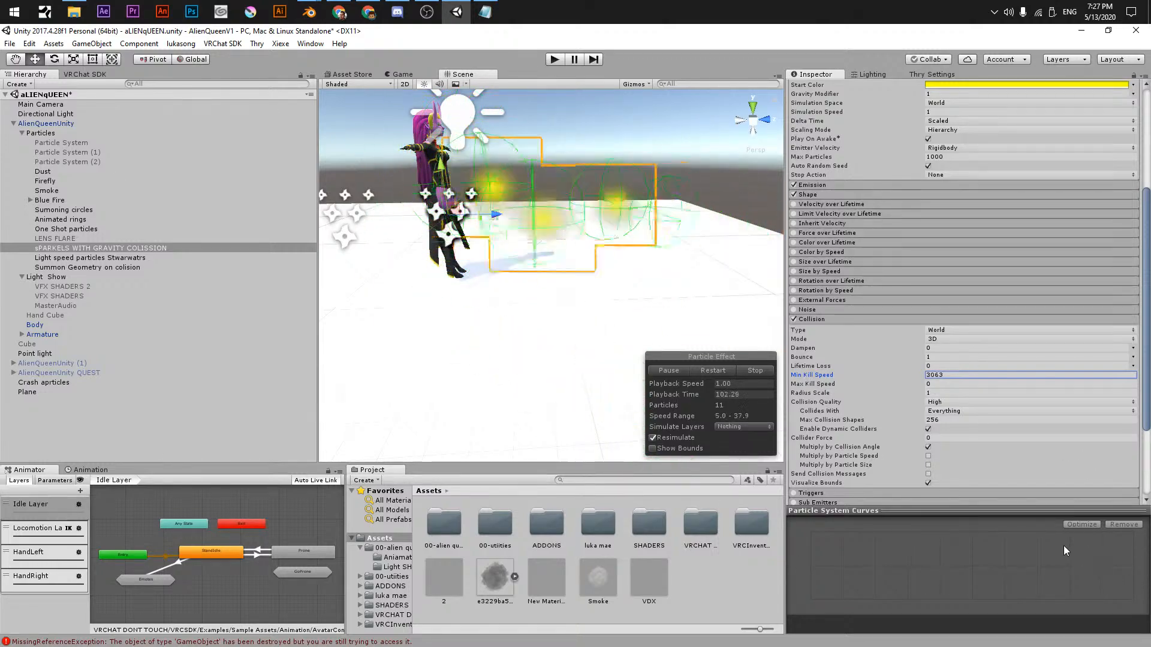
pyautogui.click(814, 358)
pyautogui.click(819, 402)
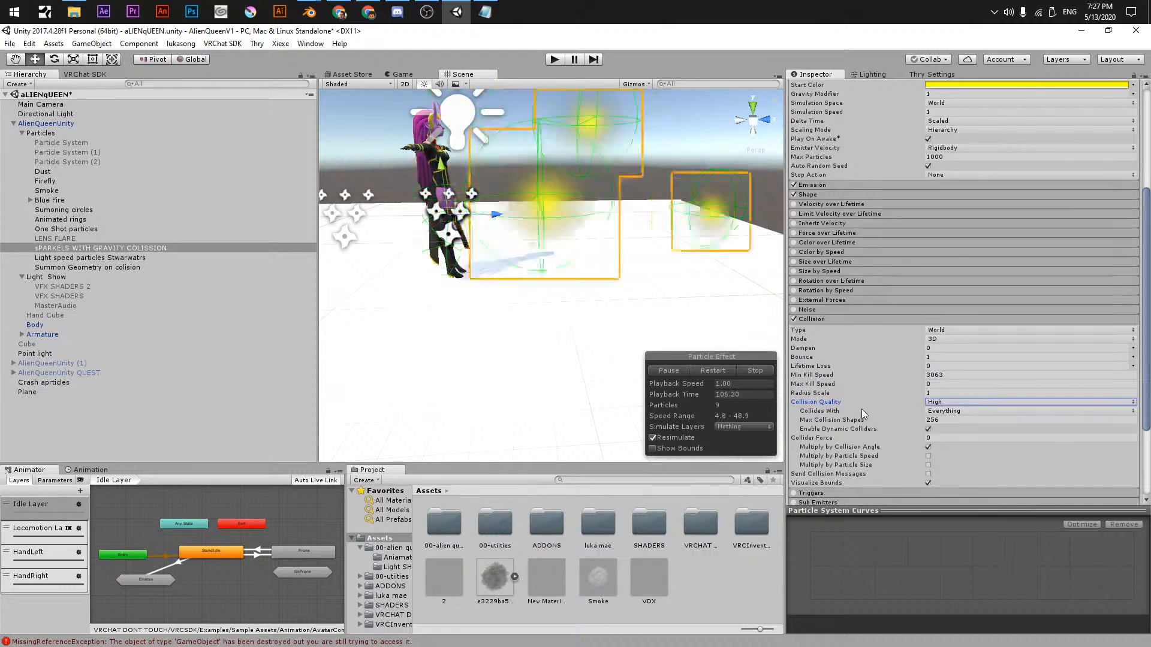
# - Reduce the start size of sPARKELS WITH GRAVITY COLISSION to 0.1 and view the sparkles without a selection
pyautogui.scroll(-2, 938, 411)
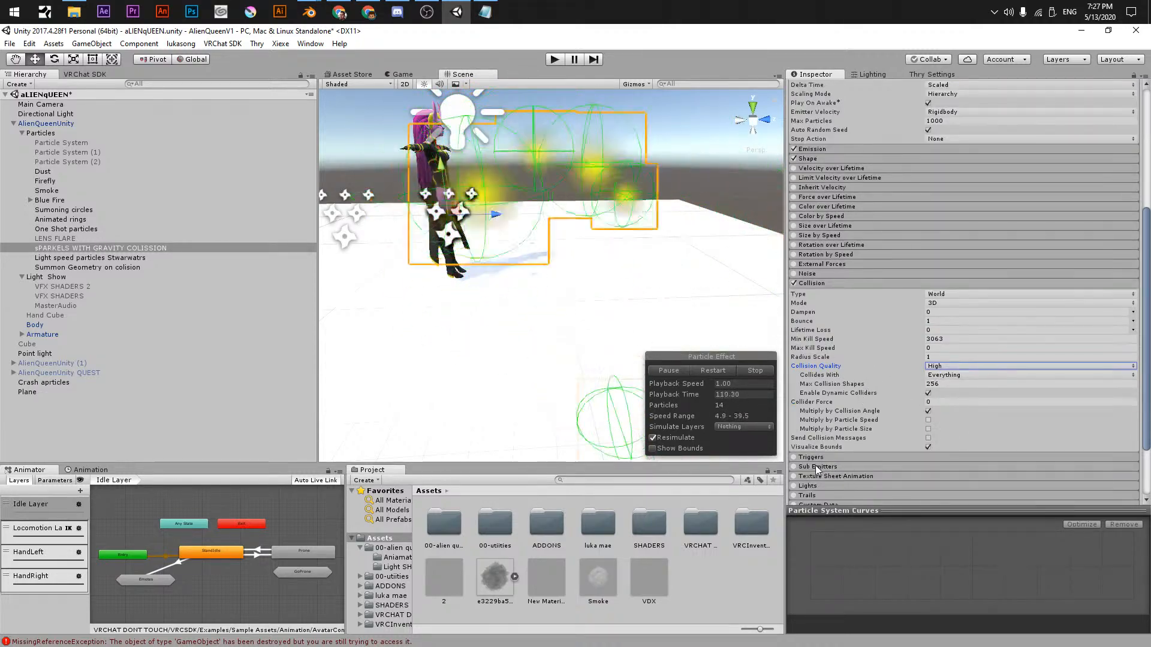
pyautogui.scroll(-4, 843, 484)
pyautogui.click(87, 247)
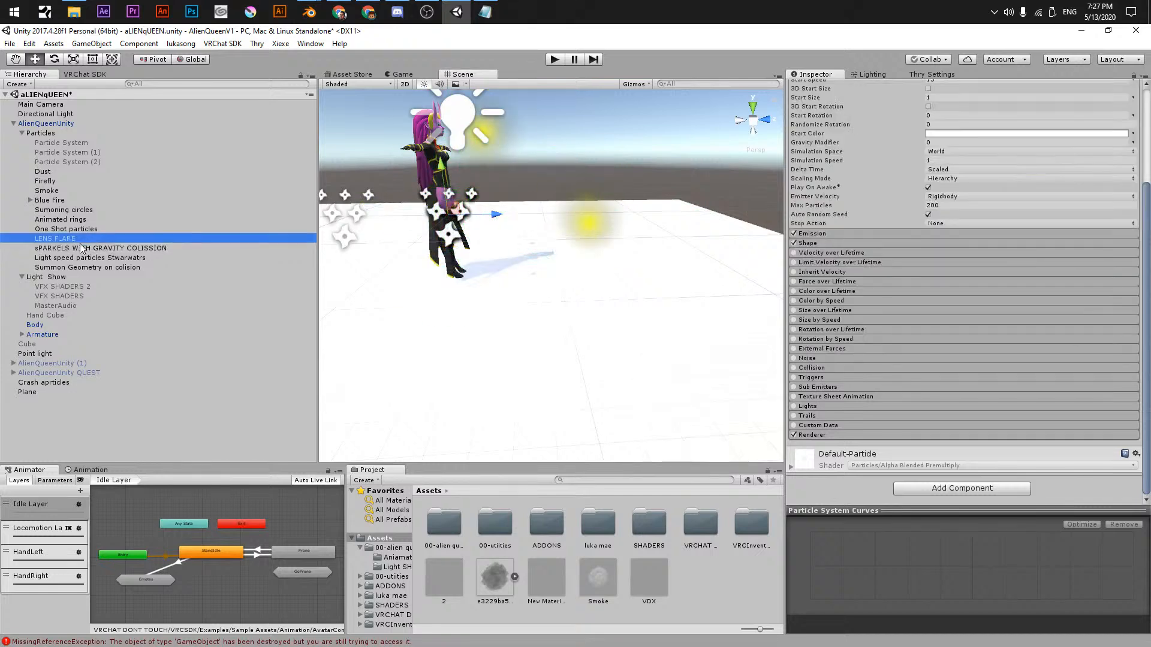
pyautogui.scroll(7, 844, 223)
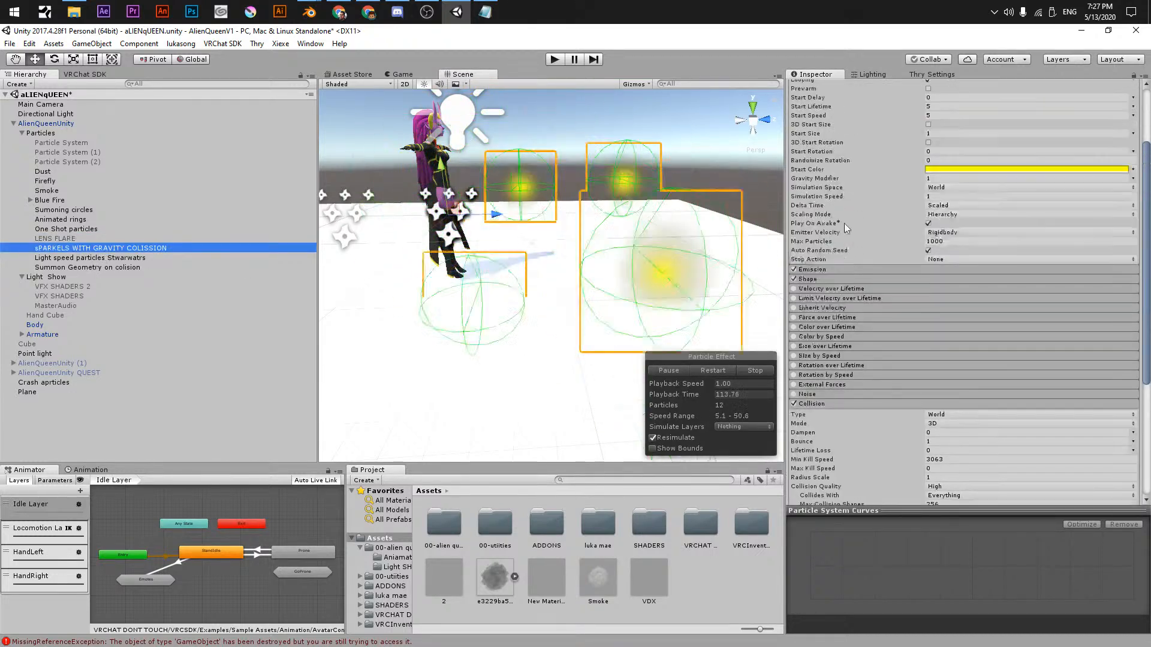
pyautogui.click(931, 229)
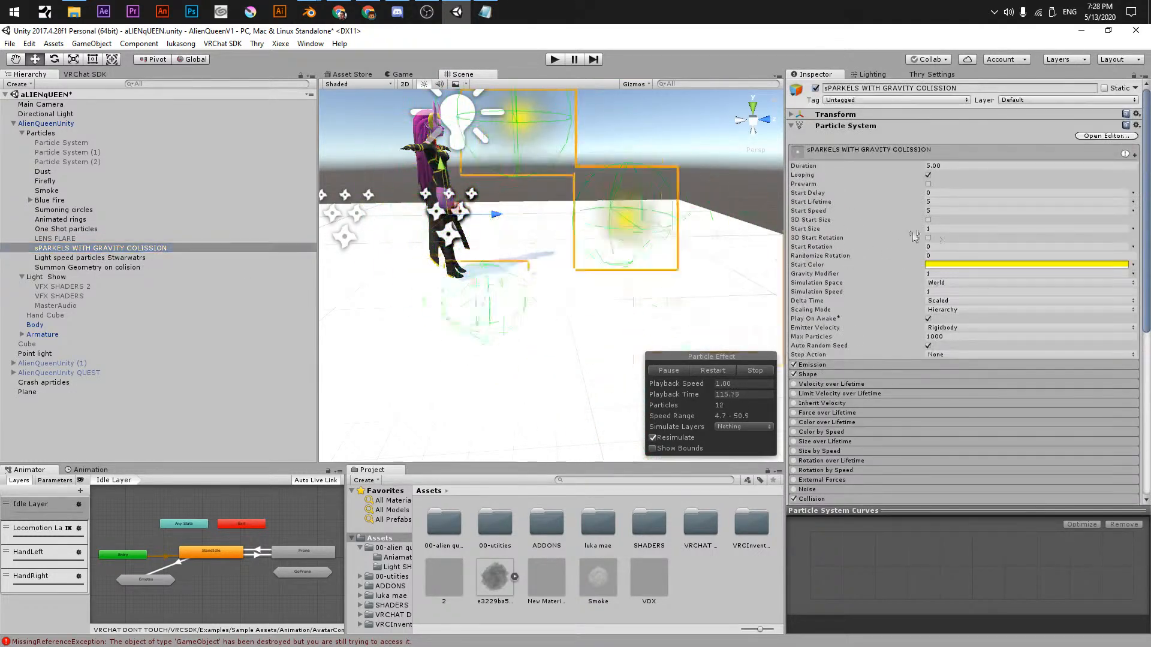
pyautogui.write('0.1')
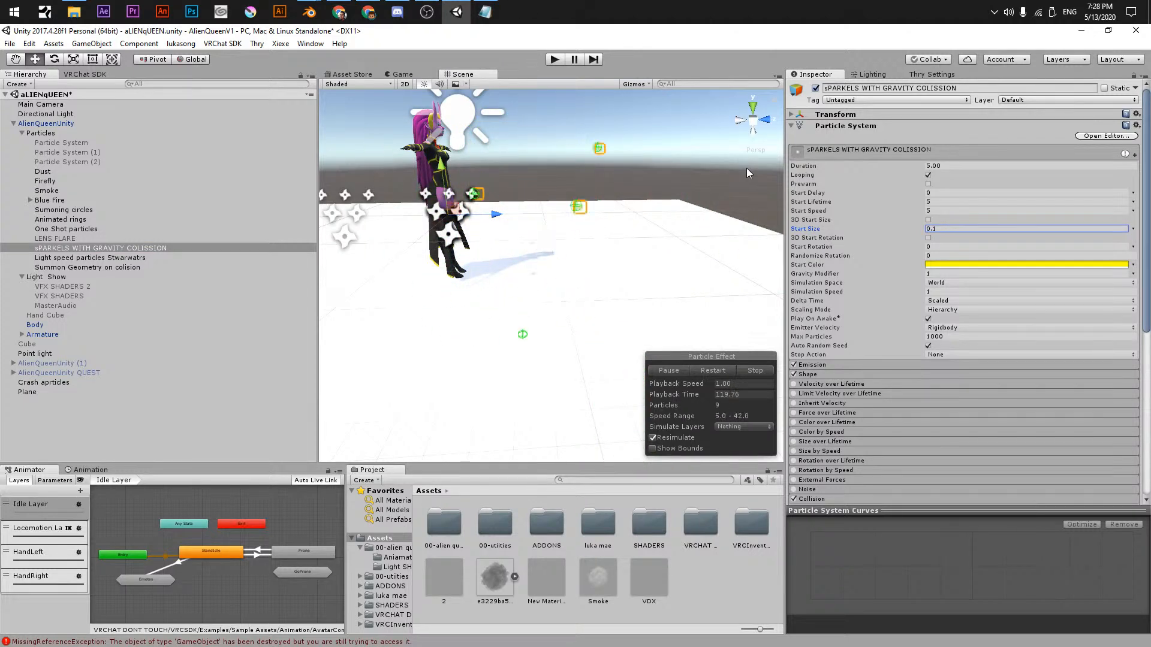
pyautogui.click(567, 135)
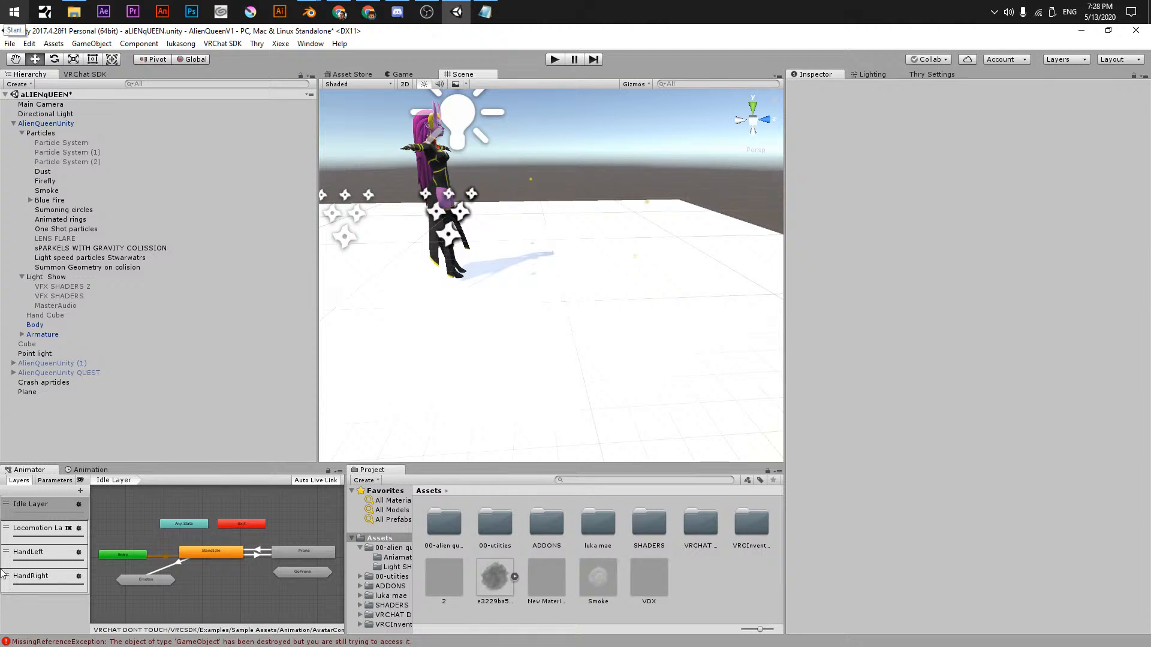
# - Expand the Renderer, Custom Data, Trails, Lights, Texture Sheet Animation, Sub Emitters and Triggers settings of Summon Geometry on colision for review
pyautogui.click(108, 257)
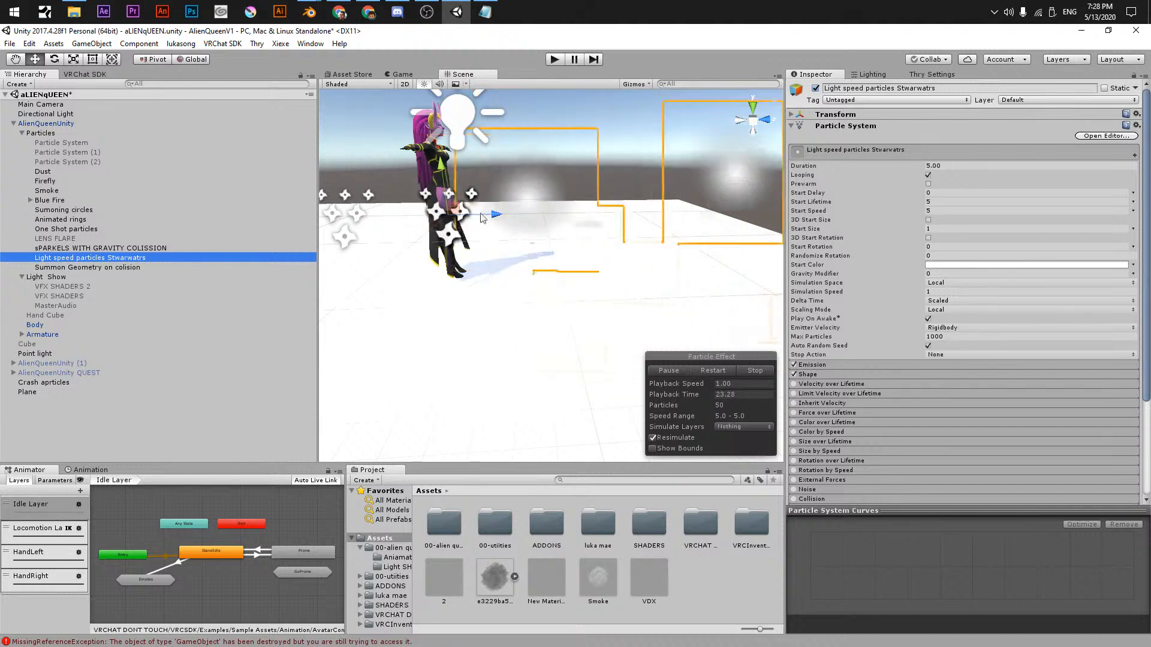
pyautogui.click(128, 267)
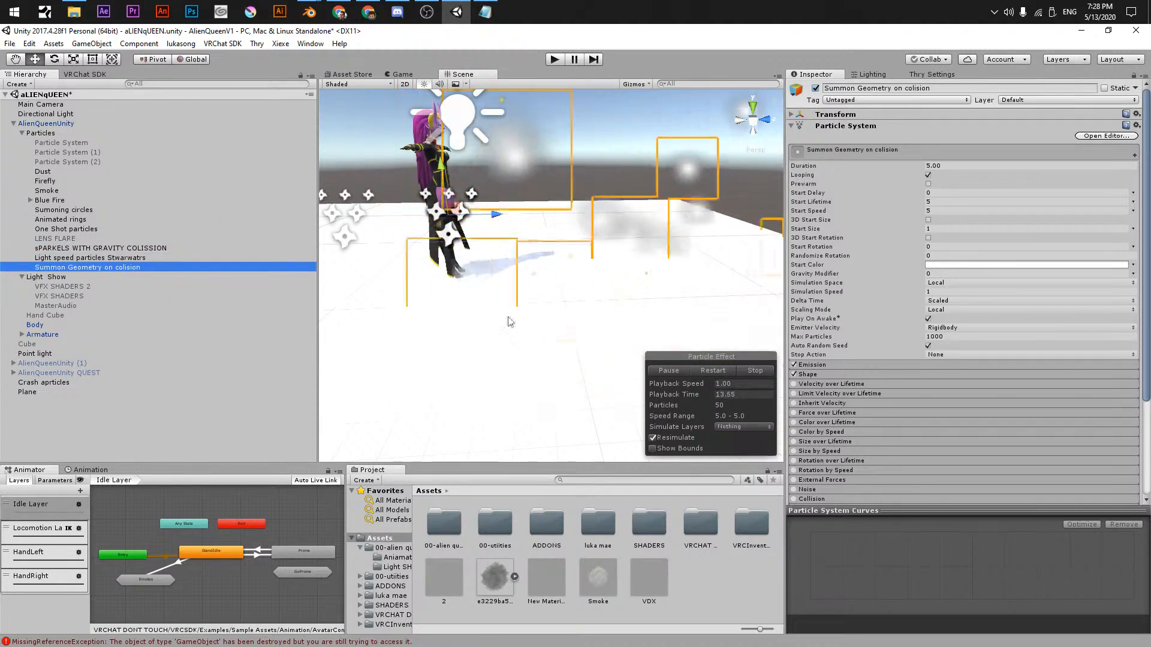
pyautogui.scroll(-5, 826, 431)
pyautogui.click(813, 434)
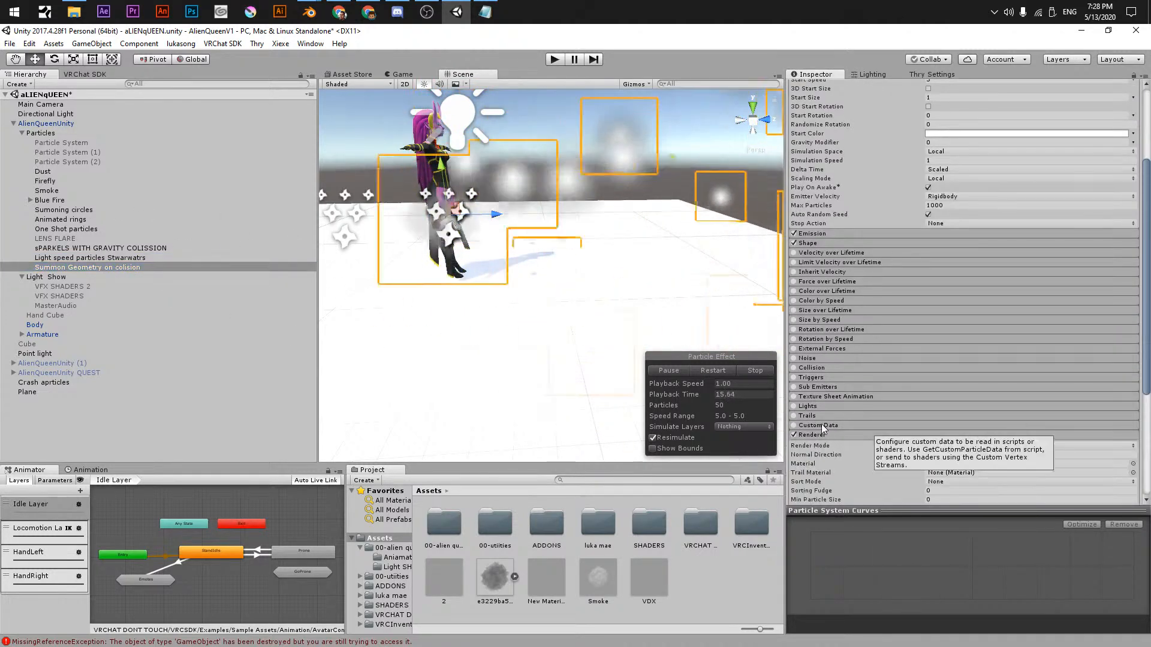
pyautogui.scroll(-3, 820, 424)
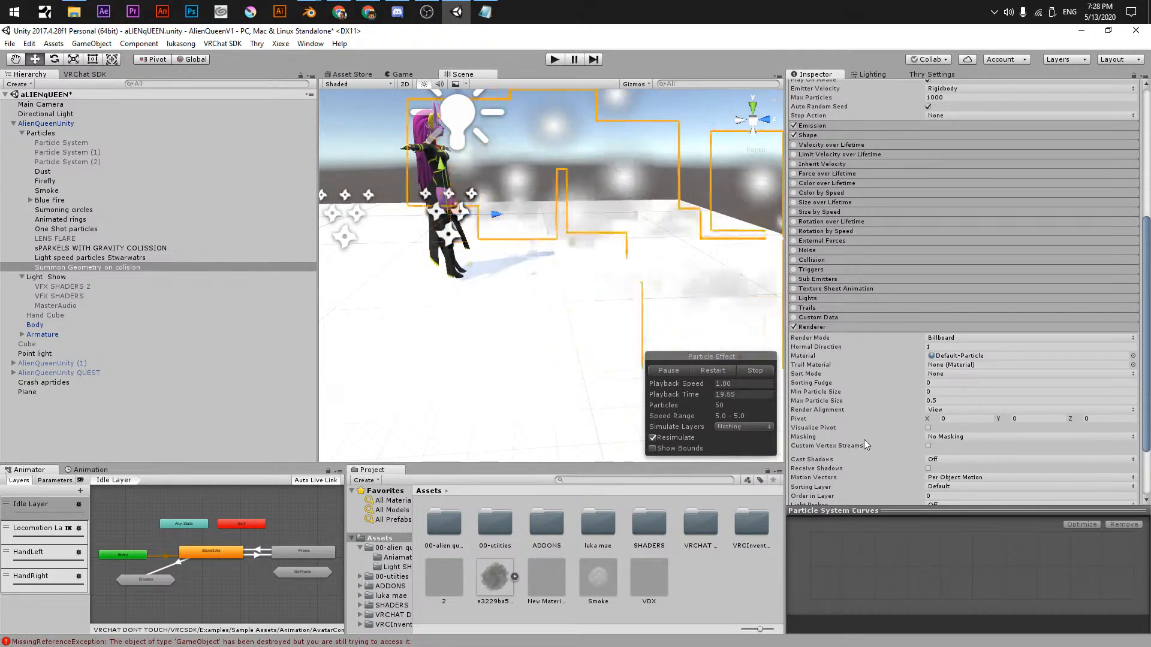
pyautogui.scroll(-3, 877, 440)
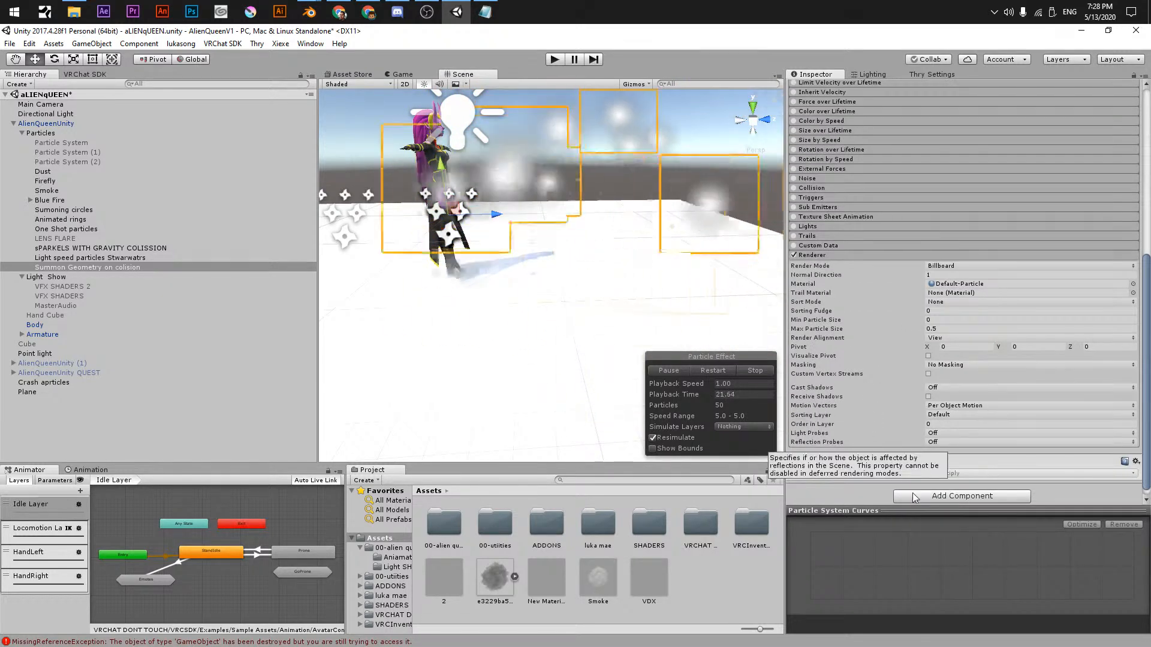
pyautogui.click(814, 245)
pyautogui.click(811, 235)
pyautogui.click(809, 229)
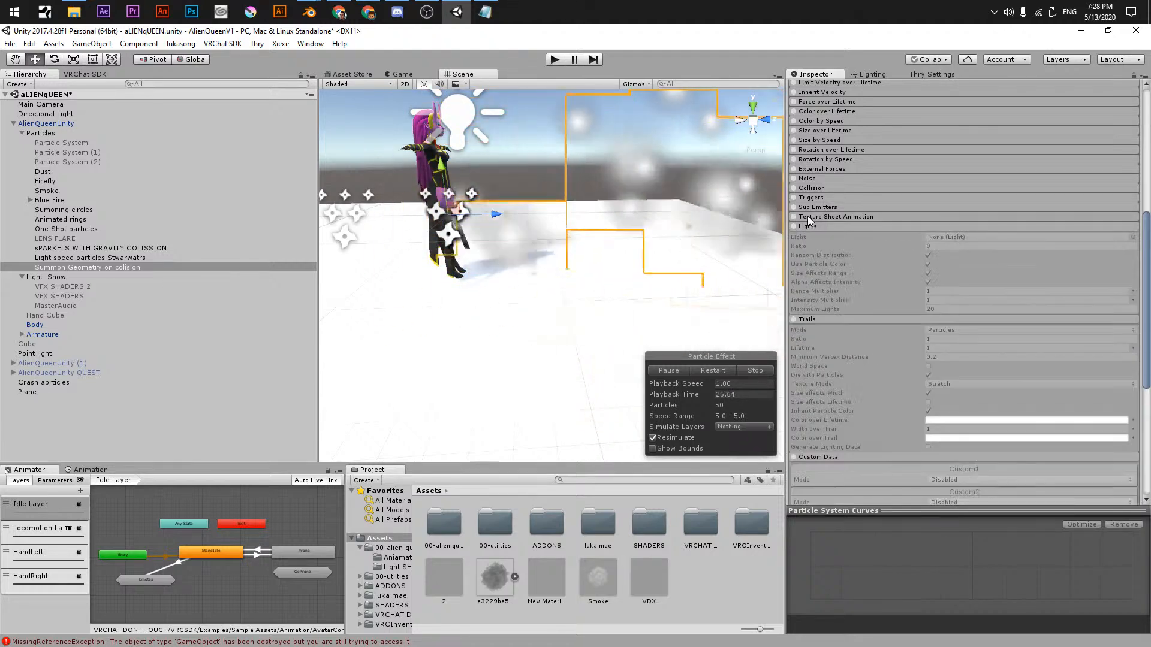
pyautogui.click(807, 216)
pyautogui.click(807, 207)
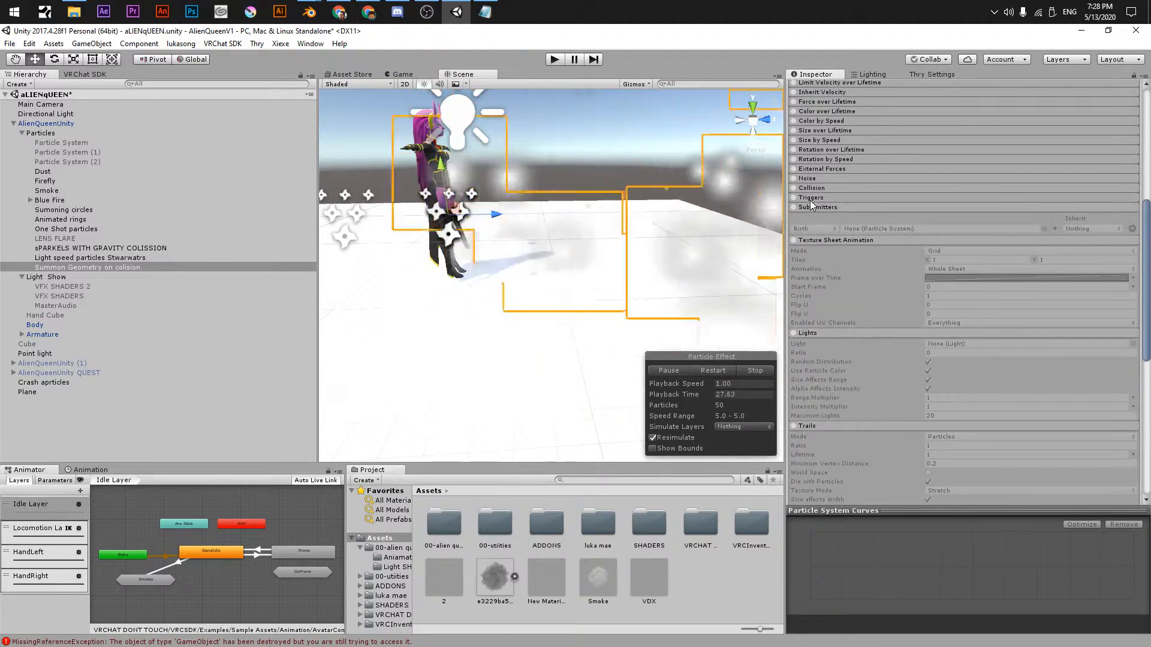
pyautogui.click(810, 199)
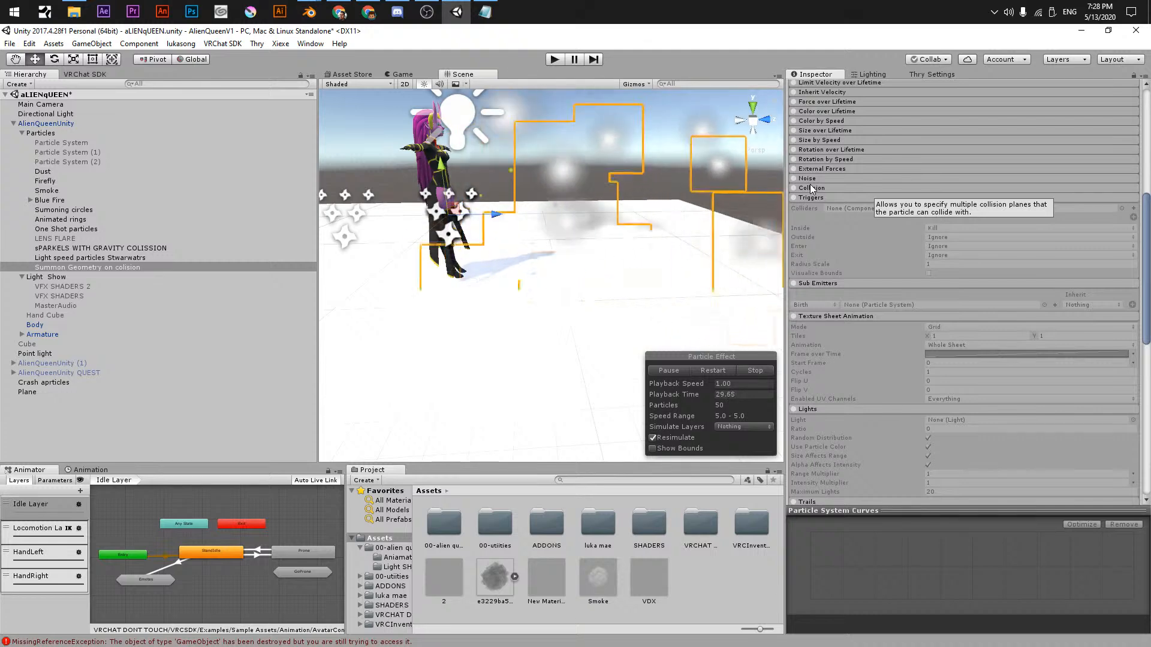
pyautogui.click(427, 11)
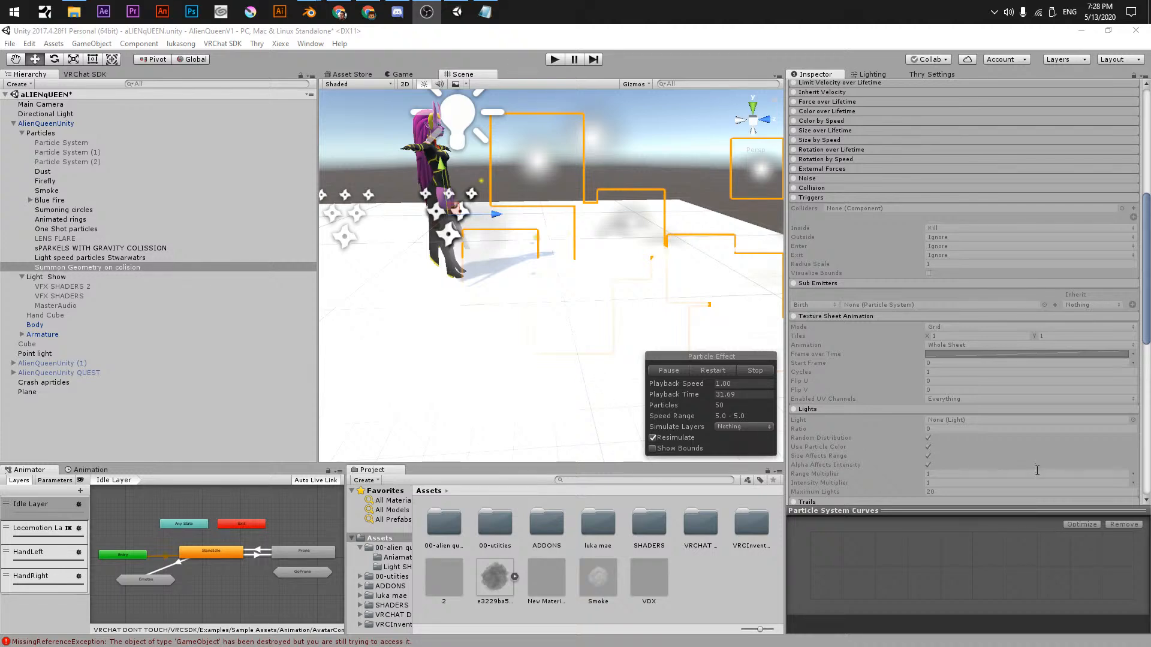
pyautogui.hotkey('alt', 'Tab')
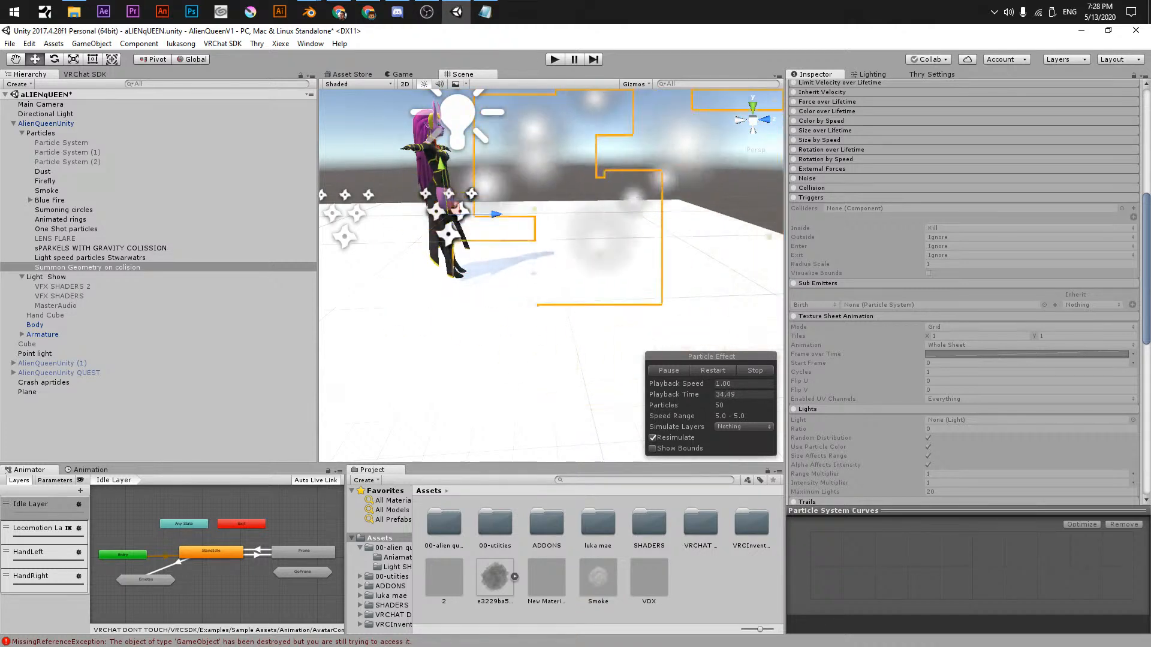
pyautogui.hotkey('alt', 'Tab')
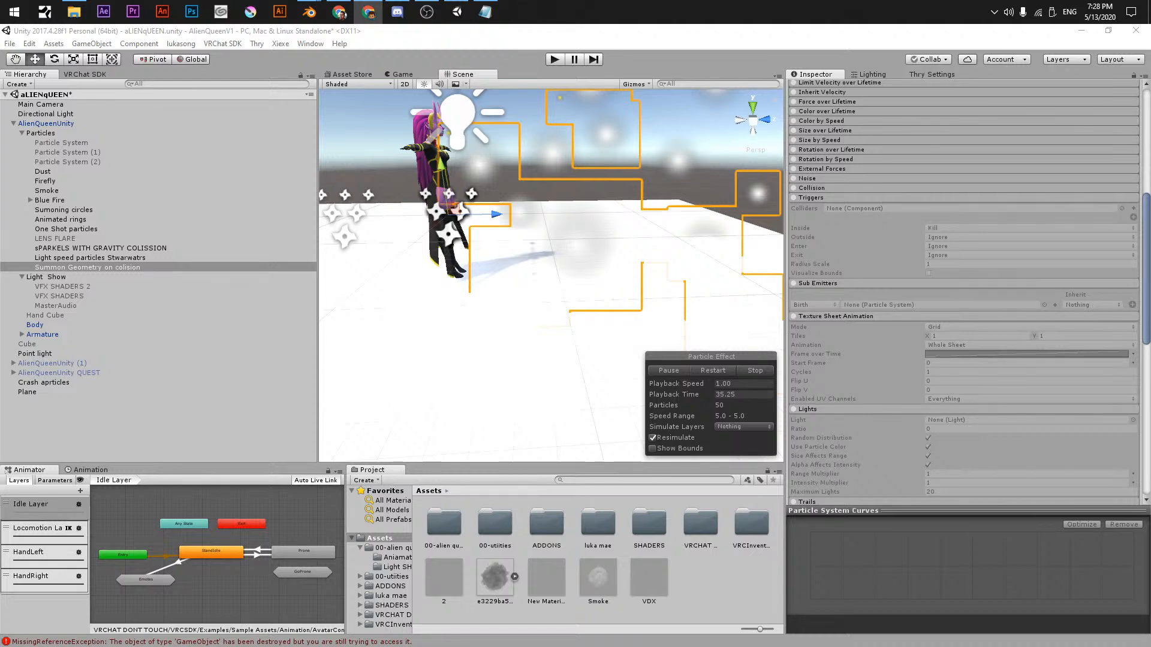
pyautogui.hotkey('alt', 'Tab')
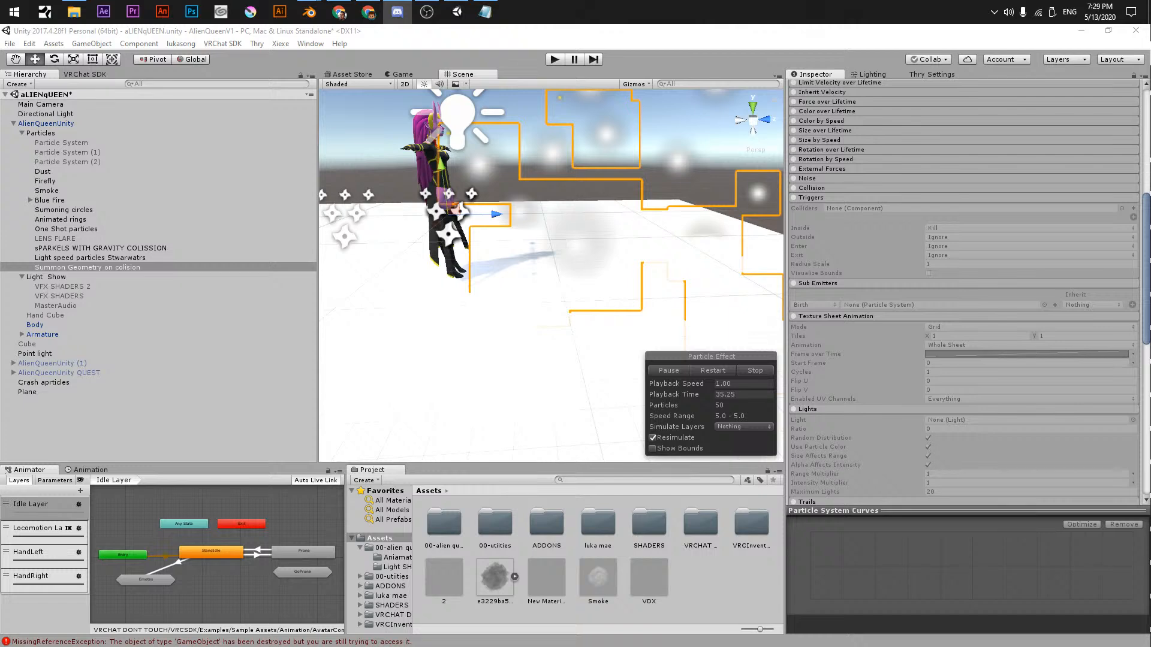
pyautogui.hotkey('alt', 'Tab')
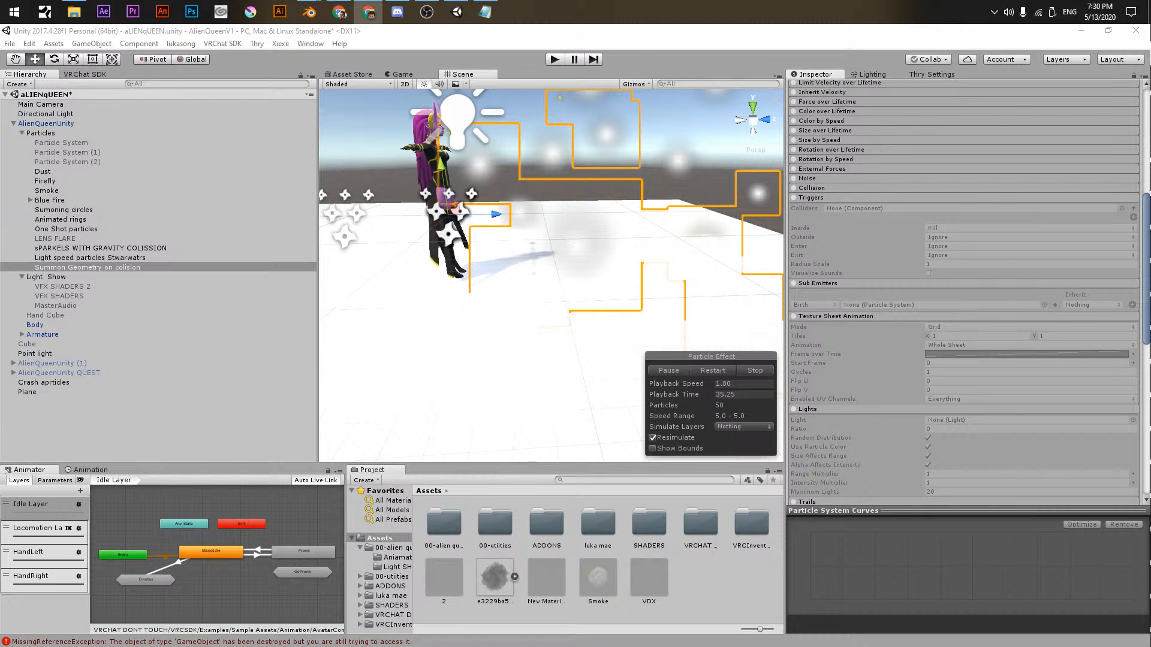
pyautogui.click(439, 35)
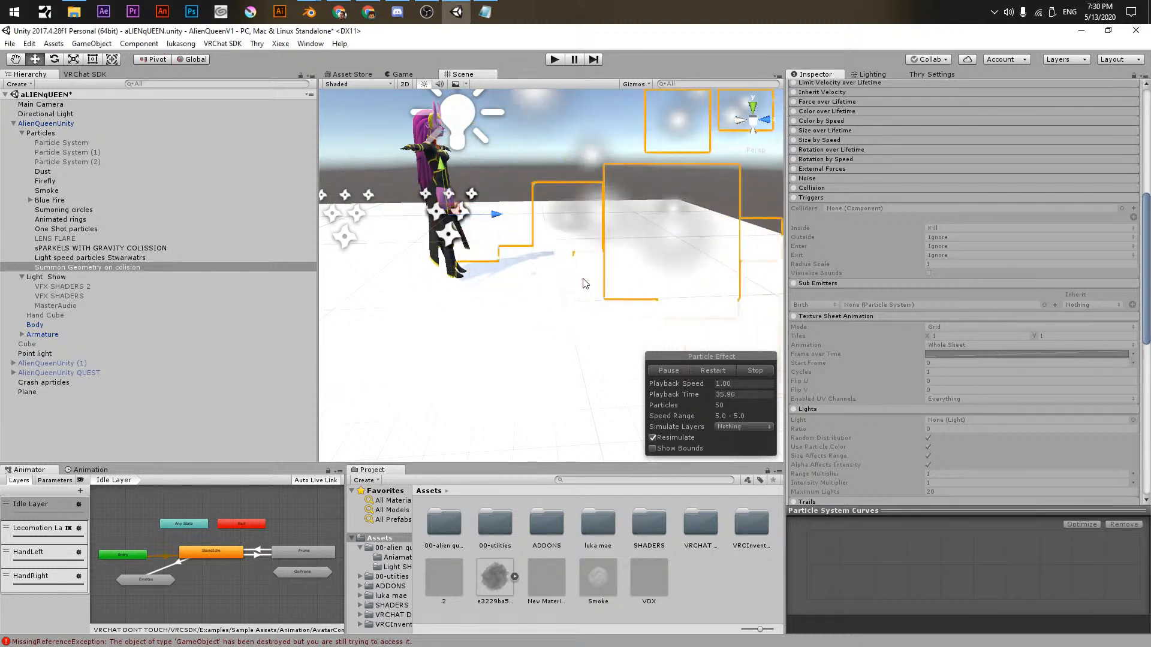
# - Review the particle system modules of Summon Geometry on colision, from its main settings down to the Renderer
pyautogui.click(132, 266)
pyautogui.scroll(-6, 849, 365)
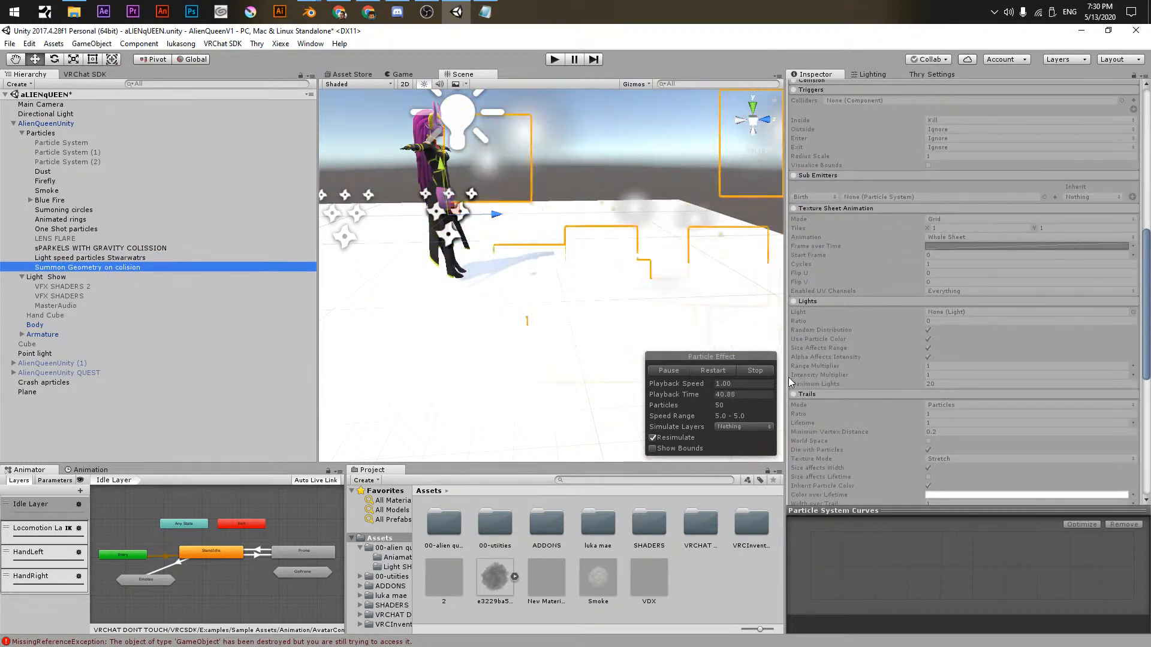
pyautogui.scroll(-3, 859, 405)
pyautogui.scroll(-4, 855, 418)
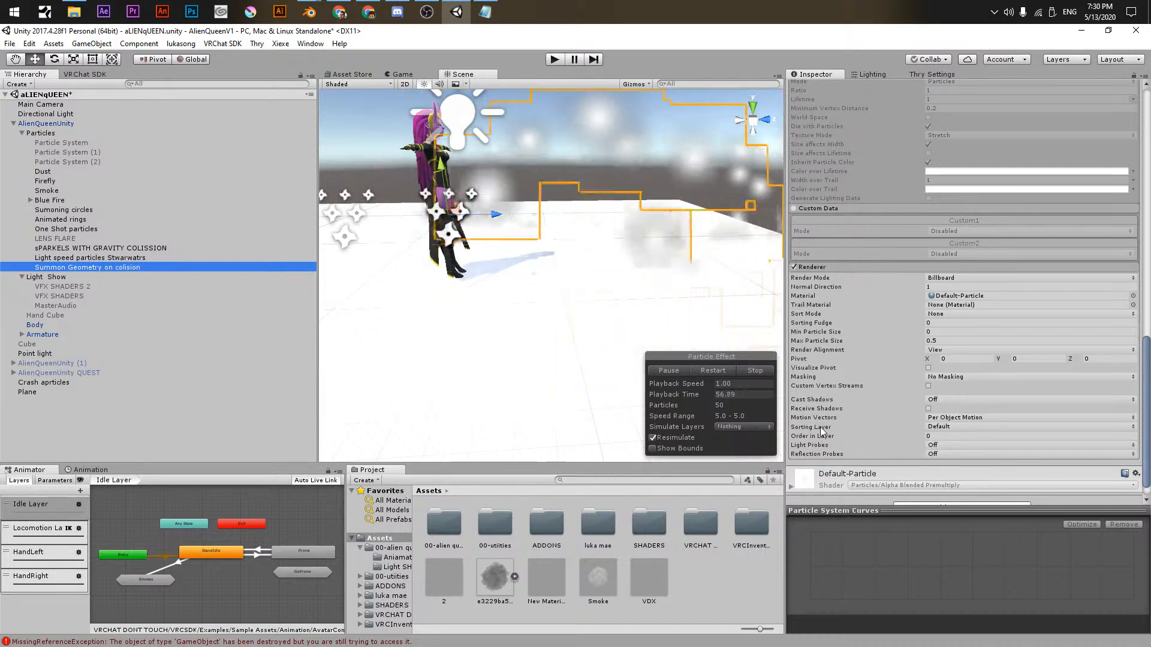
pyautogui.scroll(-1, 836, 433)
pyautogui.scroll(9, 797, 456)
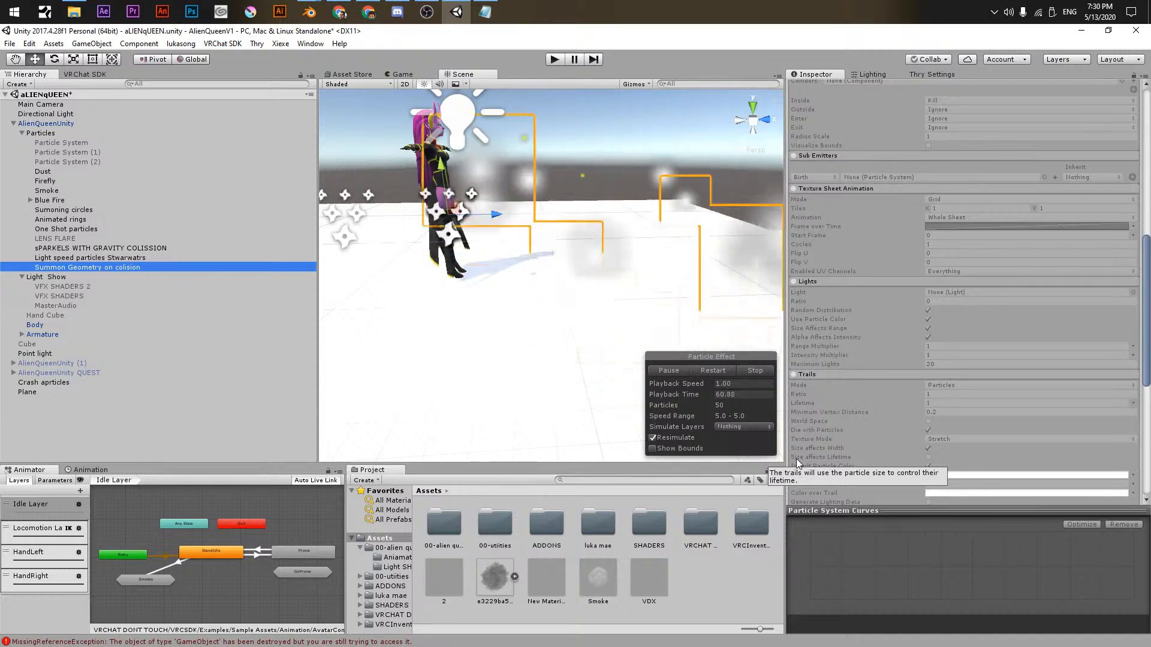
pyautogui.scroll(5, 798, 461)
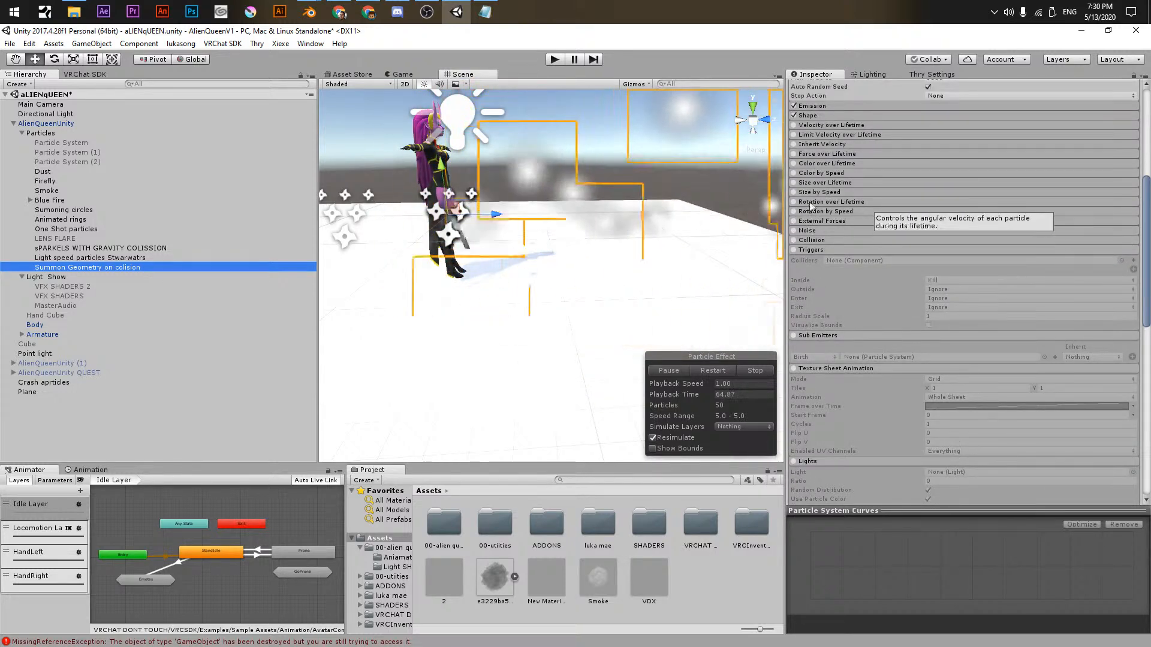
pyautogui.scroll(4, 808, 146)
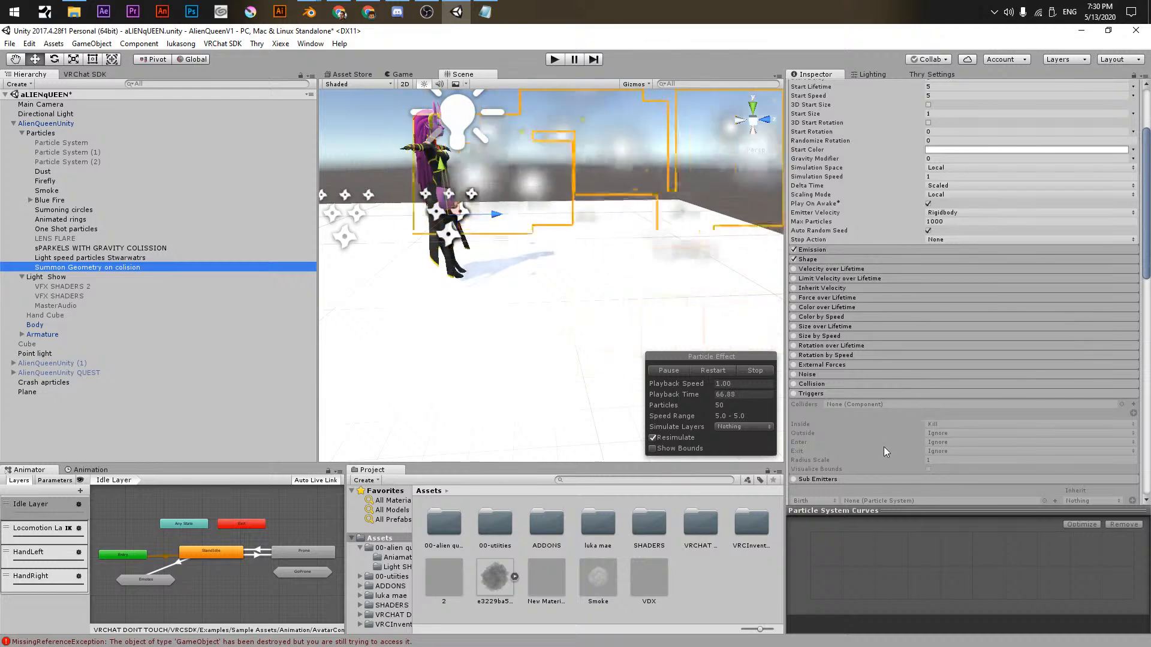
pyautogui.scroll(-8, 873, 423)
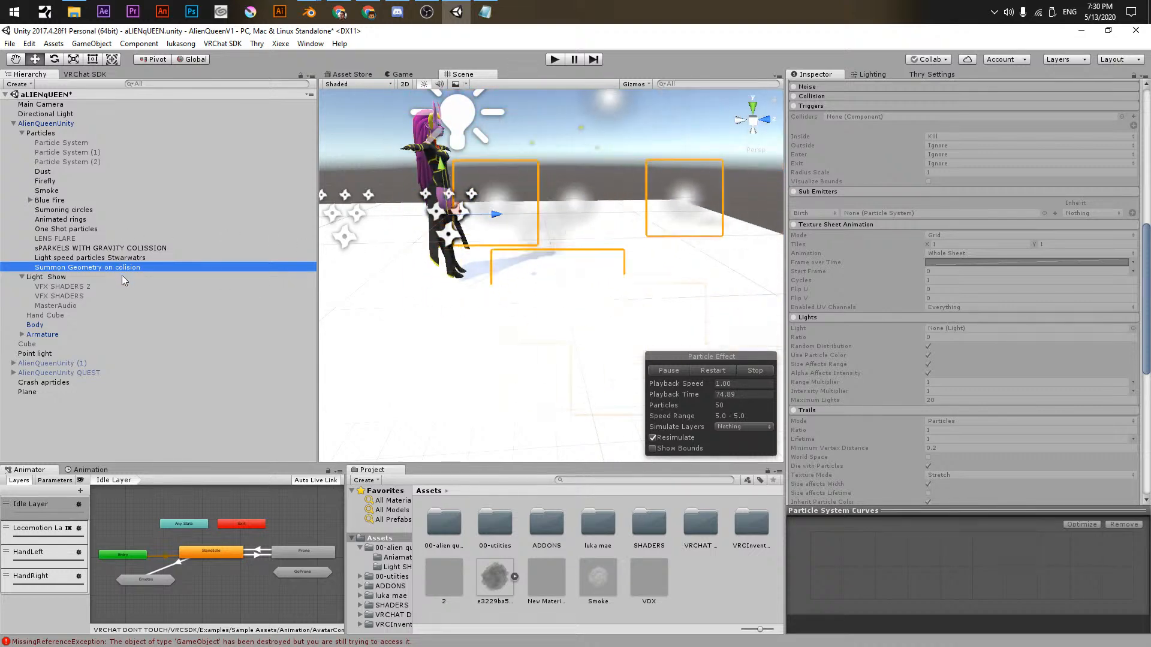
pyautogui.scroll(-3, 467, 251)
pyautogui.scroll(10, 913, 296)
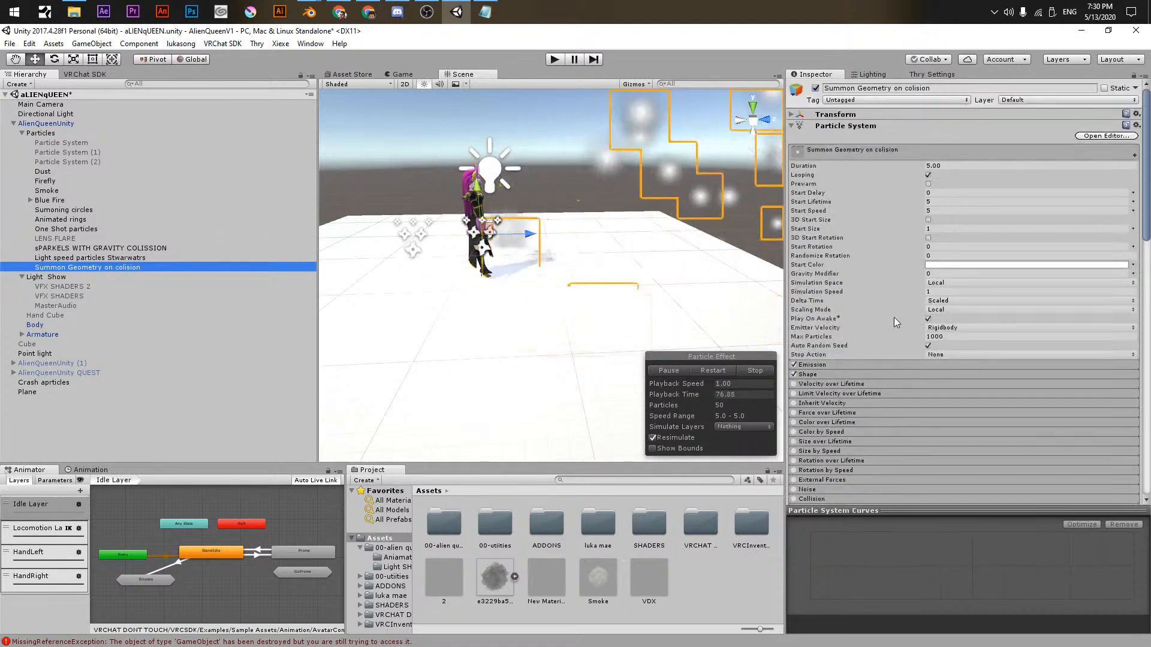
# - Enable the Sub Emitters module for Summon Geometry on colision
pyautogui.scroll(-5, 868, 354)
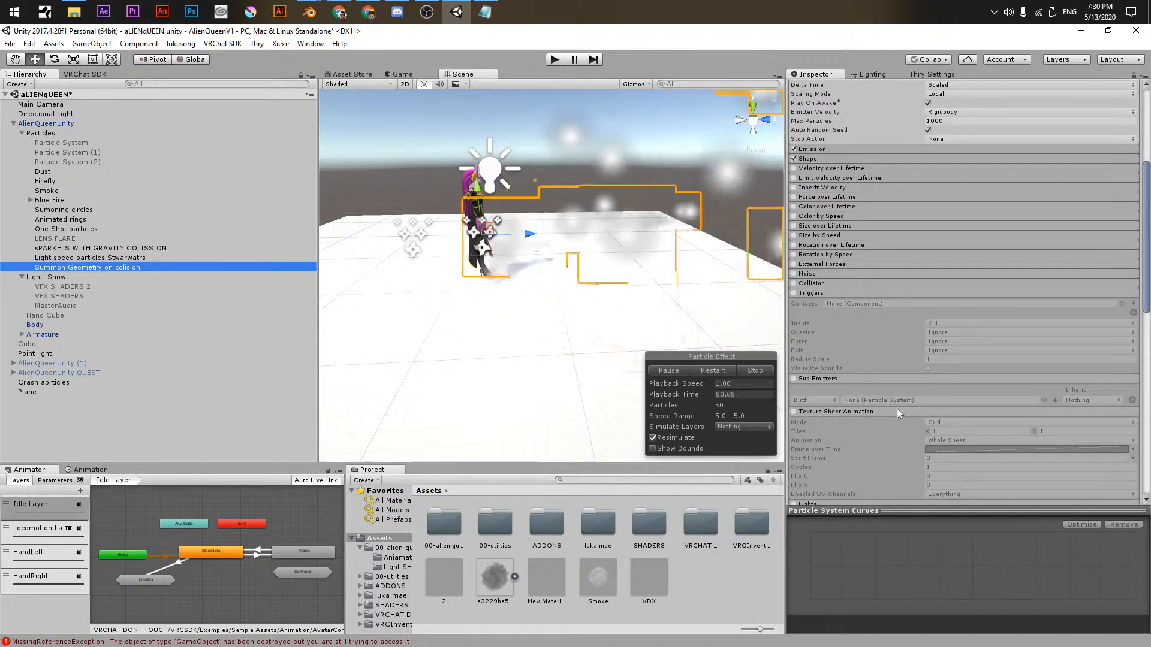
pyautogui.click(801, 379)
pyautogui.click(803, 380)
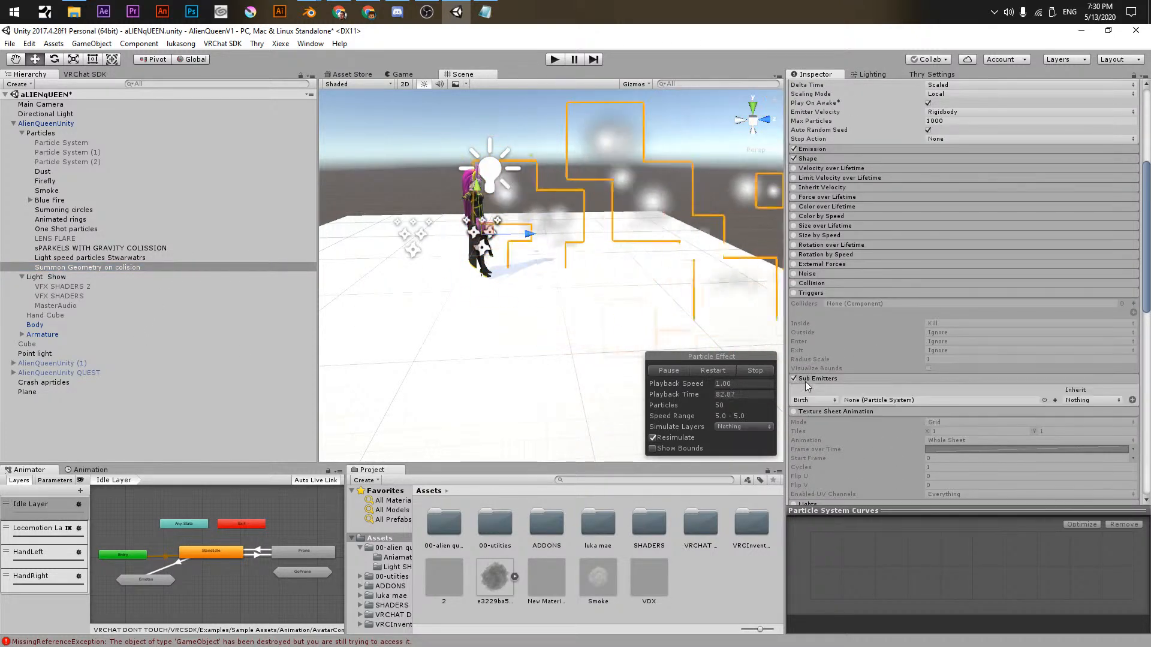
# - Add two more sub-emitter entries to the Sub Emitters module of Summon Geometry on colision
pyautogui.moveTo(662, 338); pyautogui.dragTo(589, 282, button='middle')
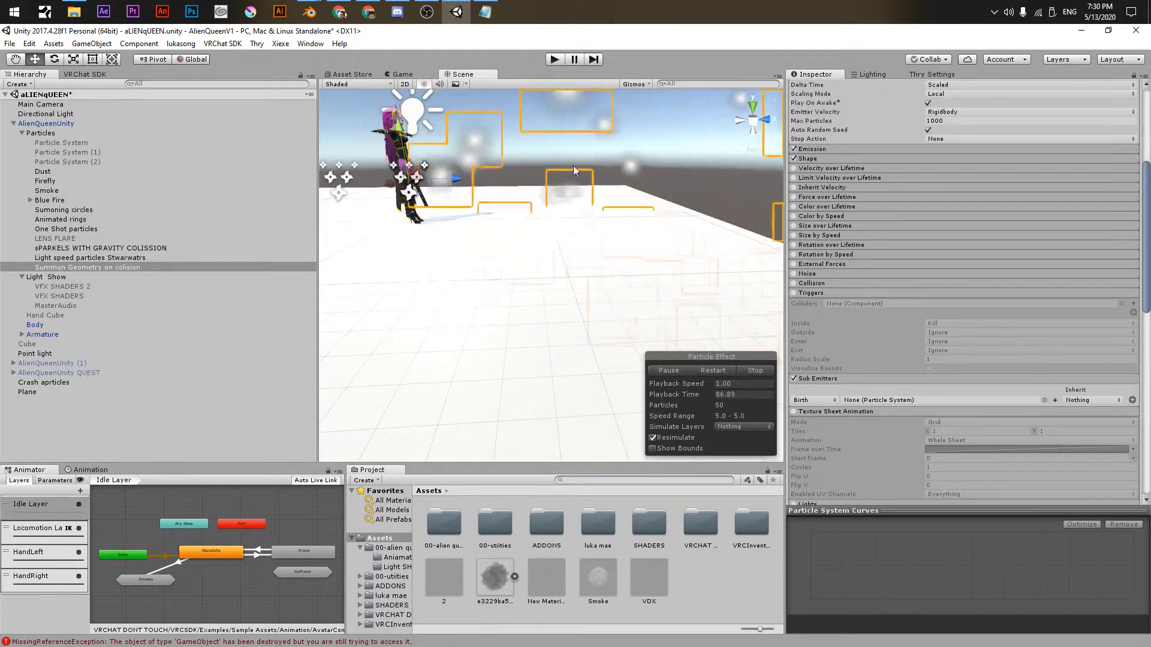
pyautogui.click(808, 401)
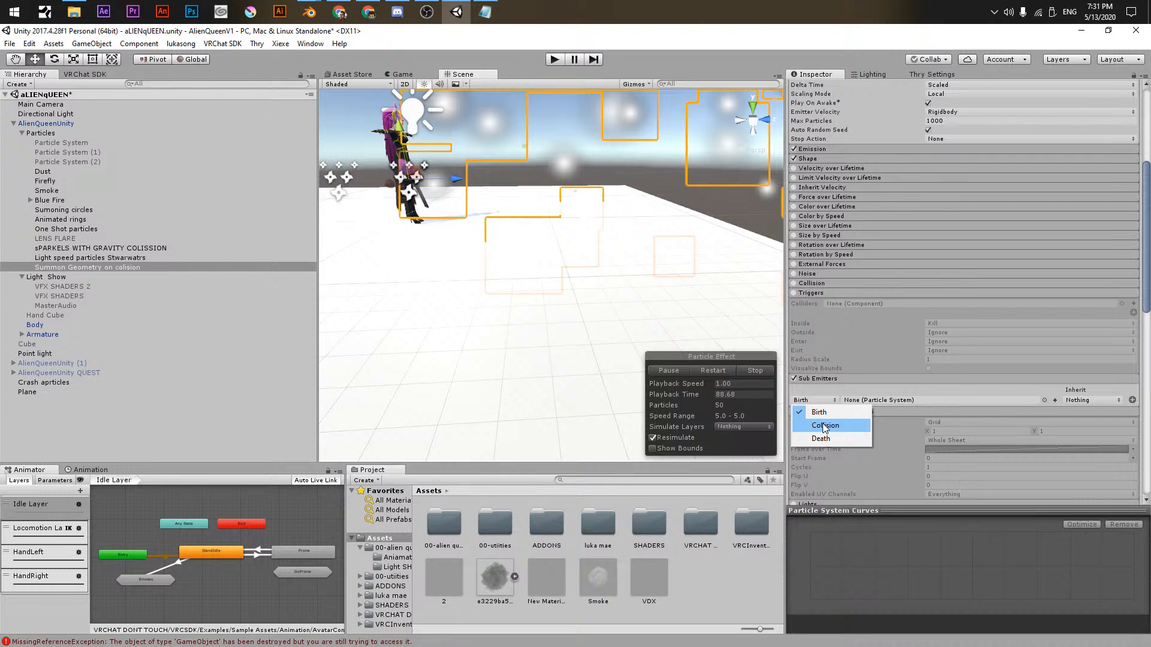
pyautogui.click(876, 401)
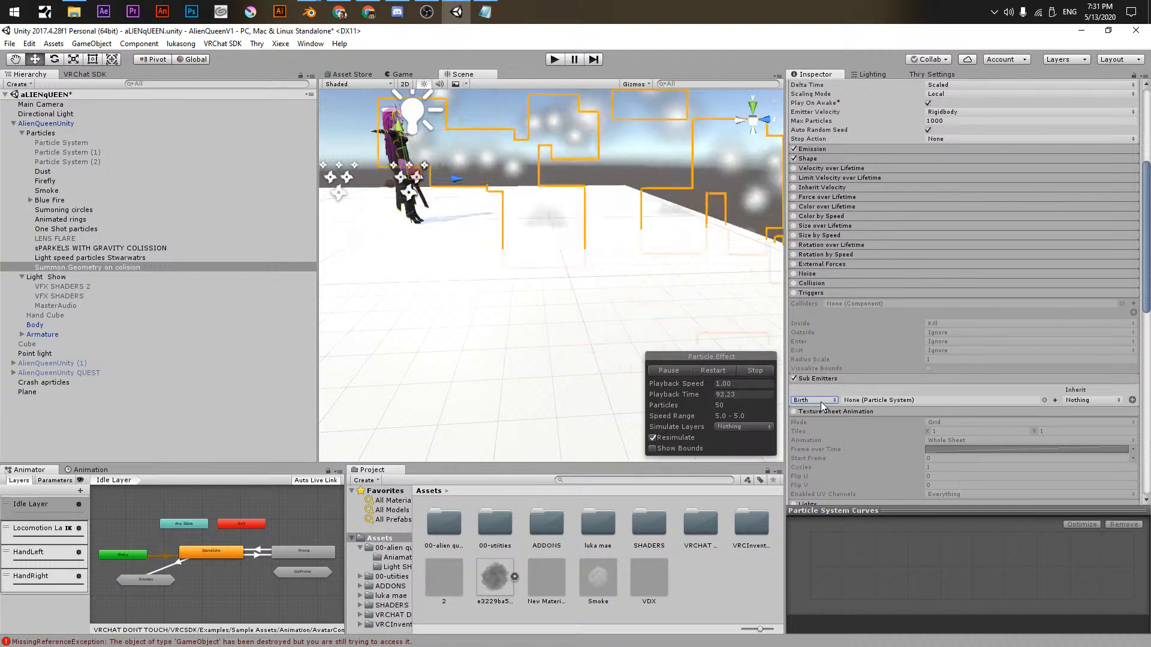
pyautogui.click(1133, 400)
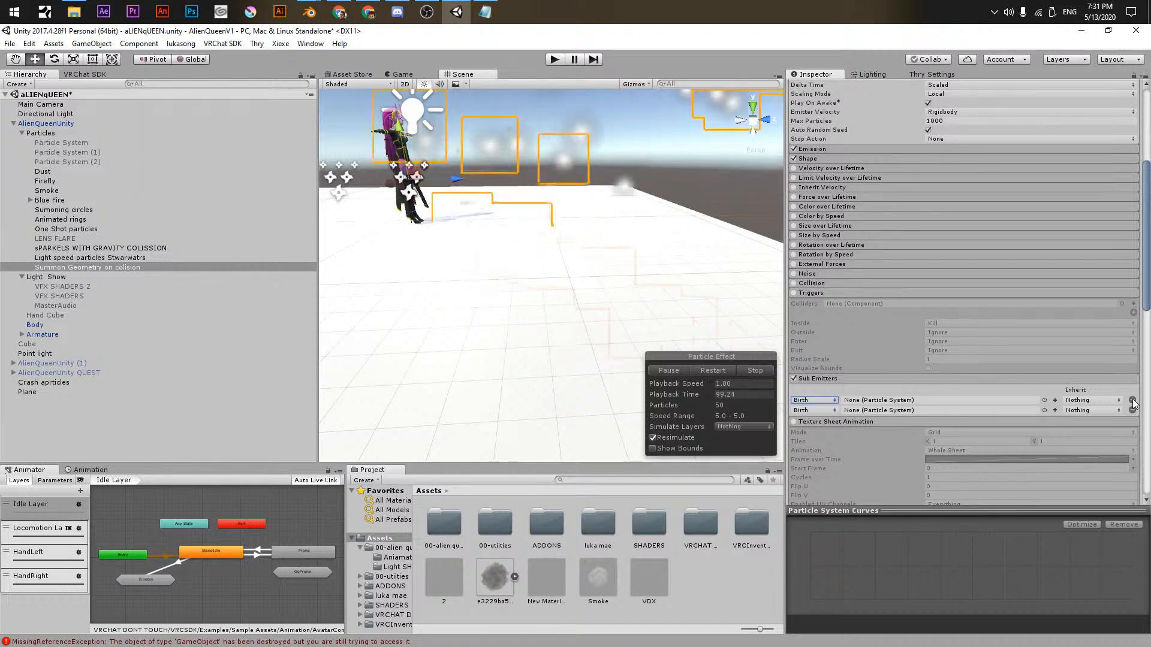
pyautogui.click(1133, 401)
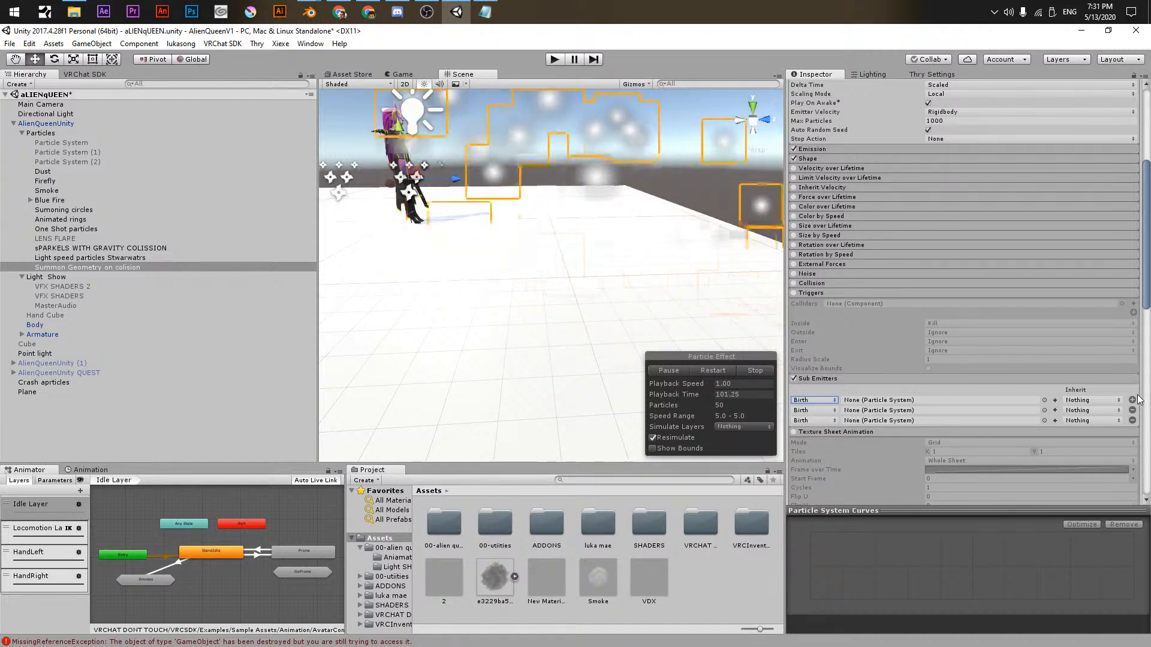
# - Enable the Collision module for Summon Geometry on colision and set its Gravity Modifier to 1 and Start Speed to 0
pyautogui.click(805, 282)
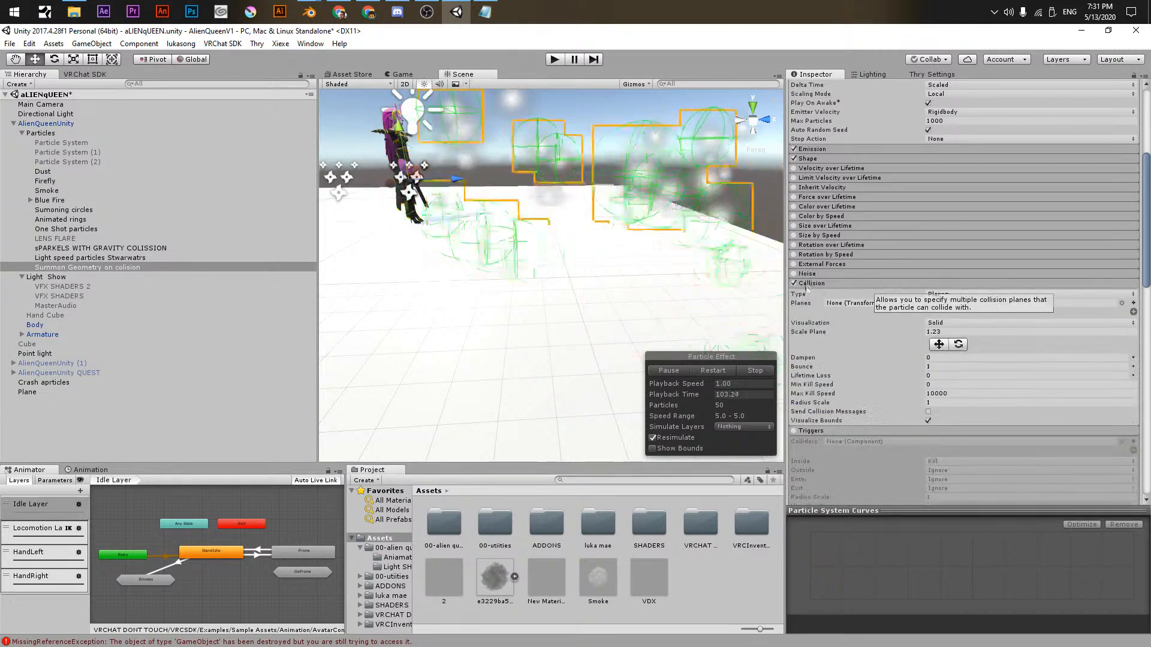
pyautogui.scroll(6, 822, 173)
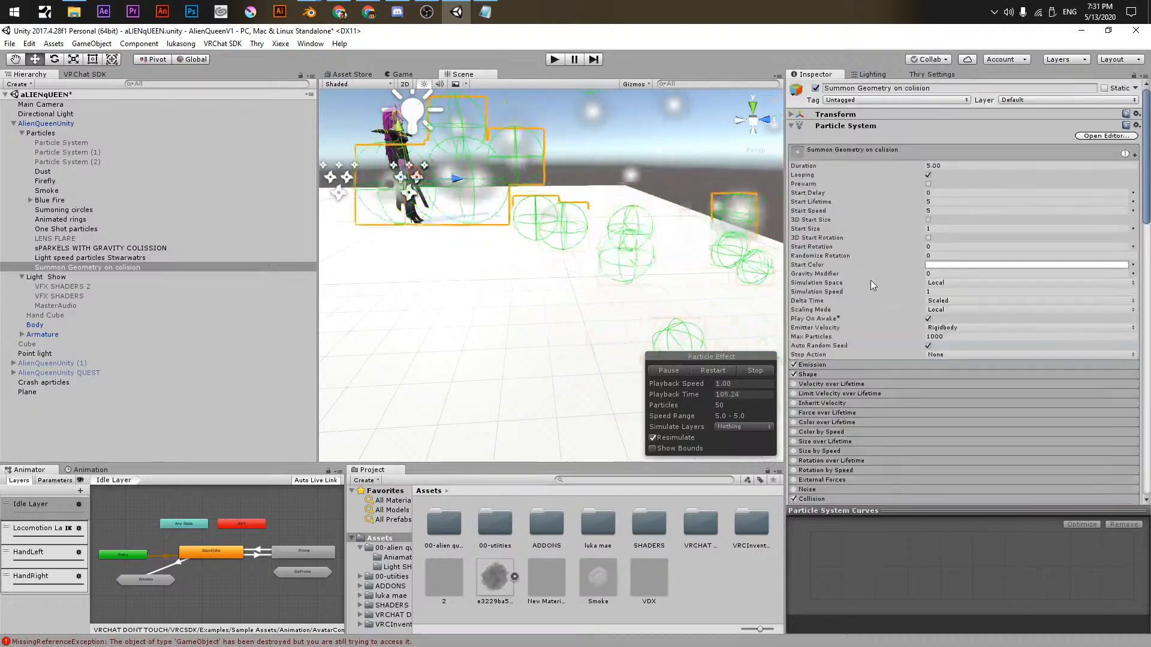
pyautogui.click(886, 274)
pyautogui.write('1')
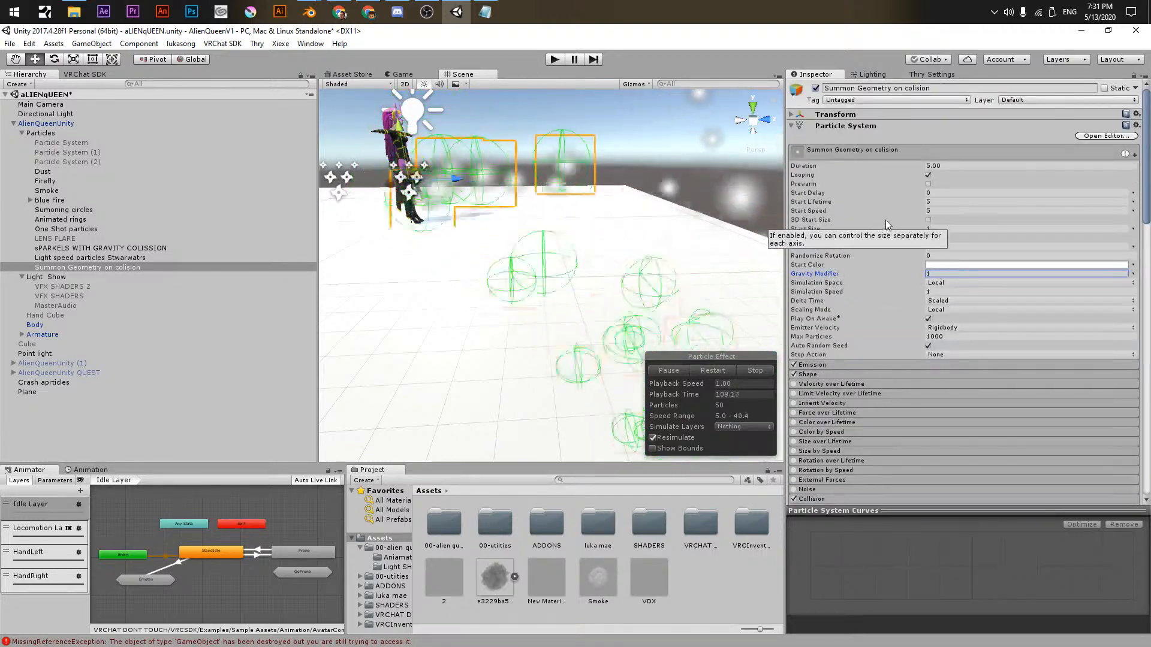
pyautogui.click(943, 211)
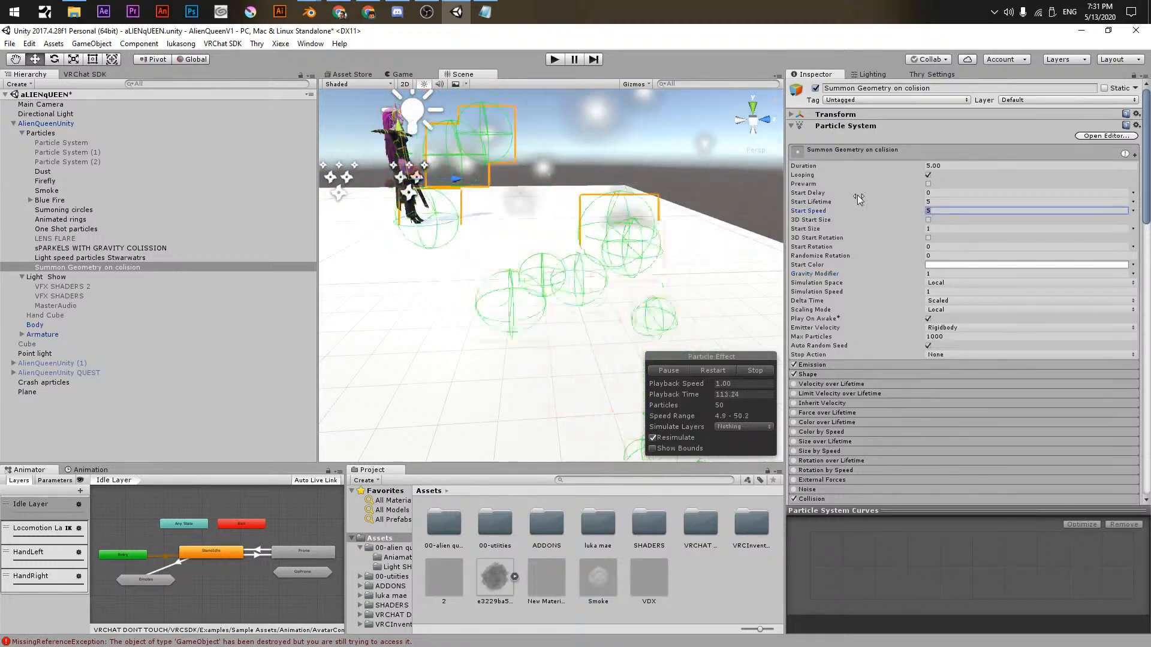
pyautogui.write('0')
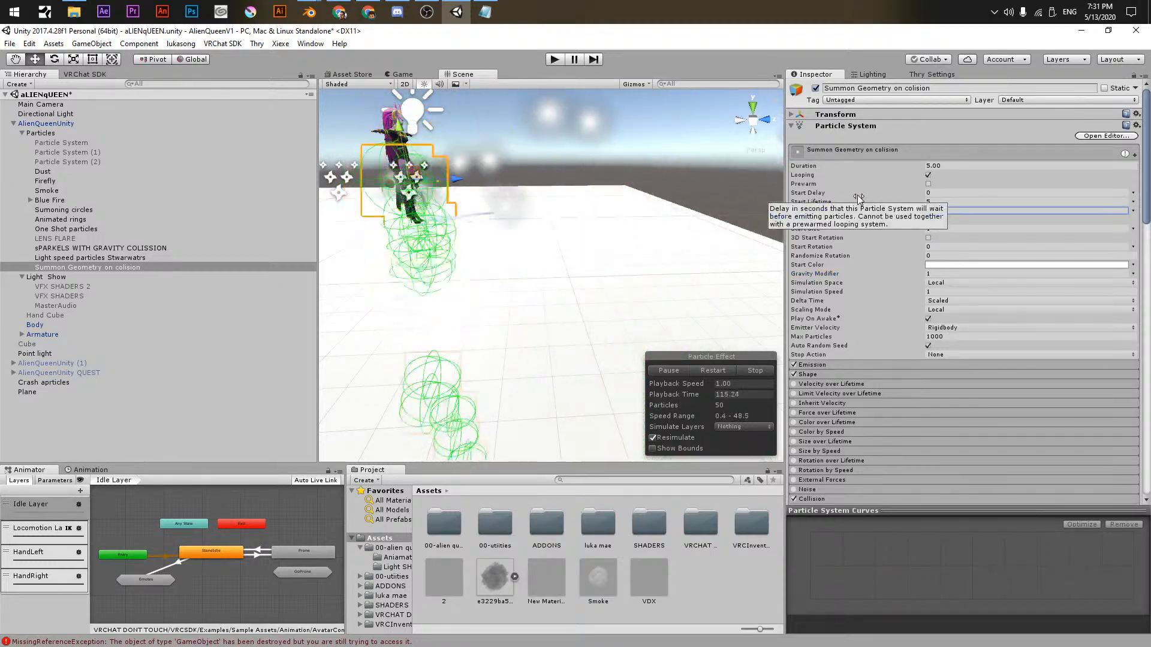
# - Set the collision type to World and move the emitter away from the avatar over open floor
pyautogui.scroll(-3, 845, 383)
pyautogui.click(812, 356)
pyautogui.click(939, 366)
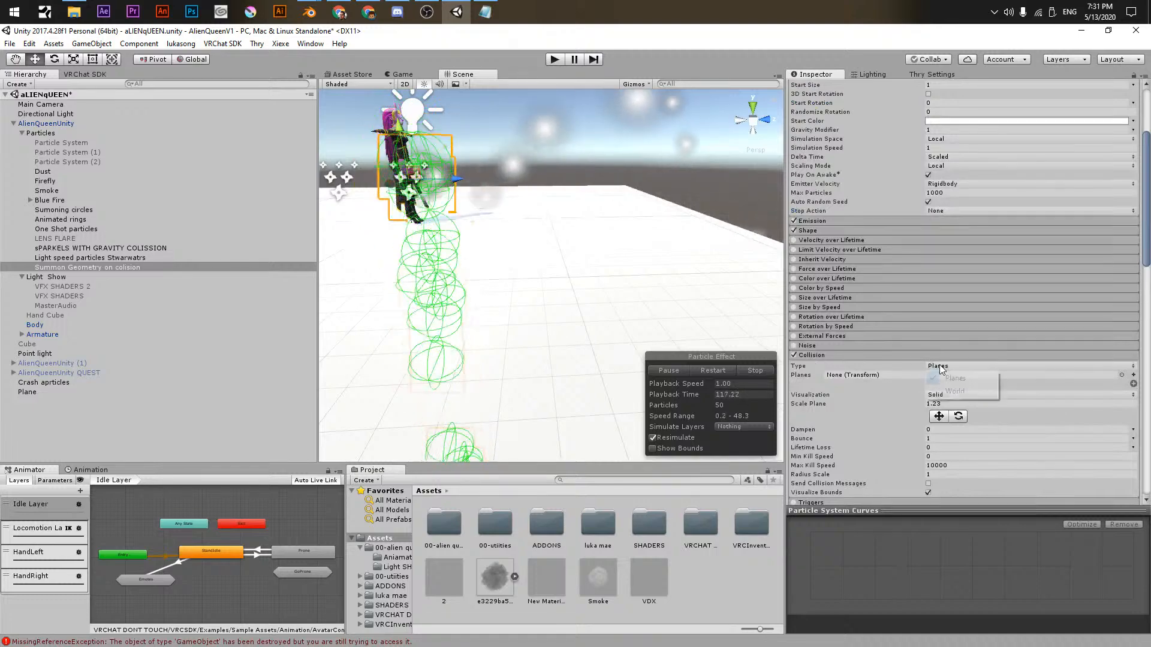
pyautogui.click(946, 391)
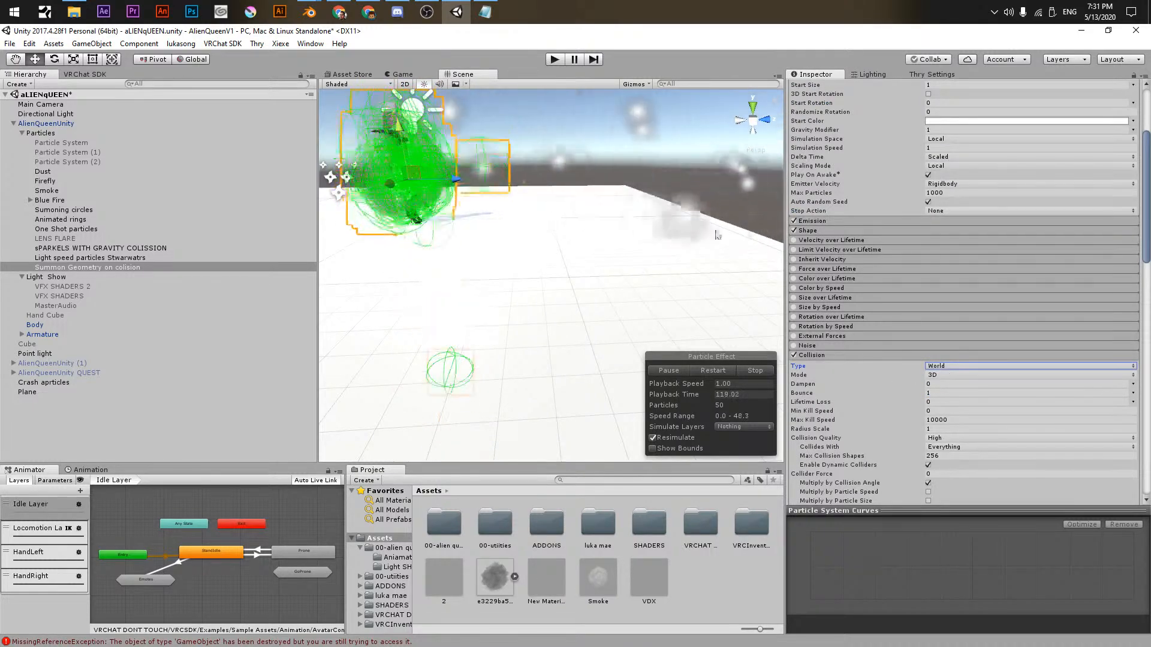
pyautogui.moveTo(411, 170); pyautogui.dragTo(520, 171)
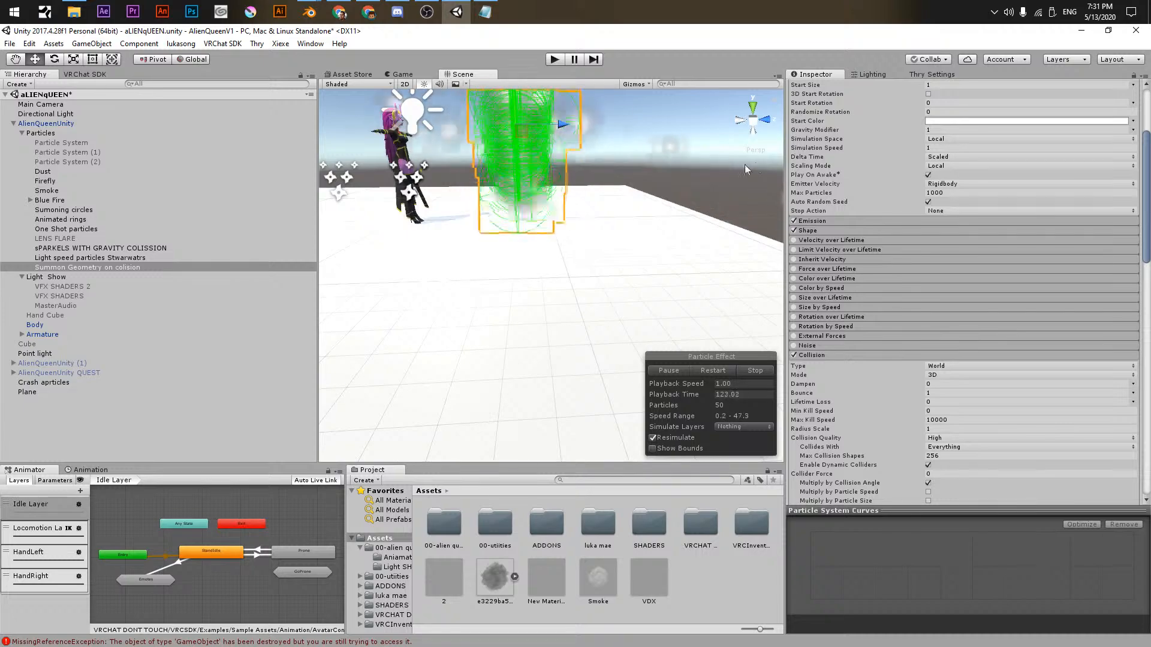
# - Change the emission shape of Summon Geometry on colision to Sphere
pyautogui.click(836, 231)
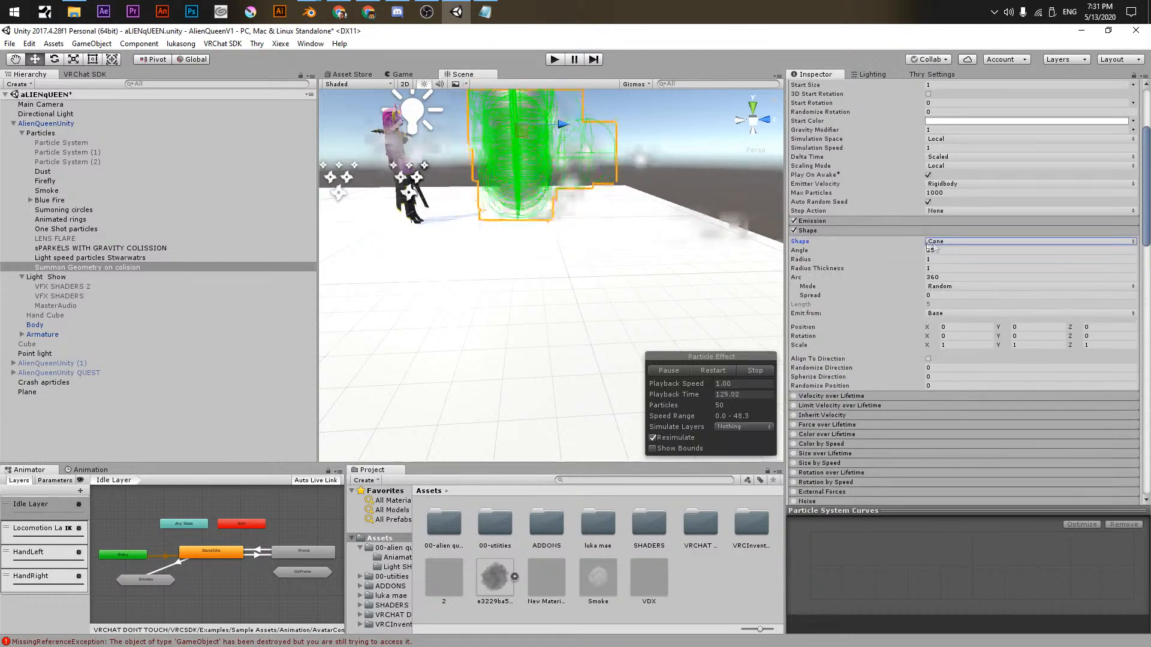
pyautogui.click(939, 241)
pyautogui.click(939, 254)
pyautogui.keyDown('alt'); pyautogui.moveTo(510, 300); pyautogui.dragTo(479, 258); pyautogui.keyUp('alt')
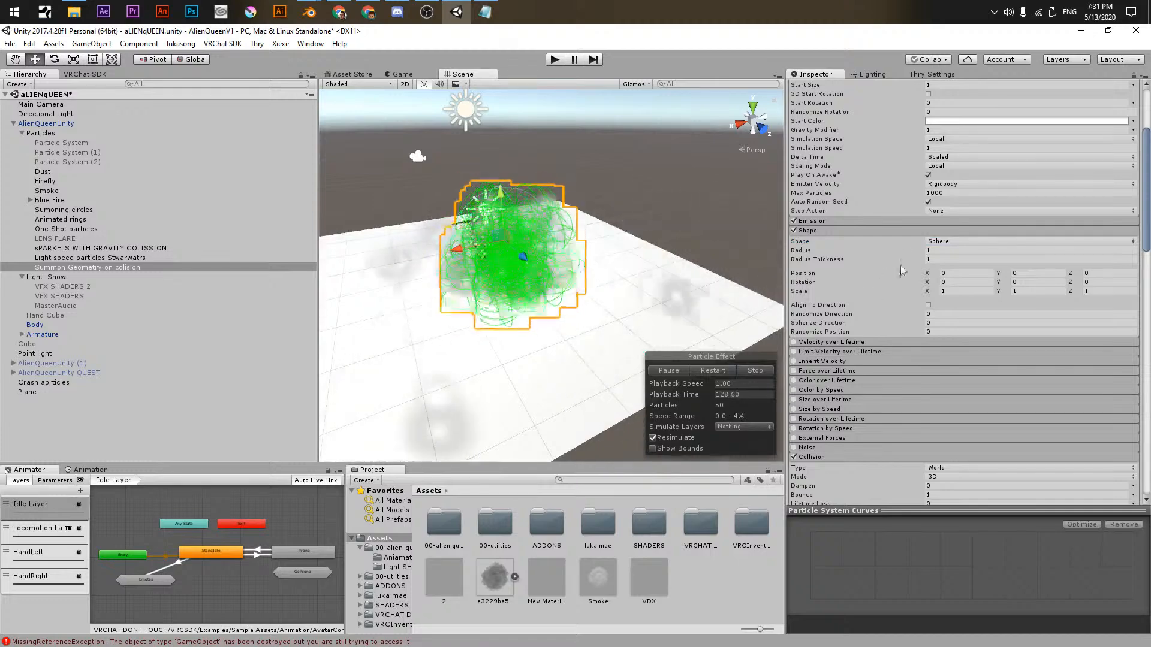
# - Reduce the start size of Summon Geometry on colision to 0.01 and select the floor plane
pyautogui.scroll(4, 867, 239)
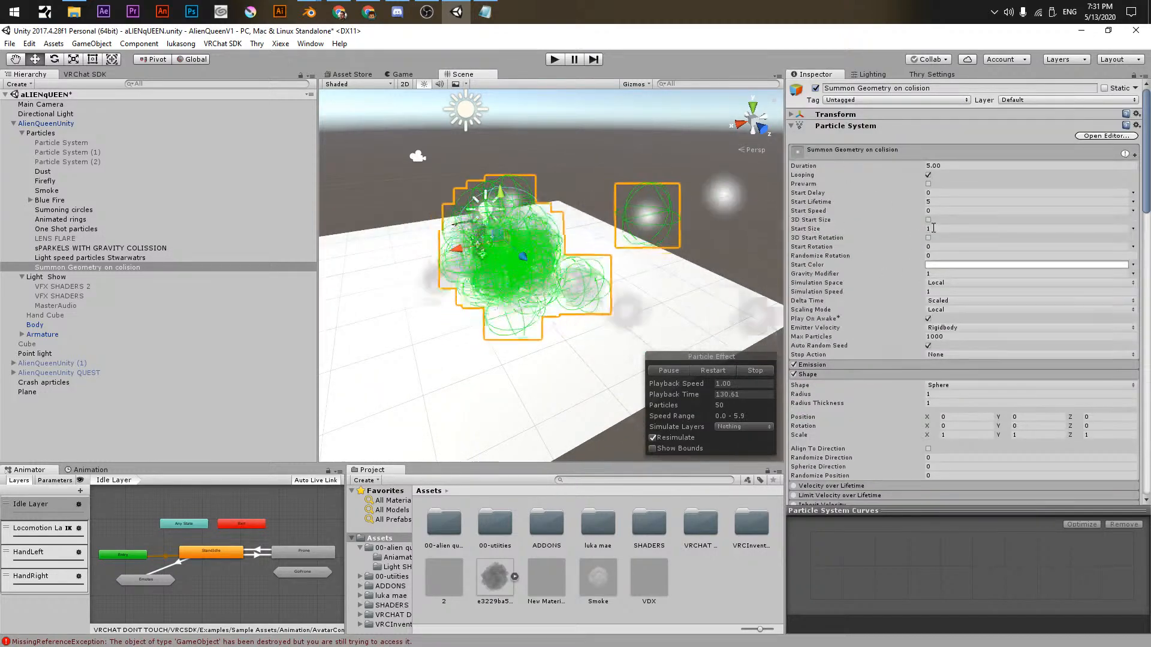
pyautogui.moveTo(931, 229); pyautogui.dragTo(803, 189)
pyautogui.write('0.01')
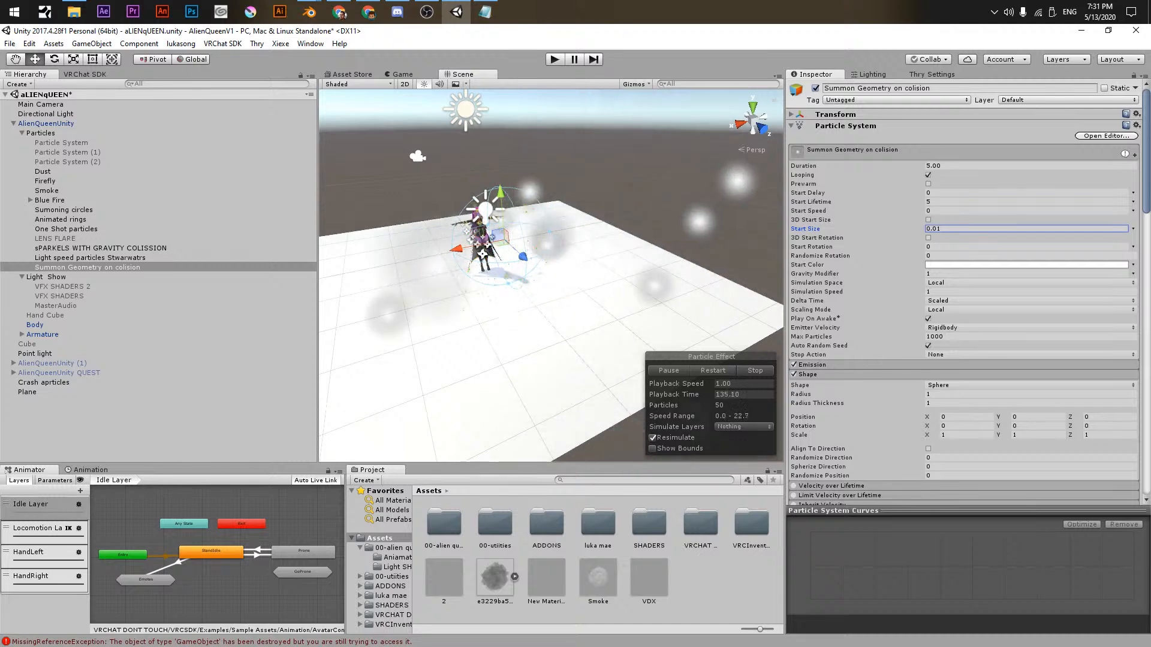
pyautogui.click(684, 292)
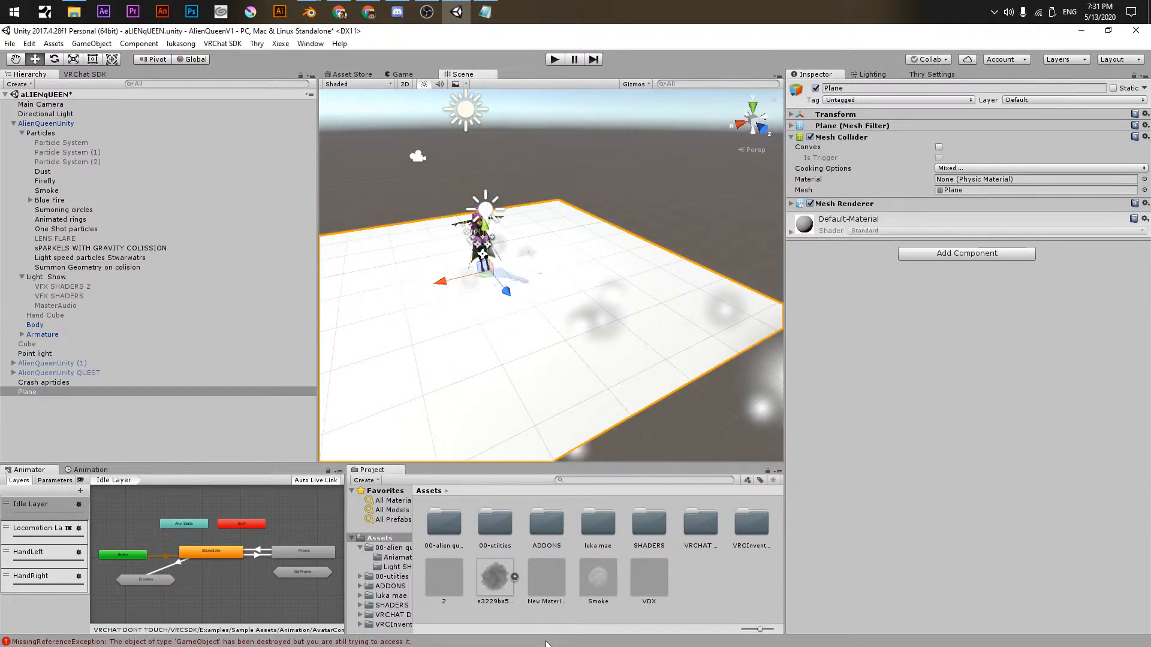
# - Create a new material named a in the Assets folder
pyautogui.rightClick(687, 618)
pyautogui.moveTo(719, 346)
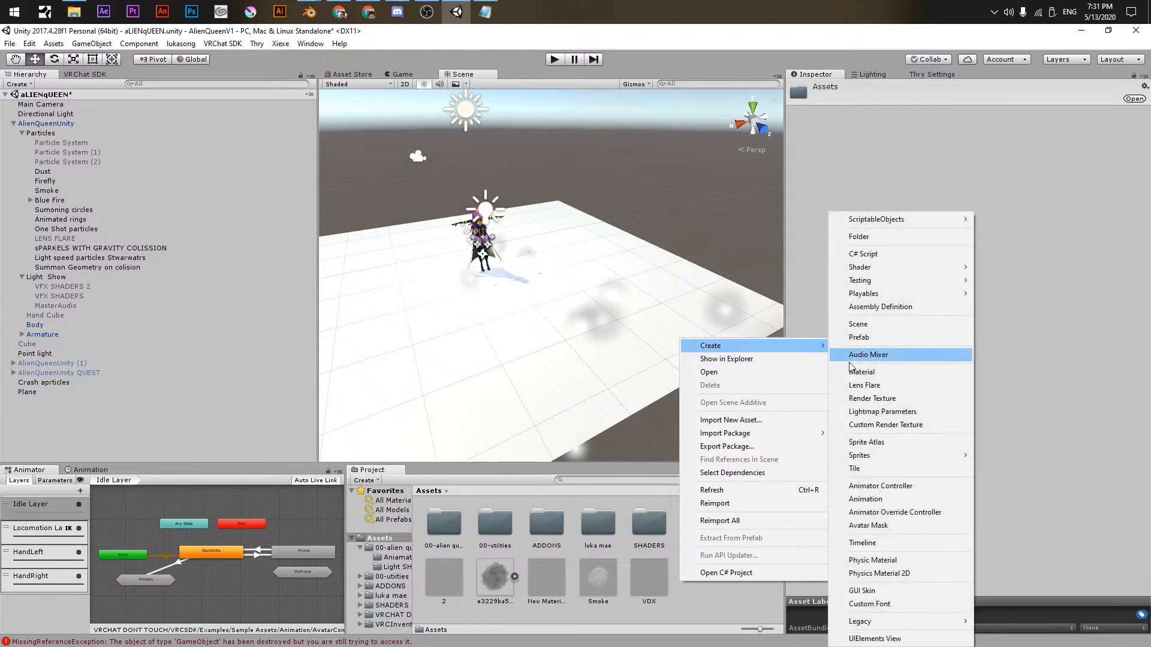
pyautogui.click(859, 369)
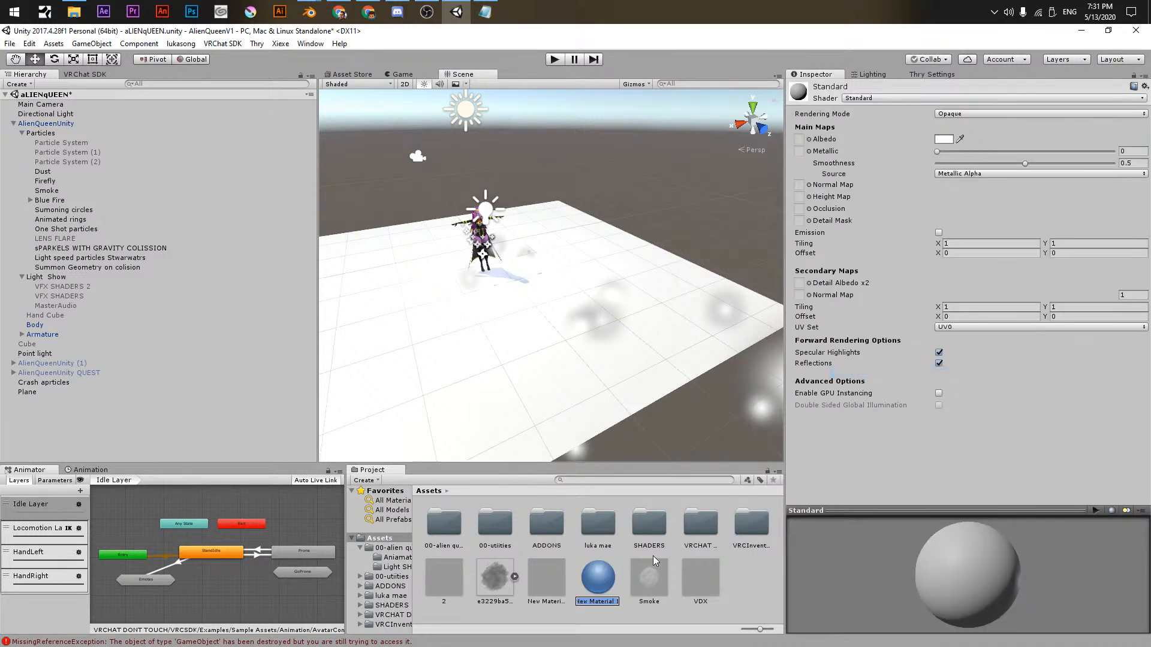
pyautogui.write('a')
pyautogui.press('Return')
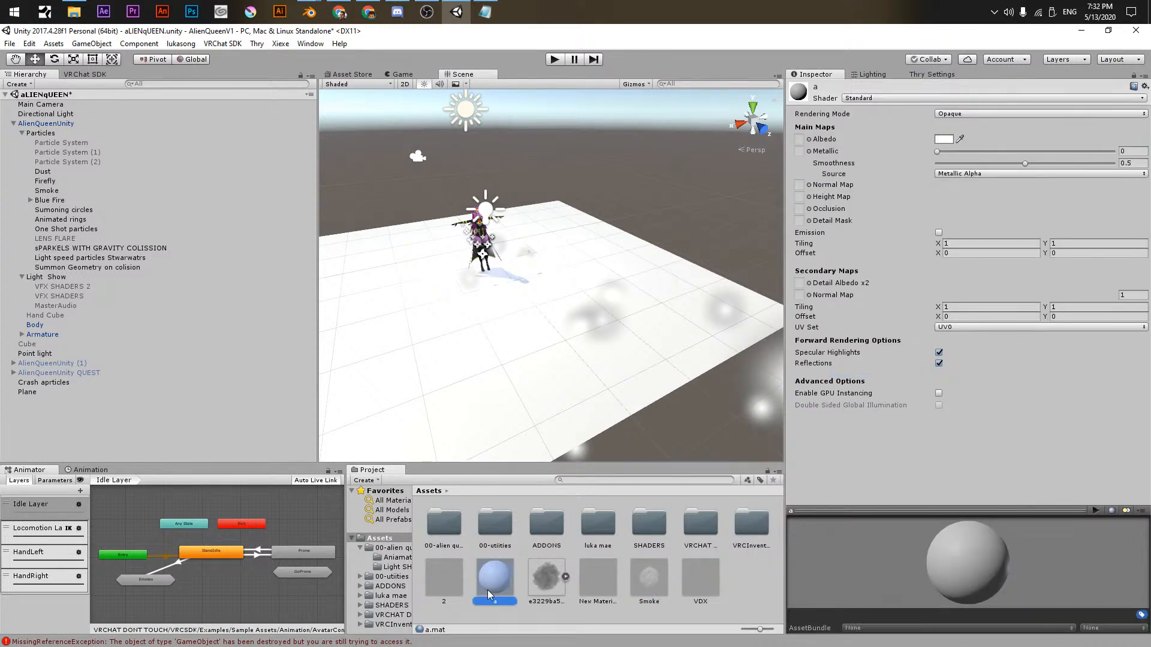
# - Make the albedo color of material a black and apply the material to the floor plane
pyautogui.click(939, 141)
pyautogui.moveTo(842, 331); pyautogui.dragTo(828, 365)
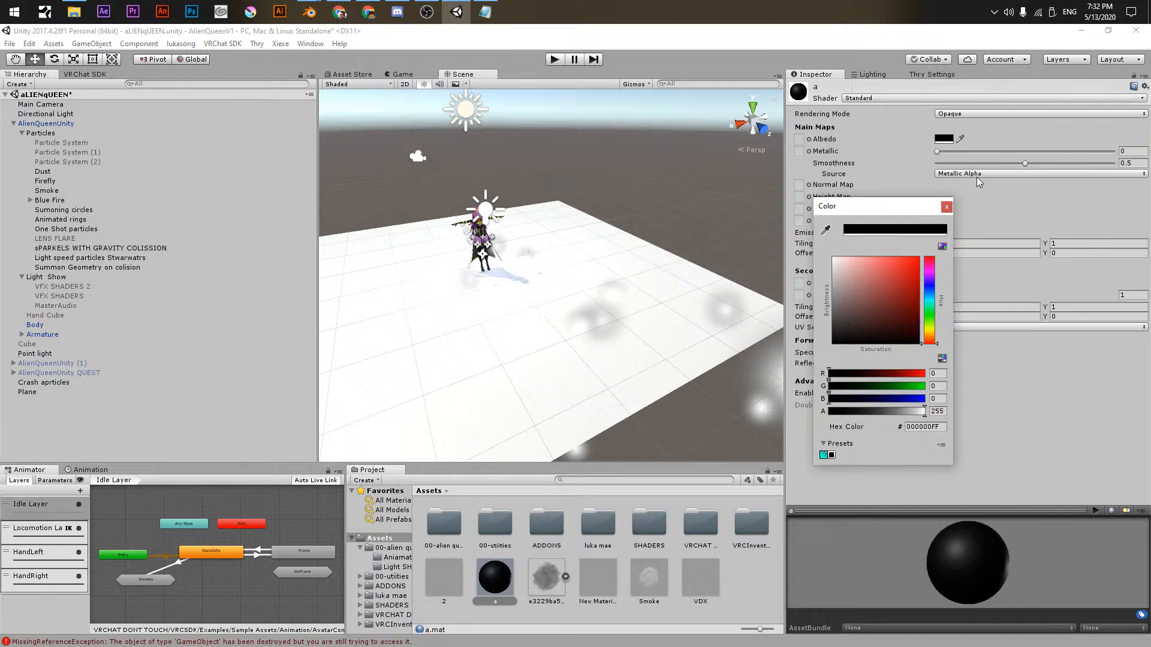
pyautogui.click(949, 206)
pyautogui.moveTo(473, 580); pyautogui.dragTo(729, 288)
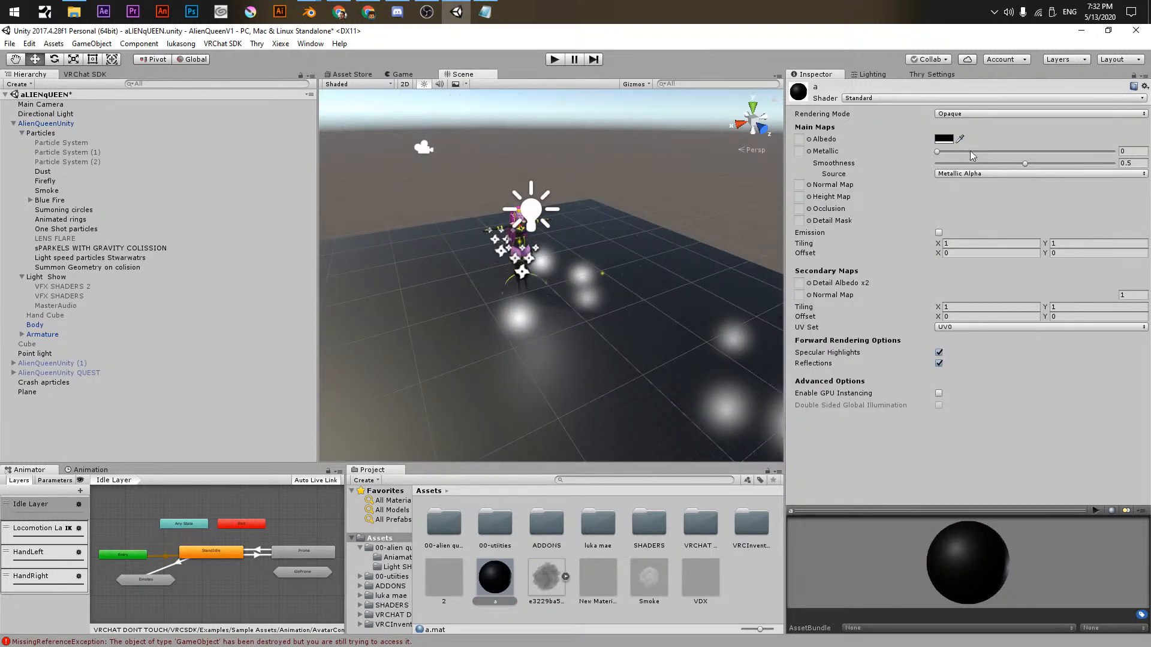
# - Set the Smoothness of material a to 0 and its Metallic value to 1
pyautogui.moveTo(947, 164); pyautogui.dragTo(910, 163)
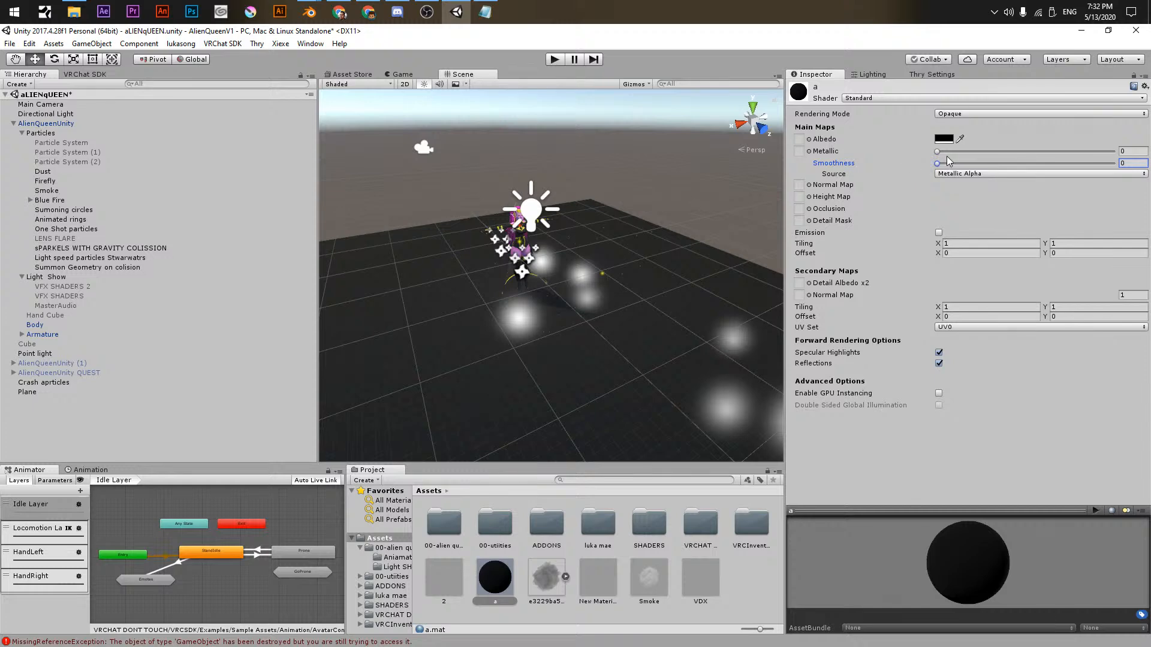
pyautogui.moveTo(991, 149); pyautogui.dragTo(1105, 152)
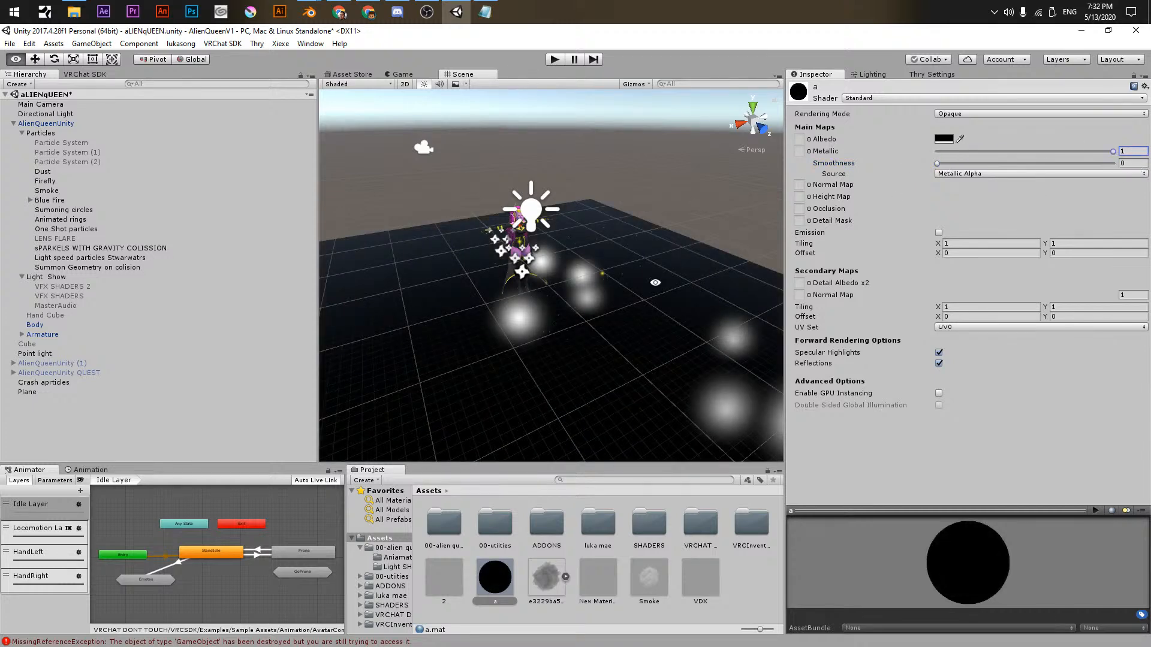
pyautogui.keyDown('alt'); pyautogui.moveTo(655, 282); pyautogui.dragTo(558, 257); pyautogui.keyUp('alt')
pyautogui.keyDown('alt'); pyautogui.moveTo(557, 257); pyautogui.dragTo(656, 257, button='right'); pyautogui.keyUp('alt')
pyautogui.keyDown('alt'); pyautogui.moveTo(655, 257); pyautogui.dragTo(606, 247); pyautogui.keyUp('alt')
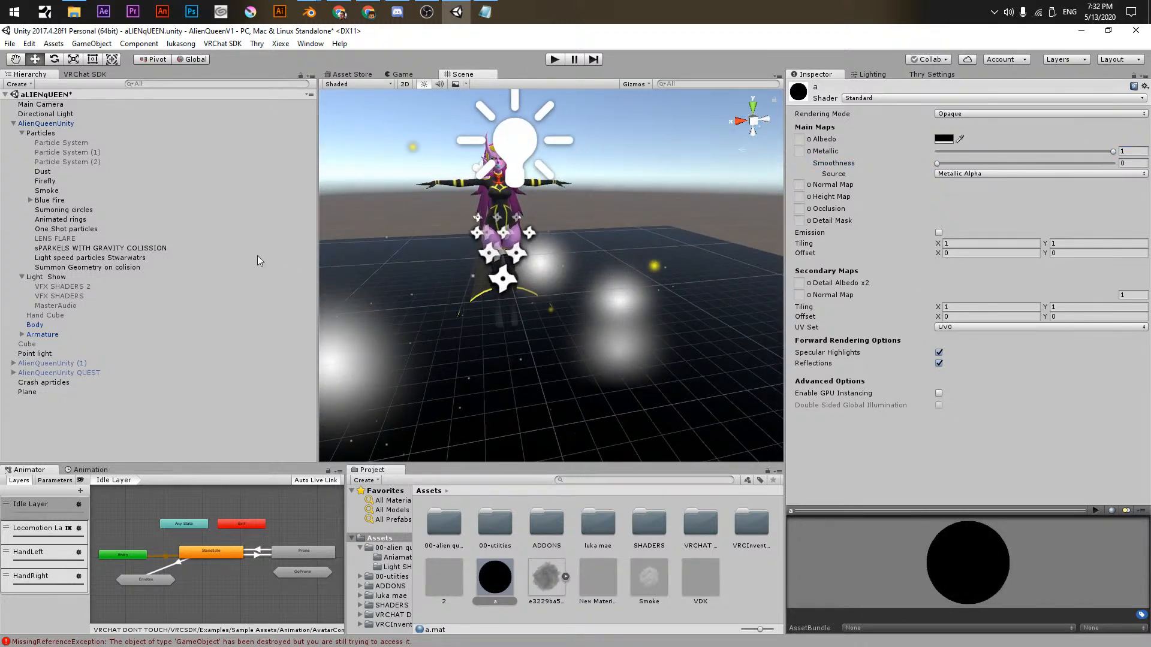
# - Restart the Summon Geometry on colision simulation and examine how its particles meet the floor
pyautogui.click(99, 268)
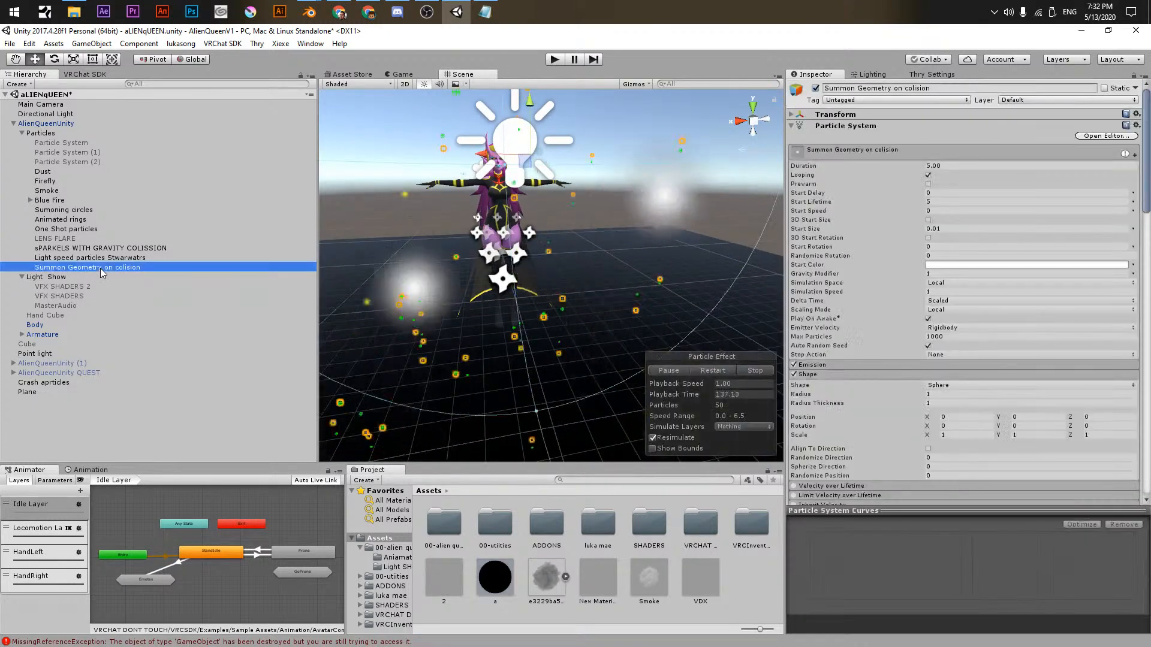
pyautogui.click(703, 373)
pyautogui.moveTo(689, 369); pyautogui.dragTo(525, 292, button='middle')
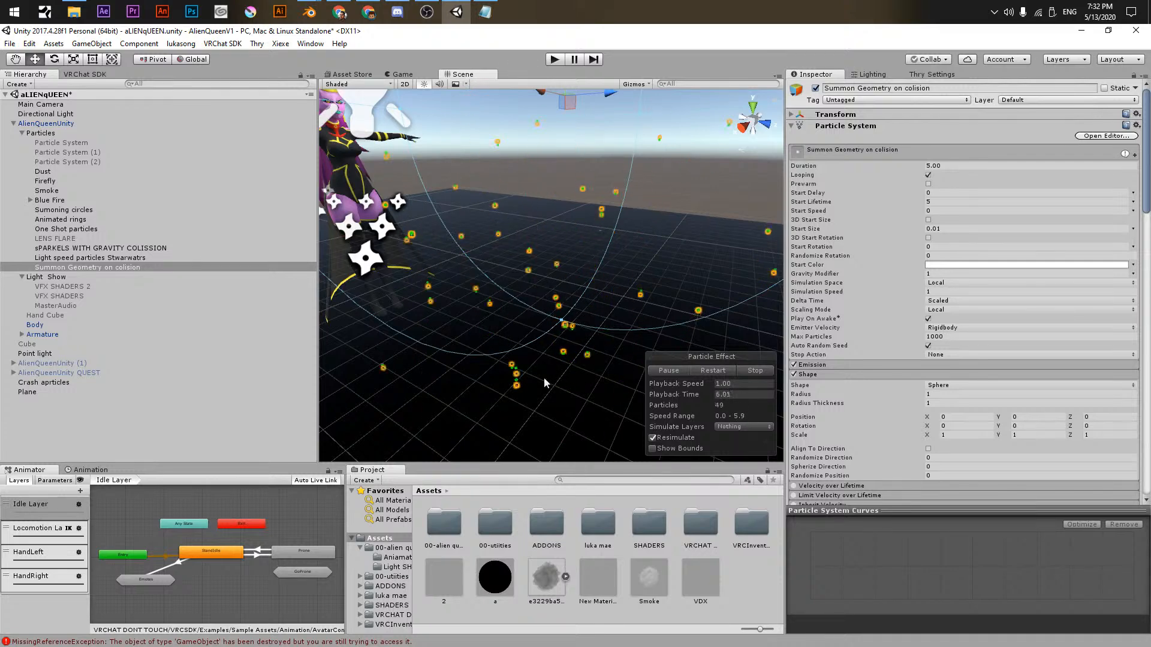
pyautogui.moveTo(559, 325)
pyautogui.mouseDown(button='middle')
pyautogui.moveTo(548, 290)
pyautogui.moveTo(553, 315)
pyautogui.mouseUp(button='middle')
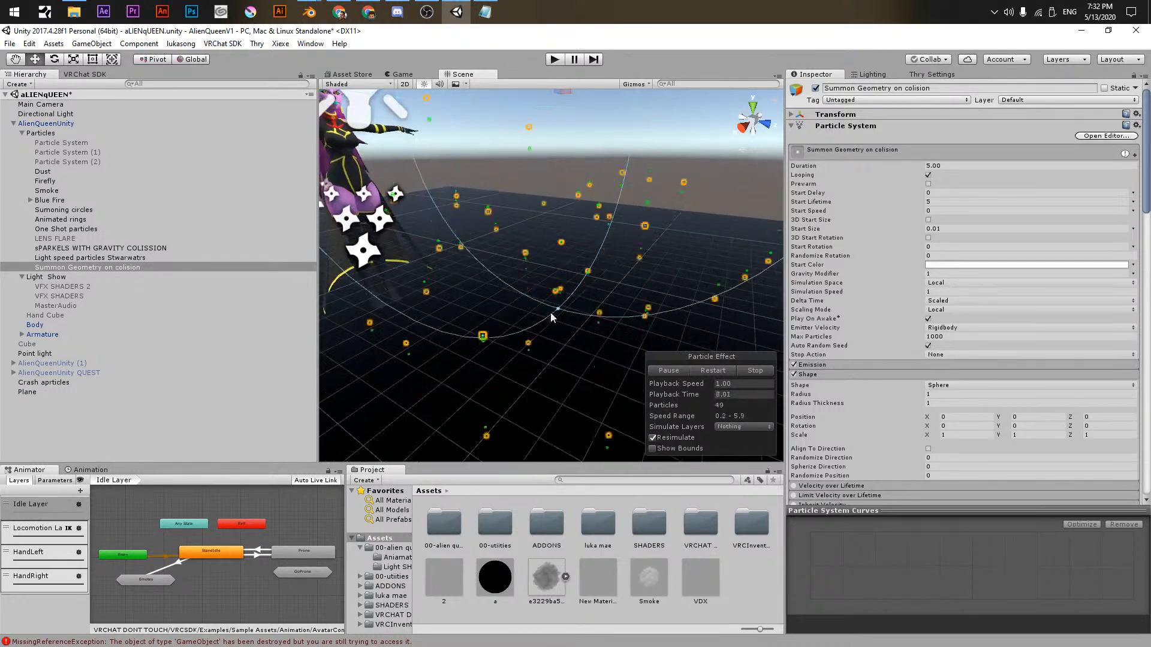
# - Set the second sub emitter of Summon Geometry on colision to trigger on Collision and the third on Death
pyautogui.scroll(-10, 814, 402)
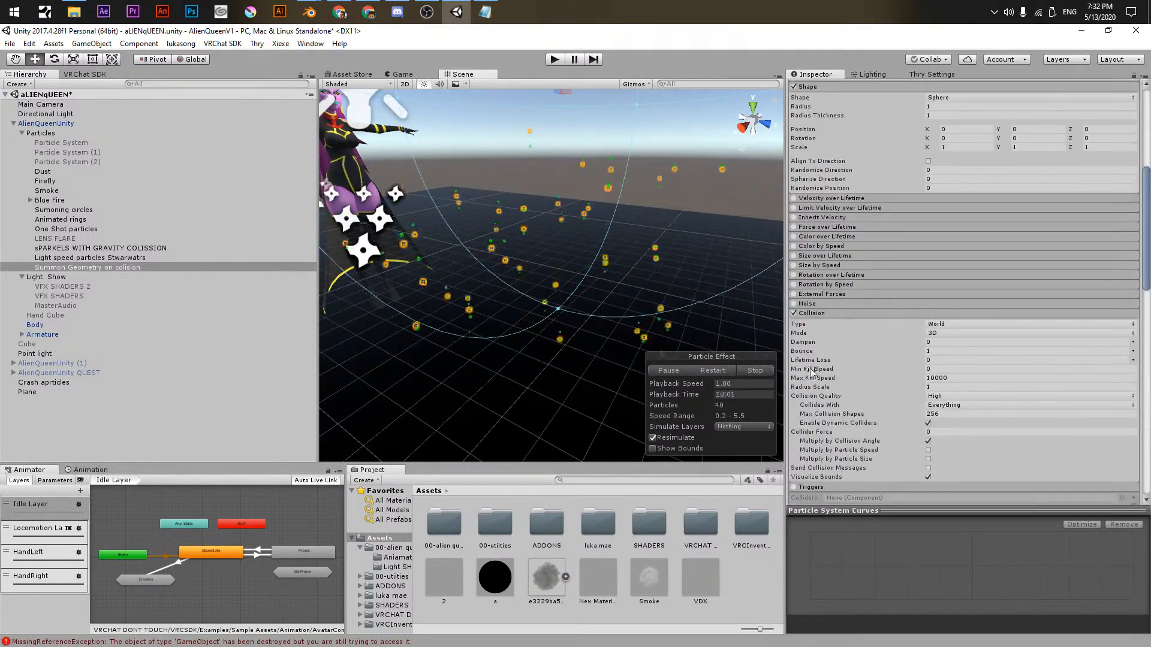
pyautogui.click(813, 317)
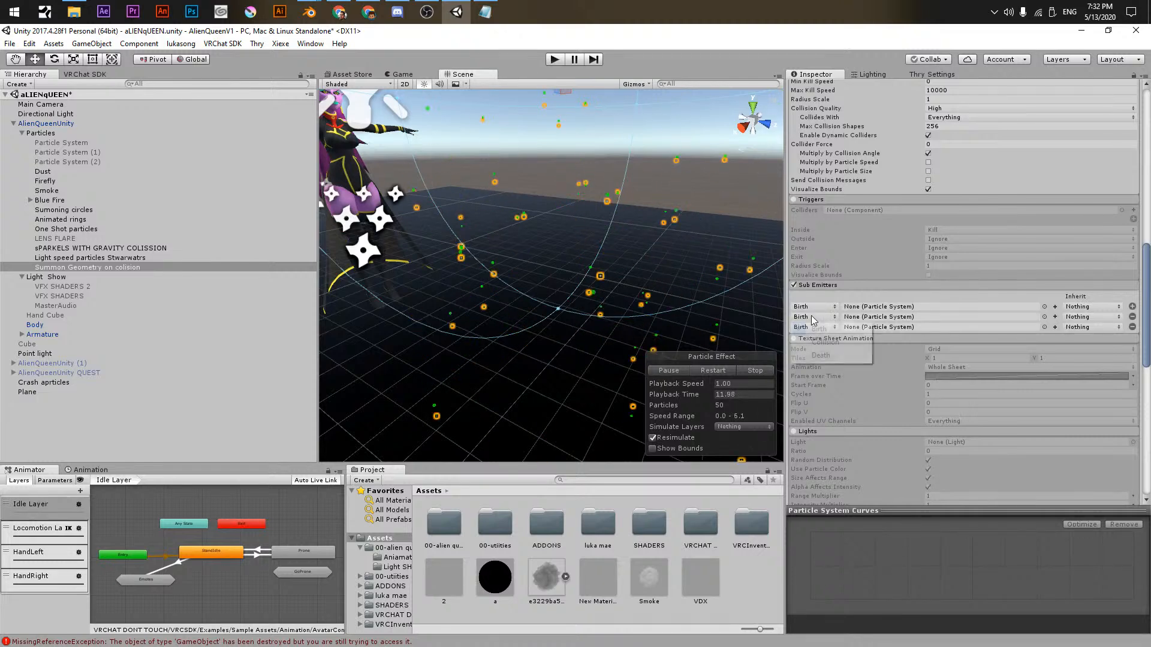
pyautogui.click(825, 343)
pyautogui.click(808, 318)
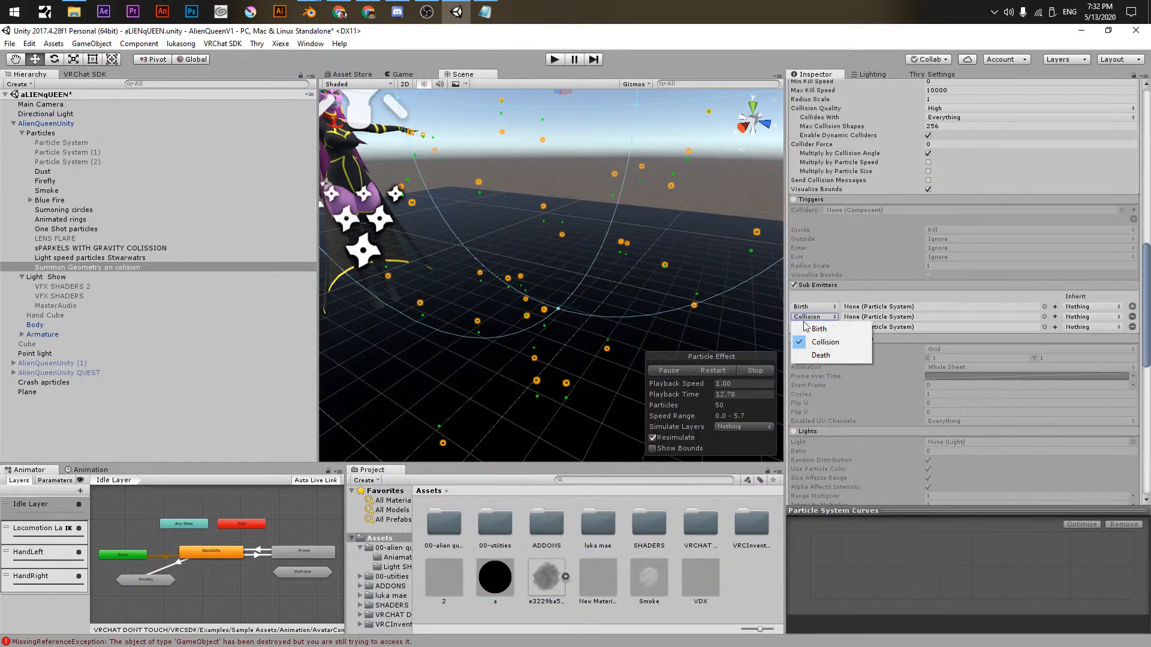
pyautogui.click(804, 312)
pyautogui.click(798, 300)
pyautogui.click(814, 326)
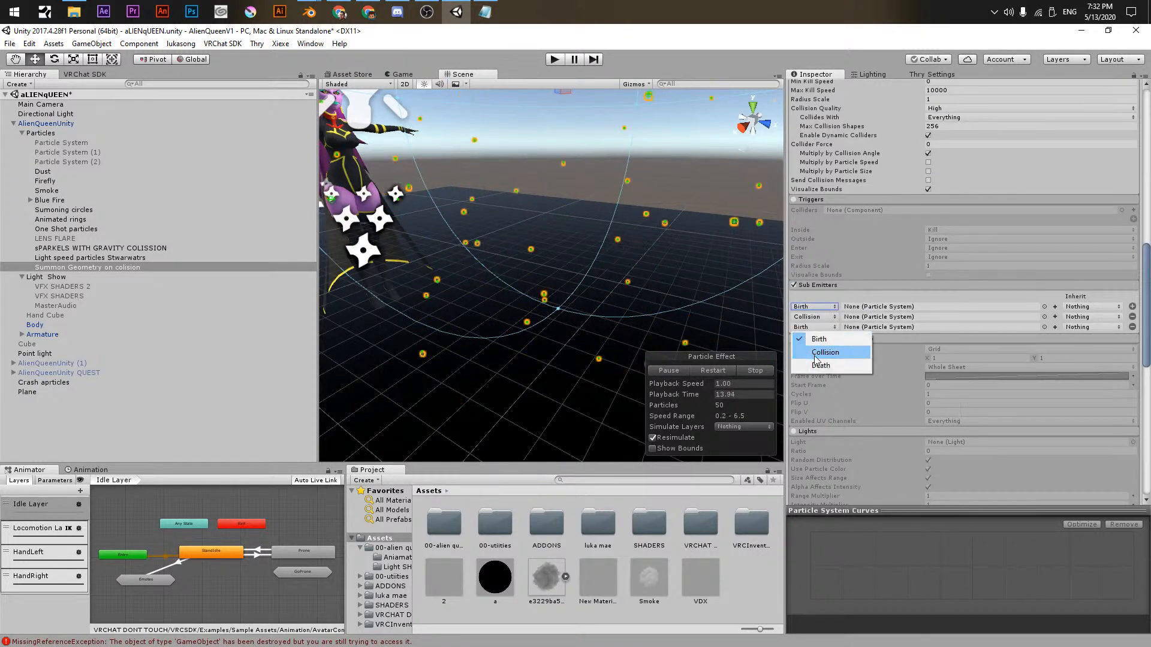
pyautogui.click(819, 366)
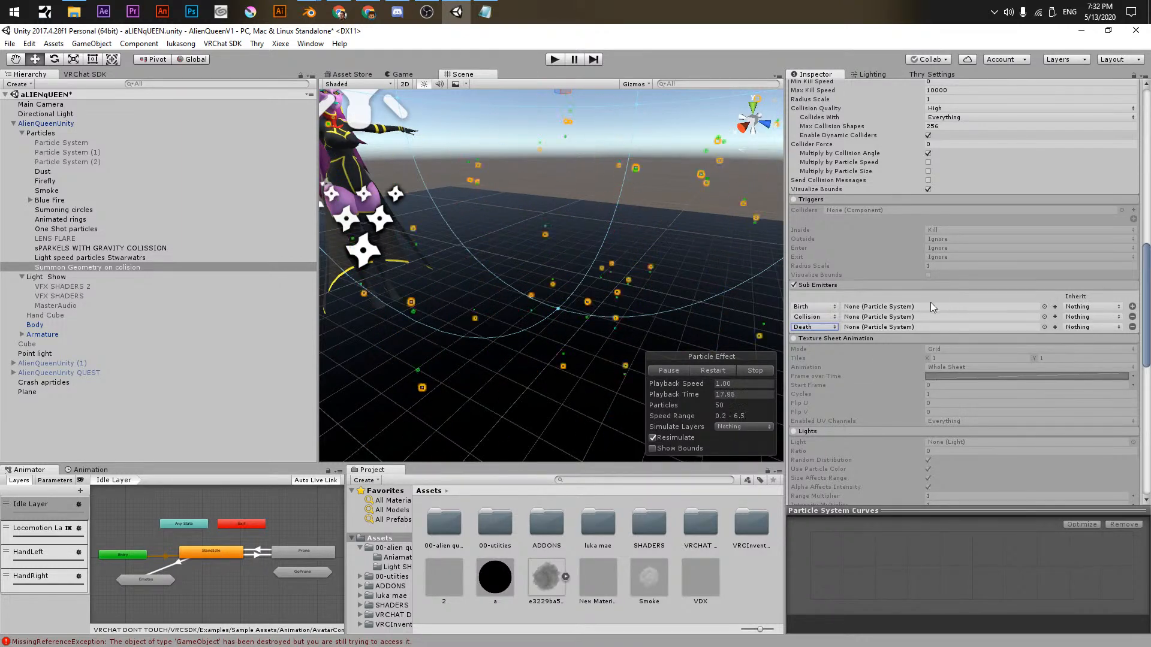
# - Create a new particle system for the Birth sub emitter of Summon Geometry on colision and select it for editing
pyautogui.click(1087, 306)
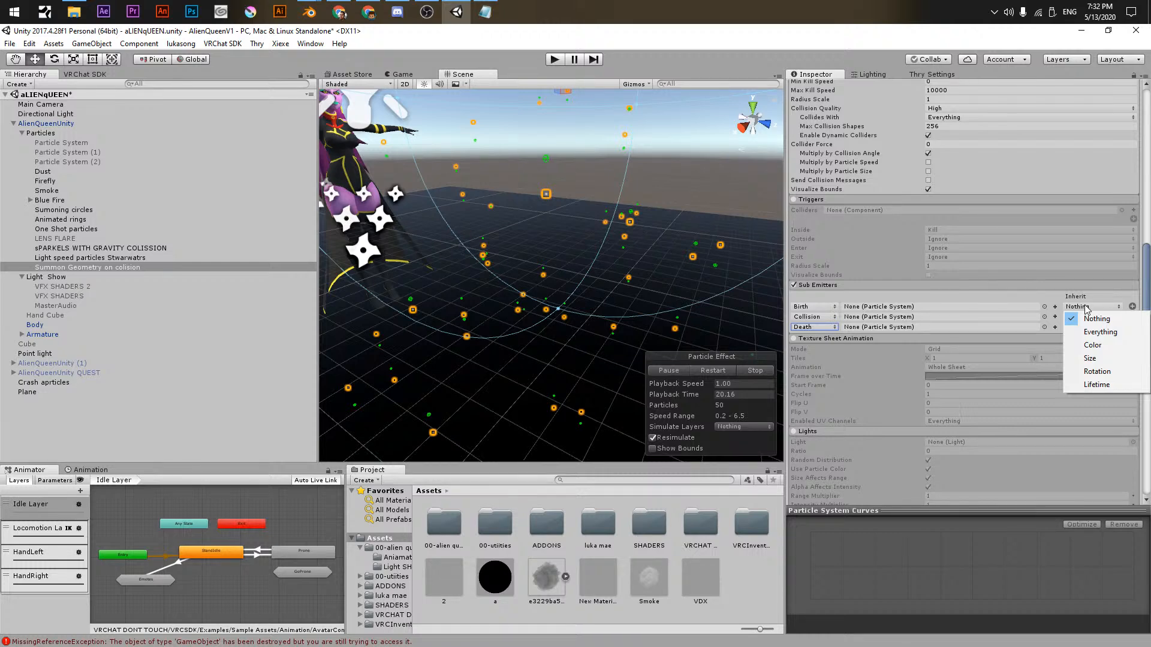
pyautogui.click(1052, 303)
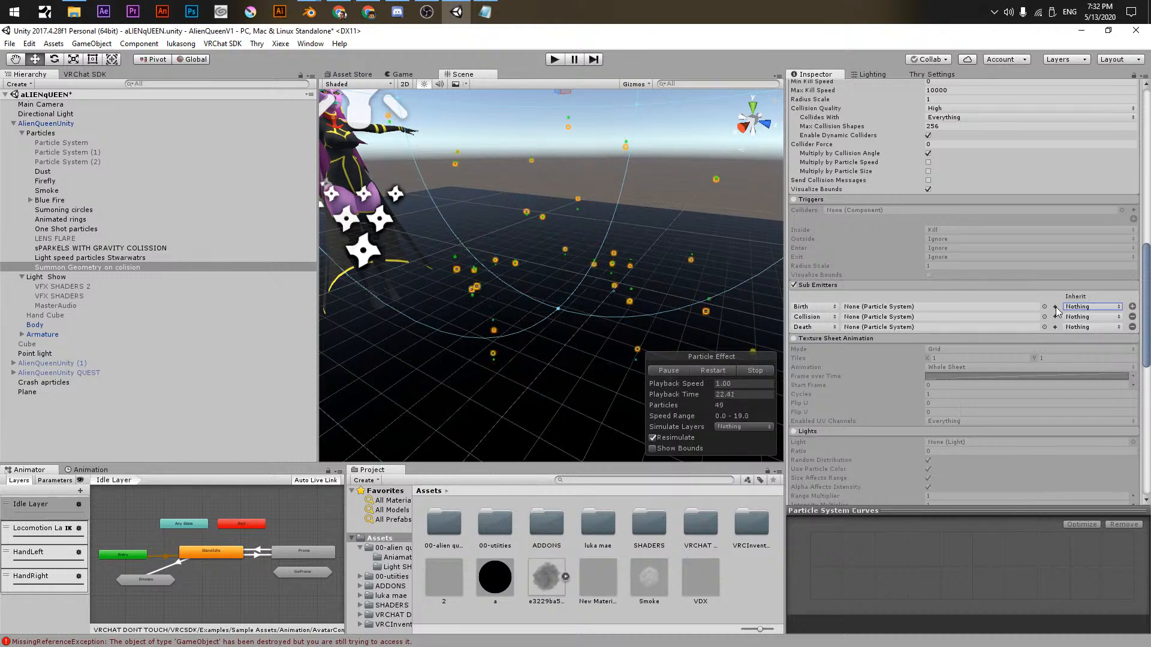
pyautogui.click(1056, 307)
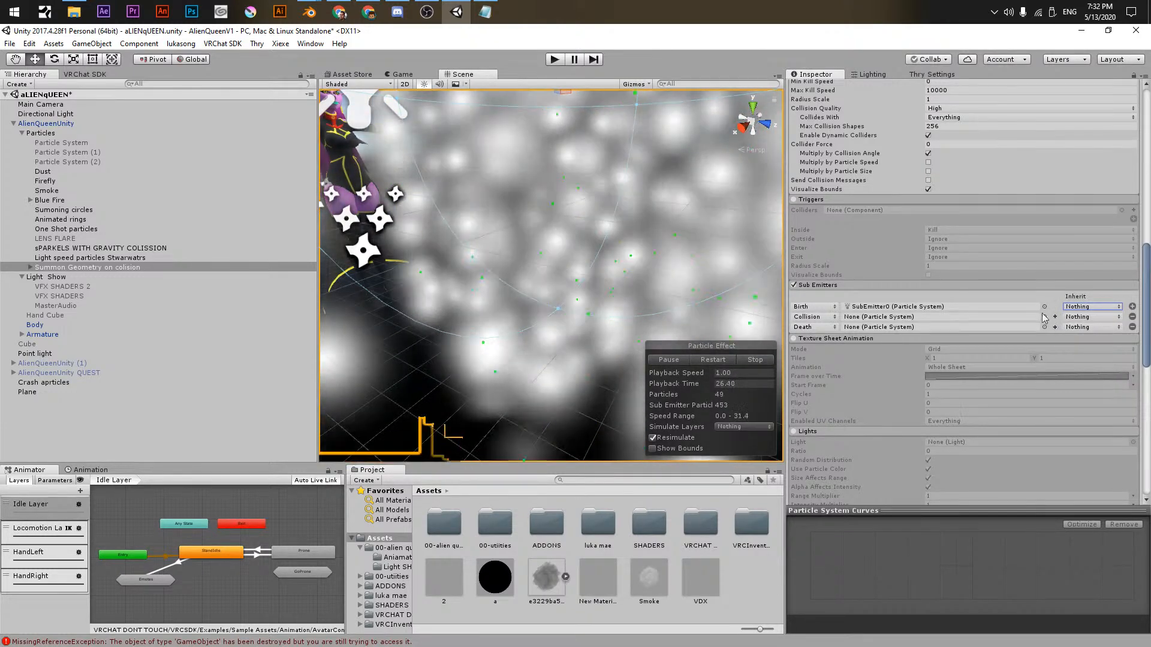
pyautogui.click(935, 307)
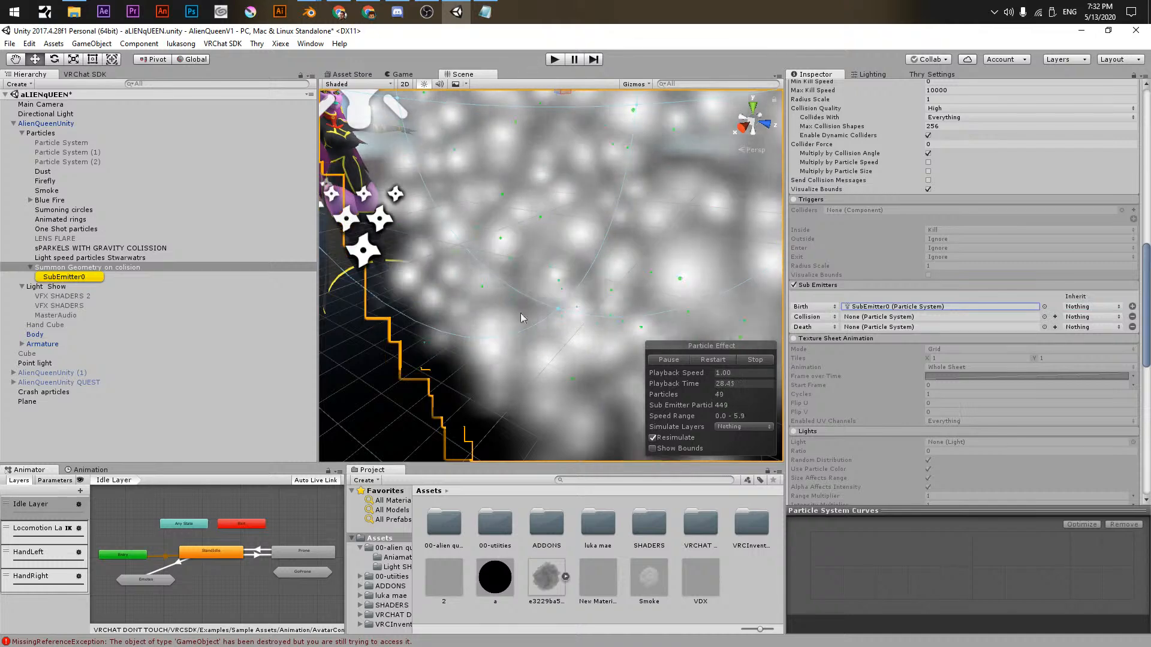
pyautogui.click(88, 269)
pyautogui.click(76, 283)
pyautogui.click(74, 278)
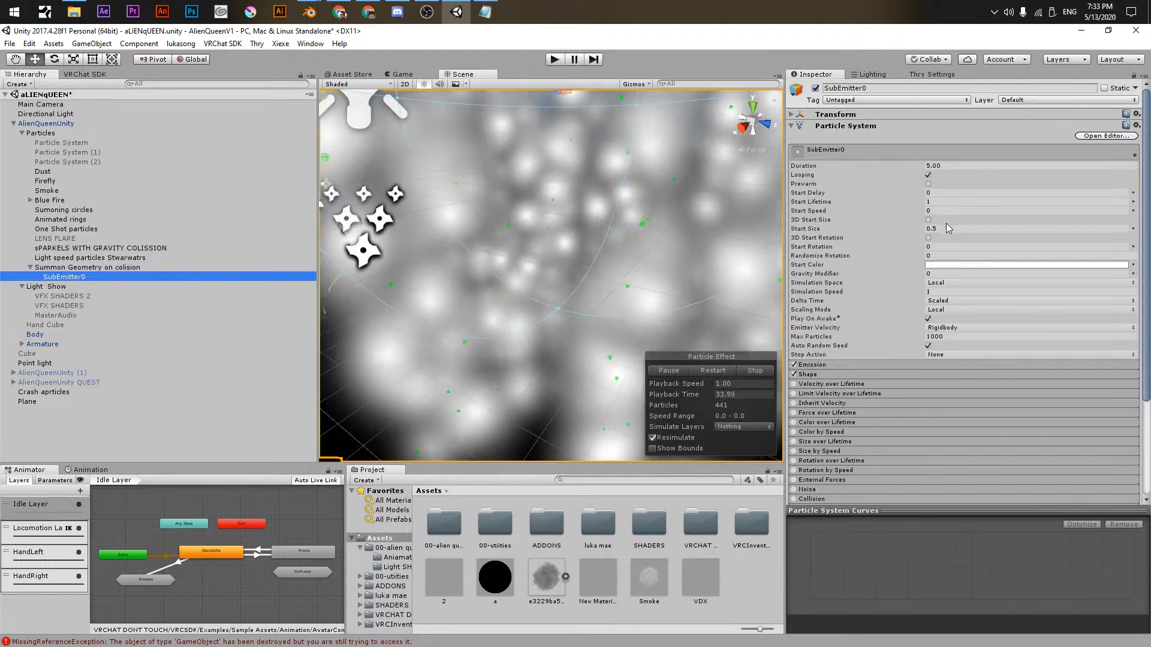
# - Set SubEmitter0's Simulation Space to World and its Scaling Mode to Hierarchy
pyautogui.click(959, 282)
pyautogui.click(946, 303)
pyautogui.click(947, 301)
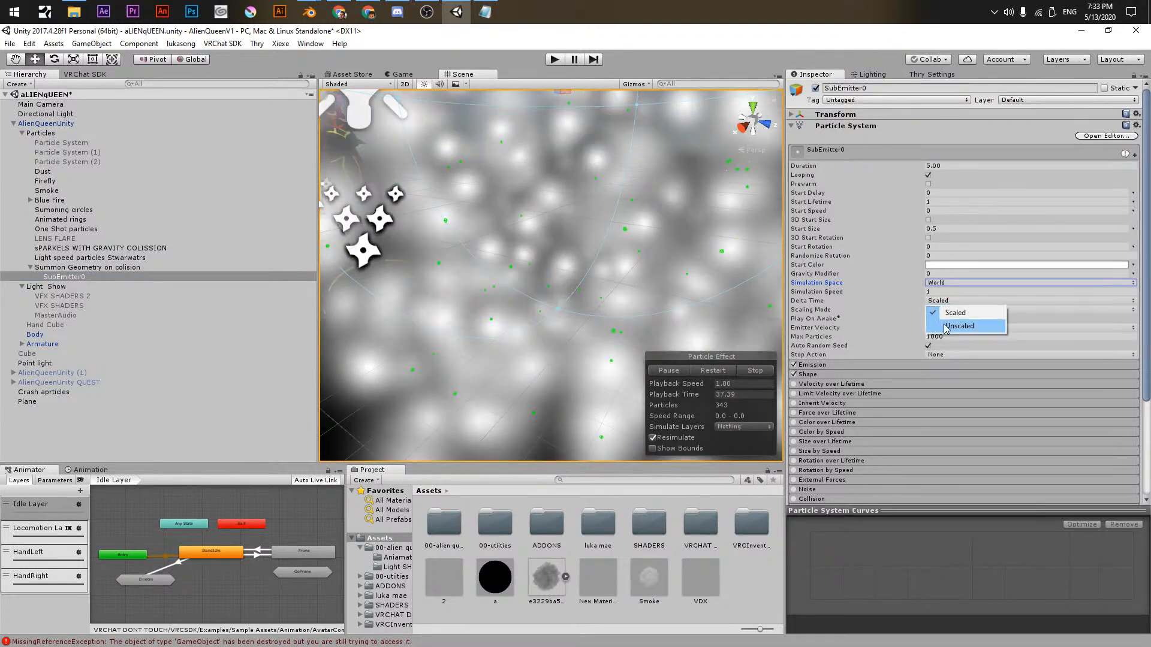
pyautogui.click(904, 293)
pyautogui.click(948, 310)
pyautogui.click(953, 322)
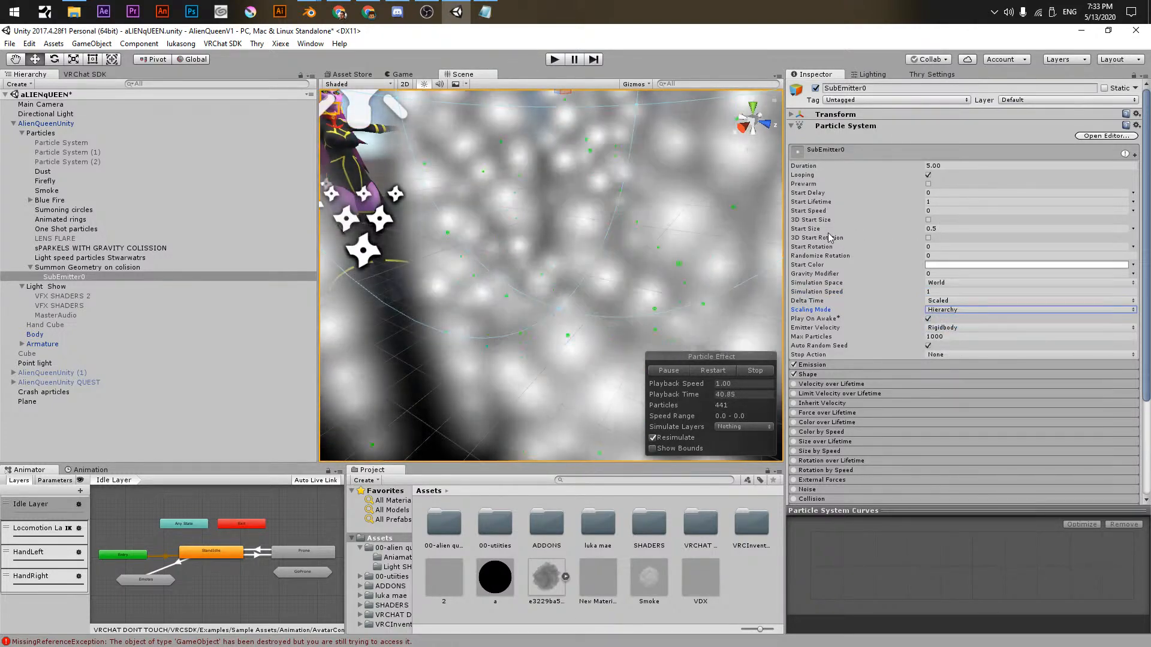
# - Reduce SubEmitter0's Start Size to 0.03 and raise its emission Rate over Time to 80
pyautogui.moveTo(895, 233); pyautogui.dragTo(807, 233)
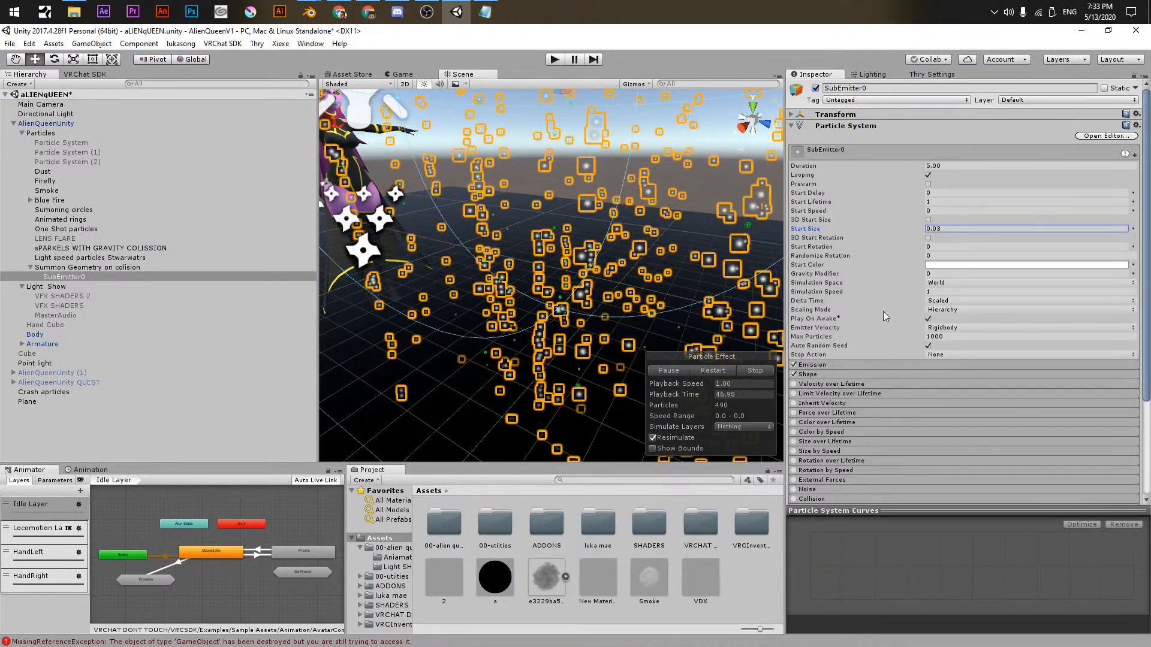
pyautogui.click(839, 365)
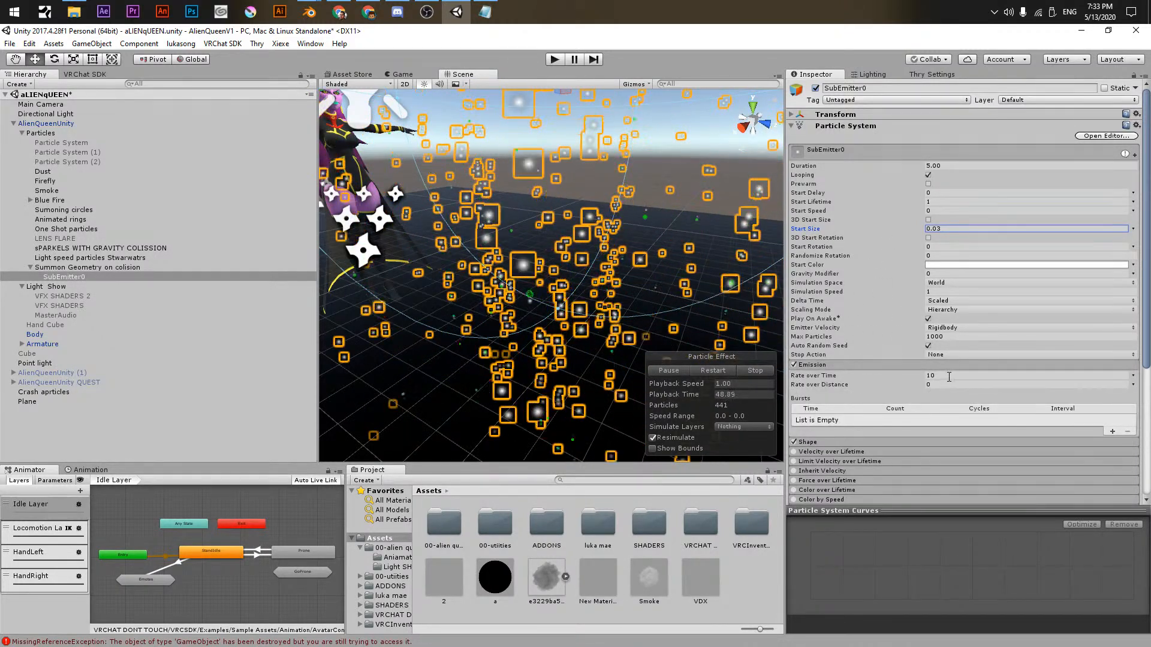
pyautogui.click(950, 376)
pyautogui.write('60')
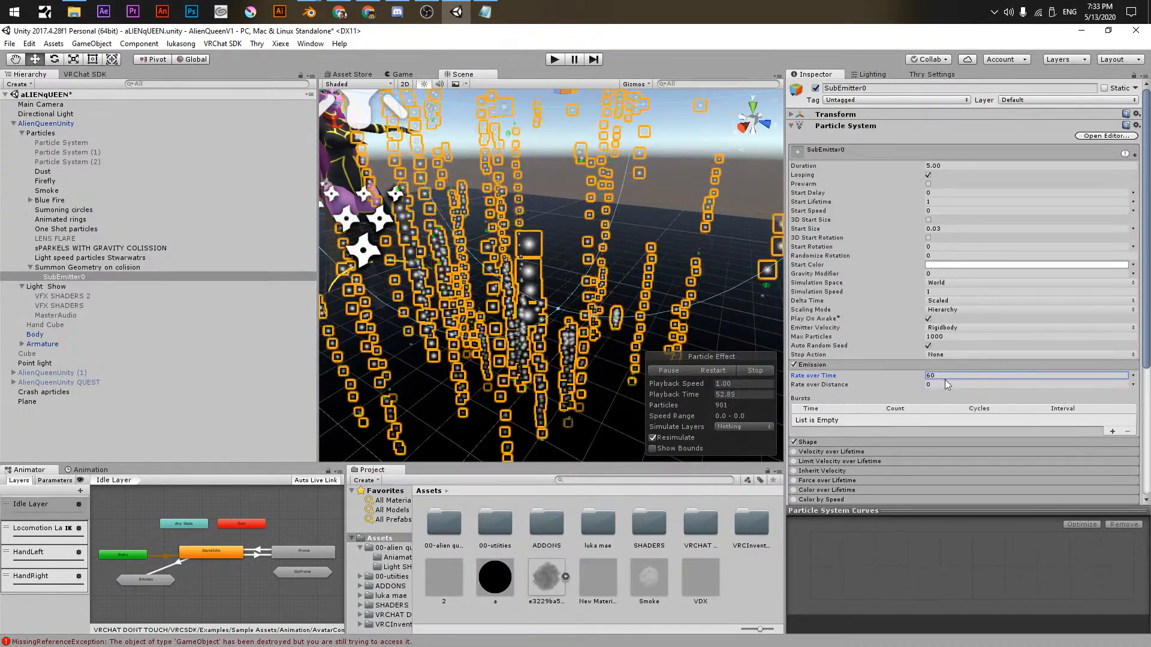
pyautogui.moveTo(939, 379); pyautogui.dragTo(847, 365)
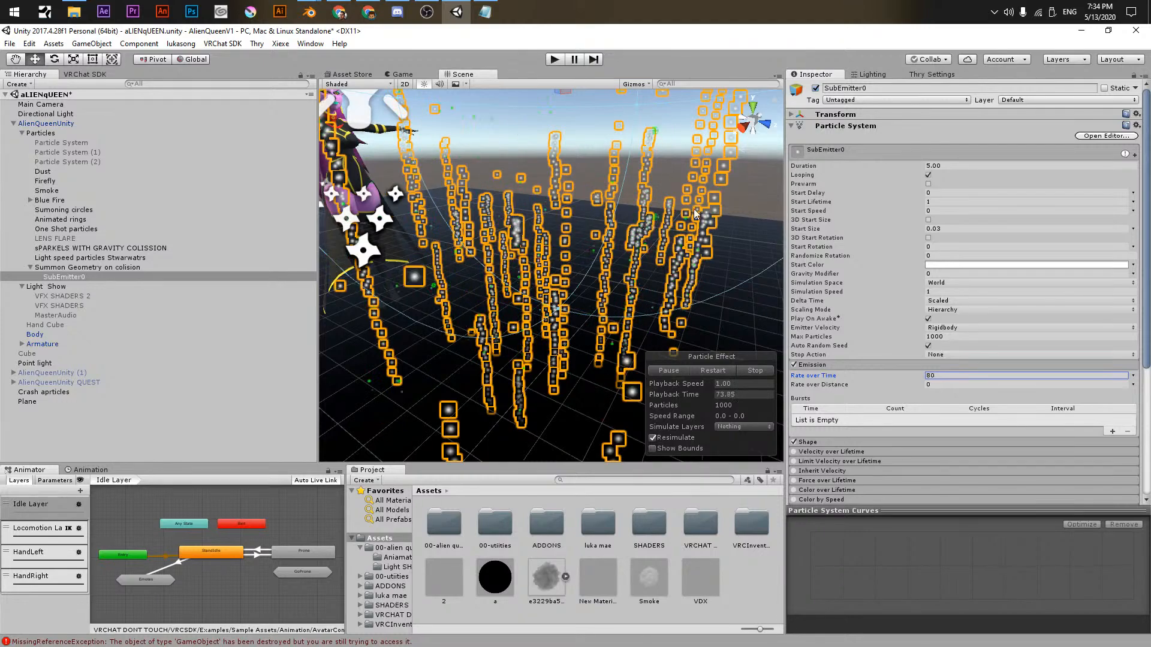
# - Set the Max Particles of SubEmitter0 to 2500
pyautogui.click(946, 338)
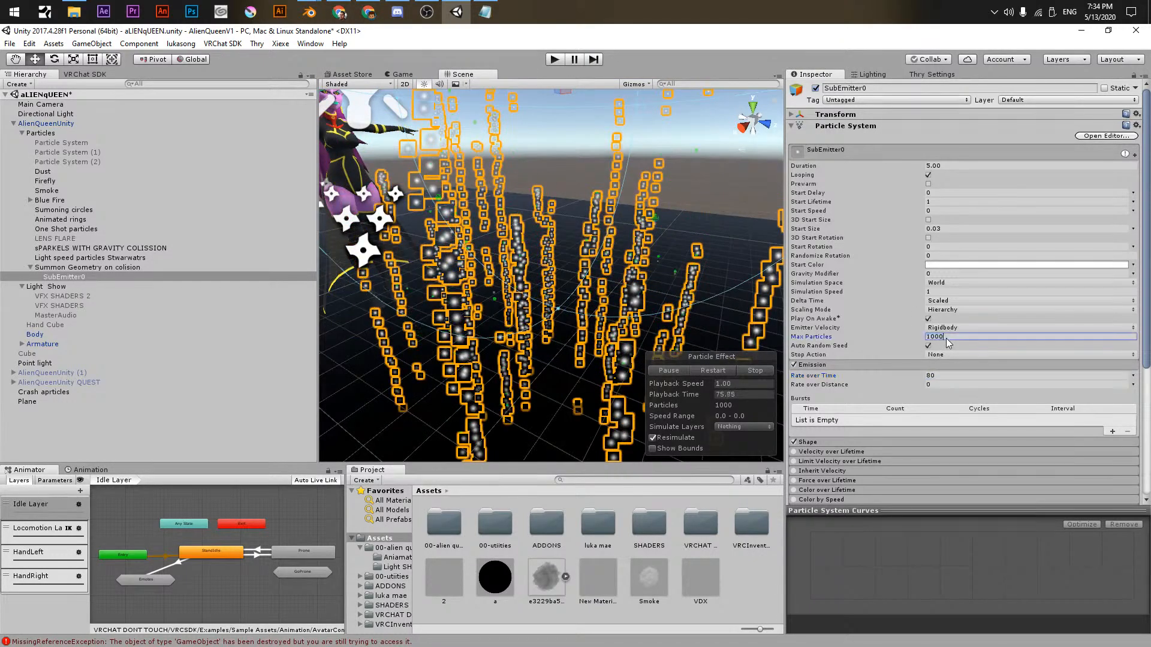
pyautogui.doubleClick(946, 337)
pyautogui.write('2500')
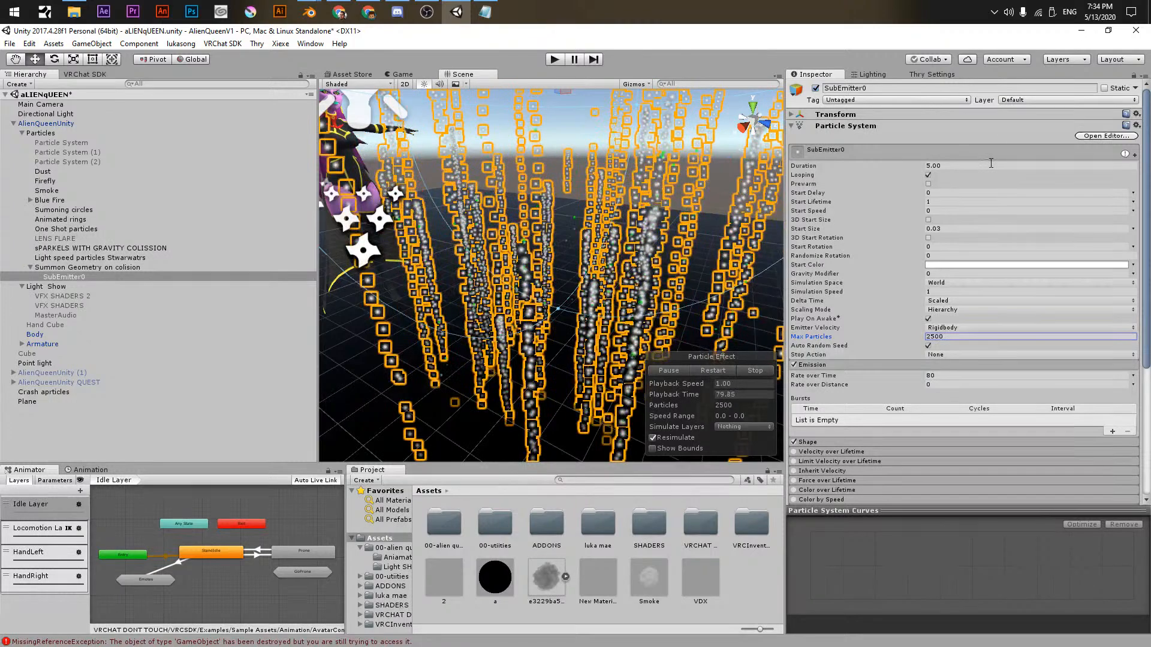
# - Shorten the Duration of SubEmitter0, trying 1 and settling on 0.1
pyautogui.click(964, 166)
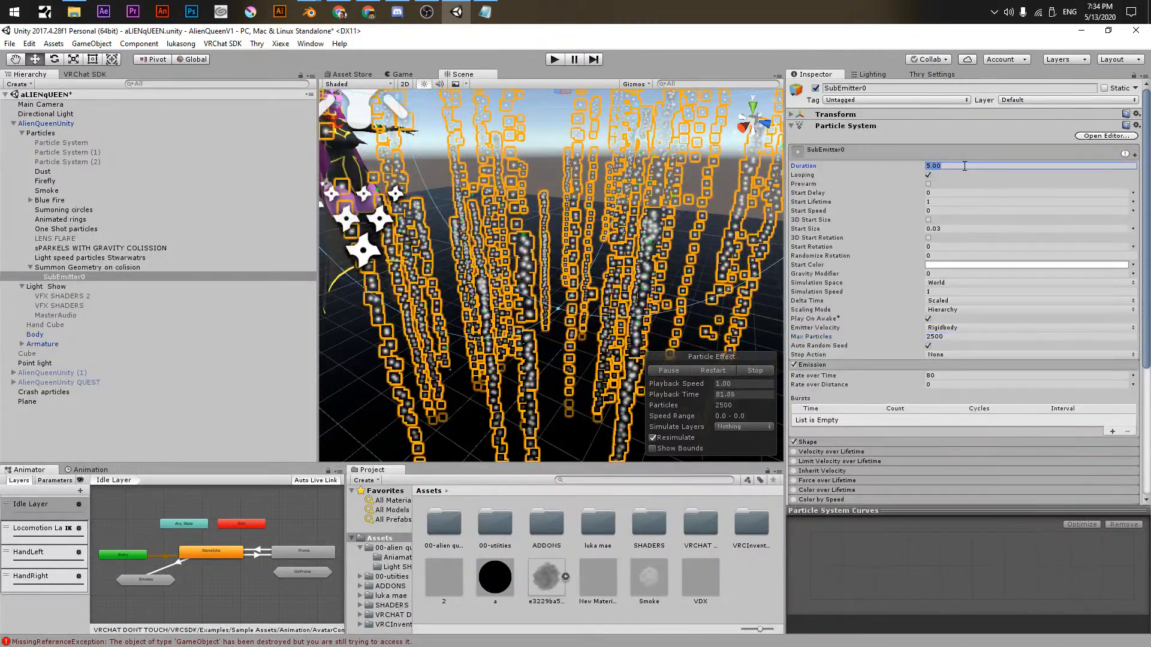
pyautogui.write('1')
pyautogui.press('Return')
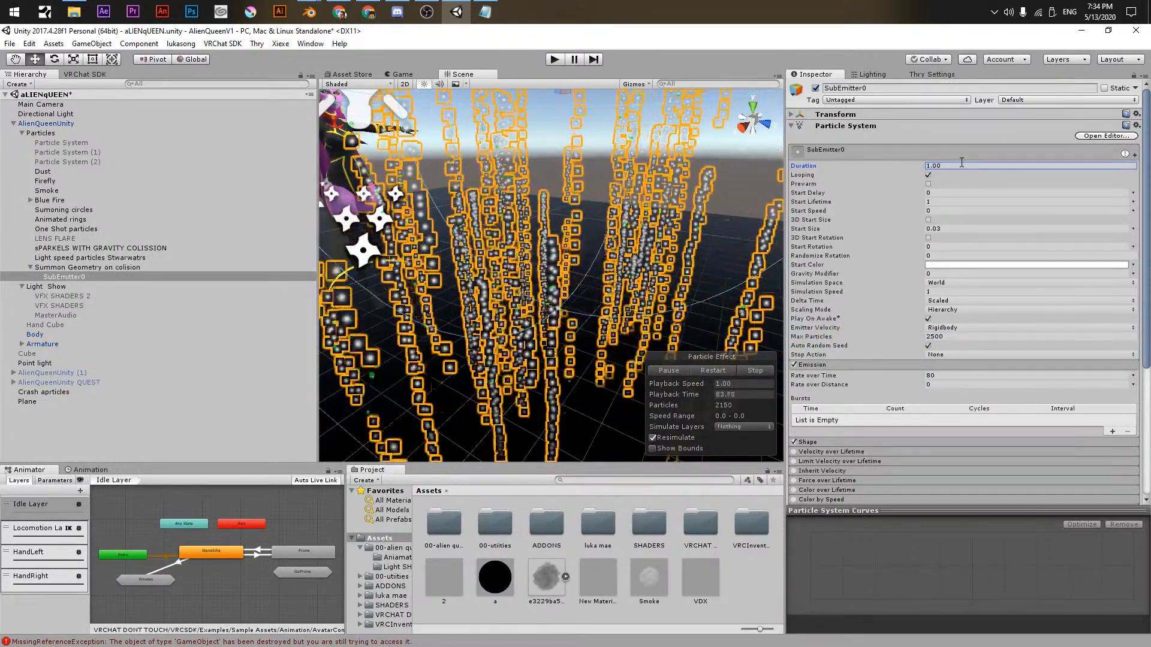
pyautogui.click(950, 165)
pyautogui.write('0.1')
pyautogui.press('Return')
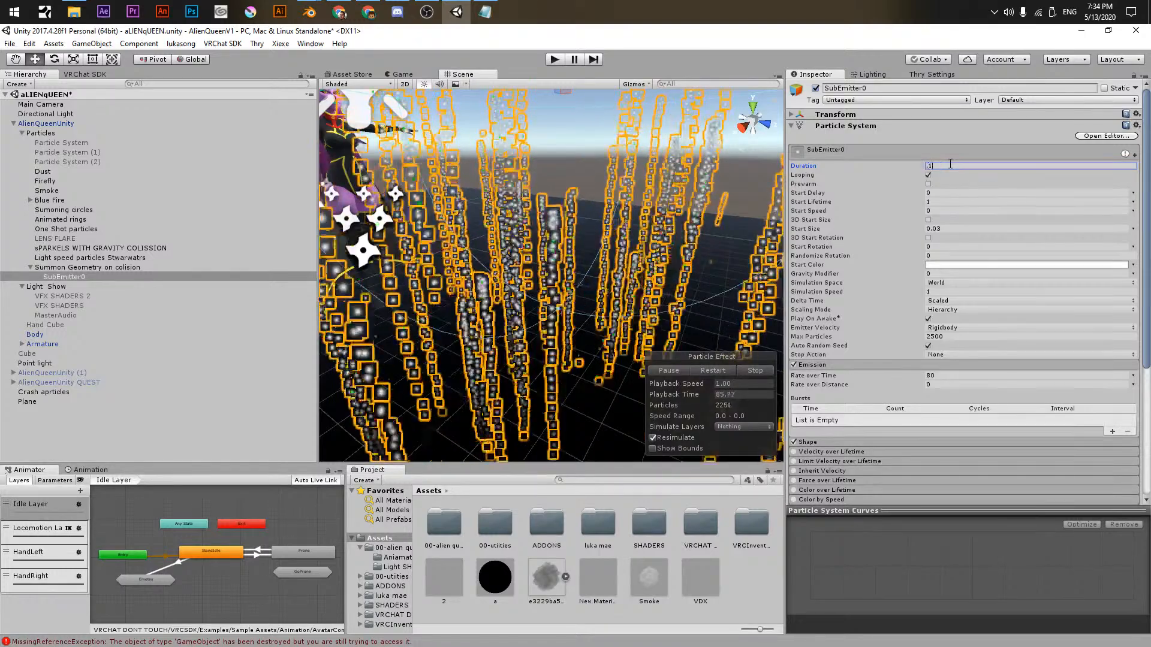
# - Set SubEmitter0's Start Lifetime to 0.1 and increase its Rate over Time to about 605.65 for dense trails
pyautogui.click(935, 202)
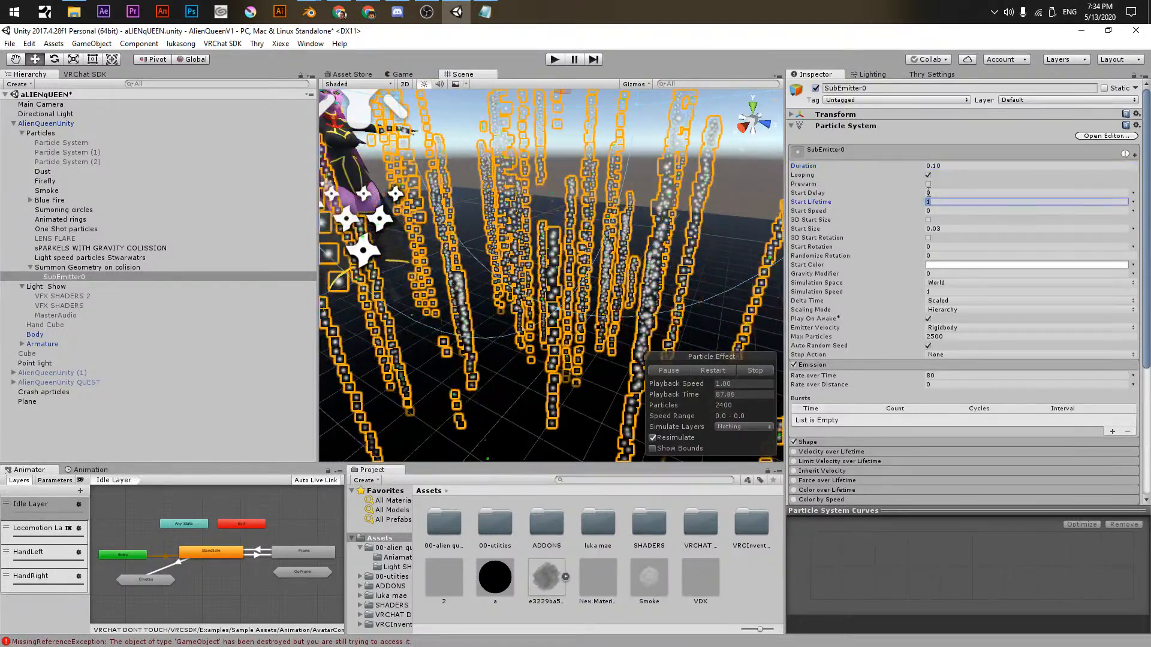
pyautogui.write('0.1')
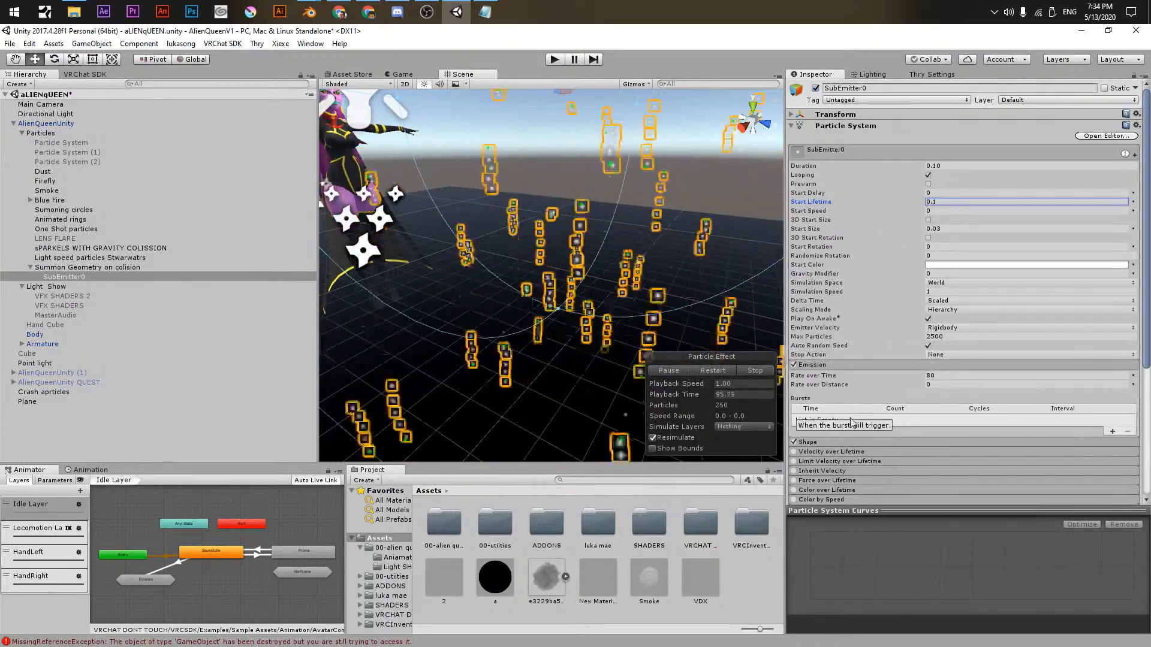
pyautogui.moveTo(837, 377); pyautogui.dragTo(914, 362)
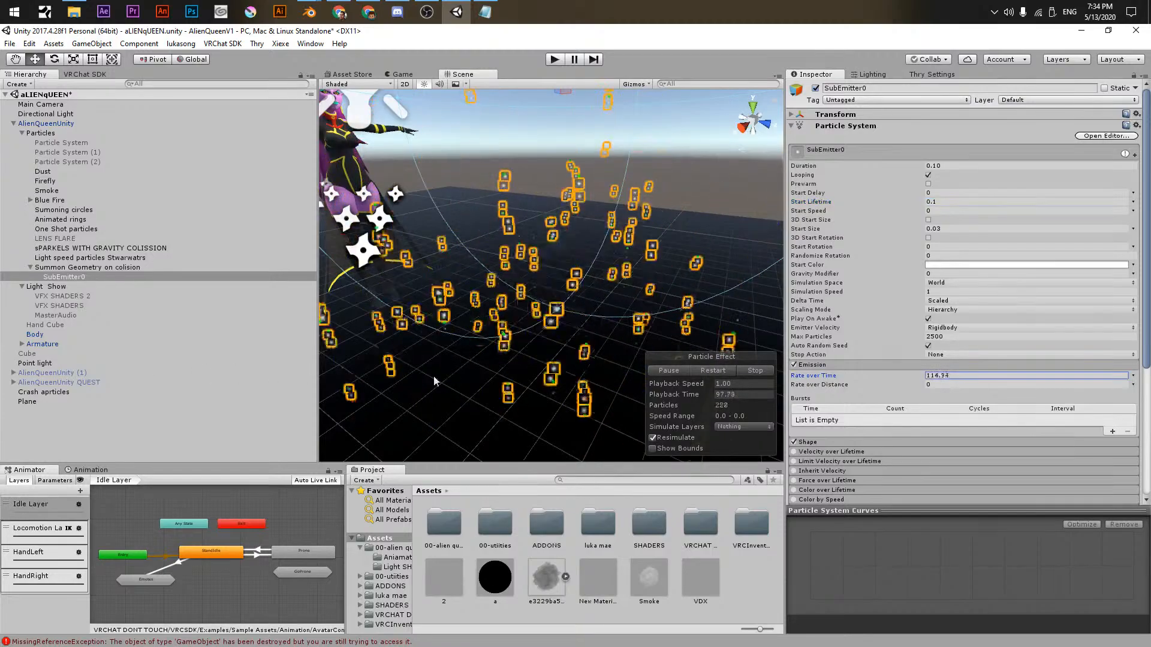
pyautogui.moveTo(434, 382); pyautogui.dragTo(860, 384)
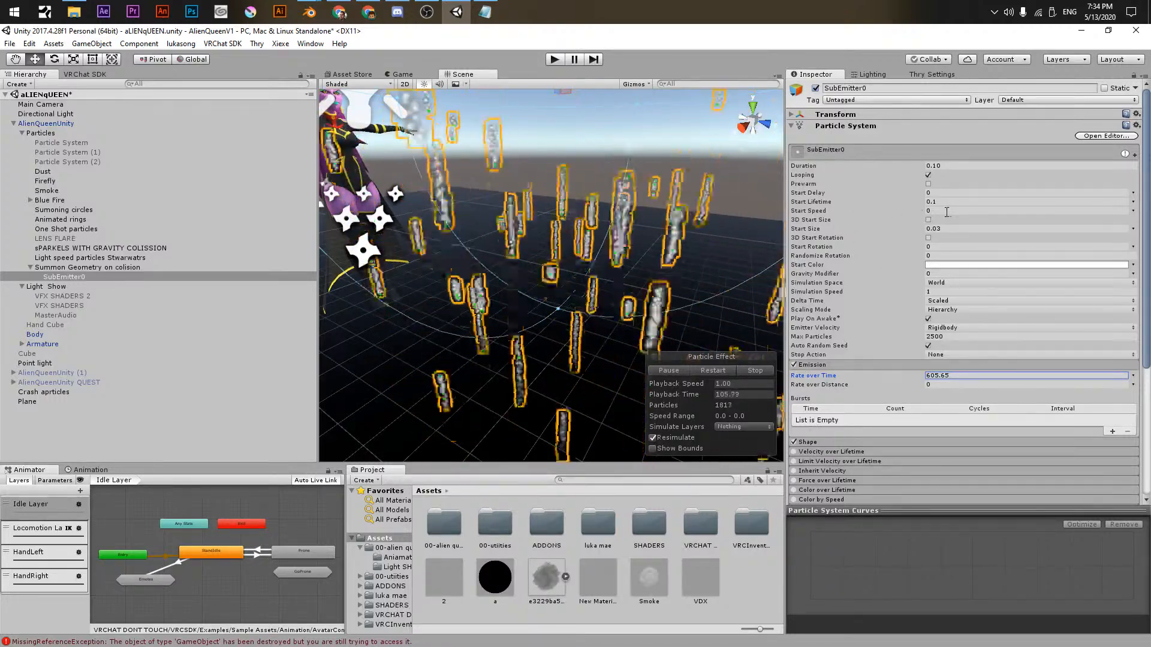
# - Try Start Lifetime values of 3.22 and 1 on SubEmitter0, restarting the simulation, and return it to 0.1
pyautogui.click(821, 205)
pyautogui.moveTo(821, 206); pyautogui.dragTo(814, 205)
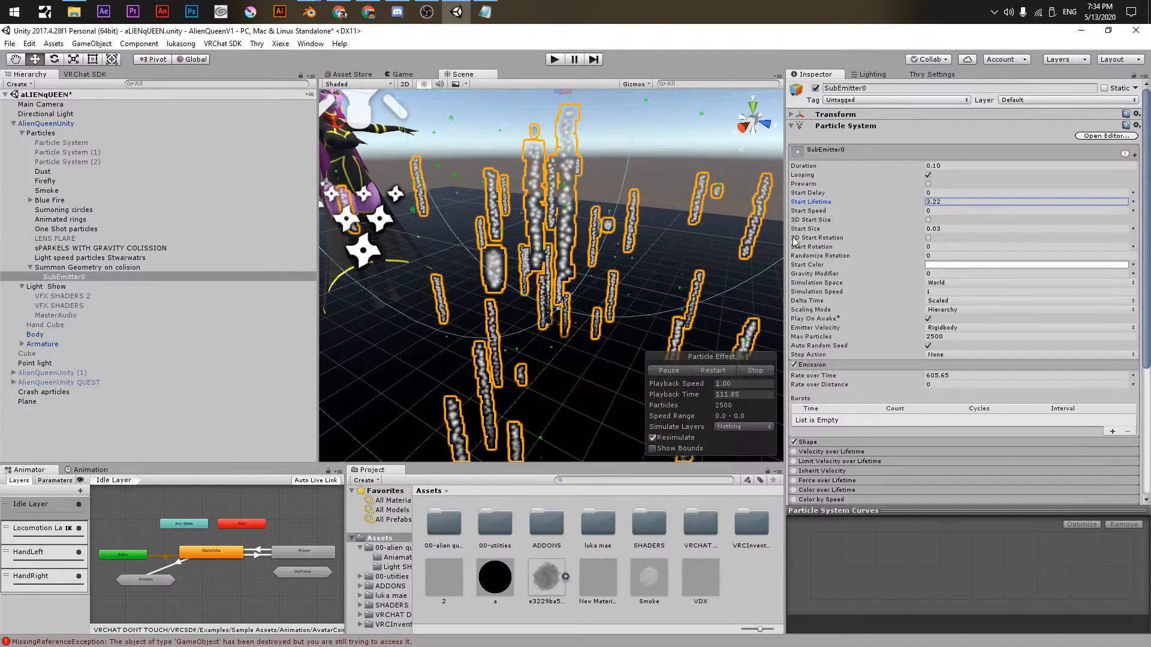
pyautogui.click(701, 372)
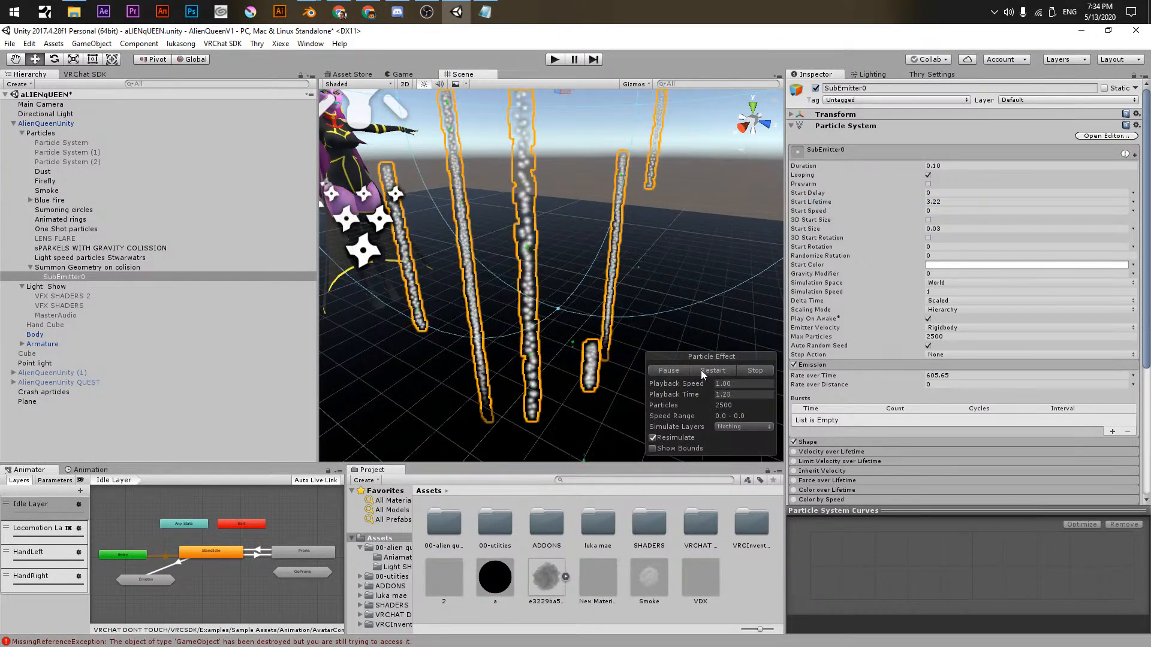
pyautogui.click(934, 200)
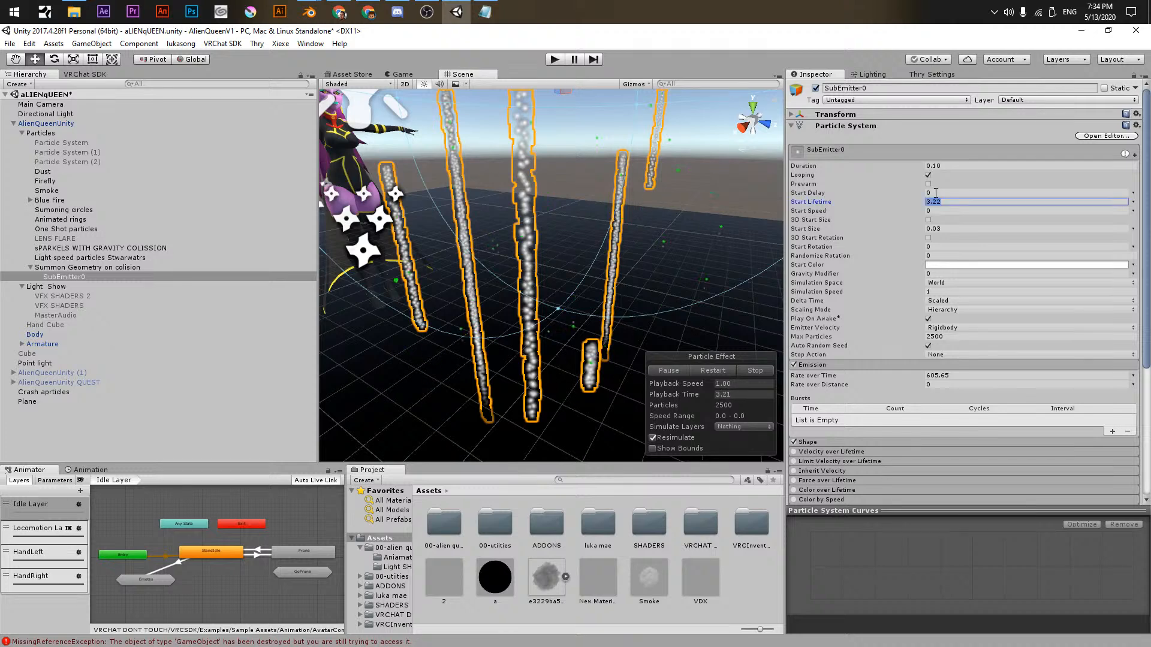
pyautogui.write('1')
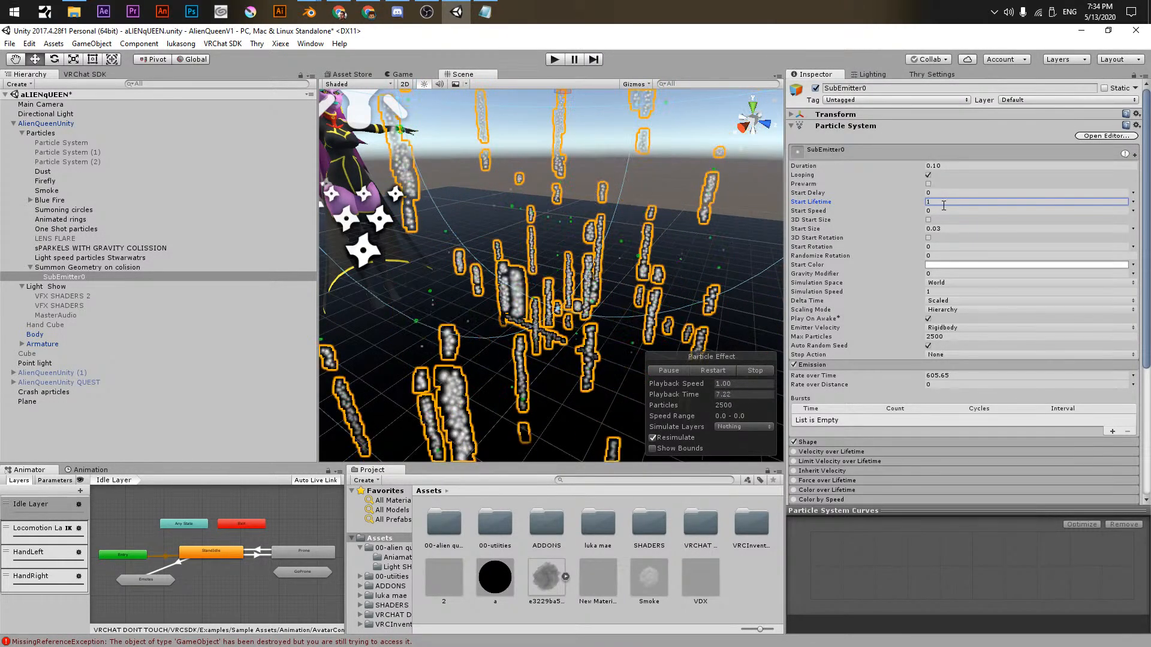
pyautogui.write('0.1')
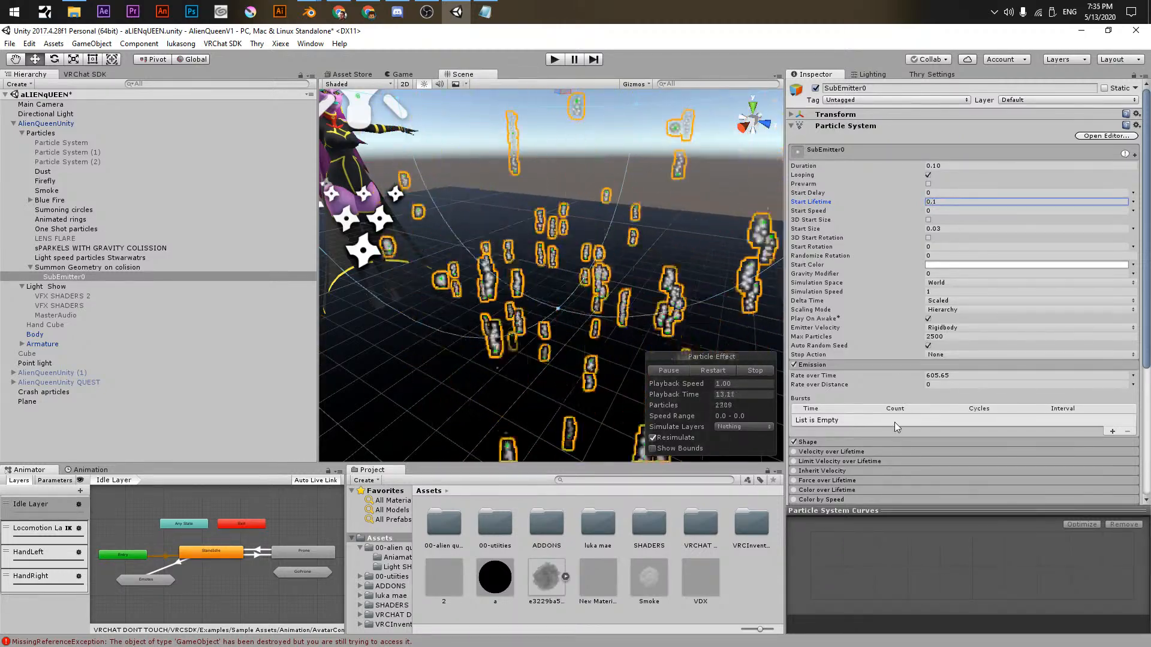
# - Enable Color over Lifetime on SubEmitter0 and make the gradient's first alpha key fully transparent, keeping only the end key opposite it
pyautogui.scroll(-5, 895, 422)
pyautogui.scroll(5, 833, 366)
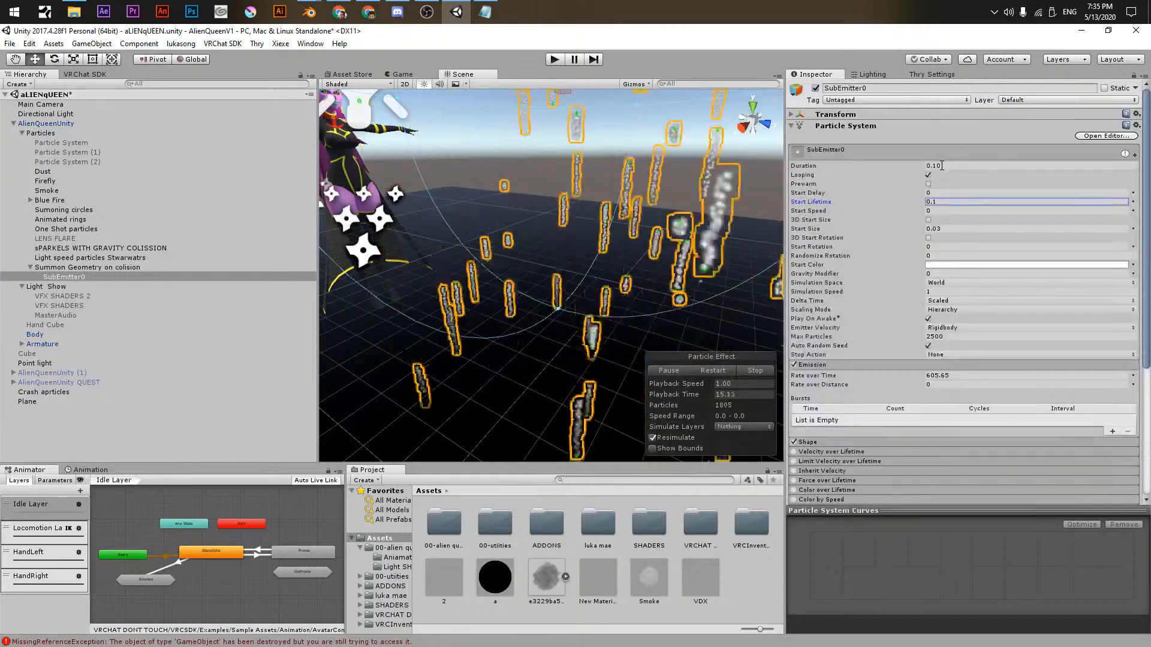
pyautogui.scroll(-5, 835, 309)
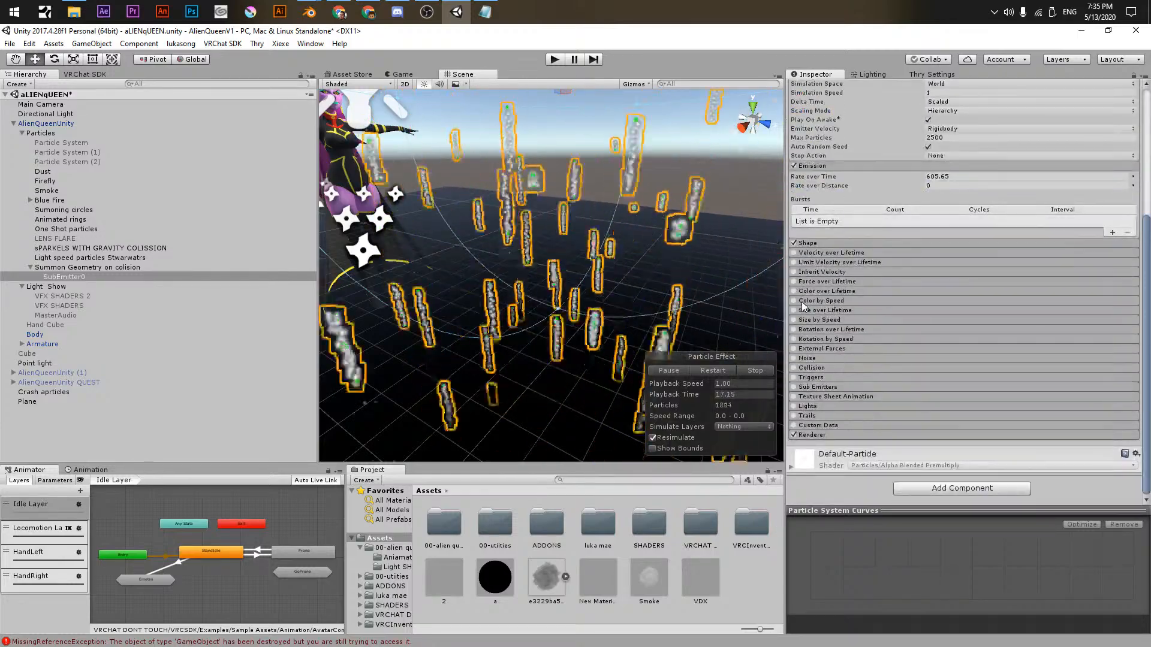
pyautogui.click(813, 291)
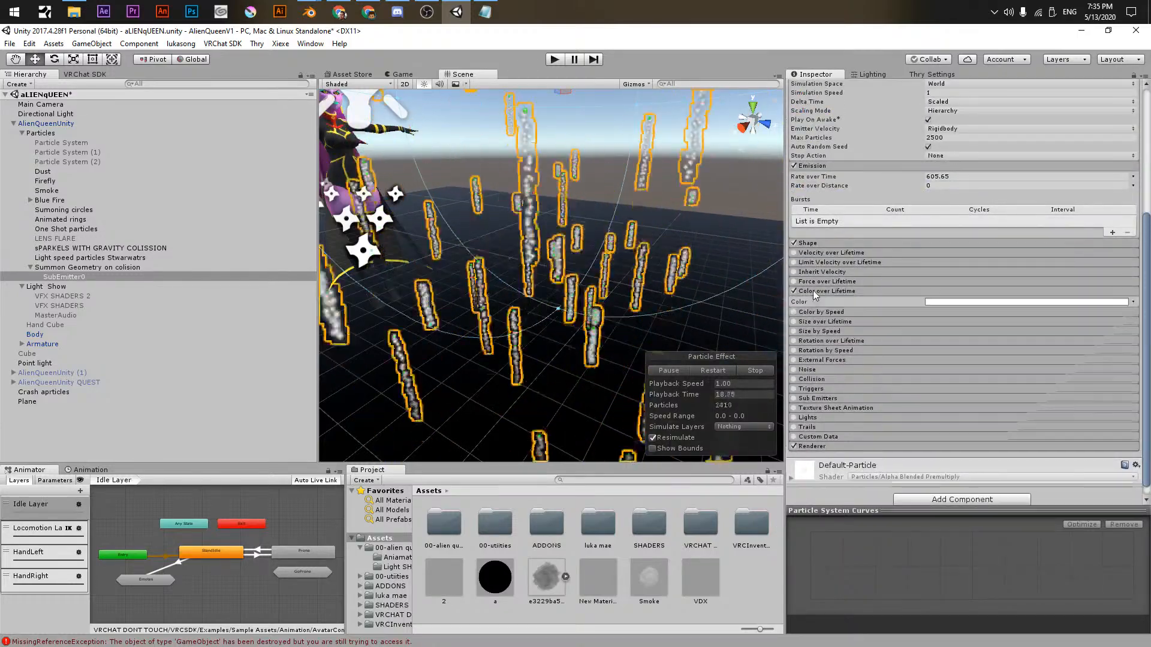
pyautogui.click(986, 302)
pyautogui.click(894, 192)
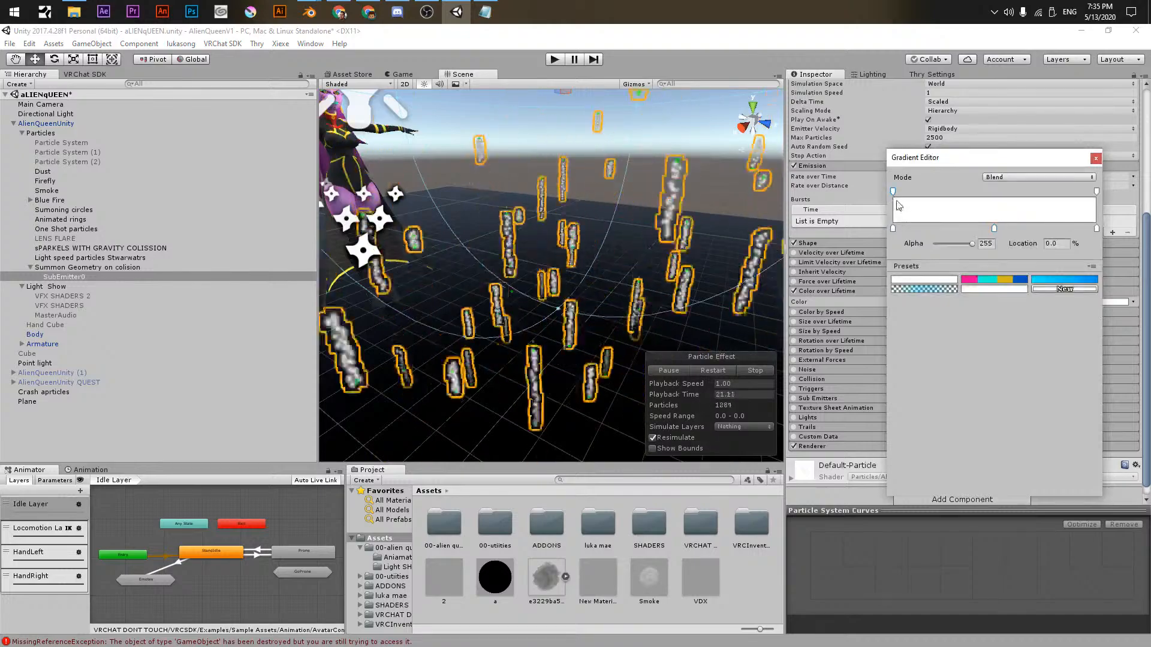
pyautogui.moveTo(970, 244); pyautogui.dragTo(928, 245)
pyautogui.click(1090, 192)
pyautogui.click(1096, 192)
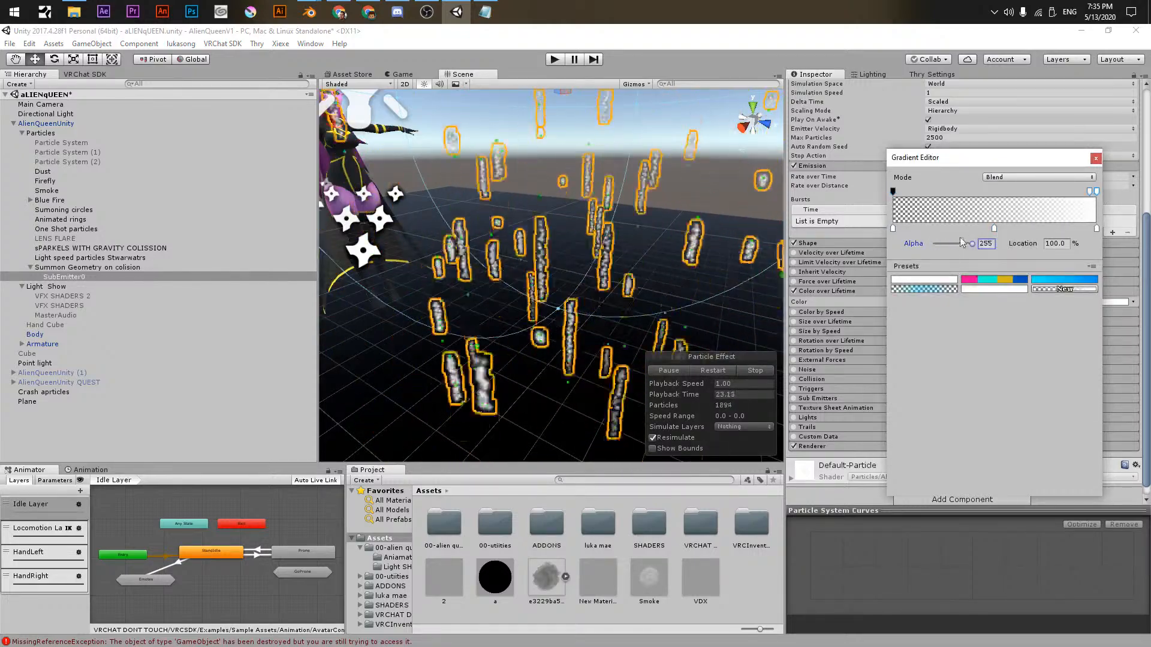
pyautogui.moveTo(1090, 192); pyautogui.dragTo(1079, 209)
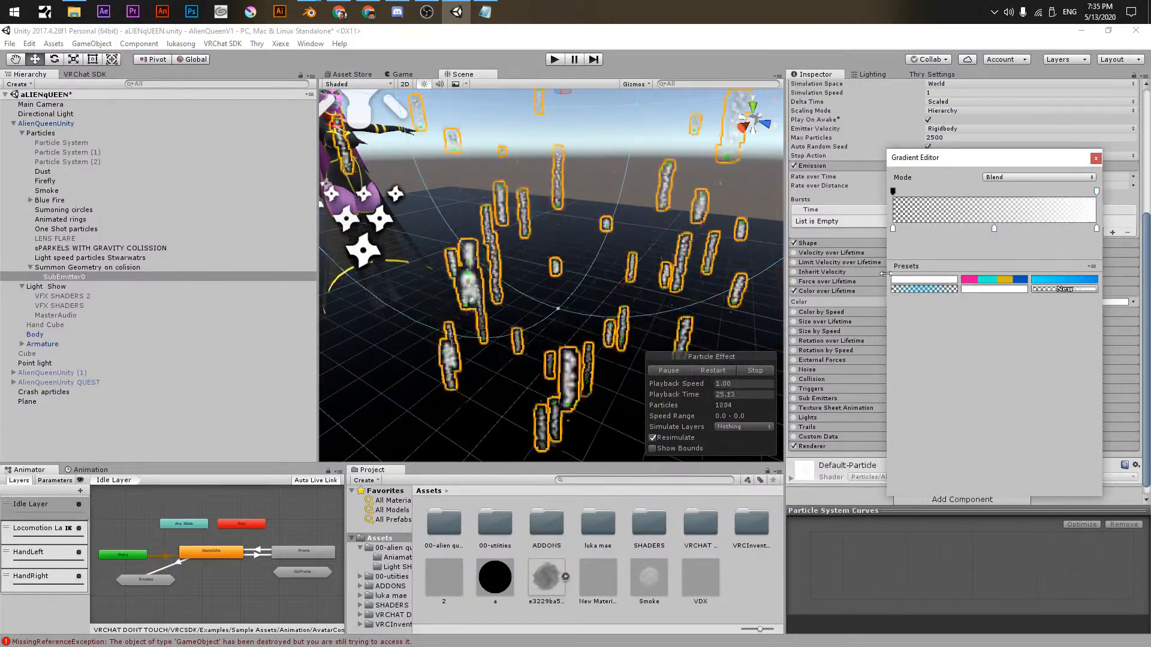
# - Add an alpha key of 255 at 47.9% of the gradient and make the end key transparent so particles fade in and out
pyautogui.click(991, 192)
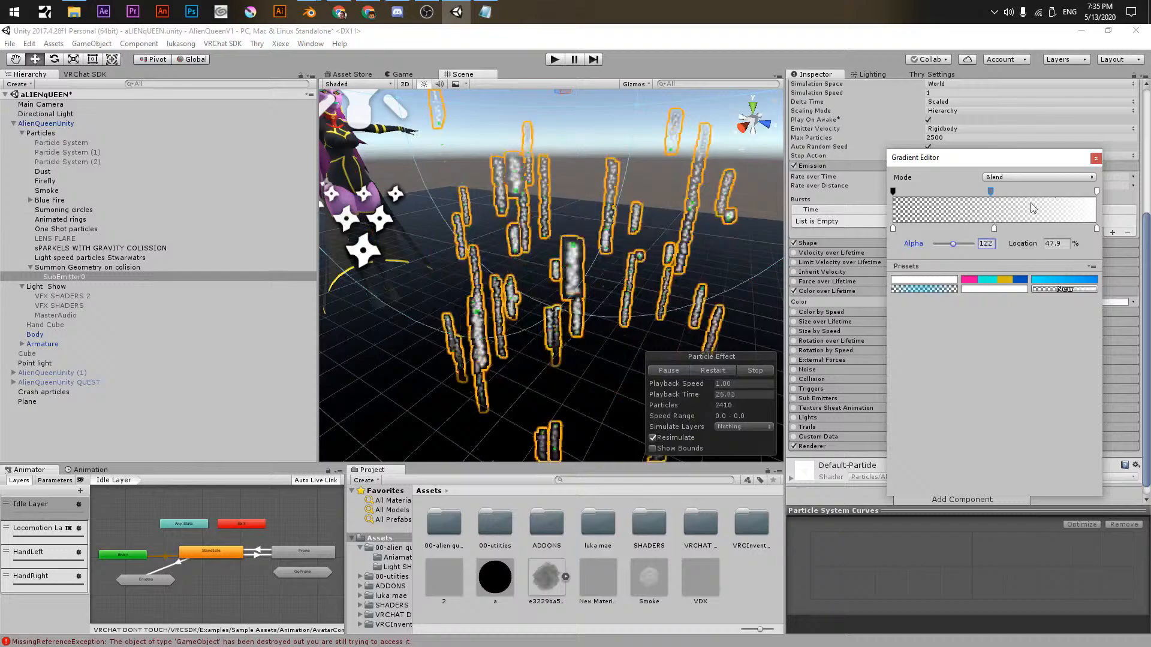
pyautogui.click(1096, 191)
pyautogui.moveTo(972, 244)
pyautogui.mouseDown()
pyautogui.moveTo(930, 244)
pyautogui.moveTo(983, 244)
pyautogui.mouseUp()
pyautogui.click(989, 193)
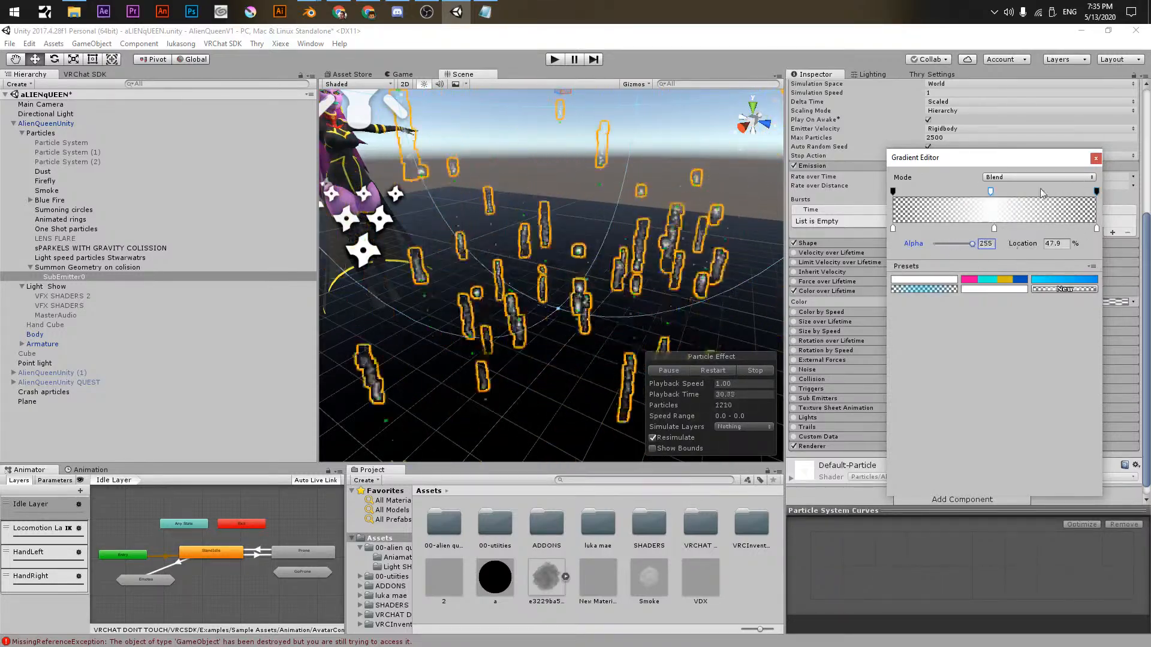
pyautogui.click(1096, 159)
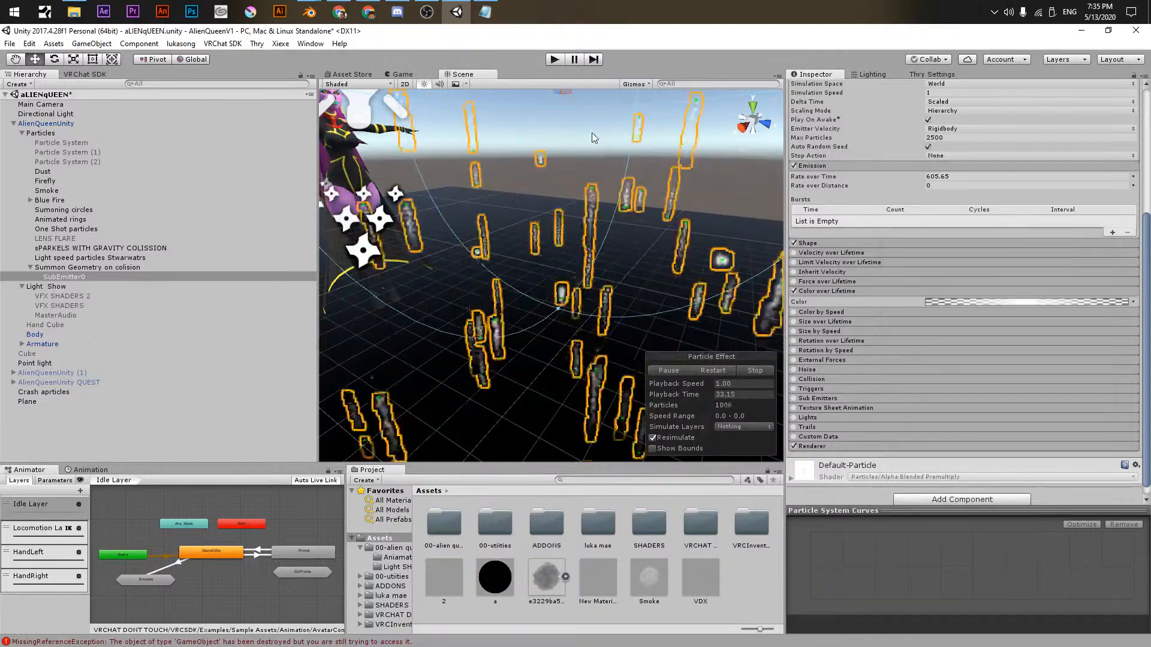
pyautogui.scroll(5, 539, 228)
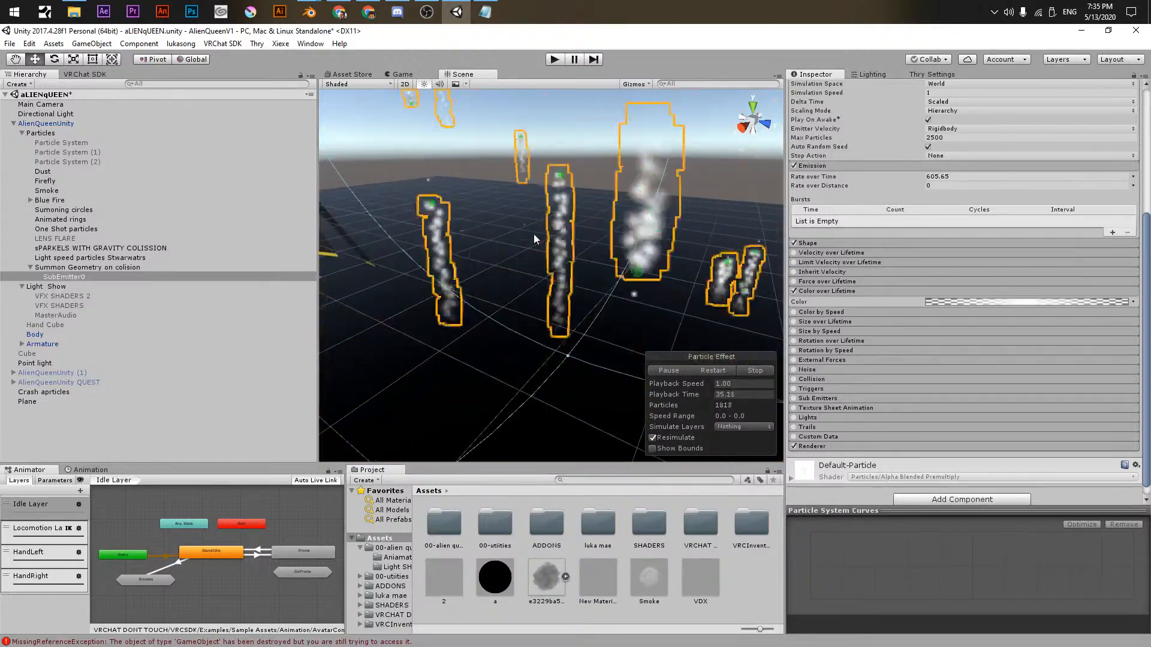
# - Pause the simulation and create a new particle system as the Collision sub emitter of Summon Geometry on colision
pyautogui.click(667, 371)
pyautogui.moveTo(667, 373); pyautogui.dragTo(523, 251, button='middle')
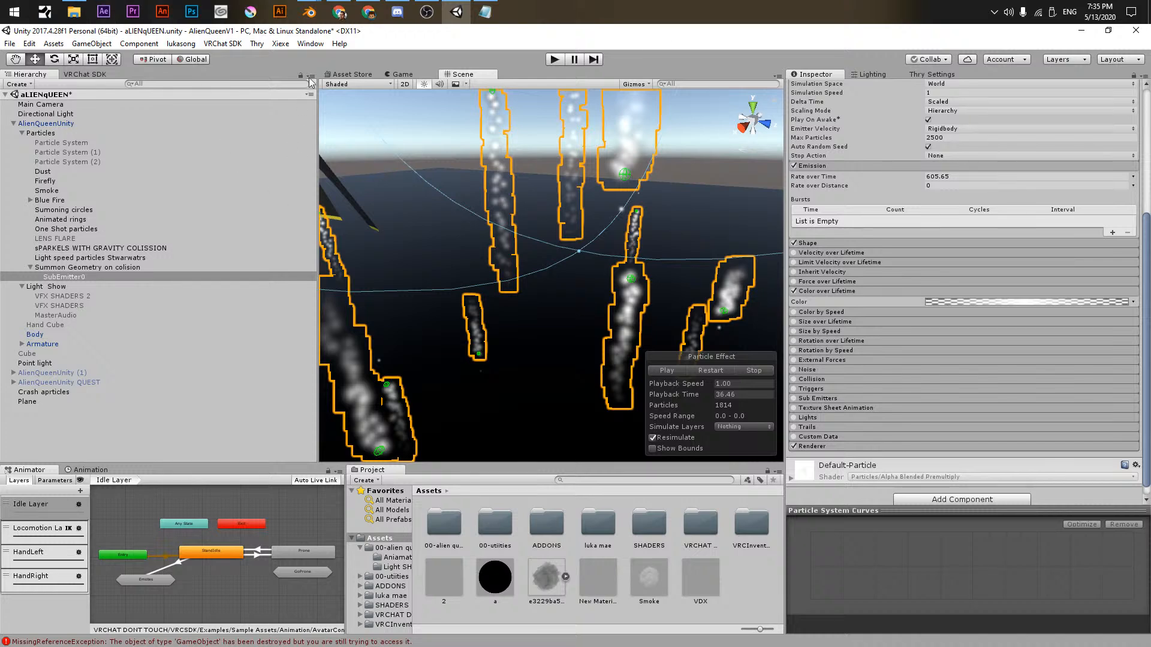
pyautogui.click(286, 73)
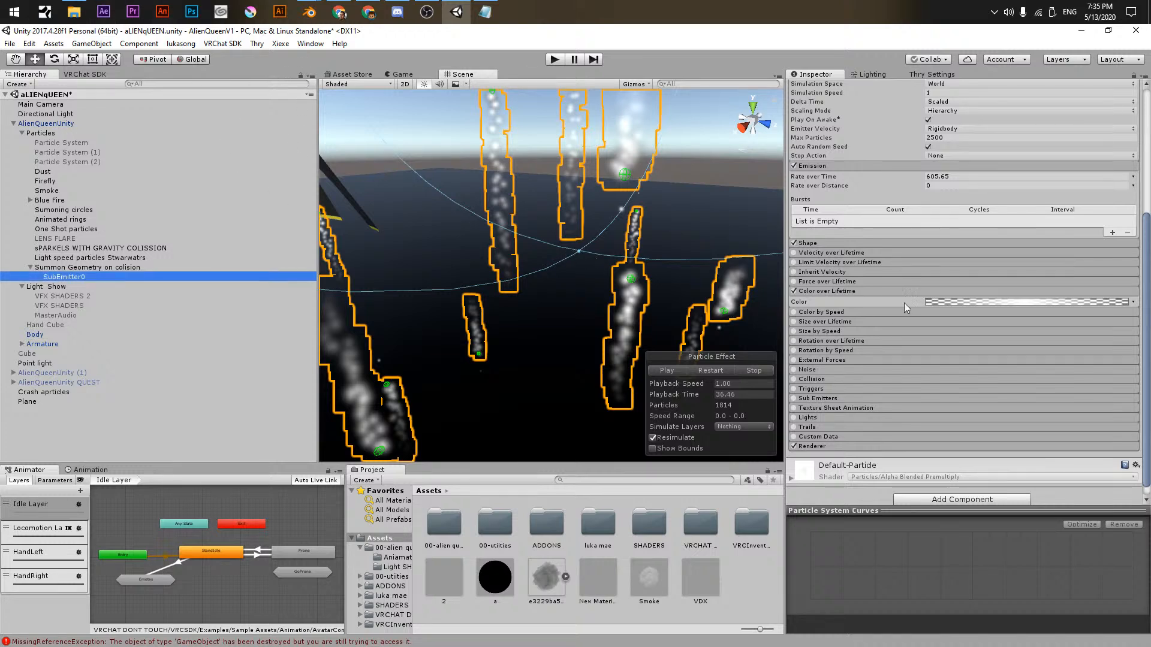
pyautogui.click(75, 267)
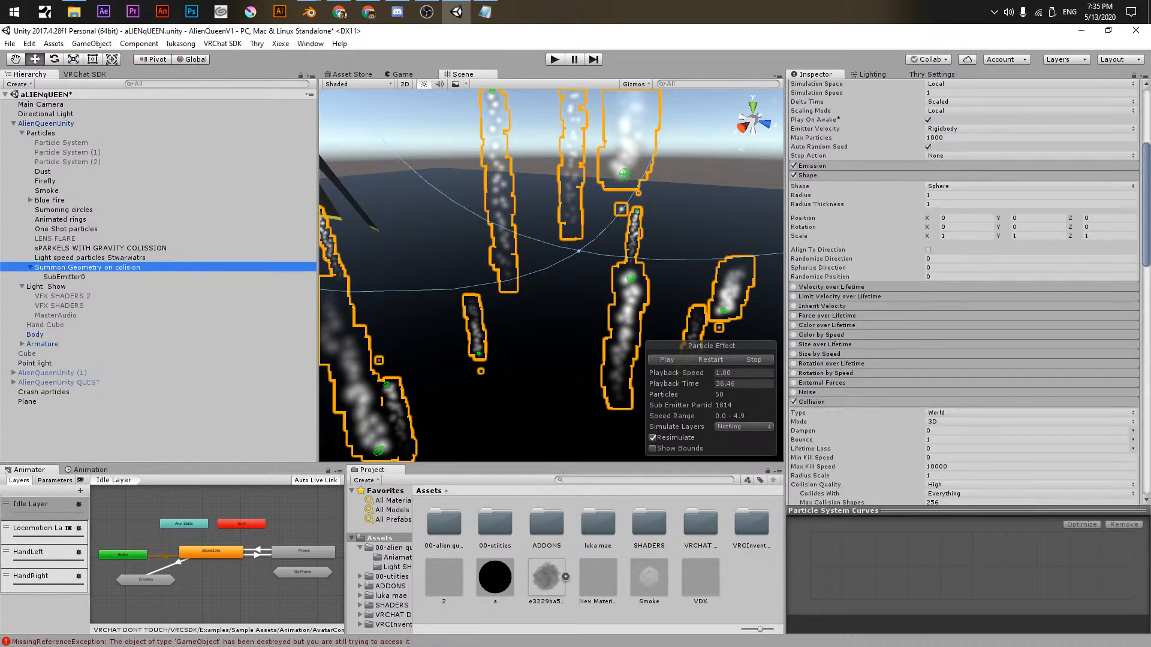
pyautogui.scroll(-8, 854, 412)
pyautogui.scroll(-8, 854, 412)
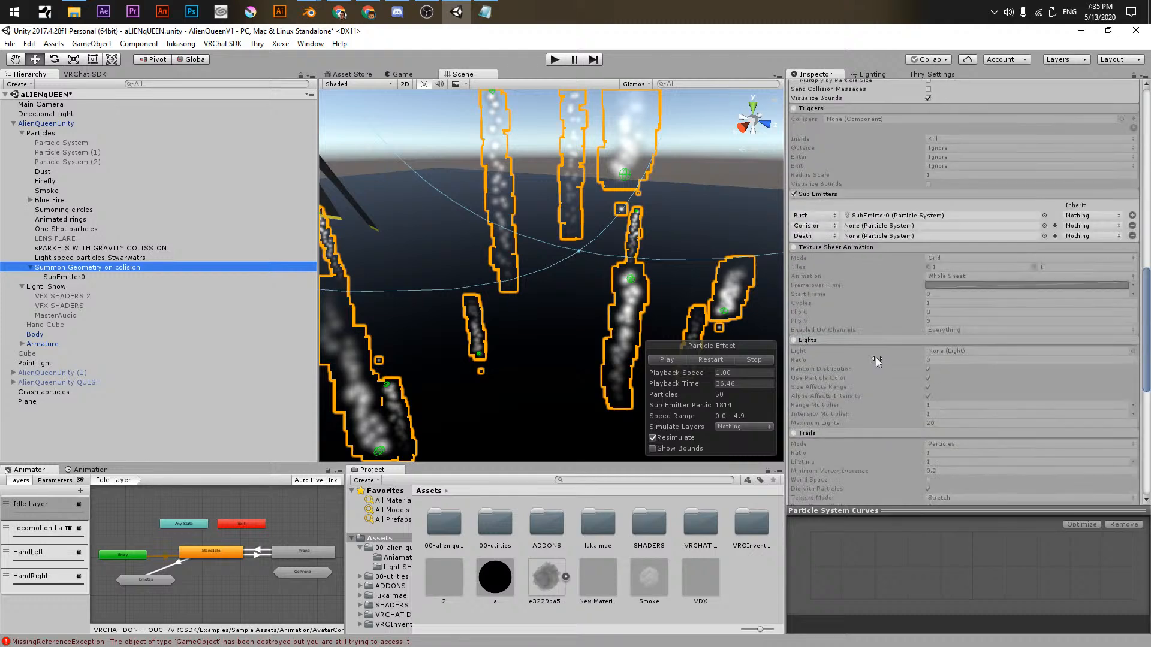
pyautogui.click(1044, 225)
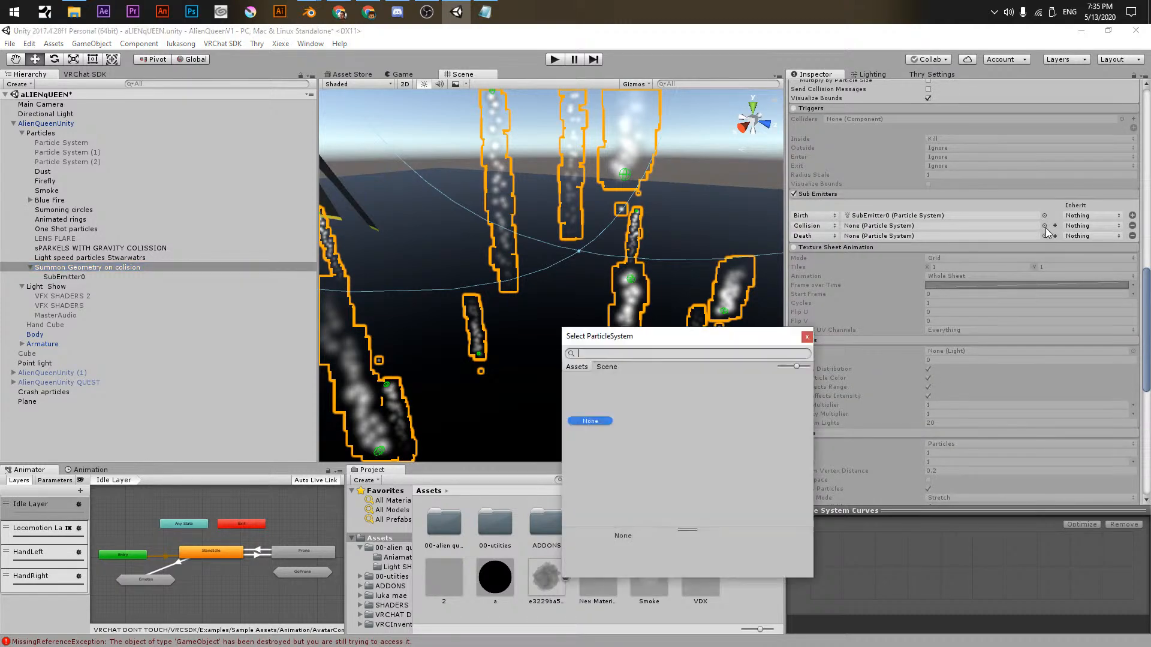
pyautogui.click(807, 337)
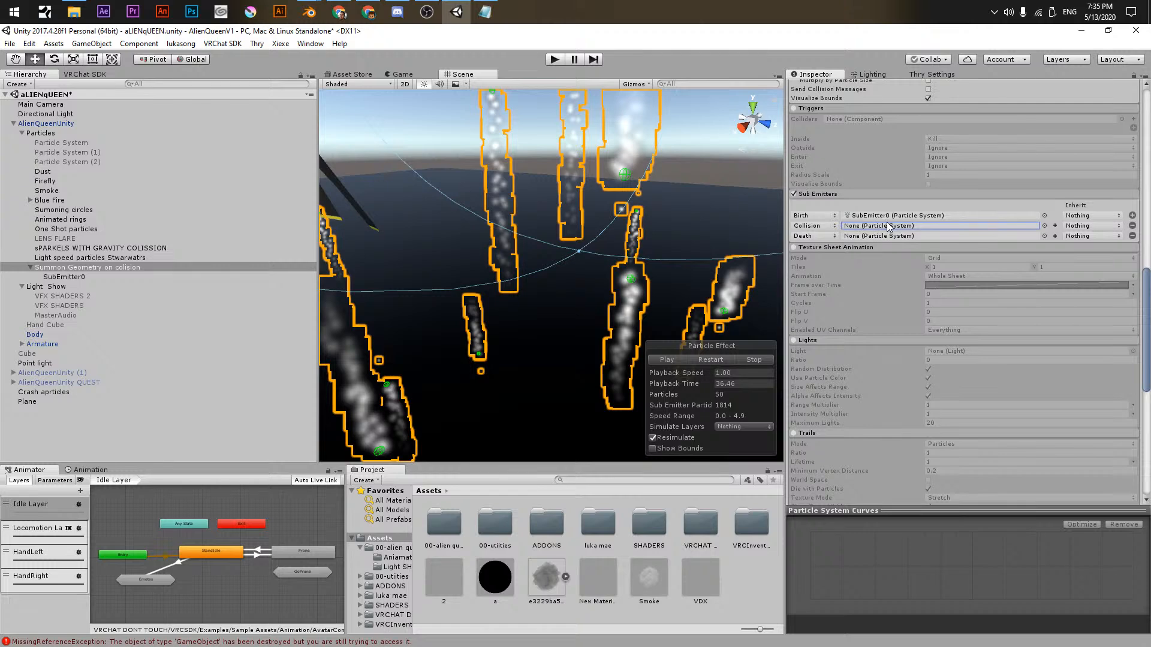
pyautogui.click(1044, 227)
pyautogui.click(807, 338)
pyautogui.click(1056, 226)
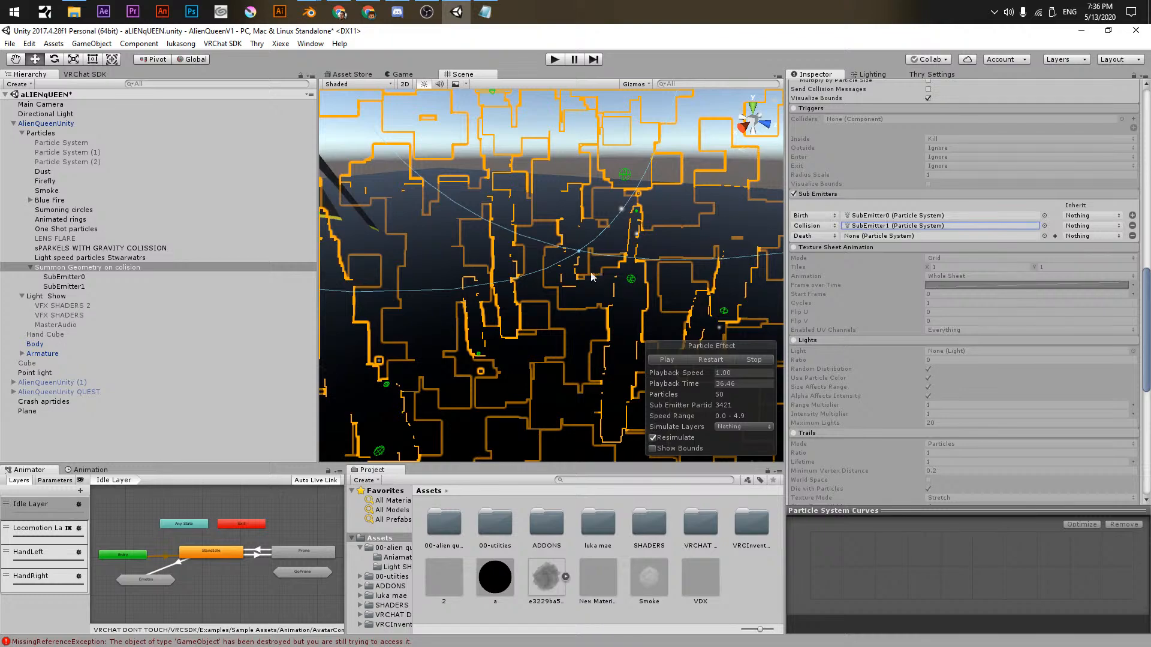
pyautogui.scroll(10, 919, 268)
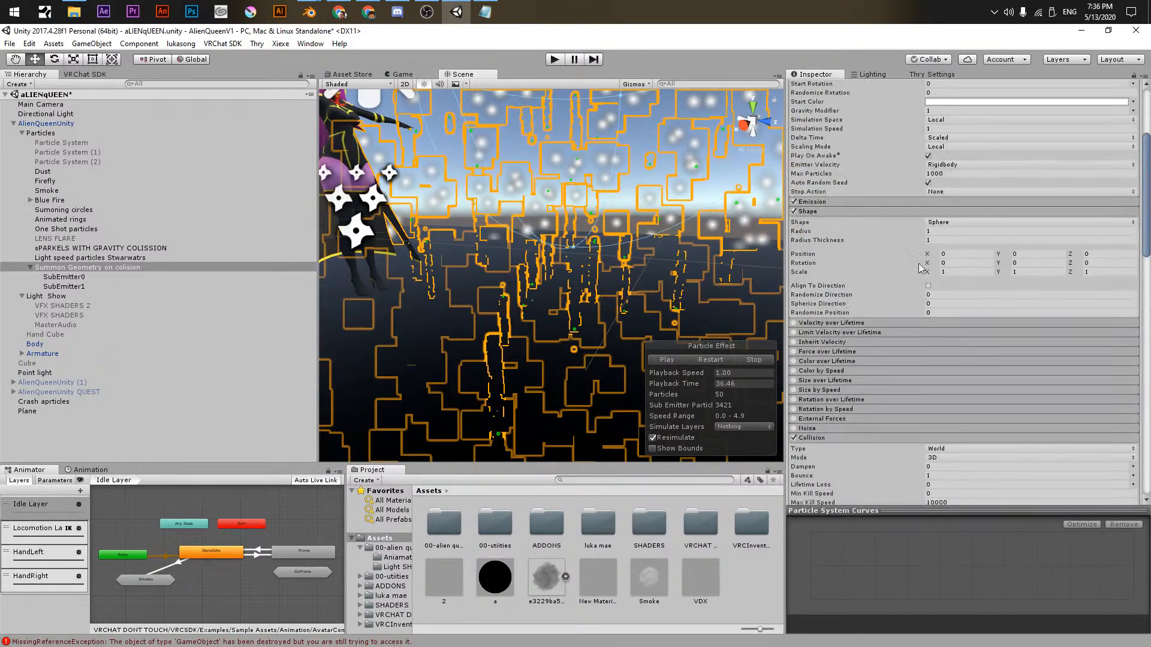
pyautogui.scroll(5, 919, 268)
pyautogui.click(938, 265)
pyautogui.click(908, 277)
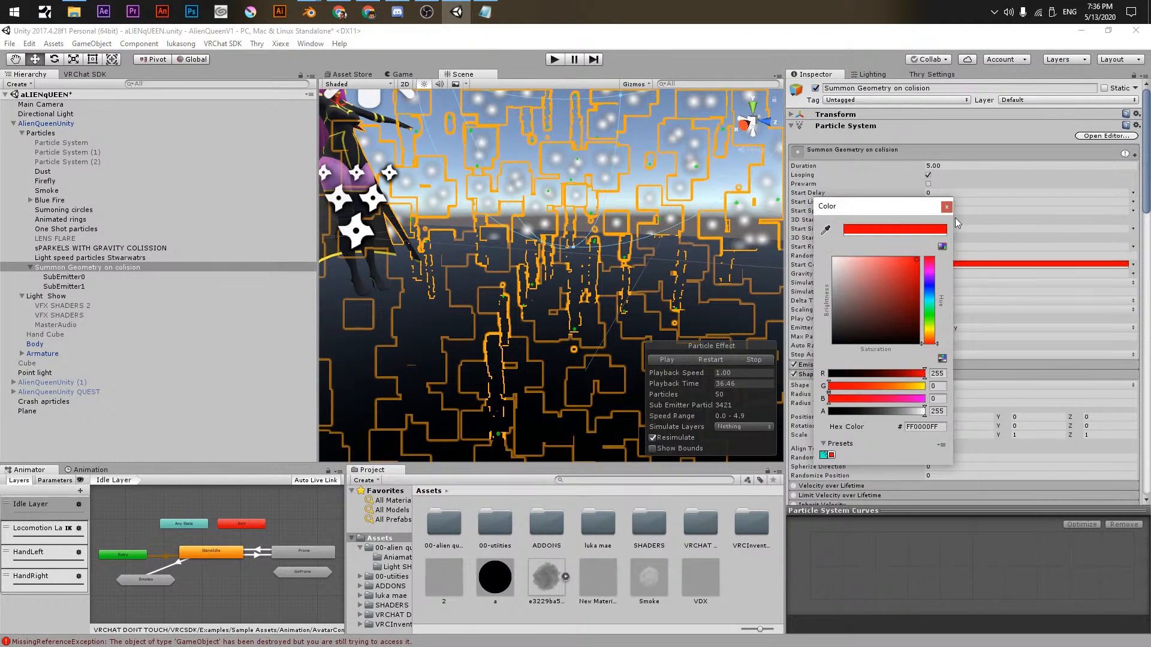
pyautogui.click(947, 207)
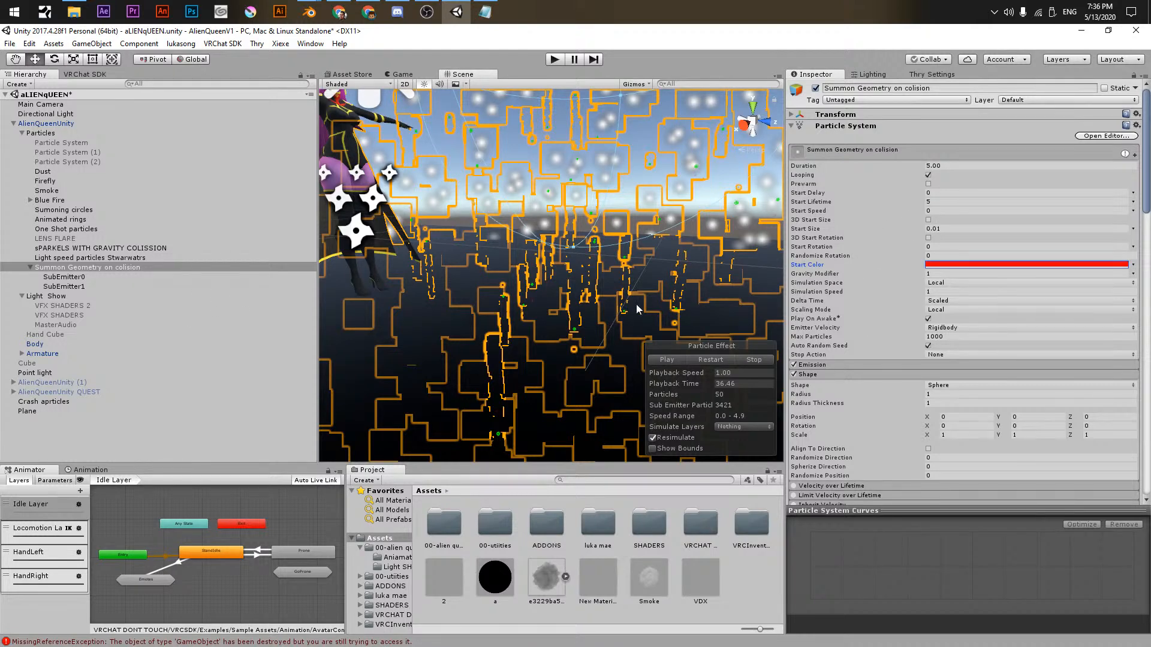
# - Set SubEmitter1's Start Color to red, frame it in the scene, and replay the simulation, pausing once particles hit the floor
pyautogui.click(75, 287)
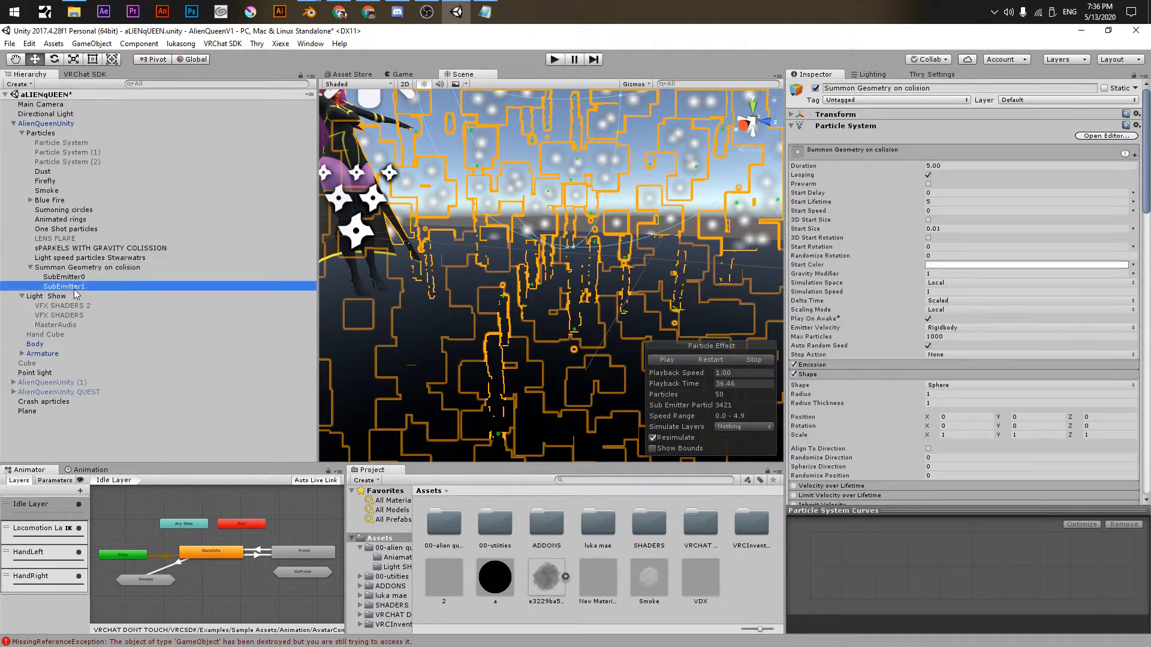
pyautogui.click(933, 268)
pyautogui.click(923, 252)
pyautogui.click(952, 204)
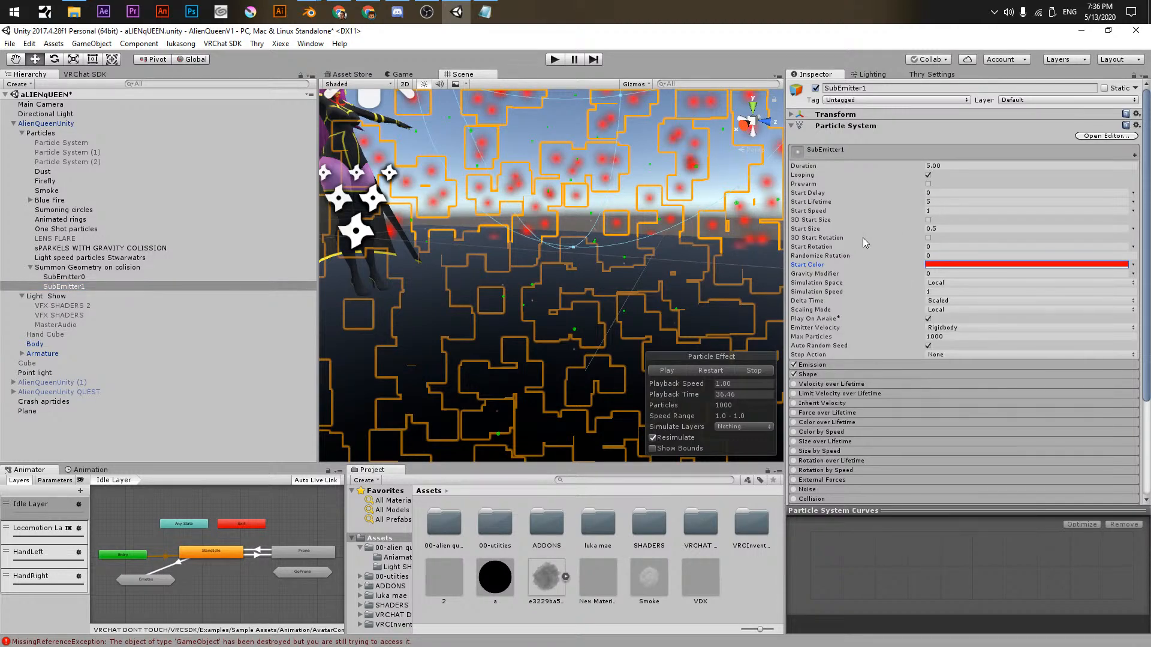
pyautogui.press('f')
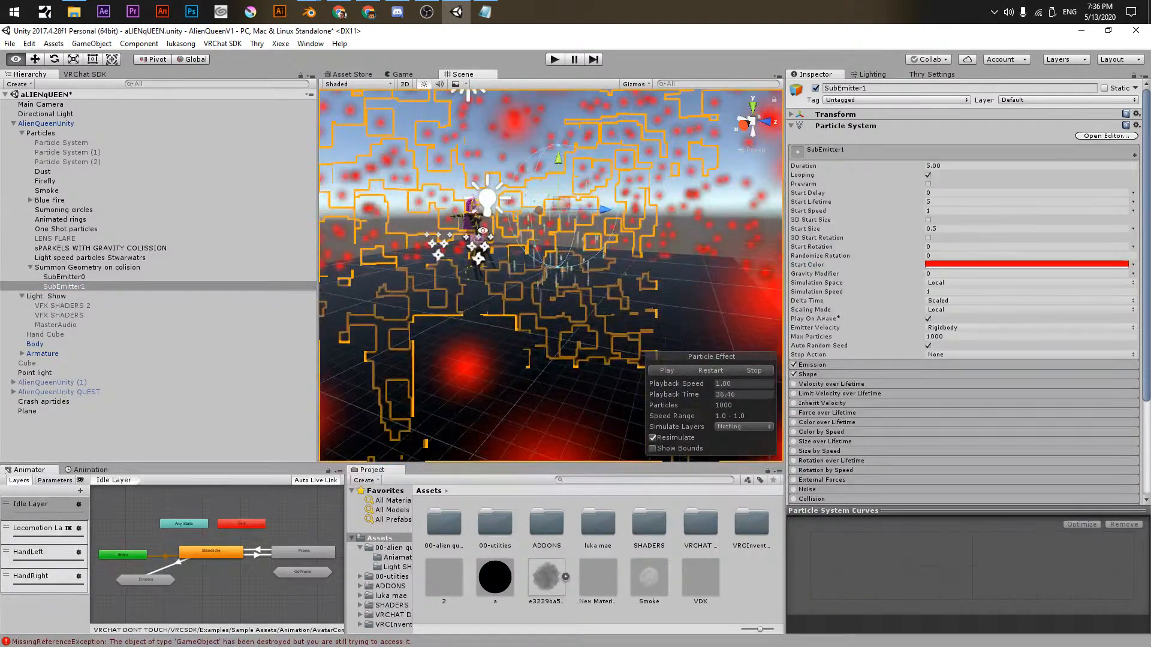
pyautogui.click(679, 371)
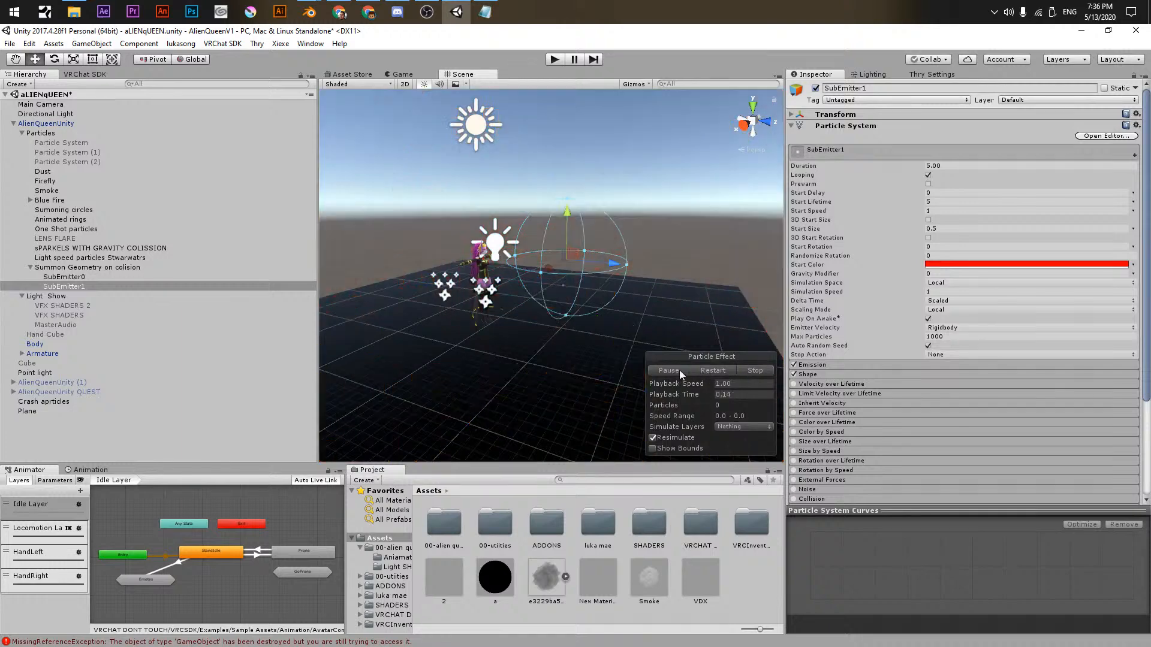
pyautogui.click(699, 371)
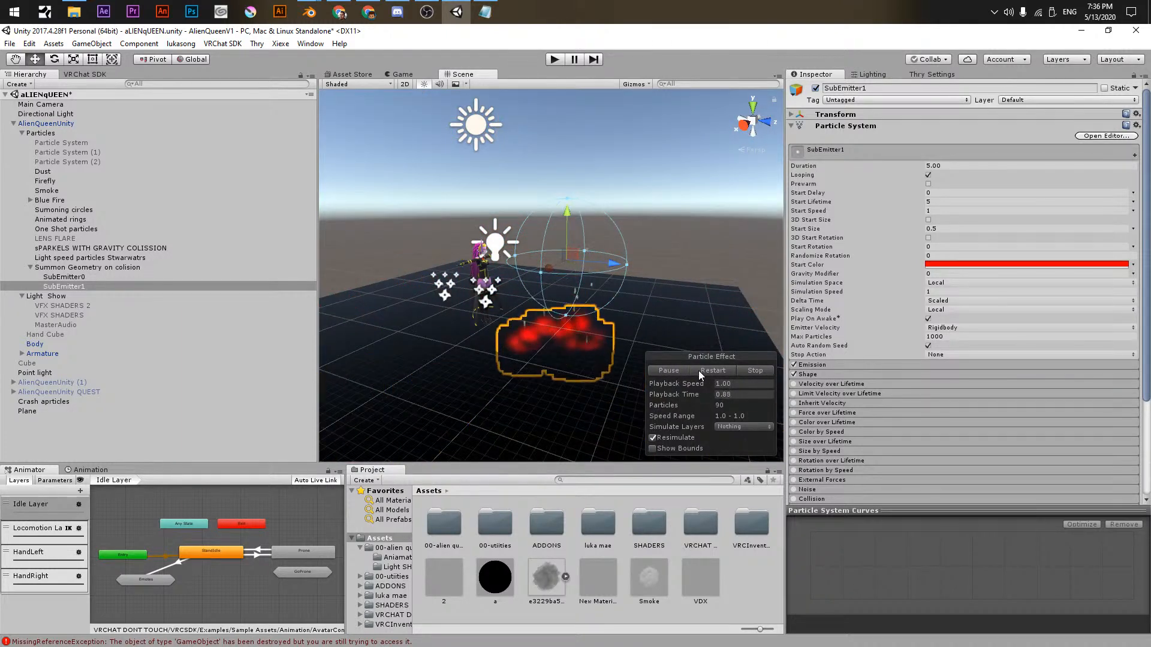
pyautogui.click(708, 371)
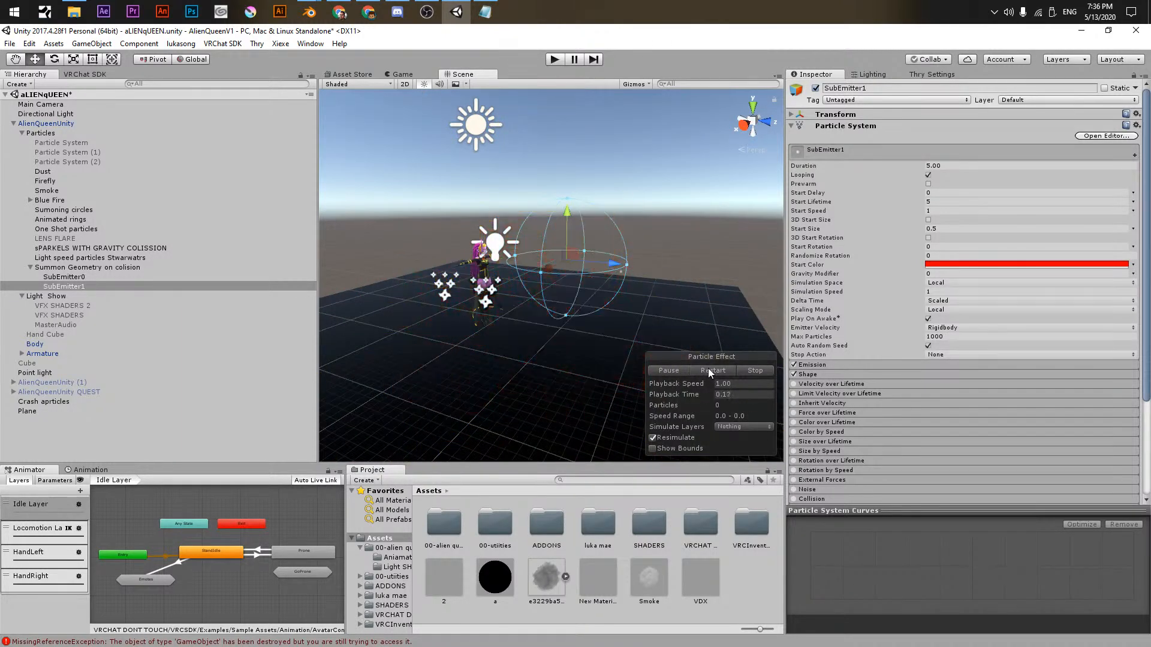
pyautogui.click(706, 373)
pyautogui.click(675, 373)
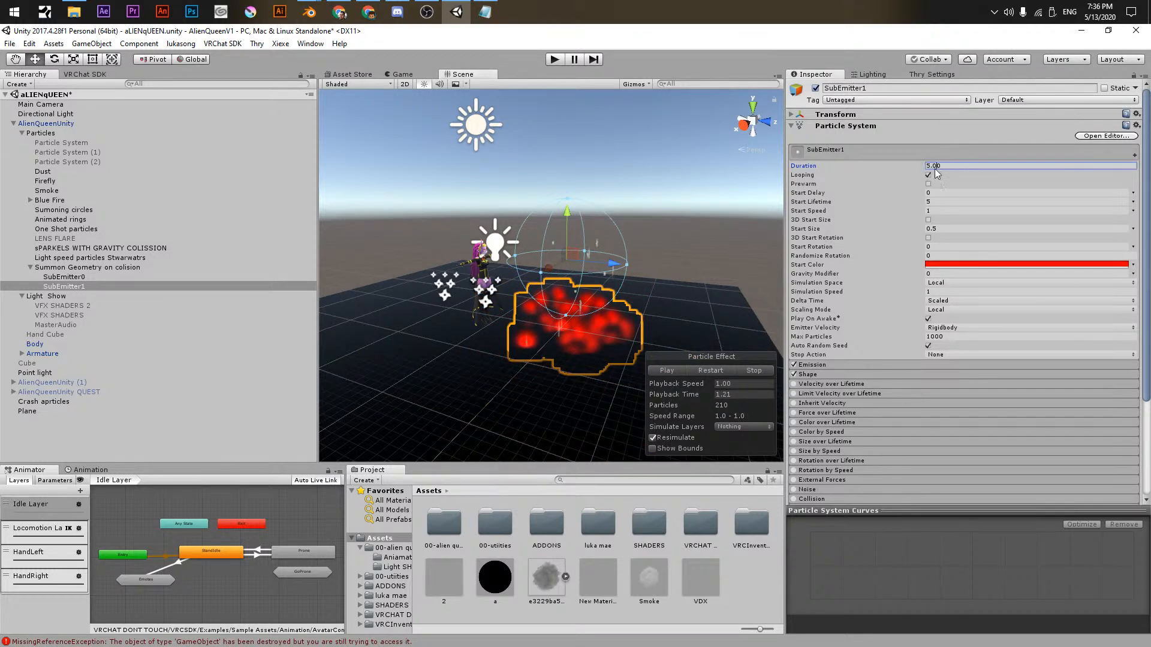
# - Try a Duration of 1, a Start Lifetime of 1 and a Start Speed of 0.1 on SubEmitter1
pyautogui.write('1')
pyautogui.press('Tab')
pyautogui.press('Tab')
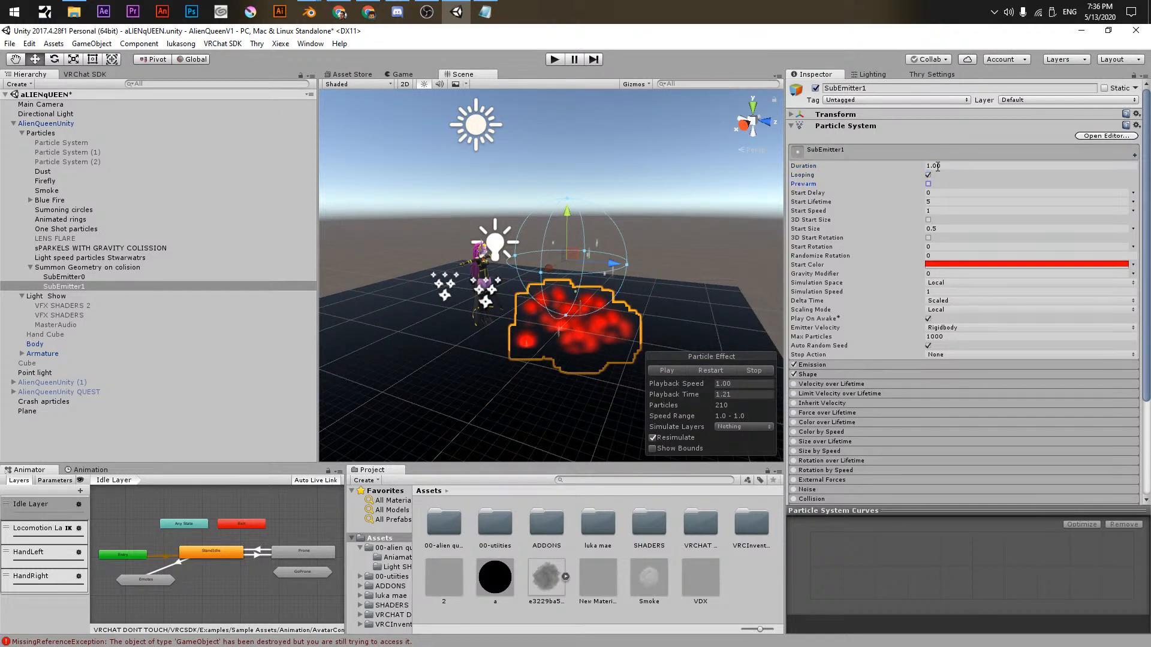
pyautogui.write('1')
pyautogui.press('Tab')
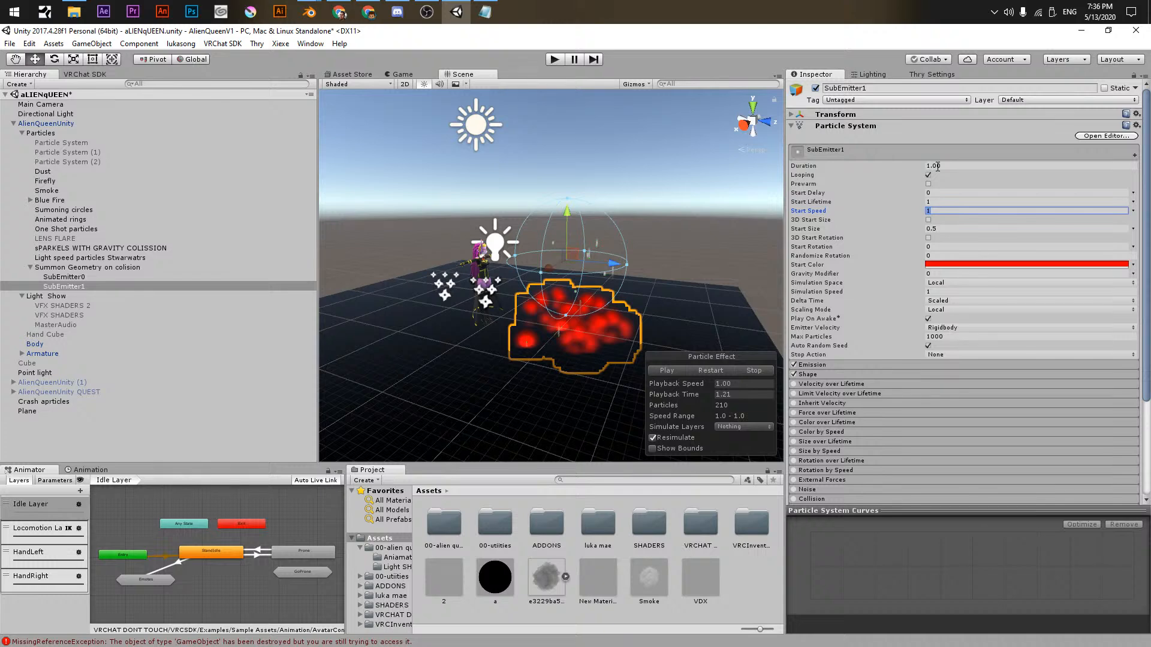
pyautogui.write('.1')
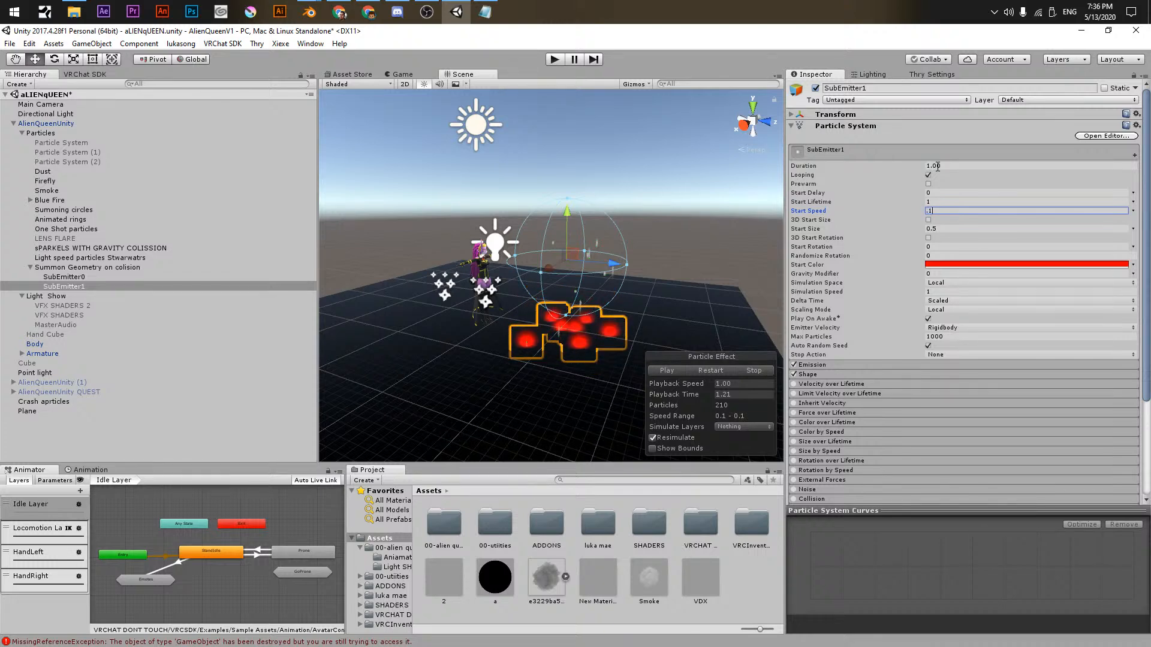
# - Set SubEmitter1's Start Lifetime and Duration to 0.1 and turn off Looping
pyautogui.hotkey('shift', 'Tab')
pyautogui.write('.1')
pyautogui.hotkey('shift', 'Tab')
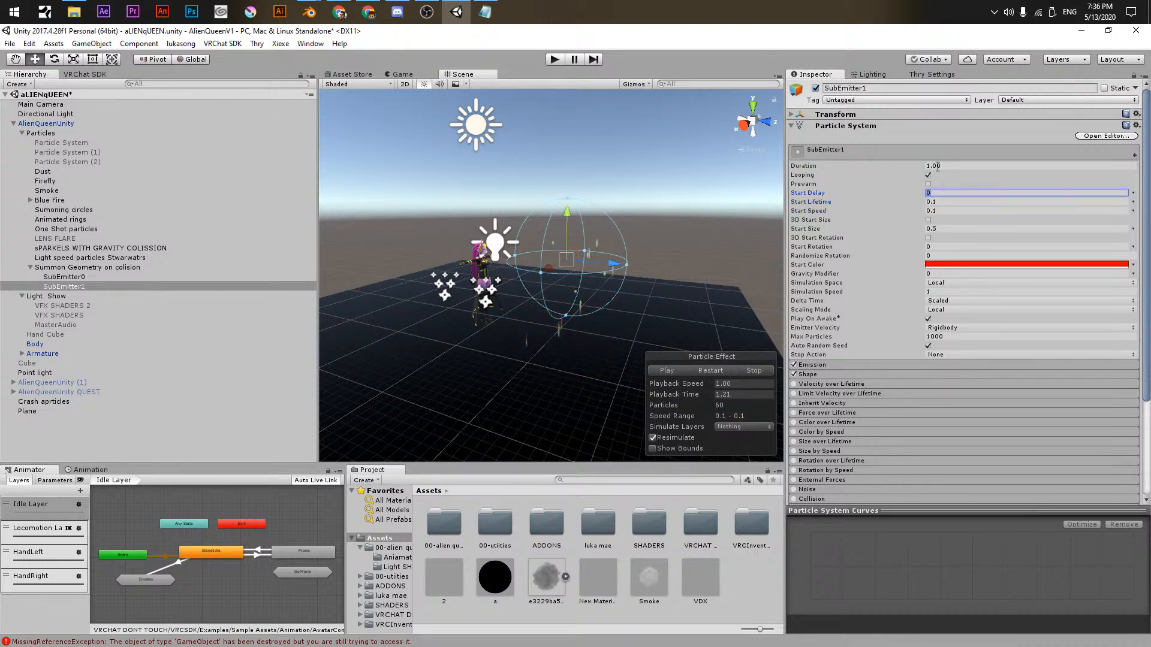
pyautogui.hotkey('shift', 'Tab')
pyautogui.write('.1')
pyautogui.press('Tab')
pyautogui.press('Tab')
pyautogui.click(929, 175)
# - Give SubEmitter1 a Start Speed of 1 and Start Size of 0.1, with World simulation space and Hierarchy scaling mode
pyautogui.click(946, 210)
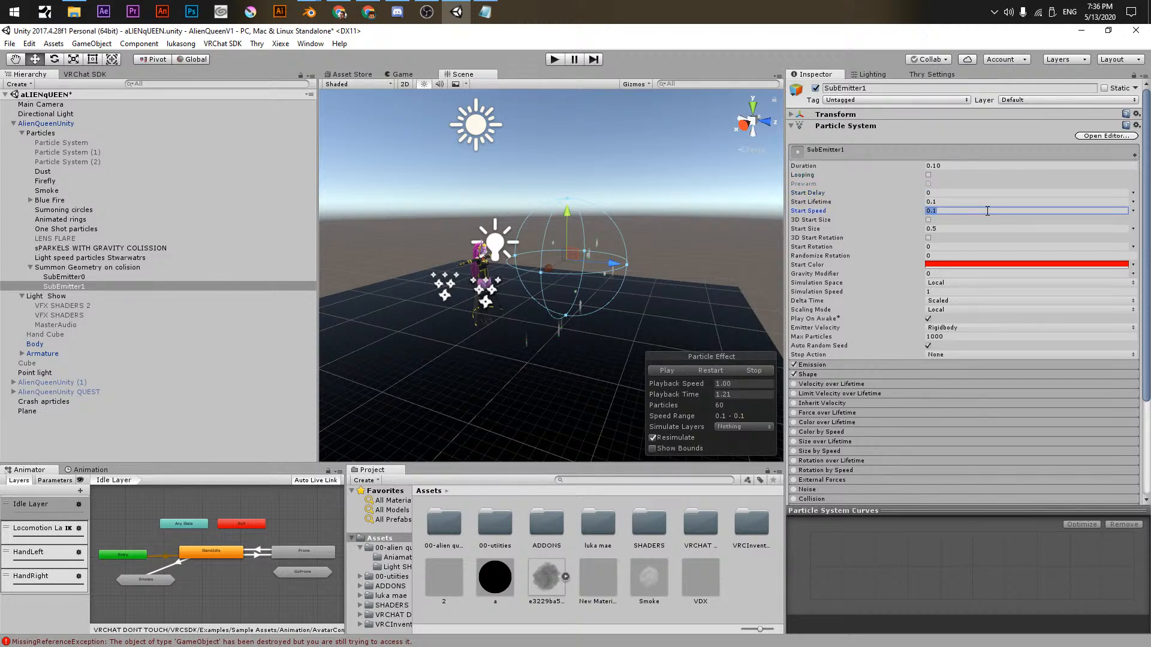
pyautogui.press('Tab')
pyautogui.press('Tab')
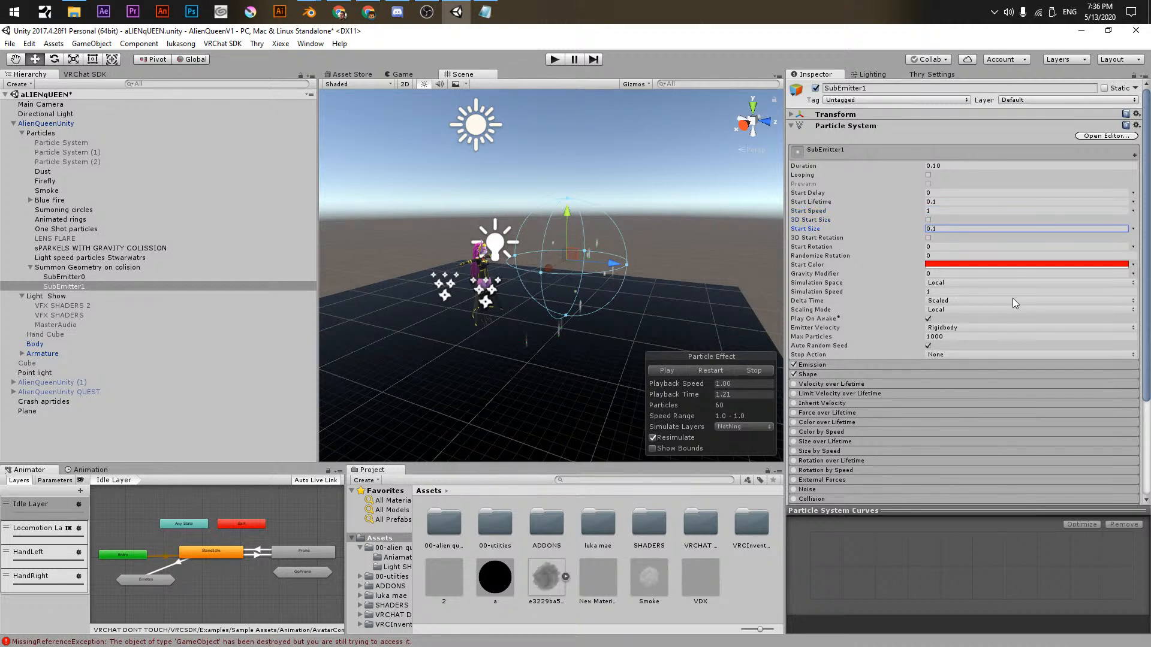
pyautogui.click(929, 285)
pyautogui.click(935, 295)
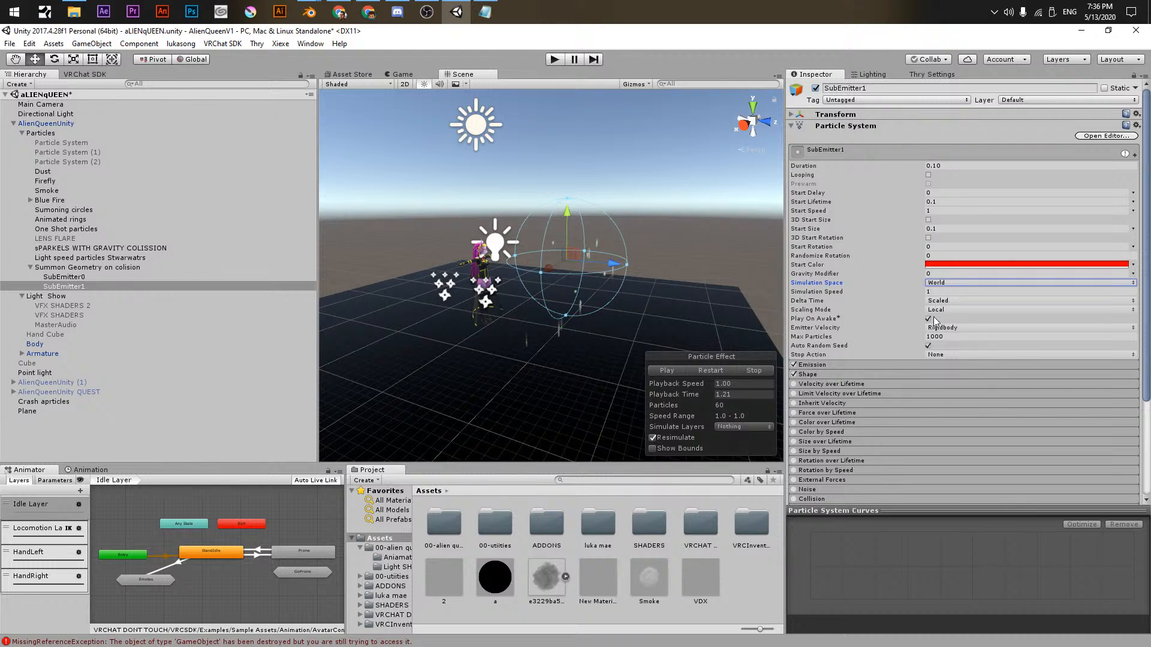
pyautogui.click(934, 311)
pyautogui.click(940, 324)
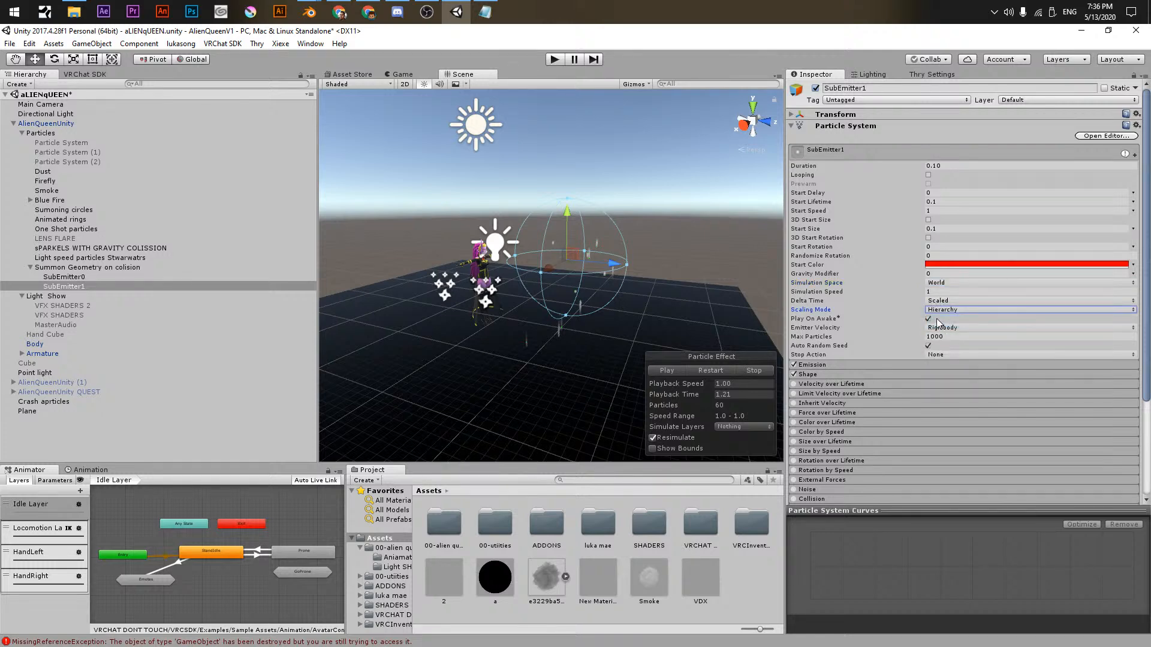
# - Replay the simulation, set SubEmitter1's Start Lifetime to 1 and raise its Gravity Modifier to 0.05
pyautogui.click(703, 368)
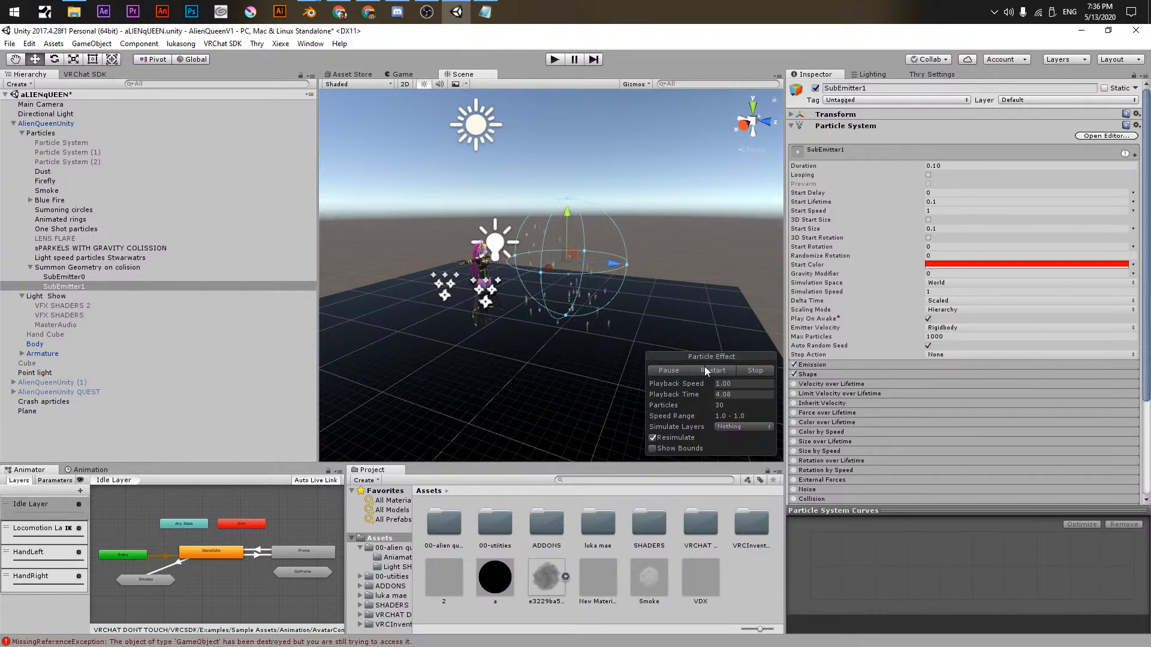
pyautogui.click(938, 202)
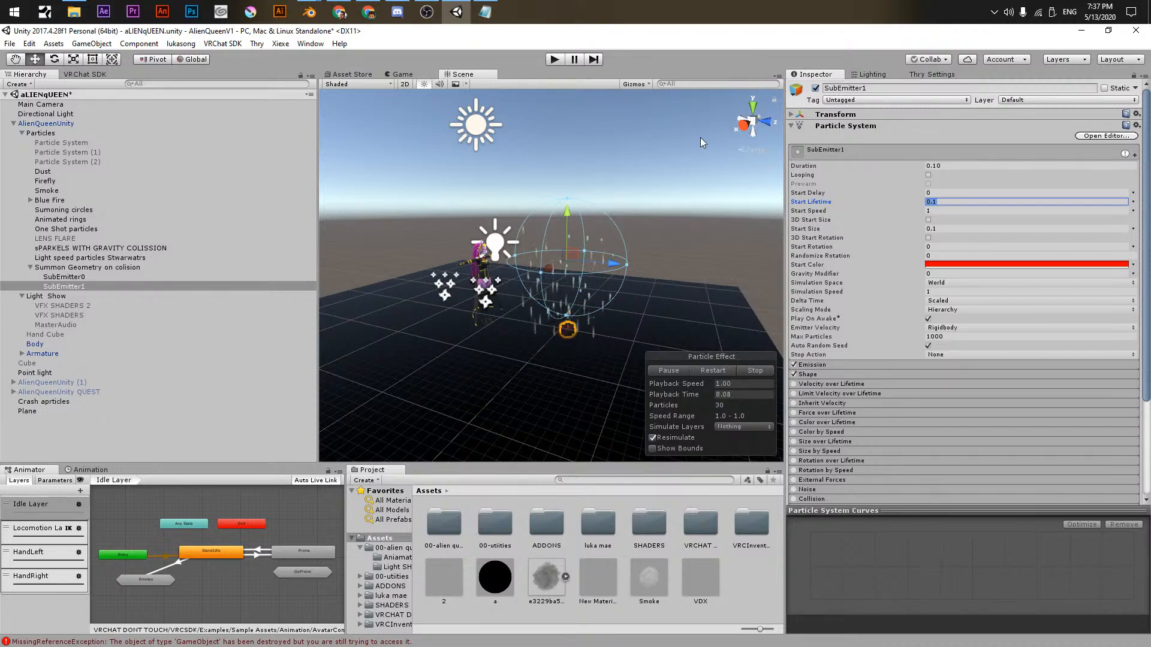
pyautogui.write('1')
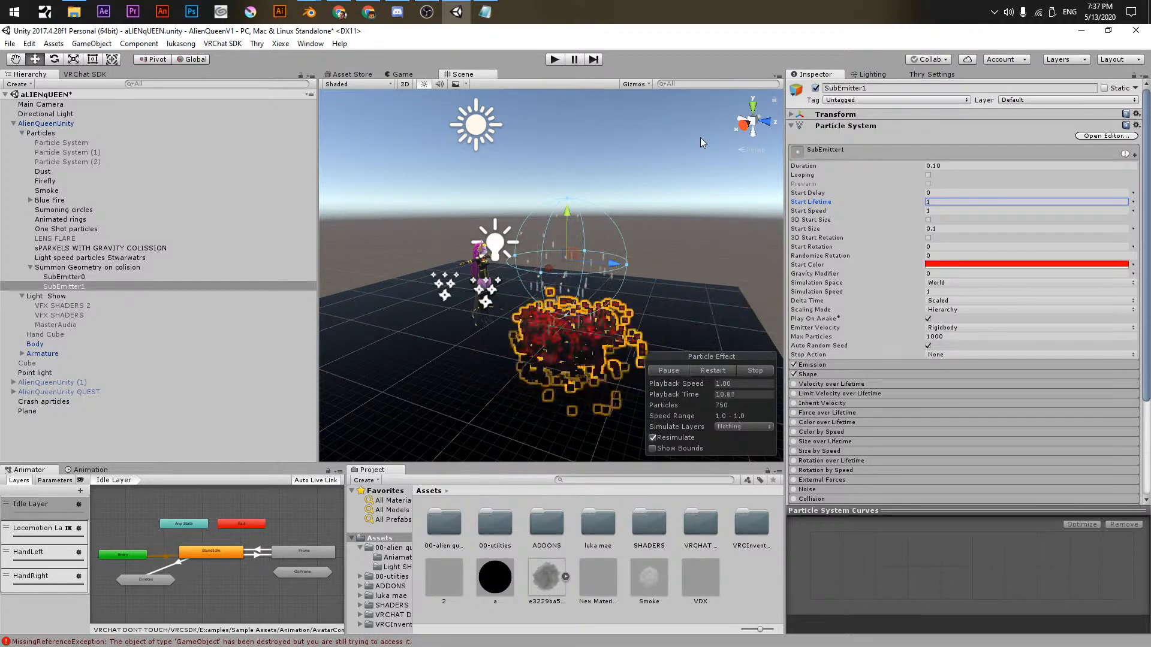
pyautogui.keyDown('alt'); pyautogui.scroll(7, 599, 303); pyautogui.keyUp('alt')
pyautogui.keyDown('alt'); pyautogui.scroll(4, 599, 303); pyautogui.keyUp('alt')
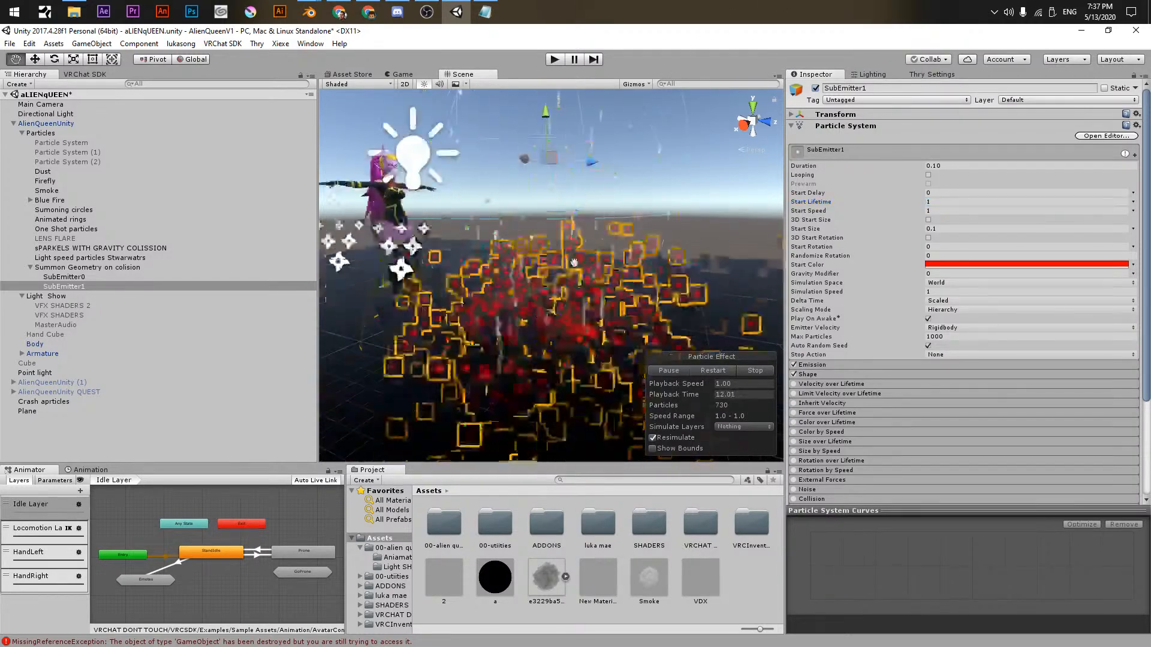
pyautogui.moveTo(647, 293); pyautogui.dragTo(645, 297, button='middle')
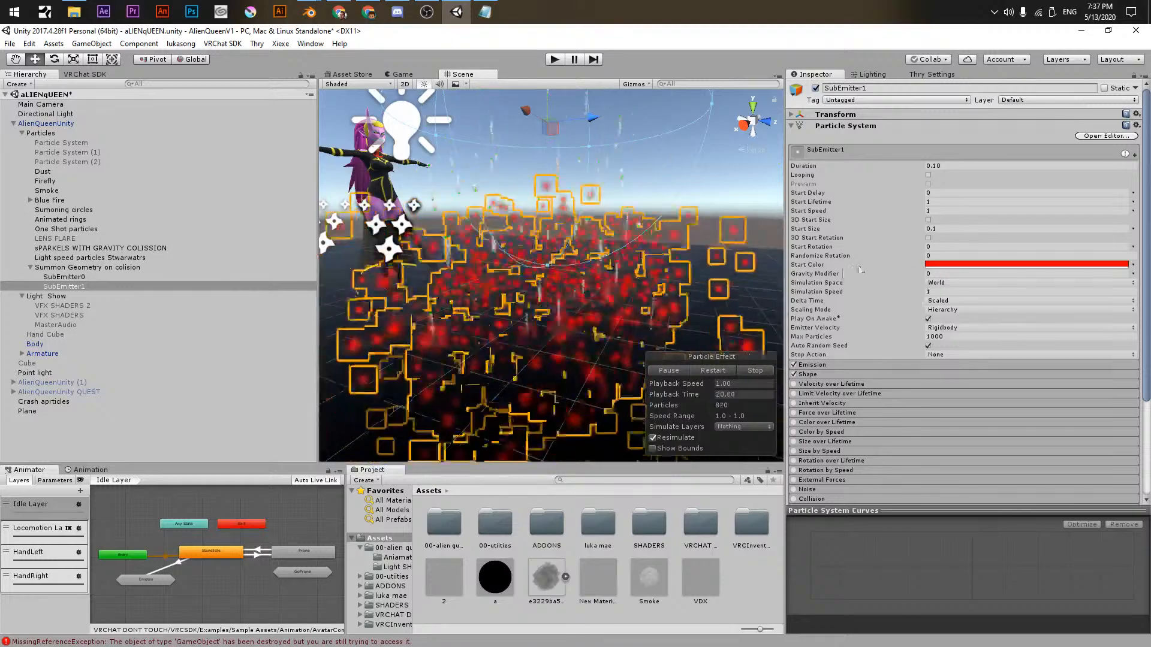
pyautogui.moveTo(822, 274); pyautogui.dragTo(829, 278)
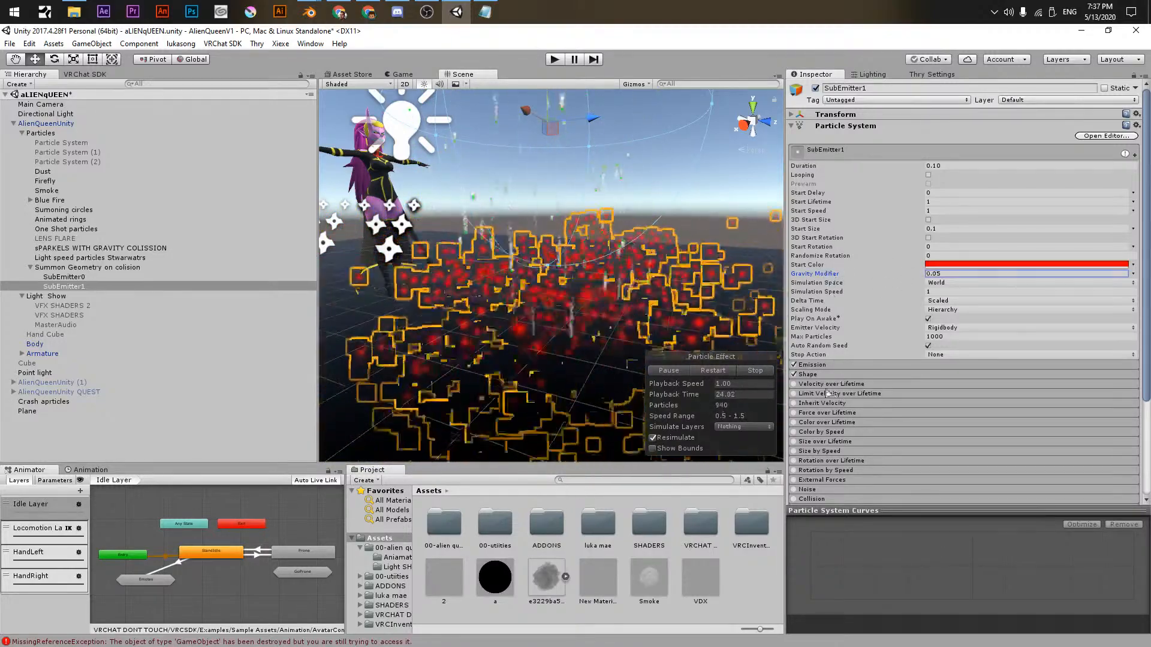
# - Enable the Collision module on SubEmitter1 and set its collision type to World
pyautogui.click(794, 499)
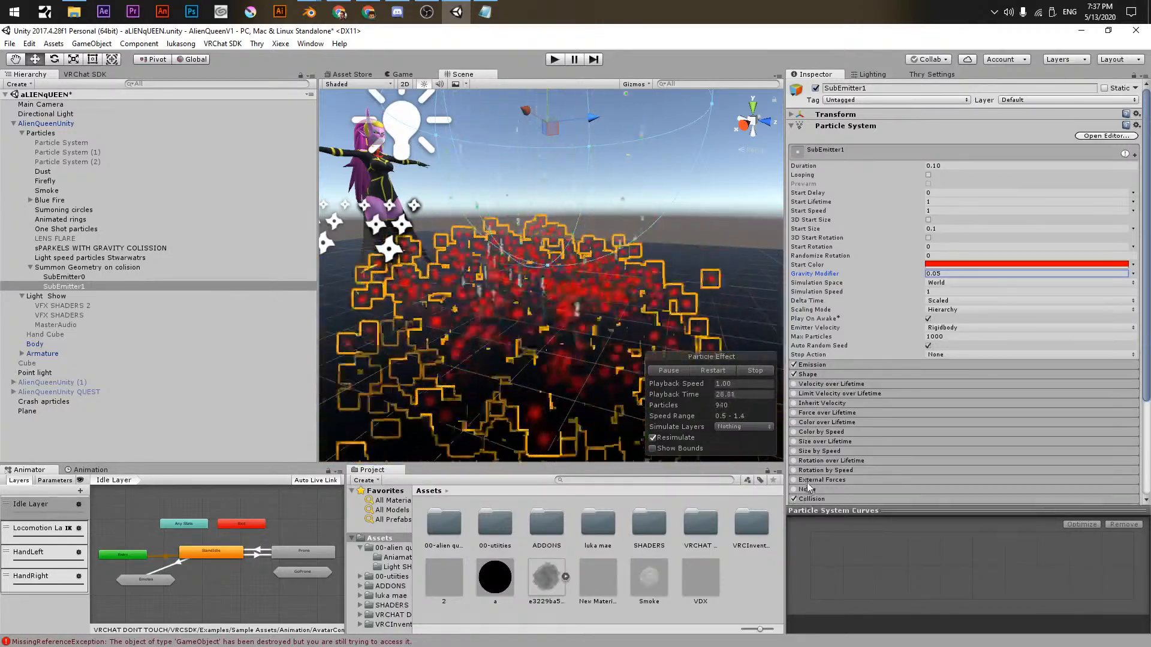
pyautogui.scroll(-3, 810, 473)
pyautogui.click(812, 427)
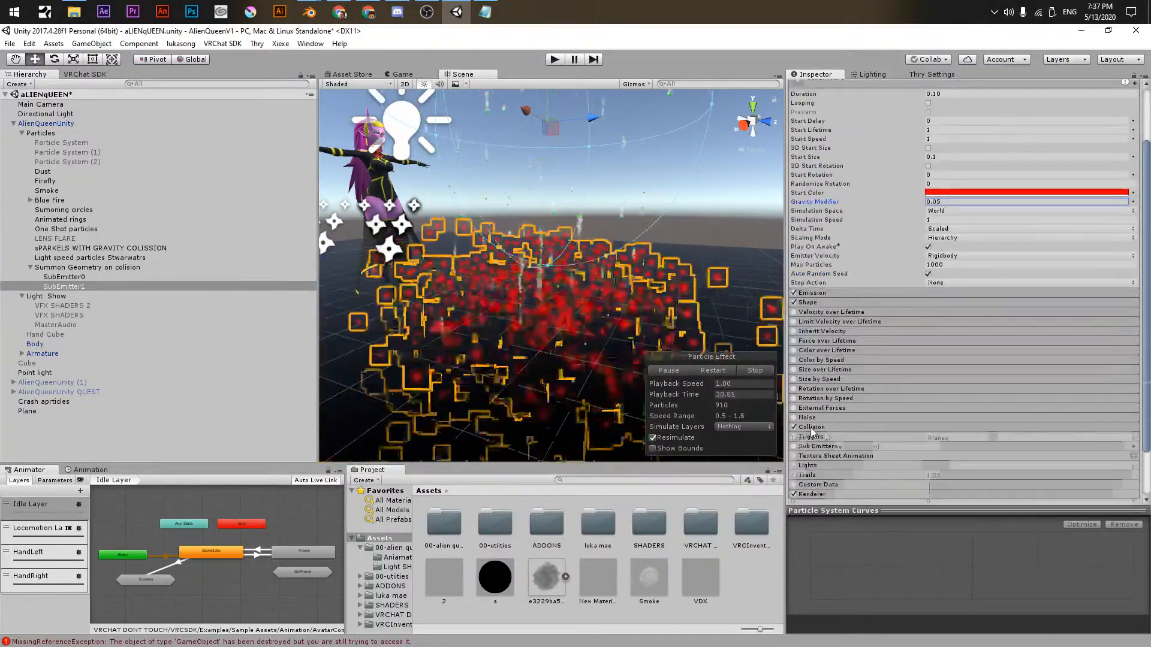
pyautogui.click(947, 438)
pyautogui.click(929, 451)
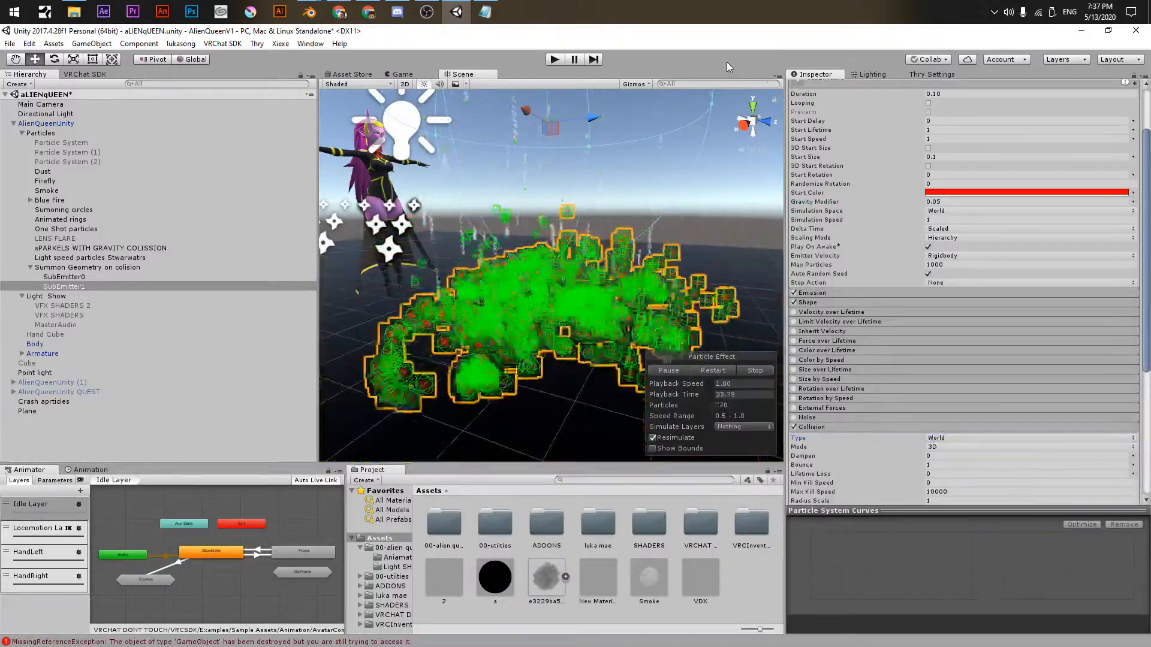
# - Select SubEmitter0 under Summon Geometry on colision
pyautogui.click(63, 277)
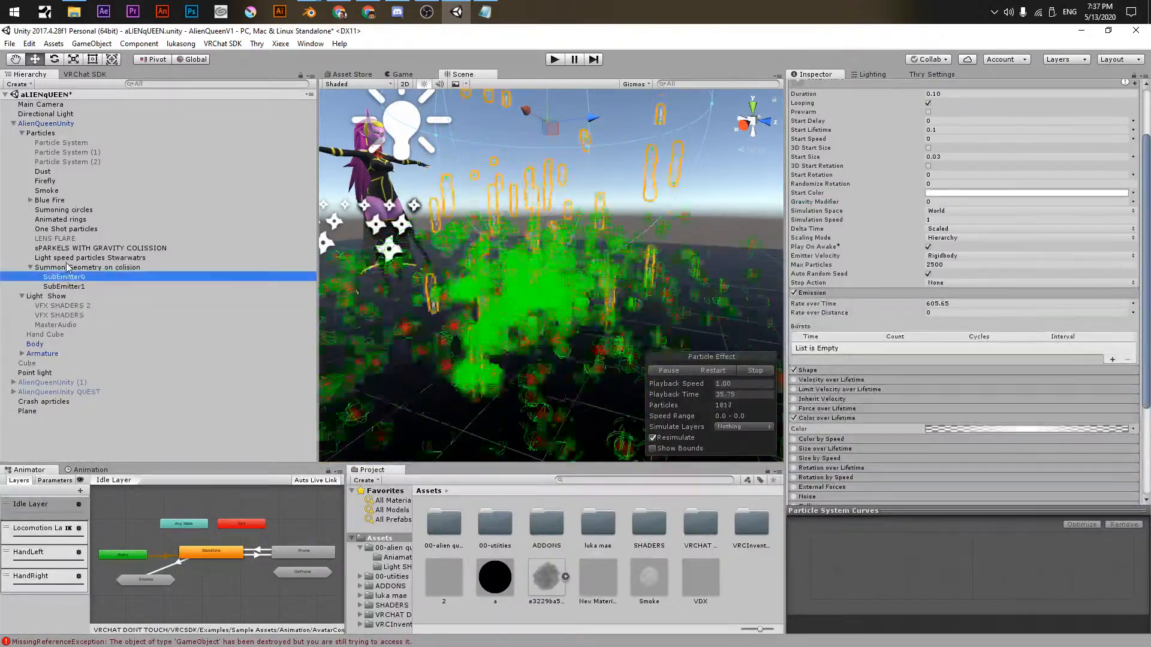
# - Look through the Scene view's gizmo visibility settings with the Summon Geometry on colision particle system selected, then clear the selection
pyautogui.click(66, 268)
pyautogui.click(768, 69)
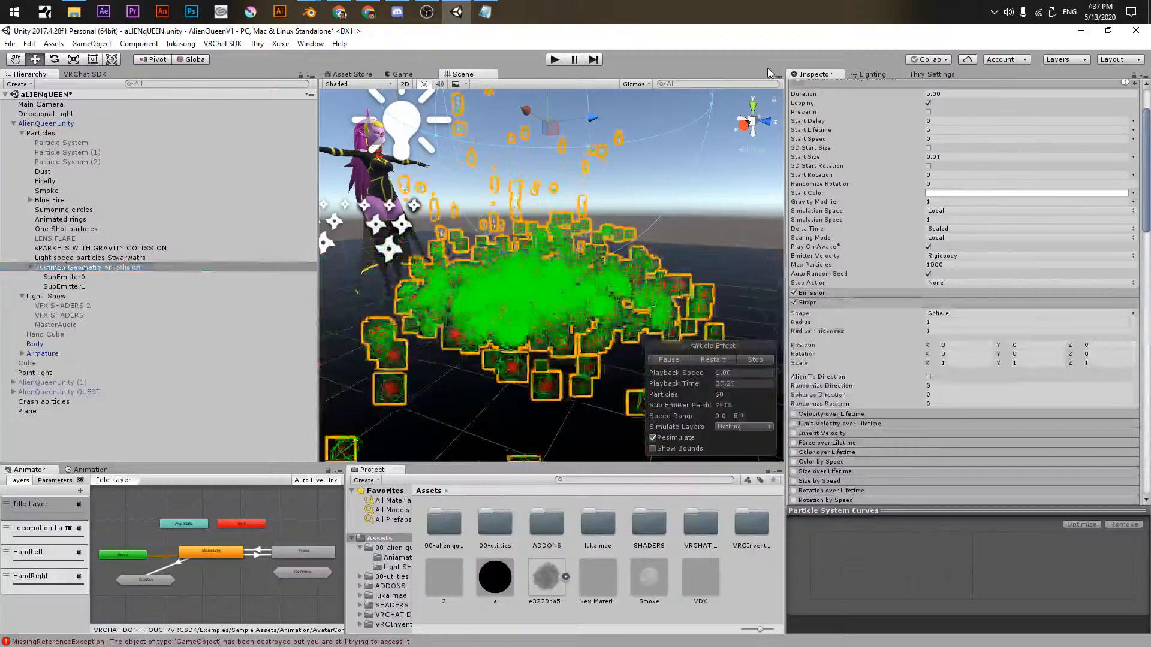
pyautogui.click(645, 84)
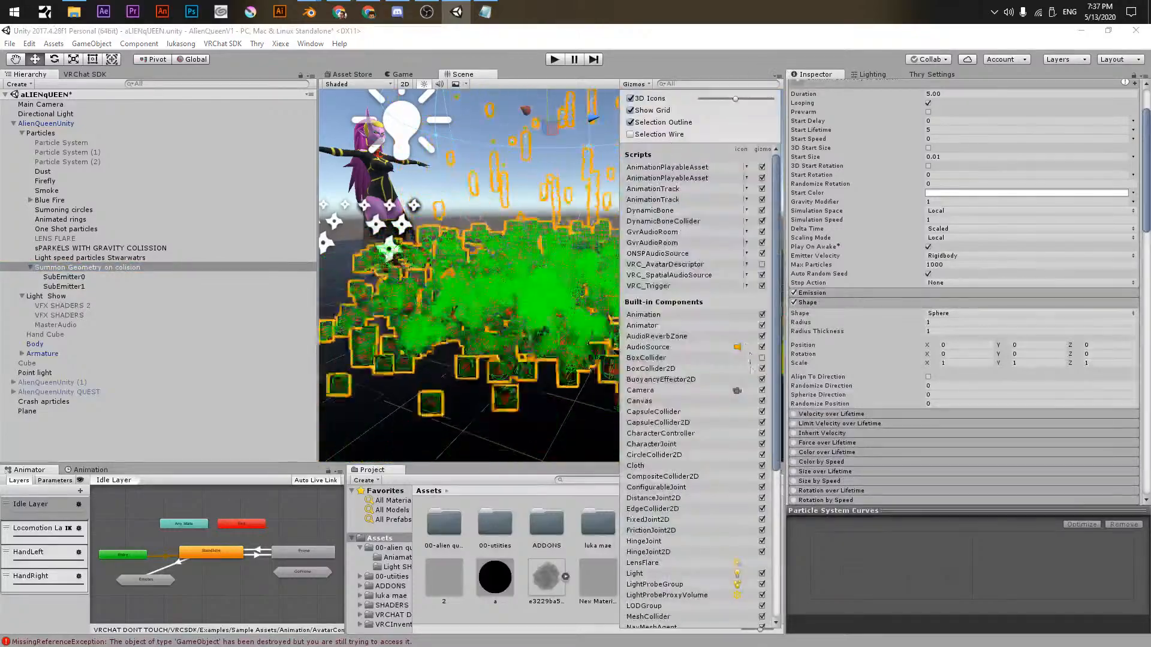
pyautogui.scroll(-5, 702, 360)
pyautogui.scroll(-2, 680, 425)
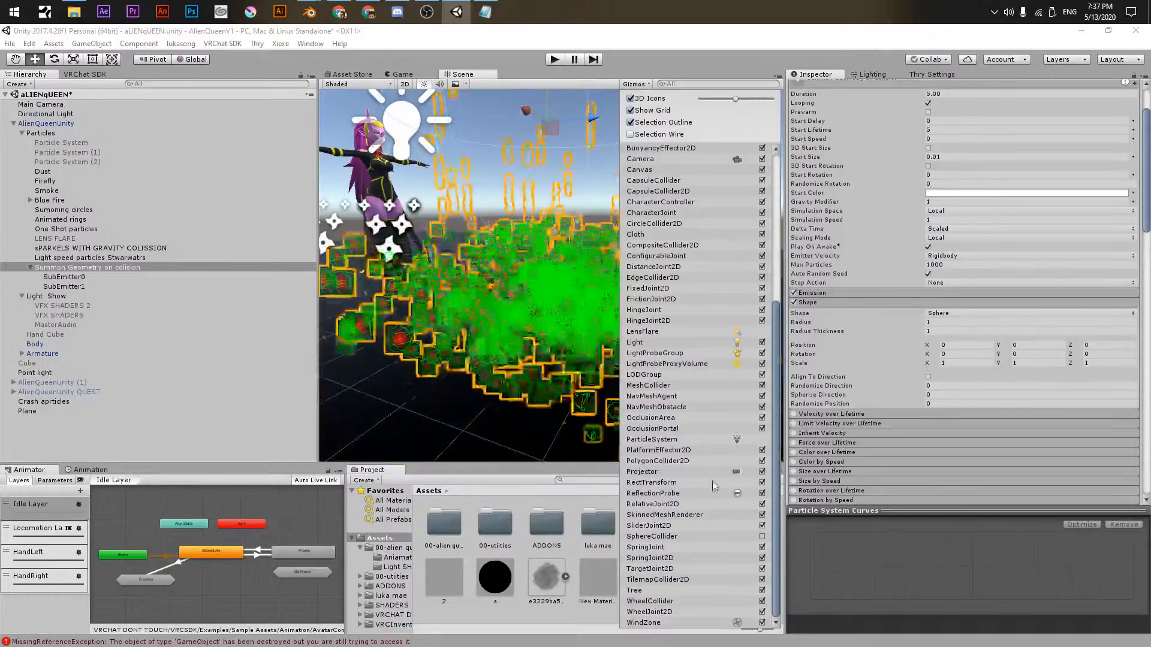
pyautogui.scroll(5, 712, 491)
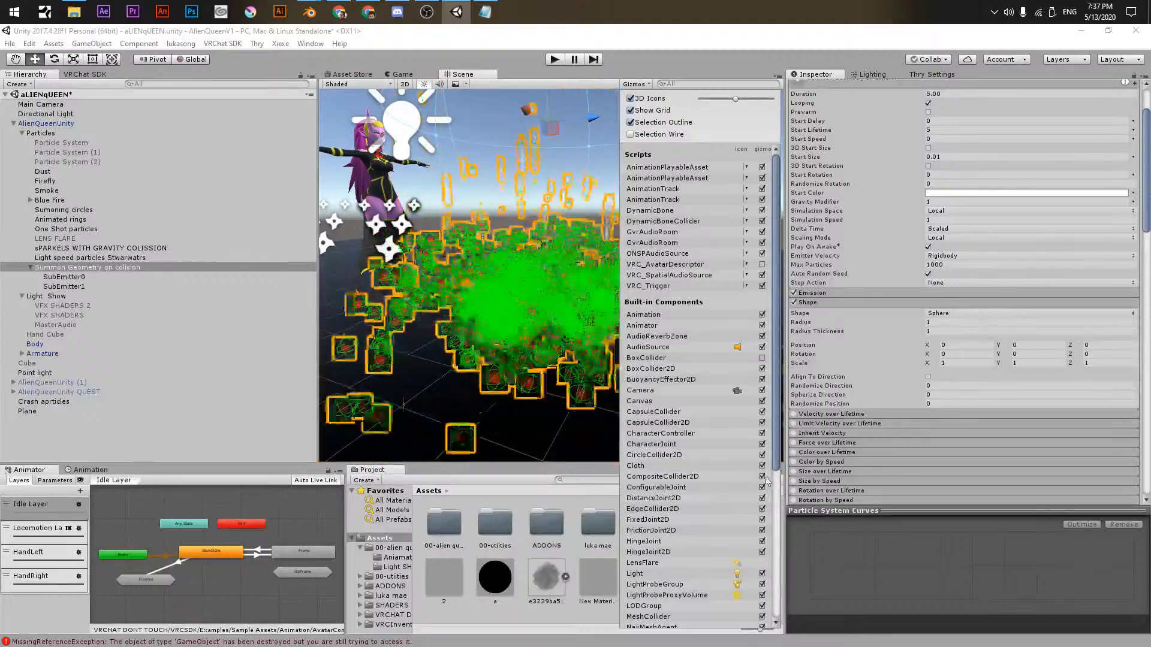
pyautogui.click(642, 64)
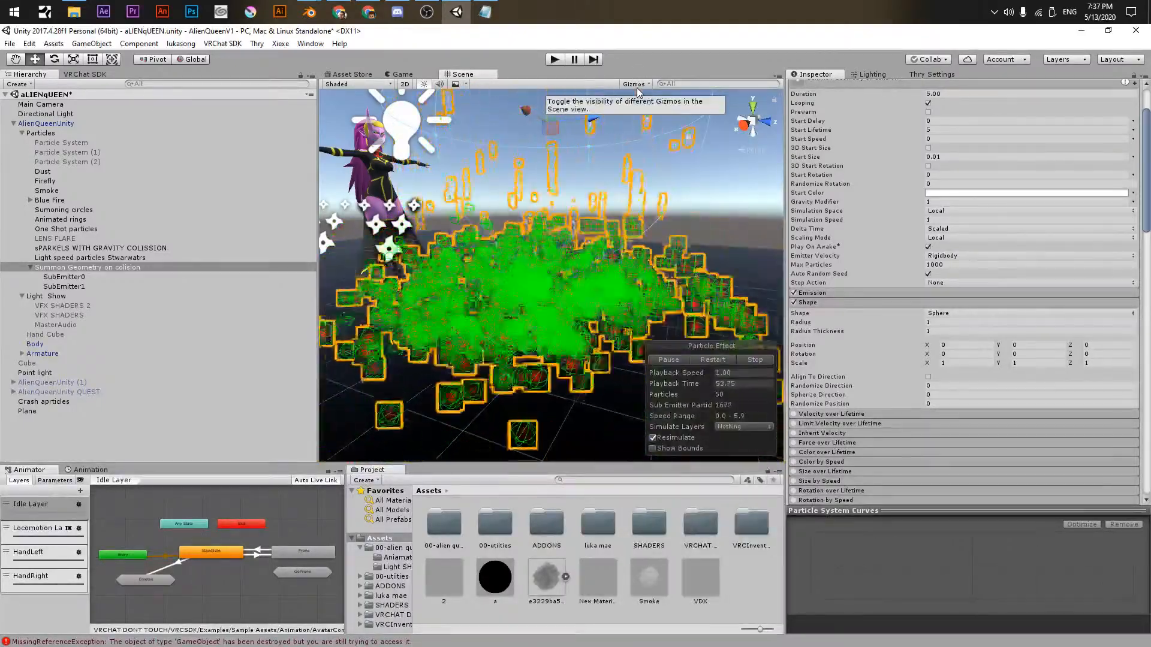
pyautogui.click(712, 191)
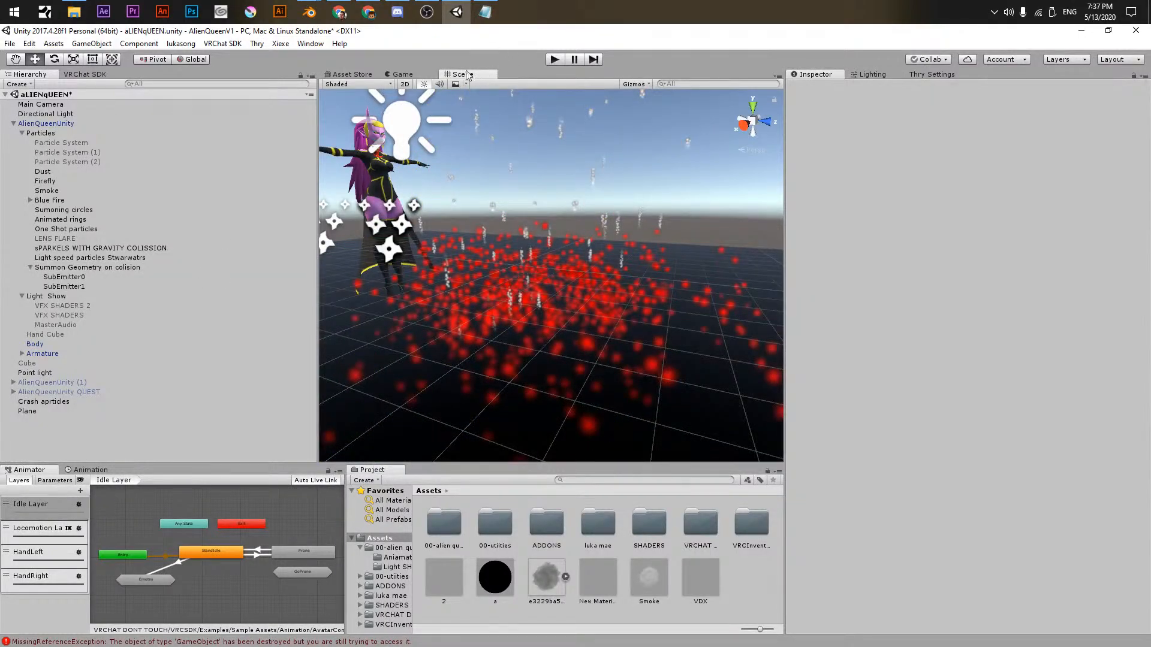
# - Save the scene and briefly test the particle effects in Play mode
pyautogui.click(9, 44)
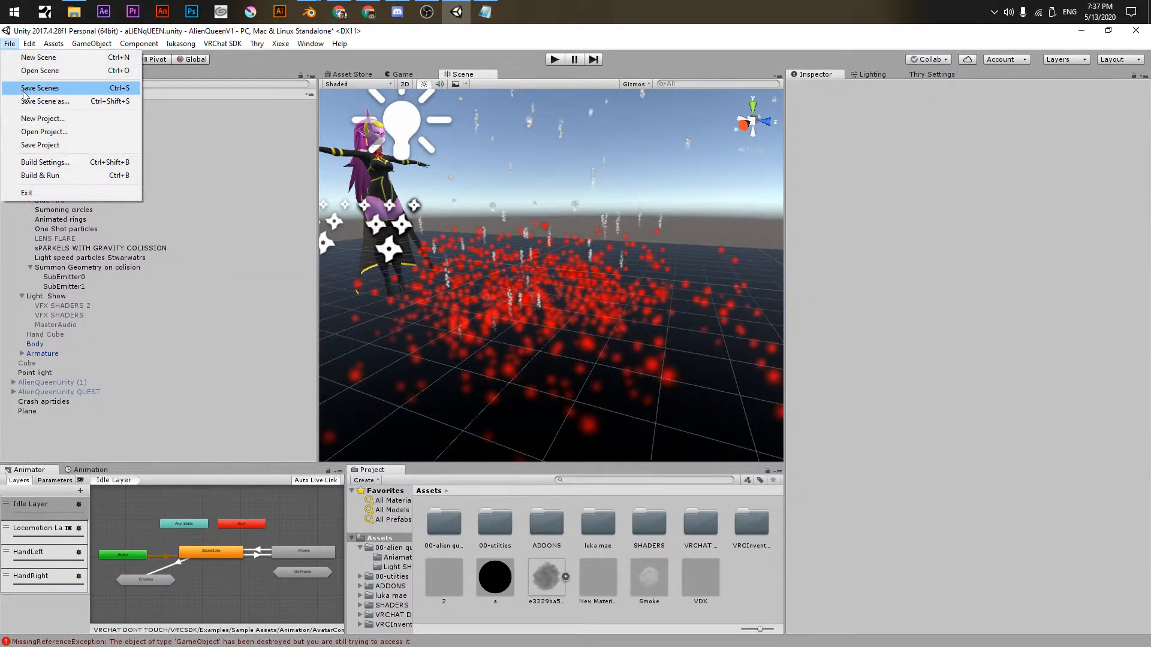
pyautogui.click(24, 91)
pyautogui.click(561, 61)
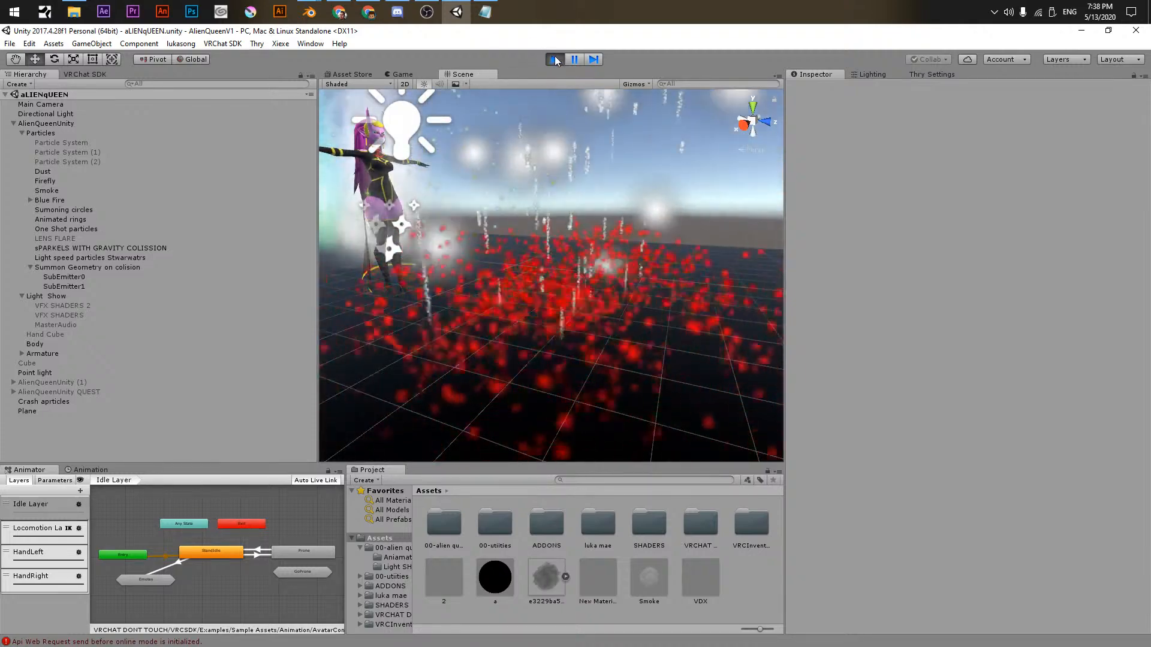
pyautogui.hotkey('ctrl', 'p')
# - Turn off looping for the Summon Geometry on colision particle system
pyautogui.click(398, 74)
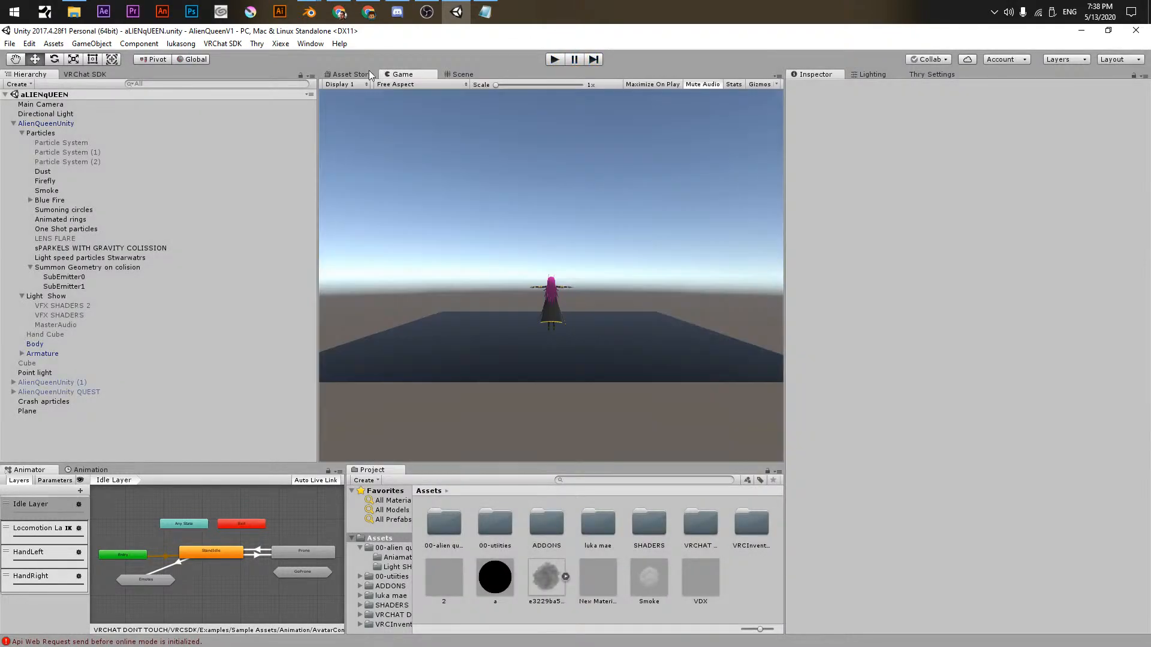
pyautogui.click(64, 287)
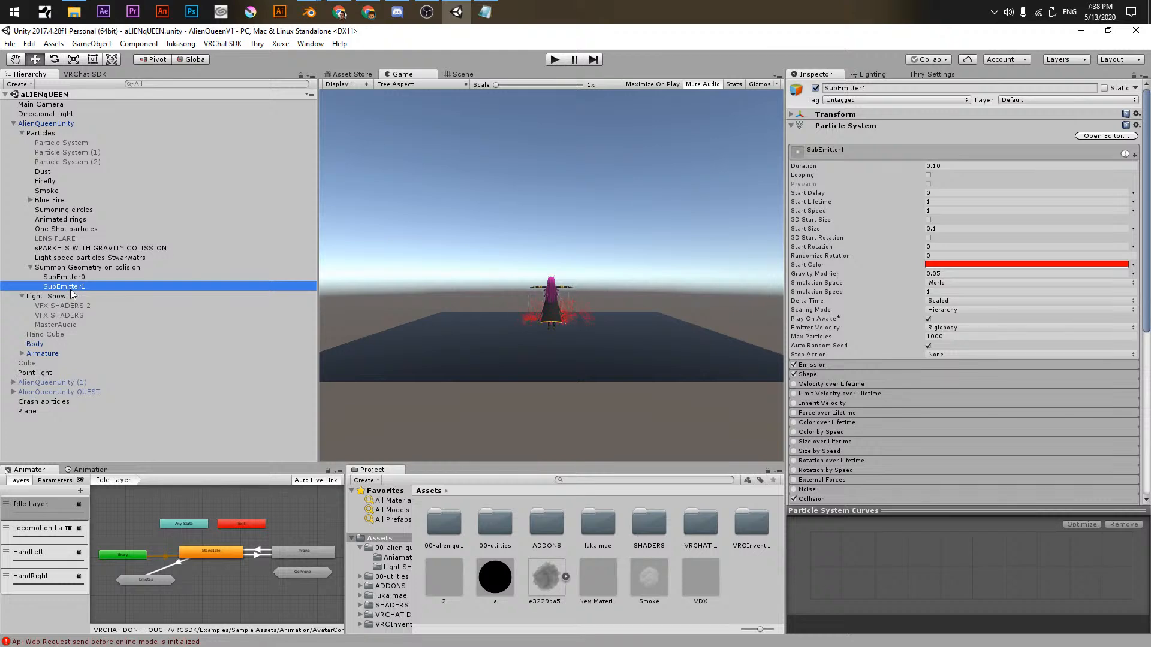
pyautogui.press('Up')
pyautogui.press('Up')
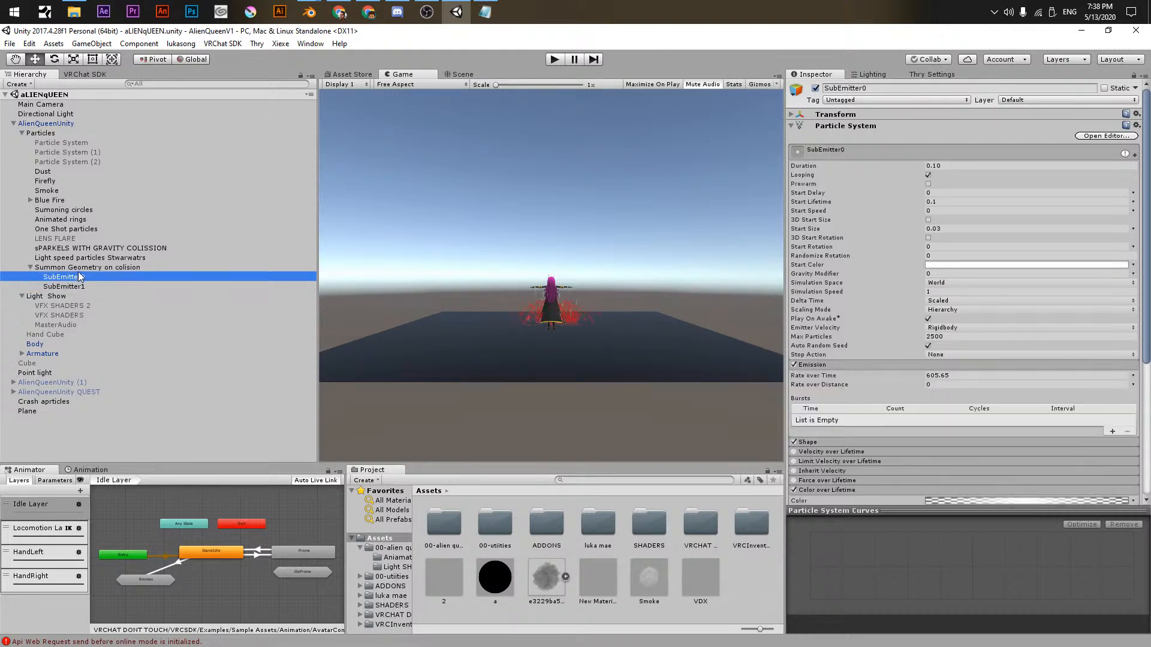
pyautogui.click(928, 175)
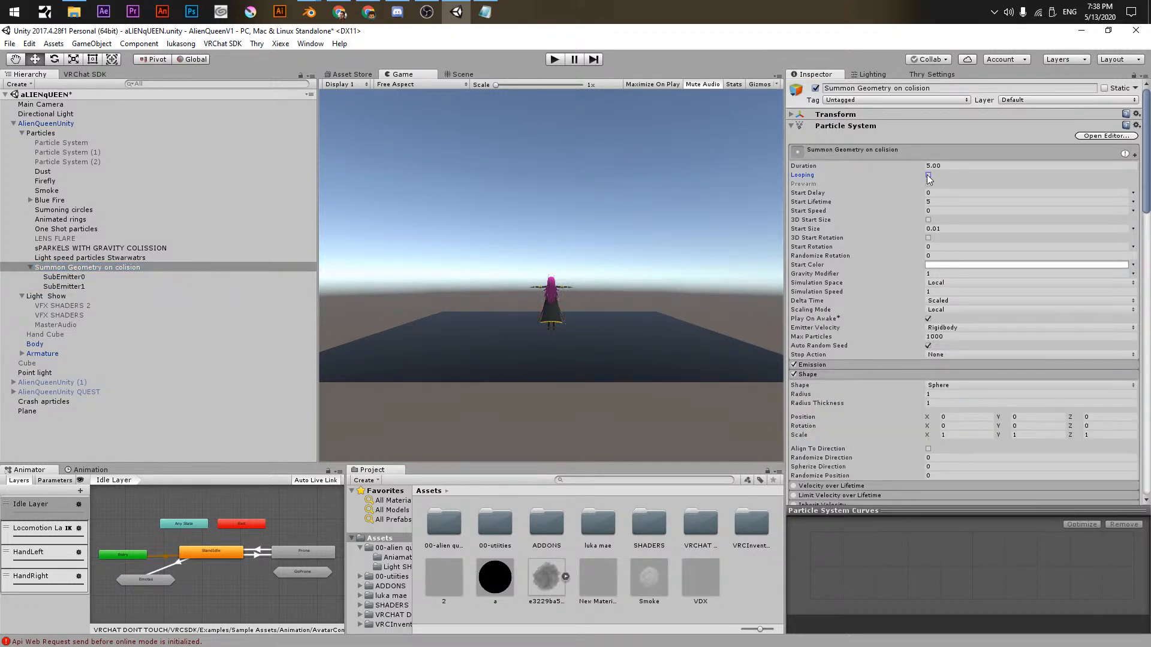
pyautogui.scroll(1, 400, 131)
# - Preview the Summon Geometry on colision effect in the Scene view and restart its simulation
pyautogui.click(461, 75)
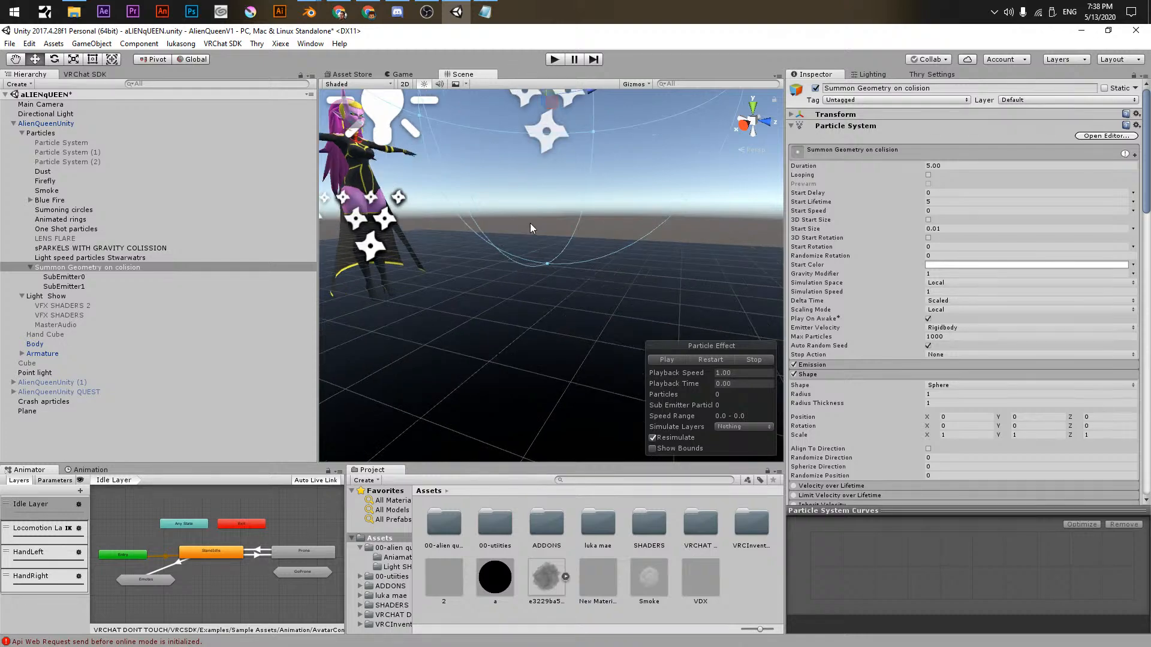
pyautogui.scroll(2, 617, 227)
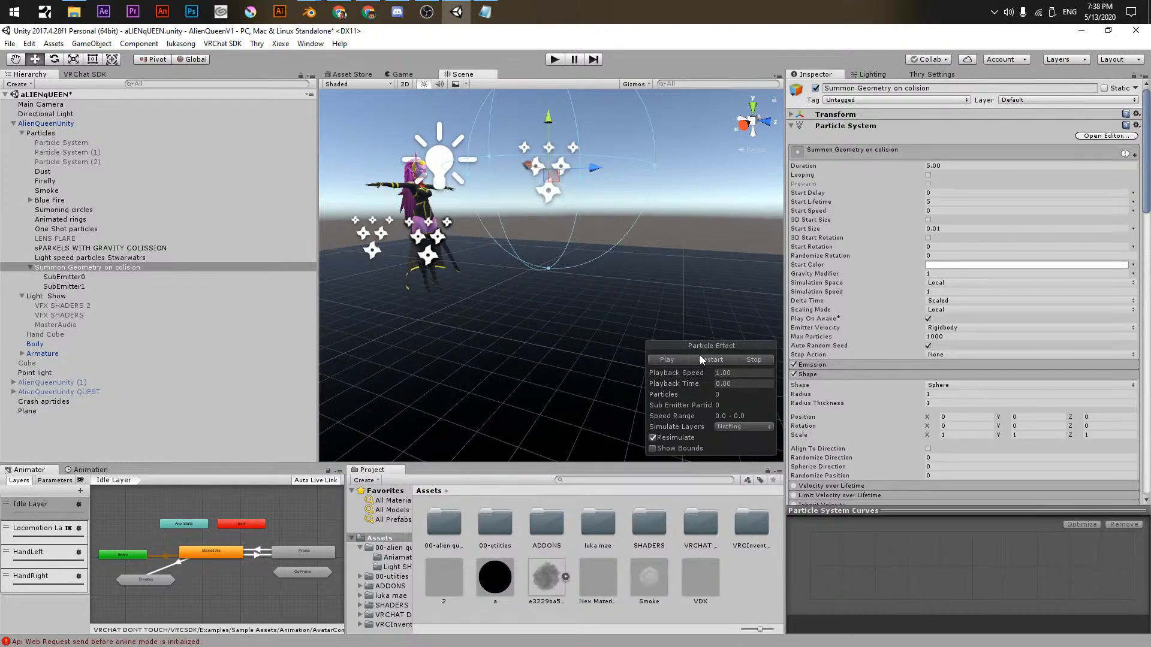
pyautogui.click(682, 356)
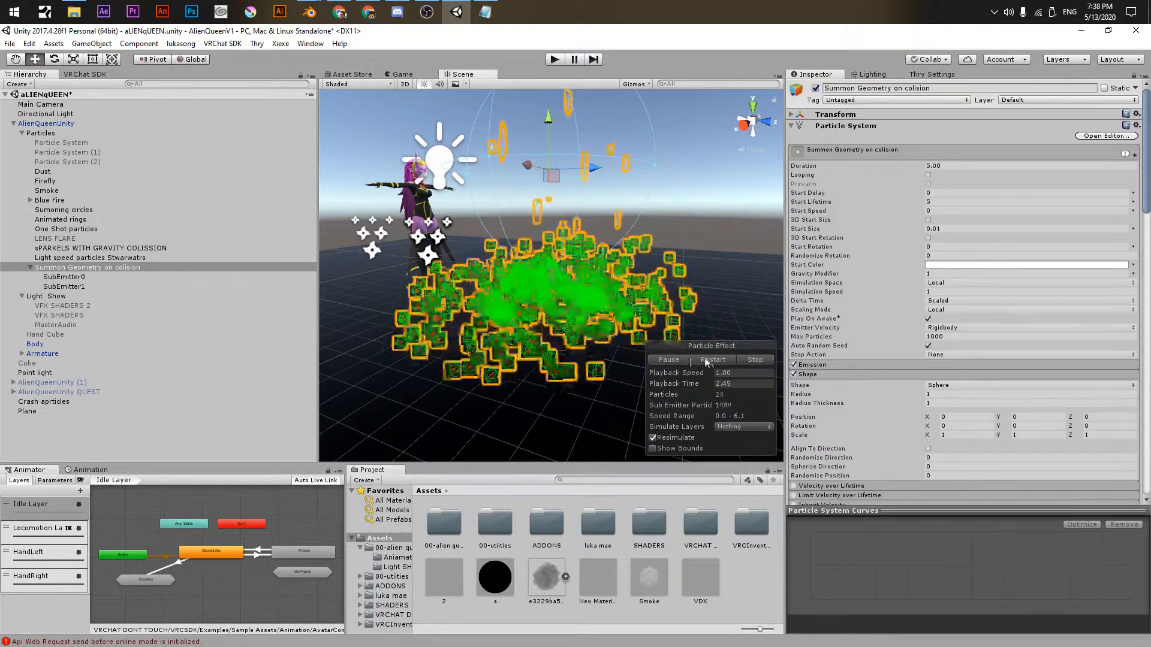
pyautogui.click(707, 360)
# - Enable Size over Lifetime on SubEmitter1 with a curve rising from zero to 1.0 at mid-life and falling back to zero
pyautogui.click(64, 287)
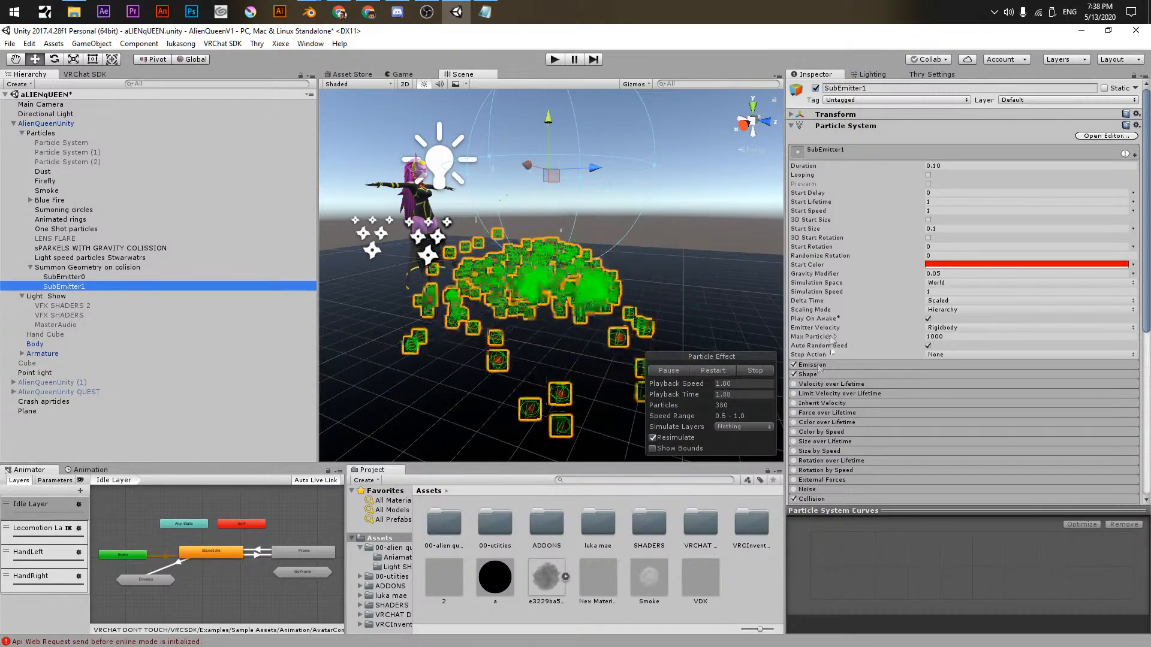
pyautogui.scroll(-5, 804, 442)
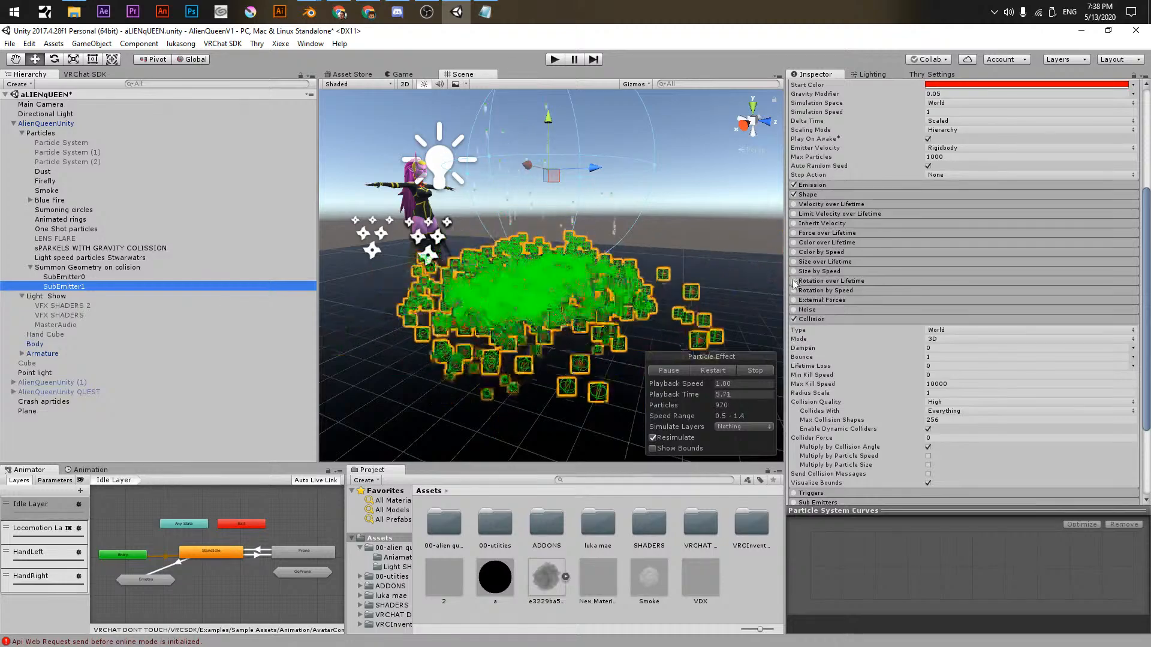
pyautogui.click(794, 261)
pyautogui.click(834, 262)
pyautogui.click(1023, 282)
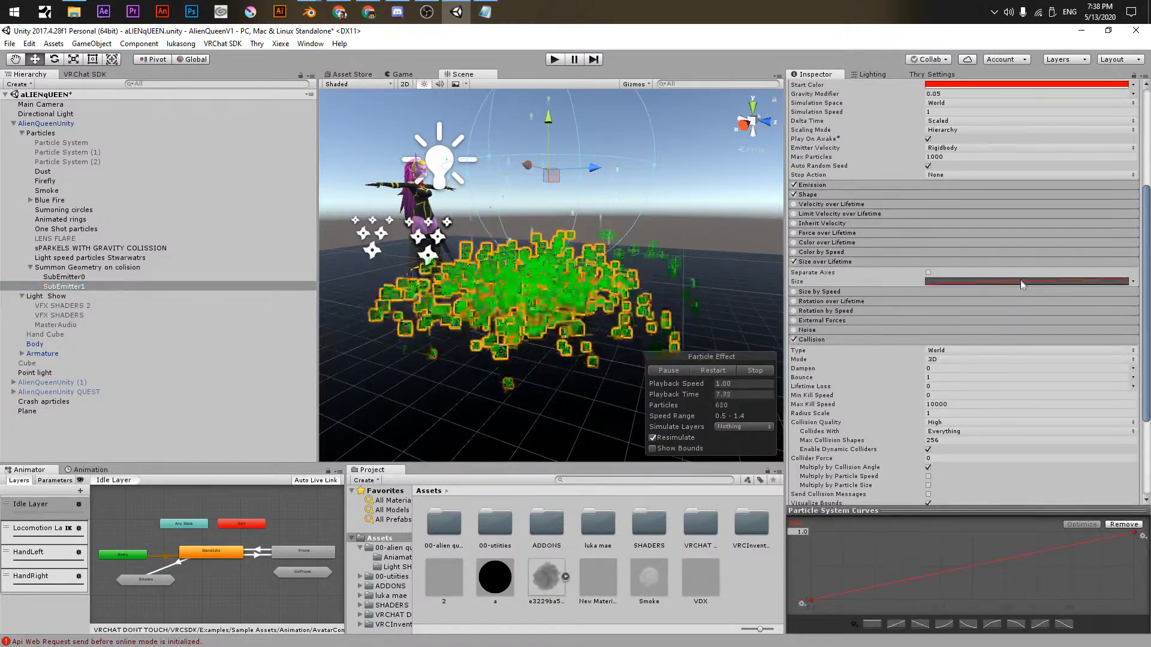
pyautogui.doubleClick(981, 564)
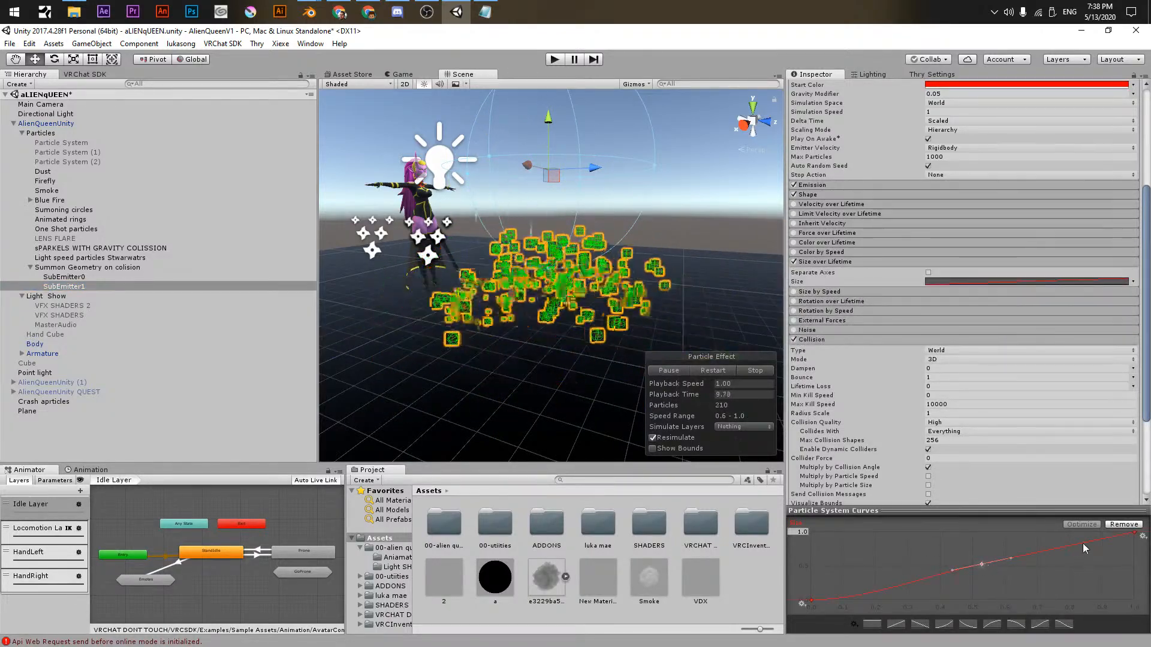
pyautogui.moveTo(1135, 533); pyautogui.dragTo(1134, 600)
pyautogui.moveTo(982, 564); pyautogui.dragTo(945, 534)
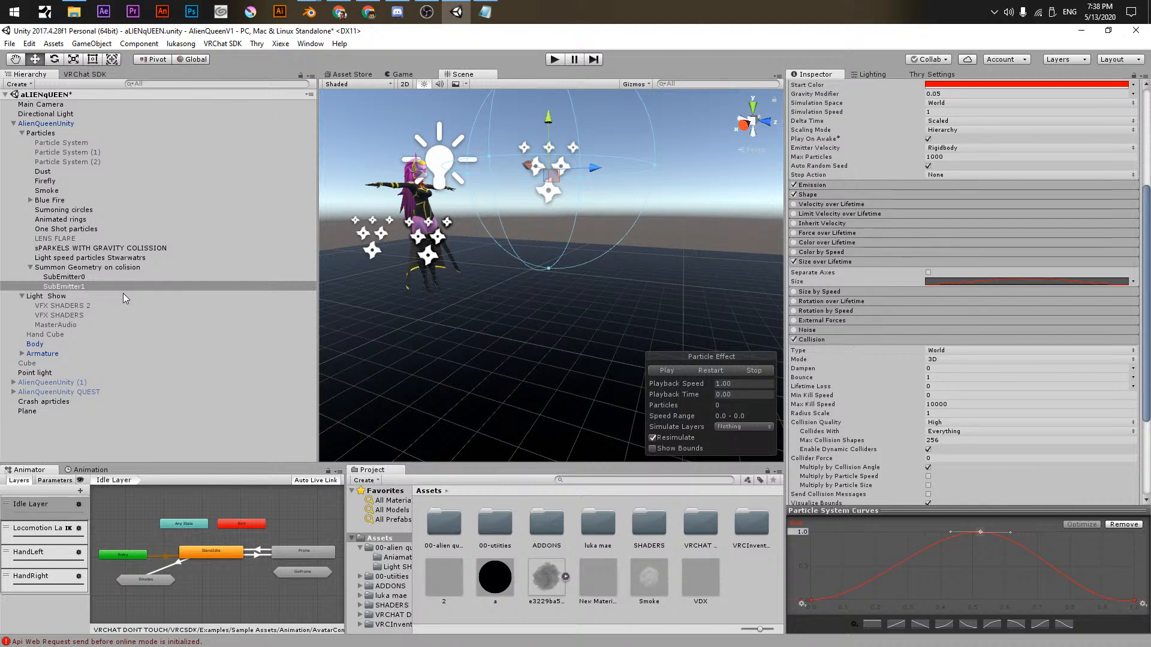
# - Create a new Death sub-emitter for the Summon Geometry on colision particle system
pyautogui.click(119, 270)
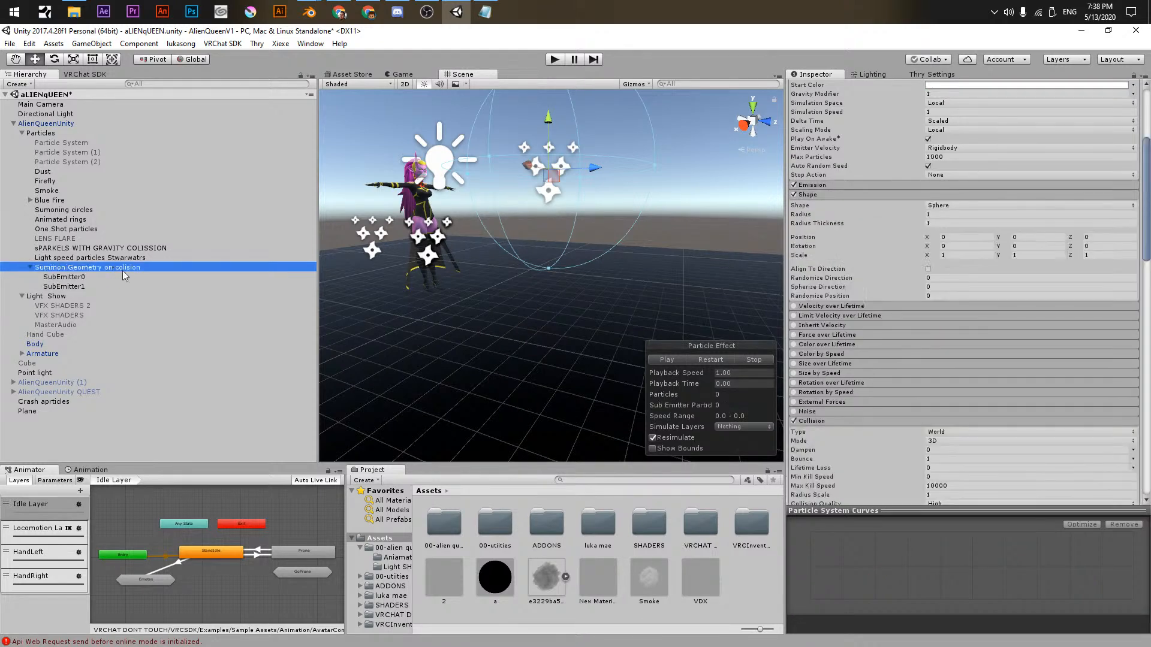
pyautogui.scroll(-7, 886, 378)
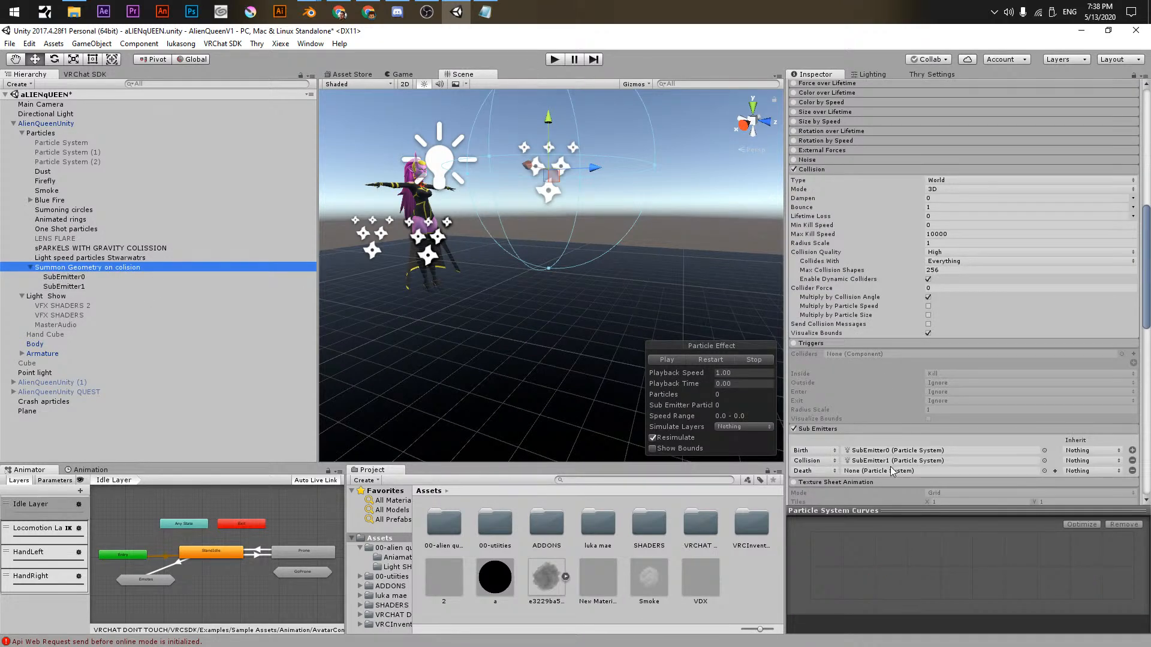
pyautogui.click(1055, 472)
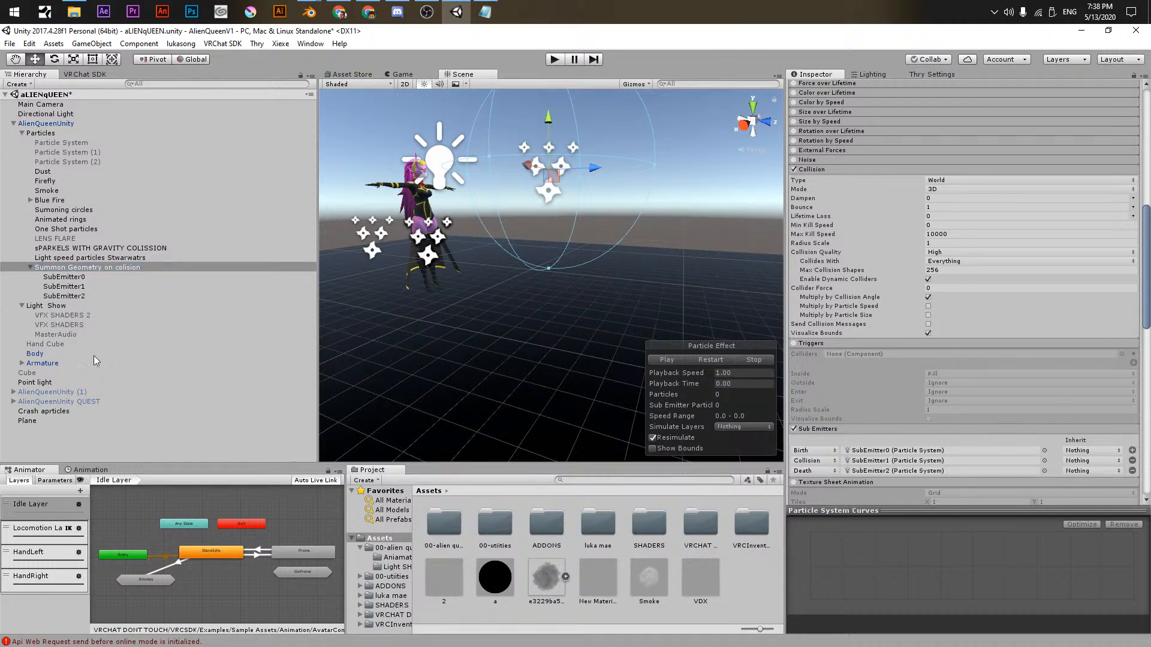
# - Set SubEmitter2's start color to bright blue (006BFF)
pyautogui.click(97, 296)
pyautogui.scroll(6, 566, 291)
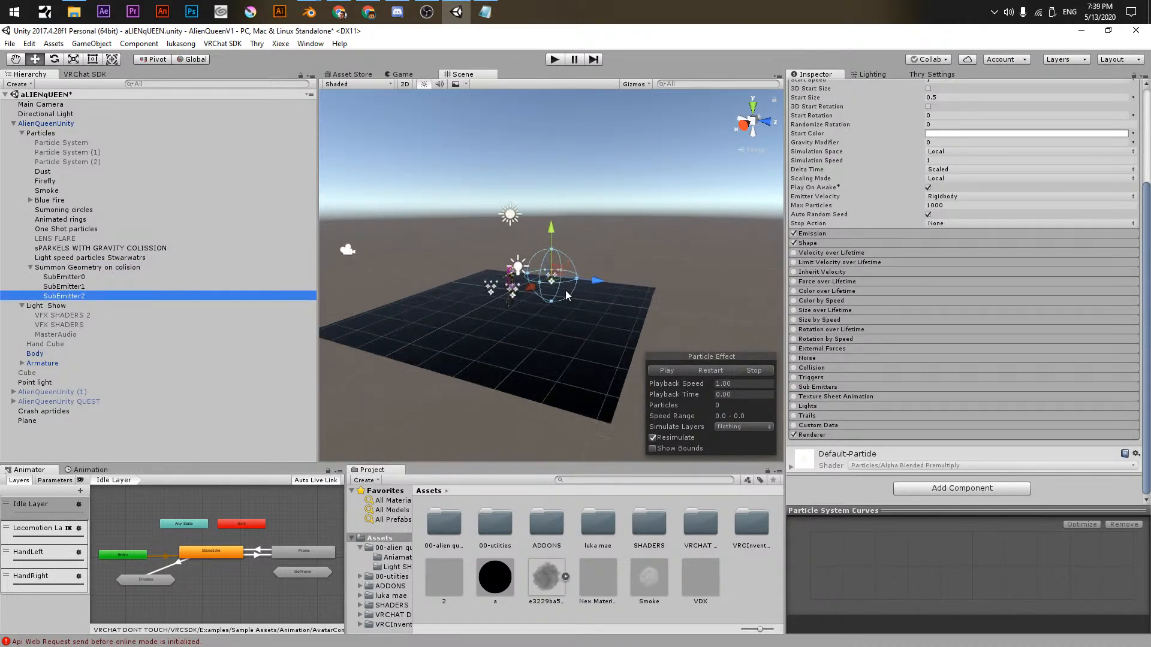
pyautogui.scroll(3, 960, 170)
pyautogui.click(940, 242)
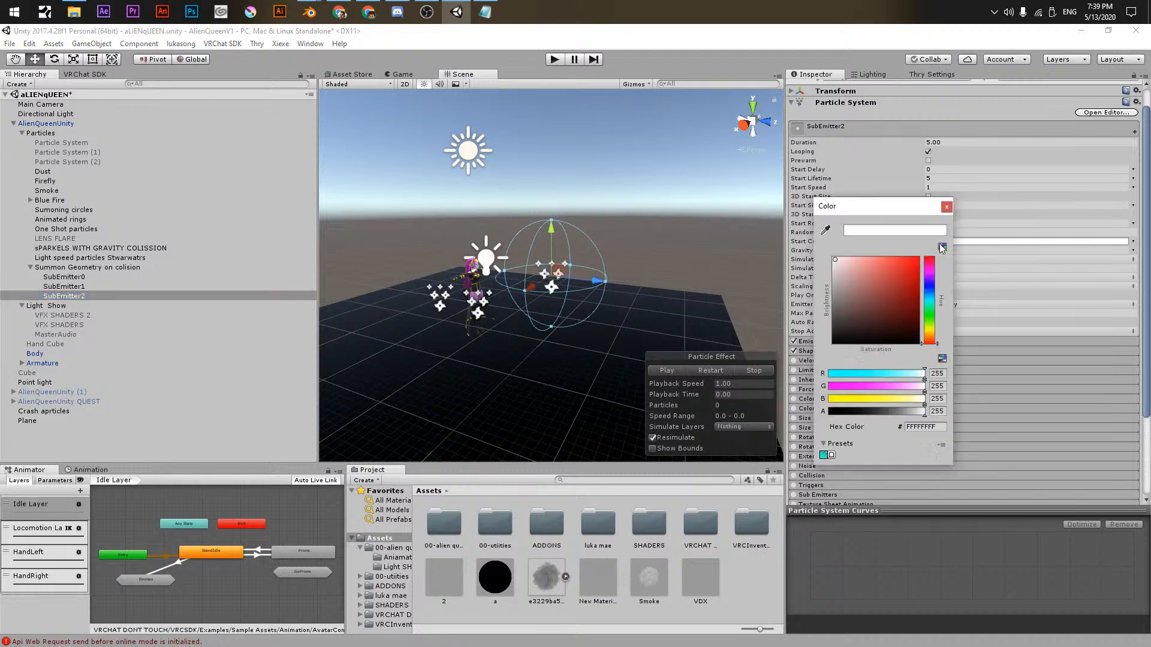
pyautogui.click(928, 308)
pyautogui.moveTo(930, 314); pyautogui.dragTo(933, 298)
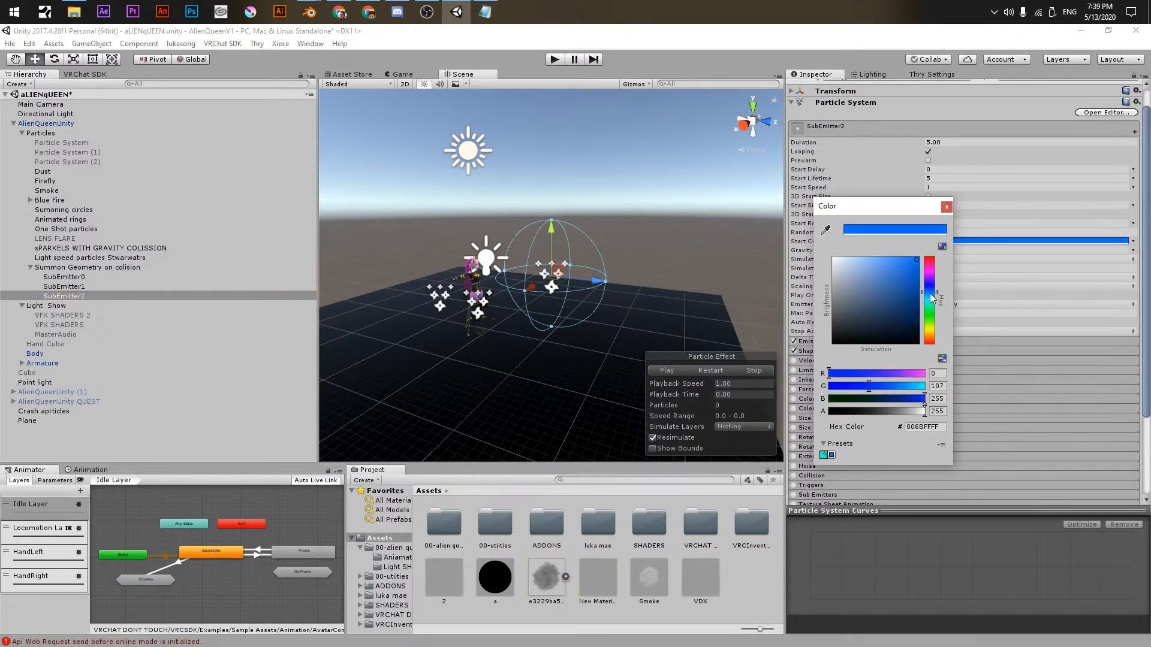
pyautogui.click(947, 207)
# - Give SubEmitter2 World simulation space, Hierarchy scaling mode and a start speed of 0.1
pyautogui.scroll(3, 603, 215)
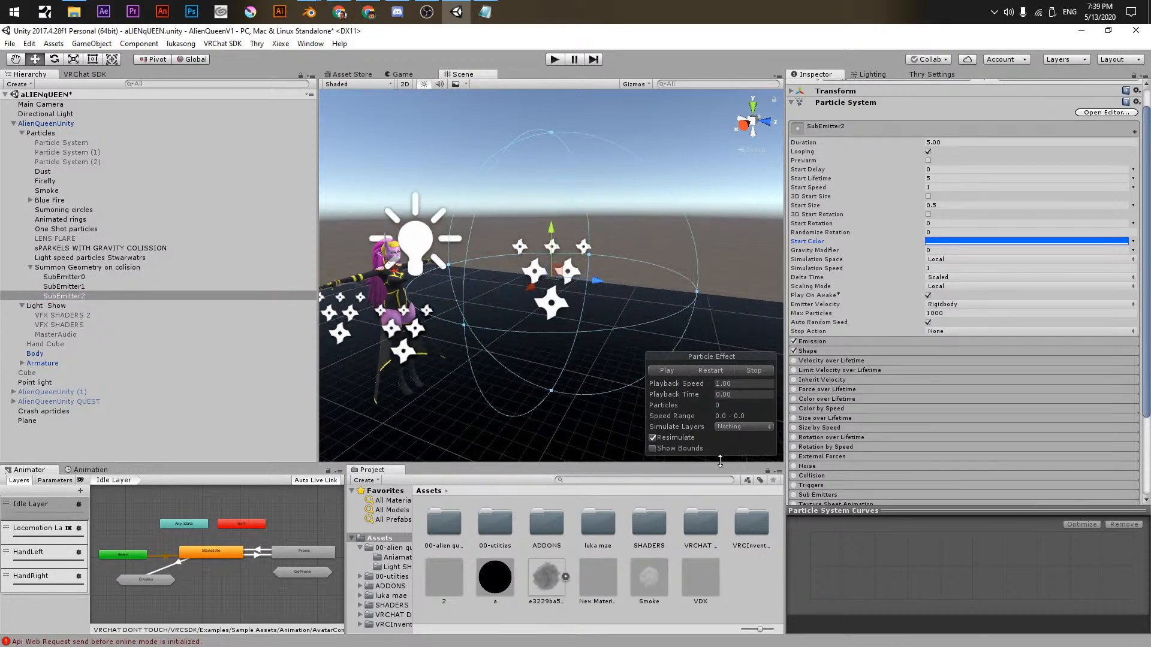
pyautogui.moveTo(690, 279); pyautogui.dragTo(645, 303, button='middle')
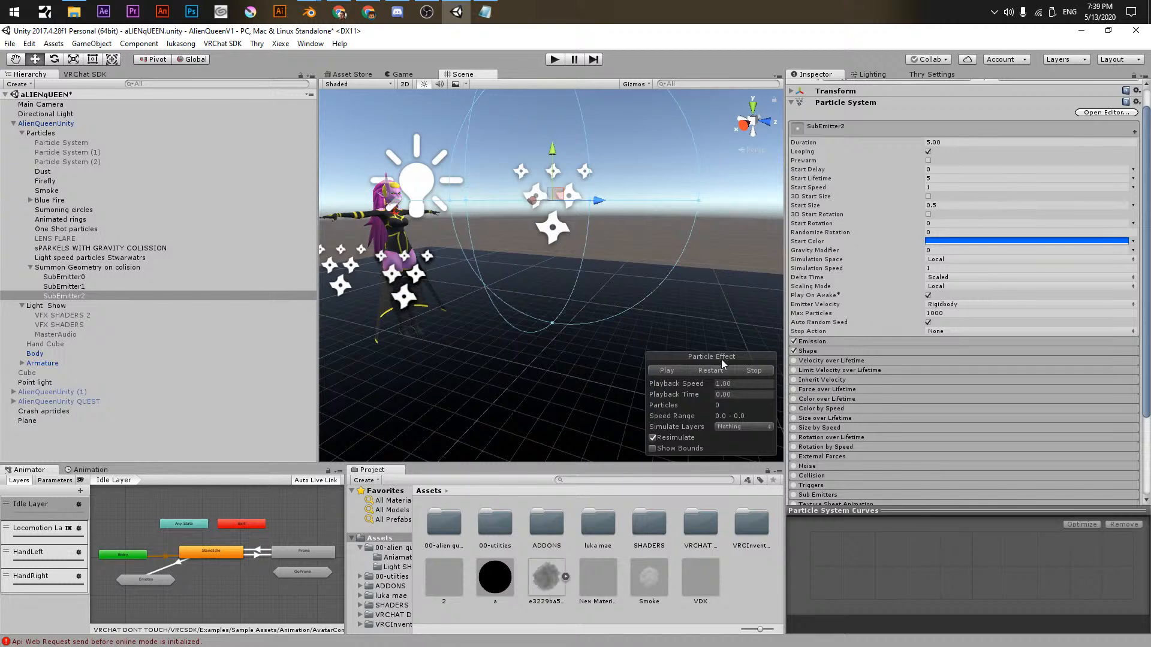
pyautogui.click(946, 260)
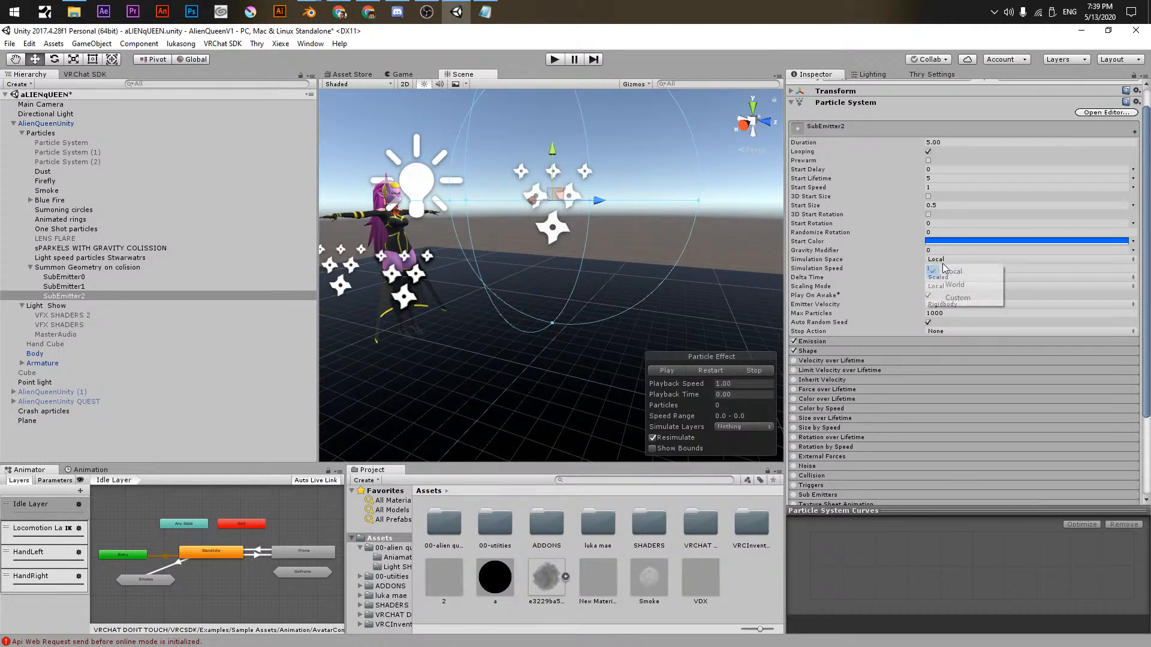
pyautogui.click(944, 282)
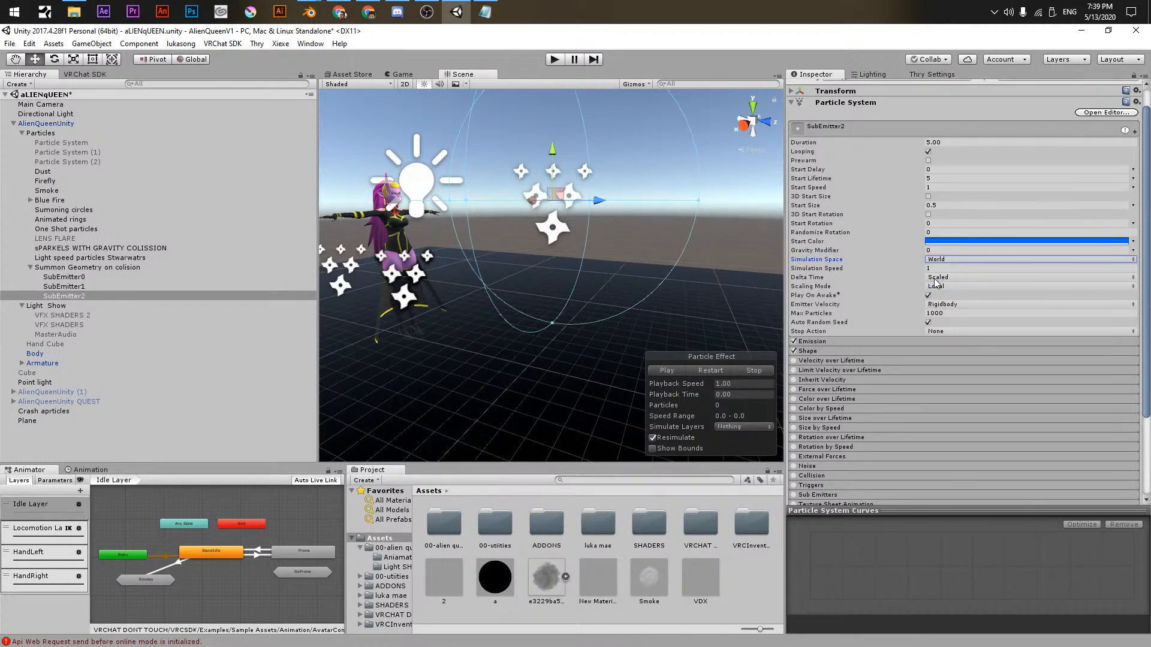
pyautogui.click(935, 280)
pyautogui.click(895, 264)
pyautogui.click(943, 287)
pyautogui.click(942, 296)
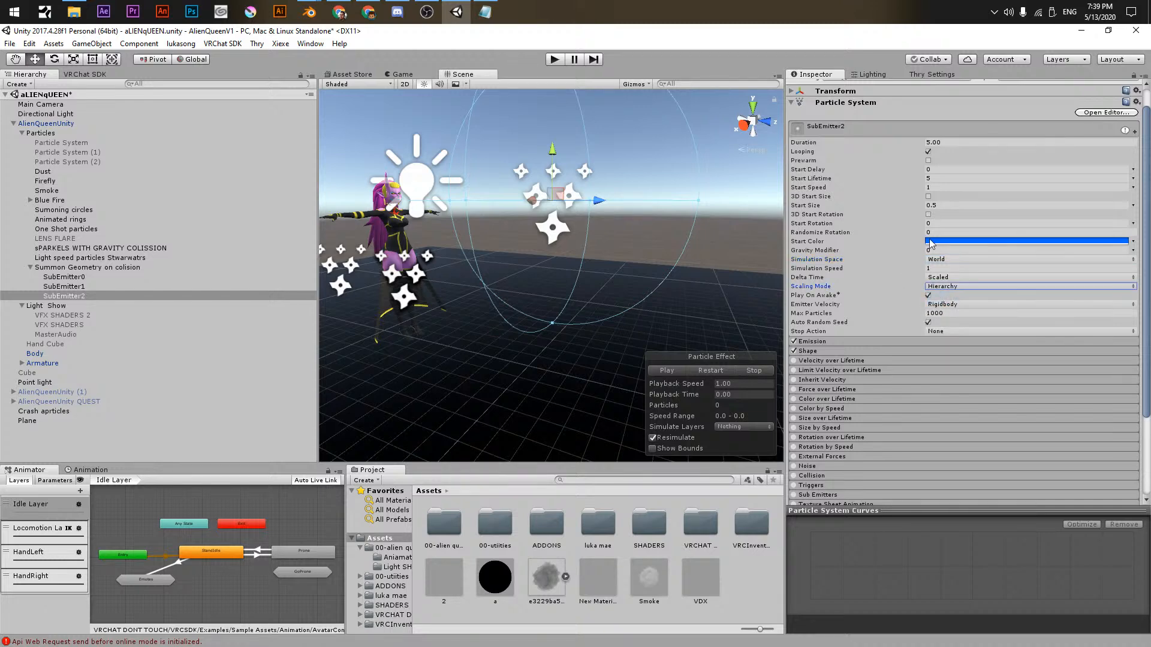
pyautogui.click(943, 187)
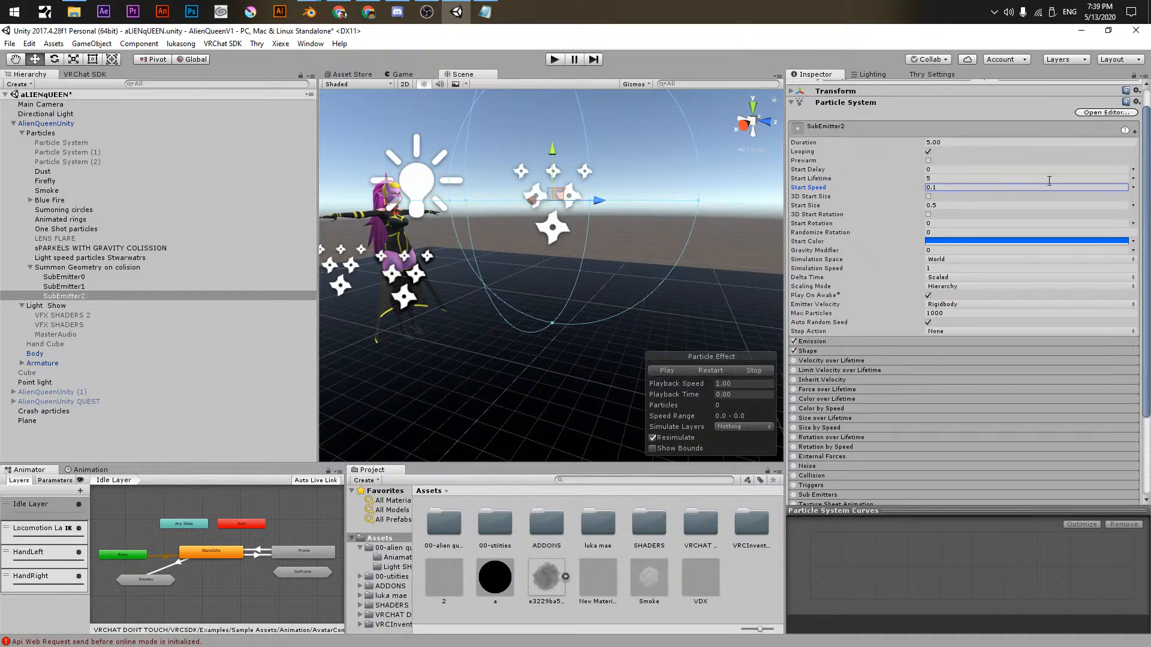
# - Preview the particle effect with SubEmitter2 selected, restart it and pause it after the particles collide with the plane
pyautogui.click(674, 370)
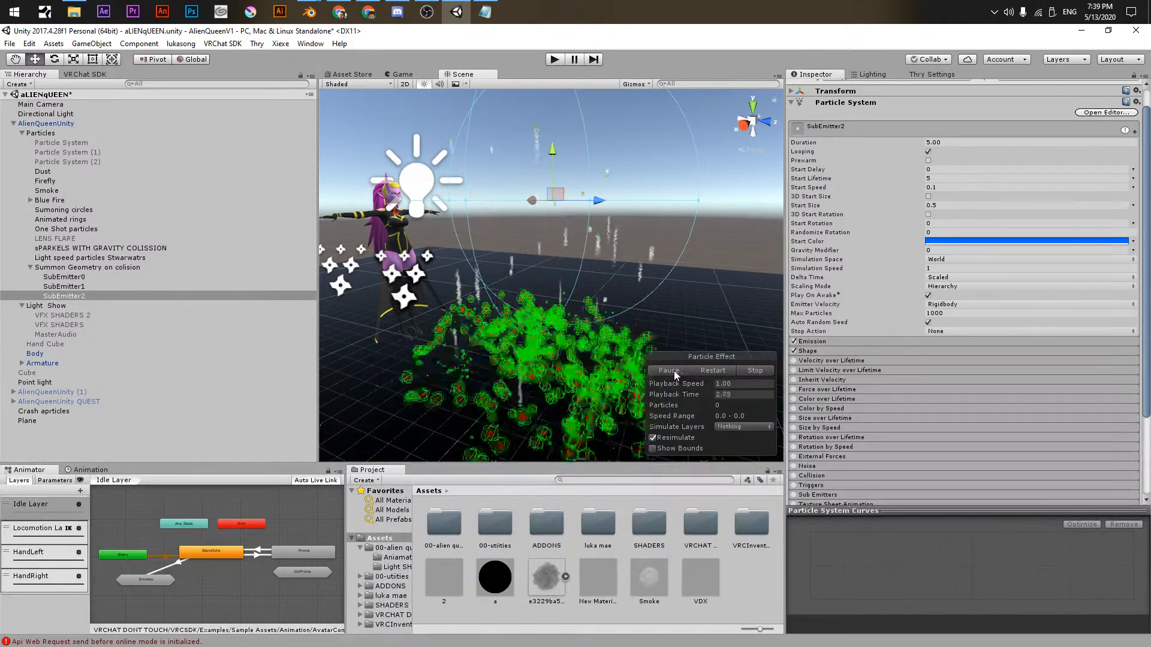
pyautogui.click(705, 369)
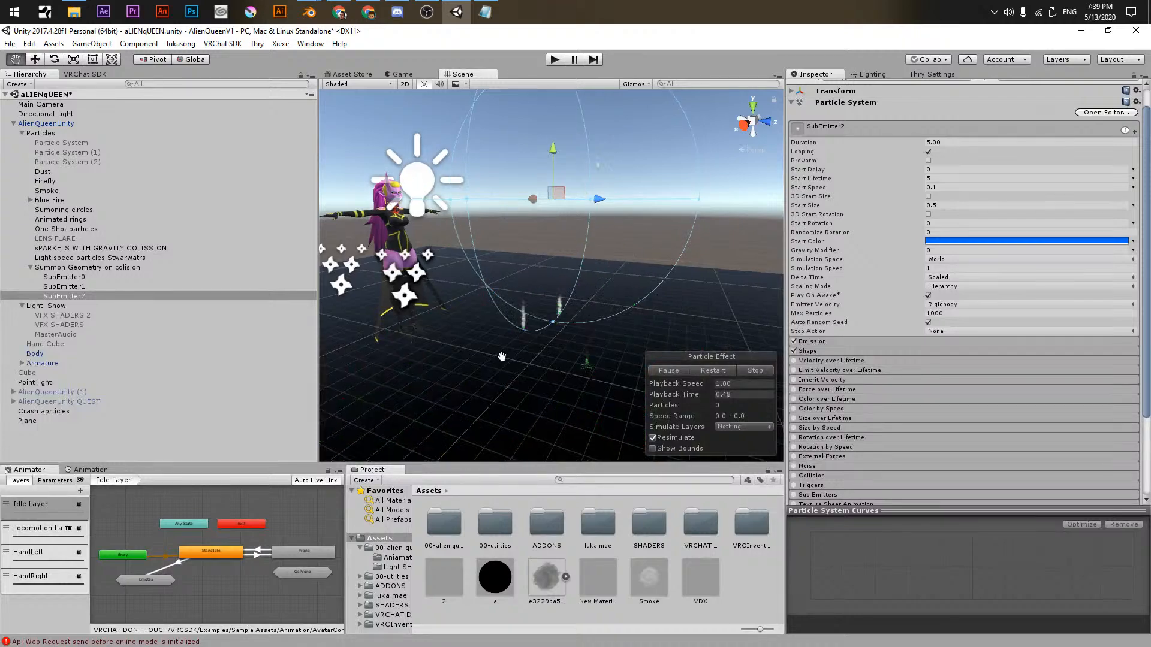
pyautogui.moveTo(505, 343); pyautogui.dragTo(528, 277, button='middle')
pyautogui.click(672, 371)
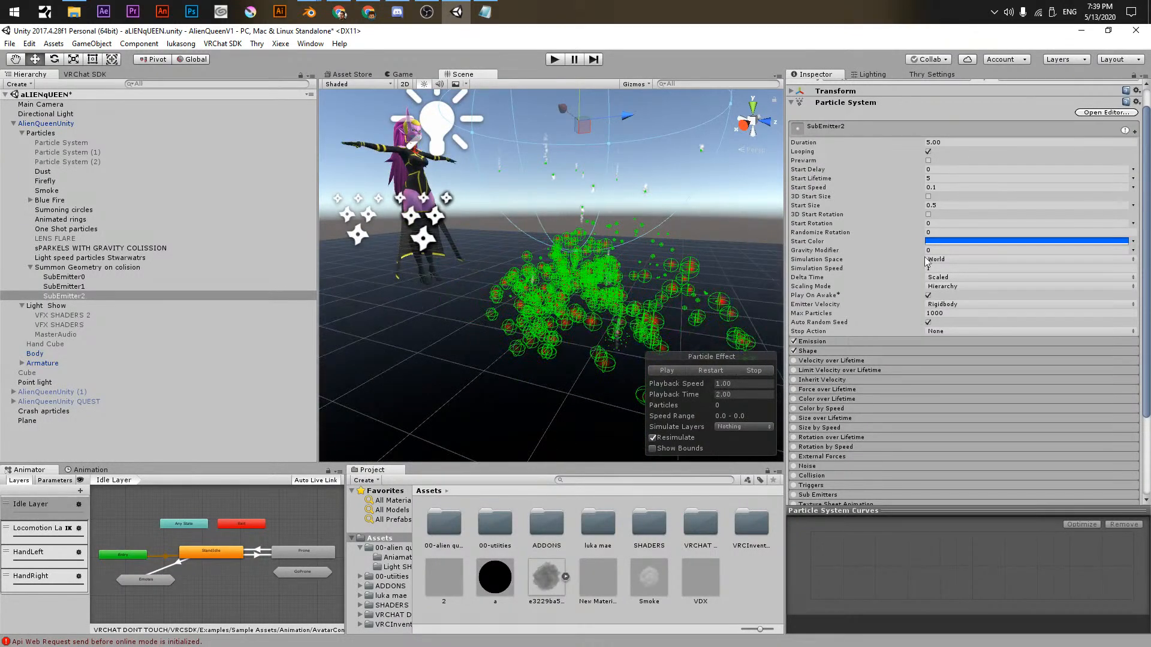
# - Inspect SubEmitter1's size over lifetime and collision settings and examine its red particles up close in the scene
pyautogui.click(63, 287)
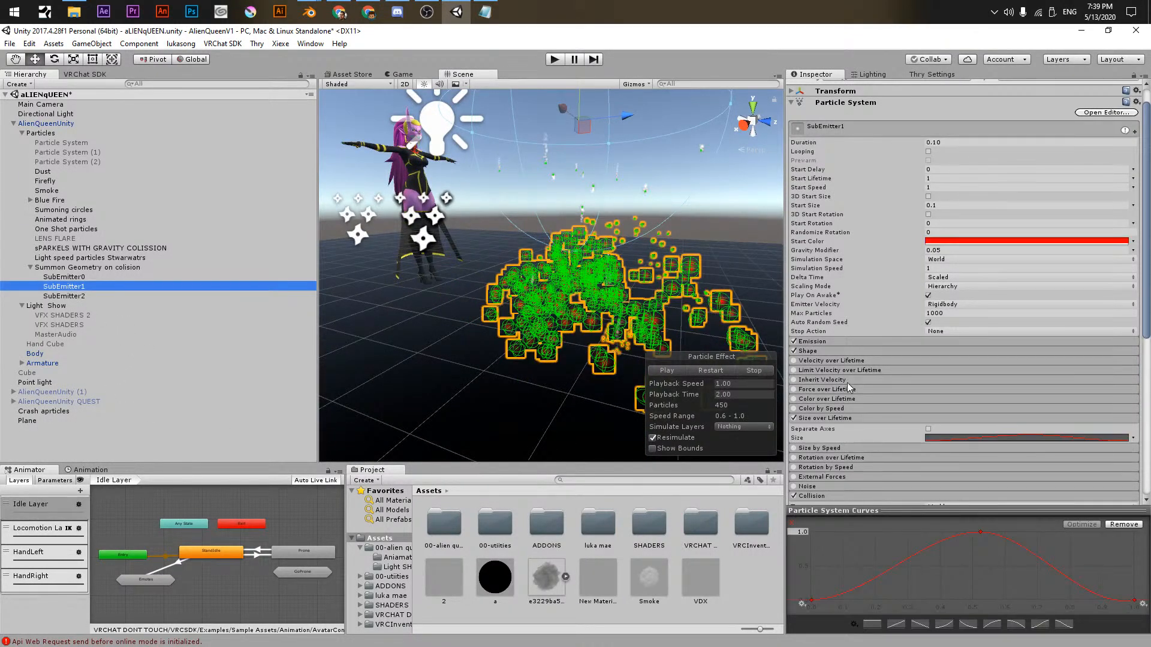
pyautogui.scroll(-5, 851, 385)
pyautogui.scroll(-2, 846, 399)
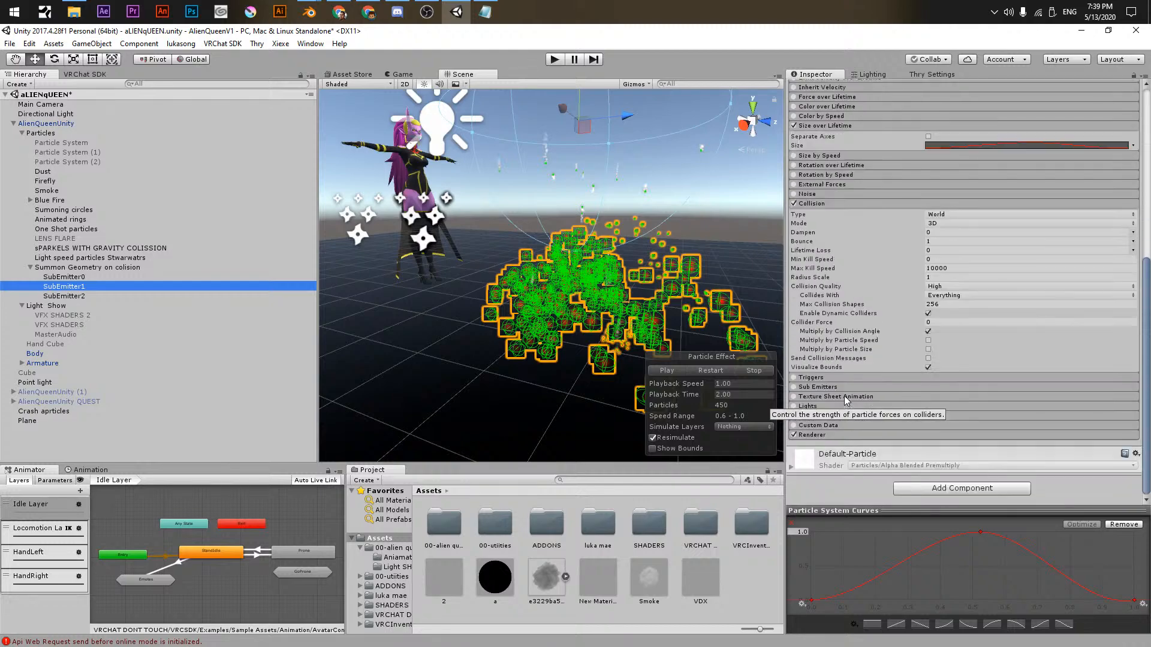
pyautogui.scroll(5, 650, 355)
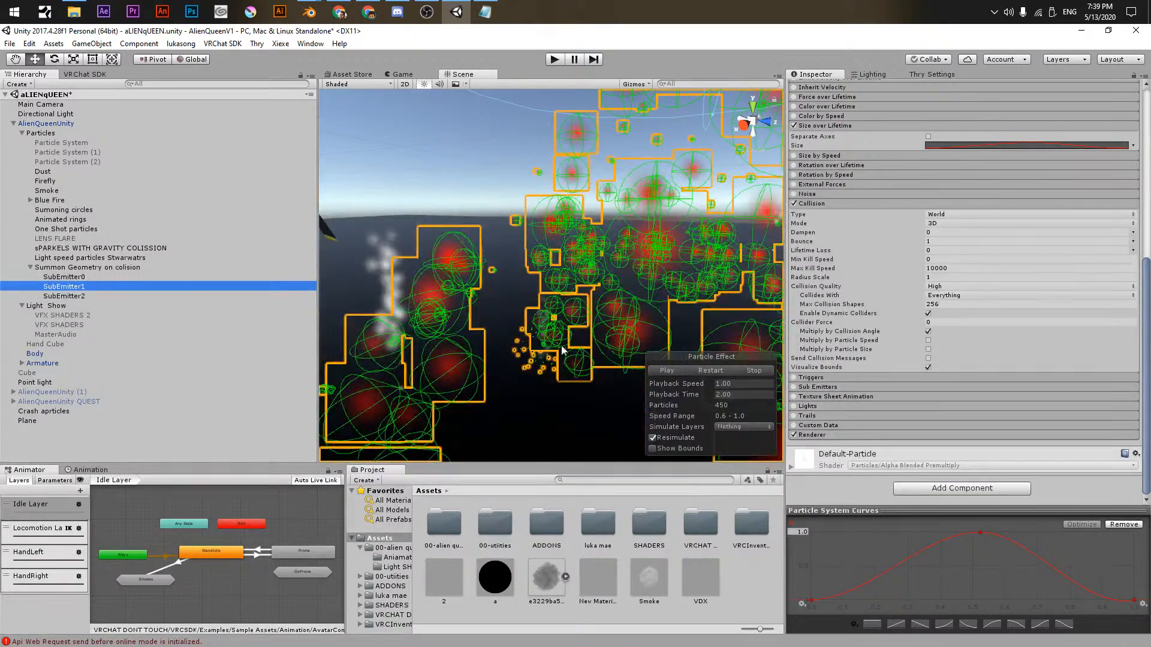
pyautogui.moveTo(563, 351); pyautogui.dragTo(659, 279, button='middle')
pyautogui.scroll(8, 797, 228)
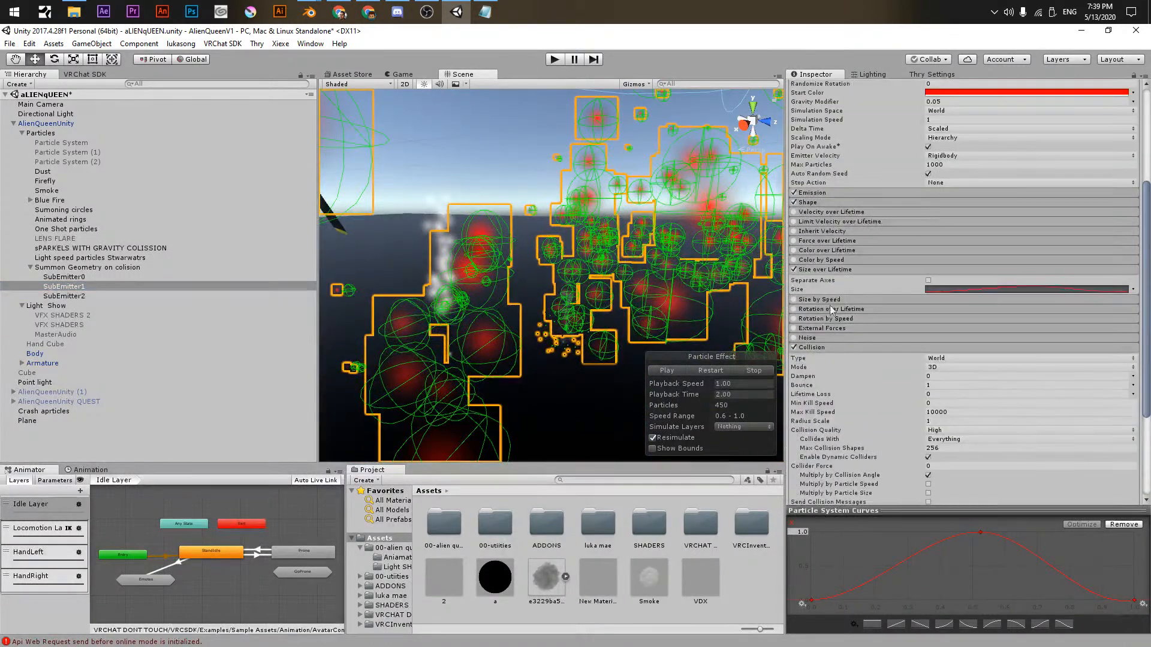
# - Set SubEmitter2's start size to 0.8 and replay the particle effect
pyautogui.click(66, 296)
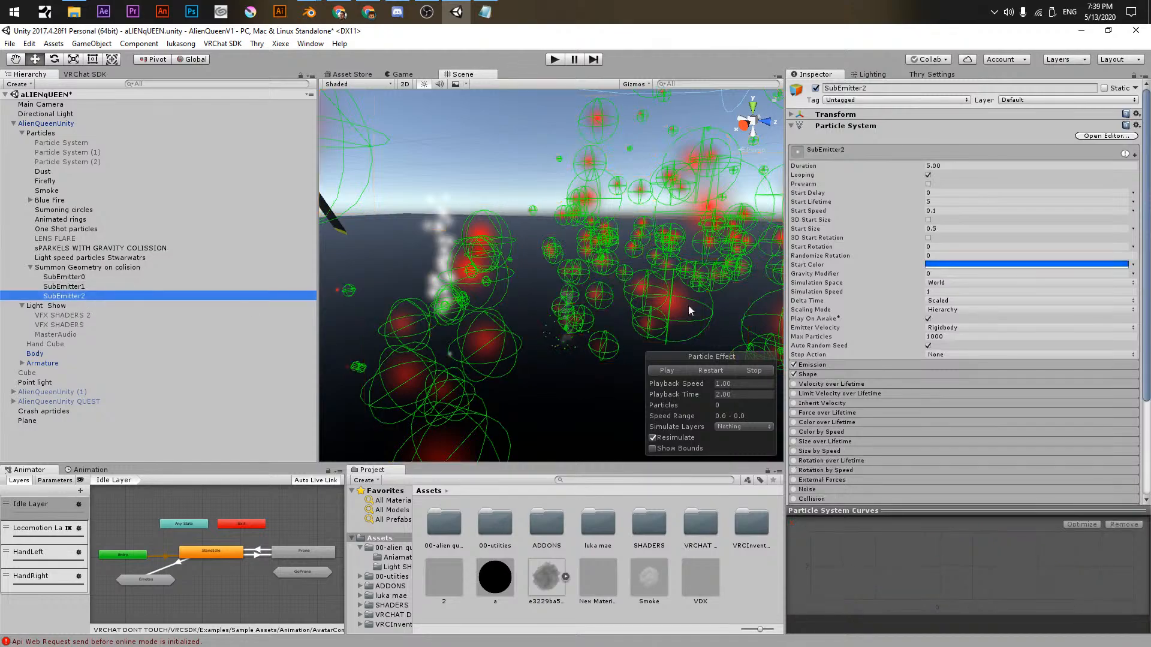
pyautogui.moveTo(809, 229); pyautogui.dragTo(817, 238)
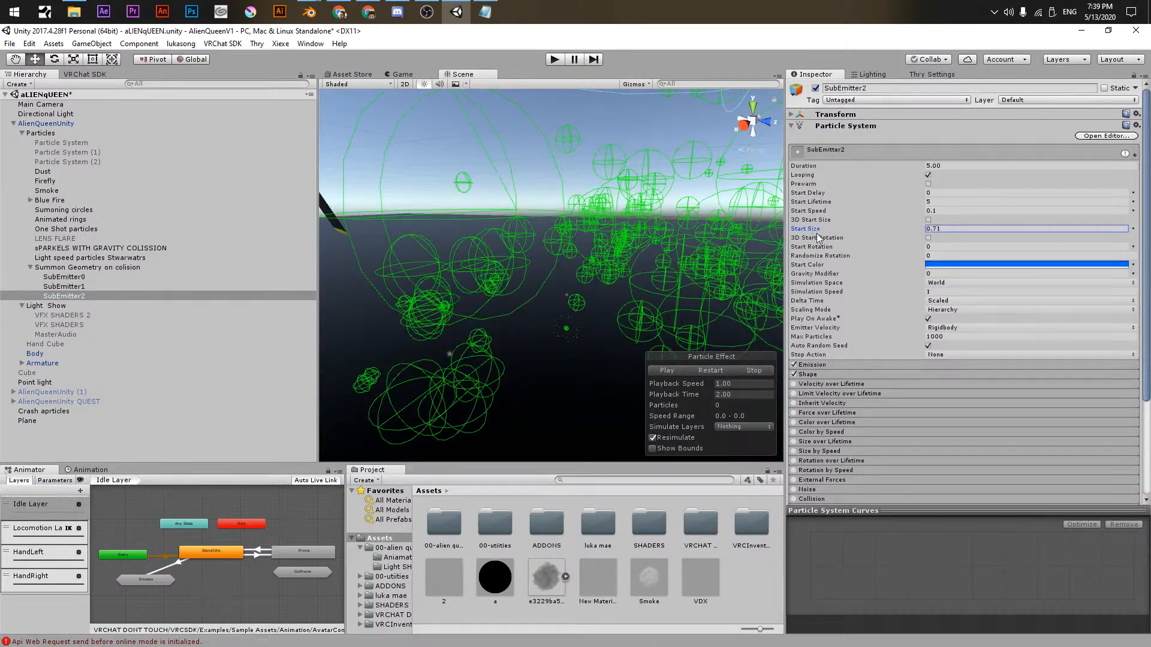
pyautogui.click(670, 371)
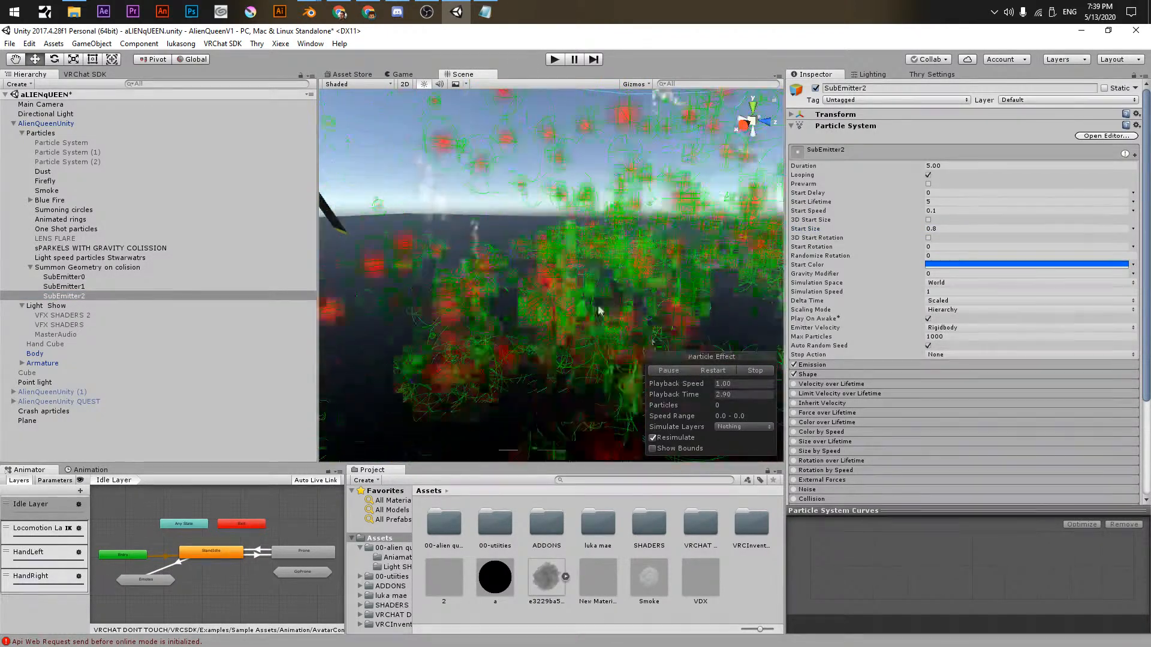
pyautogui.scroll(-3, 592, 312)
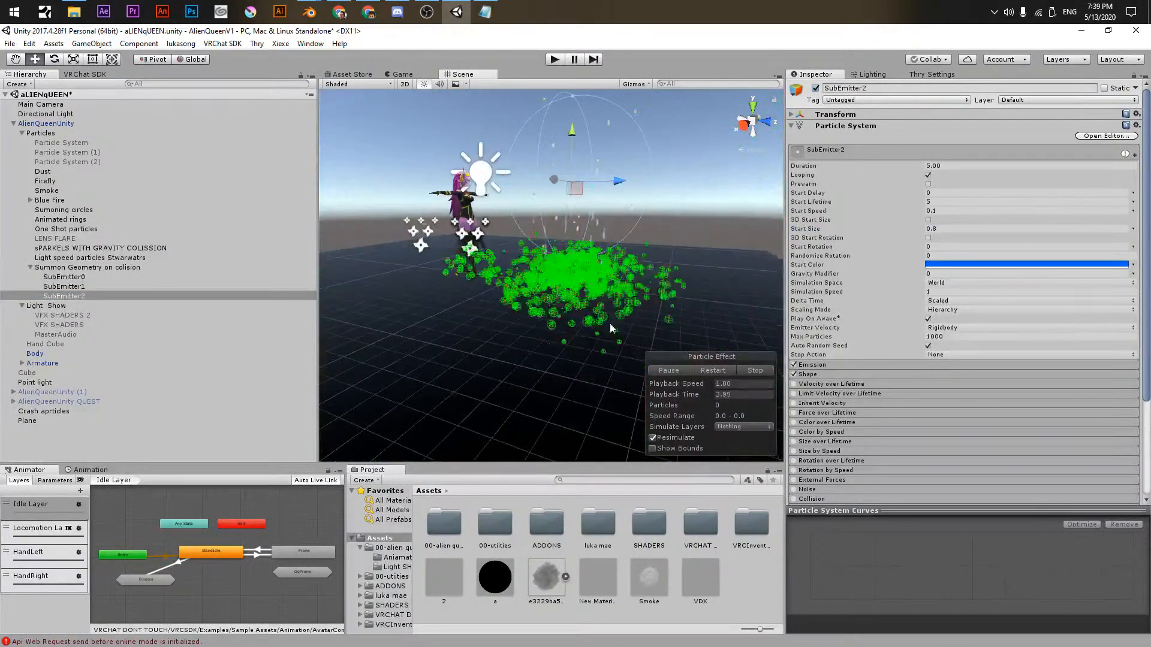
pyautogui.click(707, 368)
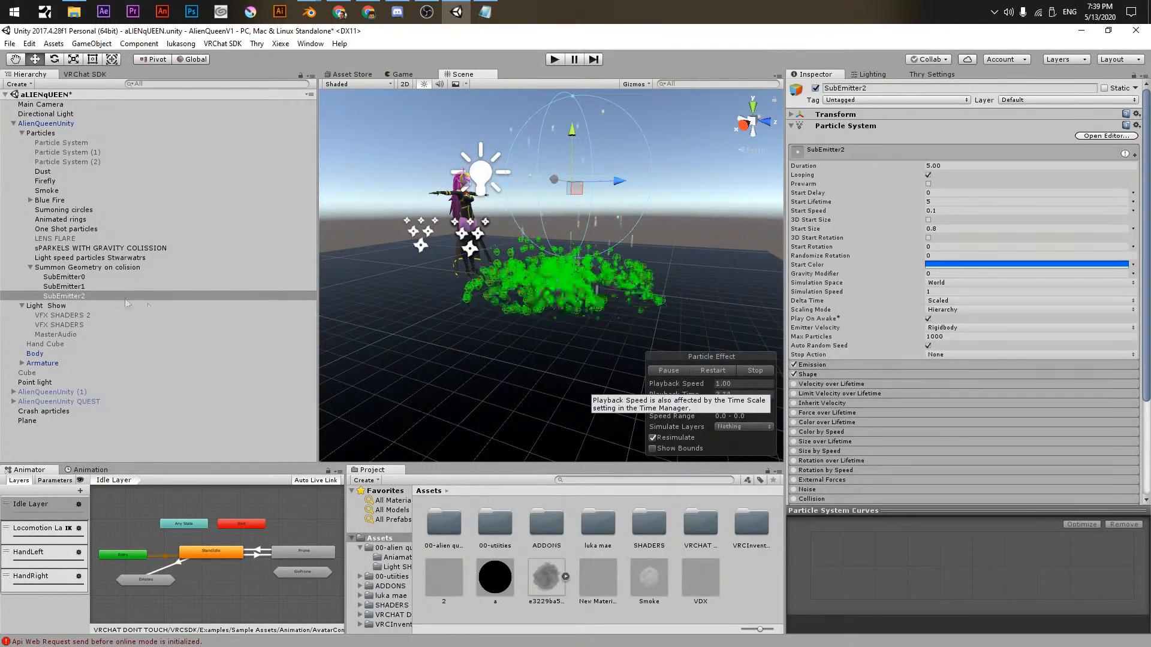
# - Set the duration of the Summon Geometry on colision system to 1 and play the effect
pyautogui.click(93, 276)
pyautogui.click(150, 267)
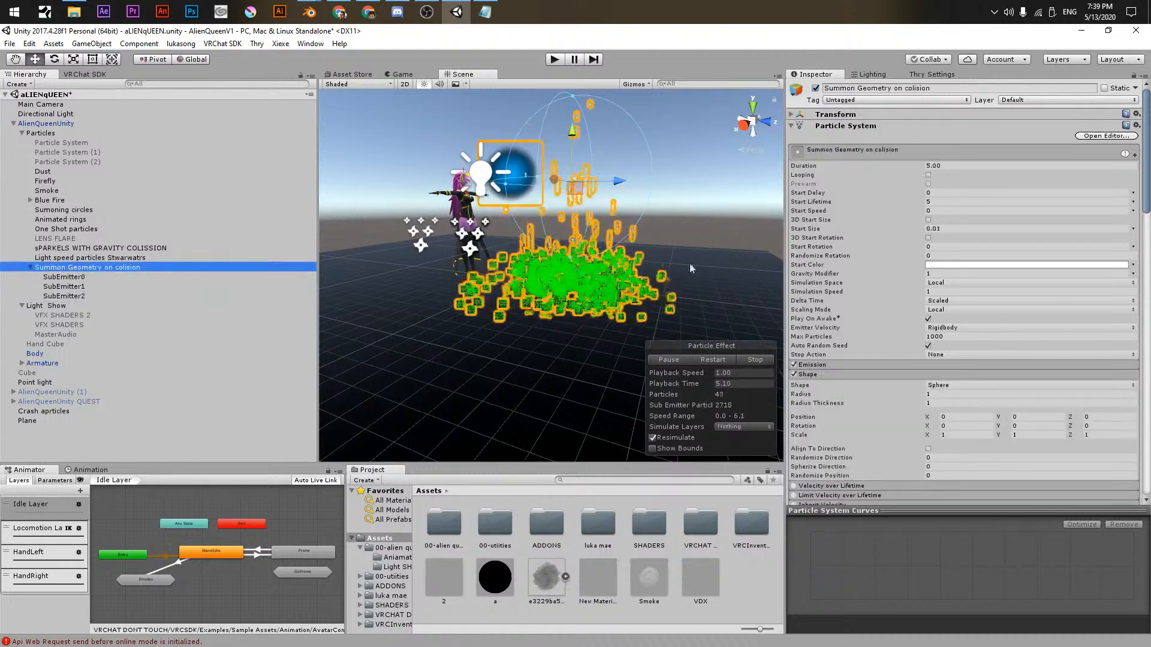
pyautogui.write('1')
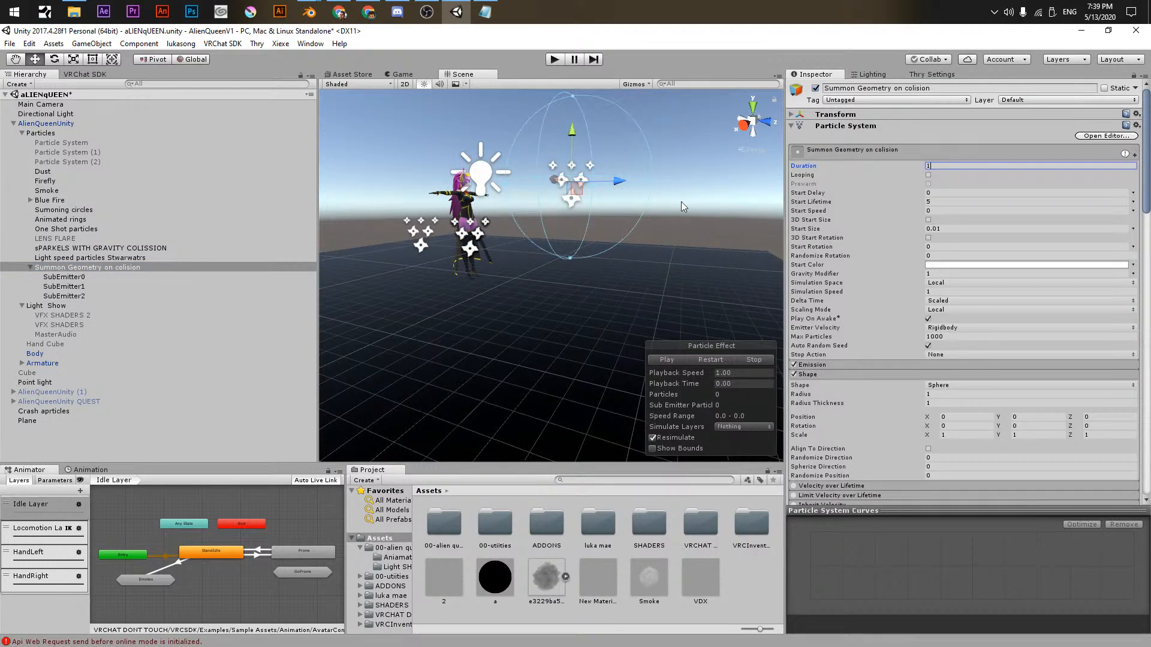
pyautogui.click(675, 361)
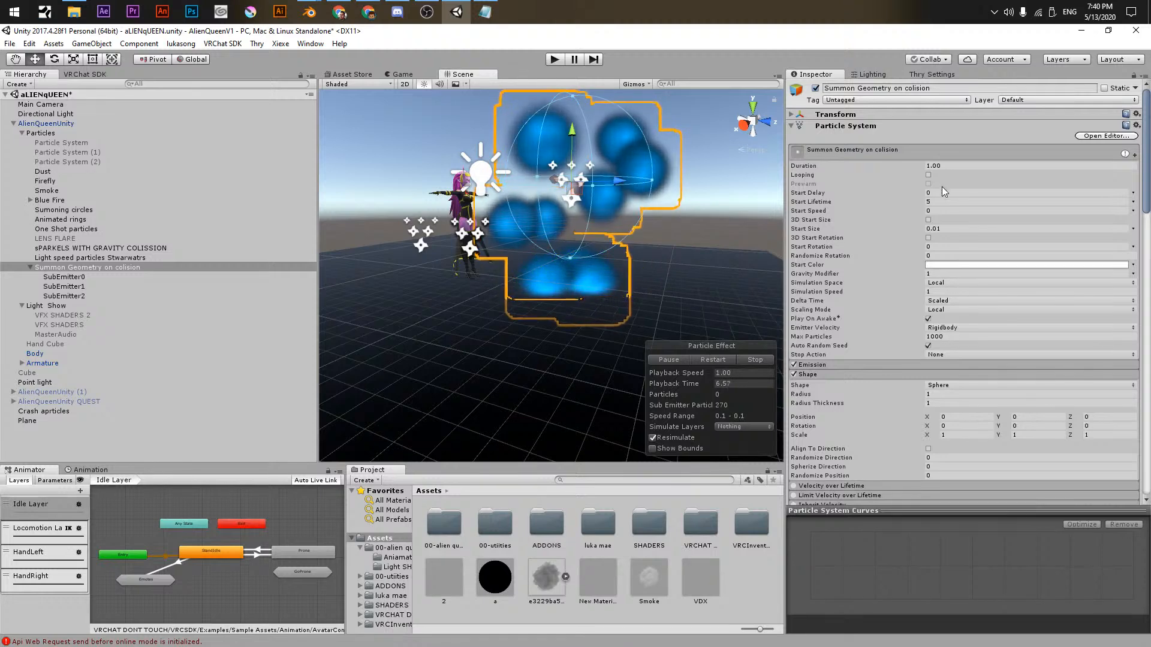
# - Try a duration and start lifetime of 0.1 on the parent particle system with looping off, and preview it
pyautogui.click(928, 175)
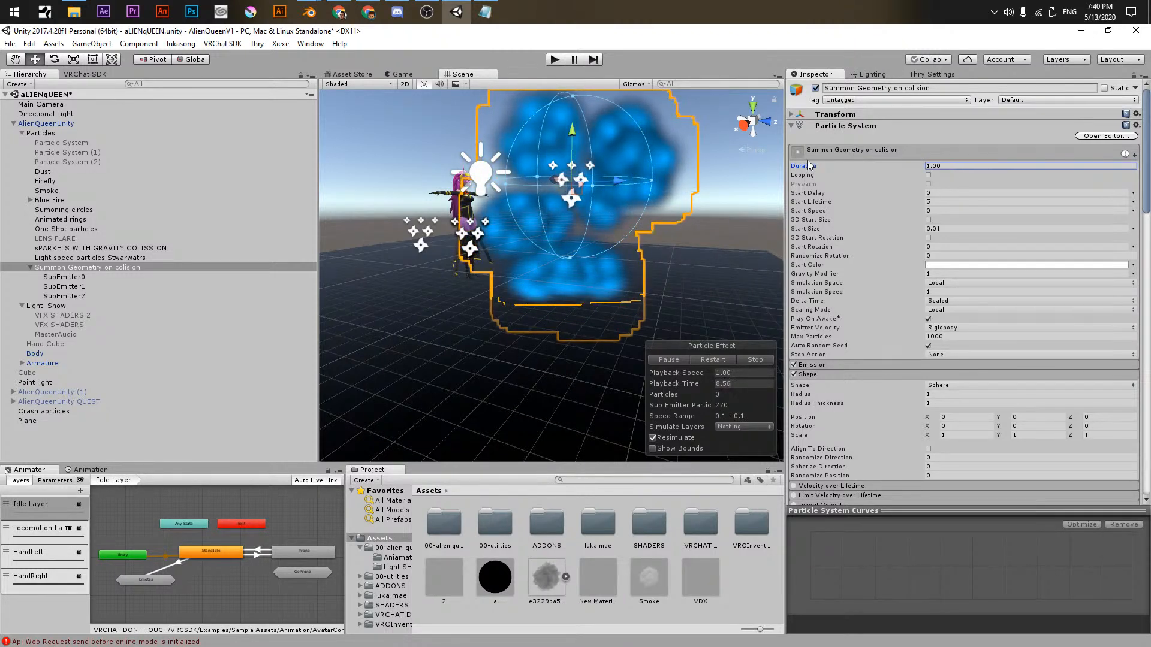
pyautogui.moveTo(957, 166); pyautogui.dragTo(769, 147)
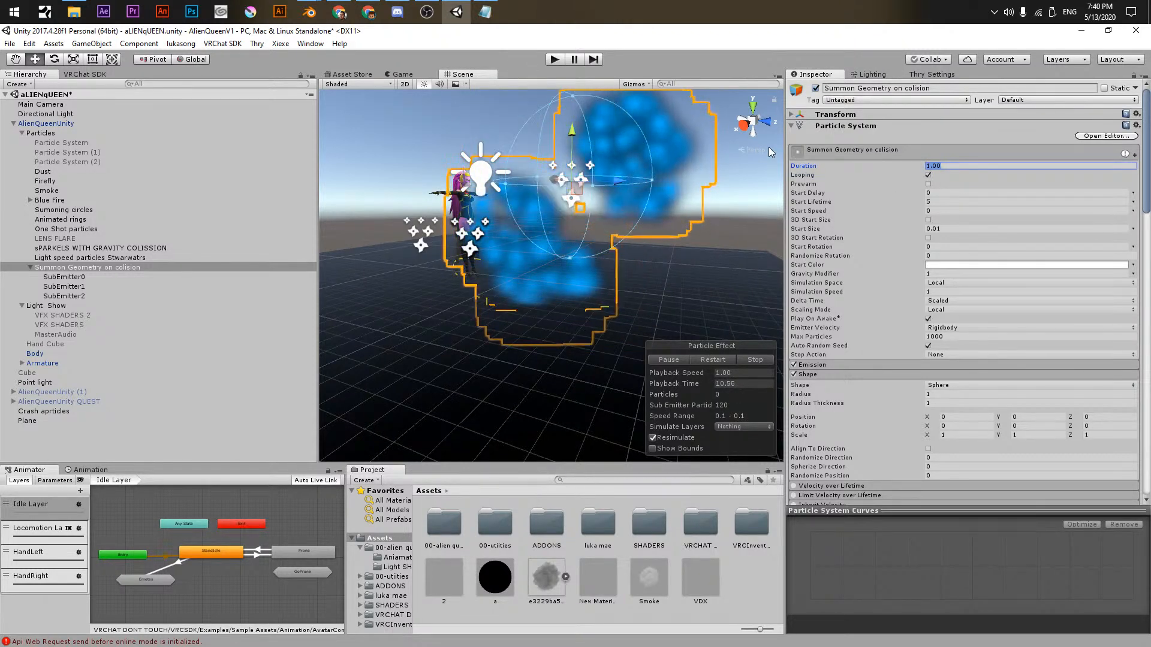
pyautogui.write('0.1')
pyautogui.press('Return')
pyautogui.press('Tab')
pyautogui.press('Tab')
pyautogui.write('0.1')
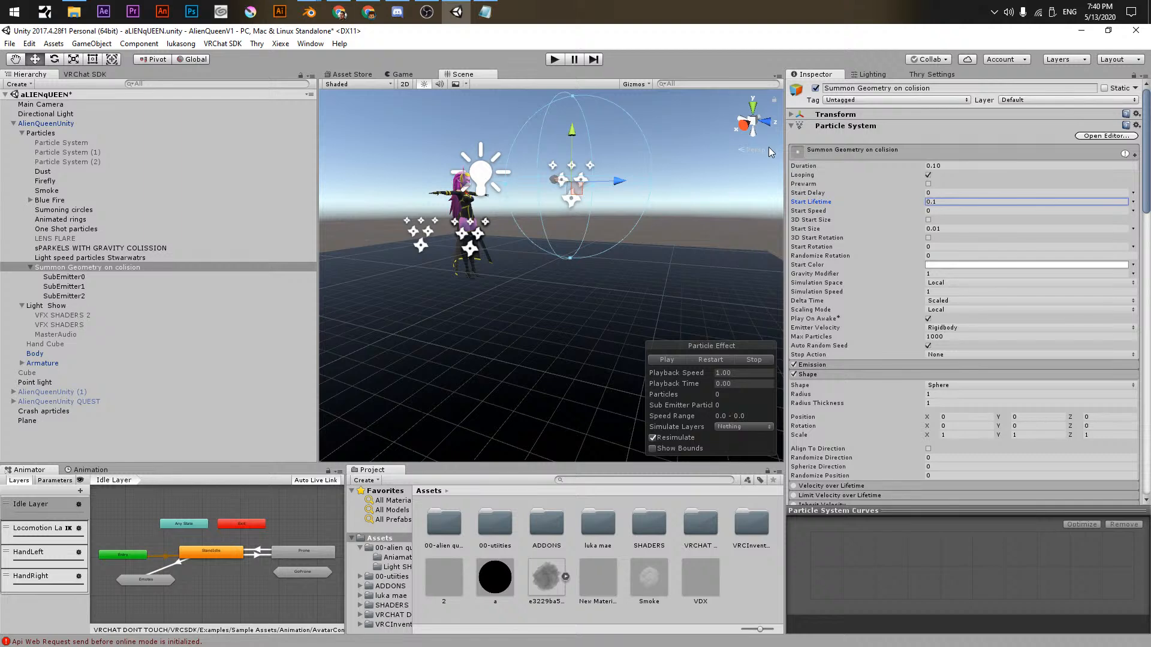
pyautogui.click(928, 175)
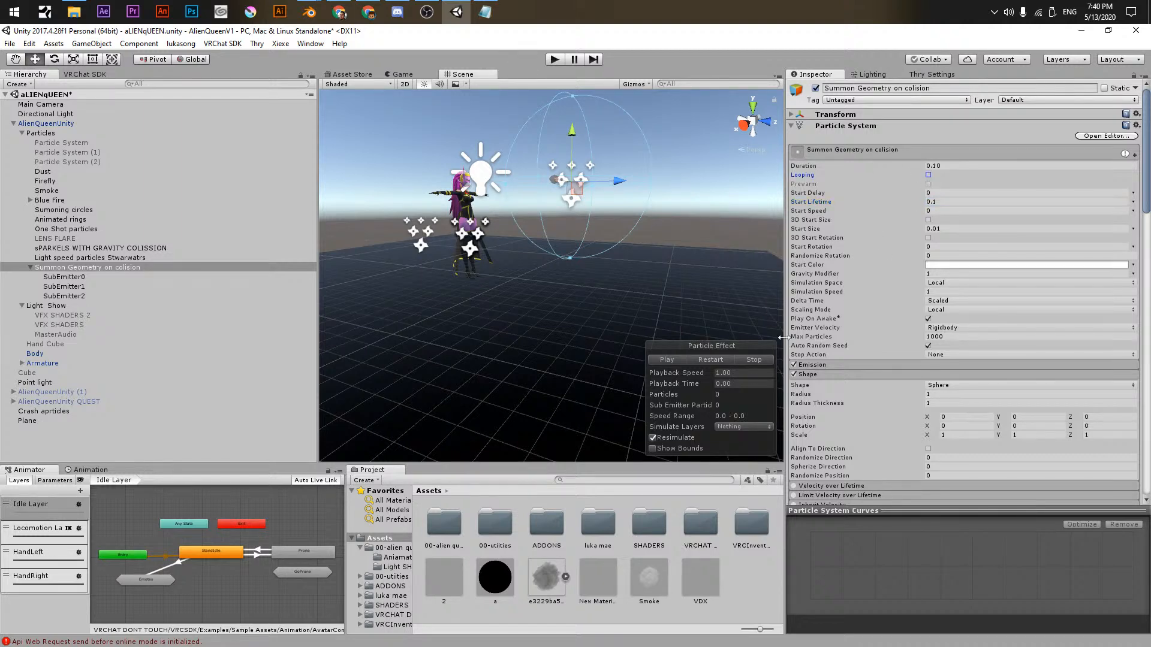
pyautogui.click(683, 360)
# - Set the parent particle system's start lifetime and duration to 1 and replay the effect
pyautogui.click(938, 202)
pyautogui.moveTo(937, 201); pyautogui.dragTo(910, 200)
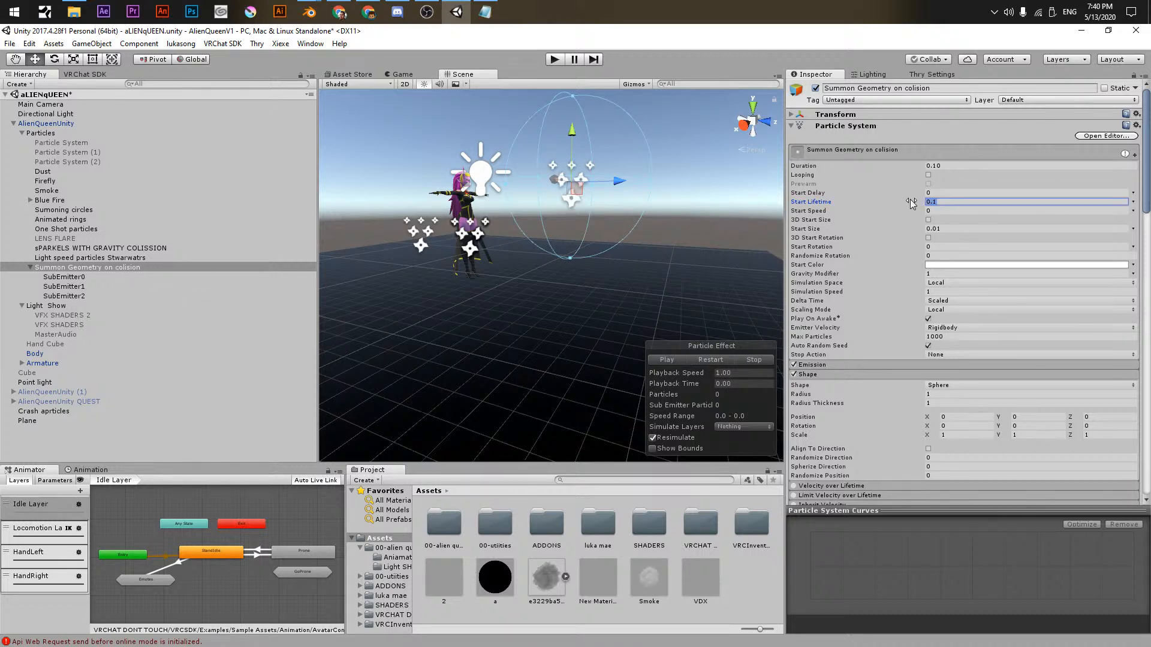
pyautogui.write('1')
pyautogui.press('Return')
pyautogui.press('Tab')
pyautogui.hotkey('shift', 'Tab')
pyautogui.hotkey('shift', 'Tab')
pyautogui.hotkey('shift', 'Tab')
pyautogui.hotkey('shift', 'Tab')
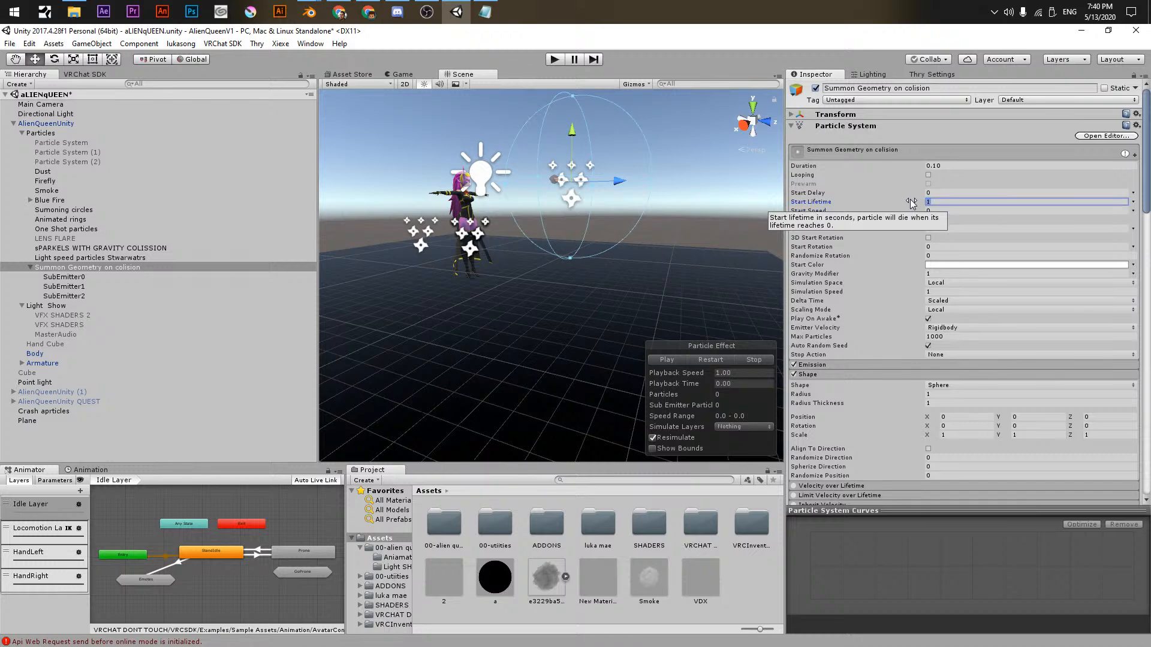
pyautogui.write('1.')
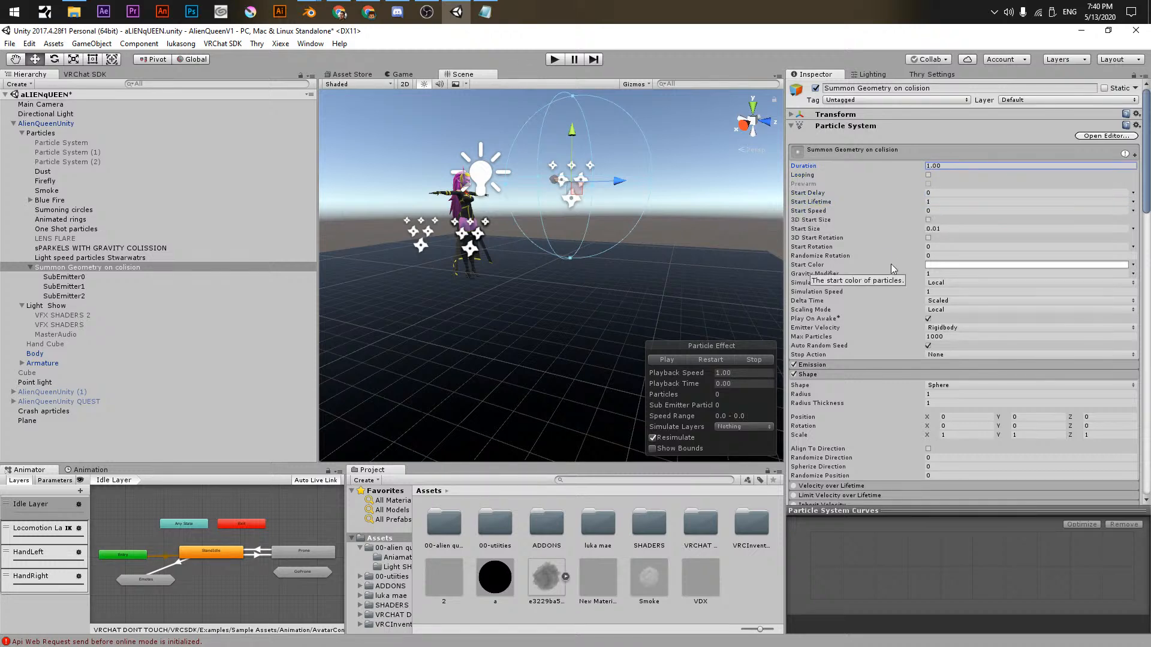
pyautogui.click(705, 362)
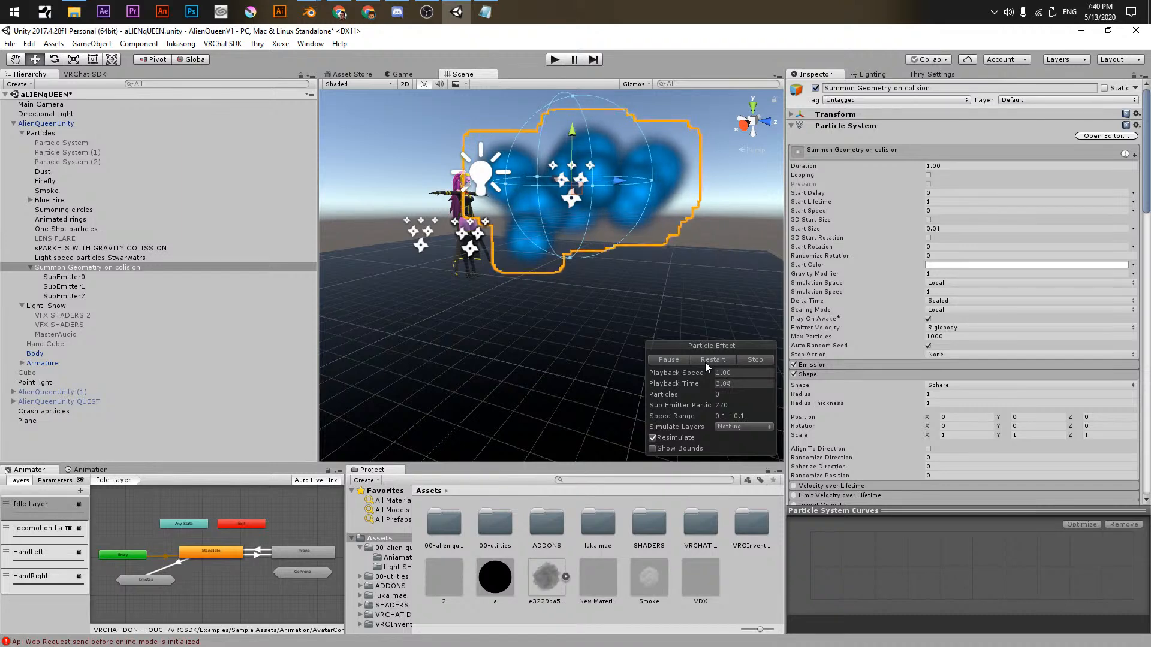
# - Give SubEmitter2 a gravity modifier of 1 and a start speed of 0.58, and enable its Noise module
pyautogui.click(84, 296)
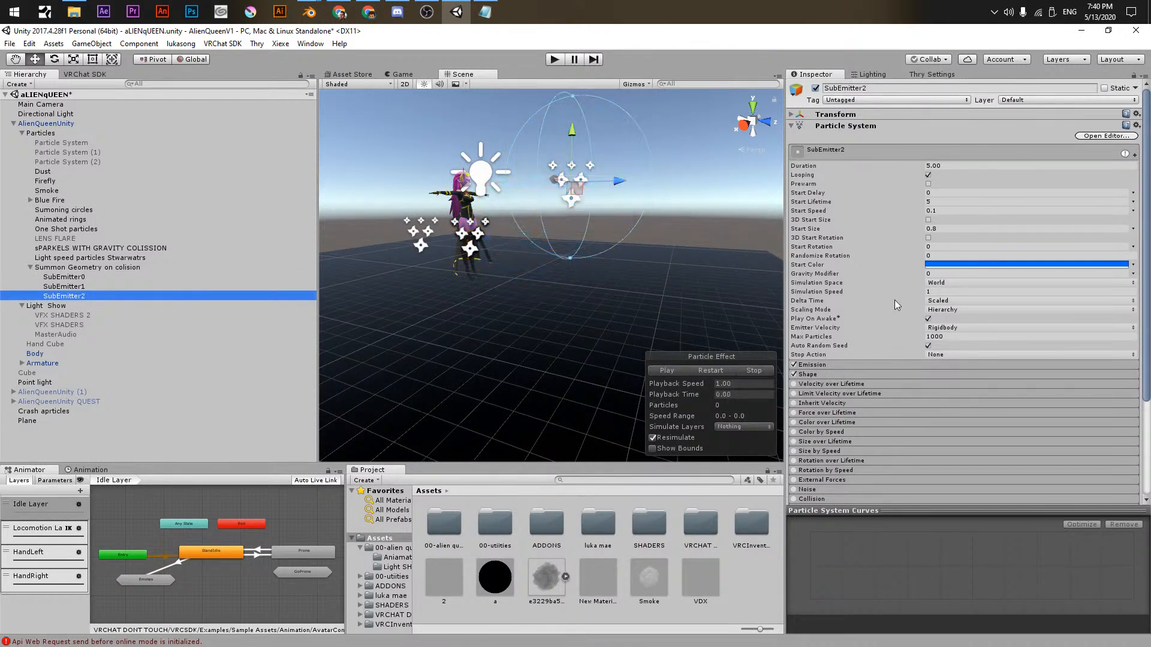
pyautogui.click(955, 273)
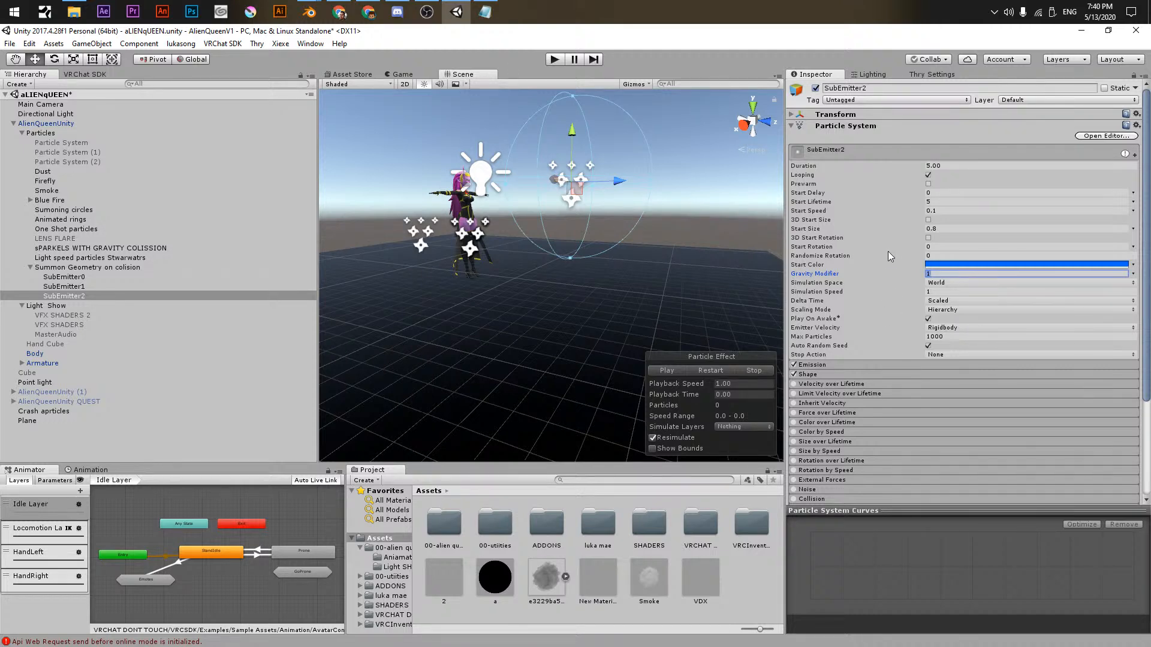
pyautogui.scroll(-4, 813, 439)
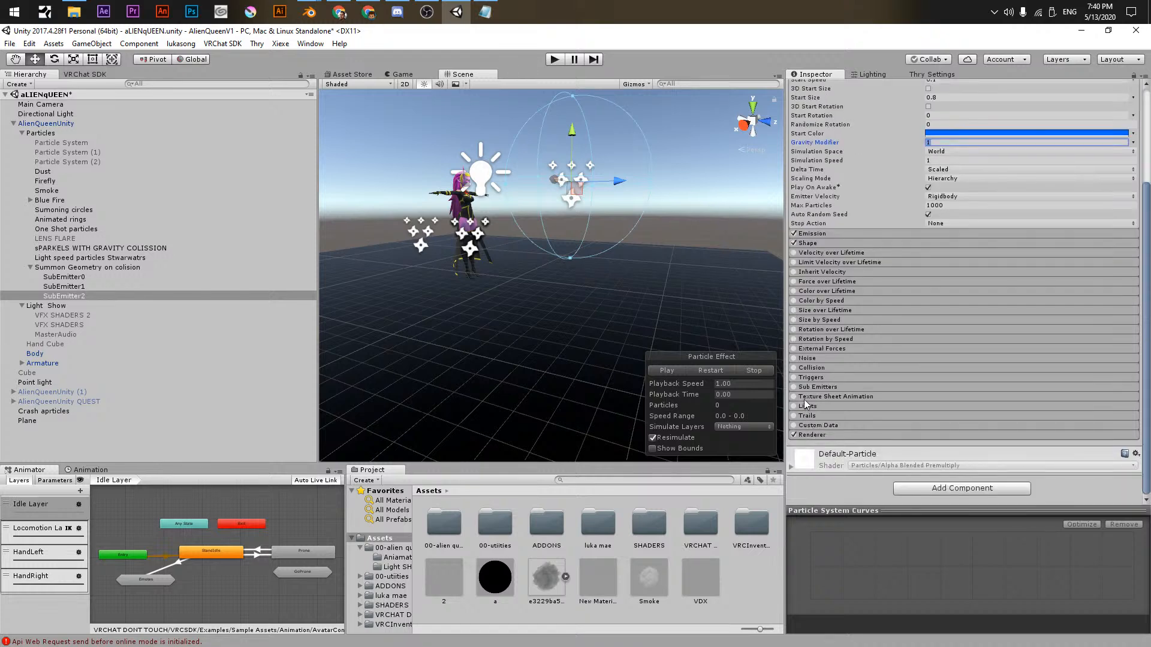
pyautogui.click(795, 358)
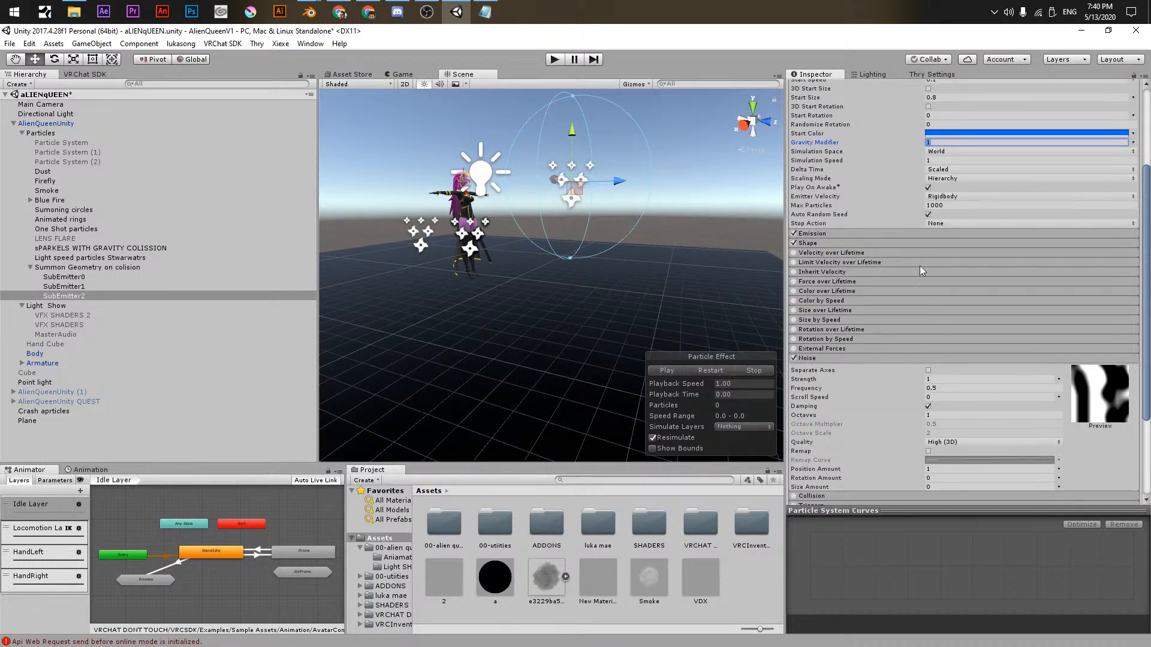
pyautogui.scroll(3, 855, 354)
pyautogui.moveTo(819, 190); pyautogui.dragTo(832, 190)
pyautogui.scroll(-3, 864, 310)
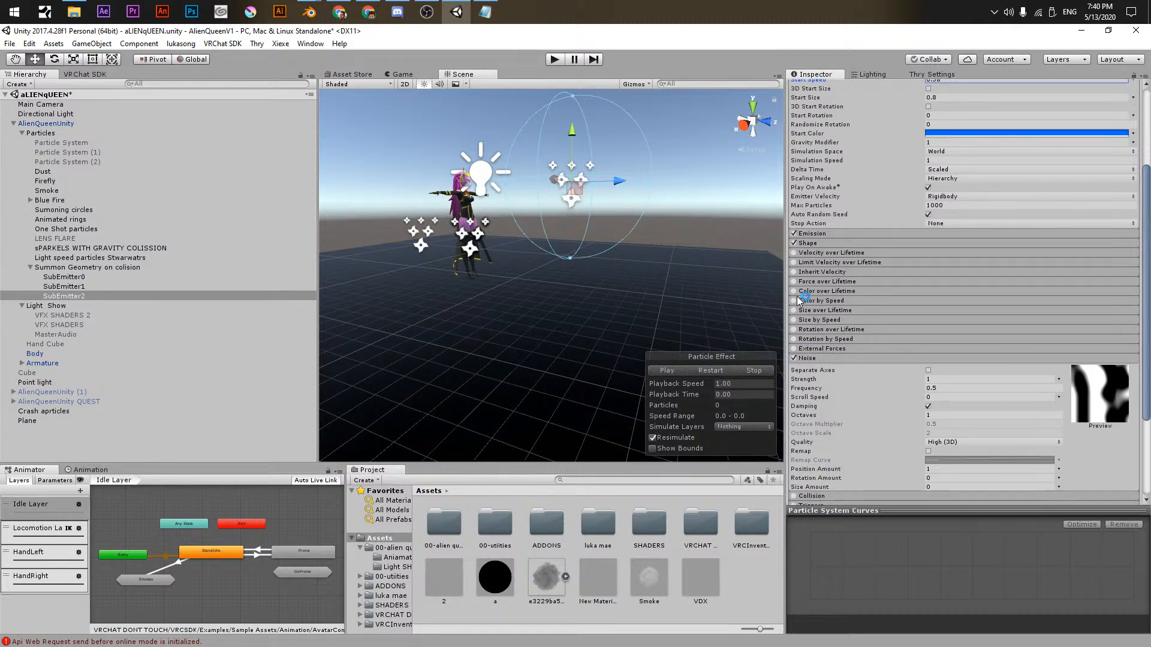
# - Enable Collision on SubEmitter2 with the World type and preview the effect
pyautogui.scroll(-2, 813, 326)
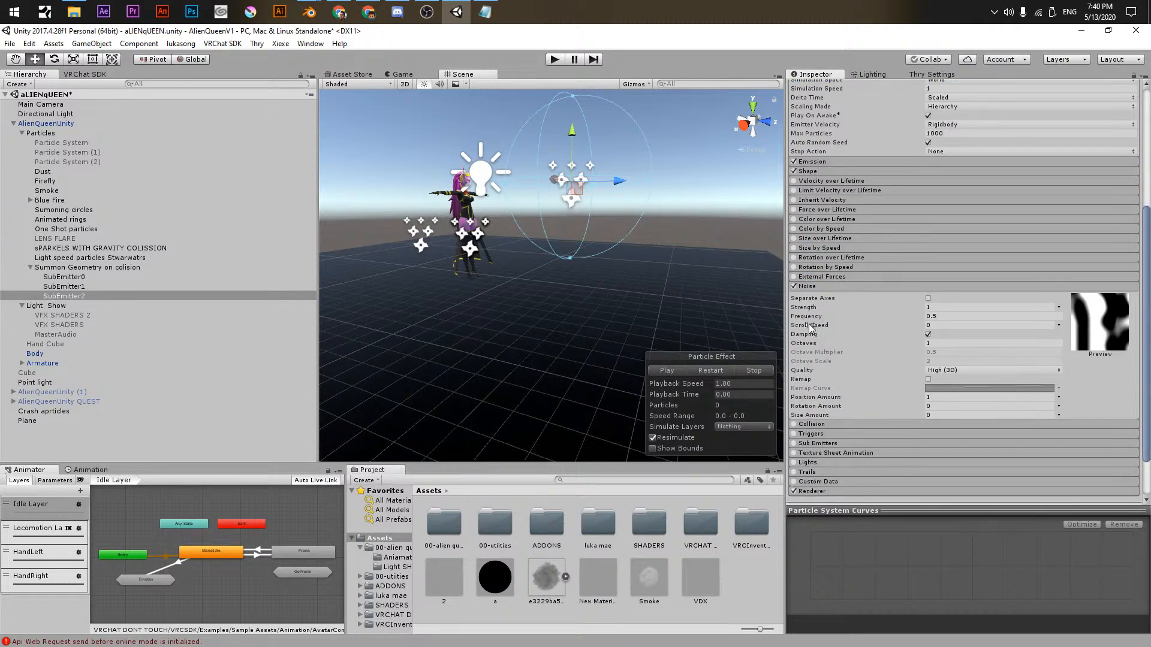
pyautogui.click(794, 424)
pyautogui.click(947, 435)
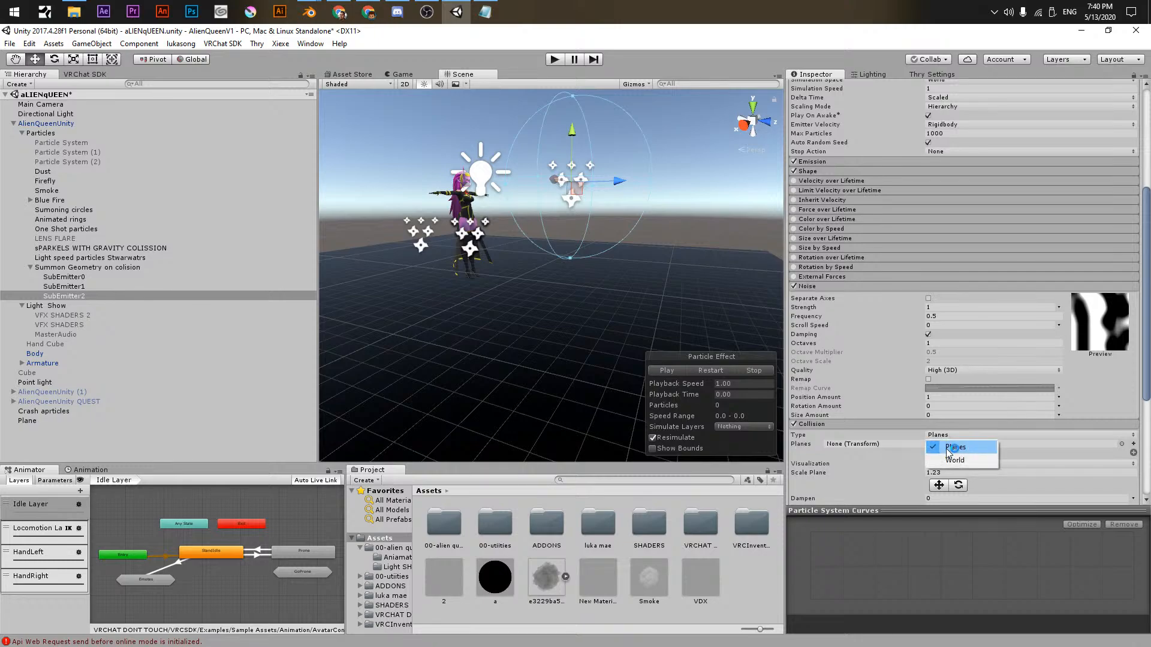
pyautogui.click(938, 458)
pyautogui.click(710, 371)
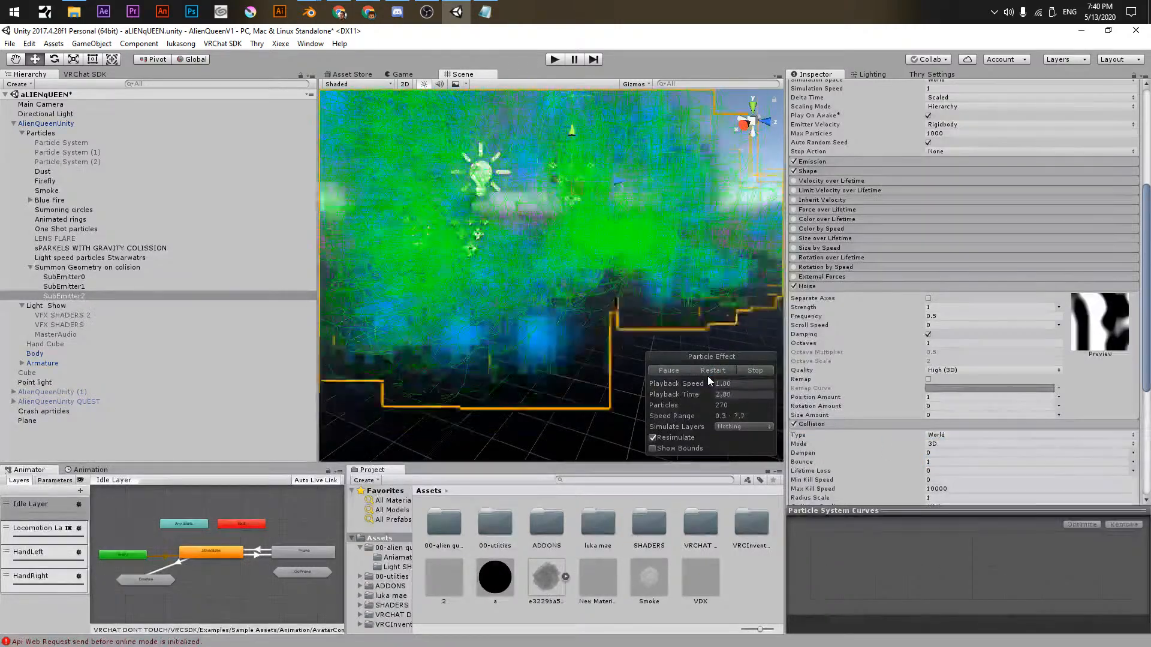
# - Set SubEmitter2's start size to 0.1, preview the effect and stop it
pyautogui.scroll(6, 879, 230)
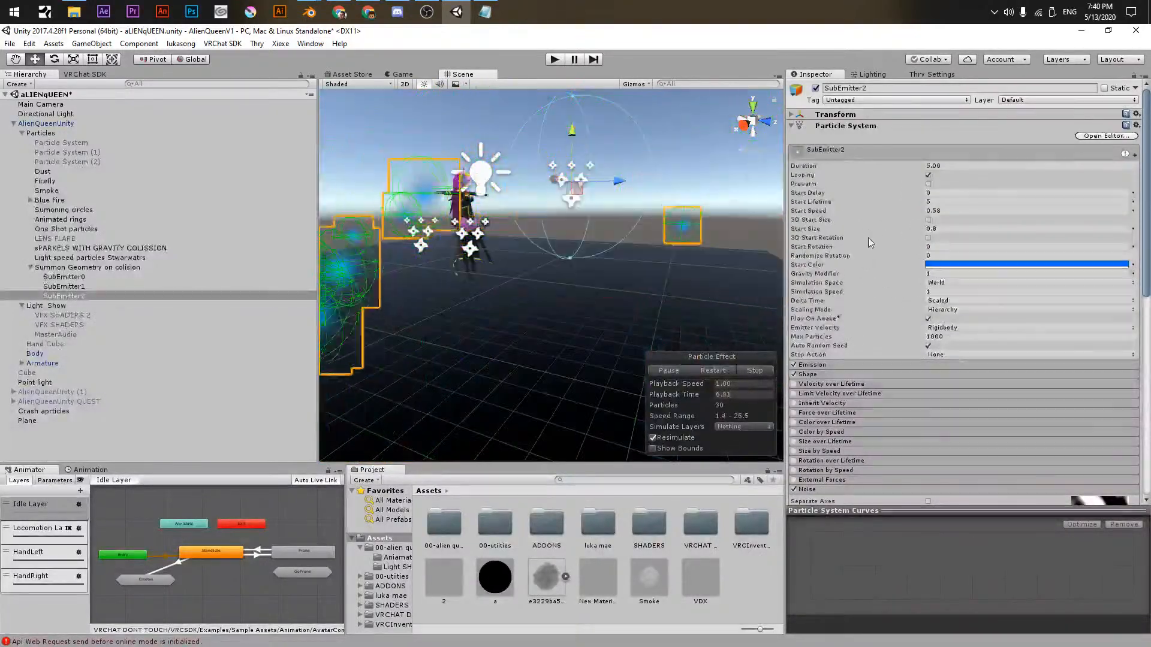
pyautogui.click(933, 228)
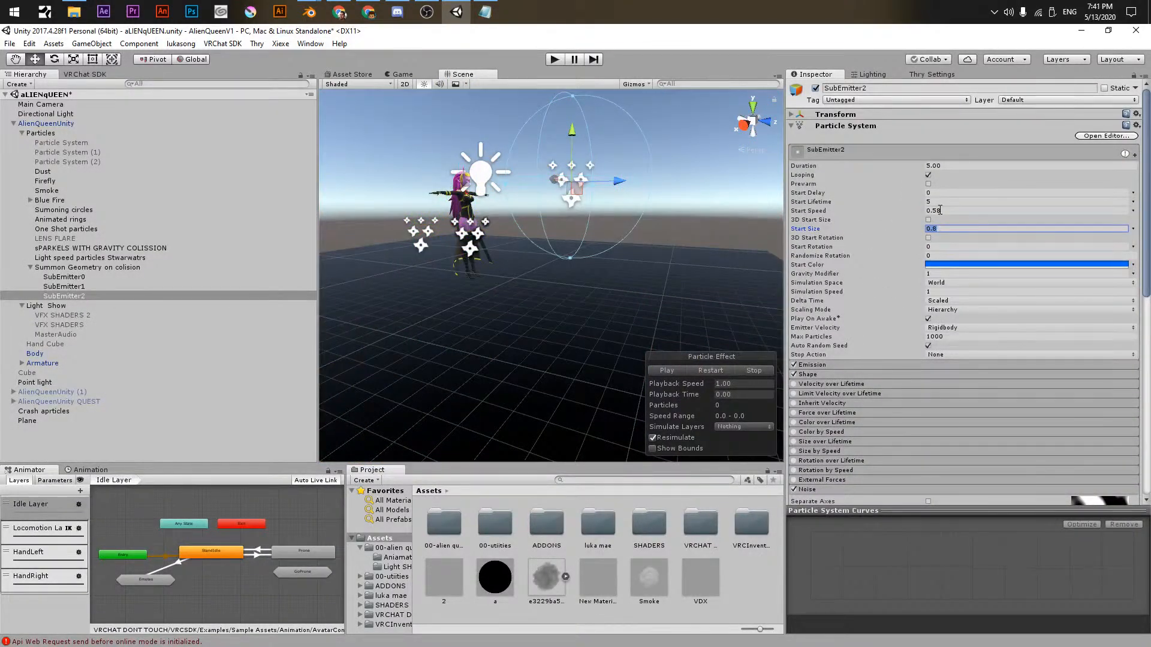
pyautogui.write('0.1')
pyautogui.click(712, 371)
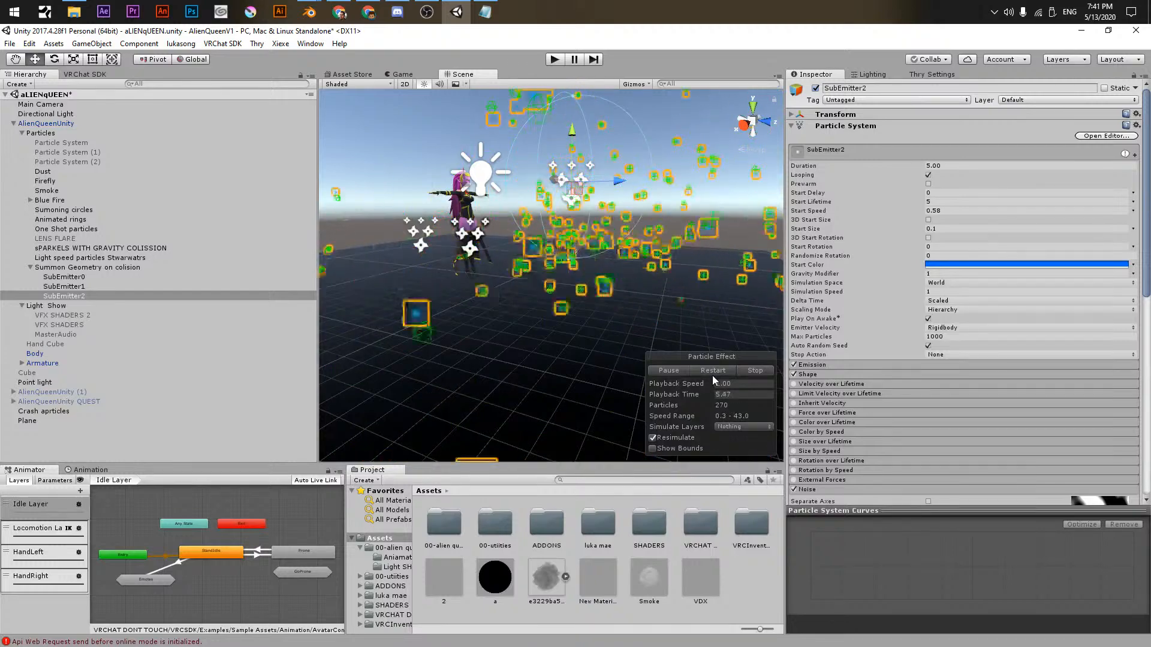
pyautogui.click(753, 371)
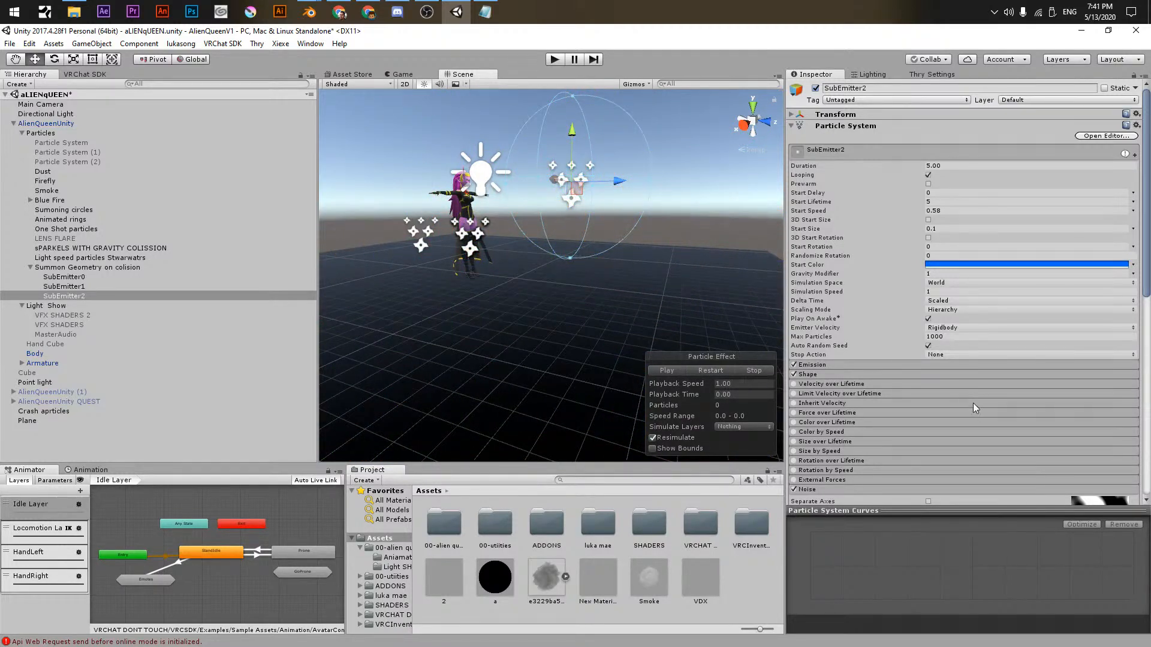
# - Reduce SubEmitter2's noise strength to 0.01 and replay the effect
pyautogui.scroll(-5, 869, 394)
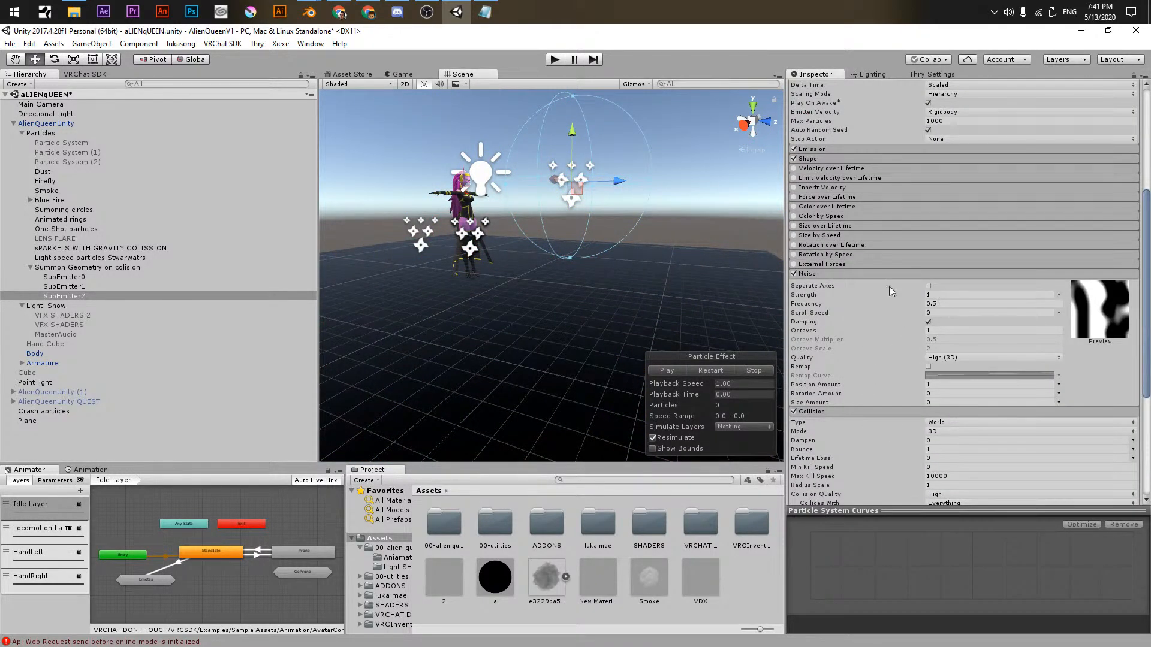
pyautogui.click(958, 294)
pyautogui.write('0.01')
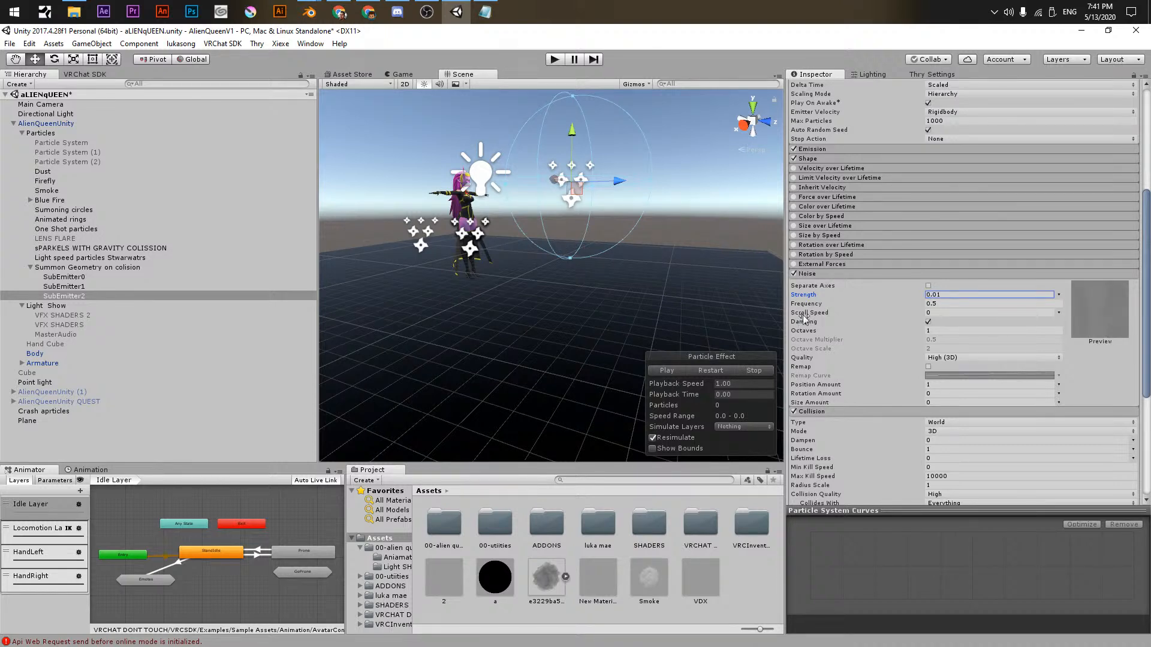
pyautogui.click(713, 371)
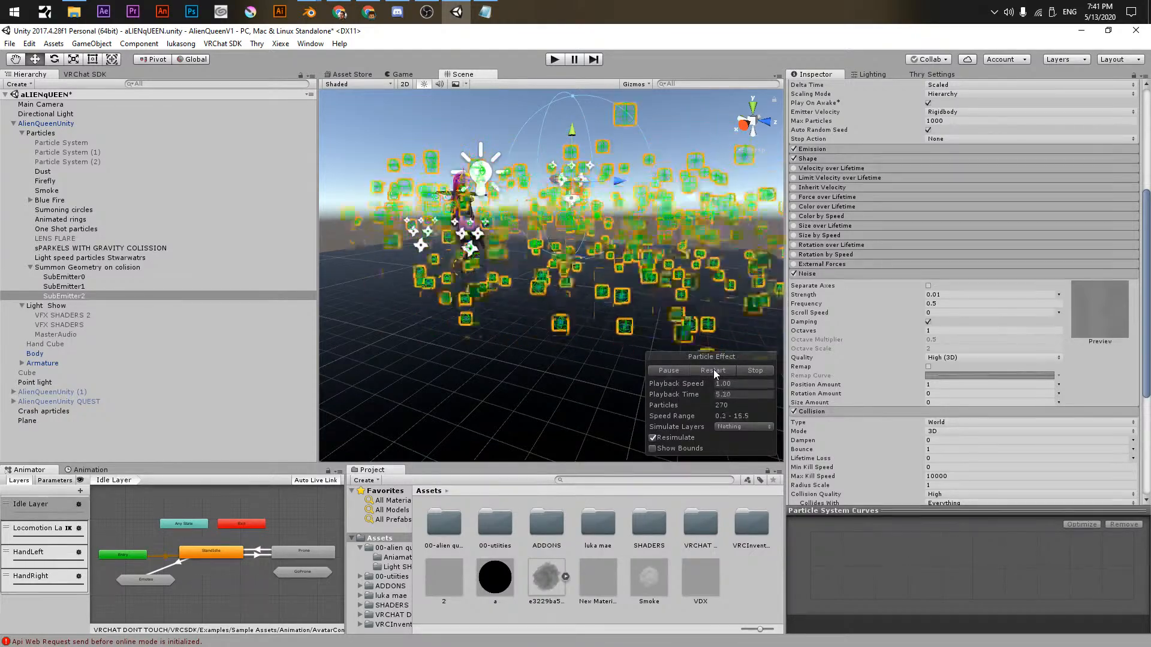
# - Set SubEmitter2's gravity modifier to -1 after trying -21, replay the effect and save the scene
pyautogui.click(713, 371)
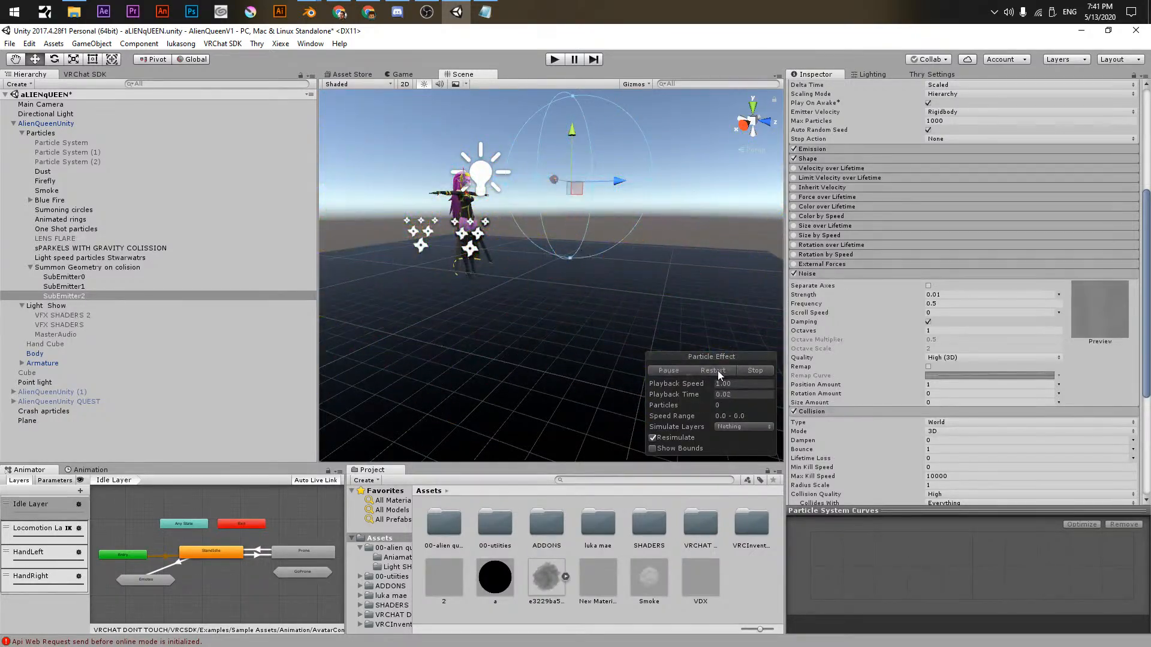
pyautogui.scroll(5, 876, 317)
pyautogui.click(918, 276)
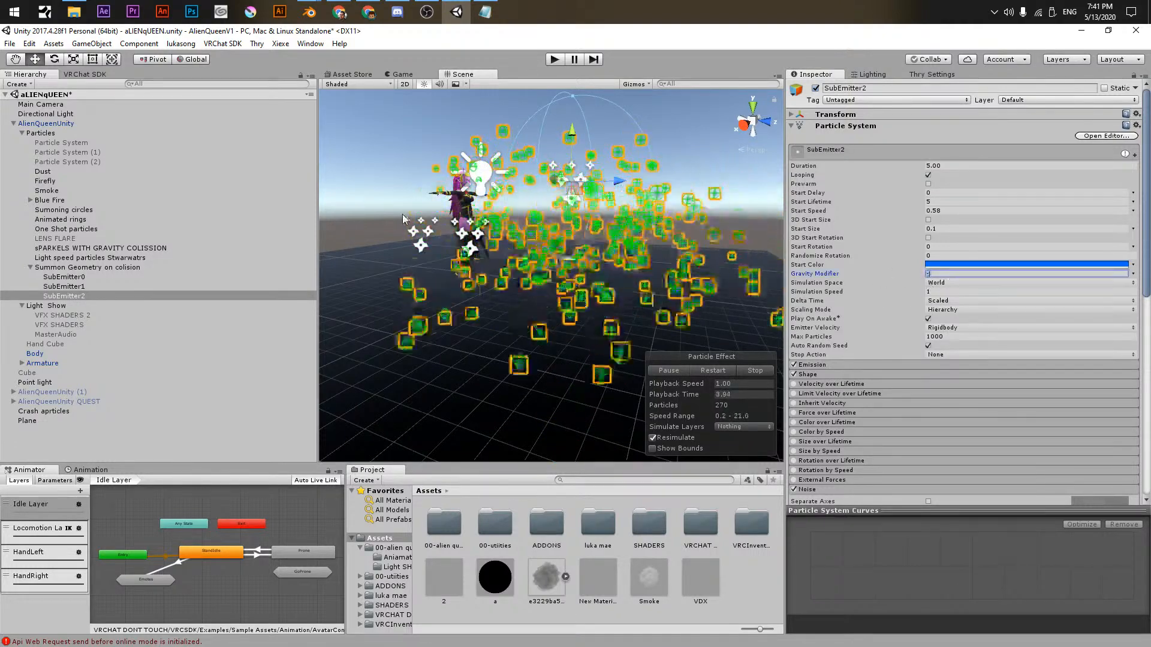
pyautogui.write('-21')
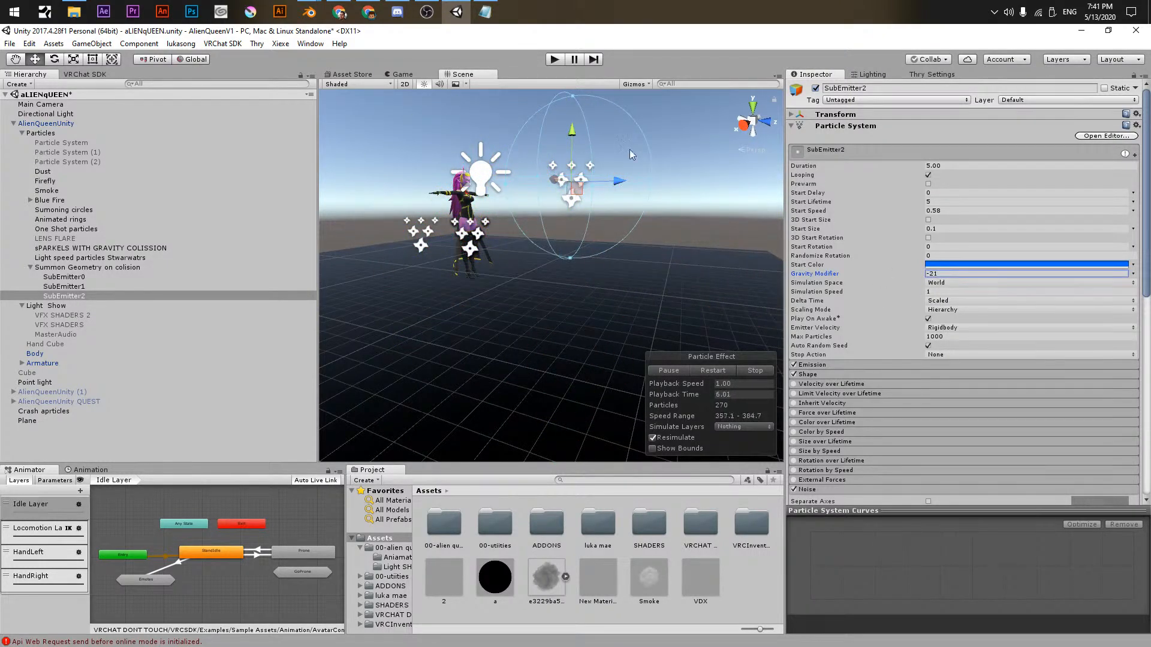
pyautogui.click(991, 274)
pyautogui.write('-1')
pyautogui.click(702, 371)
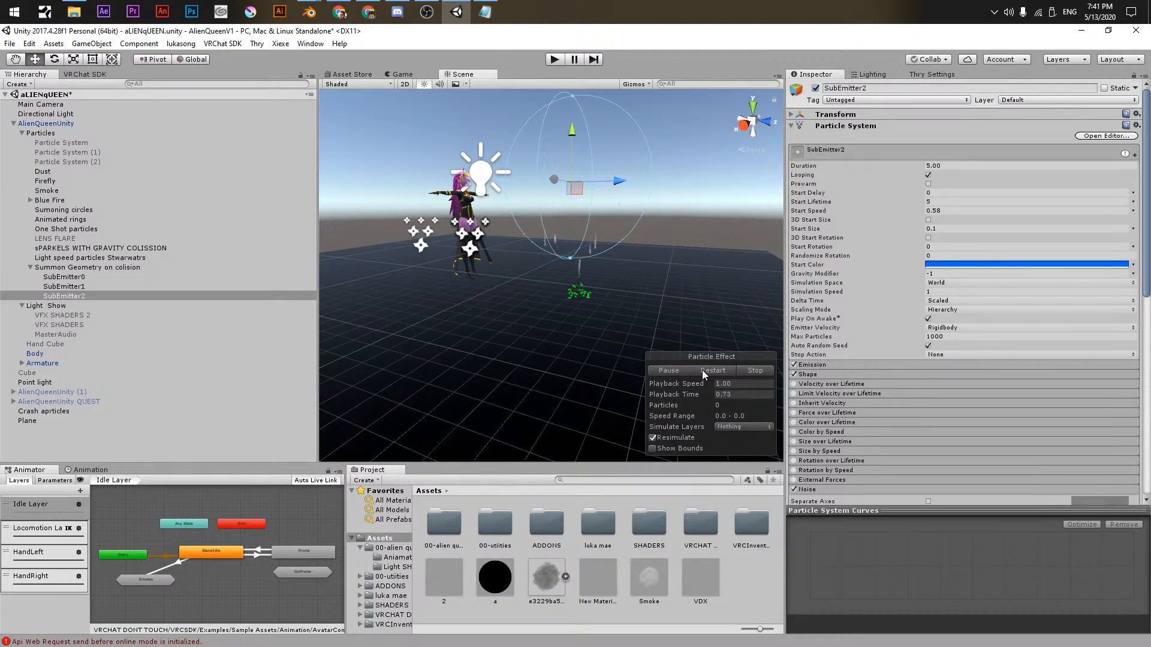
pyautogui.press('alt')
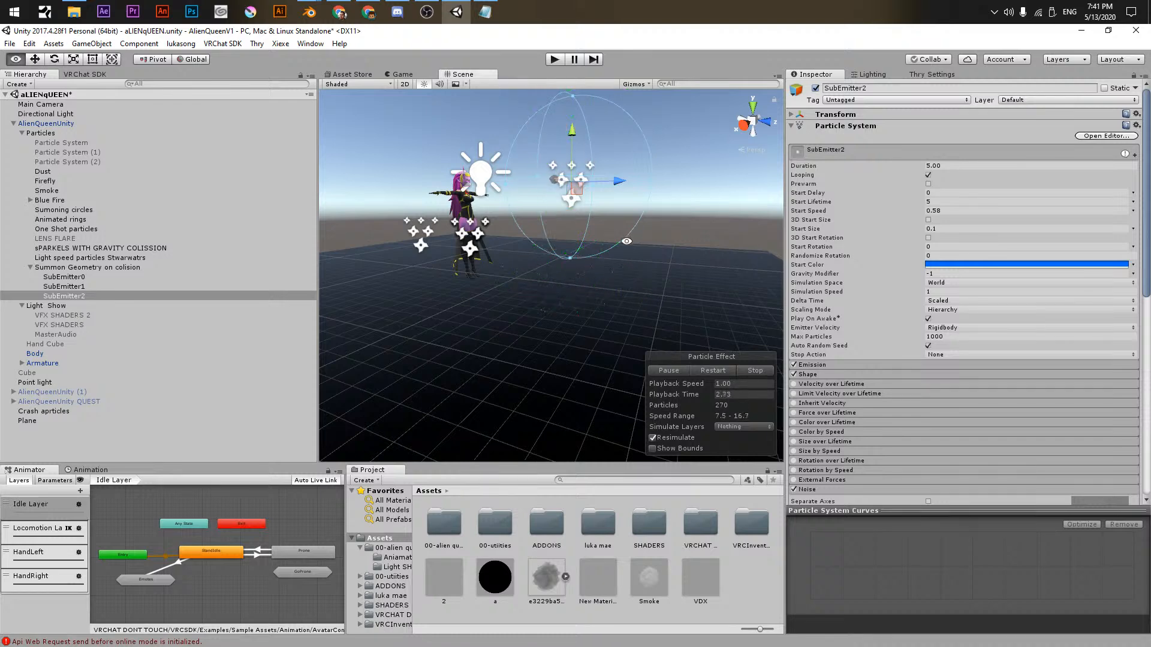
pyautogui.keyDown('alt'); pyautogui.moveTo(627, 241); pyautogui.dragTo(657, 301); pyautogui.keyUp('alt')
pyautogui.hotkey('ctrl', 's')
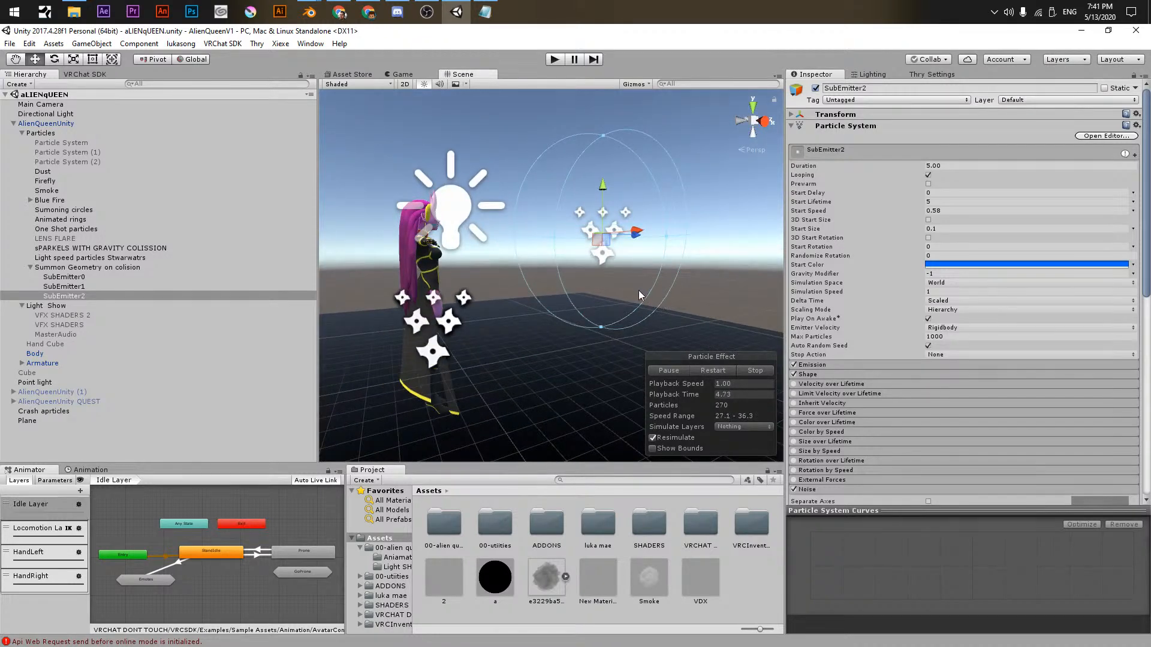
pyautogui.hotkey('alt', 'Tab')
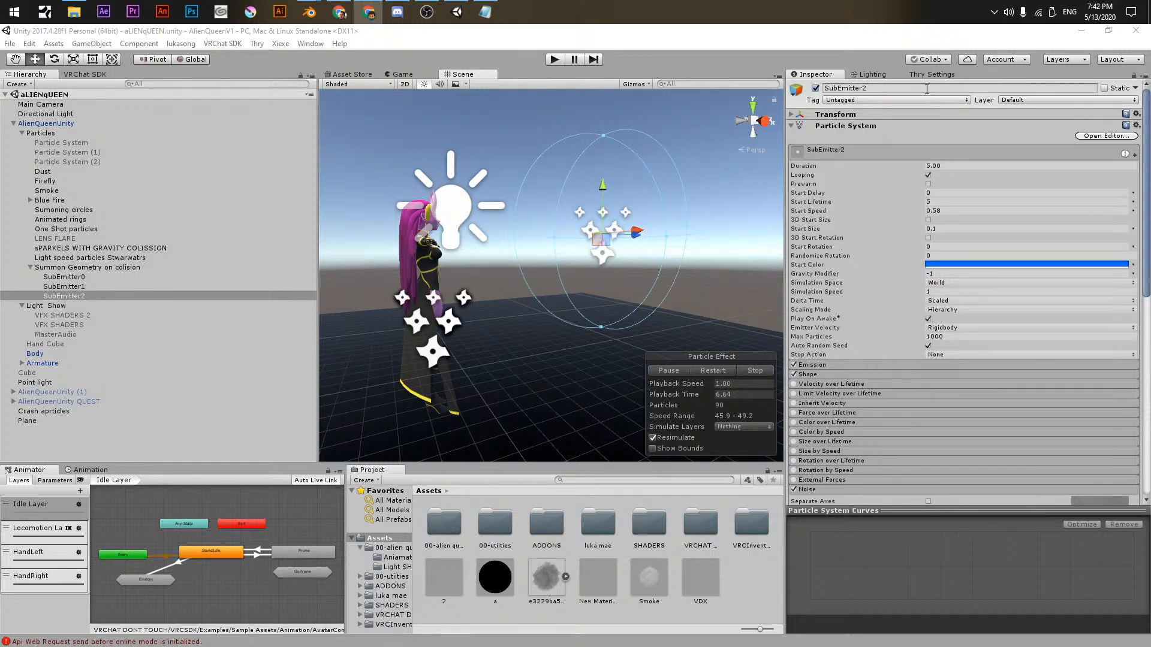
pyautogui.click(632, 34)
pyautogui.keyDown('alt'); pyautogui.moveTo(630, 220); pyautogui.dragTo(483, 239); pyautogui.keyUp('alt')
pyautogui.moveTo(482, 239); pyautogui.dragTo(561, 274, button='middle')
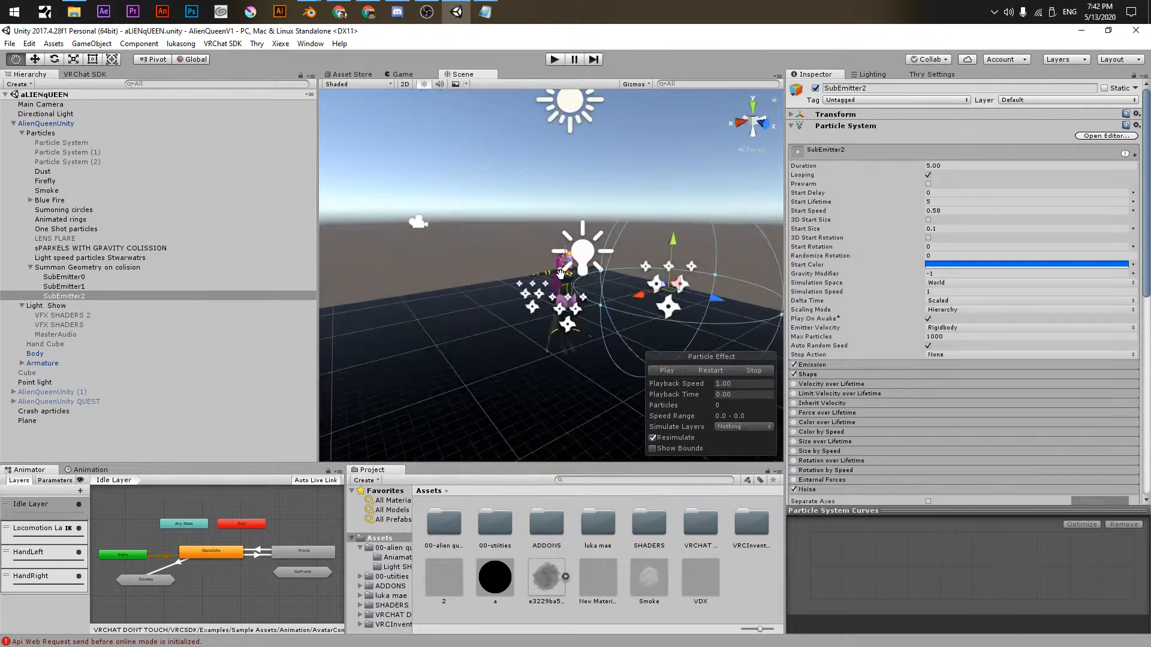
pyautogui.keyDown('alt'); pyautogui.moveTo(561, 274); pyautogui.dragTo(491, 218); pyautogui.keyUp('alt')
pyautogui.hotkey('alt', 'Tab')
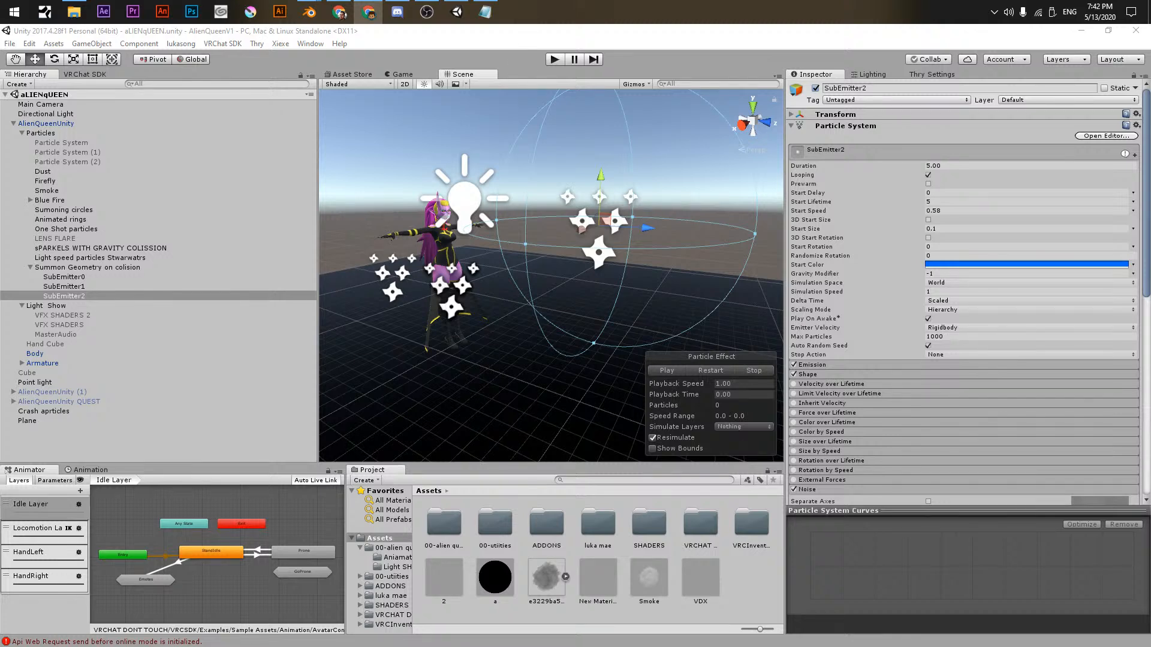
pyautogui.click(642, 8)
pyautogui.press('super+d')
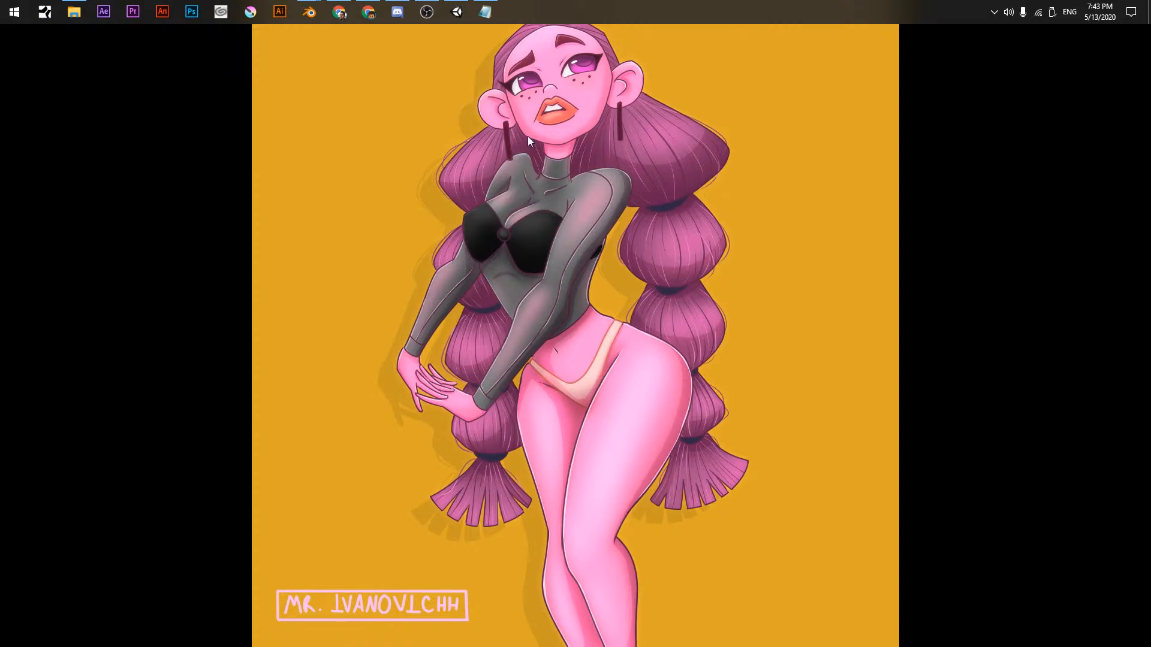
pyautogui.press('super')
pyautogui.press('super')
pyautogui.hotkey('alt', 'Tab')
pyautogui.hotkey('alt', 'Tab')
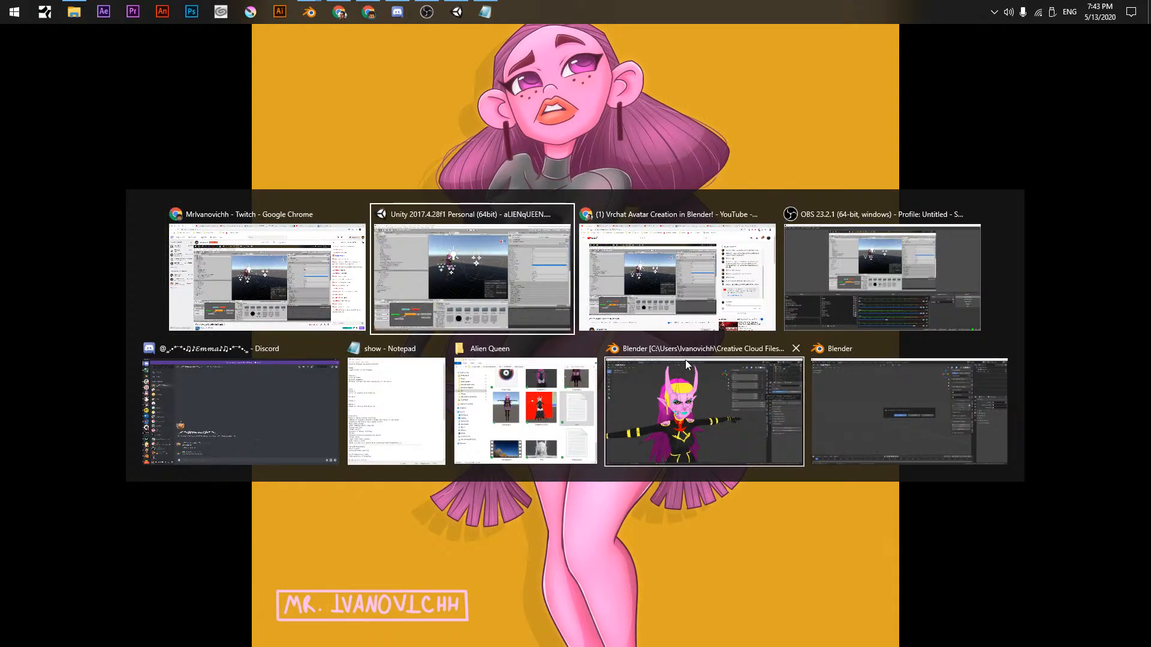
pyautogui.hotkey('alt', 'Tab')
pyautogui.hotkey('alt', 'Tab')
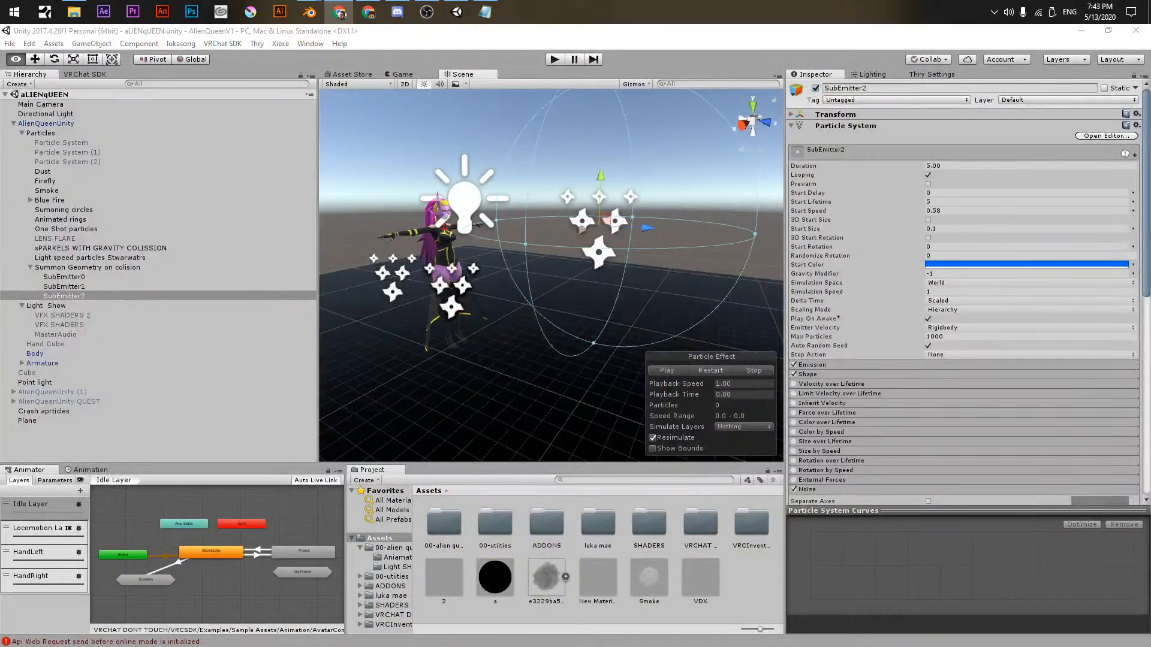
pyautogui.click(613, 44)
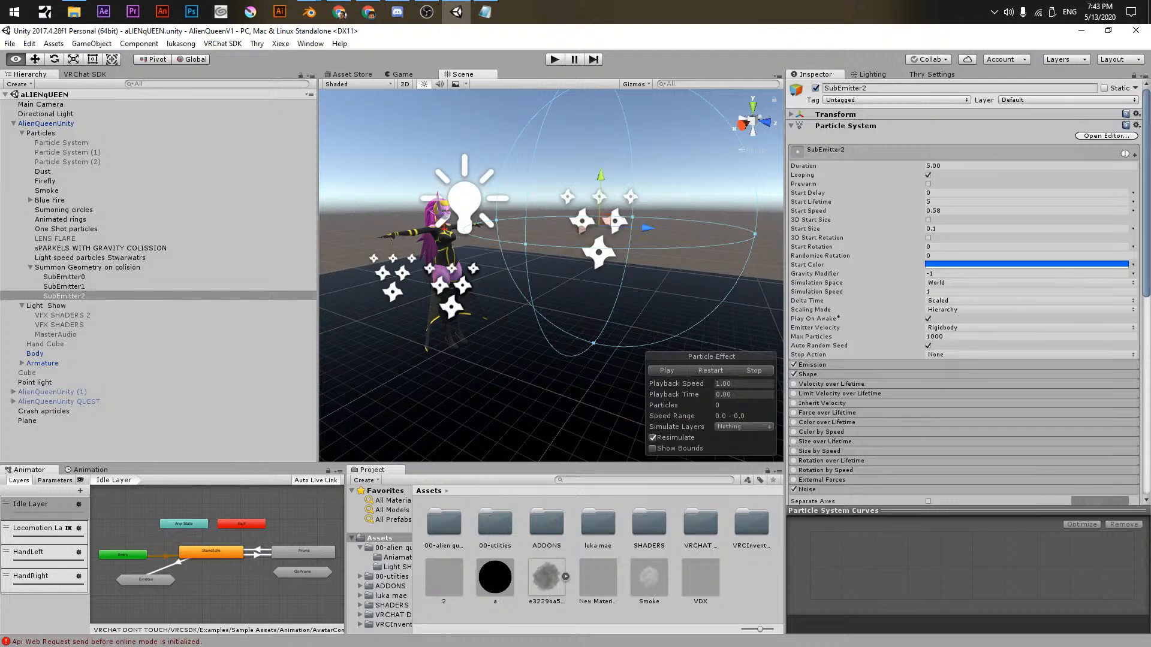
pyautogui.hotkey('alt', 'Tab')
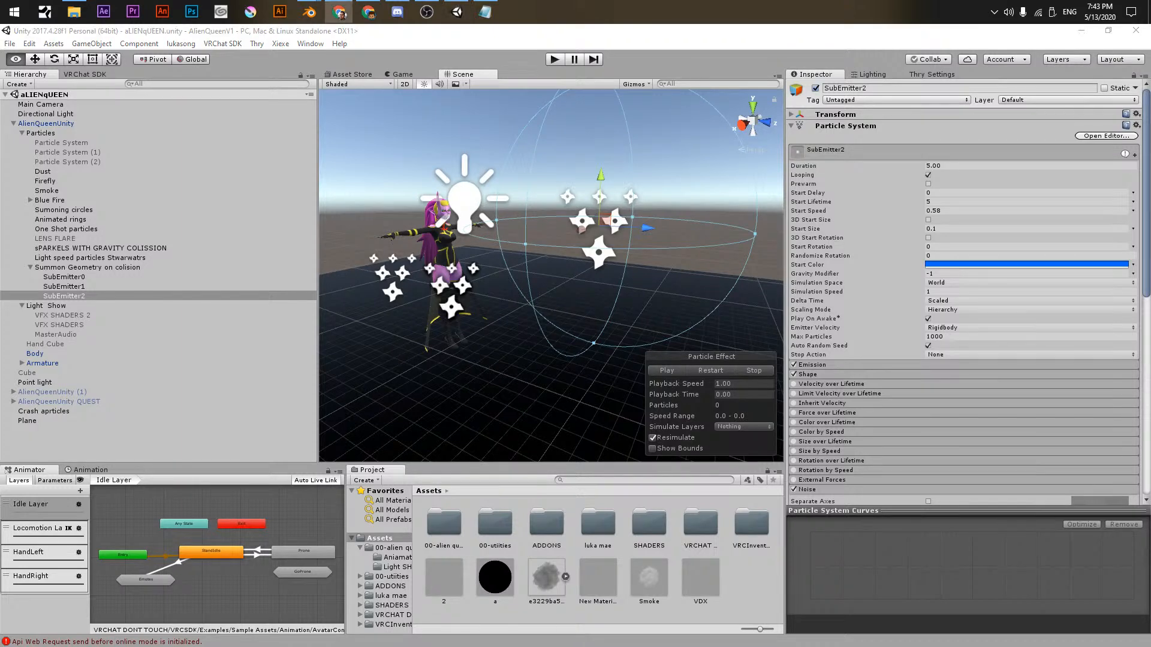
pyautogui.hotkey('alt', 'Tab')
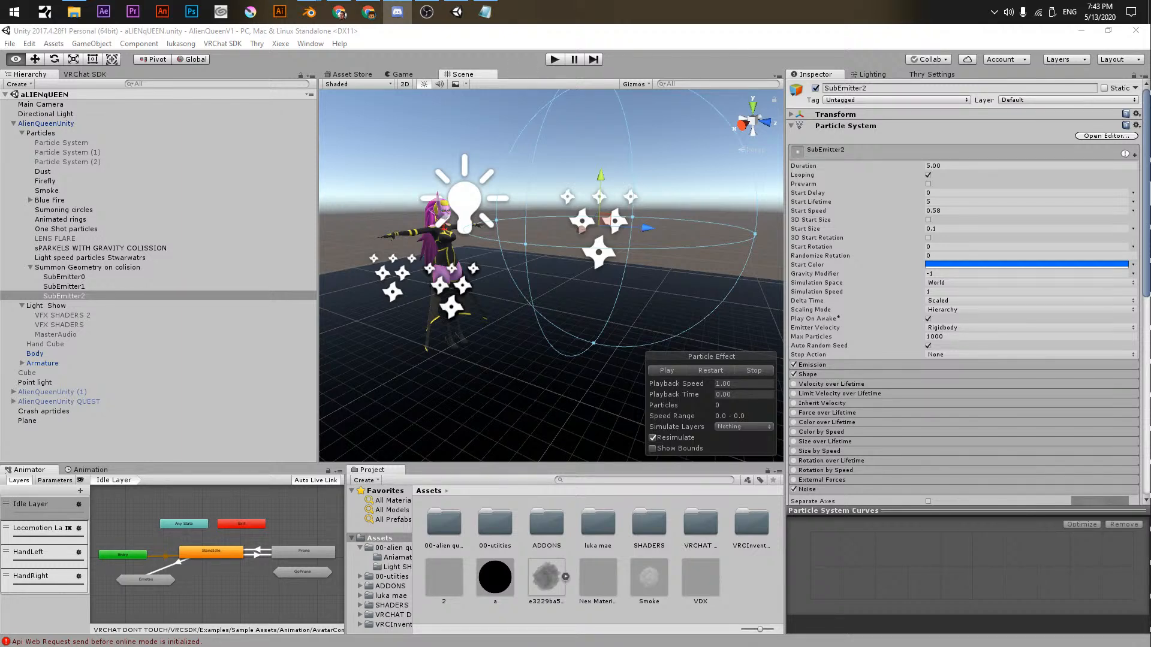
pyautogui.hotkey('alt', 'Tab')
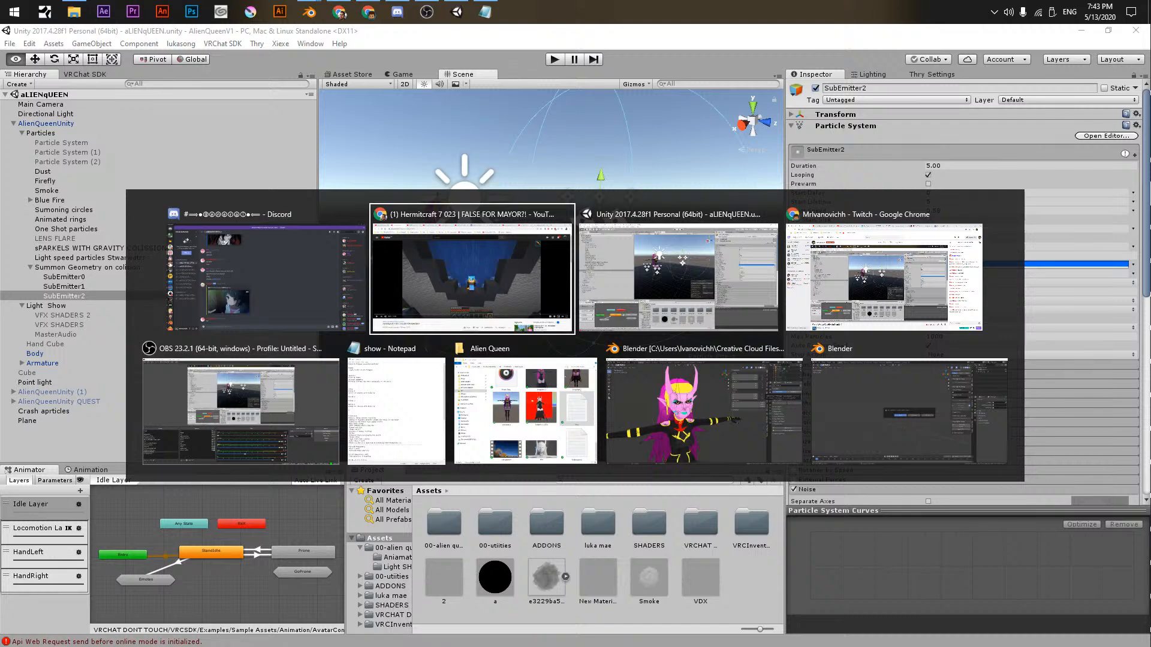
pyautogui.hotkey('alt', 'Tab')
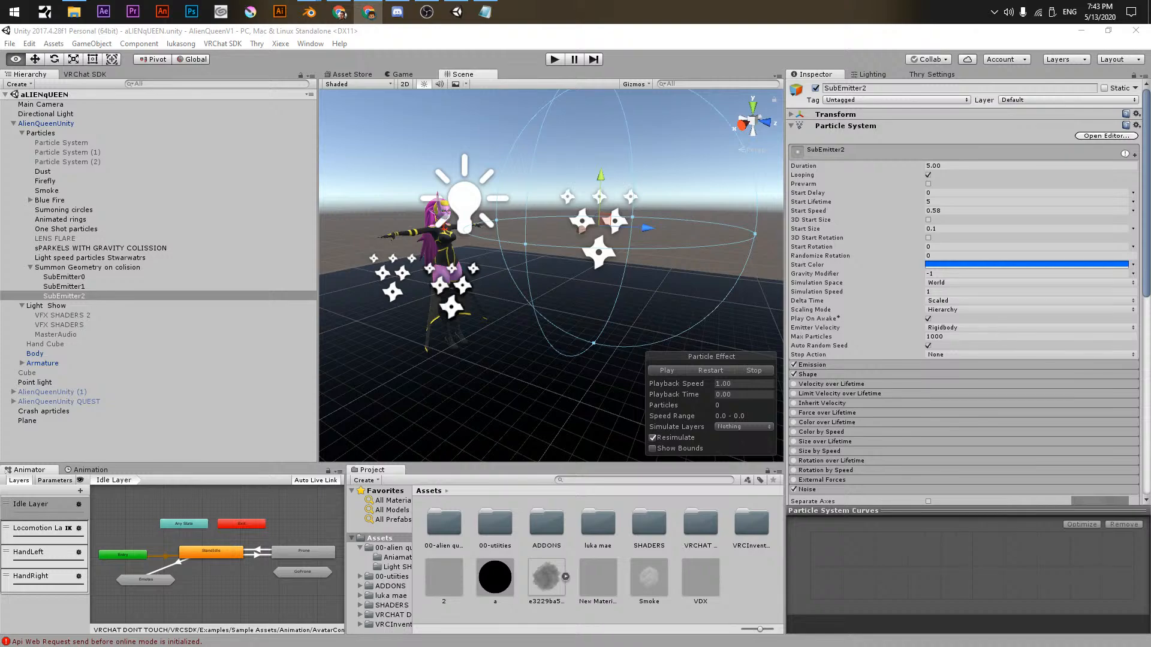
pyautogui.click(495, 40)
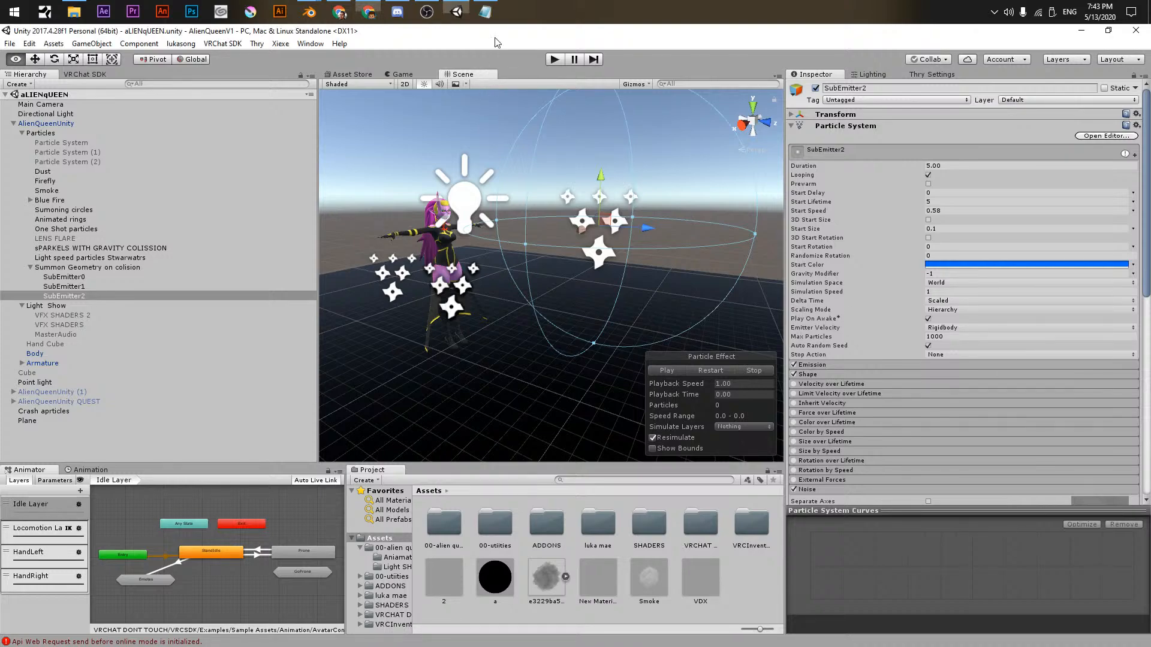
pyautogui.moveTo(480, 180); pyautogui.dragTo(560, 282, button='middle')
pyautogui.keyDown('alt'); pyautogui.moveTo(561, 282); pyautogui.dragTo(575, 335); pyautogui.keyUp('alt')
pyautogui.moveTo(575, 335); pyautogui.dragTo(591, 279, button='middle')
pyautogui.keyDown('alt'); pyautogui.moveTo(591, 279); pyautogui.dragTo(628, 258); pyautogui.keyUp('alt')
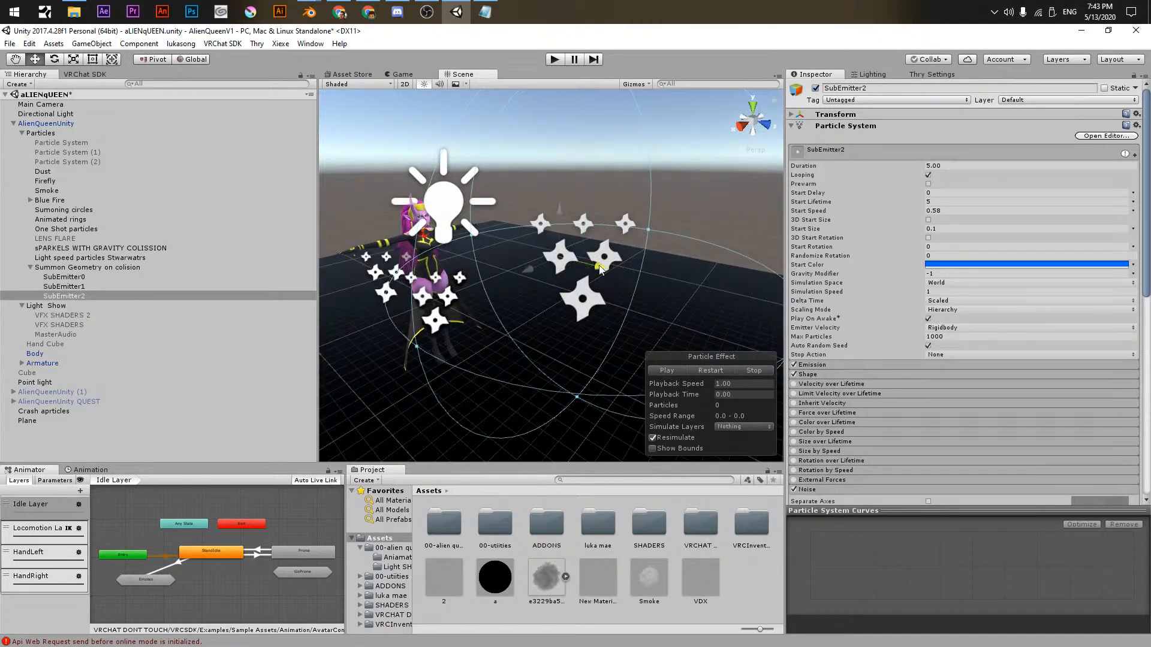
# - Deactivate the Particles group and move Summon Geometry on colision out of it, directly under AlienQueenUnity
pyautogui.click(92, 286)
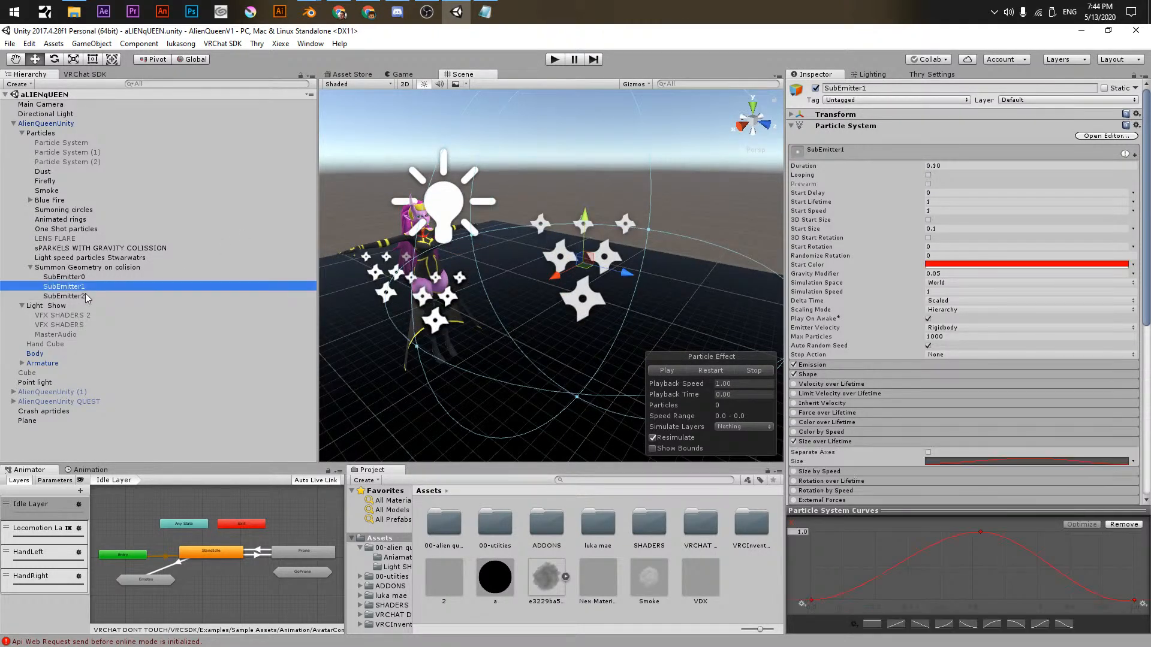
pyautogui.click(84, 268)
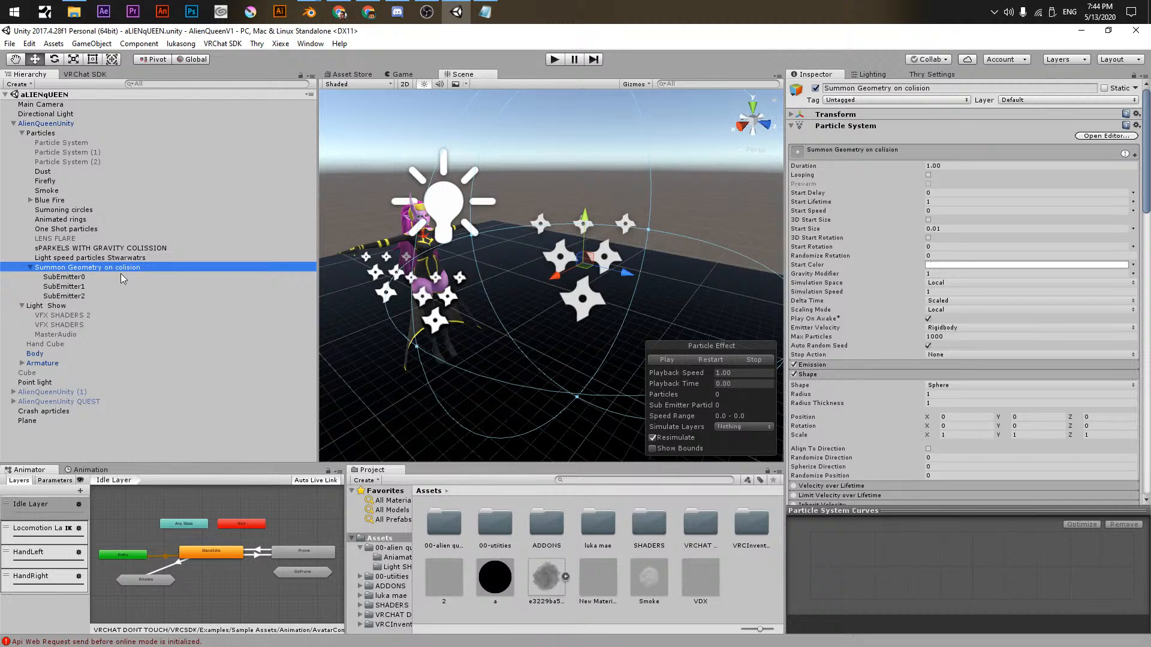
pyautogui.click(48, 257)
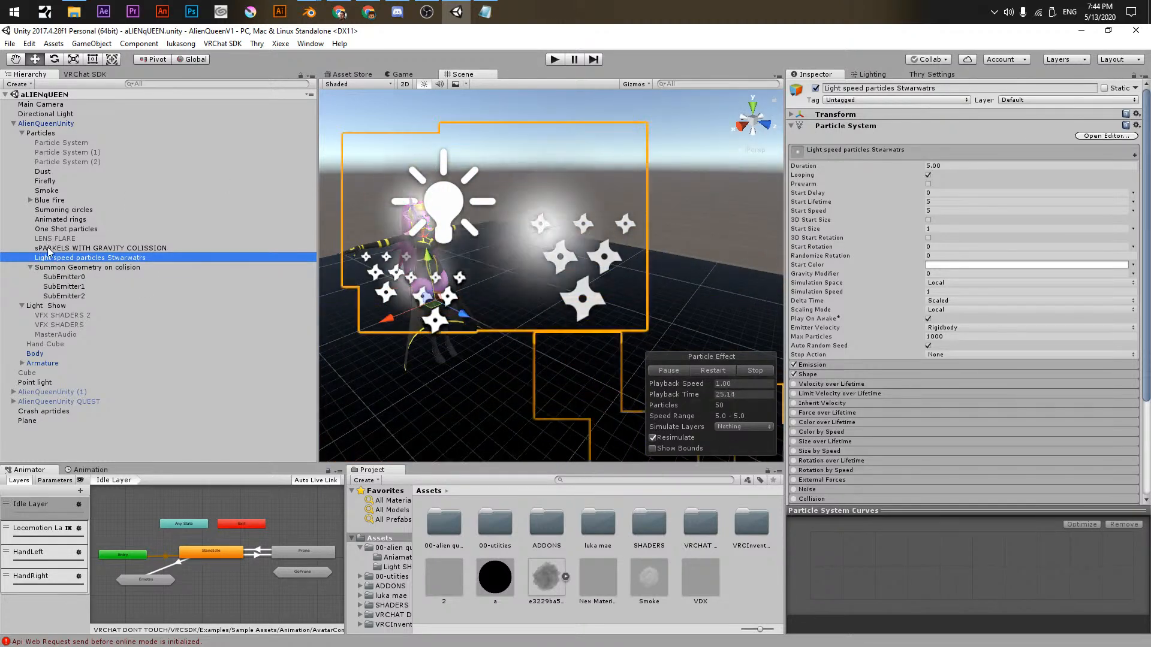
pyautogui.click(21, 133)
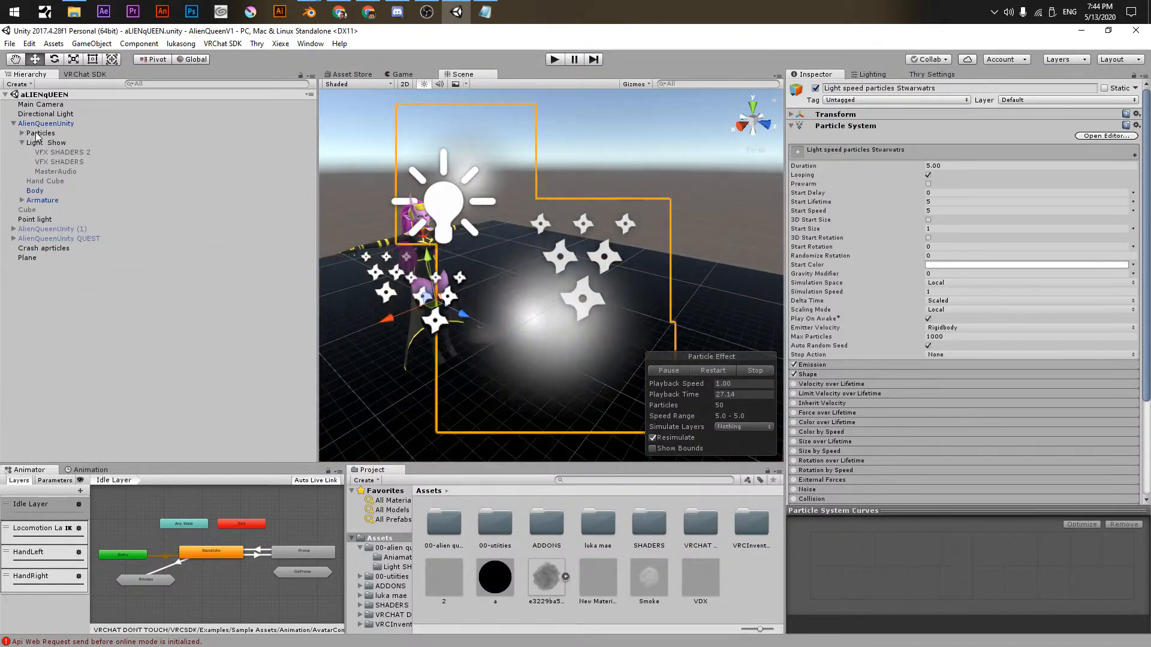
pyautogui.click(37, 133)
pyautogui.click(815, 89)
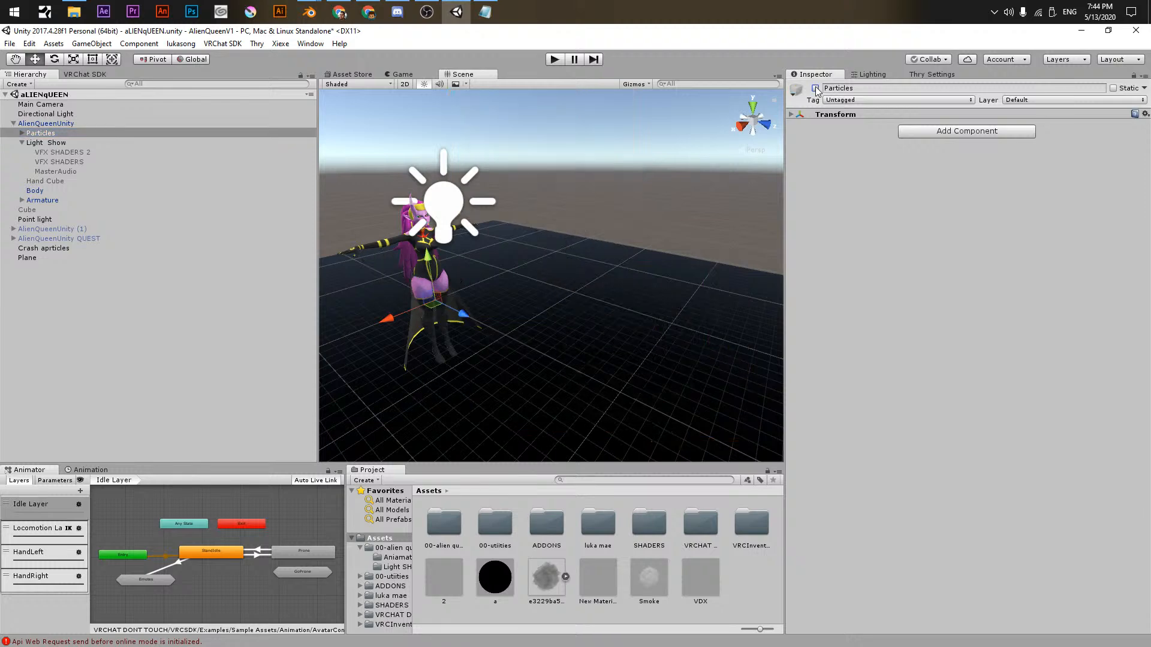
pyautogui.click(21, 133)
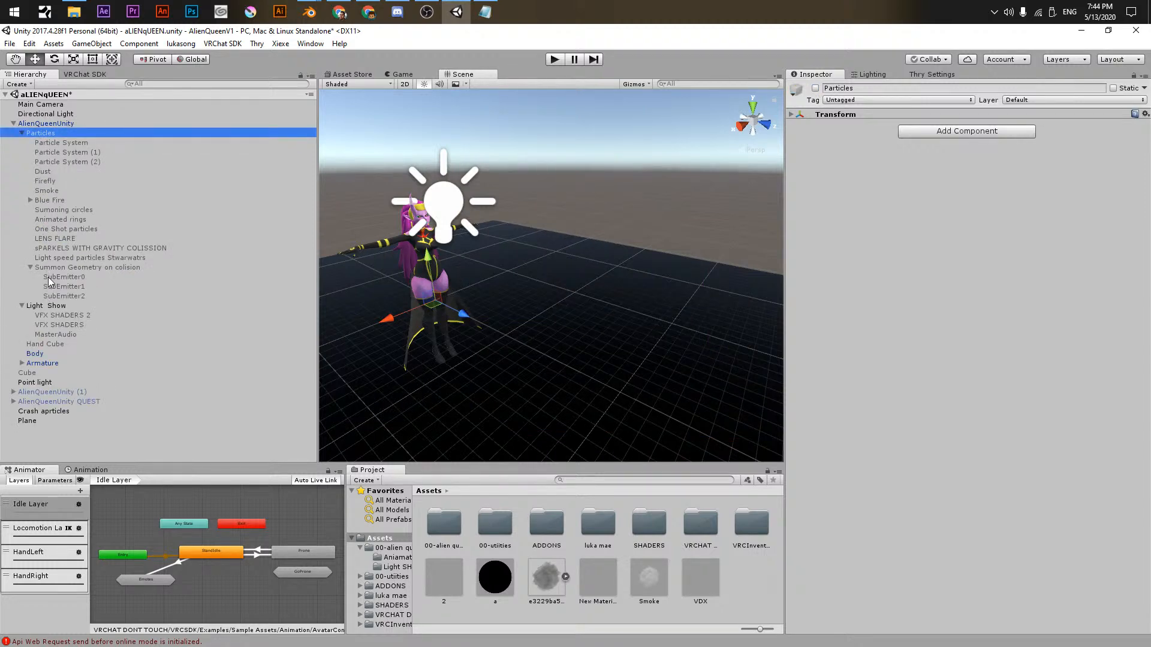
pyautogui.moveTo(46, 268); pyautogui.dragTo(41, 134)
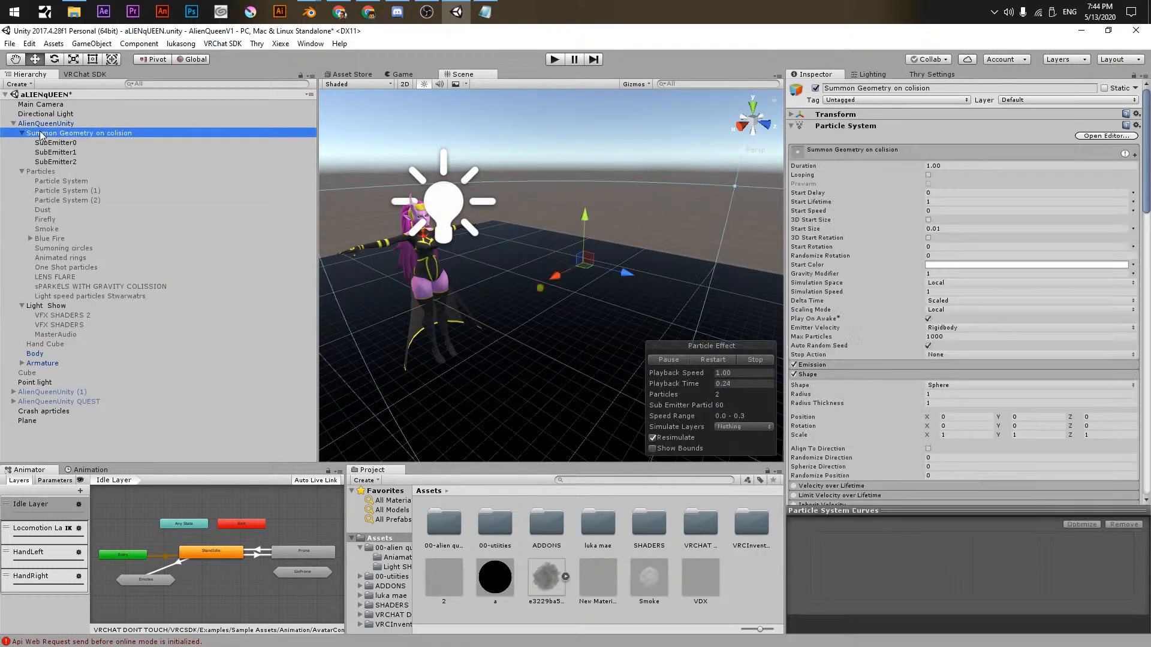
# - Run the scene in Play mode to check the collision effect around the avatar, and stop it
pyautogui.click(555, 59)
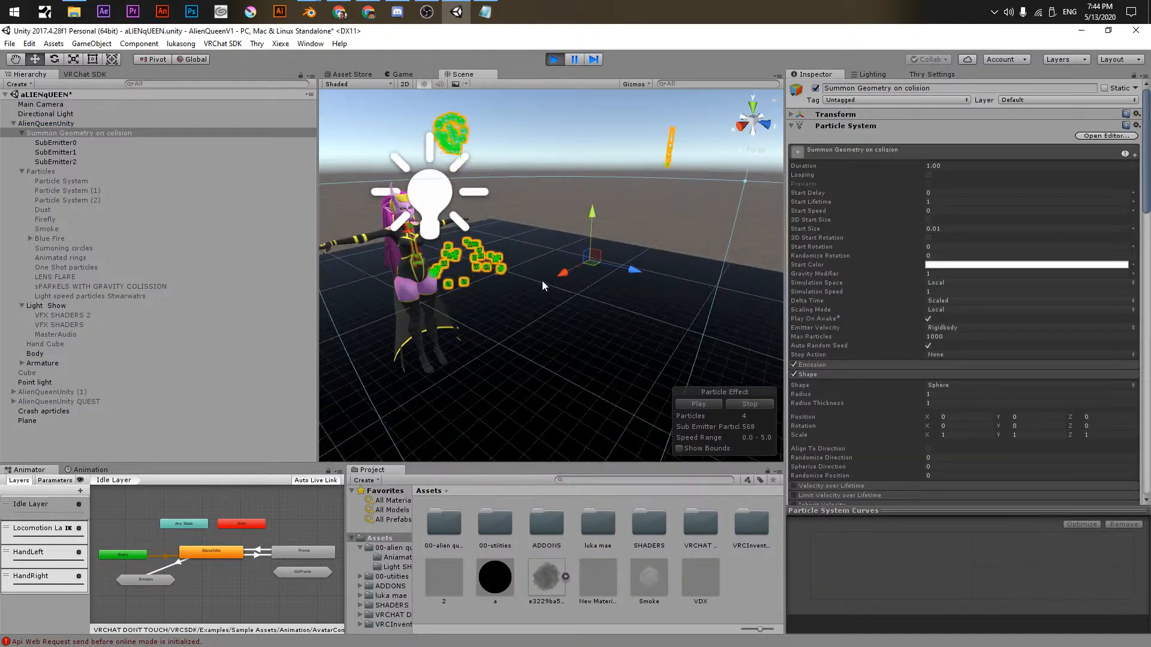
pyautogui.click(531, 187)
pyautogui.keyDown('alt'); pyautogui.moveTo(548, 193); pyautogui.dragTo(576, 175); pyautogui.keyUp('alt')
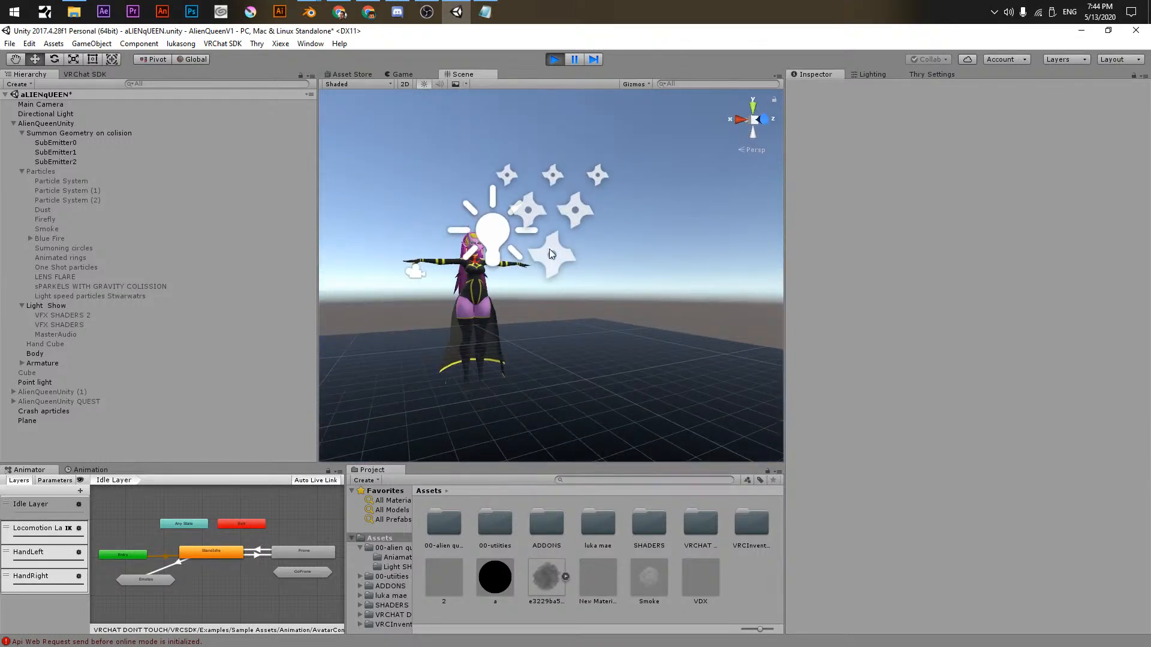
pyautogui.click(558, 60)
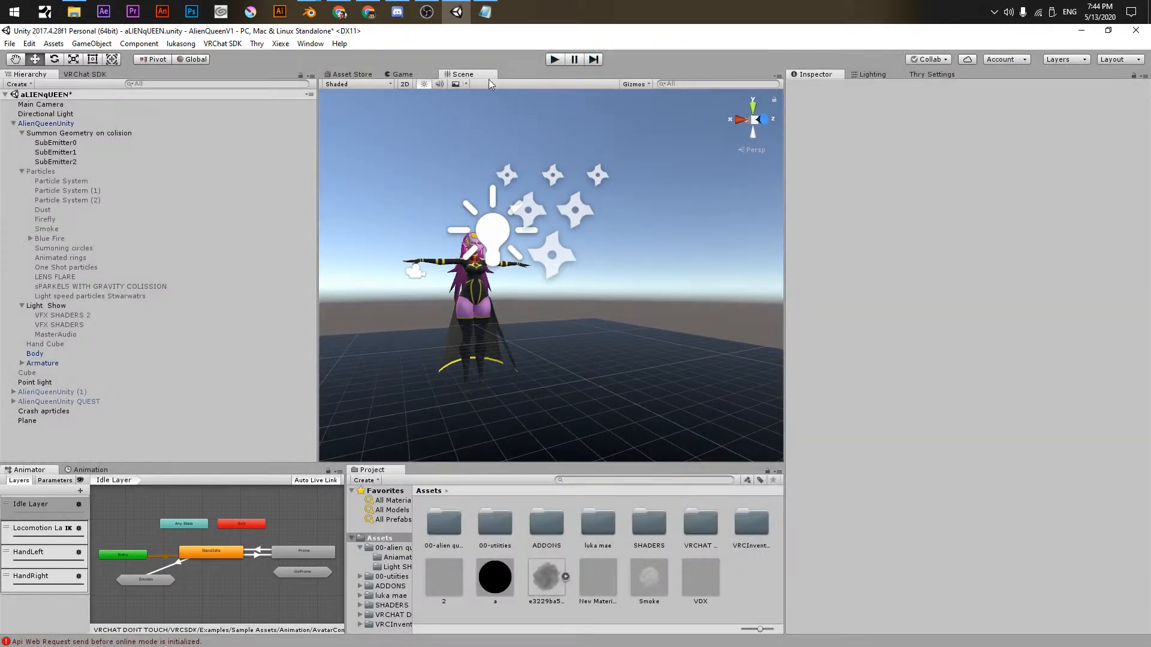
# - Play the scene again to view the effect from farther away, stop it and save the scene
pyautogui.click(574, 59)
pyautogui.click(556, 60)
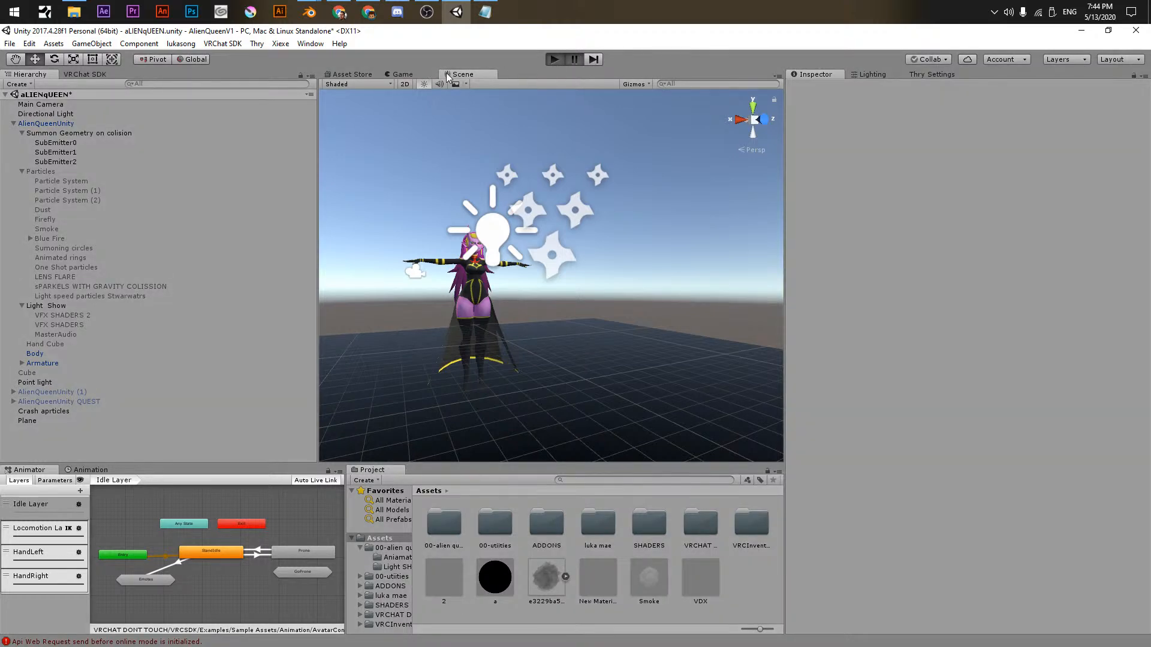
pyautogui.click(592, 59)
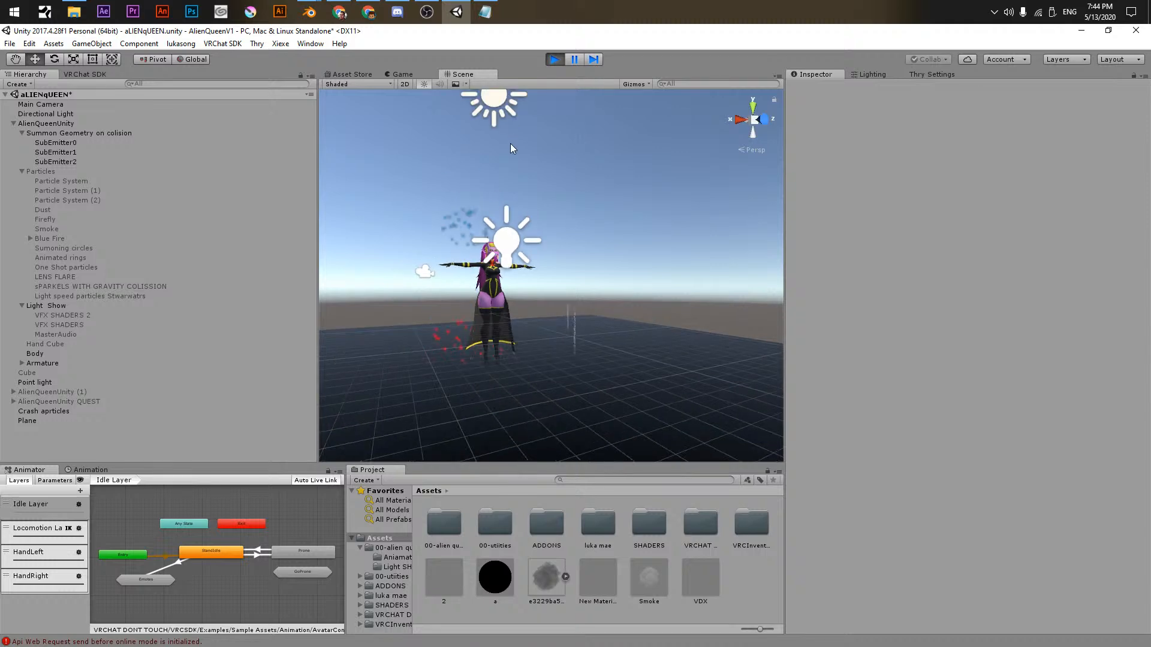
pyautogui.scroll(-4, 505, 136)
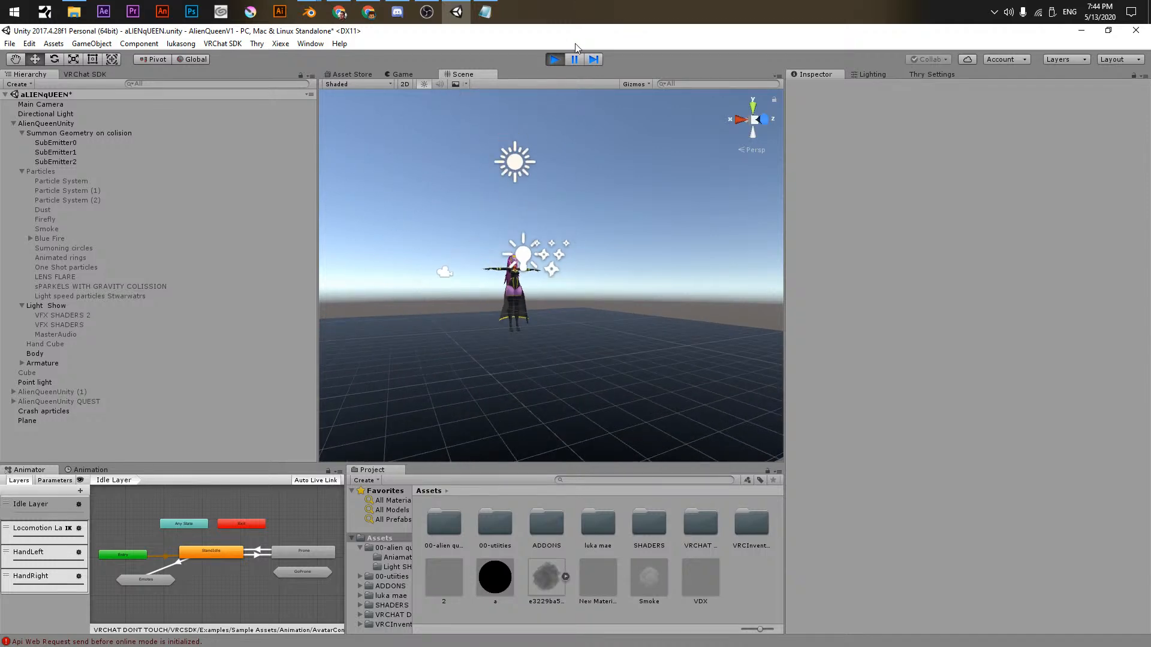
pyautogui.click(554, 60)
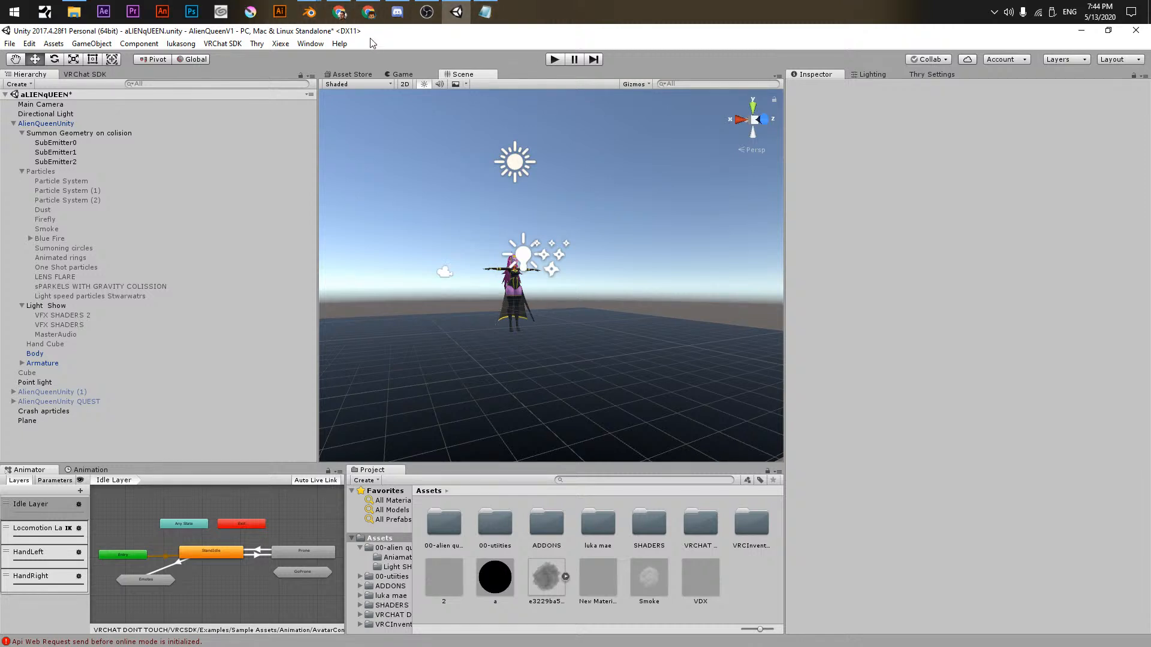
pyautogui.hotkey('ctrl', 's')
pyautogui.hotkey('alt', 'Tab')
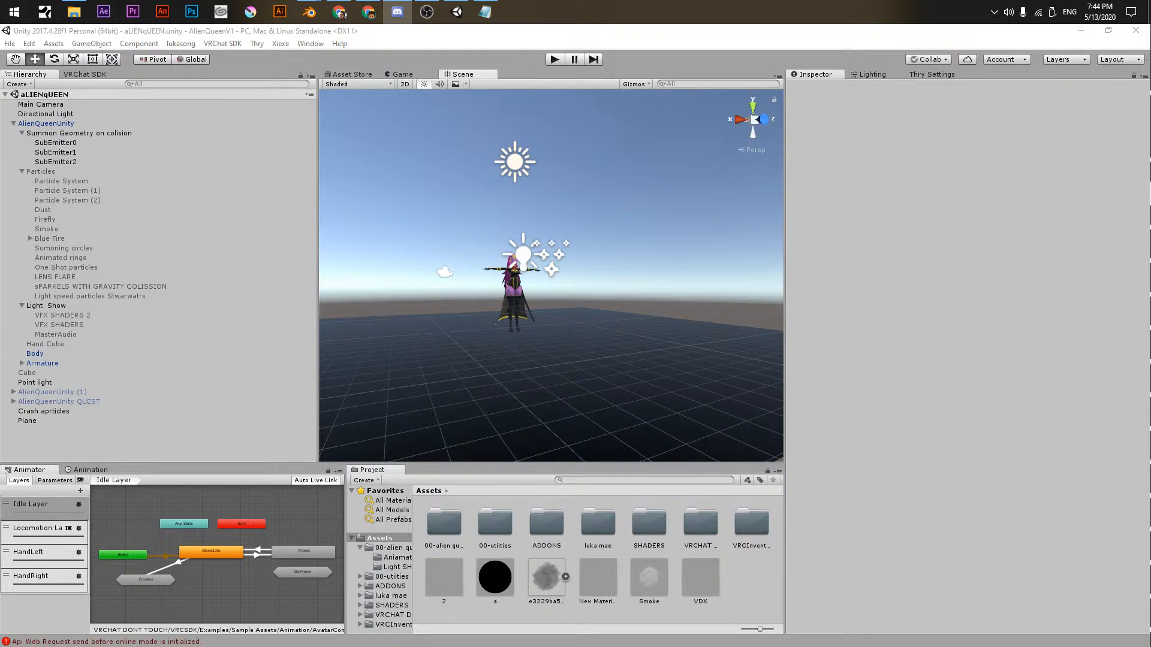
pyautogui.click(368, 32)
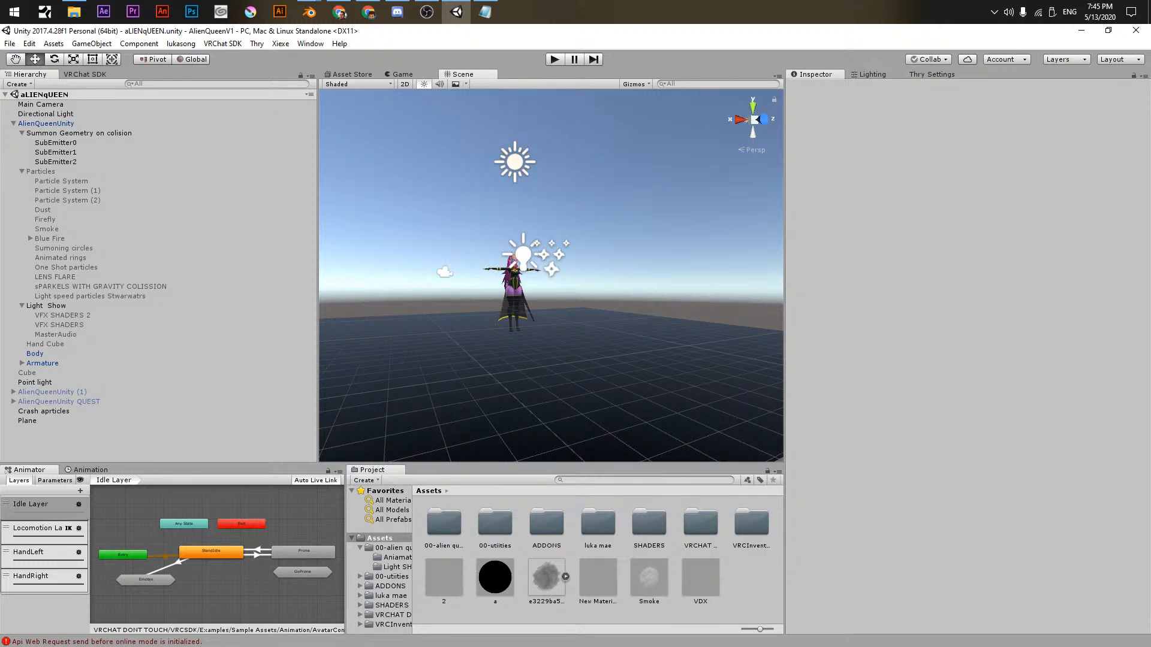
pyautogui.hotkey('alt', 'Tab')
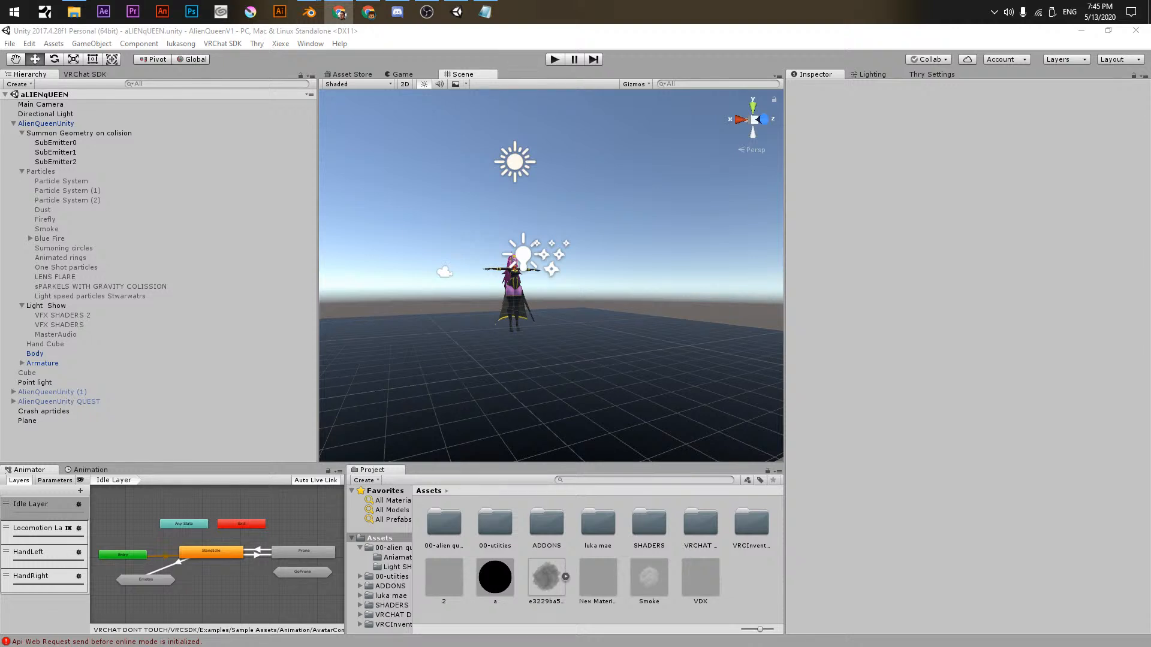
pyautogui.click(480, 48)
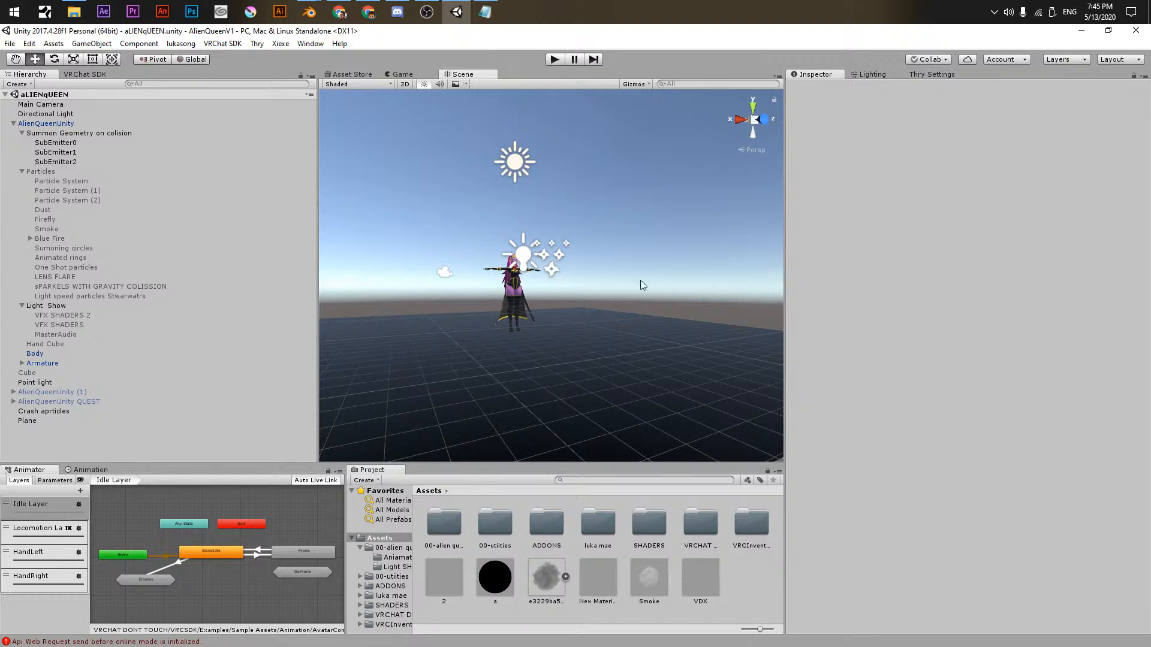
pyautogui.keyDown('alt'); pyautogui.moveTo(672, 327); pyautogui.dragTo(999, 341); pyautogui.keyUp('alt')
pyautogui.moveTo(710, 257); pyautogui.dragTo(607, 172, button='middle')
pyautogui.keyDown('alt'); pyautogui.moveTo(607, 172); pyautogui.dragTo(773, 240); pyautogui.keyUp('alt')
pyautogui.keyDown('alt'); pyautogui.moveTo(773, 239); pyautogui.dragTo(917, 266, button='right'); pyautogui.keyUp('alt')
pyautogui.keyDown('alt'); pyautogui.moveTo(663, 252); pyautogui.dragTo(580, 277); pyautogui.keyUp('alt')
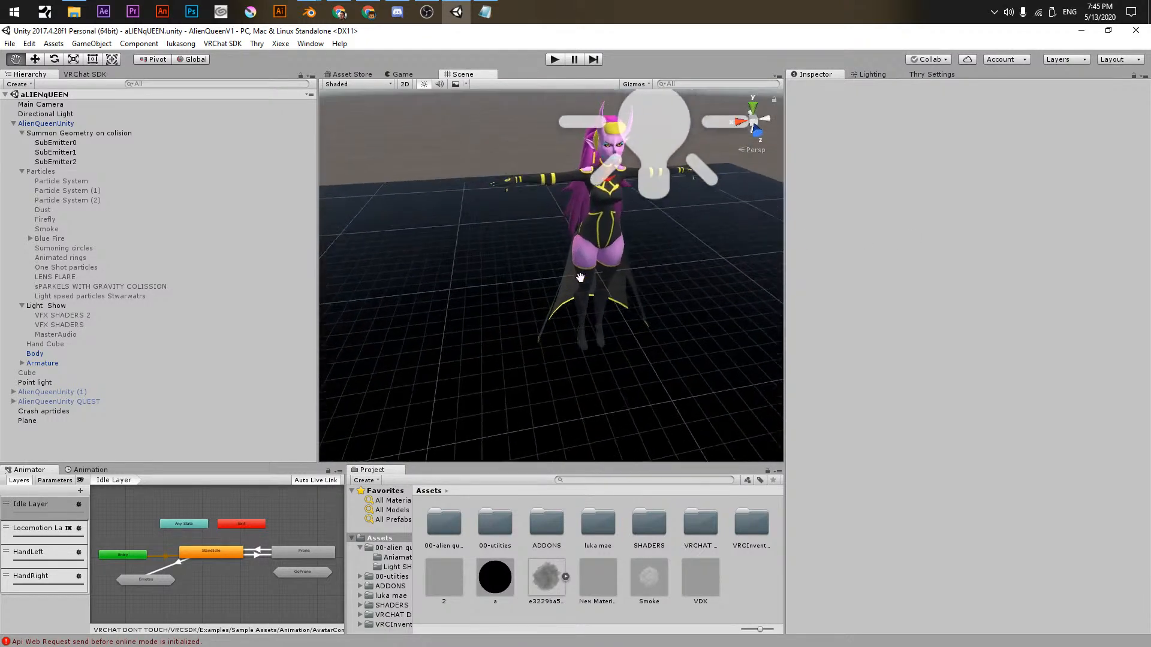
pyautogui.click(448, 261)
pyautogui.click(49, 121)
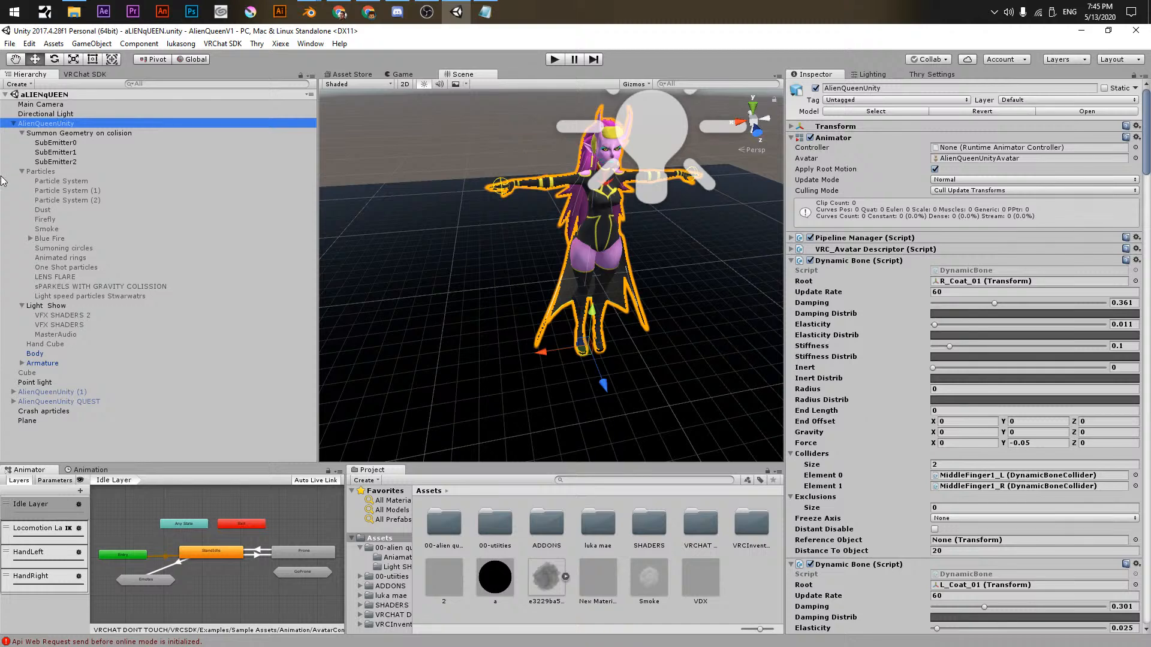
# - Collapse the Summon Geometry on colision, Particles and Light Show groups under AlienQueenUnity
pyautogui.click(362, 548)
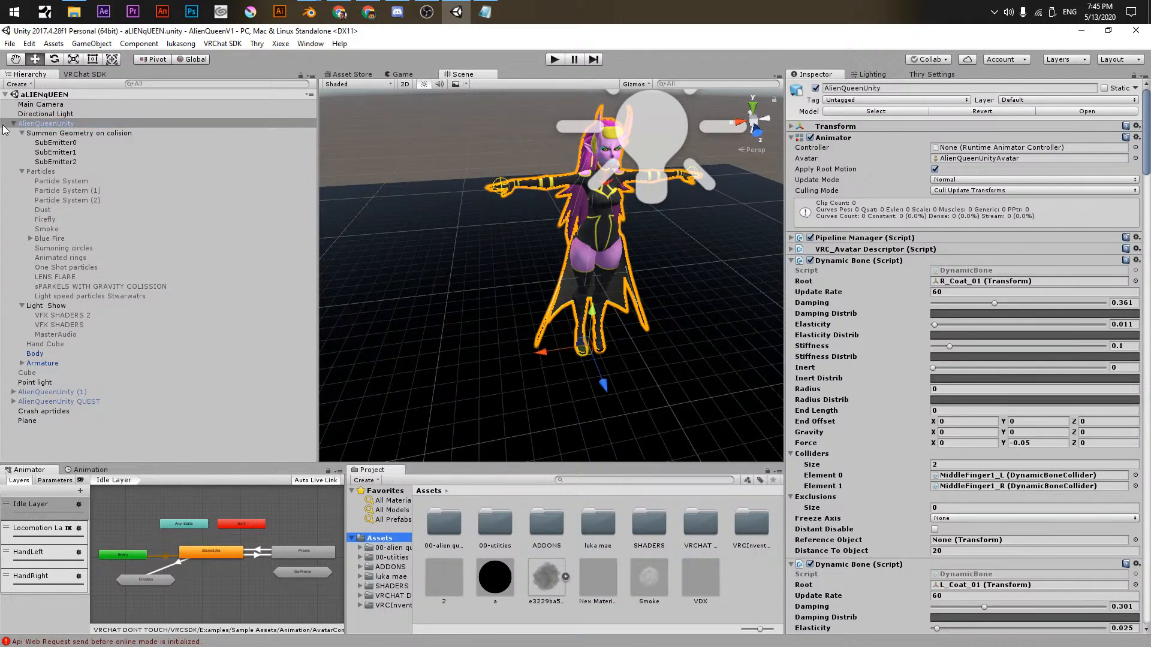
pyautogui.click(22, 133)
pyautogui.click(22, 143)
pyautogui.click(22, 152)
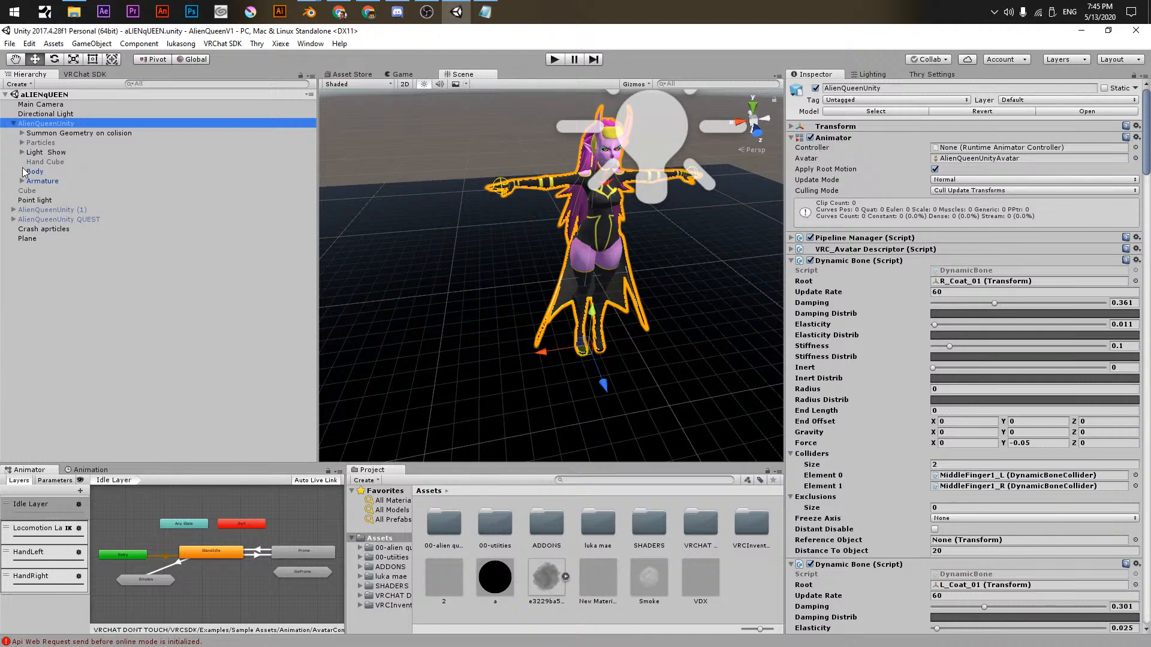
# - Create an empty object at the scene root and name it Main show animator
pyautogui.rightClick(117, 321)
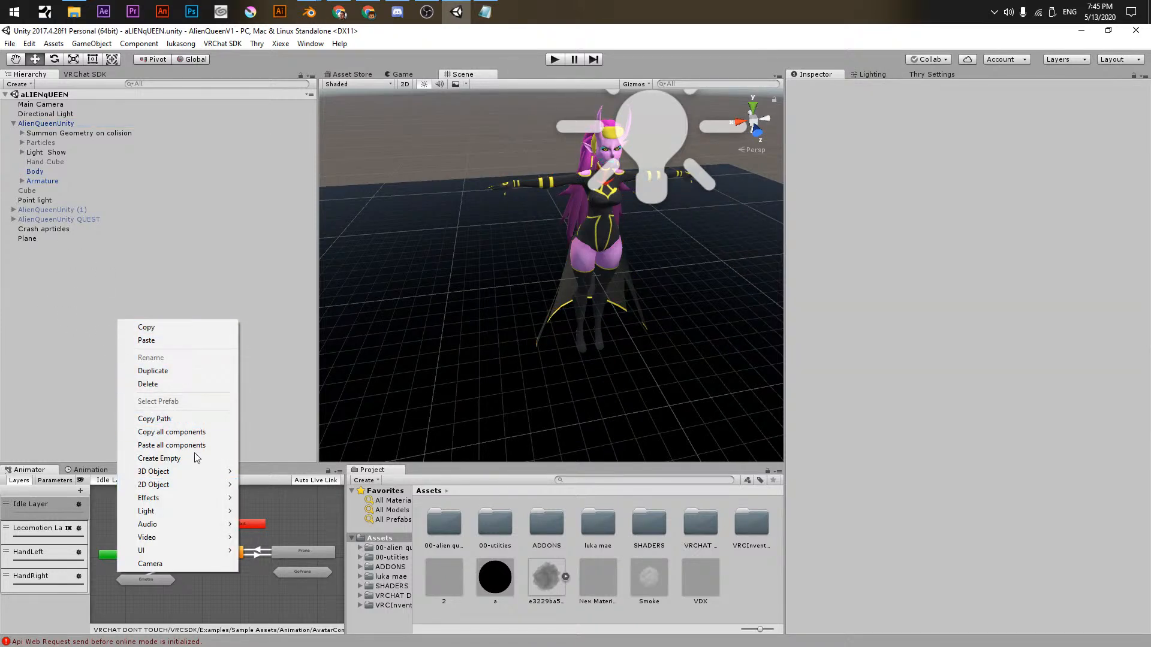
pyautogui.moveTo(156, 473)
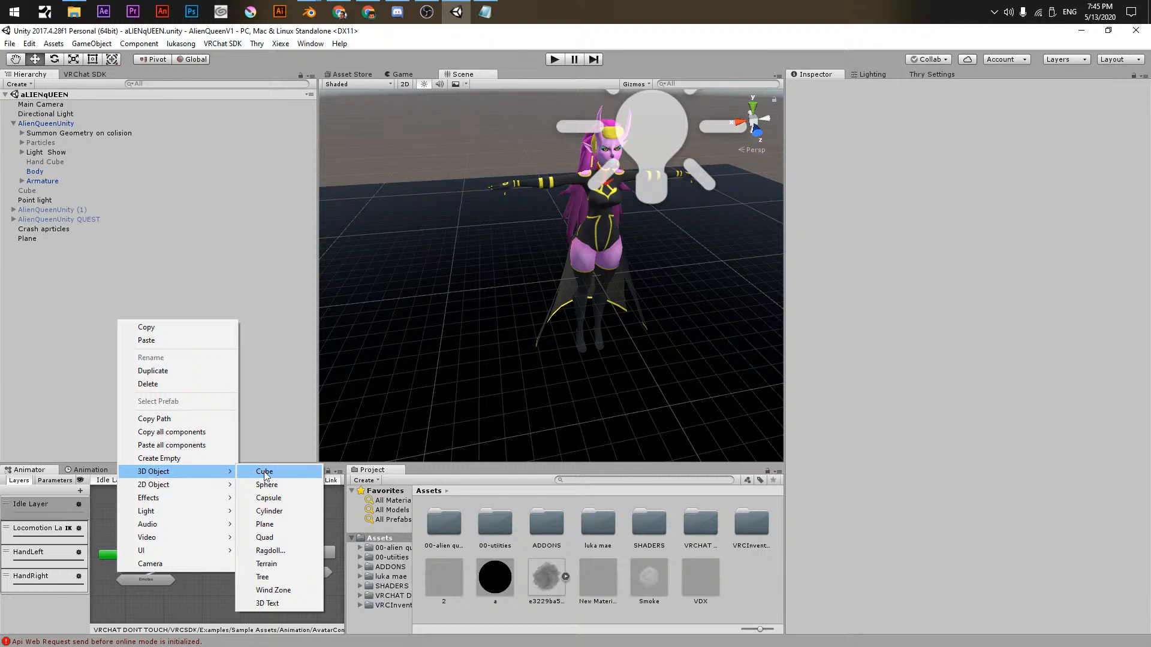
pyautogui.click(173, 458)
pyautogui.click(40, 246)
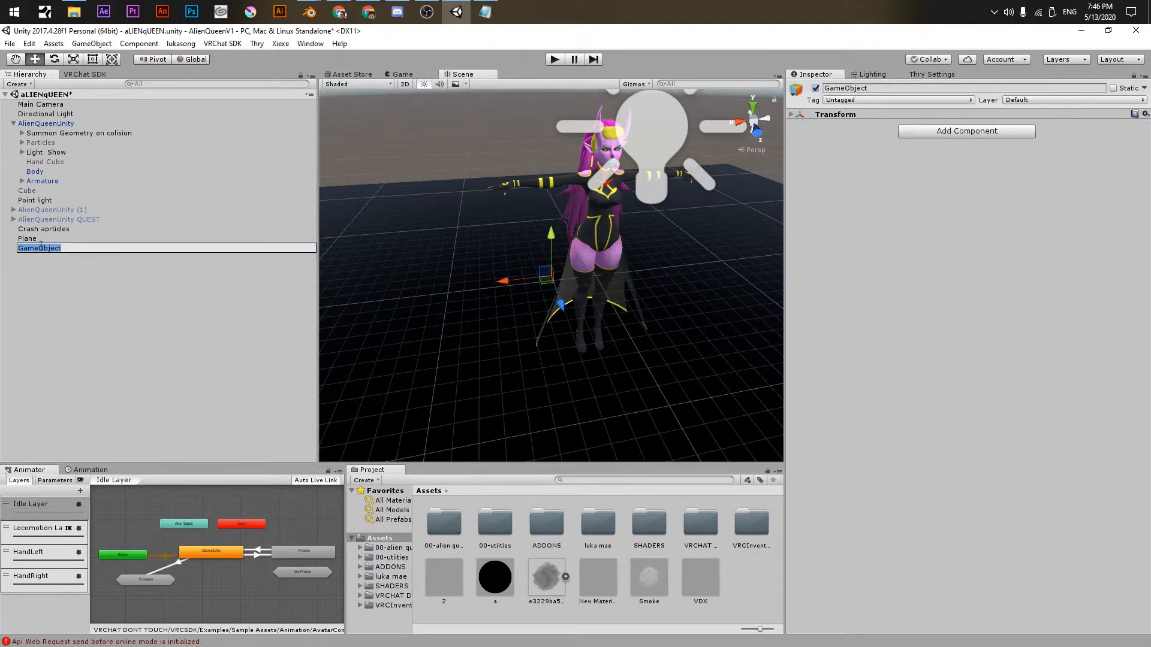
pyautogui.write('Main show animator')
pyautogui.press('Return')
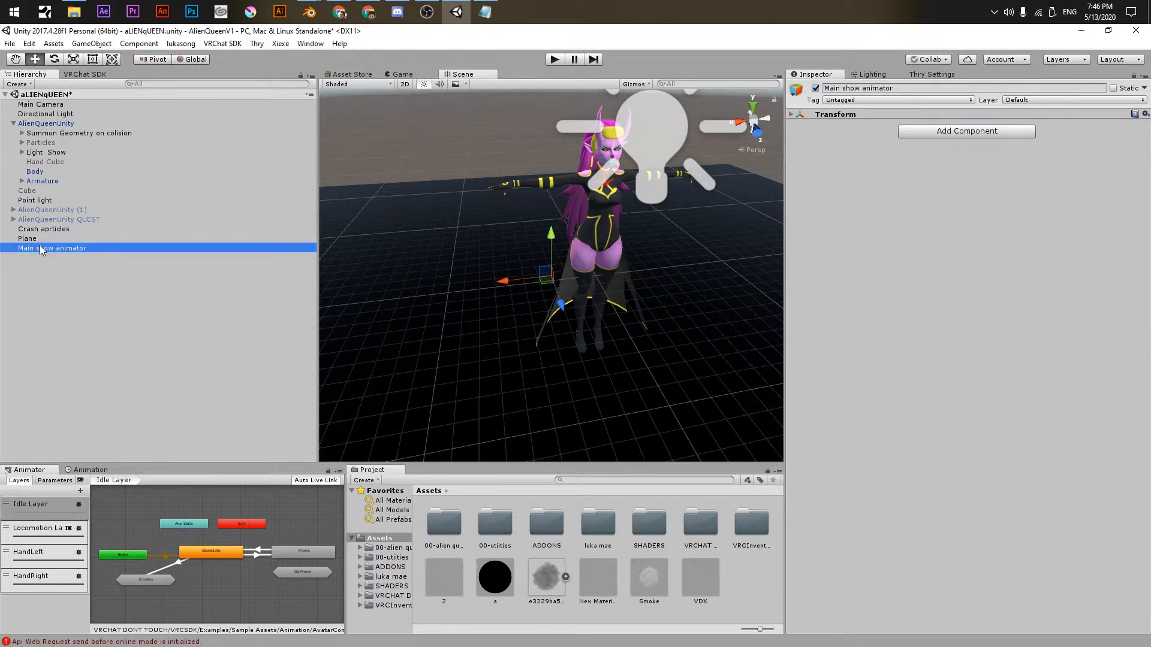
# - Rename the new empty object as MASTER SHOW
pyautogui.click(57, 249)
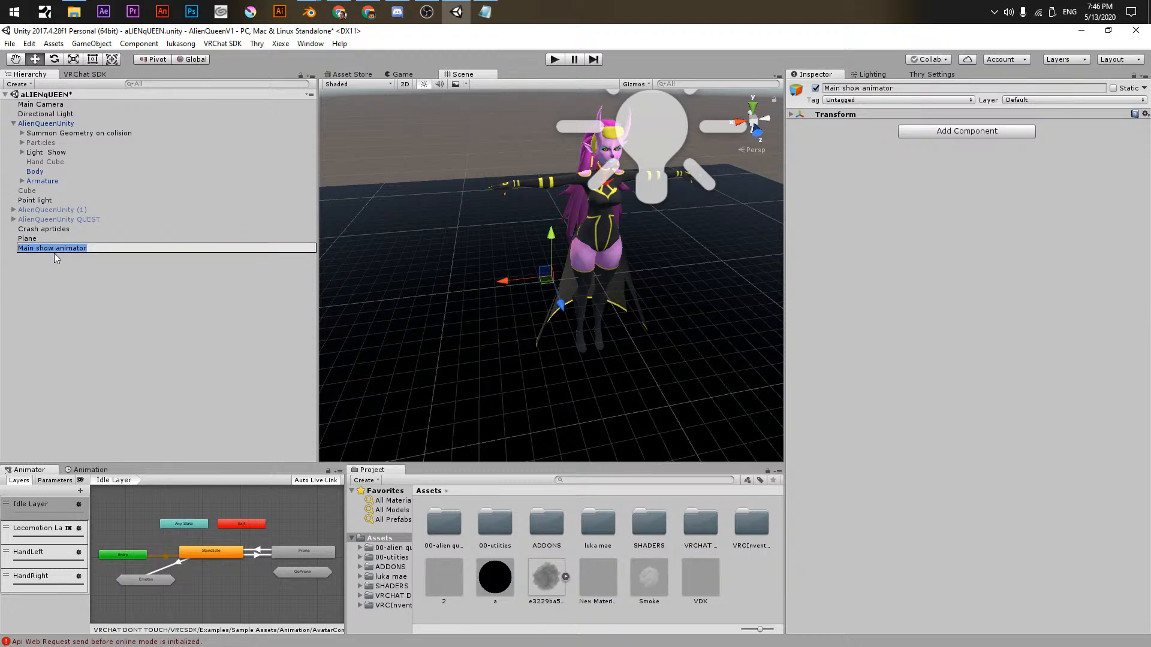
pyautogui.write('MASTER SHOW')
pyautogui.press('Return')
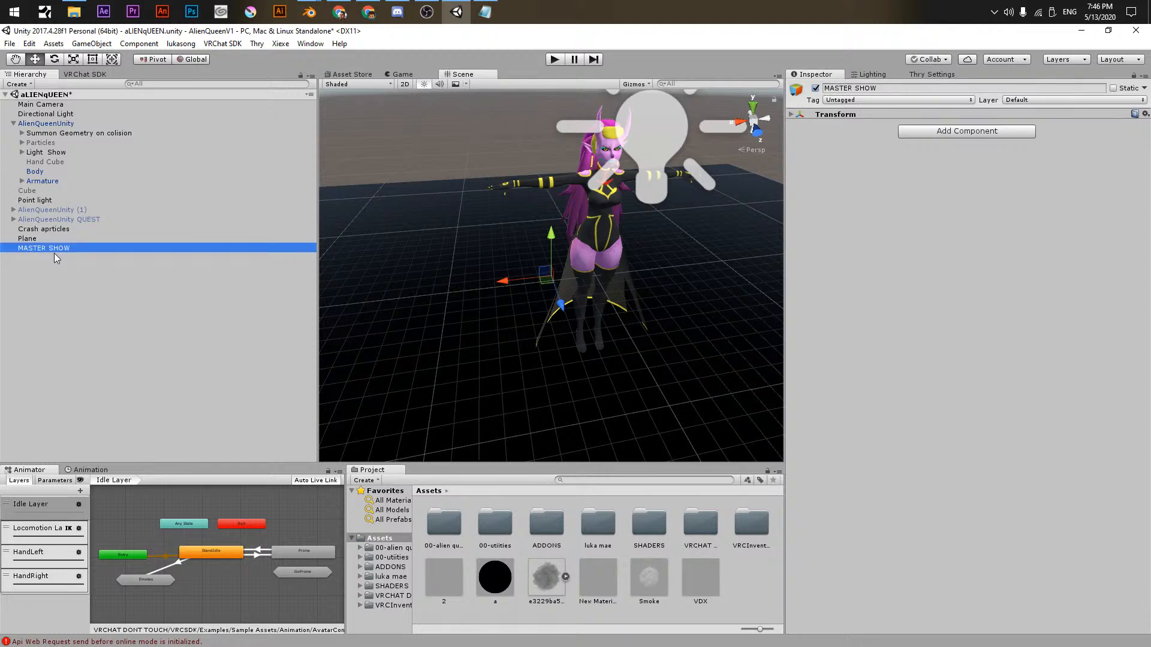
pyautogui.press('F2')
pyautogui.click(102, 247)
pyautogui.click(102, 264)
pyautogui.click(102, 265)
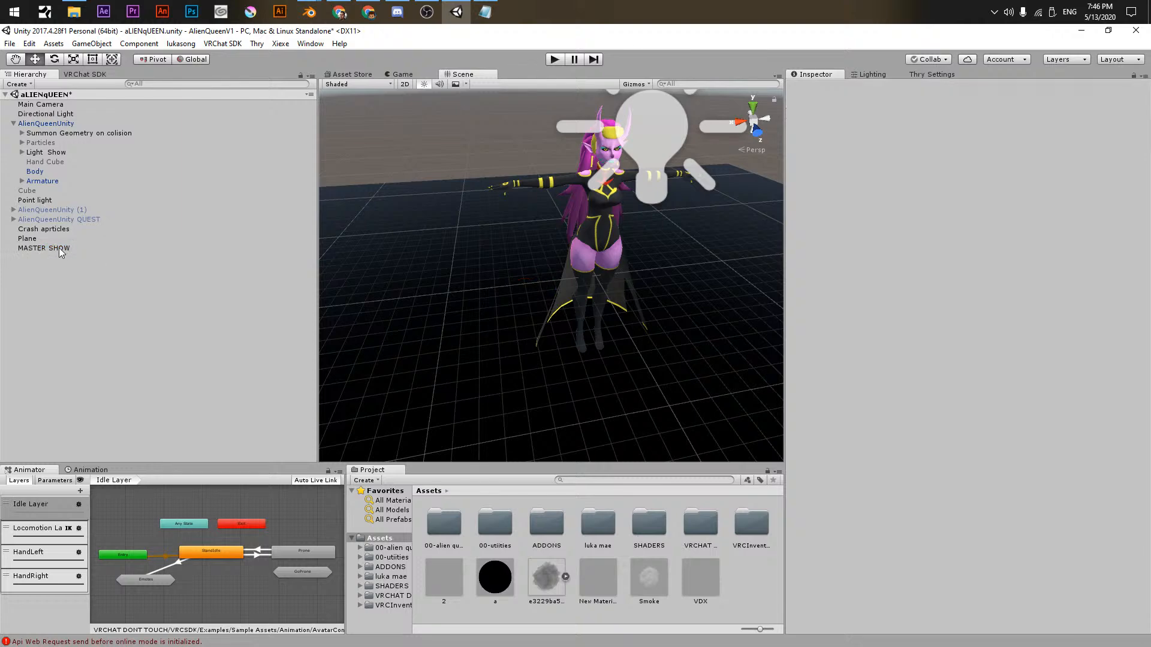
# - Move MASTER SHOW into AlienQueenUnity, nest Particles and Summon Geometry on colision inside it, and save the scene
pyautogui.moveTo(59, 251); pyautogui.dragTo(62, 136)
pyautogui.click(22, 143)
pyautogui.moveTo(38, 182); pyautogui.dragTo(63, 141)
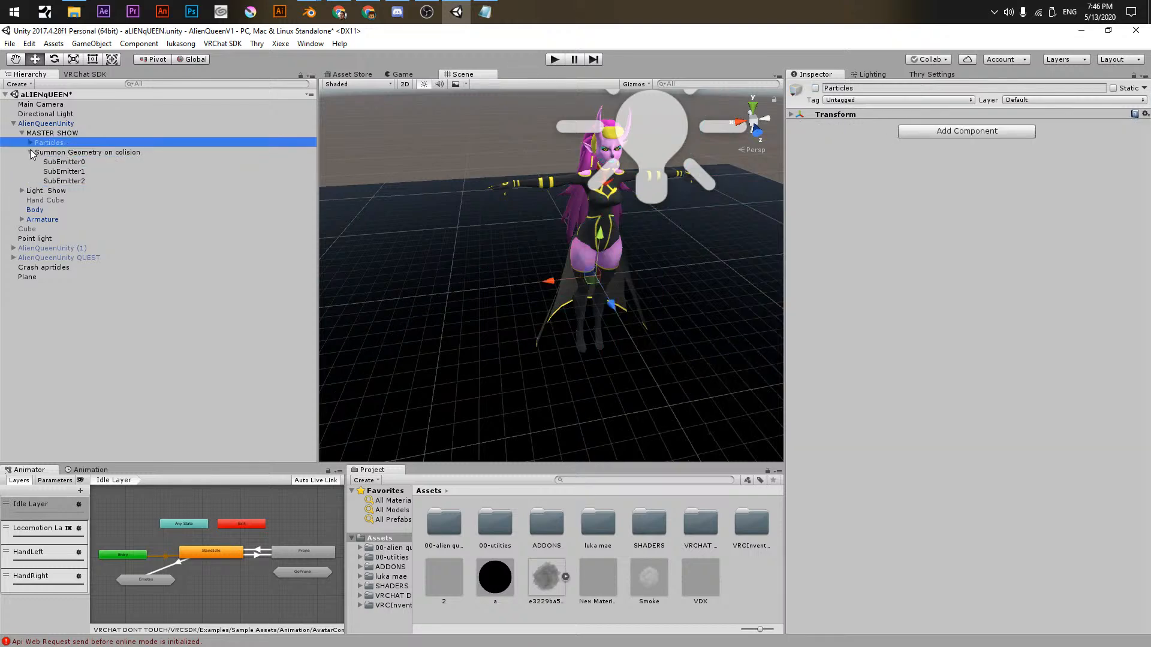
pyautogui.click(21, 191)
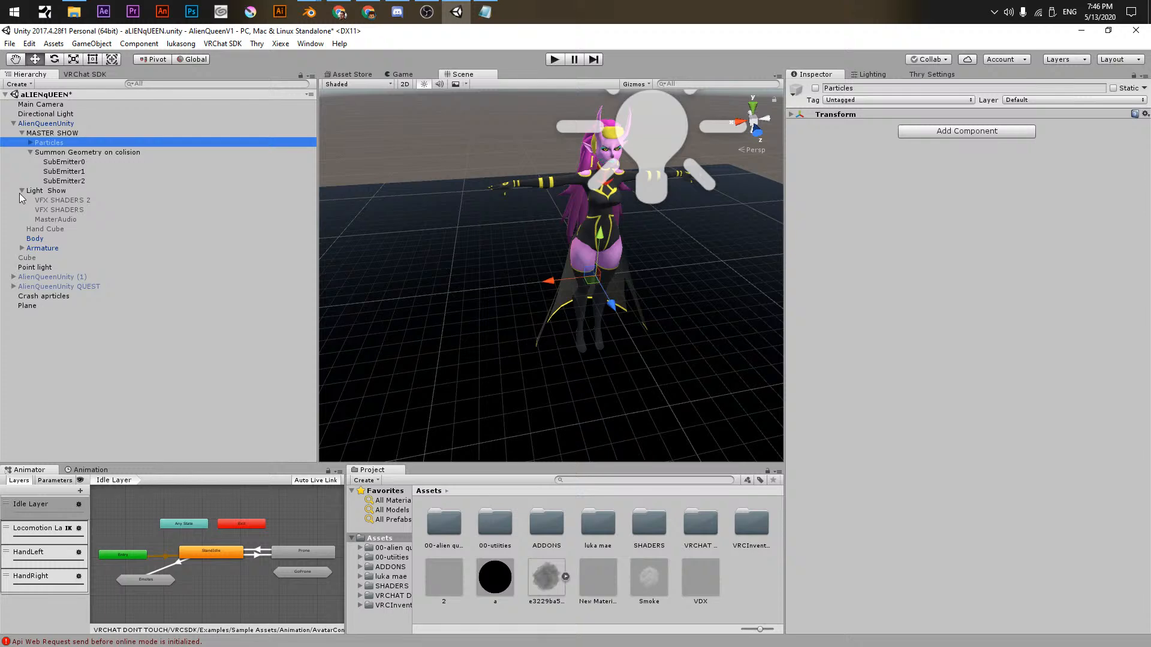
pyautogui.click(31, 152)
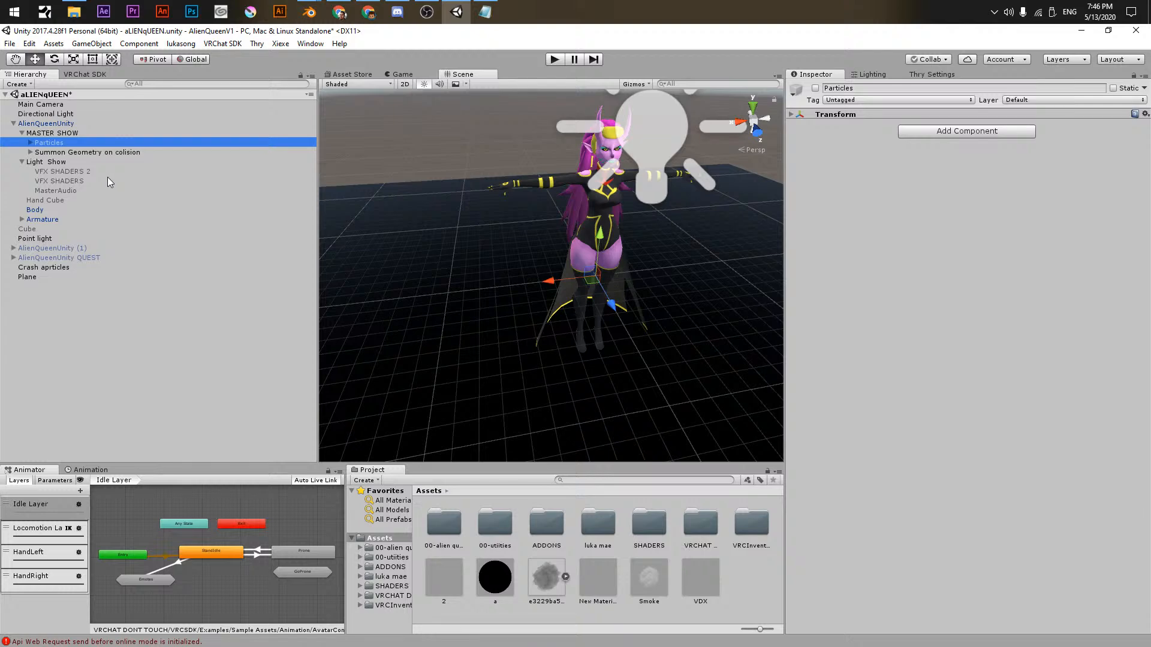
pyautogui.hotkey('ctrl', 's')
# - Activate the Particles group and deactivate its Dust particle system
pyautogui.click(30, 143)
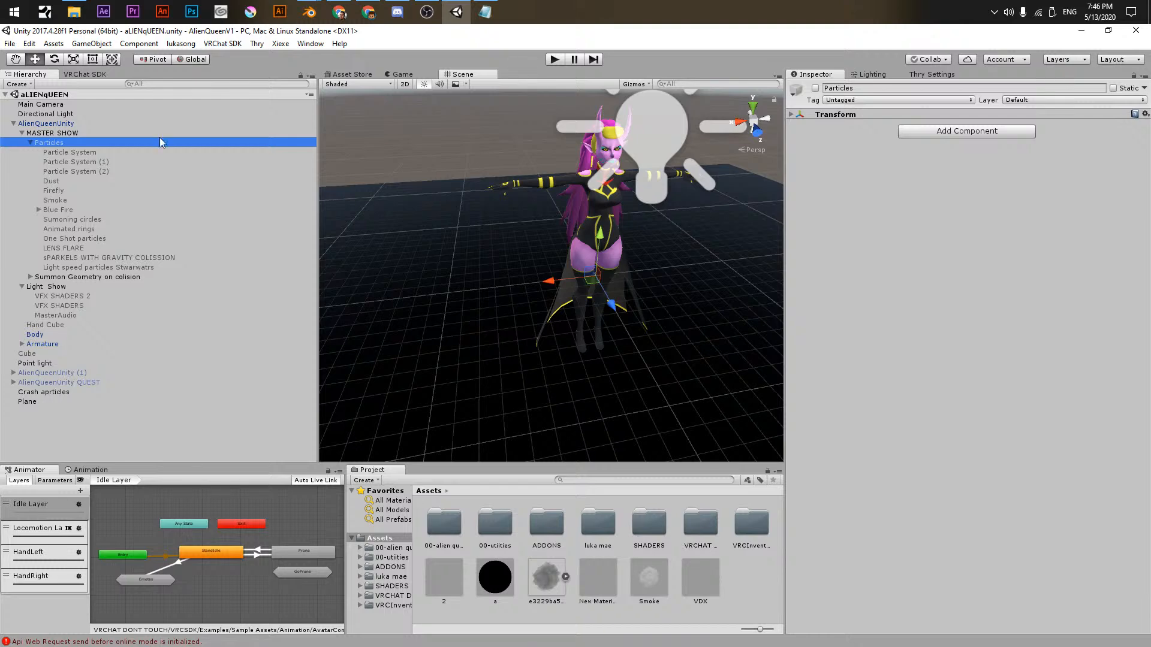
pyautogui.click(816, 88)
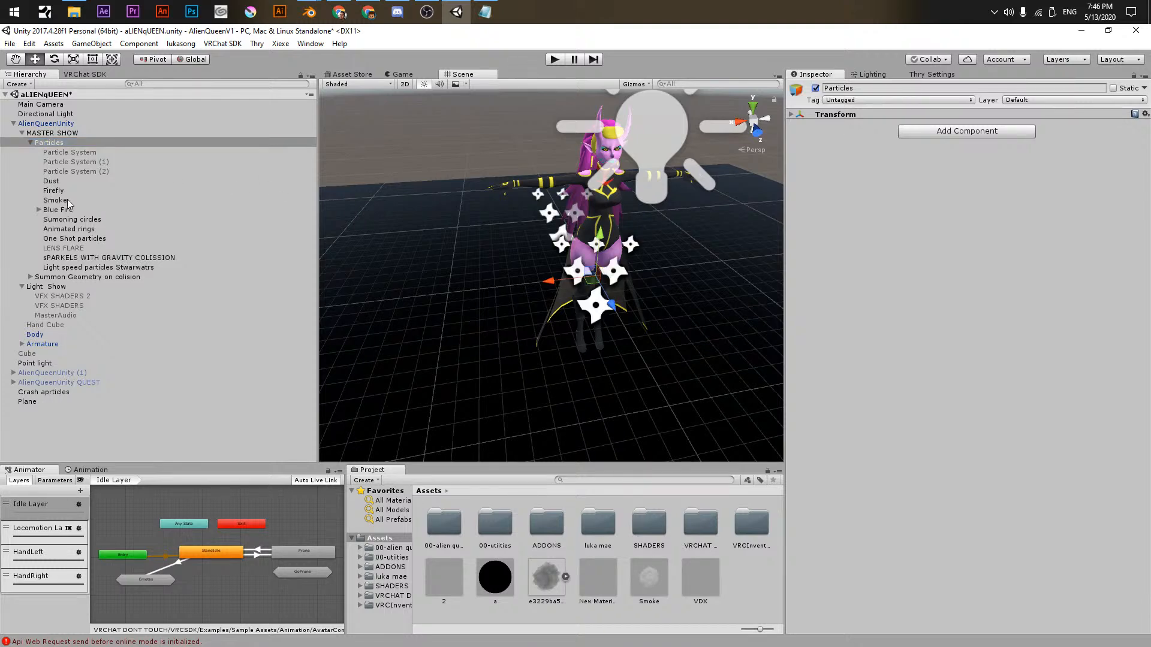
pyautogui.click(51, 181)
pyautogui.keyDown('shift'); pyautogui.click(96, 267); pyautogui.keyUp('shift')
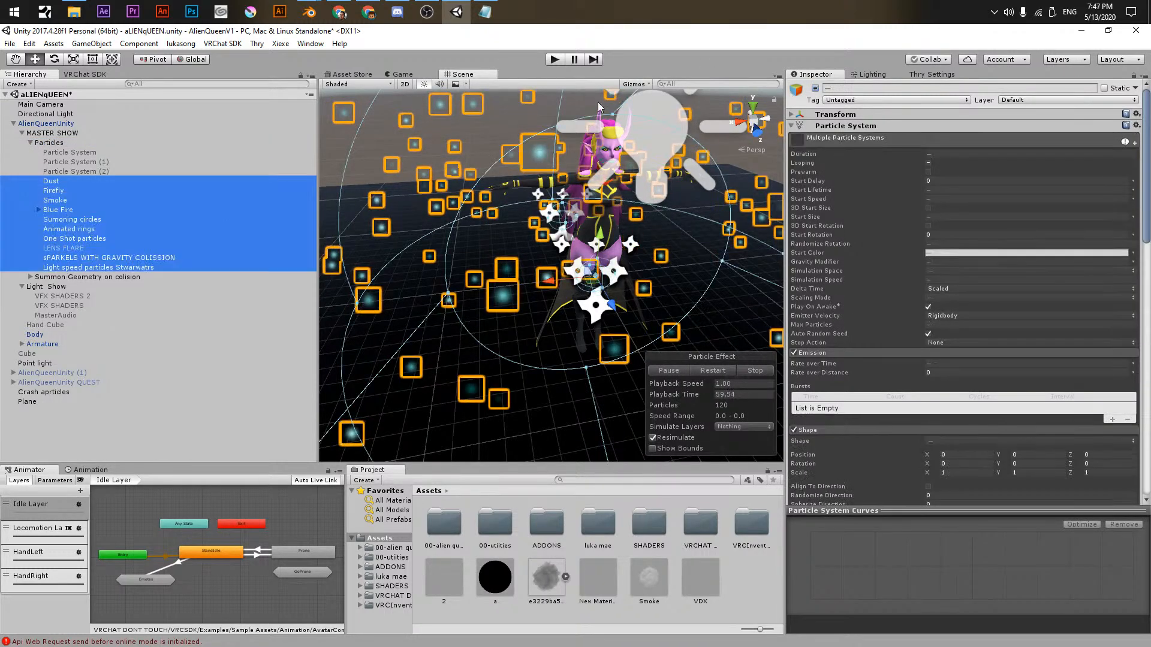
pyautogui.click(156, 181)
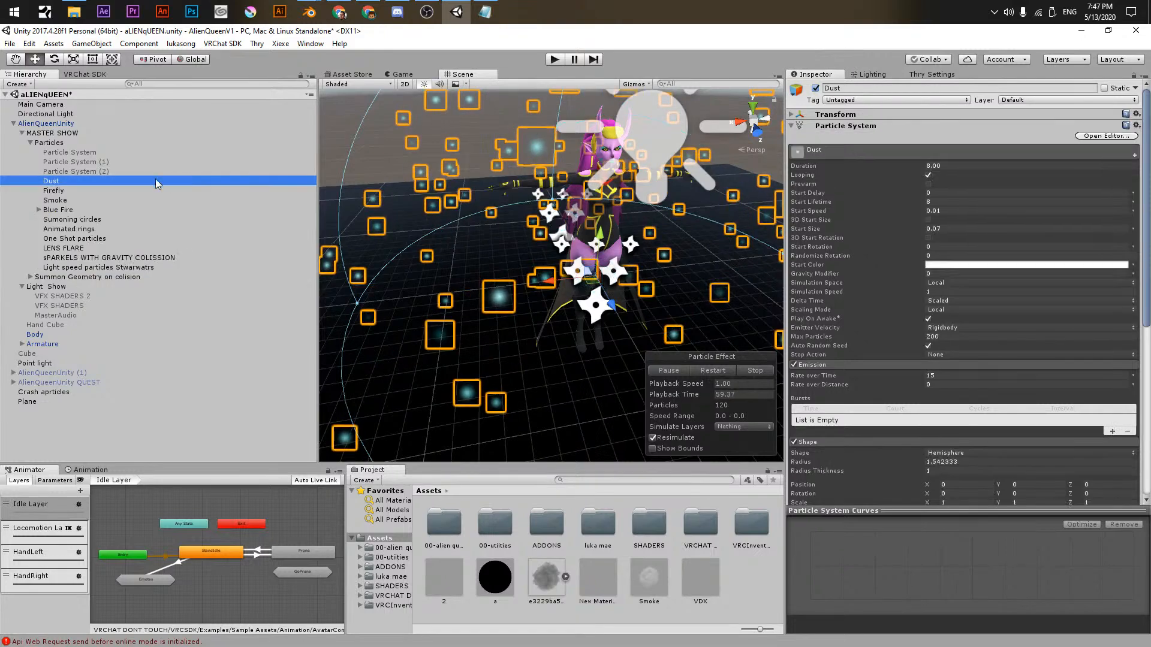
pyautogui.click(87, 238)
pyautogui.click(120, 182)
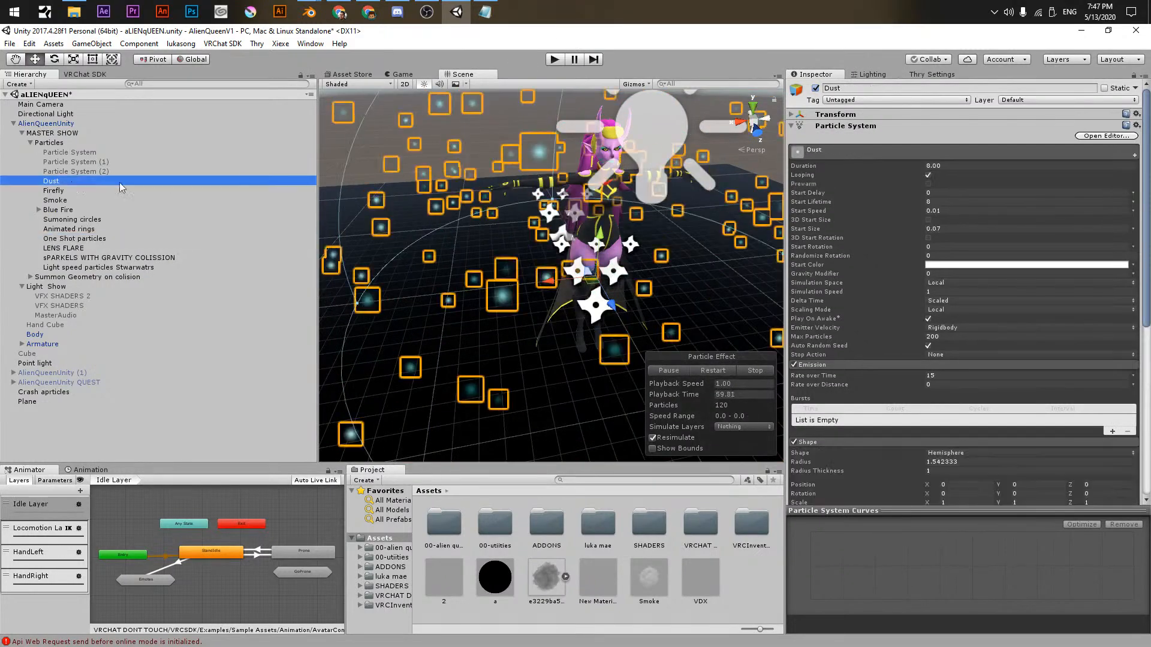
pyautogui.click(815, 88)
# - Deactivate all particle systems from Firefly through Light speed particles Stwarwatrs in the Particles group
pyautogui.click(54, 191)
pyautogui.keyDown('shift'); pyautogui.click(69, 277); pyautogui.keyUp('shift')
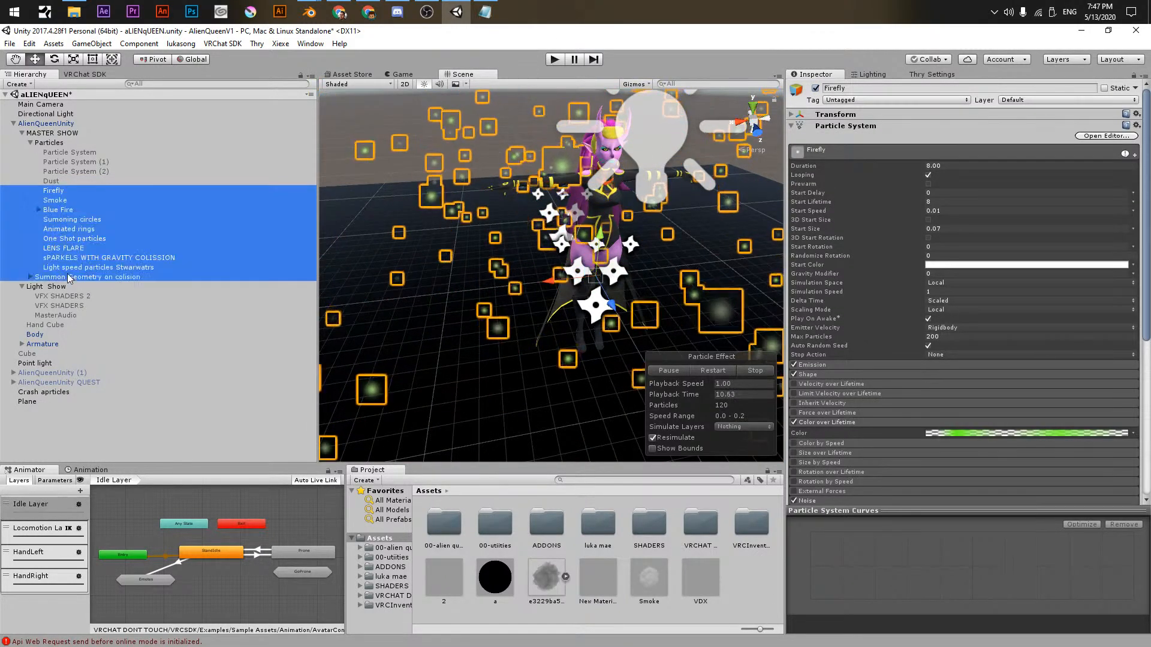
pyautogui.click(90, 267)
pyautogui.keyDown('shift'); pyautogui.click(53, 191); pyautogui.keyUp('shift')
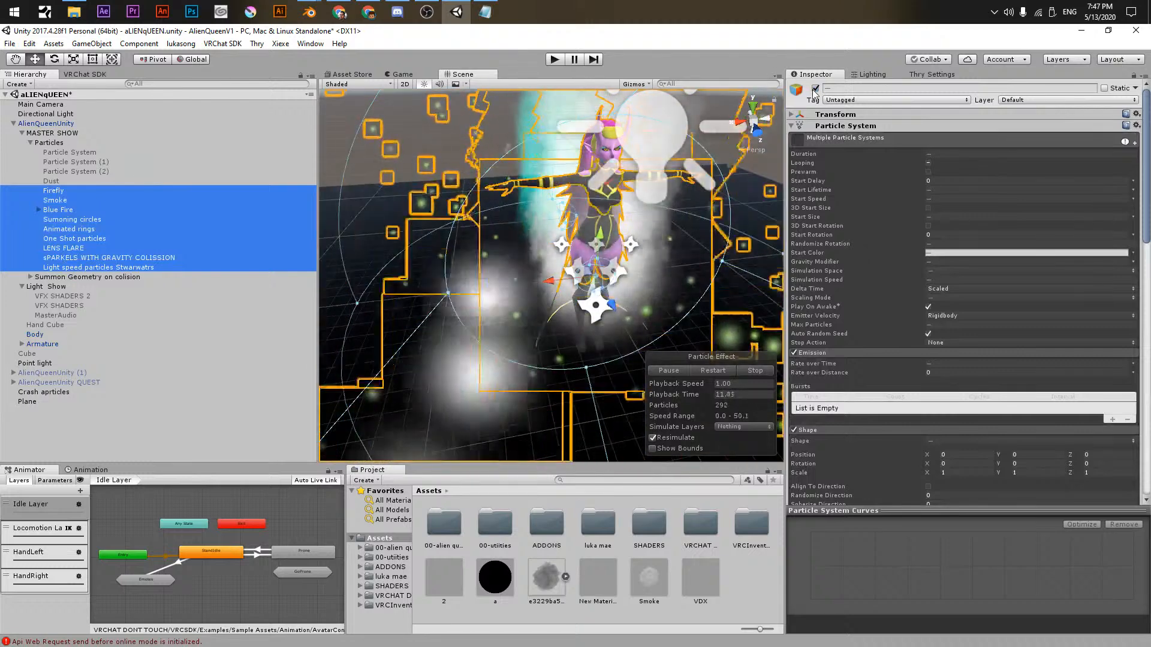
pyautogui.click(816, 89)
# - Reactivate only the Firefly particle system and preview its particles around the avatar
pyautogui.click(127, 239)
pyautogui.click(60, 210)
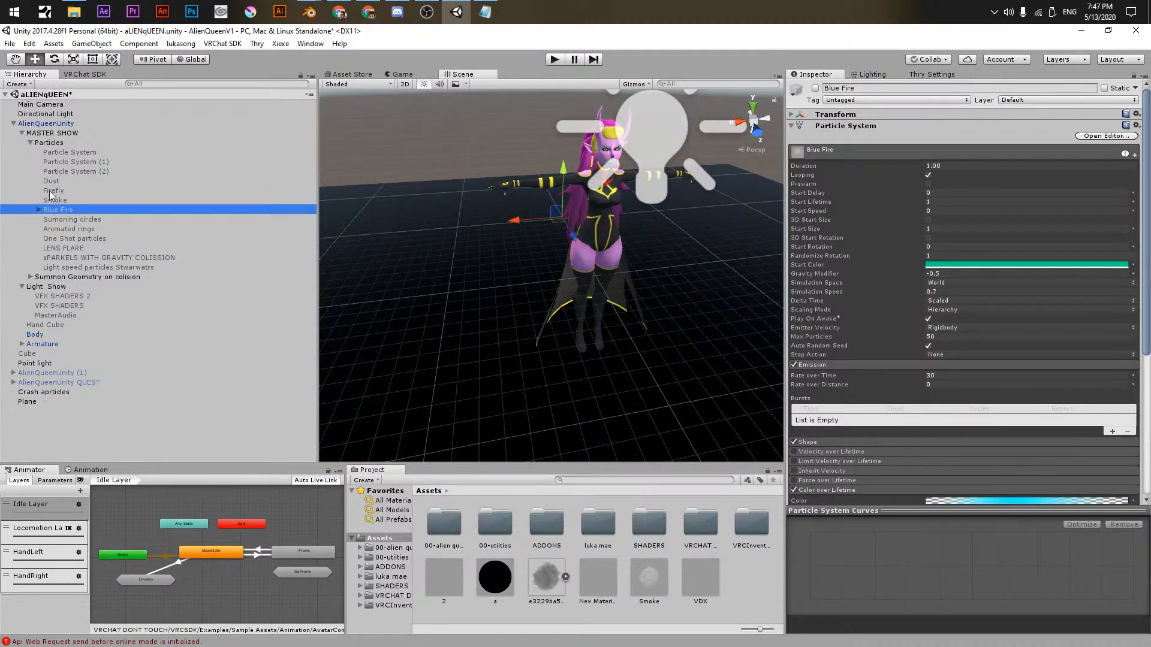
pyautogui.click(53, 191)
pyautogui.click(815, 88)
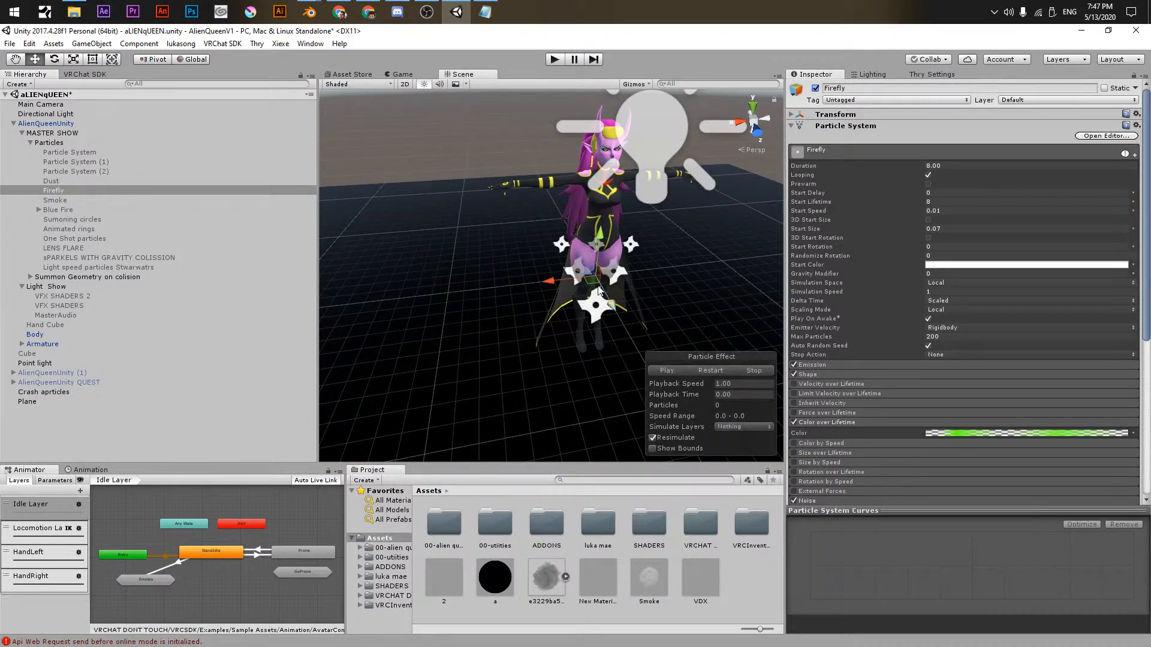
pyautogui.click(78, 190)
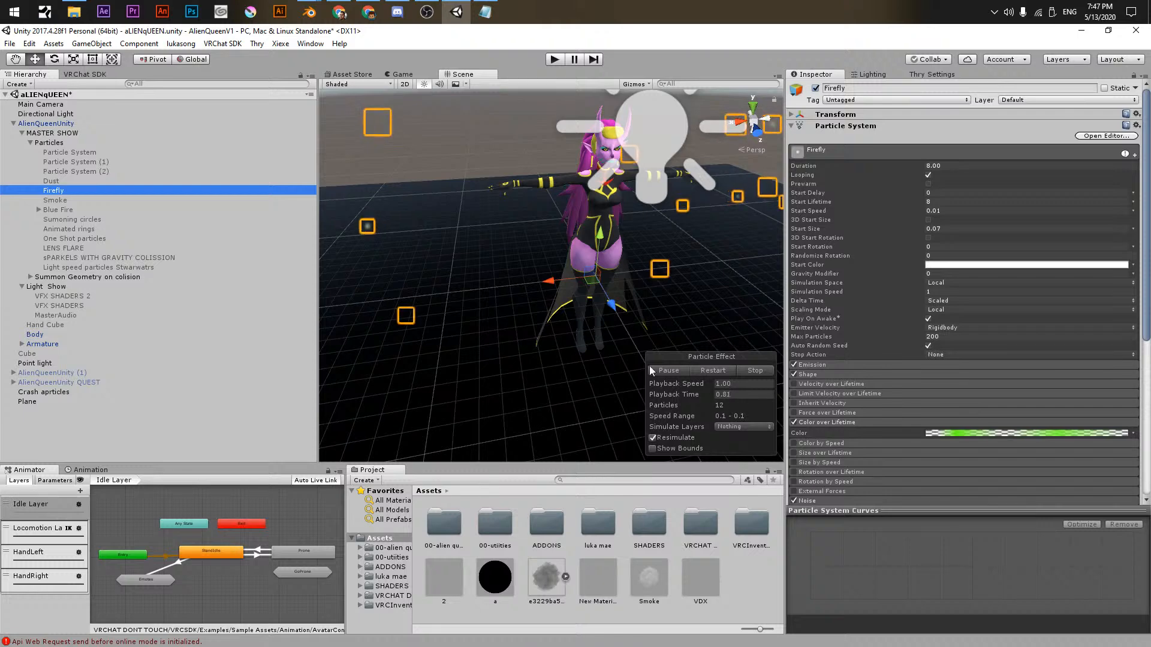
pyautogui.keyDown('alt'); pyautogui.moveTo(636, 362); pyautogui.dragTo(577, 303); pyautogui.keyUp('alt')
pyautogui.moveTo(577, 303); pyautogui.dragTo(558, 238, button='middle')
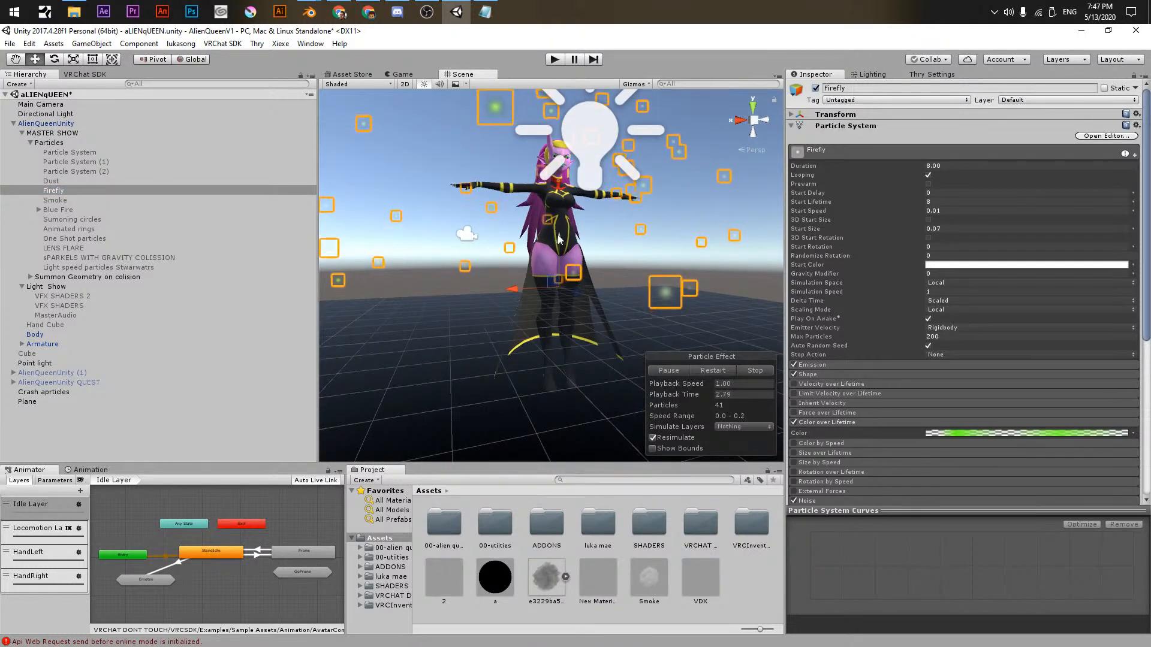
pyautogui.moveTo(558, 238); pyautogui.dragTo(558, 340)
pyautogui.keyDown('alt'); pyautogui.moveTo(558, 340); pyautogui.dragTo(245, 390, button='right'); pyautogui.keyUp('alt')
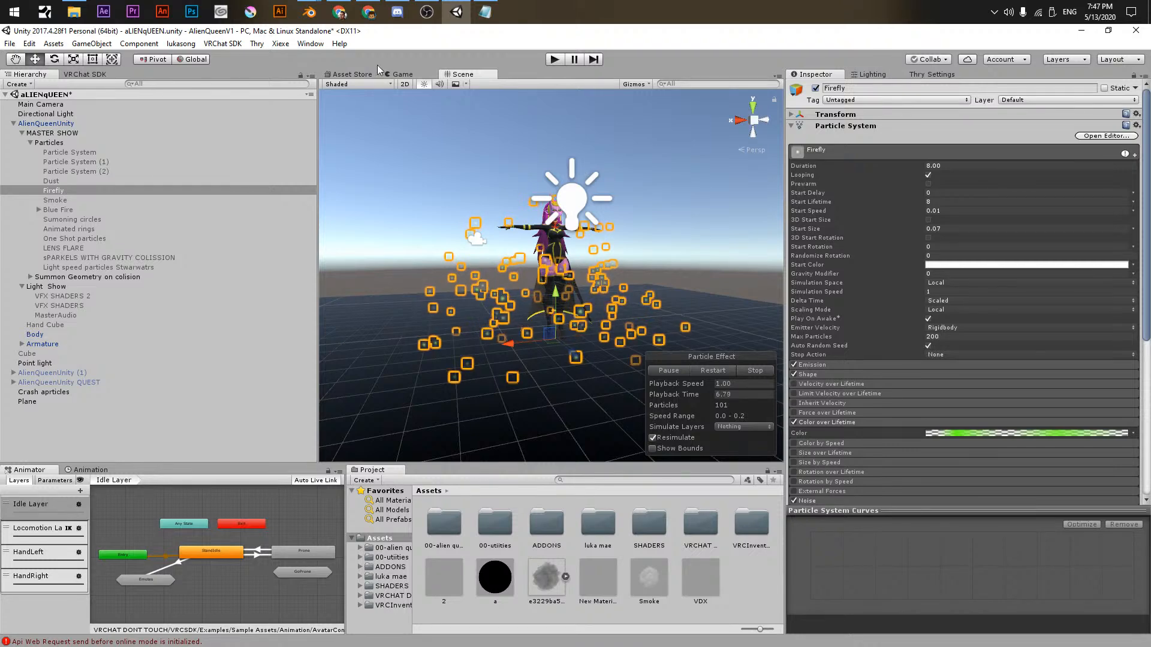
# - Save the scene and set the radius of Firefly's hemisphere emission shape to 3.02
pyautogui.click(74, 192)
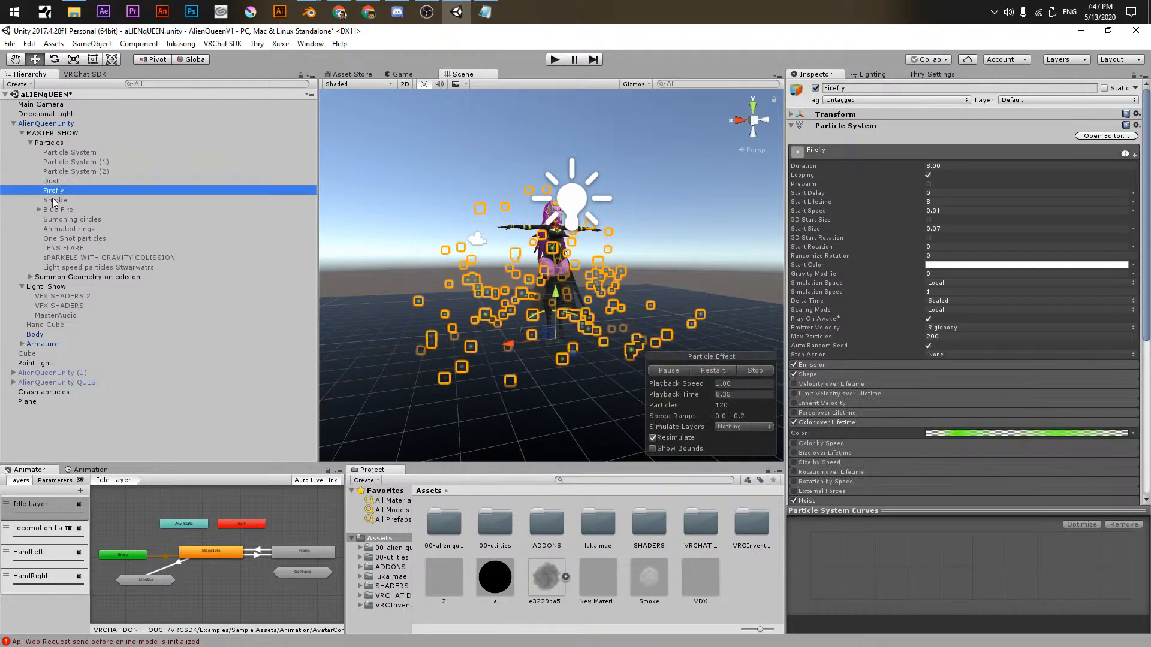
pyautogui.keyDown('alt'); pyautogui.moveTo(510, 240); pyautogui.dragTo(575, 245); pyautogui.keyUp('alt')
pyautogui.click(901, 156)
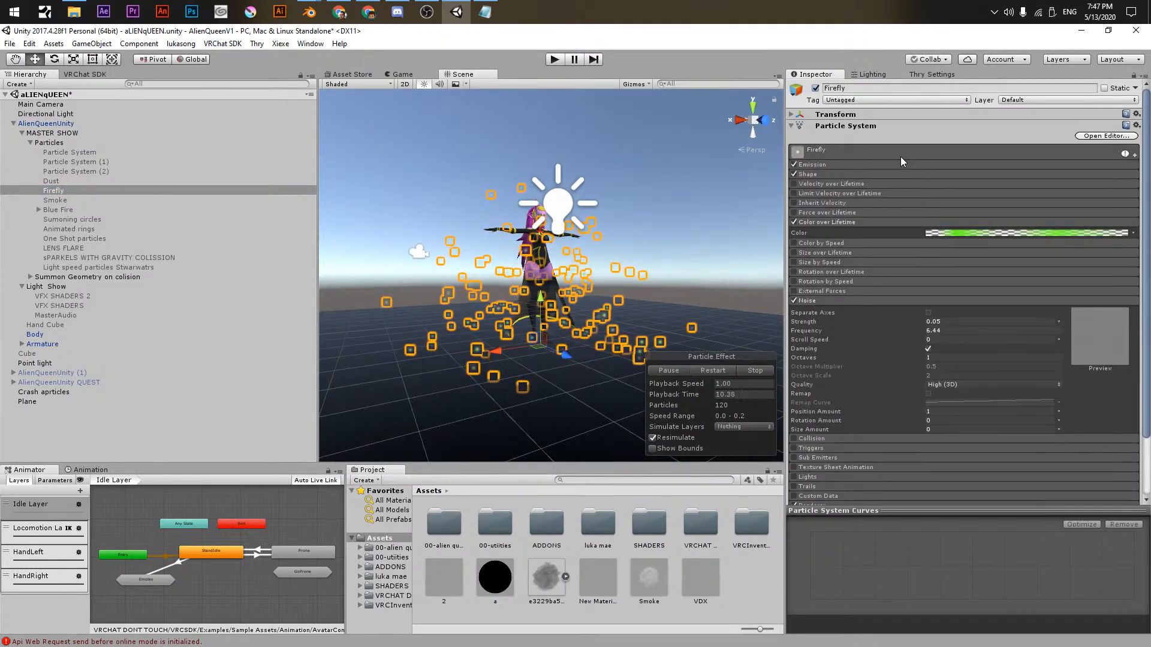
pyautogui.click(859, 163)
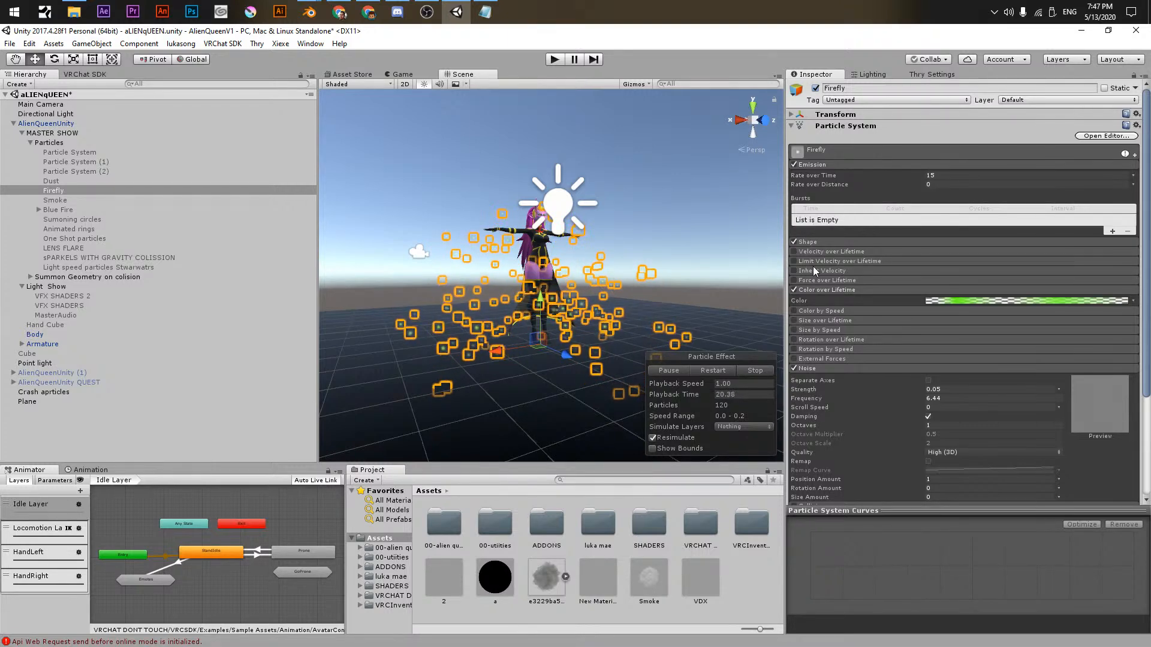
pyautogui.click(815, 242)
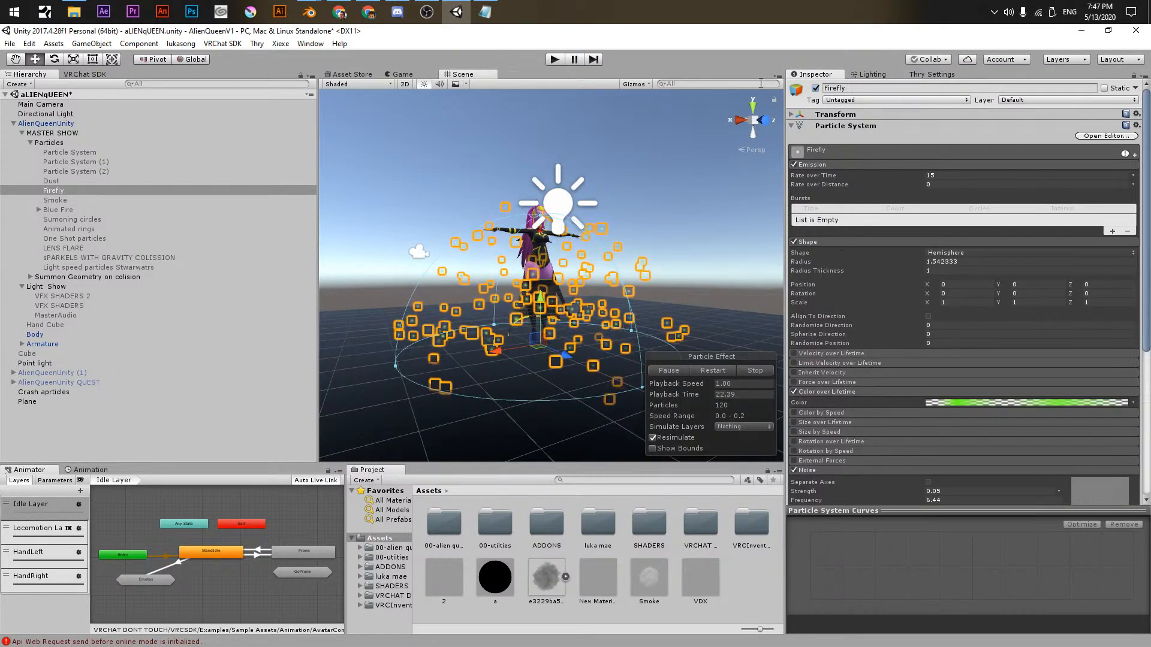
pyautogui.hotkey('ctrl', 's')
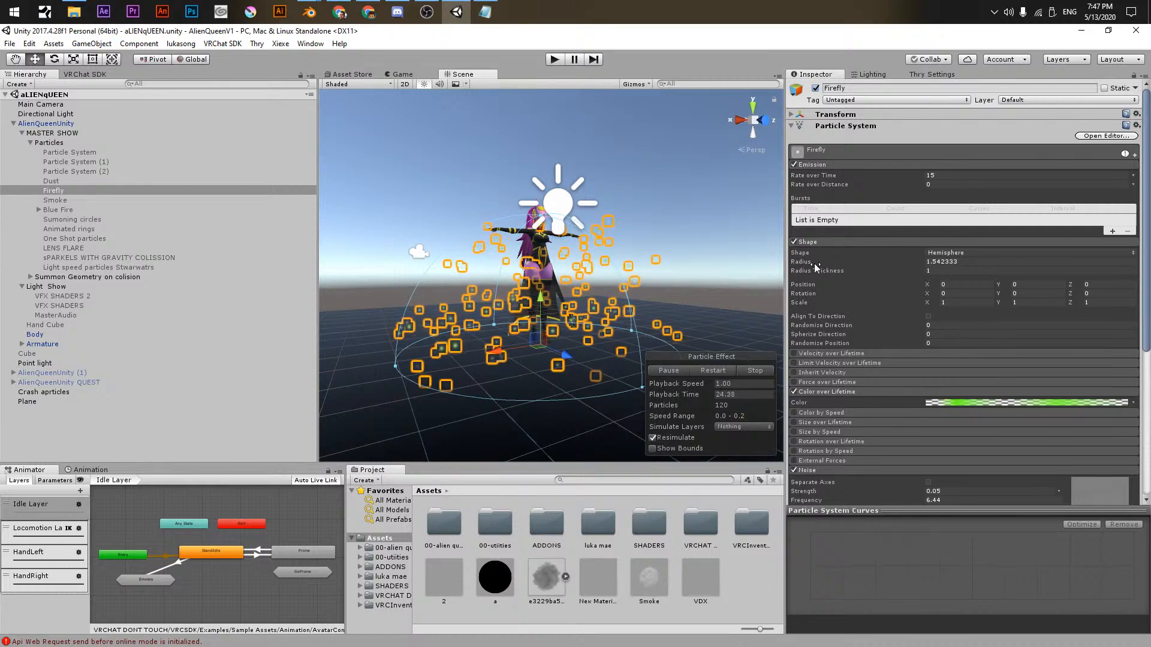
pyautogui.moveTo(817, 266); pyautogui.dragTo(774, 268)
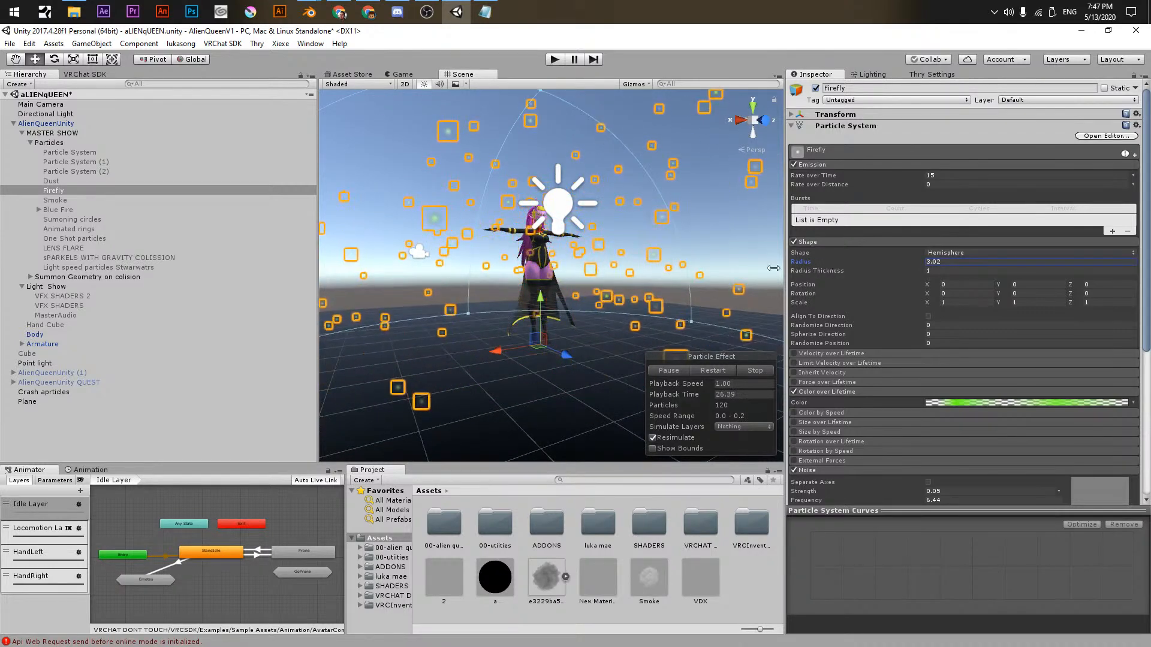
pyautogui.scroll(-5, 658, 279)
pyautogui.moveTo(655, 282); pyautogui.dragTo(645, 355, button='middle')
pyautogui.keyDown('alt'); pyautogui.moveTo(645, 355); pyautogui.dragTo(558, 302); pyautogui.keyUp('alt')
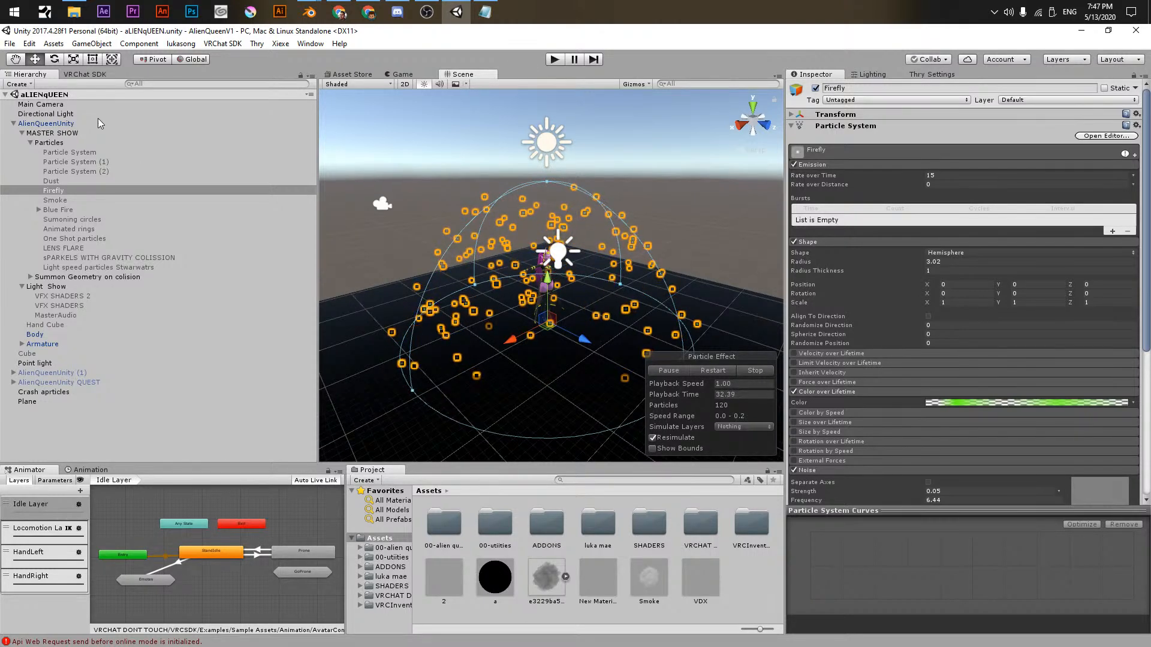
# - Review the AlienQueen avatar's build warnings and performance report in the VRChat SDK Builder
pyautogui.click(65, 124)
pyautogui.click(89, 75)
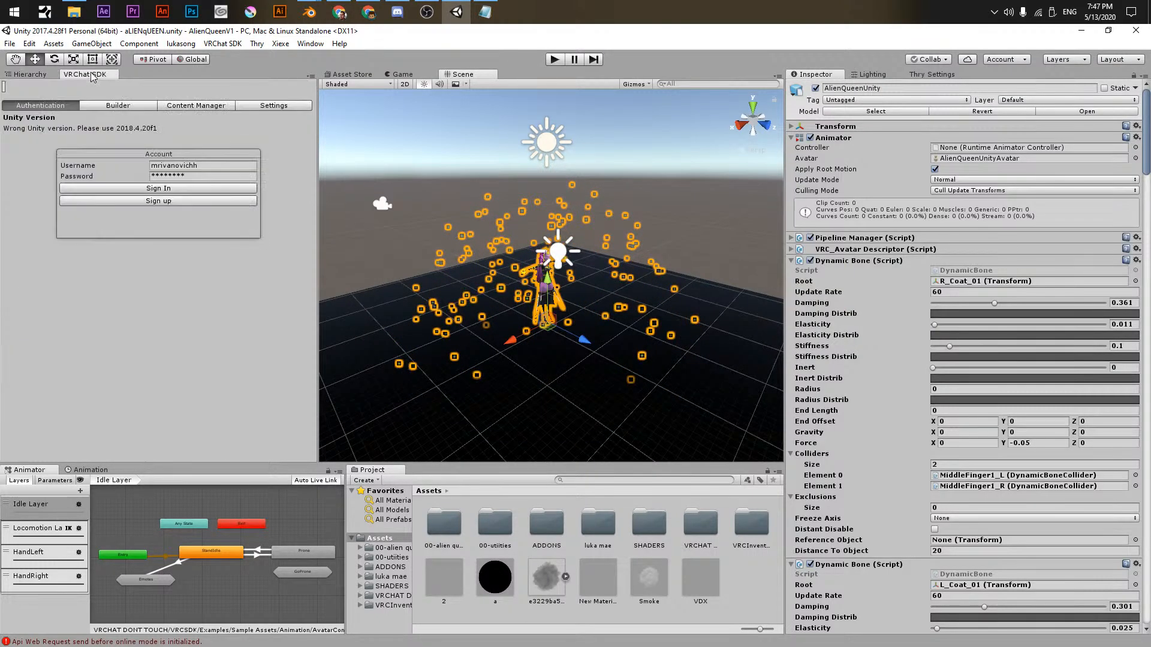
pyautogui.click(109, 109)
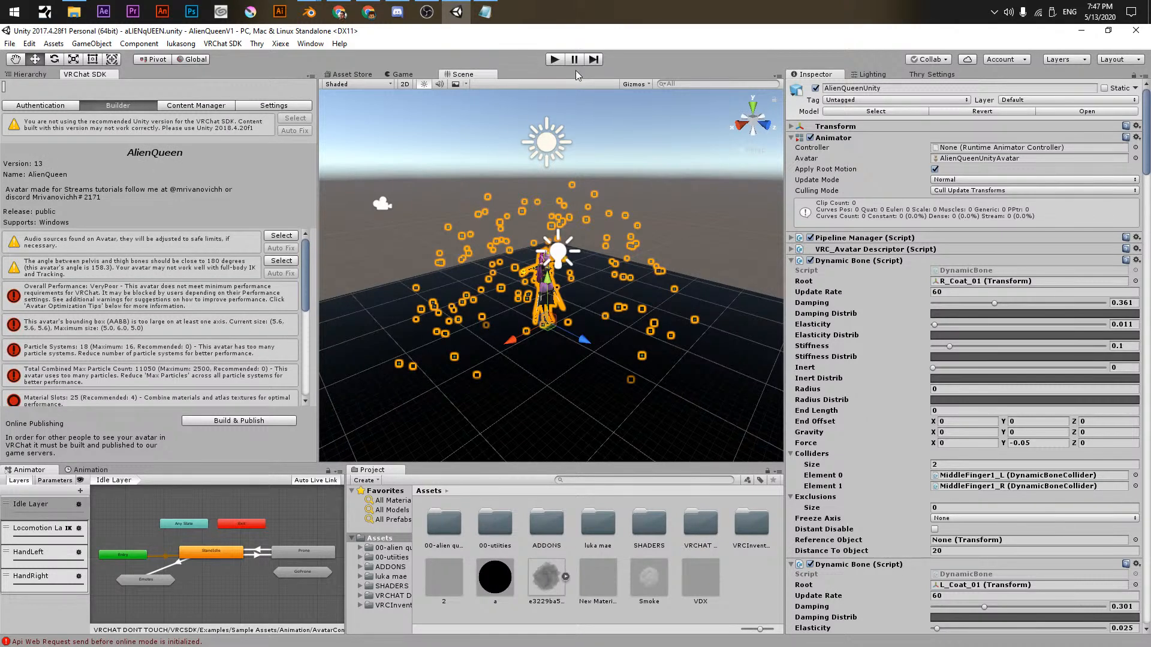
# - Enter Play mode and move the avatar across the floor to check how the Firefly particles follow it
pyautogui.click(558, 60)
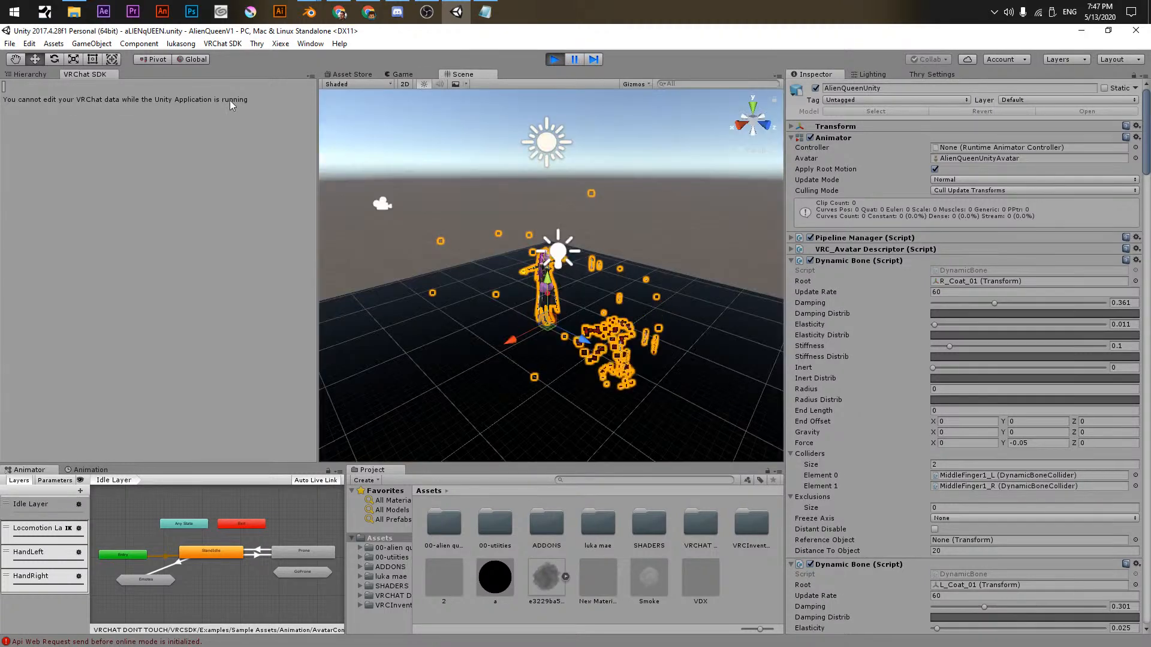
pyautogui.click(34, 74)
pyautogui.click(85, 74)
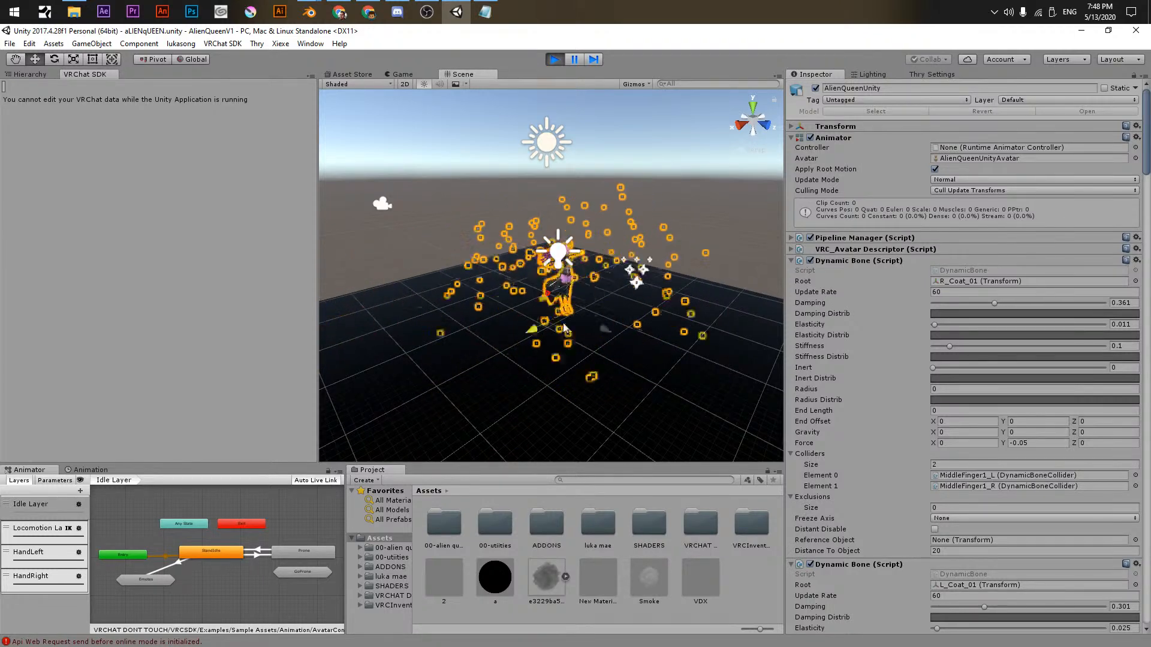
pyautogui.moveTo(565, 329); pyautogui.dragTo(460, 329)
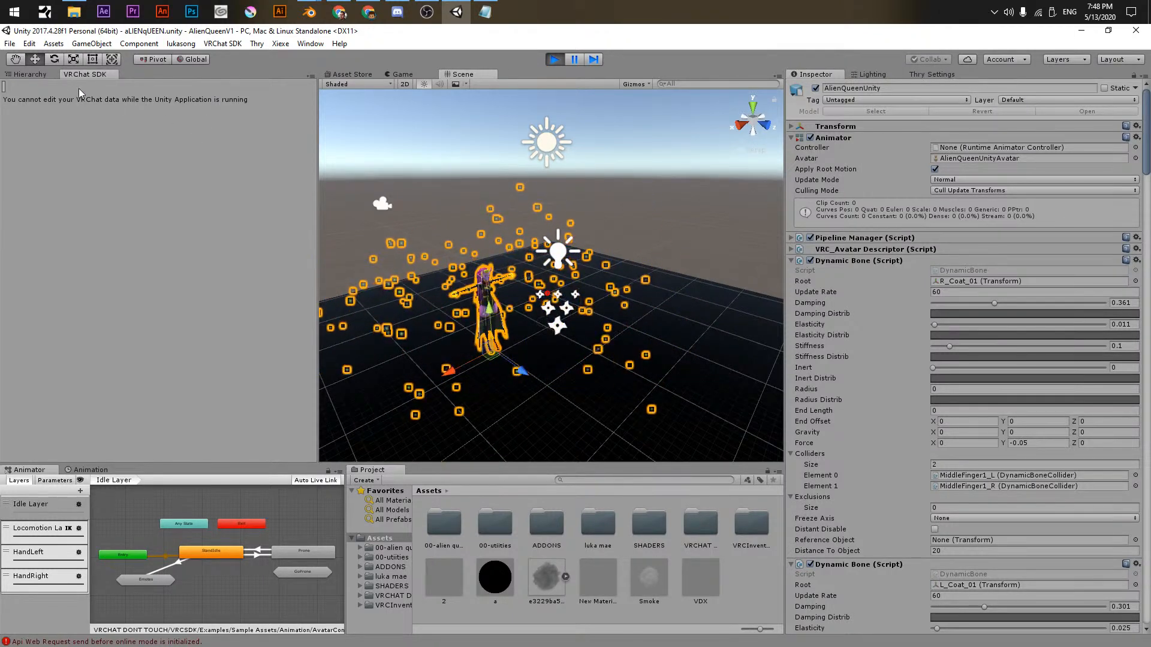
# - During Play mode, set Firefly's simulation space to World and its scaling mode to Hierarchy
pyautogui.click(28, 74)
pyautogui.click(53, 192)
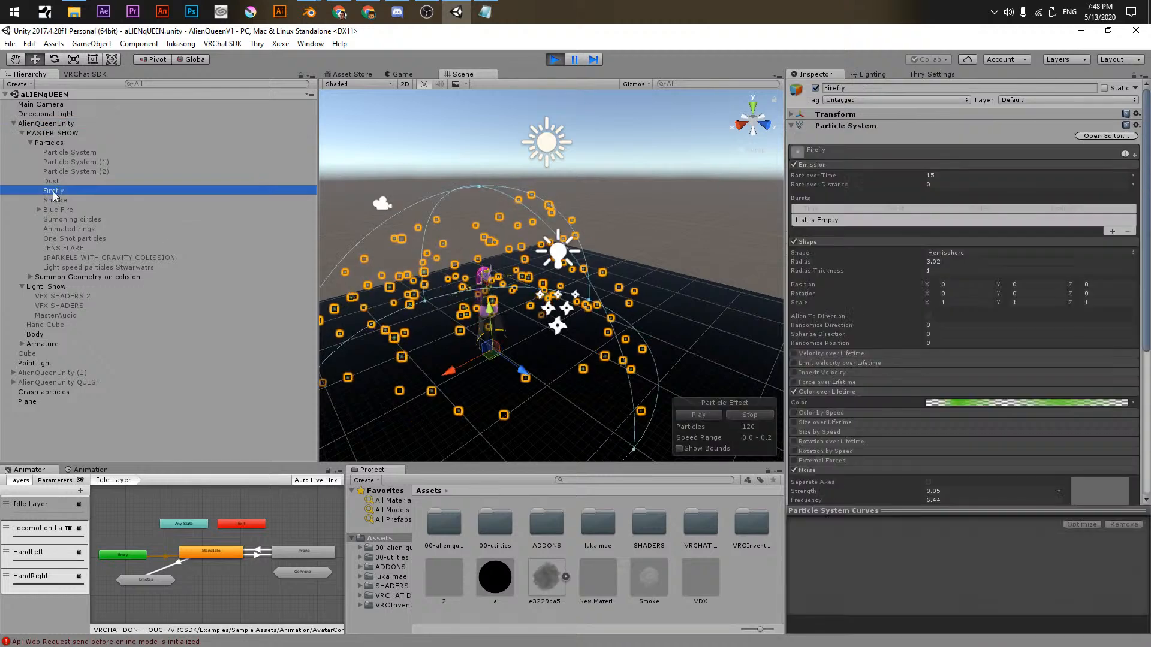
pyautogui.scroll(5, 891, 220)
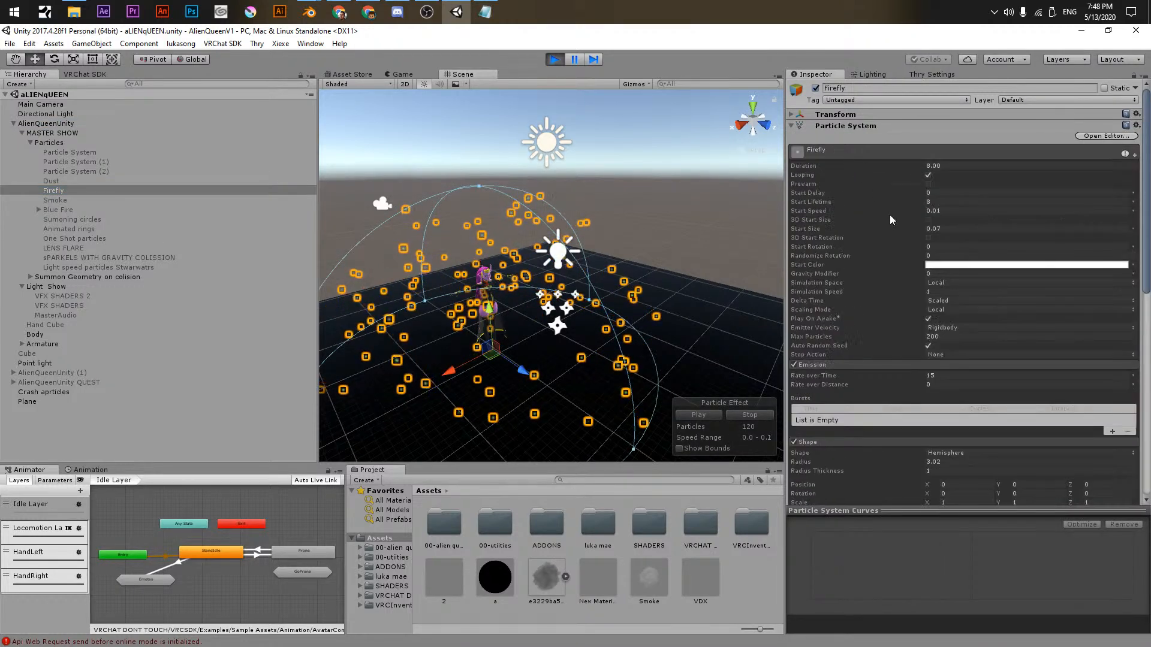
pyautogui.click(936, 283)
pyautogui.click(938, 301)
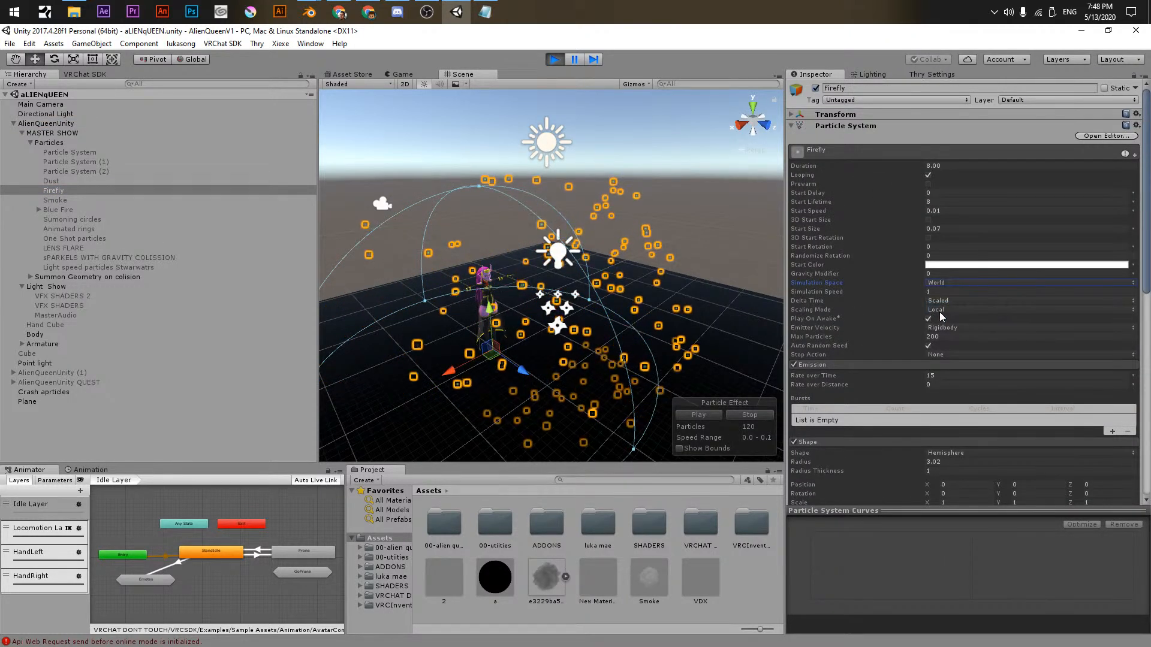
pyautogui.click(939, 310)
pyautogui.click(943, 318)
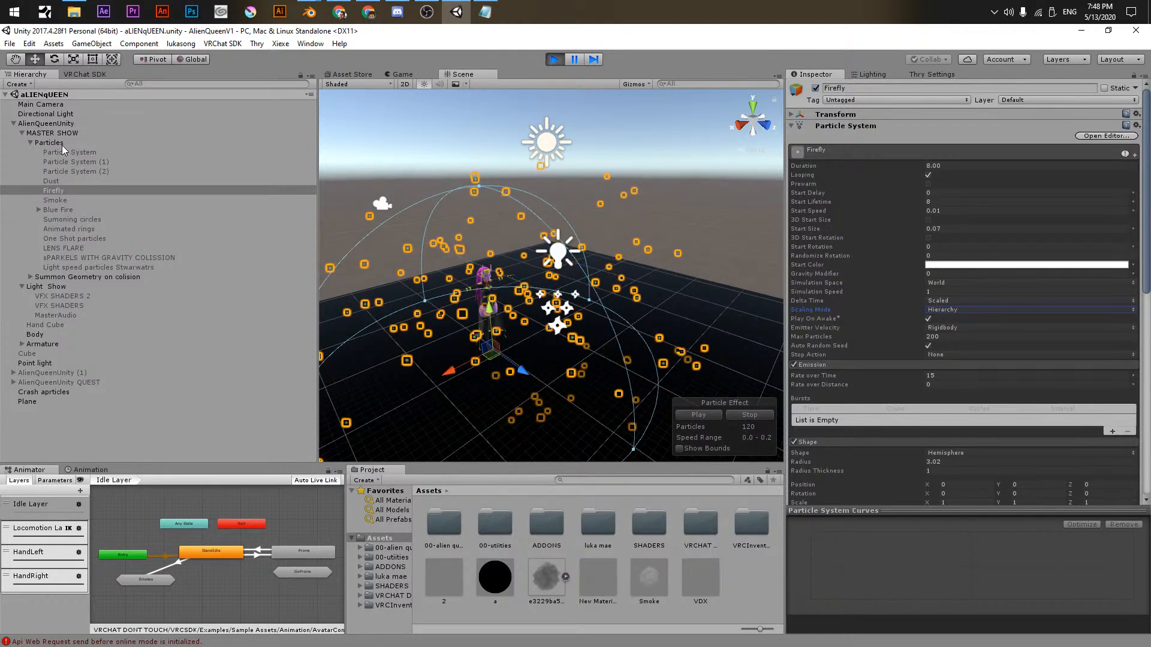
# - Move the AlienQueenUnity avatar around to check how the Firefly particles behave in world space, and leave Play mode
pyautogui.click(47, 123)
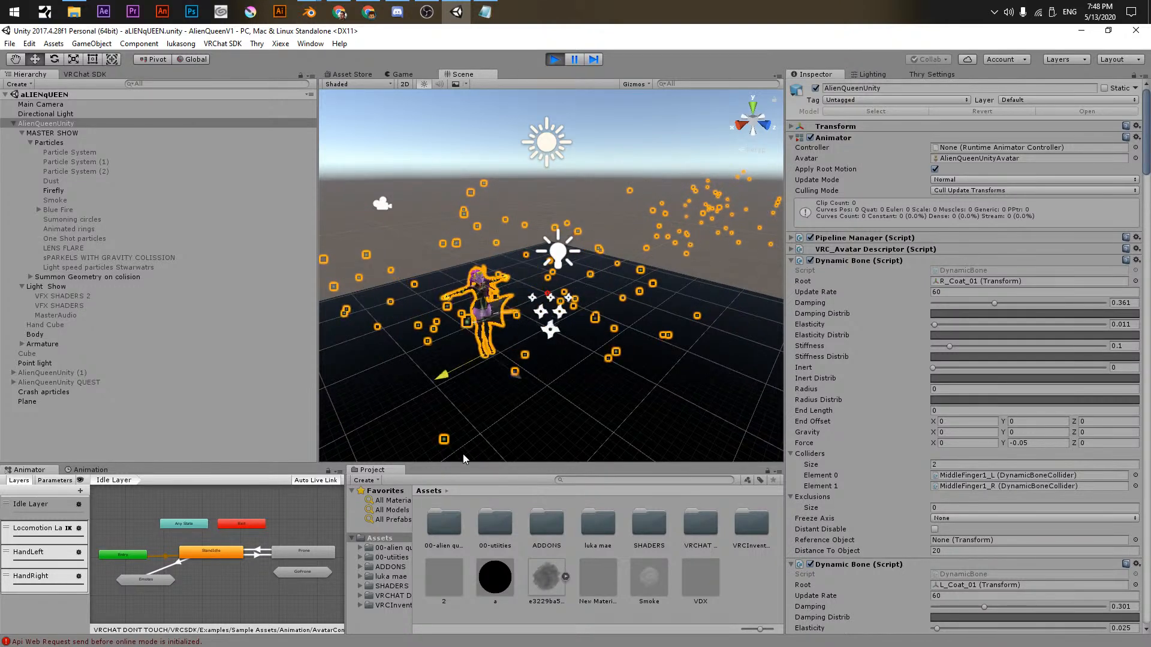
pyautogui.moveTo(465, 459); pyautogui.dragTo(516, 418)
pyautogui.click(554, 59)
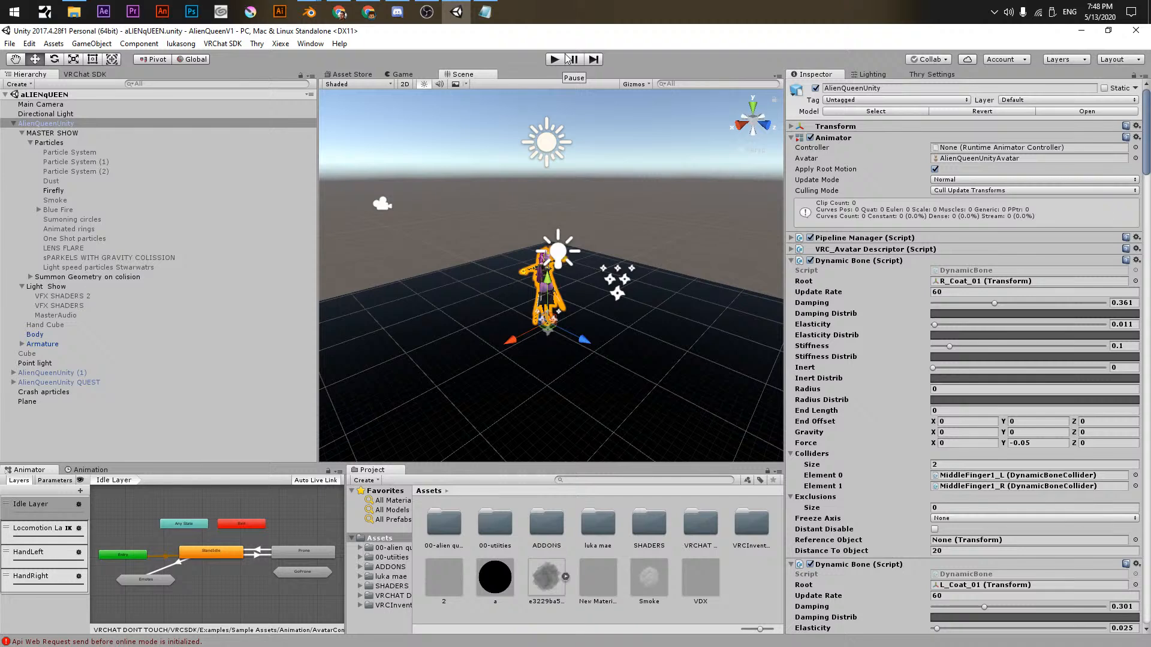
pyautogui.hotkey('alt', 'Tab')
pyautogui.hotkey('alt', 'Tab')
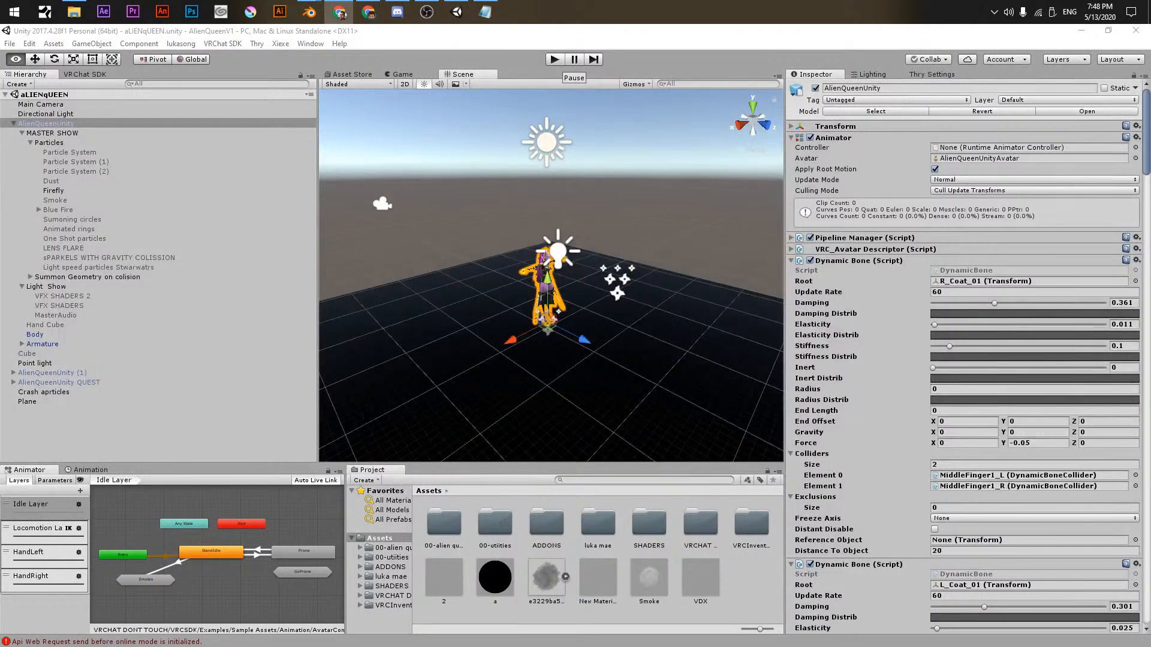
pyautogui.hotkey('alt', 'Tab')
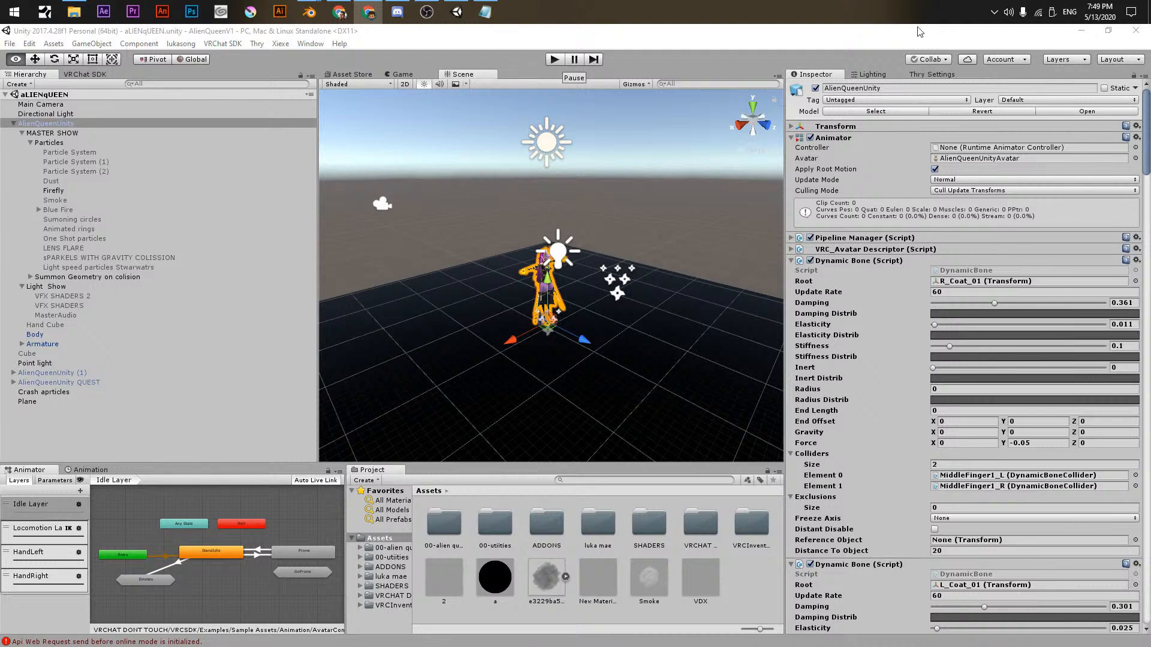
pyautogui.click(502, 31)
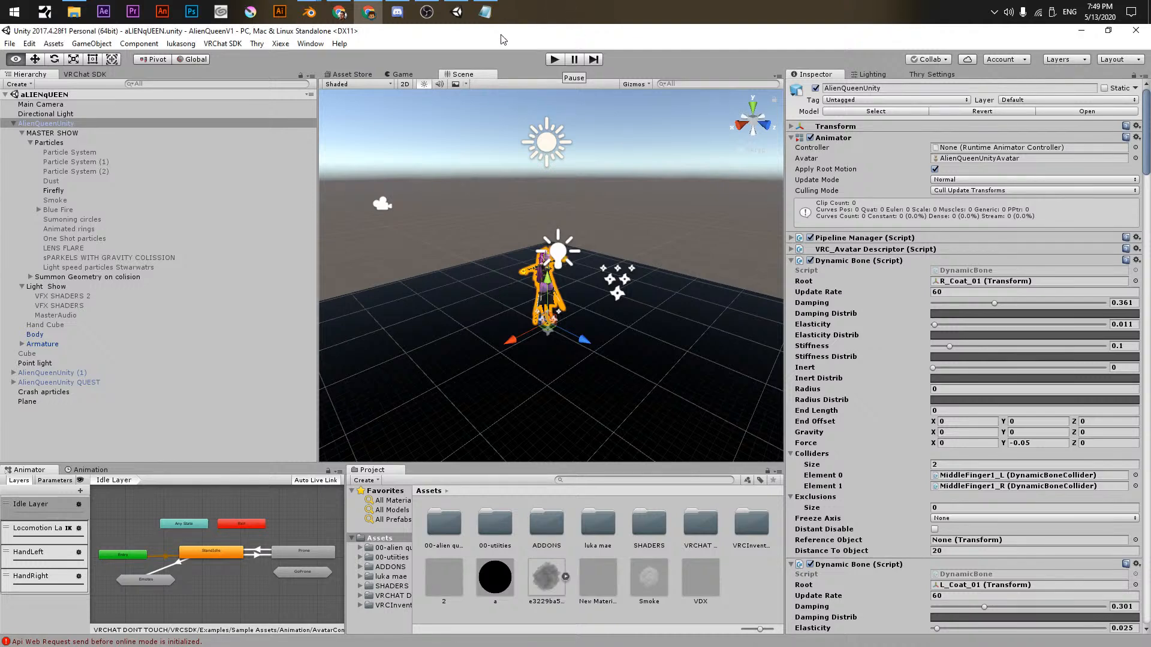
# - Examine the settings of the particle systems in the Particles group, from the first Particle System through Blue Fire
pyautogui.scroll(-4, 460, 227)
pyautogui.scroll(7, 561, 308)
pyautogui.scroll(5, 561, 309)
pyautogui.moveTo(561, 309); pyautogui.dragTo(497, 206, button='middle')
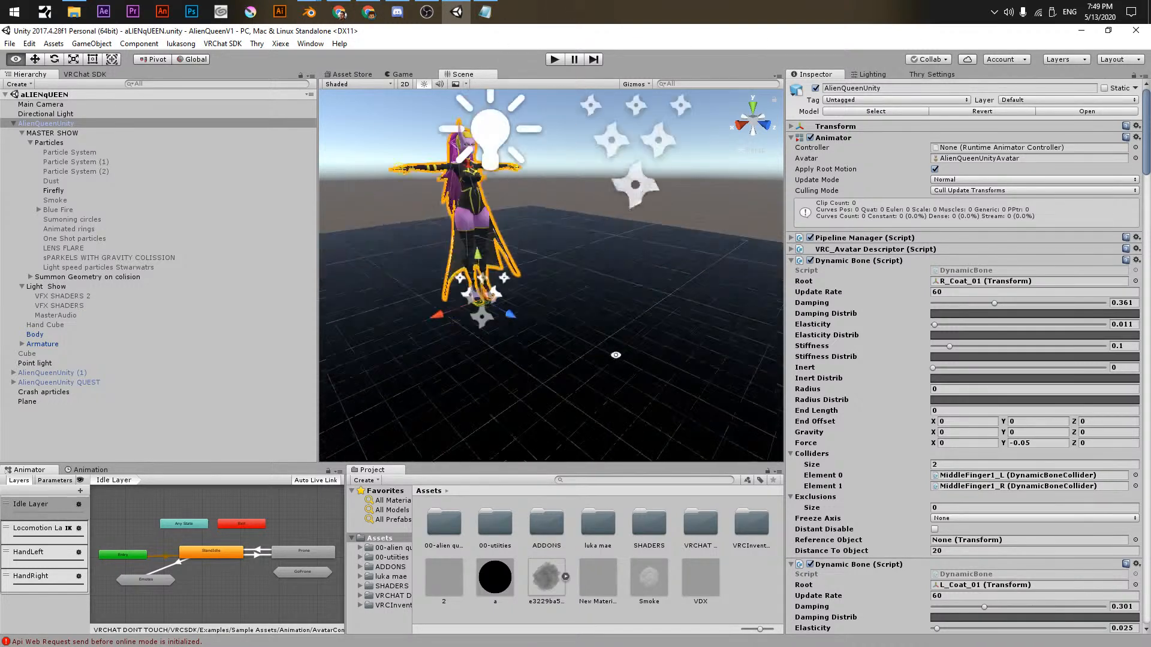
pyautogui.keyDown('alt'); pyautogui.moveTo(630, 336); pyautogui.dragTo(509, 296); pyautogui.keyUp('alt')
pyautogui.moveTo(509, 295); pyautogui.dragTo(536, 322, button='middle')
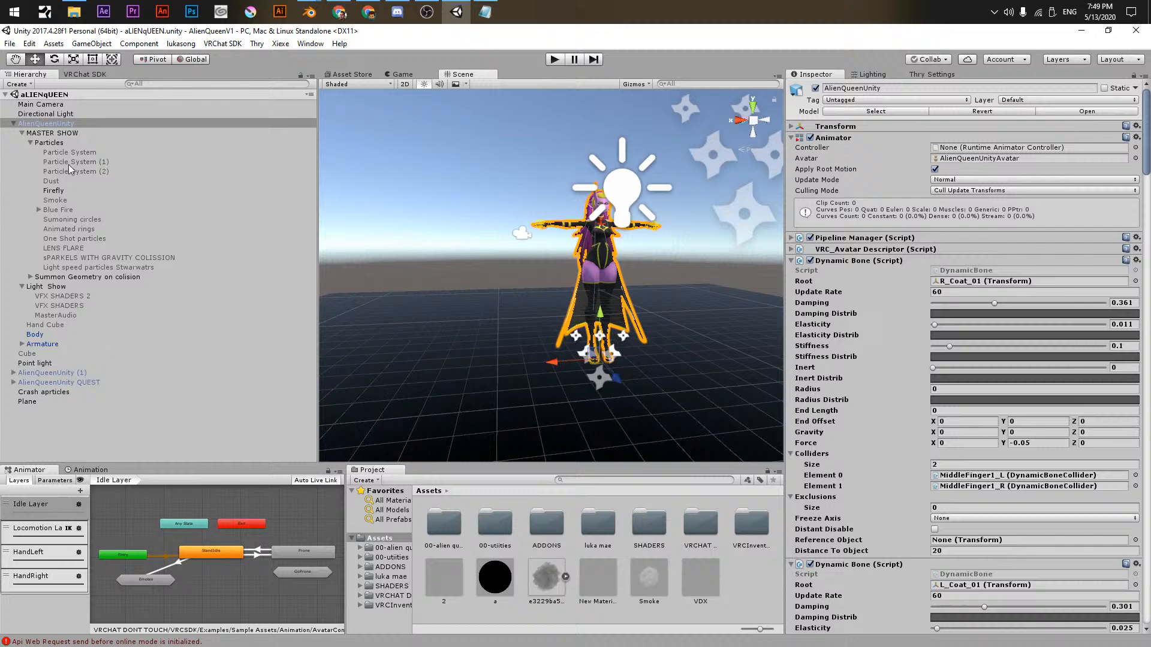
pyautogui.click(39, 133)
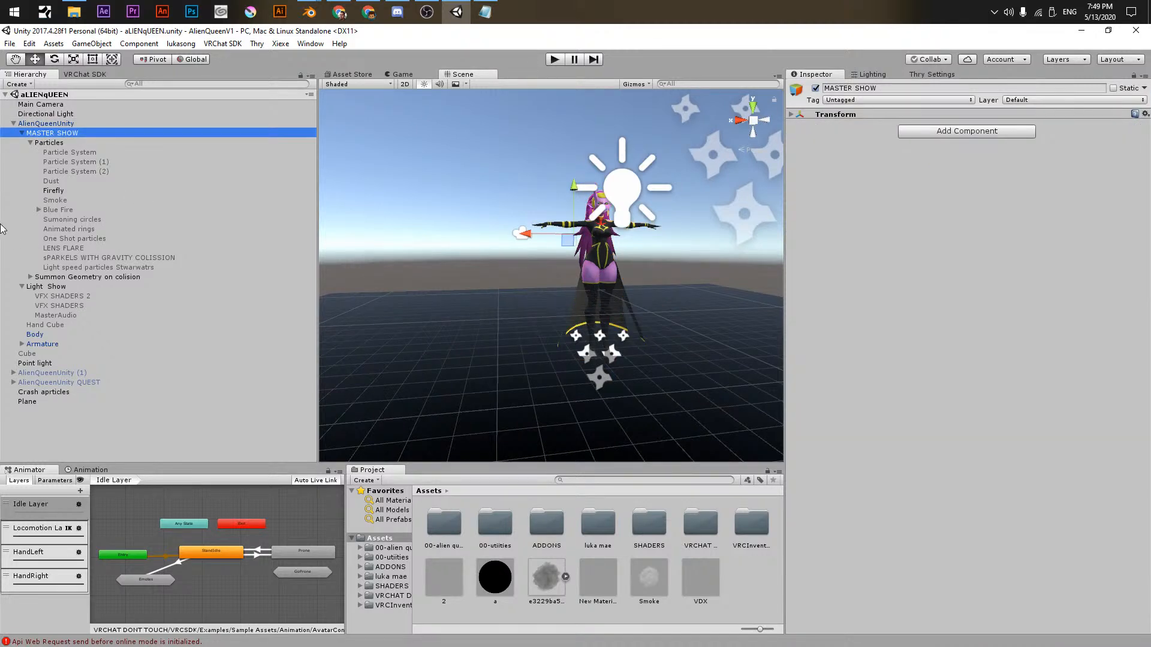
pyautogui.click(71, 161)
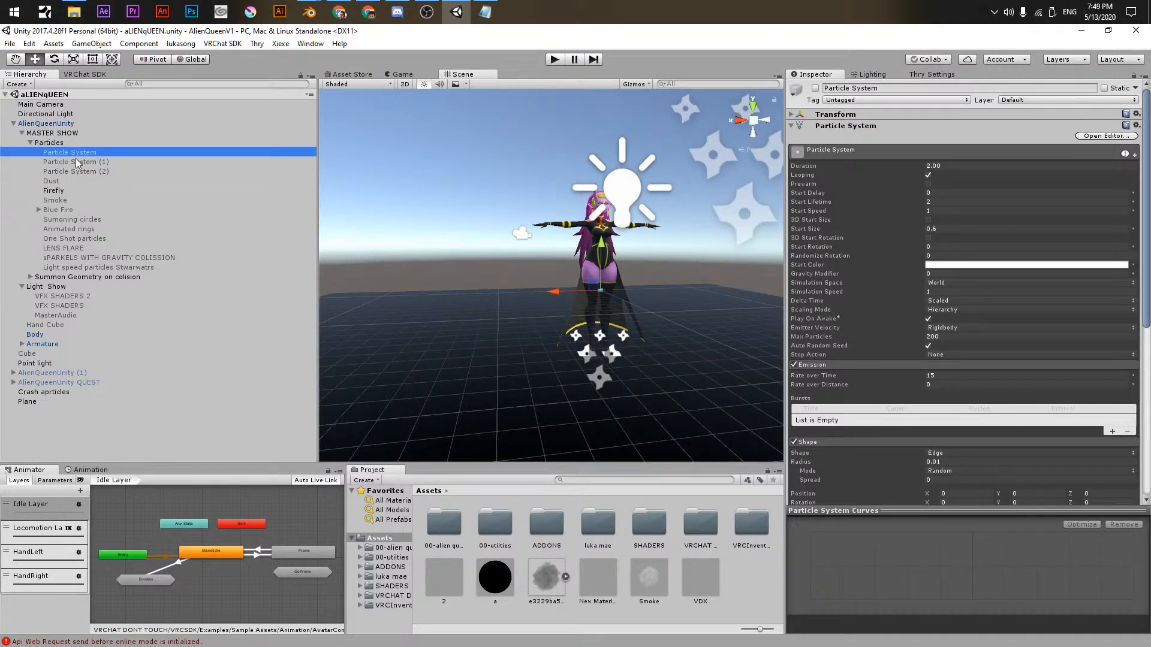
pyautogui.click(75, 171)
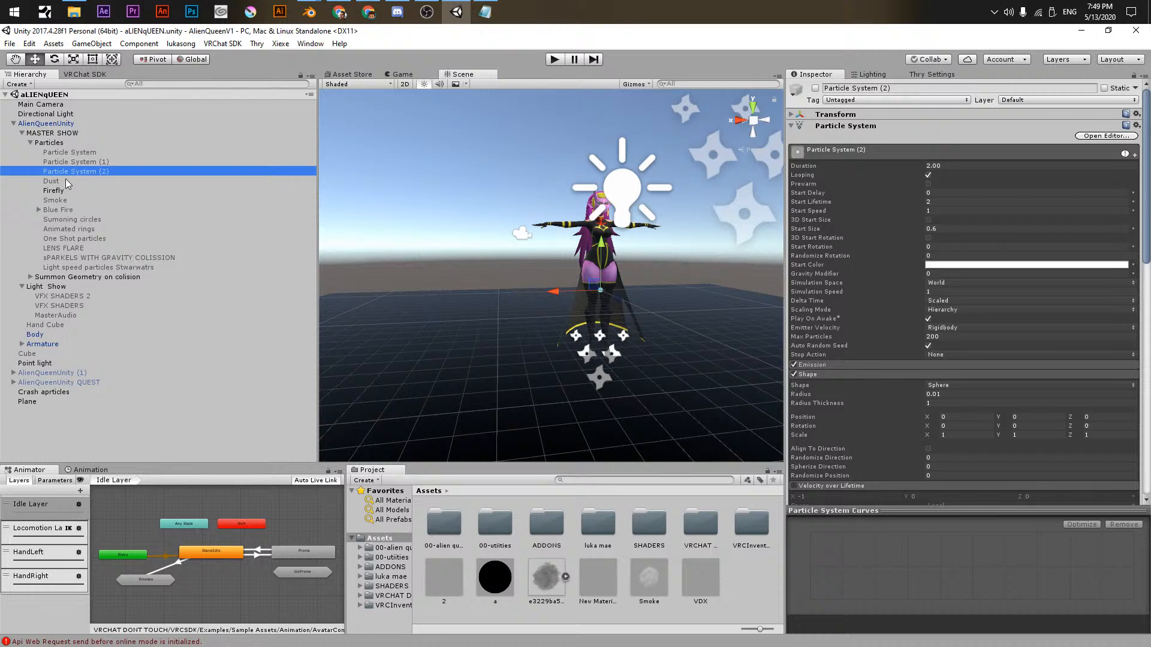
pyautogui.click(66, 180)
pyautogui.click(62, 191)
pyautogui.click(55, 197)
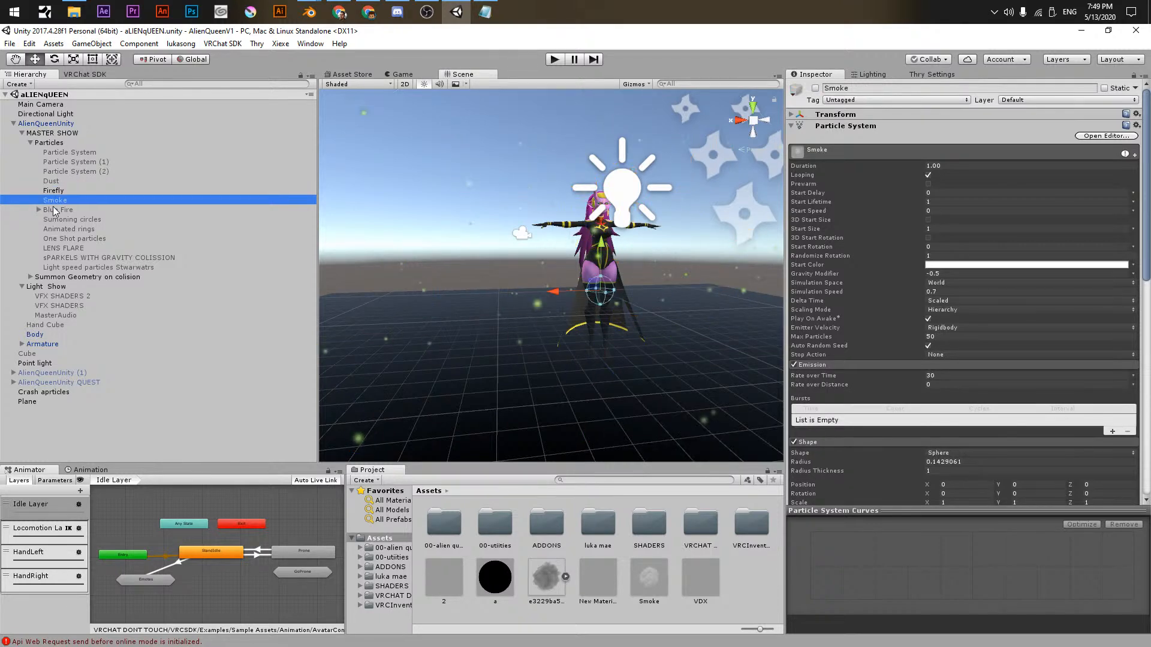
pyautogui.click(34, 216)
pyautogui.click(36, 212)
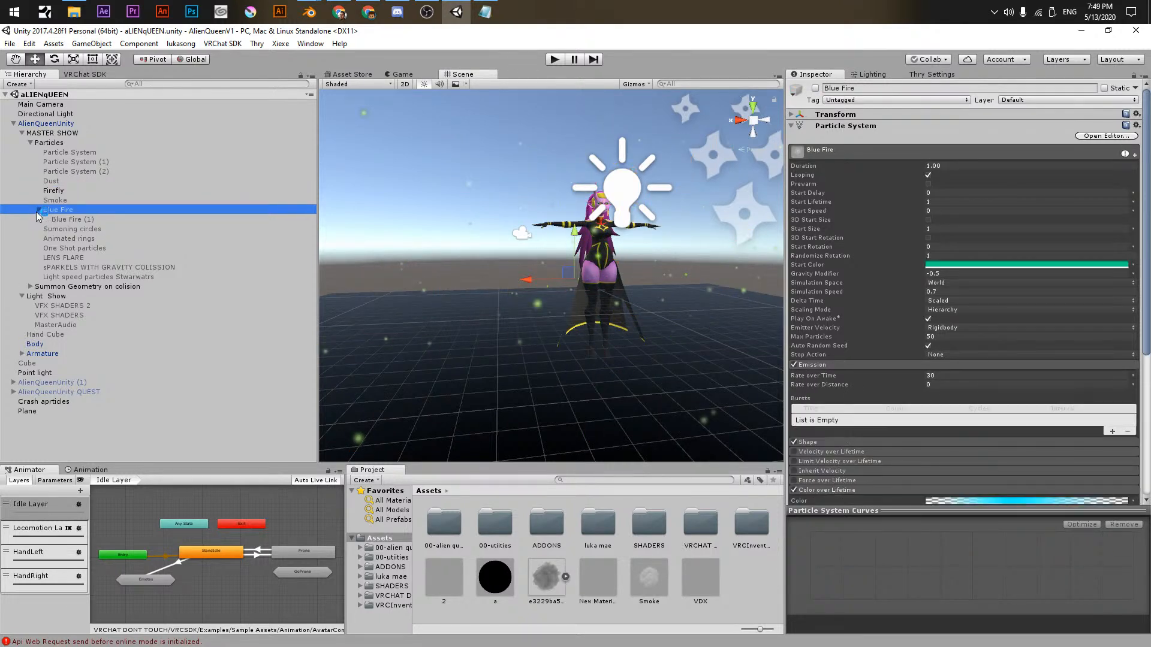
# - Move the Light Show group under MASTER SHOW, and place MasterAudio directly under MASTER SHOW and activate it
pyautogui.click(37, 133)
pyautogui.click(30, 142)
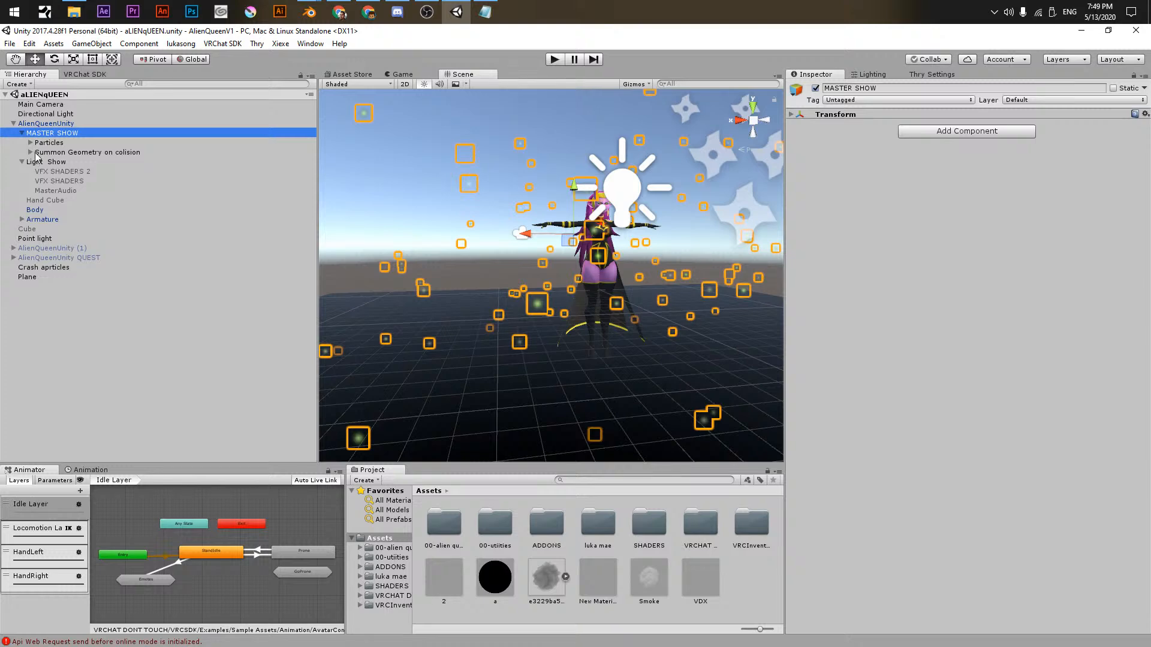
pyautogui.click(36, 152)
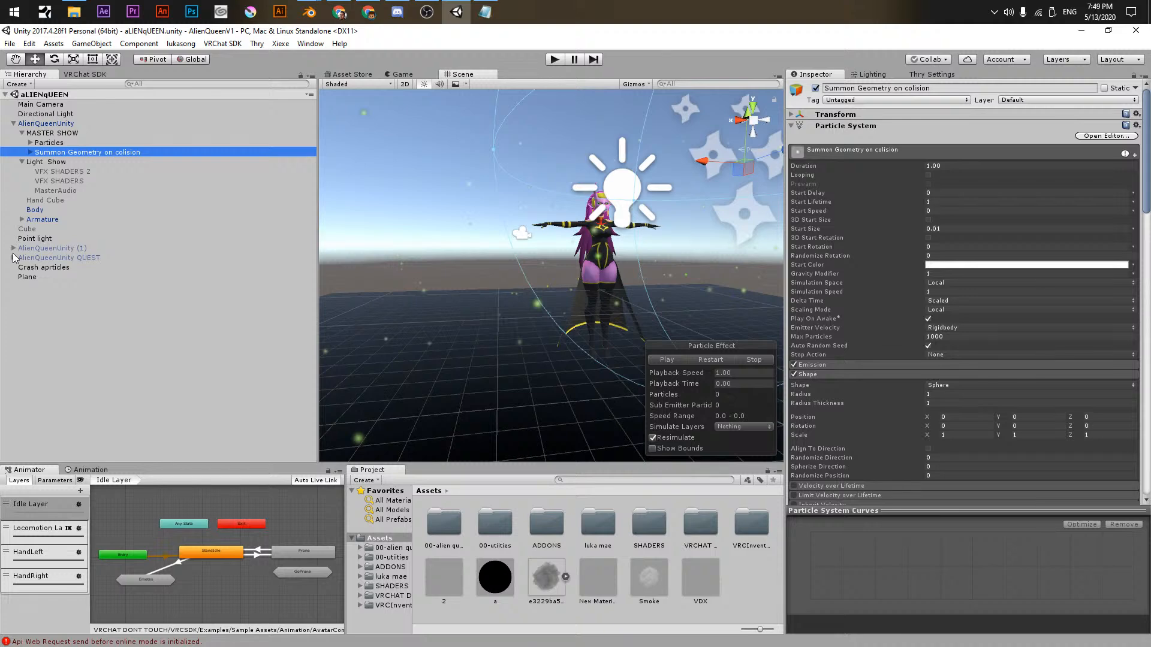
pyautogui.click(48, 172)
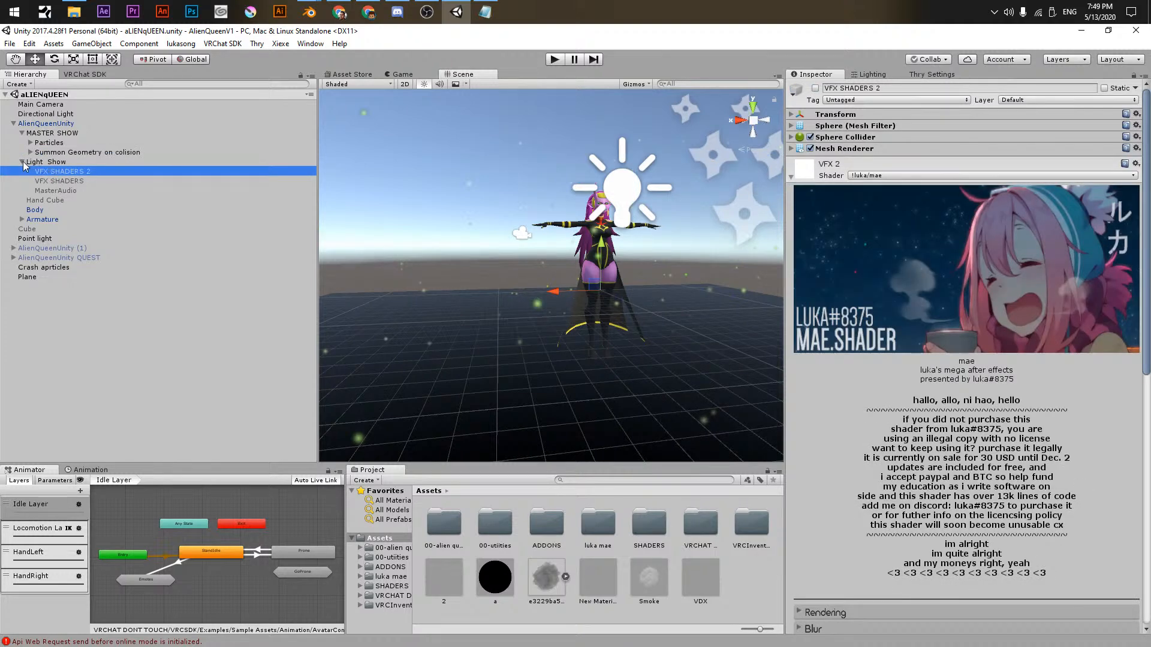
pyautogui.moveTo(23, 162); pyautogui.dragTo(42, 137)
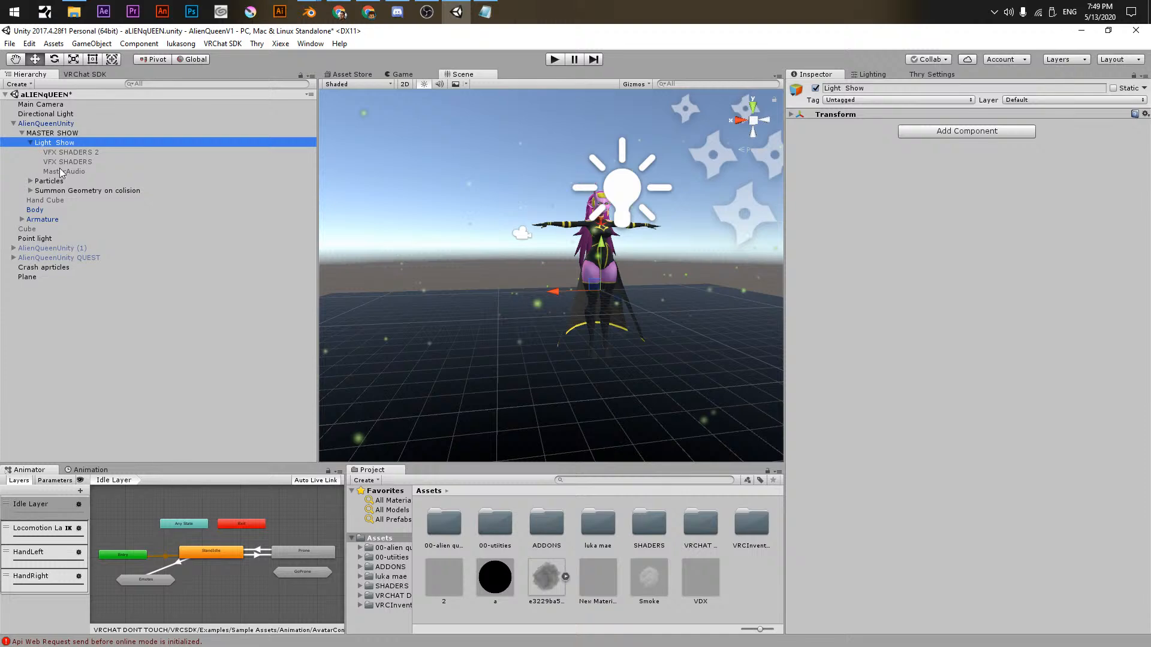
pyautogui.moveTo(59, 170); pyautogui.dragTo(60, 138)
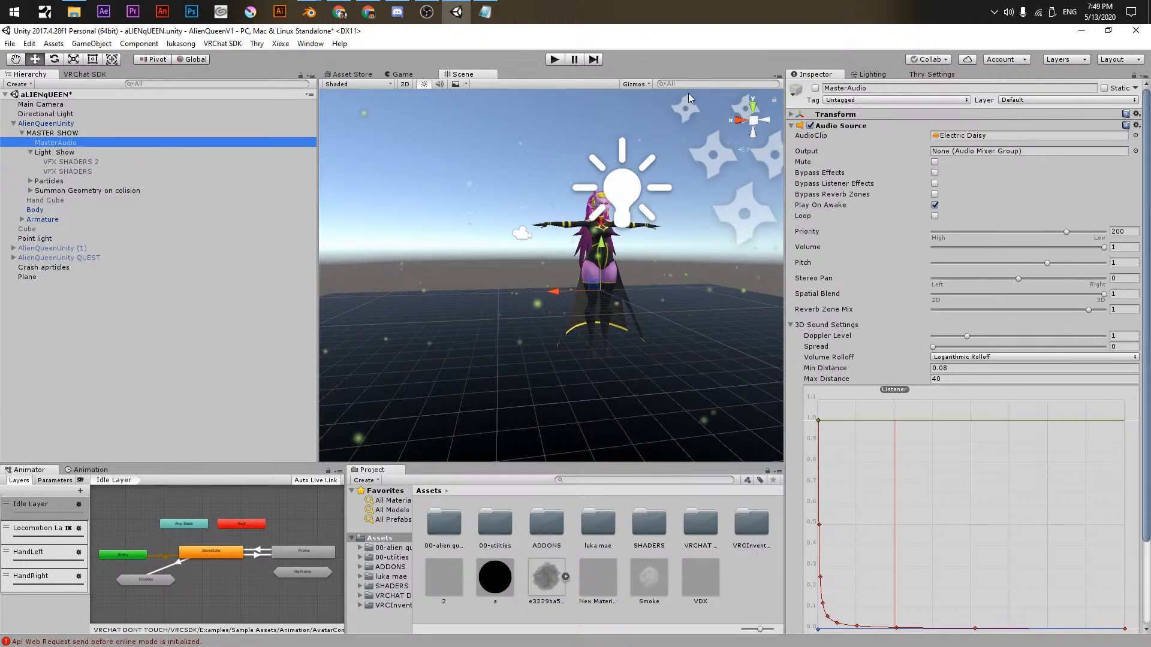
# - Activate VFX SHADERS in the Light Show group and reorder it above VFX SHADERS 2
pyautogui.click(202, 153)
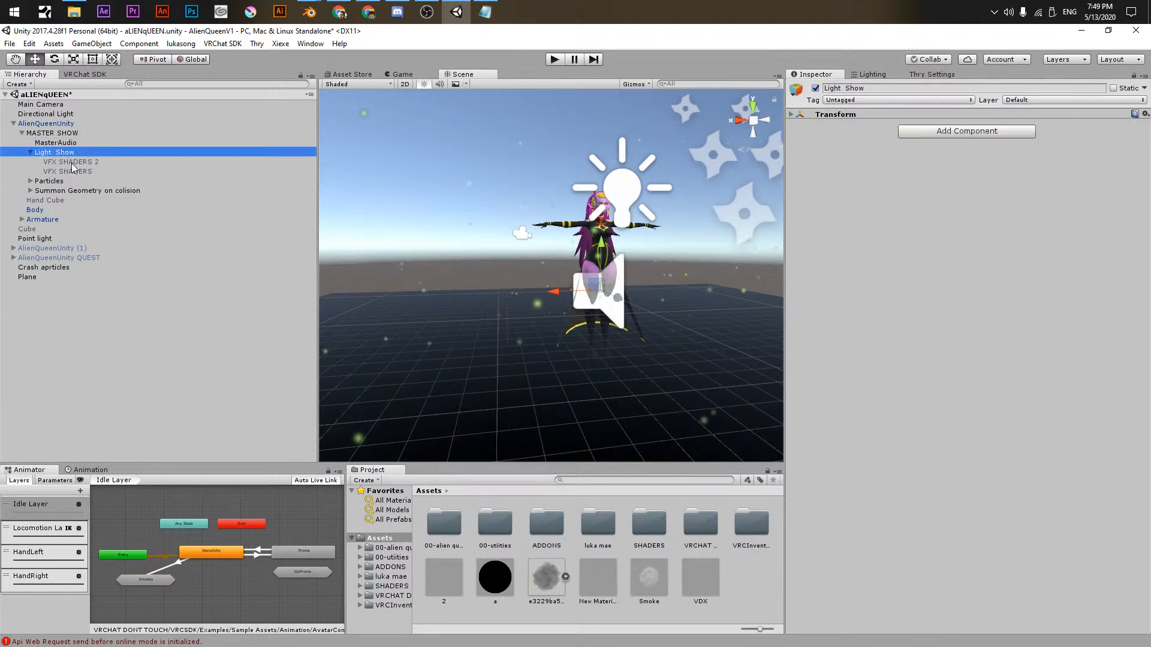
pyautogui.click(71, 163)
pyautogui.click(73, 170)
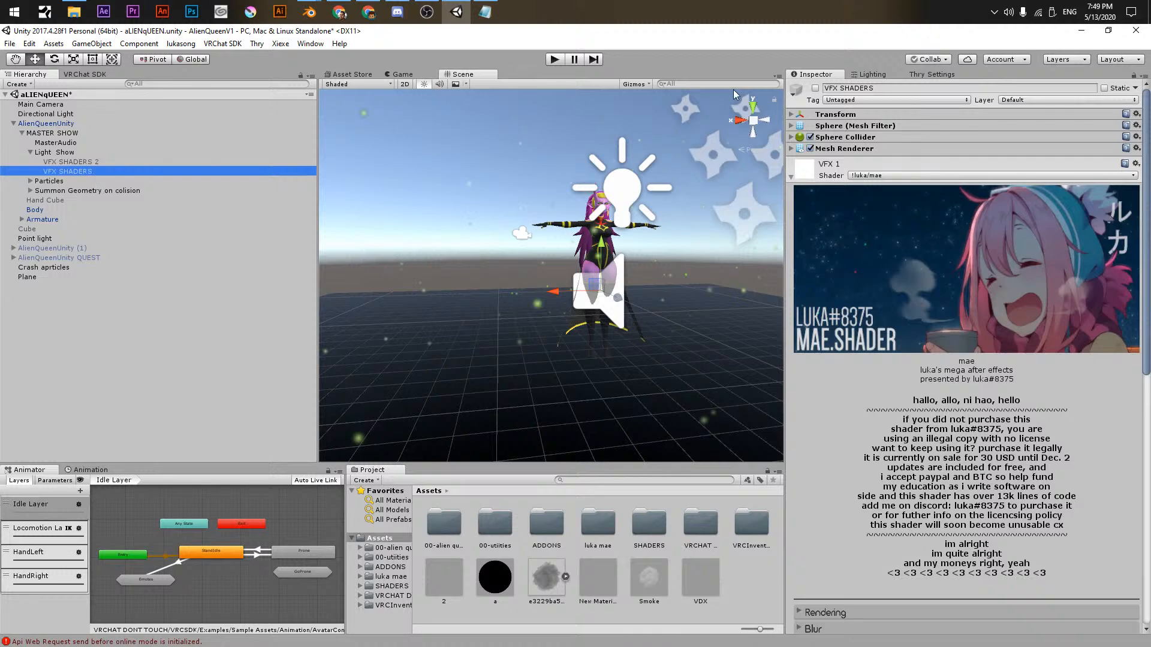
pyautogui.click(816, 89)
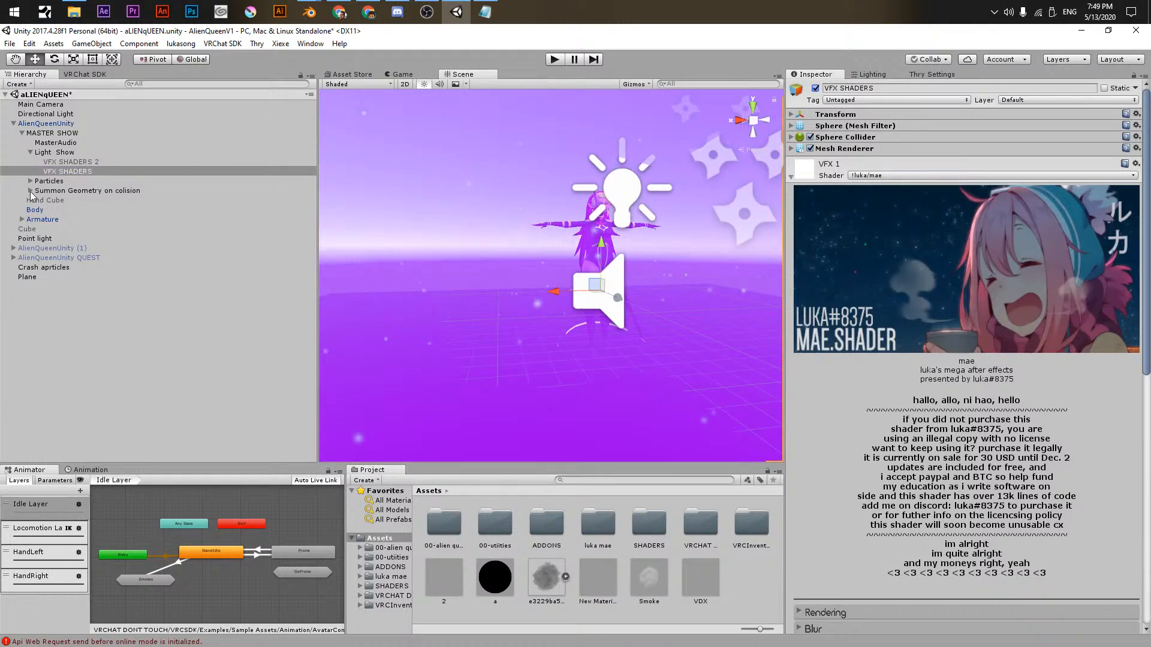
pyautogui.moveTo(63, 170); pyautogui.dragTo(84, 159)
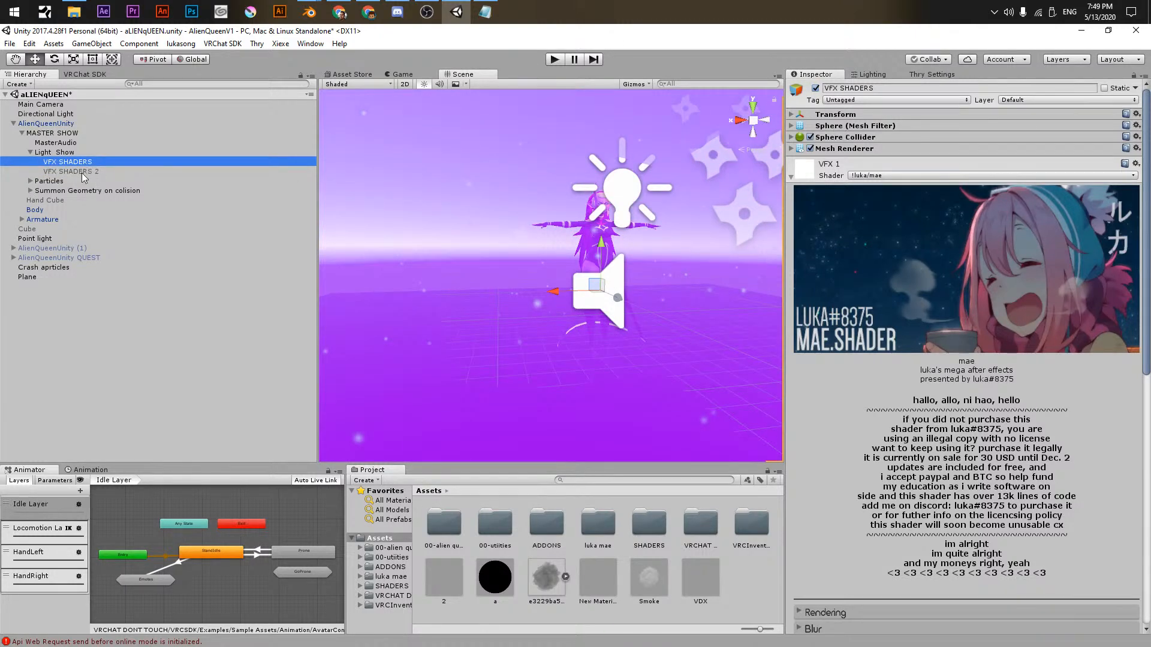
# - Examine the Coloring and Chromatic Abberation settings of the shader material on VFX SHADERS 2
pyautogui.click(90, 171)
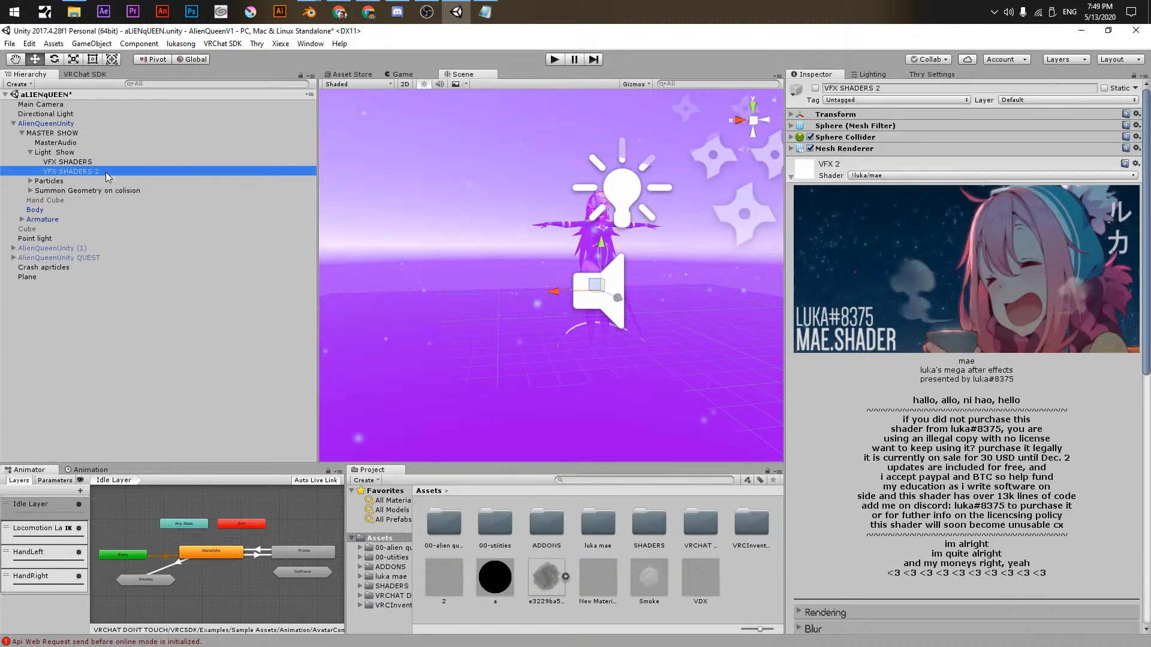
pyautogui.scroll(-10, 869, 382)
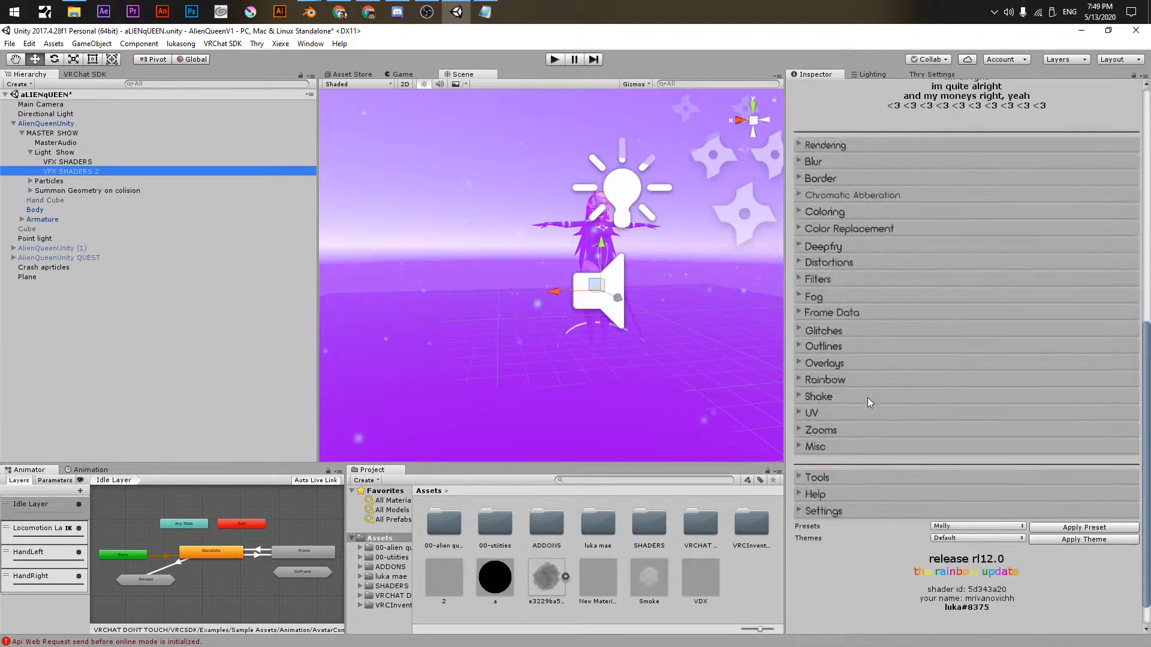
pyautogui.scroll(2, 862, 396)
pyautogui.scroll(1, 855, 419)
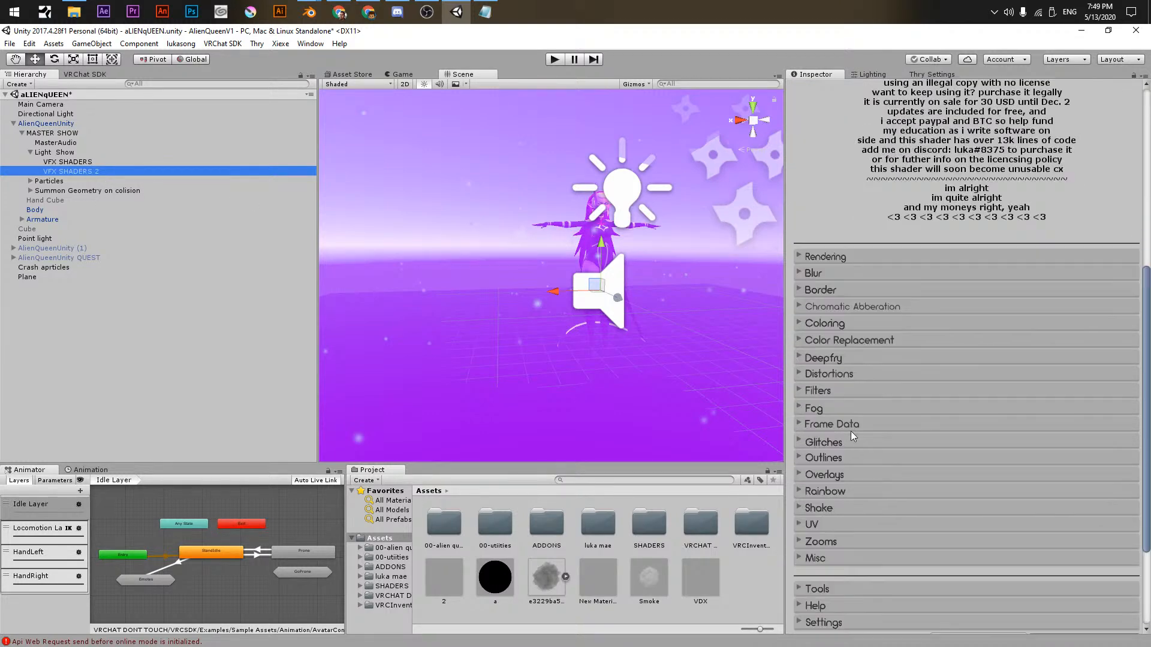
pyautogui.click(825, 340)
pyautogui.click(831, 327)
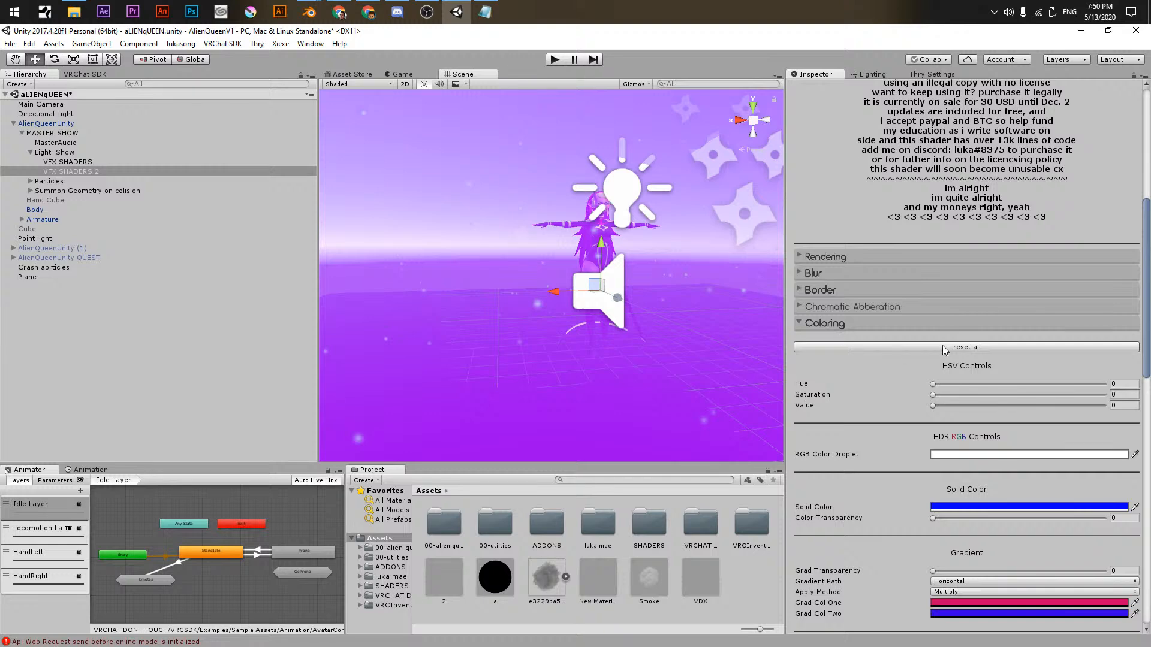
pyautogui.click(870, 348)
pyautogui.click(840, 325)
pyautogui.click(836, 308)
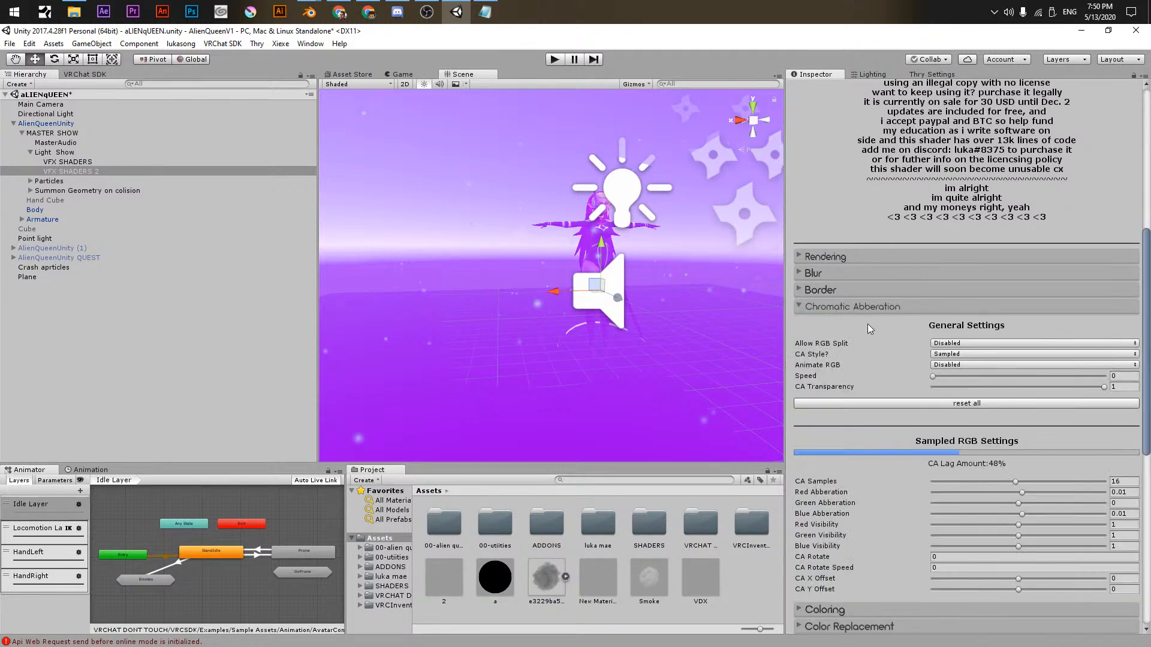
# - Reset the Coloring settings of the VFX SHADERS material and check the result around the avatar in the scene
pyautogui.click(79, 174)
pyautogui.click(81, 163)
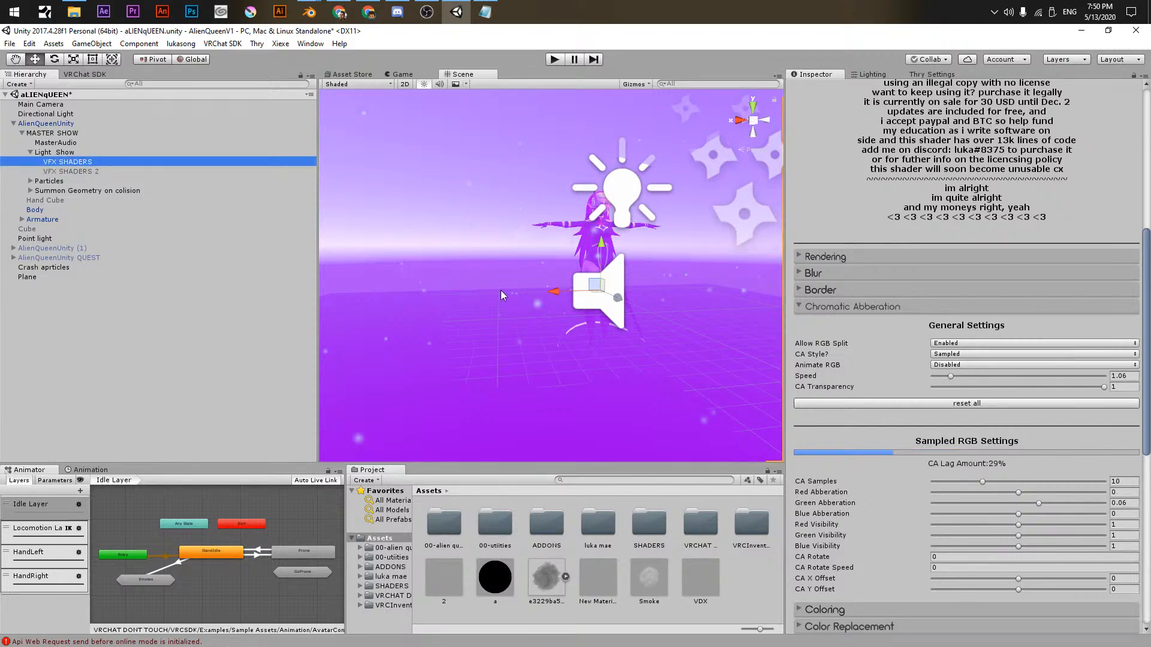
pyautogui.scroll(-3, 883, 433)
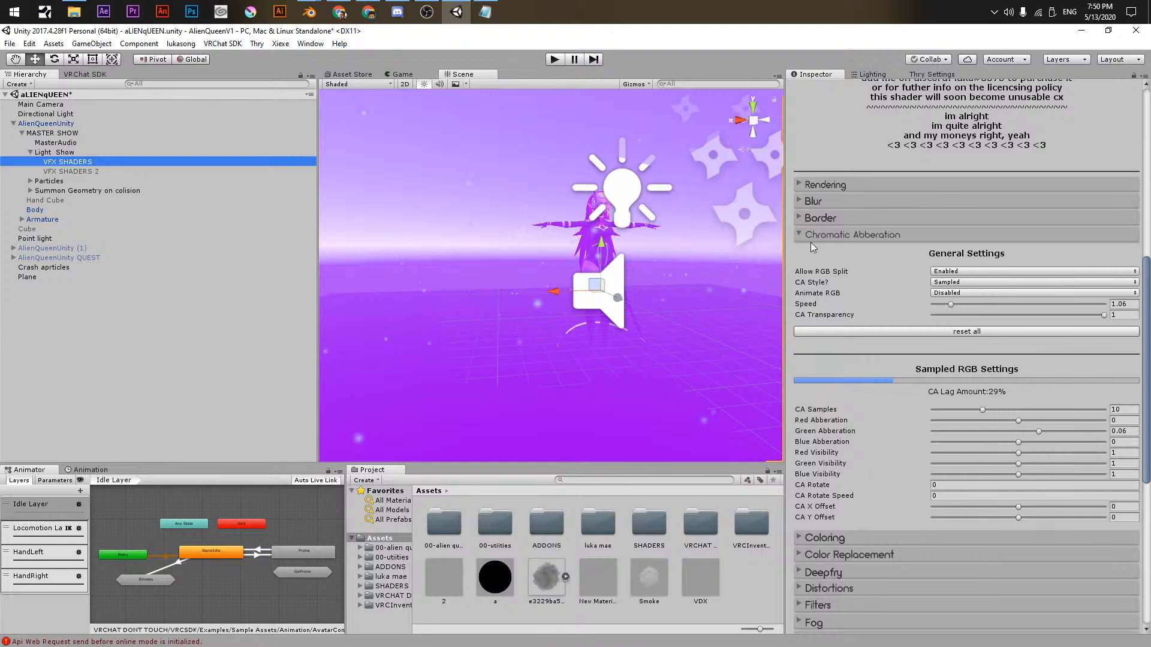
pyautogui.click(810, 238)
pyautogui.click(812, 250)
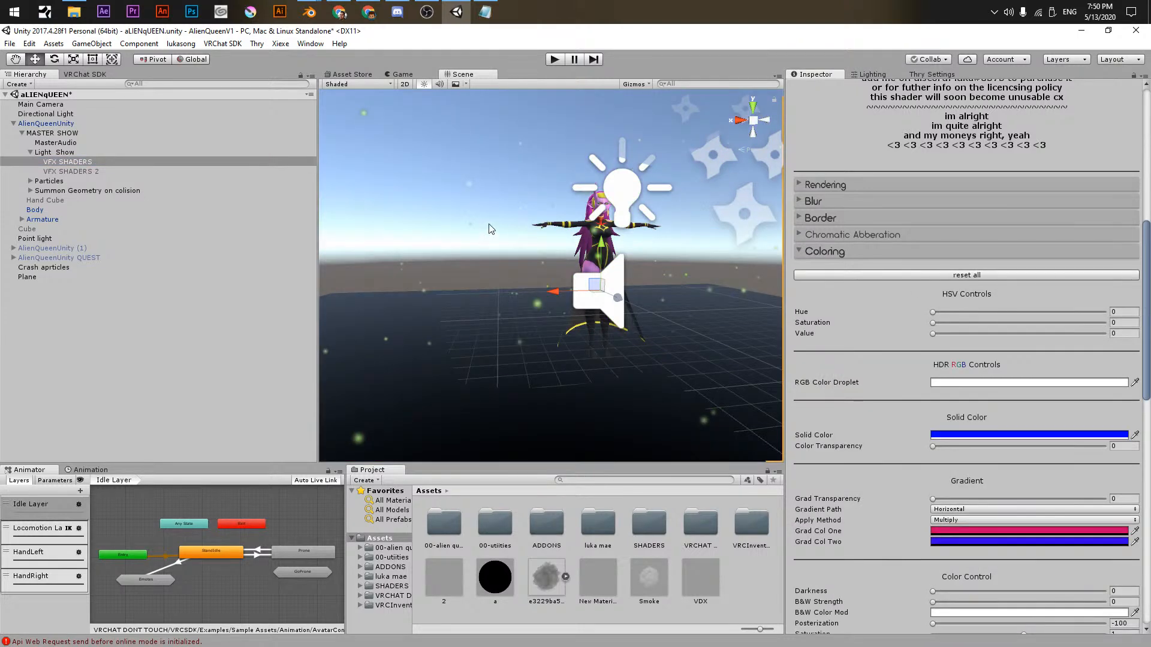
pyautogui.keyDown('alt'); pyautogui.moveTo(553, 259); pyautogui.dragTo(519, 269); pyautogui.keyUp('alt')
pyautogui.keyDown('alt'); pyautogui.moveTo(519, 270); pyautogui.dragTo(271, 182, button='right'); pyautogui.keyUp('alt')
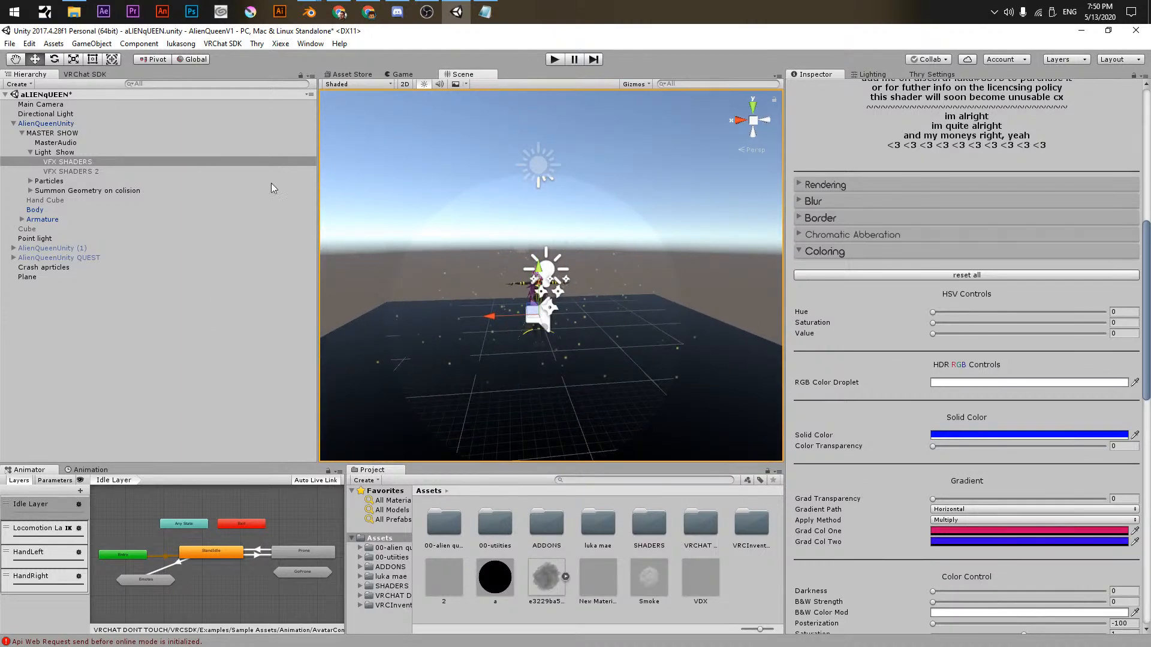
# - Examine the Coloring, Chromatic Abberation, Blur and Border sections of the VFX SHADERS material
pyautogui.click(84, 157)
pyautogui.click(84, 161)
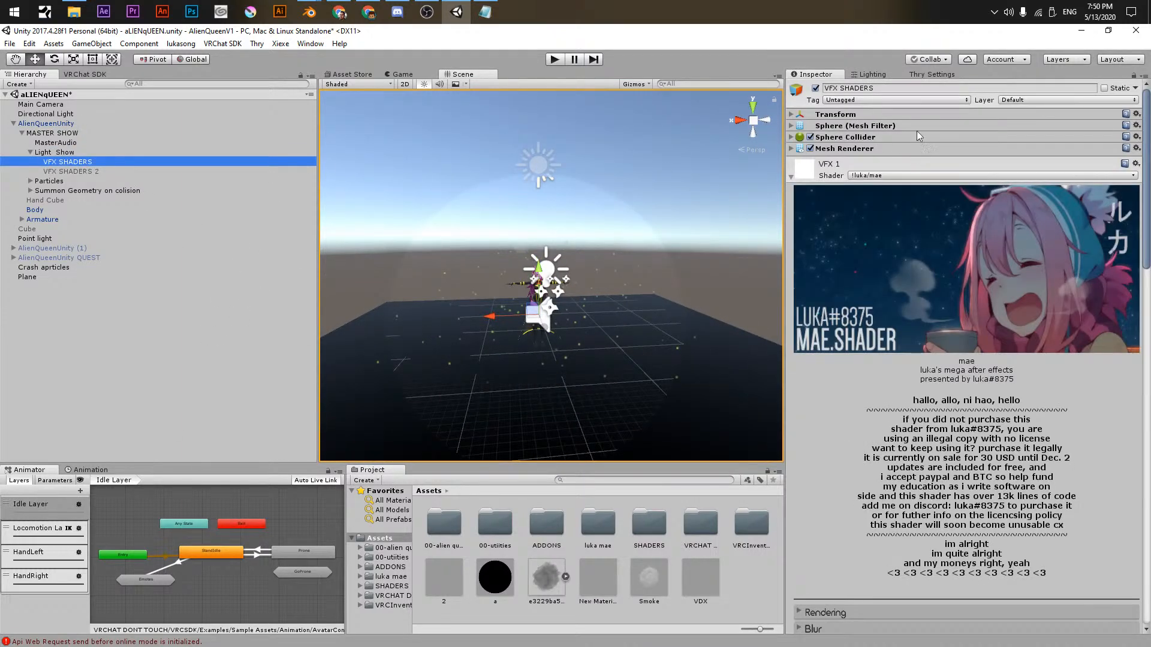
pyautogui.scroll(-10, 900, 360)
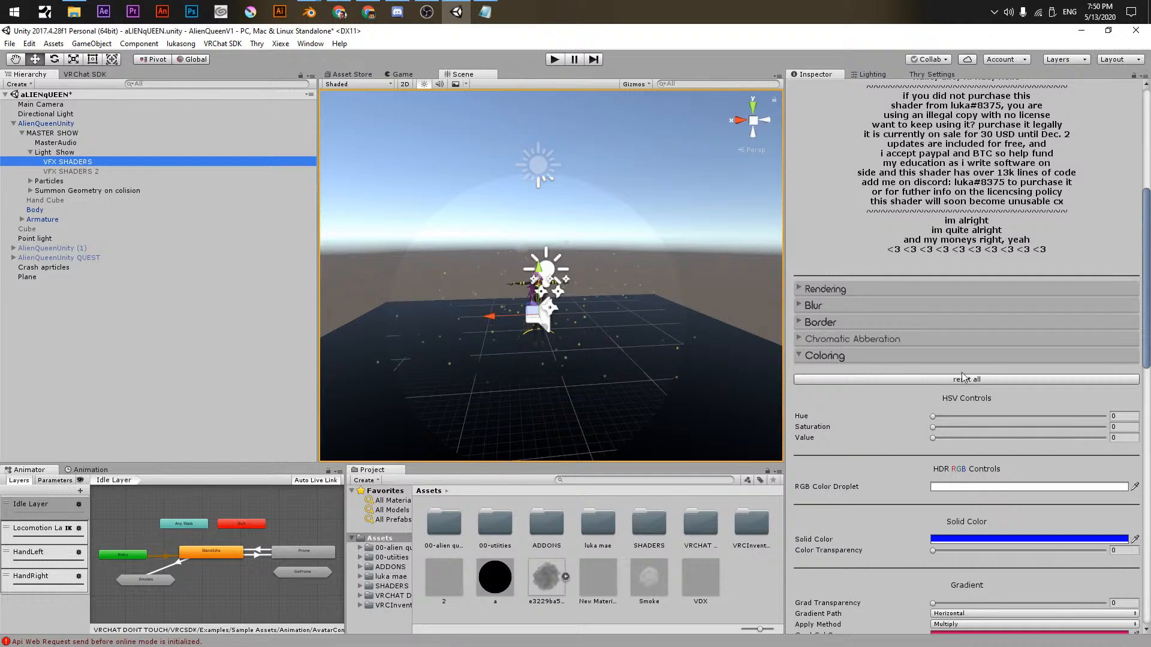
pyautogui.click(881, 355)
pyautogui.click(876, 341)
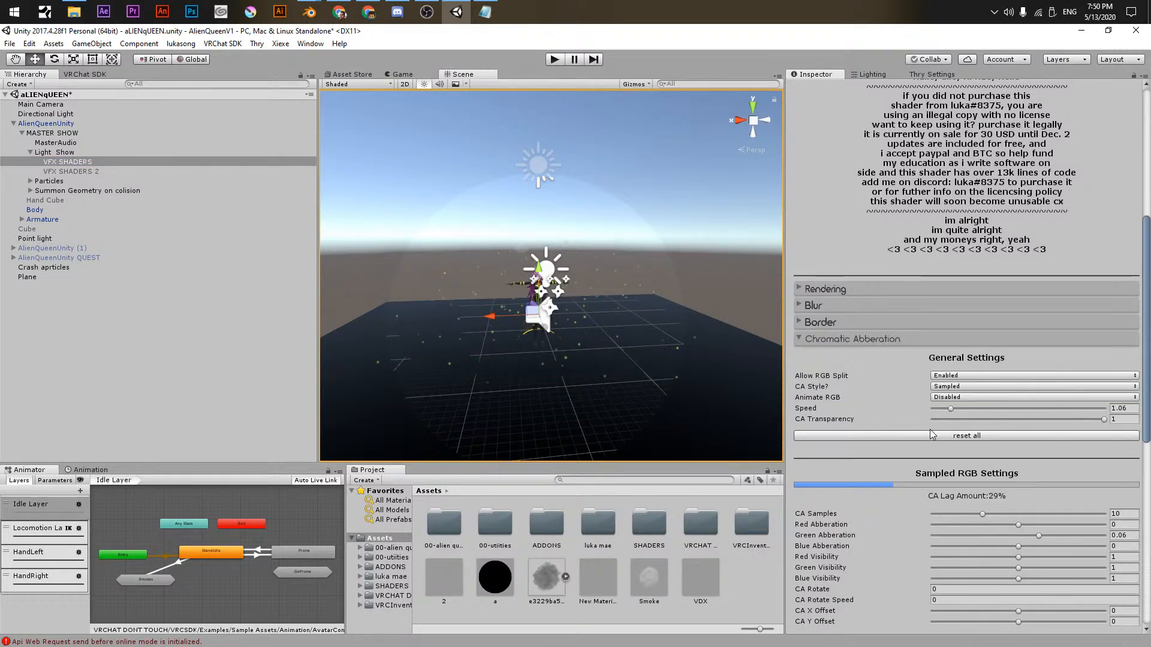
pyautogui.click(836, 338)
pyautogui.click(831, 306)
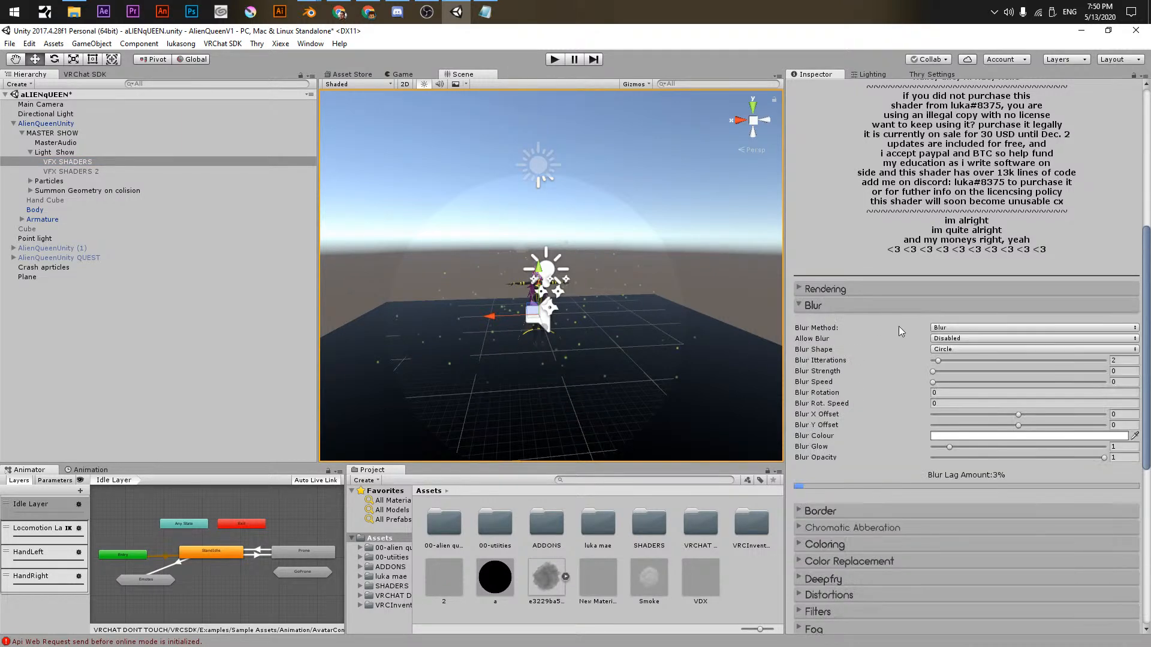
pyautogui.click(832, 306)
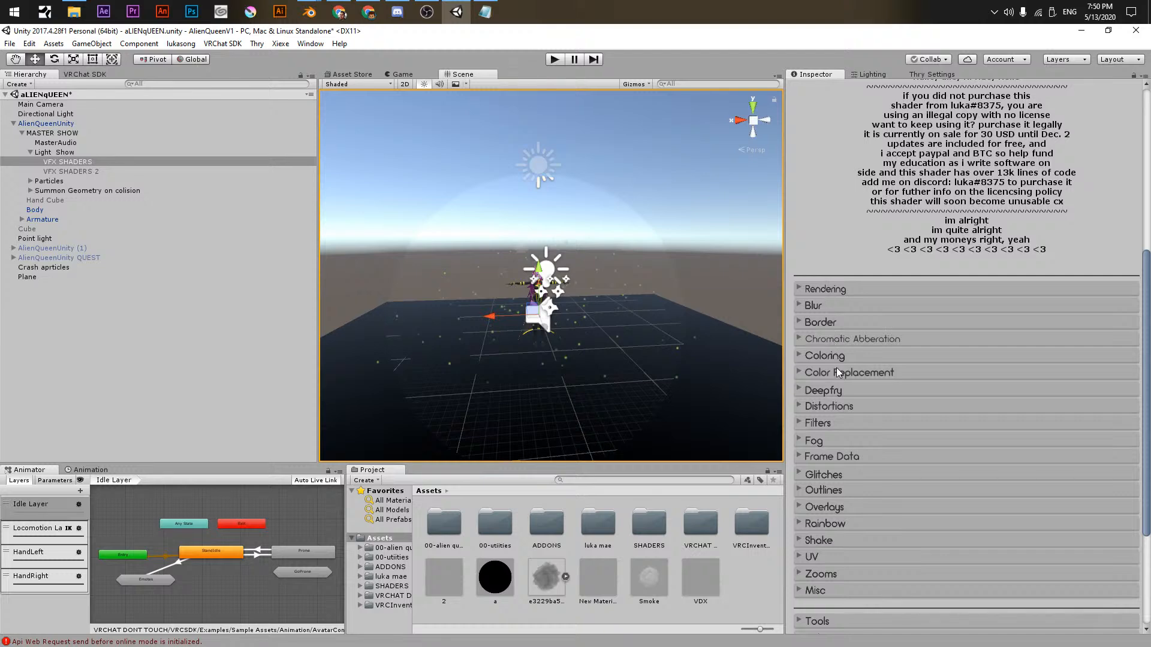
pyautogui.click(807, 322)
pyautogui.click(807, 322)
pyautogui.scroll(-4, 806, 473)
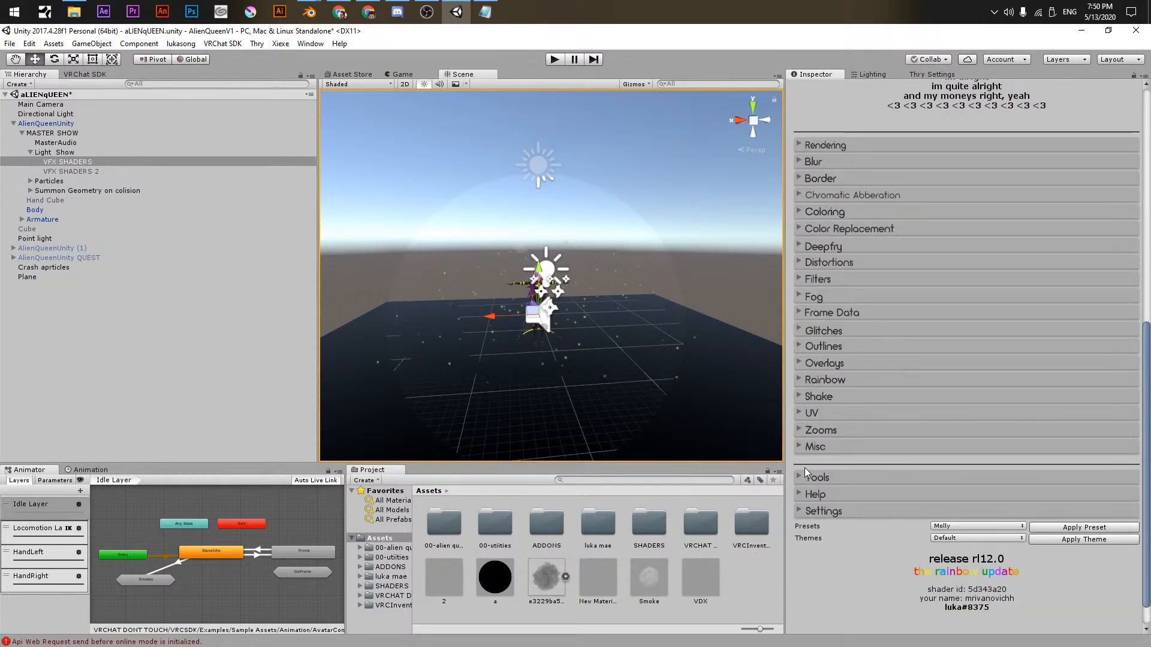
pyautogui.scroll(12, 805, 467)
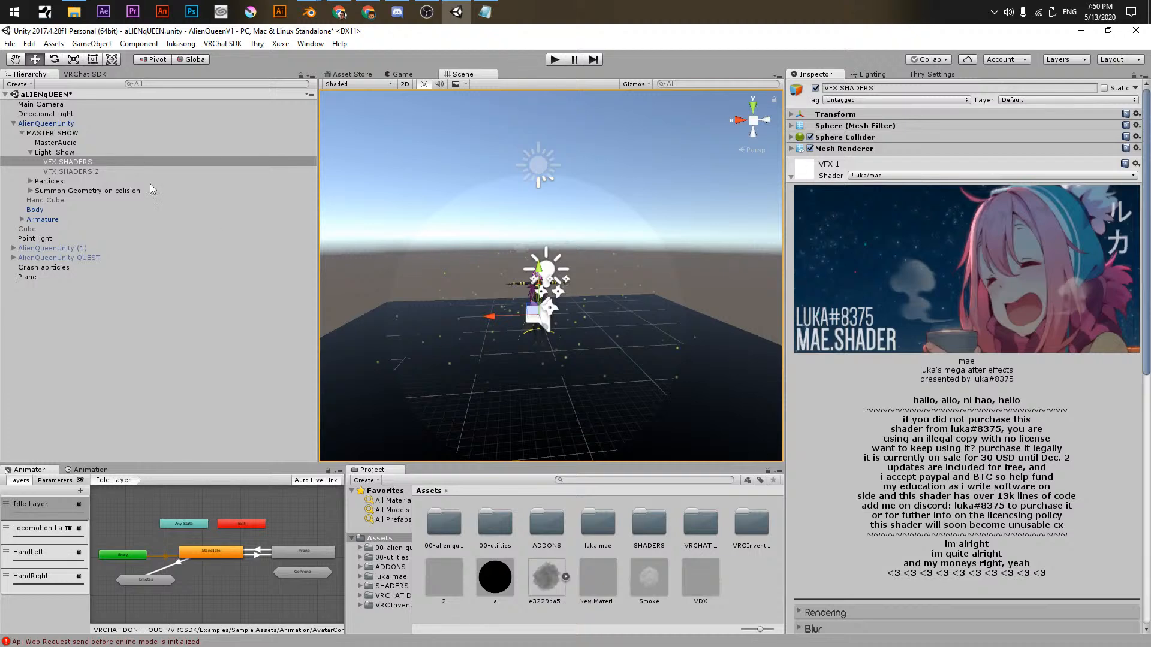
# - Try to move the loose materials and smoke texture from the Assets root into the 00-alien queen folder
pyautogui.click(89, 163)
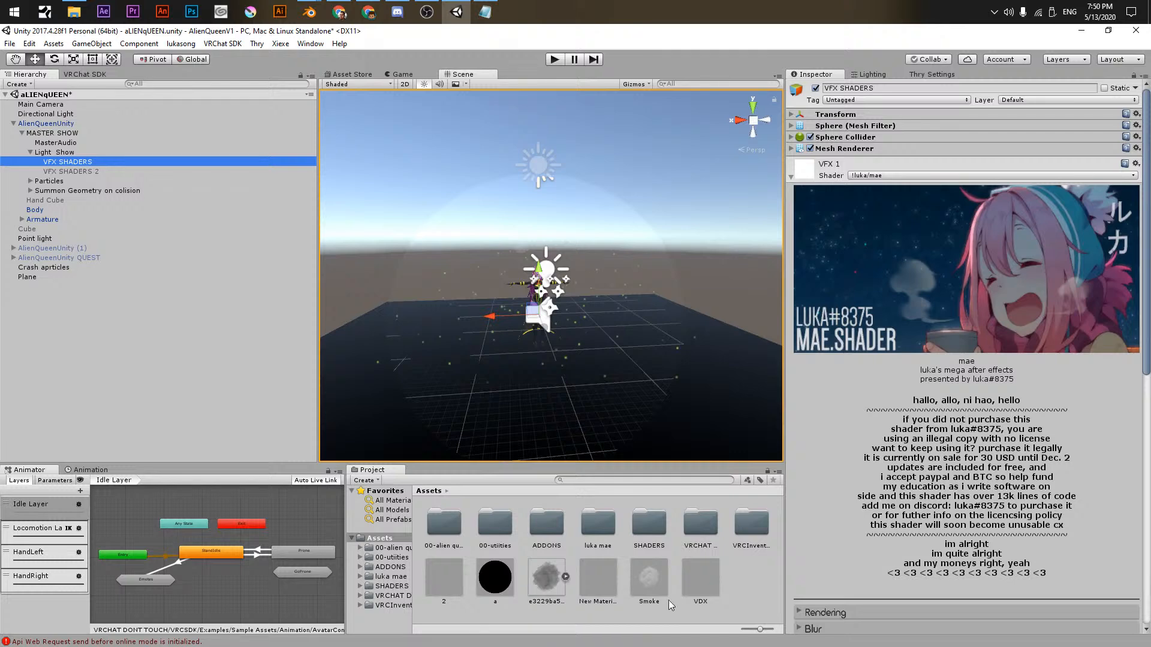
pyautogui.click(706, 585)
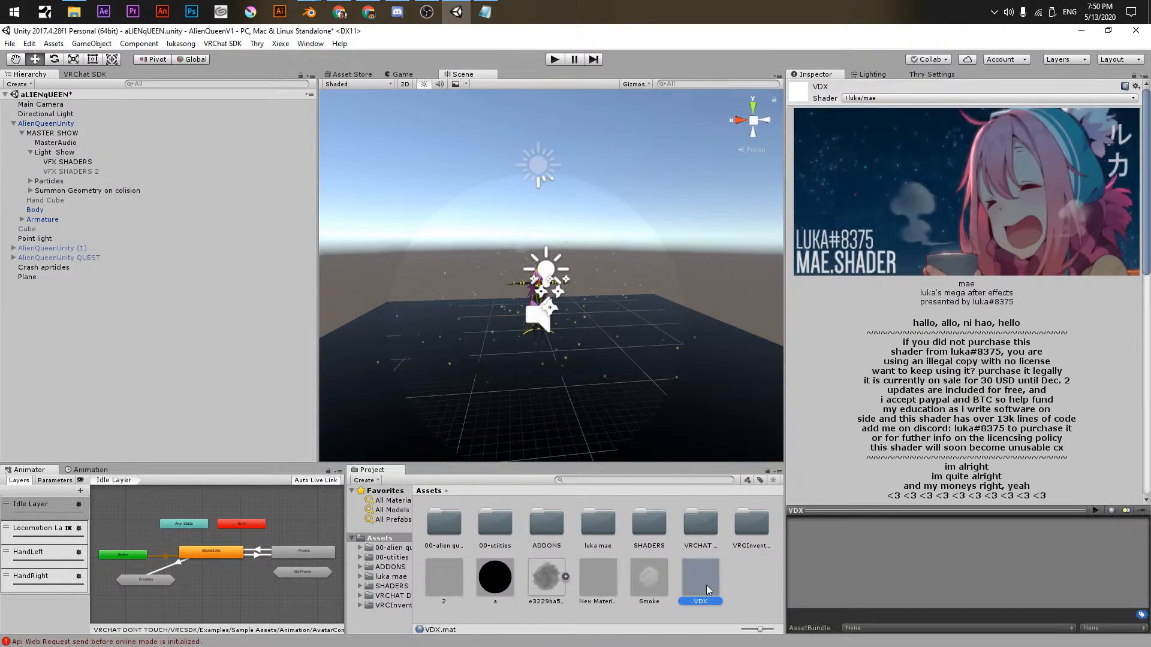
pyautogui.click(629, 578)
pyautogui.moveTo(471, 563); pyautogui.dragTo(446, 532)
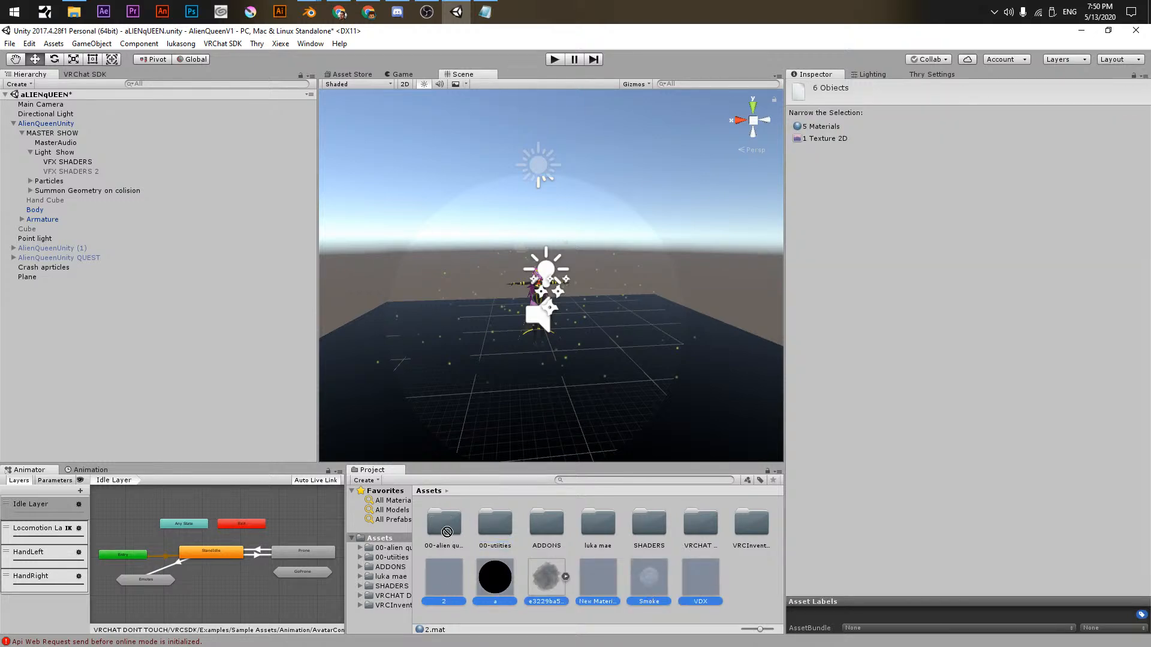
pyautogui.click(452, 586)
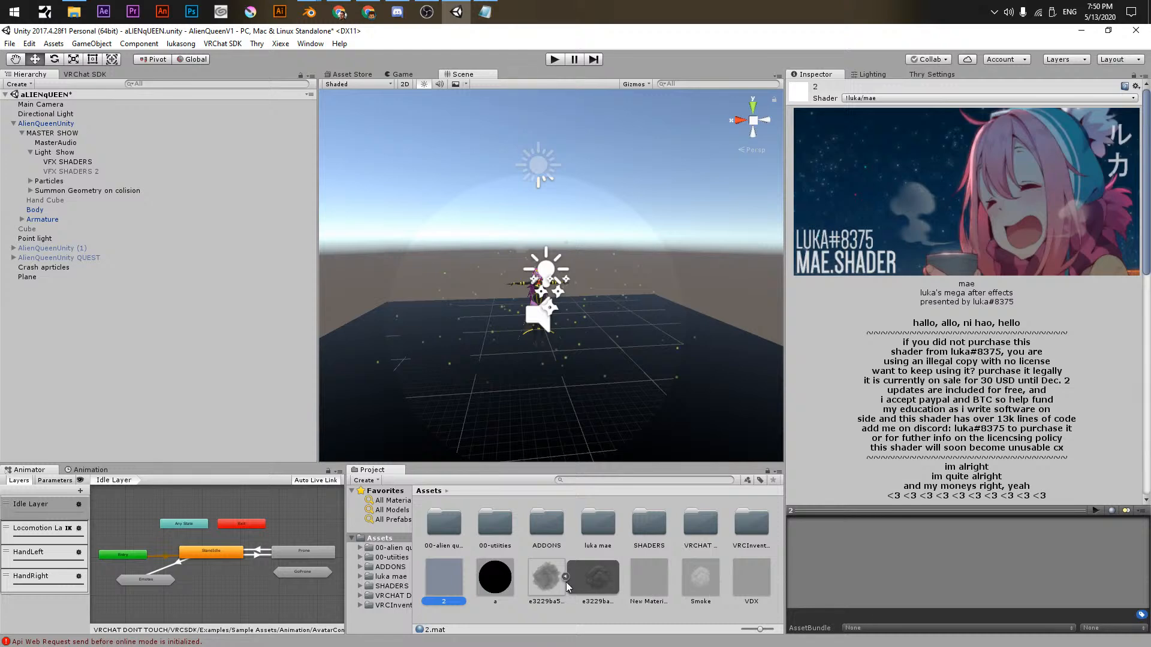
pyautogui.click(566, 578)
pyautogui.click(535, 583)
pyautogui.click(487, 588)
pyautogui.keyDown('ctrl'); pyautogui.click(455, 588); pyautogui.keyUp('ctrl')
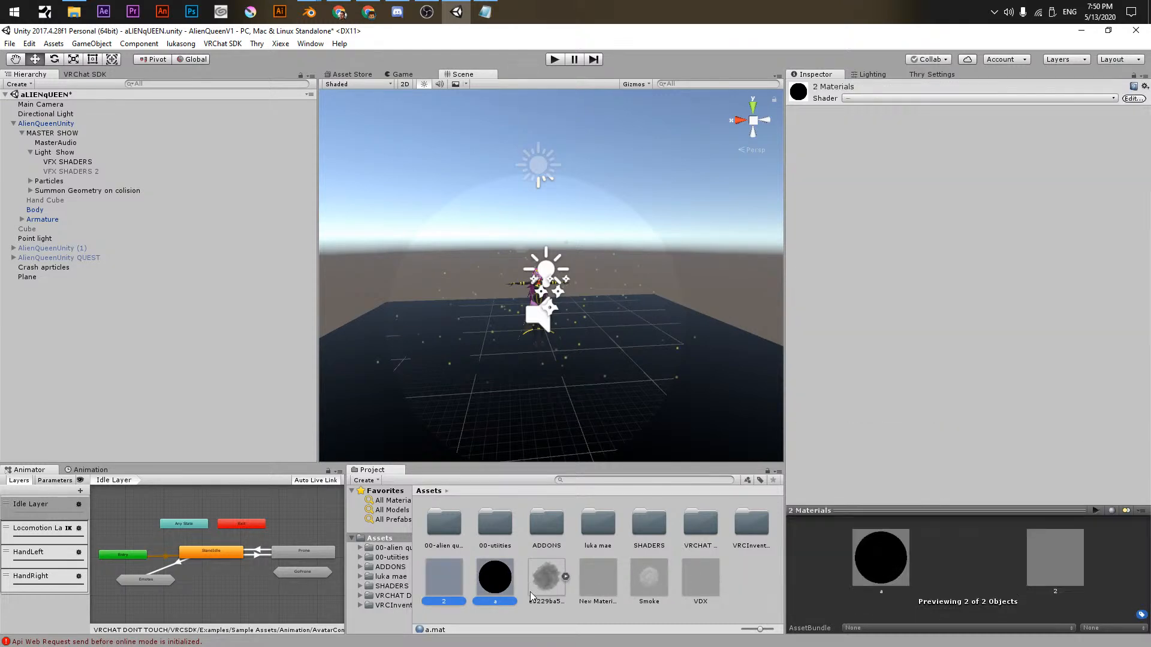
pyautogui.keyDown('ctrl'); pyautogui.click(530, 592); pyautogui.keyUp('ctrl')
pyautogui.keyDown('ctrl'); pyautogui.click(607, 595); pyautogui.keyUp('ctrl')
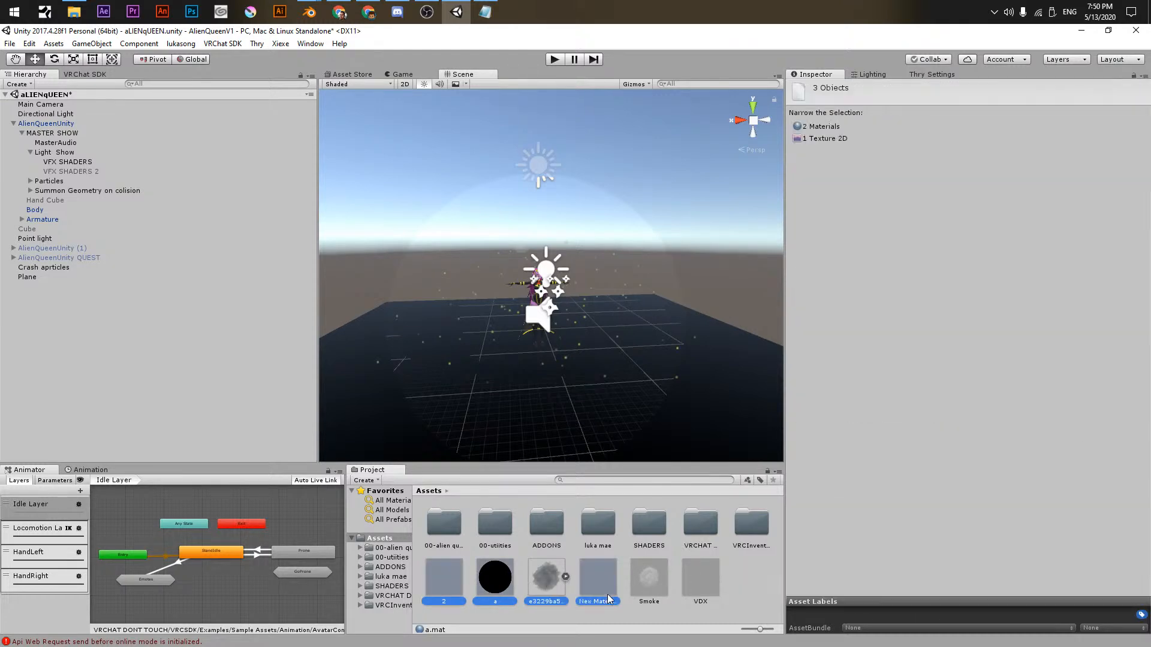
# - Open the Light SHOW folder inside 00-alien queen and select the VFX 1 material
pyautogui.doubleClick(445, 526)
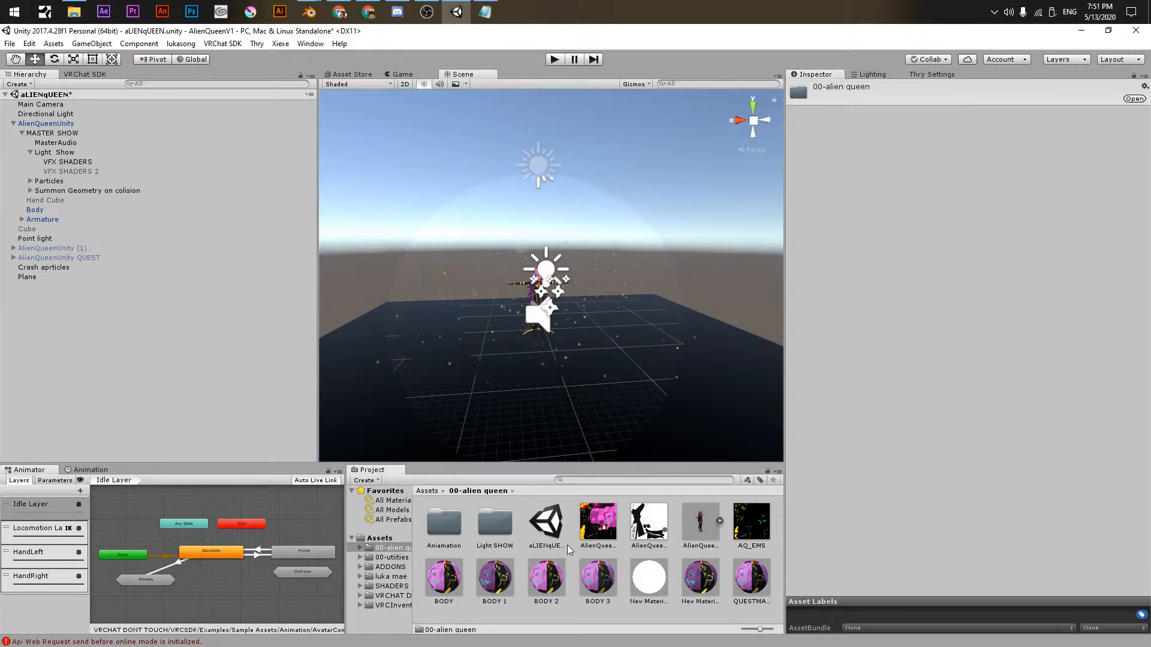
pyautogui.doubleClick(480, 525)
pyautogui.click(538, 521)
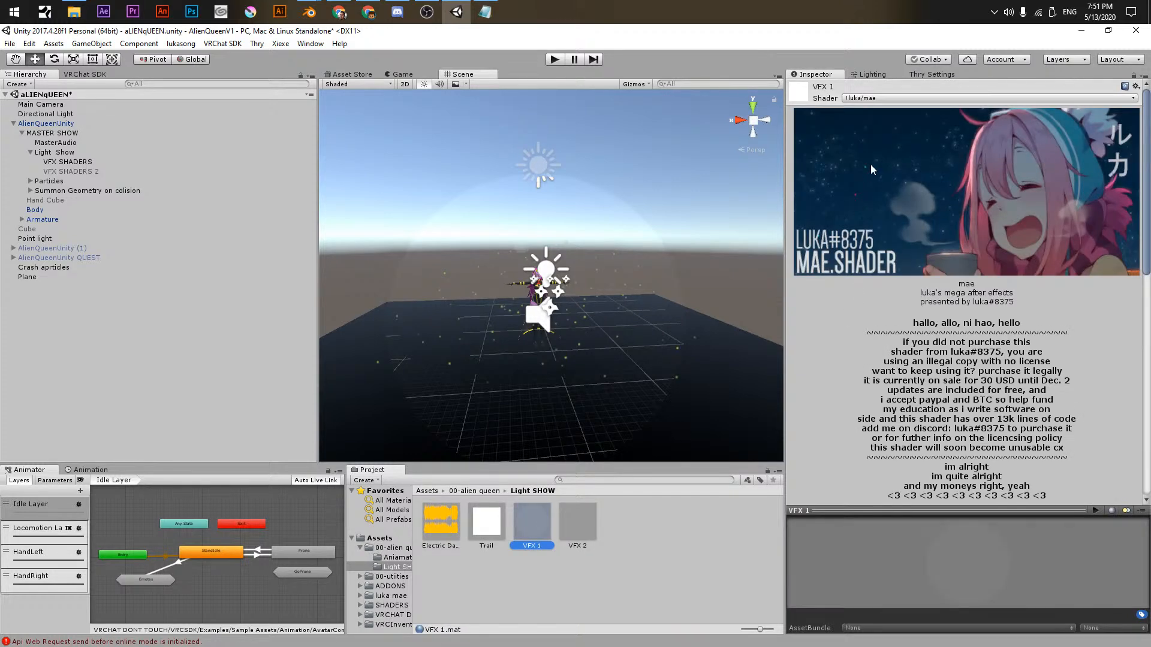
# - Switch the VFX 1 material to the Standard shader and back to !luka/mae
pyautogui.click(863, 99)
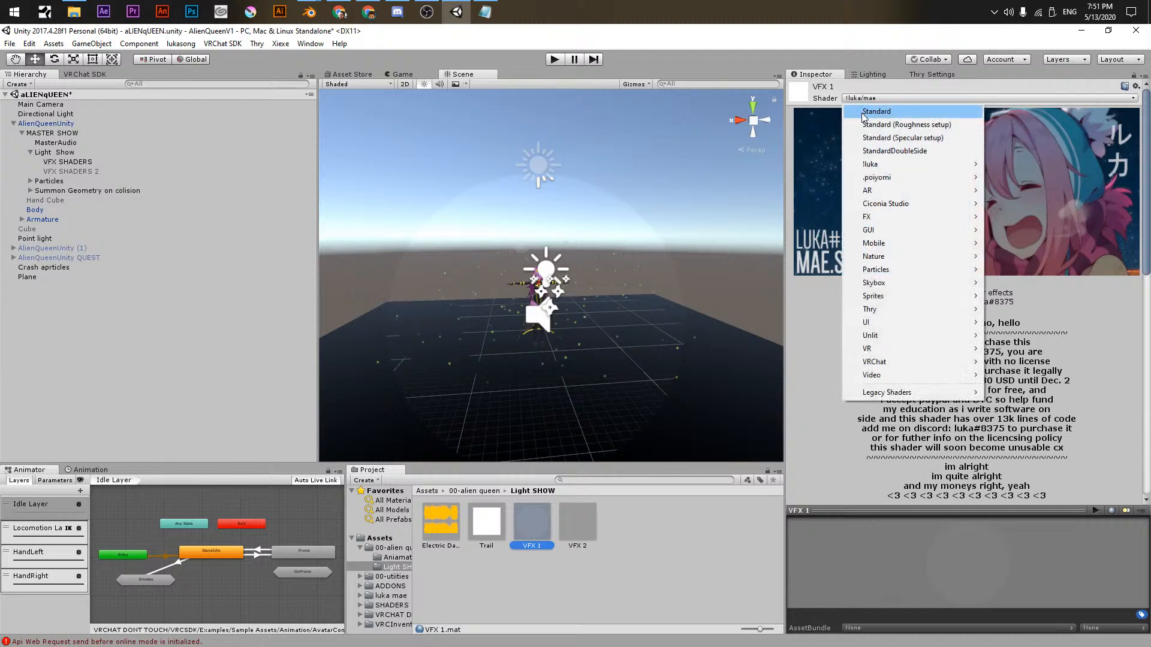
pyautogui.click(876, 110)
pyautogui.click(869, 99)
pyautogui.moveTo(884, 166)
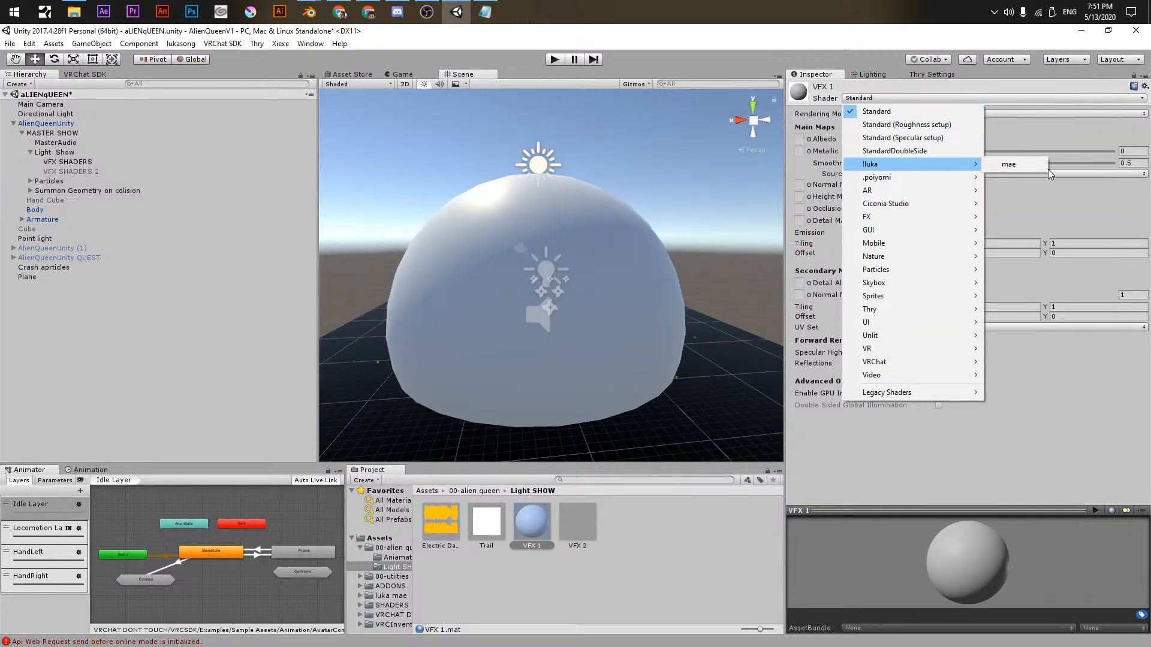
pyautogui.click(1038, 167)
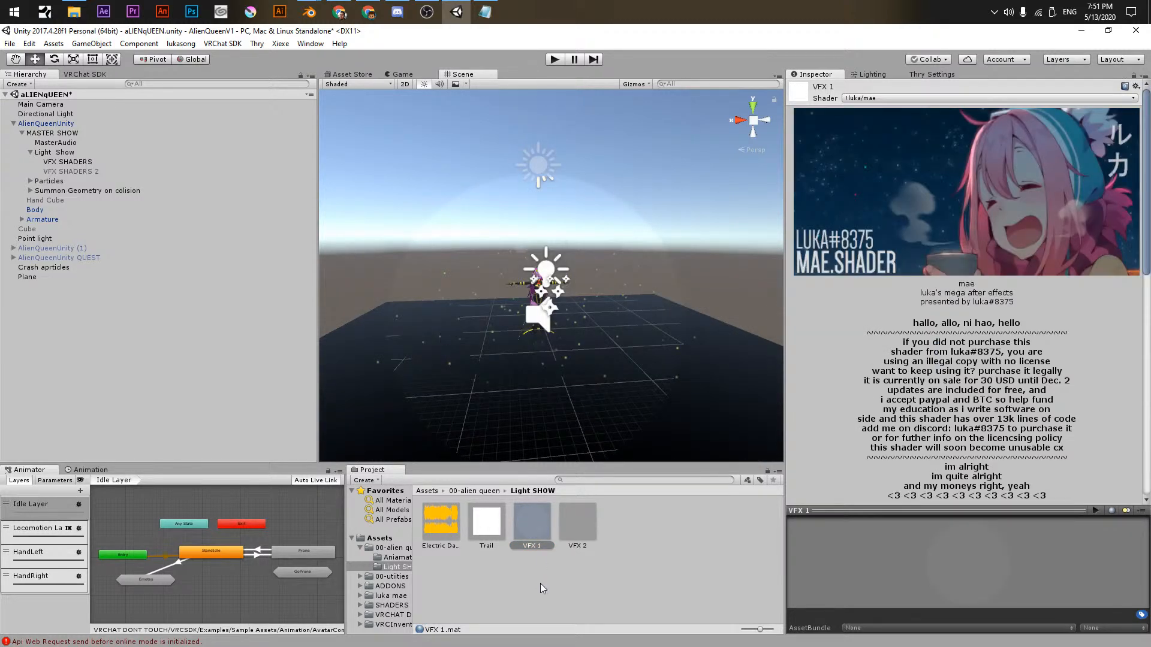
# - Delete the VFX 1 material from the Light SHOW folder
pyautogui.click(541, 584)
pyautogui.click(529, 518)
pyautogui.press('Delete')
pyautogui.press('Return')
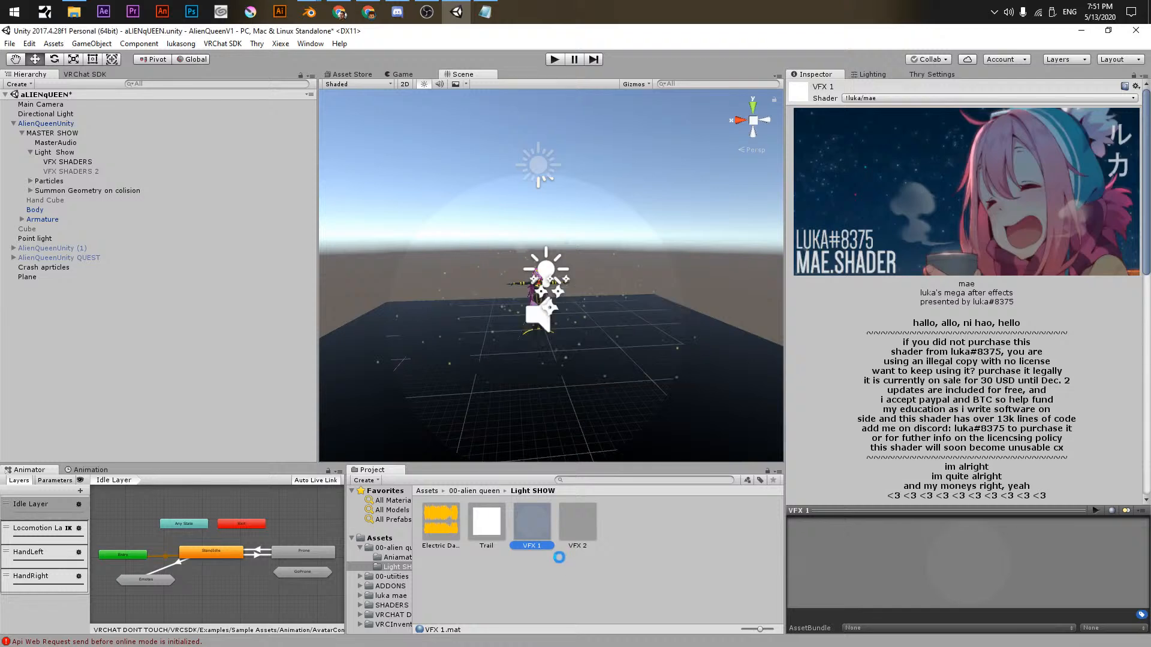
# - Duplicate the VFX 2 material and rename the copy VFX 1
pyautogui.click(532, 525)
pyautogui.hotkey('ctrl', 'd')
pyautogui.click(579, 524)
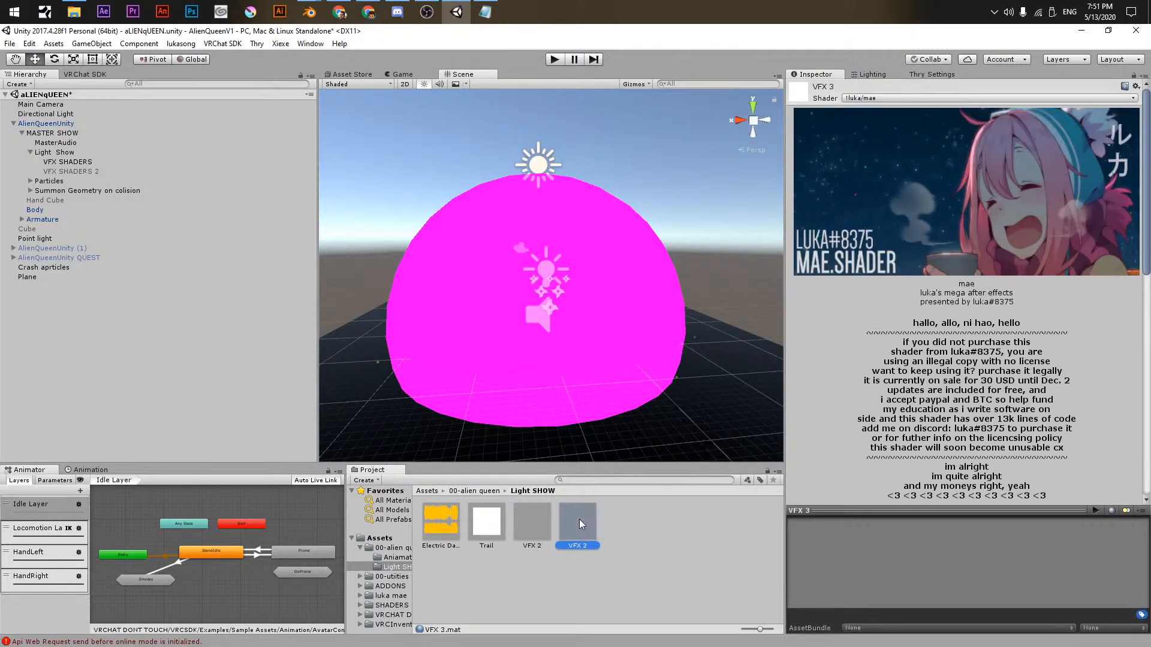
pyautogui.write('VFX 1')
pyautogui.press('Return')
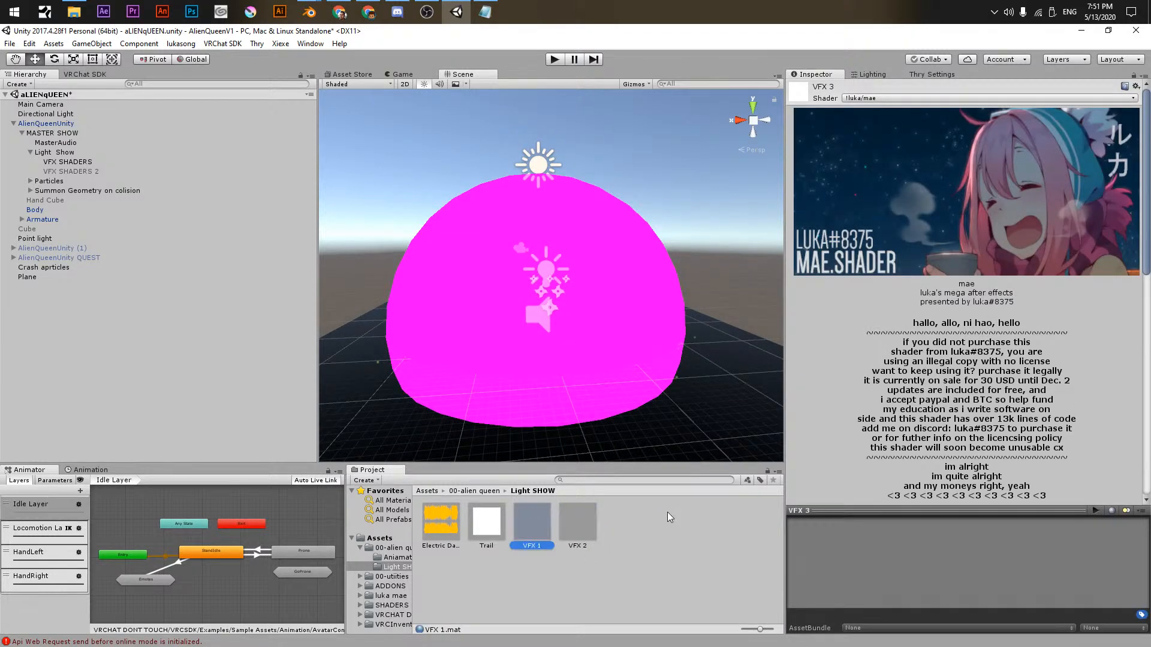
# - Apply the copied VFX 1 material to the VFX SHADERS sphere in the scene
pyautogui.click(549, 528)
pyautogui.moveTo(518, 532); pyautogui.dragTo(538, 401)
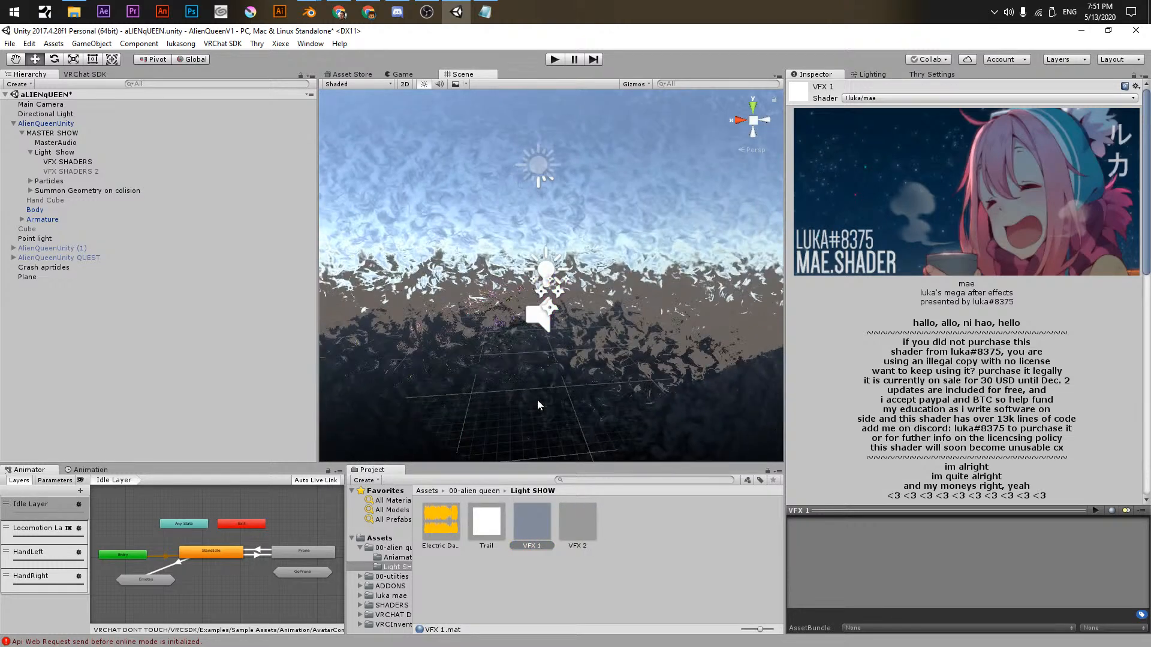
pyautogui.click(883, 98)
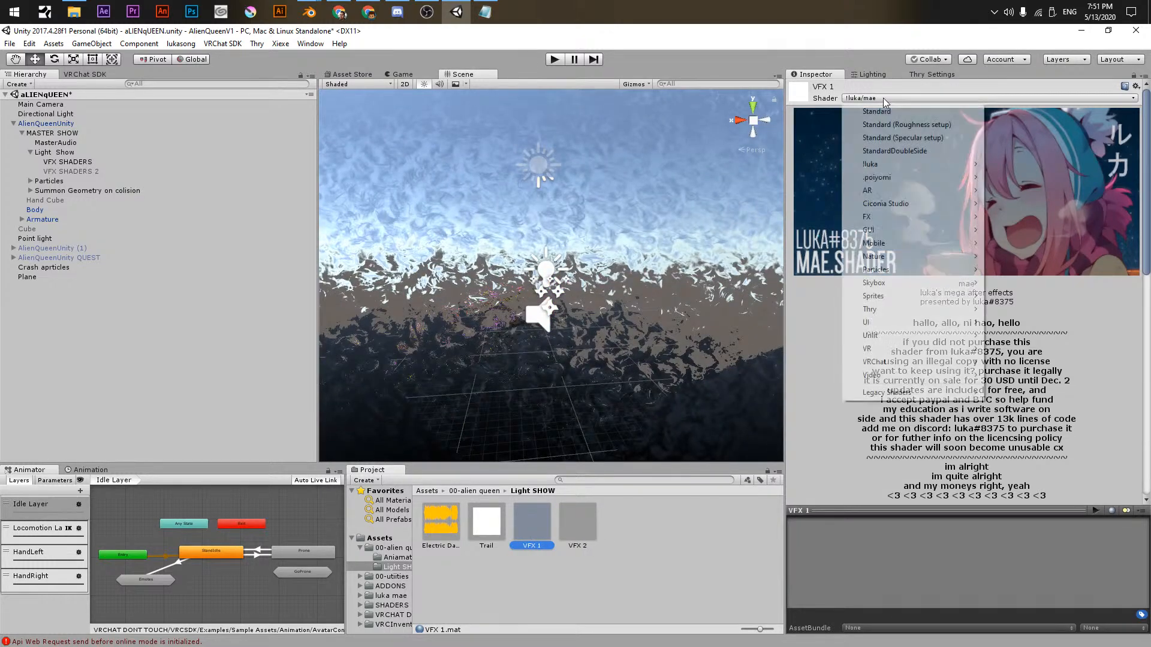
pyautogui.click(643, 519)
# - Delete the copied VFX 1 material from the Light SHOW folder
pyautogui.click(530, 526)
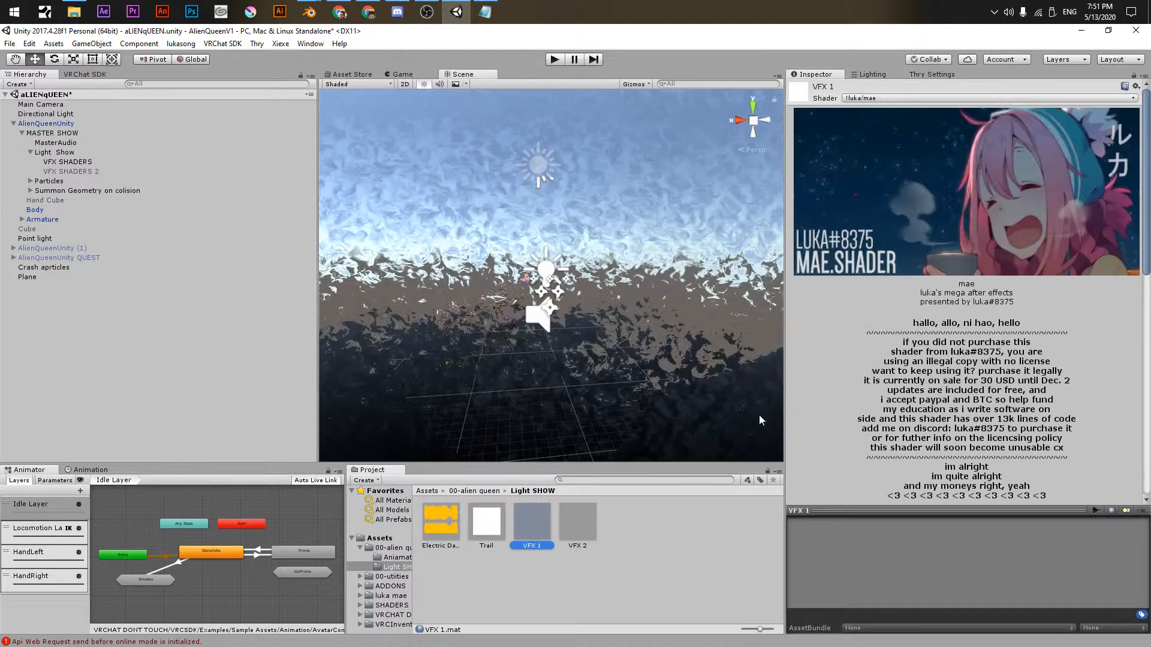
pyautogui.press('Delete')
pyautogui.press('Return')
# - Create a new material named VFX 1 in the Light SHOW folder and apply it to the VFX SHADERS sphere
pyautogui.rightClick(621, 542)
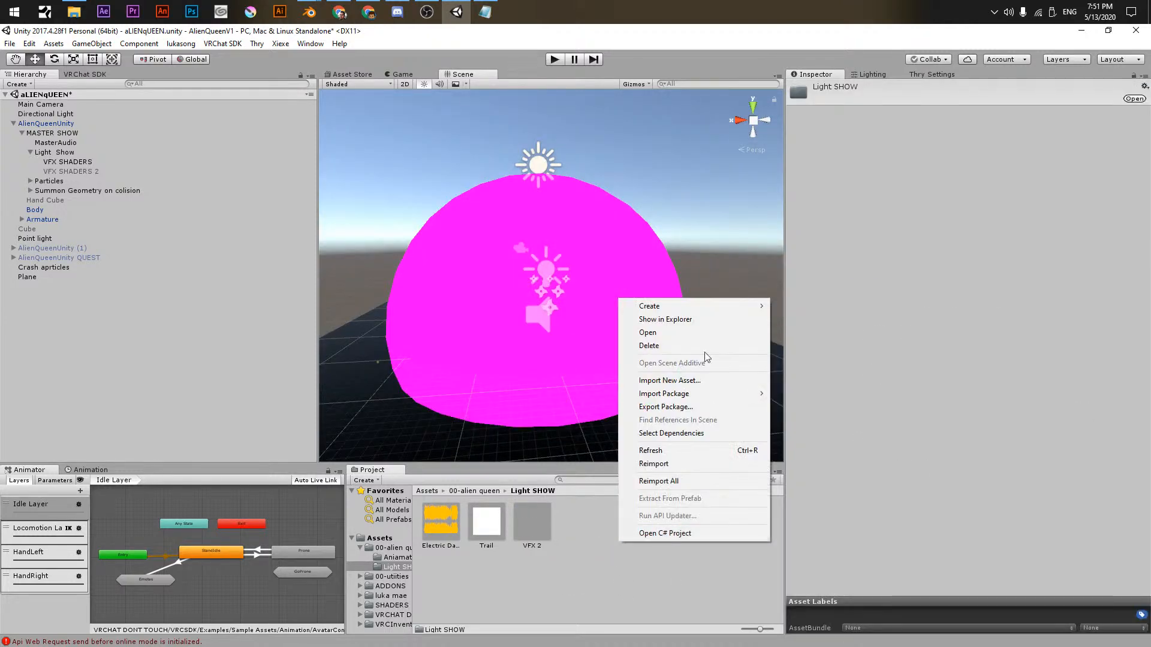
pyautogui.moveTo(689, 307)
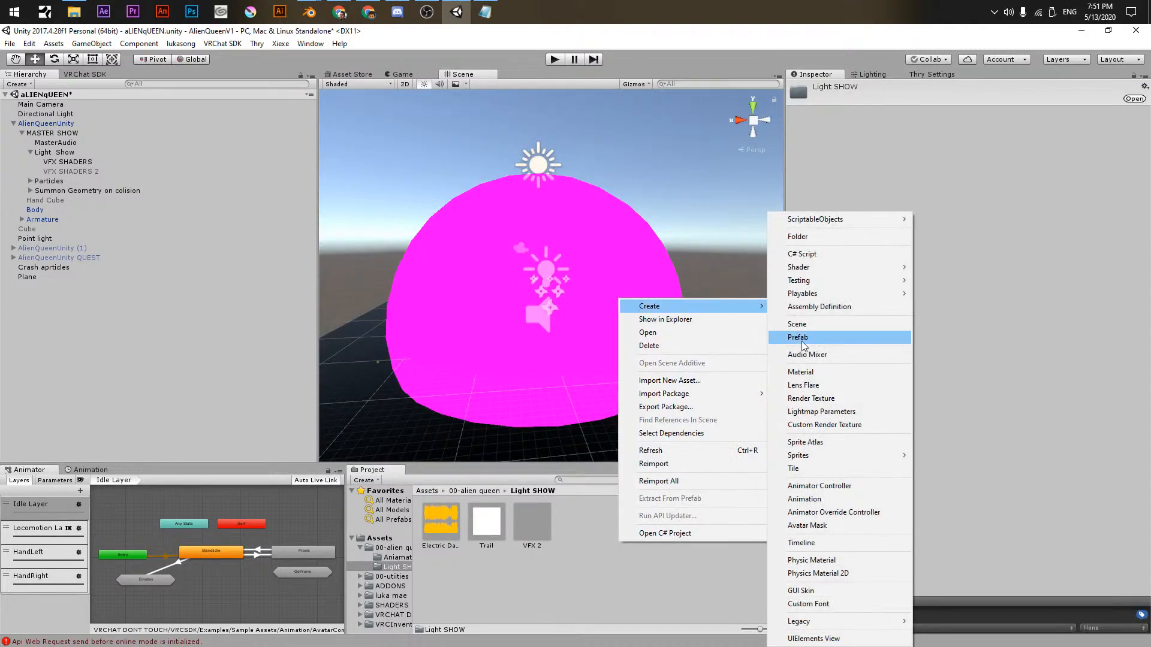
pyautogui.click(804, 373)
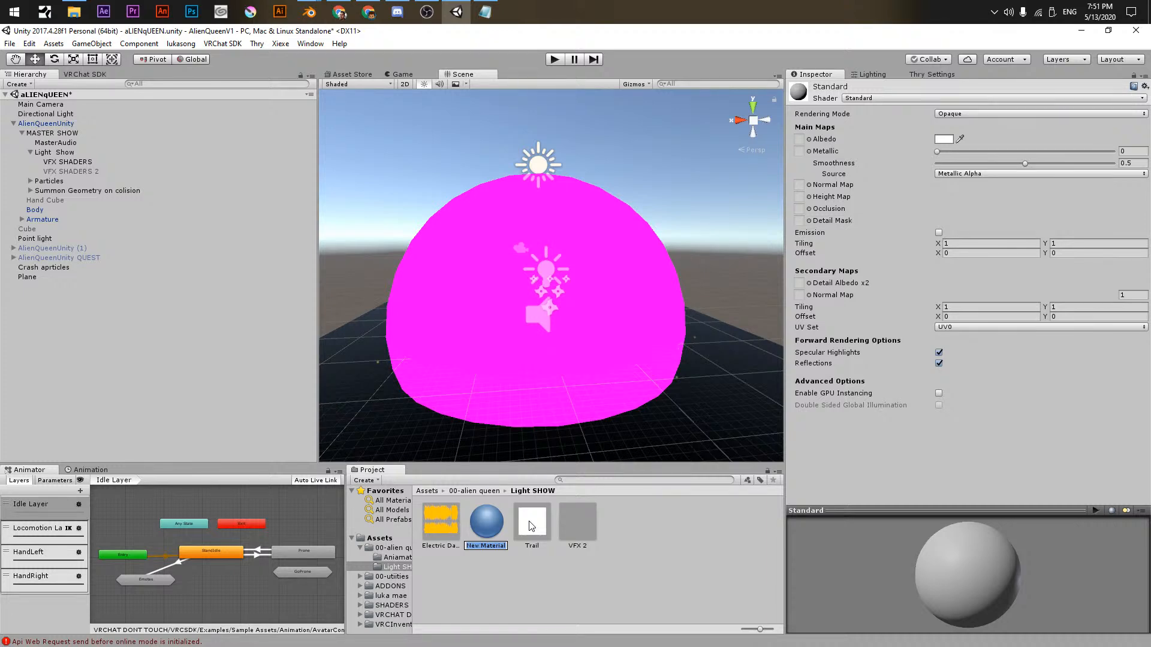
pyautogui.write('VFX 1')
pyautogui.press('Return')
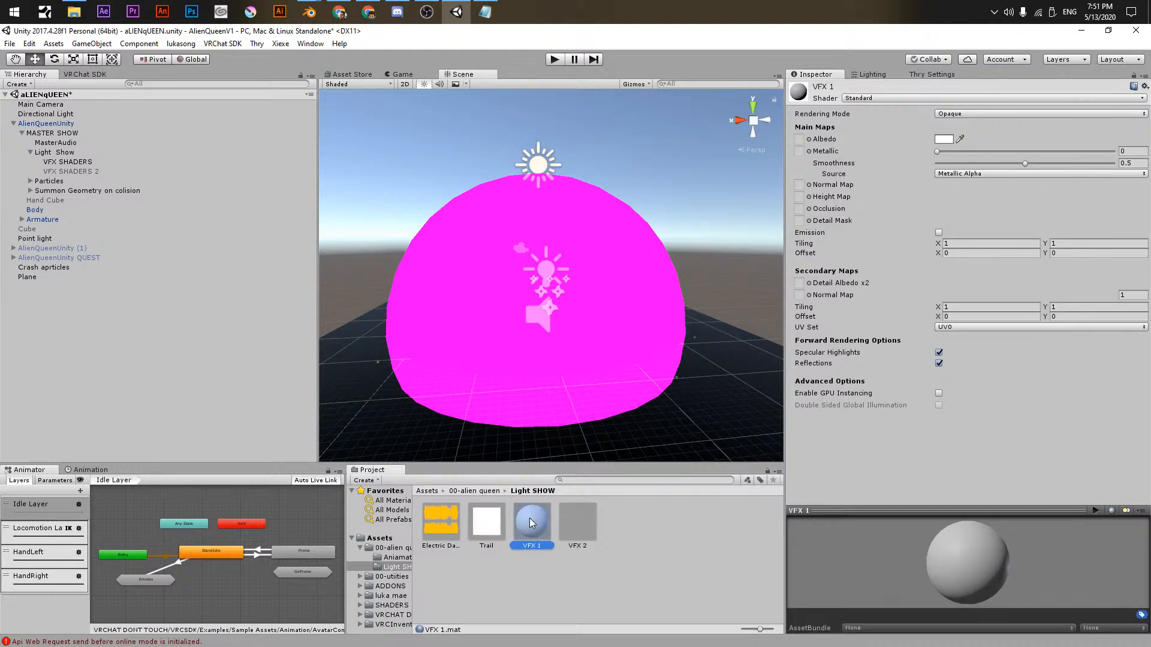
pyautogui.moveTo(530, 518); pyautogui.dragTo(517, 343)
# - Set the VFX 1 material's shader to !luka/mae
pyautogui.click(888, 99)
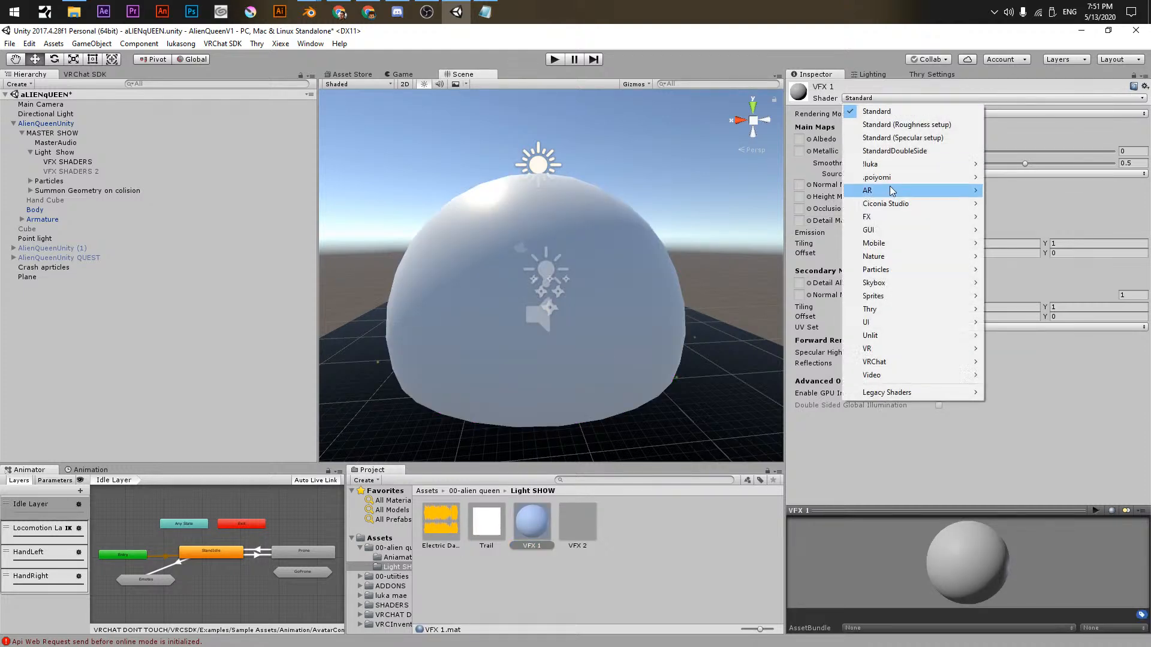
pyautogui.click(887, 151)
pyautogui.click(861, 97)
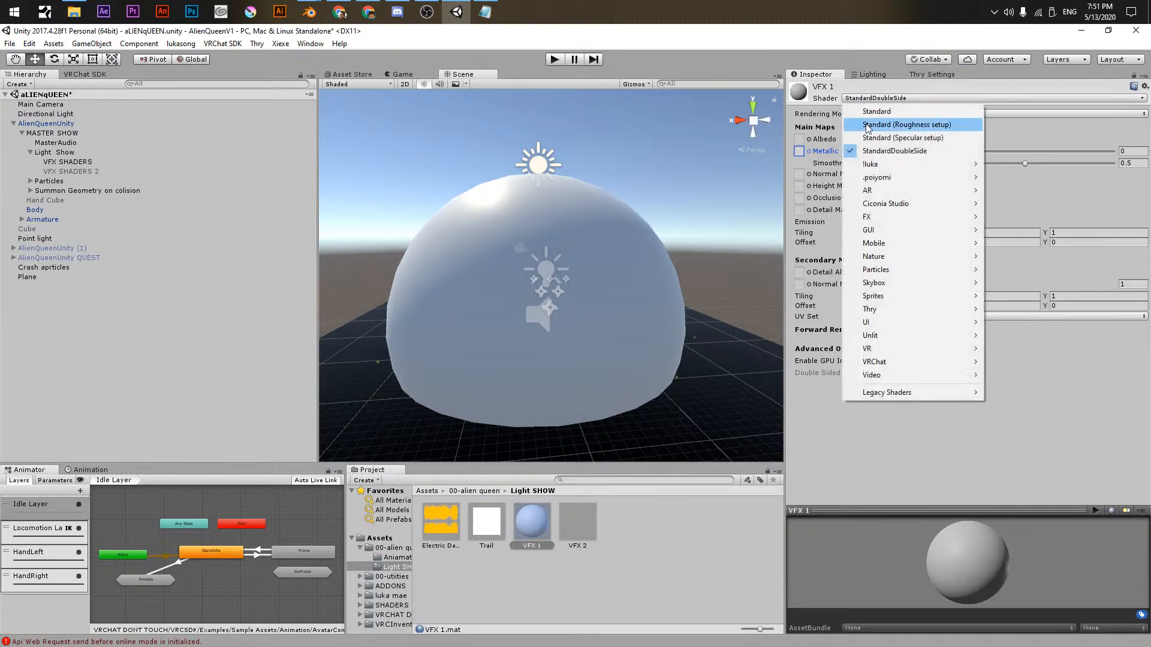
pyautogui.click(887, 151)
pyautogui.click(874, 98)
pyautogui.moveTo(890, 164)
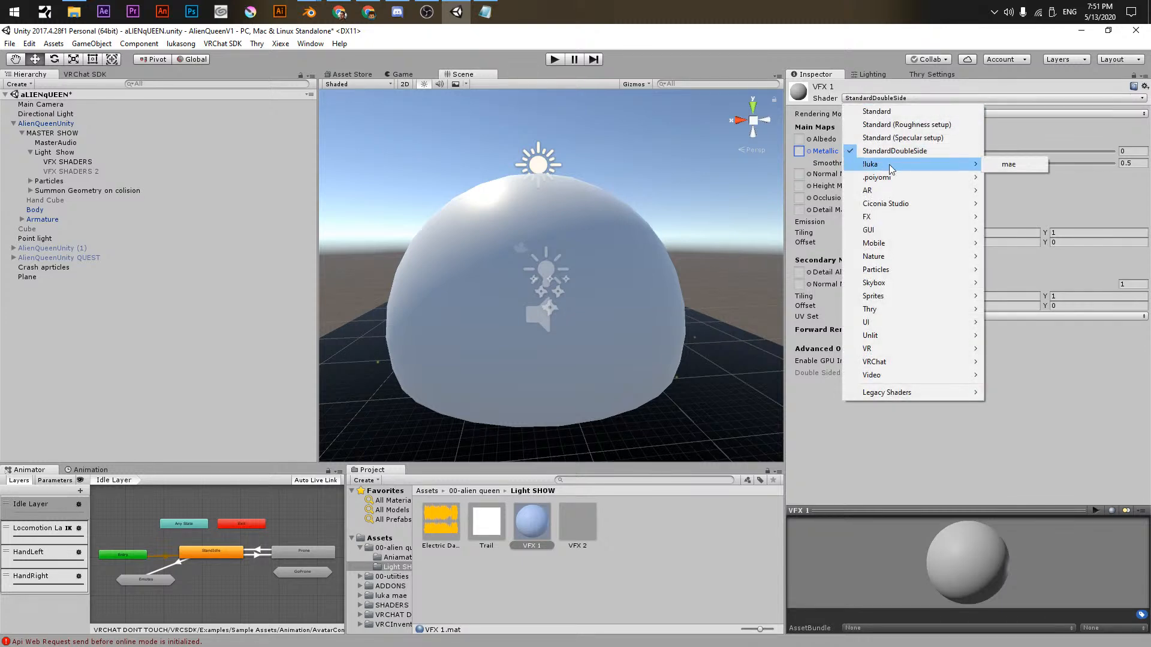
pyautogui.click(1035, 166)
# - Examine the VFX SHADERS sphere around the avatar and the MasterAudio object, ending with MASTER SHOW selected
pyautogui.keyDown('alt'); pyautogui.moveTo(605, 341); pyautogui.dragTo(570, 413); pyautogui.keyUp('alt')
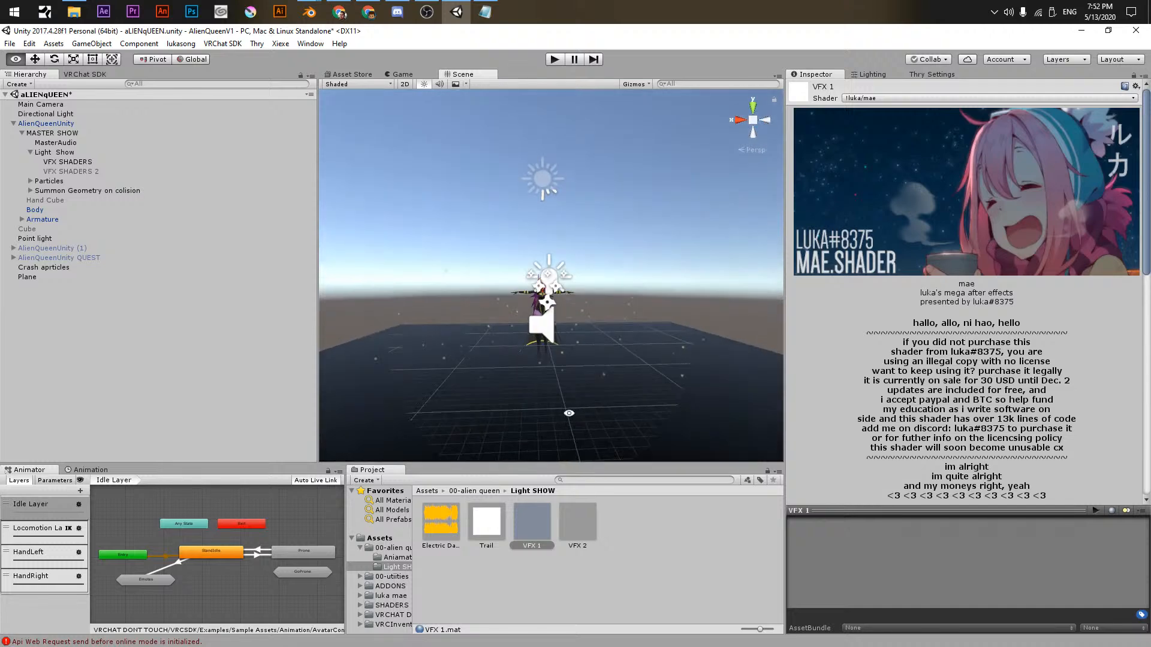
pyautogui.keyDown('alt'); pyautogui.moveTo(563, 403); pyautogui.dragTo(1031, 333, button='right'); pyautogui.keyUp('alt')
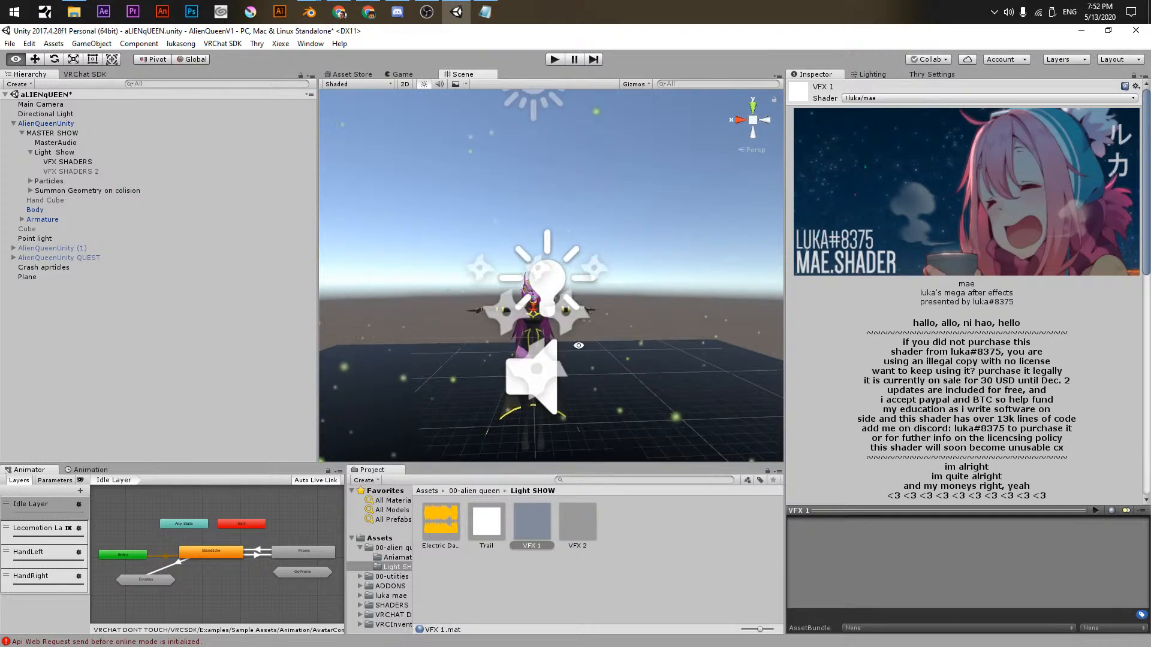
pyautogui.moveTo(574, 341); pyautogui.dragTo(599, 305, button='middle')
pyautogui.click(67, 161)
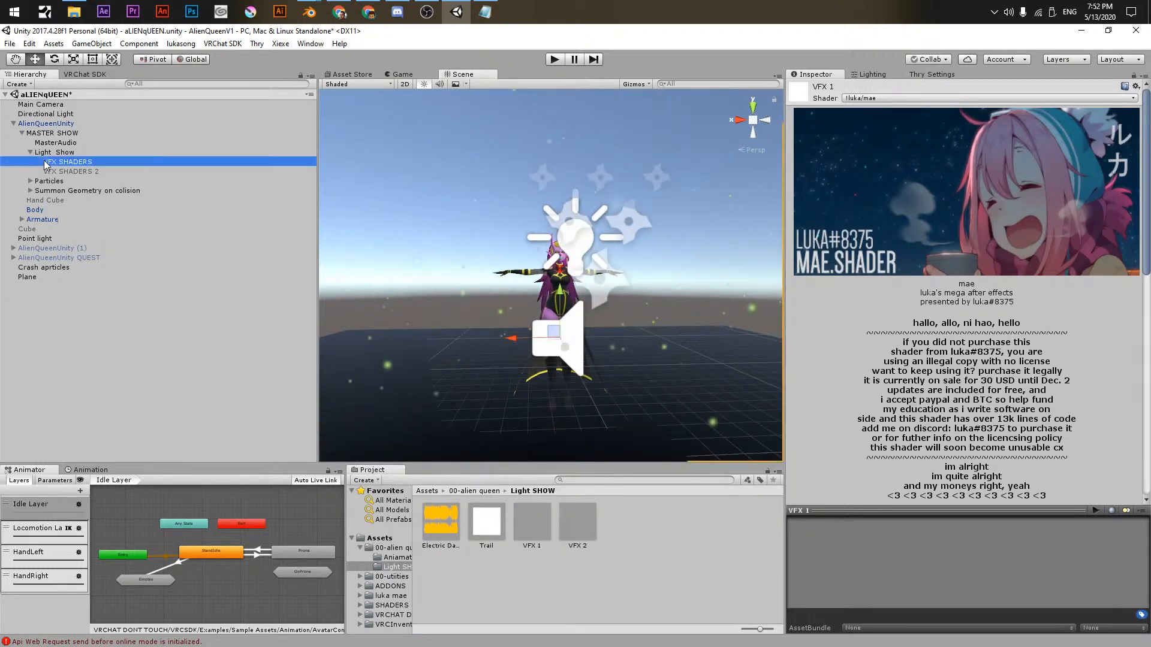
pyautogui.scroll(-5, 650, 291)
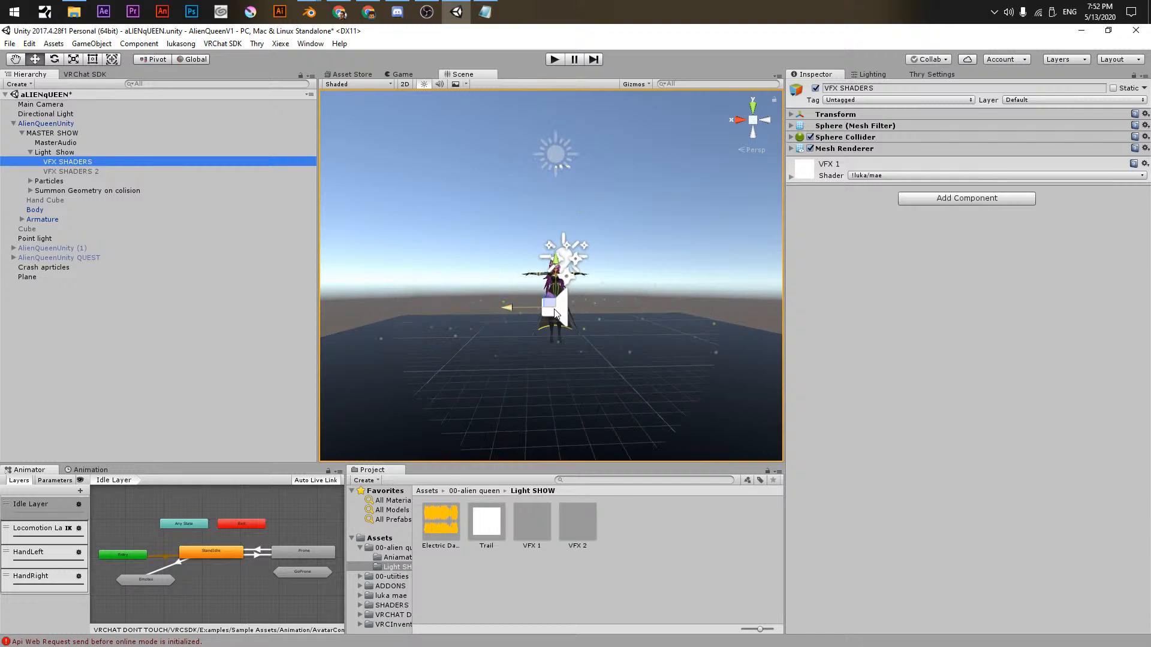
pyautogui.keyDown('alt'); pyautogui.moveTo(563, 307); pyautogui.dragTo(597, 288); pyautogui.keyUp('alt')
pyautogui.keyDown('alt'); pyautogui.moveTo(597, 288); pyautogui.dragTo(1065, 348, button='right'); pyautogui.keyUp('alt')
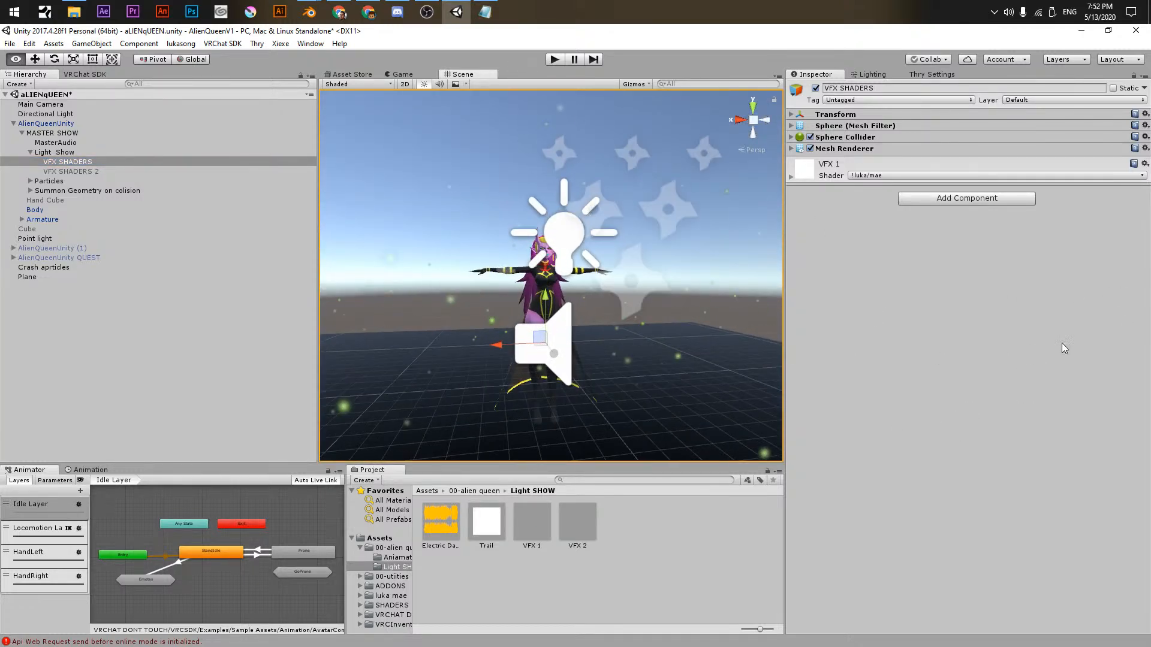
pyautogui.moveTo(584, 294)
pyautogui.keyDown('alt'); pyautogui.mouseDown()
pyautogui.moveTo(660, 236)
pyautogui.moveTo(565, 305)
pyautogui.mouseUp(); pyautogui.keyUp('alt')
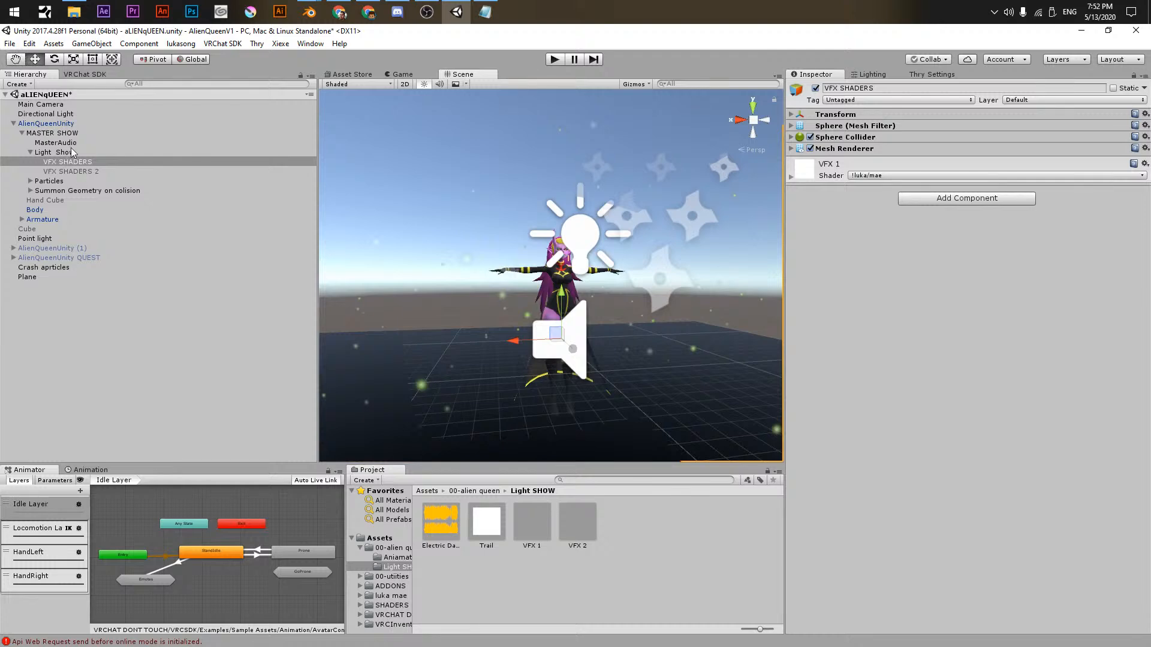
pyautogui.click(71, 143)
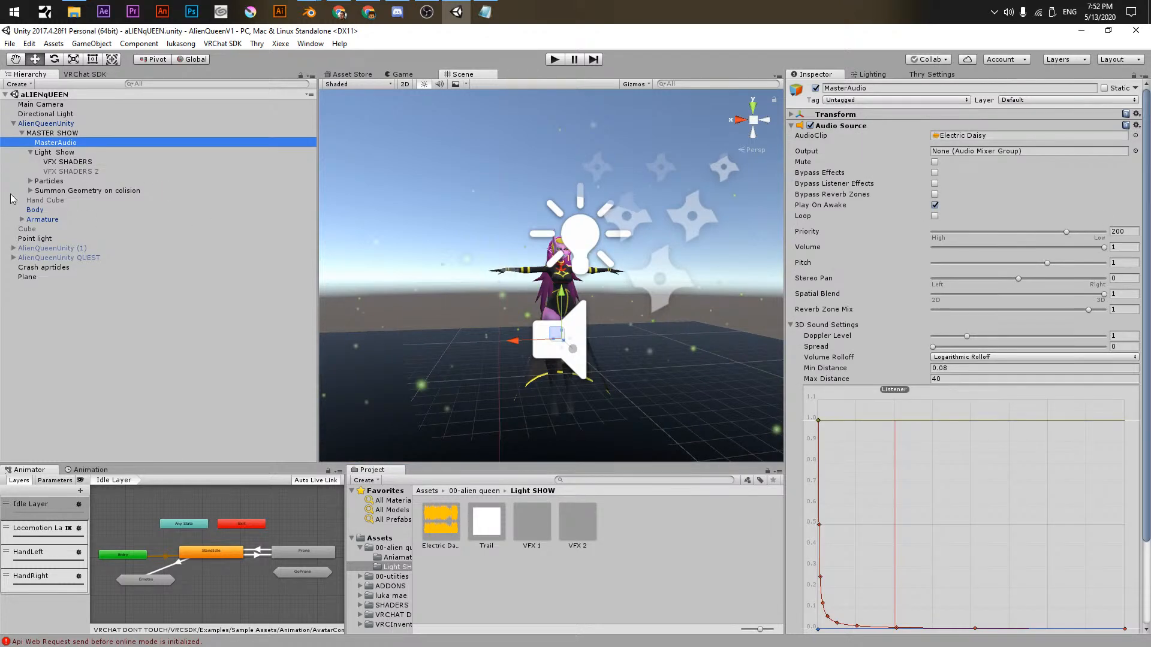
pyautogui.click(51, 133)
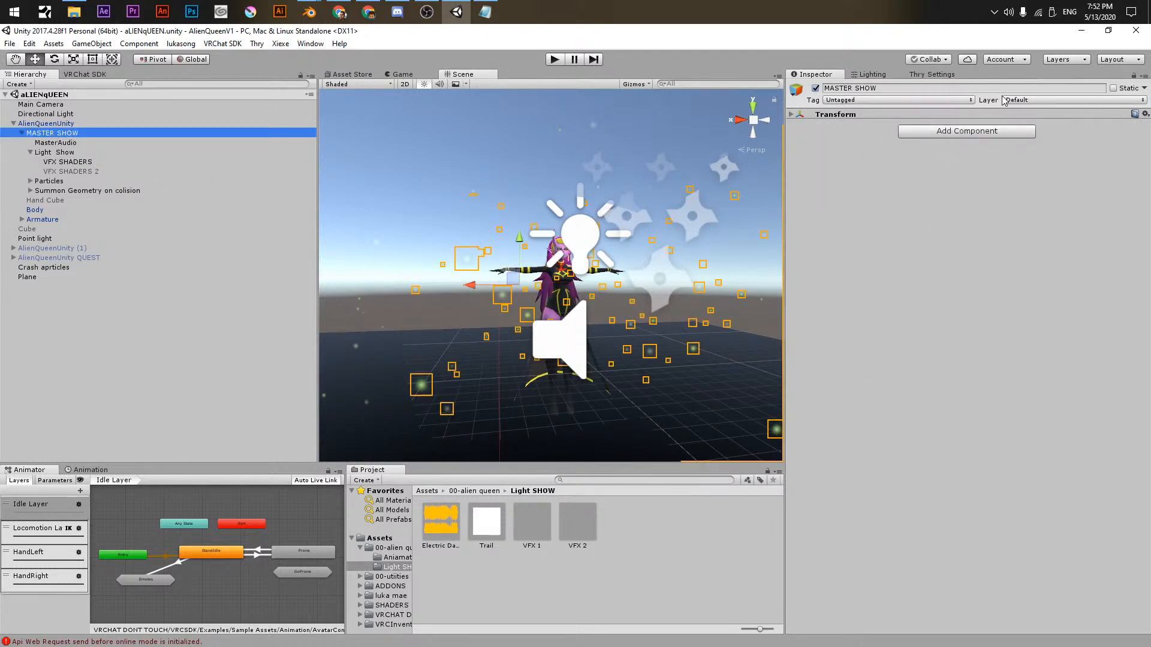
pyautogui.click(966, 132)
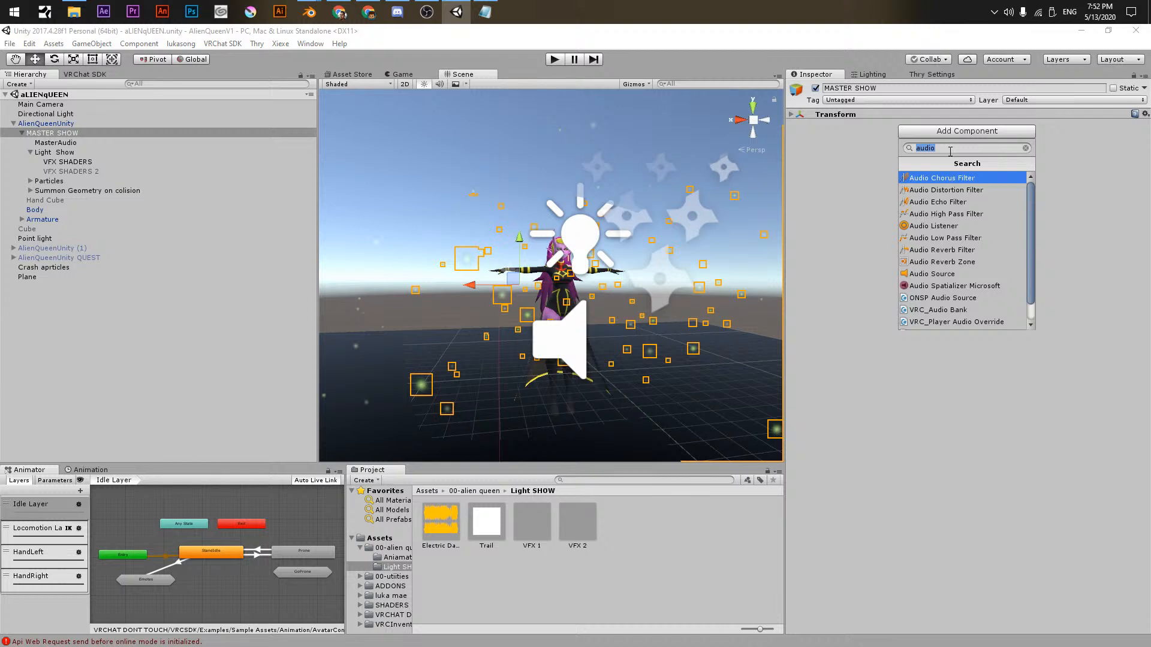
pyautogui.write('anima')
pyautogui.press('Return')
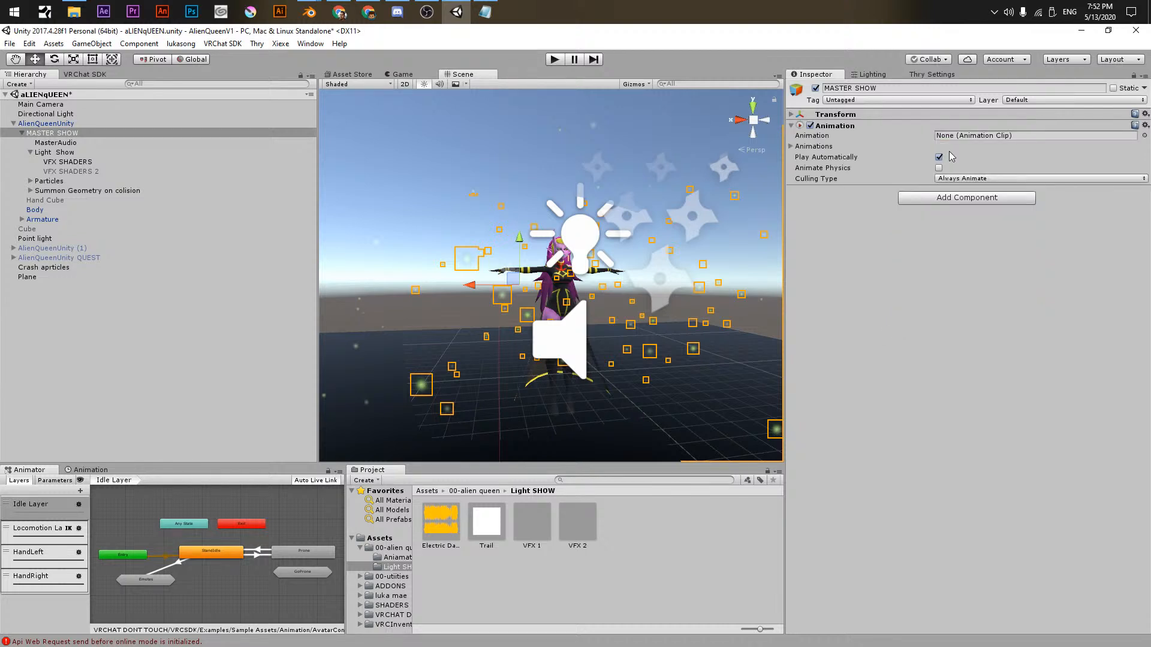
pyautogui.hotkey('ctrl', 'z')
# - Add an Animator component to MASTER SHOW and create its MASTER SHOW animation clip in the Light SHOW folder
pyautogui.click(953, 132)
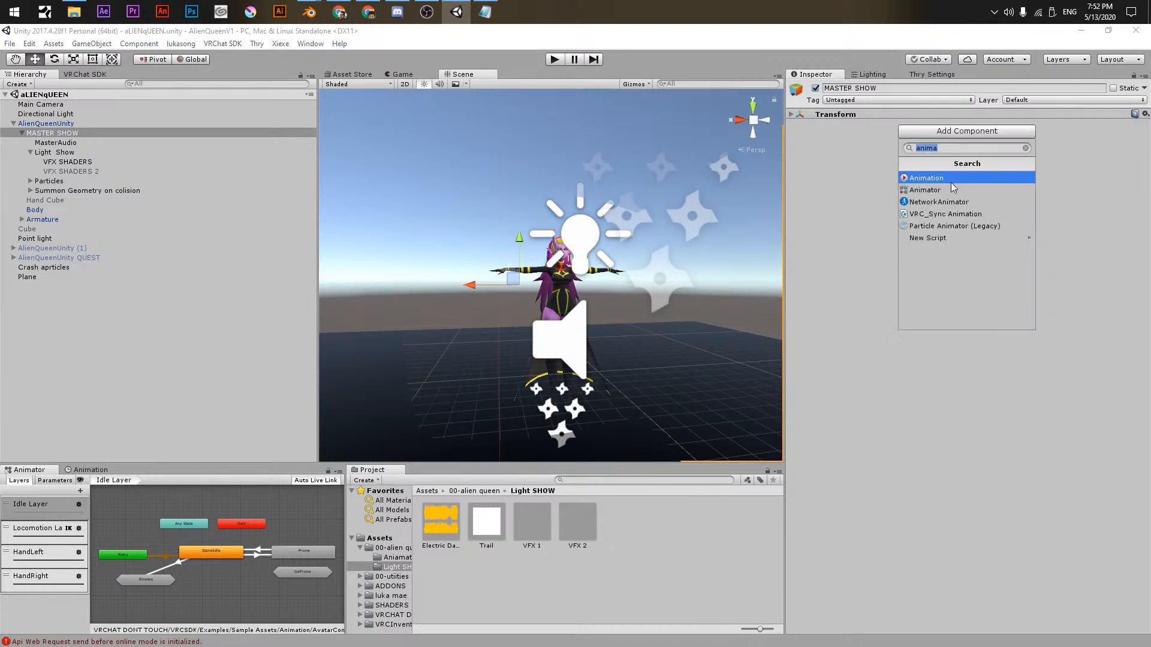
pyautogui.click(954, 188)
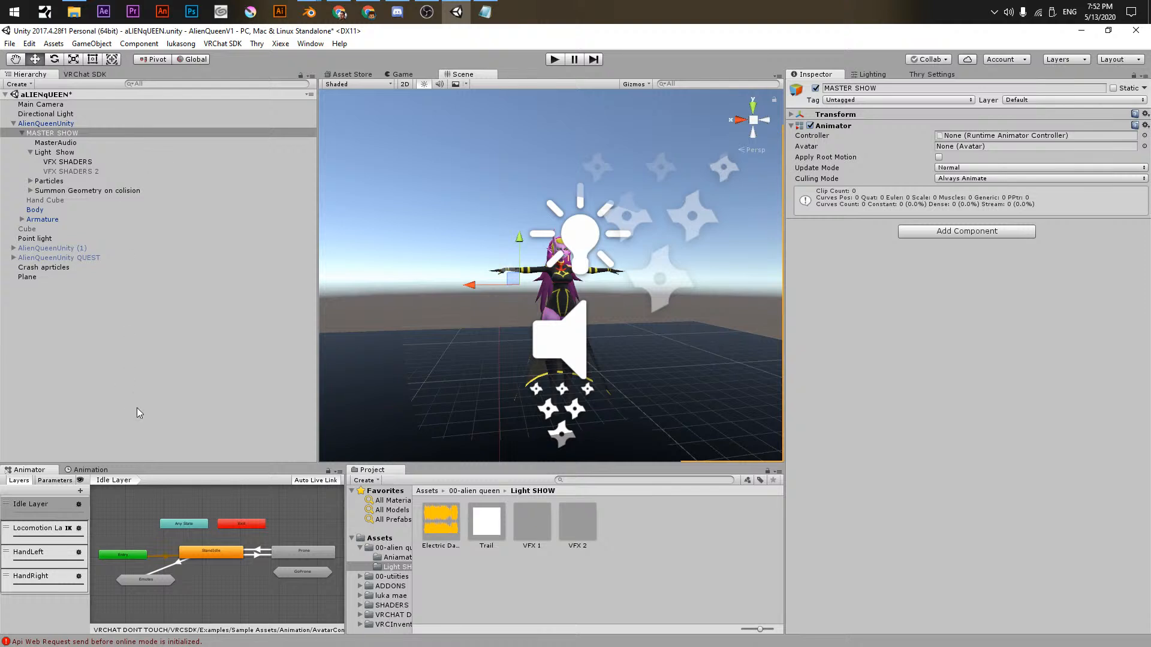
pyautogui.click(90, 470)
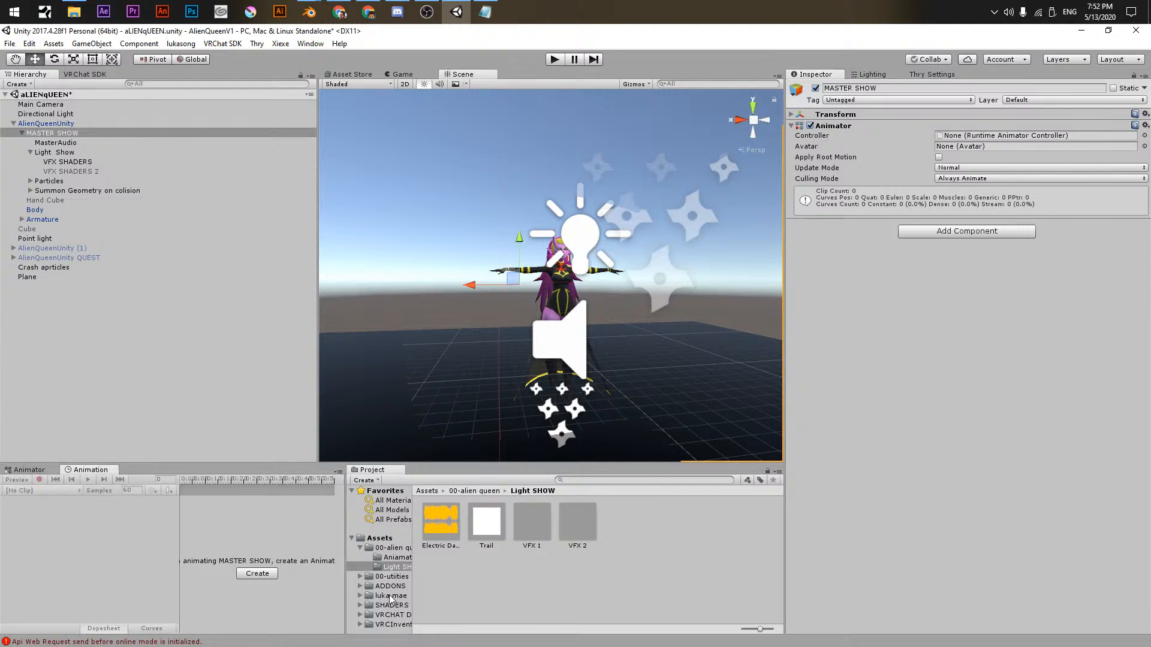
pyautogui.click(386, 538)
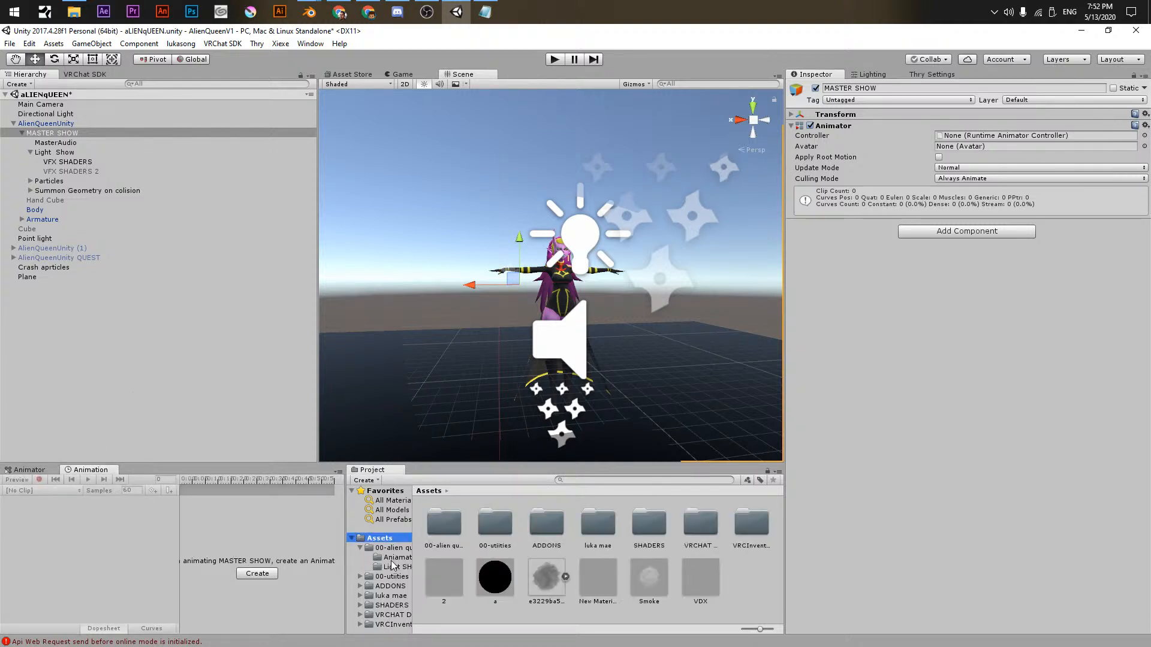
pyautogui.click(384, 567)
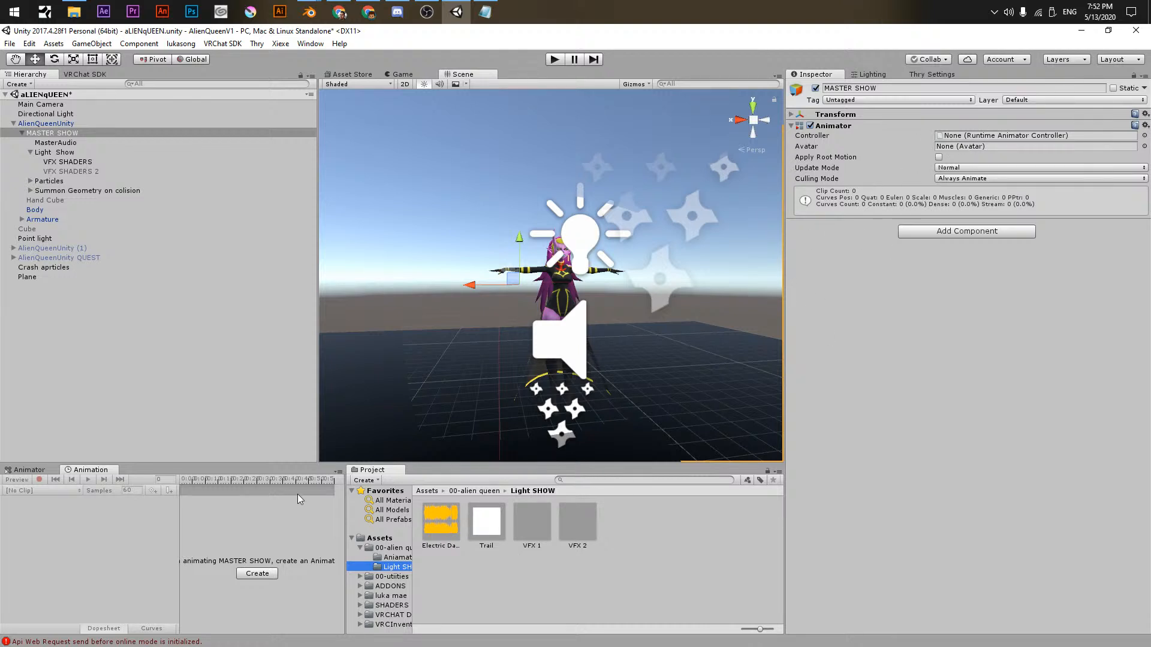
pyautogui.click(255, 574)
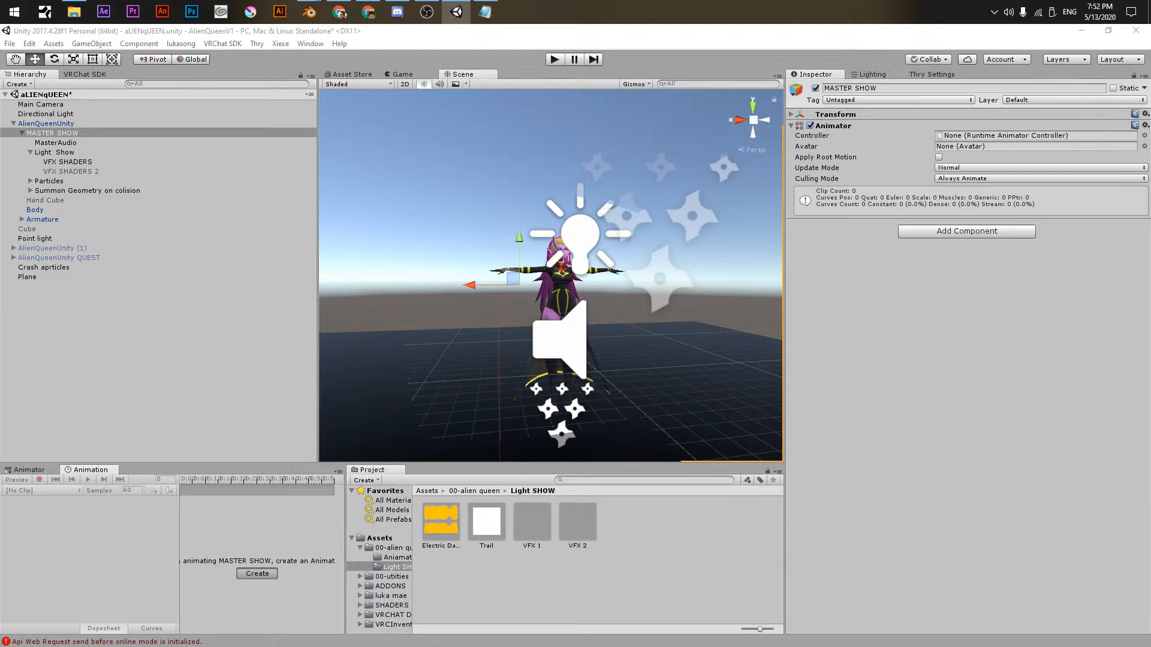
pyautogui.press('Return')
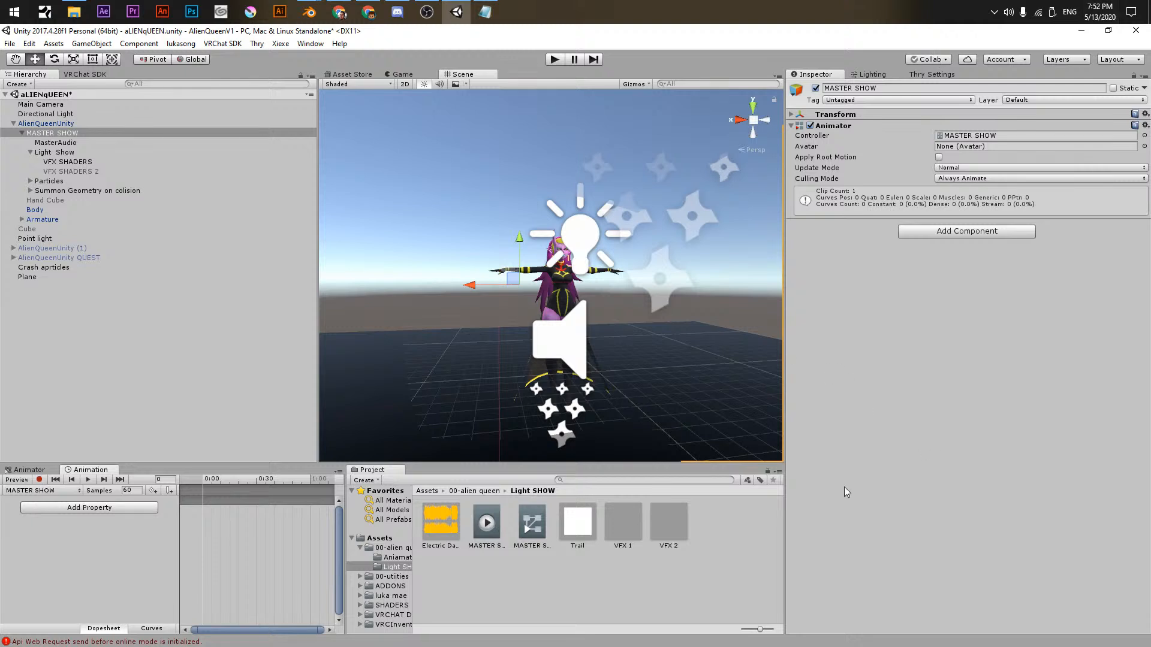
# - Review the MASTER SHOW controller and clip, and the Electric Daisy audio used by MasterAudio
pyautogui.click(526, 538)
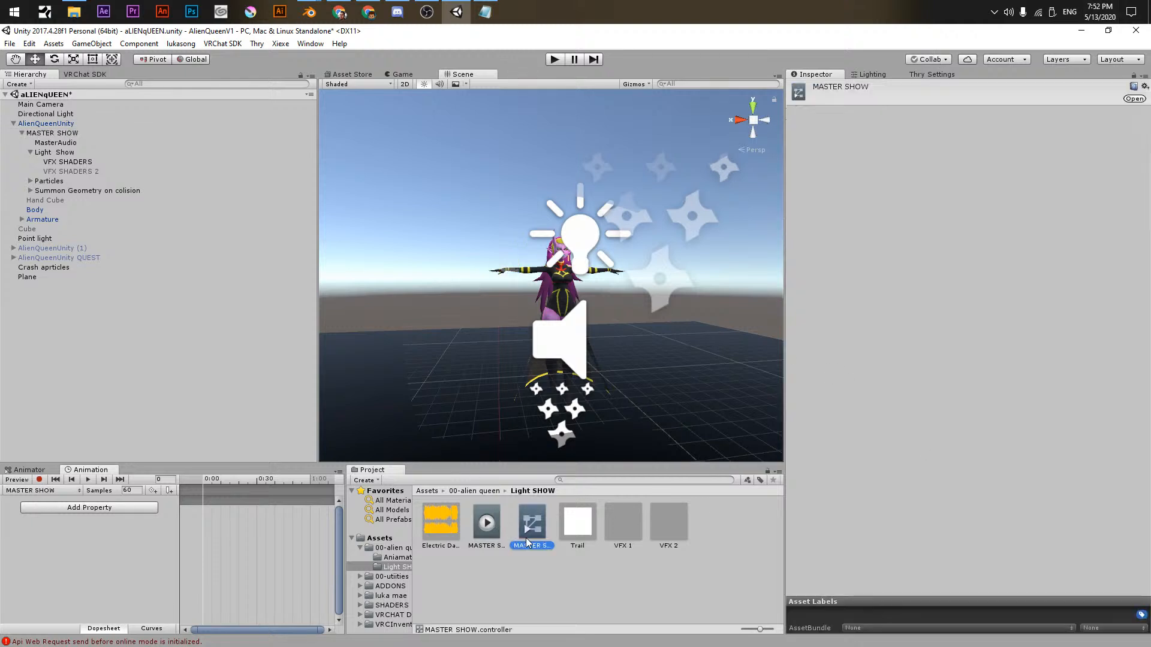
pyautogui.click(491, 522)
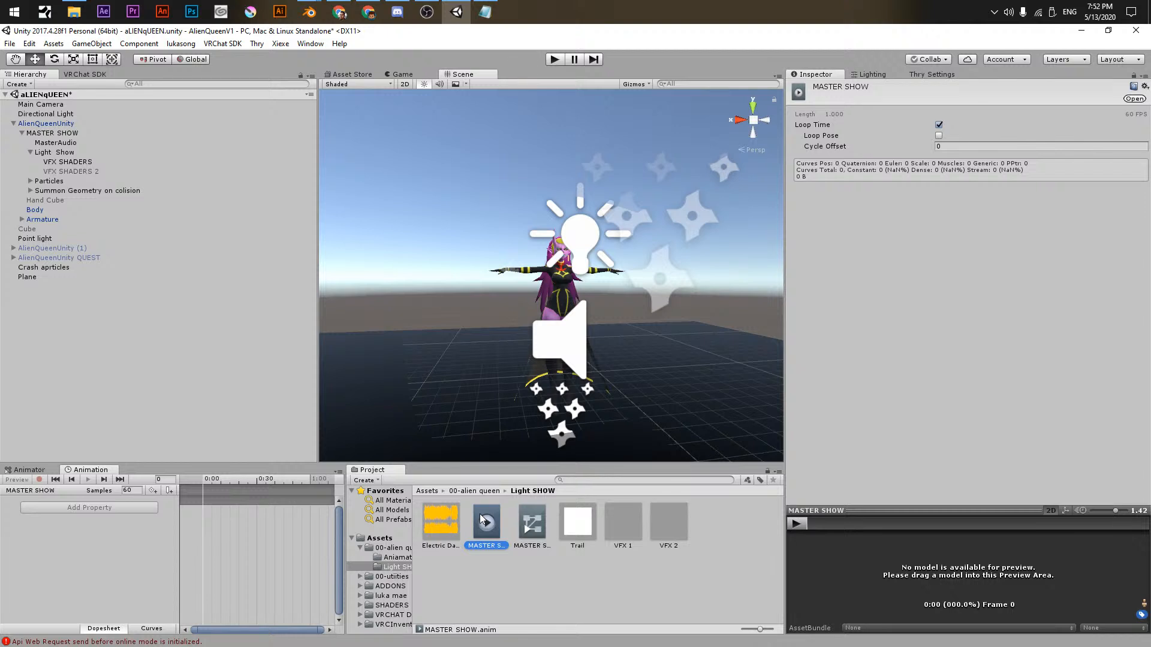
pyautogui.click(437, 530)
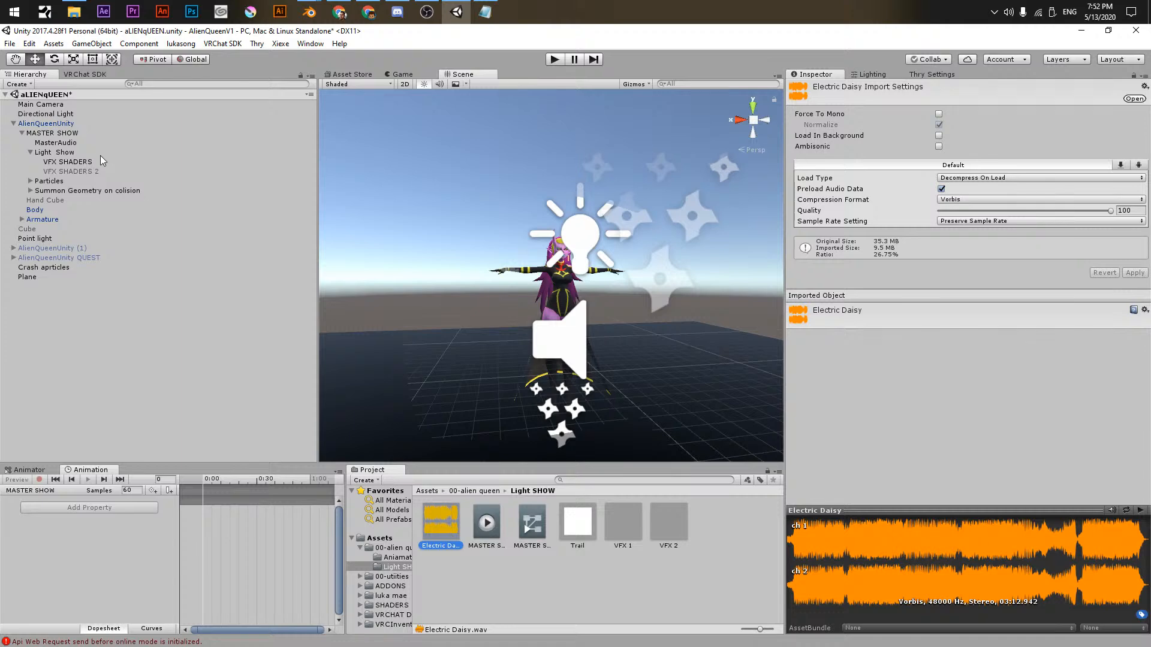
pyautogui.click(53, 143)
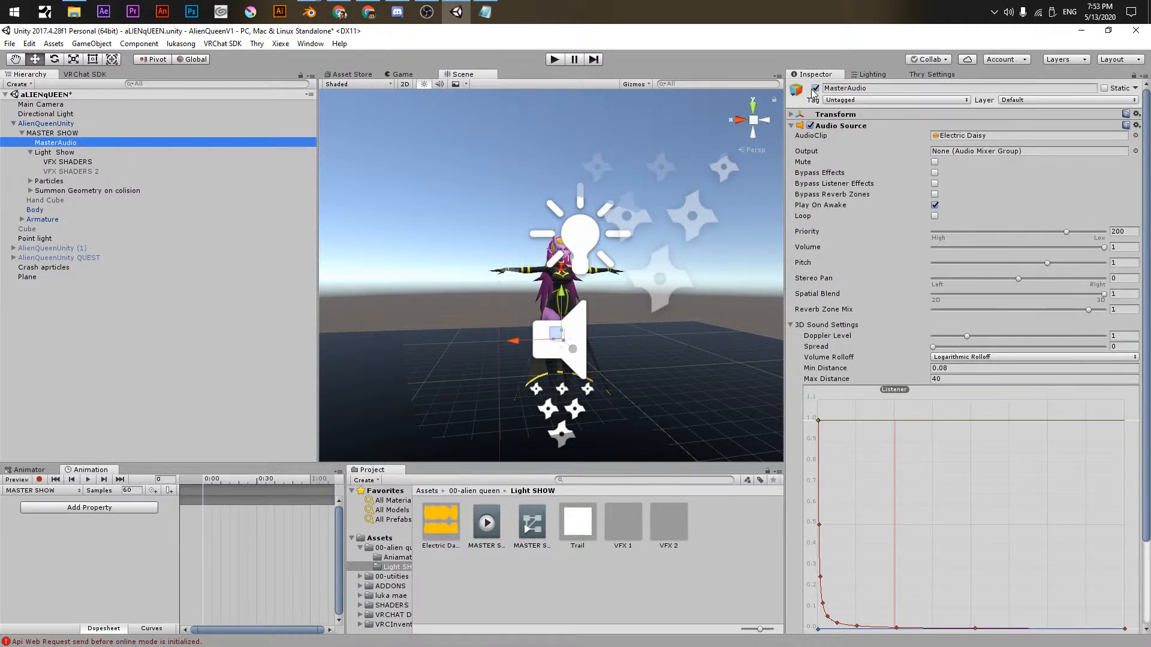
# - Disable MASTER SHOW and enable it again to check what the toggle affects in the scene
pyautogui.click(60, 133)
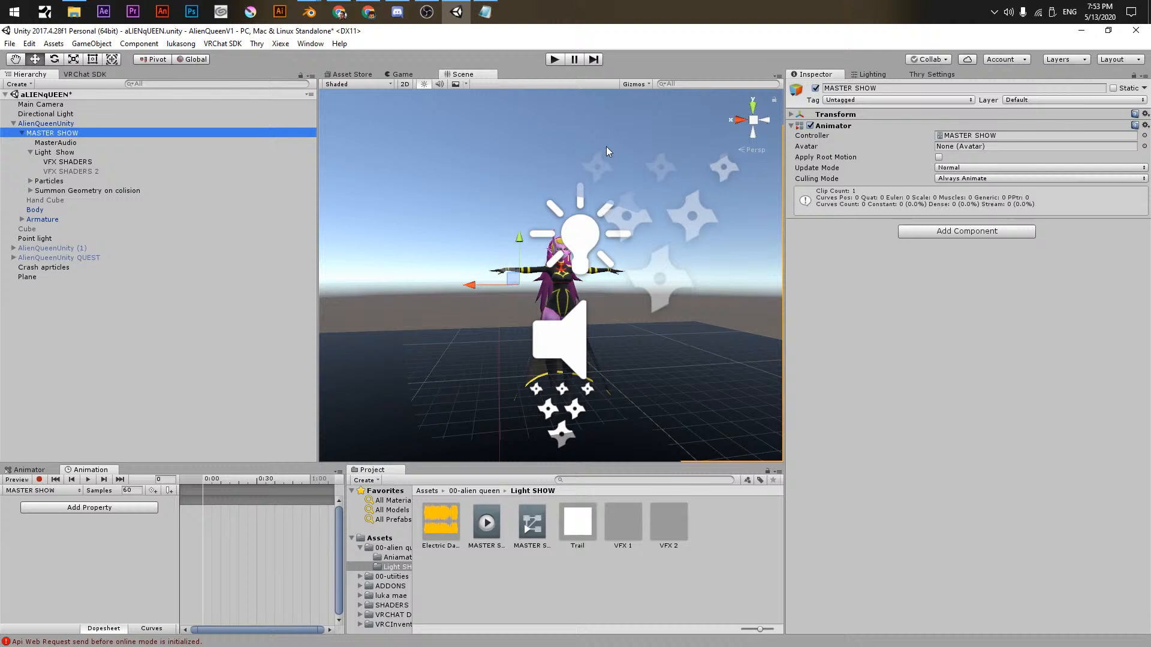
pyautogui.click(815, 89)
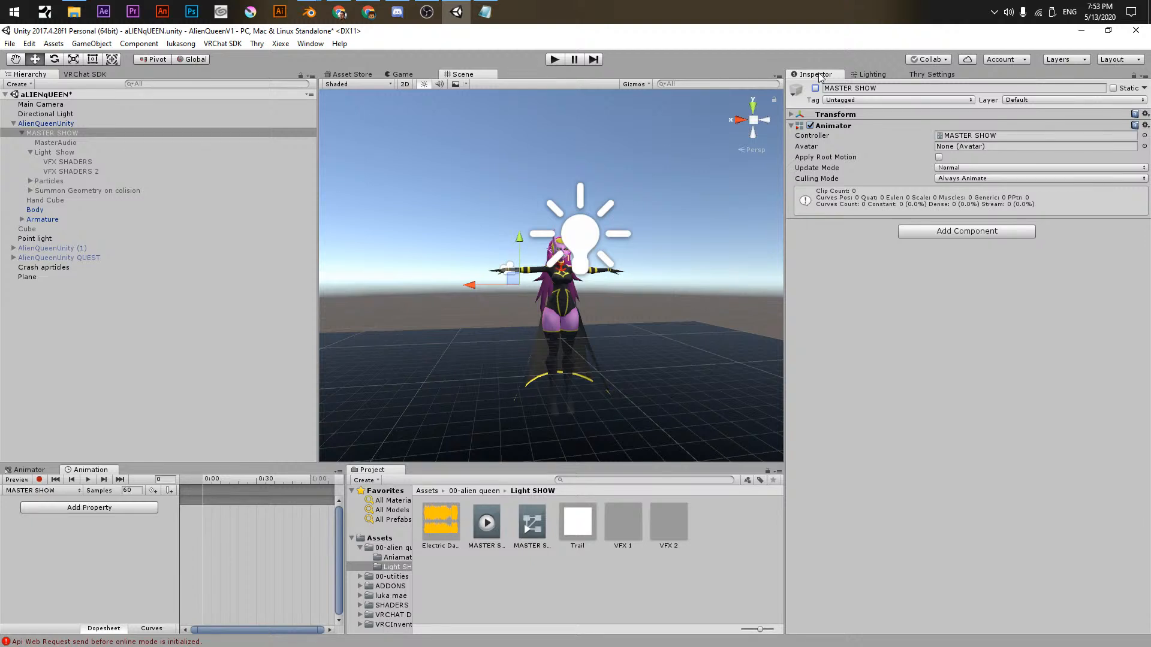
pyautogui.click(815, 88)
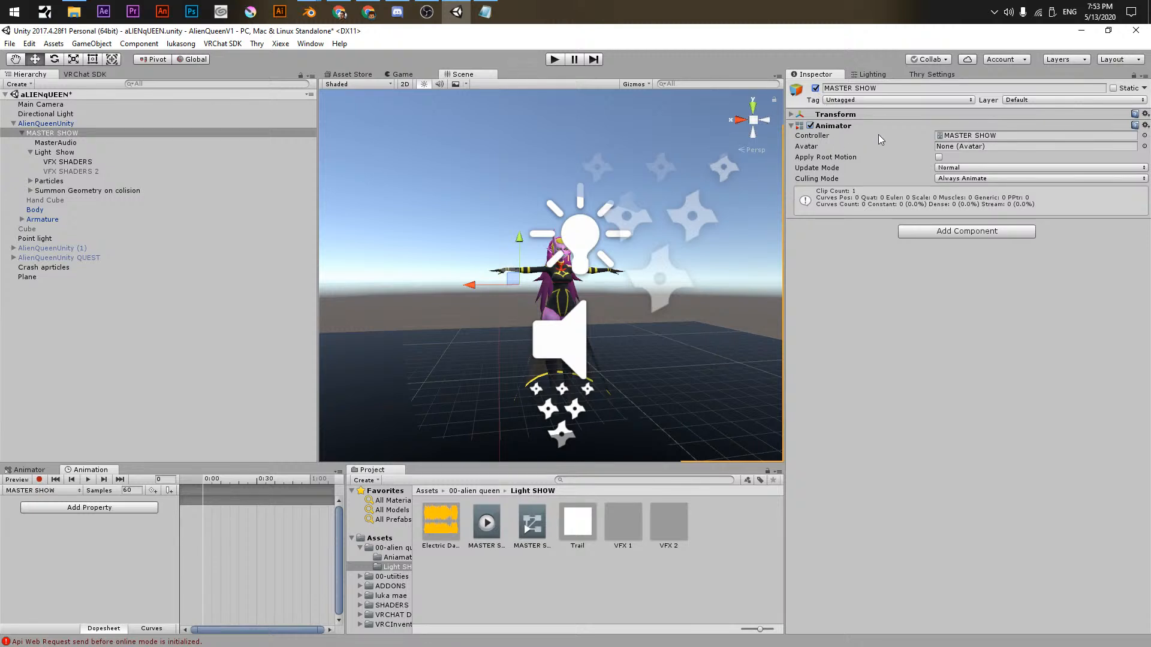
# - Turn off Loop Time for the MASTER SHOW animation clip
pyautogui.click(486, 523)
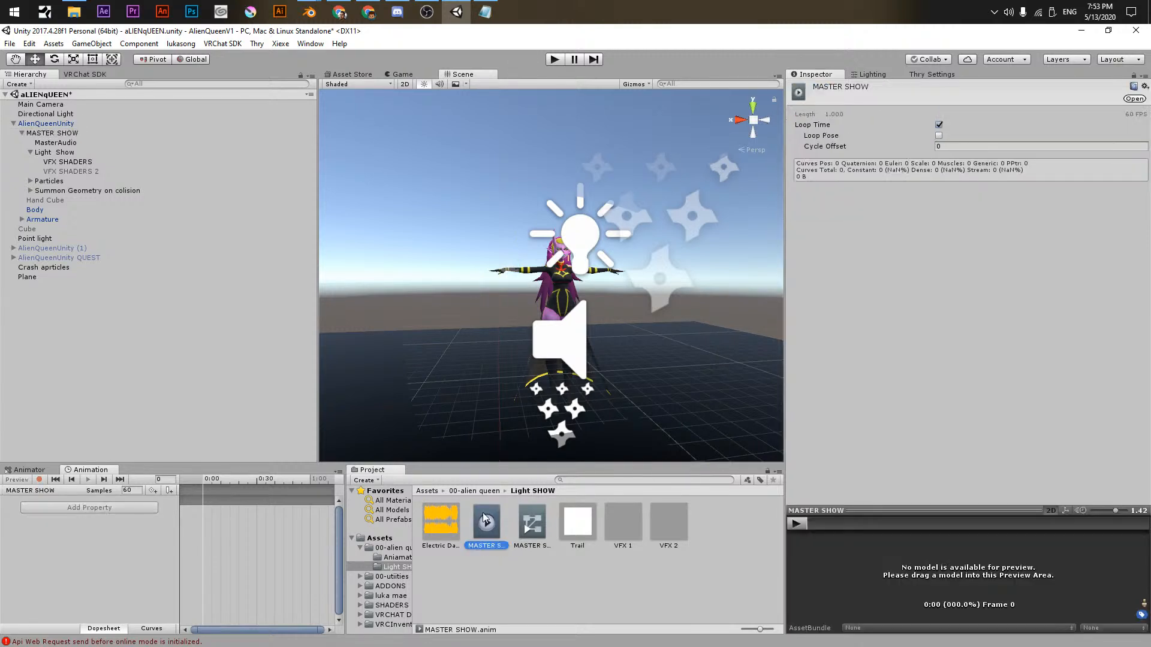
pyautogui.click(939, 125)
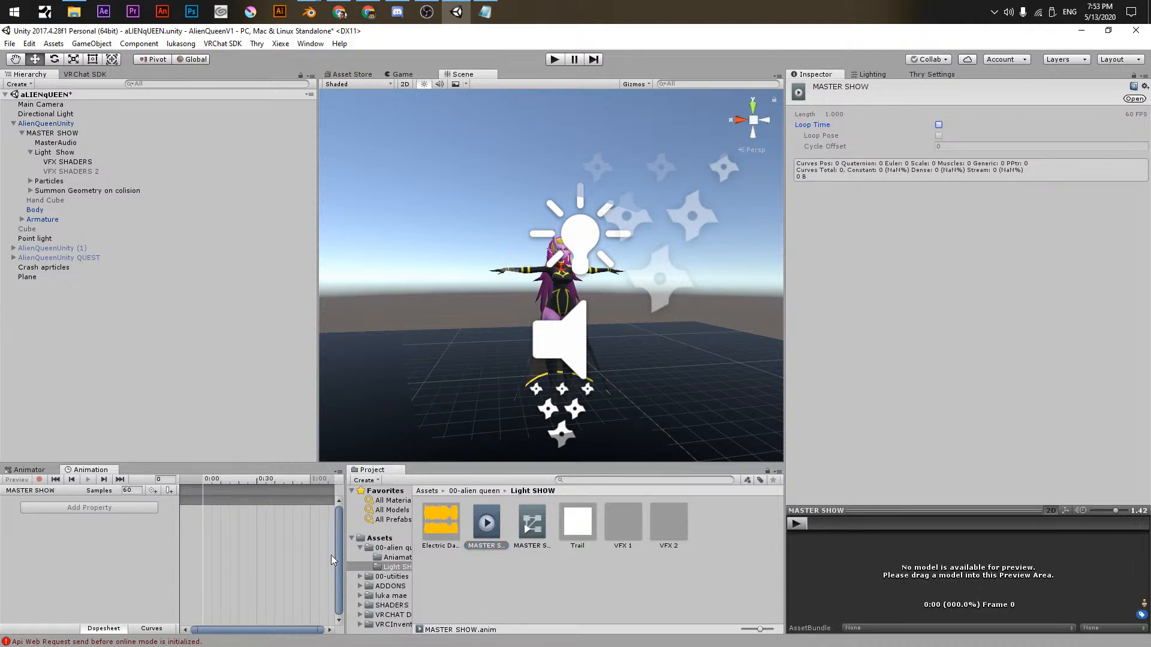
# - Check MasterAudio's Play On Awake and Loop options and return to the MASTER SHOW object
pyautogui.click(48, 144)
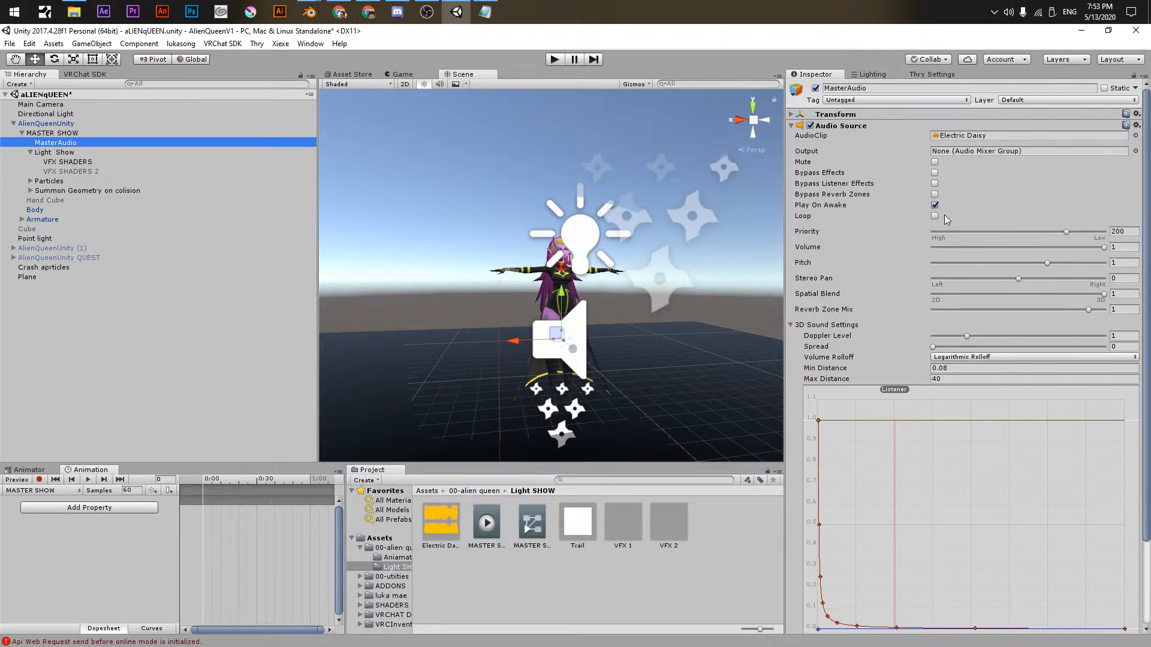
pyautogui.moveTo(816, 200)
pyautogui.click(32, 132)
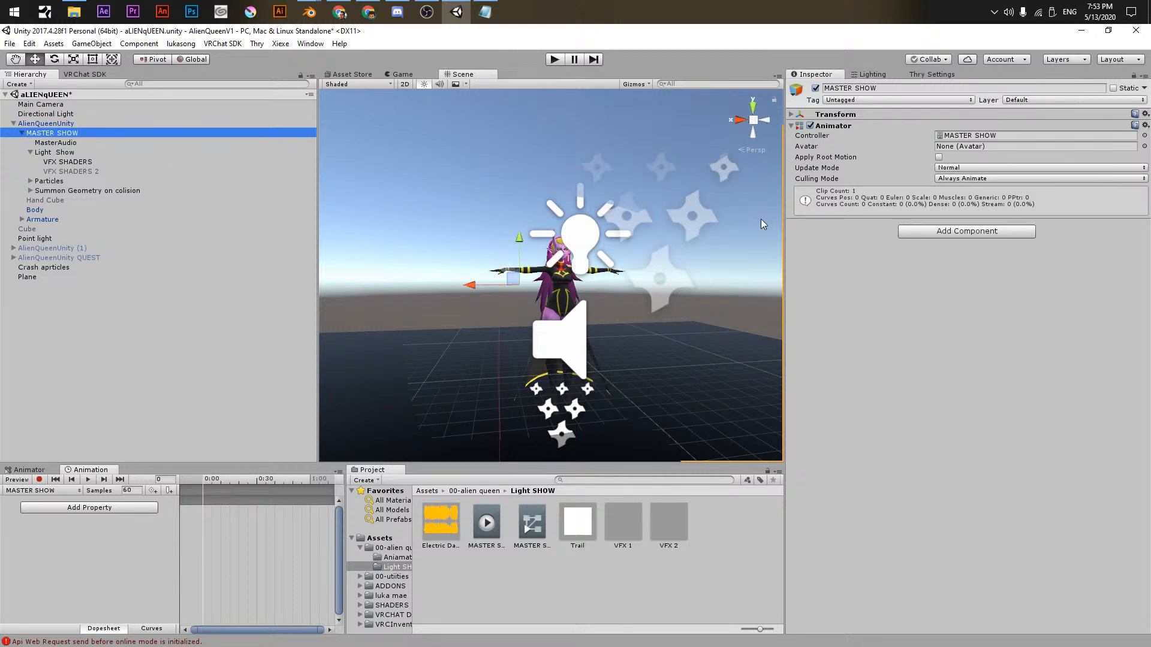
# - Duplicate the AlienQueenUnity avatar, disable the original, and expand the AlienQueenUnity (2) copy
pyautogui.click(55, 124)
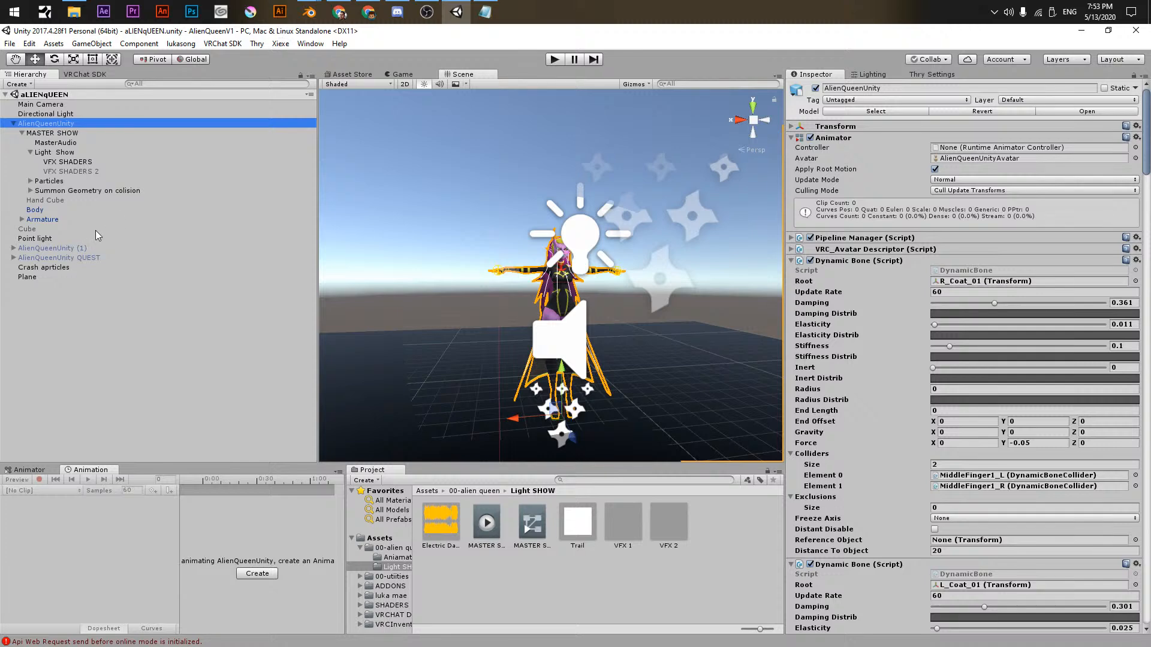
pyautogui.hotkey('ctrl', 'd')
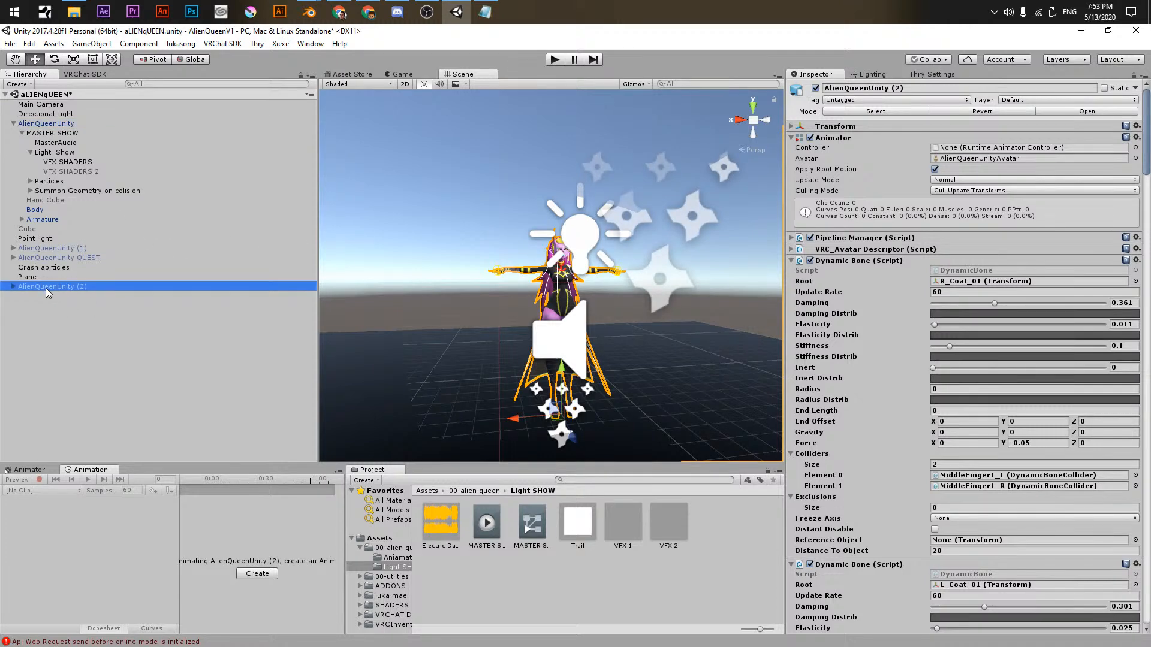
pyautogui.click(56, 124)
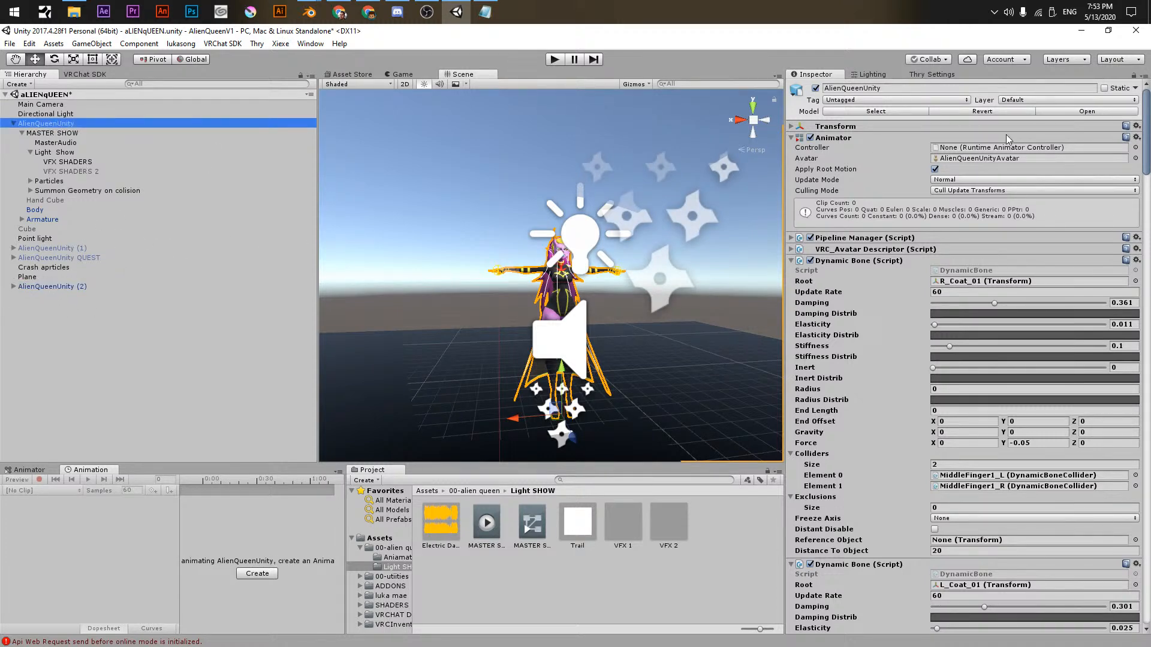
pyautogui.click(815, 88)
pyautogui.click(13, 287)
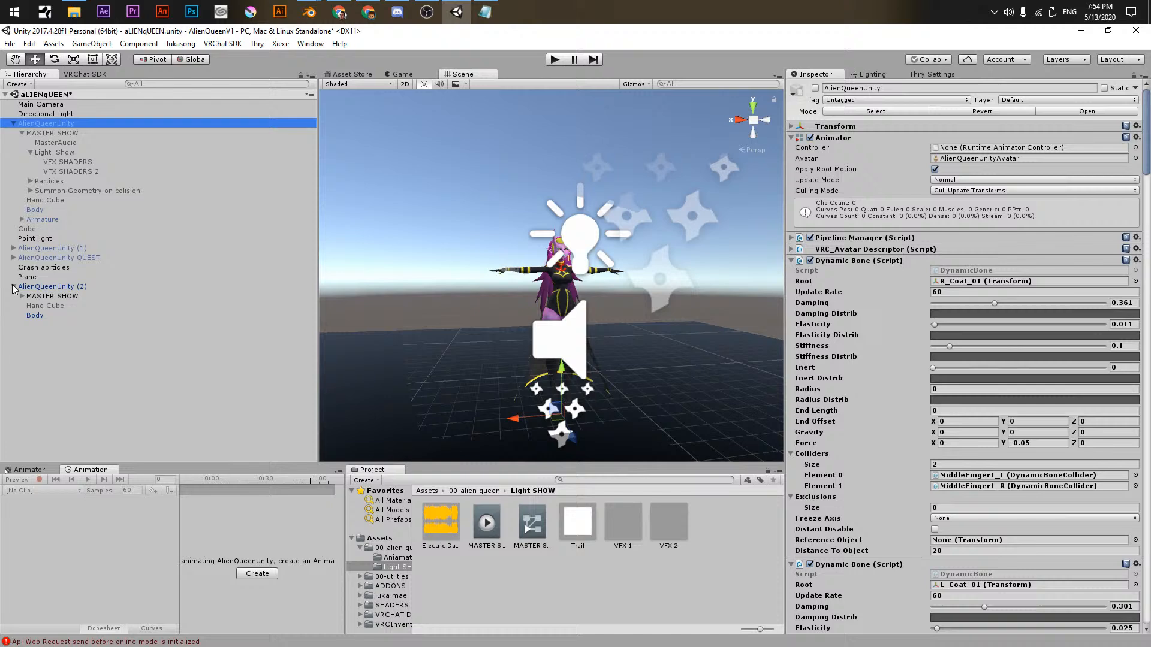
pyautogui.click(48, 288)
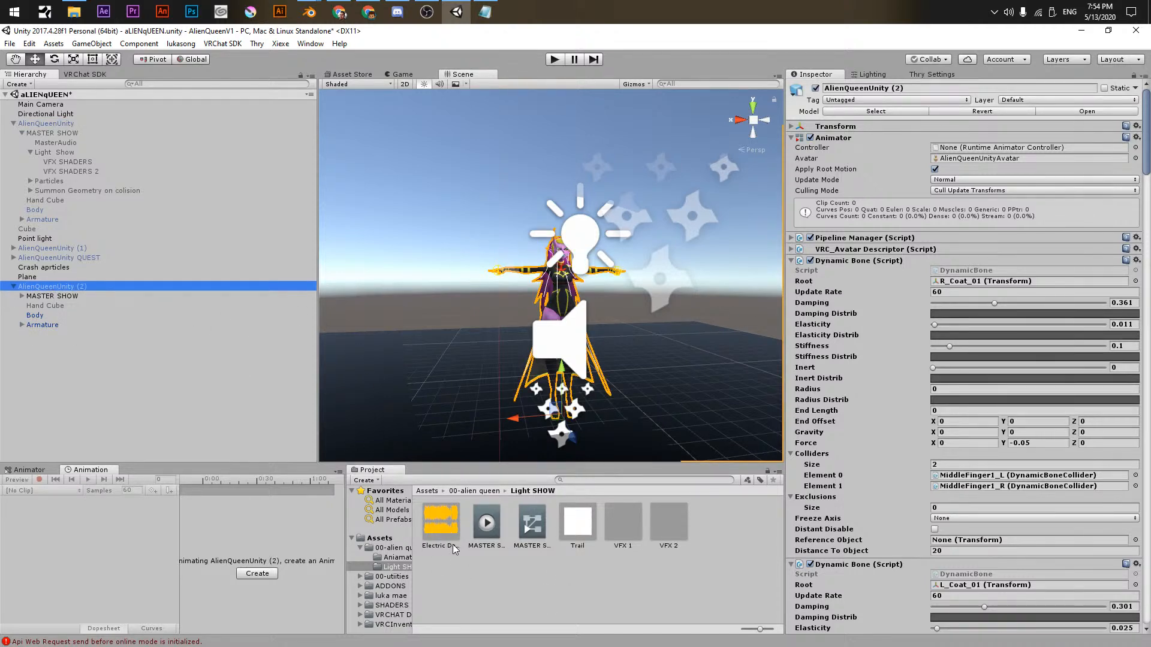
# - Create a new animation clip named Light Show in the Light SHOW folder
pyautogui.rightClick(506, 562)
pyautogui.moveTo(558, 327)
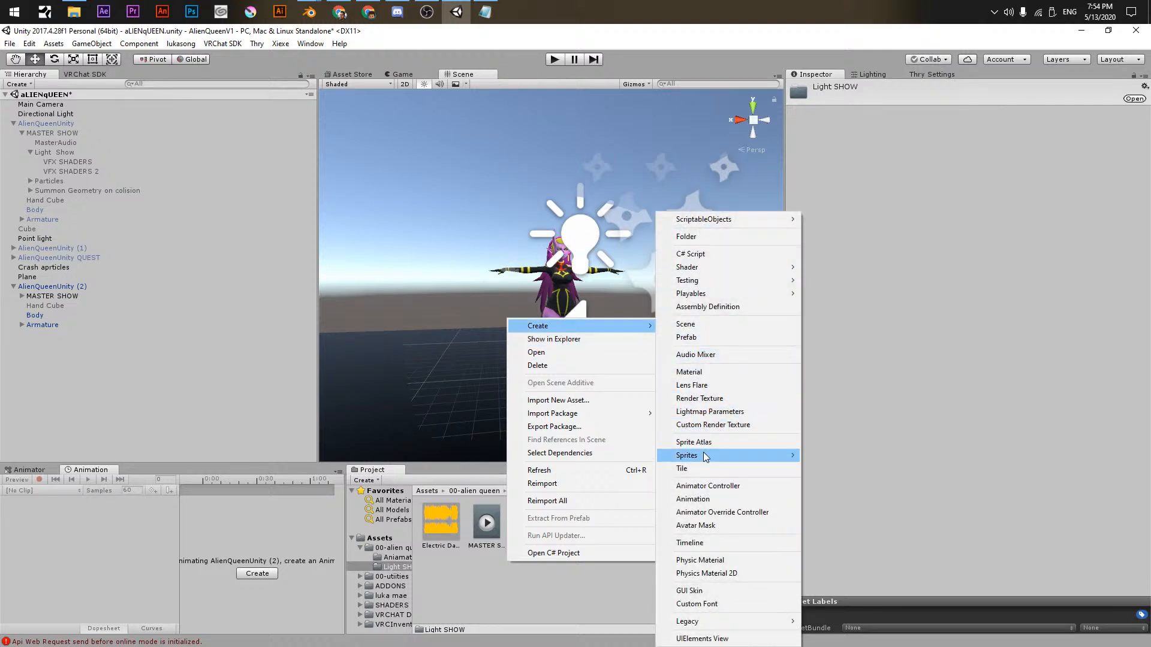
pyautogui.click(693, 499)
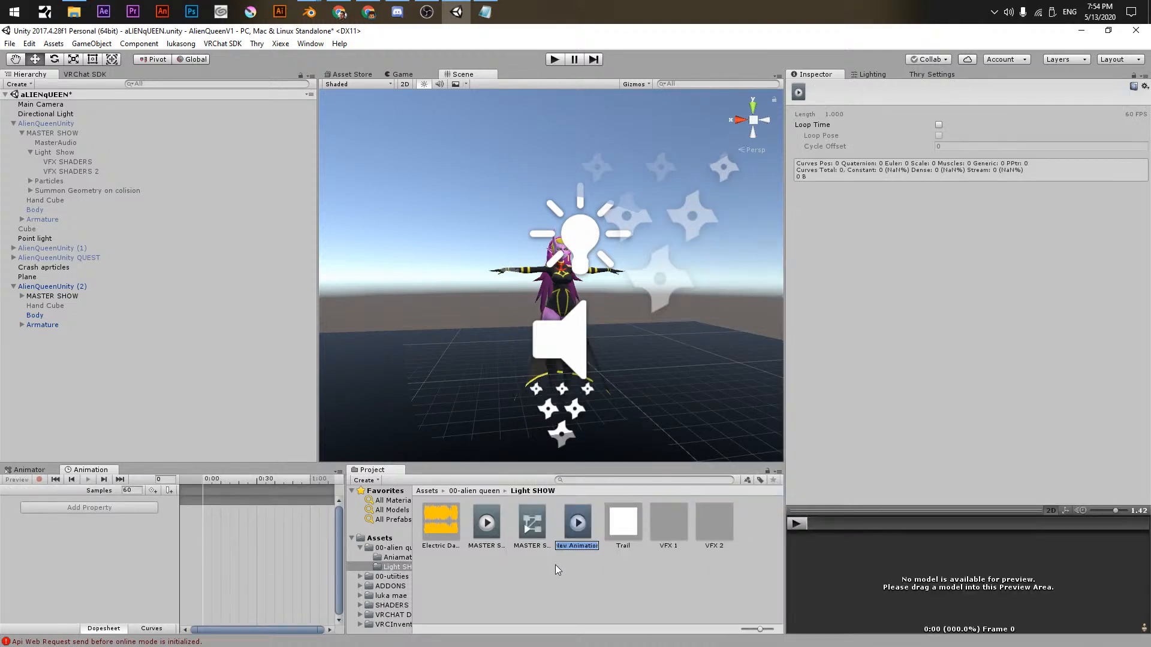
pyautogui.write('EMOTE sHOW')
pyautogui.write('lI')
pyautogui.write('ght Show')
pyautogui.press('Return')
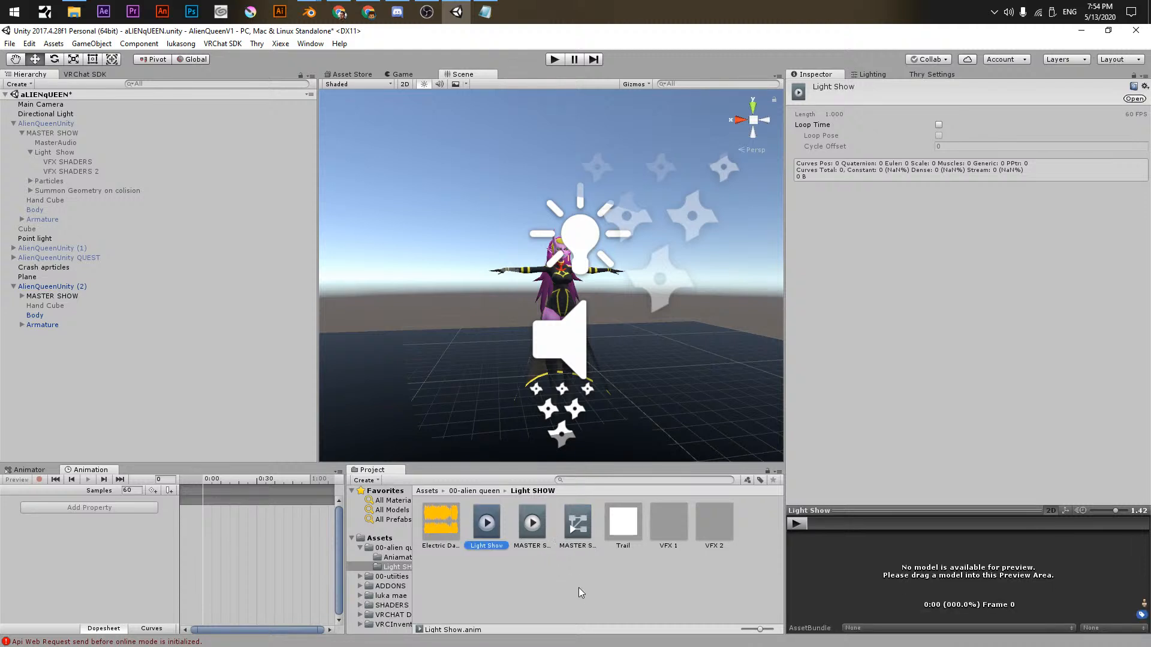
# - Search the project for "custom" and move the CustomOverrideEmpty controller into the Light SHOW folder
pyautogui.click(585, 479)
pyautogui.write('custom')
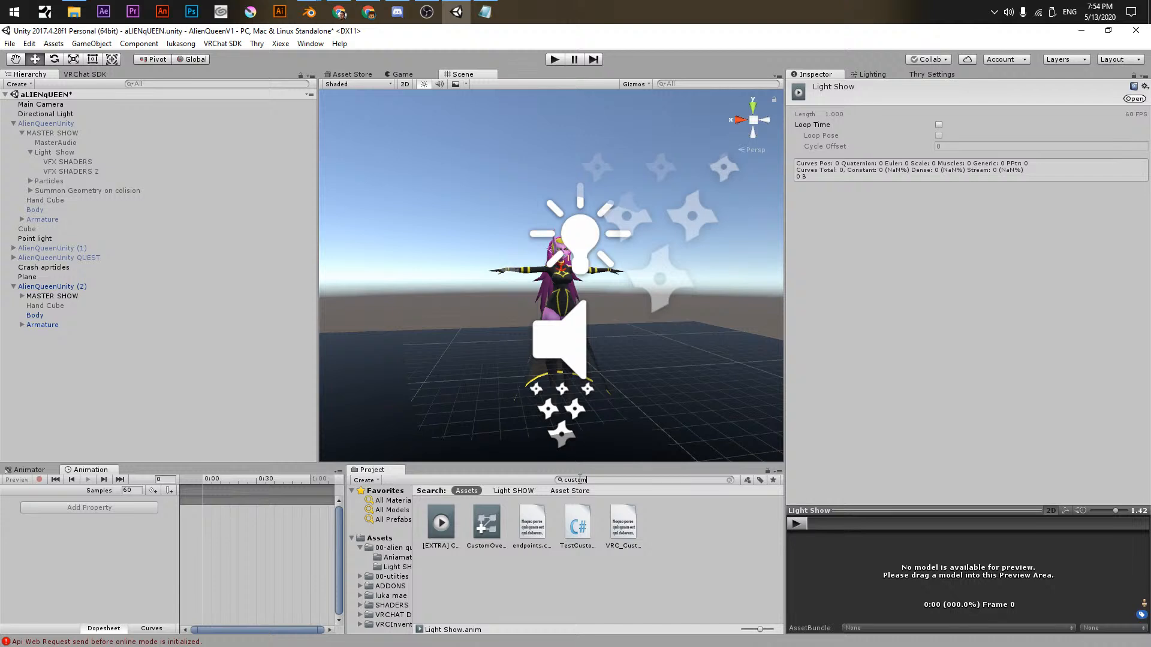
pyautogui.moveTo(486, 525); pyautogui.dragTo(383, 566)
pyautogui.click(384, 567)
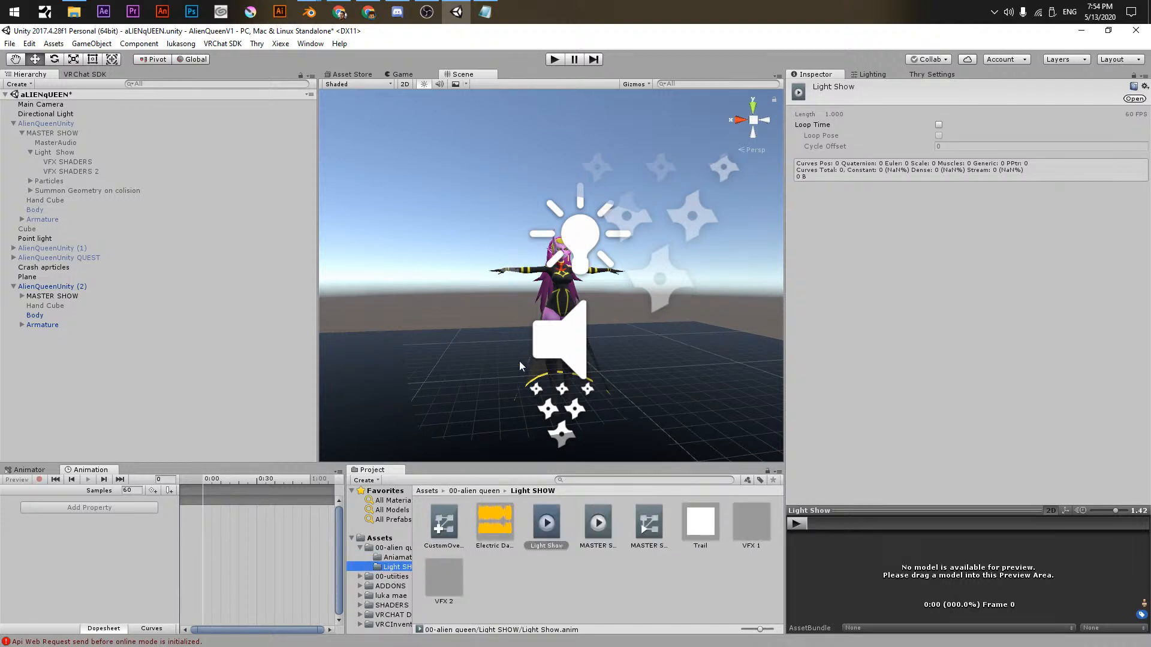
# - Rename the CustomOverrideEmpty override controller as AQ Customs
pyautogui.click(36, 286)
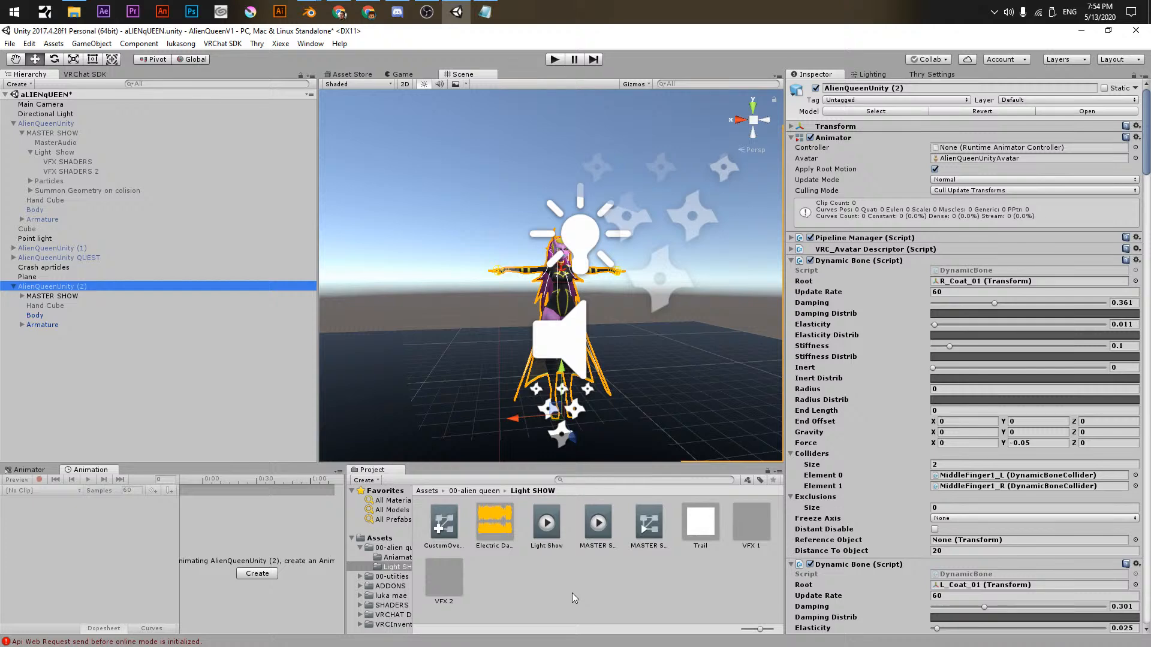
pyautogui.click(441, 528)
pyautogui.write('A')
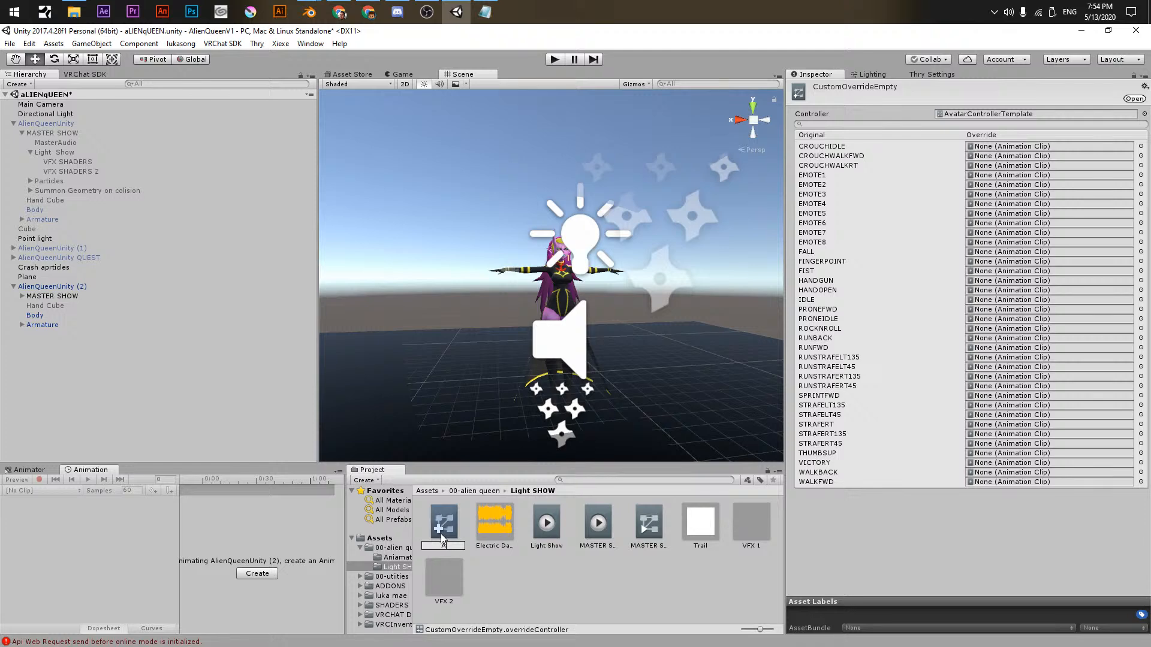
pyautogui.write('l Customs')
pyautogui.press('Return')
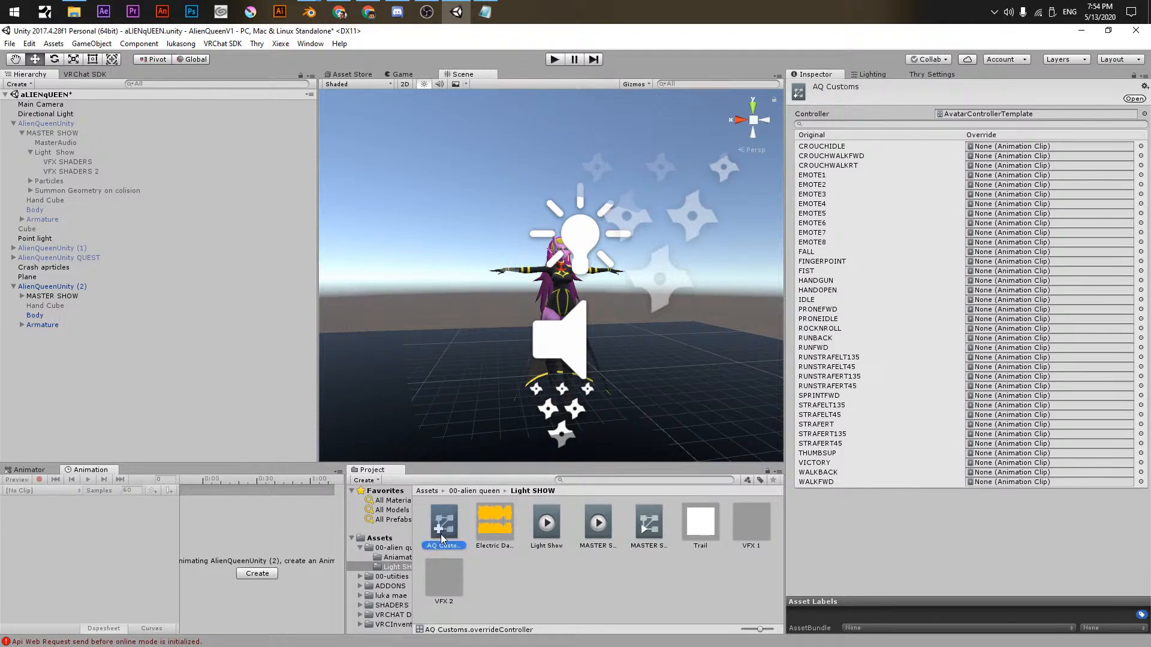
# - Assign AQ Customs as AlienQueenUnity (2)'s Animator controller and set the Light Show clip as its EMOTE1 override
pyautogui.click(60, 286)
pyautogui.moveTo(435, 532); pyautogui.dragTo(959, 155)
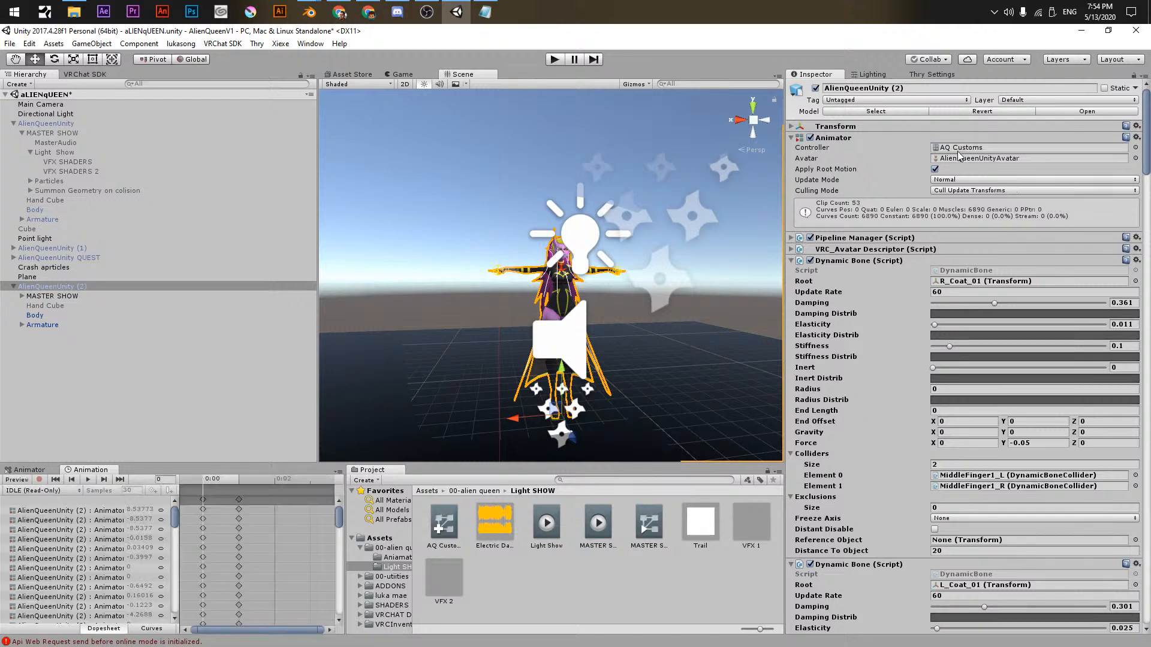
pyautogui.click(442, 528)
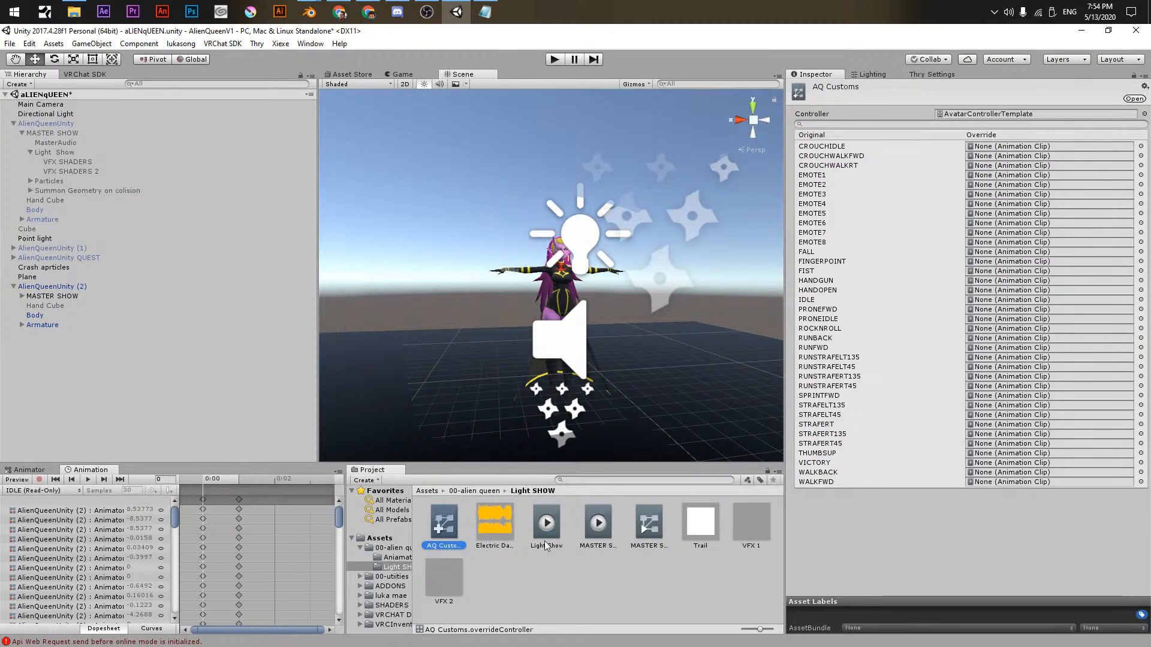
pyautogui.moveTo(543, 525); pyautogui.dragTo(987, 178)
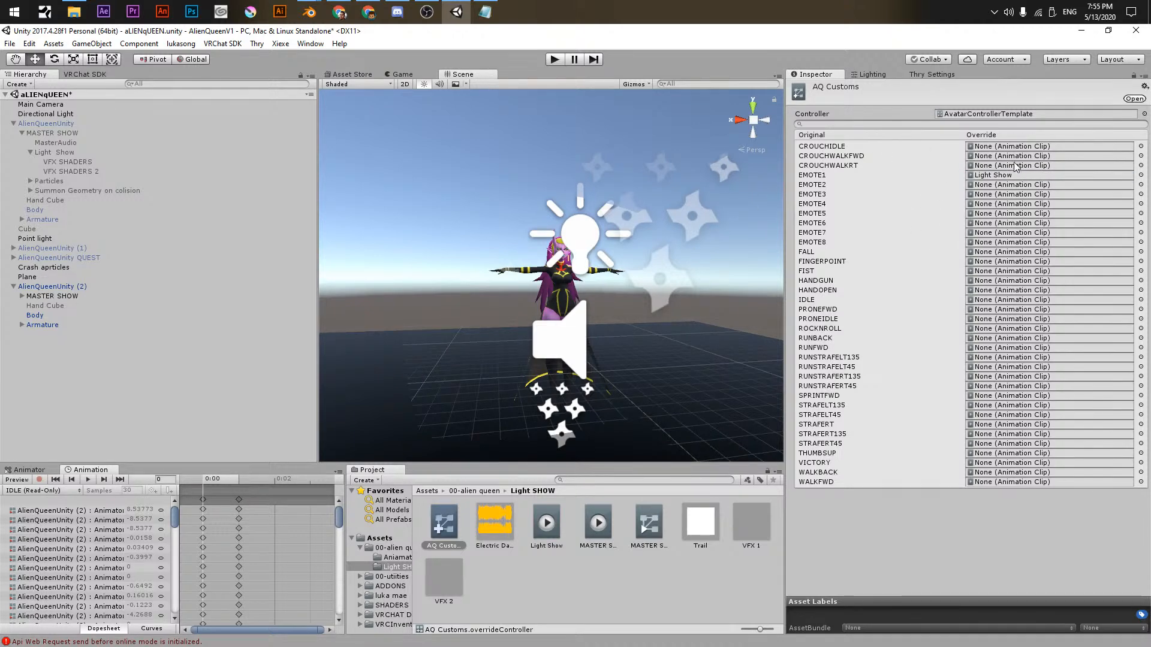
# - Choose the Light Show clip for editing in place of the read-only IDLE clip
pyautogui.click(451, 530)
pyautogui.click(21, 492)
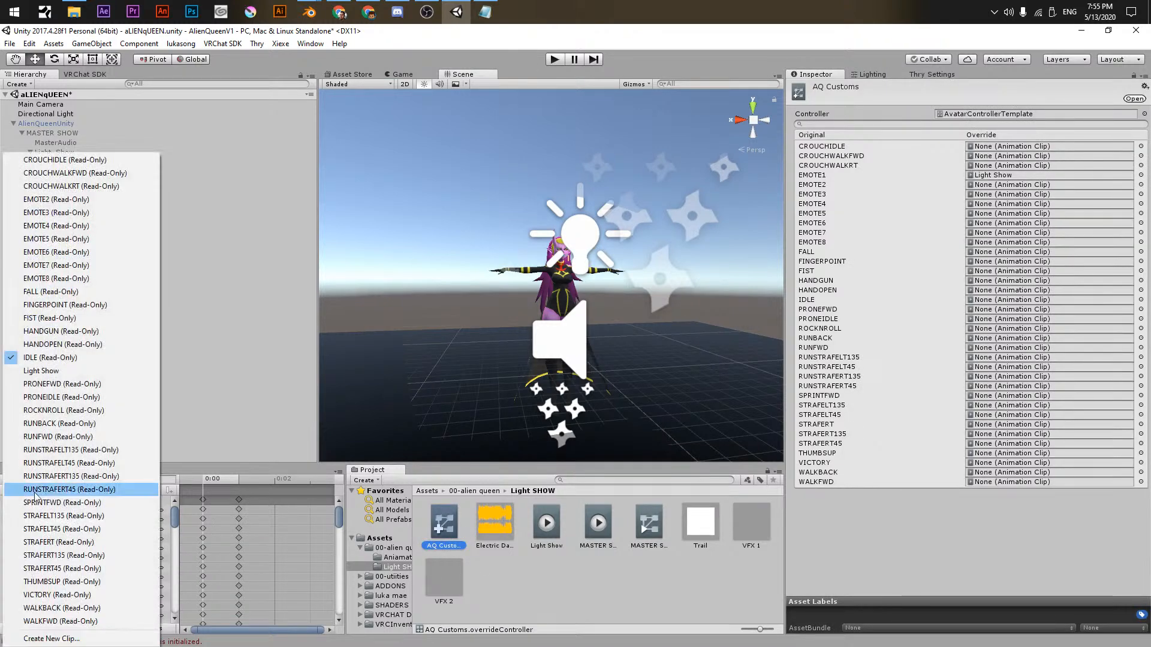
pyautogui.click(51, 371)
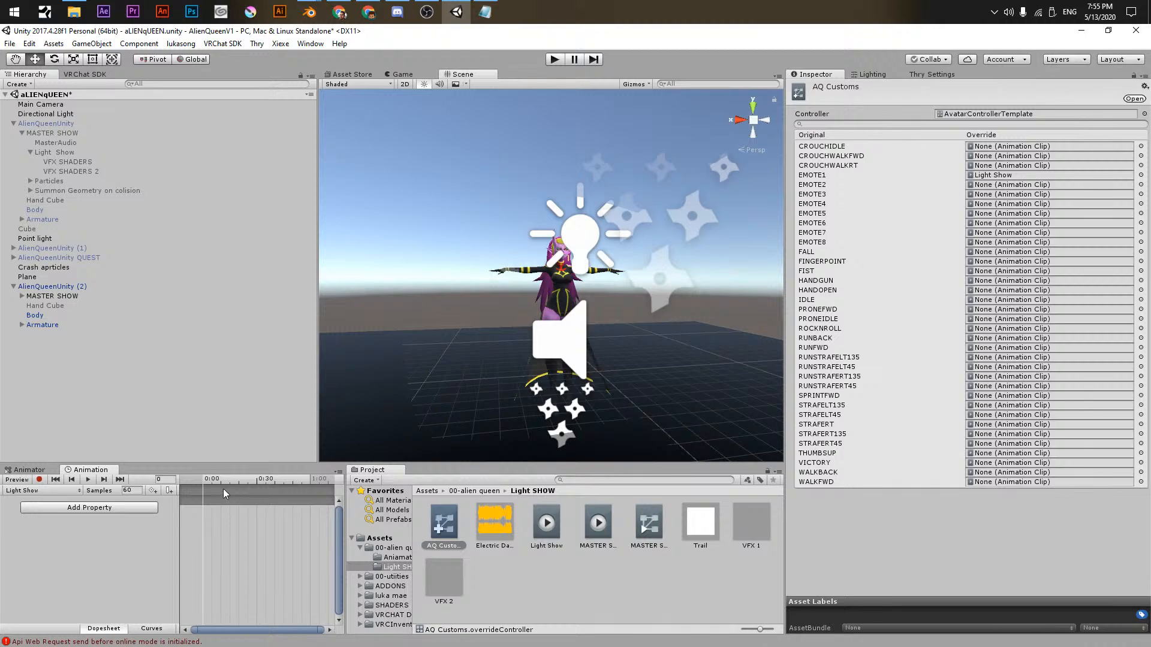
pyautogui.click(75, 496)
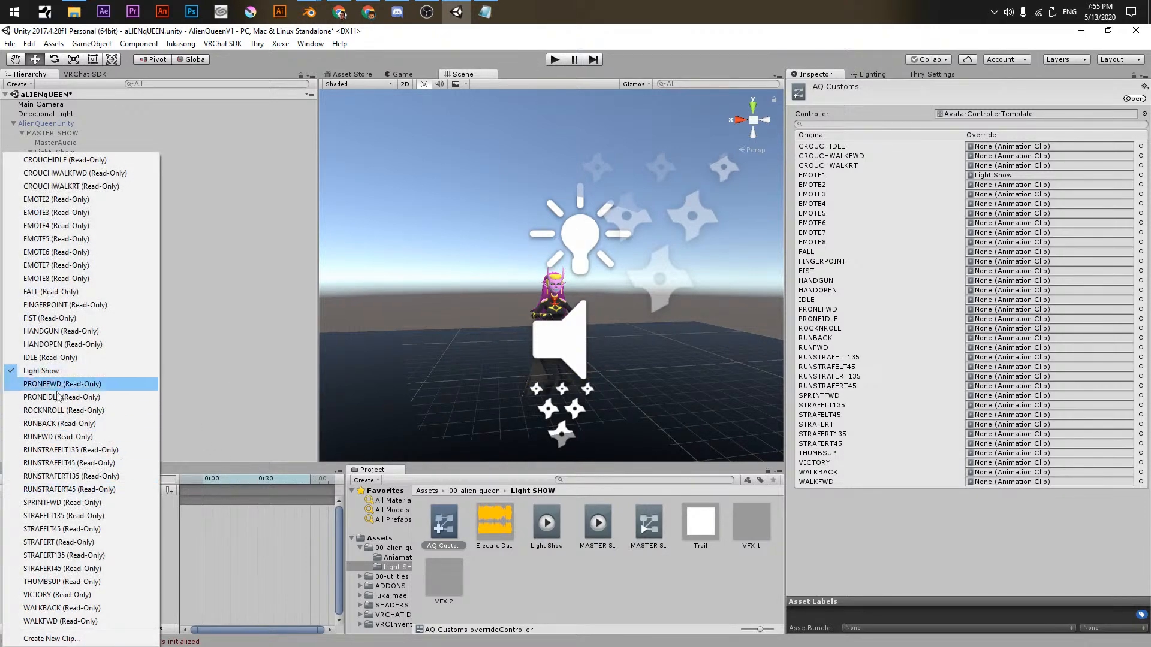
pyautogui.click(51, 371)
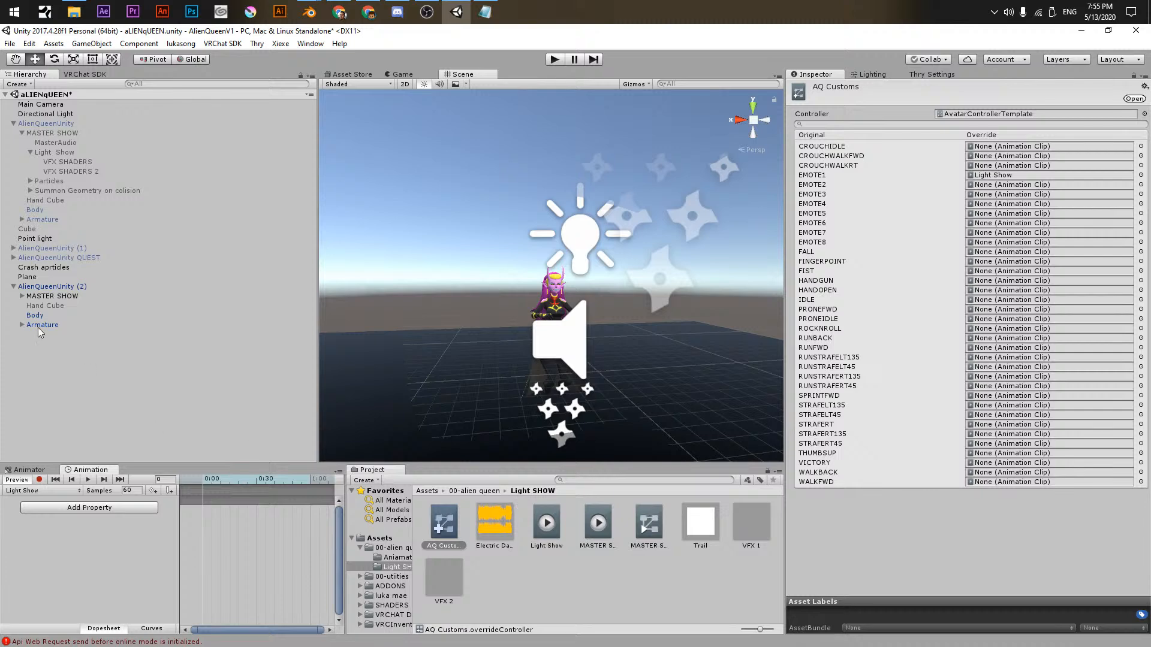
# - Disable the MASTER SHOW object under AlienQueenUnity (2)
pyautogui.click(42, 136)
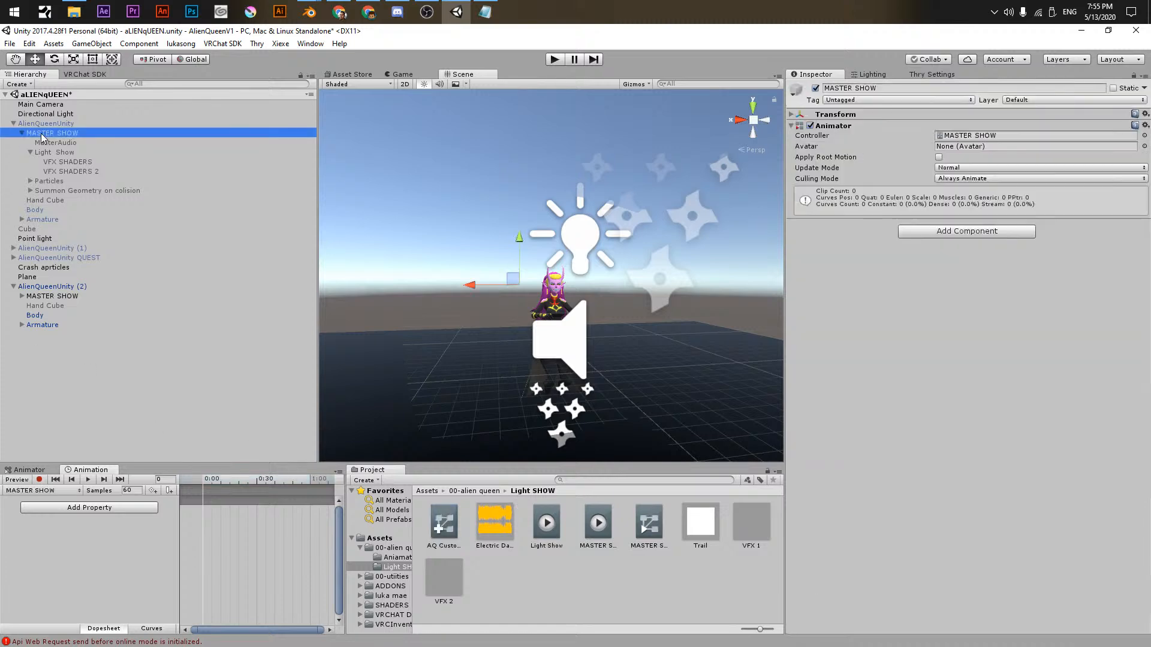
pyautogui.click(48, 296)
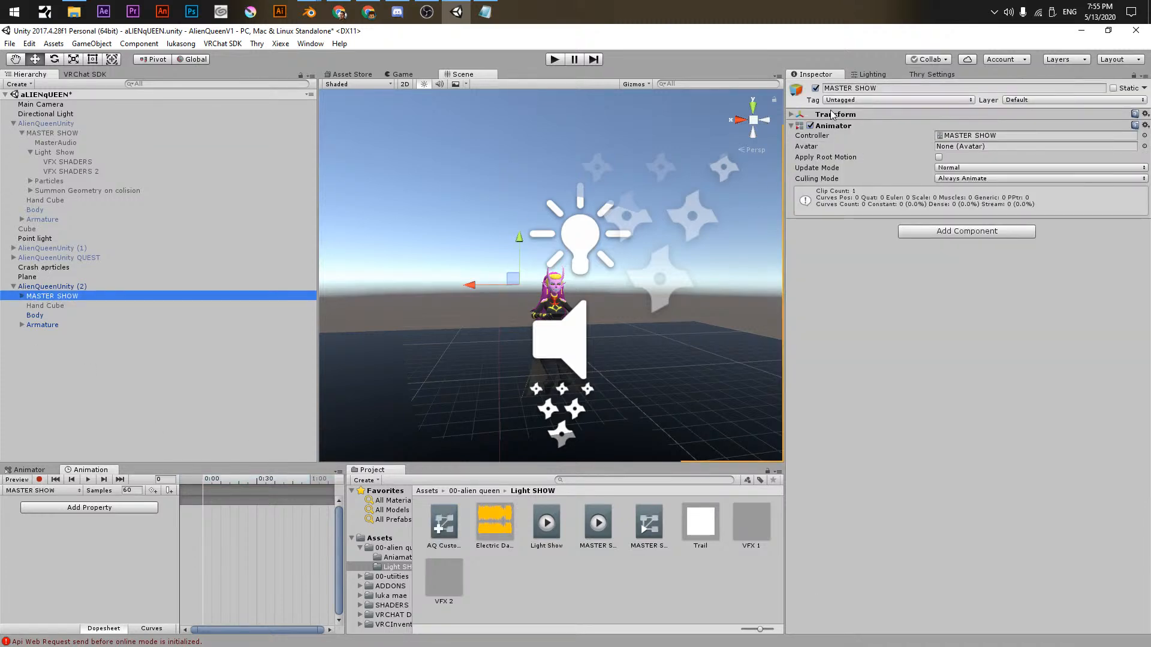
pyautogui.click(816, 88)
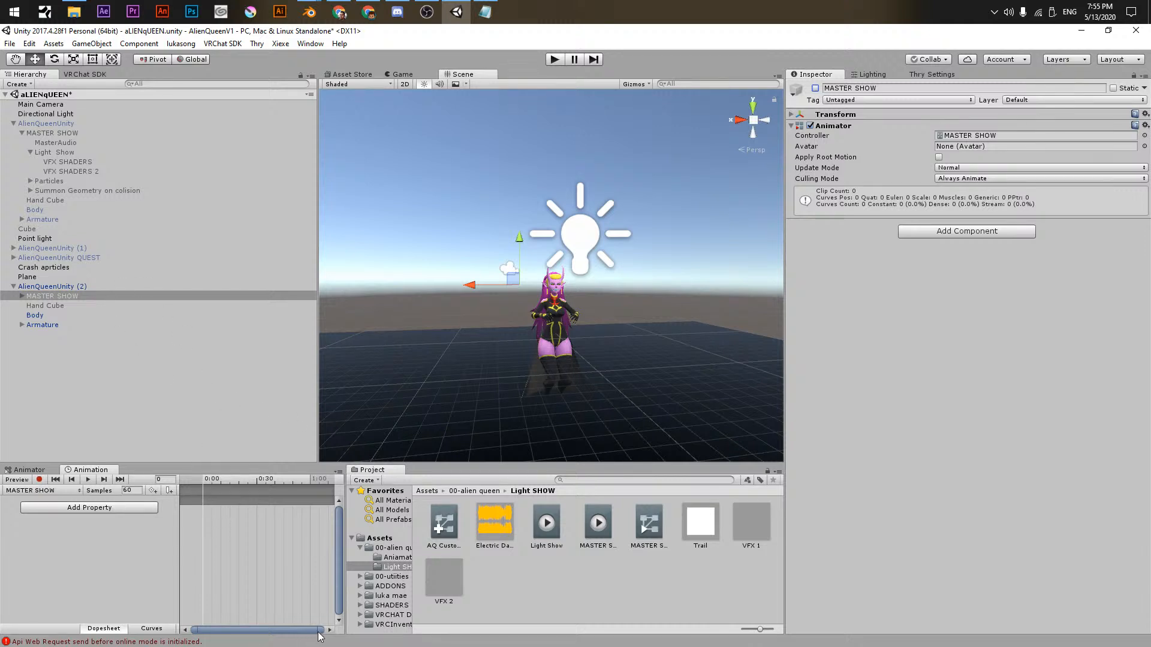
# - Try to record MASTER SHOW's active state at frame 1 of its own animation clip, and stop recording
pyautogui.moveTo(322, 630); pyautogui.dragTo(204, 631)
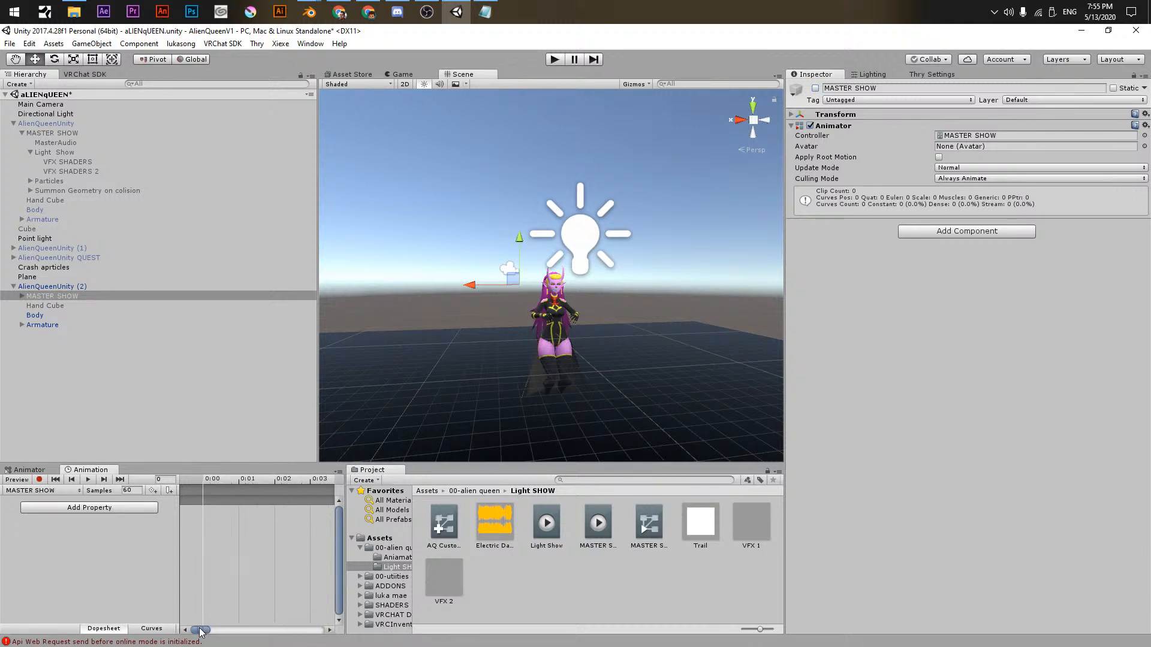
pyautogui.click(223, 479)
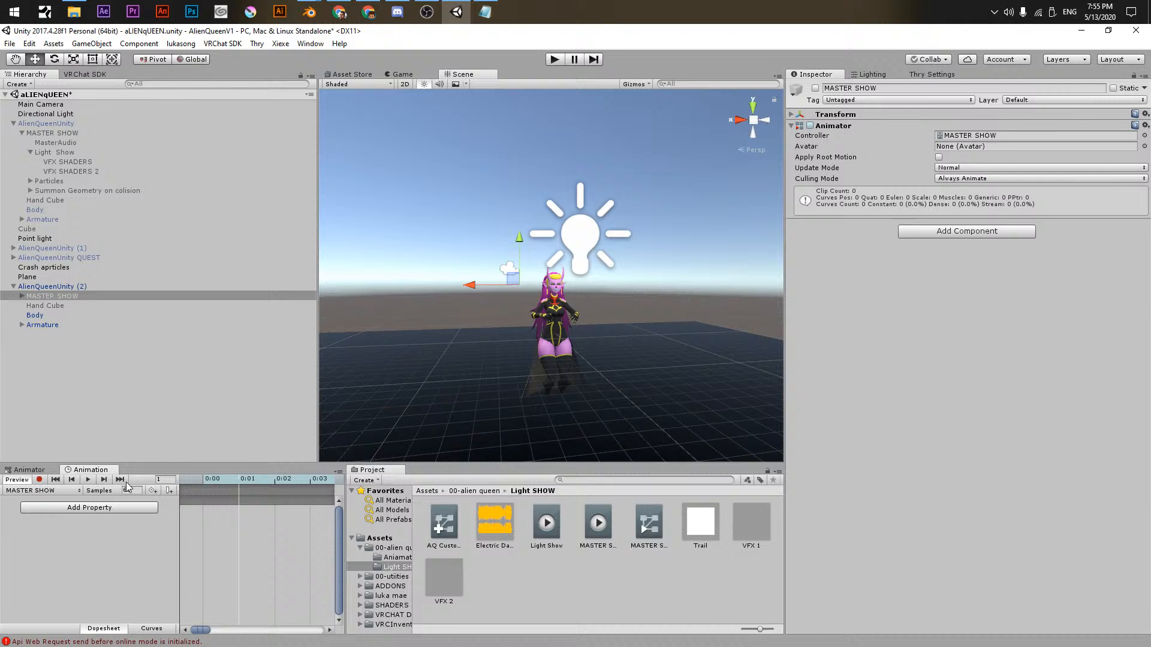
pyautogui.click(40, 479)
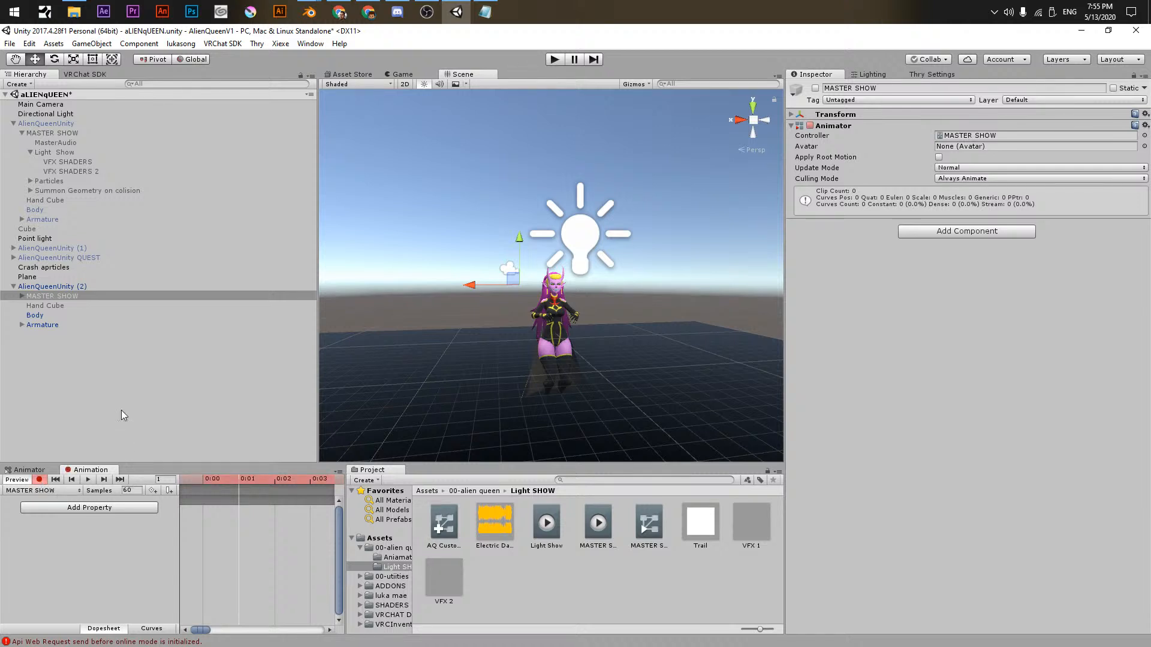
pyautogui.click(816, 88)
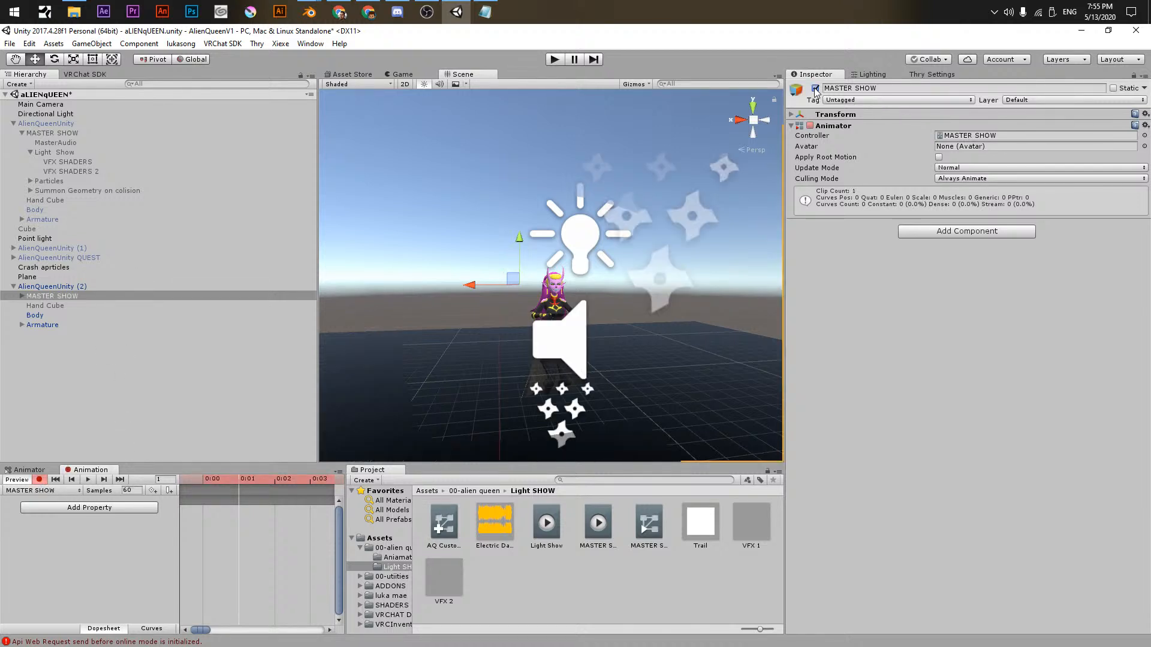
pyautogui.click(815, 88)
pyautogui.click(815, 88)
pyautogui.click(816, 88)
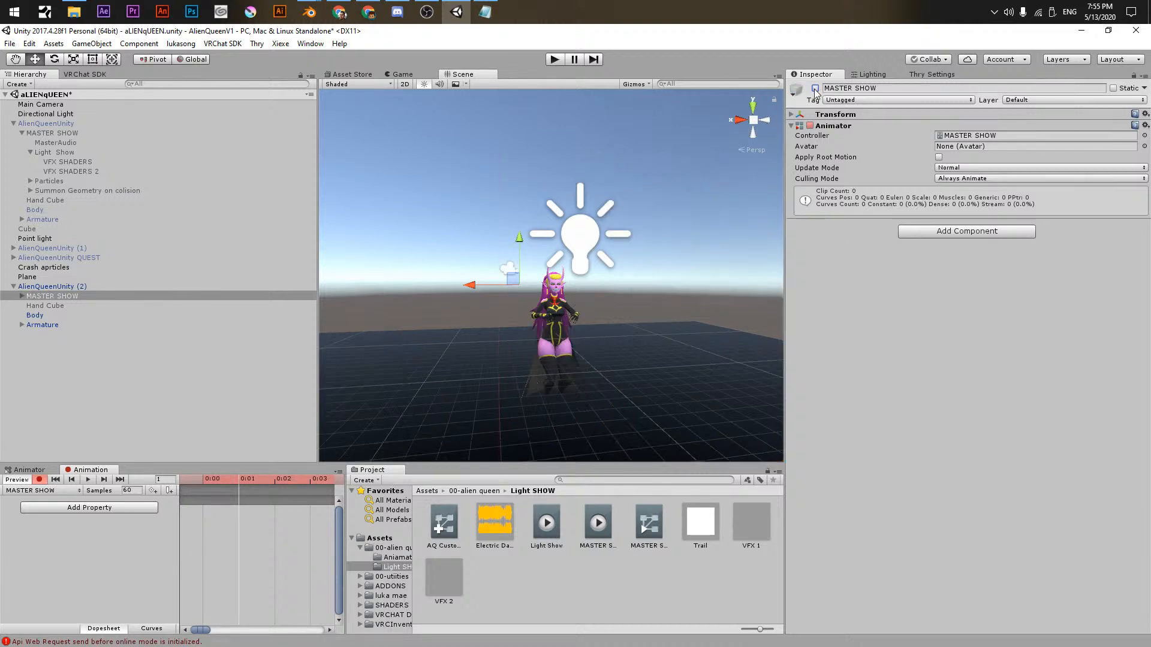
pyautogui.click(26, 296)
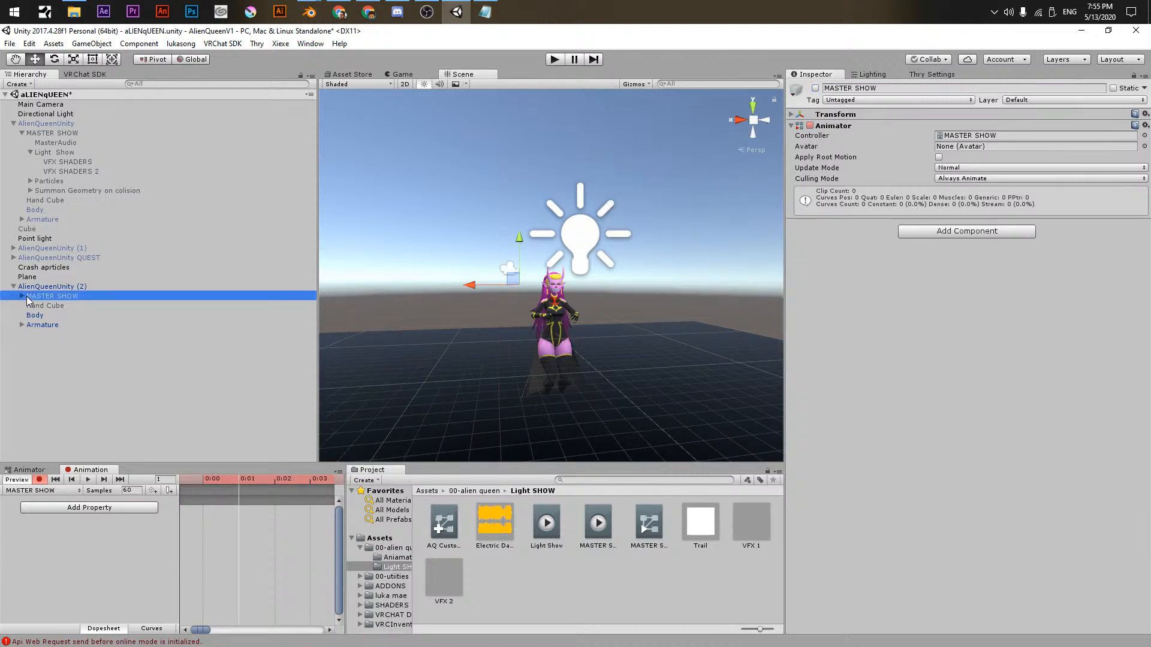
pyautogui.click(21, 297)
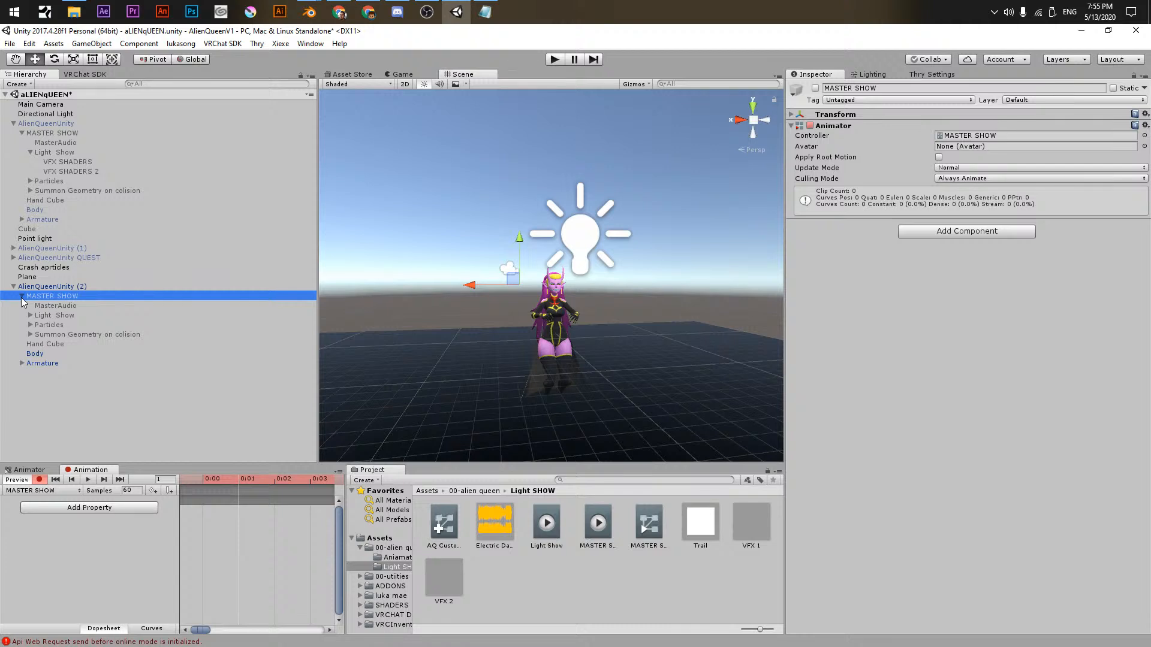
pyautogui.click(48, 491)
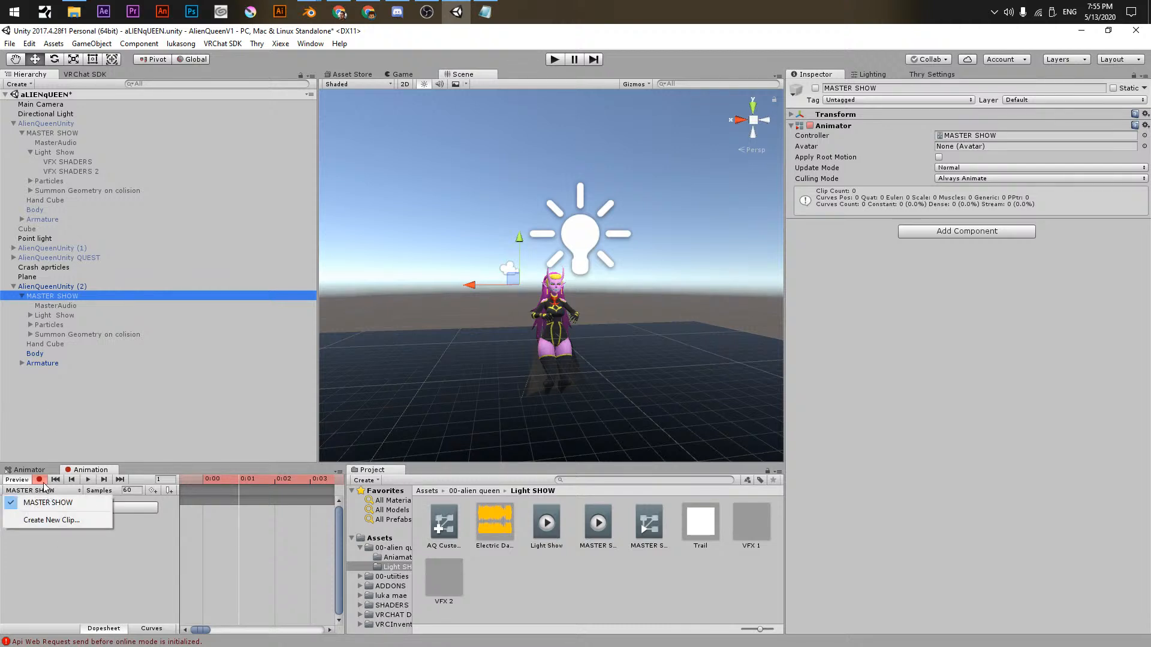
pyautogui.click(39, 482)
pyautogui.click(40, 483)
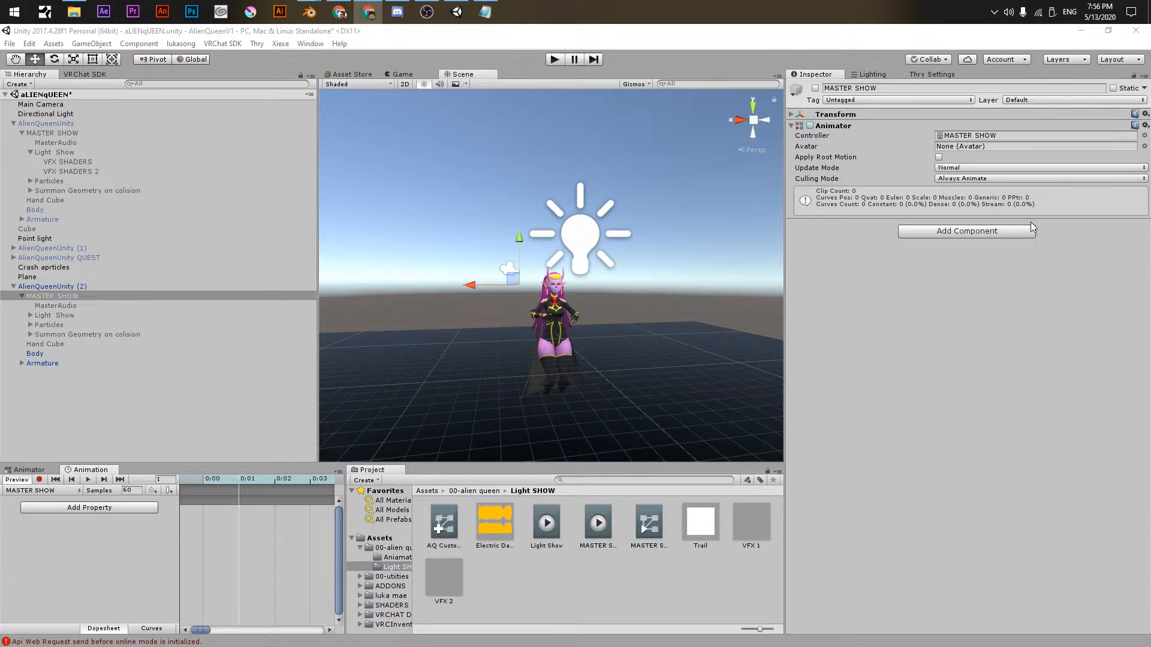
# - Look through the project's root asset folders and delete the AlienQueenUnity (2) duplicate from the scene
pyautogui.click(1032, 337)
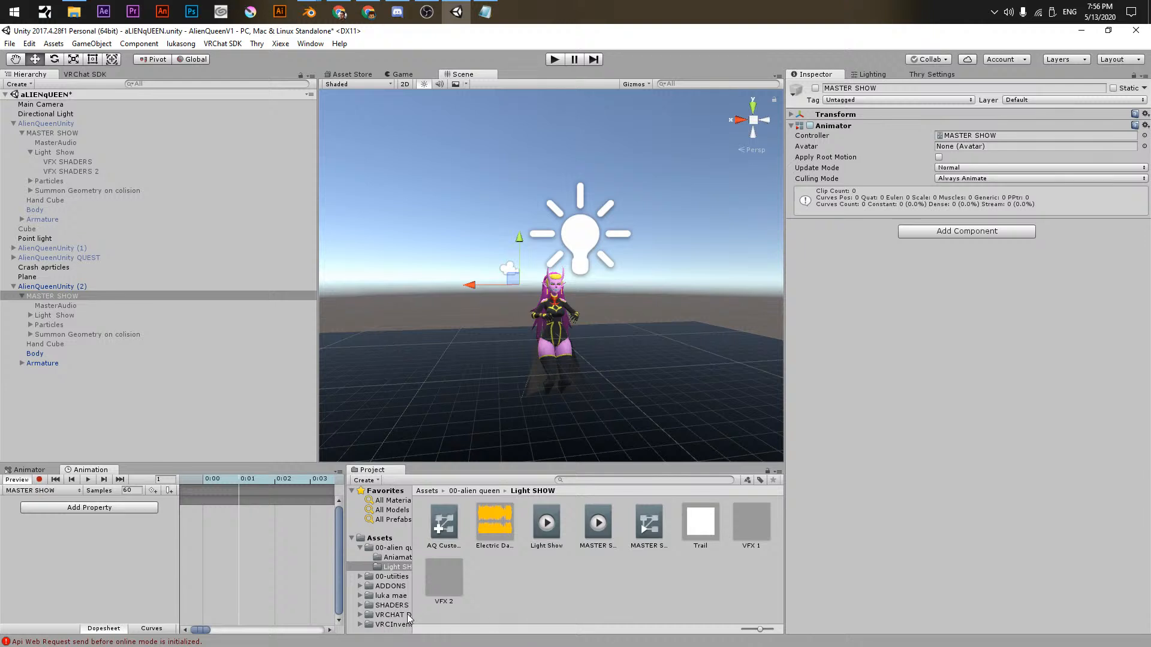
pyautogui.click(380, 538)
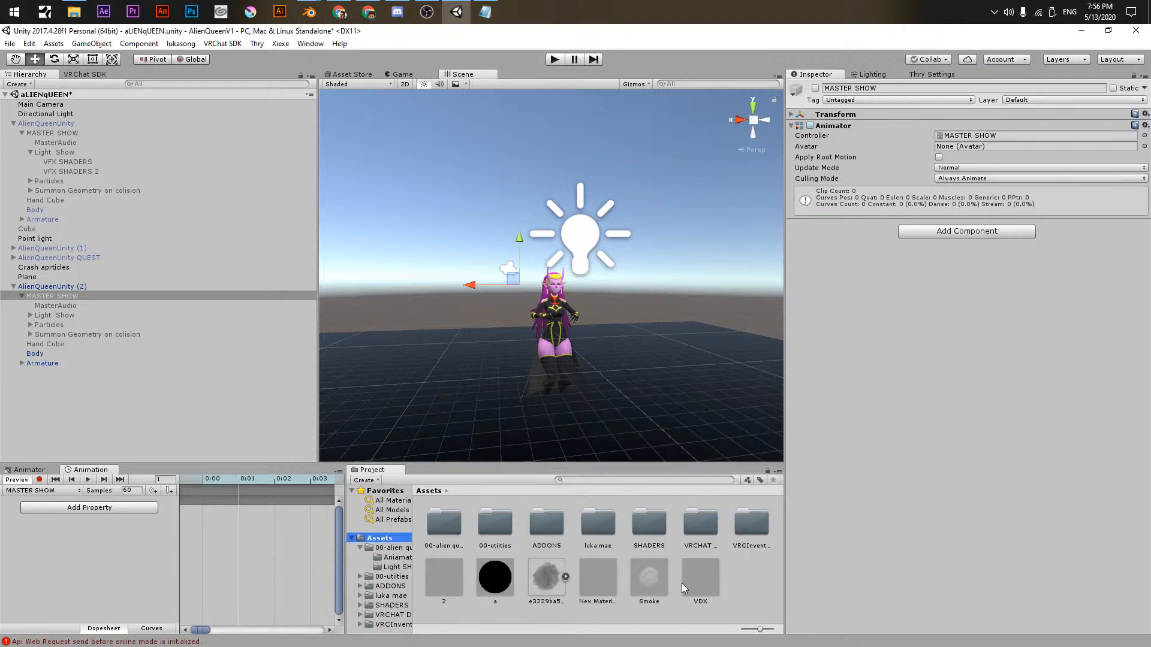
pyautogui.click(739, 521)
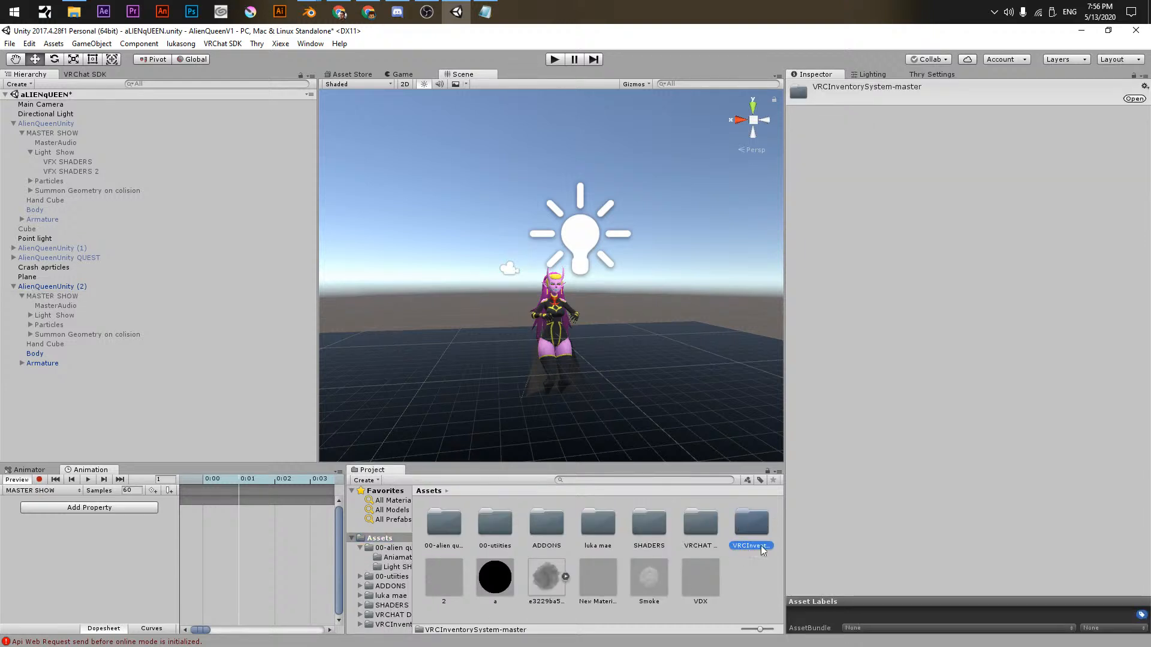
pyautogui.click(451, 529)
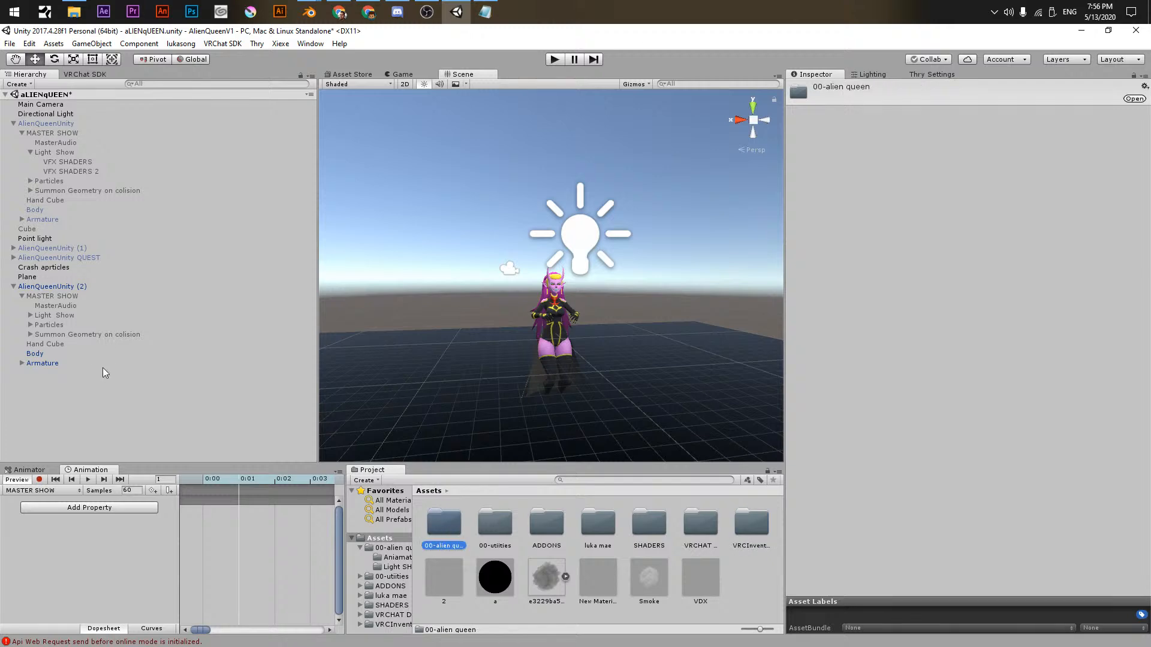
pyautogui.click(39, 296)
pyautogui.click(42, 287)
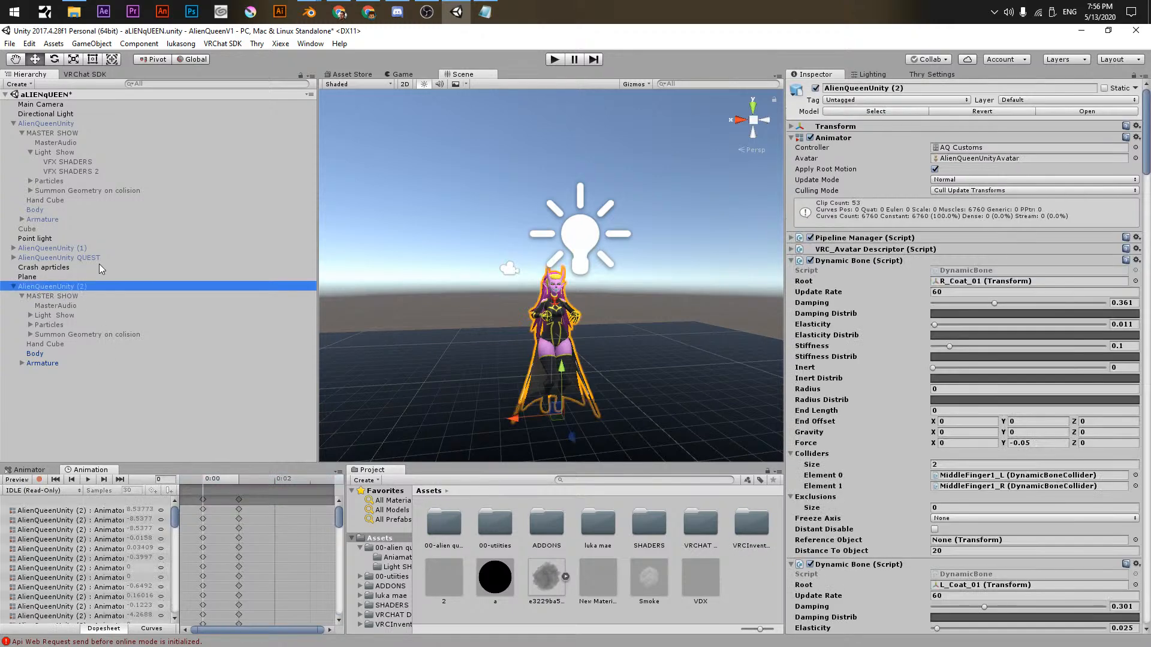
pyautogui.press('Delete')
# - Enable the original AlienQueenUnity avatar, collapse its MASTER SHOW object and save the scene
pyautogui.click(47, 124)
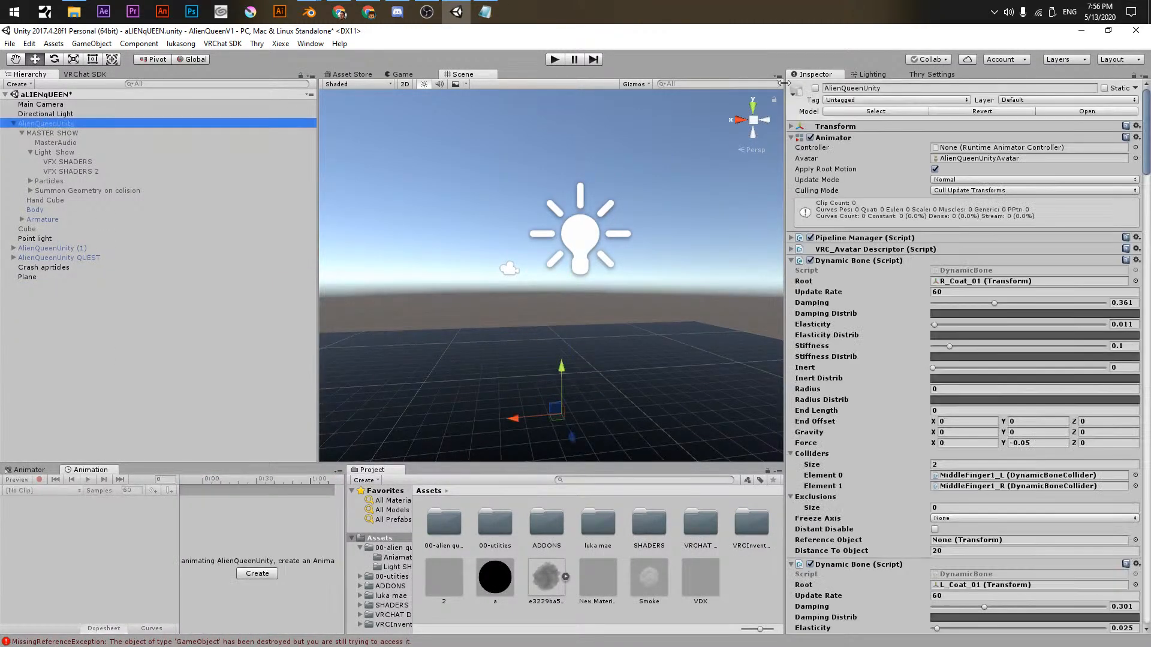
pyautogui.click(53, 133)
pyautogui.click(22, 133)
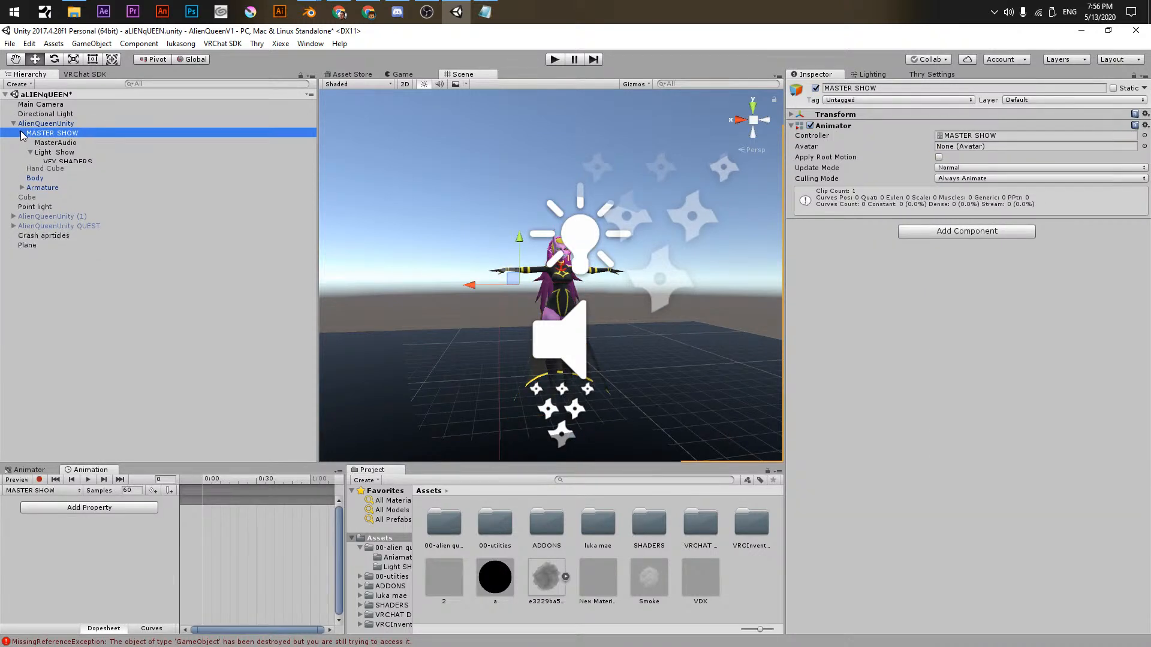
pyautogui.hotkey('ctrl', 's')
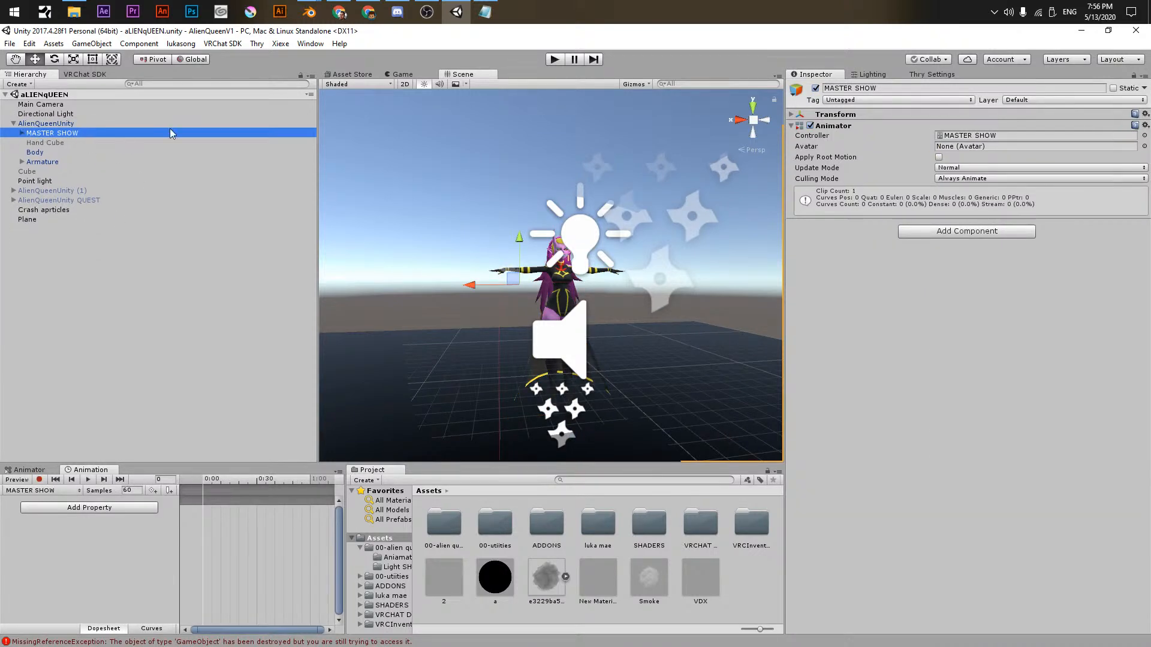
# - Generate a one-item inventory for AlienQueenUnity with Inv. Remapper, using MASTER SHOW as Item 1 and leaving it off by default
pyautogui.click(281, 44)
pyautogui.moveTo(289, 64)
pyautogui.click(391, 59)
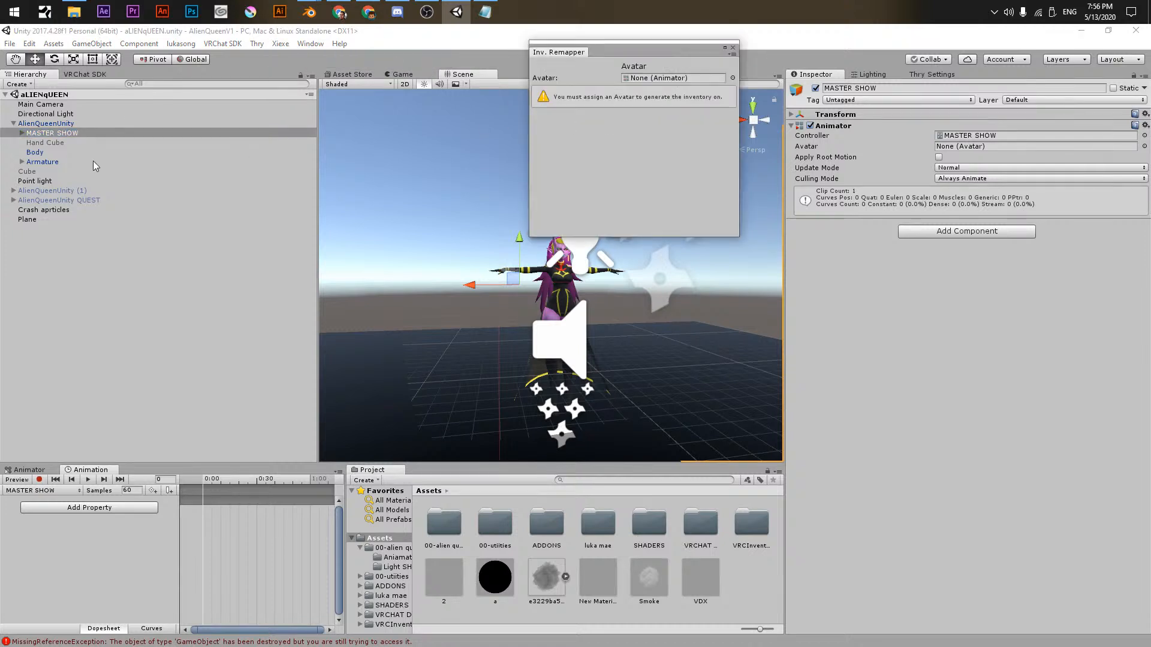
pyautogui.moveTo(48, 133); pyautogui.dragTo(672, 78)
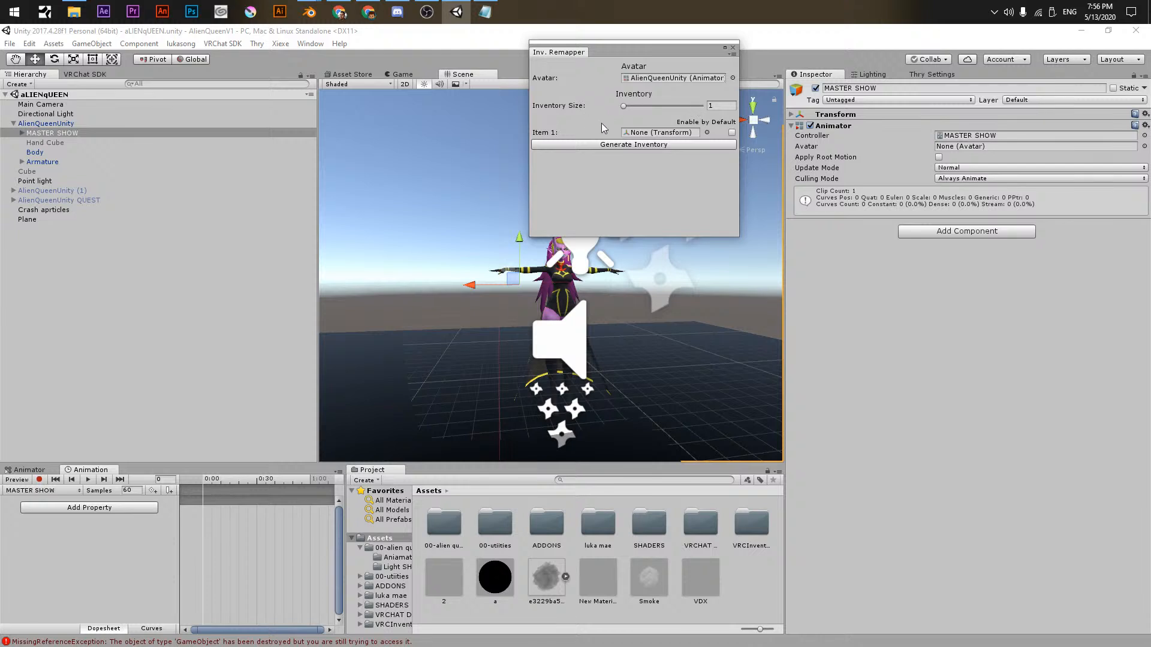
pyautogui.moveTo(42, 135); pyautogui.dragTo(674, 137)
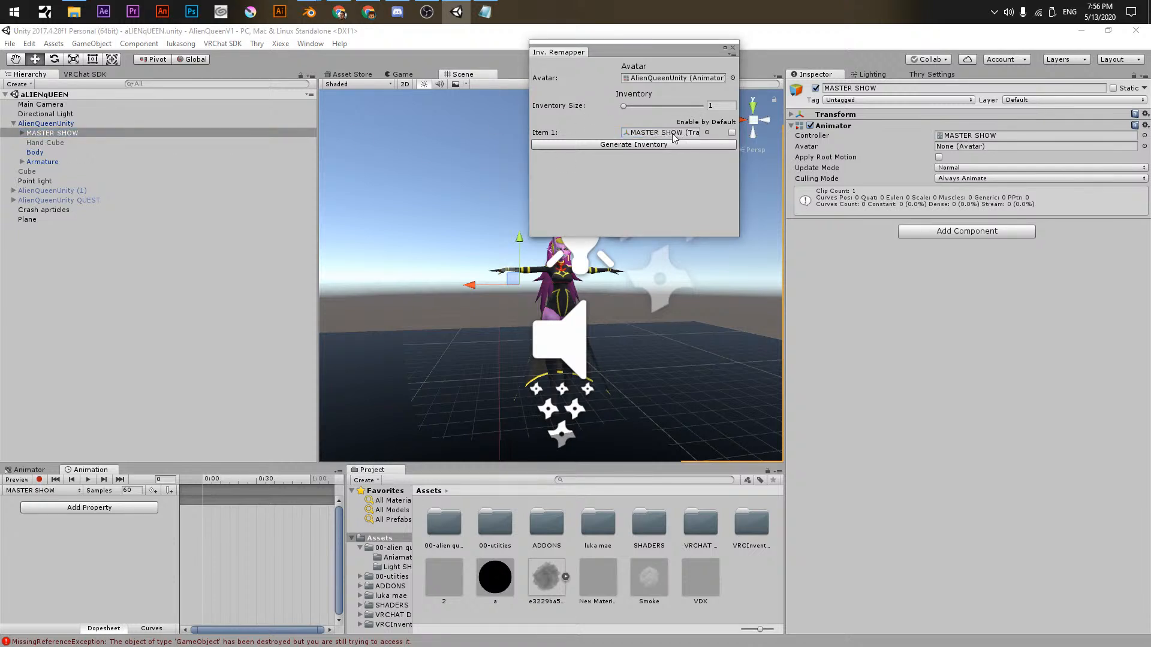
pyautogui.click(616, 144)
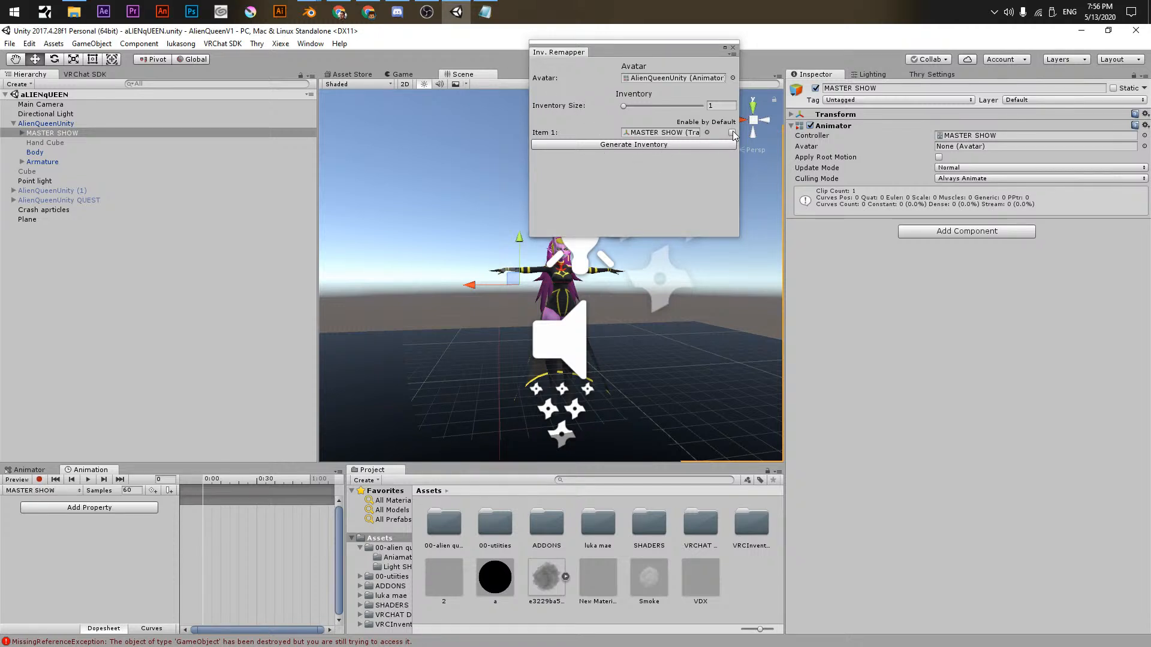
pyautogui.moveTo(741, 135); pyautogui.dragTo(794, 145)
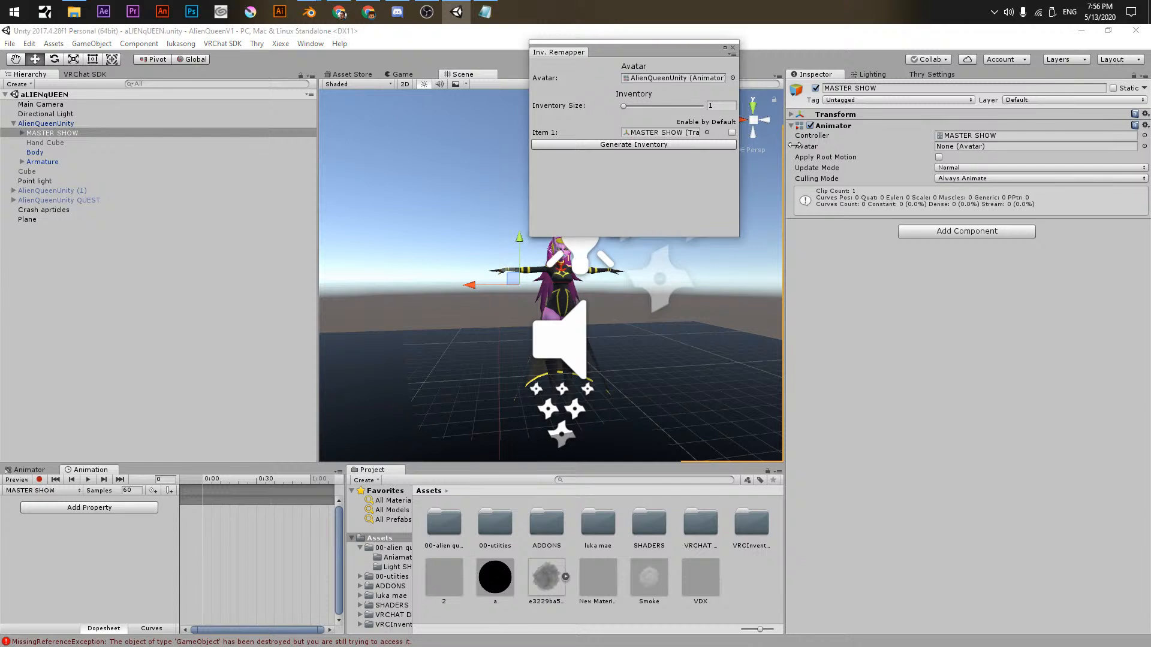
pyautogui.click(646, 144)
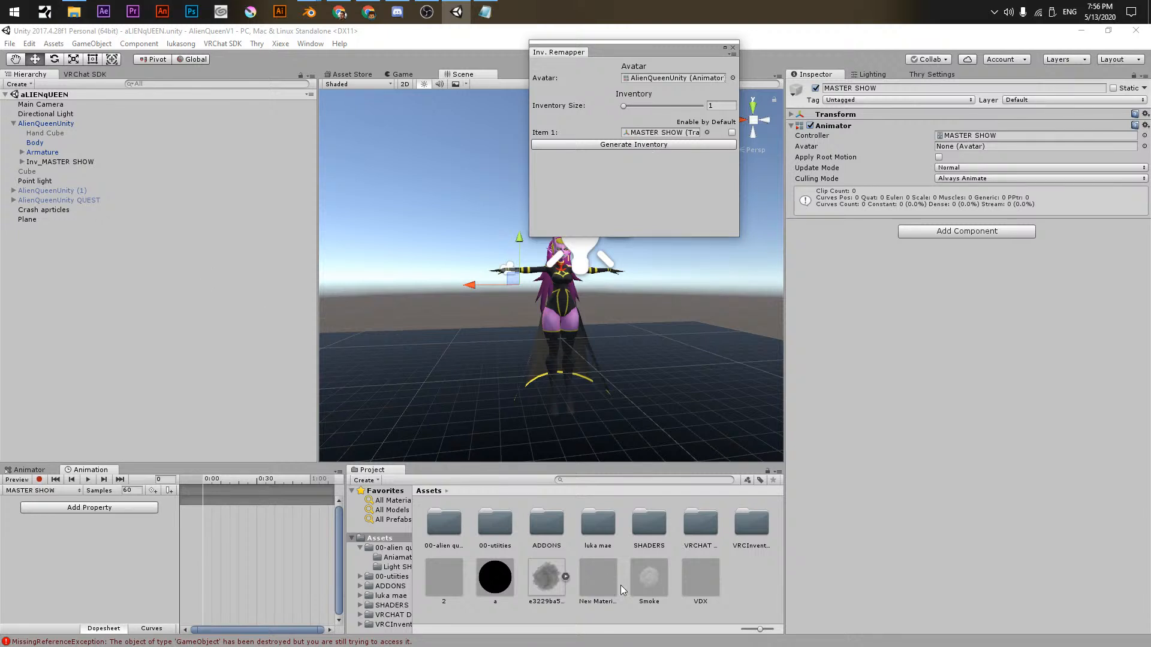
# - Open the generated AlienQueenUnity animations folder inside VRCInventorySystem-master and widen the project's folder tree
pyautogui.click(360, 626)
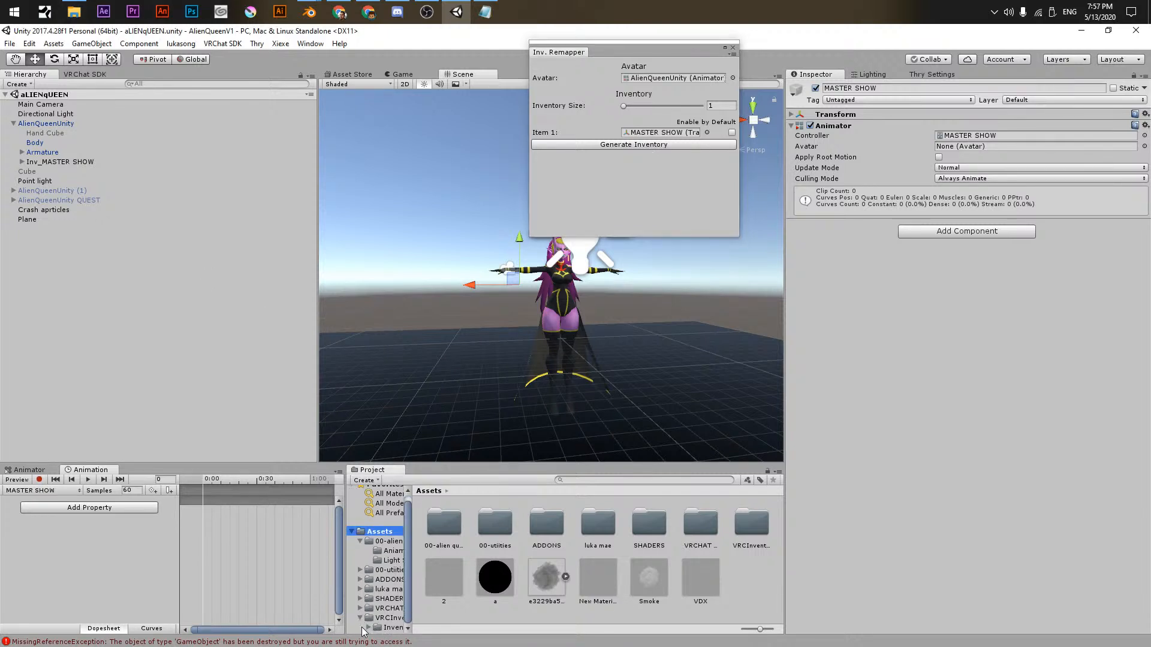
pyautogui.click(368, 627)
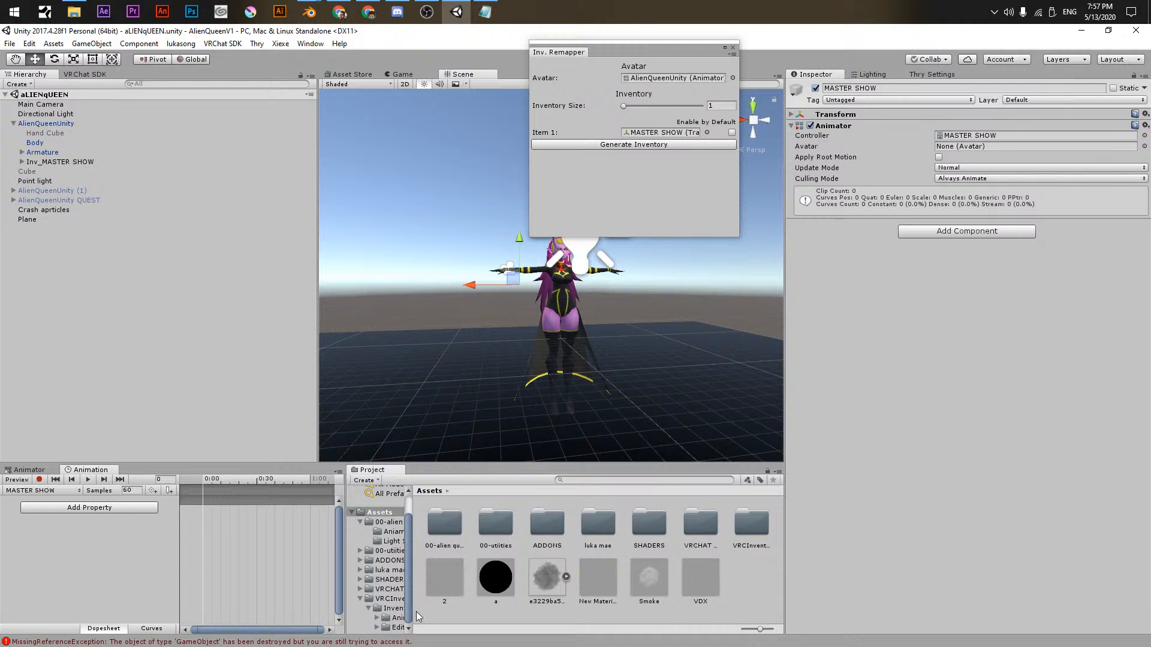
pyautogui.moveTo(410, 626); pyautogui.dragTo(492, 627)
pyautogui.click(405, 618)
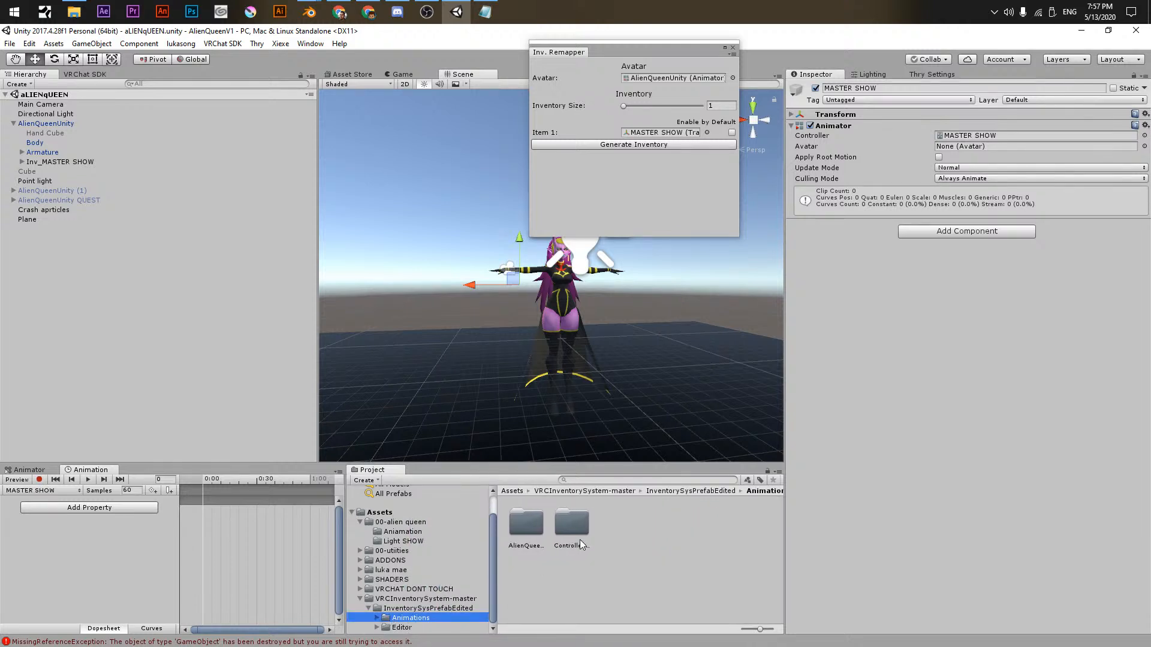
pyautogui.doubleClick(527, 525)
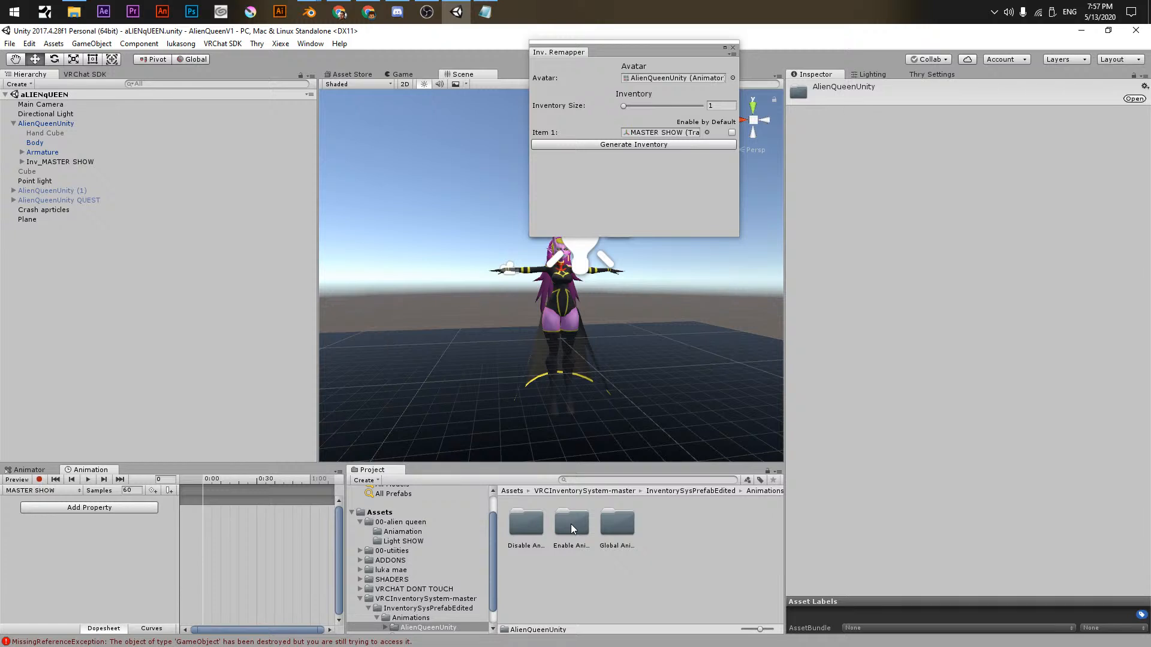
pyautogui.click(570, 526)
# - Set the generated MASTER SHOW_ENABLE clip as the EMOTE1 override in AQ Customs
pyautogui.click(418, 542)
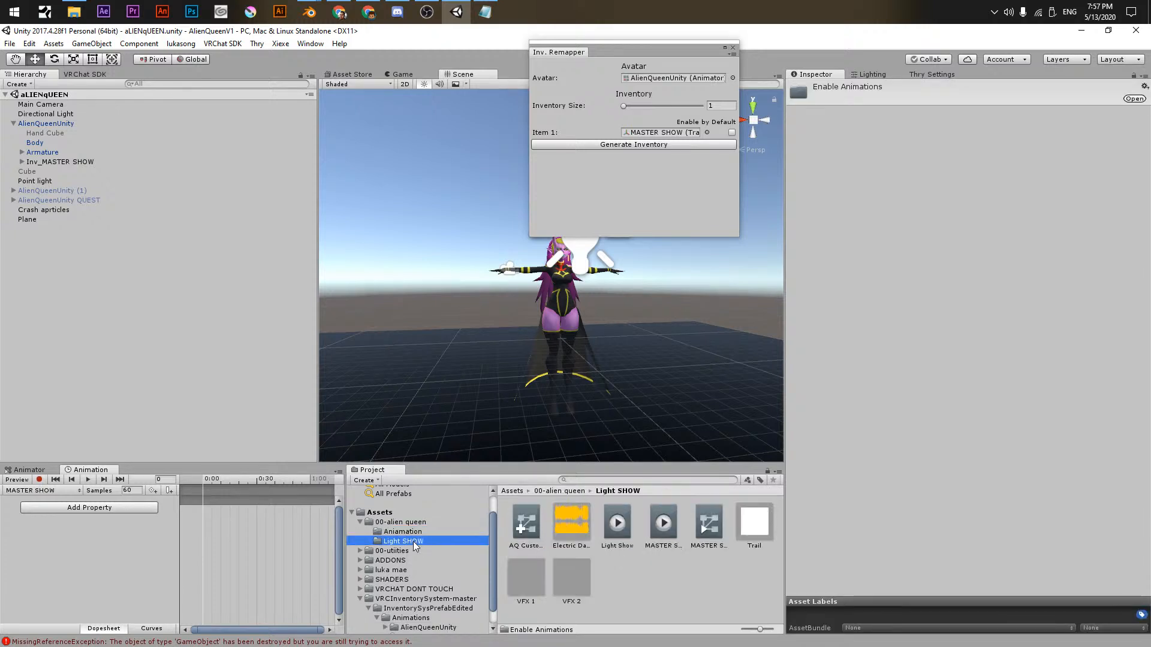
pyautogui.click(527, 523)
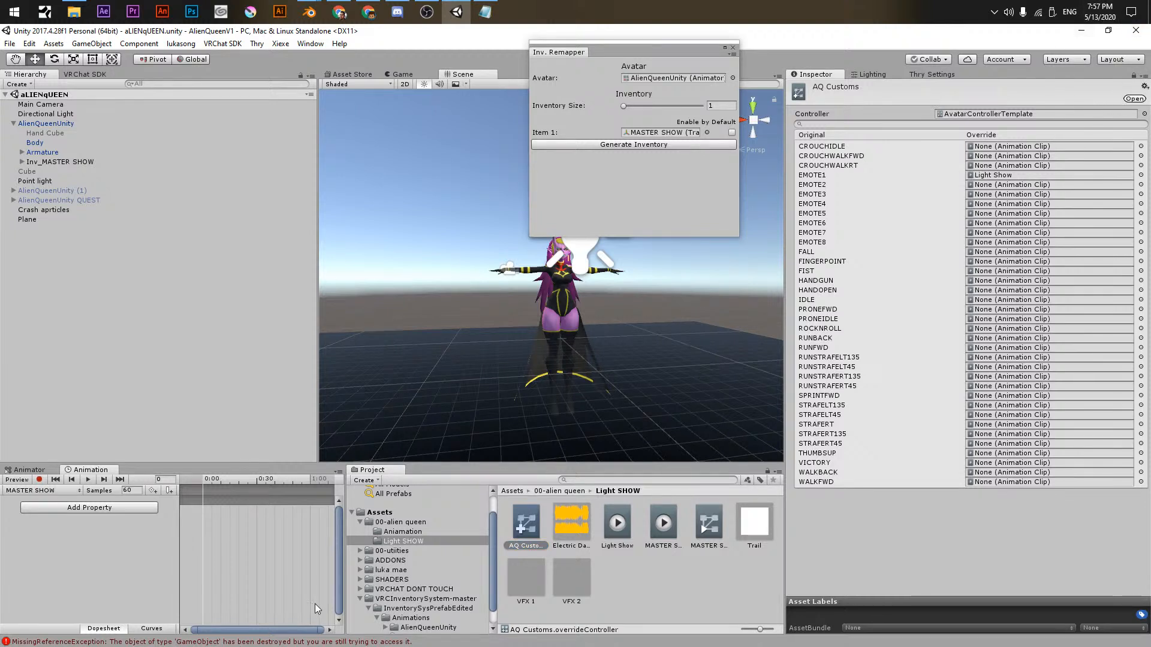
pyautogui.scroll(-1, 431, 626)
pyautogui.click(427, 609)
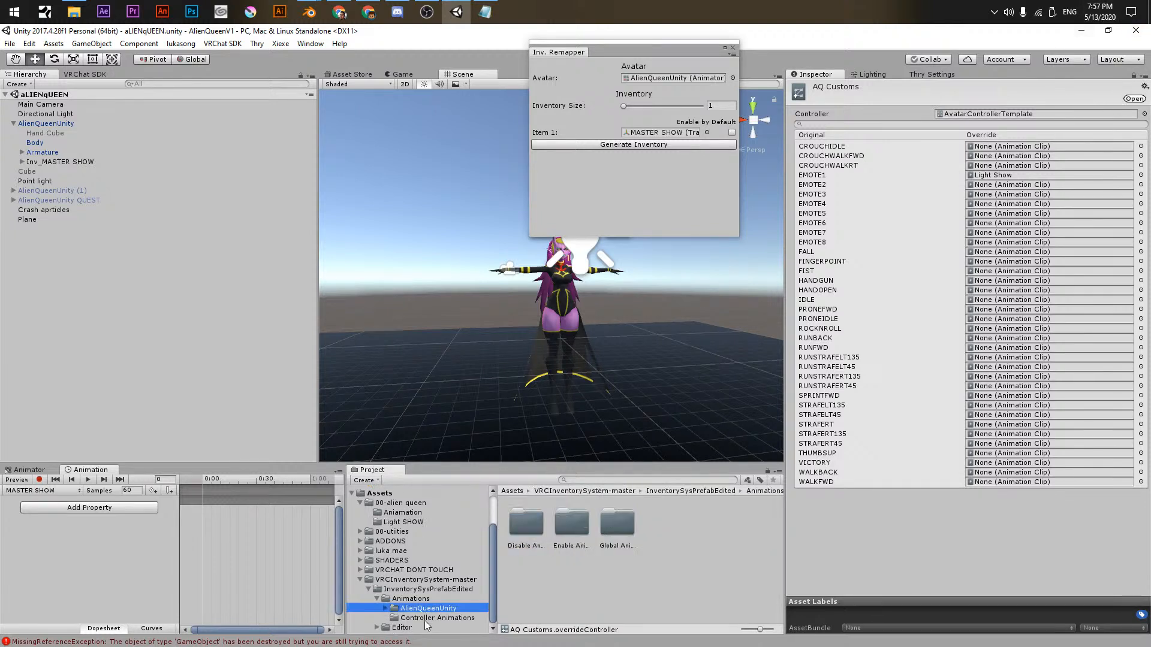
pyautogui.doubleClick(566, 537)
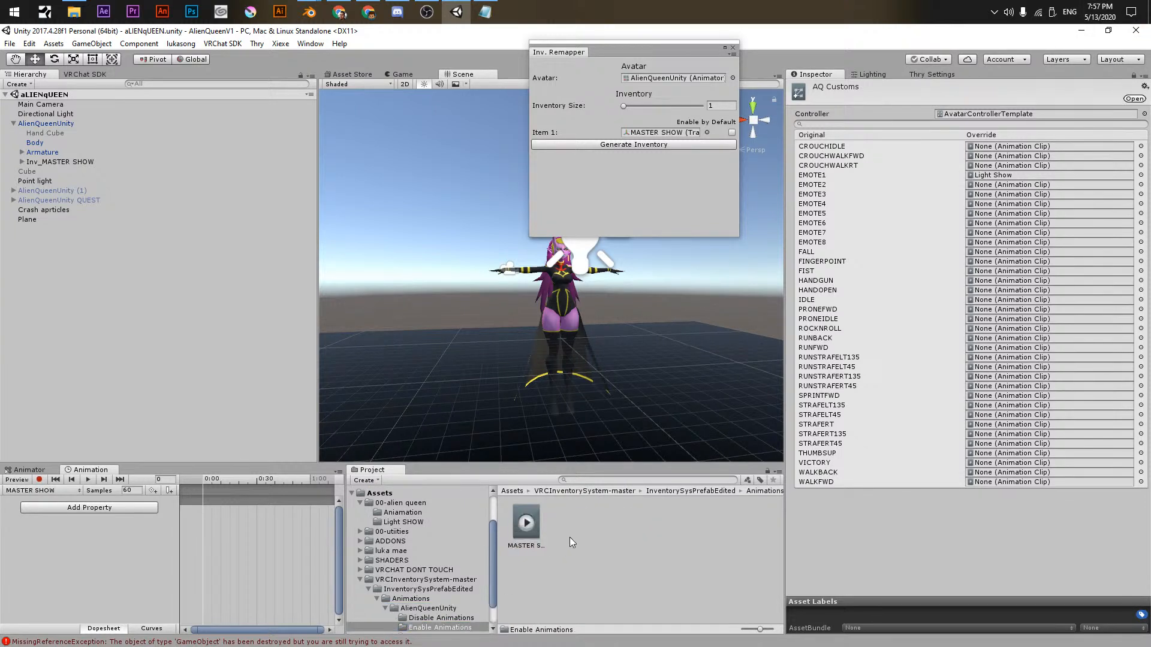
pyautogui.click(525, 524)
pyautogui.moveTo(527, 523); pyautogui.dragTo(1004, 176)
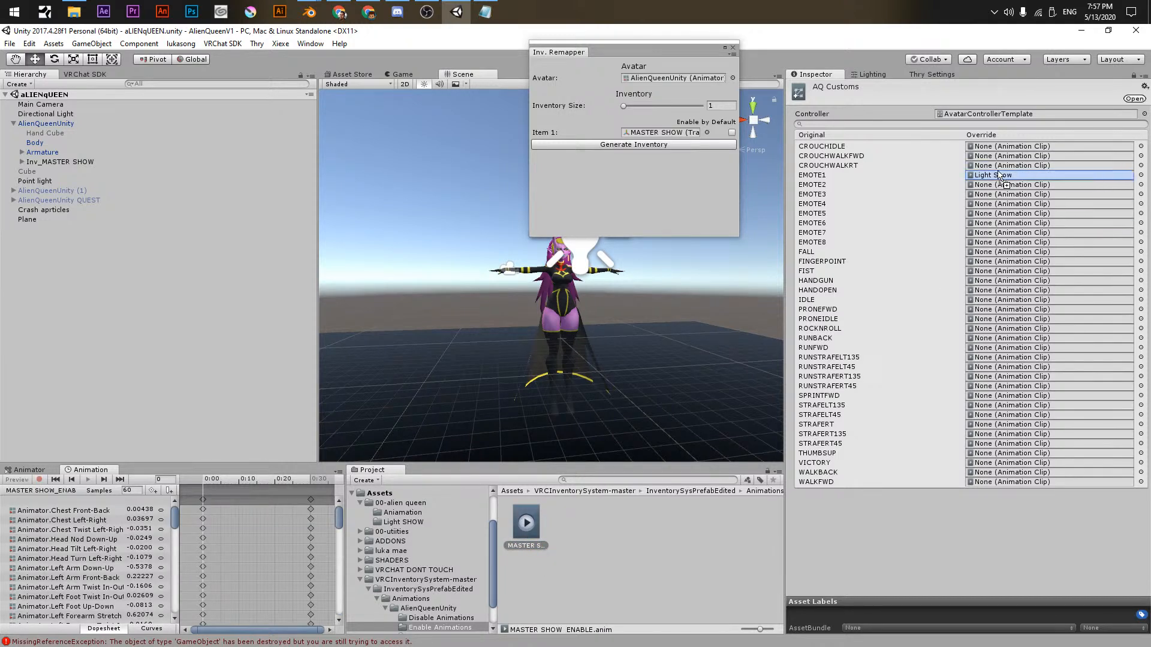
pyautogui.click(706, 492)
# - Set the MASTER SHOW_DISABLE clip from Disable Animations as the EMOTE5 override in AQ Customs
pyautogui.click(399, 608)
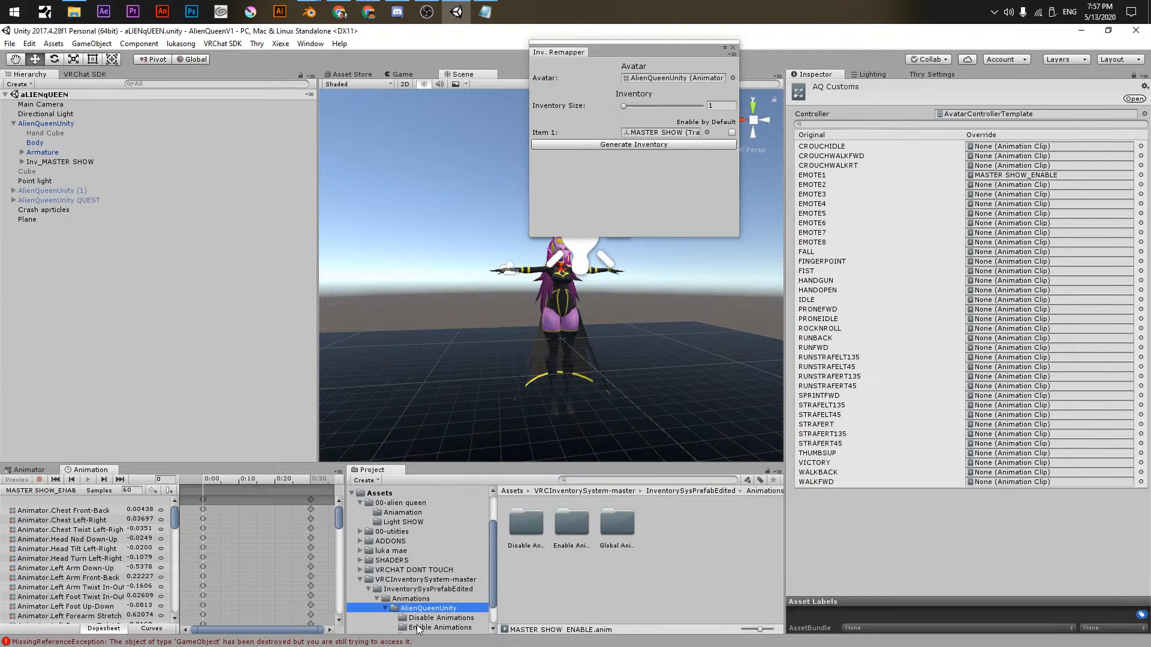
pyautogui.click(418, 627)
pyautogui.click(420, 618)
pyautogui.moveTo(530, 550); pyautogui.dragTo(976, 220)
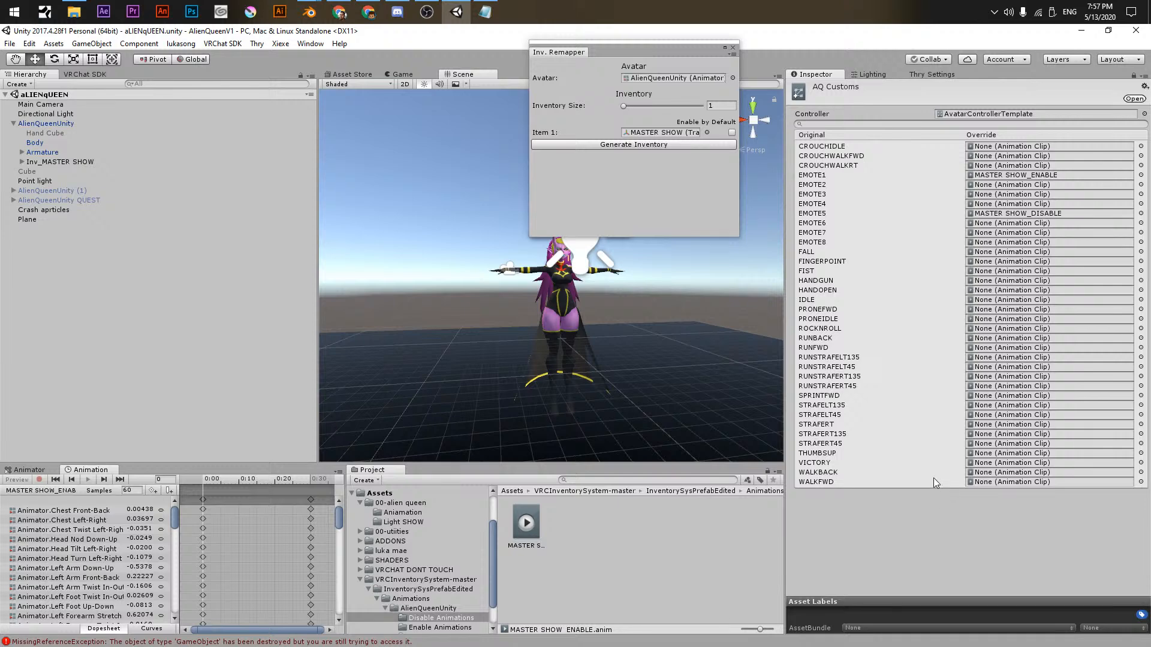
# - Expand Inv_MASTER SHOW through its ENABLE and DISABLE objects to examine the generated inventory structure
pyautogui.click(21, 163)
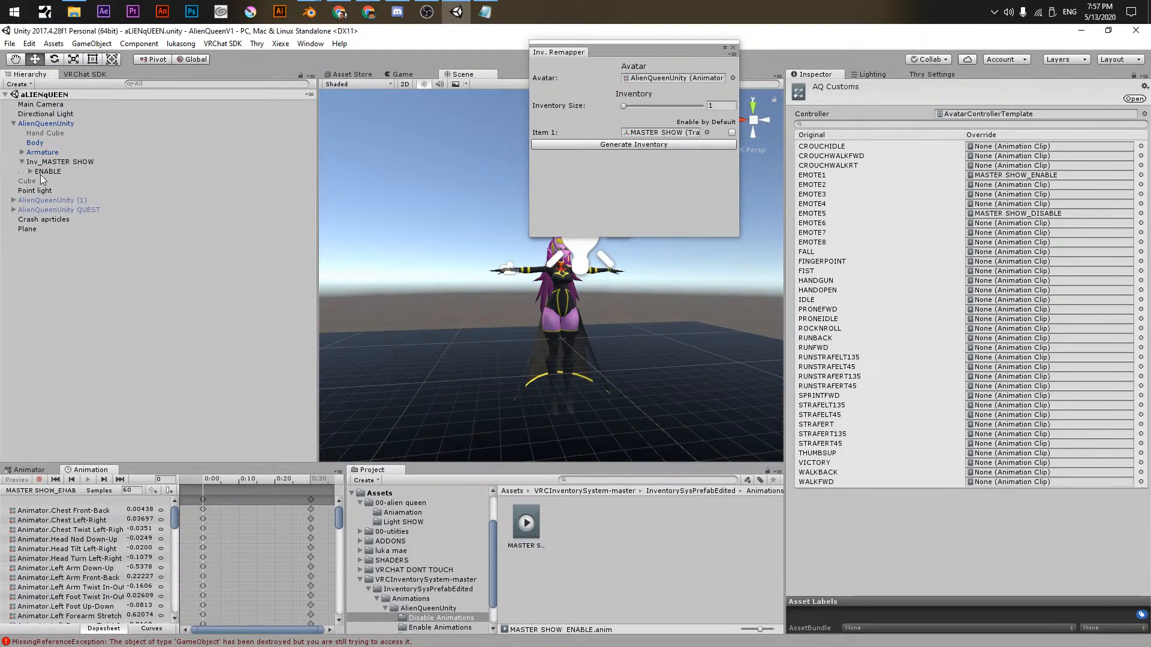
pyautogui.click(33, 171)
pyautogui.click(29, 171)
pyautogui.click(34, 181)
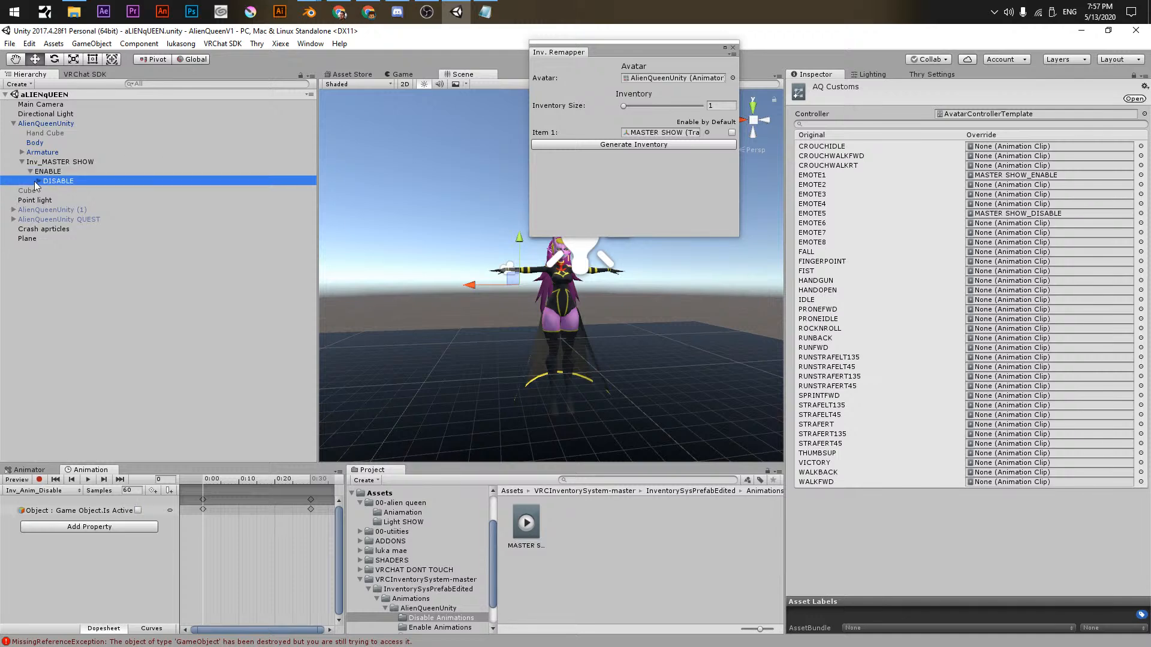
pyautogui.click(39, 181)
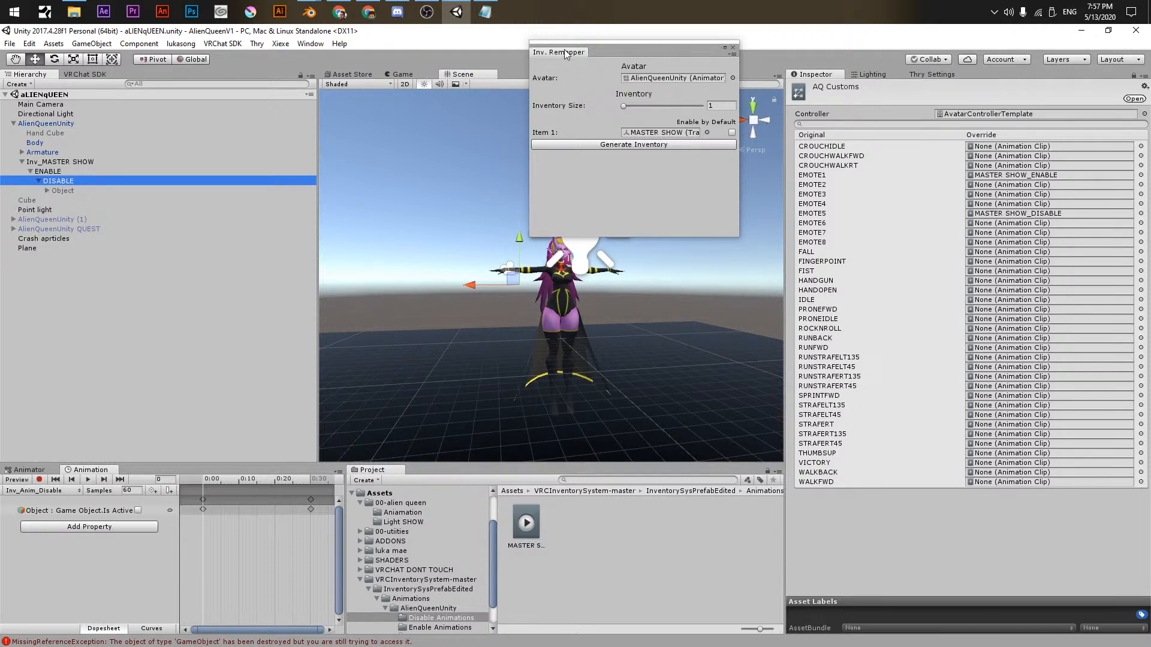
# - Dock the Inv. Remapper window beside the Hierarchy and VRChat SDK, keeping the Hierarchy in front
pyautogui.moveTo(563, 52); pyautogui.dragTo(516, 60)
pyautogui.moveTo(42, 74); pyautogui.dragTo(227, 281)
pyautogui.click(14, 74)
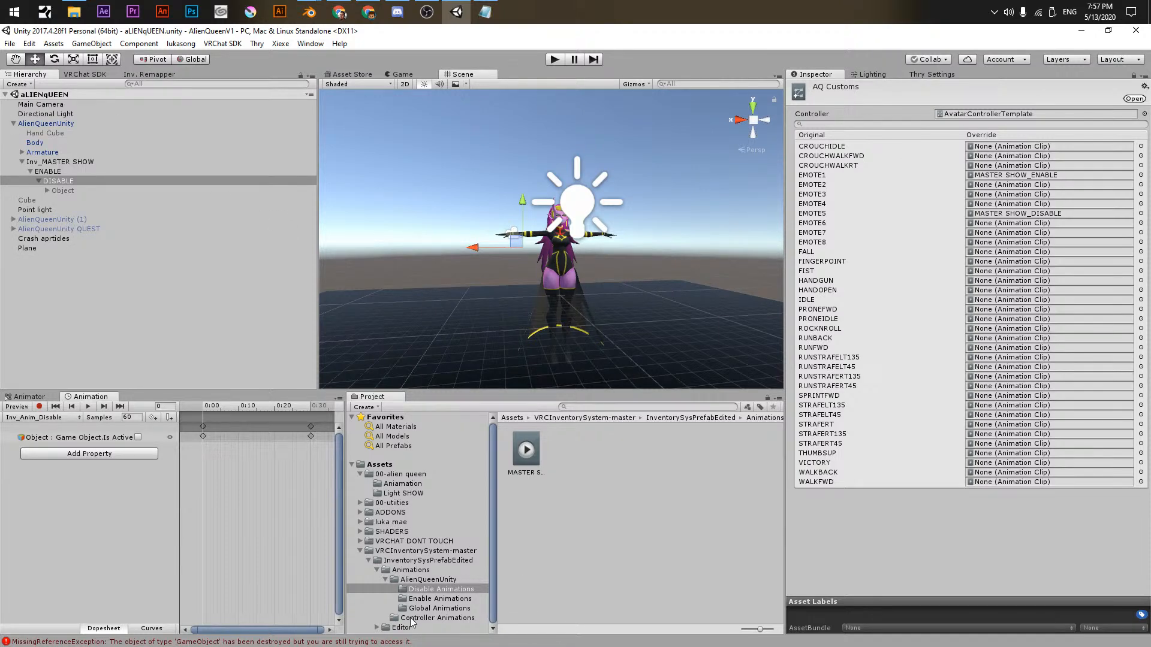
# - Add the GestureManager prefab from the 00-utities folder to the scene
pyautogui.click(360, 551)
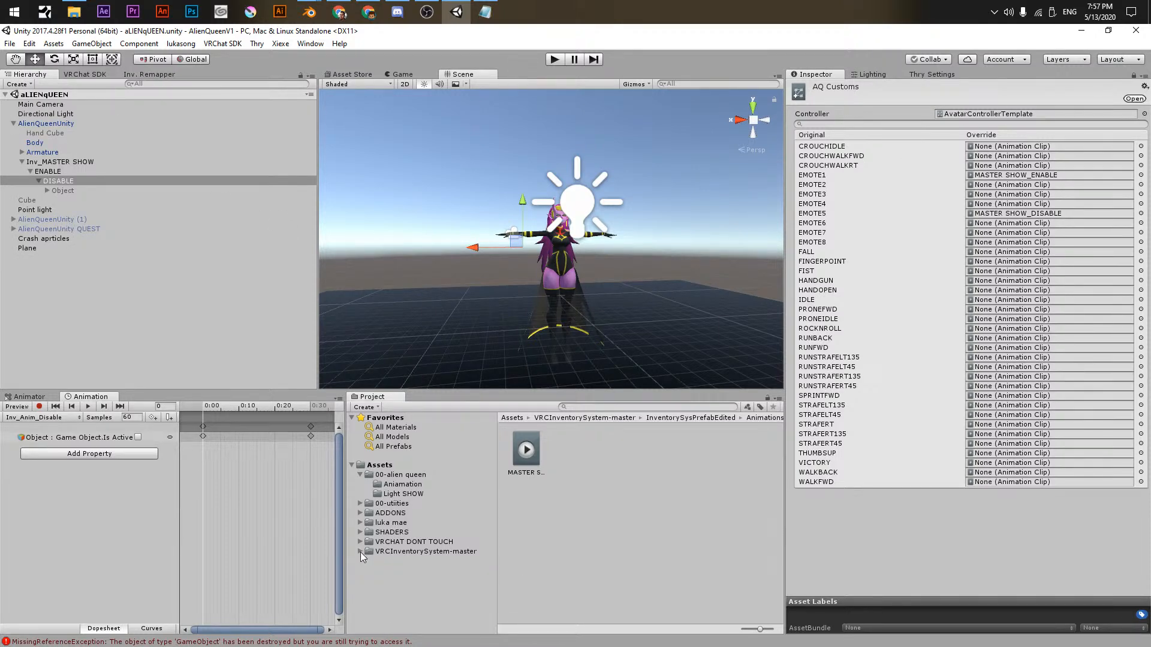
pyautogui.click(360, 514)
pyautogui.click(360, 516)
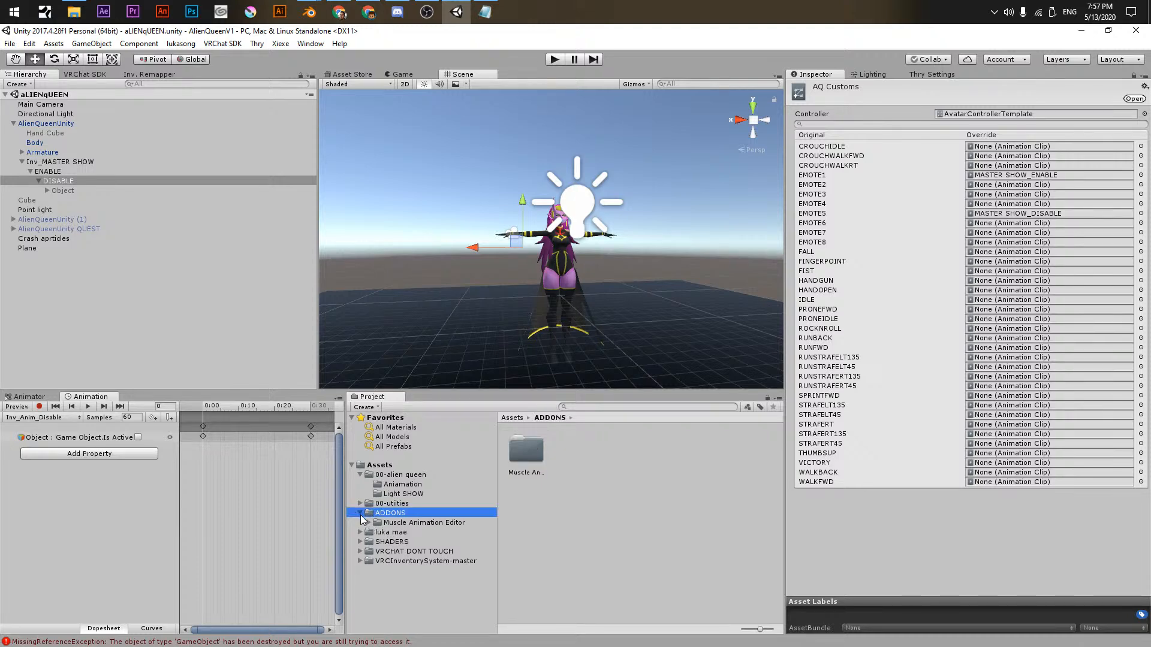
pyautogui.click(358, 506)
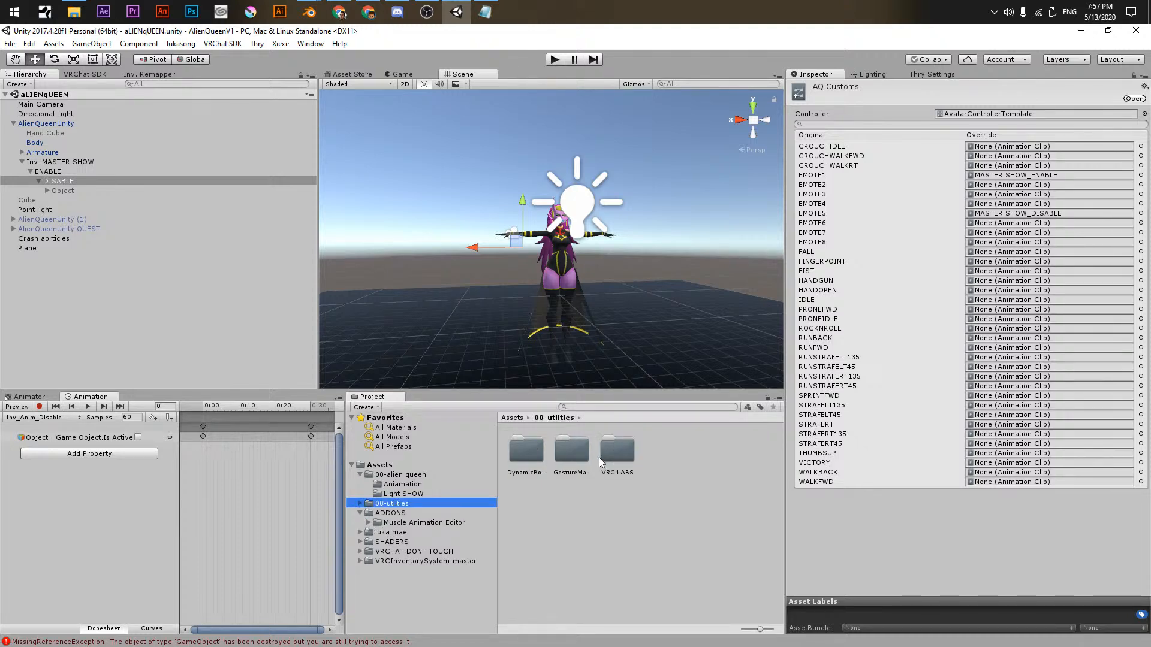
pyautogui.doubleClick(571, 451)
pyautogui.moveTo(650, 461); pyautogui.dragTo(99, 276)
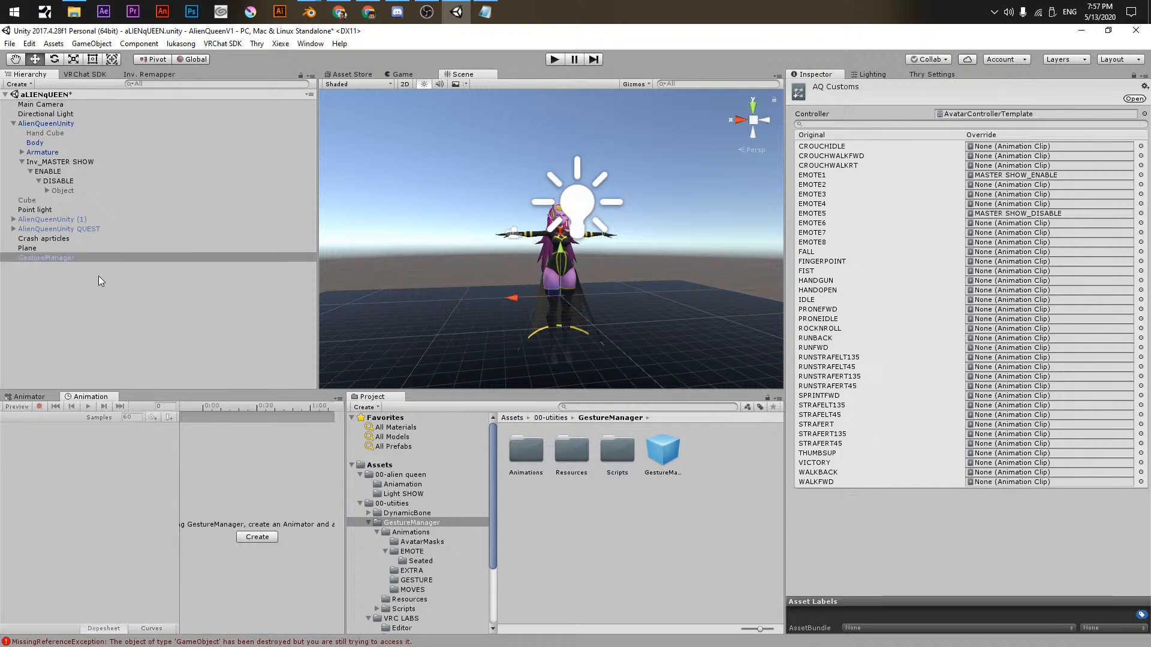
# - Save the scene and start Play mode, showing the GestureManager object's settings instead of AQ Customs
pyautogui.click(56, 263)
pyautogui.hotkey('ctrl', 's')
pyautogui.click(556, 59)
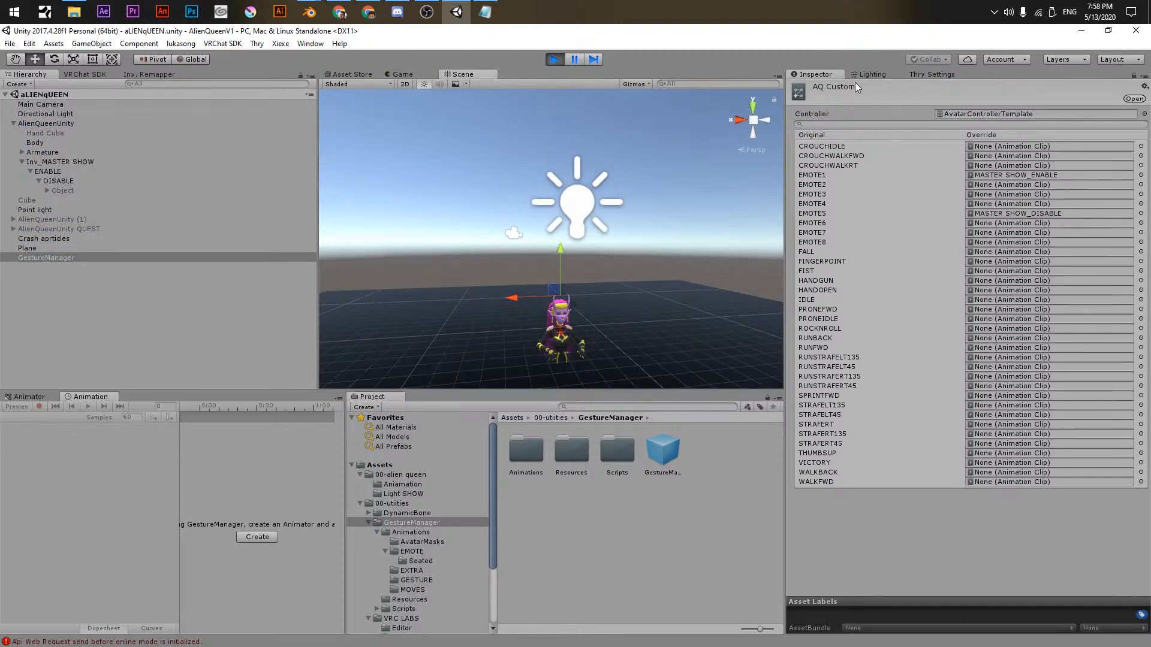
pyautogui.click(1133, 76)
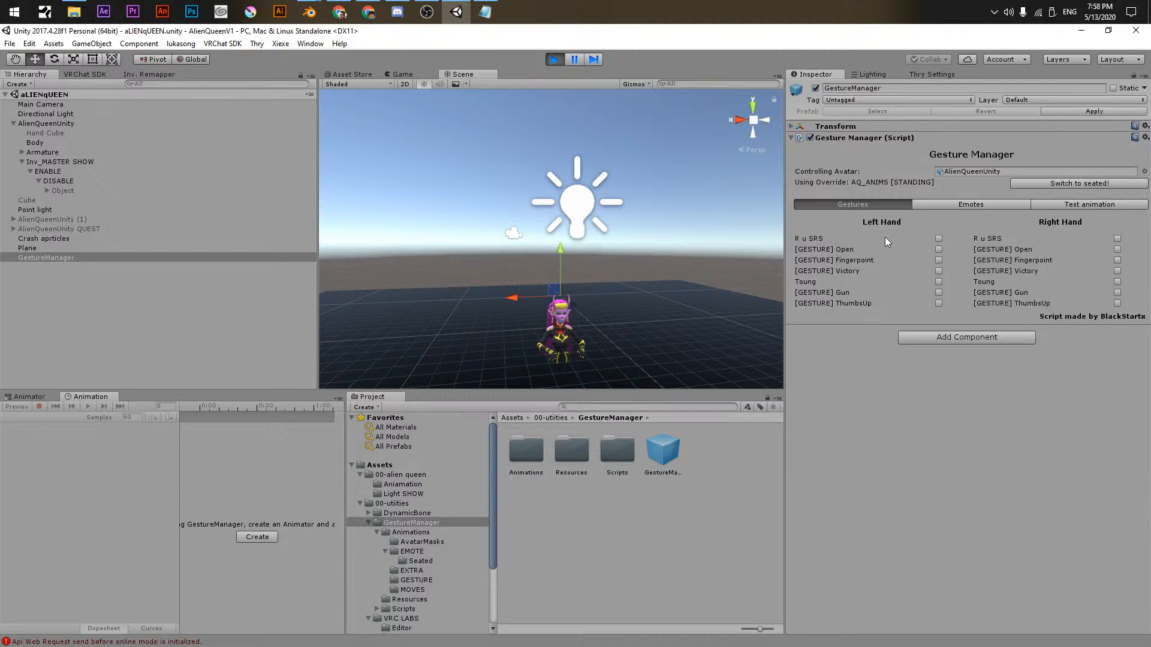
# - Check GestureManager's emotes and AlienQueenUnity's VRC_Avatar Descriptor animation overrides, and leave Play mode
pyautogui.click(962, 205)
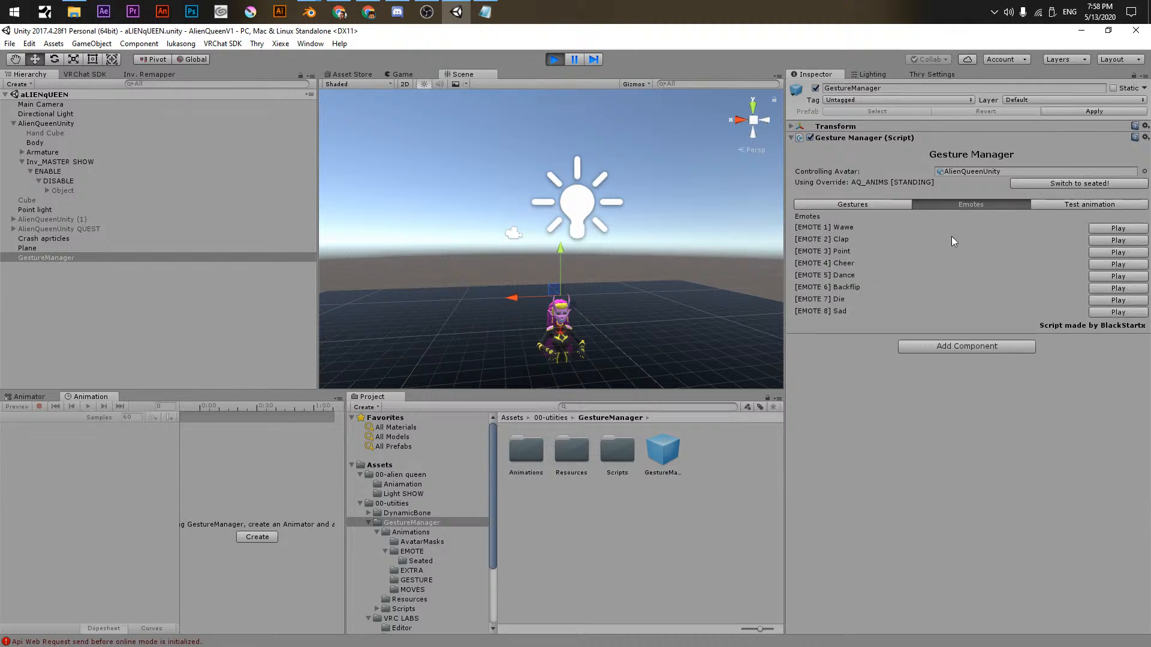
pyautogui.click(53, 122)
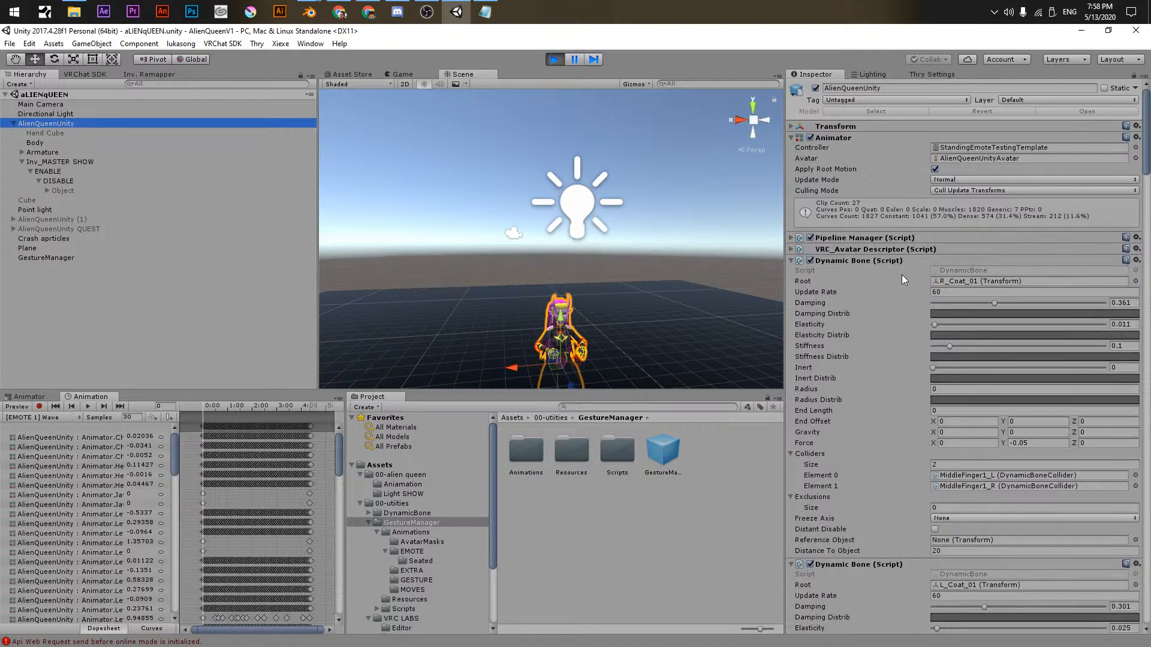
pyautogui.click(791, 249)
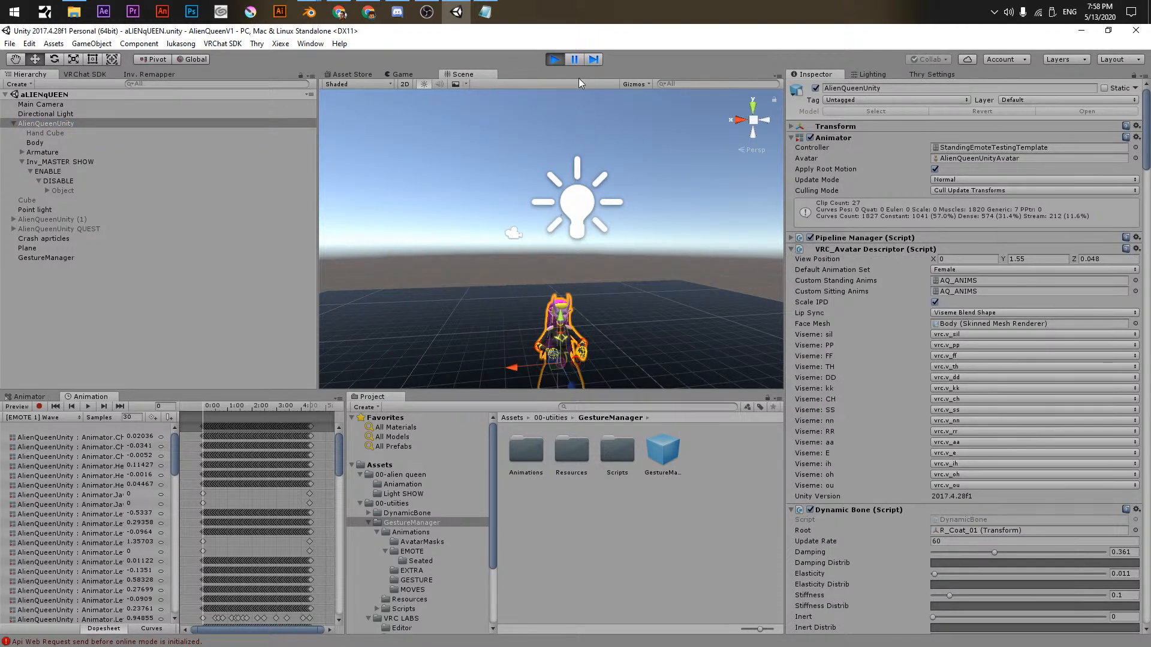
pyautogui.click(551, 60)
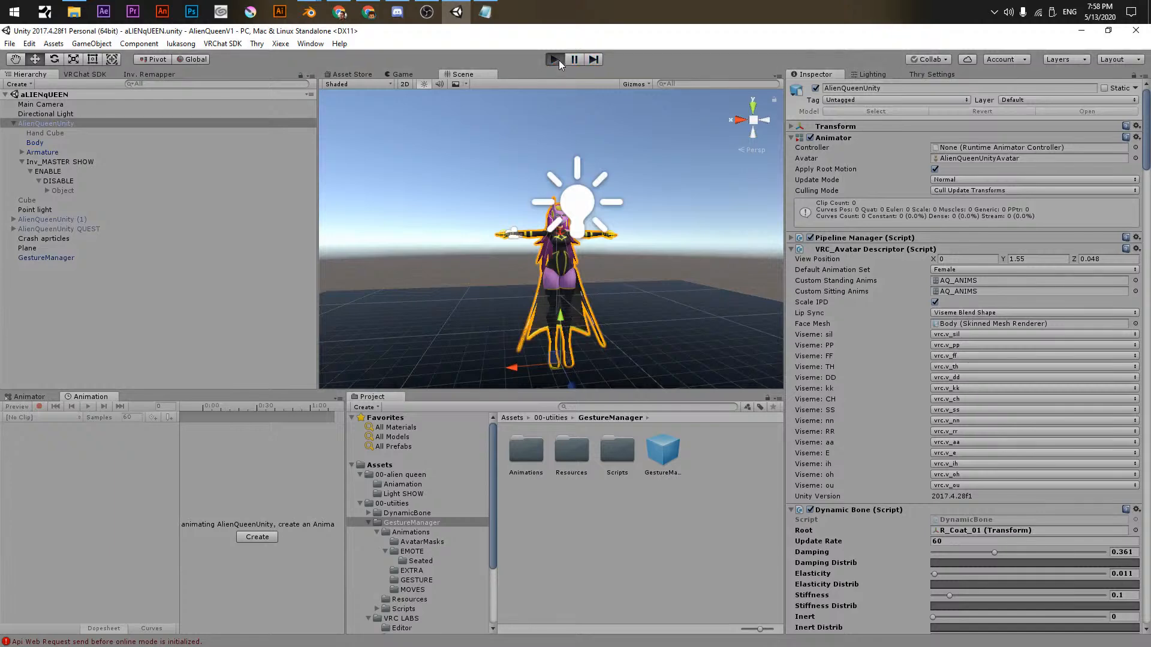
# - Try to assign AQ Customs from the Light SHOW folder as AlienQueenUnity's custom standing and sitting animations during Play mode
pyautogui.click(554, 59)
pyautogui.doubleClick(521, 460)
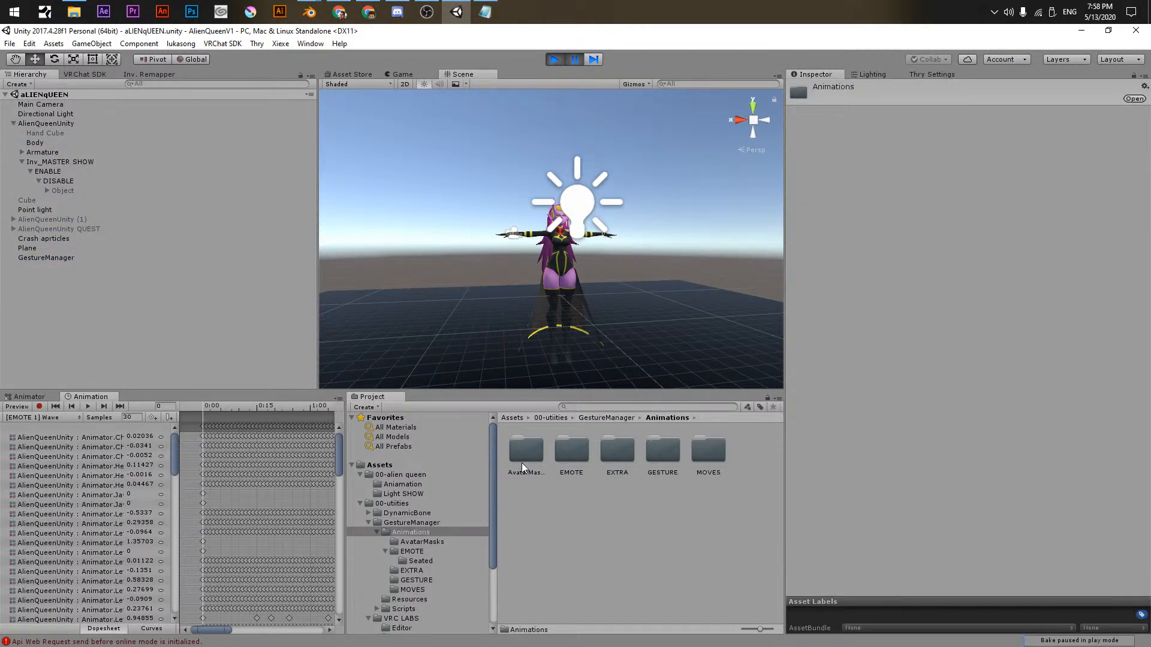
pyautogui.click(395, 483)
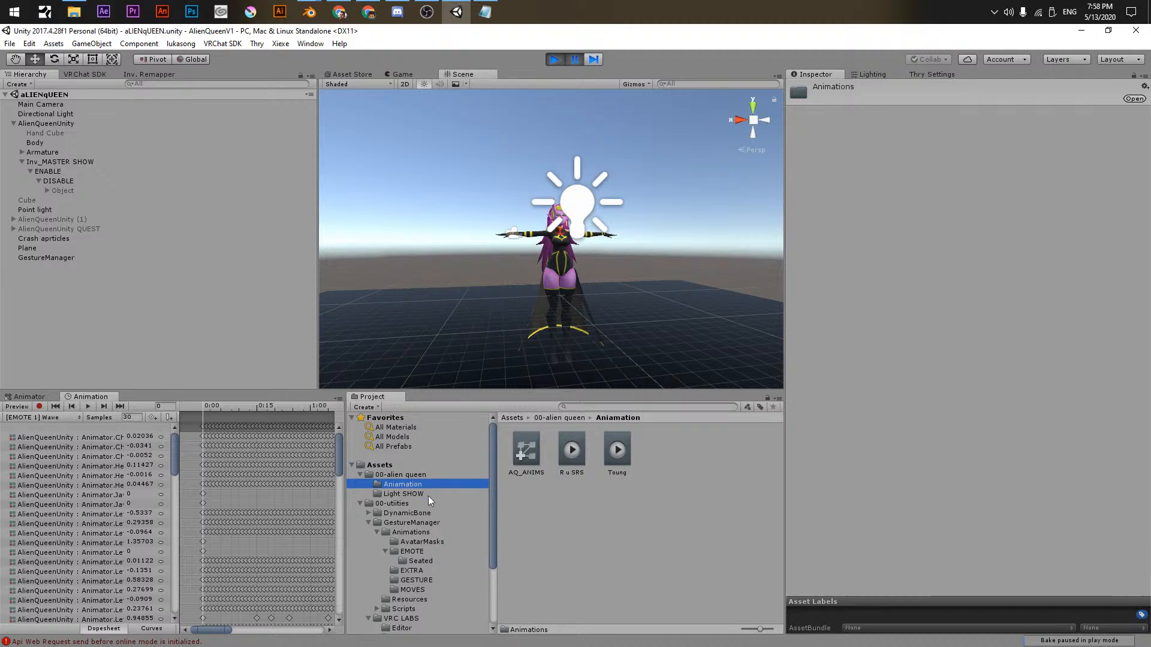
pyautogui.click(405, 495)
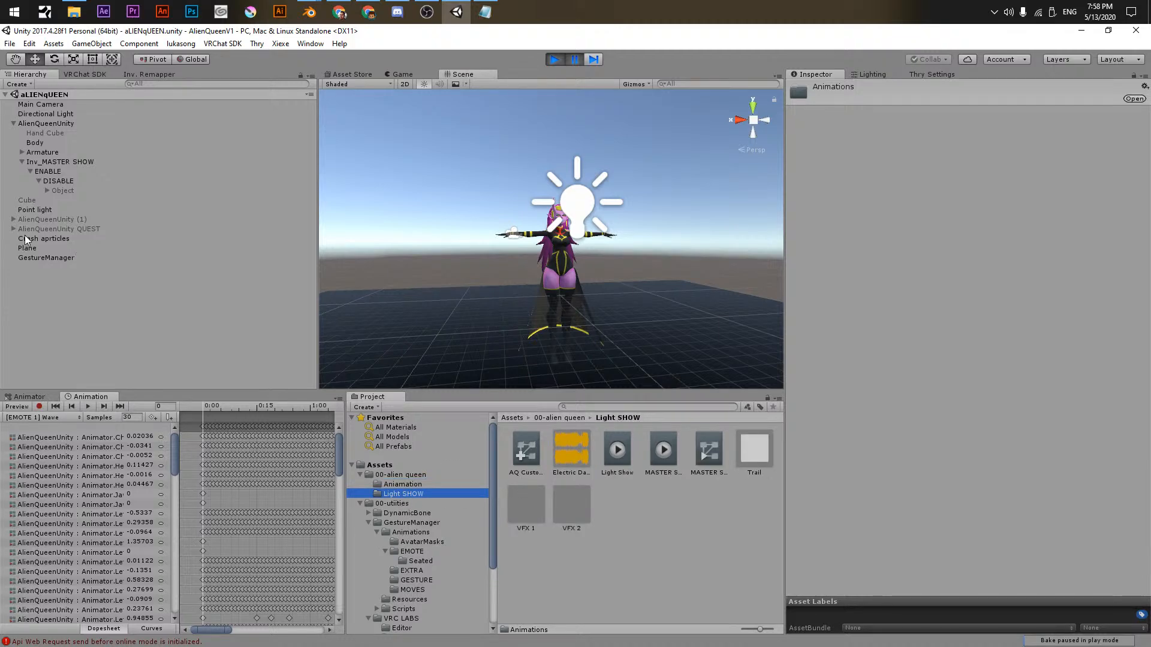
pyautogui.click(42, 123)
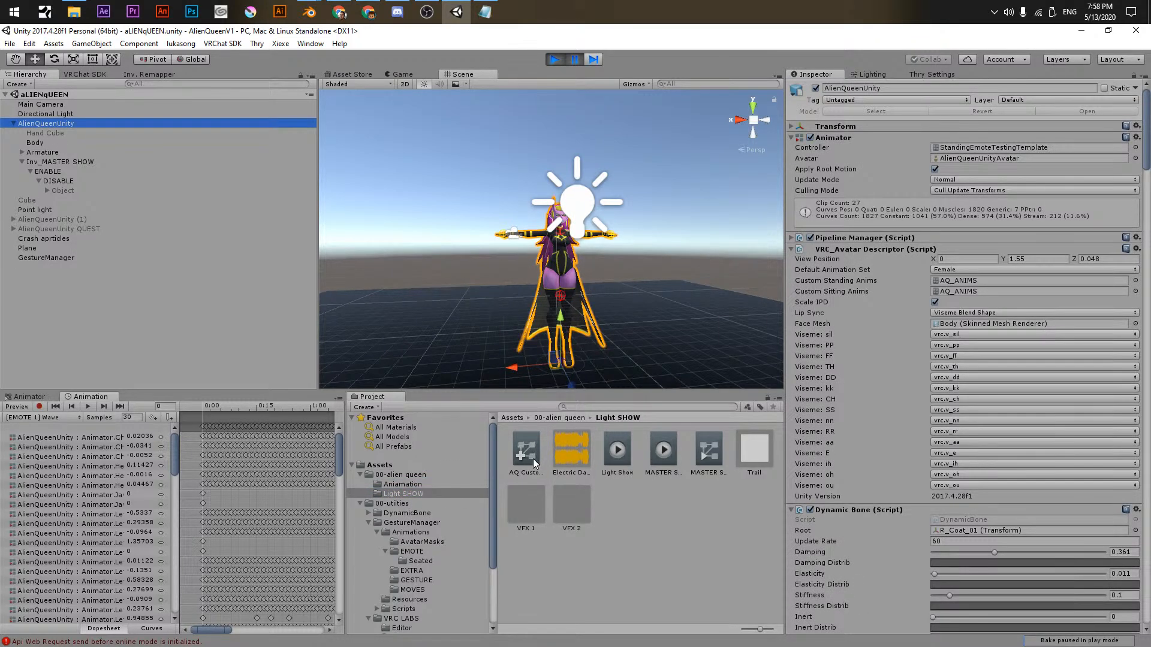
pyautogui.moveTo(533, 458); pyautogui.dragTo(1019, 281)
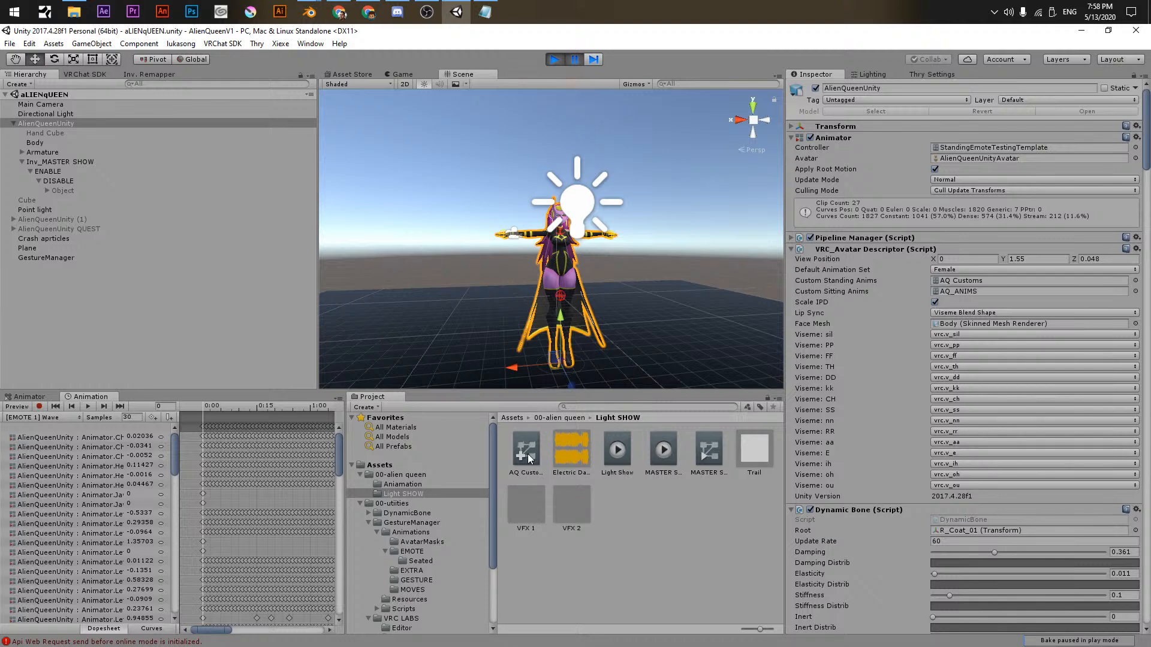
pyautogui.moveTo(529, 459); pyautogui.dragTo(963, 292)
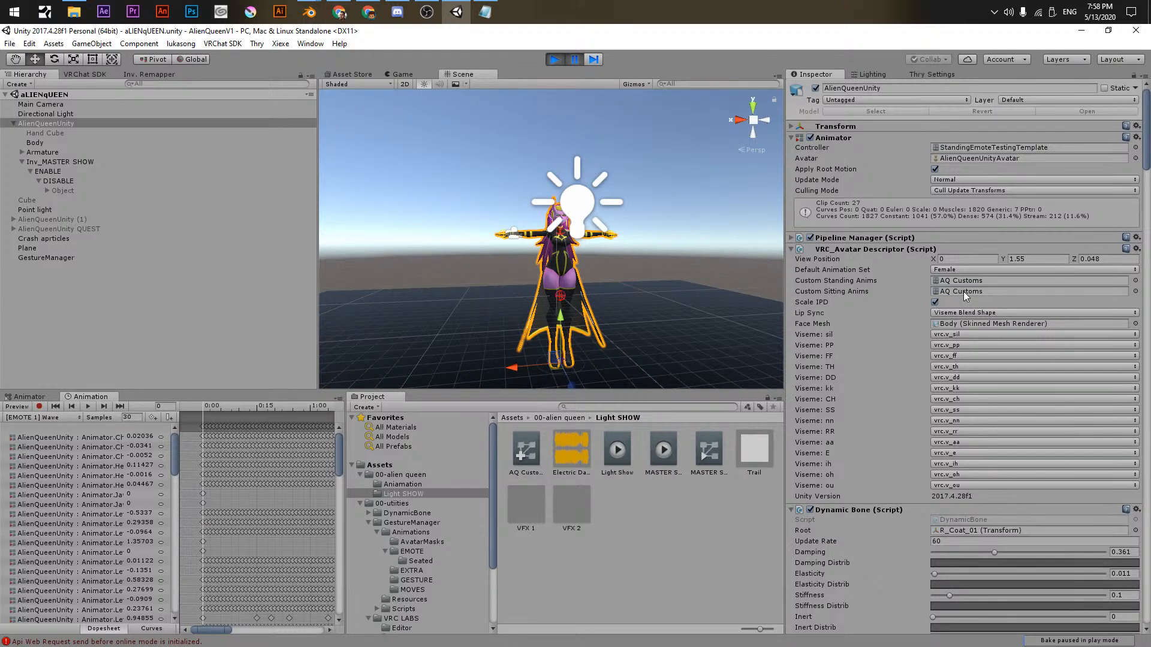
# - Undo the AQ Customs assignments on AlienQueenUnity and leave Play mode
pyautogui.click(711, 503)
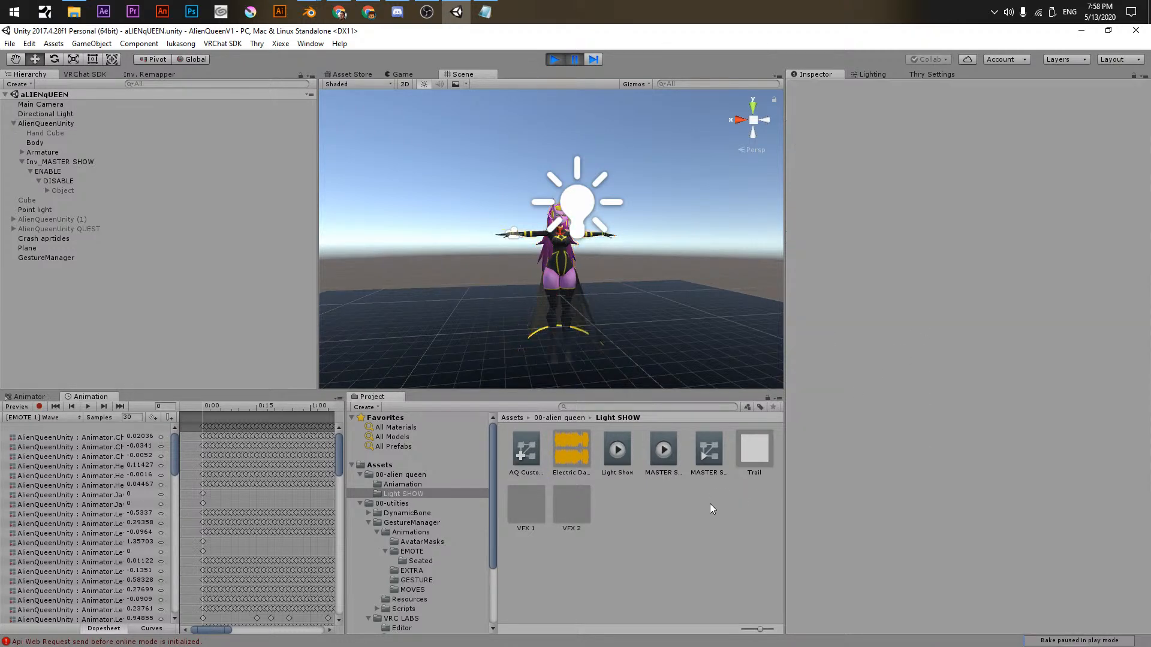
pyautogui.hotkey('ctrl', 'z')
pyautogui.hotkey('ctrl', 'z')
pyautogui.click(553, 58)
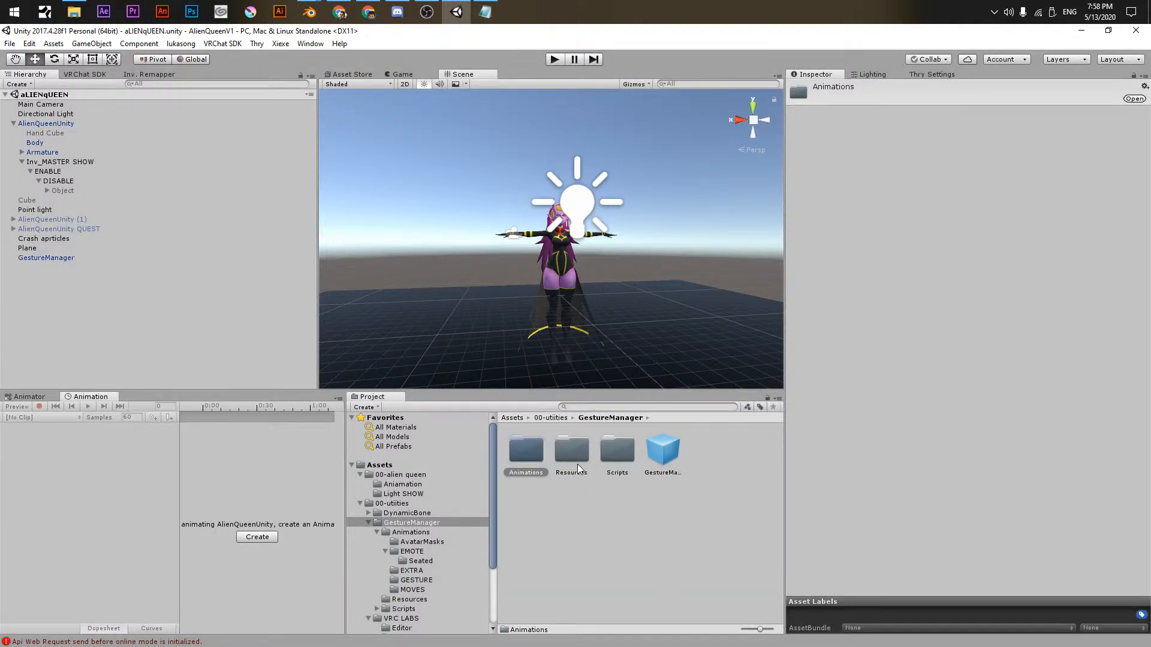
# - Check AQ Customs' overrides, and keep the AQ_ANIMS override controller from the Aniamation folder locked in the Inspector
pyautogui.click(393, 494)
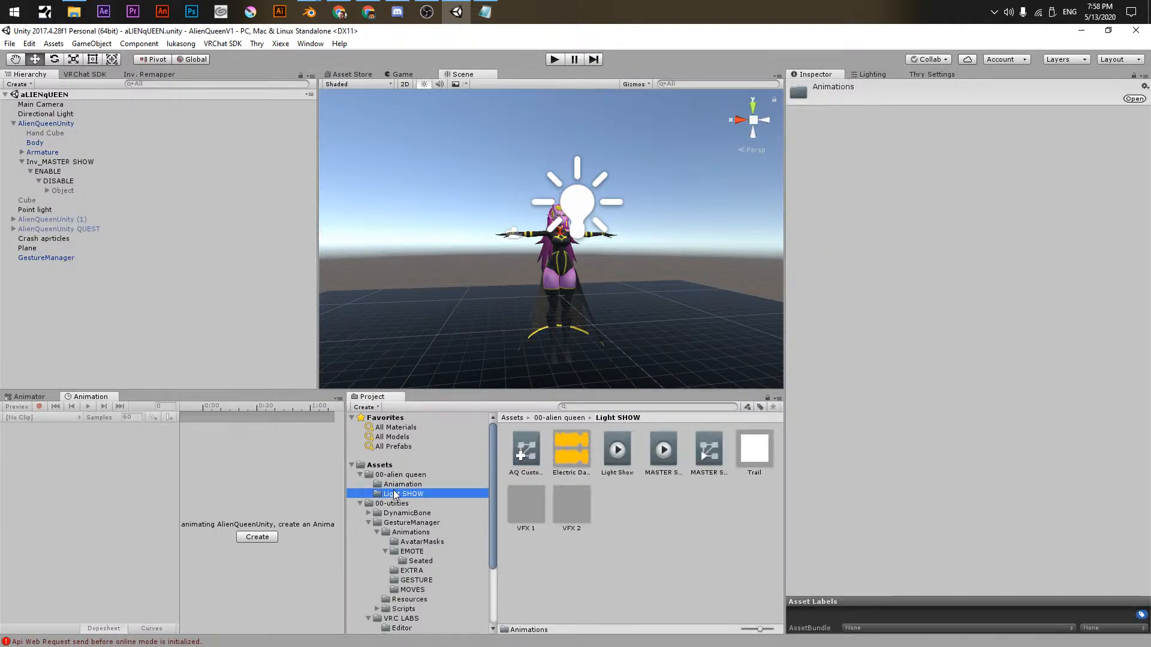
pyautogui.click(527, 454)
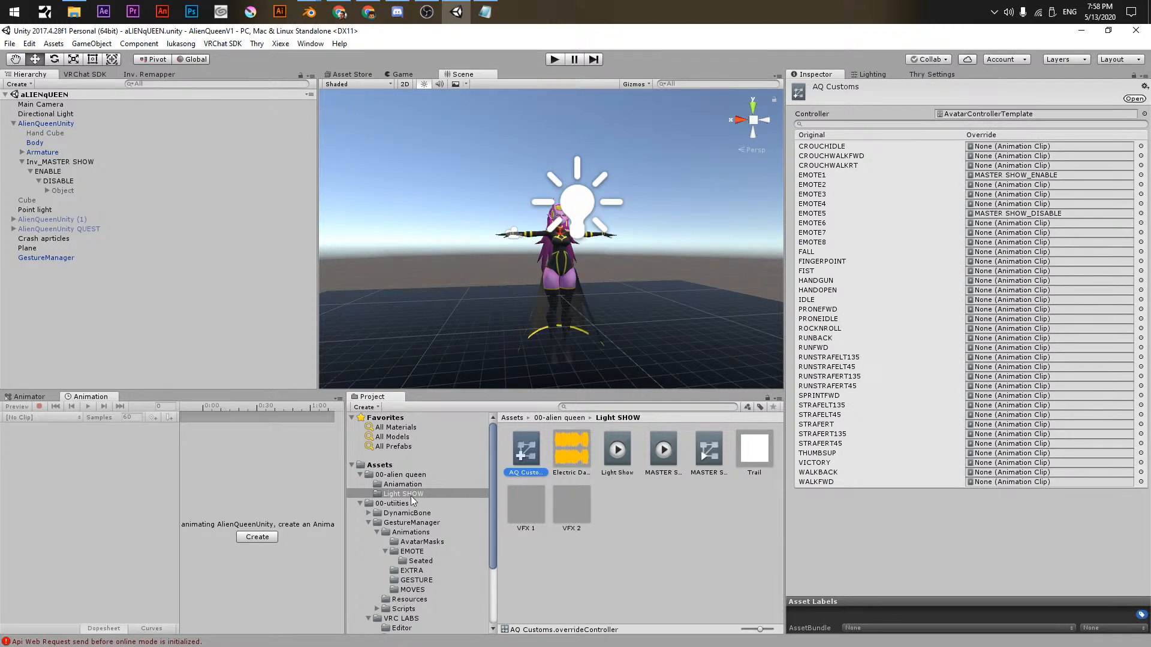
pyautogui.click(402, 485)
pyautogui.click(537, 471)
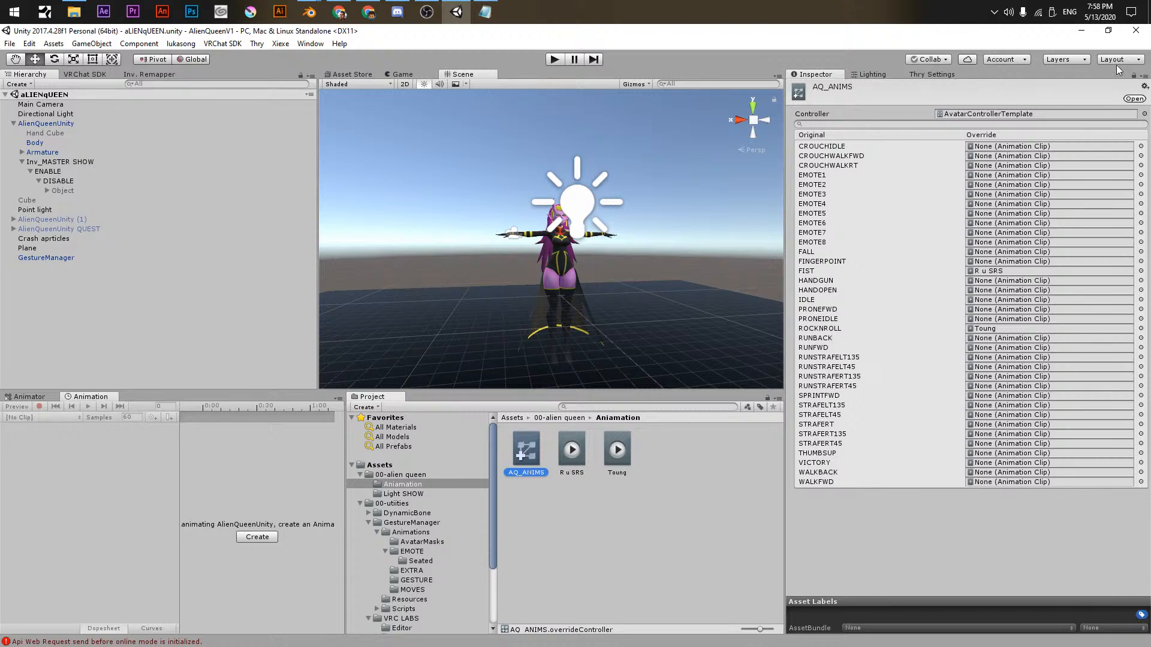
pyautogui.click(1134, 77)
# - Assign the generated MASTER SHOW_DISABLE clip to EMOTE5 and MASTER SHOW_ENABLE to EMOTE1 in AQ_ANIMS
pyautogui.scroll(-3, 419, 584)
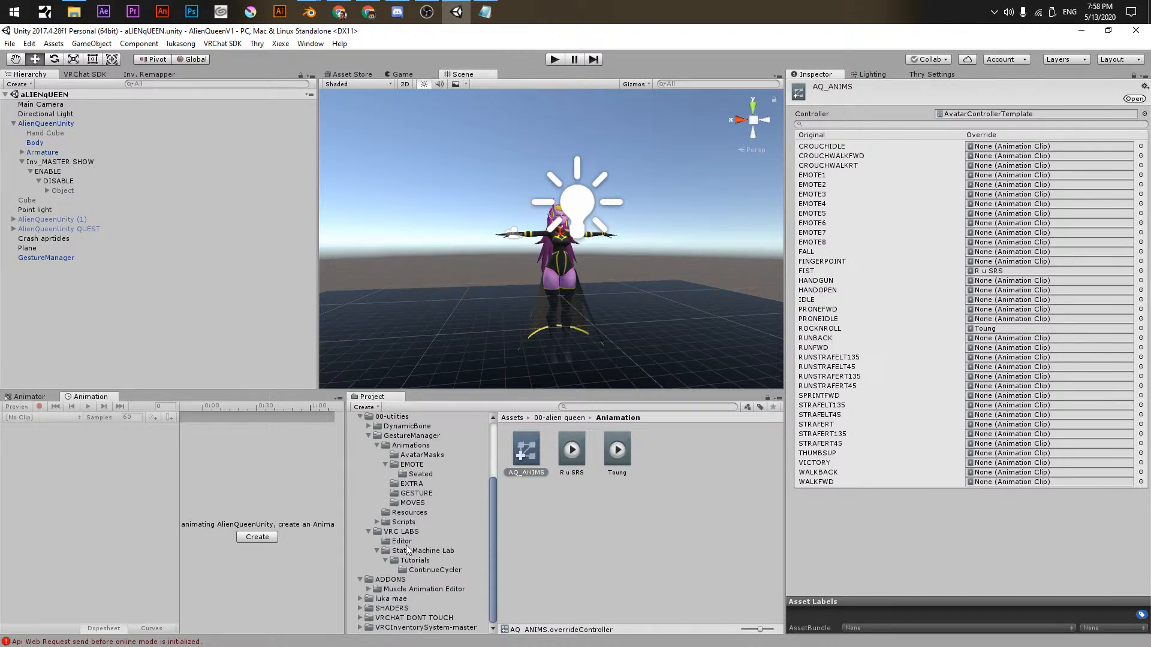
pyautogui.click(361, 628)
pyautogui.click(411, 592)
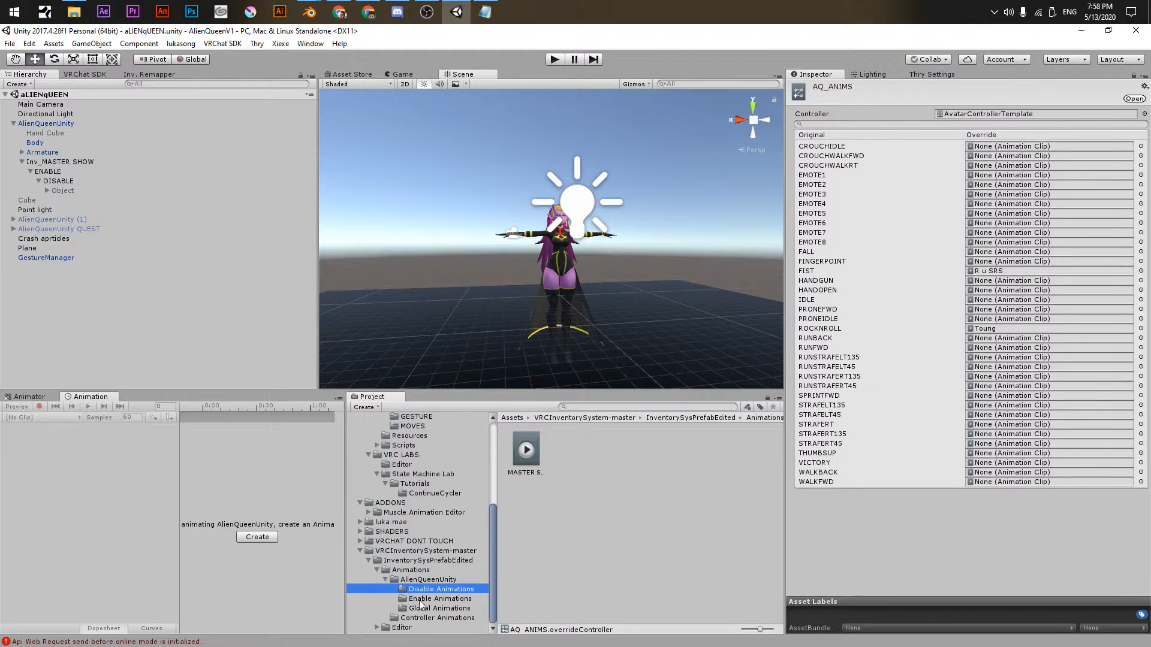
pyautogui.moveTo(527, 451); pyautogui.dragTo(995, 215)
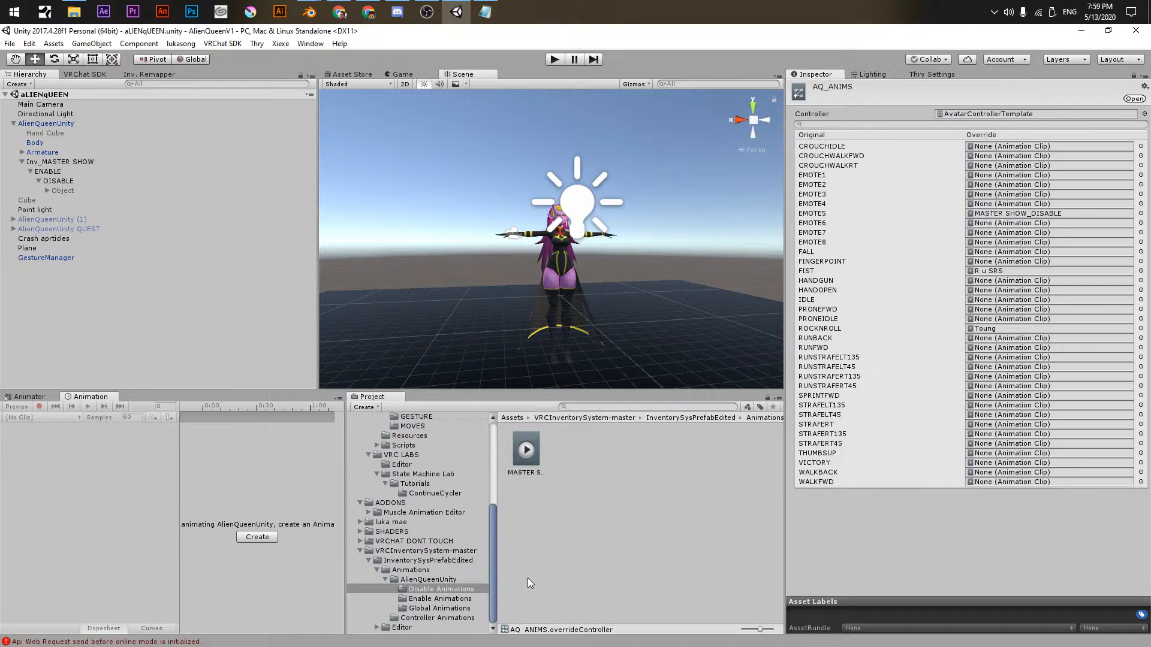
pyautogui.click(439, 599)
pyautogui.moveTo(527, 451); pyautogui.dragTo(973, 177)
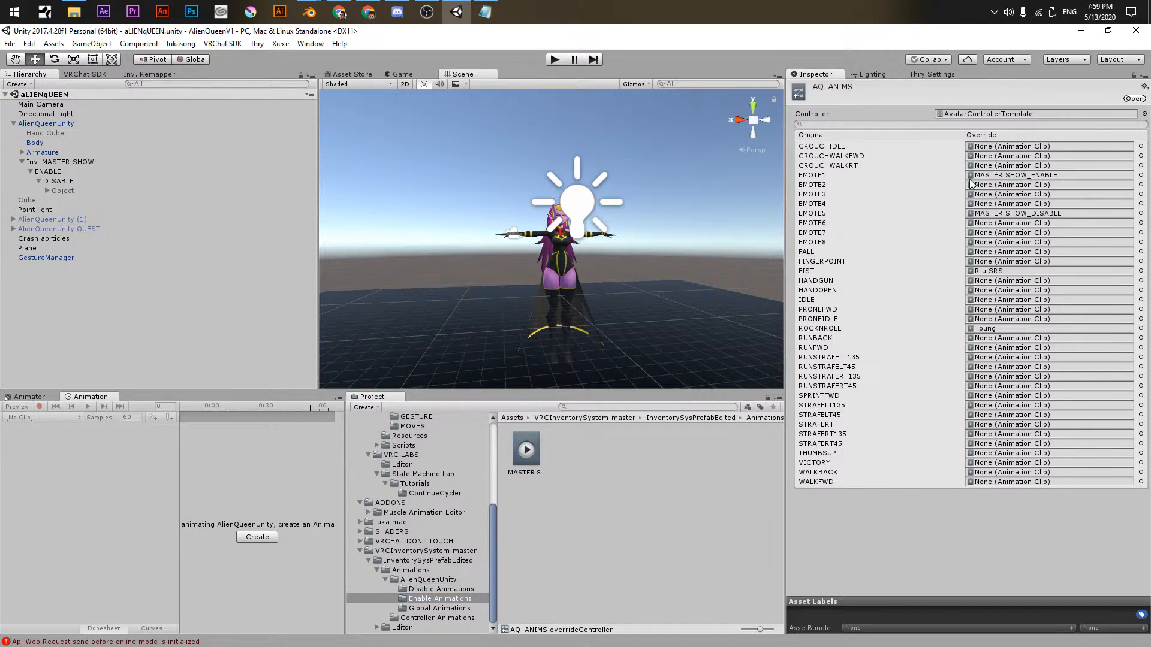
pyautogui.click(707, 471)
# - Start Play mode with the Inspector unlocked and show AlienQueenUnity's settings beside the Scene view
pyautogui.click(554, 59)
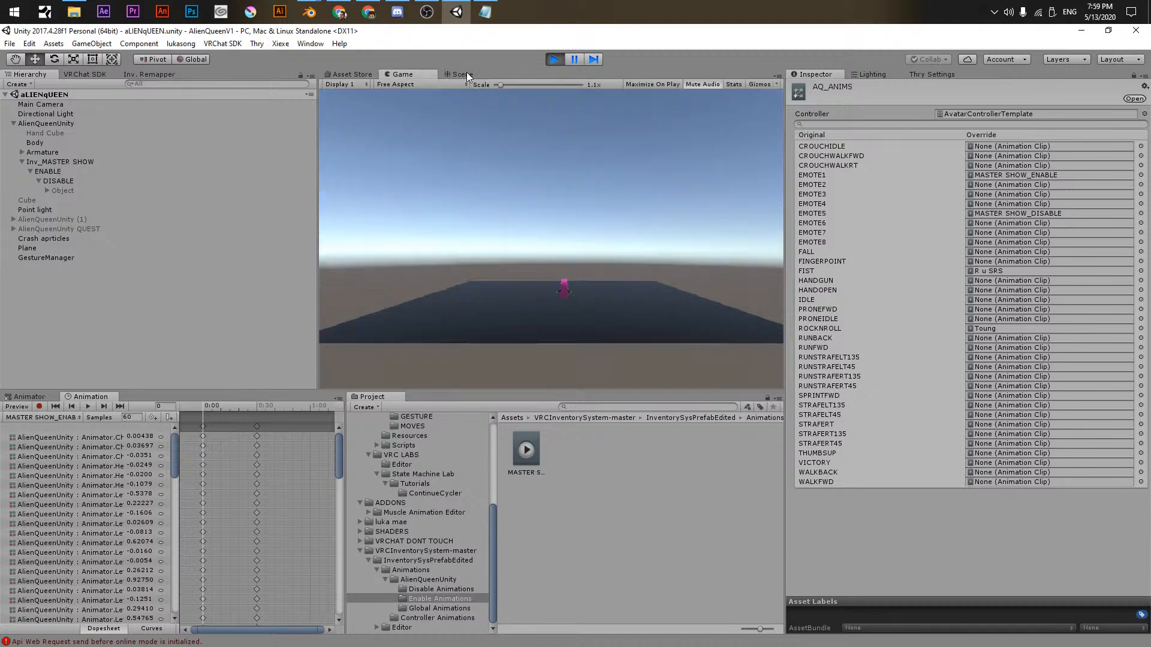
pyautogui.click(1134, 75)
pyautogui.click(53, 229)
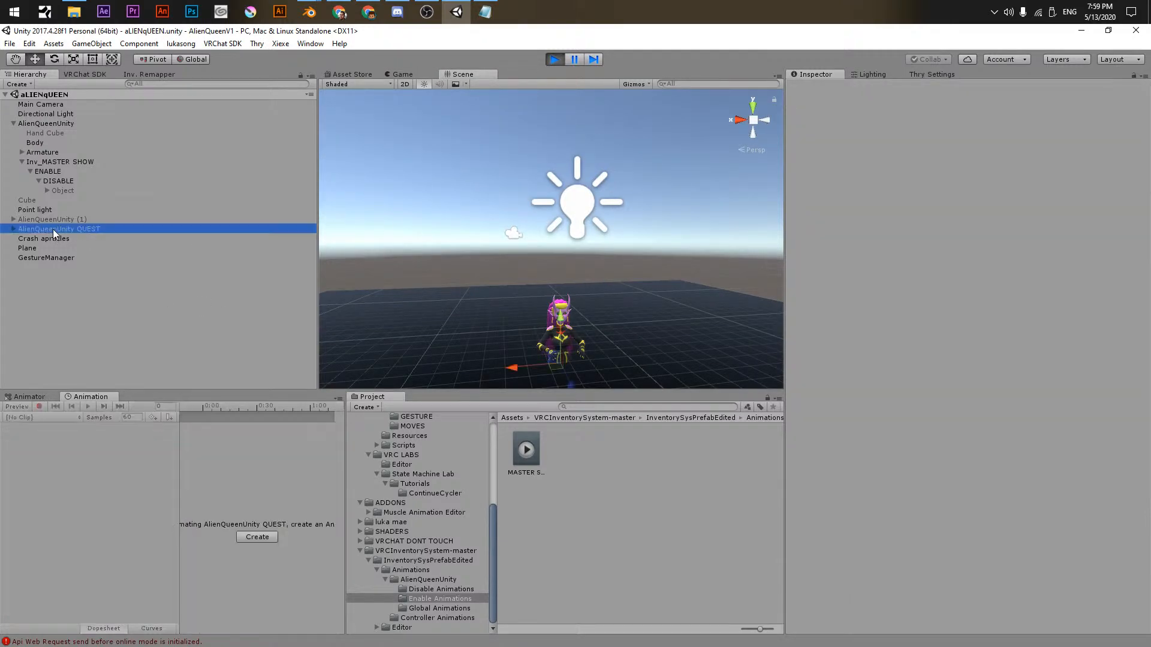
pyautogui.click(30, 124)
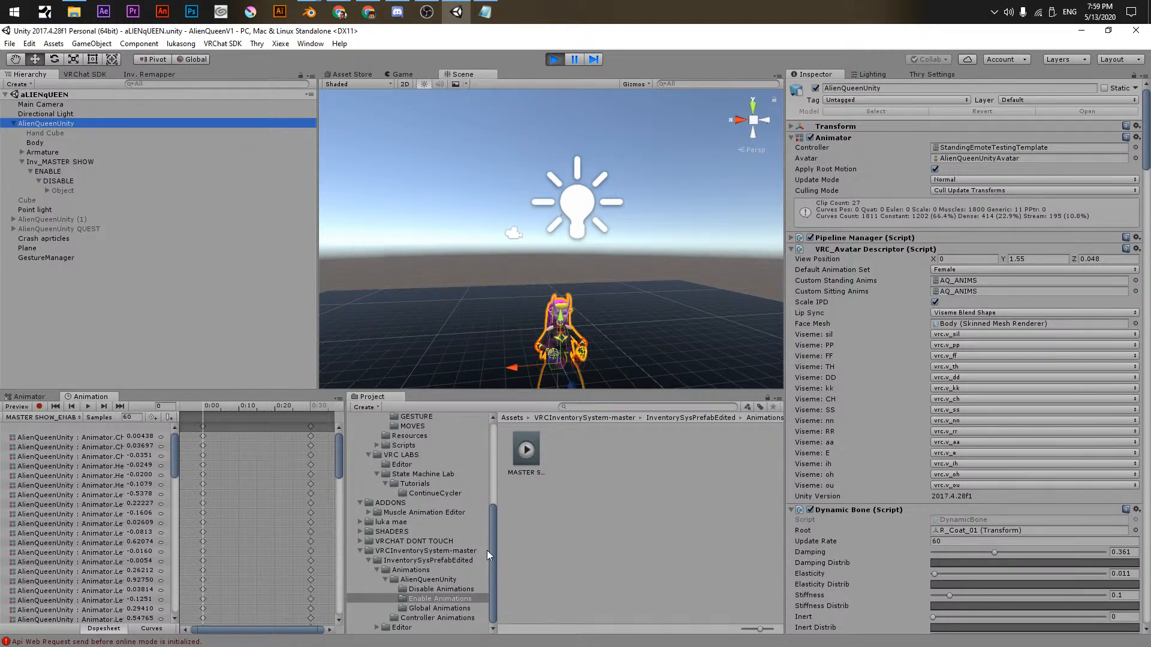
pyautogui.moveTo(486, 550); pyautogui.dragTo(485, 503)
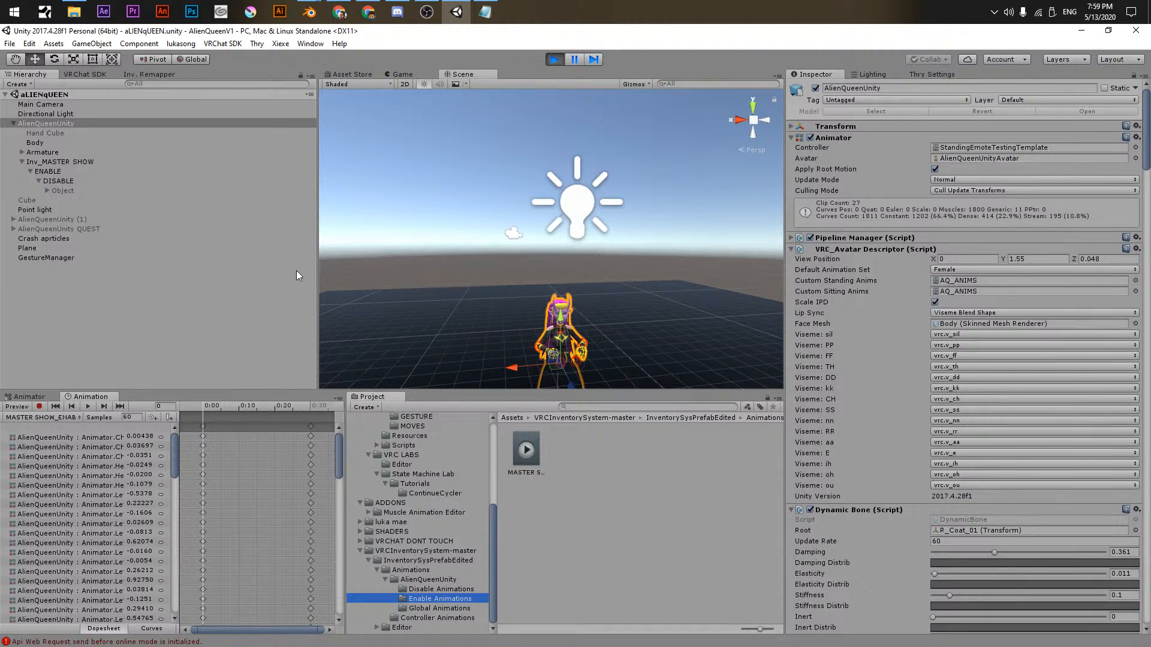
# - Play the MASTER SHOW_ENABLE emote through GestureManager and view the light show in both the Game and Scene views
pyautogui.click(60, 259)
pyautogui.click(965, 205)
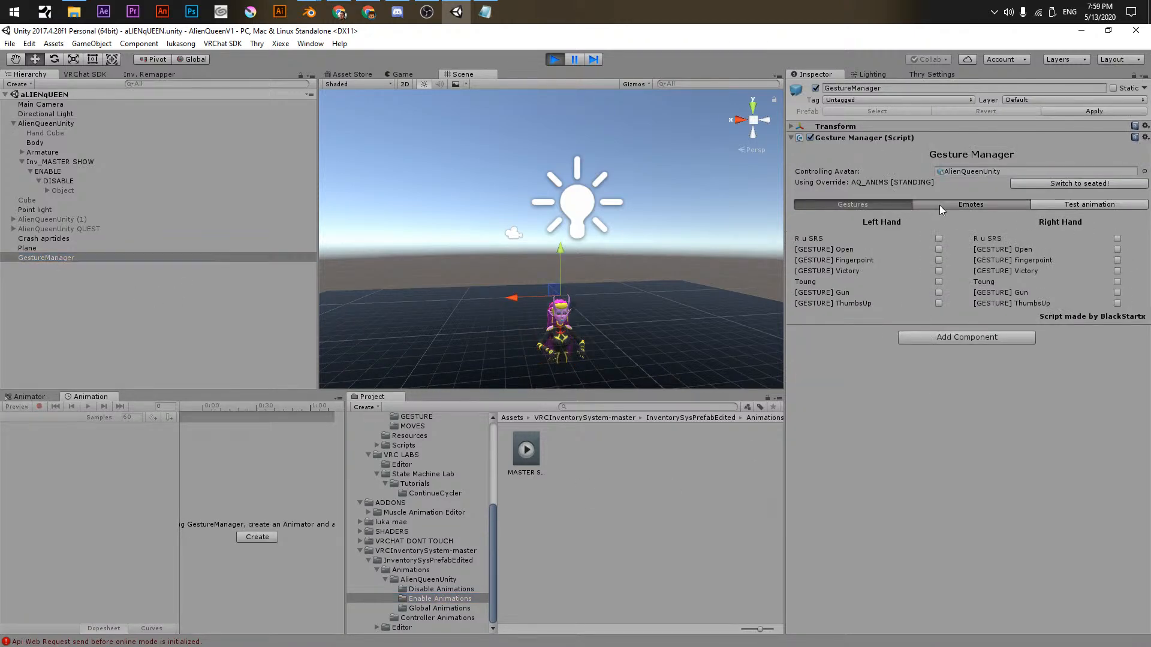
pyautogui.click(1098, 230)
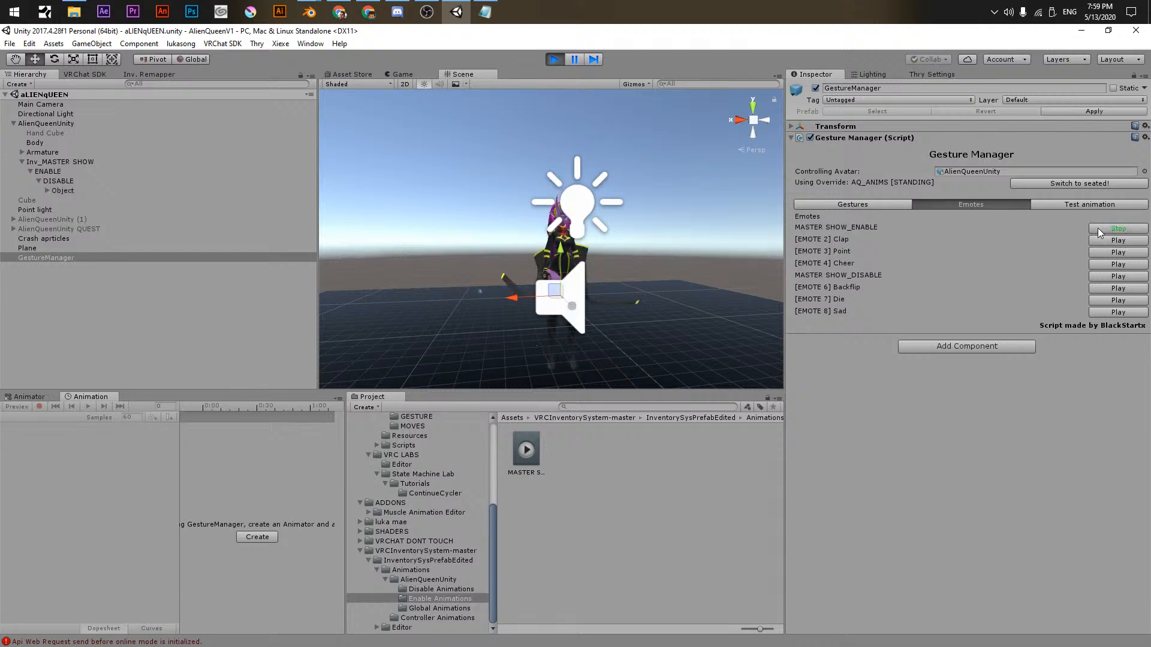
pyautogui.click(429, 77)
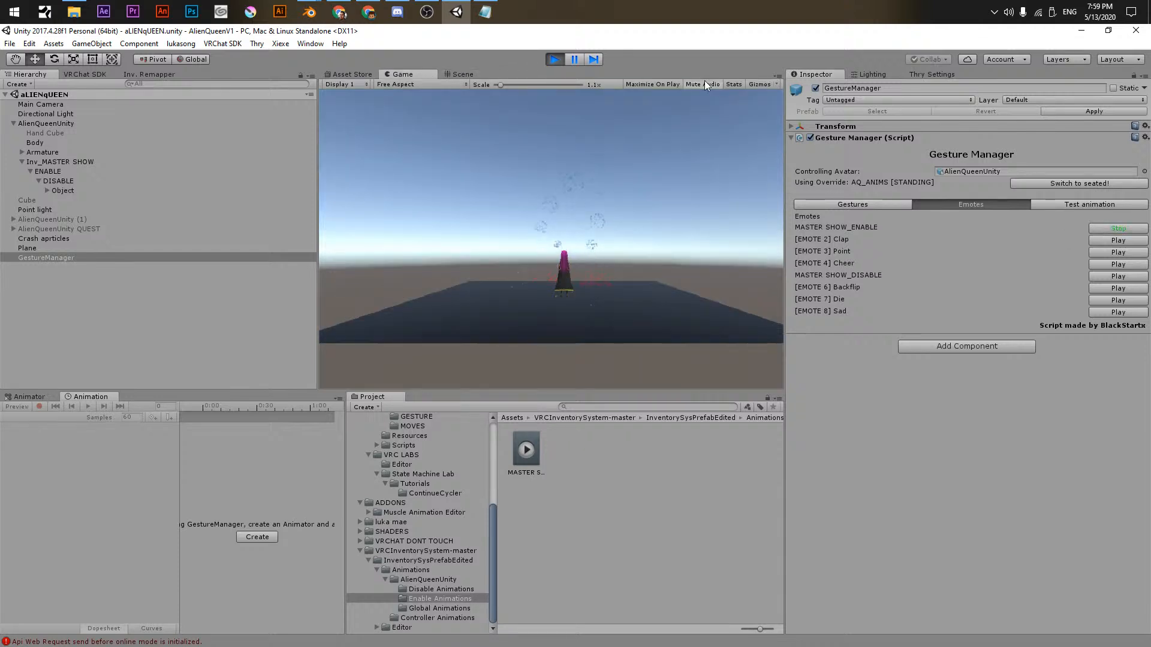
pyautogui.click(456, 74)
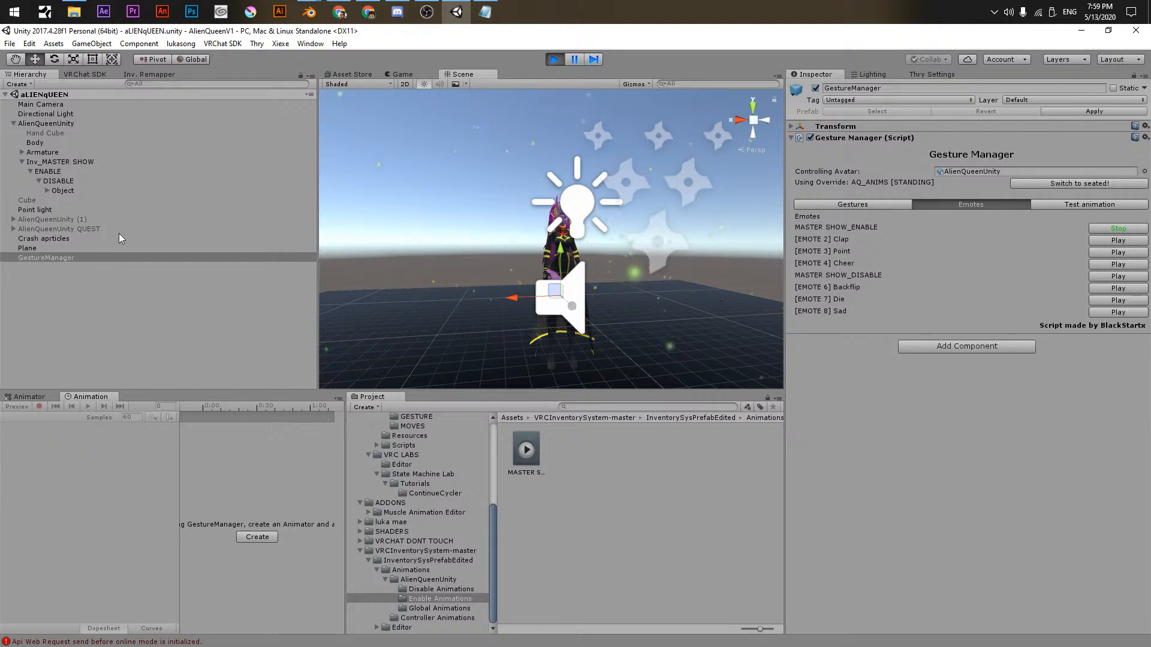
# - Expand the inventory Object and its MASTER SHOW child to examine MasterAudio's Audio Source volume and 3D sound settings
pyautogui.scroll(10, 488, 325)
pyautogui.scroll(-3, 571, 342)
pyautogui.scroll(3, 573, 344)
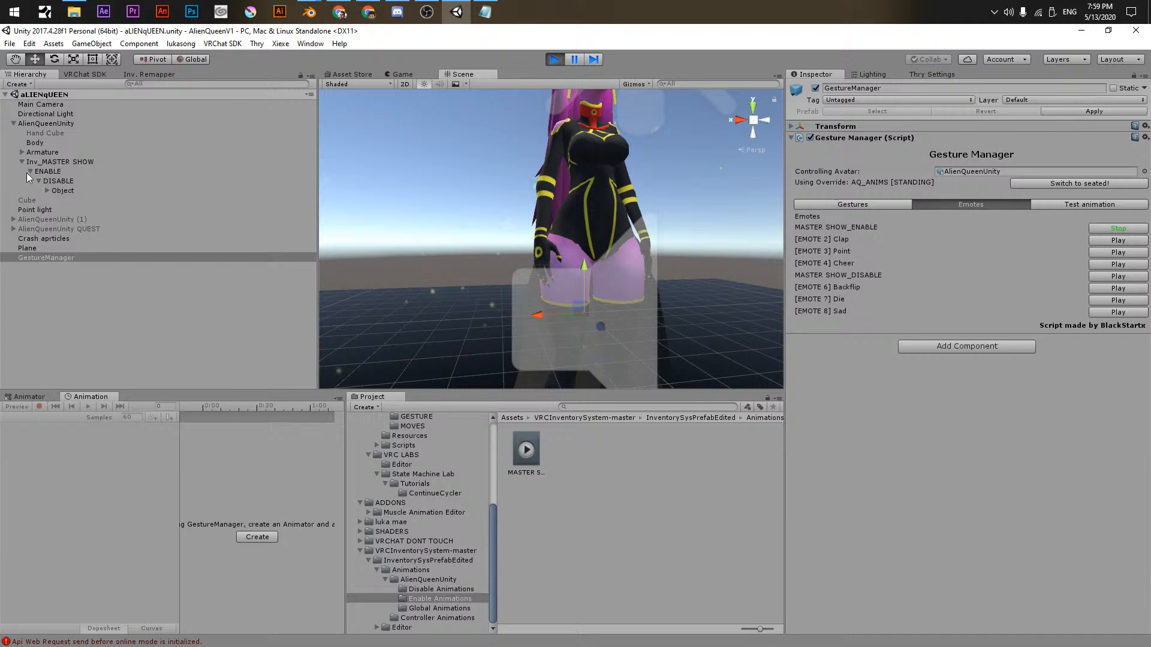
pyautogui.click(47, 191)
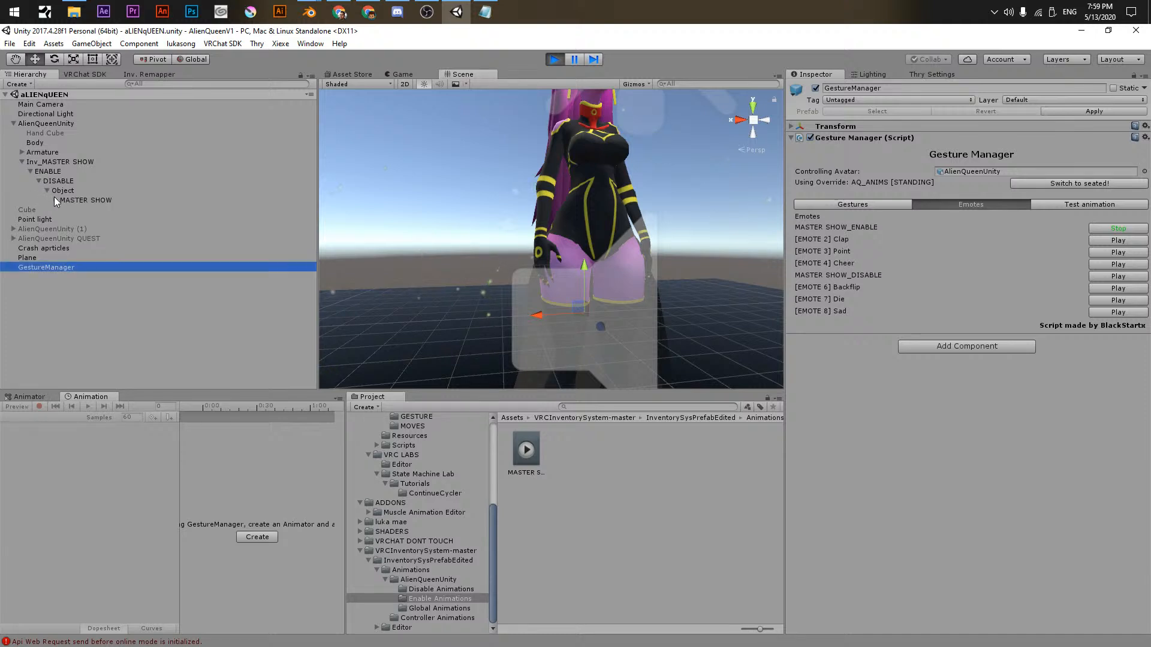
pyautogui.click(55, 200)
pyautogui.click(74, 209)
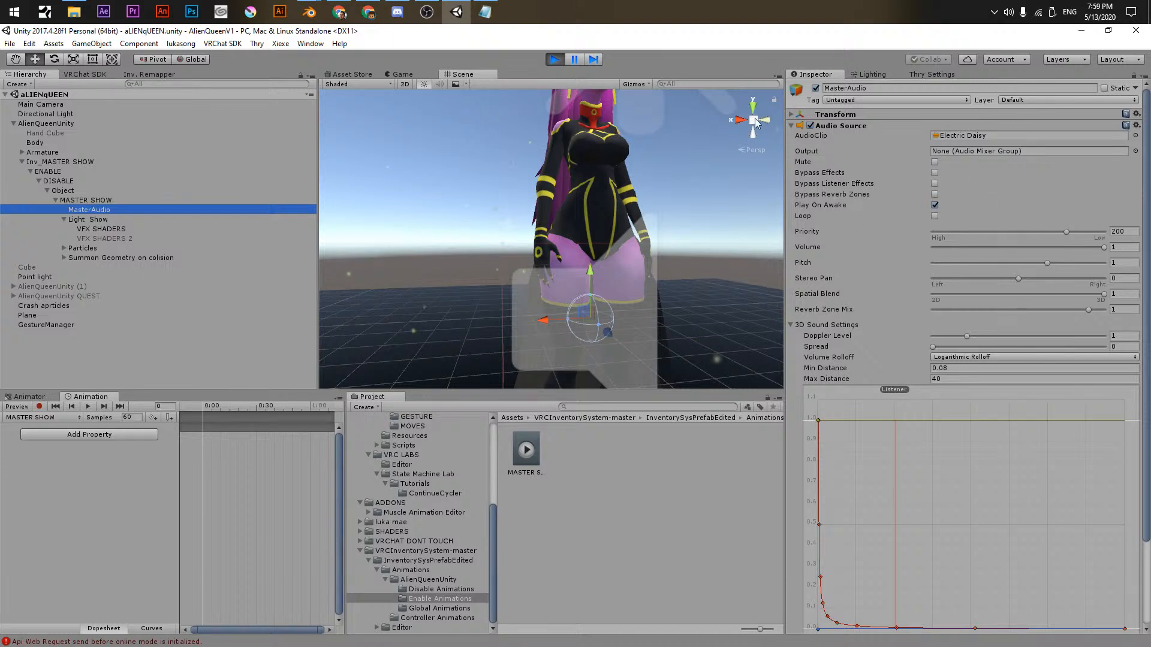
pyautogui.click(844, 248)
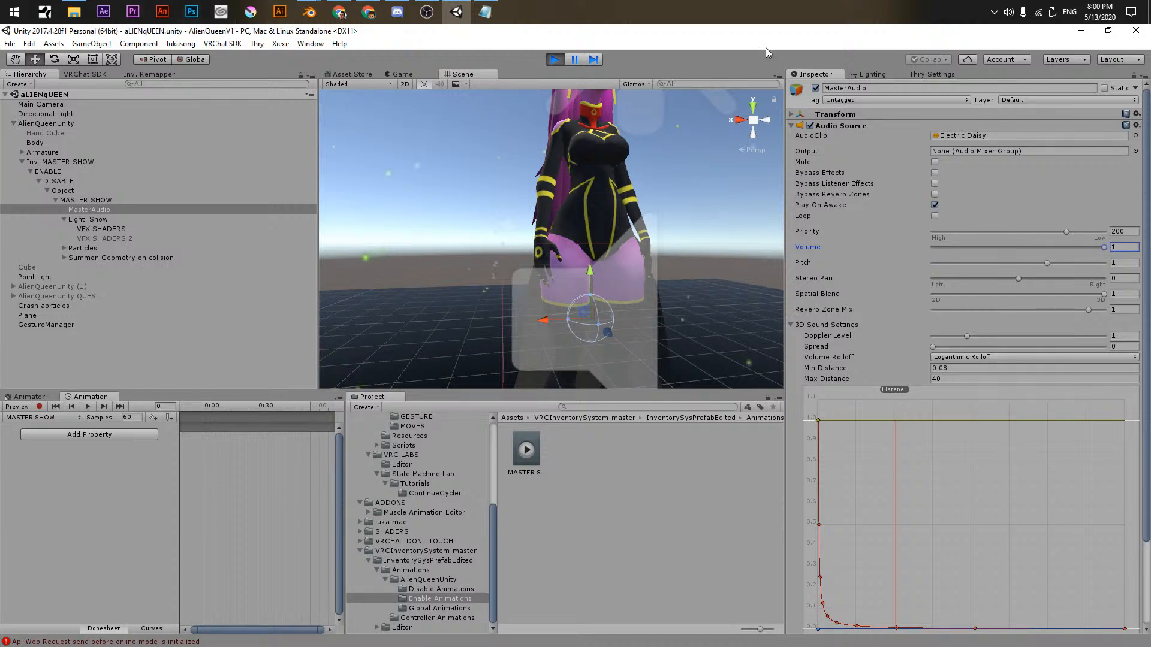
# - Try adjusting MasterAudio's 3D sound settings, enlarging its Min Distance to about 2.55, and undo the changes
pyautogui.scroll(-3, 620, 135)
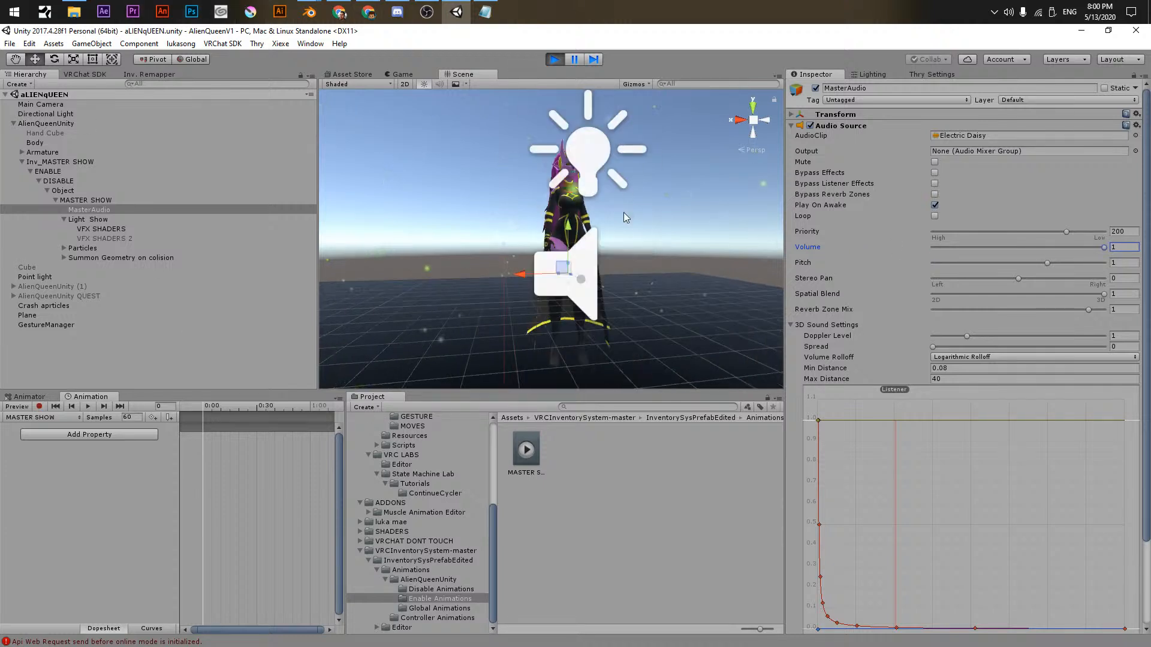
pyautogui.click(827, 348)
pyautogui.moveTo(826, 336); pyautogui.dragTo(773, 334)
pyautogui.hotkey('ctrl', 'z')
pyautogui.moveTo(570, 275); pyautogui.dragTo(639, 276)
pyautogui.scroll(-3, 584, 208)
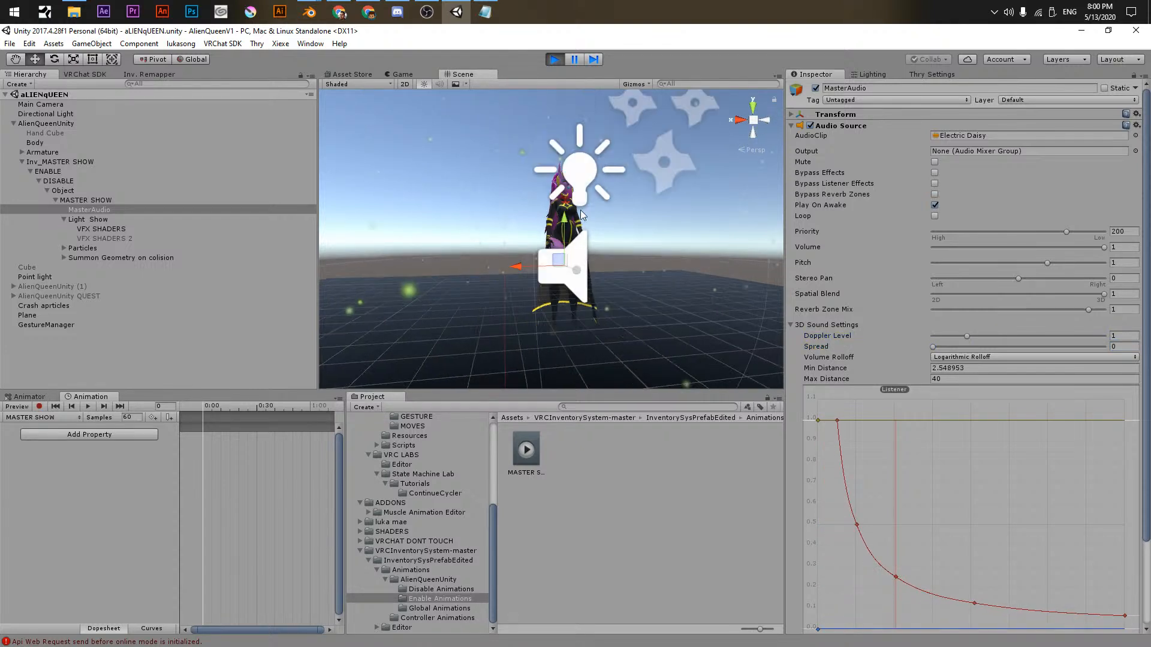
pyautogui.scroll(-4, 586, 210)
pyautogui.keyDown('alt'); pyautogui.moveTo(581, 209); pyautogui.dragTo(811, 190, button='right'); pyautogui.keyUp('alt')
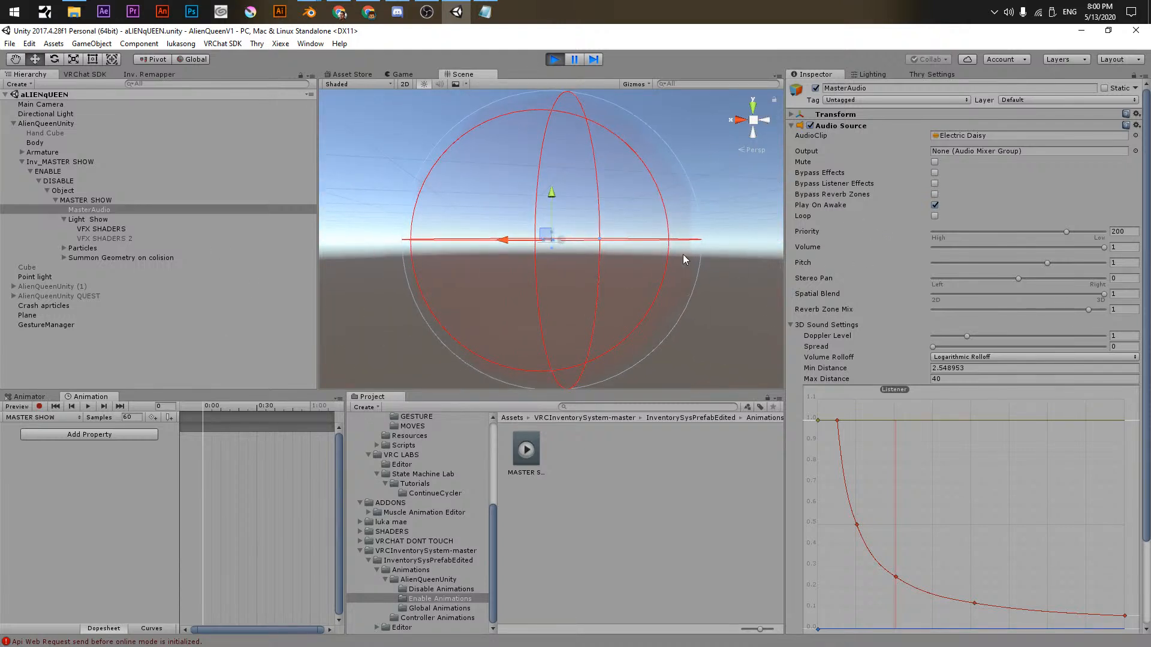
pyautogui.scroll(4, 682, 254)
pyautogui.hotkey('ctrl', 'z')
pyautogui.scroll(6, 525, 239)
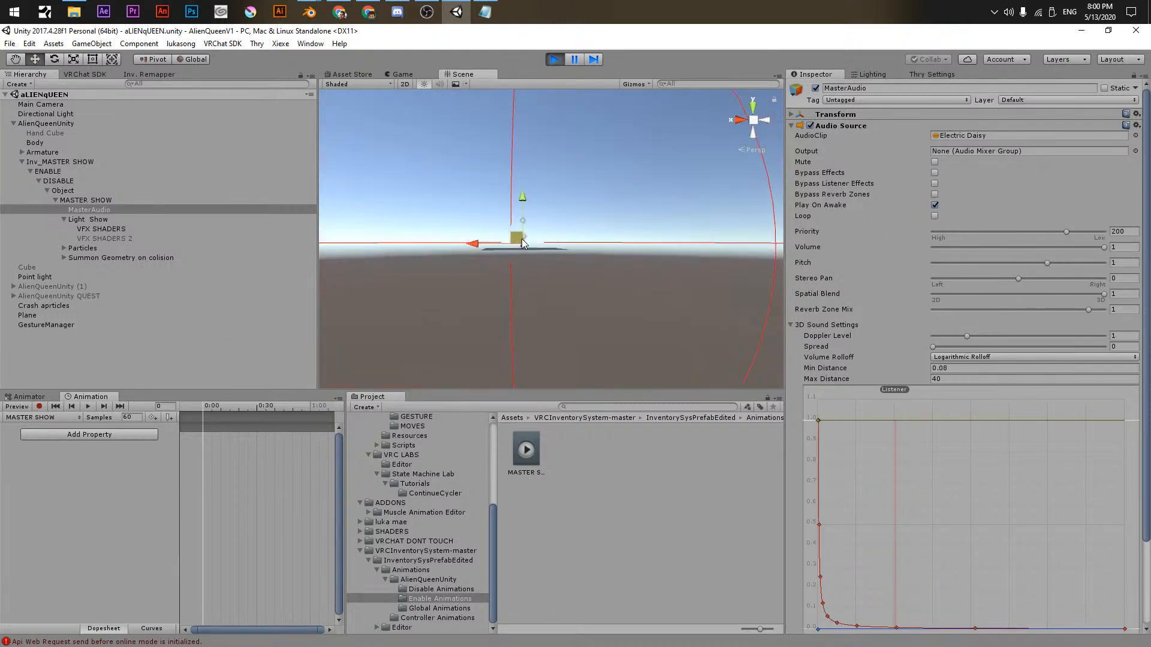
# - Try enlarging MasterAudio's Min Distance to about 2.71 during Play mode, and stop Play mode
pyautogui.keyDown('alt'); pyautogui.moveTo(522, 243); pyautogui.dragTo(565, 323, button='right'); pyautogui.keyUp('alt')
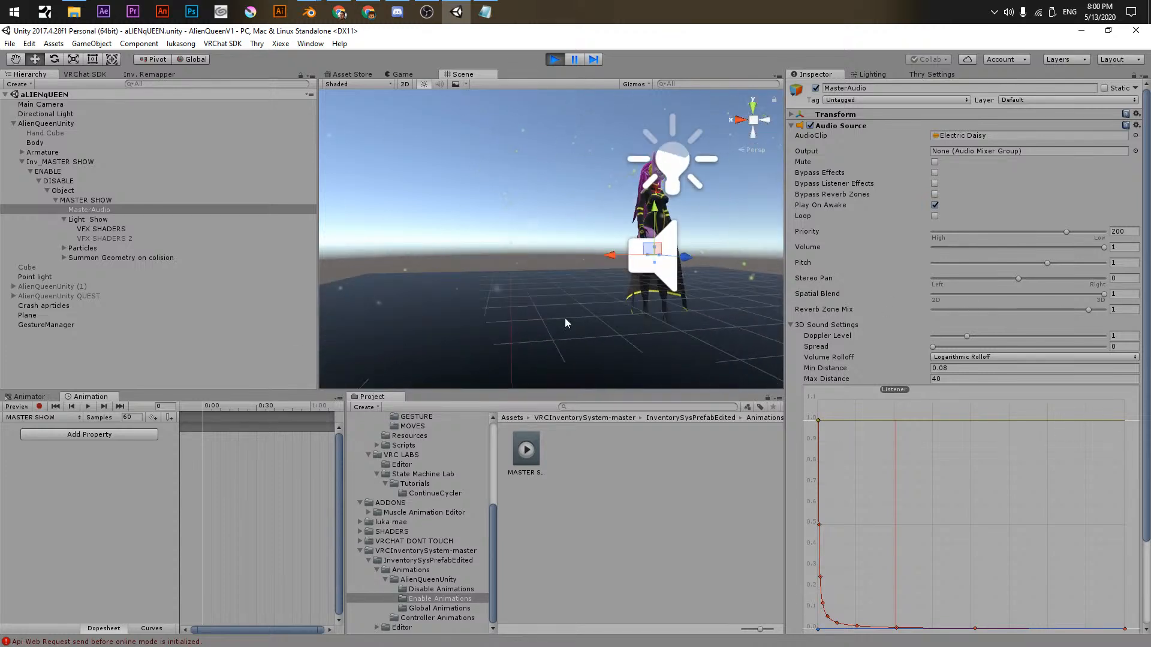
pyautogui.moveTo(655, 262); pyautogui.dragTo(721, 515)
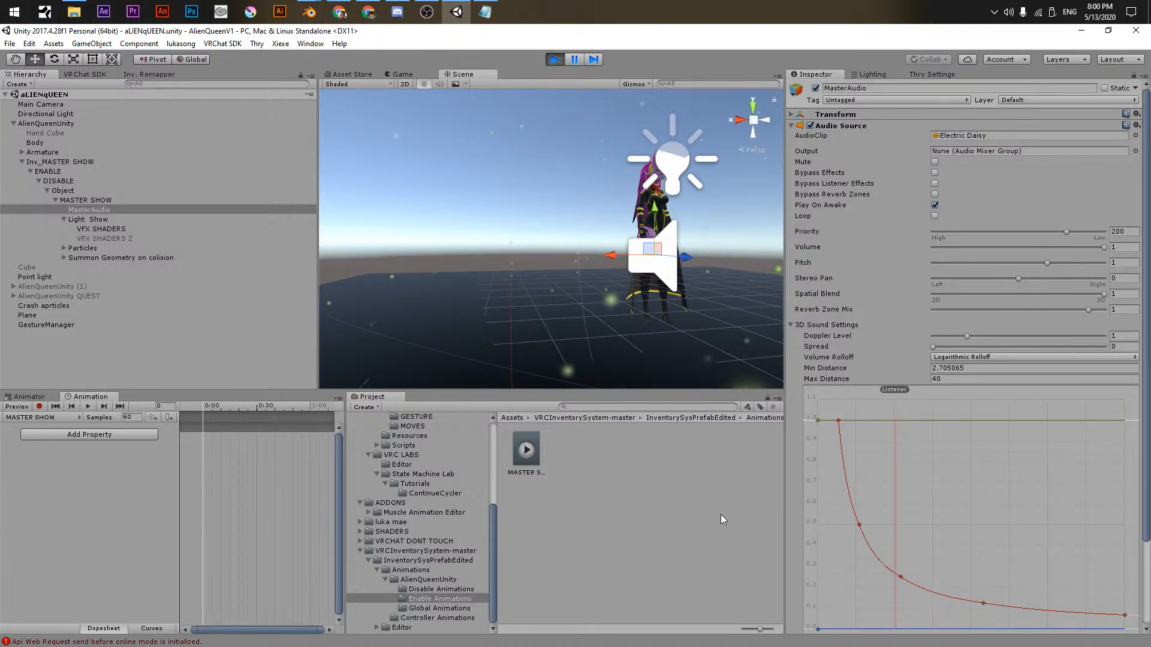
pyautogui.press('f')
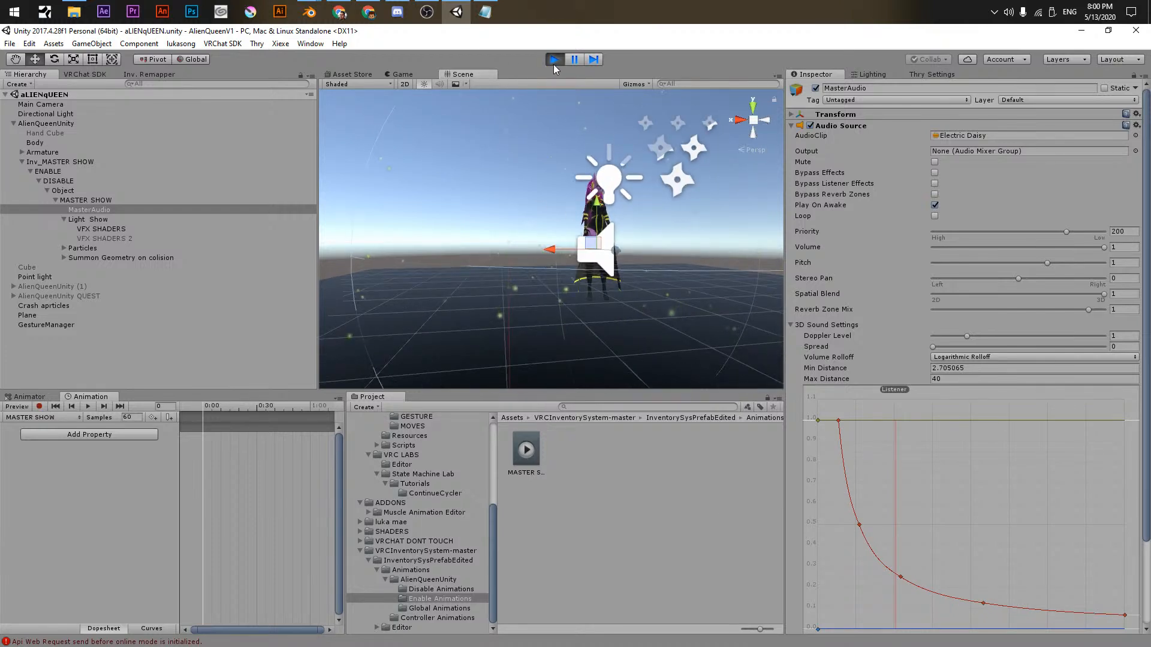
pyautogui.hotkey('ctrl', 'p')
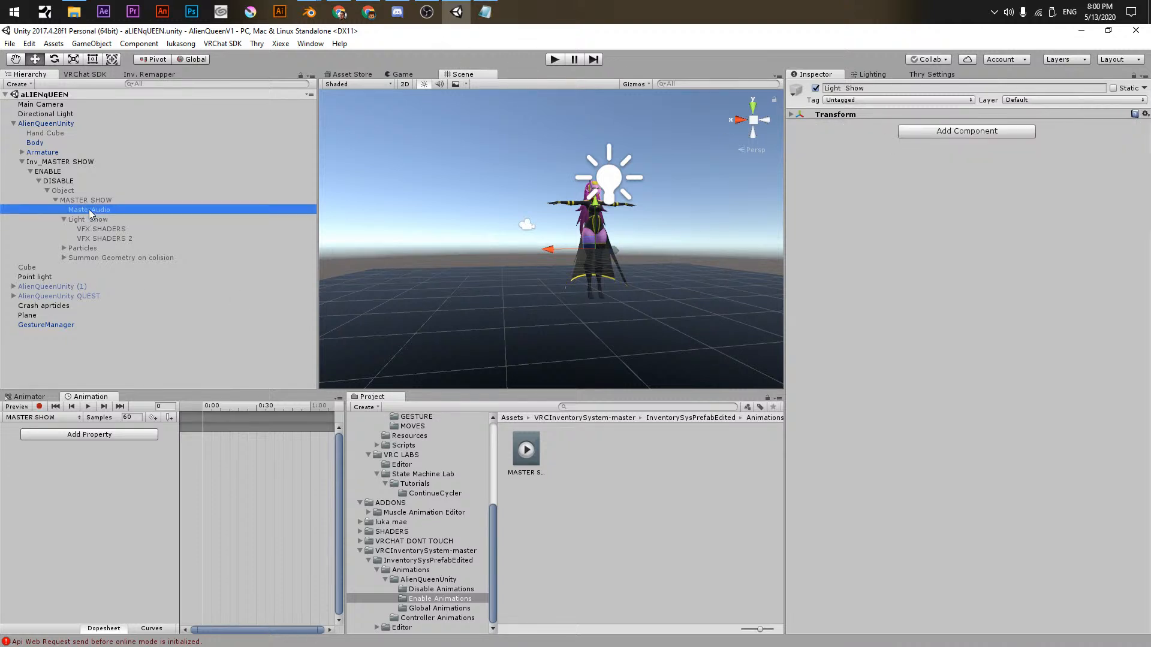
# - With the inventory Object activated, enlarge MasterAudio's Min Distance to about 1.79 and save the scene
pyautogui.click(62, 191)
pyautogui.click(815, 88)
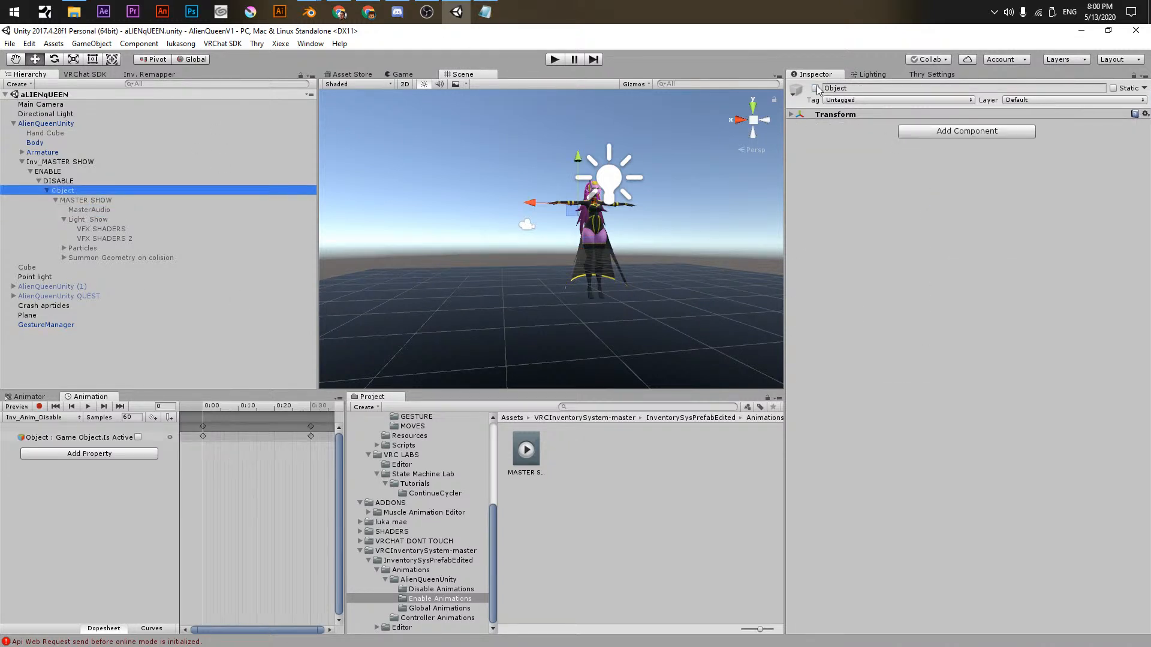
pyautogui.click(108, 210)
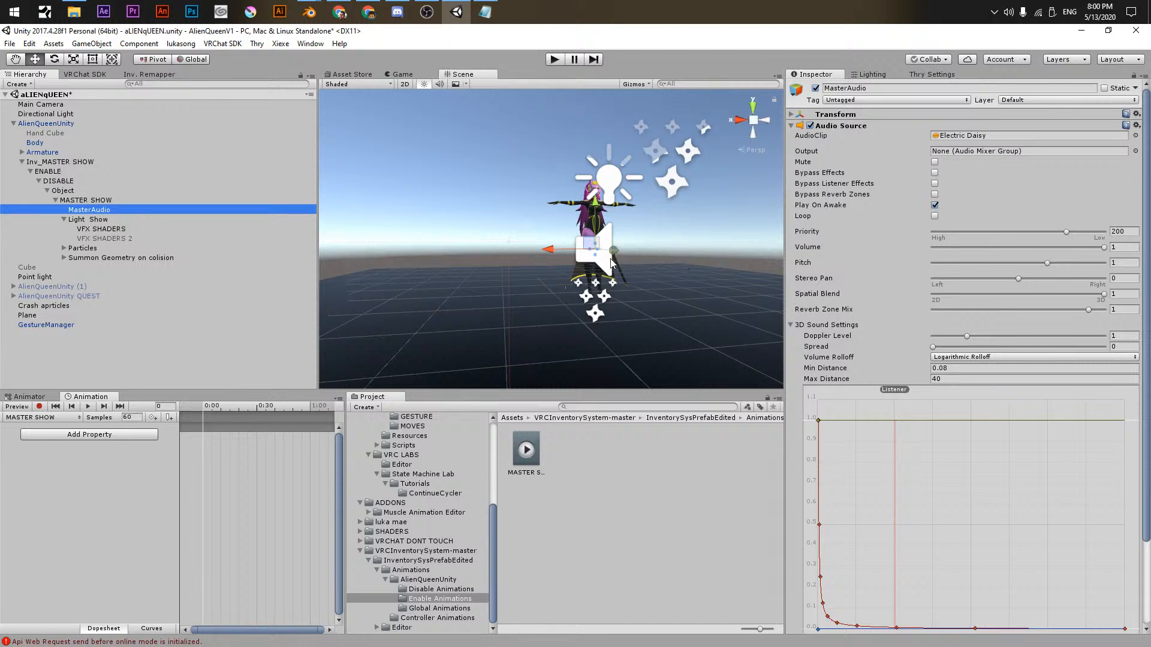
pyautogui.moveTo(611, 263); pyautogui.dragTo(596, 379)
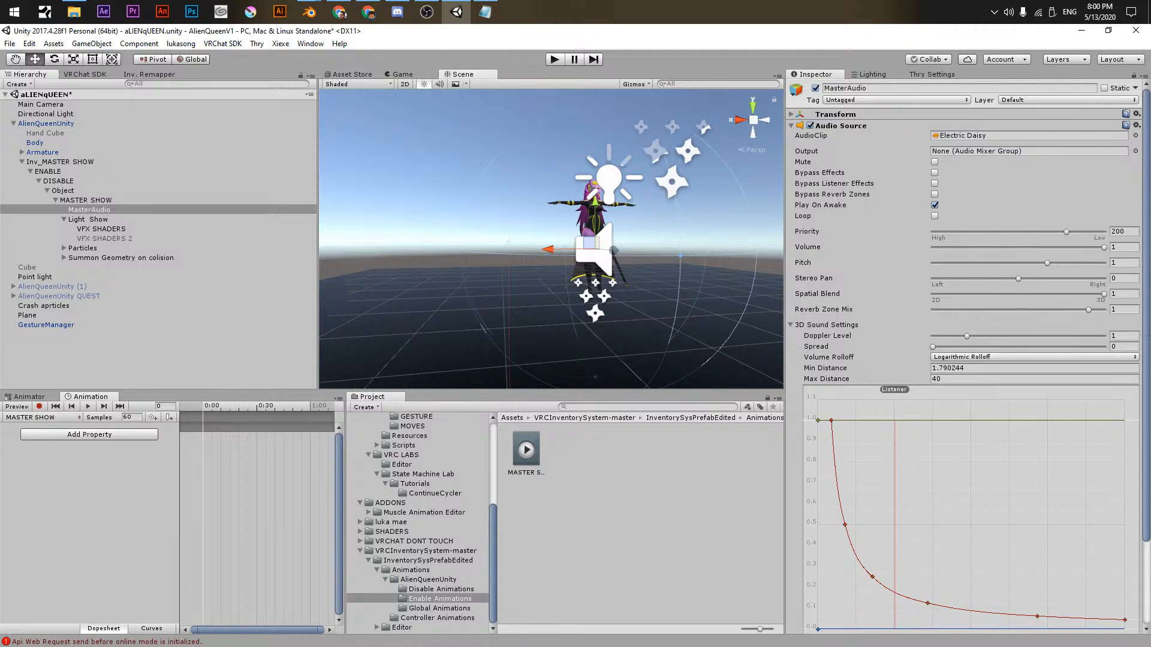
pyautogui.hotkey('alt', 'Tab')
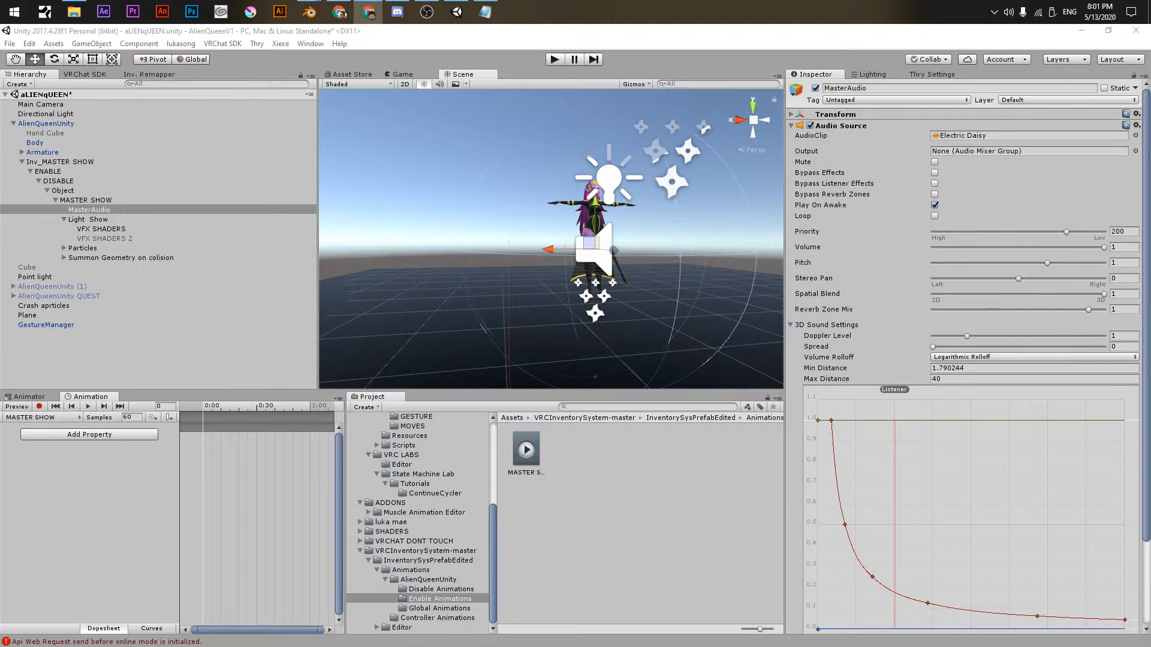
pyautogui.hotkey('alt', 'Tab')
pyautogui.hotkey('alt', 'Tab')
pyautogui.hotkey('alt', 'Tab')
pyautogui.hotkey('ctrl', 's')
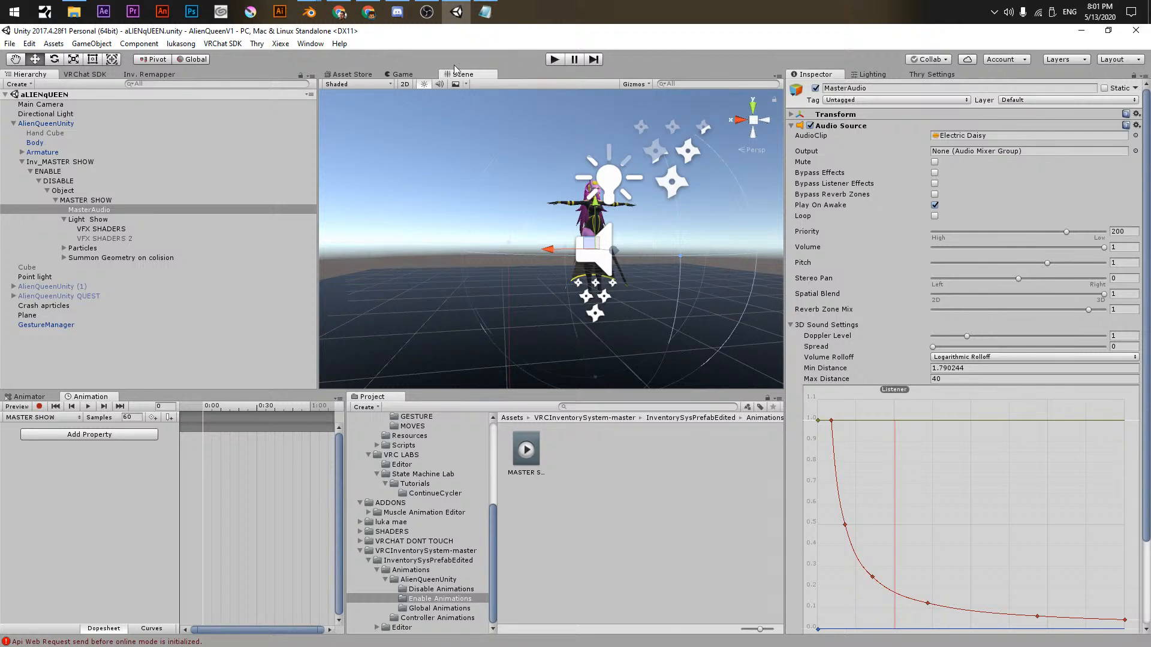
pyautogui.click(48, 131)
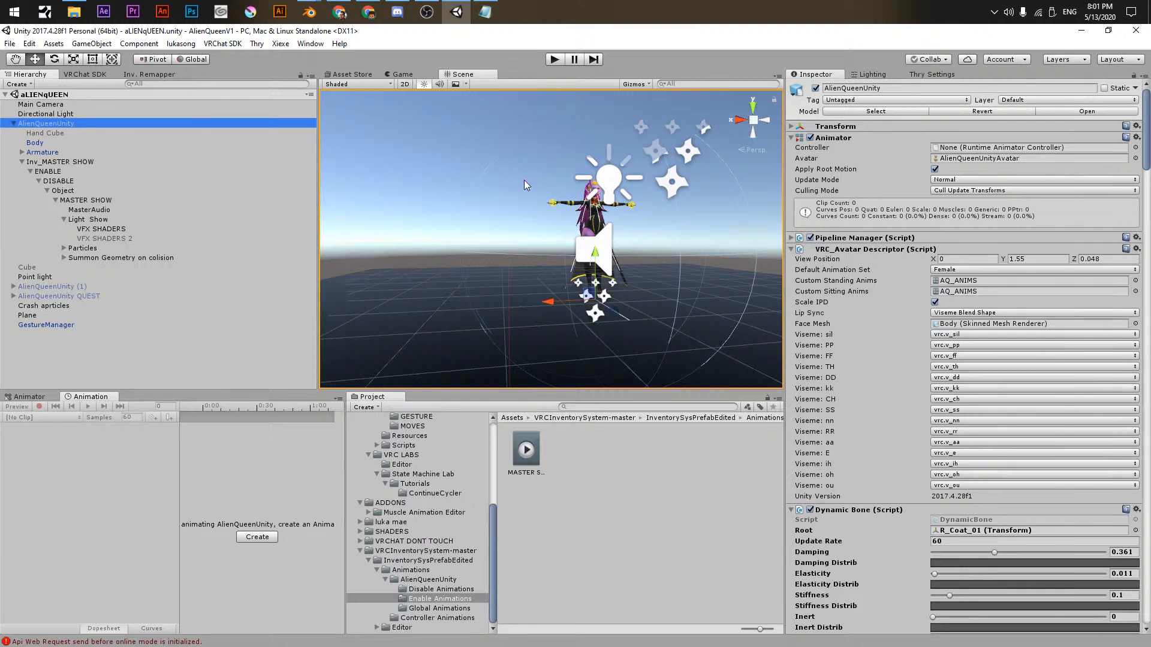
pyautogui.click(555, 63)
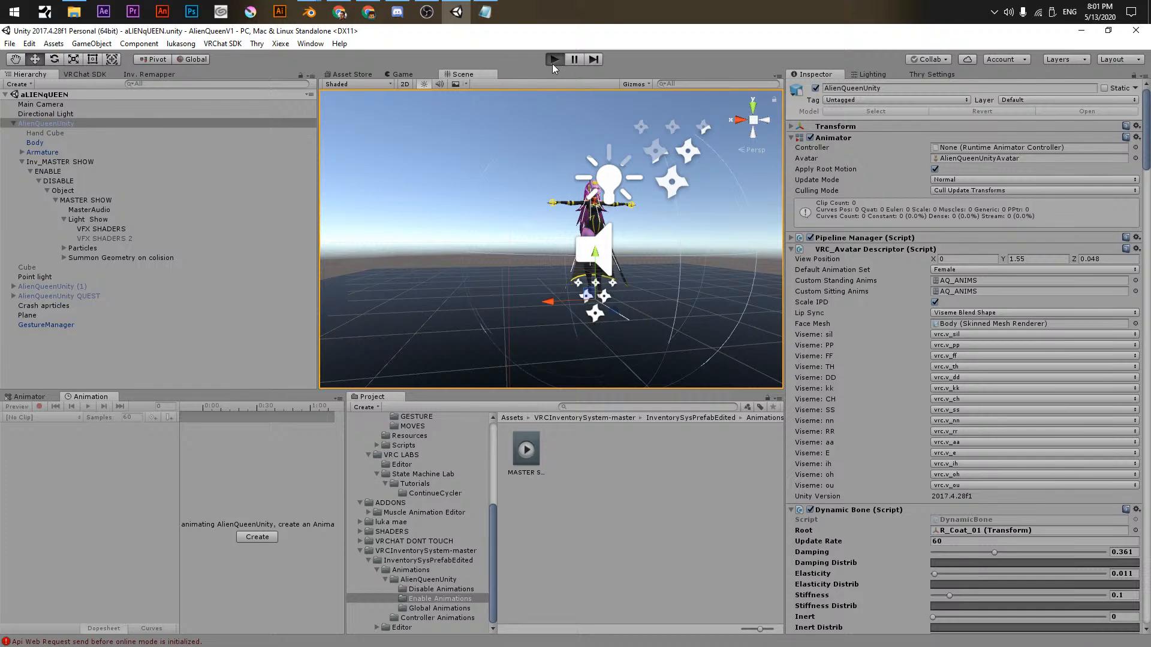
pyautogui.click(553, 61)
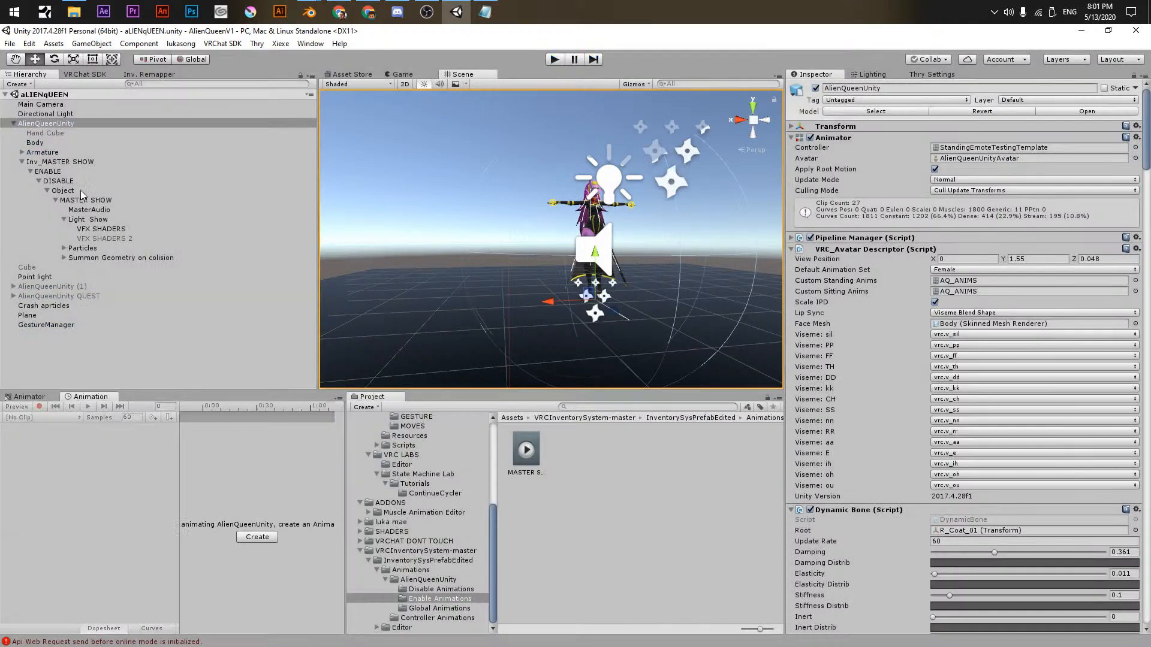
# - Deactivate the inventory Object under DISABLE and start Play mode
pyautogui.click(80, 190)
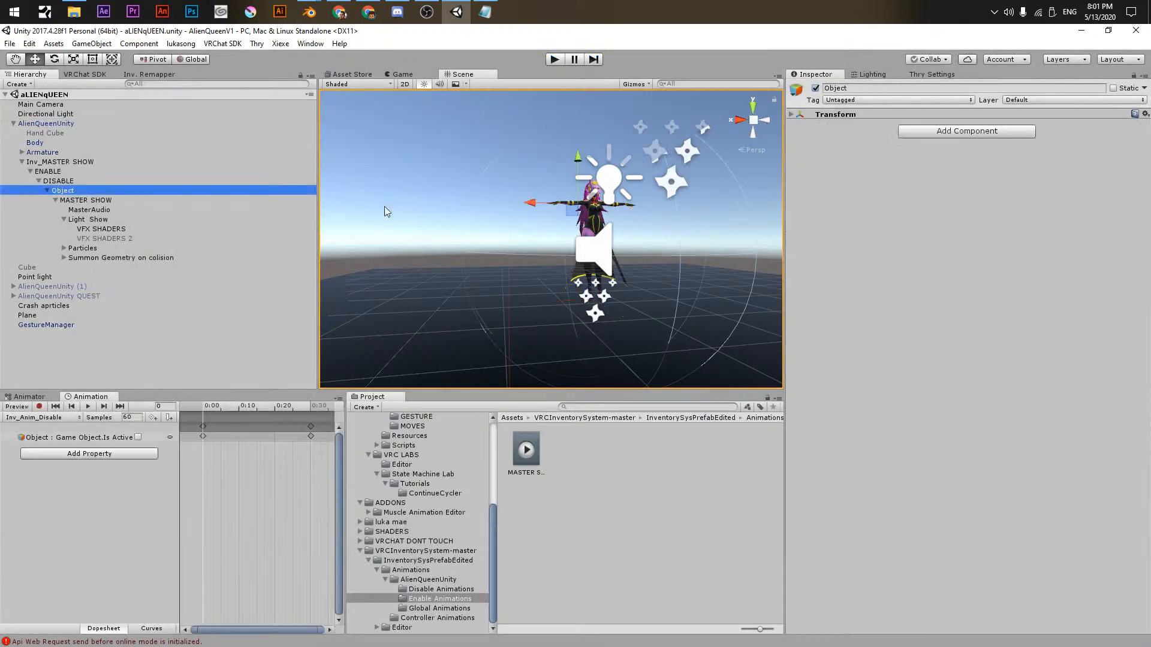
pyautogui.click(816, 88)
pyautogui.click(553, 61)
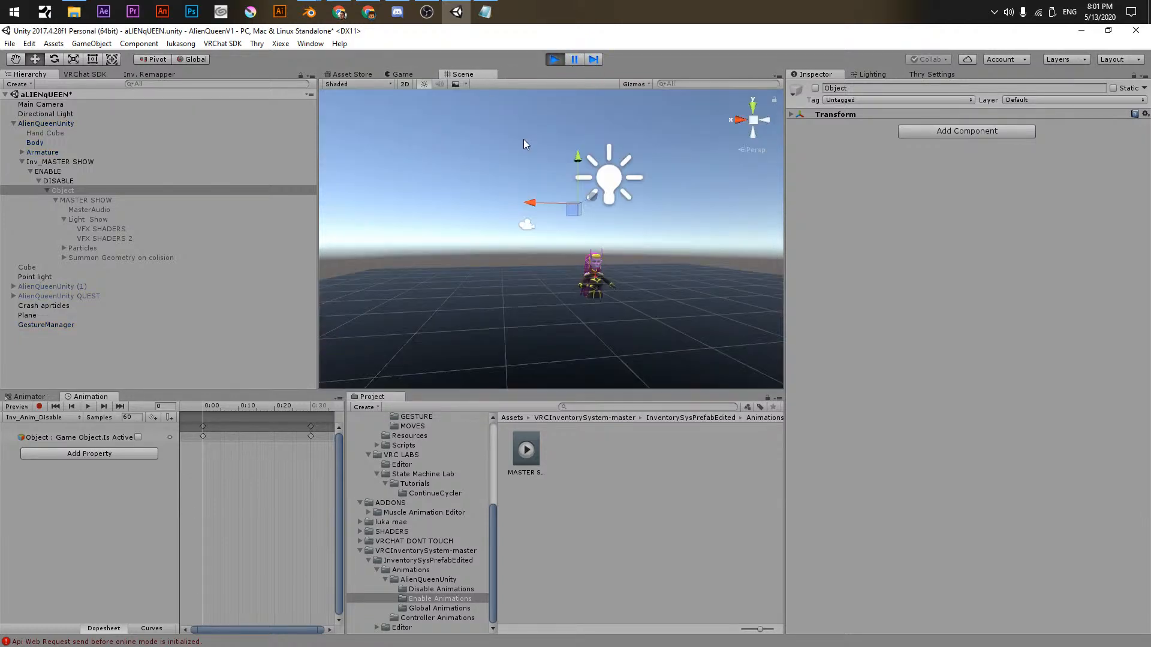
# - Play the MASTER SHOW_ENABLE emote through GestureManager and view the light show from near and far in the Scene view
pyautogui.click(33, 326)
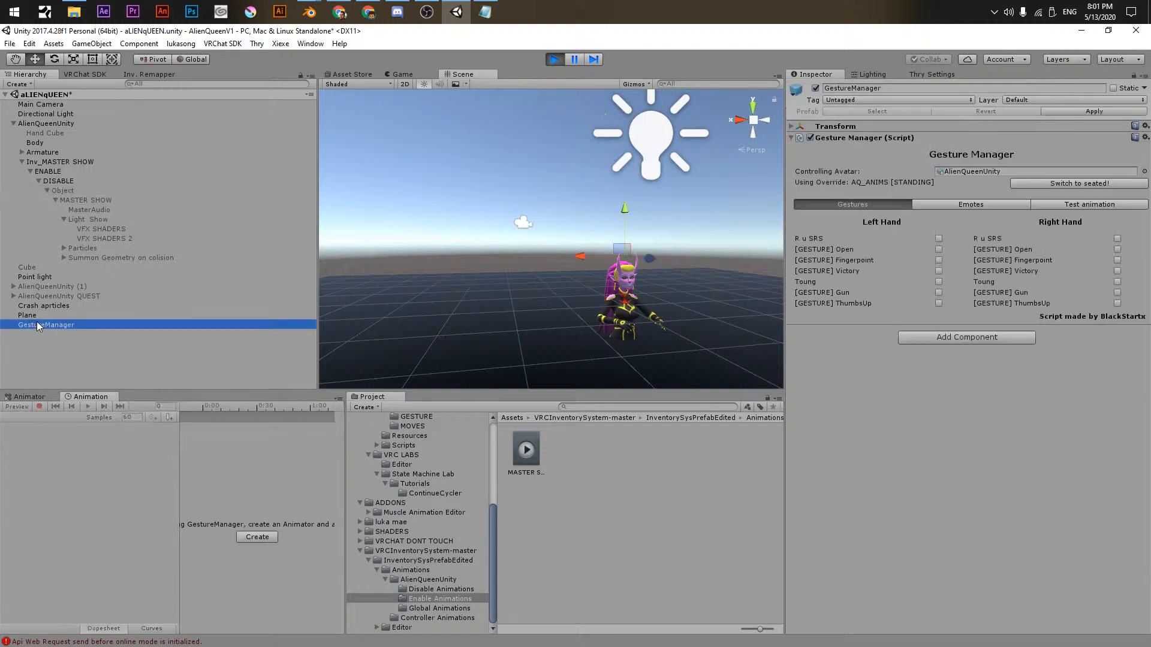
pyautogui.click(971, 205)
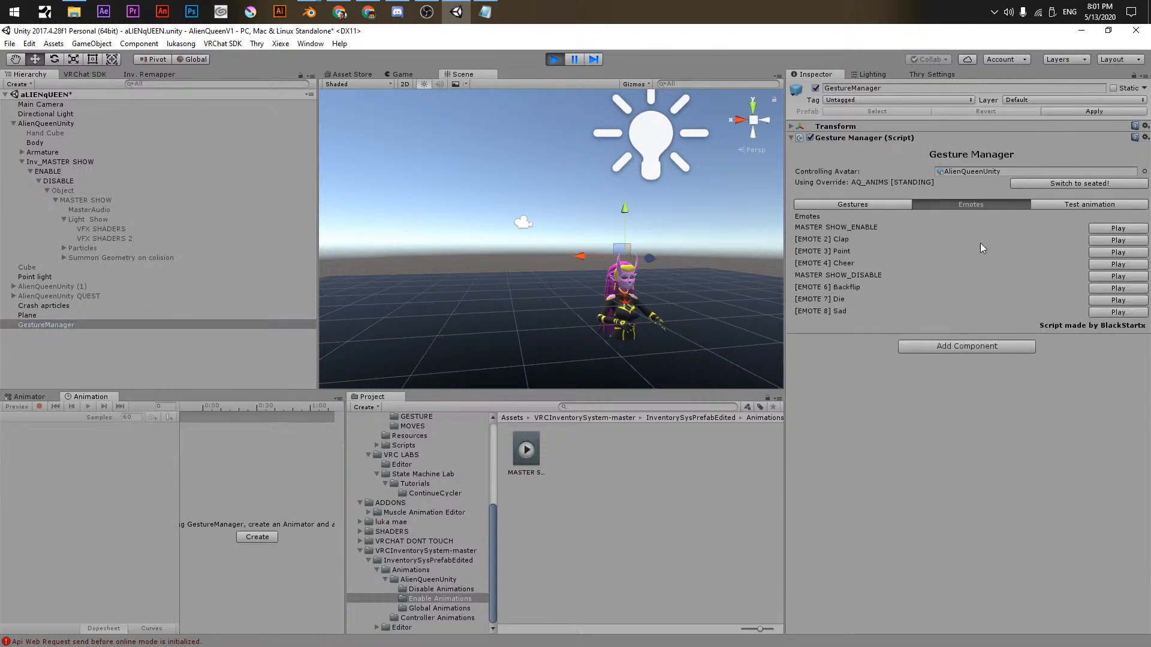
pyautogui.click(1091, 228)
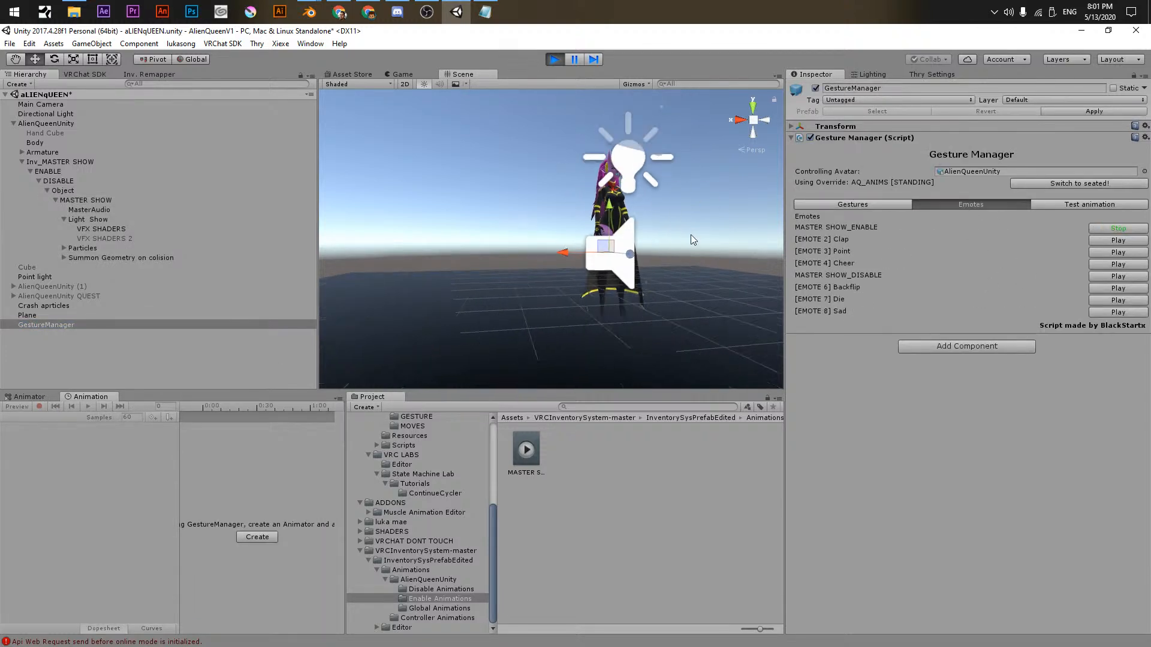
pyautogui.scroll(5, 547, 292)
pyautogui.keyDown('alt'); pyautogui.moveTo(547, 292); pyautogui.dragTo(316, 343, button='right'); pyautogui.keyUp('alt')
pyautogui.keyDown('alt'); pyautogui.moveTo(471, 258); pyautogui.dragTo(624, 250, button='right'); pyautogui.keyUp('alt')
pyautogui.moveTo(613, 271)
pyautogui.keyDown('alt'); pyautogui.mouseDown()
pyautogui.moveTo(603, 282)
pyautogui.moveTo(597, 267)
pyautogui.mouseUp(); pyautogui.keyUp('alt')
pyautogui.keyDown('alt'); pyautogui.moveTo(597, 268); pyautogui.dragTo(389, 320, button='right'); pyautogui.keyUp('alt')
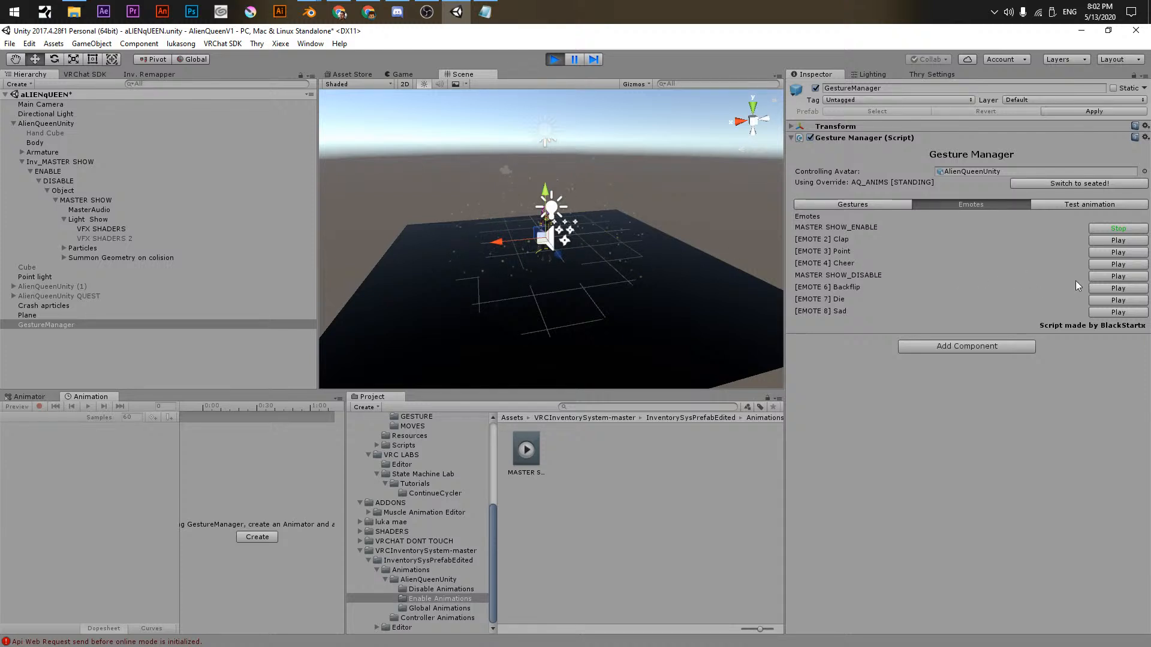
# - Test switching the light show off, on and off again with the MASTER SHOW_DISABLE and MASTER SHOW_ENABLE emotes
pyautogui.click(1102, 276)
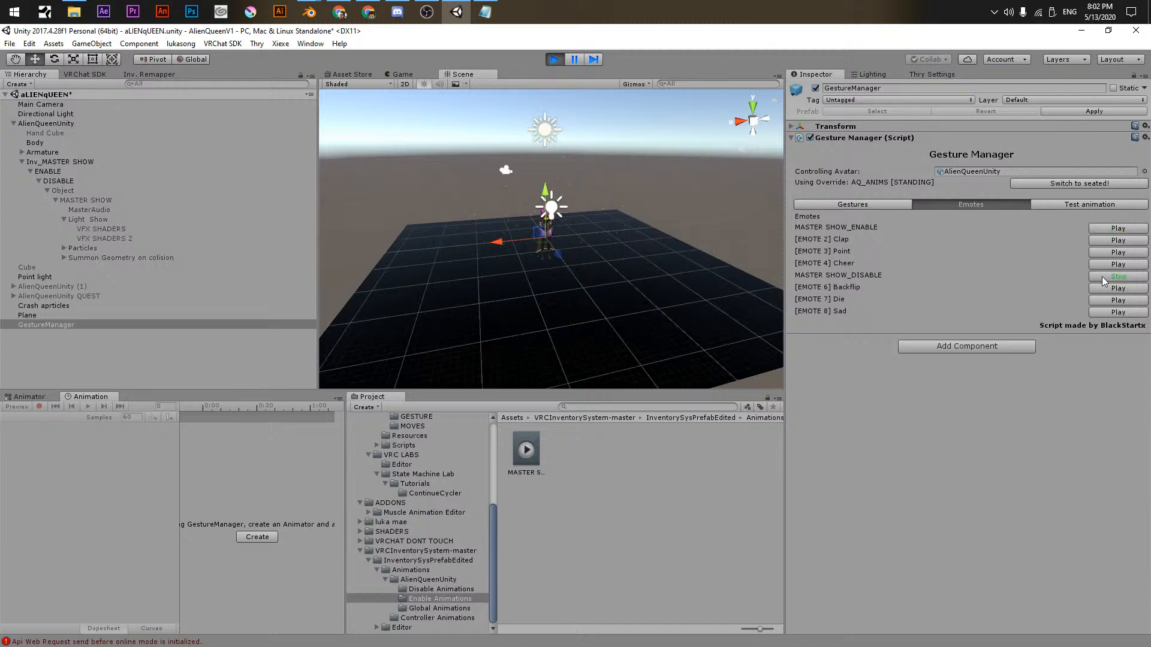
pyautogui.click(1114, 228)
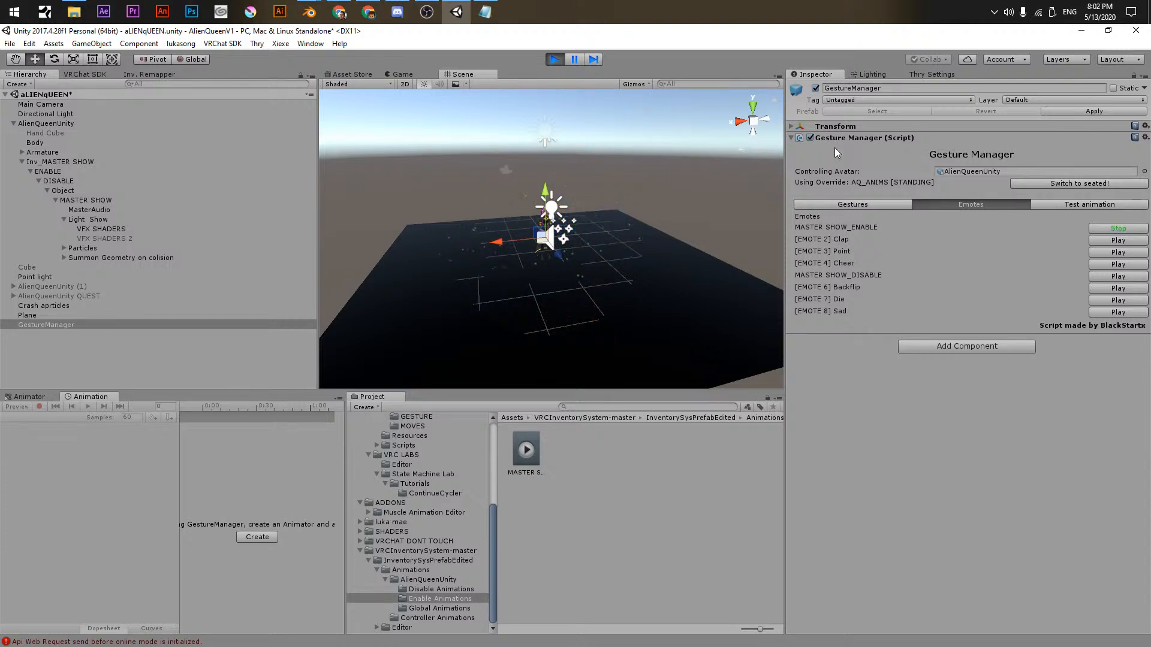
pyautogui.click(1100, 281)
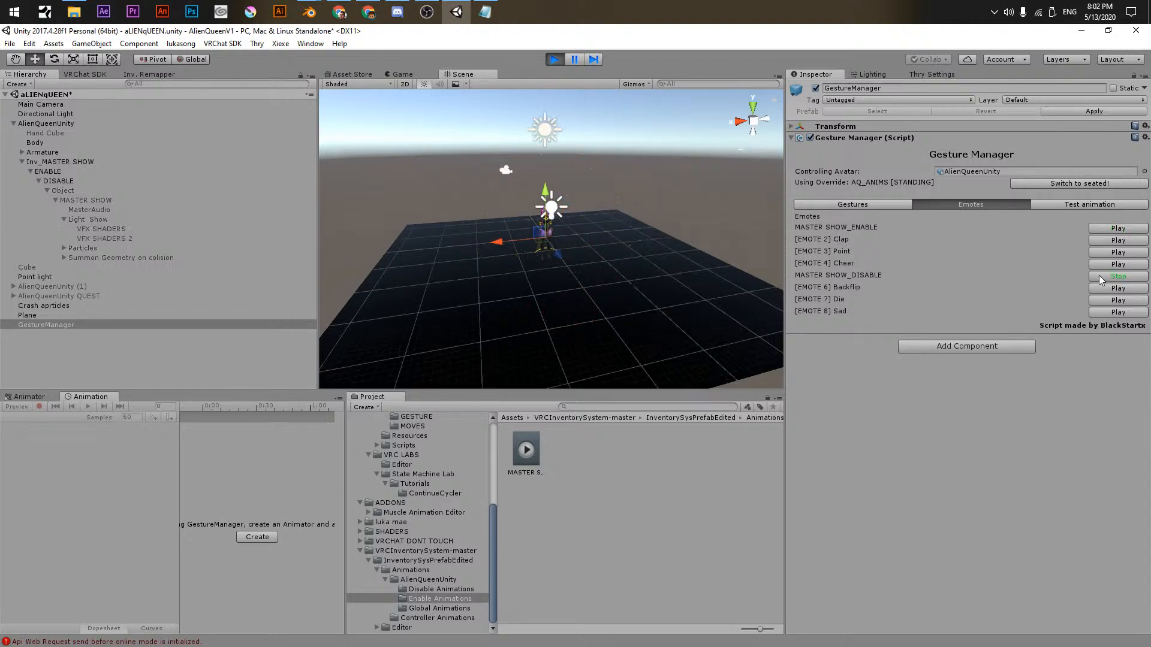
# - Stop Play mode and save the scene with the inventory Object deactivated
pyautogui.click(555, 59)
pyautogui.scroll(5, 527, 268)
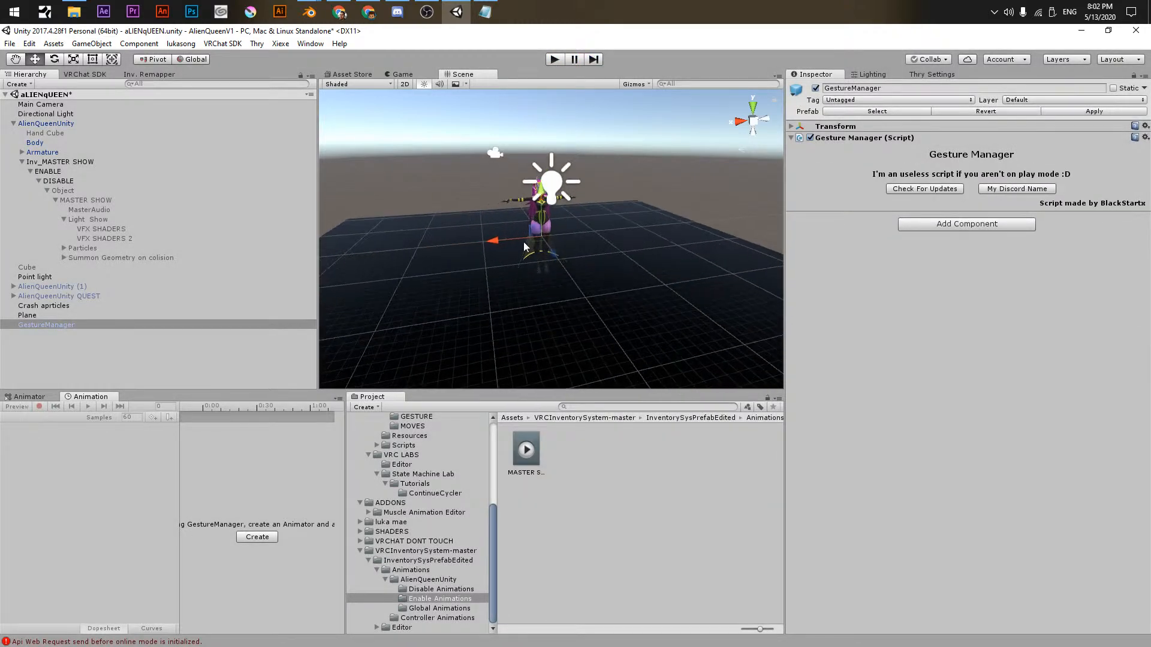
pyautogui.keyDown('alt'); pyautogui.moveTo(520, 293); pyautogui.dragTo(633, 309); pyautogui.keyUp('alt')
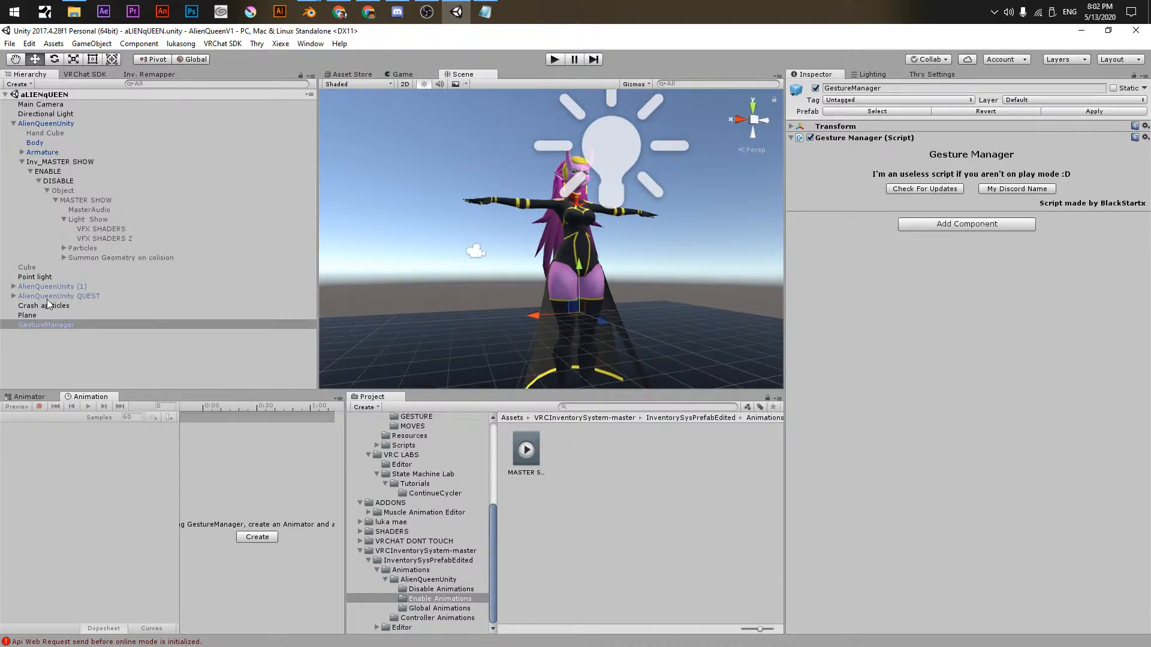
# - Select AlienQueenUnity and examine the avatar's body and face in the Scene view, both close up and at full height
pyautogui.click(46, 114)
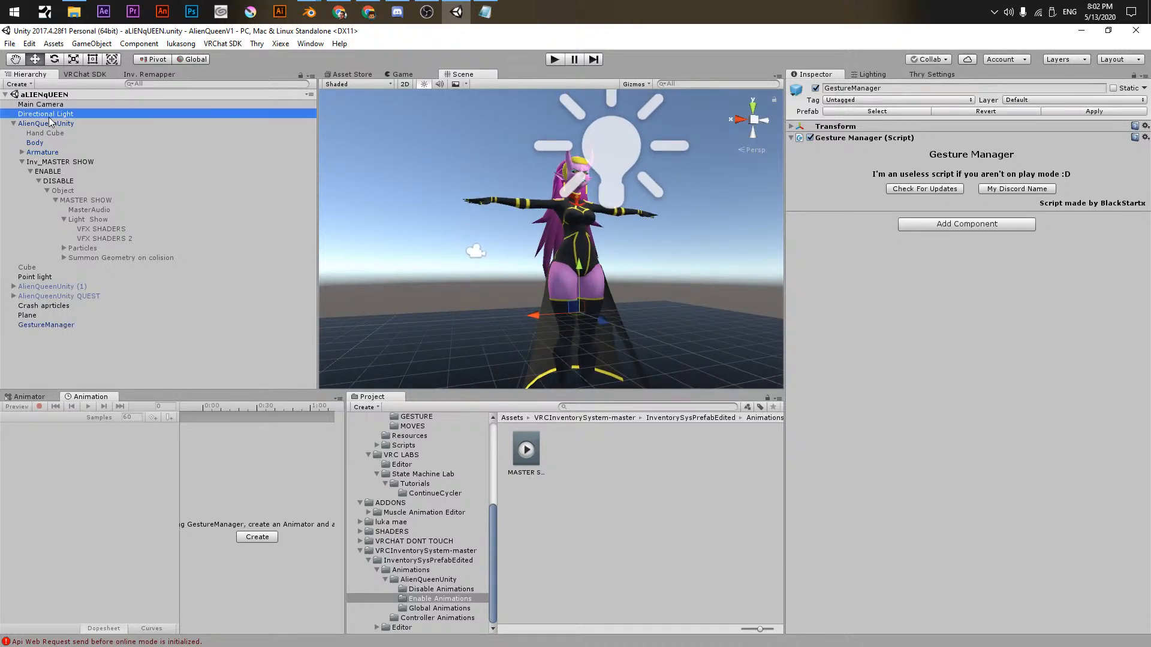
pyautogui.click(45, 124)
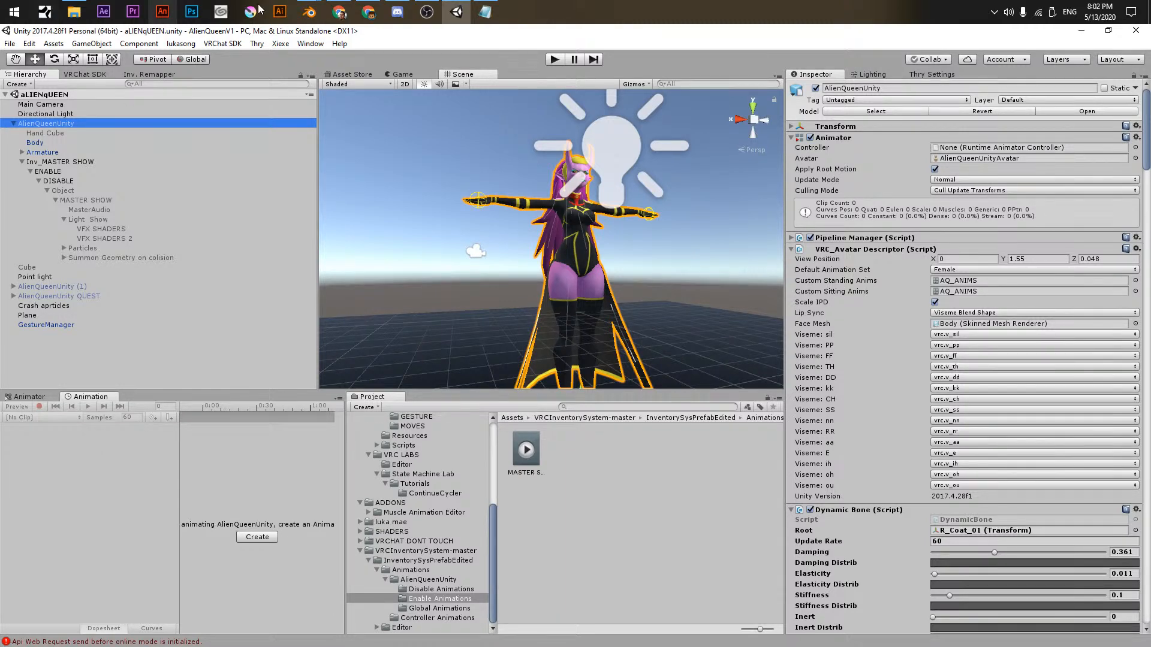
pyautogui.keyDown('alt'); pyautogui.moveTo(528, 192); pyautogui.dragTo(469, 258); pyautogui.keyUp('alt')
pyautogui.keyDown('alt'); pyautogui.moveTo(469, 258); pyautogui.dragTo(560, 239, button='right'); pyautogui.keyUp('alt')
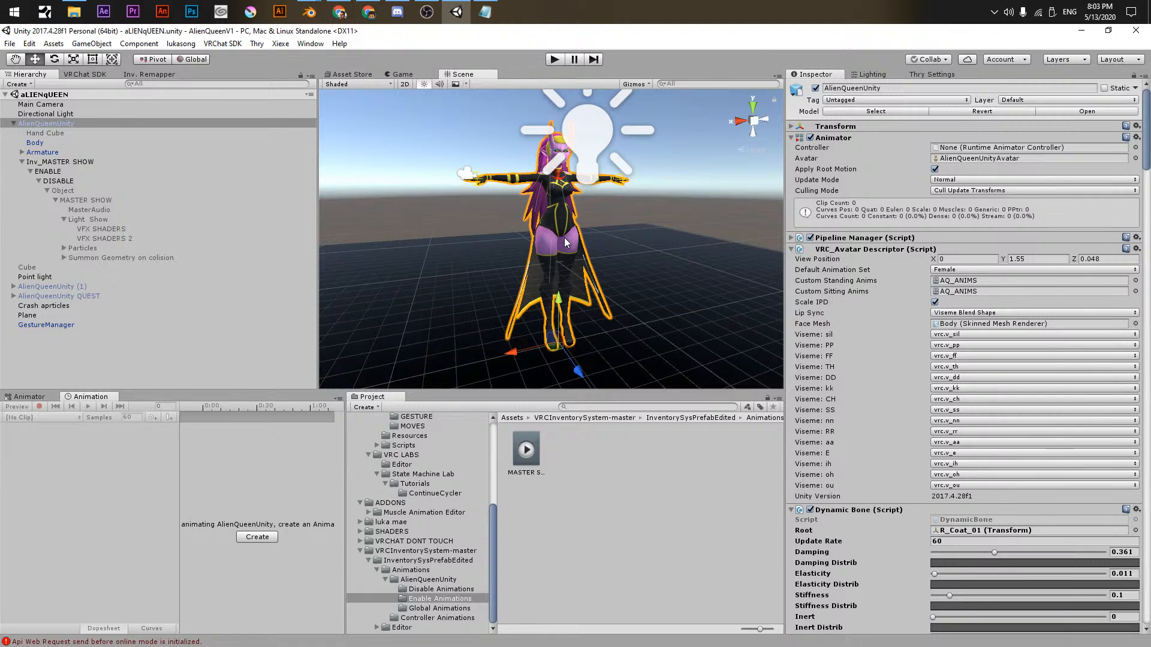
pyautogui.scroll(8, 565, 236)
pyautogui.scroll(-5, 558, 165)
pyautogui.scroll(6, 591, 243)
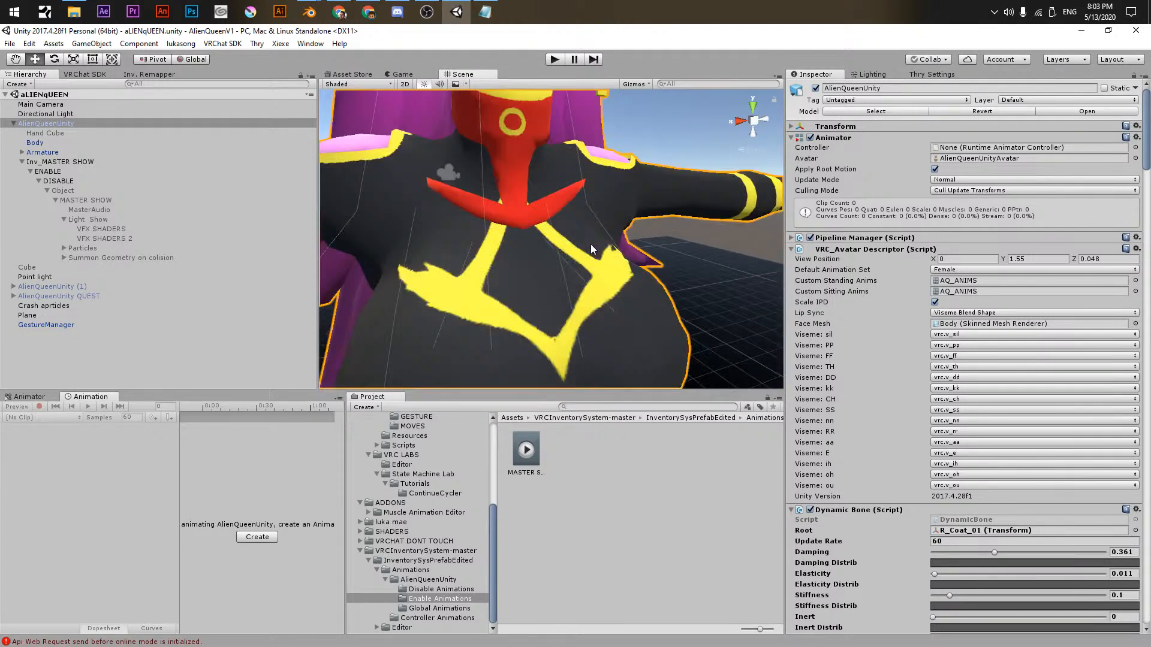
pyautogui.scroll(-7, 612, 289)
pyautogui.scroll(4, 581, 261)
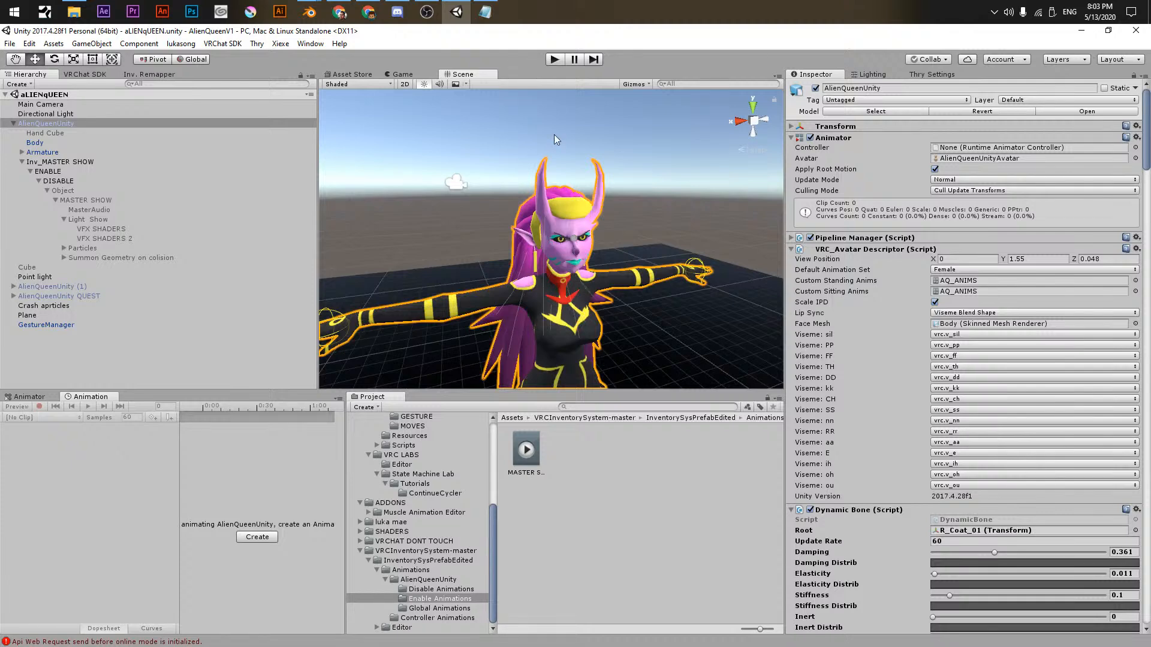
pyautogui.moveTo(549, 292)
pyautogui.mouseDown(button='middle')
pyautogui.moveTo(566, 240)
pyautogui.moveTo(498, 199)
pyautogui.mouseUp(button='middle')
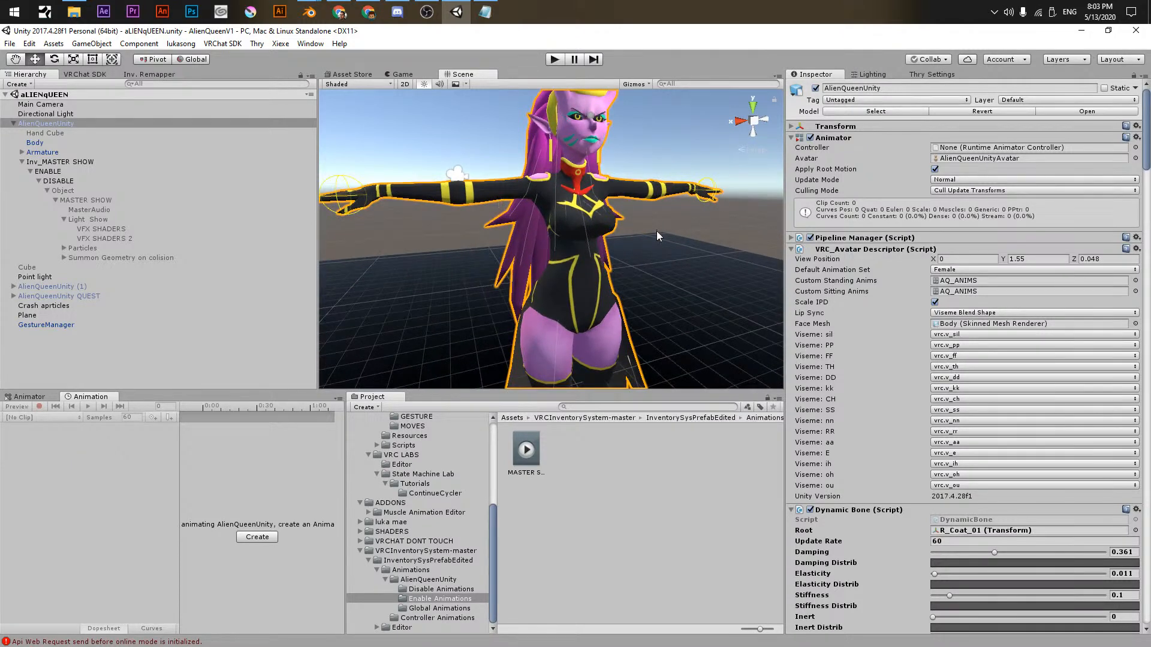
pyautogui.scroll(-5, 576, 294)
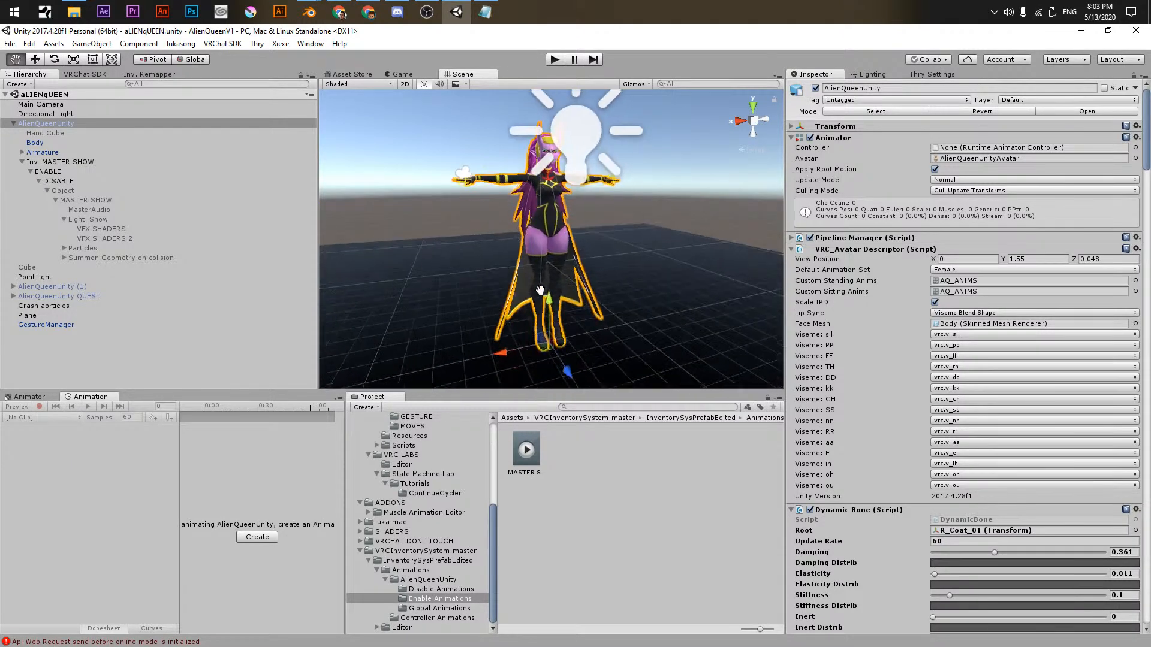
pyautogui.click(427, 12)
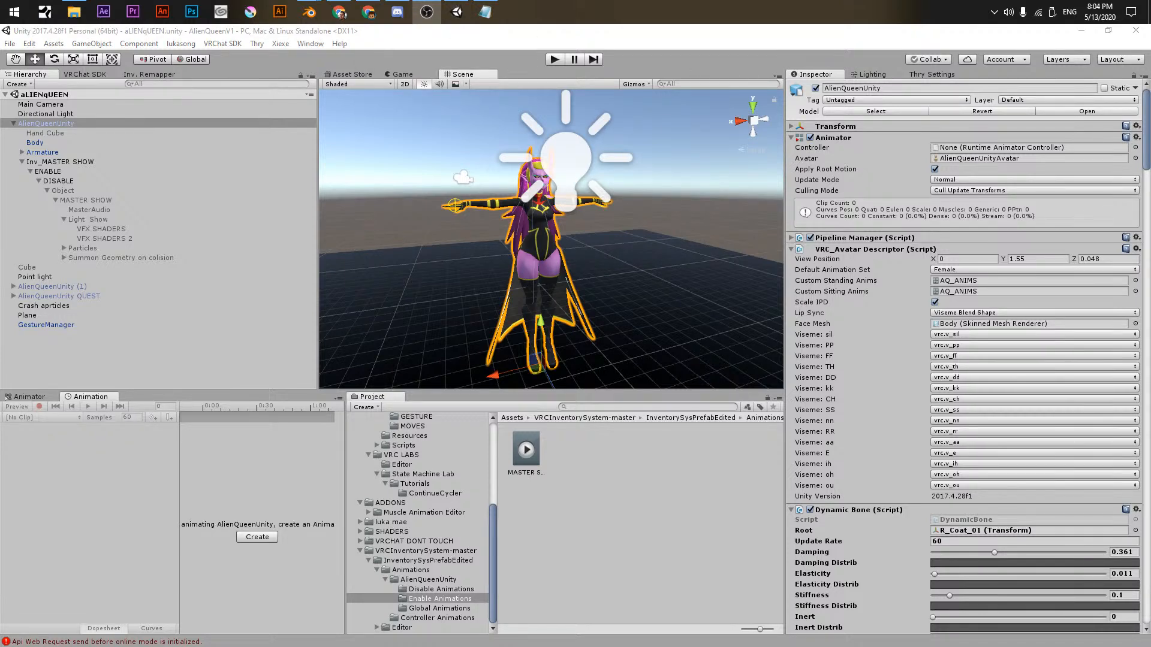
pyautogui.hotkey('alt', 'Tab')
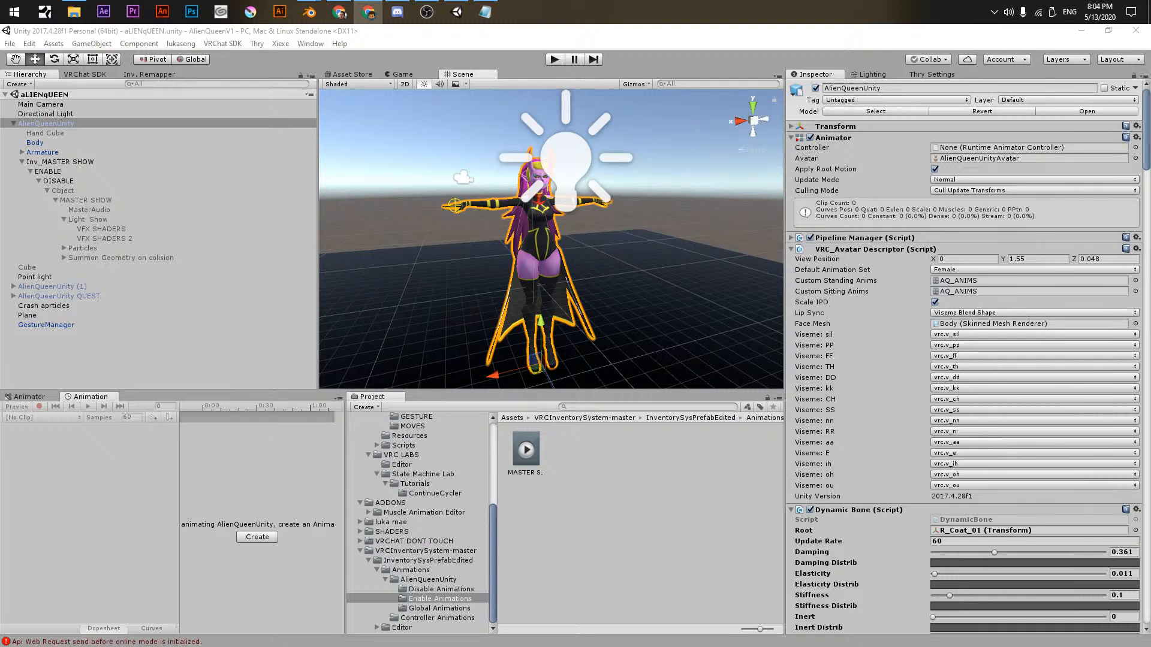